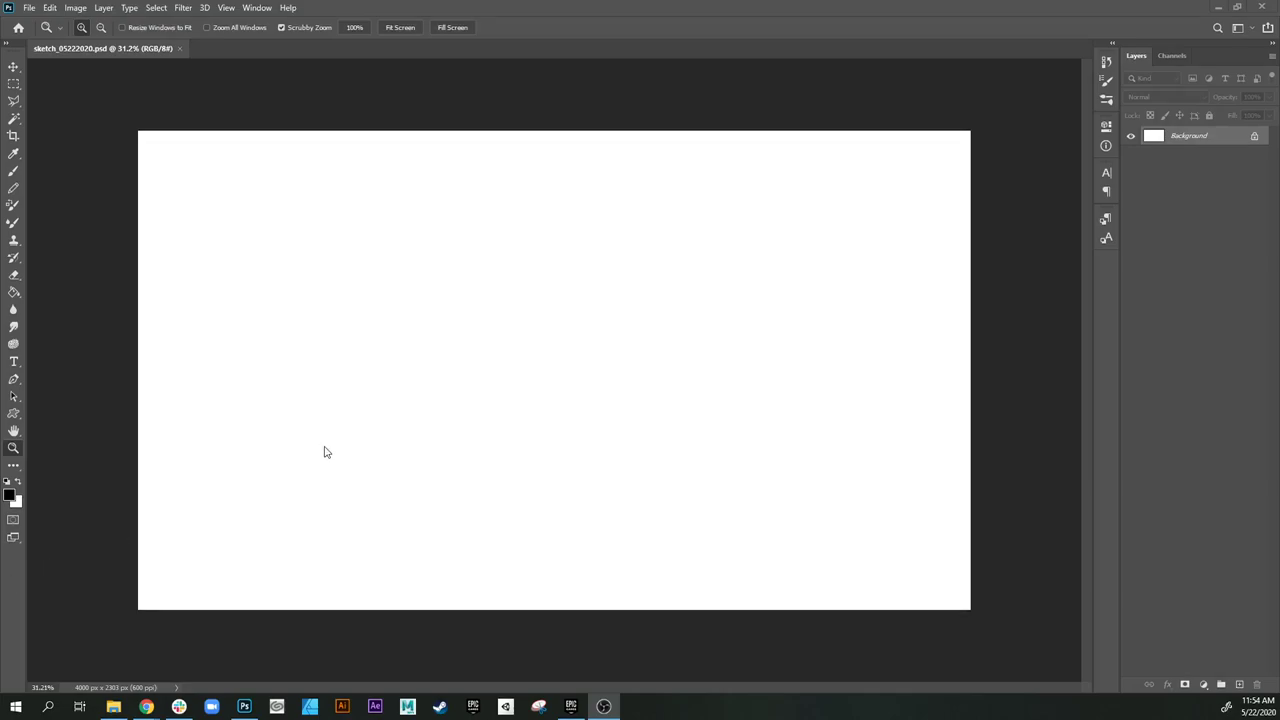
Step: Create a new layer and hand-letter CHRONO TRIGGER in black brush strokes across the middle of the canvas
{"action": "left_click", "coordinate": [861, 18]}
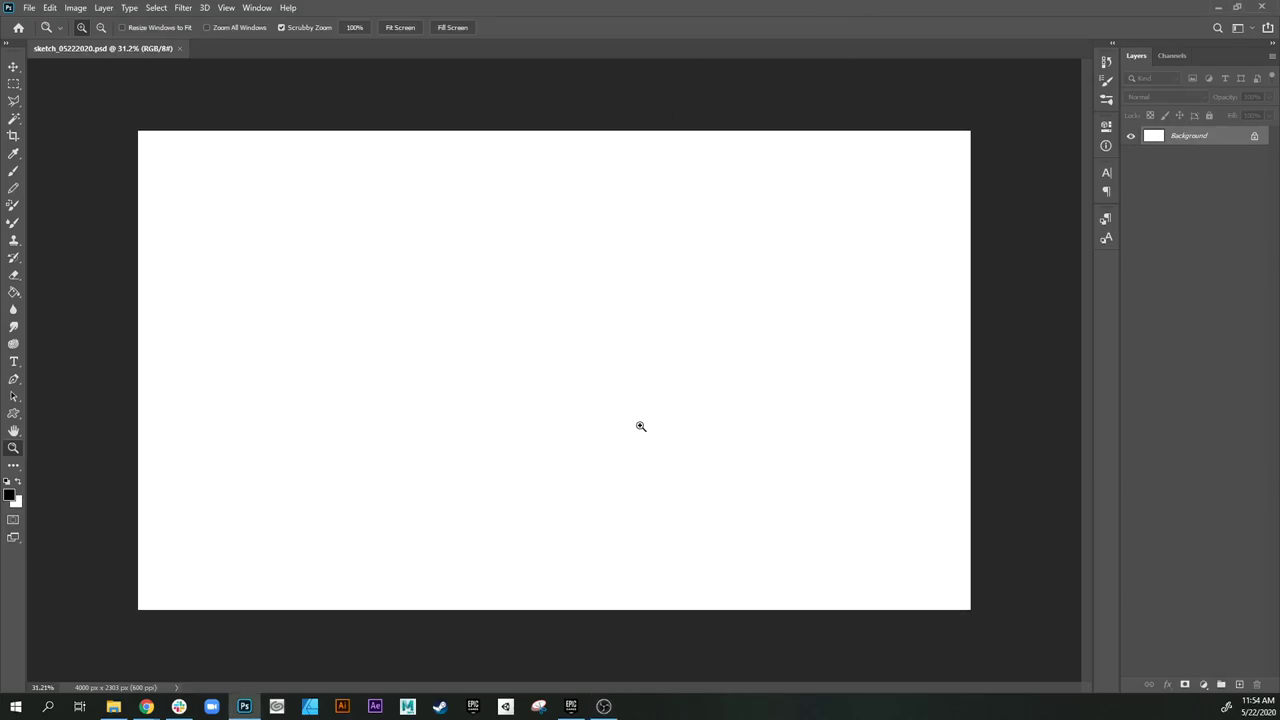
{"action": "key", "text": "ctrl+shift+alt+n"}
{"action": "key", "text": "b"}
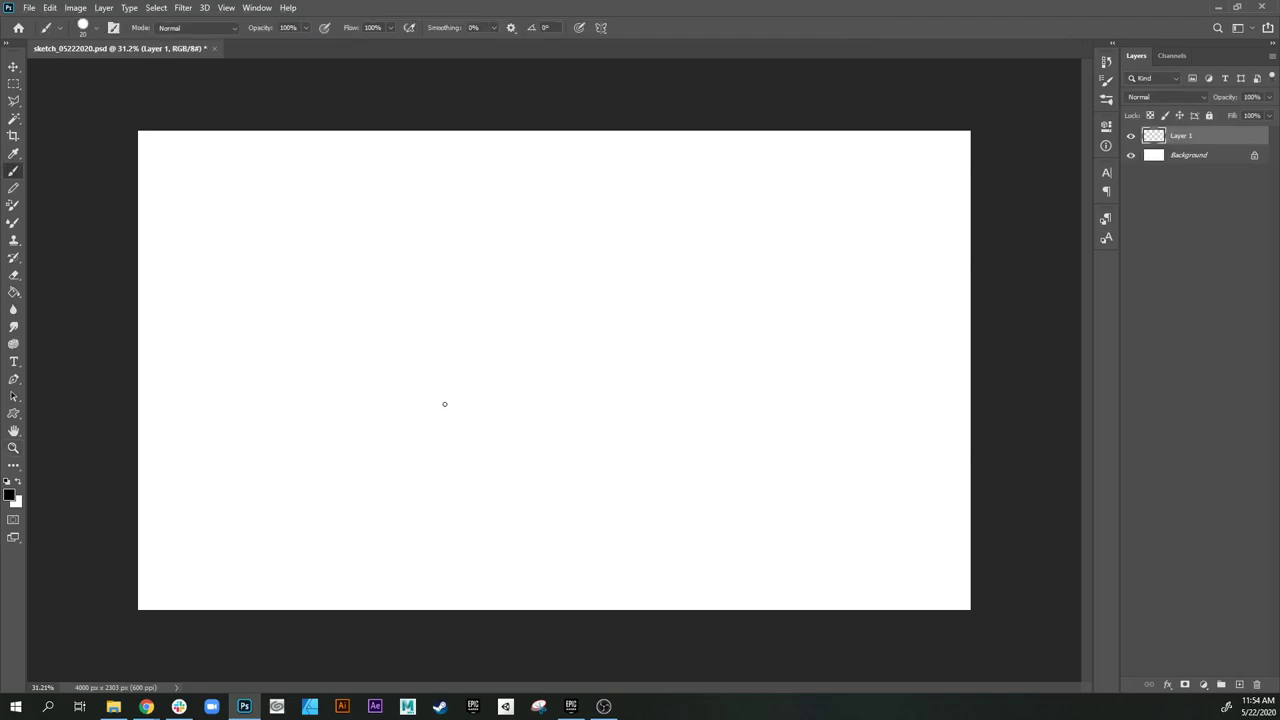
{"action": "left_click_drag", "start_coordinate": [460, 377], "coordinate": [460, 408]}
{"action": "left_click_drag", "start_coordinate": [370, 355], "coordinate": [356, 390]}
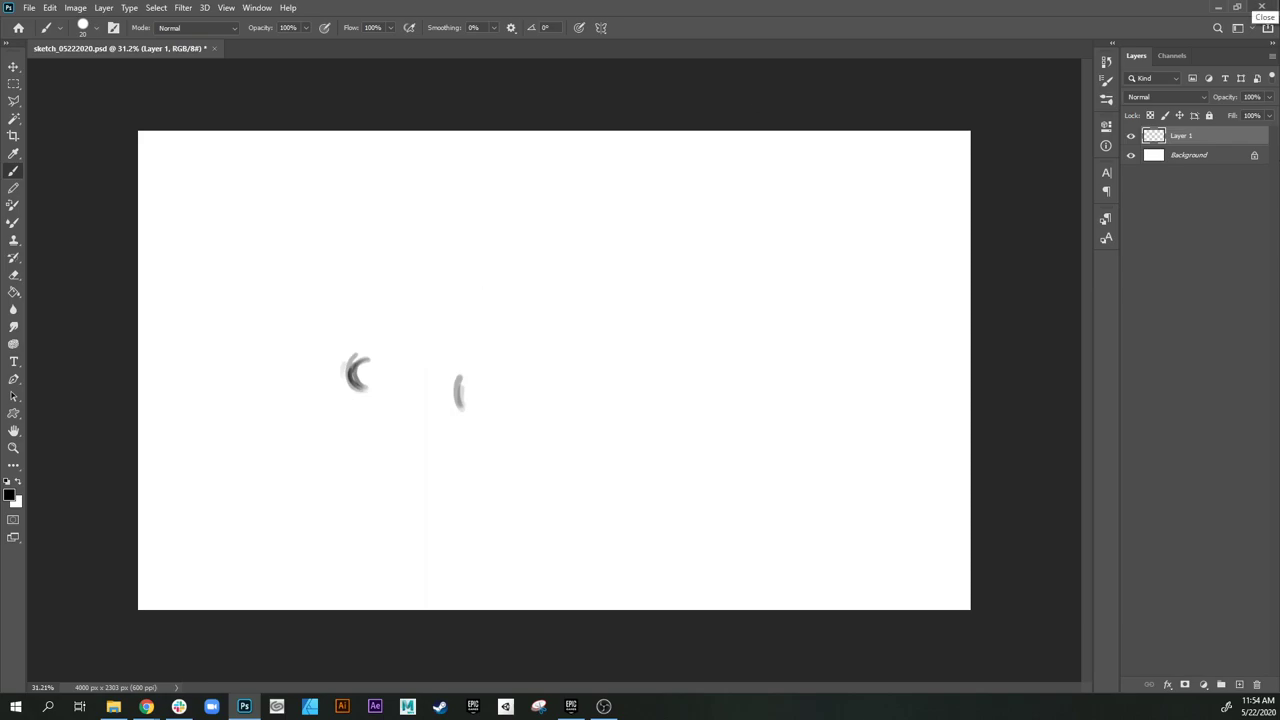
{"action": "mouse_move", "coordinate": [387, 358]}
{"action": "left_mouse_down"}
{"action": "mouse_move", "coordinate": [380, 395]}
{"action": "mouse_move", "coordinate": [411, 373]}
{"action": "left_mouse_up"}
{"action": "mouse_move", "coordinate": [404, 361]}
{"action": "left_mouse_down"}
{"action": "mouse_move", "coordinate": [405, 395]}
{"action": "mouse_move", "coordinate": [436, 387]}
{"action": "mouse_move", "coordinate": [446, 368]}
{"action": "mouse_move", "coordinate": [476, 394]}
{"action": "mouse_move", "coordinate": [497, 365]}
{"action": "mouse_move", "coordinate": [512, 390]}
{"action": "mouse_move", "coordinate": [518, 366]}
{"action": "mouse_move", "coordinate": [576, 366]}
{"action": "left_mouse_up"}
{"action": "mouse_move", "coordinate": [559, 367]}
{"action": "left_mouse_down"}
{"action": "mouse_move", "coordinate": [560, 394]}
{"action": "mouse_move", "coordinate": [581, 394]}
{"action": "left_mouse_up"}
{"action": "left_click_drag", "start_coordinate": [581, 367], "coordinate": [604, 389]}
{"action": "left_click_drag", "start_coordinate": [612, 362], "coordinate": [611, 389]}
{"action": "mouse_move", "coordinate": [638, 365]}
{"action": "left_mouse_down"}
{"action": "mouse_move", "coordinate": [629, 381]}
{"action": "mouse_move", "coordinate": [693, 394]}
{"action": "left_mouse_up"}
{"action": "left_click_drag", "start_coordinate": [673, 386], "coordinate": [694, 374]}
{"action": "mouse_move", "coordinate": [704, 372]}
{"action": "left_mouse_down"}
{"action": "mouse_move", "coordinate": [704, 398]}
{"action": "mouse_move", "coordinate": [736, 396]}
{"action": "left_mouse_up"}
Step: Darken the H, R and first O of CHRONO and the final R of TRIGGER with extra brush strokes
{"action": "mouse_move", "coordinate": [388, 360]}
{"action": "left_mouse_down"}
{"action": "mouse_move", "coordinate": [388, 394]}
{"action": "mouse_move", "coordinate": [402, 379]}
{"action": "left_mouse_up"}
{"action": "left_click_drag", "start_coordinate": [408, 365], "coordinate": [408, 396]}
{"action": "mouse_move", "coordinate": [456, 352]}
{"action": "left_mouse_down"}
{"action": "mouse_move", "coordinate": [444, 390]}
{"action": "mouse_move", "coordinate": [448, 372]}
{"action": "left_mouse_up"}
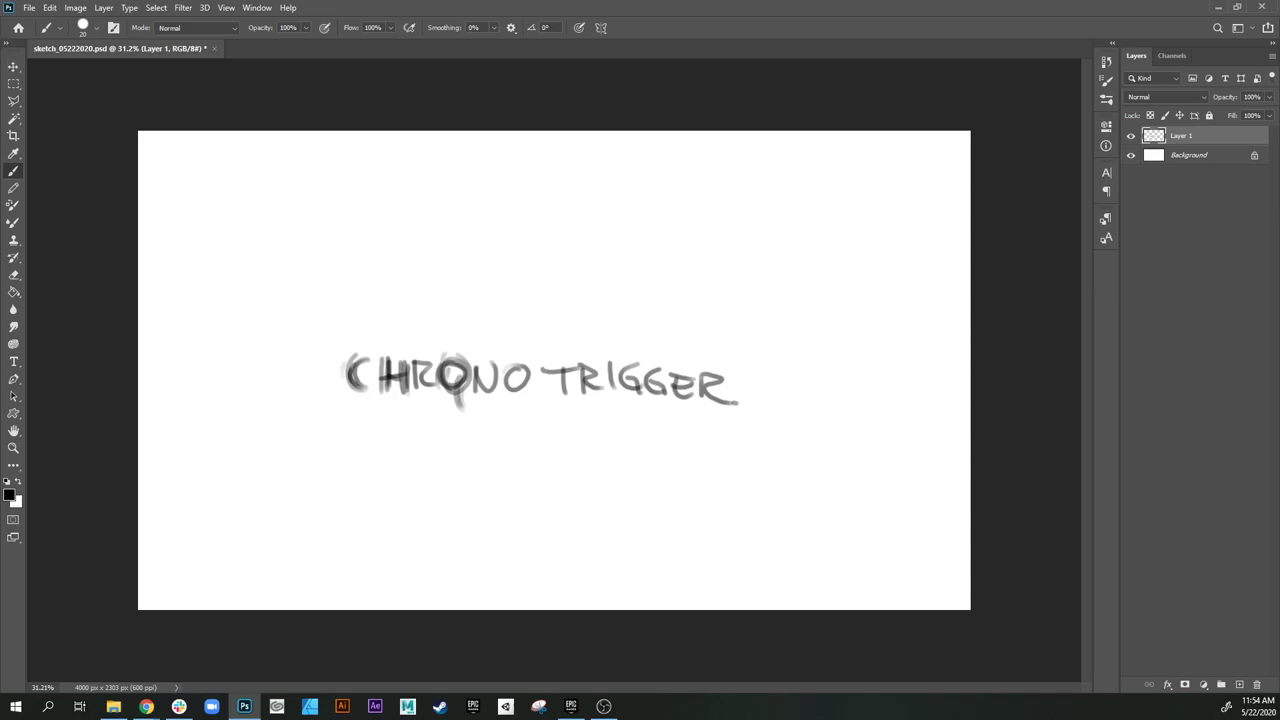
{"action": "key", "text": "alt+Tab"}
{"action": "key", "text": "alt+Tab"}
{"action": "left_click_drag", "start_coordinate": [703, 372], "coordinate": [722, 400]}
Step: Add a second new layer and rough in a large head outline in the upper right of the canvas
{"action": "key", "text": "ctrl+shift+alt+n"}
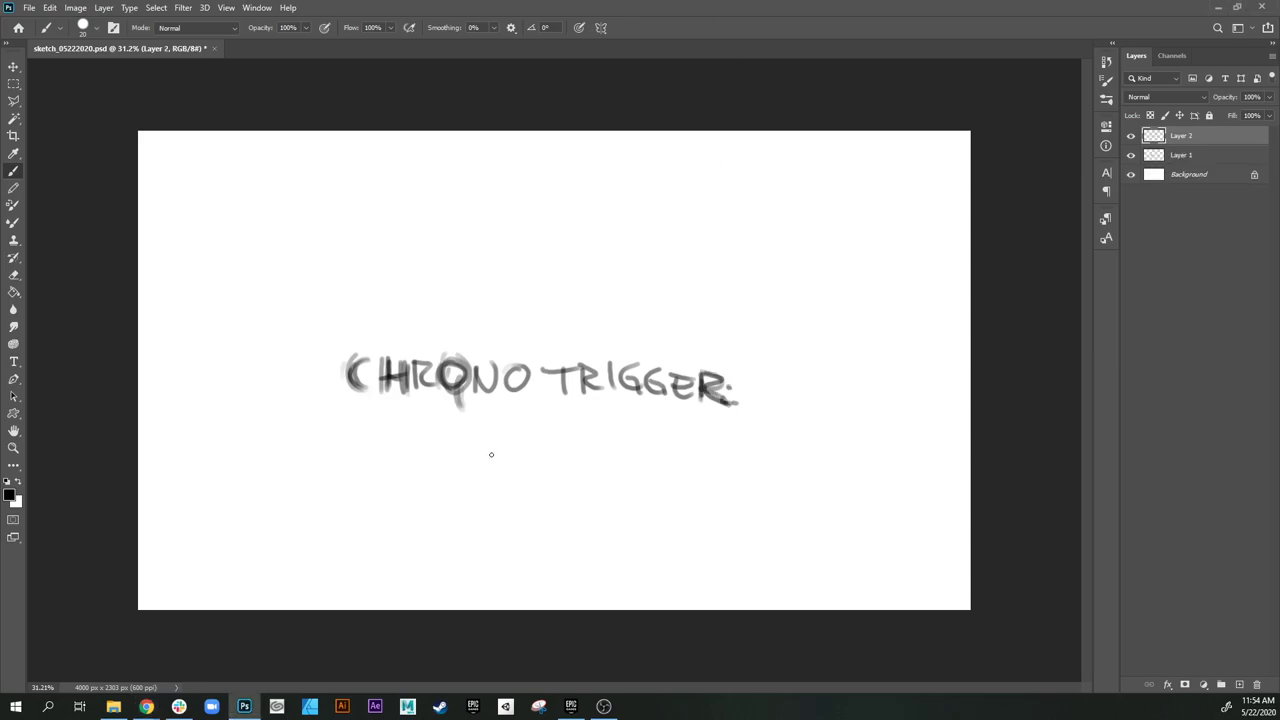
{"action": "left_click_drag", "start_coordinate": [692, 210], "coordinate": [688, 298]}
{"action": "mouse_move", "coordinate": [671, 218]}
{"action": "left_mouse_down"}
{"action": "mouse_move", "coordinate": [678, 309]}
{"action": "mouse_move", "coordinate": [696, 338]}
{"action": "left_mouse_up"}
{"action": "left_click_drag", "start_coordinate": [686, 292], "coordinate": [716, 349]}
{"action": "mouse_move", "coordinate": [700, 316]}
{"action": "left_mouse_down"}
{"action": "mouse_move", "coordinate": [722, 351]}
{"action": "mouse_move", "coordinate": [772, 344]}
{"action": "left_mouse_up"}
{"action": "mouse_move", "coordinate": [763, 362]}
{"action": "left_mouse_down"}
{"action": "mouse_move", "coordinate": [792, 355]}
{"action": "mouse_move", "coordinate": [838, 212]}
{"action": "left_mouse_up"}
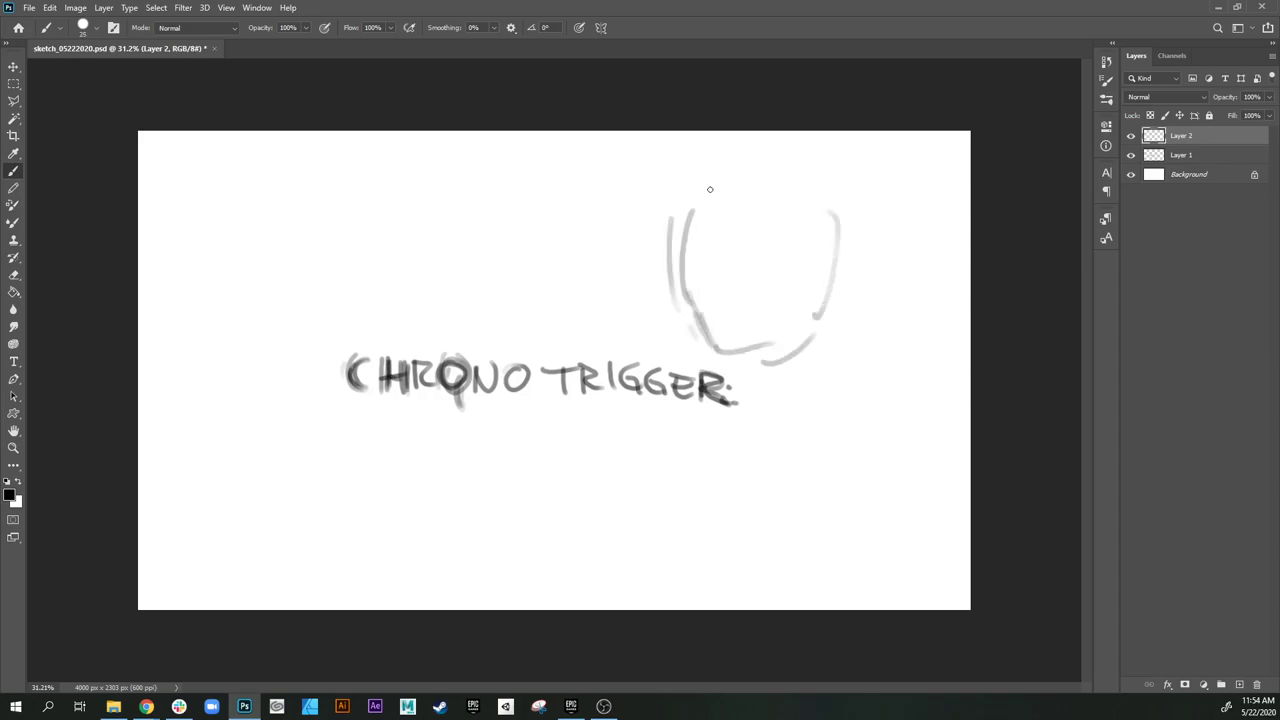
{"action": "mouse_move", "coordinate": [680, 178]}
{"action": "left_mouse_down"}
{"action": "mouse_move", "coordinate": [652, 236]}
{"action": "mouse_move", "coordinate": [766, 162]}
{"action": "mouse_move", "coordinate": [852, 280]}
{"action": "left_mouse_up"}
{"action": "left_click_drag", "start_coordinate": [846, 223], "coordinate": [838, 320]}
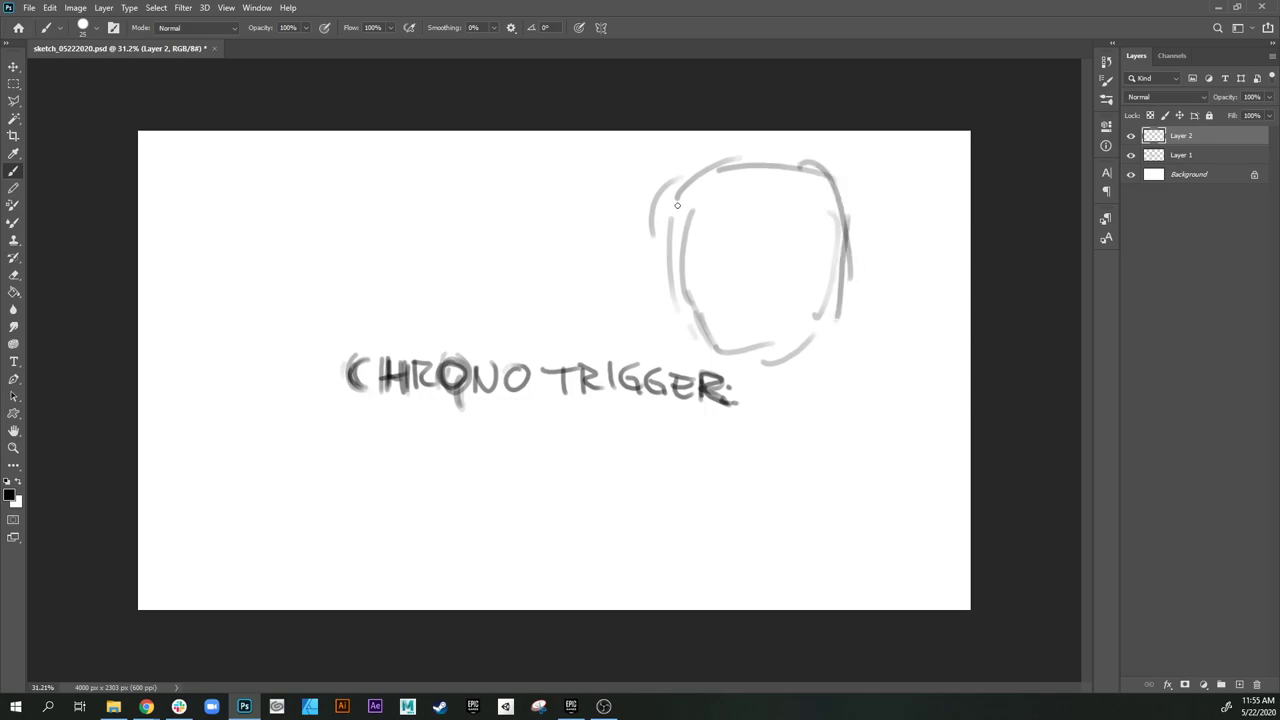
Step: Reinforce the head's crown and jaw lines and sketch a curved band across the forehead
{"action": "mouse_move", "coordinate": [676, 206]}
{"action": "left_mouse_down"}
{"action": "mouse_move", "coordinate": [801, 178]}
{"action": "mouse_move", "coordinate": [706, 176]}
{"action": "mouse_move", "coordinate": [842, 208]}
{"action": "left_mouse_up"}
{"action": "left_click_drag", "start_coordinate": [688, 178], "coordinate": [680, 258]}
{"action": "mouse_move", "coordinate": [684, 194]}
{"action": "left_mouse_down"}
{"action": "mouse_move", "coordinate": [678, 224]}
{"action": "mouse_move", "coordinate": [704, 340]}
{"action": "left_mouse_up"}
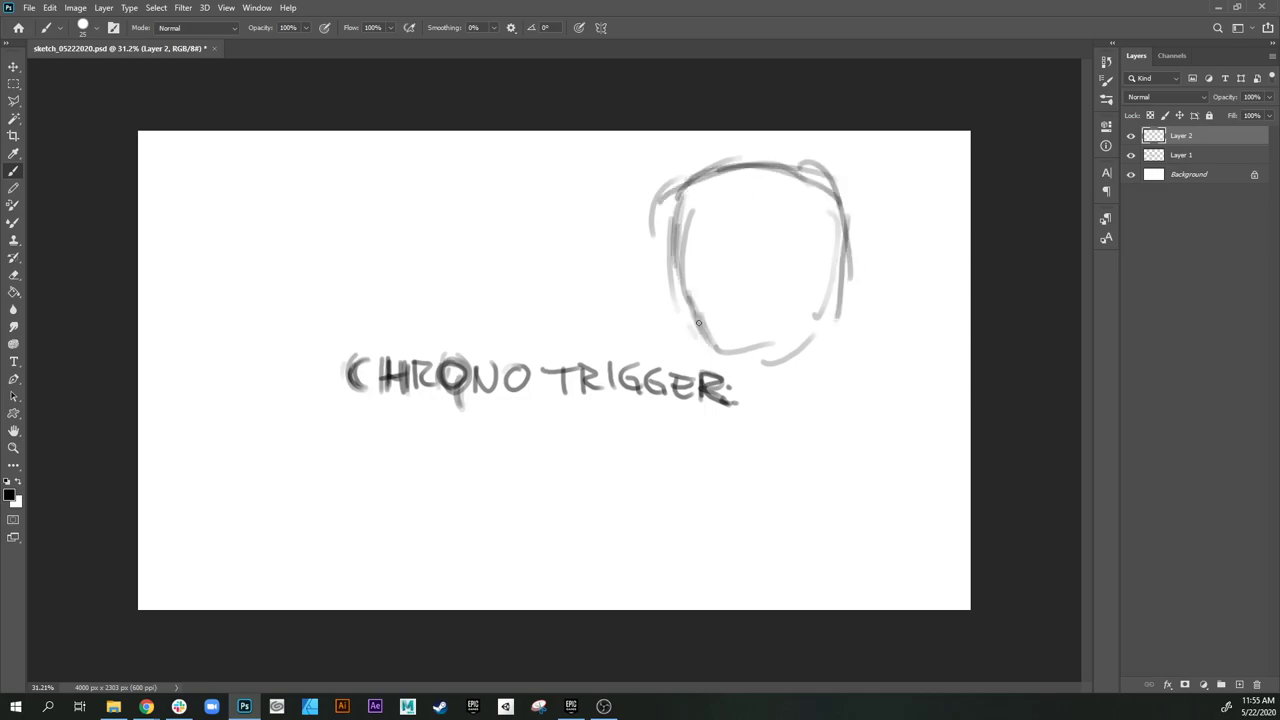
{"action": "mouse_move", "coordinate": [682, 292]}
{"action": "left_mouse_down"}
{"action": "mouse_move", "coordinate": [772, 366]}
{"action": "mouse_move", "coordinate": [840, 284]}
{"action": "mouse_move", "coordinate": [742, 352]}
{"action": "left_mouse_up"}
{"action": "mouse_move", "coordinate": [674, 226]}
{"action": "left_mouse_down"}
{"action": "mouse_move", "coordinate": [756, 204]}
{"action": "mouse_move", "coordinate": [830, 240]}
{"action": "mouse_move", "coordinate": [838, 218]}
{"action": "left_mouse_up"}
{"action": "left_click_drag", "start_coordinate": [674, 186], "coordinate": [678, 278]}
{"action": "left_click_drag", "start_coordinate": [670, 214], "coordinate": [734, 368]}
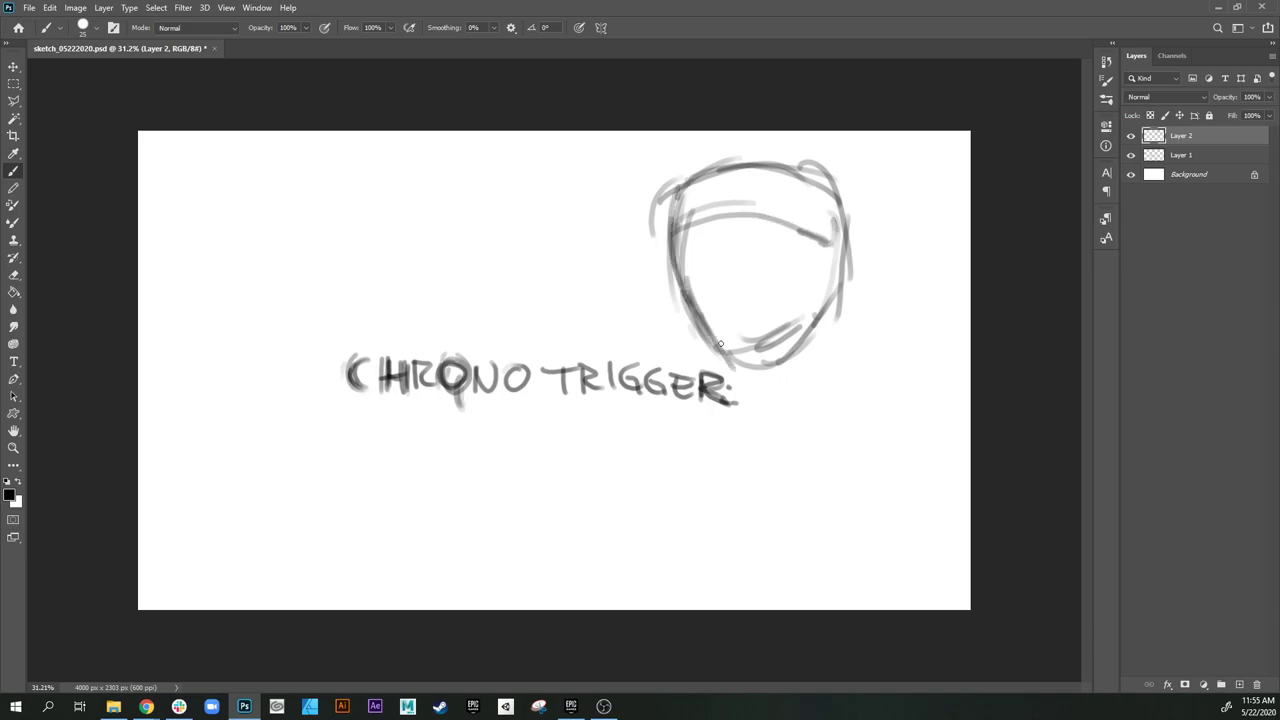
Step: Darken the left side of the face and thicken the forehead curve with overlapping strokes
{"action": "left_click_drag", "start_coordinate": [676, 272], "coordinate": [696, 332]}
{"action": "left_click_drag", "start_coordinate": [674, 228], "coordinate": [676, 262]}
{"action": "mouse_move", "coordinate": [678, 216]}
{"action": "left_mouse_down"}
{"action": "mouse_move", "coordinate": [687, 307]}
{"action": "mouse_move", "coordinate": [708, 207]}
{"action": "mouse_move", "coordinate": [694, 266]}
{"action": "left_mouse_up"}
{"action": "left_click_drag", "start_coordinate": [692, 228], "coordinate": [736, 208]}
{"action": "left_click_drag", "start_coordinate": [670, 258], "coordinate": [794, 224]}
Step: Sketch loose hair strokes above the head and sweeping out to its left
{"action": "mouse_move", "coordinate": [836, 250]}
{"action": "left_mouse_down"}
{"action": "mouse_move", "coordinate": [812, 134]}
{"action": "mouse_move", "coordinate": [836, 190]}
{"action": "left_mouse_up"}
{"action": "left_click_drag", "start_coordinate": [798, 132], "coordinate": [822, 166]}
{"action": "mouse_move", "coordinate": [772, 132]}
{"action": "left_mouse_down"}
{"action": "mouse_move", "coordinate": [838, 195]}
{"action": "mouse_move", "coordinate": [894, 186]}
{"action": "left_mouse_up"}
{"action": "mouse_move", "coordinate": [852, 202]}
{"action": "left_mouse_down"}
{"action": "mouse_move", "coordinate": [862, 132]}
{"action": "mouse_move", "coordinate": [832, 132]}
{"action": "left_mouse_up"}
{"action": "left_click_drag", "start_coordinate": [820, 190], "coordinate": [790, 132]}
{"action": "mouse_move", "coordinate": [640, 132]}
{"action": "left_mouse_down"}
{"action": "mouse_move", "coordinate": [604, 160]}
{"action": "mouse_move", "coordinate": [598, 190]}
{"action": "left_mouse_up"}
{"action": "left_click_drag", "start_coordinate": [614, 204], "coordinate": [550, 244]}
{"action": "left_click_drag", "start_coordinate": [600, 176], "coordinate": [526, 266]}
Step: Rough in the scarf folds and left shoulder lines beneath the character's chin
{"action": "left_click_drag", "start_coordinate": [698, 412], "coordinate": [850, 364]}
{"action": "mouse_move", "coordinate": [654, 410]}
{"action": "left_mouse_down"}
{"action": "mouse_move", "coordinate": [634, 440]}
{"action": "mouse_move", "coordinate": [646, 432]}
{"action": "left_mouse_up"}
{"action": "mouse_move", "coordinate": [642, 406]}
{"action": "left_mouse_down"}
{"action": "mouse_move", "coordinate": [622, 466]}
{"action": "mouse_move", "coordinate": [662, 450]}
{"action": "left_mouse_up"}
{"action": "left_click_drag", "start_coordinate": [748, 452], "coordinate": [744, 468]}
{"action": "mouse_move", "coordinate": [792, 440]}
{"action": "left_mouse_down"}
{"action": "mouse_move", "coordinate": [783, 448]}
{"action": "mouse_move", "coordinate": [858, 366]}
{"action": "left_mouse_up"}
{"action": "left_click_drag", "start_coordinate": [834, 404], "coordinate": [788, 430]}
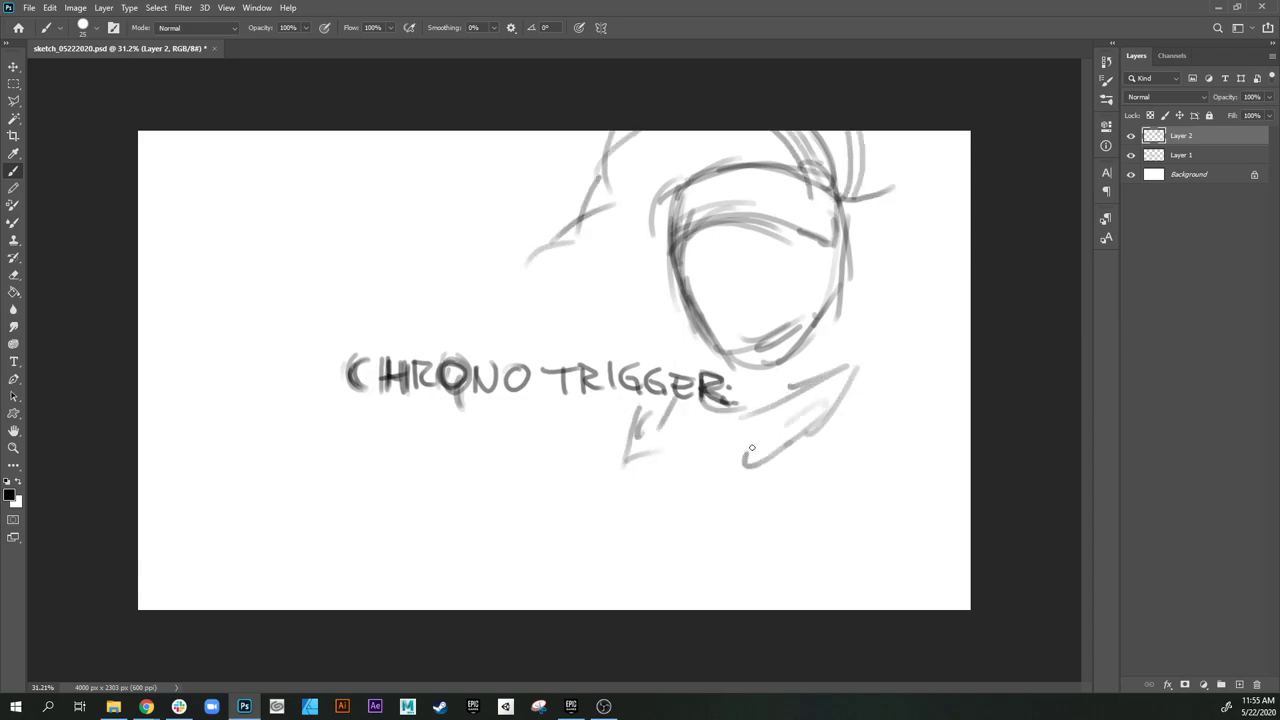
Step: Sketch the character's torso, ragged lower garment edge and both outer arm lines
{"action": "left_click_drag", "start_coordinate": [640, 440], "coordinate": [614, 498]}
{"action": "mouse_move", "coordinate": [662, 420]}
{"action": "left_mouse_down"}
{"action": "mouse_move", "coordinate": [622, 502]}
{"action": "mouse_move", "coordinate": [642, 596]}
{"action": "mouse_move", "coordinate": [761, 535]}
{"action": "left_mouse_up"}
{"action": "left_click_drag", "start_coordinate": [684, 580], "coordinate": [748, 558]}
{"action": "mouse_move", "coordinate": [740, 569]}
{"action": "left_mouse_down"}
{"action": "mouse_move", "coordinate": [850, 576]}
{"action": "mouse_move", "coordinate": [856, 526]}
{"action": "left_mouse_up"}
{"action": "left_click_drag", "start_coordinate": [862, 526], "coordinate": [868, 460]}
{"action": "mouse_move", "coordinate": [872, 410]}
{"action": "left_mouse_down"}
{"action": "mouse_move", "coordinate": [869, 396]}
{"action": "mouse_move", "coordinate": [898, 400]}
{"action": "mouse_move", "coordinate": [952, 516]}
{"action": "left_mouse_up"}
{"action": "left_click_drag", "start_coordinate": [628, 464], "coordinate": [574, 566]}
Step: Draw a vertical centre guideline on the face and refine the jaw and chin contour
{"action": "mouse_move", "coordinate": [672, 212]}
{"action": "left_mouse_down"}
{"action": "mouse_move", "coordinate": [686, 312]}
{"action": "mouse_move", "coordinate": [732, 360]}
{"action": "left_mouse_up"}
{"action": "left_click_drag", "start_coordinate": [743, 199], "coordinate": [741, 260]}
{"action": "left_click_drag", "start_coordinate": [751, 236], "coordinate": [752, 350]}
{"action": "left_click_drag", "start_coordinate": [734, 346], "coordinate": [776, 350]}
{"action": "left_click_drag", "start_coordinate": [822, 290], "coordinate": [772, 352]}
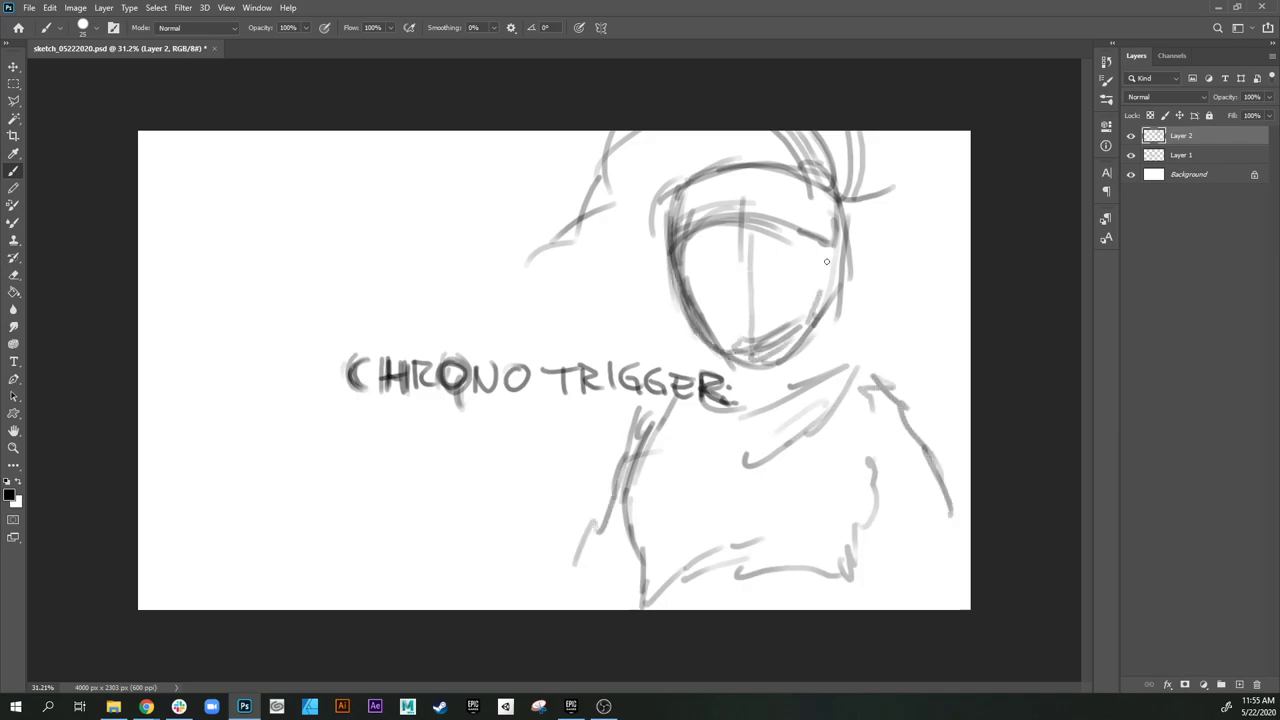
{"action": "left_click_drag", "start_coordinate": [830, 236], "coordinate": [808, 322]}
{"action": "mouse_move", "coordinate": [812, 320]}
{"action": "left_mouse_down"}
{"action": "mouse_move", "coordinate": [768, 354]}
{"action": "mouse_move", "coordinate": [740, 356]}
{"action": "left_mouse_up"}
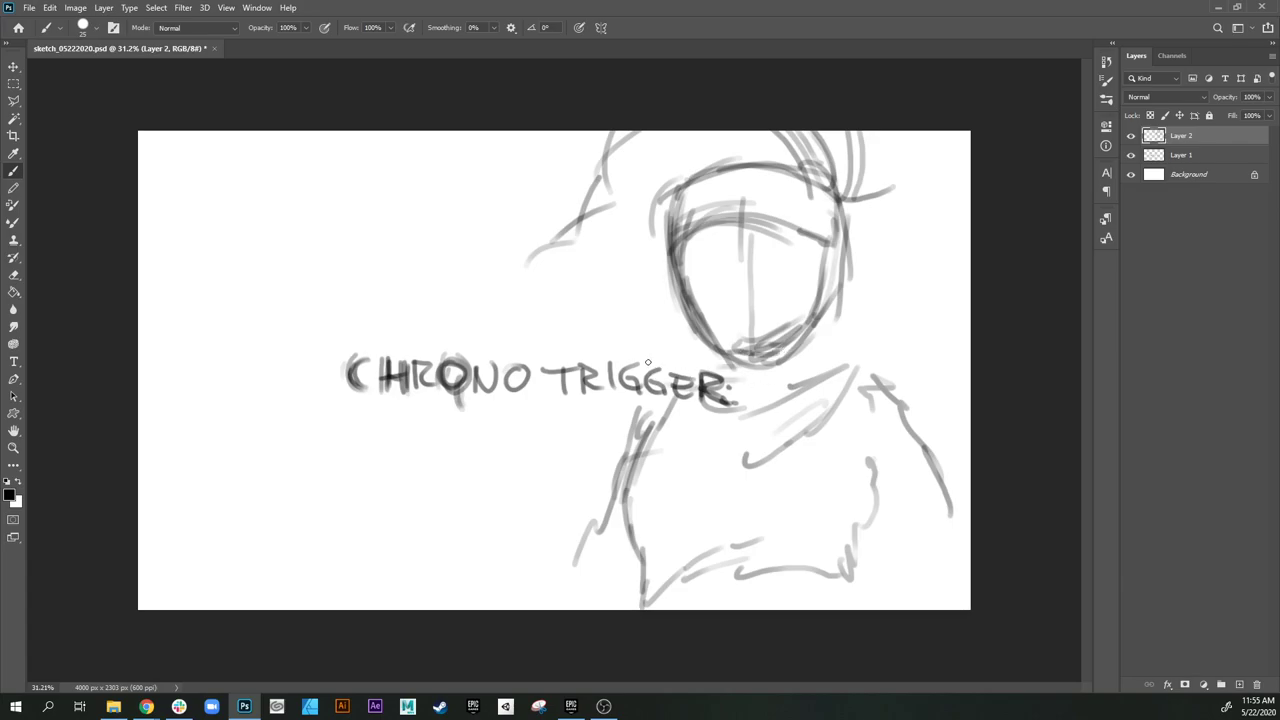
Step: Build up the scarf around the neck, with hanging tails on the chest and a right arm line
{"action": "left_click_drag", "start_coordinate": [833, 347], "coordinate": [884, 355]}
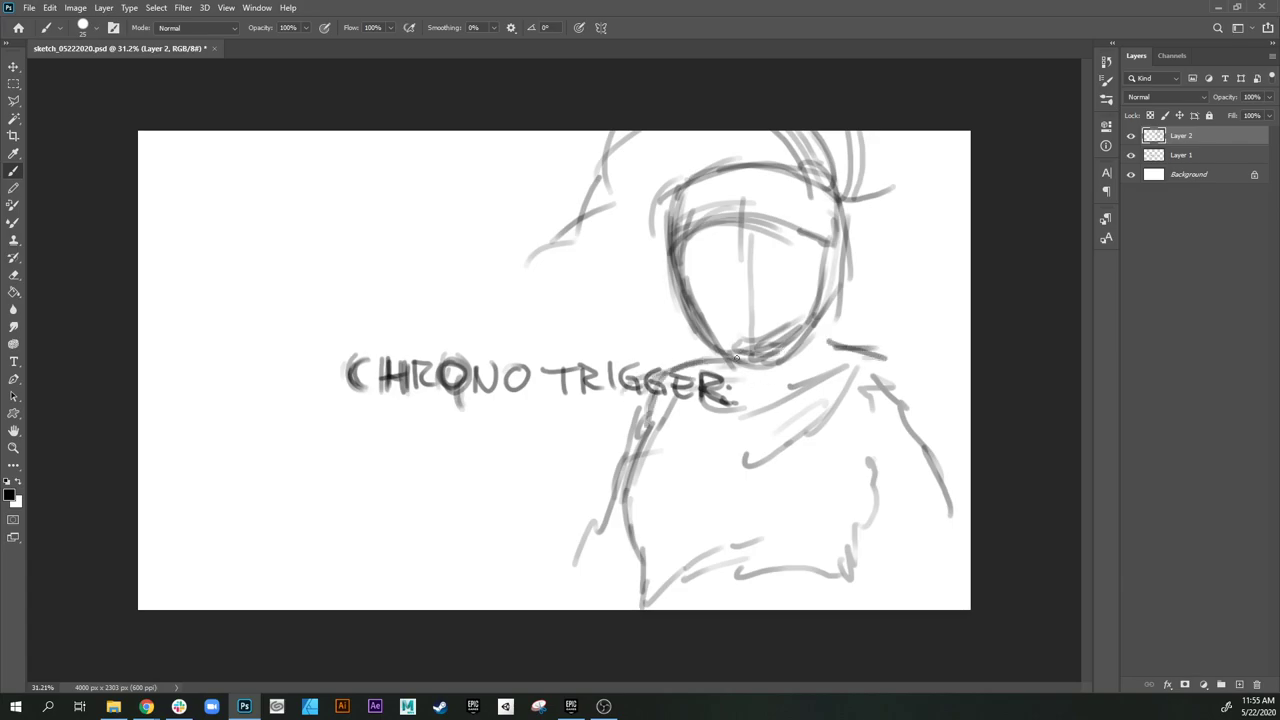
{"action": "mouse_move", "coordinate": [694, 342]}
{"action": "left_mouse_down"}
{"action": "mouse_move", "coordinate": [652, 404]}
{"action": "mouse_move", "coordinate": [662, 440]}
{"action": "mouse_move", "coordinate": [756, 432]}
{"action": "left_mouse_up"}
{"action": "left_click_drag", "start_coordinate": [850, 372], "coordinate": [746, 460]}
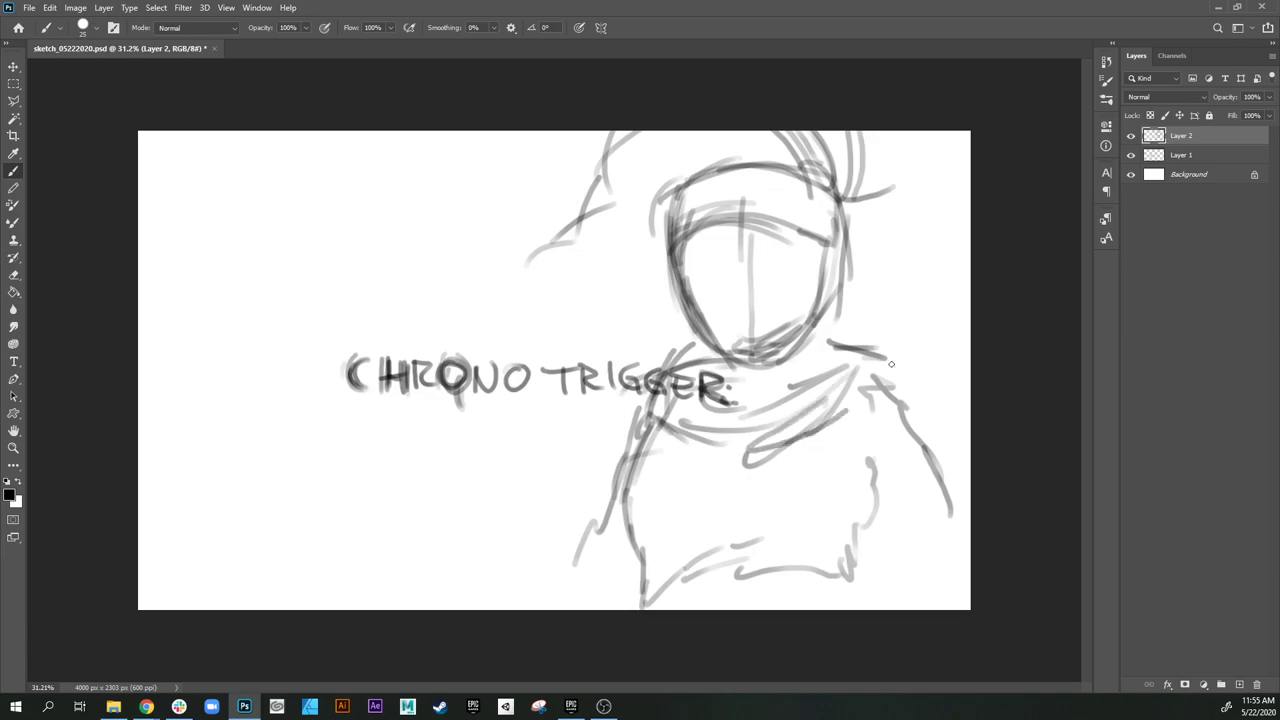
{"action": "left_click_drag", "start_coordinate": [880, 302], "coordinate": [868, 404]}
{"action": "mouse_move", "coordinate": [798, 326]}
{"action": "left_mouse_down"}
{"action": "mouse_move", "coordinate": [868, 336]}
{"action": "mouse_move", "coordinate": [876, 354]}
{"action": "left_mouse_up"}
{"action": "left_click_drag", "start_coordinate": [842, 416], "coordinate": [838, 506]}
{"action": "mouse_move", "coordinate": [818, 402]}
{"action": "left_mouse_down"}
{"action": "mouse_move", "coordinate": [822, 532]}
{"action": "mouse_move", "coordinate": [864, 520]}
{"action": "left_mouse_up"}
{"action": "left_click_drag", "start_coordinate": [868, 442], "coordinate": [916, 612]}
Step: Sketch hair strands over the forehead and a large curved hair mass left of the head
{"action": "left_click_drag", "start_coordinate": [660, 256], "coordinate": [680, 318]}
{"action": "left_click_drag", "start_coordinate": [574, 134], "coordinate": [558, 312]}
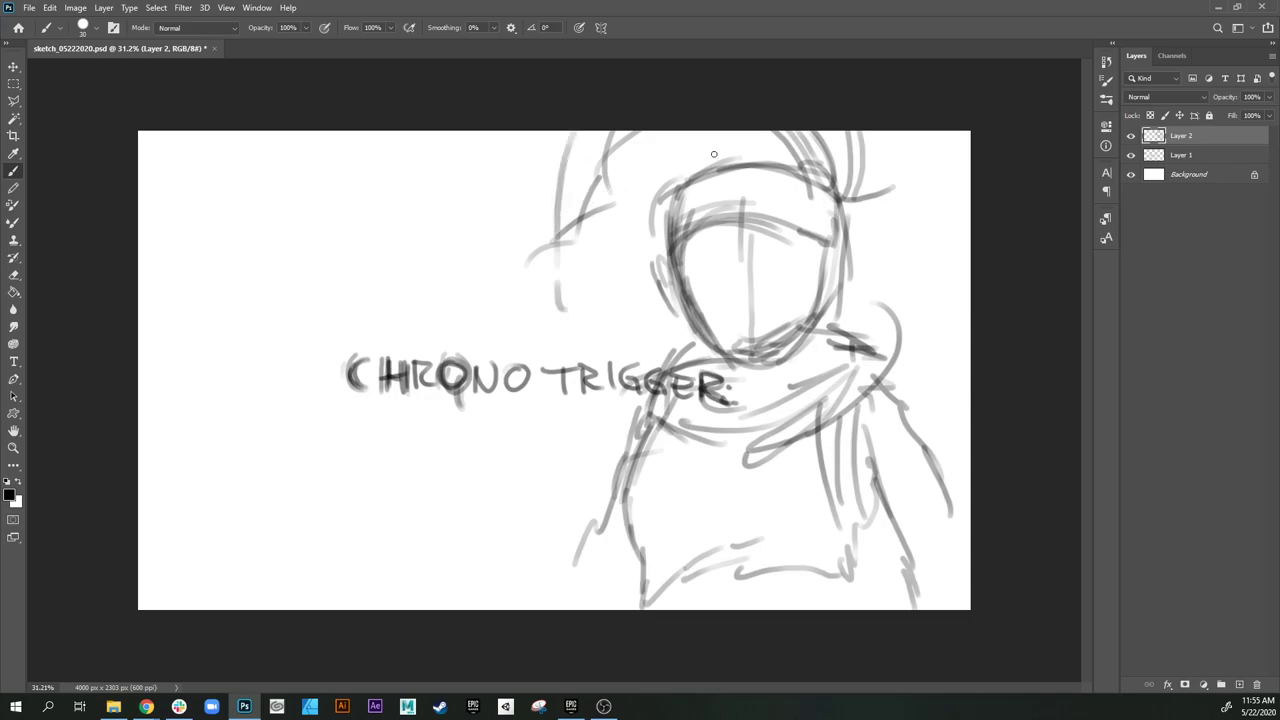
{"action": "mouse_move", "coordinate": [720, 152]}
{"action": "left_mouse_down"}
{"action": "mouse_move", "coordinate": [620, 284]}
{"action": "mouse_move", "coordinate": [670, 340]}
{"action": "left_mouse_up"}
{"action": "left_click_drag", "start_coordinate": [750, 158], "coordinate": [696, 320]}
{"action": "left_click_drag", "start_coordinate": [748, 158], "coordinate": [730, 304]}
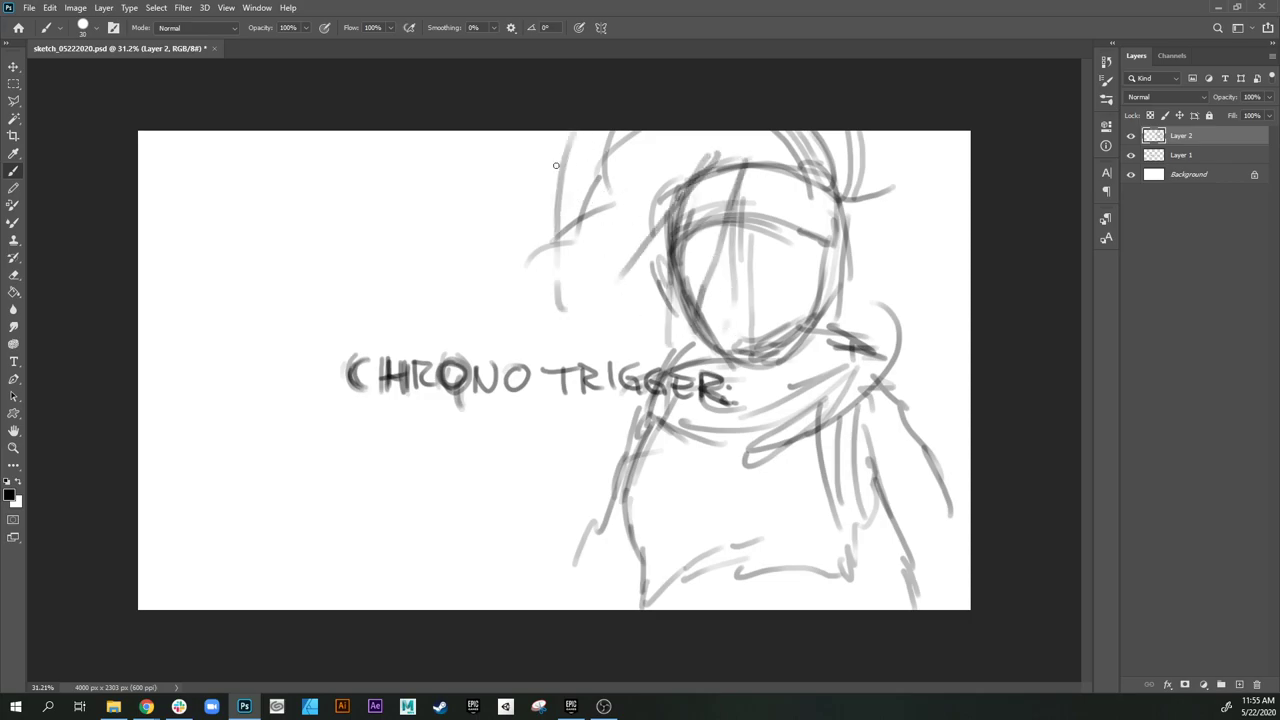
{"action": "left_click_drag", "start_coordinate": [560, 152], "coordinate": [546, 298]}
{"action": "left_click_drag", "start_coordinate": [536, 176], "coordinate": [612, 330]}
{"action": "left_click_drag", "start_coordinate": [648, 298], "coordinate": [668, 388]}
Step: Darken the hair at the right of the head, add the ear, and strengthen the headband with a smaller brush
{"action": "left_click_drag", "start_coordinate": [828, 148], "coordinate": [838, 196]}
{"action": "mouse_move", "coordinate": [757, 131]}
{"action": "left_mouse_down"}
{"action": "mouse_move", "coordinate": [808, 166]}
{"action": "mouse_move", "coordinate": [834, 206]}
{"action": "left_mouse_up"}
{"action": "left_click_drag", "start_coordinate": [836, 134], "coordinate": [843, 208]}
{"action": "mouse_move", "coordinate": [850, 236]}
{"action": "left_mouse_down"}
{"action": "mouse_move", "coordinate": [833, 258]}
{"action": "mouse_move", "coordinate": [850, 302]}
{"action": "mouse_move", "coordinate": [822, 306]}
{"action": "left_mouse_up"}
{"action": "key", "text": "bracketleft"}
{"action": "left_click_drag", "start_coordinate": [708, 230], "coordinate": [784, 214]}
{"action": "left_click_drag", "start_coordinate": [812, 230], "coordinate": [838, 262]}
{"action": "left_click_drag", "start_coordinate": [822, 244], "coordinate": [838, 182]}
{"action": "left_click_drag", "start_coordinate": [794, 190], "coordinate": [840, 234]}
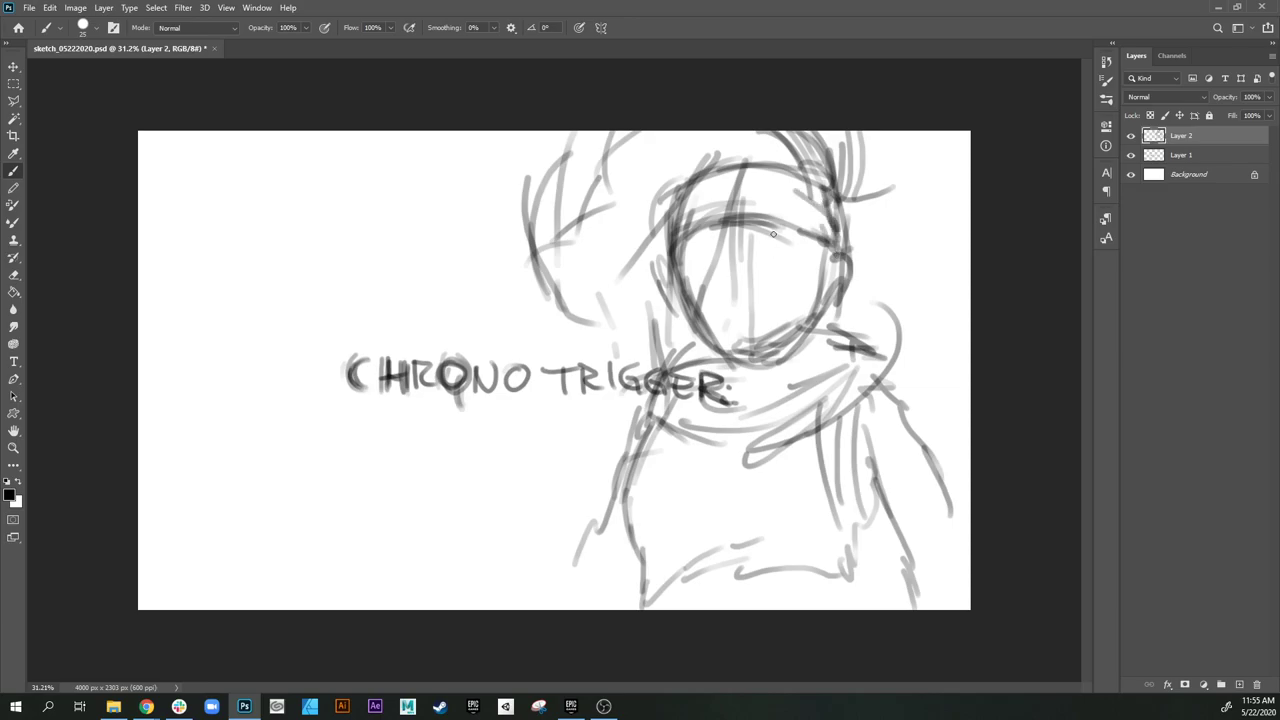
Step: Draw the character's right-hand eye and rough in the nose, mouth and chin
{"action": "left_click_drag", "start_coordinate": [758, 232], "coordinate": [803, 235]}
{"action": "mouse_move", "coordinate": [803, 259]}
{"action": "left_mouse_down"}
{"action": "mouse_move", "coordinate": [765, 259]}
{"action": "mouse_move", "coordinate": [792, 238]}
{"action": "left_mouse_up"}
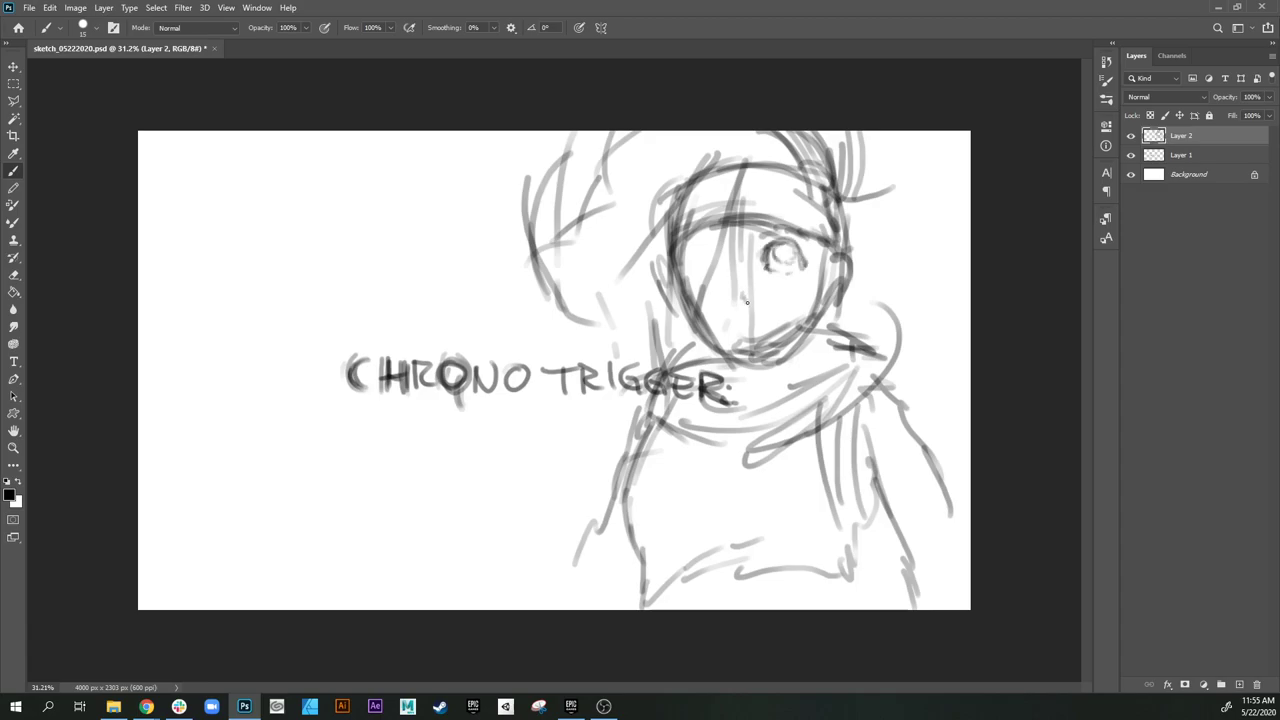
{"action": "left_click_drag", "start_coordinate": [734, 316], "coordinate": [780, 356]}
{"action": "left_click_drag", "start_coordinate": [818, 306], "coordinate": [782, 356]}
Step: Reinforce the left side of the torso, add a chest centre line and start the left shoulder shape
{"action": "left_click_drag", "start_coordinate": [630, 422], "coordinate": [640, 548]}
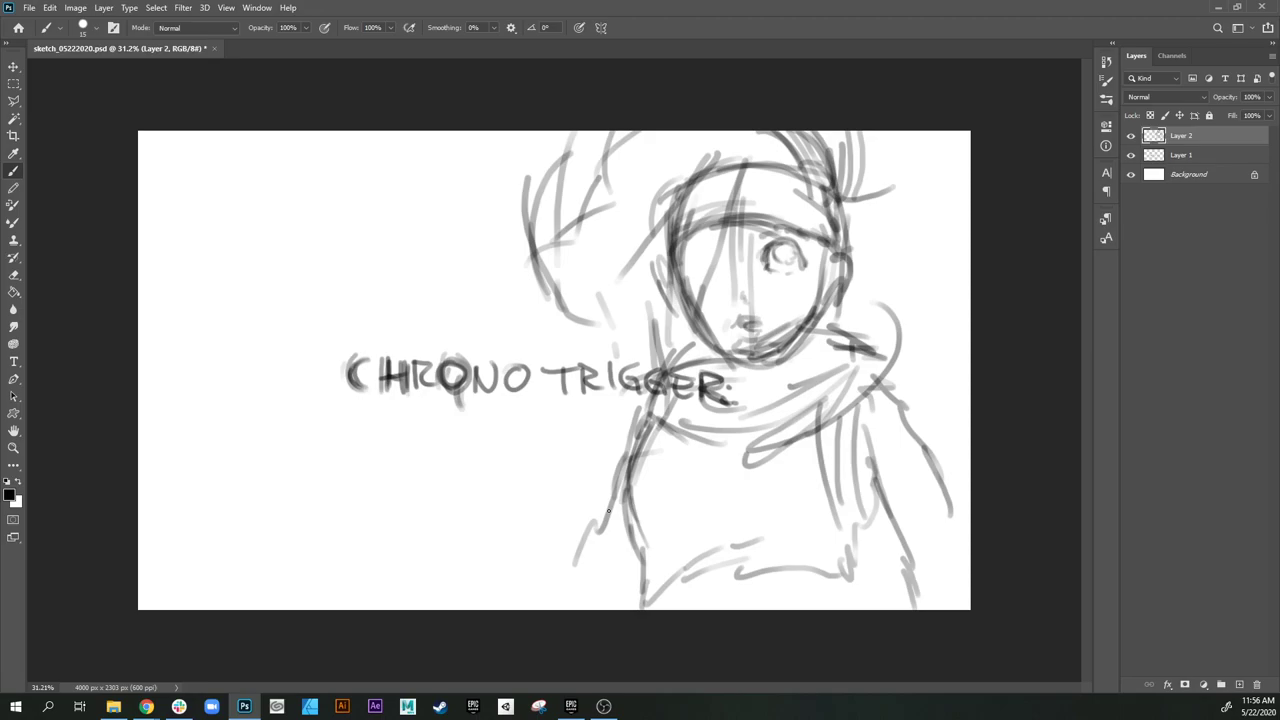
{"action": "mouse_move", "coordinate": [746, 446]}
{"action": "left_mouse_down"}
{"action": "mouse_move", "coordinate": [712, 572]}
{"action": "mouse_move", "coordinate": [732, 502]}
{"action": "left_mouse_up"}
{"action": "left_click_drag", "start_coordinate": [632, 402], "coordinate": [589, 503]}
{"action": "mouse_move", "coordinate": [582, 456]}
{"action": "left_mouse_down"}
{"action": "mouse_move", "coordinate": [584, 490]}
{"action": "mouse_move", "coordinate": [604, 510]}
{"action": "left_mouse_up"}
{"action": "left_click_drag", "start_coordinate": [588, 424], "coordinate": [578, 478]}
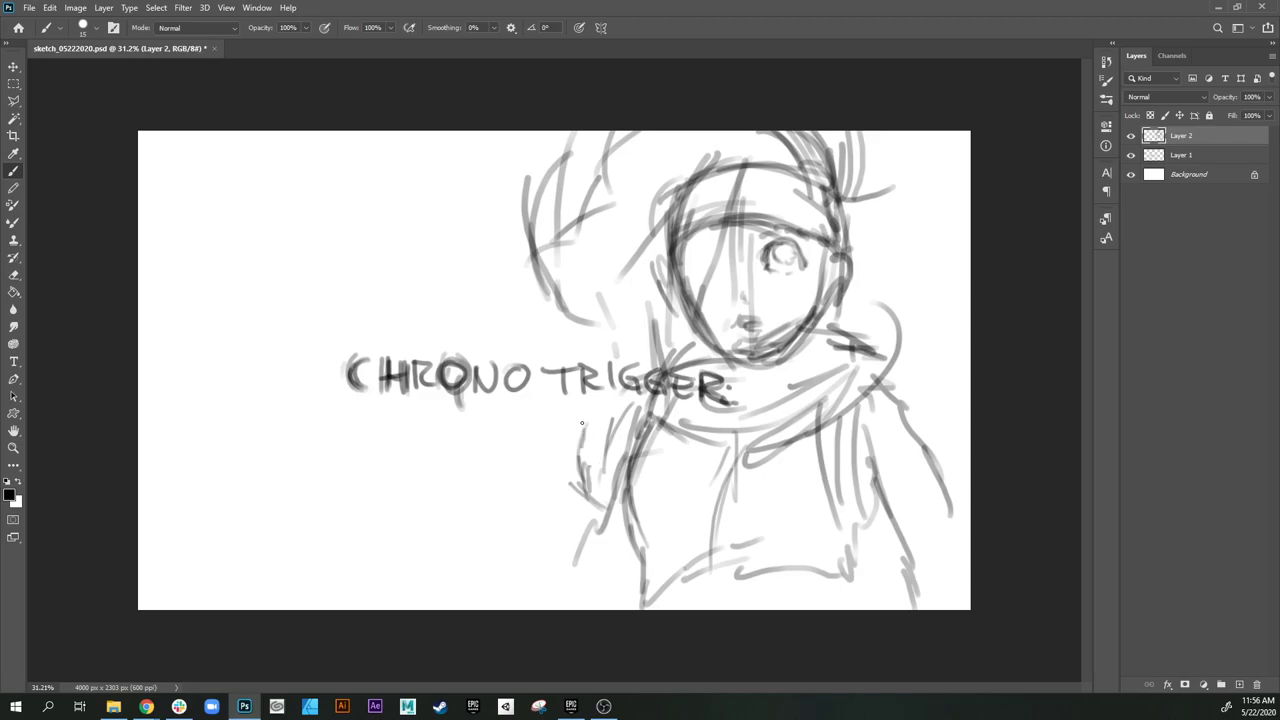
Step: Complete the left shoulder piece with repeated outline and shading strokes
{"action": "left_click_drag", "start_coordinate": [577, 421], "coordinate": [596, 397]}
{"action": "left_click_drag", "start_coordinate": [625, 355], "coordinate": [657, 356]}
{"action": "mouse_move", "coordinate": [590, 395]}
{"action": "left_mouse_down"}
{"action": "mouse_move", "coordinate": [567, 440]}
{"action": "mouse_move", "coordinate": [576, 484]}
{"action": "left_mouse_up"}
{"action": "mouse_move", "coordinate": [571, 479]}
{"action": "left_mouse_down"}
{"action": "mouse_move", "coordinate": [603, 494]}
{"action": "mouse_move", "coordinate": [591, 498]}
{"action": "left_mouse_up"}
{"action": "left_click_drag", "start_coordinate": [628, 431], "coordinate": [606, 506]}
{"action": "left_click_drag", "start_coordinate": [584, 430], "coordinate": [570, 490]}
{"action": "mouse_move", "coordinate": [610, 402]}
{"action": "left_mouse_down"}
{"action": "mouse_move", "coordinate": [586, 448]}
{"action": "mouse_move", "coordinate": [606, 488]}
{"action": "left_mouse_up"}
Step: Sketch the diagonal lapel and strap lines running down across the character's chest
{"action": "mouse_move", "coordinate": [658, 422]}
{"action": "left_mouse_down"}
{"action": "mouse_move", "coordinate": [648, 458]}
{"action": "mouse_move", "coordinate": [698, 494]}
{"action": "mouse_move", "coordinate": [706, 518]}
{"action": "left_mouse_up"}
{"action": "mouse_move", "coordinate": [730, 438]}
{"action": "left_mouse_down"}
{"action": "mouse_move", "coordinate": [700, 494]}
{"action": "mouse_move", "coordinate": [714, 507]}
{"action": "mouse_move", "coordinate": [727, 480]}
{"action": "mouse_move", "coordinate": [747, 497]}
{"action": "left_mouse_up"}
{"action": "left_click_drag", "start_coordinate": [755, 499], "coordinate": [799, 583]}
{"action": "left_click_drag", "start_coordinate": [723, 532], "coordinate": [777, 609]}
{"action": "left_click_drag", "start_coordinate": [793, 564], "coordinate": [807, 570]}
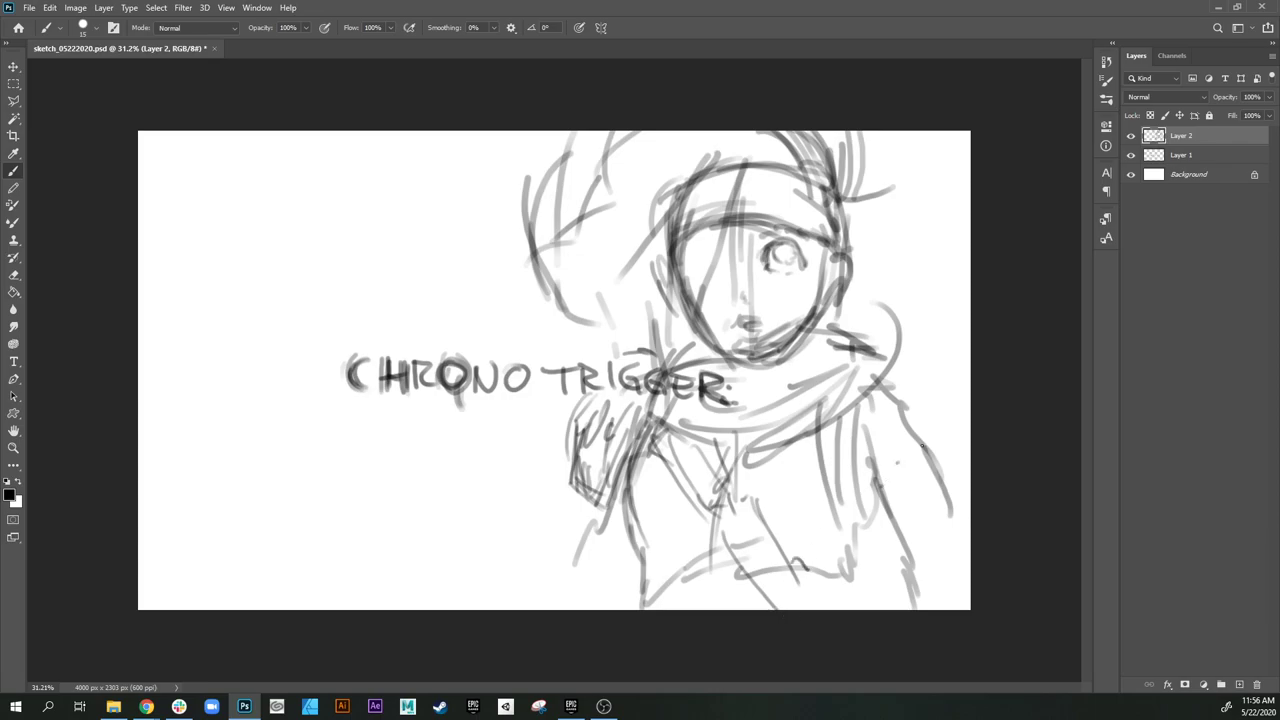
Step: Draw bands around the right arm and add jagged strokes to the hanging scarf end
{"action": "mouse_move", "coordinate": [925, 442]}
{"action": "left_mouse_down"}
{"action": "mouse_move", "coordinate": [873, 478]}
{"action": "mouse_move", "coordinate": [942, 460]}
{"action": "left_mouse_up"}
{"action": "left_click_drag", "start_coordinate": [884, 514], "coordinate": [944, 490]}
{"action": "left_click_drag", "start_coordinate": [886, 540], "coordinate": [916, 520]}
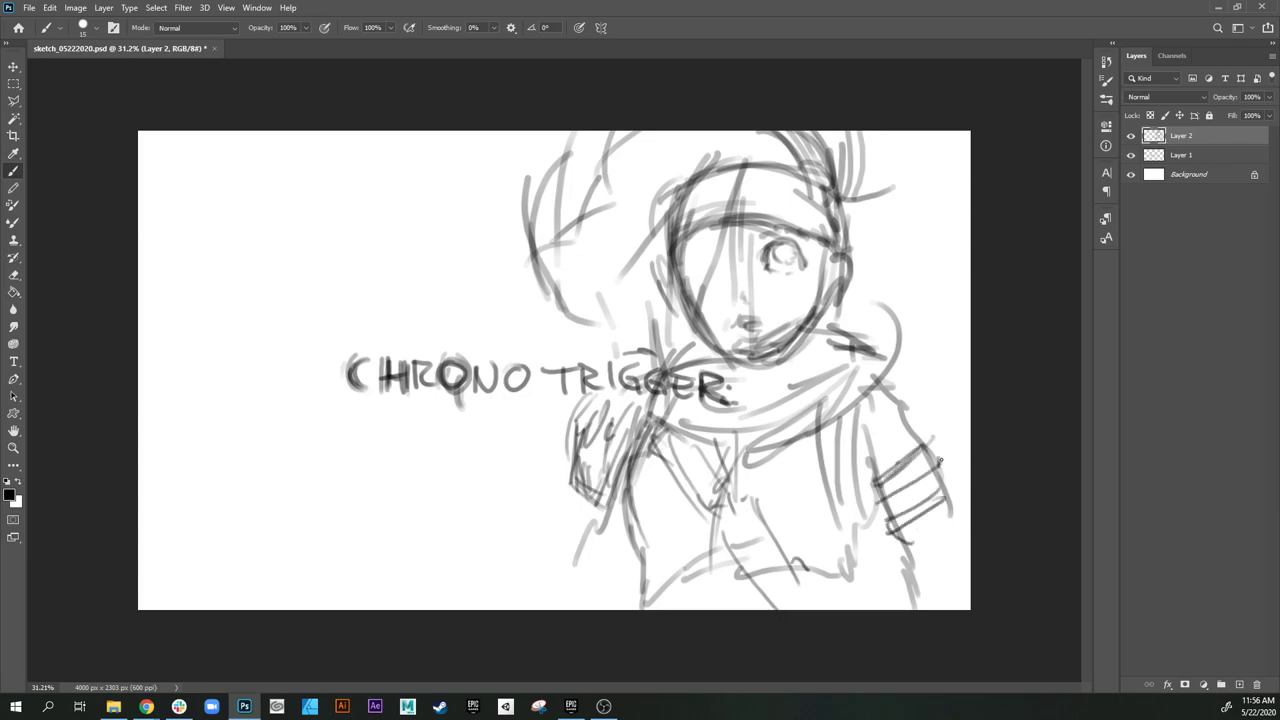
{"action": "mouse_move", "coordinate": [940, 460]}
{"action": "left_mouse_down"}
{"action": "mouse_move", "coordinate": [955, 512]}
{"action": "mouse_move", "coordinate": [912, 530]}
{"action": "left_mouse_up"}
{"action": "mouse_move", "coordinate": [950, 526]}
{"action": "left_mouse_down"}
{"action": "mouse_move", "coordinate": [916, 548]}
{"action": "mouse_move", "coordinate": [906, 576]}
{"action": "left_mouse_up"}
{"action": "left_click_drag", "start_coordinate": [840, 462], "coordinate": [842, 582]}
{"action": "mouse_move", "coordinate": [850, 538]}
{"action": "left_mouse_down"}
{"action": "mouse_move", "coordinate": [822, 573]}
{"action": "mouse_move", "coordinate": [826, 546]}
{"action": "left_mouse_up"}
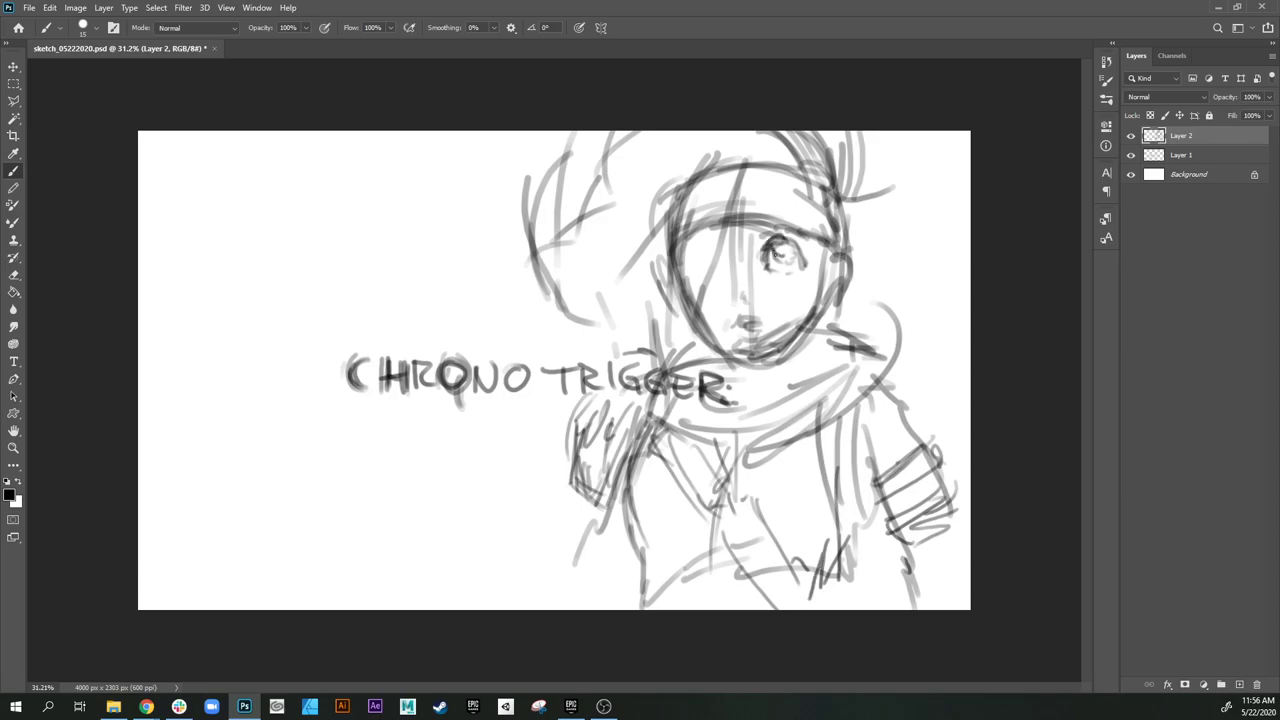
Step: Darken the eye, hint at the second eye and nose, and add strokes behind the right neck and at the lower left arm
{"action": "mouse_move", "coordinate": [778, 238]}
{"action": "left_mouse_down"}
{"action": "mouse_move", "coordinate": [796, 262]}
{"action": "mouse_move", "coordinate": [795, 230]}
{"action": "mouse_move", "coordinate": [772, 272]}
{"action": "mouse_move", "coordinate": [728, 268]}
{"action": "left_mouse_up"}
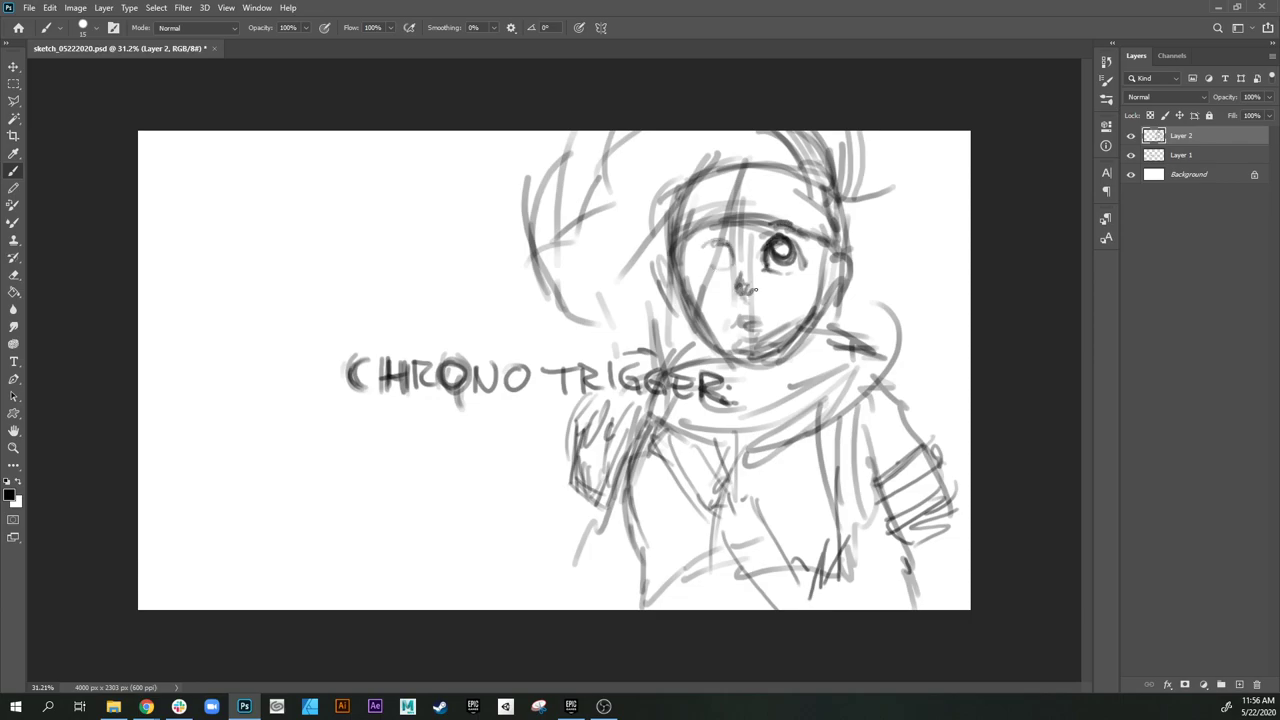
{"action": "mouse_move", "coordinate": [838, 254]}
{"action": "left_mouse_down"}
{"action": "mouse_move", "coordinate": [840, 300]}
{"action": "mouse_move", "coordinate": [793, 352]}
{"action": "mouse_move", "coordinate": [842, 335]}
{"action": "mouse_move", "coordinate": [853, 345]}
{"action": "left_mouse_up"}
{"action": "left_click_drag", "start_coordinate": [840, 344], "coordinate": [840, 366]}
{"action": "mouse_move", "coordinate": [866, 314]}
{"action": "left_mouse_down"}
{"action": "mouse_move", "coordinate": [848, 334]}
{"action": "mouse_move", "coordinate": [870, 256]}
{"action": "mouse_move", "coordinate": [916, 226]}
{"action": "mouse_move", "coordinate": [874, 334]}
{"action": "mouse_move", "coordinate": [910, 368]}
{"action": "mouse_move", "coordinate": [862, 406]}
{"action": "left_mouse_up"}
{"action": "left_click_drag", "start_coordinate": [610, 518], "coordinate": [580, 608]}
Step: Sketch a second, smaller head outline above the CHRONO lettering
{"action": "left_click_drag", "start_coordinate": [372, 278], "coordinate": [368, 306]}
{"action": "mouse_move", "coordinate": [360, 292]}
{"action": "left_mouse_down"}
{"action": "mouse_move", "coordinate": [358, 315]}
{"action": "mouse_move", "coordinate": [368, 296]}
{"action": "left_mouse_up"}
{"action": "left_click_drag", "start_coordinate": [366, 280], "coordinate": [394, 236]}
{"action": "left_click_drag", "start_coordinate": [372, 302], "coordinate": [386, 222]}
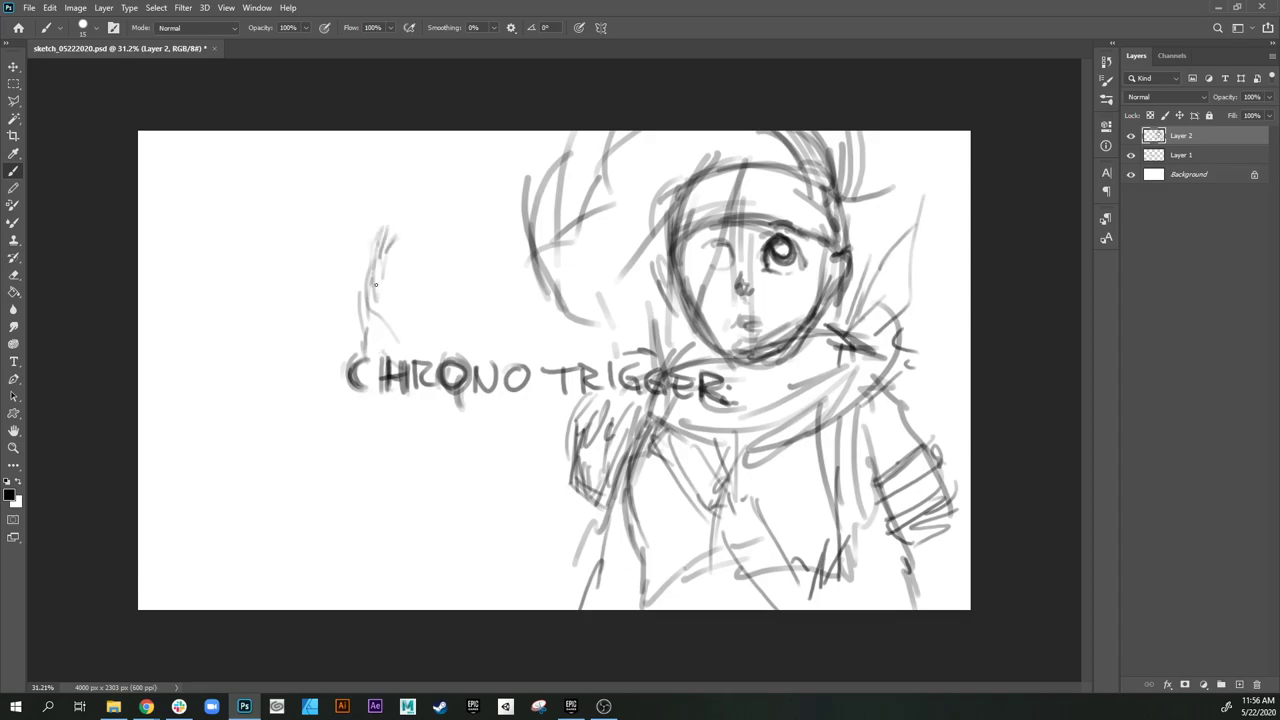
{"action": "left_click_drag", "start_coordinate": [376, 285], "coordinate": [388, 332]}
{"action": "mouse_move", "coordinate": [391, 346]}
{"action": "left_mouse_down"}
{"action": "mouse_move", "coordinate": [387, 257]}
{"action": "mouse_move", "coordinate": [455, 232]}
{"action": "left_mouse_up"}
{"action": "left_click_drag", "start_coordinate": [345, 250], "coordinate": [343, 306]}
{"action": "mouse_move", "coordinate": [354, 286]}
{"action": "left_mouse_down"}
{"action": "mouse_move", "coordinate": [364, 350]}
{"action": "mouse_move", "coordinate": [387, 251]}
{"action": "left_mouse_up"}
{"action": "left_click_drag", "start_coordinate": [489, 280], "coordinate": [495, 313]}
{"action": "left_click_drag", "start_coordinate": [502, 320], "coordinate": [466, 355]}
{"action": "mouse_move", "coordinate": [449, 216]}
{"action": "left_mouse_down"}
{"action": "mouse_move", "coordinate": [485, 324]}
{"action": "mouse_move", "coordinate": [347, 306]}
{"action": "left_mouse_up"}
Step: Add the neck, collar and shoulder lines beneath the second head
{"action": "left_click_drag", "start_coordinate": [397, 372], "coordinate": [435, 384]}
{"action": "left_click_drag", "start_coordinate": [488, 304], "coordinate": [476, 362]}
{"action": "mouse_move", "coordinate": [481, 334]}
{"action": "left_mouse_down"}
{"action": "mouse_move", "coordinate": [396, 382]}
{"action": "mouse_move", "coordinate": [419, 409]}
{"action": "left_mouse_up"}
{"action": "mouse_move", "coordinate": [429, 398]}
{"action": "left_mouse_down"}
{"action": "mouse_move", "coordinate": [439, 403]}
{"action": "mouse_move", "coordinate": [367, 413]}
{"action": "mouse_move", "coordinate": [366, 427]}
{"action": "left_mouse_up"}
{"action": "mouse_move", "coordinate": [399, 408]}
{"action": "left_mouse_down"}
{"action": "mouse_move", "coordinate": [361, 434]}
{"action": "mouse_move", "coordinate": [387, 414]}
{"action": "left_mouse_up"}
{"action": "mouse_move", "coordinate": [378, 416]}
{"action": "left_mouse_down"}
{"action": "mouse_move", "coordinate": [485, 410]}
{"action": "mouse_move", "coordinate": [361, 435]}
{"action": "mouse_move", "coordinate": [448, 448]}
{"action": "left_mouse_up"}
{"action": "mouse_move", "coordinate": [478, 444]}
{"action": "left_mouse_down"}
{"action": "mouse_move", "coordinate": [502, 440]}
{"action": "mouse_move", "coordinate": [494, 460]}
{"action": "left_mouse_up"}
{"action": "left_click_drag", "start_coordinate": [444, 466], "coordinate": [396, 486]}
Step: Rough in a third face at the left edge of the canvas, with its jaw, chin, facial features and side hair
{"action": "left_click_drag", "start_coordinate": [245, 228], "coordinate": [247, 264]}
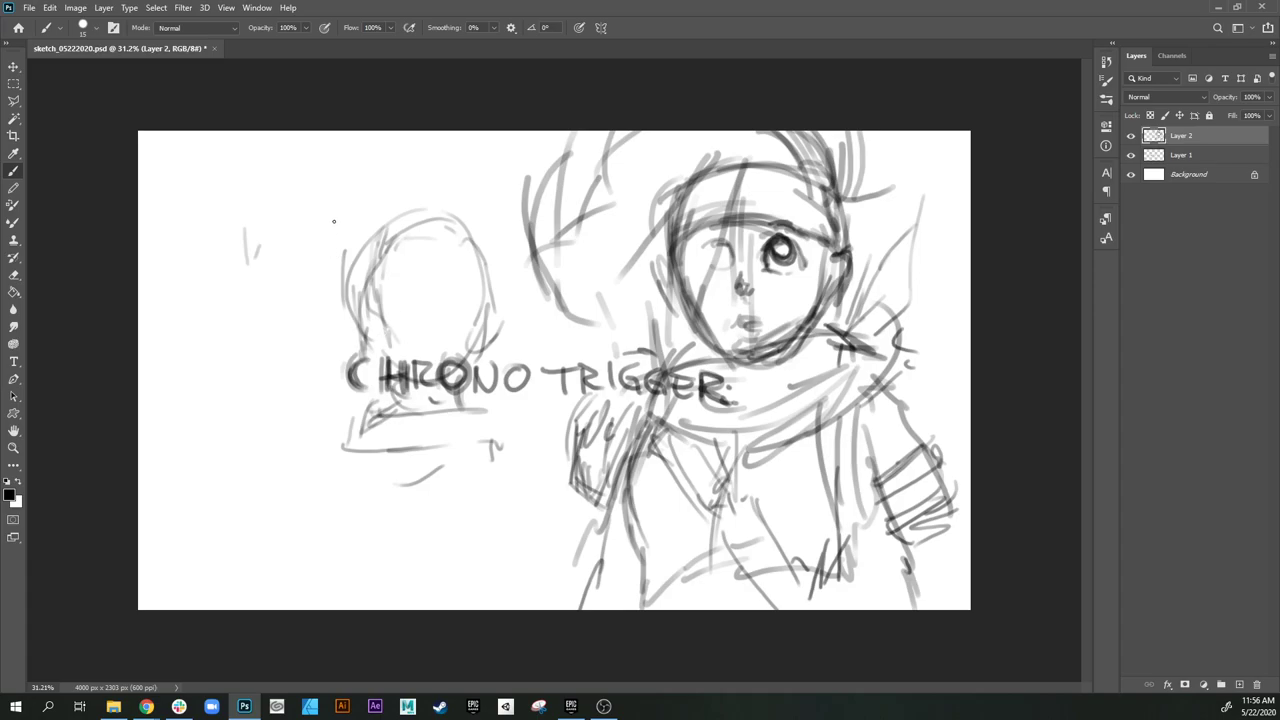
{"action": "mouse_move", "coordinate": [320, 190]}
{"action": "left_mouse_down"}
{"action": "mouse_move", "coordinate": [268, 318]}
{"action": "mouse_move", "coordinate": [182, 346]}
{"action": "left_mouse_up"}
{"action": "mouse_move", "coordinate": [326, 150]}
{"action": "left_mouse_down"}
{"action": "mouse_move", "coordinate": [317, 256]}
{"action": "mouse_move", "coordinate": [196, 350]}
{"action": "mouse_move", "coordinate": [297, 306]}
{"action": "mouse_move", "coordinate": [140, 356]}
{"action": "left_mouse_up"}
{"action": "mouse_move", "coordinate": [238, 356]}
{"action": "left_mouse_down"}
{"action": "mouse_move", "coordinate": [196, 370]}
{"action": "mouse_move", "coordinate": [212, 384]}
{"action": "left_mouse_up"}
{"action": "left_click_drag", "start_coordinate": [236, 380], "coordinate": [215, 377]}
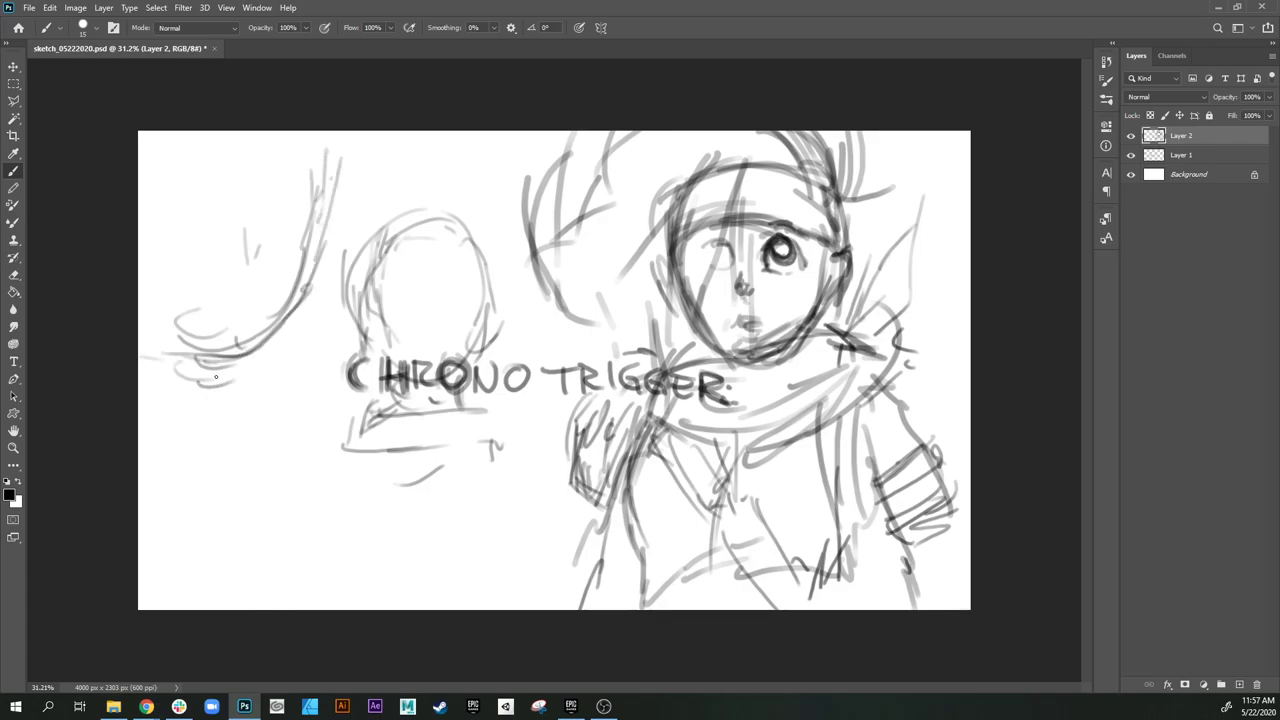
{"action": "left_click_drag", "start_coordinate": [219, 154], "coordinate": [236, 214]}
{"action": "left_click_drag", "start_coordinate": [290, 224], "coordinate": [262, 234]}
{"action": "left_click_drag", "start_coordinate": [344, 140], "coordinate": [282, 240]}
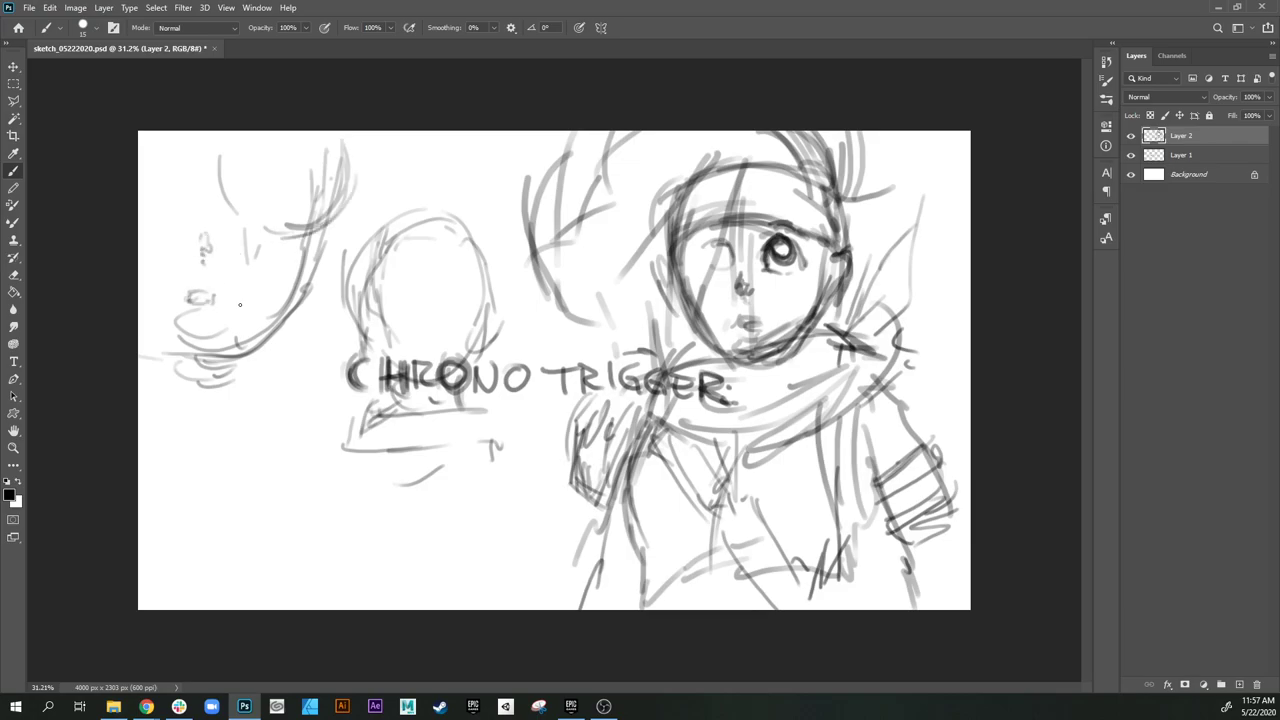
Step: Darken the third face's jawline and sketch curved collar strokes beneath its chin
{"action": "mouse_move", "coordinate": [310, 274]}
{"action": "left_mouse_down"}
{"action": "mouse_move", "coordinate": [292, 310]}
{"action": "mouse_move", "coordinate": [176, 358]}
{"action": "left_mouse_up"}
{"action": "left_click_drag", "start_coordinate": [320, 244], "coordinate": [200, 374]}
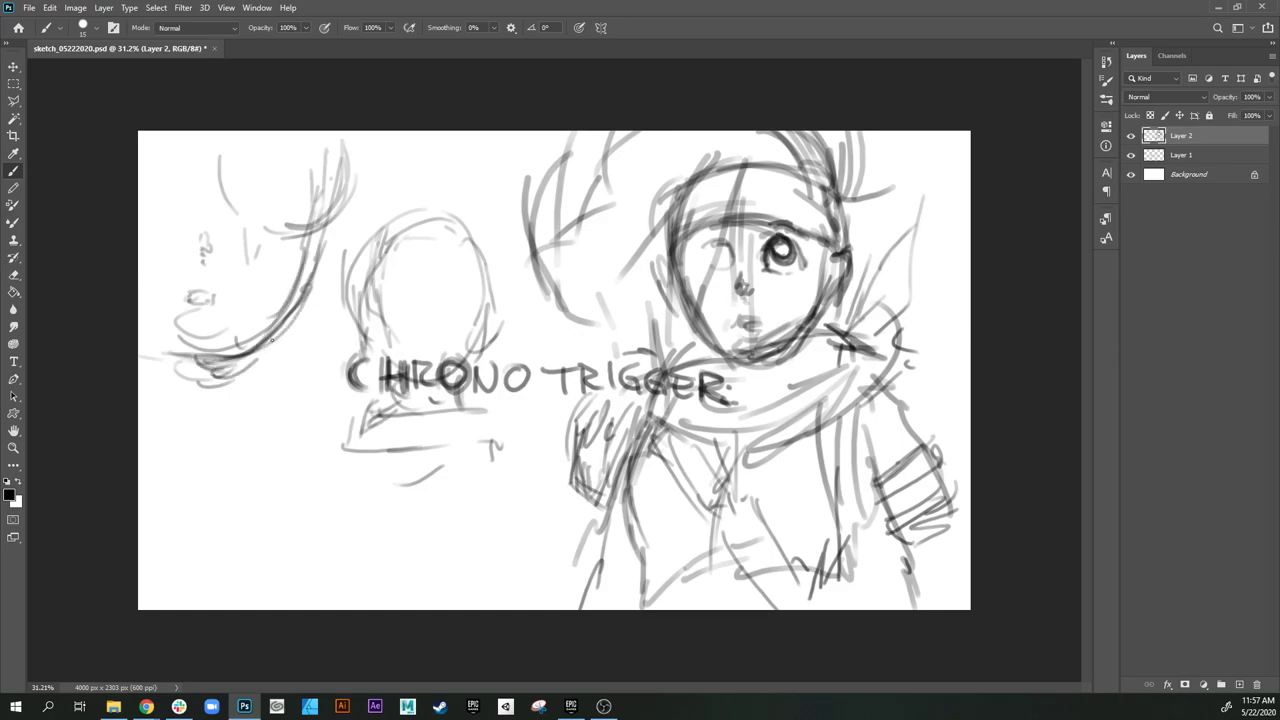
{"action": "left_click_drag", "start_coordinate": [264, 344], "coordinate": [256, 394]}
{"action": "left_click_drag", "start_coordinate": [277, 344], "coordinate": [226, 416]}
{"action": "mouse_move", "coordinate": [282, 376]}
{"action": "left_mouse_down"}
{"action": "mouse_move", "coordinate": [250, 410]}
{"action": "mouse_move", "coordinate": [156, 419]}
{"action": "left_mouse_up"}
{"action": "left_click_drag", "start_coordinate": [294, 342], "coordinate": [190, 400]}
{"action": "left_click_drag", "start_coordinate": [311, 289], "coordinate": [281, 323]}
{"action": "left_click_drag", "start_coordinate": [308, 296], "coordinate": [263, 357]}
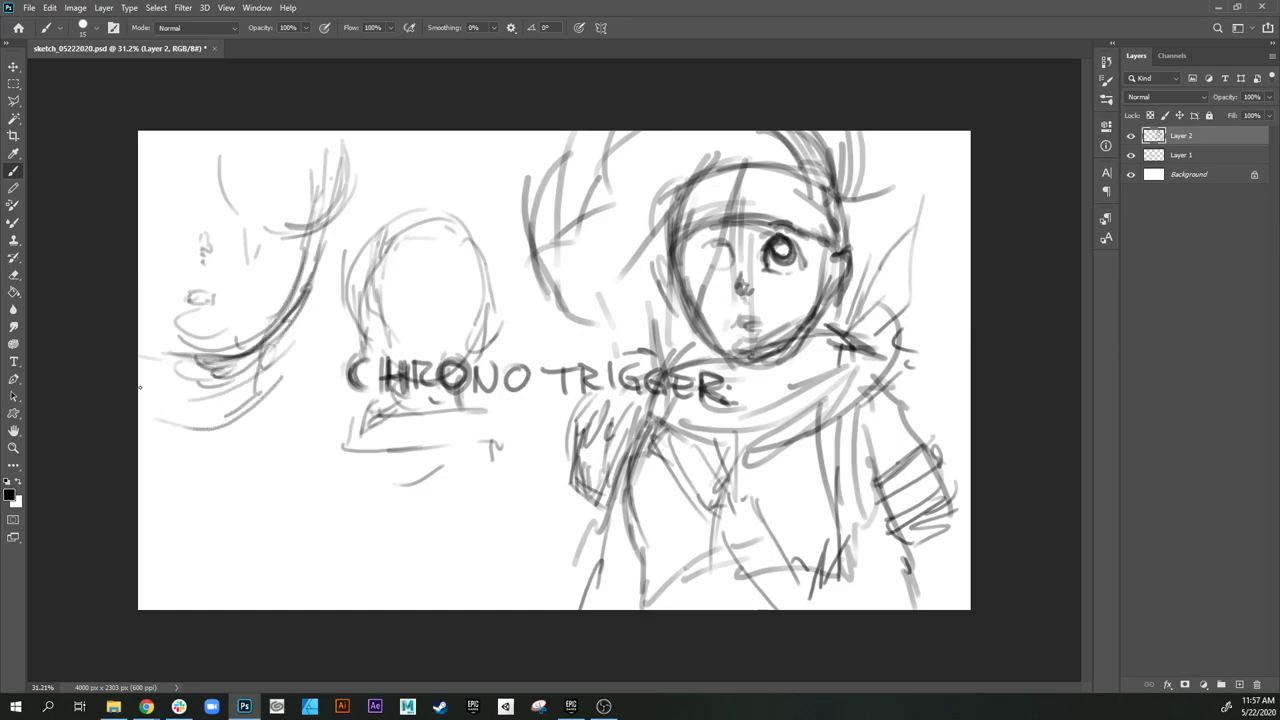
Step: Sketch layered, curved scarf folds around the neck and beneath the chin of the left-edge figure
{"action": "left_click_drag", "start_coordinate": [140, 387], "coordinate": [198, 388]}
{"action": "left_click_drag", "start_coordinate": [326, 292], "coordinate": [154, 388]}
{"action": "left_click_drag", "start_coordinate": [326, 314], "coordinate": [140, 454]}
{"action": "left_click_drag", "start_coordinate": [332, 378], "coordinate": [138, 464]}
{"action": "mouse_move", "coordinate": [322, 306]}
{"action": "left_mouse_down"}
{"action": "mouse_move", "coordinate": [262, 300]}
{"action": "mouse_move", "coordinate": [298, 308]}
{"action": "left_mouse_up"}
{"action": "mouse_move", "coordinate": [186, 306]}
{"action": "left_mouse_down"}
{"action": "mouse_move", "coordinate": [284, 306]}
{"action": "mouse_move", "coordinate": [190, 338]}
{"action": "left_mouse_up"}
{"action": "left_click_drag", "start_coordinate": [290, 316], "coordinate": [140, 350]}
{"action": "mouse_move", "coordinate": [326, 282]}
{"action": "left_mouse_down"}
{"action": "mouse_move", "coordinate": [300, 388]}
{"action": "mouse_move", "coordinate": [206, 462]}
{"action": "left_mouse_up"}
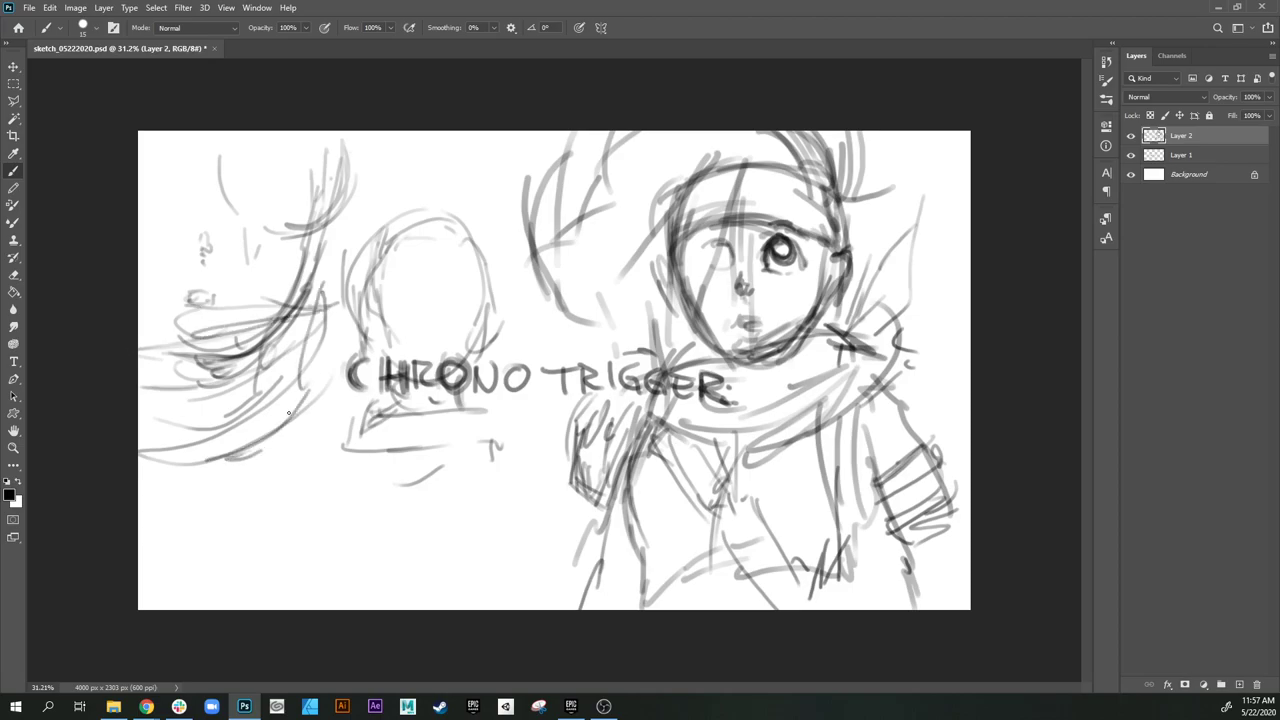
Step: Rough in the left-edge figure's shoulder and upper arm with long lines sloping down from the scarf
{"action": "mouse_move", "coordinate": [288, 408]}
{"action": "left_mouse_down"}
{"action": "mouse_move", "coordinate": [330, 432]}
{"action": "mouse_move", "coordinate": [362, 488]}
{"action": "mouse_move", "coordinate": [390, 476]}
{"action": "left_mouse_up"}
{"action": "left_click_drag", "start_coordinate": [320, 430], "coordinate": [448, 522]}
{"action": "left_click_drag", "start_coordinate": [426, 518], "coordinate": [450, 552]}
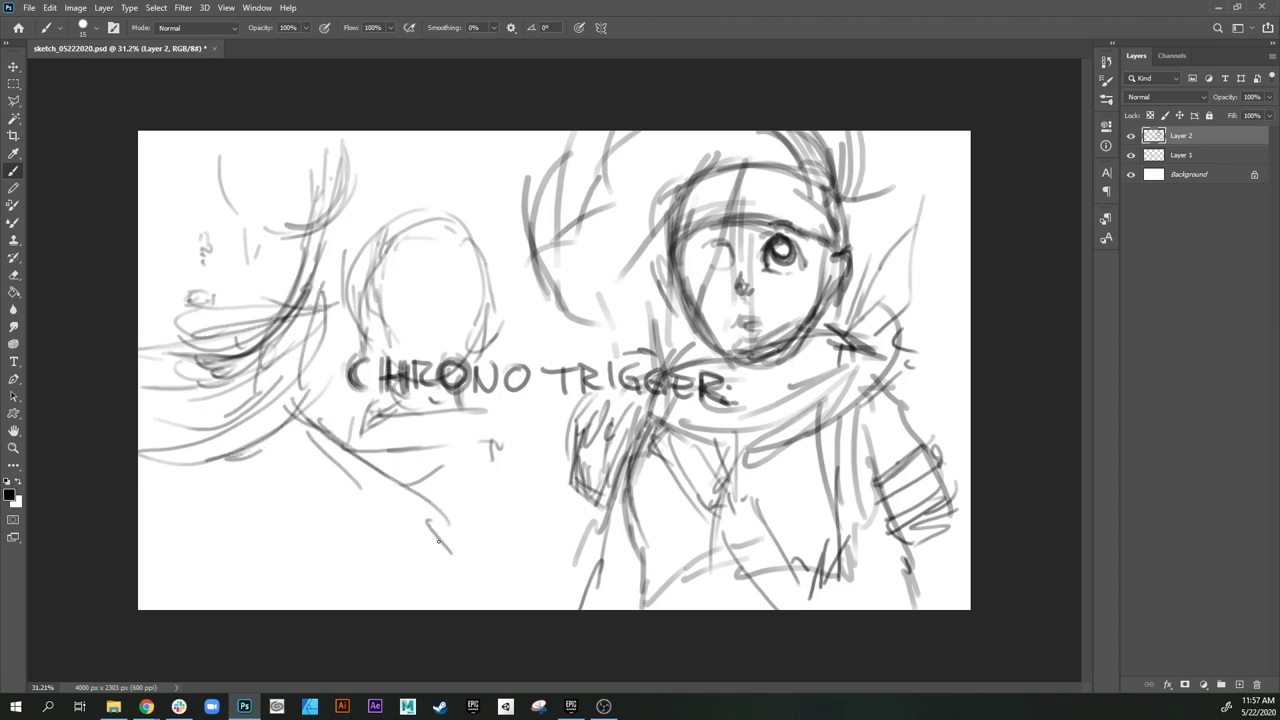
{"action": "left_click_drag", "start_coordinate": [314, 458], "coordinate": [418, 546]}
Step: Darken the left-edge face's mouth and reinforce its jawline and the collar edge under the chin
{"action": "left_click_drag", "start_coordinate": [220, 352], "coordinate": [168, 366]}
{"action": "mouse_move", "coordinate": [156, 320]}
{"action": "left_mouse_down"}
{"action": "mouse_move", "coordinate": [140, 360]}
{"action": "mouse_move", "coordinate": [268, 324]}
{"action": "left_mouse_up"}
{"action": "mouse_move", "coordinate": [318, 224]}
{"action": "left_mouse_down"}
{"action": "mouse_move", "coordinate": [238, 346]}
{"action": "mouse_move", "coordinate": [202, 354]}
{"action": "left_mouse_up"}
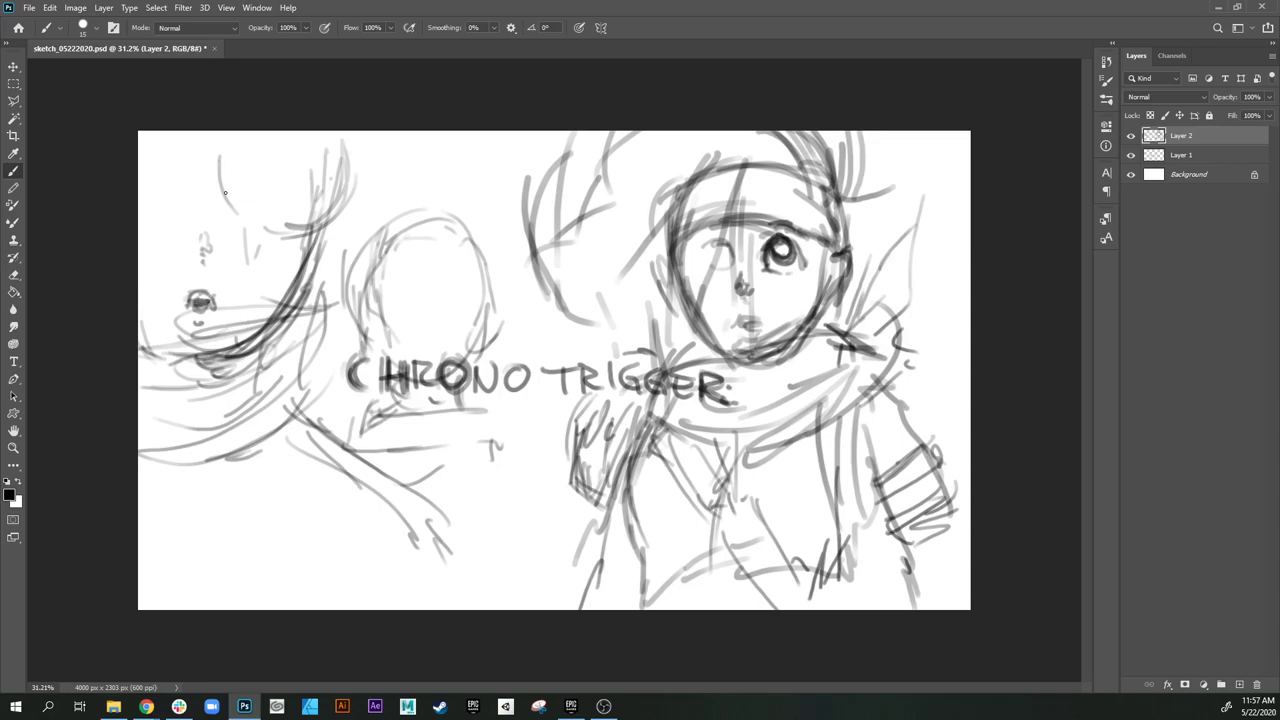
Step: Add vertical strands over the left-edge face's forehead and curve in the eyepiece cut off by the canvas edge
{"action": "left_click_drag", "start_coordinate": [219, 160], "coordinate": [235, 206]}
{"action": "left_click_drag", "start_coordinate": [155, 142], "coordinate": [158, 192]}
{"action": "left_click_drag", "start_coordinate": [180, 134], "coordinate": [182, 190]}
{"action": "left_click_drag", "start_coordinate": [199, 132], "coordinate": [200, 202]}
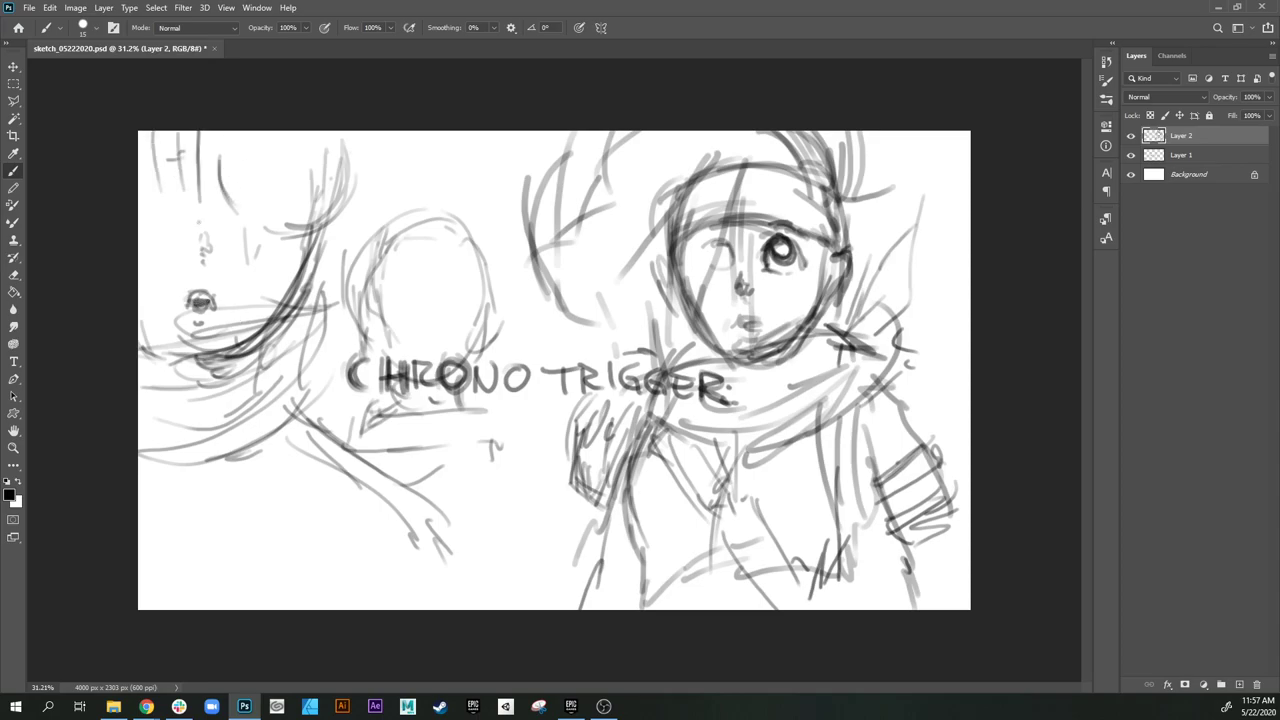
{"action": "left_click_drag", "start_coordinate": [140, 229], "coordinate": [174, 188]}
{"action": "mouse_move", "coordinate": [177, 132]}
{"action": "left_mouse_down"}
{"action": "mouse_move", "coordinate": [158, 214]}
{"action": "mouse_move", "coordinate": [140, 230]}
{"action": "left_mouse_up"}
{"action": "left_click_drag", "start_coordinate": [298, 132], "coordinate": [294, 170]}
{"action": "left_click_drag", "start_coordinate": [313, 145], "coordinate": [303, 192]}
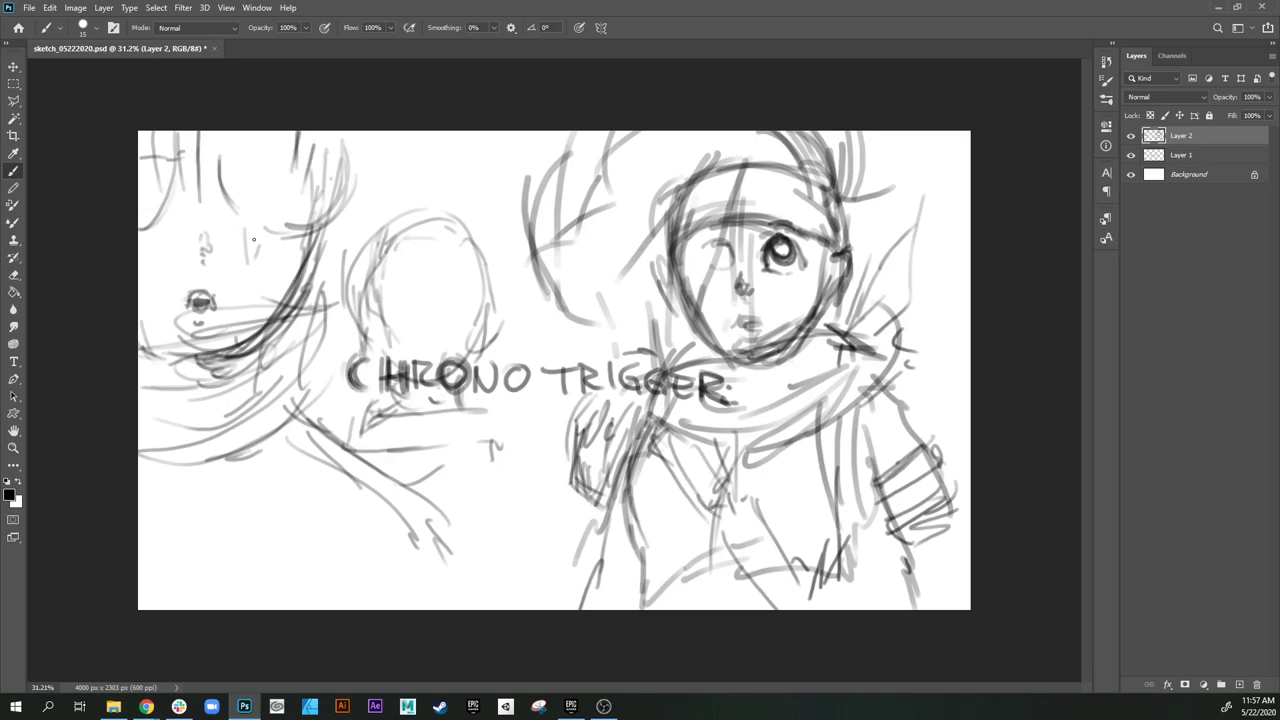
Step: Outline the round eyepiece over the left-edge face's other eye and add short strokes inside it
{"action": "left_click_drag", "start_coordinate": [234, 134], "coordinate": [237, 212]}
{"action": "left_click_drag", "start_coordinate": [232, 207], "coordinate": [304, 131]}
{"action": "mouse_move", "coordinate": [238, 170]}
{"action": "left_mouse_down"}
{"action": "mouse_move", "coordinate": [231, 182]}
{"action": "mouse_move", "coordinate": [243, 164]}
{"action": "left_mouse_up"}
{"action": "mouse_move", "coordinate": [243, 160]}
{"action": "left_mouse_down"}
{"action": "mouse_move", "coordinate": [280, 158]}
{"action": "mouse_move", "coordinate": [301, 175]}
{"action": "left_mouse_up"}
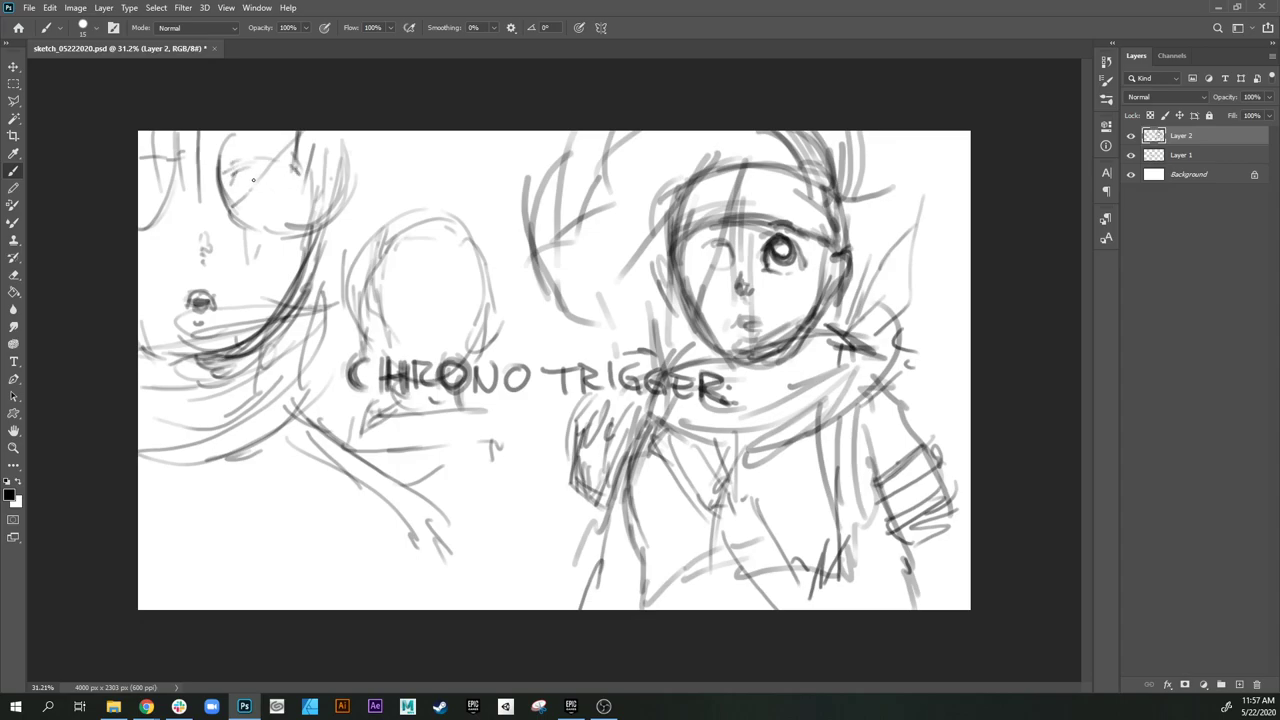
Step: Reinforce the left-edge figure's jaw and sketch the hanging scarf and torso lines down to the canvas bottom
{"action": "left_click_drag", "start_coordinate": [325, 218], "coordinate": [265, 319]}
{"action": "left_click_drag", "start_coordinate": [284, 456], "coordinate": [274, 476]}
{"action": "left_click_drag", "start_coordinate": [261, 422], "coordinate": [254, 440]}
{"action": "left_click_drag", "start_coordinate": [231, 445], "coordinate": [282, 534]}
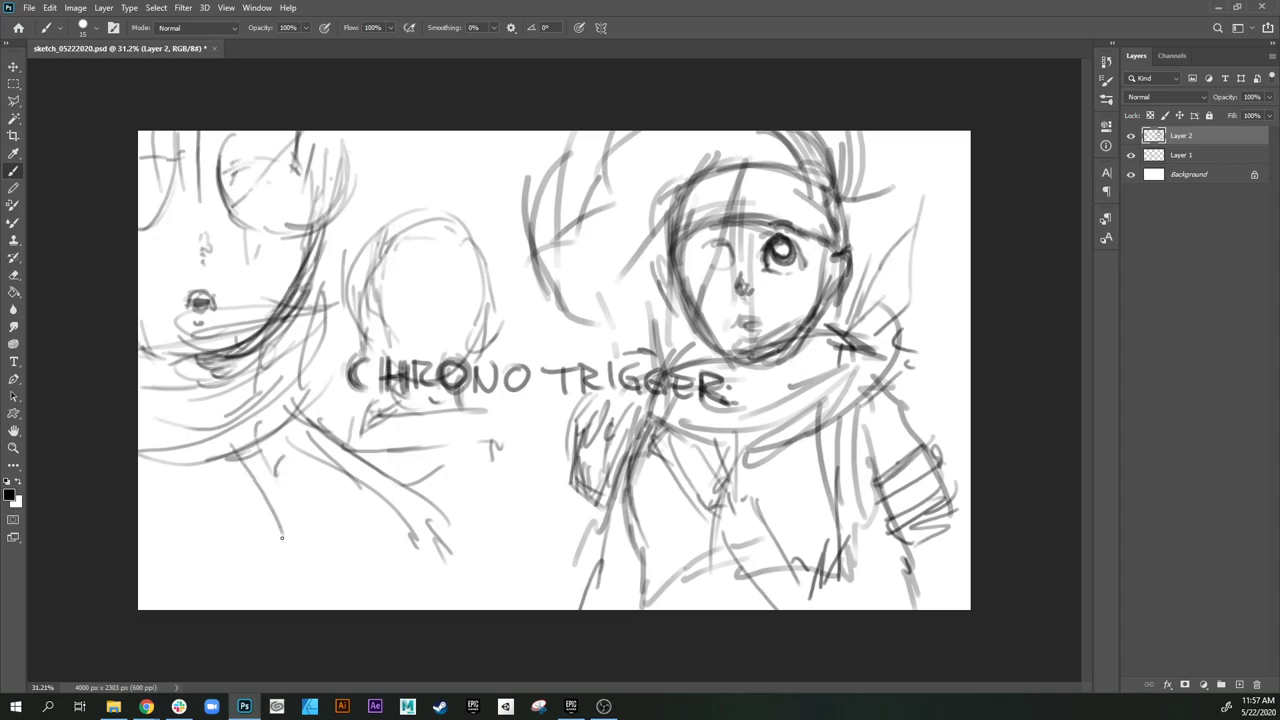
{"action": "left_click_drag", "start_coordinate": [269, 450], "coordinate": [287, 608]}
{"action": "left_click_drag", "start_coordinate": [252, 454], "coordinate": [286, 608]}
{"action": "left_click_drag", "start_coordinate": [306, 422], "coordinate": [319, 541]}
{"action": "mouse_move", "coordinate": [318, 398]}
{"action": "left_mouse_down"}
{"action": "mouse_move", "coordinate": [374, 464]}
{"action": "mouse_move", "coordinate": [365, 572]}
{"action": "left_mouse_up"}
Step: Redefine the middle figure's head outline and rough in its chin, collar, shoulders and arm folds
{"action": "mouse_move", "coordinate": [369, 234]}
{"action": "left_mouse_down"}
{"action": "mouse_move", "coordinate": [387, 344]}
{"action": "mouse_move", "coordinate": [379, 324]}
{"action": "mouse_move", "coordinate": [395, 343]}
{"action": "mouse_move", "coordinate": [450, 350]}
{"action": "mouse_move", "coordinate": [475, 329]}
{"action": "mouse_move", "coordinate": [450, 214]}
{"action": "left_mouse_up"}
{"action": "mouse_move", "coordinate": [380, 352]}
{"action": "left_mouse_down"}
{"action": "mouse_move", "coordinate": [367, 413]}
{"action": "mouse_move", "coordinate": [454, 408]}
{"action": "left_mouse_up"}
{"action": "mouse_move", "coordinate": [390, 436]}
{"action": "left_mouse_down"}
{"action": "mouse_move", "coordinate": [474, 431]}
{"action": "mouse_move", "coordinate": [530, 458]}
{"action": "left_mouse_up"}
{"action": "mouse_move", "coordinate": [530, 458]}
{"action": "left_mouse_down"}
{"action": "mouse_move", "coordinate": [402, 486]}
{"action": "mouse_move", "coordinate": [504, 490]}
{"action": "left_mouse_up"}
{"action": "left_click_drag", "start_coordinate": [443, 492], "coordinate": [502, 520]}
{"action": "mouse_move", "coordinate": [498, 526]}
{"action": "left_mouse_down"}
{"action": "mouse_move", "coordinate": [491, 556]}
{"action": "mouse_move", "coordinate": [533, 513]}
{"action": "left_mouse_up"}
{"action": "left_click_drag", "start_coordinate": [533, 521], "coordinate": [547, 540]}
{"action": "left_click_drag", "start_coordinate": [540, 466], "coordinate": [554, 490]}
{"action": "left_click_drag", "start_coordinate": [544, 482], "coordinate": [540, 506]}
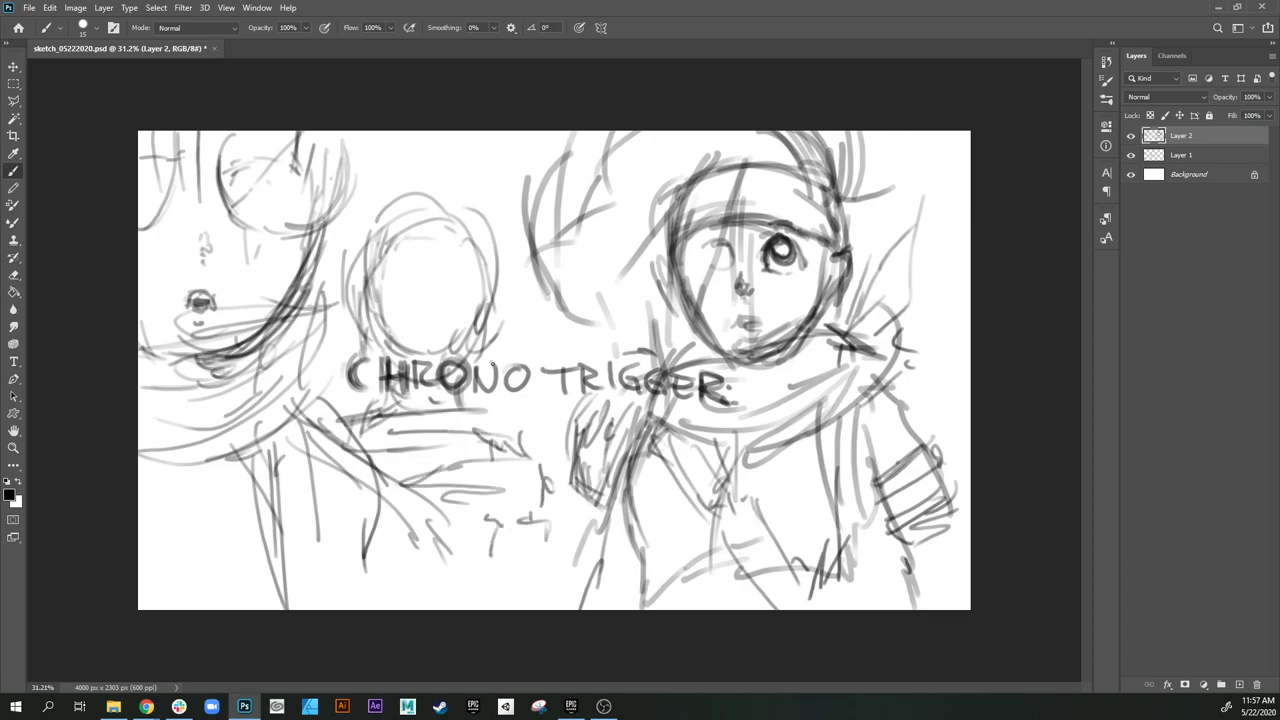
Step: Hide the character sketch and hand-letter "2300 AD" beneath CHRONO TRIGGER on Layer 1
{"action": "left_click", "coordinate": [1131, 155]}
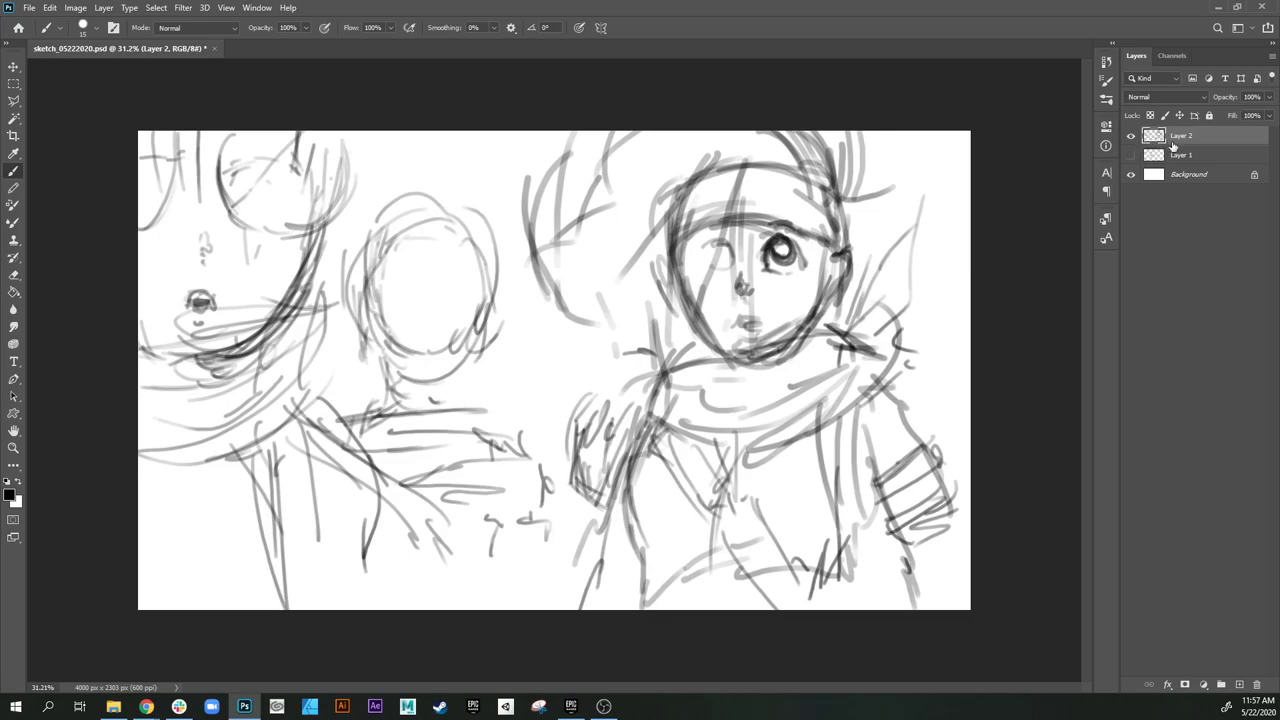
{"action": "left_click", "coordinate": [1131, 155]}
{"action": "left_click", "coordinate": [1131, 135]}
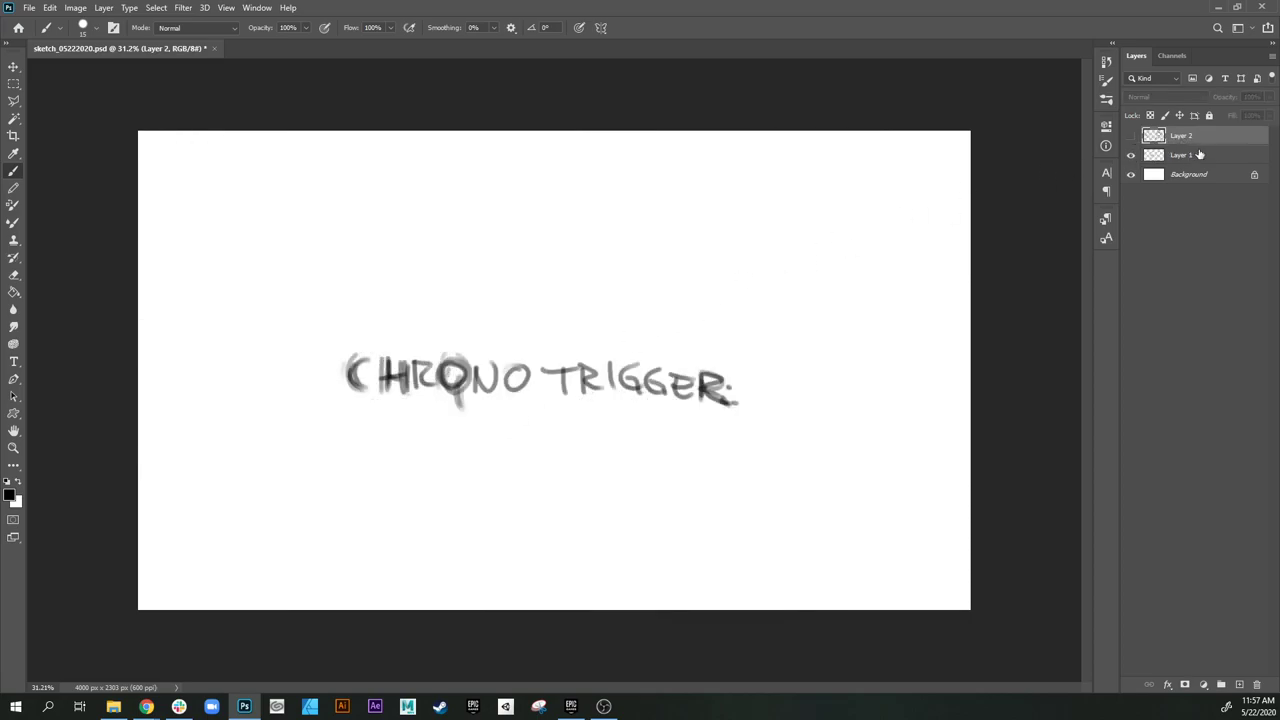
{"action": "left_click", "coordinate": [1157, 158]}
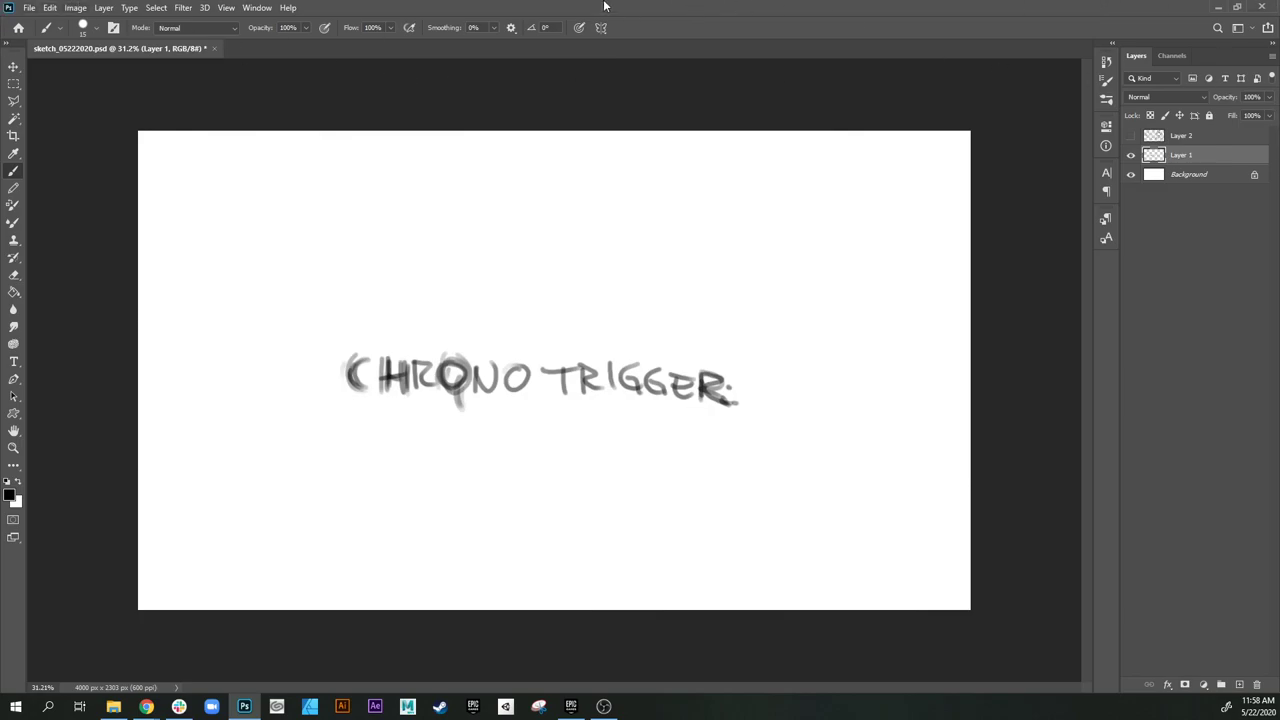
{"action": "mouse_move", "coordinate": [706, 374]}
{"action": "left_mouse_down"}
{"action": "mouse_move", "coordinate": [702, 399]}
{"action": "mouse_move", "coordinate": [724, 402]}
{"action": "left_mouse_up"}
{"action": "mouse_move", "coordinate": [440, 425]}
{"action": "left_mouse_down"}
{"action": "mouse_move", "coordinate": [458, 426]}
{"action": "mouse_move", "coordinate": [446, 442]}
{"action": "mouse_move", "coordinate": [491, 420]}
{"action": "mouse_move", "coordinate": [477, 444]}
{"action": "mouse_move", "coordinate": [512, 422]}
{"action": "mouse_move", "coordinate": [532, 440]}
{"action": "left_mouse_up"}
{"action": "mouse_move", "coordinate": [558, 421]}
{"action": "left_mouse_down"}
{"action": "mouse_move", "coordinate": [548, 424]}
{"action": "mouse_move", "coordinate": [614, 446]}
{"action": "left_mouse_up"}
{"action": "mouse_move", "coordinate": [590, 434]}
{"action": "left_mouse_down"}
{"action": "mouse_move", "coordinate": [622, 441]}
{"action": "mouse_move", "coordinate": [635, 431]}
{"action": "mouse_move", "coordinate": [608, 445]}
{"action": "left_mouse_up"}
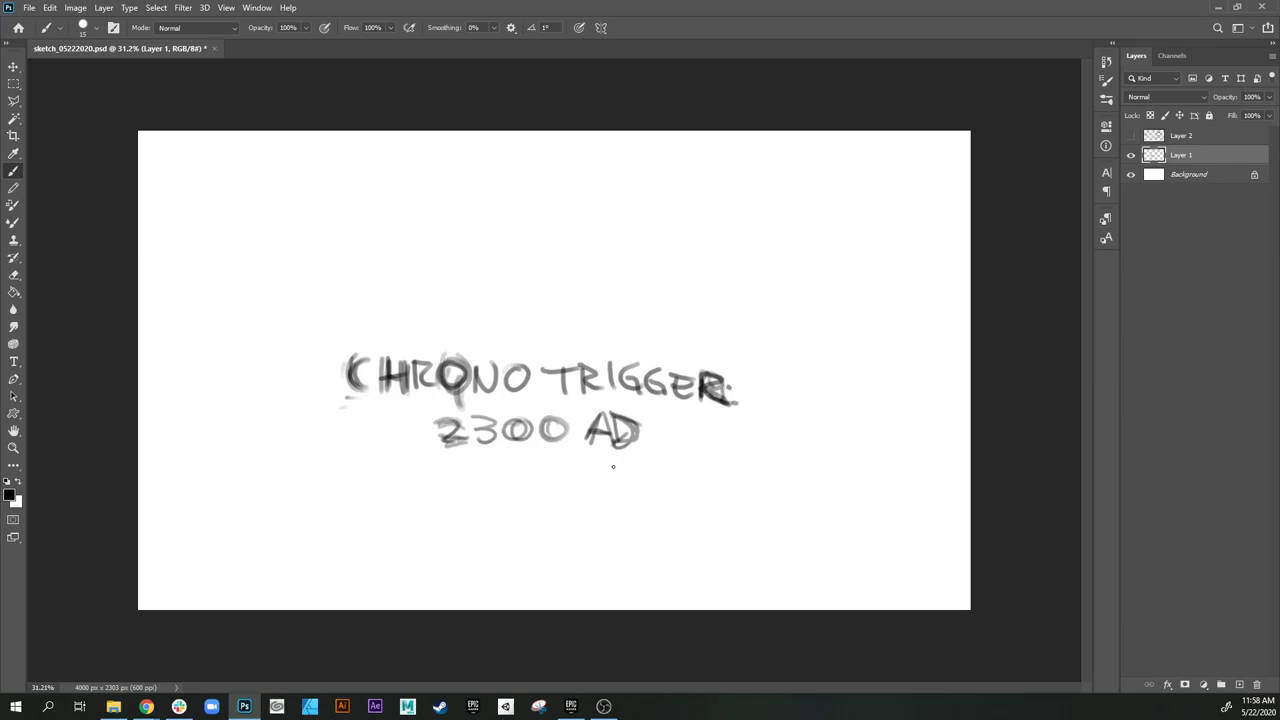
Step: Show the character sketch again and move Layer 2 below Layer 1
{"action": "left_click", "coordinate": [1131, 135]}
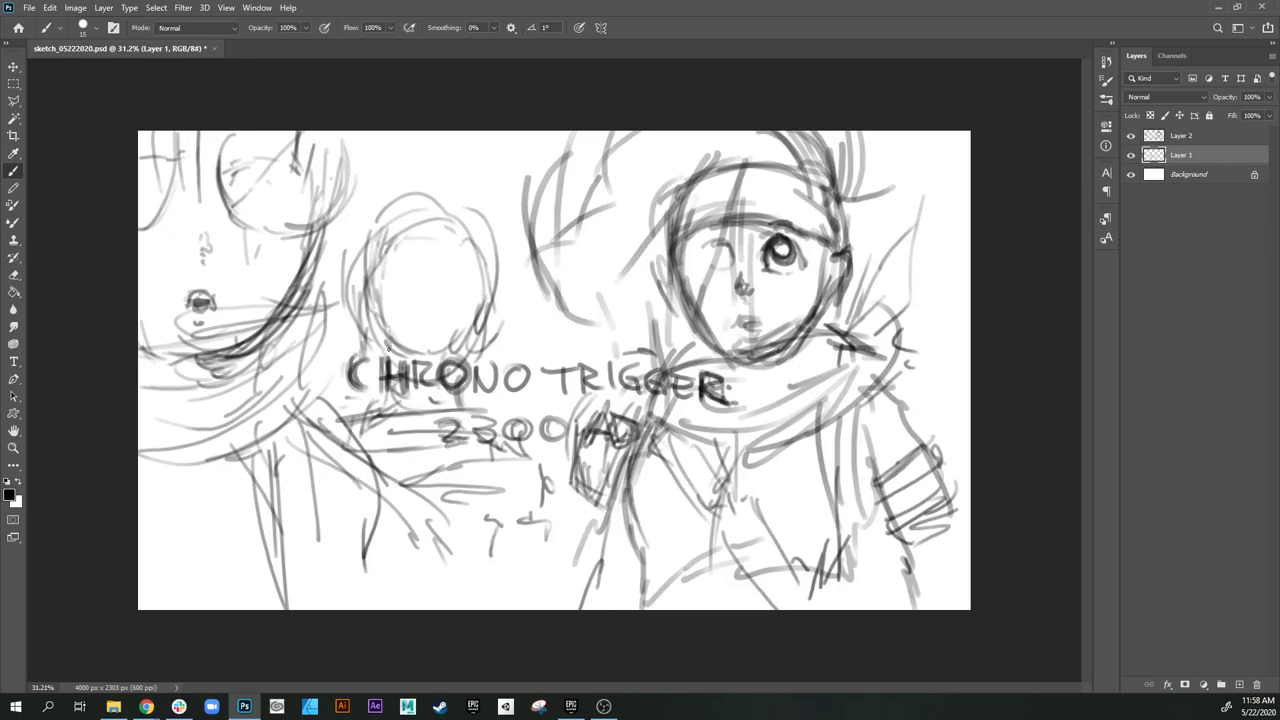
{"action": "left_click", "coordinate": [1186, 144]}
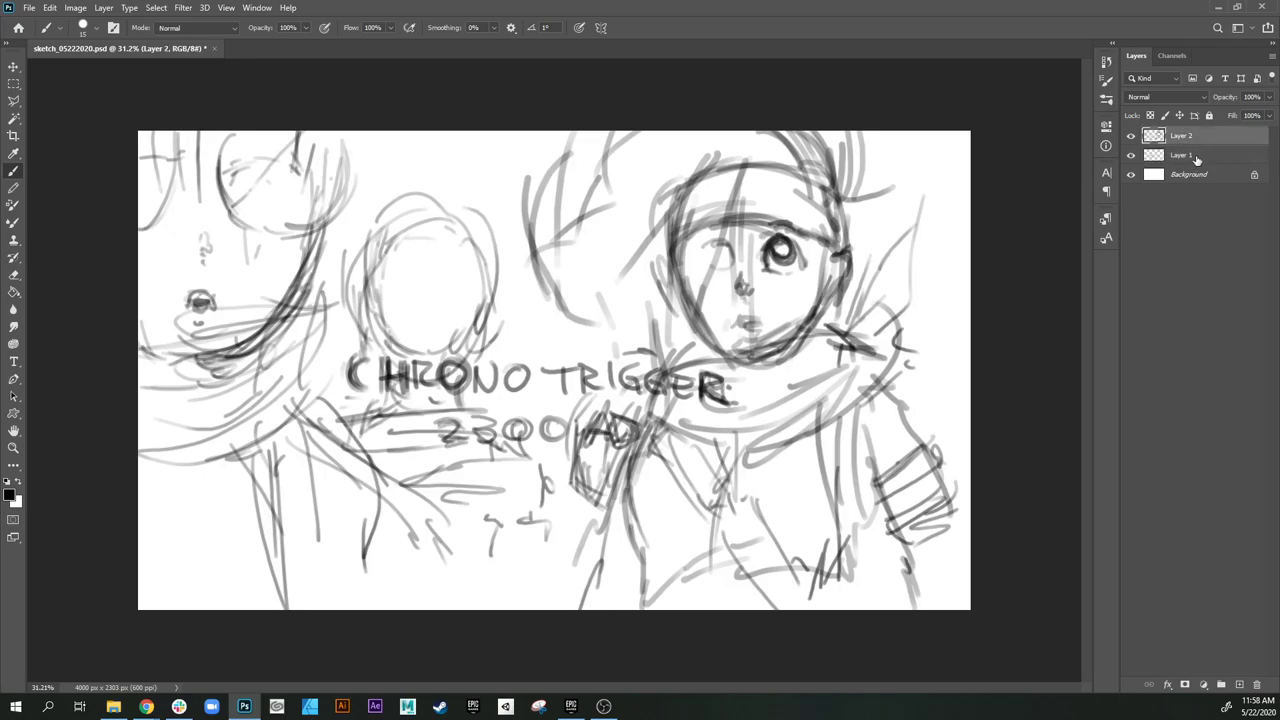
{"action": "left_click_drag", "start_coordinate": [1196, 143], "coordinate": [1196, 168]}
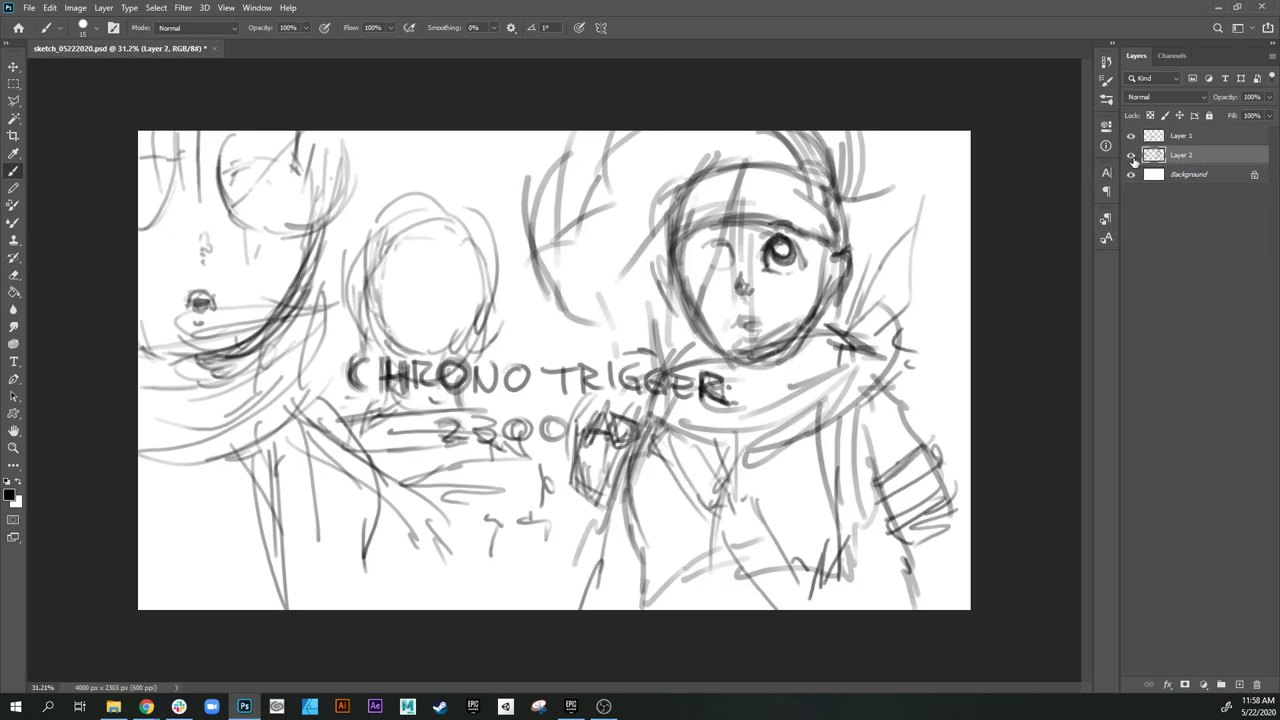
{"action": "left_click", "coordinate": [1131, 155]}
{"action": "left_click", "coordinate": [1131, 155]}
Step: Add hair strands to the middle figure and strengthen its neck, collar, shoulder and arm lines
{"action": "mouse_move", "coordinate": [409, 220]}
{"action": "left_mouse_down"}
{"action": "mouse_move", "coordinate": [368, 214]}
{"action": "mouse_move", "coordinate": [382, 238]}
{"action": "mouse_move", "coordinate": [358, 264]}
{"action": "mouse_move", "coordinate": [426, 224]}
{"action": "mouse_move", "coordinate": [438, 316]}
{"action": "mouse_move", "coordinate": [425, 200]}
{"action": "mouse_move", "coordinate": [436, 330]}
{"action": "mouse_move", "coordinate": [433, 182]}
{"action": "mouse_move", "coordinate": [452, 226]}
{"action": "mouse_move", "coordinate": [404, 194]}
{"action": "mouse_move", "coordinate": [456, 214]}
{"action": "mouse_move", "coordinate": [388, 158]}
{"action": "mouse_move", "coordinate": [490, 185]}
{"action": "mouse_move", "coordinate": [447, 331]}
{"action": "mouse_move", "coordinate": [466, 306]}
{"action": "left_mouse_up"}
{"action": "mouse_move", "coordinate": [388, 282]}
{"action": "left_mouse_down"}
{"action": "mouse_move", "coordinate": [372, 344]}
{"action": "mouse_move", "coordinate": [390, 405]}
{"action": "mouse_move", "coordinate": [362, 418]}
{"action": "mouse_move", "coordinate": [454, 428]}
{"action": "mouse_move", "coordinate": [466, 398]}
{"action": "mouse_move", "coordinate": [440, 448]}
{"action": "mouse_move", "coordinate": [370, 412]}
{"action": "mouse_move", "coordinate": [452, 440]}
{"action": "mouse_move", "coordinate": [500, 406]}
{"action": "mouse_move", "coordinate": [534, 462]}
{"action": "mouse_move", "coordinate": [536, 494]}
{"action": "mouse_move", "coordinate": [500, 506]}
{"action": "left_mouse_up"}
{"action": "mouse_move", "coordinate": [480, 454]}
{"action": "left_mouse_down"}
{"action": "mouse_move", "coordinate": [482, 542]}
{"action": "mouse_move", "coordinate": [462, 594]}
{"action": "left_mouse_up"}
Step: Draw the left-edge face's nose and add long hair strands down the side of the head
{"action": "left_click_drag", "start_coordinate": [200, 231], "coordinate": [188, 251]}
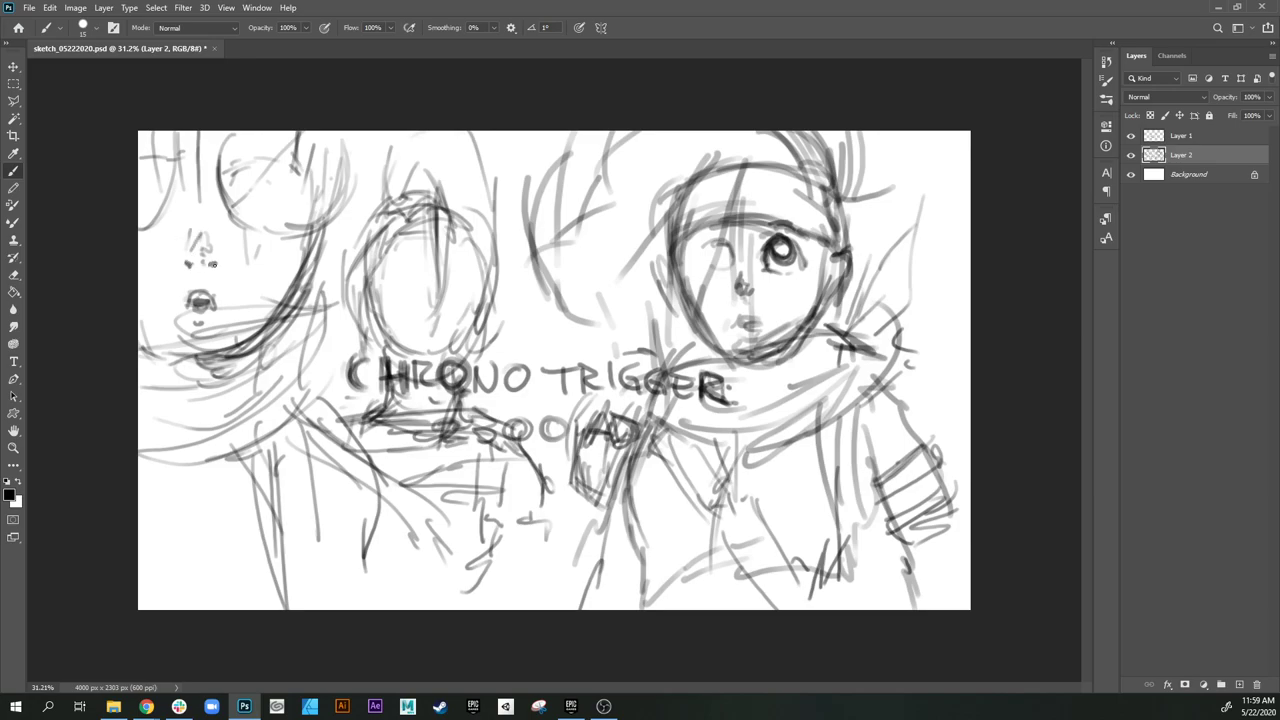
{"action": "left_click_drag", "start_coordinate": [195, 238], "coordinate": [194, 310]}
{"action": "left_click_drag", "start_coordinate": [232, 130], "coordinate": [218, 200]}
{"action": "left_click_drag", "start_coordinate": [314, 205], "coordinate": [304, 240]}
{"action": "left_click_drag", "start_coordinate": [320, 132], "coordinate": [326, 270]}
{"action": "left_click_drag", "start_coordinate": [354, 172], "coordinate": [332, 286]}
{"action": "left_click_drag", "start_coordinate": [360, 136], "coordinate": [346, 262]}
{"action": "left_click_drag", "start_coordinate": [338, 218], "coordinate": [340, 306]}
{"action": "mouse_move", "coordinate": [291, 236]}
{"action": "left_mouse_down"}
{"action": "mouse_move", "coordinate": [287, 254]}
{"action": "mouse_move", "coordinate": [299, 244]}
{"action": "left_mouse_up"}
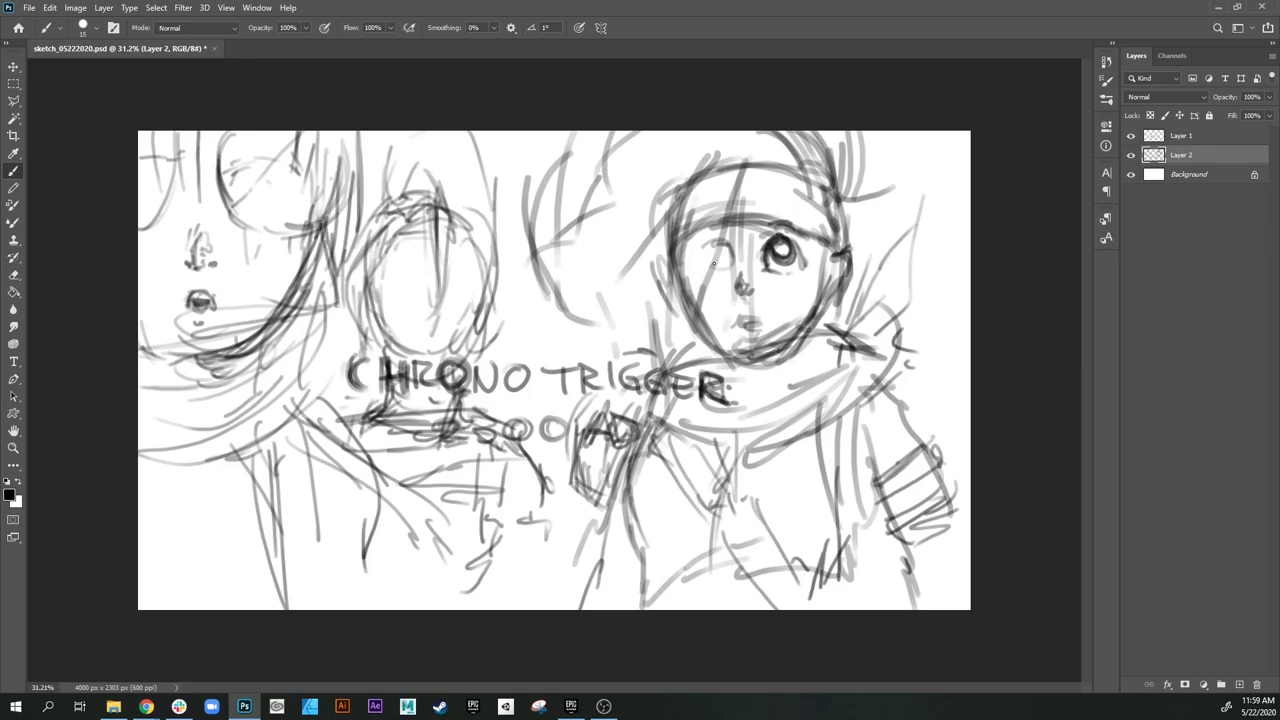
Step: Draw hair strands across the large scarfed character's forehead and face, and add lines to the lower sleeve
{"action": "left_click_drag", "start_coordinate": [713, 166], "coordinate": [677, 230]}
{"action": "mouse_move", "coordinate": [724, 162]}
{"action": "left_mouse_down"}
{"action": "mouse_move", "coordinate": [684, 264]}
{"action": "mouse_move", "coordinate": [697, 298]}
{"action": "left_mouse_up"}
{"action": "left_click_drag", "start_coordinate": [682, 242], "coordinate": [692, 312]}
{"action": "left_click_drag", "start_coordinate": [724, 218], "coordinate": [692, 322]}
{"action": "left_click_drag", "start_coordinate": [720, 238], "coordinate": [686, 355]}
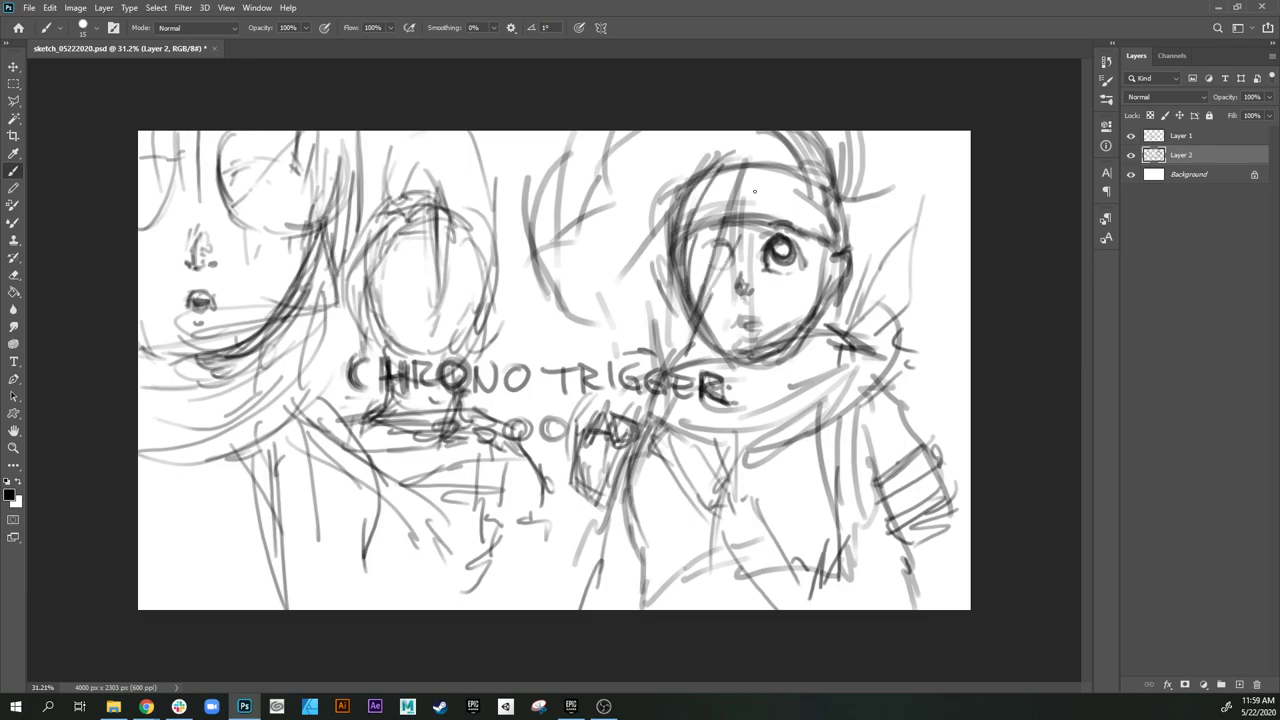
{"action": "left_click_drag", "start_coordinate": [761, 170], "coordinate": [743, 236]}
{"action": "left_click_drag", "start_coordinate": [789, 167], "coordinate": [765, 231]}
{"action": "mouse_move", "coordinate": [768, 194]}
{"action": "left_mouse_down"}
{"action": "mouse_move", "coordinate": [756, 286]}
{"action": "mouse_move", "coordinate": [769, 240]}
{"action": "left_mouse_up"}
{"action": "left_click_drag", "start_coordinate": [770, 250], "coordinate": [770, 291]}
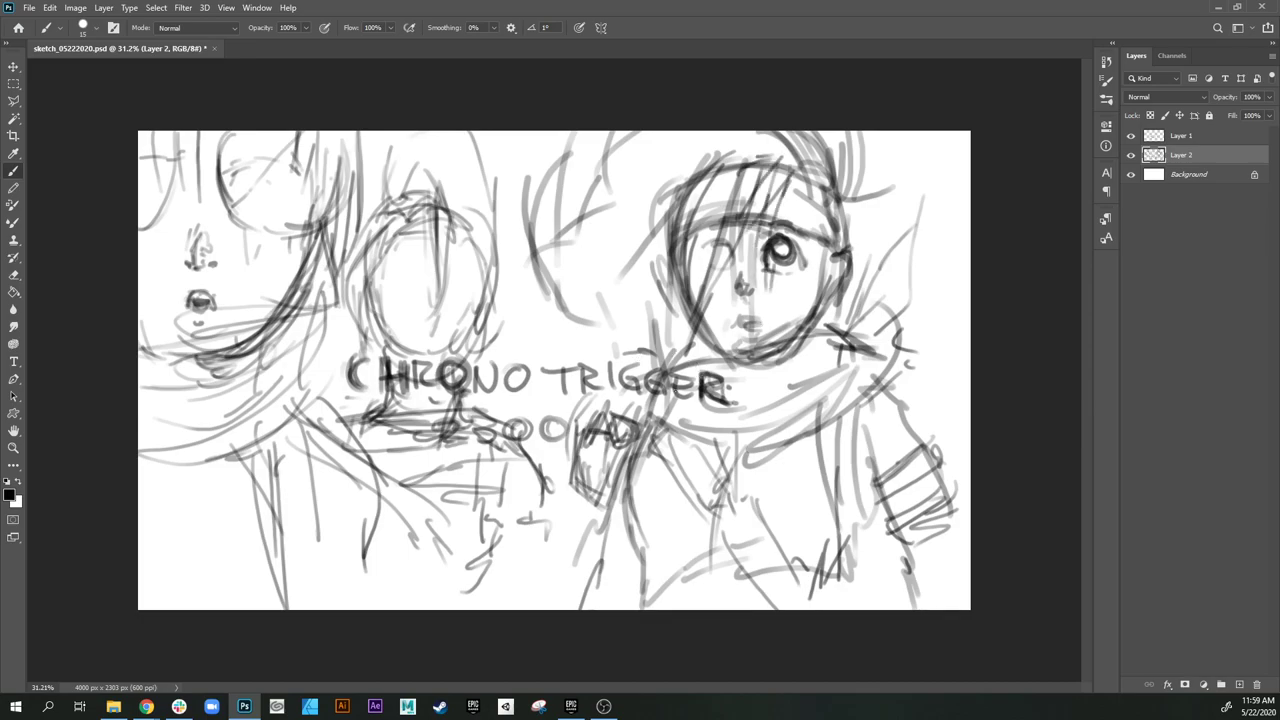
{"action": "mouse_move", "coordinate": [604, 514]}
{"action": "left_mouse_down"}
{"action": "mouse_move", "coordinate": [598, 572]}
{"action": "mouse_move", "coordinate": [619, 587]}
{"action": "mouse_move", "coordinate": [609, 608]}
{"action": "left_mouse_up"}
{"action": "left_click_drag", "start_coordinate": [627, 574], "coordinate": [629, 608]}
Step: Strengthen the left-edge figure's shoulder and outline the upper sleeve and side of the torso
{"action": "mouse_move", "coordinate": [312, 382]}
{"action": "left_mouse_down"}
{"action": "mouse_move", "coordinate": [342, 432]}
{"action": "mouse_move", "coordinate": [372, 442]}
{"action": "left_mouse_up"}
{"action": "mouse_move", "coordinate": [326, 384]}
{"action": "left_mouse_down"}
{"action": "mouse_move", "coordinate": [386, 460]}
{"action": "mouse_move", "coordinate": [422, 474]}
{"action": "left_mouse_up"}
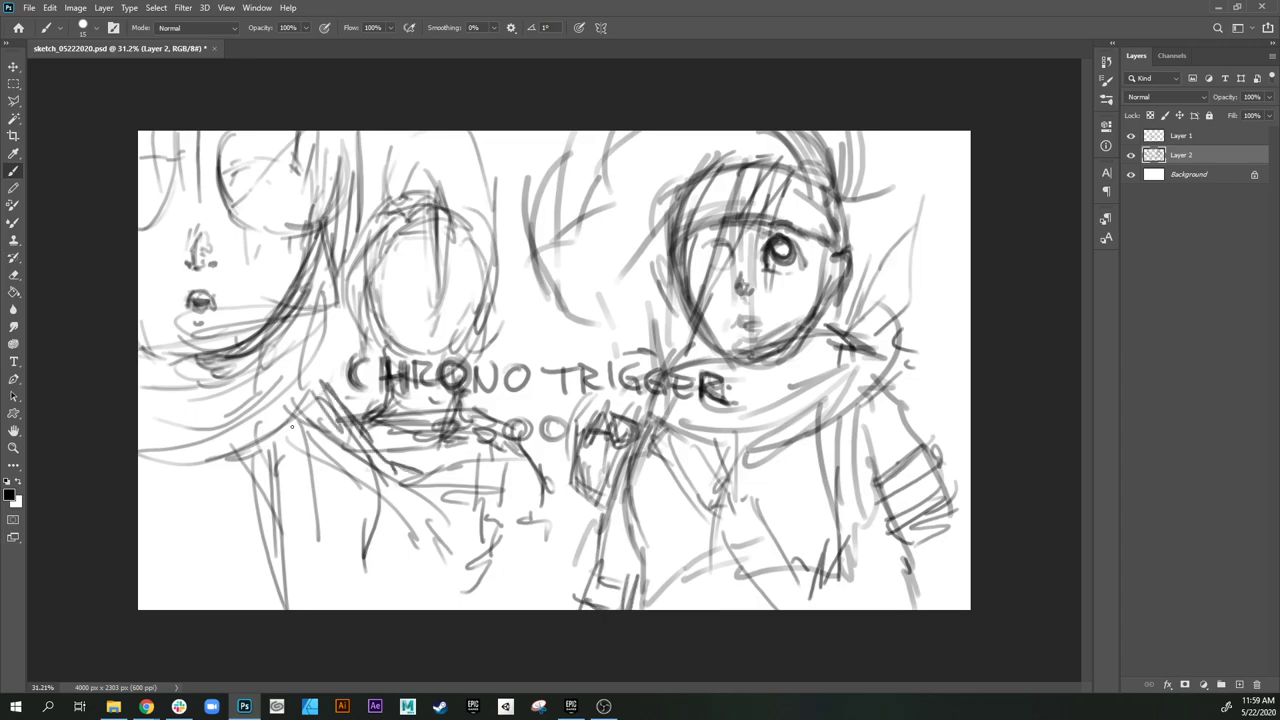
{"action": "left_click_drag", "start_coordinate": [294, 430], "coordinate": [326, 522]}
{"action": "mouse_move", "coordinate": [326, 522]}
{"action": "left_mouse_down"}
{"action": "mouse_move", "coordinate": [358, 533]}
{"action": "mouse_move", "coordinate": [396, 456]}
{"action": "left_mouse_up"}
{"action": "left_click_drag", "start_coordinate": [312, 488], "coordinate": [318, 606]}
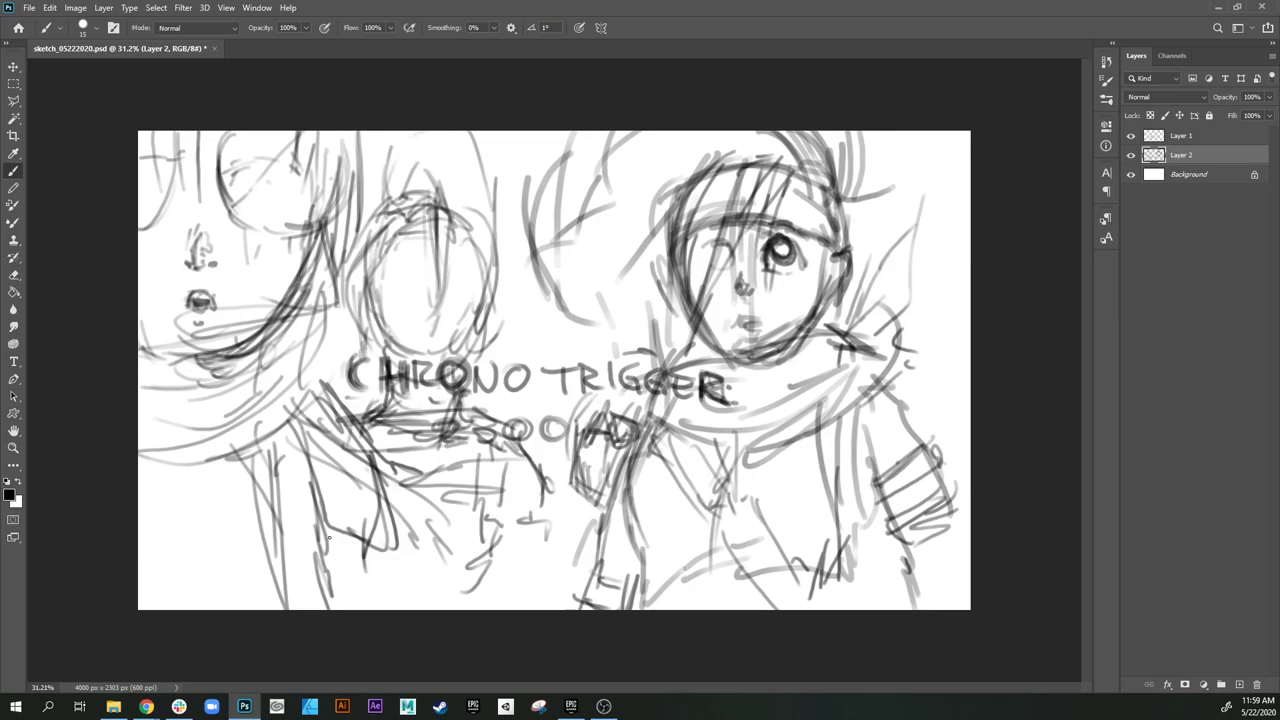
{"action": "left_click_drag", "start_coordinate": [287, 422], "coordinate": [302, 514]}
{"action": "left_click_drag", "start_coordinate": [294, 448], "coordinate": [290, 356]}
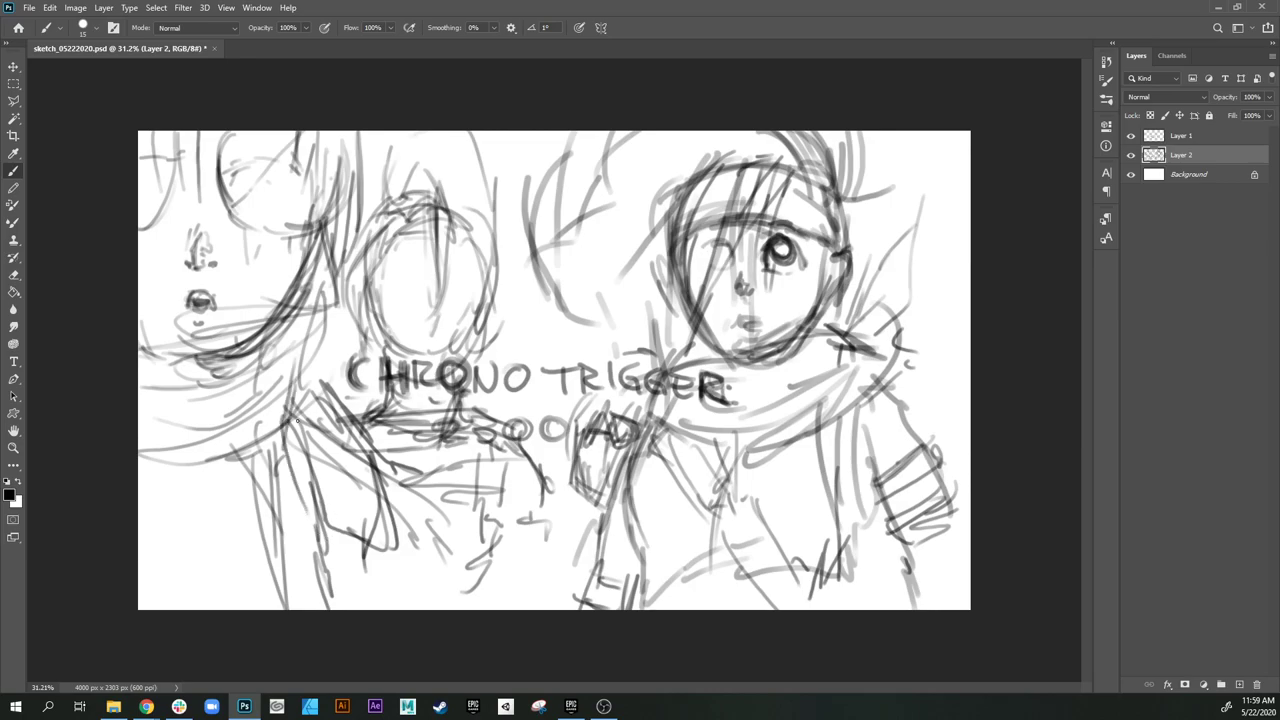
Step: Draw dark, pointed cloth folds falling from the left-edge figure's scarf over the shoulder
{"action": "mouse_move", "coordinate": [297, 420]}
{"action": "left_mouse_down"}
{"action": "mouse_move", "coordinate": [298, 328]}
{"action": "mouse_move", "coordinate": [286, 418]}
{"action": "left_mouse_up"}
{"action": "left_click_drag", "start_coordinate": [298, 332], "coordinate": [347, 432]}
{"action": "mouse_move", "coordinate": [304, 356]}
{"action": "left_mouse_down"}
{"action": "mouse_move", "coordinate": [401, 489]}
{"action": "mouse_move", "coordinate": [450, 528]}
{"action": "mouse_move", "coordinate": [320, 477]}
{"action": "mouse_move", "coordinate": [314, 412]}
{"action": "left_mouse_up"}
{"action": "mouse_move", "coordinate": [304, 362]}
{"action": "left_mouse_down"}
{"action": "mouse_move", "coordinate": [366, 440]}
{"action": "mouse_move", "coordinate": [344, 486]}
{"action": "mouse_move", "coordinate": [386, 506]}
{"action": "left_mouse_up"}
{"action": "mouse_move", "coordinate": [338, 408]}
{"action": "left_mouse_down"}
{"action": "mouse_move", "coordinate": [354, 467]}
{"action": "mouse_move", "coordinate": [316, 505]}
{"action": "mouse_move", "coordinate": [380, 548]}
{"action": "left_mouse_up"}
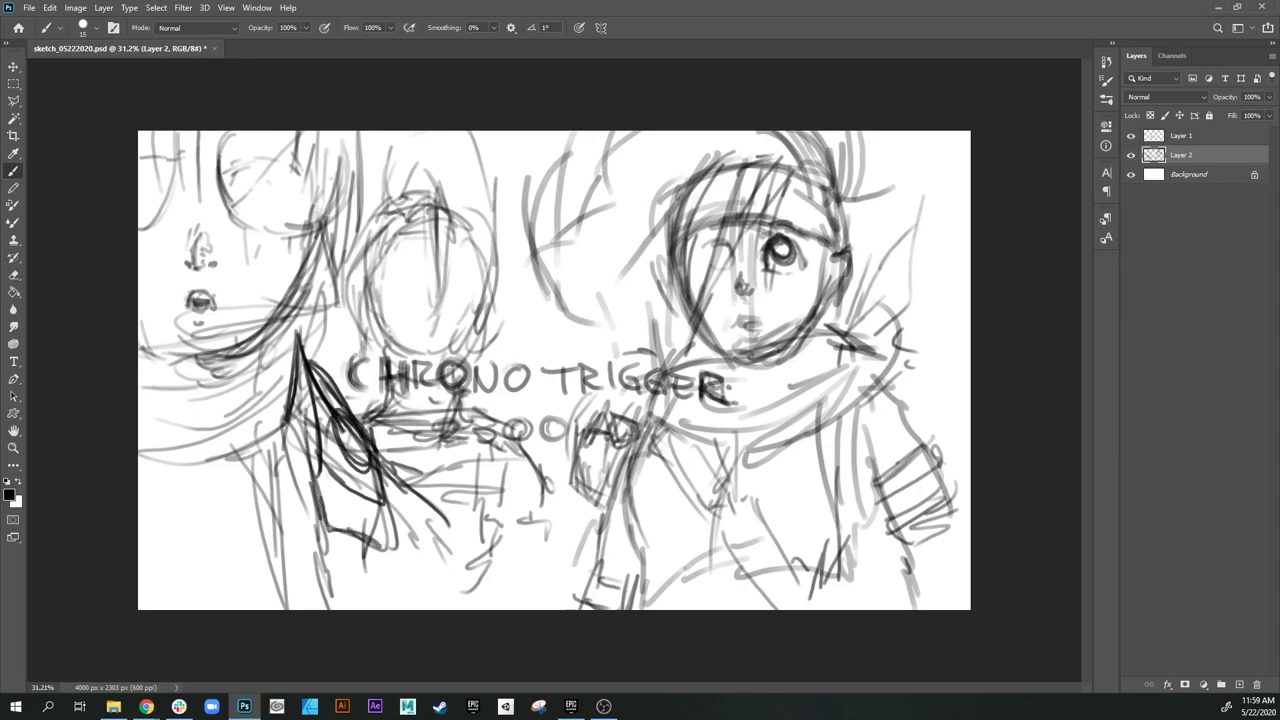
Step: Extend the left-edge figure's arm to the canvas bottom and add draped cloth strokes beside the sleeve
{"action": "left_click_drag", "start_coordinate": [390, 482], "coordinate": [336, 565]}
{"action": "left_click_drag", "start_coordinate": [314, 500], "coordinate": [322, 608]}
{"action": "left_click_drag", "start_coordinate": [380, 552], "coordinate": [383, 608]}
{"action": "left_click_drag", "start_coordinate": [390, 488], "coordinate": [436, 540]}
{"action": "mouse_move", "coordinate": [386, 486]}
{"action": "left_mouse_down"}
{"action": "mouse_move", "coordinate": [464, 548]}
{"action": "mouse_move", "coordinate": [466, 600]}
{"action": "mouse_move", "coordinate": [454, 580]}
{"action": "left_mouse_up"}
{"action": "left_click_drag", "start_coordinate": [370, 486], "coordinate": [330, 444]}
Step: Sketch a broad curved scarf drape across the left-edge figure's chest and a hanging end below it
{"action": "mouse_move", "coordinate": [290, 390]}
{"action": "left_mouse_down"}
{"action": "mouse_move", "coordinate": [282, 456]}
{"action": "mouse_move", "coordinate": [228, 474]}
{"action": "mouse_move", "coordinate": [186, 514]}
{"action": "left_mouse_up"}
{"action": "mouse_move", "coordinate": [160, 508]}
{"action": "left_mouse_down"}
{"action": "mouse_move", "coordinate": [286, 392]}
{"action": "mouse_move", "coordinate": [270, 412]}
{"action": "left_mouse_up"}
{"action": "mouse_move", "coordinate": [258, 406]}
{"action": "left_mouse_down"}
{"action": "mouse_move", "coordinate": [256, 496]}
{"action": "mouse_move", "coordinate": [286, 450]}
{"action": "left_mouse_up"}
{"action": "left_click_drag", "start_coordinate": [288, 450], "coordinate": [296, 550]}
{"action": "left_click_drag", "start_coordinate": [296, 476], "coordinate": [300, 574]}
{"action": "mouse_move", "coordinate": [272, 514]}
{"action": "left_mouse_down"}
{"action": "mouse_move", "coordinate": [312, 510]}
{"action": "mouse_move", "coordinate": [248, 564]}
{"action": "mouse_move", "coordinate": [310, 598]}
{"action": "left_mouse_up"}
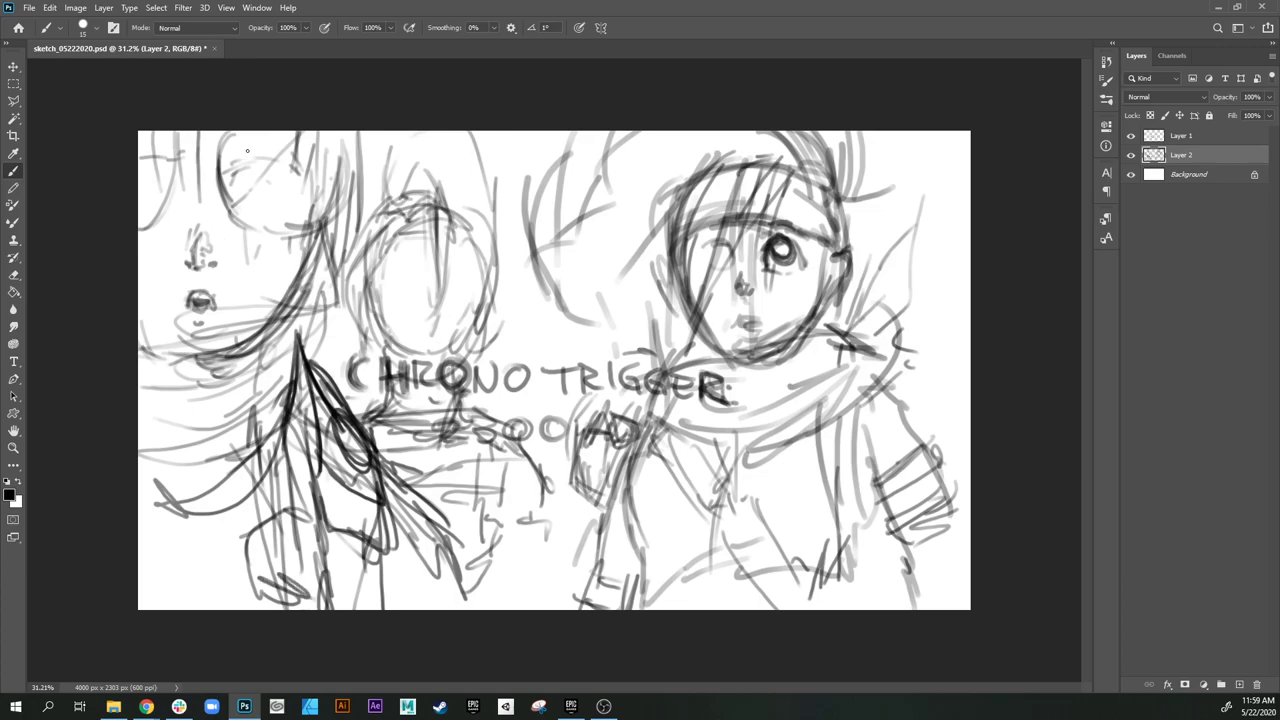
Step: Darken the left-edge face's round eyepiece and draw the eye inside it
{"action": "mouse_move", "coordinate": [231, 134]}
{"action": "left_mouse_down"}
{"action": "mouse_move", "coordinate": [246, 229]}
{"action": "mouse_move", "coordinate": [332, 196]}
{"action": "mouse_move", "coordinate": [333, 132]}
{"action": "left_mouse_up"}
{"action": "left_click_drag", "start_coordinate": [335, 180], "coordinate": [262, 240]}
{"action": "mouse_move", "coordinate": [240, 167]}
{"action": "left_mouse_down"}
{"action": "mouse_move", "coordinate": [233, 187]}
{"action": "mouse_move", "coordinate": [243, 162]}
{"action": "mouse_move", "coordinate": [268, 162]}
{"action": "mouse_move", "coordinate": [262, 152]}
{"action": "mouse_move", "coordinate": [286, 160]}
{"action": "mouse_move", "coordinate": [228, 196]}
{"action": "mouse_move", "coordinate": [272, 212]}
{"action": "mouse_move", "coordinate": [290, 200]}
{"action": "mouse_move", "coordinate": [292, 170]}
{"action": "left_mouse_up"}
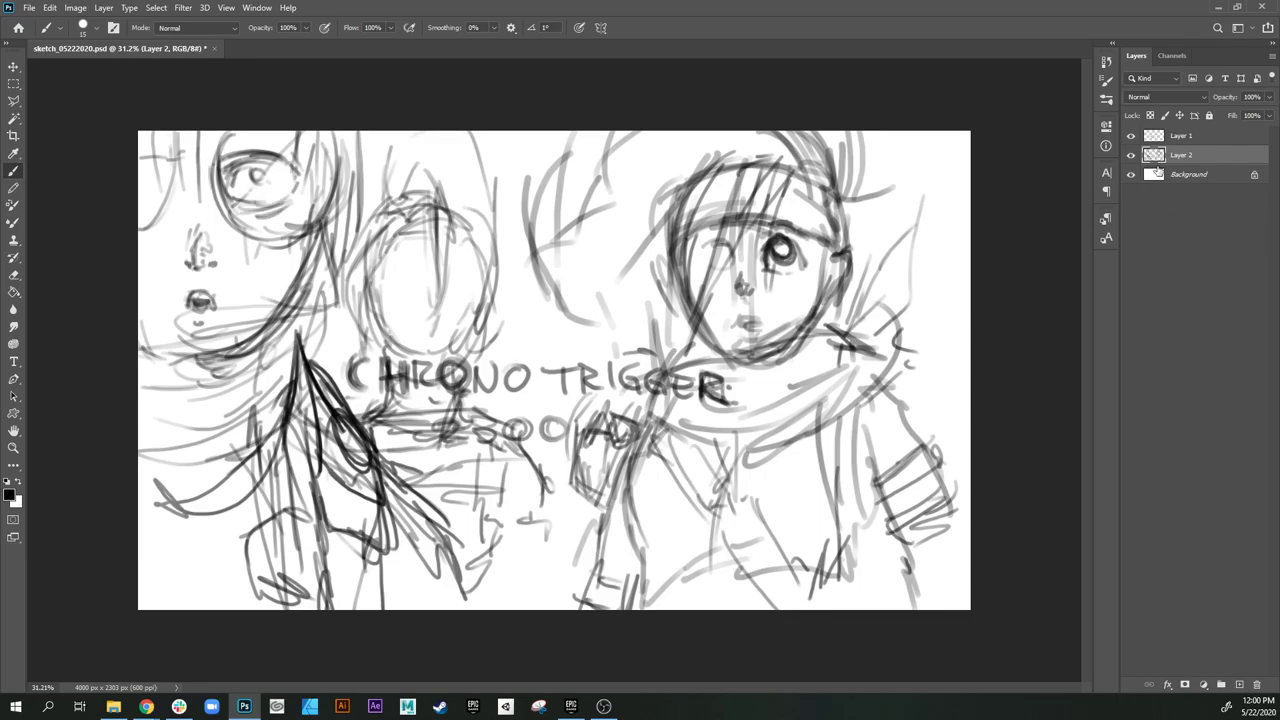
Step: Rough in the middle face's open mouth and sketch raised hand shapes on both sides of the head
{"action": "mouse_move", "coordinate": [370, 302]}
{"action": "left_mouse_down"}
{"action": "mouse_move", "coordinate": [381, 327]}
{"action": "mouse_move", "coordinate": [412, 275]}
{"action": "left_mouse_up"}
{"action": "mouse_move", "coordinate": [401, 327]}
{"action": "left_mouse_down"}
{"action": "mouse_move", "coordinate": [425, 307]}
{"action": "mouse_move", "coordinate": [427, 339]}
{"action": "left_mouse_up"}
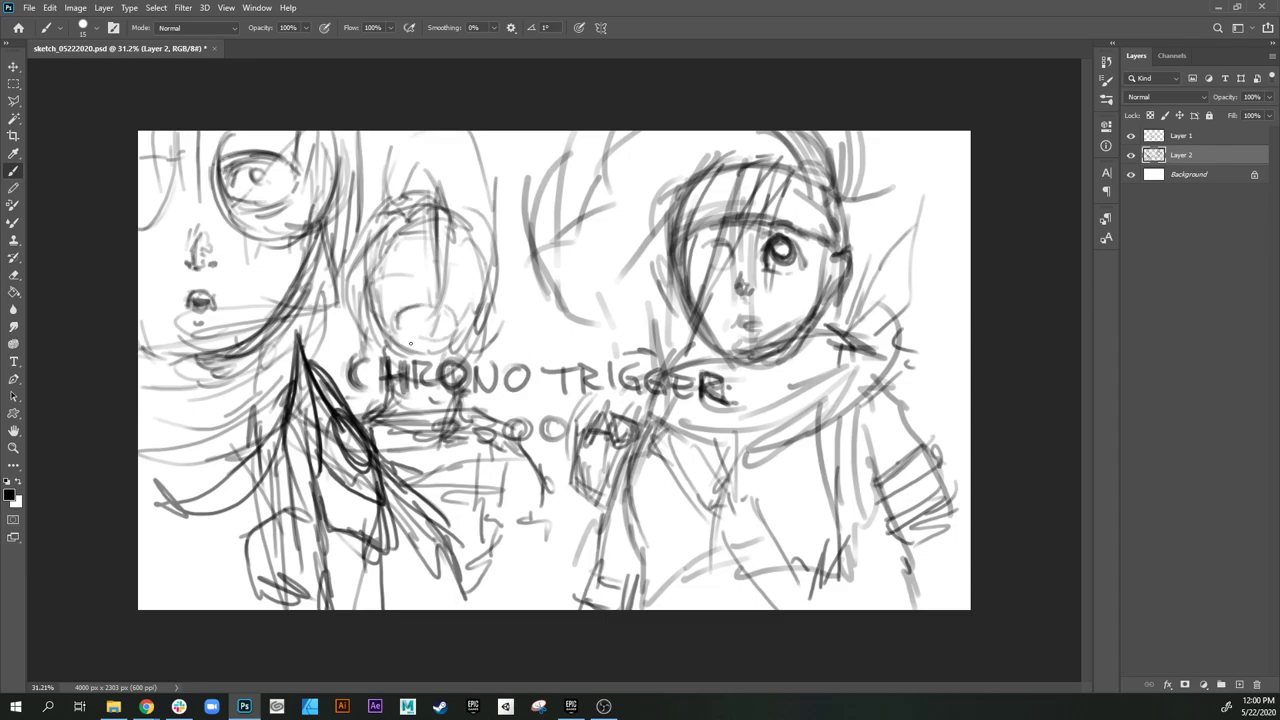
{"action": "mouse_move", "coordinate": [508, 337]}
{"action": "left_mouse_down"}
{"action": "mouse_move", "coordinate": [512, 358]}
{"action": "mouse_move", "coordinate": [506, 322]}
{"action": "mouse_move", "coordinate": [526, 320]}
{"action": "mouse_move", "coordinate": [502, 360]}
{"action": "mouse_move", "coordinate": [530, 400]}
{"action": "mouse_move", "coordinate": [526, 424]}
{"action": "left_mouse_up"}
{"action": "mouse_move", "coordinate": [352, 320]}
{"action": "left_mouse_down"}
{"action": "mouse_move", "coordinate": [372, 290]}
{"action": "mouse_move", "coordinate": [354, 398]}
{"action": "left_mouse_up"}
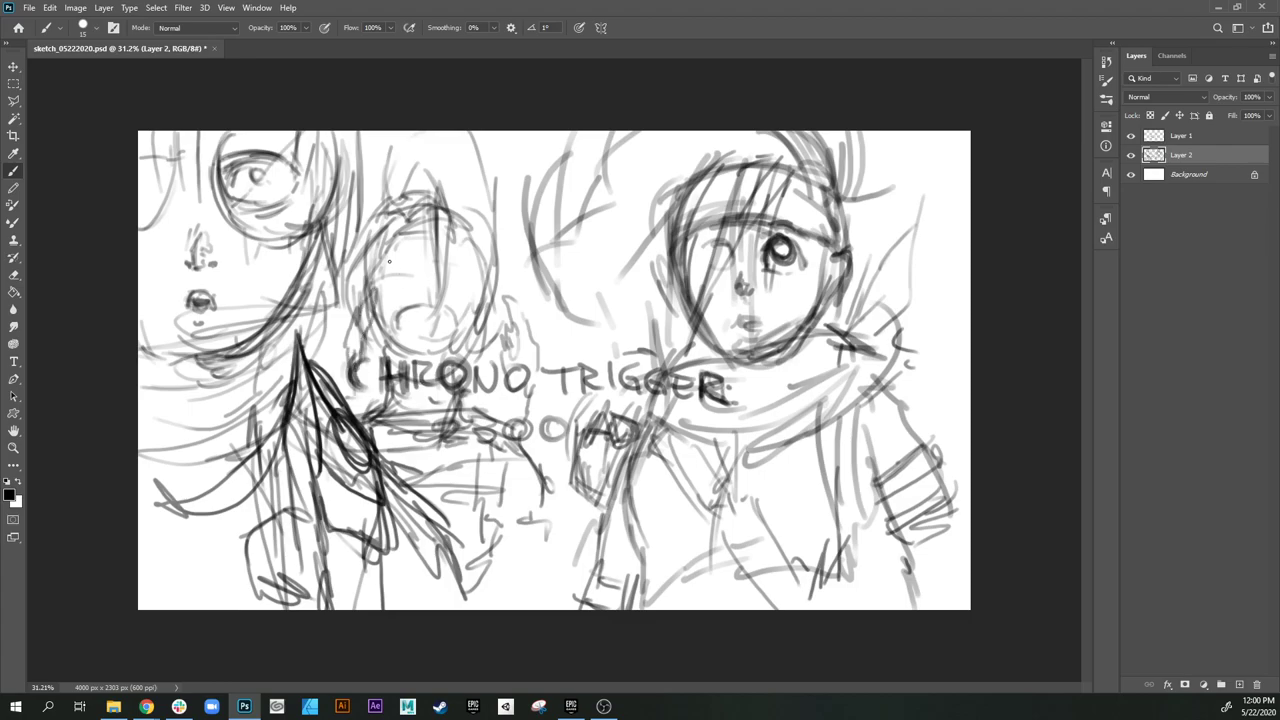
Step: Draw the middle face's wide eyes and nose, then define its open mouth, jaw and side hair
{"action": "mouse_move", "coordinate": [389, 261]}
{"action": "left_mouse_down"}
{"action": "mouse_move", "coordinate": [384, 285]}
{"action": "mouse_move", "coordinate": [409, 256]}
{"action": "left_mouse_up"}
{"action": "mouse_move", "coordinate": [382, 264]}
{"action": "left_mouse_down"}
{"action": "mouse_move", "coordinate": [404, 250]}
{"action": "mouse_move", "coordinate": [415, 271]}
{"action": "left_mouse_up"}
{"action": "mouse_move", "coordinate": [441, 261]}
{"action": "left_mouse_down"}
{"action": "mouse_move", "coordinate": [466, 256]}
{"action": "mouse_move", "coordinate": [463, 283]}
{"action": "left_mouse_up"}
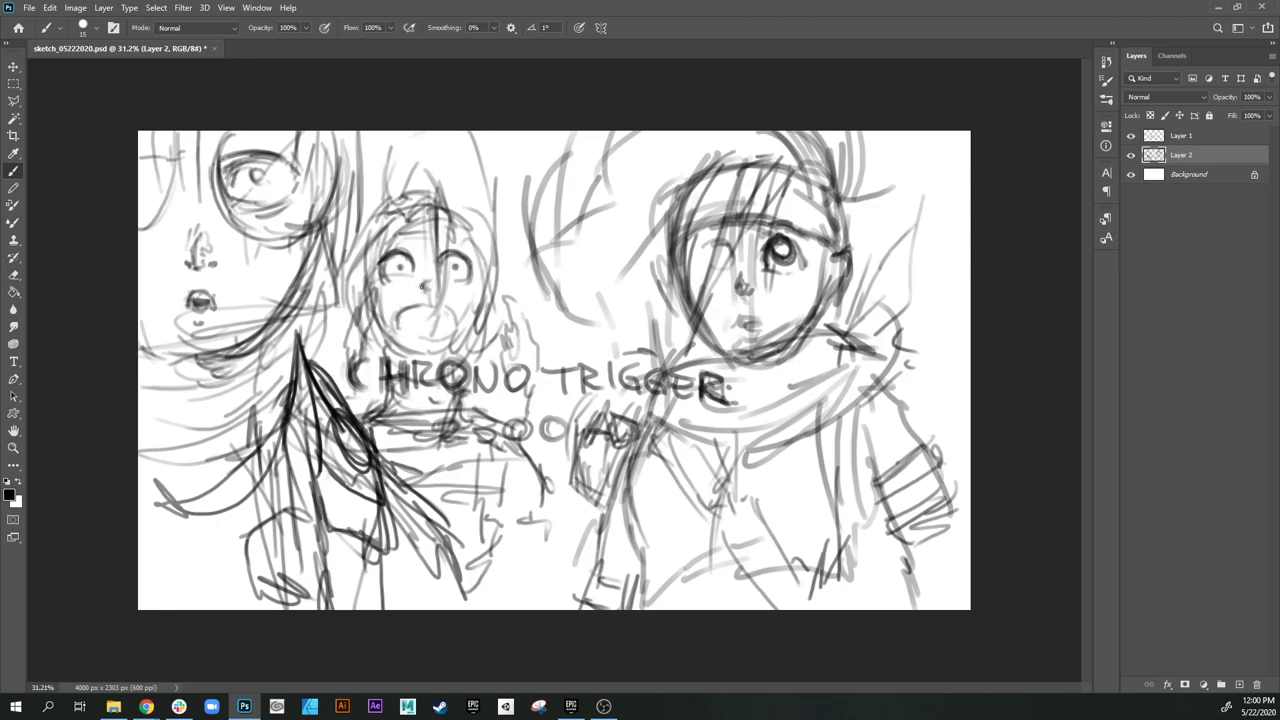
{"action": "left_click_drag", "start_coordinate": [397, 306], "coordinate": [449, 337]}
{"action": "mouse_move", "coordinate": [414, 336]}
{"action": "left_mouse_down"}
{"action": "mouse_move", "coordinate": [437, 340]}
{"action": "mouse_move", "coordinate": [415, 355]}
{"action": "mouse_move", "coordinate": [431, 359]}
{"action": "mouse_move", "coordinate": [473, 316]}
{"action": "left_mouse_up"}
{"action": "left_click_drag", "start_coordinate": [451, 349], "coordinate": [485, 257]}
{"action": "mouse_move", "coordinate": [477, 325]}
{"action": "left_mouse_down"}
{"action": "mouse_move", "coordinate": [487, 271]}
{"action": "mouse_move", "coordinate": [452, 202]}
{"action": "mouse_move", "coordinate": [376, 180]}
{"action": "mouse_move", "coordinate": [389, 157]}
{"action": "mouse_move", "coordinate": [440, 145]}
{"action": "mouse_move", "coordinate": [490, 200]}
{"action": "mouse_move", "coordinate": [501, 264]}
{"action": "left_mouse_up"}
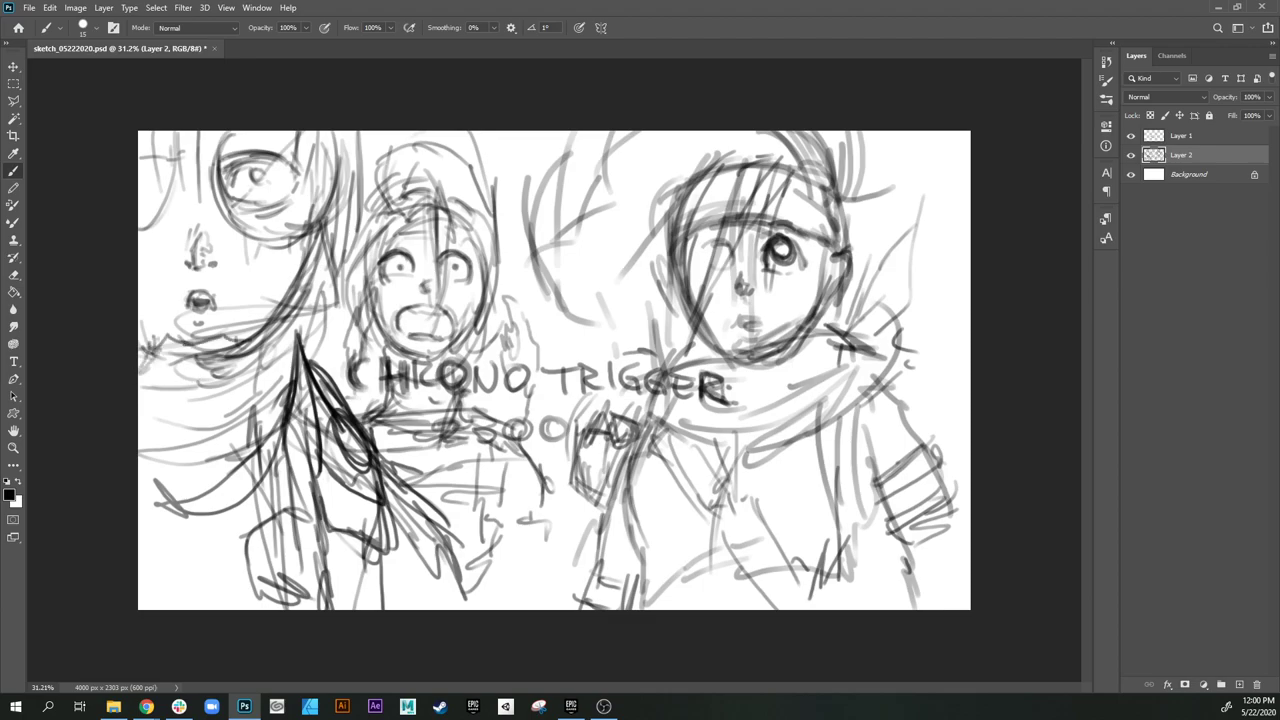
Step: Add scarf folds and clothing lines across the left-edge figure's chest and lower torso
{"action": "left_click_drag", "start_coordinate": [152, 470], "coordinate": [225, 436]}
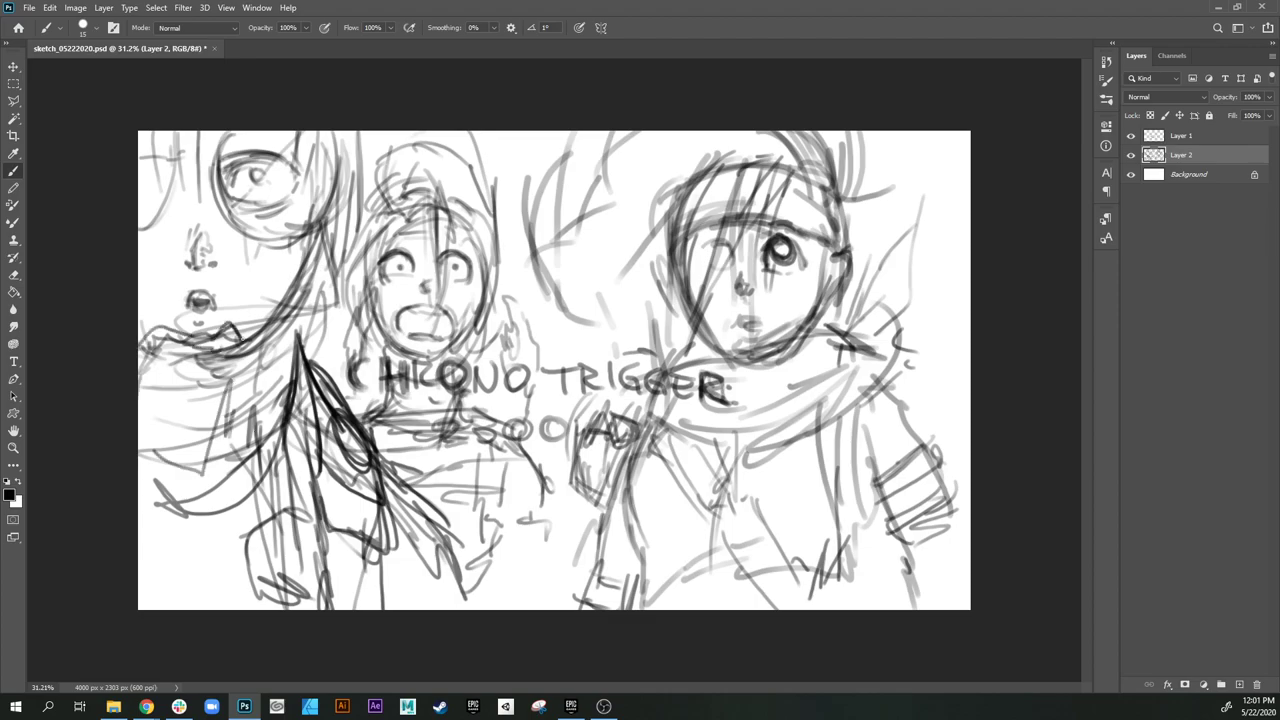
{"action": "left_click_drag", "start_coordinate": [220, 436], "coordinate": [202, 471]}
{"action": "mouse_move", "coordinate": [146, 480]}
{"action": "left_mouse_down"}
{"action": "mouse_move", "coordinate": [204, 484]}
{"action": "mouse_move", "coordinate": [204, 501]}
{"action": "left_mouse_up"}
{"action": "mouse_move", "coordinate": [207, 480]}
{"action": "left_mouse_down"}
{"action": "mouse_move", "coordinate": [215, 553]}
{"action": "mouse_move", "coordinate": [139, 547]}
{"action": "left_mouse_up"}
{"action": "left_click_drag", "start_coordinate": [139, 552], "coordinate": [214, 563]}
{"action": "left_click", "coordinate": [174, 566]}
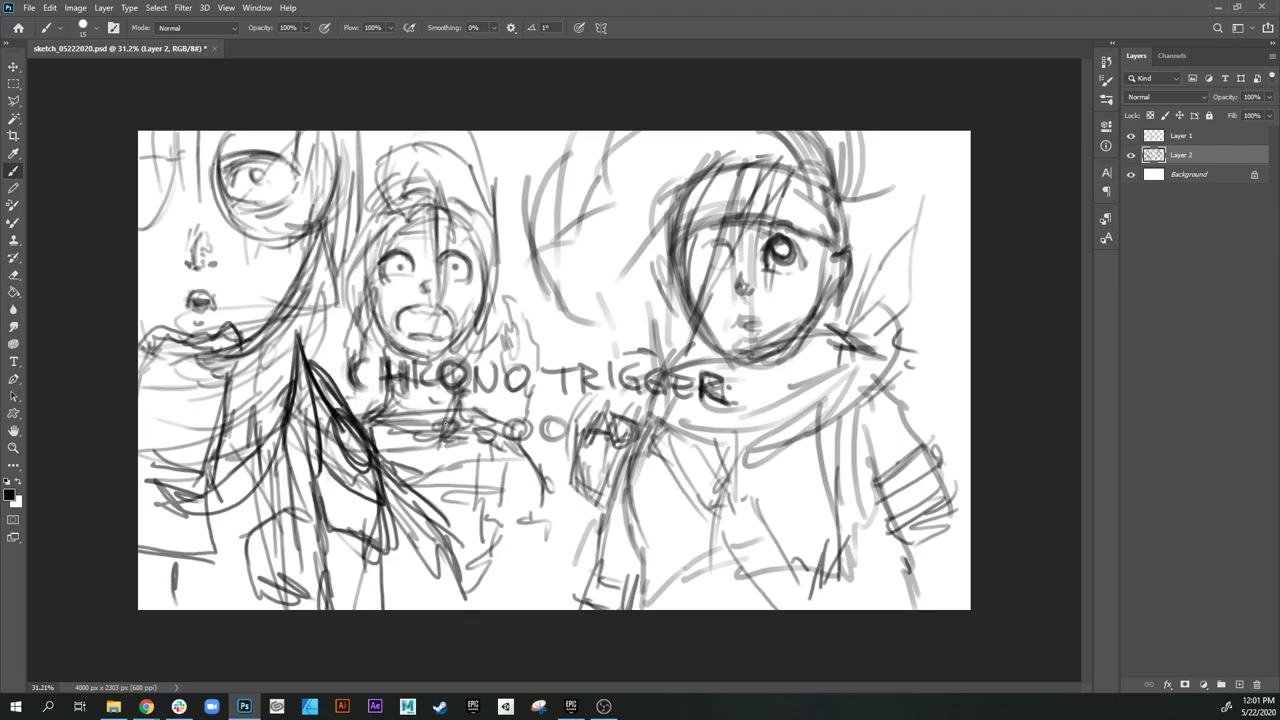
Step: Hide the lettering on Layer 1 and lower the opacity of the Layer 2 character sketch to 40%
{"action": "left_click", "coordinate": [1131, 154]}
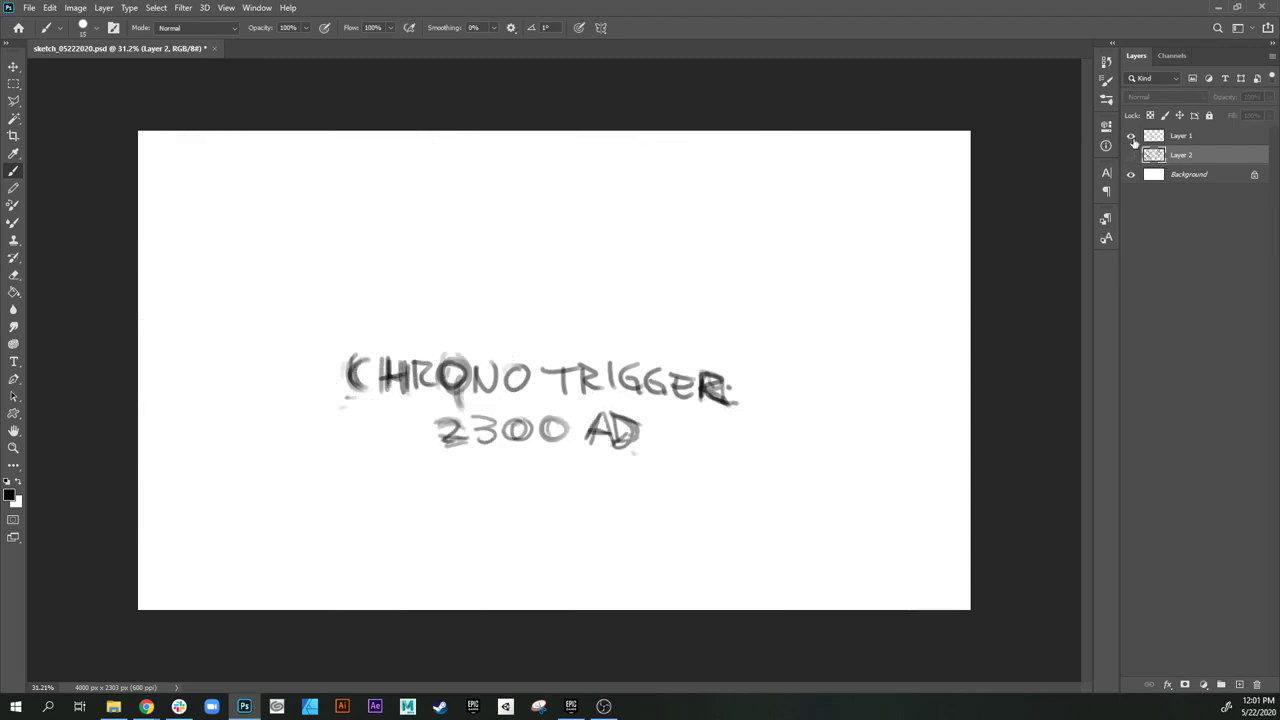
{"action": "left_click", "coordinate": [1131, 136]}
{"action": "left_click", "coordinate": [1131, 155]}
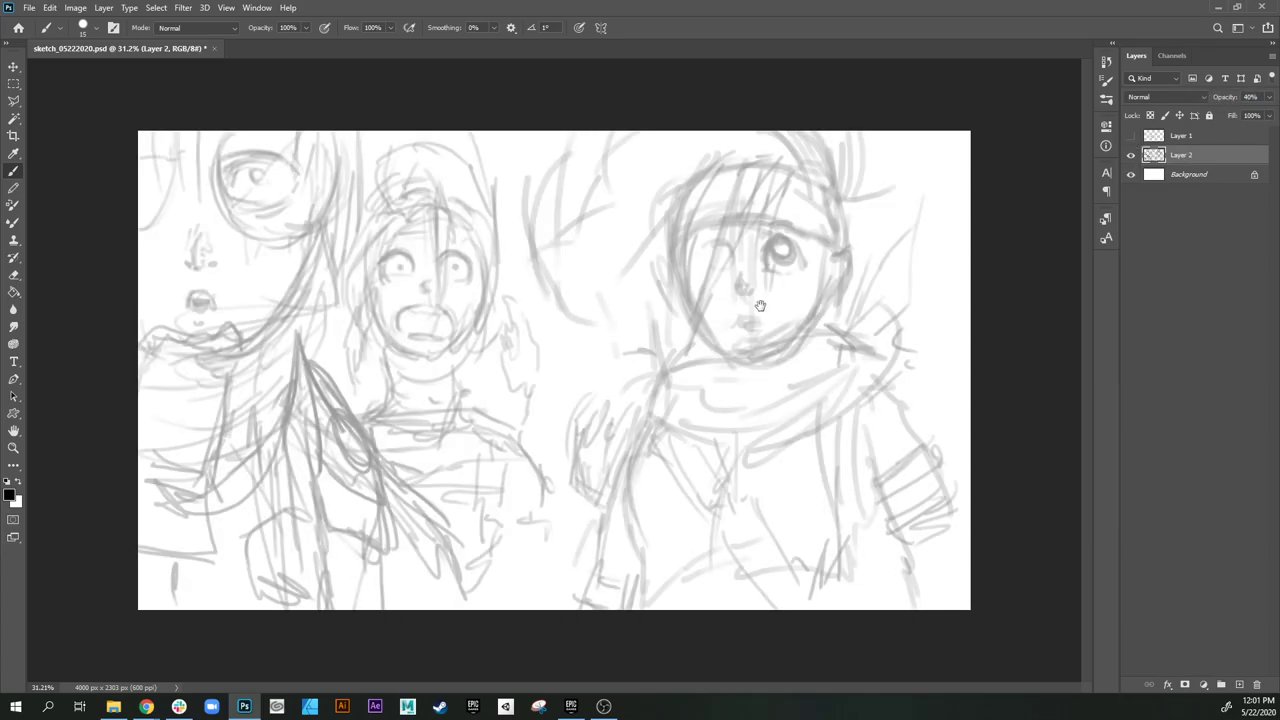
Step: Choose the Inker: Sumi brush preset and keep black (#000000) as the foreground colour
{"action": "key", "text": "ctrl+space"}
{"action": "left_click_drag", "start_coordinate": [718, 302], "coordinate": [812, 314]}
{"action": "left_click_drag", "start_coordinate": [833, 309], "coordinate": [593, 386]}
{"action": "key", "text": "b"}
{"action": "right_click", "coordinate": [586, 351]}
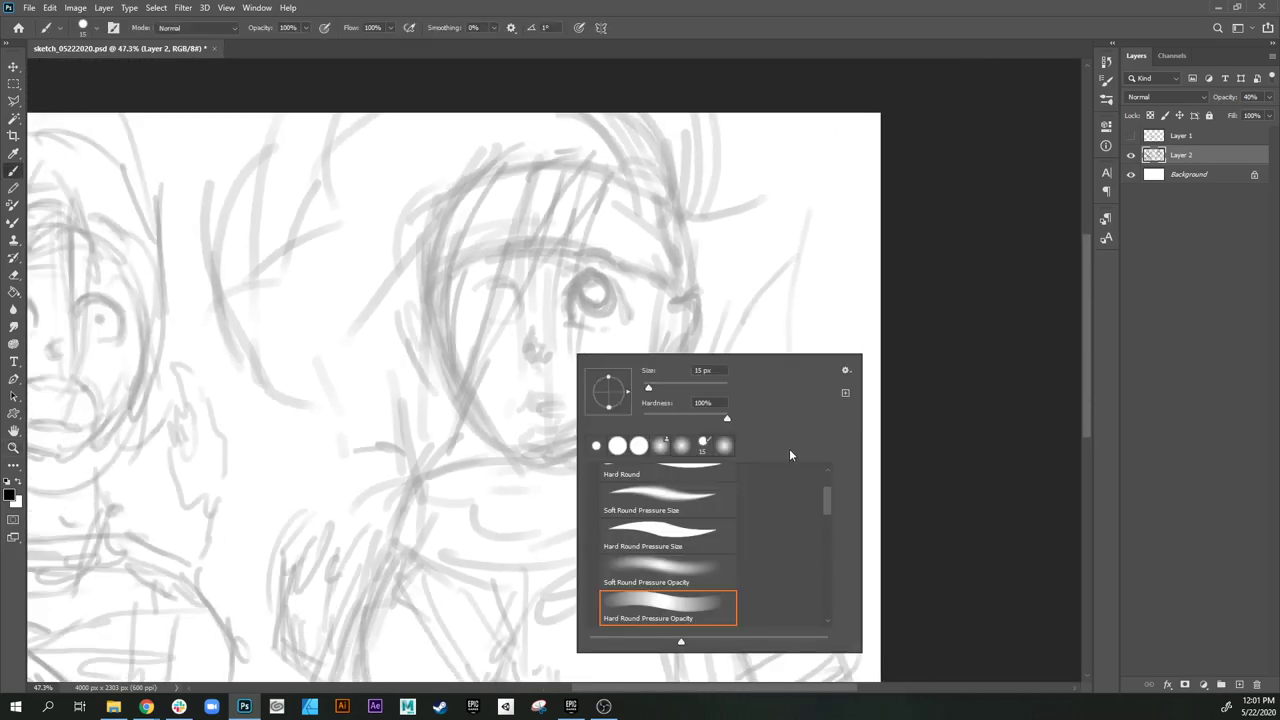
{"action": "mouse_move", "coordinate": [832, 497]}
{"action": "left_mouse_down"}
{"action": "mouse_move", "coordinate": [832, 596]}
{"action": "mouse_move", "coordinate": [824, 555]}
{"action": "left_mouse_up"}
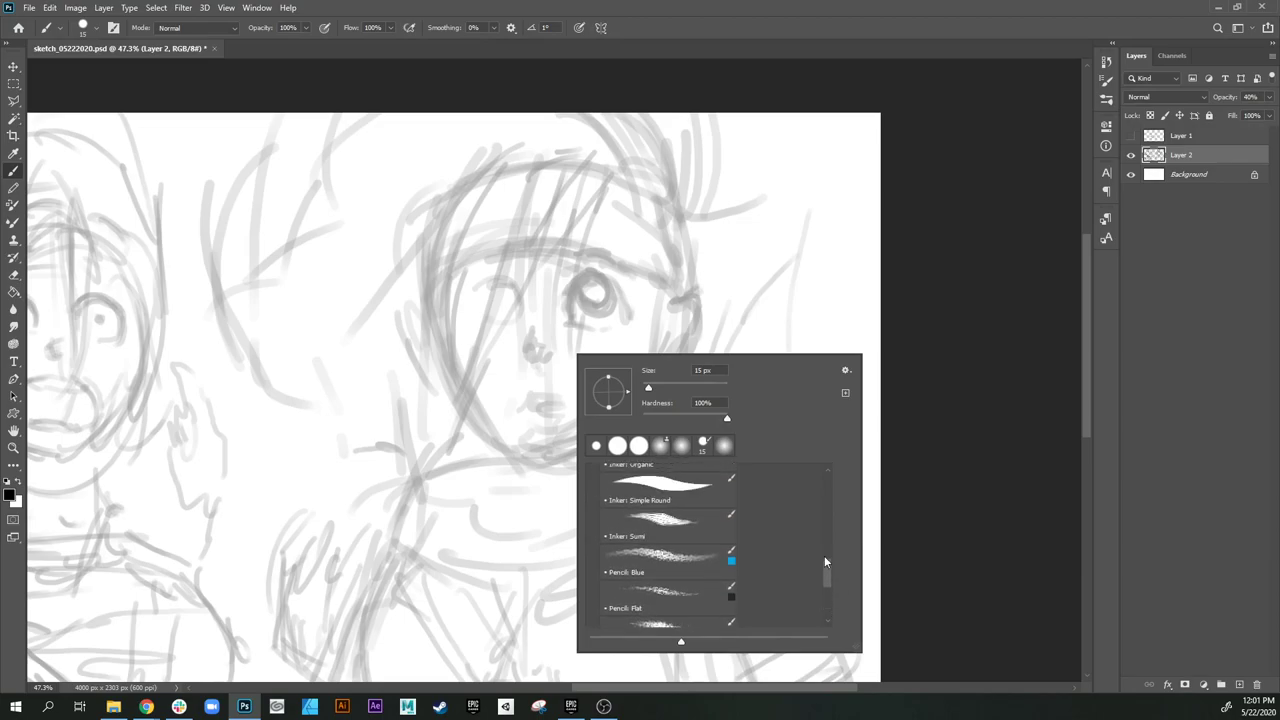
{"action": "left_click", "coordinate": [697, 528]}
{"action": "mouse_move", "coordinate": [702, 220]}
{"action": "left_mouse_down"}
{"action": "mouse_move", "coordinate": [689, 263]}
{"action": "mouse_move", "coordinate": [631, 274]}
{"action": "mouse_move", "coordinate": [653, 233]}
{"action": "left_mouse_up"}
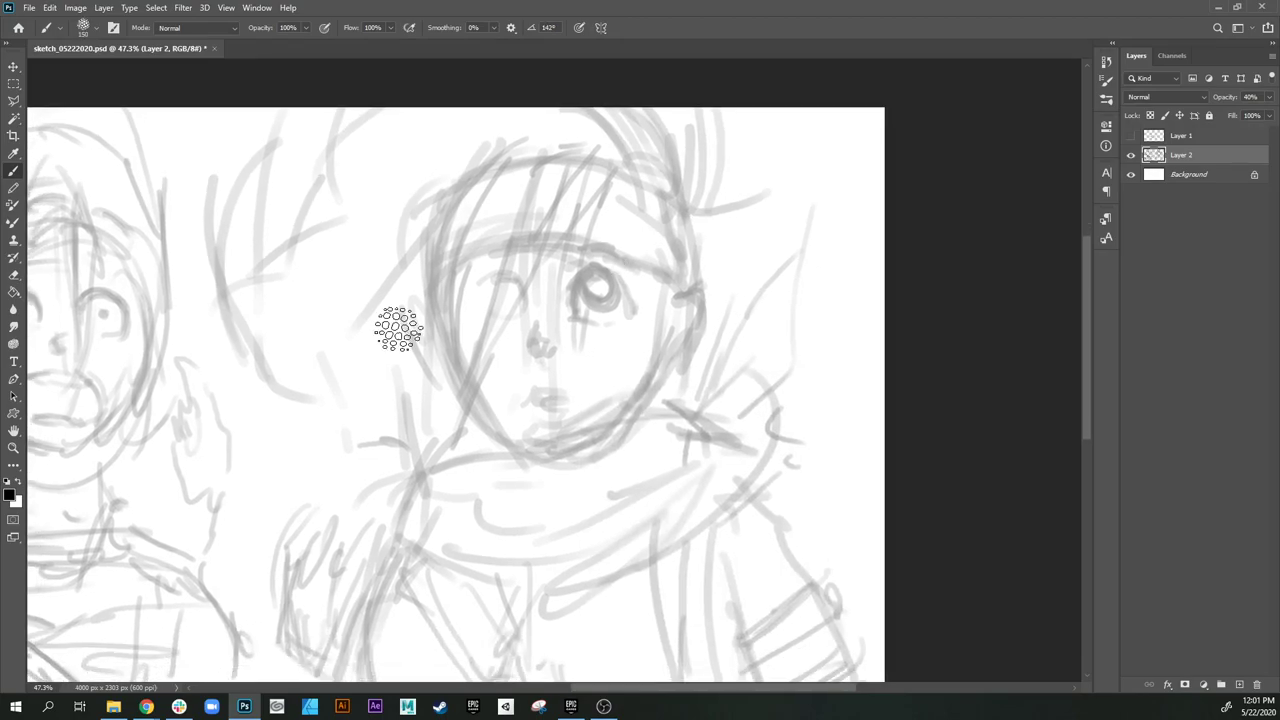
{"action": "left_click", "coordinate": [10, 496]}
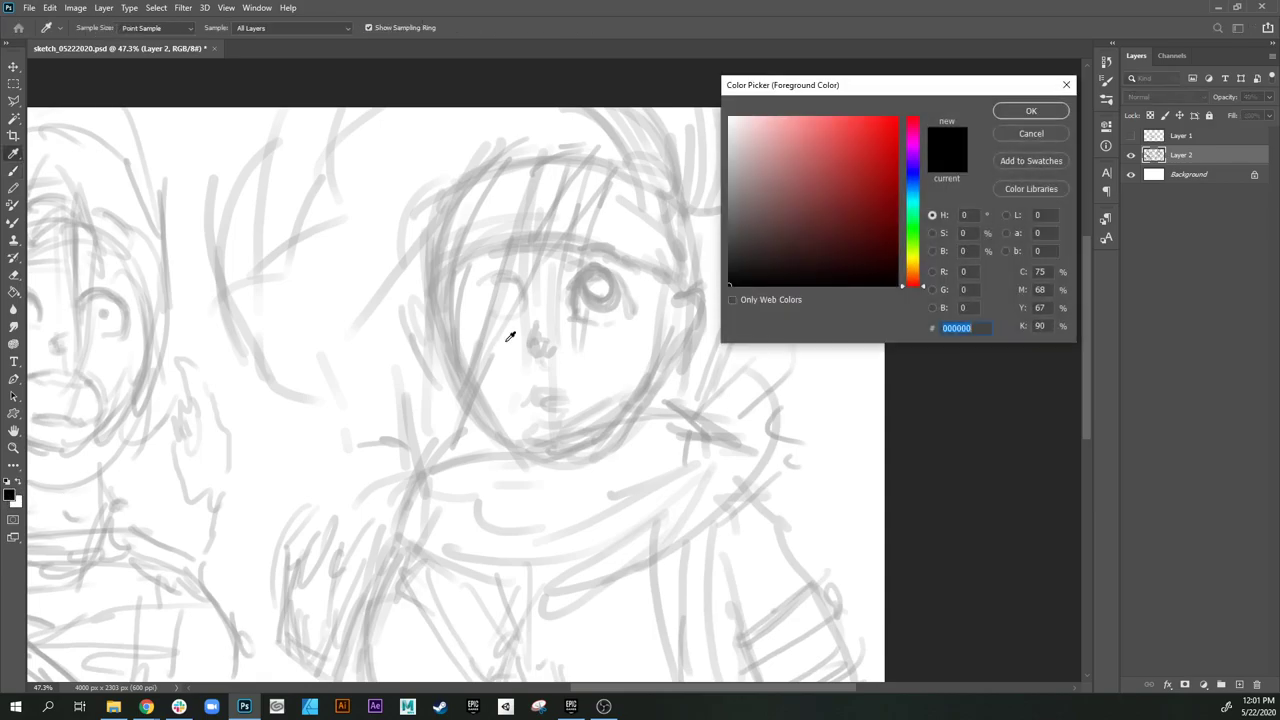
{"action": "left_click", "coordinate": [1031, 111]}
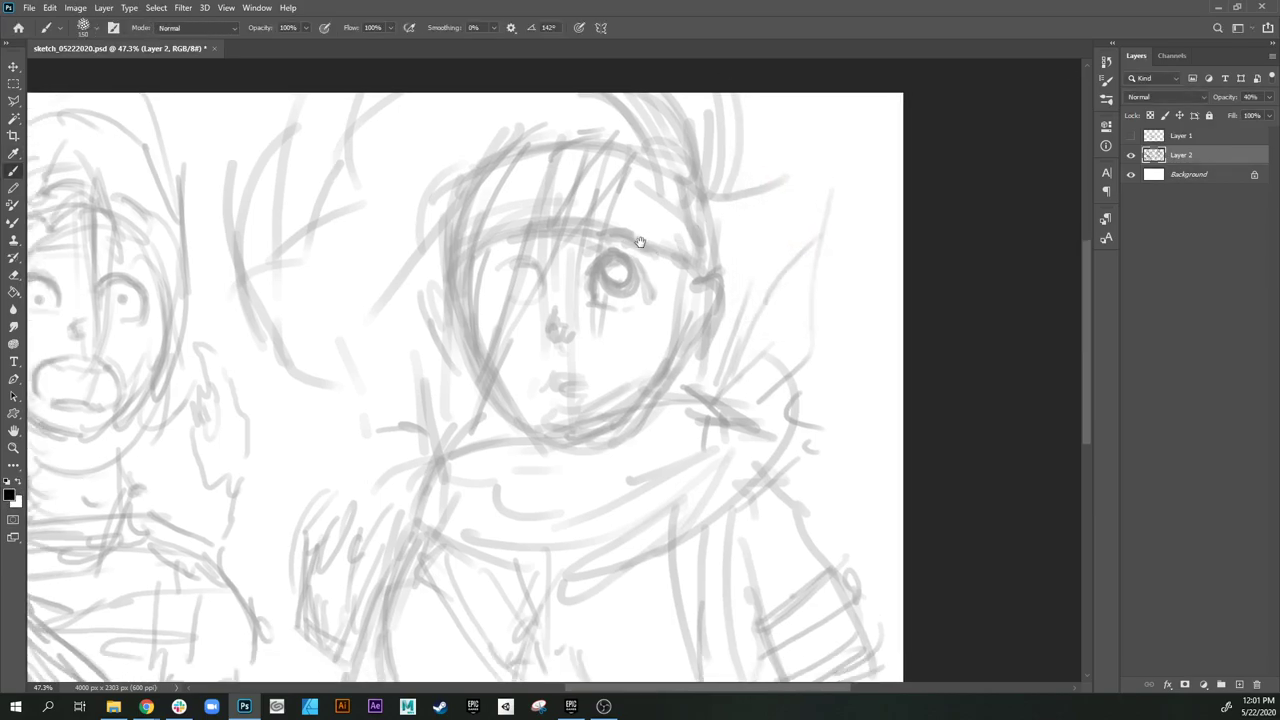
Step: Reduce the brush size to about 45 px and add a new layer directly above the faded character sketch
{"action": "left_click_drag", "start_coordinate": [629, 247], "coordinate": [628, 301]}
{"action": "key", "text": "bracketleft"}
{"action": "key", "text": "bracketleft"}
{"action": "key", "text": "bracketleft"}
{"action": "key", "text": "bracketleft"}
{"action": "key", "text": "bracketleft"}
{"action": "key", "text": "bracketleft"}
{"action": "key", "text": "bracketleft"}
{"action": "key", "text": "bracketleft"}
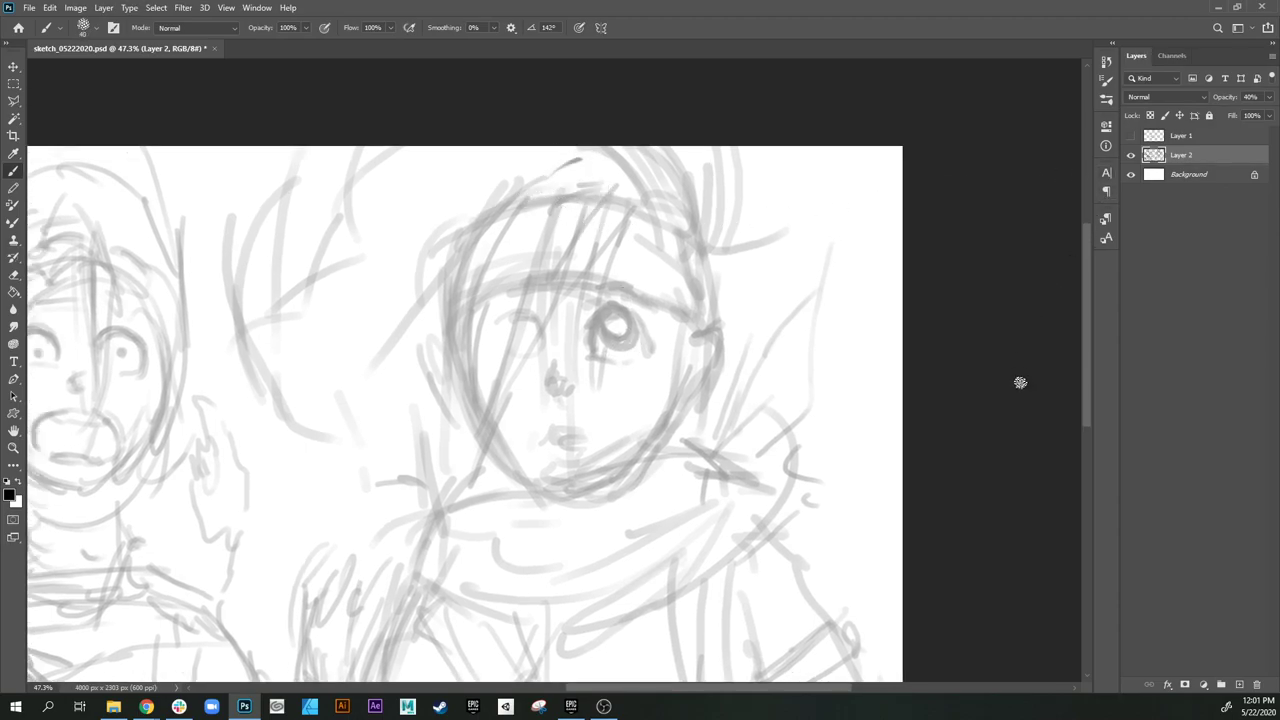
{"action": "left_click", "coordinate": [1239, 685]}
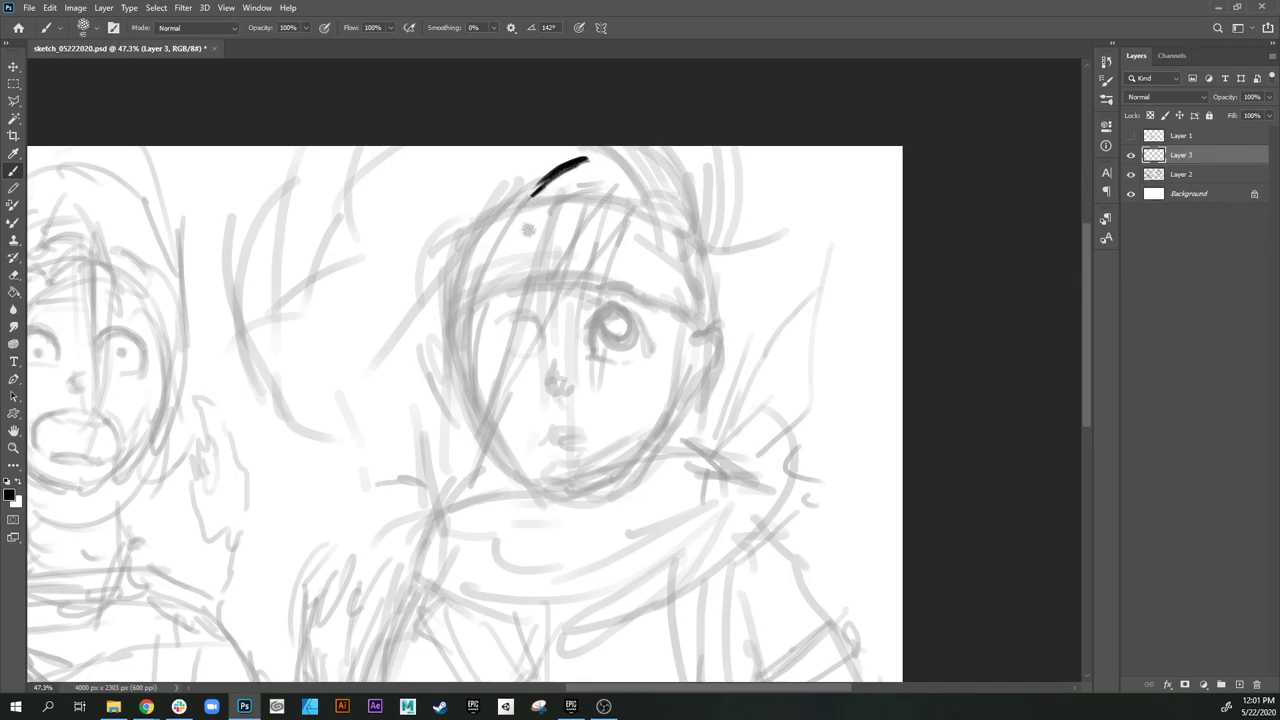
Step: Ink the arched top of the right-hand character's fringe and its first strands falling across the forehead
{"action": "left_click_drag", "start_coordinate": [533, 191], "coordinate": [525, 211]}
{"action": "left_click_drag", "start_coordinate": [580, 160], "coordinate": [547, 228]}
{"action": "key", "text": "]"}
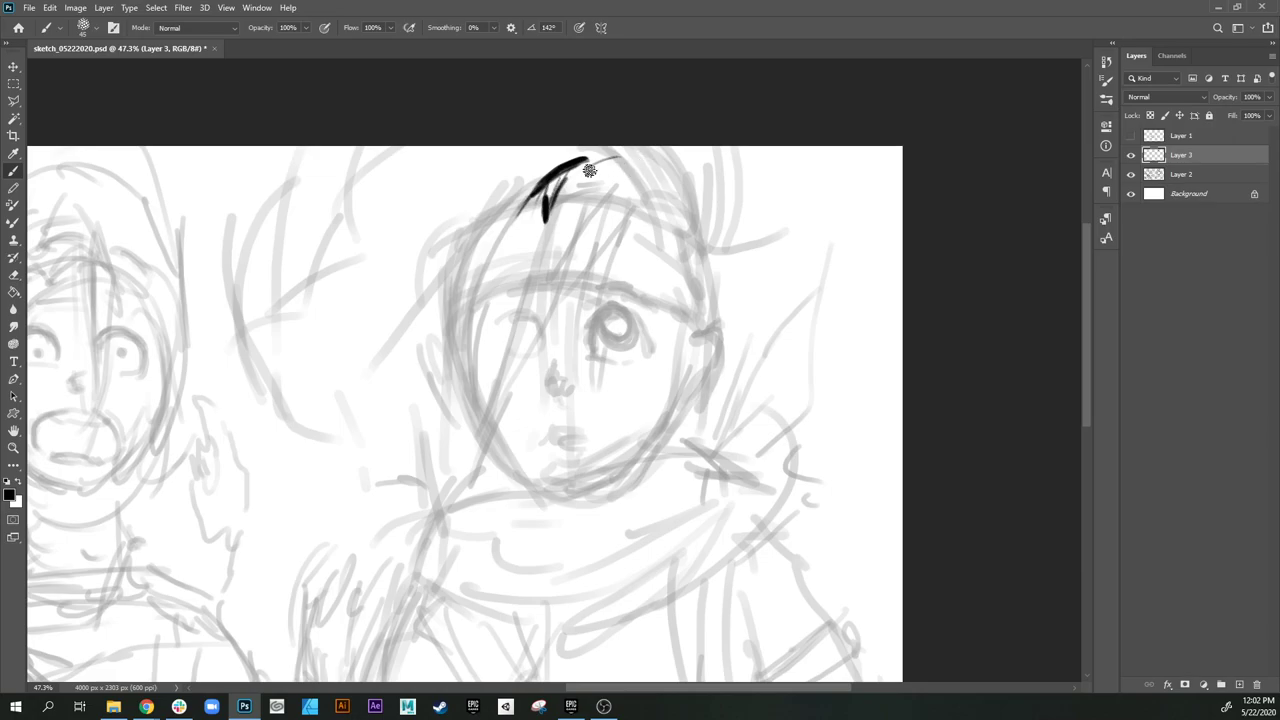
{"action": "mouse_move", "coordinate": [570, 181]}
{"action": "left_mouse_down"}
{"action": "mouse_move", "coordinate": [641, 169]}
{"action": "mouse_move", "coordinate": [630, 172]}
{"action": "mouse_move", "coordinate": [644, 199]}
{"action": "left_mouse_up"}
{"action": "left_click_drag", "start_coordinate": [572, 182], "coordinate": [510, 320]}
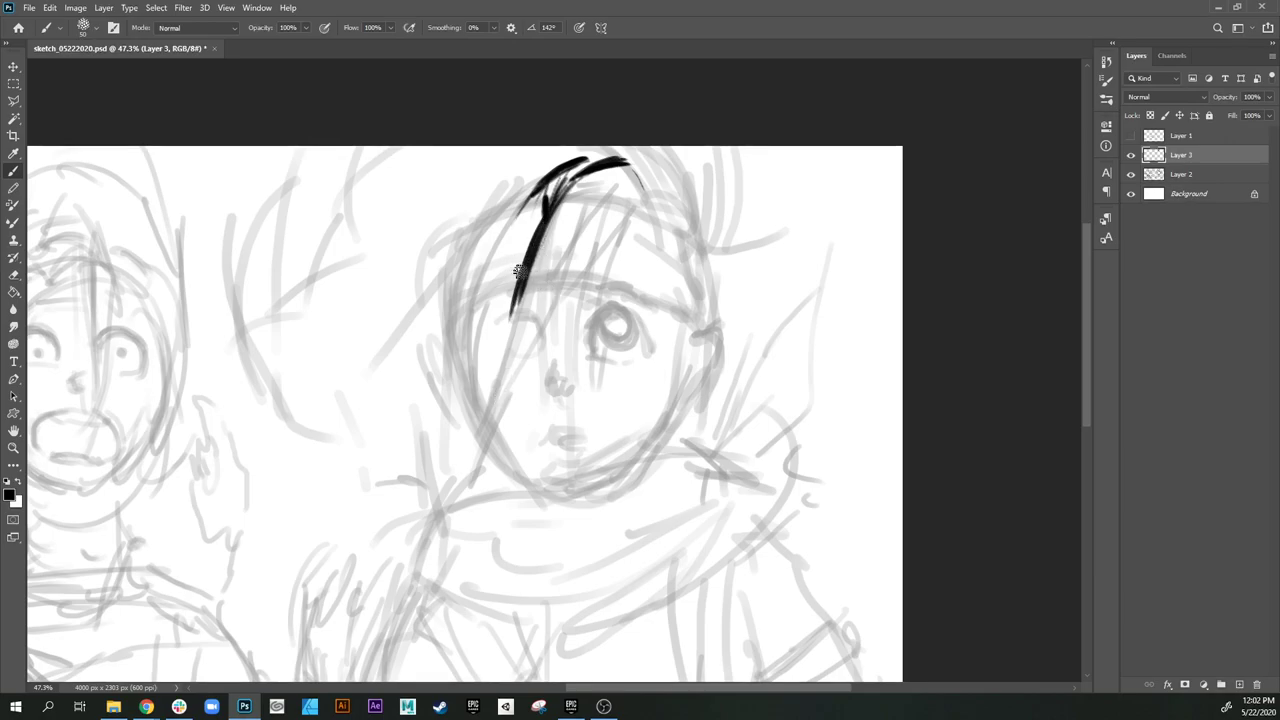
{"action": "mouse_move", "coordinate": [547, 256]}
{"action": "left_mouse_down"}
{"action": "mouse_move", "coordinate": [495, 354]}
{"action": "mouse_move", "coordinate": [549, 252]}
{"action": "mouse_move", "coordinate": [528, 303]}
{"action": "left_mouse_up"}
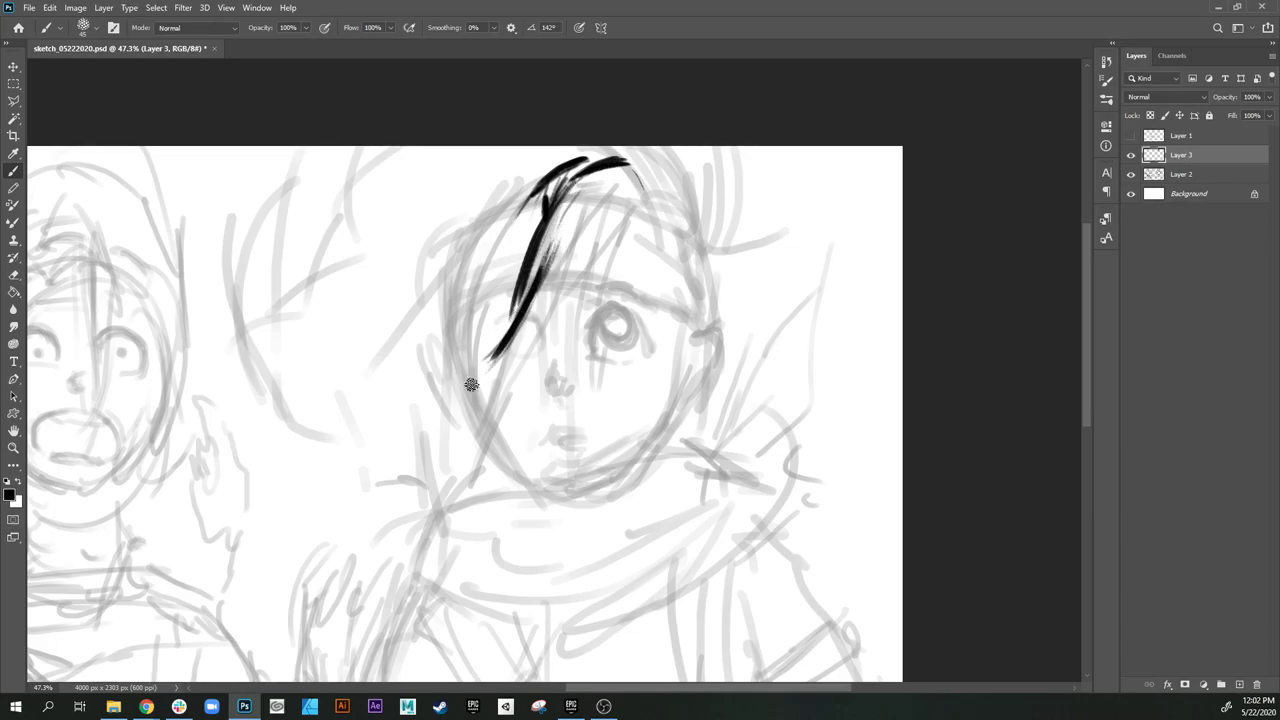
Step: Ink the long tapering fringe lock across the right-hand character's face down to the jaw, with fine inner strands
{"action": "mouse_move", "coordinate": [497, 348]}
{"action": "left_mouse_down"}
{"action": "mouse_move", "coordinate": [470, 472]}
{"action": "mouse_move", "coordinate": [582, 247]}
{"action": "left_mouse_up"}
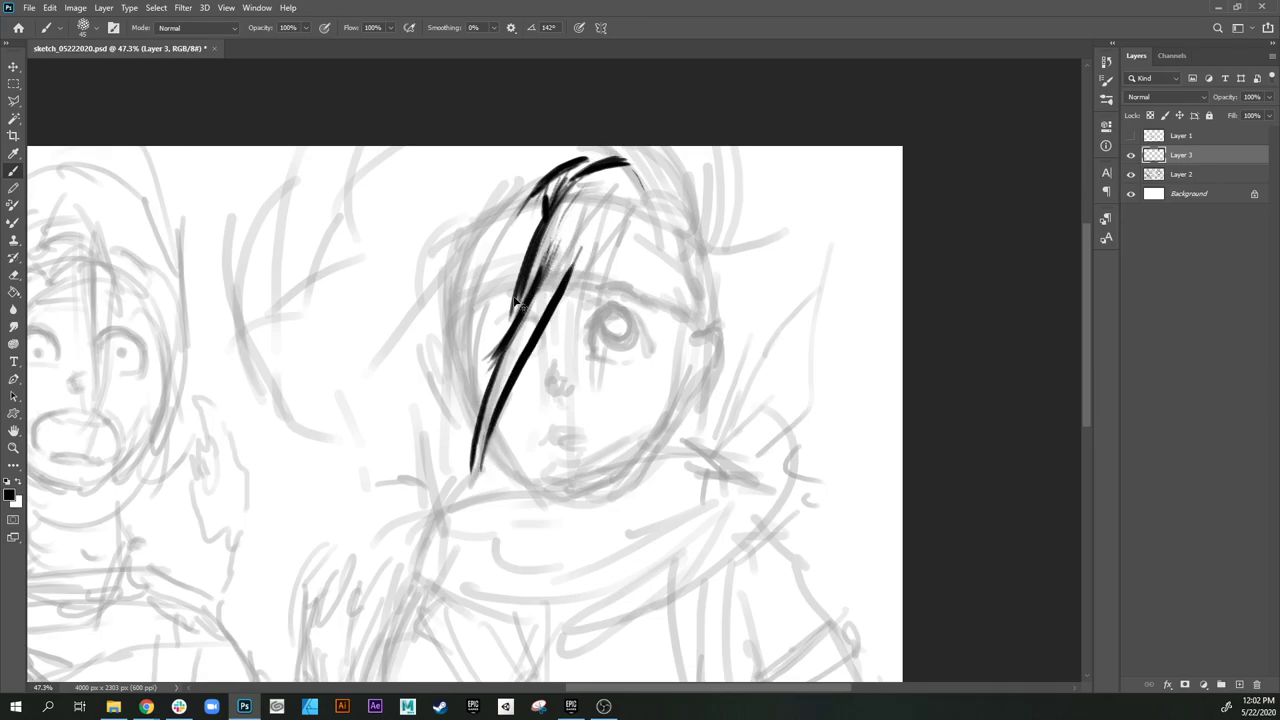
{"action": "key", "text": "ctrl+z"}
{"action": "left_click_drag", "start_coordinate": [473, 467], "coordinate": [561, 290]}
{"action": "left_click_drag", "start_coordinate": [526, 367], "coordinate": [569, 284]}
{"action": "mouse_move", "coordinate": [518, 389]}
{"action": "left_mouse_down"}
{"action": "mouse_move", "coordinate": [588, 310]}
{"action": "mouse_move", "coordinate": [571, 323]}
{"action": "left_mouse_up"}
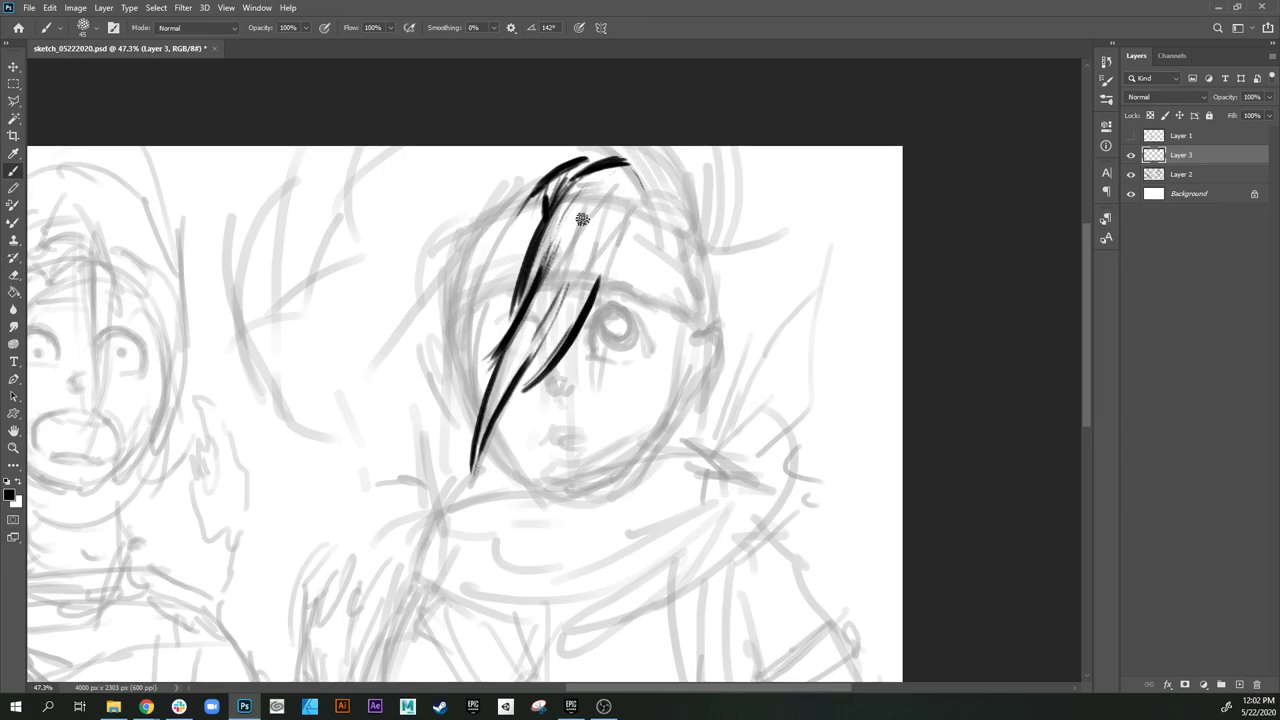
Step: Add short pointed strands over the forehead beside the fringe and a thin wisp curving outward past the cheek
{"action": "left_click_drag", "start_coordinate": [589, 212], "coordinate": [604, 271]}
{"action": "left_click_drag", "start_coordinate": [600, 180], "coordinate": [610, 266]}
{"action": "left_click_drag", "start_coordinate": [598, 215], "coordinate": [621, 291]}
{"action": "left_click_drag", "start_coordinate": [608, 212], "coordinate": [629, 191]}
{"action": "key", "text": "ctrl+z"}
{"action": "key", "text": "ctrl+z"}
{"action": "mouse_move", "coordinate": [617, 238]}
{"action": "left_mouse_down"}
{"action": "mouse_move", "coordinate": [640, 194]}
{"action": "mouse_move", "coordinate": [614, 247]}
{"action": "left_mouse_up"}
{"action": "mouse_move", "coordinate": [598, 187]}
{"action": "left_mouse_down"}
{"action": "mouse_move", "coordinate": [587, 291]}
{"action": "mouse_move", "coordinate": [558, 296]}
{"action": "mouse_move", "coordinate": [568, 293]}
{"action": "mouse_move", "coordinate": [516, 373]}
{"action": "left_mouse_up"}
{"action": "key", "text": "ctrl+z"}
{"action": "left_click_drag", "start_coordinate": [553, 327], "coordinate": [522, 365]}
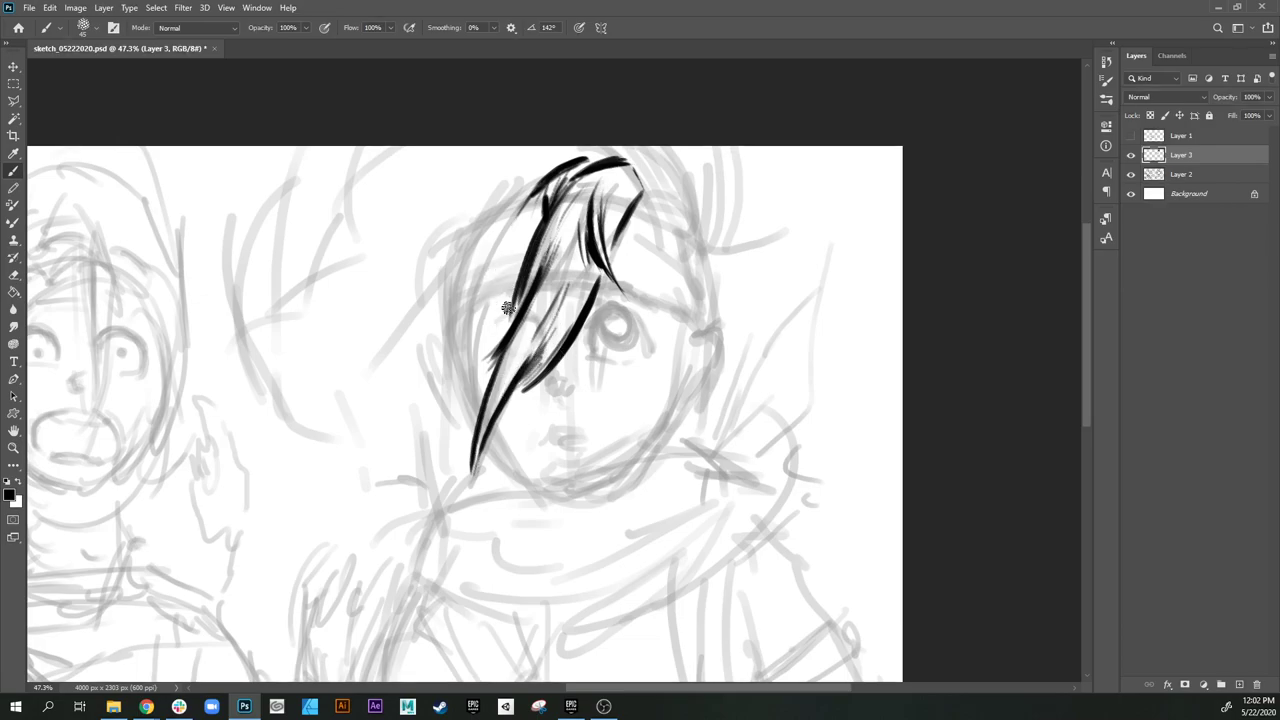
{"action": "left_click_drag", "start_coordinate": [499, 344], "coordinate": [426, 384]}
Step: Ink solid black hair masses along the crown and just behind the fringe
{"action": "scroll", "coordinate": [525, 190], "scroll_direction": "down", "scroll_amount": 1}
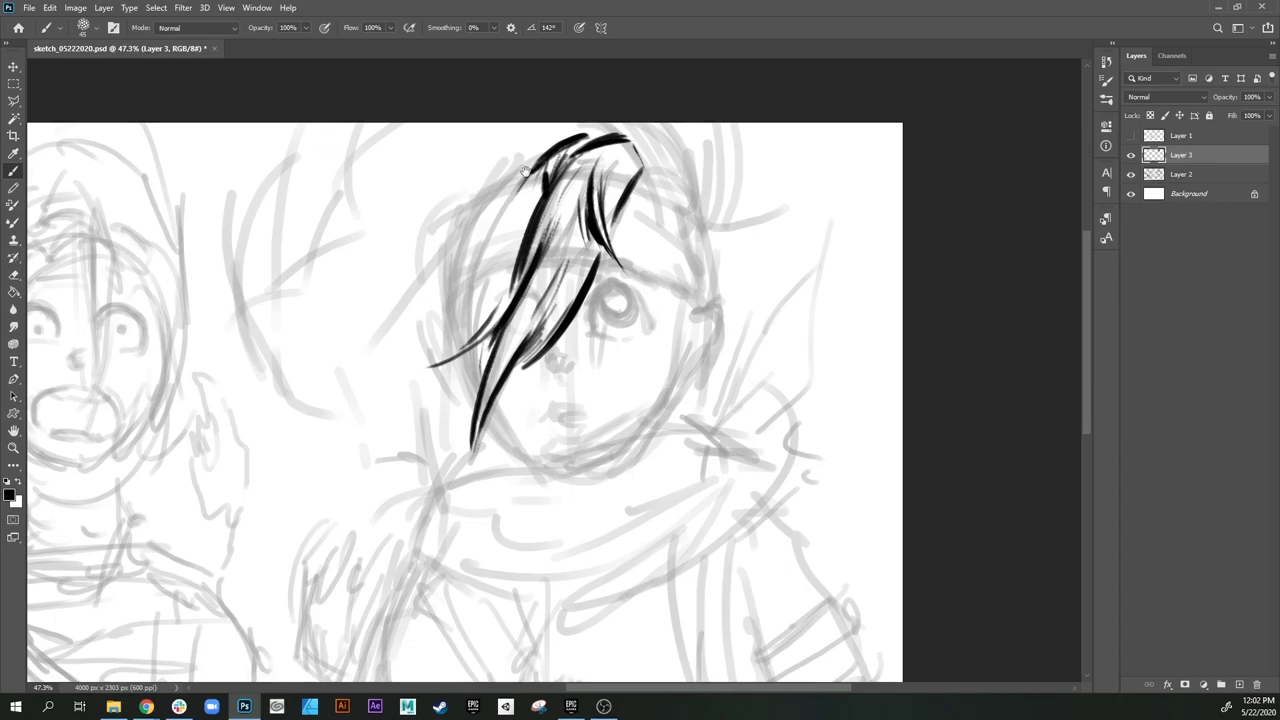
{"action": "scroll", "coordinate": [520, 172], "scroll_direction": "up", "scroll_amount": 4}
{"action": "scroll", "coordinate": [512, 175], "scroll_direction": "right", "scroll_amount": 4}
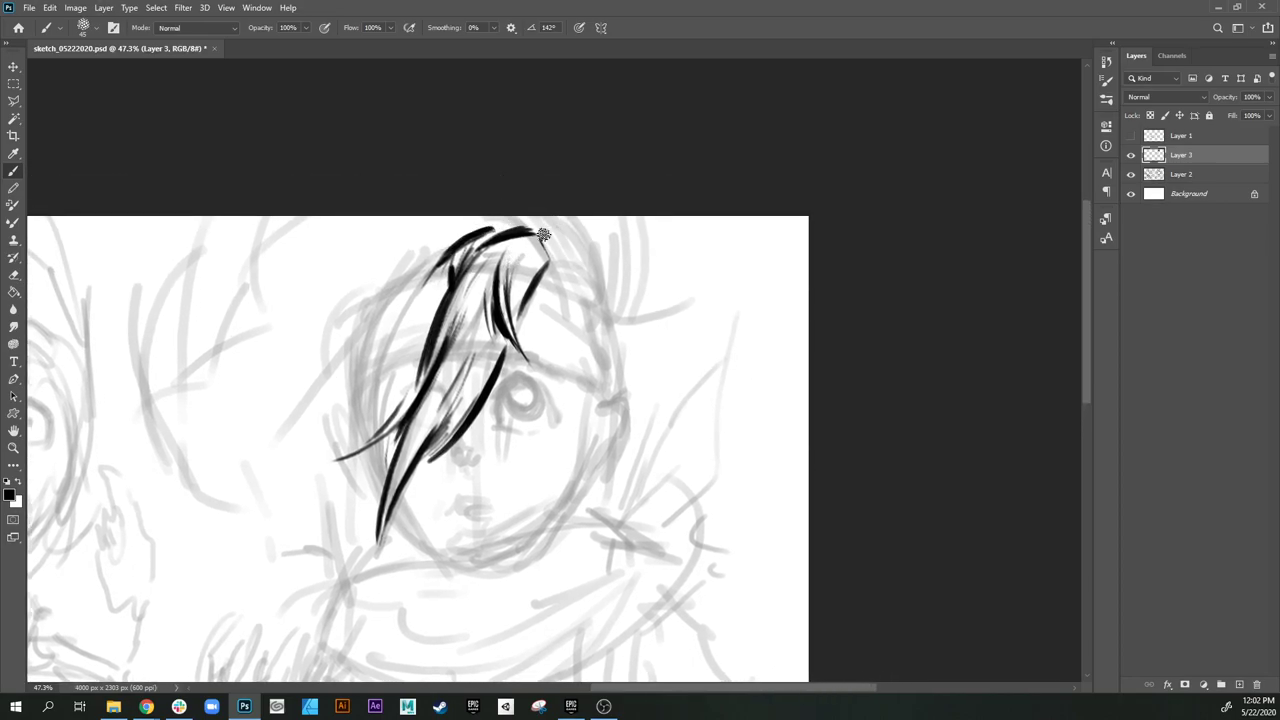
{"action": "mouse_move", "coordinate": [543, 234]}
{"action": "left_mouse_down"}
{"action": "mouse_move", "coordinate": [557, 285]}
{"action": "mouse_move", "coordinate": [564, 256]}
{"action": "mouse_move", "coordinate": [572, 288]}
{"action": "mouse_move", "coordinate": [547, 225]}
{"action": "left_mouse_up"}
{"action": "mouse_move", "coordinate": [573, 285]}
{"action": "left_mouse_down"}
{"action": "mouse_move", "coordinate": [545, 213]}
{"action": "mouse_move", "coordinate": [584, 275]}
{"action": "mouse_move", "coordinate": [568, 228]}
{"action": "mouse_move", "coordinate": [520, 217]}
{"action": "mouse_move", "coordinate": [430, 230]}
{"action": "mouse_move", "coordinate": [460, 218]}
{"action": "mouse_move", "coordinate": [500, 216]}
{"action": "mouse_move", "coordinate": [411, 246]}
{"action": "left_mouse_up"}
{"action": "mouse_move", "coordinate": [495, 213]}
{"action": "left_mouse_down"}
{"action": "mouse_move", "coordinate": [420, 254]}
{"action": "mouse_move", "coordinate": [494, 224]}
{"action": "left_mouse_up"}
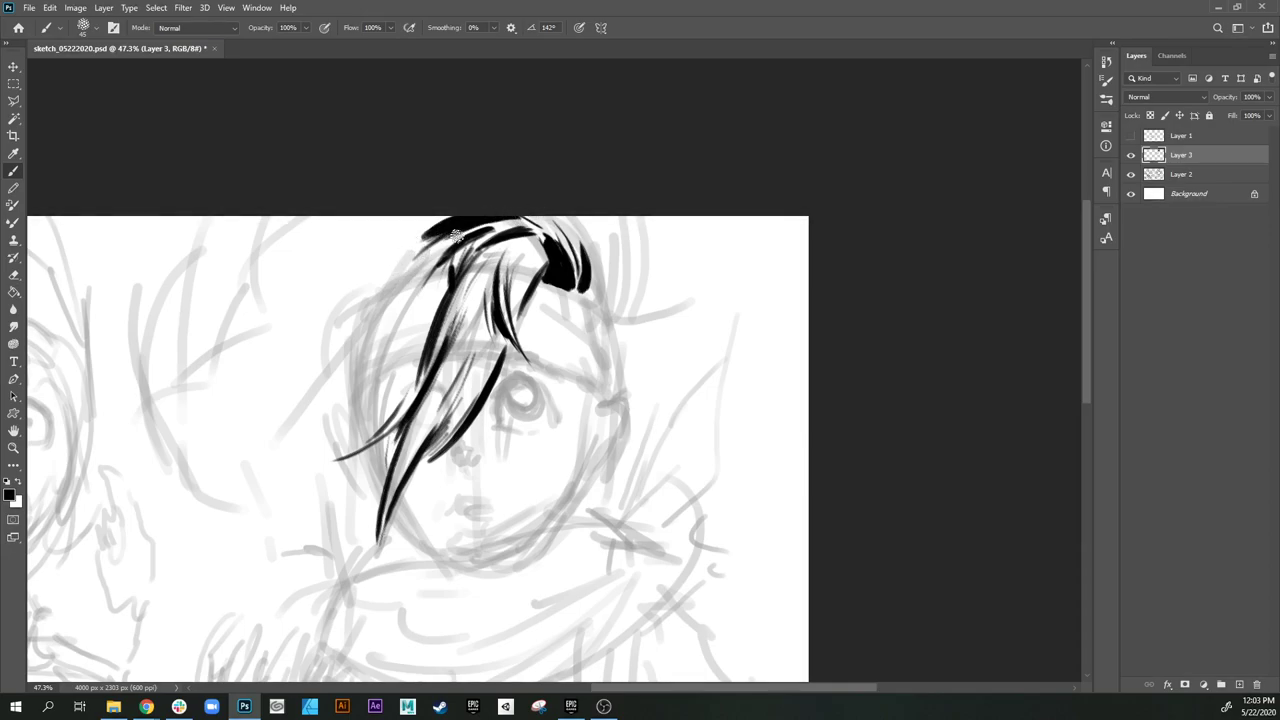
Step: Ink the thick swept-back locks on the right side of the character's head, leaving thin white highlights between them
{"action": "left_click_drag", "start_coordinate": [623, 335], "coordinate": [577, 251]}
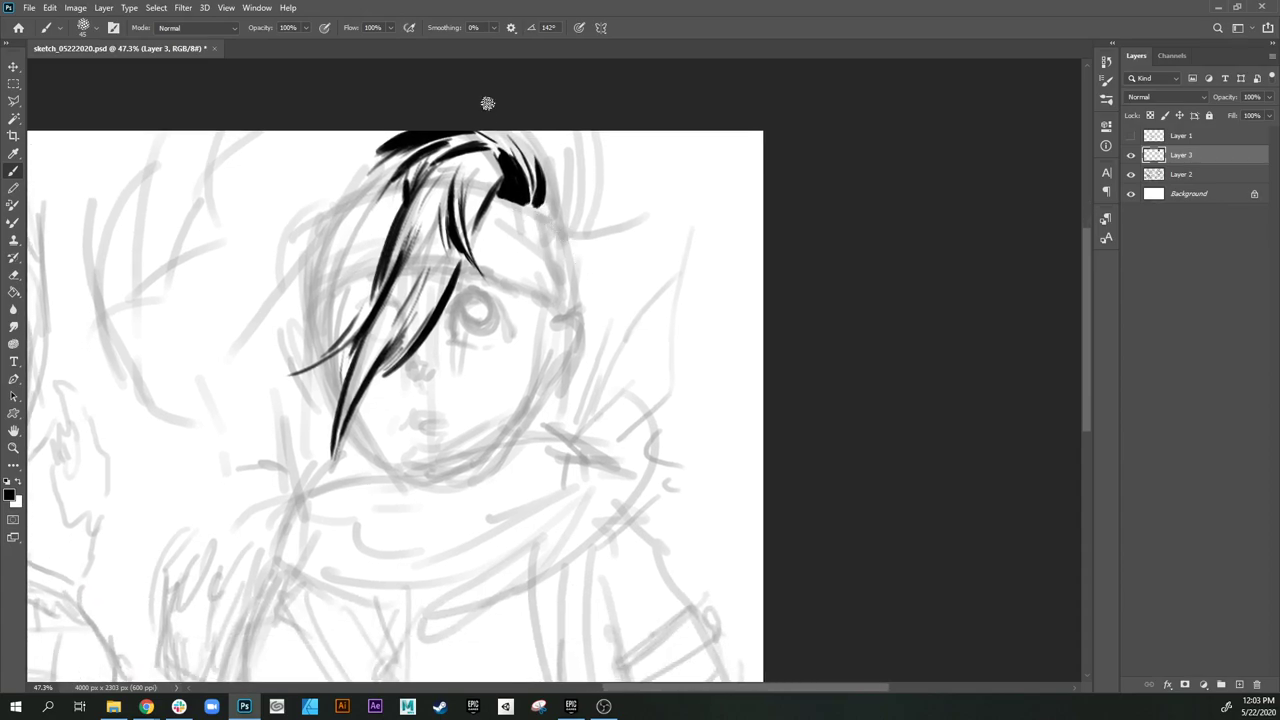
{"action": "mouse_move", "coordinate": [521, 125]}
{"action": "left_mouse_down"}
{"action": "mouse_move", "coordinate": [563, 180]}
{"action": "mouse_move", "coordinate": [562, 216]}
{"action": "left_mouse_up"}
{"action": "mouse_move", "coordinate": [548, 148]}
{"action": "left_mouse_down"}
{"action": "mouse_move", "coordinate": [542, 214]}
{"action": "mouse_move", "coordinate": [563, 204]}
{"action": "mouse_move", "coordinate": [537, 210]}
{"action": "mouse_move", "coordinate": [568, 170]}
{"action": "mouse_move", "coordinate": [560, 222]}
{"action": "left_mouse_up"}
{"action": "mouse_move", "coordinate": [568, 168]}
{"action": "left_mouse_down"}
{"action": "mouse_move", "coordinate": [565, 228]}
{"action": "mouse_move", "coordinate": [580, 229]}
{"action": "left_mouse_up"}
{"action": "mouse_move", "coordinate": [561, 144]}
{"action": "left_mouse_down"}
{"action": "mouse_move", "coordinate": [575, 175]}
{"action": "mouse_move", "coordinate": [580, 145]}
{"action": "mouse_move", "coordinate": [545, 140]}
{"action": "mouse_move", "coordinate": [604, 172]}
{"action": "mouse_move", "coordinate": [572, 250]}
{"action": "mouse_move", "coordinate": [606, 178]}
{"action": "mouse_move", "coordinate": [580, 250]}
{"action": "left_mouse_up"}
{"action": "mouse_move", "coordinate": [614, 132]}
{"action": "left_mouse_down"}
{"action": "mouse_move", "coordinate": [602, 248]}
{"action": "mouse_move", "coordinate": [618, 172]}
{"action": "mouse_move", "coordinate": [618, 216]}
{"action": "mouse_move", "coordinate": [583, 248]}
{"action": "left_mouse_up"}
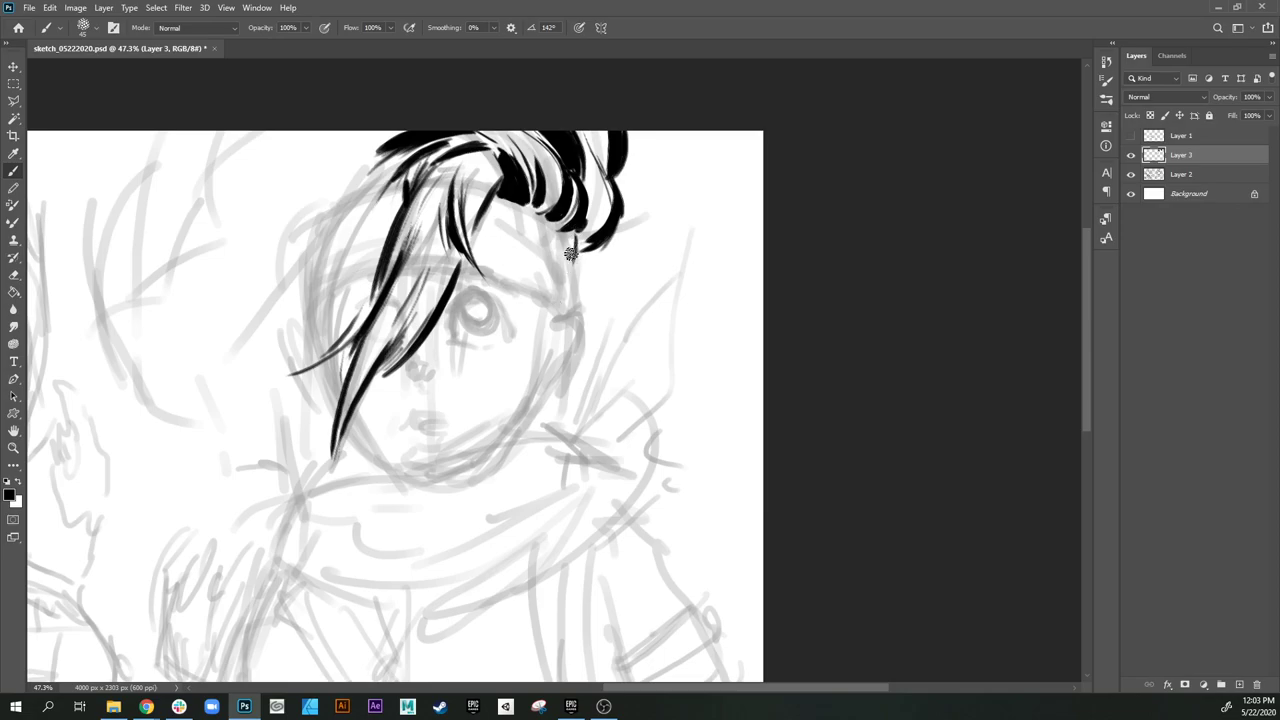
Step: Ink the temple contour down towards the ear and a looped curl at the back of the hair
{"action": "left_click_drag", "start_coordinate": [576, 240], "coordinate": [560, 312]}
{"action": "left_click_drag", "start_coordinate": [573, 240], "coordinate": [550, 311]}
{"action": "left_click_drag", "start_coordinate": [584, 232], "coordinate": [602, 178]}
{"action": "mouse_move", "coordinate": [584, 240]}
{"action": "left_mouse_down"}
{"action": "mouse_move", "coordinate": [587, 175]}
{"action": "mouse_move", "coordinate": [600, 218]}
{"action": "mouse_move", "coordinate": [630, 234]}
{"action": "mouse_move", "coordinate": [650, 200]}
{"action": "mouse_move", "coordinate": [631, 195]}
{"action": "mouse_move", "coordinate": [627, 217]}
{"action": "mouse_move", "coordinate": [647, 205]}
{"action": "mouse_move", "coordinate": [609, 250]}
{"action": "mouse_move", "coordinate": [647, 237]}
{"action": "left_mouse_up"}
{"action": "left_click_drag", "start_coordinate": [570, 345], "coordinate": [576, 303]}
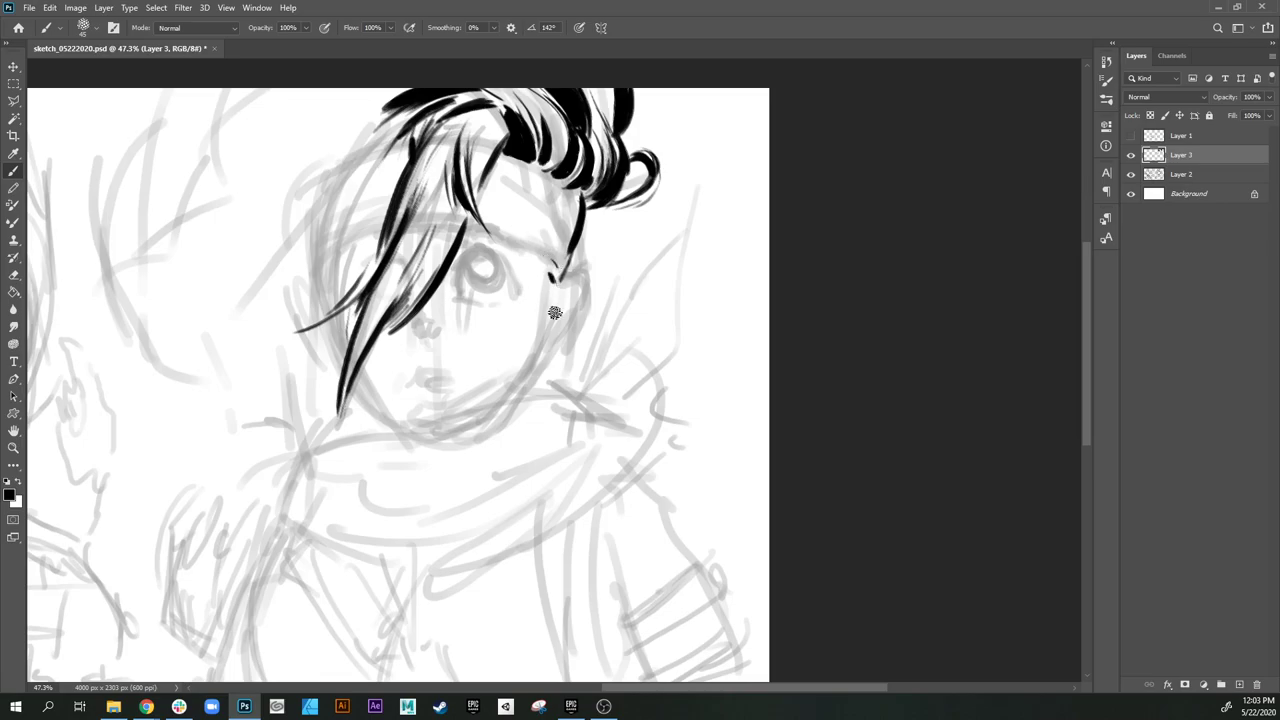
Step: Ink the right-hand character's ear with its inner folds and the jawline just below it
{"action": "left_click_drag", "start_coordinate": [551, 266], "coordinate": [556, 294]}
{"action": "mouse_move", "coordinate": [563, 291]}
{"action": "left_mouse_down"}
{"action": "mouse_move", "coordinate": [552, 328]}
{"action": "mouse_move", "coordinate": [580, 288]}
{"action": "mouse_move", "coordinate": [579, 307]}
{"action": "mouse_move", "coordinate": [558, 344]}
{"action": "mouse_move", "coordinate": [570, 287]}
{"action": "mouse_move", "coordinate": [554, 339]}
{"action": "left_mouse_up"}
{"action": "left_click_drag", "start_coordinate": [531, 374], "coordinate": [491, 403]}
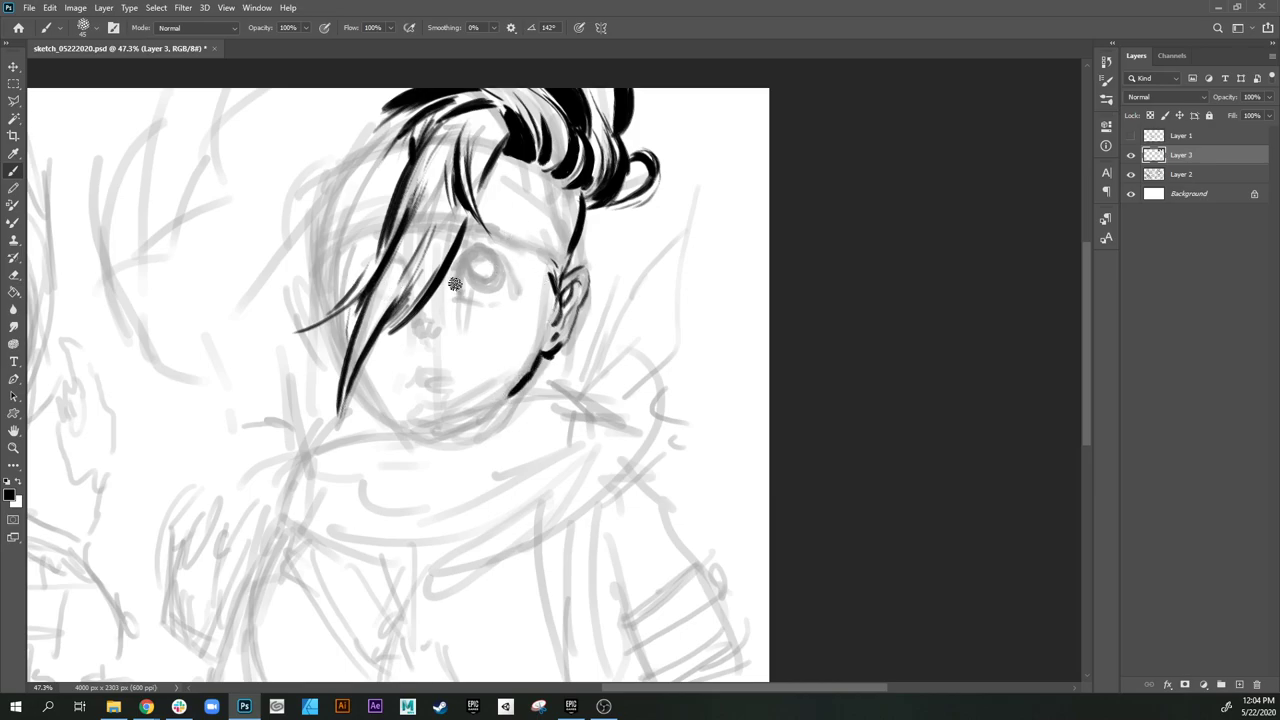
Step: Ink the slanting brow line from the edge of the fringe to the top of the ear
{"action": "left_click_drag", "start_coordinate": [458, 224], "coordinate": [536, 251]}
{"action": "key", "text": "ctrl+z"}
{"action": "key", "text": "ctrl+z"}
{"action": "left_click_drag", "start_coordinate": [461, 225], "coordinate": [555, 266]}
{"action": "mouse_move", "coordinate": [479, 230]}
{"action": "left_mouse_down"}
{"action": "mouse_move", "coordinate": [514, 249]}
{"action": "mouse_move", "coordinate": [471, 225]}
{"action": "mouse_move", "coordinate": [520, 256]}
{"action": "mouse_move", "coordinate": [503, 238]}
{"action": "mouse_move", "coordinate": [558, 268]}
{"action": "mouse_move", "coordinate": [494, 228]}
{"action": "mouse_move", "coordinate": [557, 258]}
{"action": "left_mouse_up"}
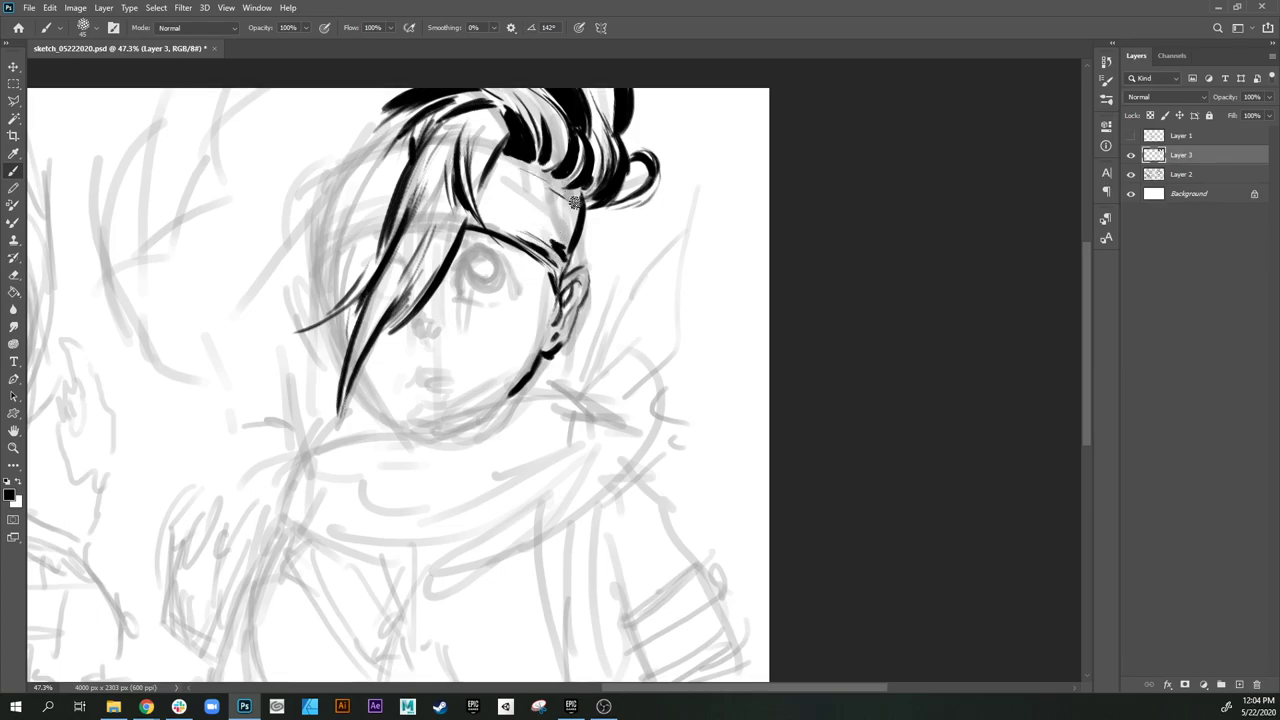
Step: Ink the visible eye's heavy upper lid, pupil ring and thin lower lid with a finer brush
{"action": "mouse_move", "coordinate": [514, 316]}
{"action": "left_mouse_down"}
{"action": "mouse_move", "coordinate": [500, 268]}
{"action": "mouse_move", "coordinate": [520, 268]}
{"action": "mouse_move", "coordinate": [527, 328]}
{"action": "left_mouse_up"}
{"action": "left_click_drag", "start_coordinate": [480, 274], "coordinate": [466, 278]}
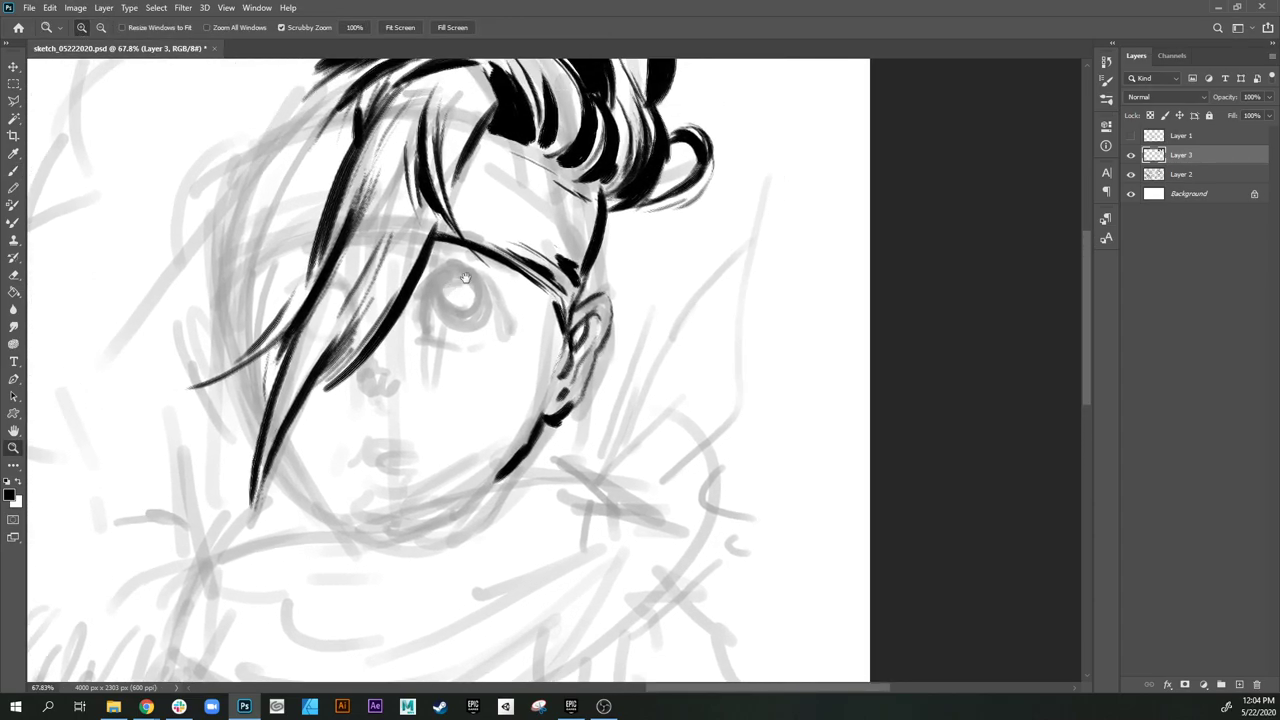
{"action": "key", "text": "b"}
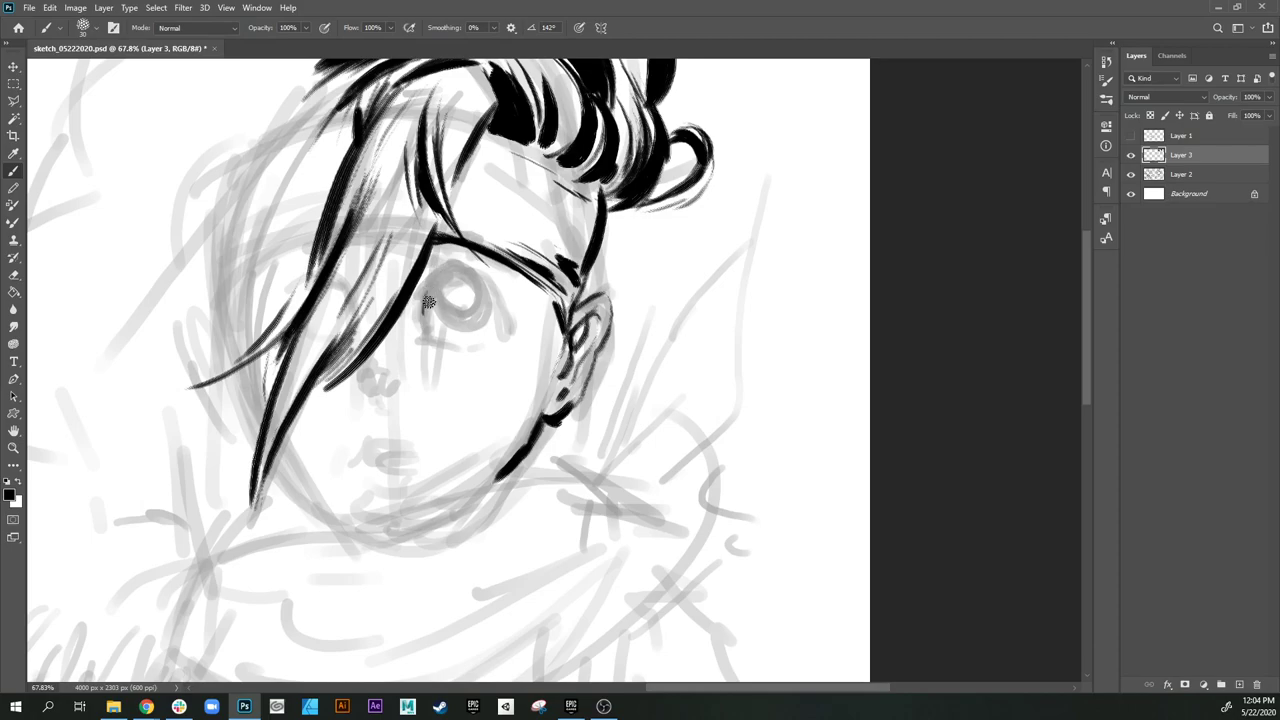
{"action": "mouse_move", "coordinate": [426, 291]}
{"action": "left_mouse_down"}
{"action": "mouse_move", "coordinate": [484, 270]}
{"action": "mouse_move", "coordinate": [430, 272]}
{"action": "mouse_move", "coordinate": [460, 283]}
{"action": "mouse_move", "coordinate": [472, 270]}
{"action": "mouse_move", "coordinate": [440, 282]}
{"action": "mouse_move", "coordinate": [500, 291]}
{"action": "mouse_move", "coordinate": [448, 268]}
{"action": "mouse_move", "coordinate": [422, 298]}
{"action": "mouse_move", "coordinate": [480, 280]}
{"action": "mouse_move", "coordinate": [438, 286]}
{"action": "mouse_move", "coordinate": [501, 287]}
{"action": "left_mouse_up"}
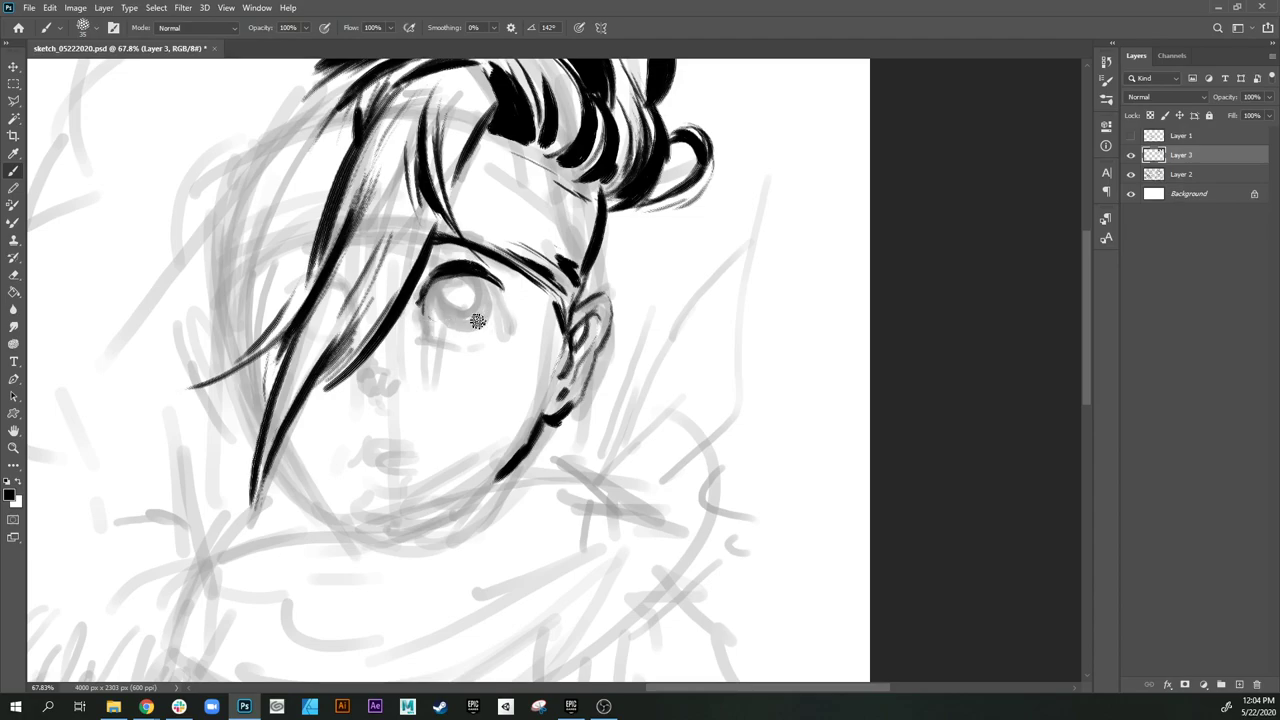
{"action": "left_click_drag", "start_coordinate": [485, 269], "coordinate": [512, 288]}
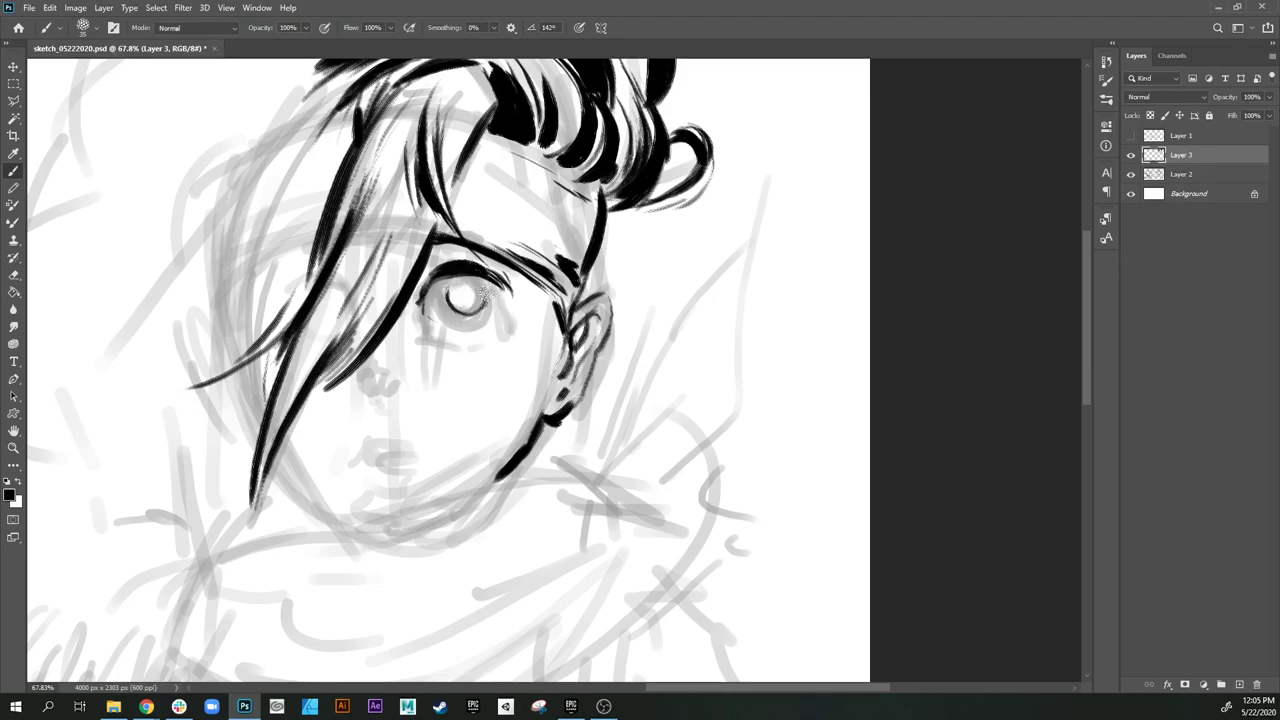
{"action": "left_click_drag", "start_coordinate": [452, 303], "coordinate": [485, 286]}
{"action": "left_click_drag", "start_coordinate": [430, 316], "coordinate": [488, 327]}
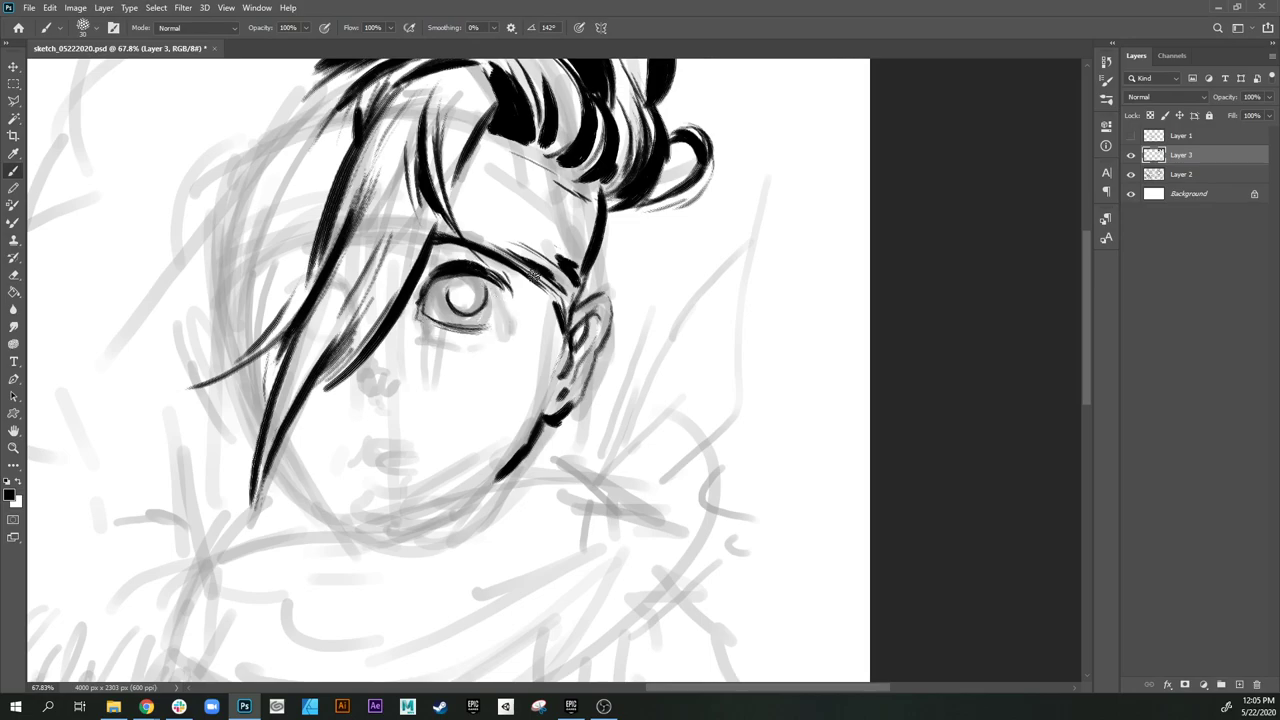
Step: Darken the hair in front of the ear, then ink the nose and the jawline below the fringe
{"action": "mouse_move", "coordinate": [540, 323]}
{"action": "left_mouse_down"}
{"action": "mouse_move", "coordinate": [548, 299]}
{"action": "mouse_move", "coordinate": [557, 328]}
{"action": "left_mouse_up"}
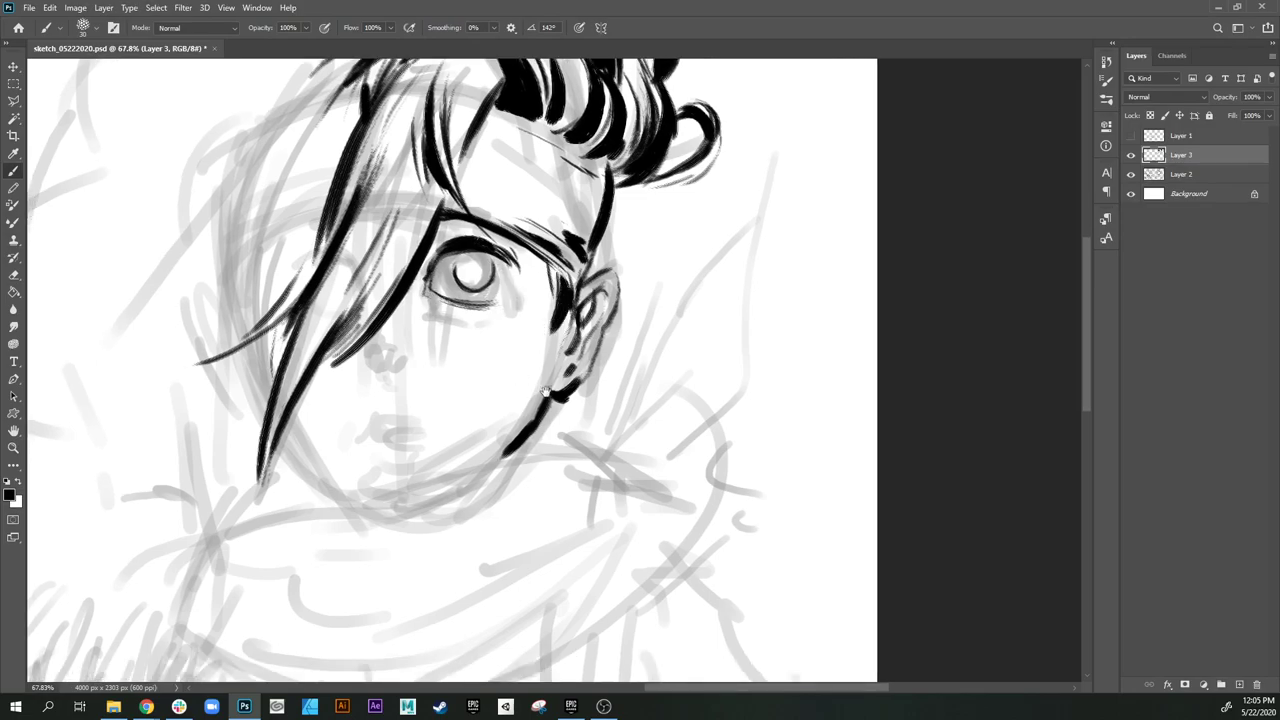
{"action": "left_click_drag", "start_coordinate": [514, 428], "coordinate": [559, 304]}
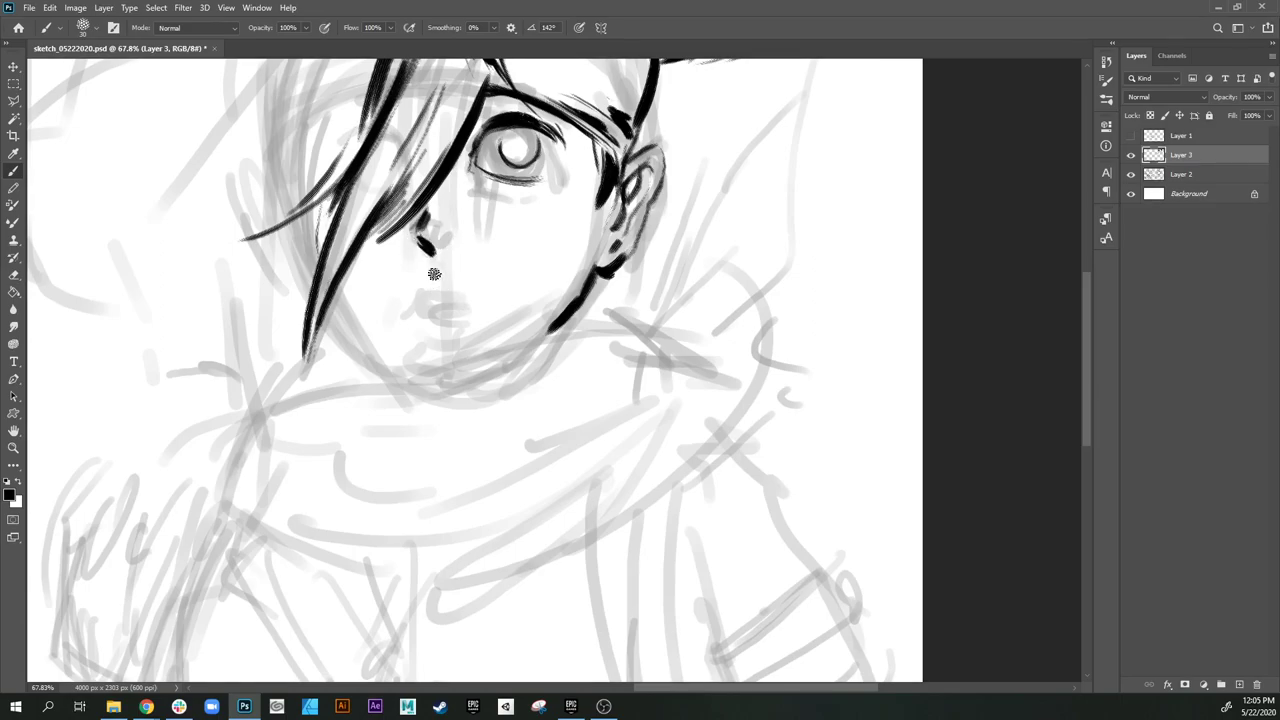
{"action": "mouse_move", "coordinate": [434, 274]}
{"action": "left_mouse_down"}
{"action": "mouse_move", "coordinate": [506, 294]}
{"action": "mouse_move", "coordinate": [566, 283]}
{"action": "mouse_move", "coordinate": [510, 240]}
{"action": "left_mouse_up"}
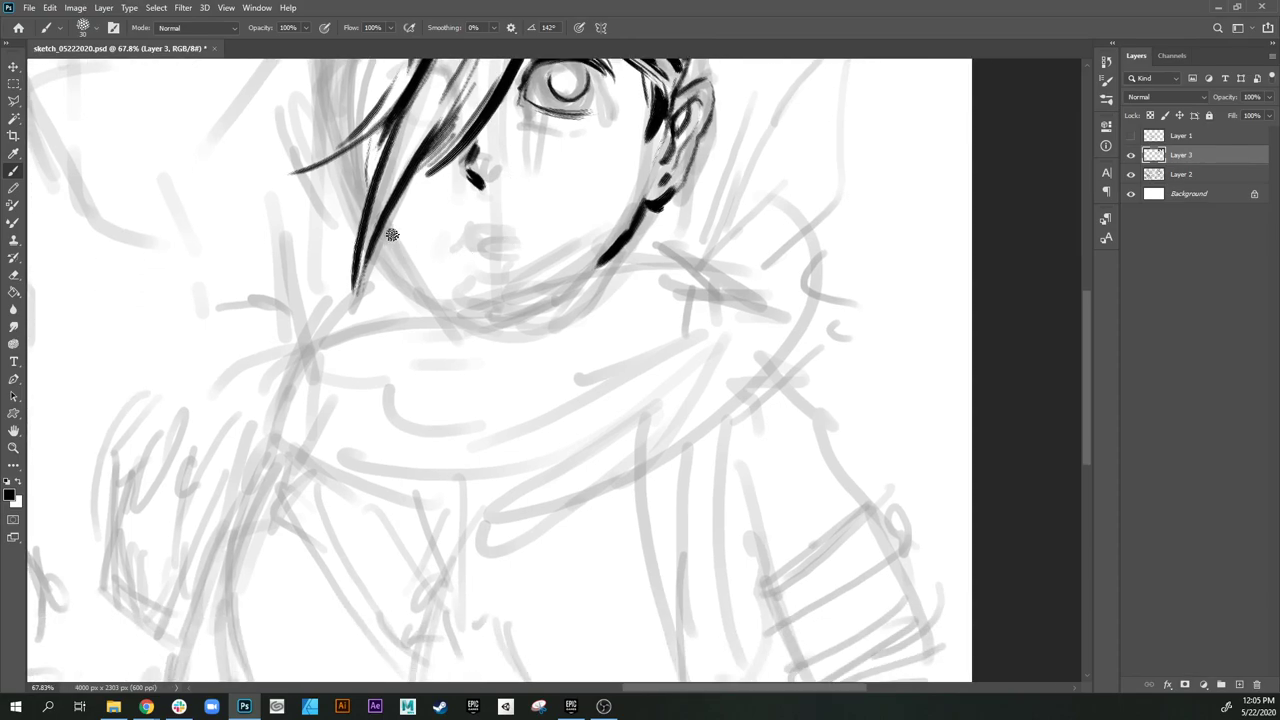
{"action": "mouse_move", "coordinate": [386, 241]}
{"action": "left_mouse_down"}
{"action": "mouse_move", "coordinate": [417, 277]}
{"action": "mouse_move", "coordinate": [386, 241]}
{"action": "mouse_move", "coordinate": [437, 288]}
{"action": "mouse_move", "coordinate": [382, 236]}
{"action": "mouse_move", "coordinate": [449, 299]}
{"action": "left_mouse_up"}
{"action": "key", "text": "bracketright"}
{"action": "left_click_drag", "start_coordinate": [574, 247], "coordinate": [593, 338]}
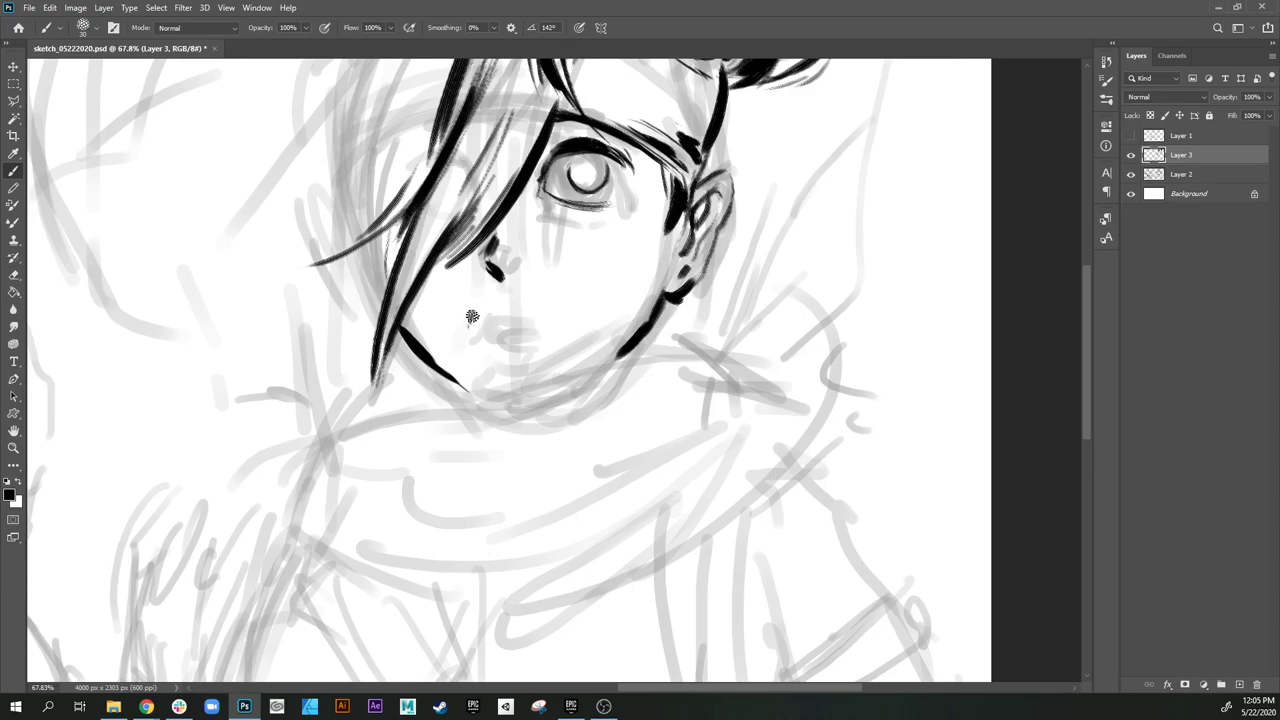
Step: Ink the slightly open mouth with its lower-lip mark and thicken the eye's upper lid
{"action": "mouse_move", "coordinate": [470, 323]}
{"action": "left_mouse_down"}
{"action": "mouse_move", "coordinate": [485, 308]}
{"action": "mouse_move", "coordinate": [529, 307]}
{"action": "mouse_move", "coordinate": [545, 326]}
{"action": "left_mouse_up"}
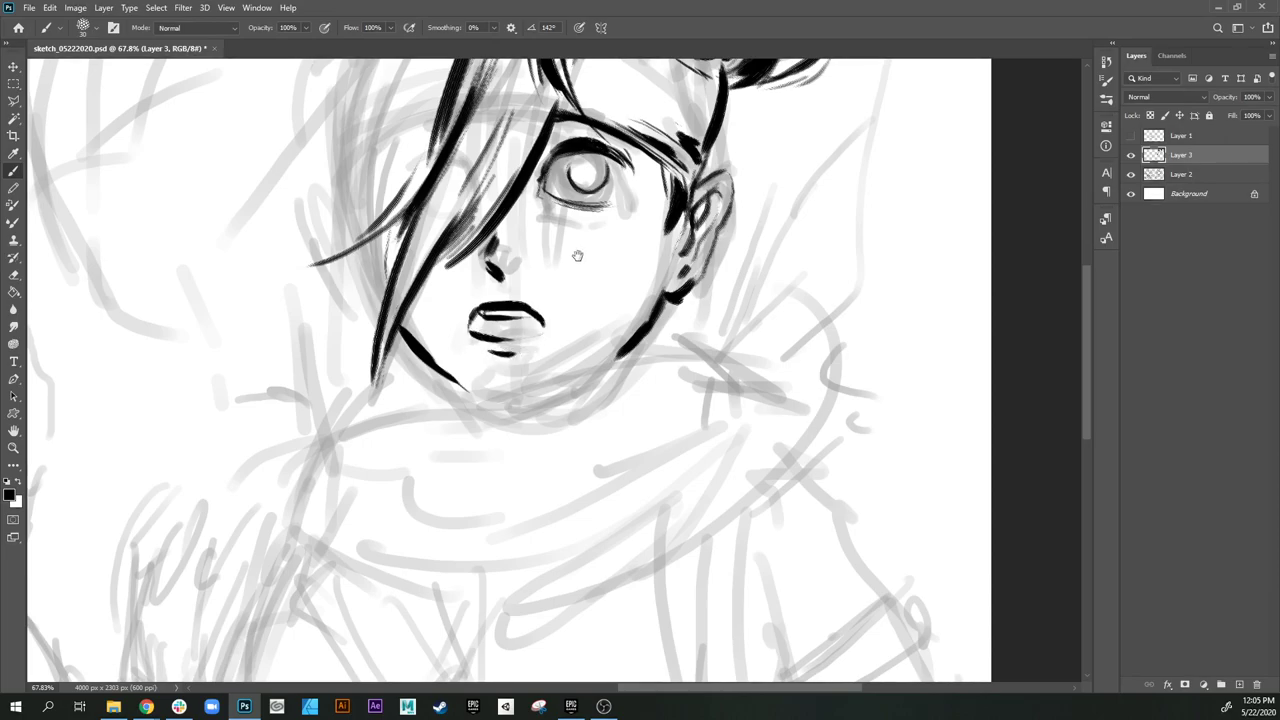
{"action": "left_click_drag", "start_coordinate": [577, 256], "coordinate": [555, 292]}
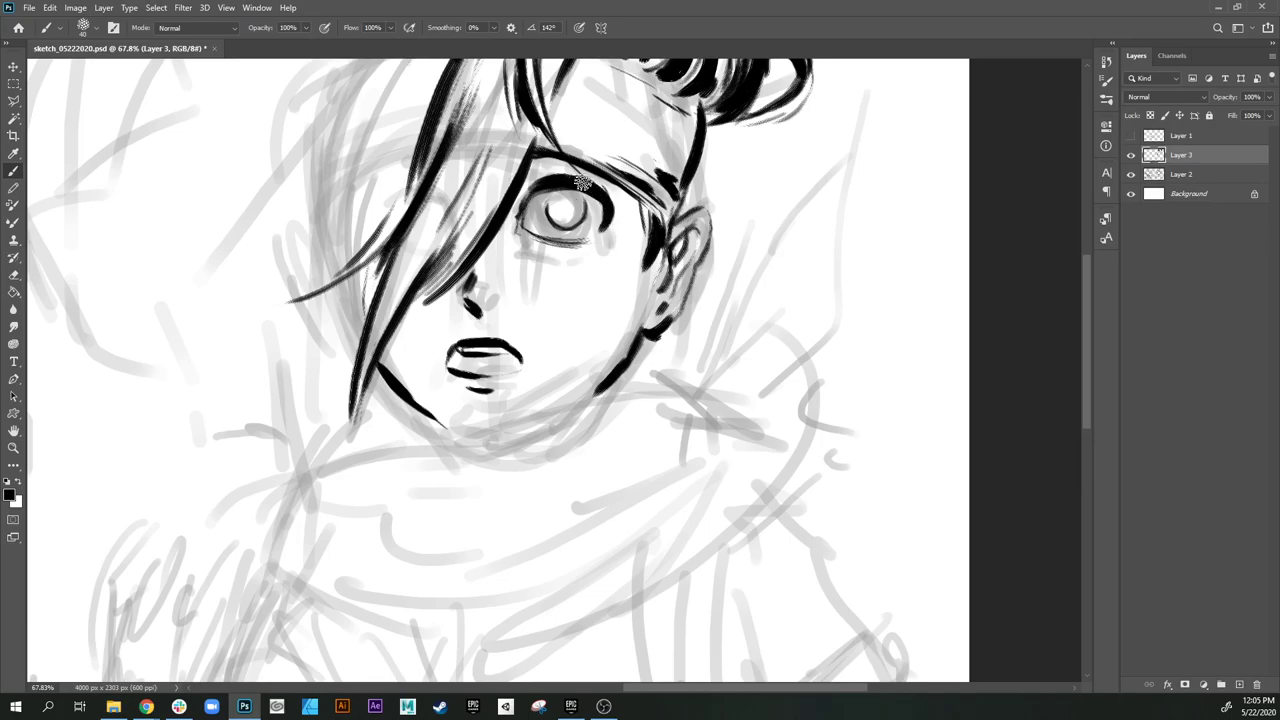
{"action": "mouse_move", "coordinate": [505, 240]}
{"action": "left_mouse_down"}
{"action": "mouse_move", "coordinate": [549, 301]}
{"action": "mouse_move", "coordinate": [546, 289]}
{"action": "left_mouse_up"}
{"action": "mouse_move", "coordinate": [535, 190]}
{"action": "left_mouse_down"}
{"action": "mouse_move", "coordinate": [574, 275]}
{"action": "mouse_move", "coordinate": [585, 267]}
{"action": "left_mouse_up"}
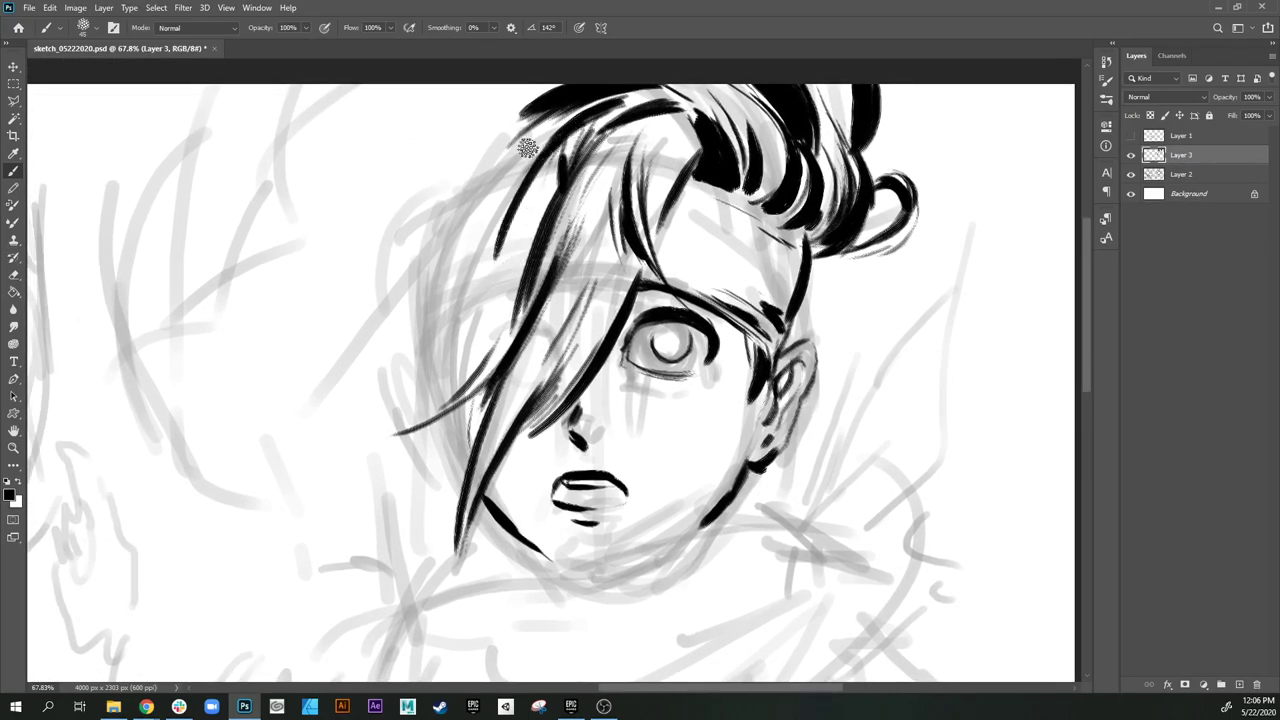
Step: Ink a curved side lock beside the fringe and fill the gap at its roots with dark strokes
{"action": "key", "text": "["}
{"action": "left_click_drag", "start_coordinate": [514, 153], "coordinate": [490, 262]}
{"action": "left_click_drag", "start_coordinate": [501, 188], "coordinate": [498, 294]}
{"action": "mouse_move", "coordinate": [562, 154]}
{"action": "left_mouse_down"}
{"action": "mouse_move", "coordinate": [516, 222]}
{"action": "mouse_move", "coordinate": [526, 208]}
{"action": "left_mouse_up"}
{"action": "mouse_move", "coordinate": [556, 178]}
{"action": "left_mouse_down"}
{"action": "mouse_move", "coordinate": [502, 247]}
{"action": "mouse_move", "coordinate": [517, 228]}
{"action": "left_mouse_up"}
{"action": "left_click_drag", "start_coordinate": [552, 197], "coordinate": [519, 232]}
{"action": "mouse_move", "coordinate": [506, 311]}
{"action": "left_mouse_down"}
{"action": "mouse_move", "coordinate": [569, 210]}
{"action": "mouse_move", "coordinate": [518, 233]}
{"action": "mouse_move", "coordinate": [457, 359]}
{"action": "left_mouse_up"}
Step: Ink the large outer hair contour sweeping from the crown down the left side of the head with a bigger brush
{"action": "key", "text": "]"}
{"action": "key", "text": "]"}
{"action": "mouse_move", "coordinate": [520, 141]}
{"action": "left_mouse_down"}
{"action": "mouse_move", "coordinate": [418, 209]}
{"action": "mouse_move", "coordinate": [543, 119]}
{"action": "mouse_move", "coordinate": [468, 152]}
{"action": "mouse_move", "coordinate": [413, 213]}
{"action": "mouse_move", "coordinate": [520, 142]}
{"action": "left_mouse_up"}
{"action": "mouse_move", "coordinate": [447, 218]}
{"action": "left_mouse_down"}
{"action": "mouse_move", "coordinate": [508, 166]}
{"action": "mouse_move", "coordinate": [318, 363]}
{"action": "left_mouse_up"}
{"action": "key", "text": "]"}
{"action": "key", "text": "]"}
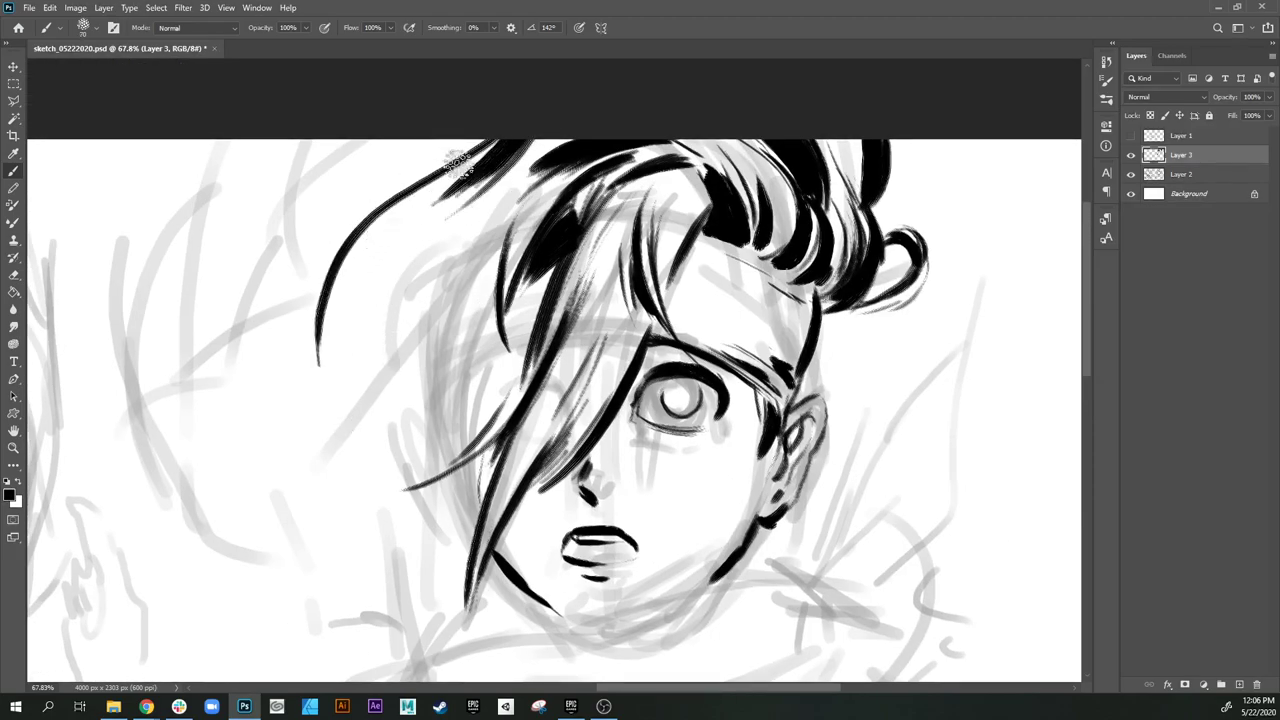
{"action": "left_click_drag", "start_coordinate": [459, 166], "coordinate": [335, 405]}
Step: Add tapering strands inside the outer hair sweep and block in a black shadow shape between the locks
{"action": "key", "text": "["}
{"action": "mouse_move", "coordinate": [343, 290]}
{"action": "left_mouse_down"}
{"action": "mouse_move", "coordinate": [378, 455]}
{"action": "mouse_move", "coordinate": [342, 287]}
{"action": "mouse_move", "coordinate": [382, 426]}
{"action": "mouse_move", "coordinate": [344, 398]}
{"action": "mouse_move", "coordinate": [344, 363]}
{"action": "mouse_move", "coordinate": [458, 210]}
{"action": "left_mouse_up"}
{"action": "mouse_move", "coordinate": [378, 354]}
{"action": "left_mouse_down"}
{"action": "mouse_move", "coordinate": [400, 194]}
{"action": "mouse_move", "coordinate": [400, 275]}
{"action": "left_mouse_up"}
{"action": "key", "text": "["}
{"action": "key", "text": "["}
{"action": "left_click_drag", "start_coordinate": [387, 181], "coordinate": [430, 297]}
{"action": "mouse_move", "coordinate": [407, 215]}
{"action": "left_mouse_down"}
{"action": "mouse_move", "coordinate": [426, 281]}
{"action": "mouse_move", "coordinate": [480, 97]}
{"action": "left_mouse_up"}
{"action": "mouse_move", "coordinate": [458, 190]}
{"action": "left_mouse_down"}
{"action": "mouse_move", "coordinate": [385, 276]}
{"action": "mouse_move", "coordinate": [433, 232]}
{"action": "mouse_move", "coordinate": [395, 296]}
{"action": "mouse_move", "coordinate": [473, 186]}
{"action": "mouse_move", "coordinate": [410, 276]}
{"action": "mouse_move", "coordinate": [462, 230]}
{"action": "left_mouse_up"}
{"action": "mouse_move", "coordinate": [416, 277]}
{"action": "left_mouse_down"}
{"action": "mouse_move", "coordinate": [491, 157]}
{"action": "mouse_move", "coordinate": [438, 270]}
{"action": "mouse_move", "coordinate": [468, 228]}
{"action": "left_mouse_up"}
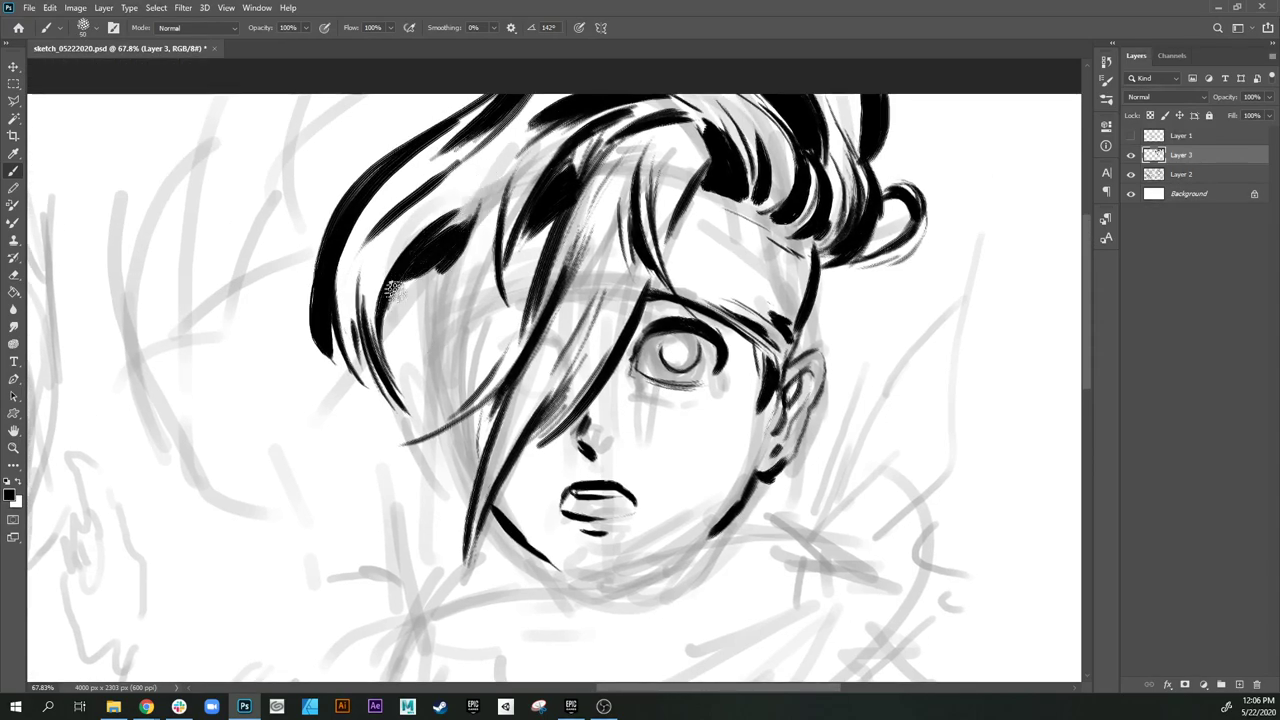
Step: Block in another black shadow shape with tapering strands between the outer hair sweep and the fringe
{"action": "left_click_drag", "start_coordinate": [505, 168], "coordinate": [462, 285]}
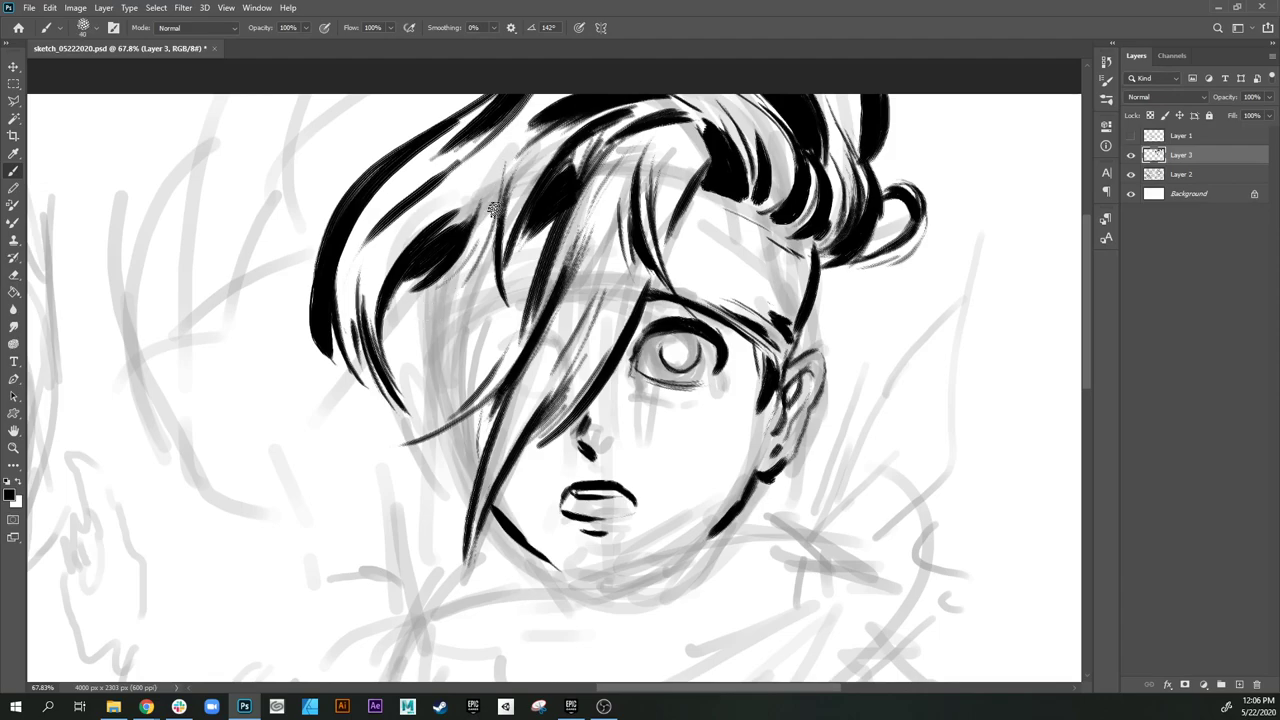
{"action": "left_click_drag", "start_coordinate": [502, 205], "coordinate": [422, 362]}
{"action": "key", "text": "bracketright"}
{"action": "mouse_move", "coordinate": [491, 244]}
{"action": "left_mouse_down"}
{"action": "mouse_move", "coordinate": [431, 328]}
{"action": "mouse_move", "coordinate": [429, 313]}
{"action": "mouse_move", "coordinate": [447, 338]}
{"action": "left_mouse_up"}
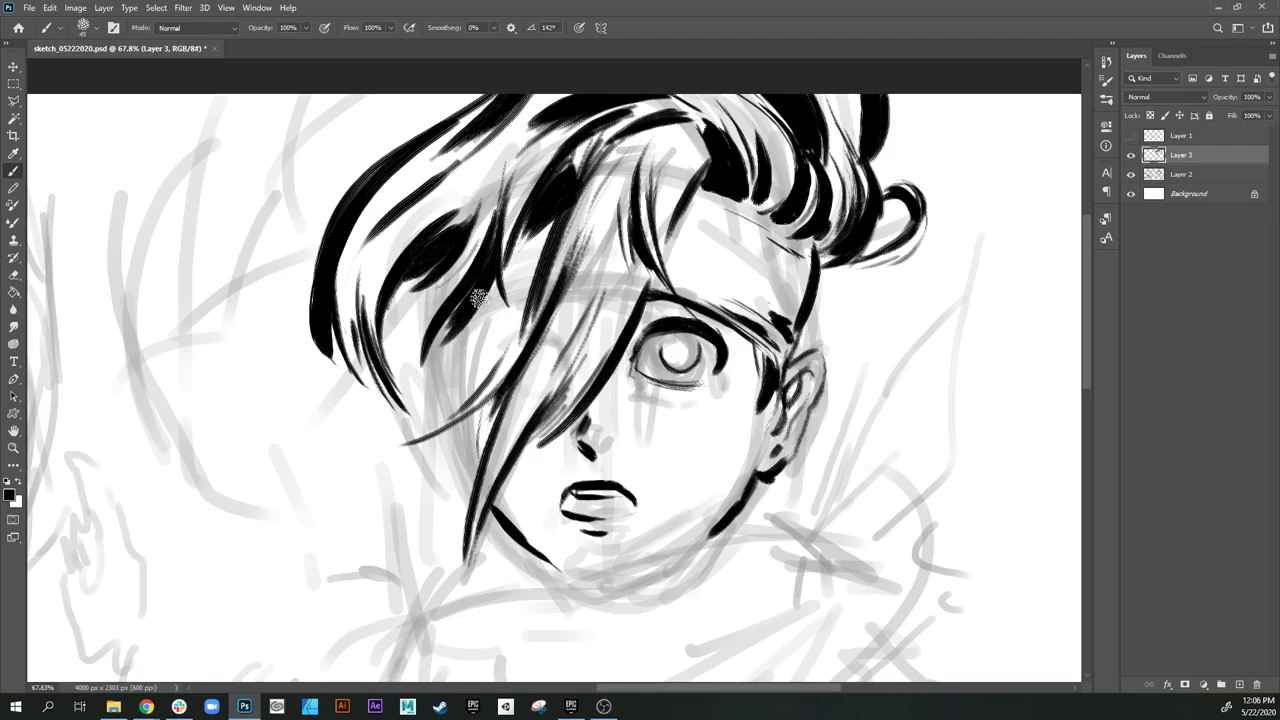
Step: Ink tapering strands with a dark core that extend the lower end of the outer hair beside the face
{"action": "left_click_drag", "start_coordinate": [472, 383], "coordinate": [482, 225]}
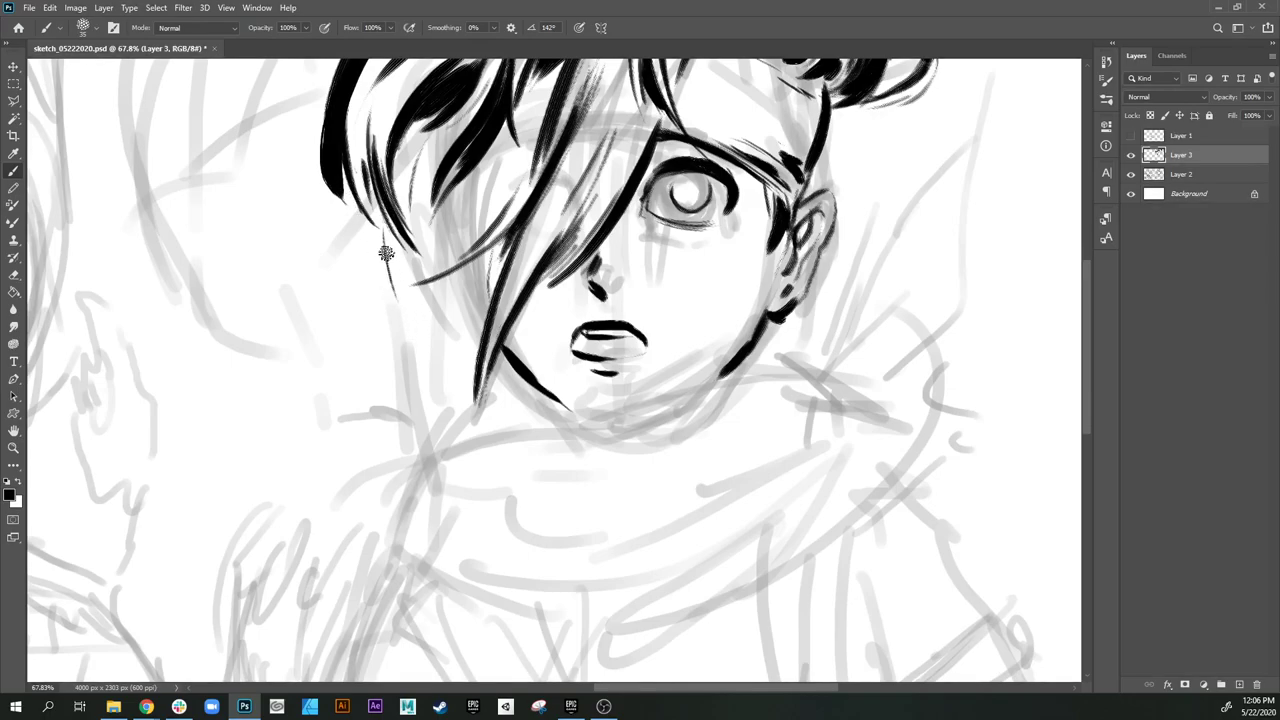
{"action": "mouse_move", "coordinate": [382, 226]}
{"action": "left_mouse_down"}
{"action": "mouse_move", "coordinate": [404, 312]}
{"action": "mouse_move", "coordinate": [397, 290]}
{"action": "left_mouse_up"}
{"action": "left_click_drag", "start_coordinate": [387, 224], "coordinate": [418, 326]}
{"action": "mouse_move", "coordinate": [398, 248]}
{"action": "left_mouse_down"}
{"action": "mouse_move", "coordinate": [428, 350]}
{"action": "mouse_move", "coordinate": [424, 332]}
{"action": "left_mouse_up"}
{"action": "mouse_move", "coordinate": [439, 233]}
{"action": "left_mouse_down"}
{"action": "mouse_move", "coordinate": [502, 124]}
{"action": "mouse_move", "coordinate": [467, 193]}
{"action": "mouse_move", "coordinate": [499, 145]}
{"action": "mouse_move", "coordinate": [485, 141]}
{"action": "mouse_move", "coordinate": [421, 222]}
{"action": "mouse_move", "coordinate": [474, 180]}
{"action": "mouse_move", "coordinate": [402, 258]}
{"action": "mouse_move", "coordinate": [438, 250]}
{"action": "left_mouse_up"}
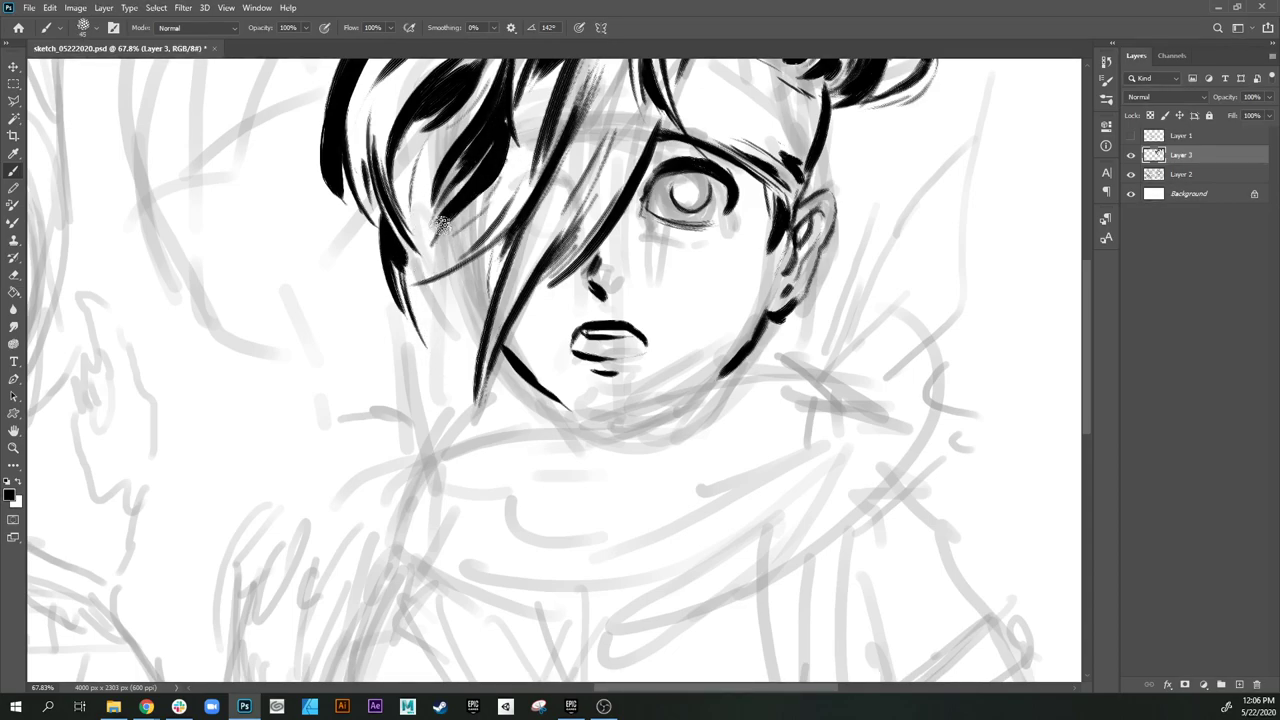
Step: Extend the black hair shadow toward the fringe and feather its lower edge into fine strands with a smaller brush
{"action": "left_click_drag", "start_coordinate": [521, 150], "coordinate": [454, 308]}
{"action": "key", "text": "["}
{"action": "key", "text": "["}
{"action": "key", "text": "["}
{"action": "mouse_move", "coordinate": [494, 216]}
{"action": "left_mouse_down"}
{"action": "mouse_move", "coordinate": [461, 261]}
{"action": "mouse_move", "coordinate": [466, 290]}
{"action": "mouse_move", "coordinate": [436, 345]}
{"action": "left_mouse_up"}
{"action": "mouse_move", "coordinate": [470, 298]}
{"action": "left_mouse_down"}
{"action": "mouse_move", "coordinate": [400, 375]}
{"action": "mouse_move", "coordinate": [428, 370]}
{"action": "mouse_move", "coordinate": [410, 380]}
{"action": "left_mouse_up"}
{"action": "left_click_drag", "start_coordinate": [405, 250], "coordinate": [350, 372]}
Step: Ink long thin strands curving down through the side hair and lengthen its lowest tapering lock
{"action": "left_click_drag", "start_coordinate": [505, 335], "coordinate": [521, 227]}
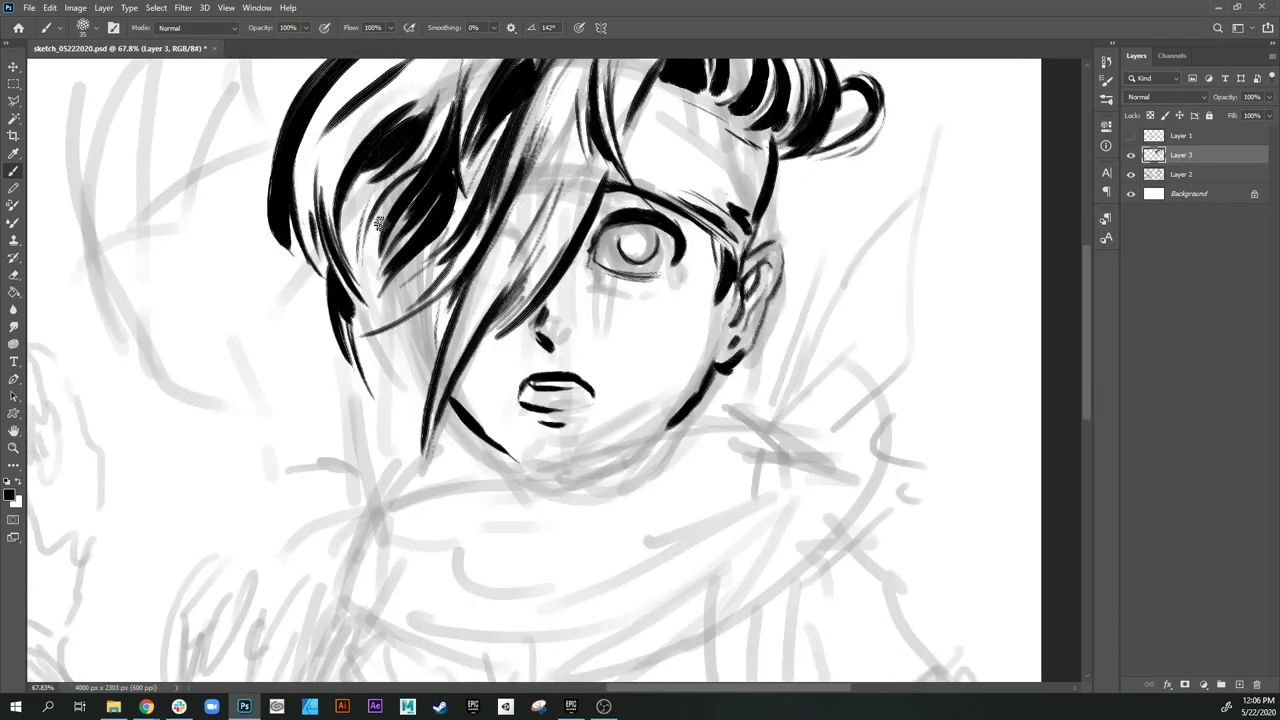
{"action": "mouse_move", "coordinate": [375, 230]}
{"action": "left_mouse_down"}
{"action": "mouse_move", "coordinate": [375, 284]}
{"action": "mouse_move", "coordinate": [410, 366]}
{"action": "left_mouse_up"}
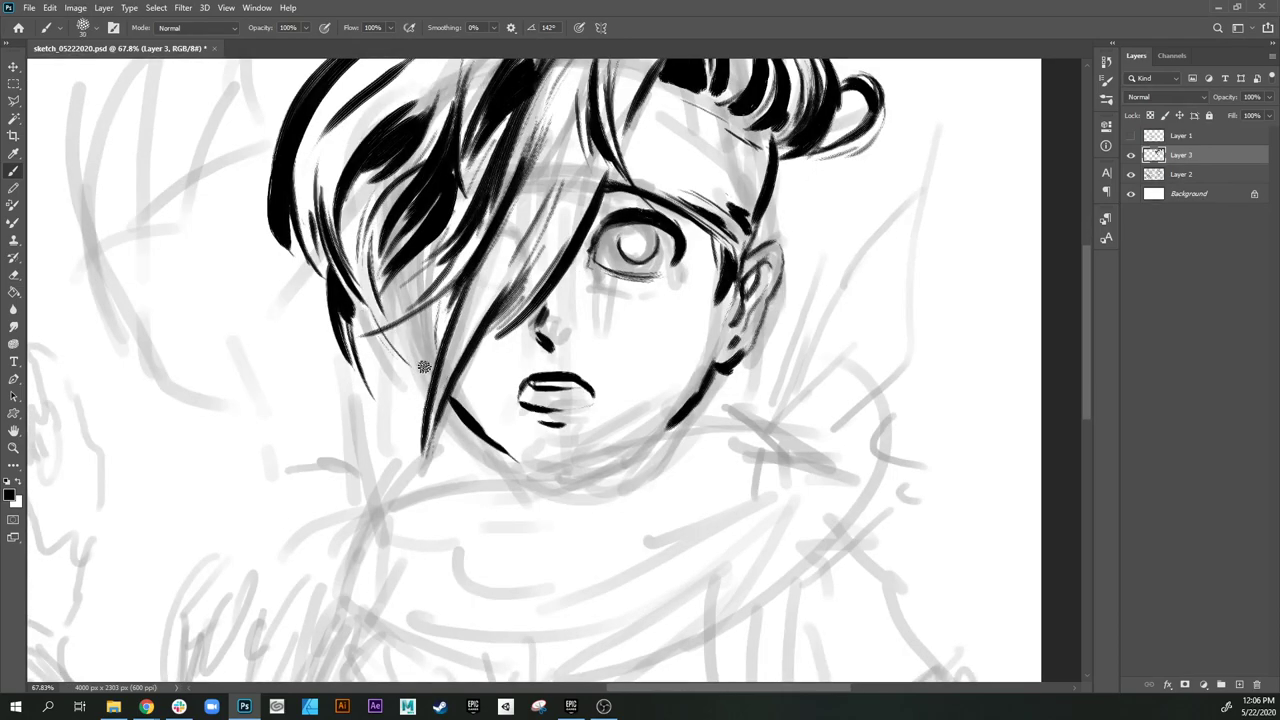
{"action": "left_click_drag", "start_coordinate": [370, 296], "coordinate": [437, 367]}
{"action": "mouse_move", "coordinate": [346, 228]}
{"action": "left_mouse_down"}
{"action": "mouse_move", "coordinate": [367, 174]}
{"action": "mouse_move", "coordinate": [356, 236]}
{"action": "left_mouse_up"}
{"action": "left_click_drag", "start_coordinate": [388, 304], "coordinate": [422, 260]}
{"action": "left_click_drag", "start_coordinate": [364, 323], "coordinate": [392, 424]}
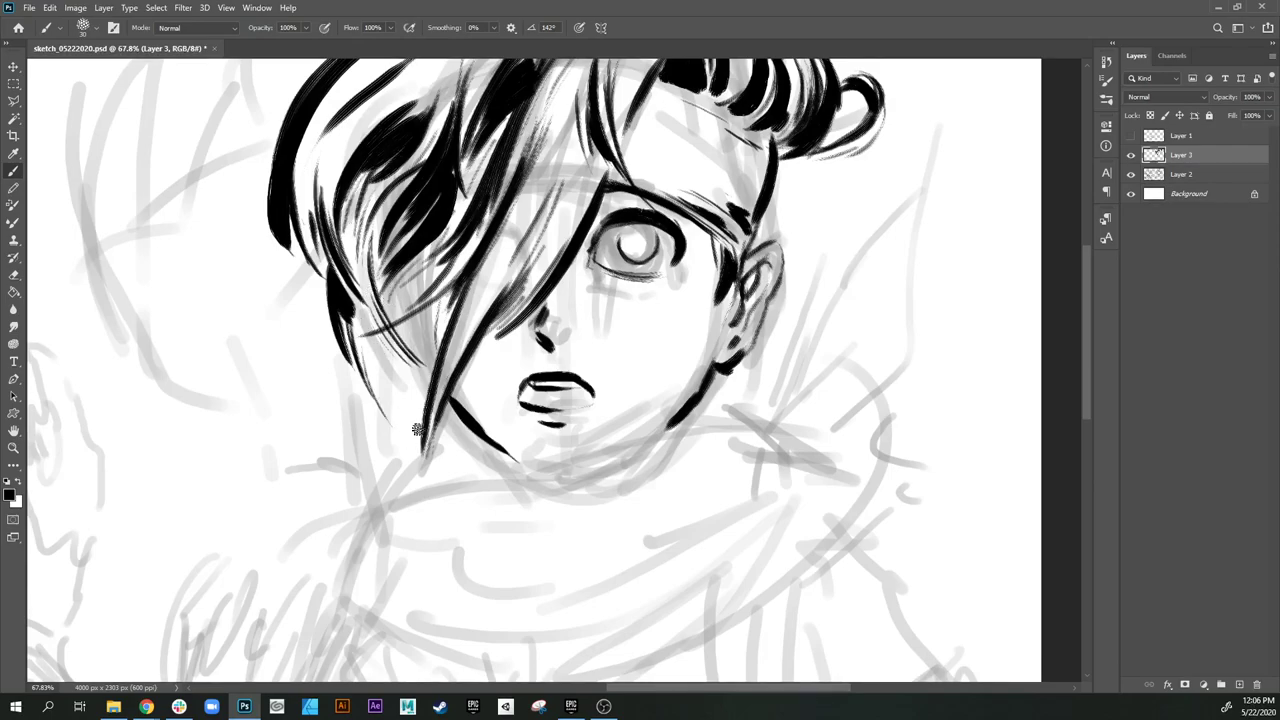
Step: Ink the outward-curling tip of the side hair and fill a black shadow behind the strands beside the fringe
{"action": "key", "text": "]"}
{"action": "mouse_move", "coordinate": [380, 348]}
{"action": "left_mouse_down"}
{"action": "mouse_move", "coordinate": [390, 390]}
{"action": "mouse_move", "coordinate": [354, 398]}
{"action": "mouse_move", "coordinate": [342, 444]}
{"action": "left_mouse_up"}
{"action": "key", "text": "bracketleft"}
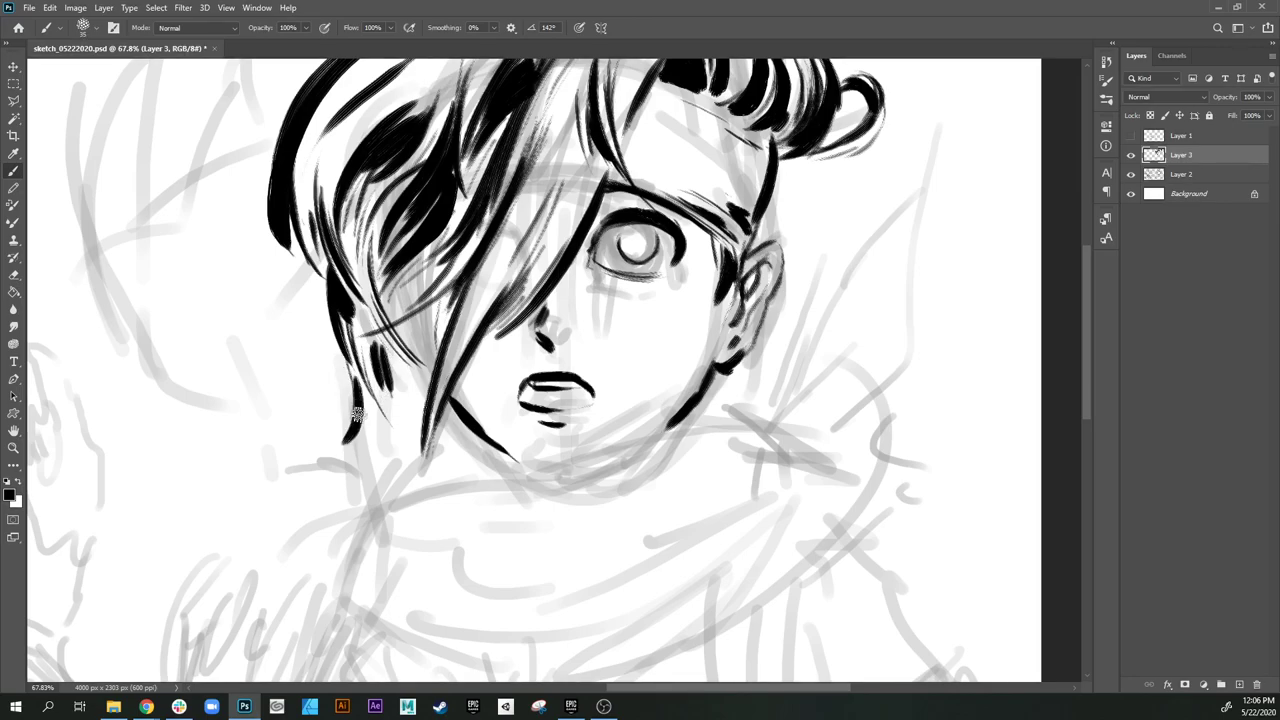
{"action": "left_click_drag", "start_coordinate": [363, 387], "coordinate": [326, 460]}
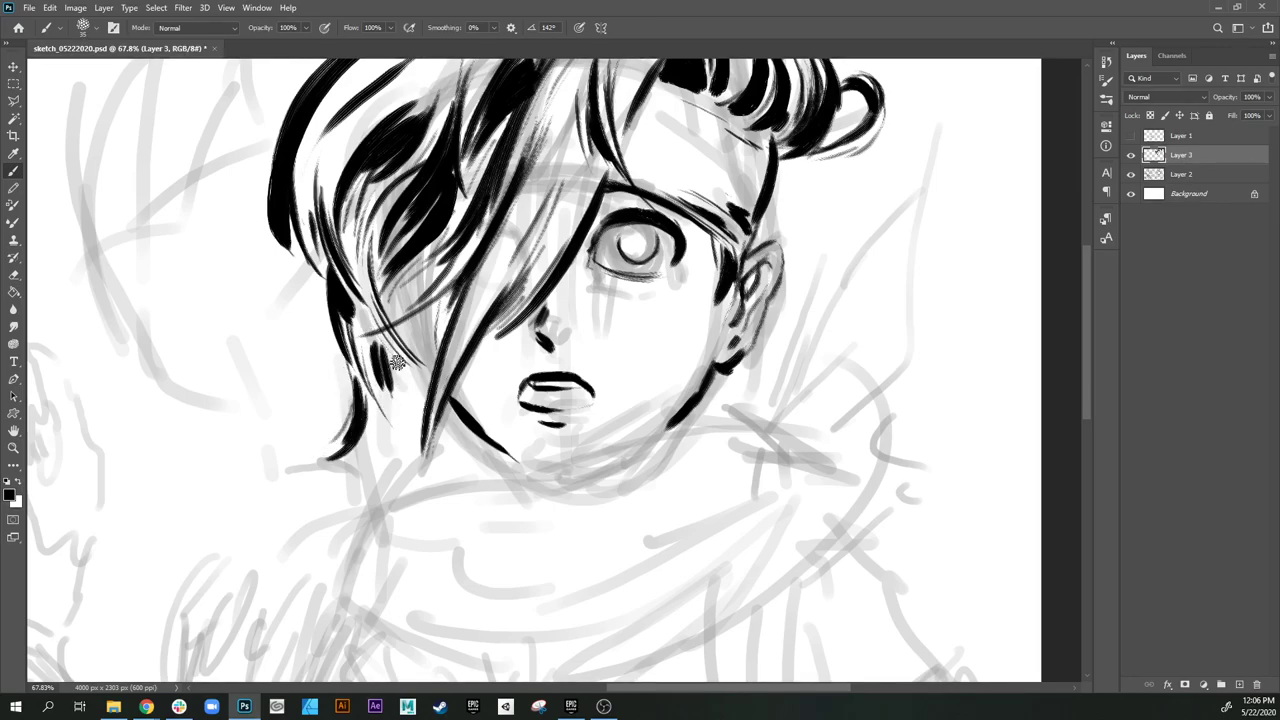
{"action": "key", "text": "bracketright"}
{"action": "mouse_move", "coordinate": [412, 335]}
{"action": "left_mouse_down"}
{"action": "mouse_move", "coordinate": [424, 312]}
{"action": "mouse_move", "coordinate": [434, 332]}
{"action": "mouse_move", "coordinate": [423, 338]}
{"action": "mouse_move", "coordinate": [438, 304]}
{"action": "left_mouse_up"}
Step: Ink the cheek contour beside the fringe and the small rectangular patch on the cheek below the eye
{"action": "key", "text": "bracketleft"}
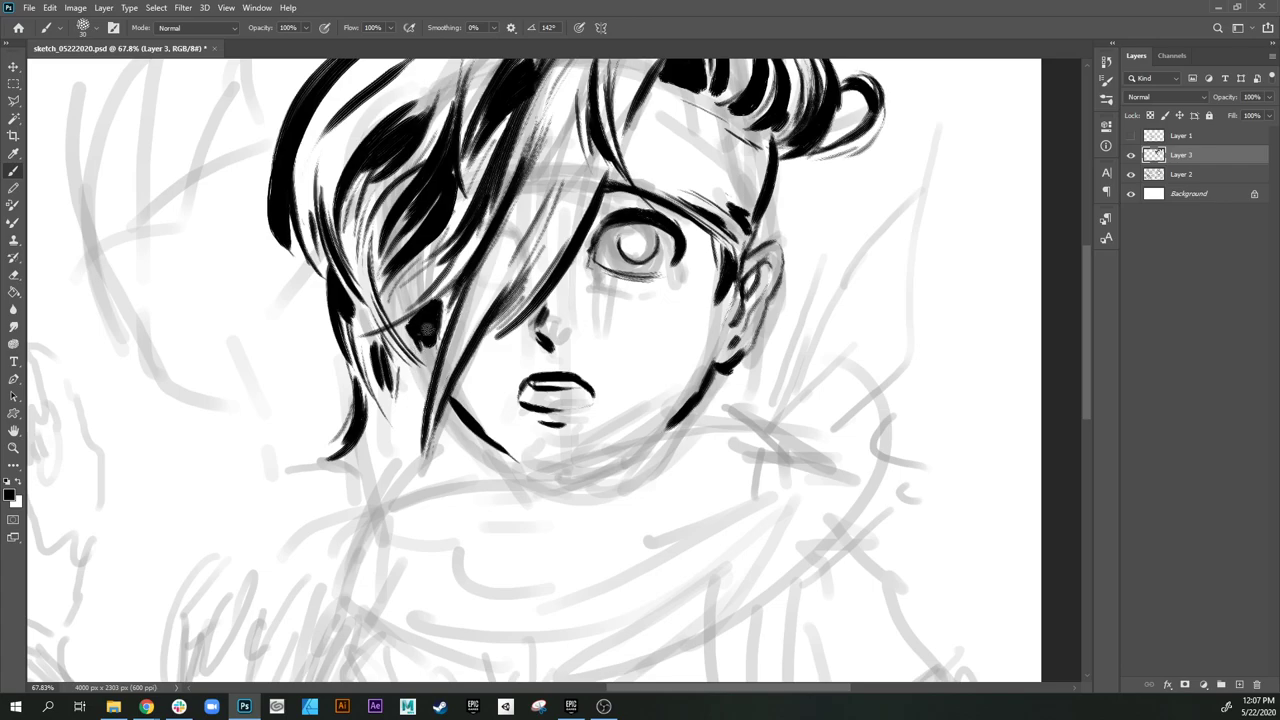
{"action": "mouse_move", "coordinate": [427, 341]}
{"action": "left_mouse_down"}
{"action": "mouse_move", "coordinate": [431, 328]}
{"action": "mouse_move", "coordinate": [491, 417]}
{"action": "left_mouse_up"}
{"action": "left_click_drag", "start_coordinate": [468, 364], "coordinate": [490, 416]}
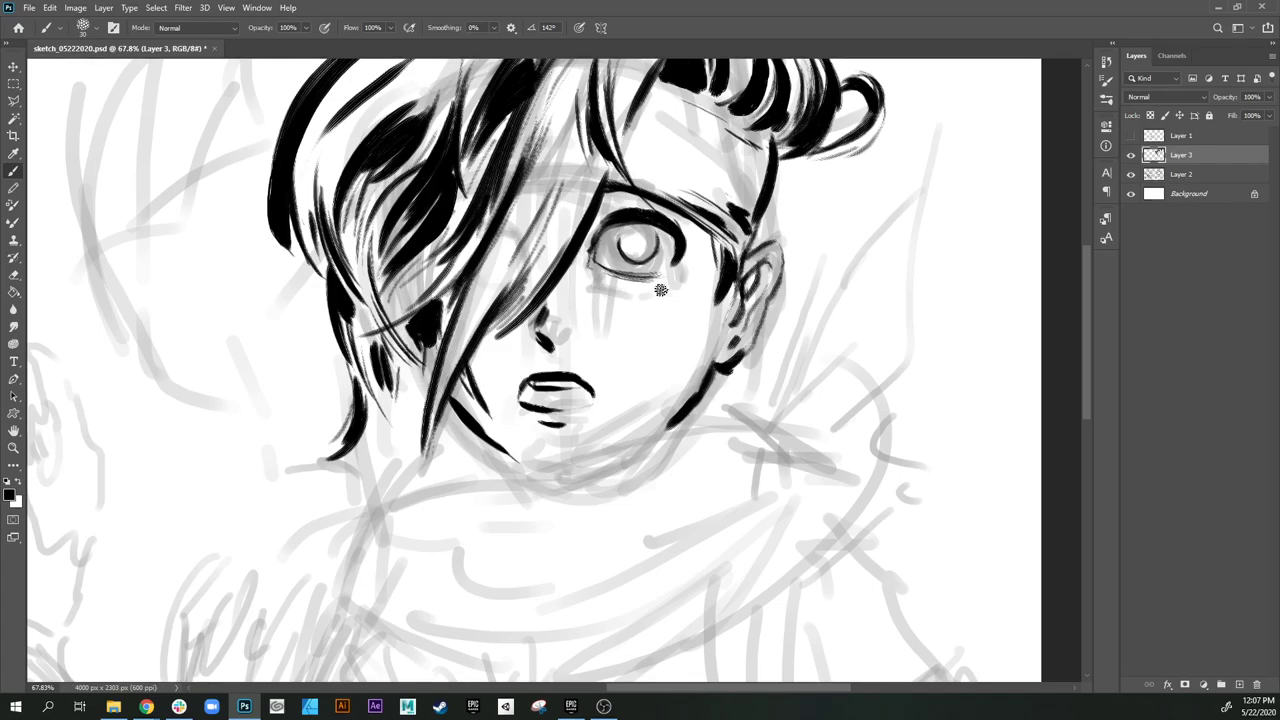
{"action": "left_click_drag", "start_coordinate": [661, 311], "coordinate": [632, 317]}
{"action": "left_click_drag", "start_coordinate": [627, 349], "coordinate": [641, 347]}
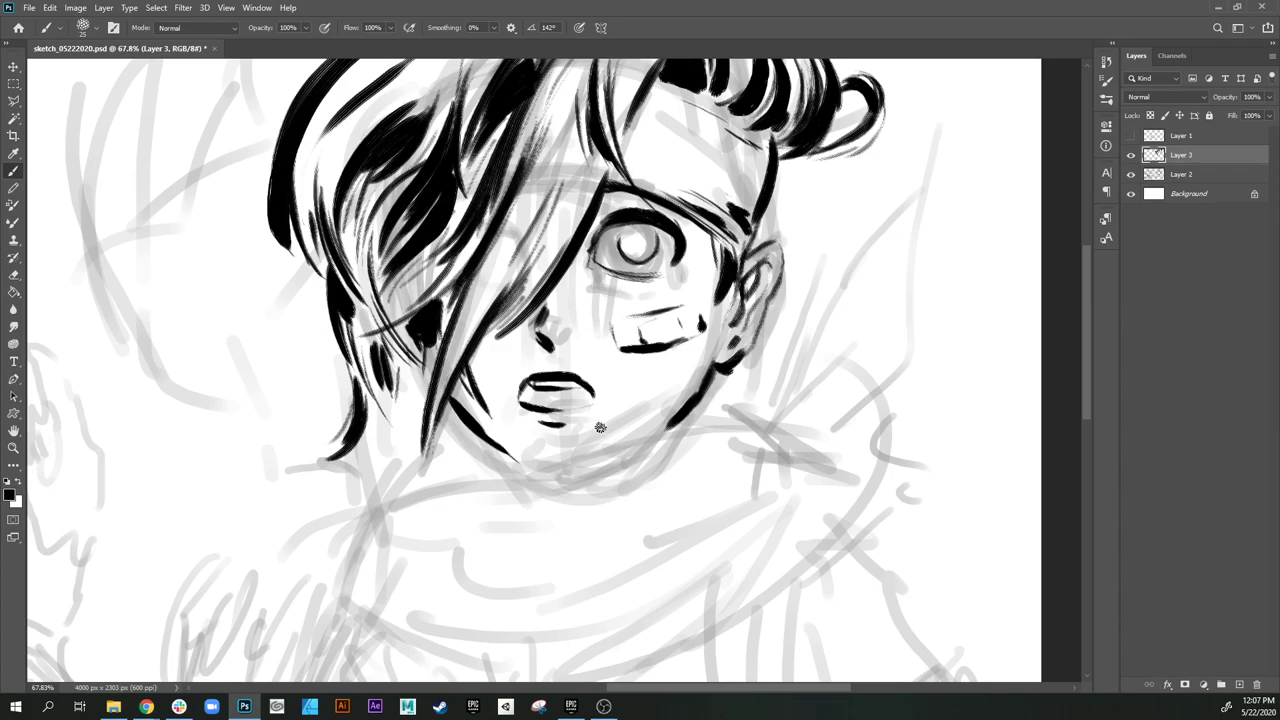
Step: Ink the scarf's edge and folds below the ear with a bigger brush, adding solid black accents along the outer rim
{"action": "left_click_drag", "start_coordinate": [745, 318], "coordinate": [776, 165]}
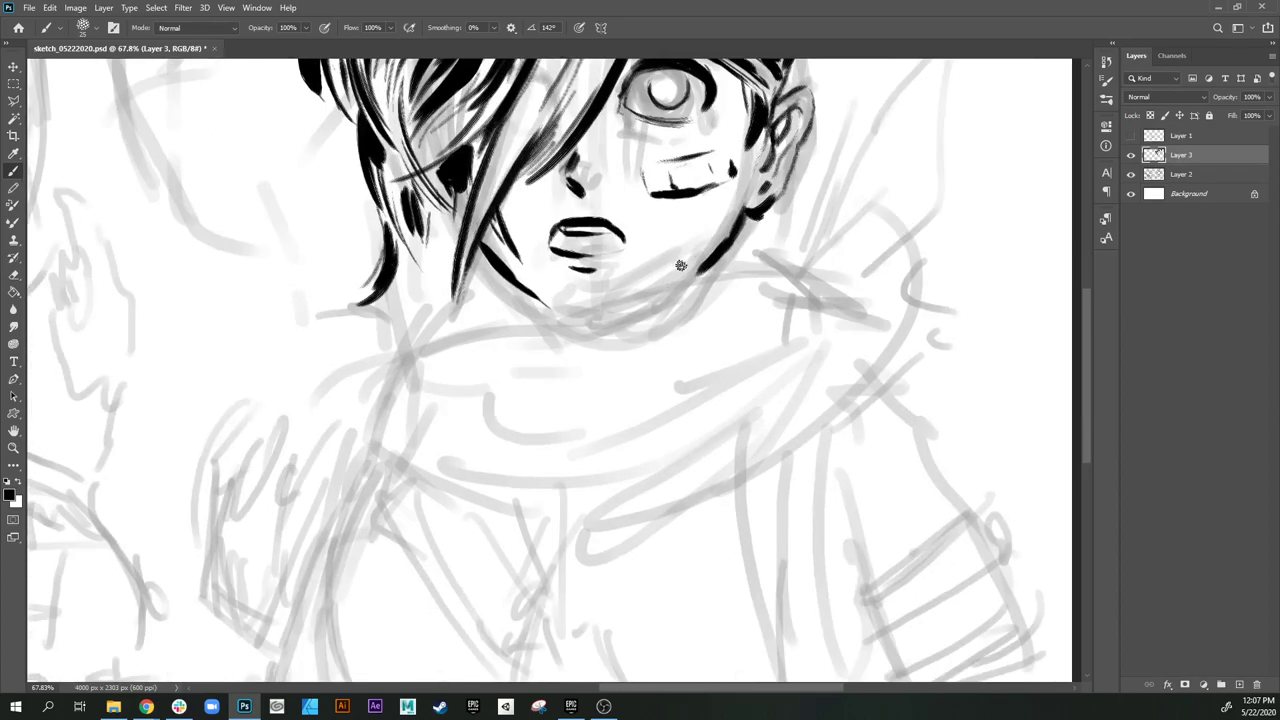
{"action": "left_click_drag", "start_coordinate": [663, 311], "coordinate": [652, 309]}
{"action": "key", "text": "bracketright"}
{"action": "key", "text": "bracketright"}
{"action": "key", "text": "bracketright"}
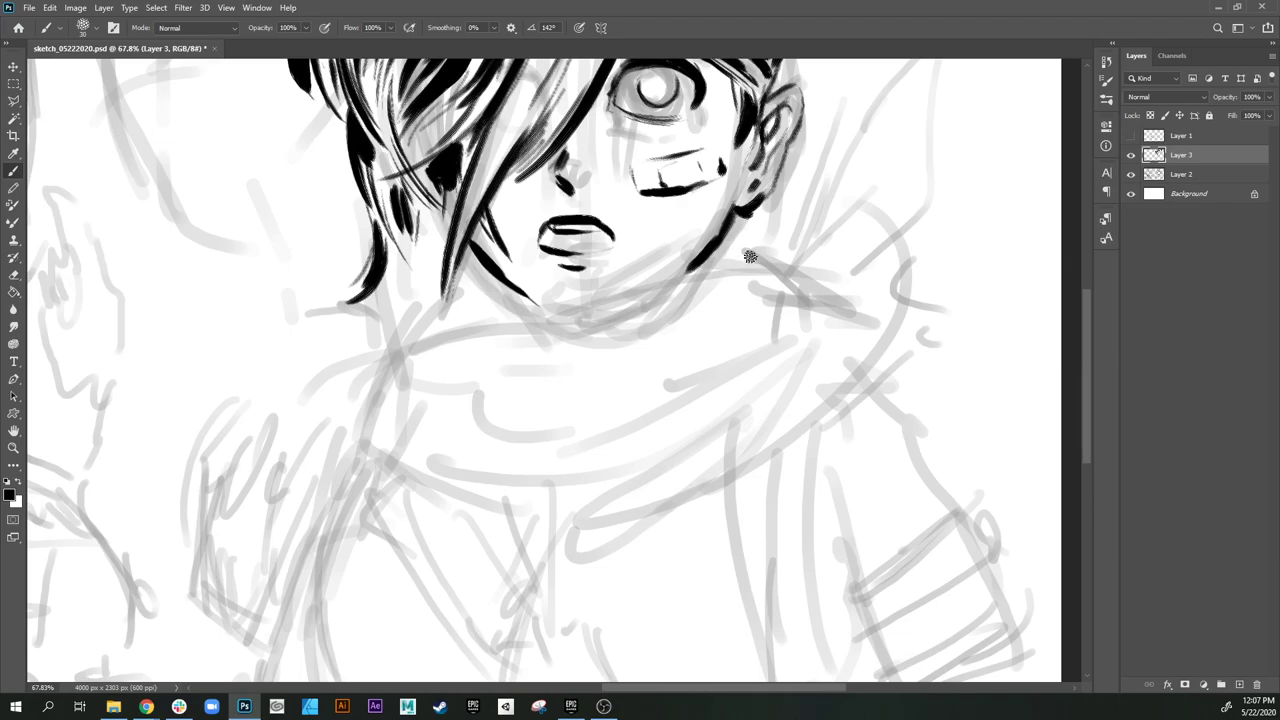
{"action": "mouse_move", "coordinate": [781, 275]}
{"action": "left_mouse_down"}
{"action": "mouse_move", "coordinate": [737, 268]}
{"action": "mouse_move", "coordinate": [638, 294]}
{"action": "mouse_move", "coordinate": [780, 262]}
{"action": "left_mouse_up"}
{"action": "mouse_move", "coordinate": [785, 262]}
{"action": "left_mouse_down"}
{"action": "mouse_move", "coordinate": [842, 354]}
{"action": "mouse_move", "coordinate": [808, 410]}
{"action": "left_mouse_up"}
{"action": "key", "text": "bracketright"}
{"action": "mouse_move", "coordinate": [795, 323]}
{"action": "left_mouse_down"}
{"action": "mouse_move", "coordinate": [757, 447]}
{"action": "mouse_move", "coordinate": [816, 415]}
{"action": "mouse_move", "coordinate": [823, 374]}
{"action": "left_mouse_up"}
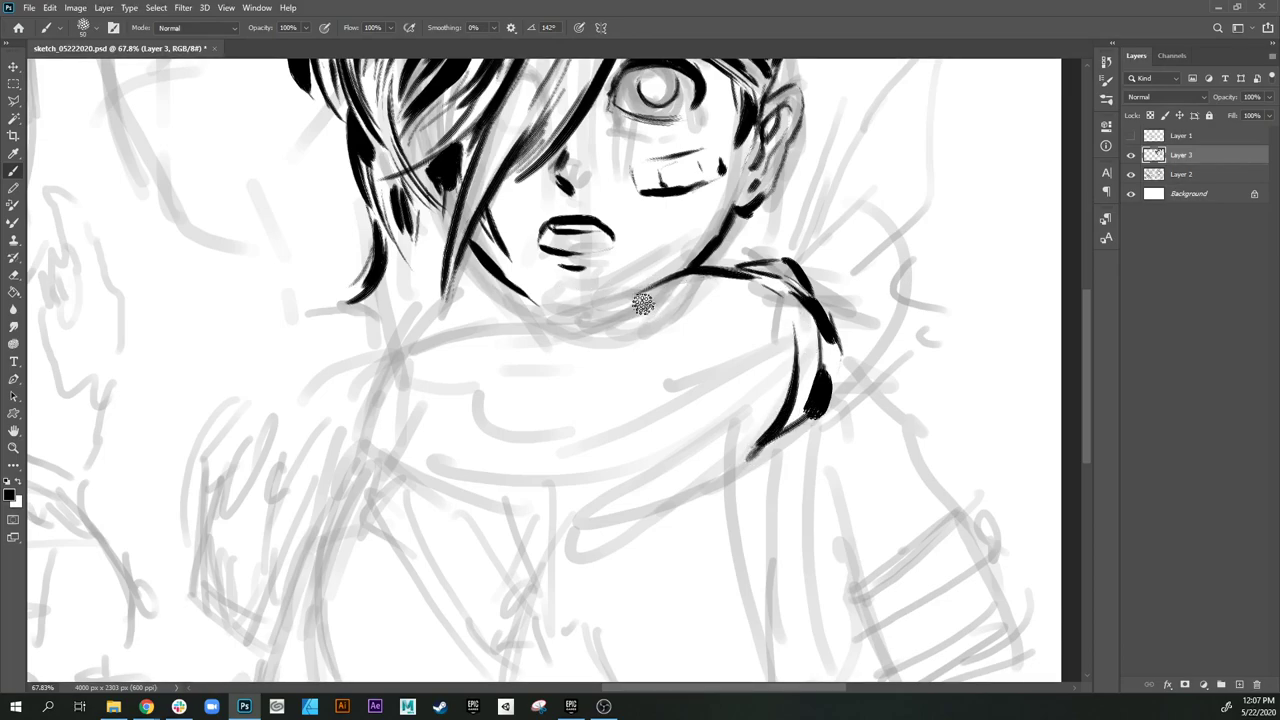
Step: Outline the scarf's large front fold under the chin with a heavy lower edge and curved crease lines at its sides
{"action": "mouse_move", "coordinate": [690, 272]}
{"action": "left_mouse_down"}
{"action": "mouse_move", "coordinate": [591, 310]}
{"action": "mouse_move", "coordinate": [551, 309]}
{"action": "mouse_move", "coordinate": [528, 350]}
{"action": "mouse_move", "coordinate": [532, 432]}
{"action": "left_mouse_up"}
{"action": "left_click_drag", "start_coordinate": [527, 370], "coordinate": [565, 479]}
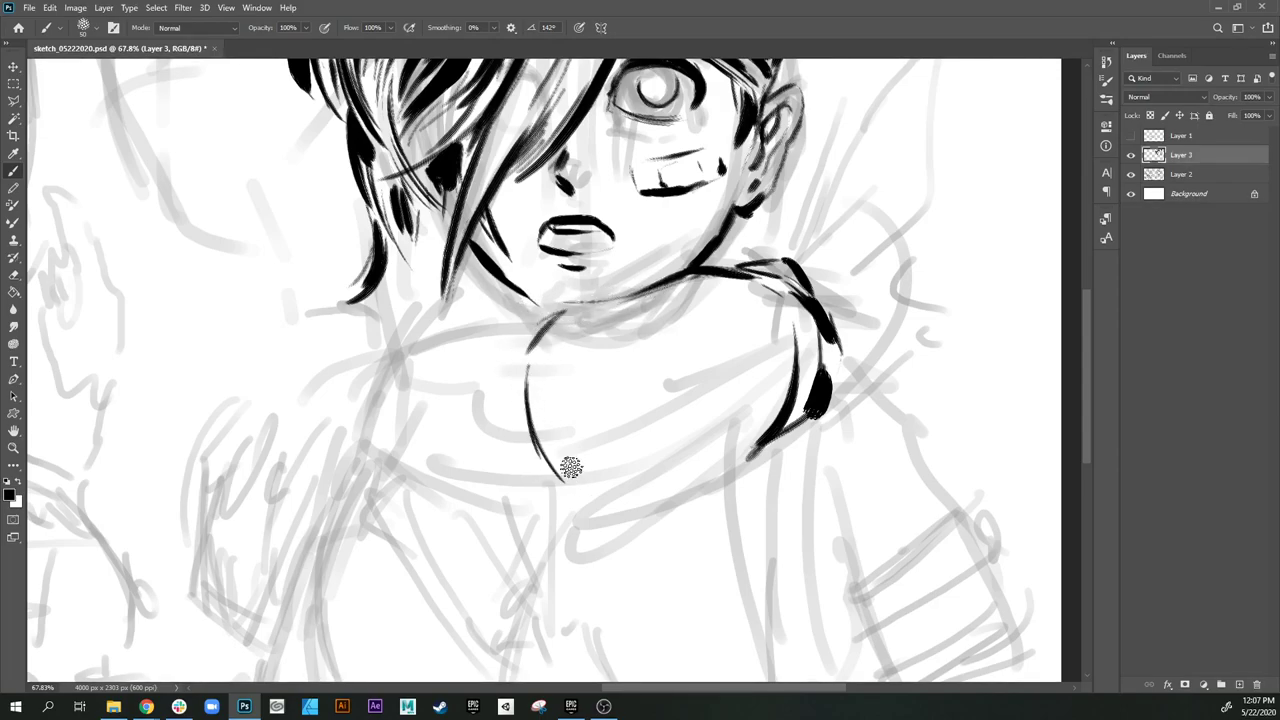
{"action": "left_click_drag", "start_coordinate": [530, 408], "coordinate": [573, 480]}
{"action": "left_click_drag", "start_coordinate": [544, 438], "coordinate": [586, 476]}
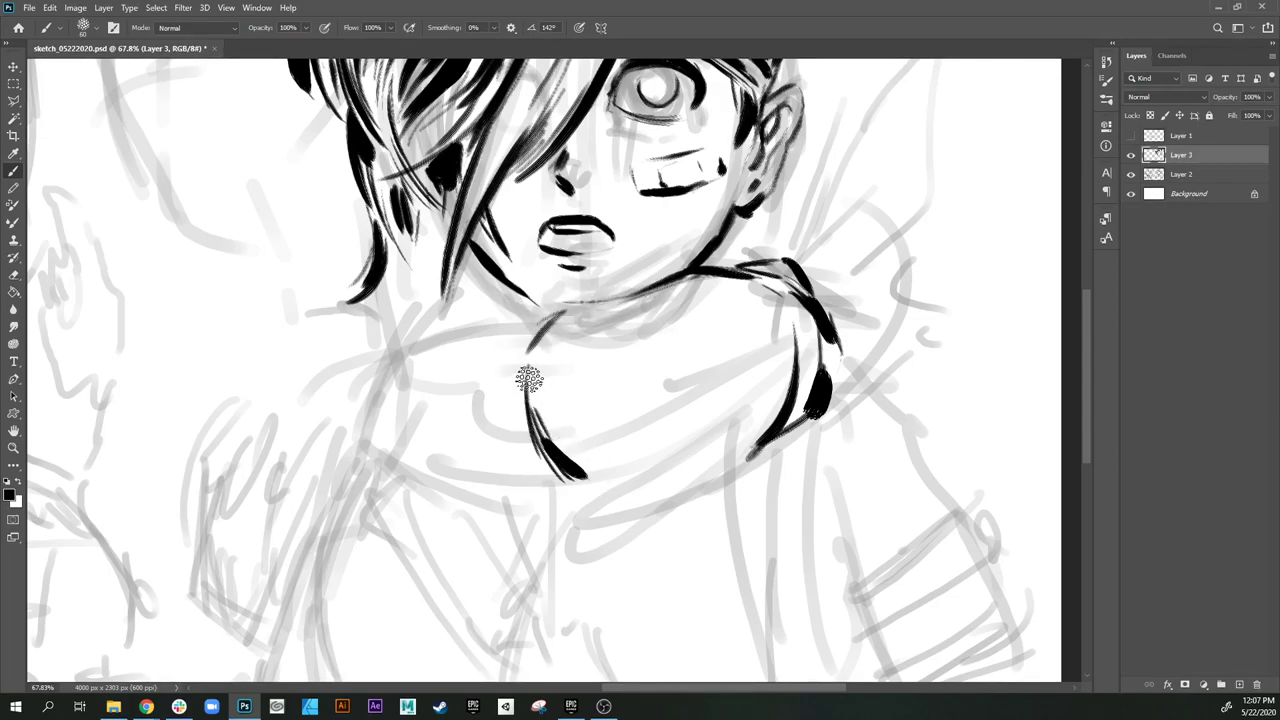
{"action": "left_click_drag", "start_coordinate": [528, 395], "coordinate": [597, 474]}
{"action": "mouse_move", "coordinate": [560, 435]}
{"action": "left_mouse_down"}
{"action": "mouse_move", "coordinate": [600, 477]}
{"action": "mouse_move", "coordinate": [757, 432]}
{"action": "mouse_move", "coordinate": [793, 345]}
{"action": "mouse_move", "coordinate": [792, 358]}
{"action": "left_mouse_up"}
{"action": "left_click_drag", "start_coordinate": [727, 293], "coordinate": [748, 440]}
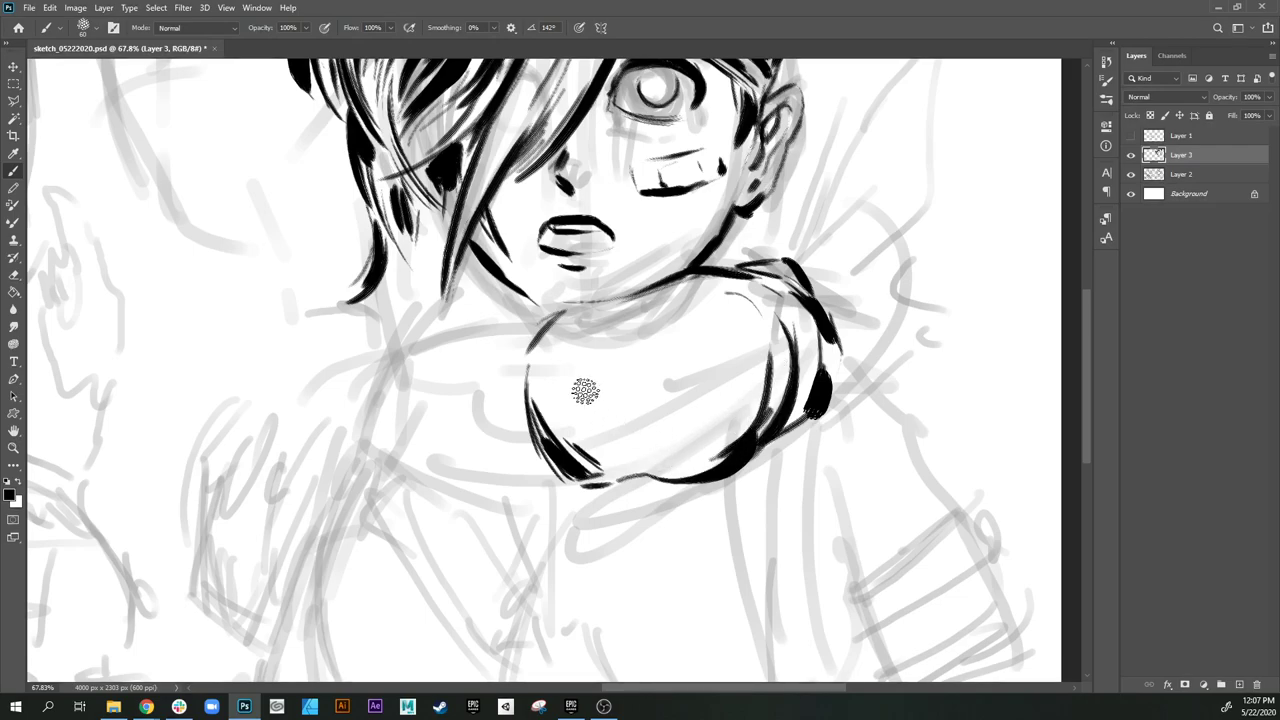
Step: Ink the dark crease beside the front fold and outline the rounded scarf fold below the long fringe
{"action": "mouse_move", "coordinate": [545, 310]}
{"action": "left_mouse_down"}
{"action": "mouse_move", "coordinate": [517, 340]}
{"action": "mouse_move", "coordinate": [535, 331]}
{"action": "mouse_move", "coordinate": [521, 368]}
{"action": "mouse_move", "coordinate": [550, 478]}
{"action": "left_mouse_up"}
{"action": "left_click_drag", "start_coordinate": [510, 420], "coordinate": [545, 470]}
{"action": "left_click_drag", "start_coordinate": [490, 290], "coordinate": [430, 322]}
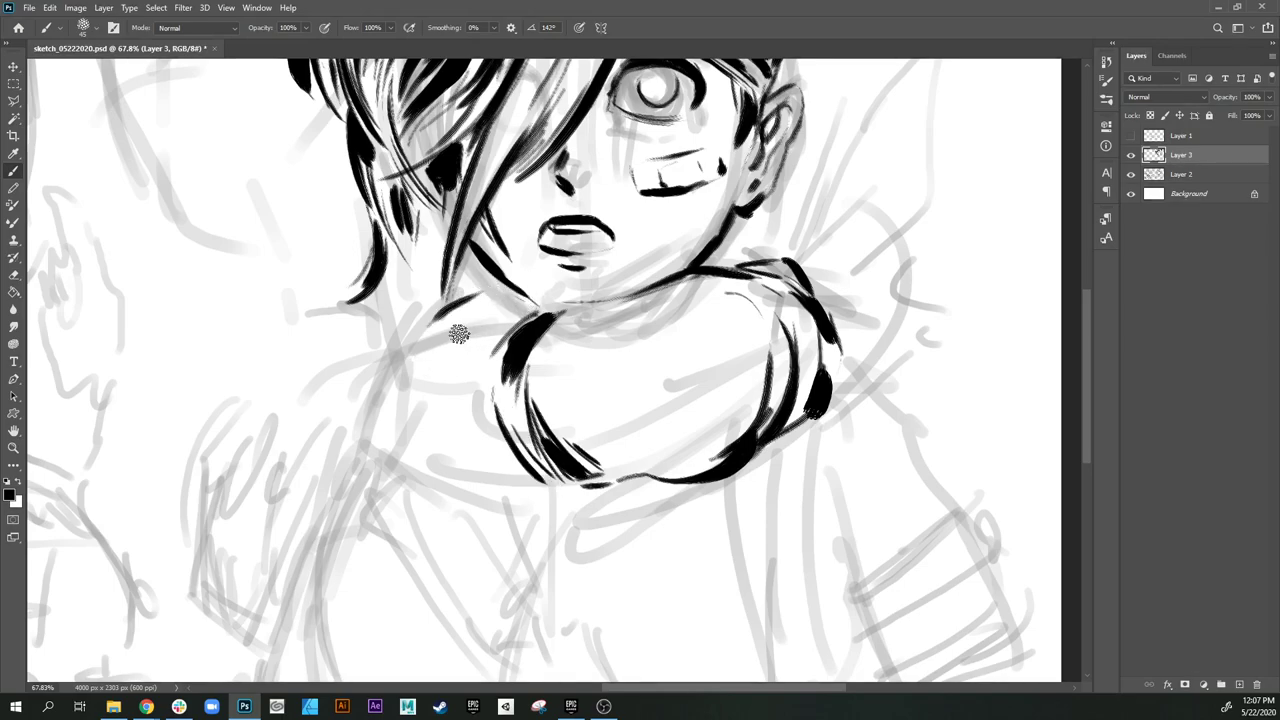
{"action": "left_click_drag", "start_coordinate": [414, 391], "coordinate": [480, 493]}
{"action": "key", "text": "]"}
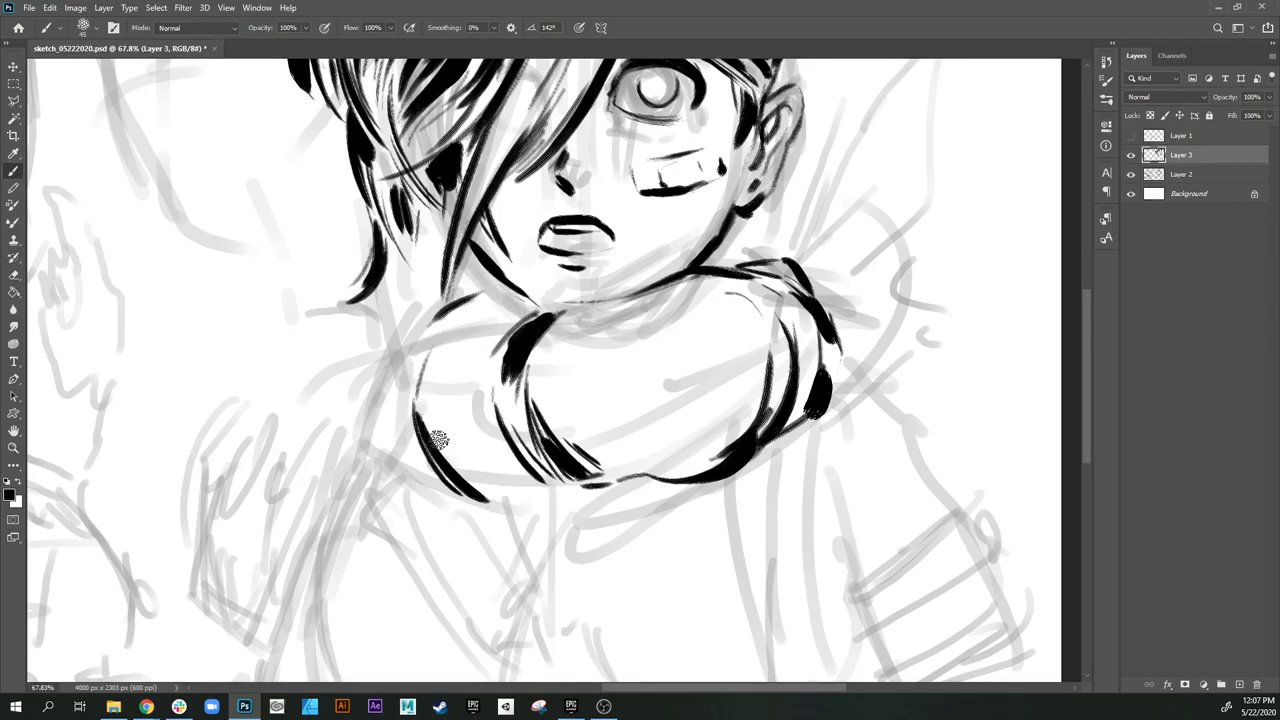
{"action": "mouse_move", "coordinate": [428, 440]}
{"action": "left_mouse_down"}
{"action": "mouse_move", "coordinate": [498, 499]}
{"action": "mouse_move", "coordinate": [540, 505]}
{"action": "mouse_move", "coordinate": [592, 476]}
{"action": "mouse_move", "coordinate": [562, 485]}
{"action": "left_mouse_up"}
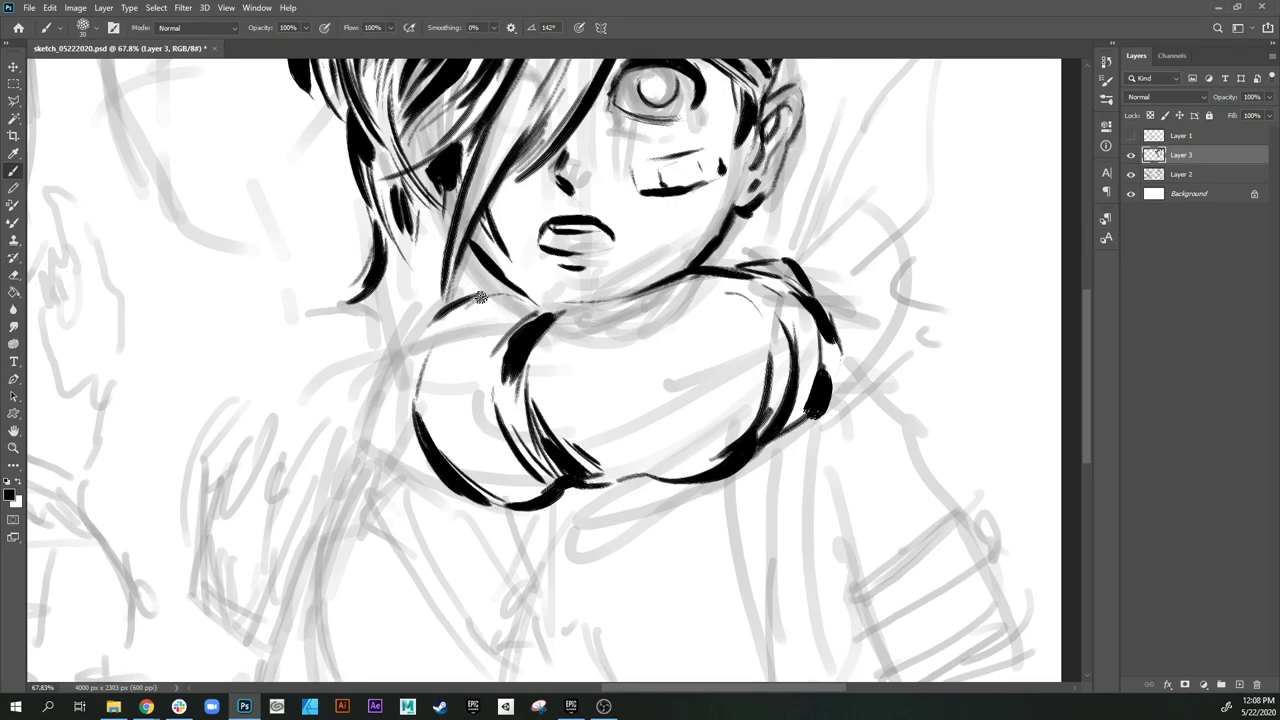
Step: Shade the scarf's upper edge under the chin with short strokes and add tapering creases at the front fold's base
{"action": "left_click_drag", "start_coordinate": [470, 296], "coordinate": [518, 295]}
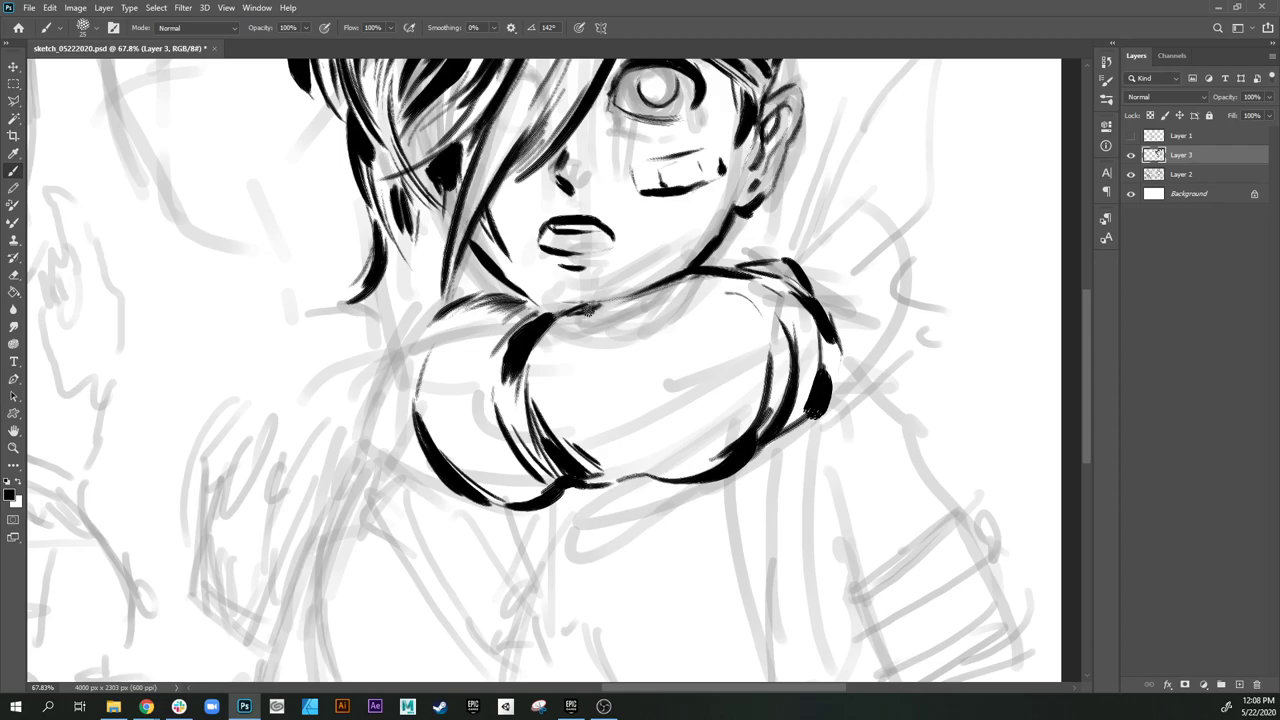
{"action": "left_click_drag", "start_coordinate": [609, 306], "coordinate": [581, 323]}
{"action": "left_click_drag", "start_coordinate": [672, 371], "coordinate": [588, 375]}
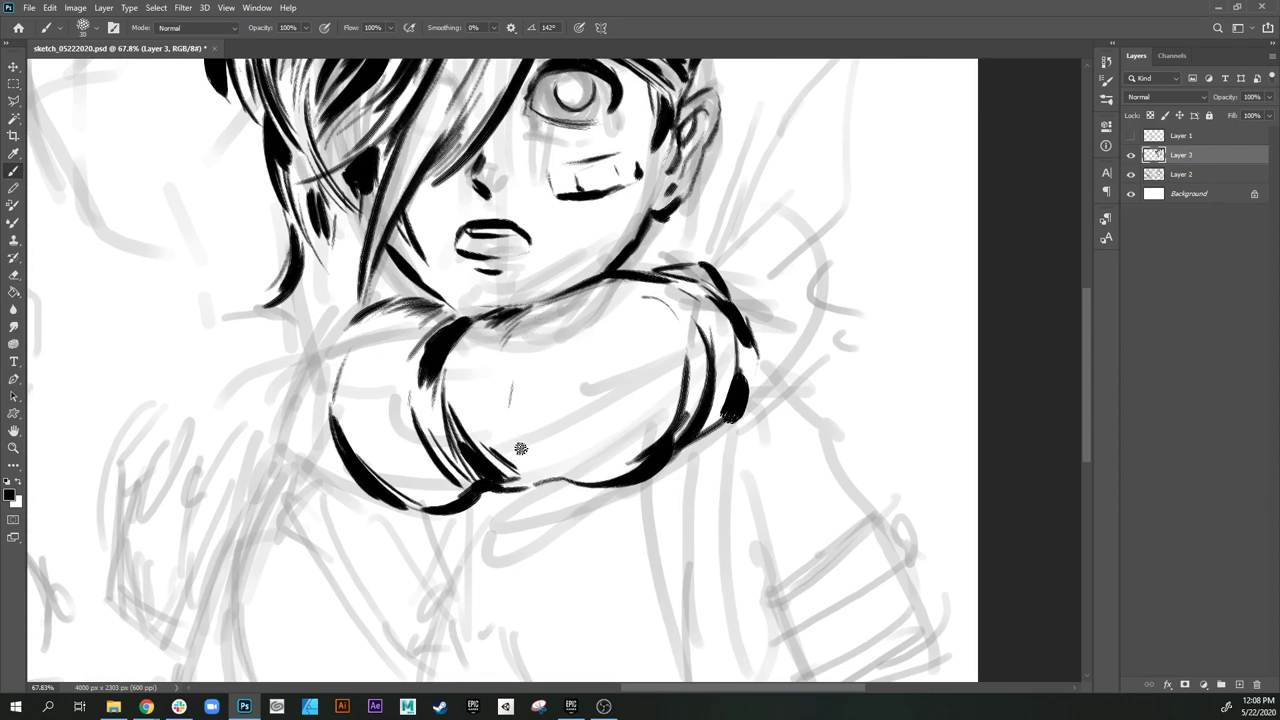
{"action": "left_click_drag", "start_coordinate": [521, 449], "coordinate": [550, 456]}
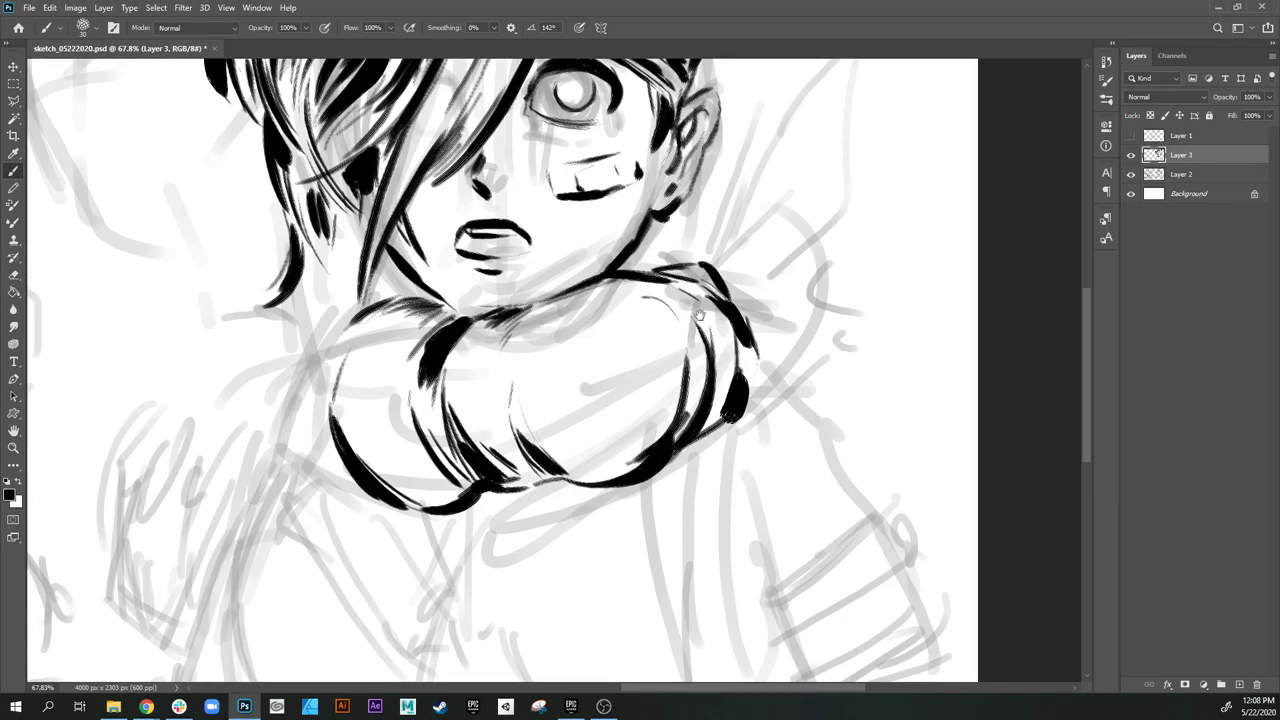
Step: Ink the neck line and a pointed upper scarf tail flying out behind the neck, filled with a black shadow
{"action": "left_click_drag", "start_coordinate": [710, 315], "coordinate": [579, 338]}
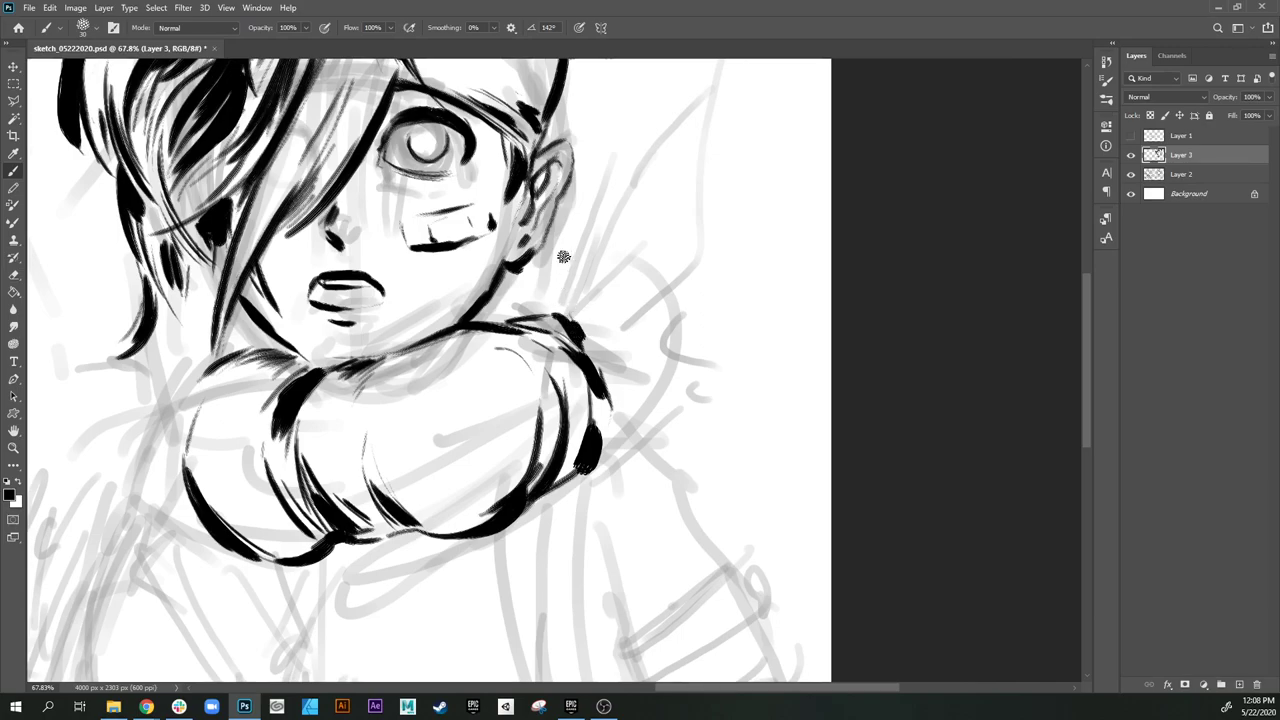
{"action": "mouse_move", "coordinate": [580, 288]}
{"action": "left_mouse_down"}
{"action": "mouse_move", "coordinate": [540, 355]}
{"action": "mouse_move", "coordinate": [511, 370]}
{"action": "left_mouse_up"}
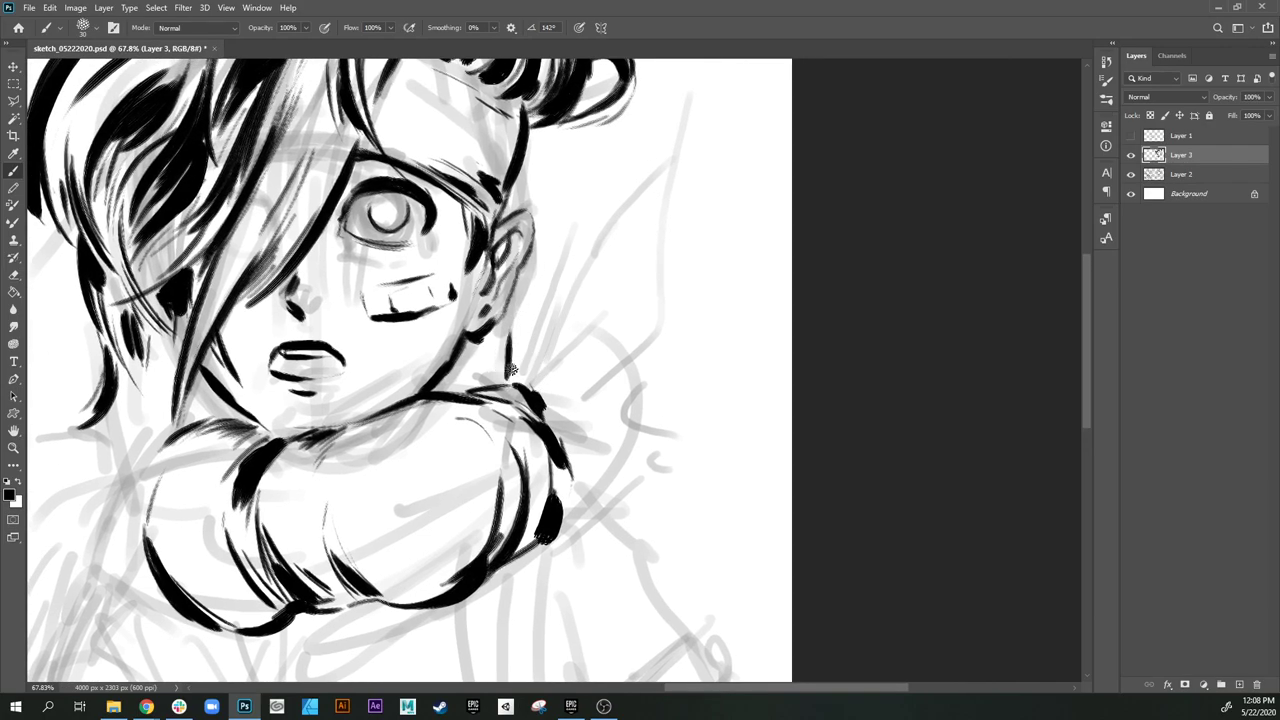
{"action": "left_click_drag", "start_coordinate": [517, 318], "coordinate": [615, 197]}
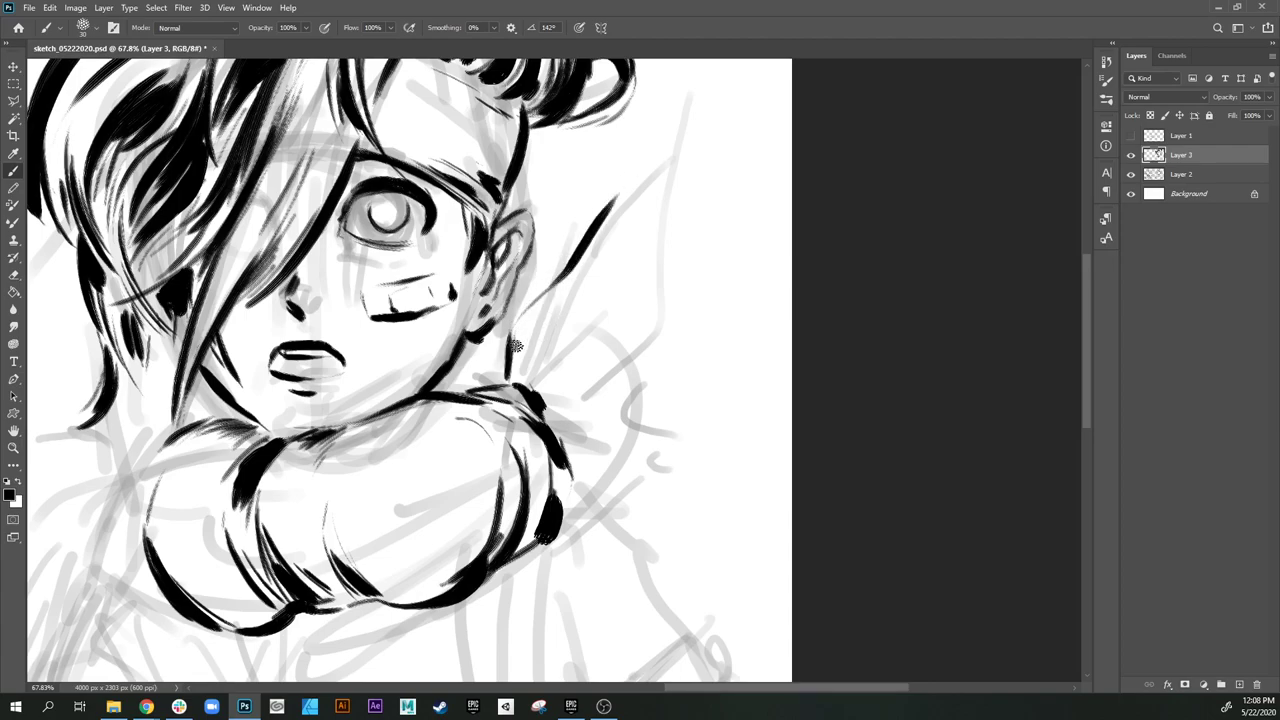
{"action": "left_click_drag", "start_coordinate": [519, 378], "coordinate": [624, 205]}
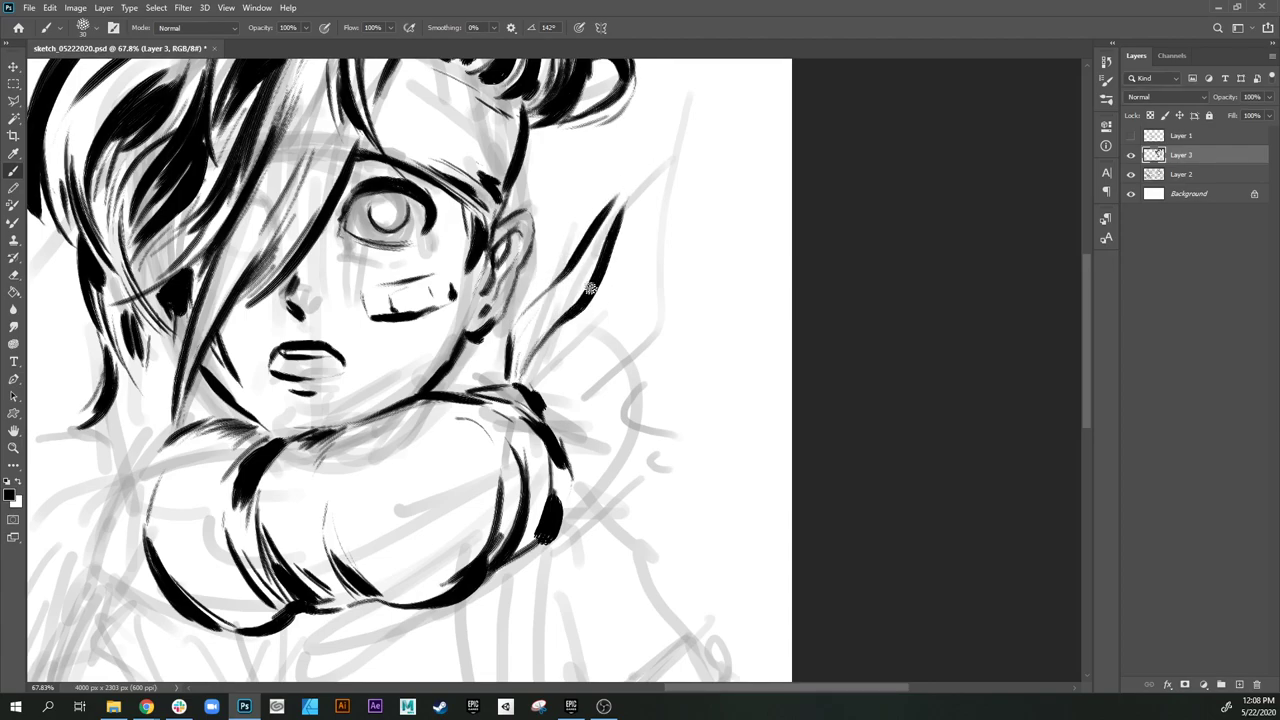
{"action": "left_click_drag", "start_coordinate": [605, 252], "coordinate": [659, 160]}
{"action": "mouse_move", "coordinate": [605, 208]}
{"action": "left_mouse_down"}
{"action": "mouse_move", "coordinate": [748, 106]}
{"action": "mouse_move", "coordinate": [706, 180]}
{"action": "mouse_move", "coordinate": [600, 282]}
{"action": "mouse_move", "coordinate": [630, 200]}
{"action": "mouse_move", "coordinate": [640, 235]}
{"action": "mouse_move", "coordinate": [648, 175]}
{"action": "mouse_move", "coordinate": [640, 230]}
{"action": "mouse_move", "coordinate": [655, 248]}
{"action": "mouse_move", "coordinate": [665, 180]}
{"action": "mouse_move", "coordinate": [670, 220]}
{"action": "mouse_move", "coordinate": [682, 176]}
{"action": "mouse_move", "coordinate": [686, 200]}
{"action": "left_mouse_up"}
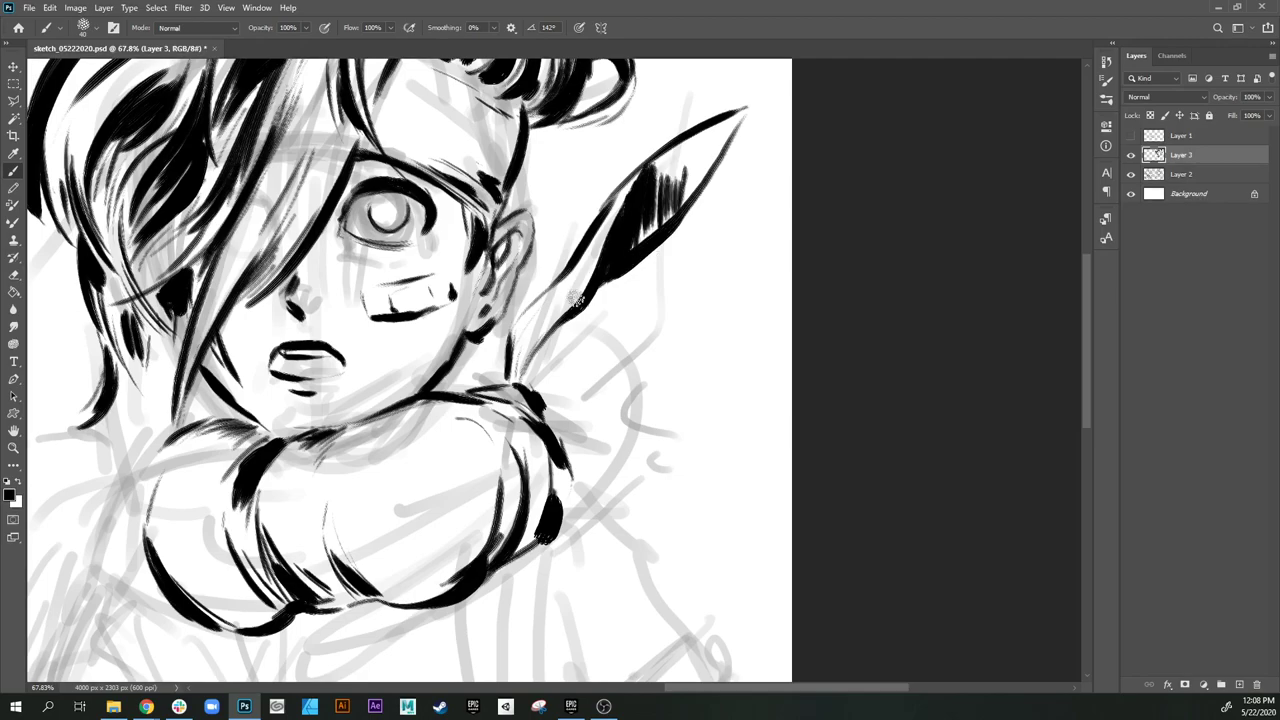
{"action": "mouse_move", "coordinate": [565, 285]}
{"action": "left_mouse_down"}
{"action": "mouse_move", "coordinate": [530, 378]}
{"action": "mouse_move", "coordinate": [520, 344]}
{"action": "mouse_move", "coordinate": [520, 388]}
{"action": "left_mouse_up"}
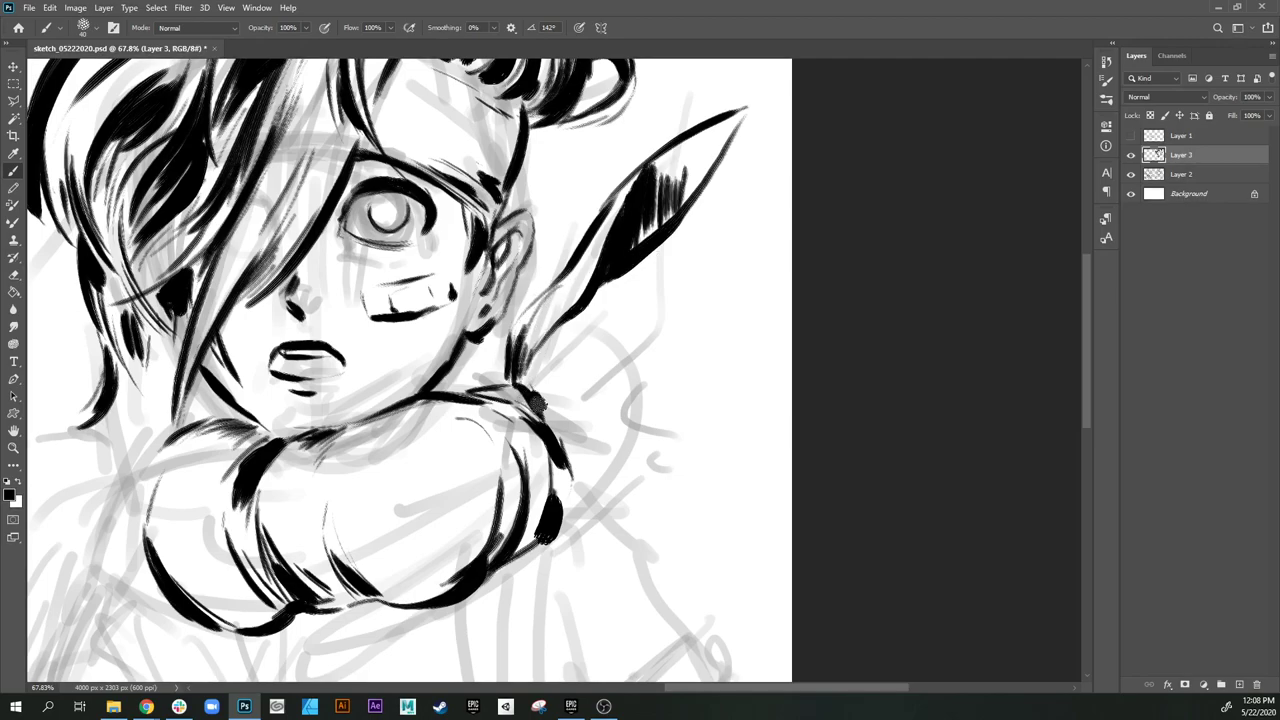
Step: Ink the lower scarf tail with a pointed tip, inner fold lines and a thick bottom edge joining the scarf
{"action": "left_click_drag", "start_coordinate": [578, 340], "coordinate": [594, 316]}
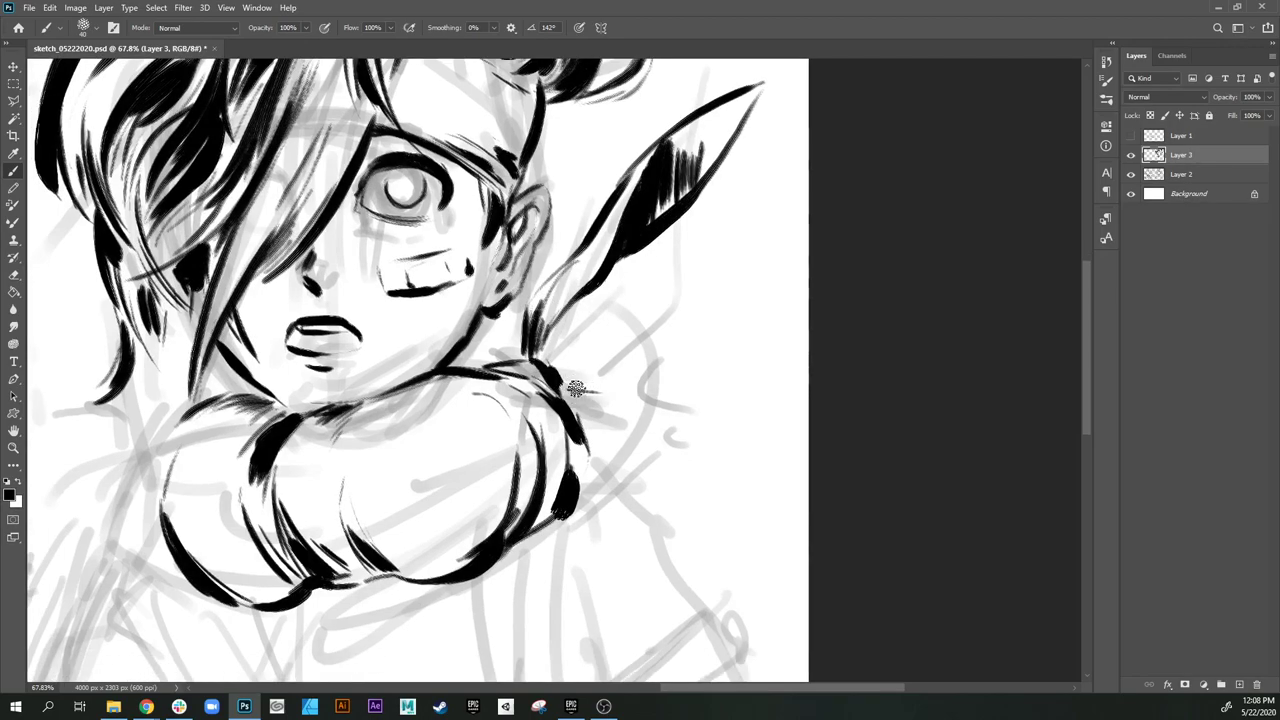
{"action": "mouse_move", "coordinate": [578, 388]}
{"action": "left_mouse_down"}
{"action": "mouse_move", "coordinate": [614, 390]}
{"action": "mouse_move", "coordinate": [675, 348]}
{"action": "mouse_move", "coordinate": [714, 276]}
{"action": "left_mouse_up"}
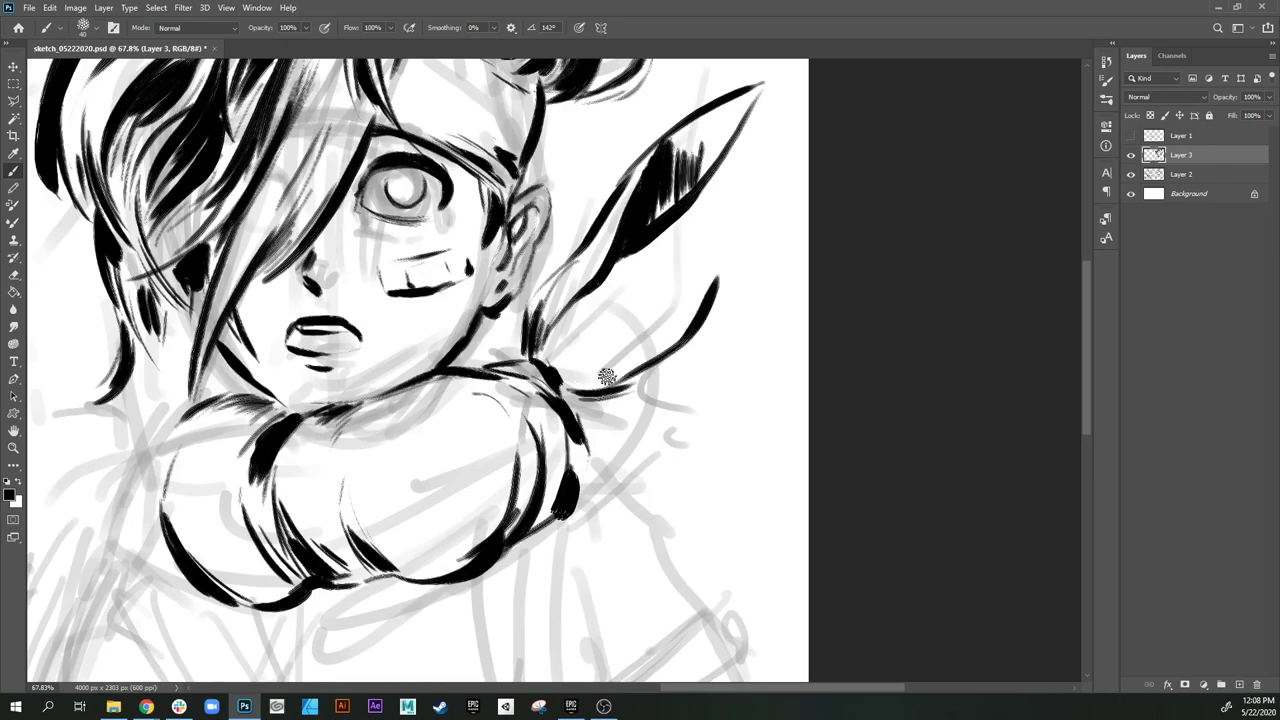
{"action": "mouse_move", "coordinate": [629, 367]}
{"action": "left_mouse_down"}
{"action": "mouse_move", "coordinate": [711, 270]}
{"action": "mouse_move", "coordinate": [740, 208]}
{"action": "left_mouse_up"}
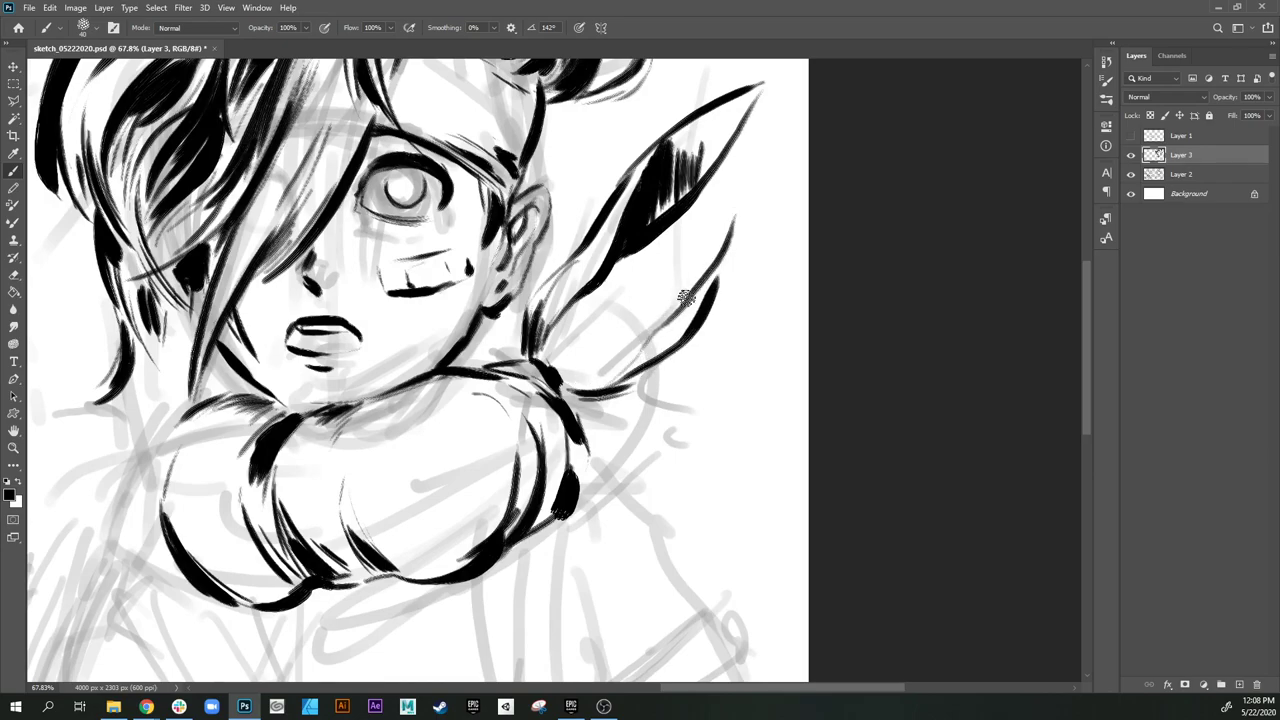
{"action": "left_click_drag", "start_coordinate": [715, 260], "coordinate": [618, 375]}
{"action": "left_click_drag", "start_coordinate": [746, 186], "coordinate": [656, 413]}
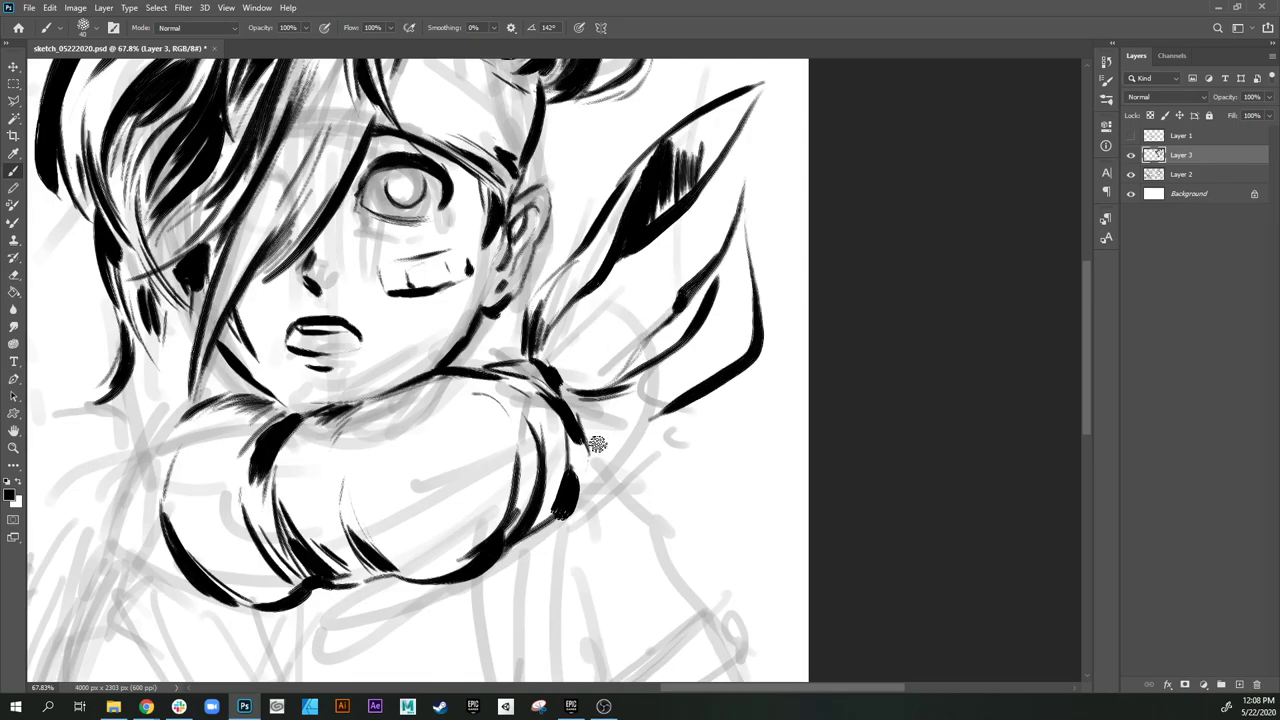
{"action": "left_click_drag", "start_coordinate": [574, 405], "coordinate": [702, 390]}
{"action": "key", "text": "bracketright"}
{"action": "key", "text": "bracketright"}
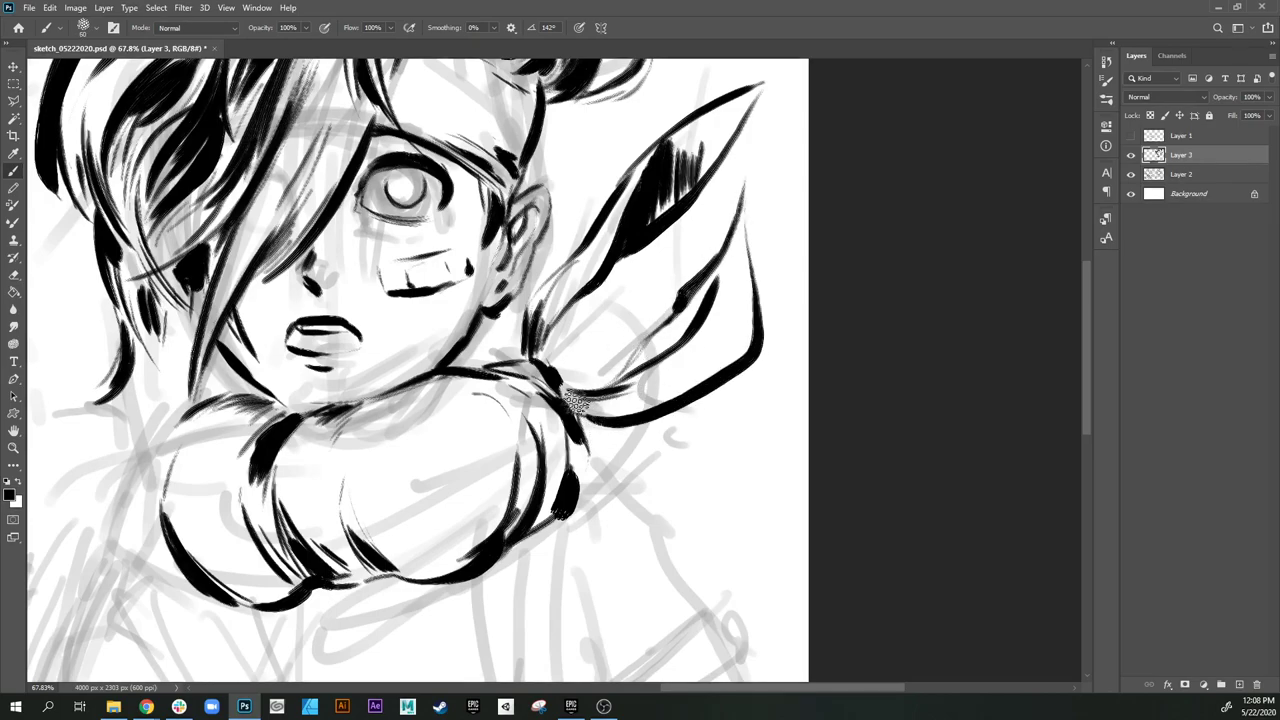
Step: Thicken the lower scarf tail's bottom edge and ink the knot folds with dark shadows behind the jaw and below the knot
{"action": "left_click_drag", "start_coordinate": [576, 403], "coordinate": [664, 388]}
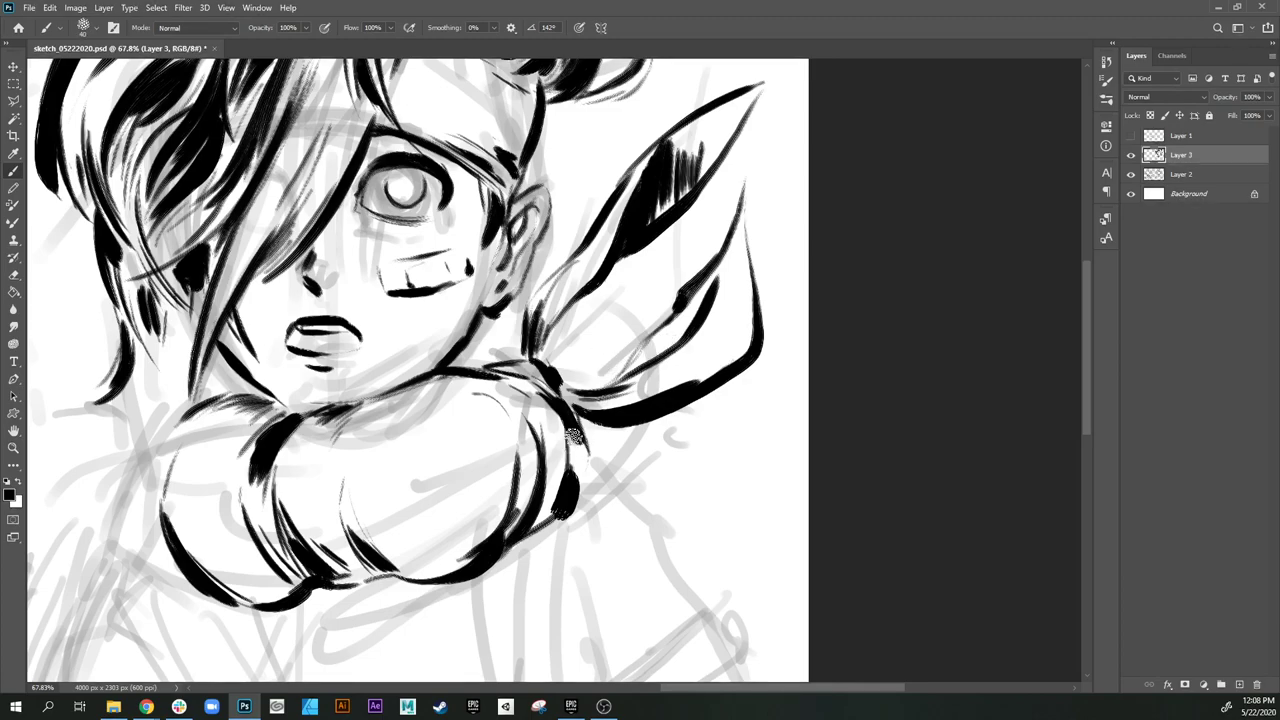
{"action": "key", "text": "bracketleft"}
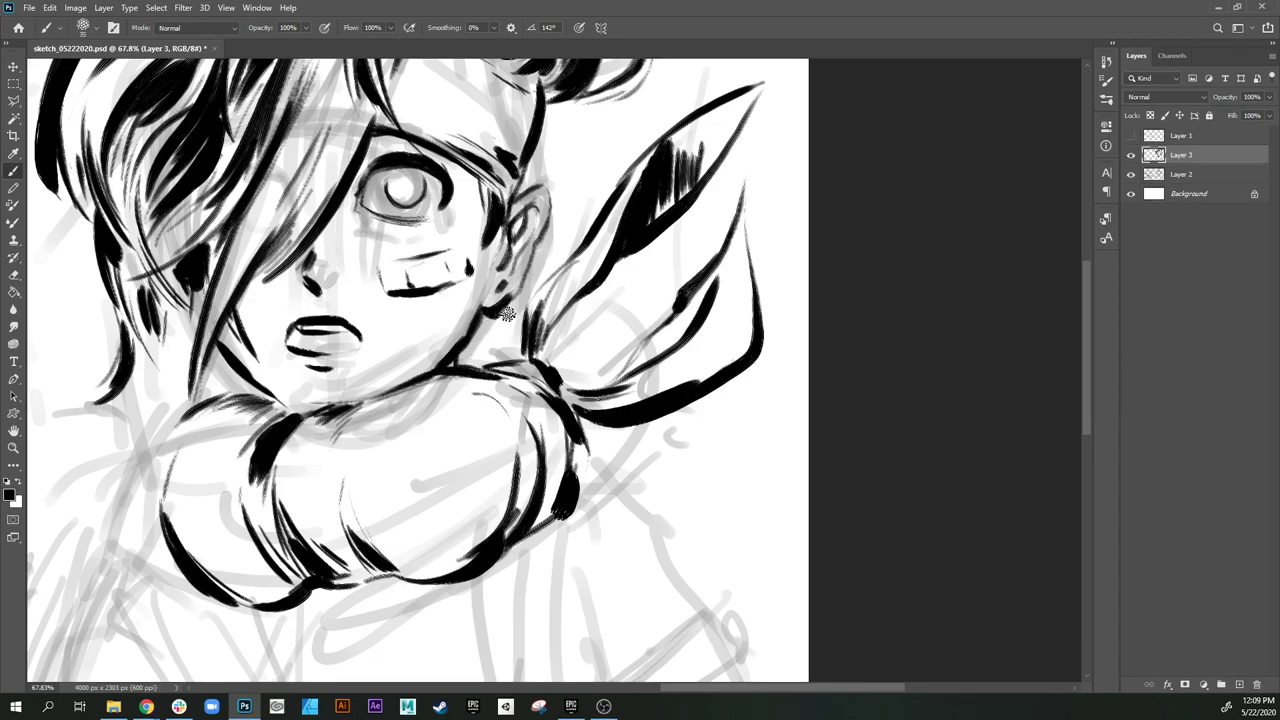
{"action": "mouse_move", "coordinate": [490, 316]}
{"action": "left_mouse_down"}
{"action": "mouse_move", "coordinate": [462, 359]}
{"action": "mouse_move", "coordinate": [498, 316]}
{"action": "mouse_move", "coordinate": [516, 315]}
{"action": "mouse_move", "coordinate": [493, 352]}
{"action": "left_mouse_up"}
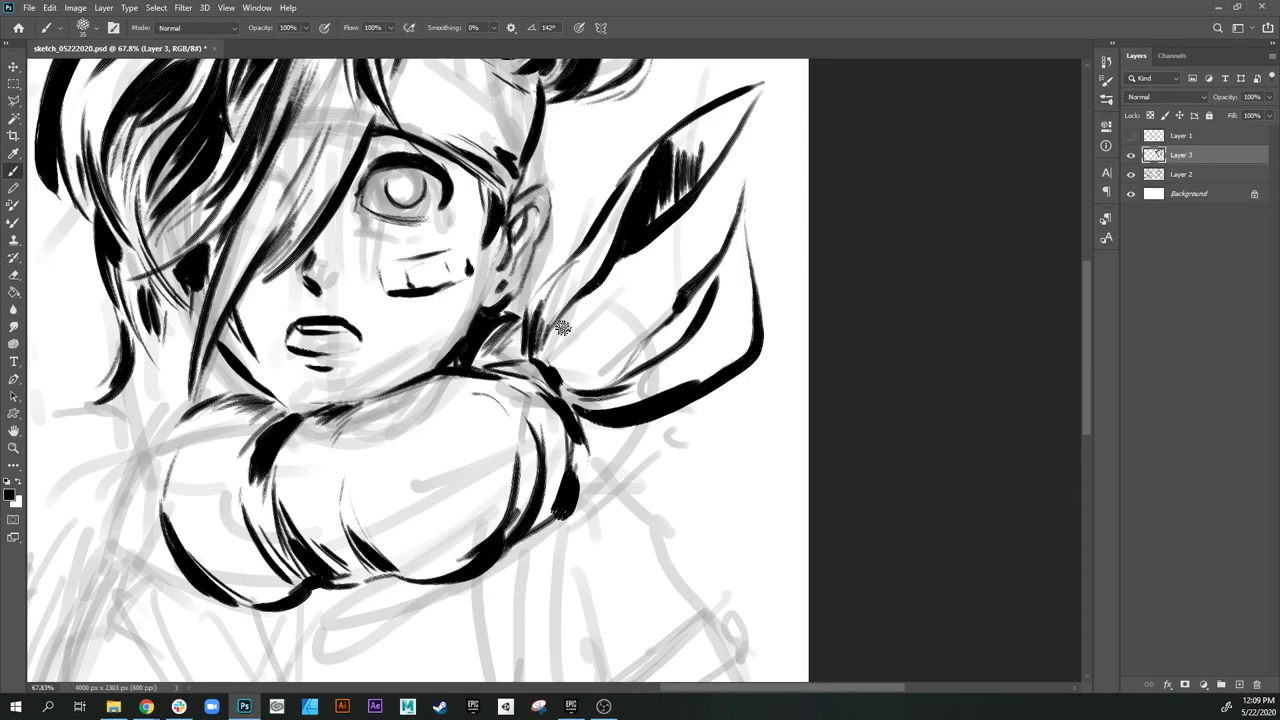
{"action": "mouse_move", "coordinate": [553, 323]}
{"action": "left_mouse_down"}
{"action": "mouse_move", "coordinate": [603, 392]}
{"action": "mouse_move", "coordinate": [557, 335]}
{"action": "mouse_move", "coordinate": [527, 330]}
{"action": "mouse_move", "coordinate": [517, 350]}
{"action": "mouse_move", "coordinate": [559, 341]}
{"action": "mouse_move", "coordinate": [600, 369]}
{"action": "mouse_move", "coordinate": [577, 347]}
{"action": "mouse_move", "coordinate": [552, 360]}
{"action": "mouse_move", "coordinate": [604, 376]}
{"action": "mouse_move", "coordinate": [590, 364]}
{"action": "mouse_move", "coordinate": [619, 431]}
{"action": "mouse_move", "coordinate": [619, 456]}
{"action": "mouse_move", "coordinate": [586, 476]}
{"action": "left_mouse_up"}
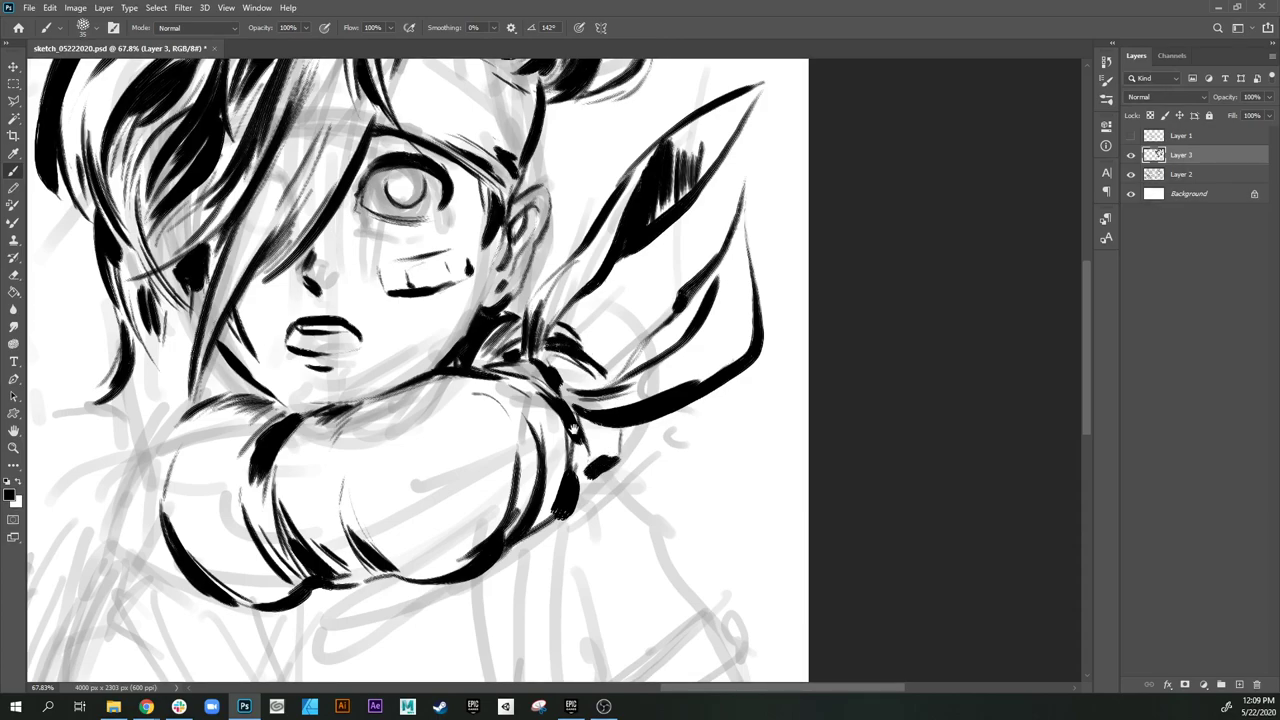
Step: Ink the scarf's upper edge beneath the long side hair, with dark shadow strokes beside the fringe tip
{"action": "mouse_move", "coordinate": [574, 432]}
{"action": "left_mouse_down"}
{"action": "mouse_move", "coordinate": [632, 338]}
{"action": "mouse_move", "coordinate": [641, 388]}
{"action": "left_mouse_up"}
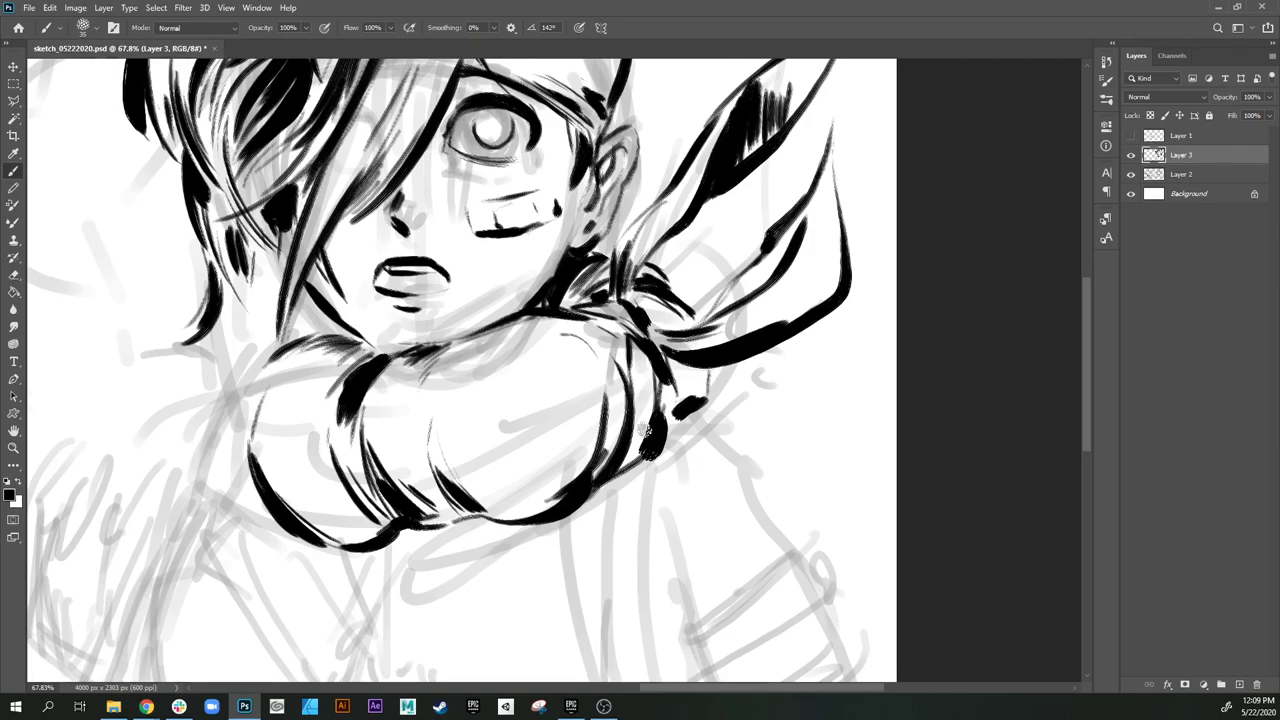
{"action": "mouse_move", "coordinate": [485, 441]}
{"action": "left_mouse_down"}
{"action": "mouse_move", "coordinate": [537, 383]}
{"action": "mouse_move", "coordinate": [573, 402]}
{"action": "left_mouse_up"}
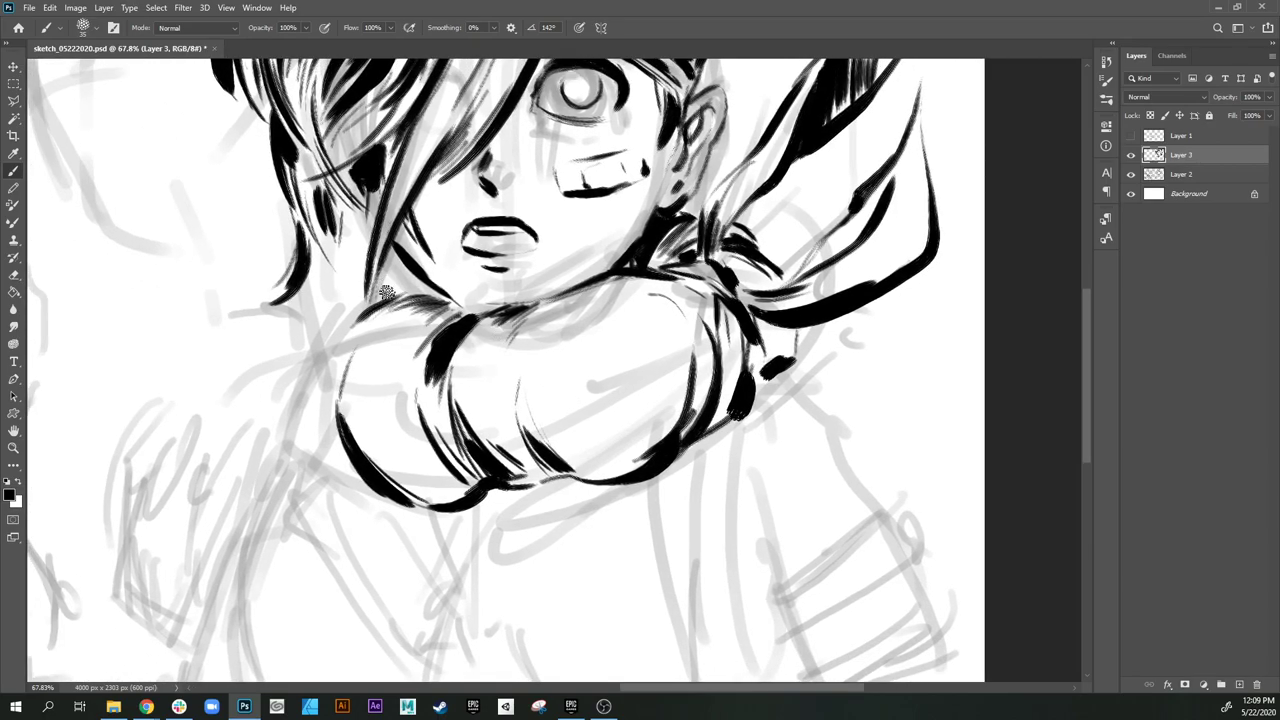
{"action": "left_click_drag", "start_coordinate": [488, 371], "coordinate": [486, 338]}
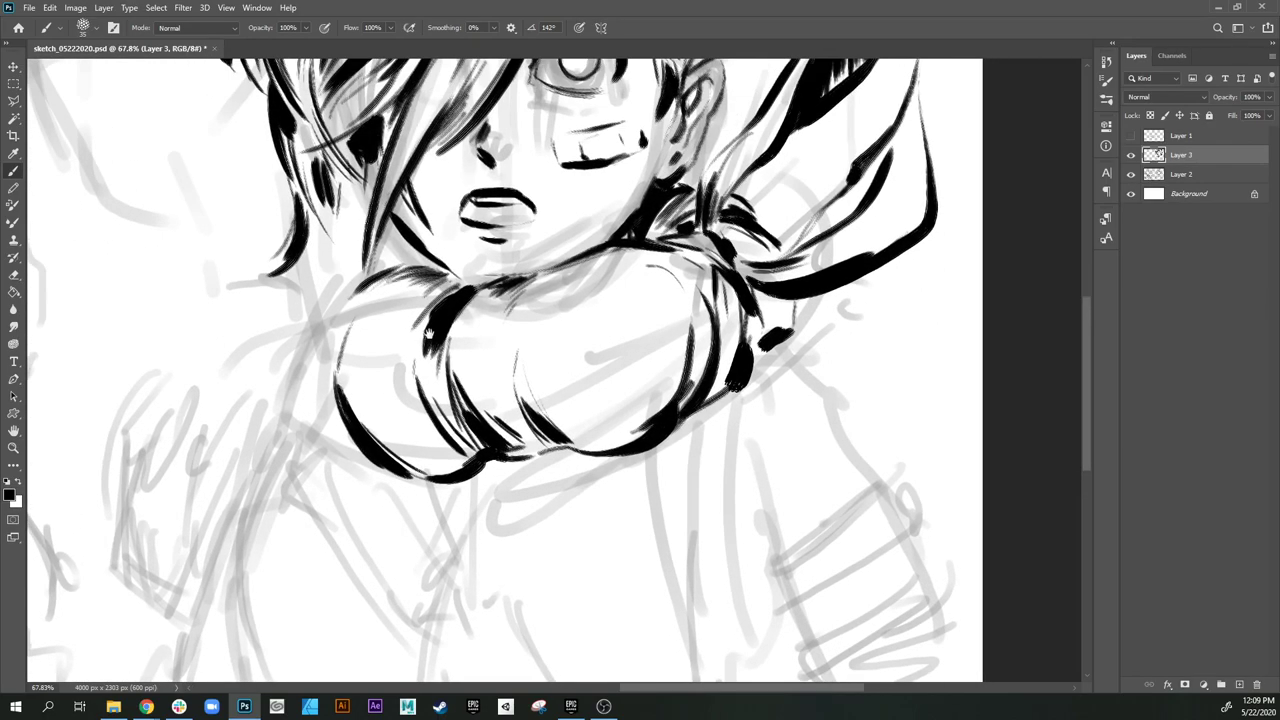
{"action": "mouse_move", "coordinate": [405, 353]}
{"action": "left_mouse_down"}
{"action": "mouse_move", "coordinate": [412, 451]}
{"action": "mouse_move", "coordinate": [432, 360]}
{"action": "mouse_move", "coordinate": [402, 345]}
{"action": "mouse_move", "coordinate": [384, 356]}
{"action": "mouse_move", "coordinate": [407, 329]}
{"action": "mouse_move", "coordinate": [354, 332]}
{"action": "mouse_move", "coordinate": [299, 415]}
{"action": "left_mouse_up"}
{"action": "left_click_drag", "start_coordinate": [343, 335], "coordinate": [309, 380]}
Step: Ink the scarf's rounded outer side below the long side hair with a larger brush, adding a black shadow and inner creases
{"action": "key", "text": "bracketright"}
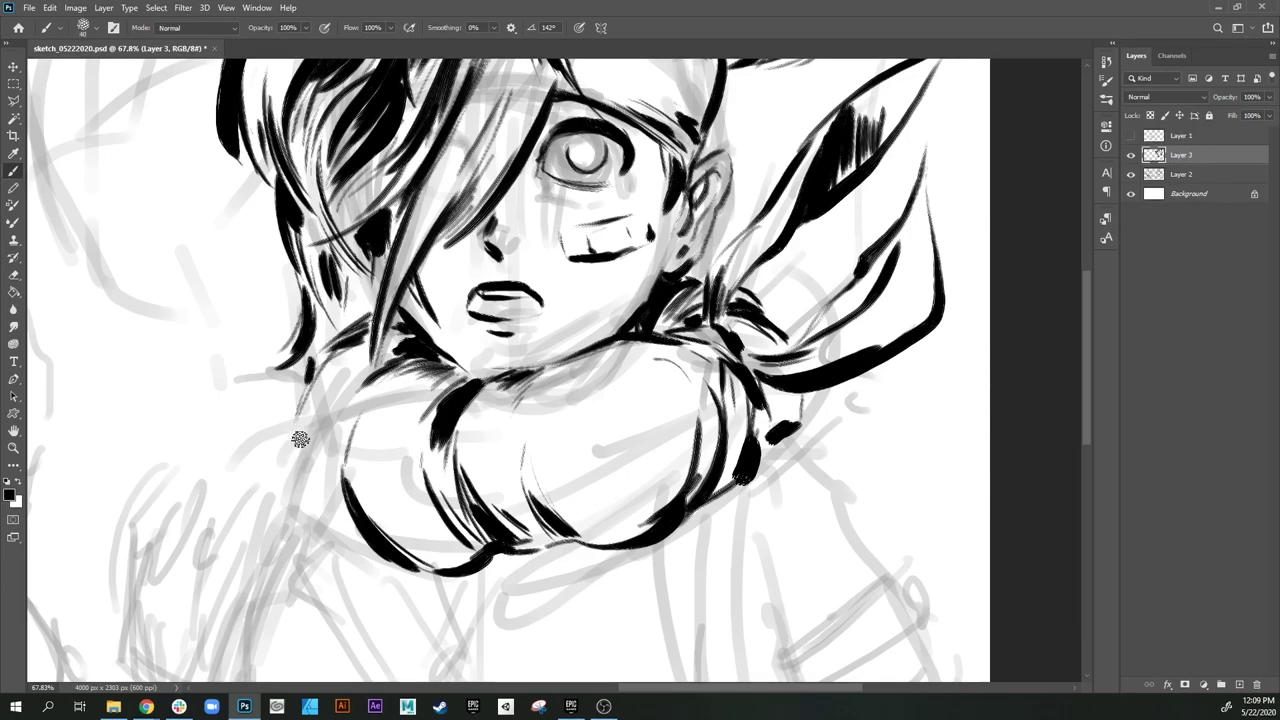
{"action": "mouse_move", "coordinate": [299, 428]}
{"action": "left_mouse_down"}
{"action": "mouse_move", "coordinate": [312, 495]}
{"action": "mouse_move", "coordinate": [317, 484]}
{"action": "mouse_move", "coordinate": [350, 513]}
{"action": "left_mouse_up"}
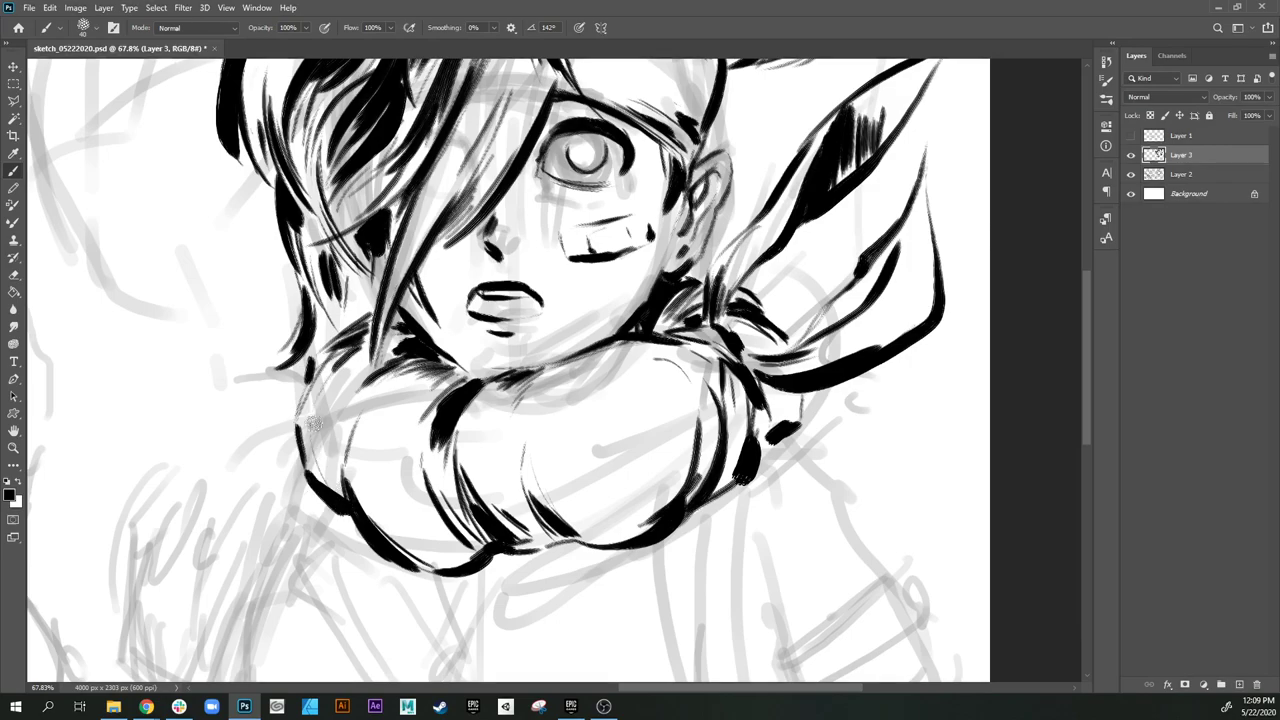
{"action": "left_click_drag", "start_coordinate": [314, 425], "coordinate": [346, 506]}
{"action": "left_click_drag", "start_coordinate": [312, 448], "coordinate": [350, 500]}
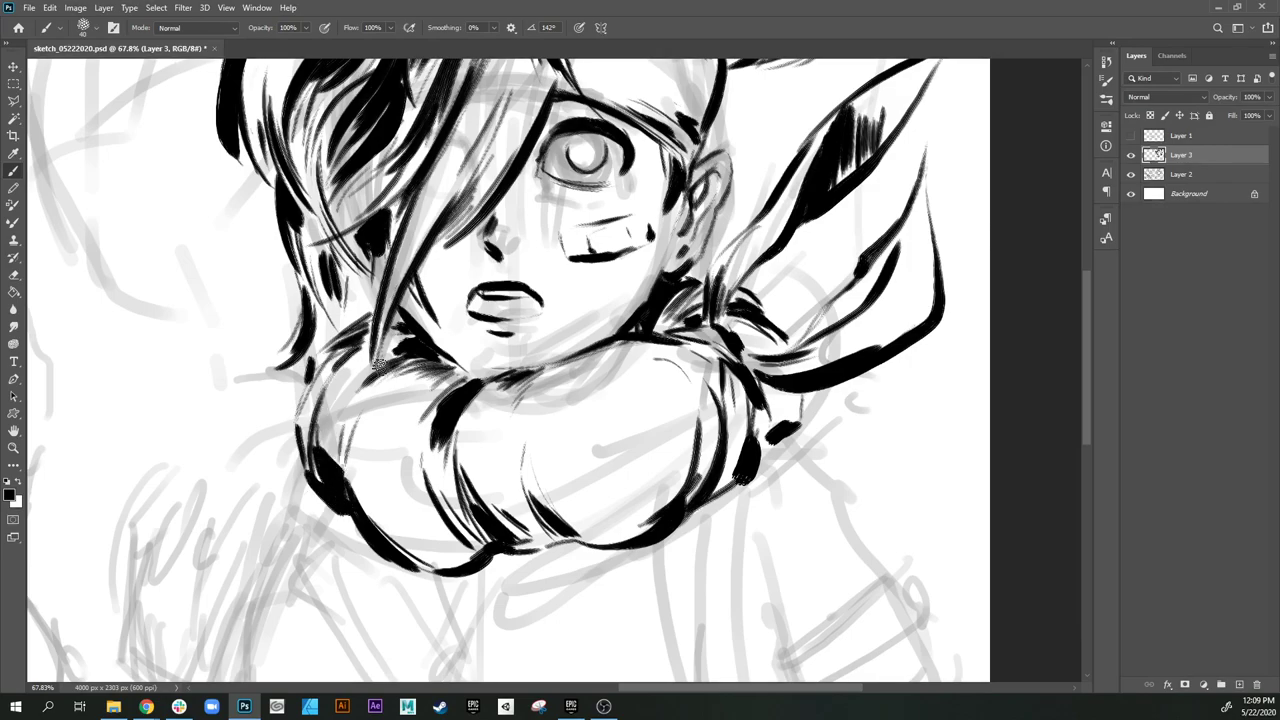
{"action": "left_click_drag", "start_coordinate": [349, 422], "coordinate": [350, 483]}
Step: Ink a long curved outer lock sweeping down from the canvas's upper edge beside the existing side hair
{"action": "mouse_move", "coordinate": [534, 402]}
{"action": "left_mouse_down"}
{"action": "mouse_move", "coordinate": [525, 349]}
{"action": "mouse_move", "coordinate": [450, 390]}
{"action": "left_mouse_up"}
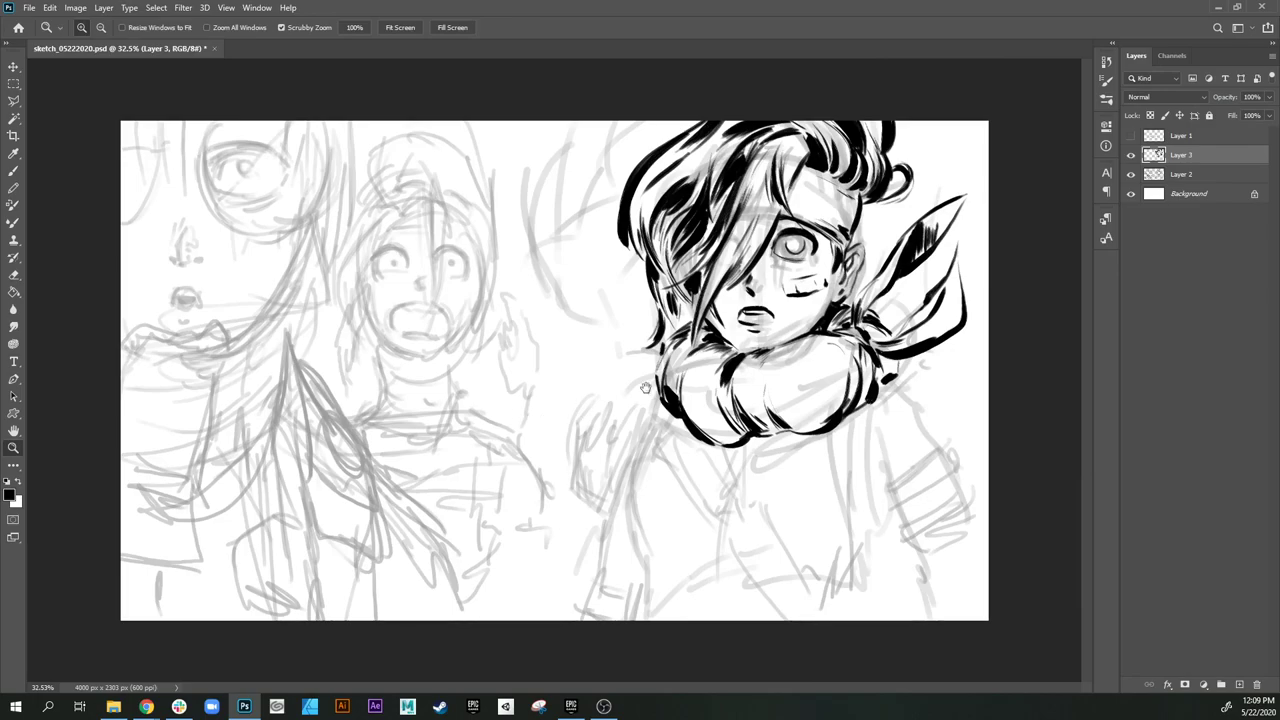
{"action": "left_click_drag", "start_coordinate": [836, 250], "coordinate": [870, 250]}
{"action": "left_click_drag", "start_coordinate": [798, 291], "coordinate": [651, 378]}
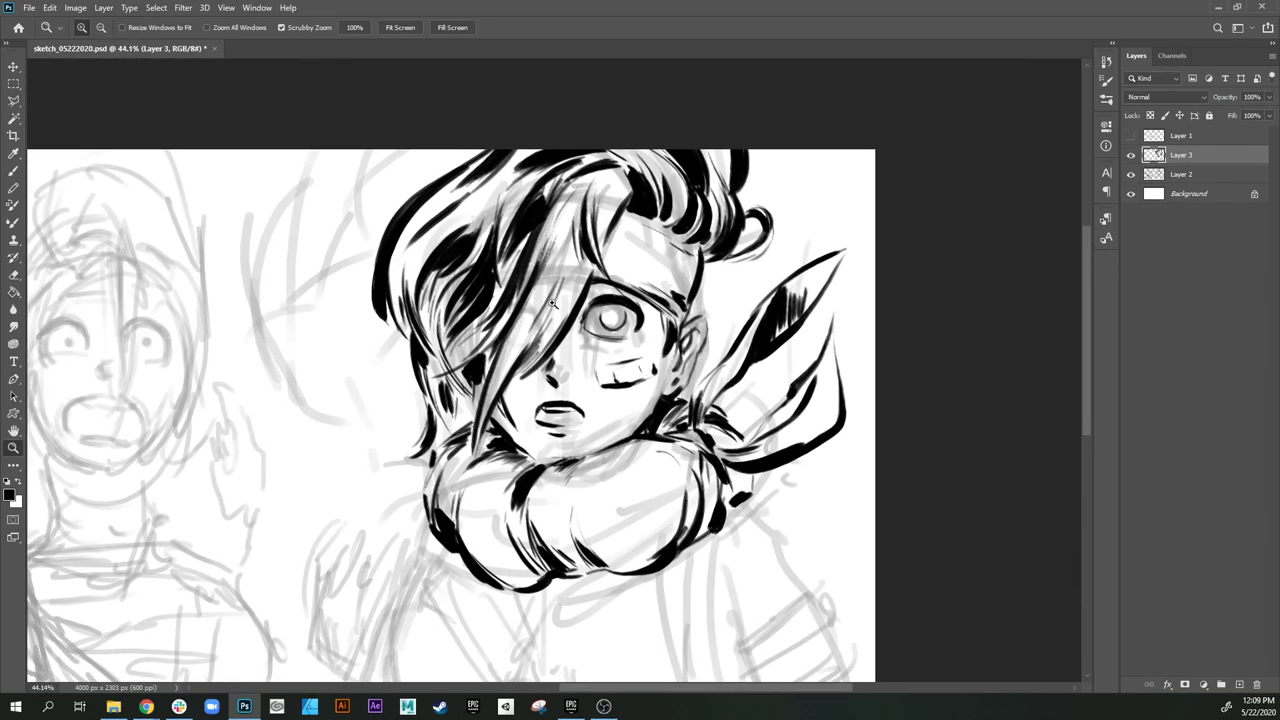
{"action": "key", "text": "b"}
{"action": "left_click_drag", "start_coordinate": [506, 219], "coordinate": [491, 225]}
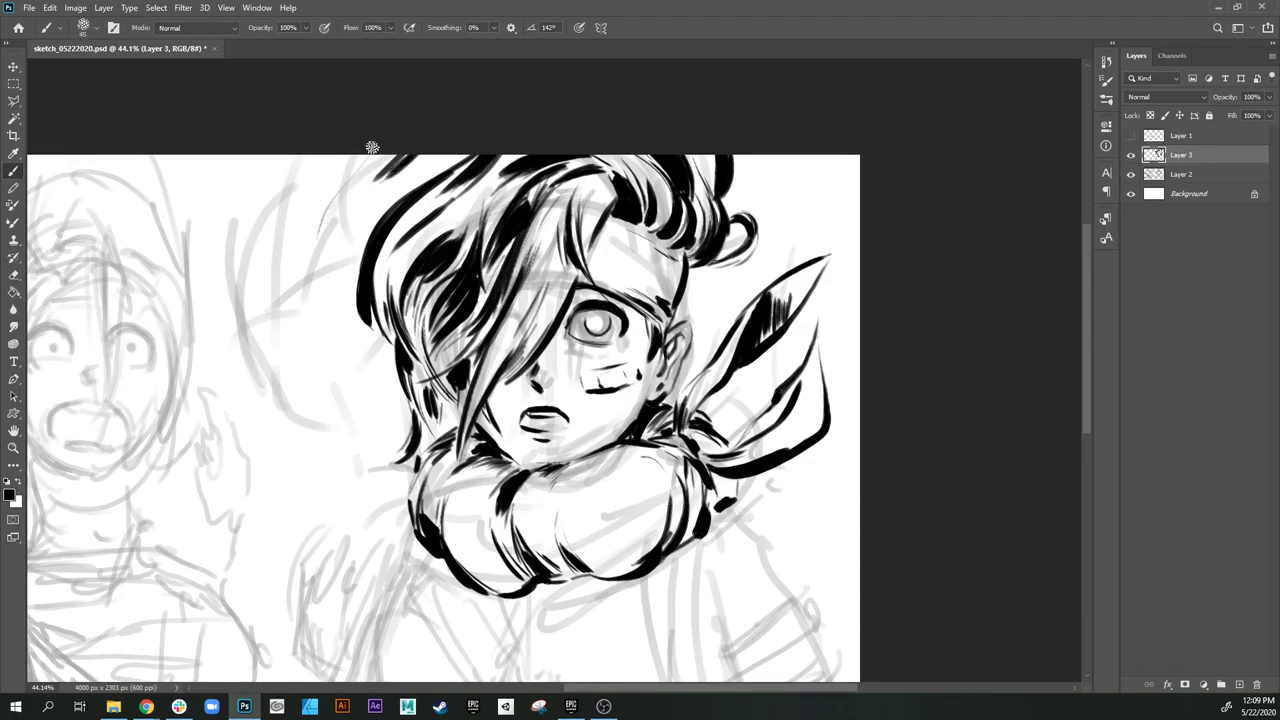
{"action": "left_click_drag", "start_coordinate": [368, 157], "coordinate": [316, 296]}
{"action": "mouse_move", "coordinate": [324, 218]}
{"action": "left_mouse_down"}
{"action": "mouse_move", "coordinate": [357, 316]}
{"action": "mouse_move", "coordinate": [398, 169]}
{"action": "mouse_move", "coordinate": [382, 189]}
{"action": "mouse_move", "coordinate": [406, 151]}
{"action": "left_mouse_up"}
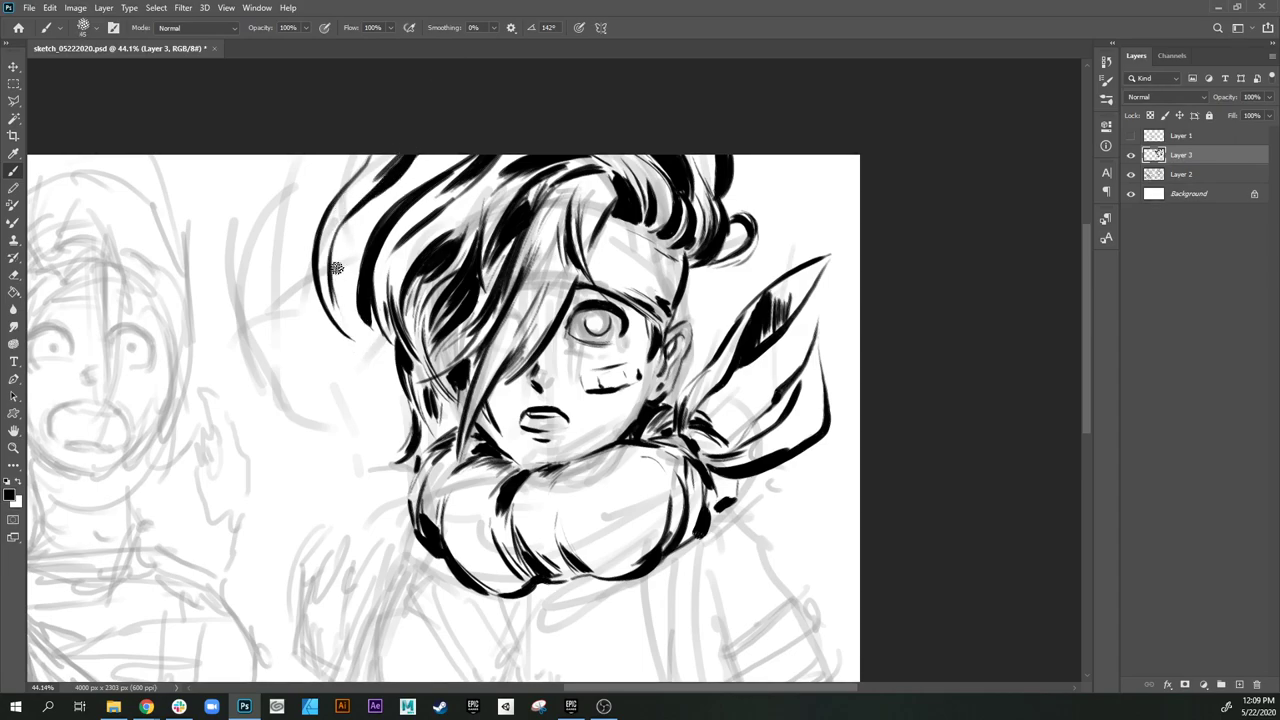
Step: Fill black shadows between the outer hair locks with a larger brush and add small flicked strands at their outer side
{"action": "key", "text": "bracketright"}
{"action": "left_click_drag", "start_coordinate": [365, 200], "coordinate": [449, 117]}
{"action": "left_click_drag", "start_coordinate": [428, 172], "coordinate": [475, 137]}
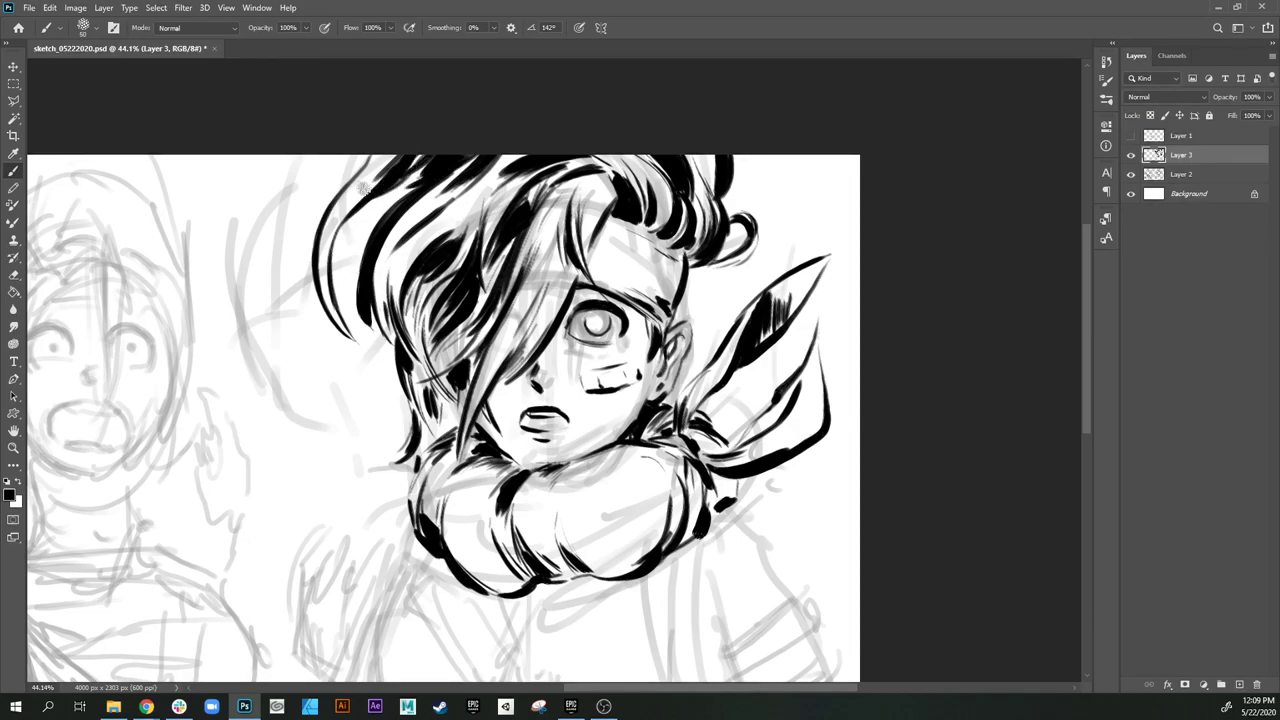
{"action": "left_click_drag", "start_coordinate": [323, 204], "coordinate": [336, 203]}
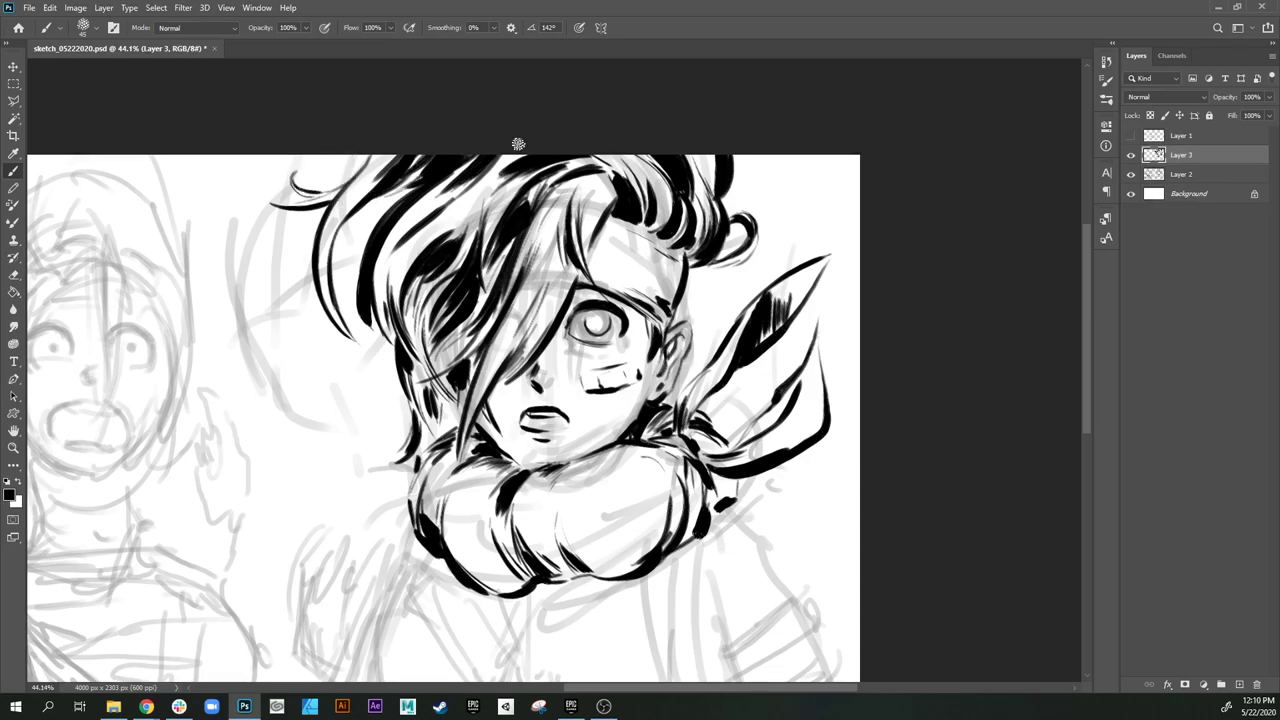
{"action": "scroll", "coordinate": [392, 257], "scroll_direction": "down", "scroll_amount": 3}
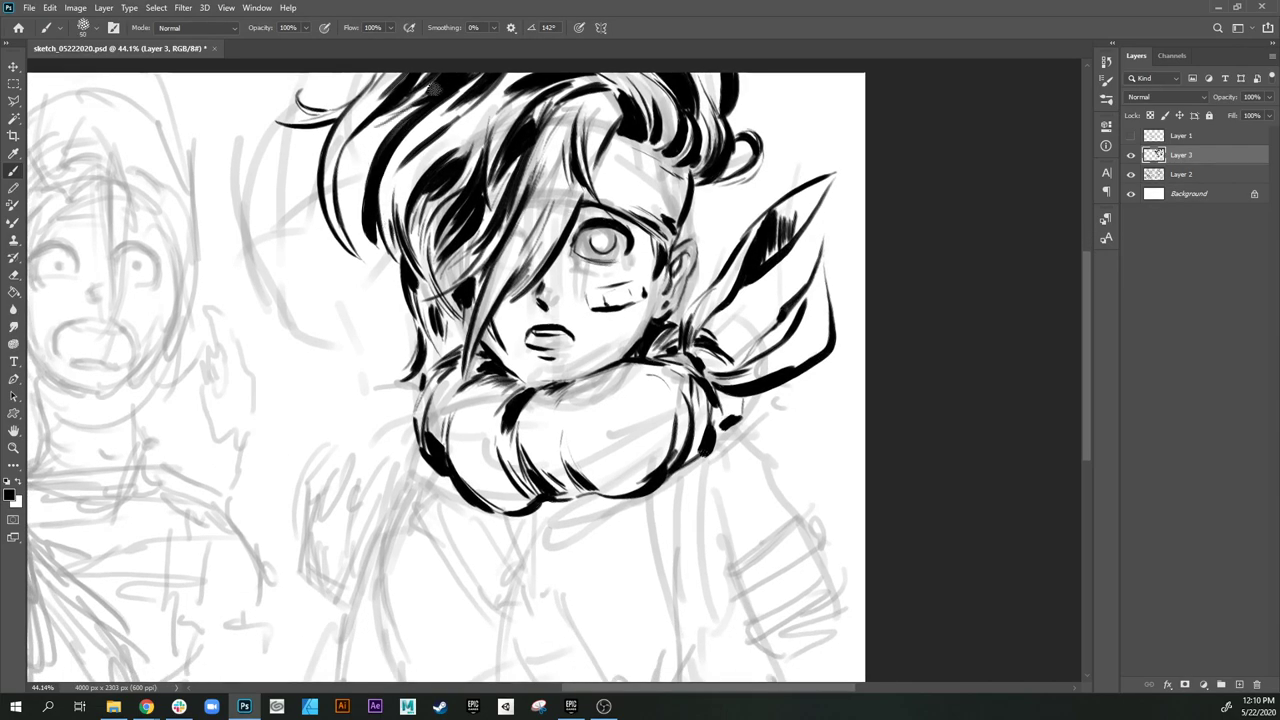
{"action": "left_click_drag", "start_coordinate": [434, 89], "coordinate": [286, 186]}
{"action": "left_click_drag", "start_coordinate": [320, 147], "coordinate": [284, 188]}
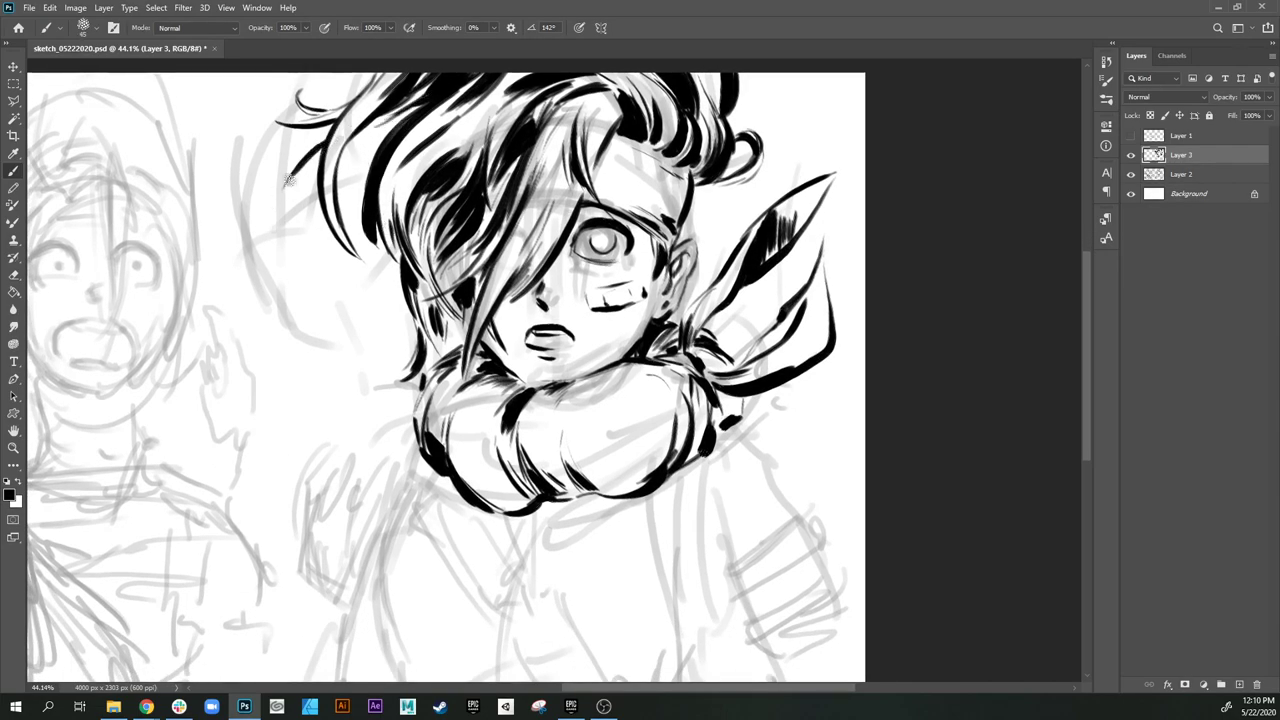
{"action": "left_click_drag", "start_coordinate": [326, 146], "coordinate": [262, 242]}
{"action": "key", "text": "ctrl+z"}
{"action": "left_click_drag", "start_coordinate": [326, 150], "coordinate": [262, 228]}
{"action": "key", "text": "ctrl+z"}
{"action": "left_click_drag", "start_coordinate": [328, 156], "coordinate": [256, 244]}
{"action": "key", "text": "ctrl+z"}
Step: Ink a short pointed outer strand, fill dark strokes between the locks and outline a loose curved lock hanging below them
{"action": "left_click_drag", "start_coordinate": [322, 156], "coordinate": [283, 190]}
{"action": "left_click_drag", "start_coordinate": [355, 142], "coordinate": [410, 110]}
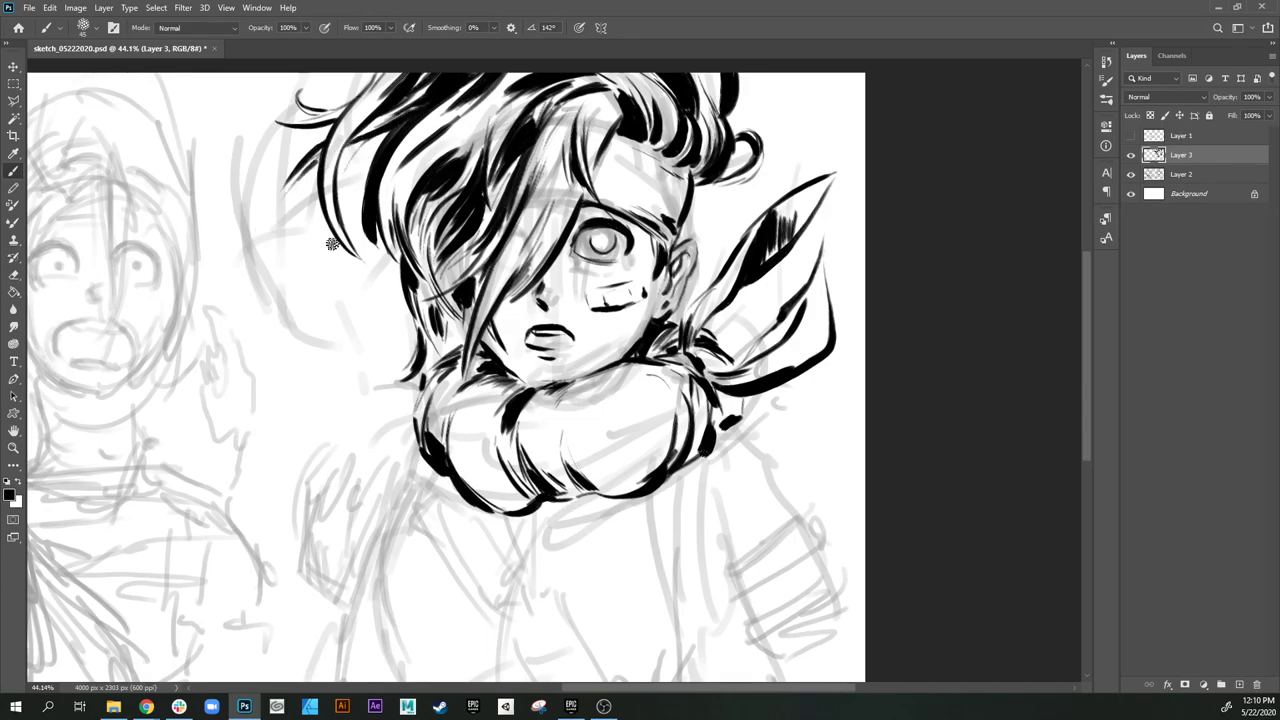
{"action": "mouse_move", "coordinate": [361, 143]}
{"action": "left_mouse_down"}
{"action": "mouse_move", "coordinate": [344, 184]}
{"action": "mouse_move", "coordinate": [390, 138]}
{"action": "mouse_move", "coordinate": [341, 176]}
{"action": "mouse_move", "coordinate": [355, 165]}
{"action": "mouse_move", "coordinate": [335, 204]}
{"action": "mouse_move", "coordinate": [376, 332]}
{"action": "left_mouse_up"}
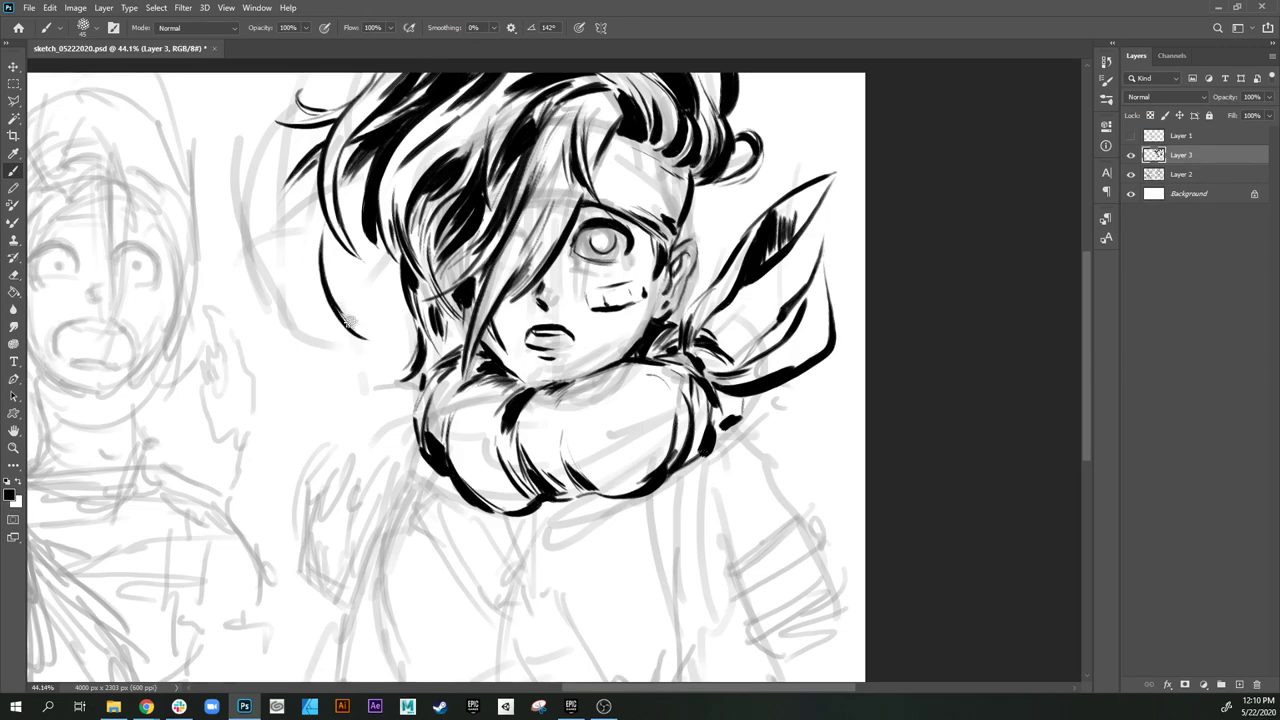
{"action": "mouse_move", "coordinate": [334, 289]}
{"action": "left_mouse_down"}
{"action": "mouse_move", "coordinate": [329, 240]}
{"action": "mouse_move", "coordinate": [370, 172]}
{"action": "mouse_move", "coordinate": [387, 254]}
{"action": "left_mouse_up"}
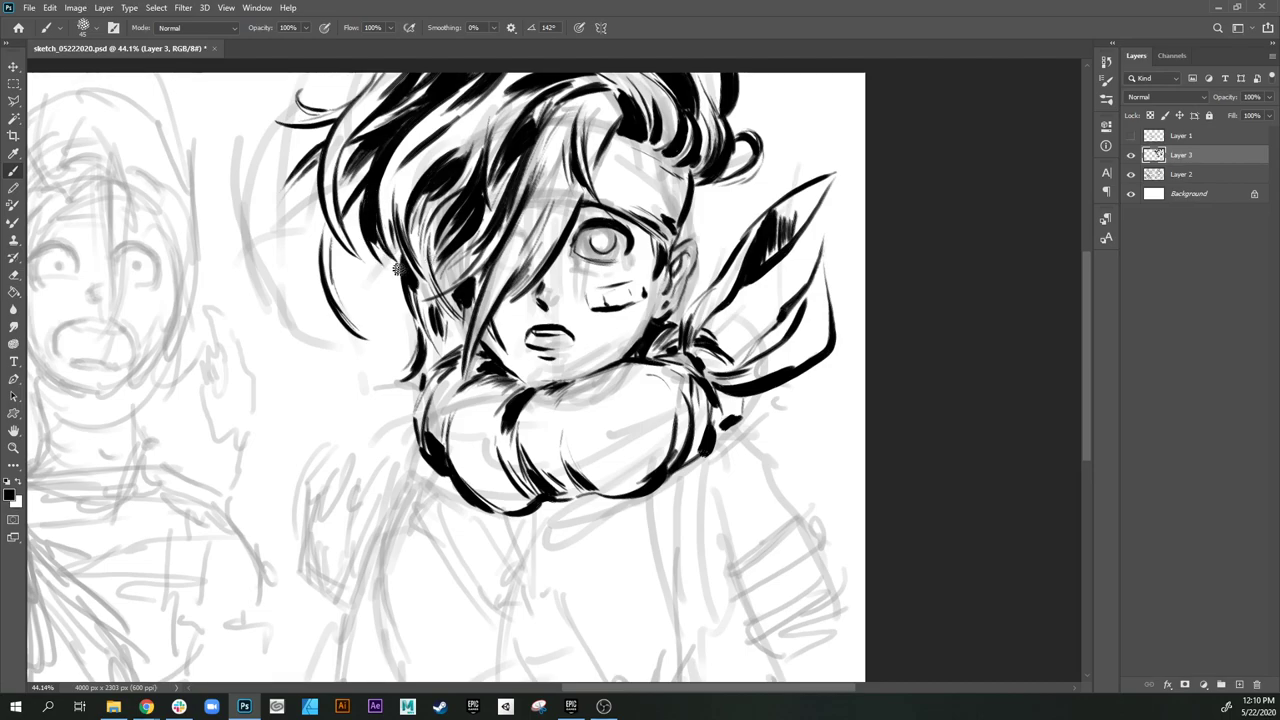
{"action": "mouse_move", "coordinate": [356, 214]}
{"action": "left_mouse_down"}
{"action": "mouse_move", "coordinate": [390, 283]}
{"action": "mouse_move", "coordinate": [378, 338]}
{"action": "left_mouse_up"}
{"action": "left_click_drag", "start_coordinate": [401, 264], "coordinate": [411, 314]}
Step: Ink extra strands above the small hair loop at the back of the head
{"action": "mouse_move", "coordinate": [750, 206]}
{"action": "left_mouse_down"}
{"action": "mouse_move", "coordinate": [657, 302]}
{"action": "mouse_move", "coordinate": [664, 320]}
{"action": "left_mouse_up"}
{"action": "left_click_drag", "start_coordinate": [654, 183], "coordinate": [648, 229]}
{"action": "left_click_drag", "start_coordinate": [648, 230], "coordinate": [672, 207]}
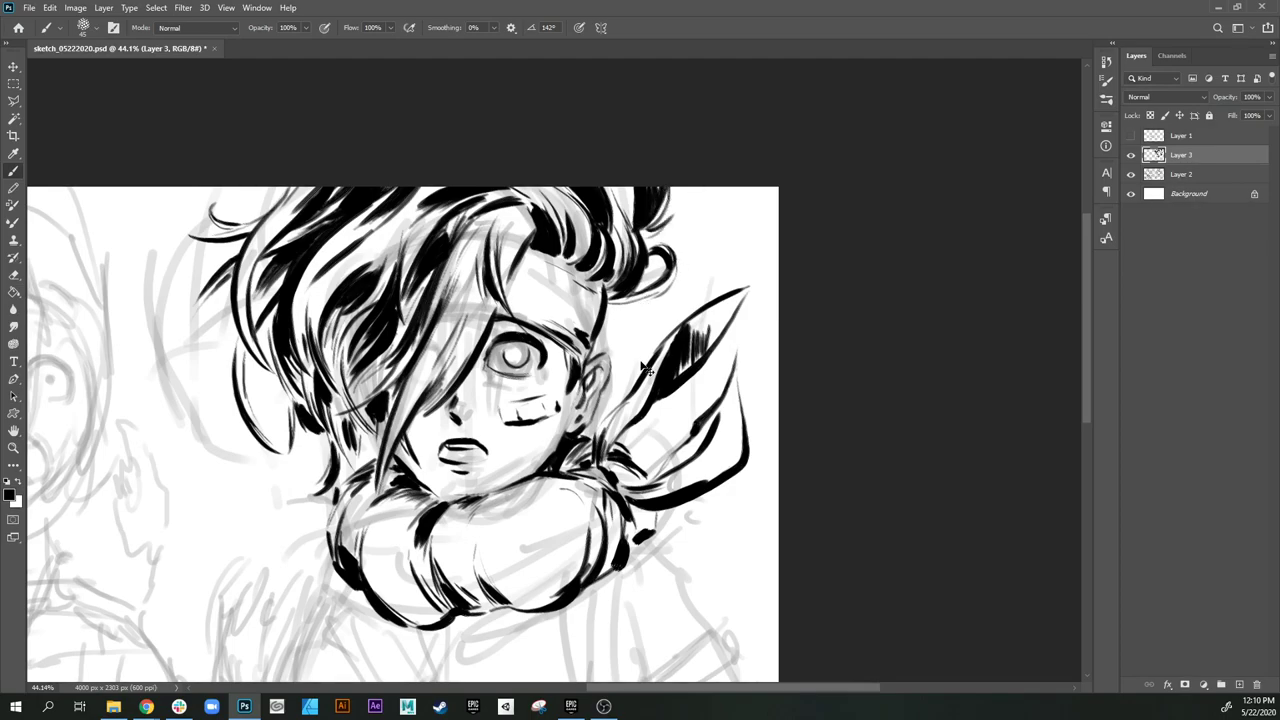
Step: Hide the Layer 2 sketch and add fine hatching on the cheek and short shading strokes on the forehead
{"action": "left_click_drag", "start_coordinate": [590, 385], "coordinate": [642, 268]}
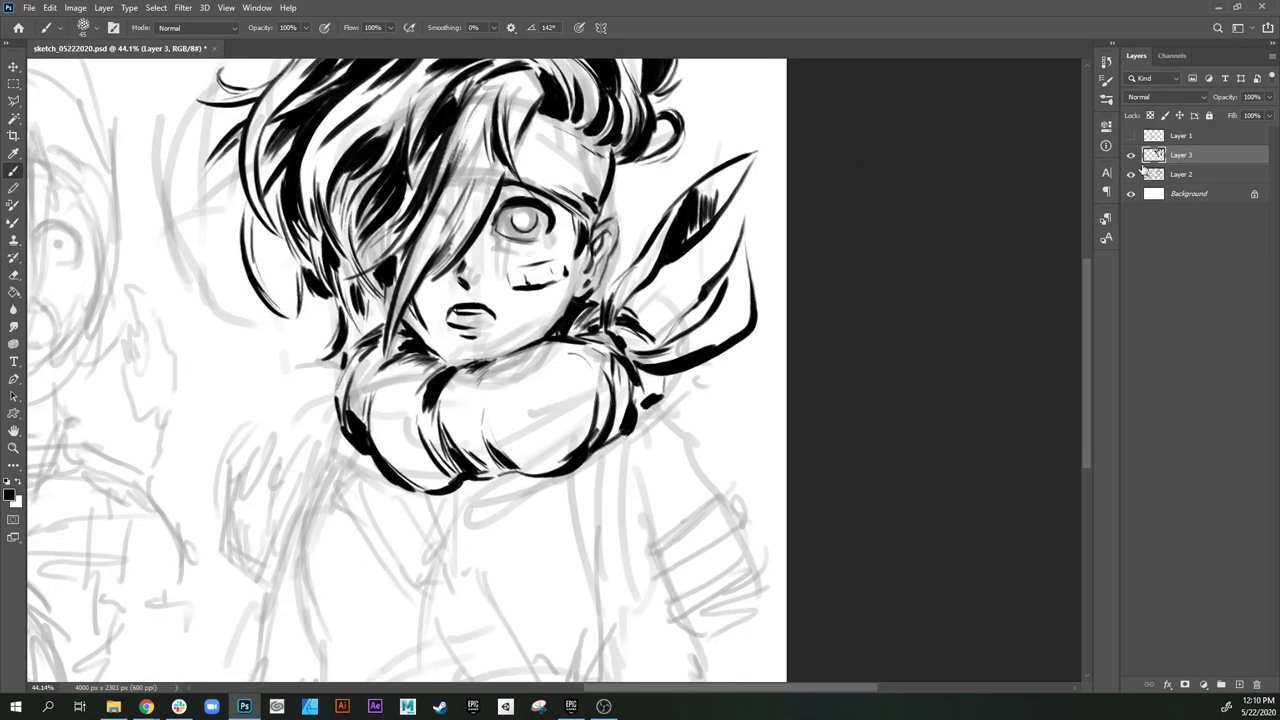
{"action": "left_click", "coordinate": [1129, 175]}
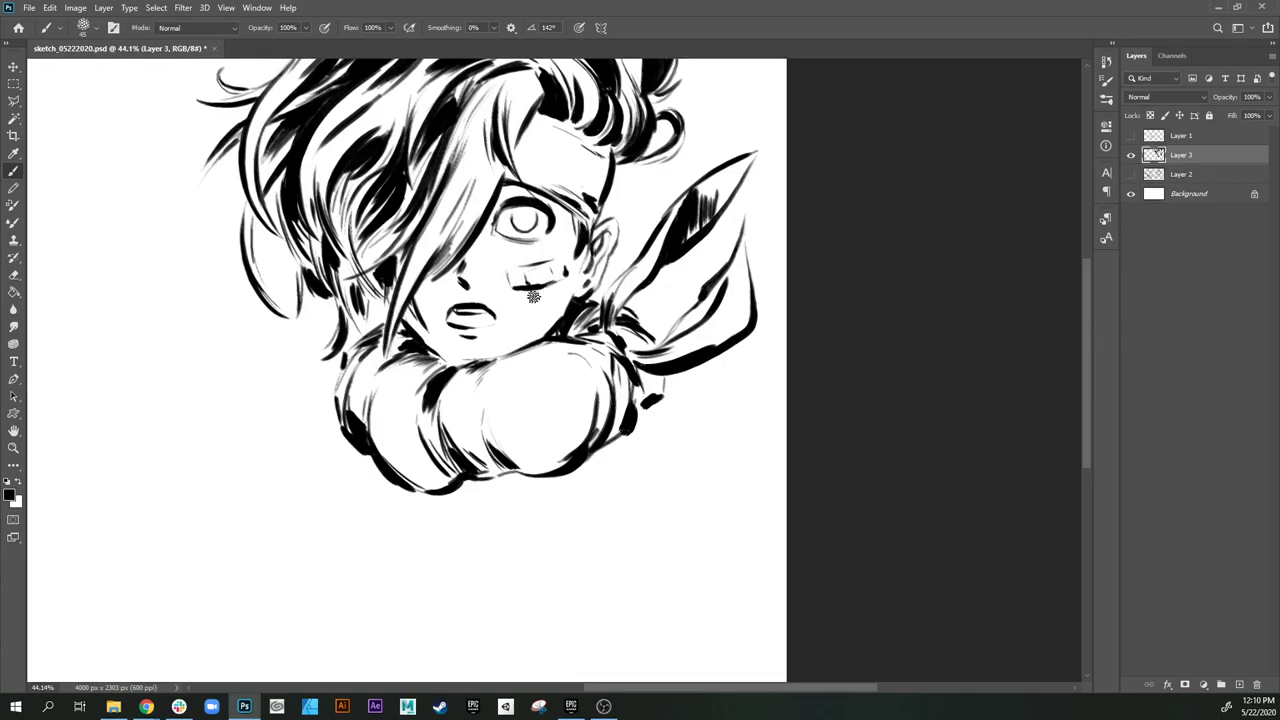
{"action": "left_click_drag", "start_coordinate": [516, 254], "coordinate": [547, 307]}
{"action": "left_click_drag", "start_coordinate": [539, 294], "coordinate": [560, 304]}
{"action": "left_click_drag", "start_coordinate": [534, 136], "coordinate": [601, 187]}
{"action": "key", "text": "ctrl+z"}
{"action": "left_click_drag", "start_coordinate": [554, 145], "coordinate": [606, 183]}
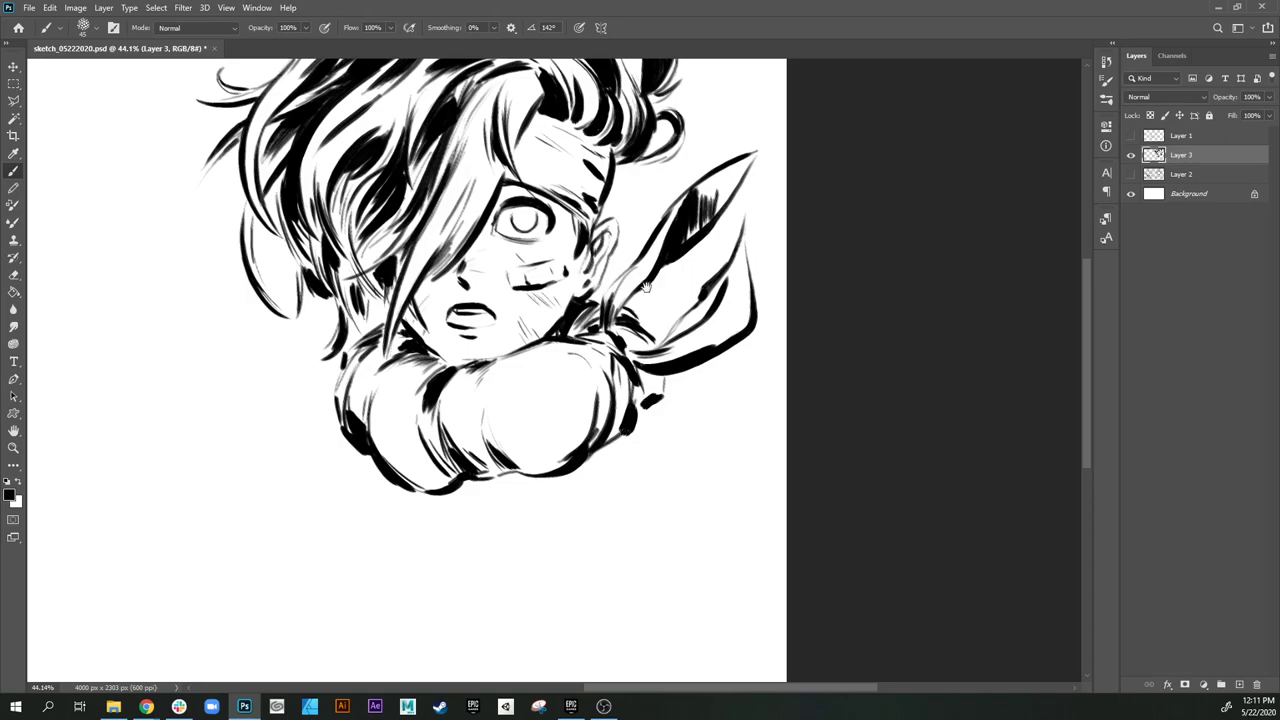
Step: Show the Layer 2 sketch again and ink the shoulder armor's dark upper edge and round bolt beside the scarf
{"action": "mouse_move", "coordinate": [638, 286]}
{"action": "left_mouse_down"}
{"action": "mouse_move", "coordinate": [655, 309]}
{"action": "mouse_move", "coordinate": [694, 314]}
{"action": "mouse_move", "coordinate": [784, 258]}
{"action": "left_mouse_up"}
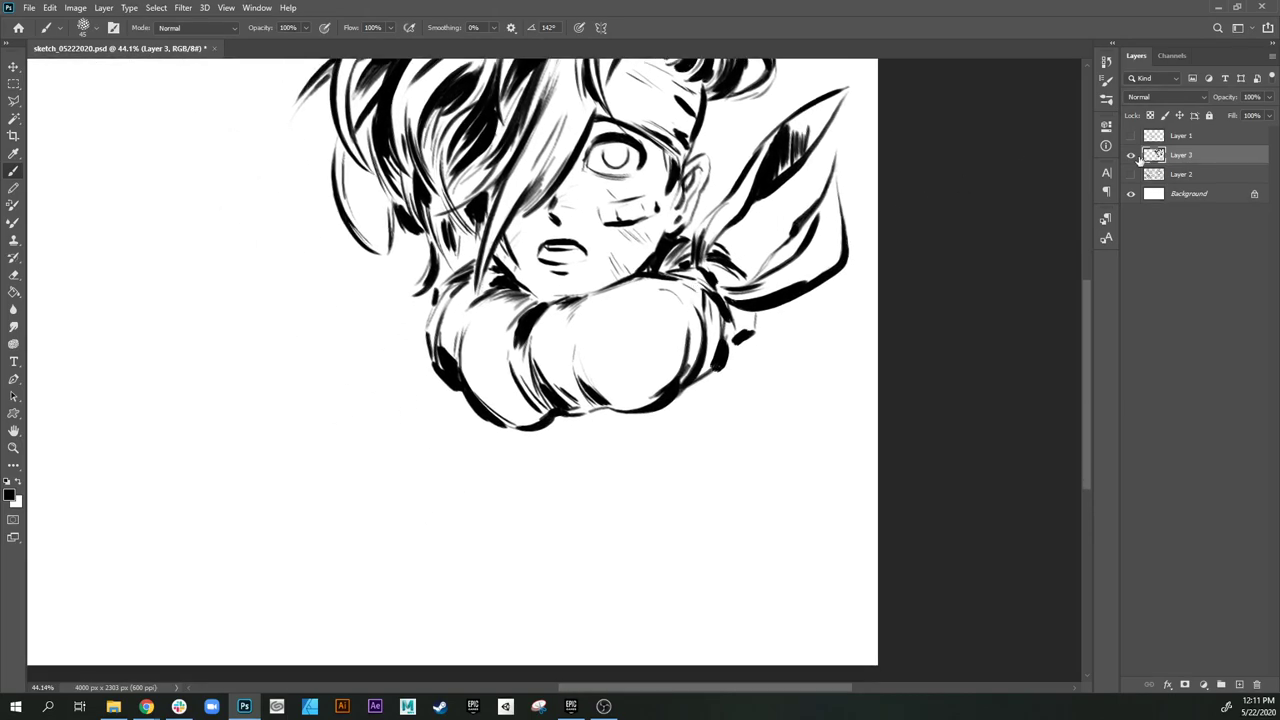
{"action": "left_click", "coordinate": [1130, 175]}
{"action": "left_click_drag", "start_coordinate": [660, 351], "coordinate": [628, 226]}
{"action": "left_click_drag", "start_coordinate": [591, 322], "coordinate": [600, 340]}
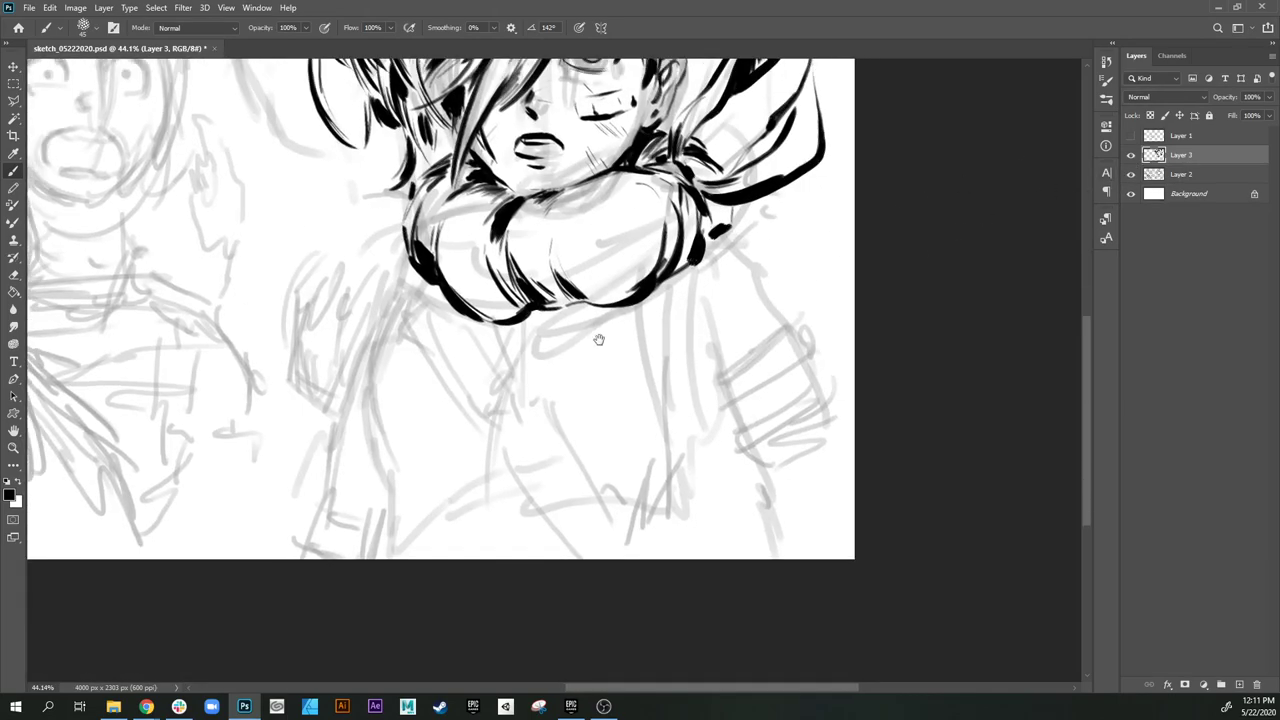
{"action": "left_click_drag", "start_coordinate": [541, 378], "coordinate": [539, 414]}
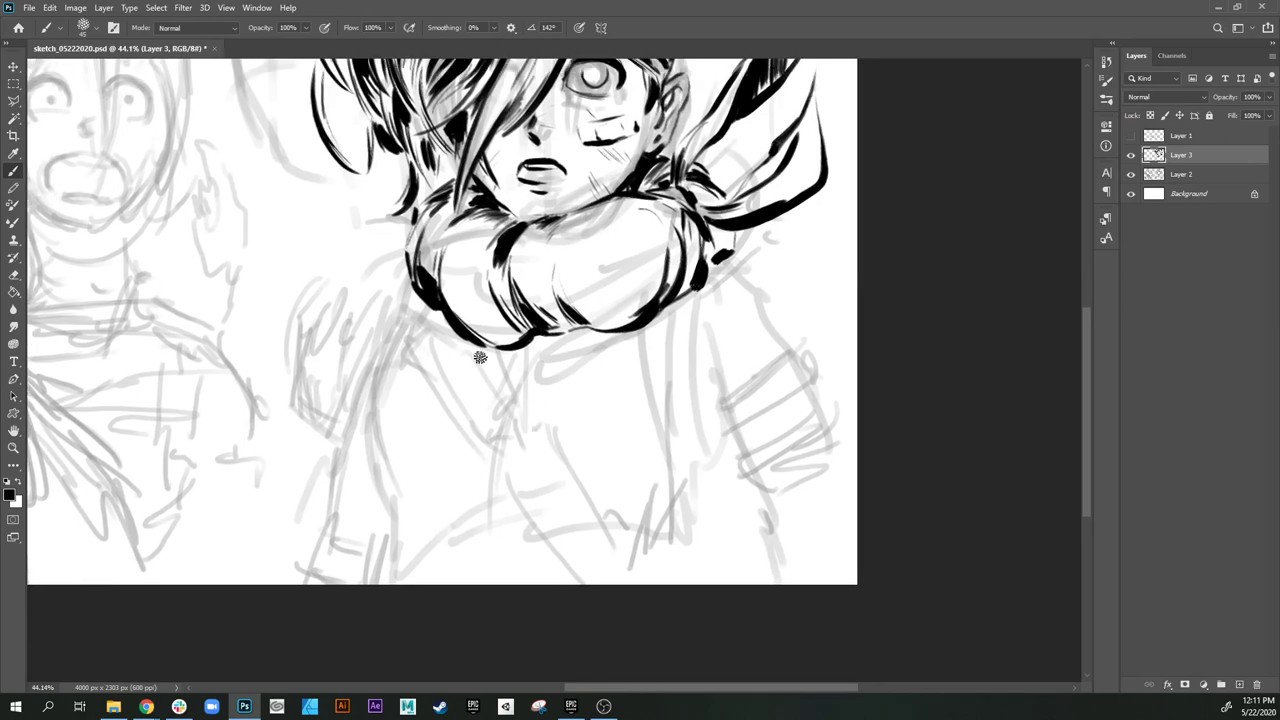
{"action": "left_click_drag", "start_coordinate": [513, 338], "coordinate": [523, 342]}
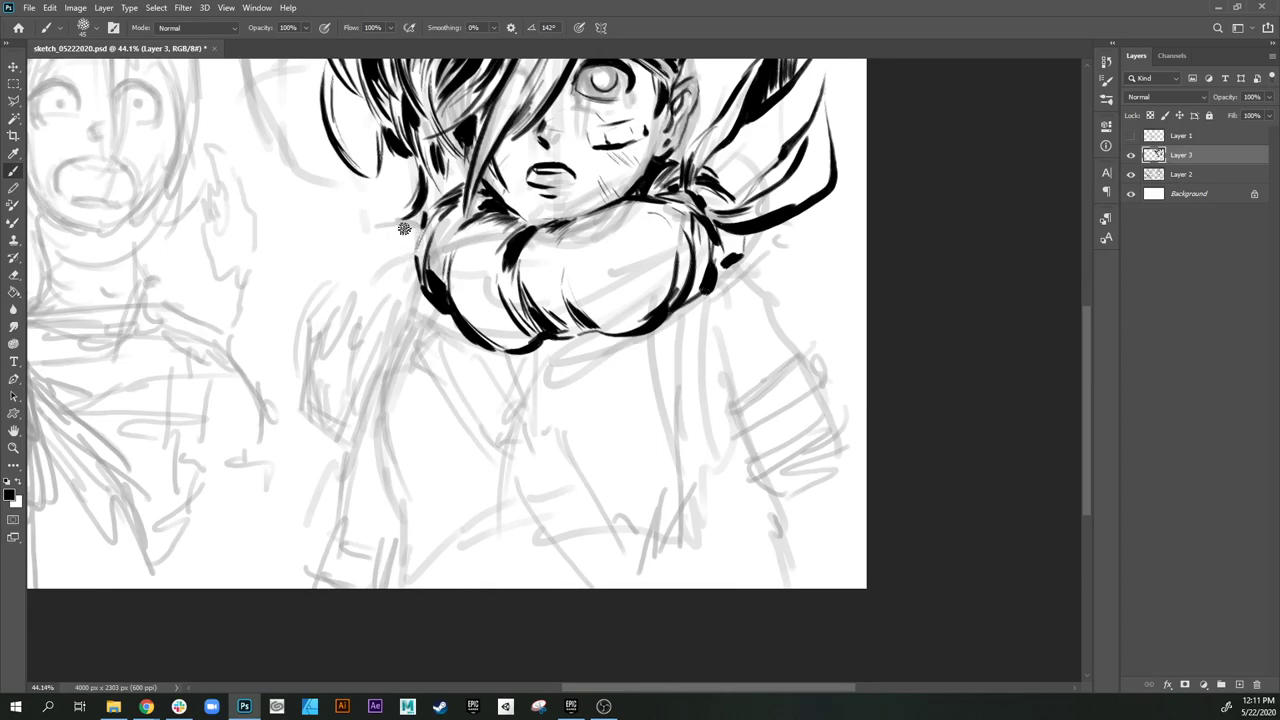
{"action": "left_click_drag", "start_coordinate": [413, 230], "coordinate": [380, 225]}
{"action": "mouse_move", "coordinate": [355, 247]}
{"action": "left_mouse_down"}
{"action": "mouse_move", "coordinate": [348, 289]}
{"action": "mouse_move", "coordinate": [332, 282]}
{"action": "mouse_move", "coordinate": [349, 289]}
{"action": "mouse_move", "coordinate": [341, 250]}
{"action": "mouse_move", "coordinate": [332, 288]}
{"action": "mouse_move", "coordinate": [358, 284]}
{"action": "mouse_move", "coordinate": [356, 250]}
{"action": "mouse_move", "coordinate": [368, 272]}
{"action": "mouse_move", "coordinate": [352, 287]}
{"action": "mouse_move", "coordinate": [370, 282]}
{"action": "mouse_move", "coordinate": [365, 251]}
{"action": "mouse_move", "coordinate": [357, 290]}
{"action": "mouse_move", "coordinate": [355, 250]}
{"action": "mouse_move", "coordinate": [350, 287]}
{"action": "mouse_move", "coordinate": [343, 254]}
{"action": "mouse_move", "coordinate": [329, 272]}
{"action": "mouse_move", "coordinate": [335, 257]}
{"action": "mouse_move", "coordinate": [339, 276]}
{"action": "mouse_move", "coordinate": [351, 261]}
{"action": "mouse_move", "coordinate": [332, 264]}
{"action": "mouse_move", "coordinate": [345, 276]}
{"action": "mouse_move", "coordinate": [348, 256]}
{"action": "mouse_move", "coordinate": [335, 276]}
{"action": "mouse_move", "coordinate": [348, 270]}
{"action": "mouse_move", "coordinate": [338, 251]}
{"action": "mouse_move", "coordinate": [347, 270]}
{"action": "mouse_move", "coordinate": [335, 283]}
{"action": "mouse_move", "coordinate": [351, 287]}
{"action": "mouse_move", "coordinate": [366, 261]}
{"action": "mouse_move", "coordinate": [365, 290]}
{"action": "mouse_move", "coordinate": [365, 234]}
{"action": "mouse_move", "coordinate": [382, 245]}
{"action": "mouse_move", "coordinate": [359, 301]}
{"action": "mouse_move", "coordinate": [382, 331]}
{"action": "left_mouse_up"}
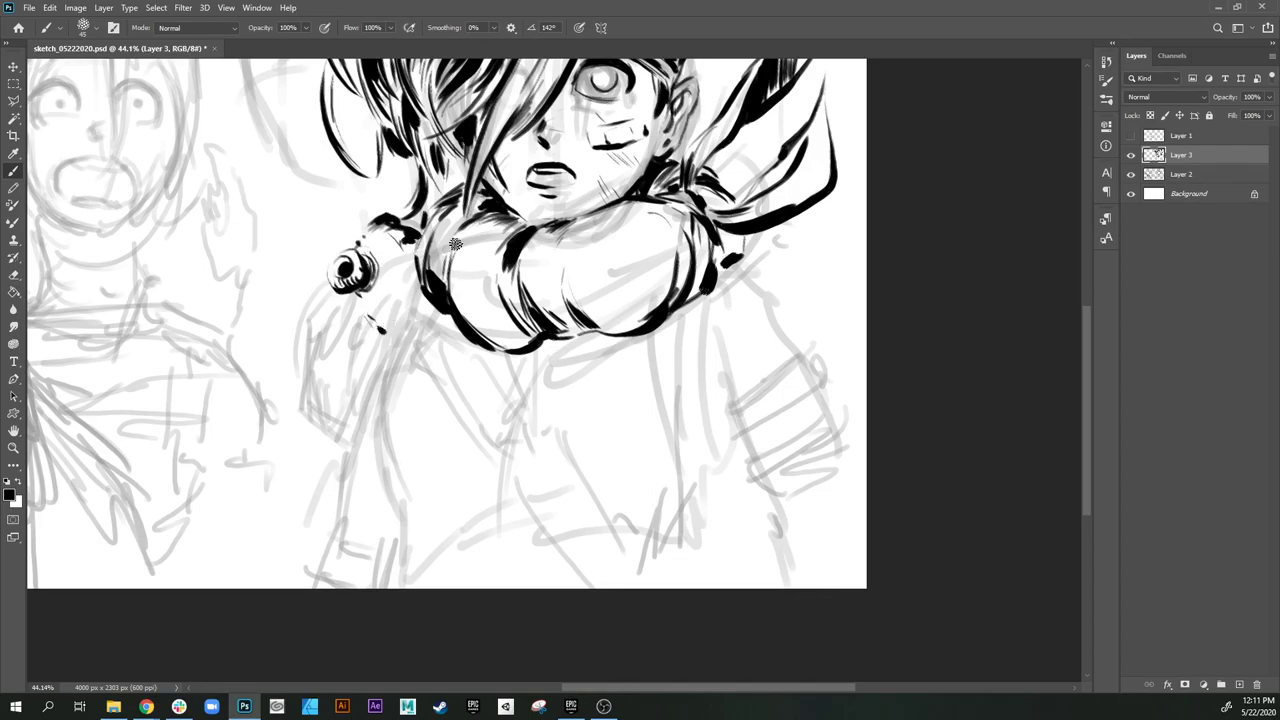
Step: Ink the rectangular armor tab hanging between the round bolt and the scarf, with a thick bottom edge
{"action": "left_click_drag", "start_coordinate": [404, 260], "coordinate": [380, 324]}
{"action": "key", "text": "ctrl+z"}
{"action": "left_click_drag", "start_coordinate": [390, 348], "coordinate": [421, 362]}
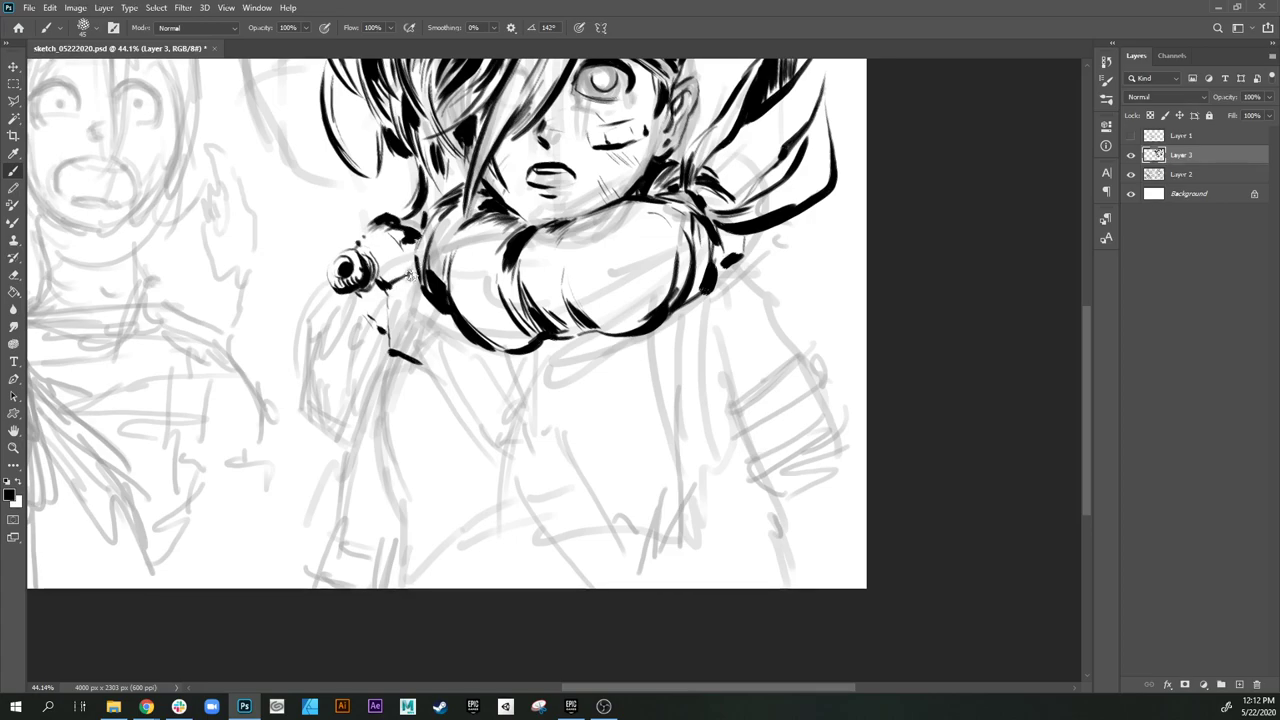
{"action": "left_click_drag", "start_coordinate": [420, 362], "coordinate": [432, 357]}
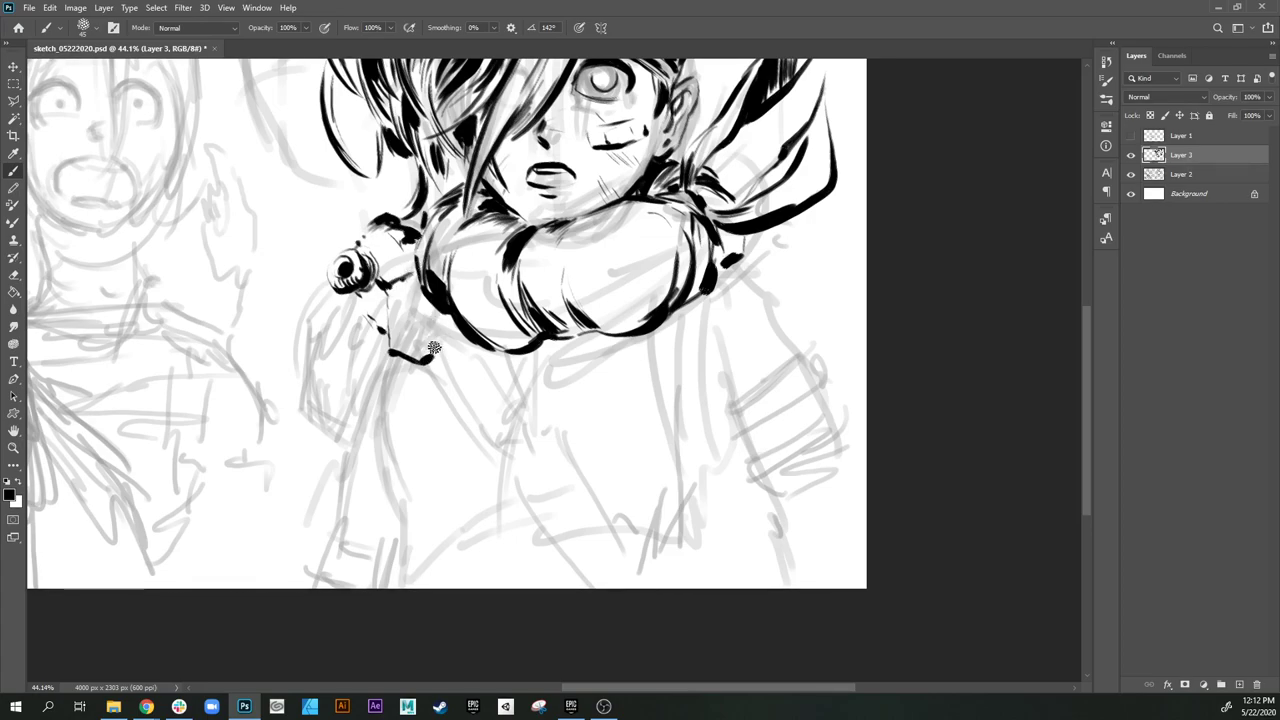
{"action": "left_click_drag", "start_coordinate": [435, 308], "coordinate": [433, 357]}
{"action": "mouse_move", "coordinate": [387, 289]}
{"action": "left_mouse_down"}
{"action": "mouse_move", "coordinate": [389, 354]}
{"action": "mouse_move", "coordinate": [385, 300]}
{"action": "mouse_move", "coordinate": [393, 345]}
{"action": "mouse_move", "coordinate": [390, 282]}
{"action": "left_mouse_up"}
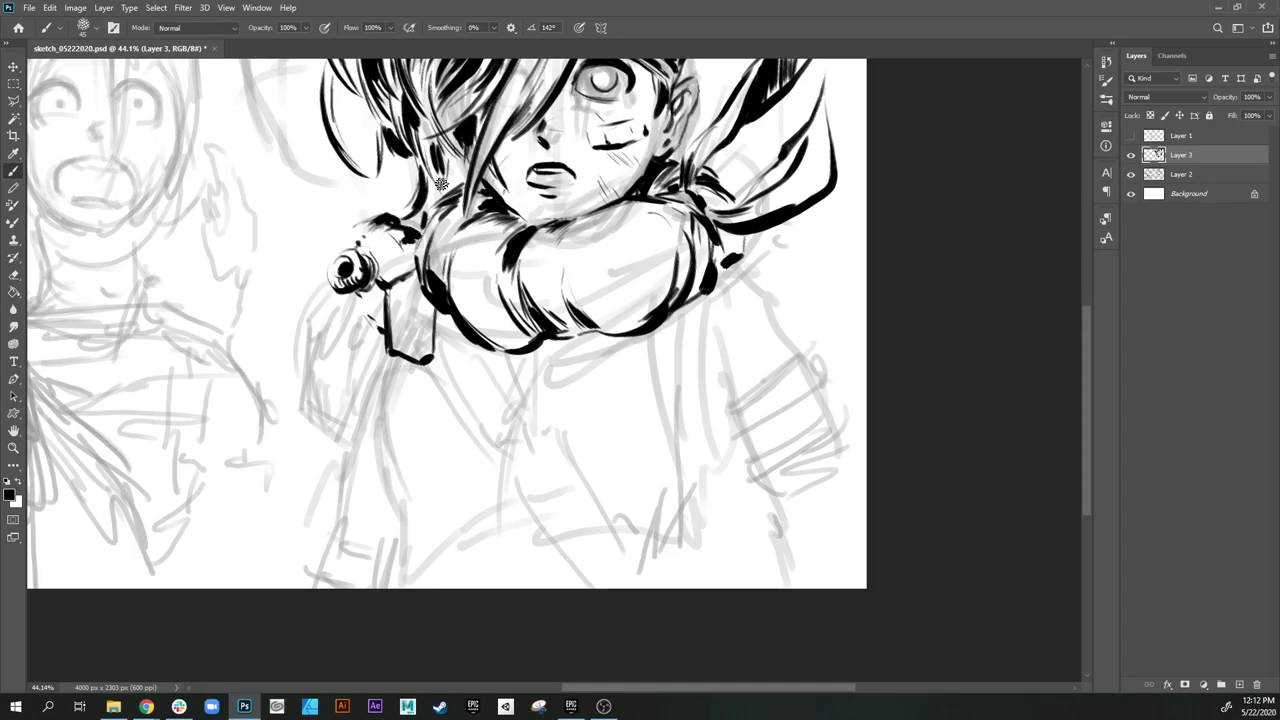
Step: Outline the curved shoulder plate and the lower plate beneath it, and ink a slatted vent below the round bolt
{"action": "mouse_move", "coordinate": [371, 209]}
{"action": "left_mouse_down"}
{"action": "mouse_move", "coordinate": [306, 262]}
{"action": "mouse_move", "coordinate": [277, 330]}
{"action": "left_mouse_up"}
{"action": "key", "text": "ctrl+z"}
{"action": "left_click_drag", "start_coordinate": [336, 236], "coordinate": [289, 340]}
{"action": "mouse_move", "coordinate": [306, 279]}
{"action": "left_mouse_down"}
{"action": "mouse_move", "coordinate": [290, 345]}
{"action": "mouse_move", "coordinate": [306, 371]}
{"action": "left_mouse_up"}
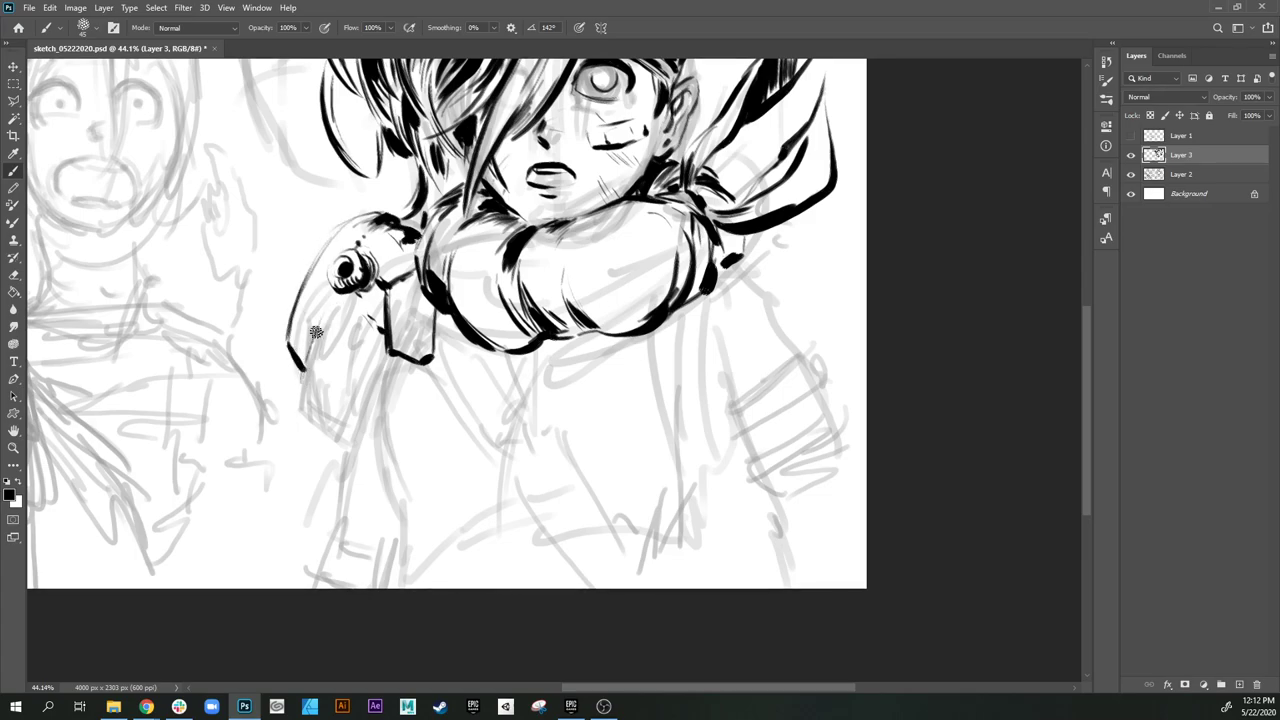
{"action": "mouse_move", "coordinate": [340, 289]}
{"action": "left_mouse_down"}
{"action": "mouse_move", "coordinate": [302, 378]}
{"action": "mouse_move", "coordinate": [342, 426]}
{"action": "mouse_move", "coordinate": [334, 415]}
{"action": "left_mouse_up"}
{"action": "mouse_move", "coordinate": [340, 297]}
{"action": "left_mouse_down"}
{"action": "mouse_move", "coordinate": [319, 346]}
{"action": "mouse_move", "coordinate": [345, 361]}
{"action": "mouse_move", "coordinate": [335, 353]}
{"action": "mouse_move", "coordinate": [361, 332]}
{"action": "mouse_move", "coordinate": [348, 360]}
{"action": "mouse_move", "coordinate": [373, 306]}
{"action": "left_mouse_up"}
{"action": "left_click_drag", "start_coordinate": [373, 306], "coordinate": [359, 295]}
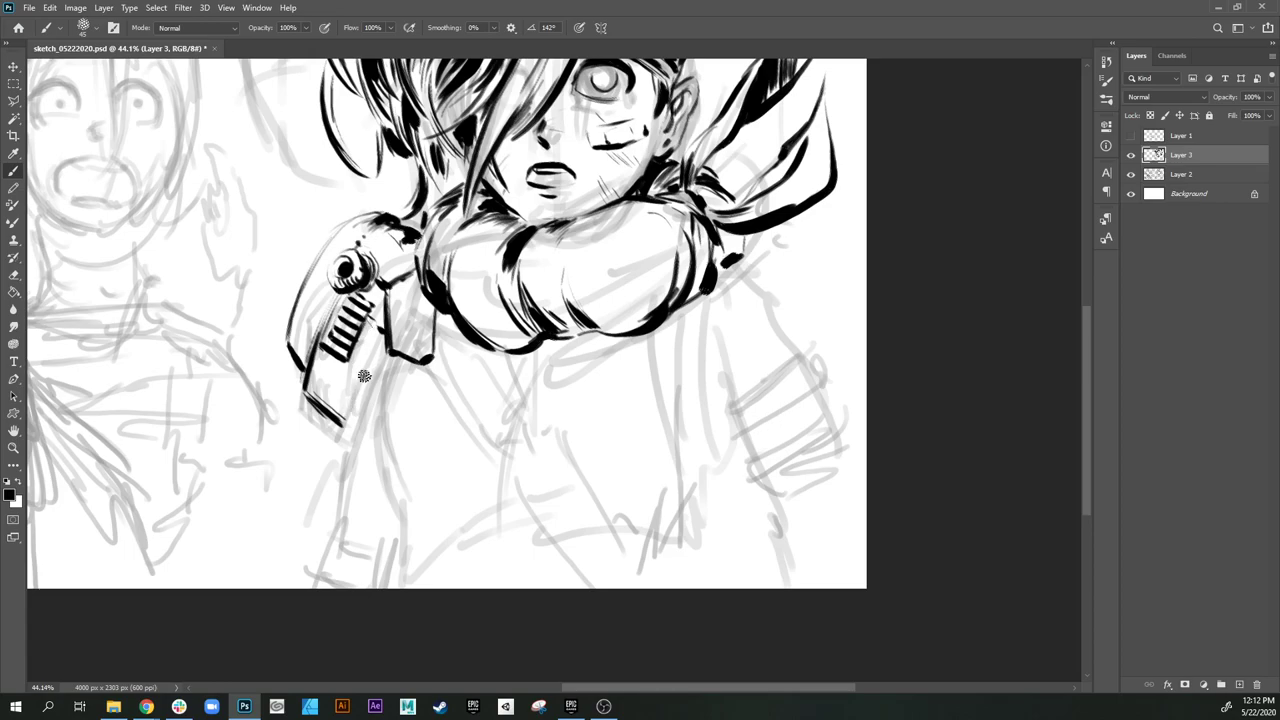
Step: Close the lower shoulder plate with a thick inner edge and ink the top line of the hanging armor tab
{"action": "left_click_drag", "start_coordinate": [387, 344], "coordinate": [351, 417]}
{"action": "mouse_move", "coordinate": [388, 347]}
{"action": "left_mouse_down"}
{"action": "mouse_move", "coordinate": [355, 411]}
{"action": "mouse_move", "coordinate": [434, 364]}
{"action": "mouse_move", "coordinate": [432, 334]}
{"action": "left_mouse_up"}
{"action": "left_click_drag", "start_coordinate": [586, 300], "coordinate": [642, 426]}
{"action": "left_click_drag", "start_coordinate": [511, 409], "coordinate": [700, 453]}
{"action": "left_click_drag", "start_coordinate": [738, 450], "coordinate": [461, 424]}
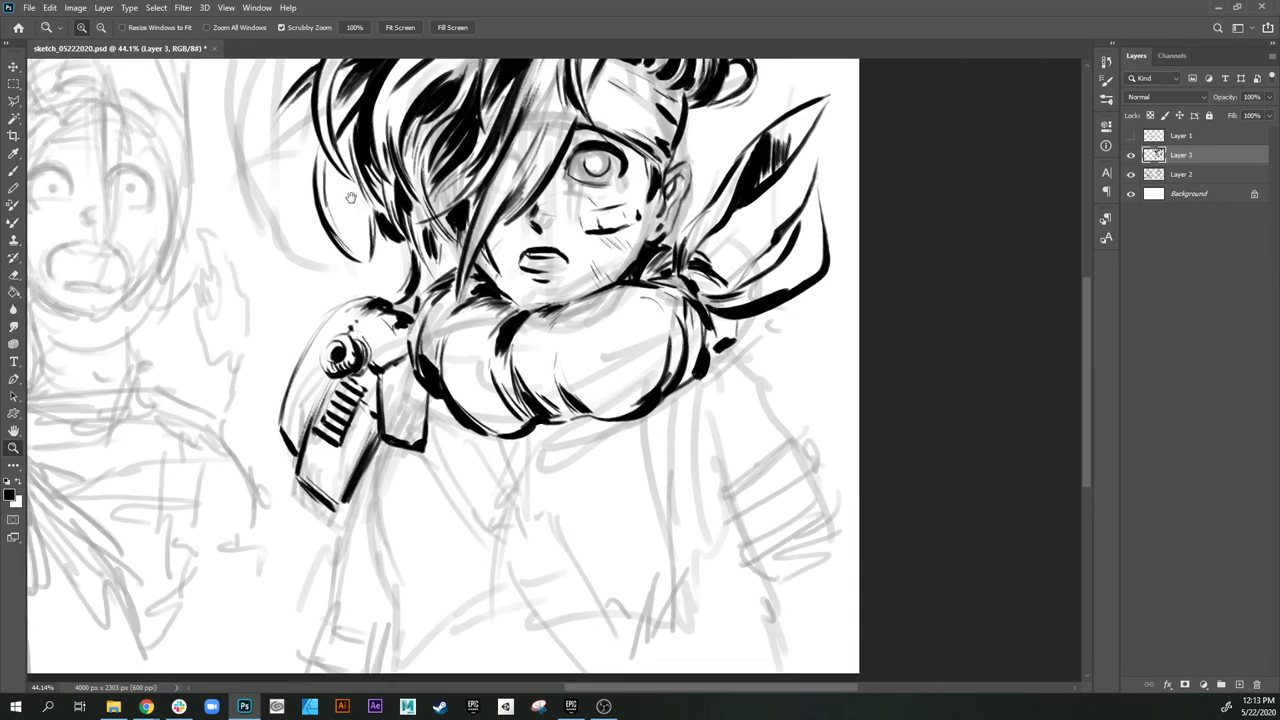
Step: Set the brush mode to Clear and erase the shoulder plates, hanging tab and most of the vent, keeping the round bolt
{"action": "key", "text": "b"}
{"action": "left_click", "coordinate": [196, 27]}
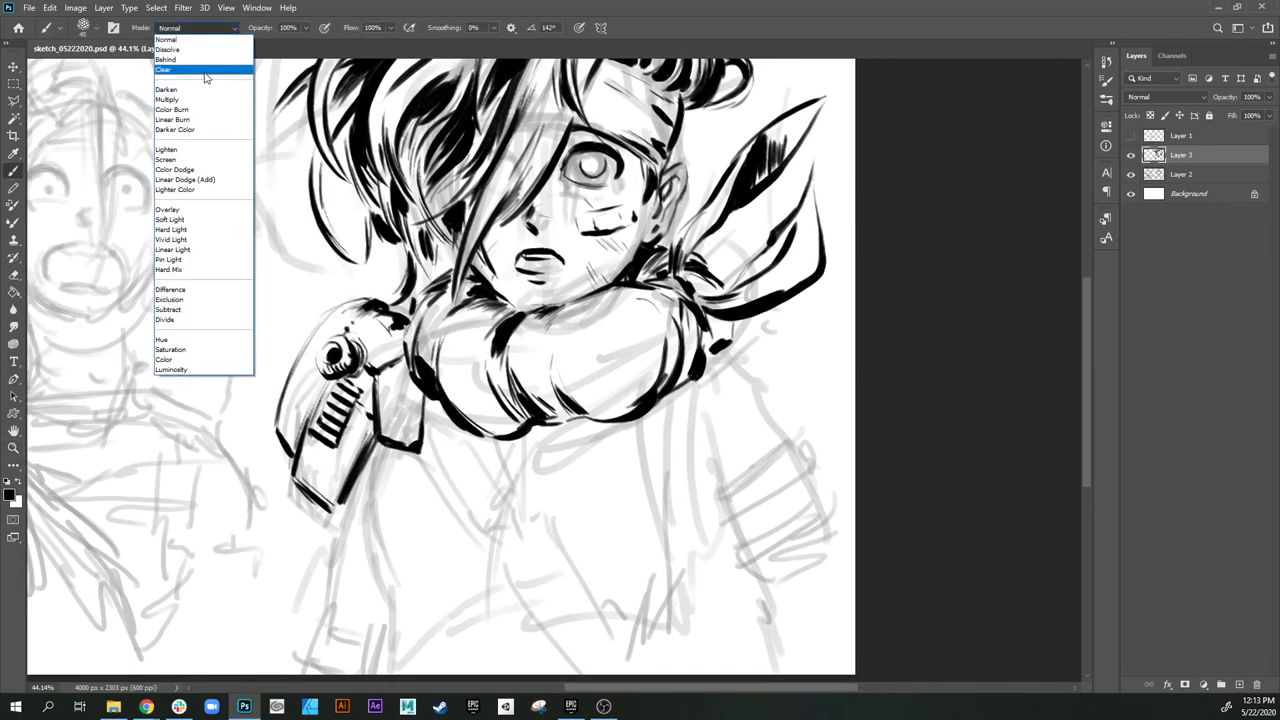
{"action": "left_click", "coordinate": [205, 70]}
{"action": "left_click_drag", "start_coordinate": [288, 378], "coordinate": [276, 466]}
{"action": "mouse_move", "coordinate": [282, 402]}
{"action": "left_mouse_down"}
{"action": "mouse_move", "coordinate": [327, 461]}
{"action": "mouse_move", "coordinate": [290, 435]}
{"action": "mouse_move", "coordinate": [316, 456]}
{"action": "mouse_move", "coordinate": [294, 450]}
{"action": "mouse_move", "coordinate": [312, 511]}
{"action": "mouse_move", "coordinate": [331, 493]}
{"action": "mouse_move", "coordinate": [344, 432]}
{"action": "mouse_move", "coordinate": [329, 457]}
{"action": "mouse_move", "coordinate": [375, 473]}
{"action": "mouse_move", "coordinate": [388, 438]}
{"action": "mouse_move", "coordinate": [421, 451]}
{"action": "mouse_move", "coordinate": [359, 400]}
{"action": "mouse_move", "coordinate": [349, 325]}
{"action": "mouse_move", "coordinate": [314, 415]}
{"action": "mouse_move", "coordinate": [321, 402]}
{"action": "mouse_move", "coordinate": [379, 395]}
{"action": "mouse_move", "coordinate": [379, 366]}
{"action": "mouse_move", "coordinate": [369, 375]}
{"action": "mouse_move", "coordinate": [398, 313]}
{"action": "mouse_move", "coordinate": [389, 306]}
{"action": "mouse_move", "coordinate": [371, 306]}
{"action": "mouse_move", "coordinate": [378, 321]}
{"action": "mouse_move", "coordinate": [379, 305]}
{"action": "mouse_move", "coordinate": [344, 310]}
{"action": "mouse_move", "coordinate": [280, 374]}
{"action": "left_mouse_up"}
{"action": "key", "text": "bracketright"}
{"action": "key", "text": "bracketright"}
{"action": "key", "text": "bracketright"}
{"action": "key", "text": "bracketright"}
{"action": "key", "text": "bracketright"}
{"action": "key", "text": "bracketright"}
{"action": "key", "text": "bracketright"}
{"action": "key", "text": "bracketright"}
{"action": "key", "text": "bracketright"}
{"action": "mouse_move", "coordinate": [351, 303]}
{"action": "left_mouse_down"}
{"action": "mouse_move", "coordinate": [397, 325]}
{"action": "mouse_move", "coordinate": [381, 323]}
{"action": "mouse_move", "coordinate": [418, 266]}
{"action": "mouse_move", "coordinate": [384, 306]}
{"action": "left_mouse_up"}
{"action": "key", "text": "bracketleft"}
{"action": "key", "text": "bracketleft"}
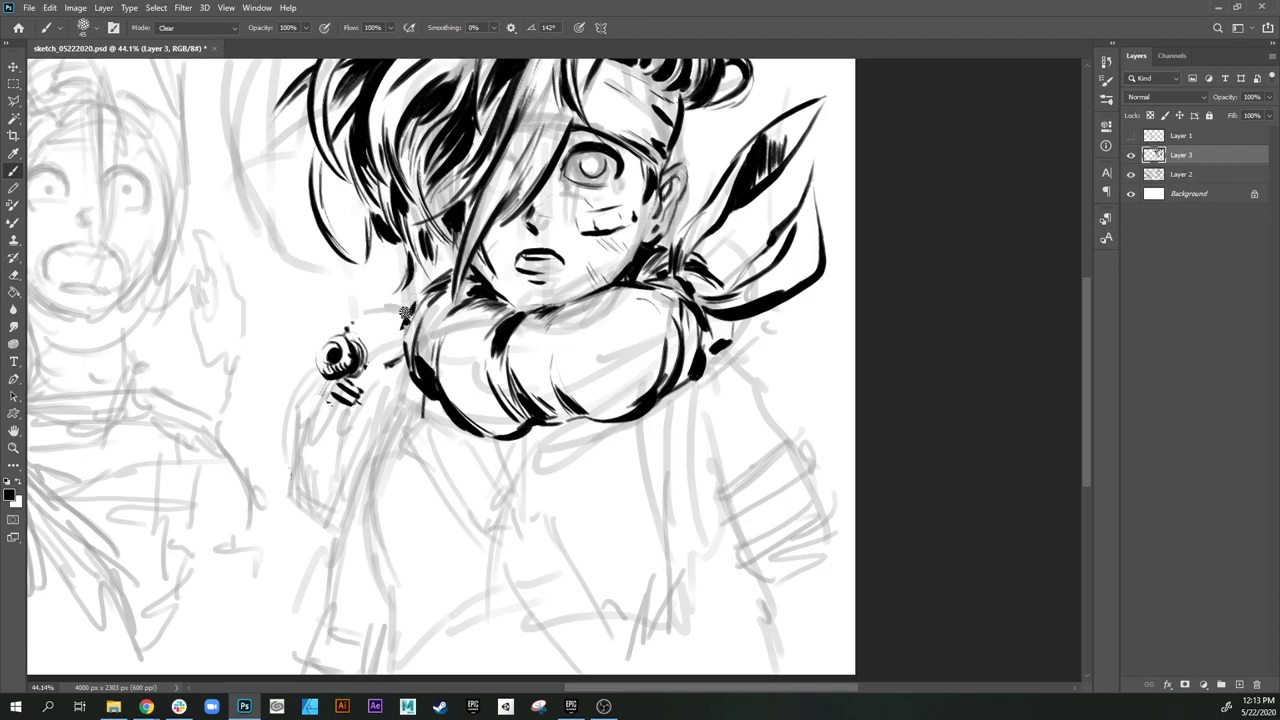
{"action": "mouse_move", "coordinate": [405, 312]}
{"action": "left_mouse_down"}
{"action": "mouse_move", "coordinate": [412, 302]}
{"action": "mouse_move", "coordinate": [408, 380]}
{"action": "mouse_move", "coordinate": [400, 353]}
{"action": "mouse_move", "coordinate": [421, 302]}
{"action": "mouse_move", "coordinate": [418, 414]}
{"action": "mouse_move", "coordinate": [430, 418]}
{"action": "mouse_move", "coordinate": [415, 405]}
{"action": "left_mouse_up"}
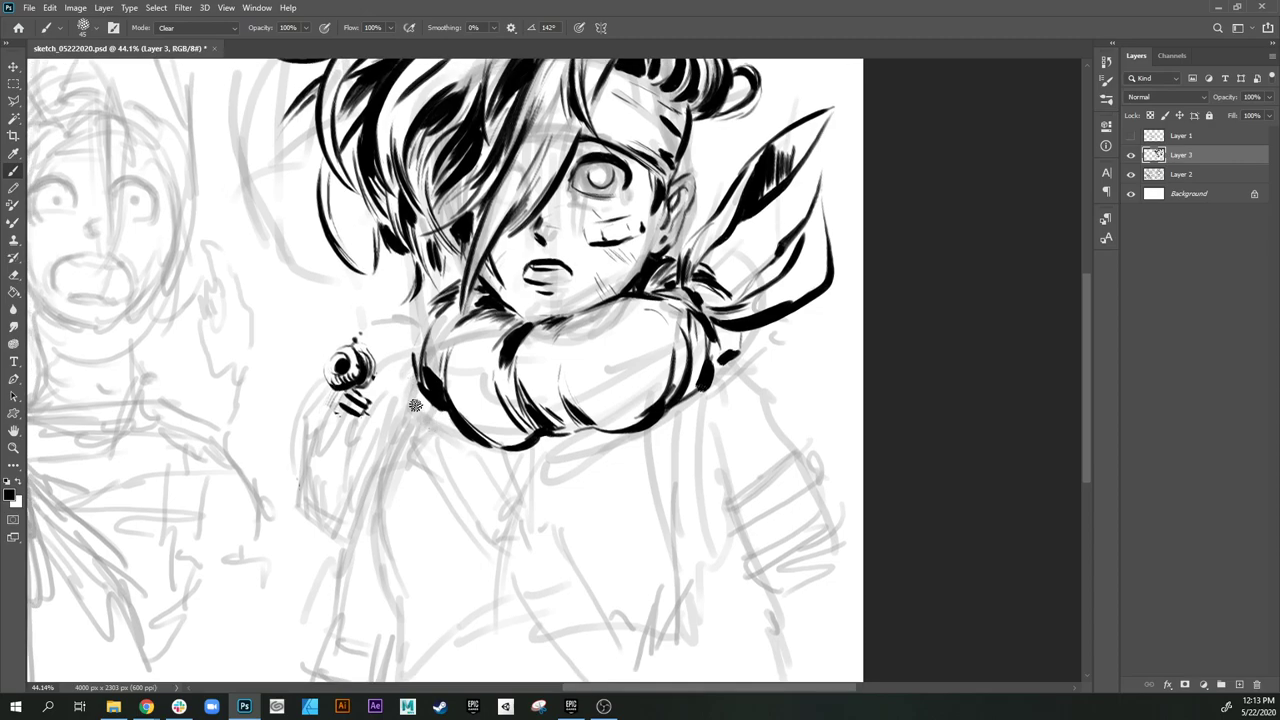
Step: Set the brush mode to Normal and ink a rounded shoulder guard's arched top and inner edge around the bolt
{"action": "left_click", "coordinate": [197, 29]}
{"action": "left_click", "coordinate": [202, 40]}
{"action": "mouse_move", "coordinate": [429, 308]}
{"action": "left_mouse_down"}
{"action": "mouse_move", "coordinate": [443, 296]}
{"action": "mouse_move", "coordinate": [350, 300]}
{"action": "left_mouse_up"}
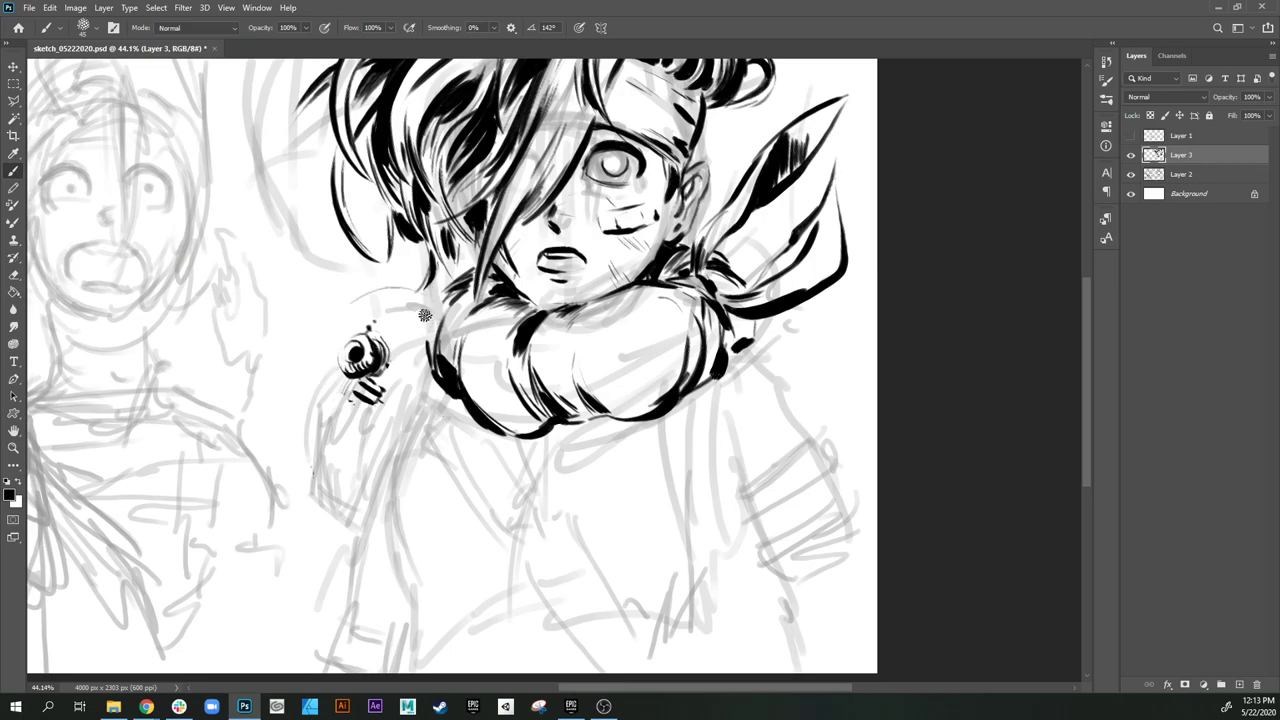
{"action": "mouse_move", "coordinate": [432, 289]}
{"action": "left_mouse_down"}
{"action": "mouse_move", "coordinate": [305, 346]}
{"action": "mouse_move", "coordinate": [386, 295]}
{"action": "mouse_move", "coordinate": [325, 333]}
{"action": "left_mouse_up"}
{"action": "left_click_drag", "start_coordinate": [375, 292], "coordinate": [308, 367]}
{"action": "left_click_drag", "start_coordinate": [345, 323], "coordinate": [303, 397]}
{"action": "left_click_drag", "start_coordinate": [424, 334], "coordinate": [388, 408]}
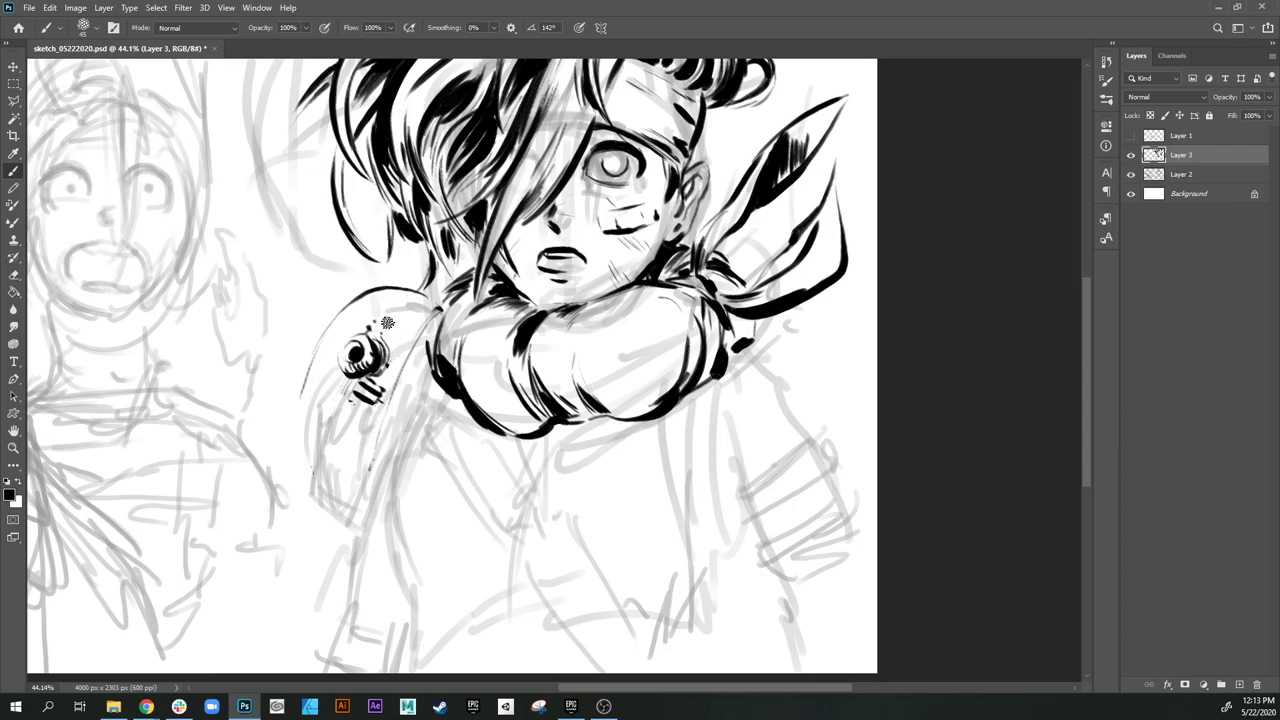
{"action": "left_click_drag", "start_coordinate": [388, 325], "coordinate": [420, 296]}
{"action": "left_click_drag", "start_coordinate": [370, 398], "coordinate": [353, 397]}
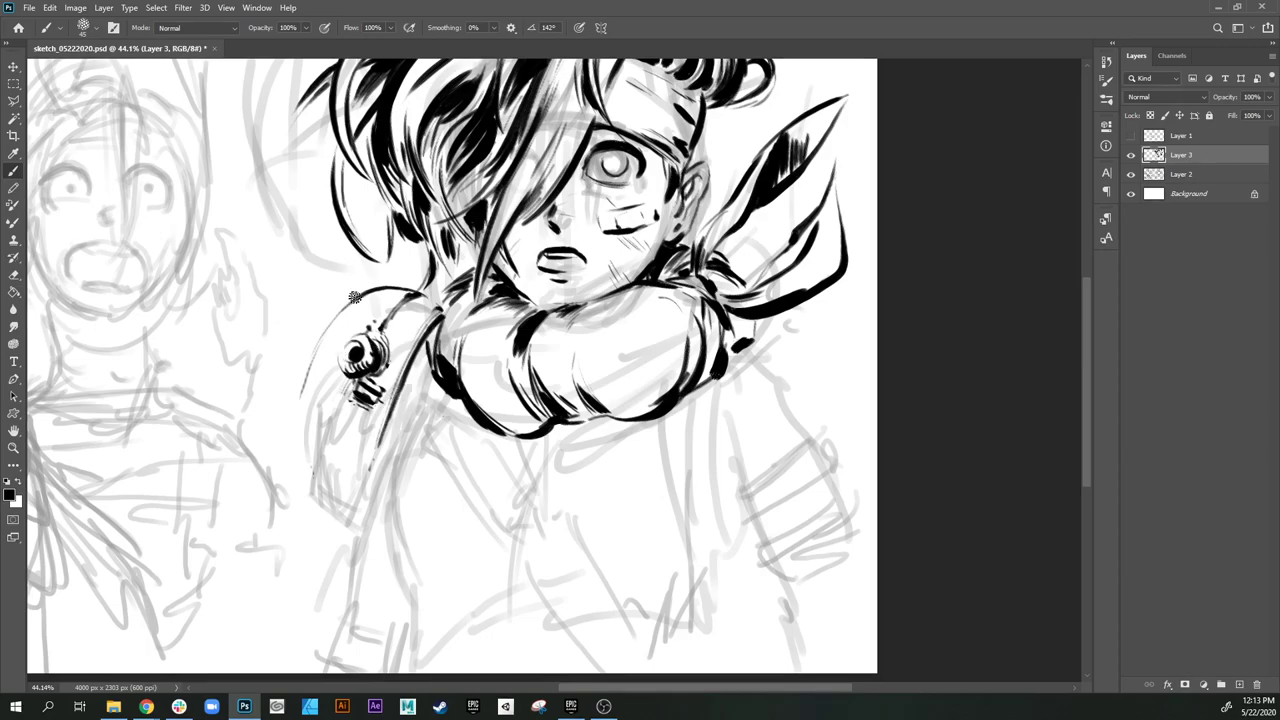
Step: Add a second bolt on the guard's outer side and ink its outer edge, thick bottom rim and diagonal lower seam
{"action": "left_click_drag", "start_coordinate": [355, 297], "coordinate": [302, 383]}
{"action": "mouse_move", "coordinate": [333, 297]}
{"action": "left_mouse_down"}
{"action": "mouse_move", "coordinate": [317, 337]}
{"action": "mouse_move", "coordinate": [338, 309]}
{"action": "mouse_move", "coordinate": [327, 300]}
{"action": "left_mouse_up"}
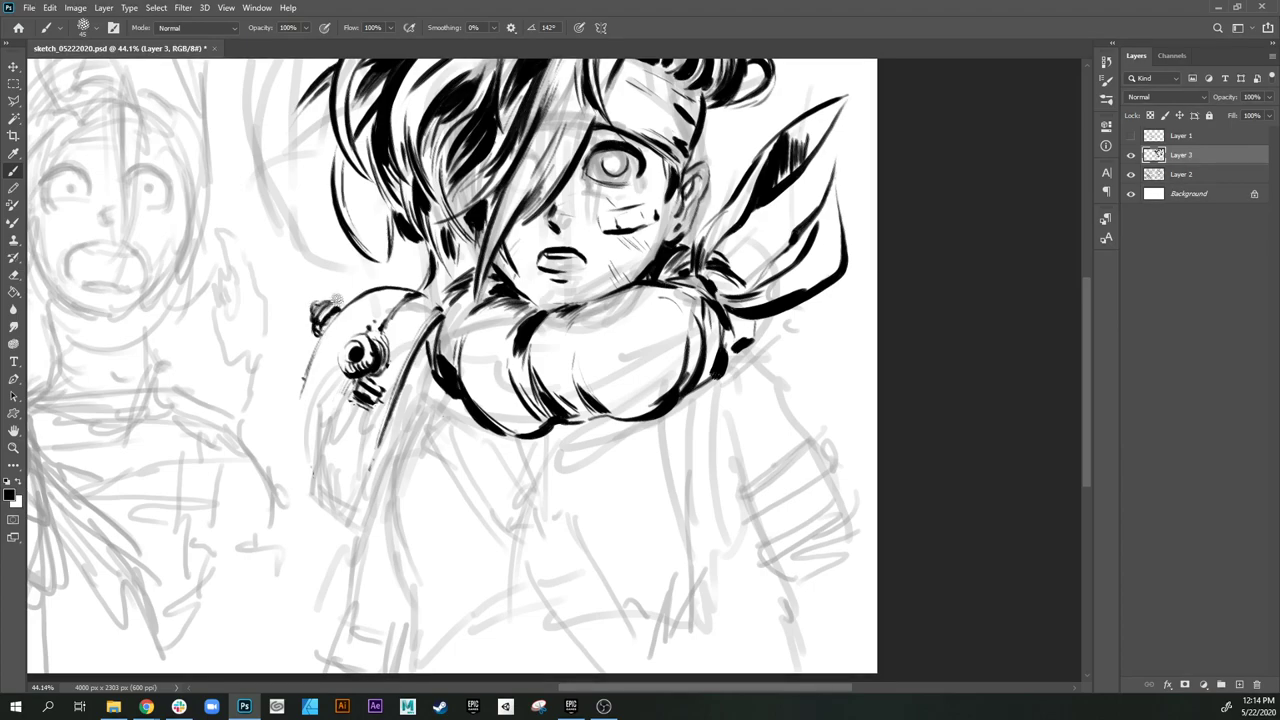
{"action": "mouse_move", "coordinate": [338, 324]}
{"action": "left_mouse_down"}
{"action": "mouse_move", "coordinate": [303, 378]}
{"action": "mouse_move", "coordinate": [306, 415]}
{"action": "left_mouse_up"}
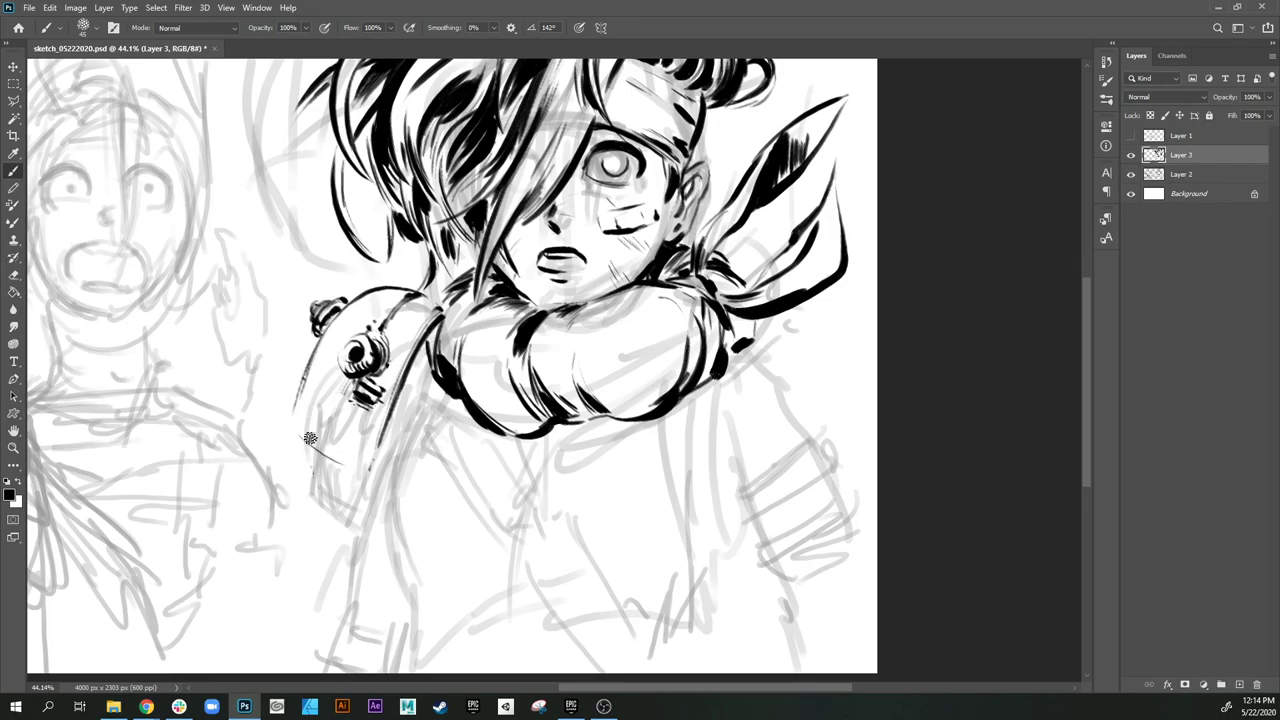
{"action": "left_click_drag", "start_coordinate": [310, 440], "coordinate": [354, 466]}
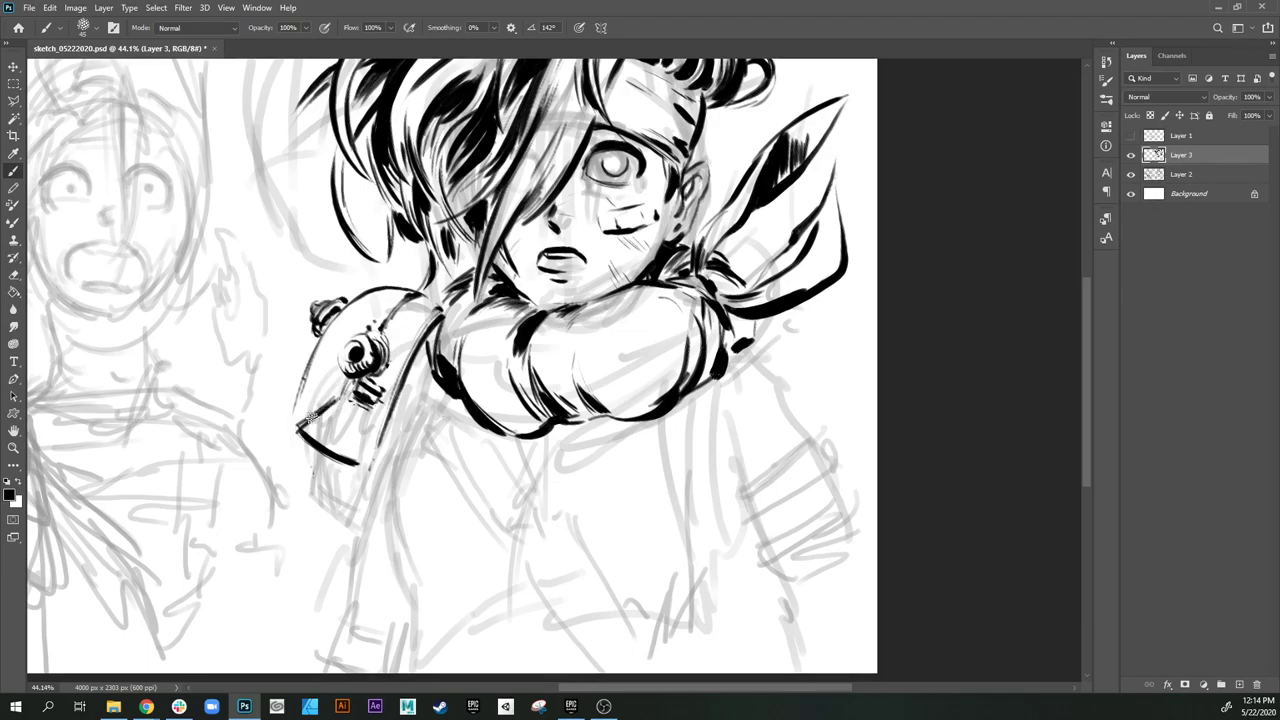
{"action": "mouse_move", "coordinate": [298, 427]}
{"action": "left_mouse_down"}
{"action": "mouse_move", "coordinate": [345, 378]}
{"action": "mouse_move", "coordinate": [314, 446]}
{"action": "left_mouse_up"}
{"action": "mouse_move", "coordinate": [330, 433]}
{"action": "left_mouse_down"}
{"action": "mouse_move", "coordinate": [350, 455]}
{"action": "mouse_move", "coordinate": [362, 432]}
{"action": "mouse_move", "coordinate": [373, 442]}
{"action": "left_mouse_up"}
{"action": "left_click_drag", "start_coordinate": [317, 370], "coordinate": [301, 387]}
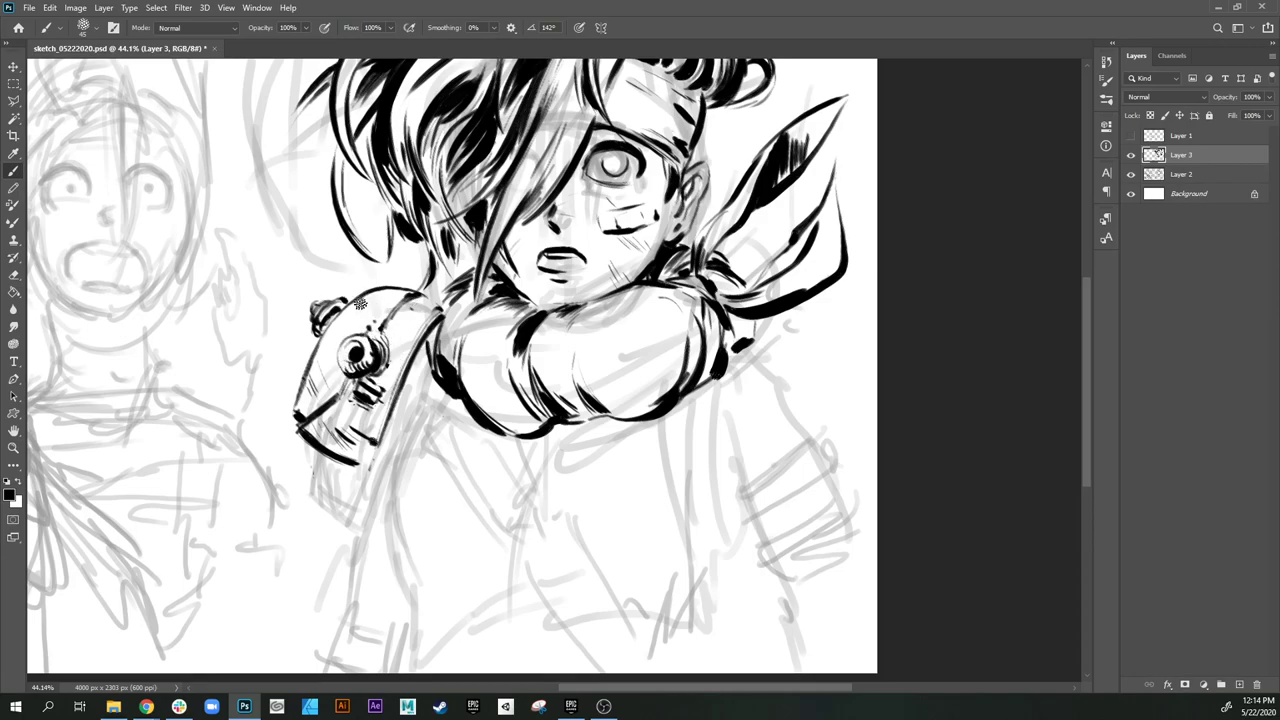
Step: Add panel lines and a framed vent to the shoulder guard, and ink dark strokes between it and the scarf
{"action": "mouse_move", "coordinate": [385, 310]}
{"action": "left_mouse_down"}
{"action": "mouse_move", "coordinate": [423, 322]}
{"action": "mouse_move", "coordinate": [375, 292]}
{"action": "mouse_move", "coordinate": [435, 311]}
{"action": "mouse_move", "coordinate": [348, 309]}
{"action": "mouse_move", "coordinate": [426, 336]}
{"action": "left_mouse_up"}
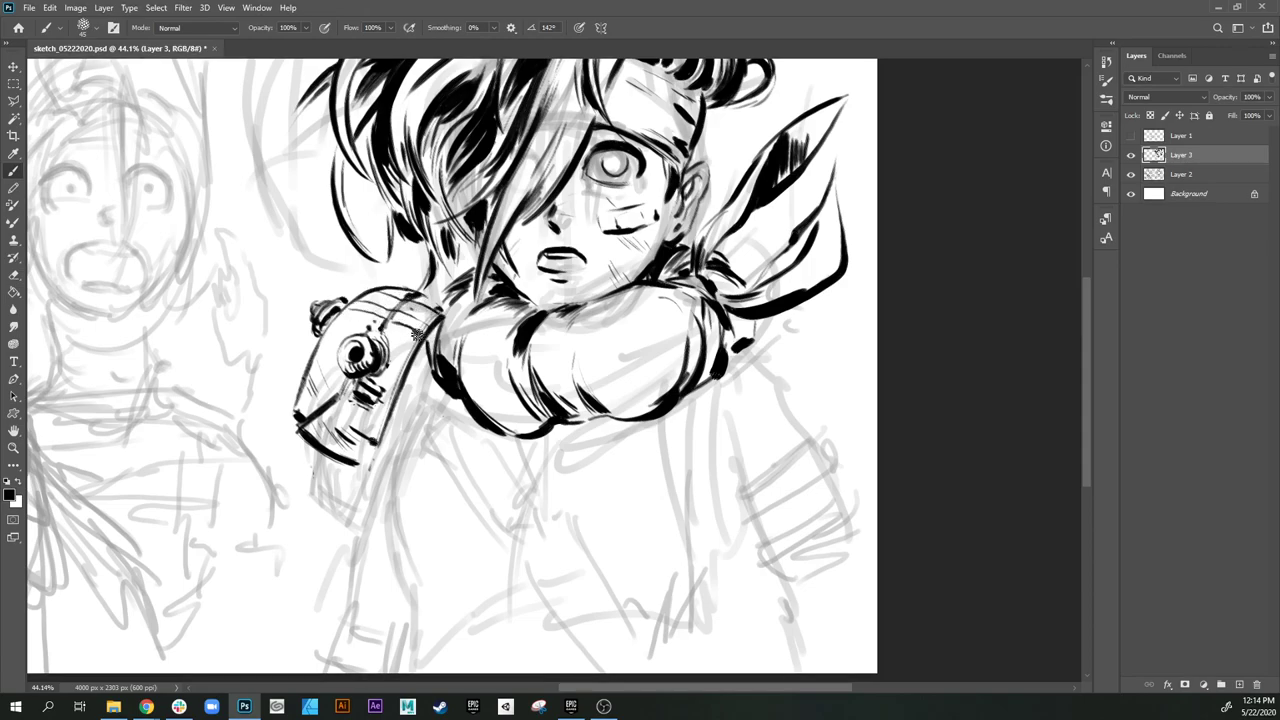
{"action": "mouse_move", "coordinate": [366, 396]}
{"action": "left_mouse_down"}
{"action": "mouse_move", "coordinate": [388, 360]}
{"action": "mouse_move", "coordinate": [366, 373]}
{"action": "mouse_move", "coordinate": [388, 388]}
{"action": "mouse_move", "coordinate": [361, 390]}
{"action": "mouse_move", "coordinate": [348, 415]}
{"action": "mouse_move", "coordinate": [382, 393]}
{"action": "mouse_move", "coordinate": [376, 448]}
{"action": "mouse_move", "coordinate": [364, 435]}
{"action": "mouse_move", "coordinate": [379, 448]}
{"action": "mouse_move", "coordinate": [388, 423]}
{"action": "mouse_move", "coordinate": [356, 462]}
{"action": "left_mouse_up"}
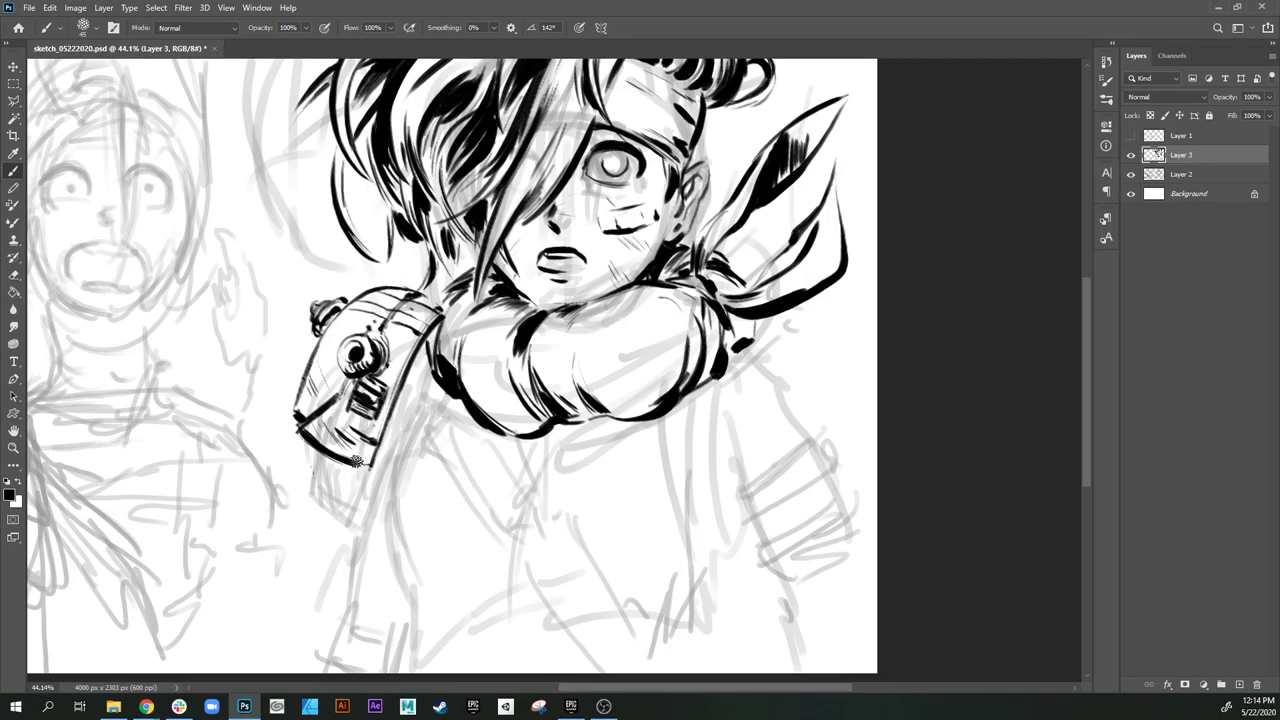
{"action": "left_click_drag", "start_coordinate": [530, 433], "coordinate": [492, 309]}
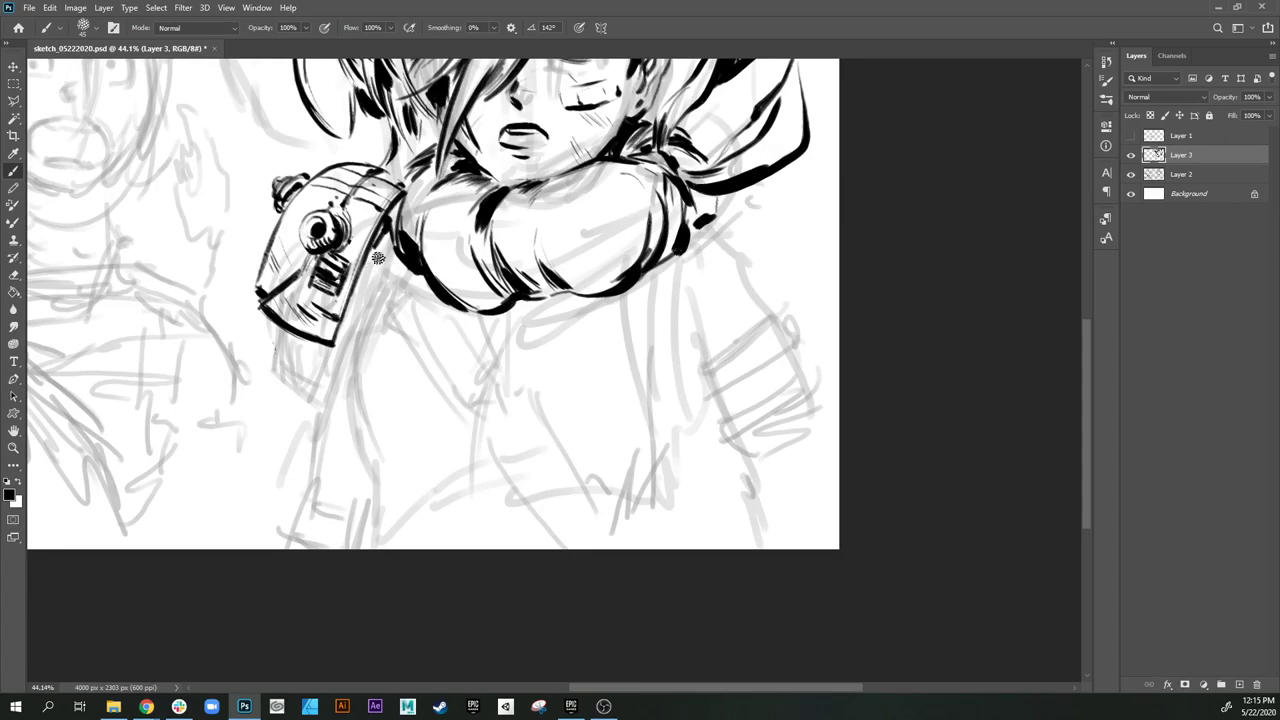
{"action": "left_click_drag", "start_coordinate": [581, 247], "coordinate": [480, 296]}
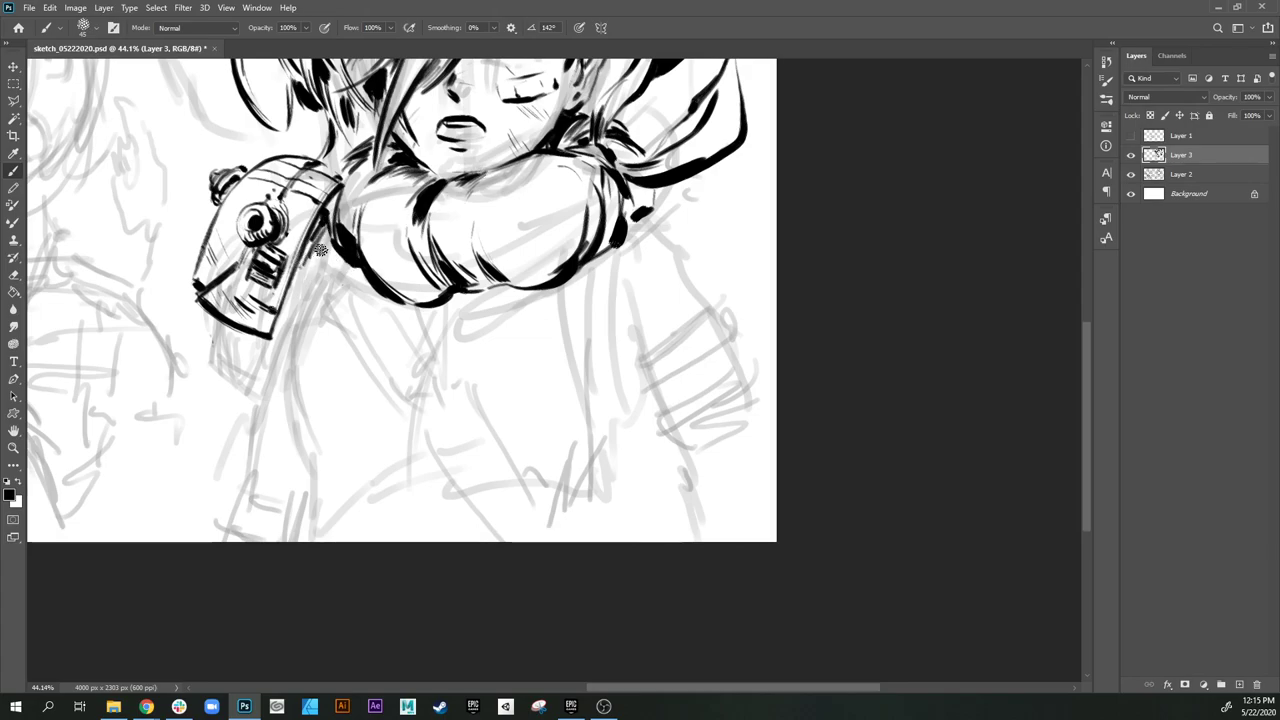
{"action": "left_click_drag", "start_coordinate": [309, 252], "coordinate": [296, 314]}
{"action": "left_click_drag", "start_coordinate": [328, 217], "coordinate": [304, 303]}
Step: Ink the wide waist sash along the canvas's lower edge with dark pointed corners, vertical folds and a shadowed underside
{"action": "mouse_move", "coordinate": [486, 369]}
{"action": "left_mouse_down"}
{"action": "mouse_move", "coordinate": [477, 314]}
{"action": "mouse_move", "coordinate": [450, 302]}
{"action": "left_mouse_up"}
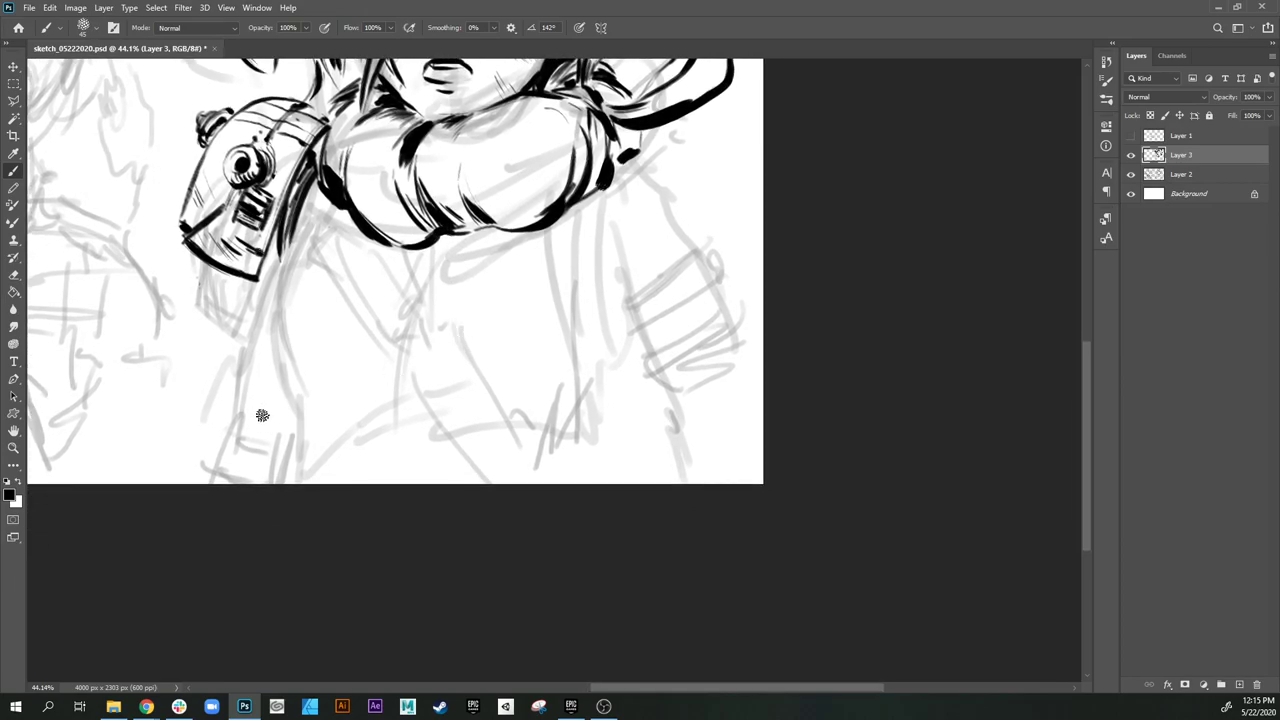
{"action": "mouse_move", "coordinate": [314, 409]}
{"action": "left_mouse_down"}
{"action": "mouse_move", "coordinate": [449, 394]}
{"action": "mouse_move", "coordinate": [572, 430]}
{"action": "left_mouse_up"}
{"action": "mouse_move", "coordinate": [318, 409]}
{"action": "left_mouse_down"}
{"action": "mouse_move", "coordinate": [251, 434]}
{"action": "mouse_move", "coordinate": [263, 423]}
{"action": "mouse_move", "coordinate": [244, 452]}
{"action": "mouse_move", "coordinate": [274, 482]}
{"action": "mouse_move", "coordinate": [267, 463]}
{"action": "mouse_move", "coordinate": [313, 424]}
{"action": "mouse_move", "coordinate": [330, 476]}
{"action": "left_mouse_up"}
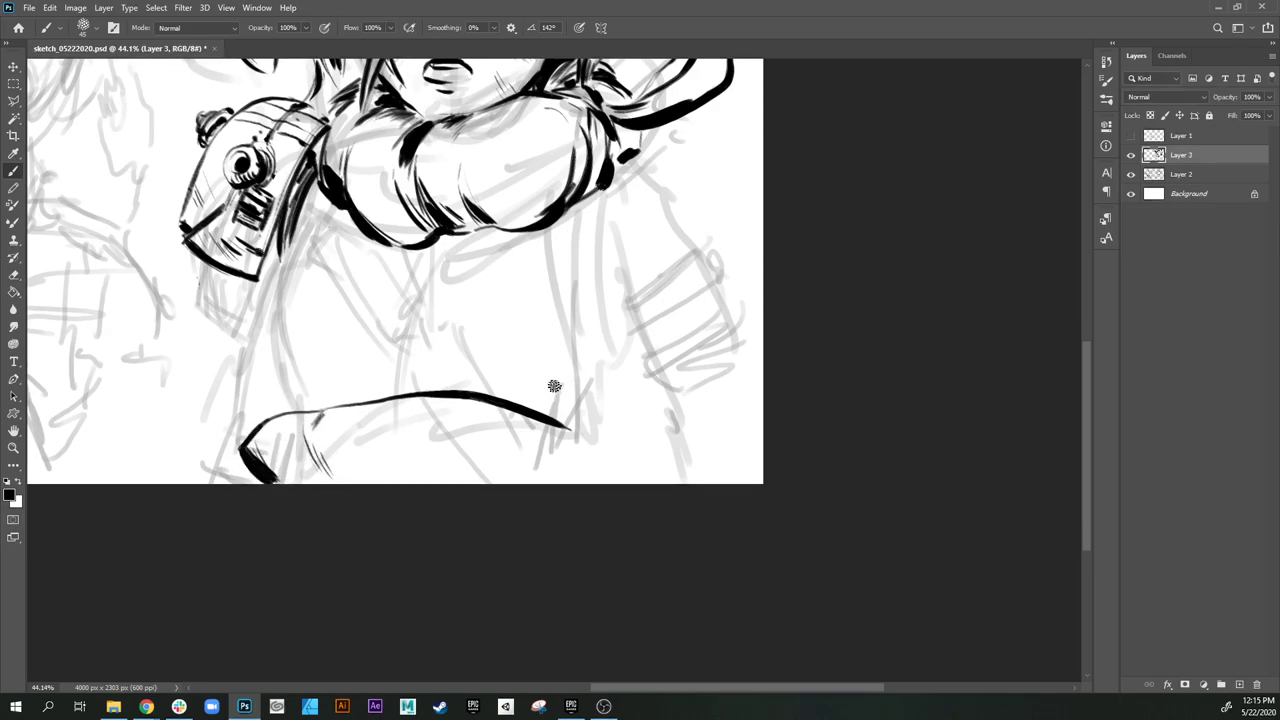
{"action": "mouse_move", "coordinate": [566, 425]}
{"action": "left_mouse_down"}
{"action": "mouse_move", "coordinate": [619, 446]}
{"action": "mouse_move", "coordinate": [588, 477]}
{"action": "mouse_move", "coordinate": [564, 477]}
{"action": "mouse_move", "coordinate": [602, 482]}
{"action": "left_mouse_up"}
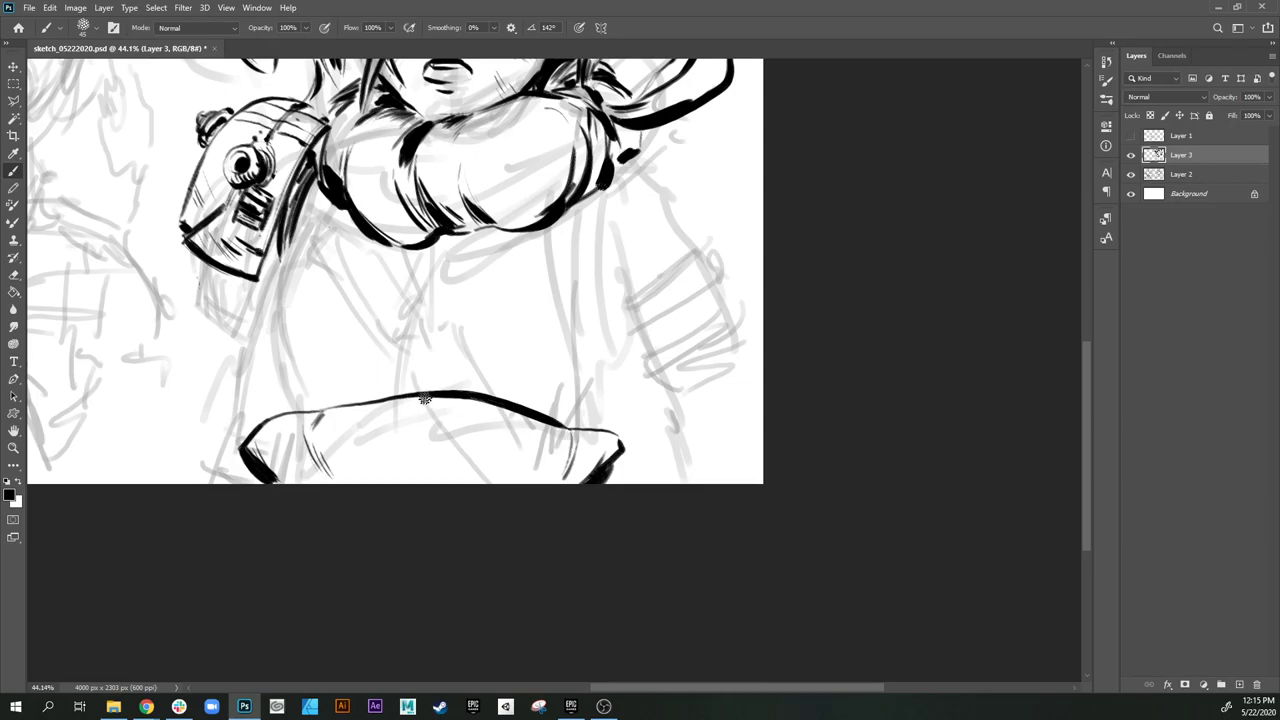
{"action": "left_click_drag", "start_coordinate": [399, 428], "coordinate": [410, 474]}
{"action": "left_click_drag", "start_coordinate": [481, 442], "coordinate": [654, 315]}
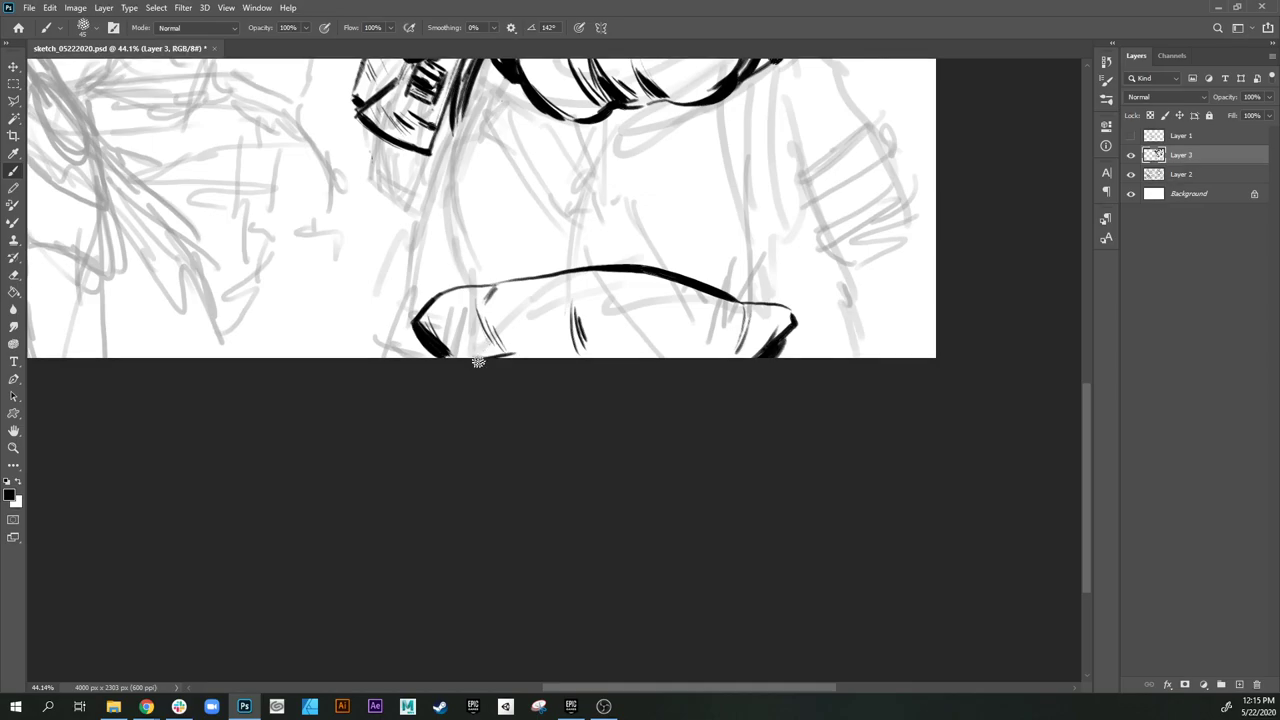
{"action": "mouse_move", "coordinate": [482, 355]}
{"action": "left_mouse_down"}
{"action": "mouse_move", "coordinate": [582, 348]}
{"action": "mouse_move", "coordinate": [563, 352]}
{"action": "mouse_move", "coordinate": [696, 364]}
{"action": "mouse_move", "coordinate": [600, 351]}
{"action": "mouse_move", "coordinate": [689, 351]}
{"action": "left_mouse_up"}
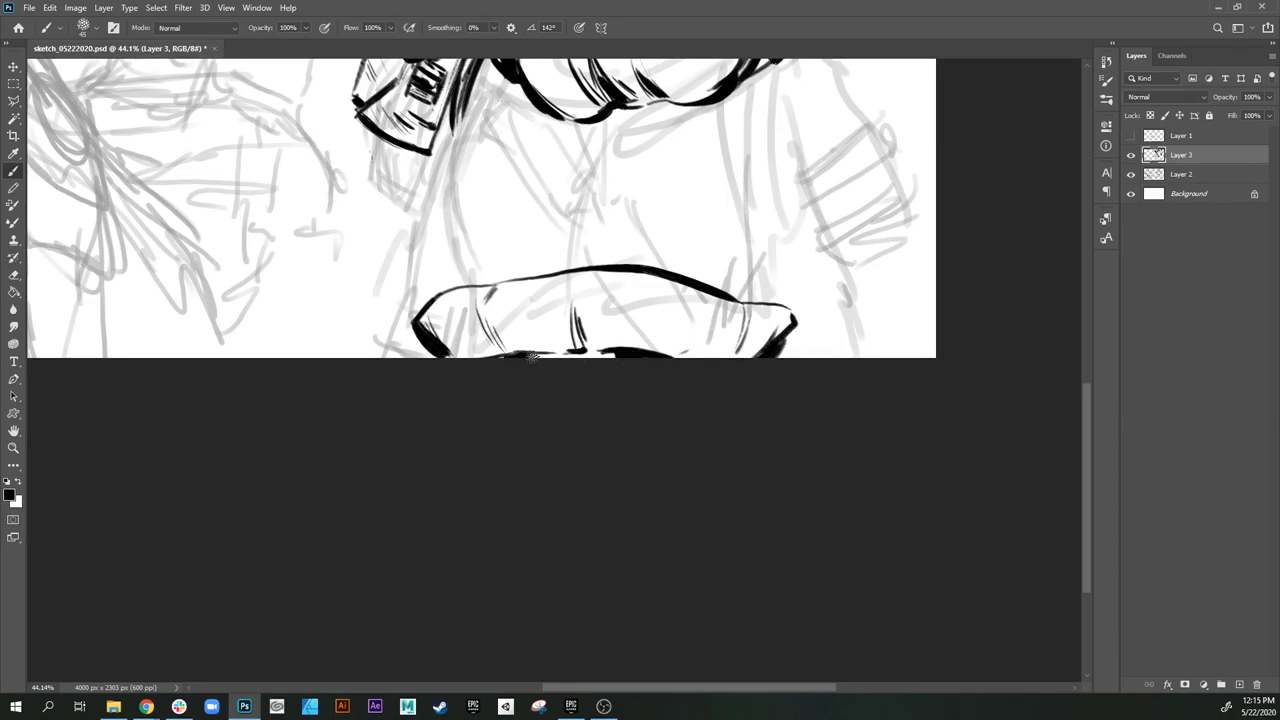
{"action": "left_click_drag", "start_coordinate": [533, 357], "coordinate": [483, 358]}
Step: Ink the torso's curved side contour from beneath the shoulder guard down to the sash, thickening it with overlapping strokes
{"action": "left_click_drag", "start_coordinate": [544, 253], "coordinate": [500, 405]}
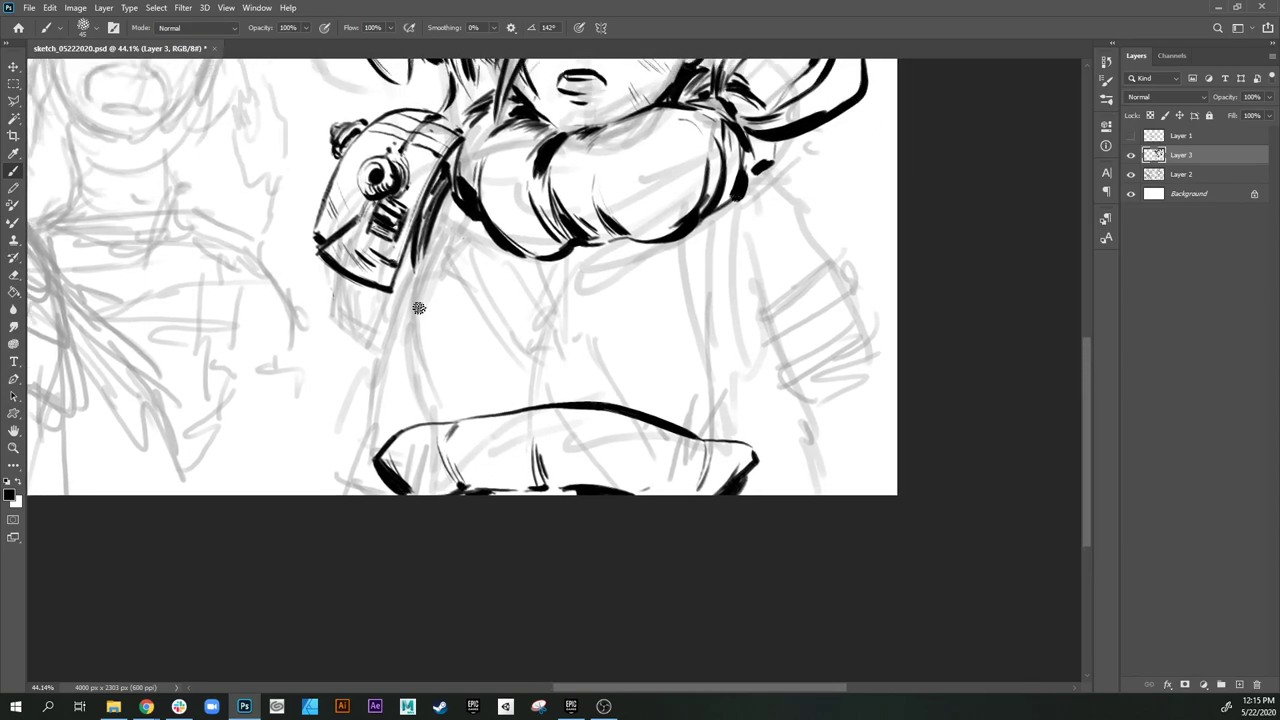
{"action": "left_click_drag", "start_coordinate": [432, 232], "coordinate": [406, 334]}
{"action": "mouse_move", "coordinate": [420, 282]}
{"action": "left_mouse_down"}
{"action": "mouse_move", "coordinate": [413, 327]}
{"action": "mouse_move", "coordinate": [437, 412]}
{"action": "left_mouse_up"}
{"action": "left_click_drag", "start_coordinate": [414, 310], "coordinate": [438, 405]}
{"action": "left_click_drag", "start_coordinate": [415, 334], "coordinate": [456, 417]}
{"action": "left_click_drag", "start_coordinate": [419, 358], "coordinate": [446, 411]}
{"action": "mouse_move", "coordinate": [655, 341]}
{"action": "left_mouse_down"}
{"action": "mouse_move", "coordinate": [609, 409]}
{"action": "mouse_move", "coordinate": [600, 400]}
{"action": "left_mouse_up"}
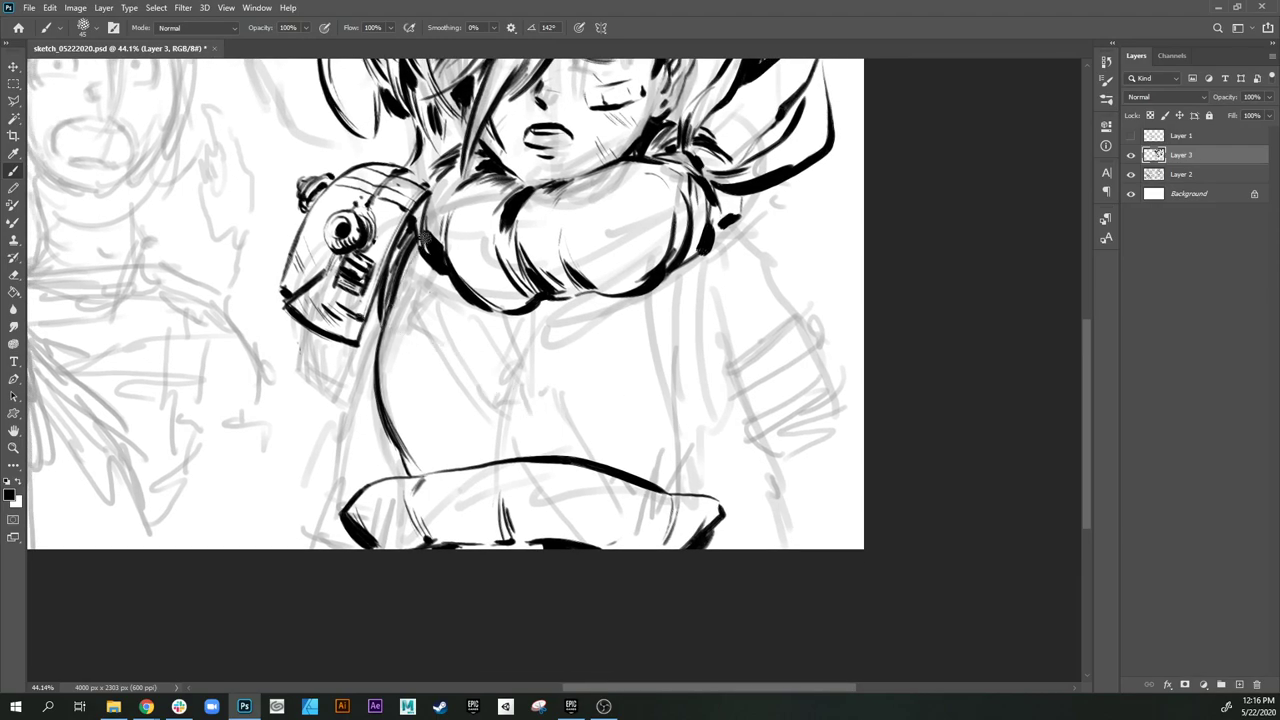
{"action": "mouse_move", "coordinate": [427, 253]}
{"action": "left_mouse_down"}
{"action": "mouse_move", "coordinate": [389, 318]}
{"action": "mouse_move", "coordinate": [399, 294]}
{"action": "mouse_move", "coordinate": [394, 304]}
{"action": "left_mouse_up"}
Step: Ink the crossing jacket lapels below the scarf, with a dark neckline gap and a thinner parallel edge line
{"action": "left_click_drag", "start_coordinate": [560, 298], "coordinate": [484, 452]}
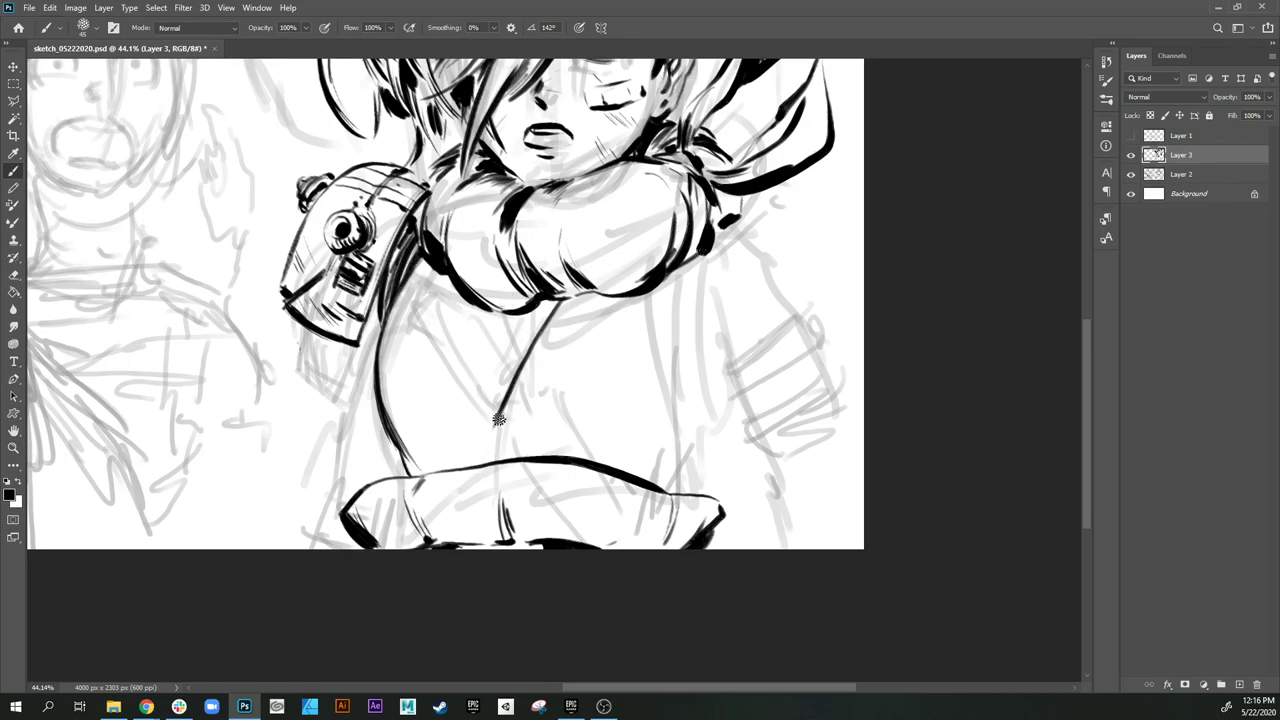
{"action": "left_click_drag", "start_coordinate": [557, 301], "coordinate": [536, 345]}
{"action": "left_click_drag", "start_coordinate": [504, 314], "coordinate": [523, 353]}
{"action": "left_click_drag", "start_coordinate": [468, 302], "coordinate": [490, 348]}
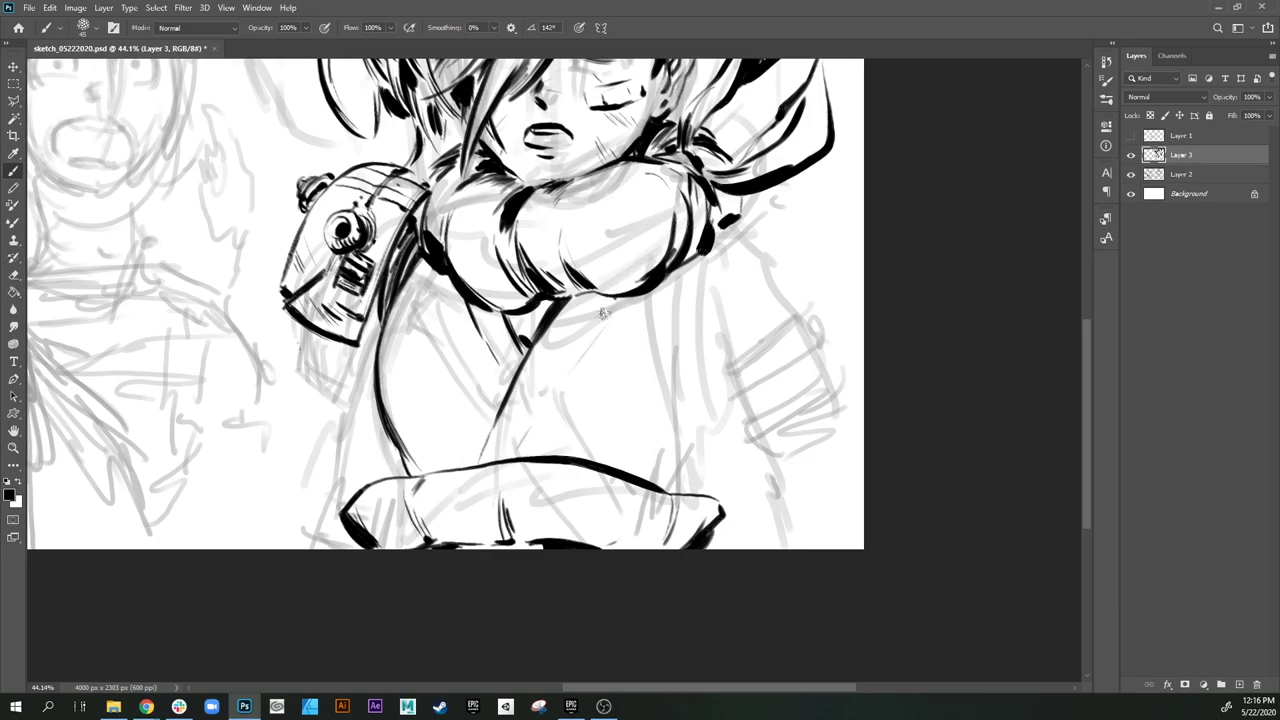
{"action": "mouse_move", "coordinate": [600, 320]}
{"action": "left_mouse_down"}
{"action": "mouse_move", "coordinate": [624, 297]}
{"action": "mouse_move", "coordinate": [584, 348]}
{"action": "left_mouse_up"}
{"action": "left_click_drag", "start_coordinate": [515, 455], "coordinate": [565, 465]}
{"action": "left_click_drag", "start_coordinate": [497, 427], "coordinate": [541, 395]}
Step: Ink the shoulder corner beside the scarf knot and the thick double armhole seam curving down the vest's side
{"action": "mouse_move", "coordinate": [757, 390]}
{"action": "left_mouse_down"}
{"action": "mouse_move", "coordinate": [618, 470]}
{"action": "mouse_move", "coordinate": [618, 435]}
{"action": "left_mouse_up"}
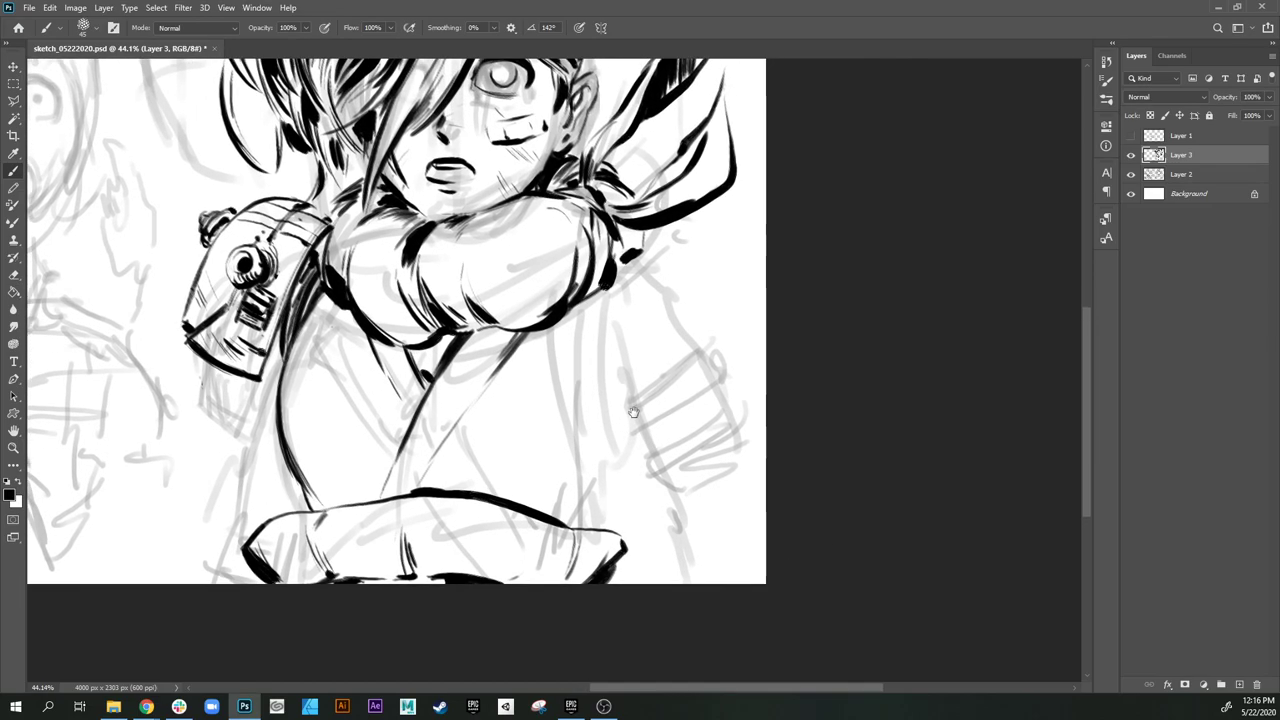
{"action": "left_click_drag", "start_coordinate": [642, 323], "coordinate": [596, 347]}
{"action": "mouse_move", "coordinate": [650, 351]}
{"action": "left_mouse_down"}
{"action": "mouse_move", "coordinate": [600, 357]}
{"action": "mouse_move", "coordinate": [586, 329]}
{"action": "mouse_move", "coordinate": [631, 360]}
{"action": "mouse_move", "coordinate": [653, 358]}
{"action": "left_mouse_up"}
{"action": "left_click_drag", "start_coordinate": [604, 378], "coordinate": [596, 510]}
{"action": "left_click_drag", "start_coordinate": [596, 447], "coordinate": [593, 361]}
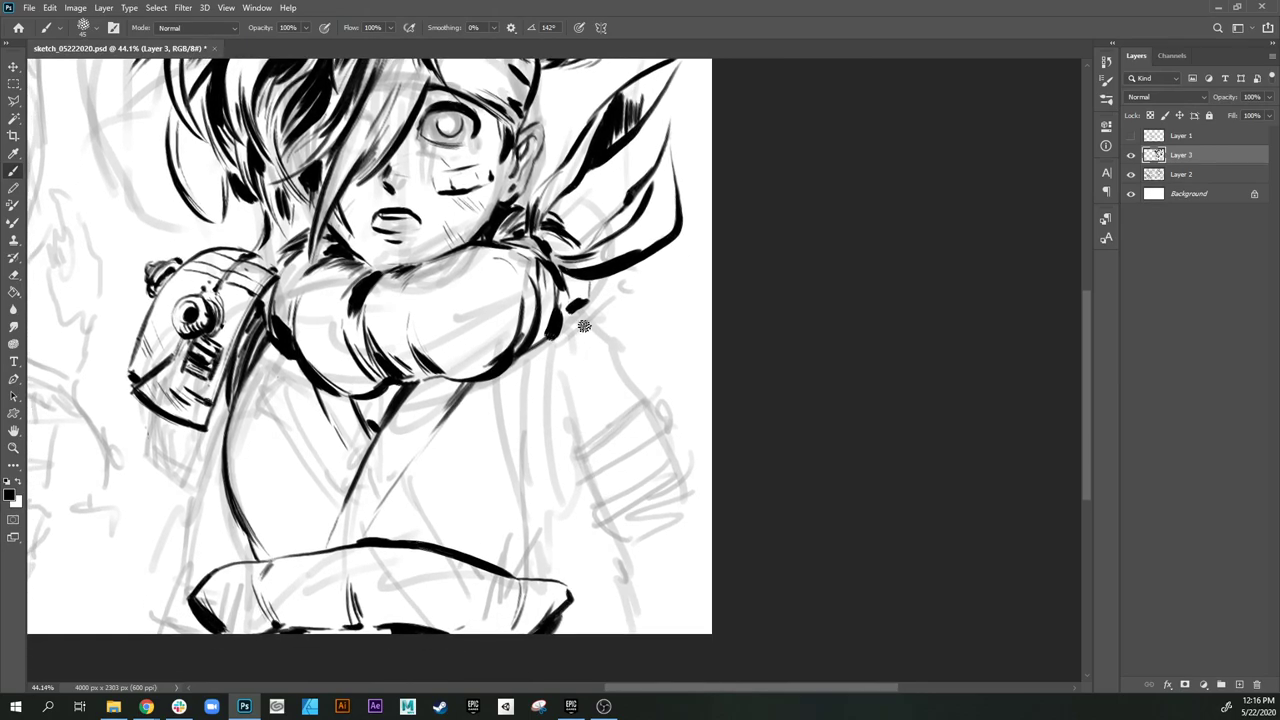
{"action": "left_click_drag", "start_coordinate": [595, 309], "coordinate": [613, 337]}
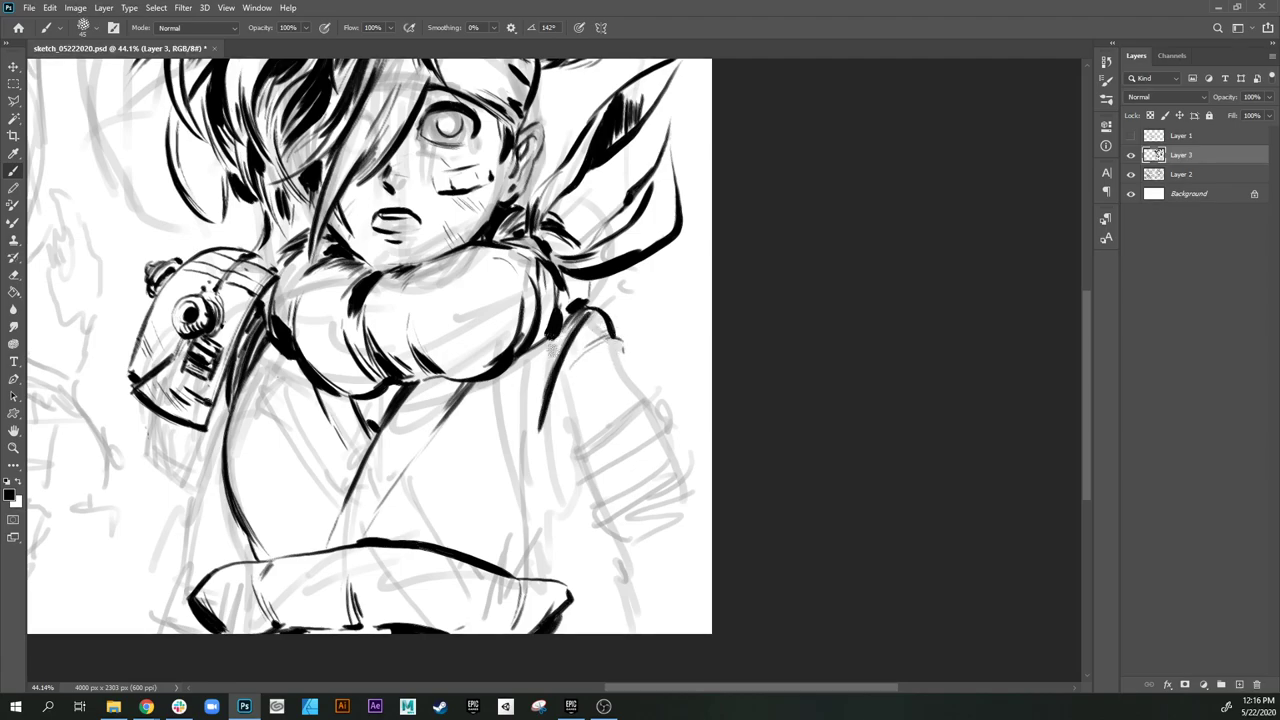
{"action": "left_click_drag", "start_coordinate": [580, 314], "coordinate": [541, 425]}
{"action": "mouse_move", "coordinate": [562, 361]}
{"action": "left_mouse_down"}
{"action": "mouse_move", "coordinate": [544, 483]}
{"action": "mouse_move", "coordinate": [538, 427]}
{"action": "mouse_move", "coordinate": [543, 522]}
{"action": "mouse_move", "coordinate": [570, 382]}
{"action": "mouse_move", "coordinate": [600, 348]}
{"action": "mouse_move", "coordinate": [551, 456]}
{"action": "mouse_move", "coordinate": [570, 408]}
{"action": "mouse_move", "coordinate": [550, 504]}
{"action": "mouse_move", "coordinate": [606, 340]}
{"action": "left_mouse_up"}
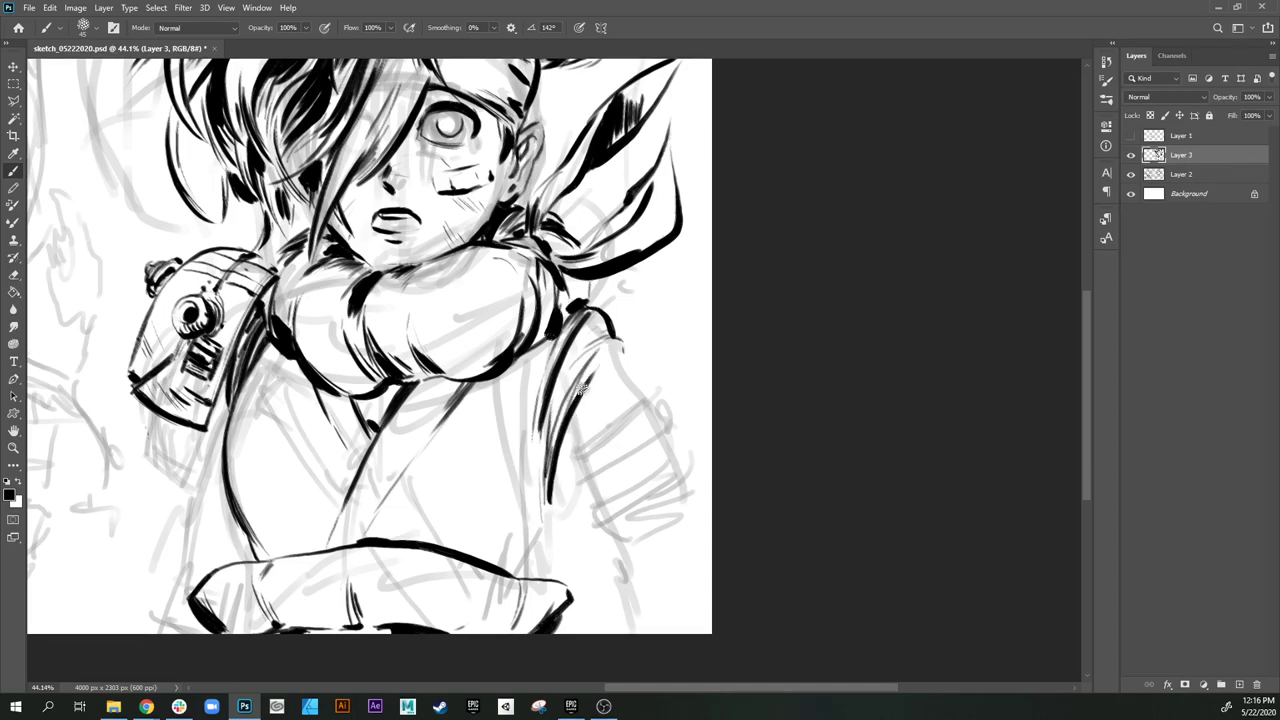
{"action": "left_click_drag", "start_coordinate": [537, 395], "coordinate": [551, 499]}
Step: Ink the outer contour of the upper arm below the armhole seam and add short fold strokes near the armpit
{"action": "scroll", "coordinate": [566, 450], "scroll_direction": "down", "scroll_amount": 2}
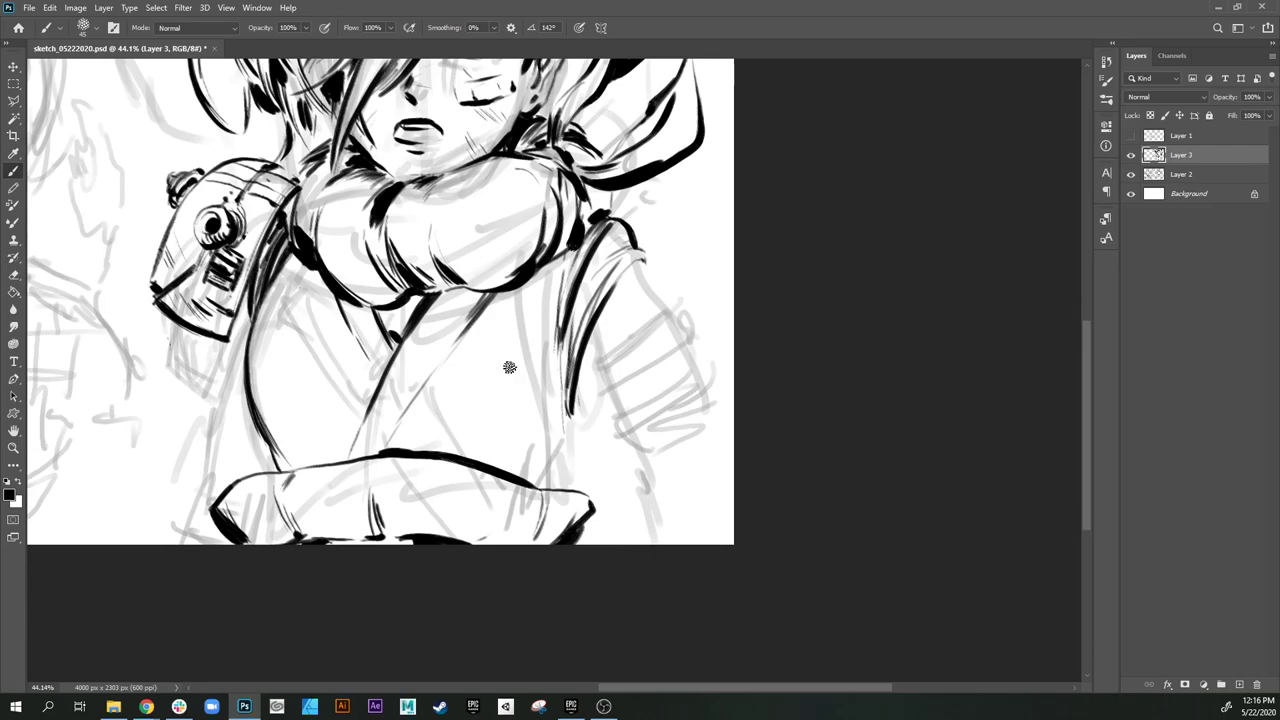
{"action": "mouse_move", "coordinate": [645, 269]}
{"action": "left_mouse_down"}
{"action": "mouse_move", "coordinate": [626, 281]}
{"action": "mouse_move", "coordinate": [664, 315]}
{"action": "mouse_move", "coordinate": [683, 383]}
{"action": "left_mouse_up"}
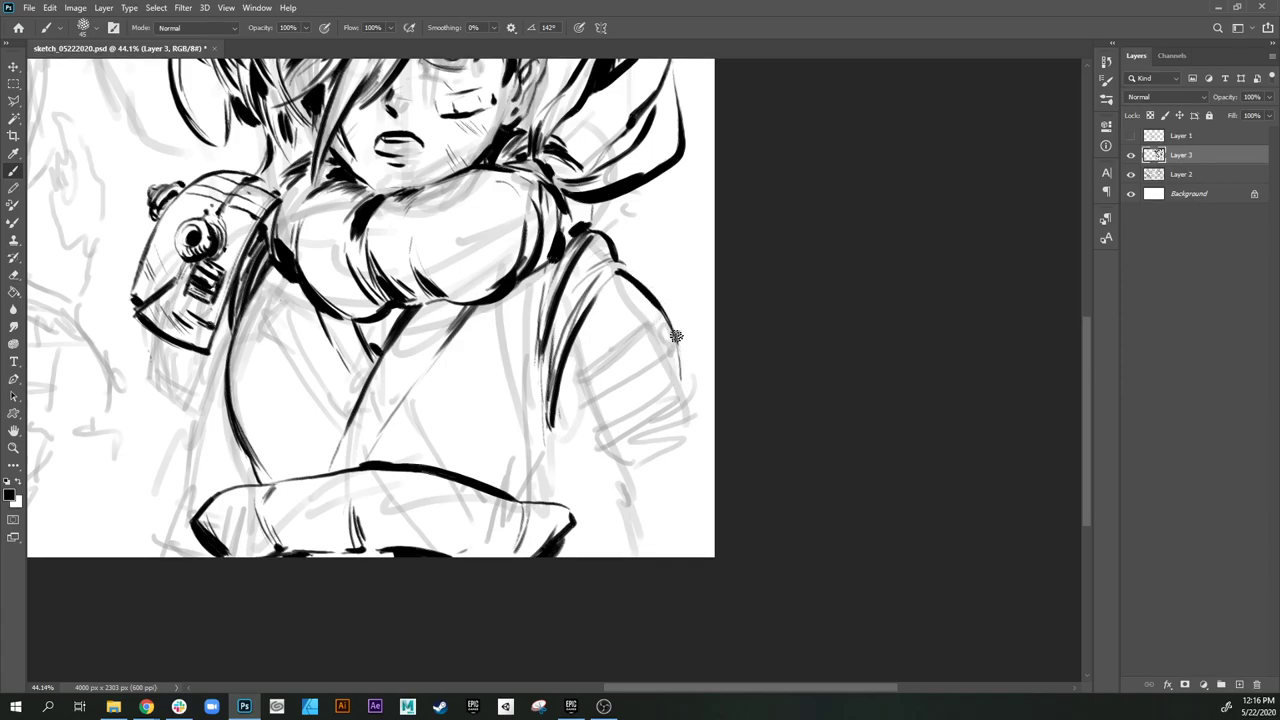
{"action": "left_click_drag", "start_coordinate": [677, 336], "coordinate": [693, 396]}
{"action": "left_click_drag", "start_coordinate": [603, 413], "coordinate": [605, 367]}
{"action": "left_click_drag", "start_coordinate": [571, 327], "coordinate": [613, 367]}
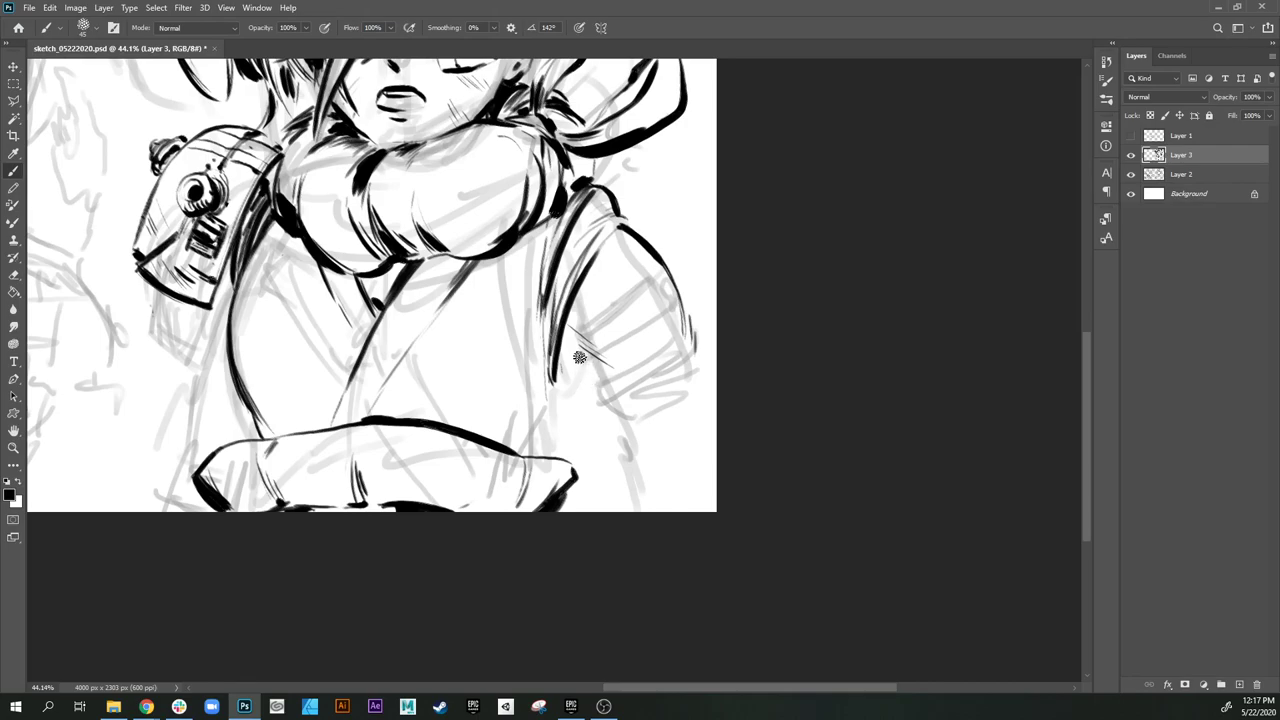
Step: Ink the arm's inner contour and the dark torso edge running from the armpit down to the sash
{"action": "left_click_drag", "start_coordinate": [567, 357], "coordinate": [633, 477]}
{"action": "mouse_move", "coordinate": [631, 378]}
{"action": "left_mouse_down"}
{"action": "mouse_move", "coordinate": [598, 363]}
{"action": "mouse_move", "coordinate": [626, 371]}
{"action": "mouse_move", "coordinate": [658, 350]}
{"action": "left_mouse_up"}
{"action": "key", "text": "ctrl+z"}
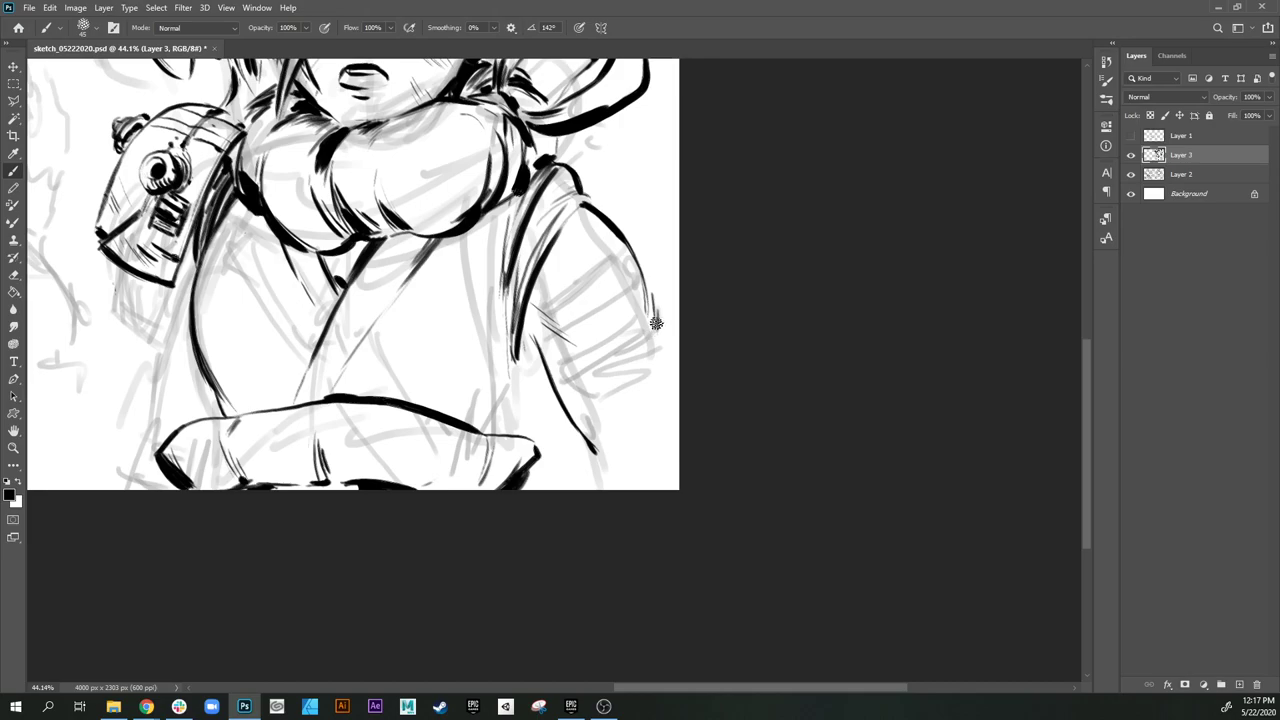
{"action": "left_click_drag", "start_coordinate": [521, 333], "coordinate": [528, 340]}
{"action": "mouse_move", "coordinate": [532, 355]}
{"action": "left_mouse_down"}
{"action": "mouse_move", "coordinate": [512, 429]}
{"action": "mouse_move", "coordinate": [530, 347]}
{"action": "left_mouse_up"}
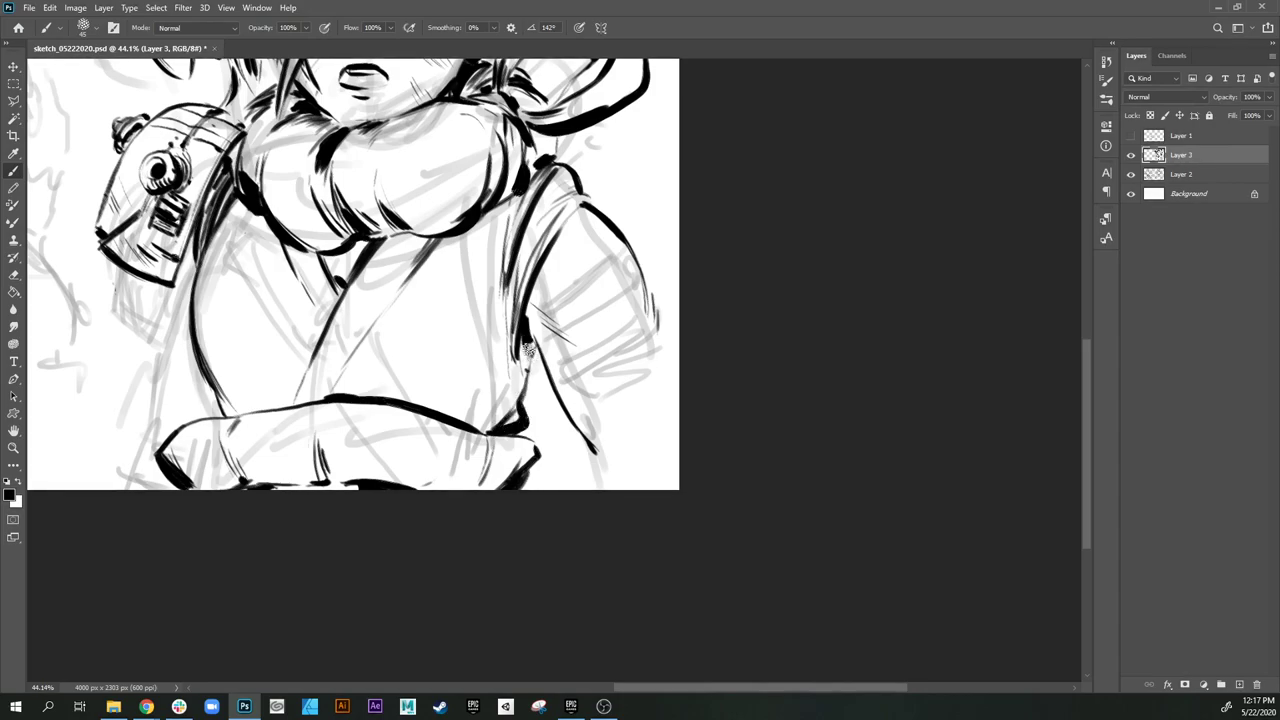
Step: Extend the arm's outer and inner contours down to the canvas edges, redoing the inner line with a thicker stroke
{"action": "left_click_drag", "start_coordinate": [568, 410], "coordinate": [600, 455]}
{"action": "left_click_drag", "start_coordinate": [652, 302], "coordinate": [682, 415]}
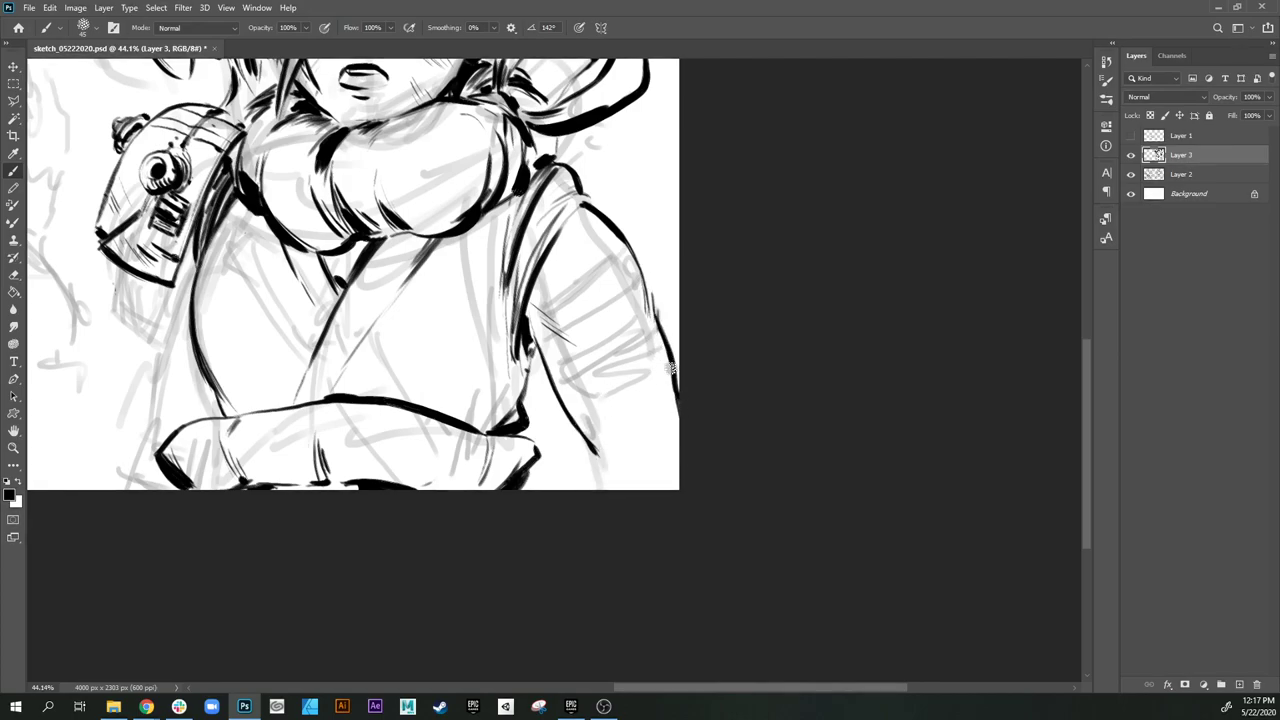
{"action": "left_click_drag", "start_coordinate": [552, 381], "coordinate": [617, 484]}
{"action": "key", "text": "ctrl+z"}
{"action": "mouse_move", "coordinate": [577, 421]}
{"action": "left_mouse_down"}
{"action": "mouse_move", "coordinate": [614, 495]}
{"action": "mouse_move", "coordinate": [612, 484]}
{"action": "left_mouse_up"}
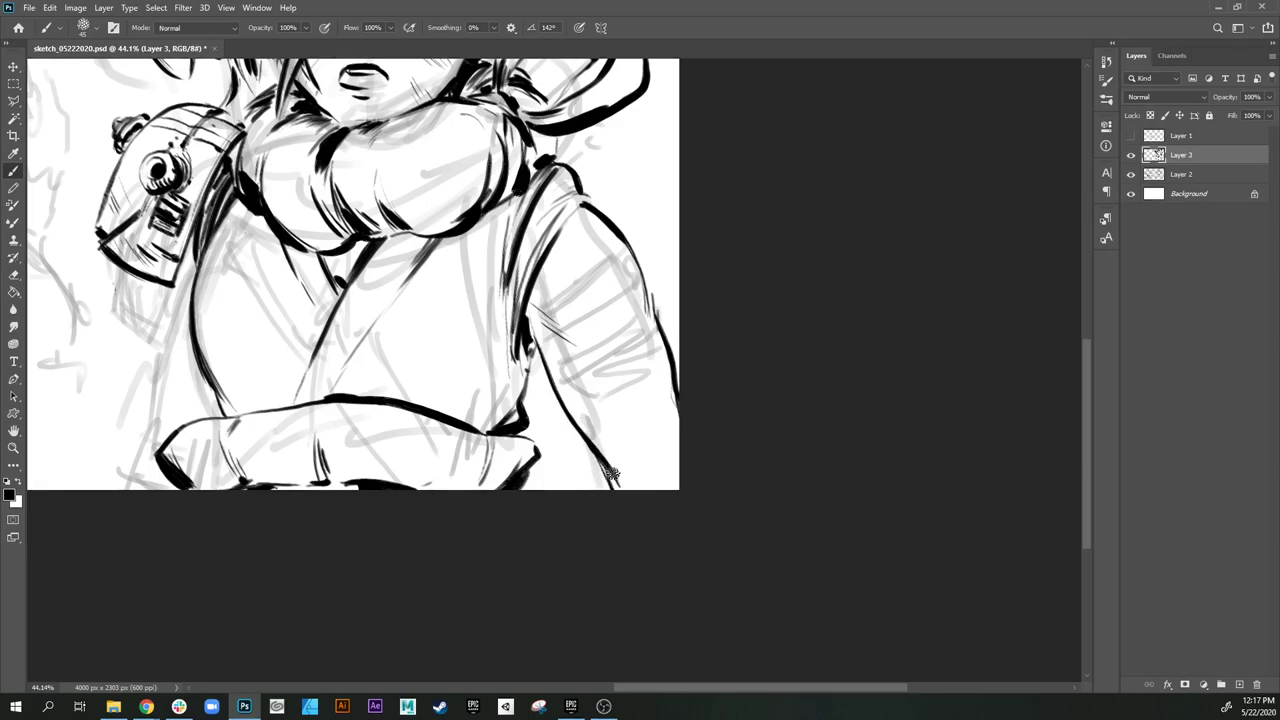
Step: Ink the short sleeve's hem across the upper arm, with small fold strokes on the sleeve and a crease on the forearm
{"action": "left_click_drag", "start_coordinate": [632, 434], "coordinate": [645, 486]}
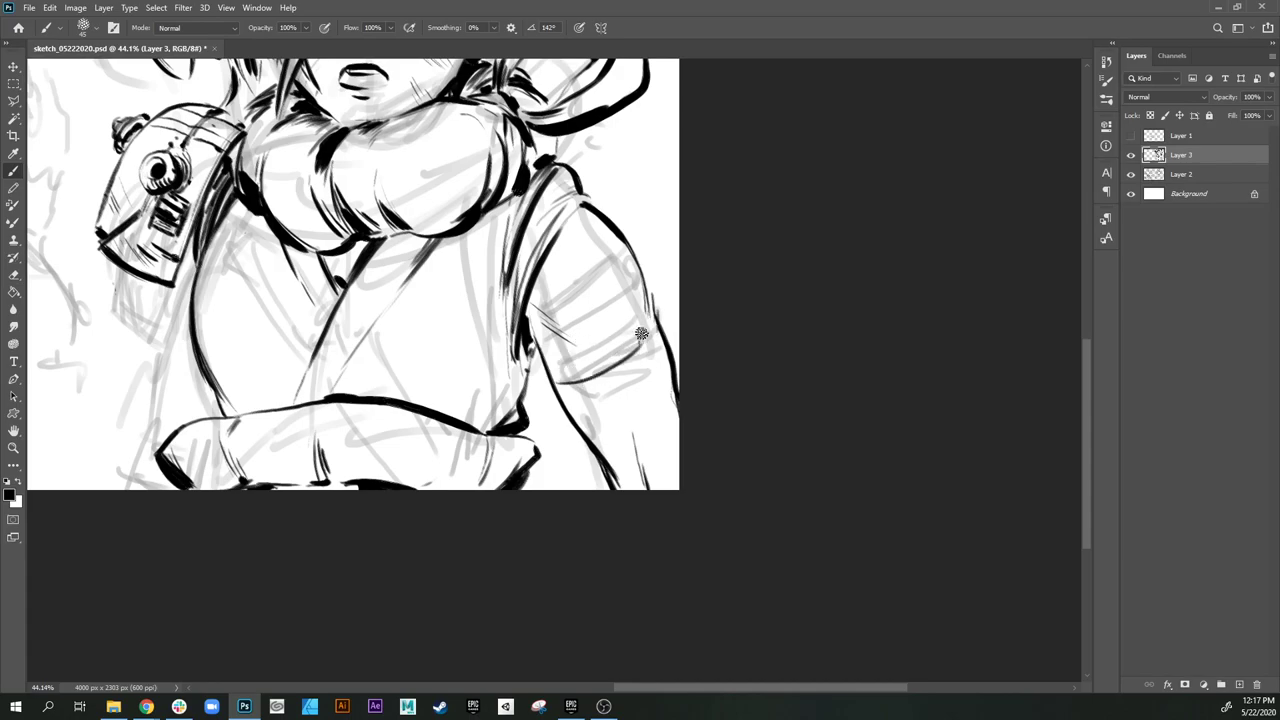
{"action": "left_click_drag", "start_coordinate": [622, 359], "coordinate": [561, 381]}
{"action": "left_click_drag", "start_coordinate": [605, 294], "coordinate": [620, 274]}
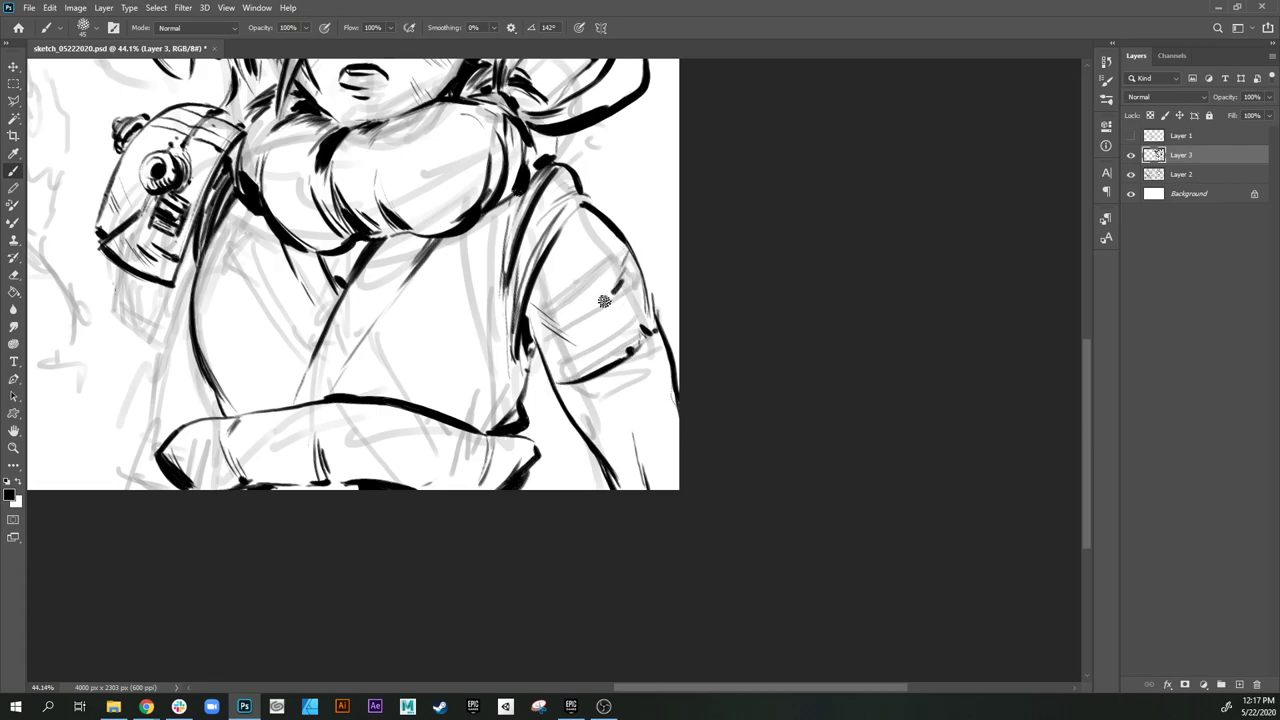
{"action": "left_click_drag", "start_coordinate": [557, 358], "coordinate": [567, 382]}
{"action": "left_click_drag", "start_coordinate": [598, 319], "coordinate": [530, 340]}
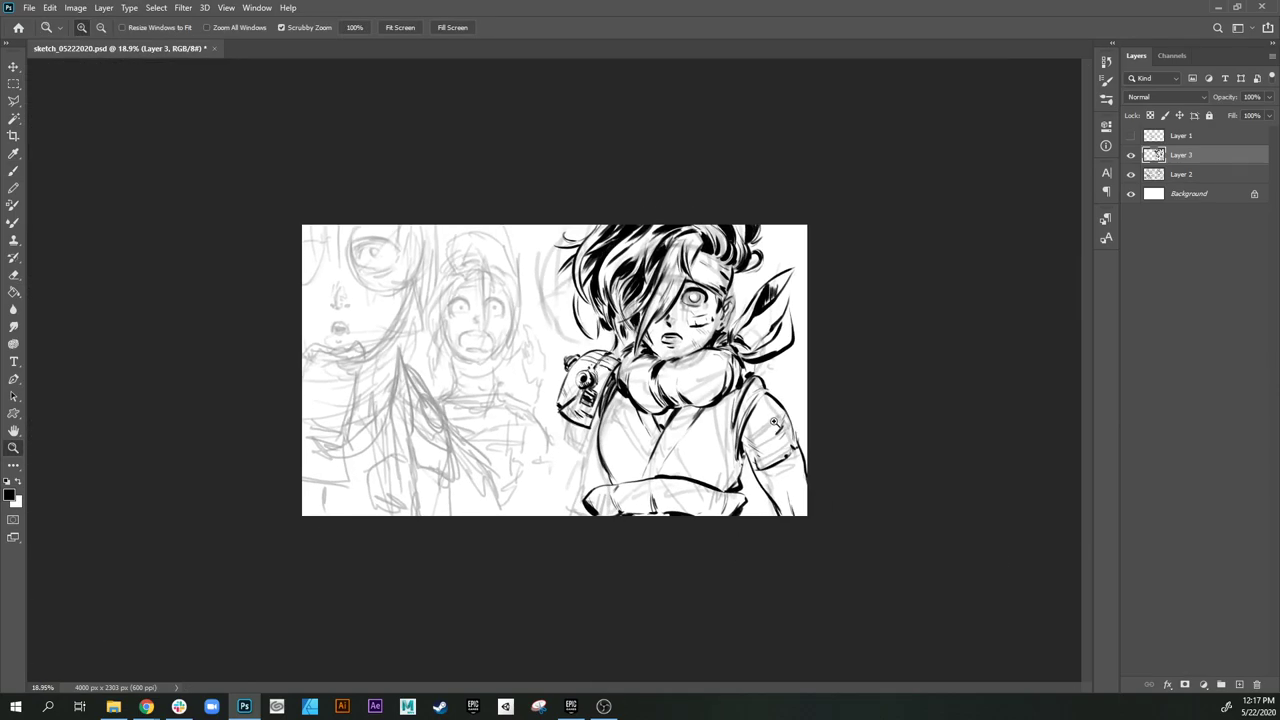
Step: Ink the opposite arm below the shoulder armor, adding its outer and inner contours and a curved sleeve hem
{"action": "mouse_move", "coordinate": [713, 409]}
{"action": "left_mouse_down"}
{"action": "mouse_move", "coordinate": [776, 410]}
{"action": "mouse_move", "coordinate": [814, 508]}
{"action": "mouse_move", "coordinate": [832, 520]}
{"action": "mouse_move", "coordinate": [757, 531]}
{"action": "mouse_move", "coordinate": [772, 531]}
{"action": "left_mouse_up"}
{"action": "mouse_move", "coordinate": [861, 530]}
{"action": "left_mouse_down"}
{"action": "mouse_move", "coordinate": [731, 409]}
{"action": "mouse_move", "coordinate": [693, 397]}
{"action": "left_mouse_up"}
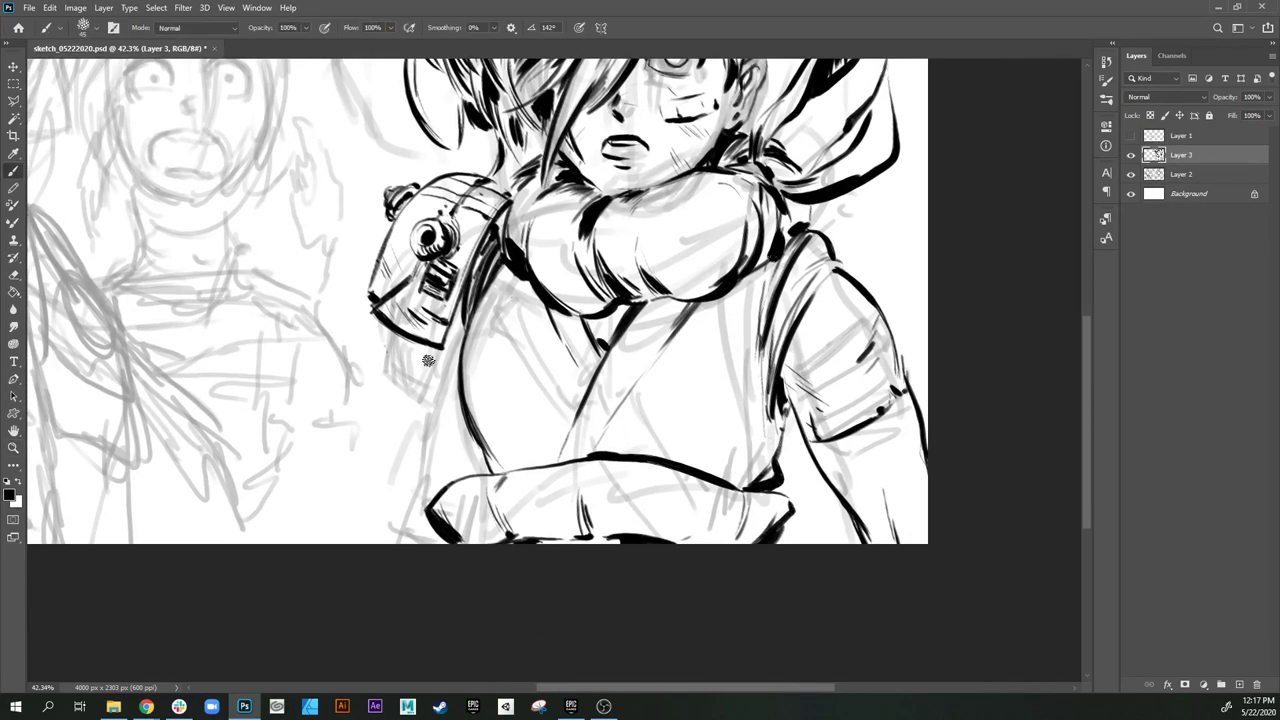
{"action": "left_click_drag", "start_coordinate": [430, 348], "coordinate": [417, 450]}
{"action": "mouse_move", "coordinate": [429, 368]}
{"action": "left_mouse_down"}
{"action": "mouse_move", "coordinate": [421, 434]}
{"action": "mouse_move", "coordinate": [438, 462]}
{"action": "mouse_move", "coordinate": [410, 469]}
{"action": "mouse_move", "coordinate": [388, 546]}
{"action": "left_mouse_up"}
{"action": "left_click_drag", "start_coordinate": [413, 460], "coordinate": [425, 403]}
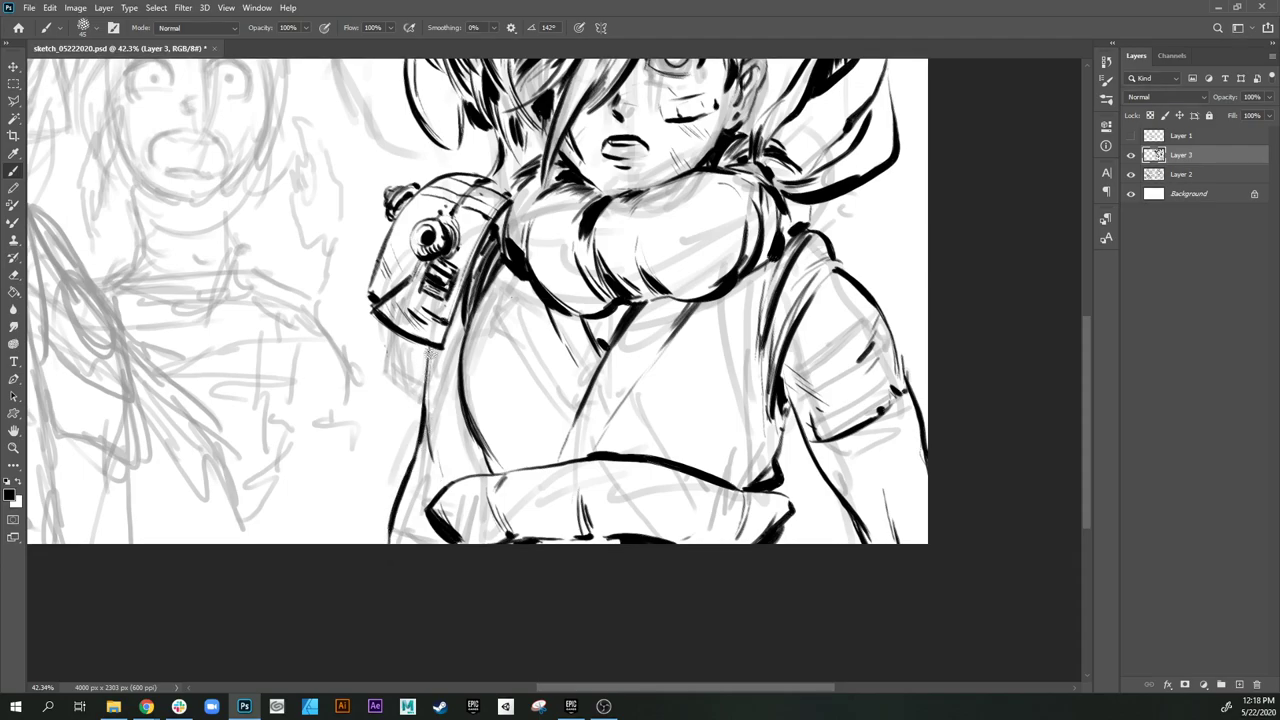
{"action": "left_click_drag", "start_coordinate": [430, 352], "coordinate": [440, 472]}
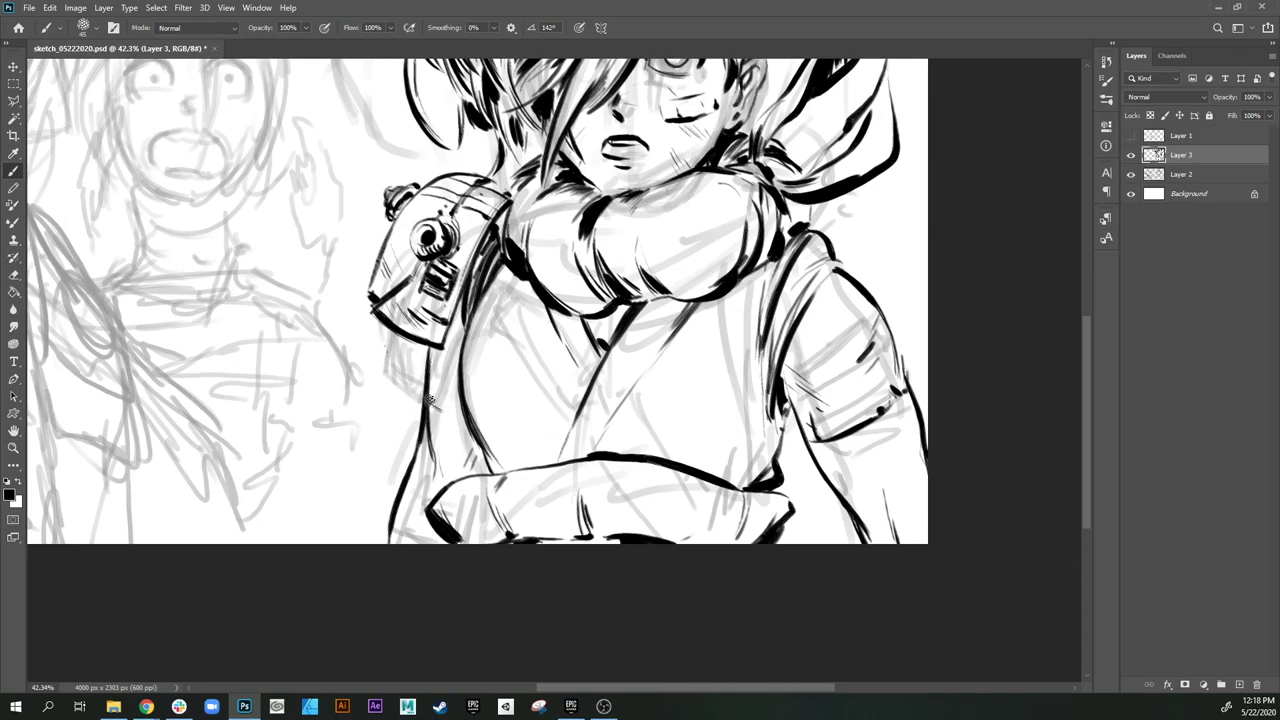
{"action": "mouse_move", "coordinate": [429, 400]}
{"action": "left_mouse_down"}
{"action": "mouse_move", "coordinate": [464, 416]}
{"action": "mouse_move", "coordinate": [451, 412]}
{"action": "left_mouse_up"}
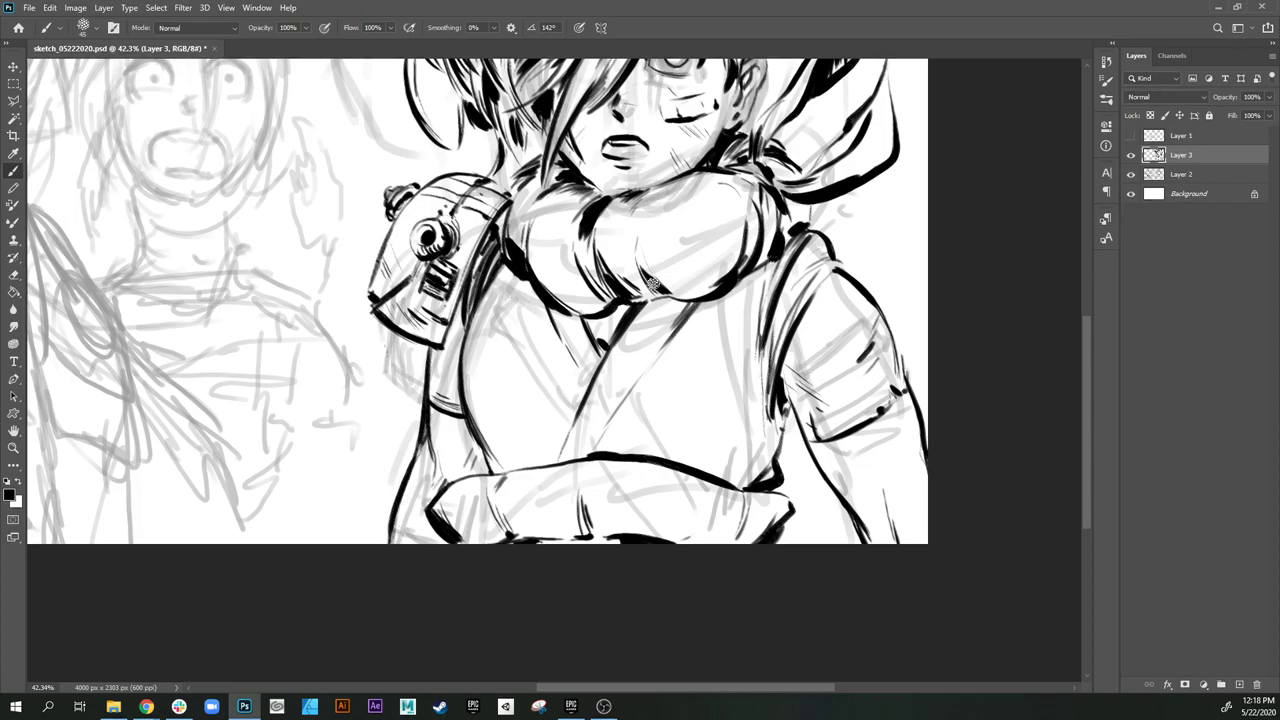
Step: Hide the Layer 2 sketch to check the inked character on white, and save the document
{"action": "scroll", "coordinate": [651, 285], "scroll_direction": "up", "scroll_amount": 5}
{"action": "scroll", "coordinate": [651, 285], "scroll_direction": "right", "scroll_amount": 2}
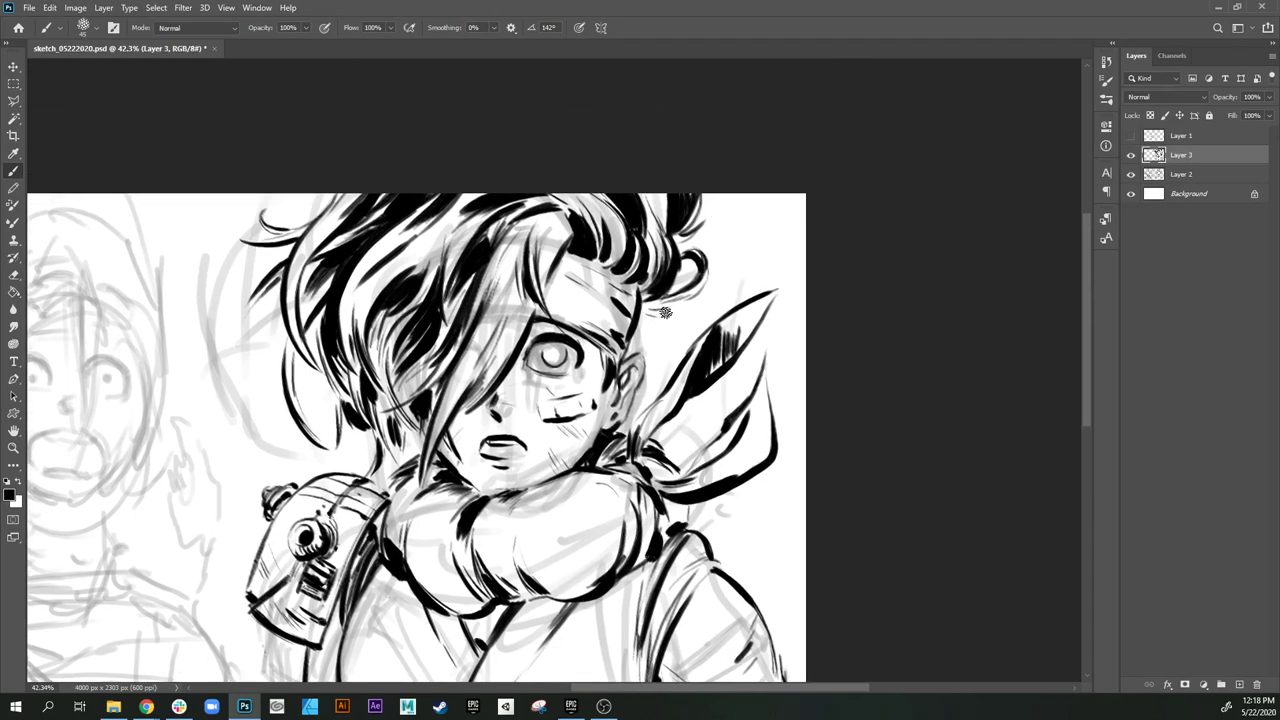
{"action": "scroll", "coordinate": [654, 393], "scroll_direction": "down", "scroll_amount": 2}
{"action": "scroll", "coordinate": [654, 393], "scroll_direction": "left", "scroll_amount": 1}
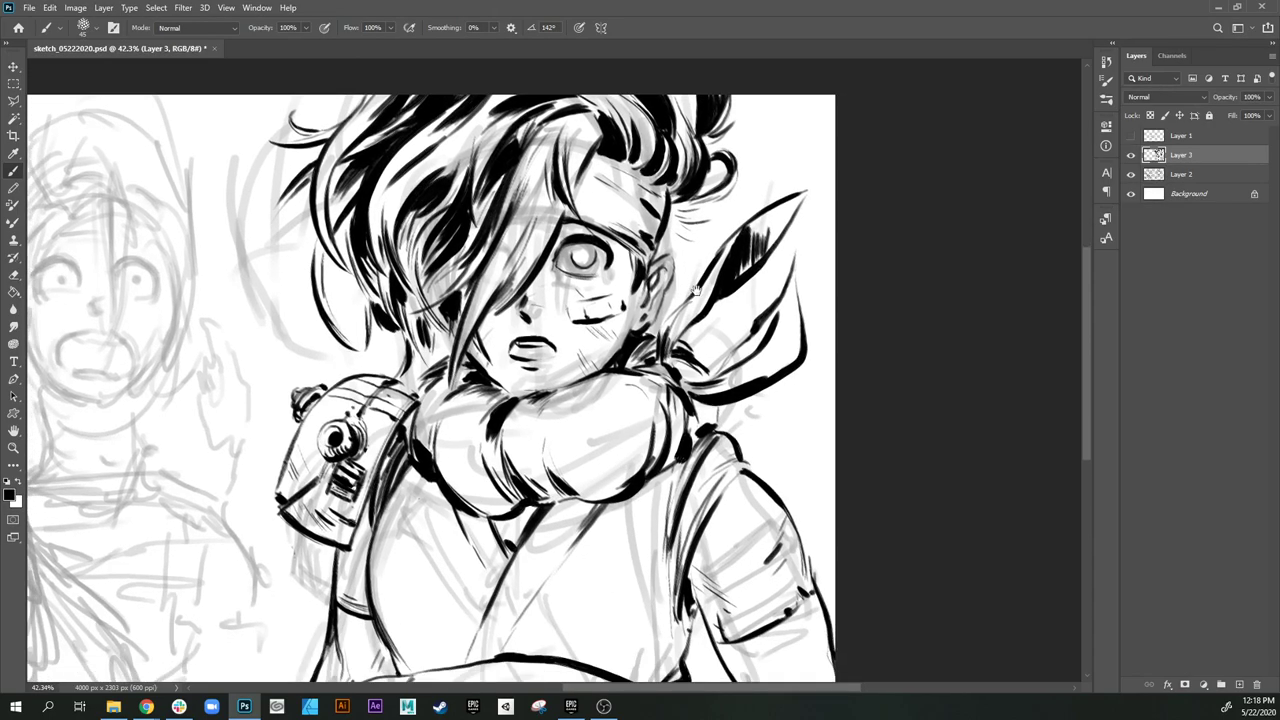
{"action": "left_click", "coordinate": [1130, 175]}
{"action": "key", "text": "z"}
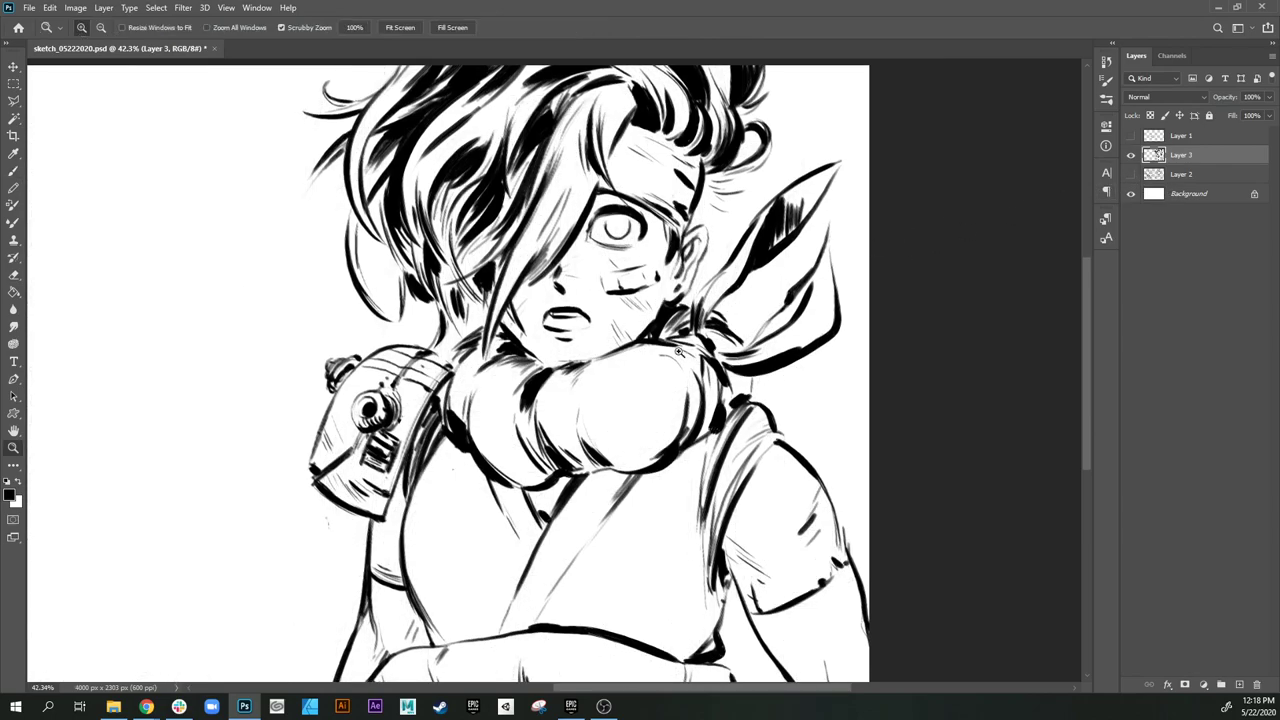
{"action": "left_click_drag", "start_coordinate": [728, 378], "coordinate": [611, 374]}
{"action": "left_click_drag", "start_coordinate": [787, 440], "coordinate": [798, 457]}
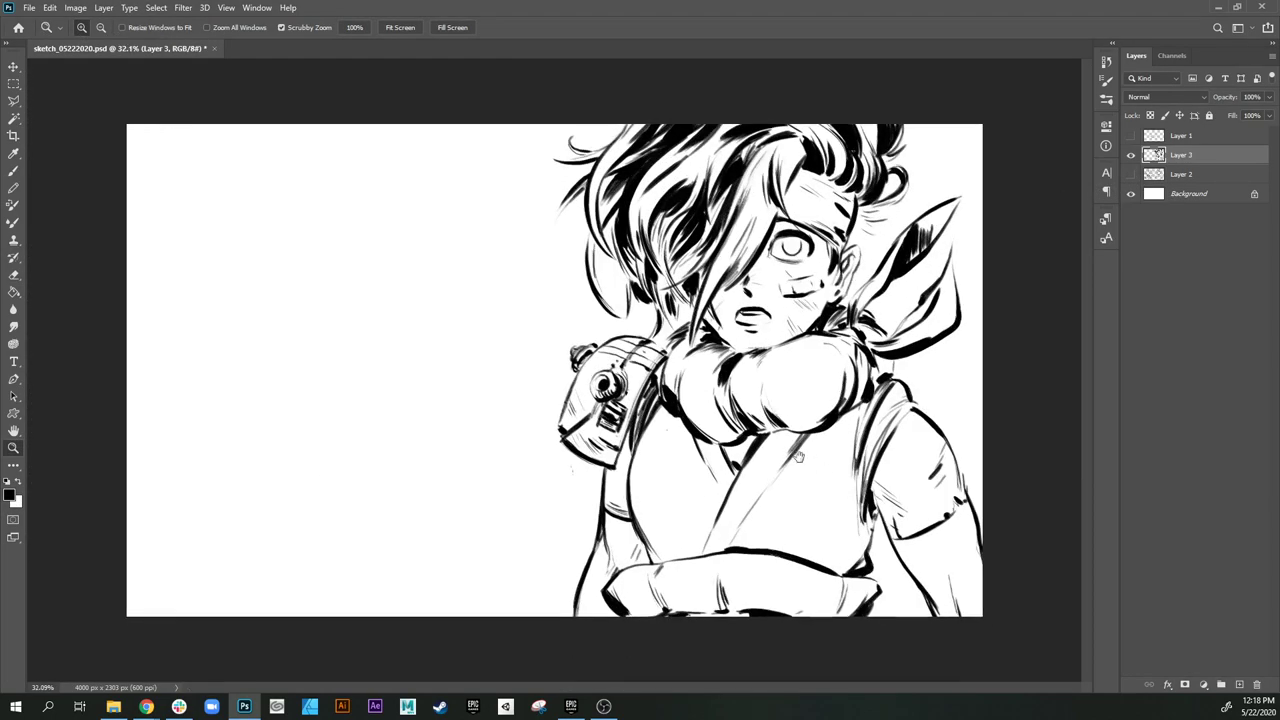
{"action": "key", "text": "ctrl+s"}
Step: Ink small round rivets on the shoulder armor on both sides of its central knob using a 20 px brush
{"action": "left_click_drag", "start_coordinate": [742, 394], "coordinate": [774, 424]}
{"action": "left_click_drag", "start_coordinate": [699, 400], "coordinate": [747, 392]}
{"action": "mouse_move", "coordinate": [747, 392]}
{"action": "left_mouse_down"}
{"action": "mouse_move", "coordinate": [726, 423]}
{"action": "mouse_move", "coordinate": [619, 437]}
{"action": "left_mouse_up"}
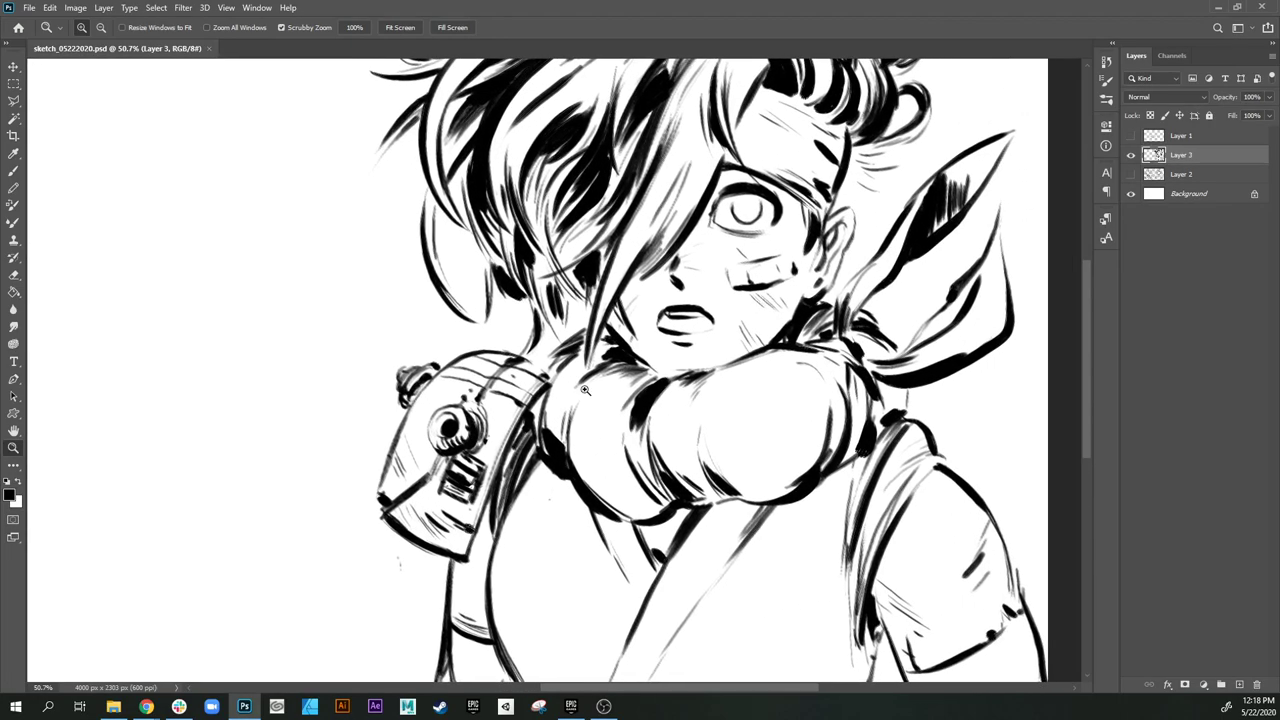
{"action": "left_click_drag", "start_coordinate": [574, 362], "coordinate": [640, 366]}
{"action": "key", "text": "b"}
{"action": "mouse_move", "coordinate": [509, 347]}
{"action": "left_mouse_down"}
{"action": "mouse_move", "coordinate": [547, 373]}
{"action": "mouse_move", "coordinate": [534, 357]}
{"action": "mouse_move", "coordinate": [546, 362]}
{"action": "left_mouse_up"}
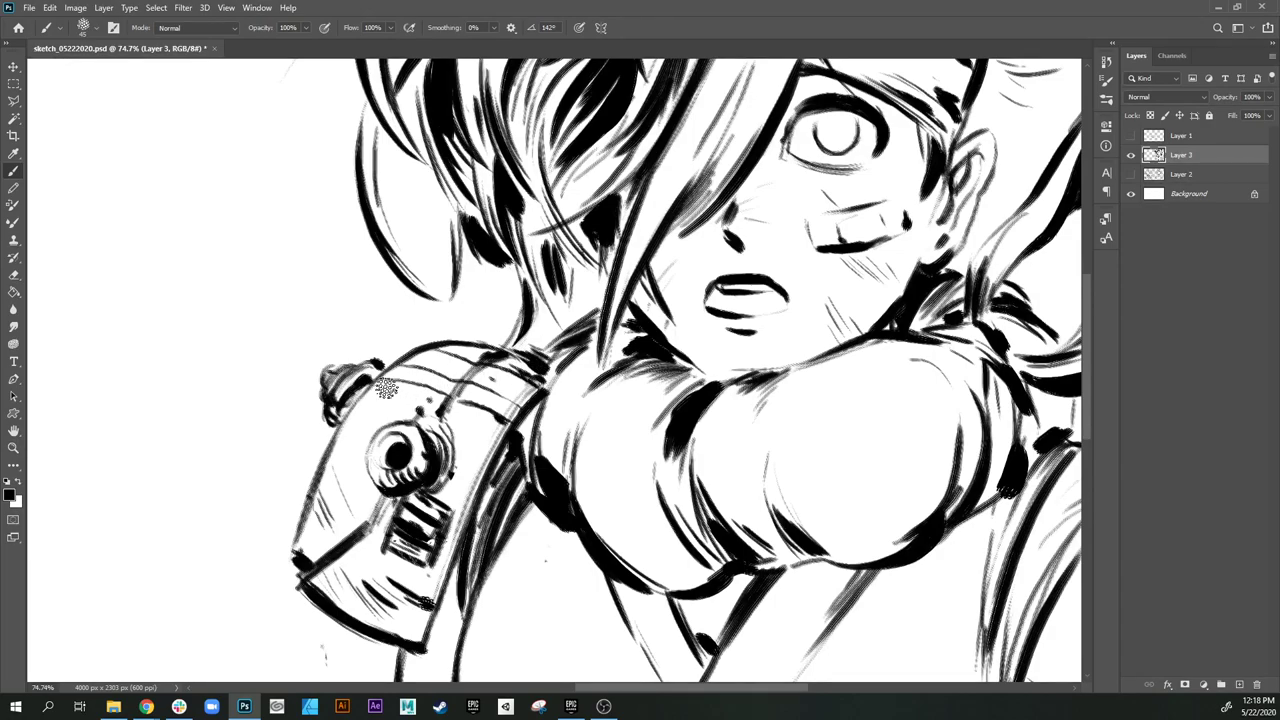
{"action": "left_click_drag", "start_coordinate": [399, 412], "coordinate": [467, 382]}
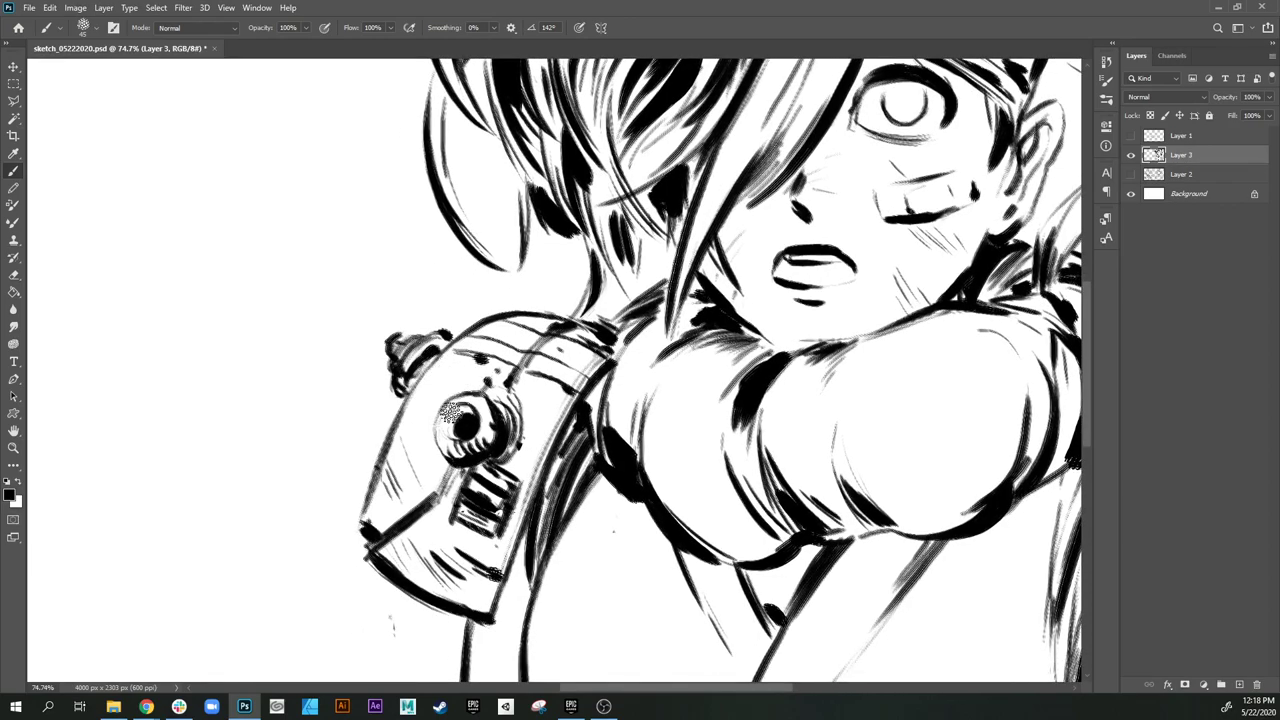
{"action": "left_click_drag", "start_coordinate": [470, 448], "coordinate": [454, 444]}
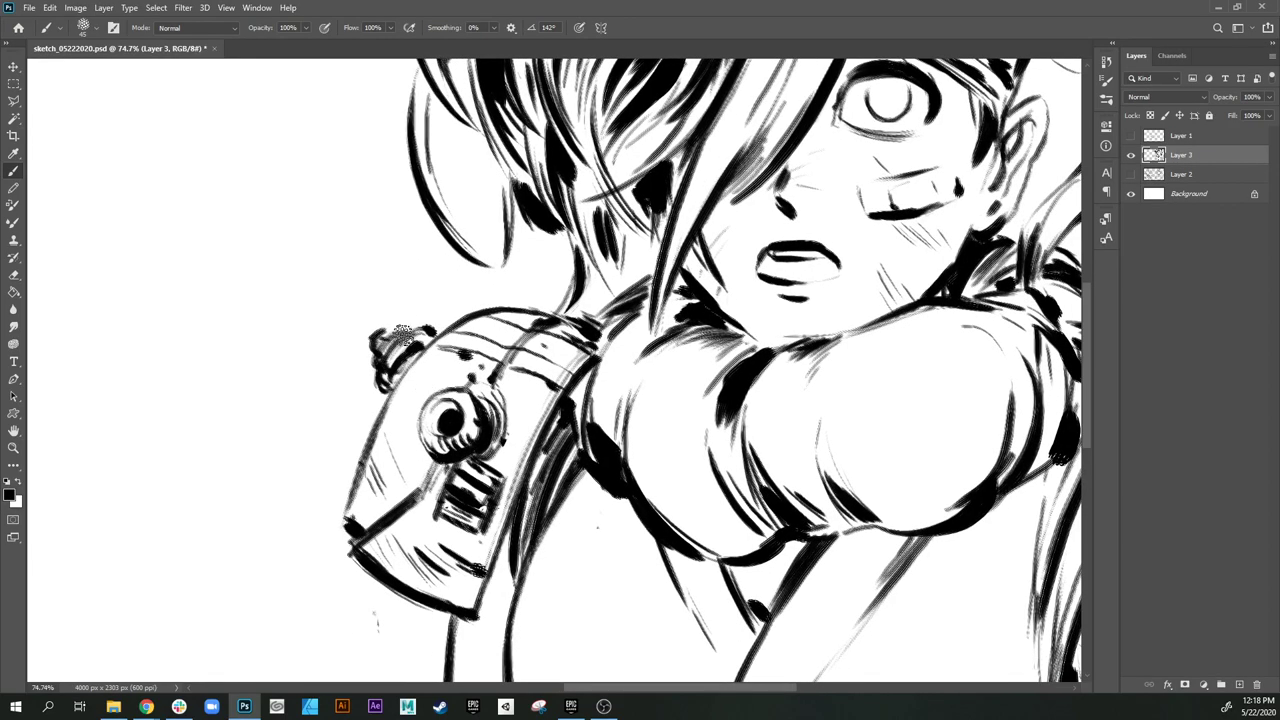
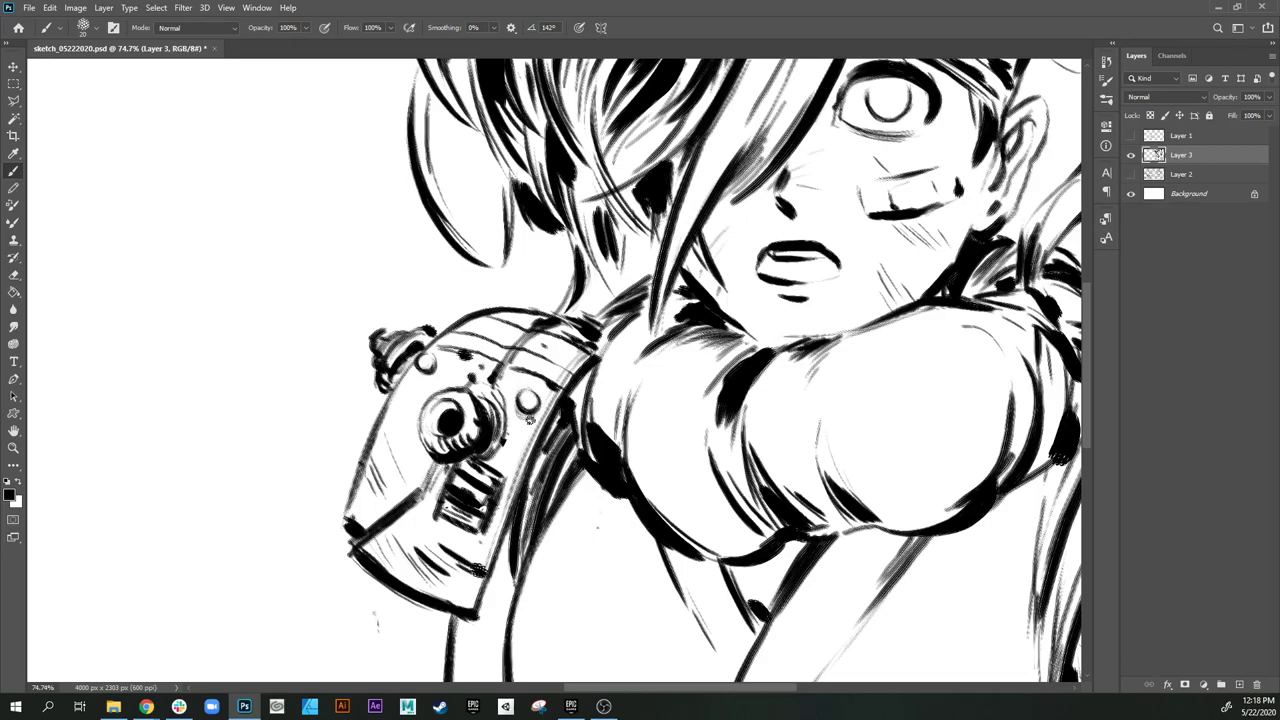
{"action": "left_click_drag", "start_coordinate": [532, 392], "coordinate": [518, 410]}
{"action": "left_click_drag", "start_coordinate": [554, 490], "coordinate": [562, 364]}
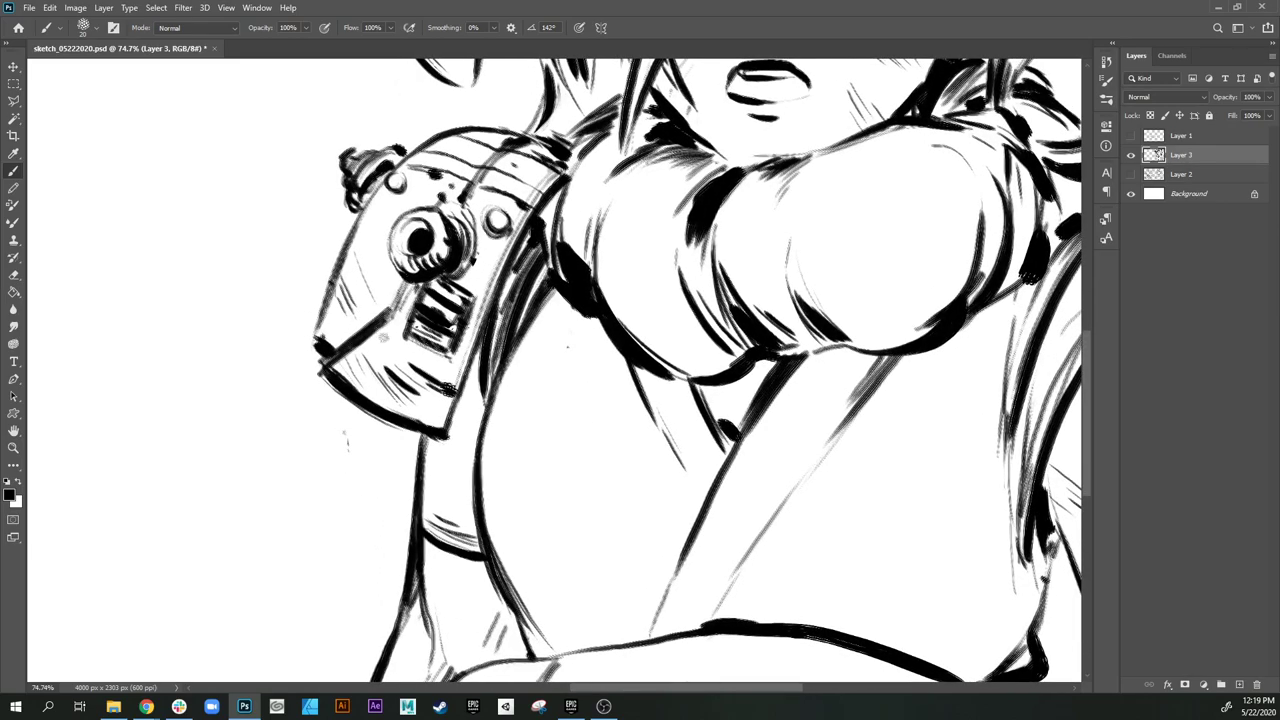
{"action": "left_click_drag", "start_coordinate": [407, 169], "coordinate": [421, 195]}
Step: Set the brush mode to Clear and erase stray specks and rough ink along the shoulder armor's lower edge
{"action": "left_click", "coordinate": [197, 28]}
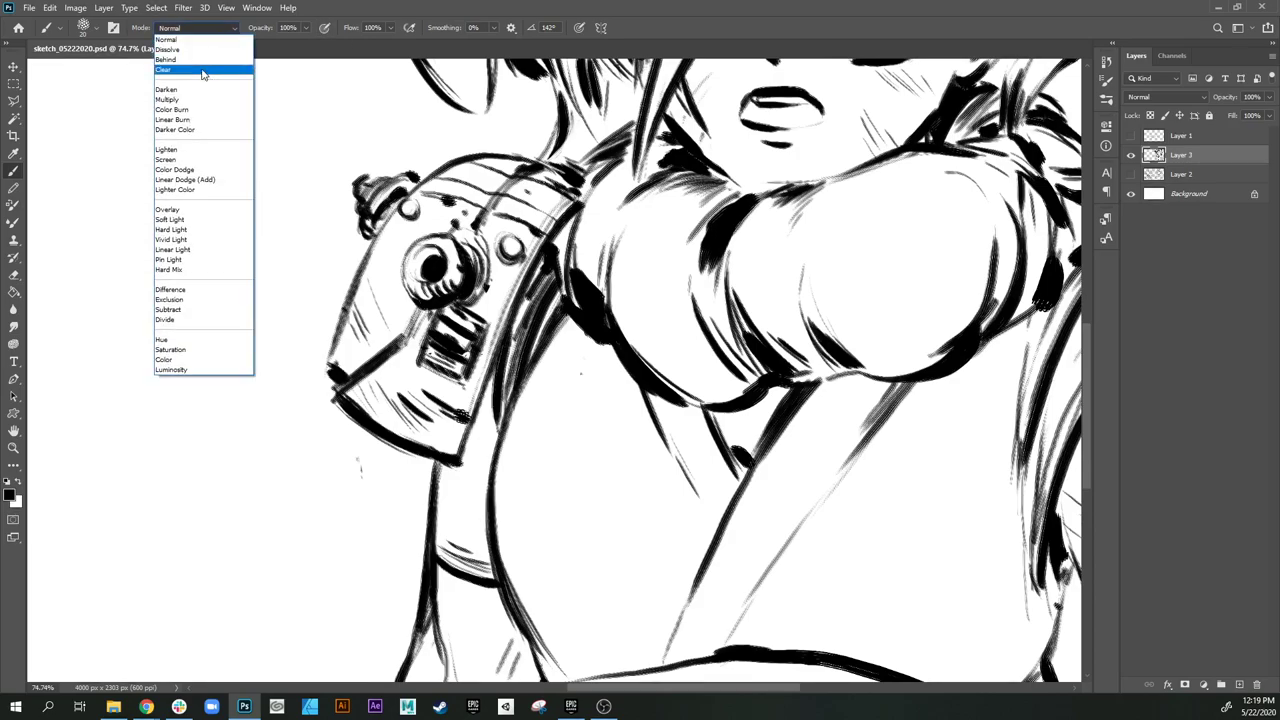
{"action": "left_click", "coordinate": [203, 72]}
{"action": "left_click_drag", "start_coordinate": [406, 303], "coordinate": [432, 257]}
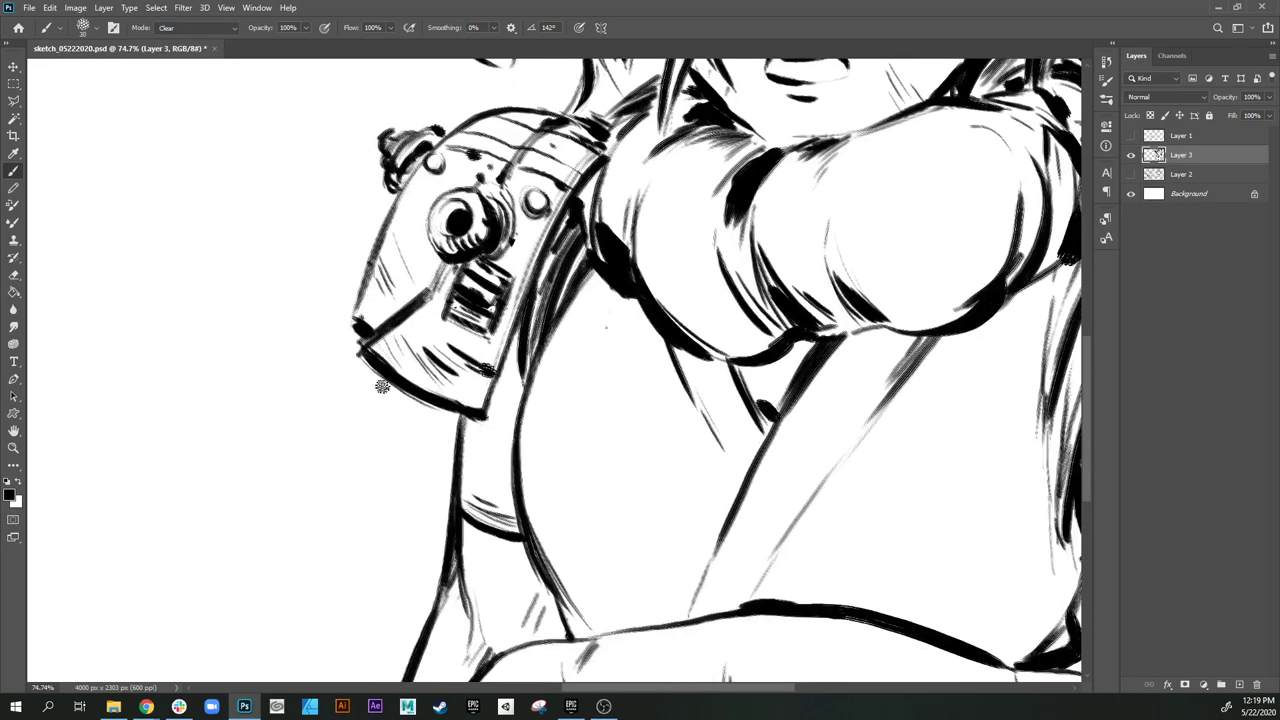
{"action": "key", "text": "bracketleft"}
{"action": "left_click", "coordinate": [360, 343]}
{"action": "mouse_move", "coordinate": [362, 350]}
{"action": "left_mouse_down"}
{"action": "mouse_move", "coordinate": [401, 396]}
{"action": "mouse_move", "coordinate": [418, 396]}
{"action": "left_mouse_up"}
{"action": "scroll", "coordinate": [410, 396], "scroll_direction": "up", "scroll_amount": 3}
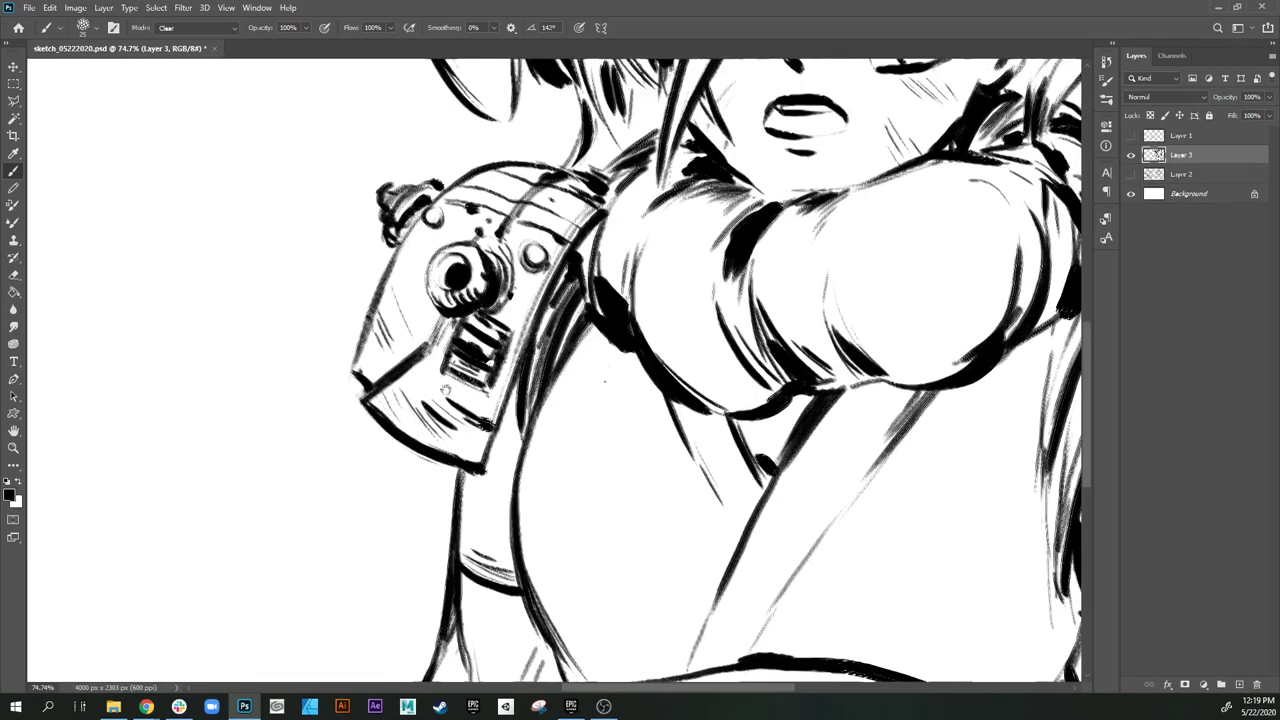
{"action": "left_click_drag", "start_coordinate": [524, 325], "coordinate": [536, 317]}
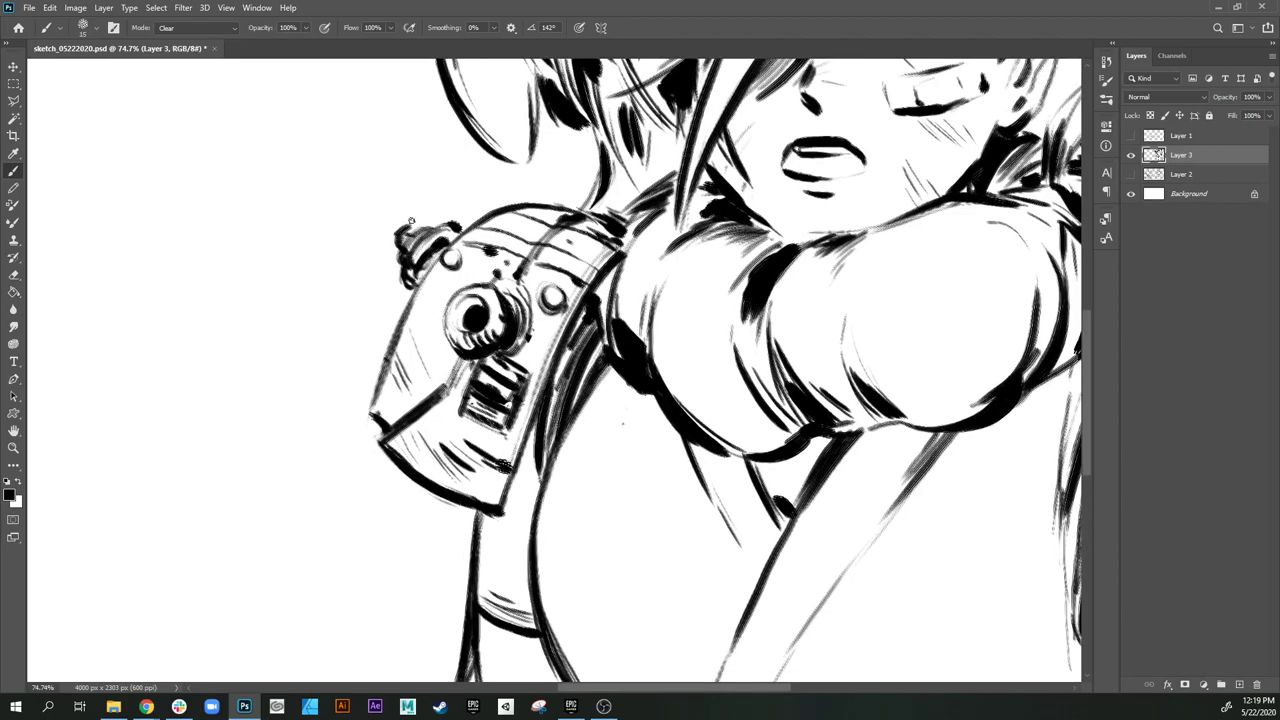
Step: Examine the inked face, scarf, sleeve and torso for lines that need cleaning up
{"action": "left_click_drag", "start_coordinate": [841, 210], "coordinate": [499, 407]}
{"action": "left_click_drag", "start_coordinate": [579, 315], "coordinate": [557, 371]}
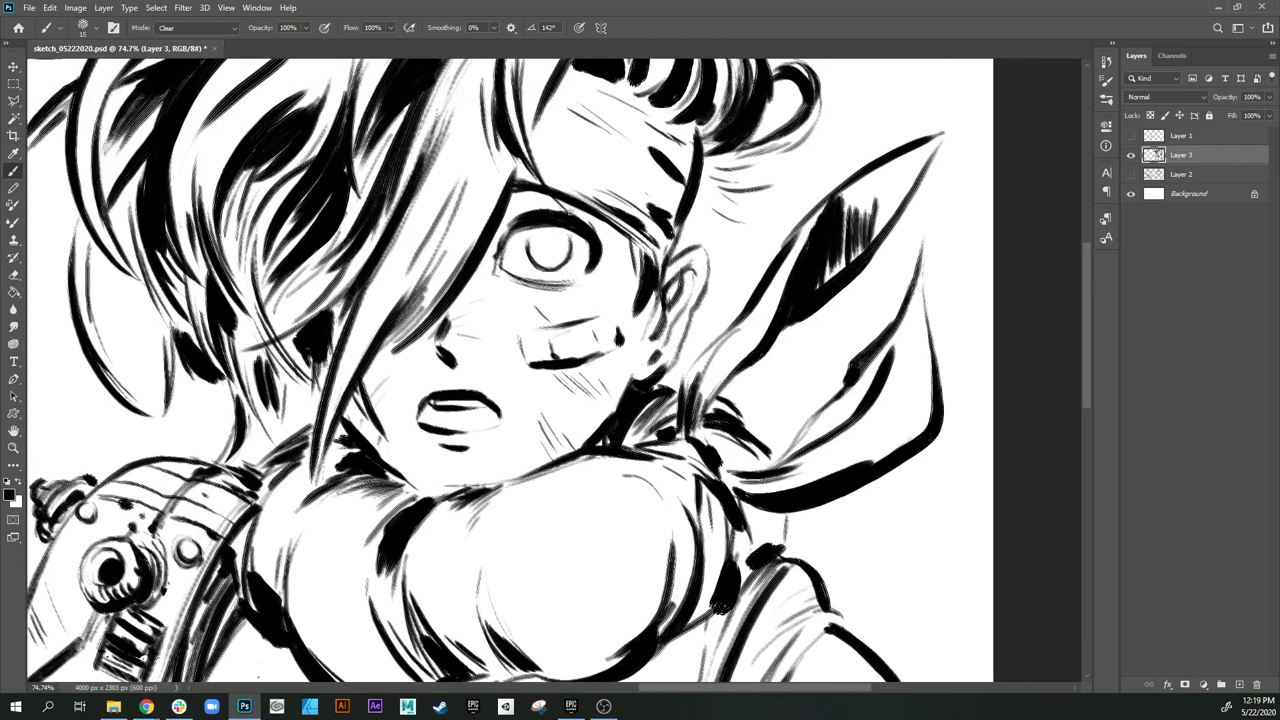
{"action": "left_click_drag", "start_coordinate": [625, 322], "coordinate": [643, 290]}
{"action": "left_click_drag", "start_coordinate": [591, 211], "coordinate": [587, 98]}
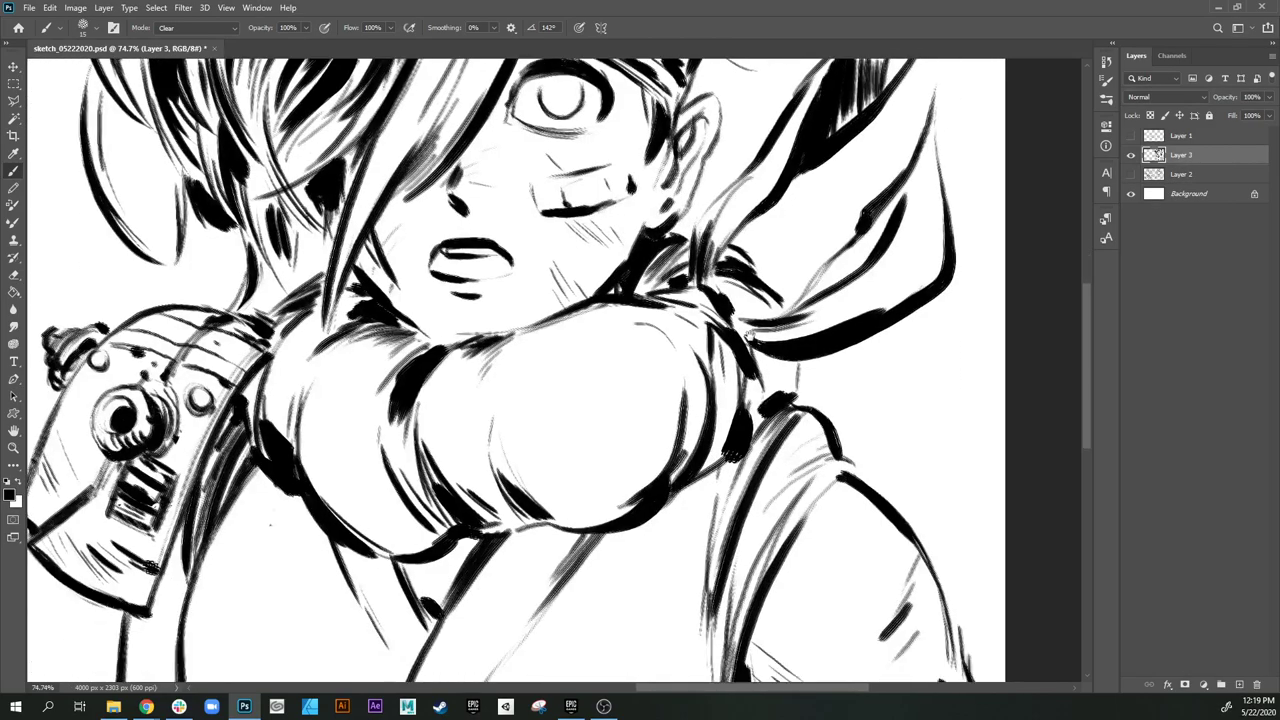
{"action": "left_click_drag", "start_coordinate": [847, 517], "coordinate": [707, 266]}
{"action": "left_click_drag", "start_coordinate": [720, 373], "coordinate": [754, 221]}
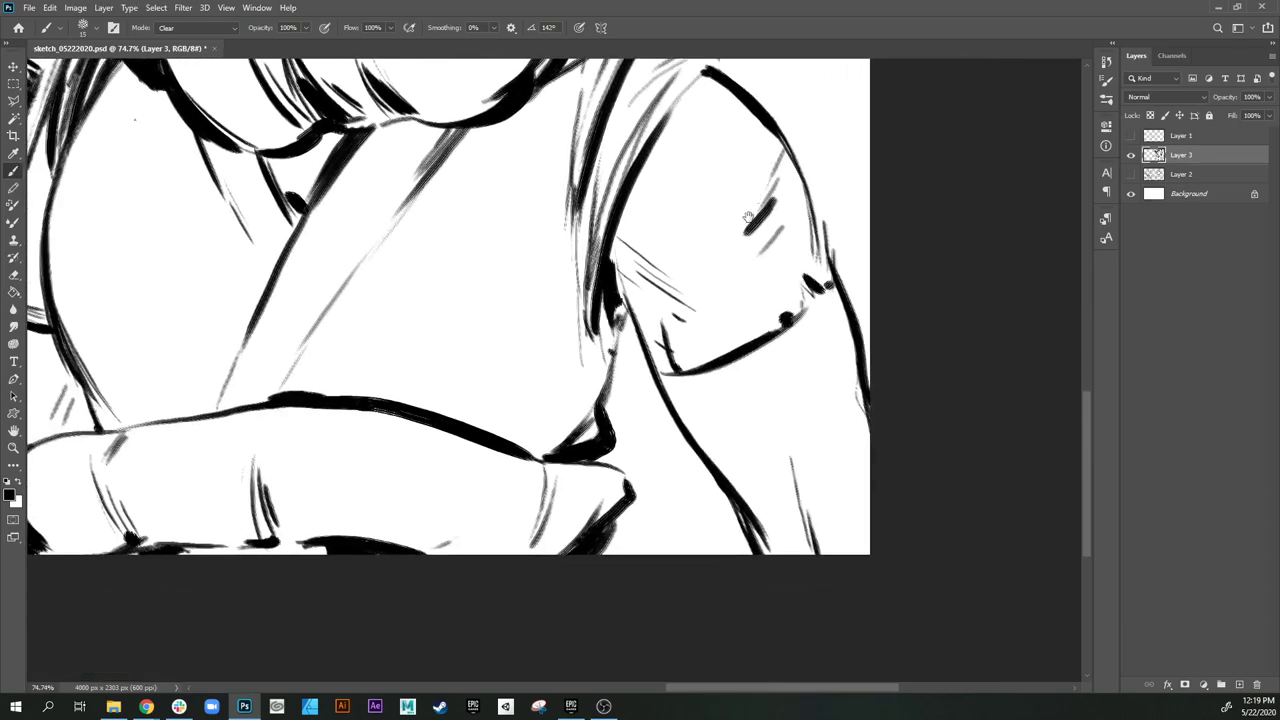
{"action": "left_click_drag", "start_coordinate": [634, 353], "coordinate": [657, 288]}
{"action": "left_click_drag", "start_coordinate": [589, 341], "coordinate": [676, 350]}
{"action": "left_click_drag", "start_coordinate": [573, 293], "coordinate": [646, 386]}
{"action": "left_click_drag", "start_coordinate": [671, 262], "coordinate": [649, 401]}
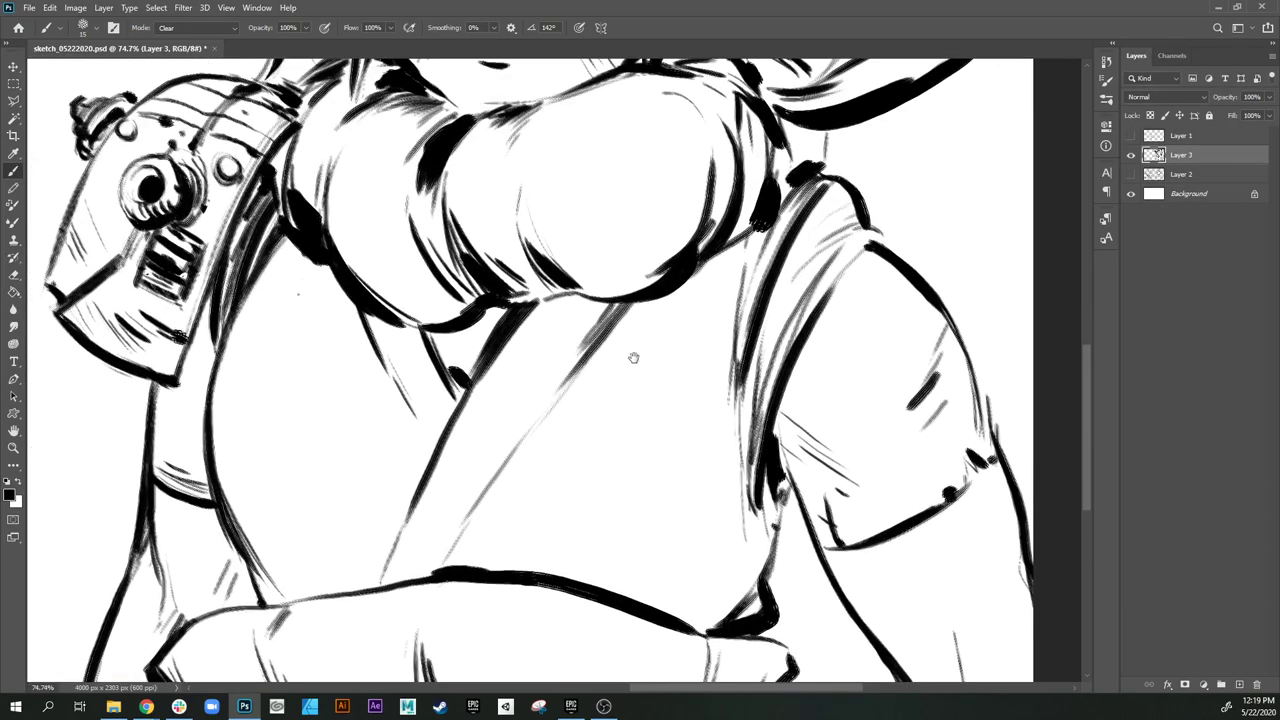
{"action": "left_click_drag", "start_coordinate": [634, 358], "coordinate": [656, 404]}
Step: Erase thin highlight strands into the dark hair masses beside the face with a larger Clear-mode brush
{"action": "key", "text": "]"}
{"action": "left_click_drag", "start_coordinate": [661, 181], "coordinate": [375, 509]}
{"action": "left_click_drag", "start_coordinate": [659, 320], "coordinate": [665, 387]}
{"action": "left_click_drag", "start_coordinate": [318, 218], "coordinate": [466, 308]}
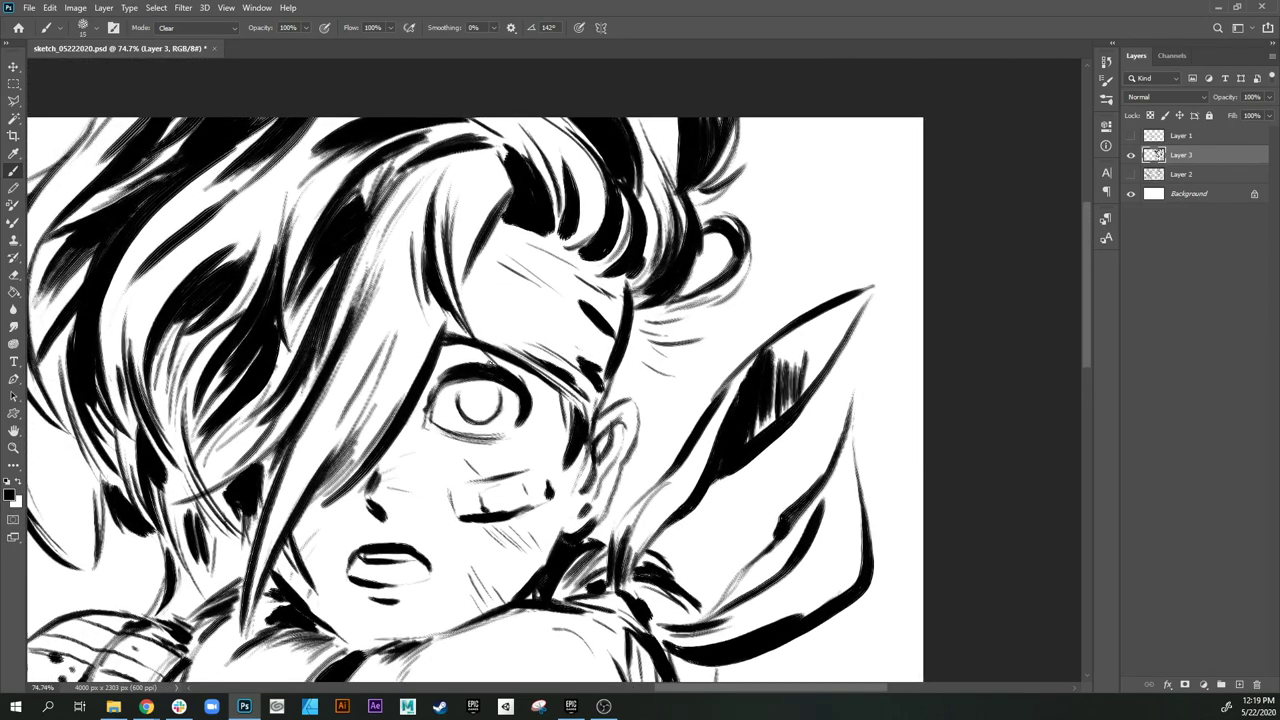
{"action": "left_click_drag", "start_coordinate": [449, 300], "coordinate": [536, 335]}
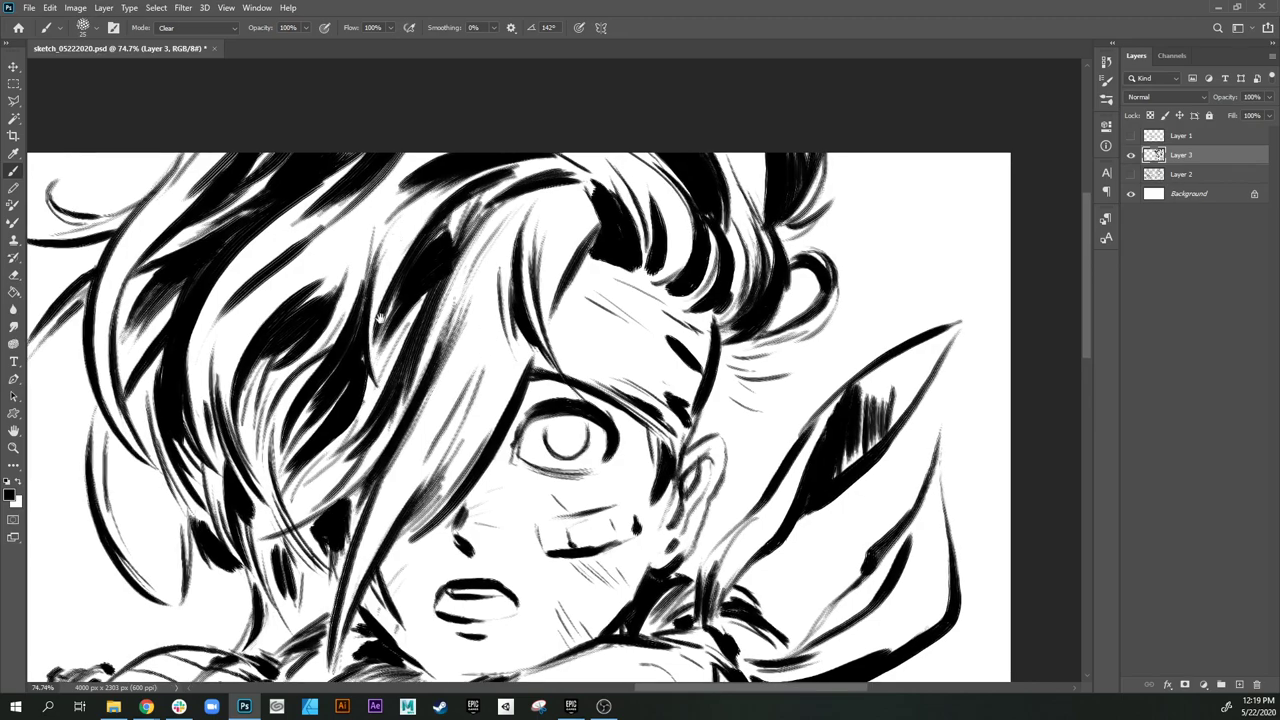
{"action": "left_click_drag", "start_coordinate": [379, 305], "coordinate": [389, 345]}
{"action": "left_click_drag", "start_coordinate": [432, 443], "coordinate": [582, 412]}
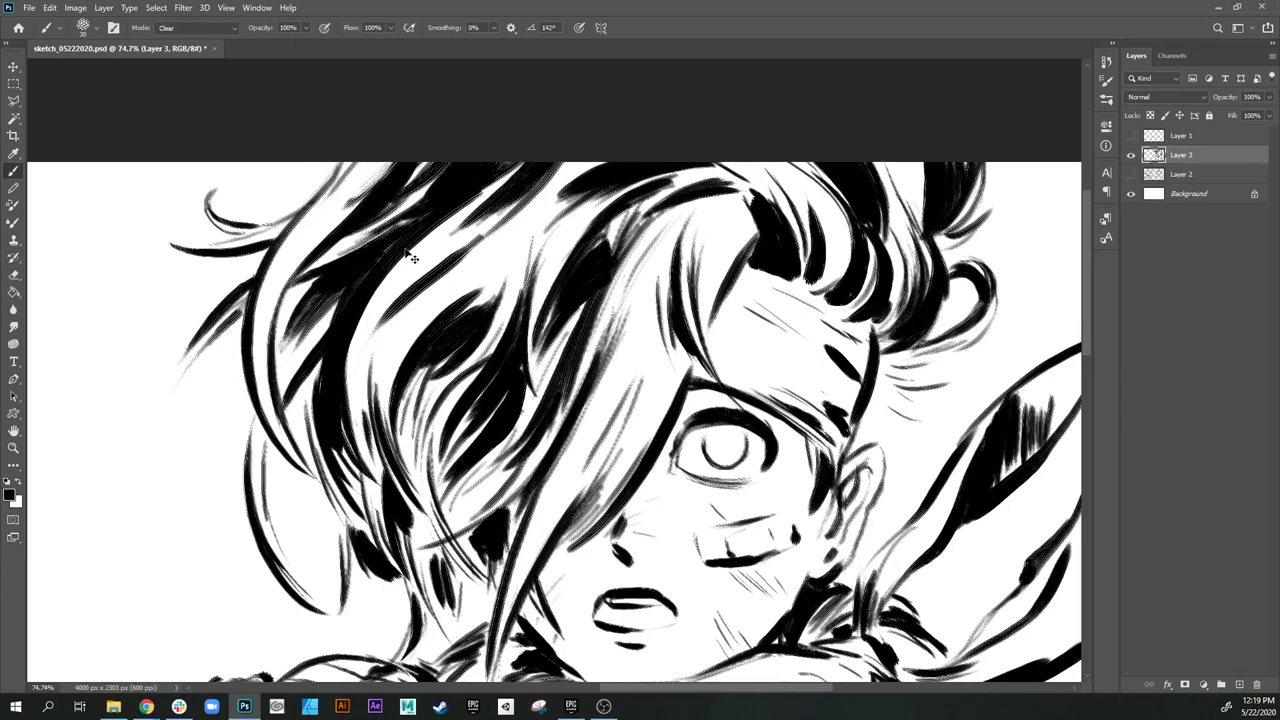
{"action": "left_click_drag", "start_coordinate": [483, 290], "coordinate": [494, 308]}
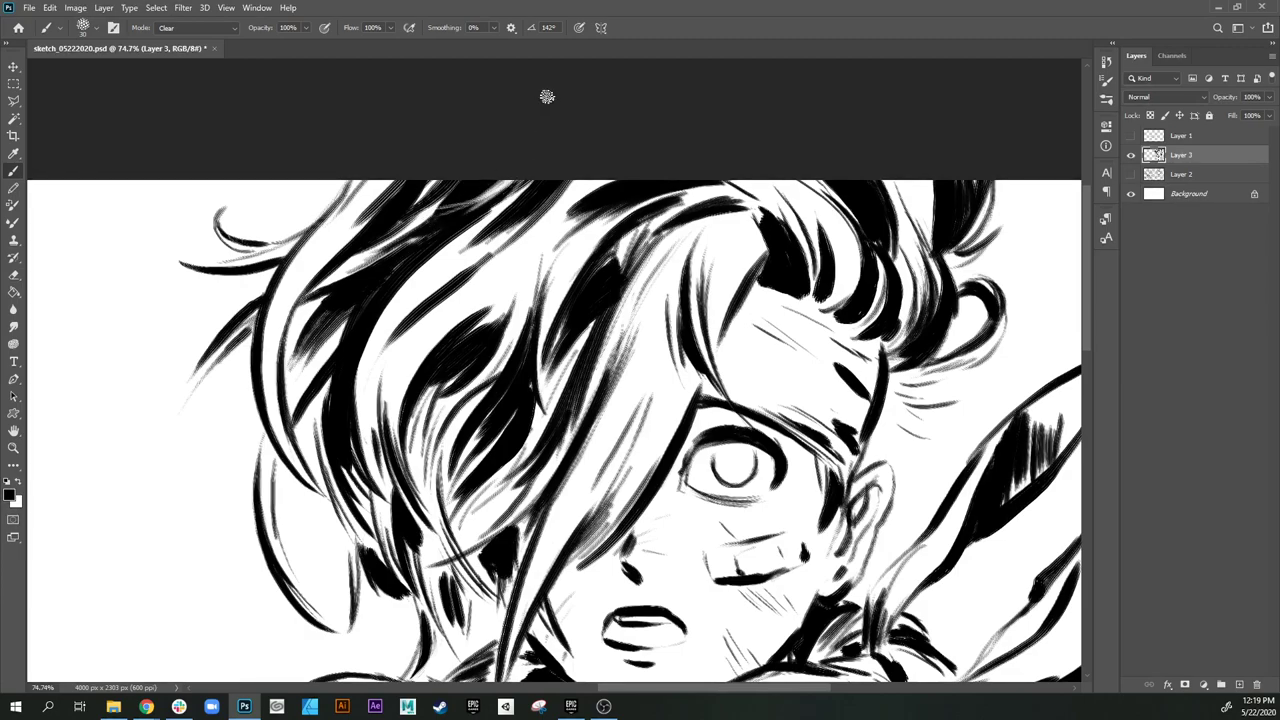
{"action": "left_click_drag", "start_coordinate": [681, 174], "coordinate": [591, 219]}
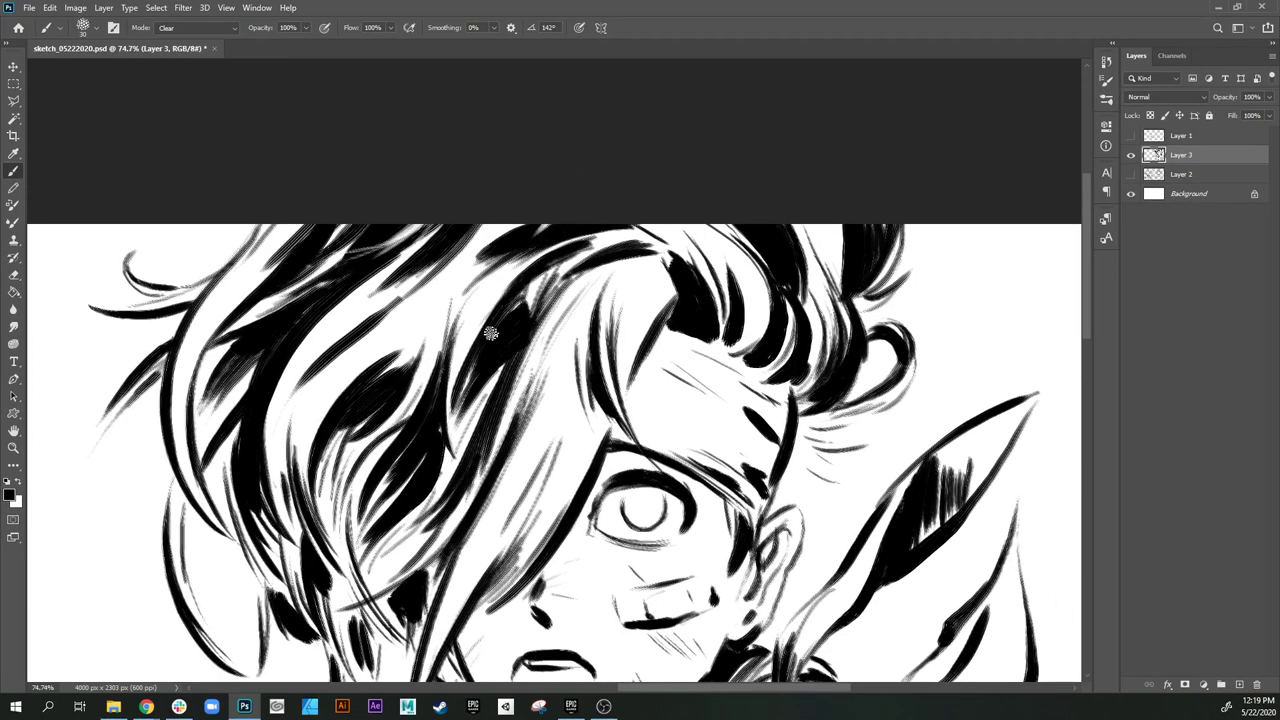
Step: Carve highlight strokes into the black hair swept up above the forehead and refine the ink edges there
{"action": "left_click_drag", "start_coordinate": [793, 413], "coordinate": [661, 352]}
{"action": "left_click_drag", "start_coordinate": [720, 238], "coordinate": [708, 282]}
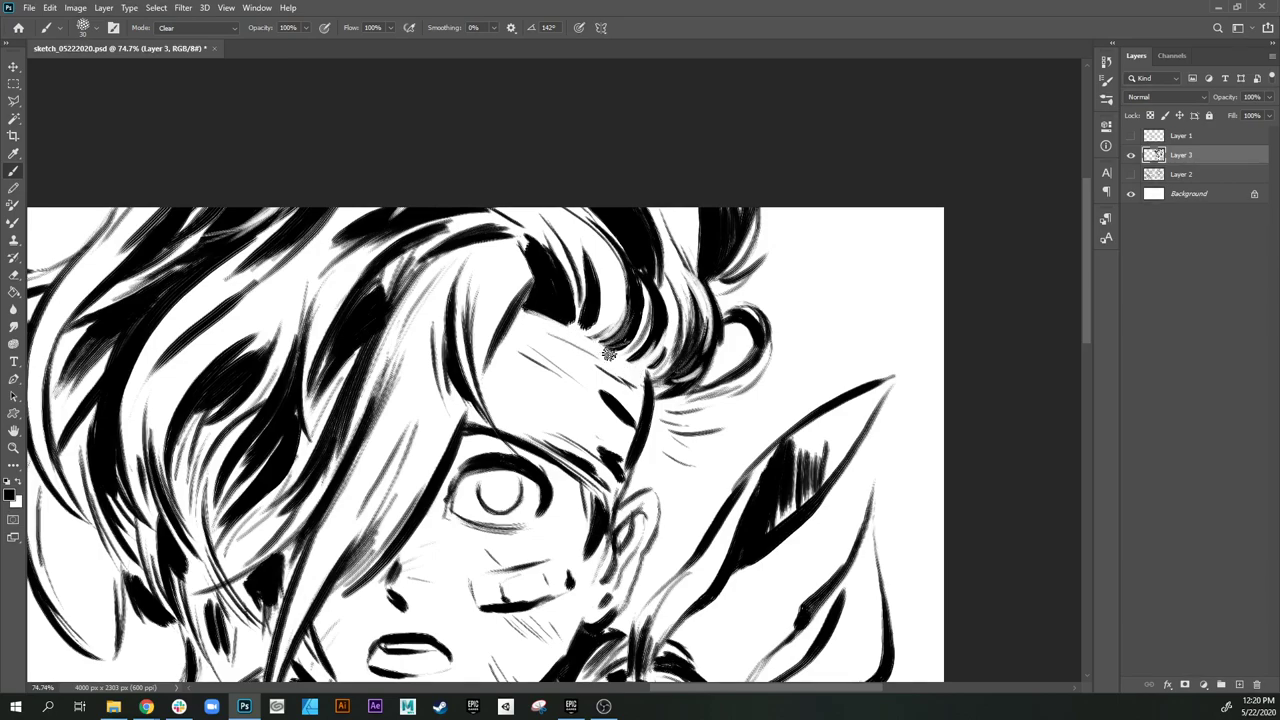
{"action": "mouse_move", "coordinate": [662, 471]}
{"action": "left_mouse_down"}
{"action": "mouse_move", "coordinate": [676, 300]}
{"action": "mouse_move", "coordinate": [790, 135]}
{"action": "mouse_move", "coordinate": [765, 128]}
{"action": "mouse_move", "coordinate": [686, 190]}
{"action": "mouse_move", "coordinate": [679, 216]}
{"action": "left_mouse_up"}
{"action": "left_click_drag", "start_coordinate": [669, 286], "coordinate": [756, 172]}
{"action": "left_click_drag", "start_coordinate": [750, 220], "coordinate": [622, 297]}
{"action": "left_click_drag", "start_coordinate": [811, 260], "coordinate": [794, 279]}
{"action": "left_click_drag", "start_coordinate": [786, 343], "coordinate": [799, 371]}
{"action": "left_click_drag", "start_coordinate": [668, 298], "coordinate": [689, 302]}
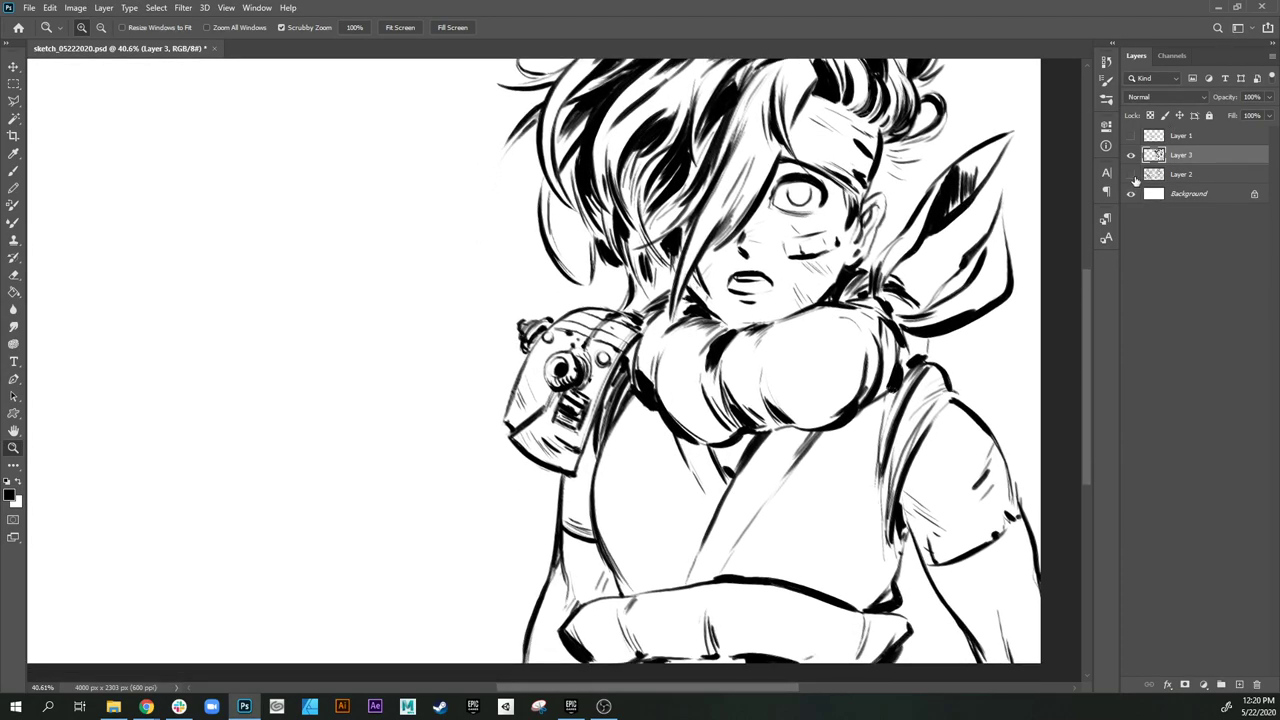
Step: Show the Layer 2 sketch again, add a new layer above Layer 3, and set the brush mode back to Normal
{"action": "left_click", "coordinate": [1131, 174]}
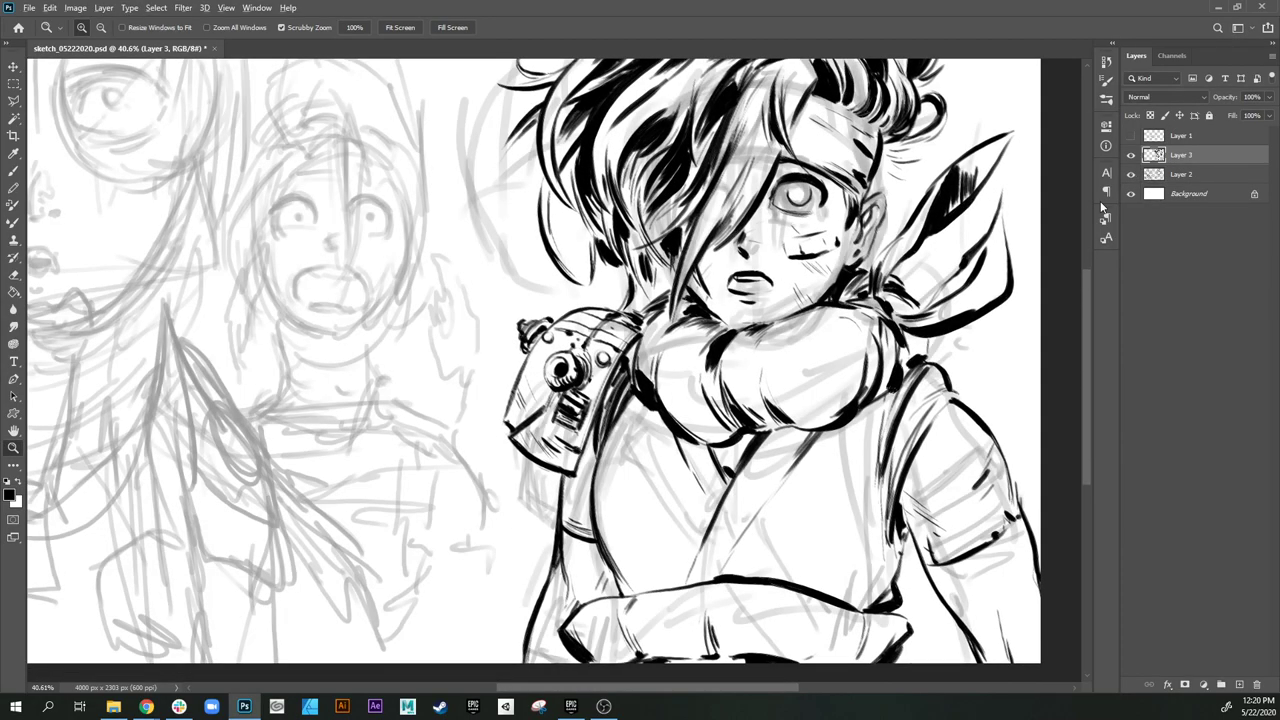
{"action": "key", "text": "ctrl+shift+alt+n"}
{"action": "left_click_drag", "start_coordinate": [435, 192], "coordinate": [449, 226]}
{"action": "key", "text": "b"}
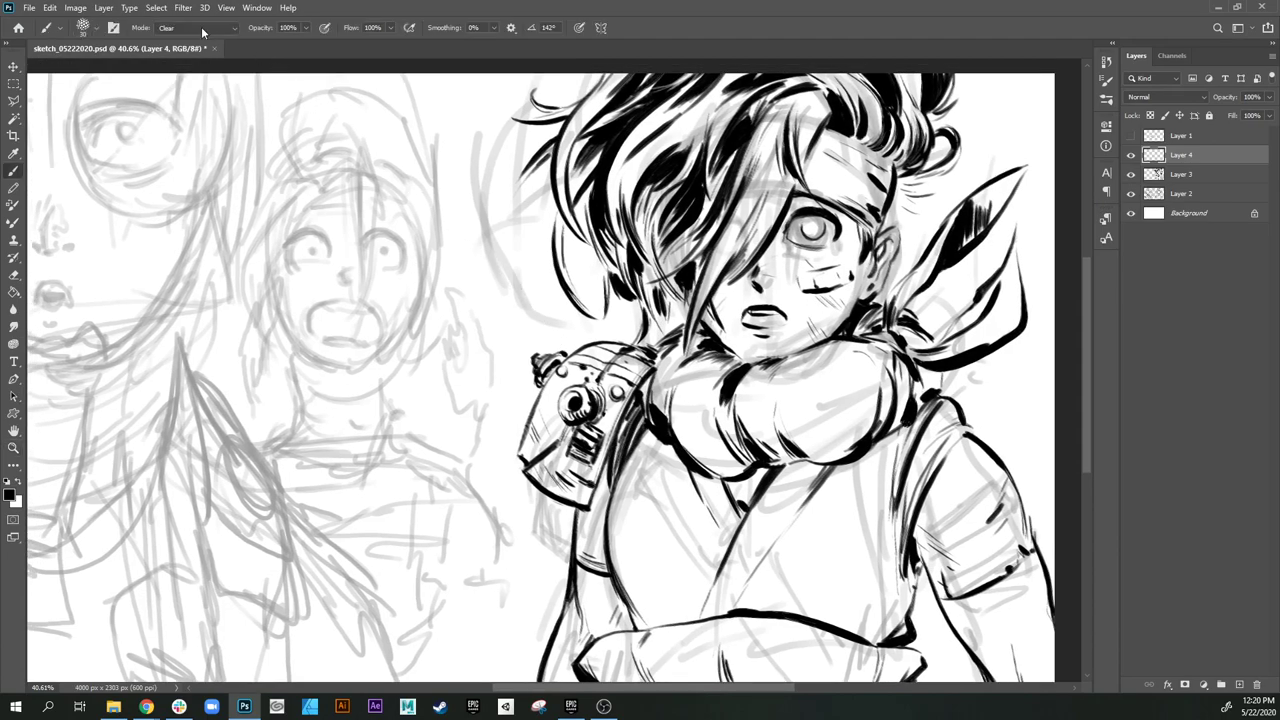
{"action": "left_click", "coordinate": [202, 30]}
{"action": "left_click", "coordinate": [203, 41]}
{"action": "left_click_drag", "start_coordinate": [230, 95], "coordinate": [605, 302]}
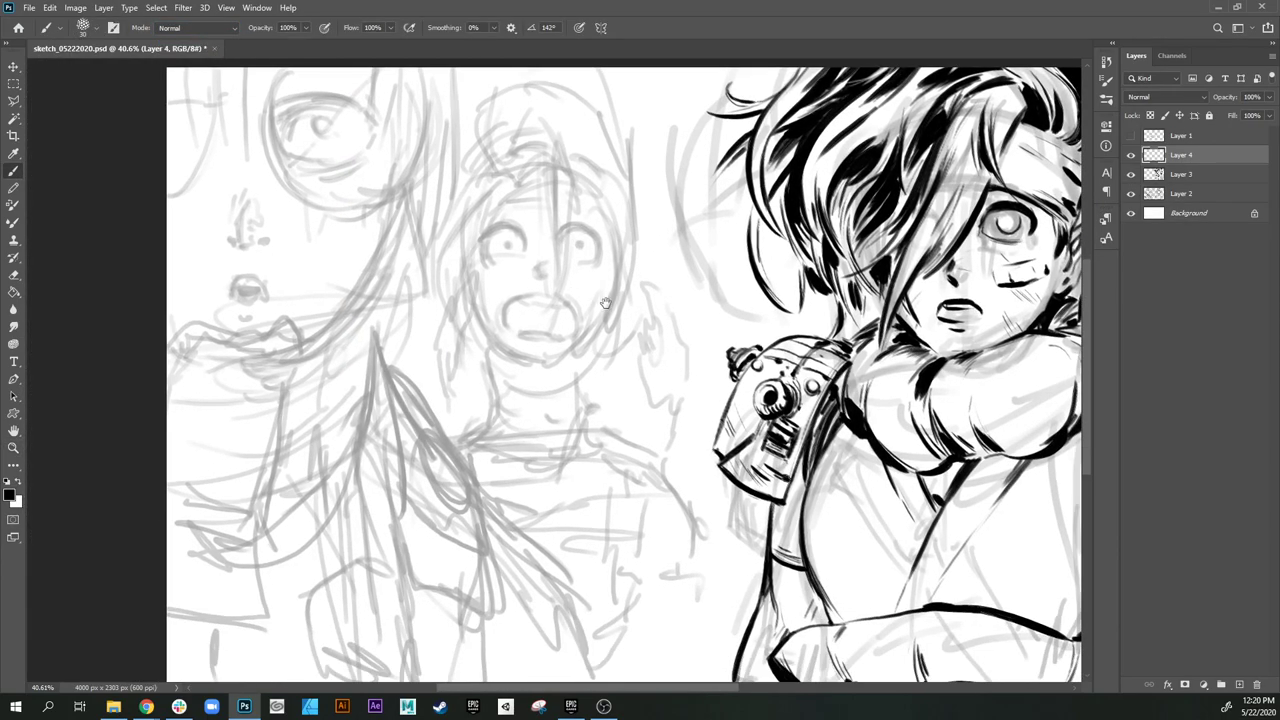
Step: Ink the first knuckle, outer edge and inner shading of the left-hand character's gloved fist with a larger brush
{"action": "left_click_drag", "start_coordinate": [514, 316], "coordinate": [587, 357]}
{"action": "left_click_drag", "start_coordinate": [431, 388], "coordinate": [474, 298]}
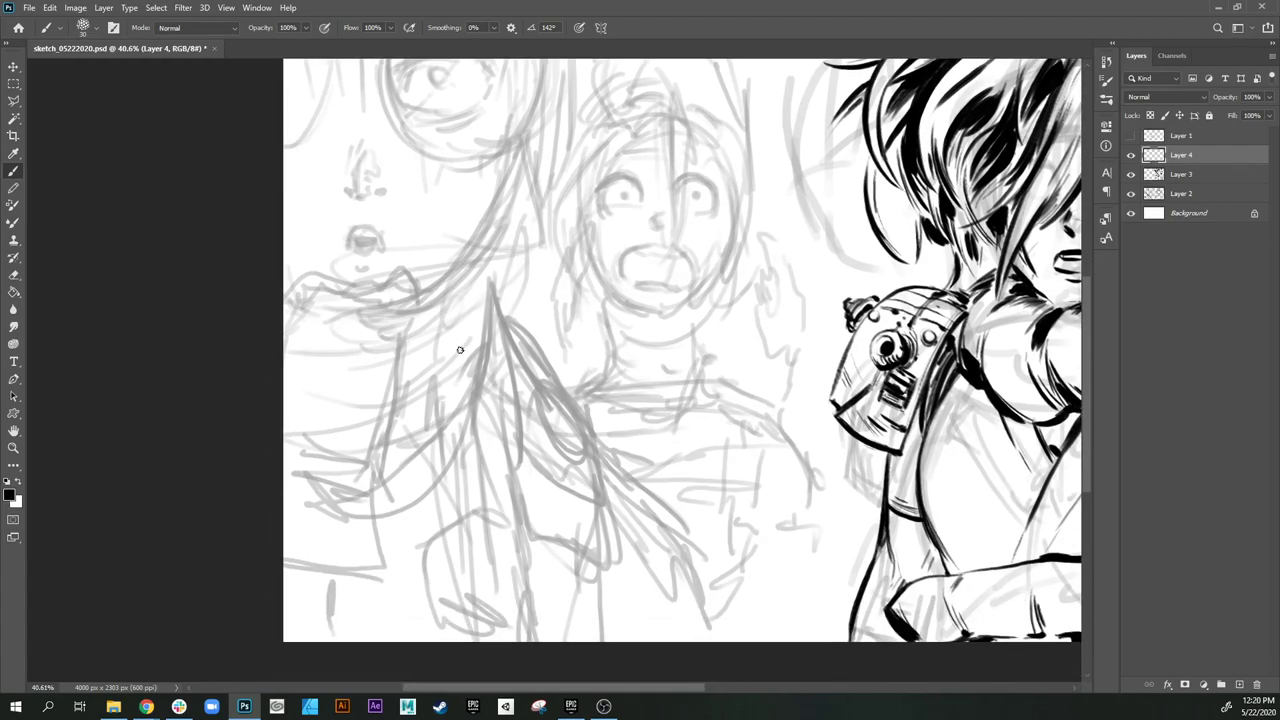
{"action": "key", "text": "ctrl+z"}
{"action": "key", "text": "z"}
{"action": "left_click_drag", "start_coordinate": [447, 347], "coordinate": [480, 347]}
{"action": "mouse_move", "coordinate": [443, 346]}
{"action": "left_mouse_down"}
{"action": "mouse_move", "coordinate": [483, 406]}
{"action": "mouse_move", "coordinate": [466, 403]}
{"action": "mouse_move", "coordinate": [389, 461]}
{"action": "left_mouse_up"}
{"action": "key", "text": "b"}
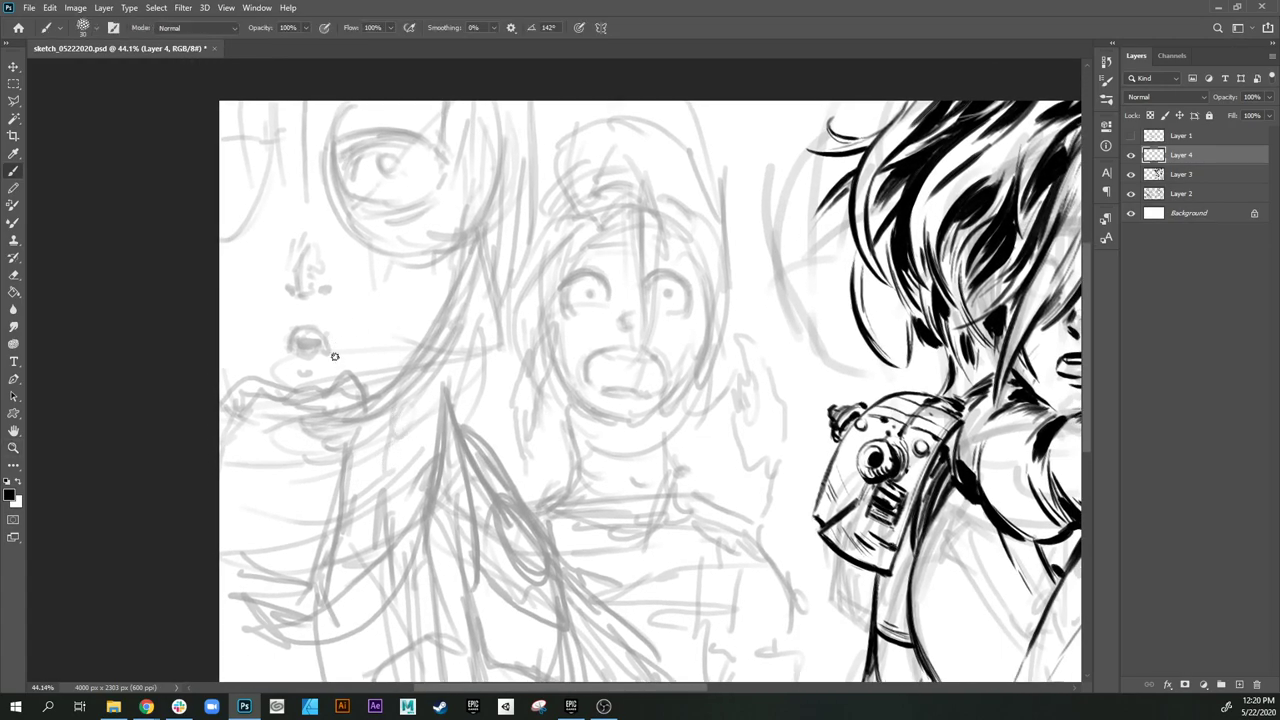
{"action": "left_click_drag", "start_coordinate": [333, 363], "coordinate": [344, 320]}
{"action": "key", "text": "bracketright"}
{"action": "key", "text": "bracketright"}
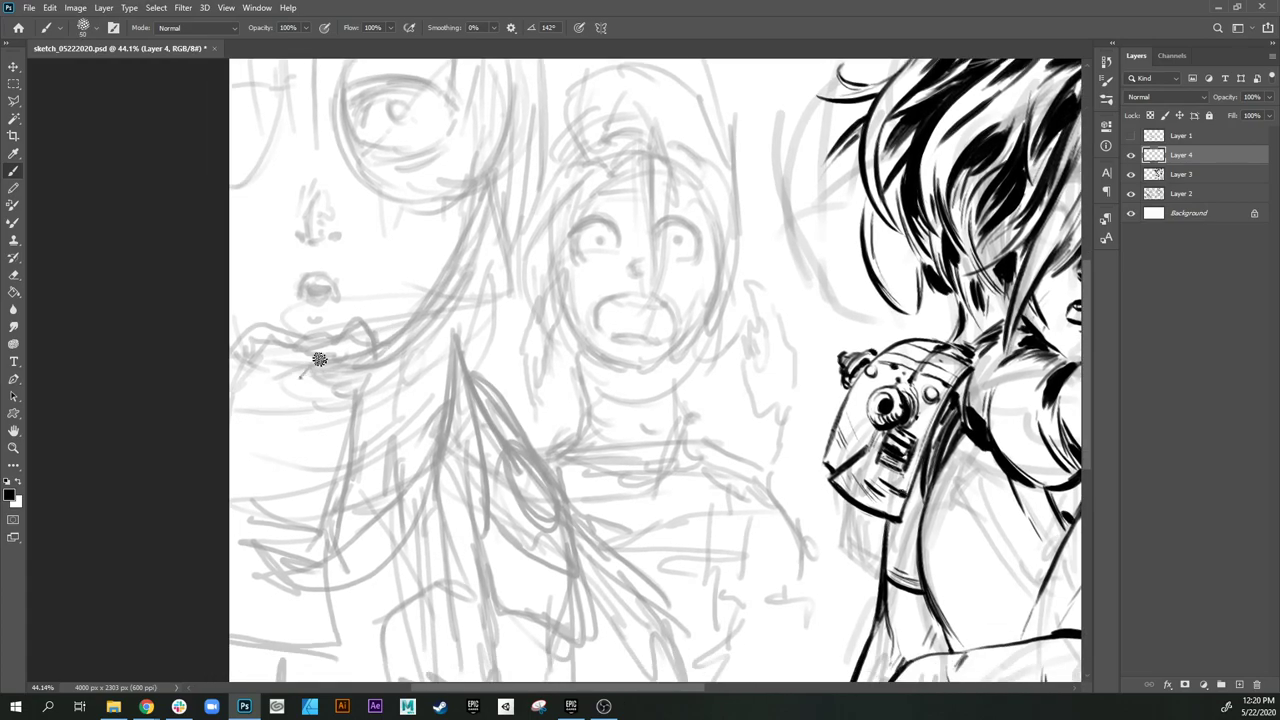
{"action": "mouse_move", "coordinate": [303, 375]}
{"action": "left_mouse_down"}
{"action": "mouse_move", "coordinate": [319, 360]}
{"action": "mouse_move", "coordinate": [355, 420]}
{"action": "mouse_move", "coordinate": [336, 527]}
{"action": "mouse_move", "coordinate": [355, 490]}
{"action": "left_mouse_up"}
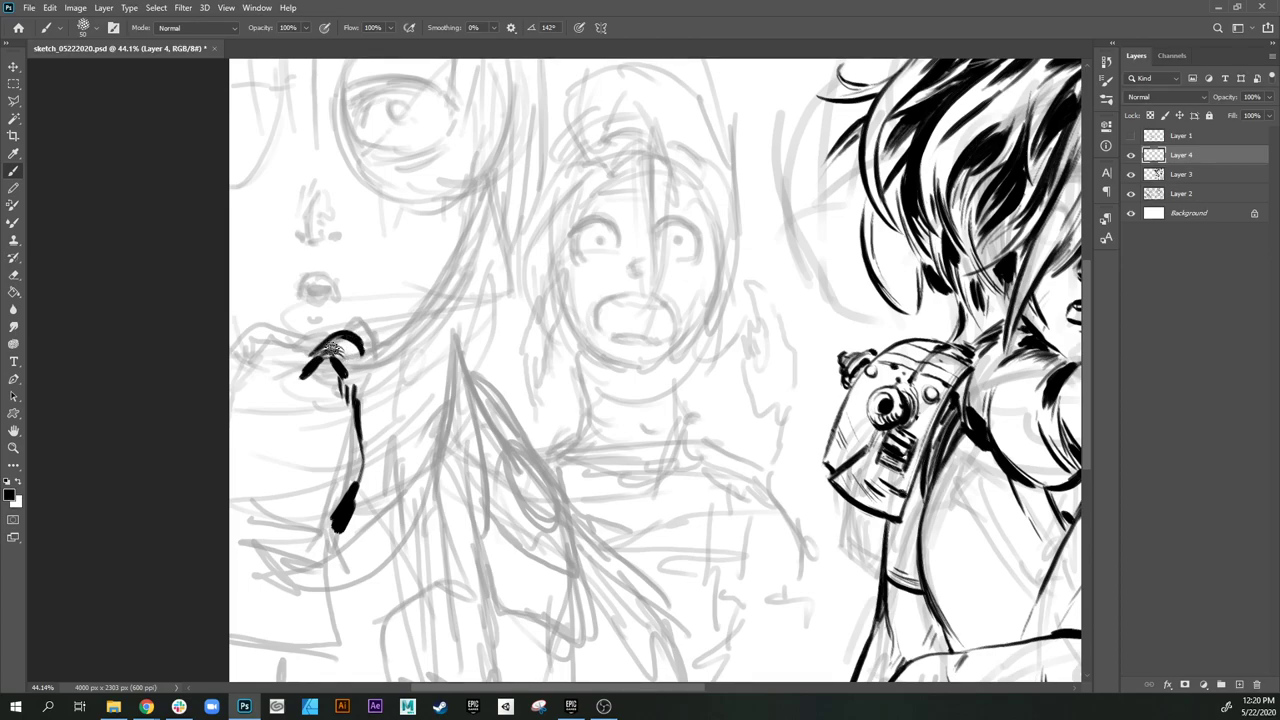
{"action": "mouse_move", "coordinate": [350, 367]}
{"action": "left_mouse_down"}
{"action": "mouse_move", "coordinate": [309, 391]}
{"action": "mouse_move", "coordinate": [322, 411]}
{"action": "mouse_move", "coordinate": [320, 479]}
{"action": "mouse_move", "coordinate": [337, 472]}
{"action": "mouse_move", "coordinate": [321, 537]}
{"action": "left_mouse_up"}
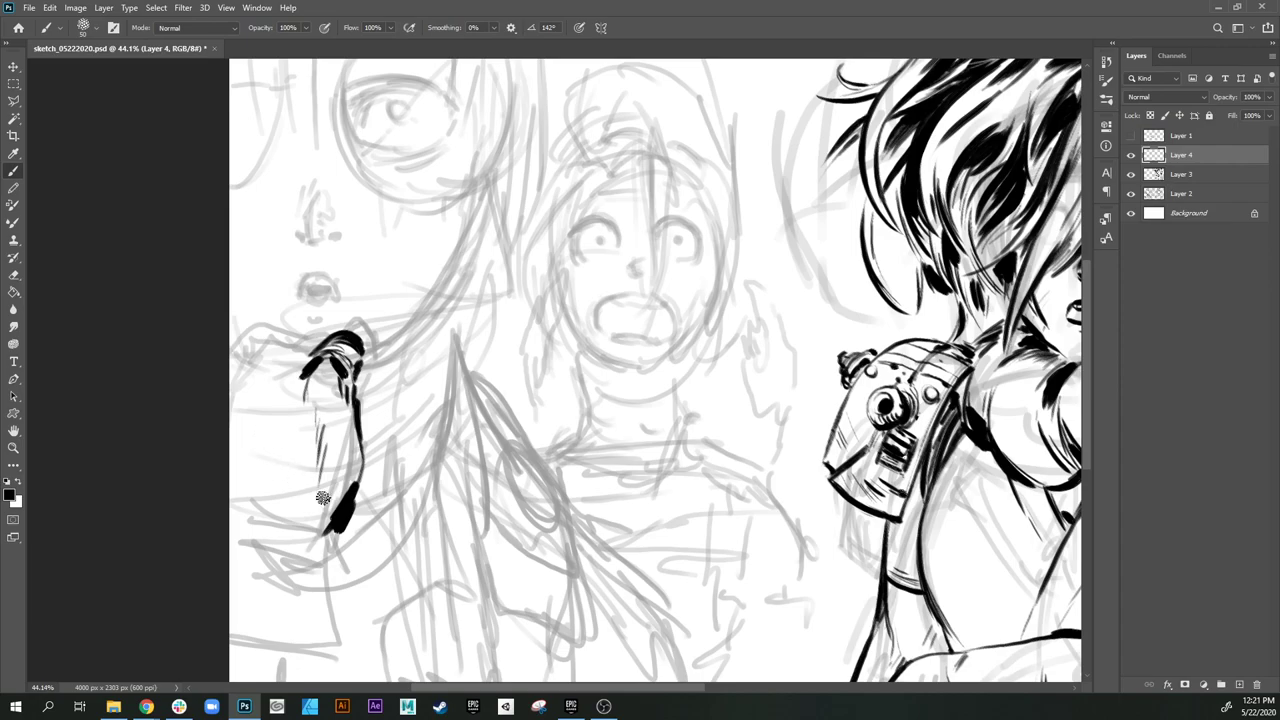
Step: Ink the glove's wrist strap with its round stud and heavy black end
{"action": "scroll", "coordinate": [323, 497], "scroll_direction": "down", "scroll_amount": 3}
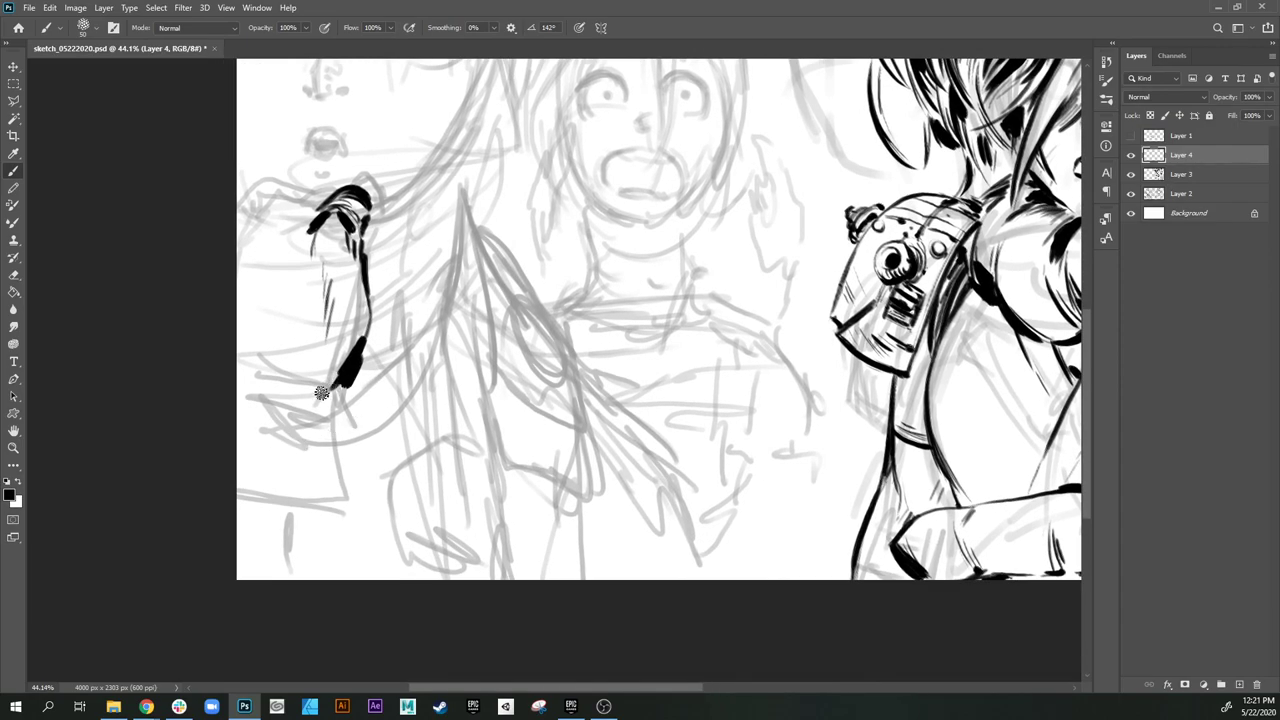
{"action": "left_click_drag", "start_coordinate": [331, 406], "coordinate": [336, 445]}
{"action": "mouse_move", "coordinate": [266, 397]}
{"action": "left_mouse_down"}
{"action": "mouse_move", "coordinate": [283, 432]}
{"action": "mouse_move", "coordinate": [250, 434]}
{"action": "mouse_move", "coordinate": [279, 435]}
{"action": "mouse_move", "coordinate": [258, 393]}
{"action": "mouse_move", "coordinate": [238, 395]}
{"action": "mouse_move", "coordinate": [252, 392]}
{"action": "mouse_move", "coordinate": [264, 414]}
{"action": "mouse_move", "coordinate": [235, 409]}
{"action": "mouse_move", "coordinate": [246, 394]}
{"action": "mouse_move", "coordinate": [233, 410]}
{"action": "mouse_move", "coordinate": [256, 424]}
{"action": "mouse_move", "coordinate": [260, 399]}
{"action": "mouse_move", "coordinate": [239, 397]}
{"action": "mouse_move", "coordinate": [265, 410]}
{"action": "mouse_move", "coordinate": [258, 423]}
{"action": "mouse_move", "coordinate": [241, 383]}
{"action": "mouse_move", "coordinate": [282, 404]}
{"action": "mouse_move", "coordinate": [282, 421]}
{"action": "mouse_move", "coordinate": [240, 436]}
{"action": "mouse_move", "coordinate": [342, 441]}
{"action": "mouse_move", "coordinate": [314, 436]}
{"action": "mouse_move", "coordinate": [329, 440]}
{"action": "mouse_move", "coordinate": [288, 396]}
{"action": "mouse_move", "coordinate": [330, 398]}
{"action": "left_mouse_up"}
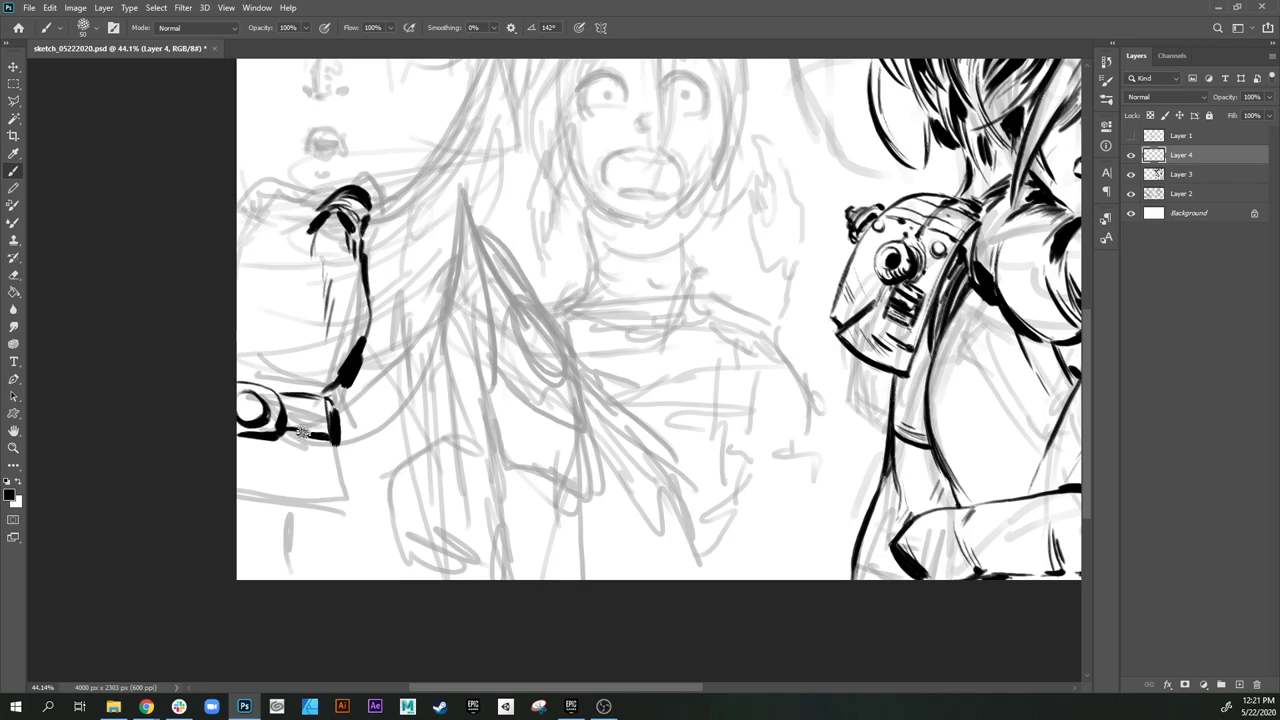
{"action": "left_click_drag", "start_coordinate": [339, 391], "coordinate": [311, 394]}
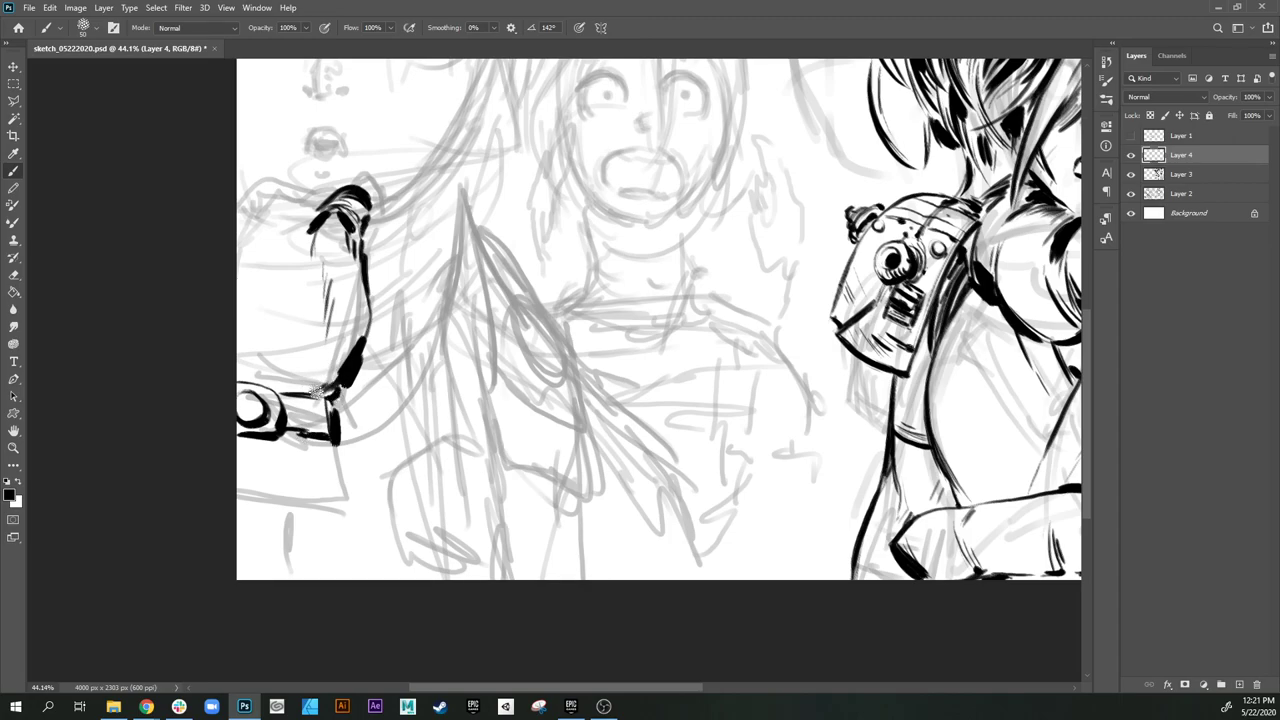
Step: Ink the flared glove cuff below the strap with a thick hem line and short fold strokes
{"action": "mouse_move", "coordinate": [349, 456]}
{"action": "left_mouse_down"}
{"action": "mouse_move", "coordinate": [349, 386]}
{"action": "mouse_move", "coordinate": [355, 421]}
{"action": "left_mouse_up"}
{"action": "left_click", "coordinate": [347, 432]}
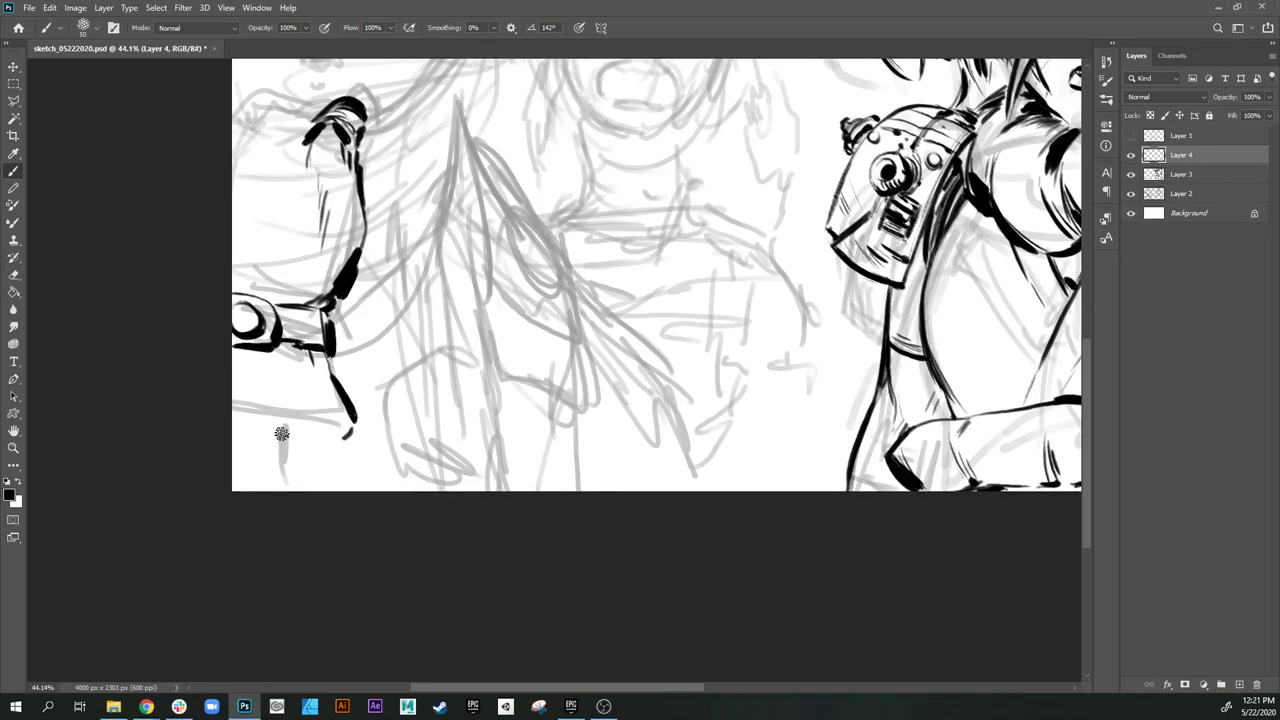
{"action": "left_click_drag", "start_coordinate": [217, 431], "coordinate": [332, 441]}
{"action": "left_click_drag", "start_coordinate": [221, 427], "coordinate": [338, 440]}
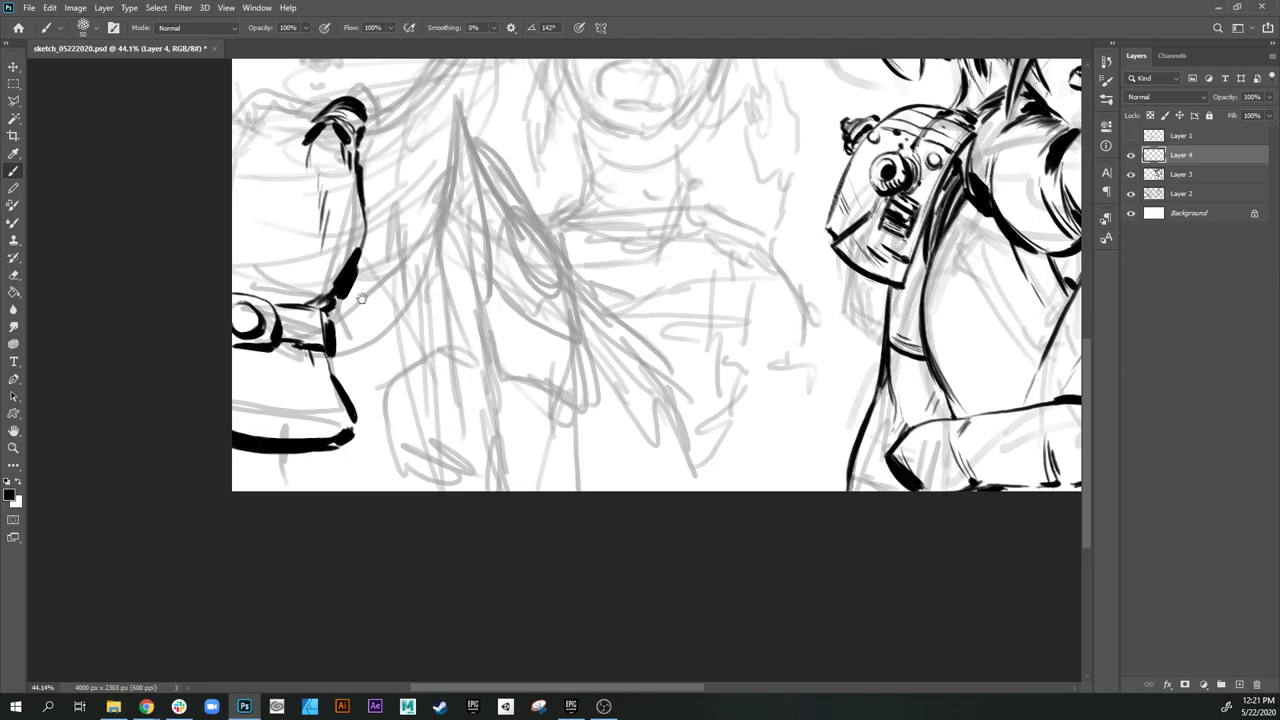
{"action": "left_click_drag", "start_coordinate": [396, 299], "coordinate": [428, 305]}
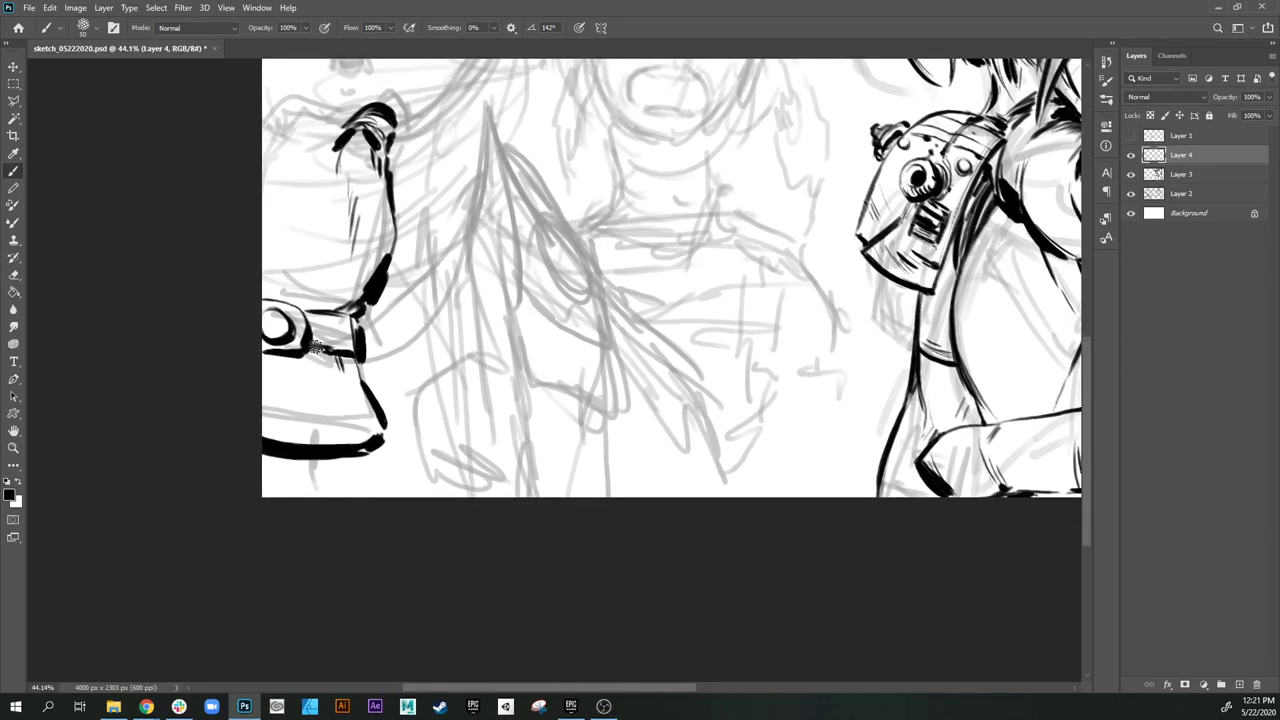
{"action": "mouse_move", "coordinate": [316, 347]}
{"action": "left_mouse_down"}
{"action": "mouse_move", "coordinate": [350, 386]}
{"action": "mouse_move", "coordinate": [366, 440]}
{"action": "mouse_move", "coordinate": [350, 376]}
{"action": "mouse_move", "coordinate": [354, 388]}
{"action": "mouse_move", "coordinate": [316, 378]}
{"action": "left_mouse_up"}
{"action": "left_click_drag", "start_coordinate": [329, 404], "coordinate": [330, 413]}
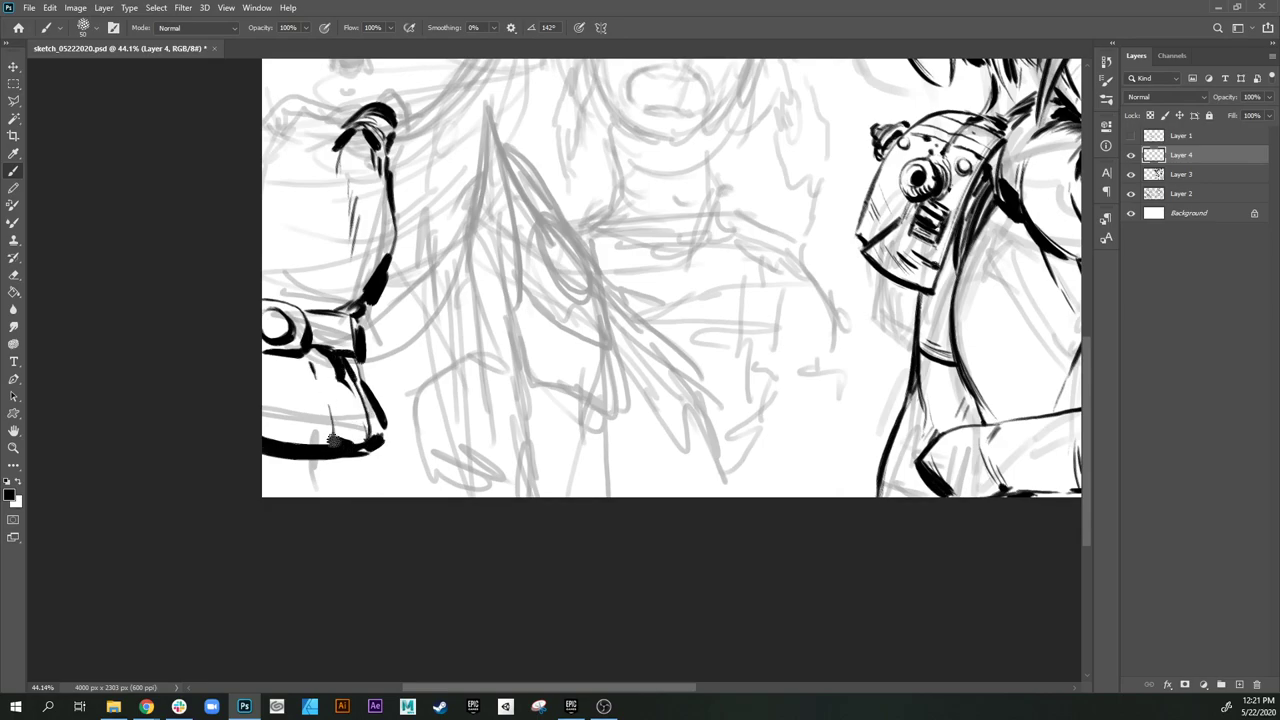
Step: Ink the remaining knuckles of the fist and add vertical shading strokes beneath them
{"action": "scroll", "coordinate": [320, 340], "scroll_direction": "up", "scroll_amount": 5}
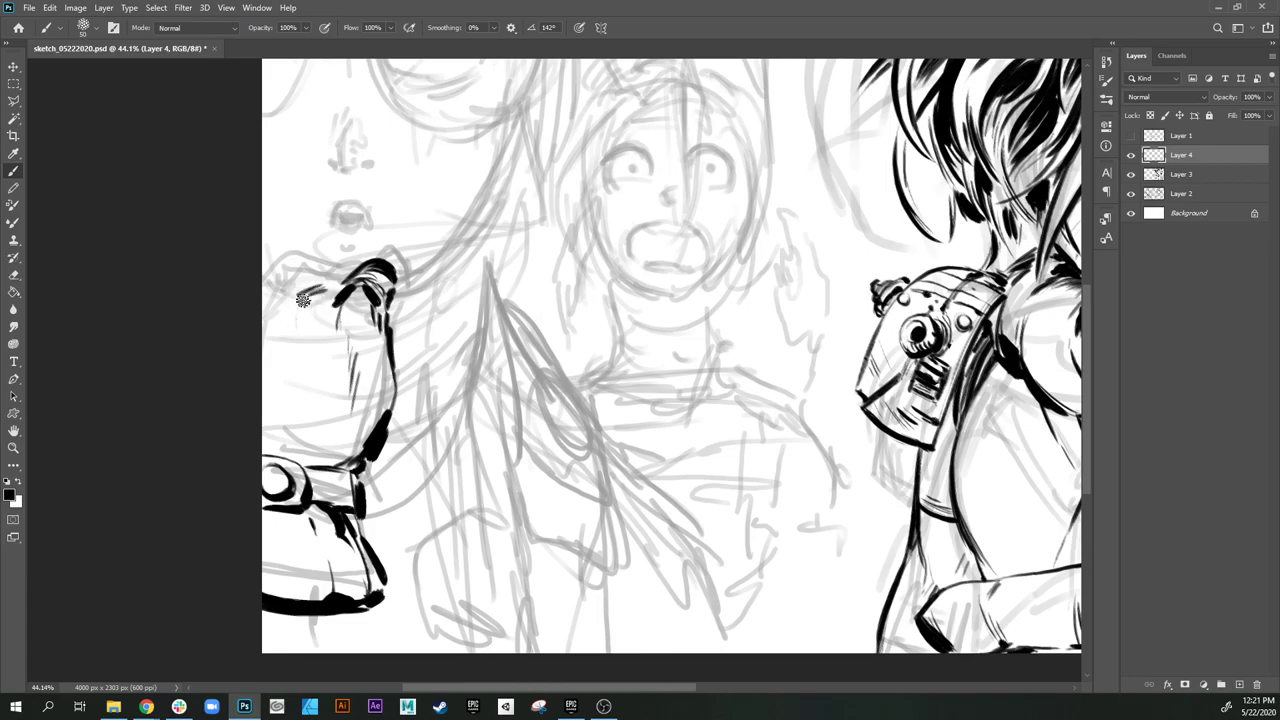
{"action": "left_click_drag", "start_coordinate": [302, 302], "coordinate": [302, 341]}
{"action": "left_click_drag", "start_coordinate": [310, 304], "coordinate": [307, 350]}
{"action": "mouse_move", "coordinate": [301, 296]}
{"action": "left_mouse_down"}
{"action": "mouse_move", "coordinate": [325, 290]}
{"action": "mouse_move", "coordinate": [312, 366]}
{"action": "left_mouse_up"}
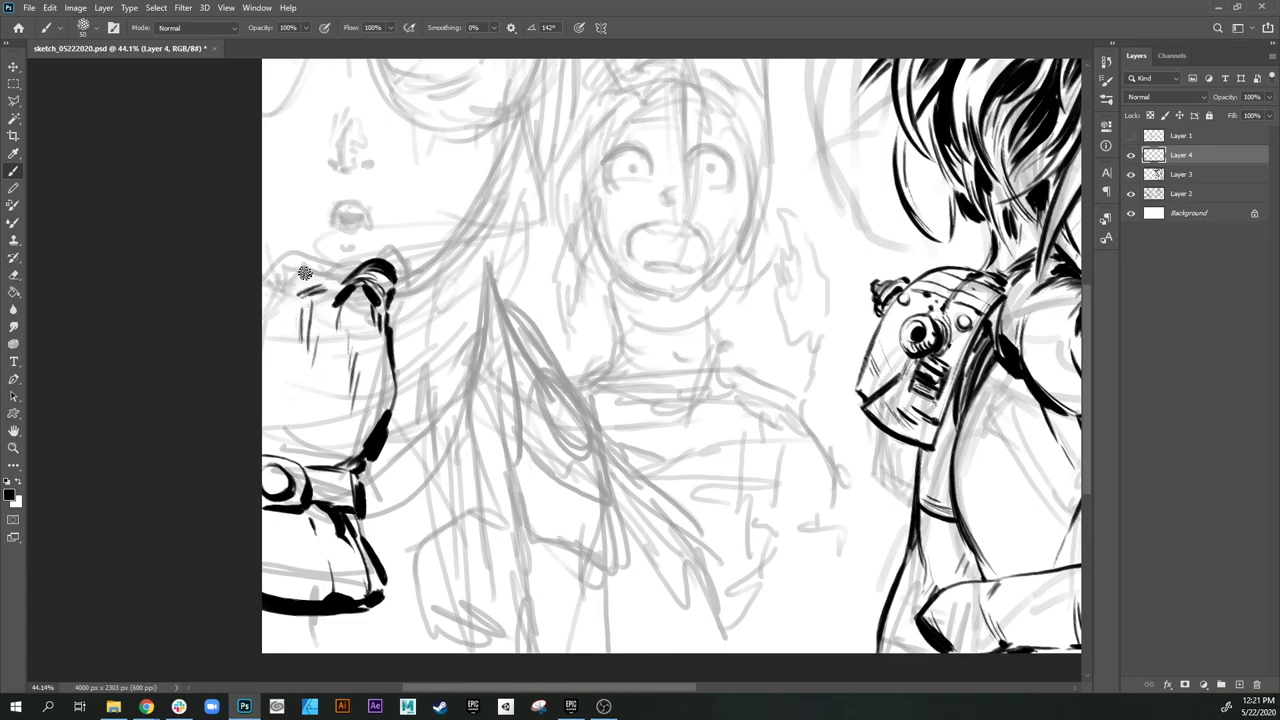
{"action": "mouse_move", "coordinate": [302, 288]}
{"action": "left_mouse_down"}
{"action": "mouse_move", "coordinate": [336, 263]}
{"action": "mouse_move", "coordinate": [353, 268]}
{"action": "mouse_move", "coordinate": [296, 298]}
{"action": "mouse_move", "coordinate": [320, 265]}
{"action": "mouse_move", "coordinate": [310, 287]}
{"action": "mouse_move", "coordinate": [331, 298]}
{"action": "mouse_move", "coordinate": [311, 272]}
{"action": "mouse_move", "coordinate": [337, 276]}
{"action": "mouse_move", "coordinate": [278, 269]}
{"action": "mouse_move", "coordinate": [313, 257]}
{"action": "mouse_move", "coordinate": [268, 265]}
{"action": "mouse_move", "coordinate": [273, 376]}
{"action": "left_mouse_up"}
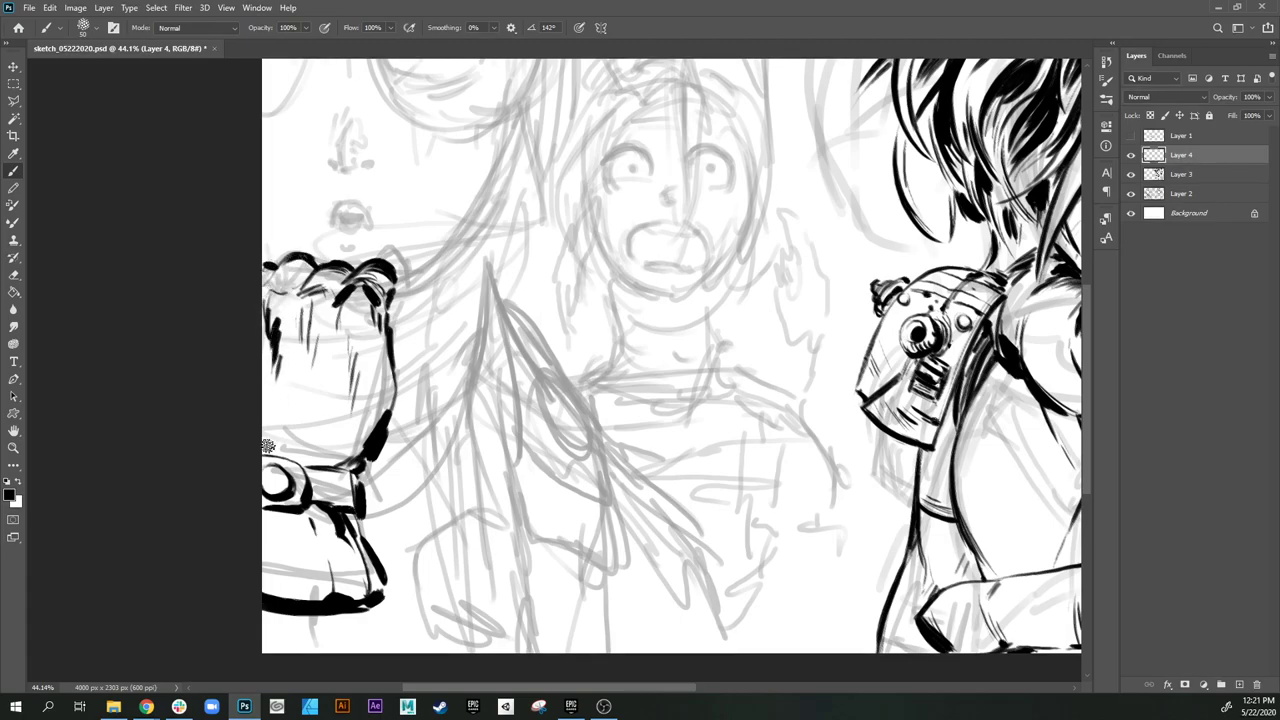
Step: Undo the last shading strokes on the fist, redraw them thinner, and darken the fold above the wrist strap
{"action": "key", "text": "ctrl+z"}
{"action": "key", "text": "ctrl+z"}
{"action": "key", "text": "ctrl+z"}
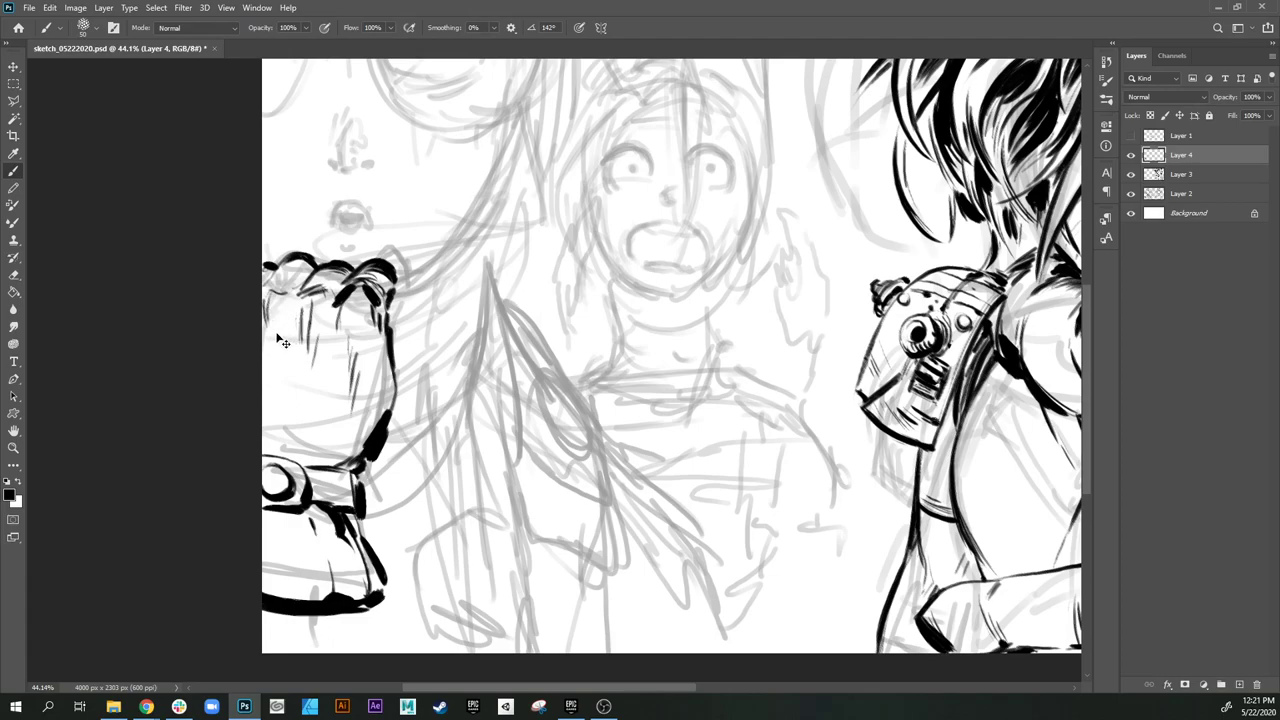
{"action": "mouse_move", "coordinate": [268, 308]}
{"action": "left_mouse_down"}
{"action": "mouse_move", "coordinate": [271, 356]}
{"action": "mouse_move", "coordinate": [283, 345]}
{"action": "left_mouse_up"}
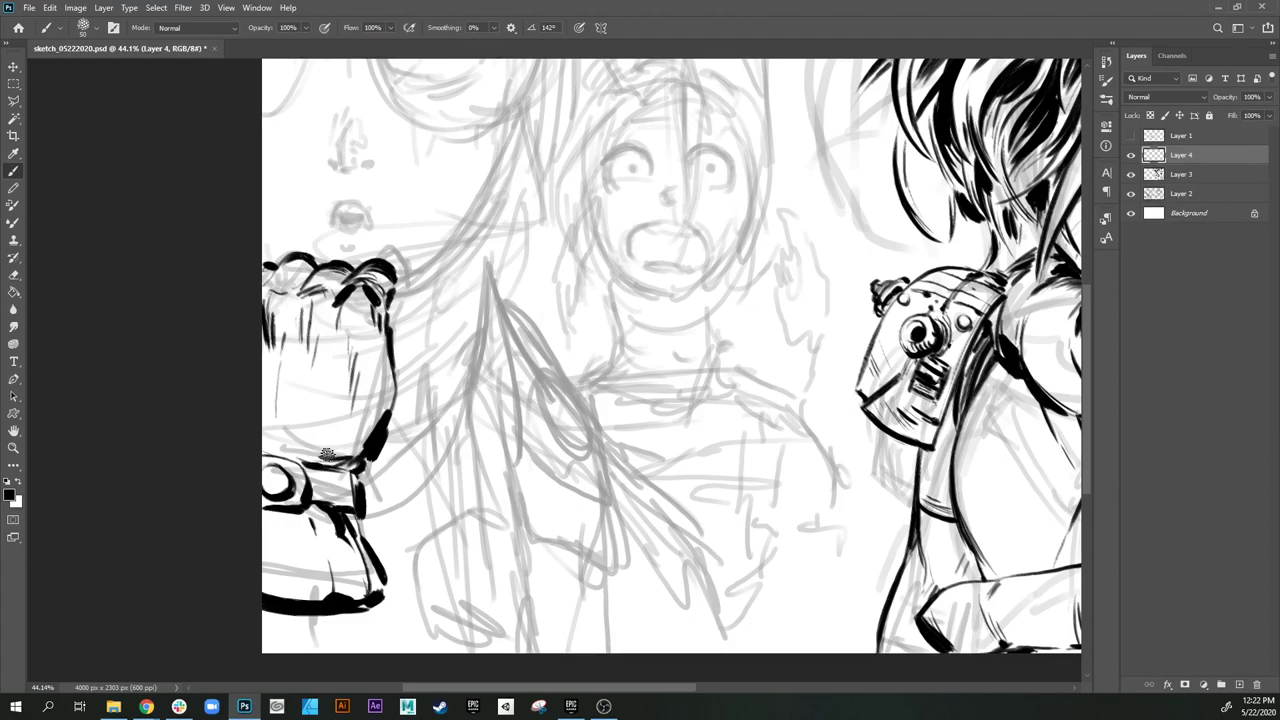
{"action": "left_click_drag", "start_coordinate": [327, 455], "coordinate": [368, 434]}
Step: Ink the left-hand character's jawline as a tapering curve rising from the top of the fist
{"action": "left_click_drag", "start_coordinate": [463, 257], "coordinate": [490, 377]}
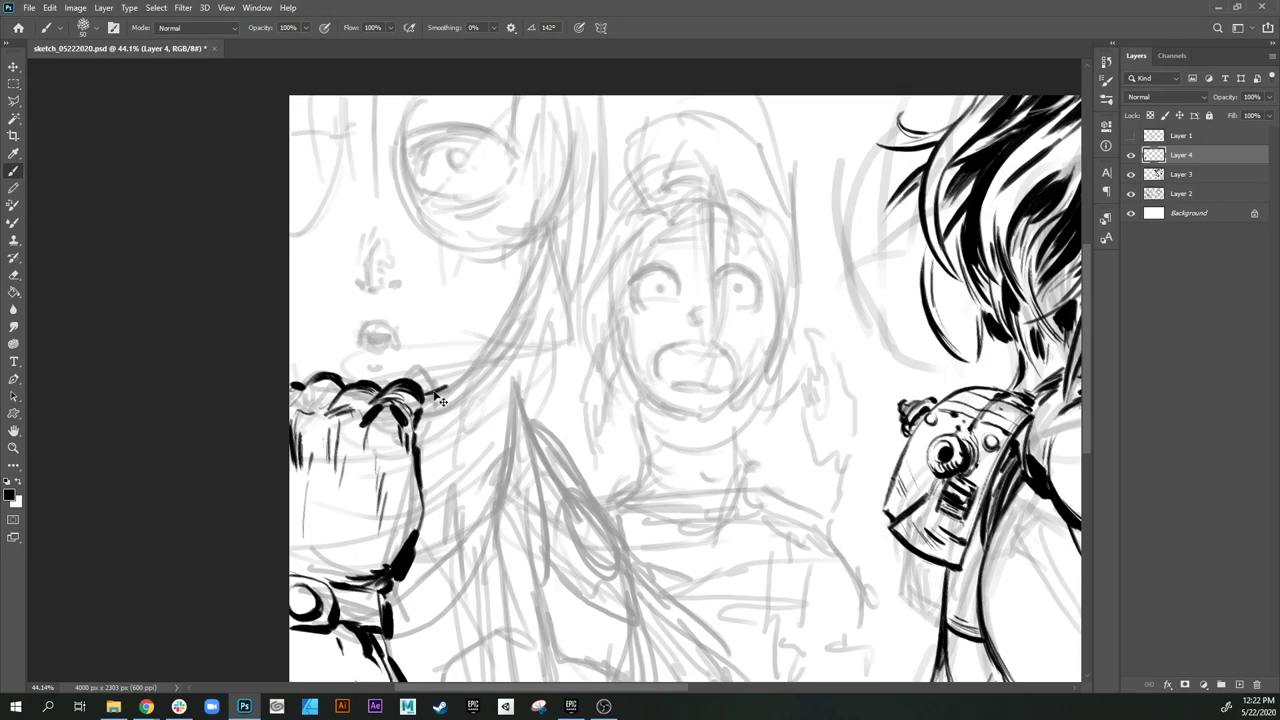
{"action": "left_click_drag", "start_coordinate": [423, 393], "coordinate": [496, 340]}
{"action": "mouse_move", "coordinate": [426, 391]}
{"action": "left_mouse_down"}
{"action": "mouse_move", "coordinate": [483, 357]}
{"action": "mouse_move", "coordinate": [505, 325]}
{"action": "left_mouse_up"}
{"action": "mouse_move", "coordinate": [470, 365]}
{"action": "left_mouse_down"}
{"action": "mouse_move", "coordinate": [509, 320]}
{"action": "mouse_move", "coordinate": [461, 319]}
{"action": "mouse_move", "coordinate": [491, 294]}
{"action": "mouse_move", "coordinate": [500, 262]}
{"action": "mouse_move", "coordinate": [457, 321]}
{"action": "left_mouse_up"}
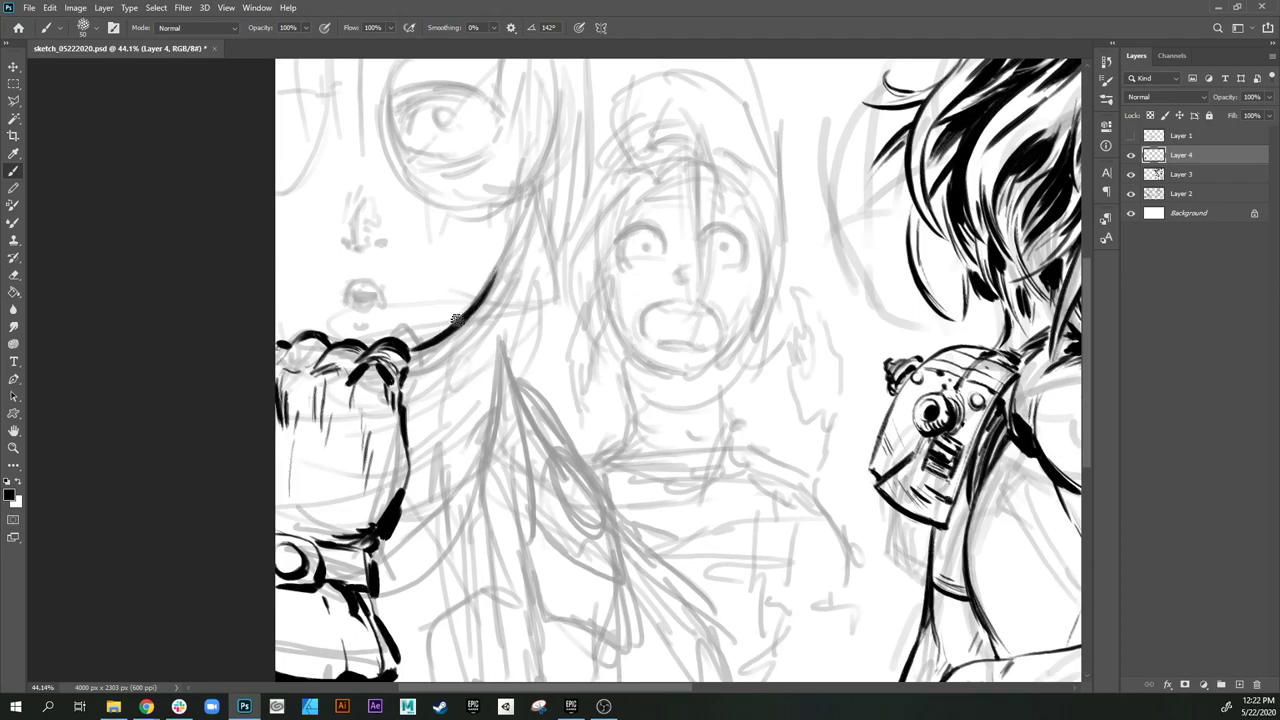
Step: Ink heavy black curved shadows under the jaw beside the fist with a larger brush
{"action": "scroll", "coordinate": [491, 331], "scroll_direction": "down", "scroll_amount": 1}
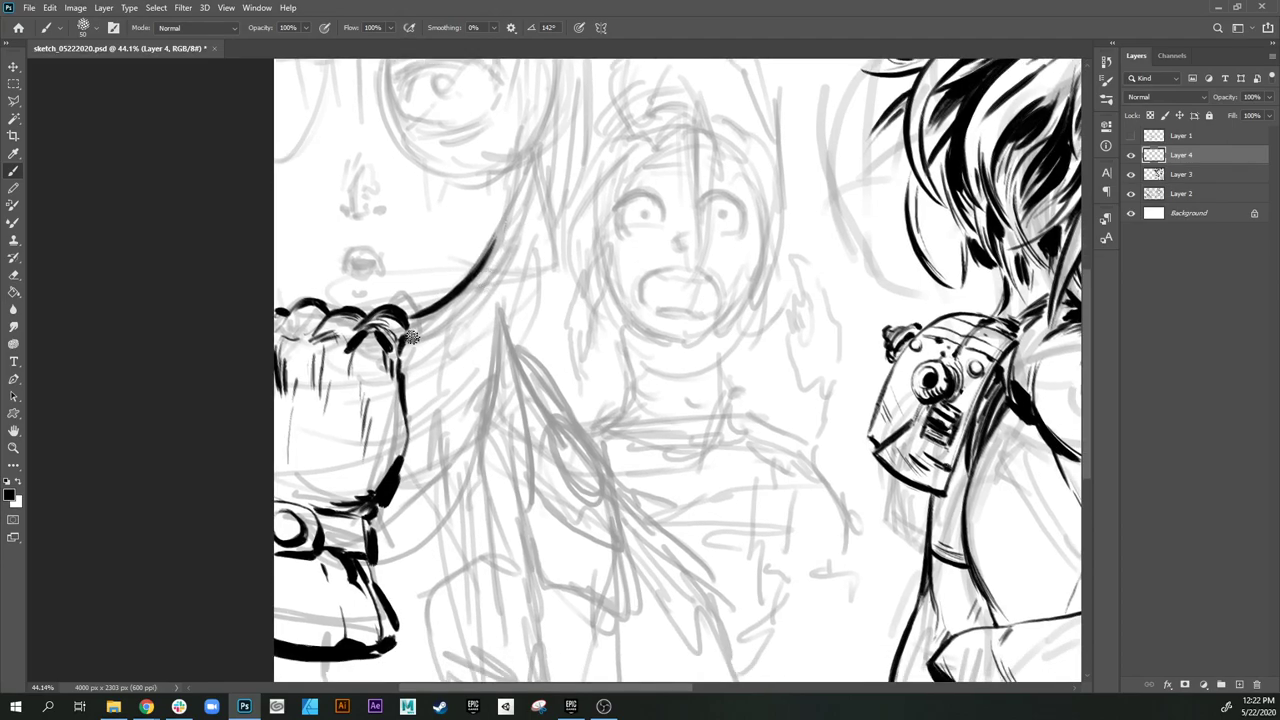
{"action": "mouse_move", "coordinate": [431, 347]}
{"action": "left_mouse_down"}
{"action": "mouse_move", "coordinate": [408, 362]}
{"action": "mouse_move", "coordinate": [416, 355]}
{"action": "left_mouse_up"}
{"action": "key", "text": "ctrl+z"}
{"action": "key", "text": "bracketright"}
{"action": "key", "text": "bracketright"}
{"action": "key", "text": "bracketright"}
{"action": "mouse_move", "coordinate": [430, 351]}
{"action": "left_mouse_down"}
{"action": "mouse_move", "coordinate": [410, 394]}
{"action": "mouse_move", "coordinate": [462, 330]}
{"action": "mouse_move", "coordinate": [403, 397]}
{"action": "mouse_move", "coordinate": [430, 395]}
{"action": "mouse_move", "coordinate": [490, 347]}
{"action": "mouse_move", "coordinate": [510, 262]}
{"action": "left_mouse_up"}
{"action": "key", "text": "bracketleft"}
{"action": "key", "text": "bracketleft"}
{"action": "key", "text": "bracketleft"}
{"action": "key", "text": "bracketleft"}
{"action": "key", "text": "bracketright"}
{"action": "key", "text": "bracketright"}
{"action": "key", "text": "bracketright"}
{"action": "mouse_move", "coordinate": [410, 375]}
{"action": "left_mouse_down"}
{"action": "mouse_move", "coordinate": [498, 290]}
{"action": "mouse_move", "coordinate": [455, 358]}
{"action": "left_mouse_up"}
{"action": "mouse_move", "coordinate": [505, 305]}
{"action": "left_mouse_down"}
{"action": "mouse_move", "coordinate": [495, 351]}
{"action": "mouse_move", "coordinate": [430, 405]}
{"action": "left_mouse_up"}
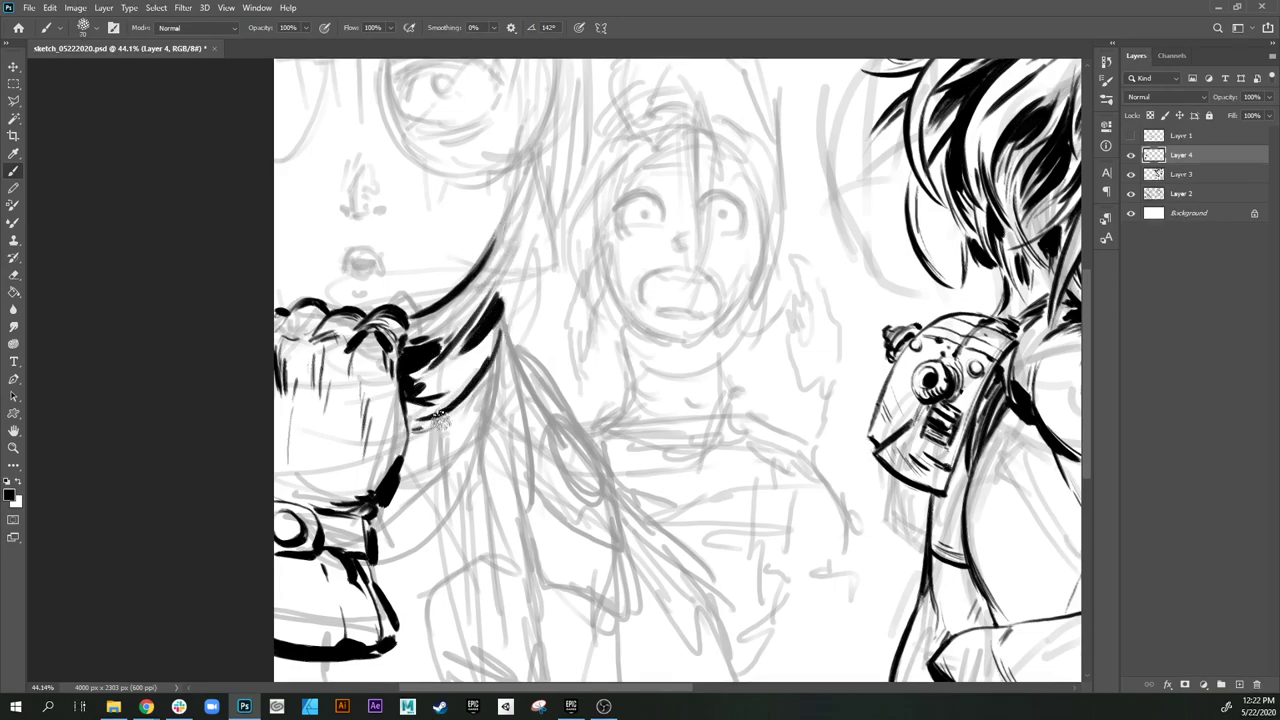
Step: Refine the curved shadow under the jaw and add thinner fold lines below it with a smaller brush
{"action": "left_click_drag", "start_coordinate": [446, 460], "coordinate": [472, 320]}
{"action": "left_click_drag", "start_coordinate": [502, 273], "coordinate": [480, 317]}
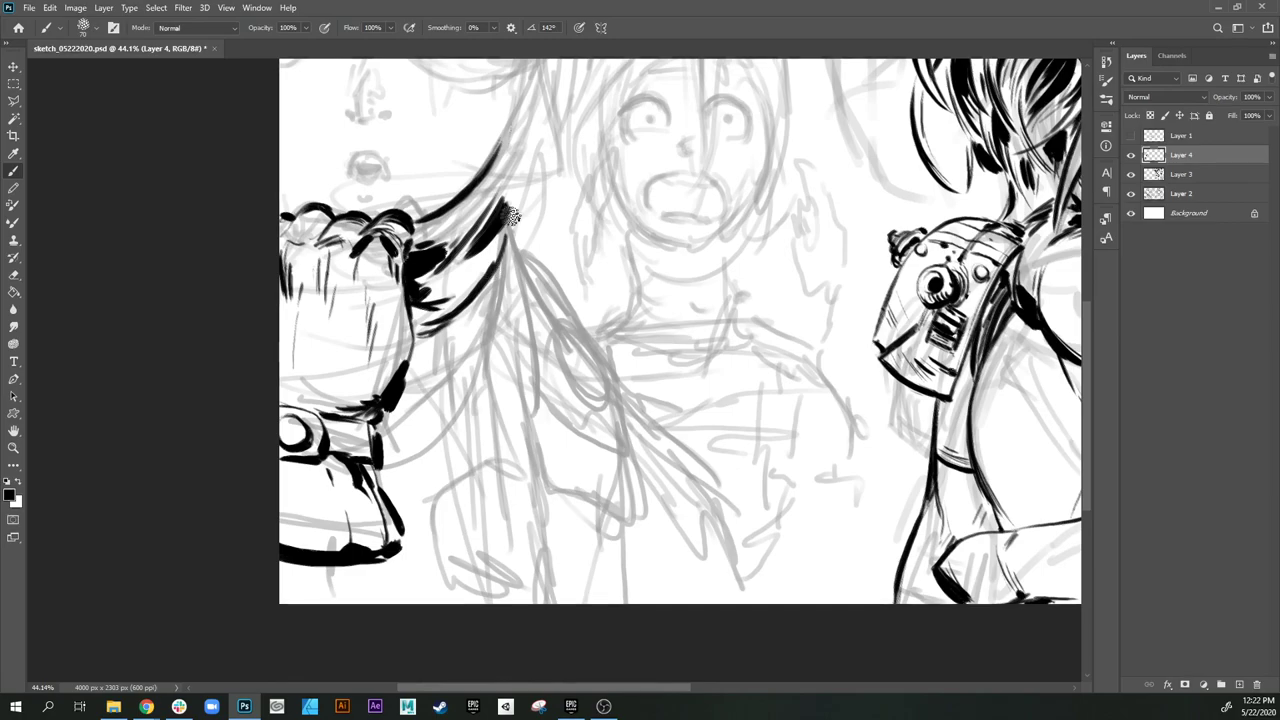
{"action": "key", "text": "bracketleft"}
{"action": "key", "text": "bracketleft"}
{"action": "mouse_move", "coordinate": [511, 204]}
{"action": "left_mouse_down"}
{"action": "mouse_move", "coordinate": [486, 272]}
{"action": "mouse_move", "coordinate": [511, 222]}
{"action": "mouse_move", "coordinate": [463, 270]}
{"action": "mouse_move", "coordinate": [462, 296]}
{"action": "mouse_move", "coordinate": [500, 237]}
{"action": "mouse_move", "coordinate": [440, 300]}
{"action": "left_mouse_up"}
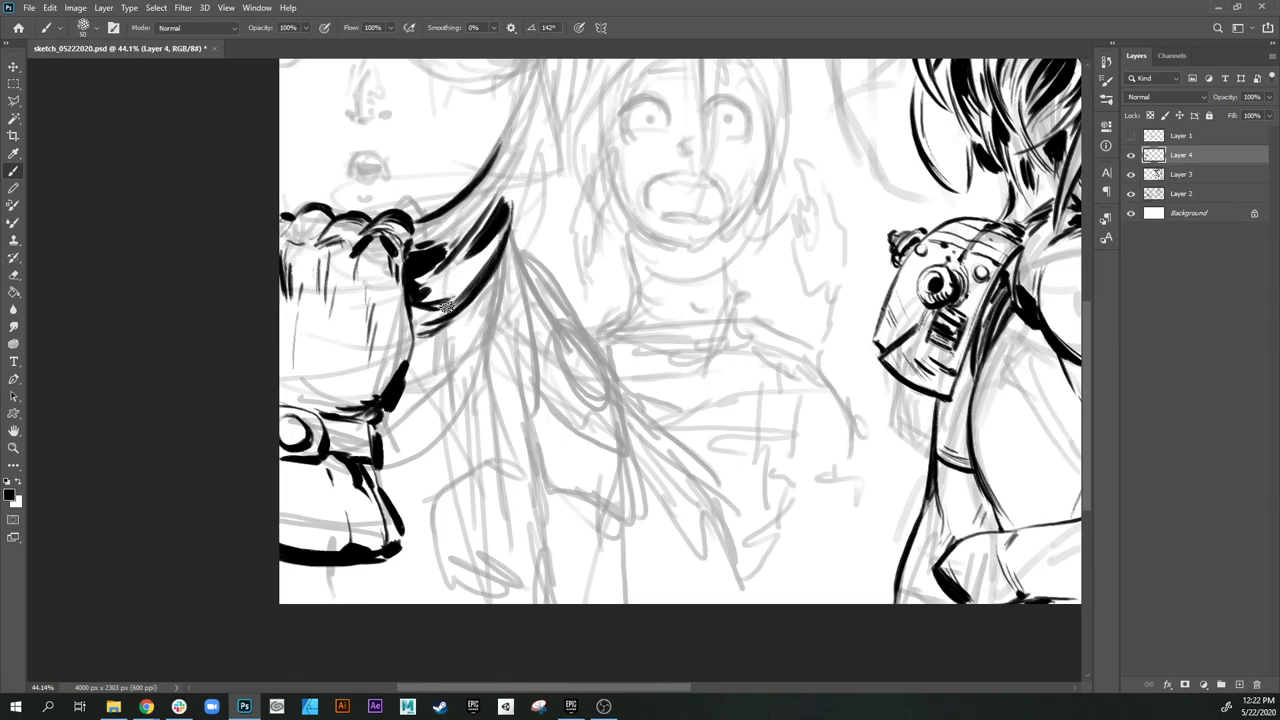
{"action": "left_click_drag", "start_coordinate": [508, 236], "coordinate": [494, 314]}
{"action": "mouse_move", "coordinate": [508, 246]}
{"action": "left_mouse_down"}
{"action": "mouse_move", "coordinate": [487, 328]}
{"action": "mouse_move", "coordinate": [448, 357]}
{"action": "mouse_move", "coordinate": [470, 348]}
{"action": "left_mouse_up"}
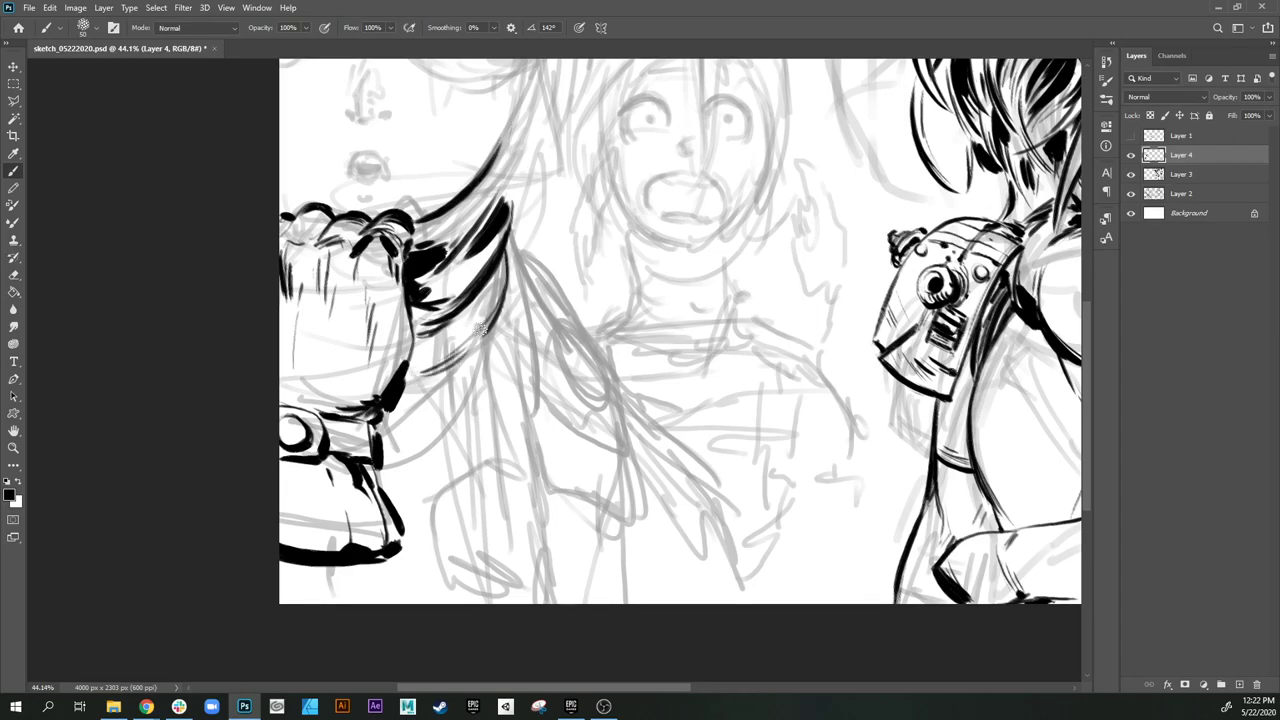
Step: Ink the first vertical hair strands falling from the canvas edge past the outer side of the left-hand character's eye
{"action": "left_click_drag", "start_coordinate": [463, 288], "coordinate": [436, 430]}
{"action": "left_click_drag", "start_coordinate": [460, 250], "coordinate": [447, 326]}
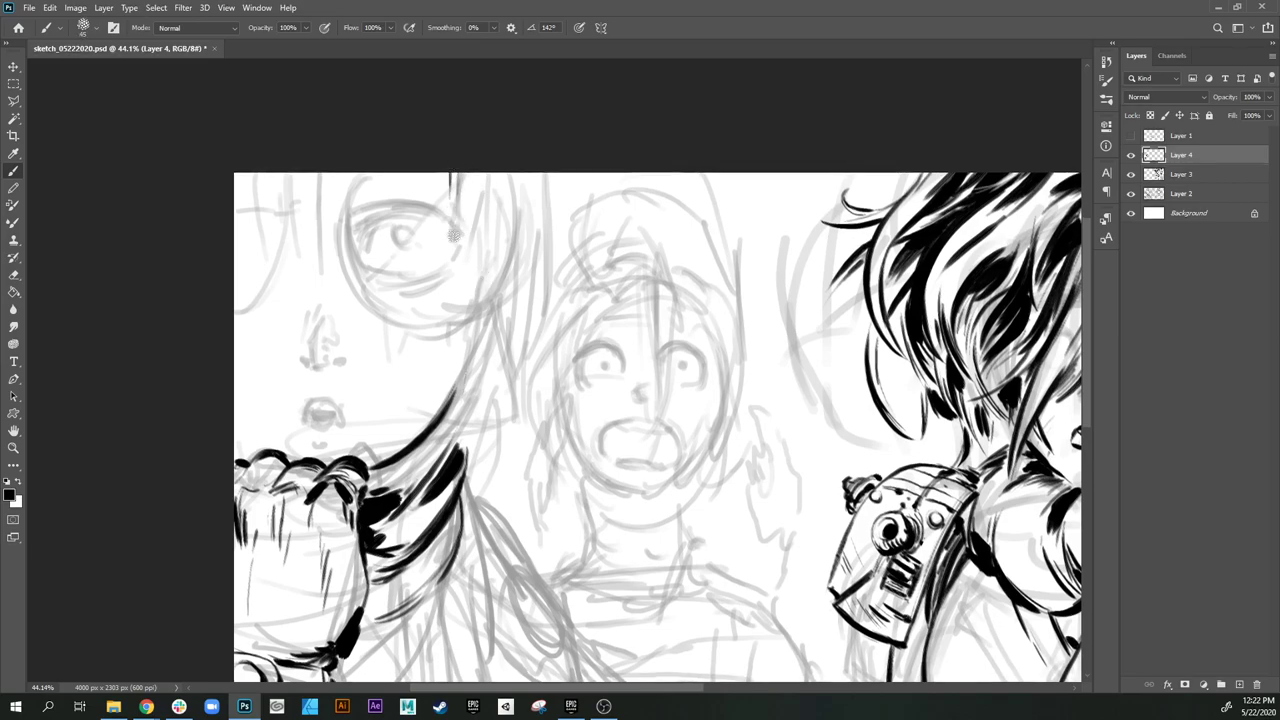
{"action": "left_click_drag", "start_coordinate": [450, 168], "coordinate": [452, 211]}
{"action": "key", "text": "ctrl+z"}
{"action": "key", "text": "bracketleft"}
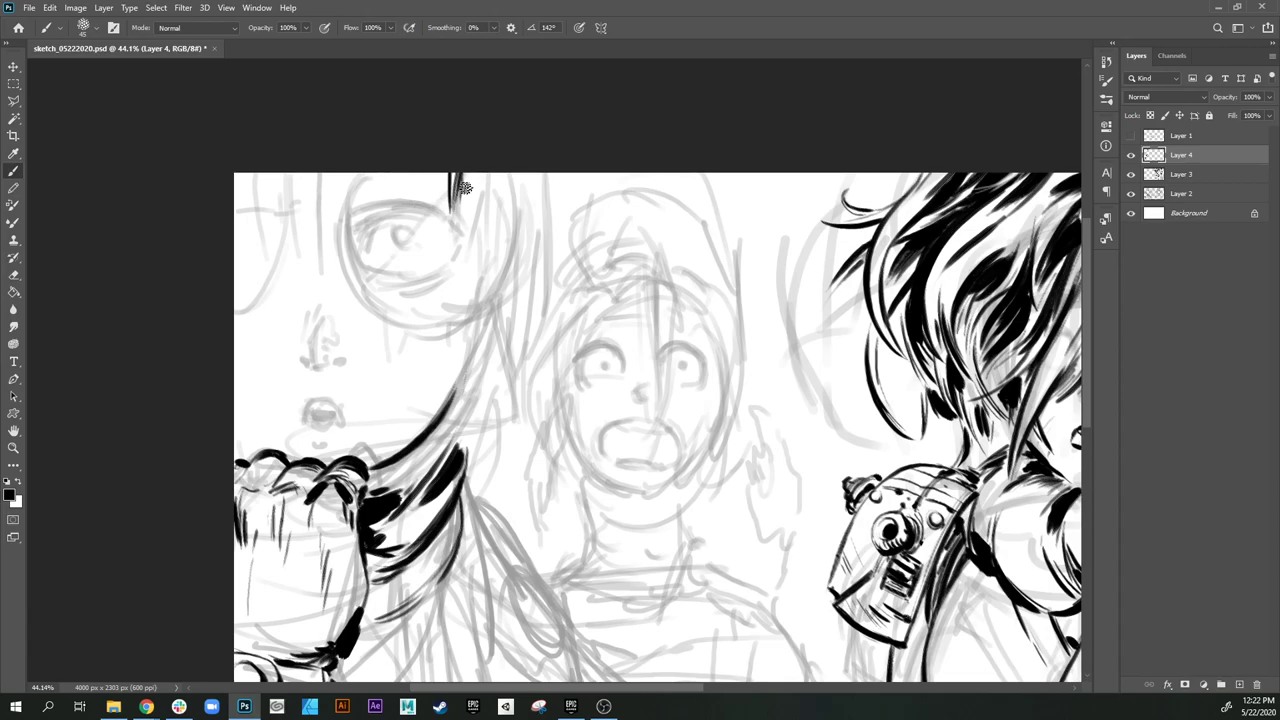
{"action": "mouse_move", "coordinate": [465, 168]}
{"action": "left_mouse_down"}
{"action": "mouse_move", "coordinate": [459, 263]}
{"action": "mouse_move", "coordinate": [463, 159]}
{"action": "mouse_move", "coordinate": [463, 293]}
{"action": "left_mouse_up"}
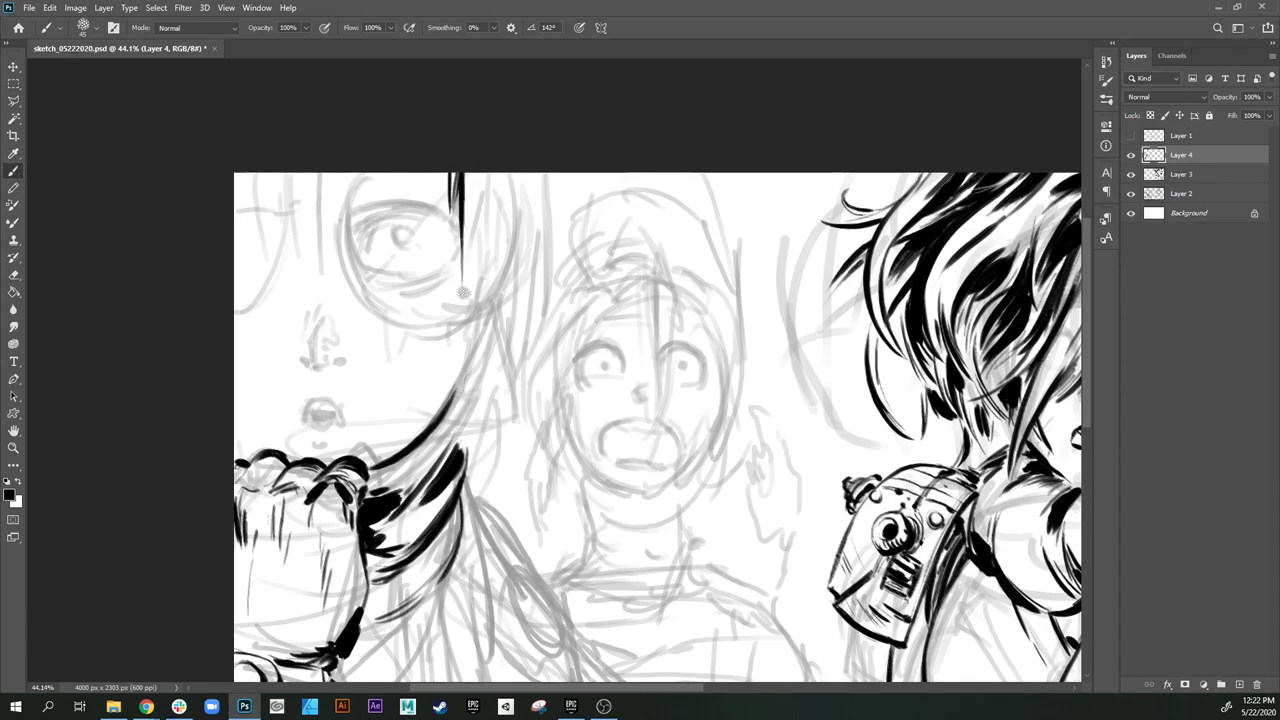
{"action": "left_click_drag", "start_coordinate": [460, 194], "coordinate": [451, 312]}
{"action": "left_click_drag", "start_coordinate": [460, 195], "coordinate": [455, 308]}
{"action": "left_click_drag", "start_coordinate": [458, 225], "coordinate": [455, 335]}
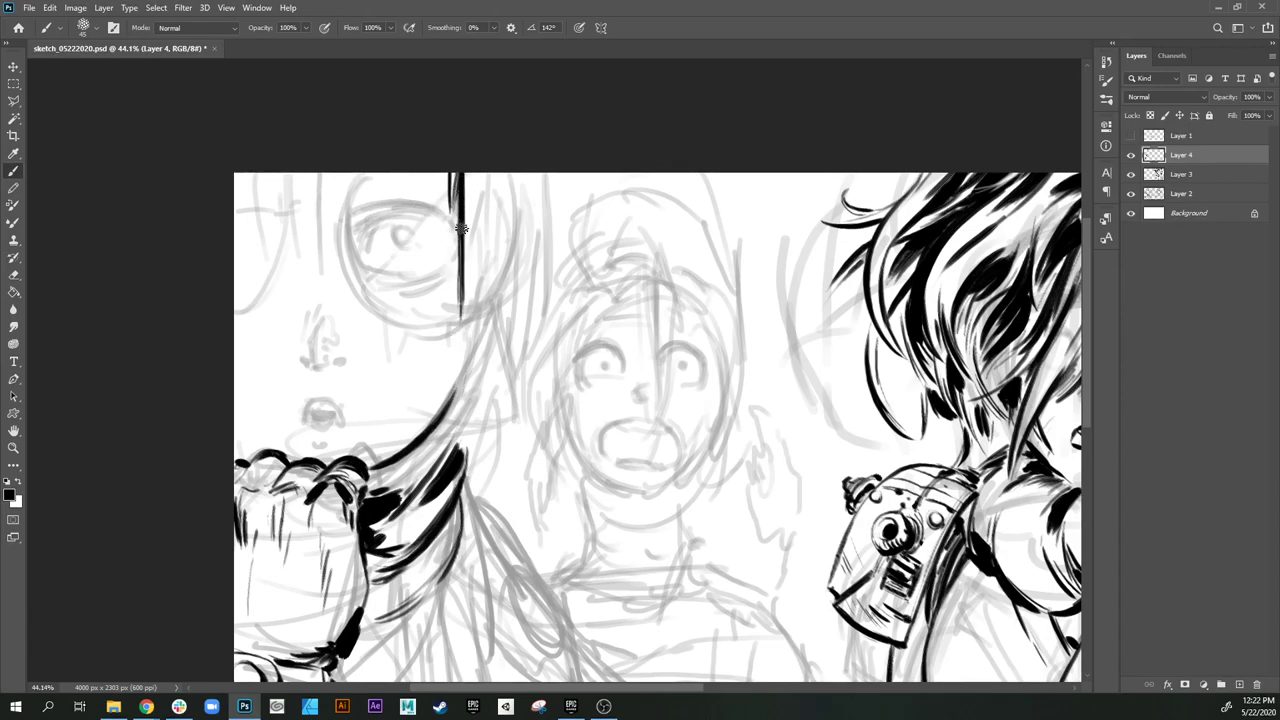
{"action": "left_click_drag", "start_coordinate": [459, 290], "coordinate": [456, 348]}
{"action": "left_click_drag", "start_coordinate": [480, 174], "coordinate": [470, 290]}
{"action": "left_click_drag", "start_coordinate": [480, 214], "coordinate": [458, 336]}
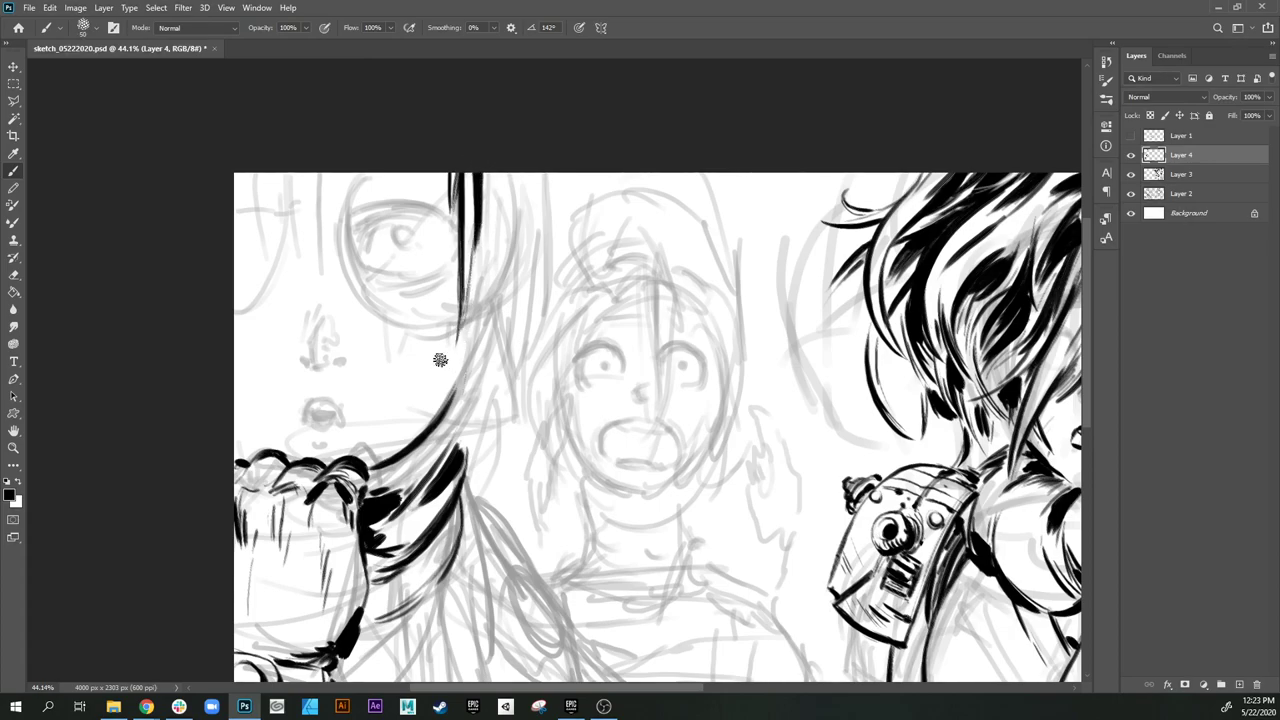
Step: Extend the side hair strands down to the jaw and add a thick black strand beside them
{"action": "left_click_drag", "start_coordinate": [485, 183], "coordinate": [472, 334]}
{"action": "left_click_drag", "start_coordinate": [478, 218], "coordinate": [476, 334]}
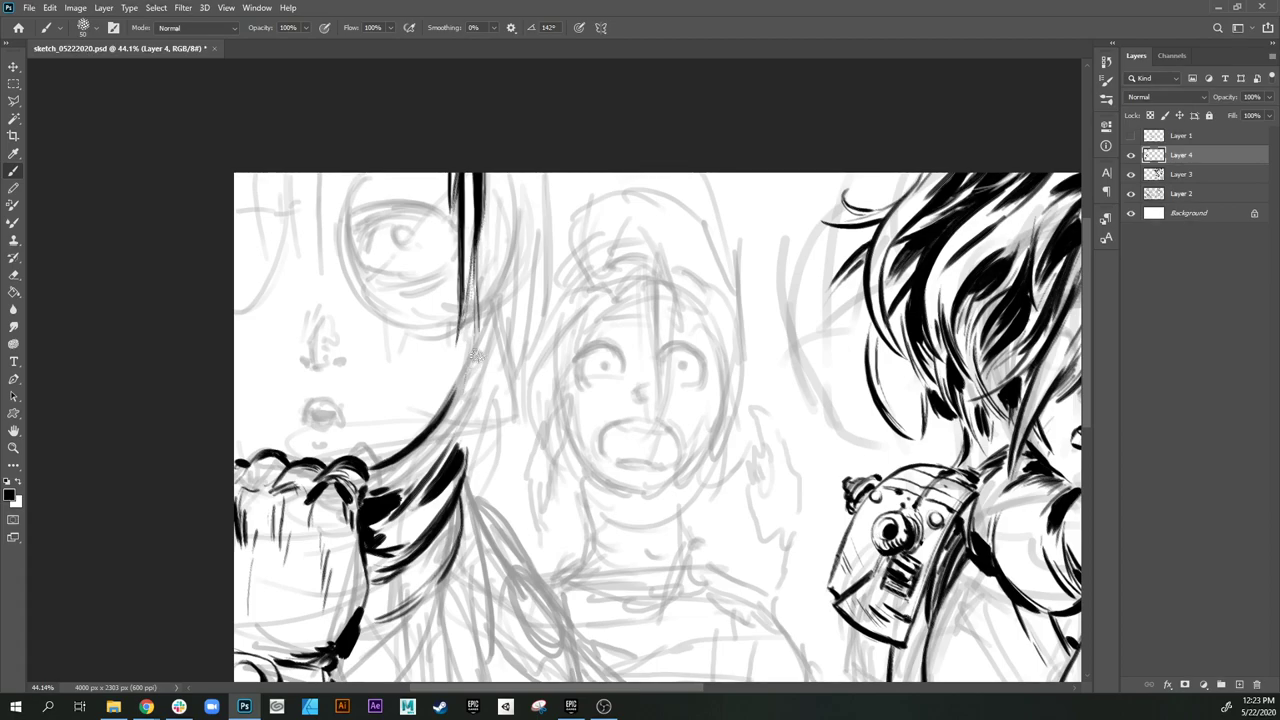
{"action": "left_click_drag", "start_coordinate": [478, 256], "coordinate": [478, 365]}
{"action": "left_click_drag", "start_coordinate": [478, 222], "coordinate": [476, 400]}
{"action": "mouse_move", "coordinate": [478, 288]}
{"action": "left_mouse_down"}
{"action": "mouse_move", "coordinate": [470, 378]}
{"action": "mouse_move", "coordinate": [503, 178]}
{"action": "mouse_move", "coordinate": [500, 236]}
{"action": "left_mouse_up"}
{"action": "key", "text": "bracketright"}
{"action": "mouse_move", "coordinate": [499, 170]}
{"action": "left_mouse_down"}
{"action": "mouse_move", "coordinate": [496, 250]}
{"action": "mouse_move", "coordinate": [504, 226]}
{"action": "mouse_move", "coordinate": [510, 236]}
{"action": "left_mouse_up"}
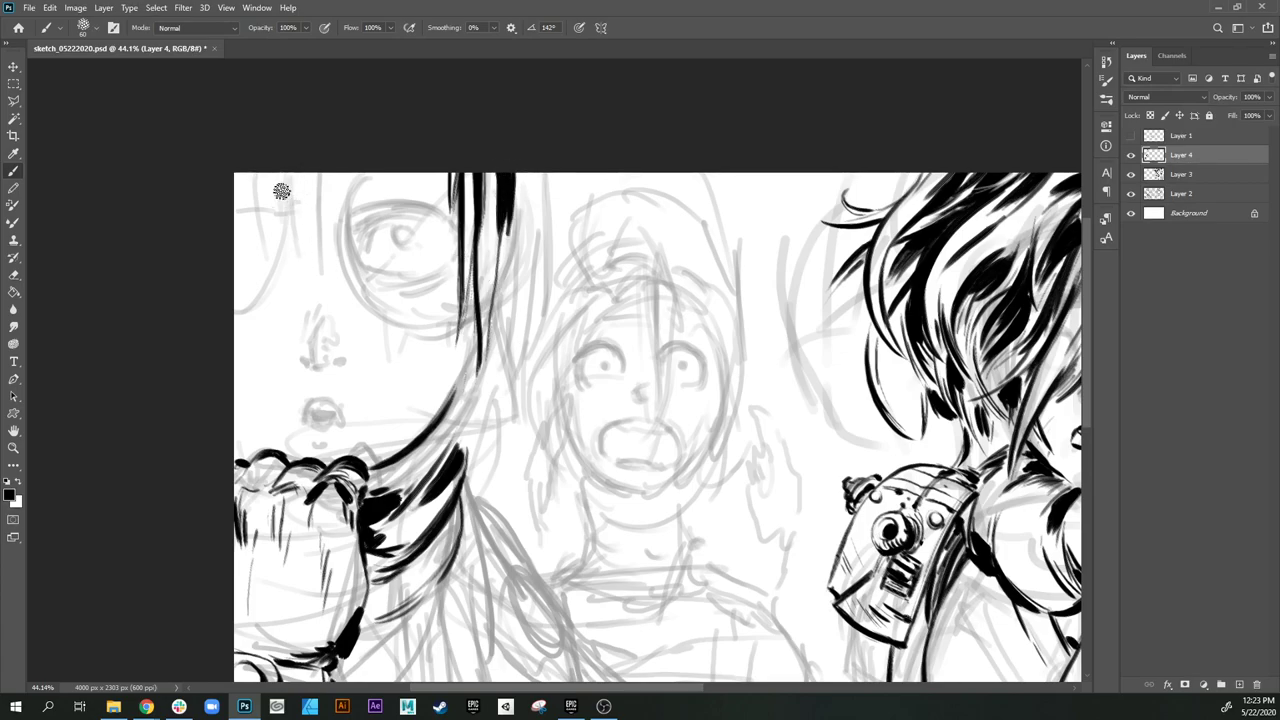
Step: Ink two tapering bangs hanging between the left-hand character's eyes, redoing the misplaced strokes
{"action": "left_click_drag", "start_coordinate": [278, 170], "coordinate": [291, 232]}
{"action": "left_click_drag", "start_coordinate": [281, 166], "coordinate": [296, 232]}
{"action": "mouse_move", "coordinate": [290, 165]}
{"action": "left_mouse_down"}
{"action": "mouse_move", "coordinate": [300, 262]}
{"action": "mouse_move", "coordinate": [306, 248]}
{"action": "left_mouse_up"}
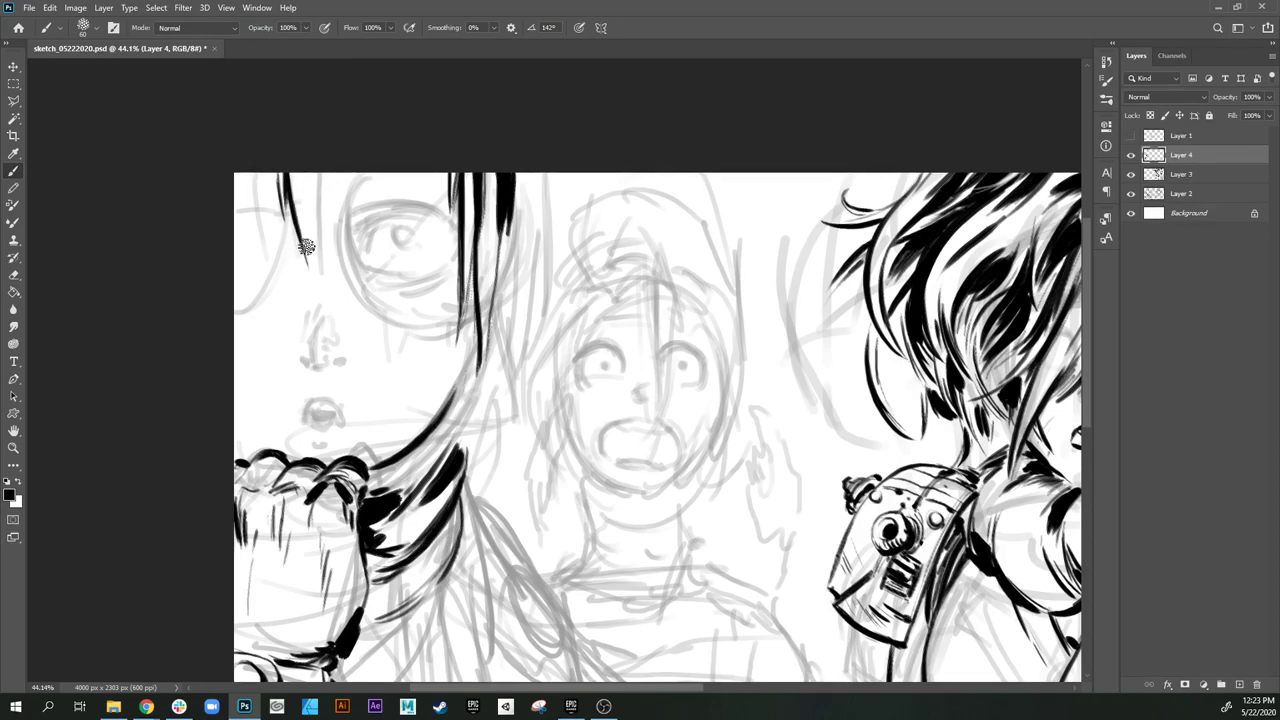
{"action": "left_click_drag", "start_coordinate": [303, 152], "coordinate": [332, 310]}
{"action": "key", "text": "ctrl+z"}
{"action": "key", "text": "ctrl+z"}
{"action": "left_click_drag", "start_coordinate": [297, 212], "coordinate": [315, 267]}
{"action": "left_click_drag", "start_coordinate": [314, 168], "coordinate": [322, 254]}
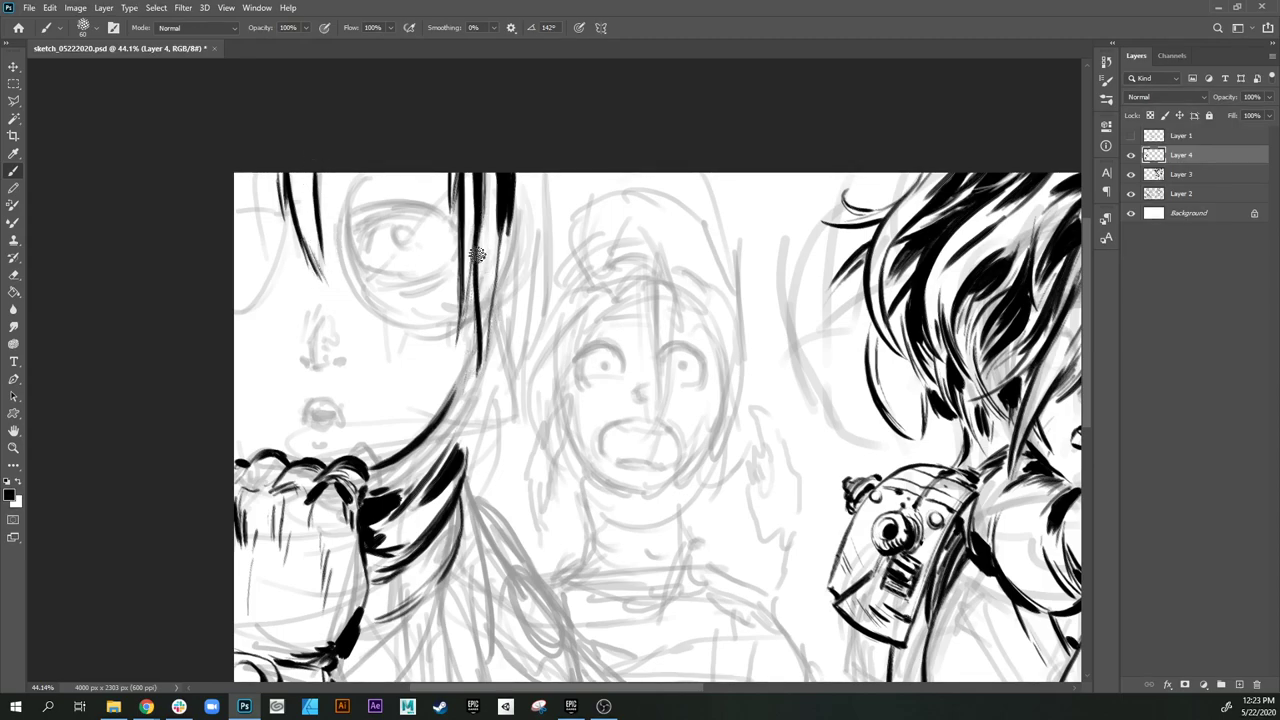
Step: Ink the outer side strand so that it tapers inward to the jawline
{"action": "left_click_drag", "start_coordinate": [478, 256], "coordinate": [474, 356]}
{"action": "key", "text": "ctrl+z"}
{"action": "left_click_drag", "start_coordinate": [501, 232], "coordinate": [478, 362]}
{"action": "left_click_drag", "start_coordinate": [493, 294], "coordinate": [478, 374]}
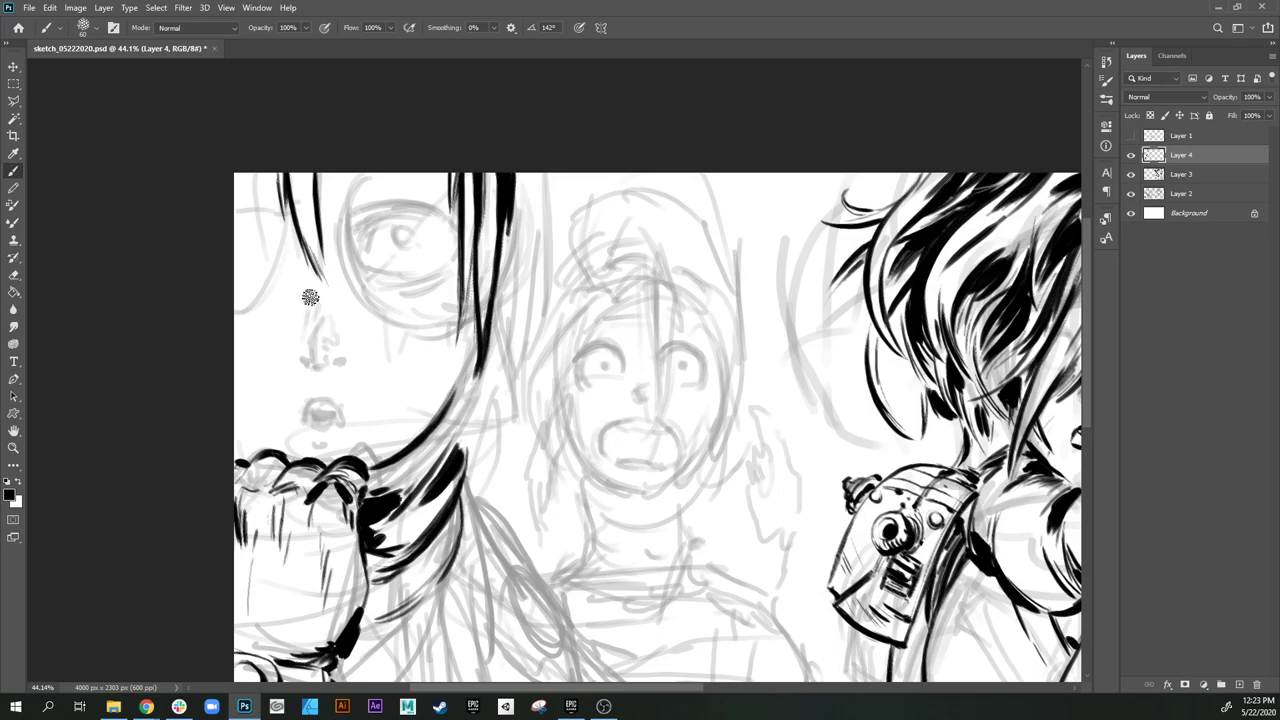
Step: Ink the left-hand character's nose line, nostril, open mouth and short lower-lip mark
{"action": "left_click_drag", "start_coordinate": [313, 308], "coordinate": [310, 355]}
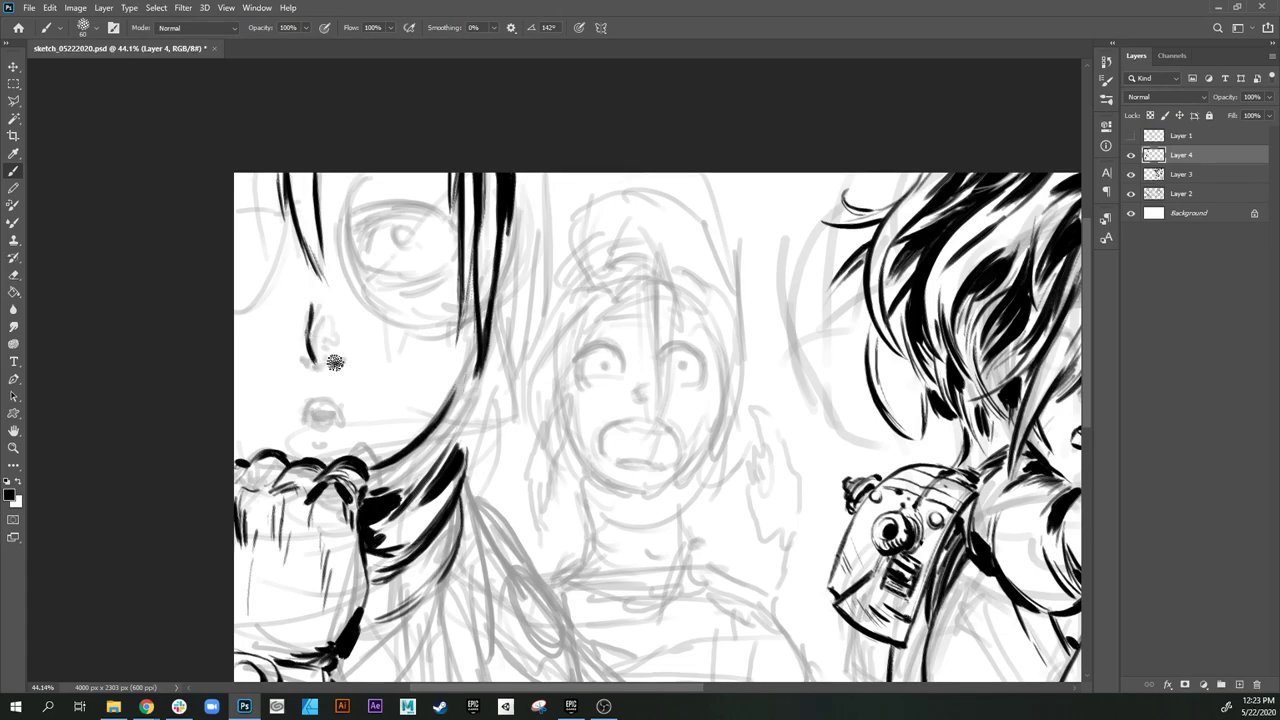
{"action": "left_click_drag", "start_coordinate": [338, 363], "coordinate": [334, 361]}
{"action": "left_click", "coordinate": [336, 362]}
{"action": "left_click_drag", "start_coordinate": [399, 385], "coordinate": [332, 322]}
{"action": "left_click_drag", "start_coordinate": [240, 335], "coordinate": [332, 340]}
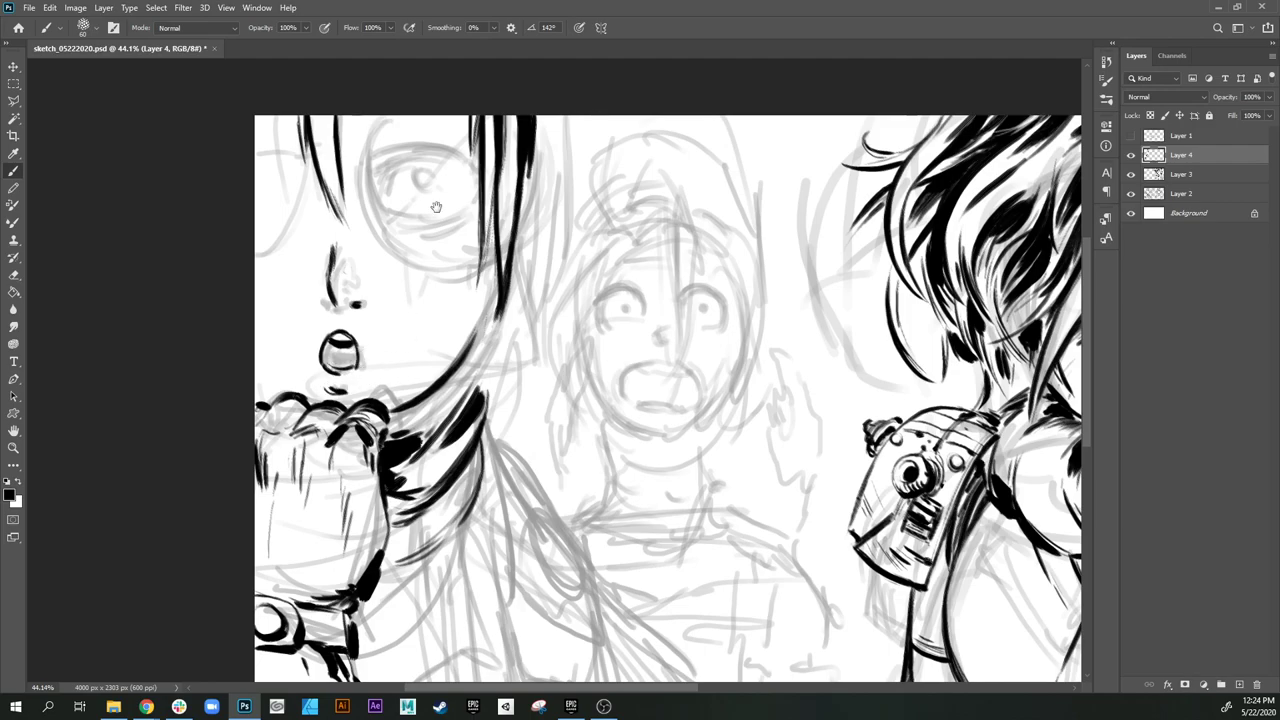
{"action": "scroll", "coordinate": [400, 265], "scroll_direction": "up", "scroll_amount": 3}
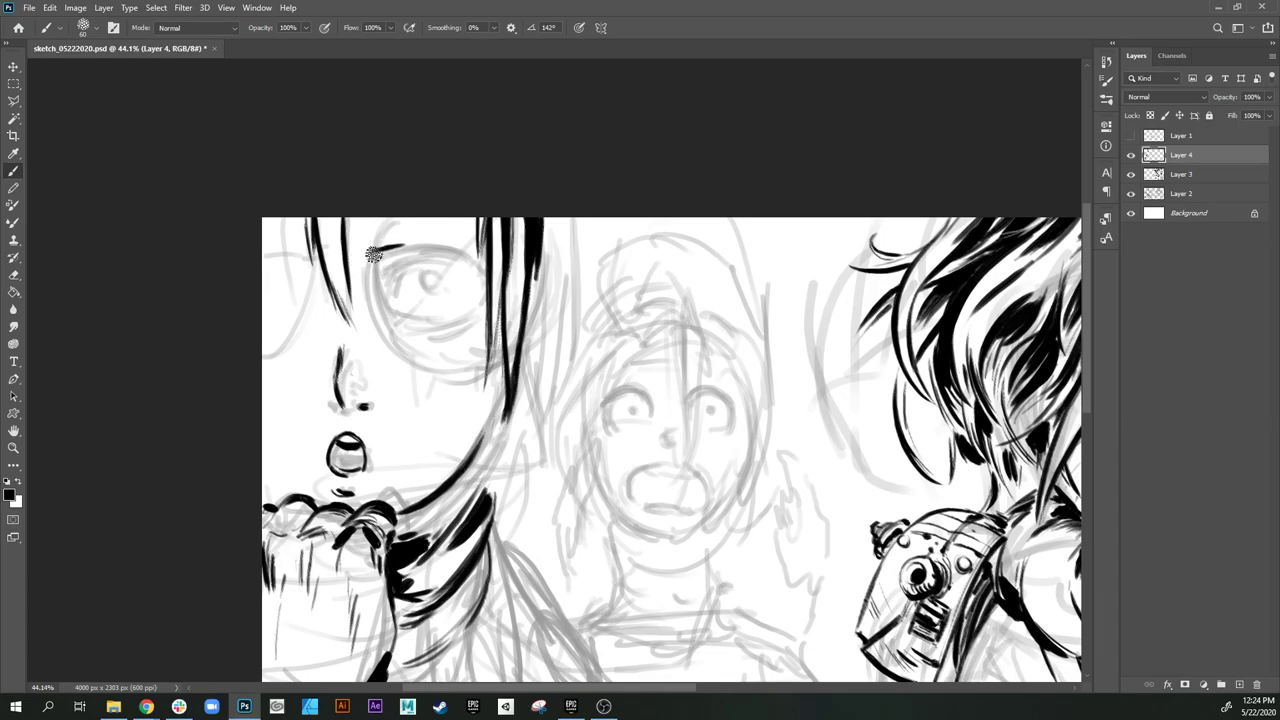
{"action": "left_click_drag", "start_coordinate": [380, 246], "coordinate": [456, 241]}
{"action": "left_click_drag", "start_coordinate": [375, 250], "coordinate": [456, 248]}
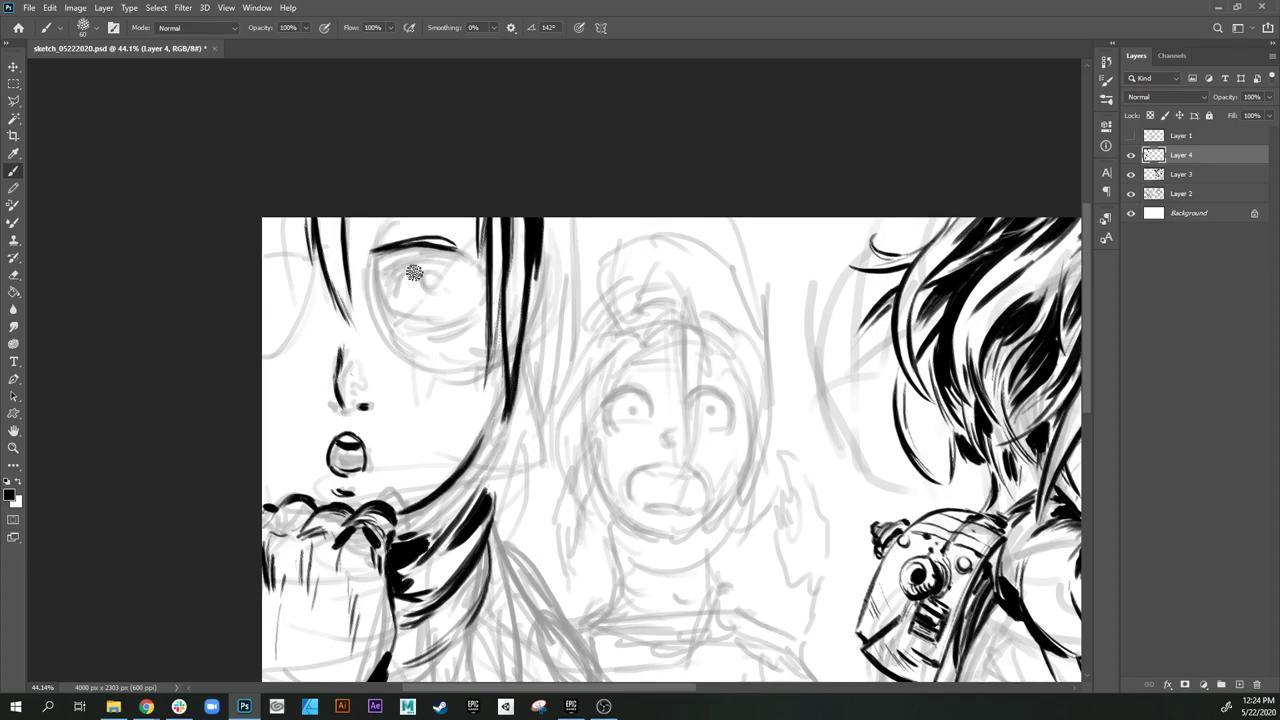
{"action": "key", "text": "ctrl+z"}
{"action": "key", "text": "ctrl+z"}
{"action": "key", "text": "ctrl+z"}
{"action": "key", "text": "ctrl+z"}
{"action": "key", "text": "ctrl+z"}
{"action": "key", "text": "ctrl+z"}
{"action": "left_click_drag", "start_coordinate": [371, 252], "coordinate": [401, 249]}
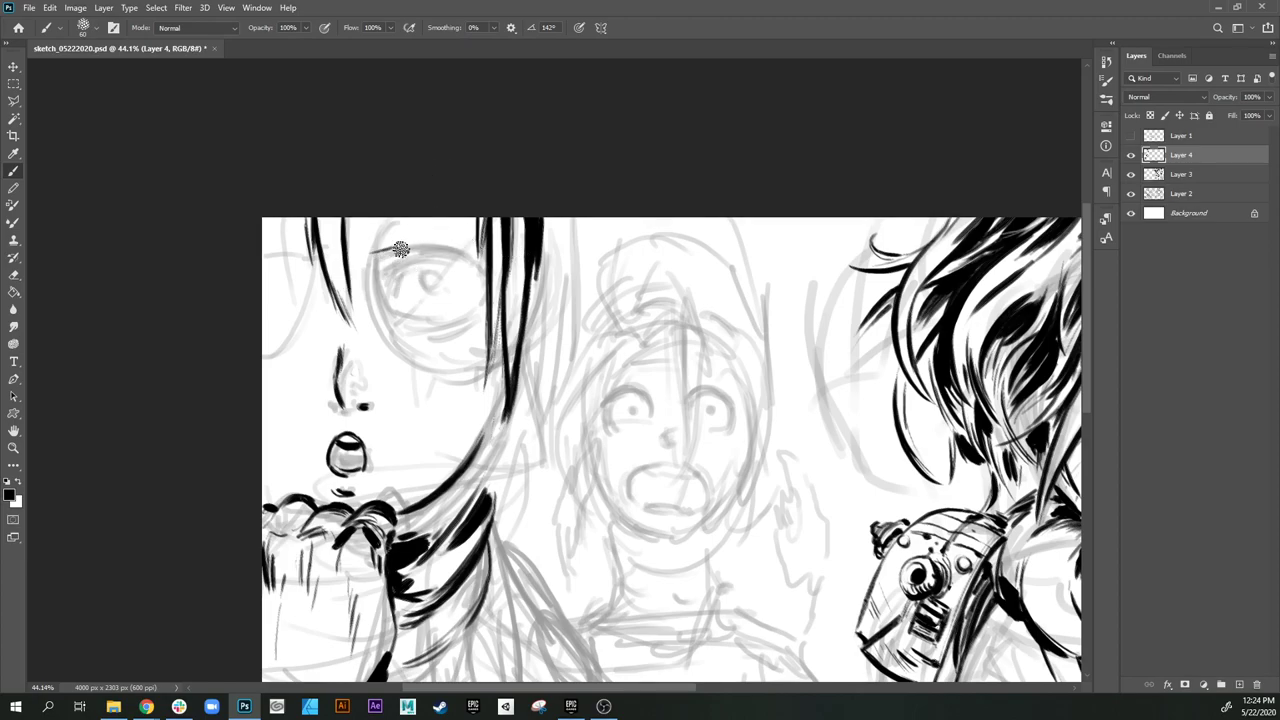
{"action": "key", "text": "ctrl+z"}
Step: Ink the left-hand character's eye with a thick arched upper lid, a hatched lower lid and a small round pupil
{"action": "mouse_move", "coordinate": [369, 294]}
{"action": "left_mouse_down"}
{"action": "mouse_move", "coordinate": [392, 268]}
{"action": "mouse_move", "coordinate": [372, 272]}
{"action": "mouse_move", "coordinate": [449, 274]}
{"action": "mouse_move", "coordinate": [434, 268]}
{"action": "left_mouse_up"}
{"action": "mouse_move", "coordinate": [364, 288]}
{"action": "left_mouse_down"}
{"action": "mouse_move", "coordinate": [449, 274]}
{"action": "mouse_move", "coordinate": [473, 289]}
{"action": "left_mouse_up"}
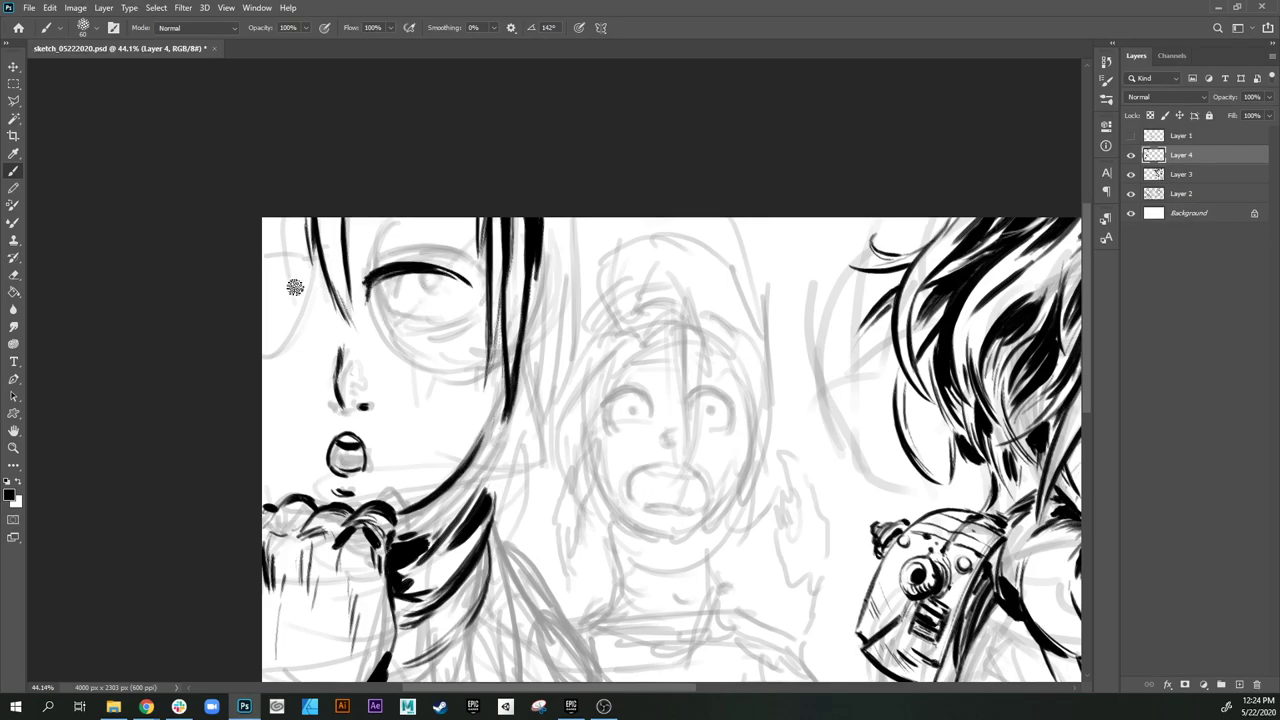
{"action": "left_click_drag", "start_coordinate": [473, 320], "coordinate": [359, 252]}
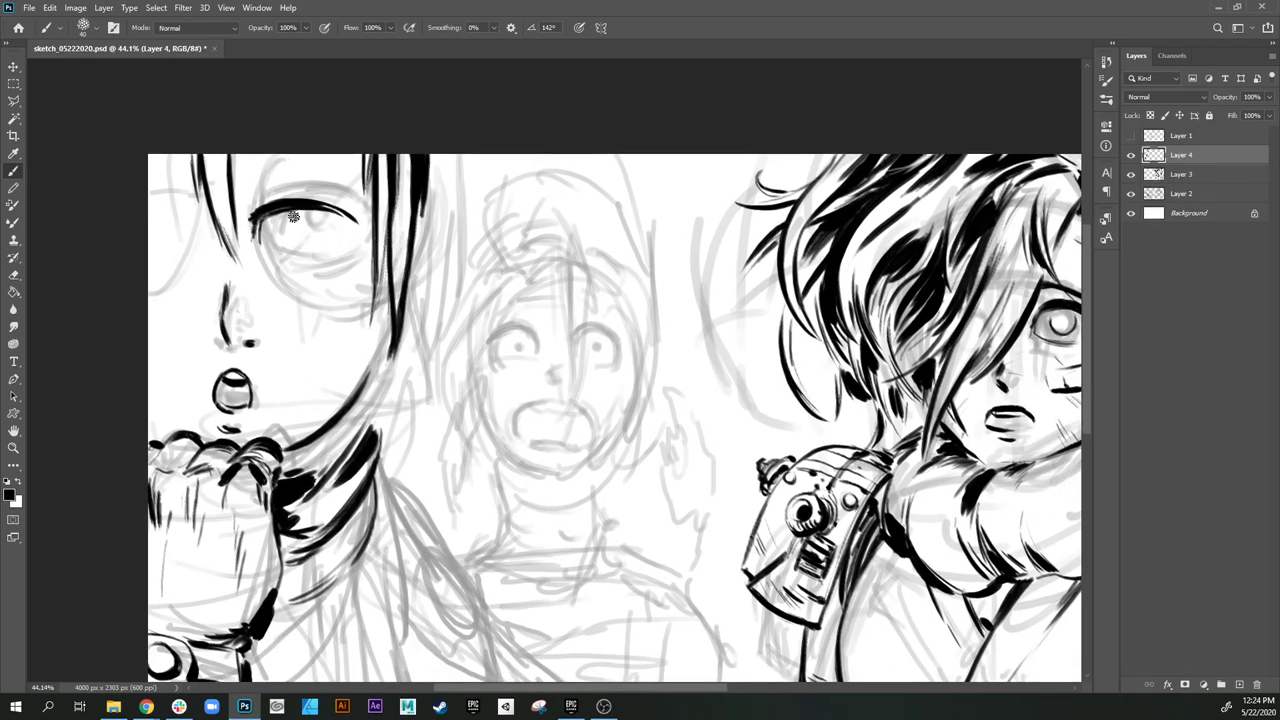
{"action": "mouse_move", "coordinate": [263, 255]}
{"action": "left_mouse_down"}
{"action": "mouse_move", "coordinate": [357, 252]}
{"action": "mouse_move", "coordinate": [278, 254]}
{"action": "mouse_move", "coordinate": [354, 260]}
{"action": "mouse_move", "coordinate": [340, 267]}
{"action": "mouse_move", "coordinate": [267, 258]}
{"action": "mouse_move", "coordinate": [345, 268]}
{"action": "mouse_move", "coordinate": [268, 258]}
{"action": "mouse_move", "coordinate": [292, 227]}
{"action": "mouse_move", "coordinate": [260, 213]}
{"action": "mouse_move", "coordinate": [264, 225]}
{"action": "mouse_move", "coordinate": [318, 209]}
{"action": "mouse_move", "coordinate": [258, 219]}
{"action": "mouse_move", "coordinate": [336, 207]}
{"action": "mouse_move", "coordinate": [290, 202]}
{"action": "mouse_move", "coordinate": [357, 213]}
{"action": "mouse_move", "coordinate": [298, 200]}
{"action": "mouse_move", "coordinate": [316, 211]}
{"action": "mouse_move", "coordinate": [290, 215]}
{"action": "mouse_move", "coordinate": [354, 227]}
{"action": "mouse_move", "coordinate": [326, 213]}
{"action": "mouse_move", "coordinate": [350, 211]}
{"action": "mouse_move", "coordinate": [311, 199]}
{"action": "mouse_move", "coordinate": [356, 213]}
{"action": "mouse_move", "coordinate": [280, 200]}
{"action": "mouse_move", "coordinate": [339, 204]}
{"action": "mouse_move", "coordinate": [269, 199]}
{"action": "mouse_move", "coordinate": [335, 213]}
{"action": "left_mouse_up"}
{"action": "key", "text": "bracketright"}
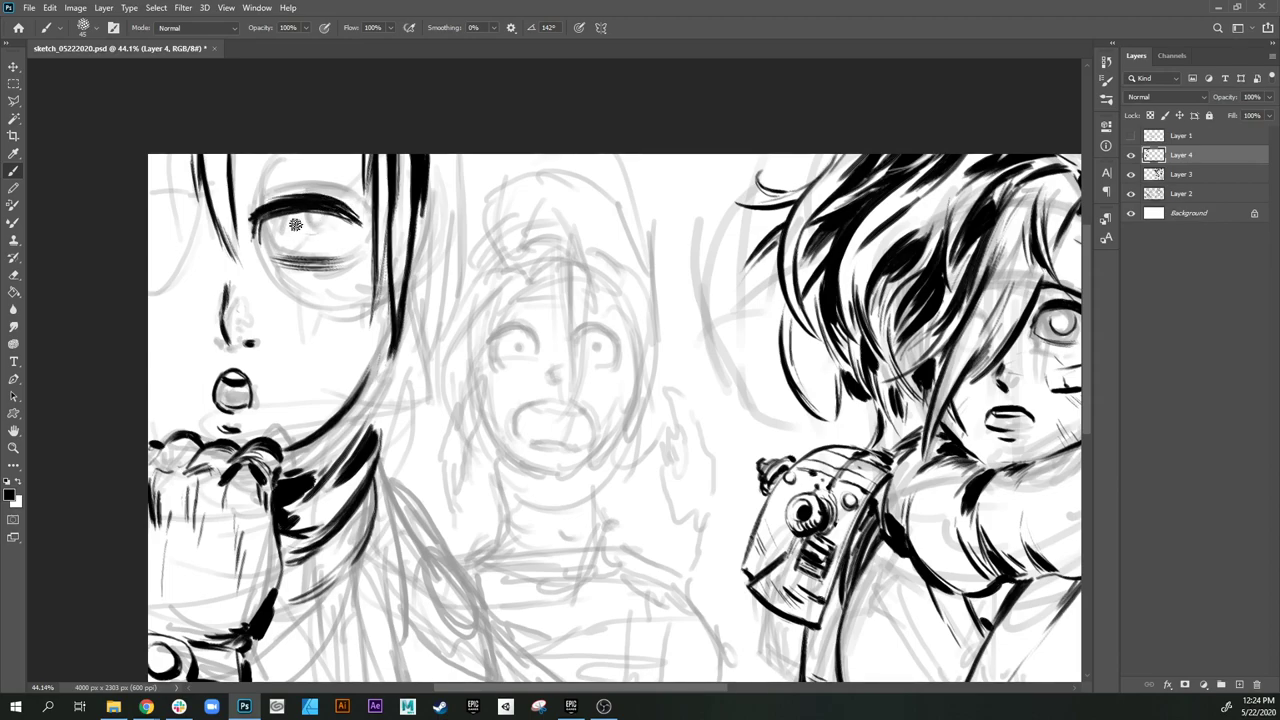
{"action": "left_click_drag", "start_coordinate": [303, 229], "coordinate": [304, 219]}
{"action": "mouse_move", "coordinate": [315, 224]}
{"action": "left_mouse_down"}
{"action": "mouse_move", "coordinate": [298, 226]}
{"action": "mouse_move", "coordinate": [311, 230]}
{"action": "mouse_move", "coordinate": [314, 213]}
{"action": "left_mouse_up"}
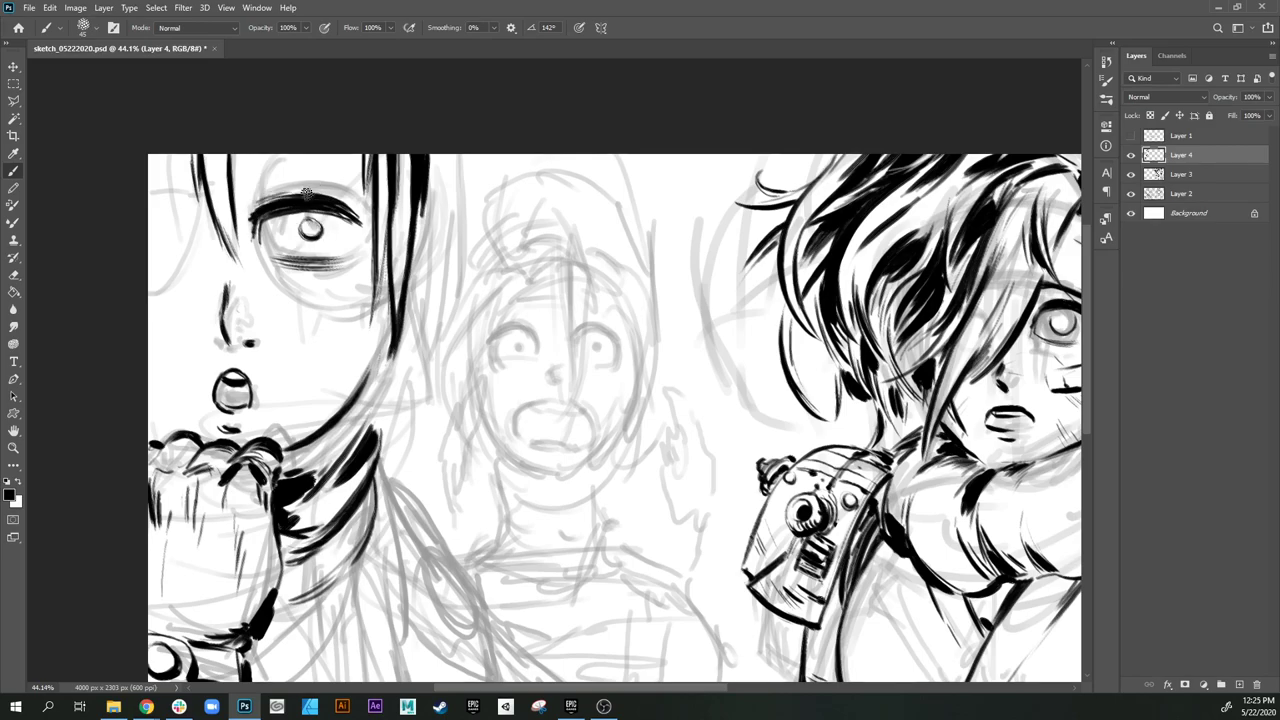
Step: Ink the tapering eyebrow above the eye, redoing misplaced strokes, and add a short curved stroke at the top of the nose
{"action": "left_click_drag", "start_coordinate": [248, 208], "coordinate": [335, 213]}
{"action": "left_click_drag", "start_coordinate": [238, 163], "coordinate": [342, 185]}
{"action": "mouse_move", "coordinate": [236, 160]}
{"action": "left_mouse_down"}
{"action": "mouse_move", "coordinate": [283, 168]}
{"action": "mouse_move", "coordinate": [258, 177]}
{"action": "mouse_move", "coordinate": [342, 188]}
{"action": "left_mouse_up"}
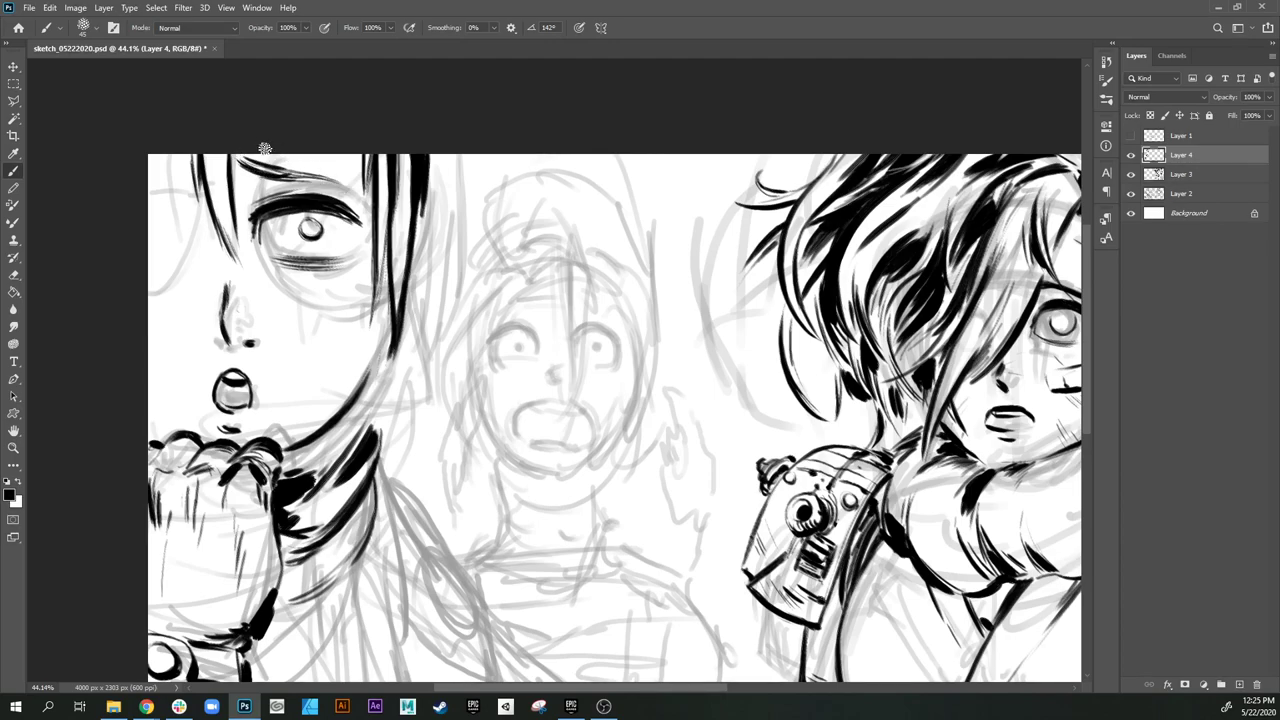
{"action": "key", "text": "ctrl+z"}
{"action": "key", "text": "ctrl+z"}
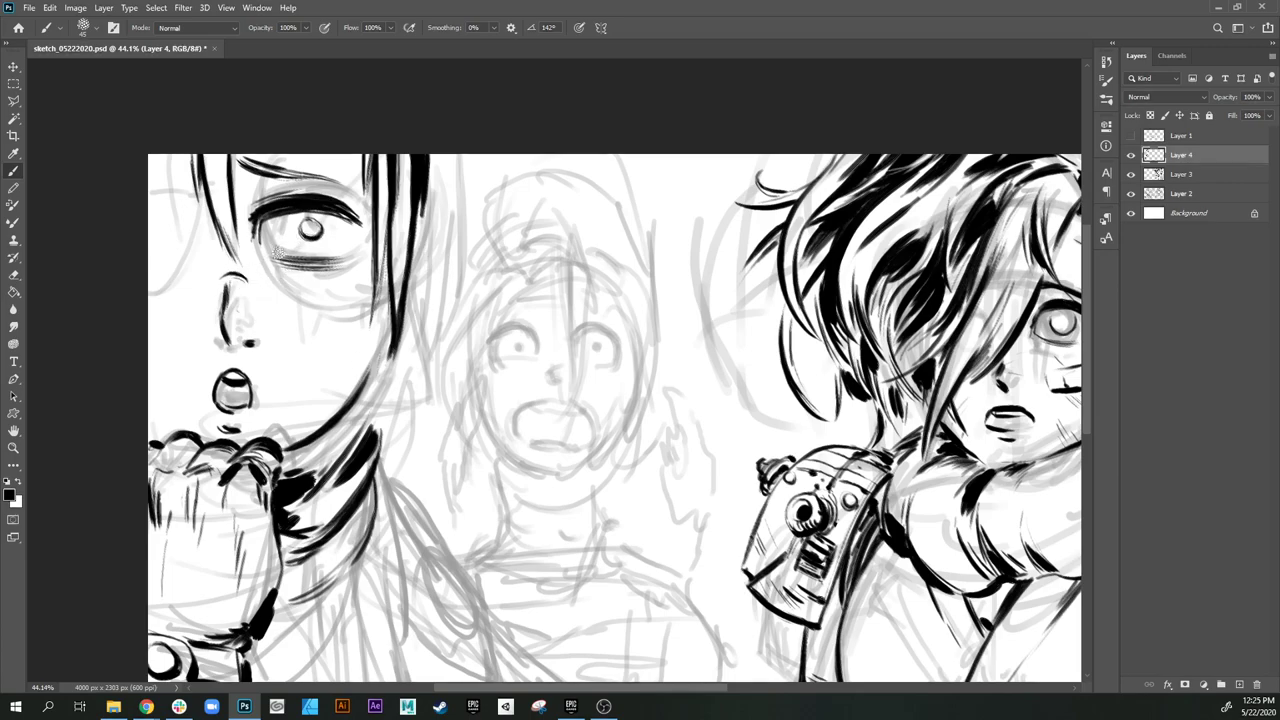
{"action": "mouse_move", "coordinate": [270, 249]}
{"action": "left_mouse_down"}
{"action": "mouse_move", "coordinate": [353, 385]}
{"action": "mouse_move", "coordinate": [295, 231]}
{"action": "left_mouse_up"}
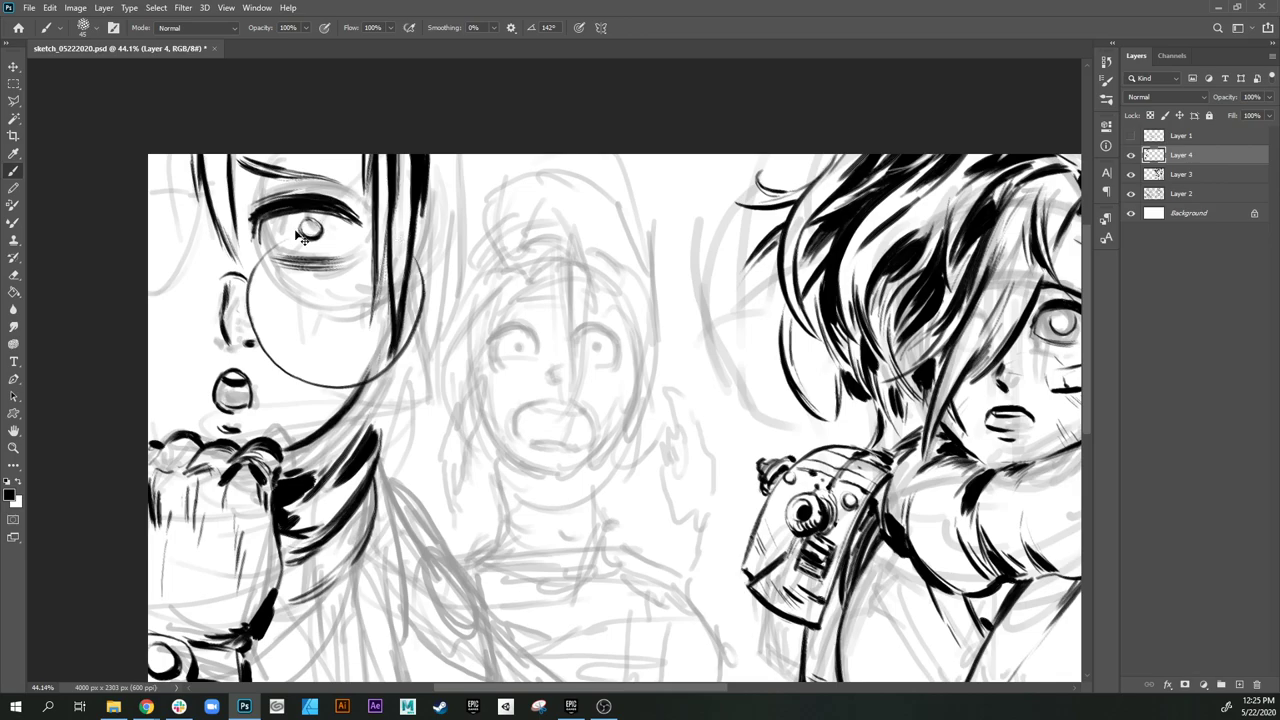
{"action": "key", "text": "ctrl+z"}
{"action": "left_click_drag", "start_coordinate": [254, 280], "coordinate": [357, 208]}
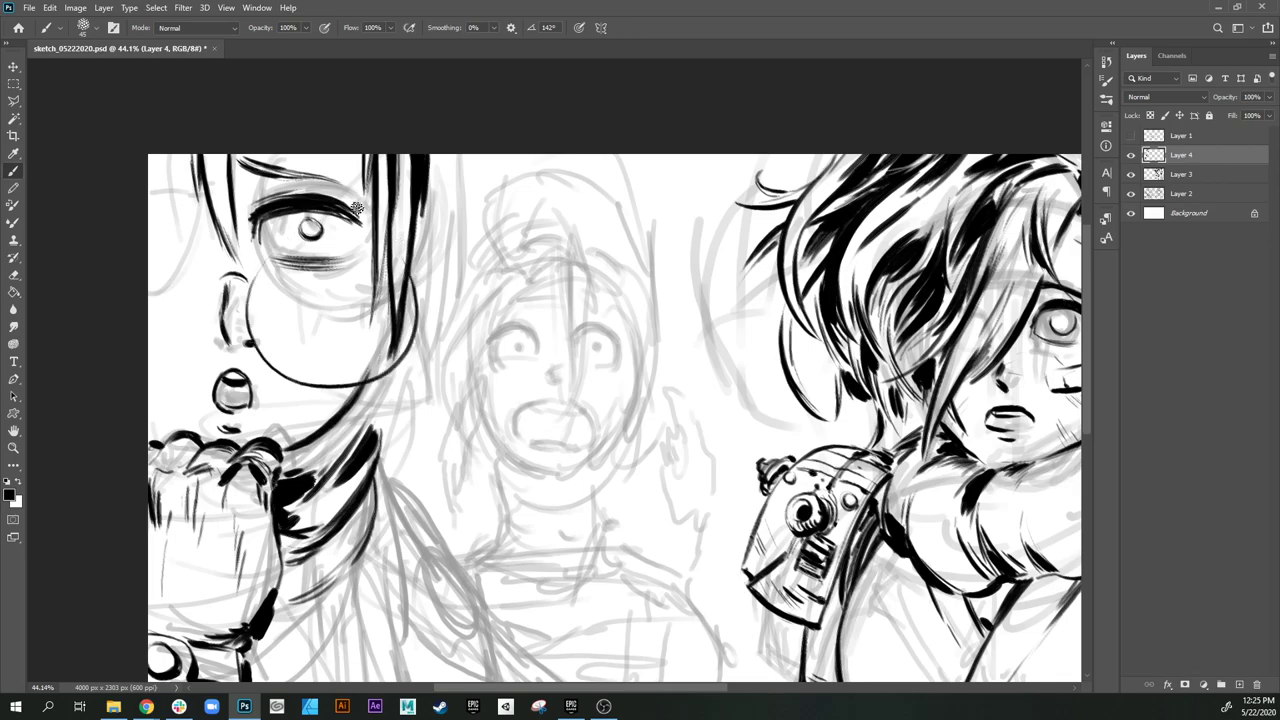
{"action": "key", "text": "ctrl+z"}
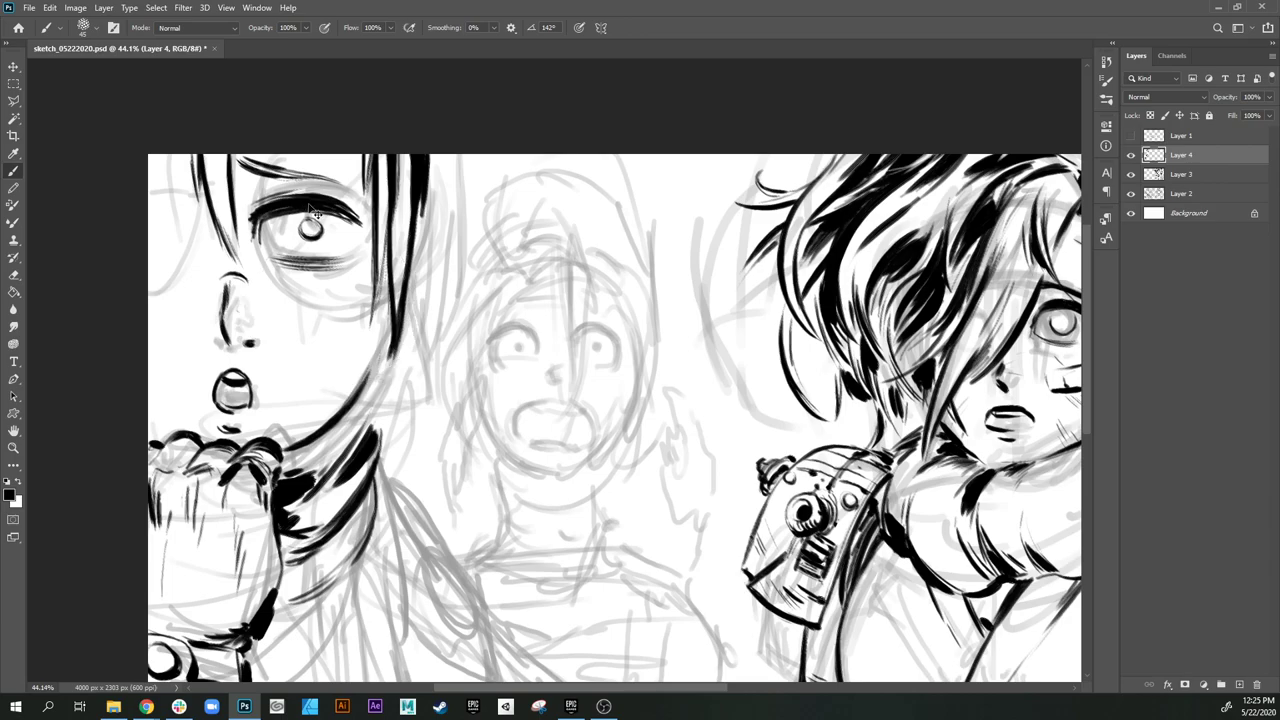
Step: Create a new layer named Layer 5 directly above Layer 4 and check Layer 4's content by toggling its visibility
{"action": "key", "text": "ctrl+shift+n"}
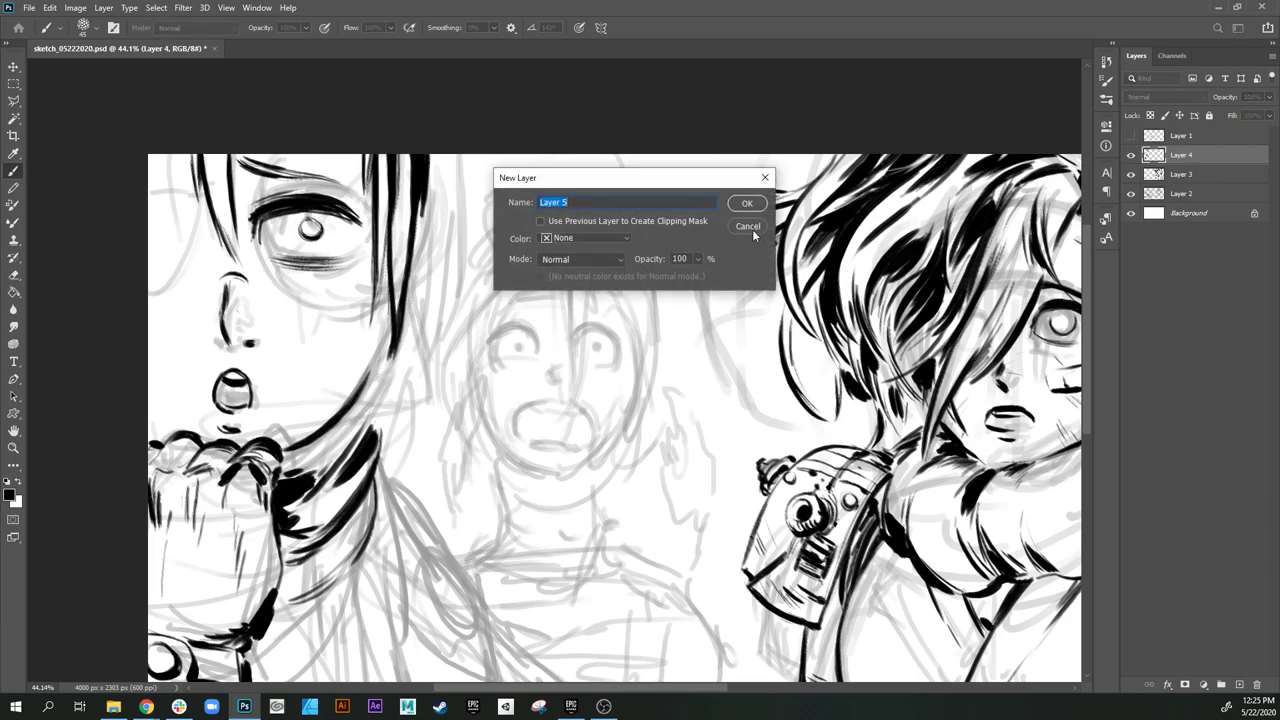
{"action": "left_click", "coordinate": [752, 229]}
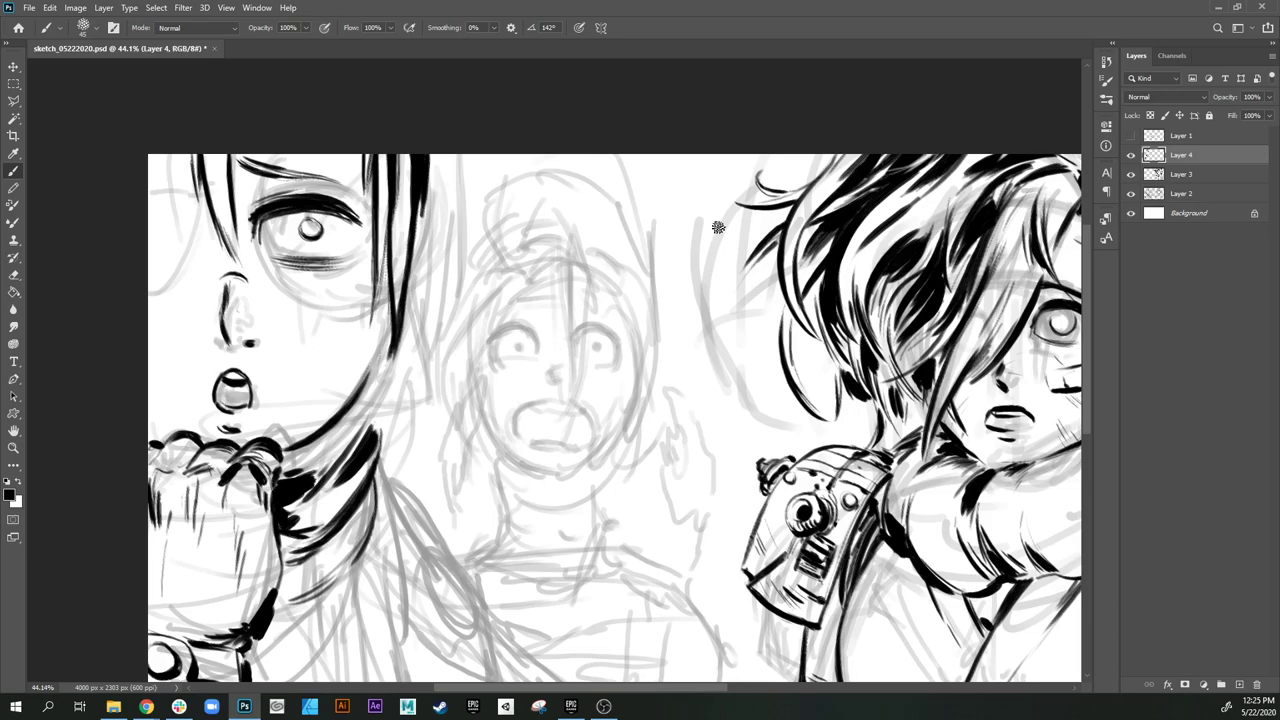
{"action": "key", "text": "ctrl+shift+alt+n"}
{"action": "left_click_drag", "start_coordinate": [717, 227], "coordinate": [769, 225]}
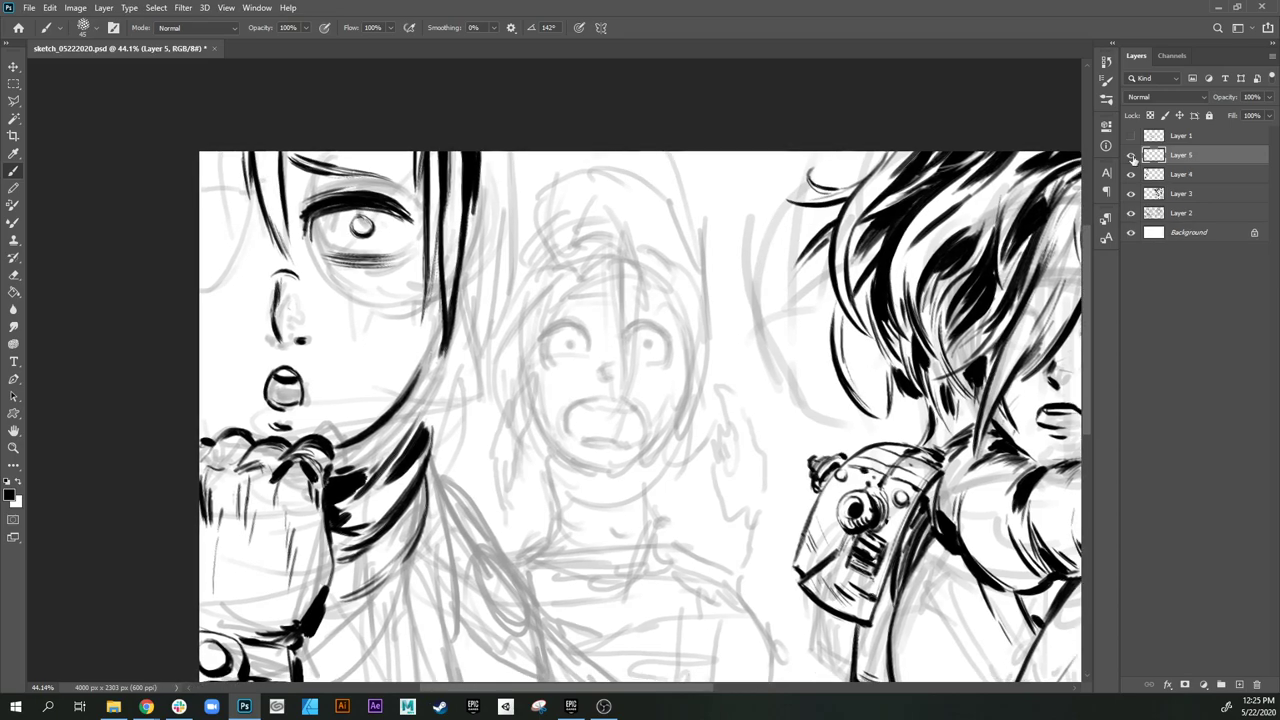
{"action": "left_click", "coordinate": [1131, 174]}
{"action": "left_click", "coordinate": [1131, 174]}
Step: Ink a large round glasses lens over the left-hand character's cheek on Layer 5 and move it slightly outward
{"action": "left_click_drag", "start_coordinate": [469, 310], "coordinate": [463, 308]}
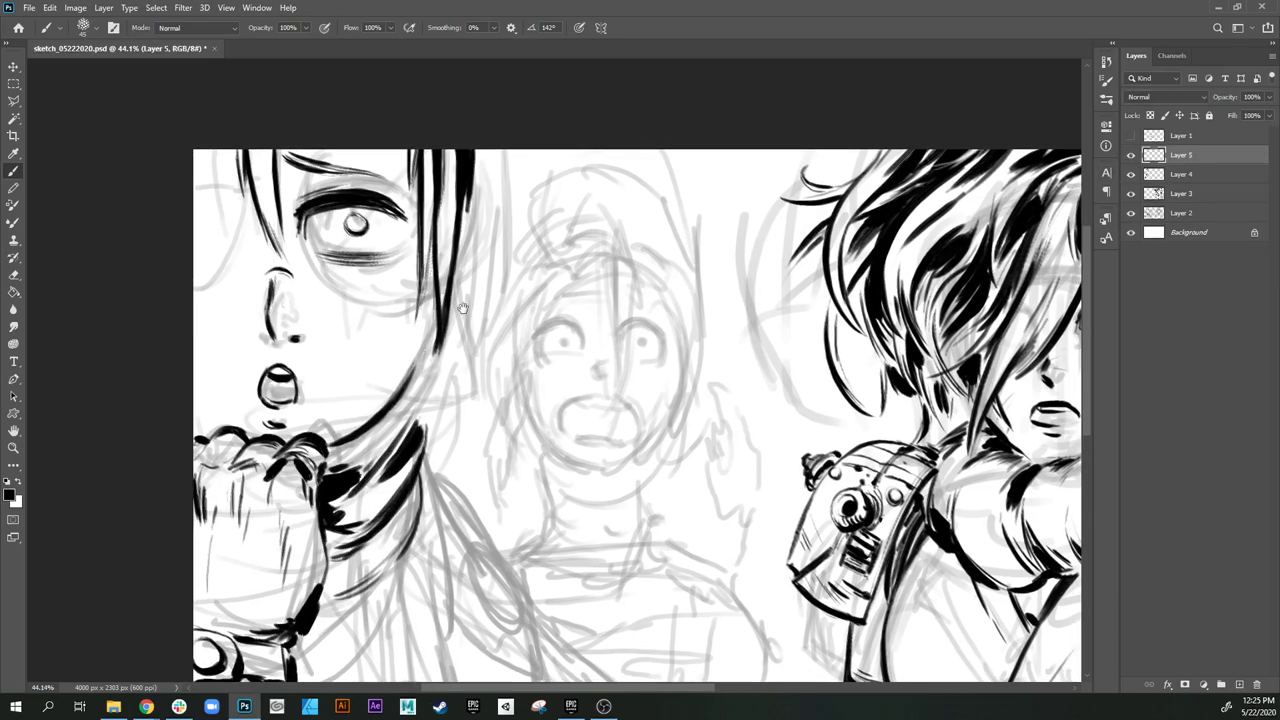
{"action": "mouse_move", "coordinate": [307, 256]}
{"action": "left_mouse_down"}
{"action": "mouse_move", "coordinate": [461, 267]}
{"action": "mouse_move", "coordinate": [398, 212]}
{"action": "mouse_move", "coordinate": [414, 372]}
{"action": "mouse_move", "coordinate": [420, 238]}
{"action": "left_mouse_up"}
{"action": "key", "text": "ctrl+z"}
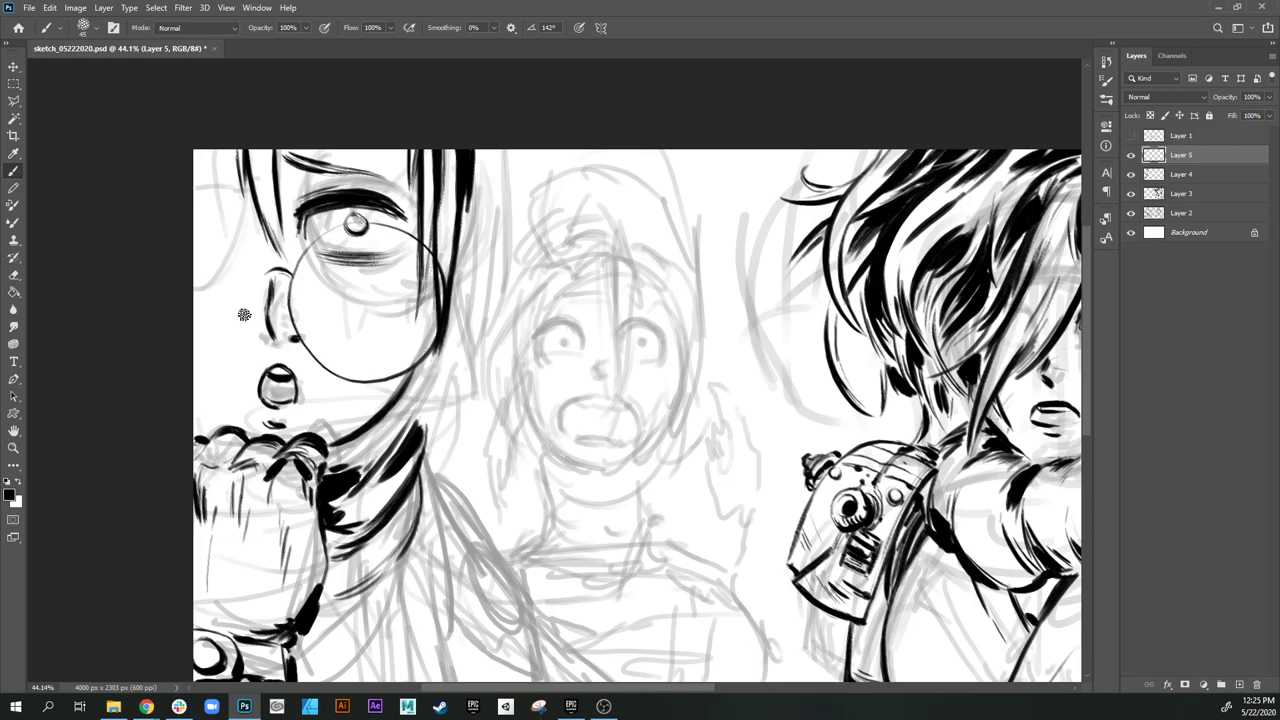
{"action": "key", "text": "v"}
{"action": "left_click_drag", "start_coordinate": [408, 336], "coordinate": [421, 336]}
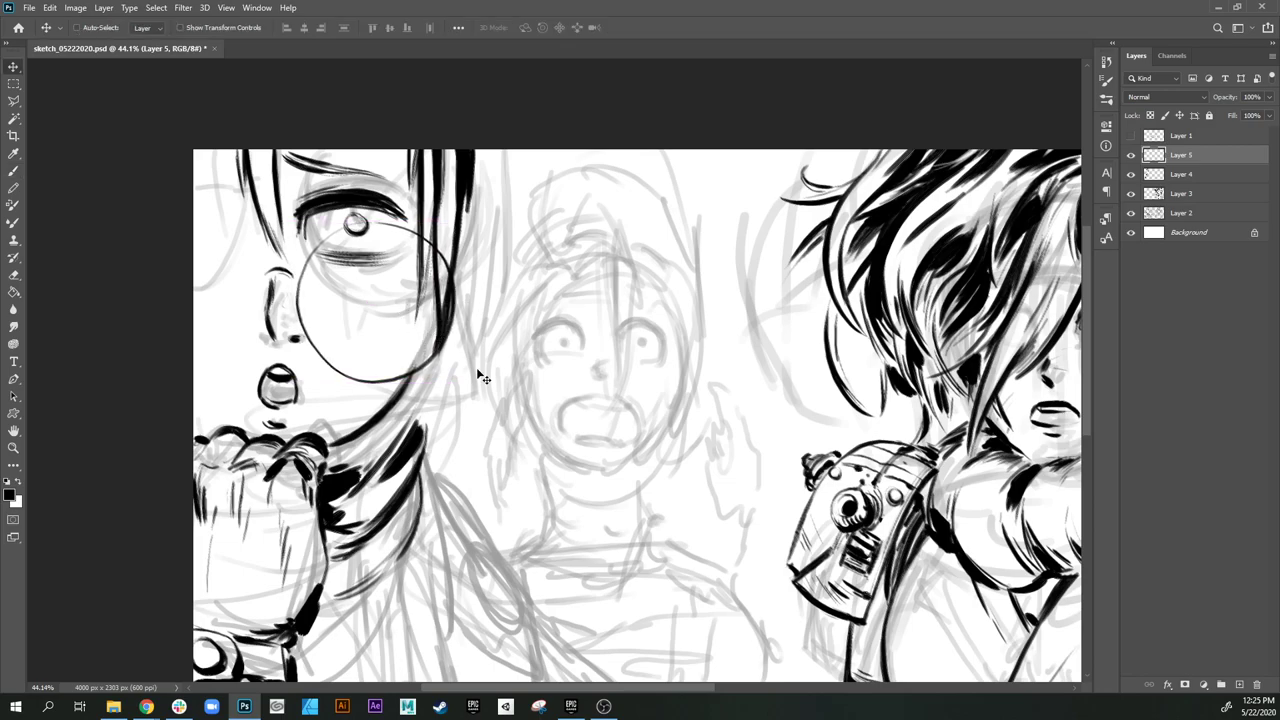
Step: On Layer 4, erase the side hair strands overlapping the round lens using the brush in Clear mode
{"action": "left_click", "coordinate": [1182, 175]}
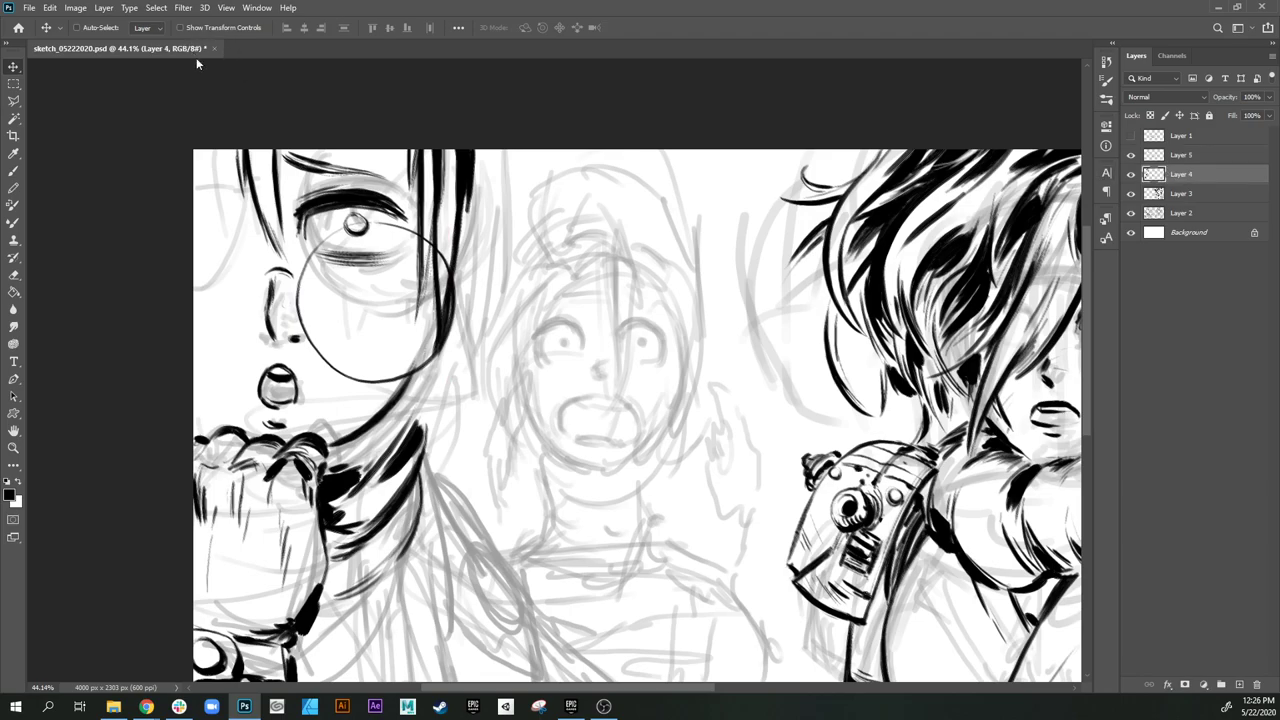
{"action": "key", "text": "b"}
{"action": "left_click", "coordinate": [205, 28]}
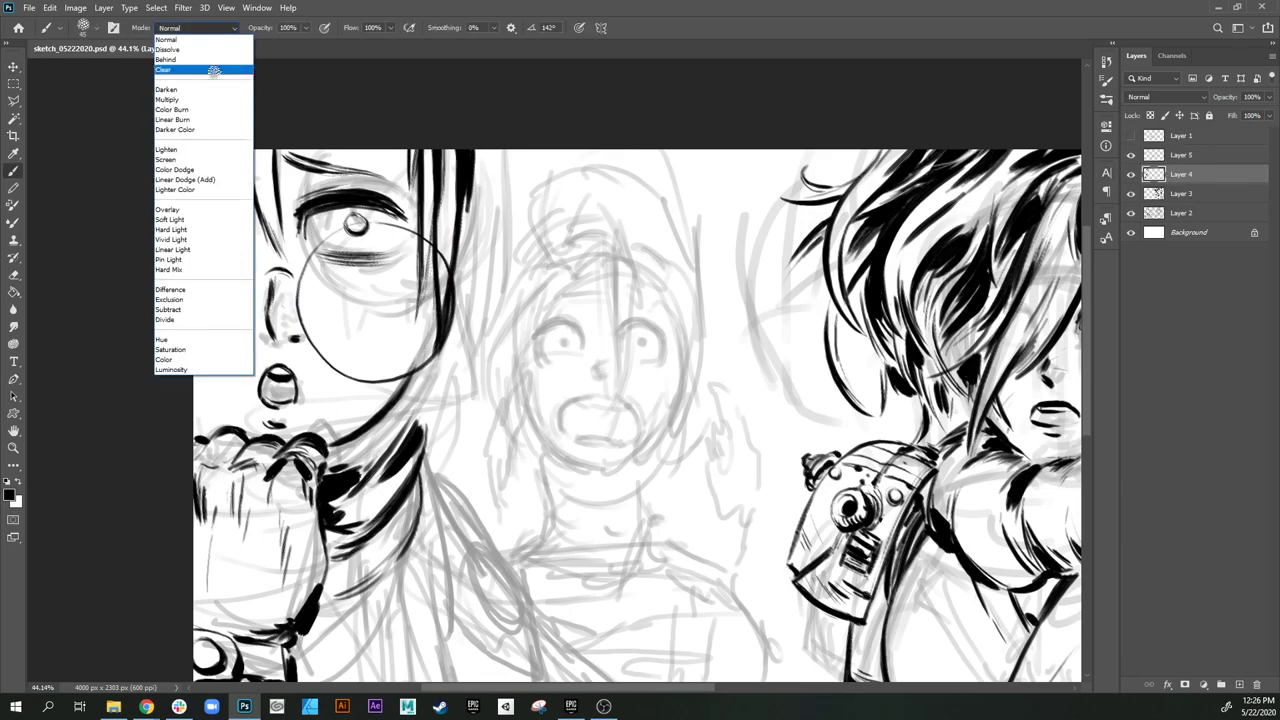
{"action": "left_click", "coordinate": [212, 66]}
{"action": "mouse_move", "coordinate": [418, 283]}
{"action": "left_mouse_down"}
{"action": "mouse_move", "coordinate": [418, 328]}
{"action": "mouse_move", "coordinate": [432, 313]}
{"action": "mouse_move", "coordinate": [436, 346]}
{"action": "left_mouse_up"}
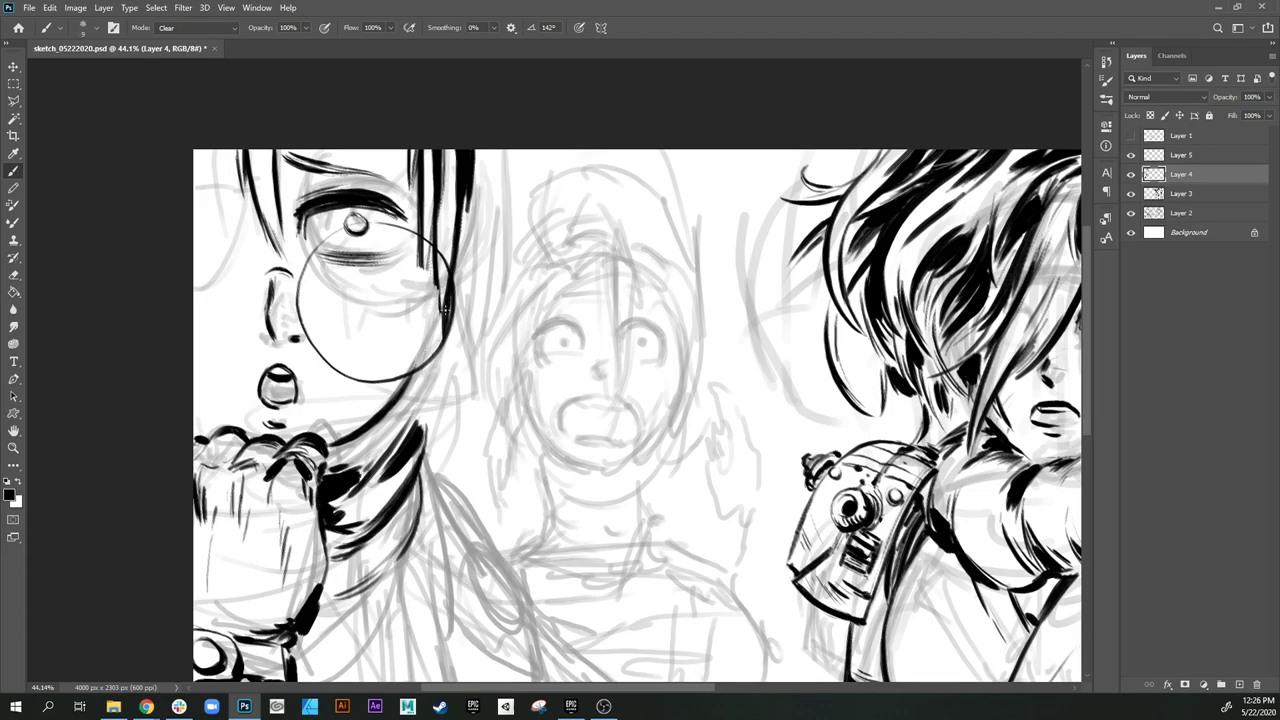
{"action": "mouse_move", "coordinate": [441, 327]}
{"action": "left_mouse_down"}
{"action": "mouse_move", "coordinate": [450, 290]}
{"action": "mouse_move", "coordinate": [433, 297]}
{"action": "mouse_move", "coordinate": [433, 193]}
{"action": "mouse_move", "coordinate": [416, 148]}
{"action": "mouse_move", "coordinate": [437, 224]}
{"action": "mouse_move", "coordinate": [423, 261]}
{"action": "mouse_move", "coordinate": [448, 224]}
{"action": "mouse_move", "coordinate": [462, 248]}
{"action": "mouse_move", "coordinate": [468, 212]}
{"action": "mouse_move", "coordinate": [437, 222]}
{"action": "left_mouse_up"}
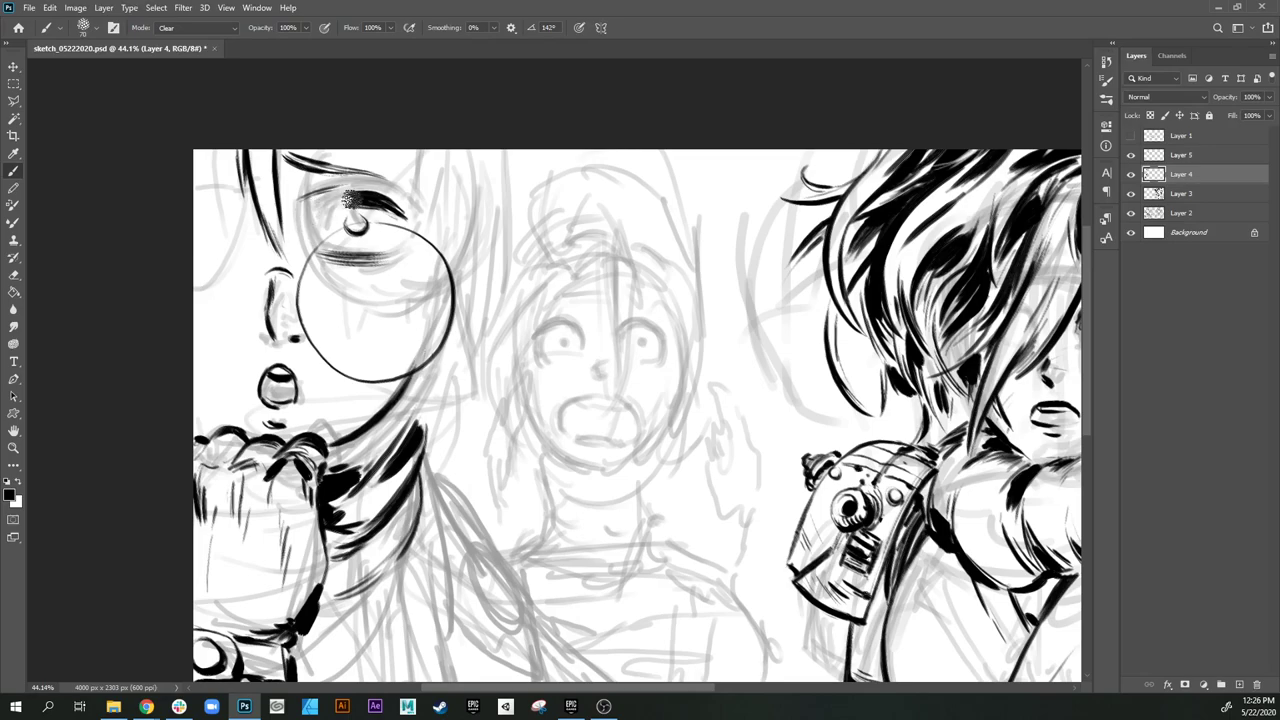
Step: Erase the rest of the thick upper eyelid on Layer 4, reducing the Clear-mode brush to size 50 for the remnants
{"action": "left_click_drag", "start_coordinate": [372, 201], "coordinate": [358, 197]}
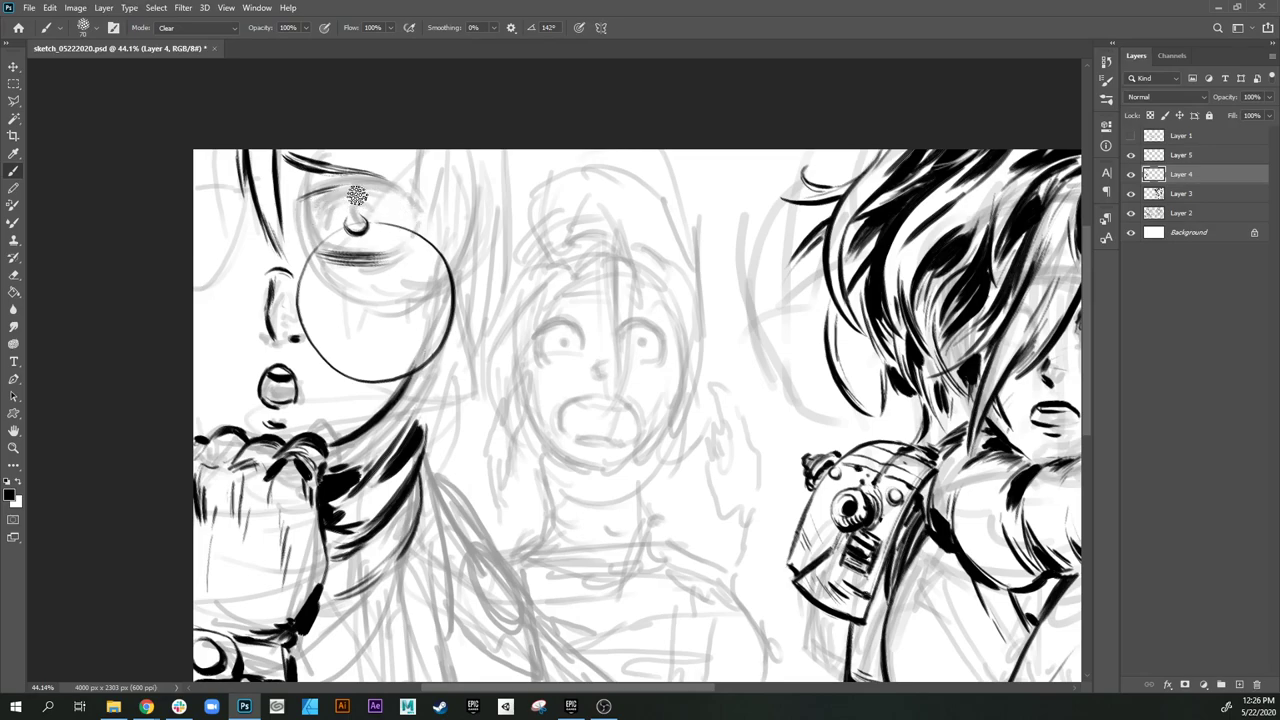
{"action": "key", "text": "bracketleft"}
{"action": "key", "text": "bracketleft"}
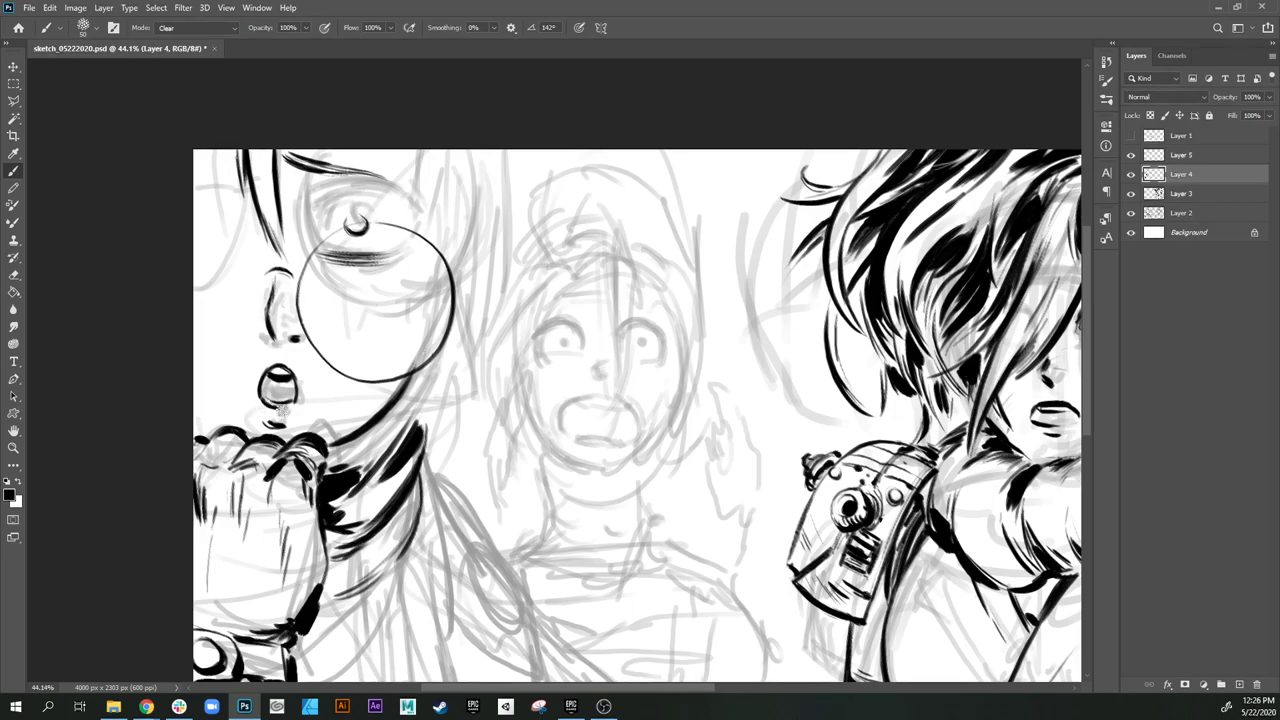
{"action": "left_click_drag", "start_coordinate": [420, 357], "coordinate": [407, 312]}
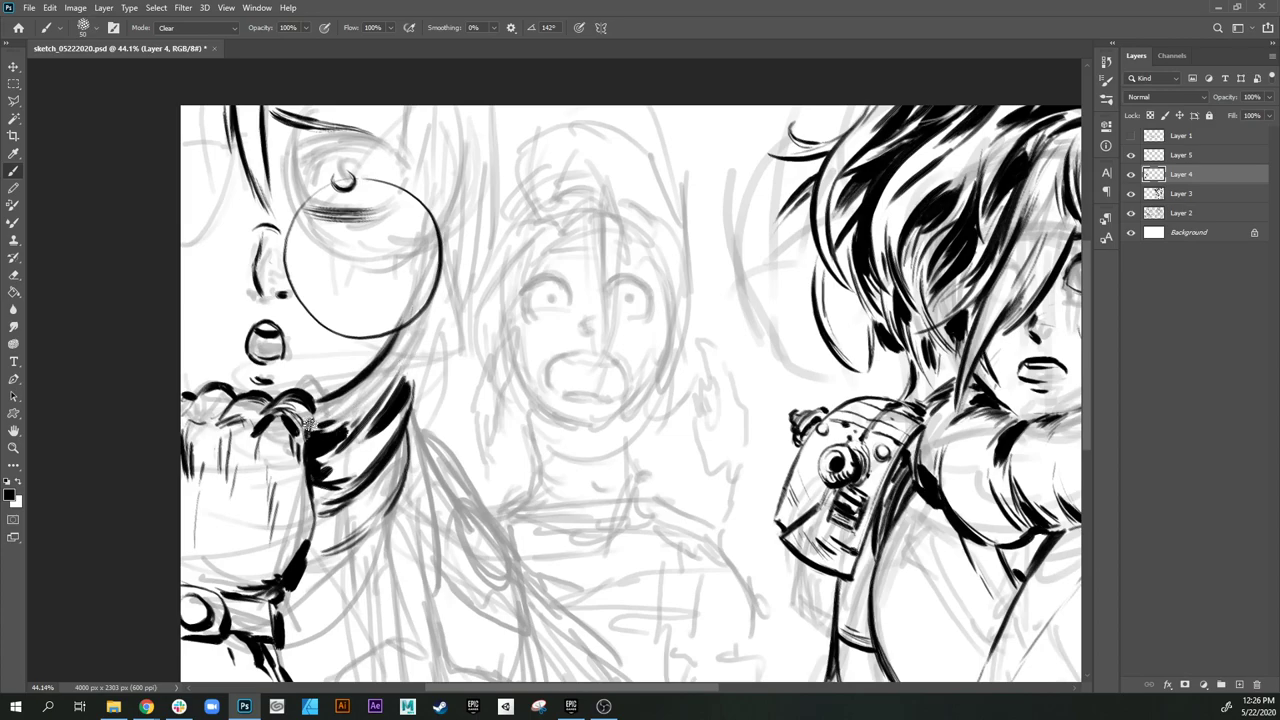
{"action": "scroll", "coordinate": [378, 402], "scroll_direction": "up", "scroll_amount": 1}
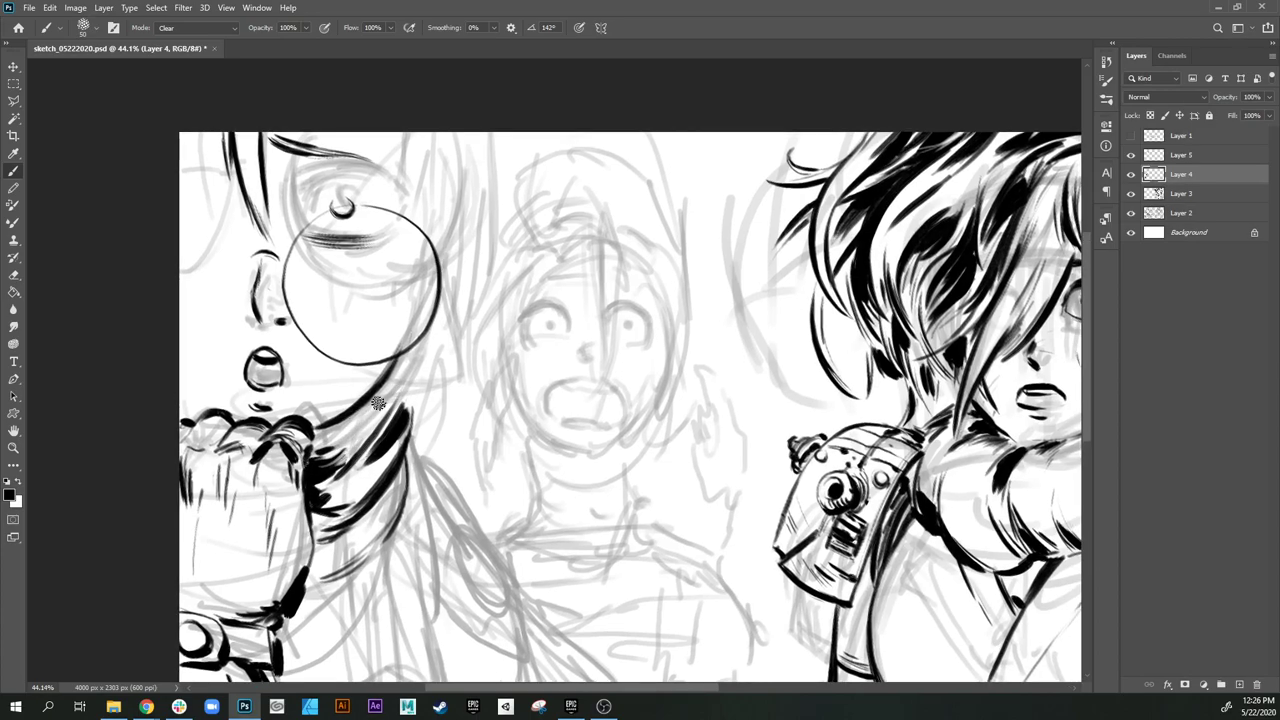
Step: Erase a small gap in the lens outline's upper edge on Layer 5 and set the brush back to Normal mode
{"action": "left_click", "coordinate": [1186, 162]}
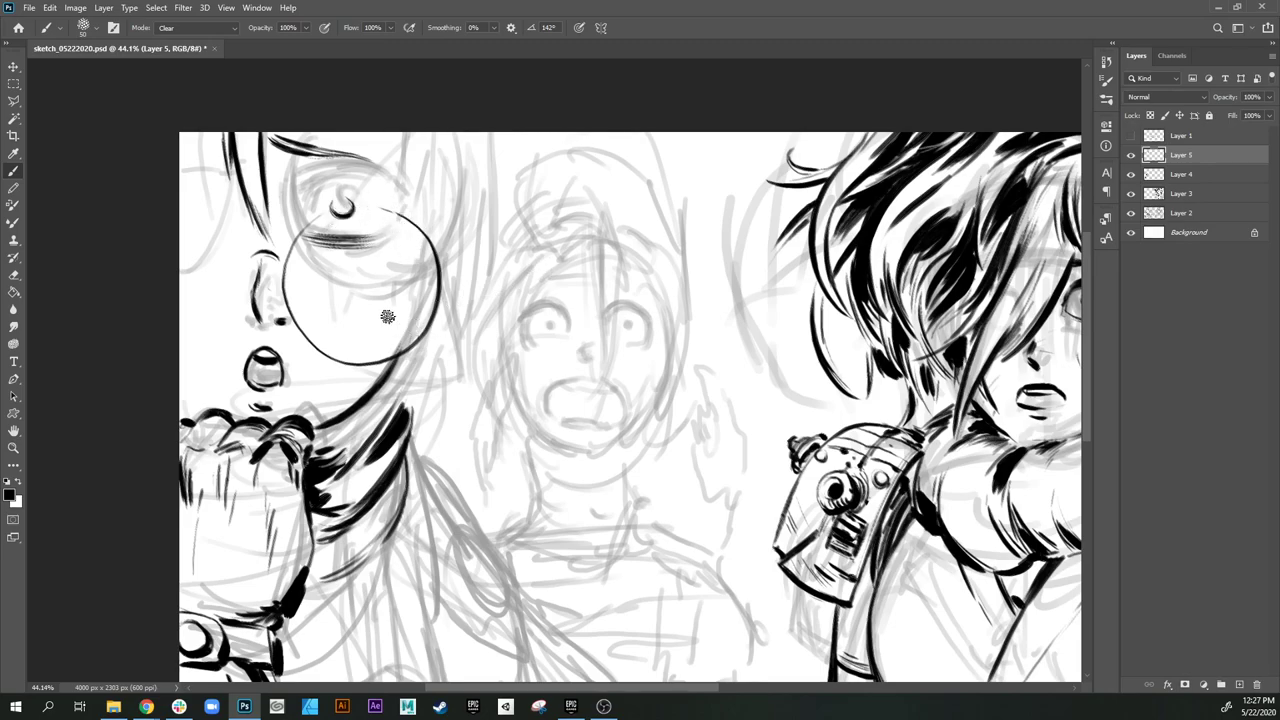
{"action": "left_click", "coordinate": [205, 29]}
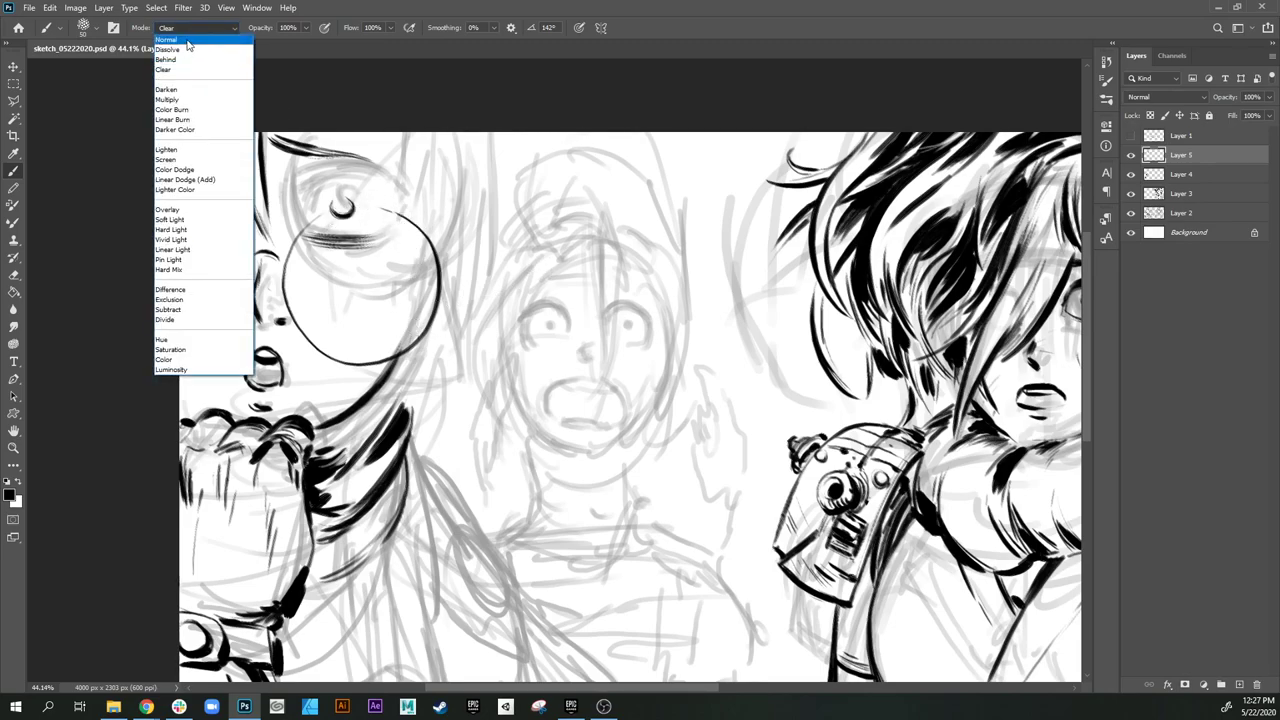
{"action": "left_click", "coordinate": [198, 40]}
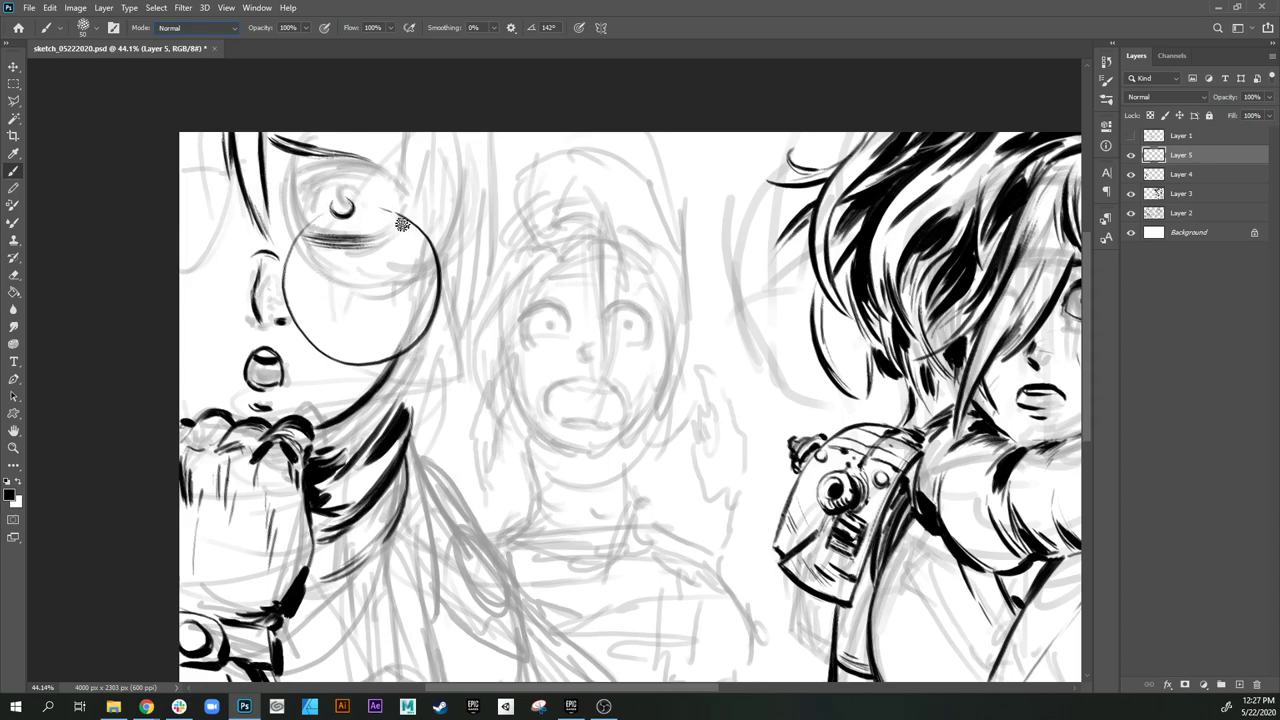
Step: Ink a small dark hinge knob on the lens's outer edge and three thin lines meeting inside the lens with a smaller brush
{"action": "left_click_drag", "start_coordinate": [381, 263], "coordinate": [384, 275]}
{"action": "key", "text": "bracketleft"}
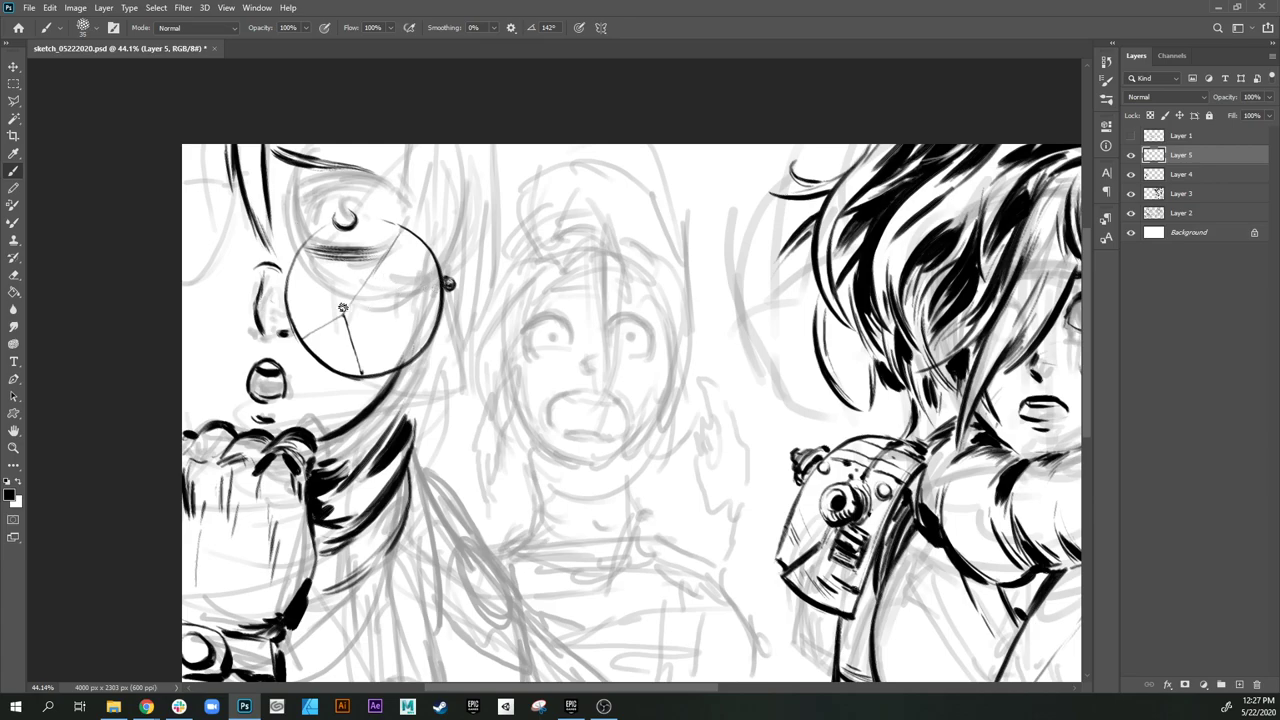
{"action": "left_click_drag", "start_coordinate": [334, 315], "coordinate": [338, 314]}
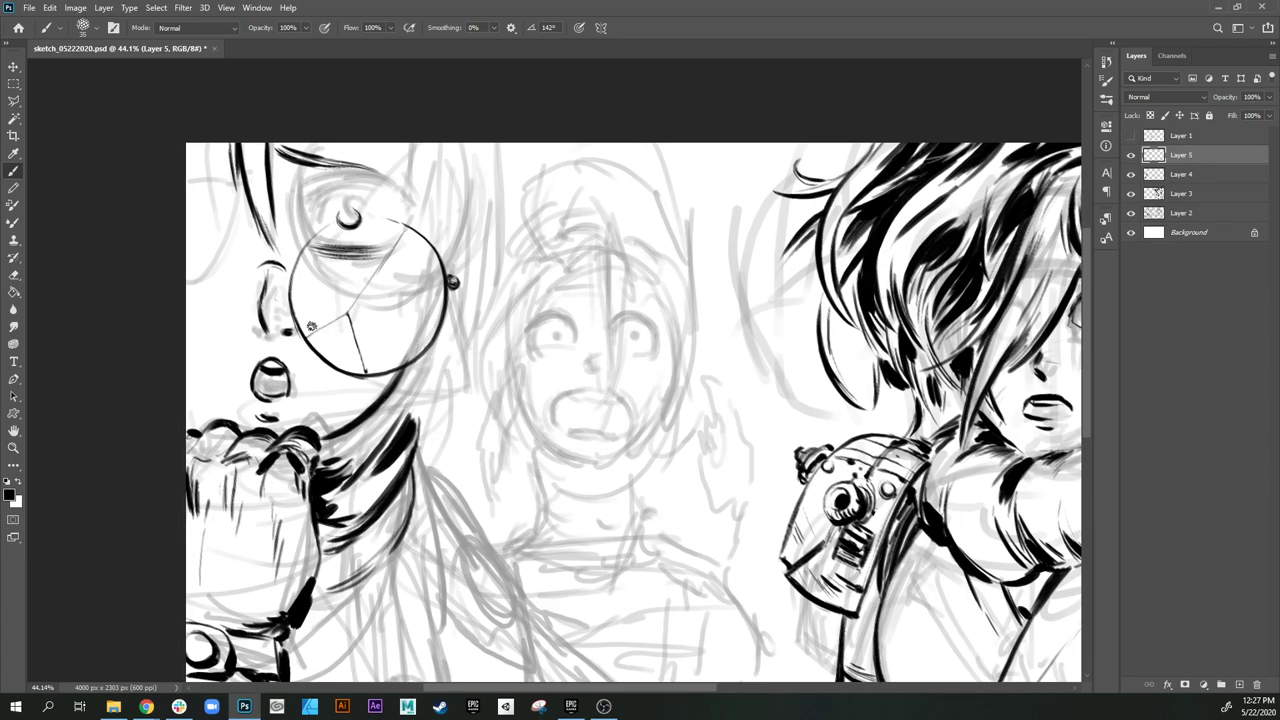
Step: Clone-stamp a copy of the round lens and its hinge knob onto the middle character's face area on Layer 5
{"action": "left_click", "coordinate": [220, 28]}
{"action": "left_click", "coordinate": [175, 78]}
{"action": "scroll", "coordinate": [433, 316], "scroll_direction": "left", "scroll_amount": 3}
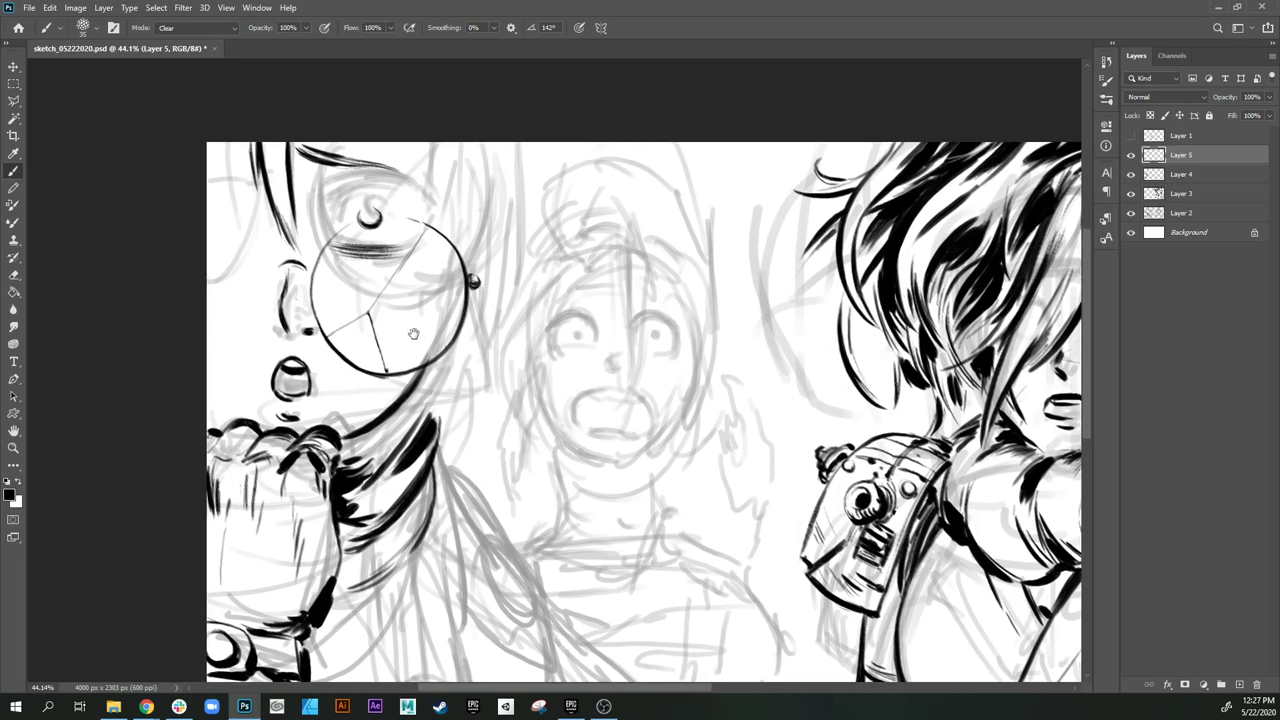
{"action": "key", "text": "s"}
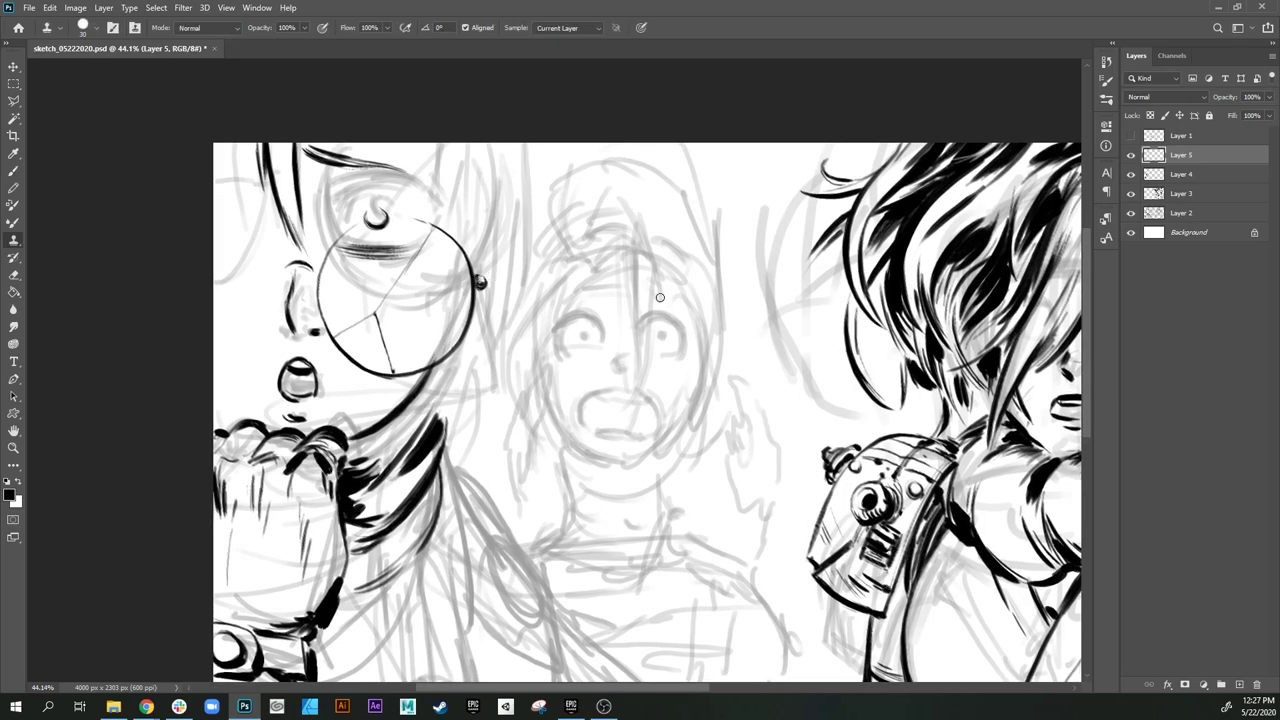
{"action": "mouse_move", "coordinate": [742, 318]}
{"action": "left_mouse_down"}
{"action": "mouse_move", "coordinate": [735, 375]}
{"action": "mouse_move", "coordinate": [721, 330]}
{"action": "mouse_move", "coordinate": [731, 297]}
{"action": "mouse_move", "coordinate": [709, 394]}
{"action": "mouse_move", "coordinate": [643, 412]}
{"action": "mouse_move", "coordinate": [585, 354]}
{"action": "mouse_move", "coordinate": [594, 372]}
{"action": "mouse_move", "coordinate": [581, 303]}
{"action": "mouse_move", "coordinate": [598, 283]}
{"action": "mouse_move", "coordinate": [582, 315]}
{"action": "mouse_move", "coordinate": [632, 257]}
{"action": "mouse_move", "coordinate": [686, 262]}
{"action": "mouse_move", "coordinate": [639, 253]}
{"action": "mouse_move", "coordinate": [729, 300]}
{"action": "mouse_move", "coordinate": [694, 263]}
{"action": "mouse_move", "coordinate": [728, 285]}
{"action": "mouse_move", "coordinate": [697, 278]}
{"action": "left_mouse_up"}
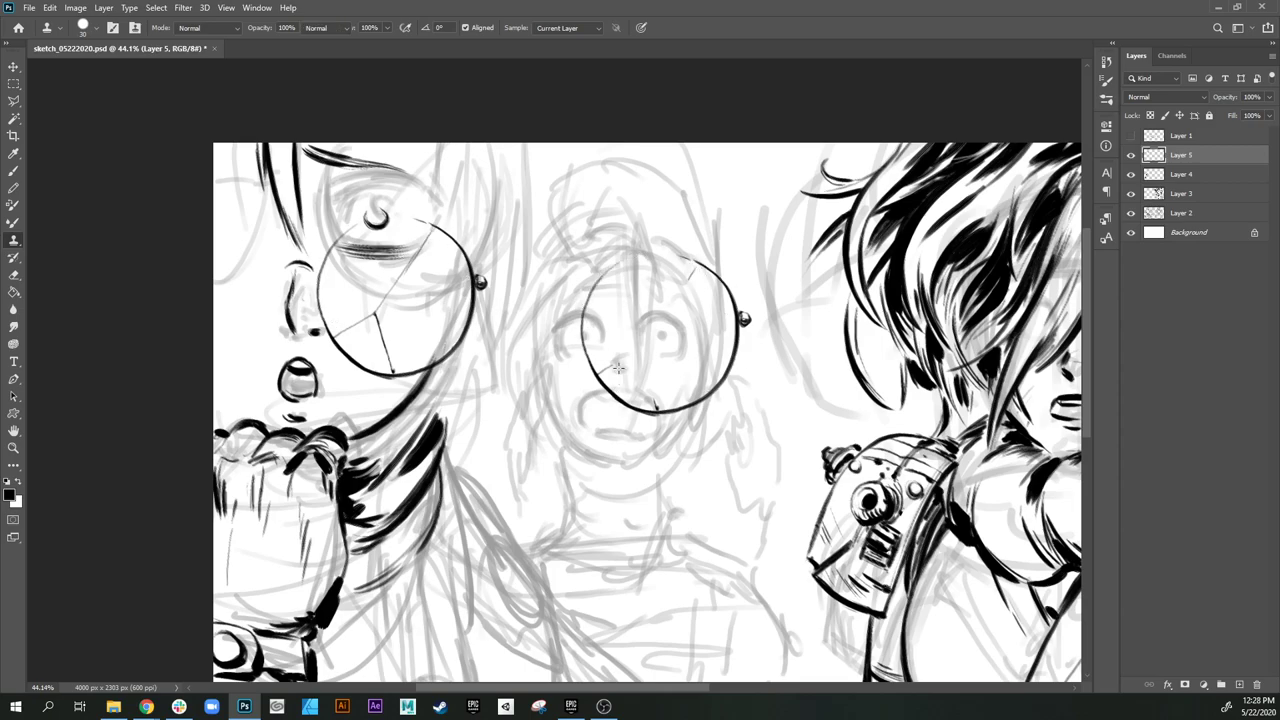
Step: Select the copied lens with a rectangular marquee and flip it horizontally
{"action": "key", "text": "m"}
{"action": "left_click_drag", "start_coordinate": [573, 214], "coordinate": [770, 446]}
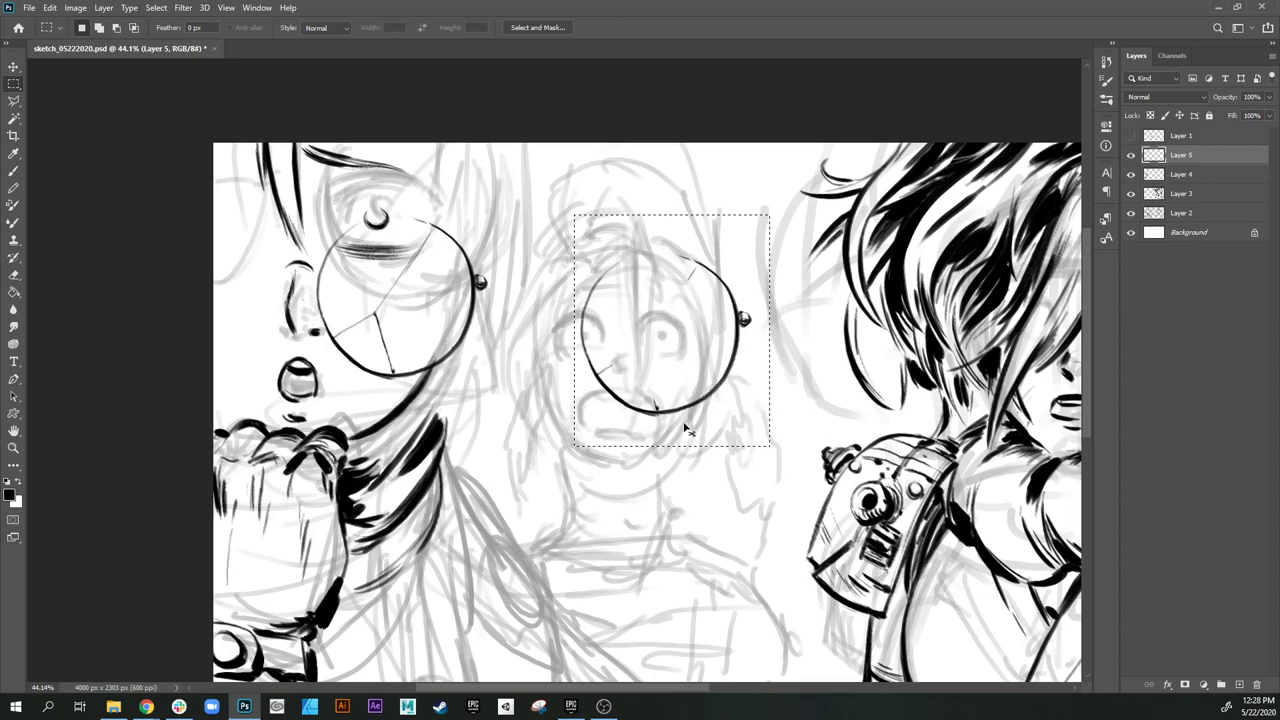
{"action": "key", "text": "ctrl+t"}
{"action": "right_click", "coordinate": [672, 349]}
{"action": "left_click", "coordinate": [718, 582]}
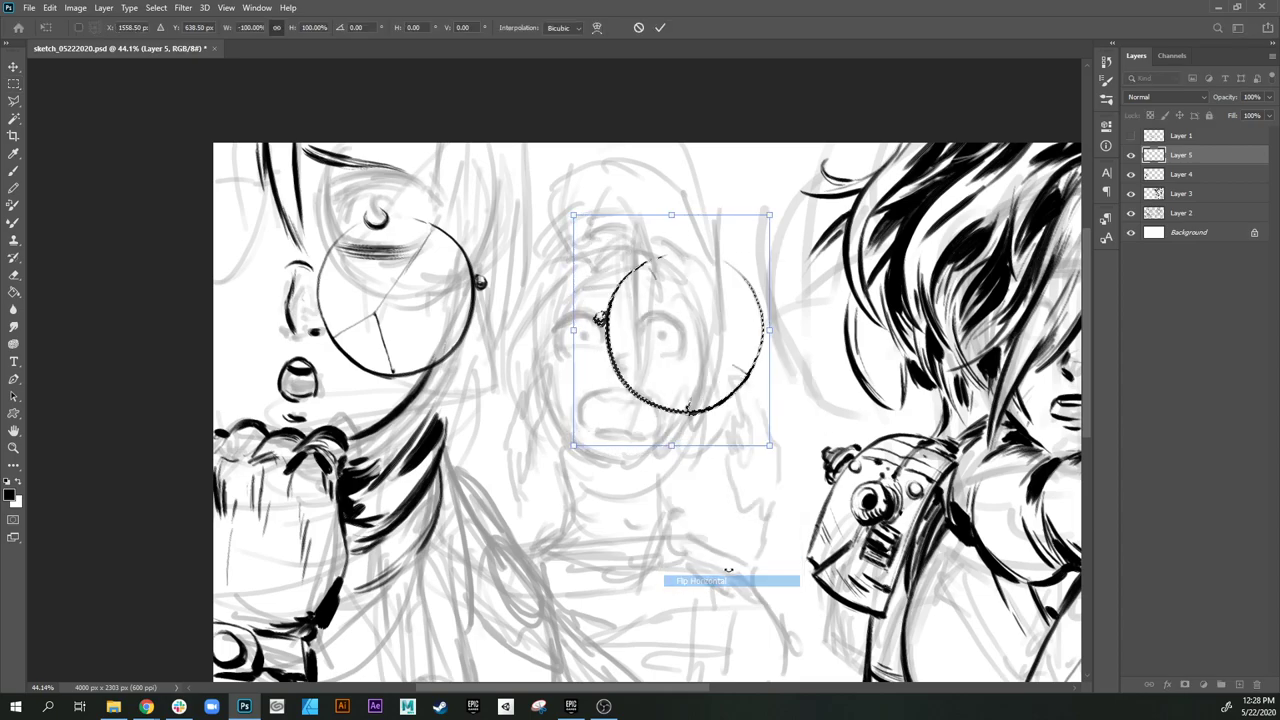
{"action": "key", "text": "Return"}
Step: Move the flipped lens to the other side of the left-hand character's nose, partly off the canvas edge, and deselect it
{"action": "key", "text": "v"}
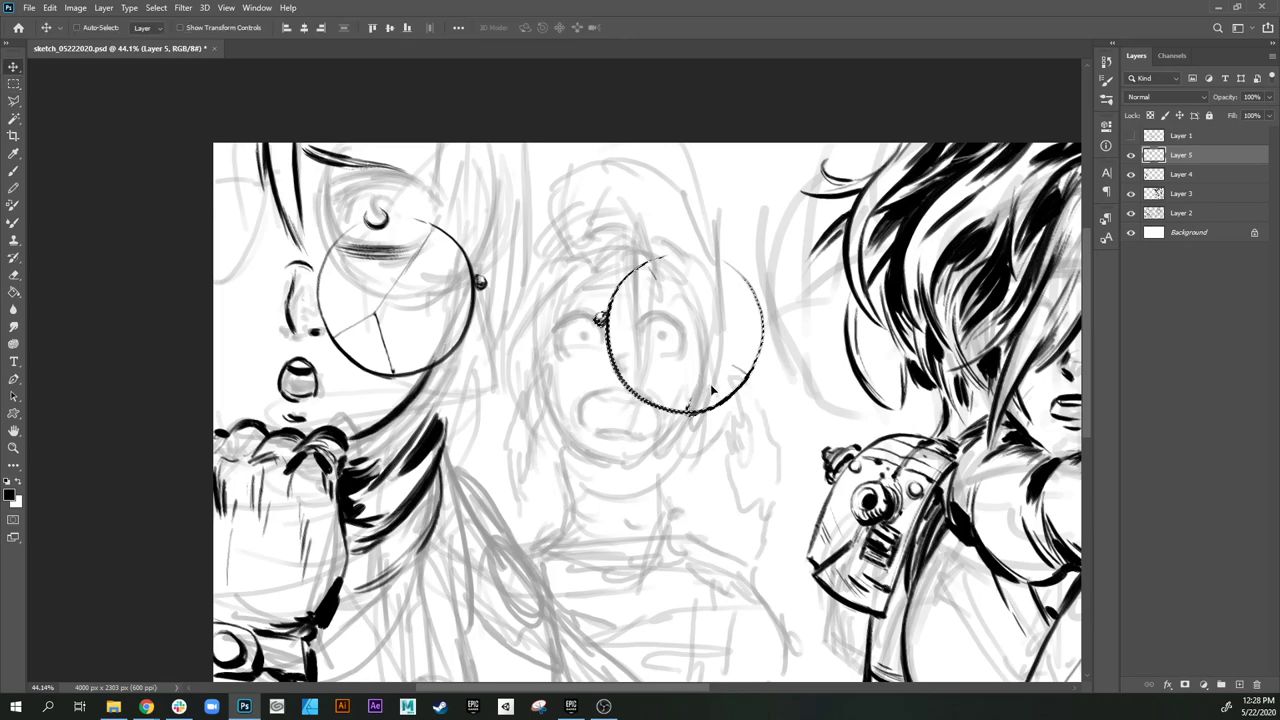
{"action": "left_click_drag", "start_coordinate": [713, 390], "coordinate": [249, 349]}
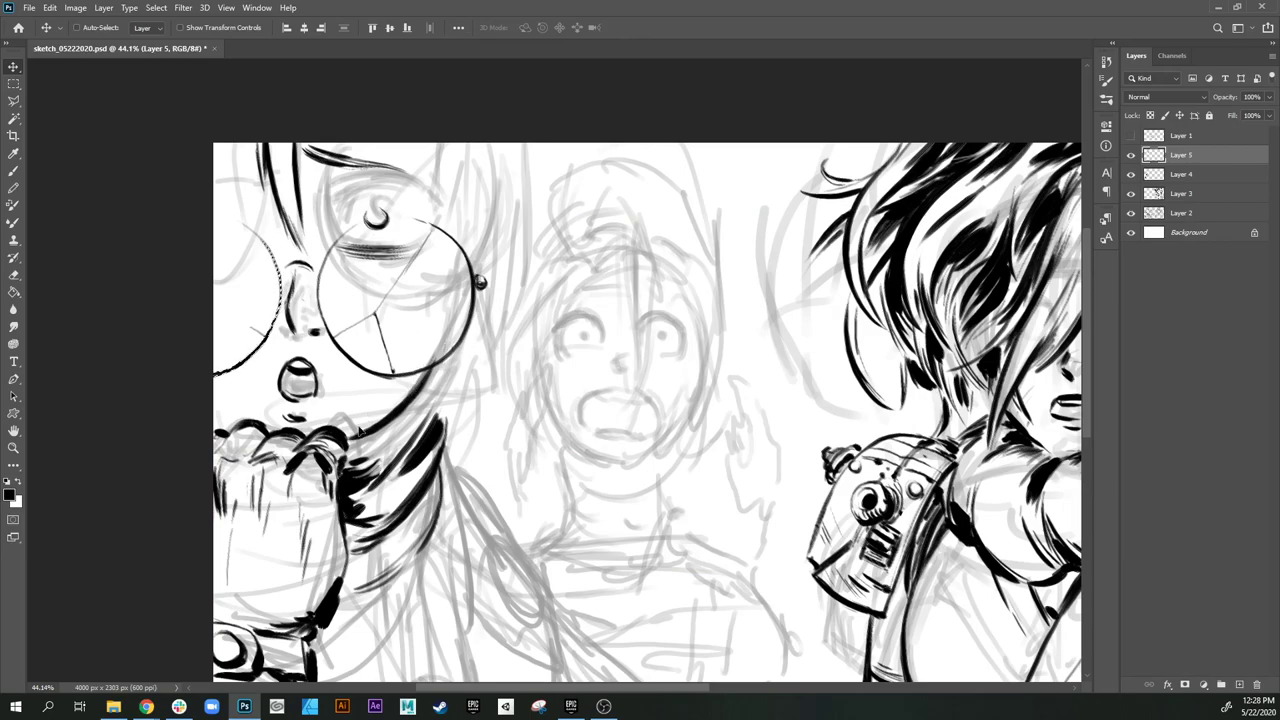
{"action": "key", "text": "ctrl+d"}
Step: Erase the leftover line inside the copied lens and ink short new crack marks there with the brush in Normal mode
{"action": "key", "text": "e"}
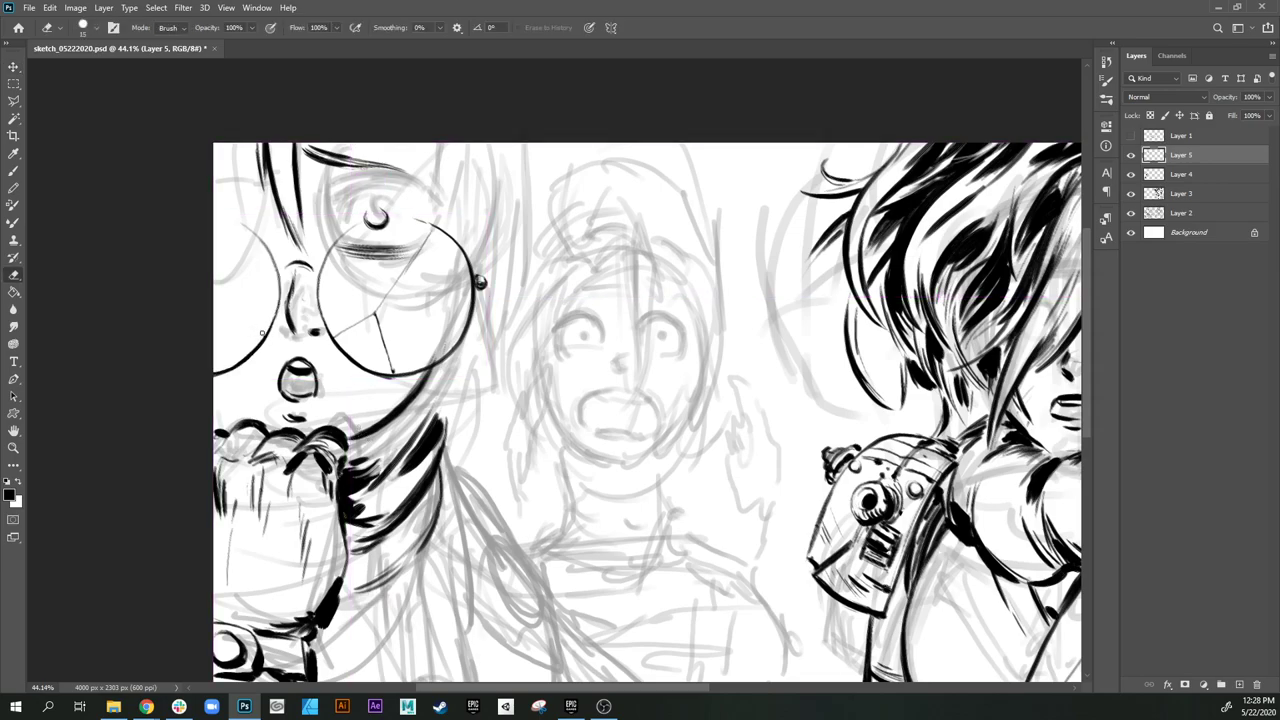
{"action": "key", "text": "b"}
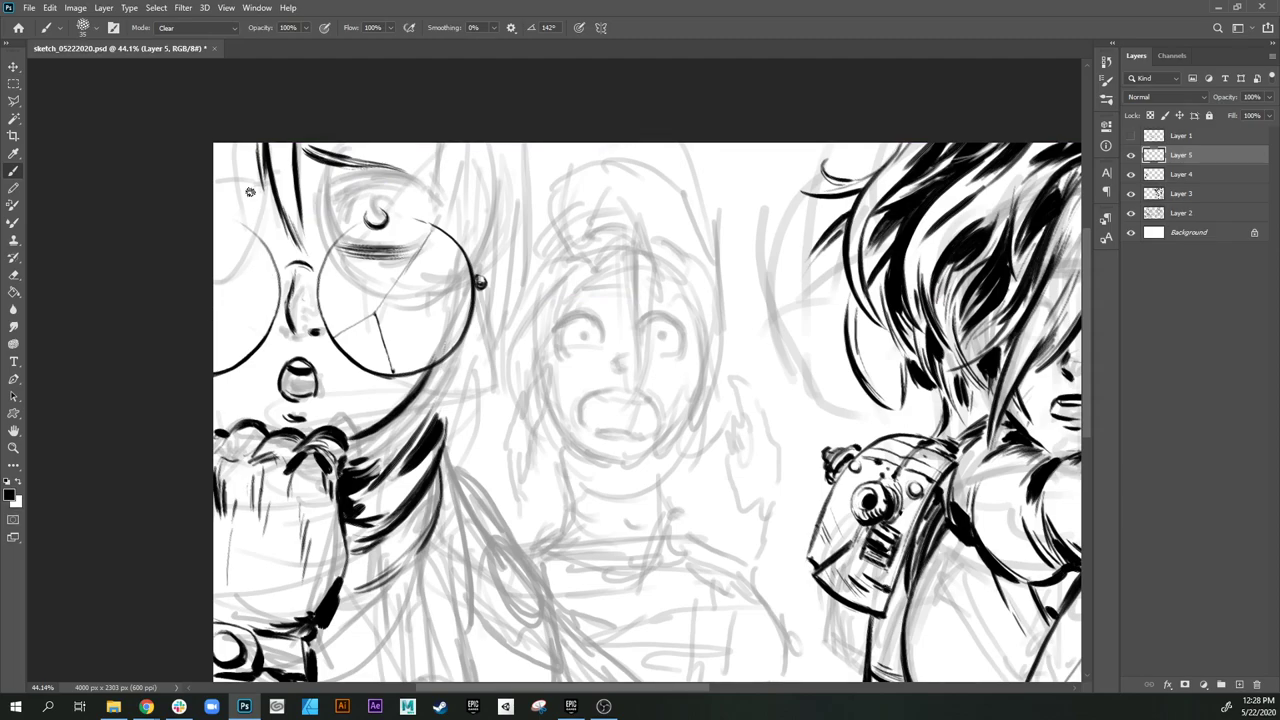
{"action": "left_click", "coordinate": [192, 30]}
{"action": "scroll", "coordinate": [192, 60], "scroll_direction": "up", "scroll_amount": 5}
{"action": "left_click", "coordinate": [180, 15]}
Step: Ink a thin arched upper eyelid over the left-hand character's eye on Layer 4, undoing the strokes that miss
{"action": "left_click", "coordinate": [1175, 174]}
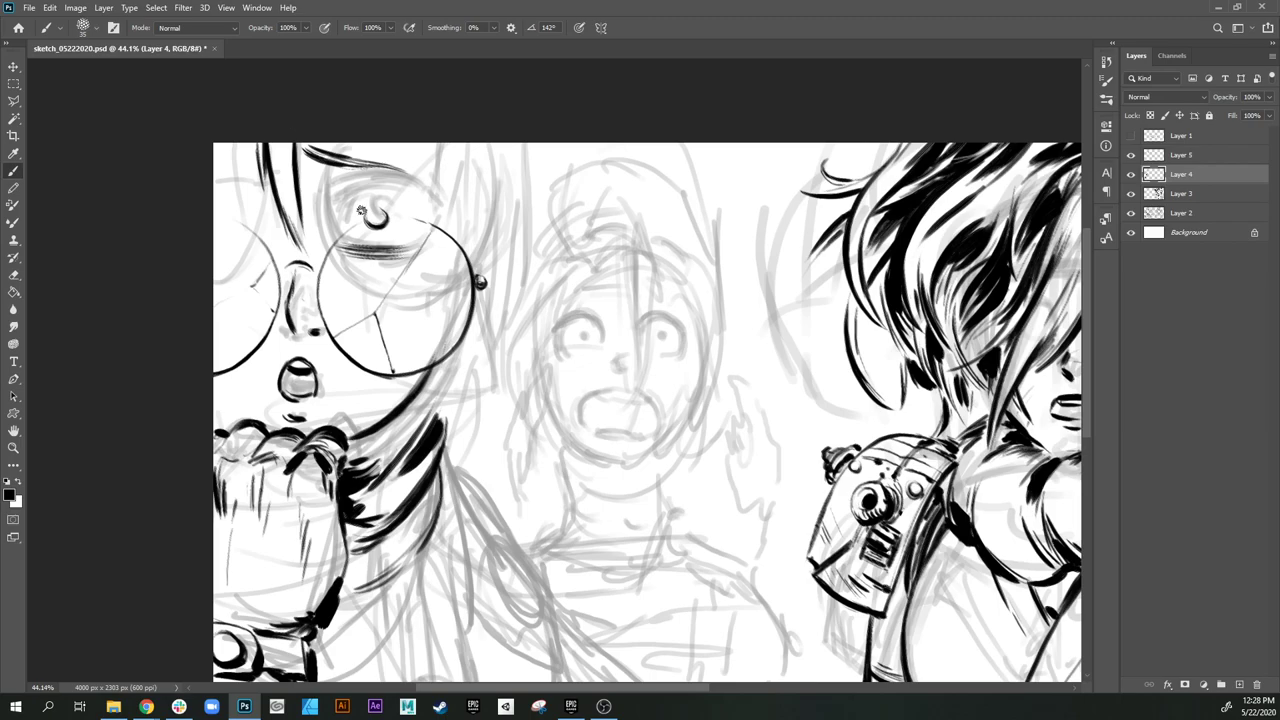
{"action": "mouse_move", "coordinate": [333, 220]}
{"action": "left_mouse_down"}
{"action": "mouse_move", "coordinate": [414, 217]}
{"action": "mouse_move", "coordinate": [340, 214]}
{"action": "mouse_move", "coordinate": [386, 186]}
{"action": "mouse_move", "coordinate": [417, 203]}
{"action": "left_mouse_up"}
{"action": "key", "text": "ctrl+z"}
{"action": "key", "text": "ctrl+z"}
{"action": "key", "text": "ctrl+z"}
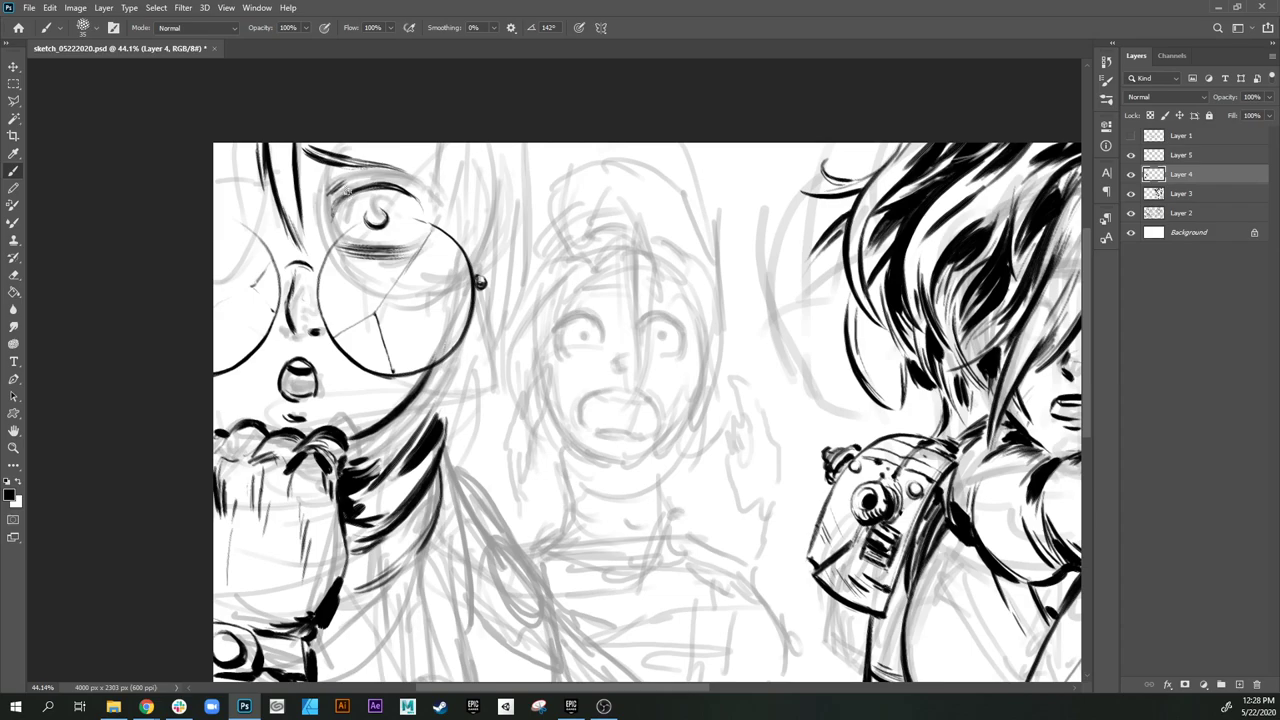
{"action": "left_click_drag", "start_coordinate": [390, 213], "coordinate": [376, 259]}
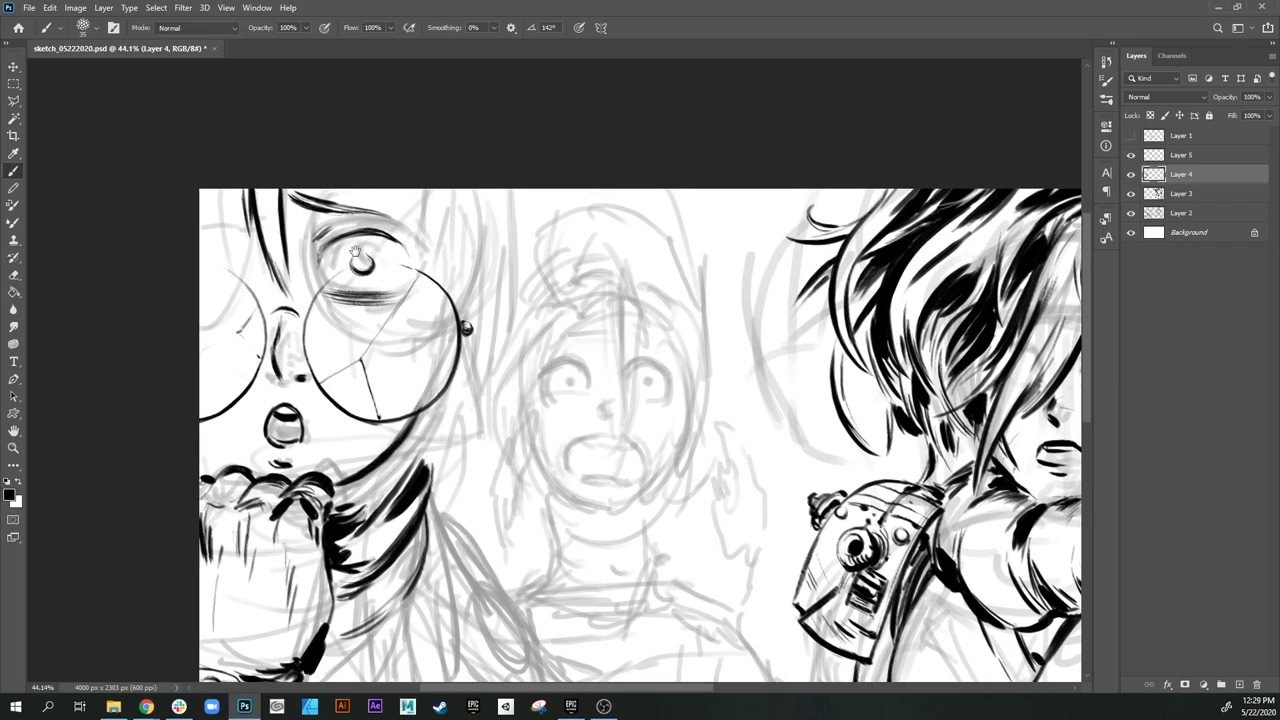
{"action": "left_click_drag", "start_coordinate": [355, 251], "coordinate": [361, 259]}
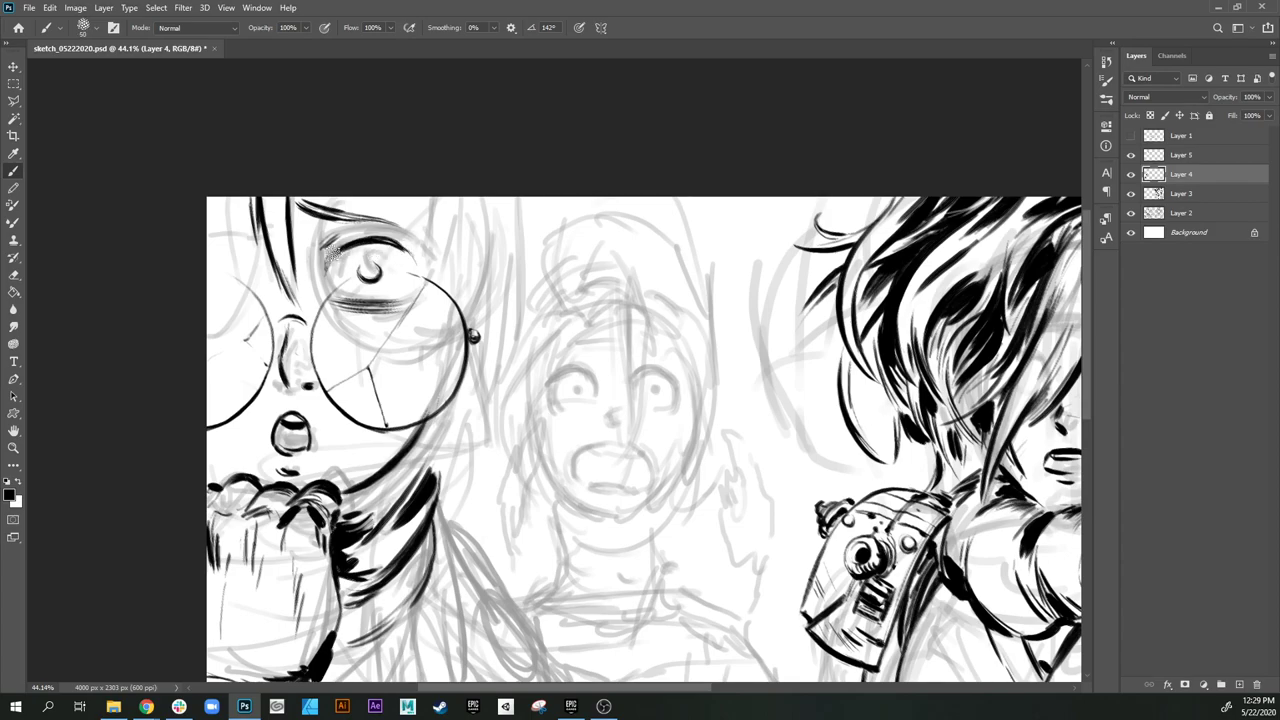
Step: Thicken the upper eyelid into a dark lash line reaching the eye's outer corner, using a larger brush
{"action": "key", "text": "]"}
{"action": "mouse_move", "coordinate": [331, 252]}
{"action": "left_mouse_down"}
{"action": "mouse_move", "coordinate": [370, 237]}
{"action": "mouse_move", "coordinate": [400, 257]}
{"action": "mouse_move", "coordinate": [345, 240]}
{"action": "mouse_move", "coordinate": [409, 253]}
{"action": "left_mouse_up"}
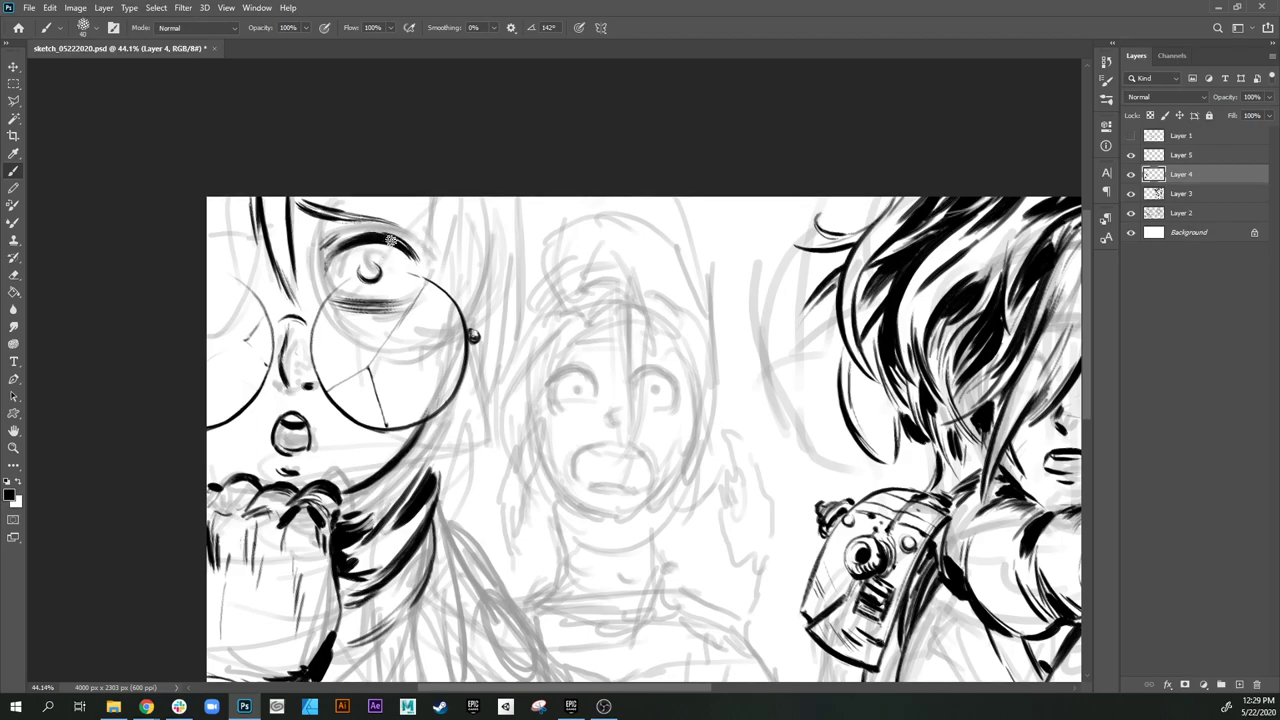
{"action": "left_click_drag", "start_coordinate": [368, 237], "coordinate": [426, 262]}
Step: Ink a long hair lock falling from beside the eye through the lens, plus a thick dark strand at the canvas's upper edge
{"action": "left_click_drag", "start_coordinate": [470, 312], "coordinate": [463, 304]}
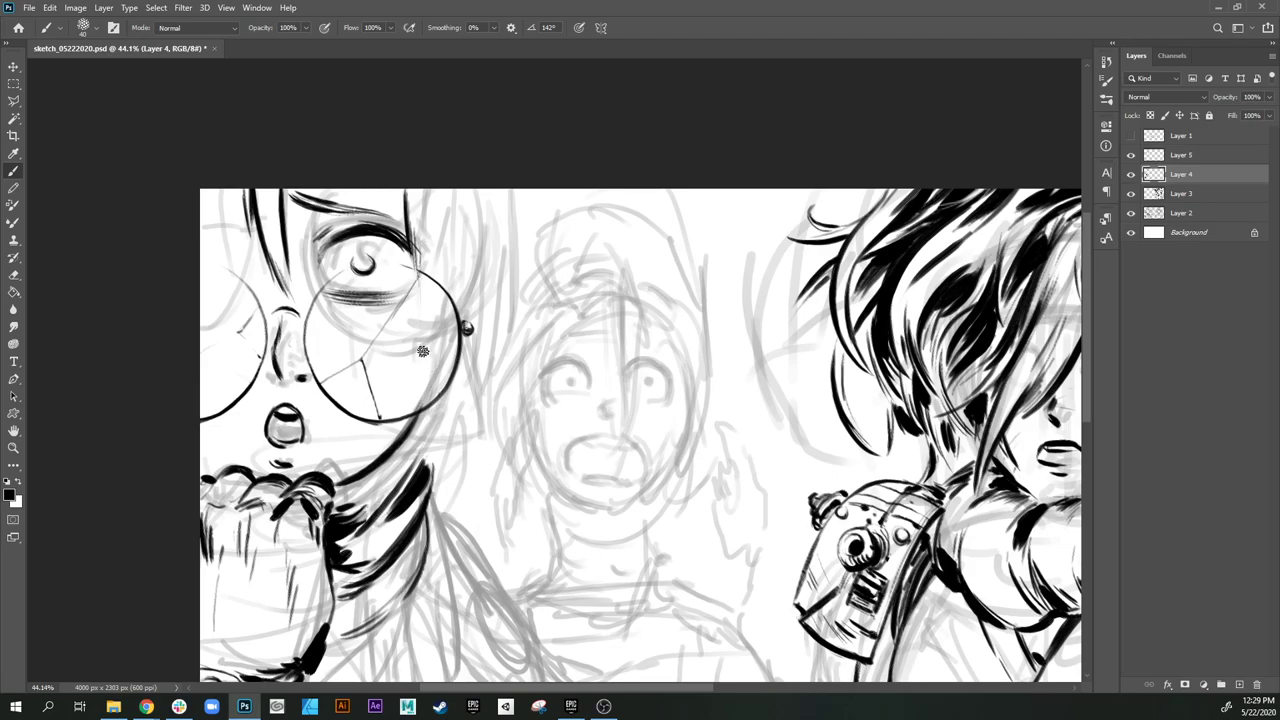
{"action": "left_click_drag", "start_coordinate": [416, 298], "coordinate": [431, 383]}
{"action": "left_click_drag", "start_coordinate": [416, 300], "coordinate": [427, 375]}
{"action": "left_click_drag", "start_coordinate": [413, 304], "coordinate": [453, 446]}
{"action": "left_click_drag", "start_coordinate": [431, 280], "coordinate": [429, 334]}
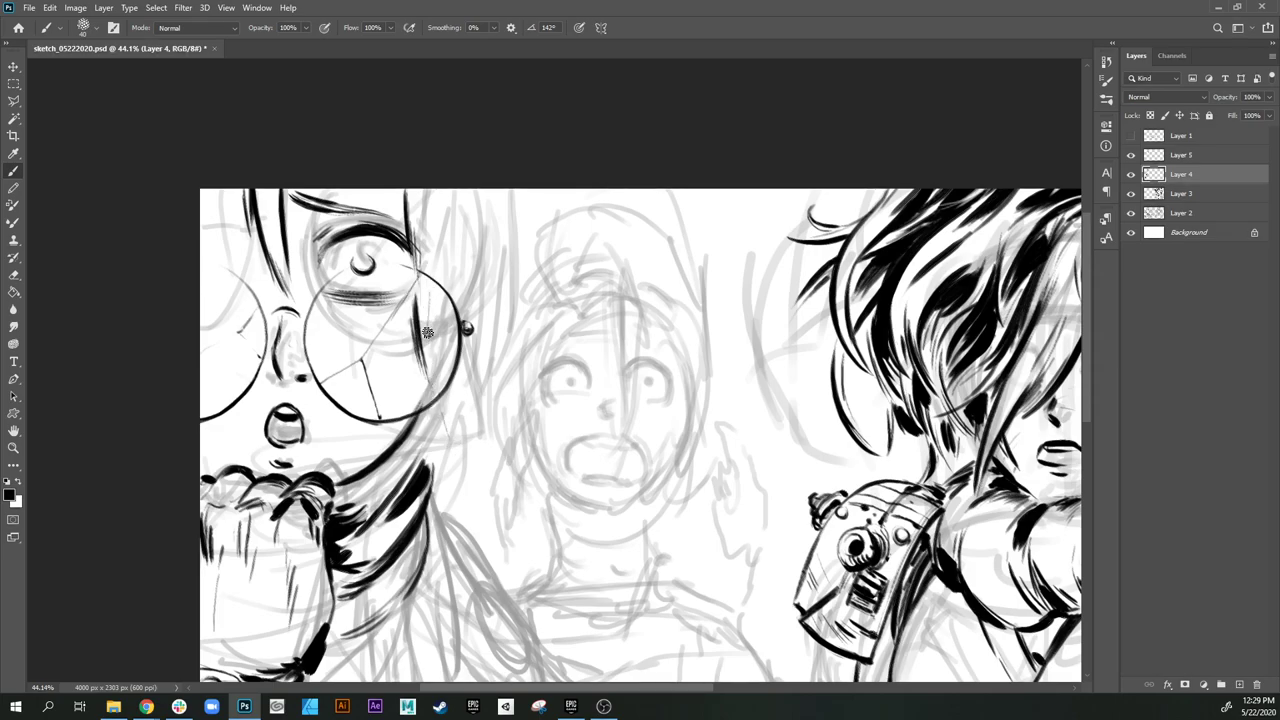
{"action": "mouse_move", "coordinate": [437, 185]}
{"action": "left_mouse_down"}
{"action": "mouse_move", "coordinate": [432, 241]}
{"action": "mouse_move", "coordinate": [442, 212]}
{"action": "mouse_move", "coordinate": [444, 252]}
{"action": "left_mouse_up"}
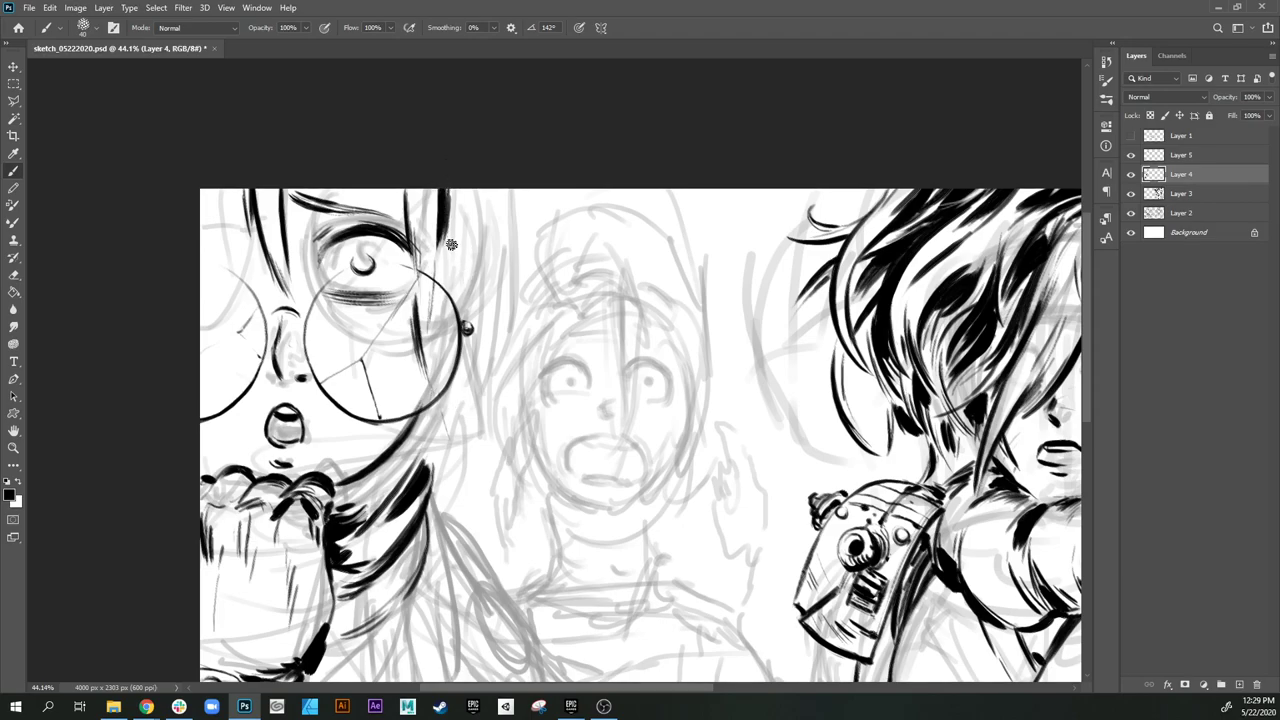
Step: Taper the hair lock to a point below the lens's outer rim and add thin strands inside the lens
{"action": "left_click_drag", "start_coordinate": [439, 380], "coordinate": [443, 340]}
{"action": "left_click_drag", "start_coordinate": [430, 377], "coordinate": [453, 455]}
{"action": "left_click_drag", "start_coordinate": [435, 399], "coordinate": [457, 460]}
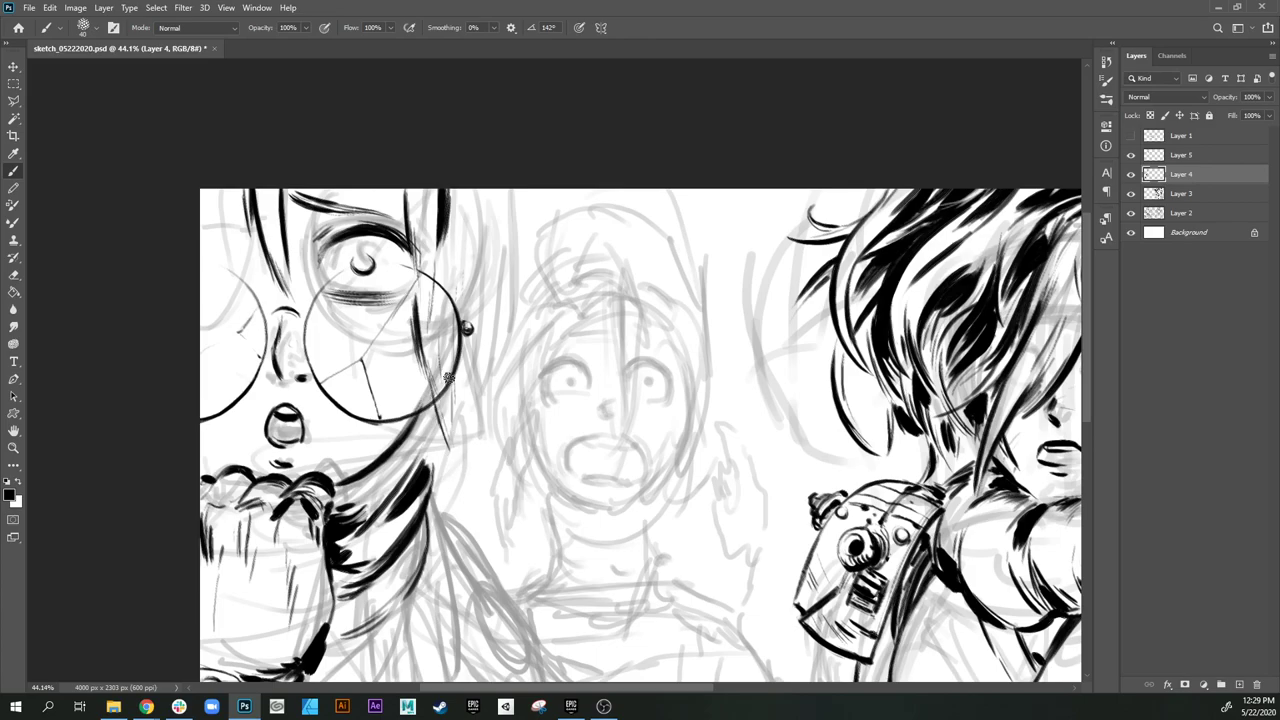
{"action": "left_click_drag", "start_coordinate": [449, 377], "coordinate": [452, 455]}
{"action": "left_click_drag", "start_coordinate": [440, 303], "coordinate": [442, 362]}
{"action": "left_click_drag", "start_coordinate": [444, 303], "coordinate": [444, 360]}
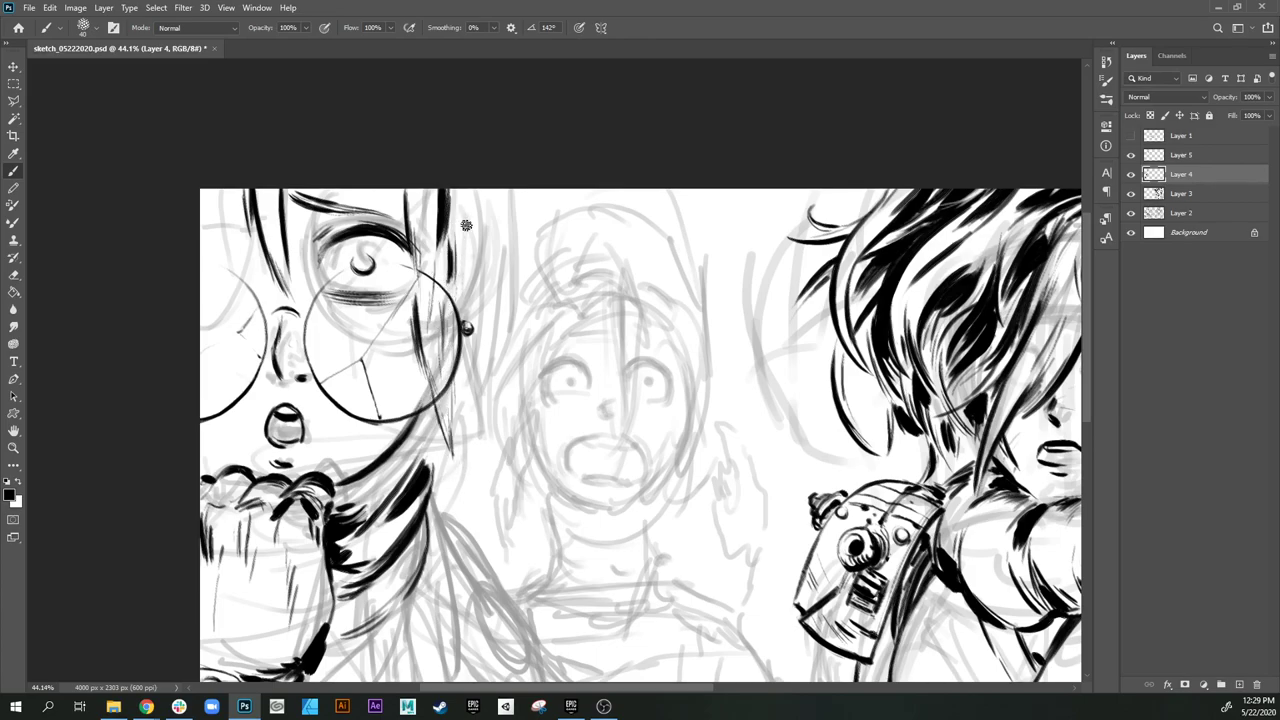
Step: Ink thick vertical hair strands from the canvas's upper edge down to the lens's hinge knob
{"action": "left_click_drag", "start_coordinate": [481, 190], "coordinate": [473, 259]}
{"action": "left_click_drag", "start_coordinate": [474, 188], "coordinate": [463, 287]}
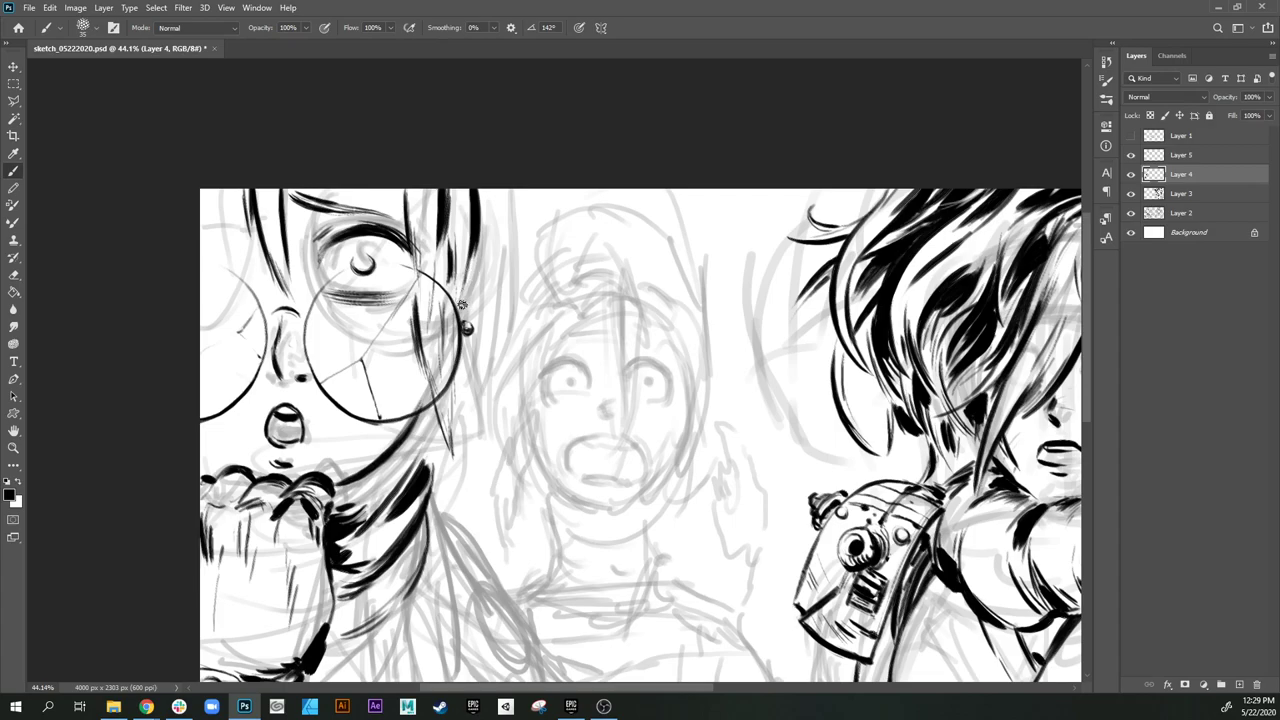
{"action": "left_click_drag", "start_coordinate": [465, 295], "coordinate": [466, 311]}
Step: Ink the left-hand character's ear with its inner fold and the dark hair tufts above it
{"action": "mouse_move", "coordinate": [484, 245]}
{"action": "left_mouse_down"}
{"action": "mouse_move", "coordinate": [503, 283]}
{"action": "mouse_move", "coordinate": [494, 308]}
{"action": "left_mouse_up"}
{"action": "mouse_move", "coordinate": [690, 366]}
{"action": "left_mouse_down"}
{"action": "mouse_move", "coordinate": [451, 357]}
{"action": "mouse_move", "coordinate": [429, 369]}
{"action": "mouse_move", "coordinate": [448, 383]}
{"action": "left_mouse_up"}
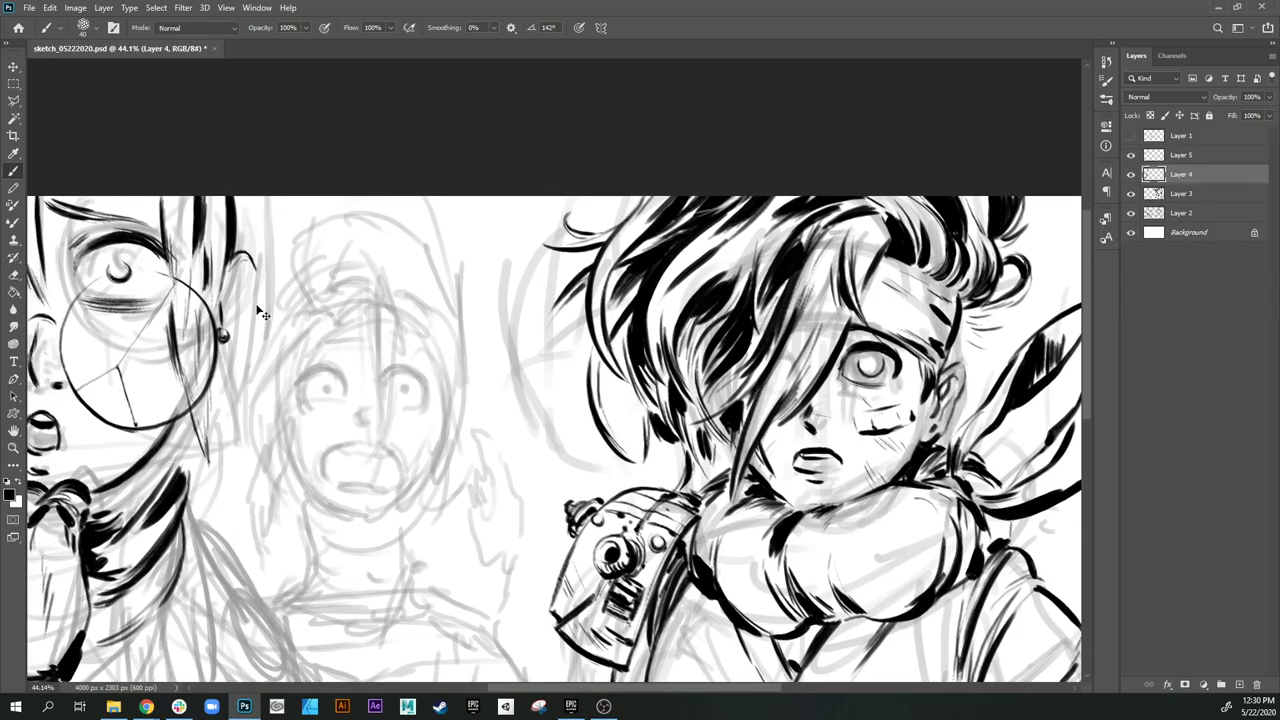
{"action": "left_click_drag", "start_coordinate": [250, 258], "coordinate": [256, 302]}
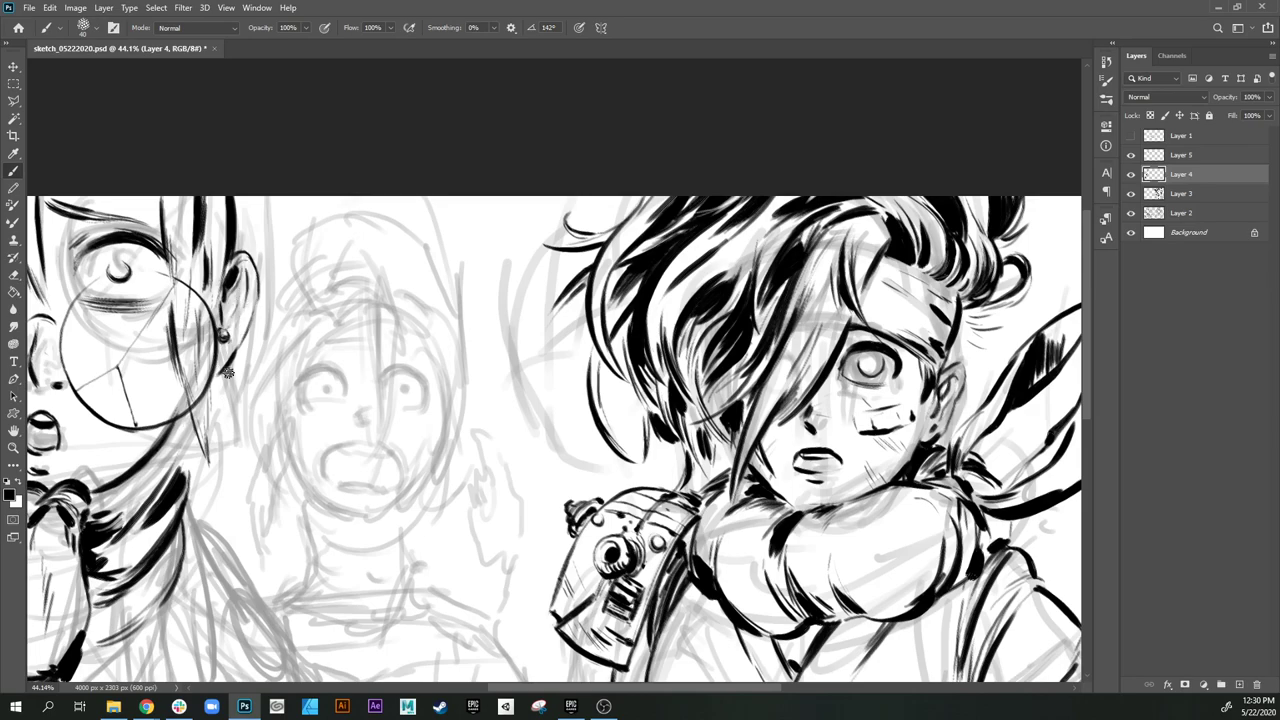
{"action": "left_click_drag", "start_coordinate": [229, 270], "coordinate": [249, 266]}
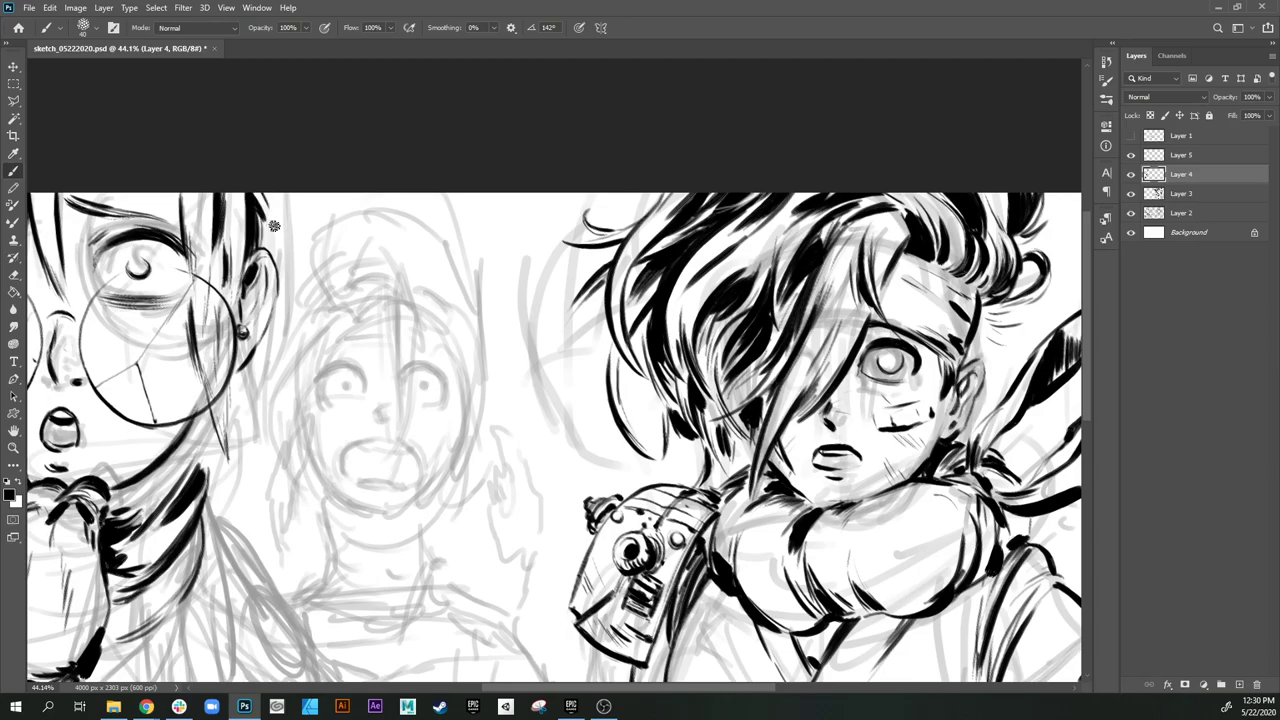
{"action": "mouse_move", "coordinate": [270, 198]}
{"action": "left_mouse_down"}
{"action": "mouse_move", "coordinate": [287, 217]}
{"action": "mouse_move", "coordinate": [278, 231]}
{"action": "left_mouse_up"}
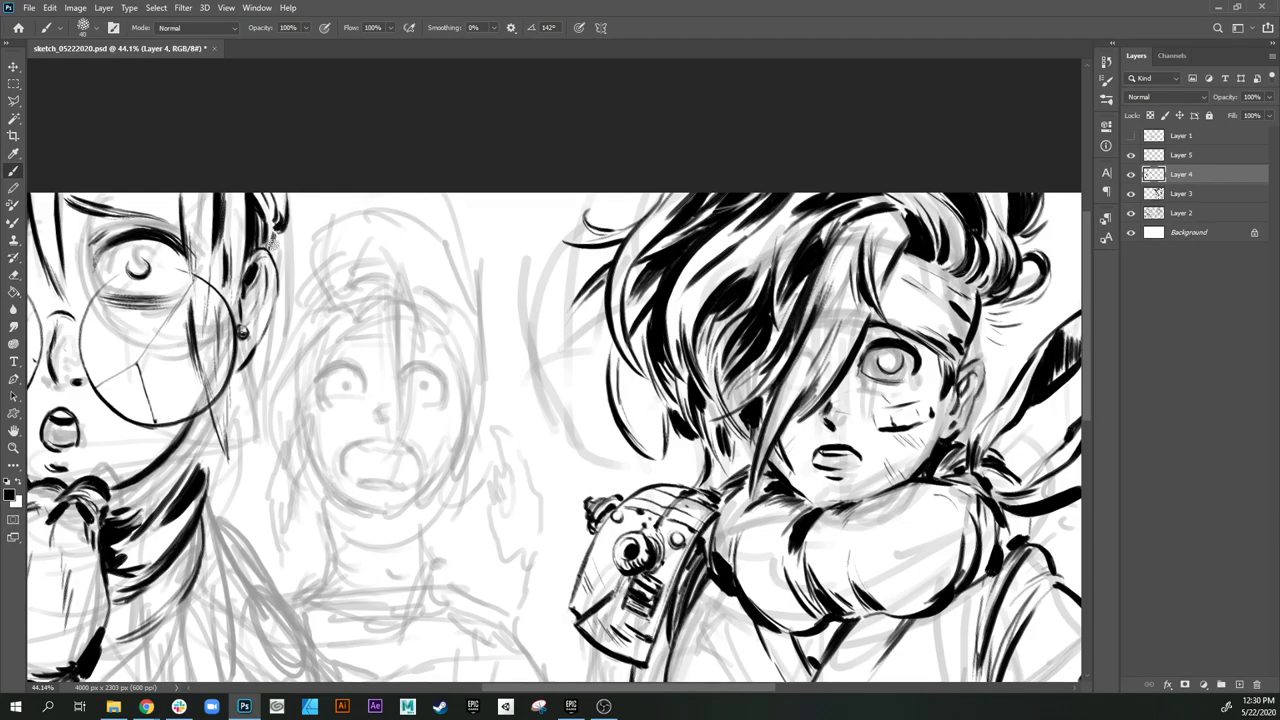
Step: Ink the neck edge below the jaw and short spiky hair wisps below the ear, and darken the lock crossing the lens
{"action": "left_click_drag", "start_coordinate": [210, 428], "coordinate": [253, 285]}
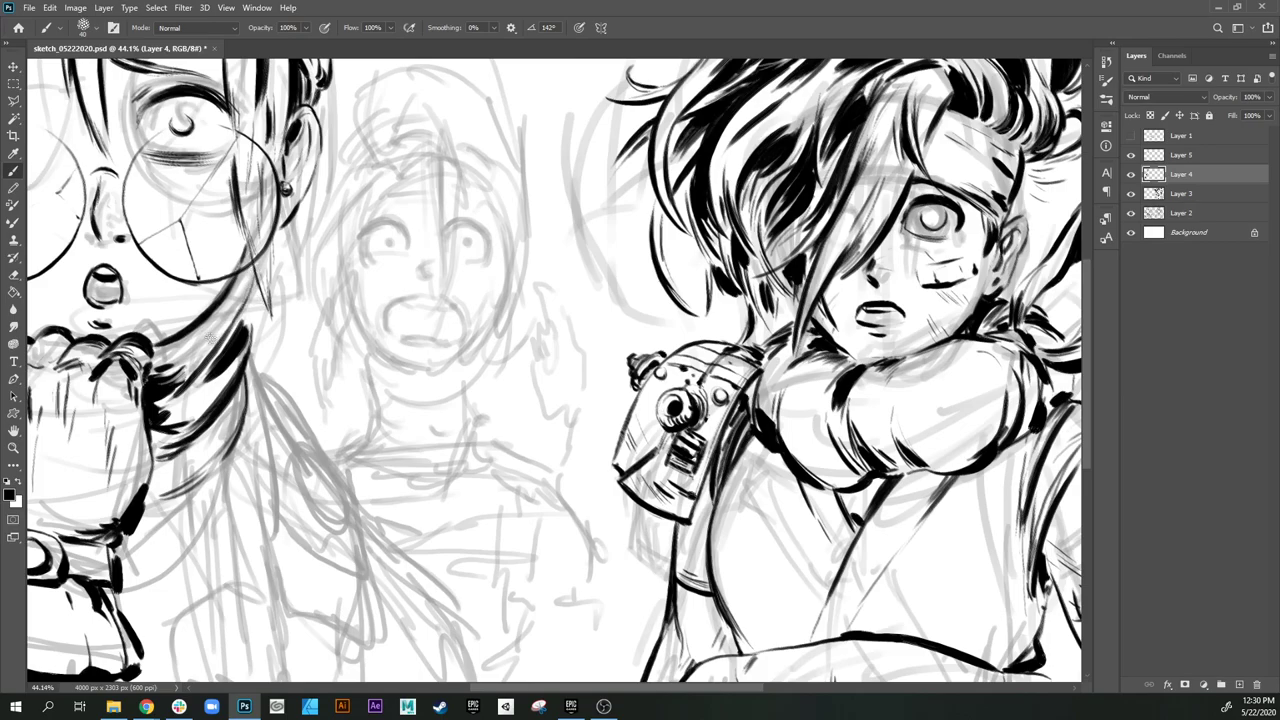
{"action": "mouse_move", "coordinate": [243, 321]}
{"action": "left_mouse_down"}
{"action": "mouse_move", "coordinate": [253, 291]}
{"action": "mouse_move", "coordinate": [250, 342]}
{"action": "left_mouse_up"}
{"action": "mouse_move", "coordinate": [273, 253]}
{"action": "left_mouse_down"}
{"action": "mouse_move", "coordinate": [288, 295]}
{"action": "mouse_move", "coordinate": [290, 262]}
{"action": "left_mouse_up"}
{"action": "left_click_drag", "start_coordinate": [274, 240], "coordinate": [287, 298]}
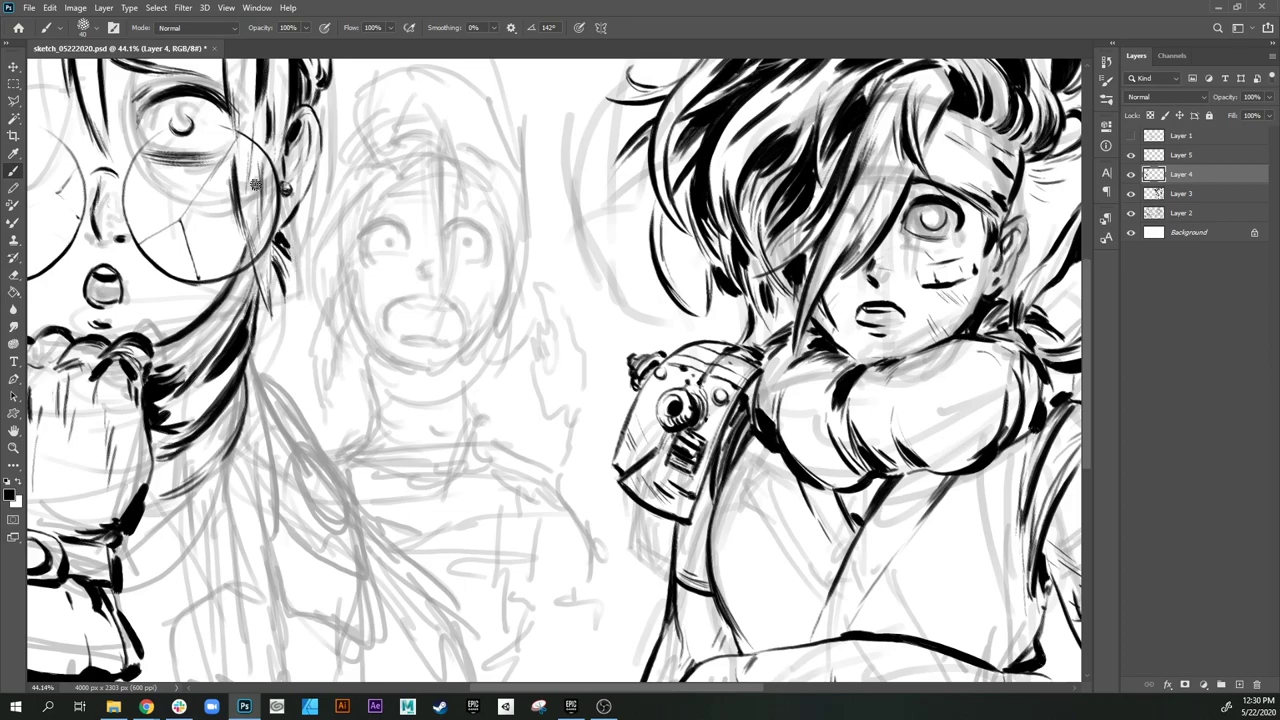
{"action": "left_click_drag", "start_coordinate": [238, 220], "coordinate": [262, 302]}
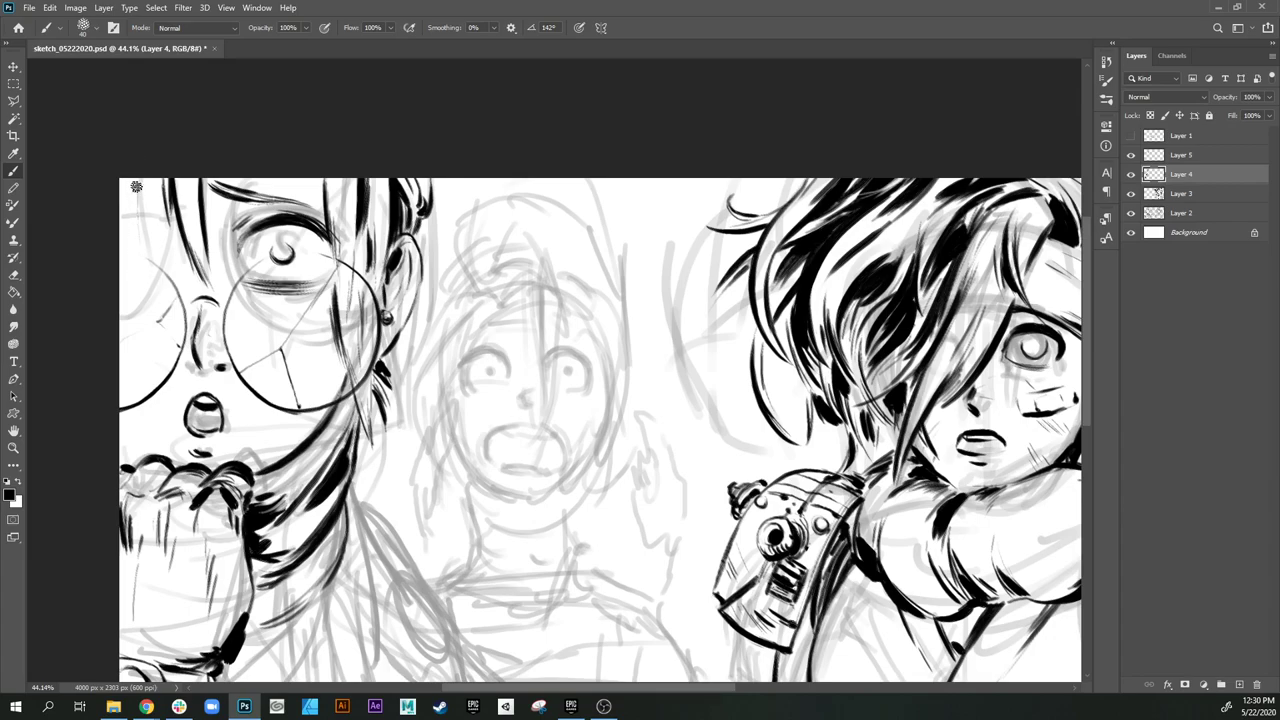
Step: Ink long tapered hair strands on Layer 4 falling over the bespectacled character's forehead and far lens
{"action": "mouse_move", "coordinate": [141, 165]}
{"action": "left_mouse_down"}
{"action": "mouse_move", "coordinate": [156, 292]}
{"action": "mouse_move", "coordinate": [149, 165]}
{"action": "mouse_move", "coordinate": [157, 290]}
{"action": "mouse_move", "coordinate": [151, 170]}
{"action": "mouse_move", "coordinate": [165, 282]}
{"action": "left_mouse_up"}
{"action": "left_click_drag", "start_coordinate": [157, 169], "coordinate": [172, 270]}
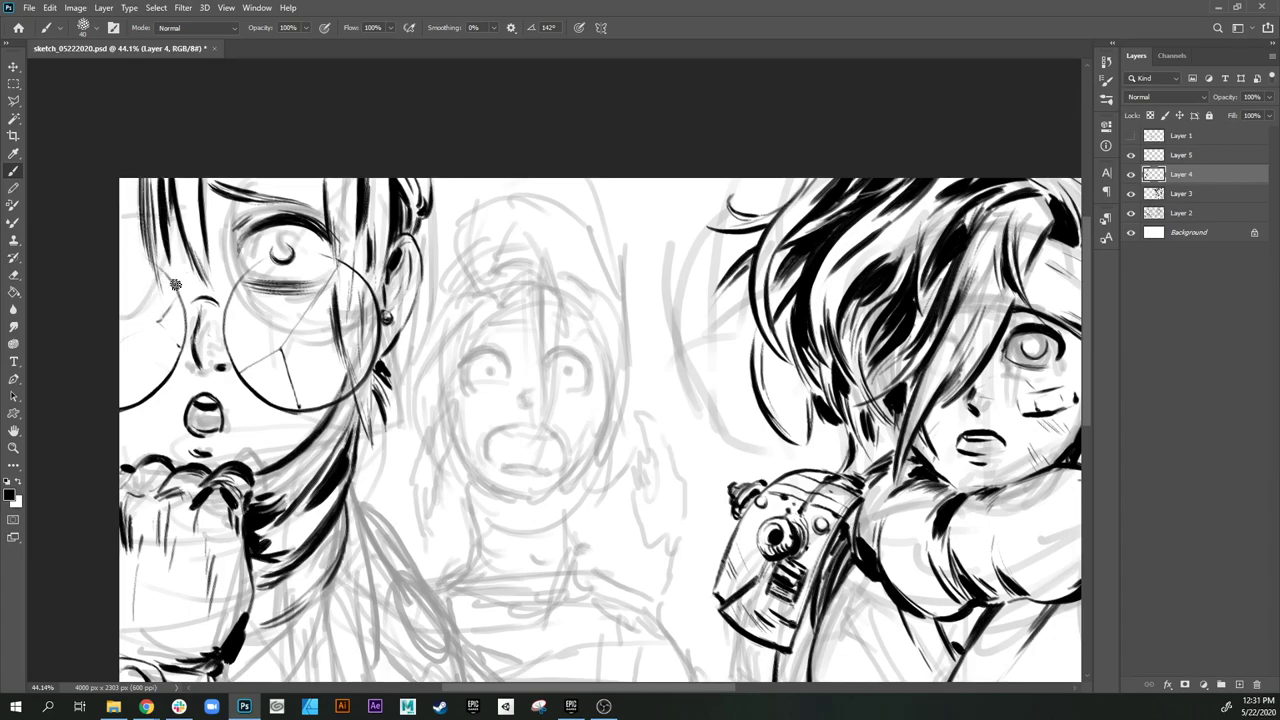
{"action": "left_click_drag", "start_coordinate": [126, 172], "coordinate": [152, 345]}
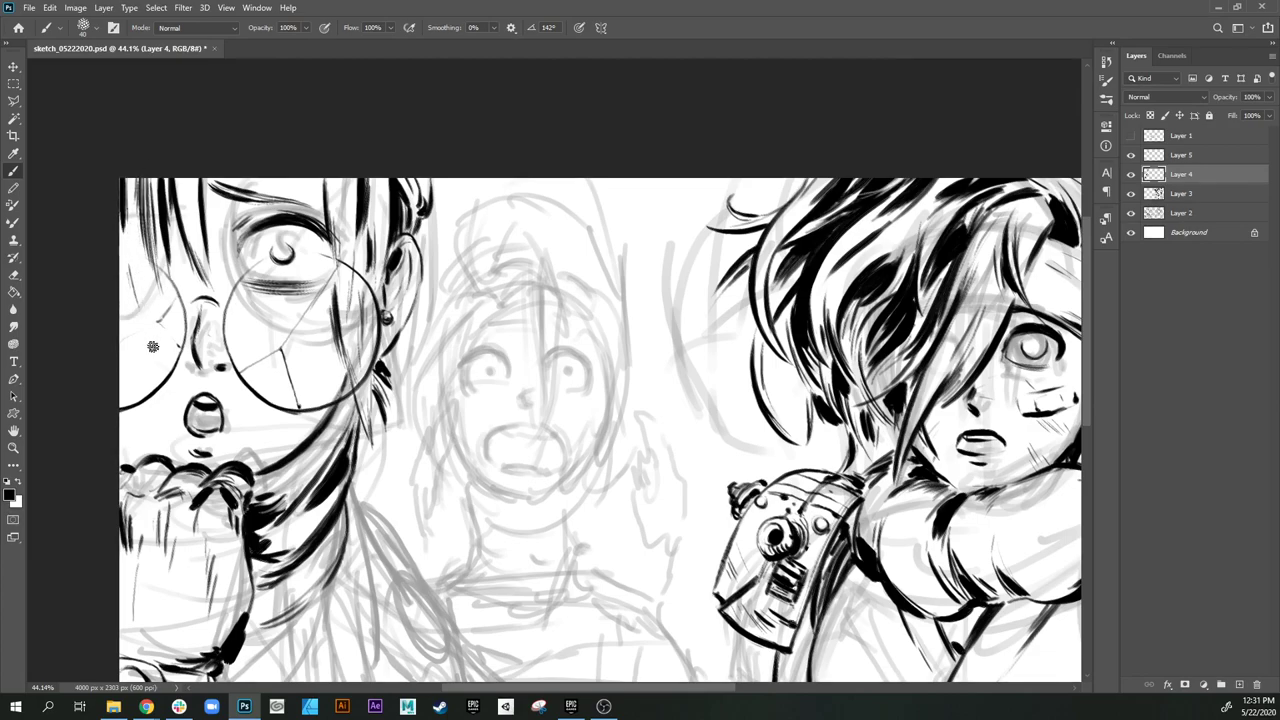
{"action": "mouse_move", "coordinate": [137, 262]}
{"action": "left_mouse_down"}
{"action": "mouse_move", "coordinate": [159, 339]}
{"action": "mouse_move", "coordinate": [147, 279]}
{"action": "mouse_move", "coordinate": [158, 334]}
{"action": "mouse_move", "coordinate": [128, 288]}
{"action": "mouse_move", "coordinate": [119, 305]}
{"action": "mouse_move", "coordinate": [144, 367]}
{"action": "left_mouse_up"}
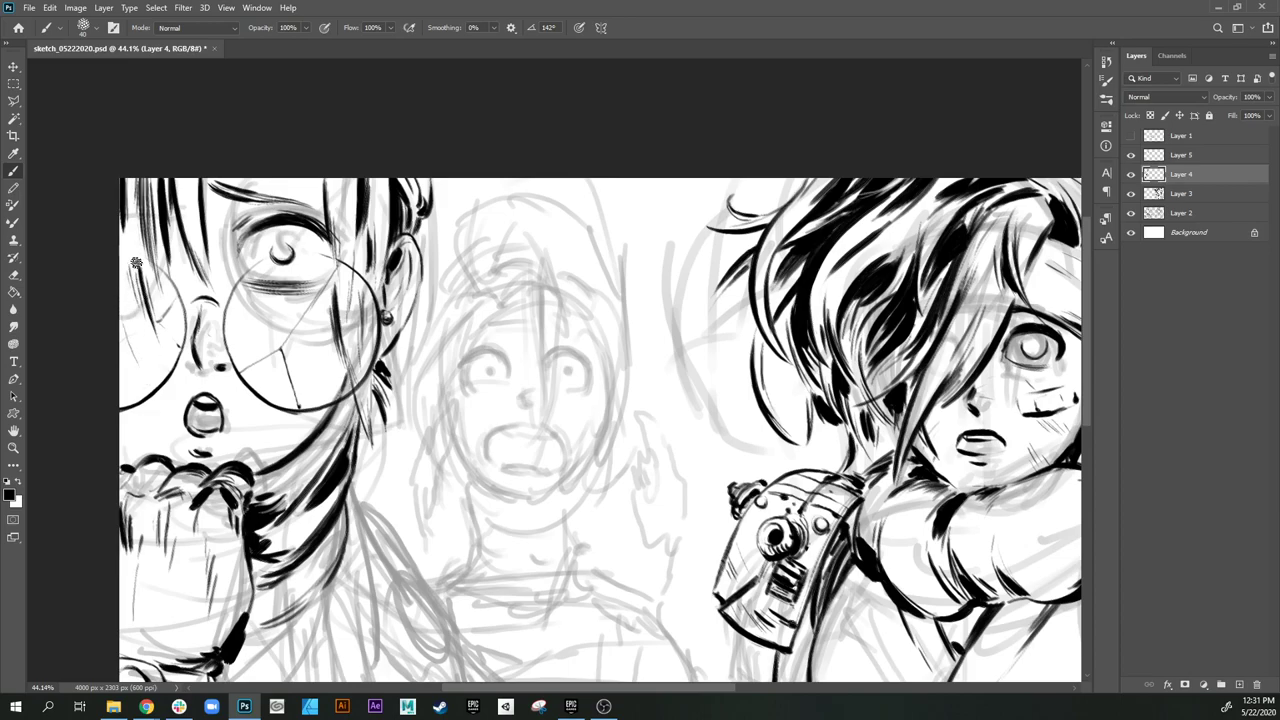
{"action": "left_click_drag", "start_coordinate": [136, 250], "coordinate": [149, 303]}
{"action": "mouse_move", "coordinate": [140, 217]}
{"action": "left_mouse_down"}
{"action": "mouse_move", "coordinate": [142, 281]}
{"action": "mouse_move", "coordinate": [124, 218]}
{"action": "mouse_move", "coordinate": [163, 343]}
{"action": "left_mouse_up"}
{"action": "left_click_drag", "start_coordinate": [120, 250], "coordinate": [138, 355]}
{"action": "left_click_drag", "start_coordinate": [122, 280], "coordinate": [142, 368]}
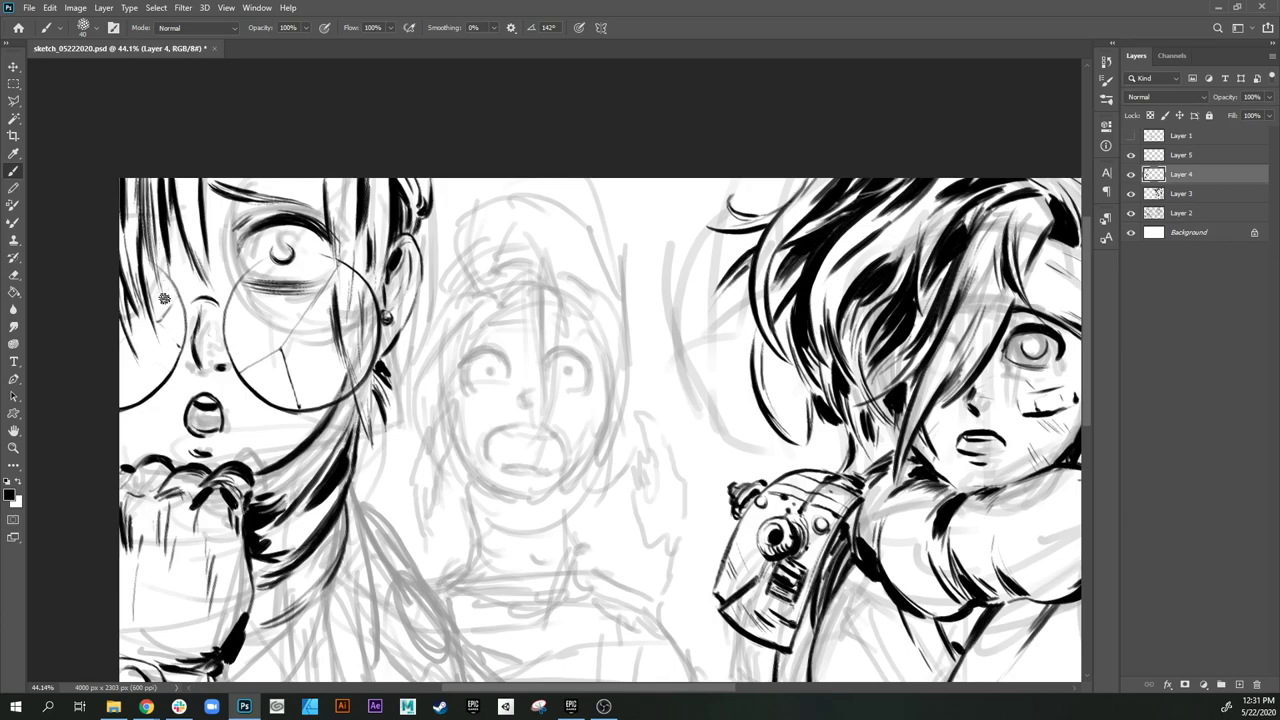
Step: Ink the vertical coat edge below the bespectacled character's scarf and the slanted top of the strap tab, enlarging the brush to 50
{"action": "scroll", "coordinate": [436, 341], "scroll_direction": "down", "scroll_amount": 5}
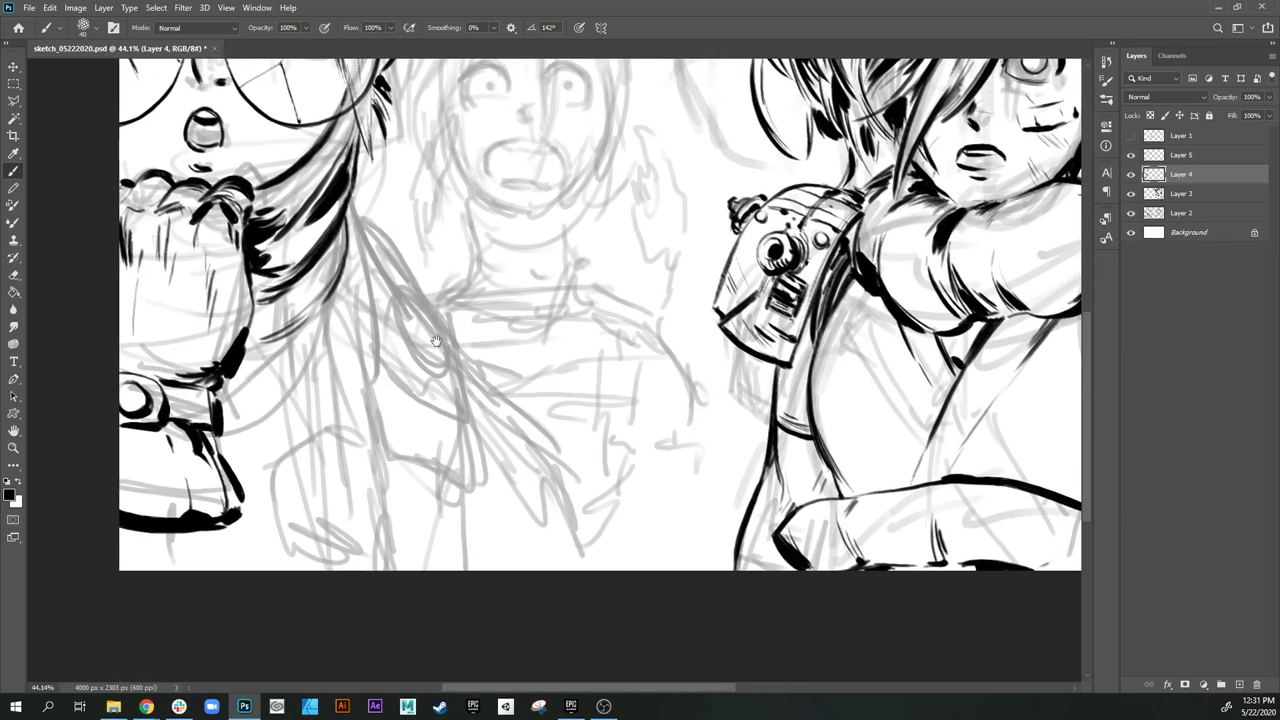
{"action": "left_click_drag", "start_coordinate": [436, 341], "coordinate": [402, 381]}
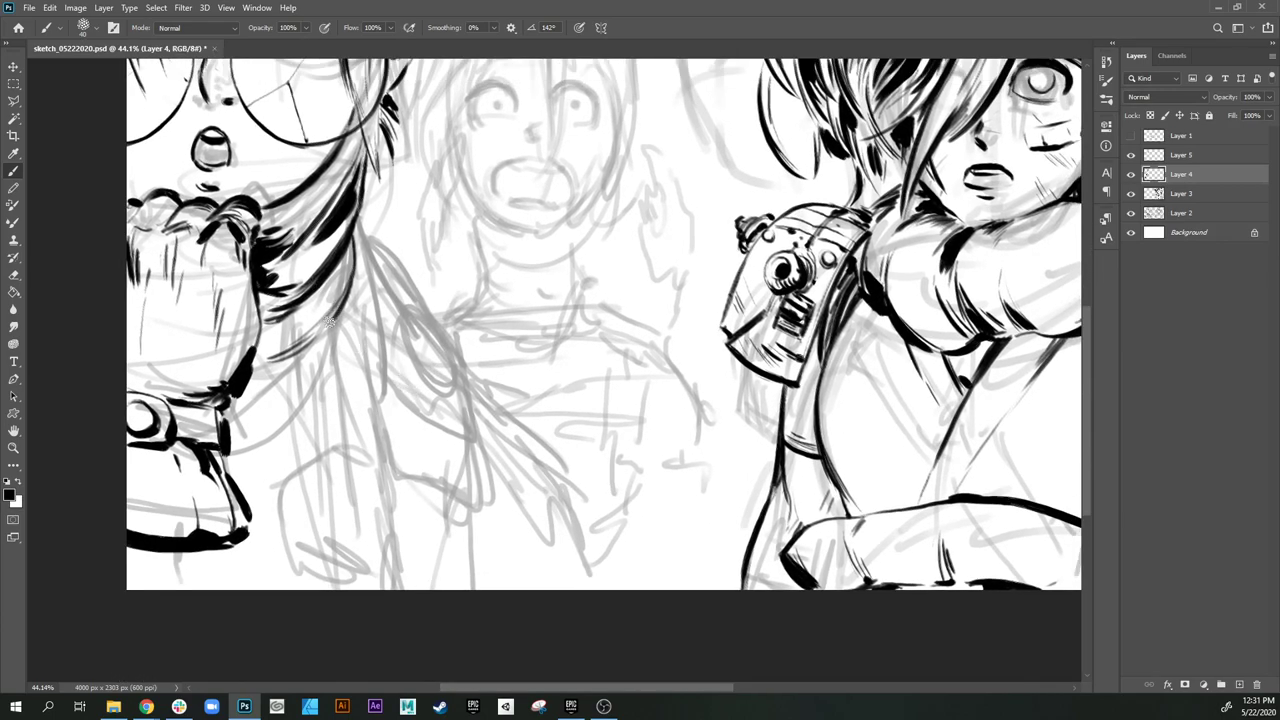
{"action": "left_click_drag", "start_coordinate": [330, 321], "coordinate": [344, 297]}
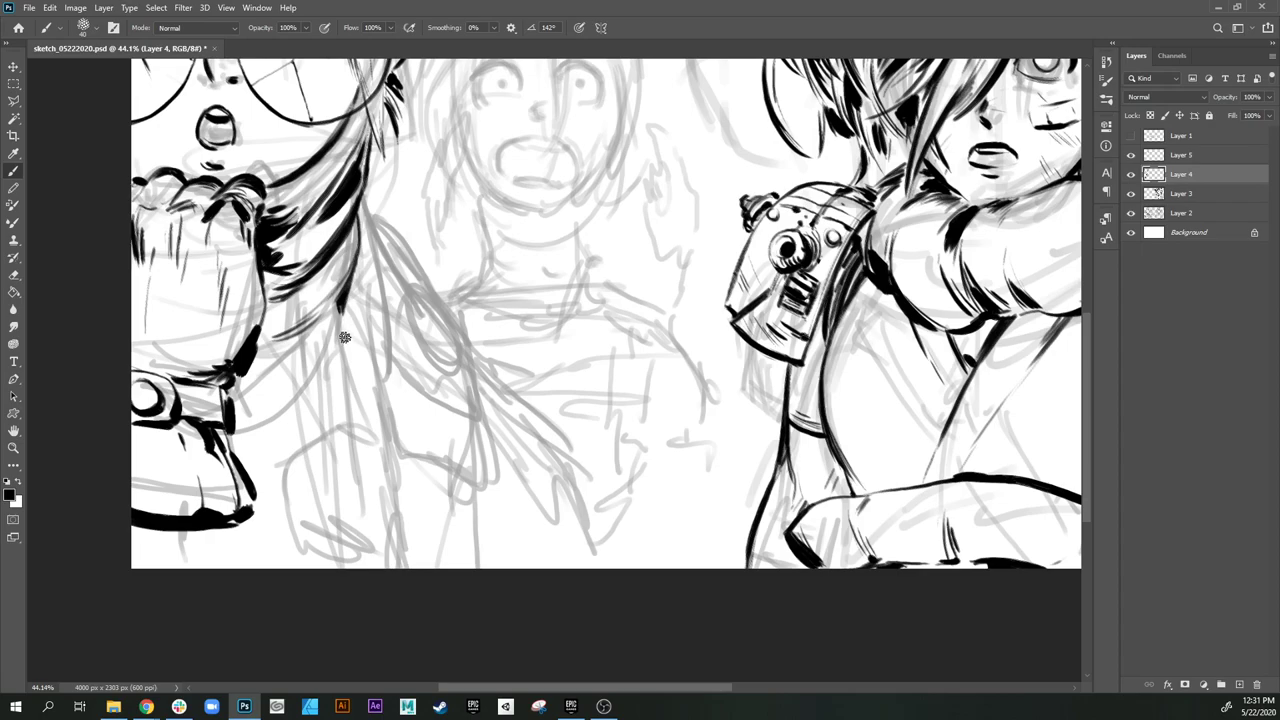
{"action": "left_click_drag", "start_coordinate": [343, 300], "coordinate": [347, 395]}
{"action": "key", "text": "bracketright"}
{"action": "mouse_move", "coordinate": [371, 443]}
{"action": "left_mouse_down"}
{"action": "mouse_move", "coordinate": [336, 336]}
{"action": "mouse_move", "coordinate": [283, 387]}
{"action": "mouse_move", "coordinate": [329, 358]}
{"action": "mouse_move", "coordinate": [276, 396]}
{"action": "left_mouse_up"}
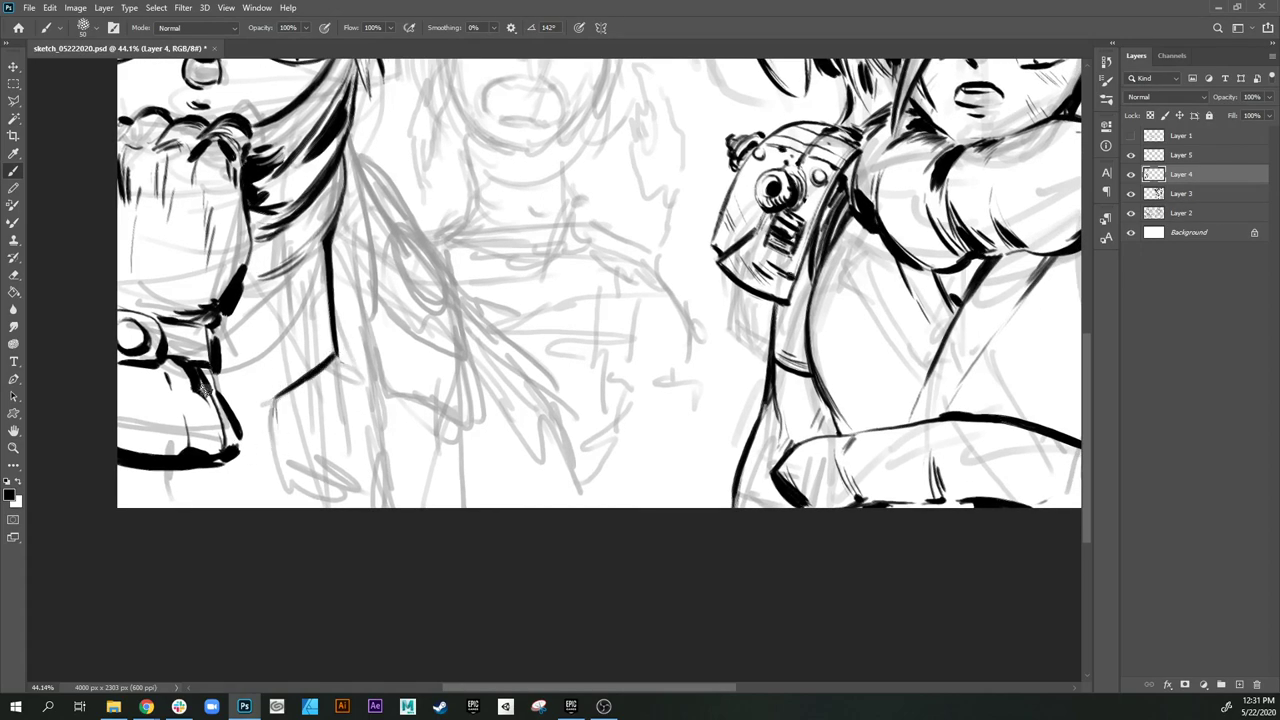
Step: Thicken the black shadow under the bespectacled character's glove cuff and ink a short vertical line down to the canvas edge
{"action": "scroll", "coordinate": [222, 430], "scroll_direction": "down", "scroll_amount": 1}
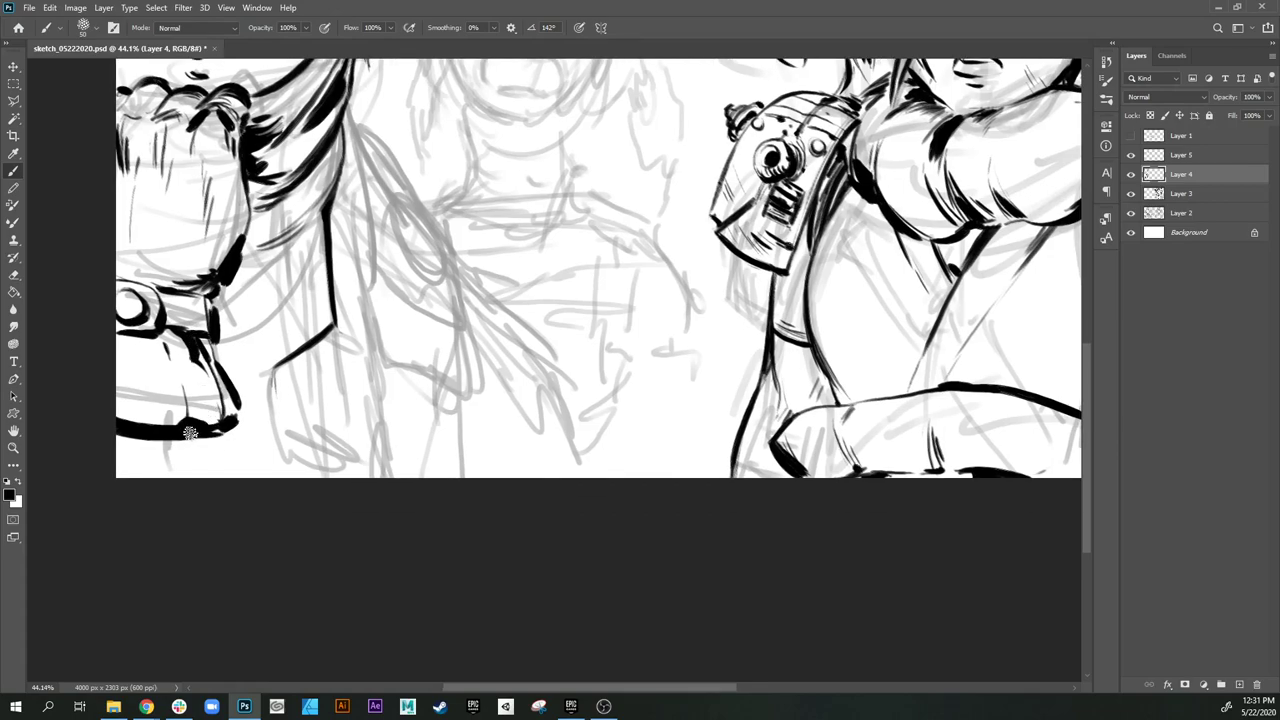
{"action": "mouse_move", "coordinate": [193, 440]}
{"action": "left_mouse_down"}
{"action": "mouse_move", "coordinate": [195, 477]}
{"action": "mouse_move", "coordinate": [193, 440]}
{"action": "mouse_move", "coordinate": [125, 446]}
{"action": "mouse_move", "coordinate": [175, 448]}
{"action": "mouse_move", "coordinate": [191, 474]}
{"action": "mouse_move", "coordinate": [245, 416]}
{"action": "left_mouse_up"}
{"action": "key", "text": "bracketright"}
{"action": "key", "text": "bracketright"}
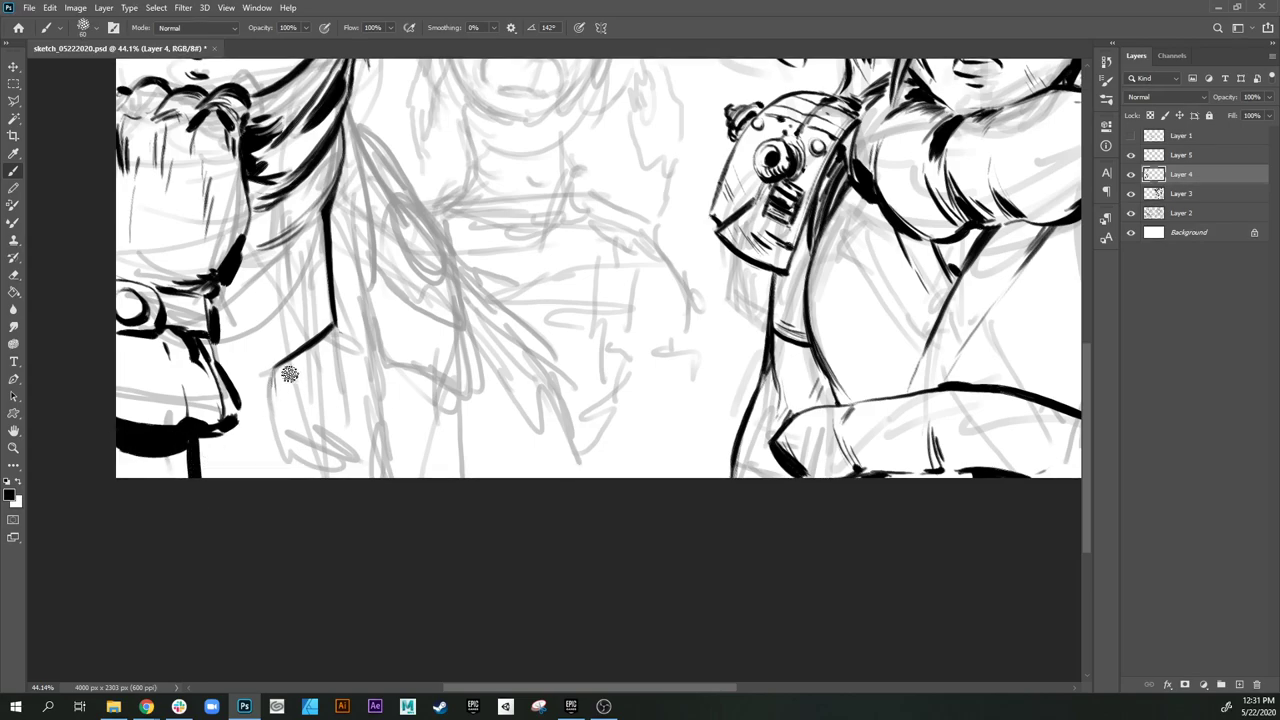
Step: Ink the rest of the strap tab's outline with a round button inside and a short strap line beneath it
{"action": "mouse_move", "coordinate": [275, 372]}
{"action": "left_mouse_down"}
{"action": "mouse_move", "coordinate": [288, 440]}
{"action": "mouse_move", "coordinate": [346, 450]}
{"action": "mouse_move", "coordinate": [302, 443]}
{"action": "mouse_move", "coordinate": [344, 451]}
{"action": "mouse_move", "coordinate": [315, 444]}
{"action": "mouse_move", "coordinate": [350, 448]}
{"action": "left_mouse_up"}
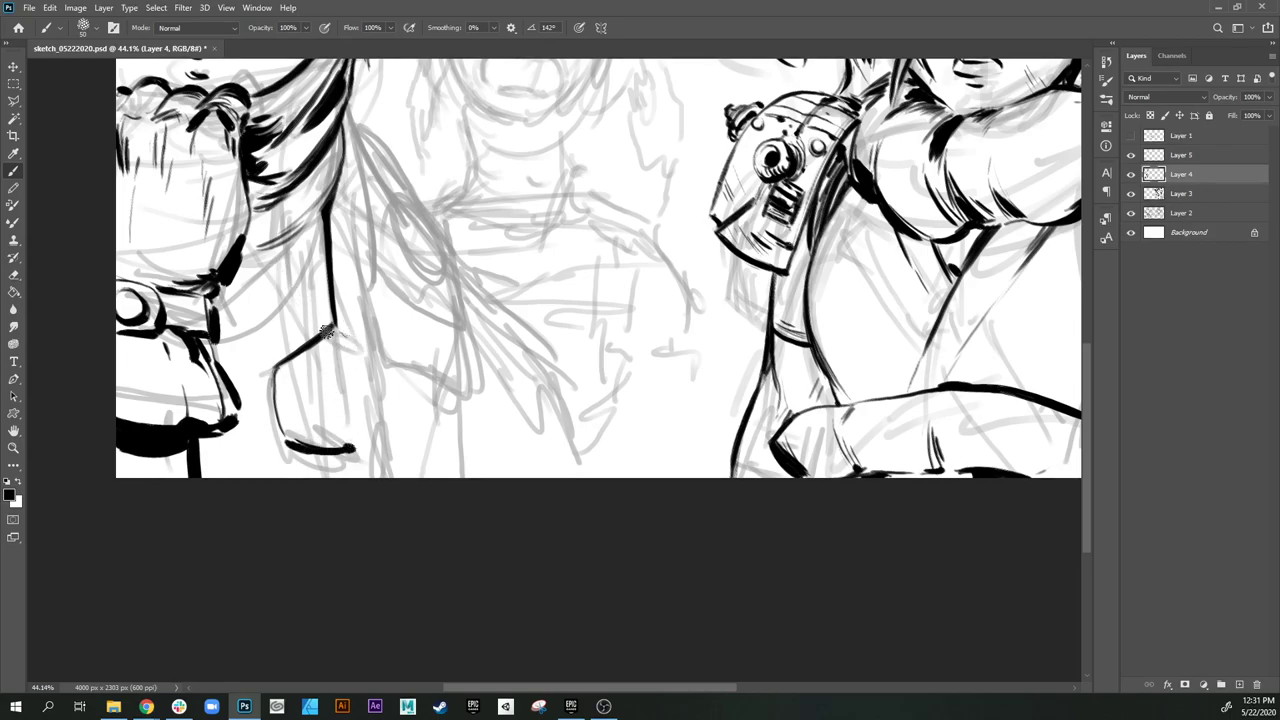
{"action": "left_click_drag", "start_coordinate": [376, 390], "coordinate": [368, 443]}
{"action": "mouse_move", "coordinate": [295, 369]}
{"action": "left_mouse_down"}
{"action": "mouse_move", "coordinate": [312, 424]}
{"action": "mouse_move", "coordinate": [293, 408]}
{"action": "mouse_move", "coordinate": [326, 424]}
{"action": "mouse_move", "coordinate": [293, 411]}
{"action": "mouse_move", "coordinate": [316, 428]}
{"action": "mouse_move", "coordinate": [347, 422]}
{"action": "mouse_move", "coordinate": [354, 405]}
{"action": "mouse_move", "coordinate": [346, 375]}
{"action": "mouse_move", "coordinate": [315, 361]}
{"action": "mouse_move", "coordinate": [334, 363]}
{"action": "mouse_move", "coordinate": [354, 398]}
{"action": "left_mouse_up"}
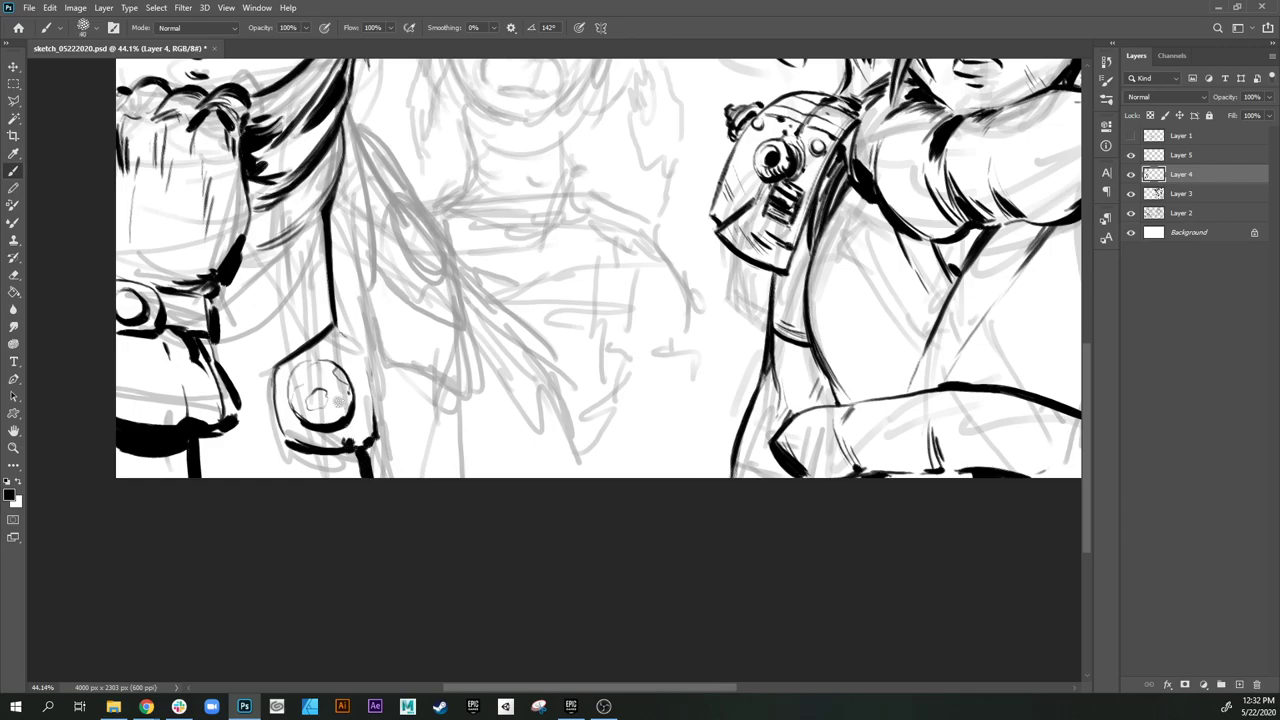
Step: Ink the lower scarf folds as curved strokes and build up a heavy black shadow along the scarf's bottom edge
{"action": "mouse_move", "coordinate": [308, 274]}
{"action": "left_mouse_down"}
{"action": "mouse_move", "coordinate": [311, 261]}
{"action": "mouse_move", "coordinate": [233, 320]}
{"action": "mouse_move", "coordinate": [290, 271]}
{"action": "left_mouse_up"}
{"action": "mouse_move", "coordinate": [328, 232]}
{"action": "left_mouse_down"}
{"action": "mouse_move", "coordinate": [279, 299]}
{"action": "mouse_move", "coordinate": [305, 268]}
{"action": "mouse_move", "coordinate": [220, 312]}
{"action": "mouse_move", "coordinate": [243, 284]}
{"action": "mouse_move", "coordinate": [222, 289]}
{"action": "mouse_move", "coordinate": [245, 288]}
{"action": "mouse_move", "coordinate": [315, 229]}
{"action": "mouse_move", "coordinate": [228, 285]}
{"action": "mouse_move", "coordinate": [268, 272]}
{"action": "left_mouse_up"}
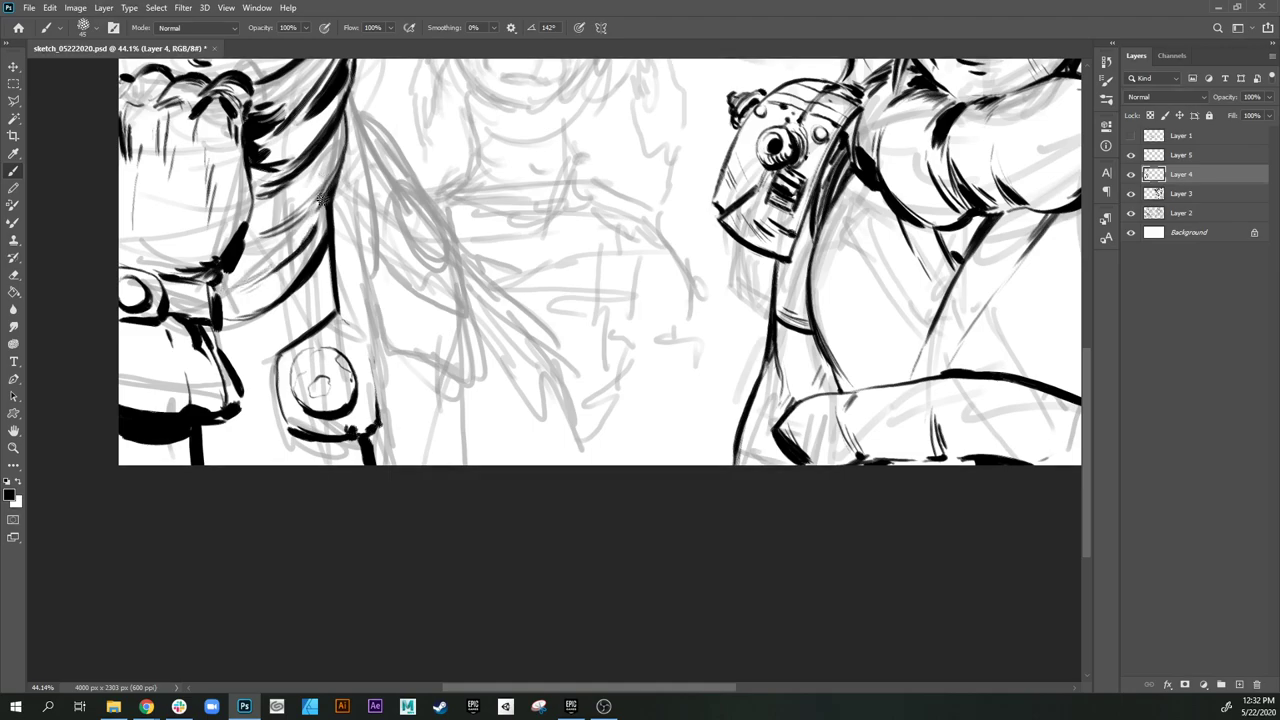
{"action": "mouse_move", "coordinate": [332, 238]}
{"action": "left_mouse_down"}
{"action": "mouse_move", "coordinate": [255, 302]}
{"action": "mouse_move", "coordinate": [270, 312]}
{"action": "mouse_move", "coordinate": [222, 321]}
{"action": "mouse_move", "coordinate": [293, 299]}
{"action": "mouse_move", "coordinate": [278, 316]}
{"action": "mouse_move", "coordinate": [232, 337]}
{"action": "left_mouse_up"}
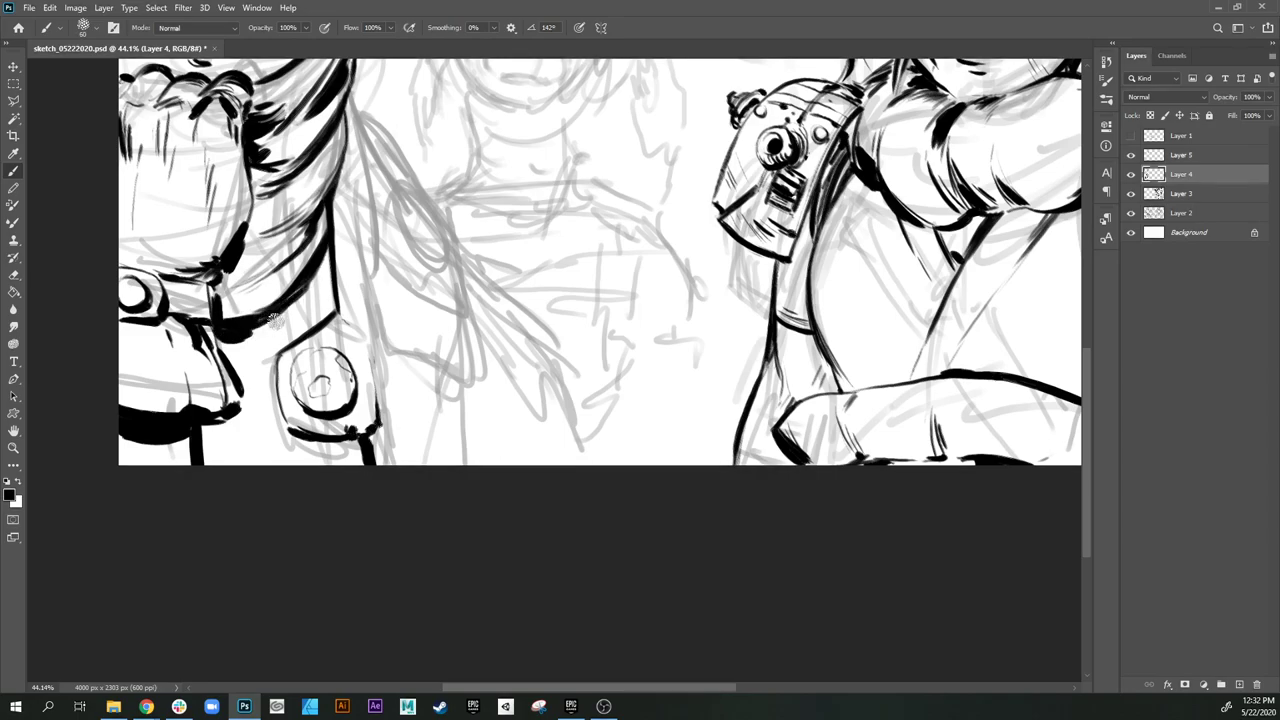
{"action": "mouse_move", "coordinate": [306, 287]}
{"action": "left_mouse_down"}
{"action": "mouse_move", "coordinate": [221, 347]}
{"action": "mouse_move", "coordinate": [250, 343]}
{"action": "left_mouse_up"}
{"action": "left_click_drag", "start_coordinate": [331, 253], "coordinate": [319, 277]}
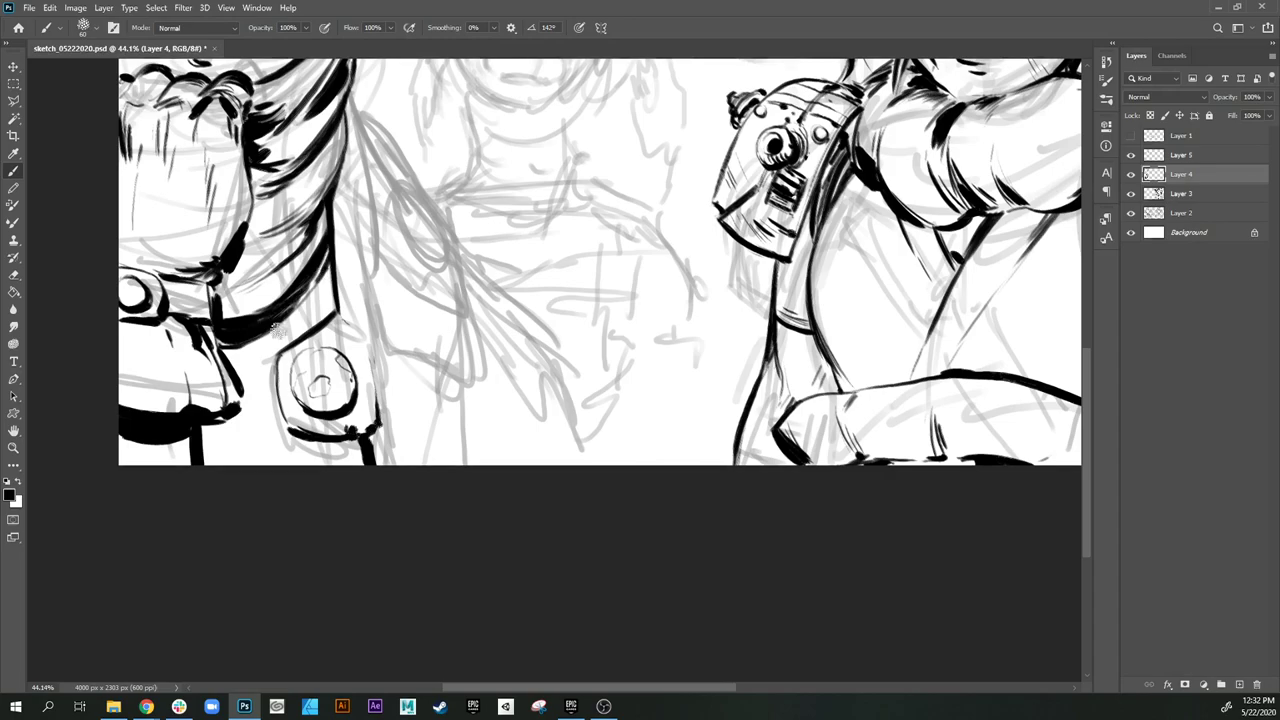
Step: Ink the coat's pointed shoulder flap from the neck down to its tip, doubling the line along its inner and lower edges
{"action": "mouse_move", "coordinate": [377, 402]}
{"action": "left_mouse_down"}
{"action": "mouse_move", "coordinate": [366, 340]}
{"action": "mouse_move", "coordinate": [363, 421]}
{"action": "left_mouse_up"}
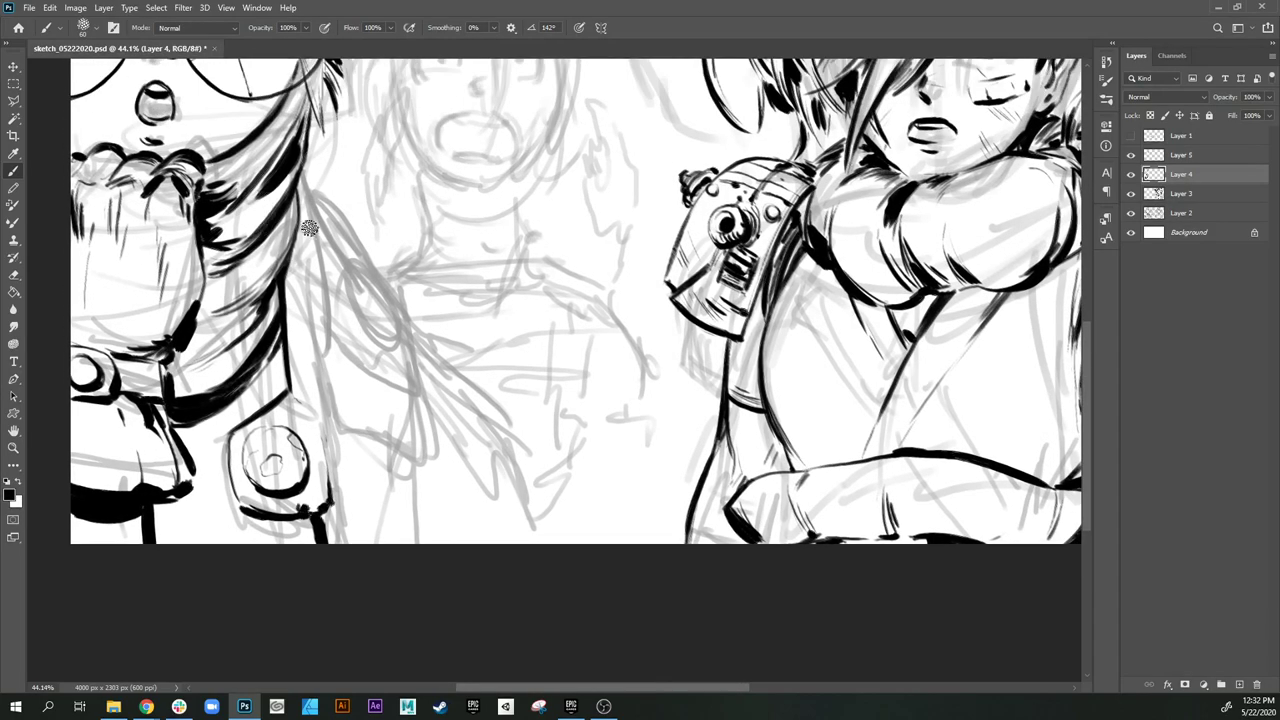
{"action": "key", "text": "bracketleft"}
{"action": "key", "text": "bracketleft"}
{"action": "left_click_drag", "start_coordinate": [298, 184], "coordinate": [318, 226]}
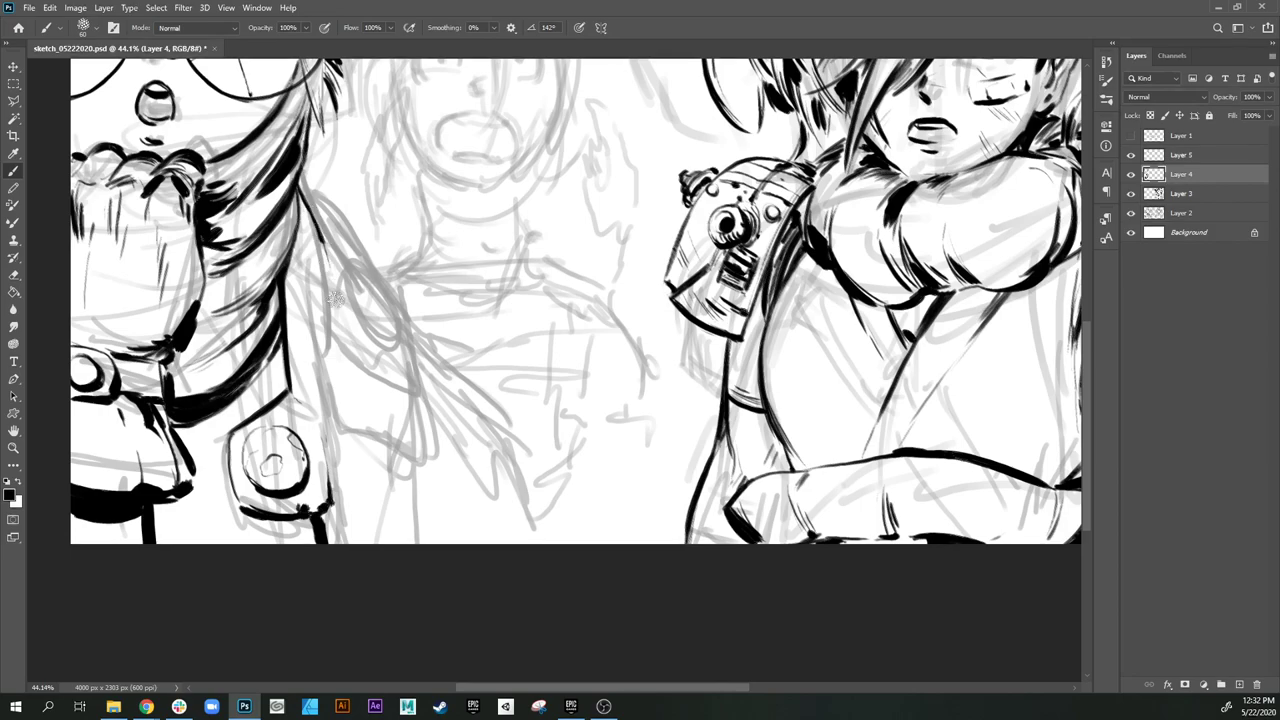
{"action": "left_click_drag", "start_coordinate": [311, 214], "coordinate": [346, 341]}
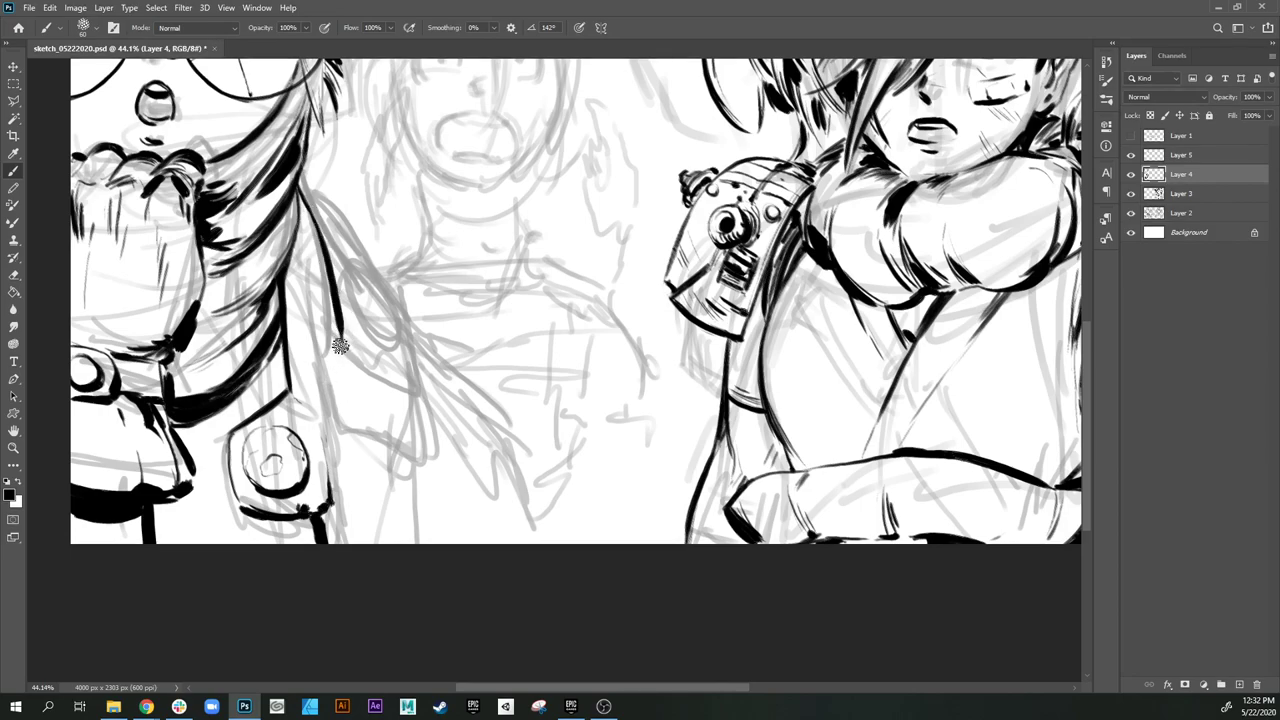
{"action": "left_click_drag", "start_coordinate": [343, 347], "coordinate": [420, 389]}
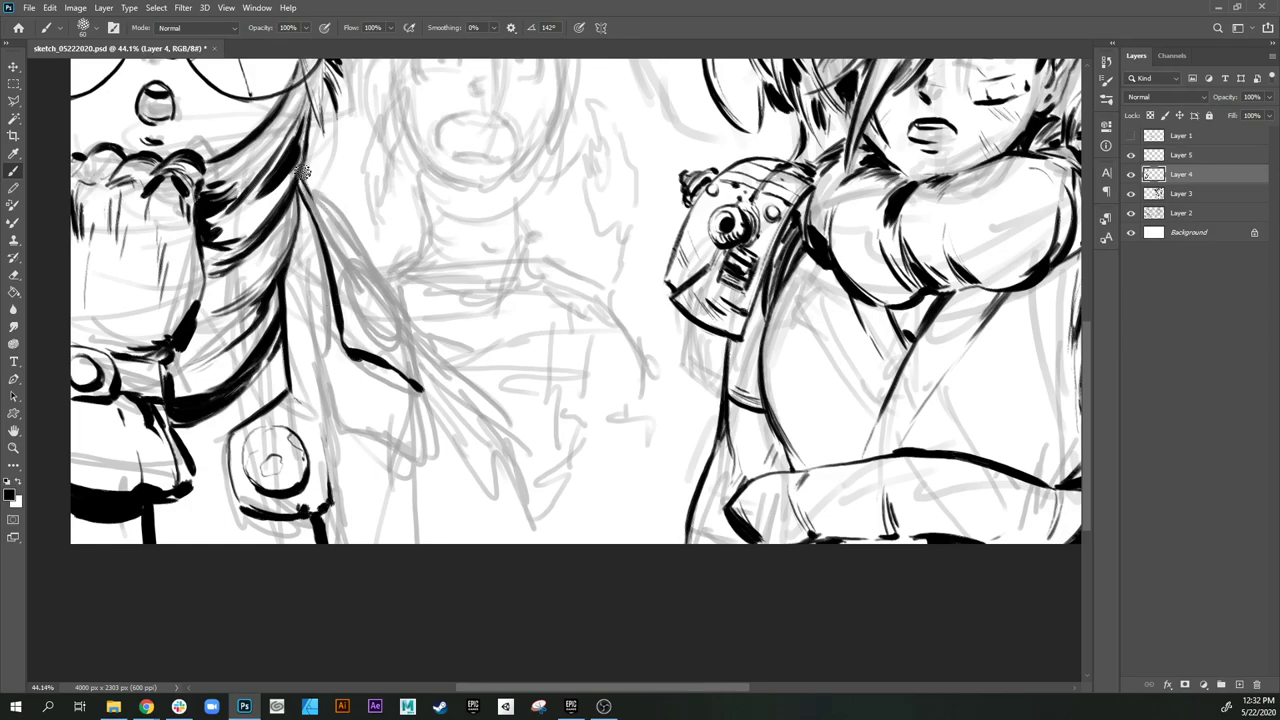
{"action": "mouse_move", "coordinate": [303, 176]}
{"action": "left_mouse_down"}
{"action": "mouse_move", "coordinate": [352, 341]}
{"action": "mouse_move", "coordinate": [430, 392]}
{"action": "left_mouse_up"}
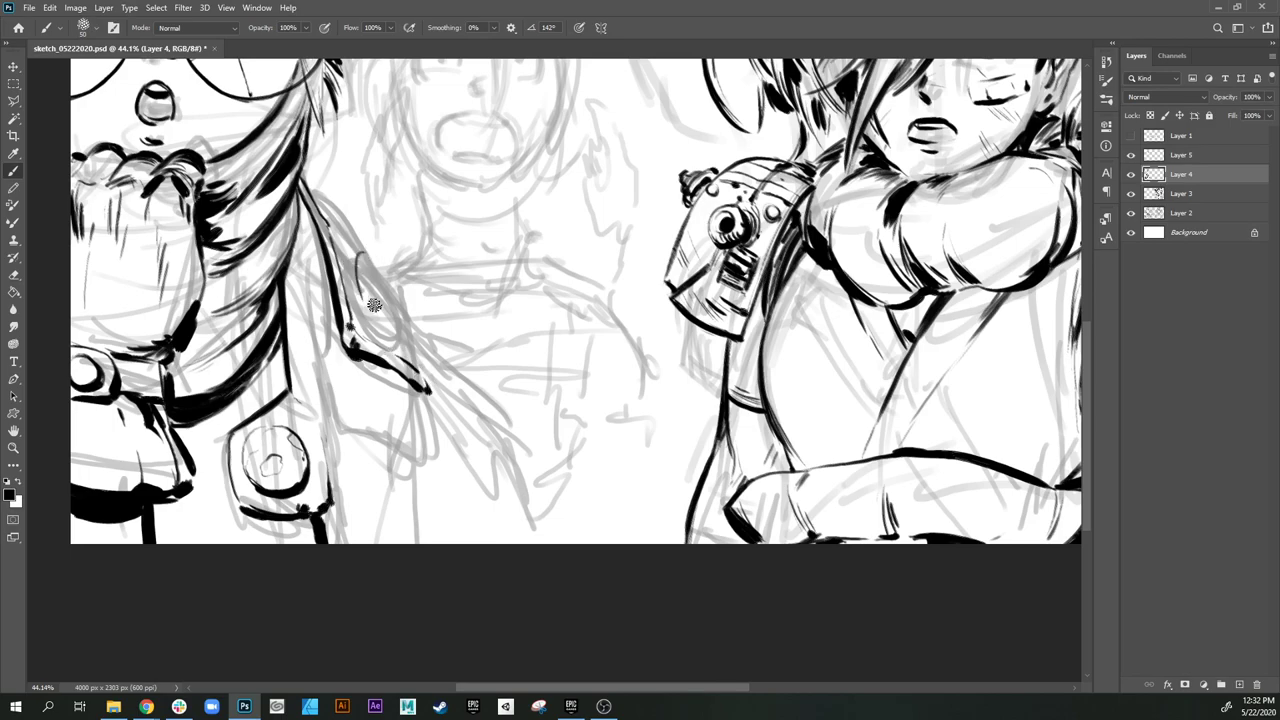
Step: Ink the oval badge on the shoulder flap, close the flap's outer edge, and add shading strokes around the badge
{"action": "left_click_drag", "start_coordinate": [359, 255], "coordinate": [381, 318]}
{"action": "mouse_move", "coordinate": [358, 256]}
{"action": "left_mouse_down"}
{"action": "mouse_move", "coordinate": [396, 274]}
{"action": "mouse_move", "coordinate": [404, 342]}
{"action": "mouse_move", "coordinate": [368, 303]}
{"action": "mouse_move", "coordinate": [398, 339]}
{"action": "mouse_move", "coordinate": [385, 326]}
{"action": "mouse_move", "coordinate": [409, 332]}
{"action": "mouse_move", "coordinate": [400, 285]}
{"action": "mouse_move", "coordinate": [376, 243]}
{"action": "left_mouse_up"}
{"action": "key", "text": "ctrl+z"}
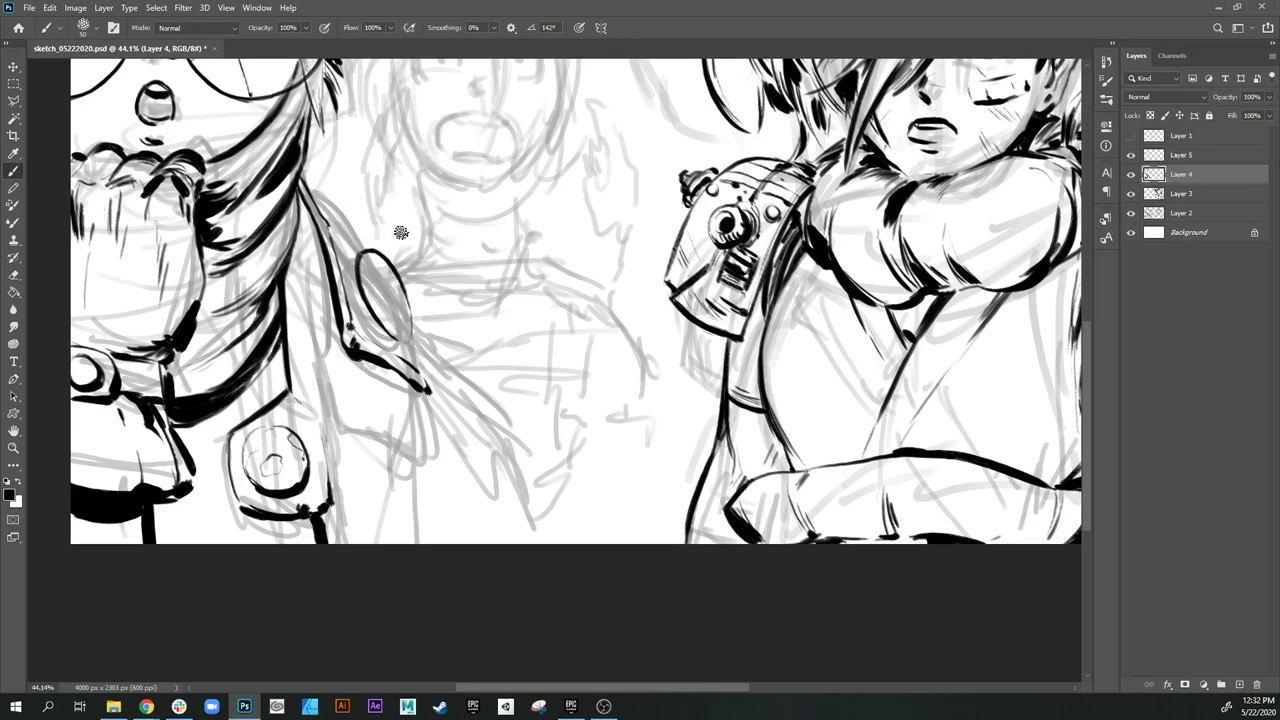
{"action": "mouse_move", "coordinate": [357, 269]}
{"action": "left_mouse_down"}
{"action": "mouse_move", "coordinate": [391, 340]}
{"action": "mouse_move", "coordinate": [365, 301]}
{"action": "mouse_move", "coordinate": [413, 332]}
{"action": "mouse_move", "coordinate": [403, 283]}
{"action": "mouse_move", "coordinate": [403, 329]}
{"action": "mouse_move", "coordinate": [410, 302]}
{"action": "mouse_move", "coordinate": [429, 389]}
{"action": "left_mouse_up"}
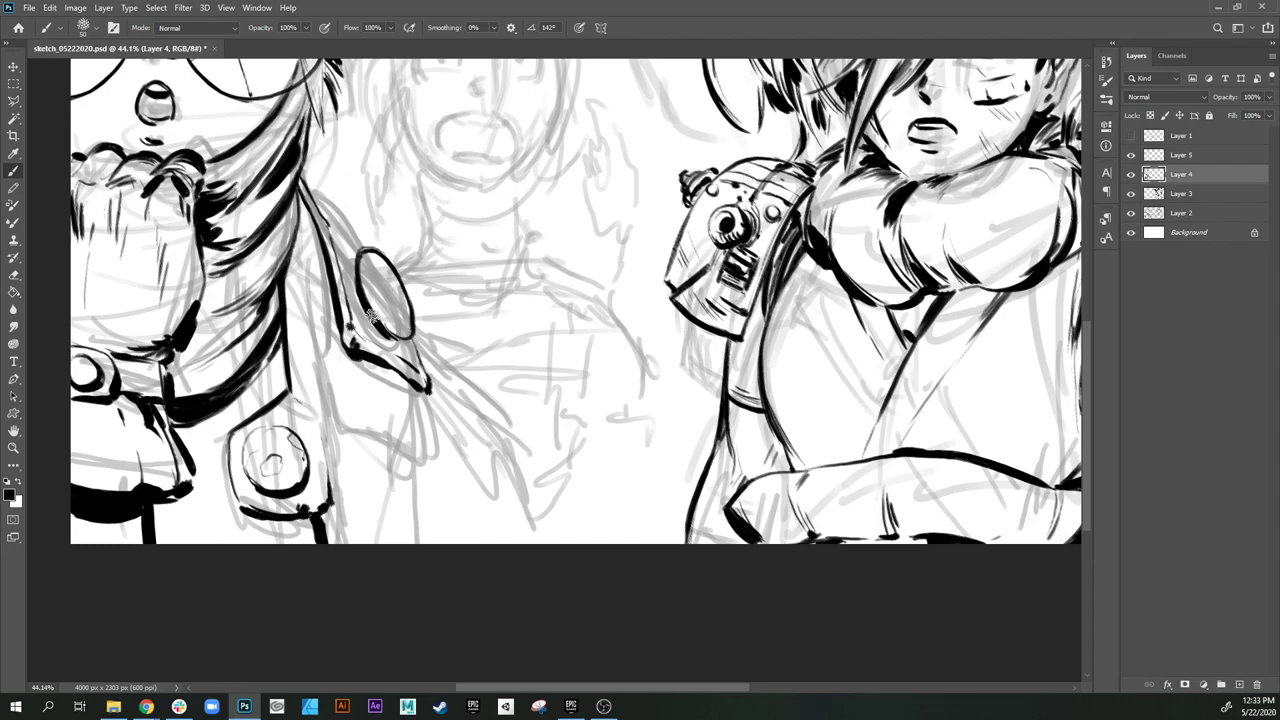
{"action": "left_click_drag", "start_coordinate": [373, 316], "coordinate": [405, 345]}
{"action": "left_click", "coordinate": [381, 267]}
{"action": "left_click_drag", "start_coordinate": [358, 234], "coordinate": [384, 300]}
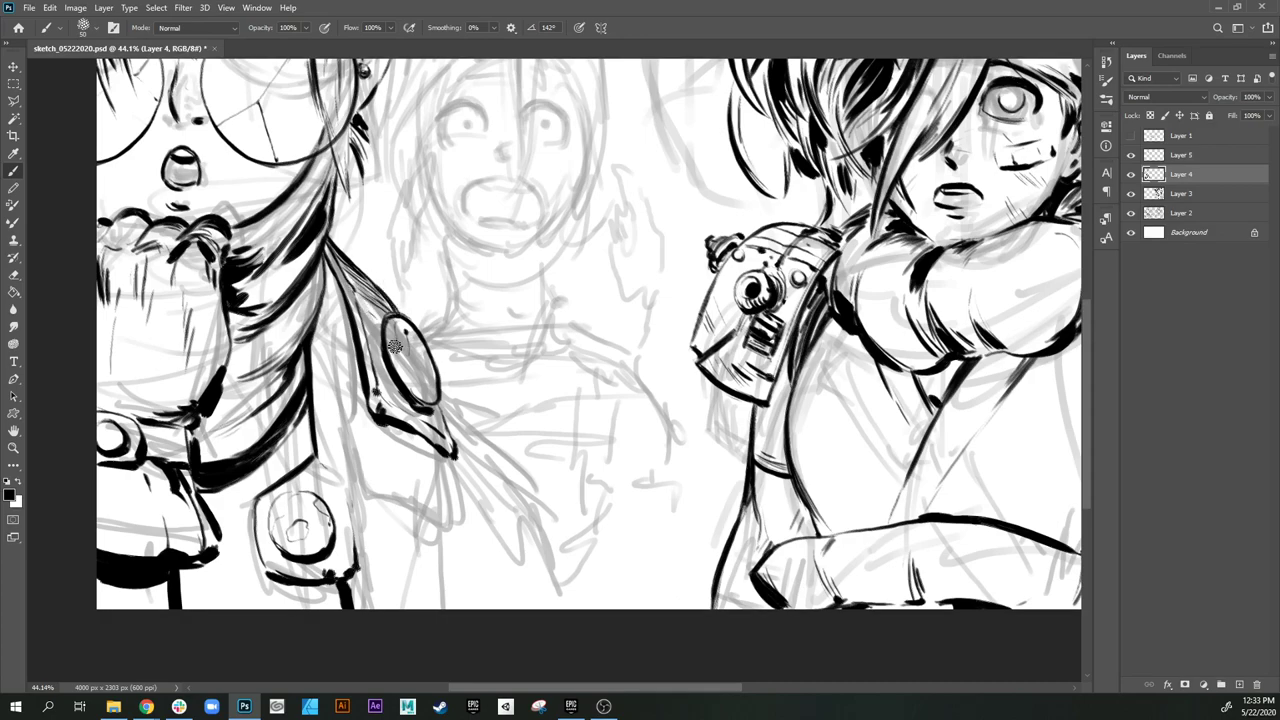
Step: Ink the coat's long front edges and seam down to the canvas bottom, with black shadows beneath the shoulder flap
{"action": "left_click_drag", "start_coordinate": [417, 403], "coordinate": [413, 345]}
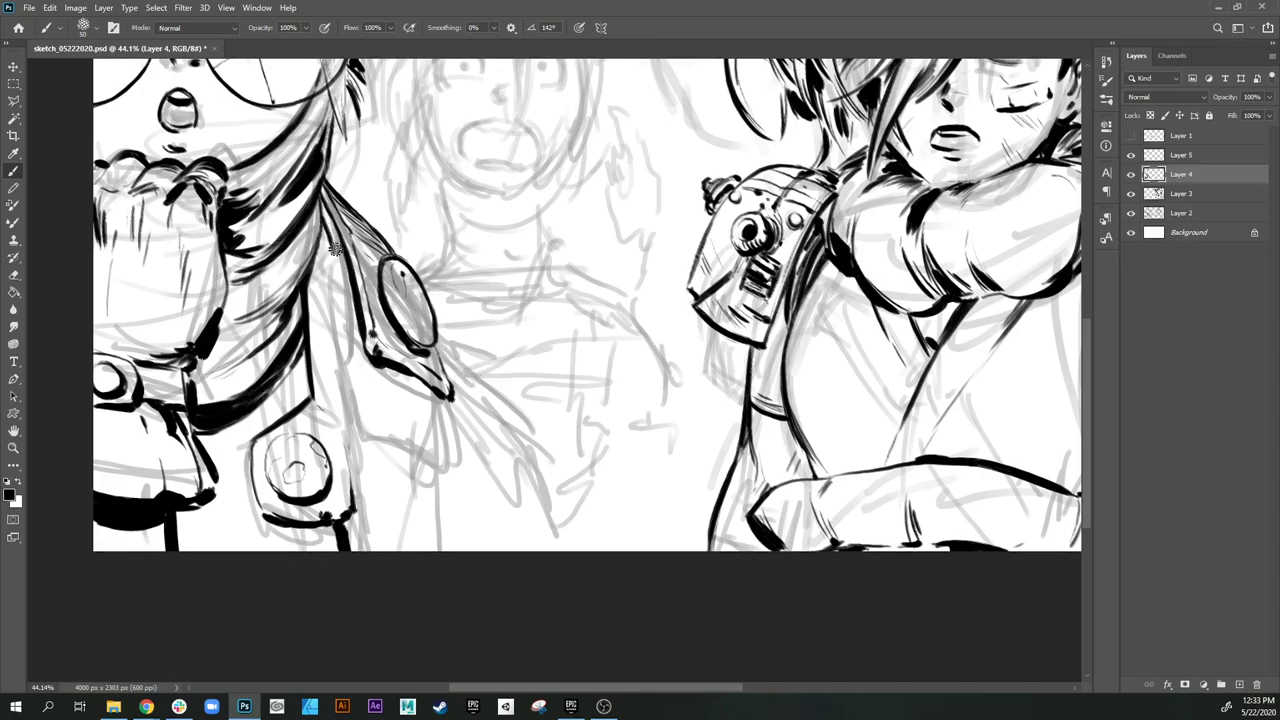
{"action": "left_click_drag", "start_coordinate": [352, 330], "coordinate": [375, 425]}
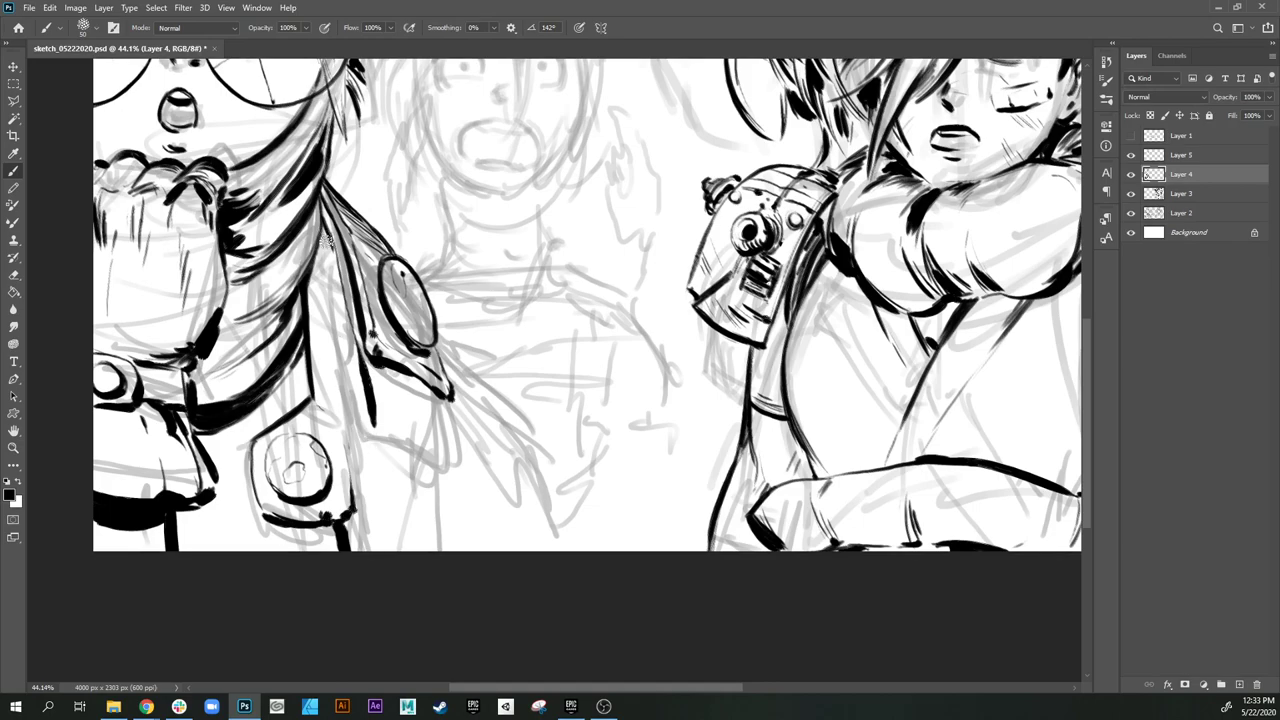
{"action": "mouse_move", "coordinate": [328, 240]}
{"action": "left_mouse_down"}
{"action": "mouse_move", "coordinate": [380, 452]}
{"action": "mouse_move", "coordinate": [382, 550]}
{"action": "left_mouse_up"}
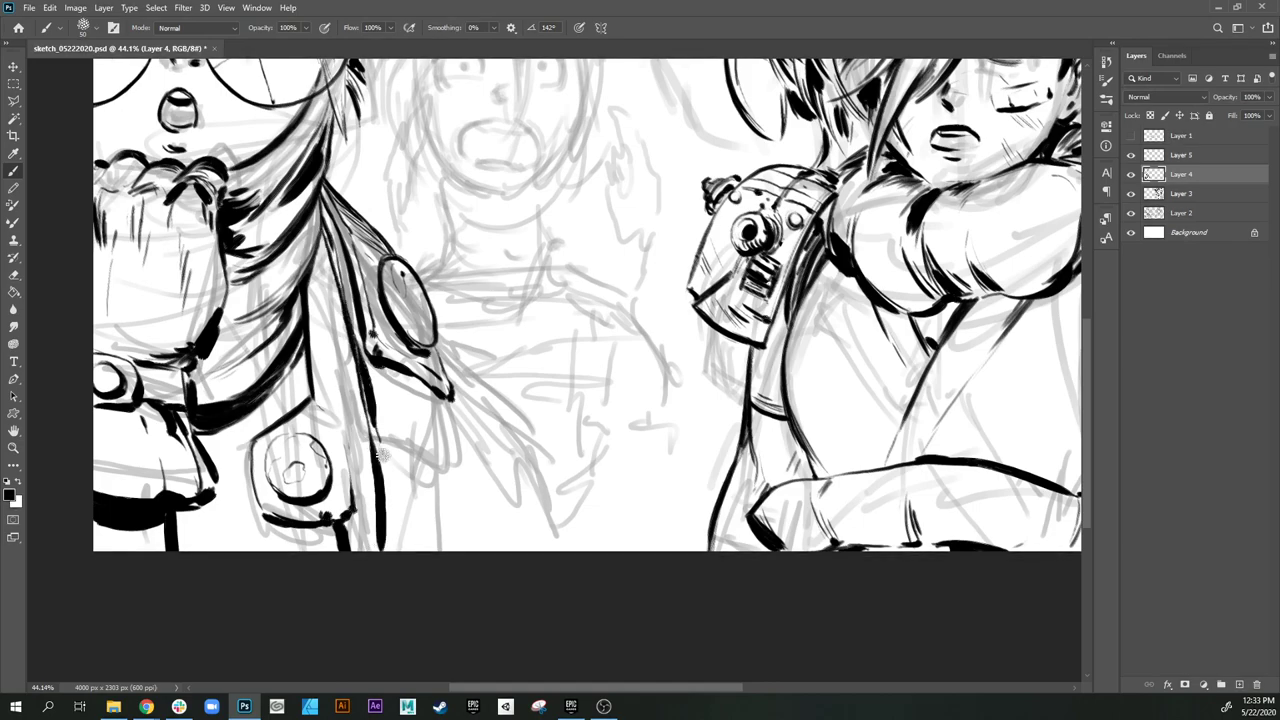
{"action": "left_click_drag", "start_coordinate": [381, 455], "coordinate": [389, 550]}
{"action": "mouse_move", "coordinate": [380, 367]}
{"action": "left_mouse_down"}
{"action": "mouse_move", "coordinate": [420, 396]}
{"action": "mouse_move", "coordinate": [400, 392]}
{"action": "mouse_move", "coordinate": [444, 440]}
{"action": "mouse_move", "coordinate": [463, 570]}
{"action": "mouse_move", "coordinate": [408, 516]}
{"action": "mouse_move", "coordinate": [466, 526]}
{"action": "mouse_move", "coordinate": [448, 522]}
{"action": "left_mouse_up"}
{"action": "mouse_move", "coordinate": [336, 404]}
{"action": "left_mouse_down"}
{"action": "mouse_move", "coordinate": [332, 414]}
{"action": "mouse_move", "coordinate": [320, 400]}
{"action": "mouse_move", "coordinate": [342, 440]}
{"action": "left_mouse_up"}
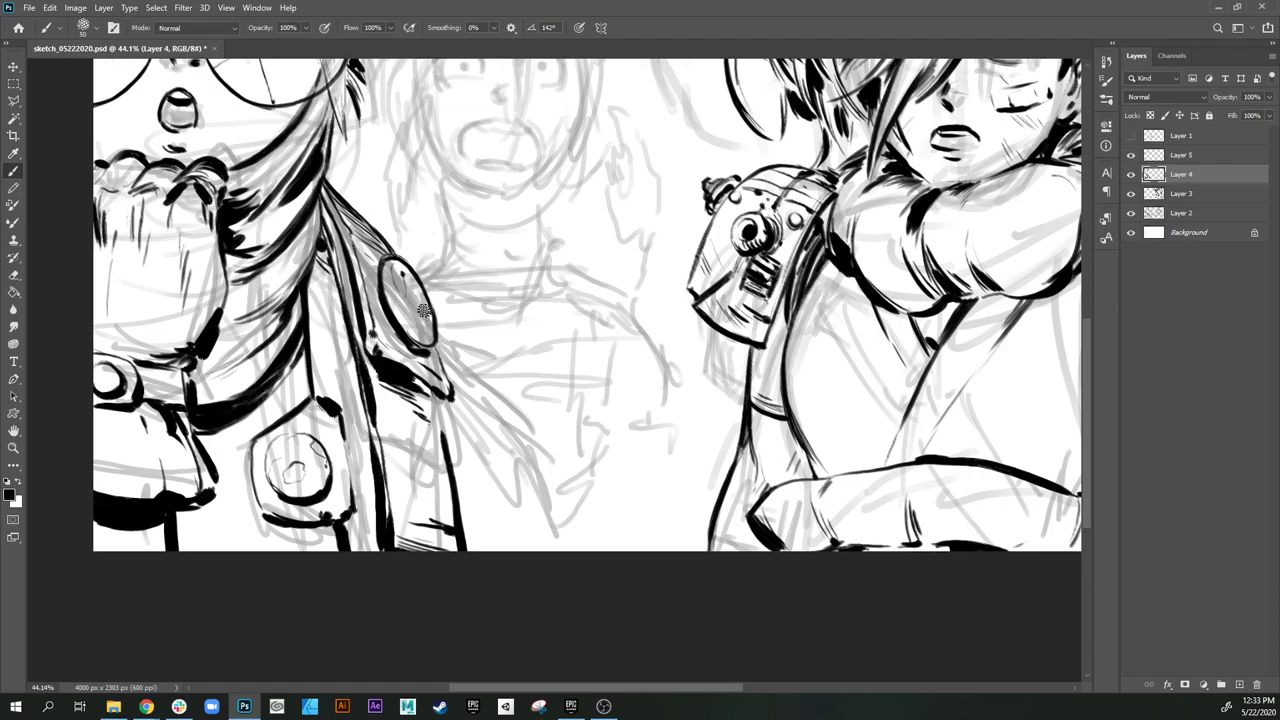
Step: Ink the outer sleeve contour from the shoulder flap to the canvas bottom and add black fold marks inside the sleeve
{"action": "left_click_drag", "start_coordinate": [440, 333], "coordinate": [567, 658]}
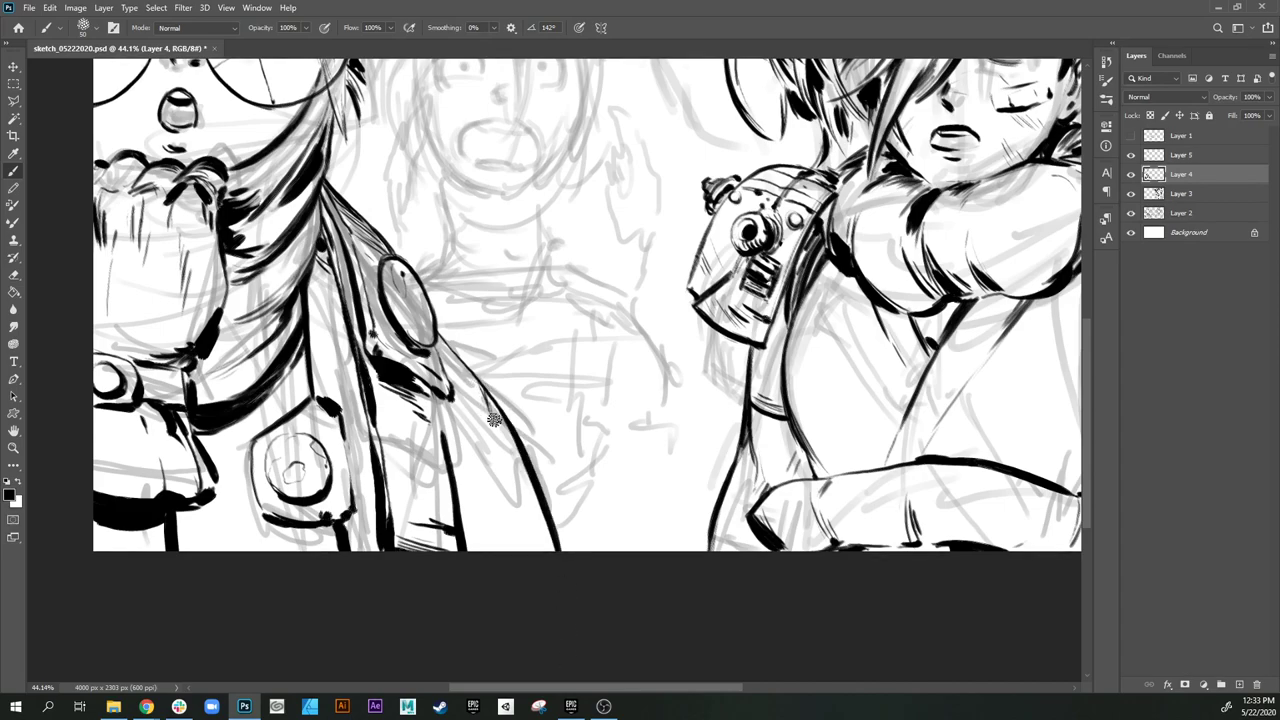
{"action": "mouse_move", "coordinate": [478, 433]}
{"action": "left_mouse_down"}
{"action": "mouse_move", "coordinate": [511, 454]}
{"action": "mouse_move", "coordinate": [504, 537]}
{"action": "left_mouse_up"}
{"action": "mouse_move", "coordinate": [501, 456]}
{"action": "left_mouse_down"}
{"action": "mouse_move", "coordinate": [505, 536]}
{"action": "mouse_move", "coordinate": [494, 532]}
{"action": "mouse_move", "coordinate": [492, 456]}
{"action": "mouse_move", "coordinate": [506, 541]}
{"action": "left_mouse_up"}
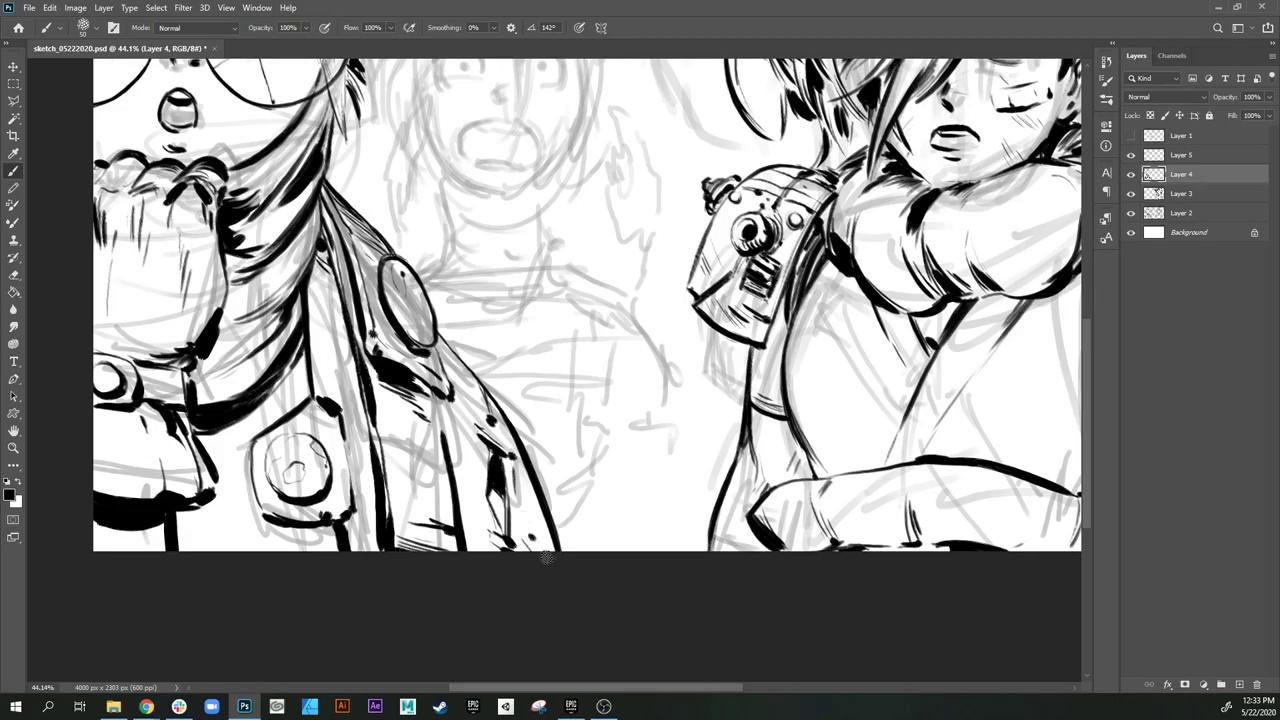
{"action": "left_click_drag", "start_coordinate": [499, 468], "coordinate": [557, 512]}
Step: Hide the Layer 2 sketch, toggle Layer 4 off and on to check the inks, and return to the Brush tool at the bespectacled face
{"action": "left_click_drag", "start_coordinate": [530, 348], "coordinate": [556, 564]}
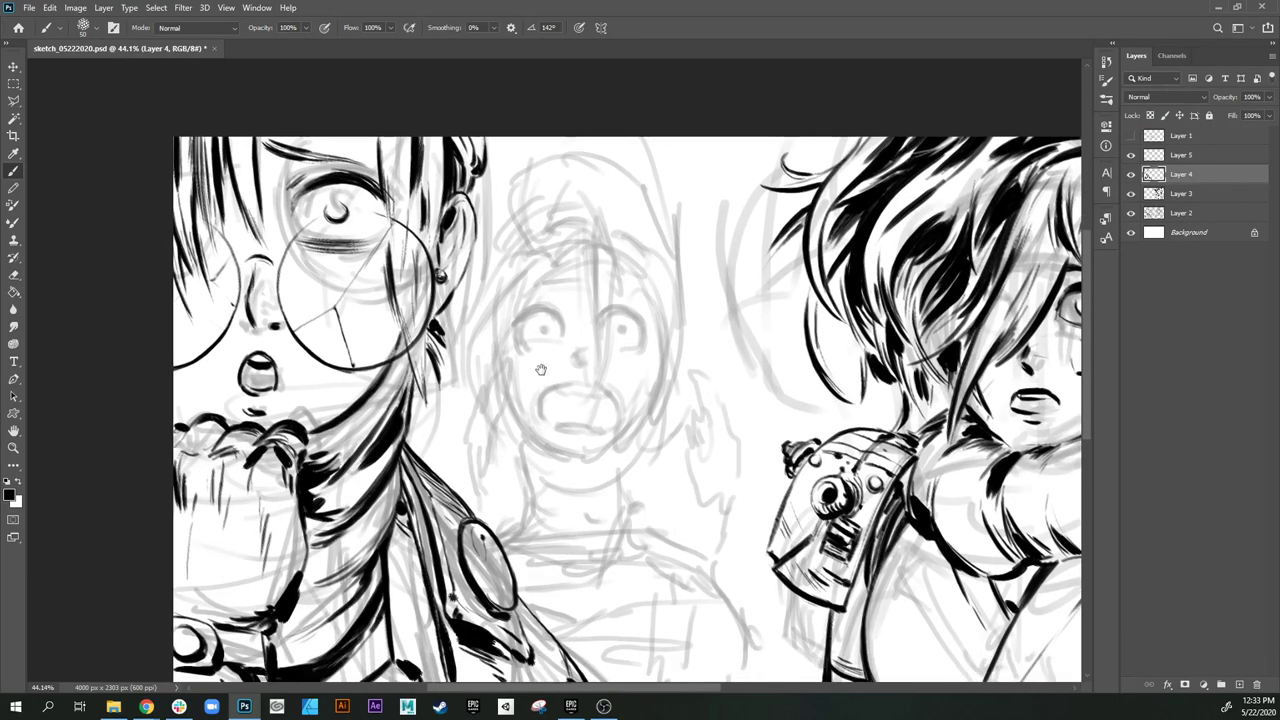
{"action": "key", "text": "z"}
{"action": "left_click_drag", "start_coordinate": [587, 400], "coordinate": [533, 409]}
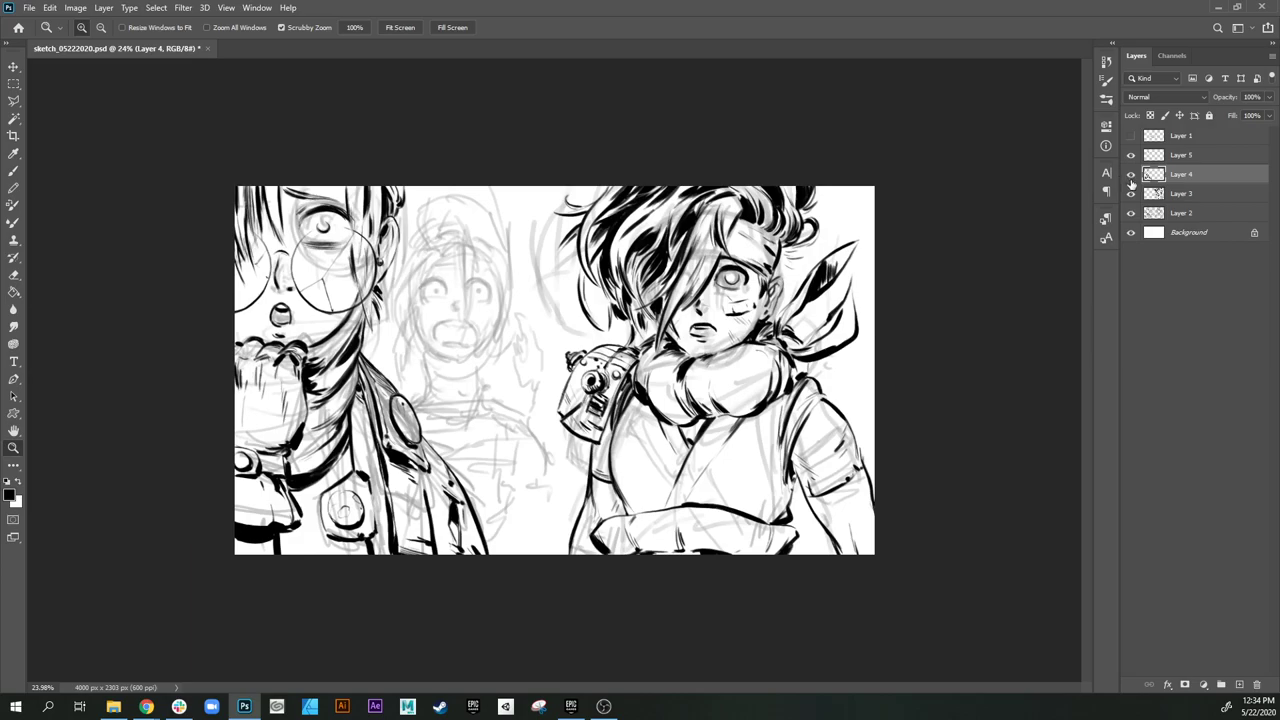
{"action": "left_click", "coordinate": [1130, 213]}
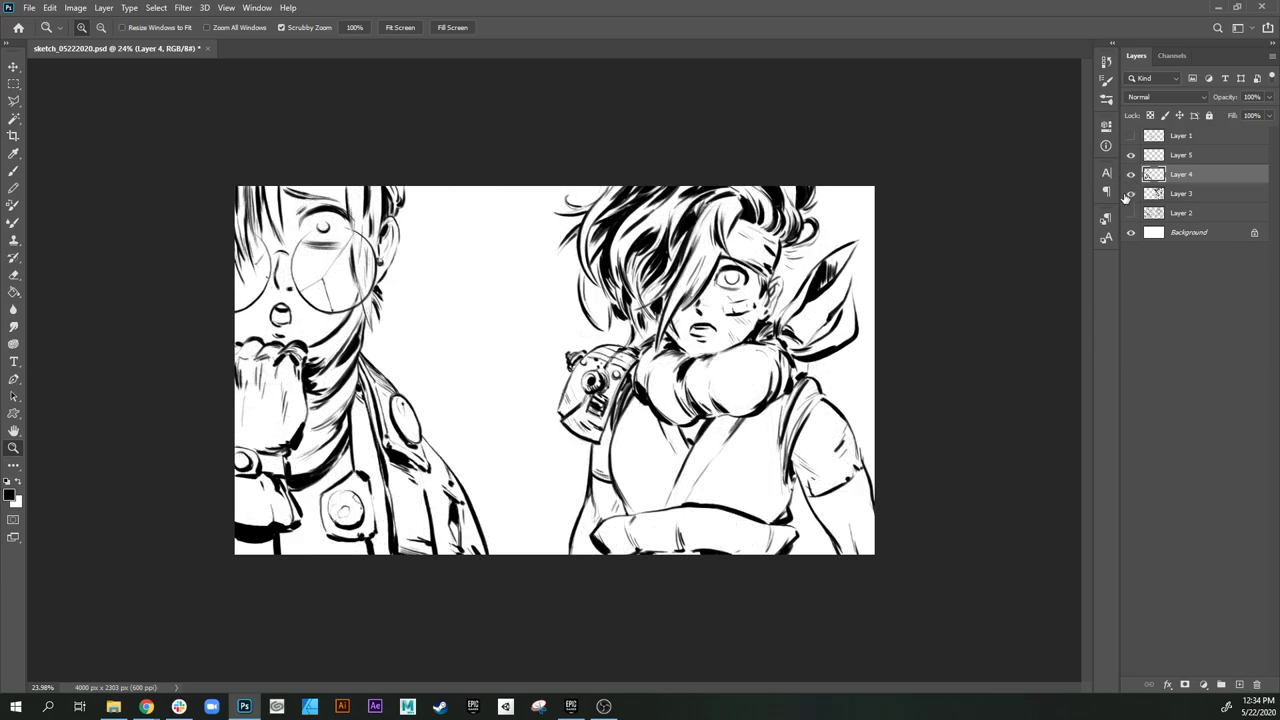
{"action": "left_click", "coordinate": [1131, 174]}
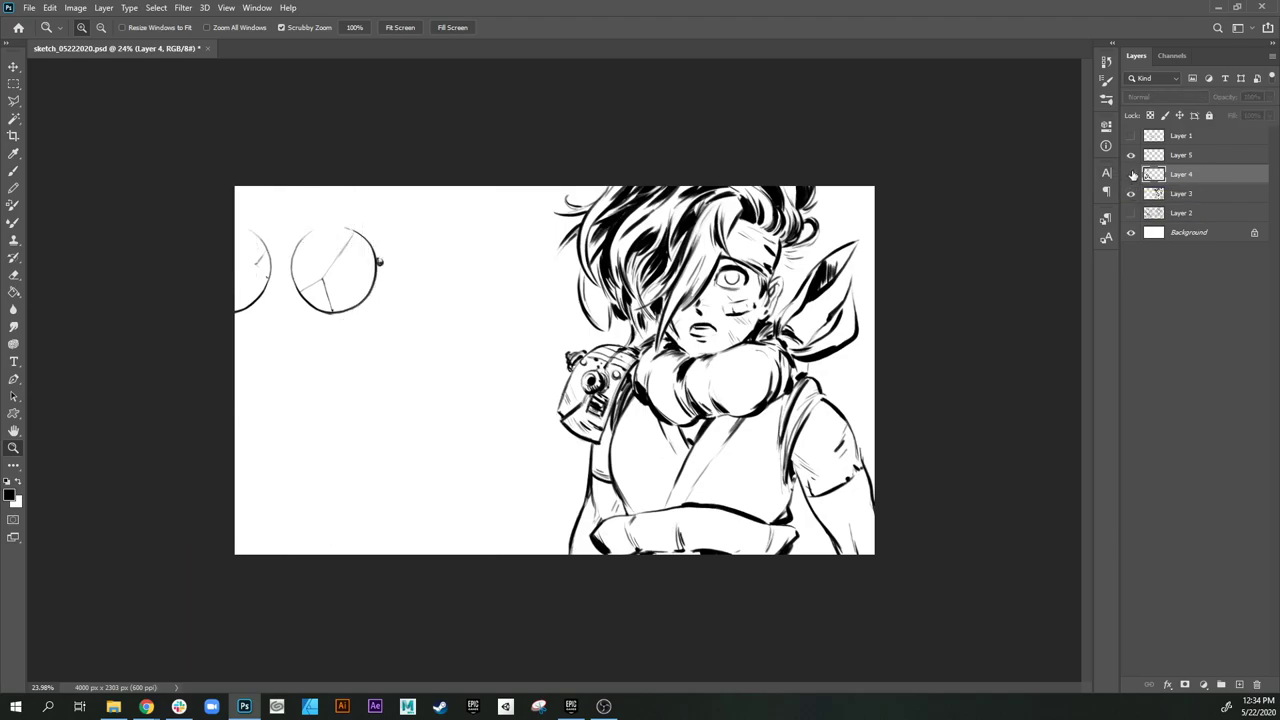
{"action": "left_click", "coordinate": [1131, 174]}
{"action": "left_click_drag", "start_coordinate": [327, 278], "coordinate": [376, 294]}
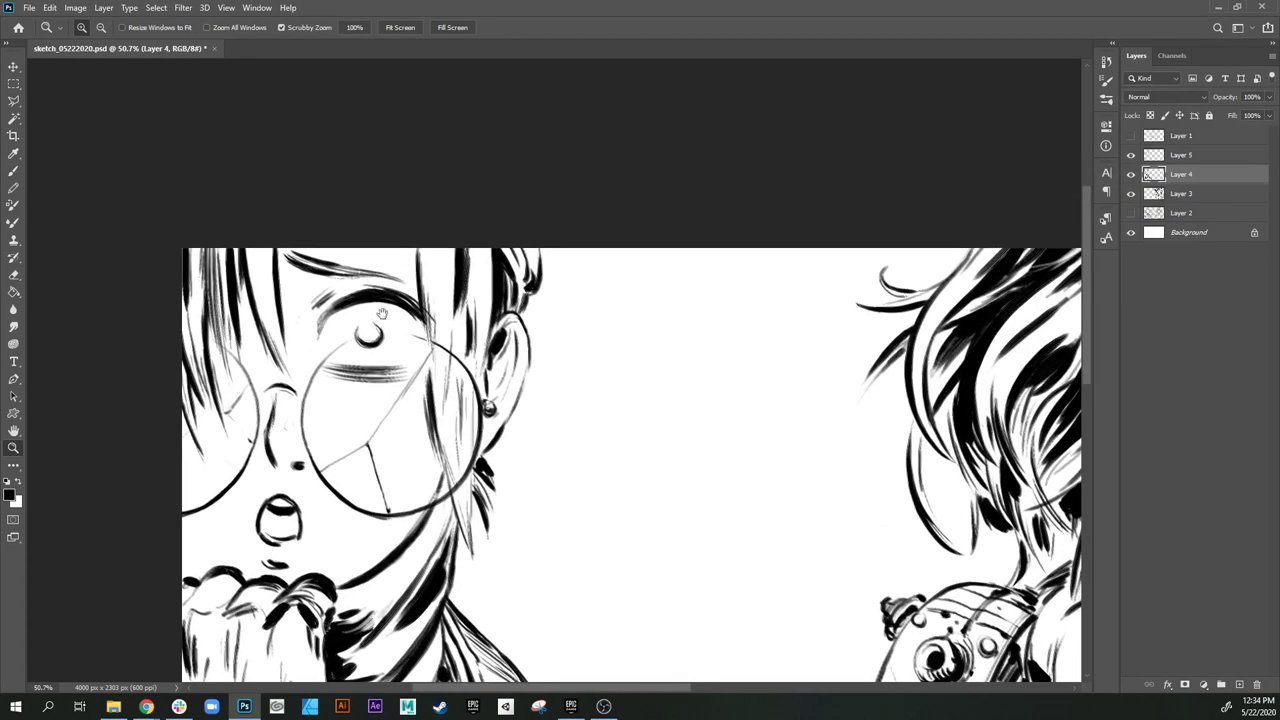
{"action": "key", "text": "b"}
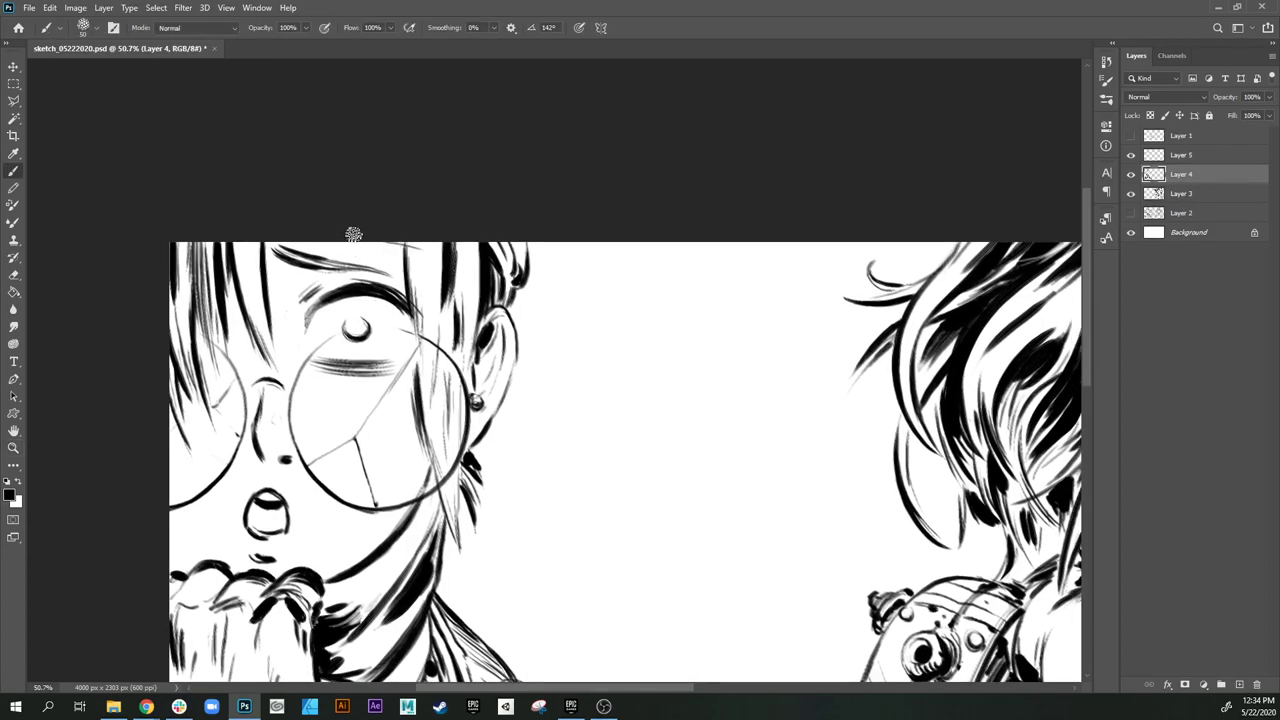
Step: Ink the curved lower edge of the headwear across the bespectacled character's forehead and hair on Layer 4
{"action": "left_click_drag", "start_coordinate": [356, 237], "coordinate": [453, 264]}
{"action": "left_click_drag", "start_coordinate": [341, 237], "coordinate": [490, 282]}
{"action": "left_click_drag", "start_coordinate": [429, 252], "coordinate": [484, 282]}
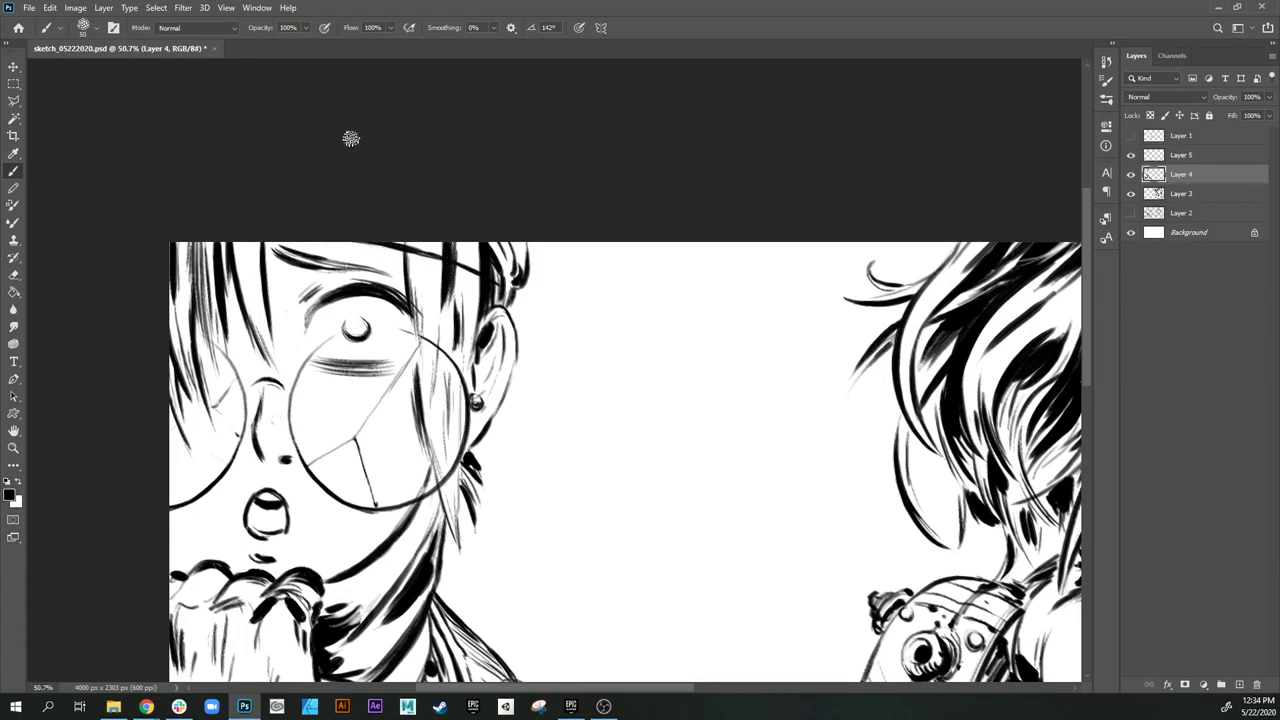
Step: Erase the hair lines above the headwear edge using the brush in Clear mode, and restore the brush mode to Normal
{"action": "left_click", "coordinate": [198, 28]}
{"action": "left_click", "coordinate": [207, 73]}
{"action": "mouse_move", "coordinate": [468, 262]}
{"action": "left_mouse_down"}
{"action": "mouse_move", "coordinate": [520, 290]}
{"action": "mouse_move", "coordinate": [422, 232]}
{"action": "mouse_move", "coordinate": [507, 276]}
{"action": "mouse_move", "coordinate": [460, 232]}
{"action": "mouse_move", "coordinate": [534, 273]}
{"action": "mouse_move", "coordinate": [502, 232]}
{"action": "mouse_move", "coordinate": [548, 267]}
{"action": "left_mouse_up"}
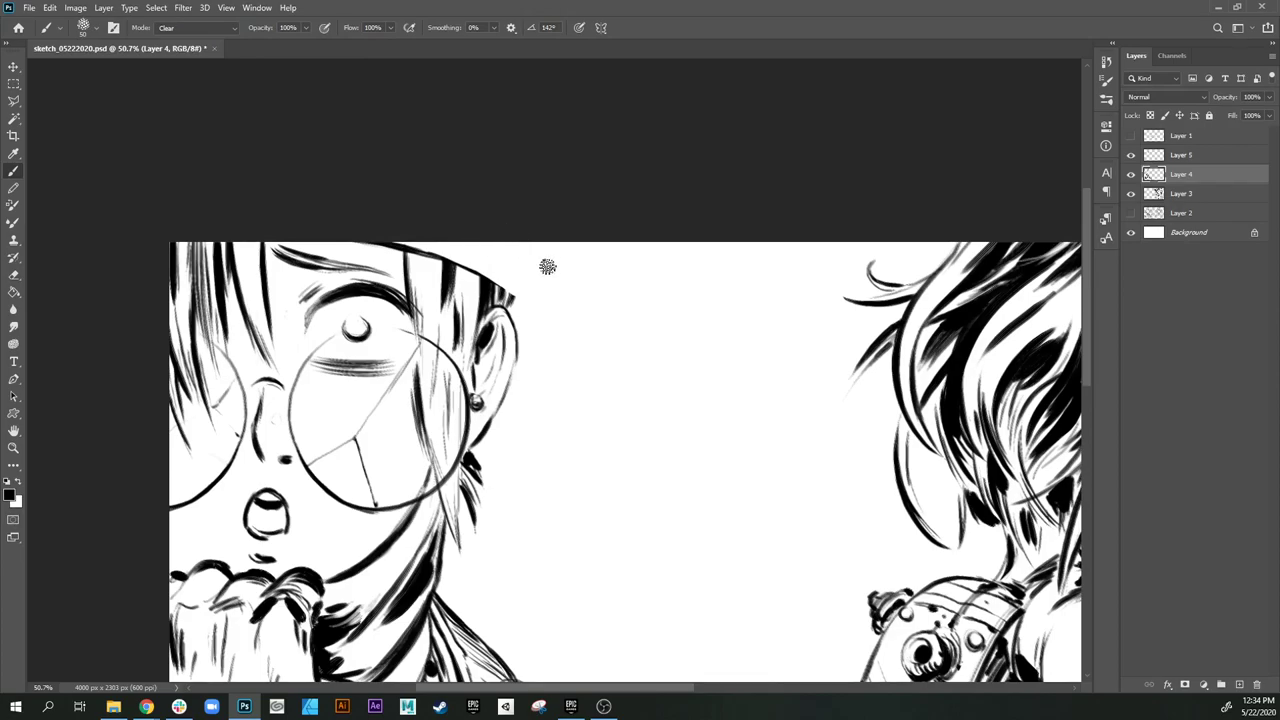
{"action": "key", "text": "Return"}
{"action": "mouse_move", "coordinate": [391, 232]}
{"action": "left_mouse_down"}
{"action": "mouse_move", "coordinate": [486, 268]}
{"action": "mouse_move", "coordinate": [528, 305]}
{"action": "mouse_move", "coordinate": [496, 272]}
{"action": "mouse_move", "coordinate": [524, 309]}
{"action": "mouse_move", "coordinate": [477, 266]}
{"action": "mouse_move", "coordinate": [518, 305]}
{"action": "left_mouse_up"}
{"action": "left_click_drag", "start_coordinate": [473, 262], "coordinate": [509, 291]}
{"action": "left_click", "coordinate": [187, 28]}
{"action": "left_click", "coordinate": [187, 44]}
{"action": "scroll", "coordinate": [310, 247], "scroll_direction": "down", "scroll_amount": 1}
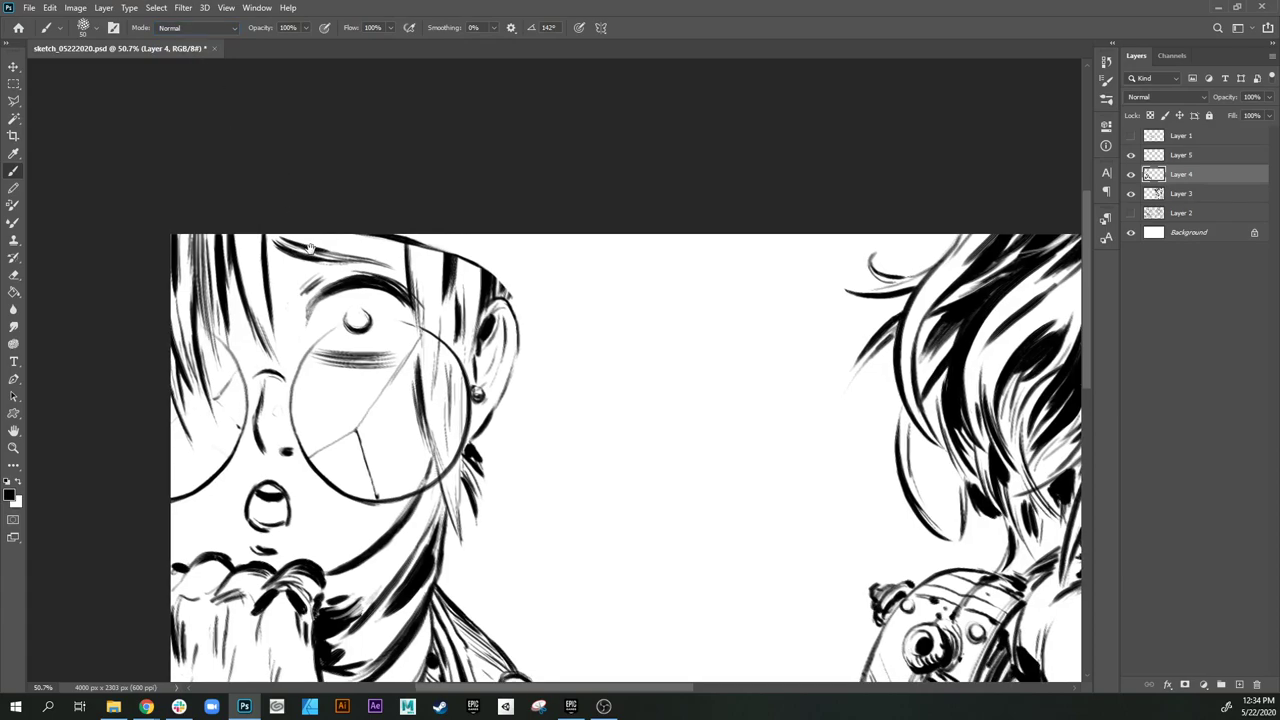
Step: Reduce the brush size and ink the headwear's folds, dark shadows and bunched end above the ear
{"action": "left_click_drag", "start_coordinate": [310, 247], "coordinate": [375, 272]}
{"action": "key", "text": "bracketleft"}
{"action": "key", "text": "bracketleft"}
{"action": "key", "text": "bracketleft"}
{"action": "key", "text": "bracketleft"}
{"action": "key", "text": "bracketleft"}
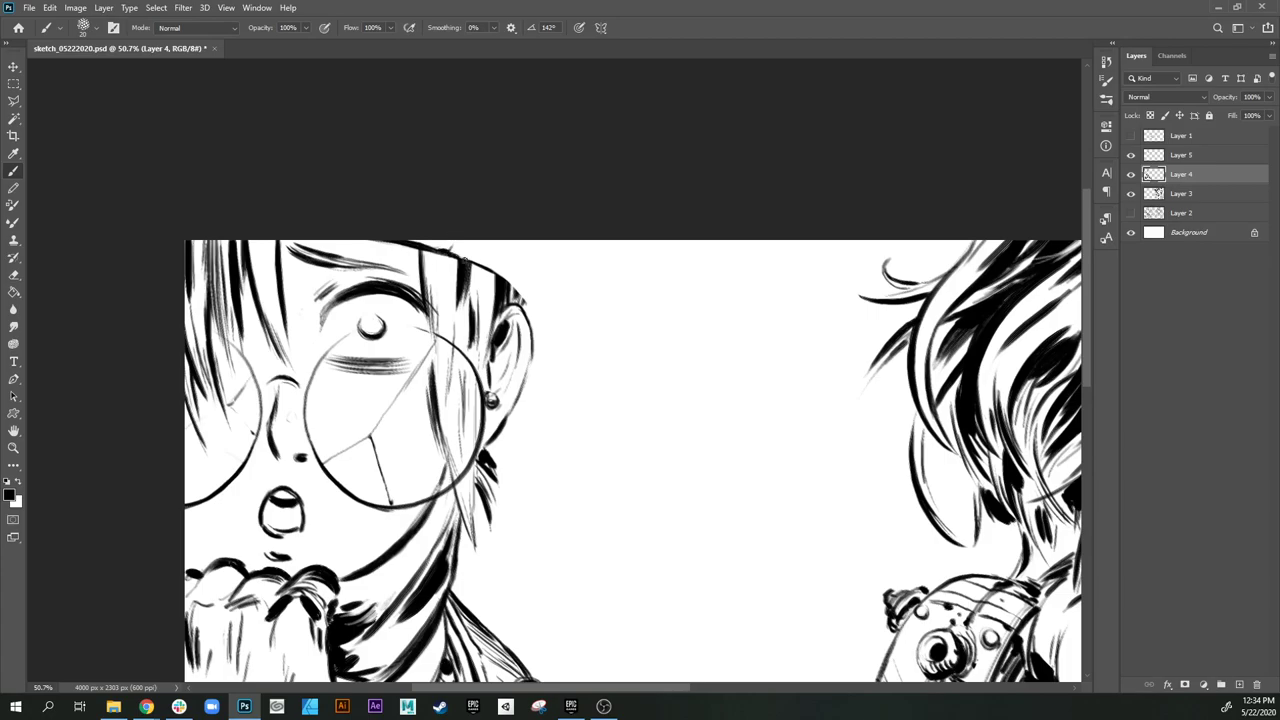
{"action": "mouse_move", "coordinate": [479, 260]}
{"action": "left_mouse_down"}
{"action": "mouse_move", "coordinate": [490, 240]}
{"action": "mouse_move", "coordinate": [519, 276]}
{"action": "mouse_move", "coordinate": [526, 318]}
{"action": "mouse_move", "coordinate": [527, 268]}
{"action": "left_mouse_up"}
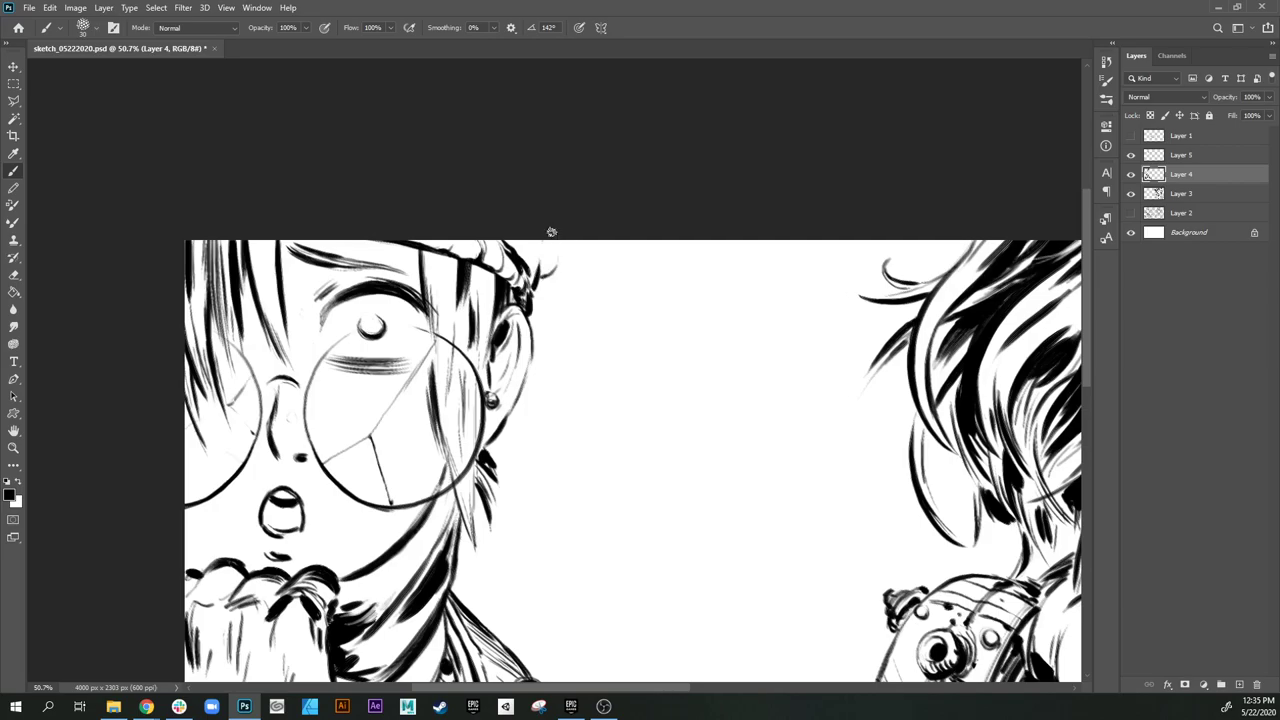
{"action": "left_click_drag", "start_coordinate": [546, 277], "coordinate": [555, 238]}
{"action": "left_click_drag", "start_coordinate": [525, 256], "coordinate": [527, 244]}
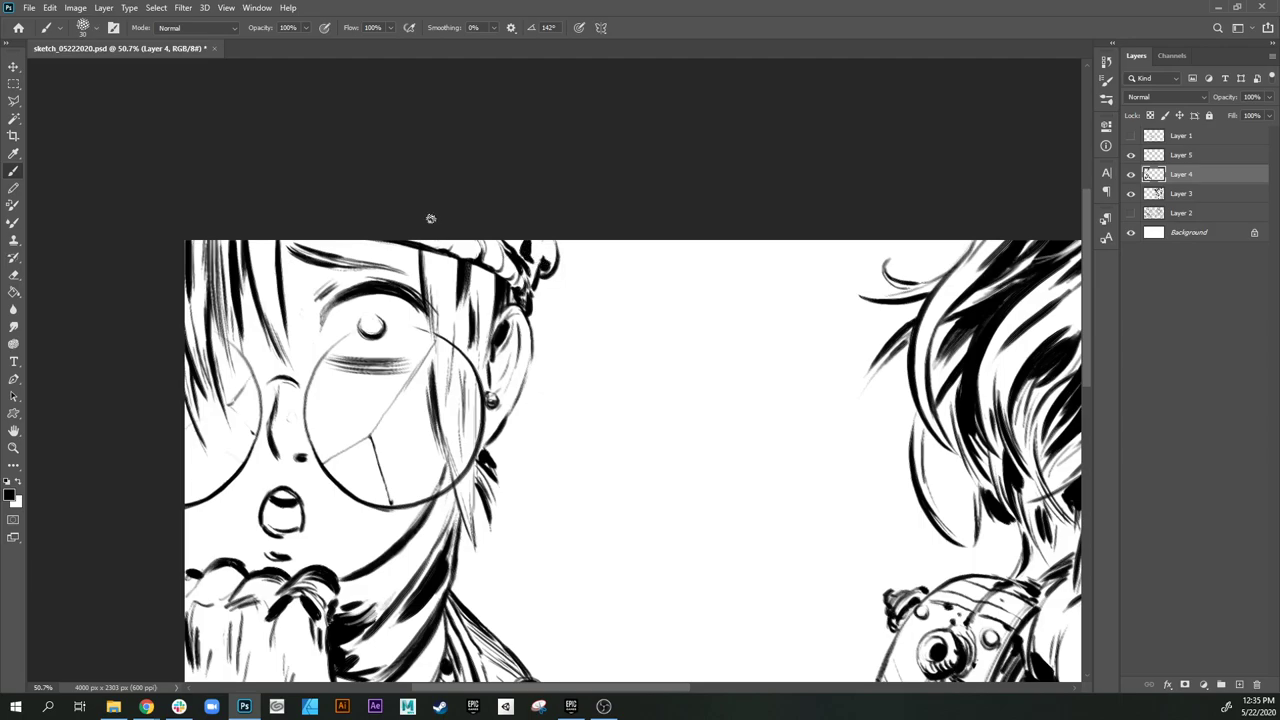
{"action": "left_click_drag", "start_coordinate": [537, 274], "coordinate": [542, 240]}
Step: Ink short, tapering hair strands behind the bespectacled character's ear
{"action": "left_click_drag", "start_coordinate": [539, 336], "coordinate": [521, 310]}
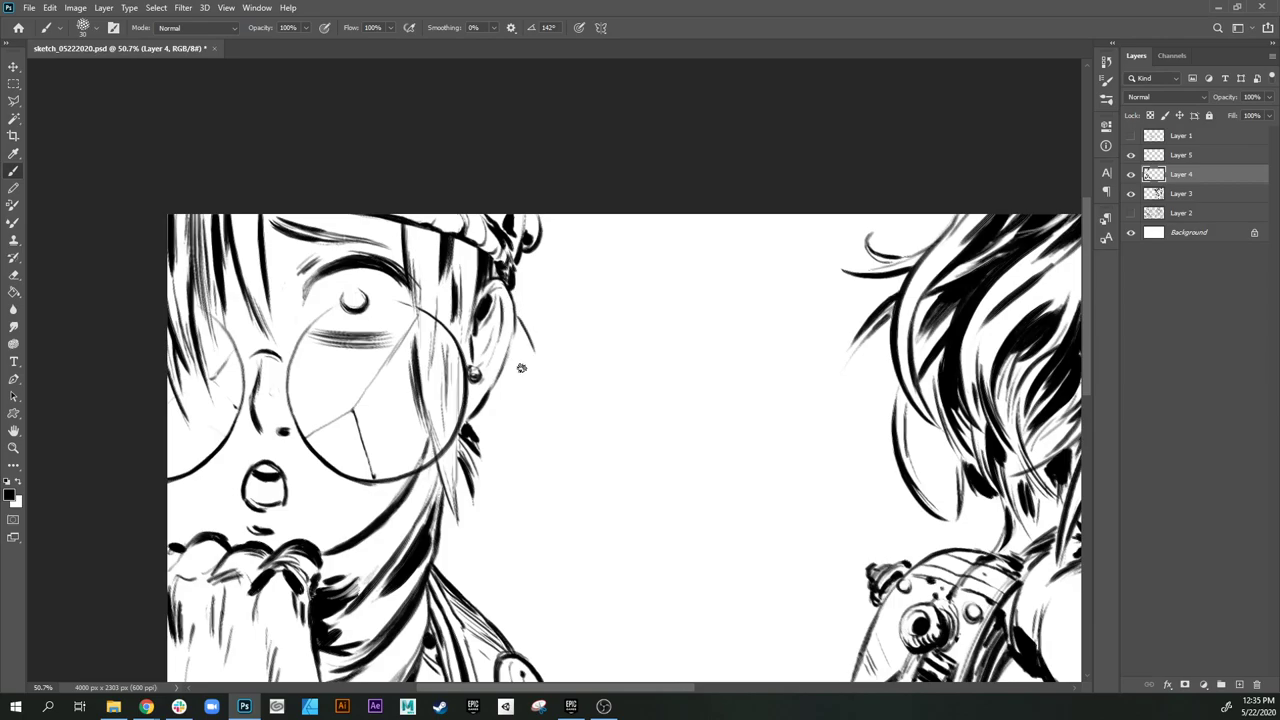
{"action": "scroll", "coordinate": [520, 360], "scroll_direction": "down", "scroll_amount": 1}
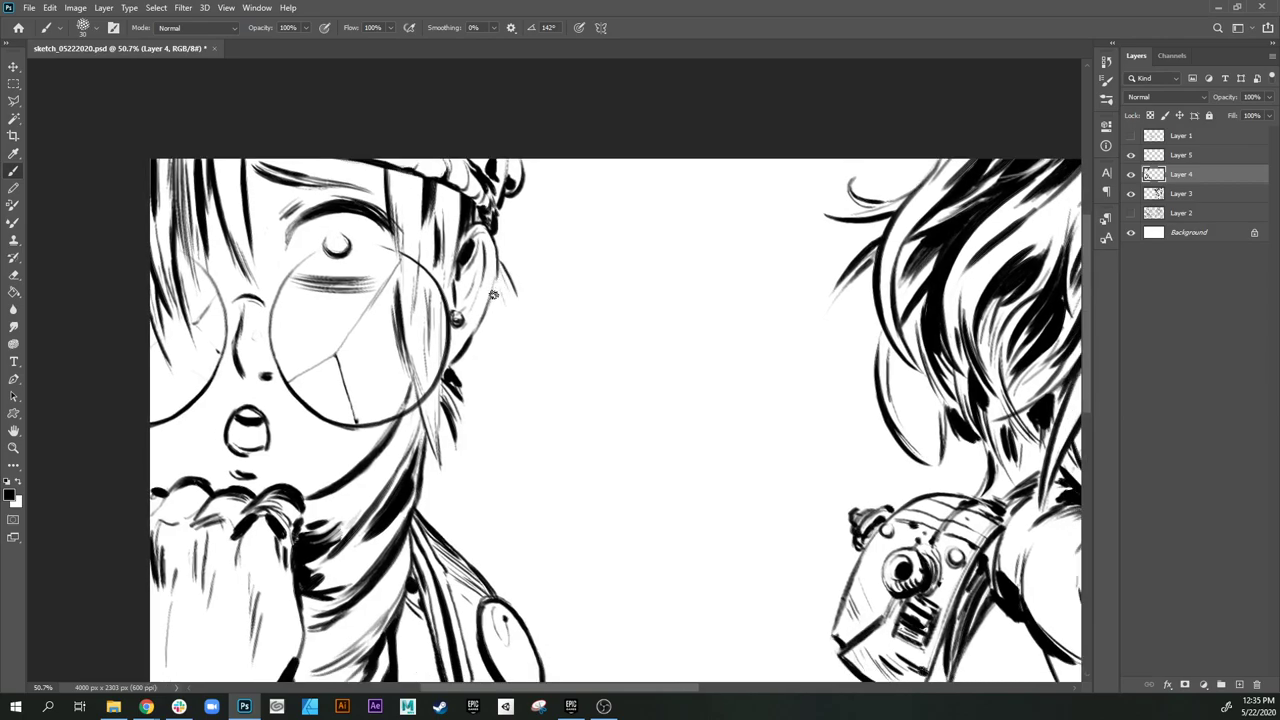
{"action": "left_click_drag", "start_coordinate": [491, 297], "coordinate": [501, 350]}
{"action": "left_click_drag", "start_coordinate": [491, 297], "coordinate": [503, 370]}
{"action": "mouse_move", "coordinate": [495, 288]}
{"action": "left_mouse_down"}
{"action": "mouse_move", "coordinate": [501, 378]}
{"action": "mouse_move", "coordinate": [499, 337]}
{"action": "left_mouse_up"}
{"action": "mouse_move", "coordinate": [499, 273]}
{"action": "left_mouse_down"}
{"action": "mouse_move", "coordinate": [504, 313]}
{"action": "mouse_move", "coordinate": [508, 303]}
{"action": "left_mouse_up"}
{"action": "left_click_drag", "start_coordinate": [504, 280], "coordinate": [513, 312]}
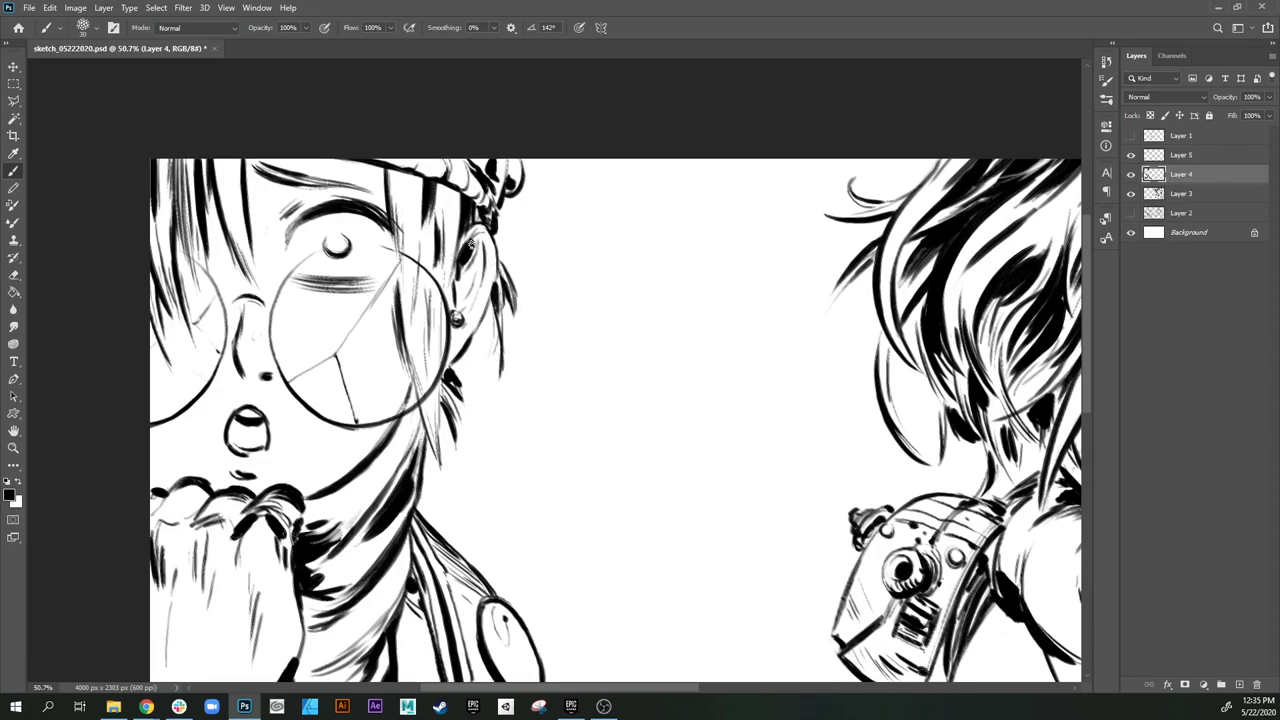
Step: Touch up the headwear edge and nose, and add thin hair strands falling over the bespectacled character's forehead
{"action": "left_click_drag", "start_coordinate": [434, 229], "coordinate": [492, 303]}
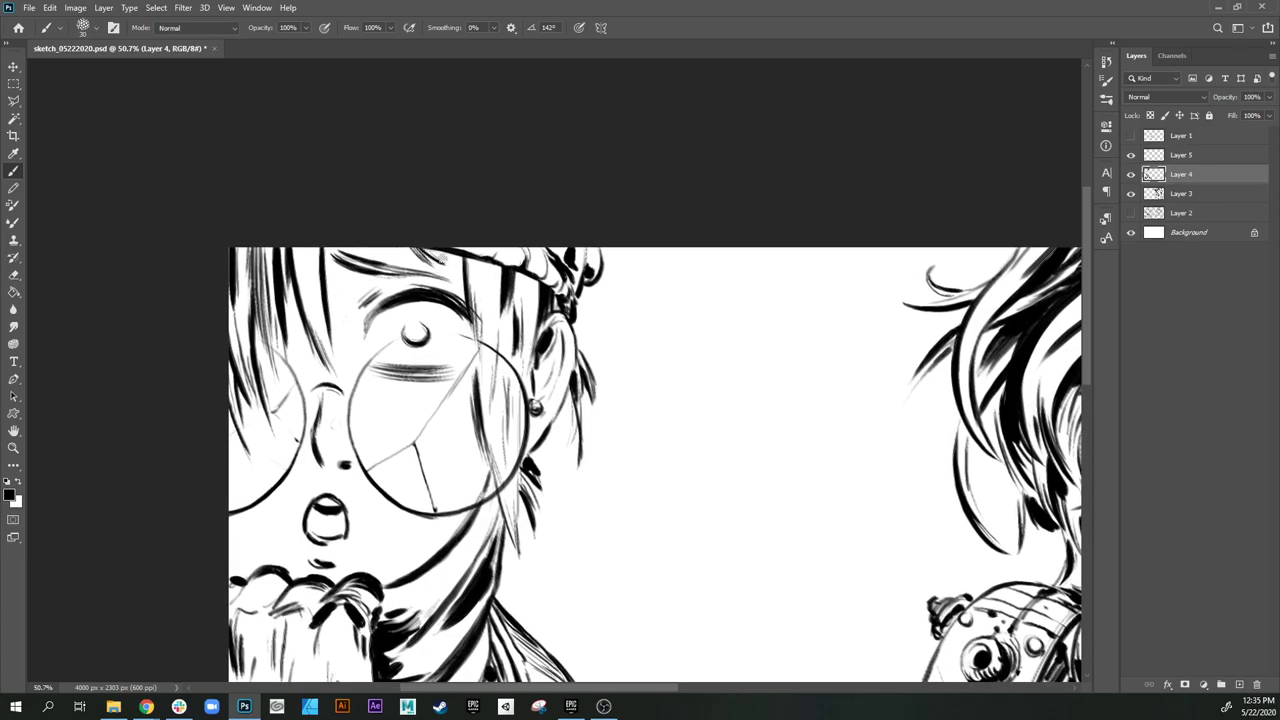
{"action": "left_click_drag", "start_coordinate": [449, 336], "coordinate": [464, 263]}
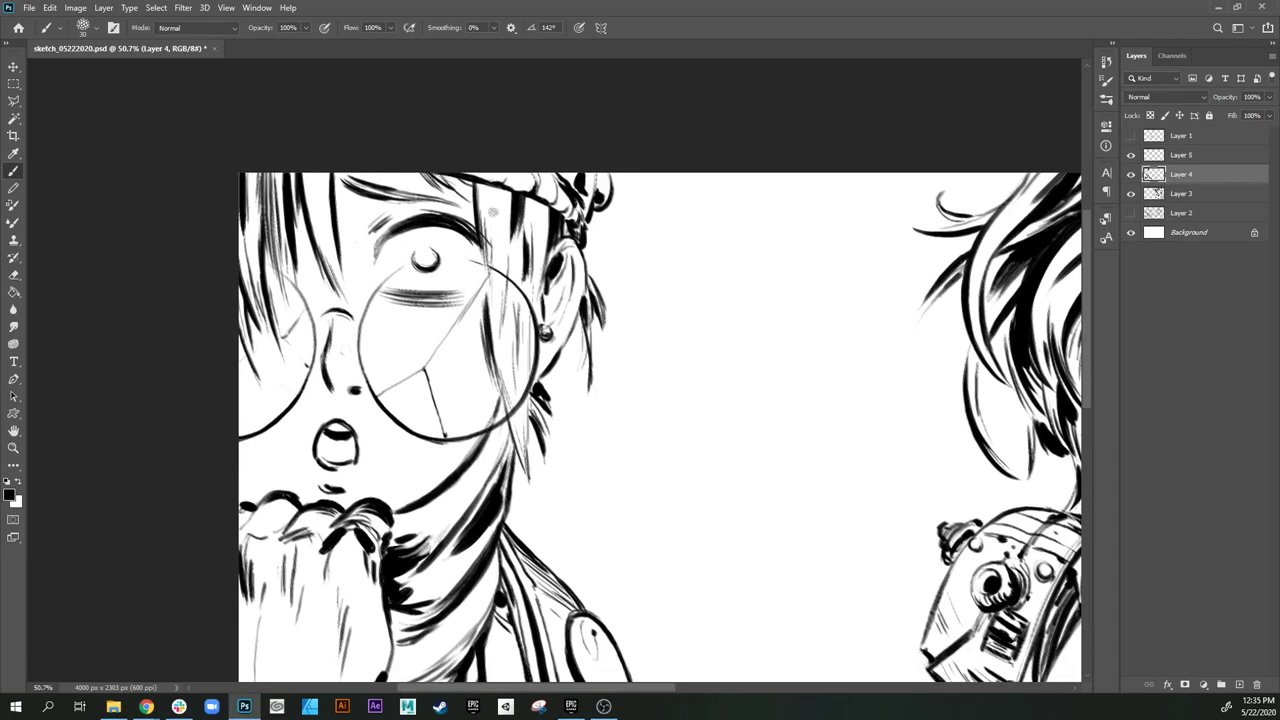
{"action": "left_click_drag", "start_coordinate": [442, 173], "coordinate": [480, 186]}
{"action": "left_click_drag", "start_coordinate": [438, 338], "coordinate": [473, 285]}
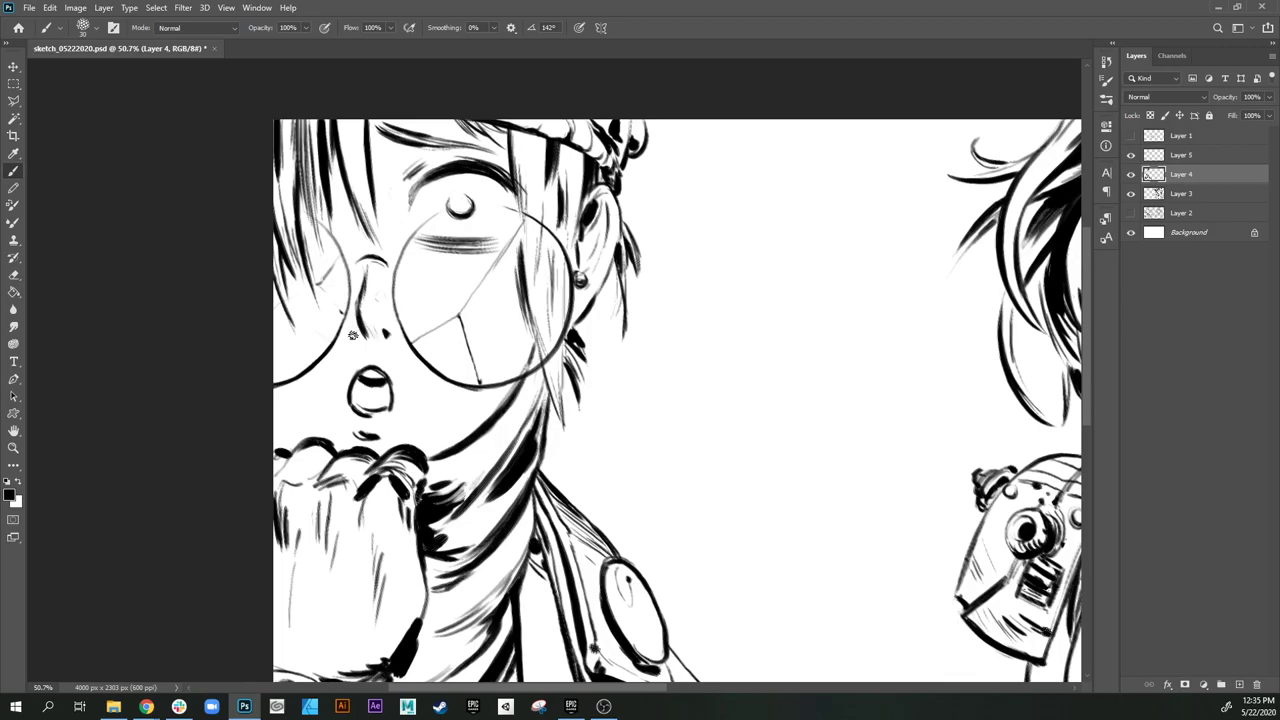
{"action": "left_click_drag", "start_coordinate": [419, 299], "coordinate": [443, 345]}
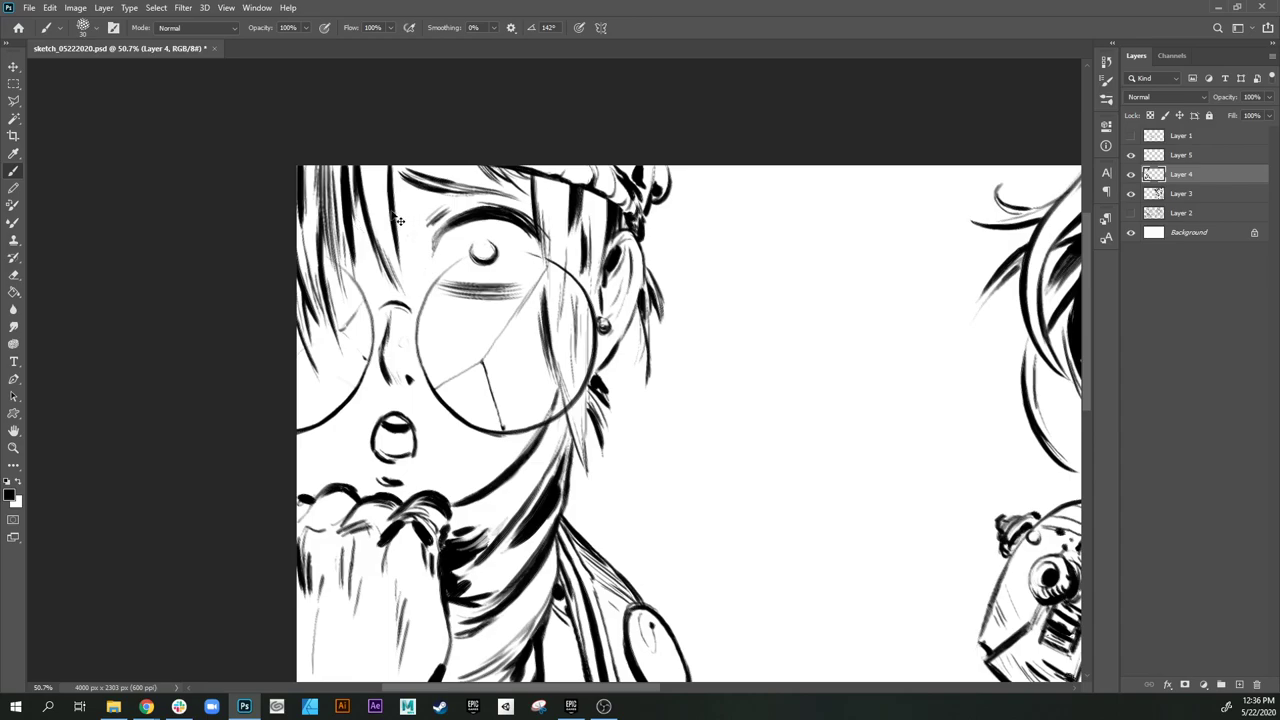
{"action": "left_click_drag", "start_coordinate": [371, 178], "coordinate": [367, 284]}
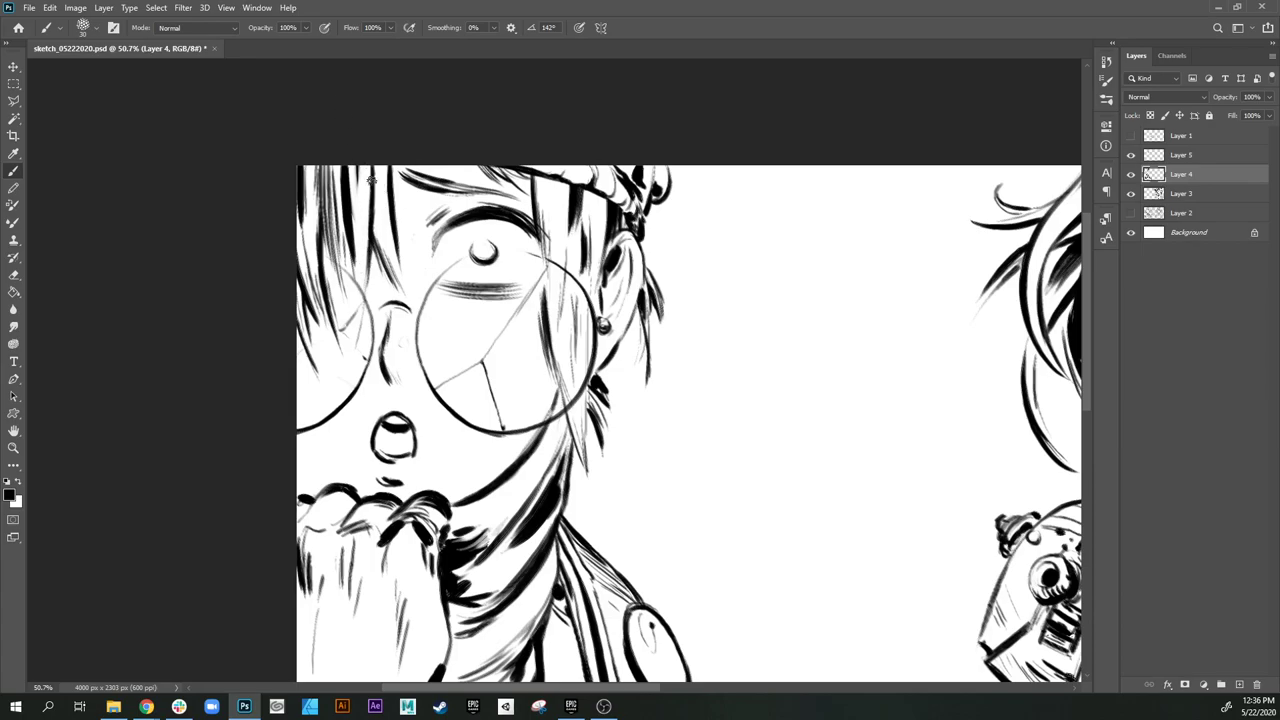
{"action": "left_click_drag", "start_coordinate": [378, 176], "coordinate": [384, 254]}
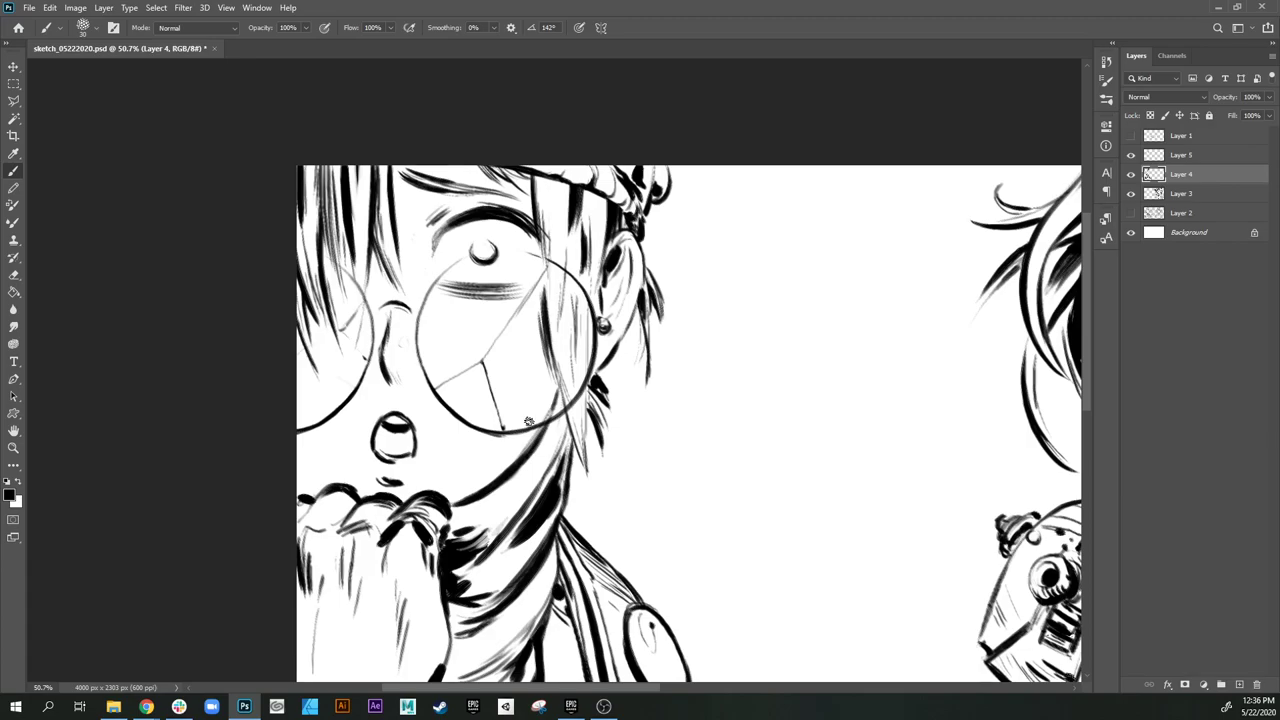
Step: Ink an inner contour along the raised glove's outer side down to the wrist
{"action": "left_click_drag", "start_coordinate": [361, 505], "coordinate": [407, 333]}
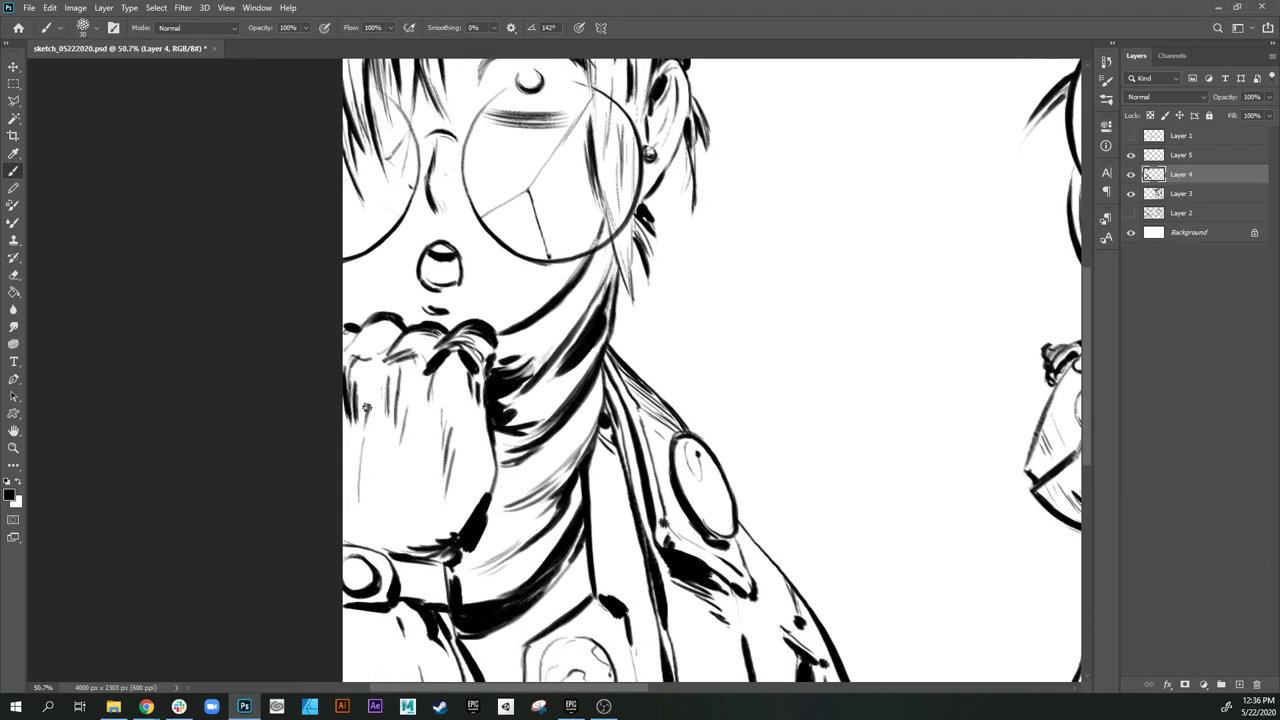
{"action": "mouse_move", "coordinate": [463, 403]}
{"action": "left_mouse_down"}
{"action": "mouse_move", "coordinate": [474, 360]}
{"action": "mouse_move", "coordinate": [474, 462]}
{"action": "mouse_move", "coordinate": [437, 512]}
{"action": "left_mouse_up"}
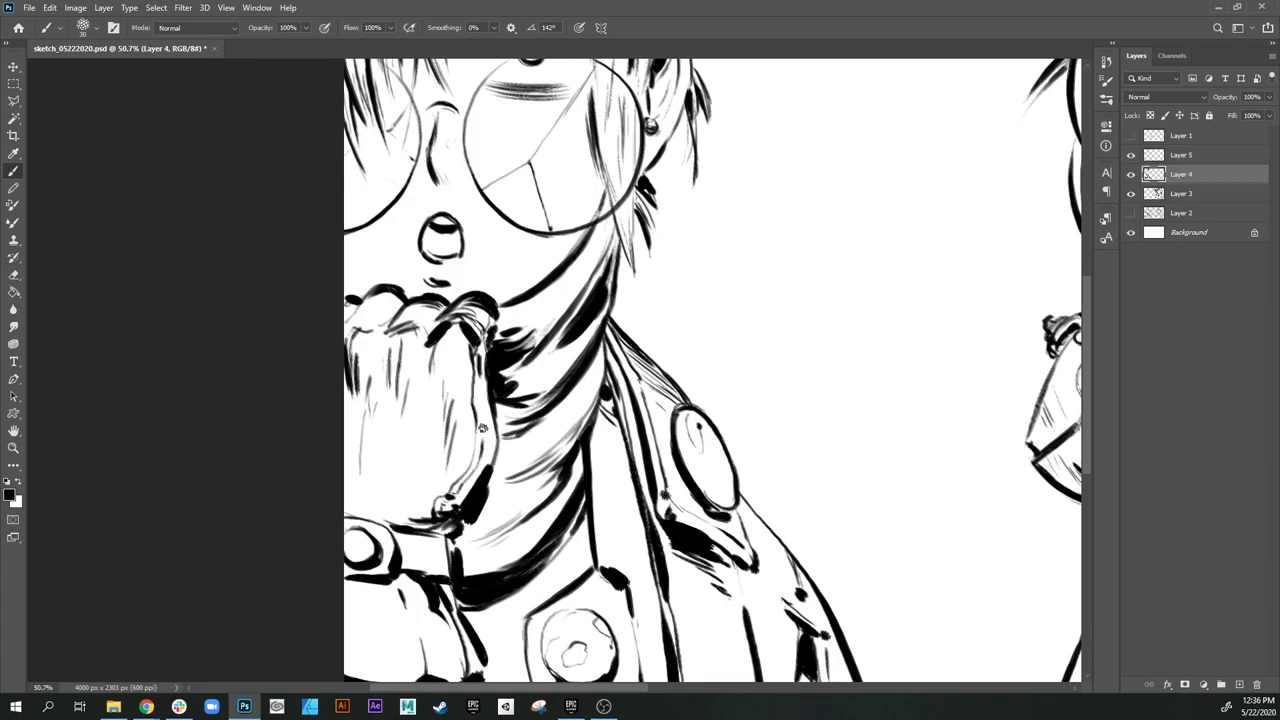
{"action": "mouse_move", "coordinate": [435, 592]}
{"action": "left_mouse_down"}
{"action": "mouse_move", "coordinate": [430, 433]}
{"action": "mouse_move", "coordinate": [441, 516]}
{"action": "mouse_move", "coordinate": [443, 450]}
{"action": "mouse_move", "coordinate": [401, 486]}
{"action": "left_mouse_up"}
{"action": "left_click_drag", "start_coordinate": [409, 488], "coordinate": [391, 525]}
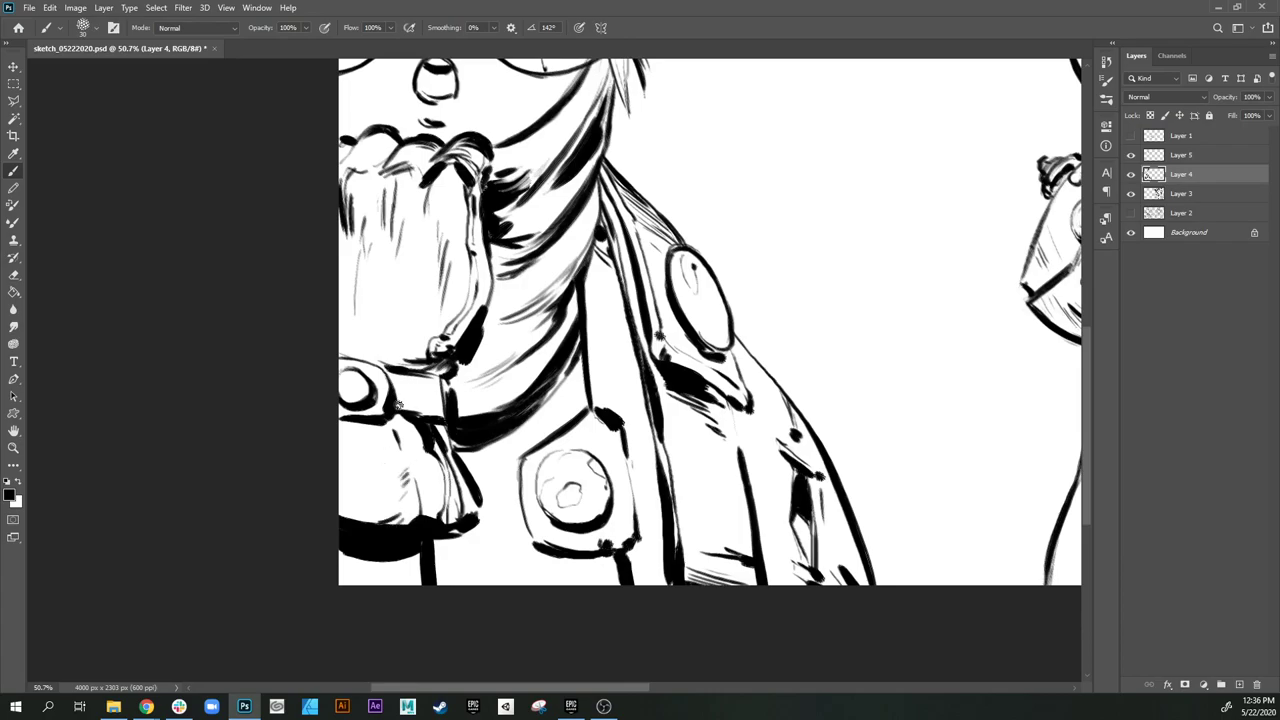
Step: Add fold and shading strokes to the lower part of the raised glove, its wrist strap and the cuff
{"action": "left_click_drag", "start_coordinate": [423, 413], "coordinate": [430, 415]}
{"action": "left_click_drag", "start_coordinate": [435, 313], "coordinate": [463, 341]}
{"action": "mouse_move", "coordinate": [370, 380]}
{"action": "left_mouse_down"}
{"action": "mouse_move", "coordinate": [442, 380]}
{"action": "mouse_move", "coordinate": [375, 338]}
{"action": "mouse_move", "coordinate": [425, 338]}
{"action": "left_mouse_up"}
{"action": "scroll", "coordinate": [459, 306], "scroll_direction": "down", "scroll_amount": 2}
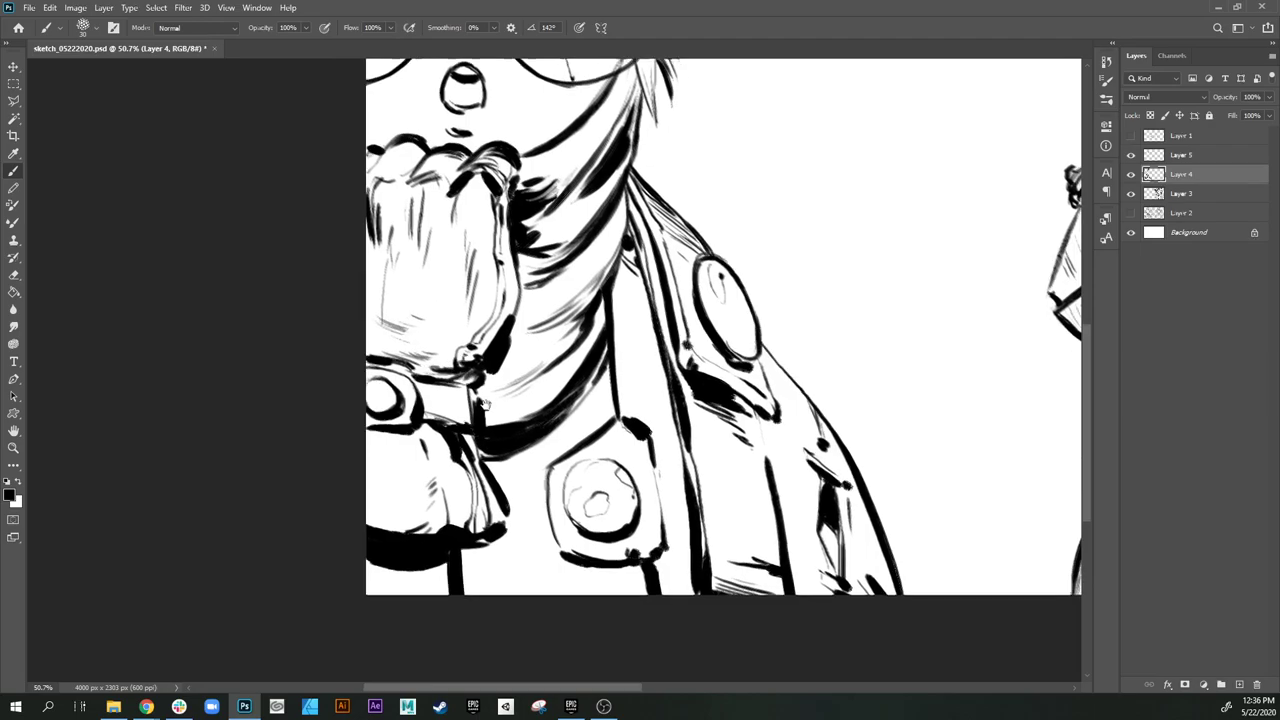
{"action": "mouse_move", "coordinate": [385, 488]}
{"action": "left_mouse_down"}
{"action": "mouse_move", "coordinate": [420, 490]}
{"action": "mouse_move", "coordinate": [418, 478]}
{"action": "left_mouse_up"}
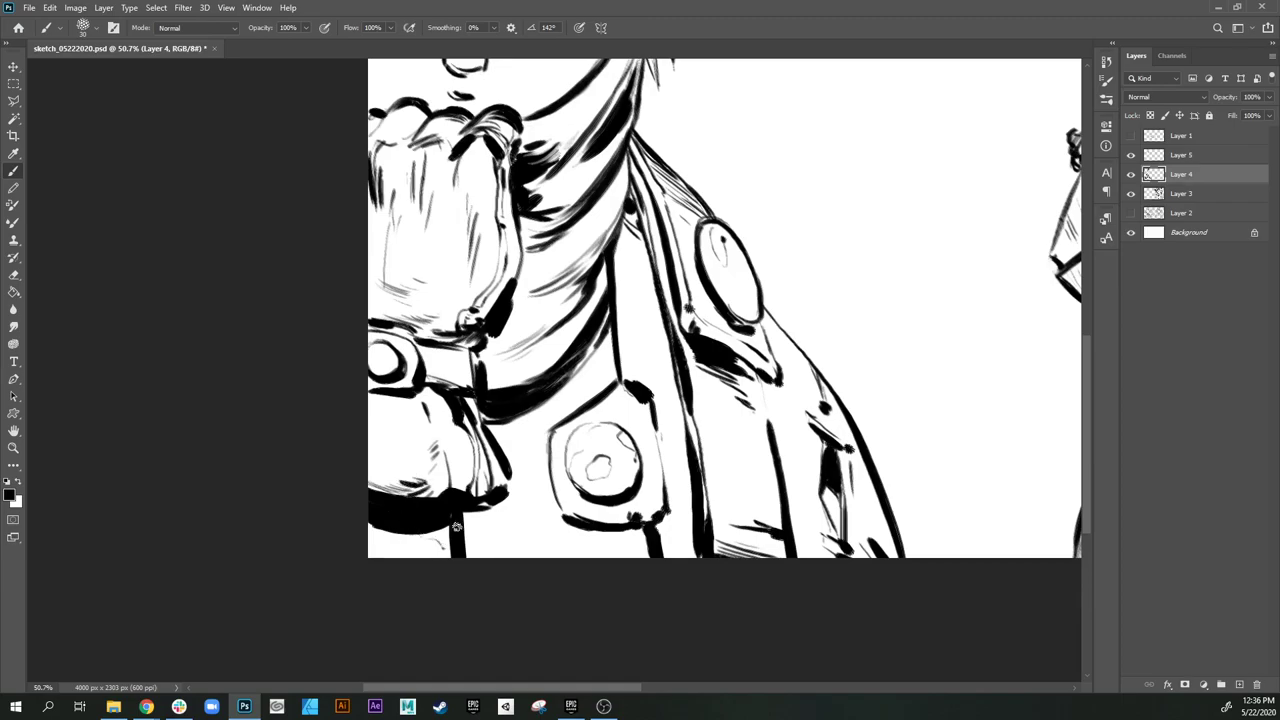
{"action": "scroll", "coordinate": [415, 528], "scroll_direction": "down", "scroll_amount": 1}
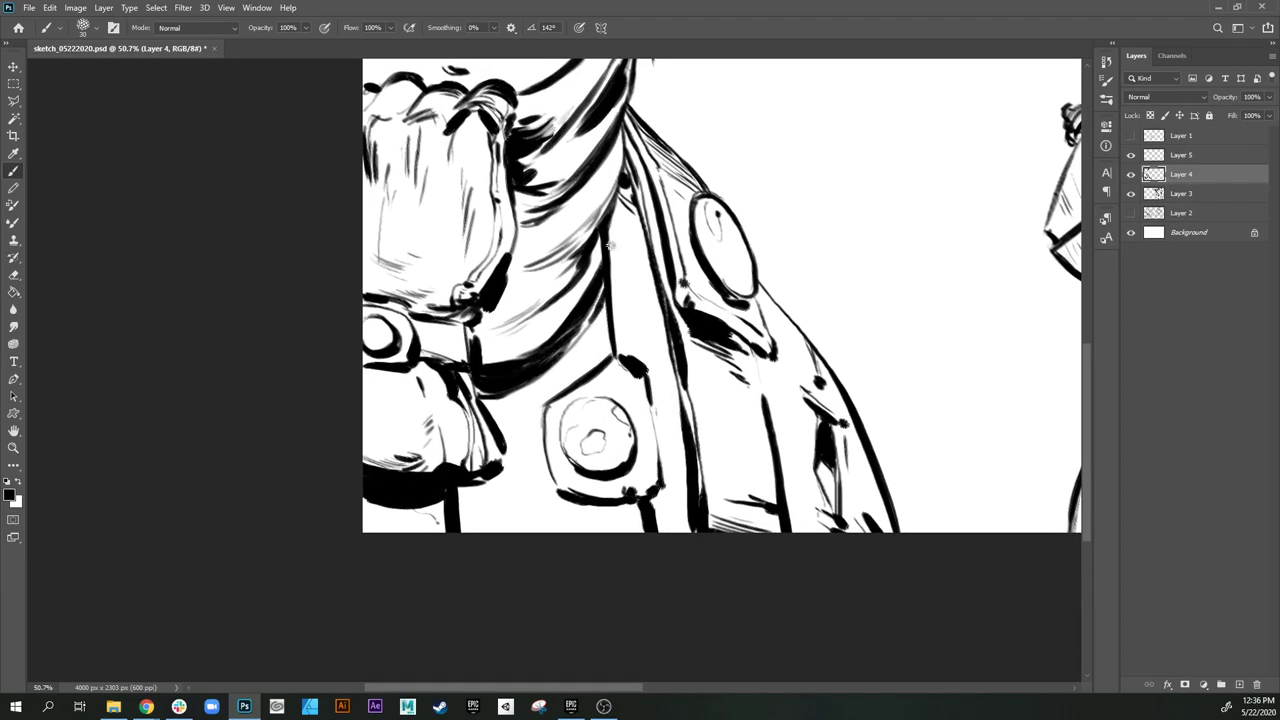
Step: Add fine fold lines to the coat front beside the scarf, and thicken the shoulder outline below the oval badge
{"action": "left_click_drag", "start_coordinate": [609, 228], "coordinate": [648, 280]}
{"action": "scroll", "coordinate": [678, 400], "scroll_direction": "up", "scroll_amount": 4}
{"action": "scroll", "coordinate": [665, 375], "scroll_direction": "right", "scroll_amount": 4}
{"action": "scroll", "coordinate": [665, 375], "scroll_direction": "down", "scroll_amount": 2}
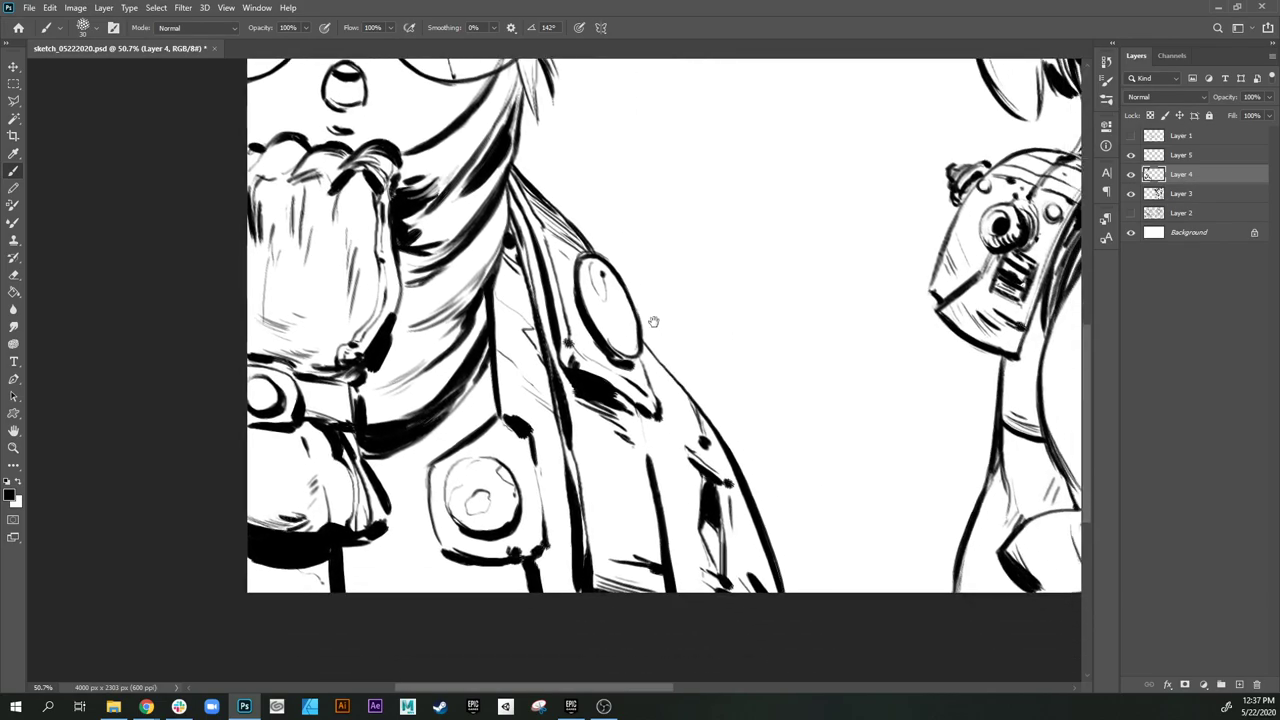
{"action": "left_click_drag", "start_coordinate": [786, 401], "coordinate": [537, 390]}
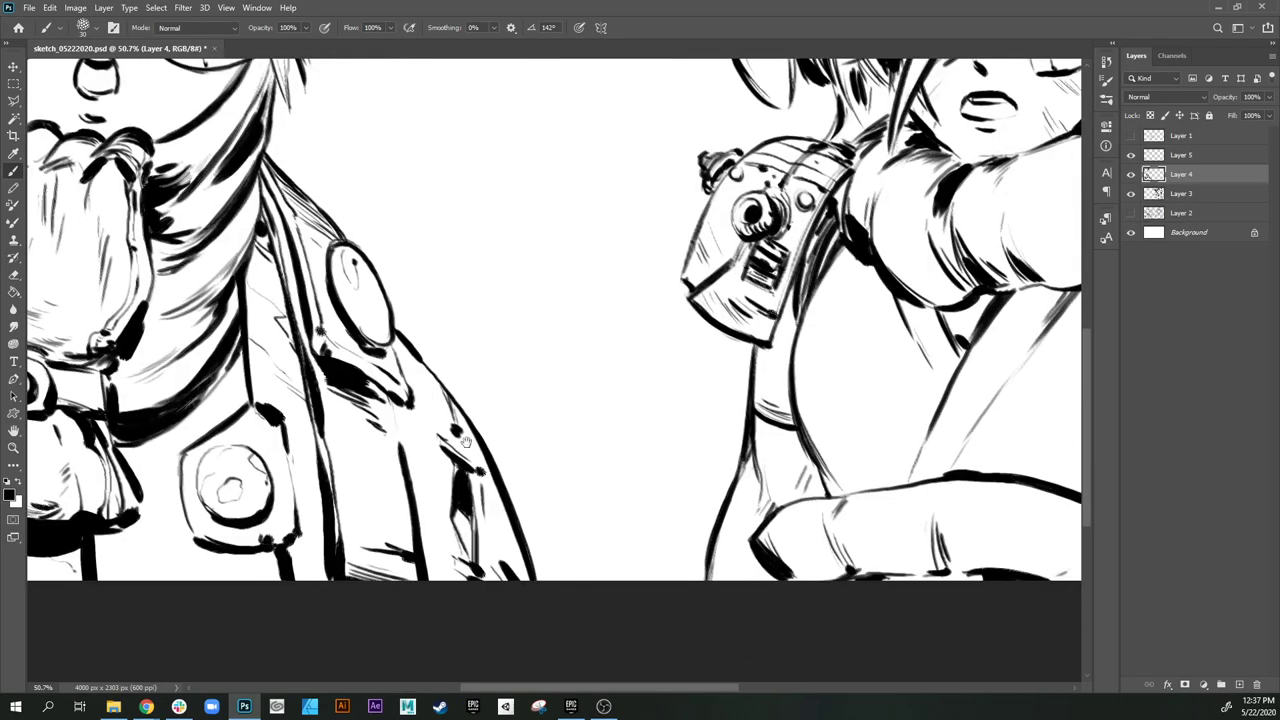
{"action": "left_click_drag", "start_coordinate": [467, 432], "coordinate": [507, 442]}
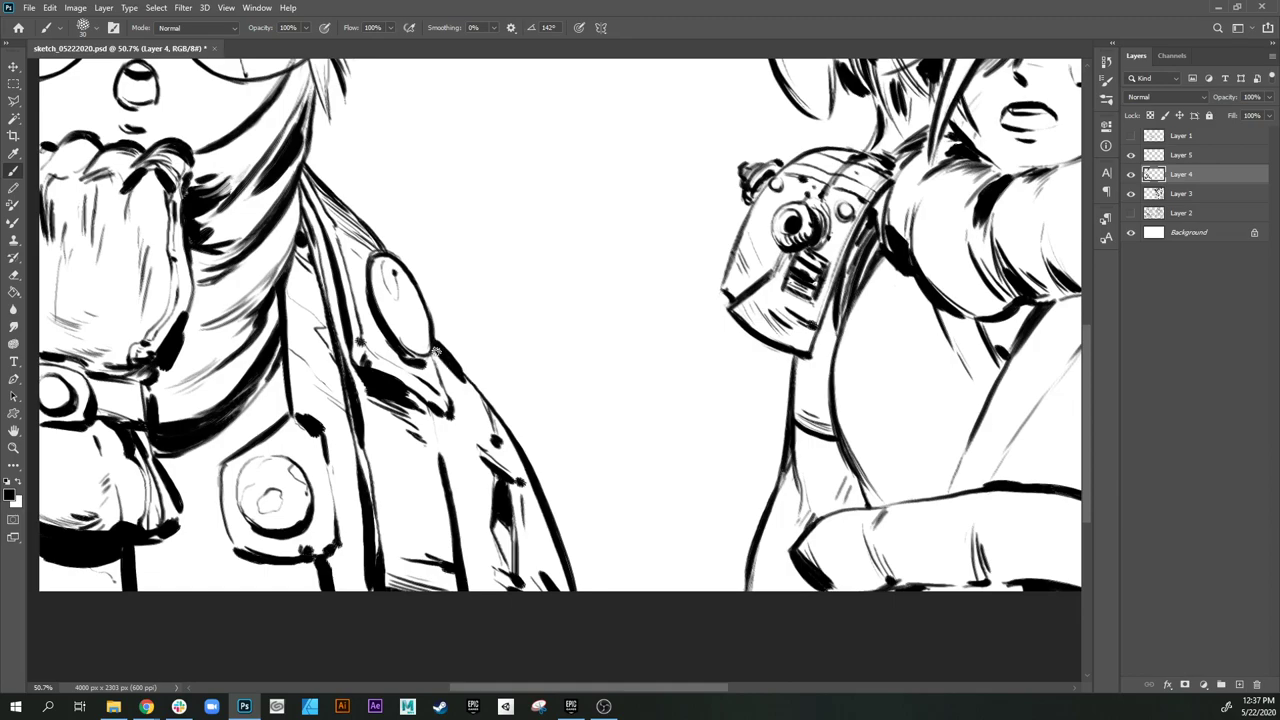
{"action": "left_click_drag", "start_coordinate": [481, 396], "coordinate": [498, 424]}
{"action": "left_click_drag", "start_coordinate": [480, 390], "coordinate": [502, 440]}
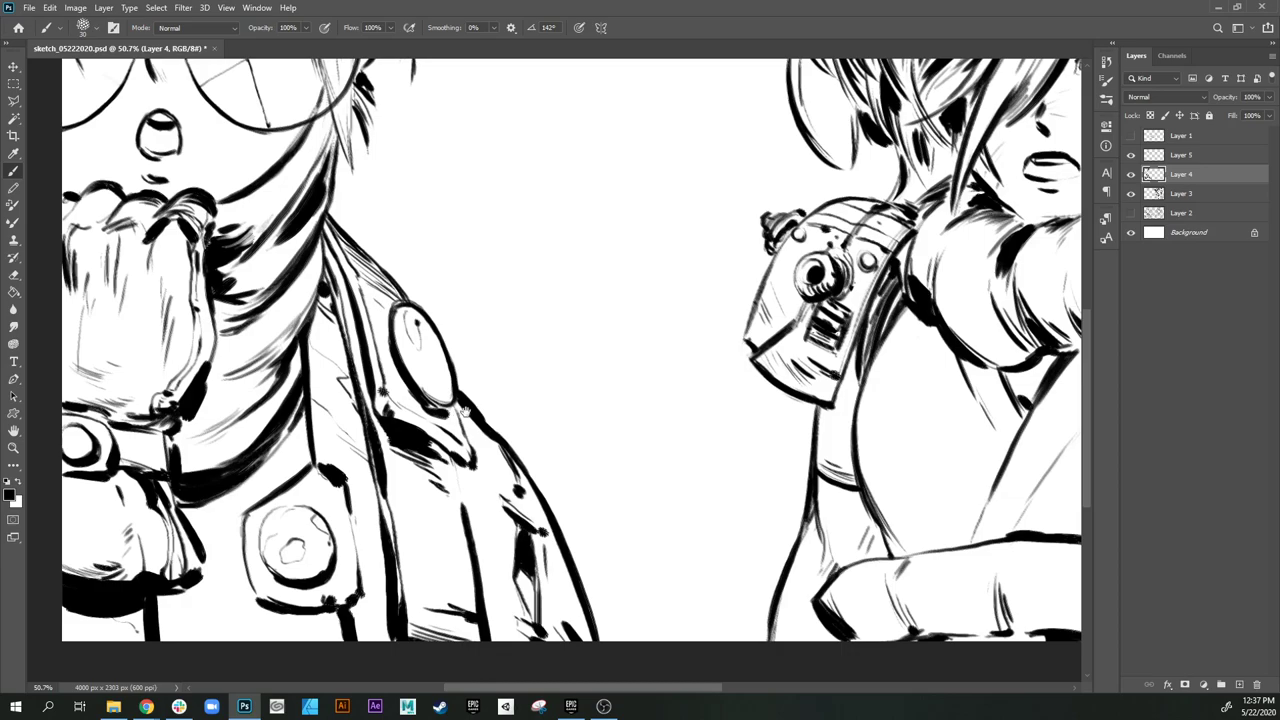
Step: Add curved crease lines to the glove's knuckles, and shade the bespectacled character's visible pupil, brow and under-eye area
{"action": "left_click_drag", "start_coordinate": [446, 353], "coordinate": [548, 383]}
{"action": "left_click_drag", "start_coordinate": [397, 286], "coordinate": [490, 389]}
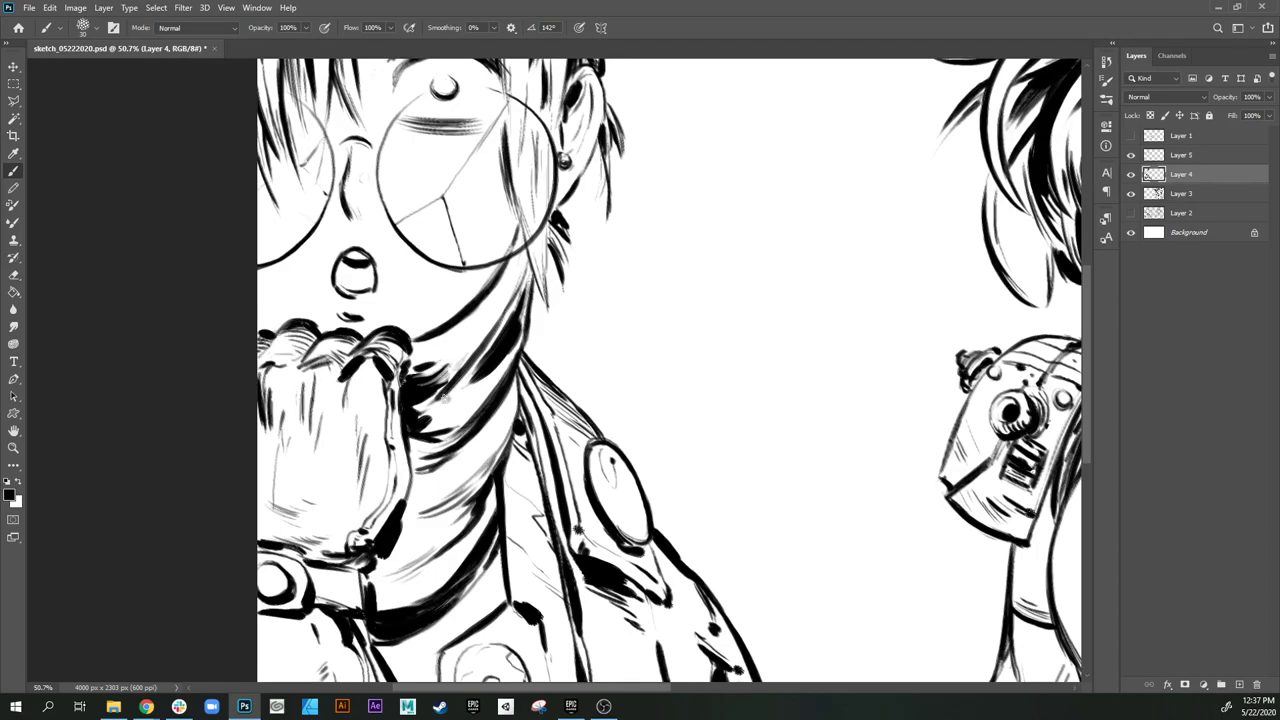
{"action": "left_click_drag", "start_coordinate": [481, 281], "coordinate": [470, 388]}
{"action": "left_click_drag", "start_coordinate": [477, 454], "coordinate": [479, 466]}
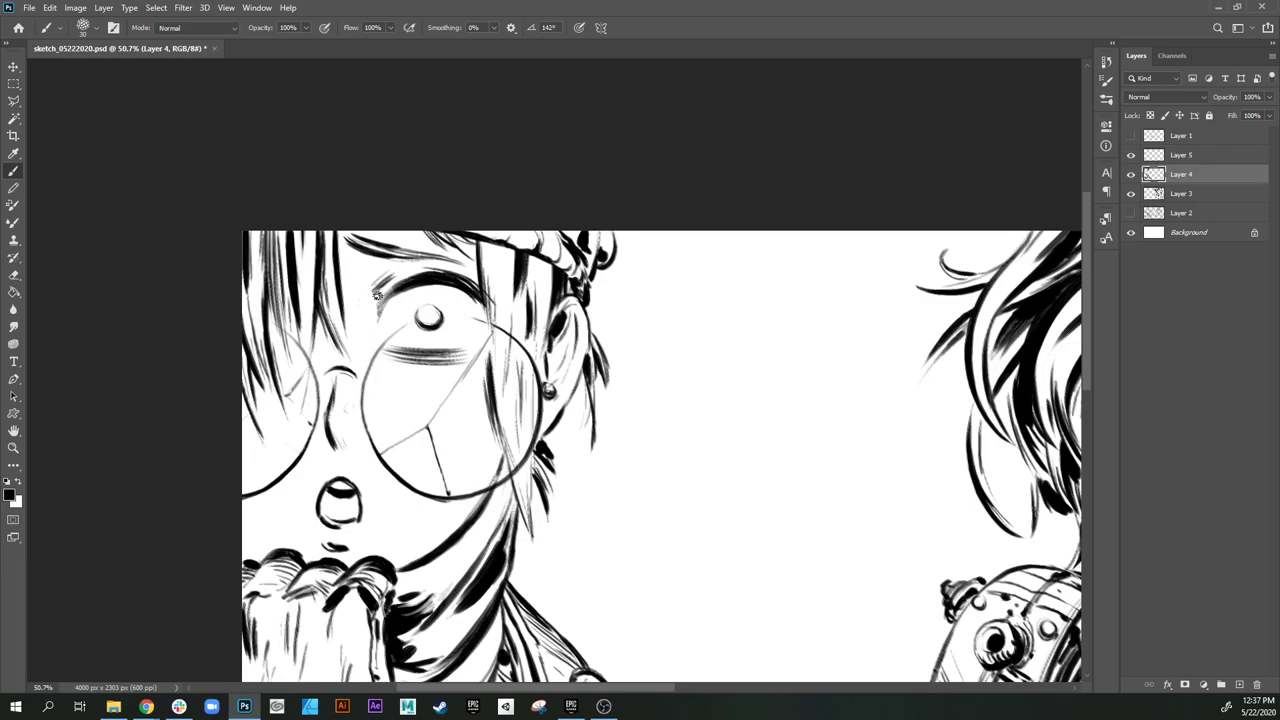
{"action": "left_click_drag", "start_coordinate": [515, 354], "coordinate": [457, 322]}
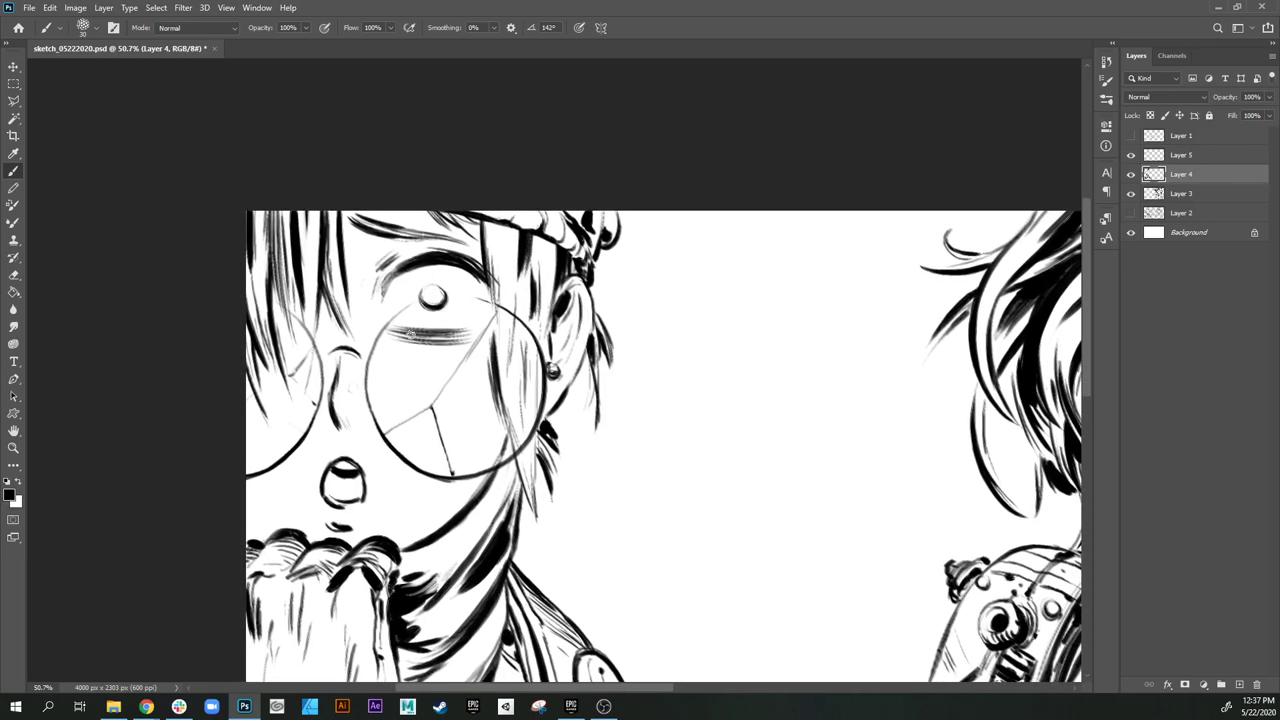
{"action": "left_click_drag", "start_coordinate": [520, 388], "coordinate": [372, 419]}
{"action": "left_click_drag", "start_coordinate": [591, 390], "coordinate": [546, 398]}
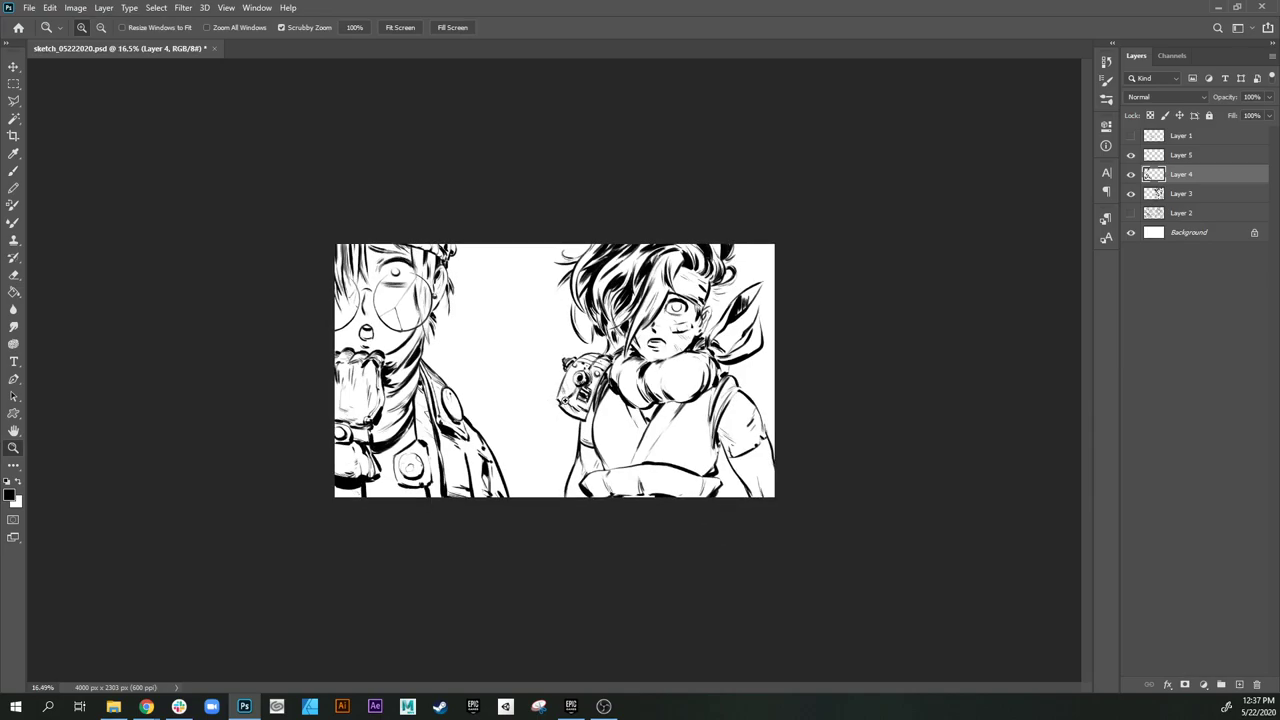
Step: Save the file, show the Layer 2 sketch, and add a new layer directly above it
{"action": "key", "text": "ctrl+s"}
{"action": "left_click", "coordinate": [1131, 213]}
{"action": "left_click", "coordinate": [1162, 214]}
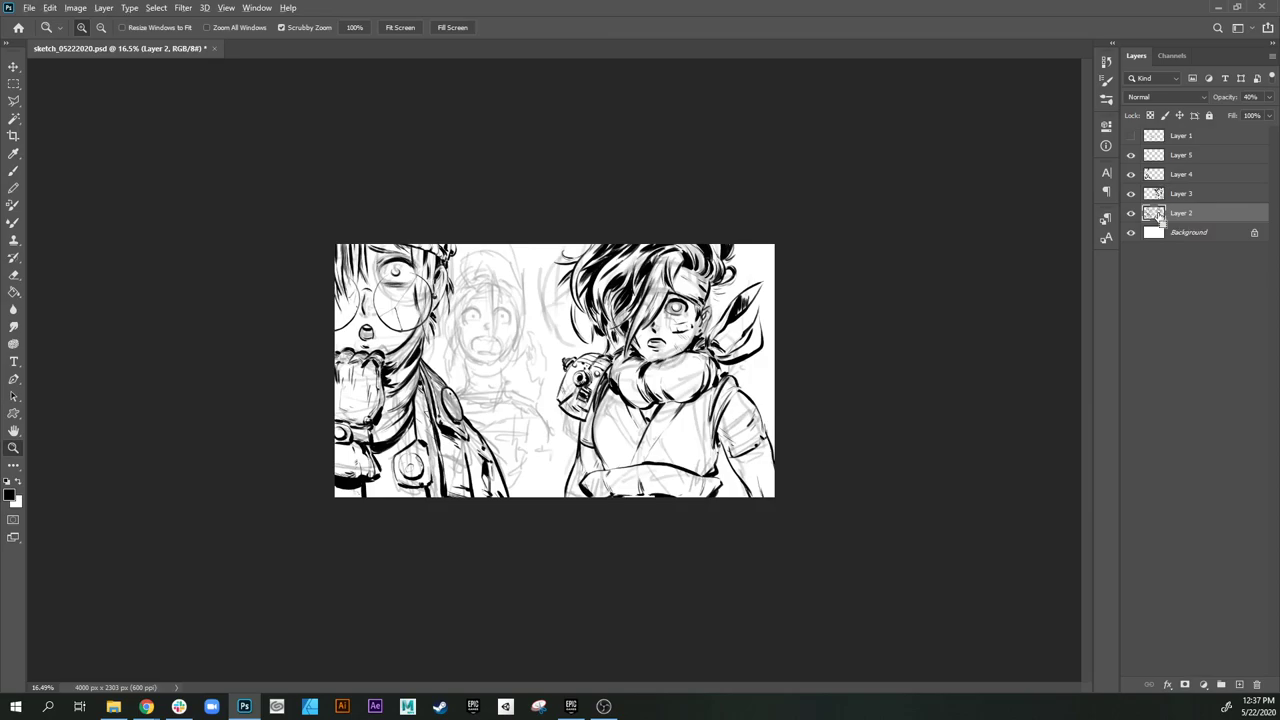
{"action": "key", "text": "ctrl+shift+alt+n"}
Step: Draw a thin thumb outline for the middle character's raised hand, on the new layer beside the face
{"action": "left_click_drag", "start_coordinate": [491, 289], "coordinate": [523, 401]}
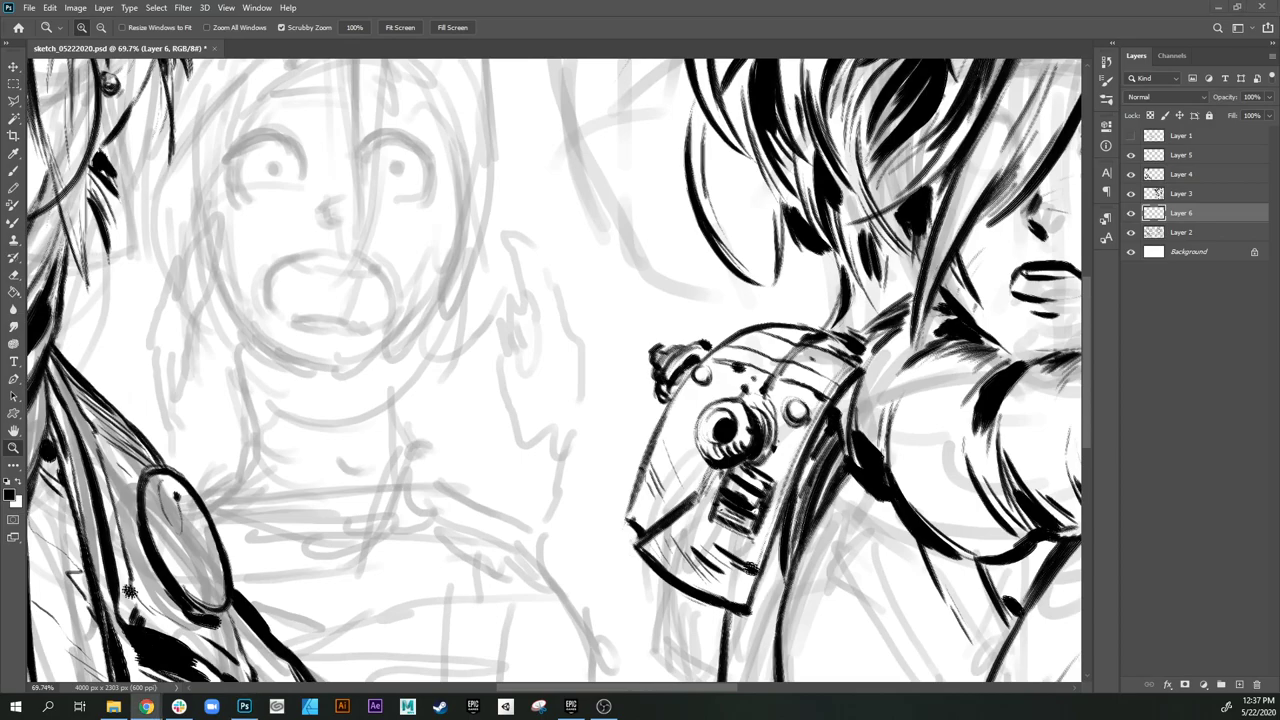
{"action": "left_click", "coordinate": [658, 26]}
{"action": "left_click_drag", "start_coordinate": [568, 256], "coordinate": [625, 318]}
{"action": "left_click_drag", "start_coordinate": [343, 400], "coordinate": [387, 390]}
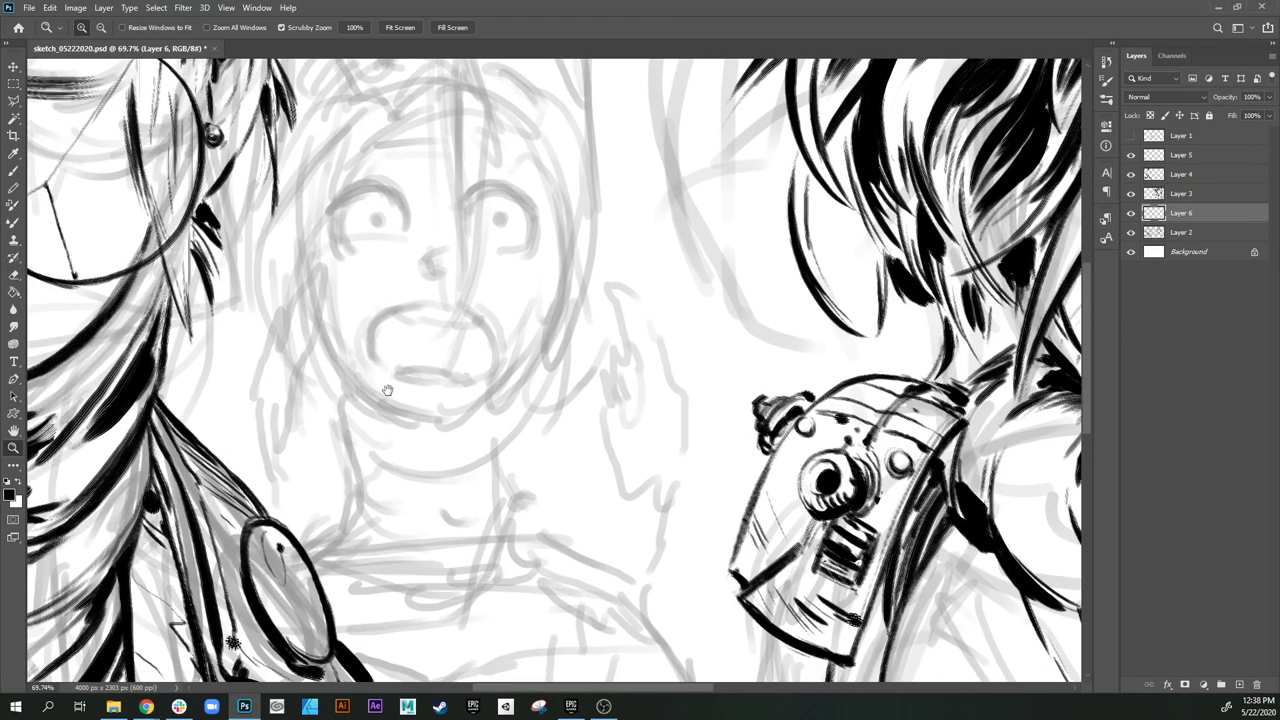
{"action": "key", "text": "b"}
{"action": "mouse_move", "coordinate": [286, 440]}
{"action": "left_mouse_down"}
{"action": "mouse_move", "coordinate": [359, 360]}
{"action": "mouse_move", "coordinate": [420, 341]}
{"action": "mouse_move", "coordinate": [388, 443]}
{"action": "mouse_move", "coordinate": [355, 483]}
{"action": "left_mouse_up"}
{"action": "key", "text": "ctrl+z"}
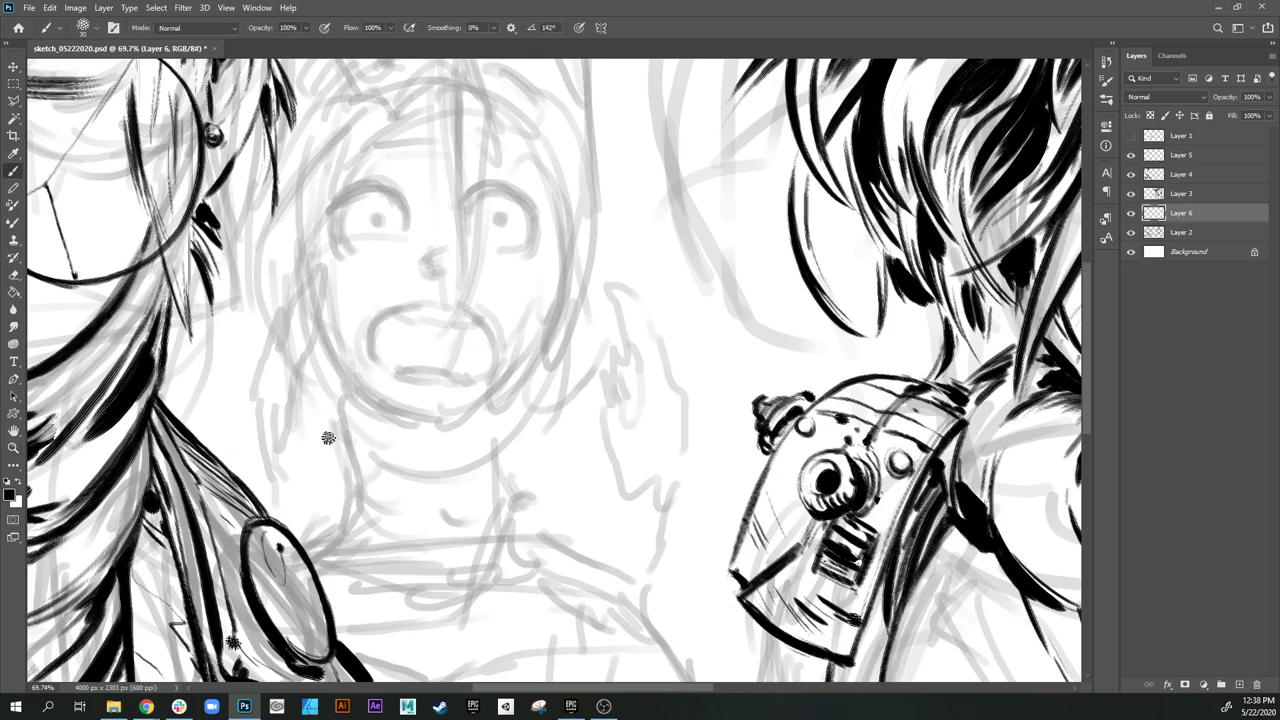
{"action": "scroll", "coordinate": [560, 387], "scroll_direction": "right", "scroll_amount": 1}
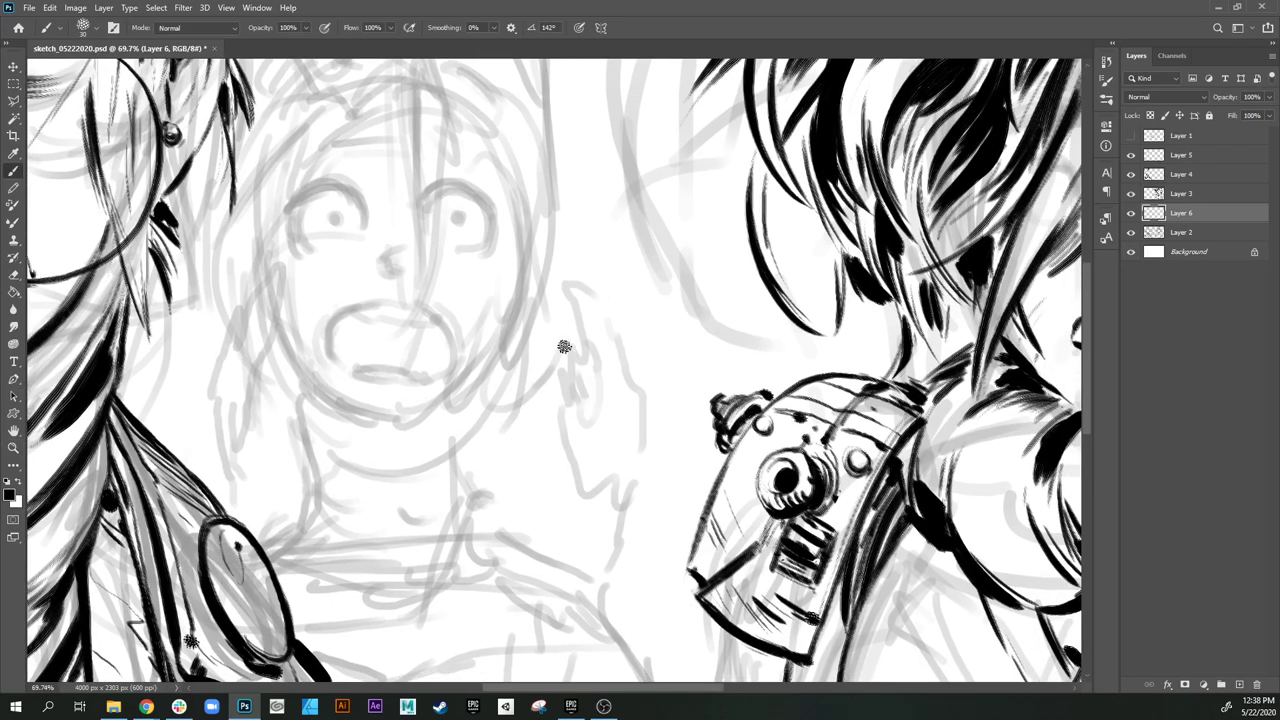
{"action": "scroll", "coordinate": [564, 387], "scroll_direction": "right", "scroll_amount": 1}
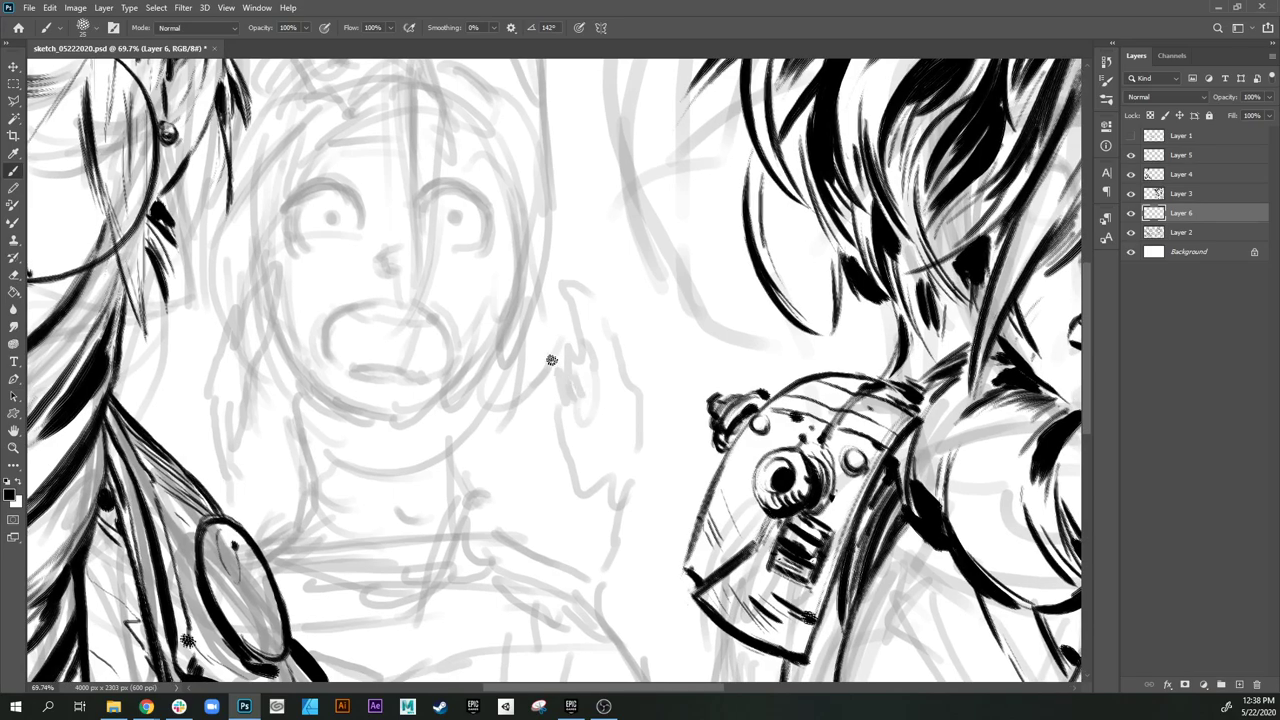
{"action": "left_click_drag", "start_coordinate": [550, 358], "coordinate": [550, 403]}
{"action": "mouse_move", "coordinate": [561, 356]}
{"action": "left_mouse_down"}
{"action": "mouse_move", "coordinate": [578, 412]}
{"action": "mouse_move", "coordinate": [579, 392]}
{"action": "mouse_move", "coordinate": [580, 410]}
{"action": "mouse_move", "coordinate": [550, 390]}
{"action": "mouse_move", "coordinate": [592, 482]}
{"action": "left_mouse_up"}
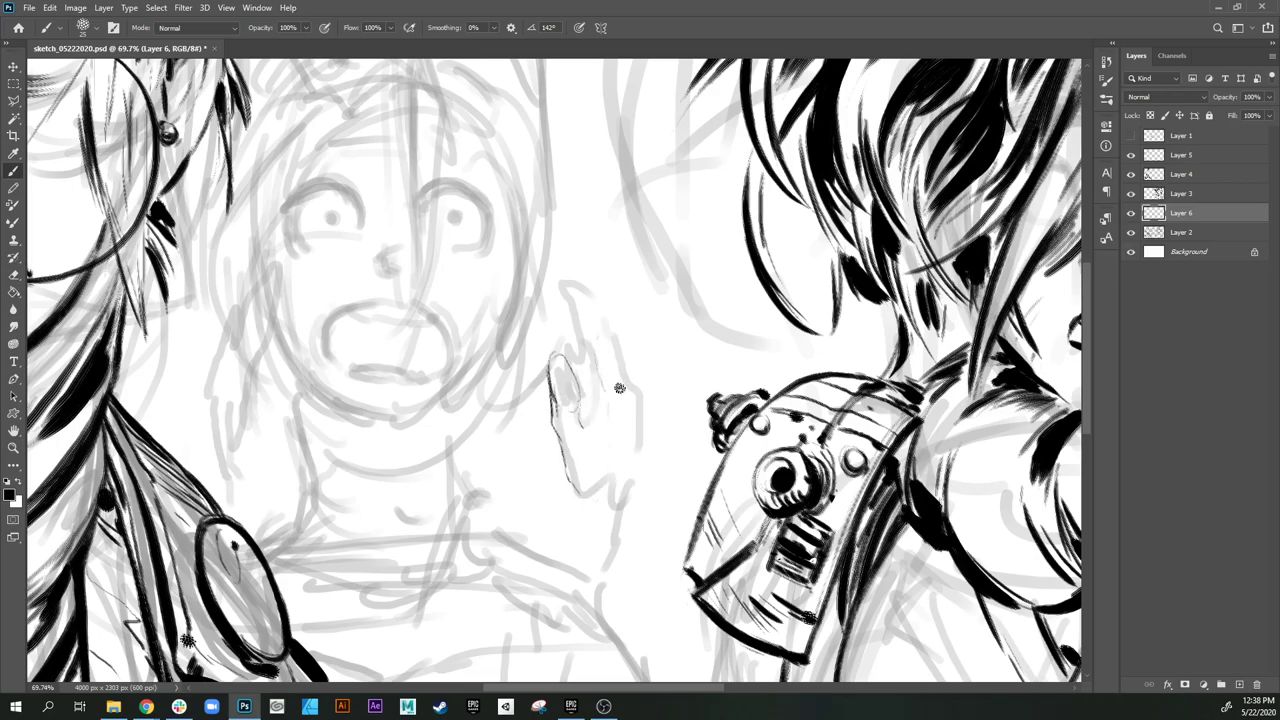
Step: Rough in the raised hand's fingers, palm creases and outer palm edge with thin brush strokes
{"action": "mouse_move", "coordinate": [614, 393]}
{"action": "left_mouse_down"}
{"action": "mouse_move", "coordinate": [602, 332]}
{"action": "mouse_move", "coordinate": [638, 394]}
{"action": "mouse_move", "coordinate": [640, 447]}
{"action": "left_mouse_up"}
{"action": "left_click_drag", "start_coordinate": [616, 367], "coordinate": [624, 386]}
{"action": "key", "text": "ctrl+z"}
{"action": "mouse_move", "coordinate": [640, 406]}
{"action": "left_mouse_down"}
{"action": "mouse_move", "coordinate": [617, 357]}
{"action": "mouse_move", "coordinate": [594, 331]}
{"action": "mouse_move", "coordinate": [583, 341]}
{"action": "left_mouse_up"}
{"action": "mouse_move", "coordinate": [599, 301]}
{"action": "left_mouse_down"}
{"action": "mouse_move", "coordinate": [559, 268]}
{"action": "mouse_move", "coordinate": [554, 287]}
{"action": "mouse_move", "coordinate": [578, 314]}
{"action": "mouse_move", "coordinate": [531, 306]}
{"action": "mouse_move", "coordinate": [601, 387]}
{"action": "mouse_move", "coordinate": [588, 361]}
{"action": "mouse_move", "coordinate": [589, 443]}
{"action": "mouse_move", "coordinate": [640, 385]}
{"action": "mouse_move", "coordinate": [655, 463]}
{"action": "mouse_move", "coordinate": [645, 516]}
{"action": "left_mouse_up"}
{"action": "mouse_move", "coordinate": [615, 468]}
{"action": "left_mouse_down"}
{"action": "mouse_move", "coordinate": [620, 523]}
{"action": "mouse_move", "coordinate": [624, 401]}
{"action": "left_mouse_up"}
{"action": "left_click_drag", "start_coordinate": [583, 404], "coordinate": [623, 461]}
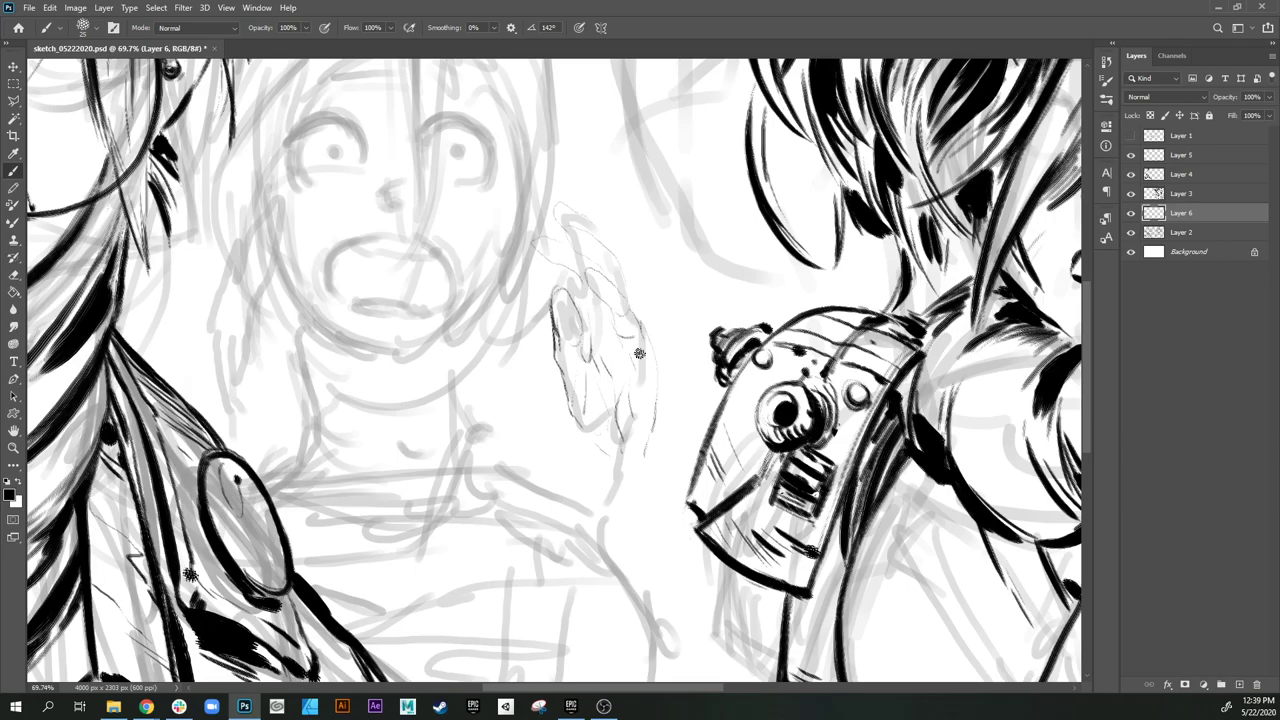
Step: Add faint wrist lines below the raised palm and ink the lowest bent finger with a bold outline
{"action": "scroll", "coordinate": [640, 354], "scroll_direction": "down", "scroll_amount": 2}
{"action": "mouse_move", "coordinate": [641, 380]}
{"action": "left_mouse_down"}
{"action": "mouse_move", "coordinate": [646, 448]}
{"action": "mouse_move", "coordinate": [640, 392]}
{"action": "left_mouse_up"}
{"action": "scroll", "coordinate": [566, 383], "scroll_direction": "down", "scroll_amount": 2}
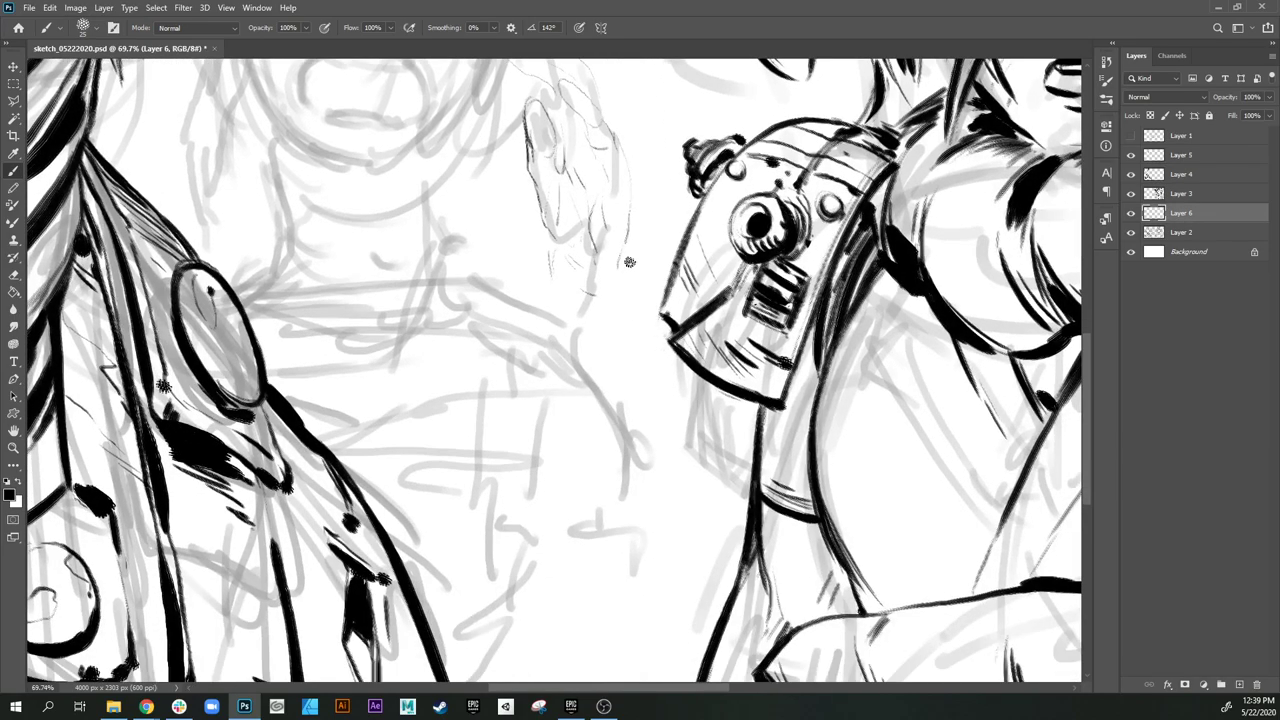
{"action": "scroll", "coordinate": [623, 371], "scroll_direction": "up", "scroll_amount": 4}
{"action": "mouse_move", "coordinate": [603, 356]}
{"action": "left_mouse_down"}
{"action": "mouse_move", "coordinate": [547, 336]}
{"action": "mouse_move", "coordinate": [536, 312]}
{"action": "left_mouse_up"}
Step: Ink the raised hand's thumb outline with a 20 px brush, and add palm crease strokes at 25 px
{"action": "key", "text": "bracketleft"}
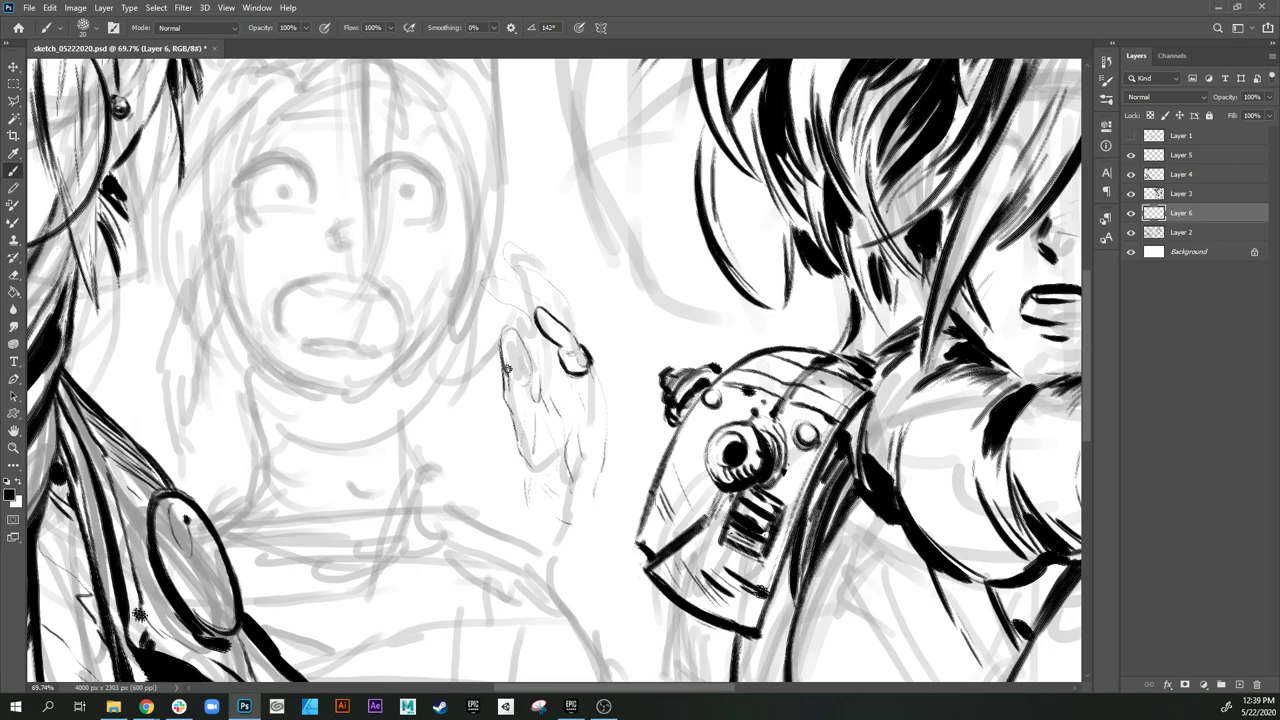
{"action": "mouse_move", "coordinate": [523, 410]}
{"action": "left_mouse_down"}
{"action": "mouse_move", "coordinate": [515, 354]}
{"action": "mouse_move", "coordinate": [523, 368]}
{"action": "left_mouse_up"}
{"action": "mouse_move", "coordinate": [503, 324]}
{"action": "left_mouse_down"}
{"action": "mouse_move", "coordinate": [502, 289]}
{"action": "mouse_move", "coordinate": [519, 291]}
{"action": "mouse_move", "coordinate": [530, 325]}
{"action": "left_mouse_up"}
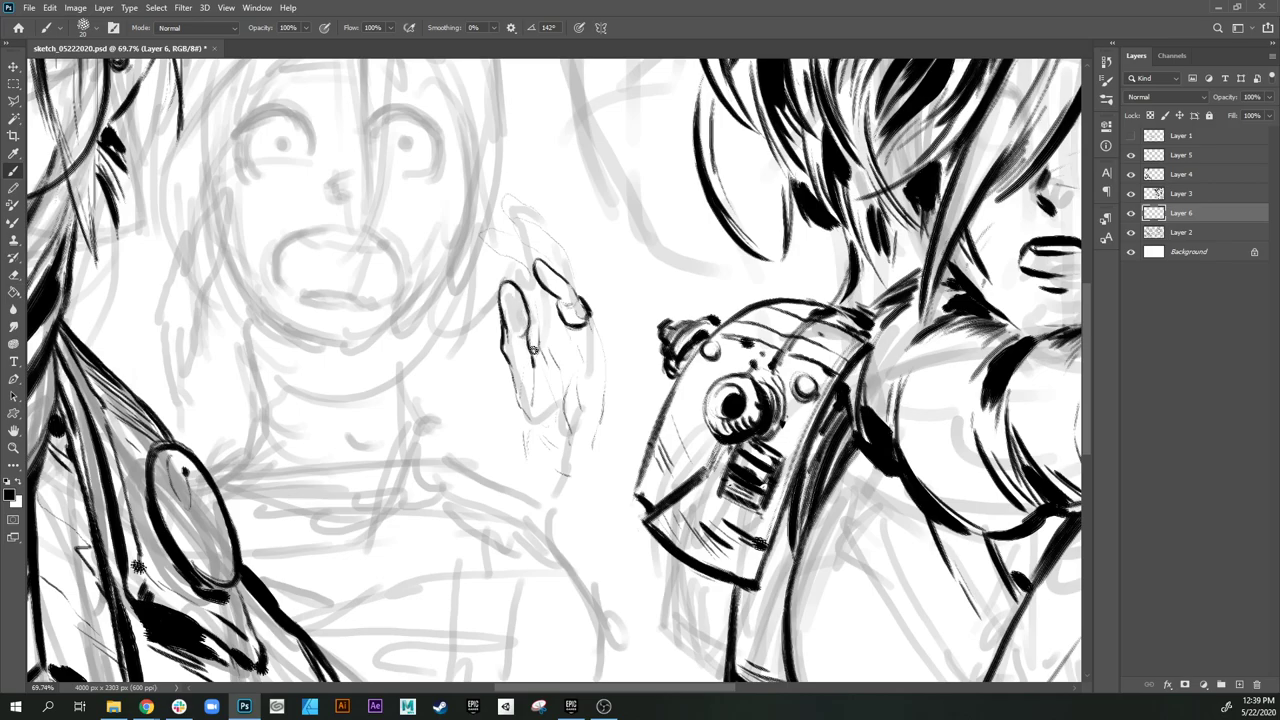
{"action": "mouse_move", "coordinate": [540, 387]}
{"action": "left_mouse_down"}
{"action": "mouse_move", "coordinate": [535, 368]}
{"action": "mouse_move", "coordinate": [509, 366]}
{"action": "mouse_move", "coordinate": [518, 383]}
{"action": "left_mouse_up"}
{"action": "key", "text": "]"}
{"action": "mouse_move", "coordinate": [540, 326]}
{"action": "left_mouse_down"}
{"action": "mouse_move", "coordinate": [592, 388]}
{"action": "mouse_move", "coordinate": [521, 385]}
{"action": "mouse_move", "coordinate": [521, 404]}
{"action": "mouse_move", "coordinate": [567, 404]}
{"action": "left_mouse_up"}
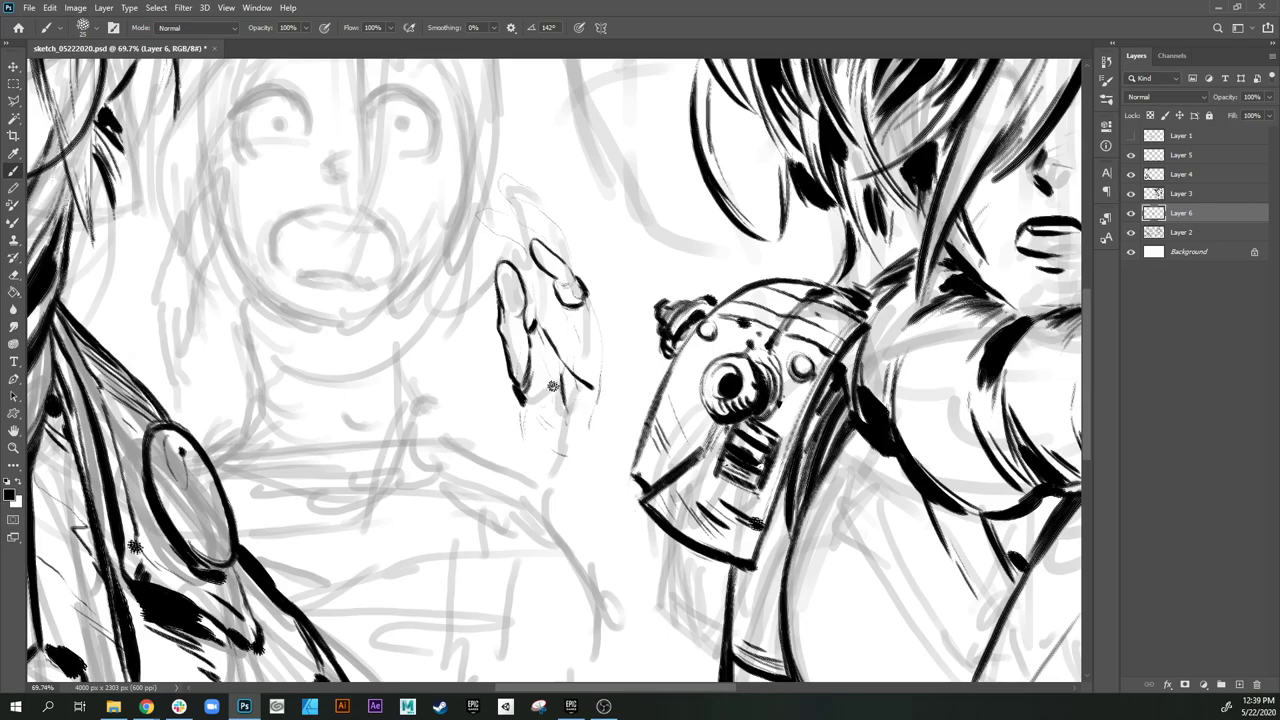
Step: Ink the base of the thumb, the outer palm edge and the next fingers up on the raised hand
{"action": "left_click_drag", "start_coordinate": [533, 338], "coordinate": [528, 403]}
{"action": "left_click_drag", "start_coordinate": [598, 328], "coordinate": [600, 387]}
{"action": "mouse_move", "coordinate": [572, 293]}
{"action": "left_mouse_down"}
{"action": "mouse_move", "coordinate": [578, 337]}
{"action": "mouse_move", "coordinate": [597, 341]}
{"action": "mouse_move", "coordinate": [570, 319]}
{"action": "mouse_move", "coordinate": [577, 290]}
{"action": "mouse_move", "coordinate": [524, 252]}
{"action": "mouse_move", "coordinate": [561, 311]}
{"action": "left_mouse_up"}
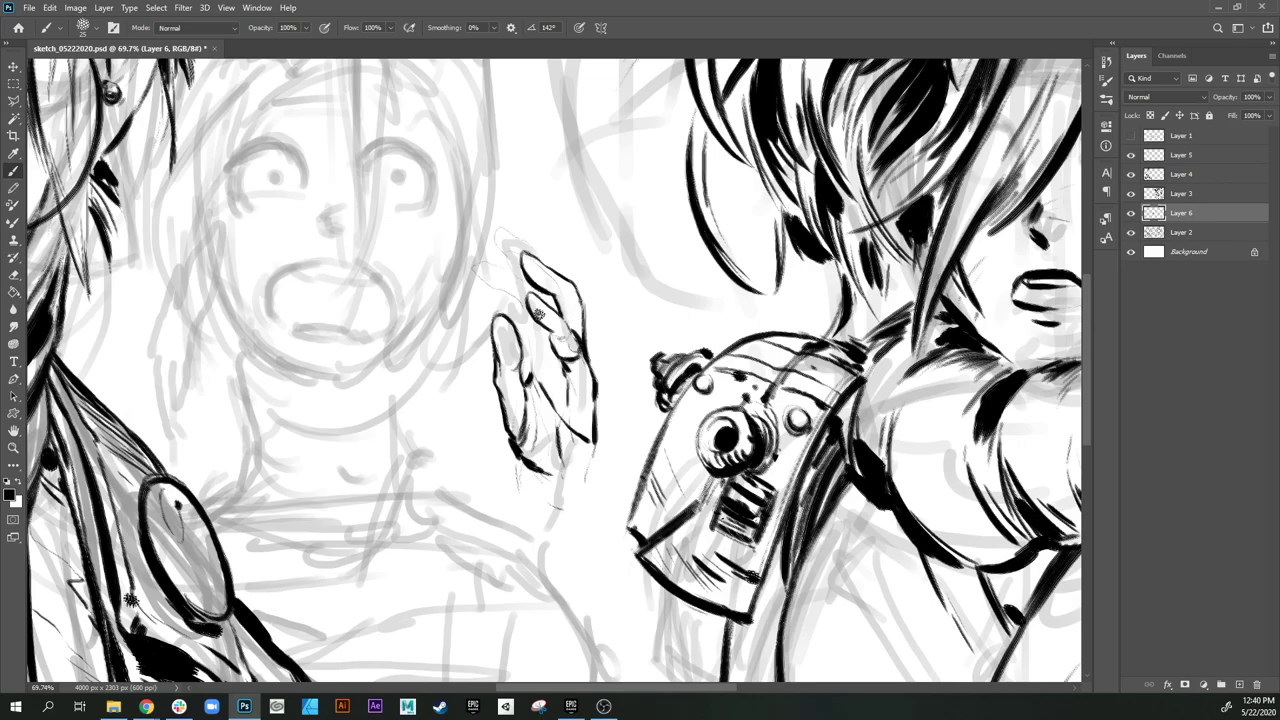
{"action": "mouse_move", "coordinate": [567, 277]}
{"action": "left_mouse_down"}
{"action": "mouse_move", "coordinate": [521, 257]}
{"action": "mouse_move", "coordinate": [508, 275]}
{"action": "left_mouse_up"}
{"action": "key", "text": "z"}
{"action": "mouse_move", "coordinate": [606, 309]}
{"action": "left_mouse_down"}
{"action": "mouse_move", "coordinate": [557, 356]}
{"action": "mouse_move", "coordinate": [546, 432]}
{"action": "mouse_move", "coordinate": [590, 410]}
{"action": "left_mouse_up"}
{"action": "mouse_move", "coordinate": [560, 350]}
{"action": "left_mouse_down"}
{"action": "mouse_move", "coordinate": [543, 398]}
{"action": "mouse_move", "coordinate": [562, 396]}
{"action": "left_mouse_up"}
{"action": "key", "text": "b"}
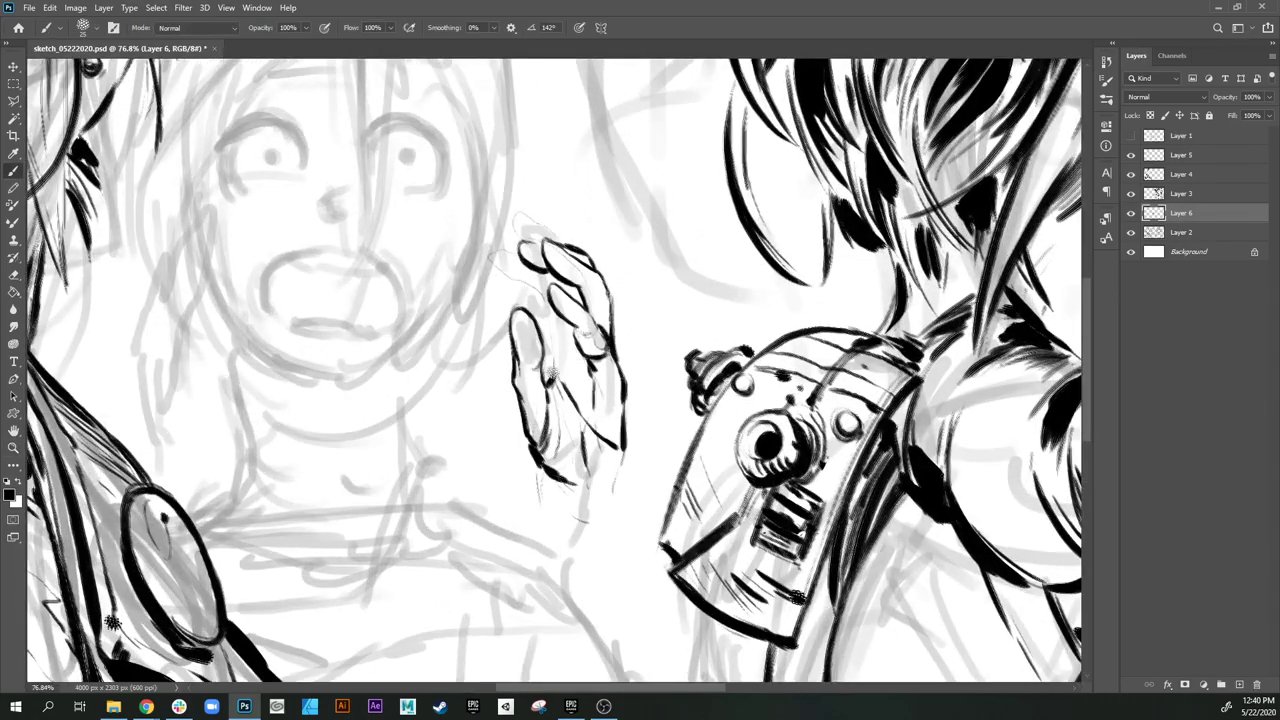
{"action": "mouse_move", "coordinate": [521, 242]}
{"action": "left_mouse_down"}
{"action": "mouse_move", "coordinate": [527, 192]}
{"action": "mouse_move", "coordinate": [551, 239]}
{"action": "mouse_move", "coordinate": [536, 307]}
{"action": "mouse_move", "coordinate": [549, 301]}
{"action": "mouse_move", "coordinate": [519, 316]}
{"action": "mouse_move", "coordinate": [552, 297]}
{"action": "left_mouse_up"}
{"action": "key", "text": "ctrl+z"}
{"action": "key", "text": "ctrl+z"}
{"action": "key", "text": "ctrl+z"}
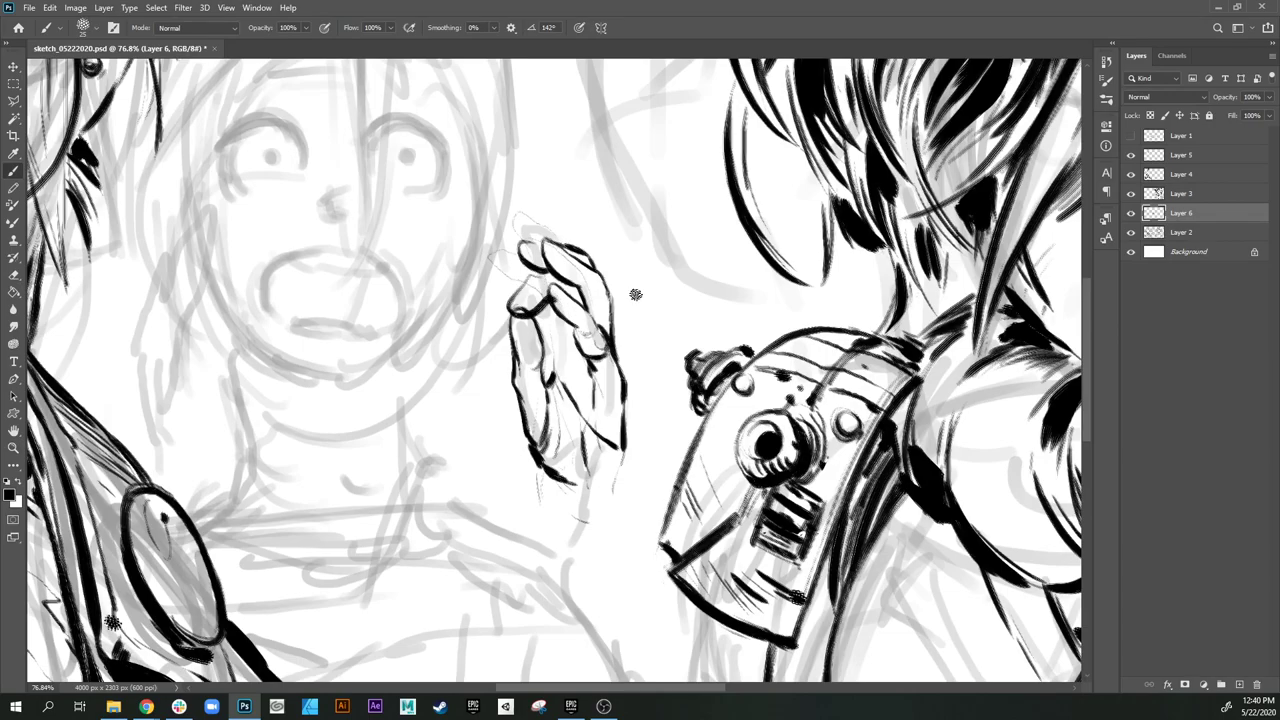
{"action": "key", "text": "ctrl+z"}
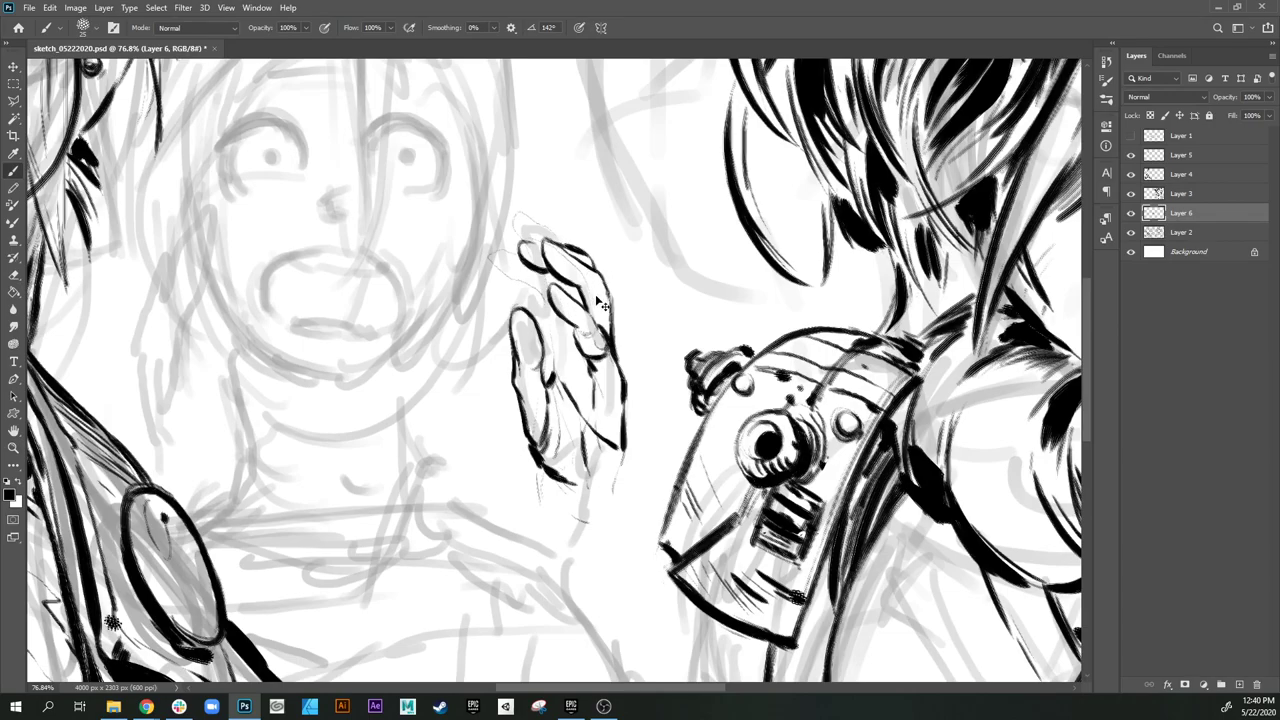
Step: Erase the small uppermost fingertip and the stray thin lines around the raised hand's fingers
{"action": "key", "text": "e"}
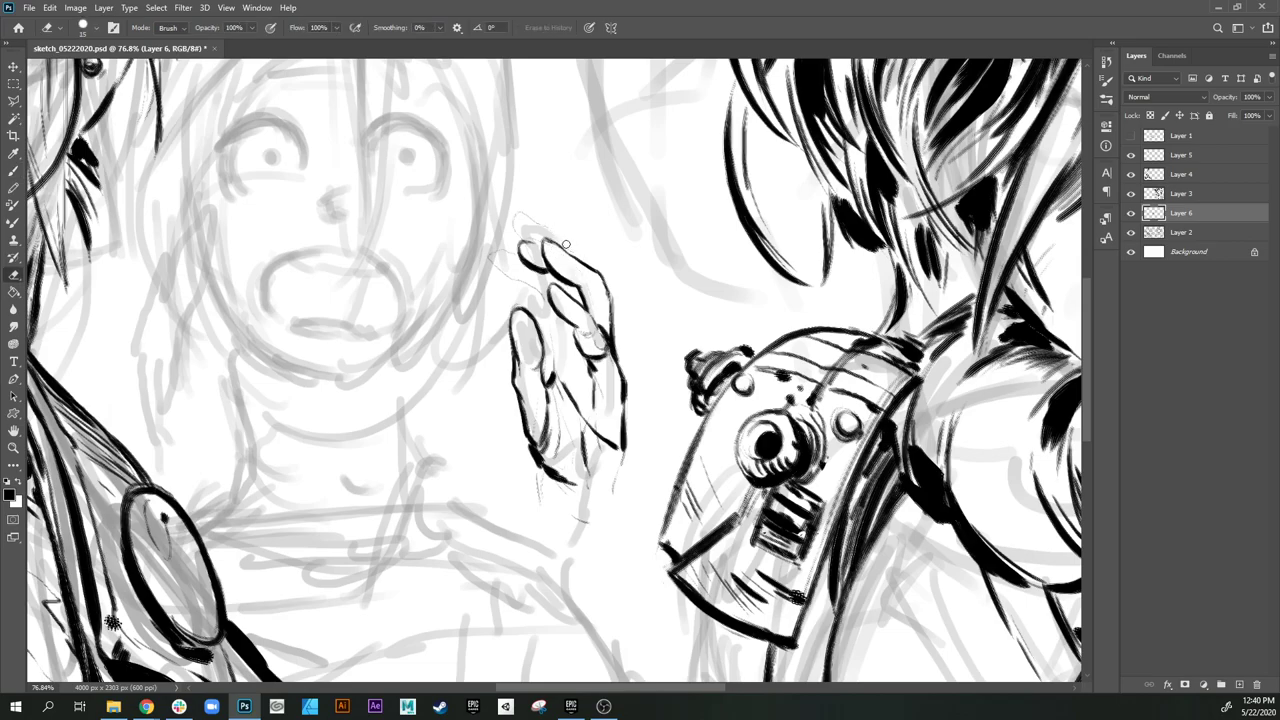
{"action": "left_click_drag", "start_coordinate": [522, 234], "coordinate": [534, 266]}
{"action": "scroll", "coordinate": [617, 355], "scroll_direction": "down", "scroll_amount": 2}
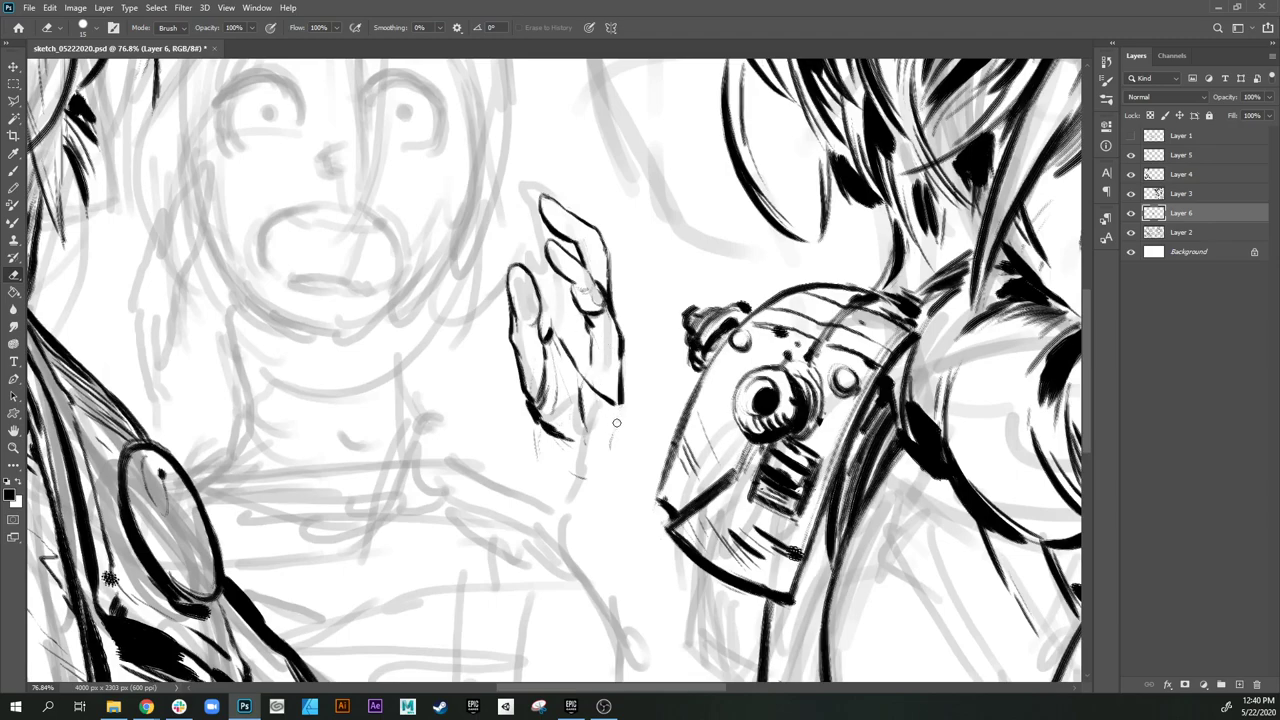
Step: Ink the heel of the raised palm, strengthen its outer edge and add contour strokes inside the palm
{"action": "key", "text": "b"}
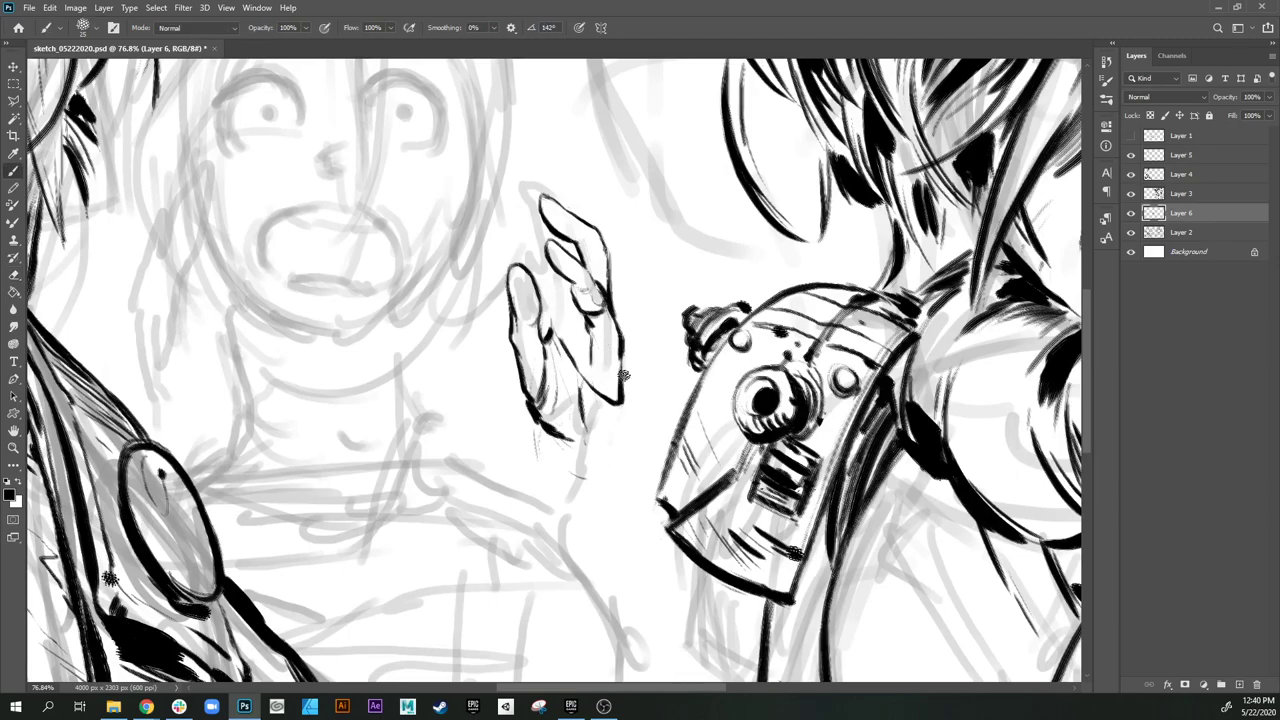
{"action": "mouse_move", "coordinate": [623, 374]}
{"action": "left_mouse_down"}
{"action": "mouse_move", "coordinate": [625, 412]}
{"action": "mouse_move", "coordinate": [588, 455]}
{"action": "mouse_move", "coordinate": [614, 464]}
{"action": "left_mouse_up"}
{"action": "scroll", "coordinate": [617, 425], "scroll_direction": "up", "scroll_amount": 2}
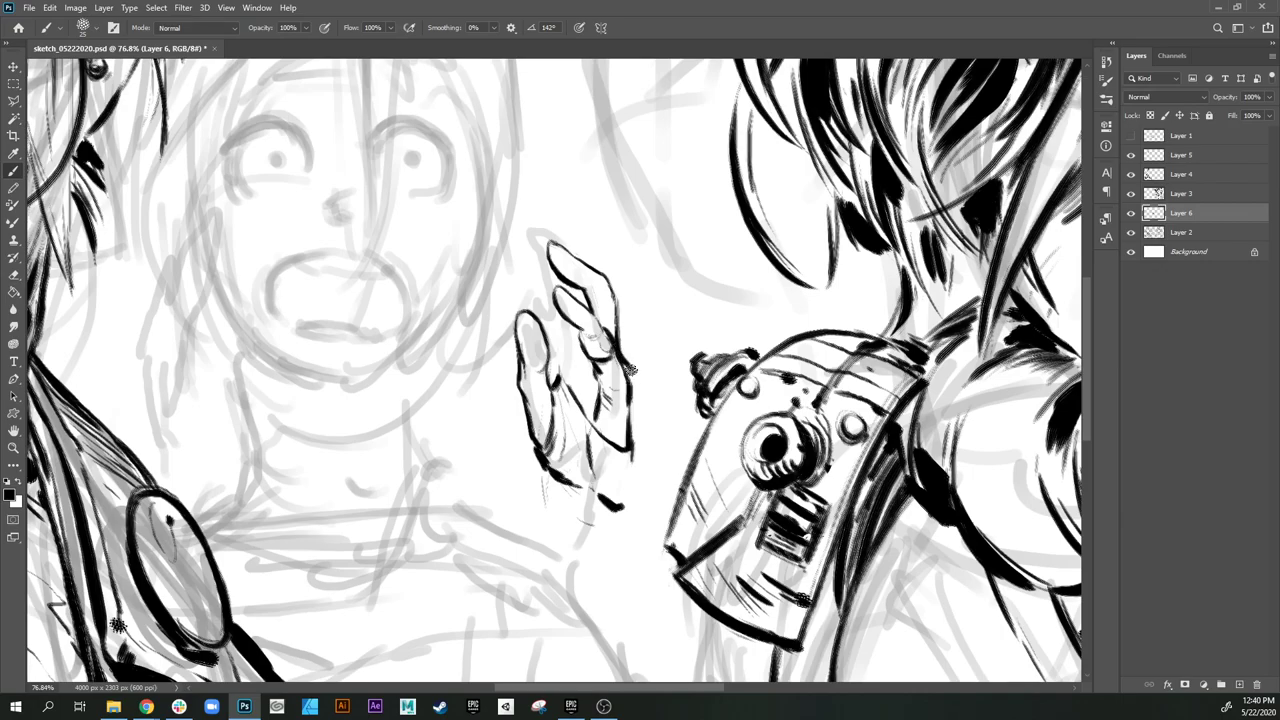
{"action": "key", "text": "e"}
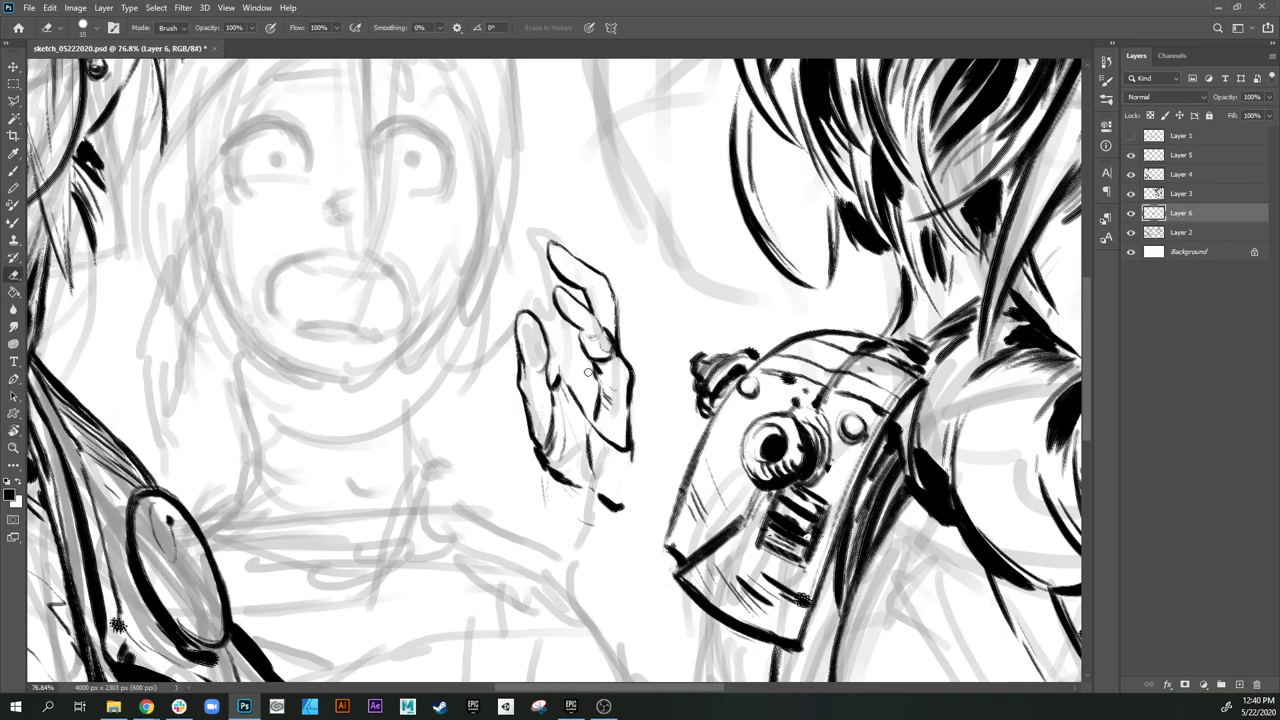
{"action": "key", "text": "b"}
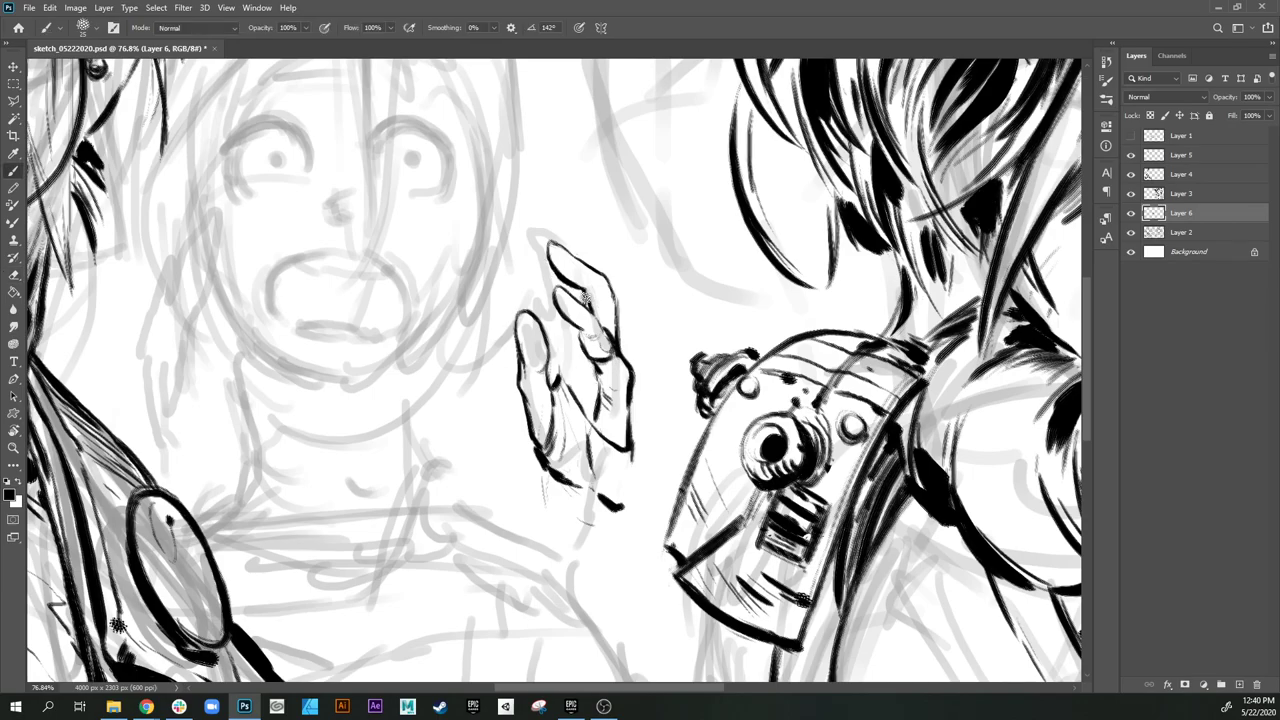
{"action": "key", "text": "e"}
{"action": "key", "text": "b"}
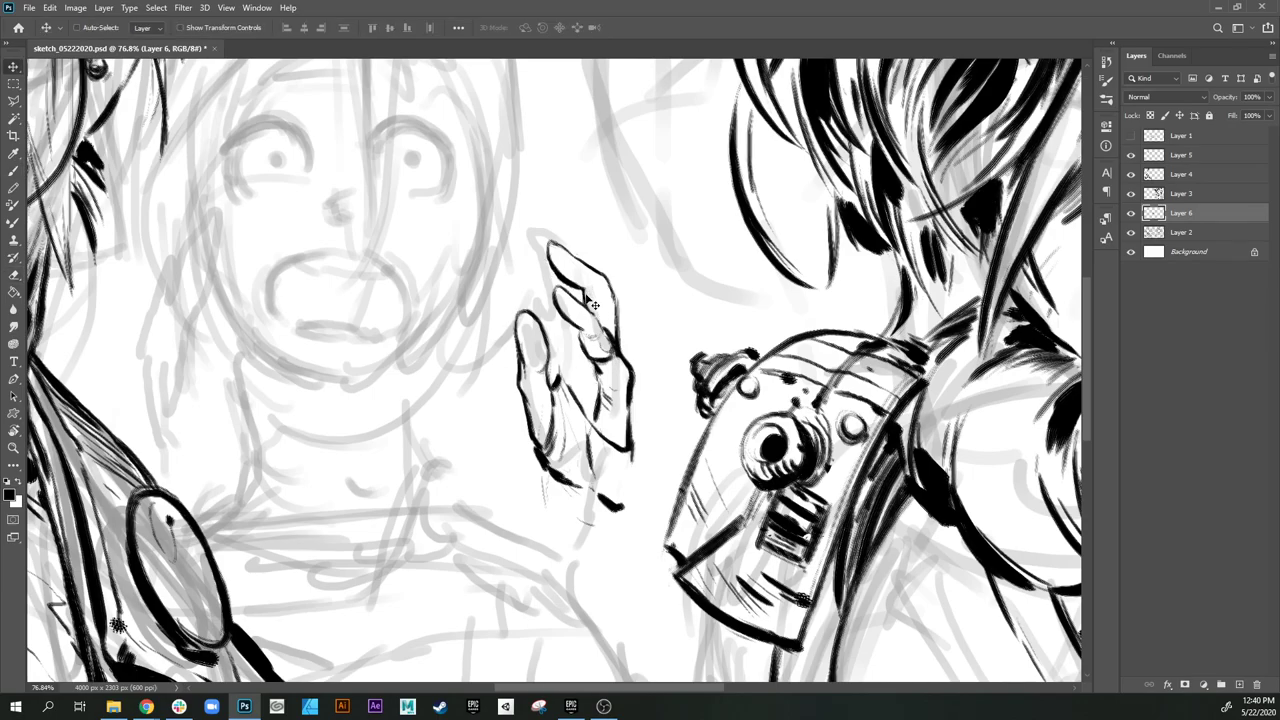
{"action": "left_click_drag", "start_coordinate": [570, 340], "coordinate": [580, 401]}
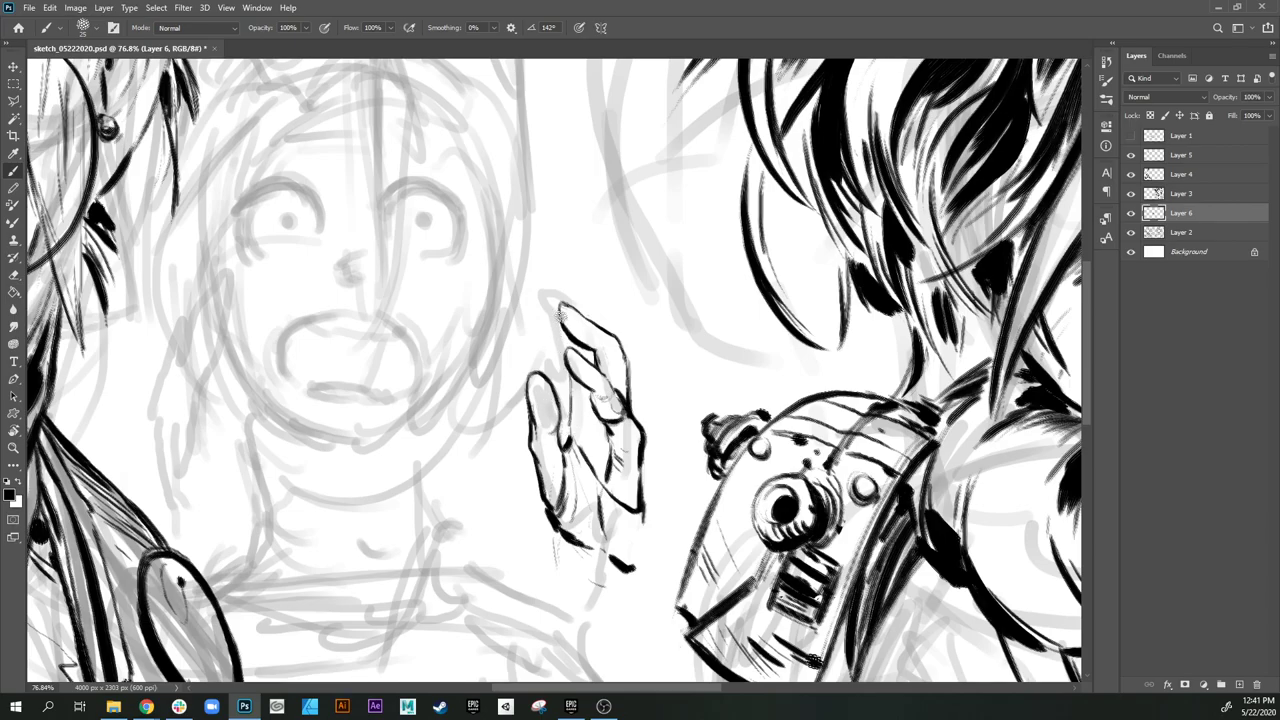
Step: Sketch and ink the two uppermost fingers of the raised hand, and add short shading marks to the palm
{"action": "mouse_move", "coordinate": [561, 316]}
{"action": "left_mouse_down"}
{"action": "mouse_move", "coordinate": [534, 289]}
{"action": "mouse_move", "coordinate": [534, 265]}
{"action": "mouse_move", "coordinate": [580, 309]}
{"action": "left_mouse_up"}
{"action": "left_click_drag", "start_coordinate": [584, 304], "coordinate": [536, 290]}
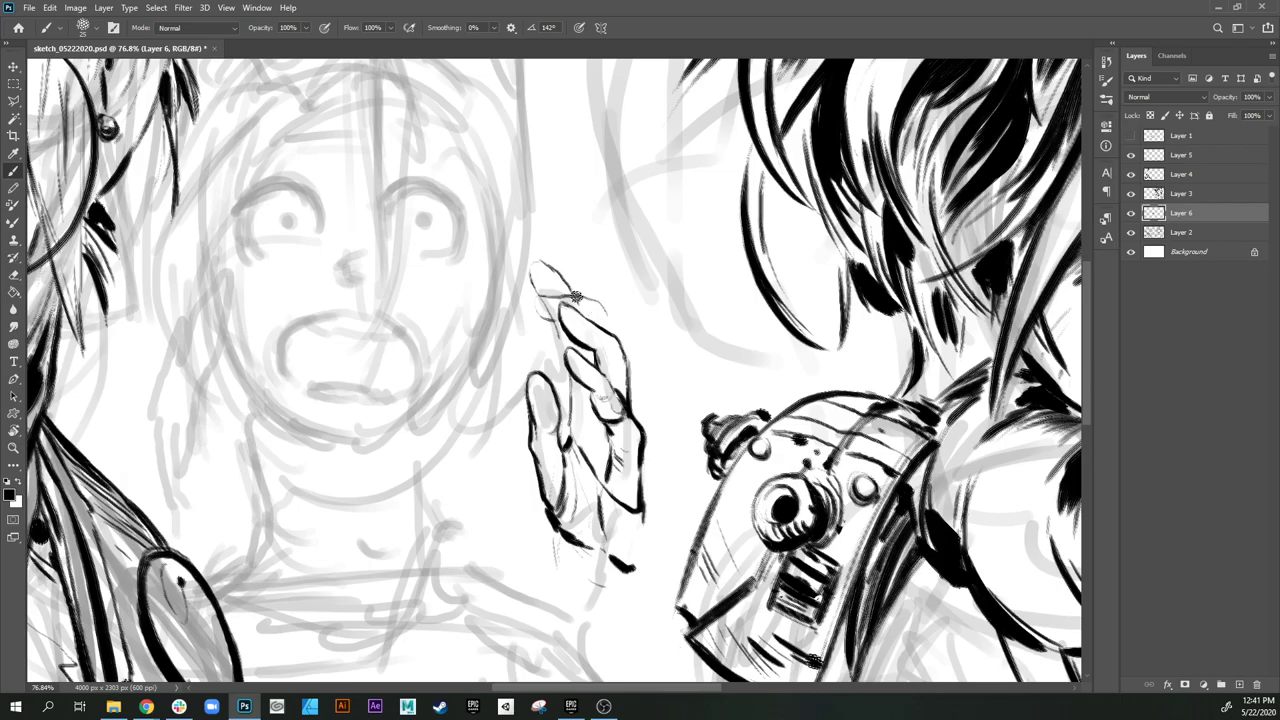
{"action": "mouse_move", "coordinate": [564, 296]}
{"action": "left_mouse_down"}
{"action": "mouse_move", "coordinate": [598, 302]}
{"action": "mouse_move", "coordinate": [613, 333]}
{"action": "left_mouse_up"}
{"action": "mouse_move", "coordinate": [534, 298]}
{"action": "left_mouse_down"}
{"action": "mouse_move", "coordinate": [554, 317]}
{"action": "mouse_move", "coordinate": [543, 297]}
{"action": "left_mouse_up"}
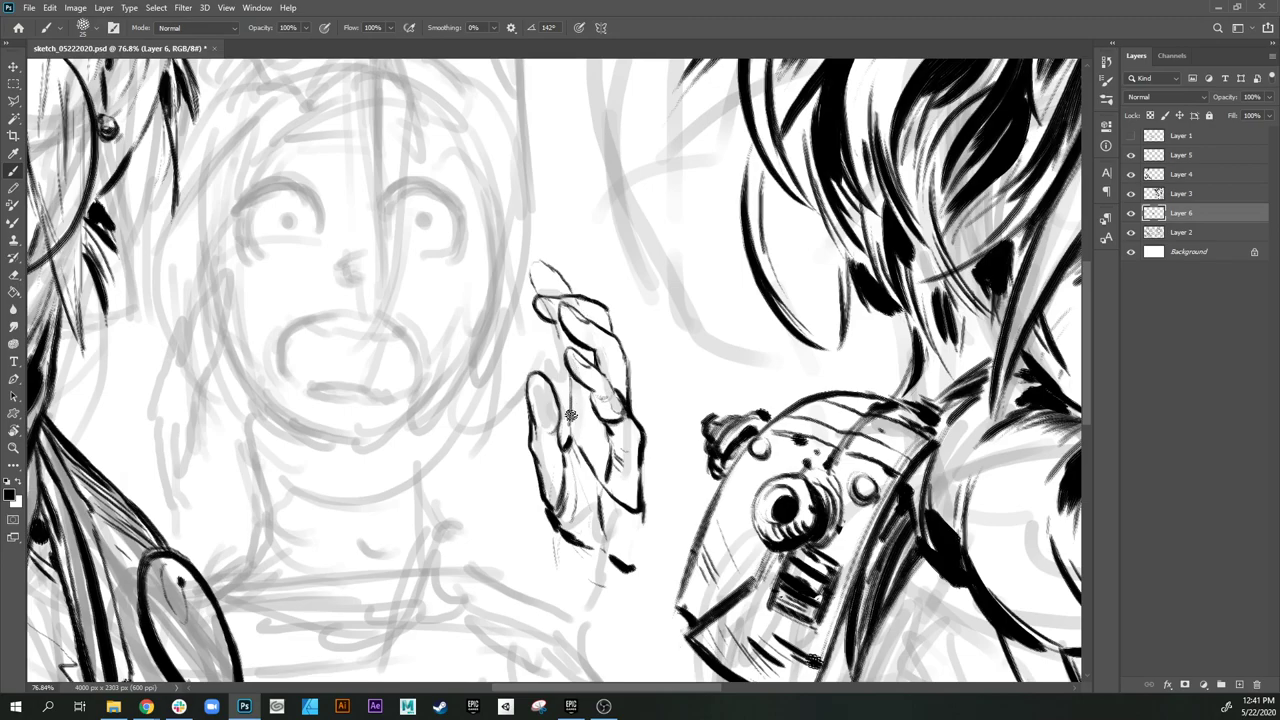
{"action": "left_click_drag", "start_coordinate": [572, 405], "coordinate": [562, 440]}
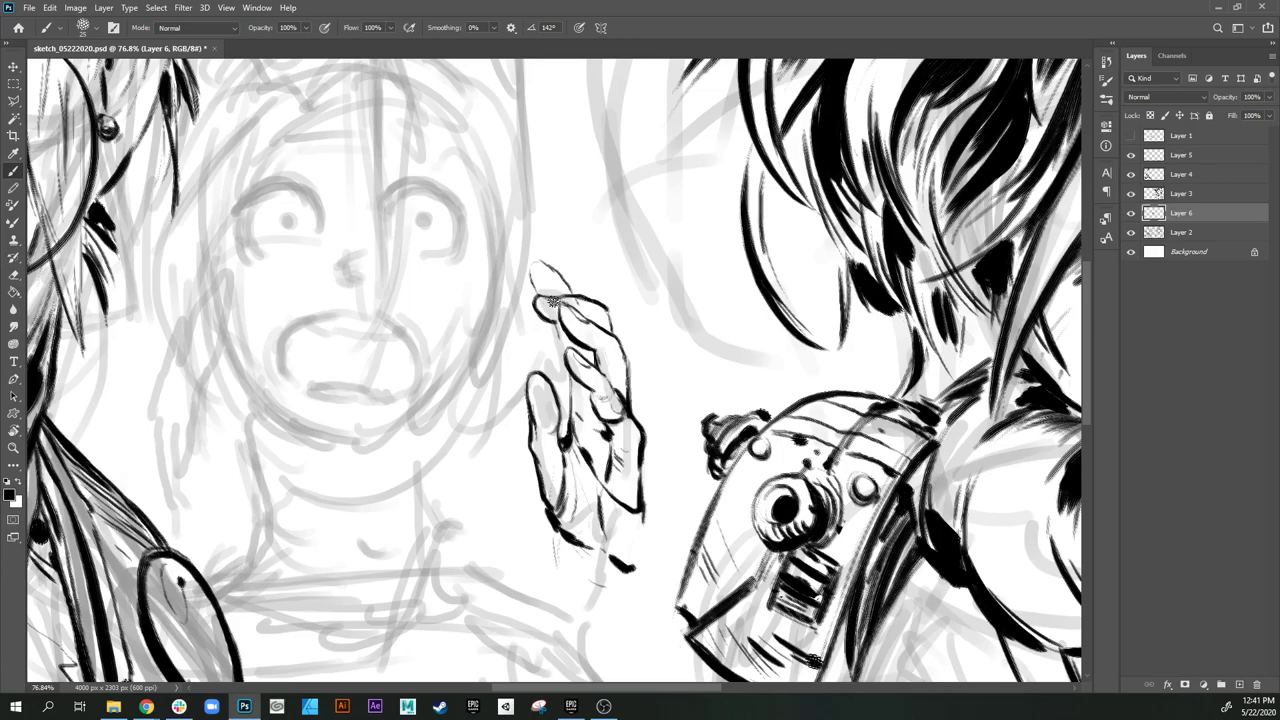
{"action": "mouse_move", "coordinate": [540, 264]}
{"action": "left_mouse_down"}
{"action": "mouse_move", "coordinate": [541, 285]}
{"action": "mouse_move", "coordinate": [556, 267]}
{"action": "mouse_move", "coordinate": [573, 295]}
{"action": "mouse_move", "coordinate": [558, 323]}
{"action": "mouse_move", "coordinate": [571, 415]}
{"action": "left_mouse_up"}
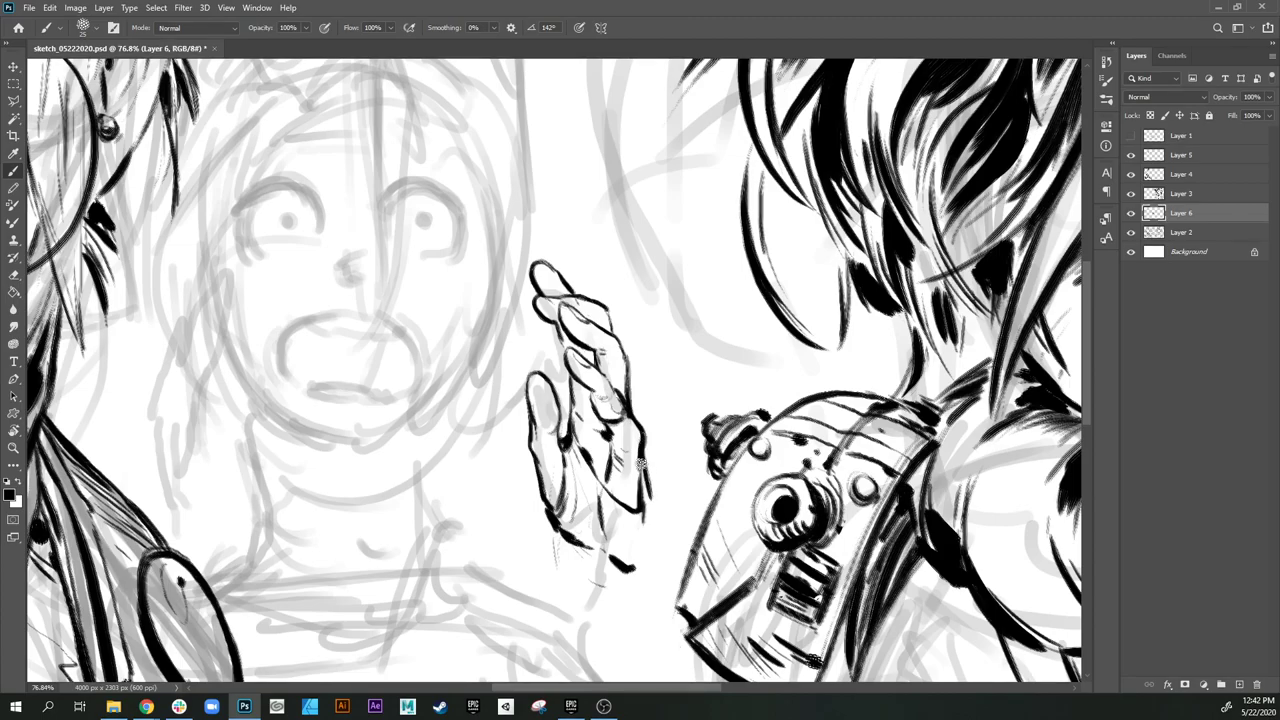
Step: Extend the raised hand's outer palm edge down to the wrist, and erase and redraw the crease end beside it
{"action": "left_click_drag", "start_coordinate": [648, 463], "coordinate": [650, 560]}
{"action": "key", "text": "e"}
{"action": "left_click_drag", "start_coordinate": [636, 495], "coordinate": [629, 455]}
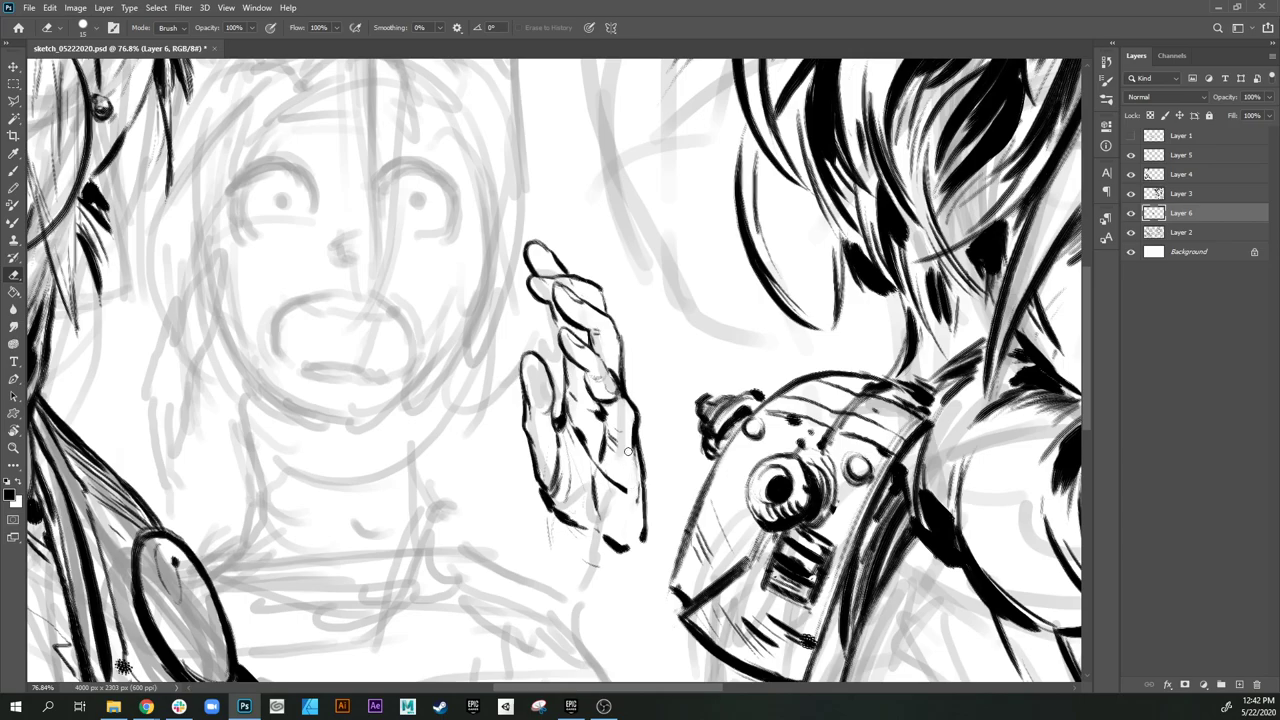
{"action": "key", "text": "b"}
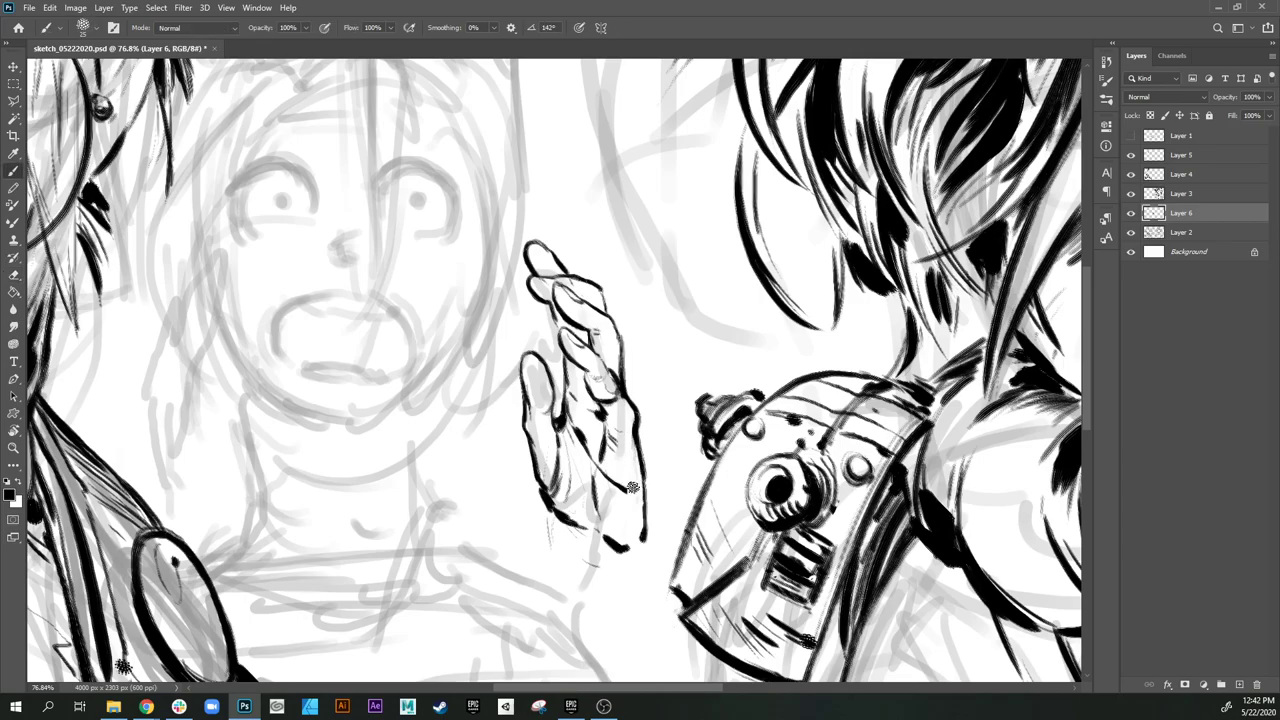
{"action": "mouse_move", "coordinate": [637, 488]}
{"action": "left_mouse_down"}
{"action": "mouse_move", "coordinate": [633, 538]}
{"action": "mouse_move", "coordinate": [642, 433]}
{"action": "mouse_move", "coordinate": [607, 477]}
{"action": "left_mouse_up"}
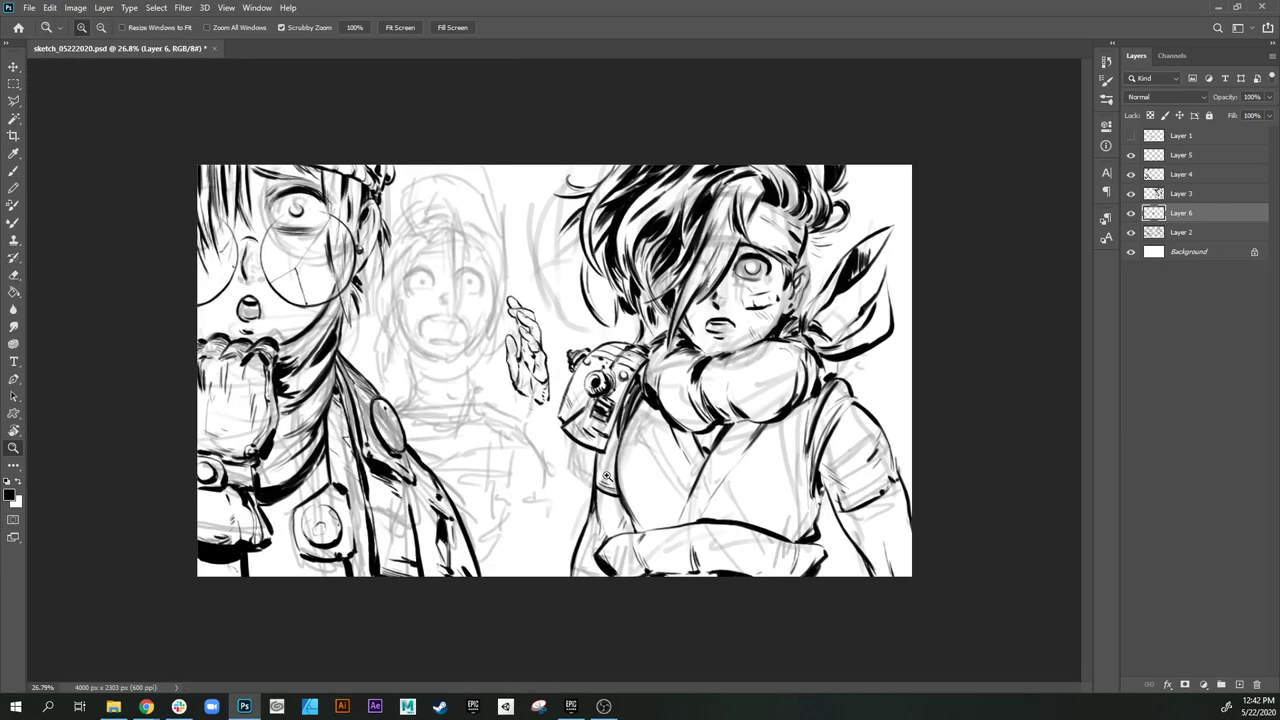
Step: Sketch a thin outline of the middle character's other hand, overlapping the mouth and jaw
{"action": "left_click_drag", "start_coordinate": [540, 397], "coordinate": [466, 416]}
{"action": "key", "text": "b"}
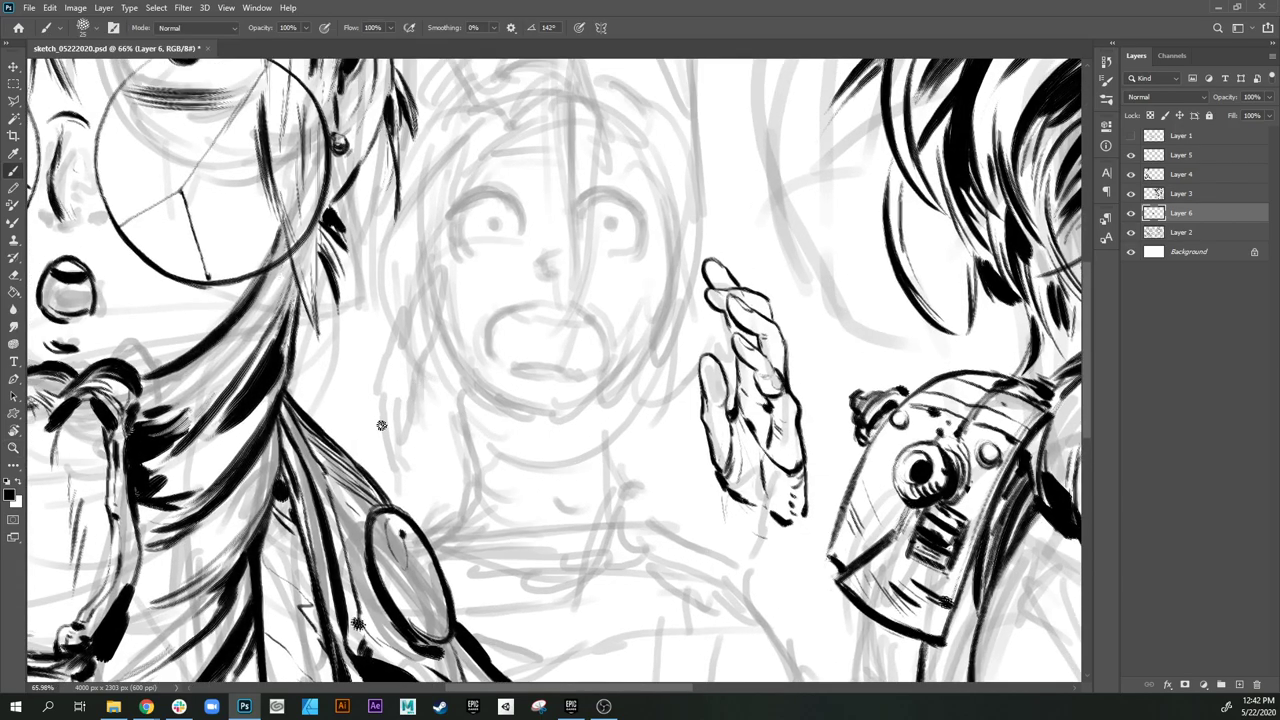
{"action": "mouse_move", "coordinate": [380, 431]}
{"action": "left_mouse_down"}
{"action": "mouse_move", "coordinate": [382, 388]}
{"action": "mouse_move", "coordinate": [381, 404]}
{"action": "mouse_move", "coordinate": [411, 355]}
{"action": "mouse_move", "coordinate": [488, 321]}
{"action": "mouse_move", "coordinate": [512, 337]}
{"action": "mouse_move", "coordinate": [465, 479]}
{"action": "mouse_move", "coordinate": [502, 404]}
{"action": "mouse_move", "coordinate": [453, 493]}
{"action": "mouse_move", "coordinate": [457, 460]}
{"action": "left_mouse_up"}
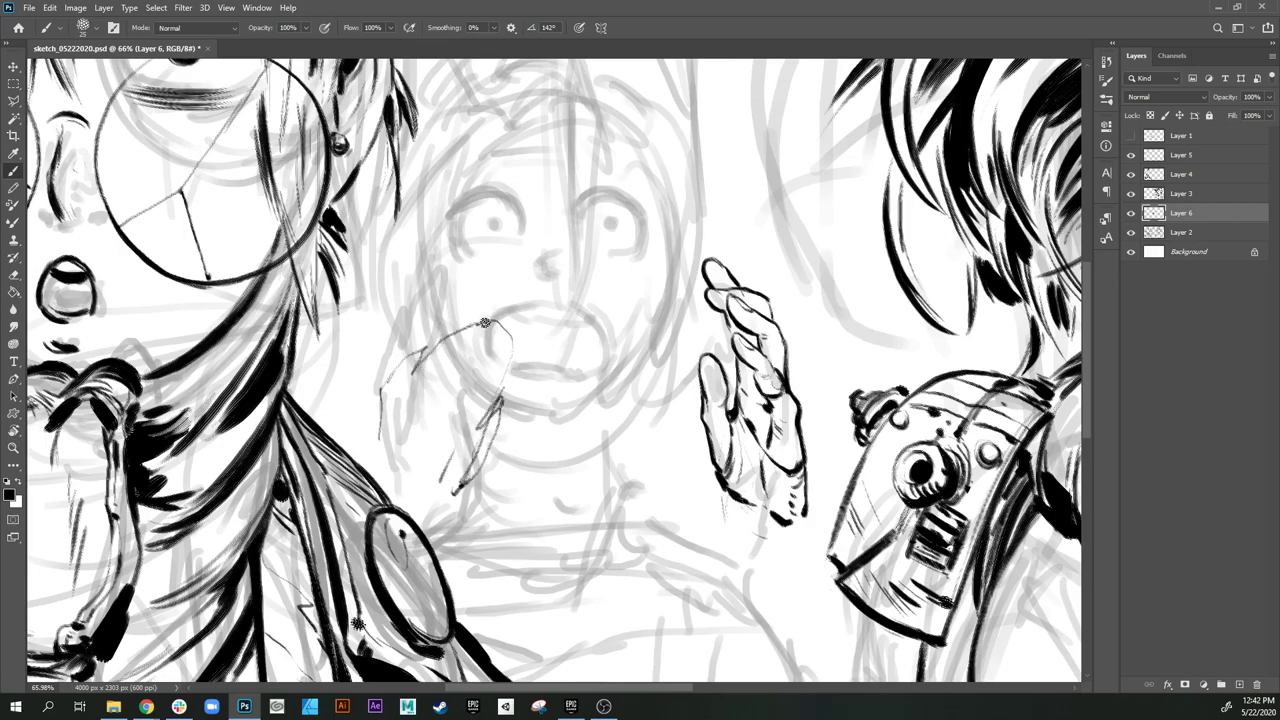
{"action": "mouse_move", "coordinate": [509, 336]}
{"action": "left_mouse_down"}
{"action": "mouse_move", "coordinate": [446, 420]}
{"action": "mouse_move", "coordinate": [494, 352]}
{"action": "mouse_move", "coordinate": [485, 411]}
{"action": "left_mouse_up"}
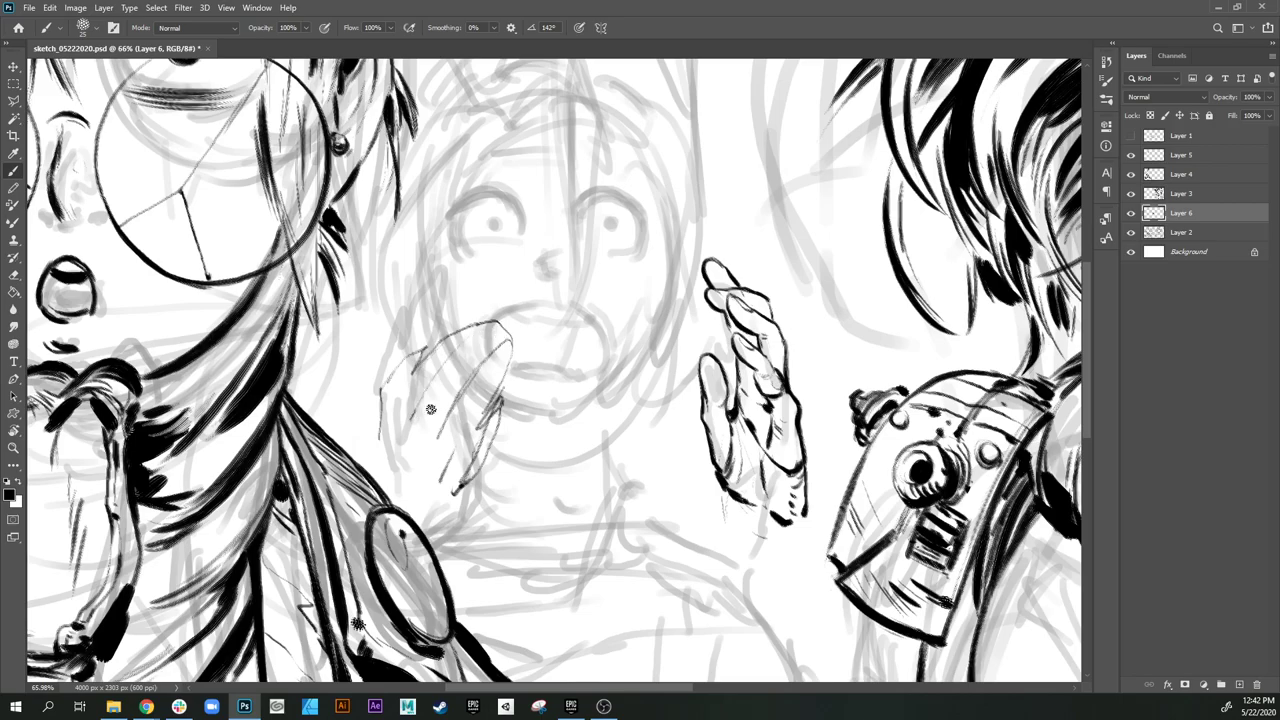
Step: Undo the recent strokes of the hand over the mouth, and redo the ones that form its outline
{"action": "key", "text": "ctrl+z"}
{"action": "key", "text": "ctrl+z"}
{"action": "key", "text": "ctrl+z"}
{"action": "key", "text": "ctrl+z"}
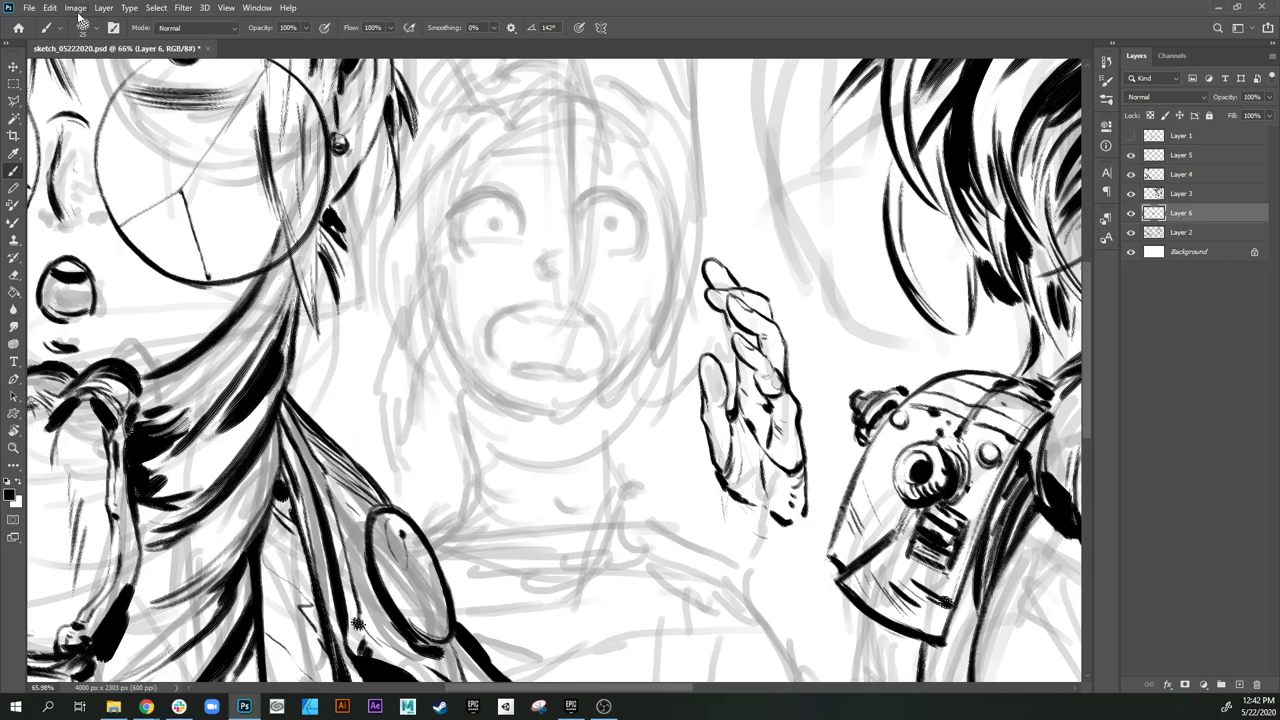
{"action": "left_click", "coordinate": [50, 9]}
{"action": "left_click", "coordinate": [60, 35]}
{"action": "left_click", "coordinate": [50, 8]}
{"action": "left_click", "coordinate": [67, 35]}
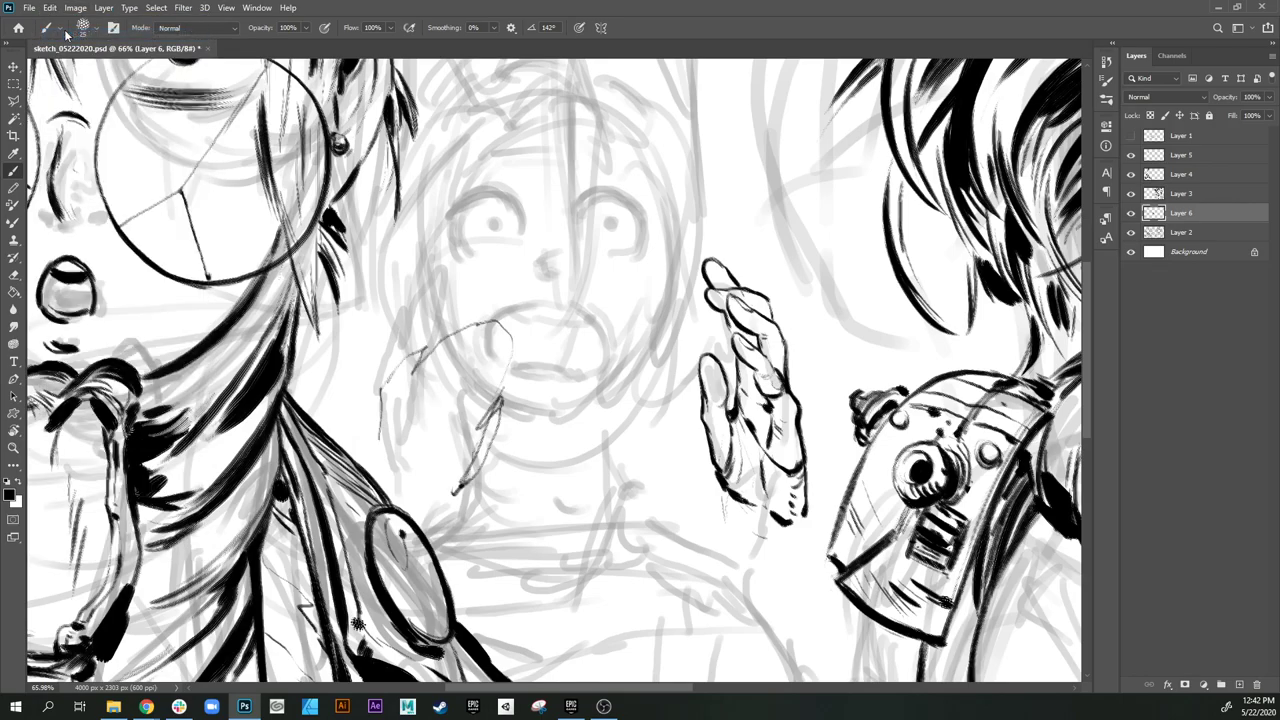
Step: Undo the remaining outline strokes of the middle character's hand over the mouth
{"action": "key", "text": "ctrl+z"}
{"action": "key", "text": "ctrl+z"}
{"action": "left_click_drag", "start_coordinate": [787, 370], "coordinate": [797, 333]}
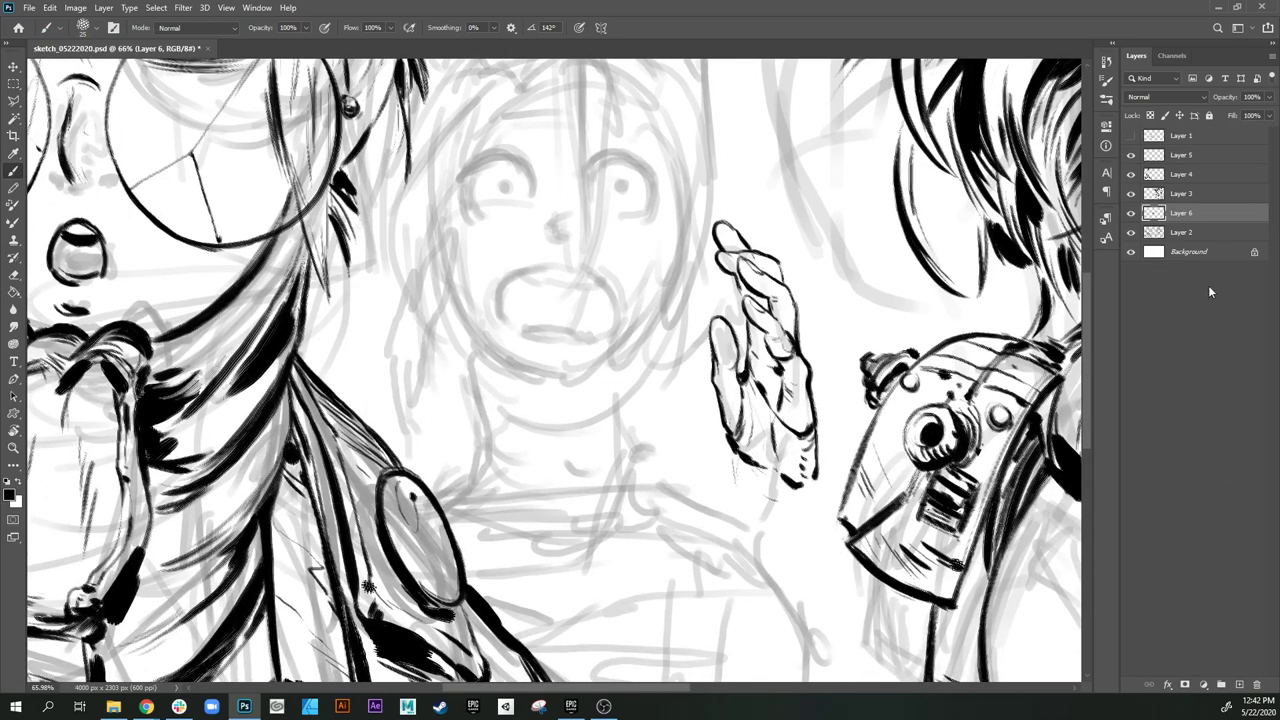
Step: On Layer 2, rough out the middle character's hand in light gray, with its fingers reaching over the open mouth and its wrist below
{"action": "left_click", "coordinate": [1203, 232]}
{"action": "left_click_drag", "start_coordinate": [444, 364], "coordinate": [480, 358]}
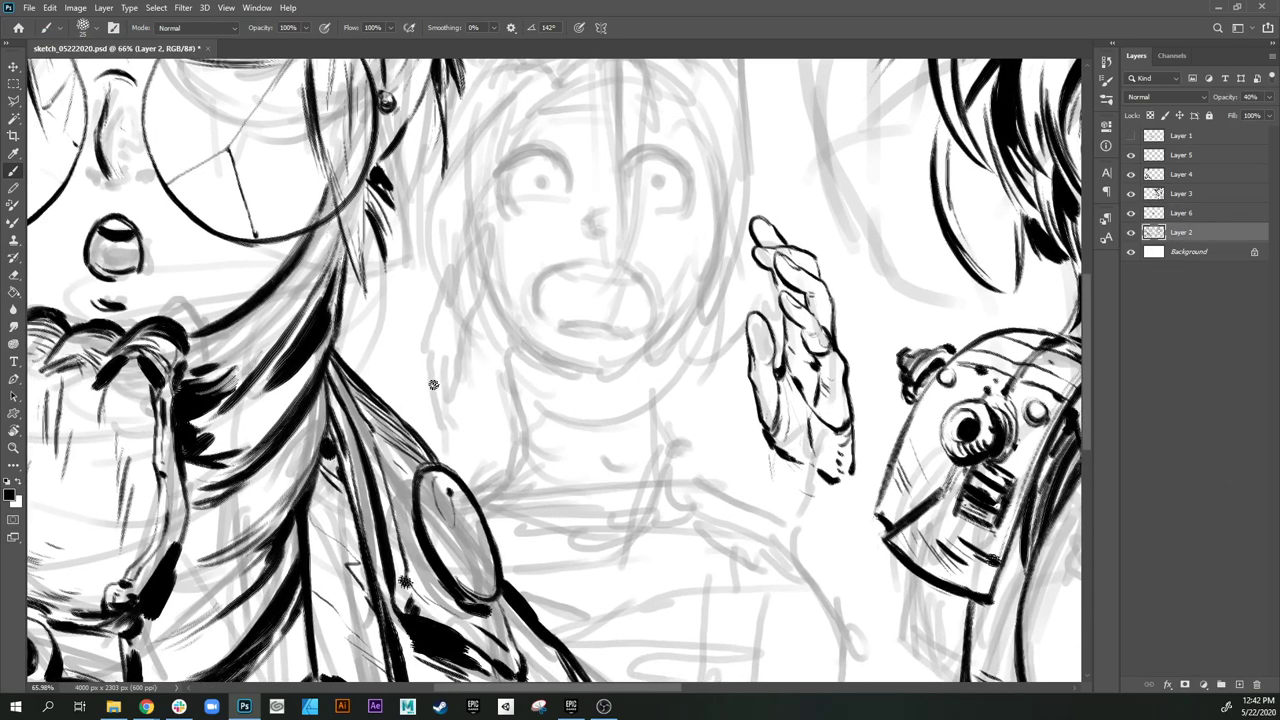
{"action": "left_click_drag", "start_coordinate": [431, 416], "coordinate": [432, 372]}
{"action": "mouse_move", "coordinate": [437, 352]}
{"action": "left_mouse_down"}
{"action": "mouse_move", "coordinate": [474, 278]}
{"action": "mouse_move", "coordinate": [487, 287]}
{"action": "mouse_move", "coordinate": [477, 336]}
{"action": "mouse_move", "coordinate": [516, 294]}
{"action": "mouse_move", "coordinate": [556, 272]}
{"action": "mouse_move", "coordinate": [538, 280]}
{"action": "mouse_move", "coordinate": [541, 297]}
{"action": "mouse_move", "coordinate": [576, 262]}
{"action": "mouse_move", "coordinate": [586, 287]}
{"action": "mouse_move", "coordinate": [537, 393]}
{"action": "left_mouse_up"}
{"action": "mouse_move", "coordinate": [480, 326]}
{"action": "left_mouse_down"}
{"action": "mouse_move", "coordinate": [450, 354]}
{"action": "mouse_move", "coordinate": [429, 411]}
{"action": "mouse_move", "coordinate": [434, 438]}
{"action": "mouse_move", "coordinate": [482, 458]}
{"action": "mouse_move", "coordinate": [502, 457]}
{"action": "mouse_move", "coordinate": [555, 400]}
{"action": "mouse_move", "coordinate": [566, 347]}
{"action": "mouse_move", "coordinate": [517, 403]}
{"action": "mouse_move", "coordinate": [507, 454]}
{"action": "mouse_move", "coordinate": [480, 484]}
{"action": "left_mouse_up"}
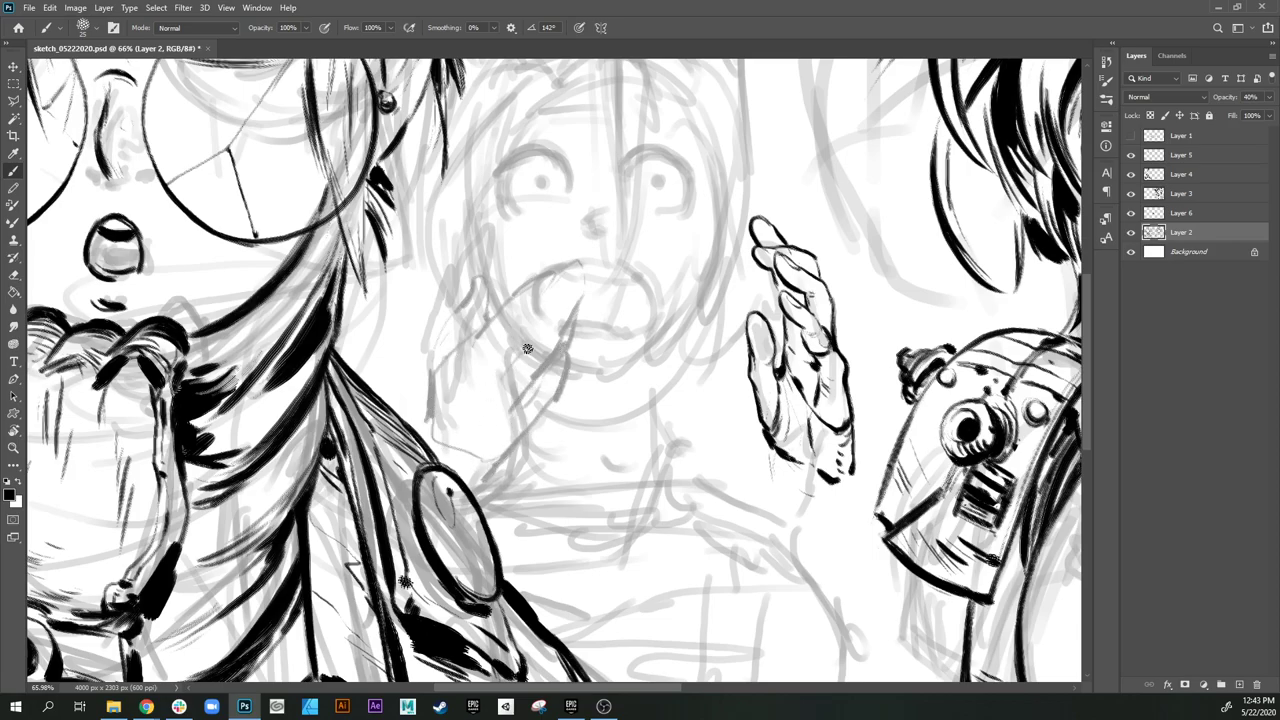
{"action": "left_click_drag", "start_coordinate": [527, 352], "coordinate": [582, 284]}
{"action": "left_click_drag", "start_coordinate": [582, 284], "coordinate": [574, 318]}
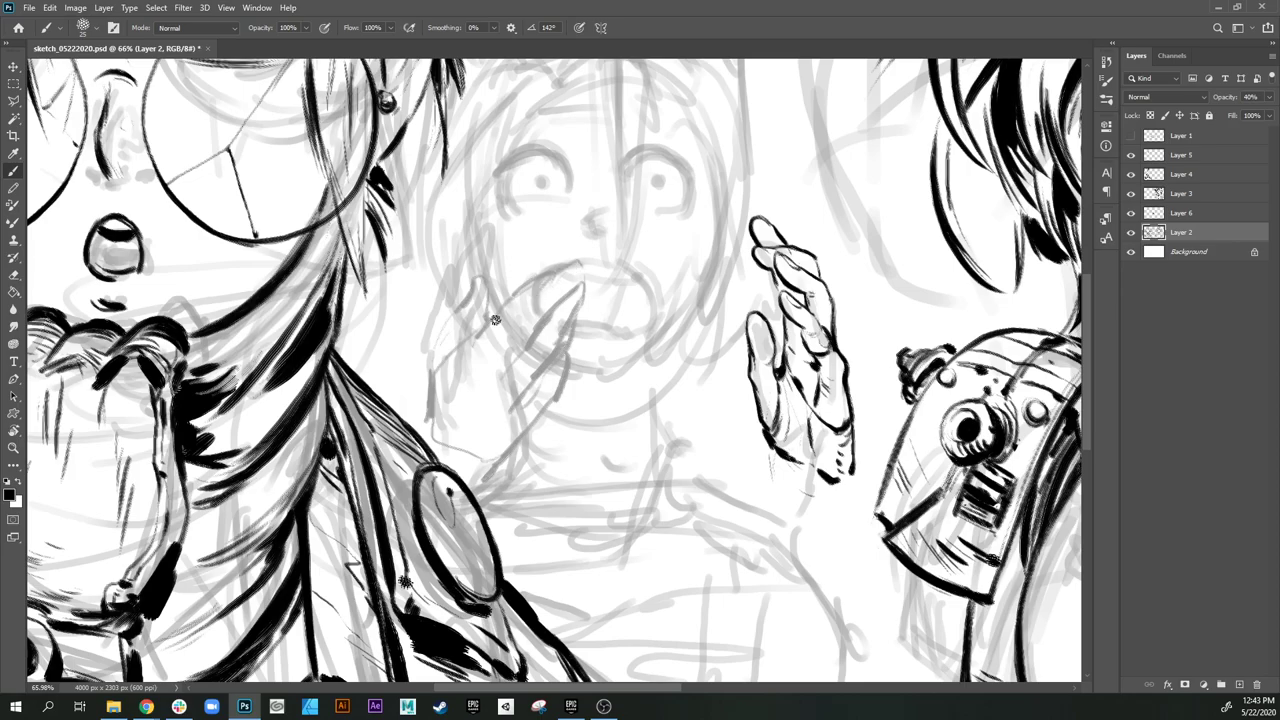
{"action": "mouse_move", "coordinate": [496, 320]}
{"action": "left_mouse_down"}
{"action": "mouse_move", "coordinate": [545, 266]}
{"action": "mouse_move", "coordinate": [570, 259]}
{"action": "mouse_move", "coordinate": [510, 322]}
{"action": "mouse_move", "coordinate": [471, 394]}
{"action": "mouse_move", "coordinate": [518, 308]}
{"action": "mouse_move", "coordinate": [461, 377]}
{"action": "mouse_move", "coordinate": [457, 353]}
{"action": "mouse_move", "coordinate": [420, 432]}
{"action": "left_mouse_up"}
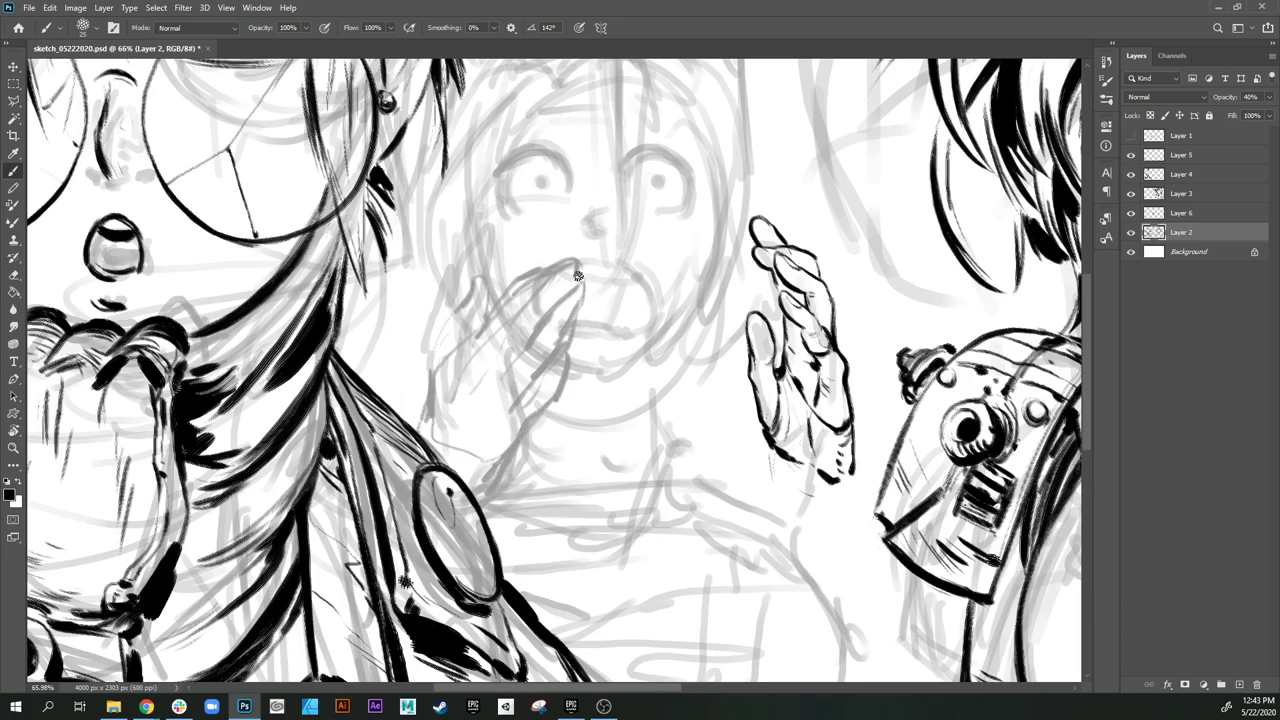
Step: On Layer 6, ink a ring on the hand over the mouth, and the little finger with the palm edge below it
{"action": "left_click", "coordinate": [1180, 213]}
{"action": "scroll", "coordinate": [530, 353], "scroll_direction": "down", "scroll_amount": 1}
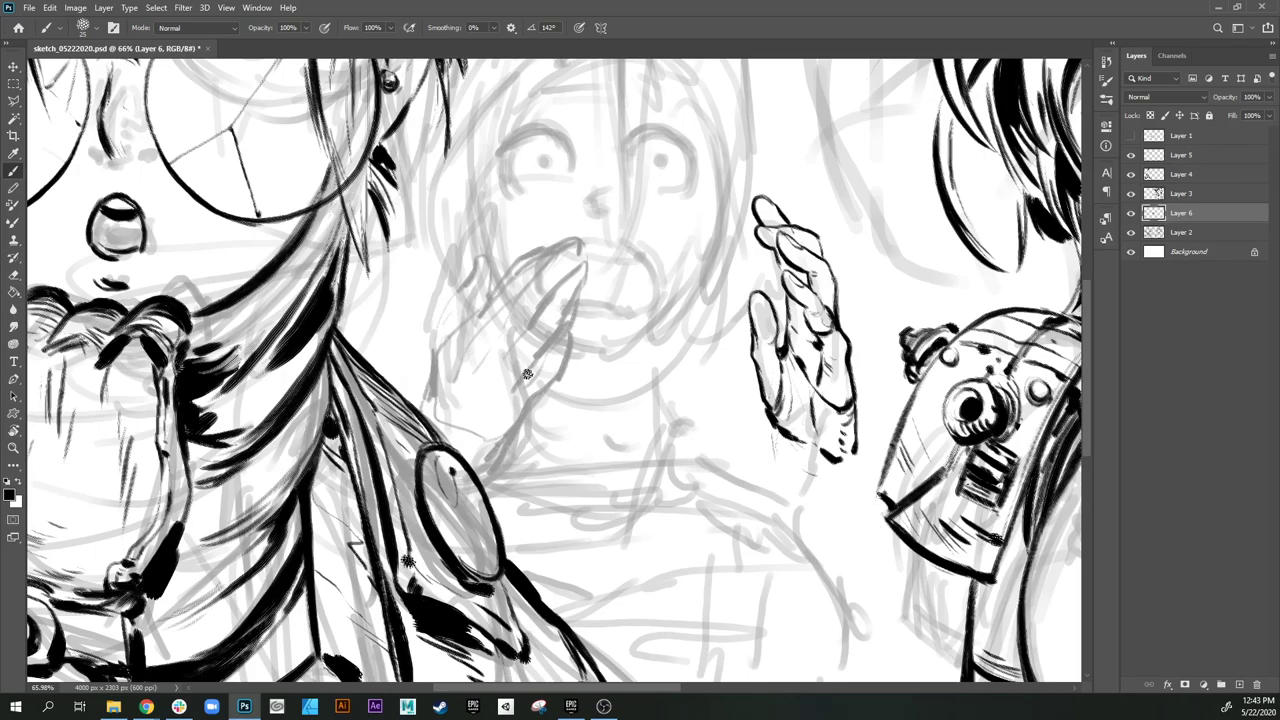
{"action": "left_click_drag", "start_coordinate": [551, 402], "coordinate": [498, 388]}
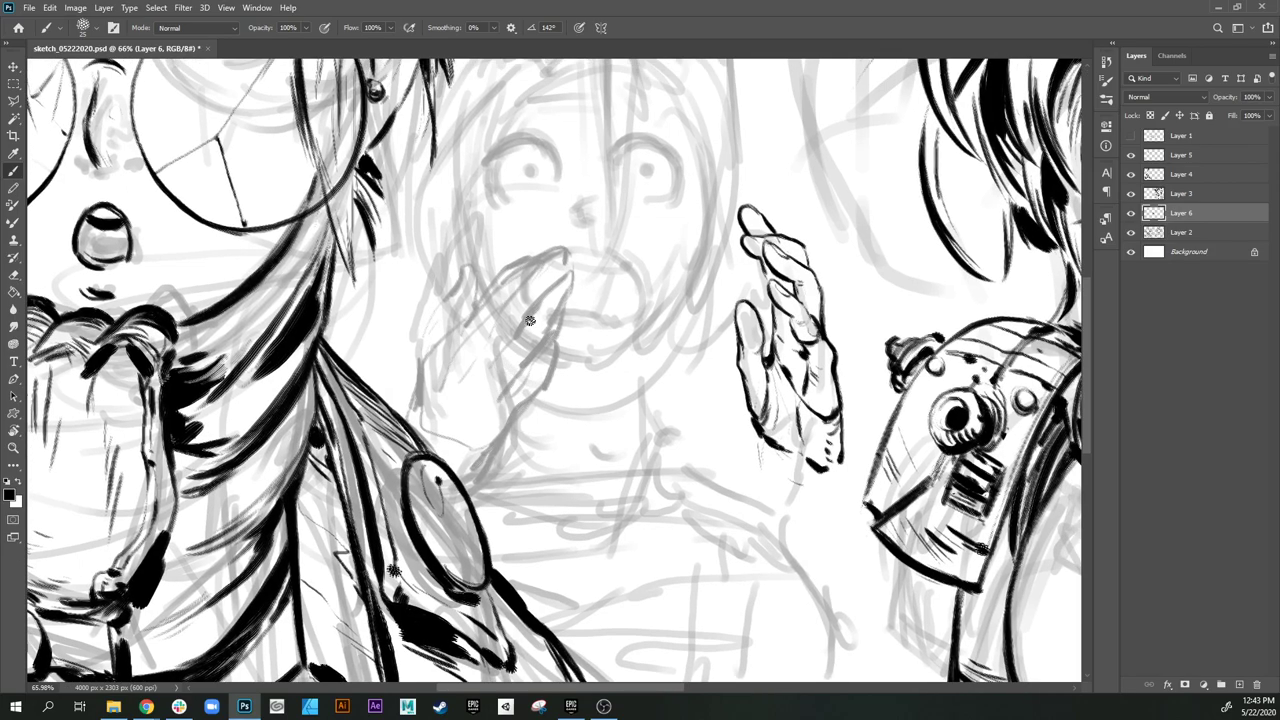
{"action": "mouse_move", "coordinate": [544, 331]}
{"action": "left_mouse_down"}
{"action": "mouse_move", "coordinate": [526, 318]}
{"action": "mouse_move", "coordinate": [506, 339]}
{"action": "left_mouse_up"}
{"action": "left_click_drag", "start_coordinate": [517, 372], "coordinate": [545, 341]}
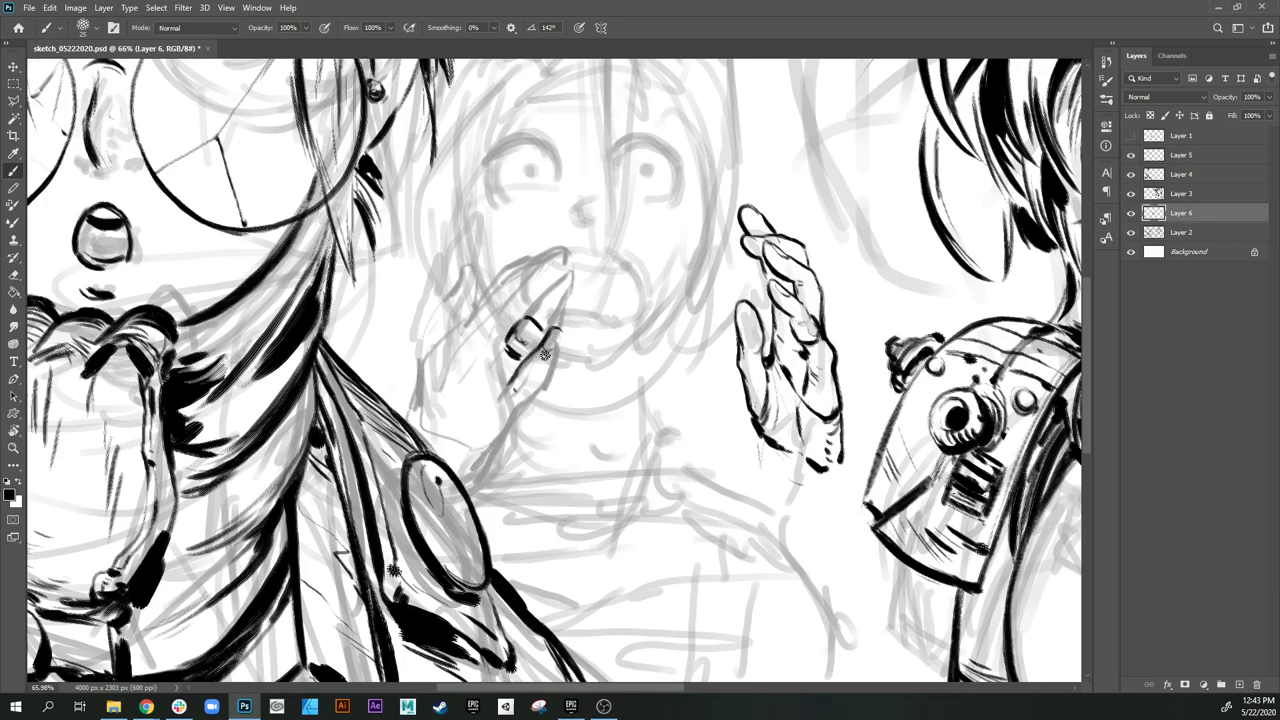
{"action": "left_click_drag", "start_coordinate": [560, 348], "coordinate": [511, 419]}
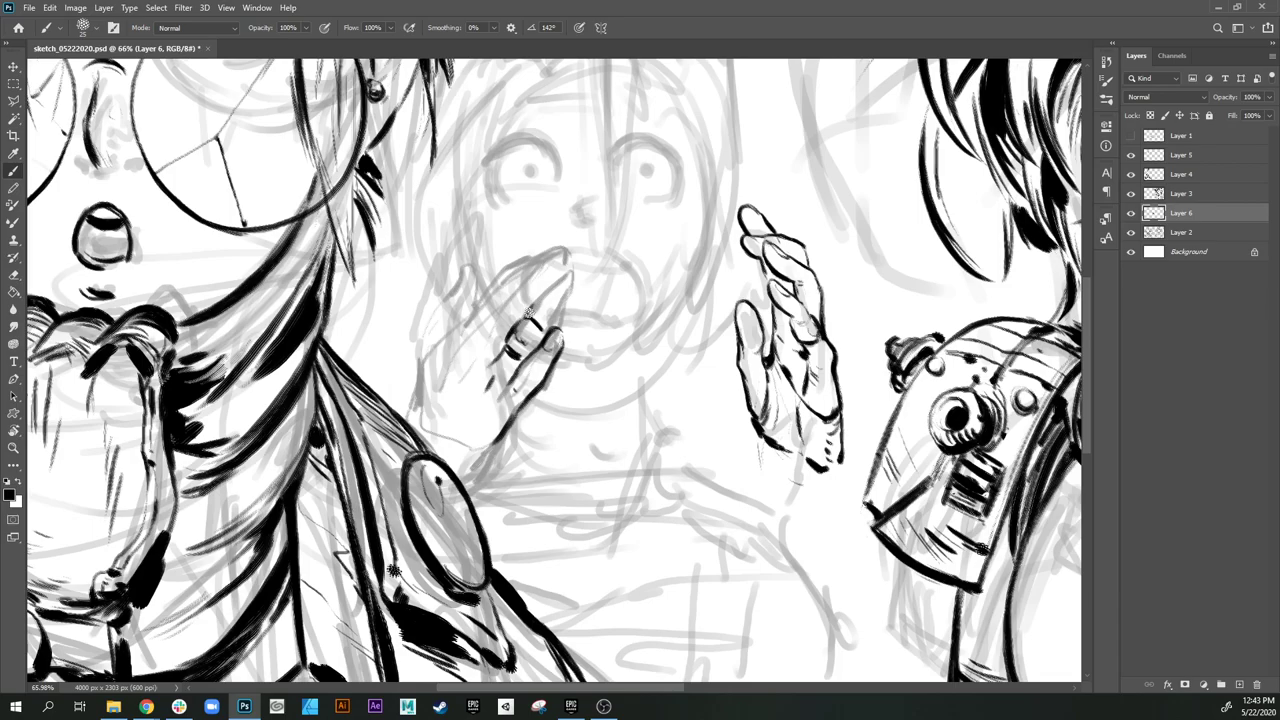
Step: Ink the outlines of the two fingers reaching over the mouth, redoing the ring finger's lower edge
{"action": "left_click_drag", "start_coordinate": [533, 304], "coordinate": [565, 270]}
{"action": "left_click_drag", "start_coordinate": [573, 283], "coordinate": [541, 331]}
{"action": "key", "text": "ctrl+z"}
{"action": "left_click_drag", "start_coordinate": [576, 278], "coordinate": [546, 331]}
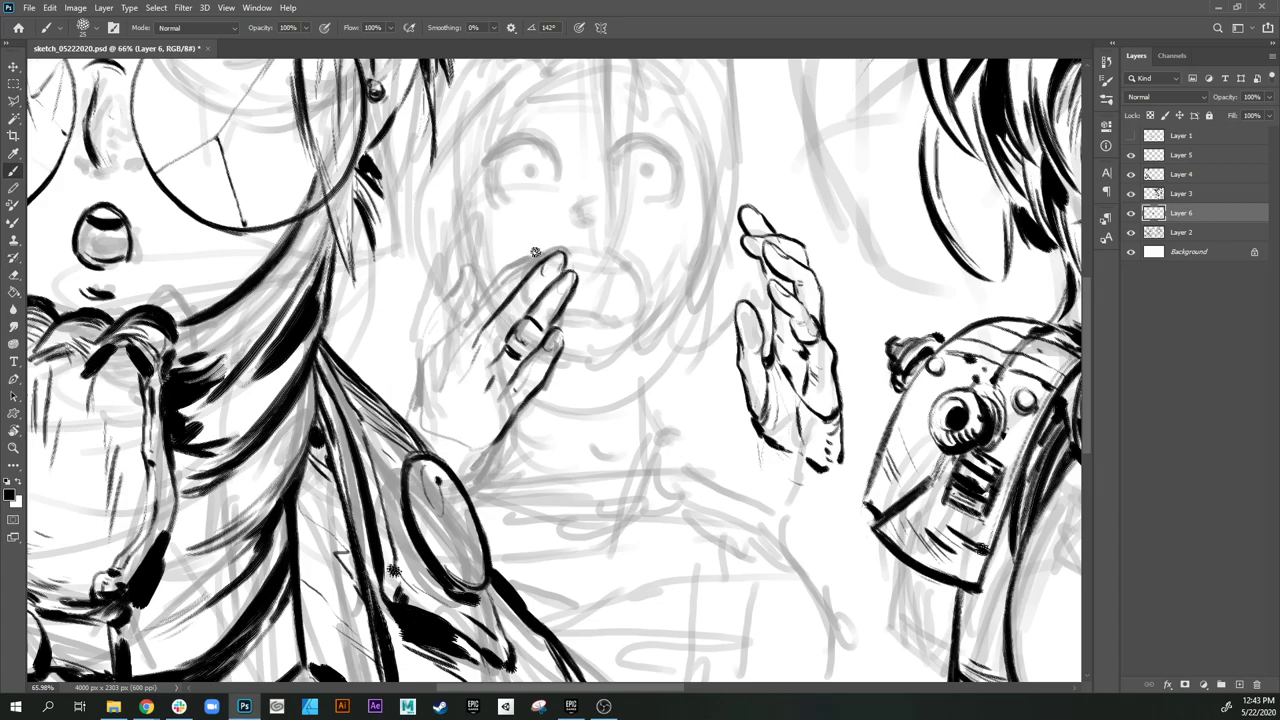
Step: Ink the index finger's upper edge, and the thumb with the hand's outer edge down to the wrist
{"action": "mouse_move", "coordinate": [522, 258]}
{"action": "left_mouse_down"}
{"action": "mouse_move", "coordinate": [448, 337]}
{"action": "mouse_move", "coordinate": [458, 364]}
{"action": "mouse_move", "coordinate": [456, 320]}
{"action": "mouse_move", "coordinate": [436, 313]}
{"action": "mouse_move", "coordinate": [418, 381]}
{"action": "left_mouse_up"}
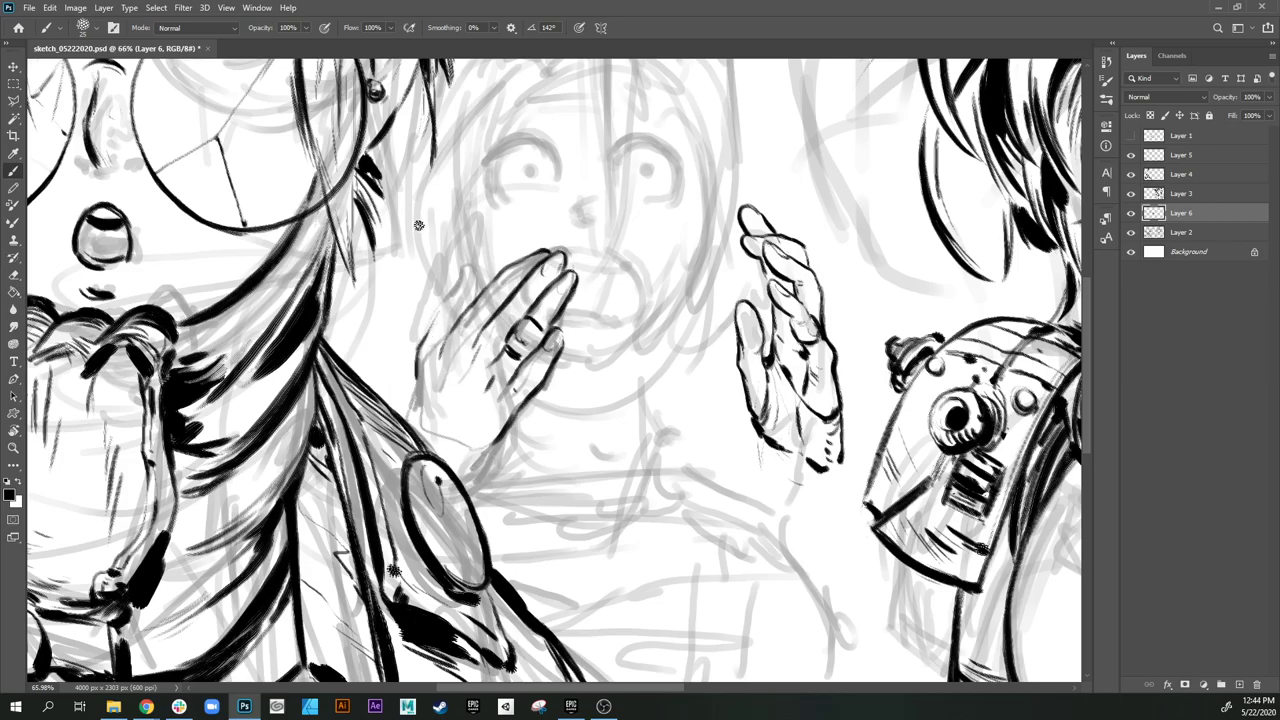
{"action": "mouse_move", "coordinate": [422, 338]}
{"action": "left_mouse_down"}
{"action": "mouse_move", "coordinate": [471, 264]}
{"action": "mouse_move", "coordinate": [477, 289]}
{"action": "left_mouse_up"}
{"action": "left_click_drag", "start_coordinate": [419, 350], "coordinate": [411, 398]}
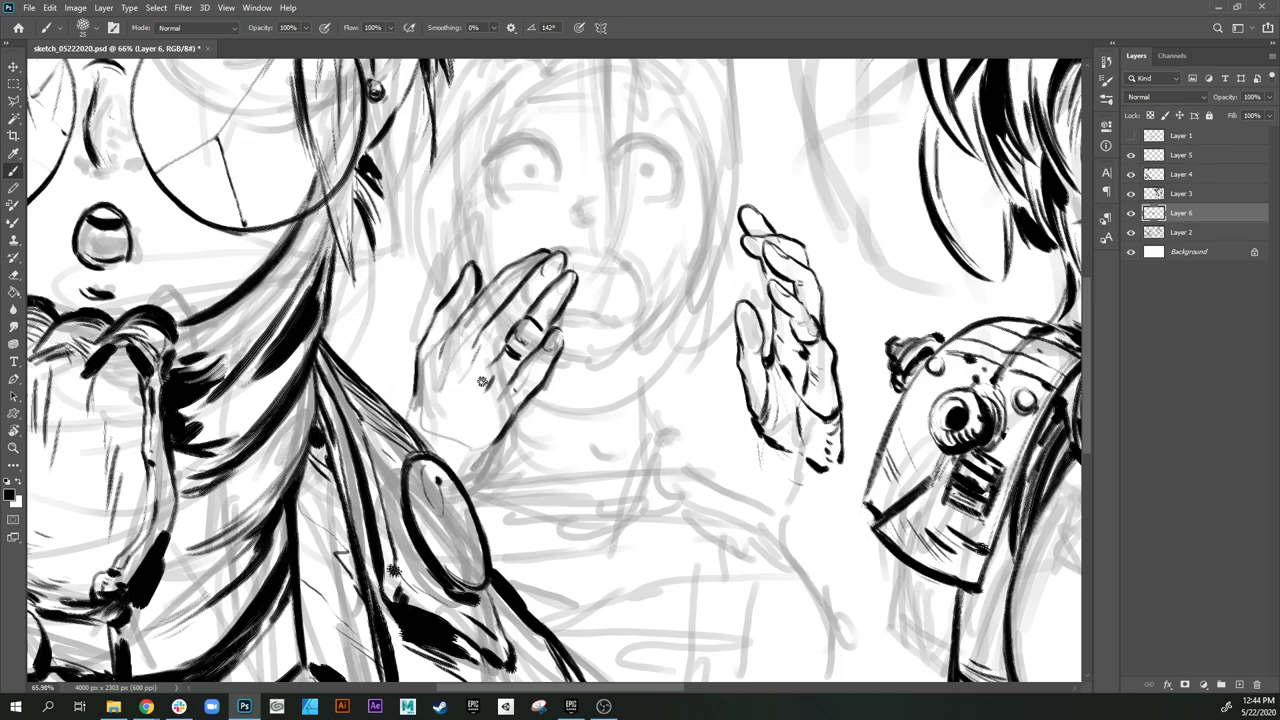
Step: Extend the lower hand edge to the wrist, and add a second ring and shading to the upper finger
{"action": "left_click_drag", "start_coordinate": [514, 411], "coordinate": [479, 459]}
{"action": "left_click_drag", "start_coordinate": [484, 291], "coordinate": [502, 304]}
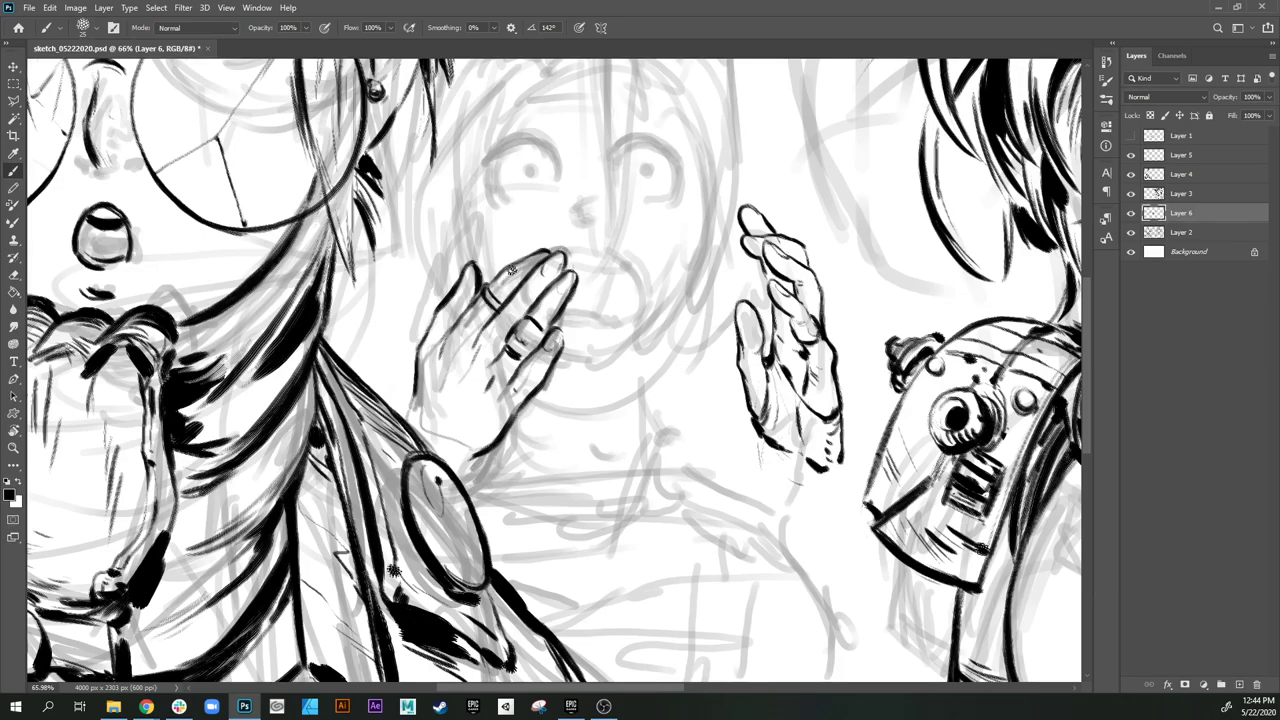
{"action": "left_click_drag", "start_coordinate": [514, 266], "coordinate": [530, 258]}
Step: Ink a rounded cuff around the wrist of the middle character's raised open hand
{"action": "left_click_drag", "start_coordinate": [619, 204], "coordinate": [585, 252]}
{"action": "left_click_drag", "start_coordinate": [596, 408], "coordinate": [566, 271]}
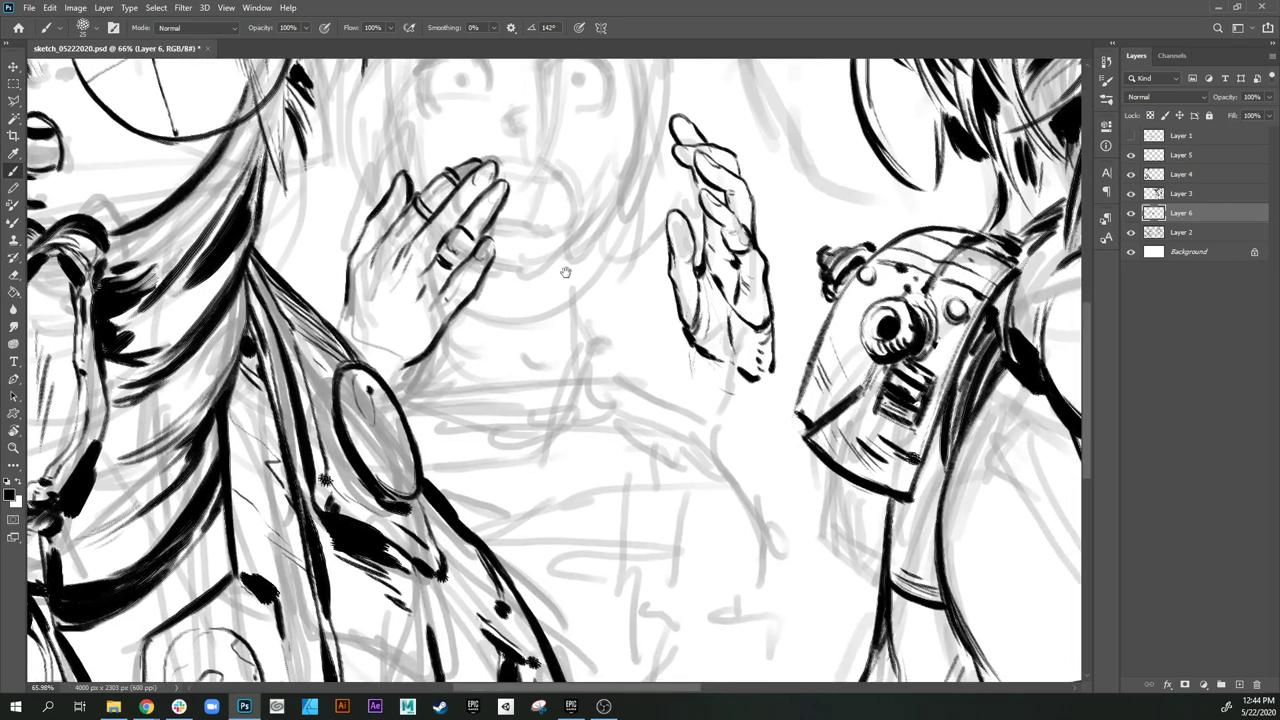
{"action": "left_click_drag", "start_coordinate": [762, 370], "coordinate": [685, 320]}
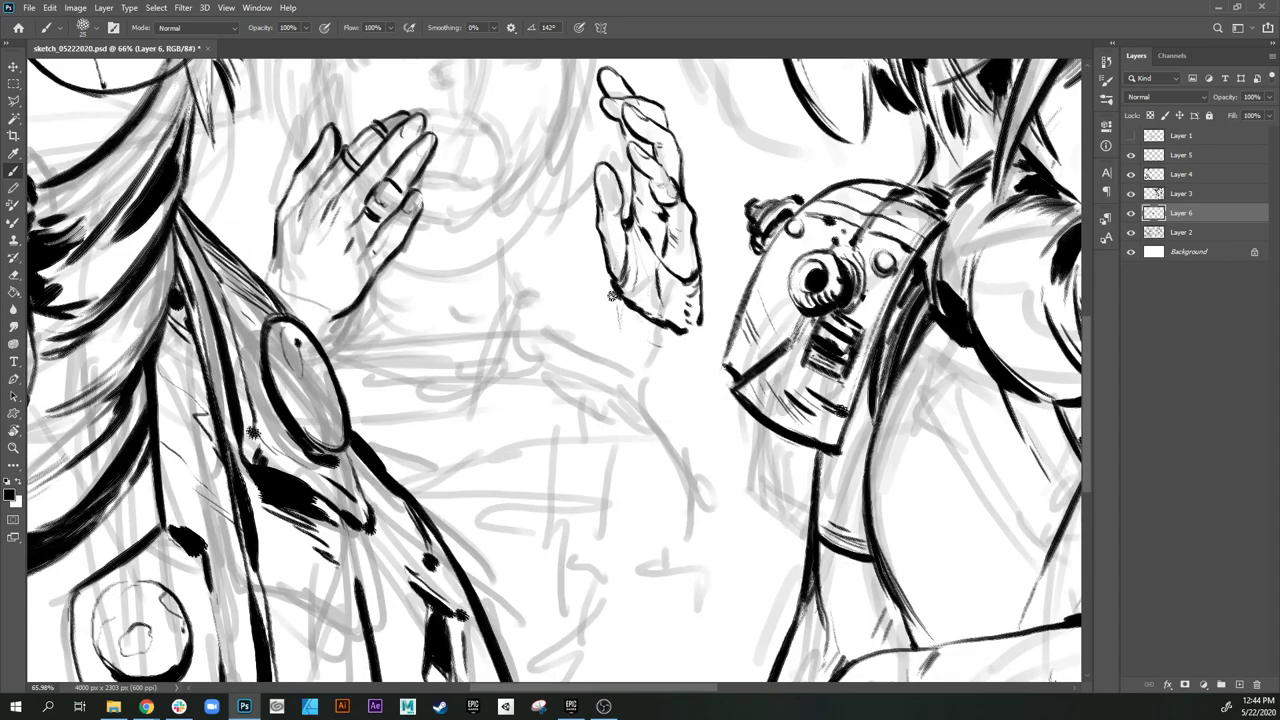
{"action": "mouse_move", "coordinate": [614, 295]}
{"action": "left_mouse_down"}
{"action": "mouse_move", "coordinate": [609, 316]}
{"action": "mouse_move", "coordinate": [632, 345]}
{"action": "left_mouse_up"}
{"action": "left_click_drag", "start_coordinate": [700, 302], "coordinate": [716, 346]}
{"action": "mouse_move", "coordinate": [612, 306]}
{"action": "left_mouse_down"}
{"action": "mouse_move", "coordinate": [671, 353]}
{"action": "mouse_move", "coordinate": [659, 352]}
{"action": "mouse_move", "coordinate": [716, 346]}
{"action": "left_mouse_up"}
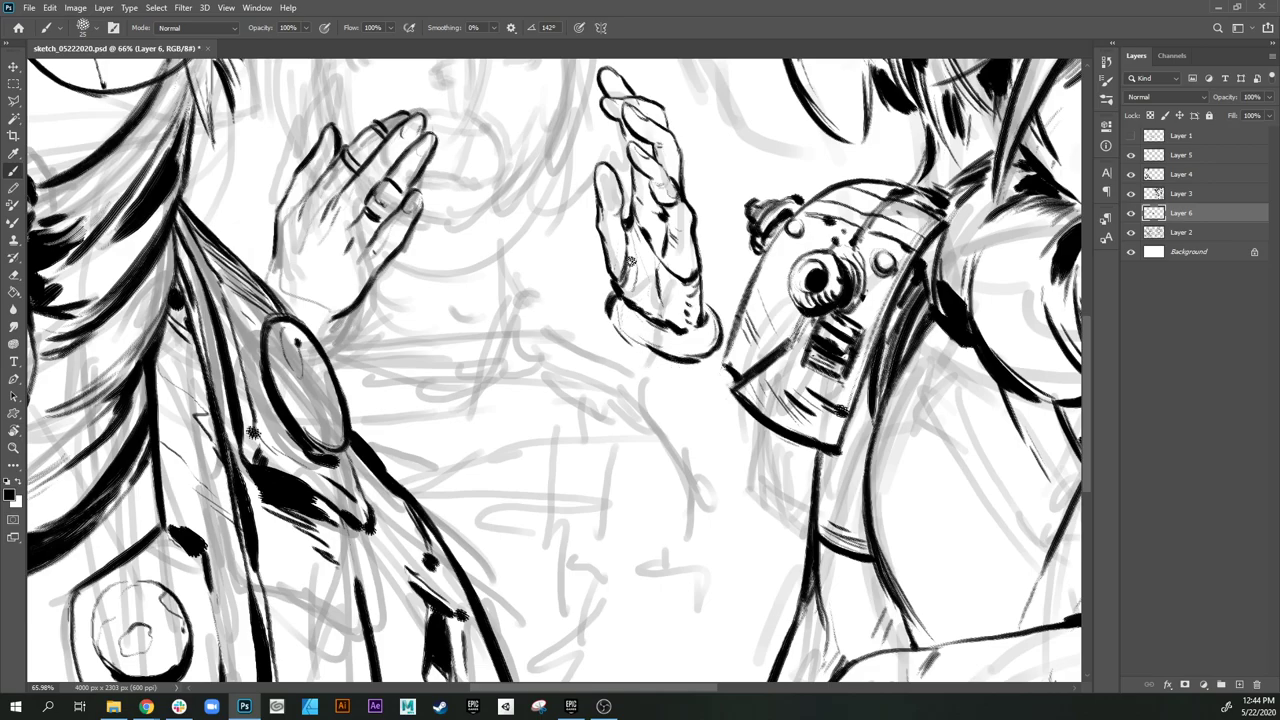
Step: Ink the long pointed hair lock hanging down the middle character's face with shading lines, and add the nose
{"action": "mouse_move", "coordinate": [668, 385]}
{"action": "left_mouse_down"}
{"action": "mouse_move", "coordinate": [649, 383]}
{"action": "mouse_move", "coordinate": [646, 331]}
{"action": "mouse_move", "coordinate": [642, 345]}
{"action": "mouse_move", "coordinate": [597, 337]}
{"action": "mouse_move", "coordinate": [513, 291]}
{"action": "mouse_move", "coordinate": [475, 325]}
{"action": "left_mouse_up"}
{"action": "key", "text": "b"}
{"action": "left_click_drag", "start_coordinate": [501, 237], "coordinate": [488, 281]}
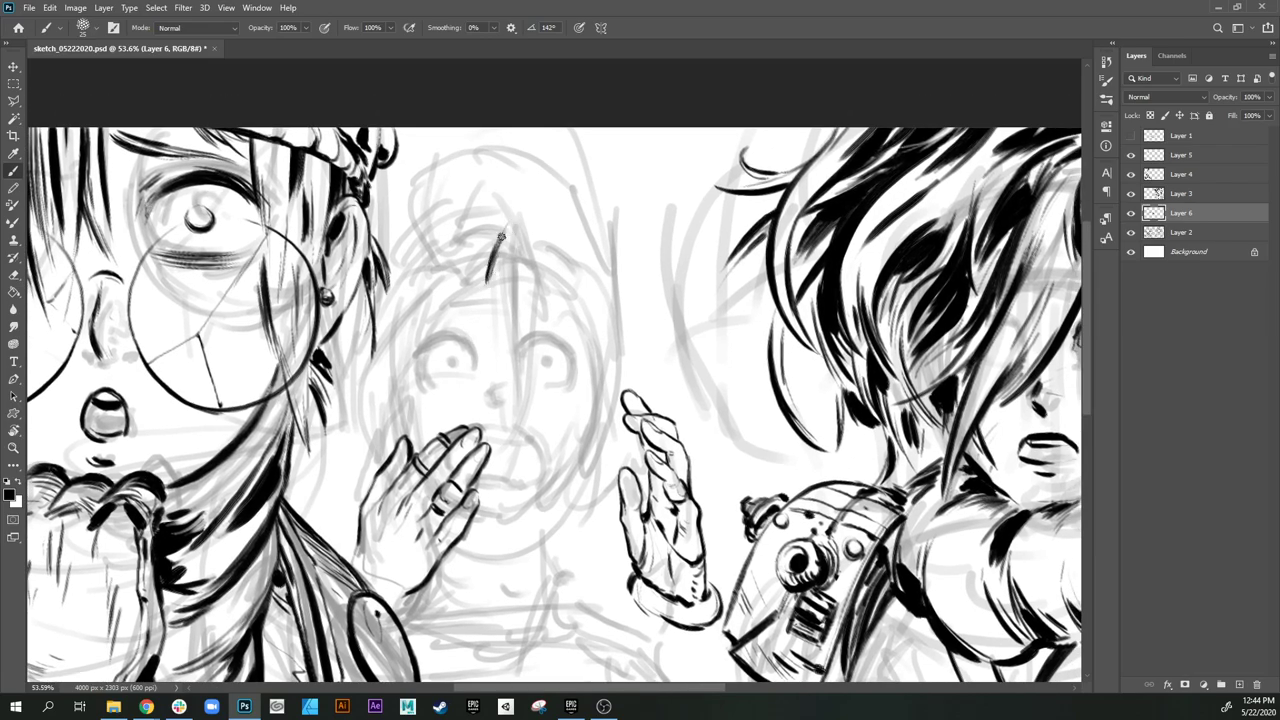
{"action": "left_click_drag", "start_coordinate": [501, 236], "coordinate": [533, 300]}
{"action": "left_click_drag", "start_coordinate": [505, 248], "coordinate": [512, 340]}
{"action": "left_click_drag", "start_coordinate": [506, 274], "coordinate": [512, 360]}
{"action": "left_click_drag", "start_coordinate": [508, 306], "coordinate": [510, 400]}
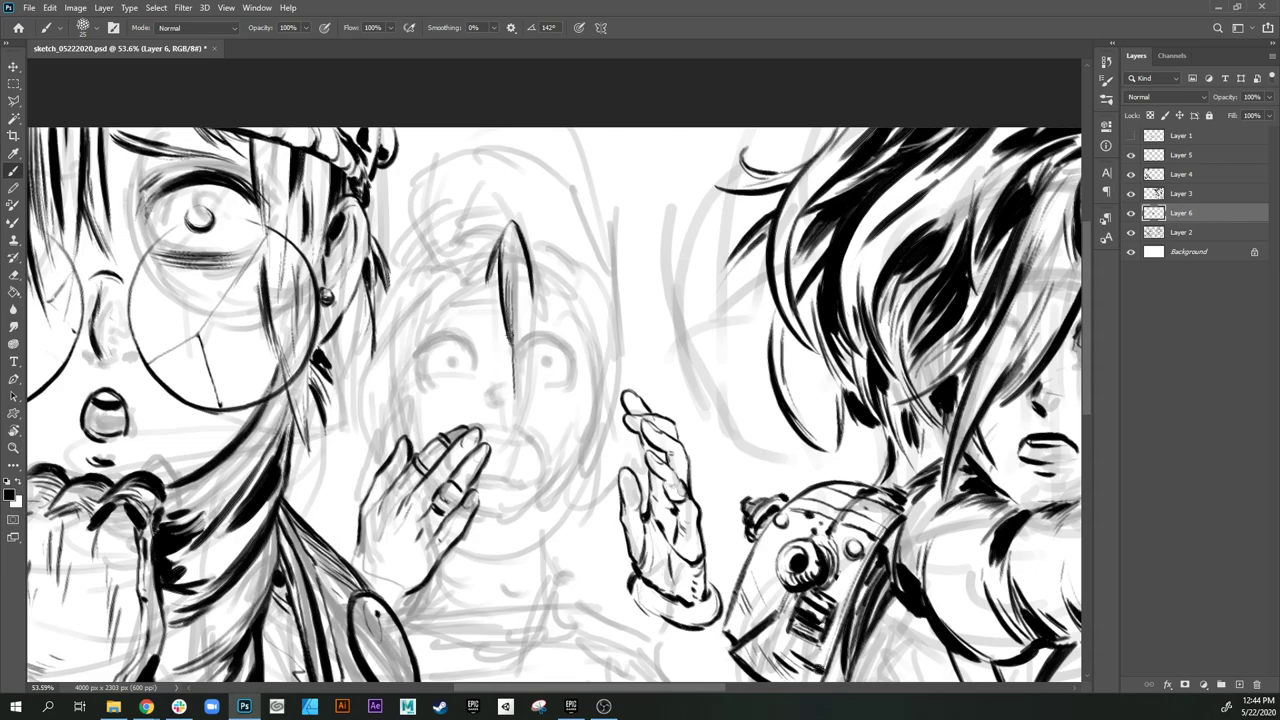
{"action": "left_click_drag", "start_coordinate": [508, 330], "coordinate": [512, 444]}
{"action": "left_click_drag", "start_coordinate": [512, 398], "coordinate": [508, 450]}
{"action": "mouse_move", "coordinate": [528, 285]}
{"action": "left_mouse_down"}
{"action": "mouse_move", "coordinate": [507, 445]}
{"action": "mouse_move", "coordinate": [532, 355]}
{"action": "mouse_move", "coordinate": [502, 441]}
{"action": "left_mouse_up"}
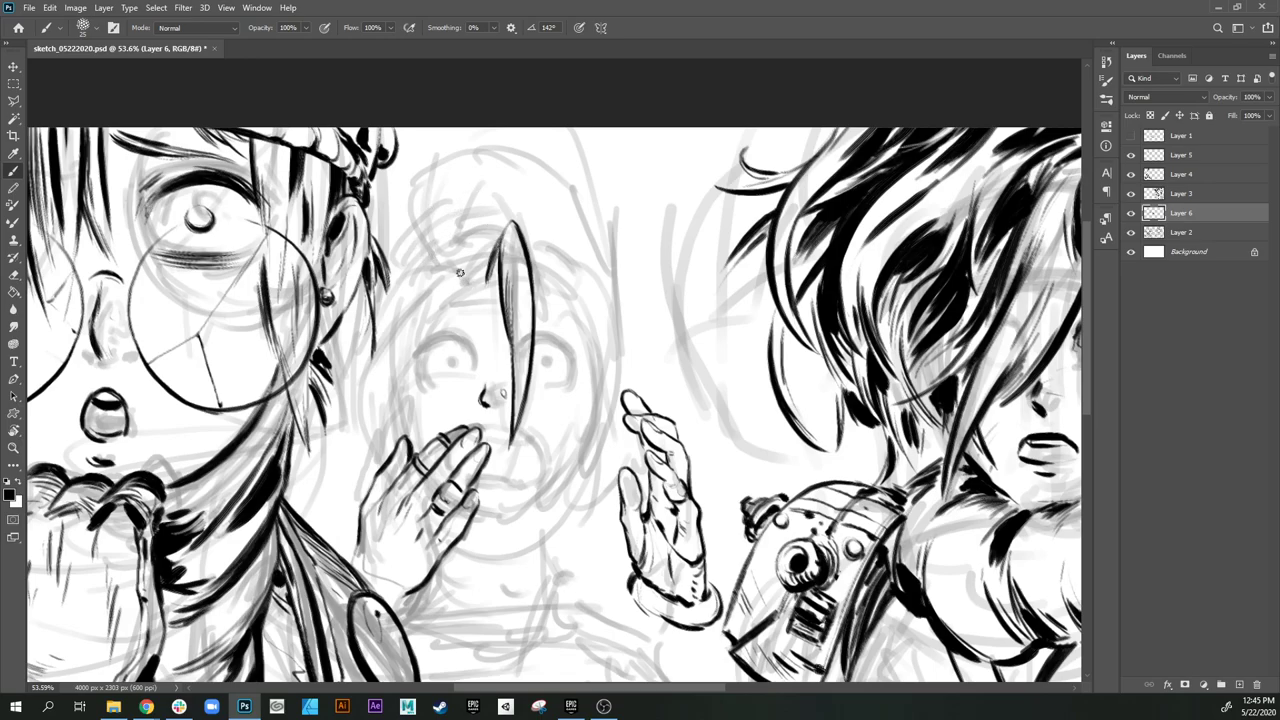
Step: Ink the long hair strand sweeping from the forehead out past the cheek above the covering hand, with inner contour and shading strokes
{"action": "mouse_move", "coordinate": [466, 283]}
{"action": "left_mouse_down"}
{"action": "mouse_move", "coordinate": [420, 270]}
{"action": "mouse_move", "coordinate": [341, 394]}
{"action": "mouse_move", "coordinate": [342, 427]}
{"action": "left_mouse_up"}
{"action": "left_click_drag", "start_coordinate": [354, 366], "coordinate": [336, 447]}
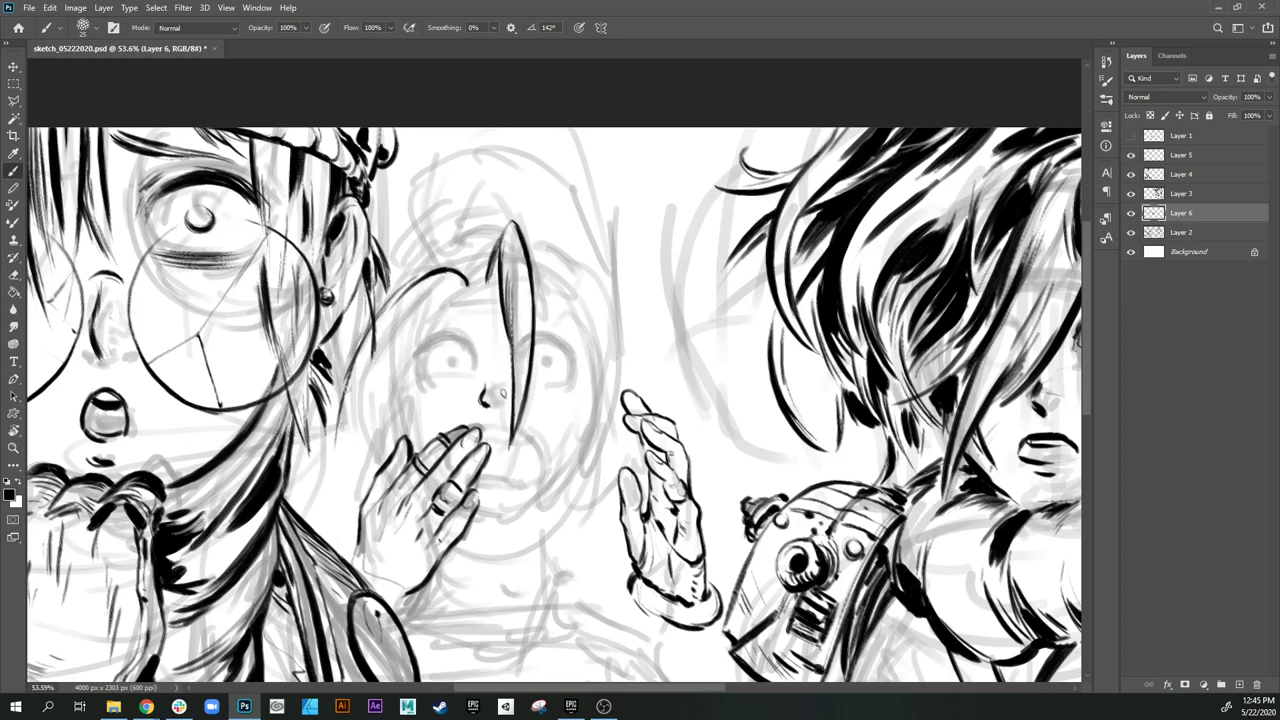
{"action": "left_click_drag", "start_coordinate": [345, 394], "coordinate": [332, 470]}
{"action": "mouse_move", "coordinate": [386, 344]}
{"action": "left_mouse_down"}
{"action": "mouse_move", "coordinate": [336, 446]}
{"action": "mouse_move", "coordinate": [429, 300]}
{"action": "left_mouse_up"}
{"action": "left_click_drag", "start_coordinate": [358, 400], "coordinate": [430, 297]}
{"action": "left_click_drag", "start_coordinate": [374, 371], "coordinate": [450, 284]}
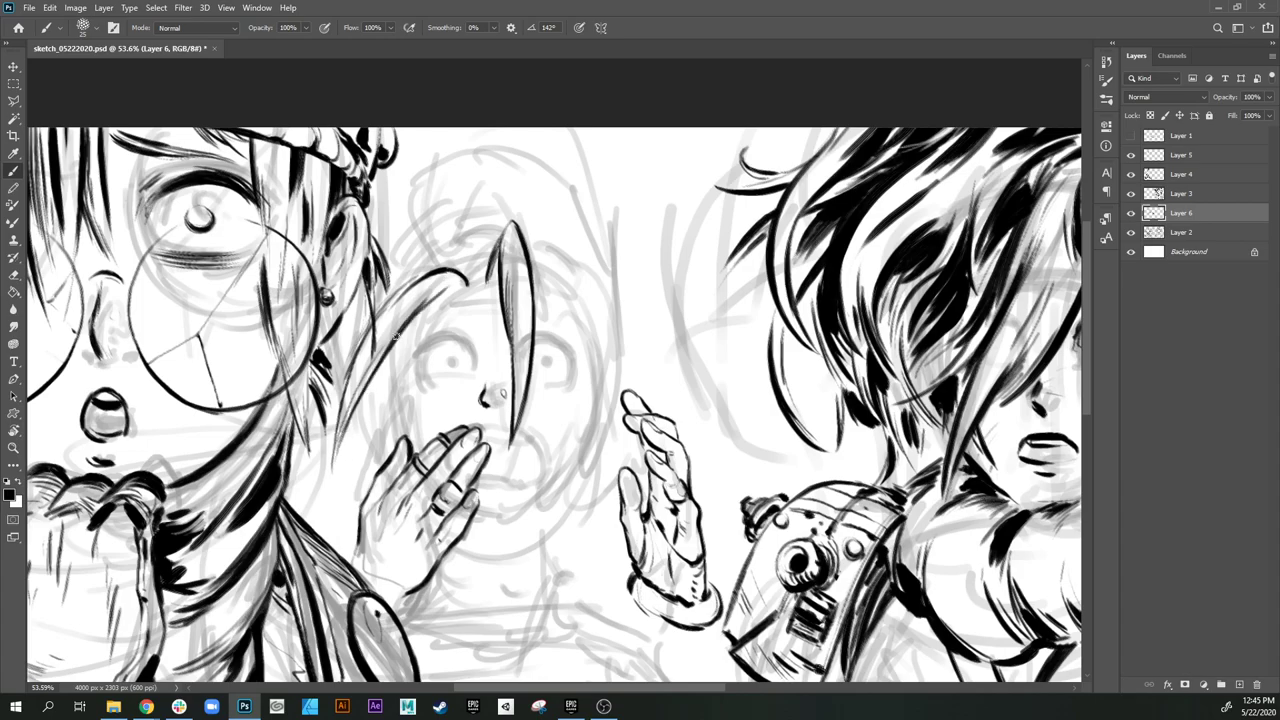
{"action": "mouse_move", "coordinate": [396, 336]}
{"action": "left_mouse_down"}
{"action": "mouse_move", "coordinate": [442, 290]}
{"action": "mouse_move", "coordinate": [408, 318]}
{"action": "left_mouse_up"}
{"action": "left_click_drag", "start_coordinate": [464, 273], "coordinate": [424, 304]}
Step: Ink short hairline strokes and thin strands falling over the eye, and draw the side edge of the face
{"action": "mouse_move", "coordinate": [462, 270]}
{"action": "left_mouse_down"}
{"action": "mouse_move", "coordinate": [483, 320]}
{"action": "mouse_move", "coordinate": [469, 289]}
{"action": "mouse_move", "coordinate": [476, 335]}
{"action": "left_mouse_up"}
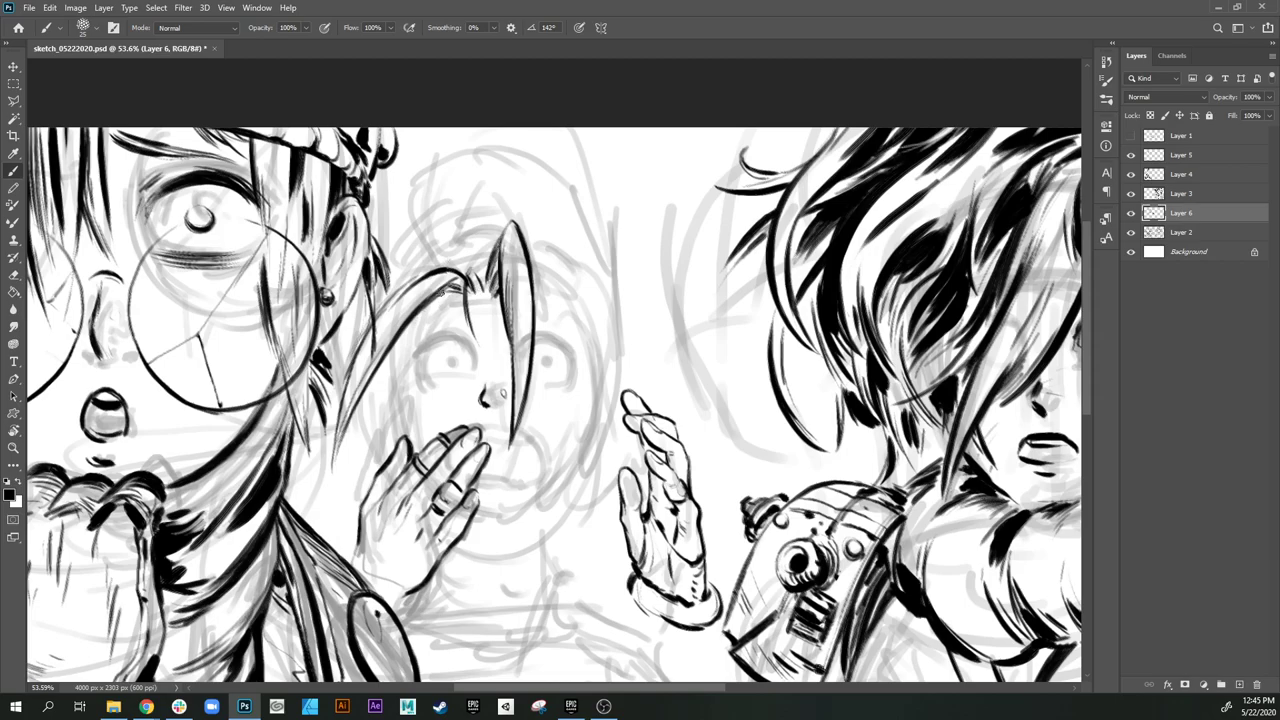
{"action": "left_click_drag", "start_coordinate": [446, 292], "coordinate": [430, 388]}
{"action": "left_click_drag", "start_coordinate": [438, 298], "coordinate": [448, 404]}
{"action": "left_click_drag", "start_coordinate": [433, 320], "coordinate": [446, 396]}
{"action": "mouse_move", "coordinate": [398, 347]}
{"action": "left_mouse_down"}
{"action": "mouse_move", "coordinate": [405, 437]}
{"action": "mouse_move", "coordinate": [400, 346]}
{"action": "left_mouse_up"}
{"action": "left_click_drag", "start_coordinate": [432, 460], "coordinate": [396, 373]}
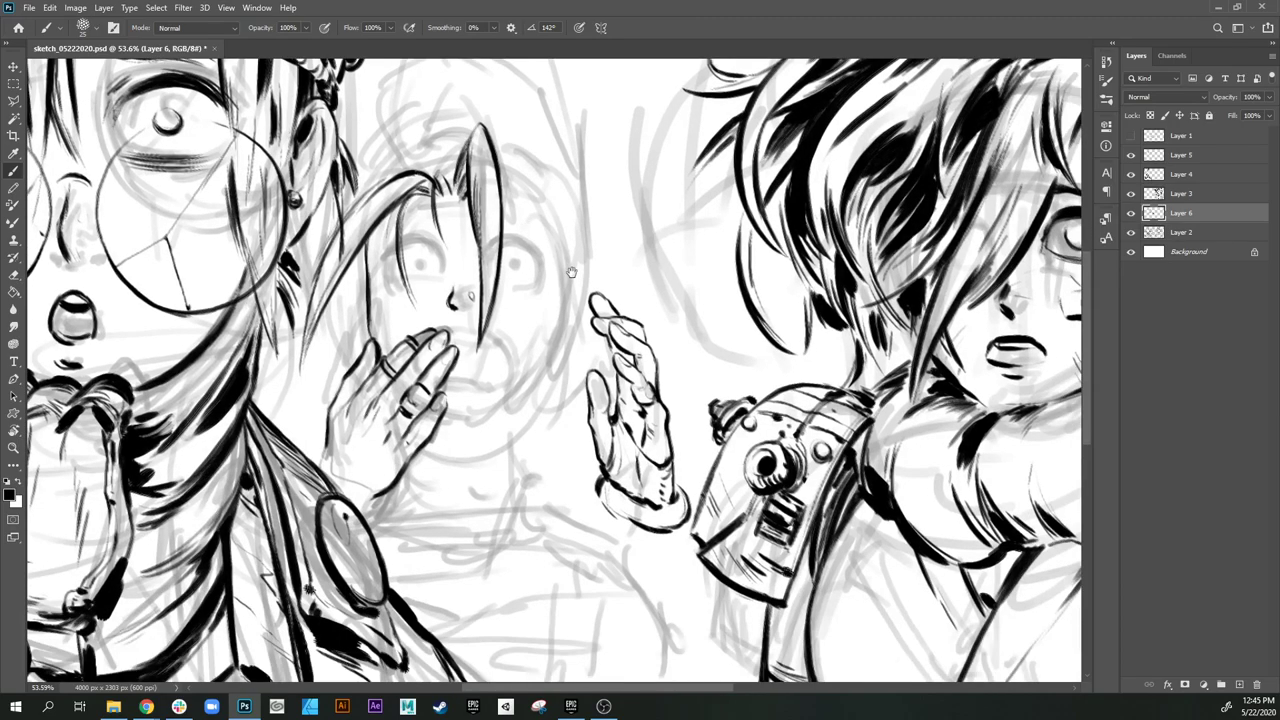
Step: Ink the spiky hair strands at the temple nearest the raised open hand, and the curved jawline from cheek to chin
{"action": "left_click_drag", "start_coordinate": [570, 307], "coordinate": [558, 284]}
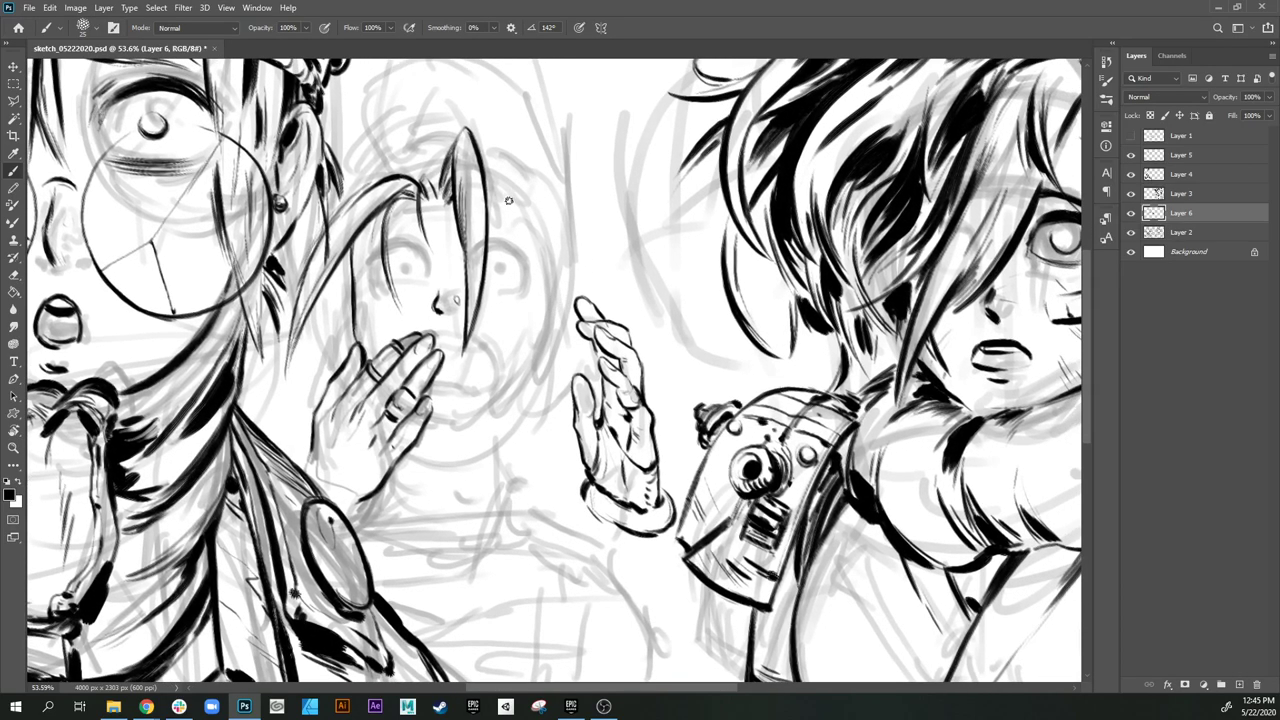
{"action": "left_click_drag", "start_coordinate": [512, 196], "coordinate": [577, 257]}
{"action": "mouse_move", "coordinate": [528, 202]}
{"action": "left_mouse_down"}
{"action": "mouse_move", "coordinate": [584, 262]}
{"action": "mouse_move", "coordinate": [560, 240]}
{"action": "mouse_move", "coordinate": [555, 282]}
{"action": "left_mouse_up"}
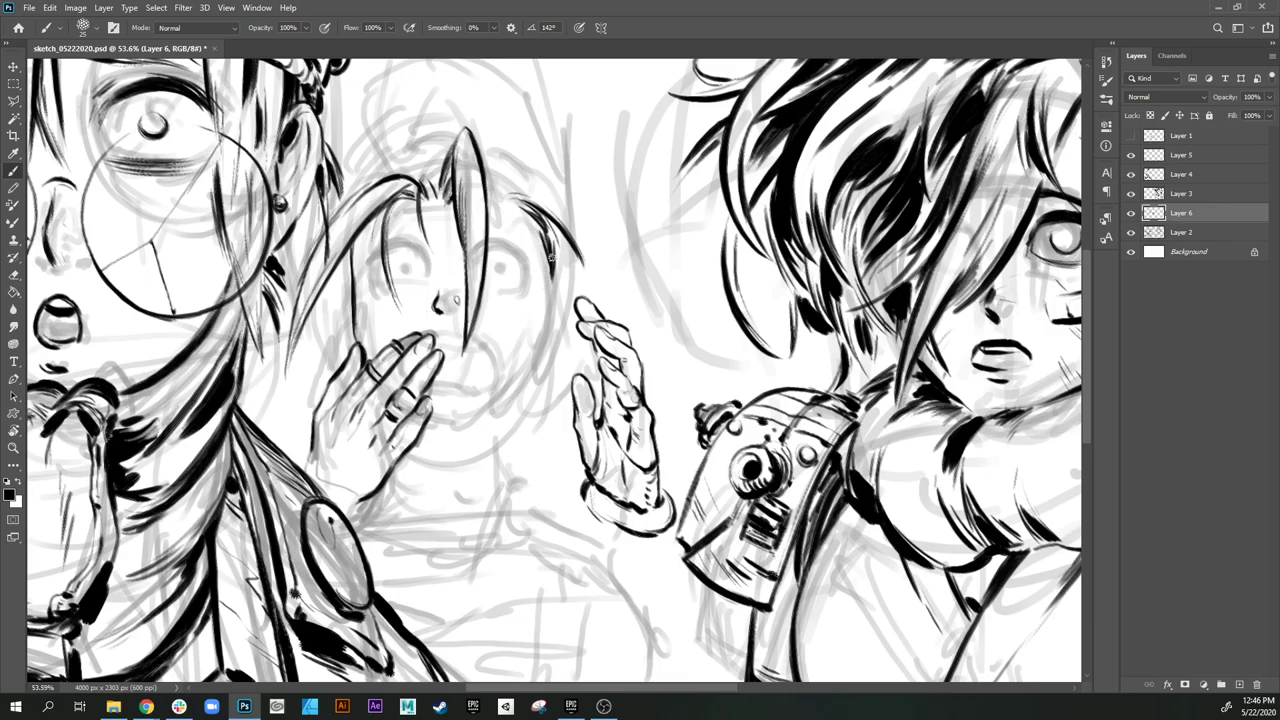
{"action": "mouse_move", "coordinate": [545, 340]}
{"action": "left_mouse_down"}
{"action": "mouse_move", "coordinate": [550, 275]}
{"action": "mouse_move", "coordinate": [533, 375]}
{"action": "mouse_move", "coordinate": [455, 427]}
{"action": "mouse_move", "coordinate": [472, 428]}
{"action": "mouse_move", "coordinate": [447, 427]}
{"action": "mouse_move", "coordinate": [467, 428]}
{"action": "left_mouse_up"}
{"action": "left_click_drag", "start_coordinate": [542, 373], "coordinate": [485, 420]}
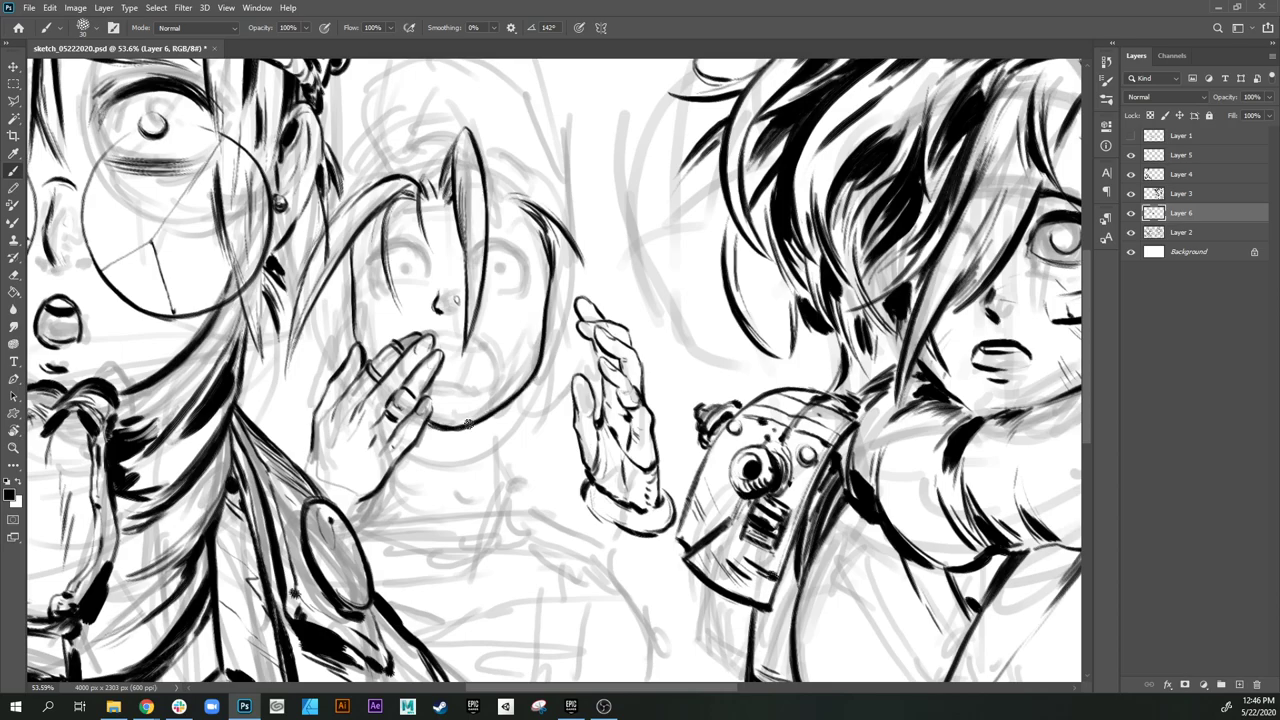
Step: Ink the open mouth behind the fingers with its teeth and tongue, and add a small mark below the lower lip
{"action": "mouse_move", "coordinate": [506, 360]}
{"action": "left_mouse_down"}
{"action": "mouse_move", "coordinate": [489, 309]}
{"action": "mouse_move", "coordinate": [450, 290]}
{"action": "left_mouse_up"}
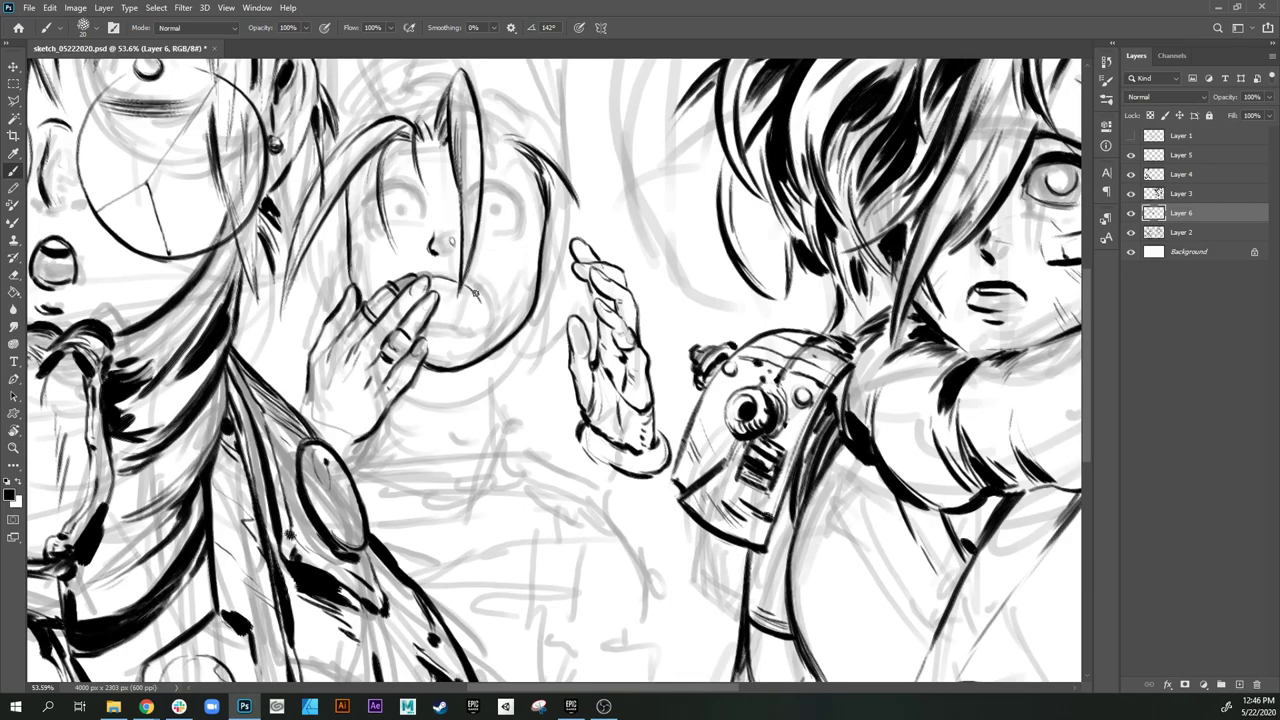
{"action": "mouse_move", "coordinate": [476, 293]}
{"action": "left_mouse_down"}
{"action": "mouse_move", "coordinate": [428, 324]}
{"action": "mouse_move", "coordinate": [487, 318]}
{"action": "left_mouse_up"}
{"action": "left_click_drag", "start_coordinate": [446, 294], "coordinate": [472, 293]}
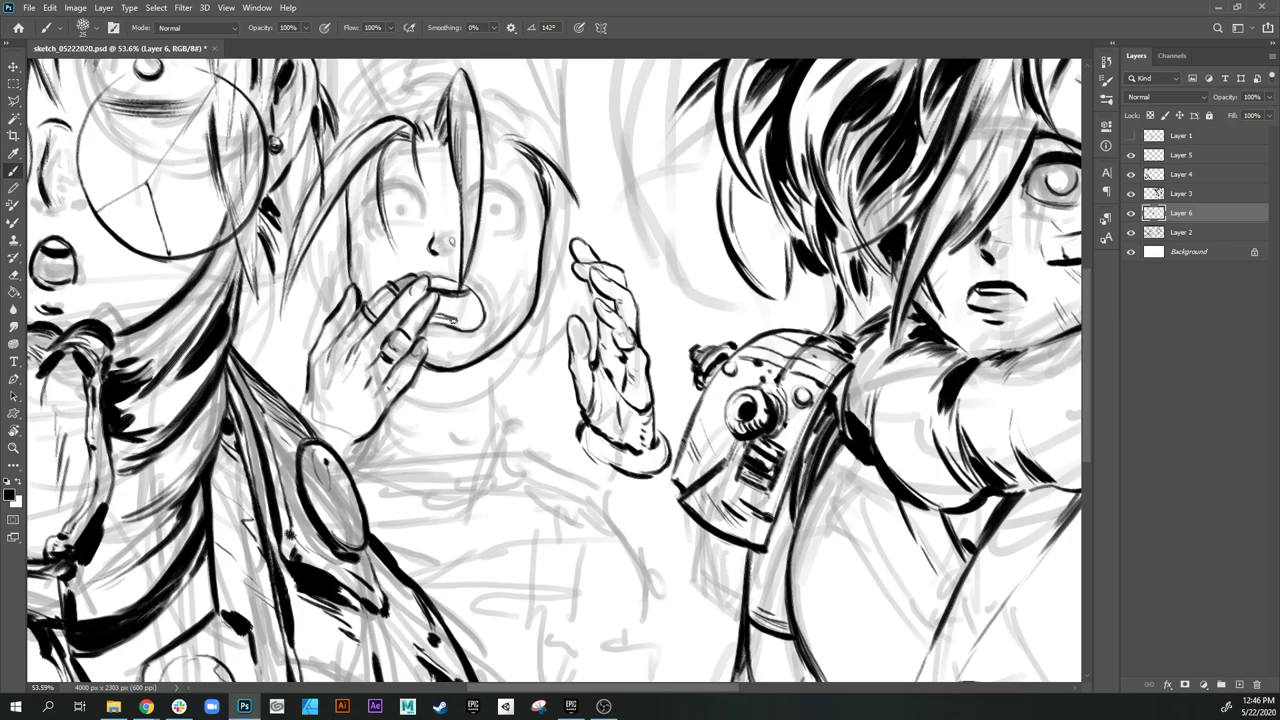
{"action": "mouse_move", "coordinate": [432, 317]}
{"action": "left_mouse_down"}
{"action": "mouse_move", "coordinate": [460, 325]}
{"action": "mouse_move", "coordinate": [491, 308]}
{"action": "mouse_move", "coordinate": [380, 361]}
{"action": "mouse_move", "coordinate": [428, 378]}
{"action": "mouse_move", "coordinate": [380, 368]}
{"action": "left_mouse_up"}
{"action": "left_click", "coordinate": [380, 391]}
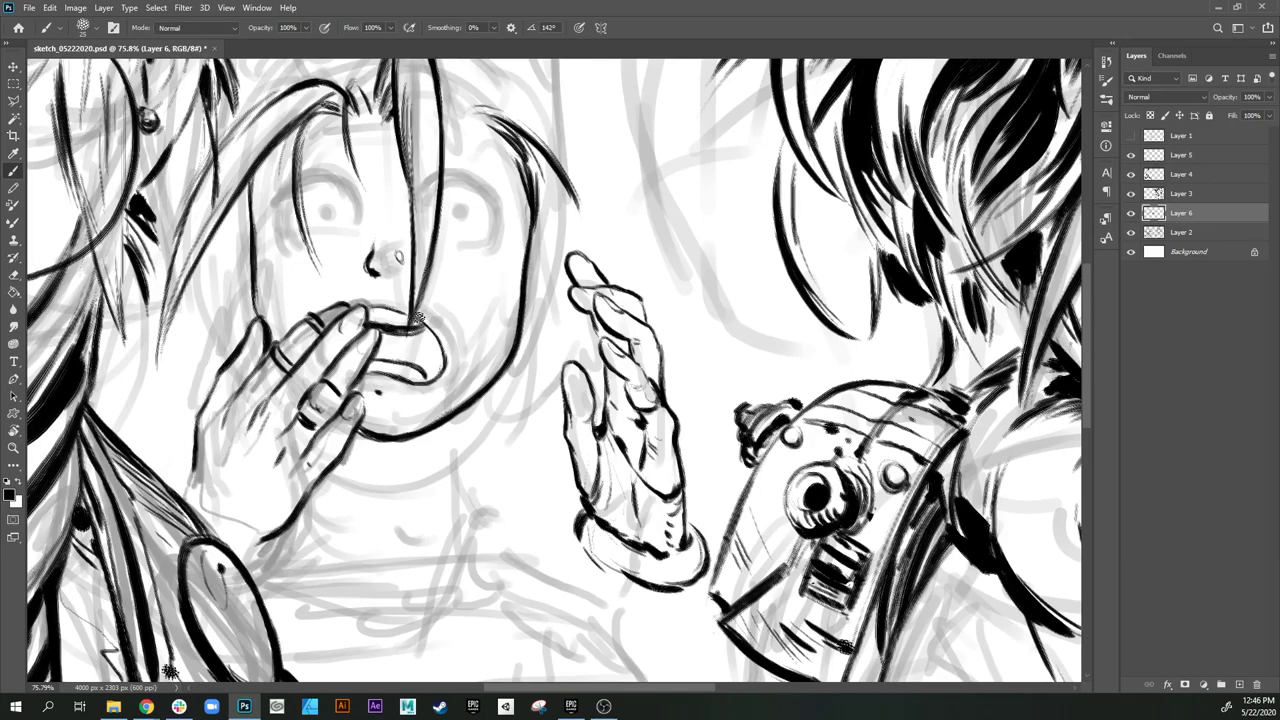
Step: Ink the wide eye above the covering hand, with a thick upper lash line, pupil, iris and lower lid
{"action": "left_click_drag", "start_coordinate": [353, 232], "coordinate": [419, 316]}
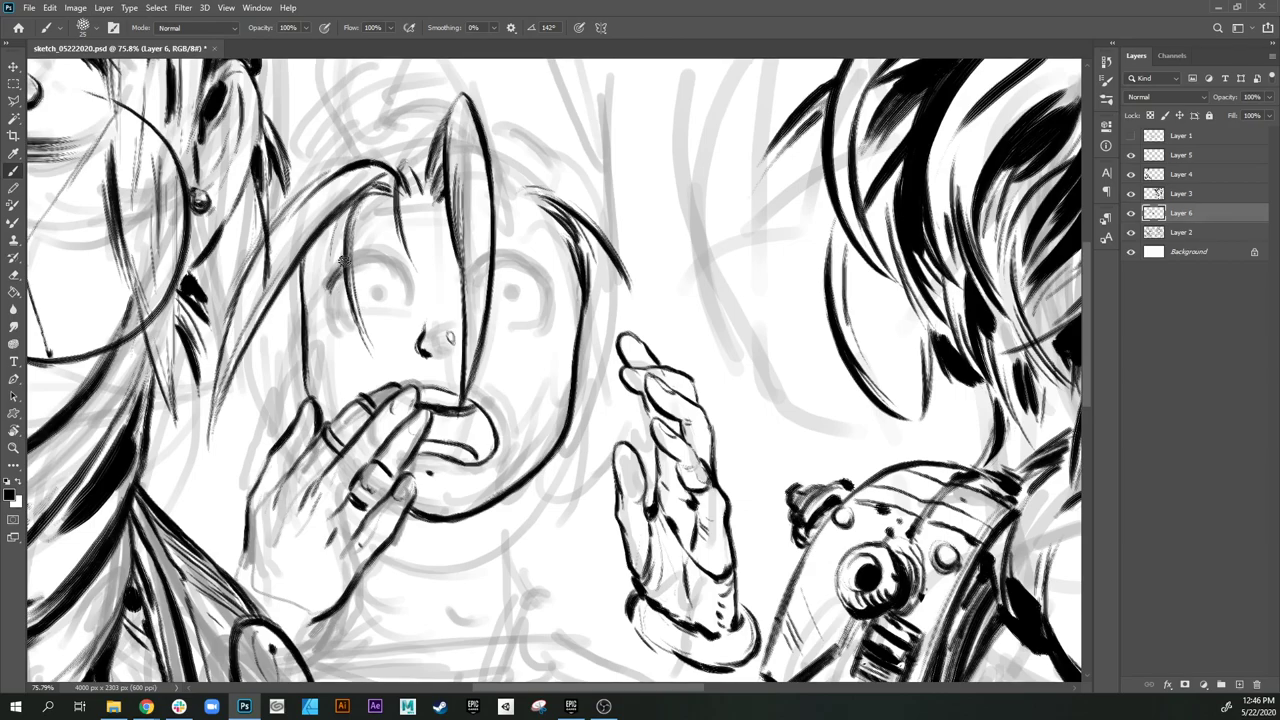
{"action": "mouse_move", "coordinate": [351, 263]}
{"action": "left_mouse_down"}
{"action": "mouse_move", "coordinate": [388, 260]}
{"action": "mouse_move", "coordinate": [342, 263]}
{"action": "mouse_move", "coordinate": [332, 292]}
{"action": "mouse_move", "coordinate": [400, 268]}
{"action": "left_mouse_up"}
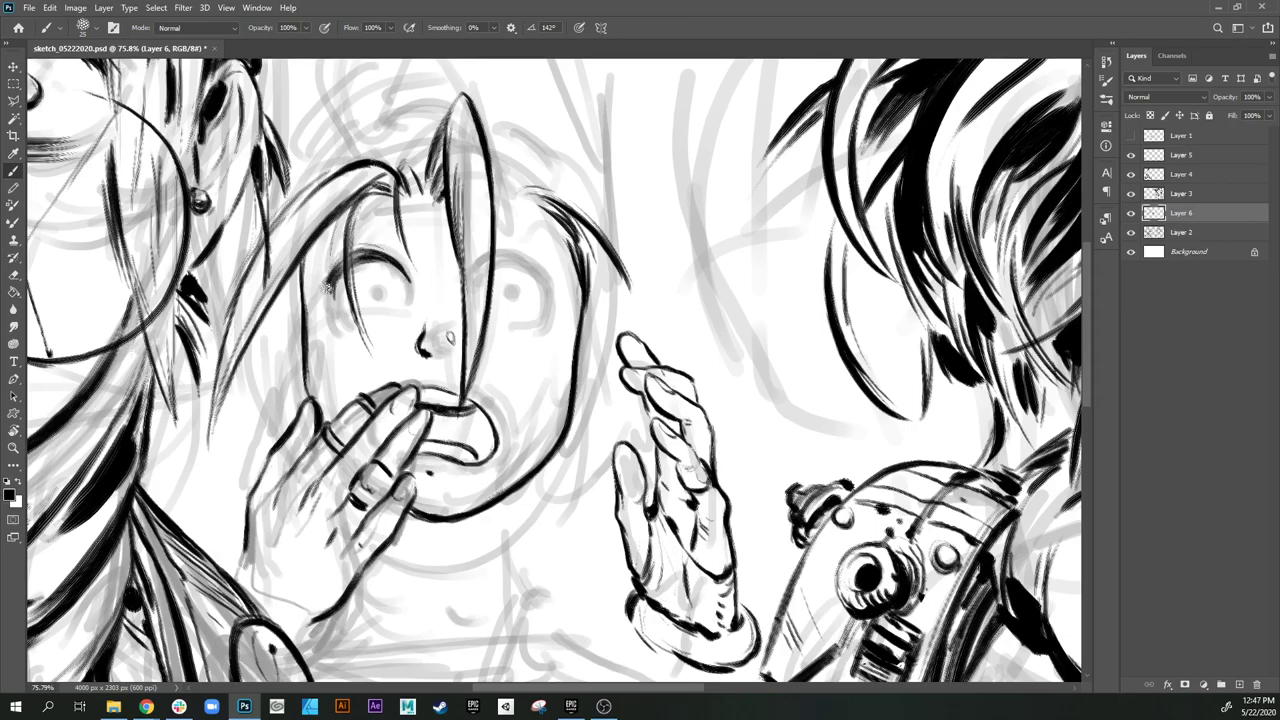
{"action": "mouse_move", "coordinate": [360, 253]}
{"action": "left_mouse_down"}
{"action": "mouse_move", "coordinate": [411, 281]}
{"action": "mouse_move", "coordinate": [392, 254]}
{"action": "mouse_move", "coordinate": [411, 277]}
{"action": "mouse_move", "coordinate": [366, 287]}
{"action": "left_mouse_up"}
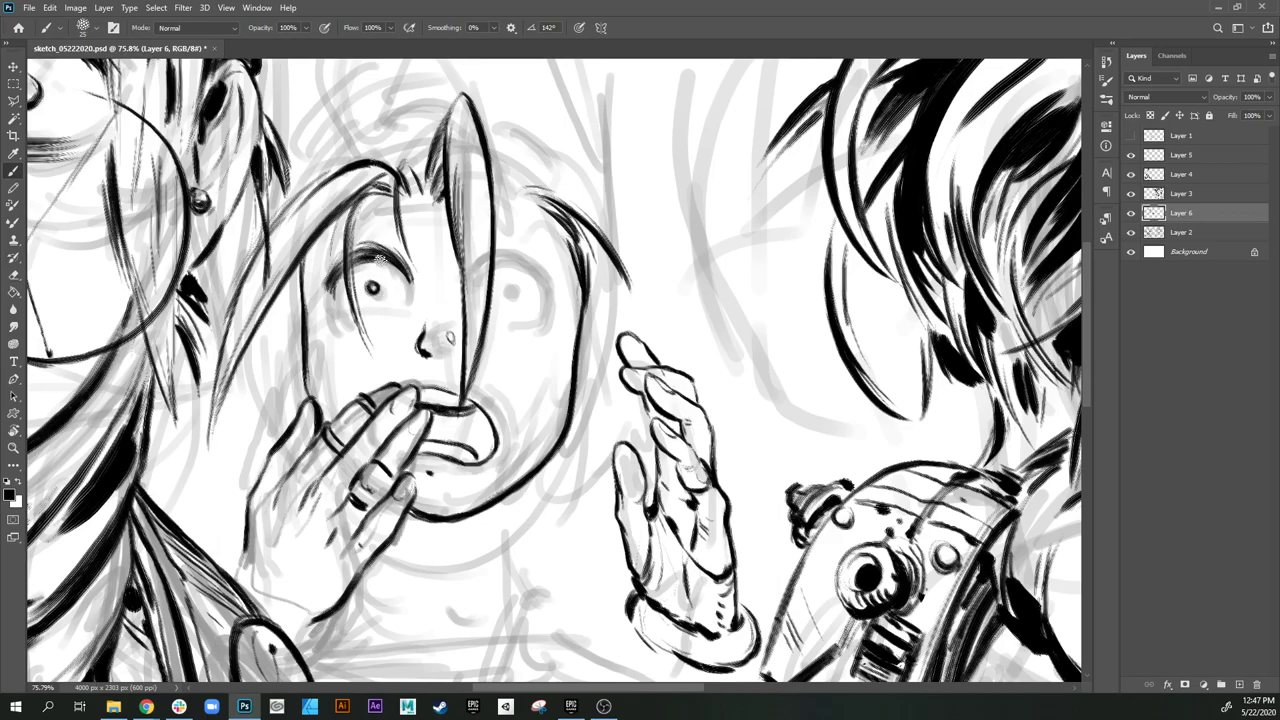
{"action": "mouse_move", "coordinate": [350, 269]}
{"action": "left_mouse_down"}
{"action": "mouse_move", "coordinate": [331, 304]}
{"action": "mouse_move", "coordinate": [400, 318]}
{"action": "left_mouse_up"}
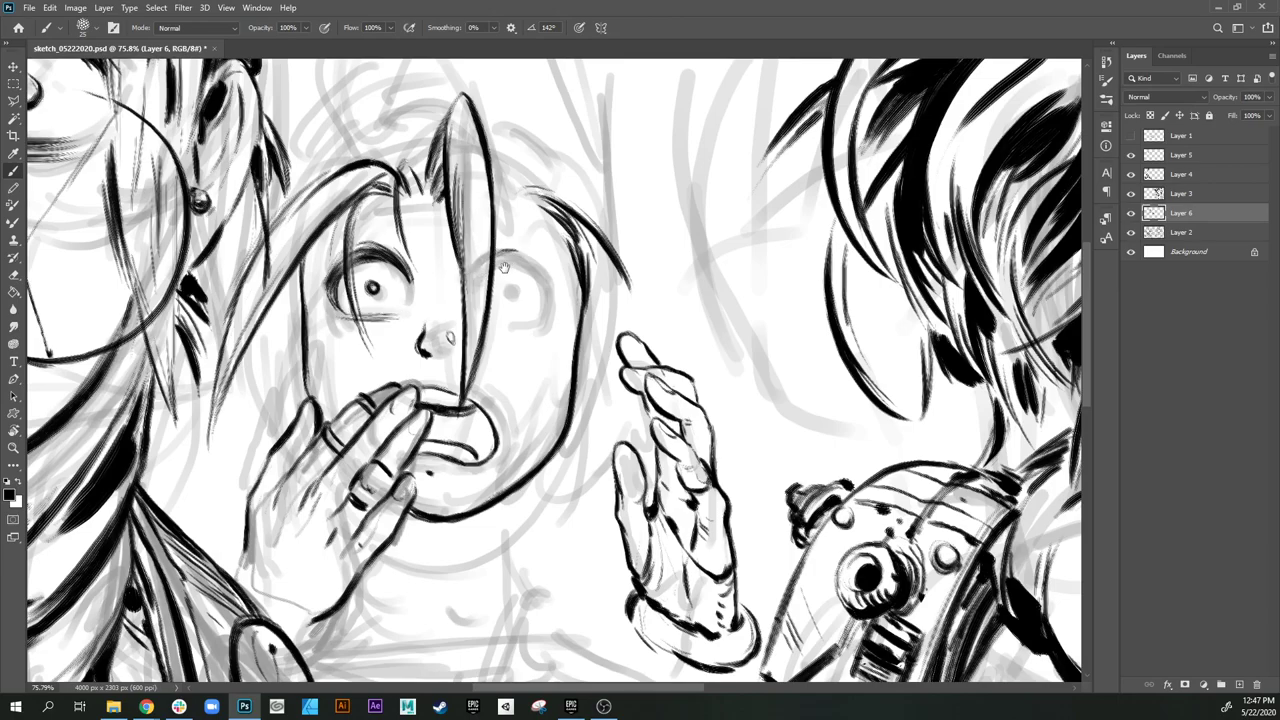
Step: Ink the thin eyebrows and the brow crease, and outline the second eye's upper lash line and lower lid
{"action": "mouse_move", "coordinate": [503, 262]}
{"action": "left_mouse_down"}
{"action": "mouse_move", "coordinate": [484, 247]}
{"action": "mouse_move", "coordinate": [511, 267]}
{"action": "left_mouse_up"}
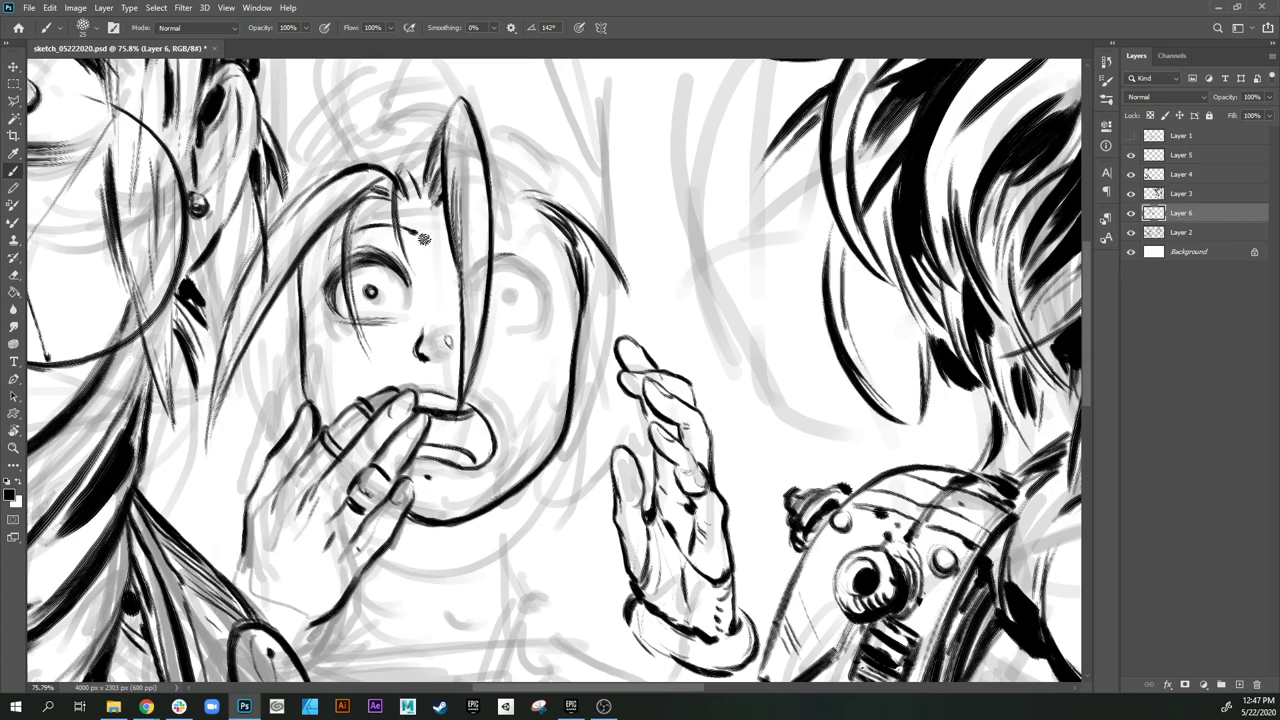
{"action": "right_click", "coordinate": [424, 239]}
{"action": "left_click_drag", "start_coordinate": [423, 237], "coordinate": [403, 253]}
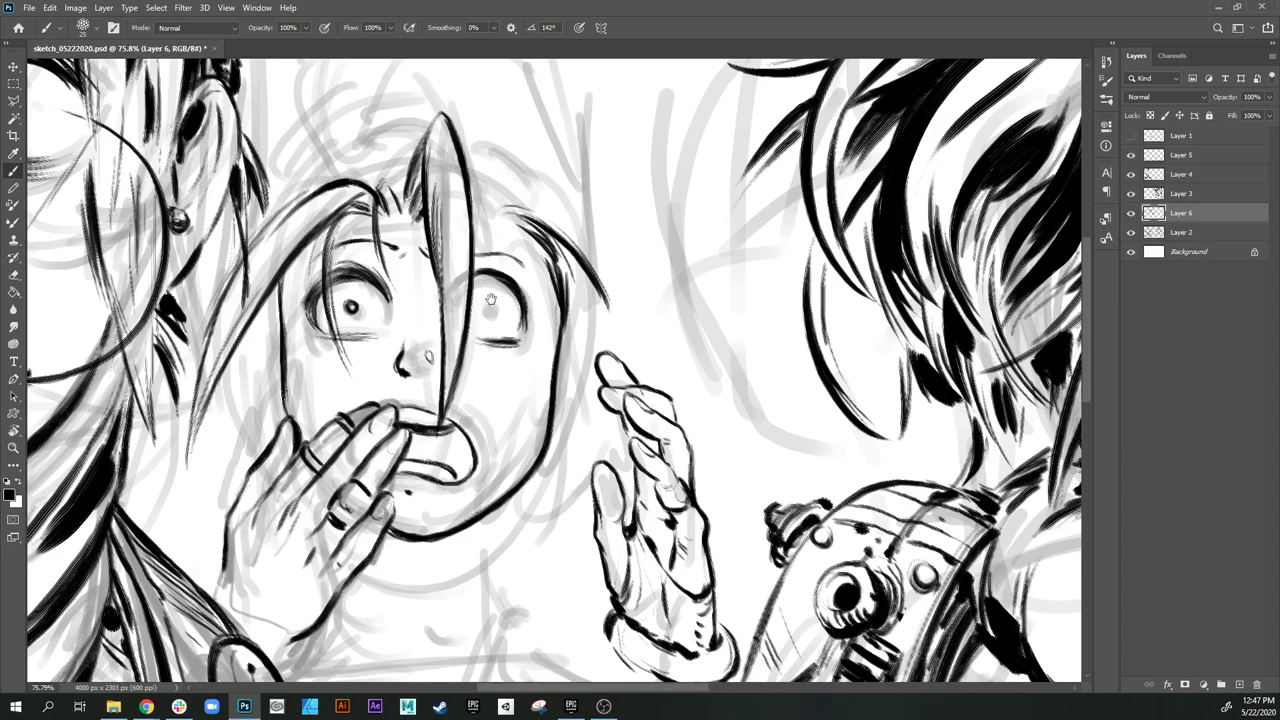
Step: Ink the small dark pupil of the eye on the side of the raised open hand
{"action": "left_click_drag", "start_coordinate": [491, 299], "coordinate": [509, 269]}
{"action": "left_click_drag", "start_coordinate": [598, 306], "coordinate": [518, 334]}
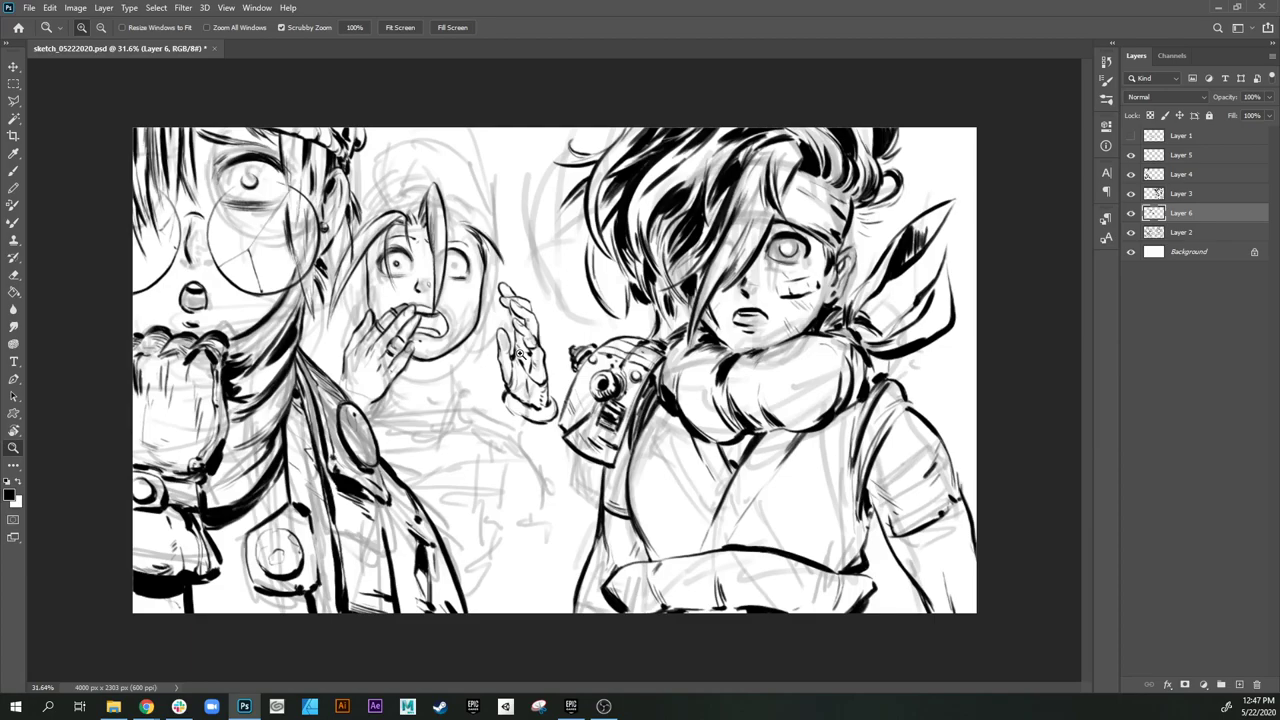
{"action": "mouse_move", "coordinate": [465, 299]}
{"action": "left_mouse_down"}
{"action": "mouse_move", "coordinate": [482, 298]}
{"action": "mouse_move", "coordinate": [441, 250]}
{"action": "left_mouse_up"}
{"action": "key", "text": "b"}
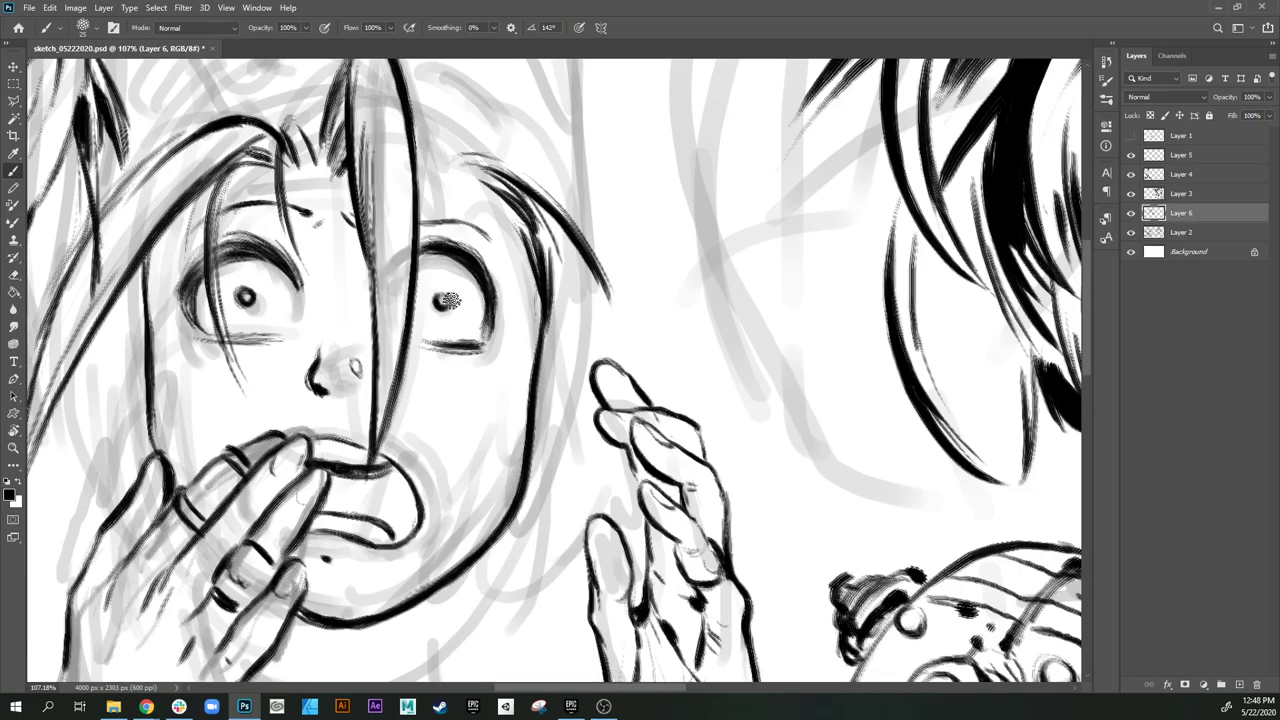
{"action": "left_click_drag", "start_coordinate": [461, 314], "coordinate": [496, 325]}
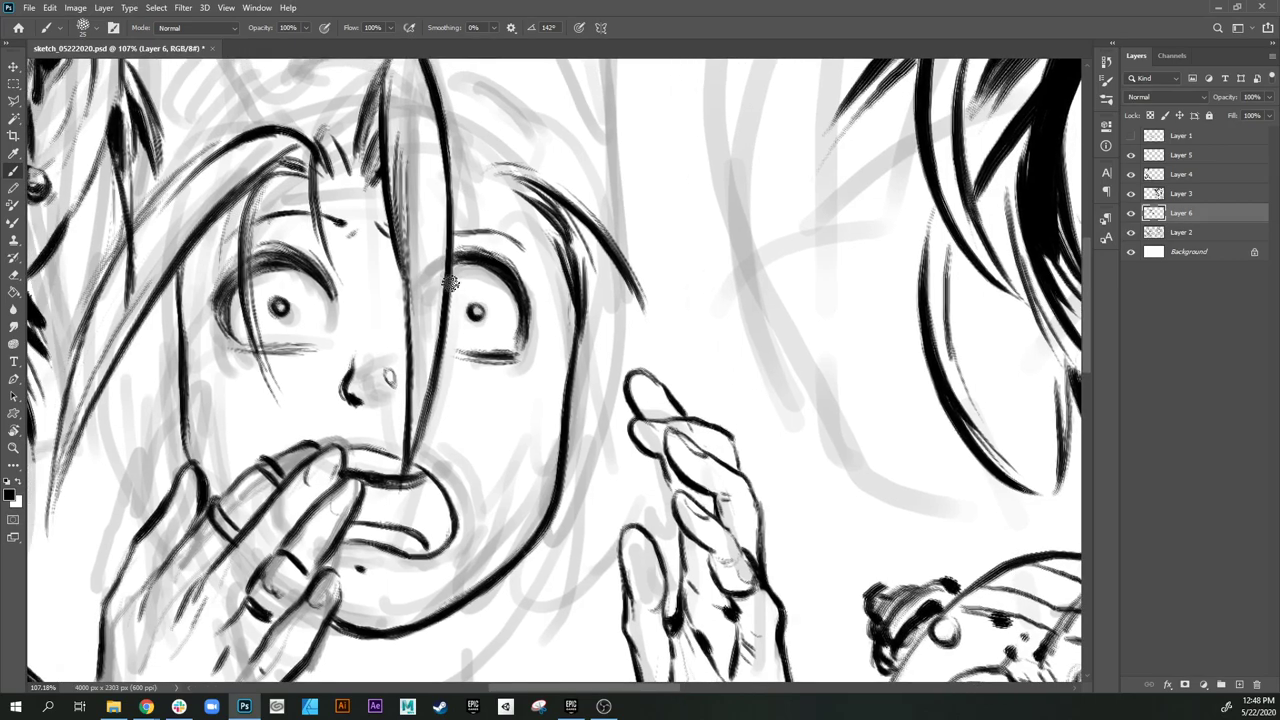
{"action": "left_click_drag", "start_coordinate": [483, 223], "coordinate": [479, 239]}
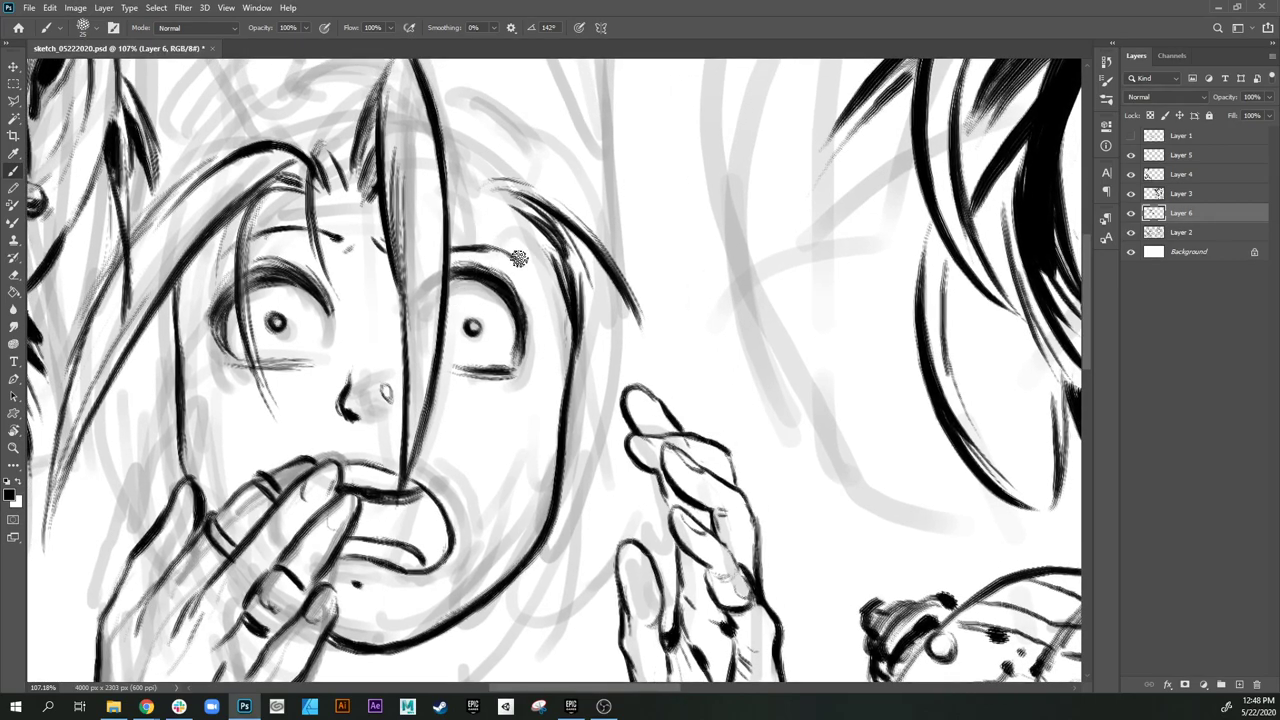
Step: Ink a long arching hair strand and short spiky strokes rising from the hairline above the eye nearest the raised hand
{"action": "left_click_drag", "start_coordinate": [510, 287], "coordinate": [490, 357]}
{"action": "mouse_move", "coordinate": [452, 257]}
{"action": "left_mouse_down"}
{"action": "mouse_move", "coordinate": [483, 221]}
{"action": "mouse_move", "coordinate": [468, 237]}
{"action": "mouse_move", "coordinate": [483, 241]}
{"action": "left_mouse_up"}
{"action": "mouse_move", "coordinate": [444, 286]}
{"action": "left_mouse_down"}
{"action": "mouse_move", "coordinate": [504, 236]}
{"action": "mouse_move", "coordinate": [581, 236]}
{"action": "left_mouse_up"}
{"action": "left_click_drag", "start_coordinate": [474, 256], "coordinate": [608, 262]}
{"action": "mouse_move", "coordinate": [498, 232]}
{"action": "left_mouse_down"}
{"action": "mouse_move", "coordinate": [435, 277]}
{"action": "mouse_move", "coordinate": [530, 270]}
{"action": "left_mouse_up"}
{"action": "left_click_drag", "start_coordinate": [450, 293], "coordinate": [535, 274]}
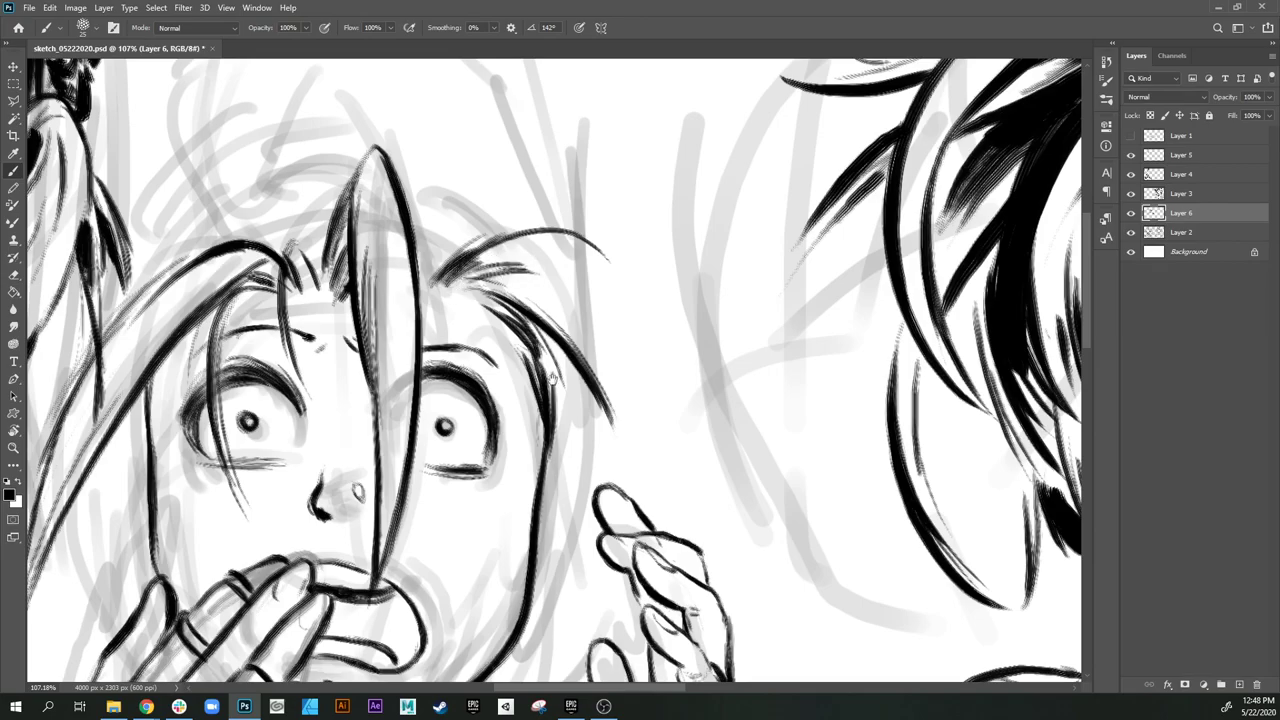
Step: Ink curved strokes beside the jaw near the raised hand and the first long edge of the dangling earring below them
{"action": "mouse_move", "coordinate": [296, 394]}
{"action": "left_mouse_down"}
{"action": "mouse_move", "coordinate": [390, 311]}
{"action": "mouse_move", "coordinate": [435, 196]}
{"action": "left_mouse_up"}
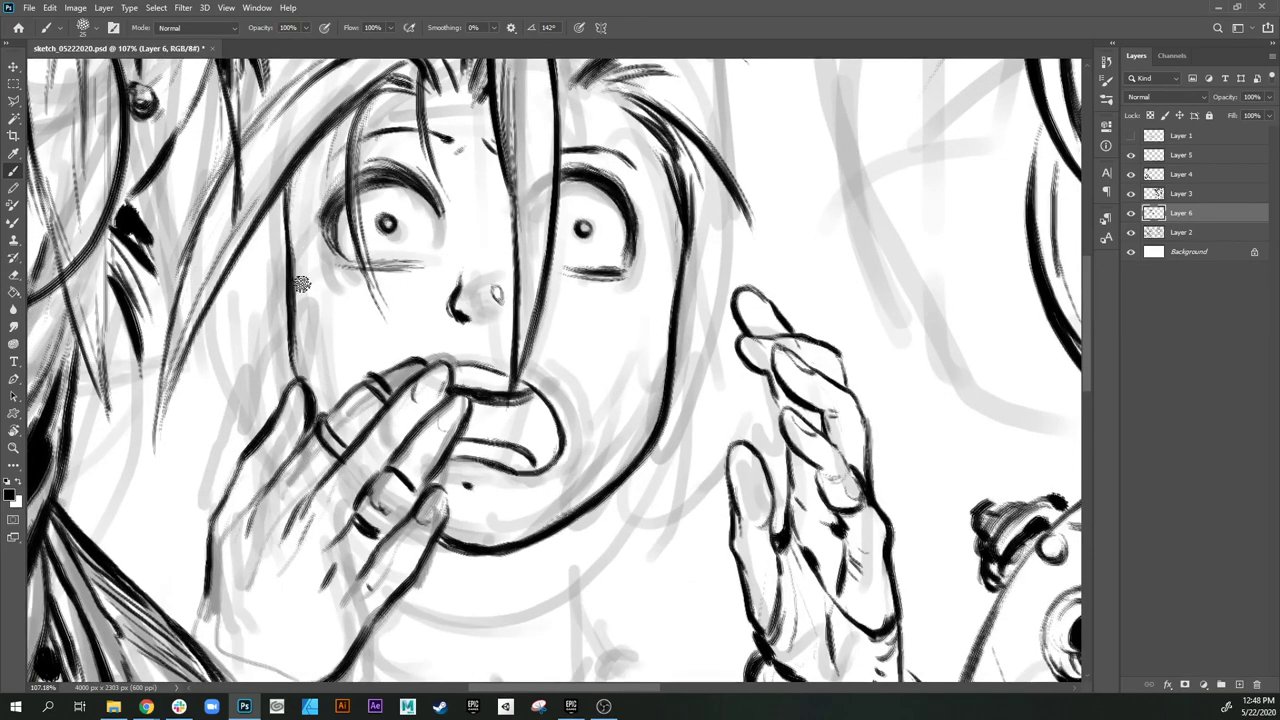
{"action": "left_click_drag", "start_coordinate": [620, 309], "coordinate": [589, 245]}
{"action": "mouse_move", "coordinate": [604, 355]}
{"action": "left_mouse_down"}
{"action": "mouse_move", "coordinate": [554, 313]}
{"action": "mouse_move", "coordinate": [560, 322]}
{"action": "mouse_move", "coordinate": [529, 317]}
{"action": "left_mouse_up"}
{"action": "left_click_drag", "start_coordinate": [532, 229], "coordinate": [487, 235]}
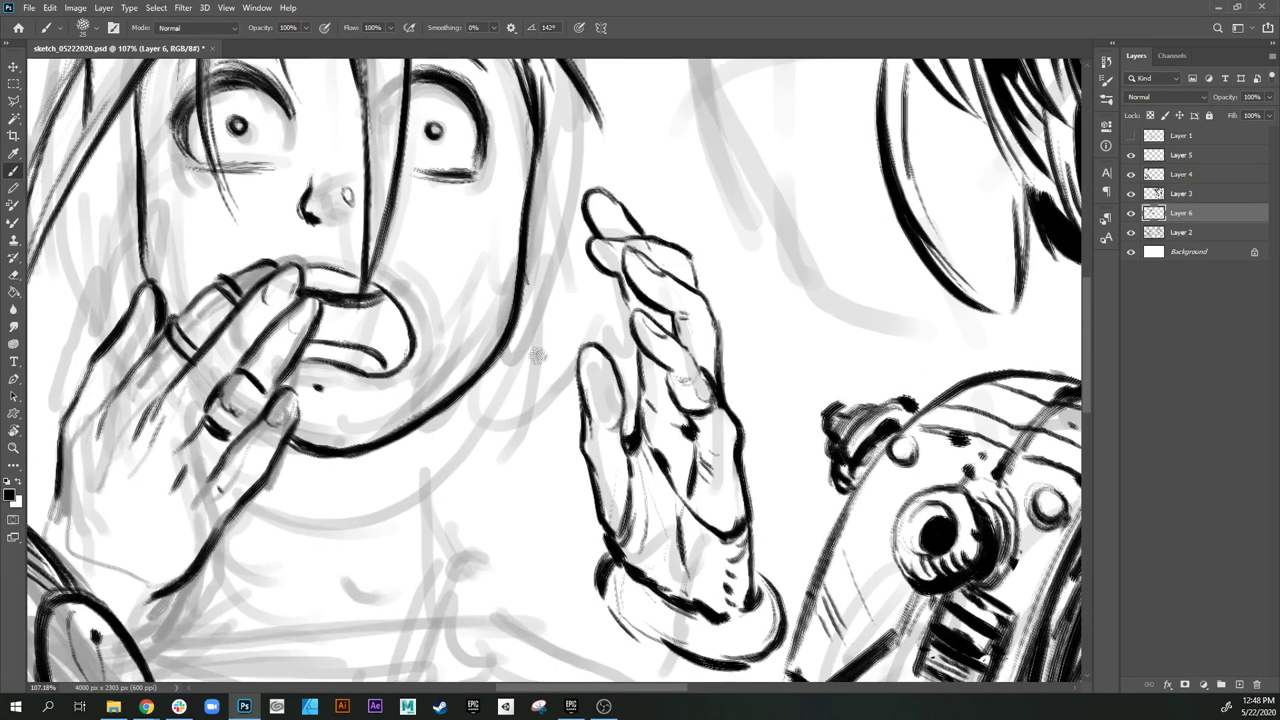
{"action": "left_click_drag", "start_coordinate": [498, 314], "coordinate": [452, 413]}
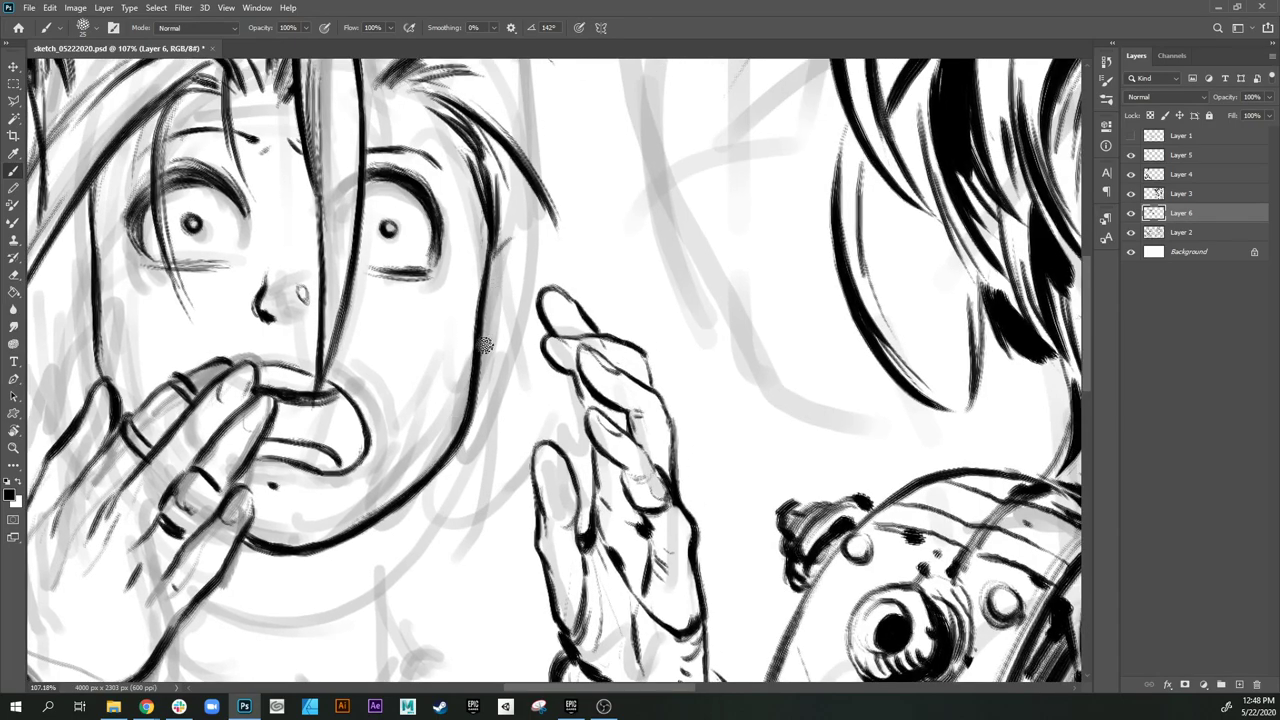
{"action": "left_click_drag", "start_coordinate": [489, 334], "coordinate": [506, 398]}
{"action": "mouse_move", "coordinate": [488, 331]}
{"action": "left_mouse_down"}
{"action": "mouse_move", "coordinate": [490, 377]}
{"action": "mouse_move", "coordinate": [482, 348]}
{"action": "mouse_move", "coordinate": [510, 438]}
{"action": "left_mouse_up"}
{"action": "left_click_drag", "start_coordinate": [485, 478], "coordinate": [494, 289]}
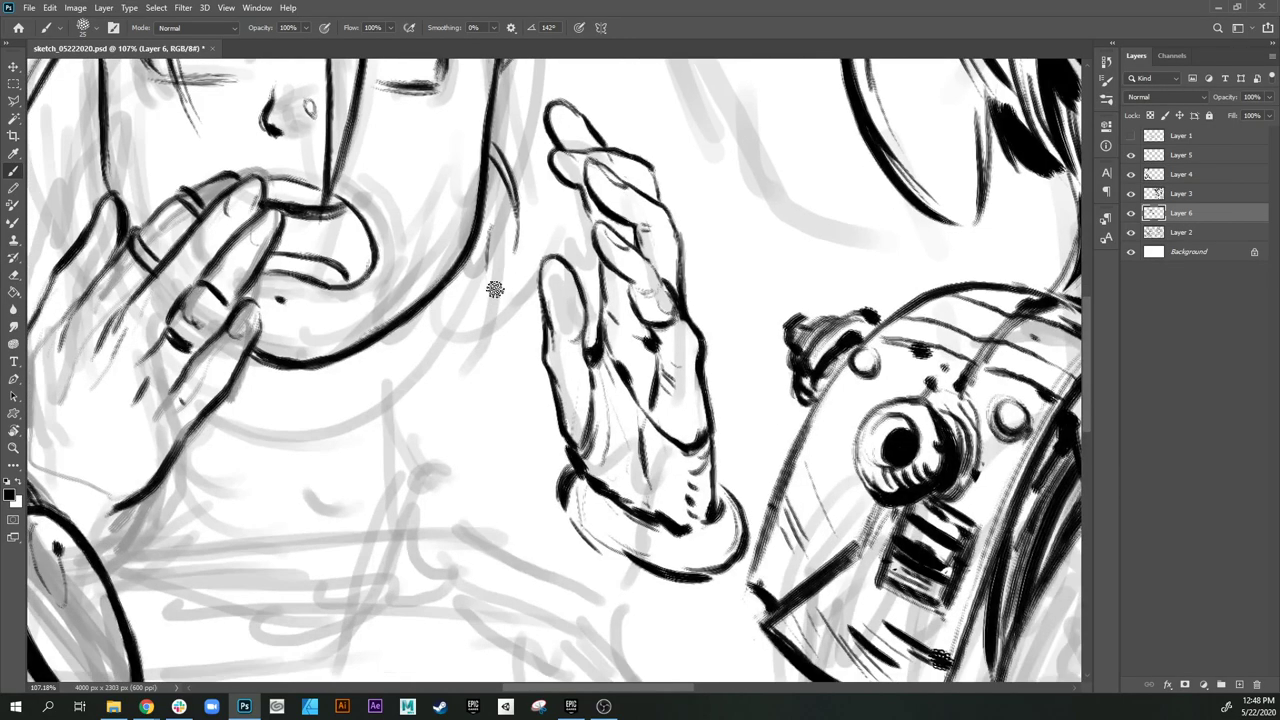
{"action": "left_click_drag", "start_coordinate": [489, 229], "coordinate": [487, 354]}
{"action": "left_click_drag", "start_coordinate": [487, 275], "coordinate": [488, 384]}
Step: Try to close the dangling earring's outline with a rounded tip and shade its inside with heavy black strokes
{"action": "left_click_drag", "start_coordinate": [487, 345], "coordinate": [489, 428]}
{"action": "mouse_move", "coordinate": [496, 214]}
{"action": "left_mouse_down"}
{"action": "mouse_move", "coordinate": [489, 236]}
{"action": "mouse_move", "coordinate": [509, 278]}
{"action": "mouse_move", "coordinate": [489, 400]}
{"action": "left_mouse_up"}
{"action": "mouse_move", "coordinate": [488, 330]}
{"action": "left_mouse_down"}
{"action": "mouse_move", "coordinate": [495, 446]}
{"action": "mouse_move", "coordinate": [511, 348]}
{"action": "mouse_move", "coordinate": [511, 432]}
{"action": "mouse_move", "coordinate": [515, 398]}
{"action": "left_mouse_up"}
{"action": "left_click_drag", "start_coordinate": [504, 252], "coordinate": [506, 410]}
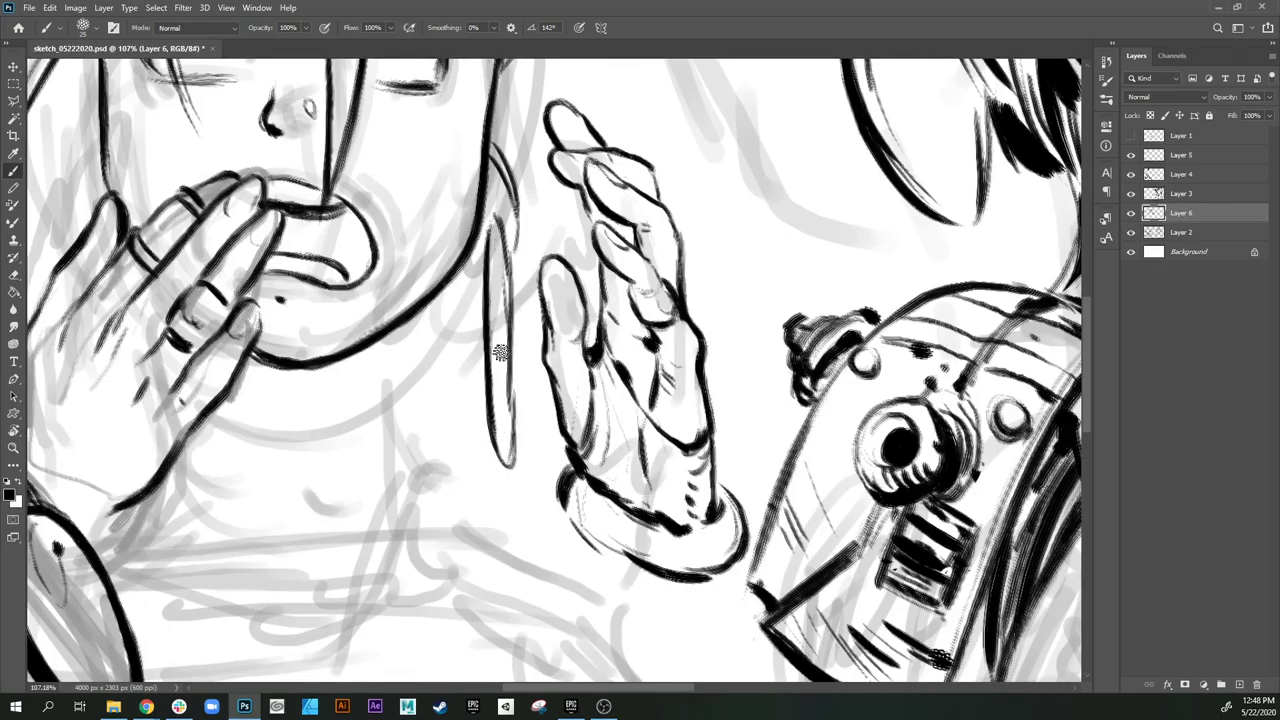
{"action": "left_click_drag", "start_coordinate": [503, 225], "coordinate": [514, 468]}
{"action": "left_click_drag", "start_coordinate": [505, 290], "coordinate": [510, 462]}
{"action": "mouse_move", "coordinate": [500, 230]}
{"action": "left_mouse_down"}
{"action": "mouse_move", "coordinate": [510, 450]}
{"action": "mouse_move", "coordinate": [498, 395]}
{"action": "left_mouse_up"}
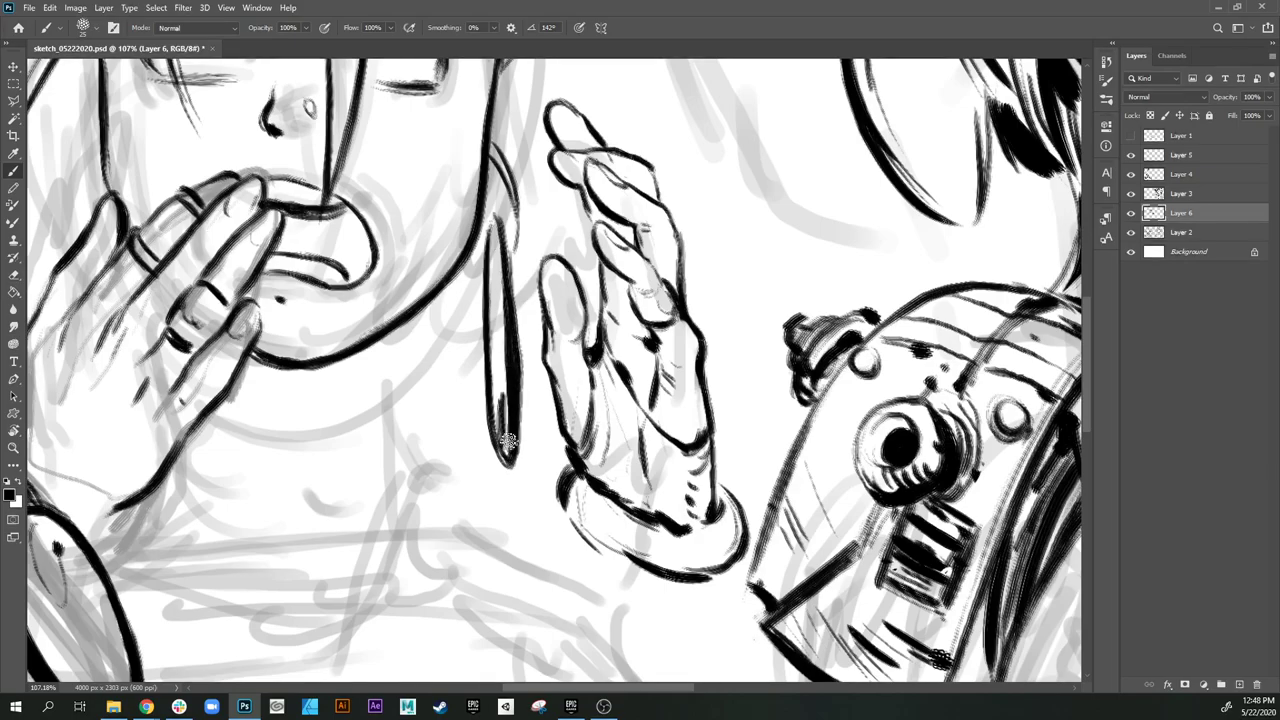
{"action": "left_click_drag", "start_coordinate": [508, 448], "coordinate": [502, 318]}
{"action": "left_click_drag", "start_coordinate": [500, 400], "coordinate": [490, 212]}
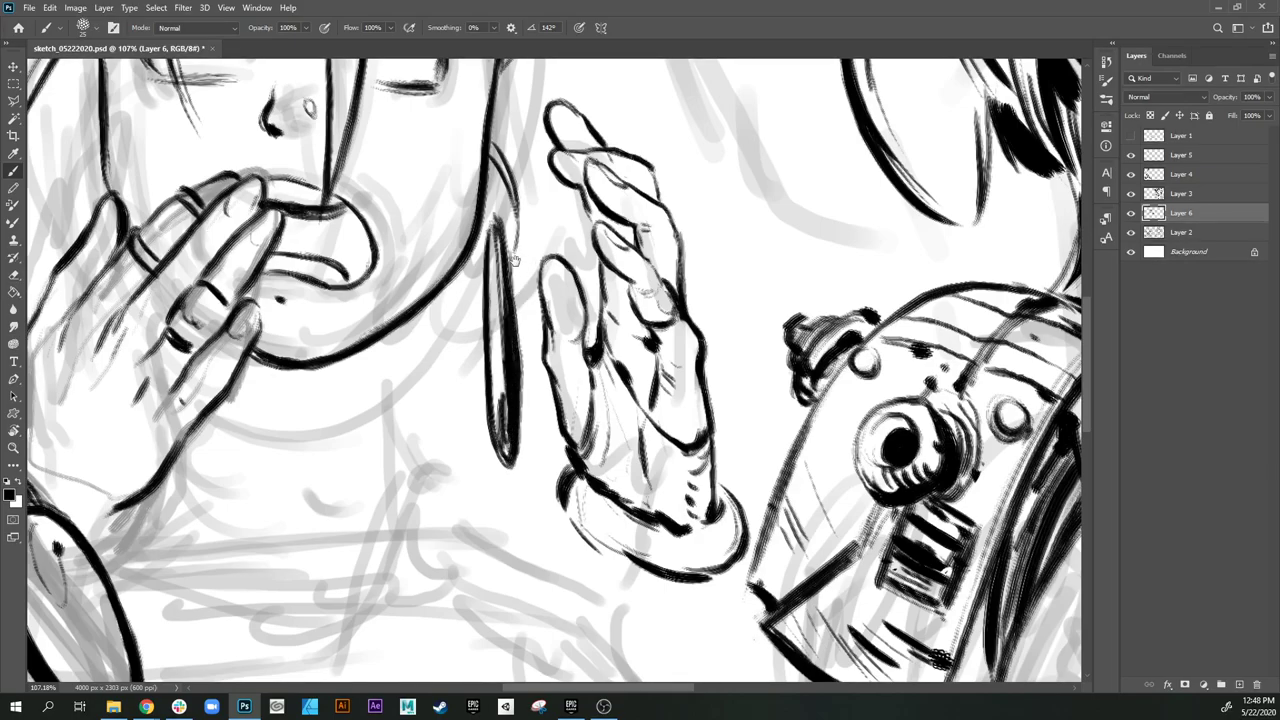
Step: Undo the earring's black shading, second edge and tip, back to its first edge line
{"action": "left_click_drag", "start_coordinate": [513, 260], "coordinate": [508, 312]}
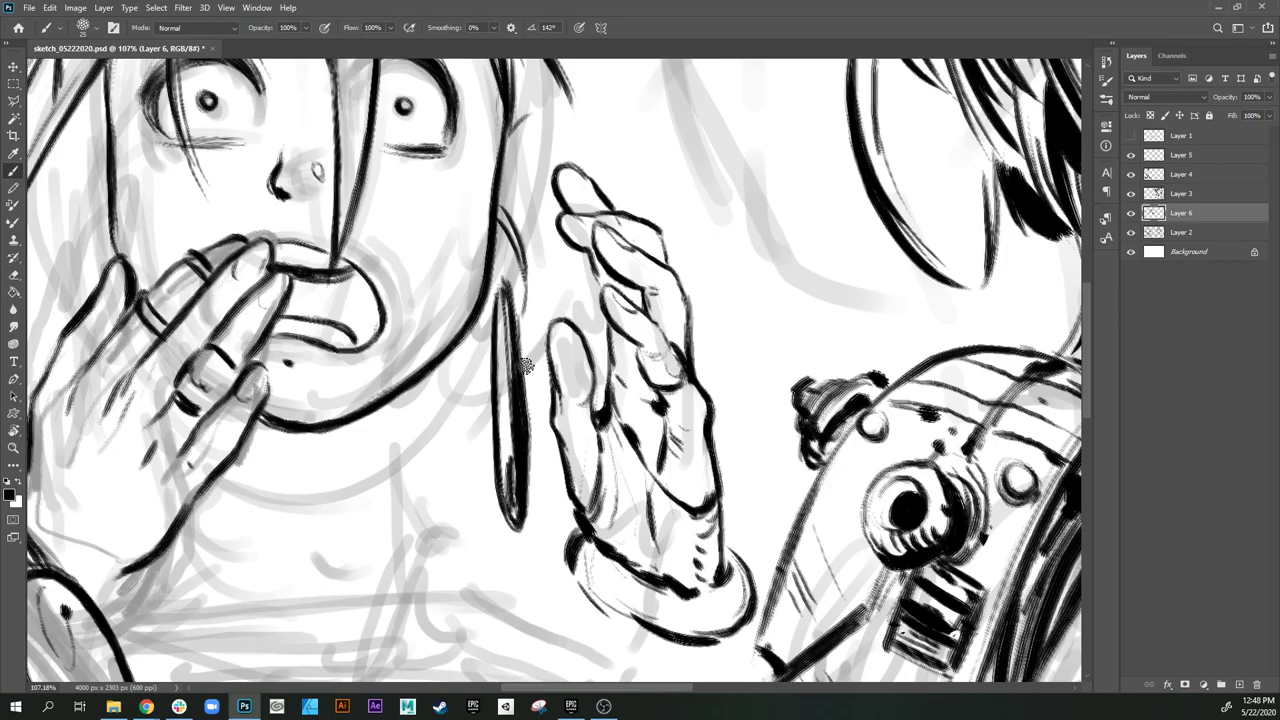
{"action": "key", "text": "ctrl+z"}
{"action": "key", "text": "ctrl+z"}
{"action": "key", "text": "ctrl+z"}
{"action": "key", "text": "ctrl+z"}
{"action": "key", "text": "ctrl+z"}
{"action": "key", "text": "ctrl+z"}
{"action": "key", "text": "ctrl+z"}
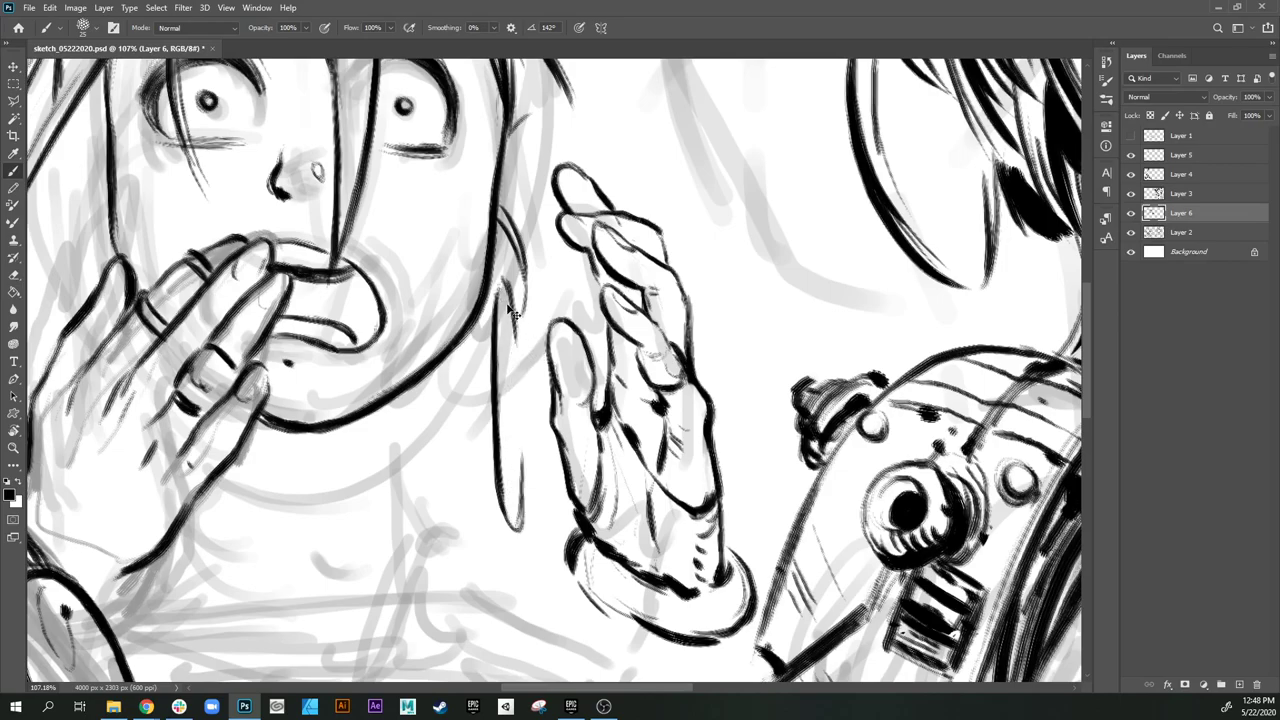
{"action": "key", "text": "ctrl+z"}
{"action": "key", "text": "ctrl+z"}
{"action": "key", "text": "ctrl+z"}
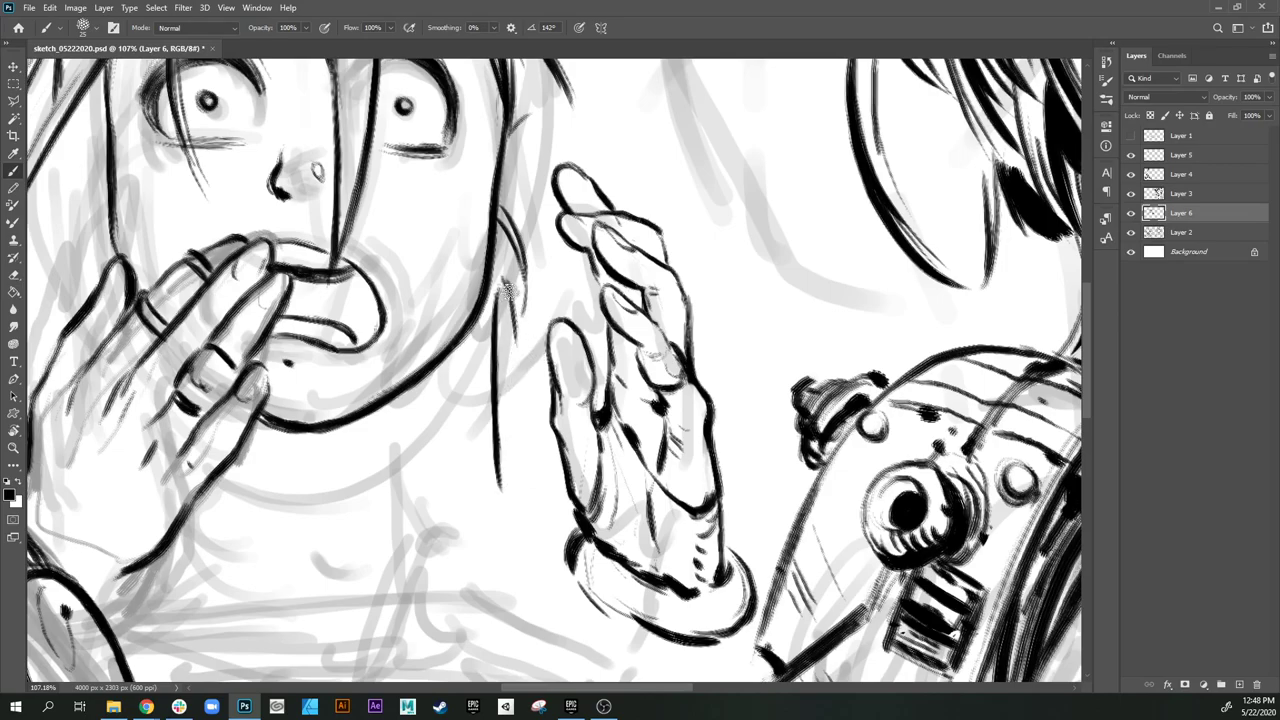
Step: Ink the dangling earring's second edge and rounded tip, with a thin inner line and a dark dot at the lower end
{"action": "mouse_move", "coordinate": [508, 293]}
{"action": "left_mouse_down"}
{"action": "mouse_move", "coordinate": [522, 479]}
{"action": "mouse_move", "coordinate": [500, 456]}
{"action": "mouse_move", "coordinate": [516, 508]}
{"action": "left_mouse_up"}
{"action": "left_click_drag", "start_coordinate": [522, 431], "coordinate": [521, 505]}
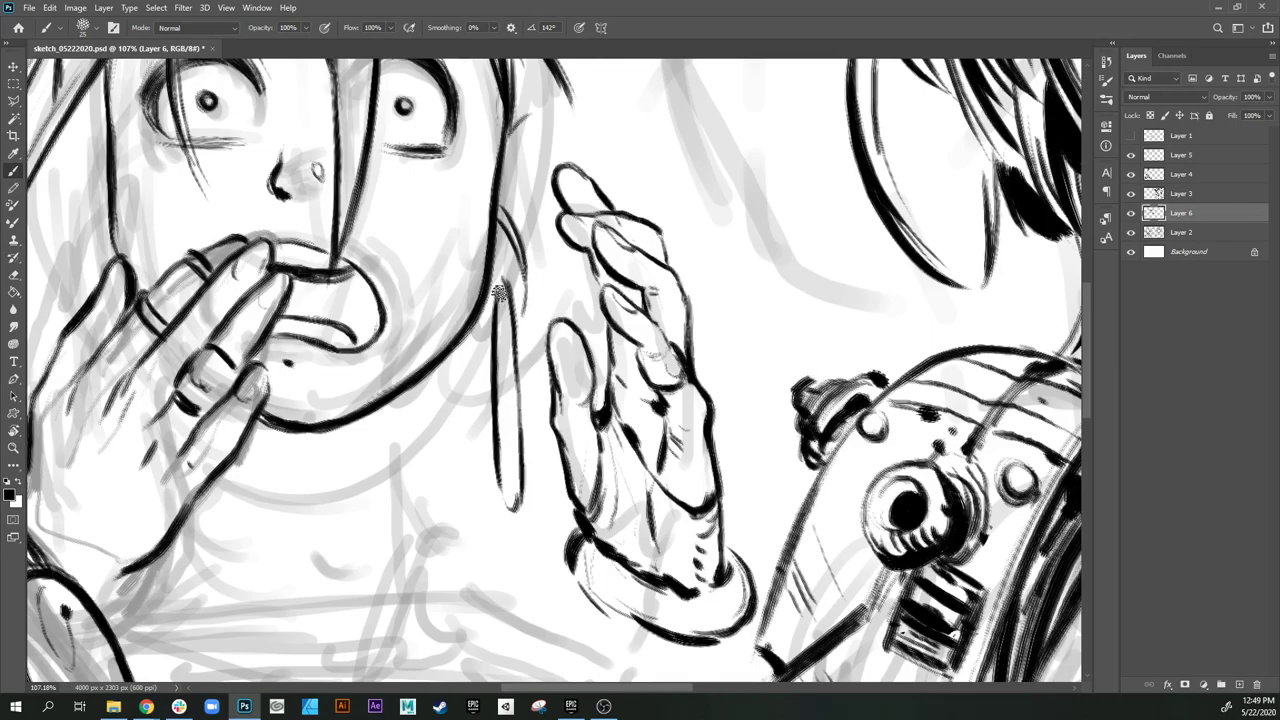
{"action": "left_click_drag", "start_coordinate": [500, 292], "coordinate": [512, 500]}
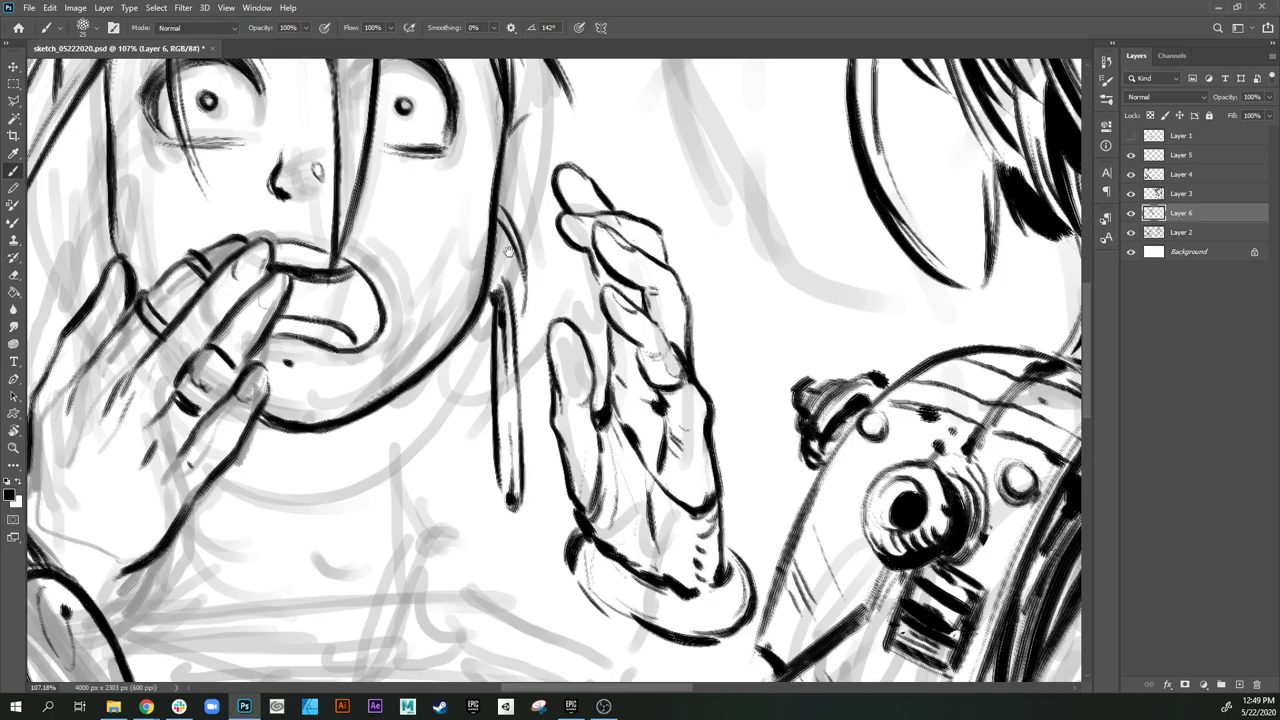
Step: Ink the outer contour and inner fold of the ear above the dangling earring
{"action": "left_click_drag", "start_coordinate": [509, 252], "coordinate": [489, 384]}
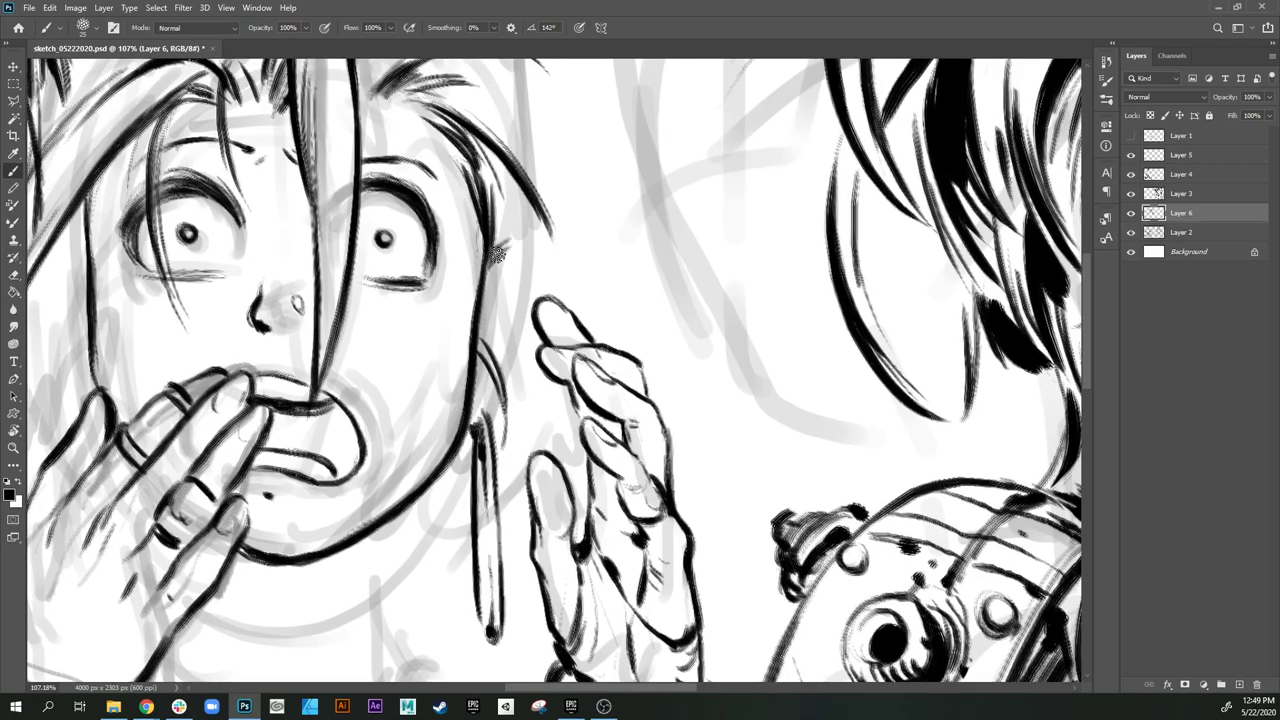
{"action": "mouse_move", "coordinate": [496, 253]}
{"action": "left_mouse_down"}
{"action": "mouse_move", "coordinate": [512, 246]}
{"action": "mouse_move", "coordinate": [516, 335]}
{"action": "mouse_move", "coordinate": [478, 422]}
{"action": "left_mouse_up"}
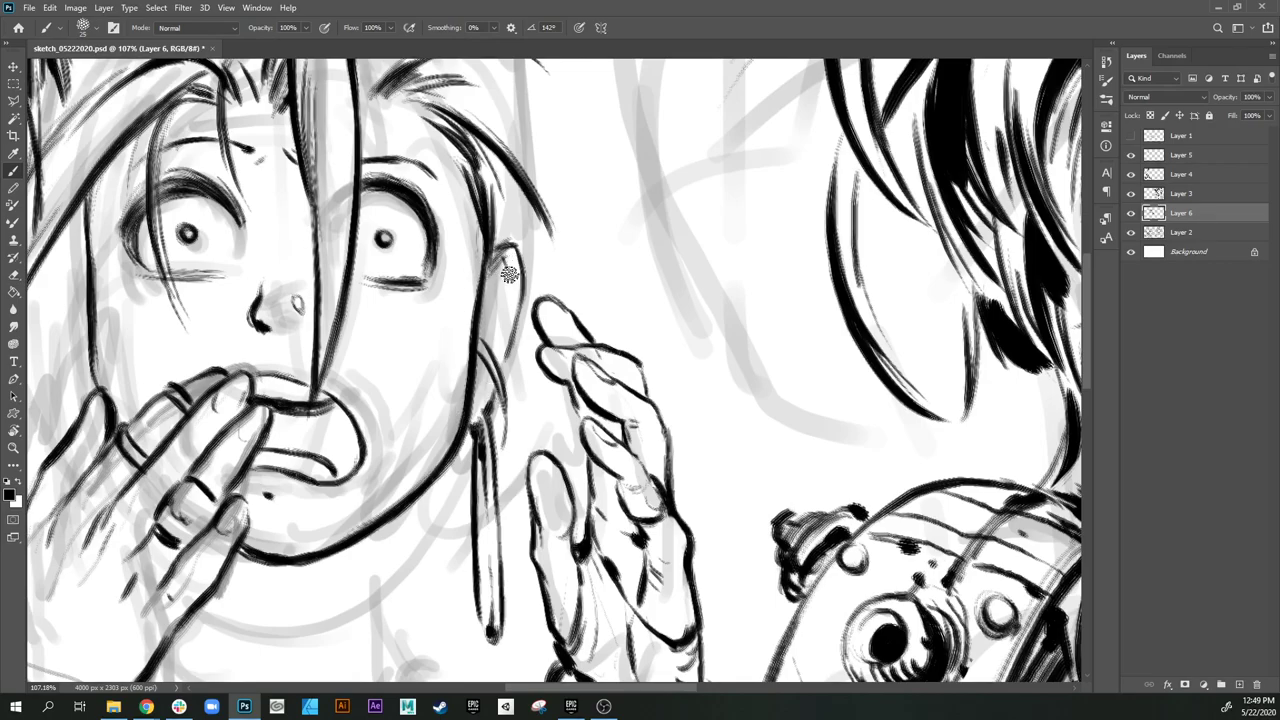
{"action": "mouse_move", "coordinate": [500, 257]}
{"action": "left_mouse_down"}
{"action": "mouse_move", "coordinate": [512, 300]}
{"action": "mouse_move", "coordinate": [483, 378]}
{"action": "left_mouse_up"}
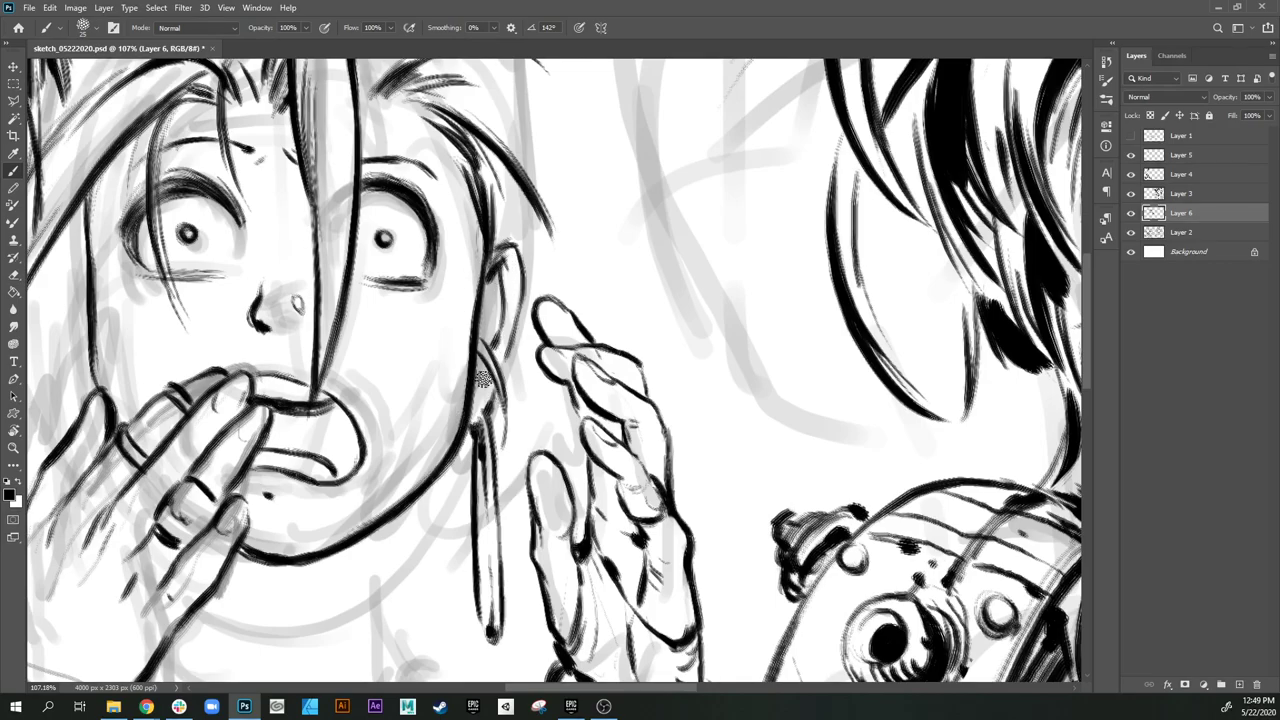
{"action": "left_click_drag", "start_coordinate": [480, 329], "coordinate": [502, 337]}
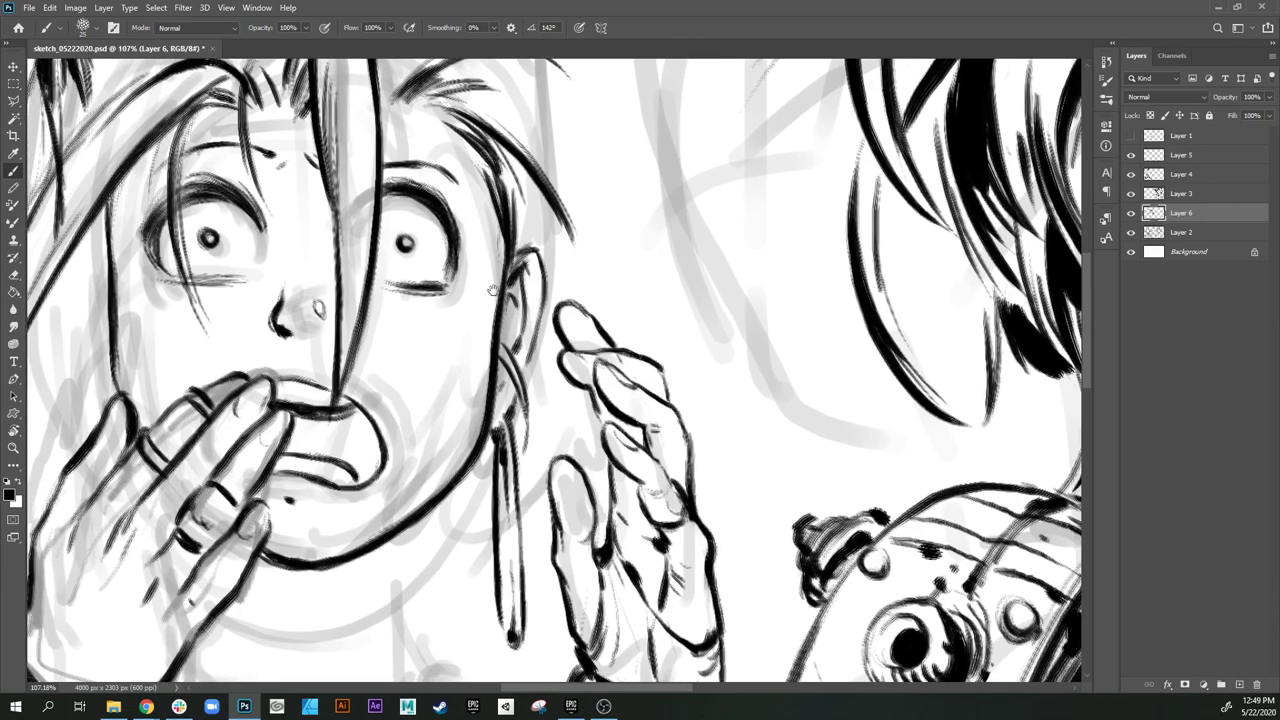
Step: Draw temporary straight horizontal guide lines across the face at the ear's lower and upper levels, undoing each one
{"action": "left_click_drag", "start_coordinate": [389, 317], "coordinate": [529, 288]}
{"action": "left_click", "coordinate": [628, 402]}
{"action": "left_click", "coordinate": [210, 402], "text": "shift"}
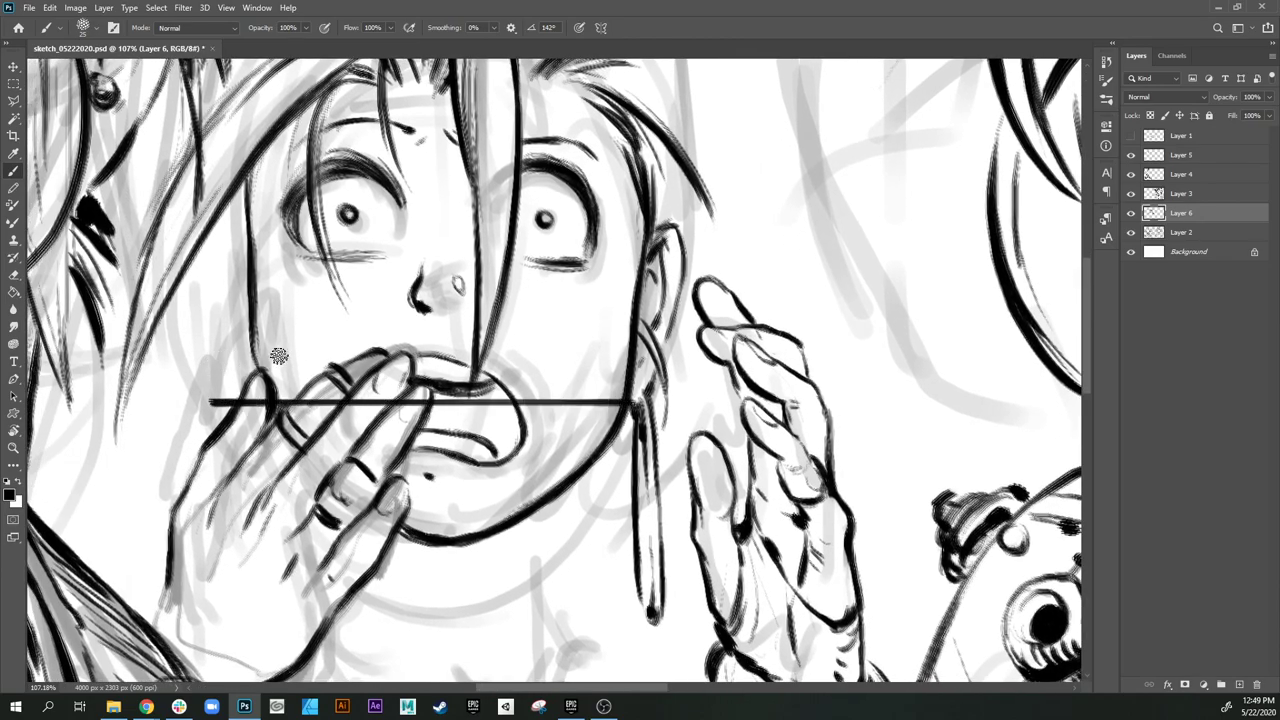
{"action": "key", "text": "ctrl+z"}
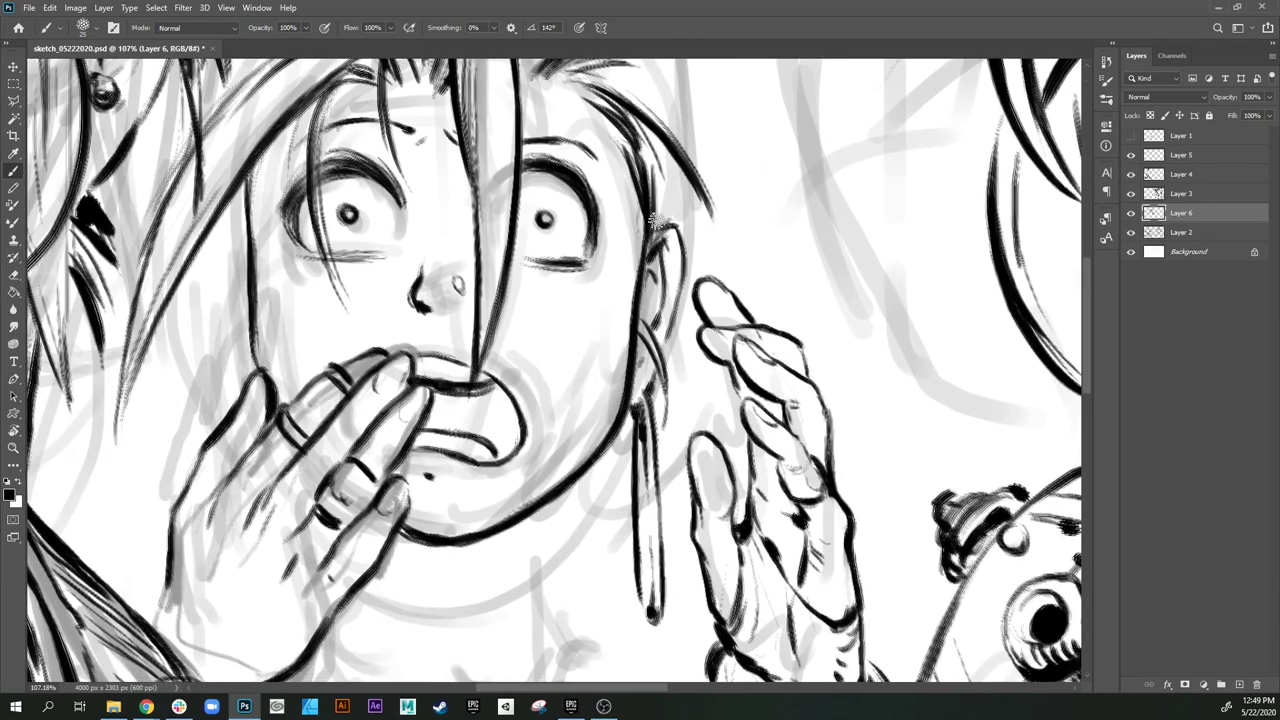
{"action": "left_click", "coordinate": [650, 220]}
{"action": "left_click", "coordinate": [210, 220], "text": "shift"}
{"action": "key", "text": "ctrl+z"}
Step: Ink curved strokes beside the cheek above the covering hand, the tip of that ear and a small ring piercing
{"action": "left_click_drag", "start_coordinate": [246, 274], "coordinate": [188, 405]}
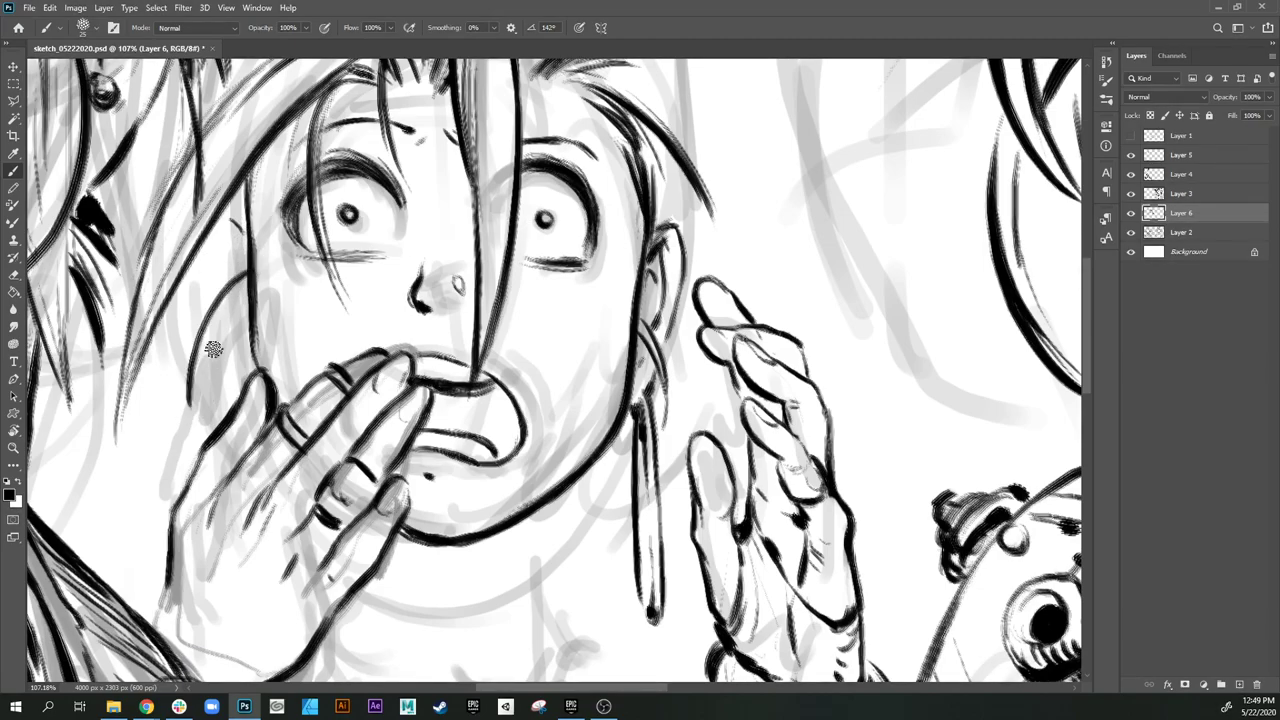
{"action": "mouse_move", "coordinate": [248, 288]}
{"action": "left_mouse_down"}
{"action": "mouse_move", "coordinate": [213, 351]}
{"action": "mouse_move", "coordinate": [229, 307]}
{"action": "mouse_move", "coordinate": [208, 432]}
{"action": "left_mouse_up"}
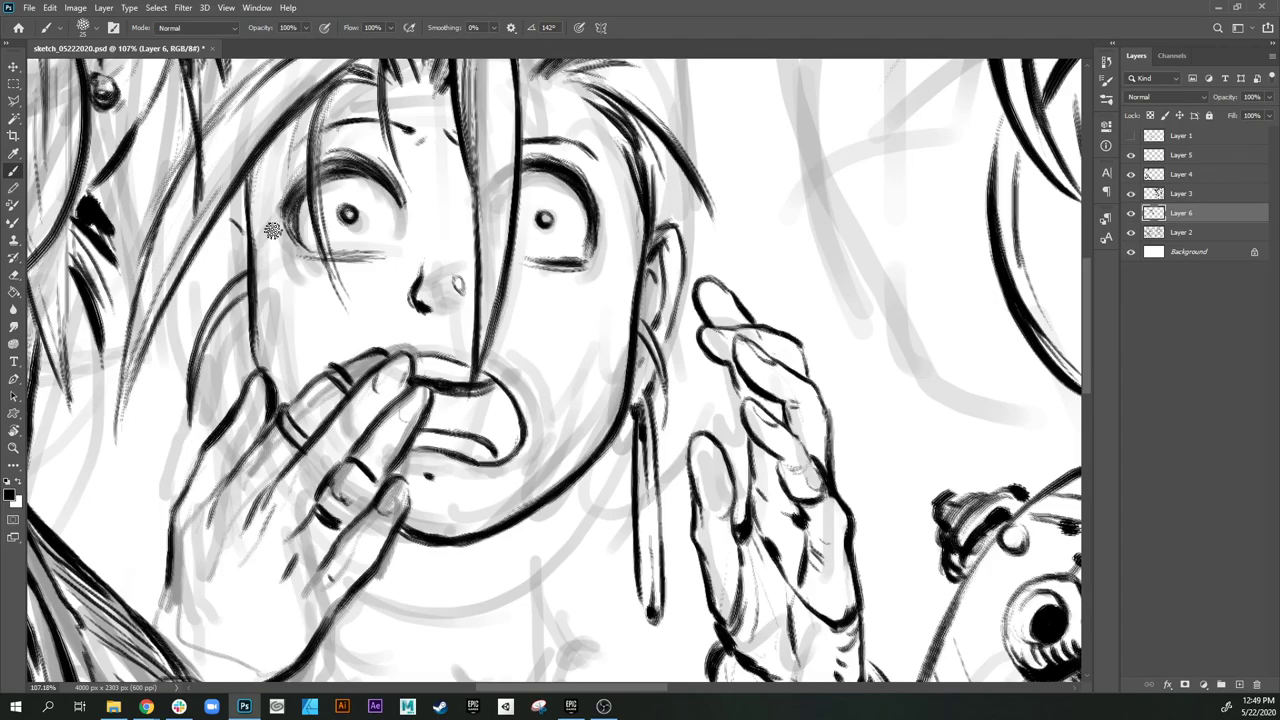
{"action": "key", "text": "ctrl+z"}
{"action": "left_click_drag", "start_coordinate": [246, 293], "coordinate": [198, 400]}
{"action": "left_click_drag", "start_coordinate": [210, 342], "coordinate": [195, 418]}
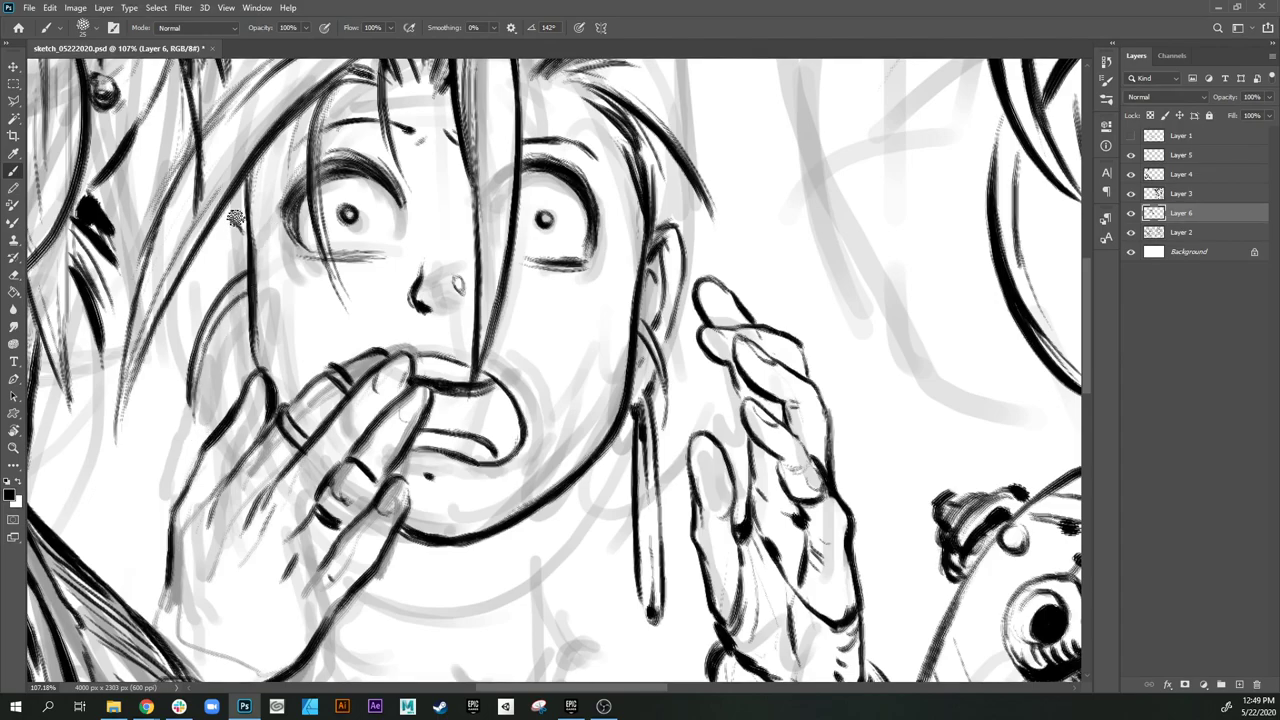
{"action": "left_click_drag", "start_coordinate": [220, 218], "coordinate": [241, 225]}
{"action": "left_click_drag", "start_coordinate": [212, 262], "coordinate": [196, 278]}
Step: Ink a small round stud and narrow dark strokes below it beside the covering hand, and blacken the upper inside of that ear
{"action": "left_click_drag", "start_coordinate": [619, 399], "coordinate": [223, 394]}
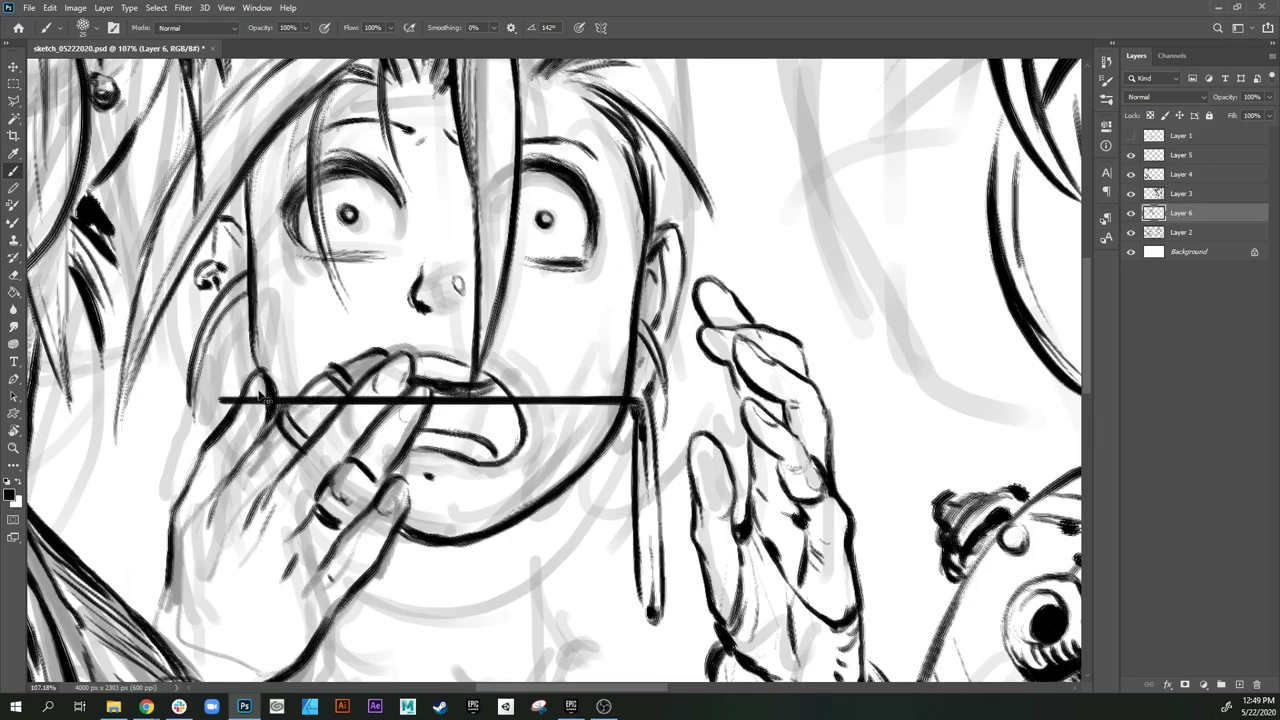
{"action": "key", "text": "ctrl+z"}
{"action": "mouse_move", "coordinate": [223, 321]}
{"action": "left_mouse_down"}
{"action": "mouse_move", "coordinate": [237, 369]}
{"action": "mouse_move", "coordinate": [246, 333]}
{"action": "mouse_move", "coordinate": [233, 403]}
{"action": "left_mouse_up"}
{"action": "left_click_drag", "start_coordinate": [245, 342], "coordinate": [234, 388]}
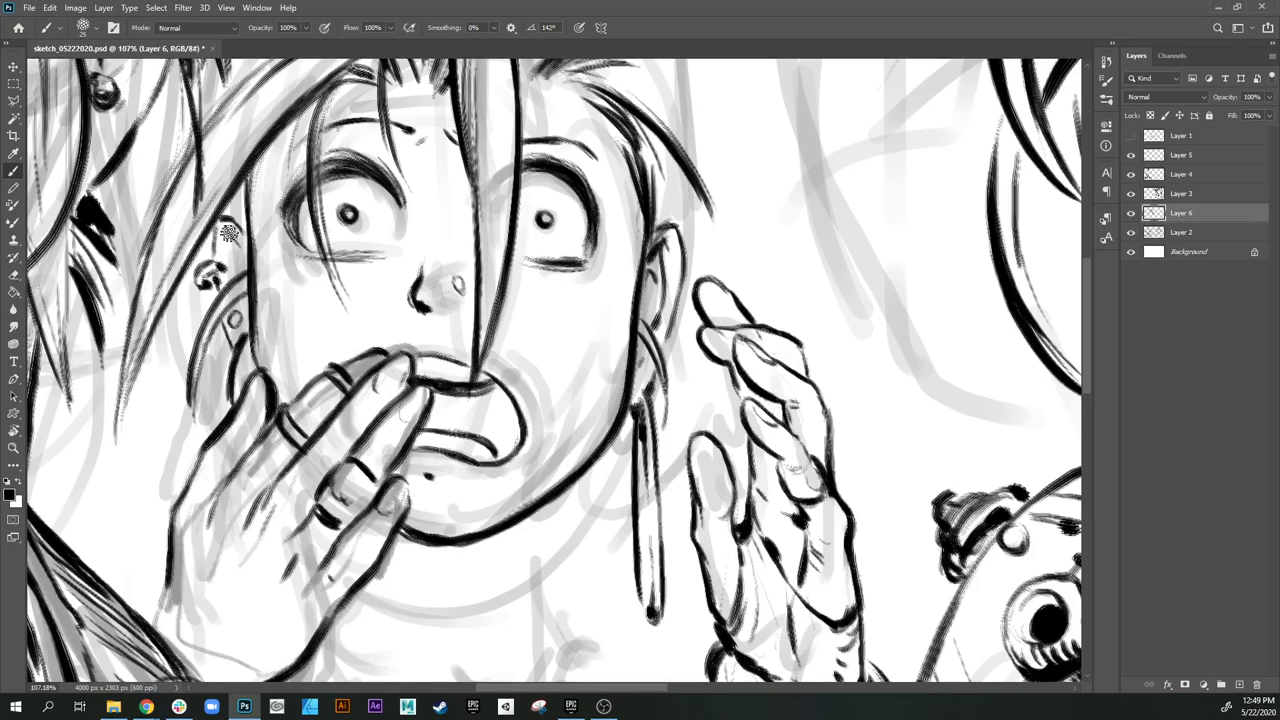
{"action": "left_click_drag", "start_coordinate": [229, 233], "coordinate": [242, 264]}
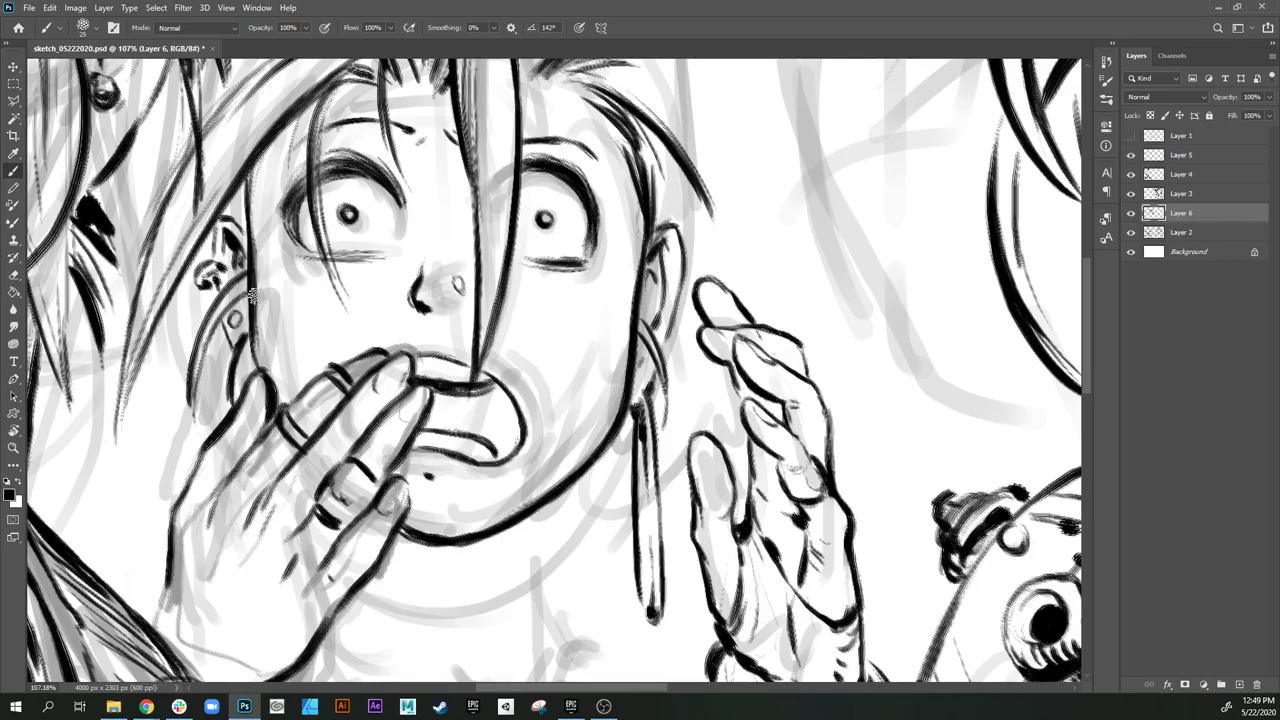
Step: Shade the upper inside of the ear nearest the raised hand black, and darken the hair edge above the opposite ear
{"action": "mouse_move", "coordinate": [656, 256]}
{"action": "left_mouse_down"}
{"action": "mouse_move", "coordinate": [667, 262]}
{"action": "mouse_move", "coordinate": [650, 272]}
{"action": "mouse_move", "coordinate": [659, 290]}
{"action": "left_mouse_up"}
{"action": "left_click_drag", "start_coordinate": [576, 380], "coordinate": [511, 395]}
{"action": "mouse_move", "coordinate": [410, 265]}
{"action": "left_mouse_down"}
{"action": "mouse_move", "coordinate": [447, 276]}
{"action": "mouse_move", "coordinate": [510, 345]}
{"action": "left_mouse_up"}
{"action": "mouse_move", "coordinate": [258, 301]}
{"action": "left_mouse_down"}
{"action": "mouse_move", "coordinate": [277, 306]}
{"action": "mouse_move", "coordinate": [274, 320]}
{"action": "left_mouse_up"}
{"action": "left_click_drag", "start_coordinate": [674, 278], "coordinate": [693, 308]}
{"action": "left_click_drag", "start_coordinate": [688, 248], "coordinate": [683, 323]}
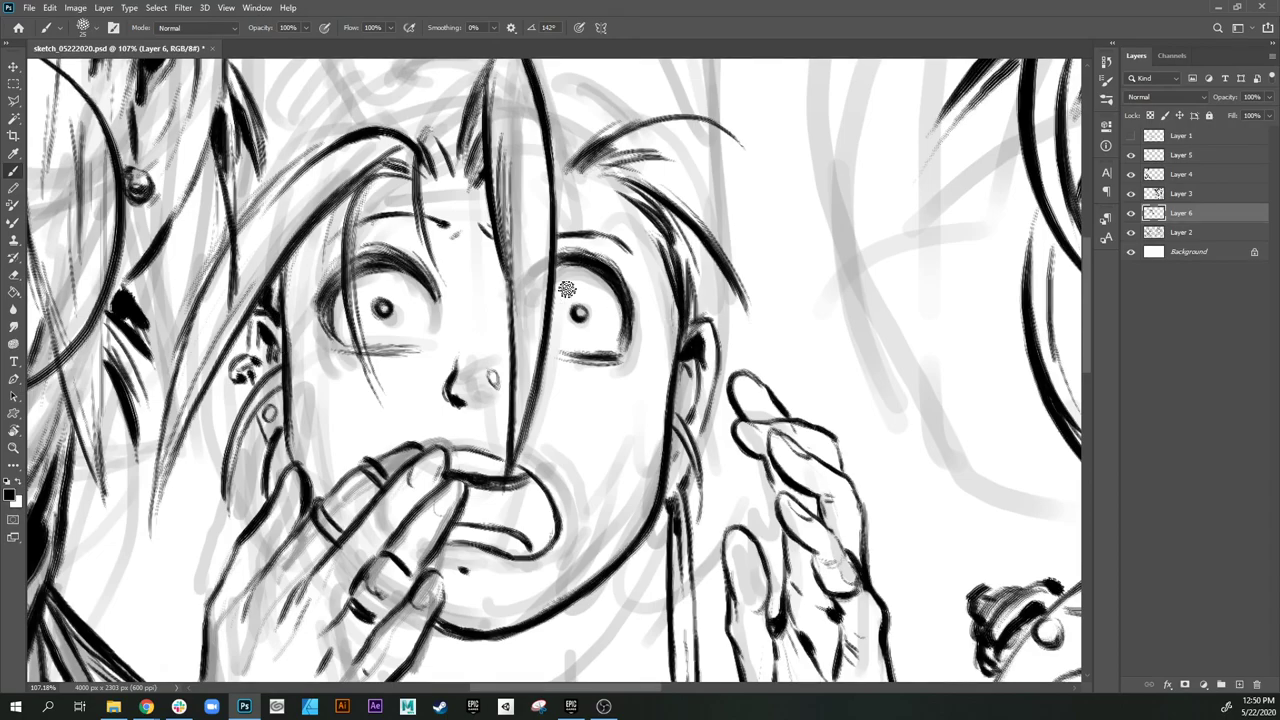
{"action": "left_click_drag", "start_coordinate": [285, 262], "coordinate": [286, 298]}
Step: Ink the side of the neck from below the jaw down to its base and outward along the shoulder slope
{"action": "left_click_drag", "start_coordinate": [556, 558], "coordinate": [520, 256]}
{"action": "left_click_drag", "start_coordinate": [522, 359], "coordinate": [498, 359]}
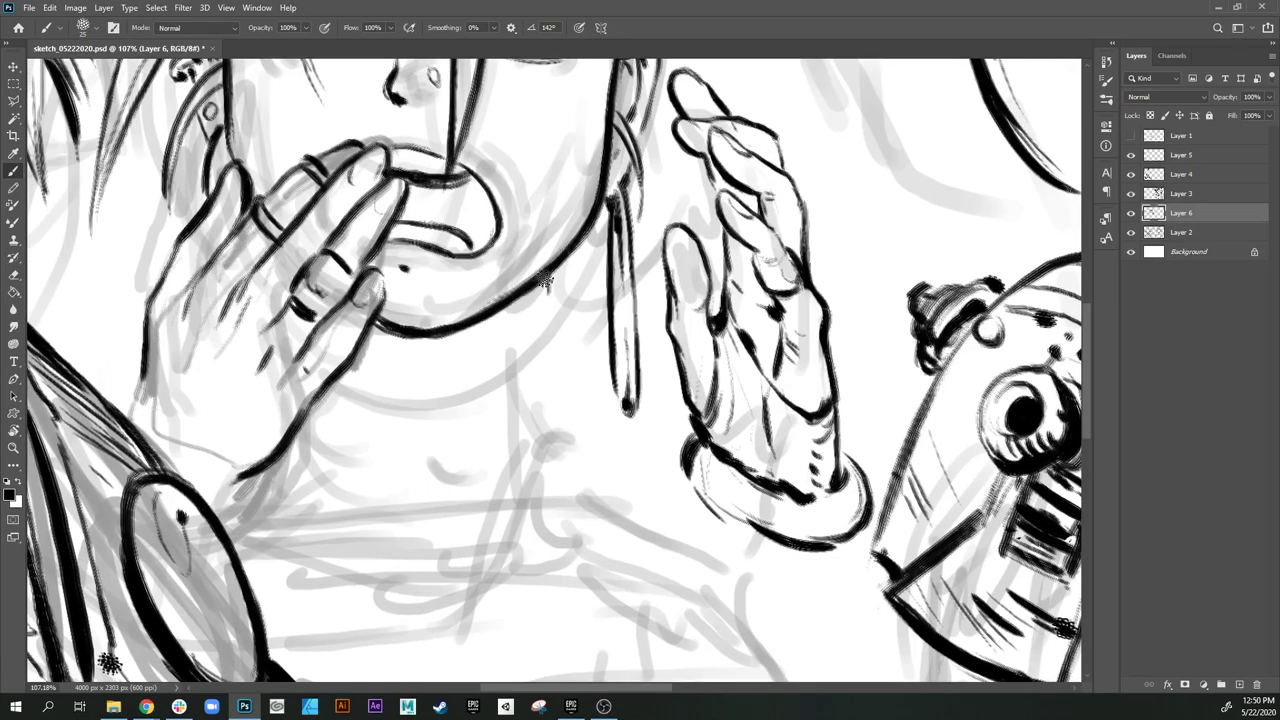
{"action": "mouse_move", "coordinate": [547, 277]}
{"action": "left_mouse_down"}
{"action": "mouse_move", "coordinate": [545, 315]}
{"action": "mouse_move", "coordinate": [492, 338]}
{"action": "mouse_move", "coordinate": [536, 334]}
{"action": "mouse_move", "coordinate": [534, 408]}
{"action": "left_mouse_up"}
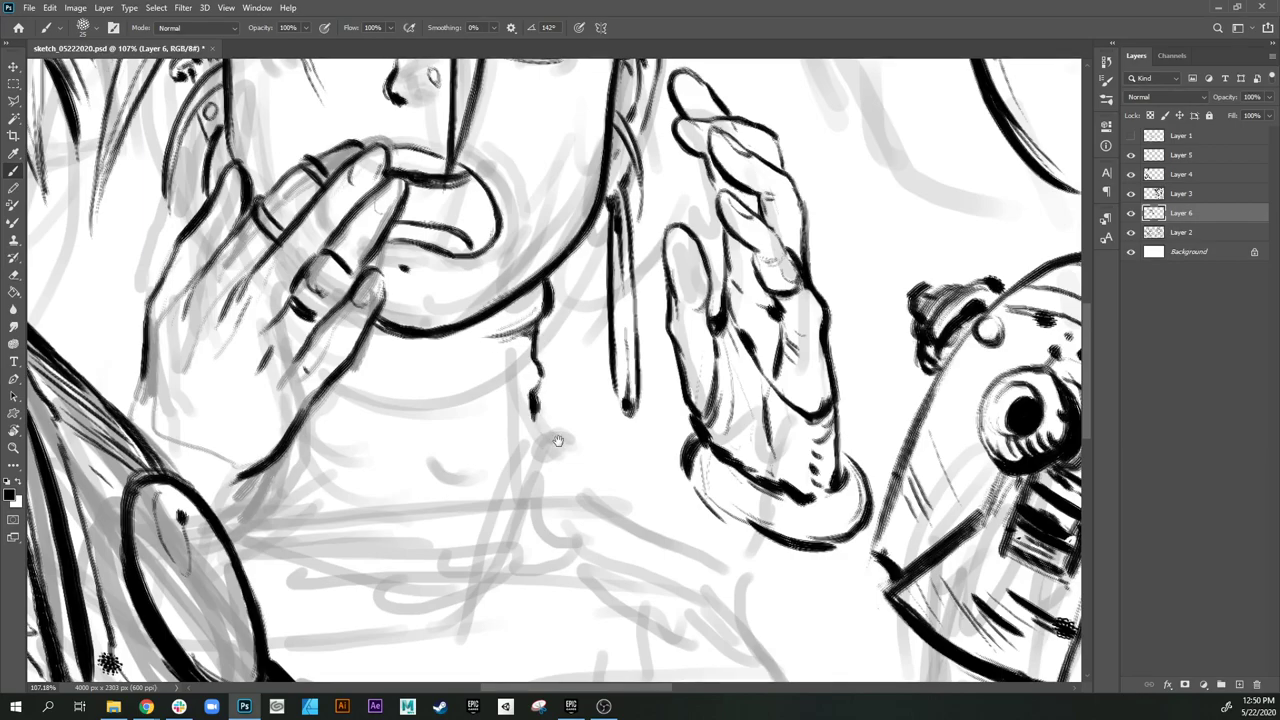
{"action": "scroll", "coordinate": [533, 403], "scroll_direction": "down", "scroll_amount": 5}
{"action": "scroll", "coordinate": [533, 403], "scroll_direction": "right", "scroll_amount": 2}
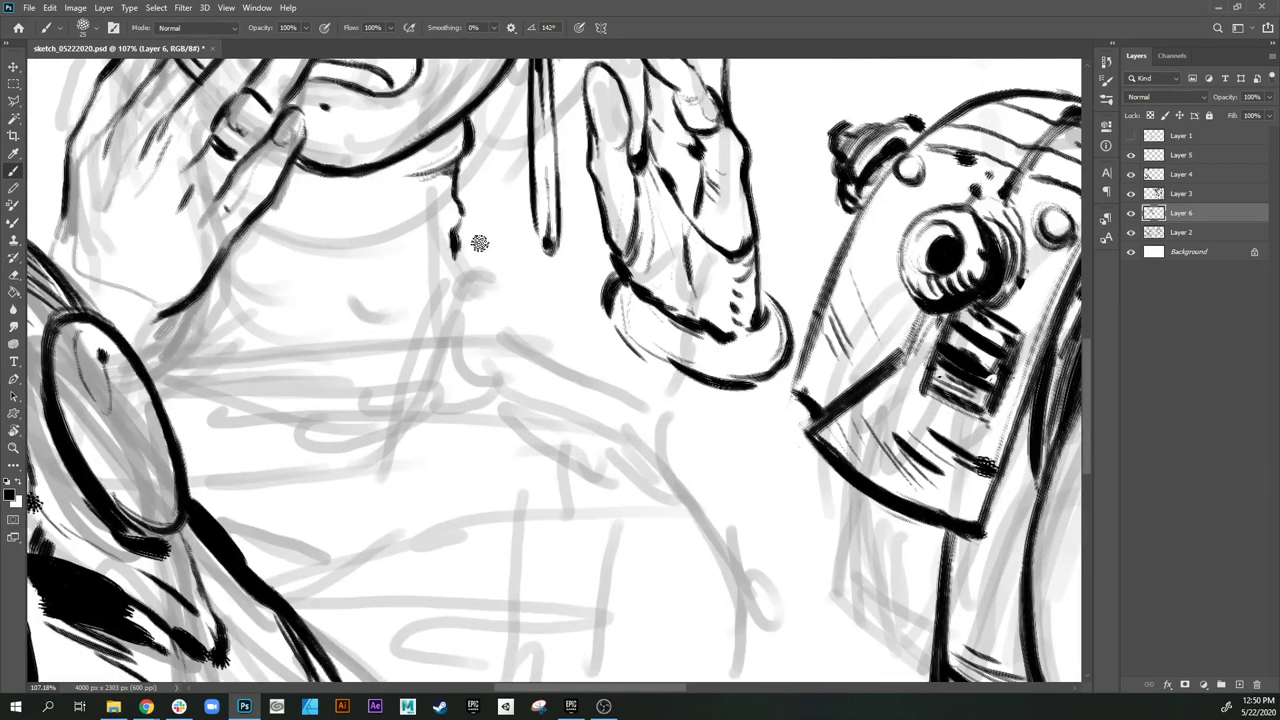
{"action": "mouse_move", "coordinate": [455, 250]}
{"action": "left_mouse_down"}
{"action": "mouse_move", "coordinate": [531, 338]}
{"action": "mouse_move", "coordinate": [562, 345]}
{"action": "left_mouse_up"}
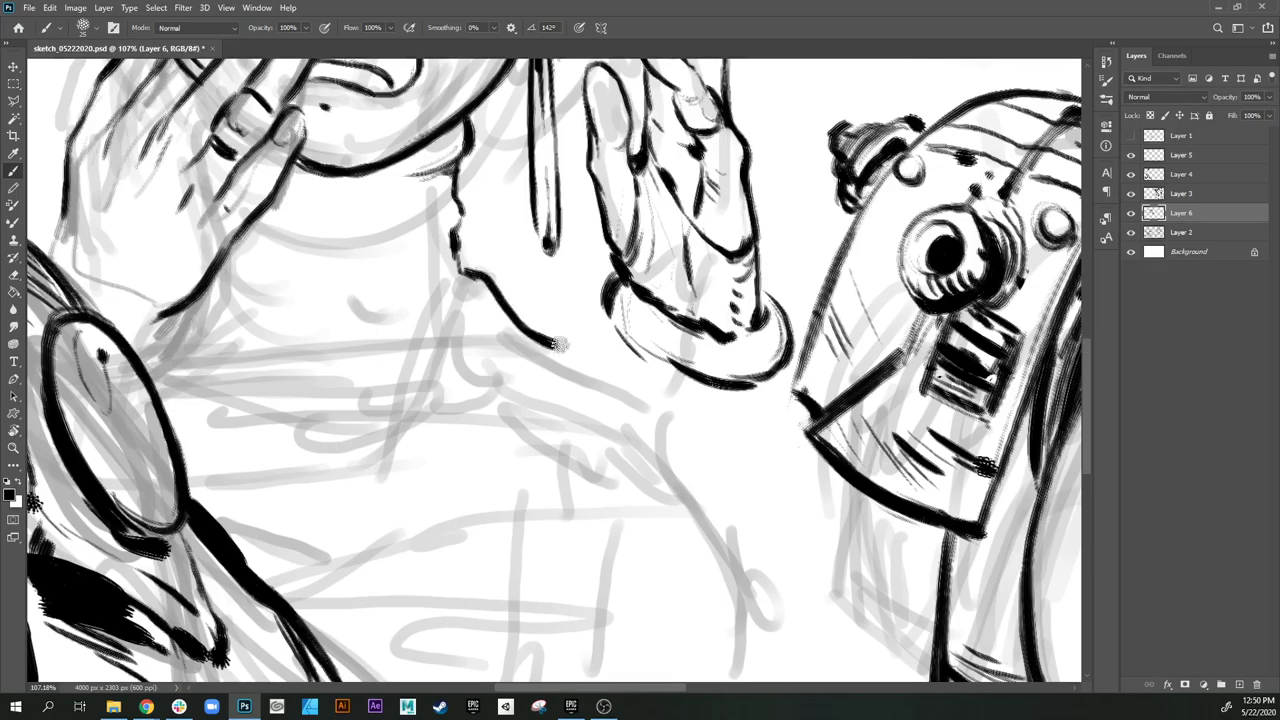
{"action": "mouse_move", "coordinate": [492, 280]}
{"action": "left_mouse_down"}
{"action": "mouse_move", "coordinate": [574, 349]}
{"action": "mouse_move", "coordinate": [611, 432]}
{"action": "left_mouse_up"}
{"action": "left_click_drag", "start_coordinate": [490, 342], "coordinate": [420, 342]}
{"action": "mouse_move", "coordinate": [610, 329]}
{"action": "left_mouse_down"}
{"action": "mouse_move", "coordinate": [556, 345]}
{"action": "mouse_move", "coordinate": [562, 451]}
{"action": "left_mouse_up"}
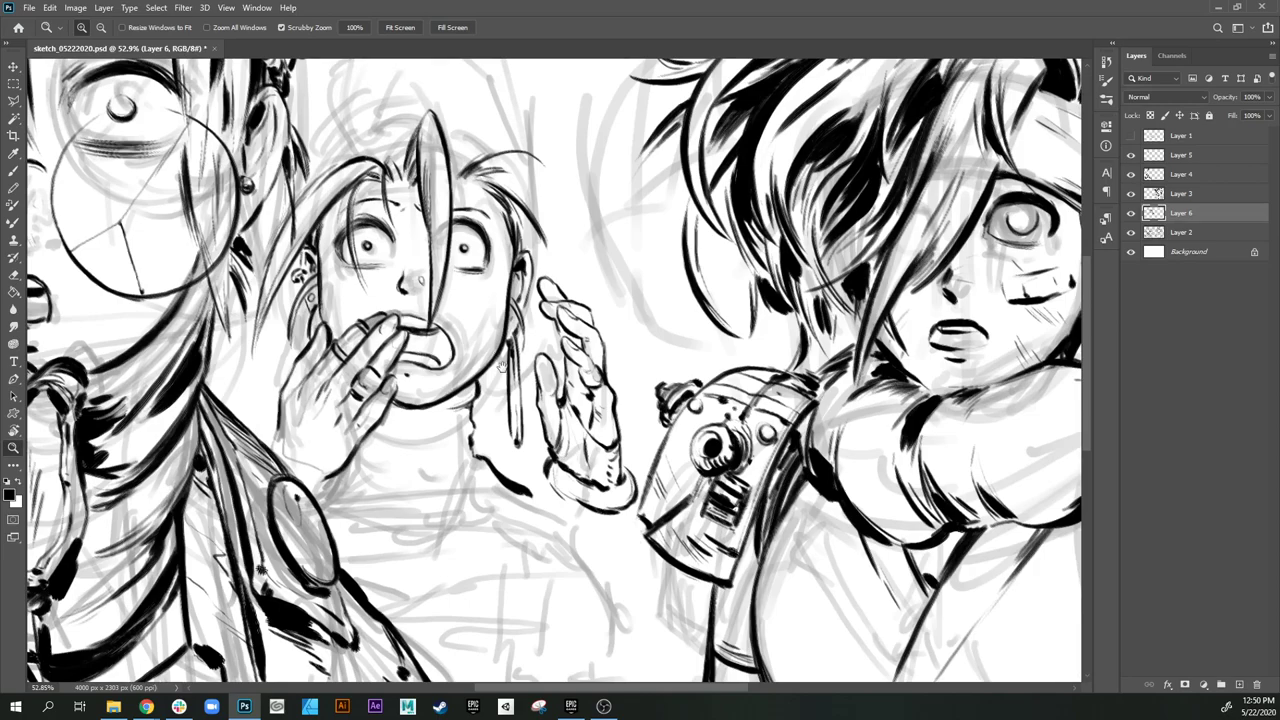
Step: Ink the wrist line of the covering hand and a bracelet of small round beads with dotted centres across the wrist
{"action": "left_click_drag", "start_coordinate": [492, 280], "coordinate": [458, 316]}
{"action": "left_click_drag", "start_coordinate": [412, 396], "coordinate": [410, 422]}
{"action": "scroll", "coordinate": [409, 421], "scroll_direction": "up", "scroll_amount": 4}
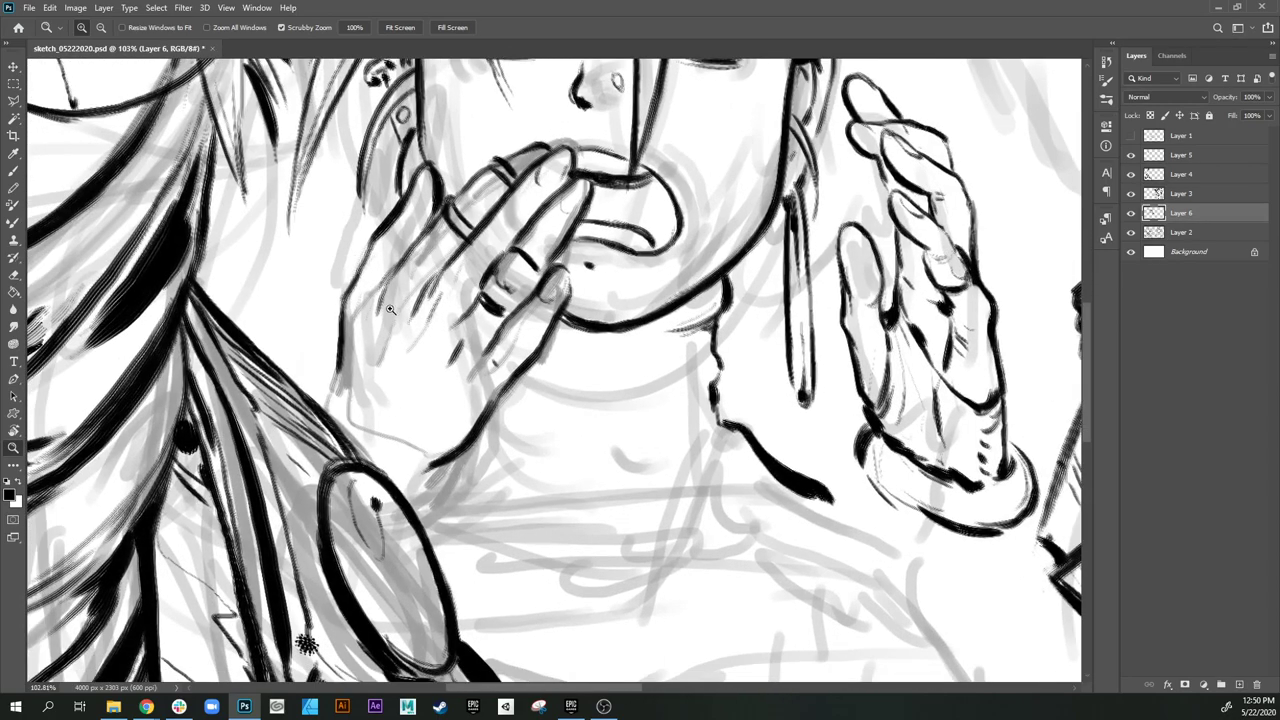
{"action": "mouse_move", "coordinate": [422, 363]}
{"action": "left_mouse_down"}
{"action": "mouse_move", "coordinate": [420, 347]}
{"action": "mouse_move", "coordinate": [444, 334]}
{"action": "left_mouse_up"}
{"action": "key", "text": "b"}
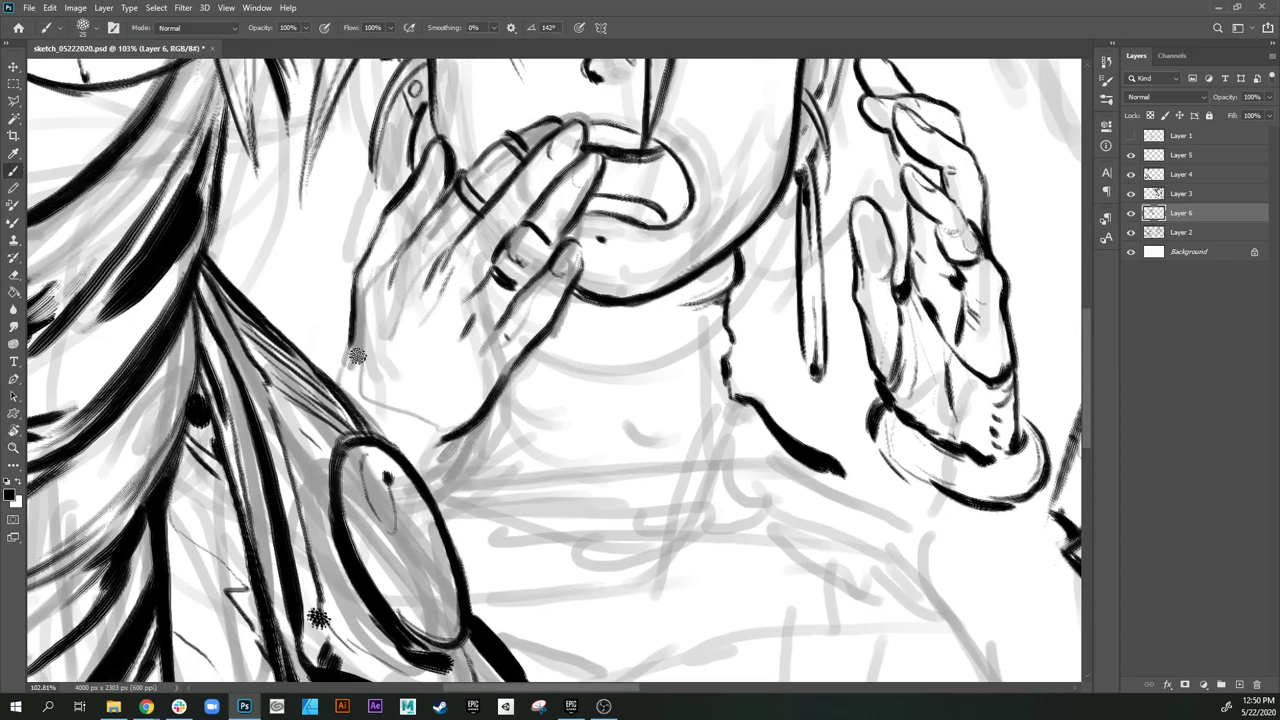
{"action": "mouse_move", "coordinate": [355, 353]}
{"action": "left_mouse_down"}
{"action": "mouse_move", "coordinate": [383, 343]}
{"action": "mouse_move", "coordinate": [415, 375]}
{"action": "left_mouse_up"}
{"action": "mouse_move", "coordinate": [408, 357]}
{"action": "left_mouse_down"}
{"action": "mouse_move", "coordinate": [418, 340]}
{"action": "mouse_move", "coordinate": [428, 360]}
{"action": "mouse_move", "coordinate": [404, 348]}
{"action": "mouse_move", "coordinate": [424, 368]}
{"action": "left_mouse_up"}
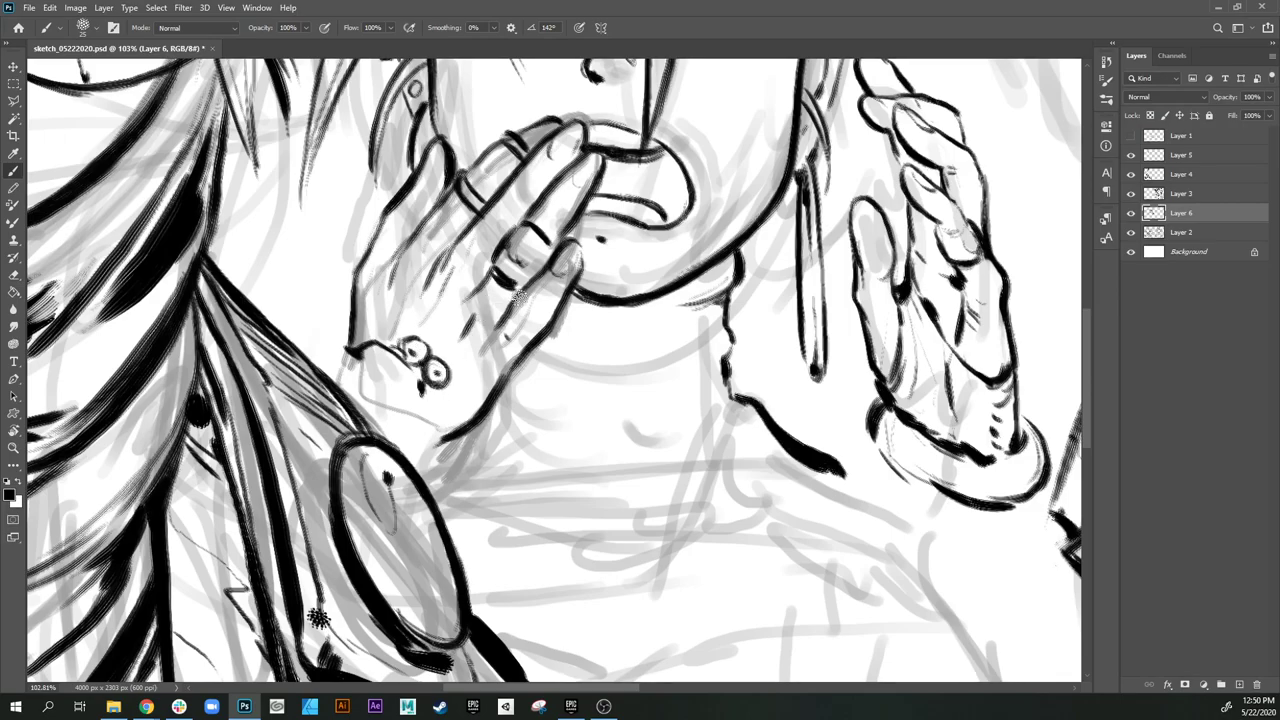
{"action": "mouse_move", "coordinate": [519, 297]}
{"action": "left_mouse_down"}
{"action": "mouse_move", "coordinate": [506, 296]}
{"action": "mouse_move", "coordinate": [516, 318]}
{"action": "mouse_move", "coordinate": [504, 318]}
{"action": "left_mouse_up"}
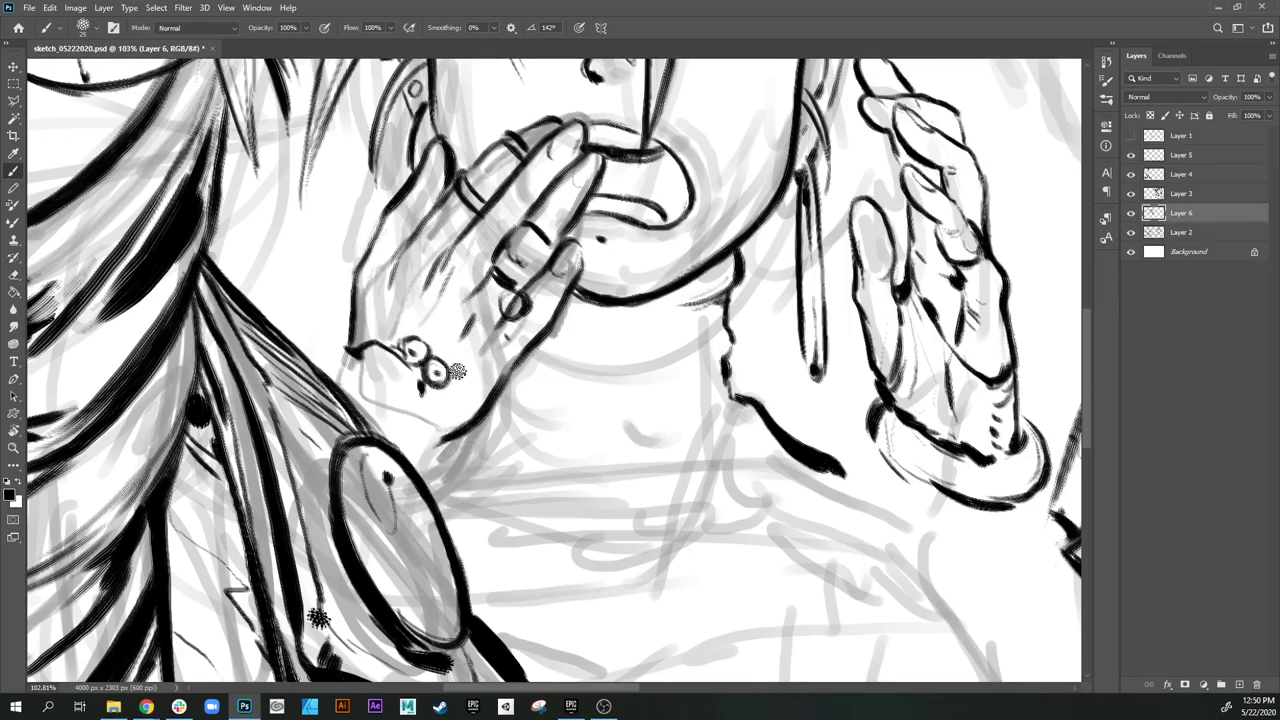
{"action": "mouse_move", "coordinate": [456, 387]}
{"action": "left_mouse_down"}
{"action": "mouse_move", "coordinate": [474, 390]}
{"action": "mouse_move", "coordinate": [464, 378]}
{"action": "mouse_move", "coordinate": [505, 340]}
{"action": "mouse_move", "coordinate": [510, 308]}
{"action": "left_mouse_up"}
Step: Ink the ruffled sleeve cuff below the beaded bracelet, with its wavy outer edge and dark fold lines down to the shoulder pad
{"action": "left_click_drag", "start_coordinate": [456, 274], "coordinate": [457, 342]}
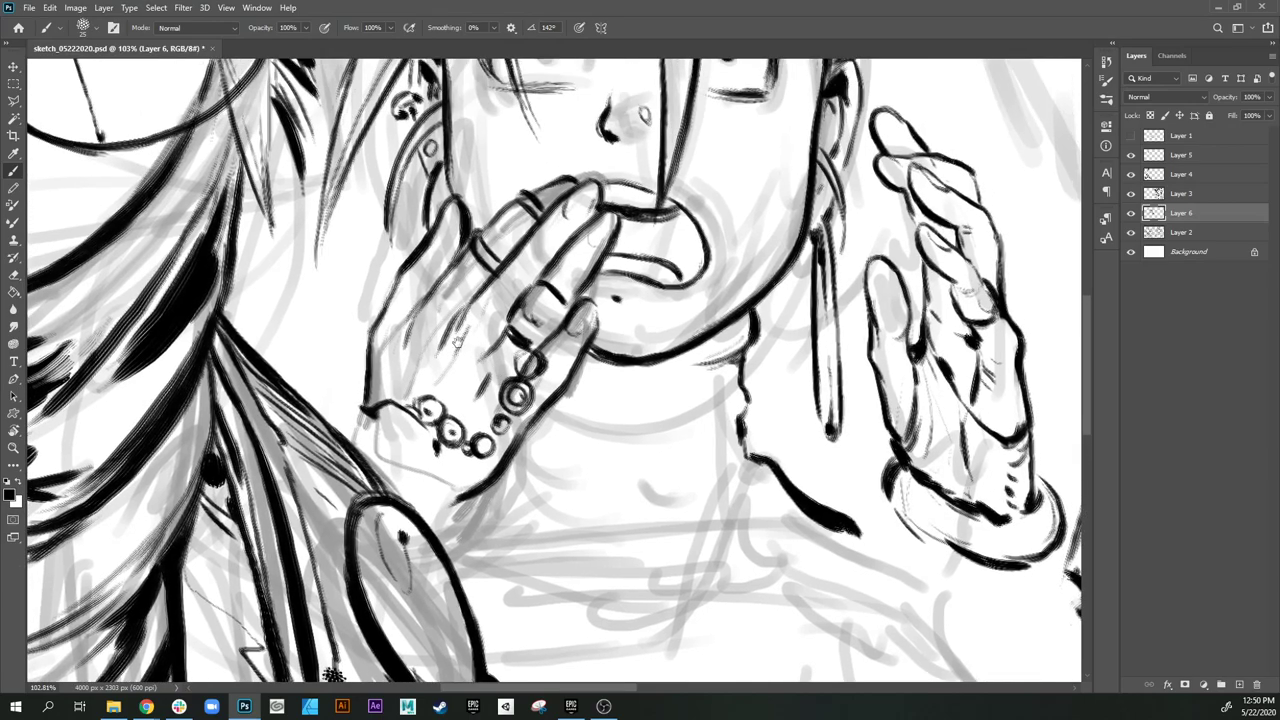
{"action": "mouse_move", "coordinate": [352, 404]}
{"action": "left_mouse_down"}
{"action": "mouse_move", "coordinate": [358, 422]}
{"action": "mouse_move", "coordinate": [389, 425]}
{"action": "left_mouse_up"}
{"action": "mouse_move", "coordinate": [447, 455]}
{"action": "left_mouse_down"}
{"action": "mouse_move", "coordinate": [467, 497]}
{"action": "mouse_move", "coordinate": [458, 556]}
{"action": "left_mouse_up"}
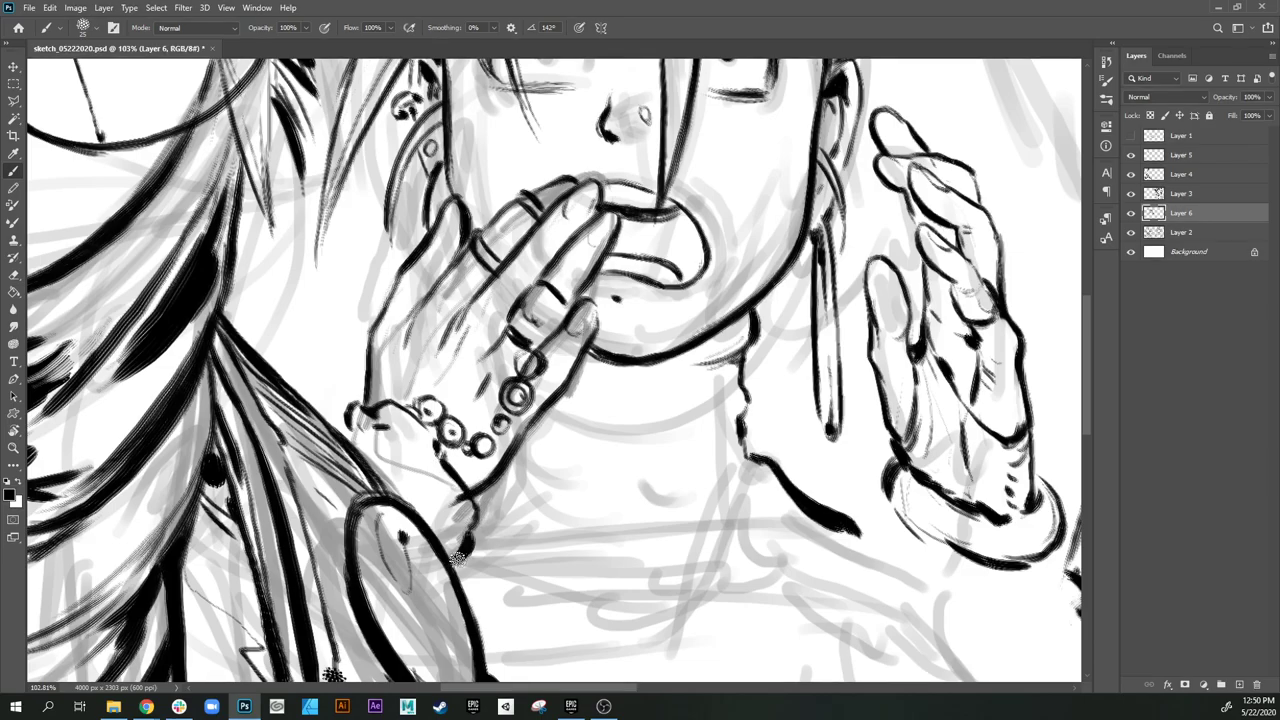
{"action": "mouse_move", "coordinate": [364, 421]}
{"action": "left_mouse_down"}
{"action": "mouse_move", "coordinate": [430, 461]}
{"action": "mouse_move", "coordinate": [467, 524]}
{"action": "left_mouse_up"}
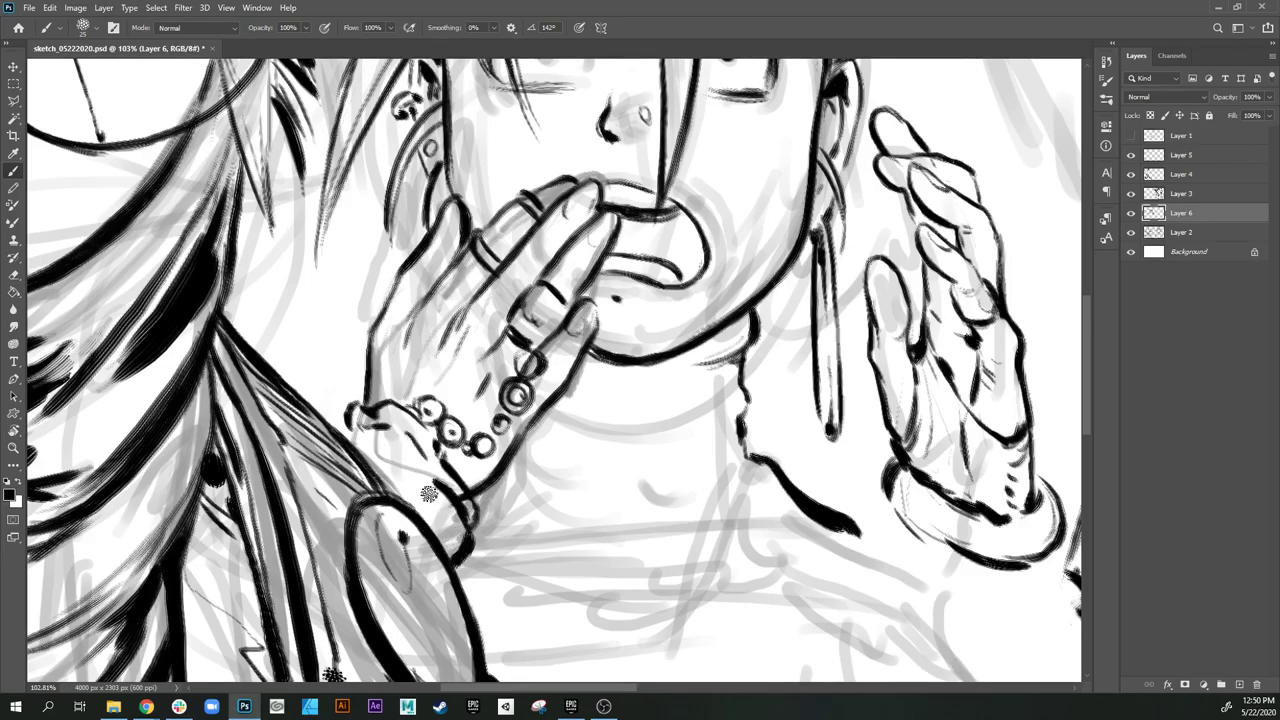
{"action": "left_click_drag", "start_coordinate": [338, 417], "coordinate": [354, 425]}
Step: Switch the brush to Clear mode and clean up the ink around the cuff and beaded bracelet
{"action": "left_click", "coordinate": [195, 27]}
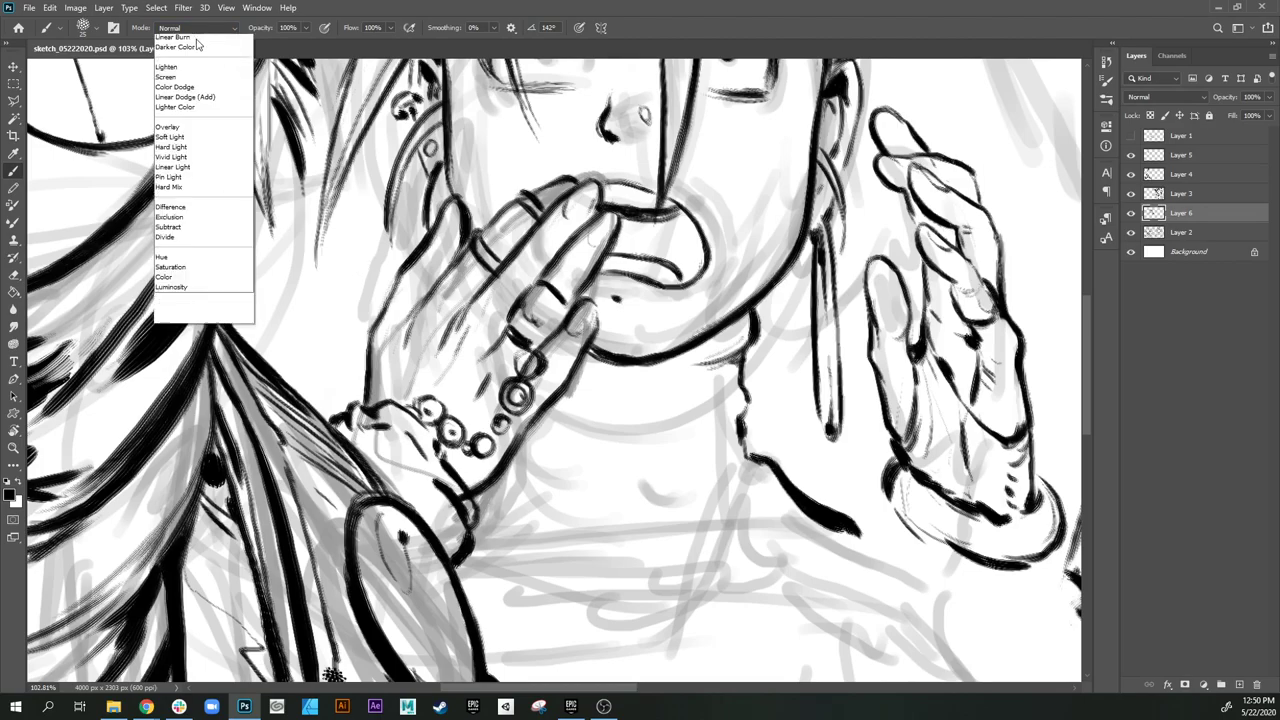
{"action": "left_click", "coordinate": [200, 60]}
{"action": "scroll", "coordinate": [420, 400], "scroll_direction": "down", "scroll_amount": 1}
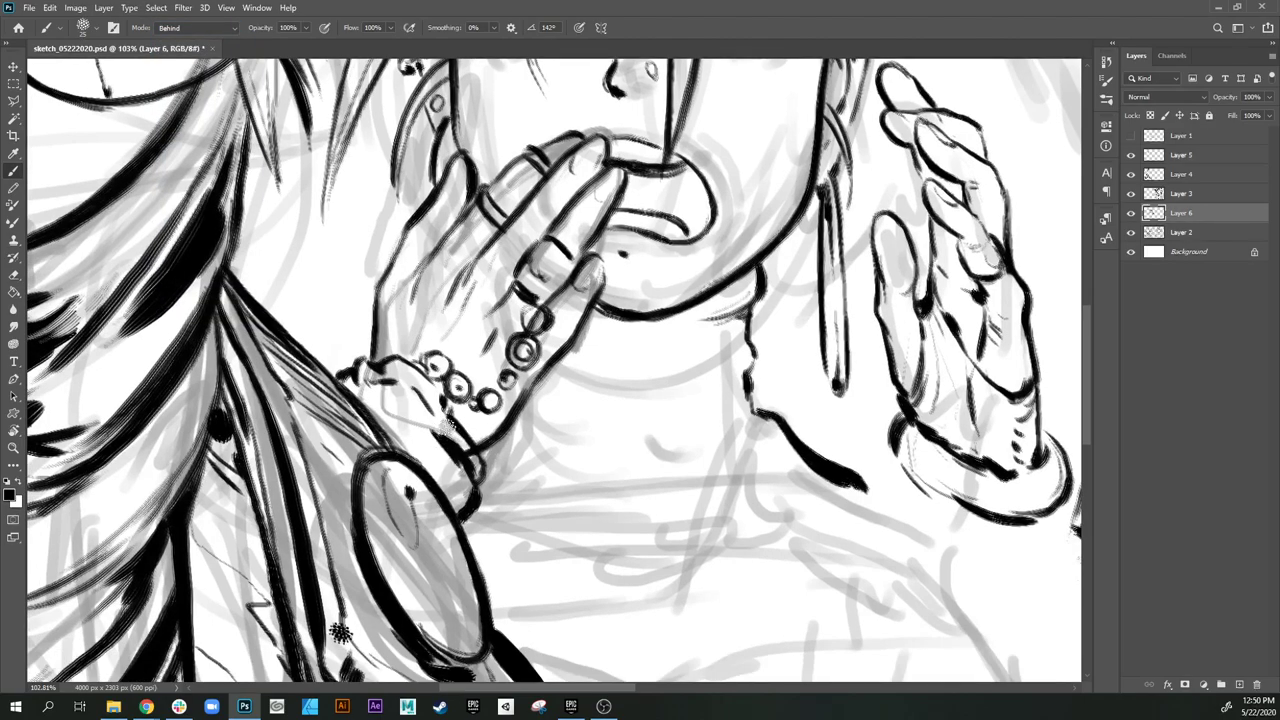
{"action": "left_click", "coordinate": [195, 28]}
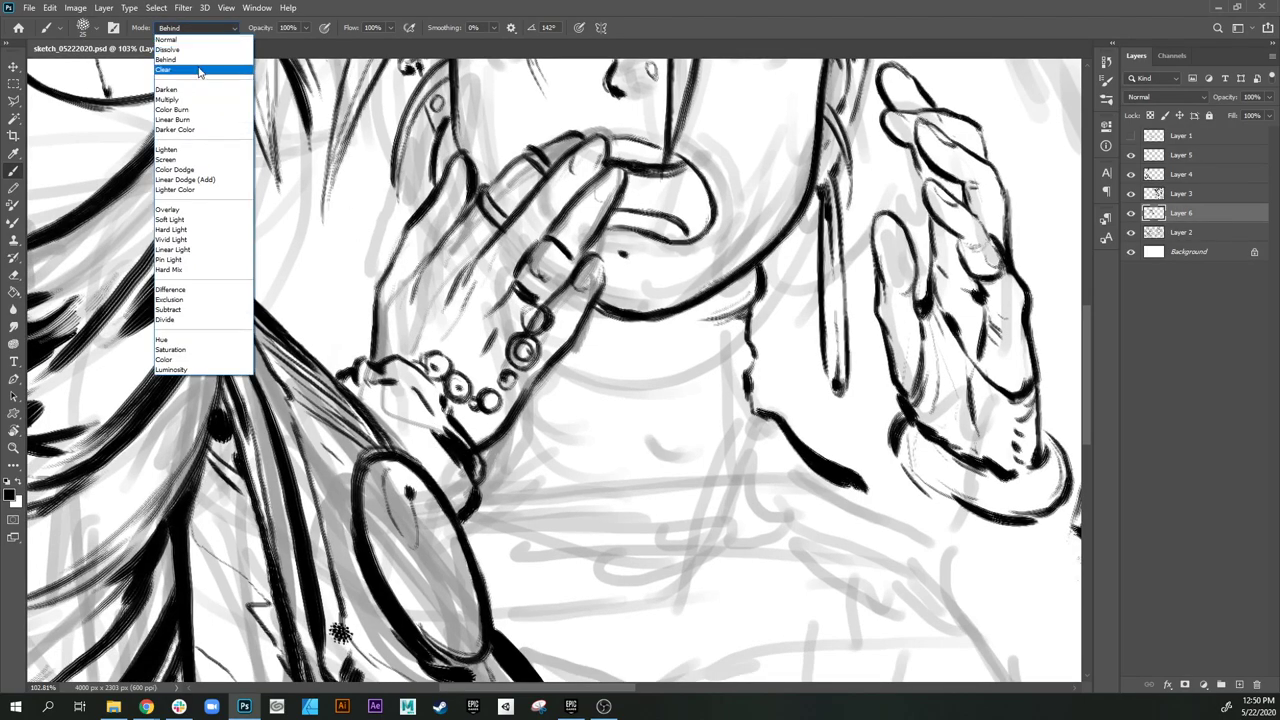
{"action": "left_click", "coordinate": [201, 60]}
{"action": "scroll", "coordinate": [425, 362], "scroll_direction": "down", "scroll_amount": 1}
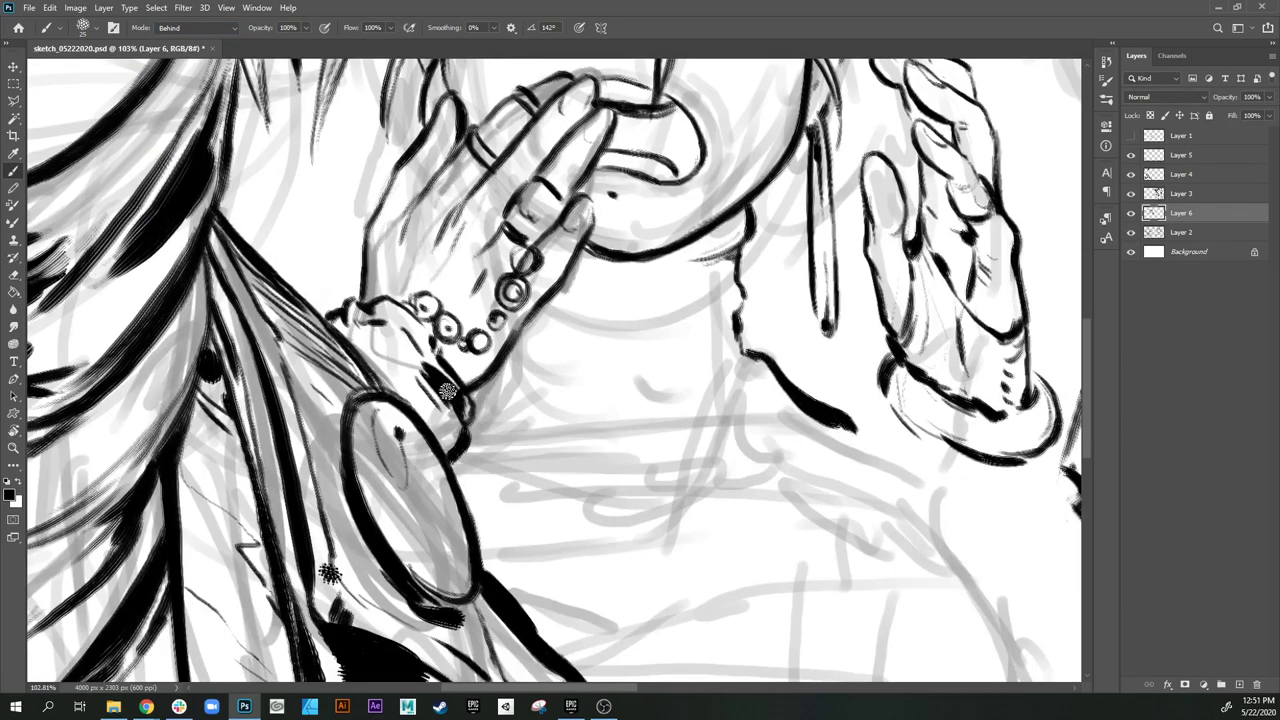
{"action": "left_click", "coordinate": [197, 28]}
{"action": "left_click", "coordinate": [202, 66]}
{"action": "scroll", "coordinate": [417, 302], "scroll_direction": "down", "scroll_amount": 1}
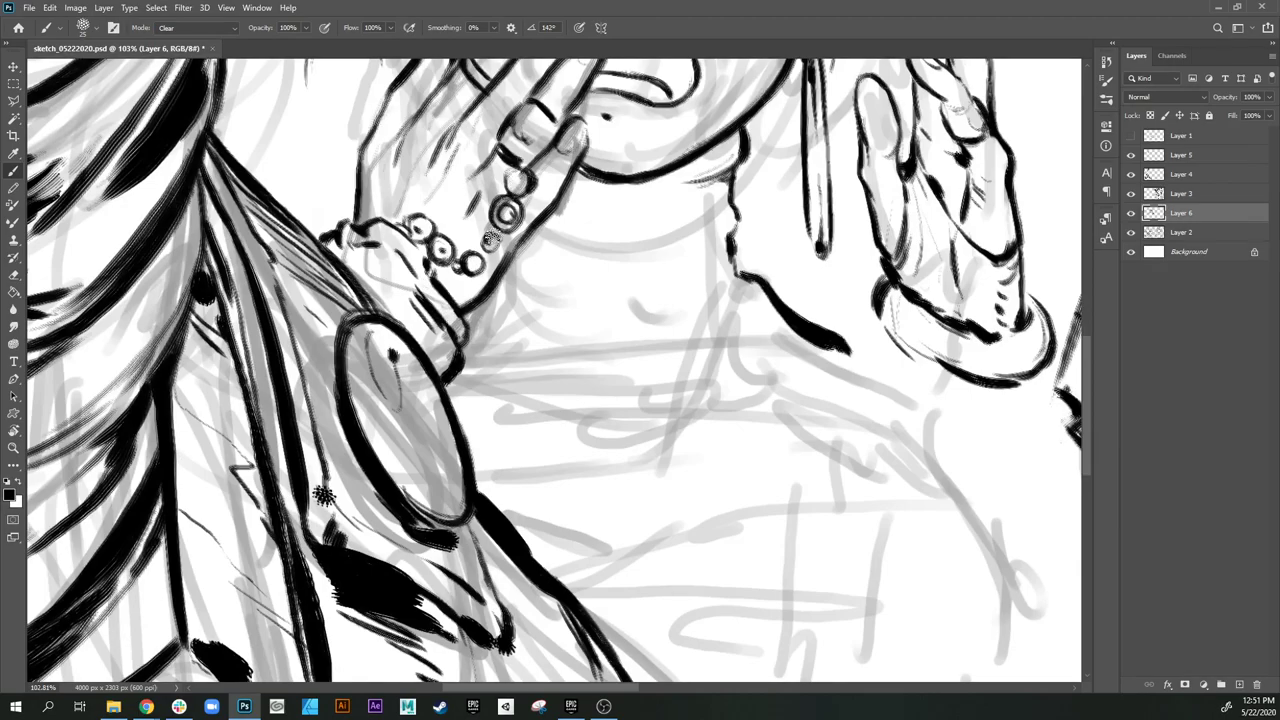
Step: Examine the inked face, ears, covering hand and raised hand of the middle character up close
{"action": "left_click_drag", "start_coordinate": [541, 248], "coordinate": [435, 390]}
{"action": "mouse_move", "coordinate": [569, 101]}
{"action": "left_mouse_down"}
{"action": "mouse_move", "coordinate": [489, 414]}
{"action": "mouse_move", "coordinate": [514, 431]}
{"action": "left_mouse_up"}
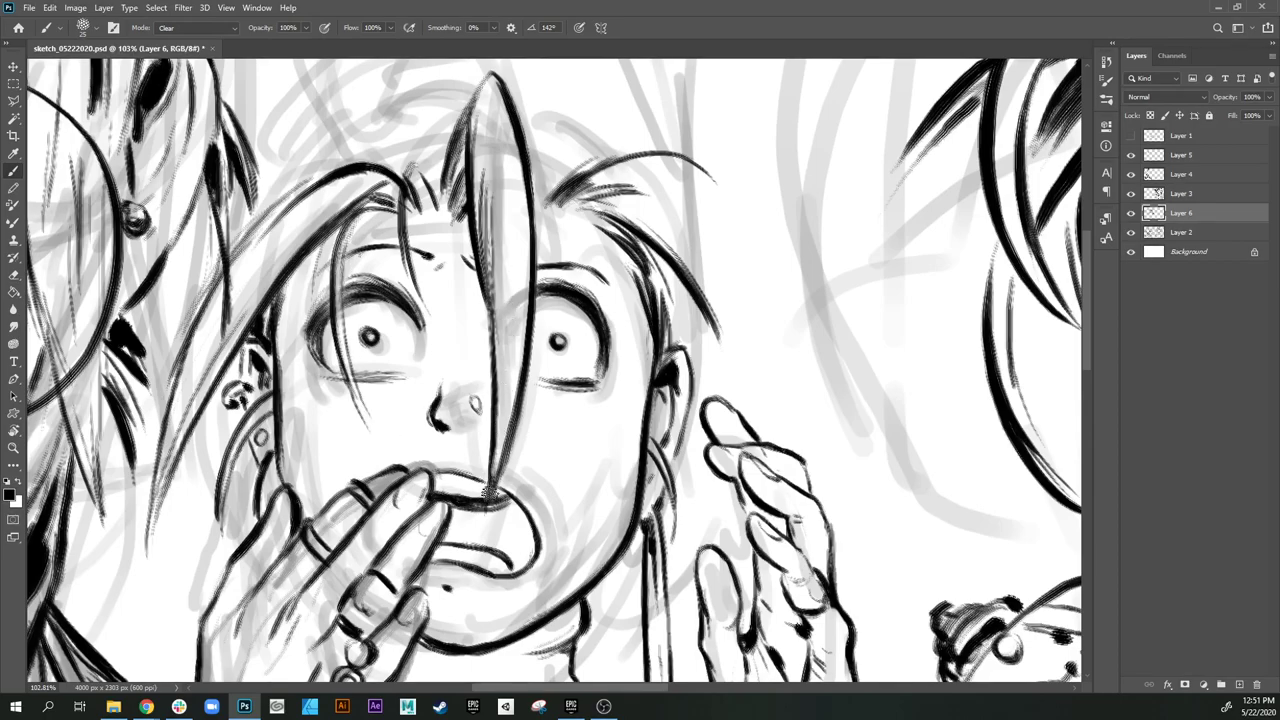
{"action": "left_click_drag", "start_coordinate": [612, 378], "coordinate": [616, 402]}
{"action": "left_click_drag", "start_coordinate": [700, 543], "coordinate": [608, 327]}
{"action": "left_click_drag", "start_coordinate": [501, 313], "coordinate": [598, 393]}
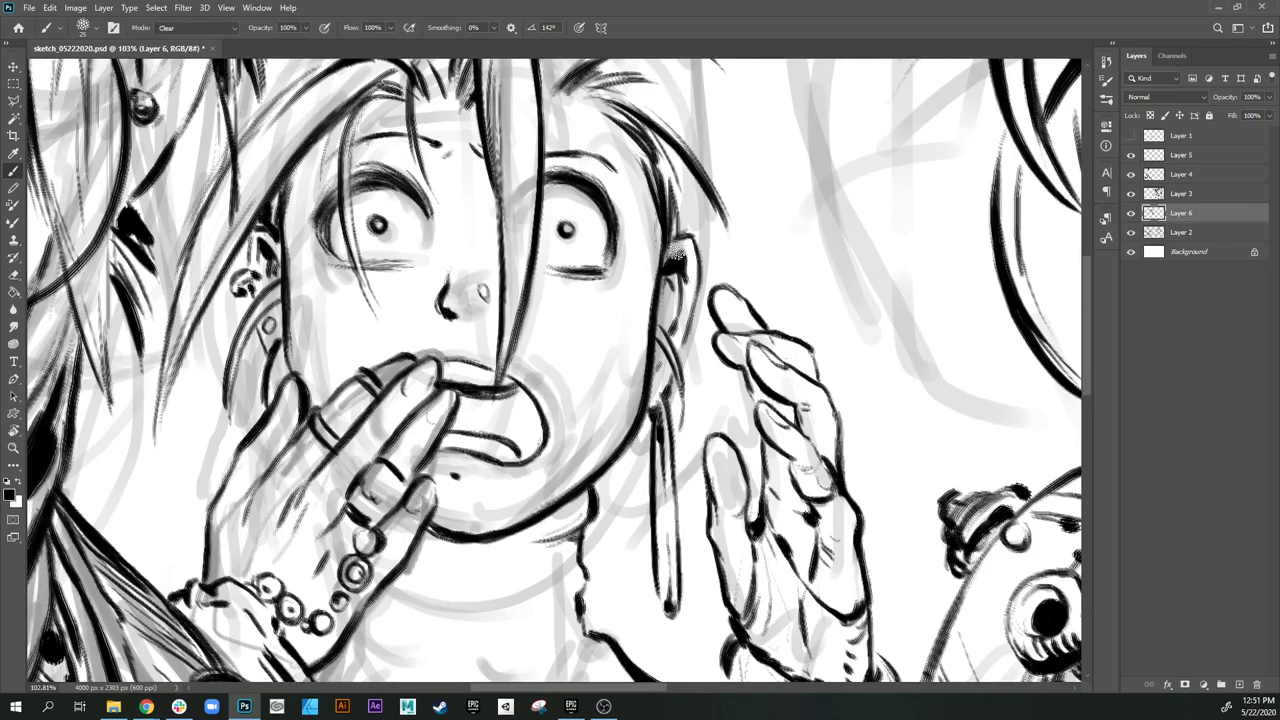
{"action": "mouse_move", "coordinate": [559, 321]}
{"action": "left_mouse_down"}
{"action": "mouse_move", "coordinate": [597, 331]}
{"action": "mouse_move", "coordinate": [634, 230]}
{"action": "left_mouse_up"}
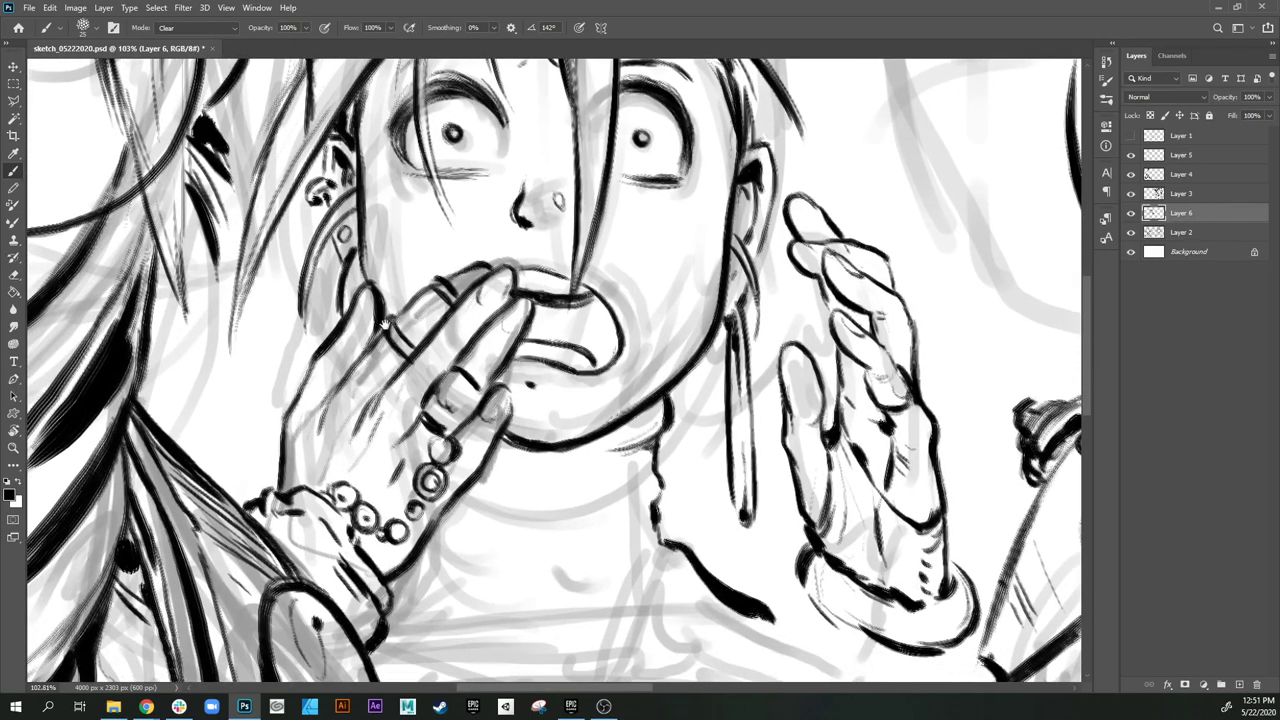
{"action": "left_click_drag", "start_coordinate": [421, 300], "coordinate": [456, 288]}
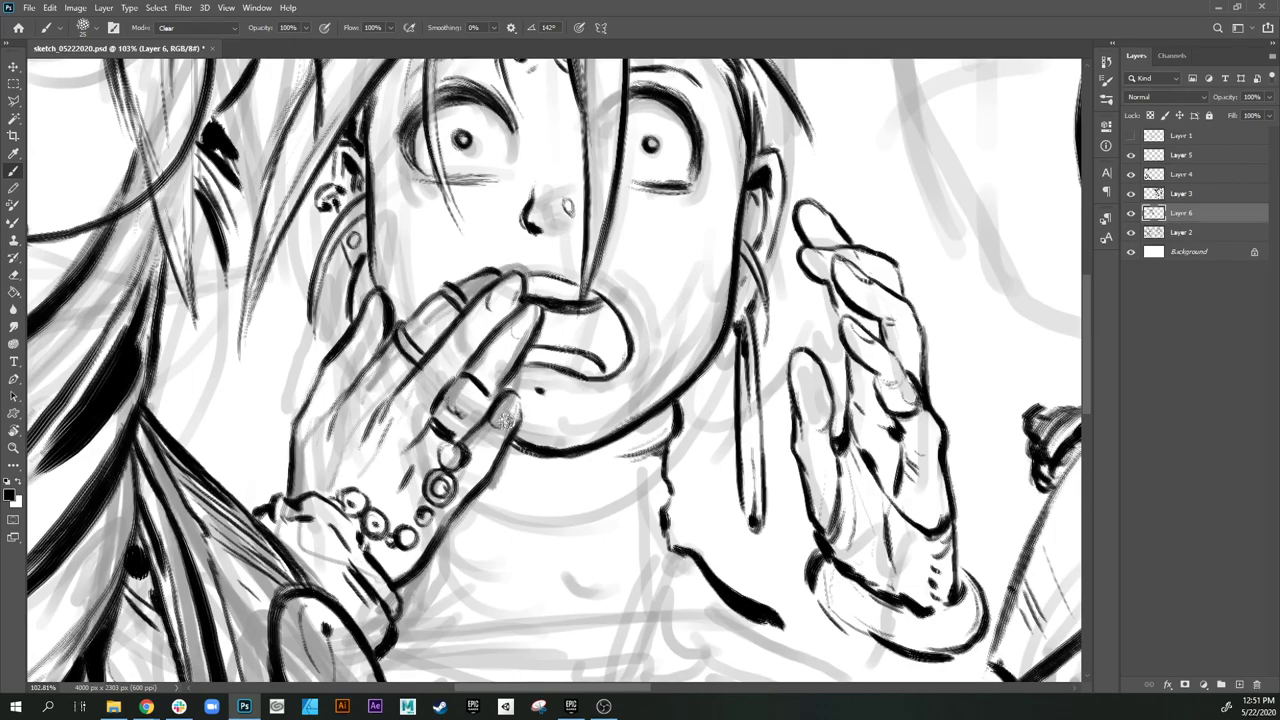
{"action": "left_click_drag", "start_coordinate": [811, 337], "coordinate": [606, 357]}
{"action": "mouse_move", "coordinate": [709, 410]}
{"action": "left_mouse_down"}
{"action": "mouse_move", "coordinate": [705, 400]}
{"action": "mouse_move", "coordinate": [712, 420]}
{"action": "left_mouse_up"}
{"action": "left_click_drag", "start_coordinate": [415, 406], "coordinate": [515, 350]}
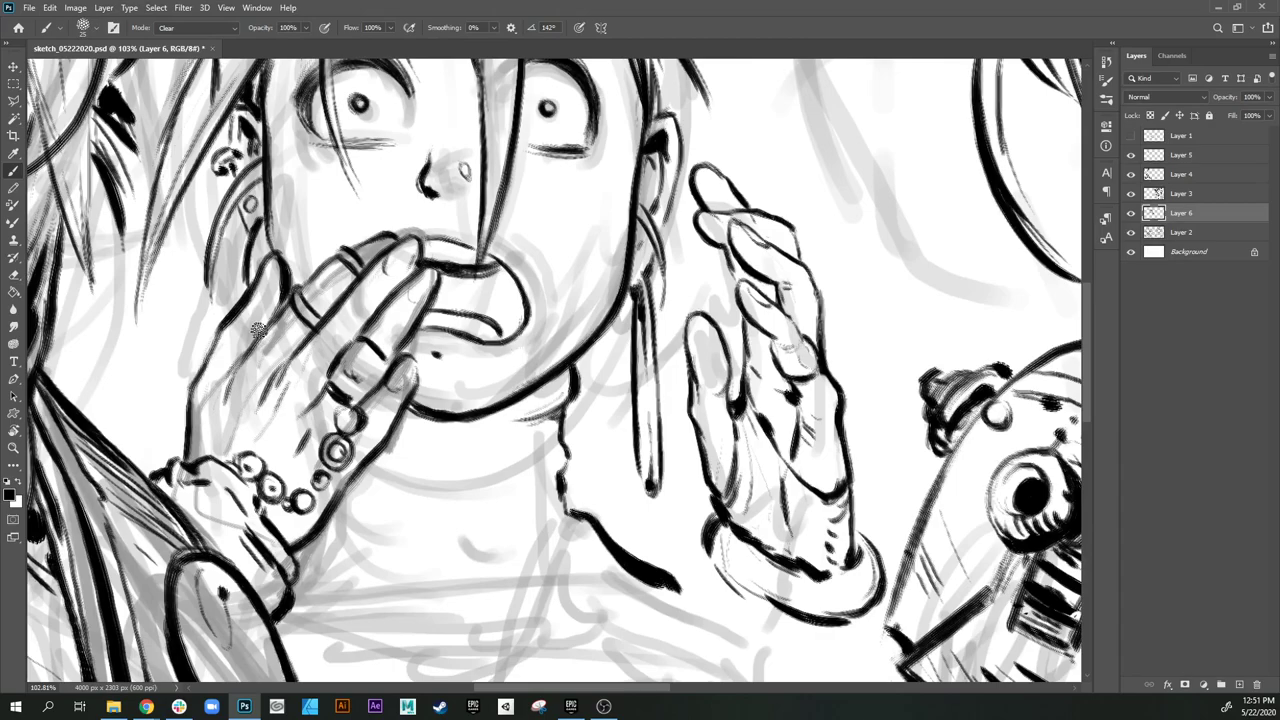
{"action": "left_click_drag", "start_coordinate": [285, 294], "coordinate": [307, 303]}
{"action": "left_click_drag", "start_coordinate": [467, 326], "coordinate": [463, 338]}
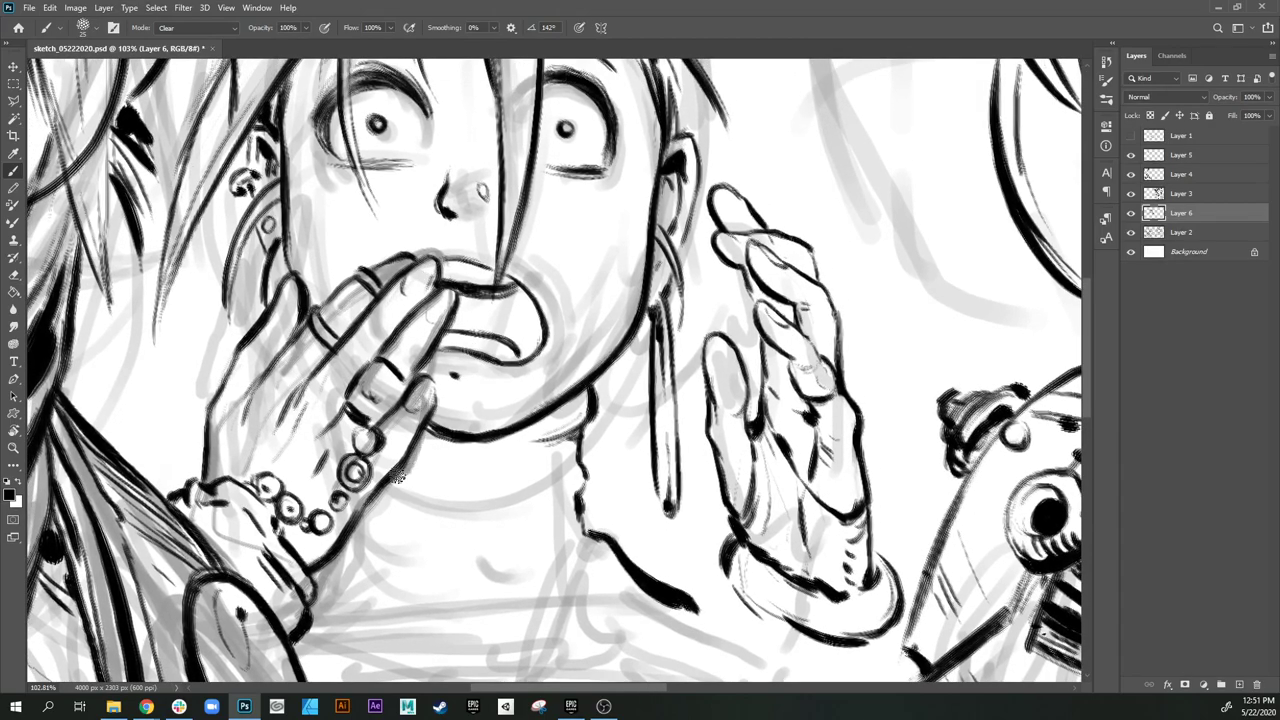
{"action": "left_click_drag", "start_coordinate": [370, 541], "coordinate": [459, 396]}
Step: Compare the line art with and without the Layer 2 sketch, across the whole picture and close to the middle character
{"action": "key", "text": "z"}
{"action": "key", "text": "ctrl+0"}
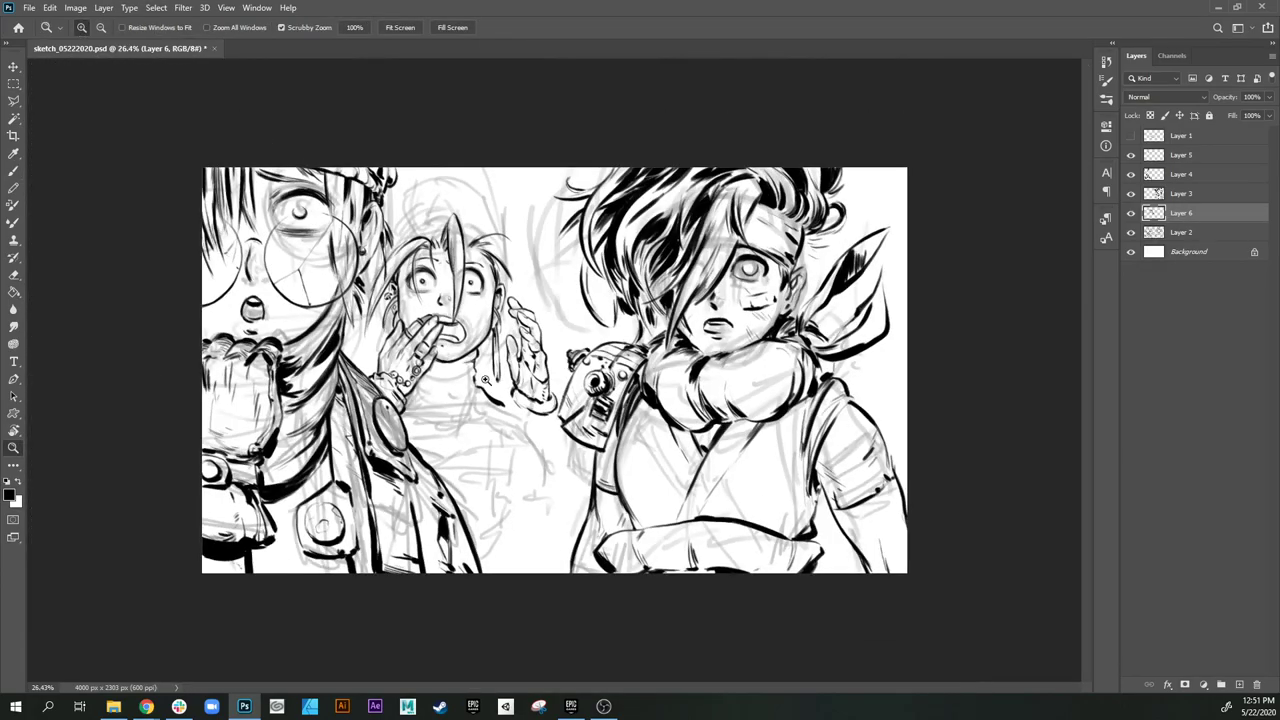
{"action": "left_click", "coordinate": [1131, 232]}
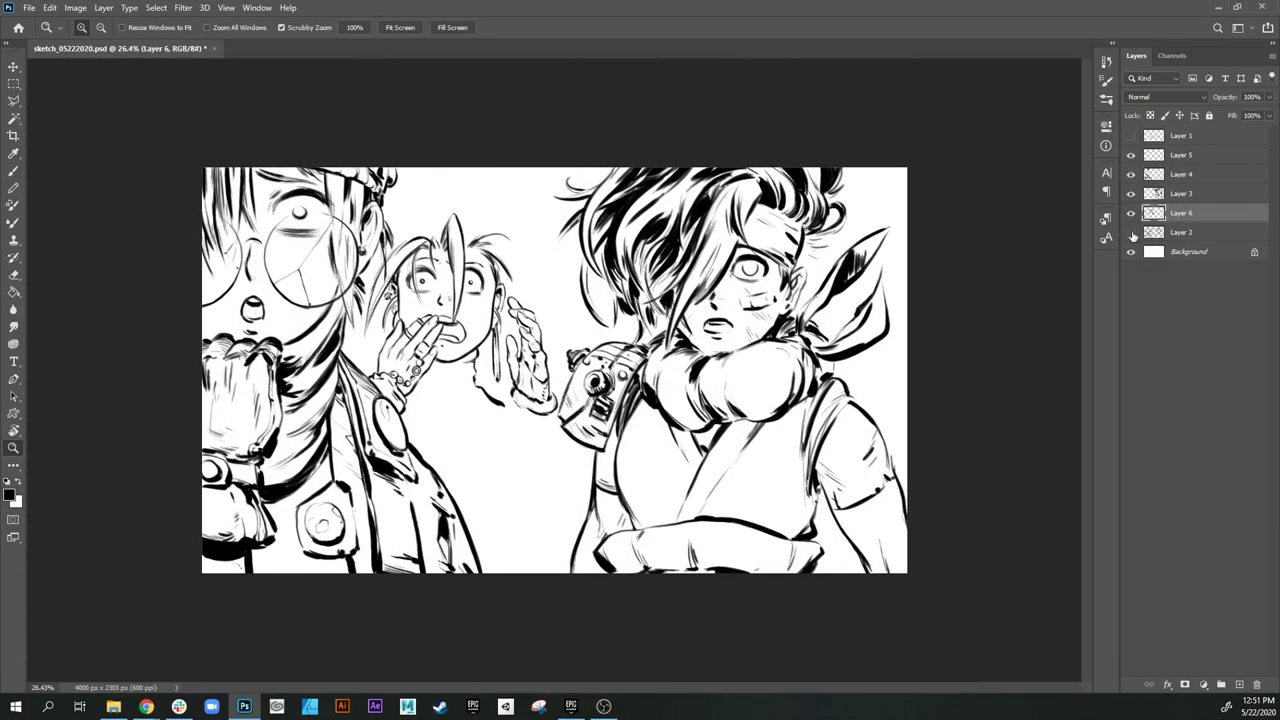
{"action": "left_click", "coordinate": [1131, 232]}
{"action": "left_click_drag", "start_coordinate": [468, 239], "coordinate": [520, 313]}
{"action": "left_click_drag", "start_coordinate": [500, 378], "coordinate": [529, 371]}
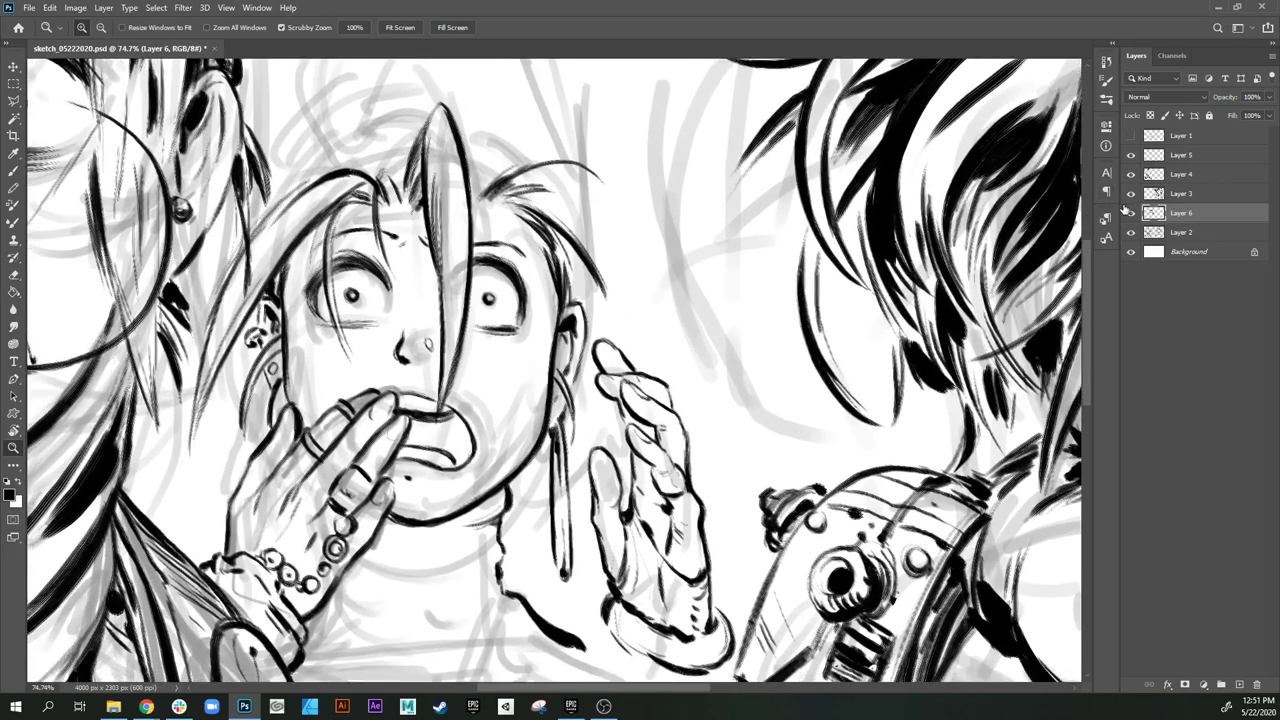
{"action": "left_click", "coordinate": [1131, 232]}
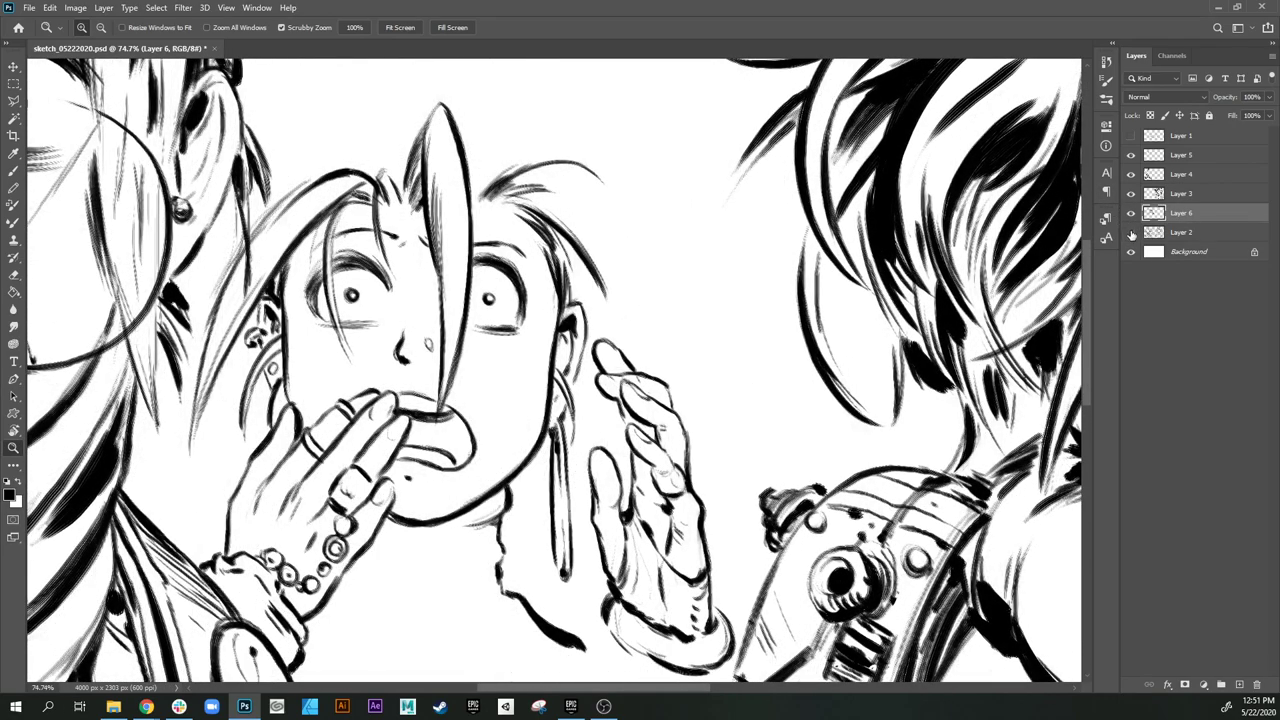
{"action": "left_click", "coordinate": [1131, 232]}
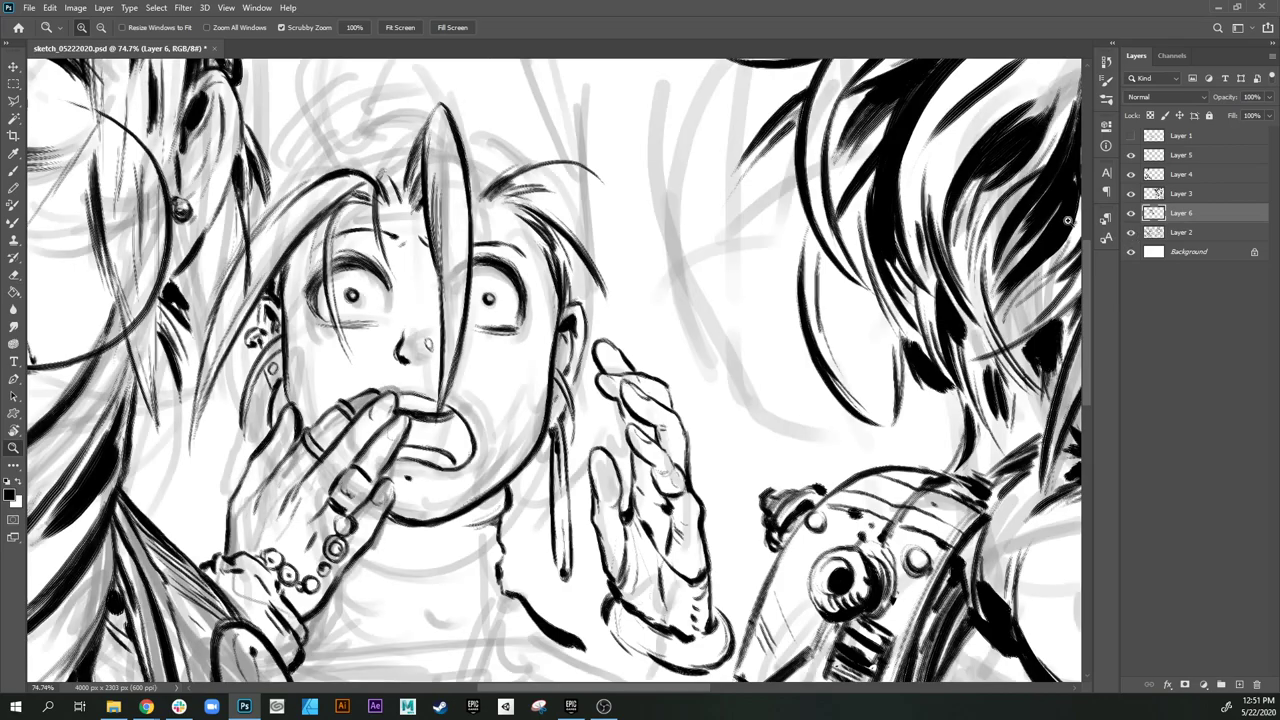
Step: Return the brush to Normal mode and ink the first upright curved hair strand above the middle character's forehead
{"action": "mouse_move", "coordinate": [509, 234]}
{"action": "left_mouse_down"}
{"action": "mouse_move", "coordinate": [525, 262]}
{"action": "mouse_move", "coordinate": [530, 382]}
{"action": "left_mouse_up"}
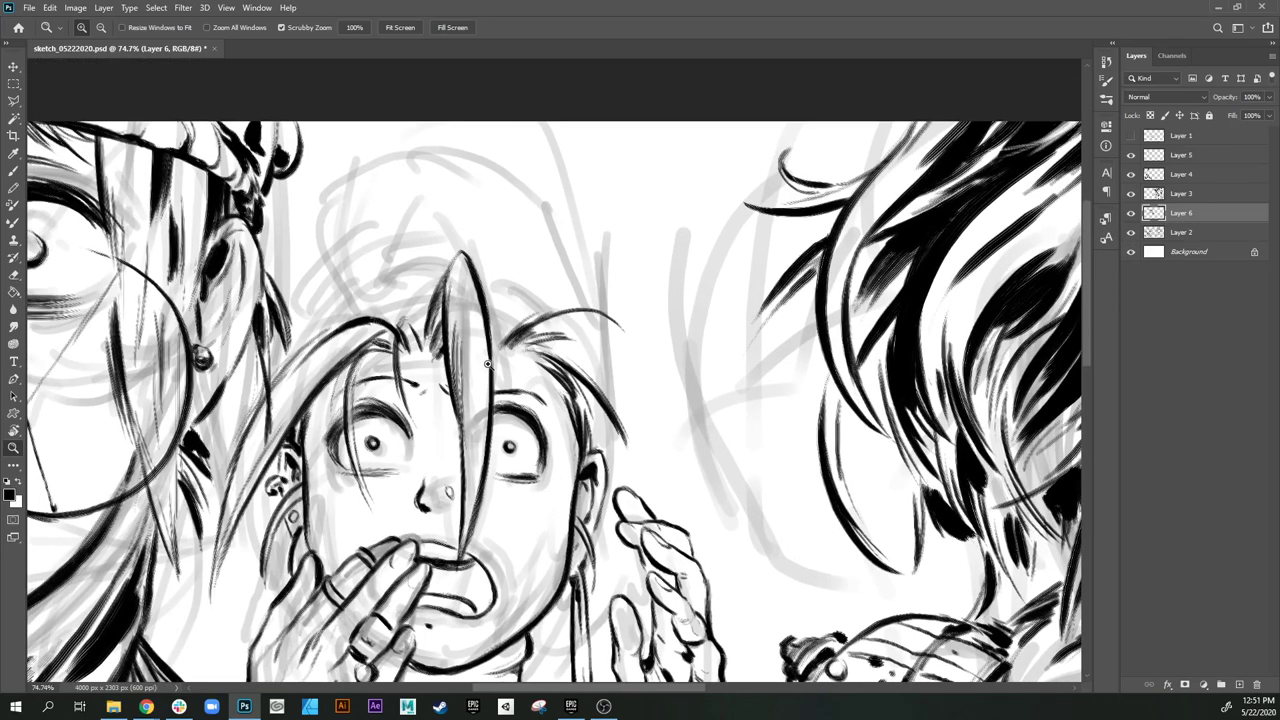
{"action": "key", "text": "b"}
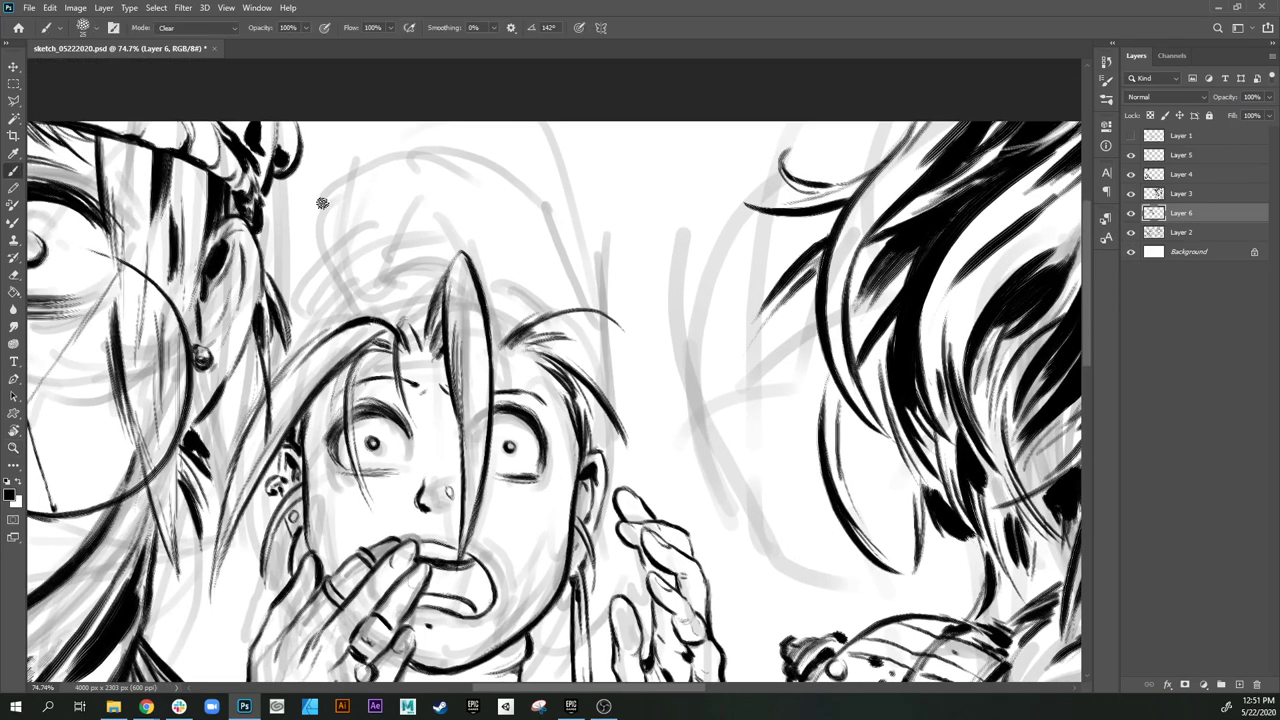
{"action": "left_click", "coordinate": [204, 28]}
{"action": "left_click", "coordinate": [207, 40]}
{"action": "left_click_drag", "start_coordinate": [461, 318], "coordinate": [473, 252]}
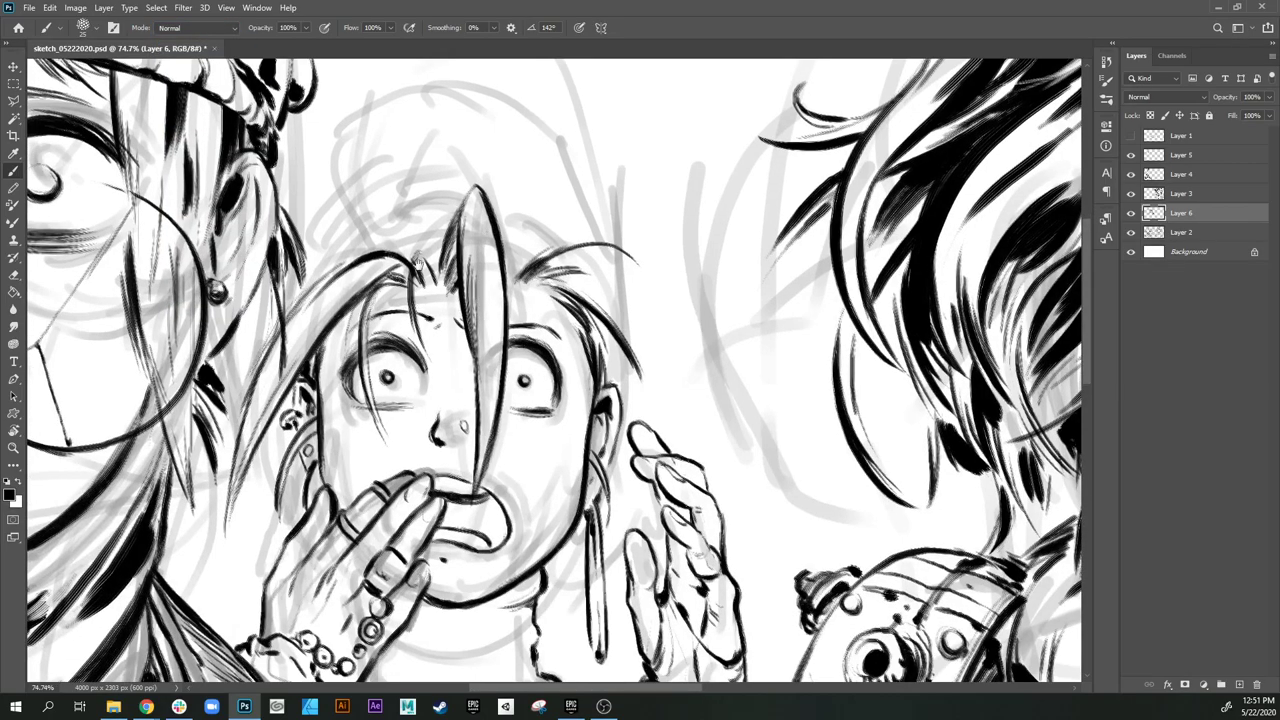
{"action": "left_click_drag", "start_coordinate": [436, 209], "coordinate": [444, 222]}
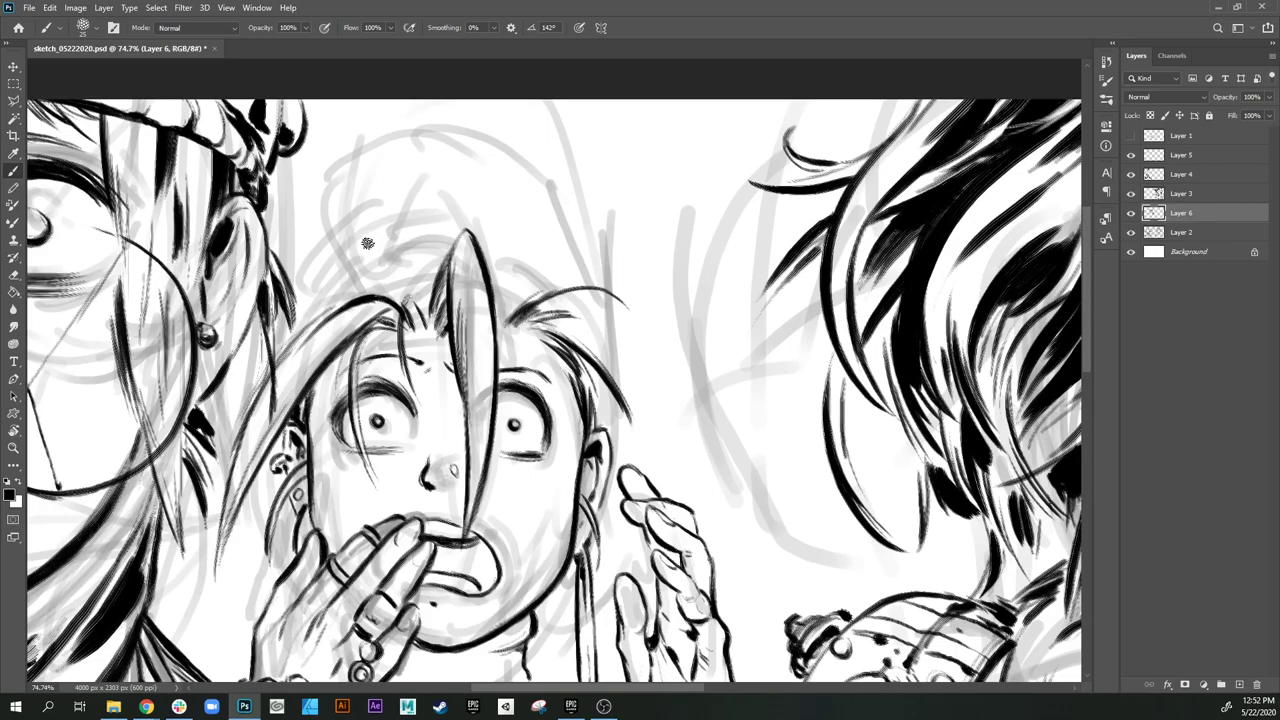
{"action": "left_click_drag", "start_coordinate": [343, 268], "coordinate": [372, 295]}
{"action": "mouse_move", "coordinate": [357, 187]}
{"action": "left_mouse_down"}
{"action": "mouse_move", "coordinate": [347, 218]}
{"action": "mouse_move", "coordinate": [373, 283]}
{"action": "left_mouse_up"}
{"action": "left_click_drag", "start_coordinate": [326, 217], "coordinate": [352, 283]}
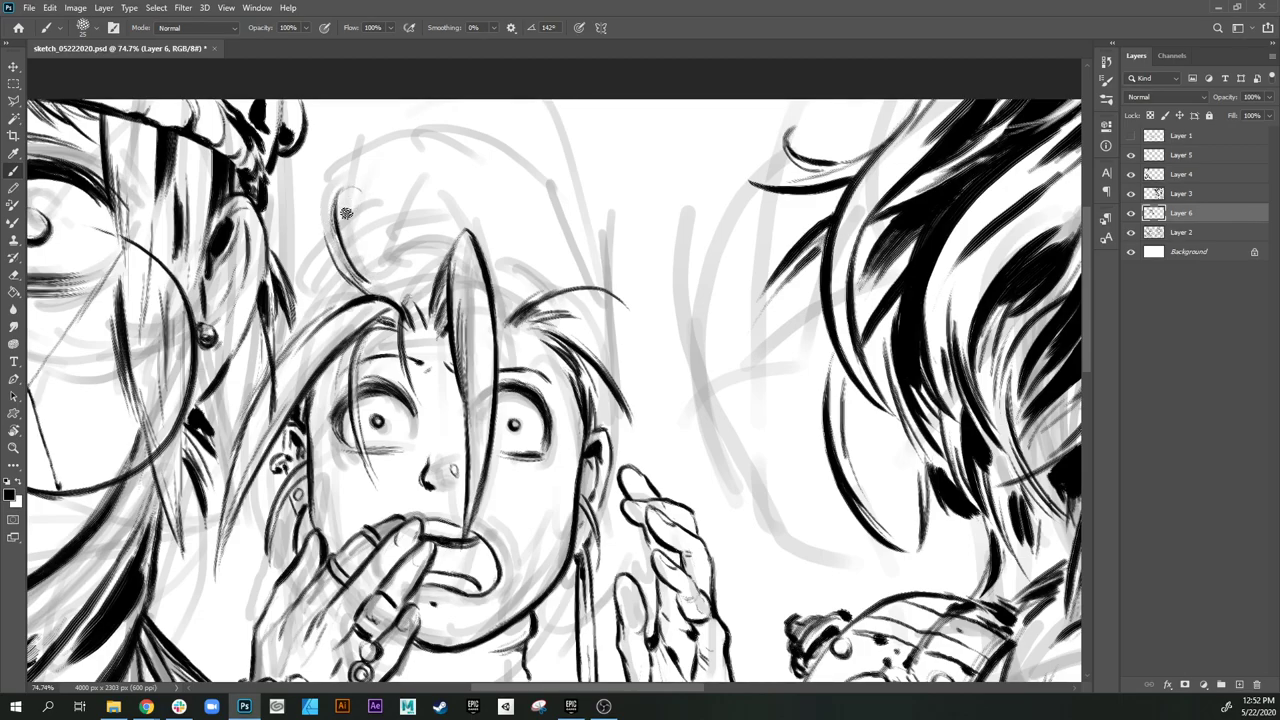
Step: Ink more curved strands in the upright tuft, continuing down to the hairline on the side nearest the glasses wearer
{"action": "mouse_move", "coordinate": [342, 216]}
{"action": "left_mouse_down"}
{"action": "mouse_move", "coordinate": [397, 190]}
{"action": "mouse_move", "coordinate": [376, 272]}
{"action": "mouse_move", "coordinate": [391, 291]}
{"action": "mouse_move", "coordinate": [388, 273]}
{"action": "left_mouse_up"}
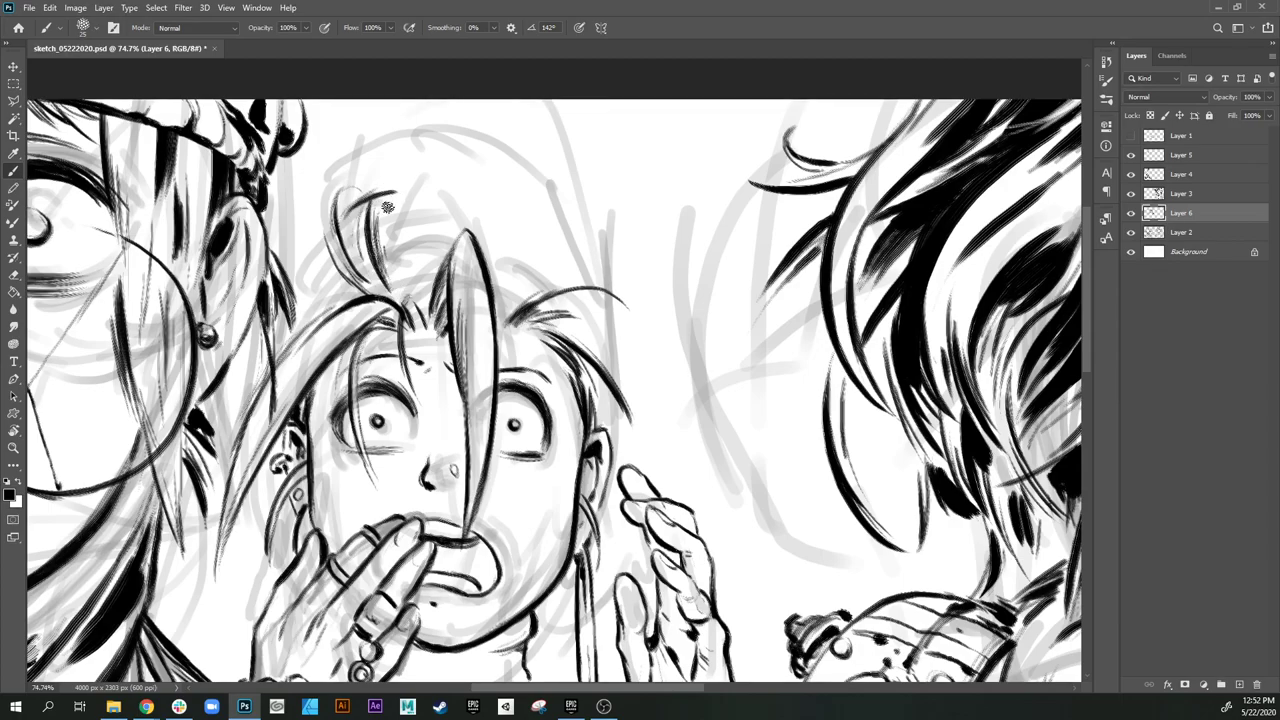
{"action": "left_click_drag", "start_coordinate": [387, 194], "coordinate": [391, 283]}
{"action": "mouse_move", "coordinate": [322, 232]}
{"action": "left_mouse_down"}
{"action": "mouse_move", "coordinate": [346, 298]}
{"action": "mouse_move", "coordinate": [320, 237]}
{"action": "mouse_move", "coordinate": [334, 282]}
{"action": "mouse_move", "coordinate": [322, 250]}
{"action": "mouse_move", "coordinate": [355, 293]}
{"action": "left_mouse_up"}
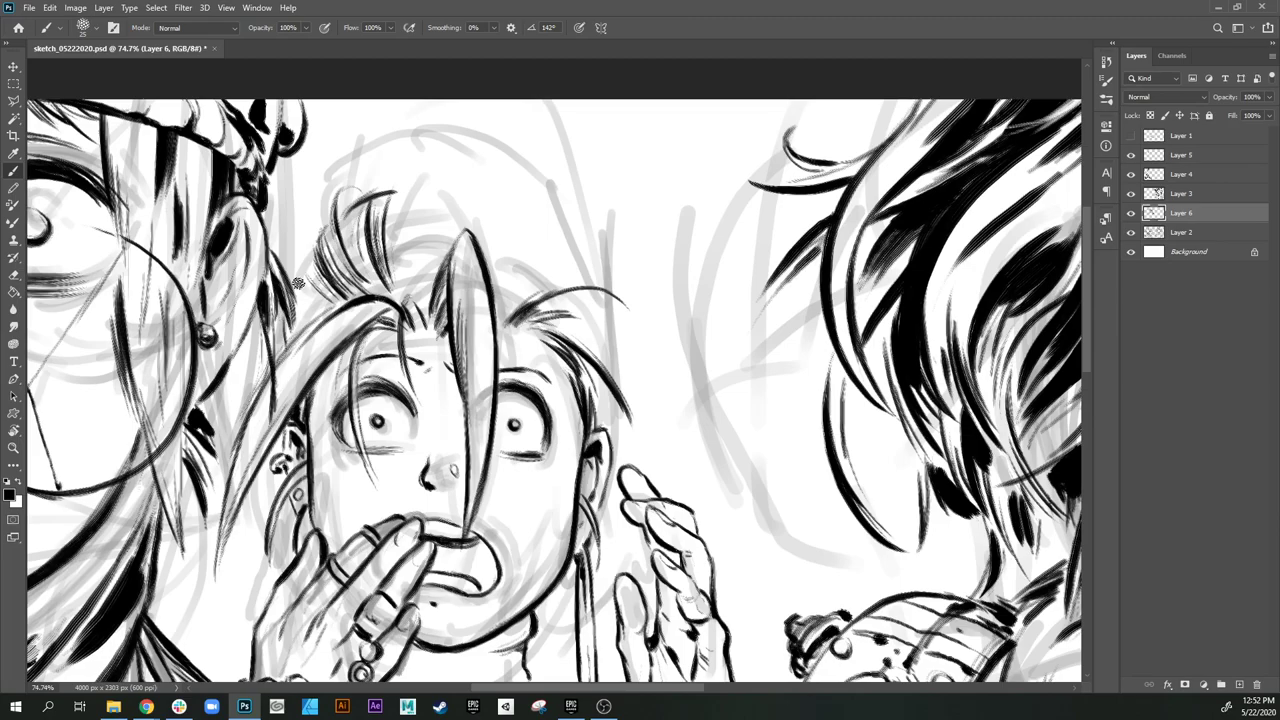
{"action": "mouse_move", "coordinate": [303, 262]}
{"action": "left_mouse_down"}
{"action": "mouse_move", "coordinate": [306, 300]}
{"action": "mouse_move", "coordinate": [335, 295]}
{"action": "left_mouse_up"}
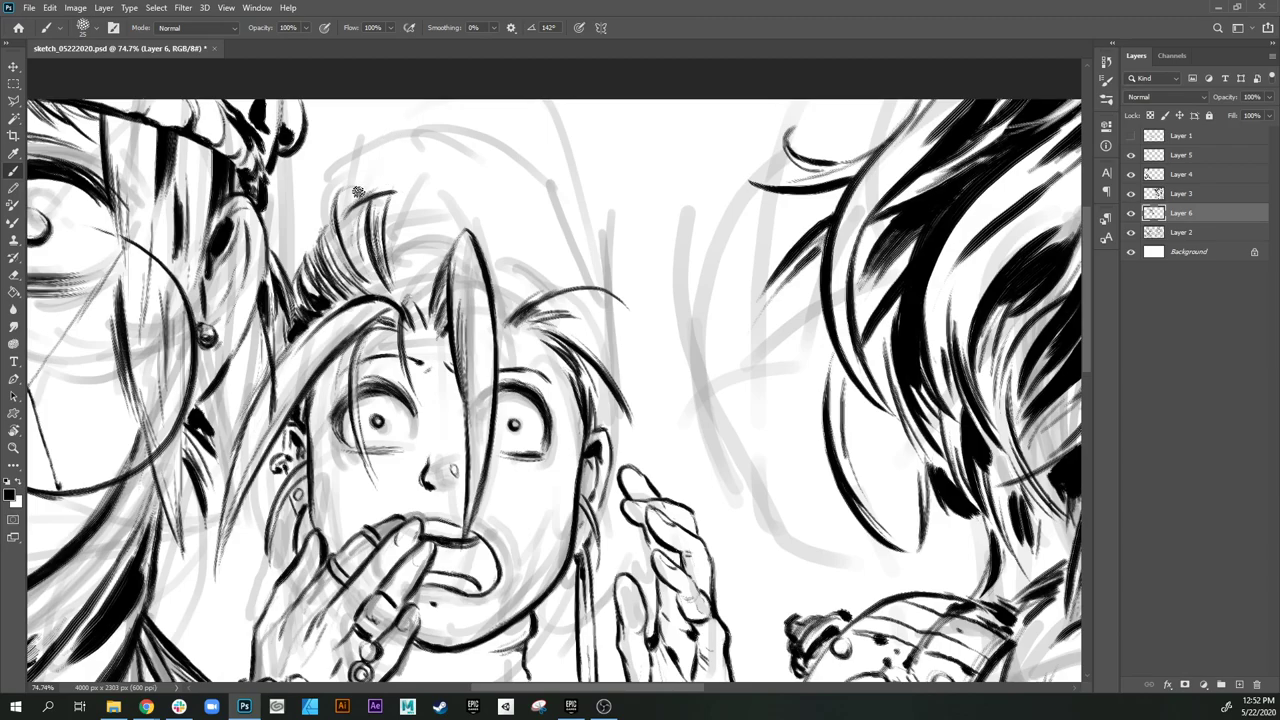
Step: Thicken the tuft with inner strands and extend it with fine upswept strands towards the long central lock
{"action": "mouse_move", "coordinate": [343, 212]}
{"action": "left_mouse_down"}
{"action": "mouse_move", "coordinate": [369, 246]}
{"action": "mouse_move", "coordinate": [383, 291]}
{"action": "left_mouse_up"}
{"action": "left_click_drag", "start_coordinate": [359, 242], "coordinate": [401, 300]}
{"action": "key", "text": "ctrl+z"}
{"action": "left_click_drag", "start_coordinate": [398, 193], "coordinate": [390, 246]}
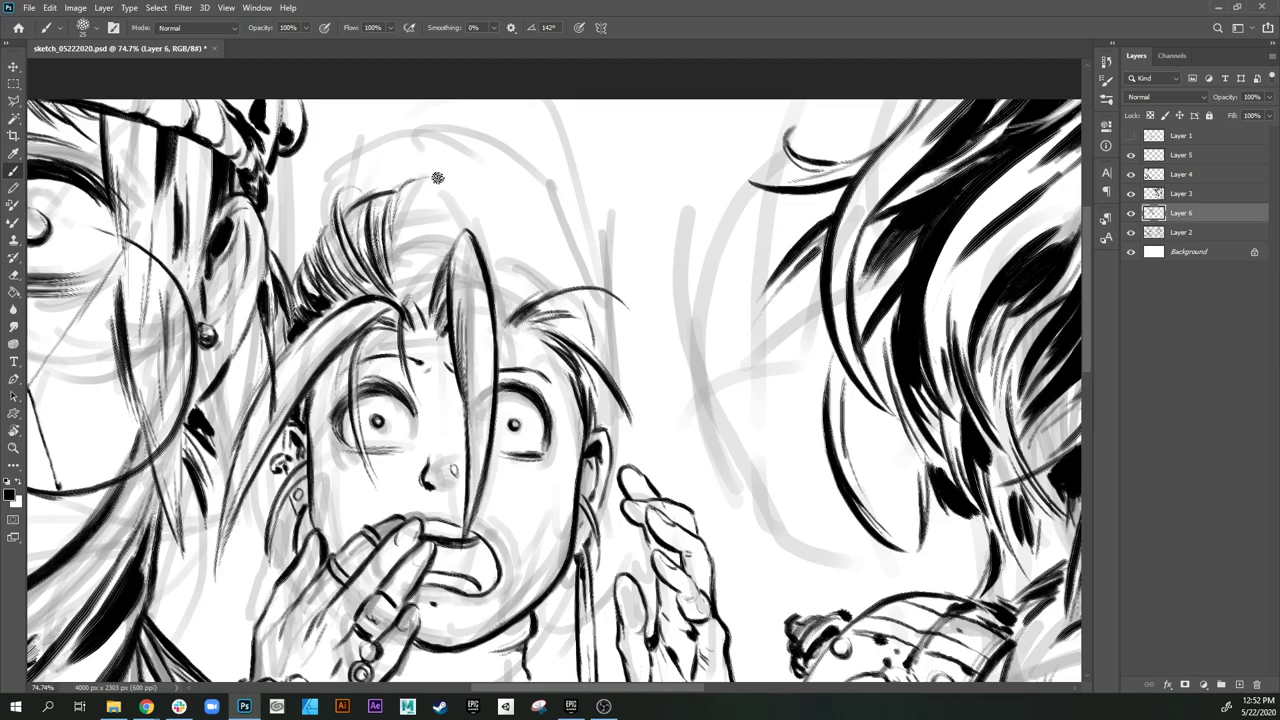
{"action": "mouse_move", "coordinate": [405, 189]}
{"action": "left_mouse_down"}
{"action": "mouse_move", "coordinate": [397, 267]}
{"action": "mouse_move", "coordinate": [408, 283]}
{"action": "left_mouse_up"}
{"action": "left_click_drag", "start_coordinate": [412, 232], "coordinate": [418, 282]}
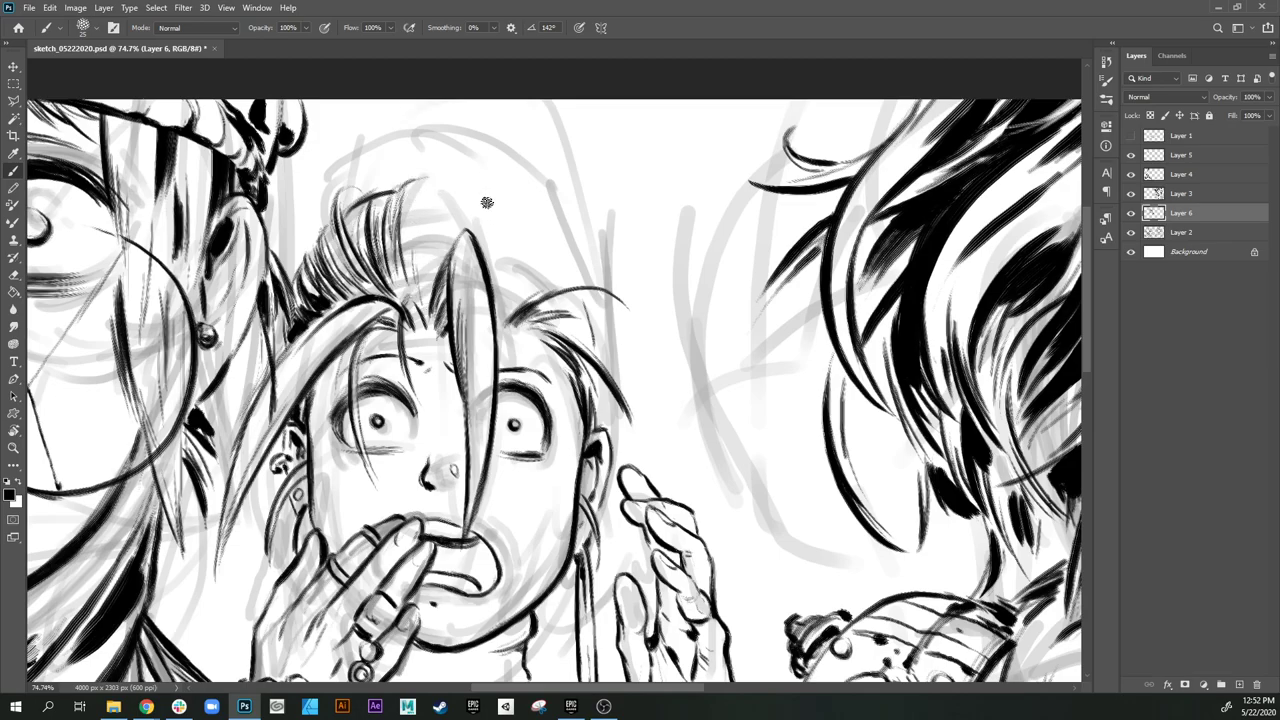
Step: Ink fine upswept strands beside the long central lock, on the side nearest the raised open hand
{"action": "left_click_drag", "start_coordinate": [487, 203], "coordinate": [505, 258]}
{"action": "left_click_drag", "start_coordinate": [489, 198], "coordinate": [500, 306]}
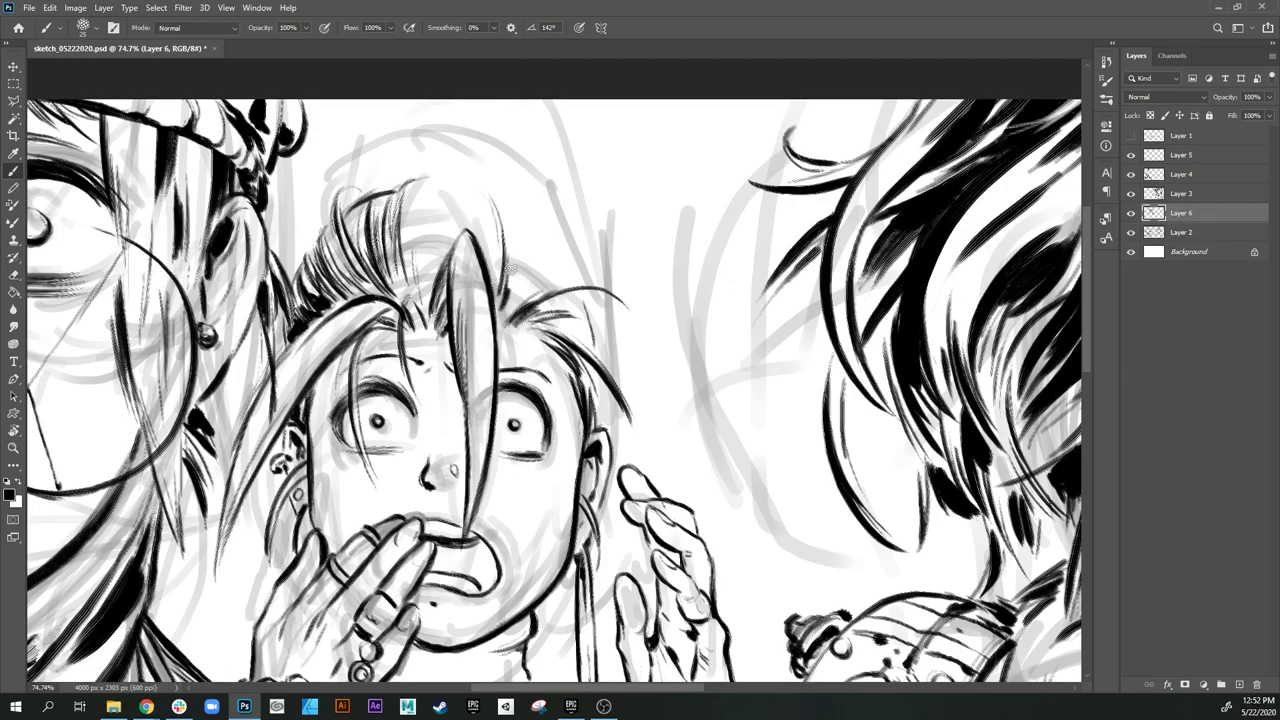
{"action": "left_click_drag", "start_coordinate": [510, 254], "coordinate": [512, 308]}
{"action": "left_click_drag", "start_coordinate": [522, 220], "coordinate": [512, 296]}
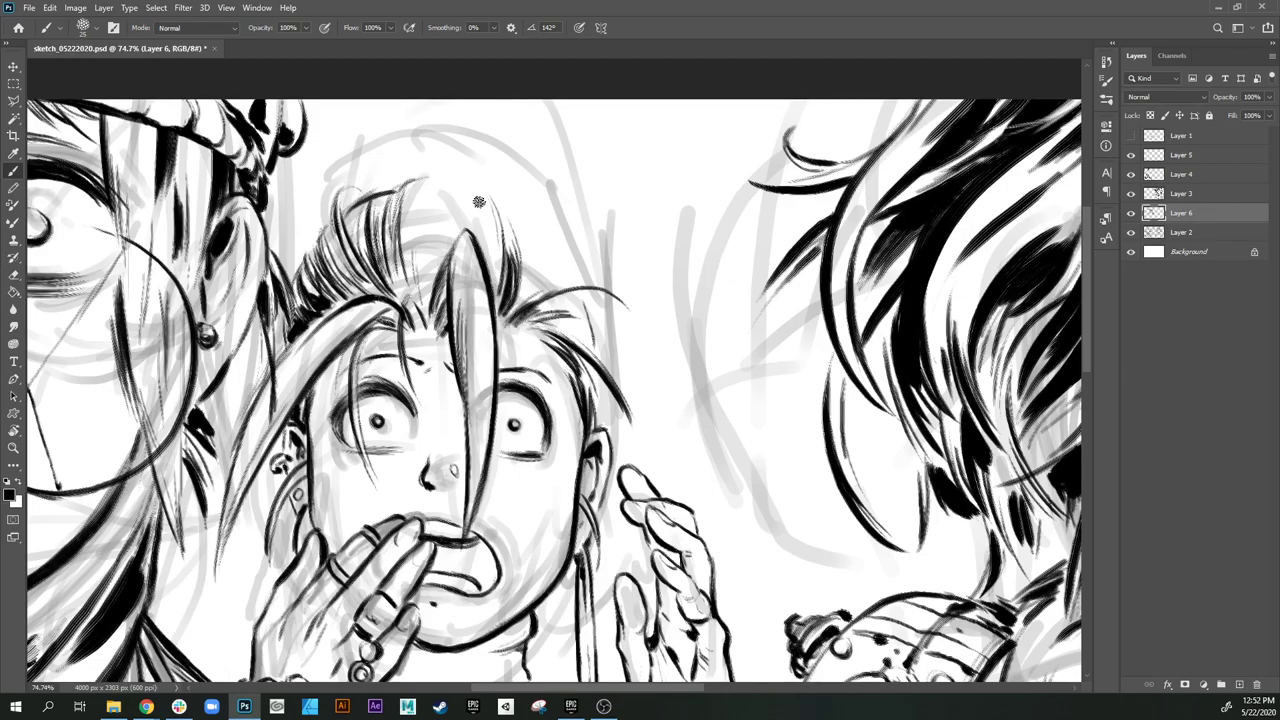
{"action": "left_click_drag", "start_coordinate": [468, 184], "coordinate": [483, 244]}
{"action": "mouse_move", "coordinate": [505, 188]}
{"action": "left_mouse_down"}
{"action": "mouse_move", "coordinate": [543, 266]}
{"action": "mouse_move", "coordinate": [536, 278]}
{"action": "left_mouse_up"}
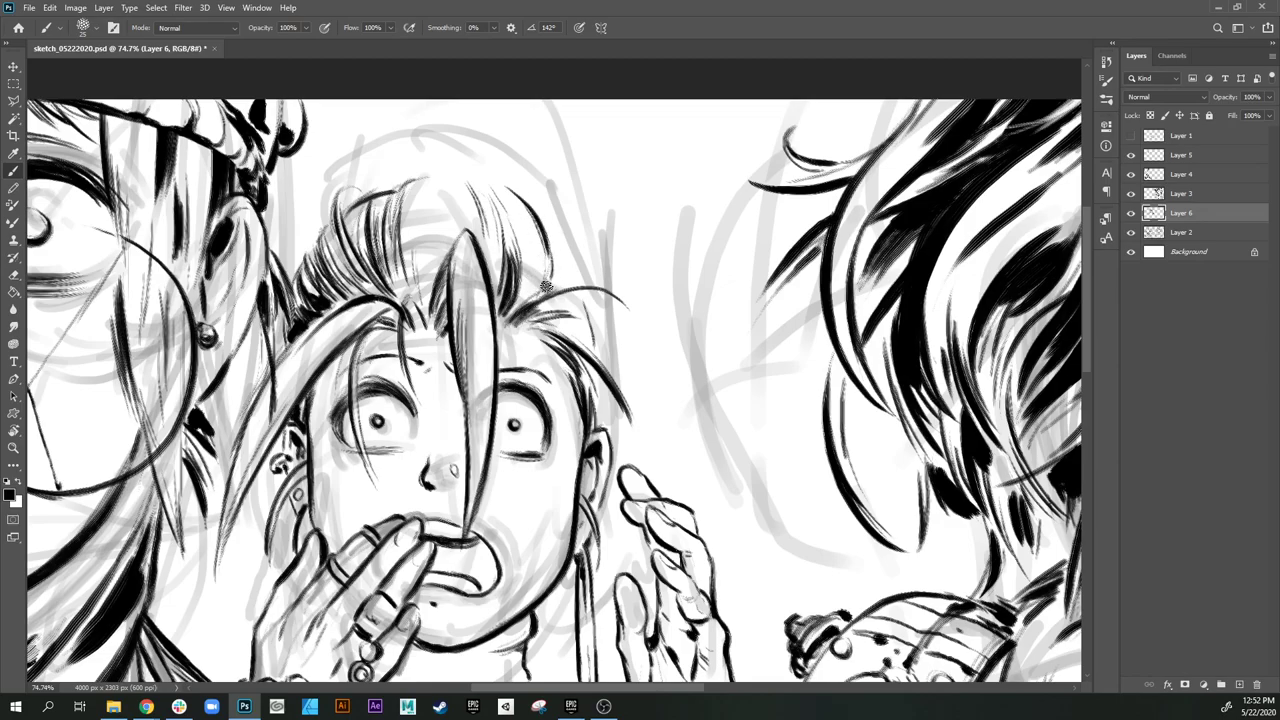
Step: Continue the swept-back strands along the outer edge of the hair down towards the temple above the ear
{"action": "left_click_drag", "start_coordinate": [543, 220], "coordinate": [560, 272]}
{"action": "mouse_move", "coordinate": [540, 207]}
{"action": "left_mouse_down"}
{"action": "mouse_move", "coordinate": [577, 253]}
{"action": "mouse_move", "coordinate": [564, 268]}
{"action": "left_mouse_up"}
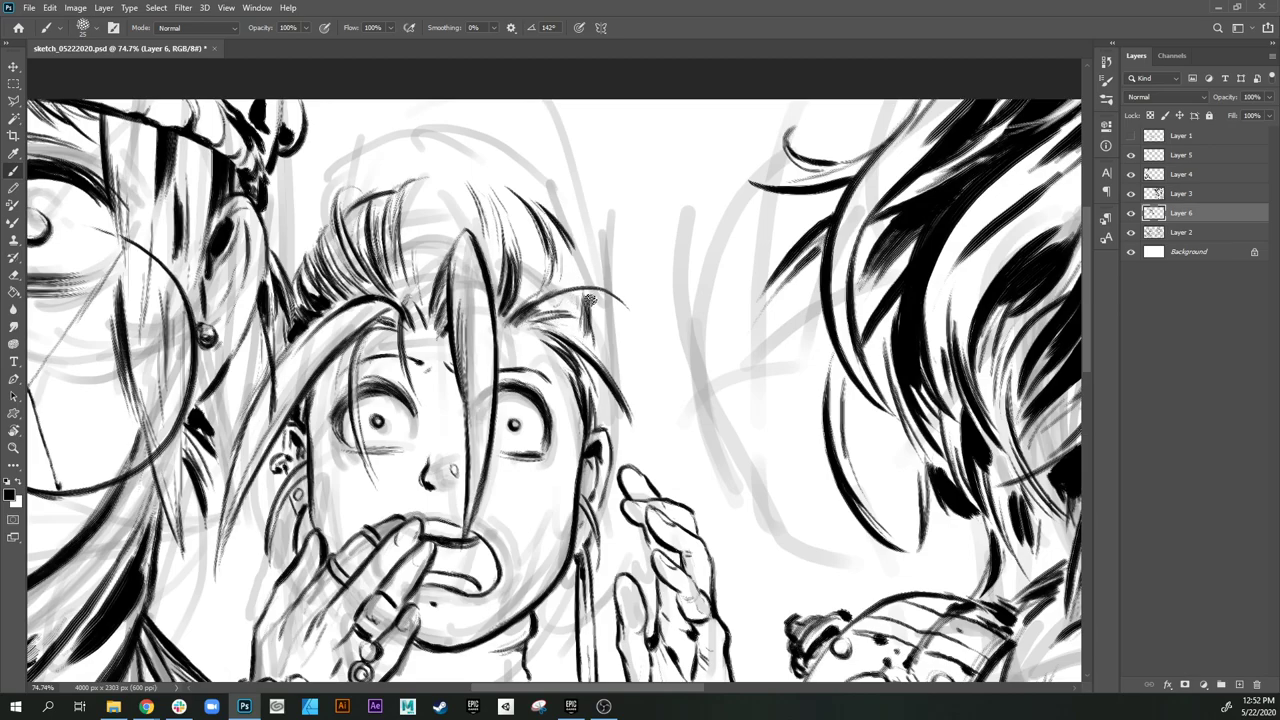
{"action": "left_click_drag", "start_coordinate": [590, 299], "coordinate": [588, 342]}
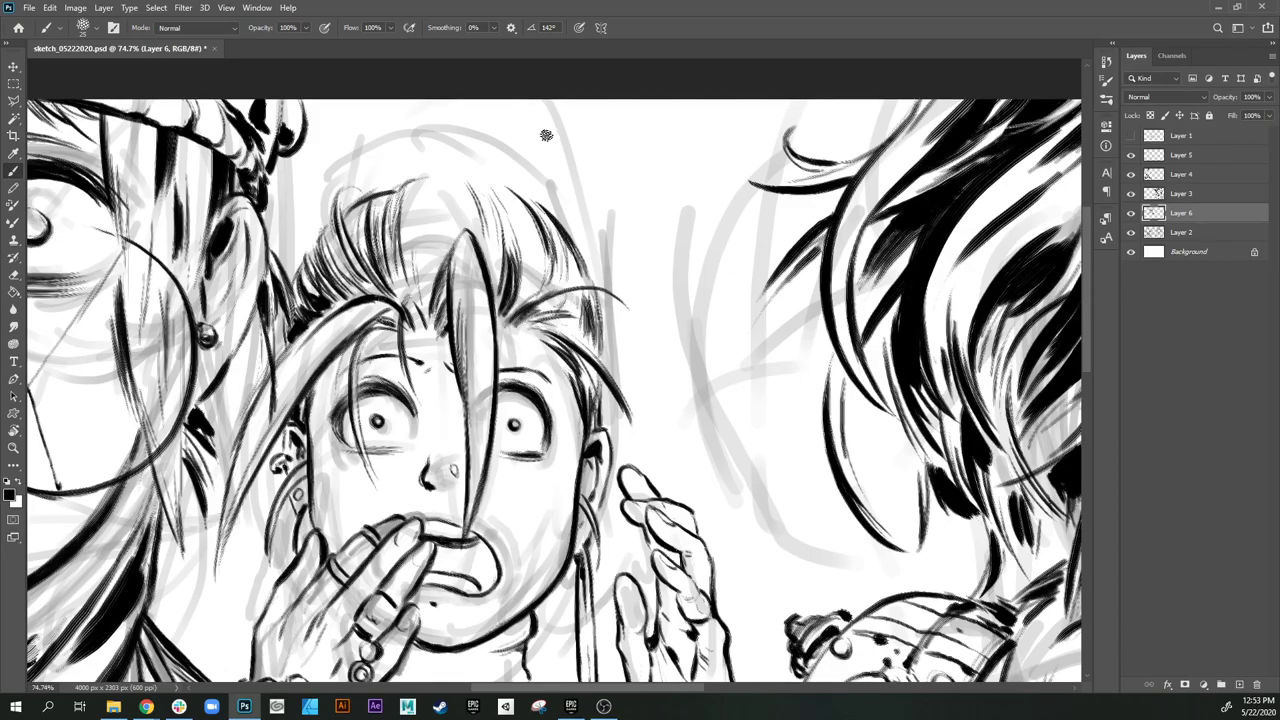
{"action": "left_click_drag", "start_coordinate": [492, 234], "coordinate": [493, 272]}
{"action": "left_click_drag", "start_coordinate": [422, 220], "coordinate": [424, 229]}
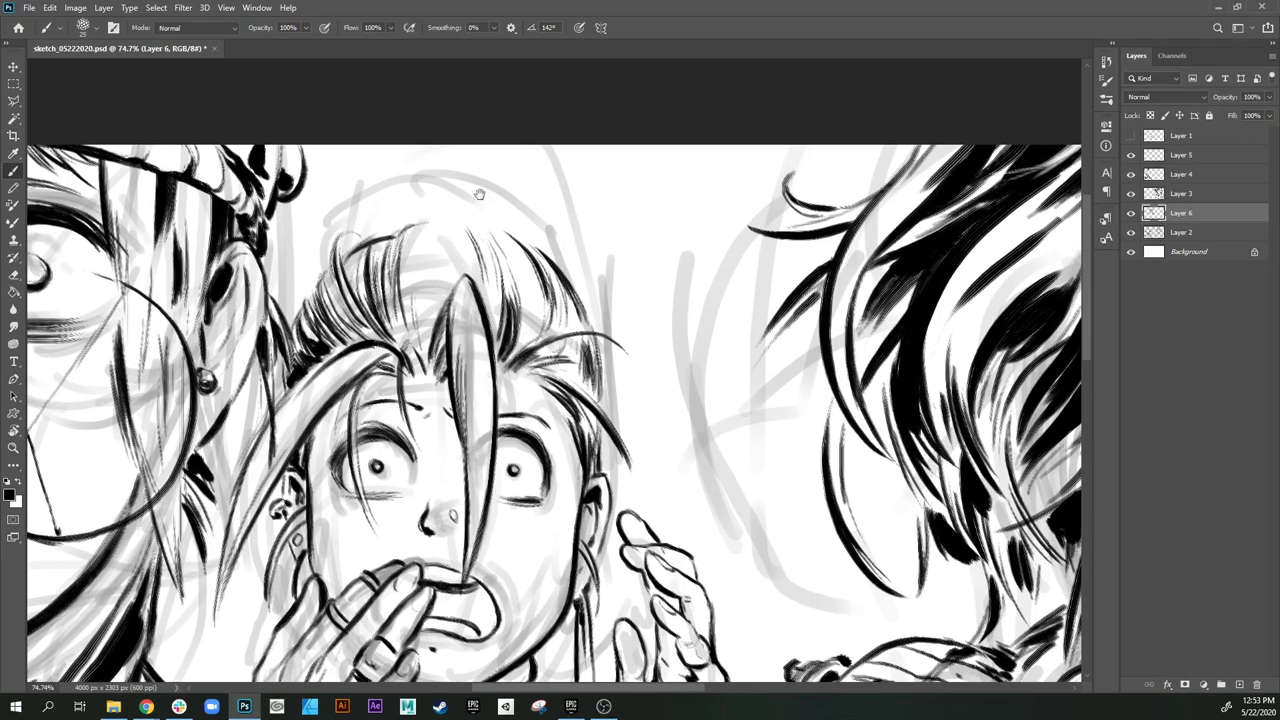
Step: Ink a curved line across the crown as the lower edge of the hair ornament and thicken it with a second stroke
{"action": "left_click_drag", "start_coordinate": [443, 411], "coordinate": [442, 391]}
{"action": "left_click_drag", "start_coordinate": [443, 497], "coordinate": [446, 136]}
{"action": "key", "text": "ctrl+z"}
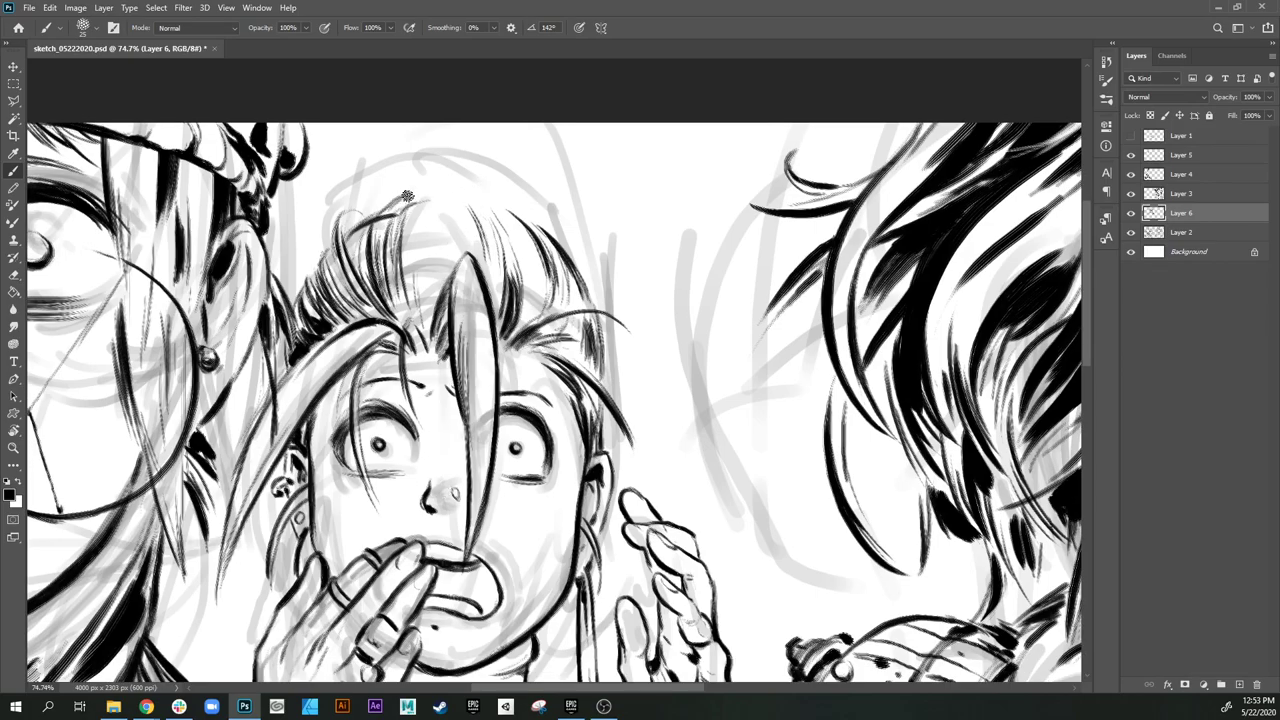
{"action": "mouse_move", "coordinate": [407, 196]}
{"action": "left_mouse_down"}
{"action": "mouse_move", "coordinate": [460, 189]}
{"action": "mouse_move", "coordinate": [520, 208]}
{"action": "left_mouse_up"}
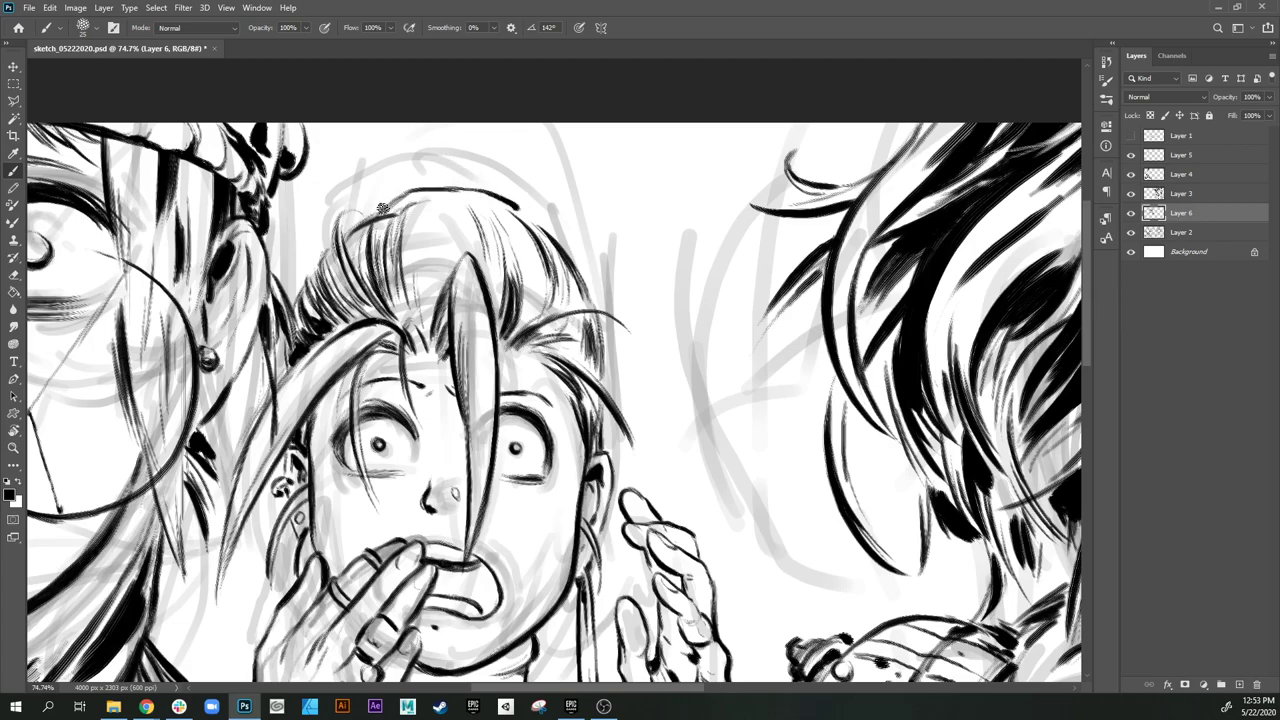
{"action": "mouse_move", "coordinate": [378, 208]}
{"action": "left_mouse_down"}
{"action": "mouse_move", "coordinate": [455, 180]}
{"action": "mouse_move", "coordinate": [433, 178]}
{"action": "mouse_move", "coordinate": [513, 203]}
{"action": "left_mouse_up"}
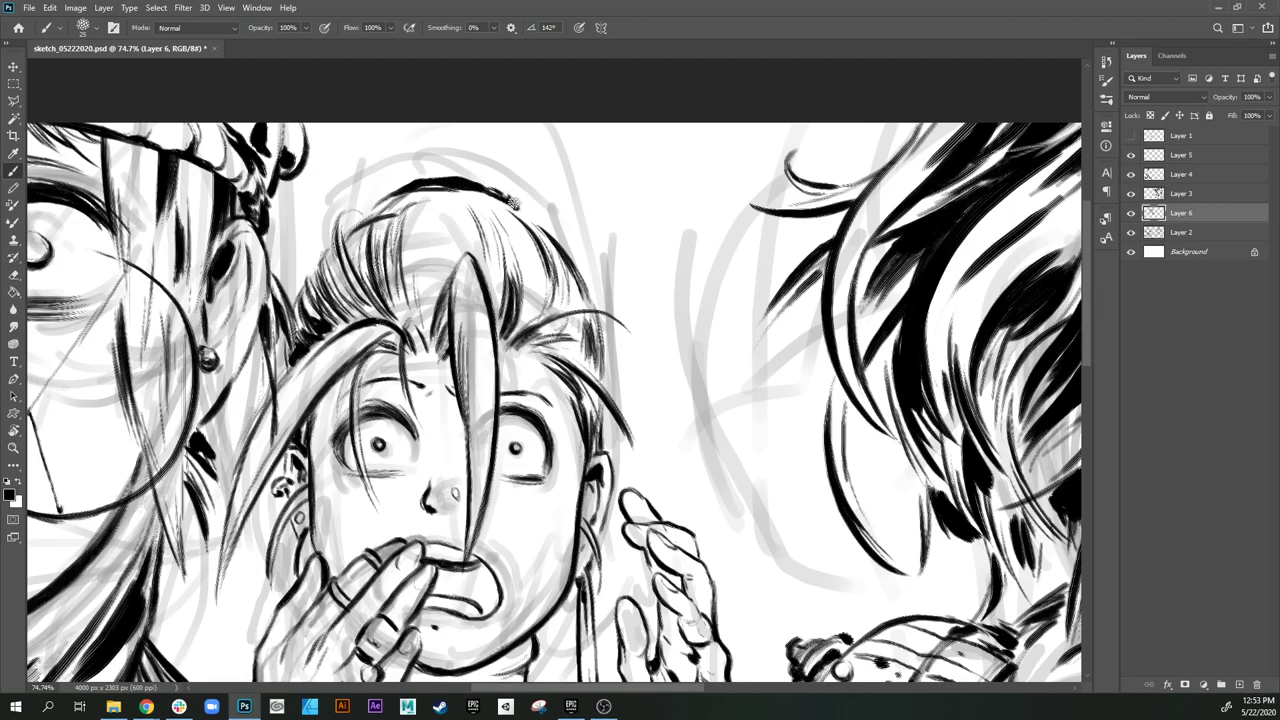
{"action": "left_click_drag", "start_coordinate": [433, 497], "coordinate": [454, 97]}
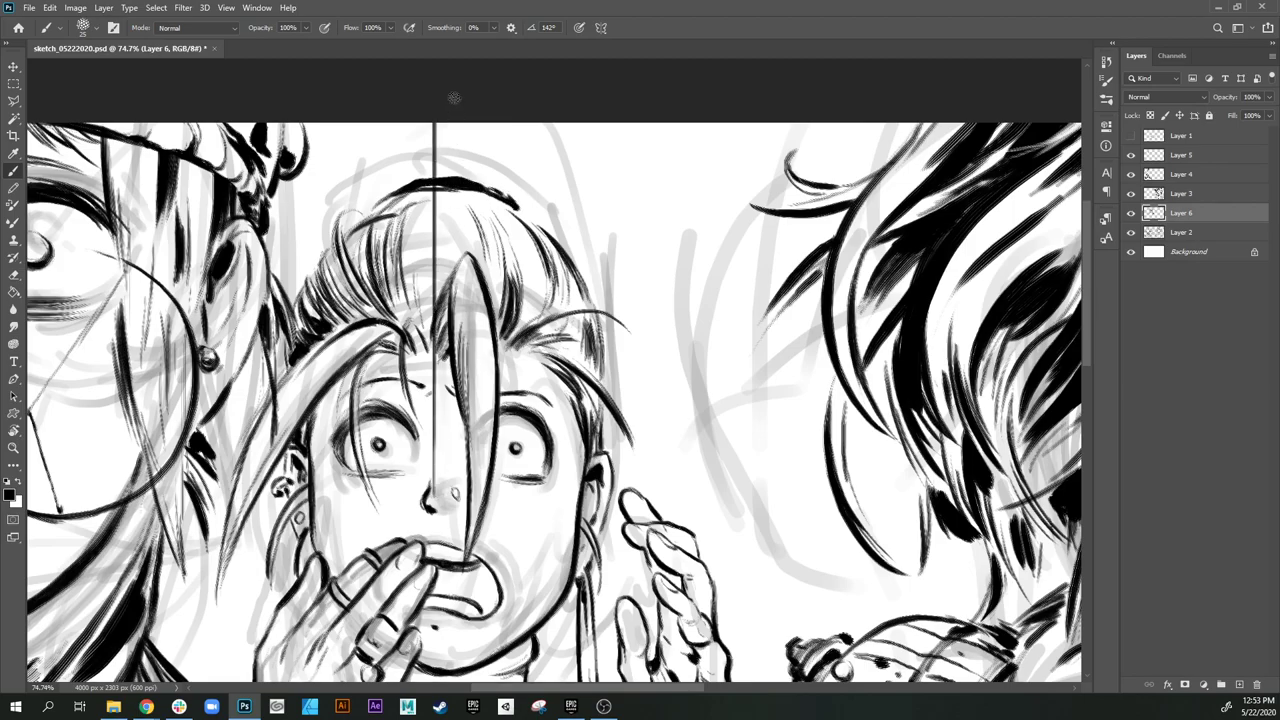
{"action": "key", "text": "ctrl+z"}
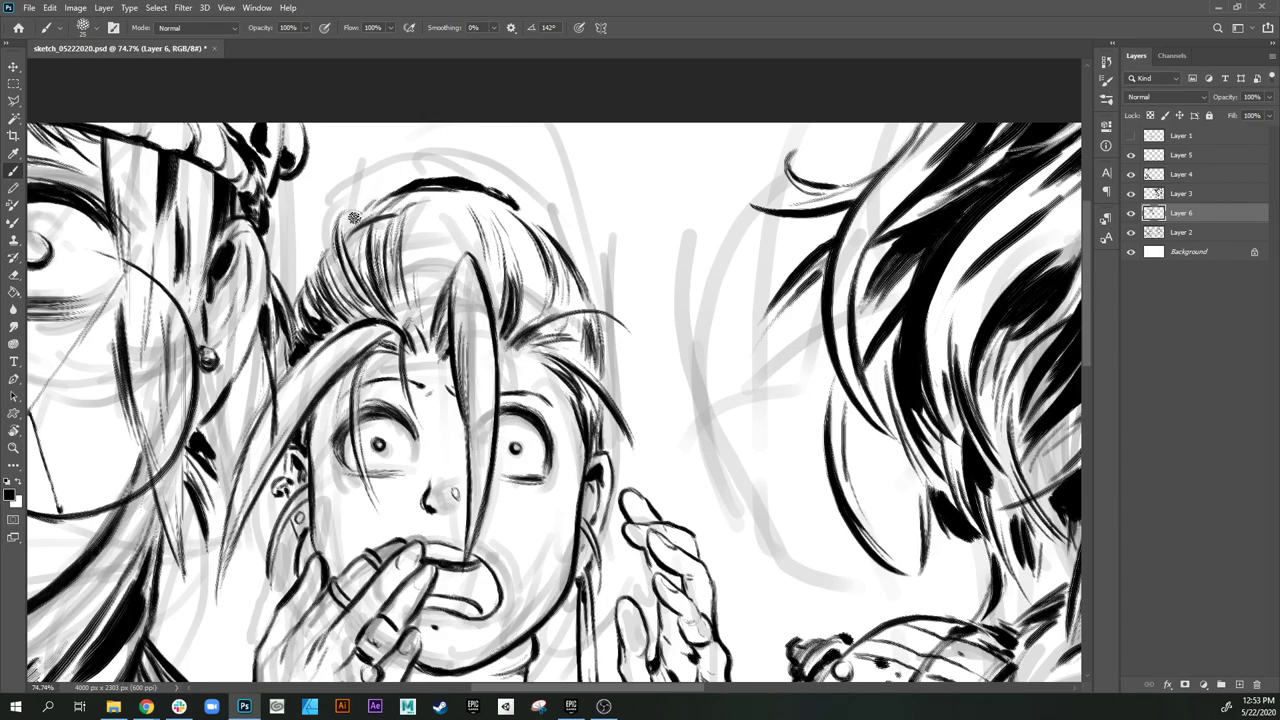
{"action": "key", "text": "ctrl+z"}
Step: Ink the hair ornament's curled details, studs and side outlines above the crown, and add dark strands just beneath it
{"action": "mouse_move", "coordinate": [398, 180]}
{"action": "left_mouse_down"}
{"action": "mouse_move", "coordinate": [421, 145]}
{"action": "mouse_move", "coordinate": [454, 136]}
{"action": "mouse_move", "coordinate": [479, 175]}
{"action": "mouse_move", "coordinate": [495, 157]}
{"action": "mouse_move", "coordinate": [496, 179]}
{"action": "left_mouse_up"}
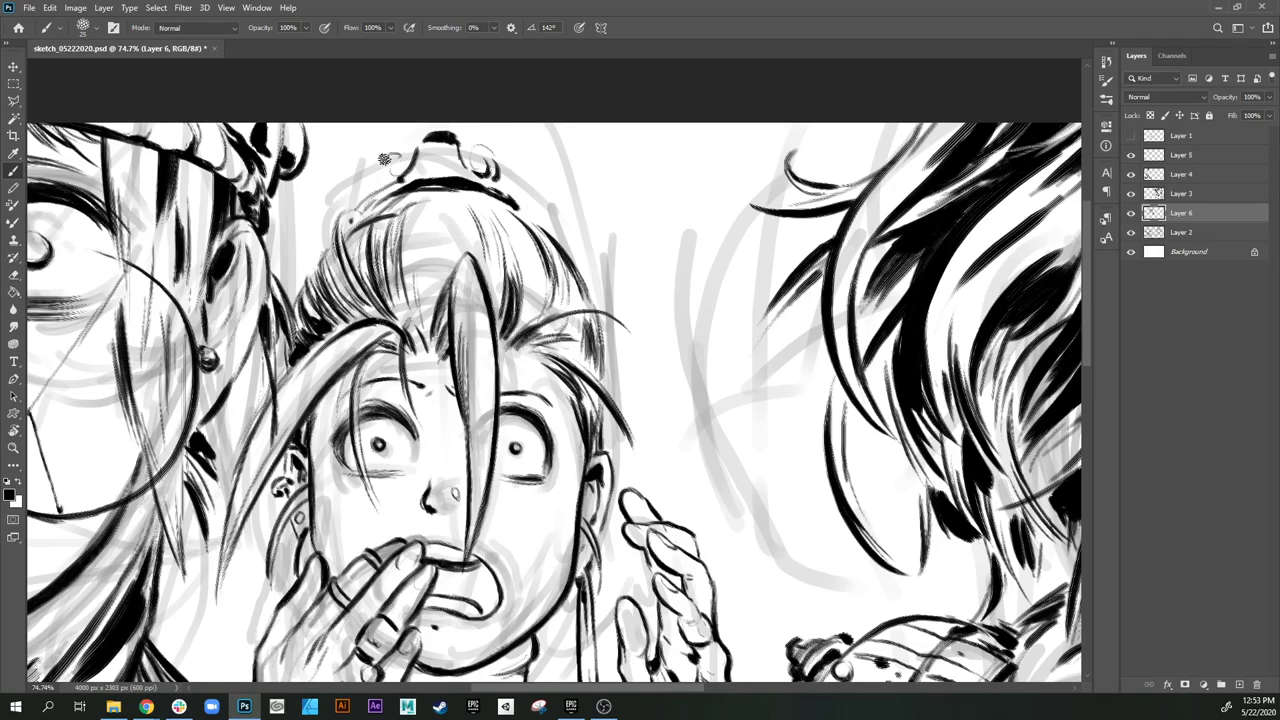
{"action": "mouse_move", "coordinate": [384, 159]}
{"action": "left_mouse_down"}
{"action": "mouse_move", "coordinate": [390, 182]}
{"action": "mouse_move", "coordinate": [368, 190]}
{"action": "mouse_move", "coordinate": [371, 177]}
{"action": "left_mouse_up"}
{"action": "left_click_drag", "start_coordinate": [521, 192], "coordinate": [498, 122]}
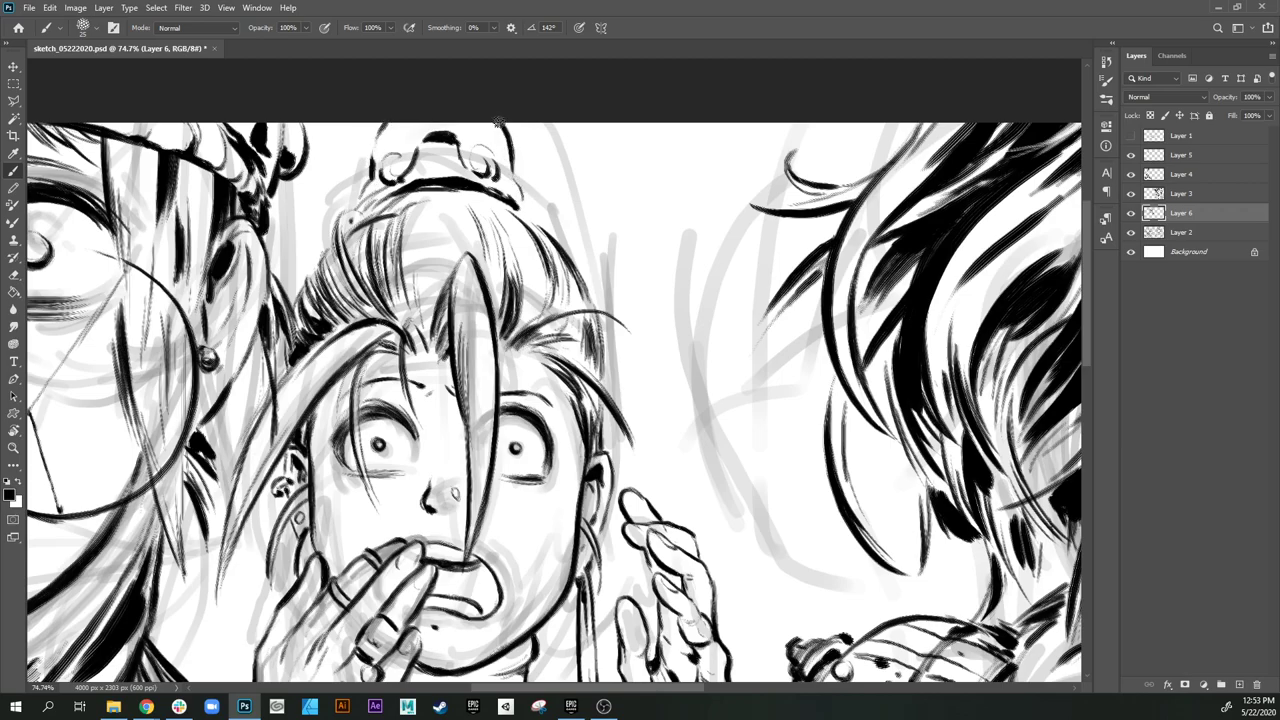
{"action": "left_click_drag", "start_coordinate": [386, 152], "coordinate": [404, 124]}
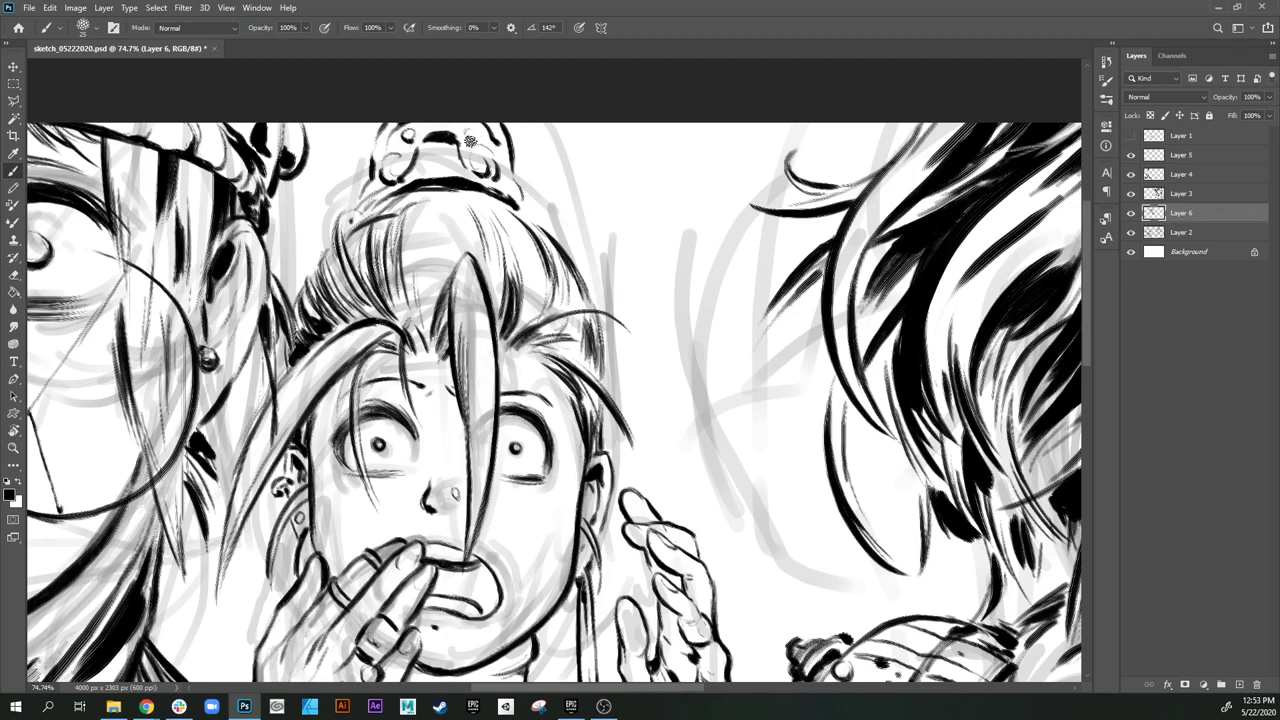
{"action": "mouse_move", "coordinate": [522, 203]}
{"action": "left_mouse_down"}
{"action": "mouse_move", "coordinate": [480, 189]}
{"action": "mouse_move", "coordinate": [477, 219]}
{"action": "mouse_move", "coordinate": [504, 230]}
{"action": "left_mouse_up"}
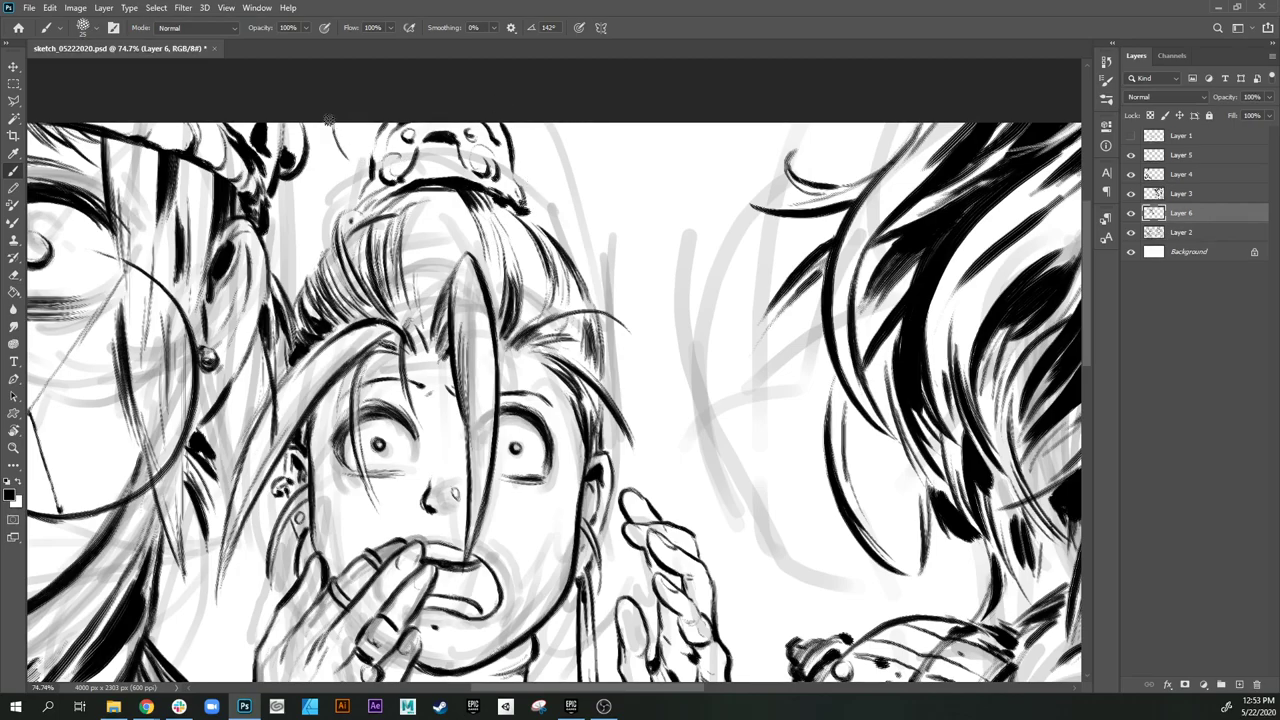
Step: Ink the loose hair falling on both sides of the hair ornament, filling the fall on the raised-hand side with black
{"action": "mouse_move", "coordinate": [331, 121]}
{"action": "left_mouse_down"}
{"action": "mouse_move", "coordinate": [366, 163]}
{"action": "mouse_move", "coordinate": [371, 122]}
{"action": "mouse_move", "coordinate": [352, 166]}
{"action": "mouse_move", "coordinate": [368, 175]}
{"action": "left_mouse_up"}
{"action": "mouse_move", "coordinate": [510, 131]}
{"action": "left_mouse_down"}
{"action": "mouse_move", "coordinate": [508, 174]}
{"action": "mouse_move", "coordinate": [530, 124]}
{"action": "mouse_move", "coordinate": [520, 158]}
{"action": "mouse_move", "coordinate": [551, 120]}
{"action": "mouse_move", "coordinate": [578, 192]}
{"action": "left_mouse_up"}
{"action": "left_click_drag", "start_coordinate": [566, 124], "coordinate": [582, 200]}
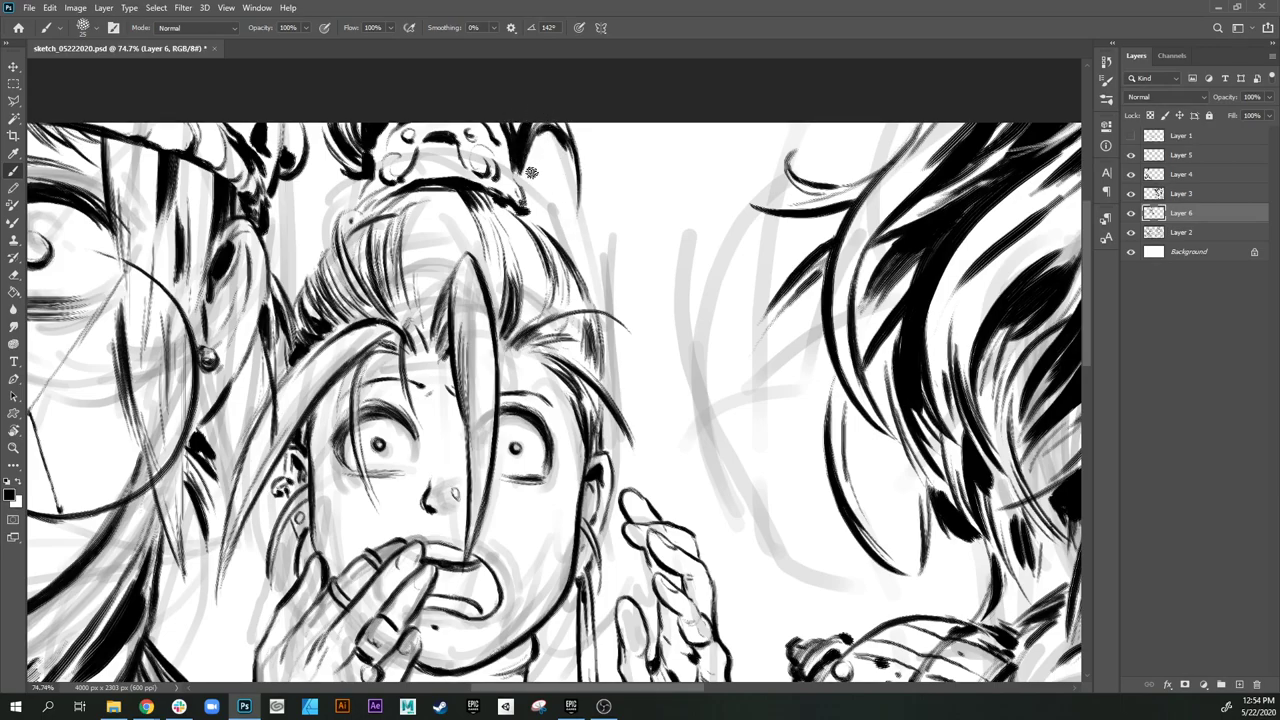
{"action": "left_click_drag", "start_coordinate": [556, 136], "coordinate": [578, 244]}
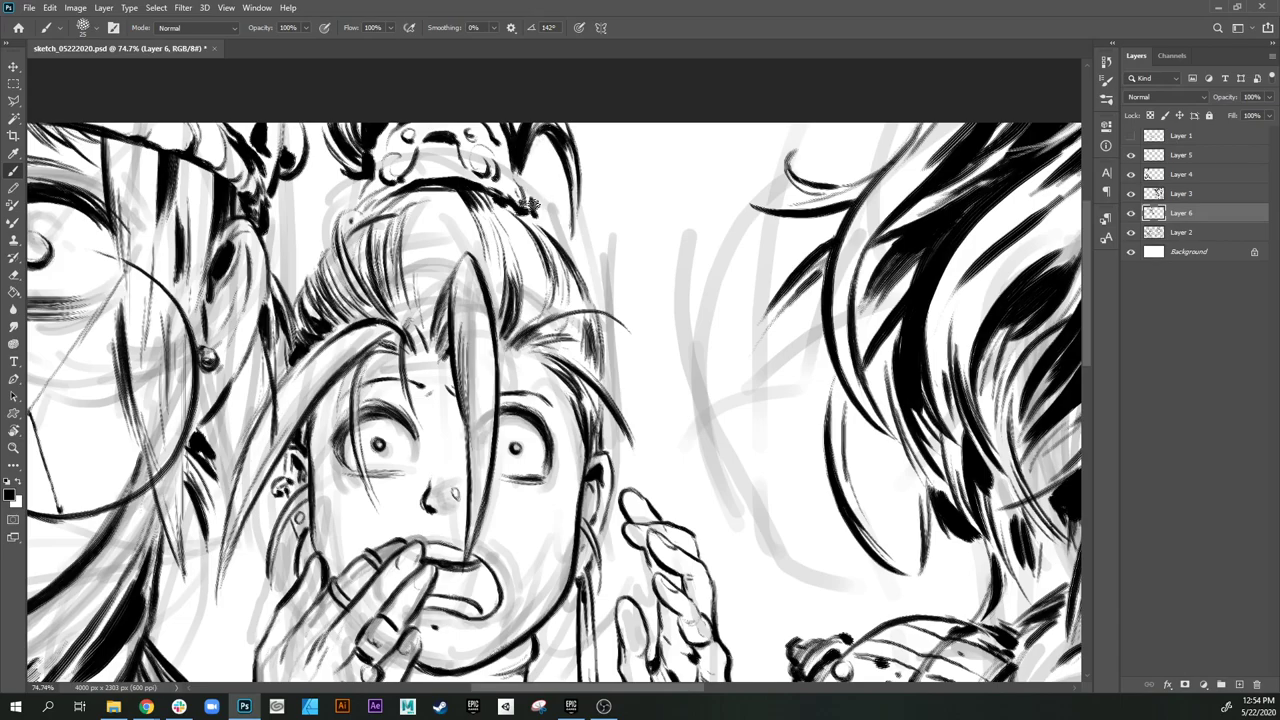
{"action": "mouse_move", "coordinate": [530, 205]}
{"action": "left_mouse_down"}
{"action": "mouse_move", "coordinate": [537, 150]}
{"action": "mouse_move", "coordinate": [532, 190]}
{"action": "mouse_move", "coordinate": [550, 229]}
{"action": "mouse_move", "coordinate": [555, 150]}
{"action": "mouse_move", "coordinate": [558, 210]}
{"action": "mouse_move", "coordinate": [566, 172]}
{"action": "left_mouse_up"}
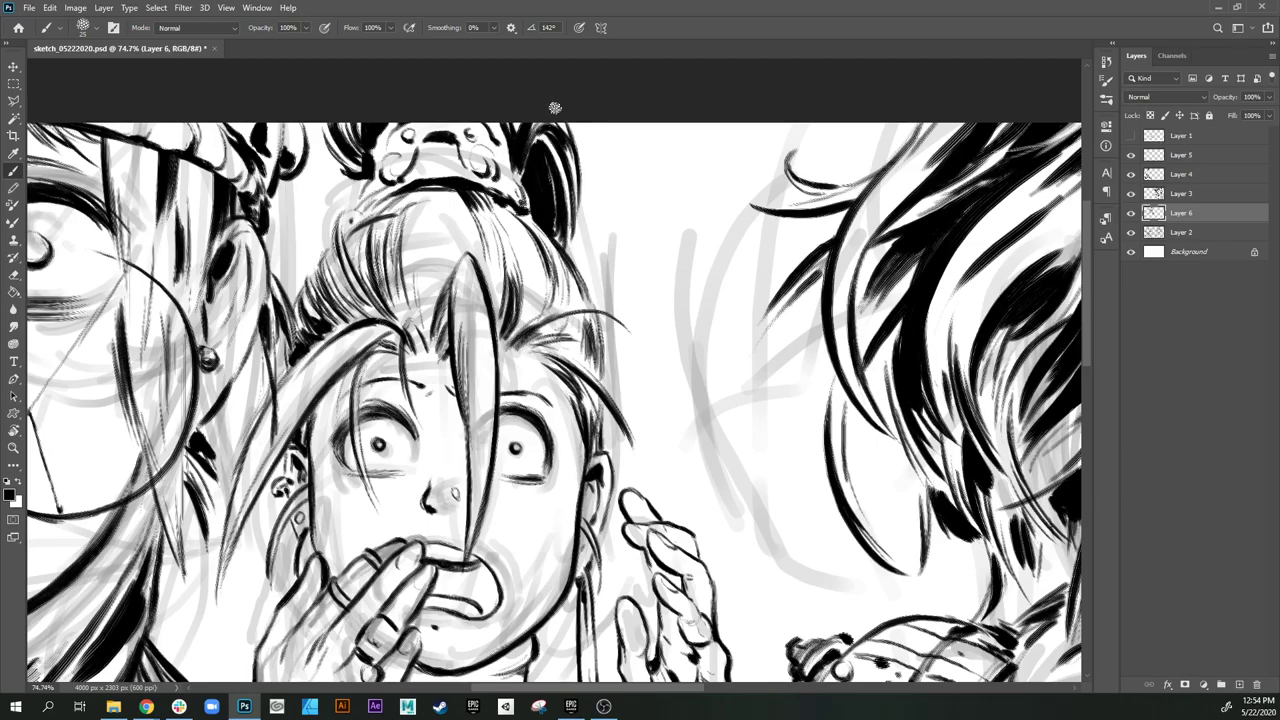
{"action": "mouse_move", "coordinate": [555, 108]}
{"action": "left_mouse_down"}
{"action": "mouse_move", "coordinate": [590, 150]}
{"action": "mouse_move", "coordinate": [569, 248]}
{"action": "mouse_move", "coordinate": [568, 154]}
{"action": "left_mouse_up"}
{"action": "mouse_move", "coordinate": [320, 120]}
{"action": "left_mouse_down"}
{"action": "mouse_move", "coordinate": [330, 165]}
{"action": "mouse_move", "coordinate": [369, 170]}
{"action": "left_mouse_up"}
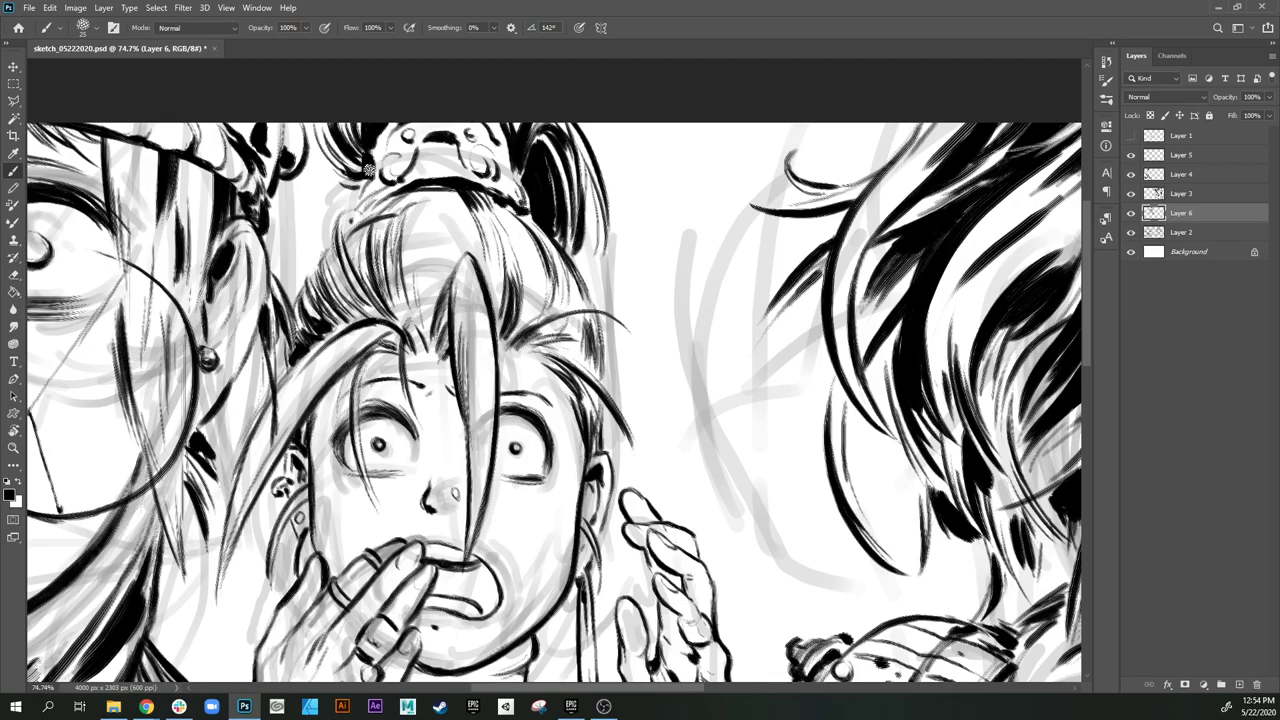
Step: Ink long flowing strands from behind the ear, curving out over and around the raised open hand
{"action": "left_click_drag", "start_coordinate": [572, 345], "coordinate": [570, 252]}
{"action": "left_click_drag", "start_coordinate": [556, 234], "coordinate": [552, 228]}
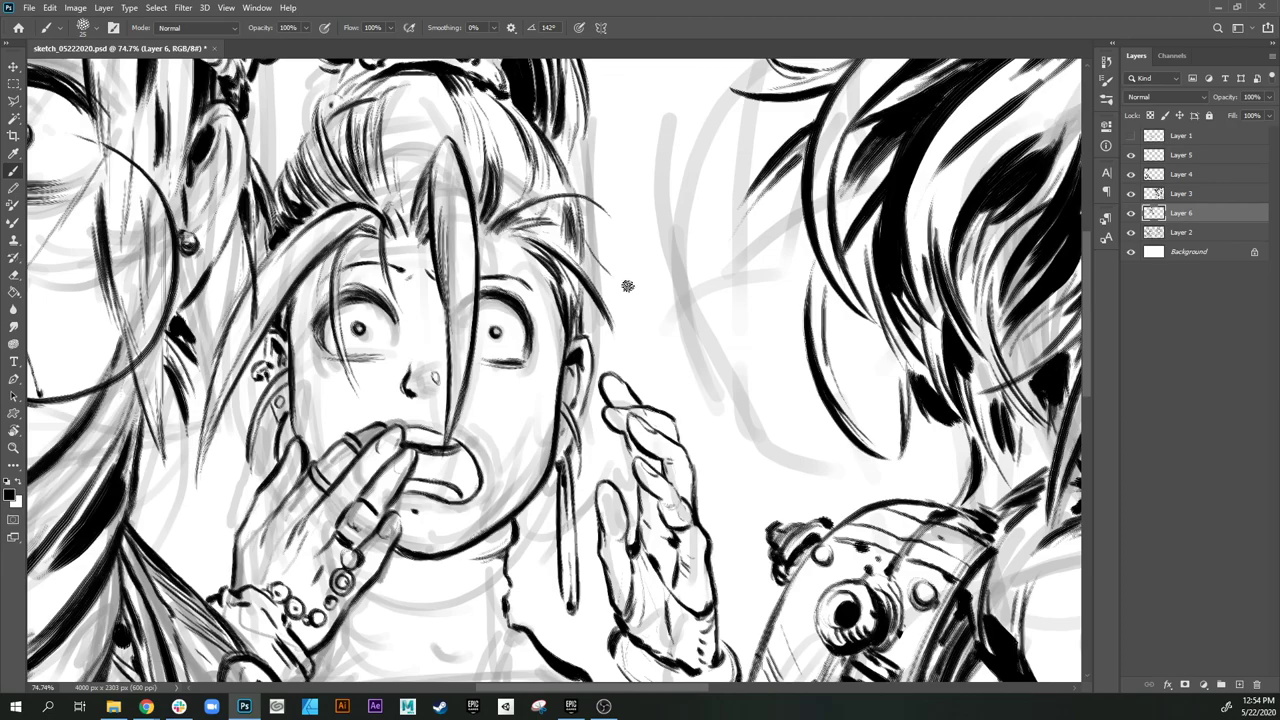
{"action": "mouse_move", "coordinate": [578, 243]}
{"action": "left_mouse_down"}
{"action": "mouse_move", "coordinate": [666, 321]}
{"action": "mouse_move", "coordinate": [637, 284]}
{"action": "left_mouse_up"}
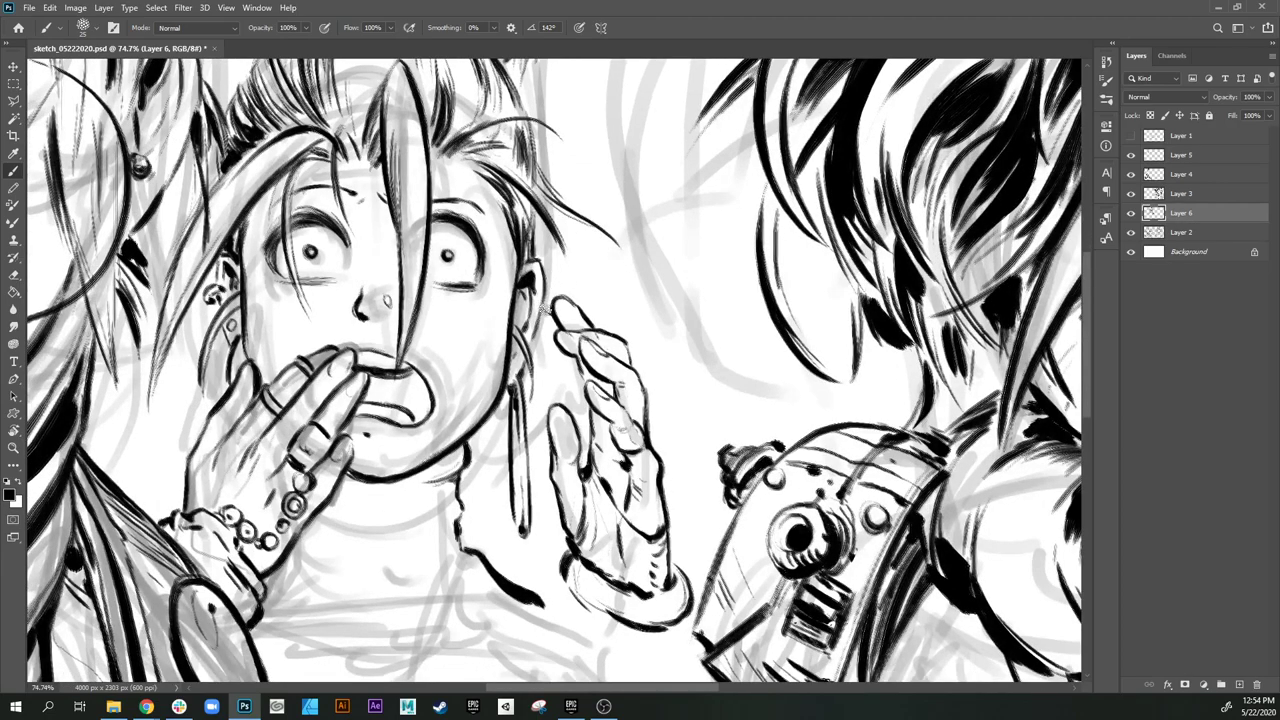
{"action": "mouse_move", "coordinate": [546, 308]}
{"action": "left_mouse_down"}
{"action": "mouse_move", "coordinate": [541, 243]}
{"action": "mouse_move", "coordinate": [589, 296]}
{"action": "mouse_move", "coordinate": [558, 270]}
{"action": "mouse_move", "coordinate": [556, 290]}
{"action": "mouse_move", "coordinate": [595, 315]}
{"action": "mouse_move", "coordinate": [536, 232]}
{"action": "mouse_move", "coordinate": [656, 305]}
{"action": "mouse_move", "coordinate": [646, 291]}
{"action": "mouse_move", "coordinate": [697, 360]}
{"action": "left_mouse_up"}
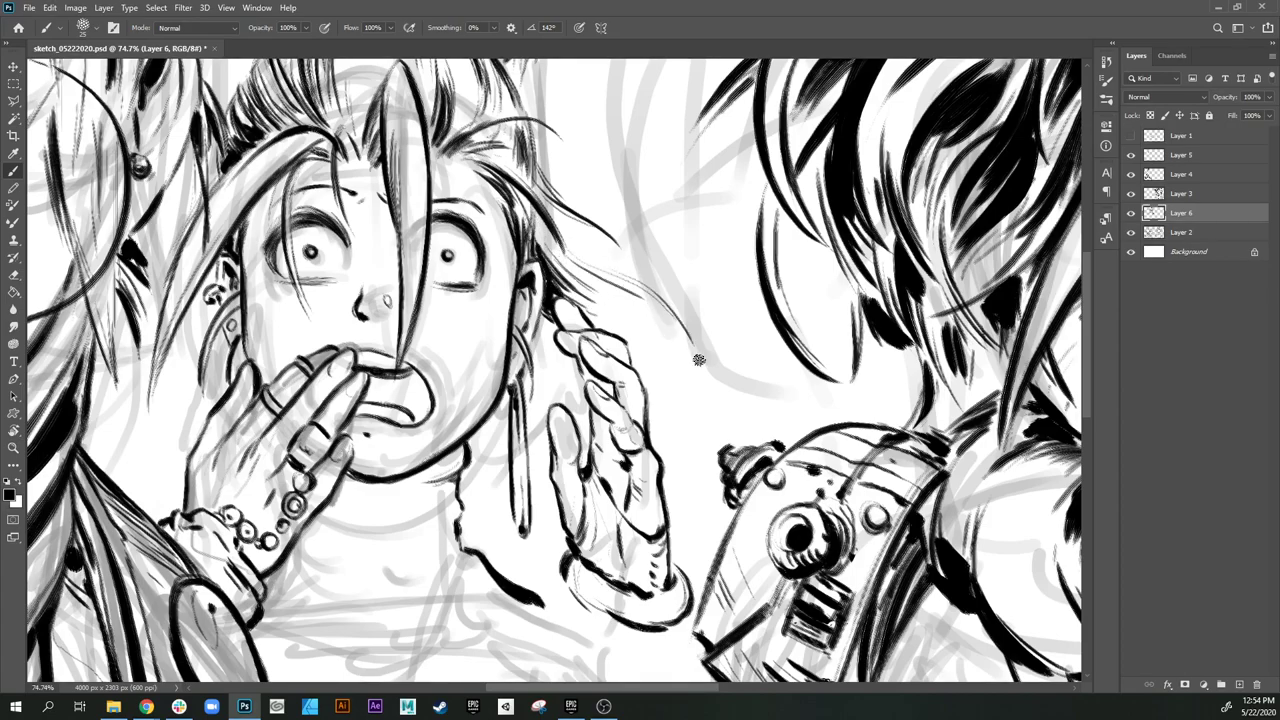
{"action": "mouse_move", "coordinate": [603, 234]}
{"action": "left_mouse_down"}
{"action": "mouse_move", "coordinate": [676, 301]}
{"action": "mouse_move", "coordinate": [690, 390]}
{"action": "left_mouse_up"}
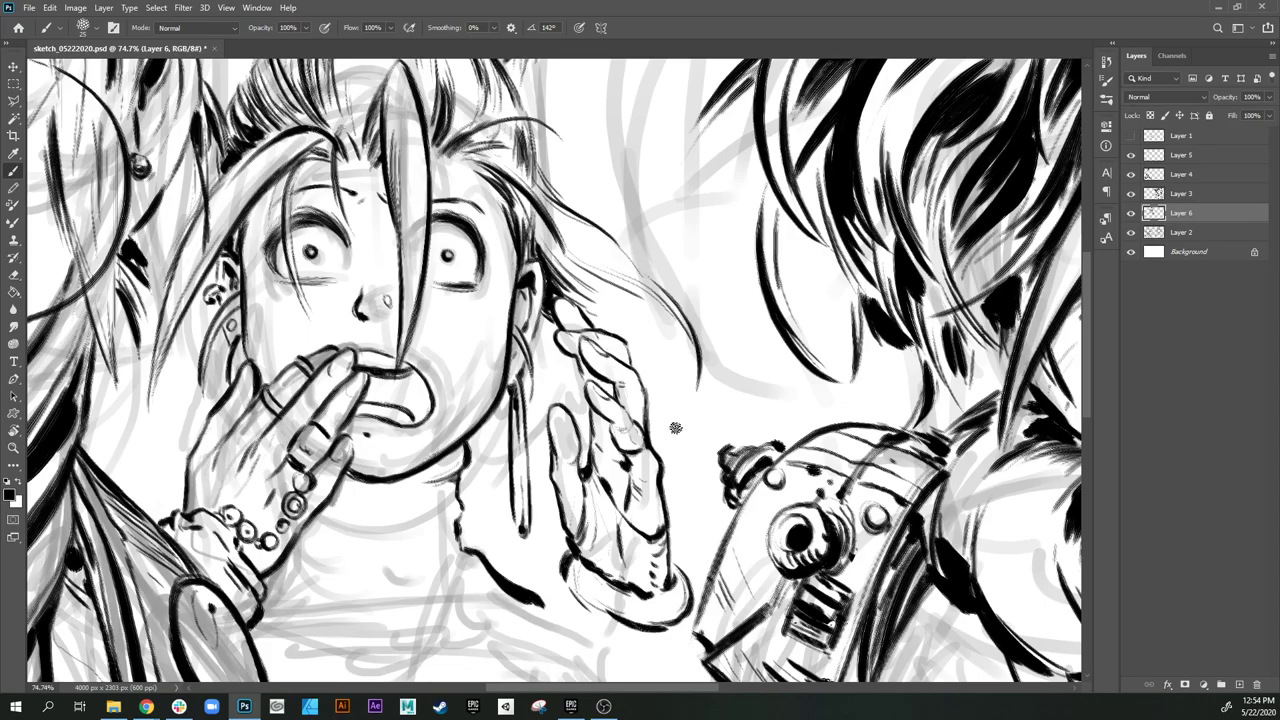
{"action": "left_click_drag", "start_coordinate": [636, 284], "coordinate": [672, 440]}
{"action": "left_click_drag", "start_coordinate": [639, 364], "coordinate": [609, 354]}
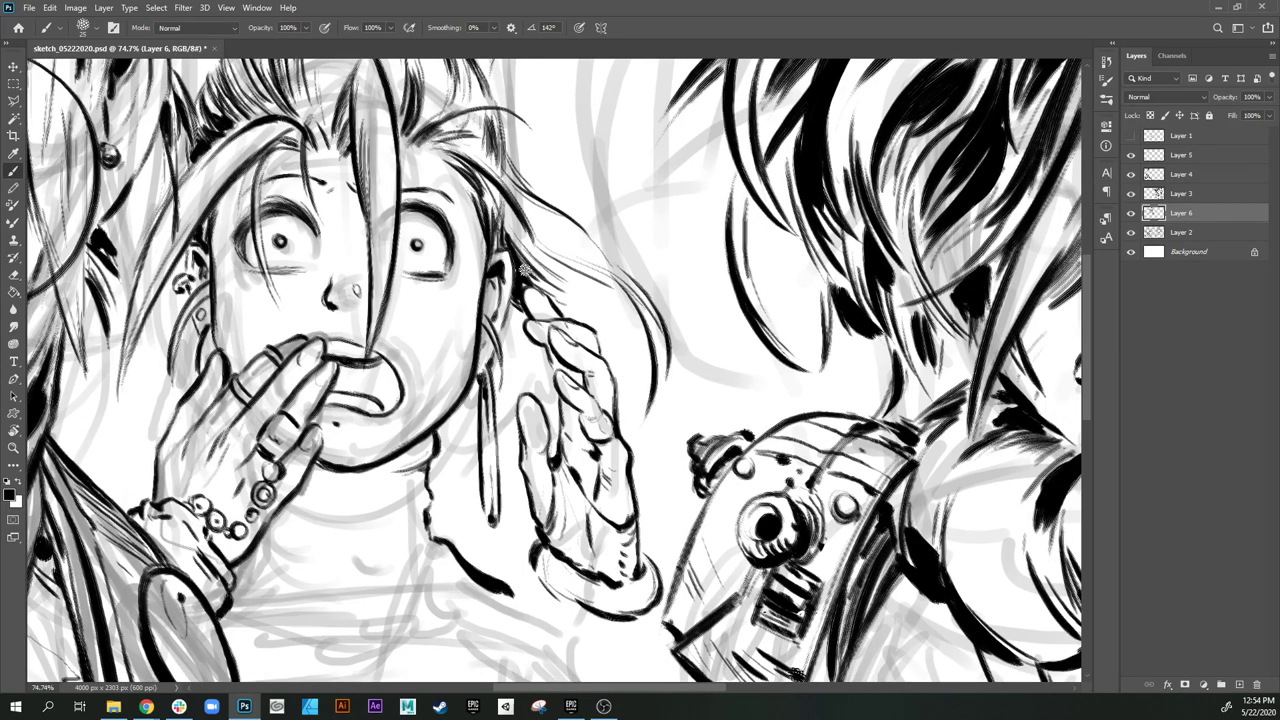
Step: Fill the flowing hair behind the raised hand with inner strands and darken the gap along the fingers
{"action": "mouse_move", "coordinate": [526, 270]}
{"action": "left_mouse_down"}
{"action": "mouse_move", "coordinate": [579, 317]}
{"action": "mouse_move", "coordinate": [618, 302]}
{"action": "mouse_move", "coordinate": [647, 363]}
{"action": "left_mouse_up"}
{"action": "left_click_drag", "start_coordinate": [582, 290], "coordinate": [637, 359]}
{"action": "left_click_drag", "start_coordinate": [528, 270], "coordinate": [587, 307]}
{"action": "left_click_drag", "start_coordinate": [549, 277], "coordinate": [627, 351]}
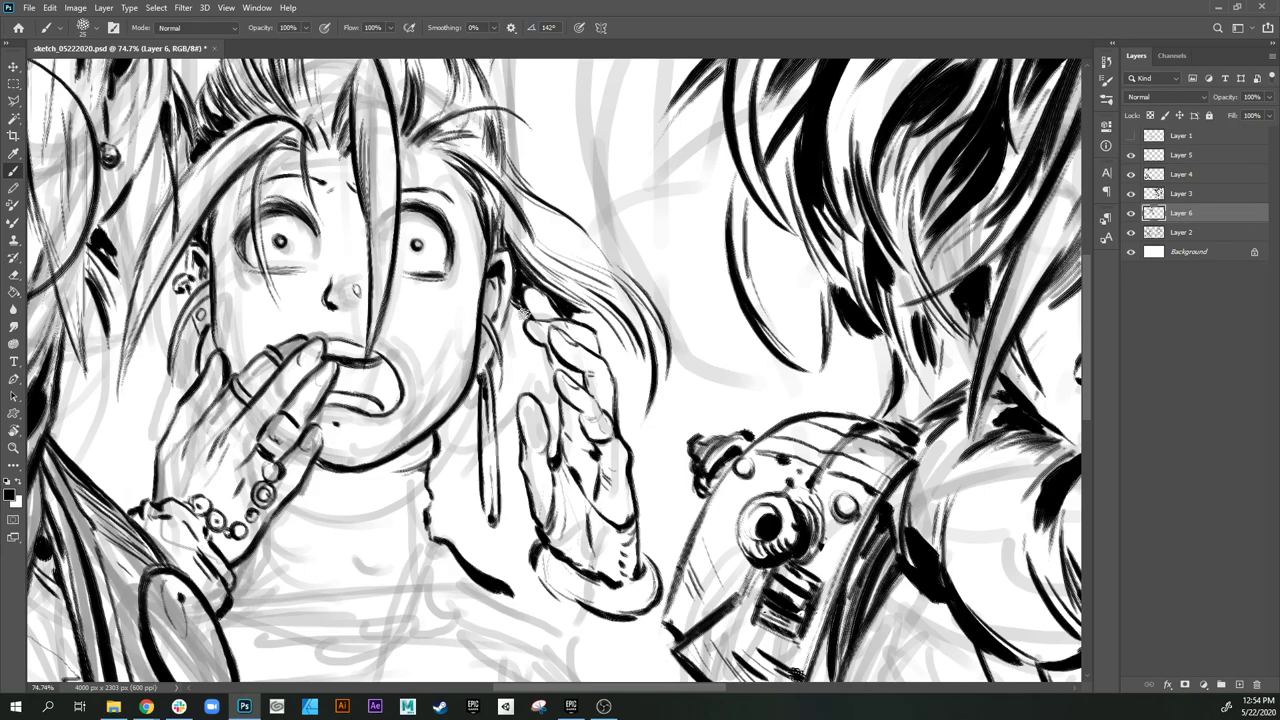
{"action": "left_click_drag", "start_coordinate": [534, 228], "coordinate": [599, 254]}
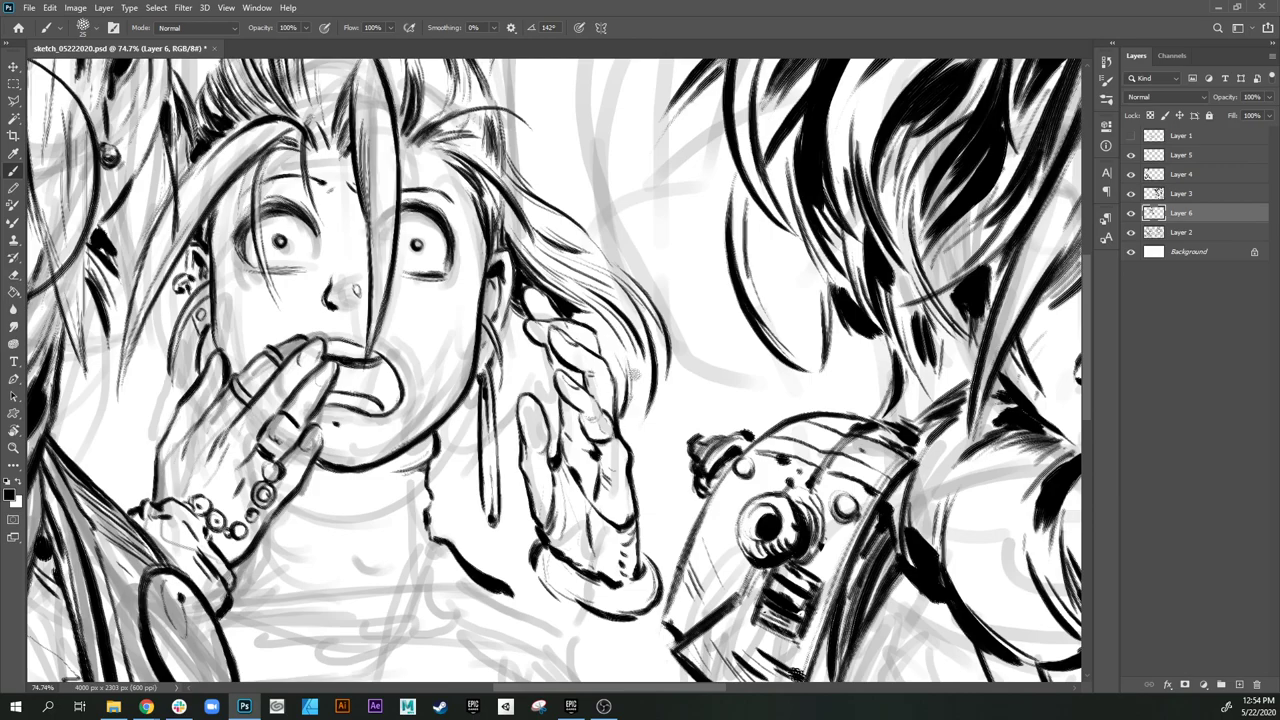
{"action": "mouse_move", "coordinate": [575, 310]}
{"action": "left_mouse_down"}
{"action": "mouse_move", "coordinate": [591, 319]}
{"action": "mouse_move", "coordinate": [621, 411]}
{"action": "left_mouse_up"}
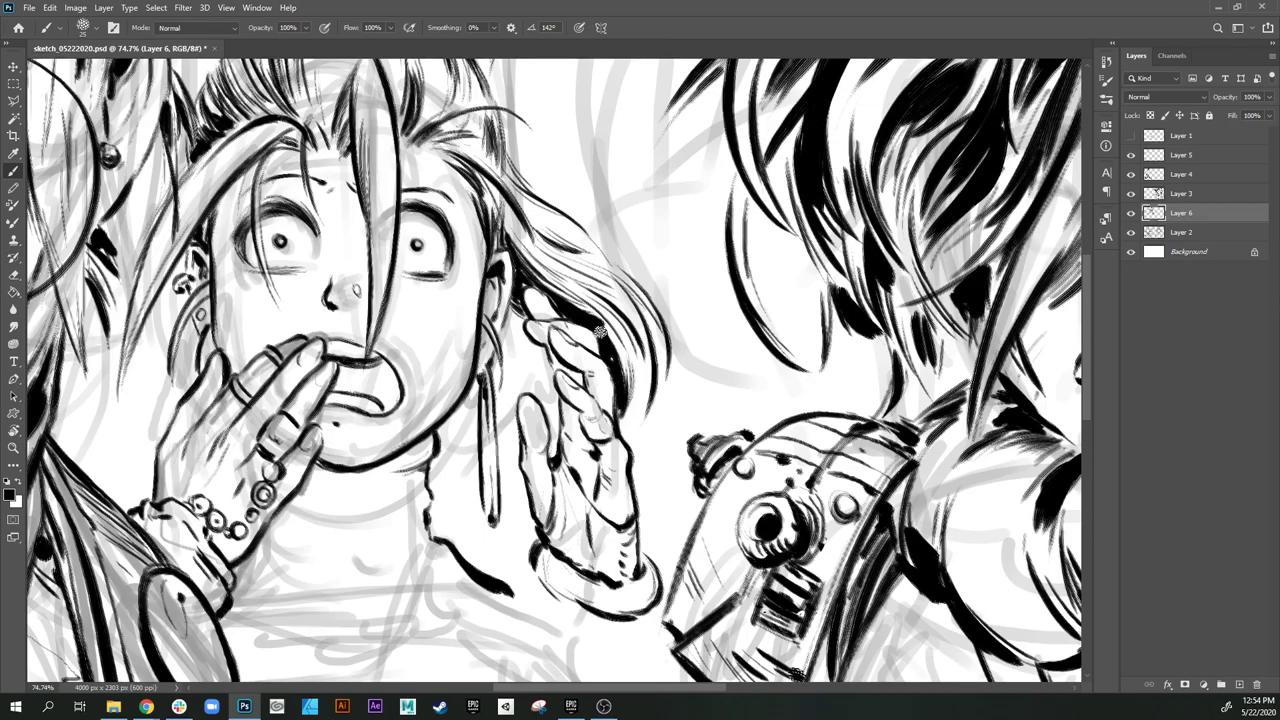
Step: Deepen the flowing hair with solid black beside the fingers and denser strands from the ear to the curled tip
{"action": "mouse_move", "coordinate": [602, 333]}
{"action": "left_mouse_down"}
{"action": "mouse_move", "coordinate": [624, 384]}
{"action": "mouse_move", "coordinate": [627, 352]}
{"action": "left_mouse_up"}
{"action": "left_click_drag", "start_coordinate": [584, 297], "coordinate": [629, 374]}
{"action": "mouse_move", "coordinate": [533, 259]}
{"action": "left_mouse_down"}
{"action": "mouse_move", "coordinate": [593, 297]}
{"action": "mouse_move", "coordinate": [583, 285]}
{"action": "mouse_move", "coordinate": [611, 291]}
{"action": "left_mouse_up"}
{"action": "mouse_move", "coordinate": [502, 211]}
{"action": "left_mouse_down"}
{"action": "mouse_move", "coordinate": [520, 239]}
{"action": "mouse_move", "coordinate": [562, 240]}
{"action": "mouse_move", "coordinate": [547, 216]}
{"action": "mouse_move", "coordinate": [594, 256]}
{"action": "mouse_move", "coordinate": [642, 350]}
{"action": "left_mouse_up"}
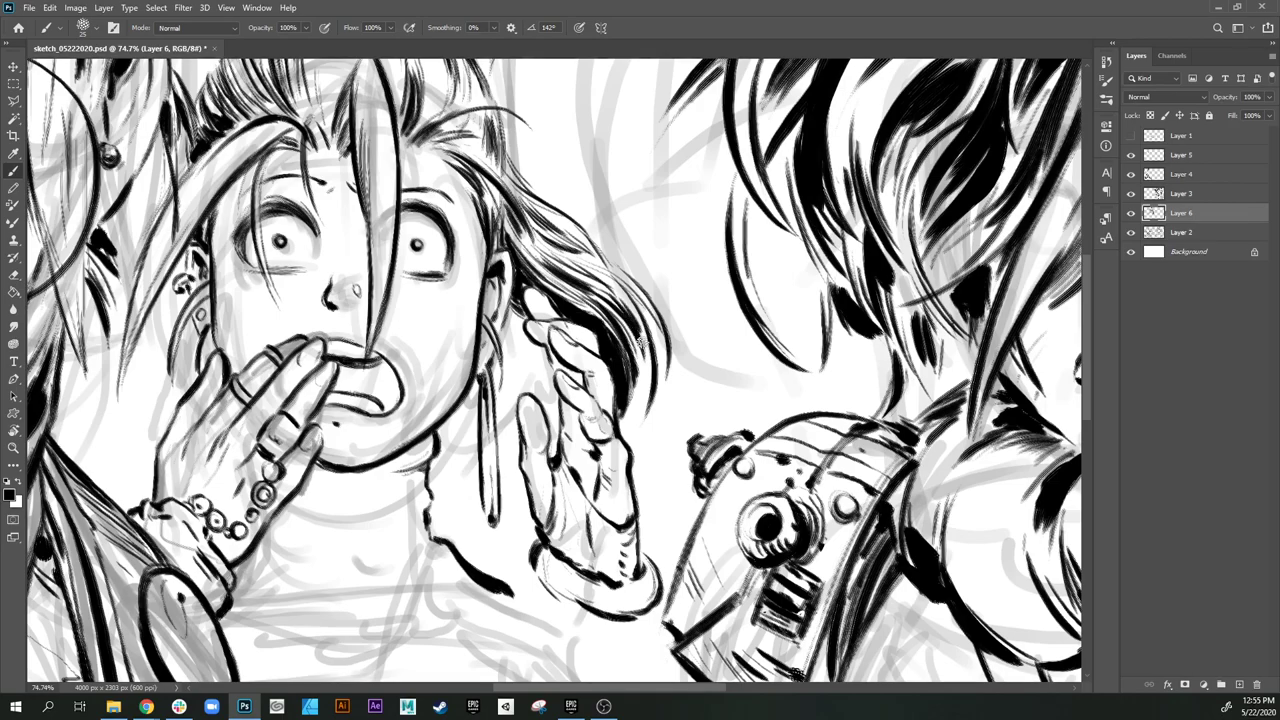
{"action": "mouse_move", "coordinate": [622, 298]}
{"action": "left_mouse_down"}
{"action": "mouse_move", "coordinate": [656, 366]}
{"action": "mouse_move", "coordinate": [636, 350]}
{"action": "mouse_move", "coordinate": [640, 396]}
{"action": "left_mouse_up"}
{"action": "left_click_drag", "start_coordinate": [644, 336], "coordinate": [638, 398]}
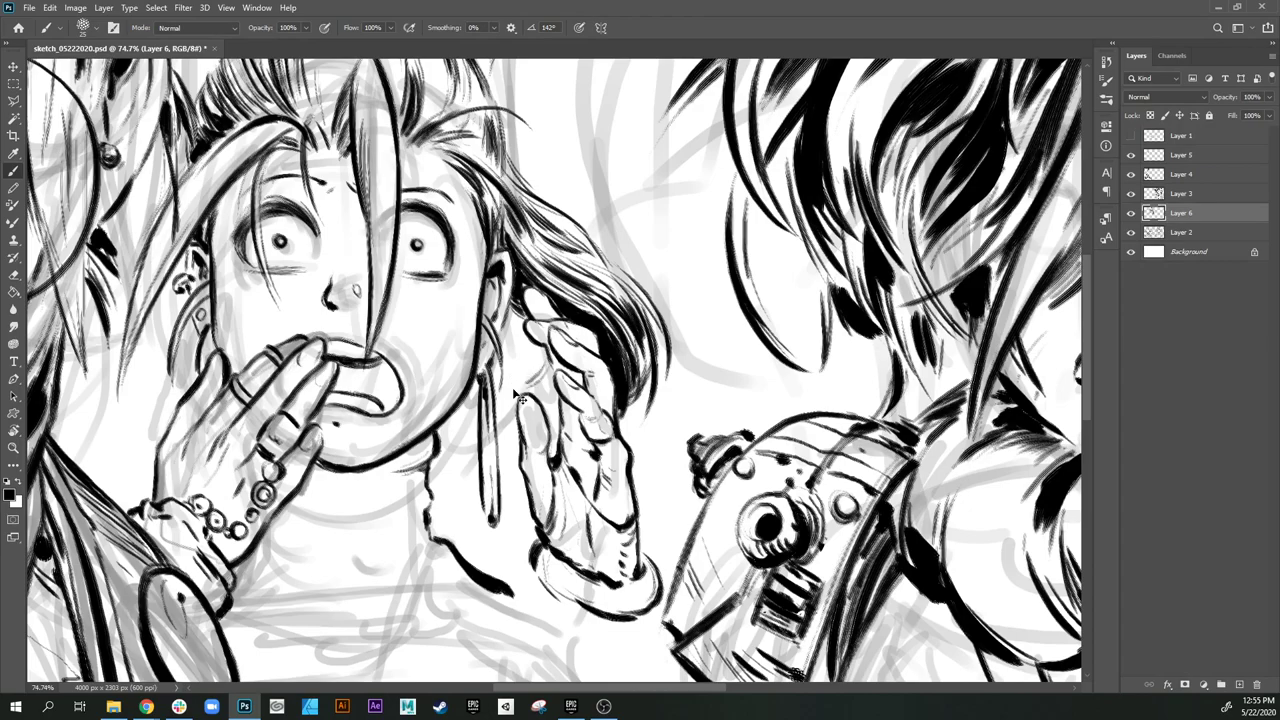
Step: Switch the brush to Clear mode and carve thin white highlight strands through the black flowing hair beside the raised hand
{"action": "left_click", "coordinate": [210, 28]}
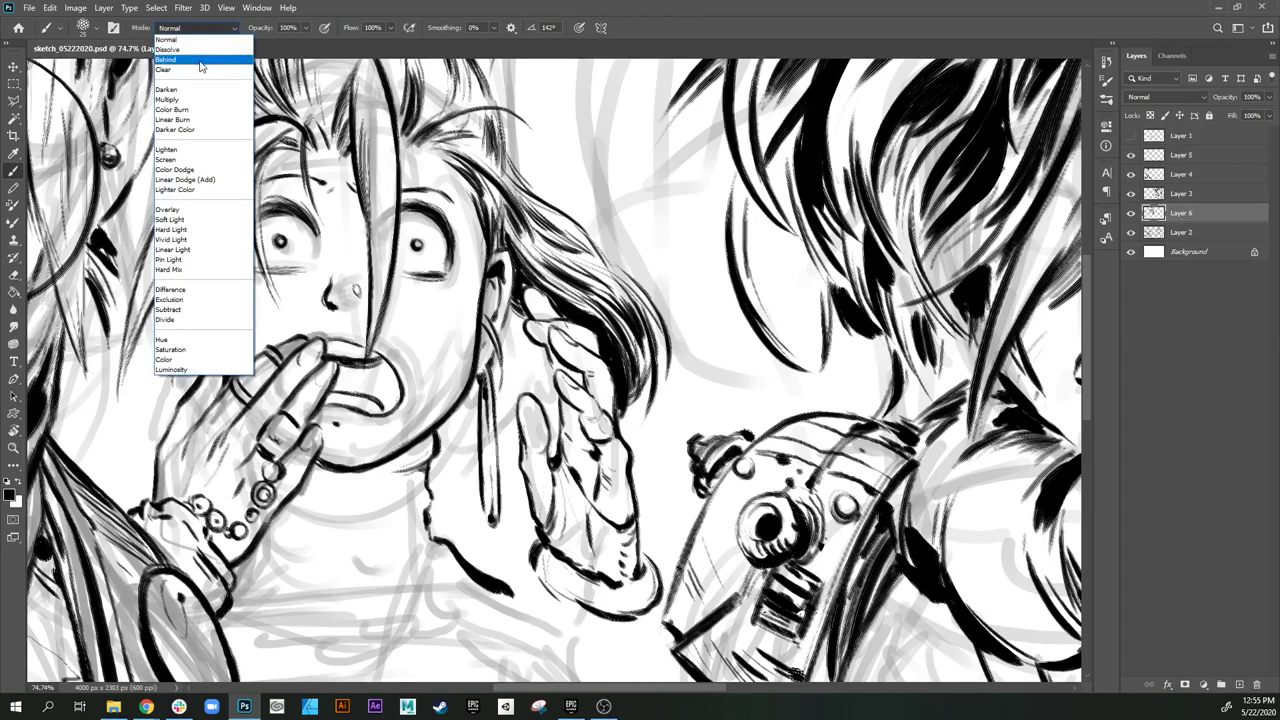
{"action": "left_click", "coordinate": [200, 62]}
{"action": "scroll", "coordinate": [580, 260], "scroll_direction": "down", "scroll_amount": 2}
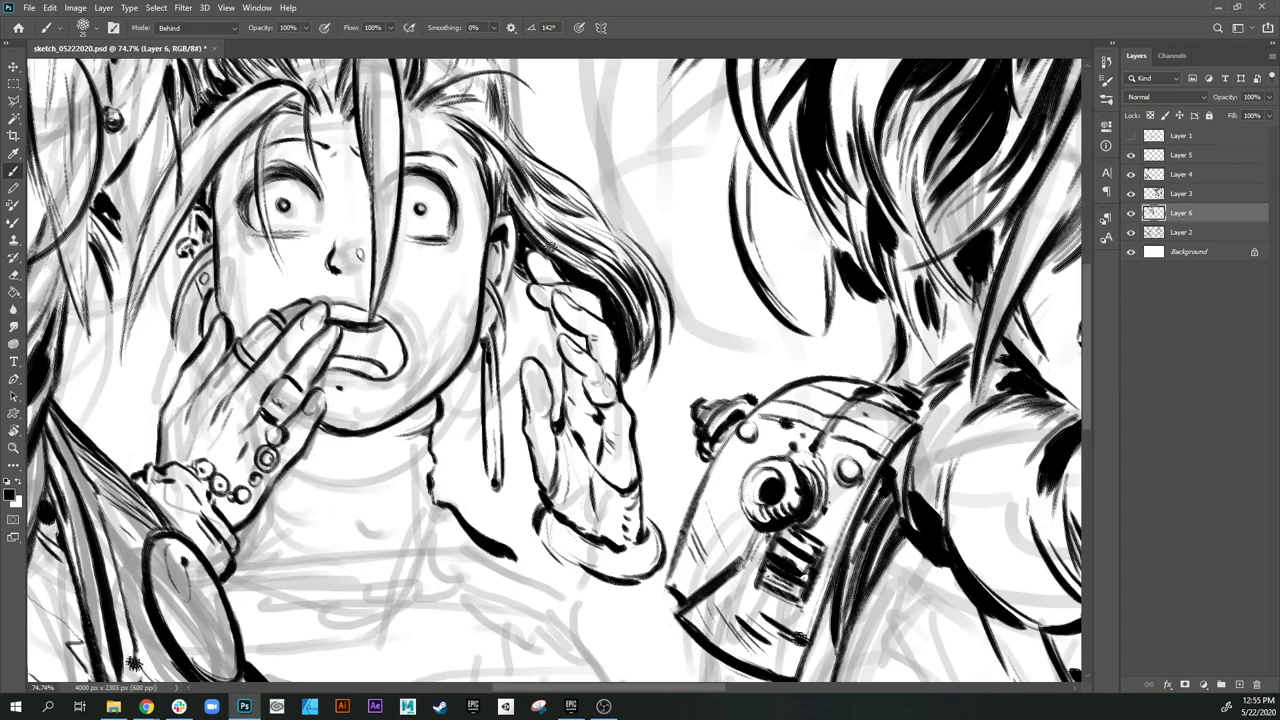
{"action": "mouse_move", "coordinate": [579, 271]}
{"action": "left_mouse_down"}
{"action": "mouse_move", "coordinate": [626, 324]}
{"action": "mouse_move", "coordinate": [575, 243]}
{"action": "left_mouse_up"}
{"action": "left_click", "coordinate": [218, 28]}
{"action": "left_click", "coordinate": [214, 72]}
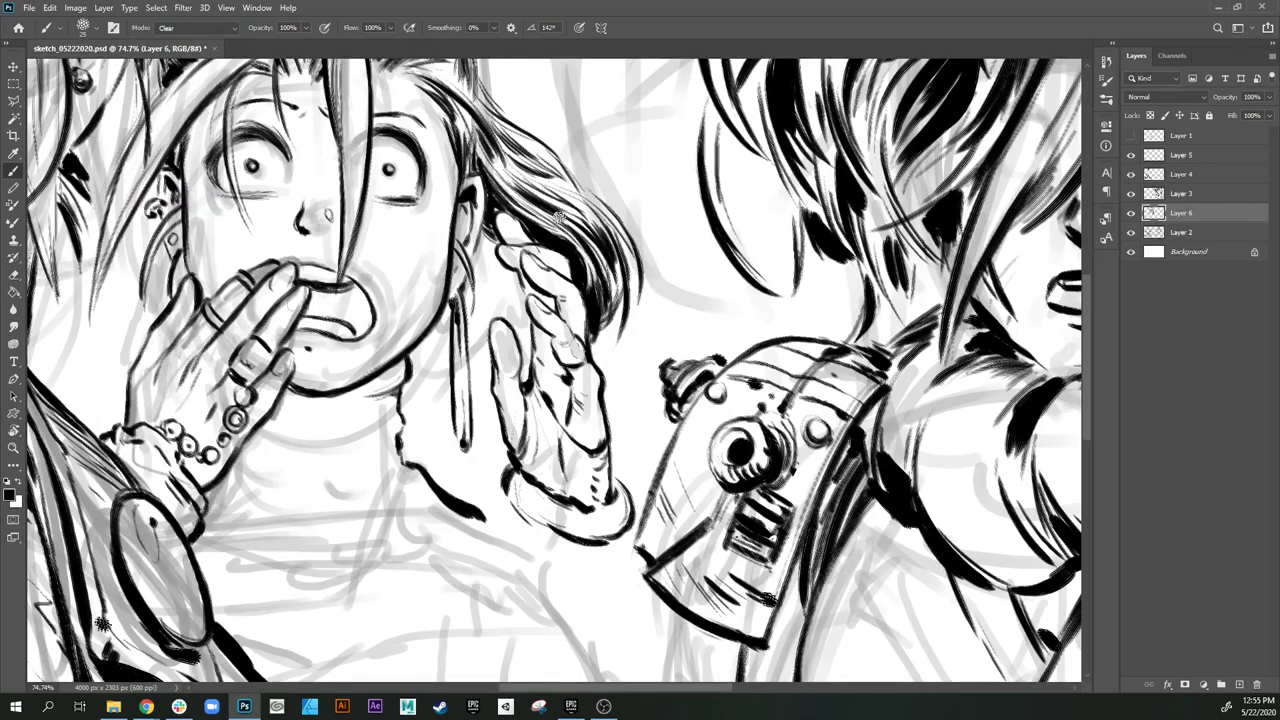
{"action": "mouse_move", "coordinate": [558, 217]}
{"action": "left_mouse_down"}
{"action": "mouse_move", "coordinate": [590, 270]}
{"action": "mouse_move", "coordinate": [601, 237]}
{"action": "mouse_move", "coordinate": [600, 298]}
{"action": "left_mouse_up"}
{"action": "left_click_drag", "start_coordinate": [498, 190], "coordinate": [524, 234]}
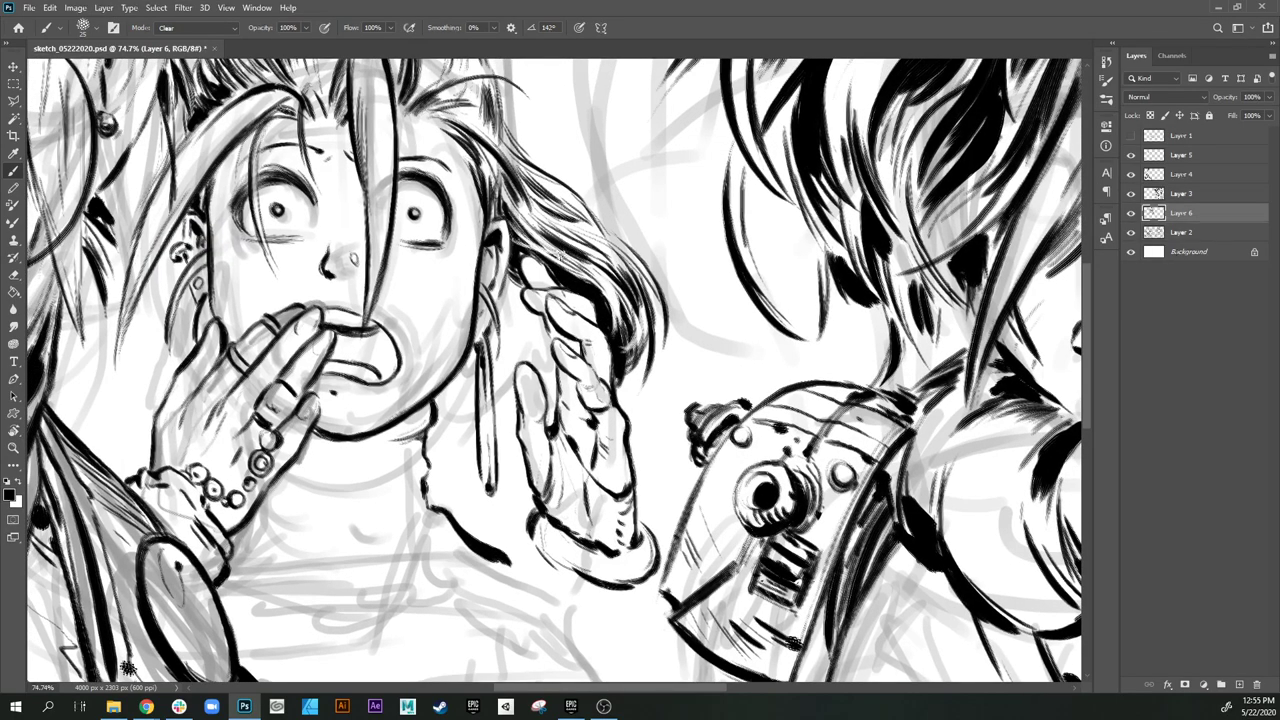
{"action": "left_click_drag", "start_coordinate": [522, 230], "coordinate": [610, 372]}
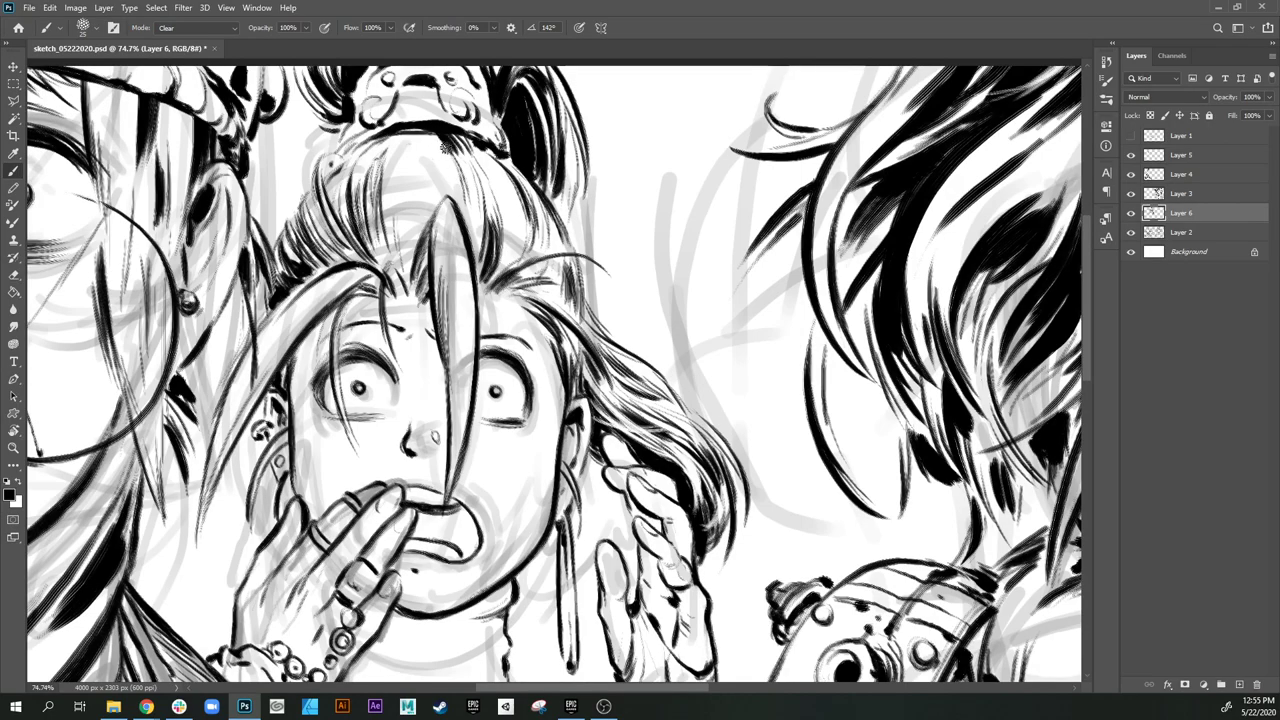
{"action": "scroll", "coordinate": [480, 198], "scroll_direction": "up", "scroll_amount": 3}
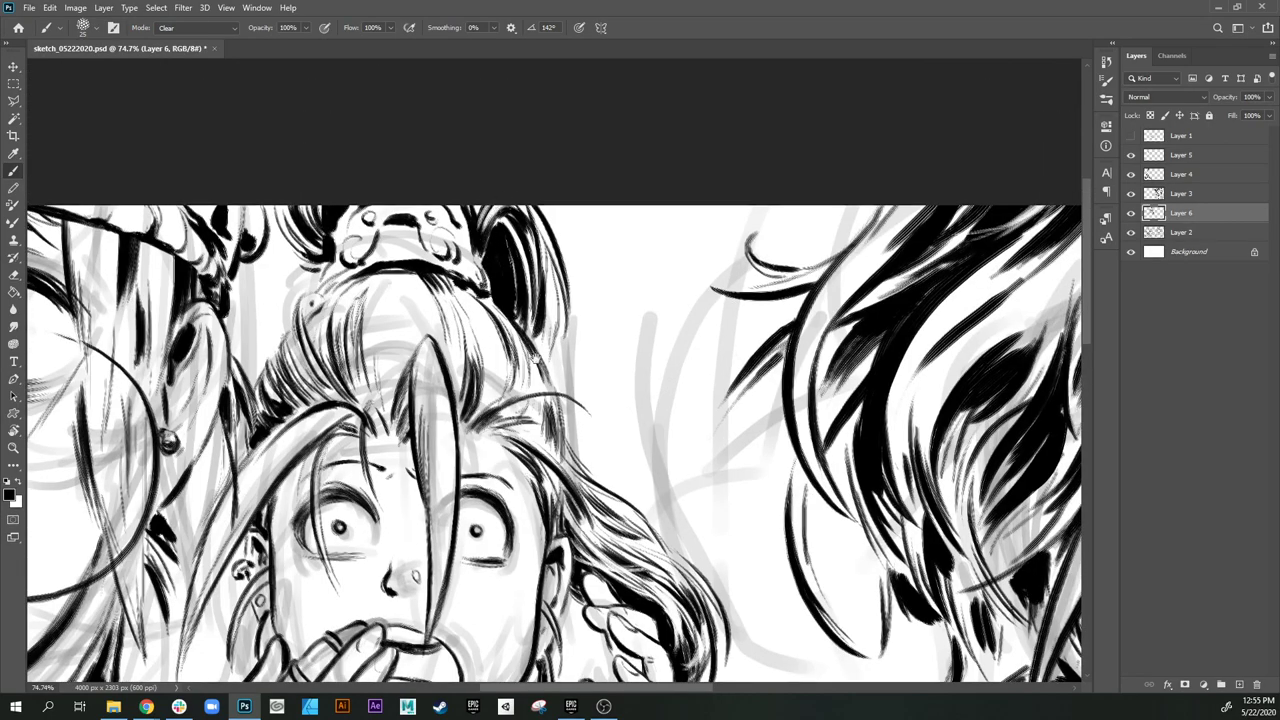
Step: Examine the whole illustration and the middle character's unfinished torso, comparing the drawing with Layer 6 hidden and shown
{"action": "scroll", "coordinate": [500, 205], "scroll_direction": "down", "scroll_amount": 6}
{"action": "scroll", "coordinate": [540, 282], "scroll_direction": "right", "scroll_amount": 2}
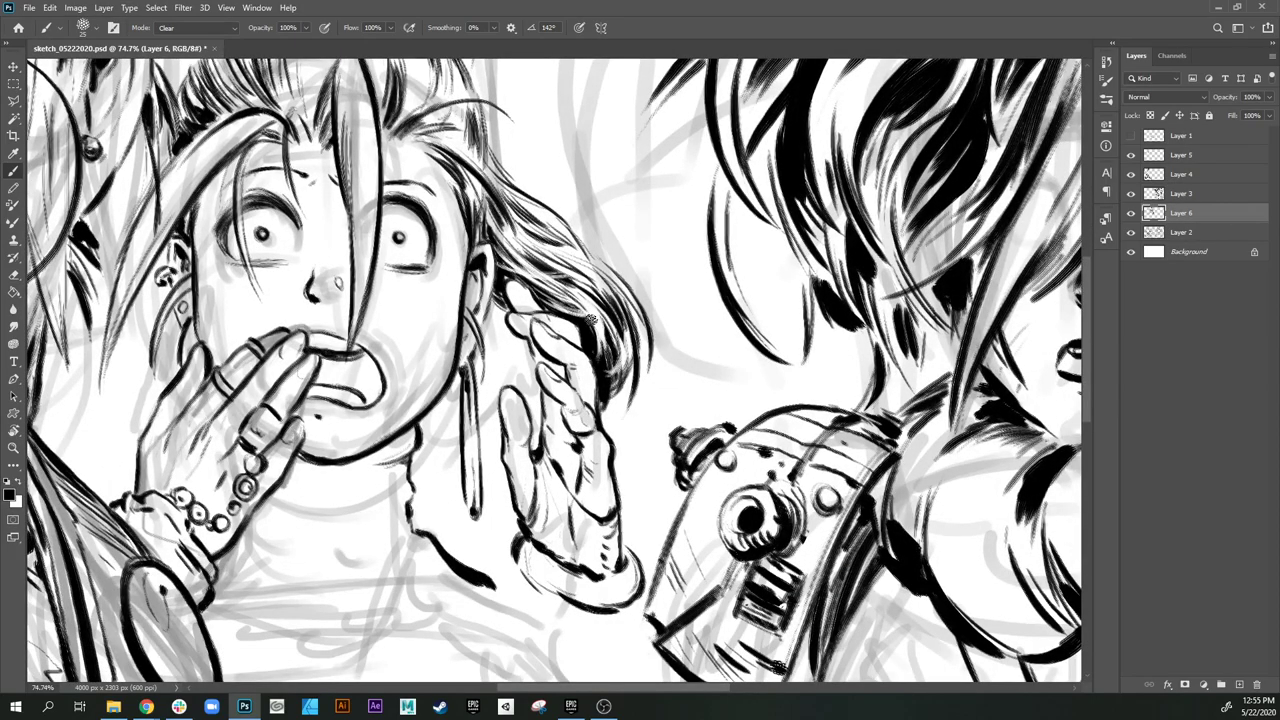
{"action": "scroll", "coordinate": [607, 334], "scroll_direction": "down", "scroll_amount": 5}
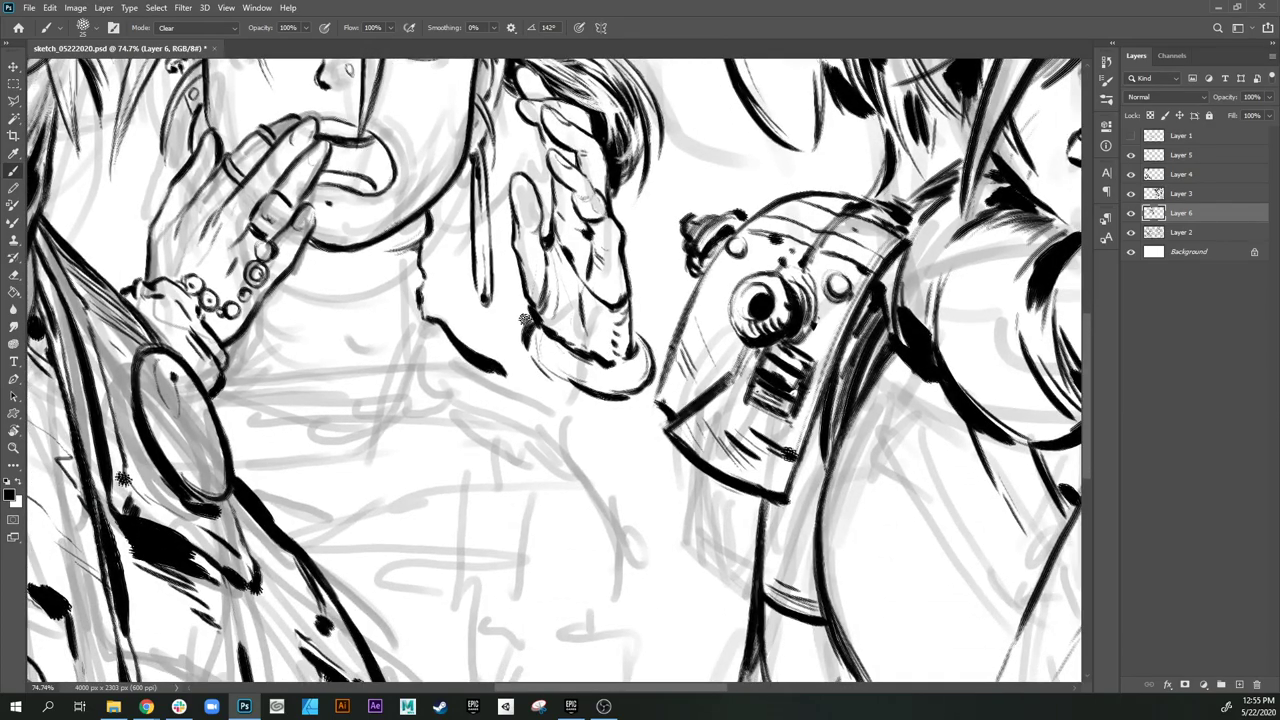
{"action": "mouse_move", "coordinate": [525, 319]}
{"action": "left_mouse_down"}
{"action": "mouse_move", "coordinate": [536, 349]}
{"action": "mouse_move", "coordinate": [503, 397]}
{"action": "left_mouse_up"}
{"action": "scroll", "coordinate": [544, 364], "scroll_direction": "up", "scroll_amount": 5}
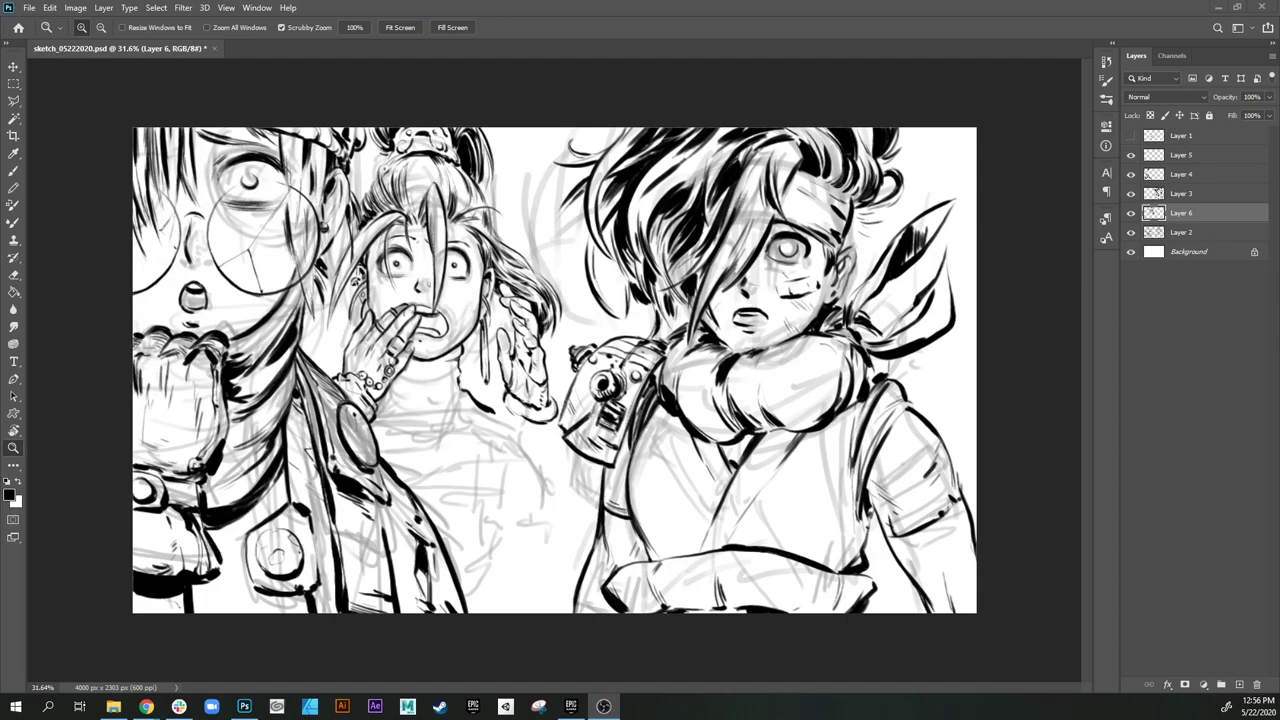
{"action": "left_click", "coordinate": [772, 24]}
{"action": "left_click_drag", "start_coordinate": [695, 404], "coordinate": [732, 410]}
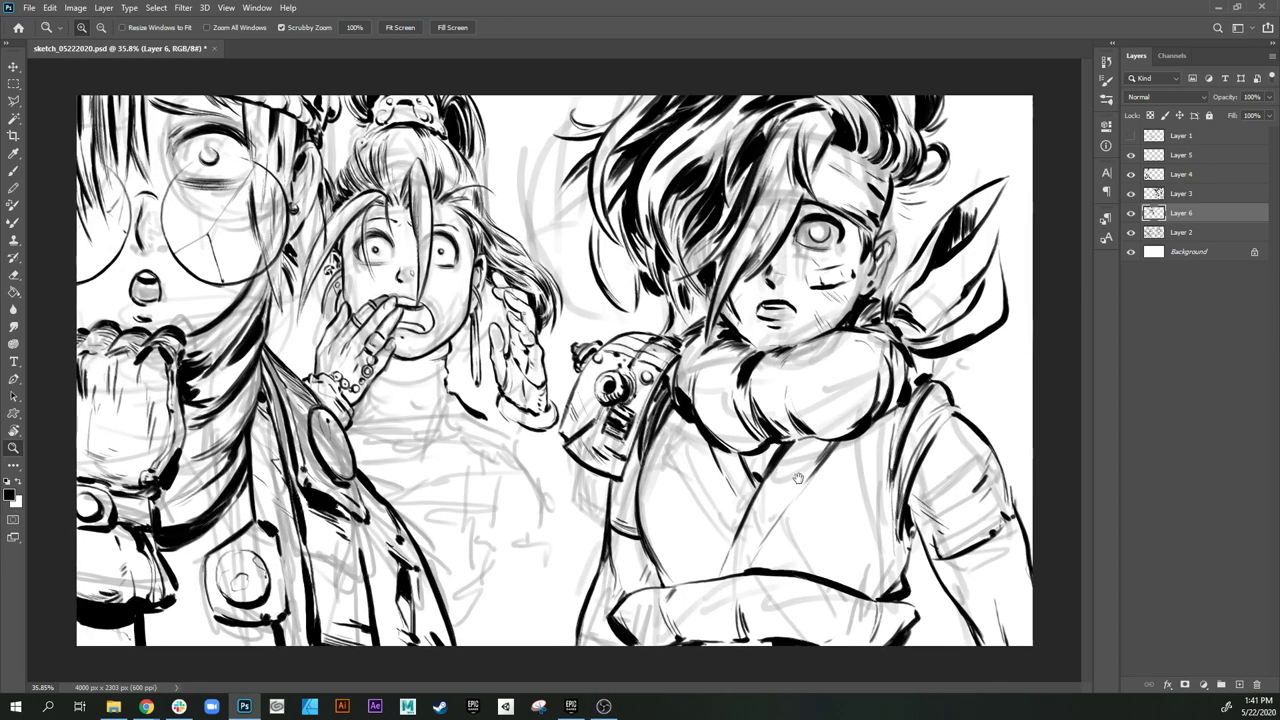
{"action": "left_click_drag", "start_coordinate": [580, 490], "coordinate": [665, 488]}
{"action": "left_click_drag", "start_coordinate": [537, 458], "coordinate": [684, 490]}
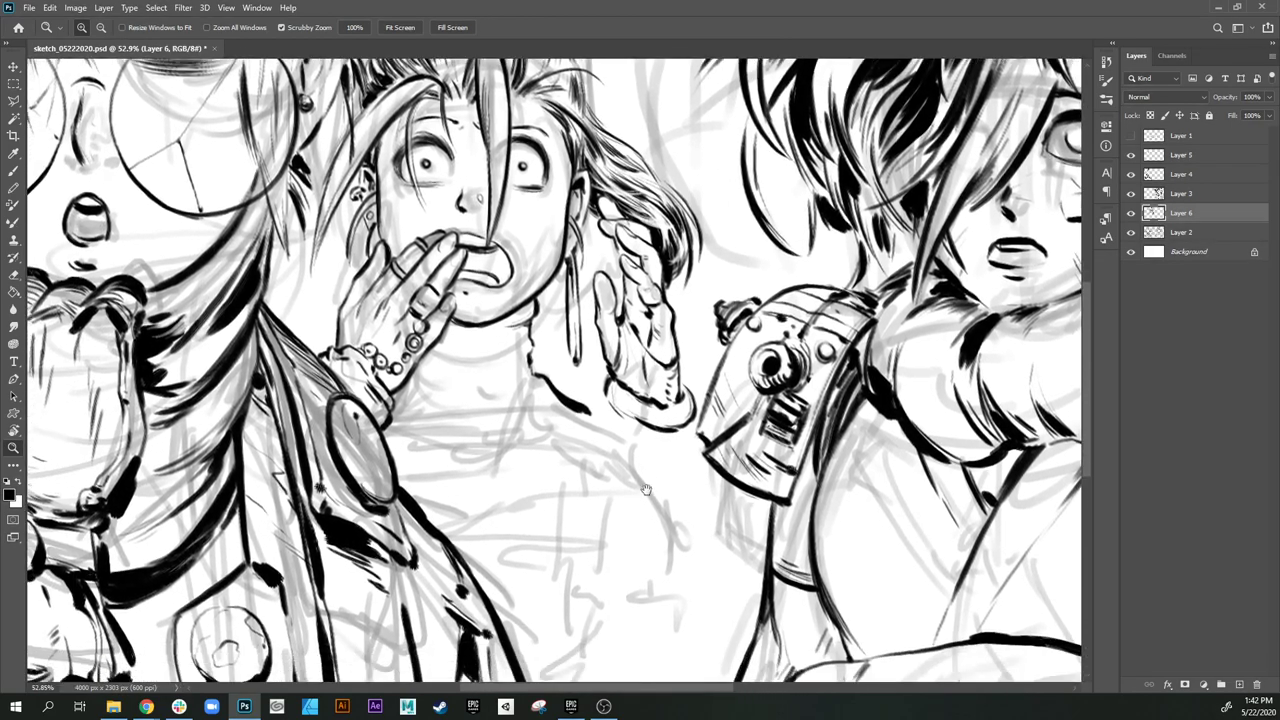
{"action": "left_click_drag", "start_coordinate": [591, 535], "coordinate": [595, 543]}
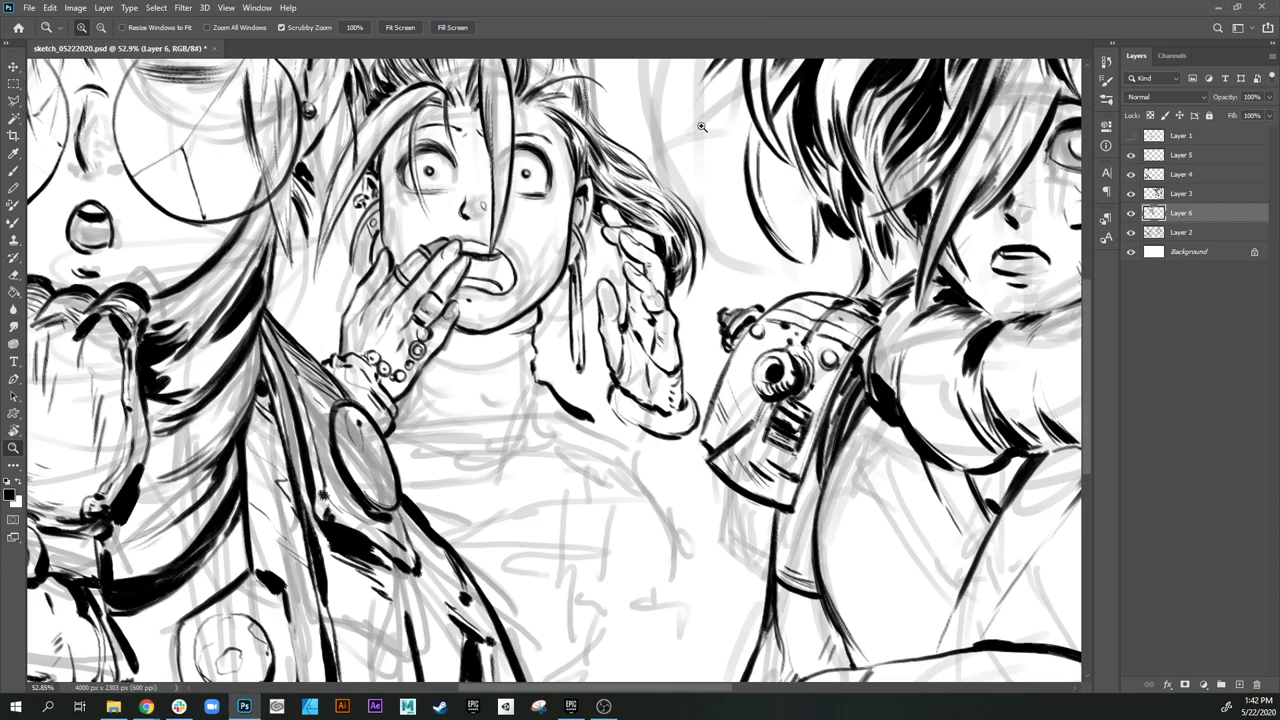
{"action": "scroll", "coordinate": [580, 467], "scroll_direction": "down", "scroll_amount": 2}
{"action": "mouse_move", "coordinate": [581, 467]}
{"action": "left_mouse_down"}
{"action": "mouse_move", "coordinate": [589, 491]}
{"action": "mouse_move", "coordinate": [543, 458]}
{"action": "mouse_move", "coordinate": [547, 434]}
{"action": "mouse_move", "coordinate": [478, 420]}
{"action": "left_mouse_up"}
{"action": "left_click", "coordinate": [1131, 213]}
{"action": "left_click", "coordinate": [1131, 213]}
{"action": "key", "text": "b"}
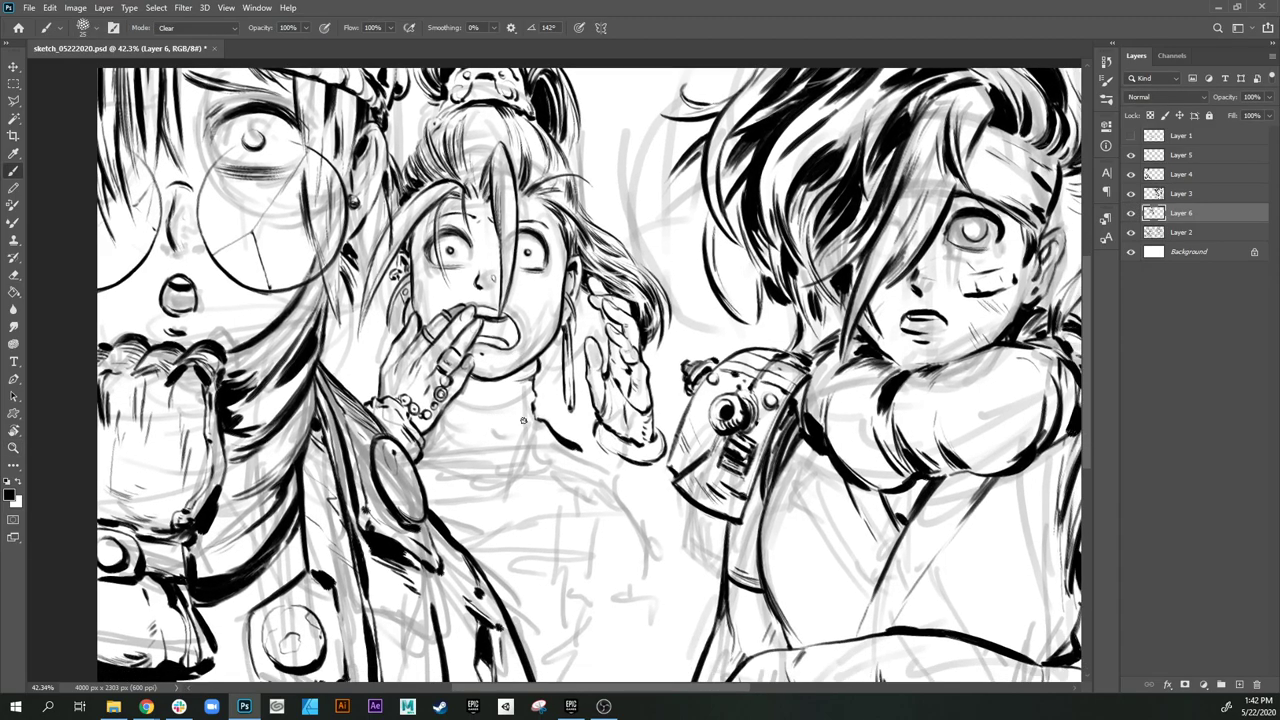
{"action": "left_click_drag", "start_coordinate": [570, 469], "coordinate": [490, 404]}
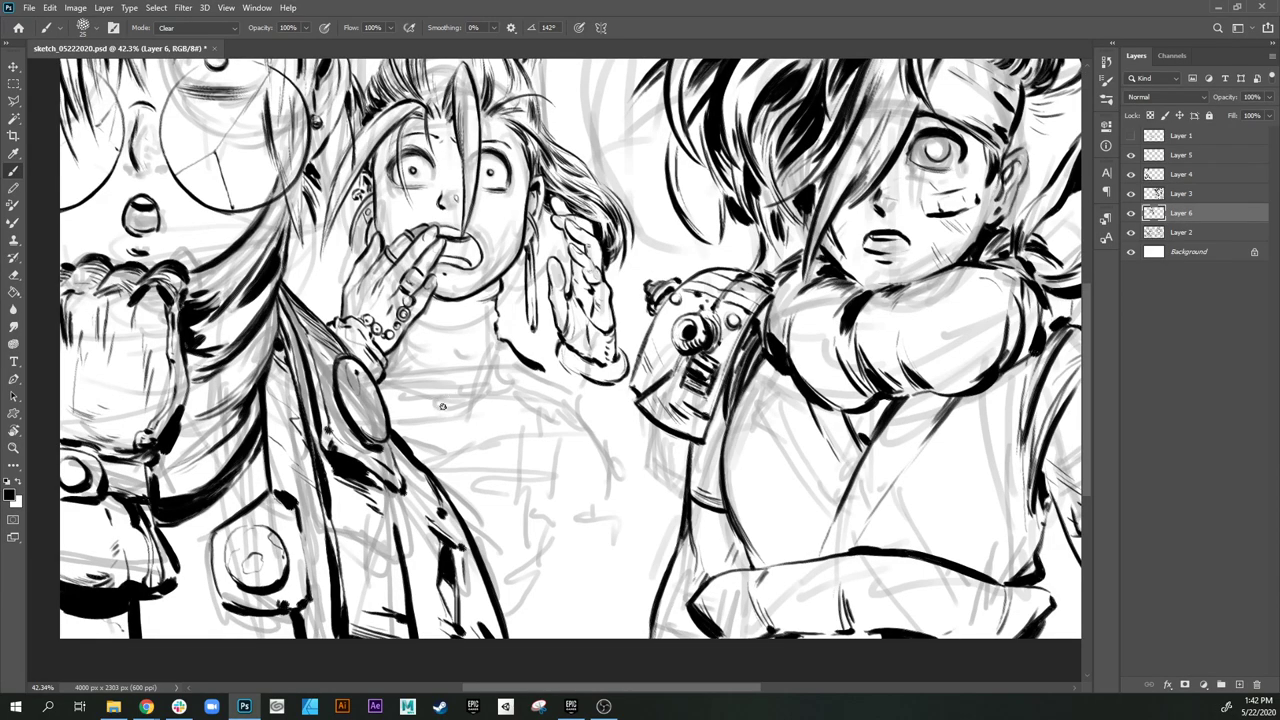
Step: Switch the brush back to Normal mode and ink a round pendant on a thin necklace cord around the middle character's neck
{"action": "left_click", "coordinate": [200, 27]}
{"action": "left_click", "coordinate": [205, 30]}
{"action": "left_click_drag", "start_coordinate": [392, 354], "coordinate": [445, 402]}
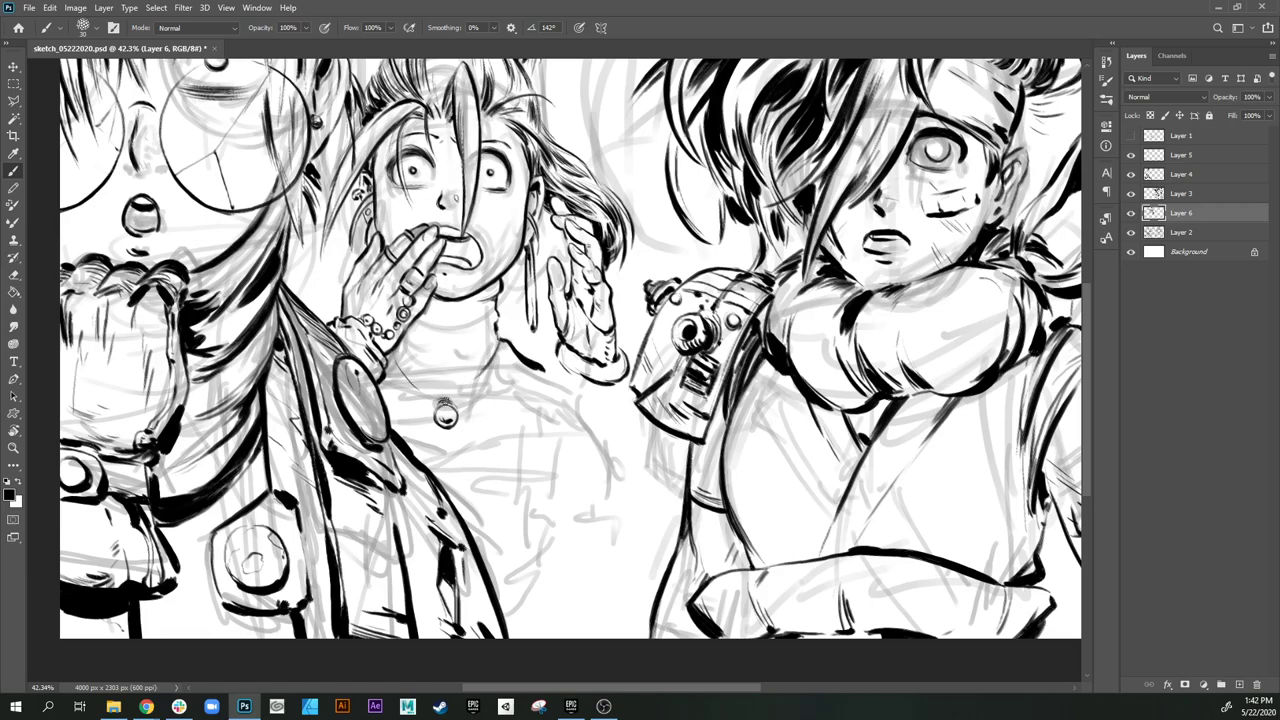
{"action": "left_click_drag", "start_coordinate": [399, 360], "coordinate": [452, 387]}
{"action": "key", "text": "ctrl+z"}
{"action": "key", "text": "ctrl+z"}
{"action": "key", "text": "ctrl+z"}
{"action": "left_click_drag", "start_coordinate": [446, 395], "coordinate": [488, 356]}
{"action": "left_click_drag", "start_coordinate": [398, 356], "coordinate": [435, 383]}
Step: Ink the upper part of the wide strap running over the middle character's shoulder, with its edges and cut end
{"action": "left_click_drag", "start_coordinate": [500, 343], "coordinate": [497, 383]}
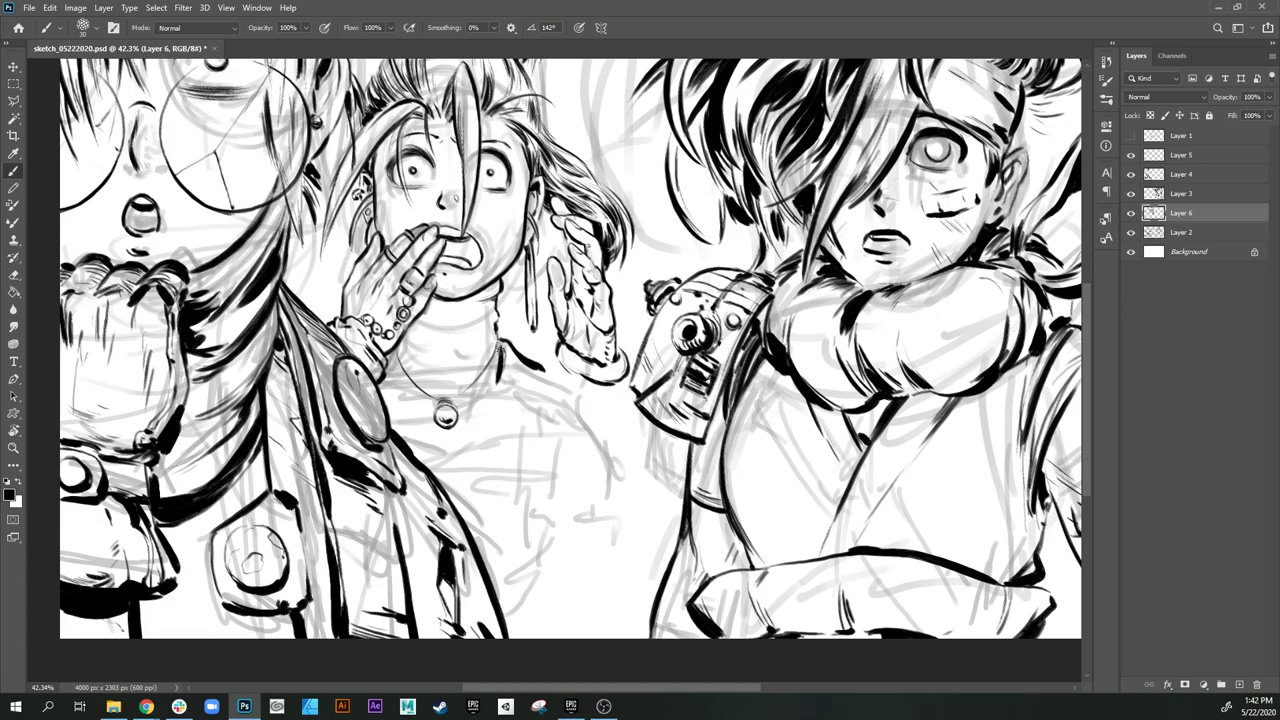
{"action": "left_click_drag", "start_coordinate": [500, 358], "coordinate": [501, 398]}
{"action": "left_click_drag", "start_coordinate": [546, 374], "coordinate": [539, 418]}
{"action": "left_click_drag", "start_coordinate": [494, 401], "coordinate": [512, 412]}
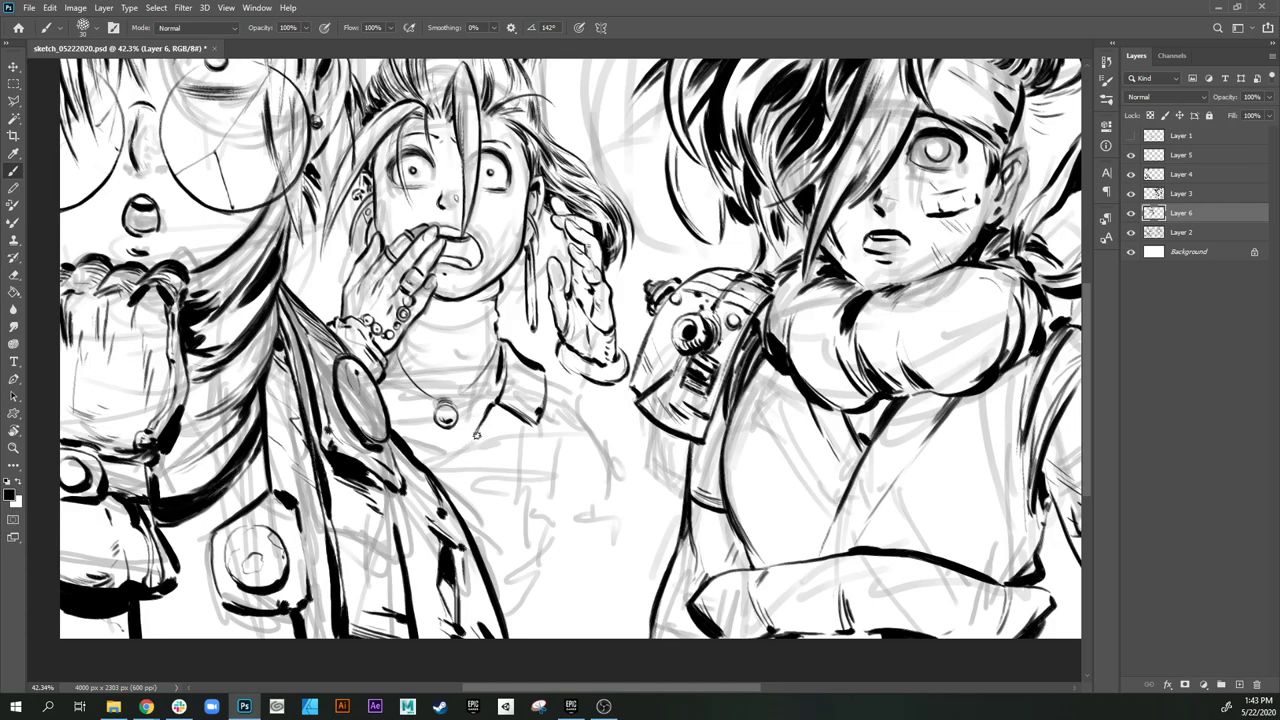
Step: Ink a large rectangular buckle with its prong on the middle character's shoulder strap
{"action": "left_click_drag", "start_coordinate": [494, 418], "coordinate": [478, 452]}
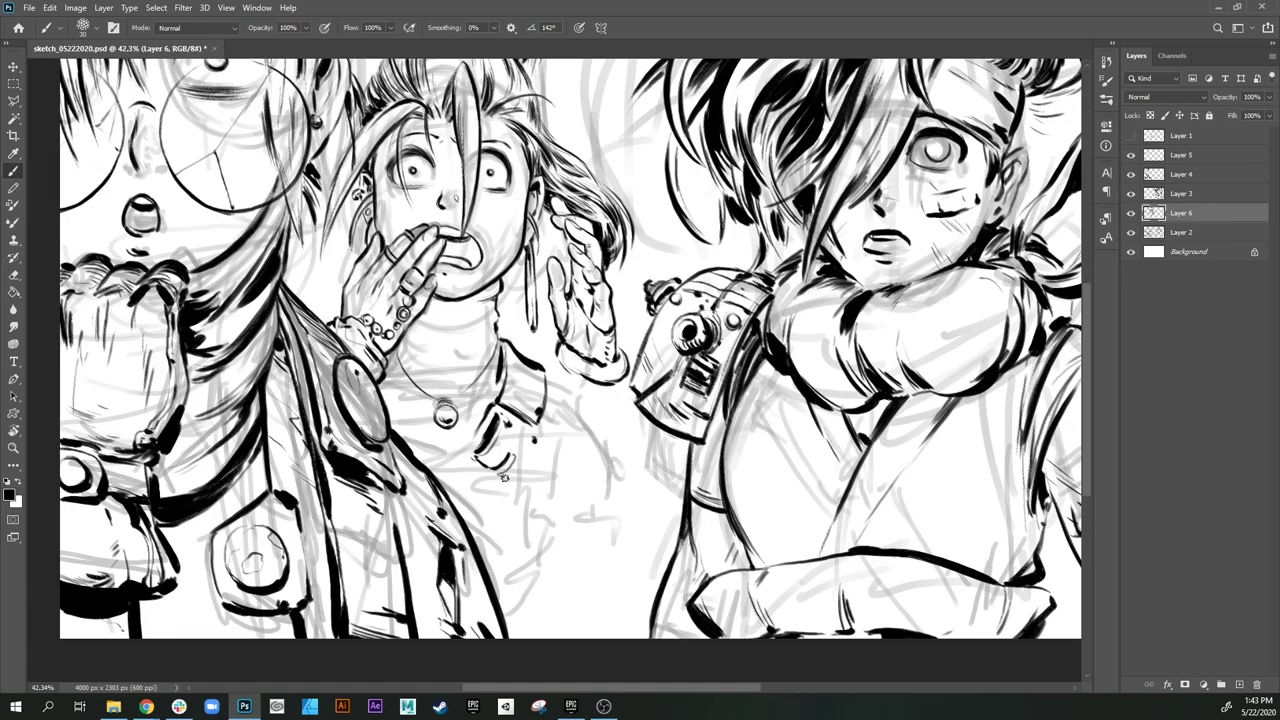
{"action": "mouse_move", "coordinate": [519, 476]}
{"action": "left_mouse_down"}
{"action": "mouse_move", "coordinate": [538, 439]}
{"action": "mouse_move", "coordinate": [509, 477]}
{"action": "mouse_move", "coordinate": [537, 443]}
{"action": "mouse_move", "coordinate": [504, 463]}
{"action": "mouse_move", "coordinate": [514, 423]}
{"action": "mouse_move", "coordinate": [531, 443]}
{"action": "mouse_move", "coordinate": [507, 420]}
{"action": "mouse_move", "coordinate": [482, 473]}
{"action": "left_mouse_up"}
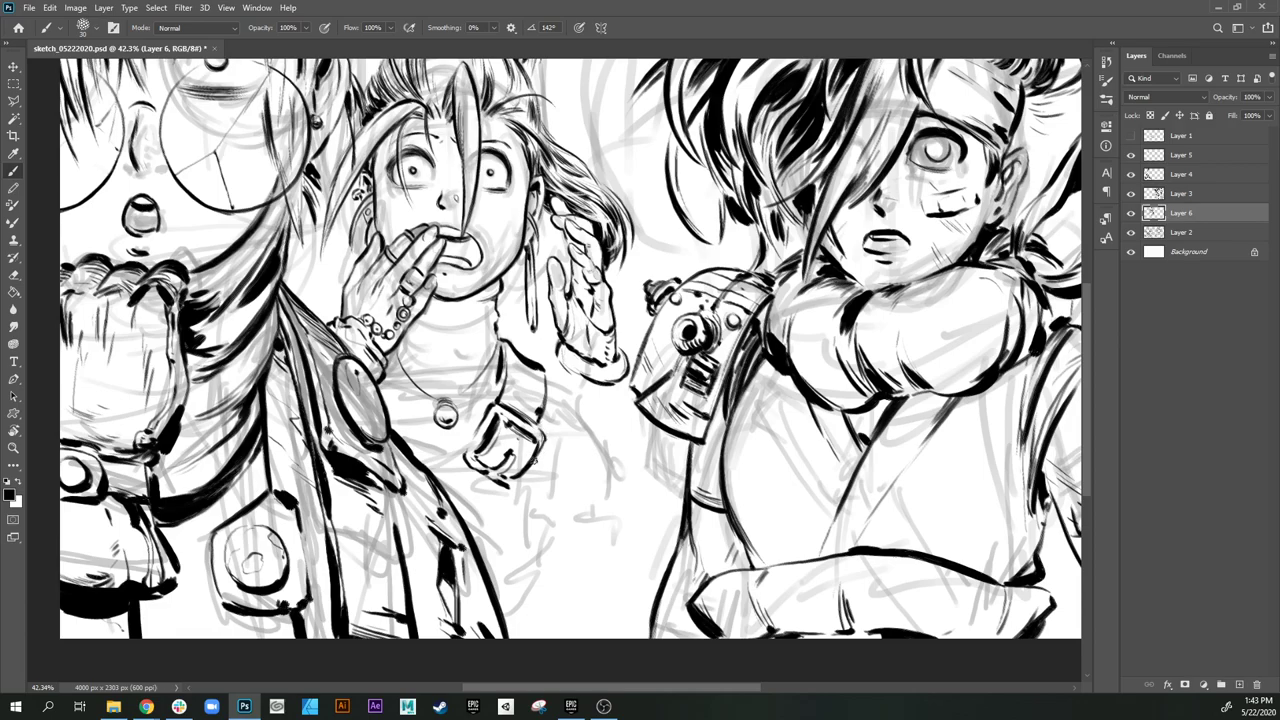
{"action": "left_click_drag", "start_coordinate": [530, 468], "coordinate": [514, 488]}
Step: Ink the strap continuing below the buckle toward the left character's jacket and shade its underside with black
{"action": "mouse_move", "coordinate": [474, 488]}
{"action": "left_mouse_down"}
{"action": "mouse_move", "coordinate": [507, 467]}
{"action": "mouse_move", "coordinate": [476, 508]}
{"action": "left_mouse_up"}
{"action": "left_click_drag", "start_coordinate": [514, 458], "coordinate": [473, 507]}
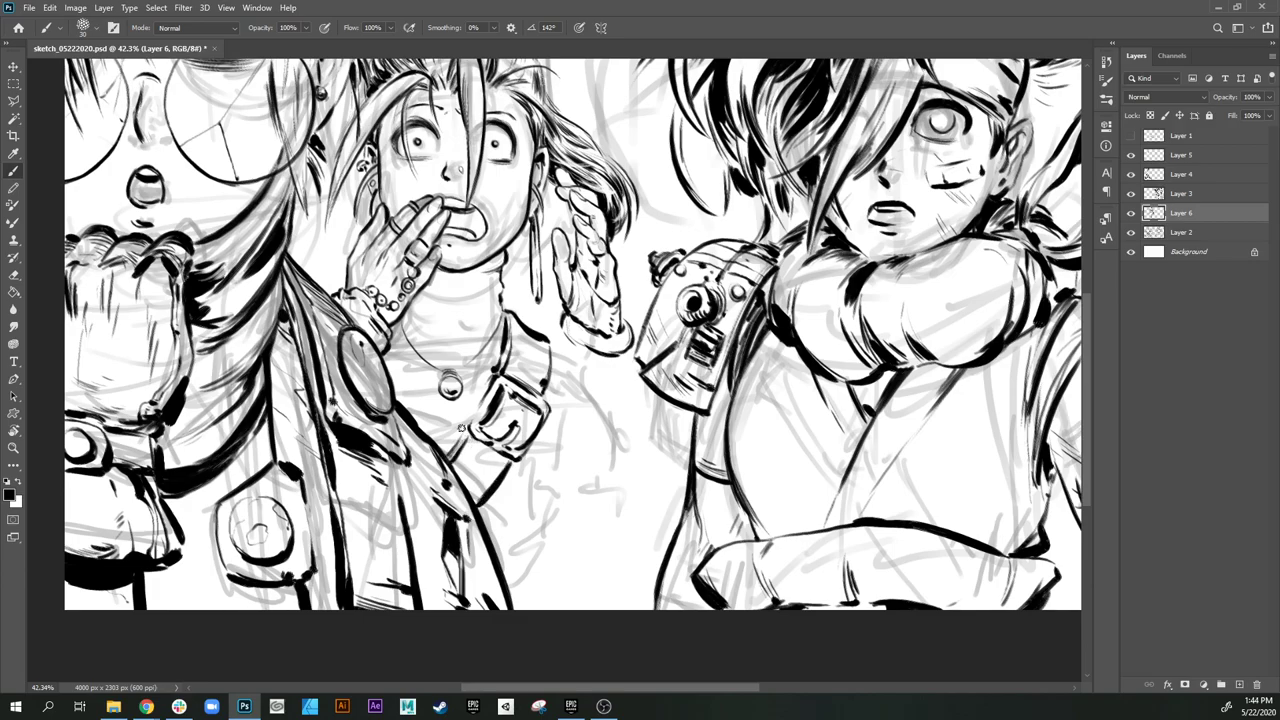
{"action": "mouse_move", "coordinate": [471, 436]}
{"action": "left_mouse_down"}
{"action": "mouse_move", "coordinate": [496, 460]}
{"action": "mouse_move", "coordinate": [482, 466]}
{"action": "mouse_move", "coordinate": [498, 468]}
{"action": "left_mouse_up"}
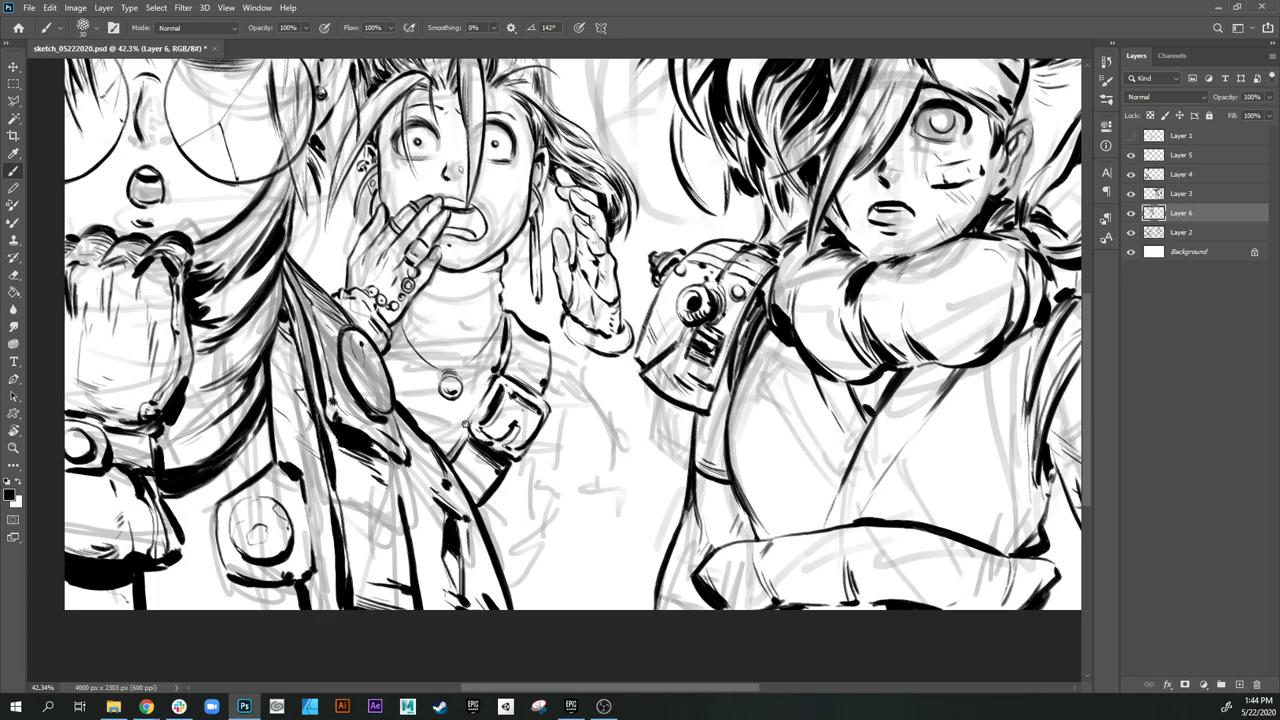
{"action": "left_click_drag", "start_coordinate": [470, 424], "coordinate": [443, 454]}
{"action": "scroll", "coordinate": [578, 390], "scroll_direction": "up", "scroll_amount": 2}
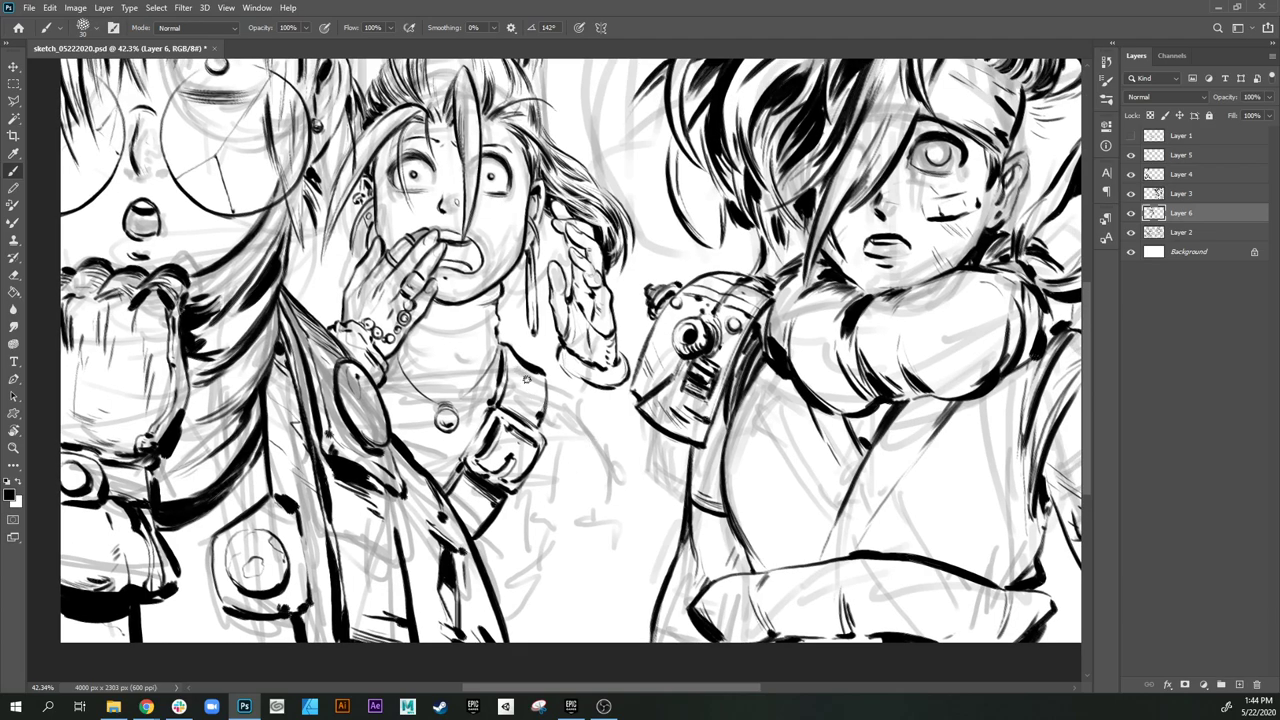
{"action": "scroll", "coordinate": [579, 467], "scroll_direction": "down", "scroll_amount": 1}
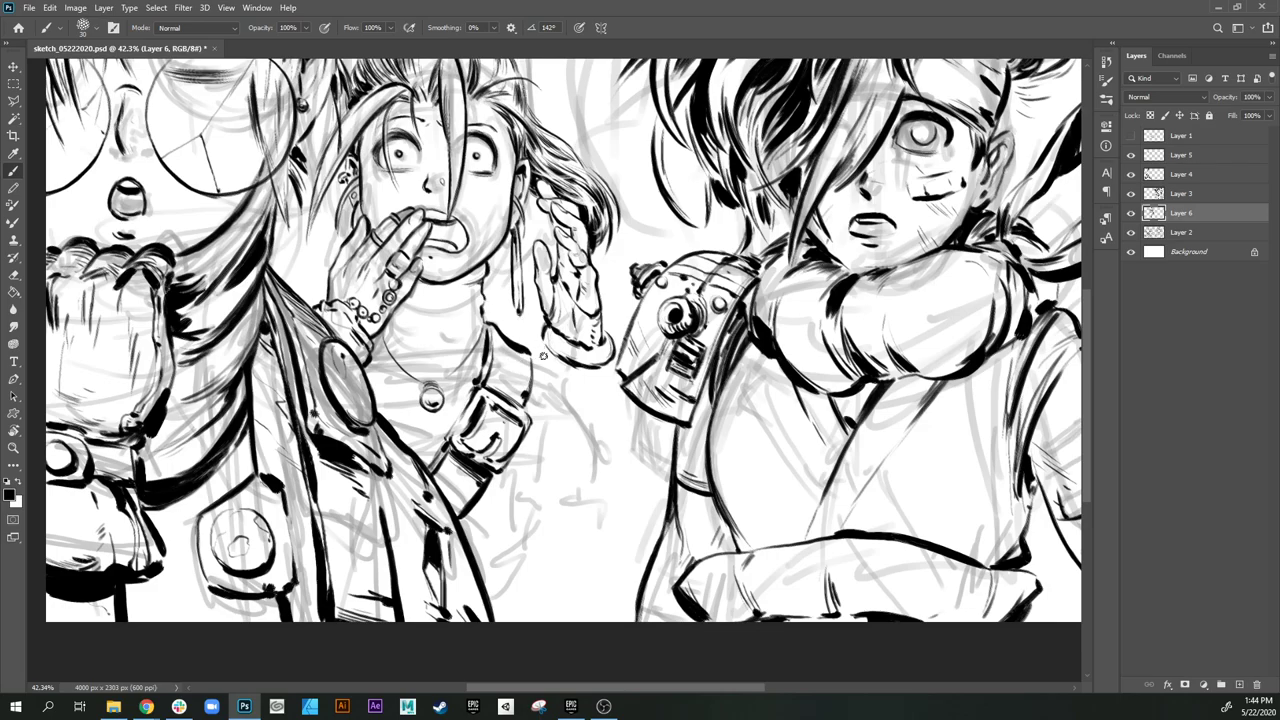
{"action": "mouse_move", "coordinate": [544, 345]}
{"action": "left_mouse_down"}
{"action": "mouse_move", "coordinate": [546, 366]}
{"action": "mouse_move", "coordinate": [571, 372]}
{"action": "mouse_move", "coordinate": [549, 403]}
{"action": "mouse_move", "coordinate": [541, 488]}
{"action": "mouse_move", "coordinate": [575, 513]}
{"action": "left_mouse_up"}
{"action": "key", "text": "ctrl+z"}
Step: Switch to Layer 2 and rough in the middle character's raised forearm, from the wrist cuff down to the rounded elbow
{"action": "left_click", "coordinate": [1185, 232]}
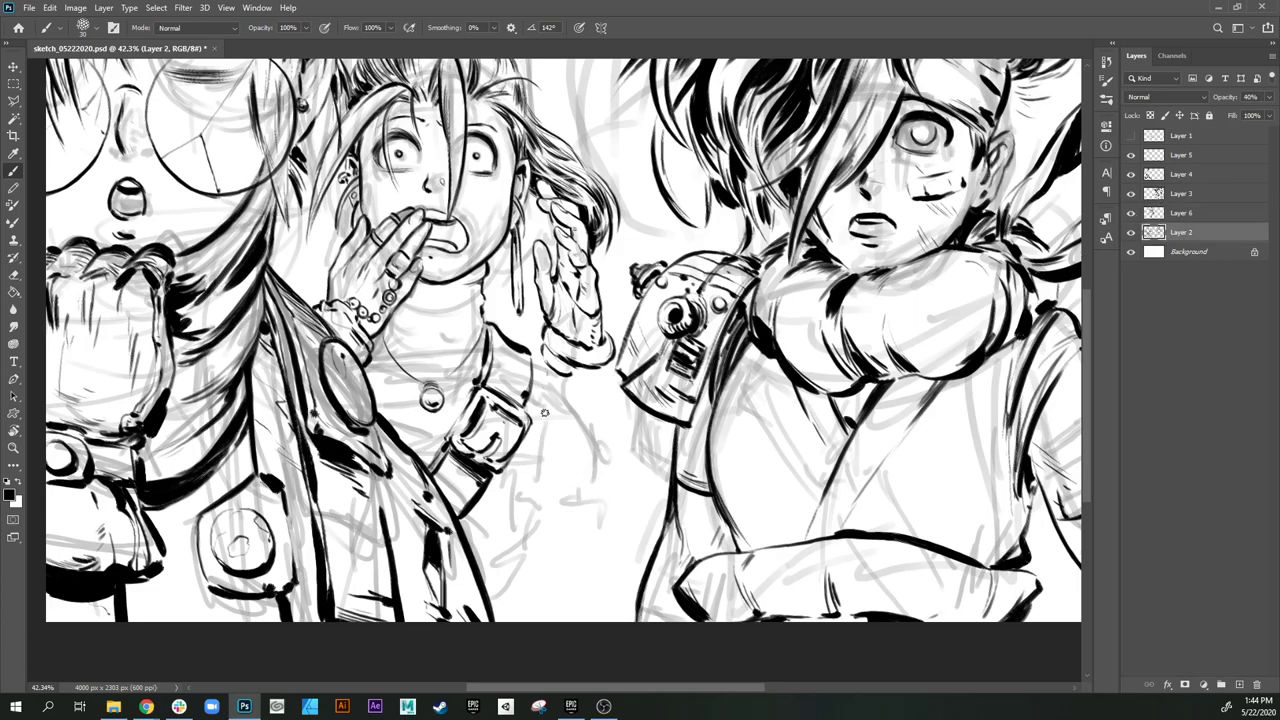
{"action": "mouse_move", "coordinate": [547, 368]}
{"action": "left_mouse_down"}
{"action": "mouse_move", "coordinate": [542, 437]}
{"action": "mouse_move", "coordinate": [586, 484]}
{"action": "left_mouse_up"}
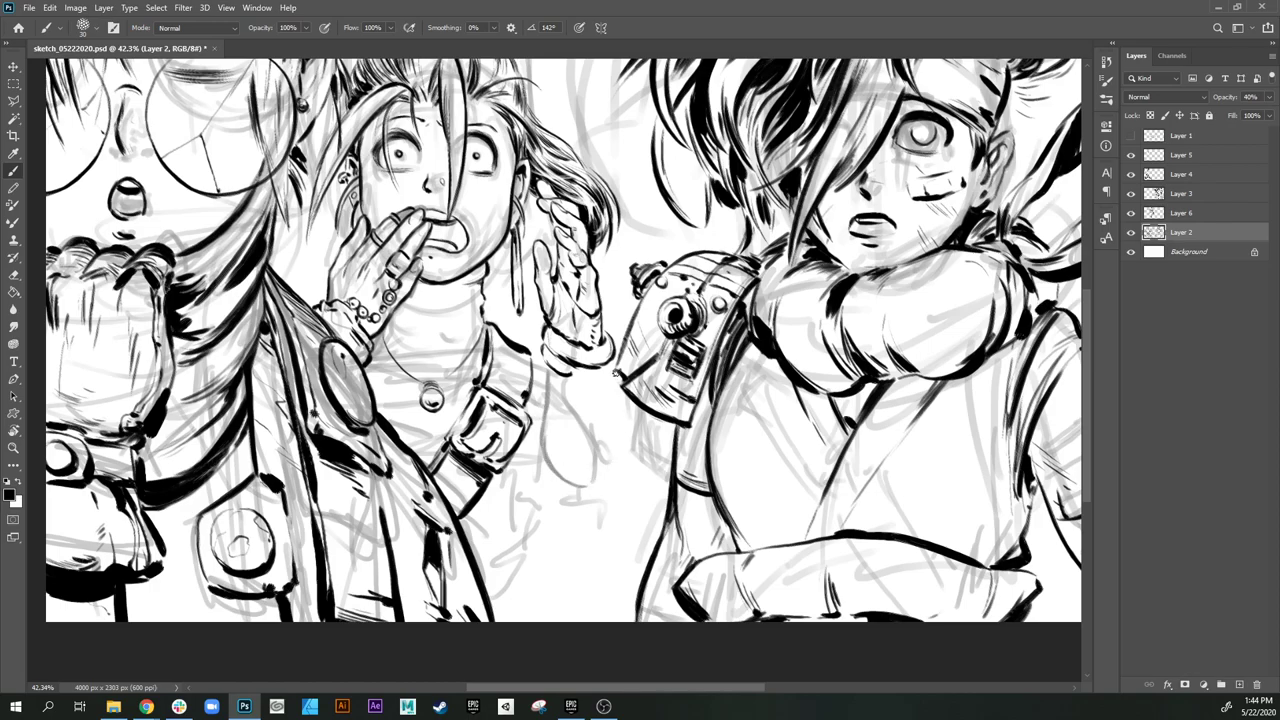
{"action": "mouse_move", "coordinate": [610, 366]}
{"action": "left_mouse_down"}
{"action": "mouse_move", "coordinate": [617, 458]}
{"action": "mouse_move", "coordinate": [618, 442]}
{"action": "mouse_move", "coordinate": [584, 488]}
{"action": "mouse_move", "coordinate": [542, 454]}
{"action": "mouse_move", "coordinate": [588, 473]}
{"action": "mouse_move", "coordinate": [546, 453]}
{"action": "mouse_move", "coordinate": [580, 457]}
{"action": "mouse_move", "coordinate": [542, 471]}
{"action": "mouse_move", "coordinate": [586, 553]}
{"action": "left_mouse_up"}
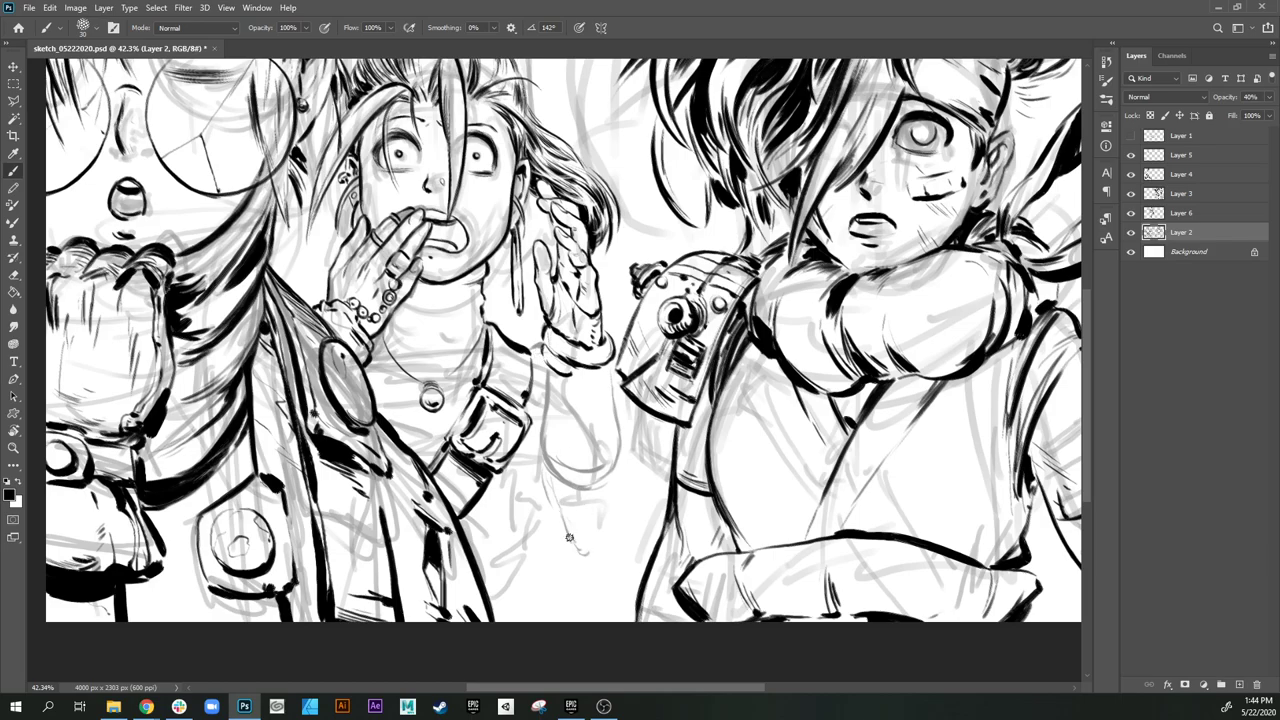
{"action": "mouse_move", "coordinate": [569, 537]}
{"action": "left_mouse_down"}
{"action": "mouse_move", "coordinate": [602, 542]}
{"action": "mouse_move", "coordinate": [623, 492]}
{"action": "mouse_move", "coordinate": [606, 508]}
{"action": "mouse_move", "coordinate": [545, 471]}
{"action": "mouse_move", "coordinate": [564, 523]}
{"action": "mouse_move", "coordinate": [599, 549]}
{"action": "mouse_move", "coordinate": [625, 485]}
{"action": "left_mouse_up"}
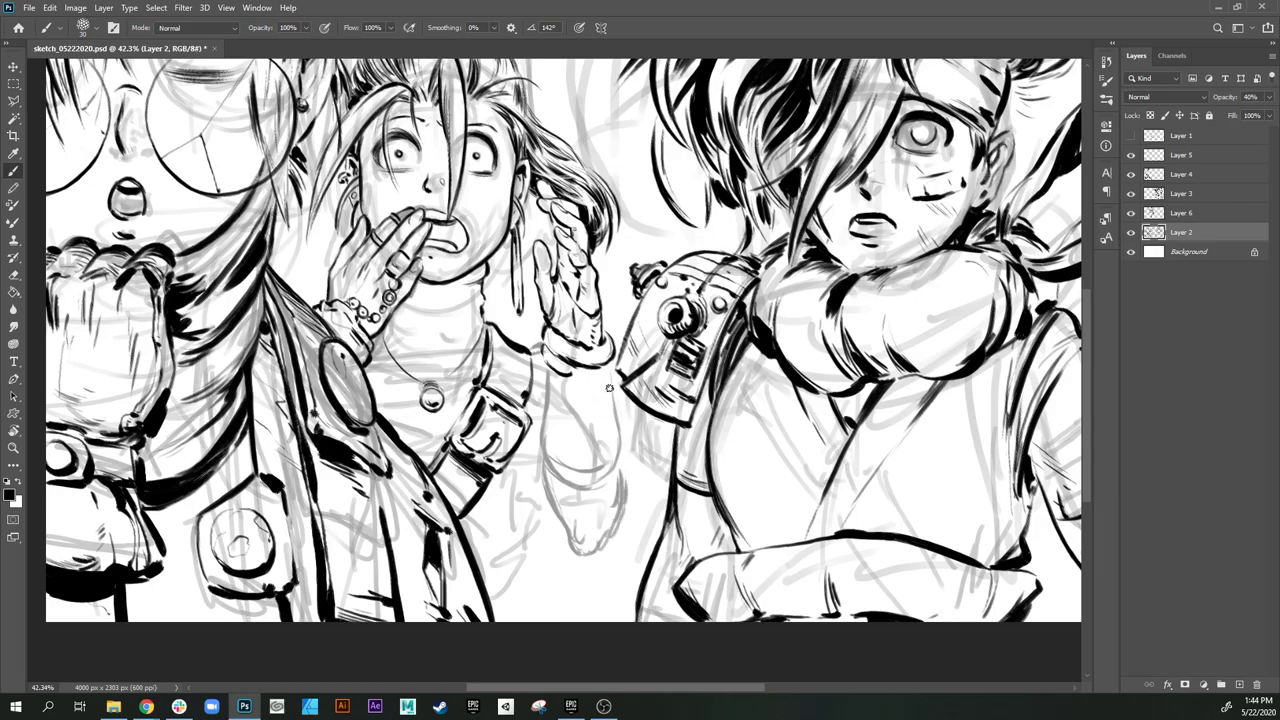
{"action": "mouse_move", "coordinate": [608, 386]}
{"action": "left_mouse_down"}
{"action": "mouse_move", "coordinate": [630, 419]}
{"action": "mouse_move", "coordinate": [623, 464]}
{"action": "mouse_move", "coordinate": [579, 527]}
{"action": "mouse_move", "coordinate": [625, 476]}
{"action": "mouse_move", "coordinate": [629, 532]}
{"action": "mouse_move", "coordinate": [592, 554]}
{"action": "left_mouse_up"}
Step: Sketch the middle character's torso side below the raised arm and horizontal stripes across the top beneath the pendant
{"action": "scroll", "coordinate": [556, 526], "scroll_direction": "down", "scroll_amount": 2}
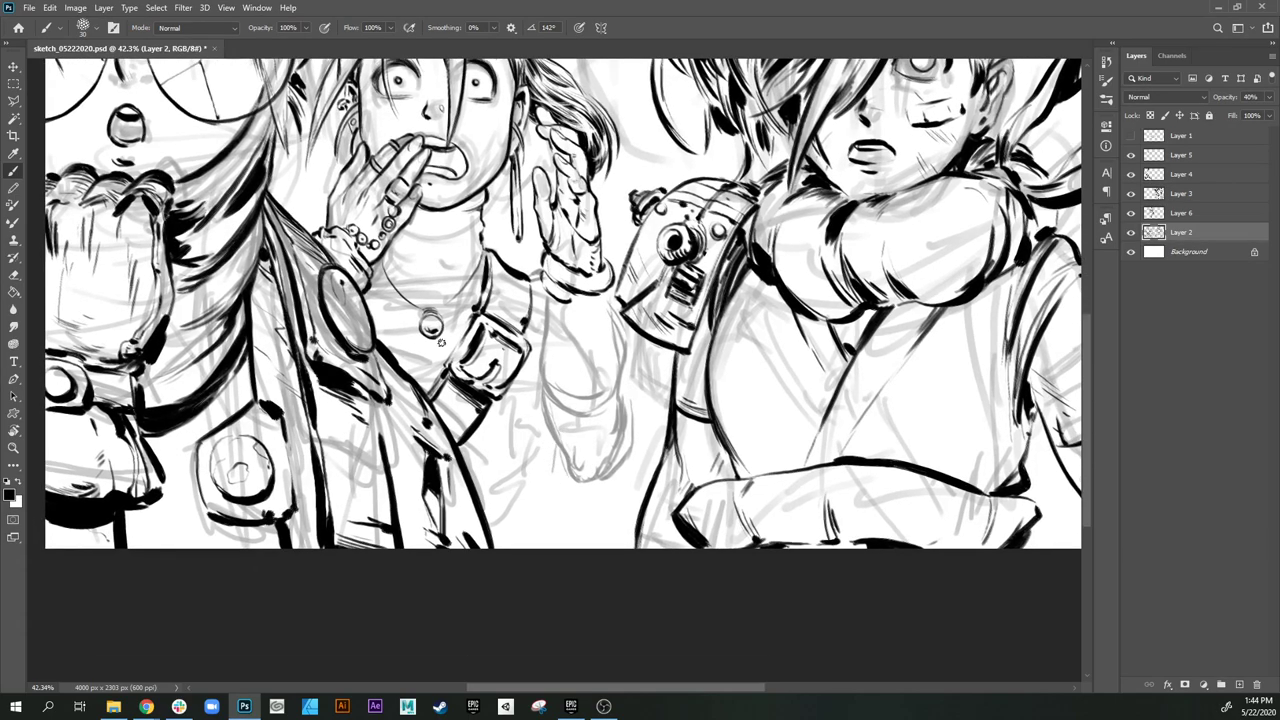
{"action": "mouse_move", "coordinate": [539, 356]}
{"action": "left_mouse_down"}
{"action": "mouse_move", "coordinate": [550, 402]}
{"action": "mouse_move", "coordinate": [529, 495]}
{"action": "mouse_move", "coordinate": [551, 493]}
{"action": "mouse_move", "coordinate": [555, 516]}
{"action": "mouse_move", "coordinate": [549, 447]}
{"action": "mouse_move", "coordinate": [565, 487]}
{"action": "mouse_move", "coordinate": [530, 458]}
{"action": "mouse_move", "coordinate": [578, 503]}
{"action": "mouse_move", "coordinate": [560, 494]}
{"action": "mouse_move", "coordinate": [496, 537]}
{"action": "mouse_move", "coordinate": [550, 461]}
{"action": "mouse_move", "coordinate": [566, 549]}
{"action": "left_mouse_up"}
{"action": "left_click_drag", "start_coordinate": [587, 403], "coordinate": [620, 521]}
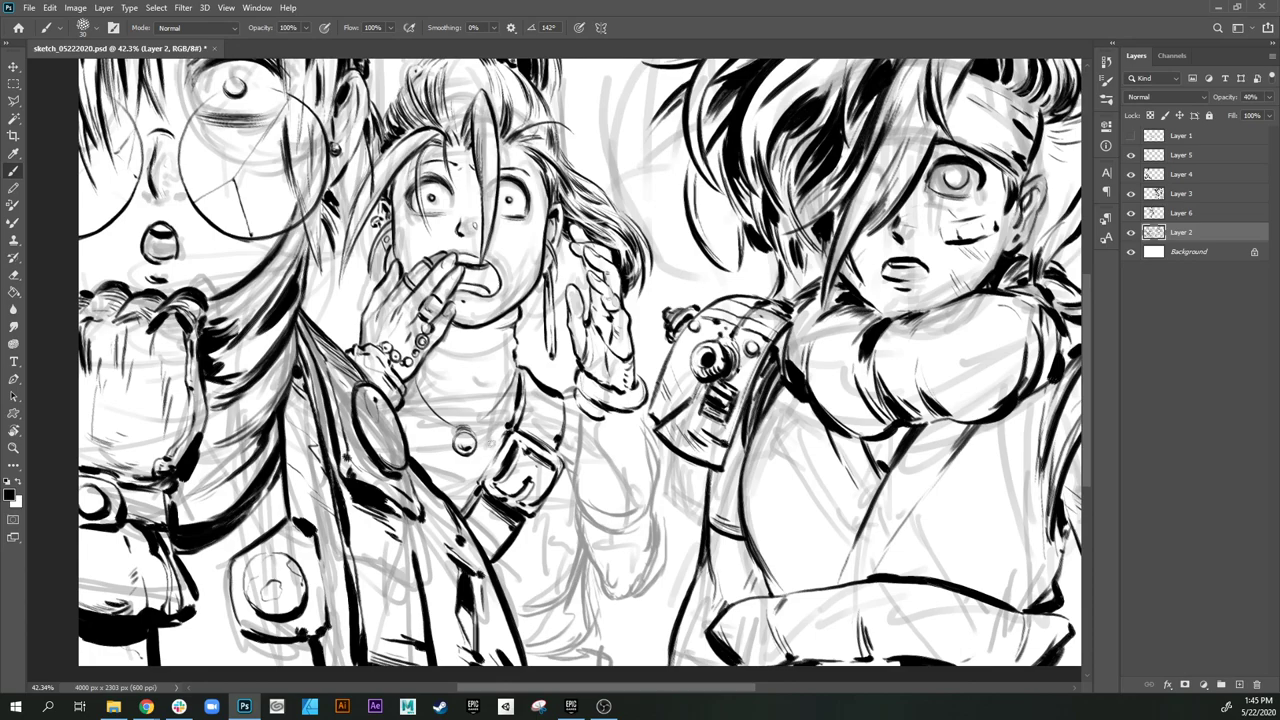
{"action": "left_click_drag", "start_coordinate": [465, 422], "coordinate": [447, 418]}
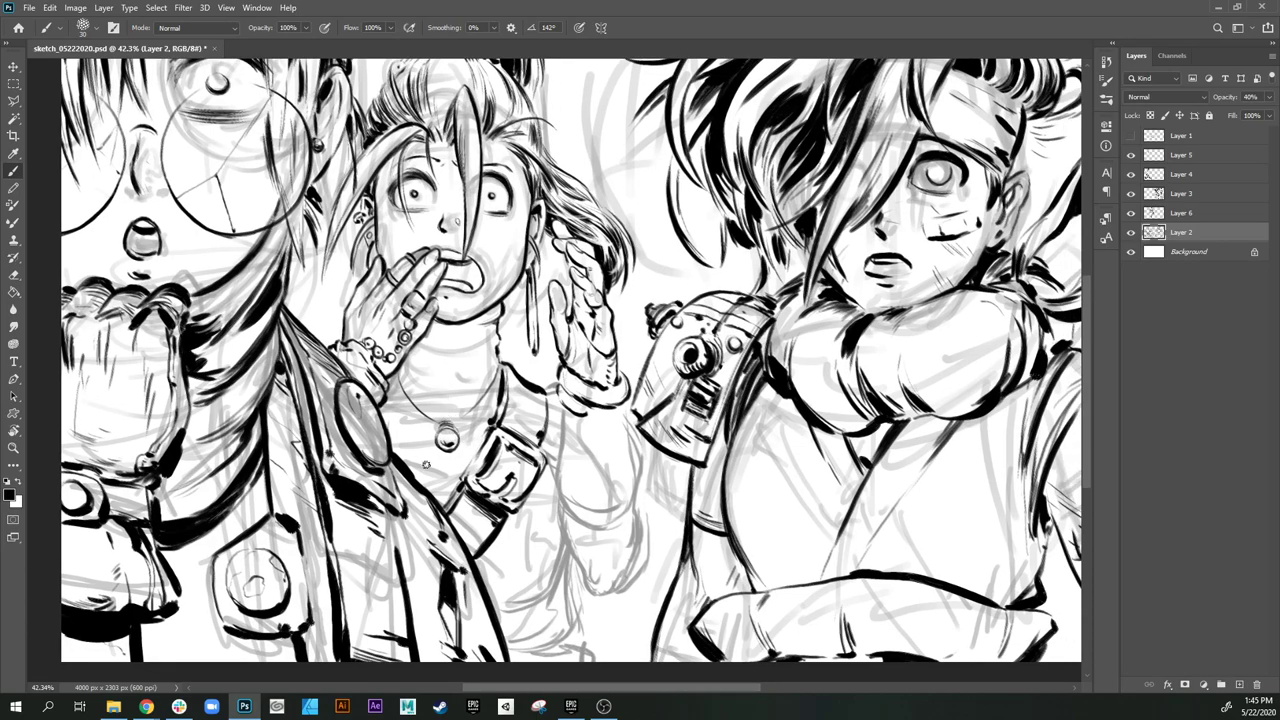
{"action": "mouse_move", "coordinate": [426, 464]}
{"action": "left_mouse_down"}
{"action": "mouse_move", "coordinate": [476, 454]}
{"action": "mouse_move", "coordinate": [450, 472]}
{"action": "mouse_move", "coordinate": [488, 482]}
{"action": "left_mouse_up"}
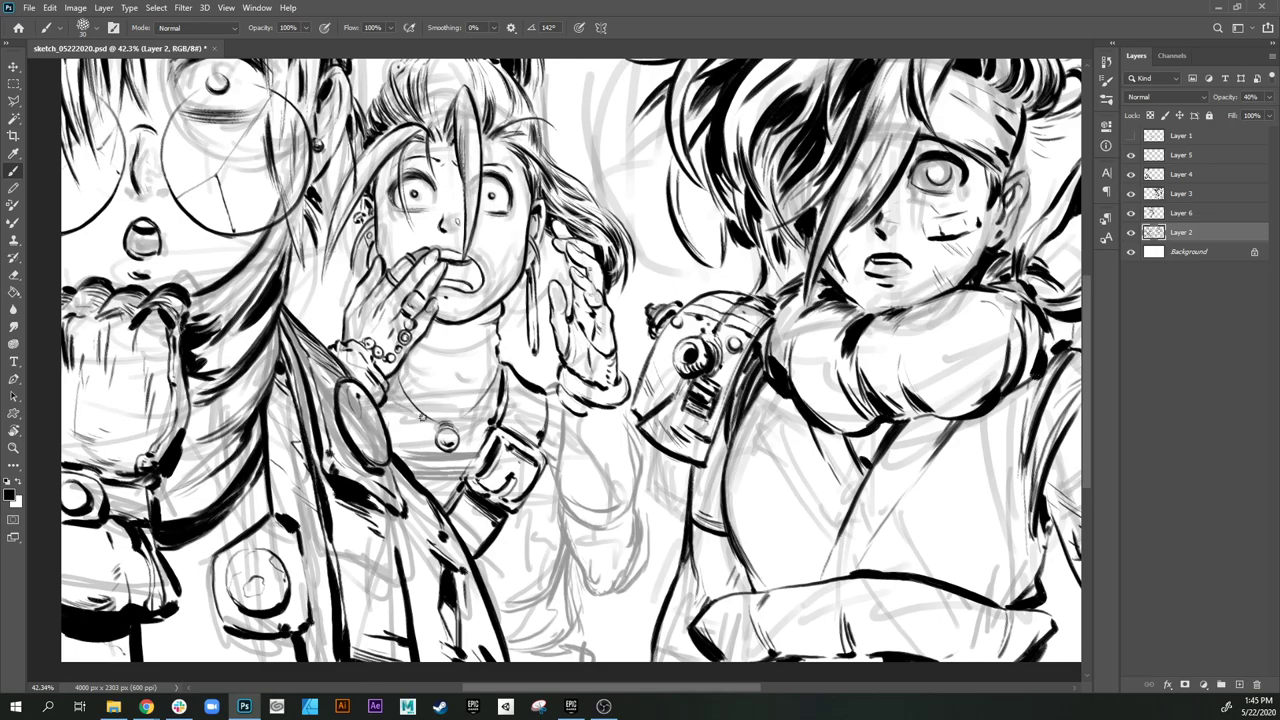
Step: Sketch swirling ornamental tattoo shapes over the middle character's neck and upper chest inside the necklace
{"action": "left_click_drag", "start_coordinate": [402, 409], "coordinate": [438, 414]}
{"action": "left_click_drag", "start_coordinate": [420, 412], "coordinate": [491, 401]}
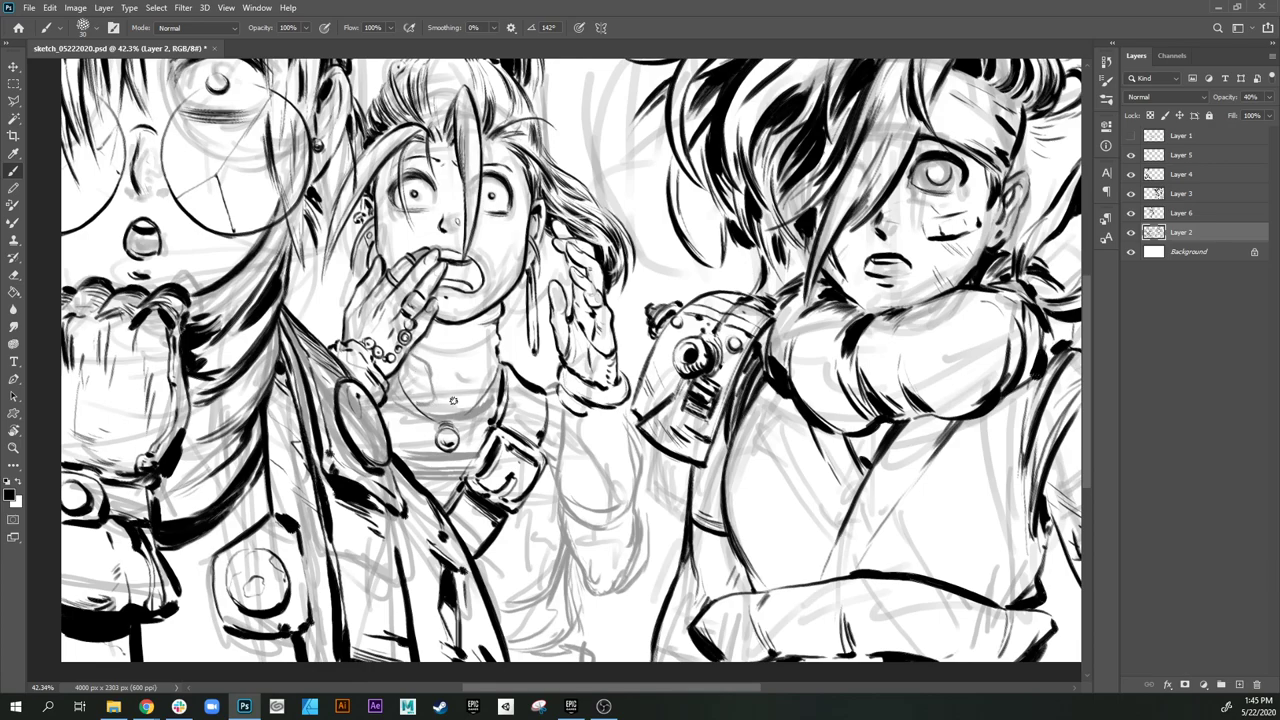
{"action": "mouse_move", "coordinate": [461, 400]}
{"action": "left_mouse_down"}
{"action": "mouse_move", "coordinate": [461, 368]}
{"action": "mouse_move", "coordinate": [495, 332]}
{"action": "mouse_move", "coordinate": [462, 373]}
{"action": "left_mouse_up"}
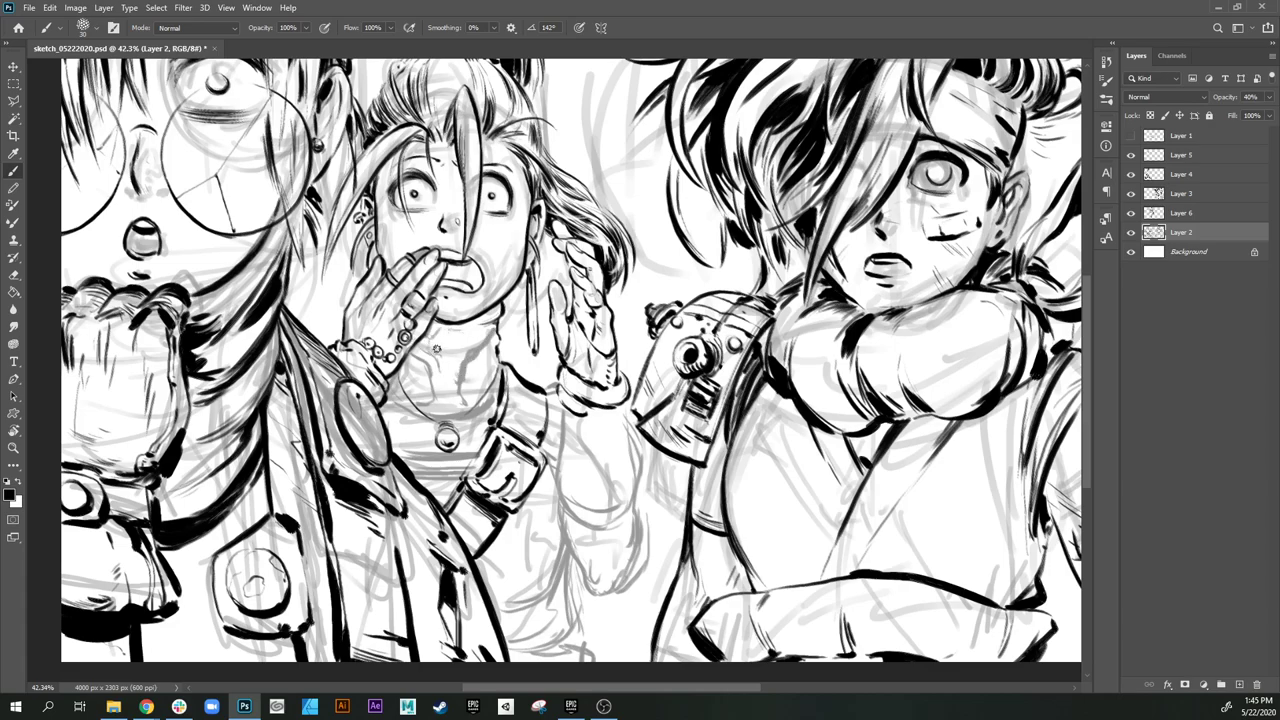
{"action": "mouse_move", "coordinate": [436, 349]}
{"action": "left_mouse_down"}
{"action": "mouse_move", "coordinate": [462, 345]}
{"action": "mouse_move", "coordinate": [452, 373]}
{"action": "mouse_move", "coordinate": [465, 337]}
{"action": "mouse_move", "coordinate": [442, 395]}
{"action": "mouse_move", "coordinate": [456, 412]}
{"action": "mouse_move", "coordinate": [490, 372]}
{"action": "mouse_move", "coordinate": [408, 376]}
{"action": "left_mouse_up"}
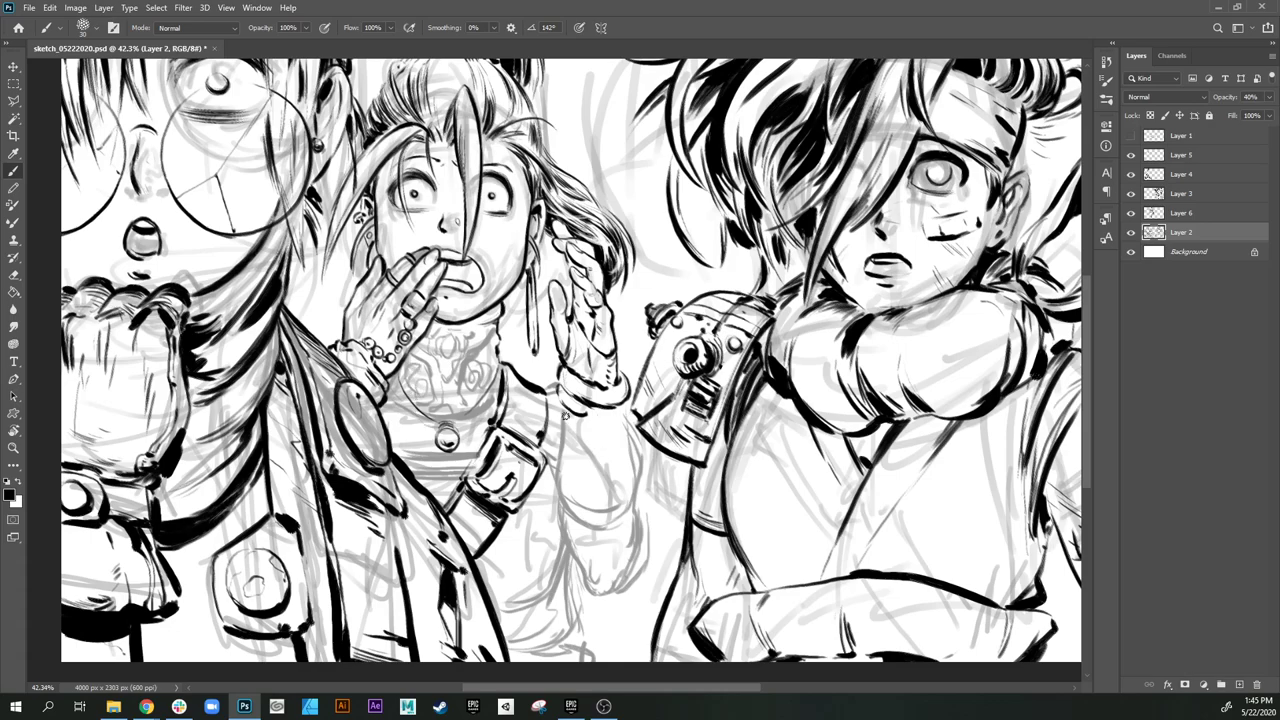
Step: Reinforce the sketched forearm outline and rough in curved bands around the arm above the elbow
{"action": "mouse_move", "coordinate": [565, 414]}
{"action": "left_mouse_down"}
{"action": "mouse_move", "coordinate": [566, 515]}
{"action": "mouse_move", "coordinate": [607, 536]}
{"action": "mouse_move", "coordinate": [639, 519]}
{"action": "left_mouse_up"}
{"action": "left_click_drag", "start_coordinate": [637, 420], "coordinate": [644, 519]}
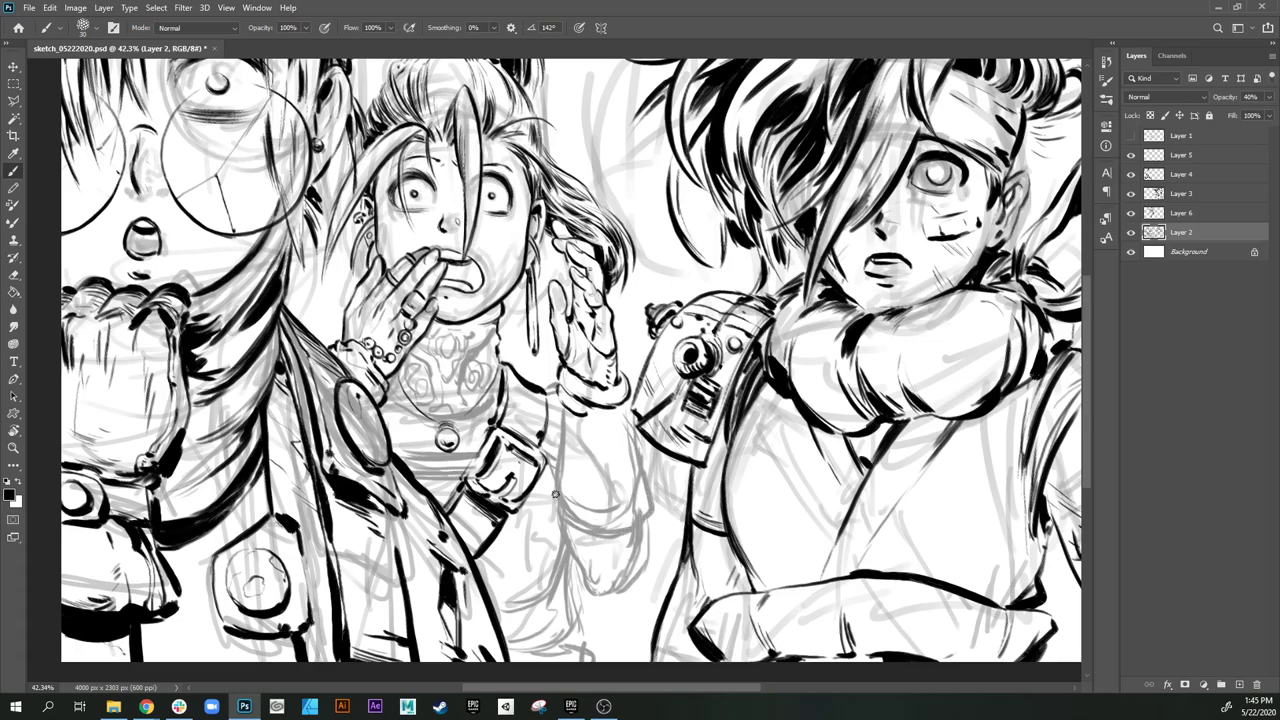
{"action": "mouse_move", "coordinate": [555, 490]}
{"action": "left_mouse_down"}
{"action": "mouse_move", "coordinate": [560, 517]}
{"action": "mouse_move", "coordinate": [645, 505]}
{"action": "mouse_move", "coordinate": [652, 490]}
{"action": "left_mouse_up"}
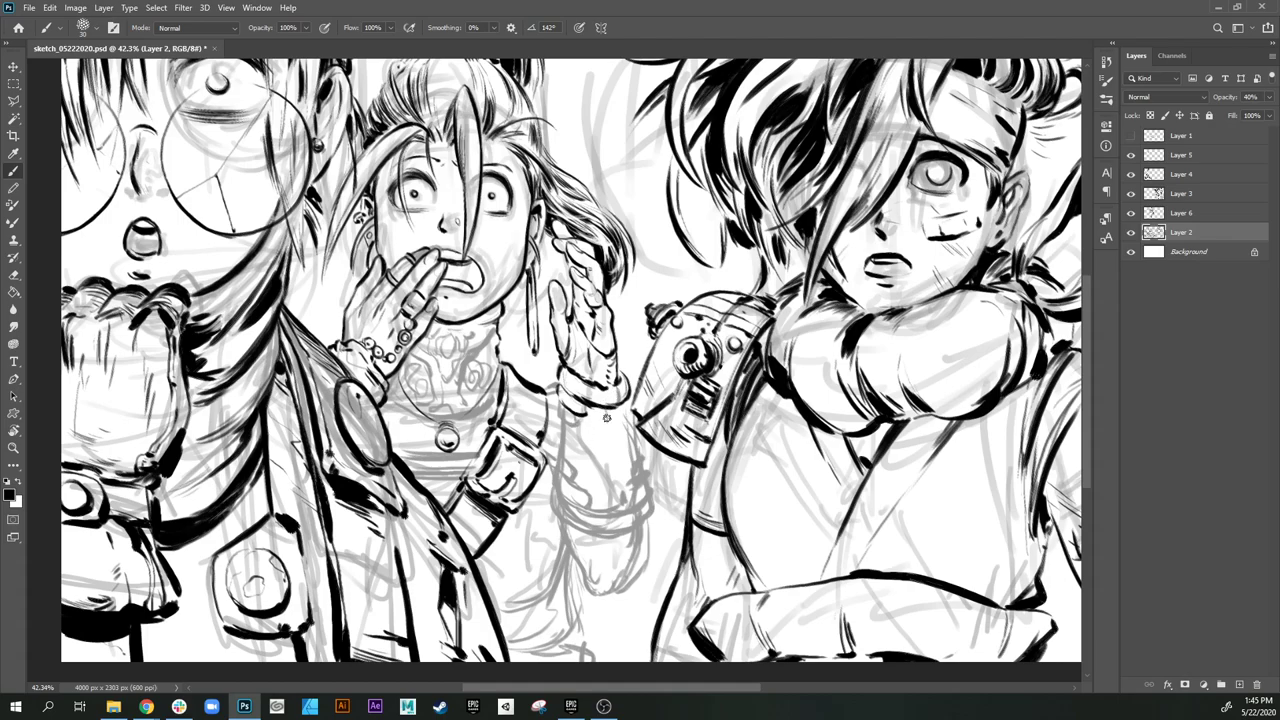
Step: Sketch curling tattoo patterns along the middle character's raised forearm and strengthen the elbow's lower contour
{"action": "left_click_drag", "start_coordinate": [607, 413], "coordinate": [608, 490]}
{"action": "left_click_drag", "start_coordinate": [592, 411], "coordinate": [596, 439]}
{"action": "left_click_drag", "start_coordinate": [589, 485], "coordinate": [597, 498]}
{"action": "left_click_drag", "start_coordinate": [592, 446], "coordinate": [580, 473]}
{"action": "left_click_drag", "start_coordinate": [611, 424], "coordinate": [619, 434]}
{"action": "left_click_drag", "start_coordinate": [628, 413], "coordinate": [621, 482]}
{"action": "mouse_move", "coordinate": [578, 565]}
{"action": "left_mouse_down"}
{"action": "mouse_move", "coordinate": [598, 590]}
{"action": "mouse_move", "coordinate": [632, 573]}
{"action": "mouse_move", "coordinate": [648, 521]}
{"action": "mouse_move", "coordinate": [618, 582]}
{"action": "left_mouse_up"}
{"action": "left_click_drag", "start_coordinate": [642, 536], "coordinate": [634, 533]}
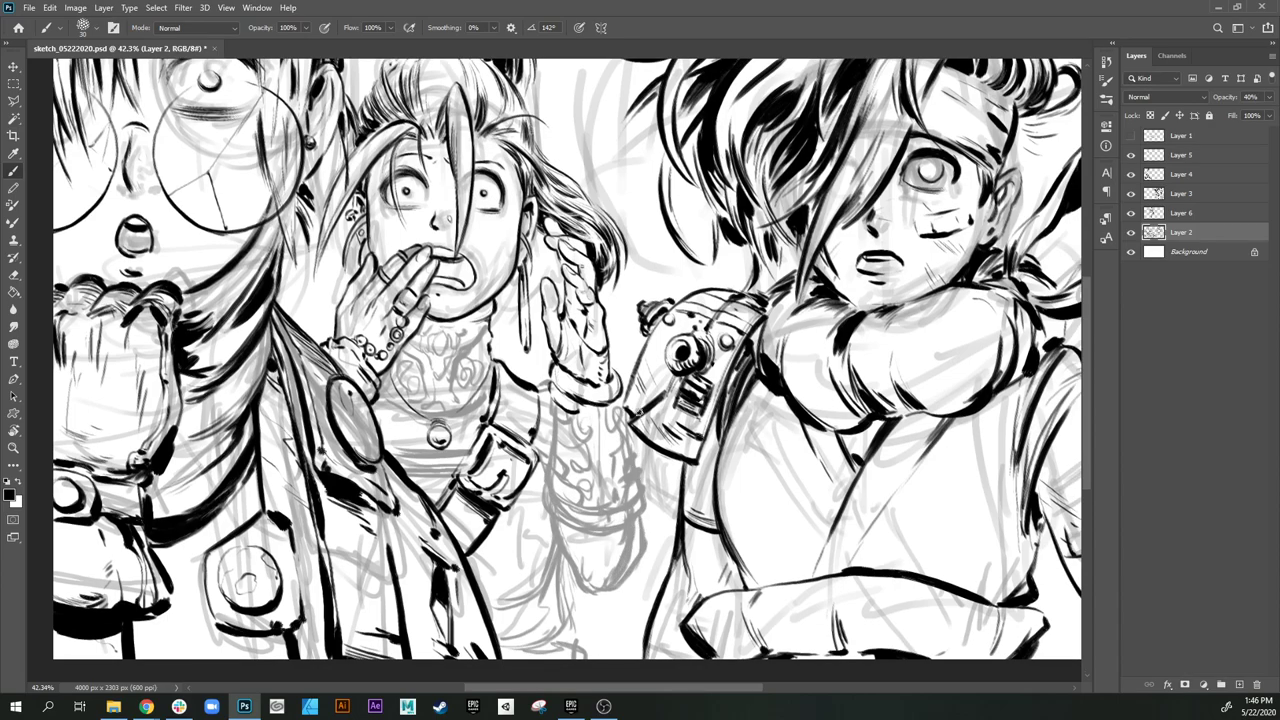
Step: Rework the sketch of the middle character's torso, defining the chest's lower curve and the waist line down to the canvas edge
{"action": "left_click_drag", "start_coordinate": [569, 375], "coordinate": [608, 380]}
{"action": "left_click_drag", "start_coordinate": [664, 466], "coordinate": [718, 365]}
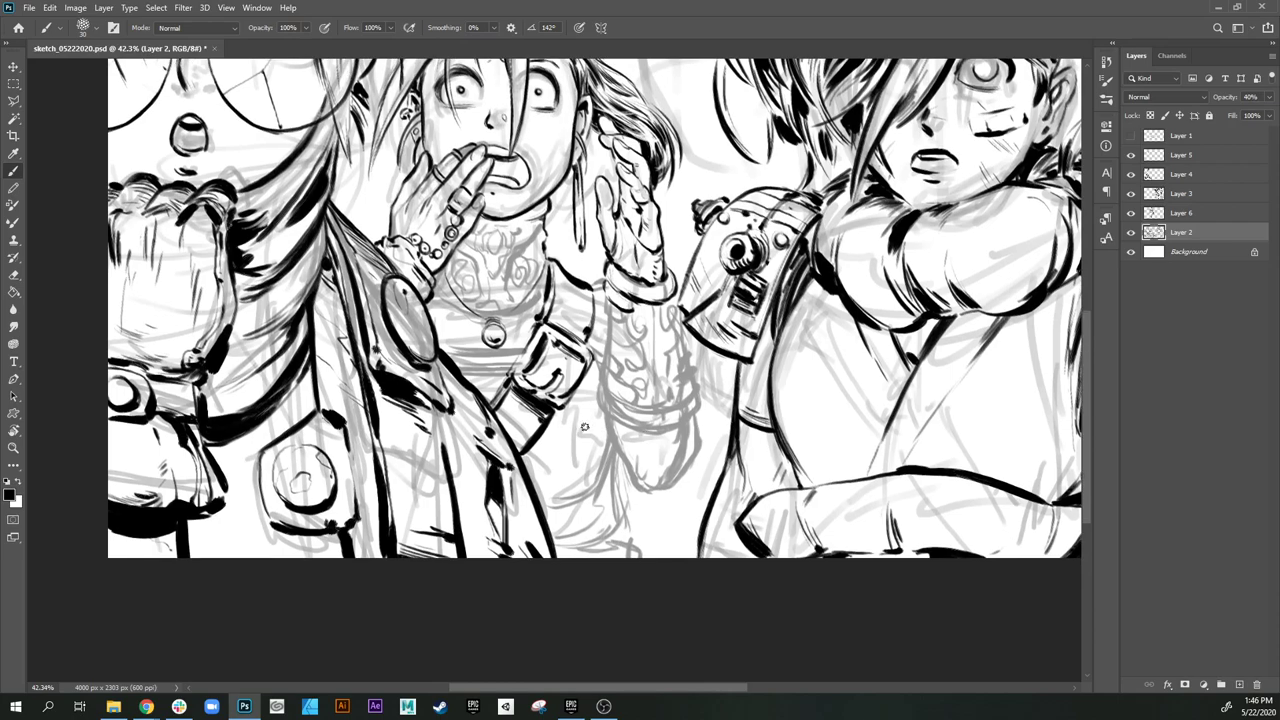
{"action": "mouse_move", "coordinate": [604, 360]}
{"action": "left_mouse_down"}
{"action": "mouse_move", "coordinate": [588, 472]}
{"action": "mouse_move", "coordinate": [560, 485]}
{"action": "left_mouse_up"}
{"action": "mouse_move", "coordinate": [594, 468]}
{"action": "left_mouse_down"}
{"action": "mouse_move", "coordinate": [570, 495]}
{"action": "mouse_move", "coordinate": [602, 522]}
{"action": "mouse_move", "coordinate": [592, 548]}
{"action": "mouse_move", "coordinate": [610, 500]}
{"action": "mouse_move", "coordinate": [598, 554]}
{"action": "mouse_move", "coordinate": [600, 540]}
{"action": "left_mouse_up"}
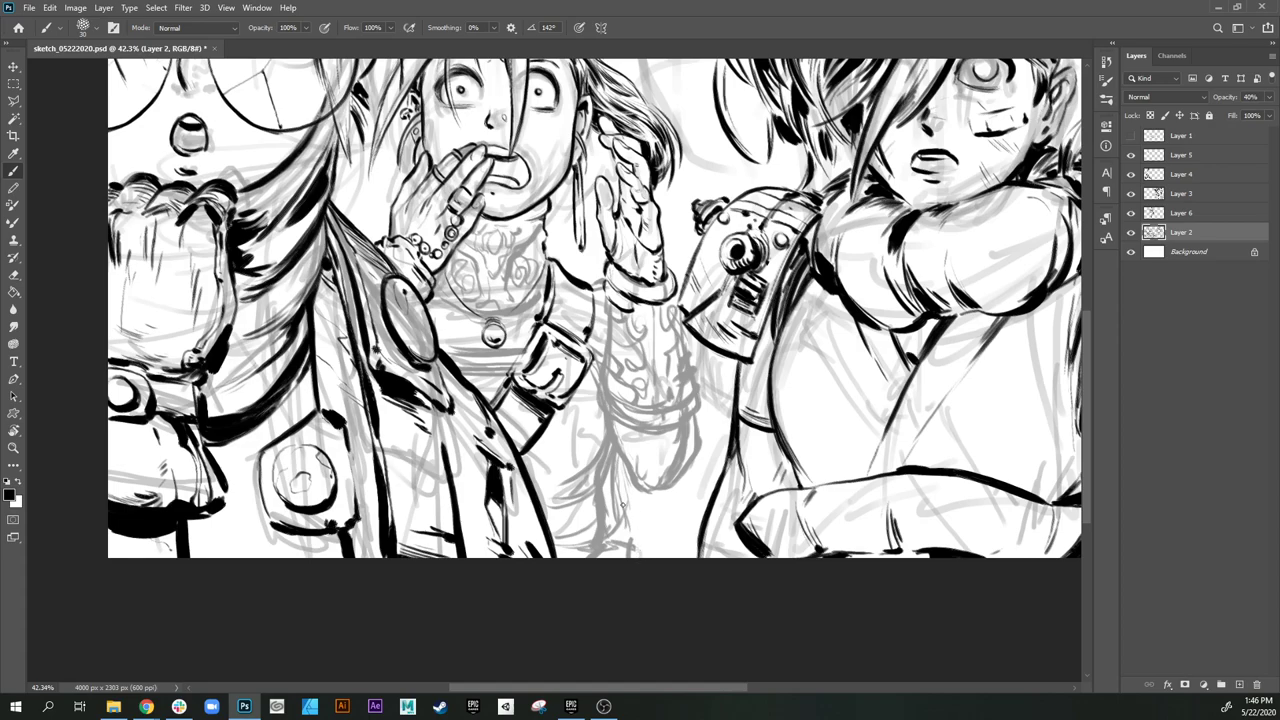
{"action": "mouse_move", "coordinate": [633, 540]}
{"action": "left_mouse_down"}
{"action": "mouse_move", "coordinate": [617, 528]}
{"action": "mouse_move", "coordinate": [611, 466]}
{"action": "mouse_move", "coordinate": [610, 488]}
{"action": "left_mouse_up"}
{"action": "mouse_move", "coordinate": [595, 421]}
{"action": "left_mouse_down"}
{"action": "mouse_move", "coordinate": [568, 468]}
{"action": "mouse_move", "coordinate": [557, 450]}
{"action": "mouse_move", "coordinate": [544, 471]}
{"action": "mouse_move", "coordinate": [554, 497]}
{"action": "mouse_move", "coordinate": [575, 503]}
{"action": "mouse_move", "coordinate": [565, 518]}
{"action": "mouse_move", "coordinate": [583, 512]}
{"action": "mouse_move", "coordinate": [567, 570]}
{"action": "left_mouse_up"}
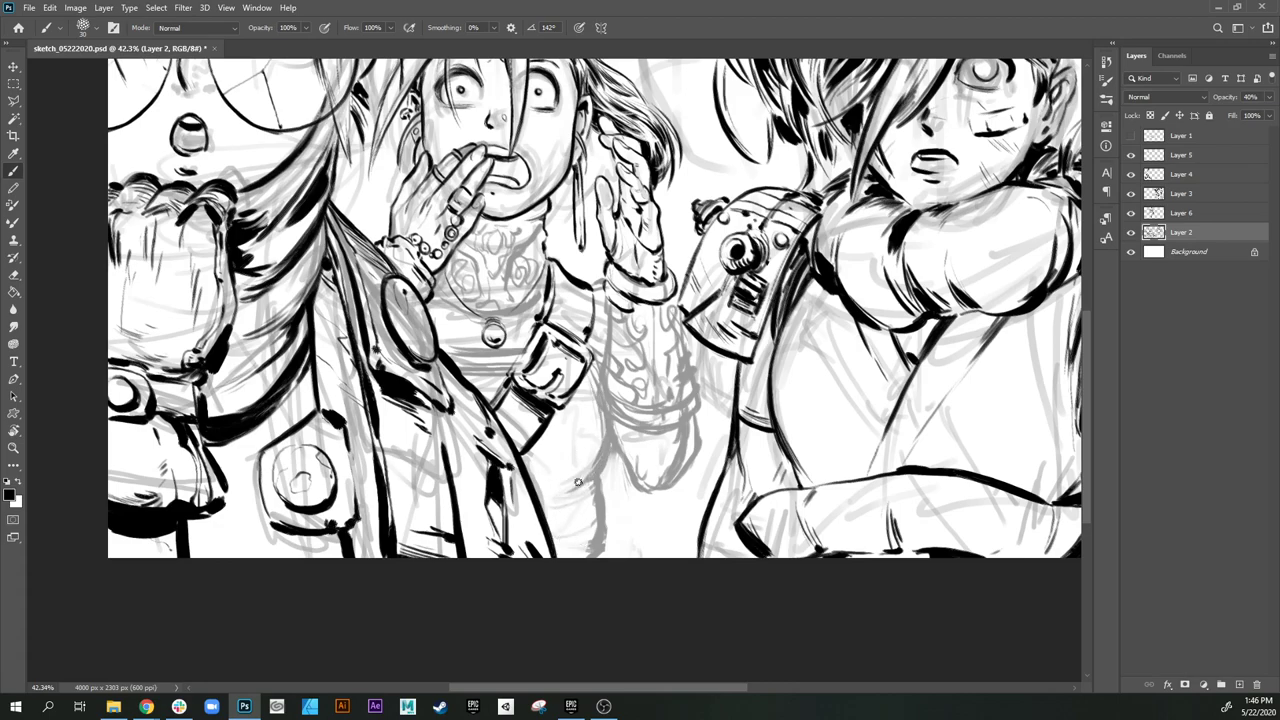
{"action": "mouse_move", "coordinate": [578, 482]}
{"action": "left_mouse_down"}
{"action": "mouse_move", "coordinate": [549, 503]}
{"action": "mouse_move", "coordinate": [593, 488]}
{"action": "mouse_move", "coordinate": [586, 551]}
{"action": "left_mouse_up"}
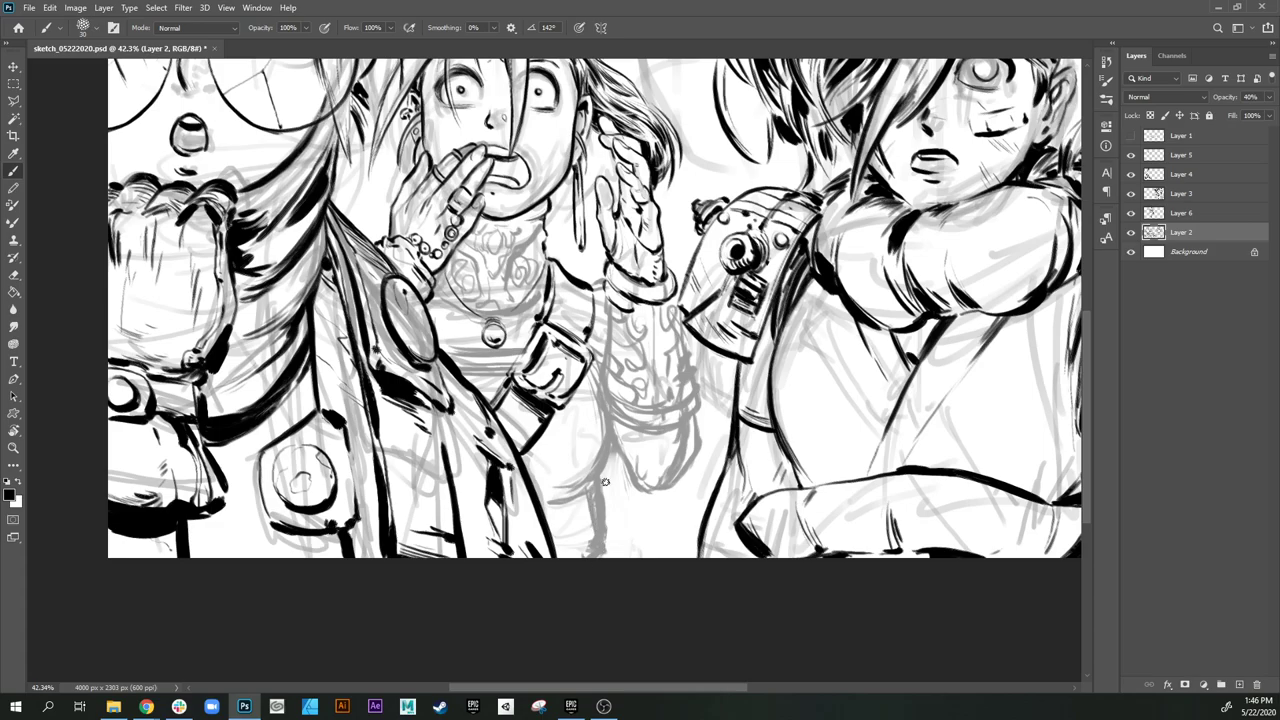
Step: On Layer 6, erase and re-ink the middle character's shoulder line beside the buckled strap
{"action": "scroll", "coordinate": [640, 495], "scroll_direction": "up", "scroll_amount": 3}
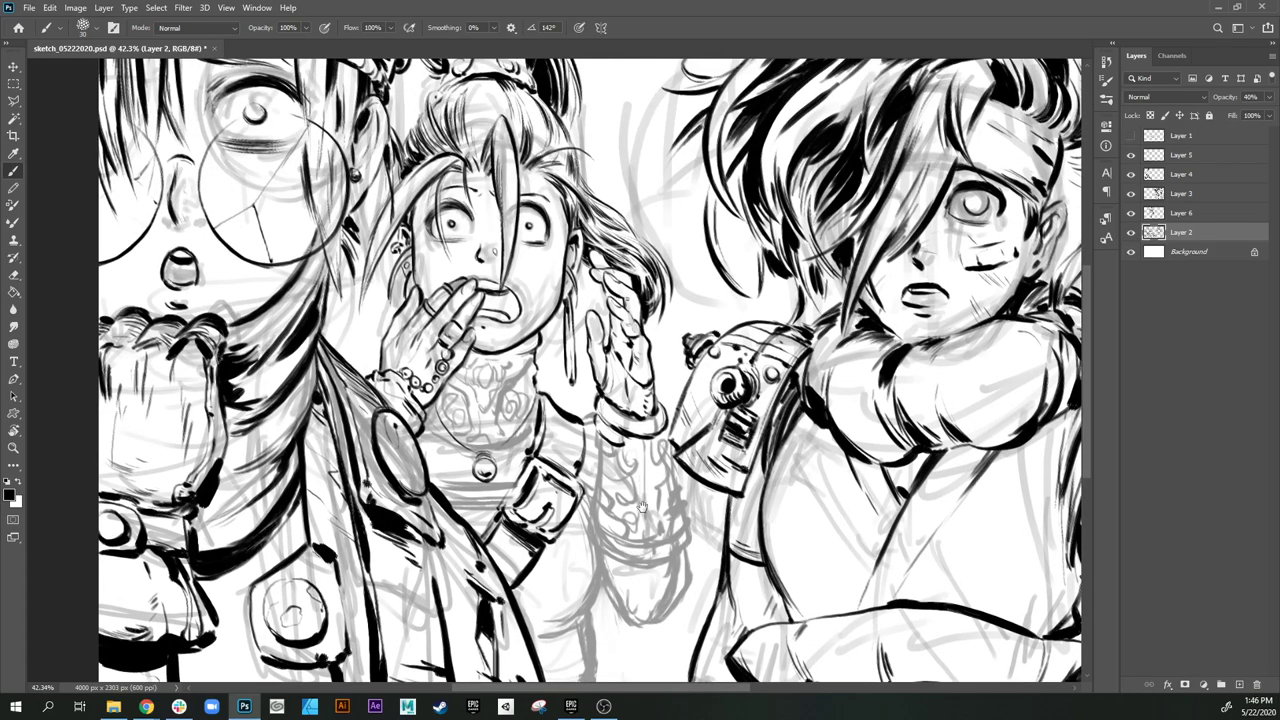
{"action": "left_click_drag", "start_coordinate": [643, 507], "coordinate": [685, 566]}
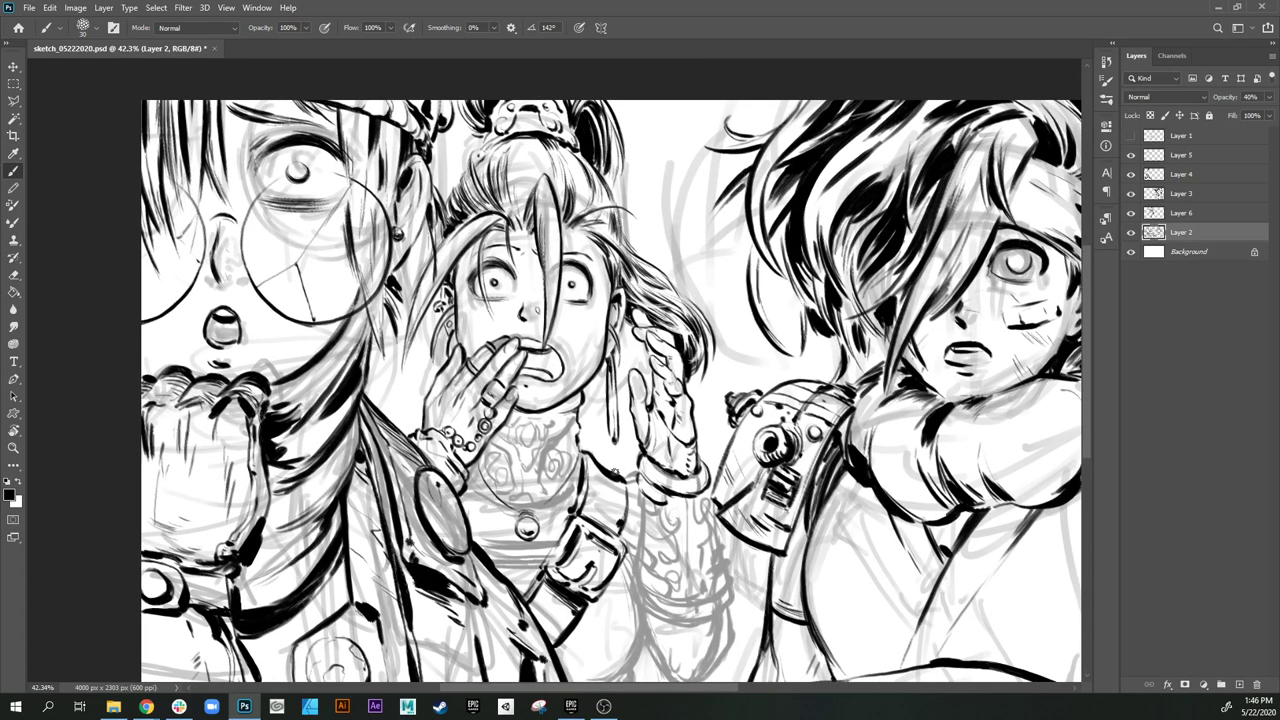
{"action": "left_click", "coordinate": [1180, 215]}
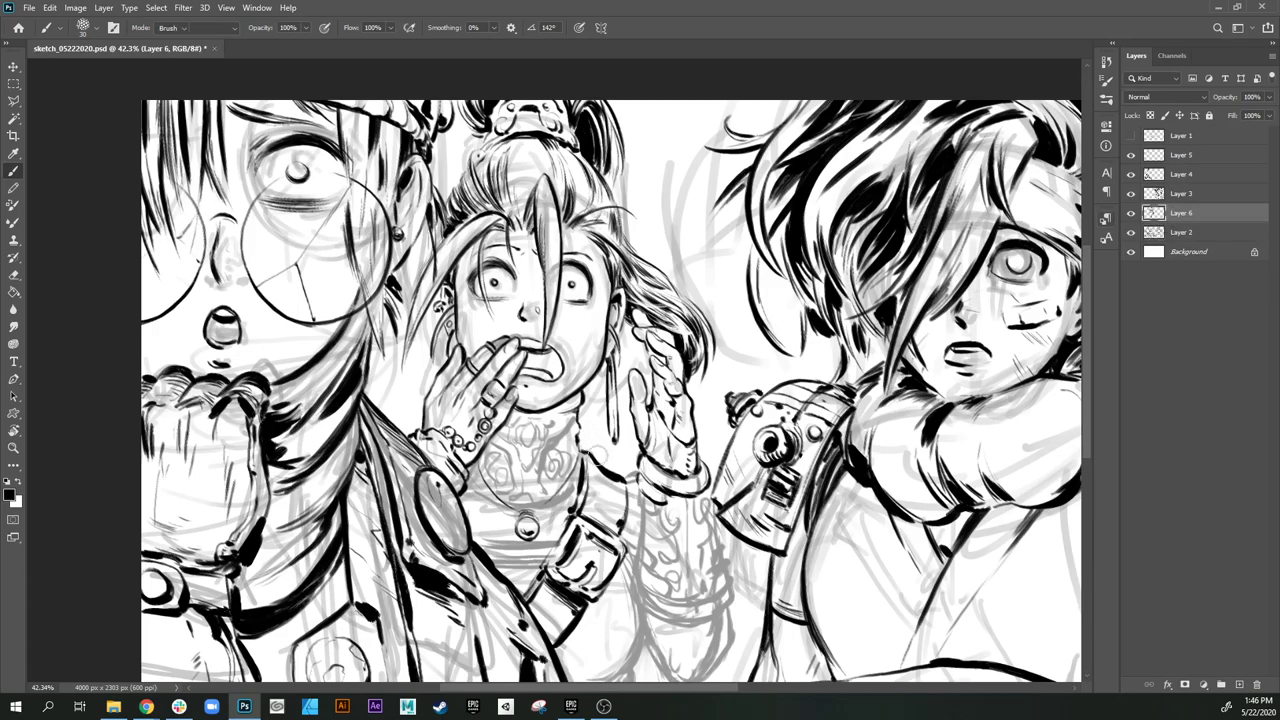
{"action": "key", "text": "e"}
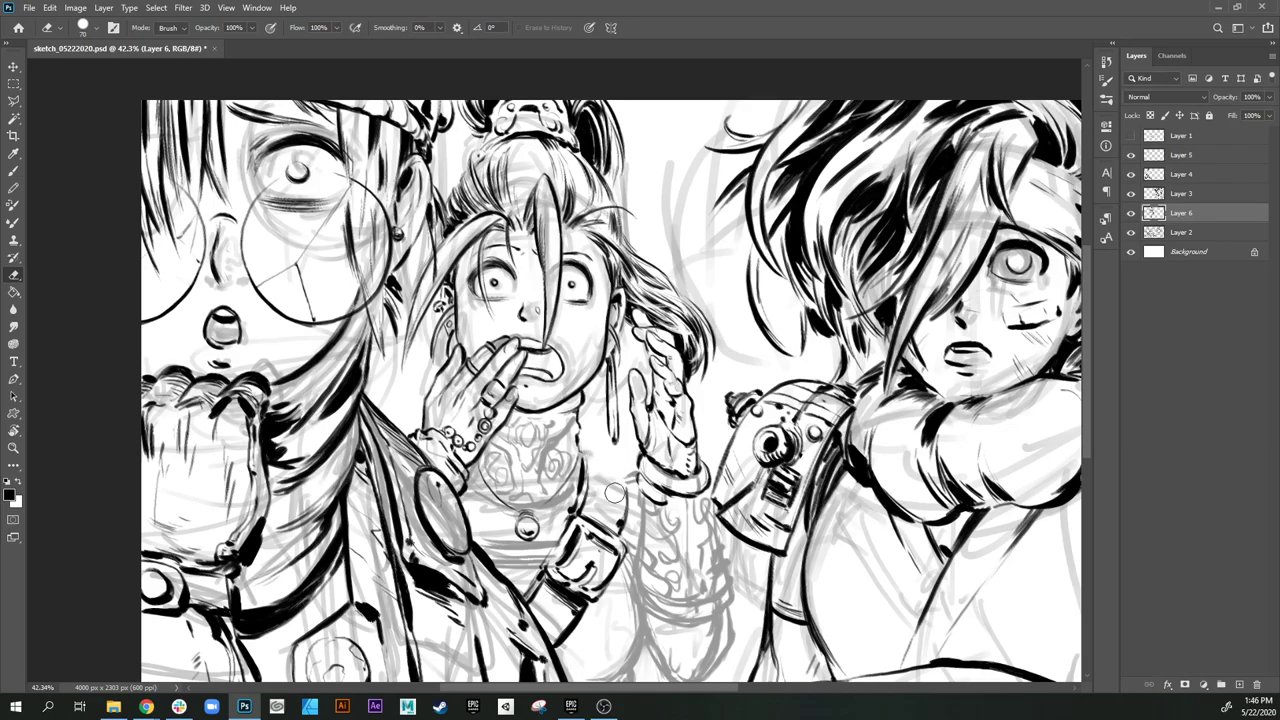
{"action": "key", "text": "b"}
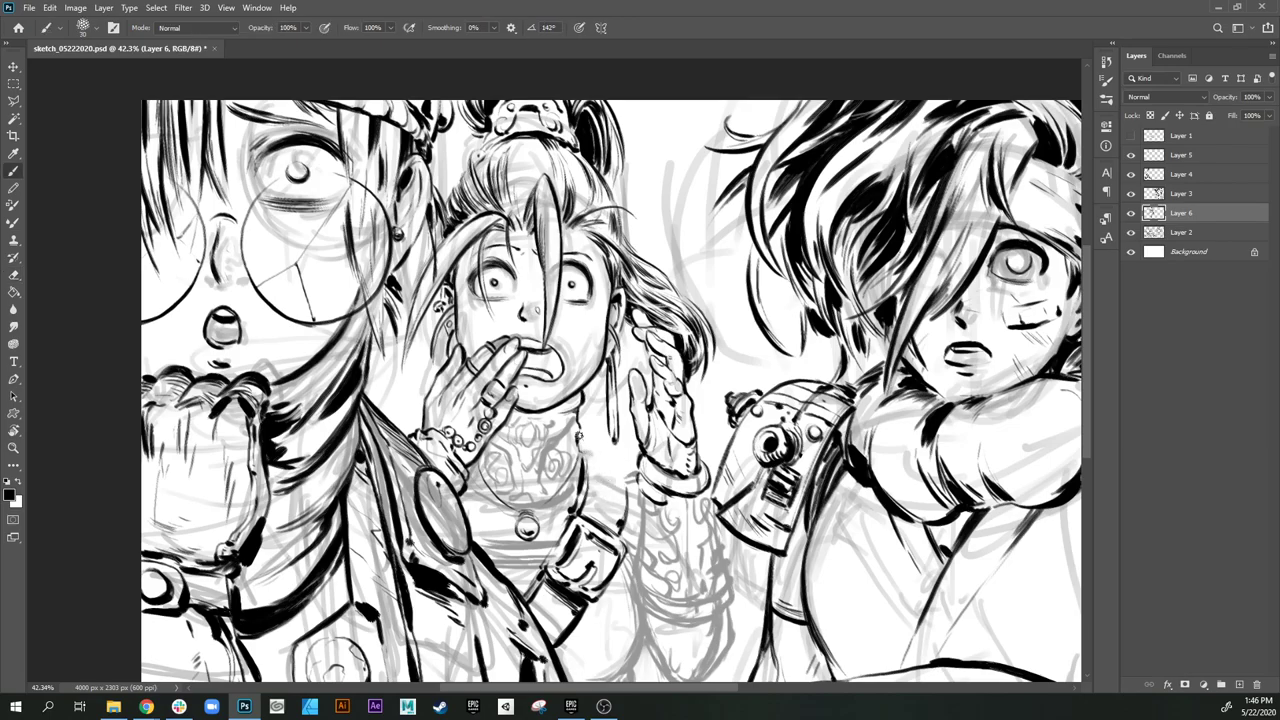
{"action": "mouse_move", "coordinate": [578, 436]}
{"action": "left_mouse_down"}
{"action": "mouse_move", "coordinate": [608, 449]}
{"action": "mouse_move", "coordinate": [621, 506]}
{"action": "left_mouse_up"}
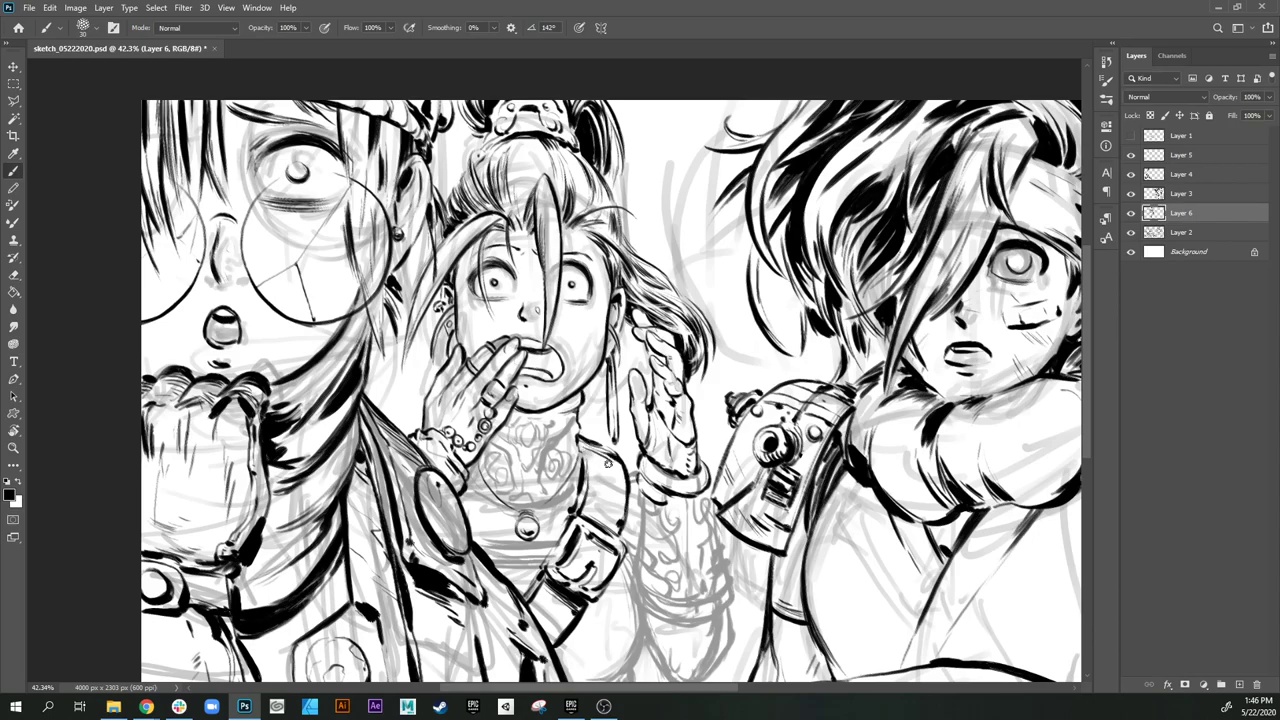
Step: Ink the forearm guard's wrist edge, vertical central seam and curved lower rim on the middle character's raised arm
{"action": "left_click_drag", "start_coordinate": [659, 513], "coordinate": [663, 467]}
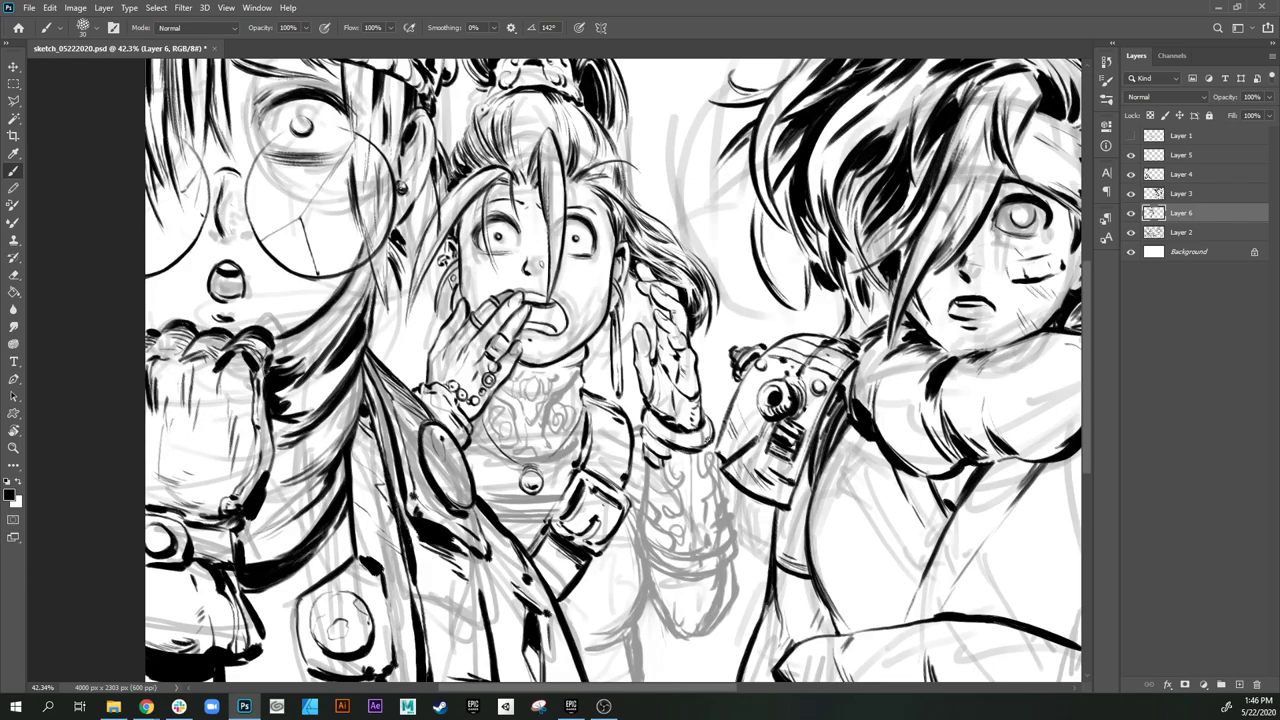
{"action": "left_click_drag", "start_coordinate": [684, 474], "coordinate": [686, 458]}
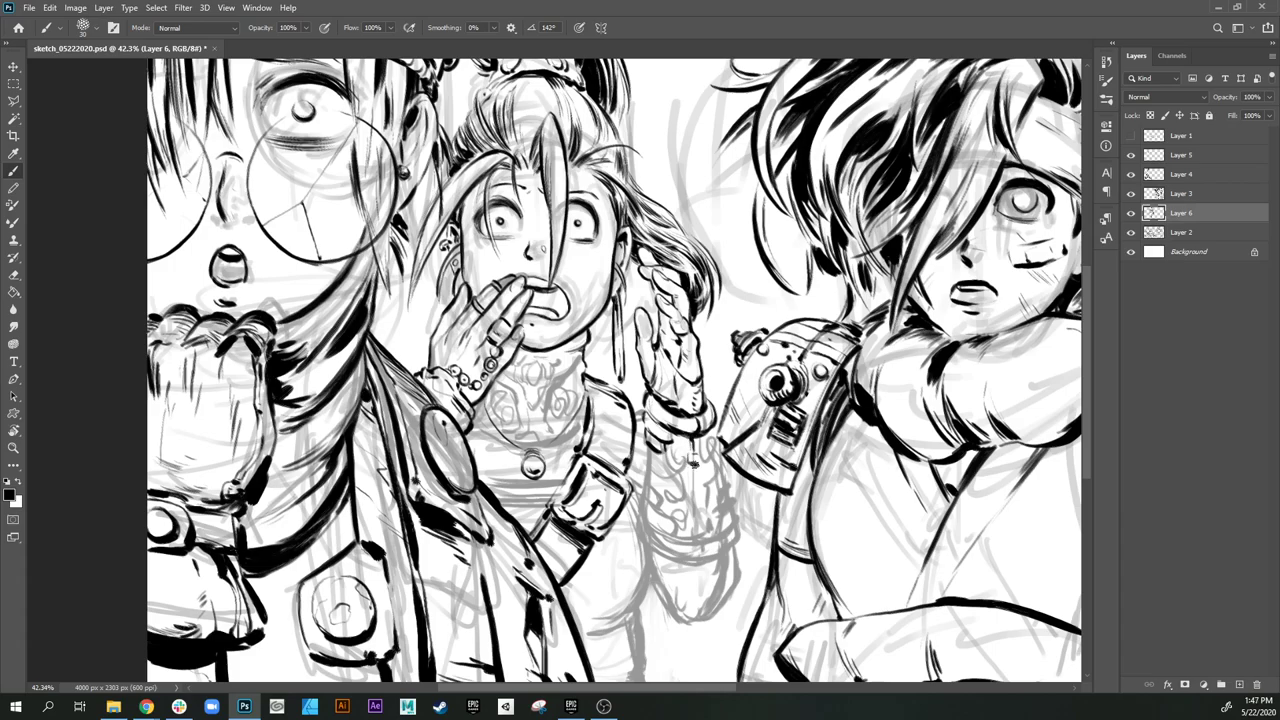
{"action": "left_click_drag", "start_coordinate": [694, 464], "coordinate": [693, 561]}
{"action": "mouse_move", "coordinate": [646, 512]}
{"action": "left_mouse_down"}
{"action": "mouse_move", "coordinate": [644, 532]}
{"action": "mouse_move", "coordinate": [672, 558]}
{"action": "mouse_move", "coordinate": [701, 561]}
{"action": "mouse_move", "coordinate": [735, 540]}
{"action": "mouse_move", "coordinate": [740, 518]}
{"action": "left_mouse_up"}
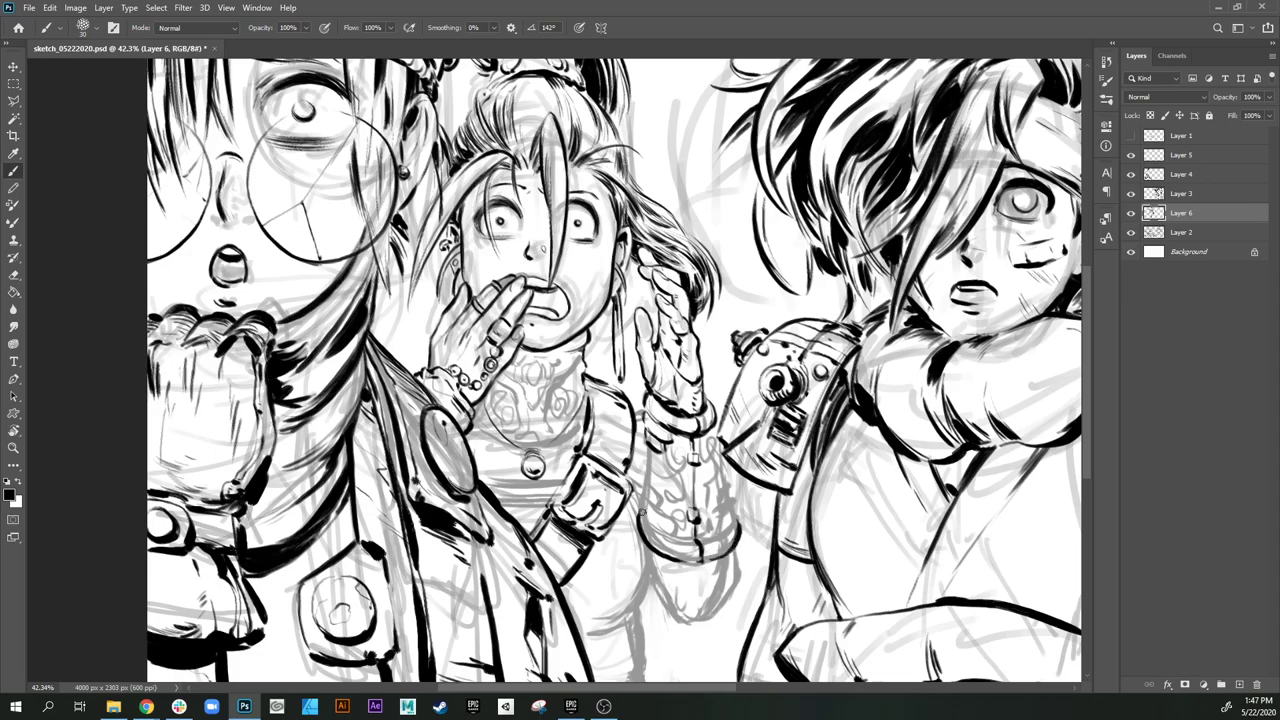
Step: Ink the forearm guard's side edges and thick lower bands, and outline the elbow beneath it
{"action": "left_click_drag", "start_coordinate": [642, 496], "coordinate": [641, 514]}
{"action": "mouse_move", "coordinate": [647, 516]}
{"action": "left_mouse_down"}
{"action": "mouse_move", "coordinate": [673, 534]}
{"action": "mouse_move", "coordinate": [672, 521]}
{"action": "left_mouse_up"}
{"action": "mouse_move", "coordinate": [642, 476]}
{"action": "left_mouse_down"}
{"action": "mouse_move", "coordinate": [687, 543]}
{"action": "mouse_move", "coordinate": [722, 533]}
{"action": "mouse_move", "coordinate": [730, 502]}
{"action": "mouse_move", "coordinate": [720, 525]}
{"action": "left_mouse_up"}
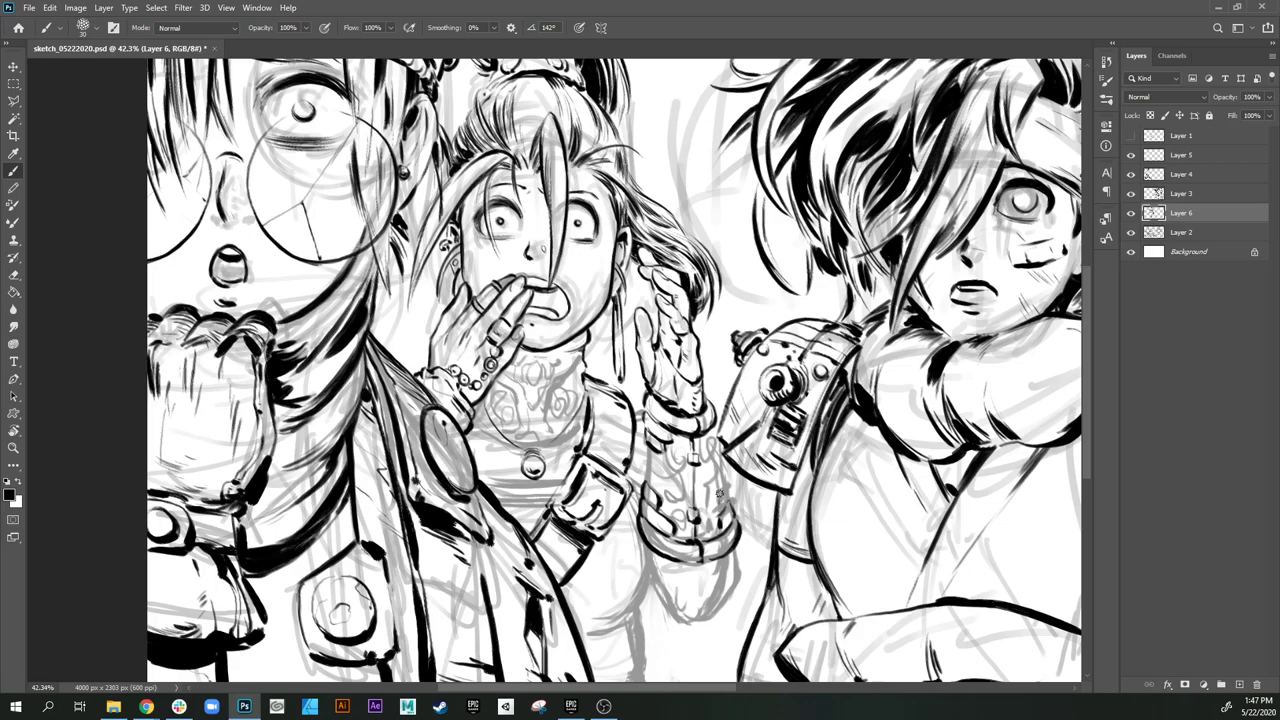
{"action": "left_click_drag", "start_coordinate": [726, 479], "coordinate": [736, 525]}
{"action": "mouse_move", "coordinate": [646, 542]}
{"action": "left_mouse_down"}
{"action": "mouse_move", "coordinate": [678, 618]}
{"action": "mouse_move", "coordinate": [669, 591]}
{"action": "mouse_move", "coordinate": [692, 604]}
{"action": "mouse_move", "coordinate": [704, 572]}
{"action": "mouse_move", "coordinate": [700, 620]}
{"action": "mouse_move", "coordinate": [689, 619]}
{"action": "mouse_move", "coordinate": [718, 602]}
{"action": "mouse_move", "coordinate": [712, 622]}
{"action": "mouse_move", "coordinate": [738, 550]}
{"action": "mouse_move", "coordinate": [726, 598]}
{"action": "mouse_move", "coordinate": [732, 528]}
{"action": "left_mouse_up"}
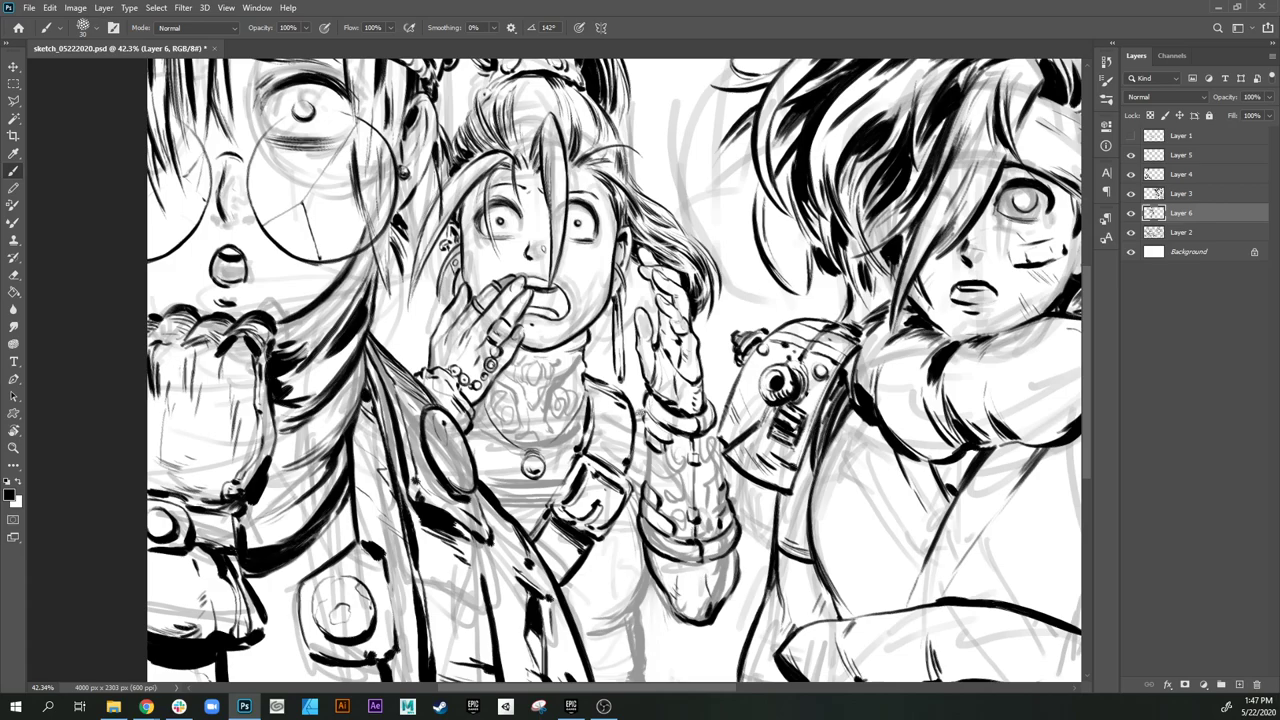
Step: Ink the upper edge and central crest of the ornament on the middle character's neck
{"action": "left_click_drag", "start_coordinate": [590, 469], "coordinate": [606, 477]}
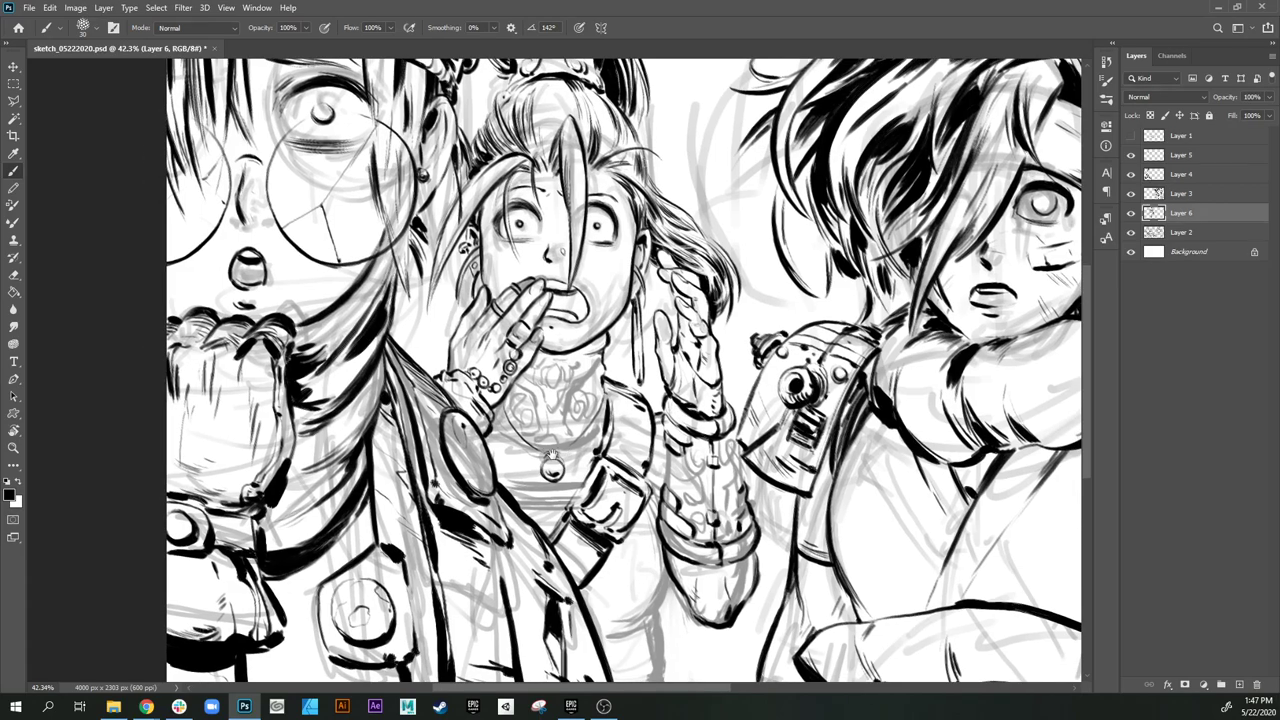
{"action": "left_click_drag", "start_coordinate": [567, 436], "coordinate": [577, 430]}
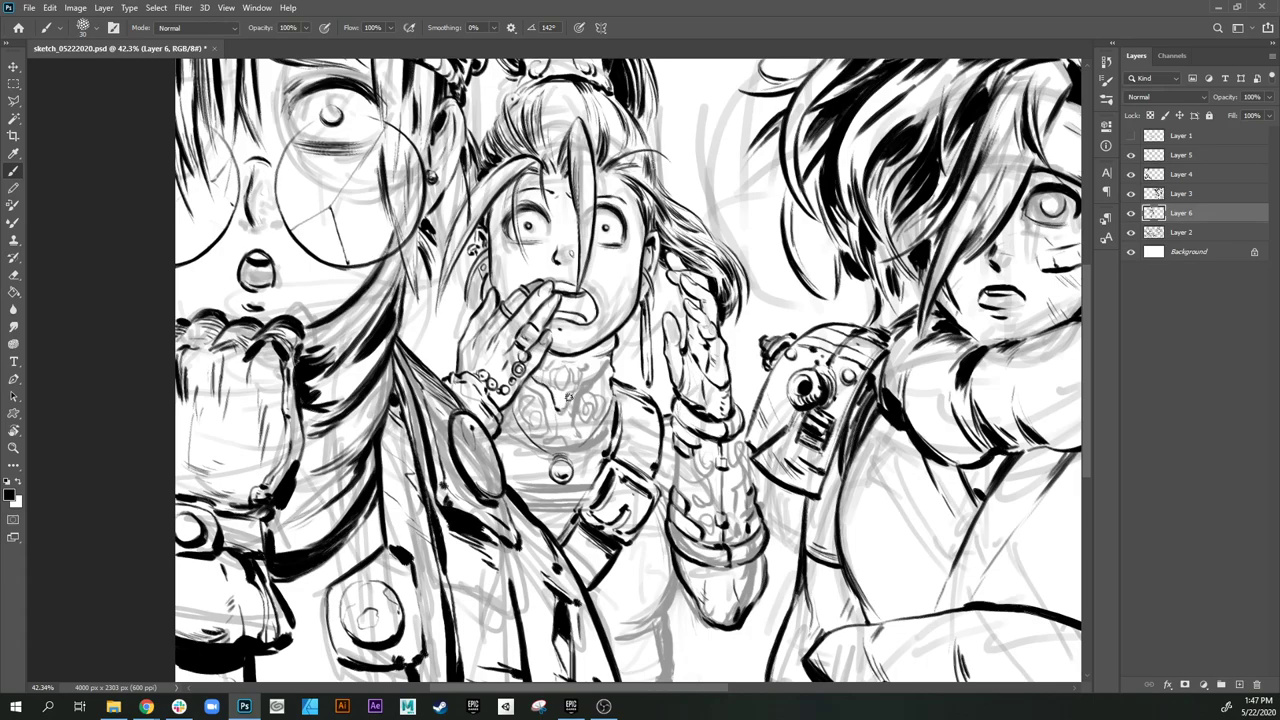
{"action": "mouse_move", "coordinate": [567, 406]}
{"action": "left_mouse_down"}
{"action": "mouse_move", "coordinate": [575, 381]}
{"action": "mouse_move", "coordinate": [604, 368]}
{"action": "left_mouse_up"}
{"action": "mouse_move", "coordinate": [565, 369]}
{"action": "left_mouse_down"}
{"action": "mouse_move", "coordinate": [564, 388]}
{"action": "mouse_move", "coordinate": [546, 387]}
{"action": "mouse_move", "coordinate": [579, 381]}
{"action": "mouse_move", "coordinate": [604, 356]}
{"action": "mouse_move", "coordinate": [598, 370]}
{"action": "left_mouse_up"}
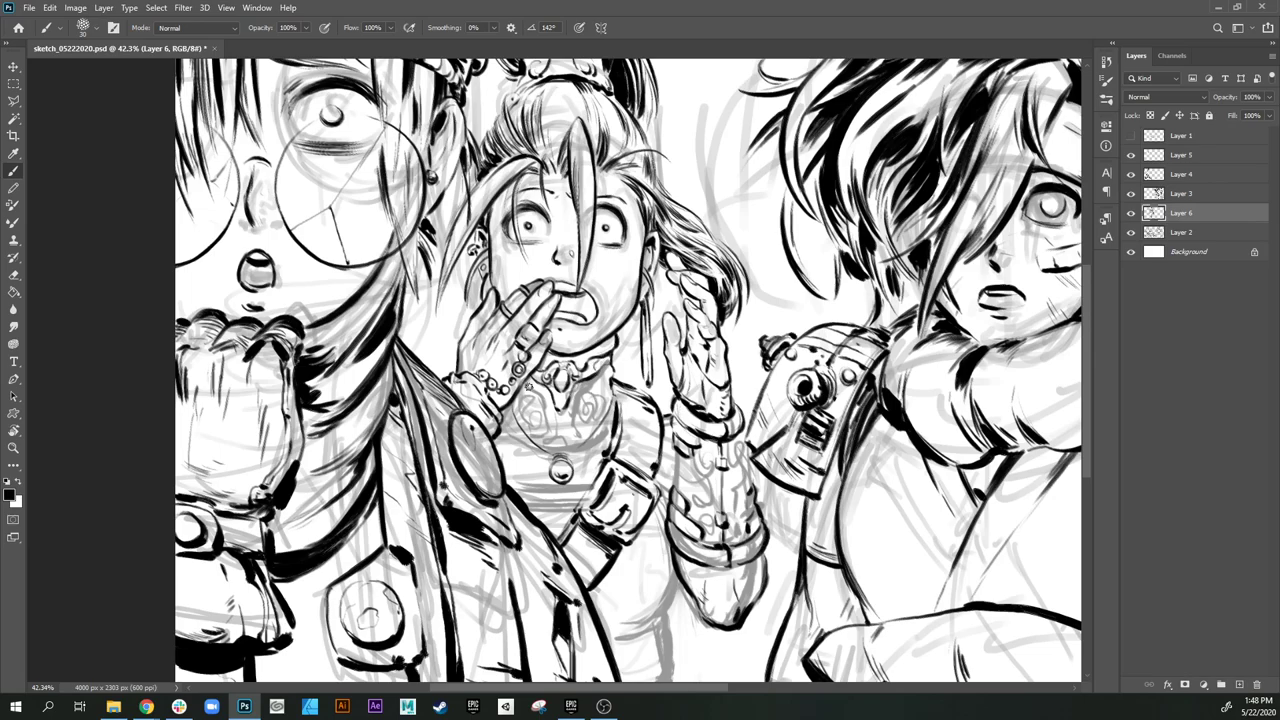
Step: Ink the mirrored scrolls on both sides of the neck ornament and strengthen its curved lower rim
{"action": "left_click_drag", "start_coordinate": [546, 402], "coordinate": [545, 438]}
{"action": "mouse_move", "coordinate": [580, 398]}
{"action": "left_mouse_down"}
{"action": "mouse_move", "coordinate": [612, 374]}
{"action": "mouse_move", "coordinate": [577, 440]}
{"action": "left_mouse_up"}
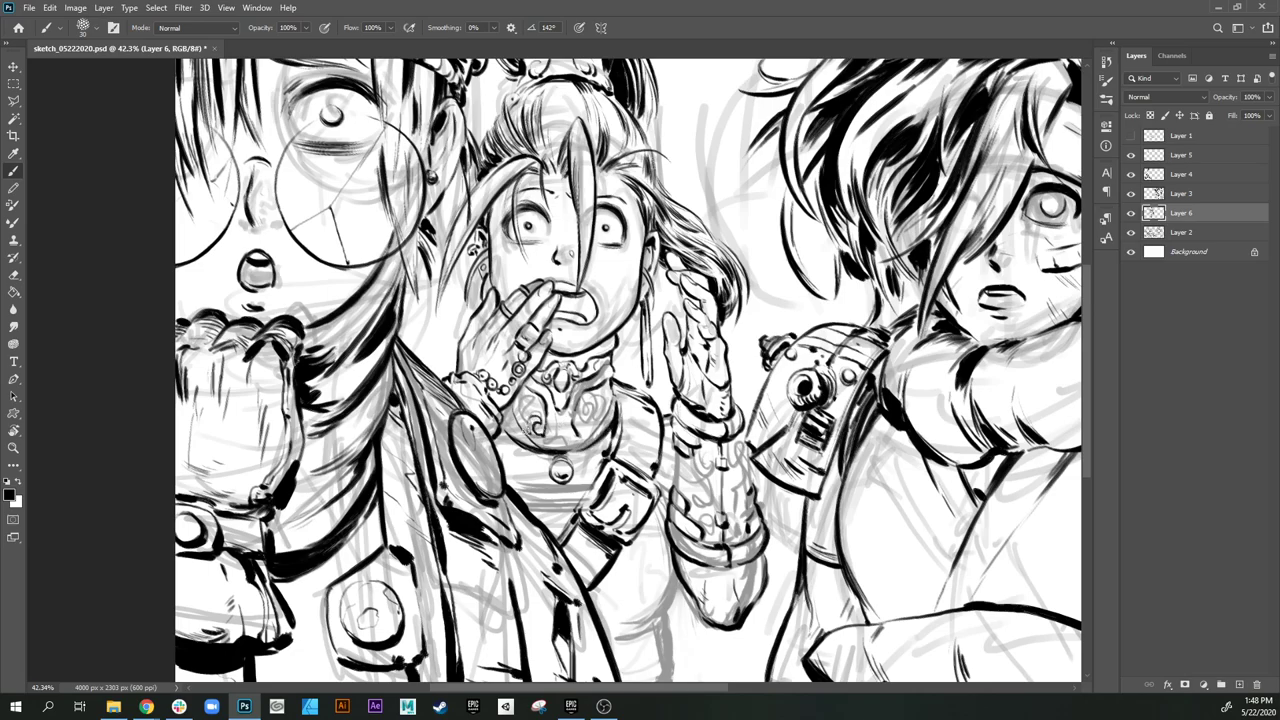
{"action": "mouse_move", "coordinate": [526, 432]}
{"action": "left_mouse_down"}
{"action": "mouse_move", "coordinate": [530, 406]}
{"action": "mouse_move", "coordinate": [512, 402]}
{"action": "mouse_move", "coordinate": [506, 426]}
{"action": "mouse_move", "coordinate": [584, 438]}
{"action": "mouse_move", "coordinate": [602, 406]}
{"action": "mouse_move", "coordinate": [585, 402]}
{"action": "mouse_move", "coordinate": [611, 413]}
{"action": "left_mouse_up"}
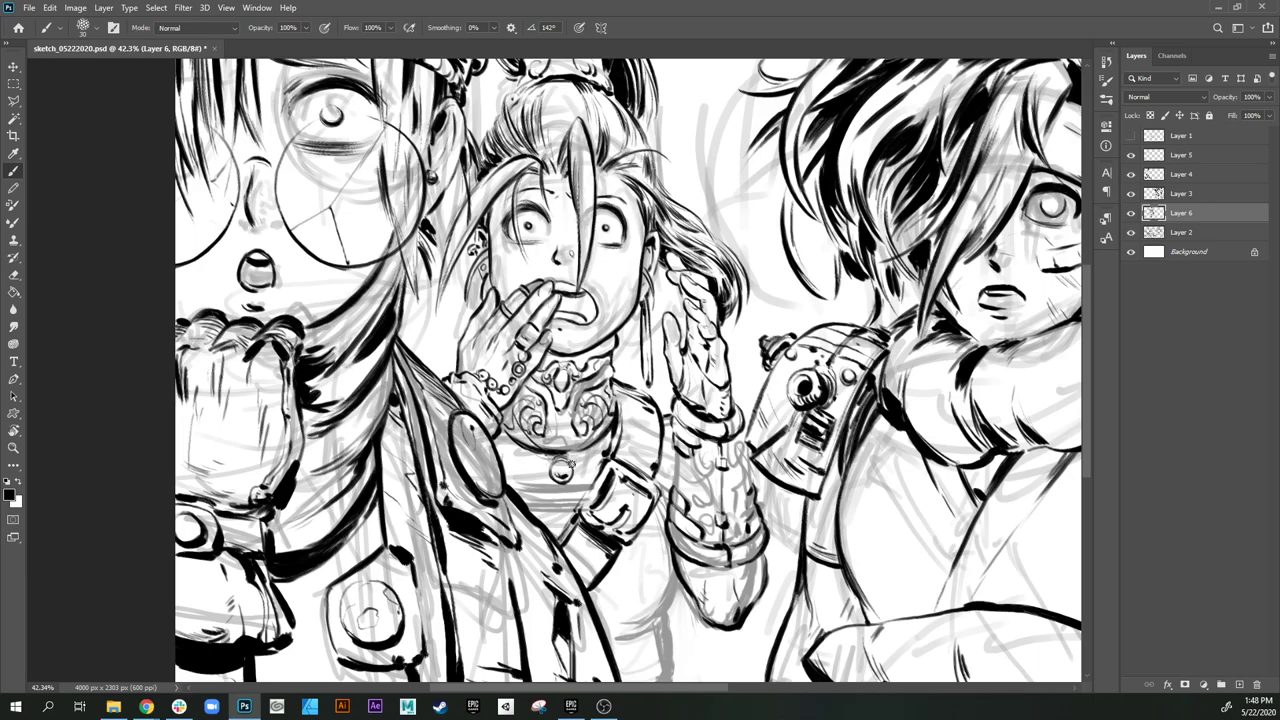
Step: Ink curling scroll patterns and small studs on both halves of the forearm guard
{"action": "mouse_move", "coordinate": [706, 518]}
{"action": "left_mouse_down"}
{"action": "mouse_move", "coordinate": [662, 492]}
{"action": "mouse_move", "coordinate": [670, 504]}
{"action": "left_mouse_up"}
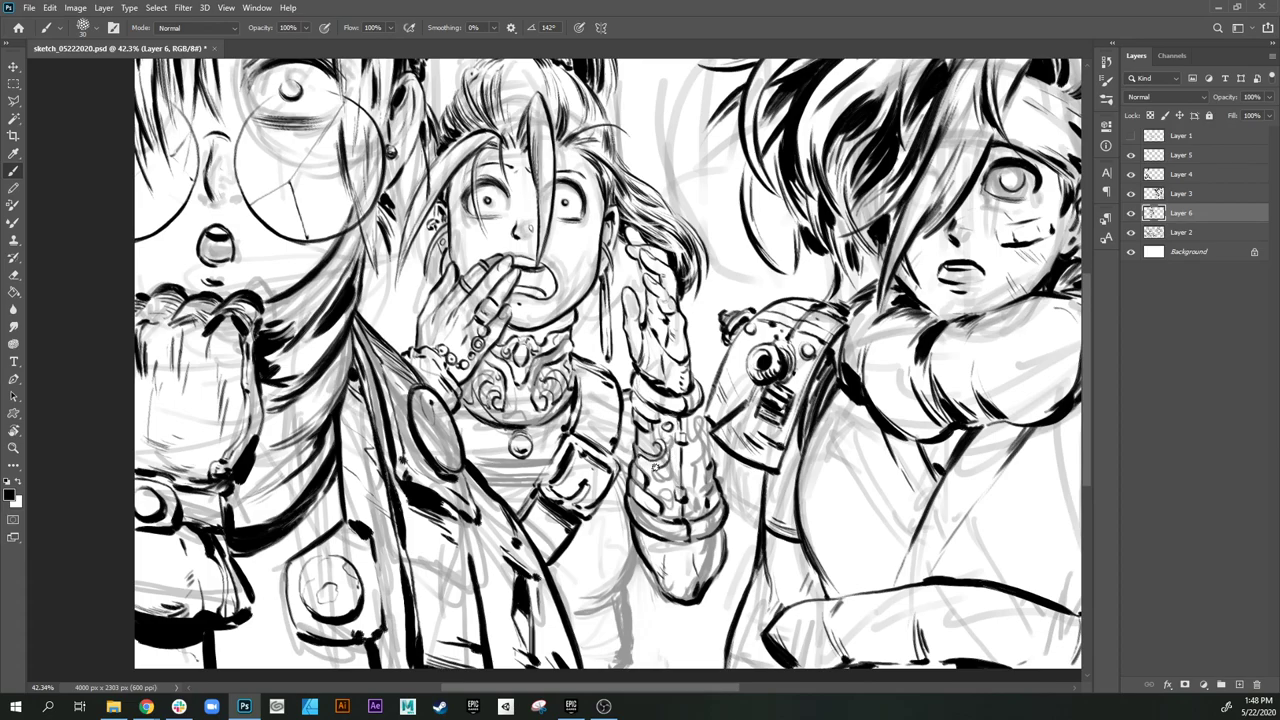
{"action": "mouse_move", "coordinate": [656, 475]}
{"action": "left_mouse_down"}
{"action": "mouse_move", "coordinate": [674, 456]}
{"action": "mouse_move", "coordinate": [666, 508]}
{"action": "left_mouse_up"}
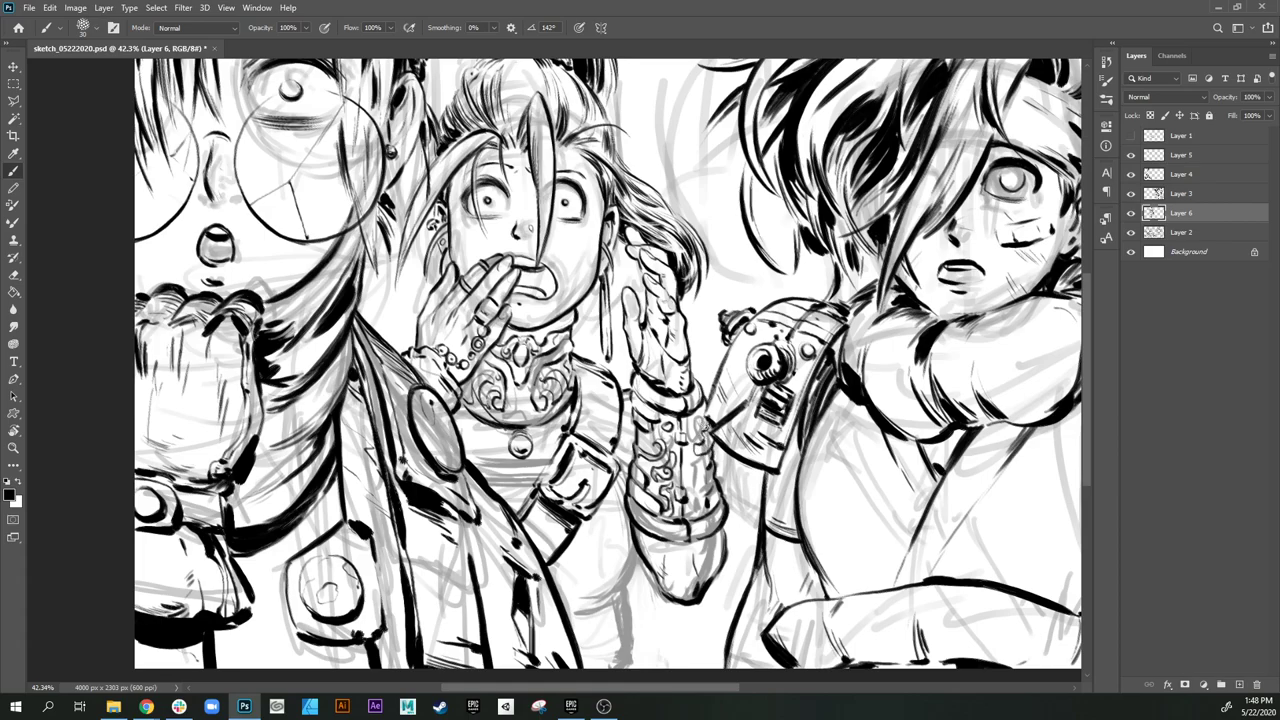
{"action": "mouse_move", "coordinate": [697, 430]}
{"action": "left_mouse_down"}
{"action": "mouse_move", "coordinate": [702, 481]}
{"action": "mouse_move", "coordinate": [688, 477]}
{"action": "mouse_move", "coordinate": [708, 489]}
{"action": "left_mouse_up"}
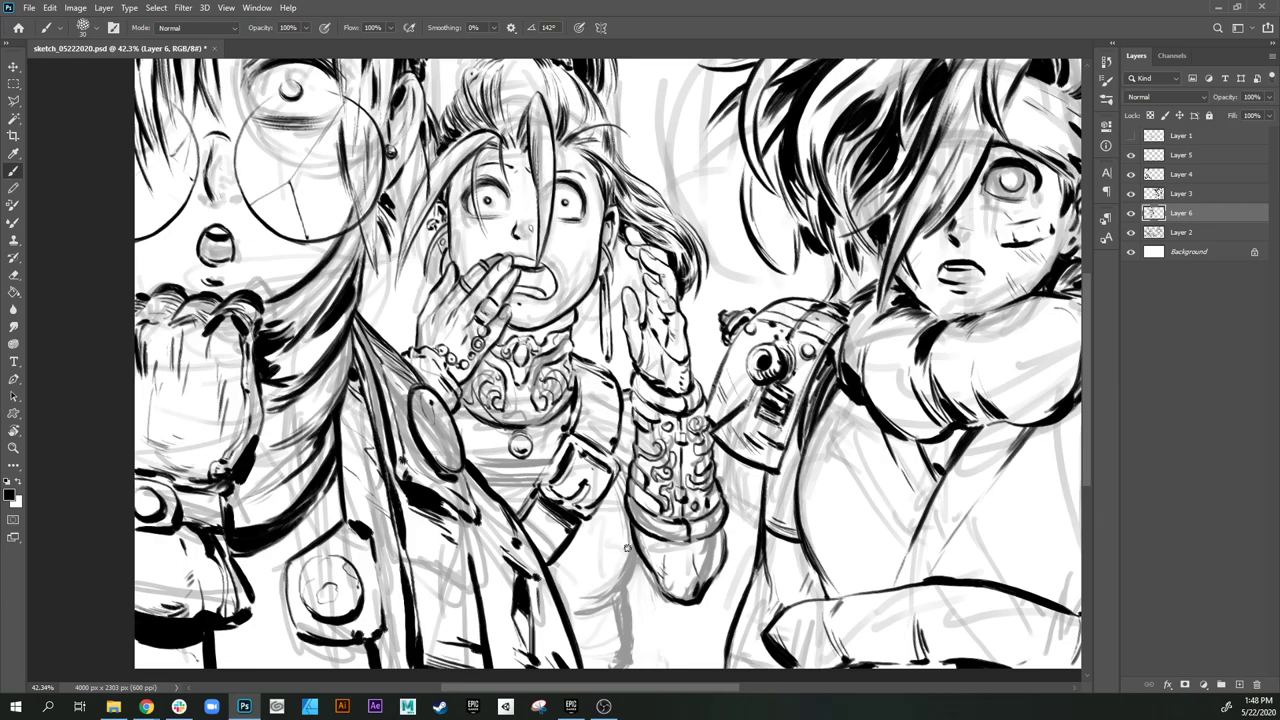
Step: Ink the middle character's torso contour from the chest's side down along the waist to the canvas edge
{"action": "mouse_move", "coordinate": [640, 529]}
{"action": "left_mouse_down"}
{"action": "mouse_move", "coordinate": [667, 545]}
{"action": "mouse_move", "coordinate": [718, 536]}
{"action": "left_mouse_up"}
{"action": "key", "text": "ctrl+z"}
{"action": "left_click_drag", "start_coordinate": [613, 538], "coordinate": [620, 498]}
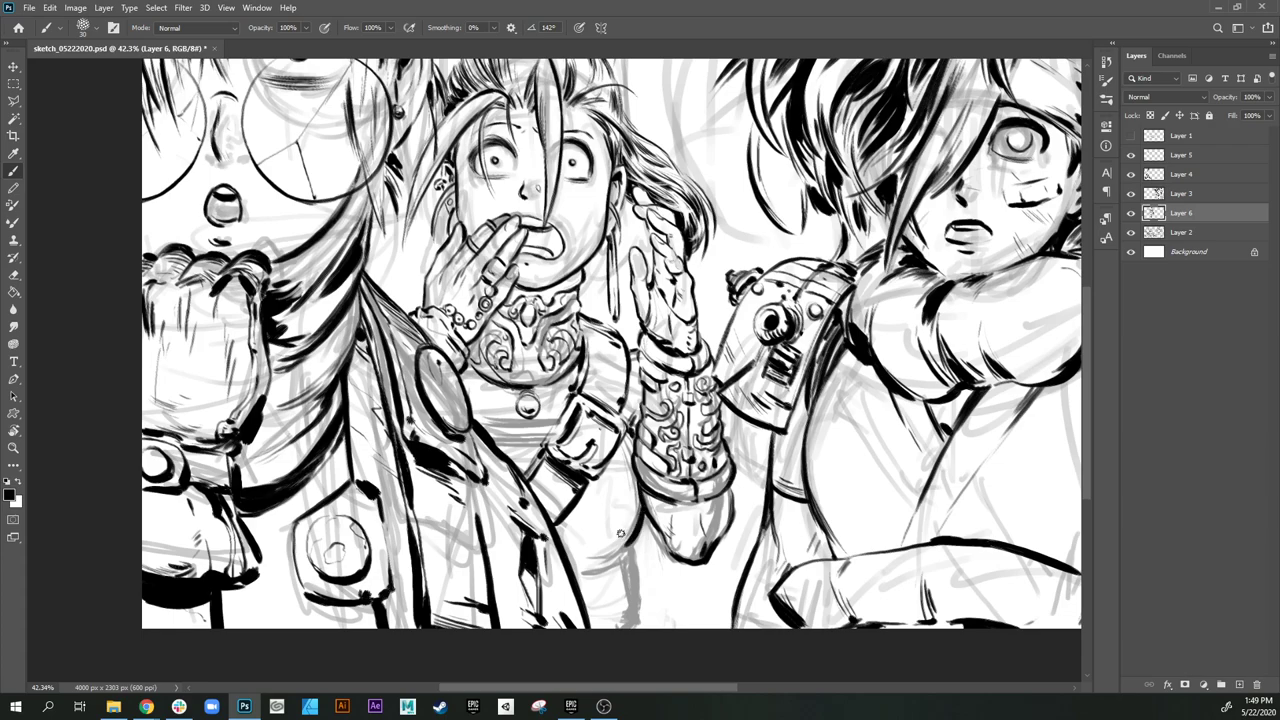
{"action": "mouse_move", "coordinate": [636, 536]}
{"action": "left_mouse_down"}
{"action": "mouse_move", "coordinate": [588, 570]}
{"action": "mouse_move", "coordinate": [631, 543]}
{"action": "mouse_move", "coordinate": [626, 628]}
{"action": "left_mouse_up"}
{"action": "left_click_drag", "start_coordinate": [621, 576], "coordinate": [615, 633]}
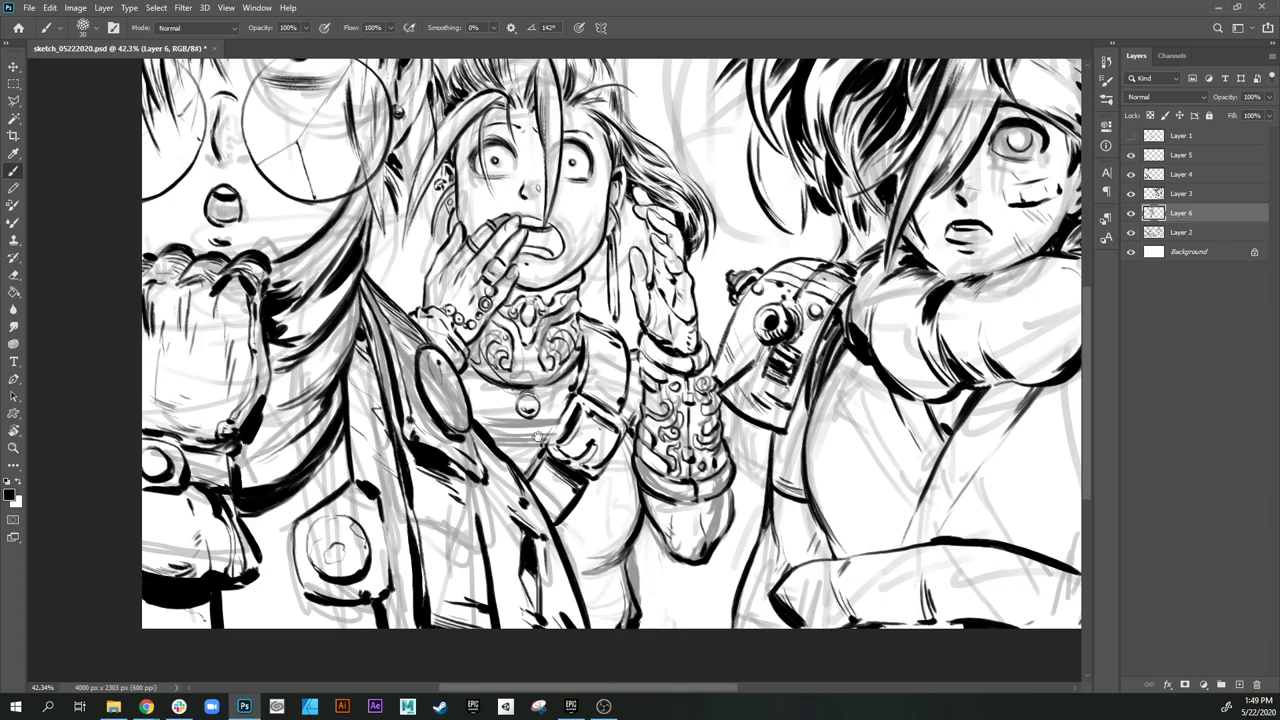
Step: Ink the horizontal bands across the chest below the necklace and add dark folds beside the waist at the canvas edge
{"action": "left_click_drag", "start_coordinate": [537, 437], "coordinate": [517, 431]}
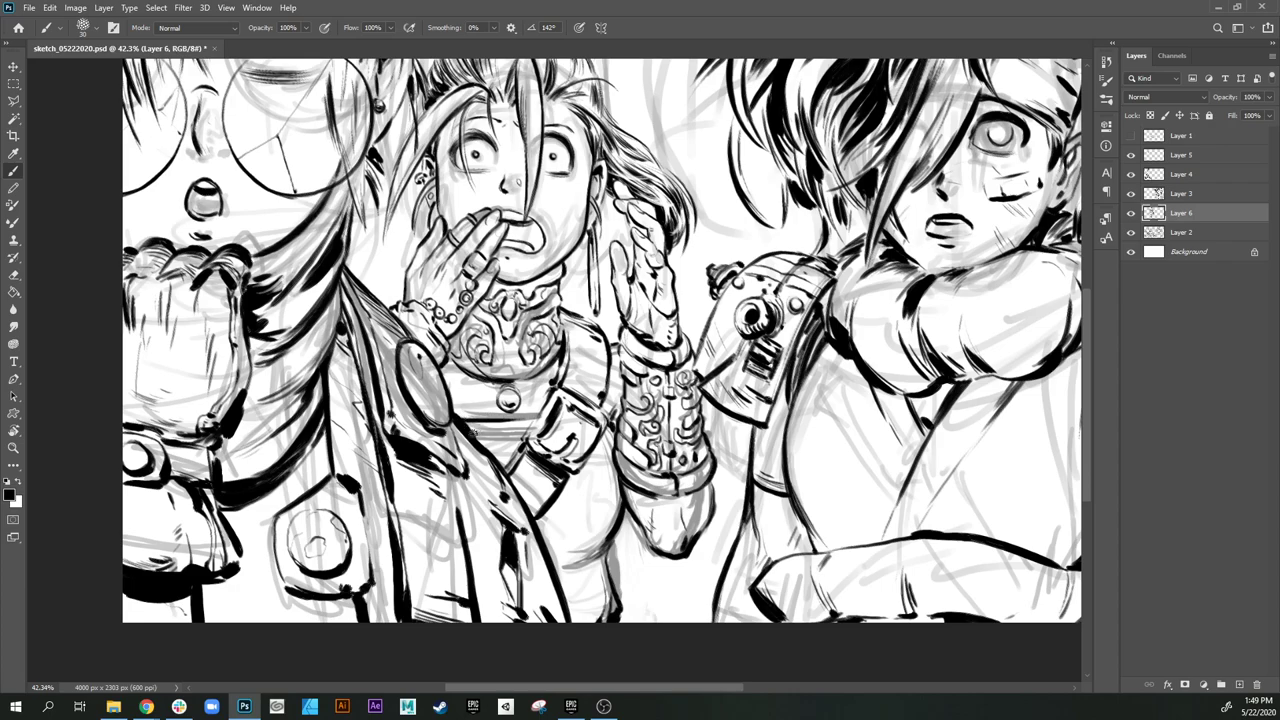
{"action": "left_click_drag", "start_coordinate": [494, 438], "coordinate": [528, 428]}
{"action": "left_click_drag", "start_coordinate": [512, 352], "coordinate": [517, 373]}
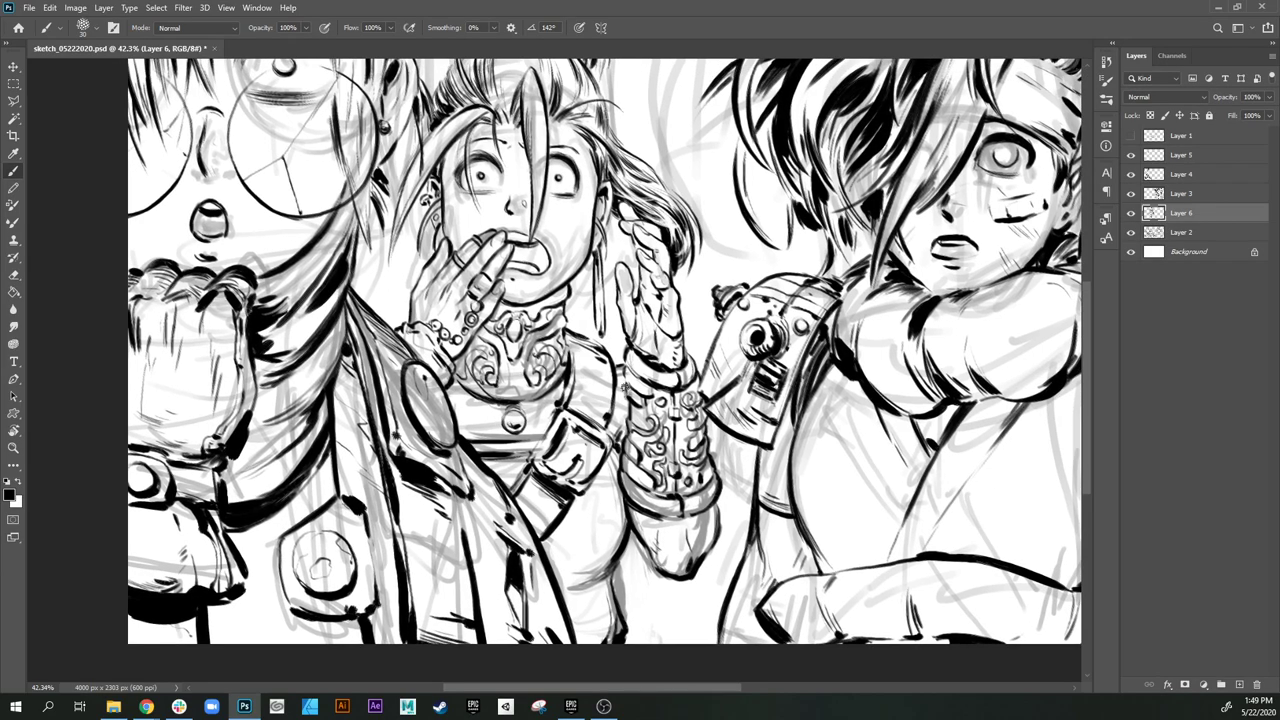
{"action": "left_click_drag", "start_coordinate": [571, 271], "coordinate": [652, 436]}
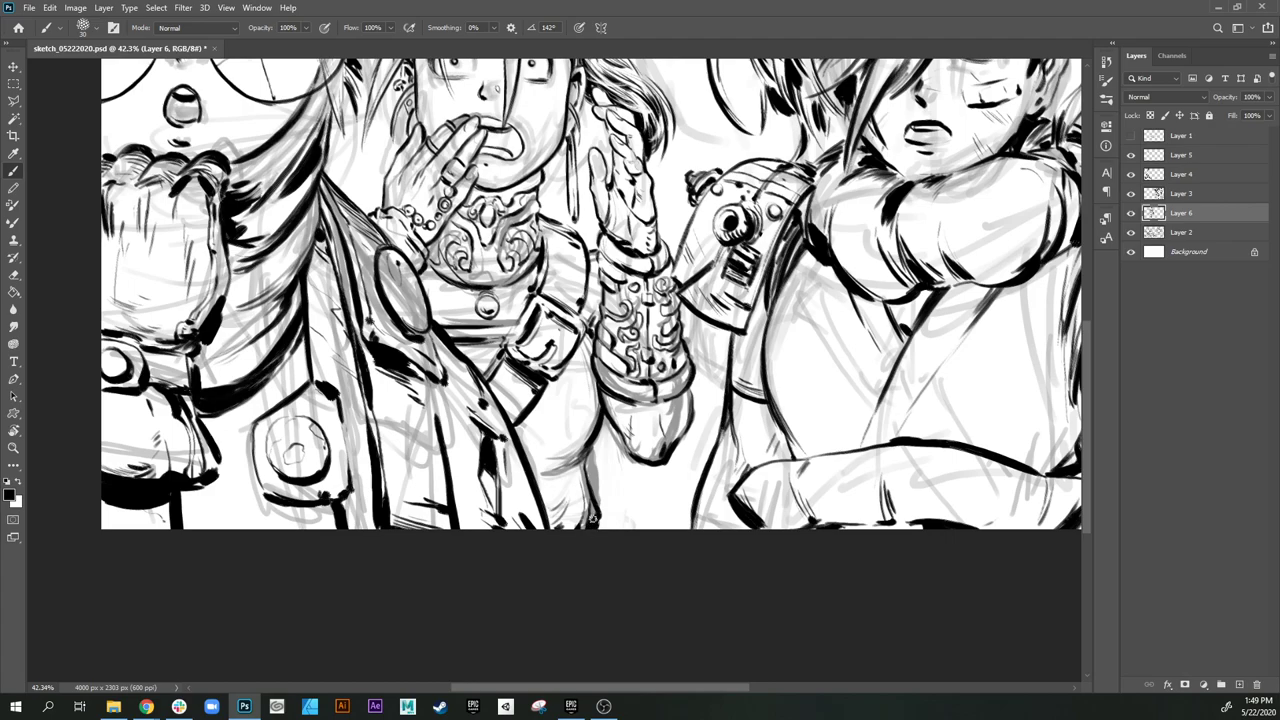
{"action": "mouse_move", "coordinate": [598, 494]}
{"action": "left_mouse_down"}
{"action": "mouse_move", "coordinate": [622, 532]}
{"action": "mouse_move", "coordinate": [612, 527]}
{"action": "left_mouse_up"}
{"action": "scroll", "coordinate": [614, 480], "scroll_direction": "up", "scroll_amount": 2}
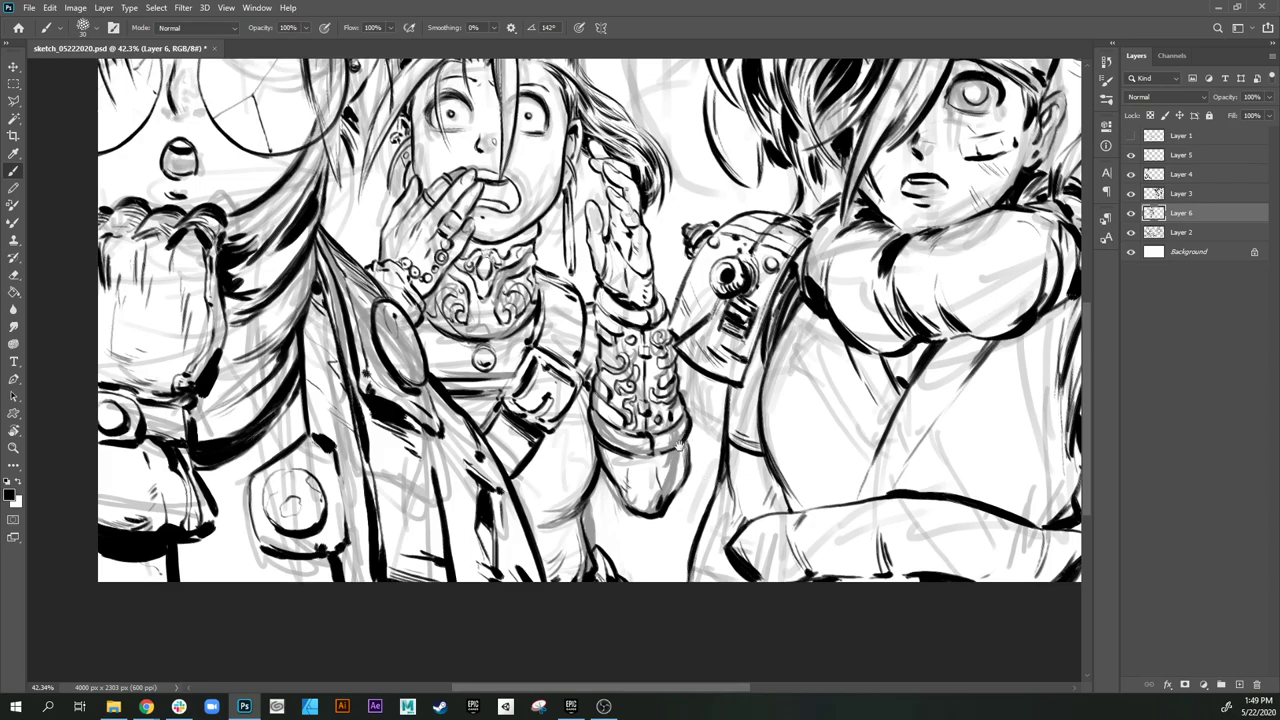
Step: Hide the rough sketch on Layer 2 to leave only the inked lines on display
{"action": "left_click_drag", "start_coordinate": [677, 438], "coordinate": [687, 546]}
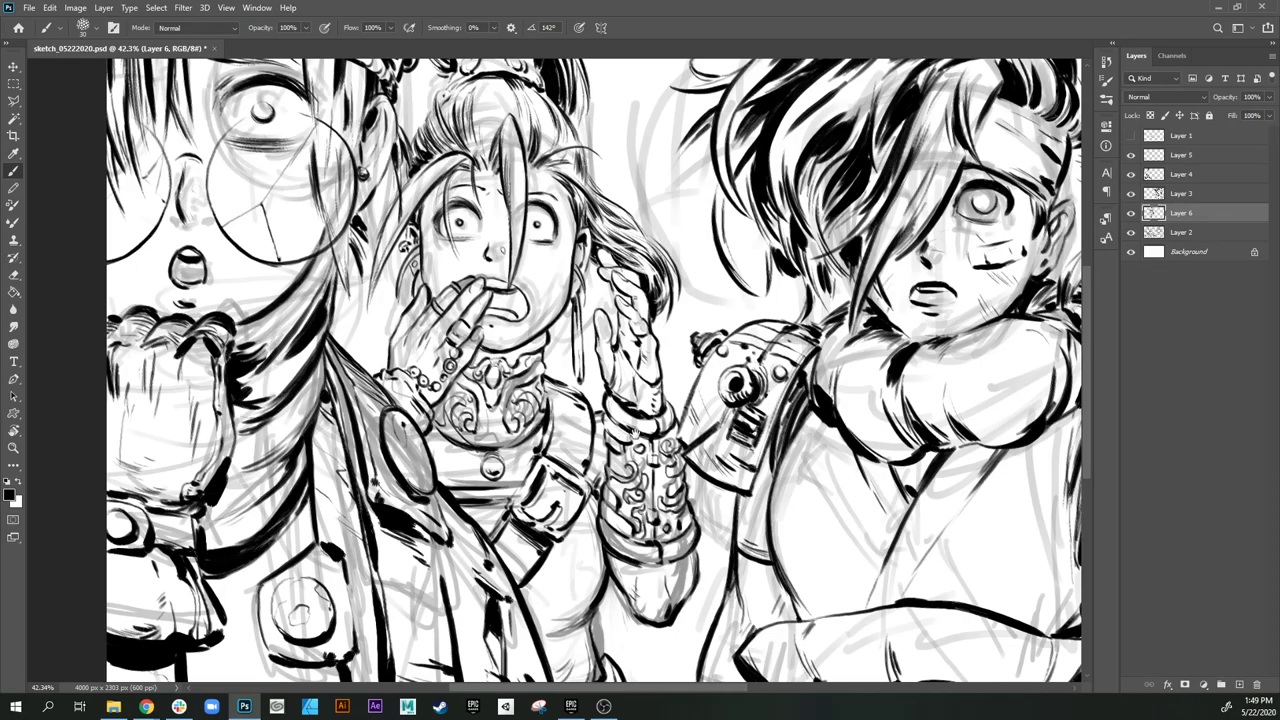
{"action": "left_click_drag", "start_coordinate": [636, 433], "coordinate": [722, 243]}
{"action": "left_click_drag", "start_coordinate": [740, 405], "coordinate": [660, 420]}
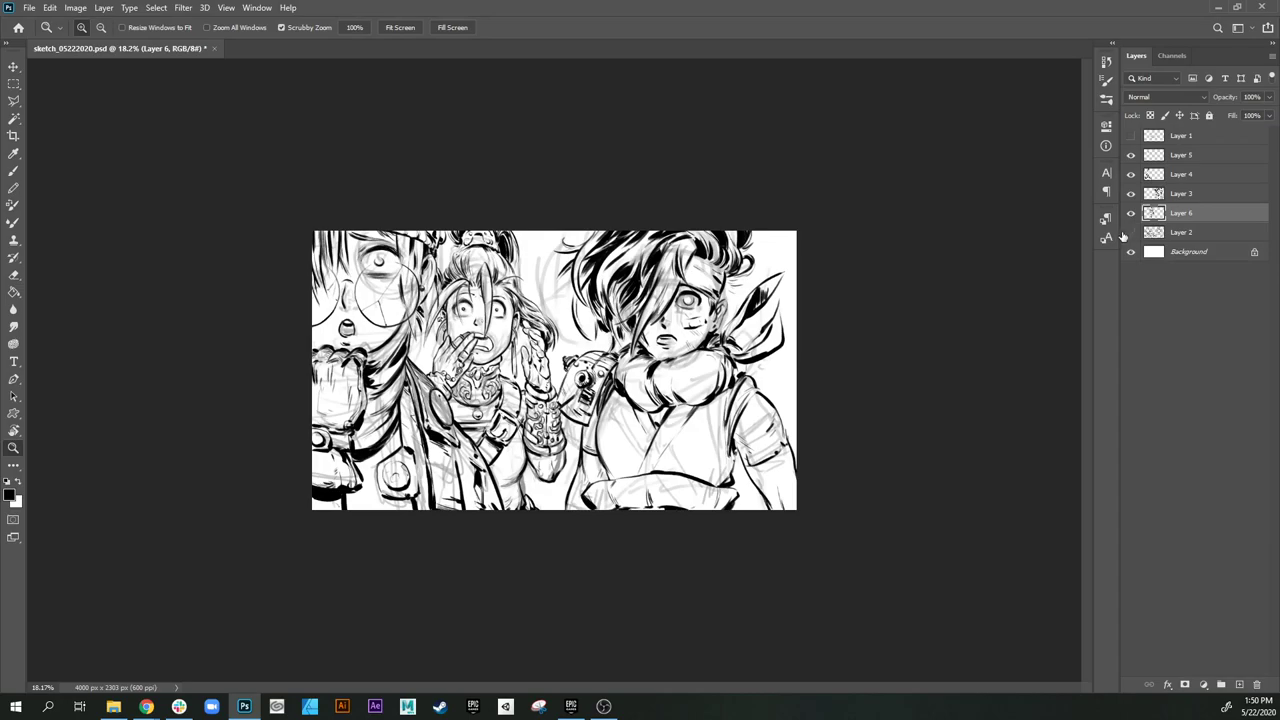
{"action": "key", "text": "ctrl+plus"}
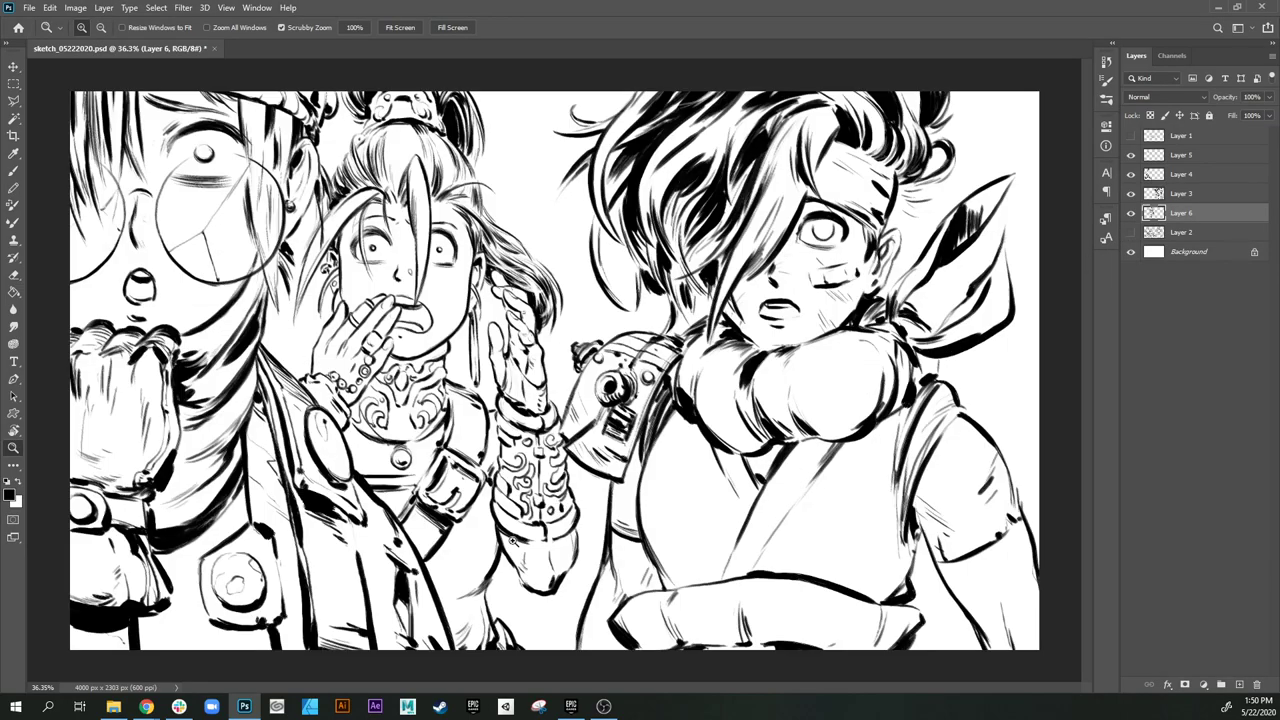
Step: Ink short contour strokes along the lower curve of the middle character's chest
{"action": "left_click_drag", "start_coordinate": [513, 541], "coordinate": [537, 544]}
{"action": "mouse_move", "coordinate": [504, 575]}
{"action": "left_mouse_down"}
{"action": "mouse_move", "coordinate": [562, 570]}
{"action": "mouse_move", "coordinate": [566, 535]}
{"action": "left_mouse_up"}
{"action": "key", "text": "b"}
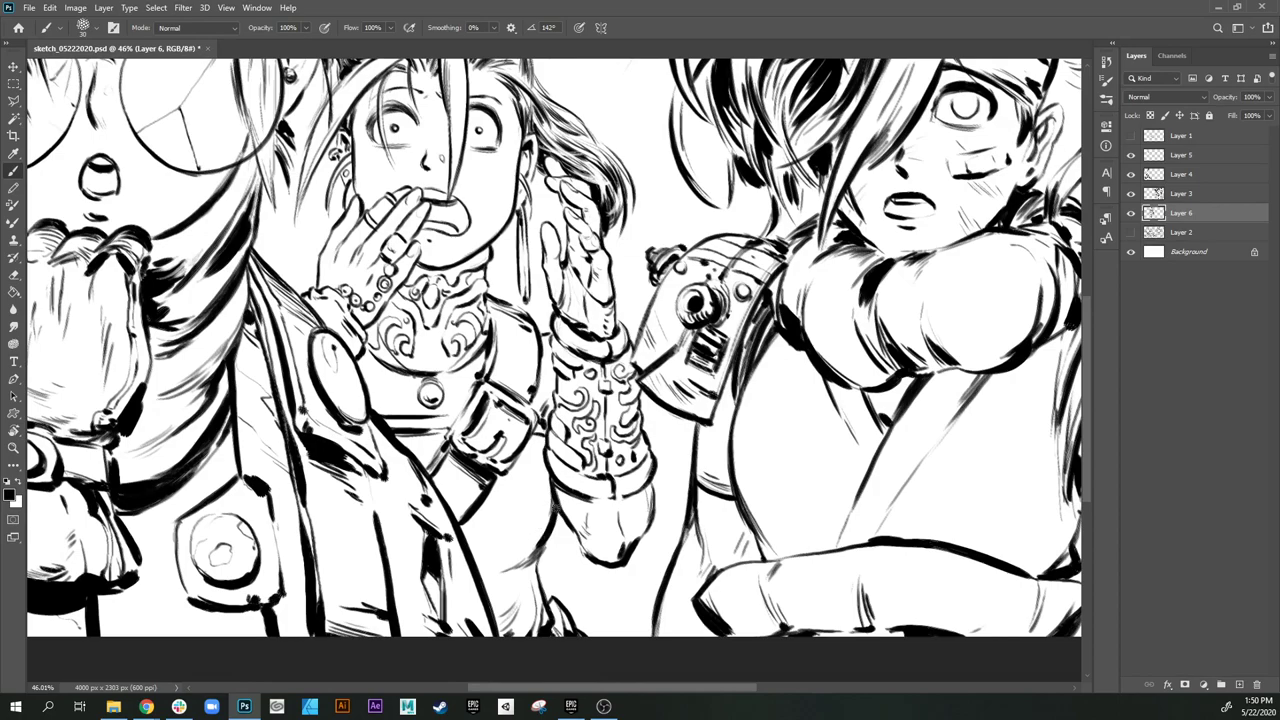
{"action": "left_click_drag", "start_coordinate": [554, 522], "coordinate": [528, 555]}
Step: Set the brush's blending mode to Clear and clean up the ink around the forearm guard
{"action": "left_click", "coordinate": [195, 27]}
{"action": "left_click", "coordinate": [180, 64]}
{"action": "scroll", "coordinate": [463, 345], "scroll_direction": "down", "scroll_amount": 1}
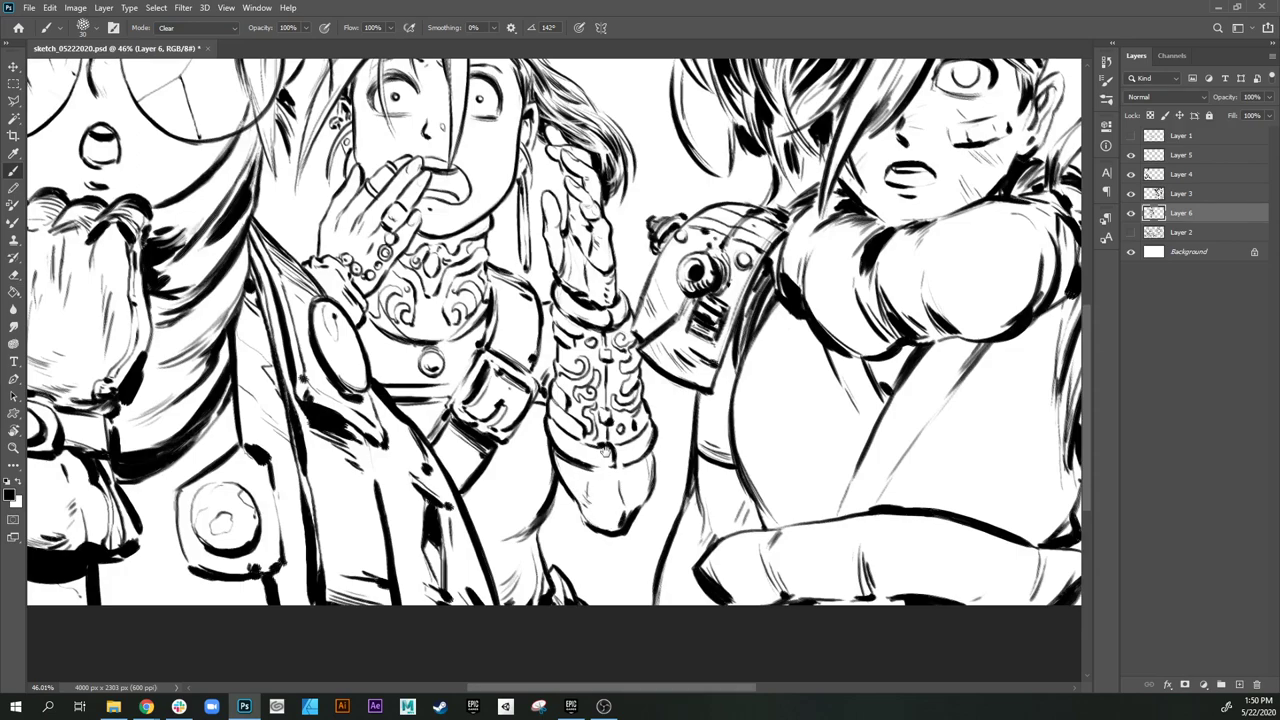
{"action": "left_click_drag", "start_coordinate": [583, 333], "coordinate": [605, 391]}
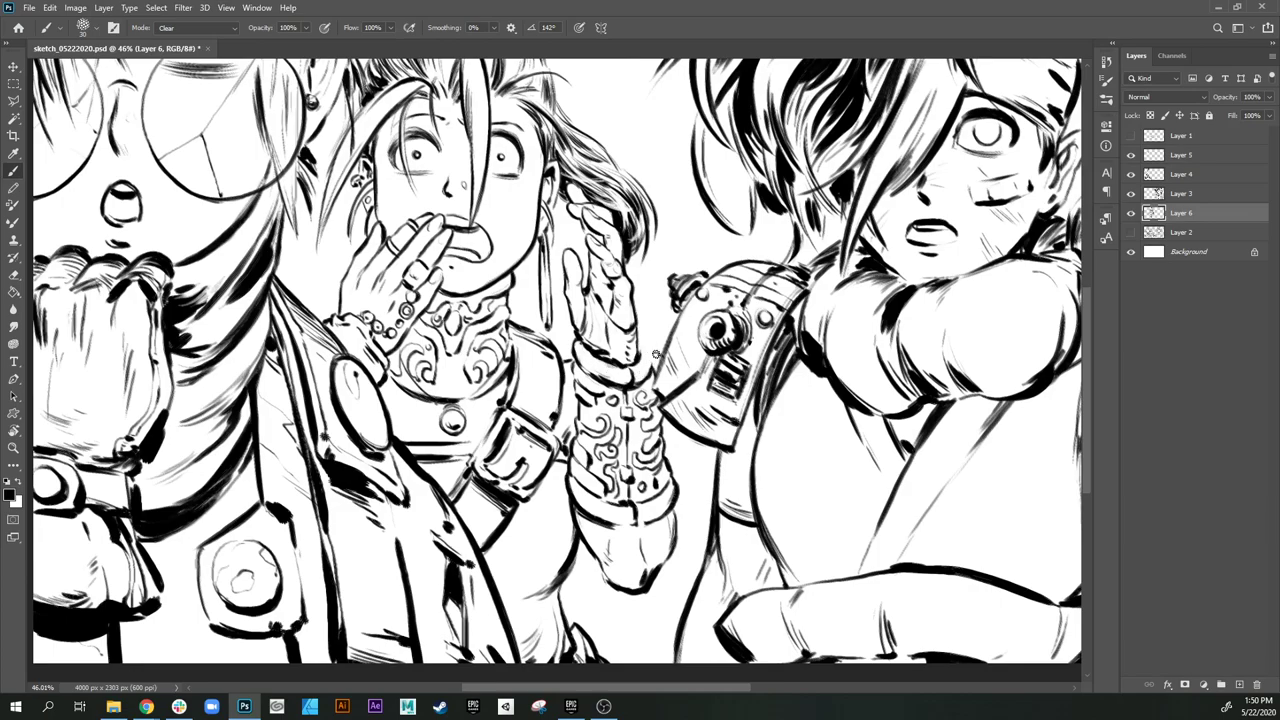
Step: Return the brush to Normal mode, then darken the forearm guard's central seam and hatch the elbow
{"action": "left_click", "coordinate": [216, 27]}
{"action": "left_click", "coordinate": [200, 40]}
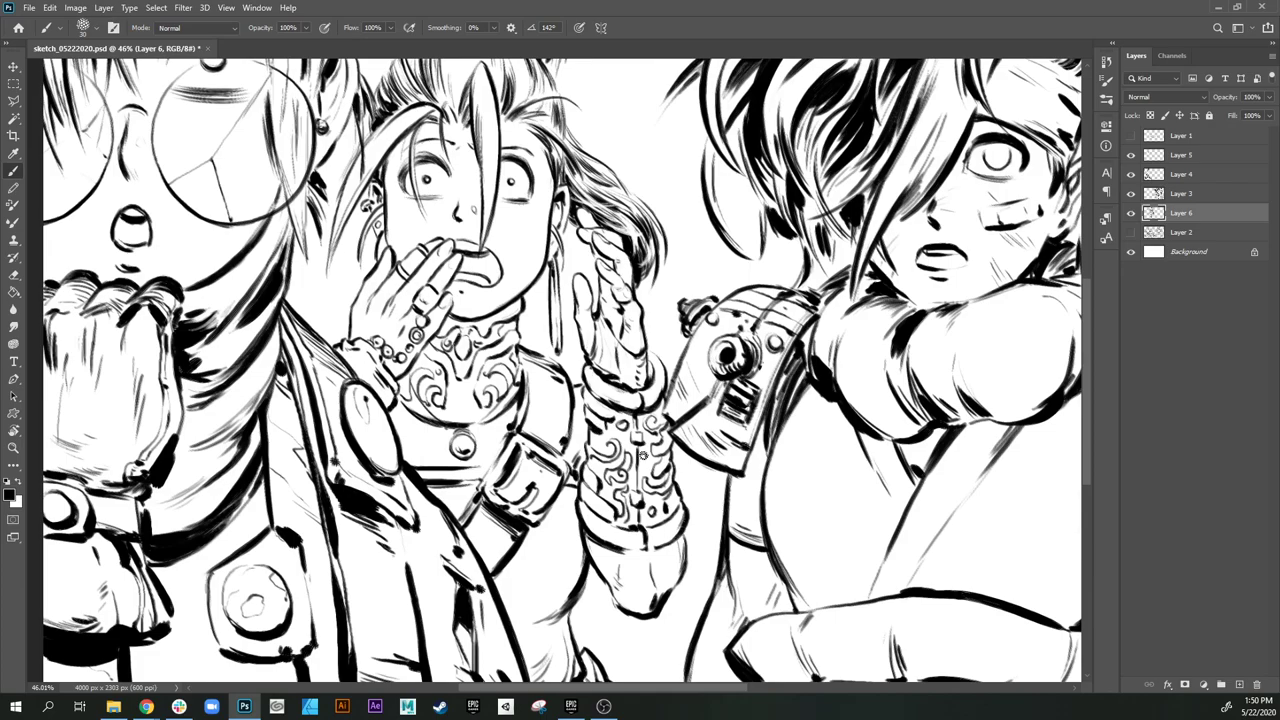
{"action": "left_click_drag", "start_coordinate": [642, 440], "coordinate": [648, 548]}
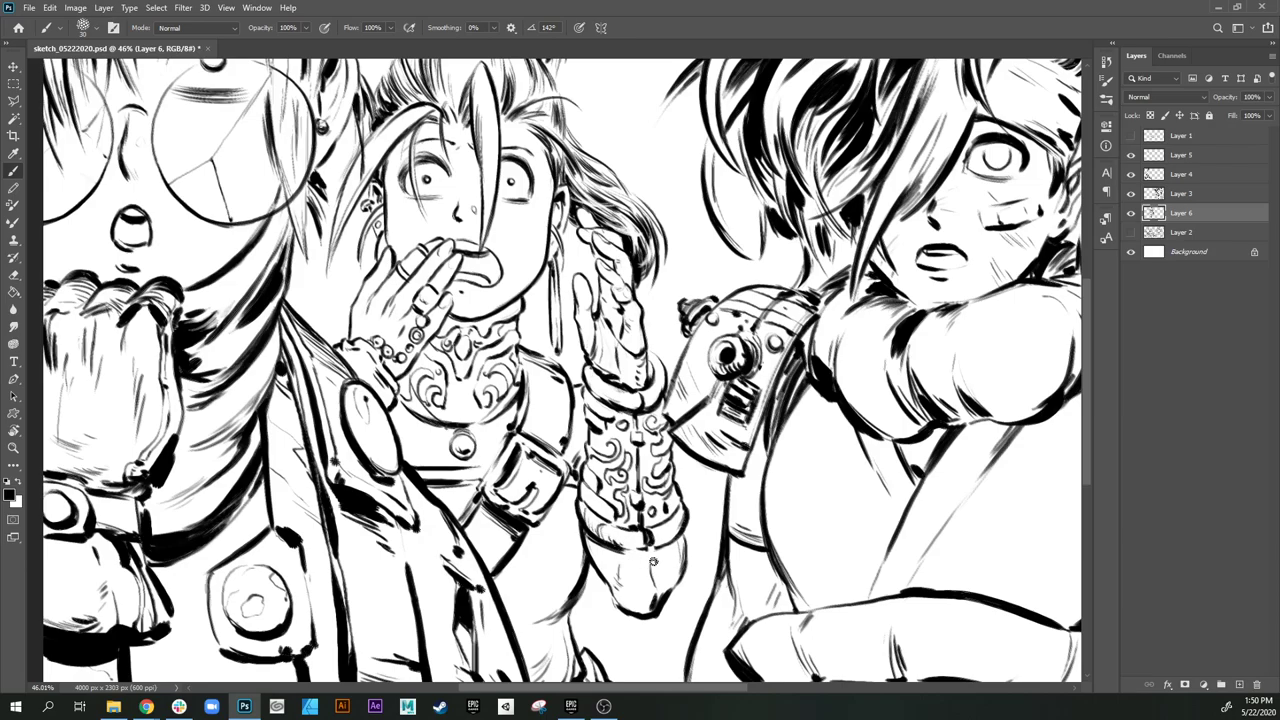
{"action": "mouse_move", "coordinate": [651, 566]}
{"action": "left_mouse_down"}
{"action": "mouse_move", "coordinate": [635, 600]}
{"action": "mouse_move", "coordinate": [647, 586]}
{"action": "left_mouse_up"}
Step: Add heavier black accents to the centre and scrollwork of the middle character's neck ornament
{"action": "mouse_move", "coordinate": [457, 421]}
{"action": "left_mouse_down"}
{"action": "mouse_move", "coordinate": [501, 463]}
{"action": "mouse_move", "coordinate": [457, 457]}
{"action": "mouse_move", "coordinate": [484, 469]}
{"action": "mouse_move", "coordinate": [550, 456]}
{"action": "mouse_move", "coordinate": [488, 442]}
{"action": "mouse_move", "coordinate": [503, 411]}
{"action": "left_mouse_up"}
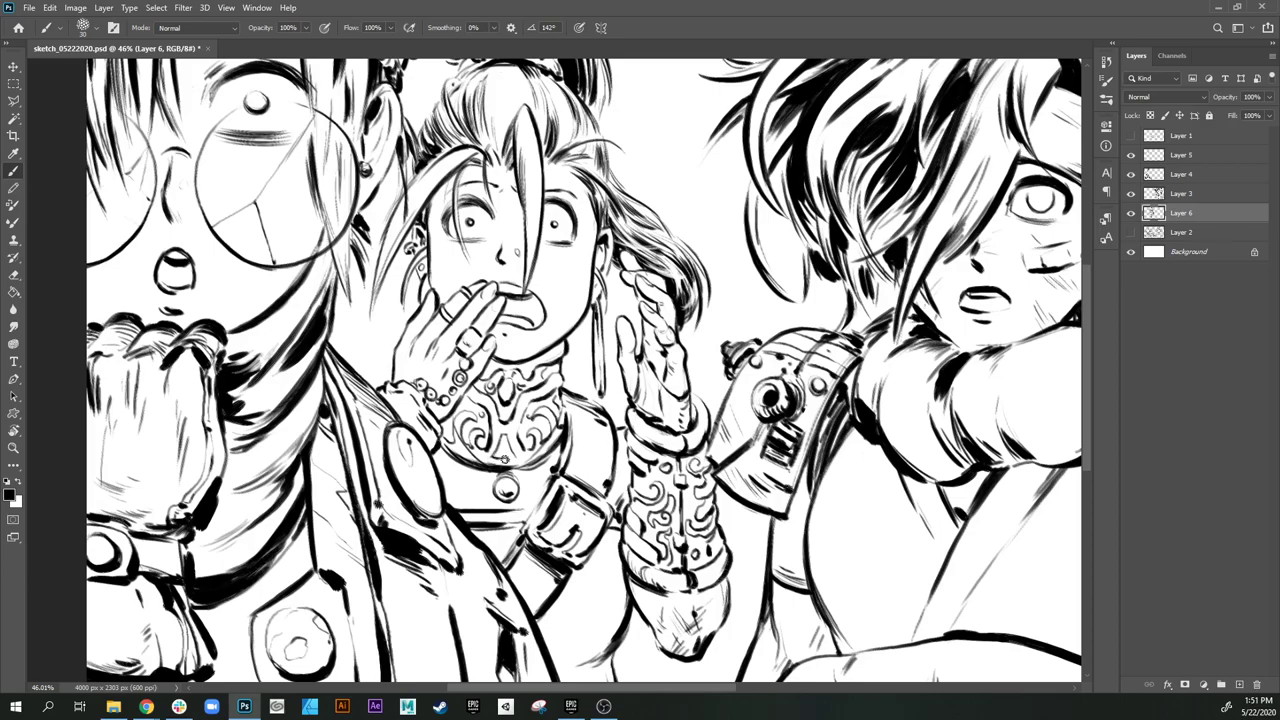
{"action": "left_click_drag", "start_coordinate": [505, 459], "coordinate": [503, 439]}
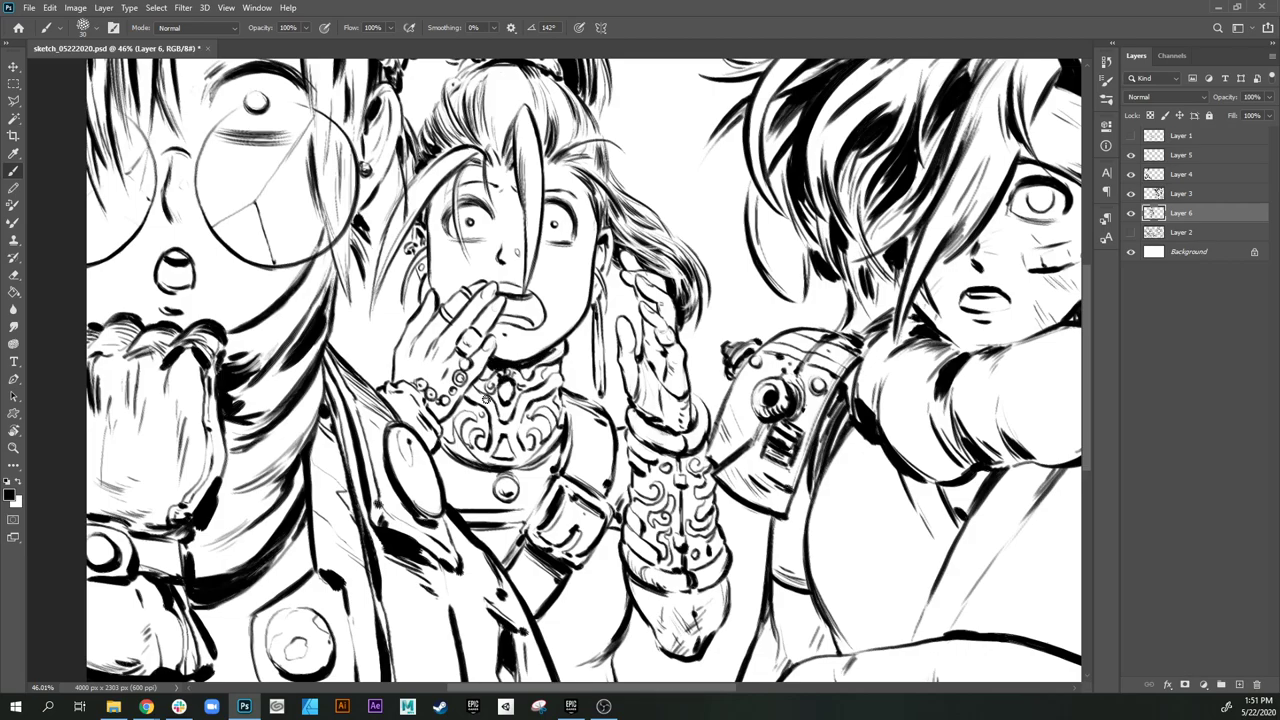
Step: Set the brush's blending mode to Clear and trim the ink along the lower forearm guard and elbow of the middle character
{"action": "left_click", "coordinate": [205, 28]}
{"action": "left_click", "coordinate": [190, 70]}
{"action": "scroll", "coordinate": [460, 325], "scroll_direction": "down", "scroll_amount": 2}
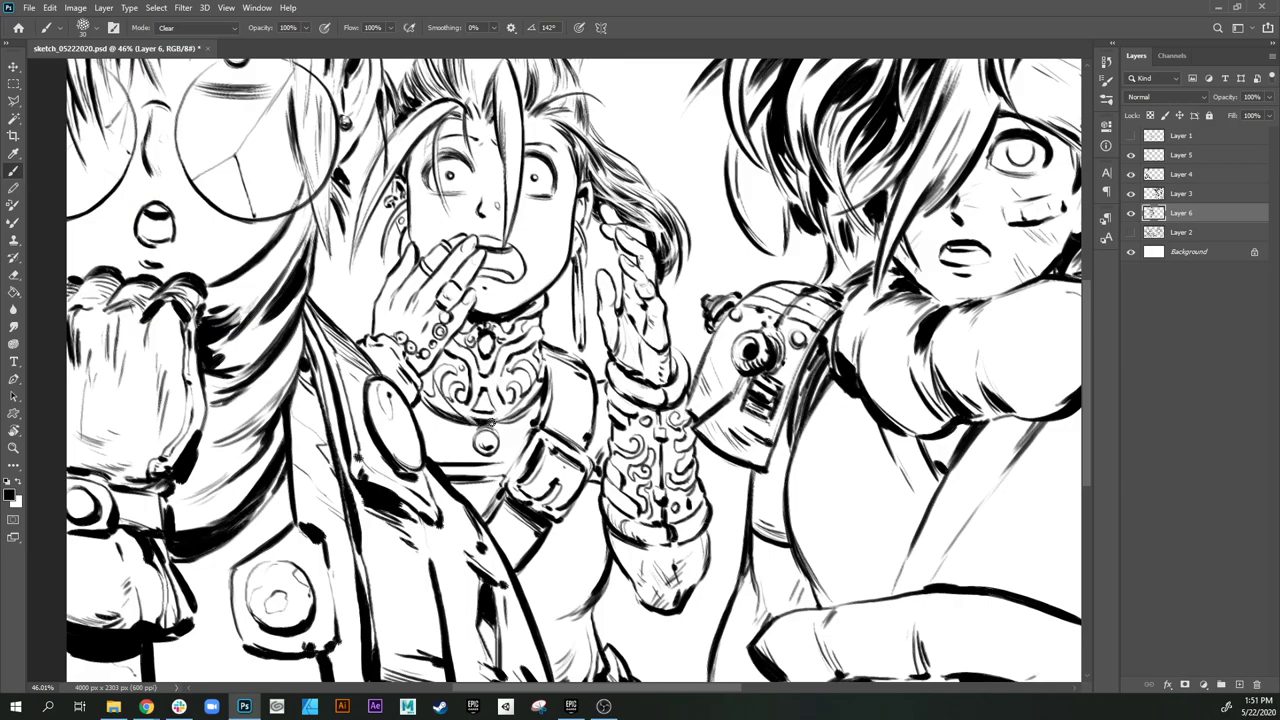
{"action": "scroll", "coordinate": [527, 390], "scroll_direction": "down", "scroll_amount": 2}
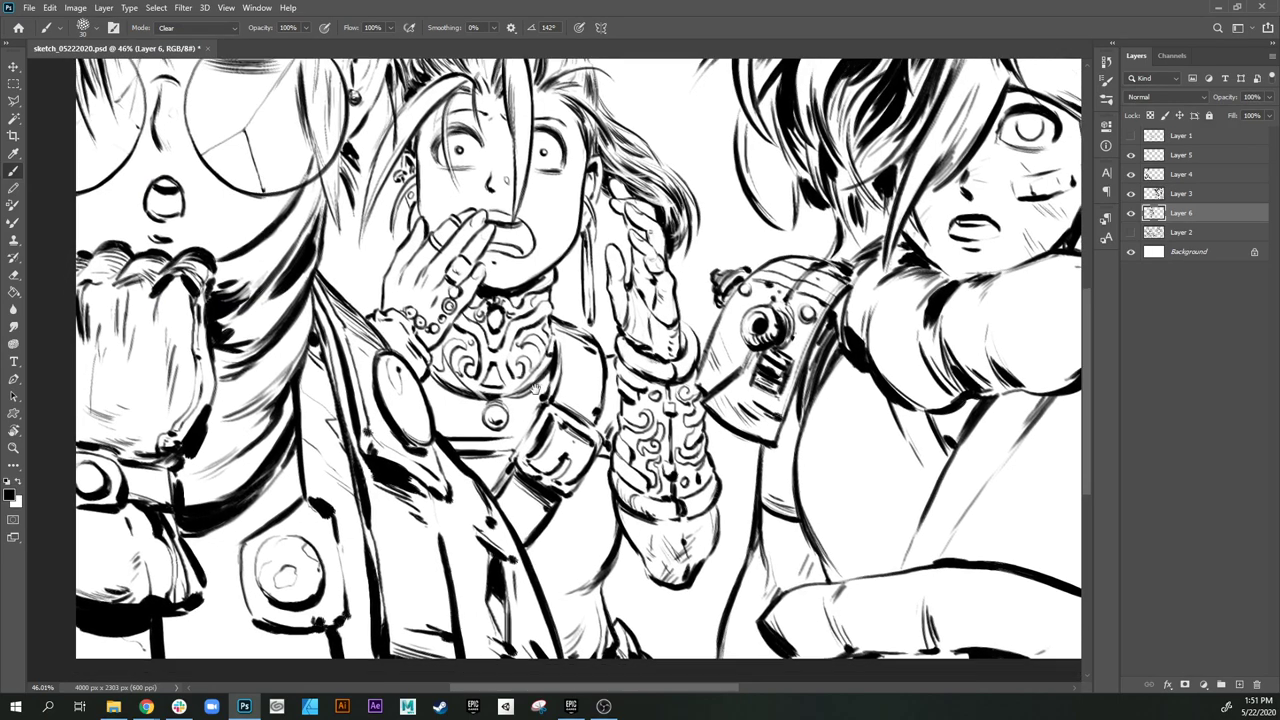
{"action": "left_click_drag", "start_coordinate": [682, 454], "coordinate": [695, 450]}
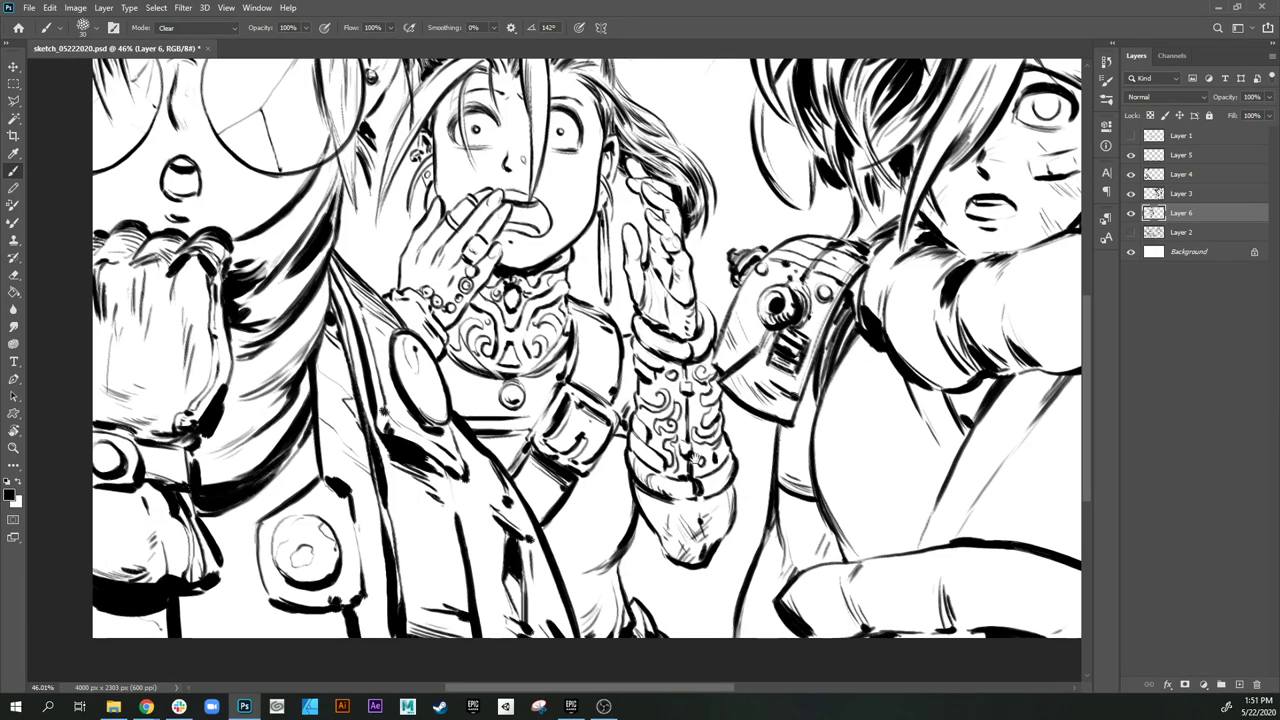
{"action": "mouse_move", "coordinate": [685, 515]}
{"action": "left_mouse_down"}
{"action": "mouse_move", "coordinate": [700, 480]}
{"action": "mouse_move", "coordinate": [670, 576]}
{"action": "left_mouse_up"}
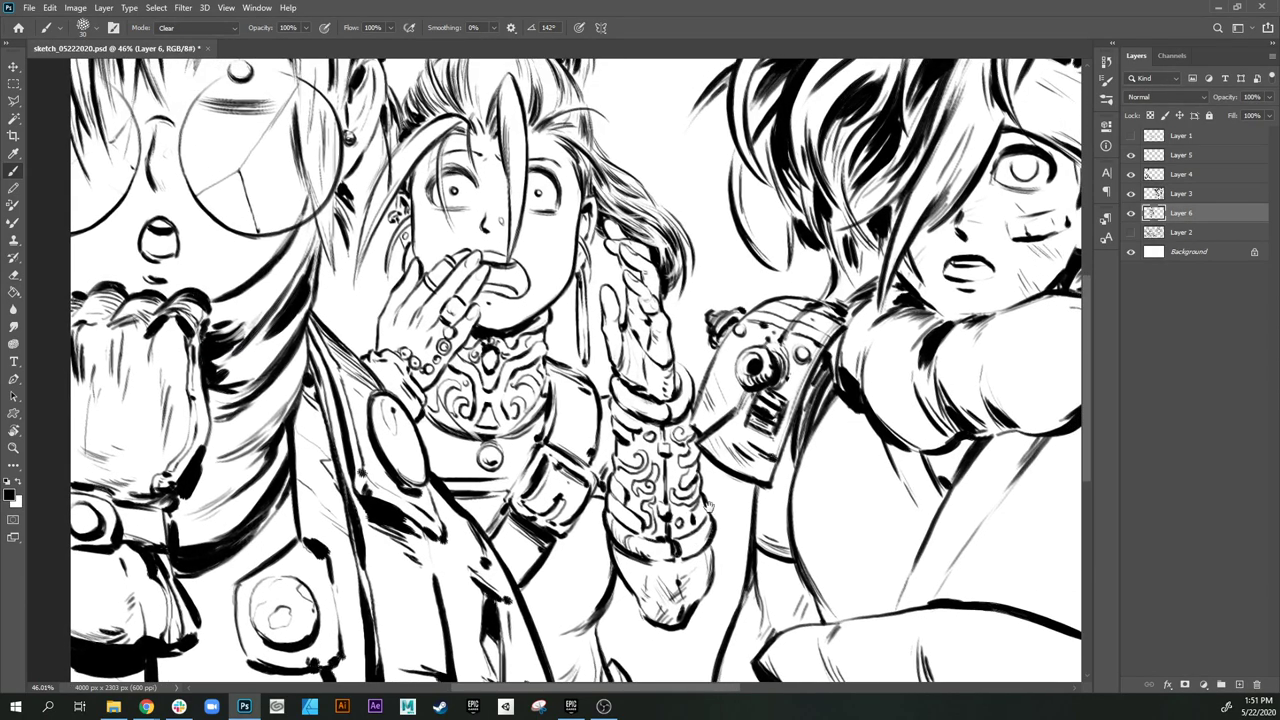
Step: Return the brush to Normal mode and try a contour stroke along the forearm guard's outer edge
{"action": "left_click", "coordinate": [181, 28]}
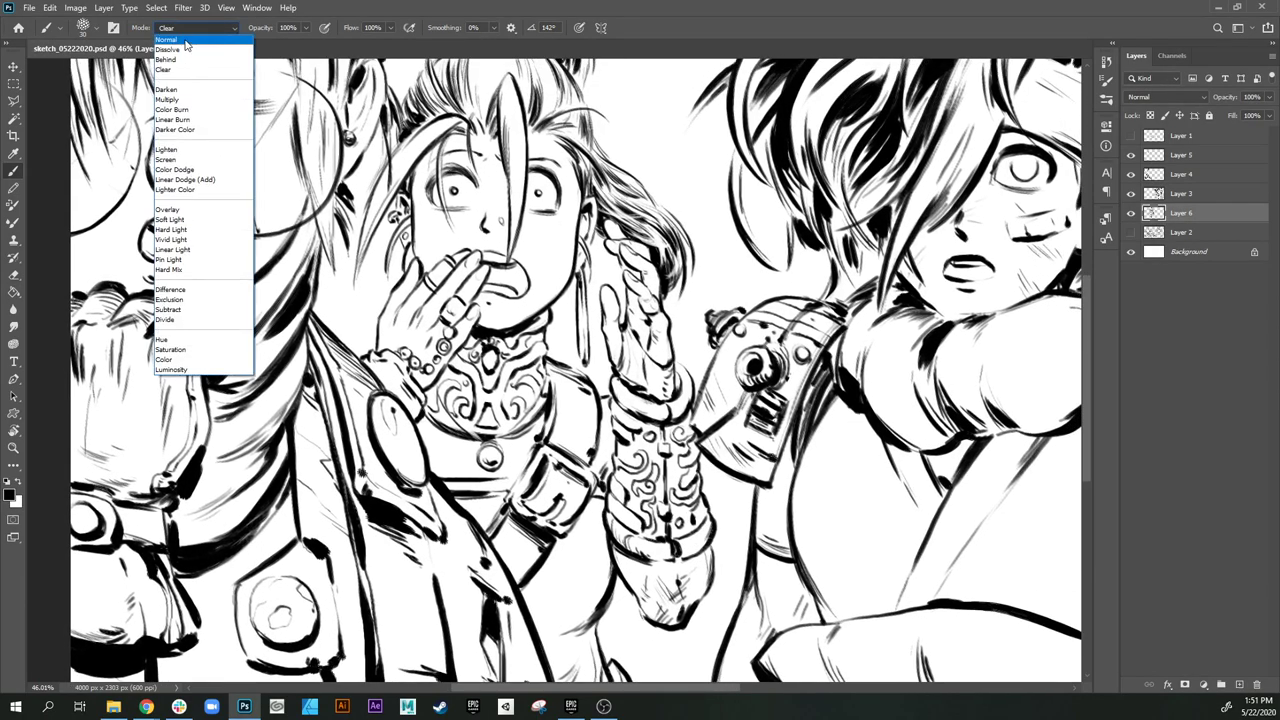
{"action": "left_click", "coordinate": [186, 31]}
{"action": "left_click_drag", "start_coordinate": [698, 454], "coordinate": [706, 528]}
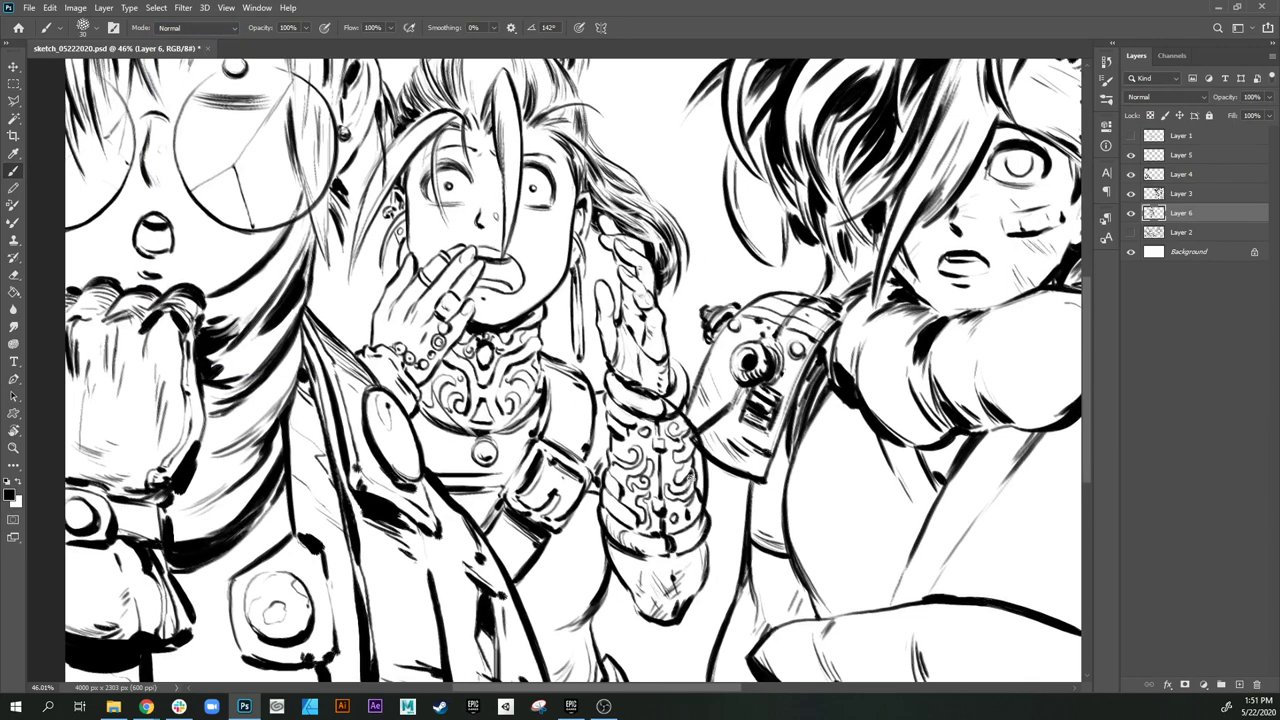
{"action": "key", "text": "ctrl+z"}
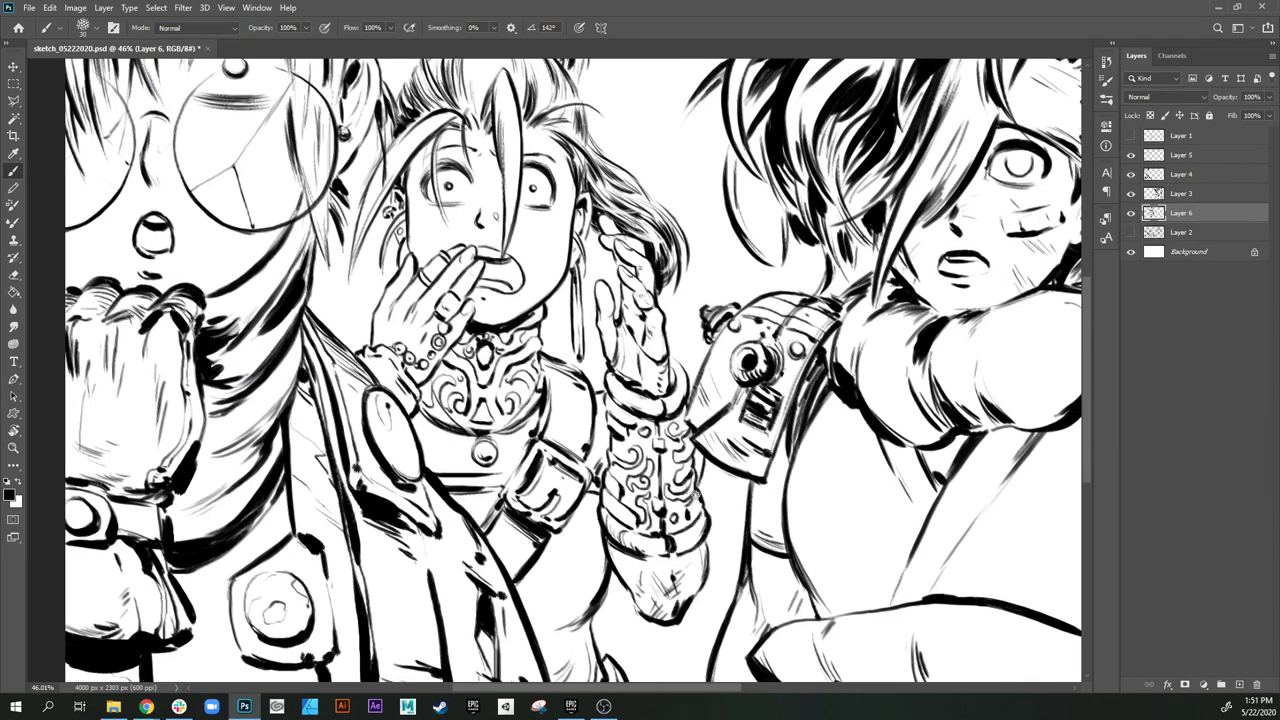
Step: Ink light hatching marks on the middle character's cheeks
{"action": "left_click_drag", "start_coordinate": [581, 298], "coordinate": [640, 436]}
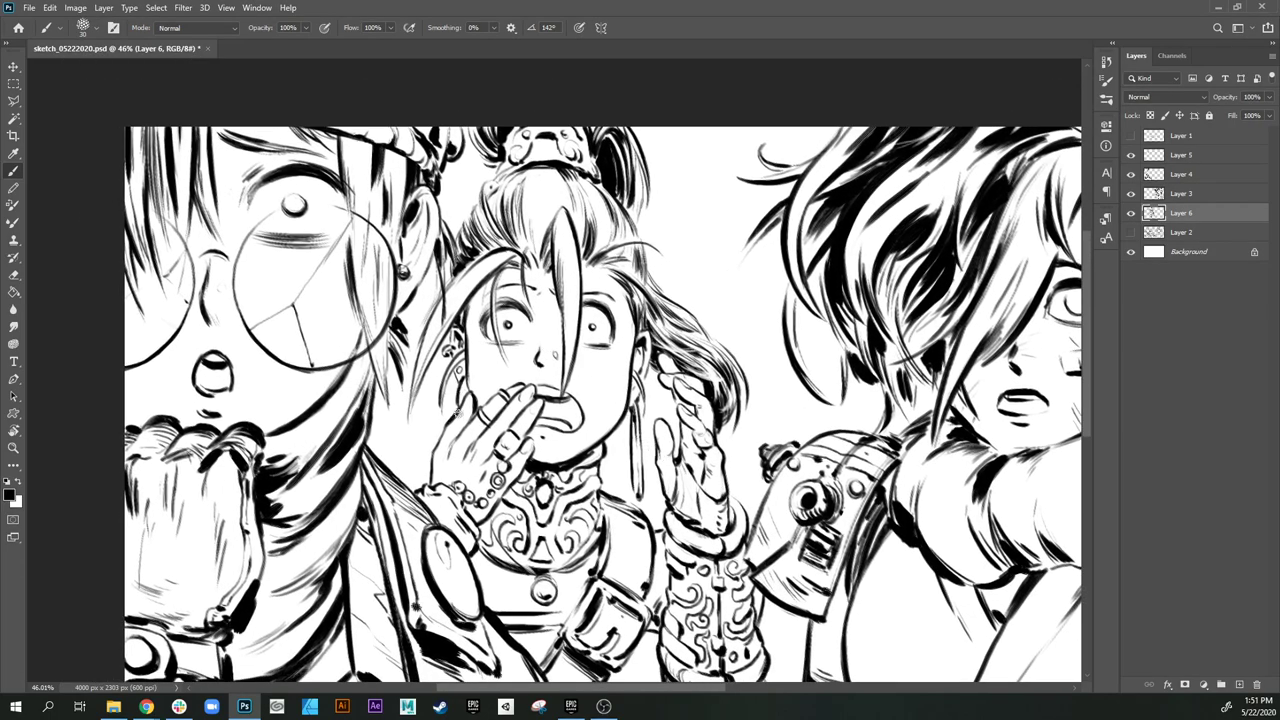
{"action": "scroll", "coordinate": [650, 440], "scroll_direction": "up", "scroll_amount": 2}
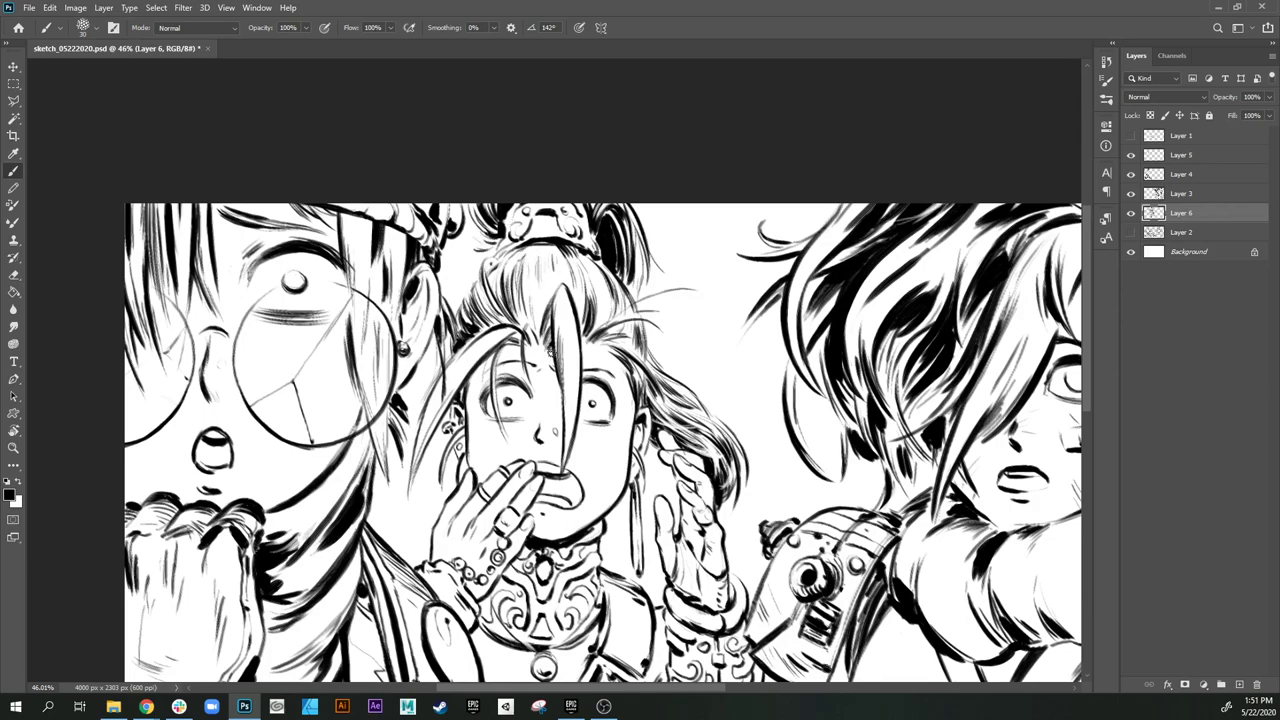
{"action": "scroll", "coordinate": [599, 479], "scroll_direction": "down", "scroll_amount": 3}
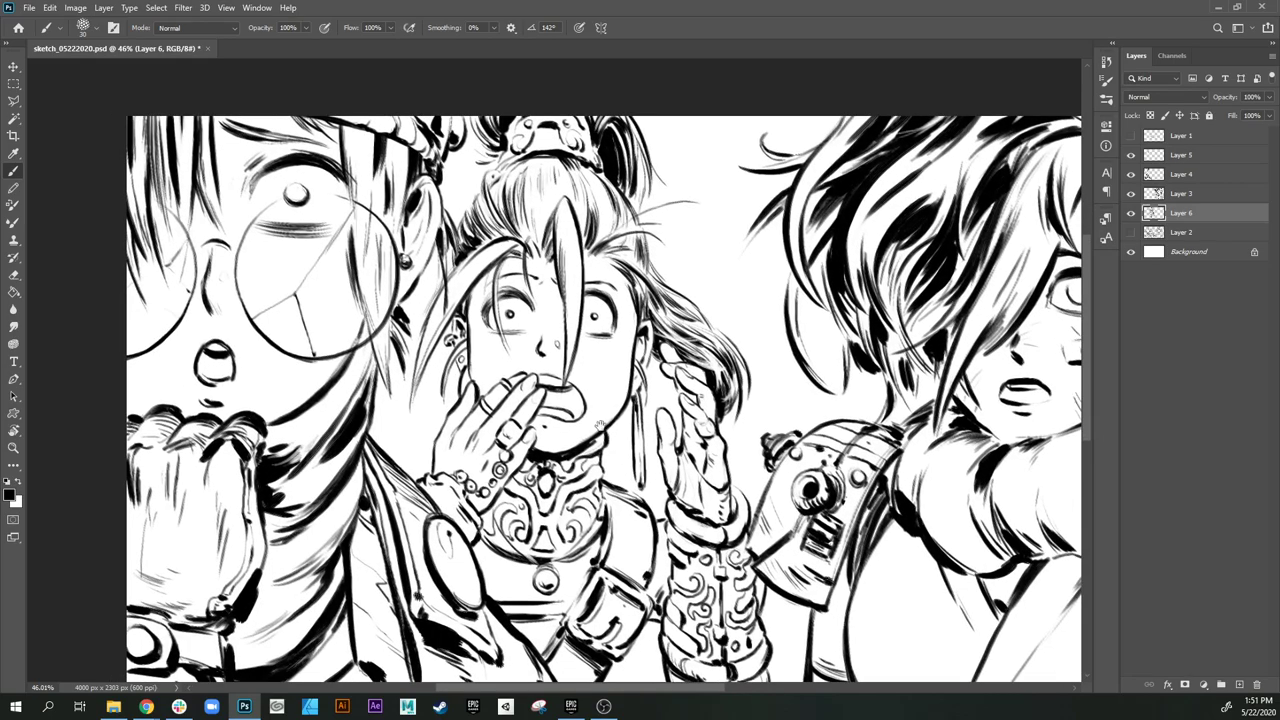
{"action": "mouse_move", "coordinate": [570, 405]}
{"action": "left_mouse_down"}
{"action": "mouse_move", "coordinate": [586, 432]}
{"action": "mouse_move", "coordinate": [490, 358]}
{"action": "mouse_move", "coordinate": [524, 354]}
{"action": "left_mouse_up"}
{"action": "key", "text": "ctrl+z"}
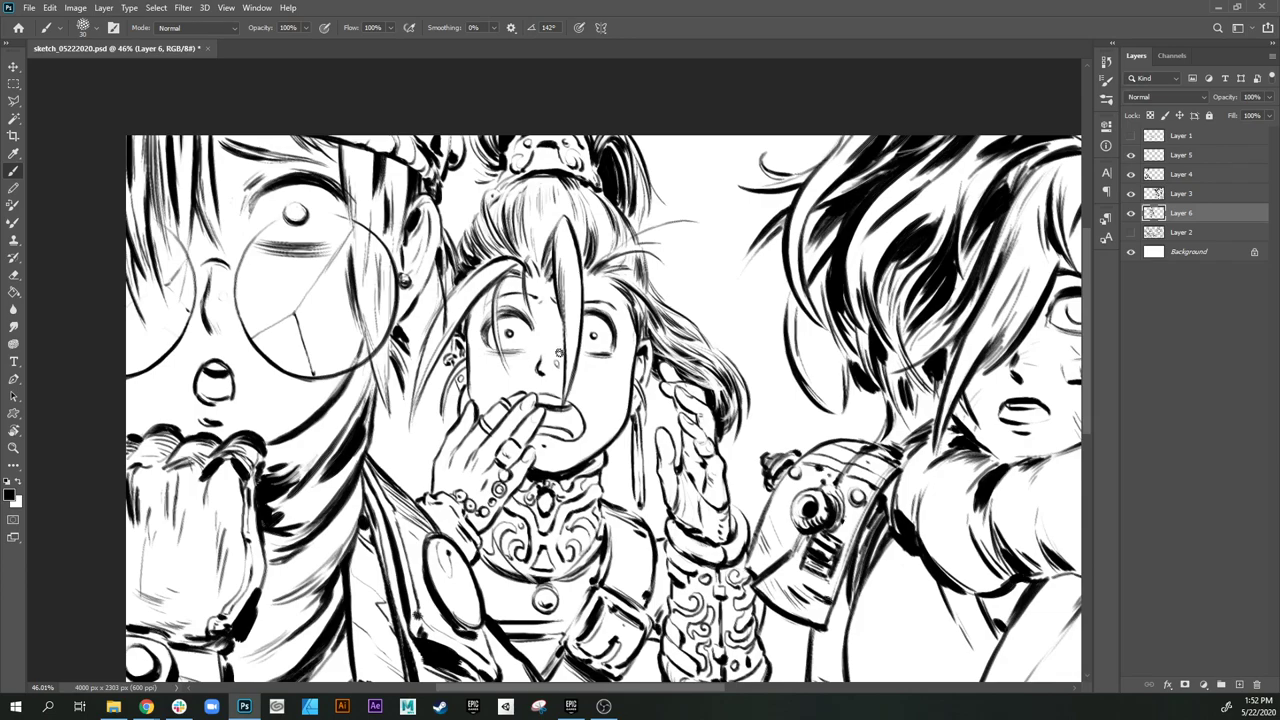
{"action": "left_click_drag", "start_coordinate": [581, 359], "coordinate": [616, 362]}
{"action": "left_click_drag", "start_coordinate": [590, 386], "coordinate": [613, 374]}
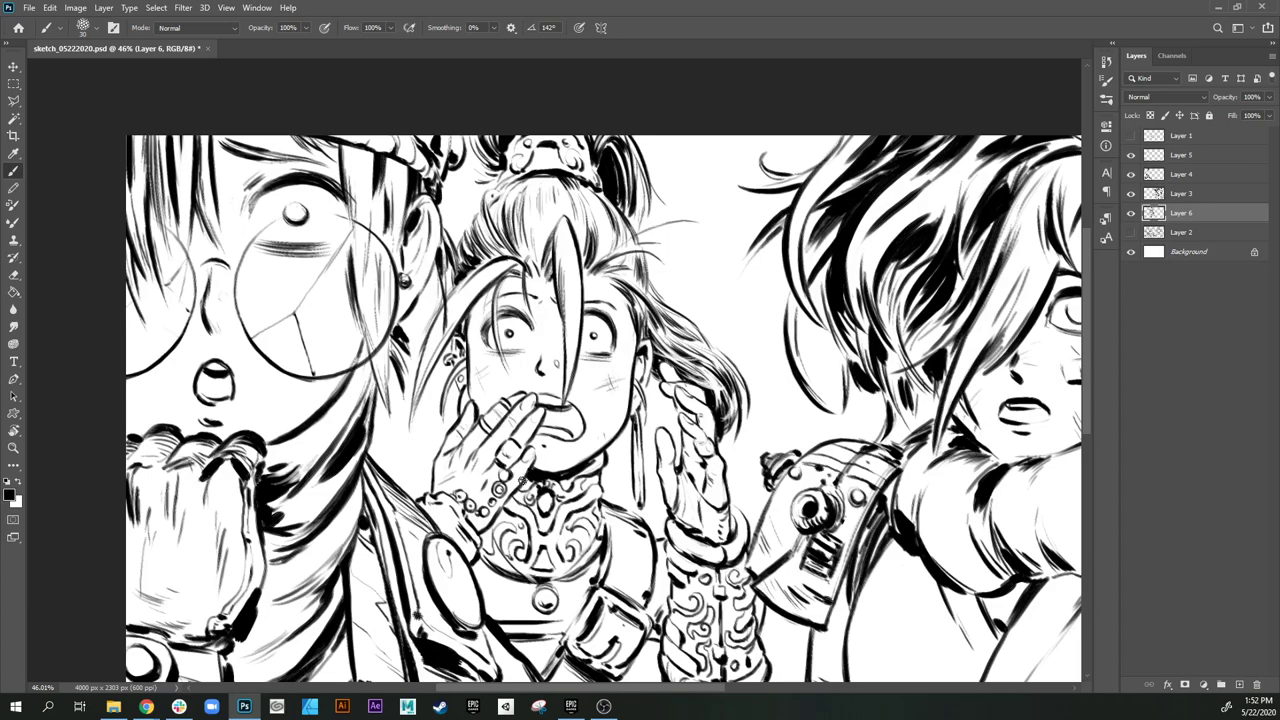
{"action": "mouse_move", "coordinate": [499, 527]}
{"action": "left_mouse_down"}
{"action": "mouse_move", "coordinate": [522, 481]}
{"action": "mouse_move", "coordinate": [562, 484]}
{"action": "left_mouse_up"}
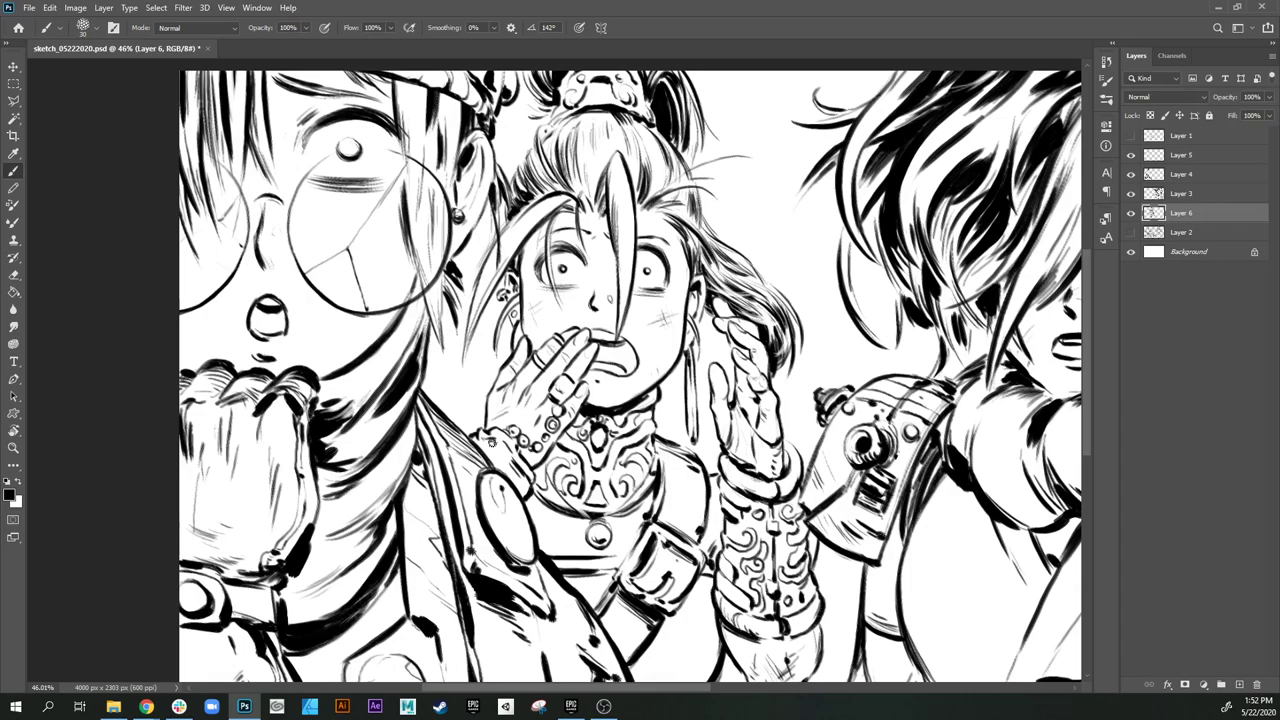
{"action": "left_click_drag", "start_coordinate": [491, 441], "coordinate": [503, 463]}
Step: Show the rough sketch on Layer 2 and set the foreground colour to dark blue-grey #474859
{"action": "left_click_drag", "start_coordinate": [940, 551], "coordinate": [763, 548]}
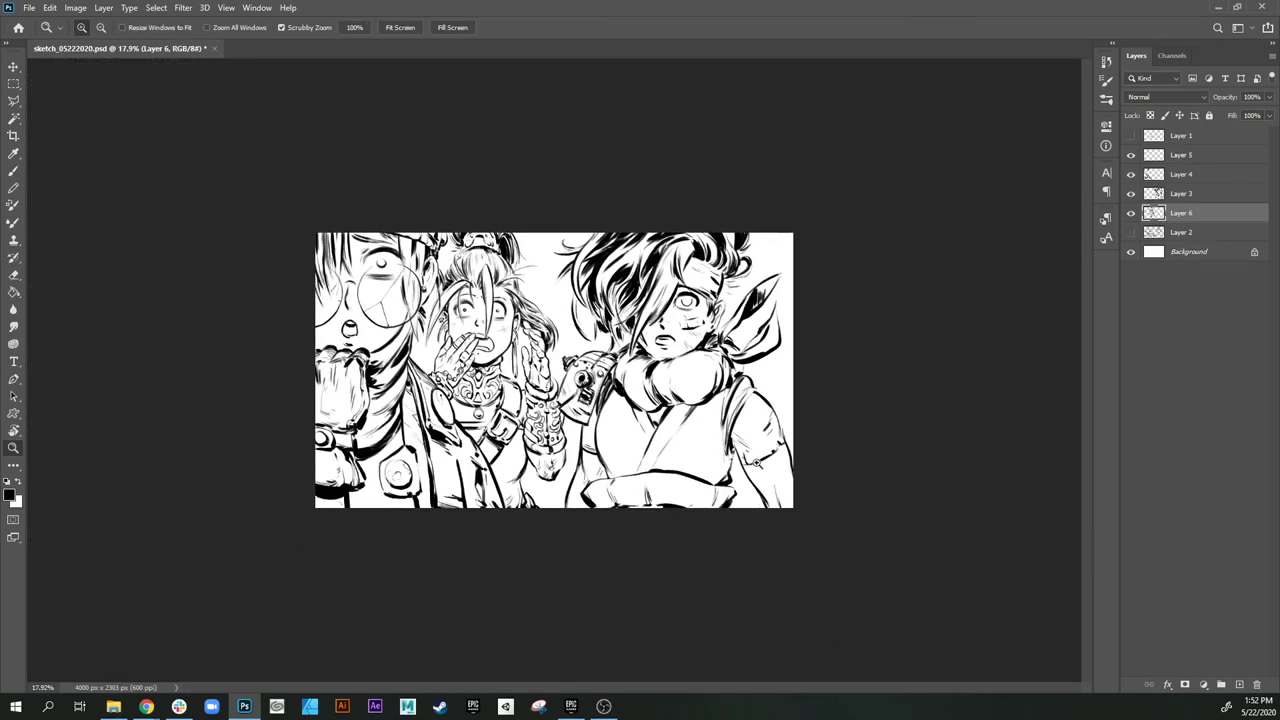
{"action": "left_click_drag", "start_coordinate": [746, 436], "coordinate": [764, 480]}
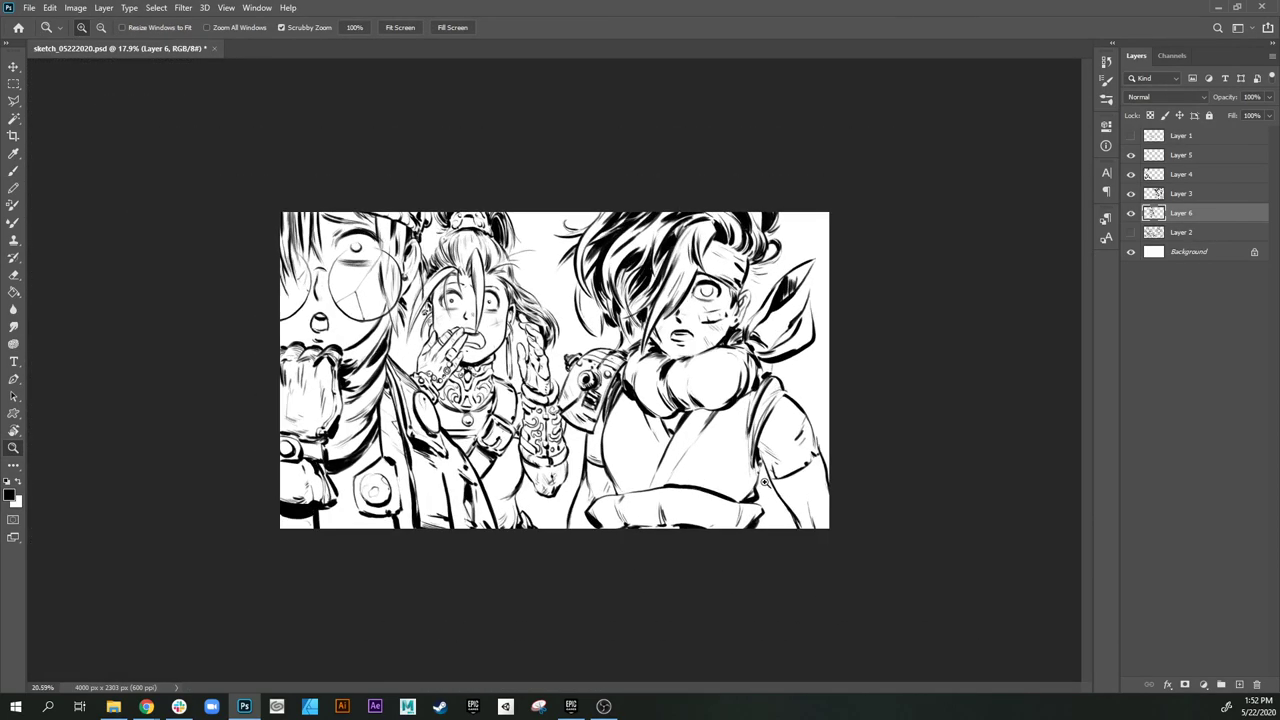
{"action": "left_click", "coordinate": [1131, 232]}
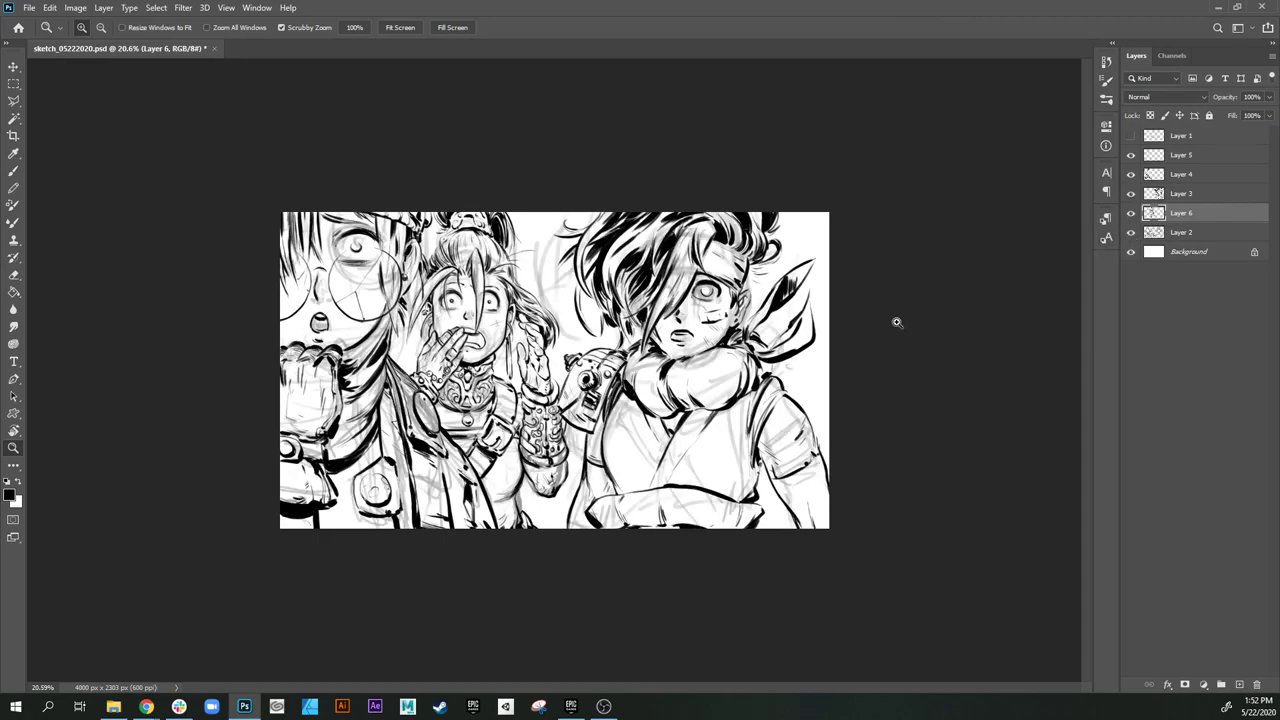
{"action": "left_click", "coordinate": [12, 497]}
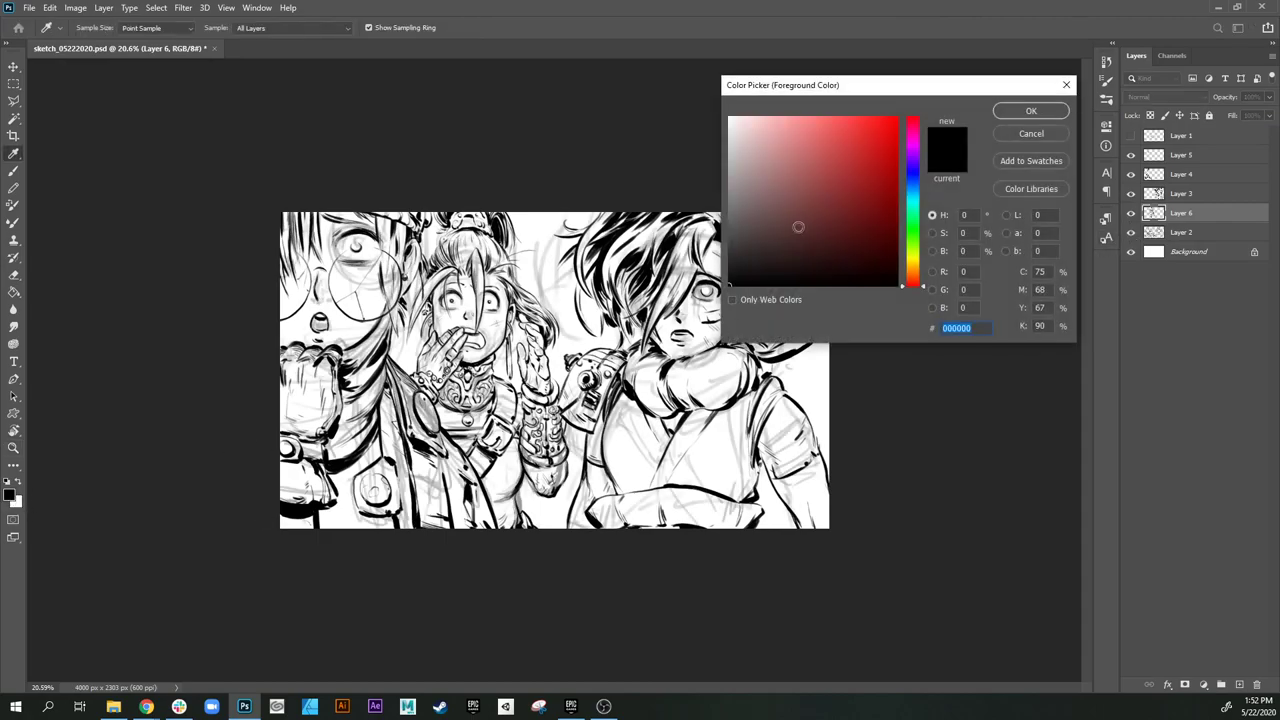
{"action": "left_click", "coordinate": [762, 227]}
{"action": "left_click", "coordinate": [912, 174]}
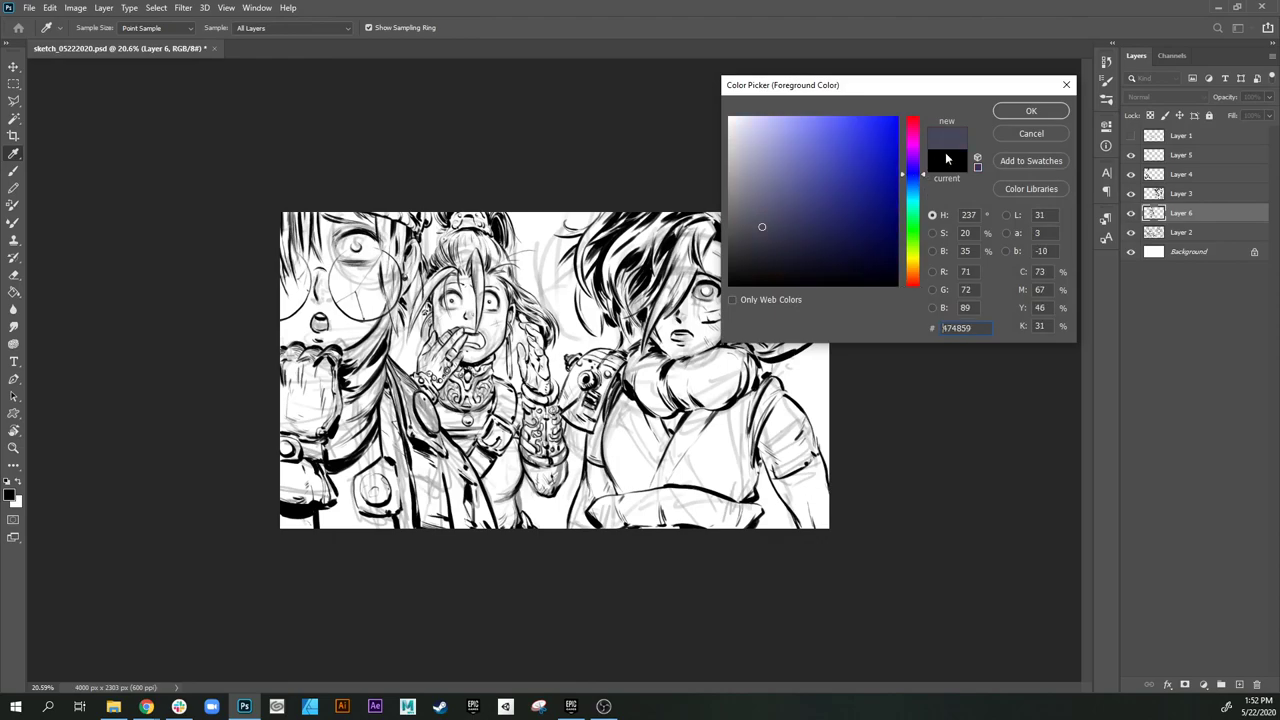
{"action": "left_click", "coordinate": [1030, 111]}
Step: Add a new layer directly above the Background and fill it with the dark blue-grey foreground colour using the Paint Bucket
{"action": "key", "text": "z"}
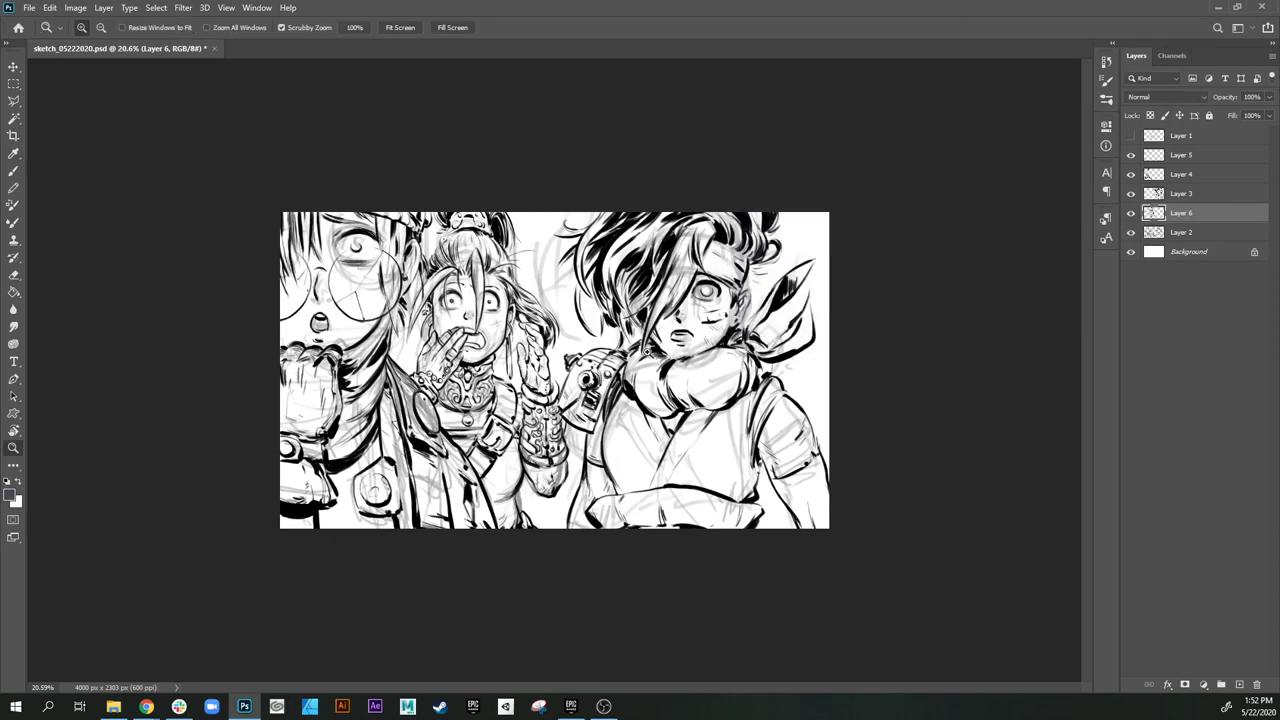
{"action": "key", "text": "g"}
{"action": "left_click", "coordinate": [648, 352]}
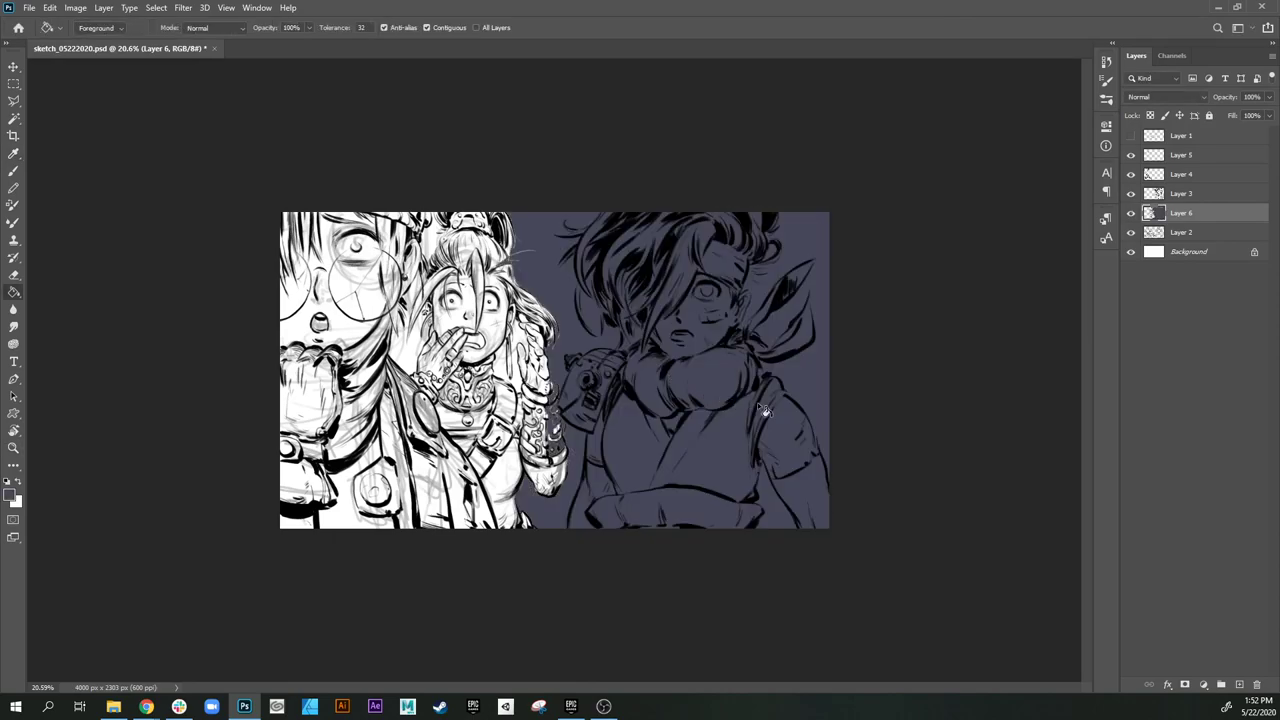
{"action": "key", "text": "ctrl+z"}
{"action": "left_click", "coordinate": [1192, 252]}
{"action": "key", "text": "ctrl+shift+alt+n"}
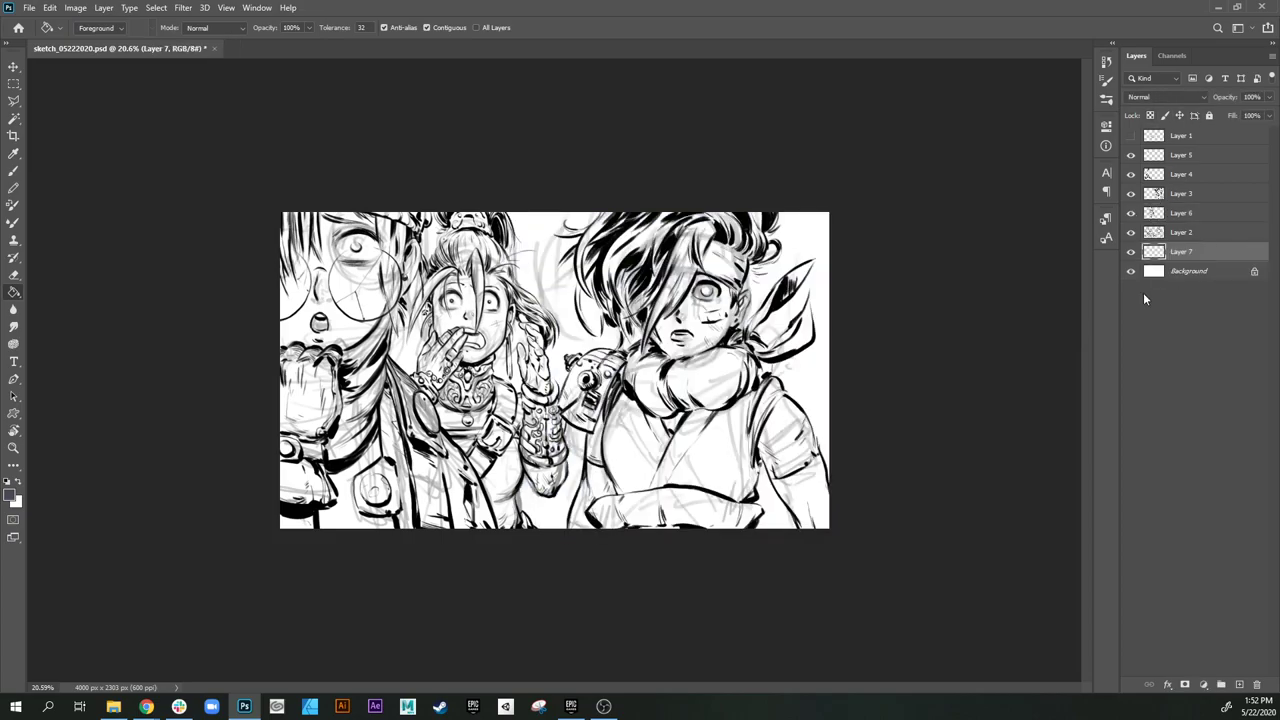
{"action": "left_click", "coordinate": [646, 376]}
Step: Hide the rough sketch on Layer 2 and group Layers 2, 6, 3, 4 and 5 together
{"action": "left_click", "coordinate": [1178, 236]}
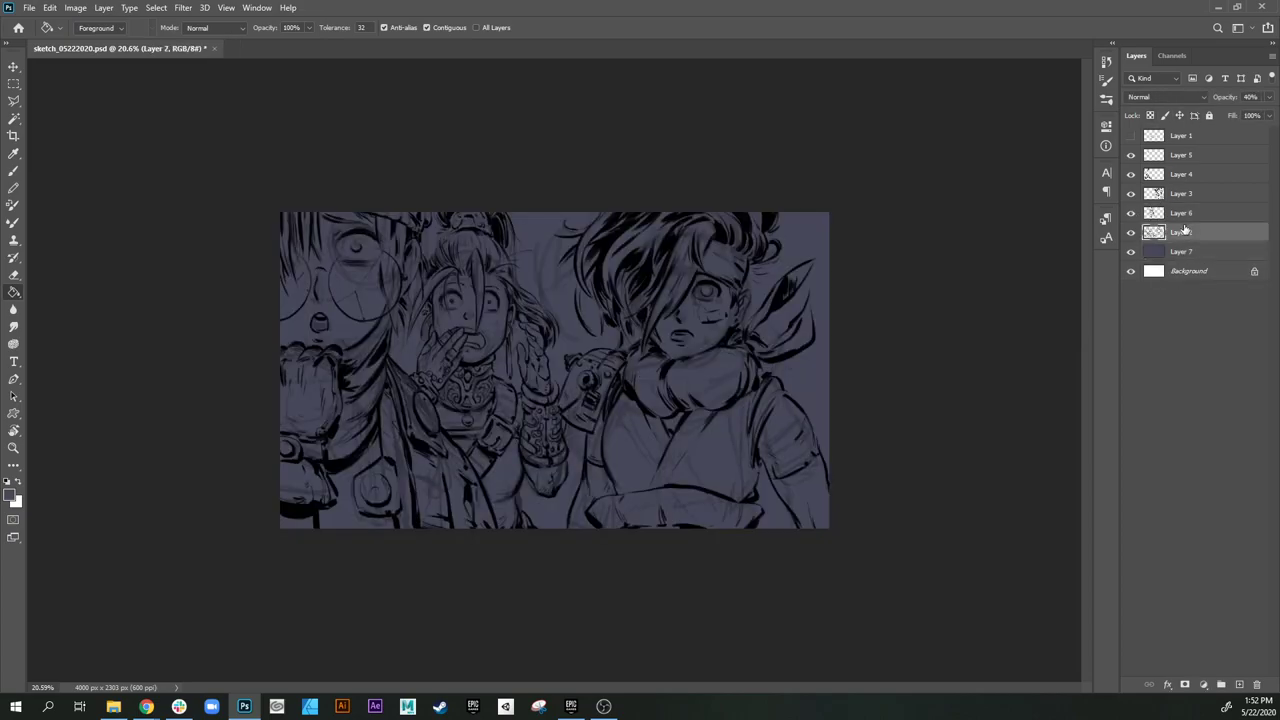
{"action": "left_click", "coordinate": [1195, 158], "text": "shift"}
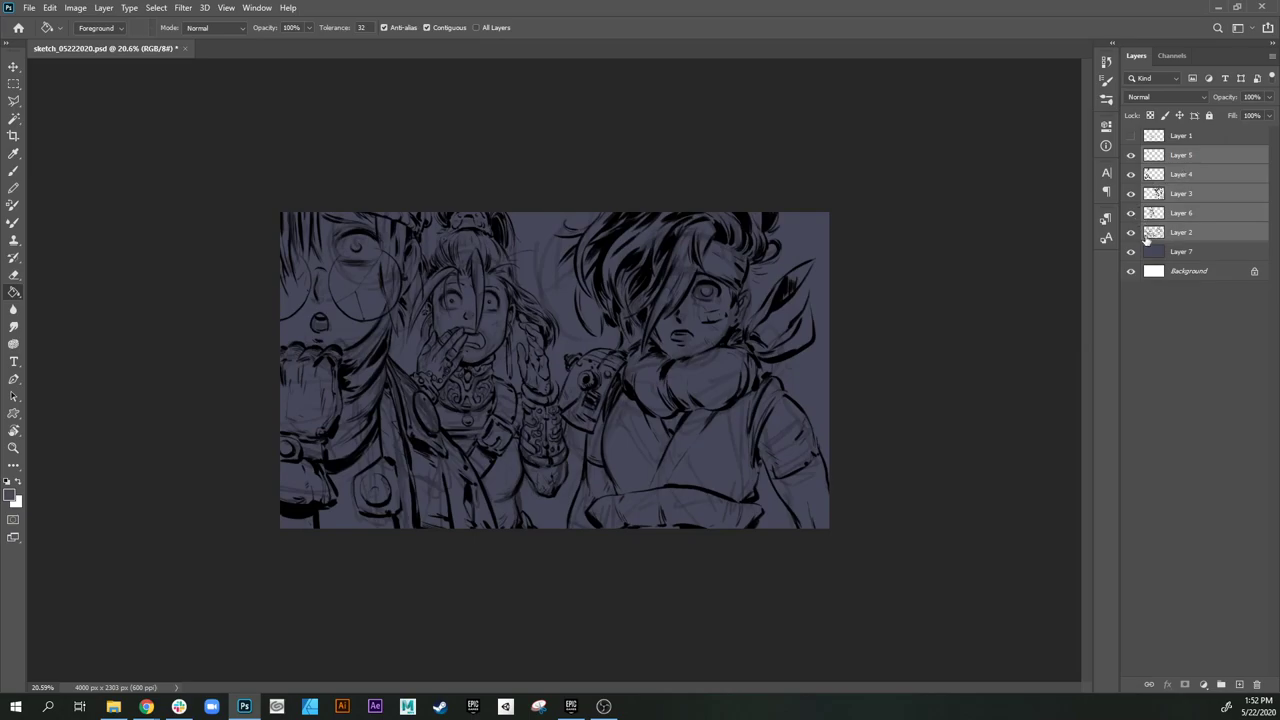
{"action": "left_click", "coordinate": [1131, 232]}
{"action": "key", "text": "ctrl+g"}
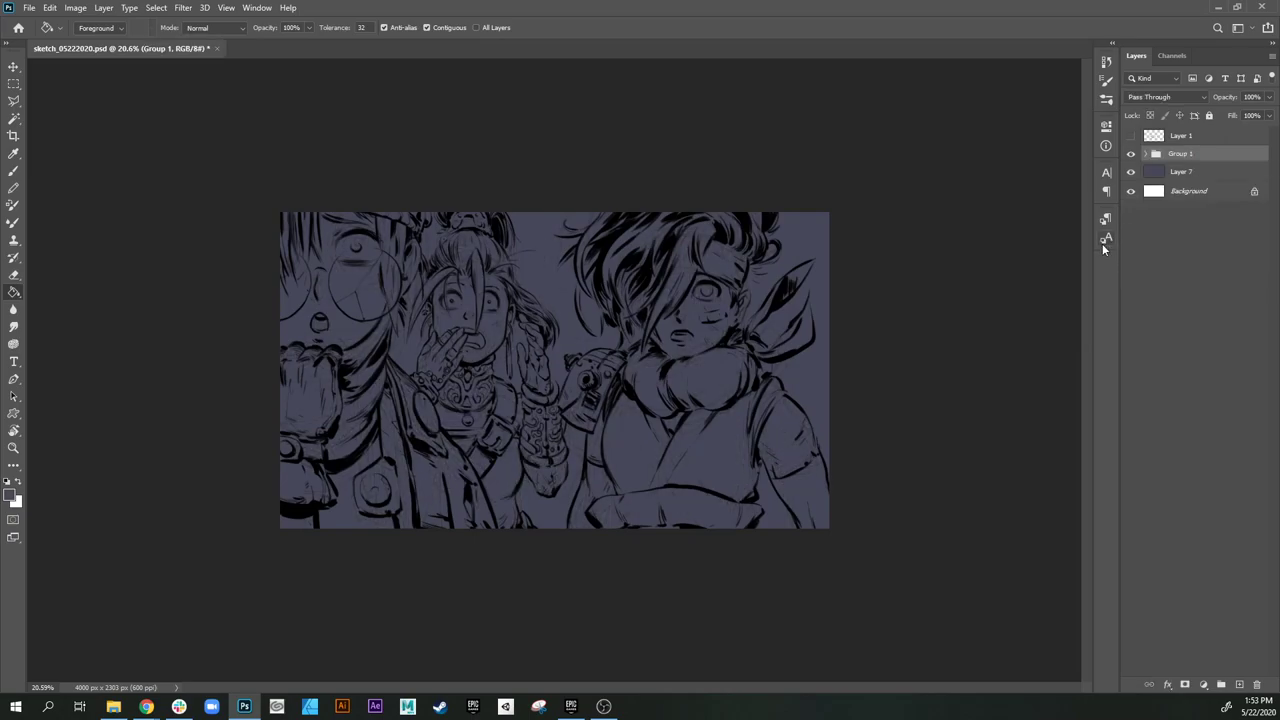
Step: Show the rough lettering on Layer 1 and add a new empty layer above it
{"action": "left_click", "coordinate": [1131, 153]}
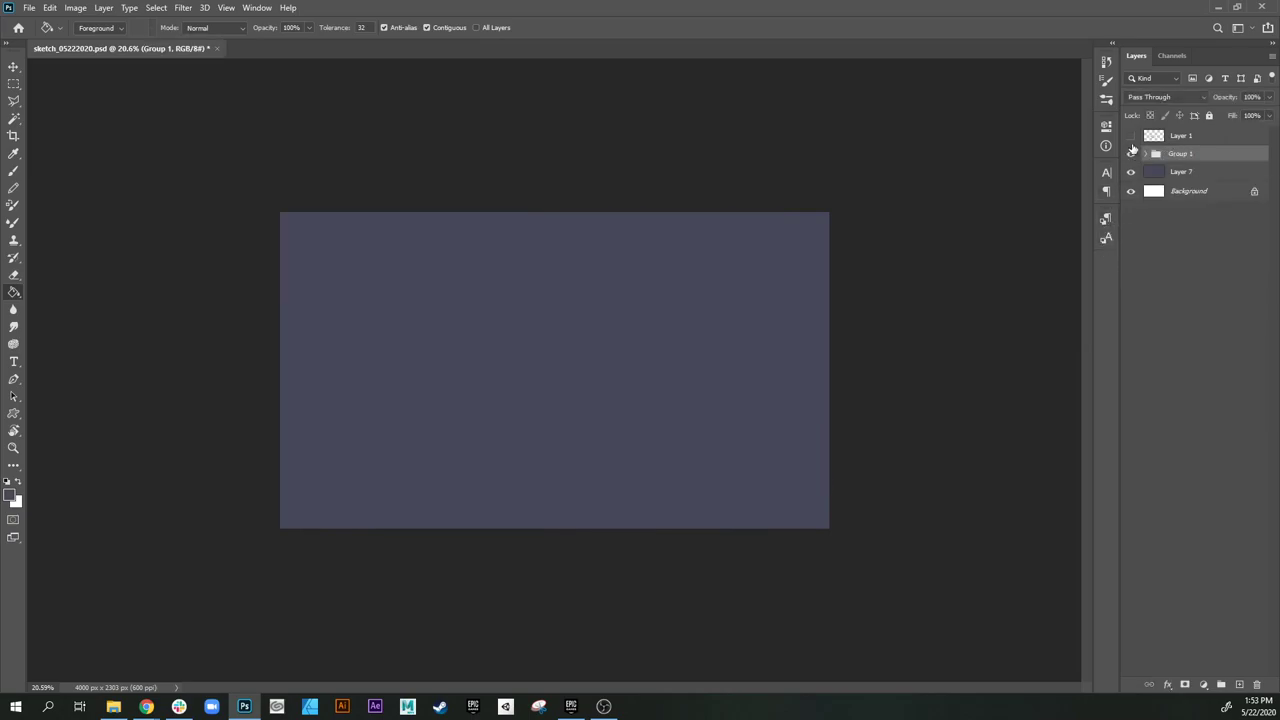
{"action": "left_click", "coordinate": [1131, 136]}
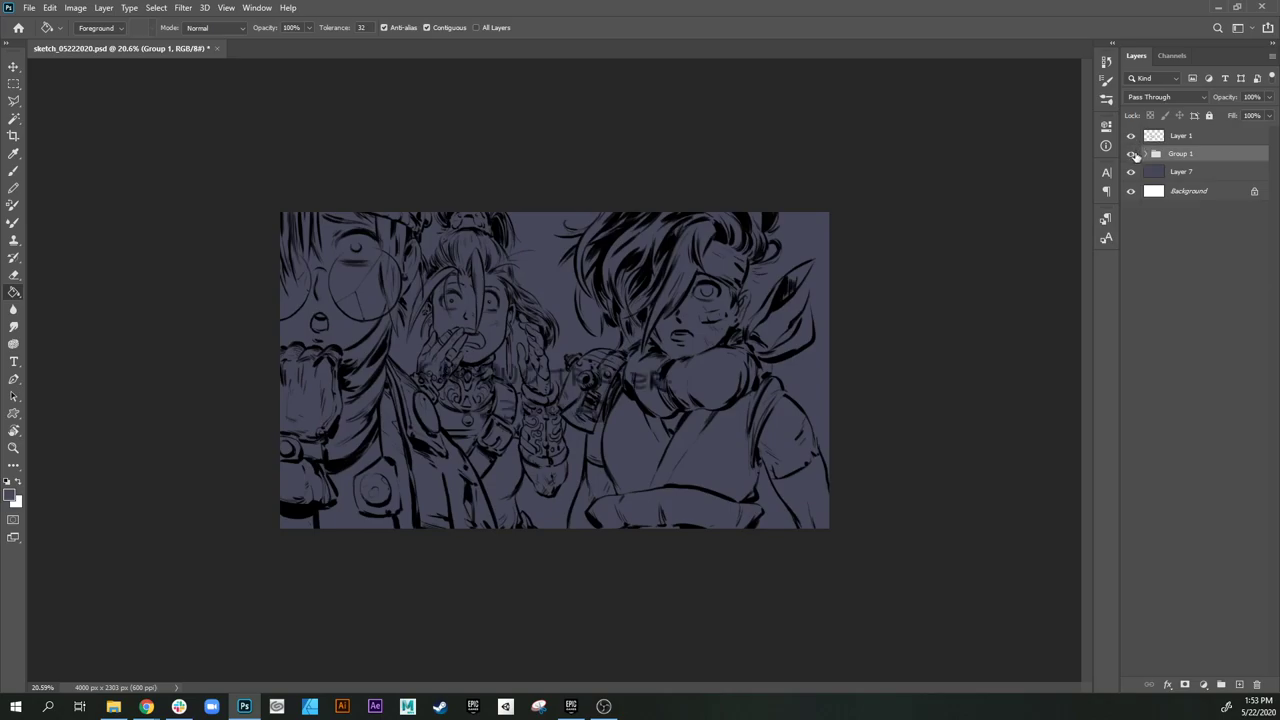
{"action": "left_click", "coordinate": [1180, 137]}
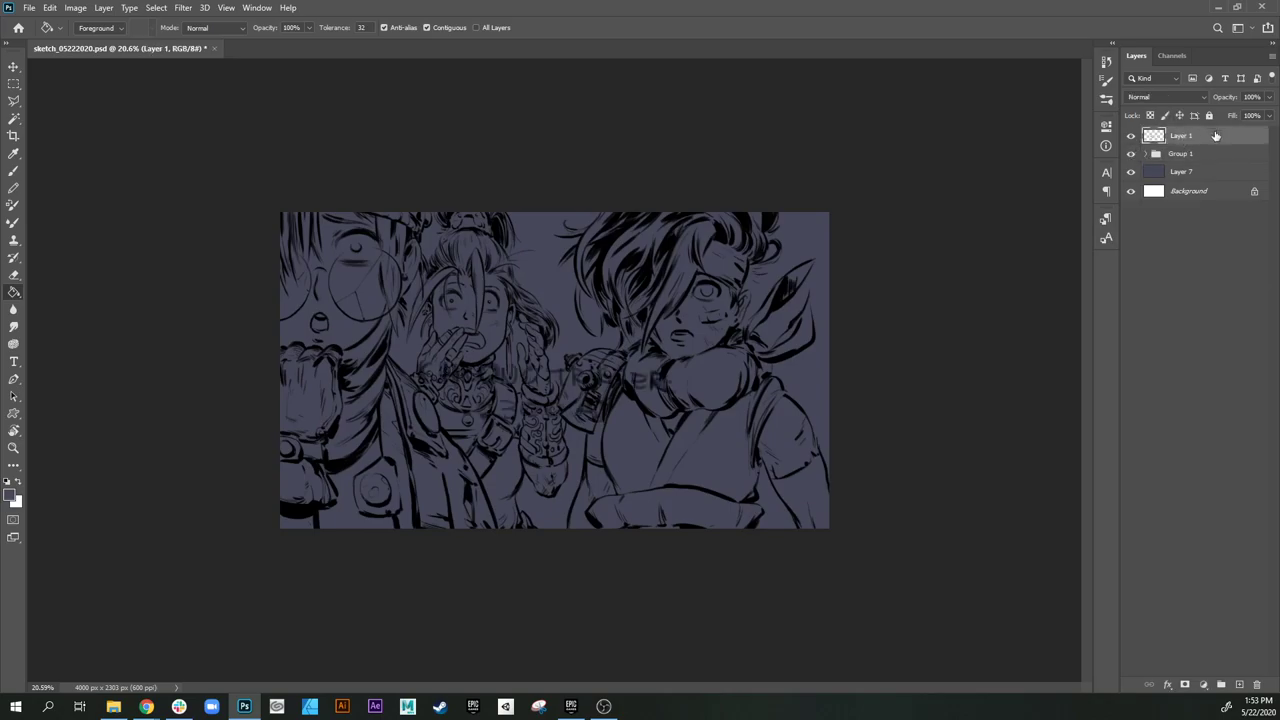
{"action": "left_click", "coordinate": [1239, 684]}
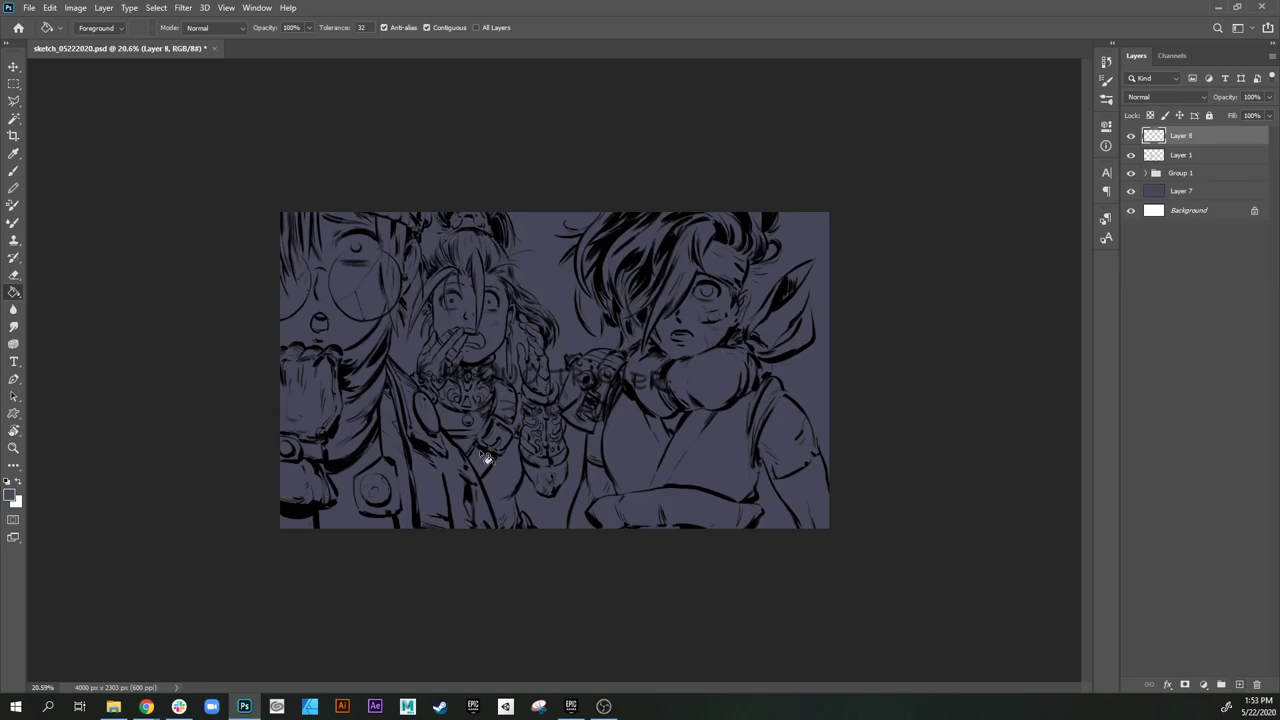
Step: Make white the foreground colour for the brush and hide the character line art in Group 1
{"action": "key", "text": "b"}
{"action": "key", "text": "x"}
{"action": "key", "text": "z"}
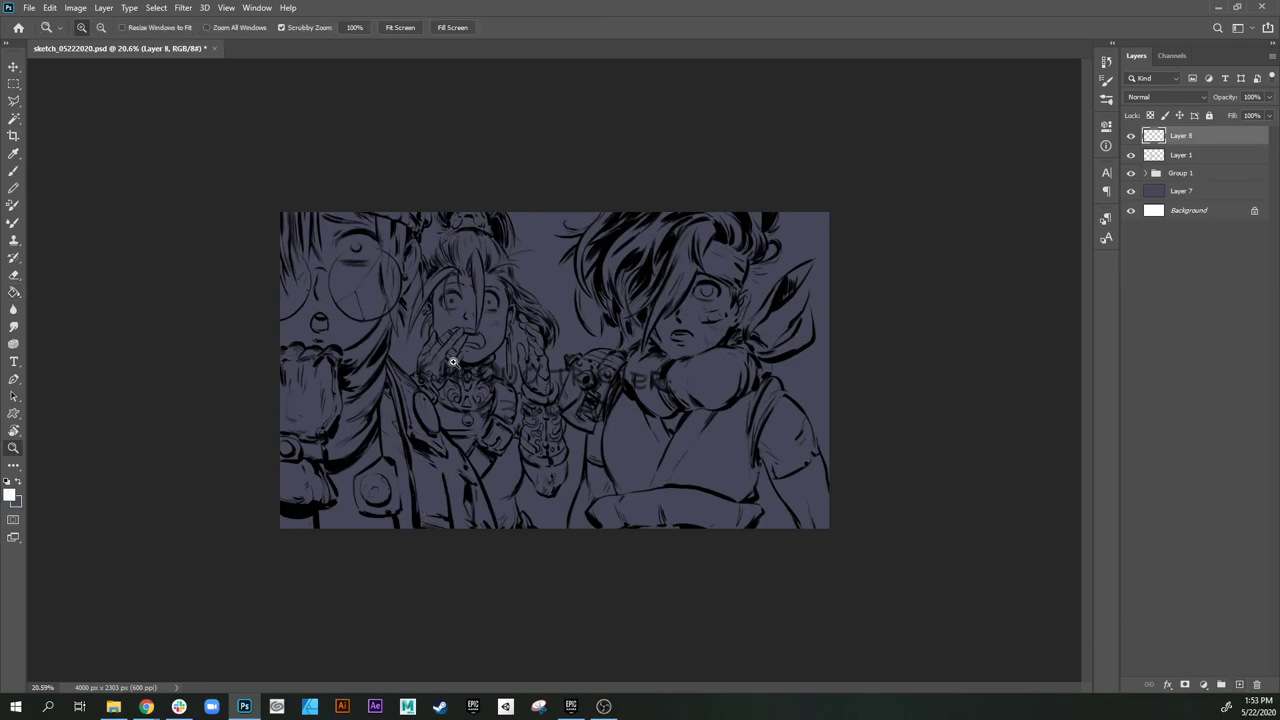
{"action": "left_click_drag", "start_coordinate": [481, 389], "coordinate": [562, 460]}
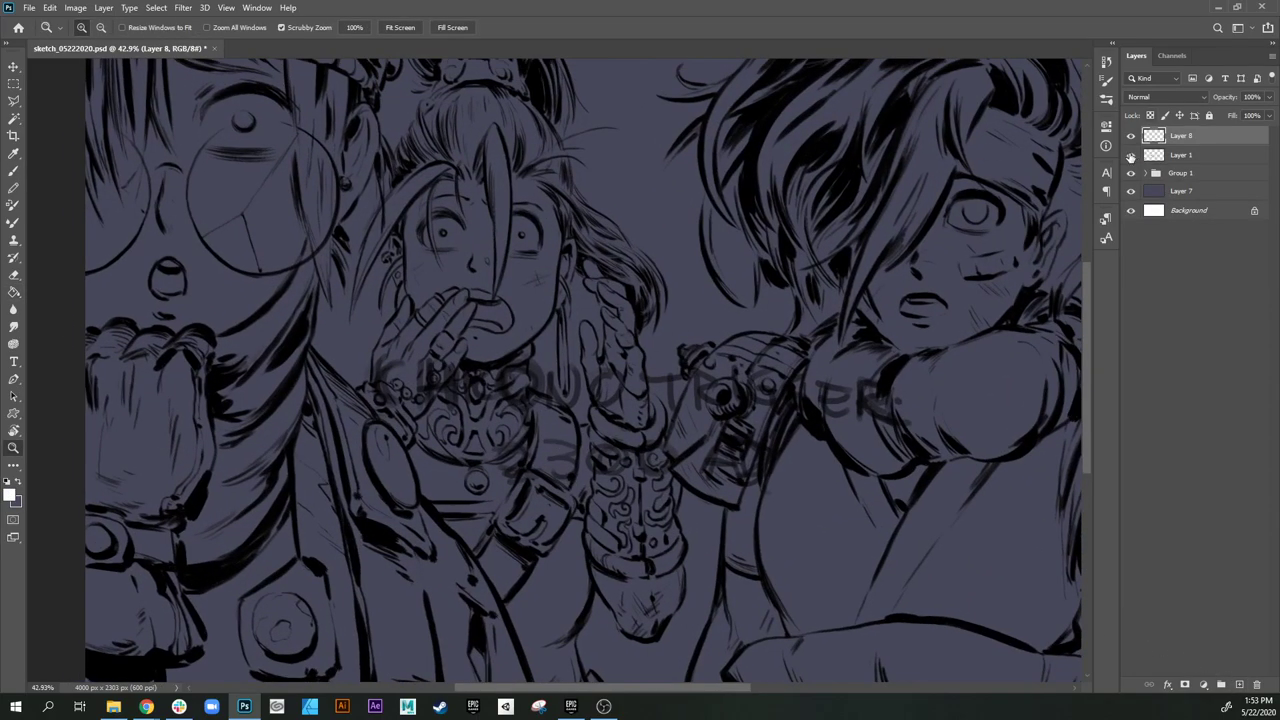
{"action": "left_click", "coordinate": [1131, 173]}
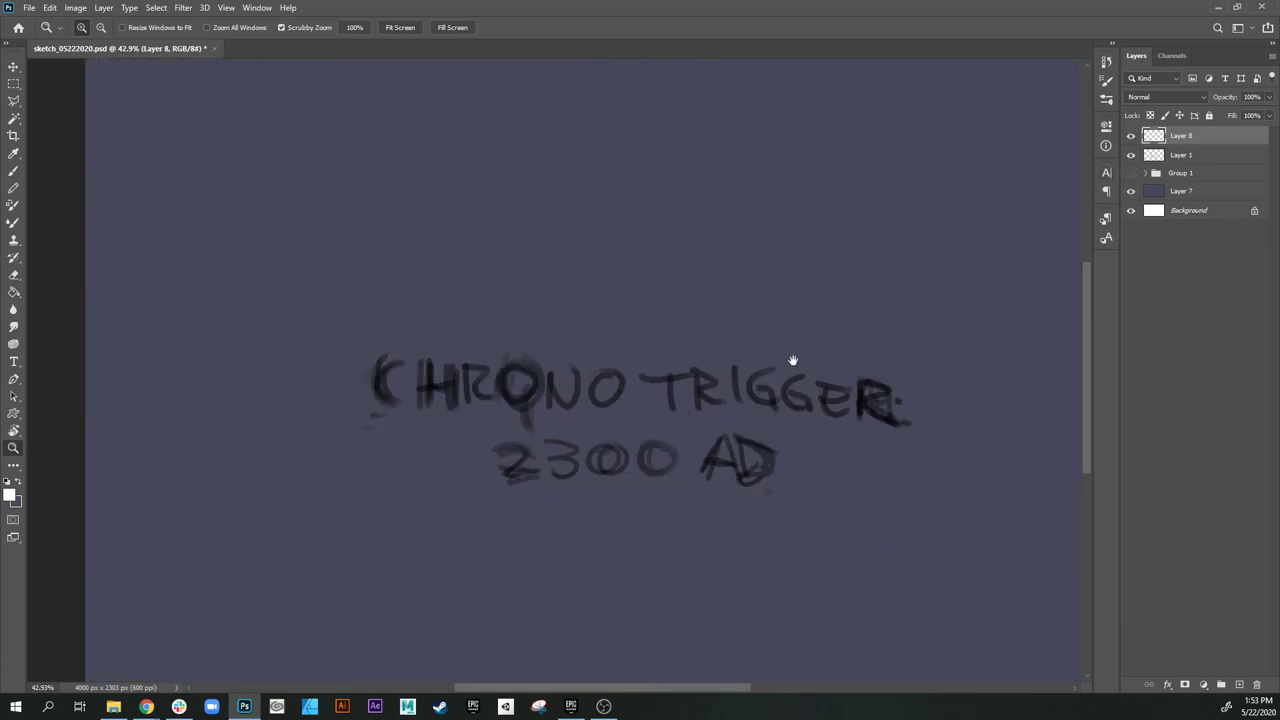
{"action": "scroll", "coordinate": [700, 362], "scroll_direction": "up", "scroll_amount": 1}
{"action": "key", "text": "b"}
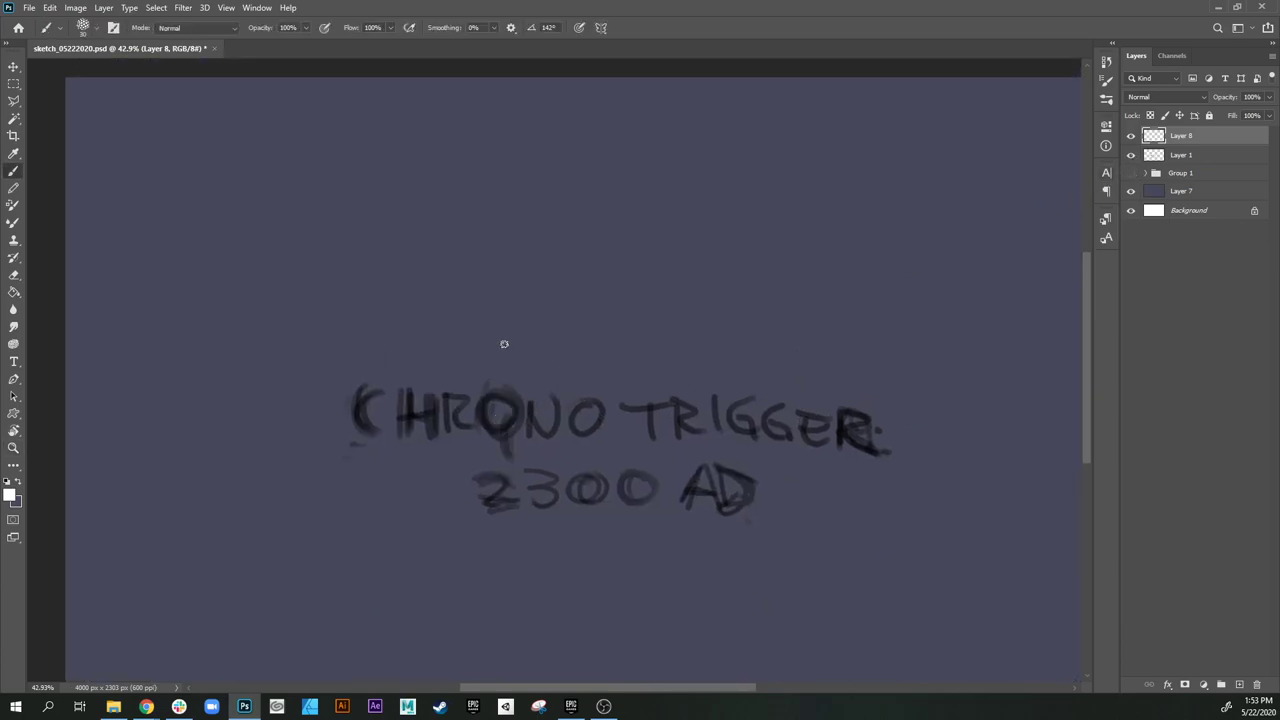
Step: Show the rulers, place a horizontal guide under the rough "CHRONO TRIGGER" line and turn snapping off
{"action": "key", "text": "ctrl+r"}
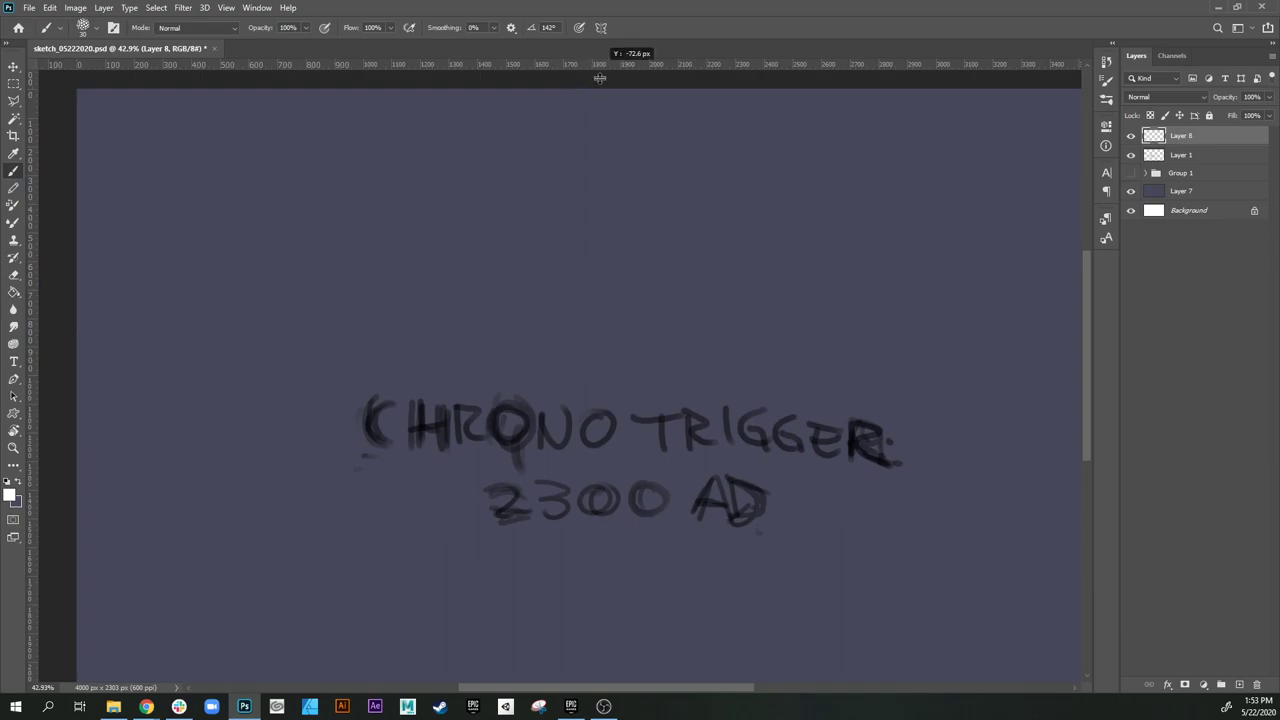
{"action": "left_click_drag", "start_coordinate": [605, 64], "coordinate": [601, 451]}
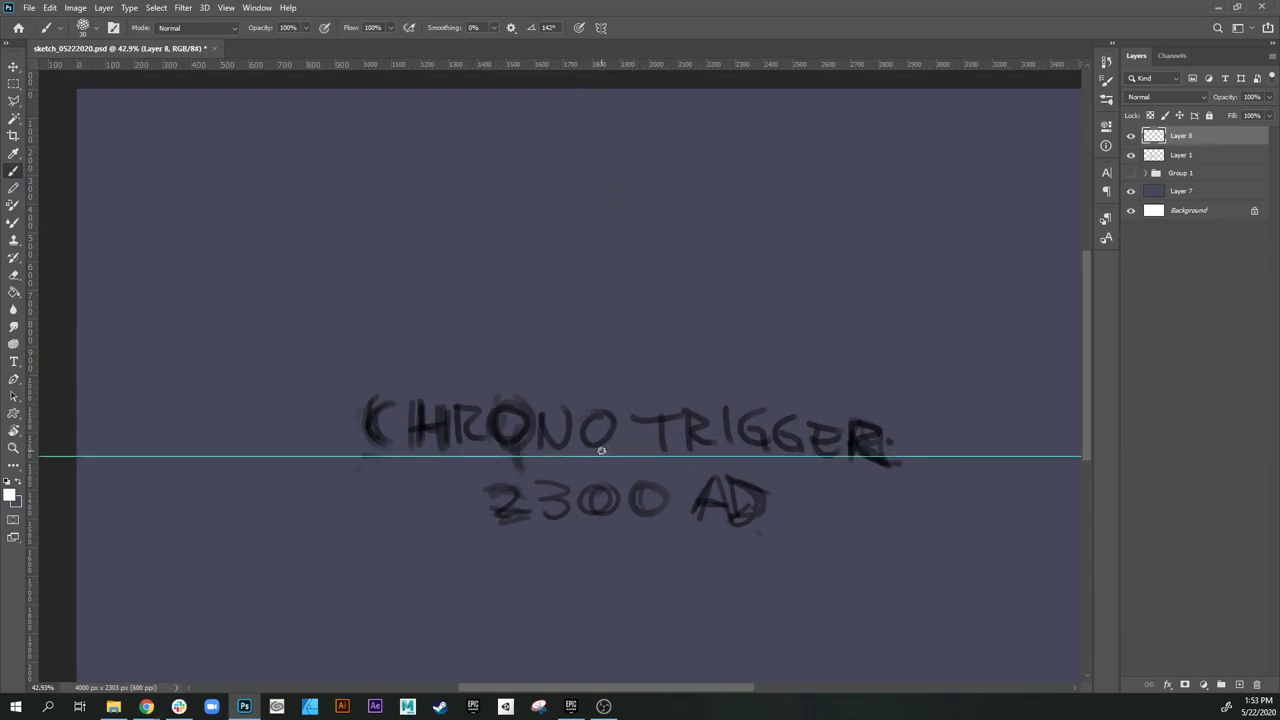
{"action": "left_click", "coordinate": [222, 8]}
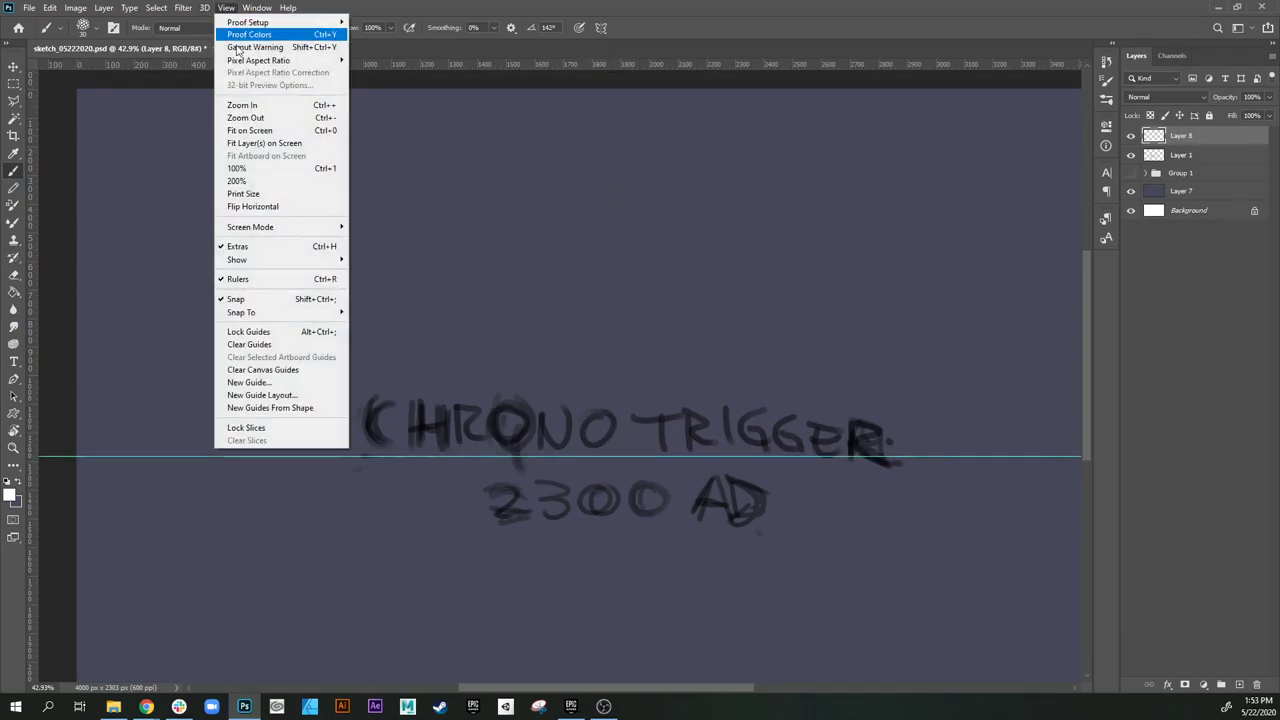
{"action": "left_click", "coordinate": [320, 294]}
{"action": "left_click_drag", "start_coordinate": [569, 299], "coordinate": [549, 339]}
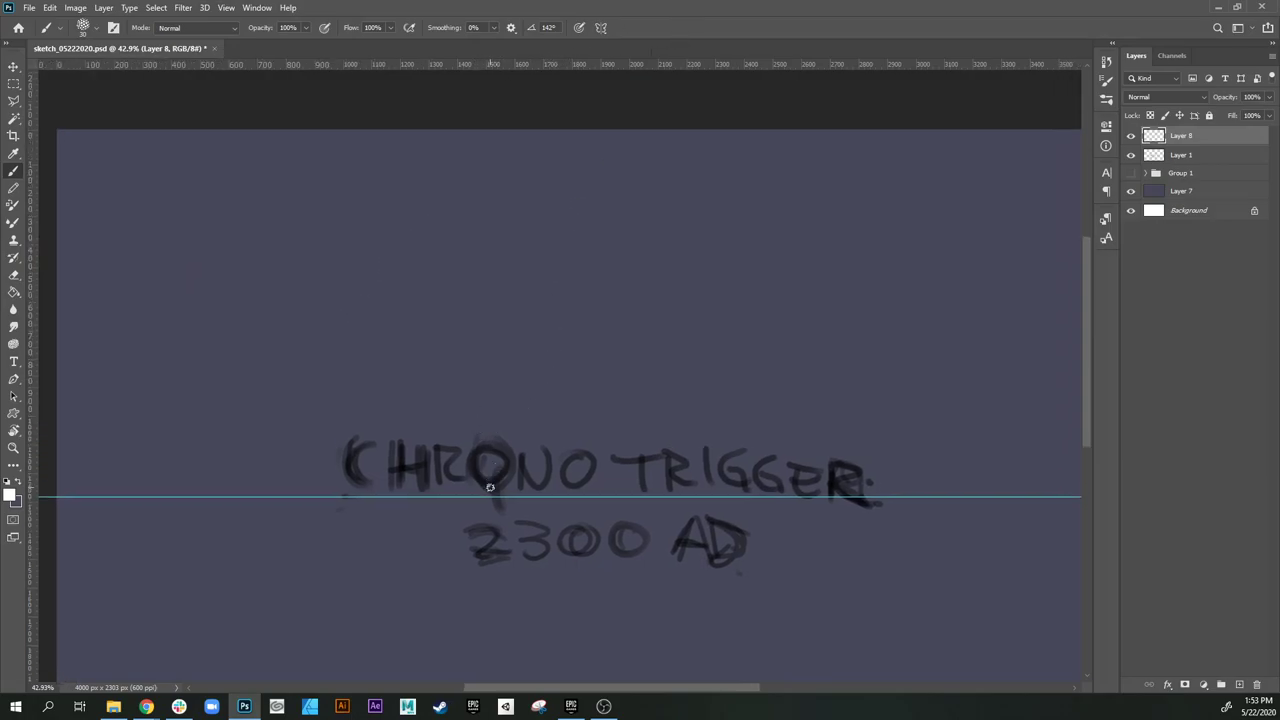
Step: Hand-letter "CHRONO" in white over the rough lettering on Layer 8, just above the guide
{"action": "left_click_drag", "start_coordinate": [373, 459], "coordinate": [378, 486]}
{"action": "key", "text": "ctrl+z"}
{"action": "mouse_move", "coordinate": [369, 455]}
{"action": "left_mouse_down"}
{"action": "mouse_move", "coordinate": [379, 486]}
{"action": "mouse_move", "coordinate": [367, 464]}
{"action": "mouse_move", "coordinate": [345, 463]}
{"action": "mouse_move", "coordinate": [371, 454]}
{"action": "mouse_move", "coordinate": [350, 449]}
{"action": "mouse_move", "coordinate": [377, 456]}
{"action": "mouse_move", "coordinate": [380, 481]}
{"action": "mouse_move", "coordinate": [390, 444]}
{"action": "mouse_move", "coordinate": [400, 478]}
{"action": "mouse_move", "coordinate": [426, 469]}
{"action": "mouse_move", "coordinate": [423, 448]}
{"action": "mouse_move", "coordinate": [423, 496]}
{"action": "mouse_move", "coordinate": [439, 447]}
{"action": "mouse_move", "coordinate": [440, 486]}
{"action": "mouse_move", "coordinate": [441, 448]}
{"action": "mouse_move", "coordinate": [461, 455]}
{"action": "mouse_move", "coordinate": [448, 449]}
{"action": "mouse_move", "coordinate": [455, 469]}
{"action": "mouse_move", "coordinate": [443, 471]}
{"action": "mouse_move", "coordinate": [451, 453]}
{"action": "mouse_move", "coordinate": [457, 478]}
{"action": "mouse_move", "coordinate": [445, 473]}
{"action": "mouse_move", "coordinate": [472, 494]}
{"action": "mouse_move", "coordinate": [503, 461]}
{"action": "left_mouse_up"}
{"action": "key", "text": "bracketleft"}
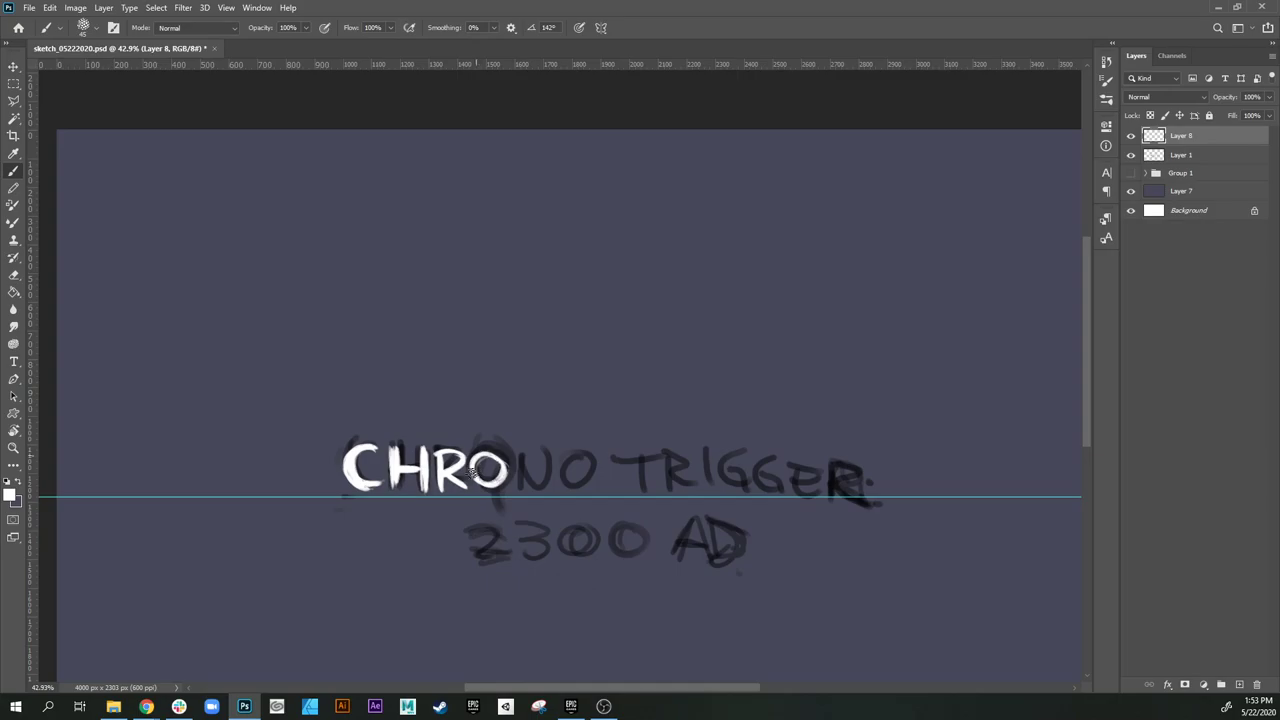
{"action": "mouse_move", "coordinate": [516, 450]}
{"action": "left_mouse_down"}
{"action": "mouse_move", "coordinate": [515, 486]}
{"action": "mouse_move", "coordinate": [516, 462]}
{"action": "mouse_move", "coordinate": [544, 488]}
{"action": "mouse_move", "coordinate": [542, 447]}
{"action": "mouse_move", "coordinate": [578, 487]}
{"action": "mouse_move", "coordinate": [584, 466]}
{"action": "mouse_move", "coordinate": [570, 485]}
{"action": "mouse_move", "coordinate": [588, 468]}
{"action": "left_mouse_up"}
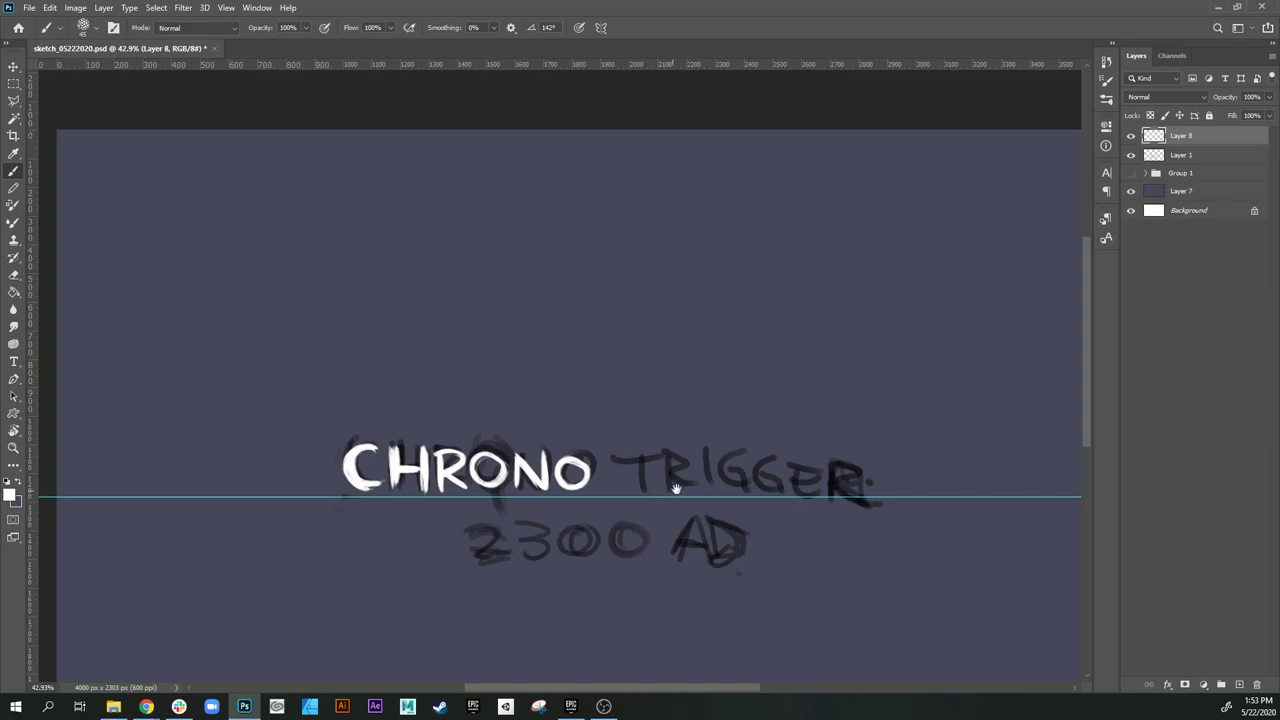
Step: Hand-letter "TRIGGER" in white after "CHRONO", with a larger initial T, just above the guide
{"action": "left_click_drag", "start_coordinate": [676, 488], "coordinate": [582, 496]}
{"action": "mouse_move", "coordinate": [523, 460]}
{"action": "left_mouse_down"}
{"action": "mouse_move", "coordinate": [560, 458]}
{"action": "mouse_move", "coordinate": [514, 456]}
{"action": "mouse_move", "coordinate": [568, 456]}
{"action": "mouse_move", "coordinate": [532, 465]}
{"action": "mouse_move", "coordinate": [536, 489]}
{"action": "mouse_move", "coordinate": [540, 460]}
{"action": "mouse_move", "coordinate": [539, 491]}
{"action": "mouse_move", "coordinate": [562, 475]}
{"action": "mouse_move", "coordinate": [566, 497]}
{"action": "mouse_move", "coordinate": [568, 471]}
{"action": "mouse_move", "coordinate": [597, 497]}
{"action": "left_mouse_up"}
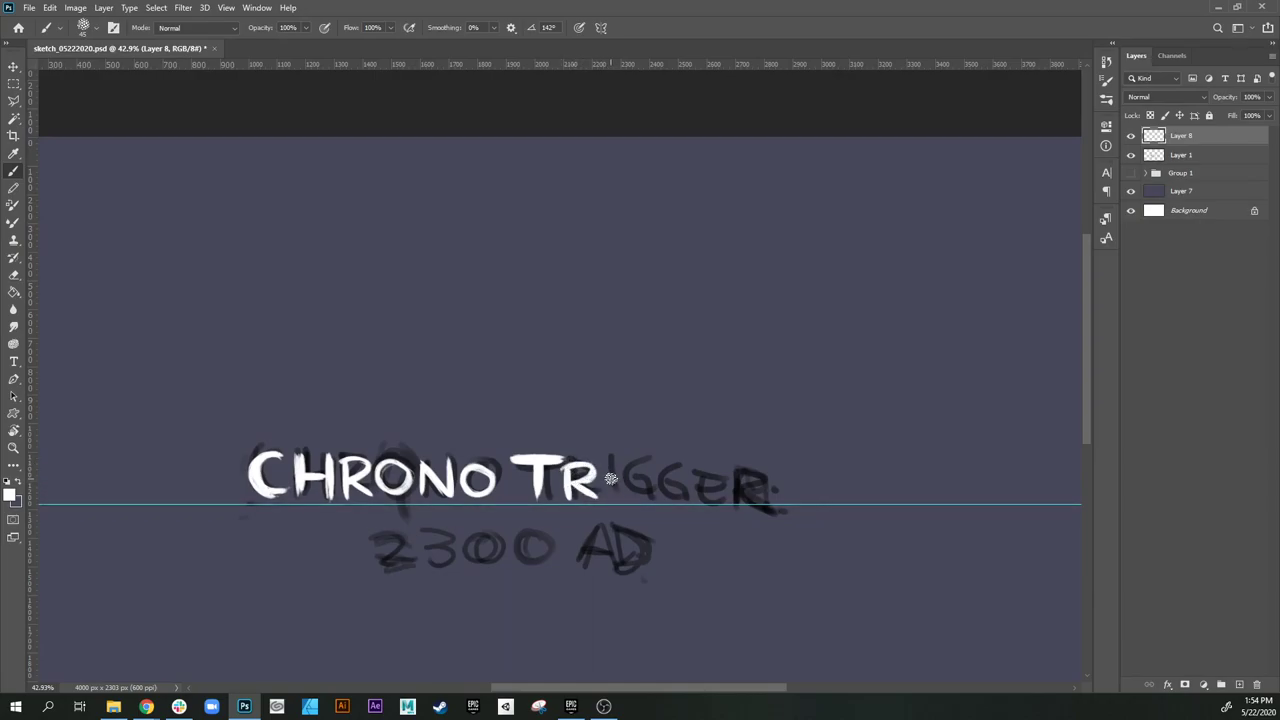
{"action": "left_click_drag", "start_coordinate": [605, 496], "coordinate": [608, 463]}
{"action": "mouse_move", "coordinate": [631, 467]}
{"action": "left_mouse_down"}
{"action": "mouse_move", "coordinate": [640, 494]}
{"action": "mouse_move", "coordinate": [624, 480]}
{"action": "left_mouse_up"}
{"action": "mouse_move", "coordinate": [633, 481]}
{"action": "left_mouse_down"}
{"action": "mouse_move", "coordinate": [646, 482]}
{"action": "mouse_move", "coordinate": [643, 506]}
{"action": "left_mouse_up"}
{"action": "left_click_drag", "start_coordinate": [679, 467], "coordinate": [680, 488]}
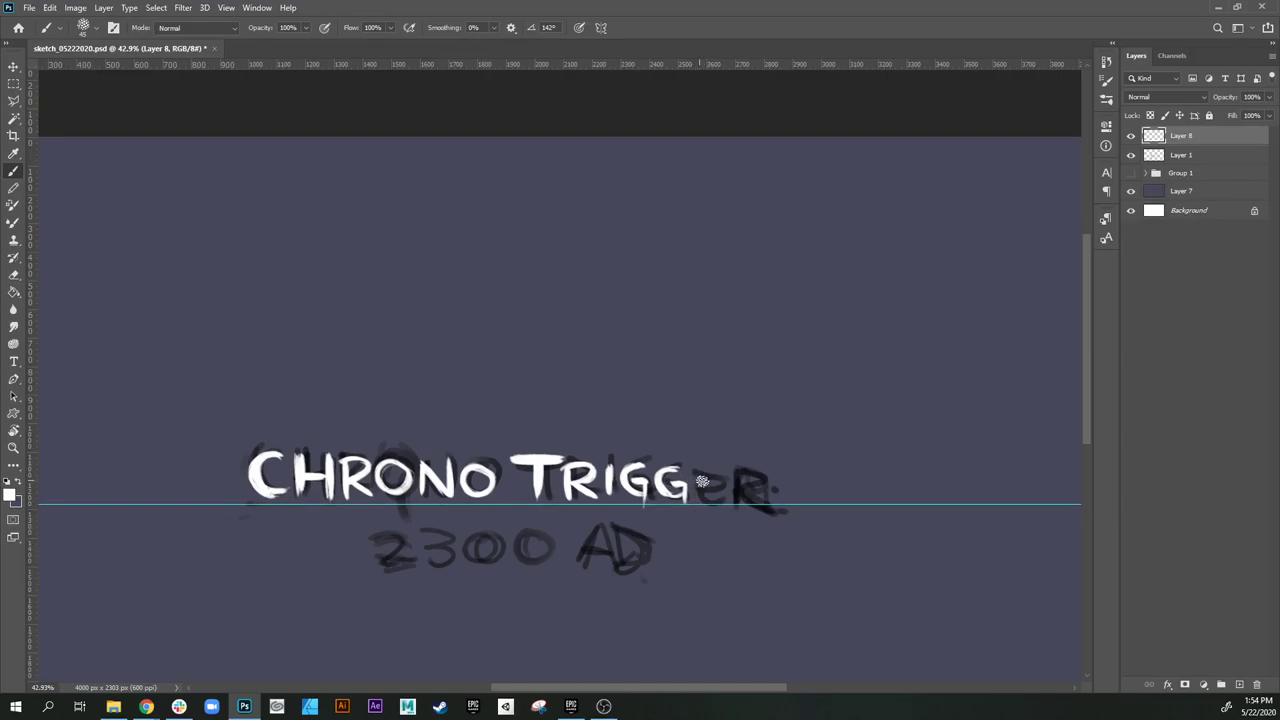
{"action": "left_click_drag", "start_coordinate": [695, 470], "coordinate": [697, 496]}
{"action": "left_click_drag", "start_coordinate": [698, 460], "coordinate": [718, 459]}
{"action": "mouse_move", "coordinate": [731, 468]}
{"action": "left_mouse_down"}
{"action": "mouse_move", "coordinate": [732, 497]}
{"action": "mouse_move", "coordinate": [752, 464]}
{"action": "mouse_move", "coordinate": [738, 478]}
{"action": "mouse_move", "coordinate": [756, 494]}
{"action": "mouse_move", "coordinate": [757, 476]}
{"action": "mouse_move", "coordinate": [812, 442]}
{"action": "left_mouse_up"}
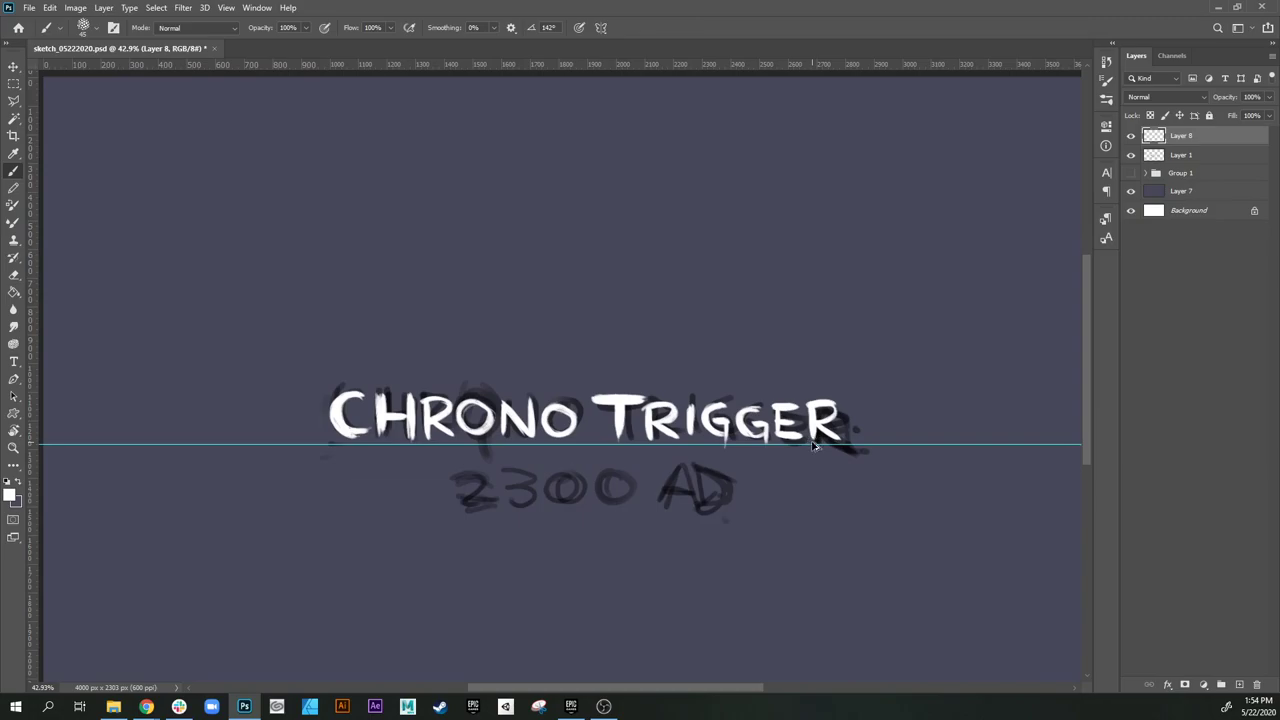
Step: Add another new layer and hand-letter "2300 AD" on it in white below the guide
{"action": "key", "text": "ctrl+shift+alt+n"}
{"action": "left_click_drag", "start_coordinate": [812, 442], "coordinate": [810, 455]}
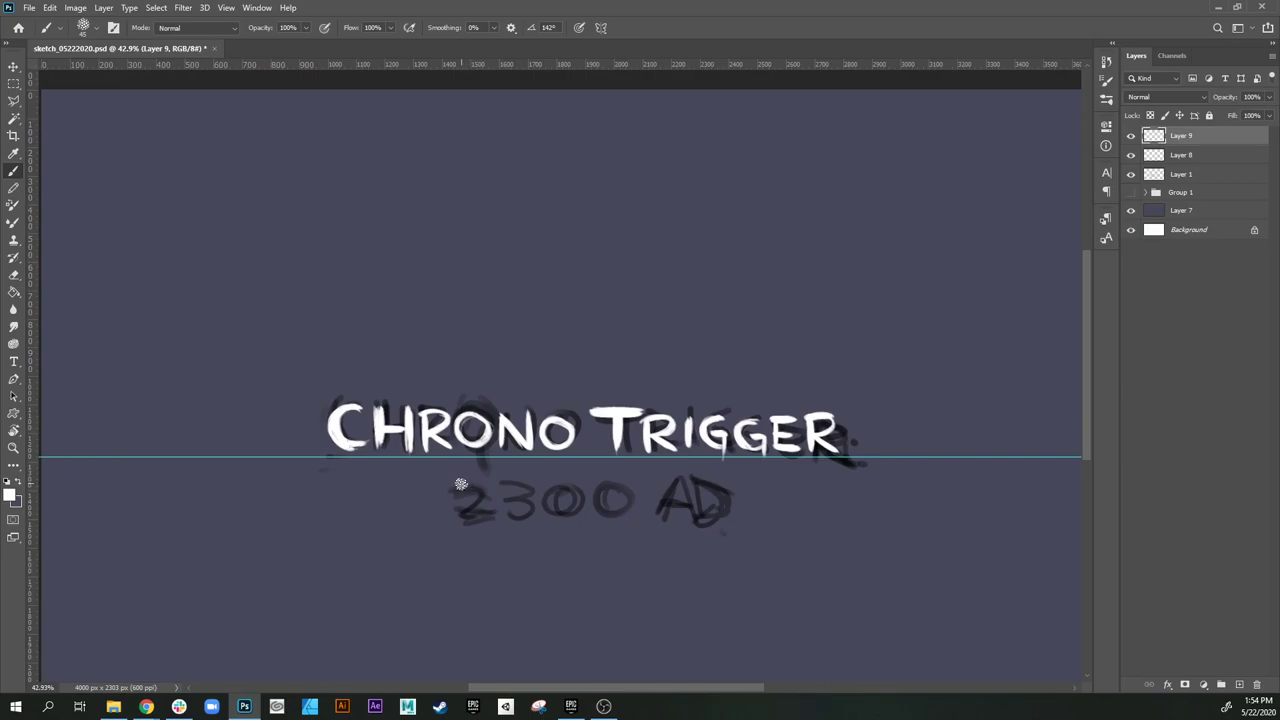
{"action": "mouse_move", "coordinate": [461, 484]}
{"action": "left_mouse_down"}
{"action": "mouse_move", "coordinate": [486, 504]}
{"action": "mouse_move", "coordinate": [458, 505]}
{"action": "mouse_move", "coordinate": [486, 488]}
{"action": "mouse_move", "coordinate": [457, 511]}
{"action": "mouse_move", "coordinate": [492, 514]}
{"action": "mouse_move", "coordinate": [461, 509]}
{"action": "mouse_move", "coordinate": [527, 477]}
{"action": "mouse_move", "coordinate": [516, 475]}
{"action": "mouse_move", "coordinate": [513, 492]}
{"action": "mouse_move", "coordinate": [527, 481]}
{"action": "mouse_move", "coordinate": [511, 493]}
{"action": "mouse_move", "coordinate": [517, 512]}
{"action": "mouse_move", "coordinate": [534, 505]}
{"action": "mouse_move", "coordinate": [510, 509]}
{"action": "mouse_move", "coordinate": [527, 511]}
{"action": "mouse_move", "coordinate": [516, 495]}
{"action": "mouse_move", "coordinate": [513, 509]}
{"action": "mouse_move", "coordinate": [550, 496]}
{"action": "mouse_move", "coordinate": [559, 477]}
{"action": "mouse_move", "coordinate": [568, 483]}
{"action": "mouse_move", "coordinate": [547, 488]}
{"action": "mouse_move", "coordinate": [558, 506]}
{"action": "mouse_move", "coordinate": [597, 496]}
{"action": "mouse_move", "coordinate": [588, 490]}
{"action": "mouse_move", "coordinate": [613, 514]}
{"action": "mouse_move", "coordinate": [628, 480]}
{"action": "mouse_move", "coordinate": [638, 512]}
{"action": "left_mouse_up"}
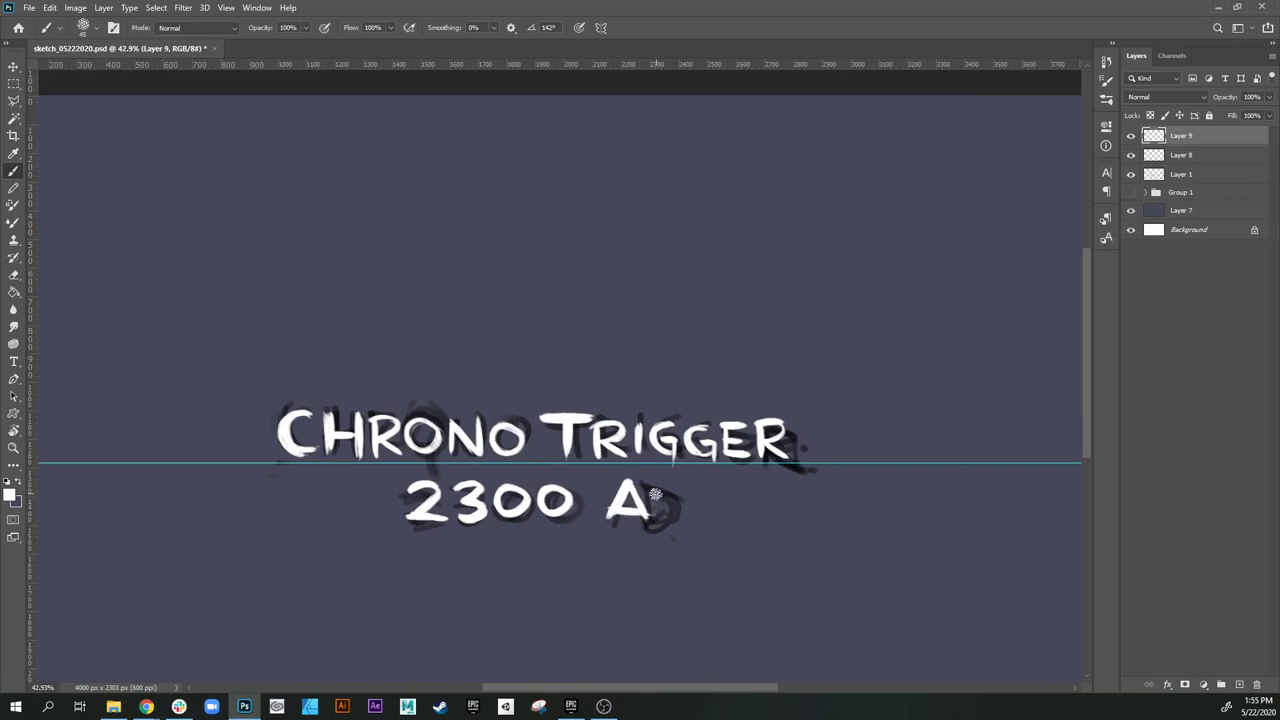
{"action": "mouse_move", "coordinate": [655, 480]}
{"action": "left_mouse_down"}
{"action": "mouse_move", "coordinate": [656, 520]}
{"action": "mouse_move", "coordinate": [683, 496]}
{"action": "mouse_move", "coordinate": [660, 521]}
{"action": "mouse_move", "coordinate": [637, 499]}
{"action": "mouse_move", "coordinate": [643, 523]}
{"action": "left_mouse_up"}
Step: Hide the rough lettering layer and centre both white lettering layers horizontally on the canvas by aligning them with the Background
{"action": "key", "text": "ctrl+space"}
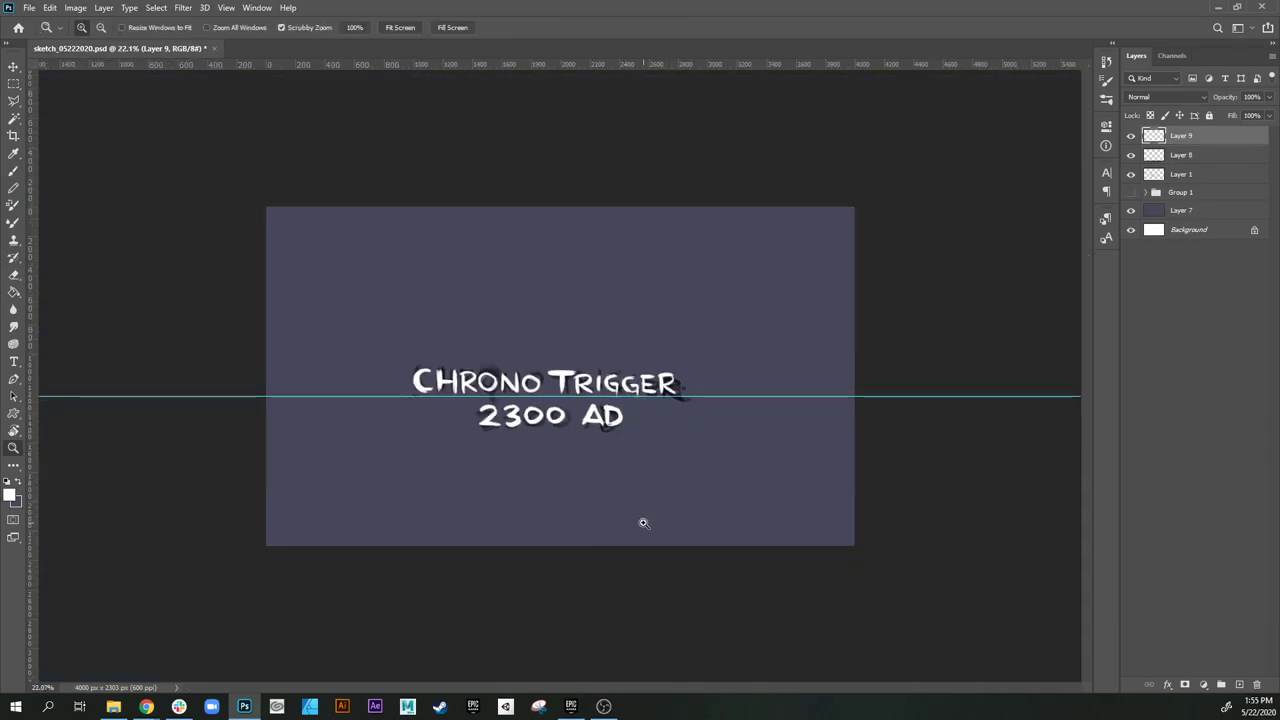
{"action": "left_click", "coordinate": [1131, 174]}
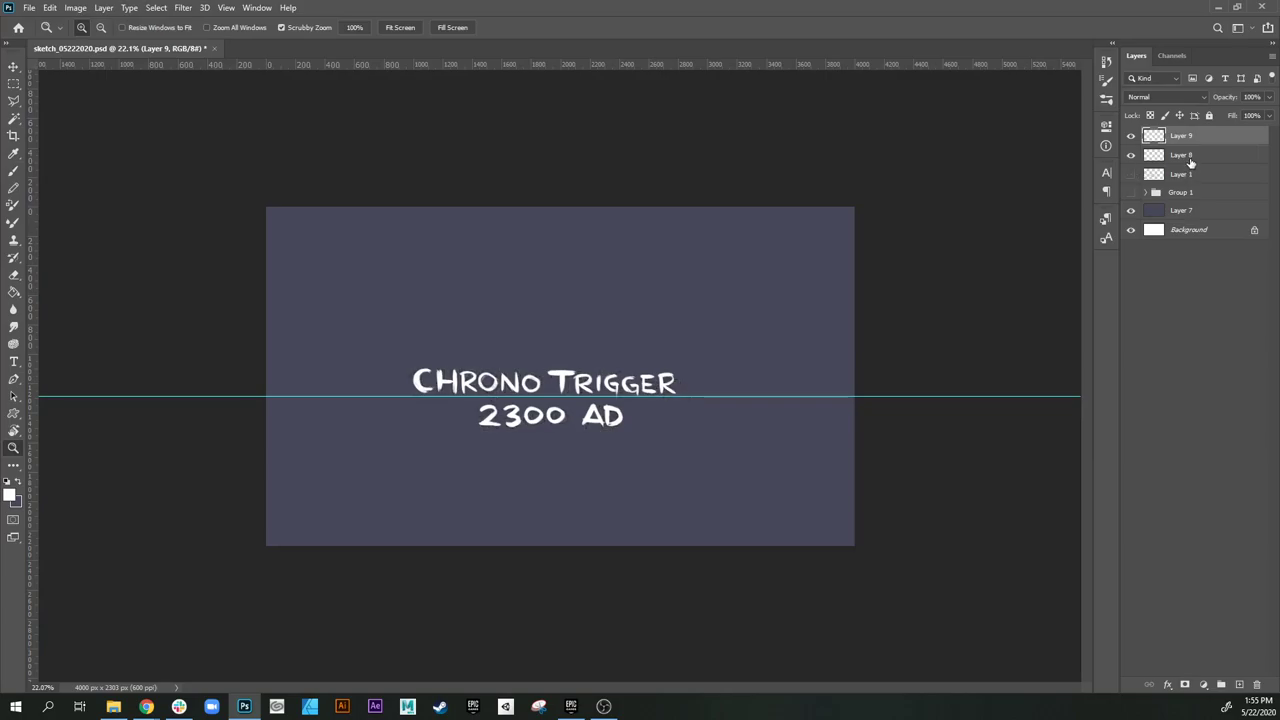
{"action": "left_click", "coordinate": [1190, 160], "text": "shift"}
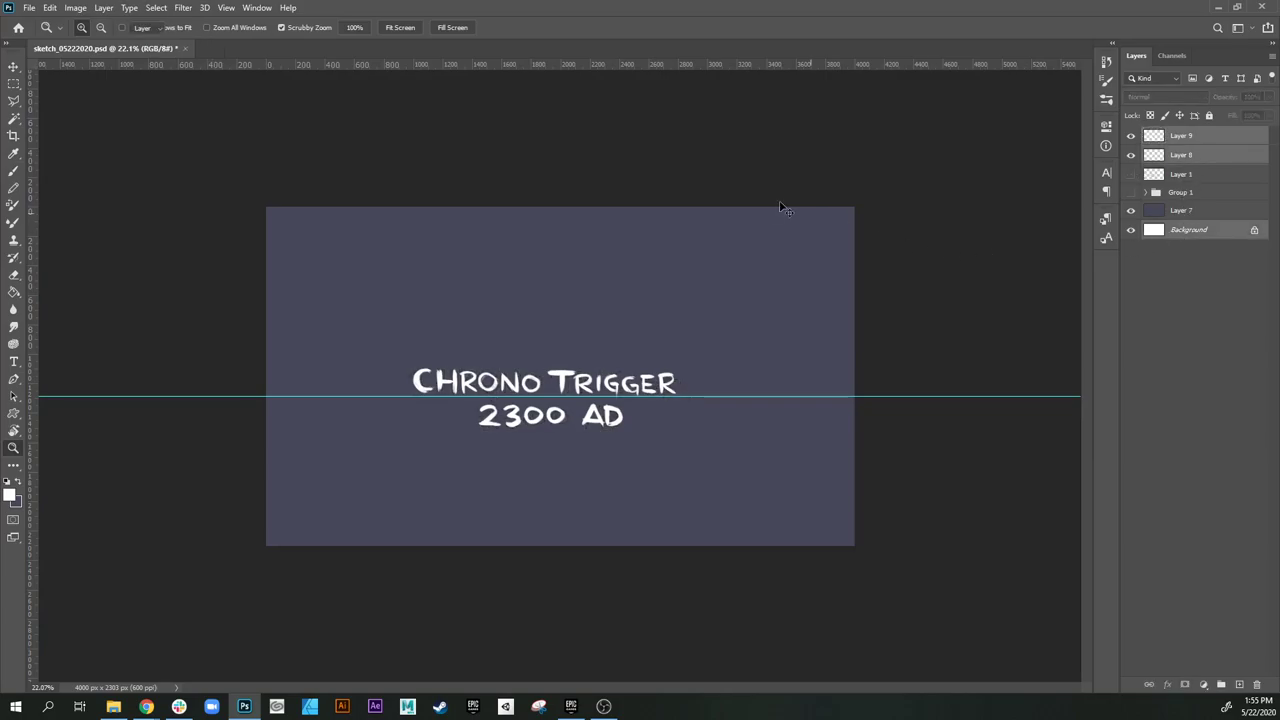
{"action": "key", "text": "v"}
{"action": "left_click", "coordinate": [305, 28]}
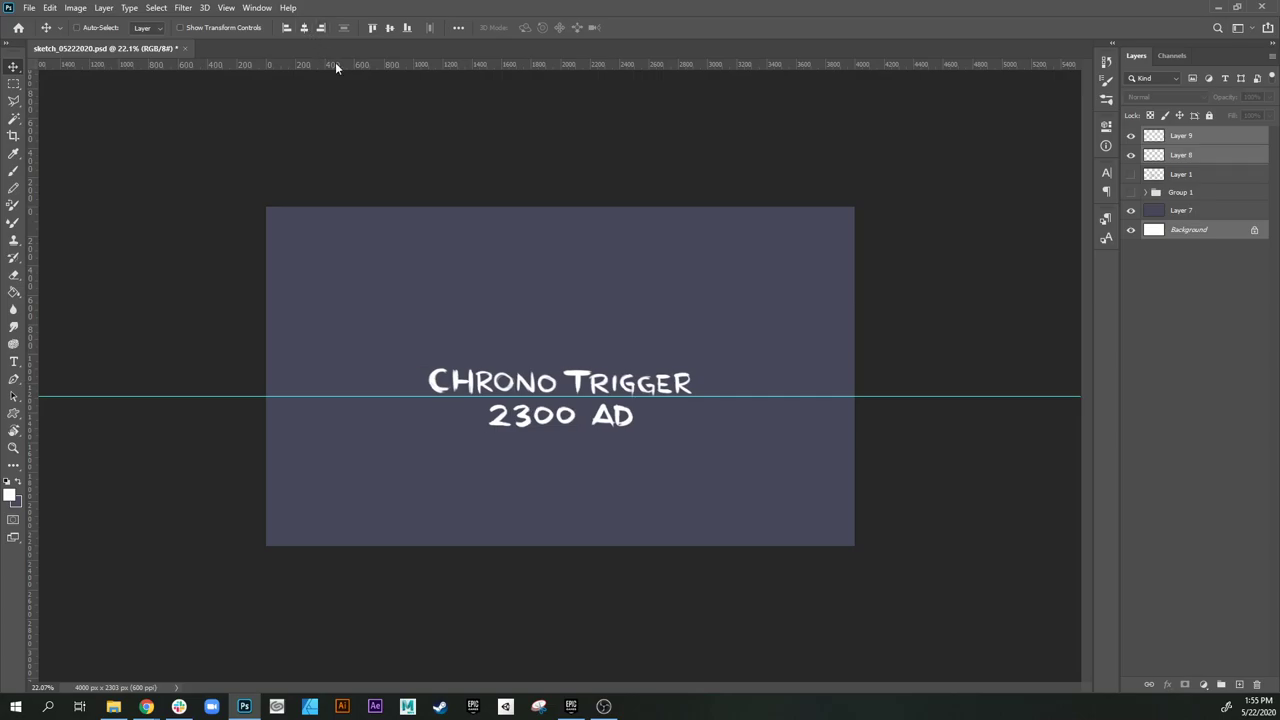
Step: Show the character line art in Group 1 and group Layer 9, Layer 8 and Layer 1 together
{"action": "left_click", "coordinate": [1131, 193]}
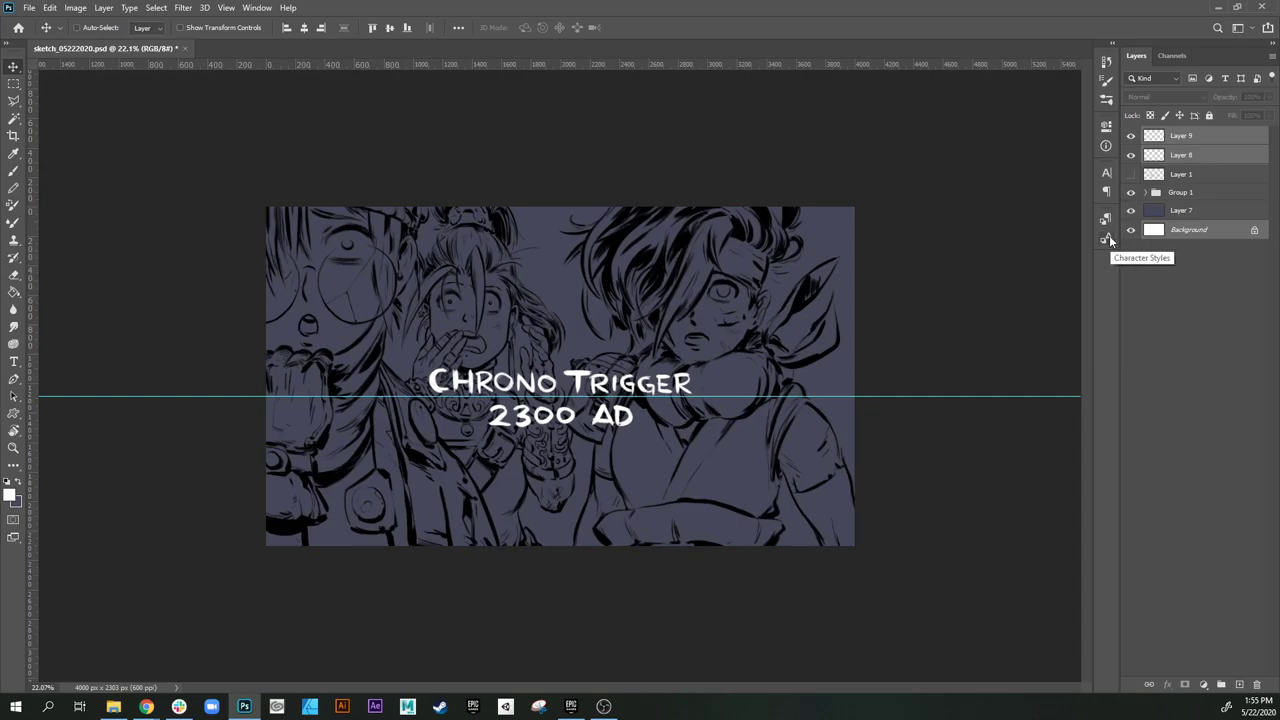
{"action": "left_click", "coordinate": [1146, 192]}
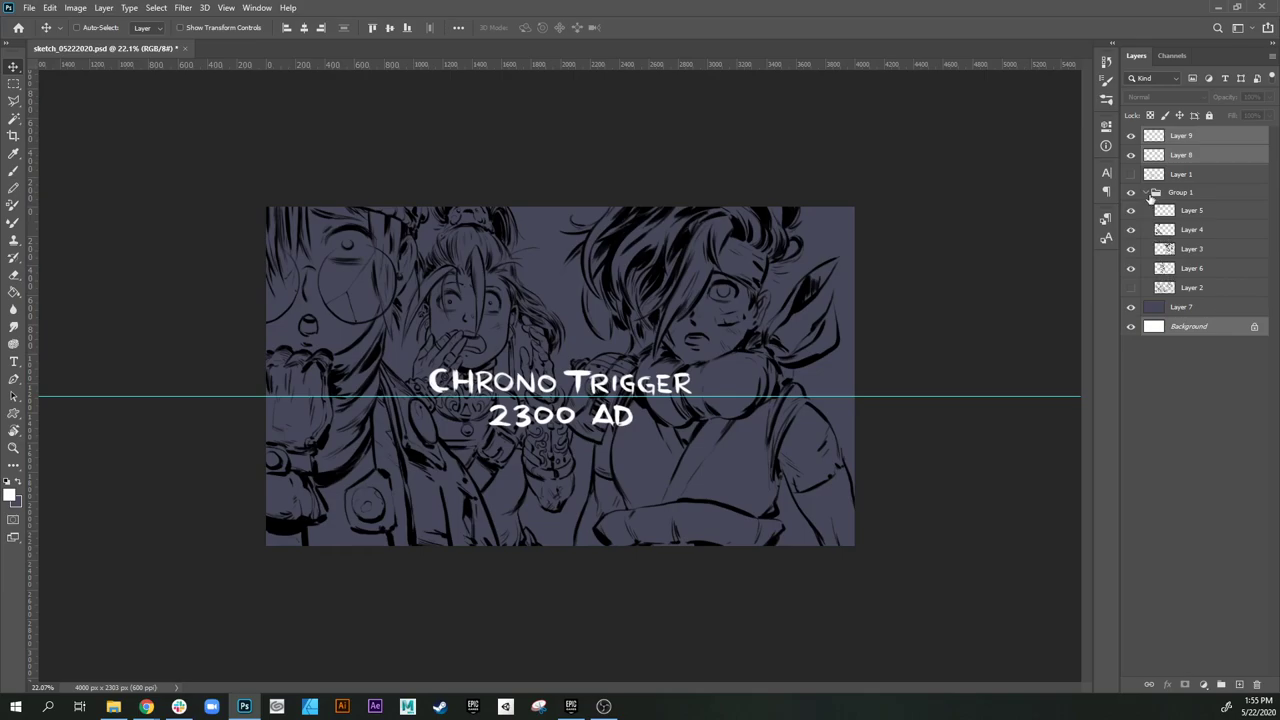
{"action": "left_click", "coordinate": [1147, 192]}
{"action": "left_click", "coordinate": [1198, 178], "text": "shift"}
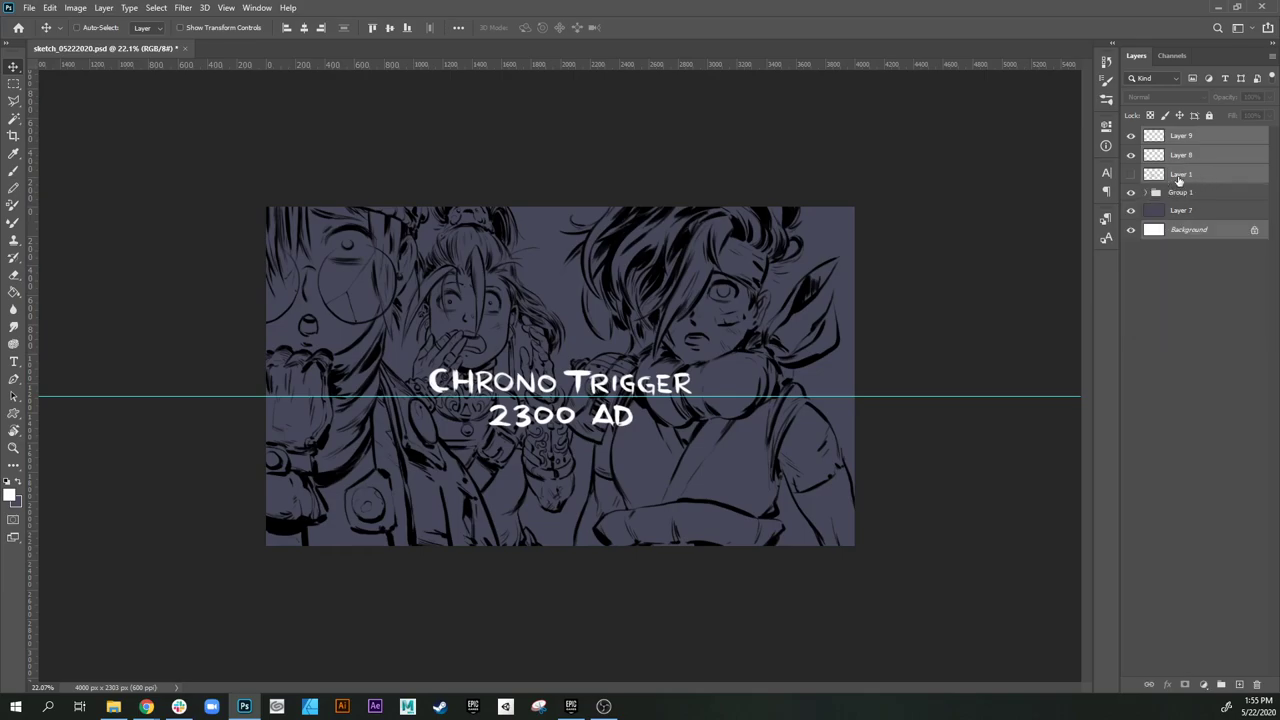
{"action": "key", "text": "ctrl+g"}
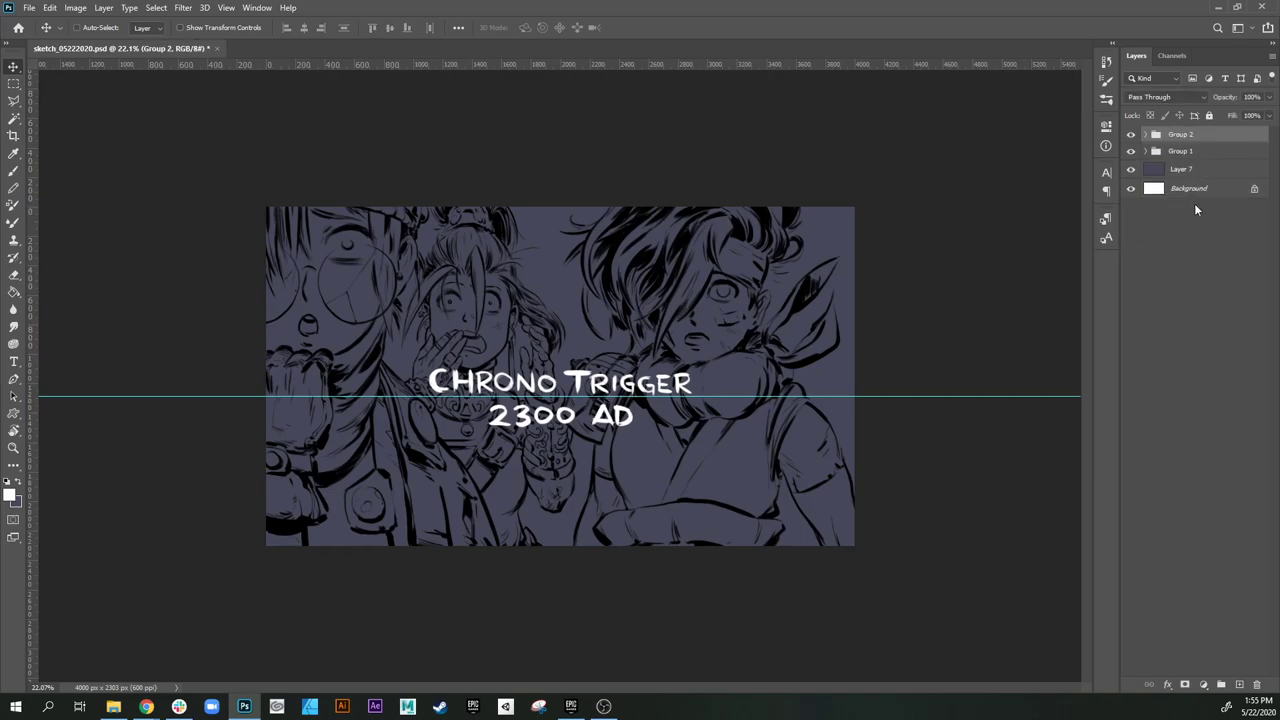
Step: Select the flat blue-grey Layer 7 and clear the guides from the document
{"action": "left_click", "coordinate": [1196, 170]}
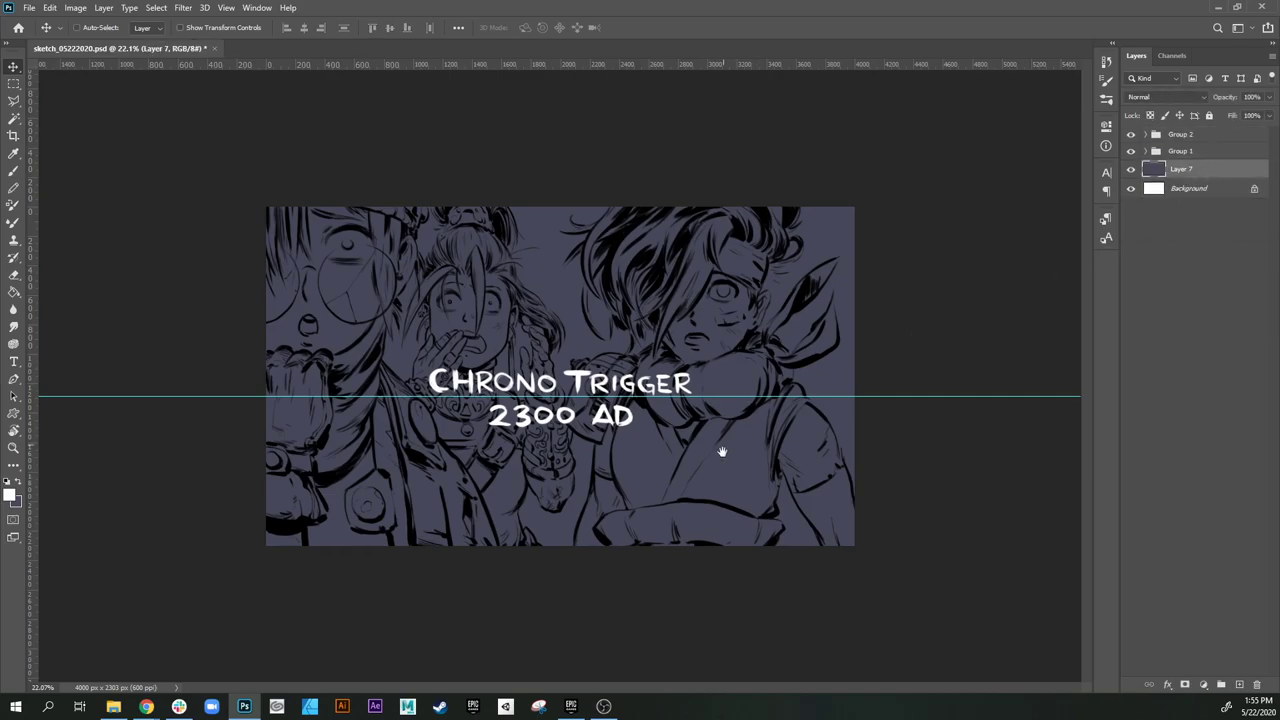
{"action": "left_click", "coordinate": [226, 8]}
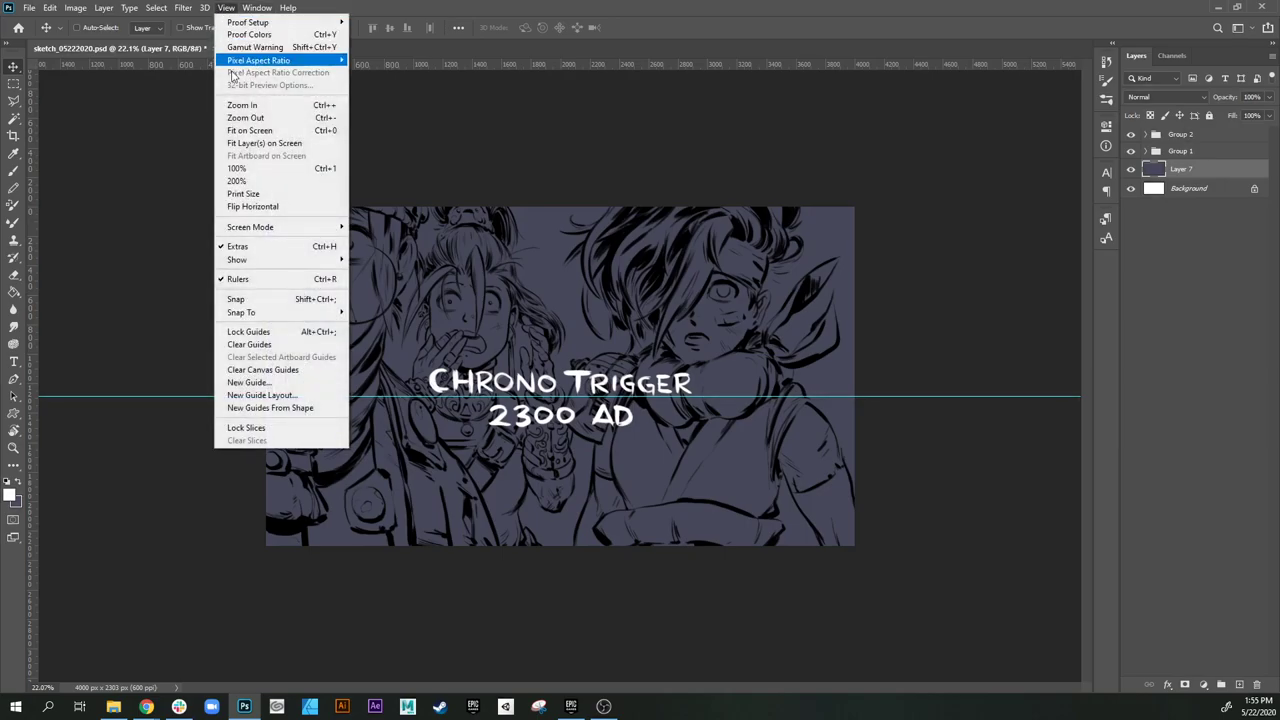
{"action": "left_click", "coordinate": [300, 343]}
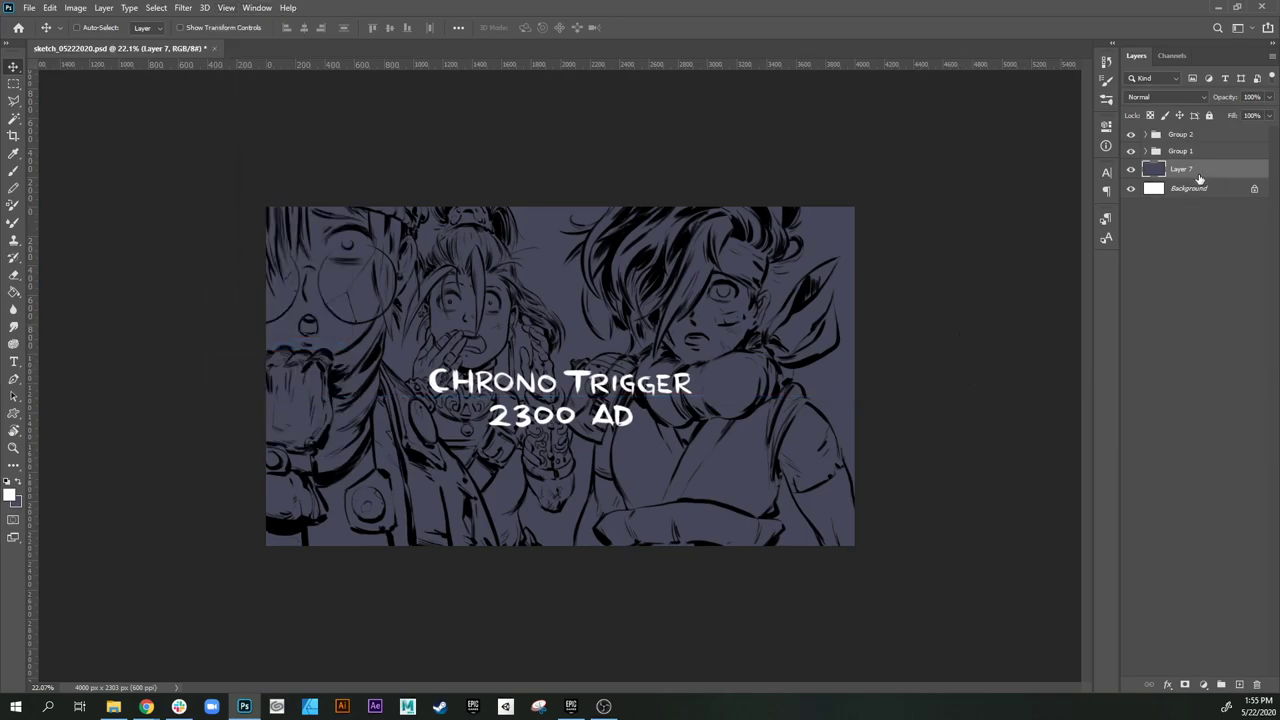
Step: Sample the background blue and set the foreground colour to the darker blue 232434 for painting
{"action": "key", "text": "b"}
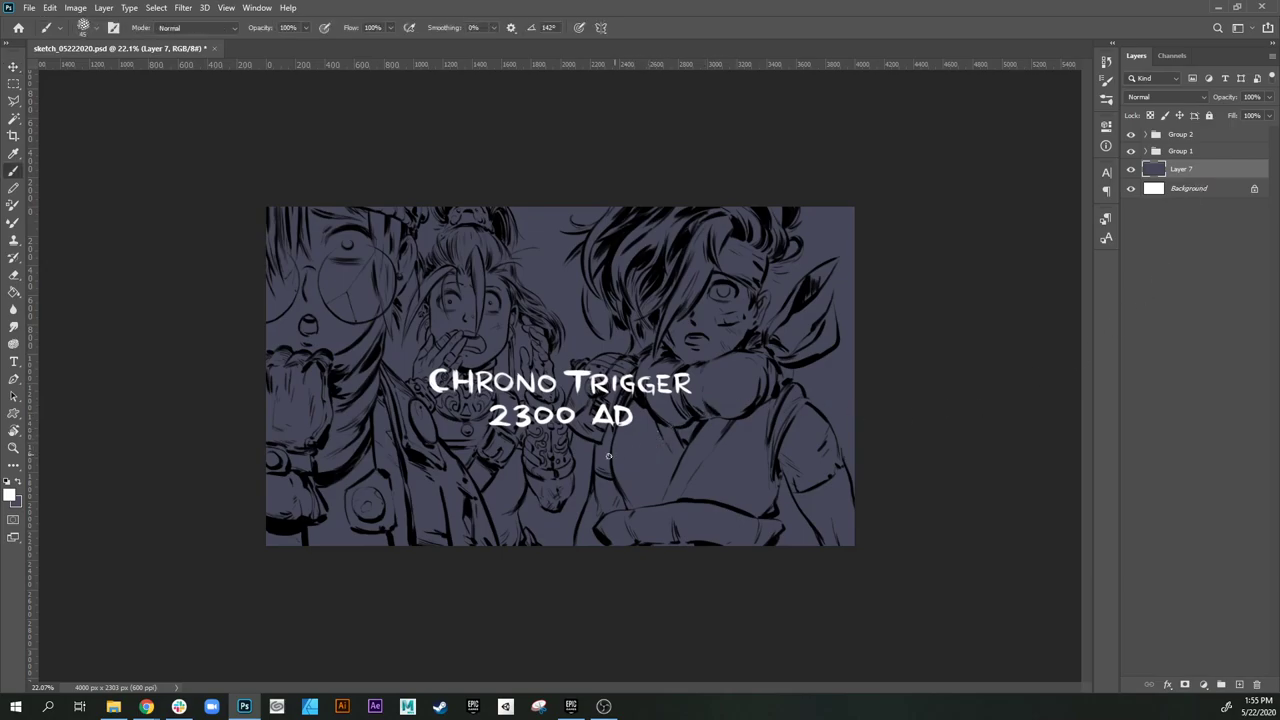
{"action": "left_click", "coordinate": [322, 527], "text": "alt"}
{"action": "left_click", "coordinate": [11, 497]}
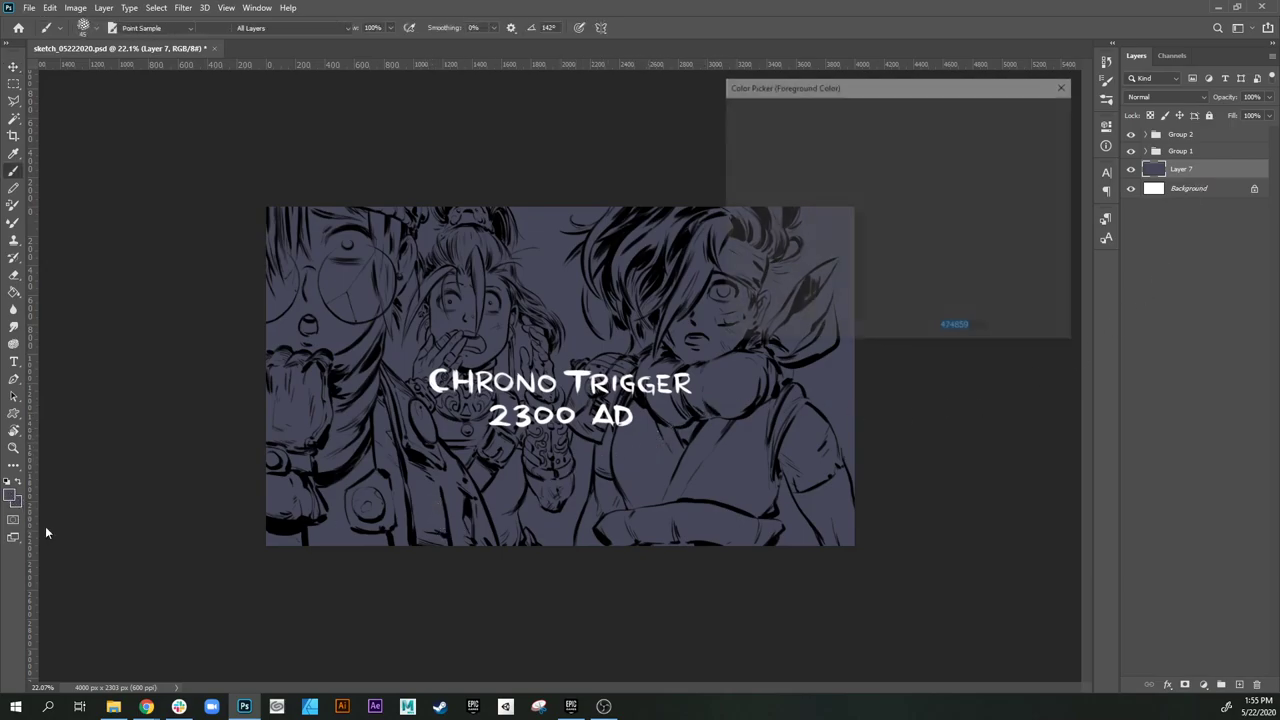
{"action": "left_click", "coordinate": [783, 251]}
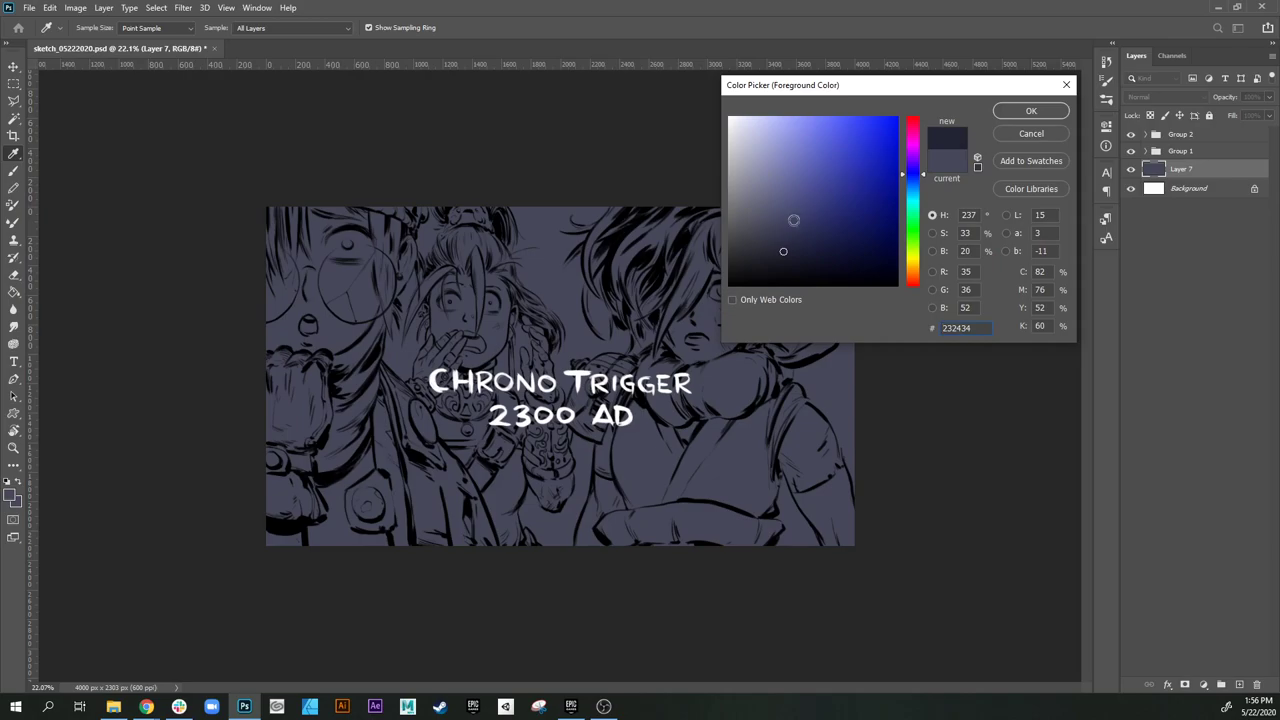
{"action": "left_click", "coordinate": [1028, 111]}
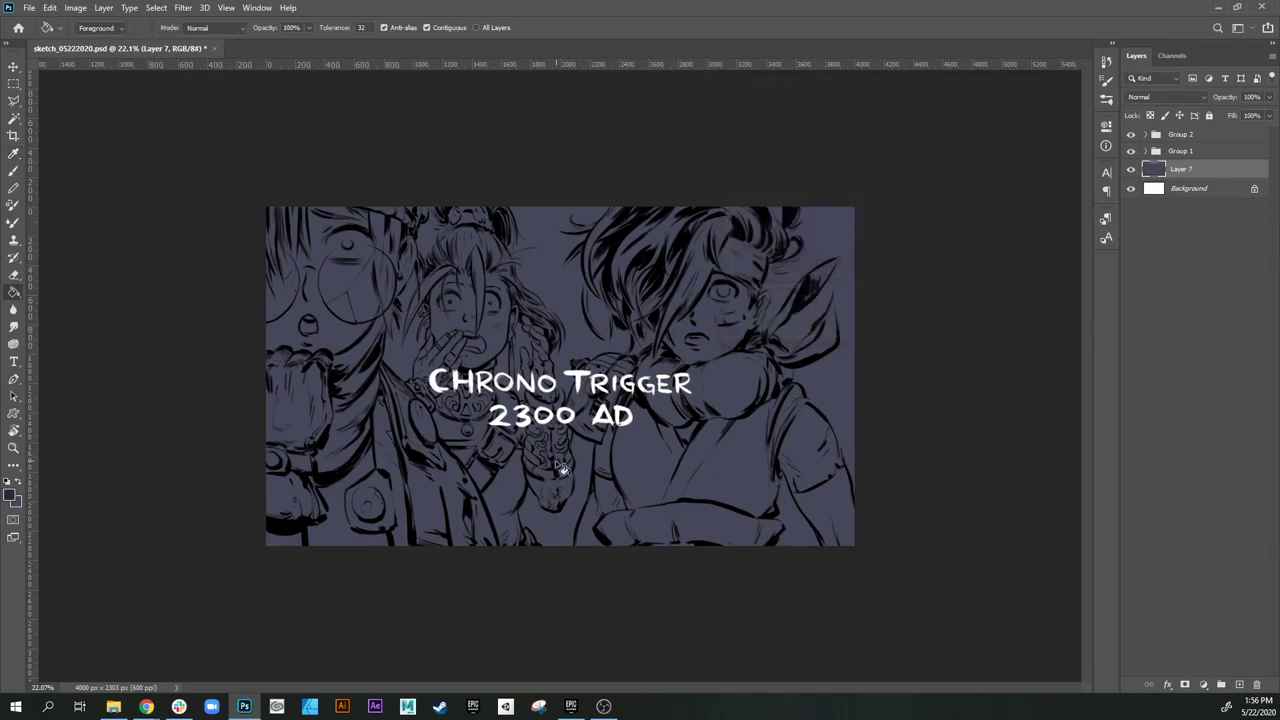
Step: Fill Layer 7 with a linear gradient from dark blue at the canvas's upper edge to the lighter blue-grey near its lower edge
{"action": "key", "text": "g"}
{"action": "key", "text": "shift+g"}
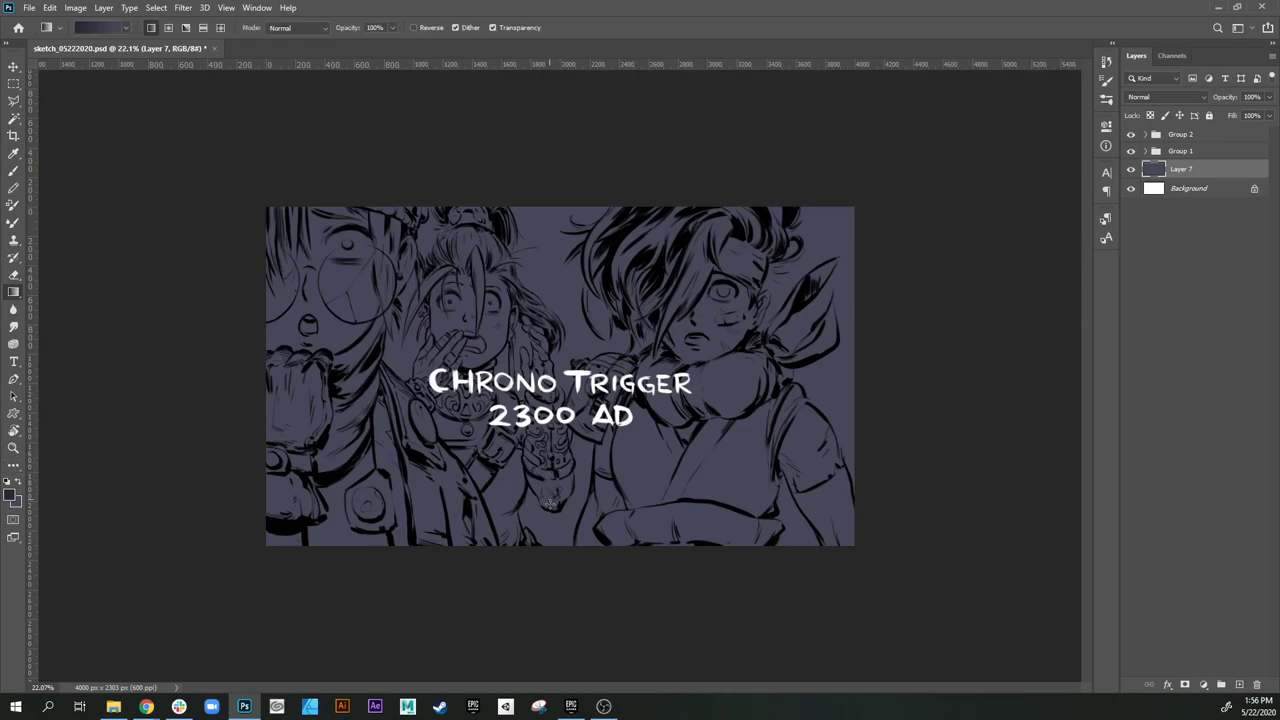
{"action": "left_click_drag", "start_coordinate": [567, 549], "coordinate": [579, 155]}
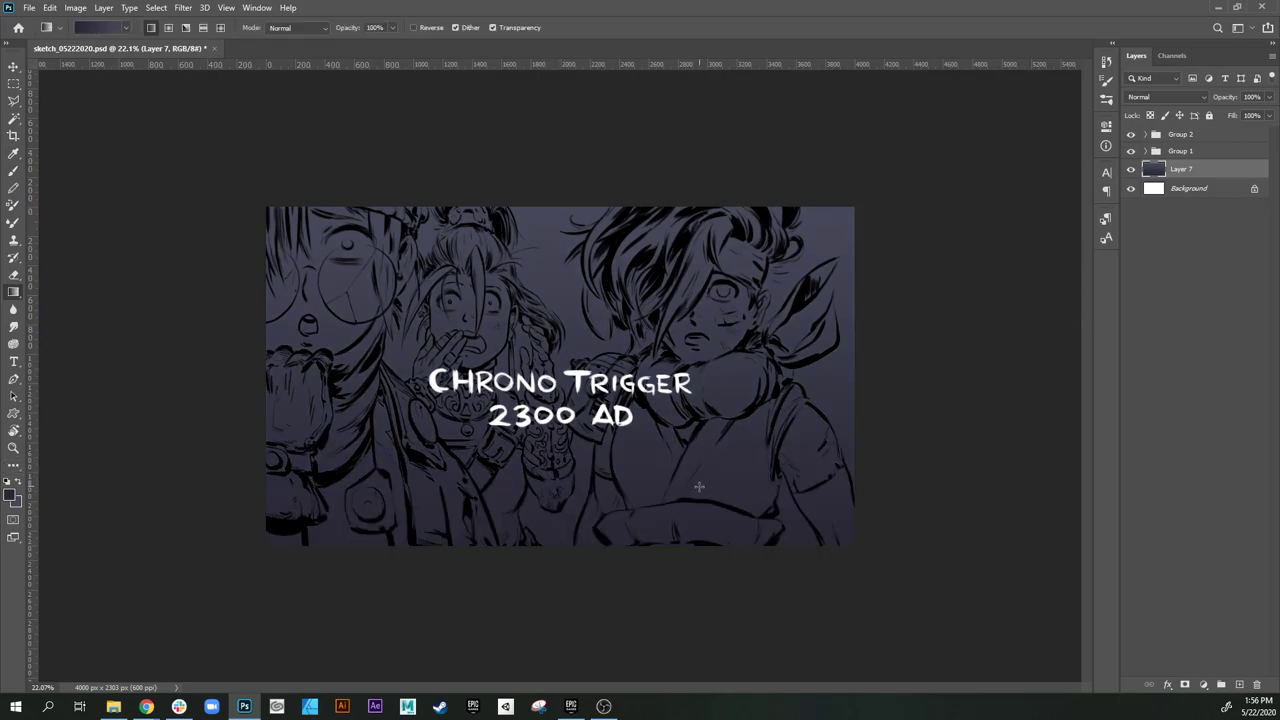
{"action": "key", "text": "ctrl+z"}
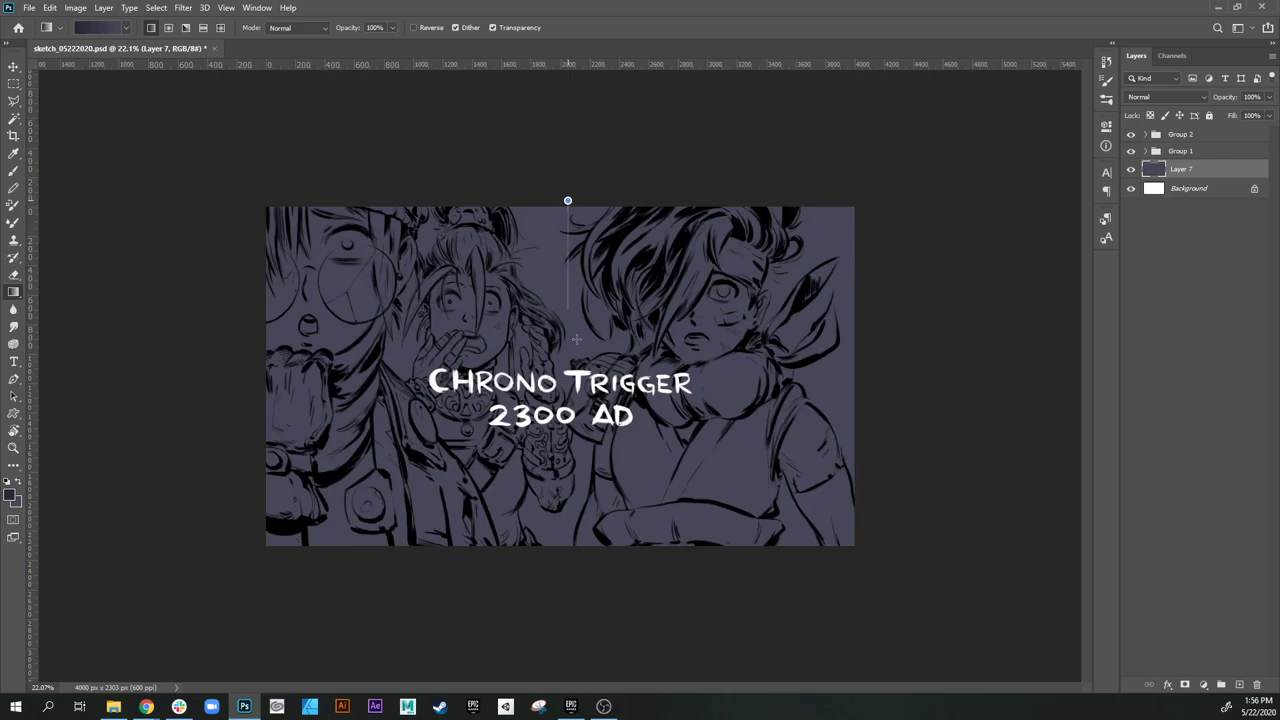
{"action": "left_click_drag", "start_coordinate": [567, 201], "coordinate": [582, 492]}
{"action": "key", "text": "ctrl+z"}
{"action": "left_click_drag", "start_coordinate": [578, 200], "coordinate": [600, 514]}
{"action": "key", "text": "ctrl+z"}
{"action": "left_click_drag", "start_coordinate": [576, 204], "coordinate": [588, 519]}
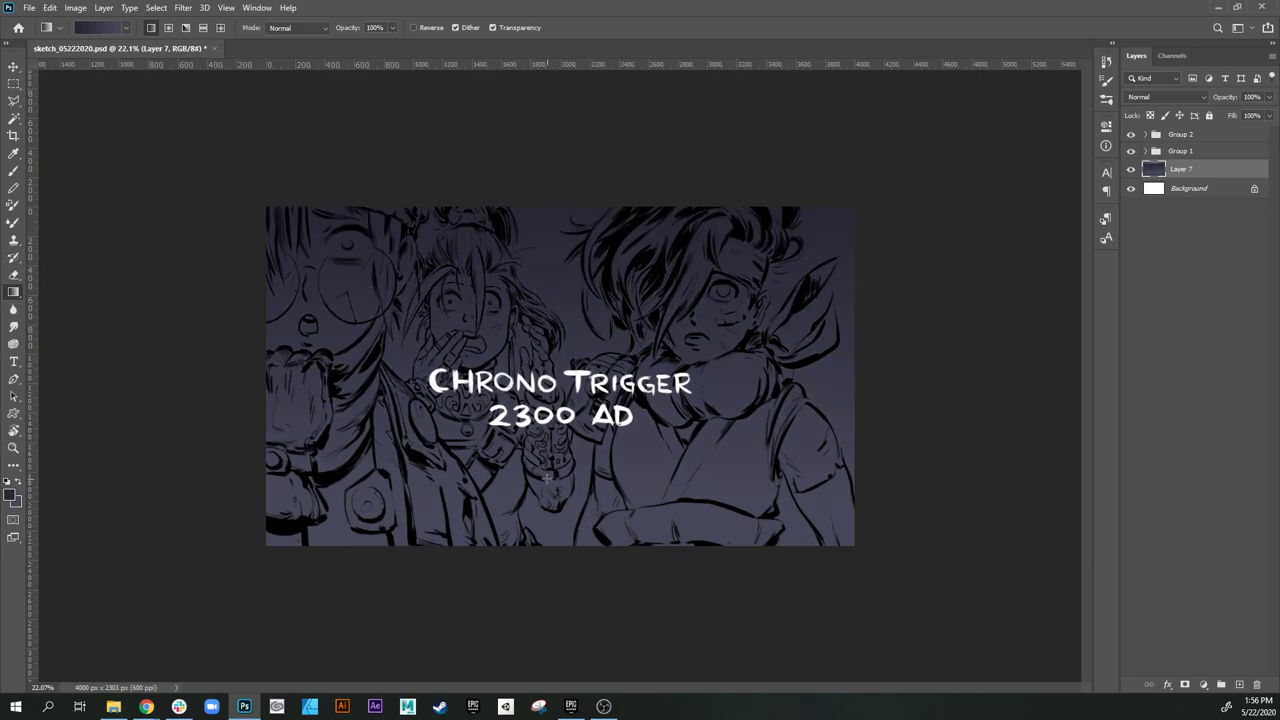
Step: Switch to the Brush tool and choose a round brush tip from the General Brushes presets
{"action": "key", "text": "b"}
{"action": "right_click", "coordinate": [806, 459]}
{"action": "left_click_drag", "start_coordinate": [842, 601], "coordinate": [843, 490]}
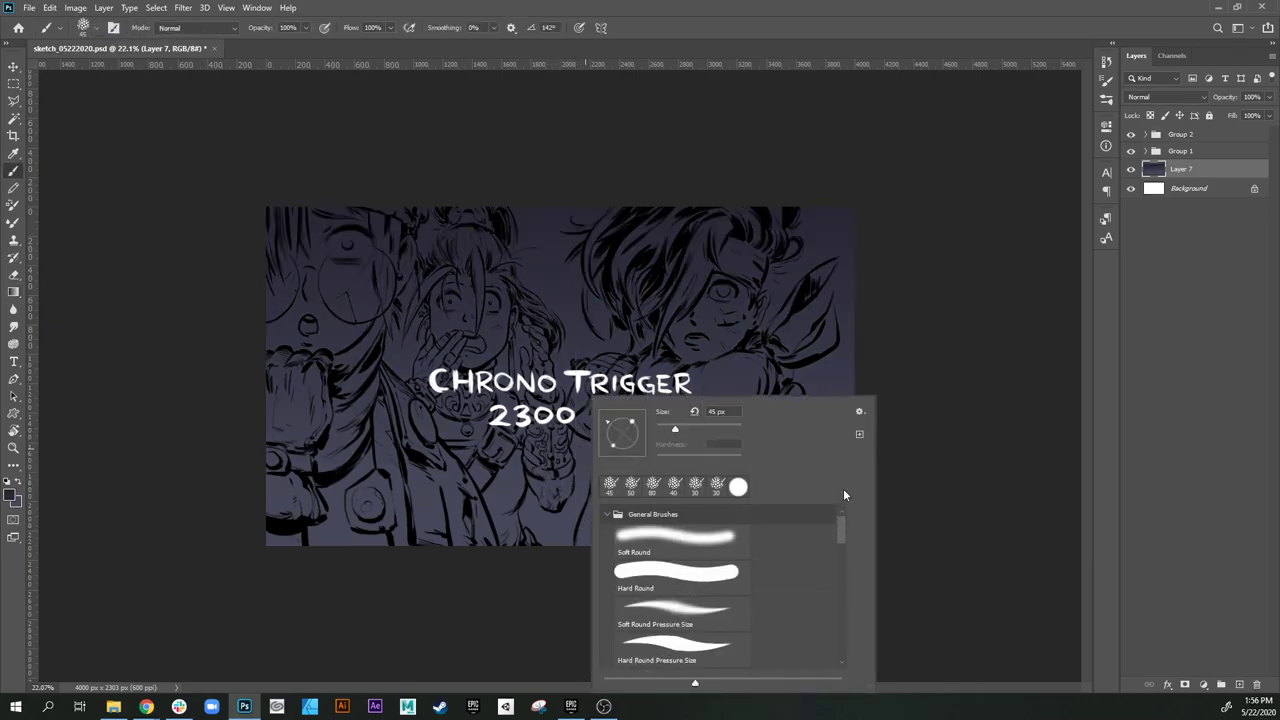
{"action": "mouse_move", "coordinate": [834, 536]}
{"action": "left_mouse_down"}
{"action": "mouse_move", "coordinate": [838, 582]}
{"action": "mouse_move", "coordinate": [830, 569]}
{"action": "left_mouse_up"}
{"action": "left_click", "coordinate": [710, 588]}
{"action": "left_click", "coordinate": [761, 329]}
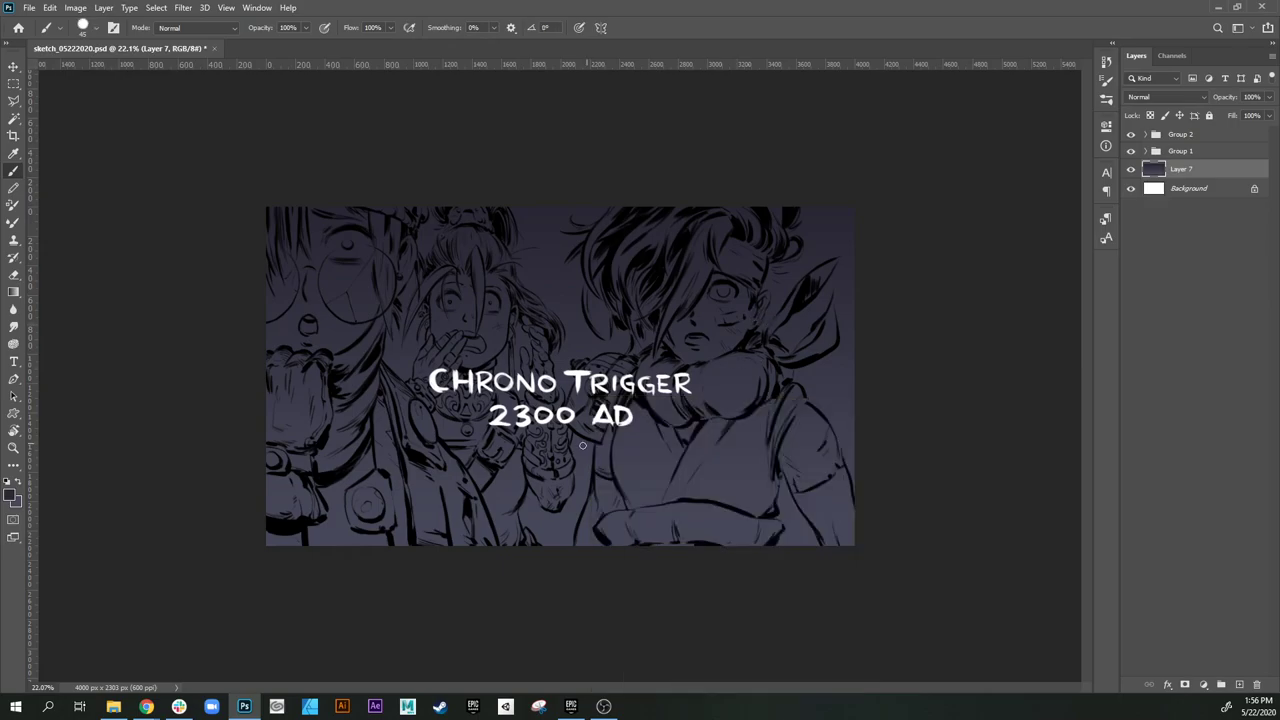
Step: Paint soft, cloudy dark blue patches over the gradient background on Layer 7, varying the brush size up to 250 px
{"action": "key", "text": "bracketright"}
{"action": "mouse_move", "coordinate": [544, 308]}
{"action": "left_mouse_down"}
{"action": "mouse_move", "coordinate": [580, 306]}
{"action": "mouse_move", "coordinate": [593, 327]}
{"action": "mouse_move", "coordinate": [577, 327]}
{"action": "left_mouse_up"}
{"action": "key", "text": "bracketright"}
{"action": "key", "text": "bracketright"}
{"action": "key", "text": "bracketright"}
{"action": "key", "text": "bracketleft"}
{"action": "key", "text": "bracketleft"}
{"action": "key", "text": "bracketleft"}
{"action": "key", "text": "bracketleft"}
{"action": "key", "text": "bracketleft"}
{"action": "key", "text": "]"}
{"action": "key", "text": "bracketright"}
{"action": "key", "text": "bracketright"}
{"action": "key", "text": "bracketright"}
{"action": "key", "text": "bracketright"}
{"action": "key", "text": "bracketright"}
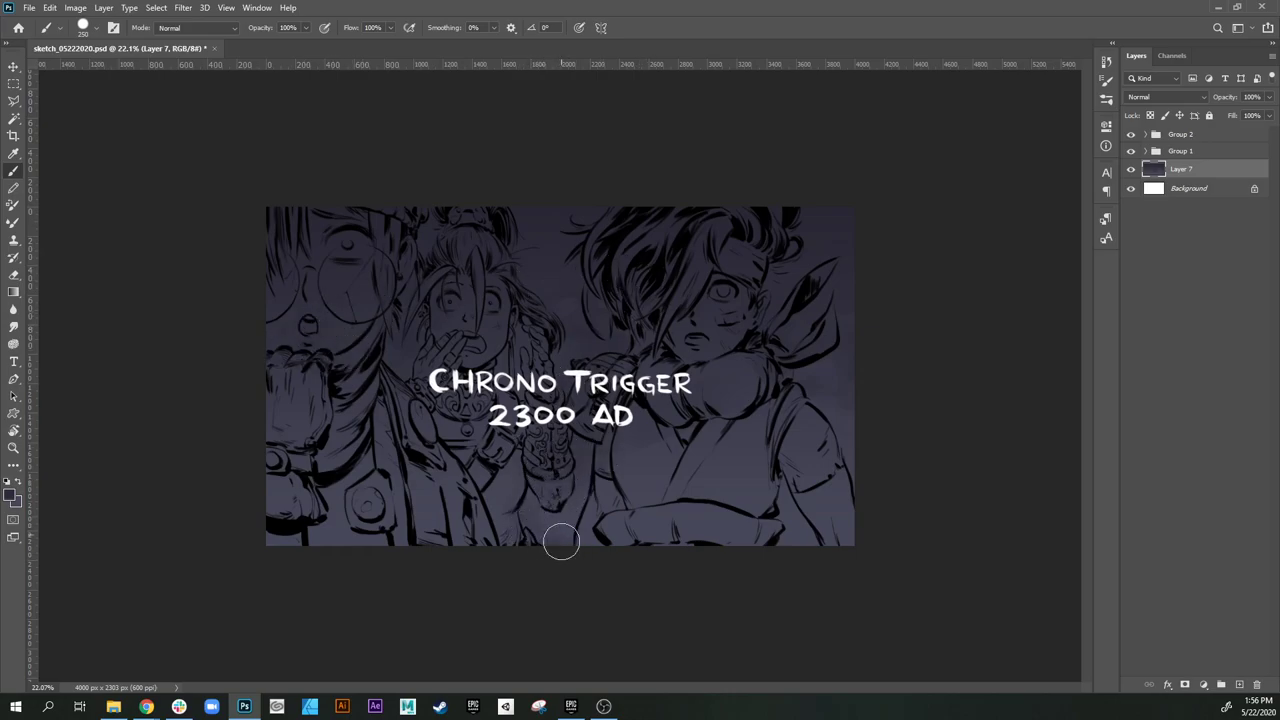
{"action": "key", "text": "space"}
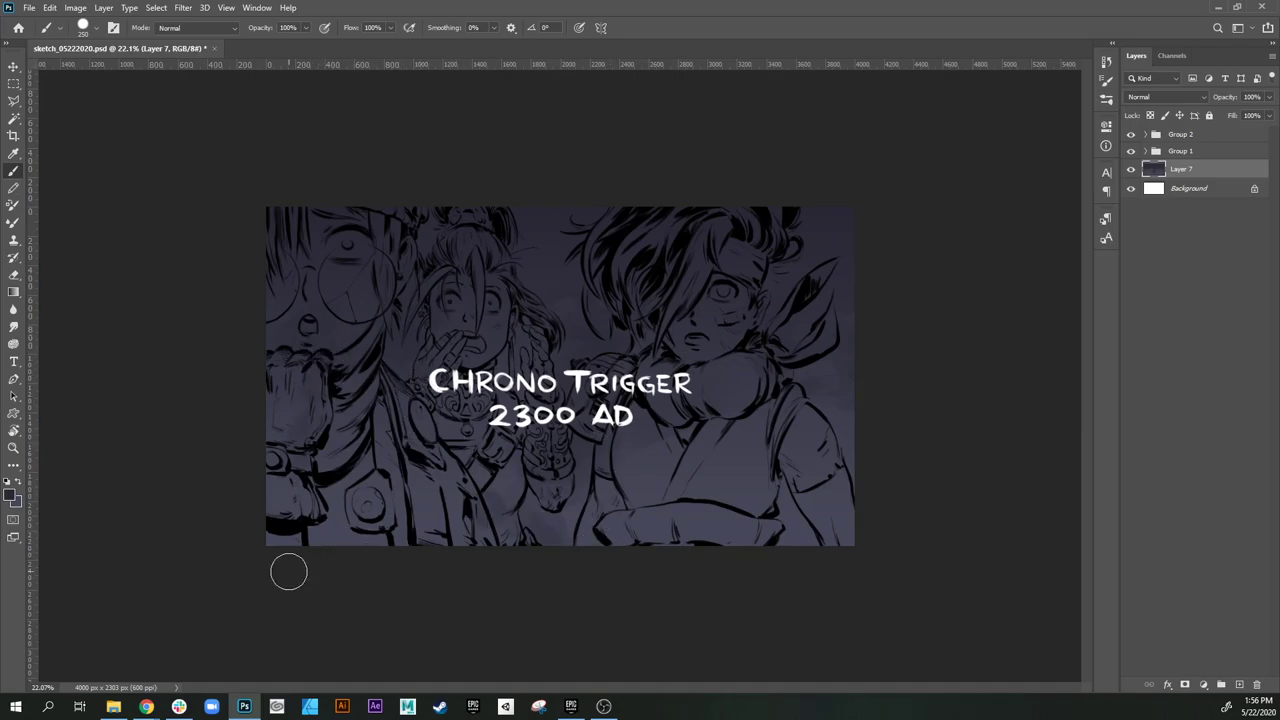
Step: Add a new layer above Layer 7 and shade the left character's face, clothing and glove in dark blue
{"action": "key", "text": "ctrl+shift+alt+n"}
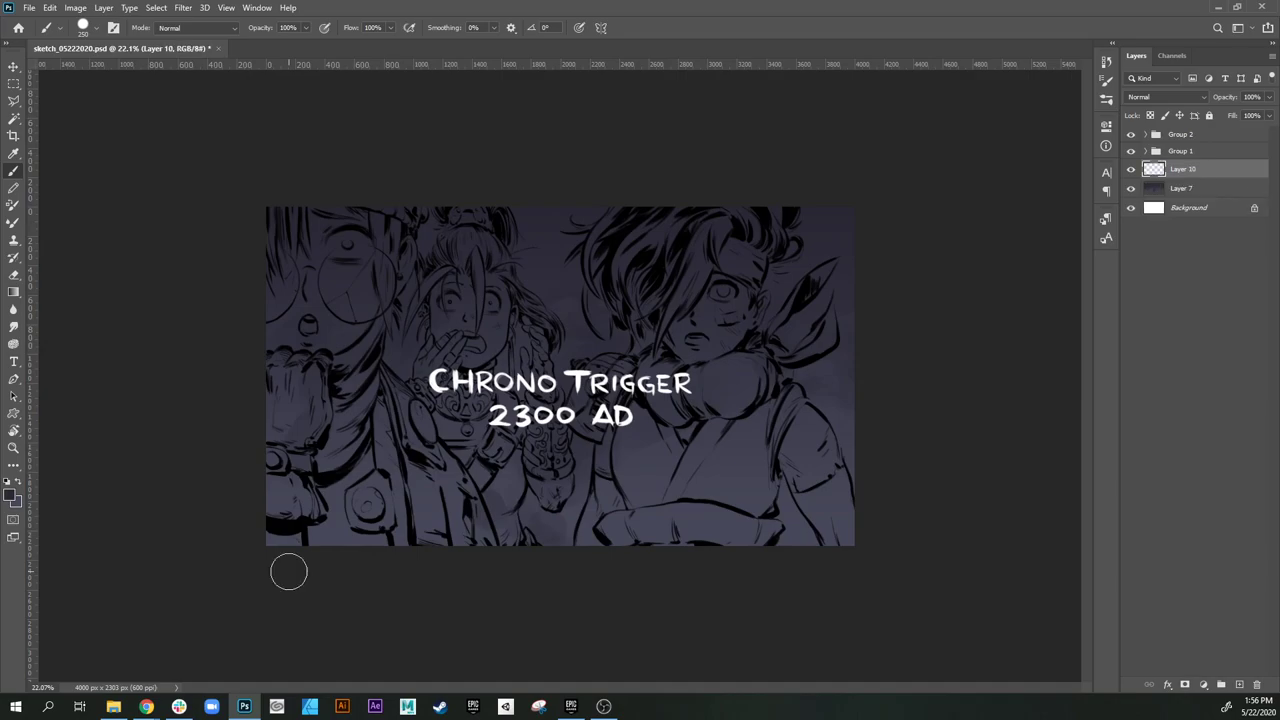
{"action": "mouse_move", "coordinate": [330, 476]}
{"action": "left_mouse_down"}
{"action": "mouse_move", "coordinate": [305, 490]}
{"action": "mouse_move", "coordinate": [277, 466]}
{"action": "mouse_move", "coordinate": [316, 437]}
{"action": "mouse_move", "coordinate": [346, 463]}
{"action": "mouse_move", "coordinate": [257, 260]}
{"action": "left_mouse_up"}
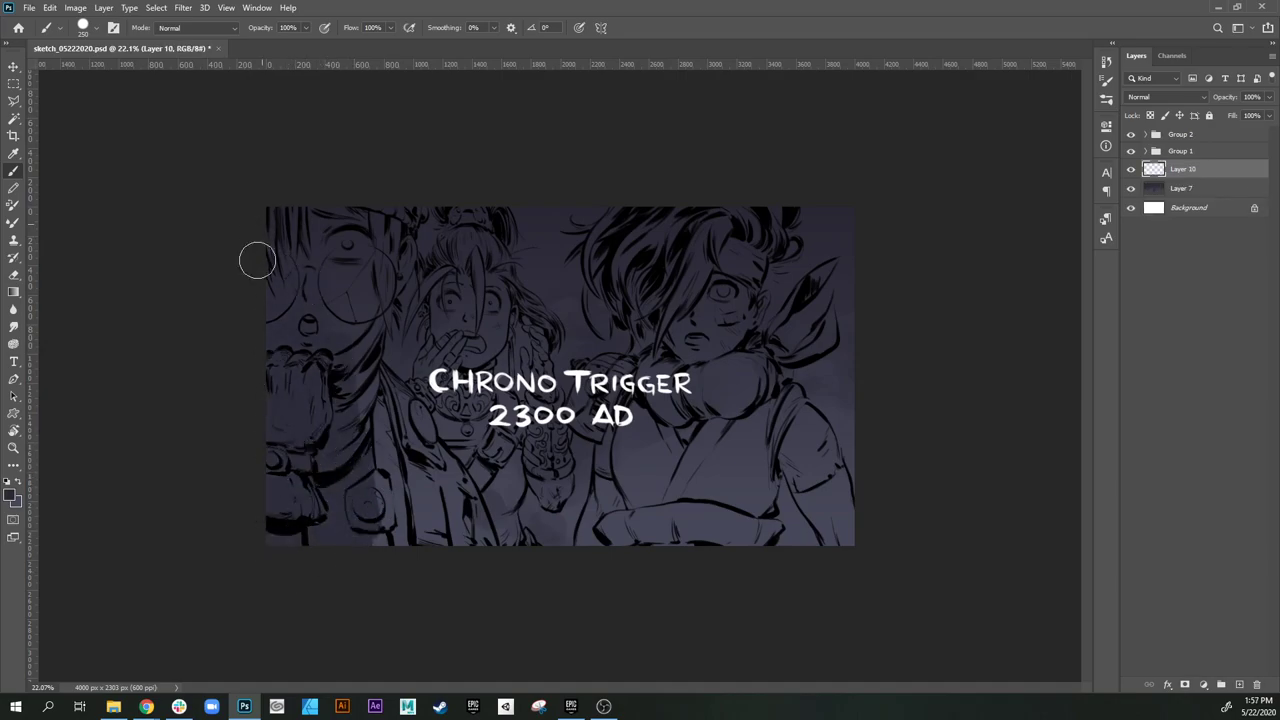
{"action": "mouse_move", "coordinate": [372, 400]}
{"action": "left_mouse_down"}
{"action": "mouse_move", "coordinate": [414, 543]}
{"action": "mouse_move", "coordinate": [386, 474]}
{"action": "left_mouse_up"}
{"action": "mouse_move", "coordinate": [431, 563]}
{"action": "left_mouse_down"}
{"action": "mouse_move", "coordinate": [428, 497]}
{"action": "mouse_move", "coordinate": [446, 544]}
{"action": "mouse_move", "coordinate": [448, 484]}
{"action": "mouse_move", "coordinate": [486, 530]}
{"action": "mouse_move", "coordinate": [440, 475]}
{"action": "left_mouse_up"}
{"action": "key", "text": "bracketleft"}
{"action": "key", "text": "bracketleft"}
{"action": "mouse_move", "coordinate": [391, 405]}
{"action": "left_mouse_down"}
{"action": "mouse_move", "coordinate": [426, 454]}
{"action": "mouse_move", "coordinate": [387, 384]}
{"action": "left_mouse_up"}
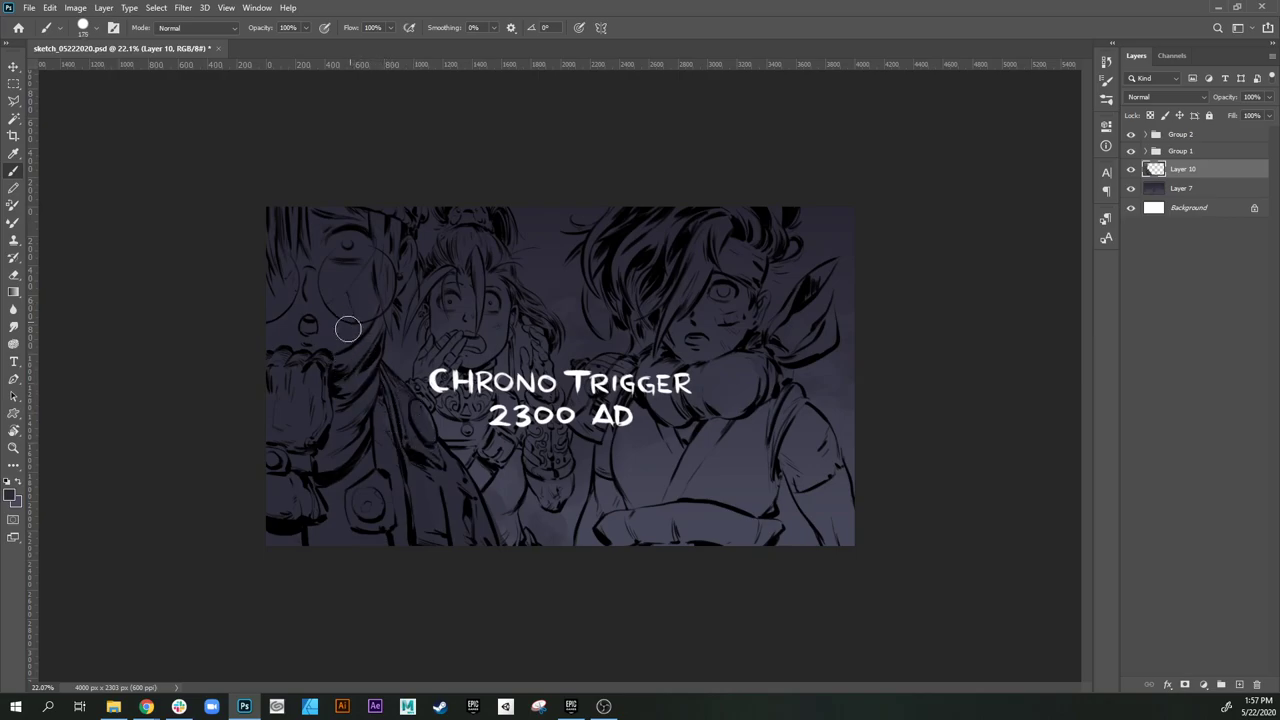
Step: Set the foreground colour to pale yellow e6d29d and paint the left character's face with a 400 px brush
{"action": "key", "text": "bracketright"}
{"action": "key", "text": "bracketright"}
{"action": "left_click", "coordinate": [12, 494]}
{"action": "left_click", "coordinate": [751, 180]}
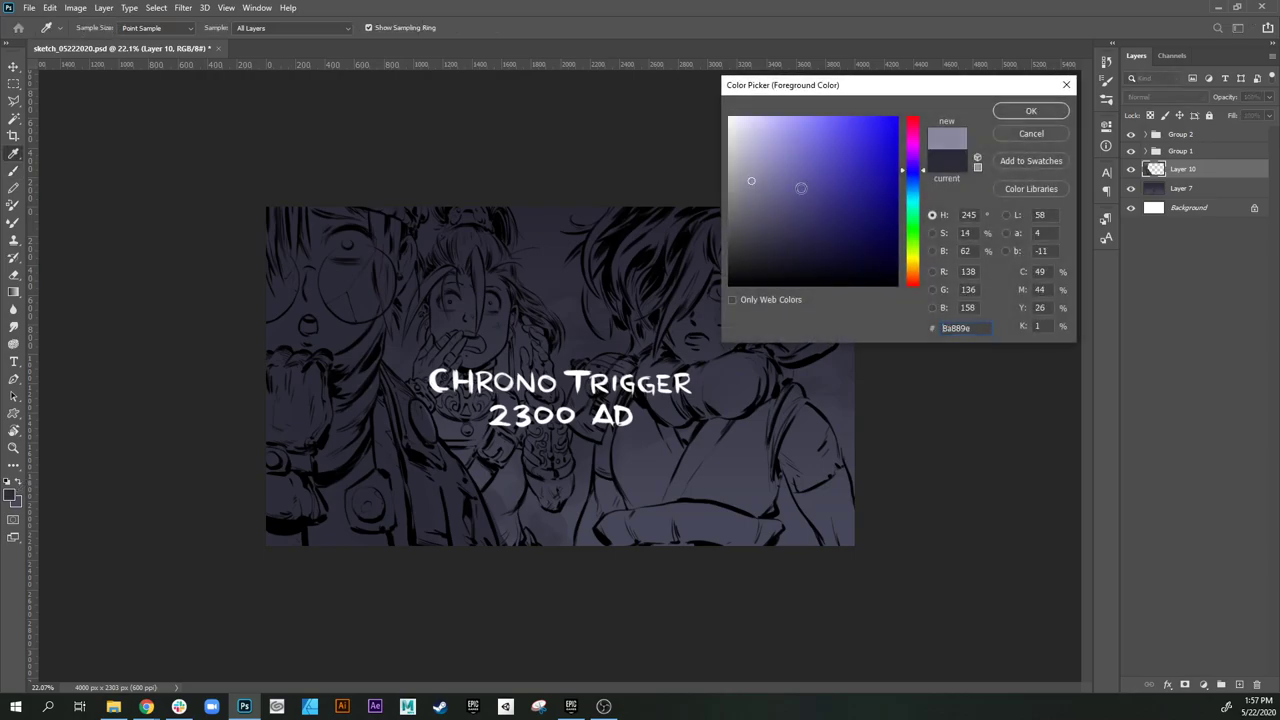
{"action": "left_click", "coordinate": [914, 266]}
{"action": "left_click", "coordinate": [782, 132]}
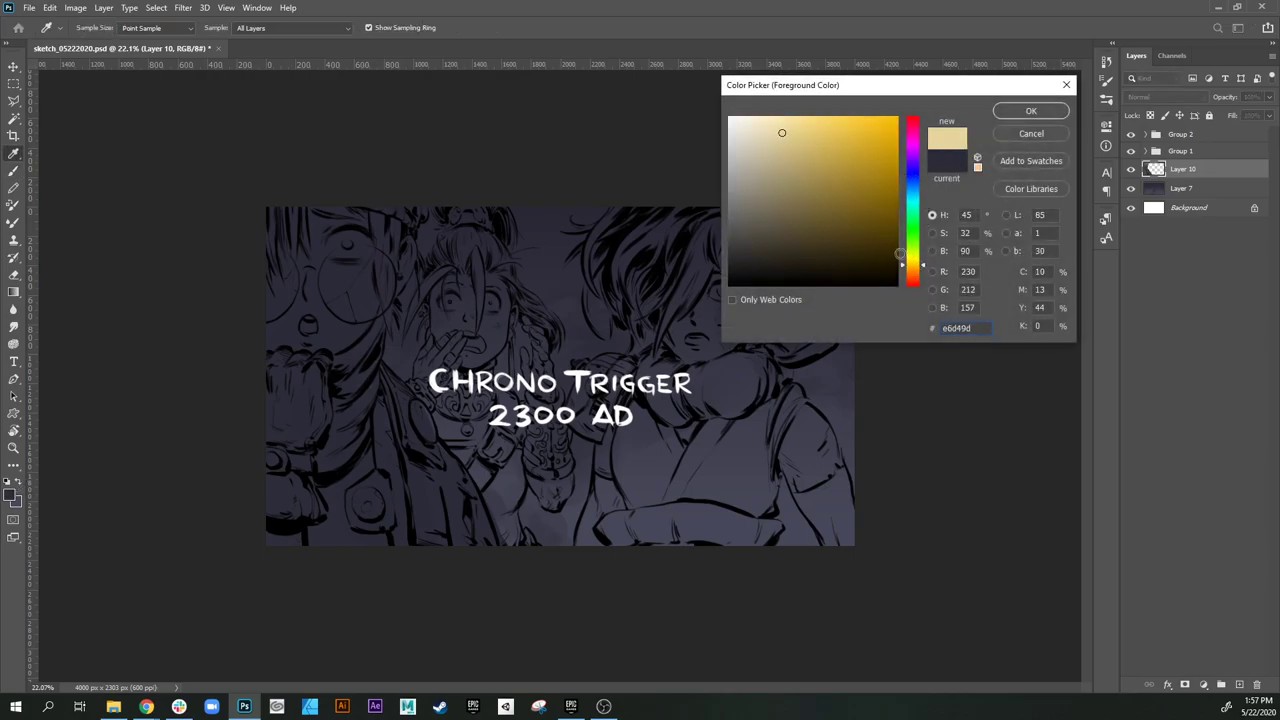
{"action": "left_click", "coordinate": [1007, 117]}
{"action": "key", "text": "b"}
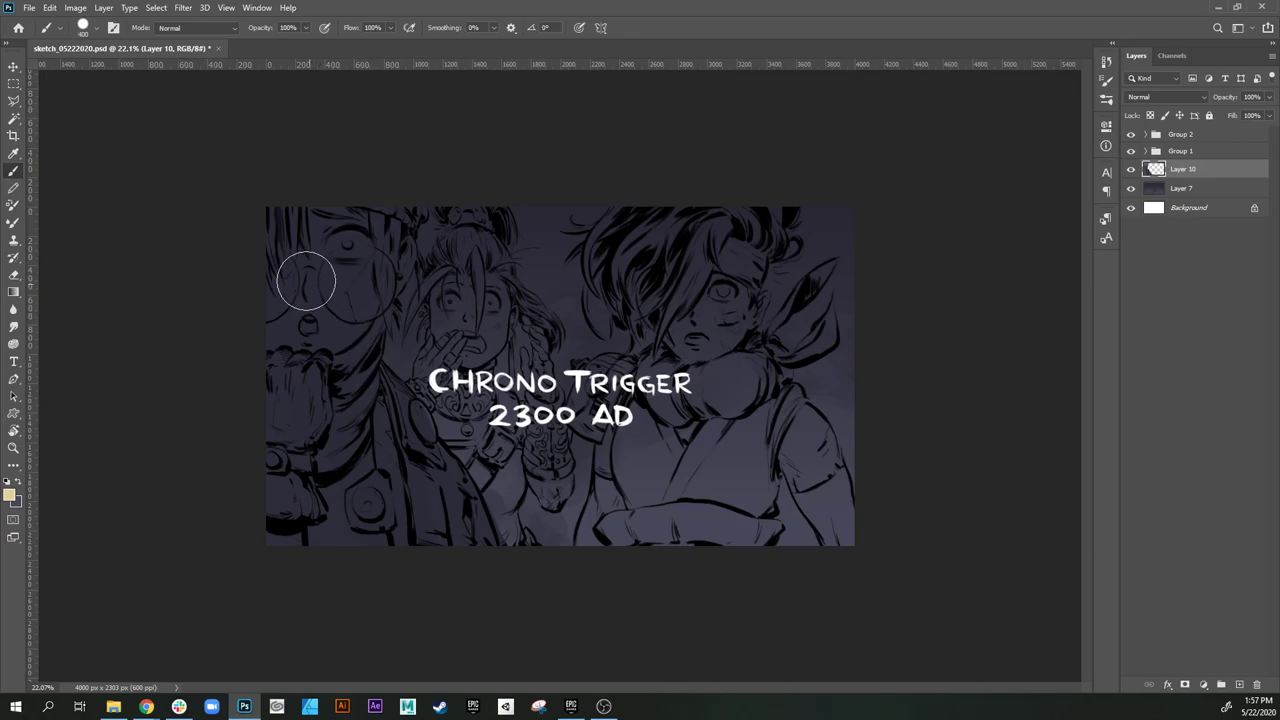
{"action": "mouse_move", "coordinate": [296, 281]}
{"action": "left_mouse_down"}
{"action": "mouse_move", "coordinate": [304, 314]}
{"action": "mouse_move", "coordinate": [279, 327]}
{"action": "mouse_move", "coordinate": [338, 326]}
{"action": "mouse_move", "coordinate": [342, 291]}
{"action": "mouse_move", "coordinate": [301, 265]}
{"action": "mouse_move", "coordinate": [314, 219]}
{"action": "mouse_move", "coordinate": [345, 281]}
{"action": "mouse_move", "coordinate": [347, 224]}
{"action": "left_mouse_up"}
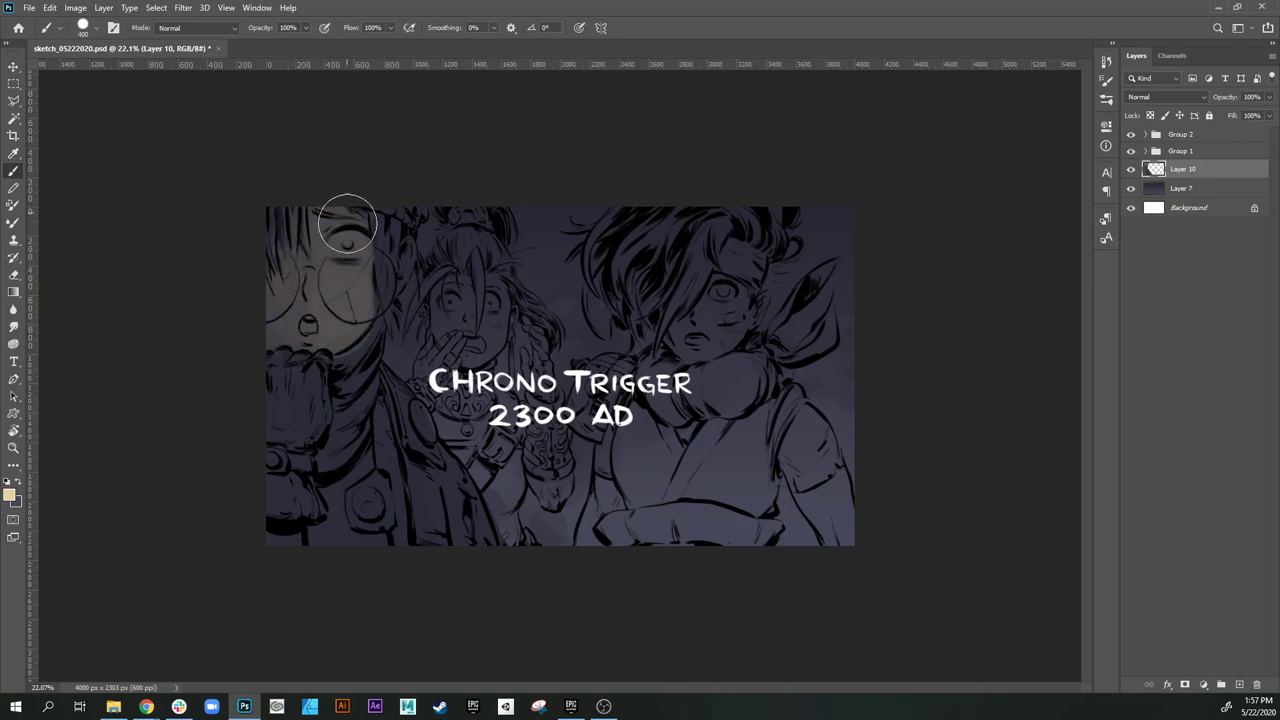
Step: Set the foreground colour to cyan 66eee9 and paint both of the left character's goggle lenses with smaller brush sizes
{"action": "key", "text": "bracketleft"}
{"action": "key", "text": "bracketleft"}
{"action": "left_click", "coordinate": [10, 495]}
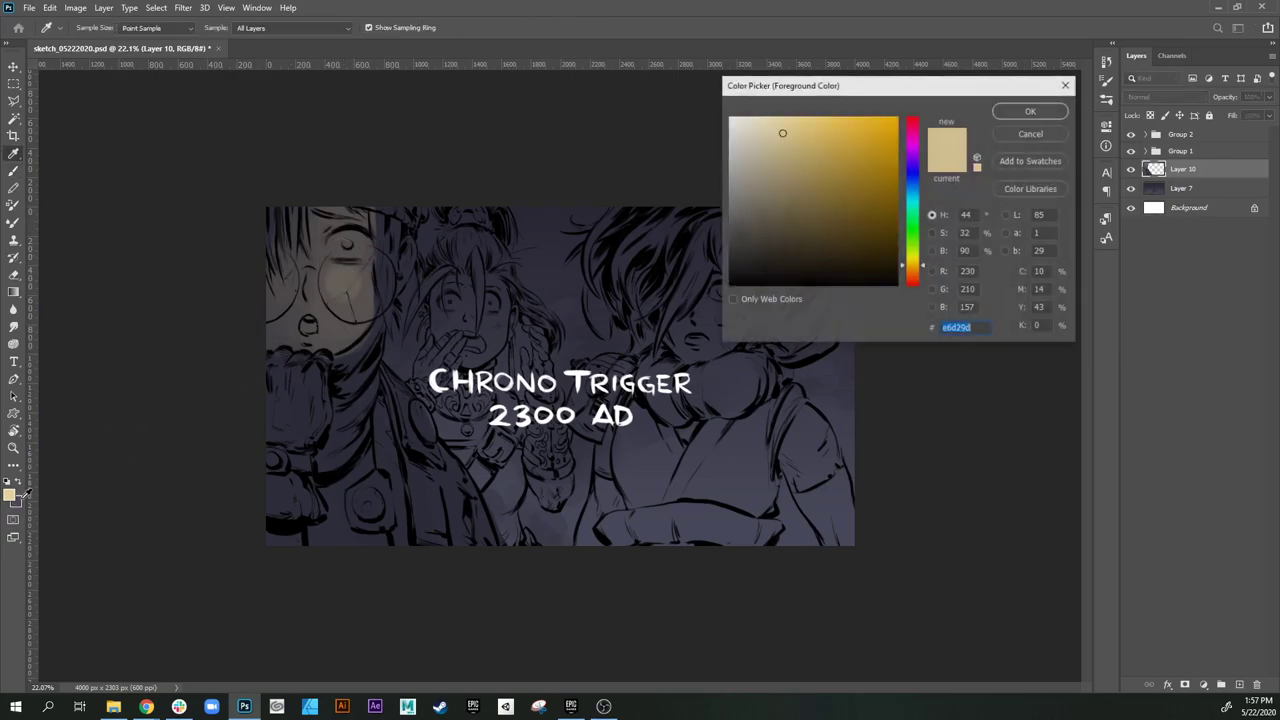
{"action": "left_click", "coordinate": [909, 201]}
{"action": "left_click", "coordinate": [825, 126]}
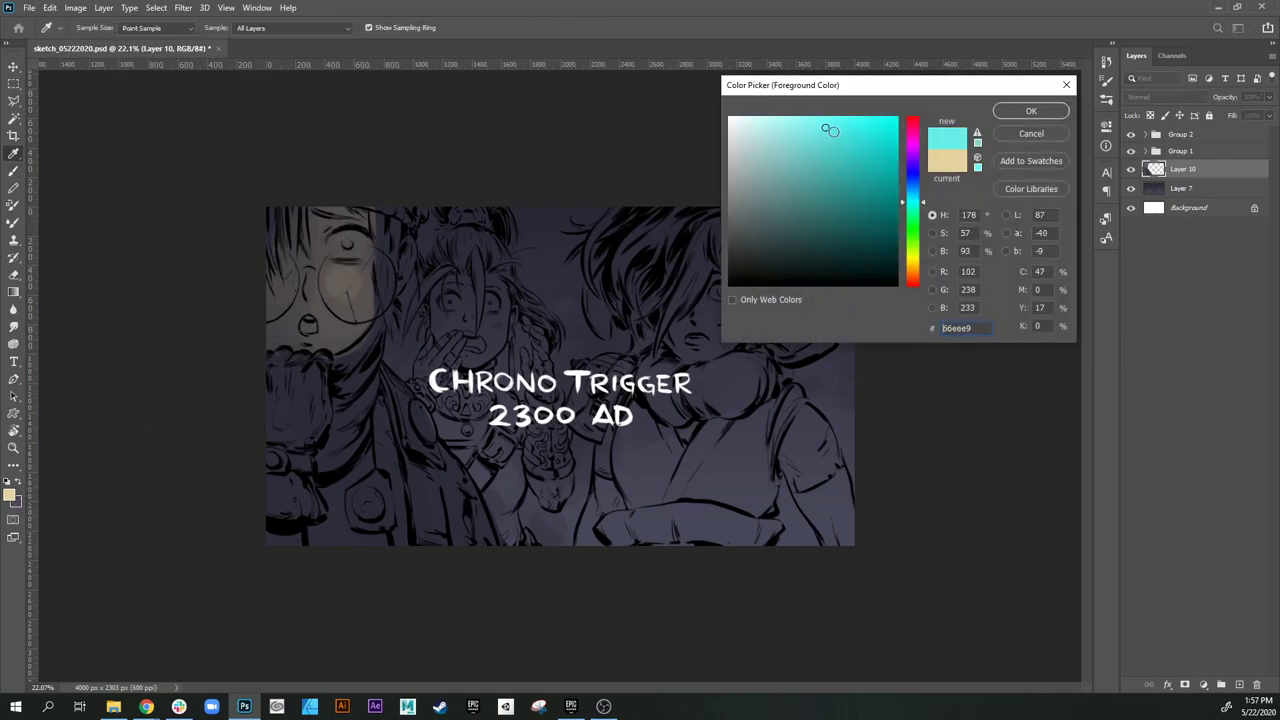
{"action": "left_click", "coordinate": [1031, 110]}
{"action": "left_click", "coordinate": [347, 286]}
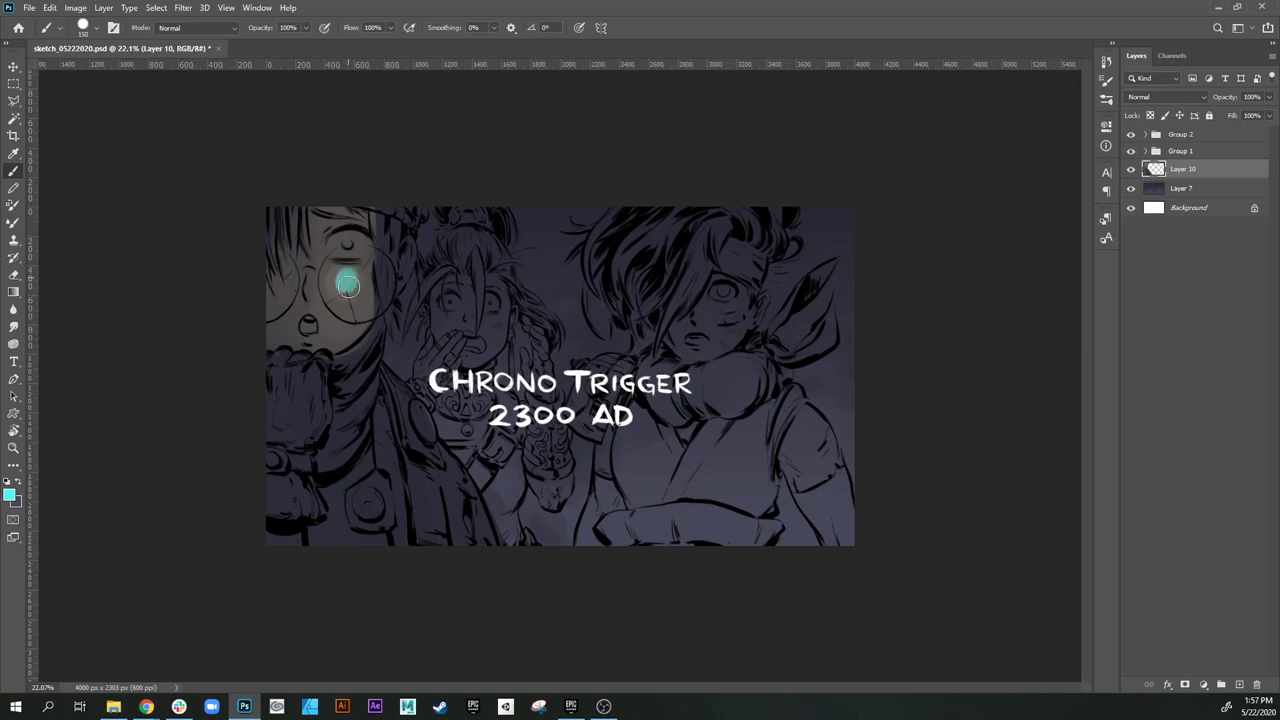
{"action": "mouse_move", "coordinate": [347, 286]}
{"action": "left_mouse_down"}
{"action": "mouse_move", "coordinate": [349, 256]}
{"action": "mouse_move", "coordinate": [341, 268]}
{"action": "mouse_move", "coordinate": [370, 260]}
{"action": "mouse_move", "coordinate": [358, 285]}
{"action": "mouse_move", "coordinate": [364, 309]}
{"action": "mouse_move", "coordinate": [376, 303]}
{"action": "mouse_move", "coordinate": [373, 263]}
{"action": "mouse_move", "coordinate": [366, 304]}
{"action": "mouse_move", "coordinate": [346, 244]}
{"action": "left_mouse_up"}
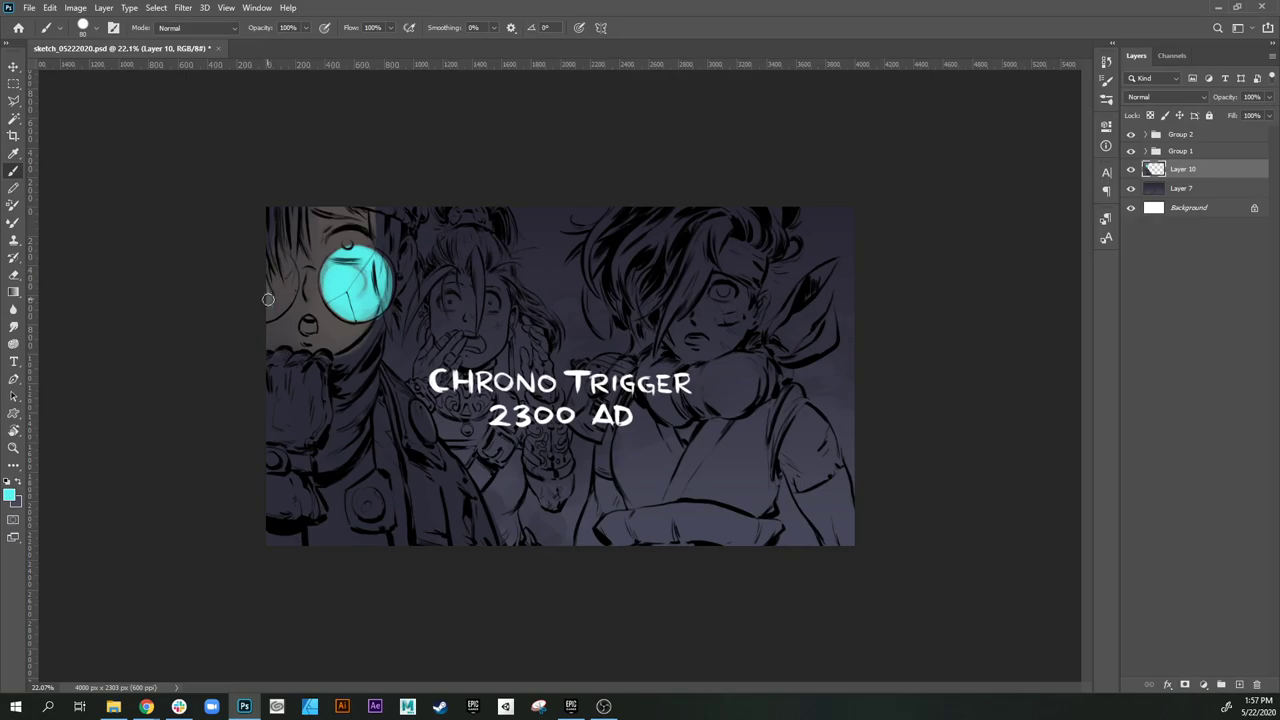
{"action": "mouse_move", "coordinate": [268, 299]}
{"action": "left_mouse_down"}
{"action": "mouse_move", "coordinate": [270, 315]}
{"action": "mouse_move", "coordinate": [286, 262]}
{"action": "mouse_move", "coordinate": [290, 300]}
{"action": "mouse_move", "coordinate": [275, 300]}
{"action": "mouse_move", "coordinate": [288, 280]}
{"action": "mouse_move", "coordinate": [275, 312]}
{"action": "left_mouse_up"}
Step: Paint the right character's eye cyan and cast cyan light over the left character's lower face, glove and scarf
{"action": "key", "text": "]"}
{"action": "key", "text": "]"}
{"action": "key", "text": "]"}
{"action": "key", "text": "]"}
{"action": "key", "text": "]"}
{"action": "mouse_move", "coordinate": [303, 322]}
{"action": "left_mouse_down"}
{"action": "mouse_move", "coordinate": [286, 324]}
{"action": "mouse_move", "coordinate": [305, 286]}
{"action": "left_mouse_up"}
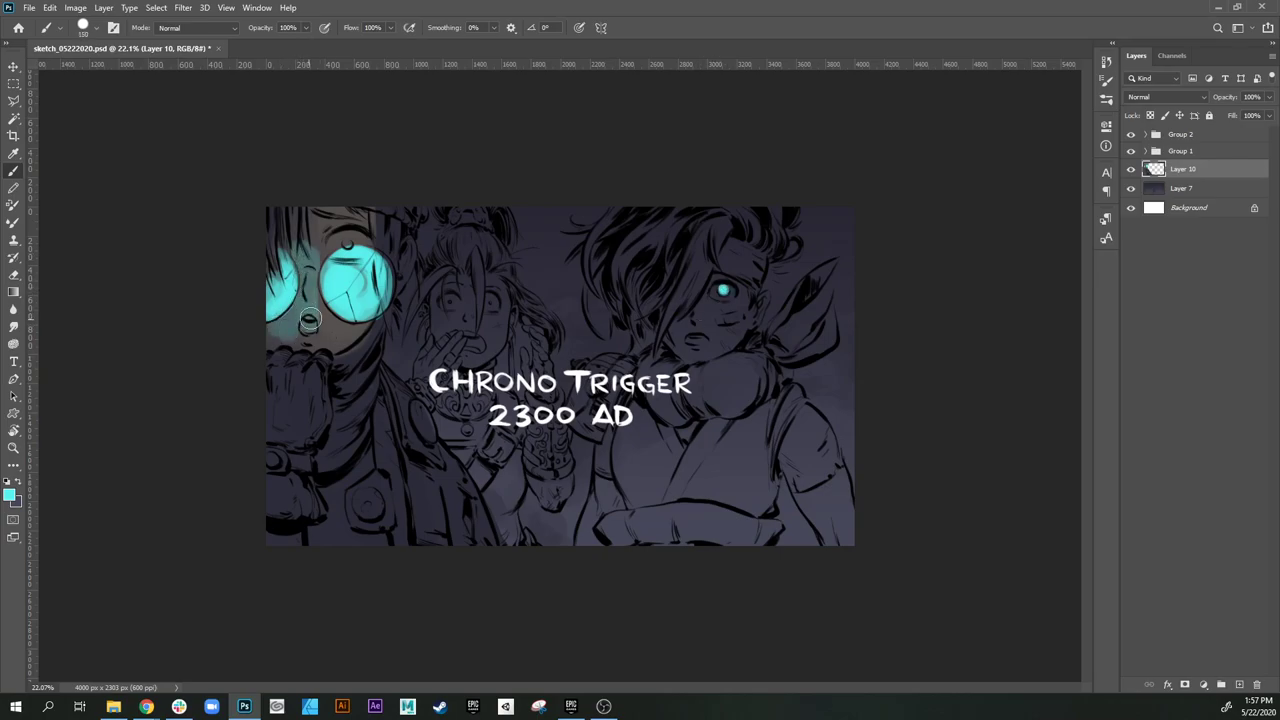
{"action": "mouse_move", "coordinate": [295, 348]}
{"action": "left_mouse_down"}
{"action": "mouse_move", "coordinate": [323, 393]}
{"action": "mouse_move", "coordinate": [291, 388]}
{"action": "mouse_move", "coordinate": [320, 370]}
{"action": "mouse_move", "coordinate": [331, 400]}
{"action": "mouse_move", "coordinate": [366, 354]}
{"action": "mouse_move", "coordinate": [335, 370]}
{"action": "mouse_move", "coordinate": [348, 355]}
{"action": "mouse_move", "coordinate": [335, 462]}
{"action": "left_mouse_up"}
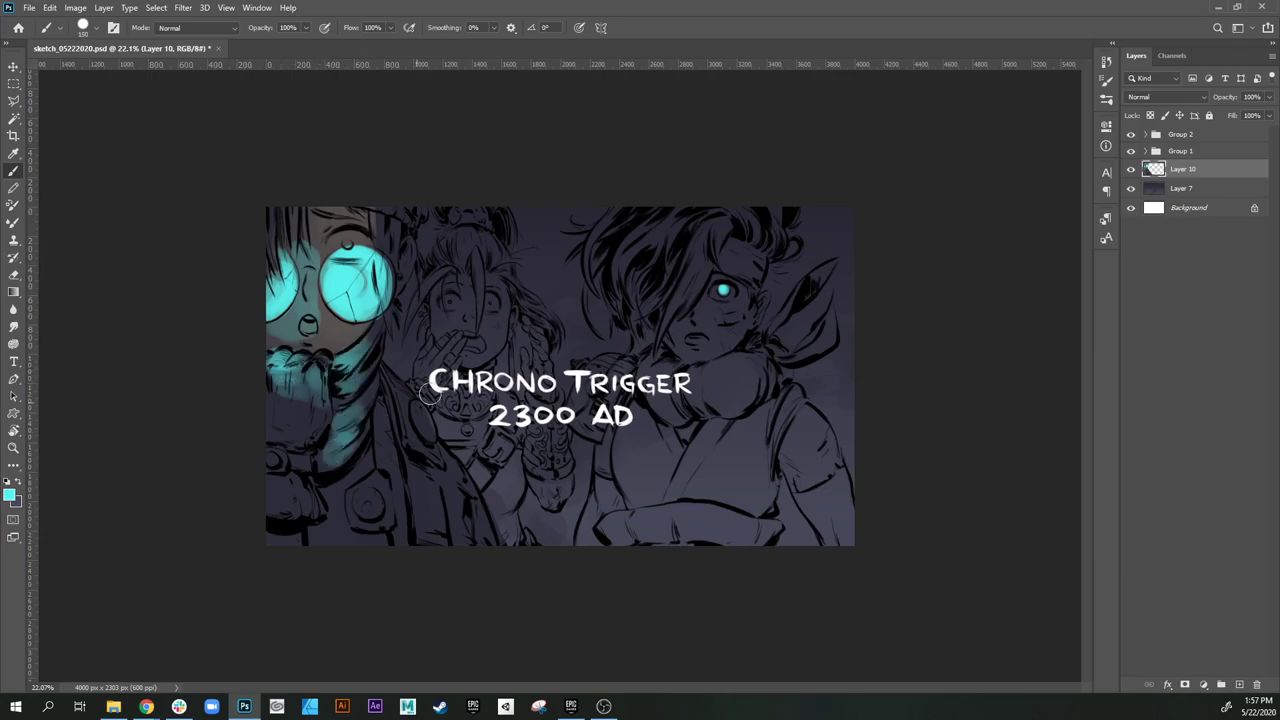
Step: Paint cyan light across the middle character's face with a smaller brush
{"action": "key", "text": "bracketleft"}
{"action": "key", "text": "bracketleft"}
{"action": "mouse_move", "coordinate": [438, 308]}
{"action": "left_mouse_down"}
{"action": "mouse_move", "coordinate": [466, 297]}
{"action": "mouse_move", "coordinate": [468, 325]}
{"action": "mouse_move", "coordinate": [454, 289]}
{"action": "mouse_move", "coordinate": [471, 291]}
{"action": "mouse_move", "coordinate": [468, 323]}
{"action": "mouse_move", "coordinate": [487, 287]}
{"action": "mouse_move", "coordinate": [487, 324]}
{"action": "mouse_move", "coordinate": [450, 330]}
{"action": "mouse_move", "coordinate": [489, 325]}
{"action": "mouse_move", "coordinate": [485, 282]}
{"action": "mouse_move", "coordinate": [481, 347]}
{"action": "left_mouse_up"}
{"action": "key", "text": "bracketright"}
{"action": "key", "text": "bracketright"}
{"action": "key", "text": "bracketright"}
Step: Change the foreground colour to a warm brown skin tone and paint the middle character's lower face and hand
{"action": "left_click", "coordinate": [475, 336], "text": "alt"}
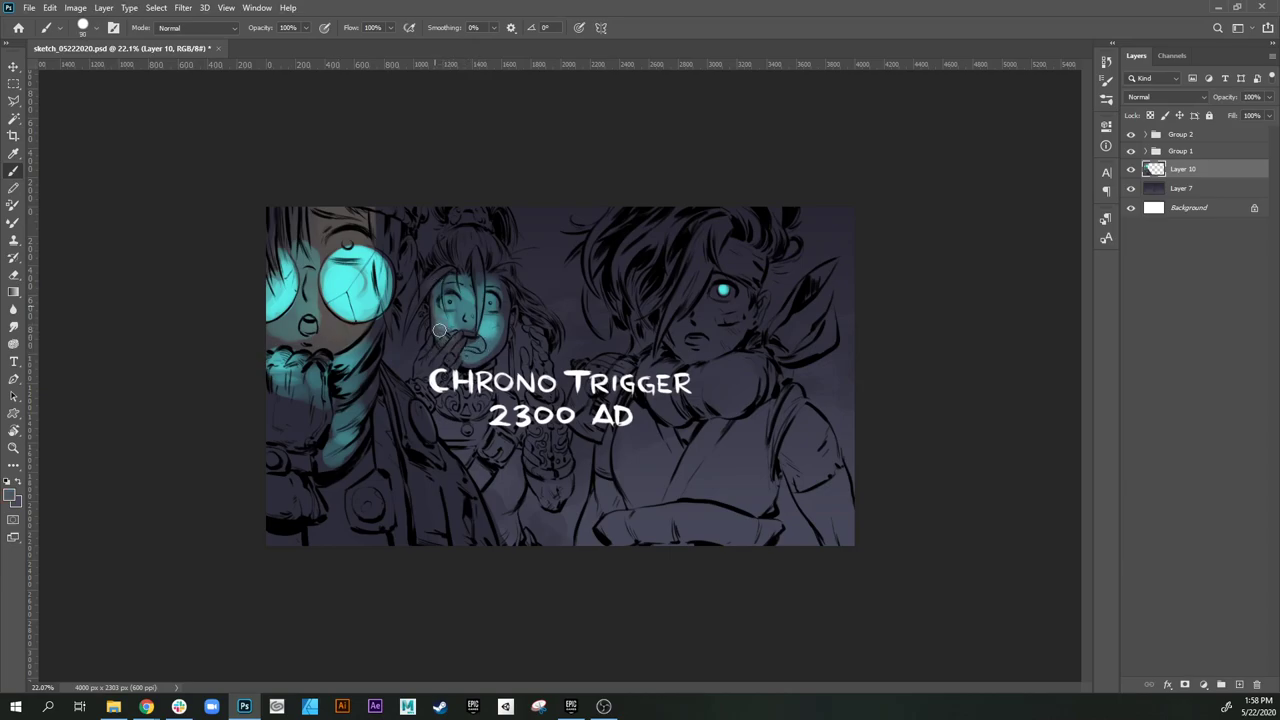
{"action": "left_click", "coordinate": [14, 494]}
{"action": "left_click", "coordinate": [803, 171]}
{"action": "left_click", "coordinate": [1031, 115]}
{"action": "key", "text": "bracketright"}
{"action": "key", "text": "bracketright"}
{"action": "mouse_move", "coordinate": [449, 331]}
{"action": "left_mouse_down"}
{"action": "mouse_move", "coordinate": [471, 359]}
{"action": "mouse_move", "coordinate": [443, 301]}
{"action": "mouse_move", "coordinate": [441, 314]}
{"action": "mouse_move", "coordinate": [448, 276]}
{"action": "mouse_move", "coordinate": [483, 359]}
{"action": "mouse_move", "coordinate": [500, 335]}
{"action": "mouse_move", "coordinate": [476, 352]}
{"action": "mouse_move", "coordinate": [500, 291]}
{"action": "mouse_move", "coordinate": [479, 355]}
{"action": "left_mouse_up"}
Step: Blend the warm skin tone over the left character's nose, cheeks and chin with a larger brush, up to 175 px
{"action": "key", "text": "bracketright"}
{"action": "key", "text": "bracketright"}
{"action": "mouse_move", "coordinate": [317, 334]}
{"action": "left_mouse_down"}
{"action": "mouse_move", "coordinate": [273, 340]}
{"action": "mouse_move", "coordinate": [322, 348]}
{"action": "mouse_move", "coordinate": [312, 290]}
{"action": "left_mouse_up"}
{"action": "key", "text": "bracketright"}
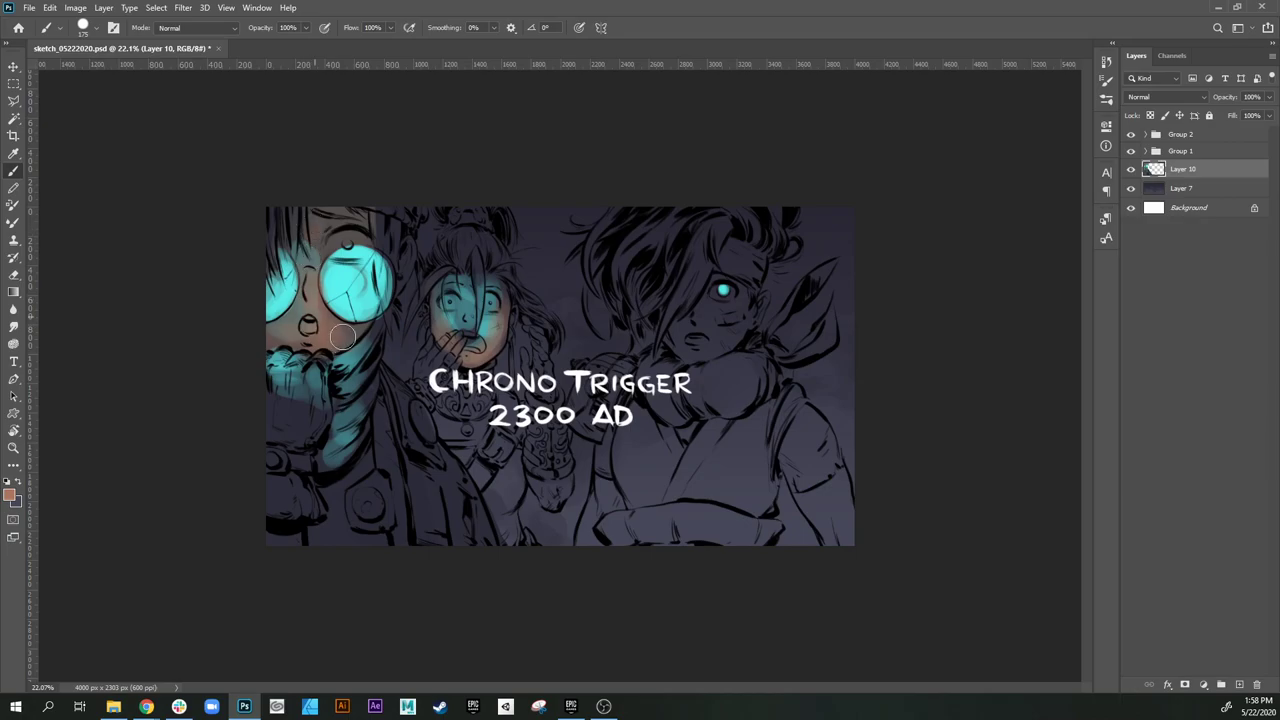
{"action": "left_click_drag", "start_coordinate": [341, 338], "coordinate": [352, 331]}
Step: Paint the right character's face and bare forearm in the warm skin tone with a 90 px brush
{"action": "key", "text": "bracketleft"}
{"action": "key", "text": "bracketleft"}
{"action": "key", "text": "bracketleft"}
{"action": "key", "text": "bracketleft"}
{"action": "mouse_move", "coordinate": [687, 328]}
{"action": "left_mouse_down"}
{"action": "mouse_move", "coordinate": [679, 351]}
{"action": "mouse_move", "coordinate": [710, 300]}
{"action": "mouse_move", "coordinate": [716, 322]}
{"action": "mouse_move", "coordinate": [712, 306]}
{"action": "mouse_move", "coordinate": [730, 308]}
{"action": "mouse_move", "coordinate": [740, 330]}
{"action": "mouse_move", "coordinate": [724, 342]}
{"action": "left_mouse_up"}
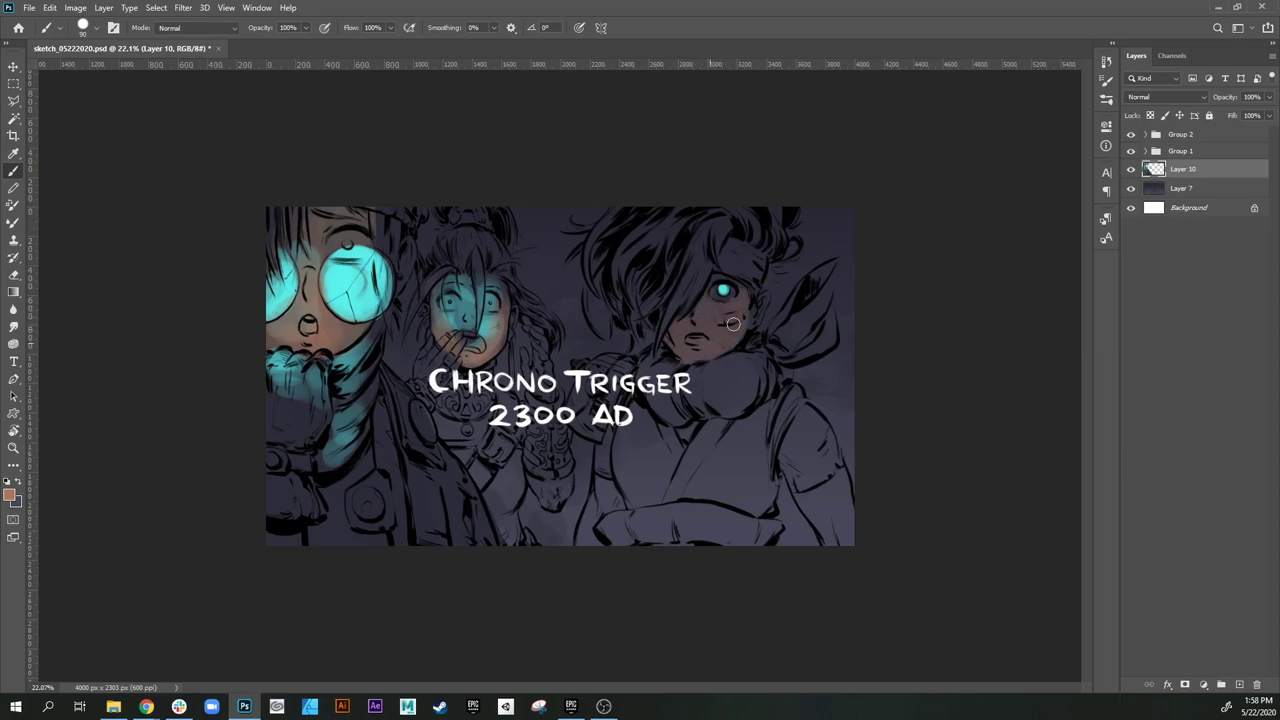
{"action": "left_click_drag", "start_coordinate": [708, 284], "coordinate": [741, 285]}
{"action": "mouse_move", "coordinate": [826, 490]}
{"action": "left_mouse_down"}
{"action": "mouse_move", "coordinate": [806, 498]}
{"action": "mouse_move", "coordinate": [826, 528]}
{"action": "mouse_move", "coordinate": [844, 516]}
{"action": "left_mouse_up"}
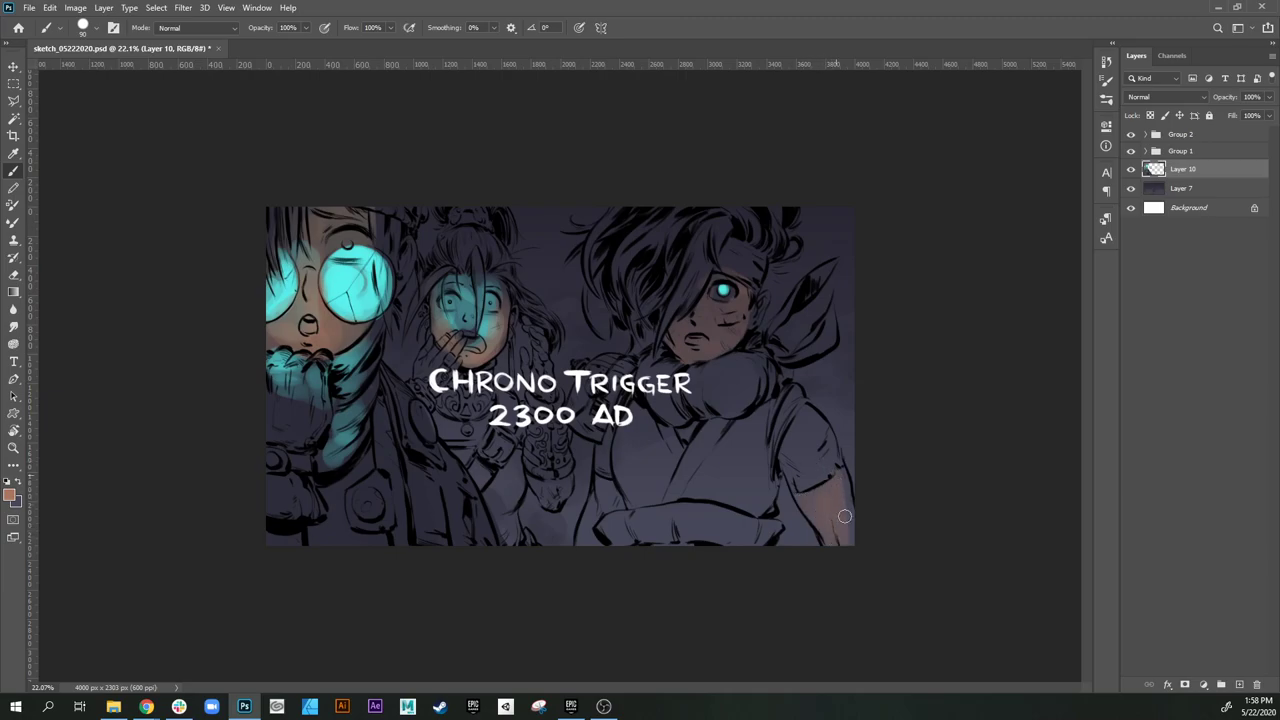
Step: Sample cyan from the right character's eye and paint cyan light on their cheek, scarf and chest
{"action": "left_click", "coordinate": [726, 285], "text": "alt"}
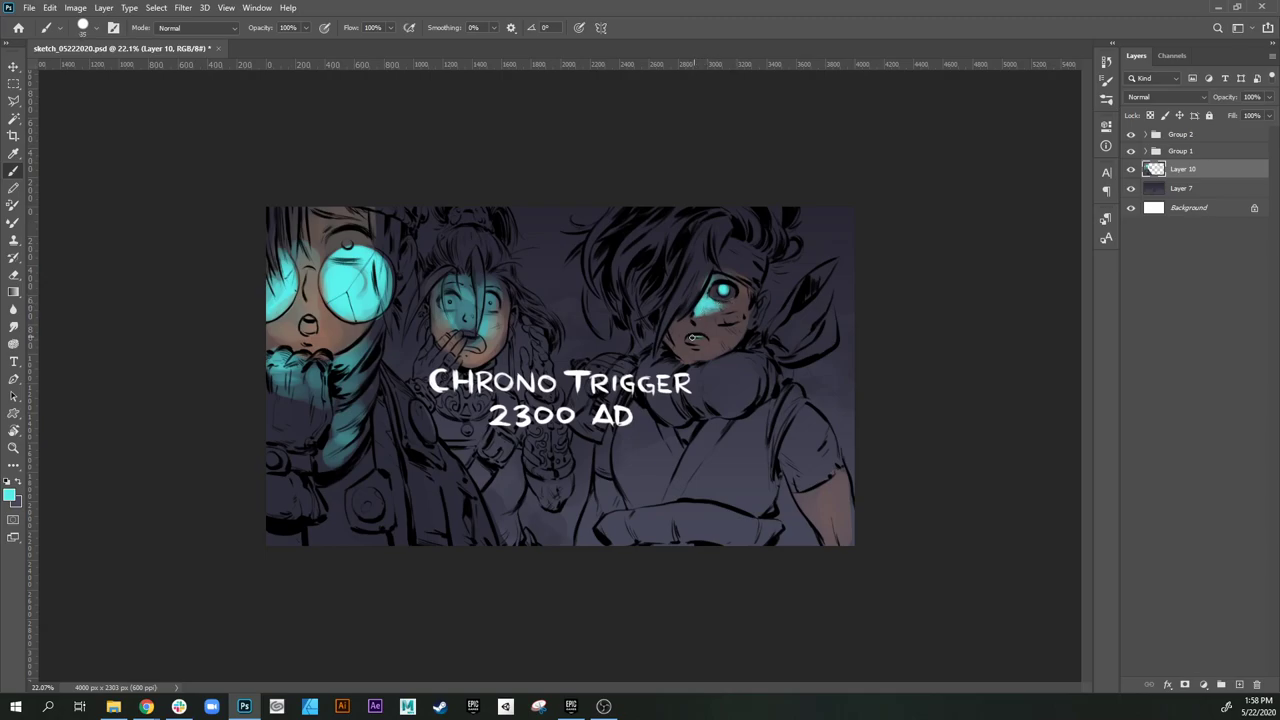
{"action": "mouse_move", "coordinate": [698, 375]}
{"action": "left_mouse_down"}
{"action": "mouse_move", "coordinate": [743, 357]}
{"action": "mouse_move", "coordinate": [716, 382]}
{"action": "mouse_move", "coordinate": [753, 370]}
{"action": "mouse_move", "coordinate": [650, 368]}
{"action": "left_mouse_up"}
{"action": "key", "text": "bracketright"}
{"action": "key", "text": "bracketright"}
{"action": "key", "text": "bracketright"}
{"action": "key", "text": "bracketright"}
{"action": "key", "text": "bracketright"}
{"action": "mouse_move", "coordinate": [640, 420]}
{"action": "left_mouse_down"}
{"action": "mouse_move", "coordinate": [630, 438]}
{"action": "mouse_move", "coordinate": [628, 425]}
{"action": "mouse_move", "coordinate": [648, 435]}
{"action": "mouse_move", "coordinate": [636, 427]}
{"action": "mouse_move", "coordinate": [638, 455]}
{"action": "mouse_move", "coordinate": [700, 432]}
{"action": "mouse_move", "coordinate": [760, 445]}
{"action": "mouse_move", "coordinate": [738, 411]}
{"action": "left_mouse_up"}
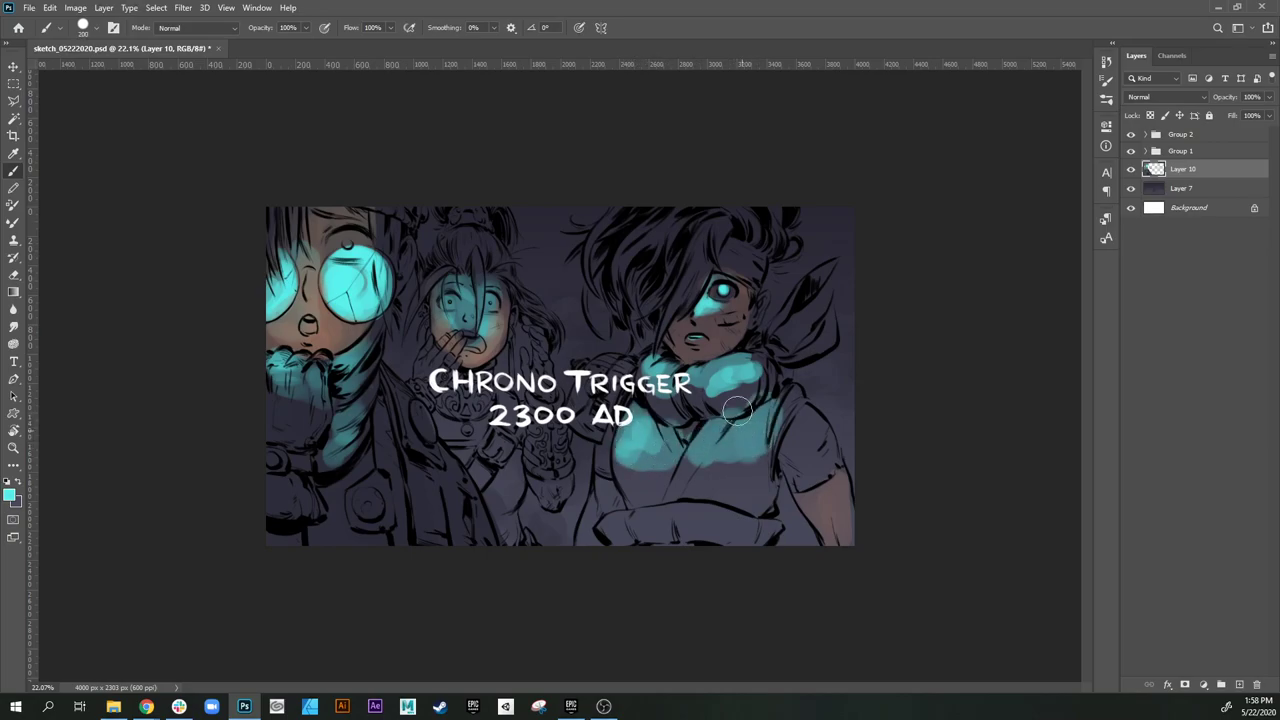
Step: Paint cyan highlights on the right character's hair, headband and cheek bandage, adjusting the brush size
{"action": "key", "text": "bracketleft"}
{"action": "key", "text": "bracketleft"}
{"action": "key", "text": "bracketleft"}
{"action": "key", "text": "bracketleft"}
{"action": "mouse_move", "coordinate": [695, 257]}
{"action": "left_mouse_down"}
{"action": "mouse_move", "coordinate": [688, 290]}
{"action": "mouse_move", "coordinate": [705, 228]}
{"action": "mouse_move", "coordinate": [668, 250]}
{"action": "mouse_move", "coordinate": [640, 236]}
{"action": "mouse_move", "coordinate": [641, 215]}
{"action": "mouse_move", "coordinate": [621, 232]}
{"action": "left_mouse_up"}
{"action": "key", "text": "bracketright"}
{"action": "key", "text": "bracketright"}
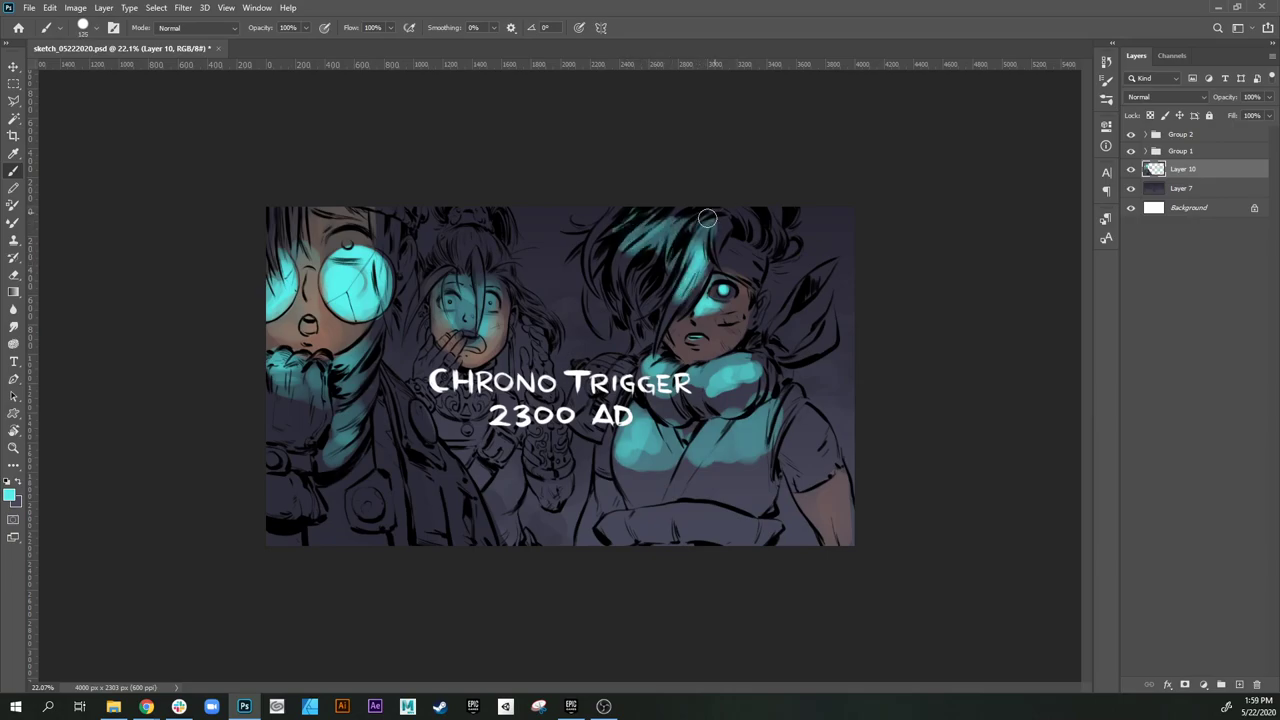
{"action": "mouse_move", "coordinate": [707, 218]}
{"action": "left_mouse_down"}
{"action": "mouse_move", "coordinate": [738, 267]}
{"action": "mouse_move", "coordinate": [743, 255]}
{"action": "mouse_move", "coordinate": [753, 273]}
{"action": "mouse_move", "coordinate": [745, 223]}
{"action": "mouse_move", "coordinate": [755, 232]}
{"action": "mouse_move", "coordinate": [698, 270]}
{"action": "left_mouse_up"}
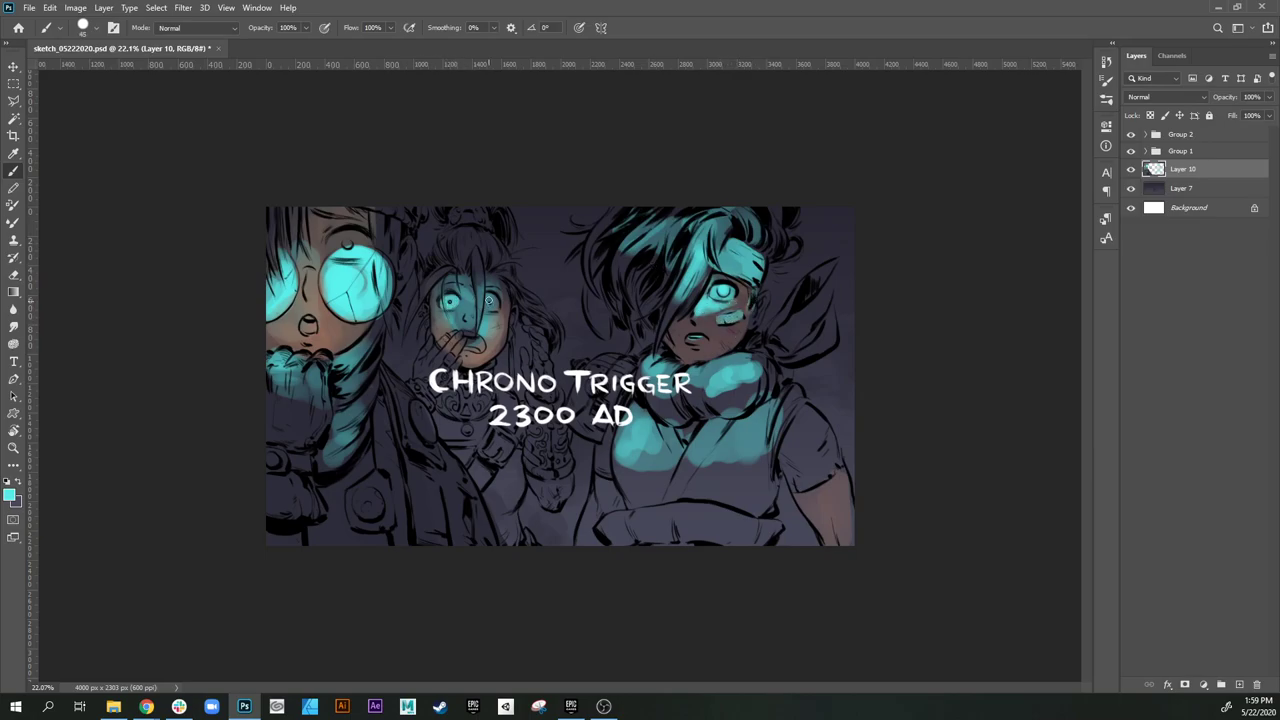
Step: Darken the middle character's face around the cyan eyes, and paint sampled cyan highlights on their loose hair strands
{"action": "left_click", "coordinate": [448, 312], "text": "alt"}
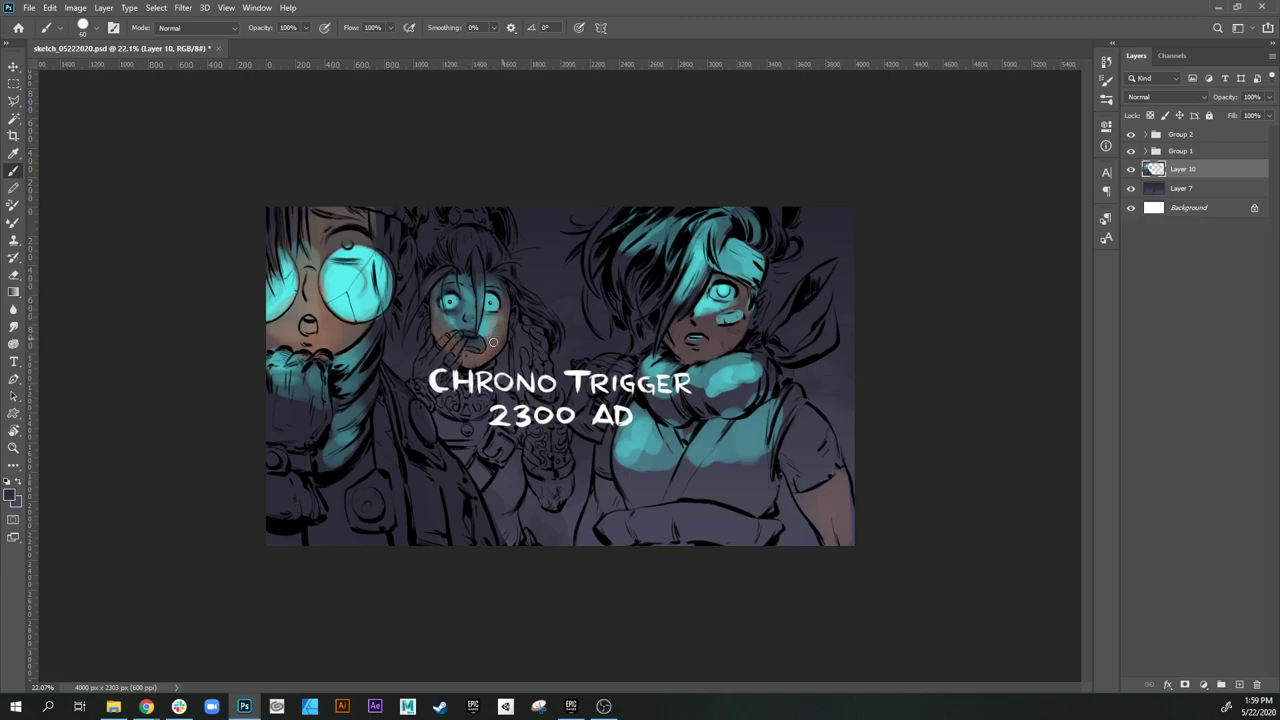
{"action": "left_click", "coordinate": [372, 280], "text": "alt"}
{"action": "left_click_drag", "start_coordinate": [479, 318], "coordinate": [479, 266]}
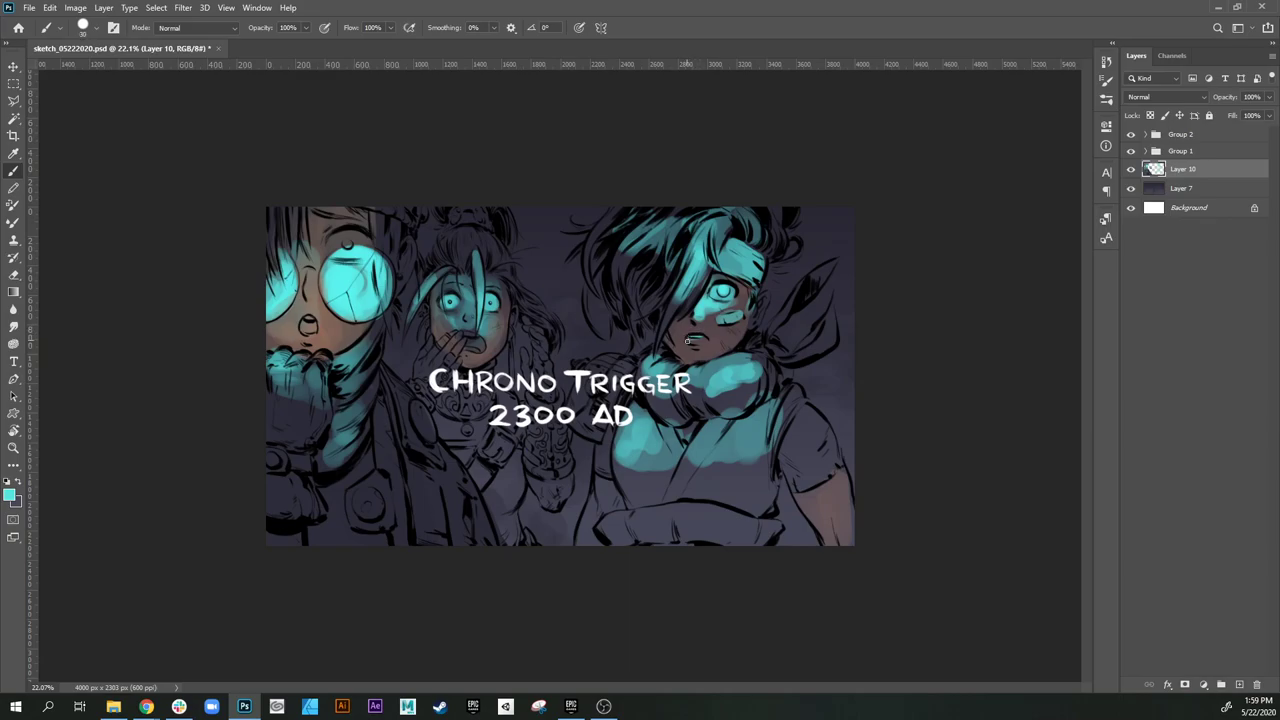
Step: Choose a crimson colour and paint it into the right character's hair strands around the cyan highlights
{"action": "left_click", "coordinate": [336, 324], "text": "alt"}
{"action": "left_click", "coordinate": [8, 498]}
{"action": "left_click", "coordinate": [896, 134]}
{"action": "left_click", "coordinate": [914, 120]}
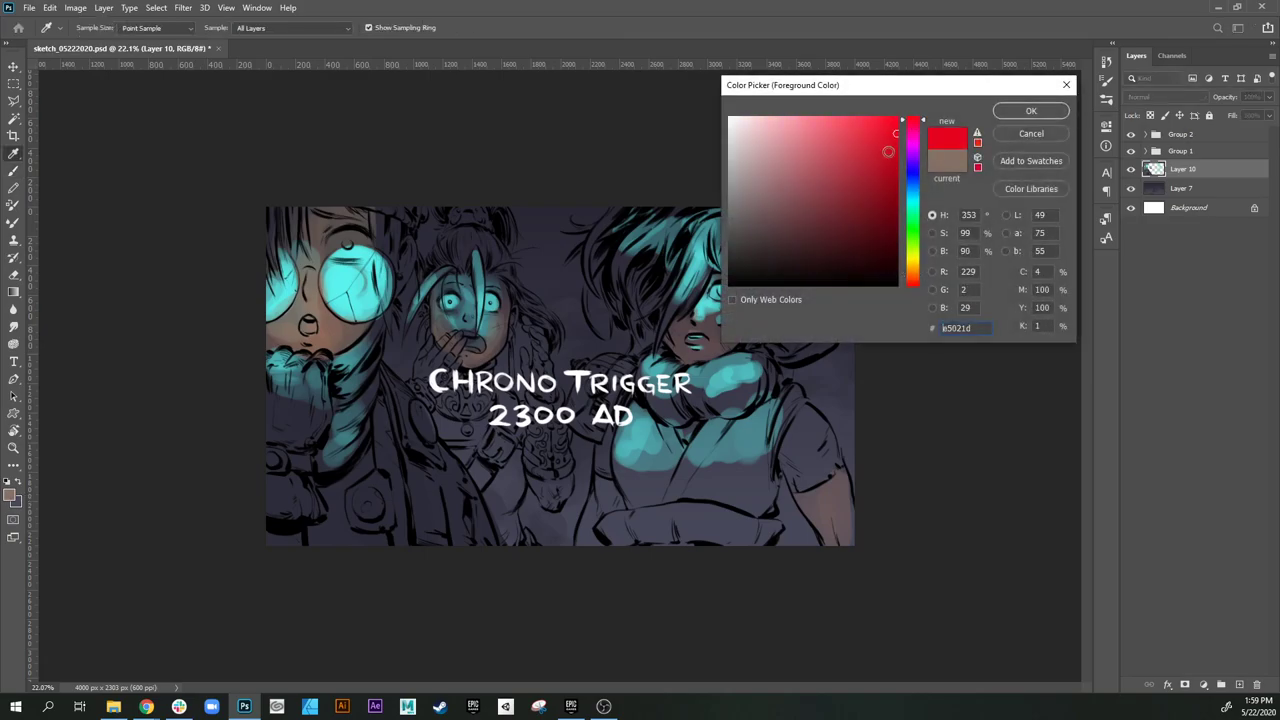
{"action": "left_click", "coordinate": [885, 130]}
{"action": "left_click", "coordinate": [888, 169]}
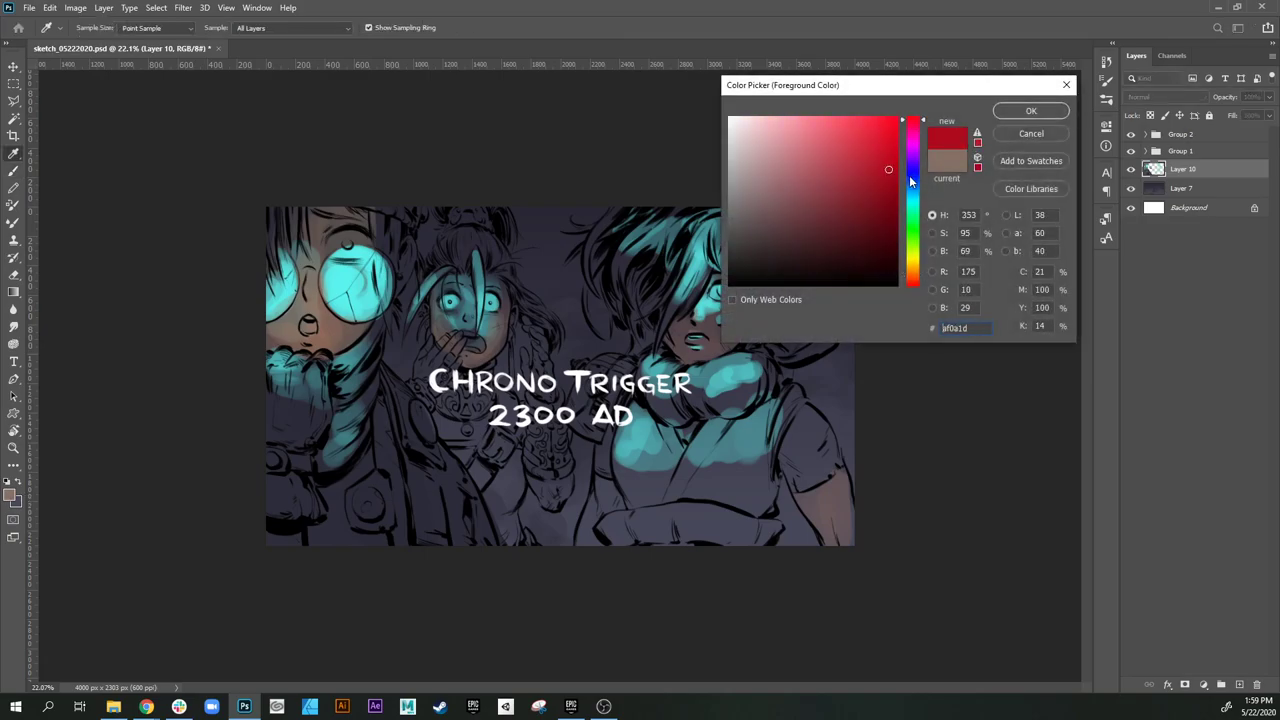
{"action": "left_click", "coordinate": [1031, 111]}
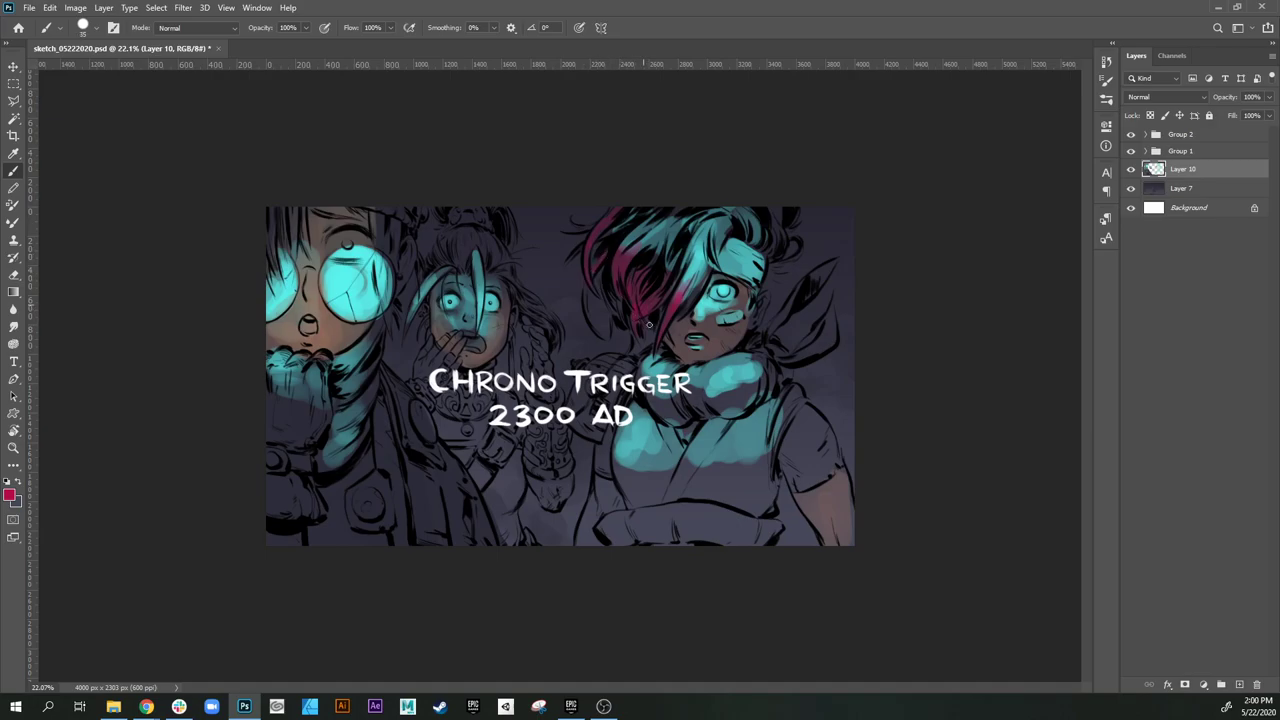
{"action": "mouse_move", "coordinate": [731, 204]}
{"action": "left_mouse_down"}
{"action": "mouse_move", "coordinate": [779, 219]}
{"action": "mouse_move", "coordinate": [769, 248]}
{"action": "left_mouse_up"}
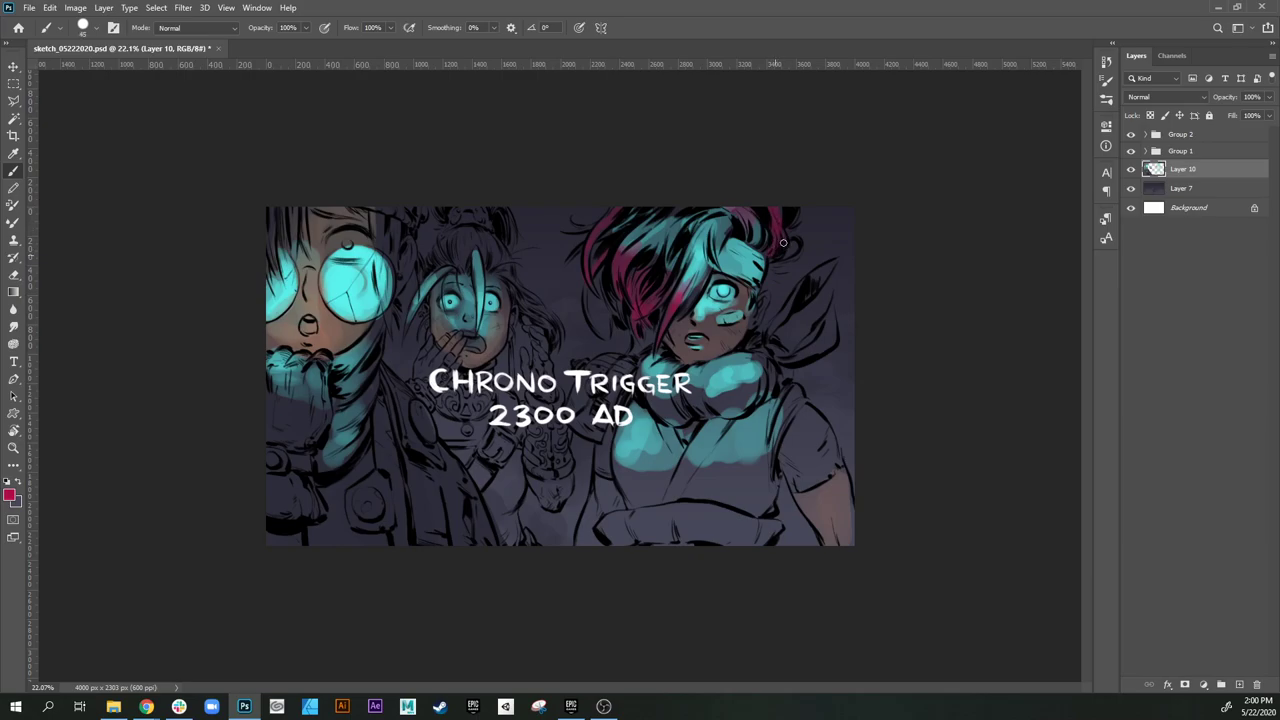
{"action": "left_click", "coordinate": [617, 233], "text": "alt"}
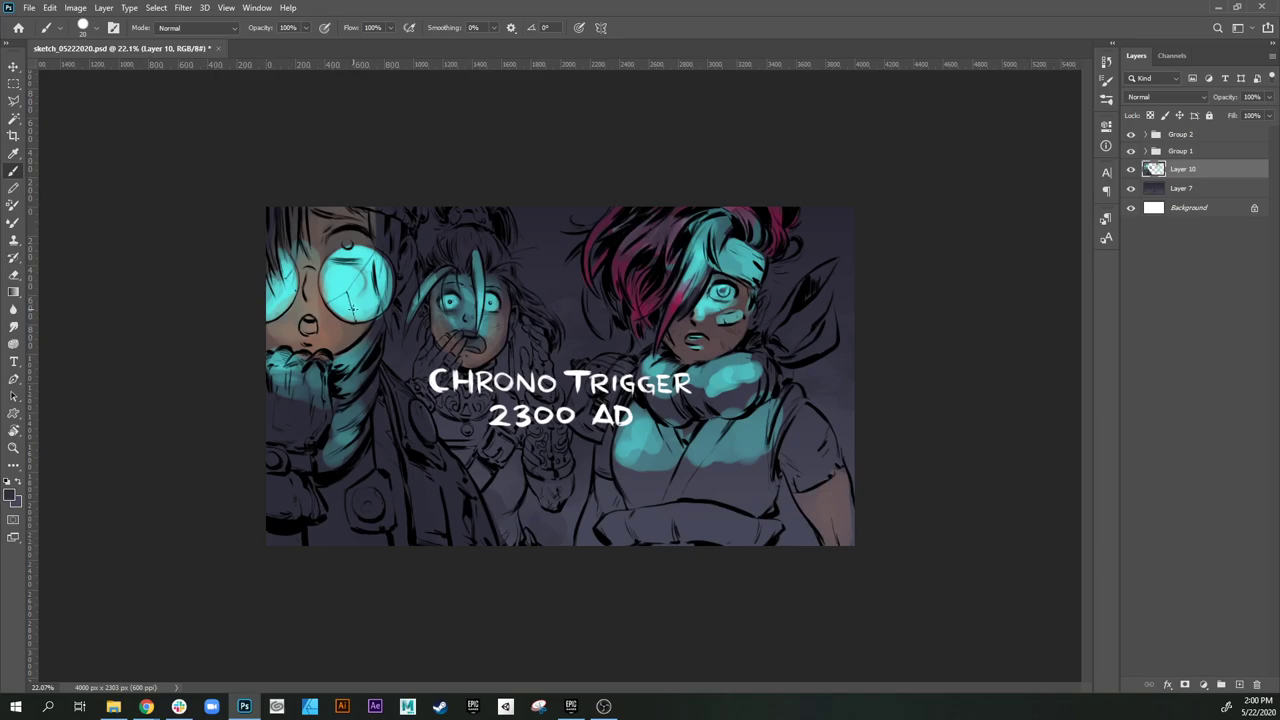
Step: Lighten the sampled cyan to #aafaf7 and paint pale reflections on the left character's goggle lens
{"action": "left_click", "coordinate": [346, 275], "text": "alt"}
{"action": "left_click", "coordinate": [404, 343], "text": "alt"}
{"action": "left_click", "coordinate": [348, 276], "text": "alt"}
{"action": "left_click", "coordinate": [10, 492]}
{"action": "left_click", "coordinate": [782, 119]}
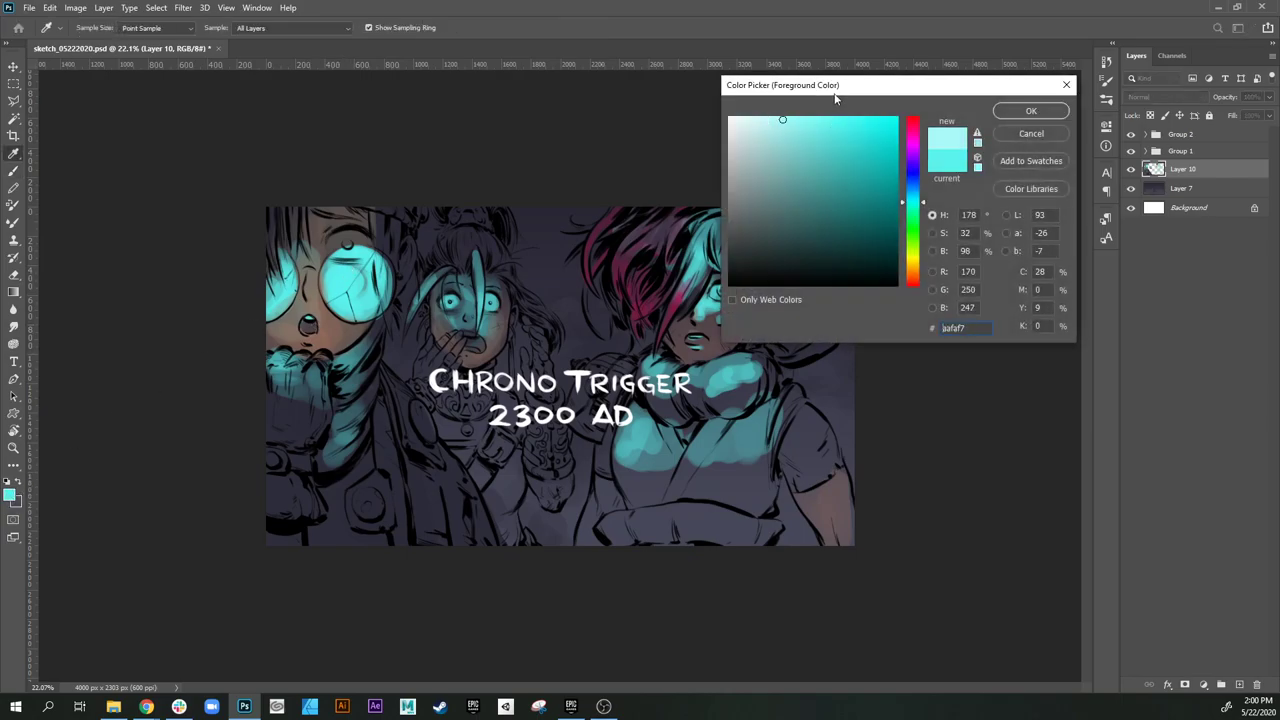
{"action": "left_click", "coordinate": [1000, 112]}
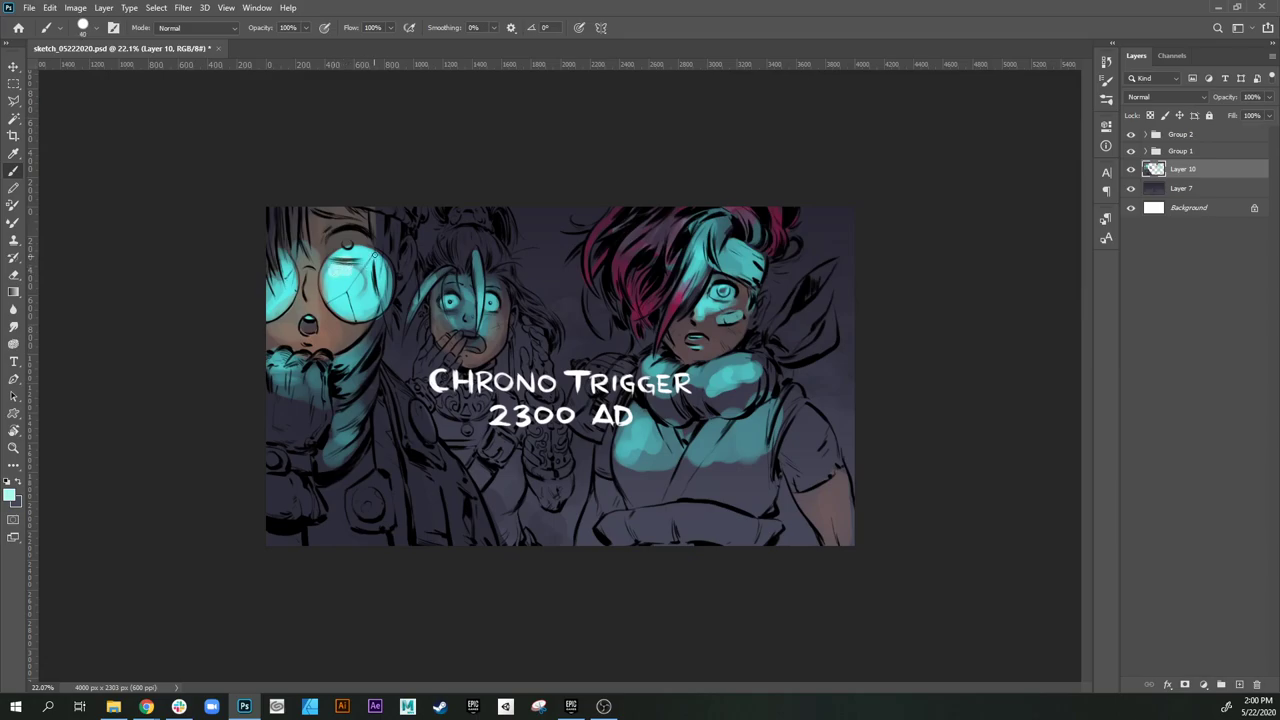
{"action": "left_click_drag", "start_coordinate": [352, 283], "coordinate": [359, 294]}
Step: Paint the left character's raised glove with teal shades sampled from its cuff and the goggles
{"action": "left_click", "coordinate": [316, 360], "text": "alt"}
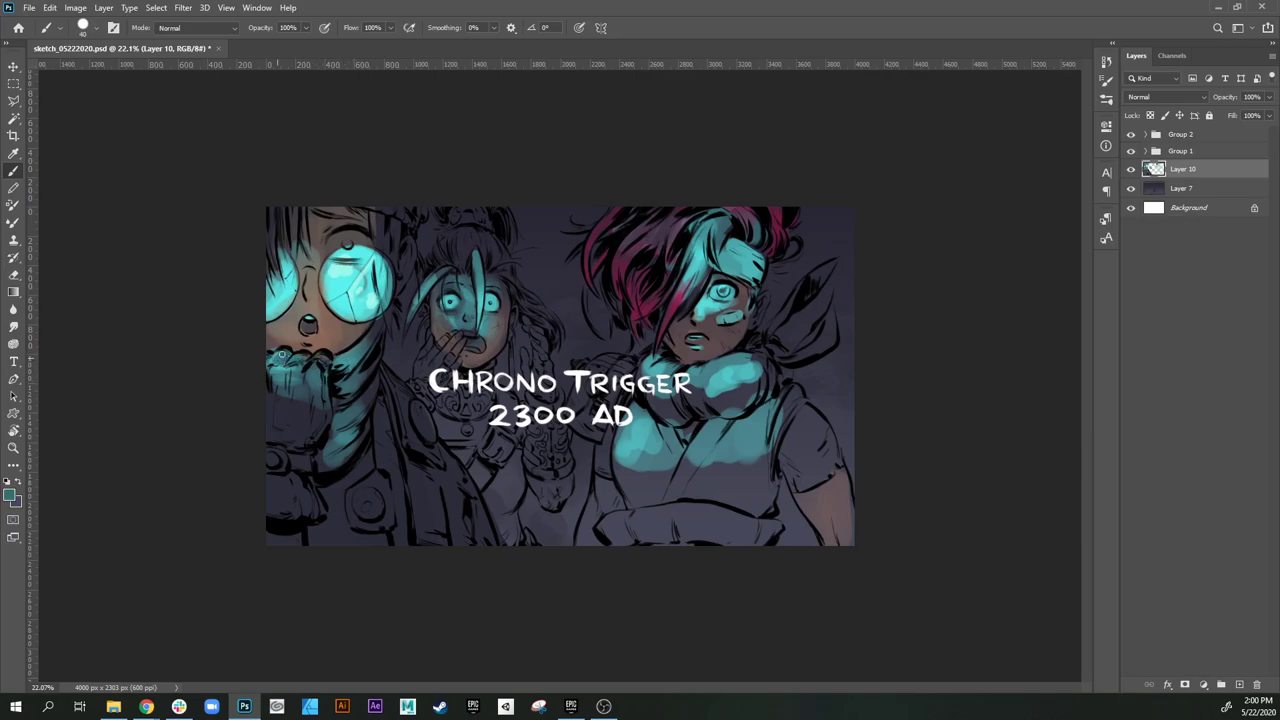
{"action": "left_click", "coordinate": [346, 280], "text": "alt"}
{"action": "left_click", "coordinate": [308, 387], "text": "alt"}
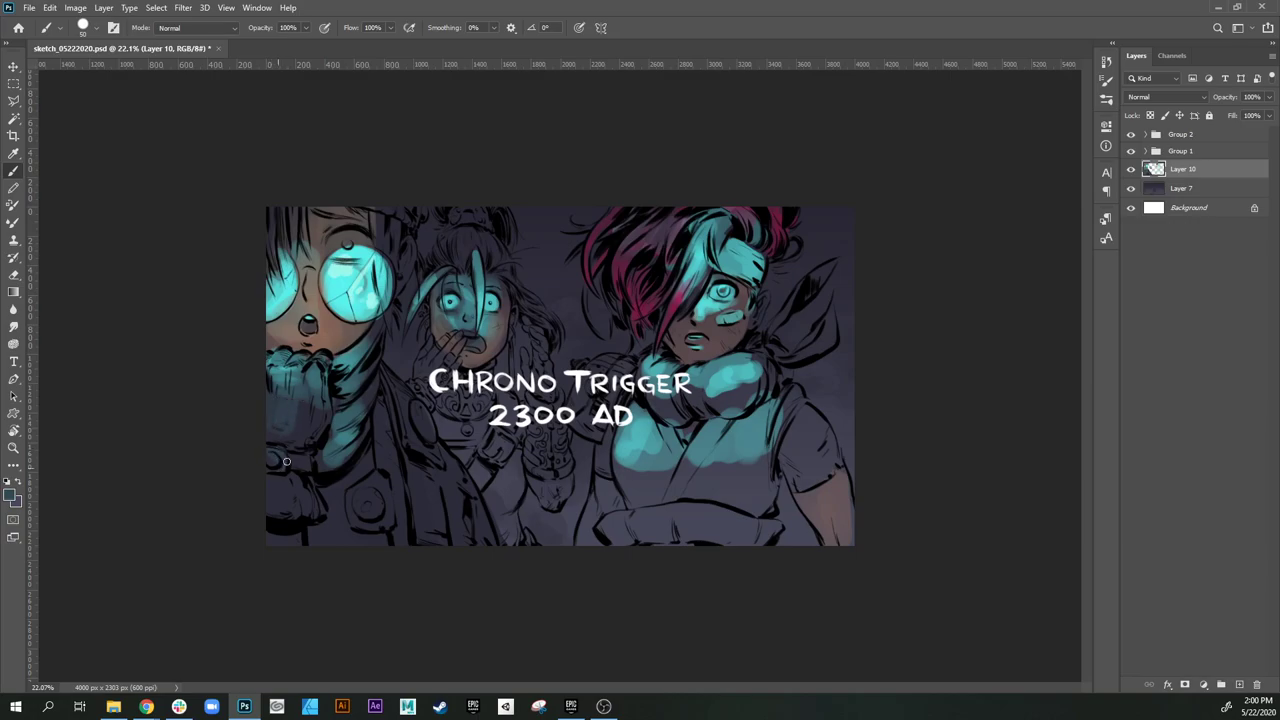
Step: Paint glowing cyan on the left character's round coat button and oval shoulder ornament with a smaller brush
{"action": "key", "text": "bracketleft"}
{"action": "left_click_drag", "start_coordinate": [364, 491], "coordinate": [364, 510]}
{"action": "left_click", "coordinate": [352, 278], "text": "alt"}
{"action": "left_click", "coordinate": [367, 497]}
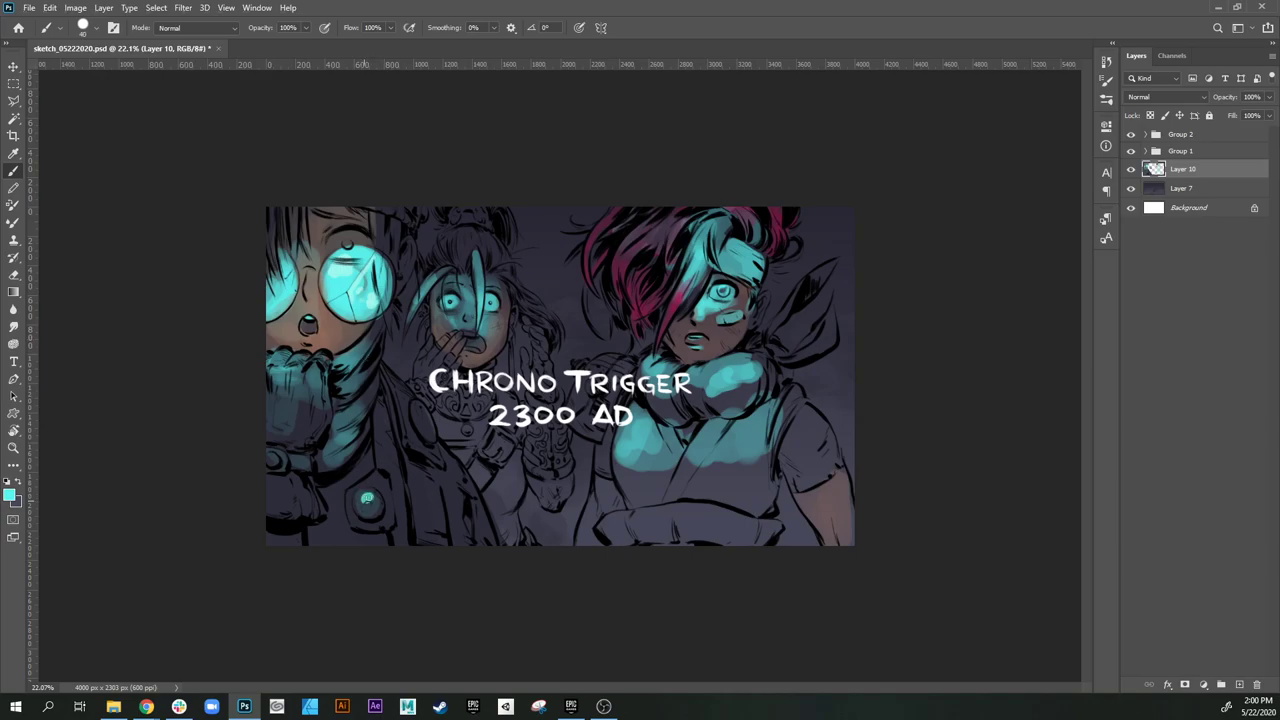
{"action": "left_click_drag", "start_coordinate": [366, 503], "coordinate": [376, 500]}
{"action": "left_click_drag", "start_coordinate": [421, 423], "coordinate": [438, 404]}
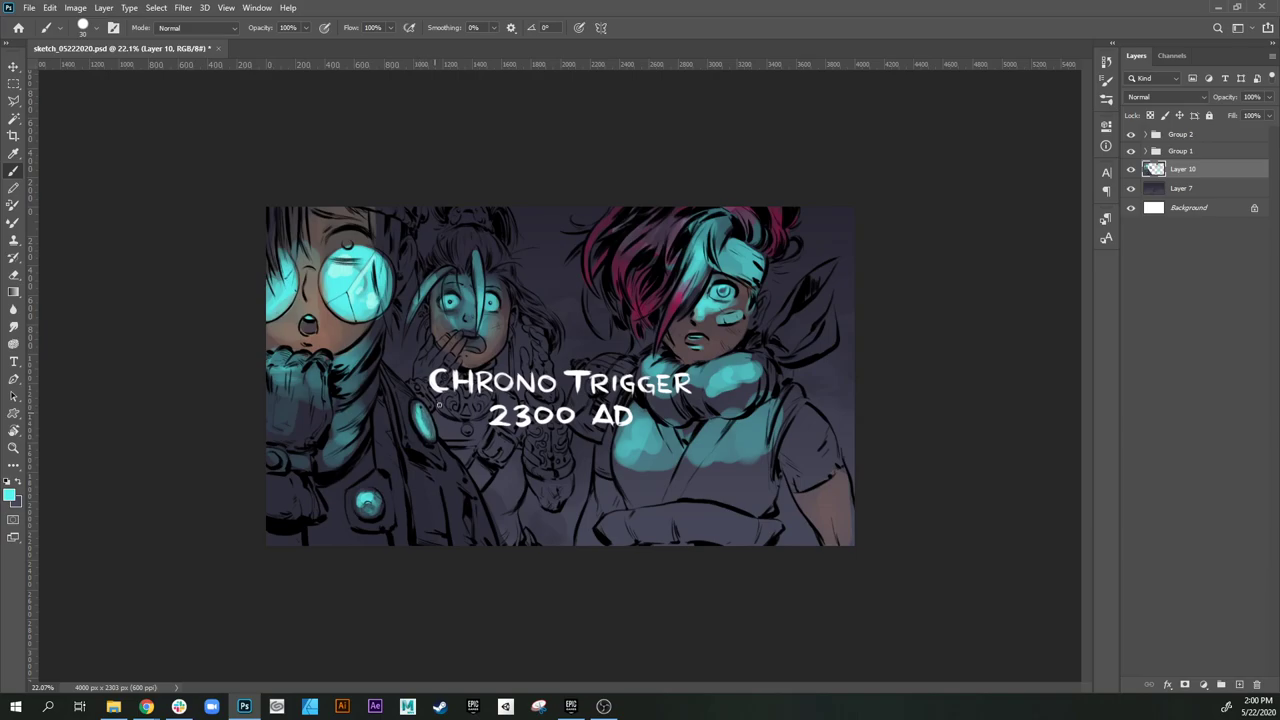
Step: Choose a bright purple and paint the left character's hair strands on both sides of the face
{"action": "left_click", "coordinate": [11, 494]}
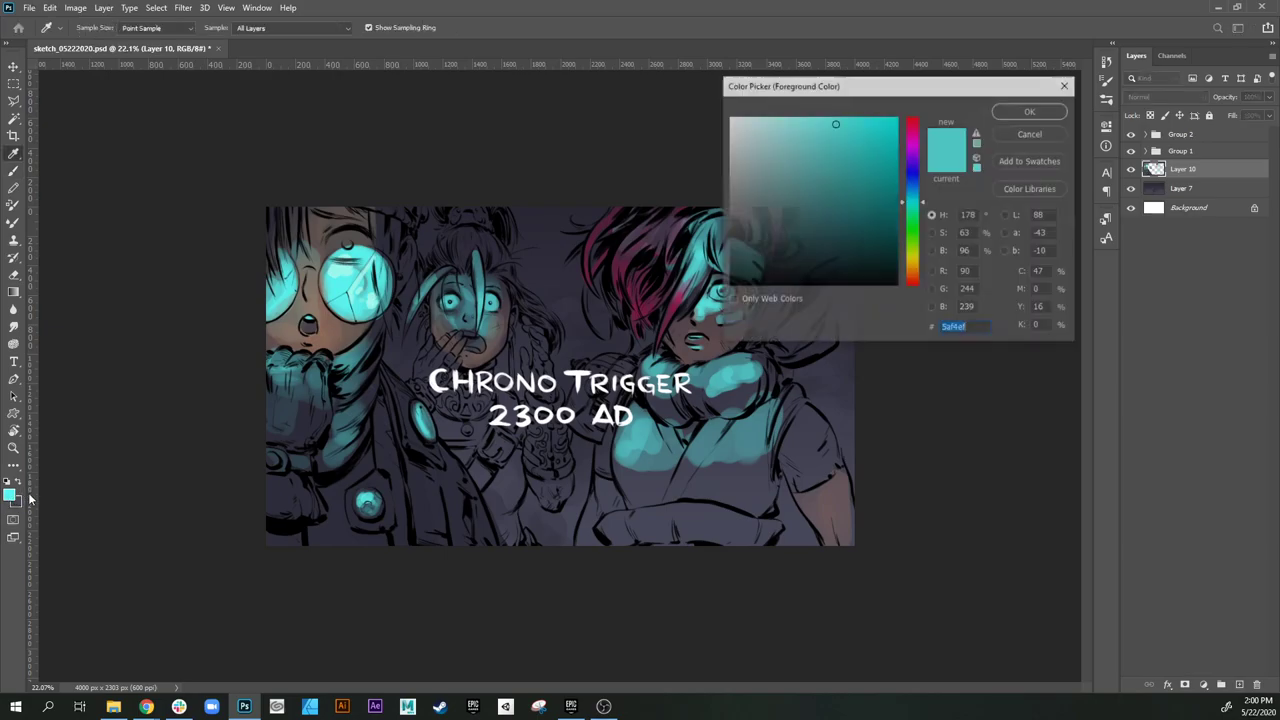
{"action": "left_click", "coordinate": [912, 156]}
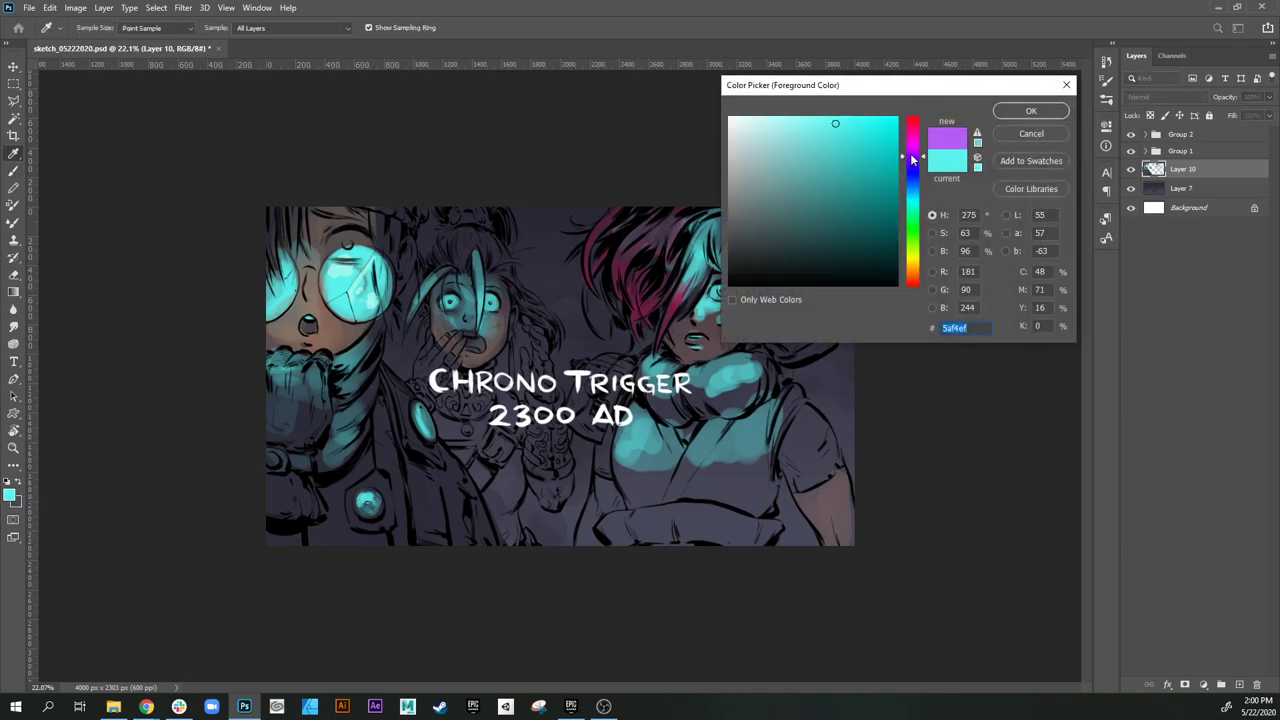
{"action": "left_click", "coordinate": [912, 150]}
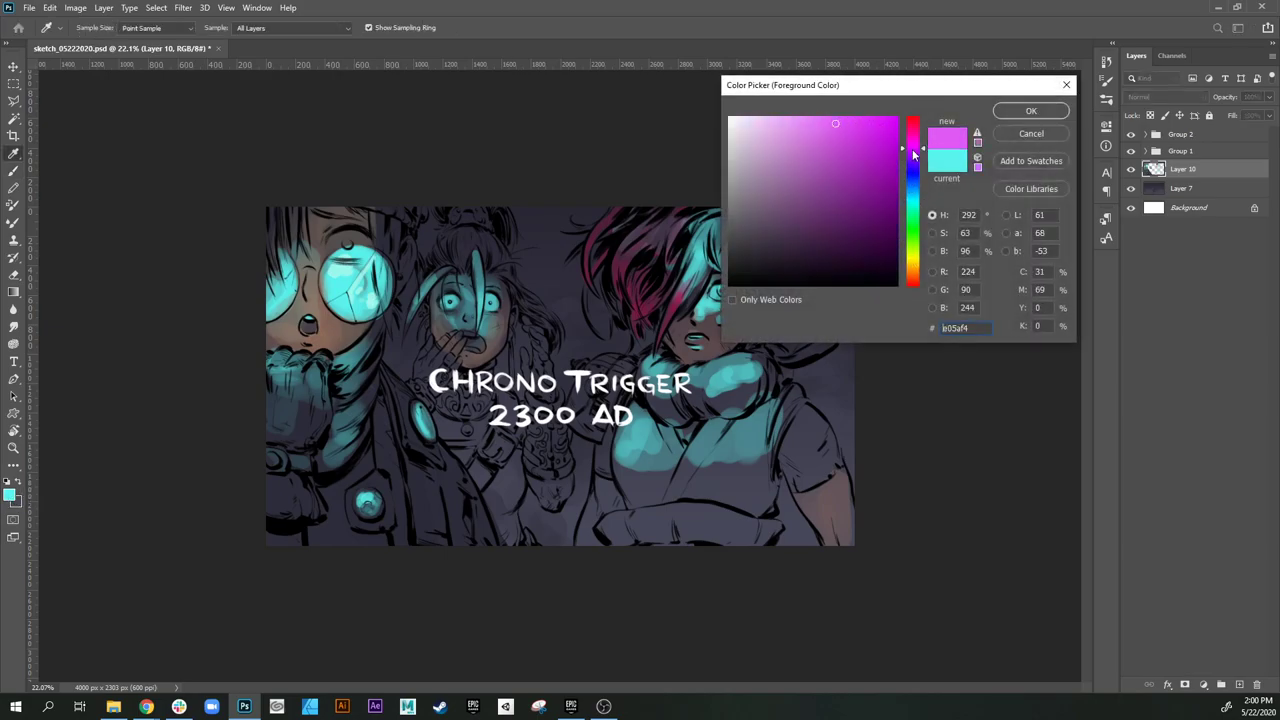
{"action": "left_click", "coordinate": [1030, 111]}
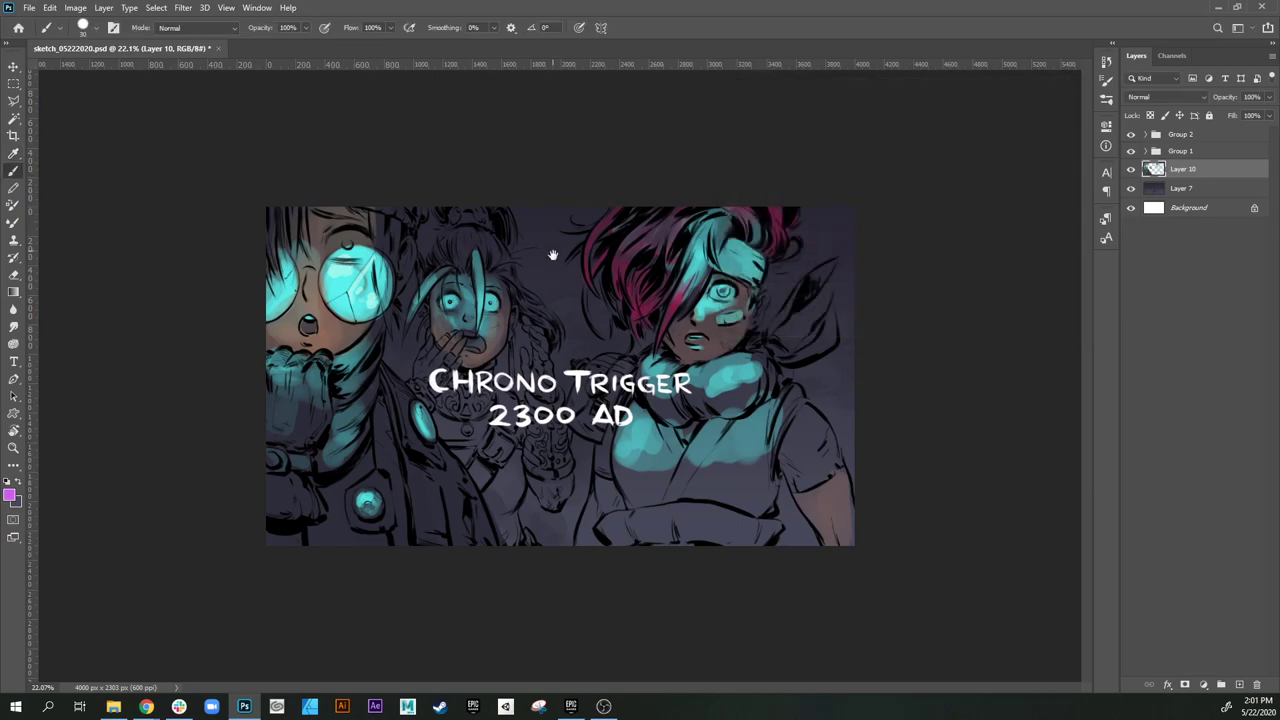
{"action": "left_click_drag", "start_coordinate": [264, 223], "coordinate": [273, 270]}
{"action": "left_click_drag", "start_coordinate": [290, 212], "coordinate": [298, 212]}
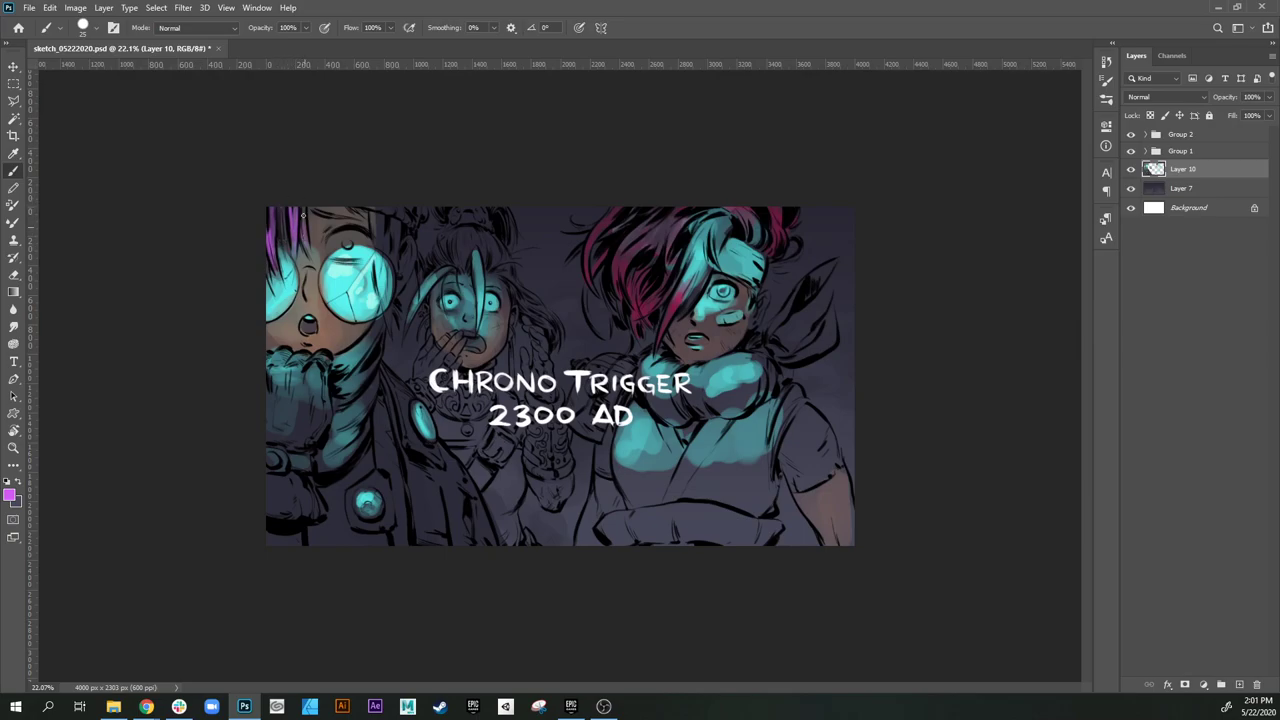
{"action": "key", "text": "bracketleft"}
{"action": "key", "text": "bracketright"}
{"action": "key", "text": "bracketright"}
{"action": "left_click_drag", "start_coordinate": [374, 218], "coordinate": [377, 238]}
{"action": "left_click_drag", "start_coordinate": [381, 215], "coordinate": [396, 254]}
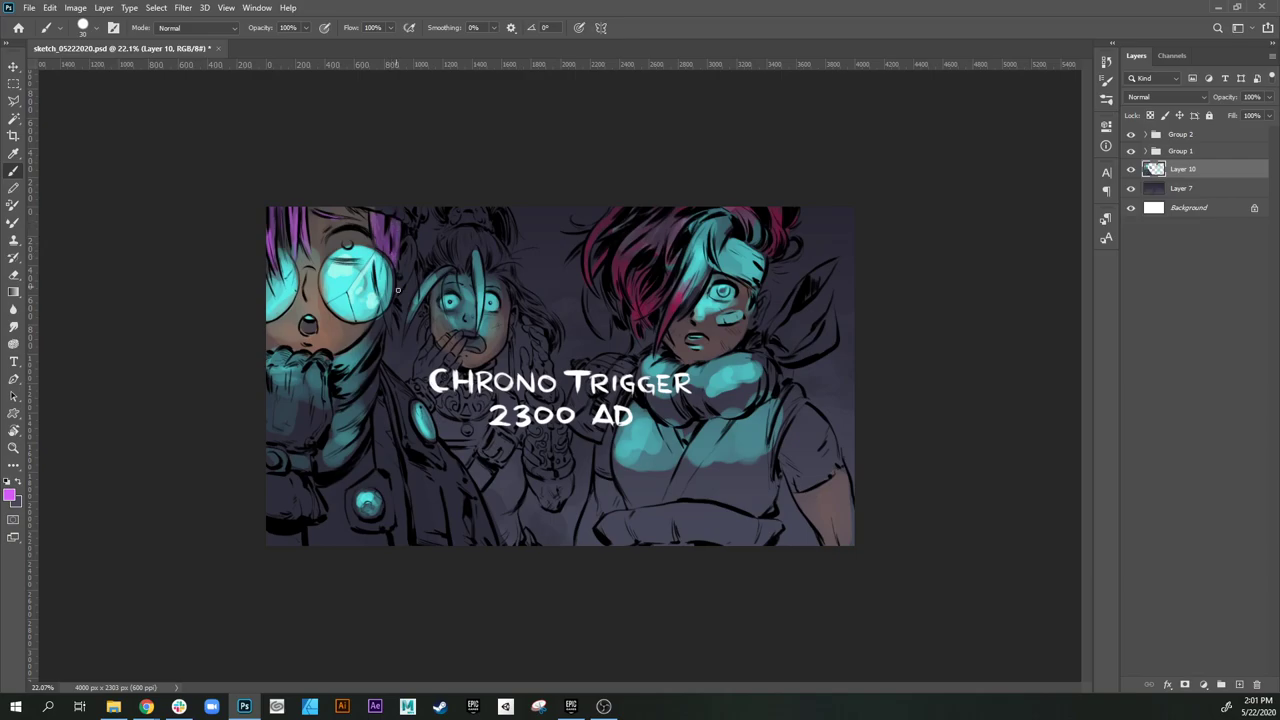
Step: Paint the left character's ear in the sampled skin tone and add pale cyan light around the brow above the goggles
{"action": "left_click", "coordinate": [357, 328], "text": "alt"}
{"action": "left_click", "coordinate": [346, 247], "text": "alt"}
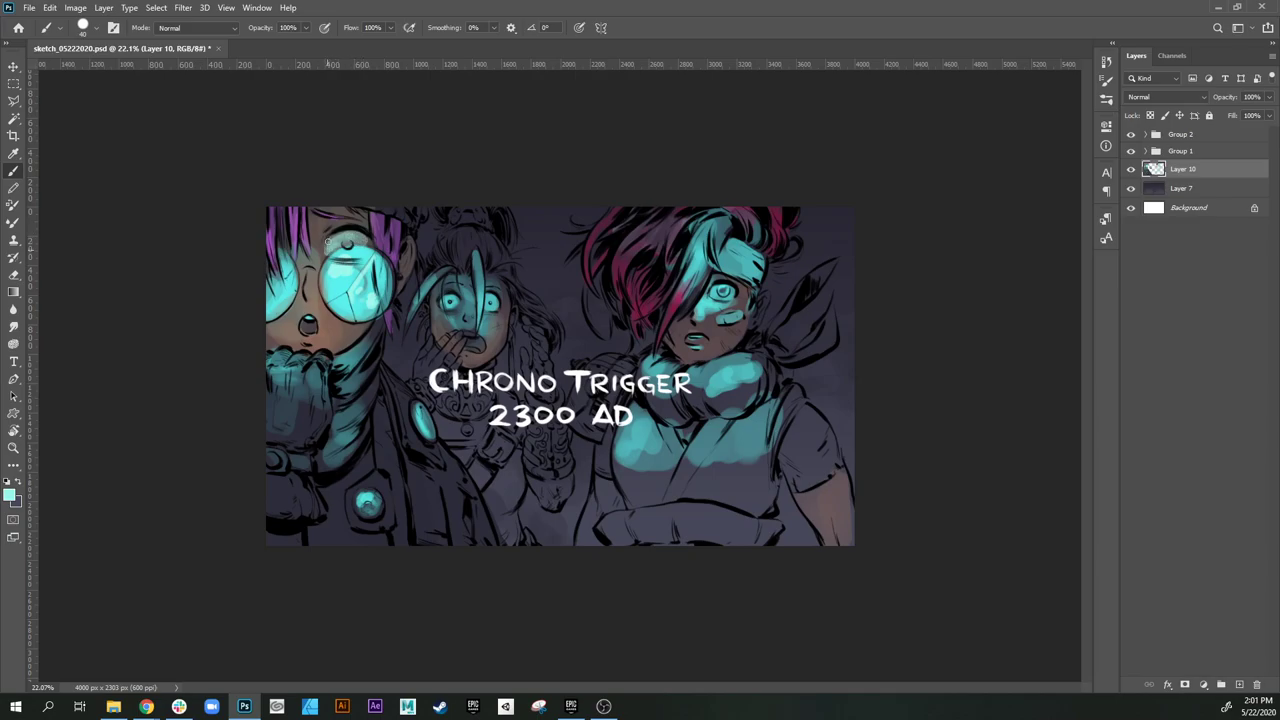
{"action": "left_click", "coordinate": [324, 242], "text": "alt"}
{"action": "left_click", "coordinate": [336, 241], "text": "alt"}
{"action": "left_click", "coordinate": [380, 295], "text": "alt"}
Step: Paint pale cyan light over the left character's cheeks, chin and forehead, enlarging the brush to 90 px
{"action": "key", "text": "bracketright"}
{"action": "key", "text": "bracketright"}
{"action": "key", "text": "bracketright"}
{"action": "key", "text": "bracketright"}
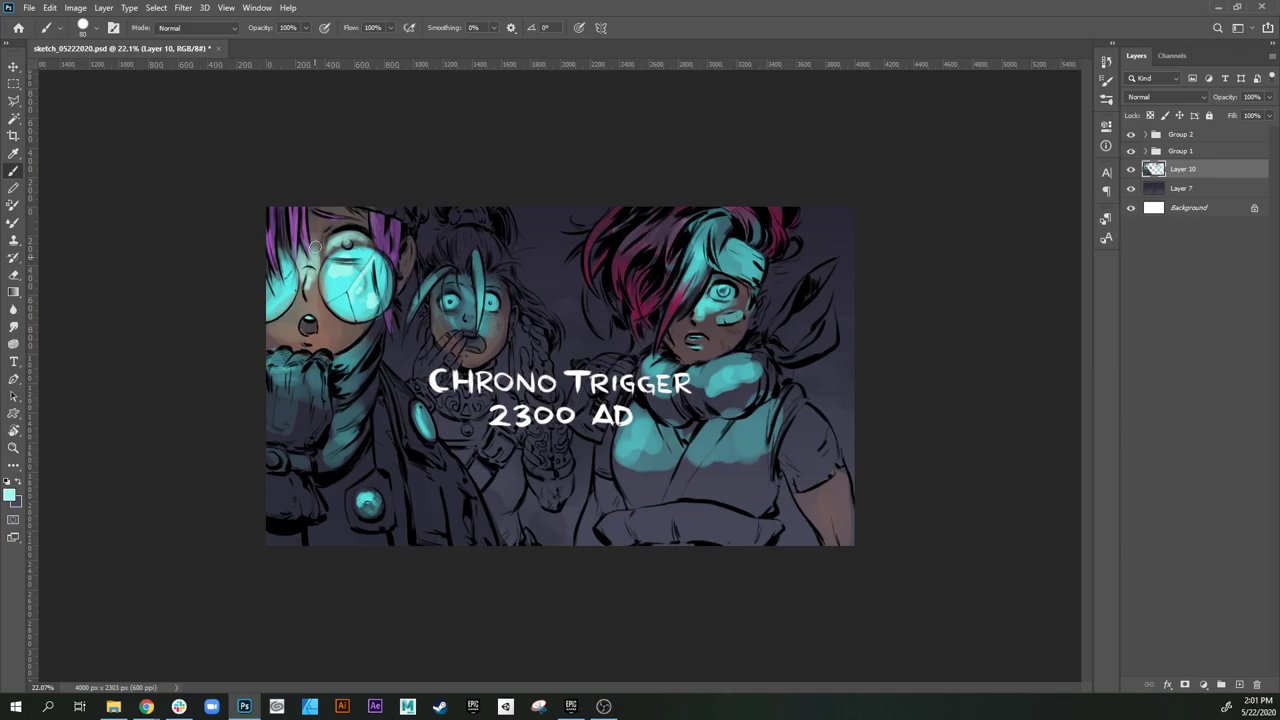
{"action": "key", "text": "bracketright"}
{"action": "key", "text": "bracketright"}
{"action": "key", "text": "bracketleft"}
{"action": "left_click_drag", "start_coordinate": [331, 328], "coordinate": [325, 329]}
{"action": "left_click_drag", "start_coordinate": [309, 318], "coordinate": [315, 318]}
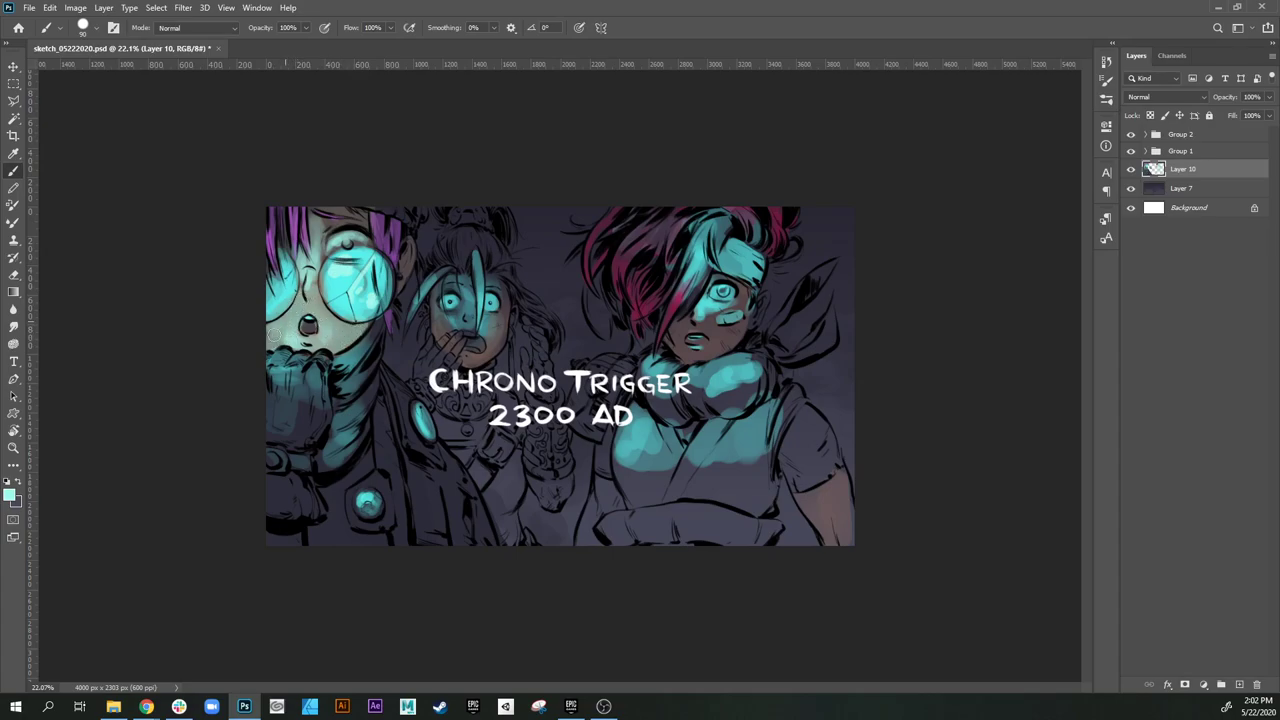
{"action": "left_click_drag", "start_coordinate": [316, 256], "coordinate": [317, 227]}
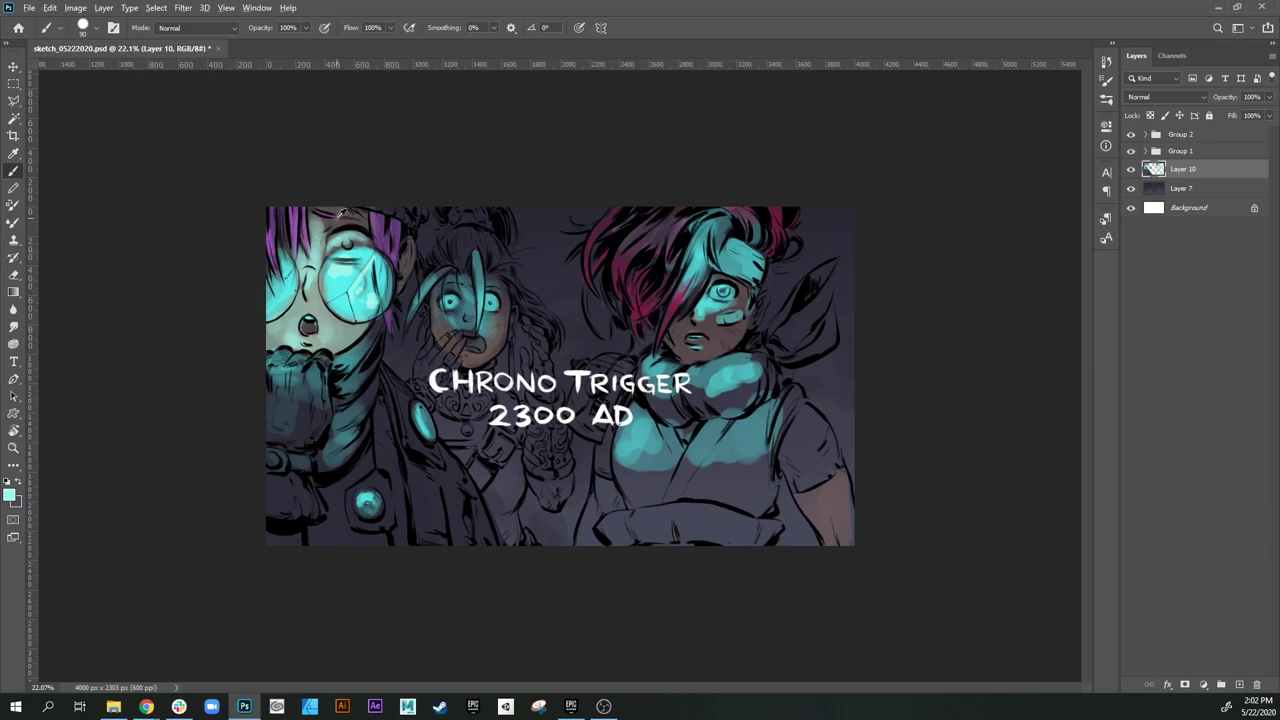
Step: Paint the left character's hands in a muted brown with a 60 px brush, and add pale highlights on the lower hand and wrist
{"action": "left_click", "coordinate": [337, 222], "text": "alt"}
{"action": "key", "text": "bracketleft"}
{"action": "key", "text": "bracketleft"}
{"action": "key", "text": "bracketleft"}
{"action": "key", "text": "bracketleft"}
{"action": "mouse_move", "coordinate": [305, 279]}
{"action": "left_mouse_down"}
{"action": "mouse_move", "coordinate": [300, 256]}
{"action": "mouse_move", "coordinate": [301, 292]}
{"action": "mouse_move", "coordinate": [268, 325]}
{"action": "left_mouse_up"}
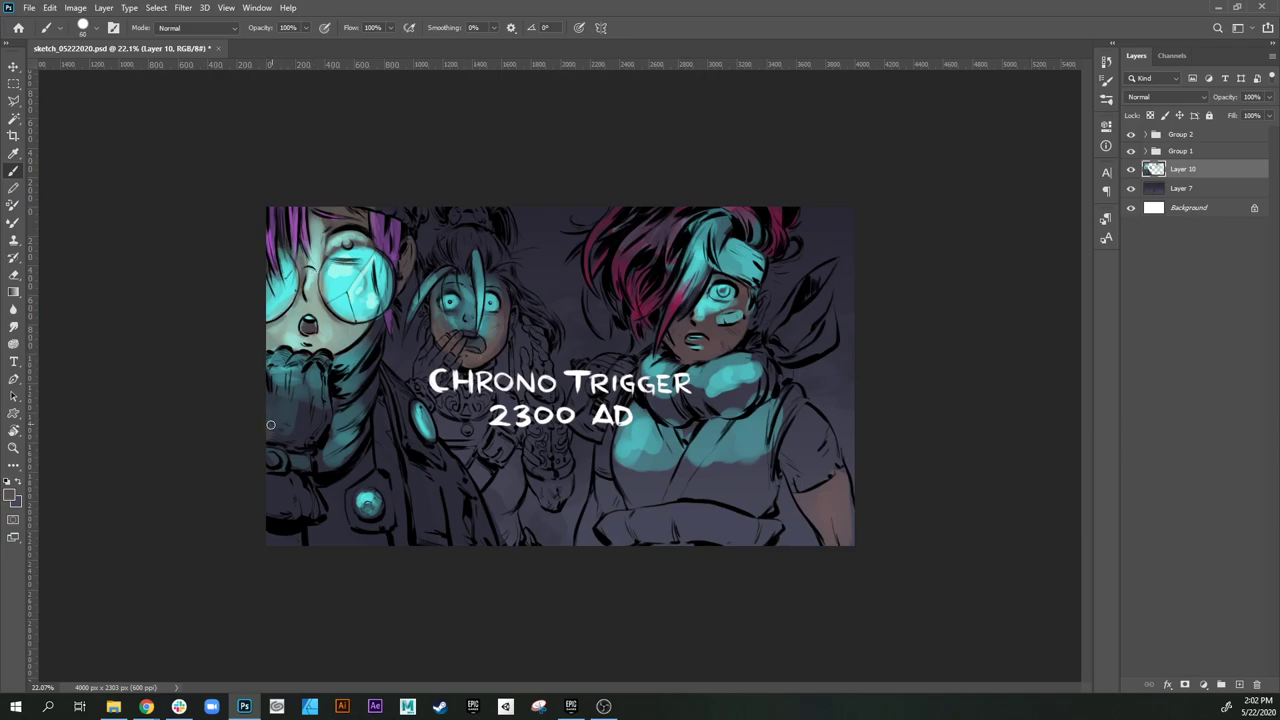
{"action": "mouse_move", "coordinate": [271, 427]}
{"action": "left_mouse_down"}
{"action": "mouse_move", "coordinate": [292, 405]}
{"action": "mouse_move", "coordinate": [302, 436]}
{"action": "mouse_move", "coordinate": [306, 387]}
{"action": "mouse_move", "coordinate": [318, 432]}
{"action": "mouse_move", "coordinate": [272, 502]}
{"action": "mouse_move", "coordinate": [284, 514]}
{"action": "mouse_move", "coordinate": [300, 492]}
{"action": "mouse_move", "coordinate": [308, 505]}
{"action": "mouse_move", "coordinate": [279, 486]}
{"action": "mouse_move", "coordinate": [289, 518]}
{"action": "left_mouse_up"}
{"action": "left_click", "coordinate": [337, 524], "text": "alt"}
{"action": "left_click_drag", "start_coordinate": [269, 473], "coordinate": [295, 477]}
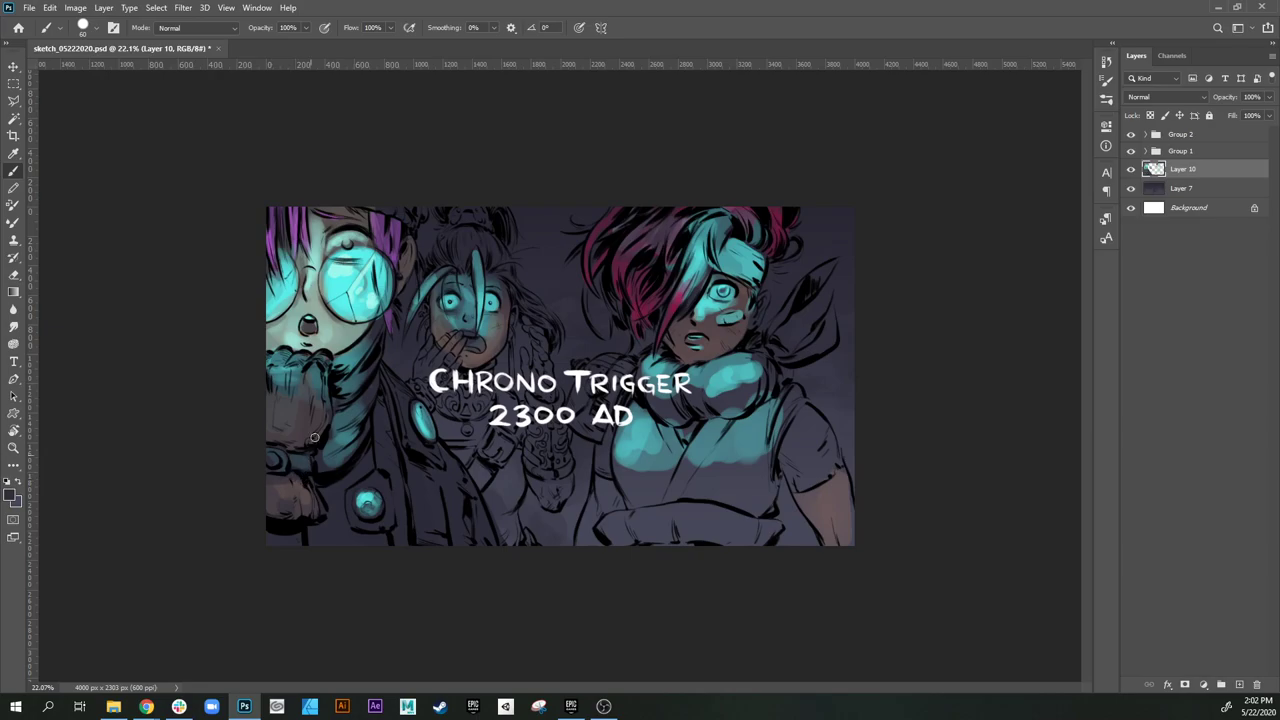
{"action": "left_click", "coordinate": [328, 341], "text": "alt"}
{"action": "mouse_move", "coordinate": [278, 540]}
{"action": "left_mouse_down"}
{"action": "mouse_move", "coordinate": [298, 544]}
{"action": "mouse_move", "coordinate": [272, 455]}
{"action": "mouse_move", "coordinate": [297, 457]}
{"action": "left_mouse_up"}
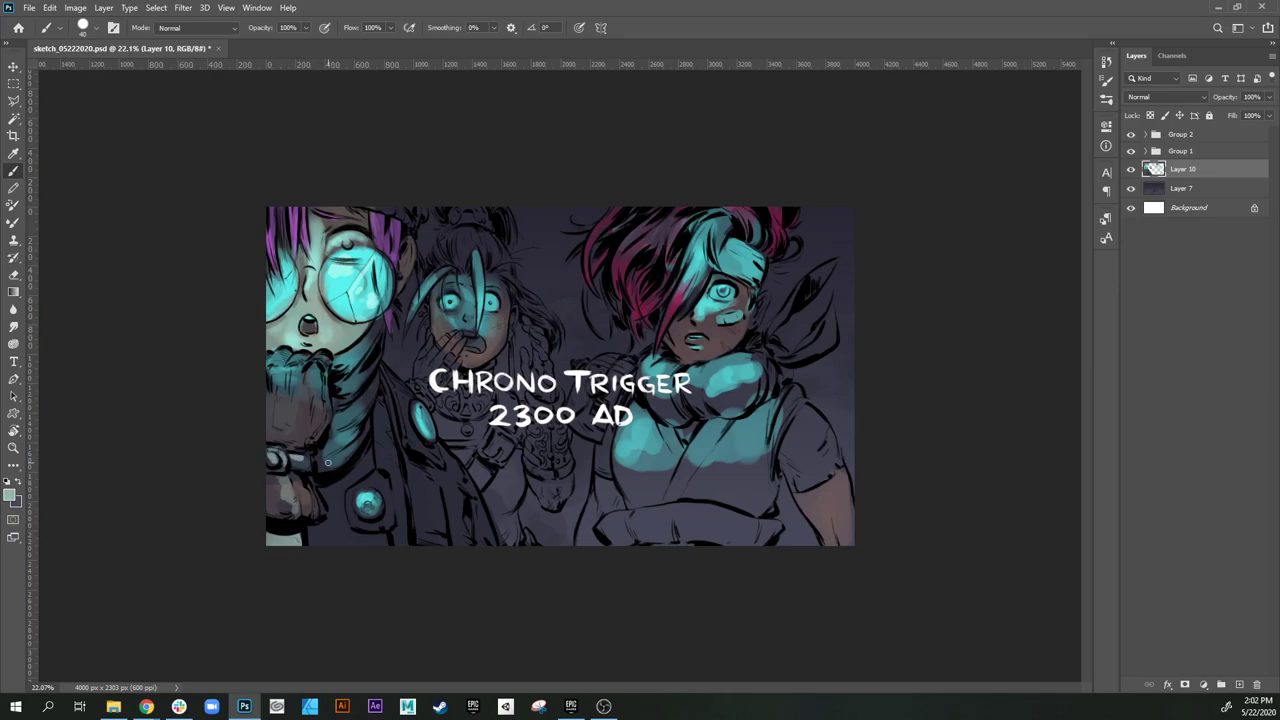
Step: Sample teal from the right character's chest and paint the rest of their top and sleeve with a larger brush
{"action": "left_click", "coordinate": [657, 453], "text": "alt"}
{"action": "key", "text": "bracketright"}
{"action": "key", "text": "bracketright"}
{"action": "key", "text": "bracketright"}
{"action": "key", "text": "bracketright"}
{"action": "mouse_move", "coordinate": [623, 465]}
{"action": "left_mouse_down"}
{"action": "mouse_move", "coordinate": [630, 495]}
{"action": "mouse_move", "coordinate": [672, 469]}
{"action": "mouse_move", "coordinate": [676, 499]}
{"action": "mouse_move", "coordinate": [744, 455]}
{"action": "mouse_move", "coordinate": [732, 489]}
{"action": "mouse_move", "coordinate": [742, 505]}
{"action": "mouse_move", "coordinate": [772, 495]}
{"action": "left_mouse_up"}
{"action": "key", "text": "bracketright"}
{"action": "mouse_move", "coordinate": [789, 426]}
{"action": "left_mouse_down"}
{"action": "mouse_move", "coordinate": [804, 463]}
{"action": "mouse_move", "coordinate": [784, 426]}
{"action": "mouse_move", "coordinate": [797, 393]}
{"action": "left_mouse_up"}
{"action": "key", "text": "bracketleft"}
{"action": "key", "text": "bracketleft"}
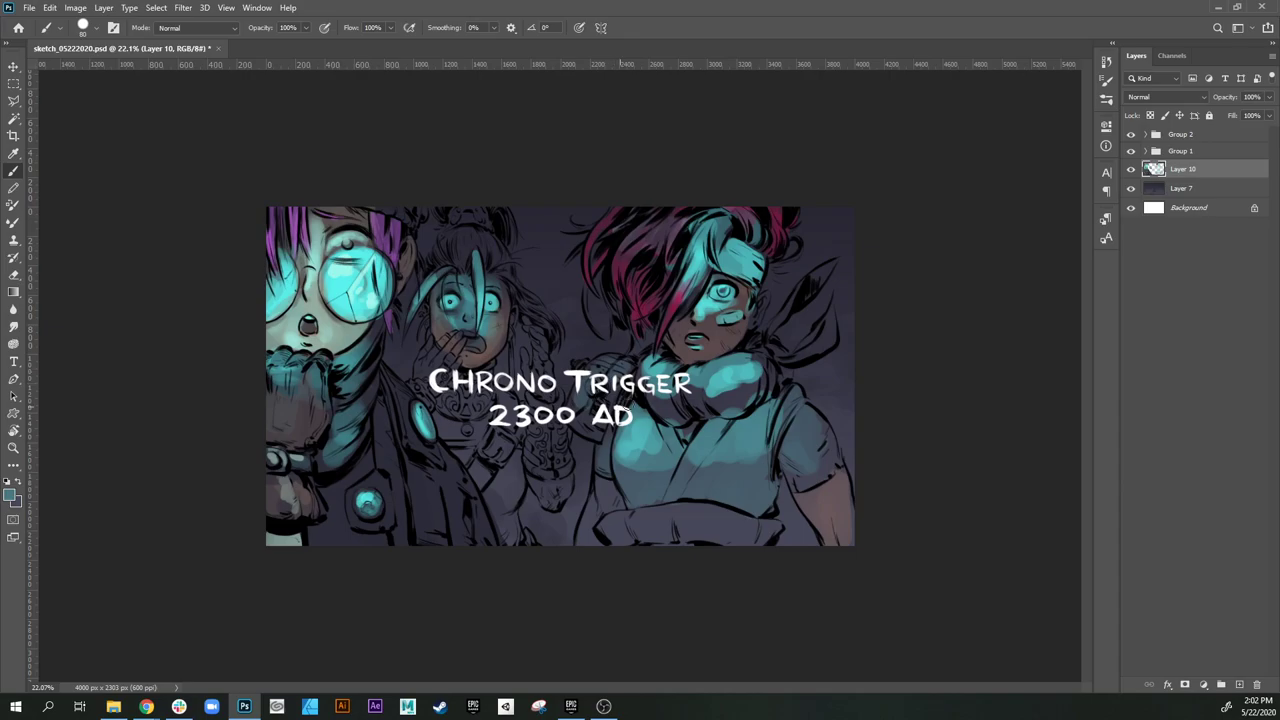
Step: Lighten the right character's lower face with sampled skin and cyan tones, and darken the mouth
{"action": "left_click", "coordinate": [755, 303], "text": "alt"}
{"action": "left_click", "coordinate": [704, 311], "text": "alt"}
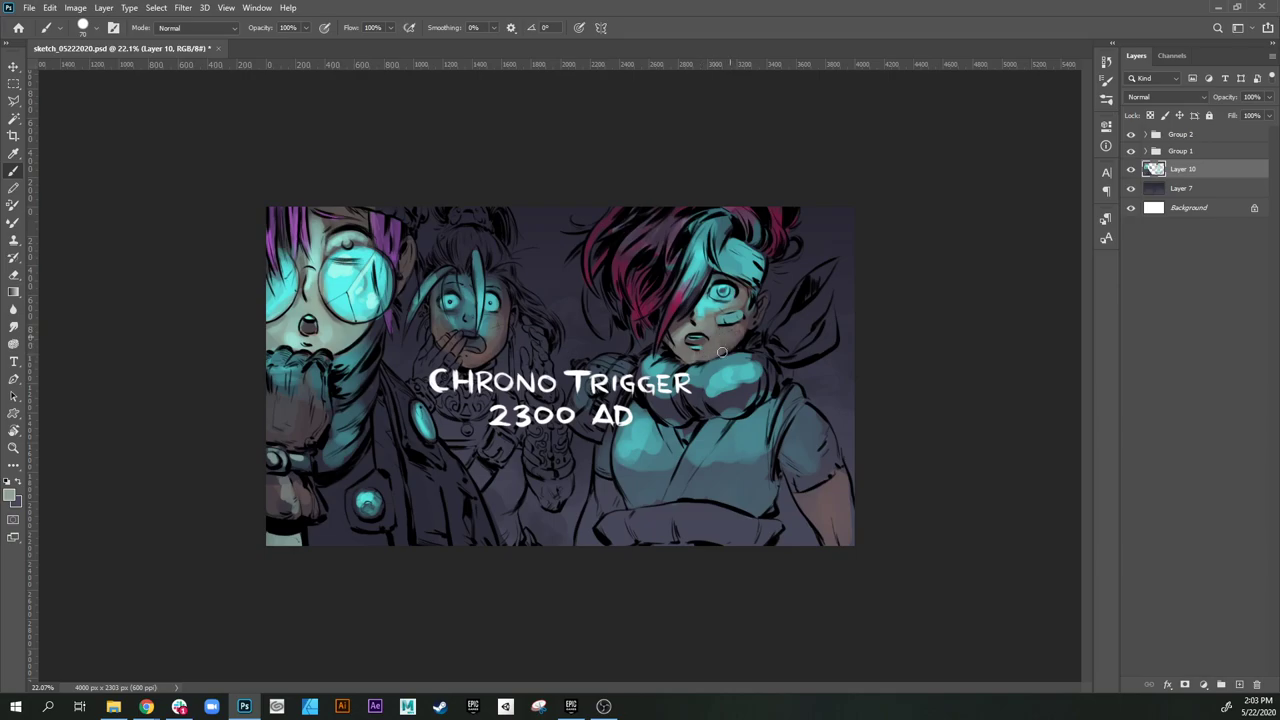
{"action": "left_click", "coordinate": [792, 271], "text": "alt"}
Step: Paint the middle character's top in cyan sampled from the scarf, and their upper chest and raised hand in a muted skin tone
{"action": "left_click", "coordinate": [734, 370], "text": "alt"}
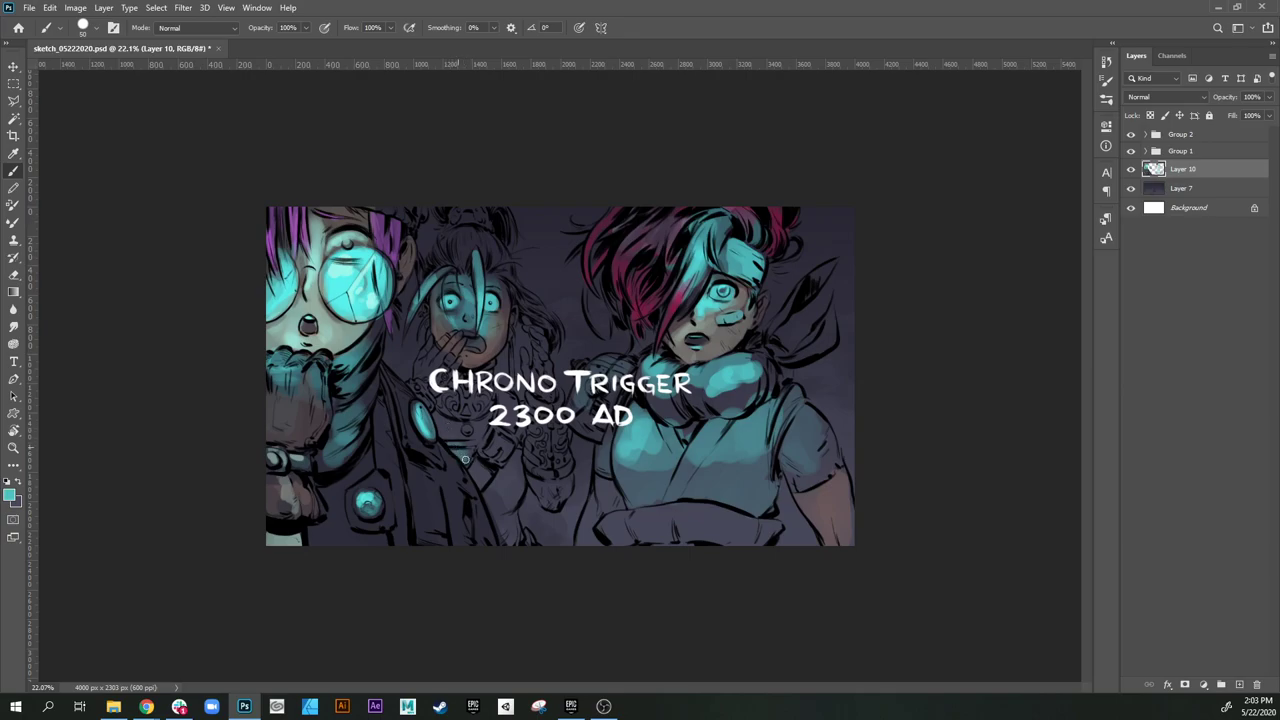
{"action": "mouse_move", "coordinate": [474, 440]}
{"action": "left_mouse_down"}
{"action": "mouse_move", "coordinate": [438, 418]}
{"action": "mouse_move", "coordinate": [459, 443]}
{"action": "mouse_move", "coordinate": [475, 430]}
{"action": "mouse_move", "coordinate": [505, 477]}
{"action": "mouse_move", "coordinate": [499, 514]}
{"action": "mouse_move", "coordinate": [512, 470]}
{"action": "mouse_move", "coordinate": [500, 514]}
{"action": "mouse_move", "coordinate": [513, 534]}
{"action": "mouse_move", "coordinate": [513, 467]}
{"action": "mouse_move", "coordinate": [497, 488]}
{"action": "mouse_move", "coordinate": [513, 480]}
{"action": "mouse_move", "coordinate": [519, 424]}
{"action": "mouse_move", "coordinate": [463, 447]}
{"action": "mouse_move", "coordinate": [465, 342]}
{"action": "left_mouse_up"}
{"action": "left_click", "coordinate": [503, 335], "text": "alt"}
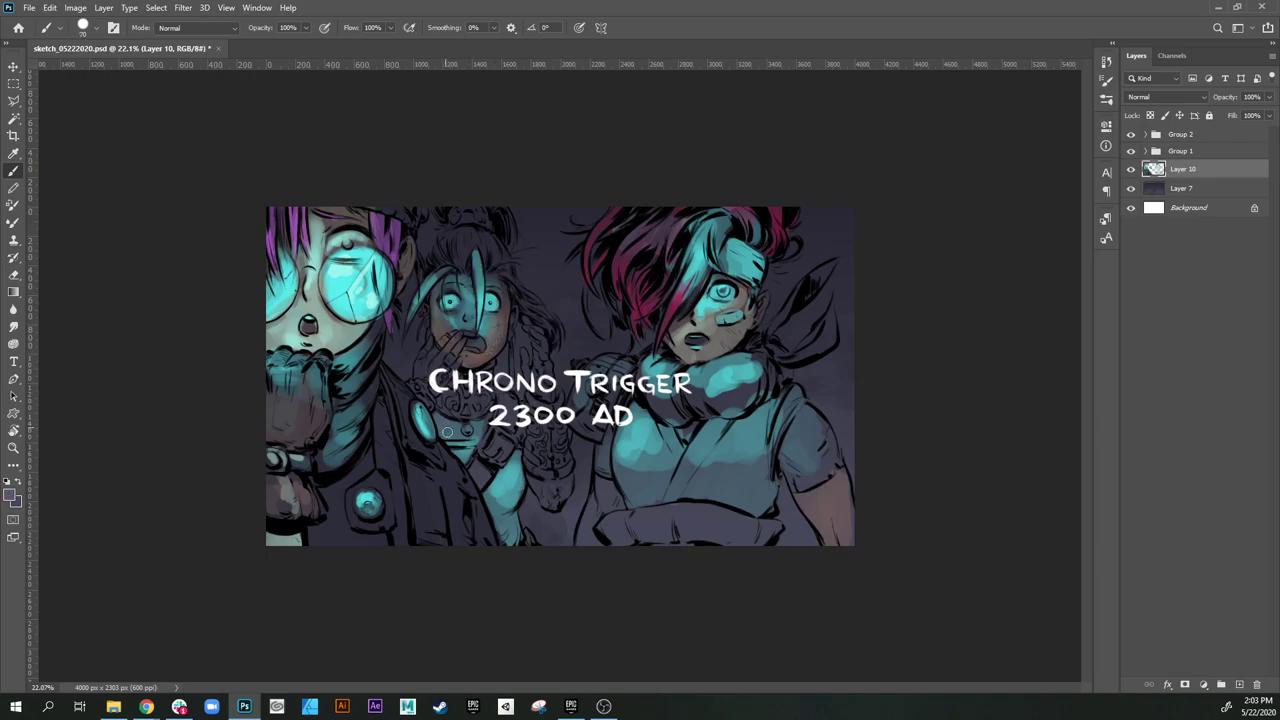
{"action": "key", "text": "["}
{"action": "left_click_drag", "start_coordinate": [466, 434], "coordinate": [486, 427]}
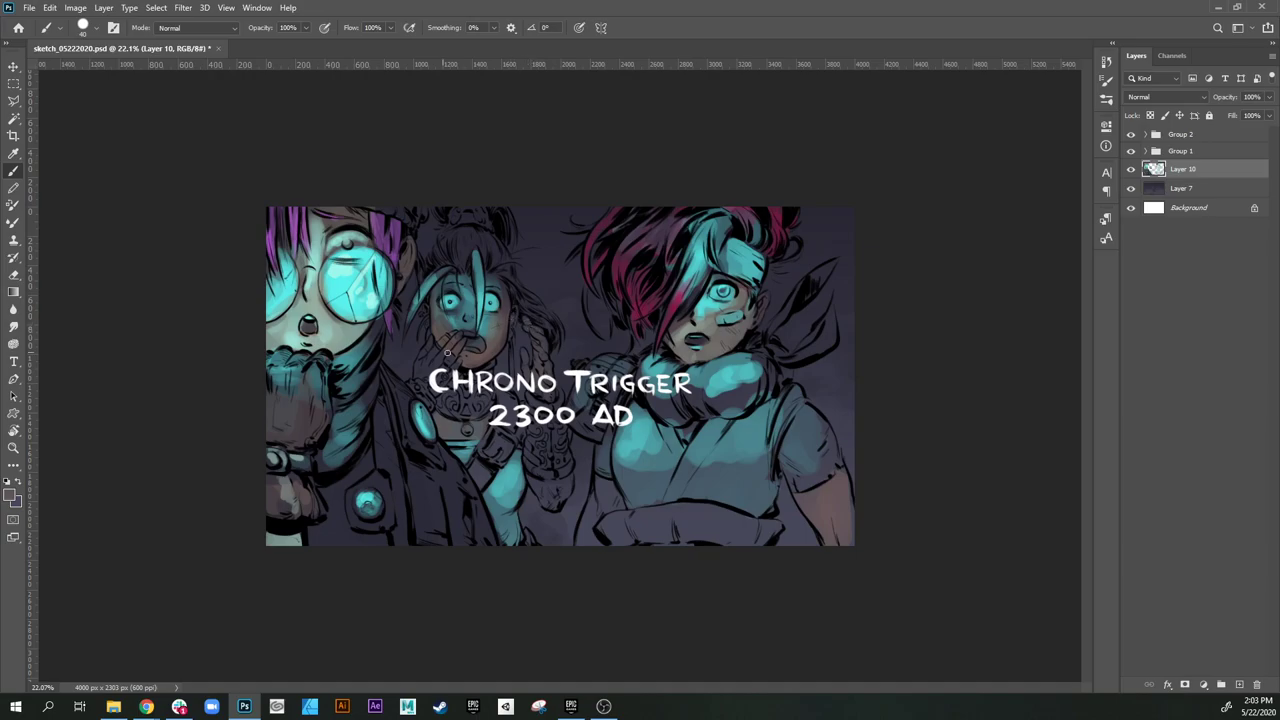
{"action": "mouse_move", "coordinate": [453, 347]}
{"action": "left_mouse_down"}
{"action": "mouse_move", "coordinate": [429, 362]}
{"action": "mouse_move", "coordinate": [431, 382]}
{"action": "mouse_move", "coordinate": [424, 354]}
{"action": "left_mouse_up"}
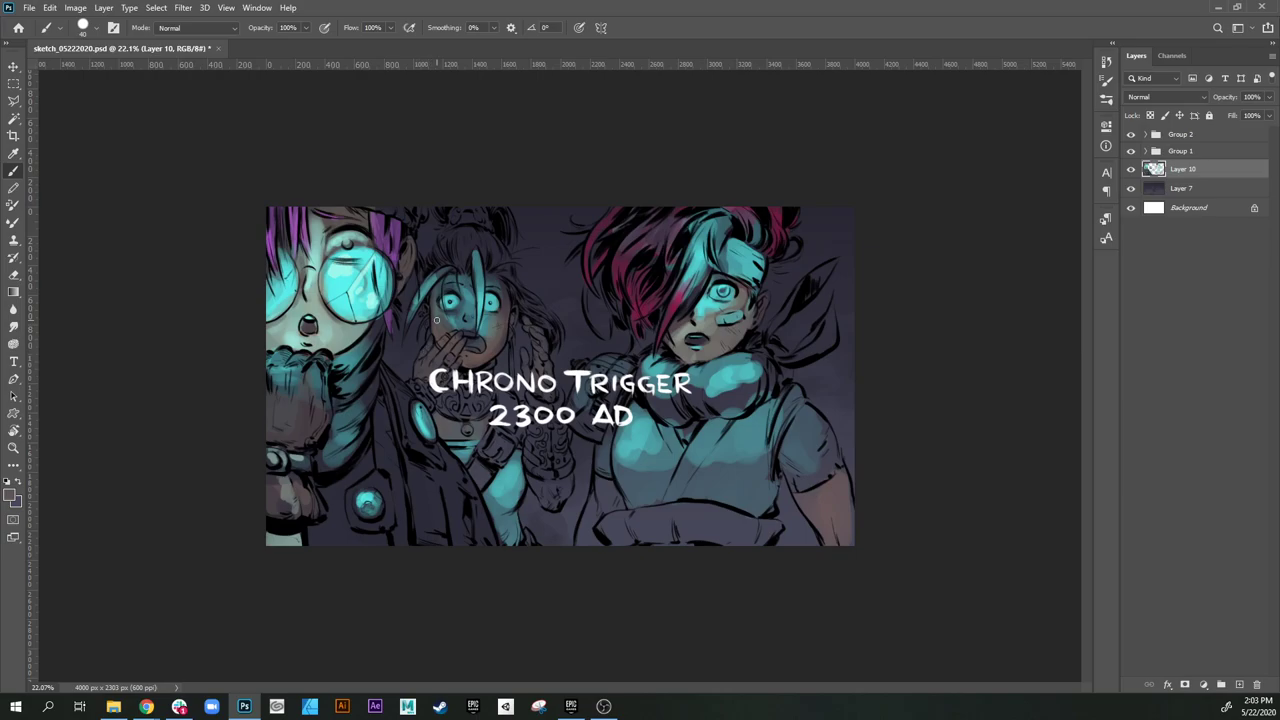
Step: Hide the title group and paint gold #cdb64d accents on the middle character's collar, straps and arm guard, reducing the brush to 20 px
{"action": "left_click", "coordinate": [1131, 134]}
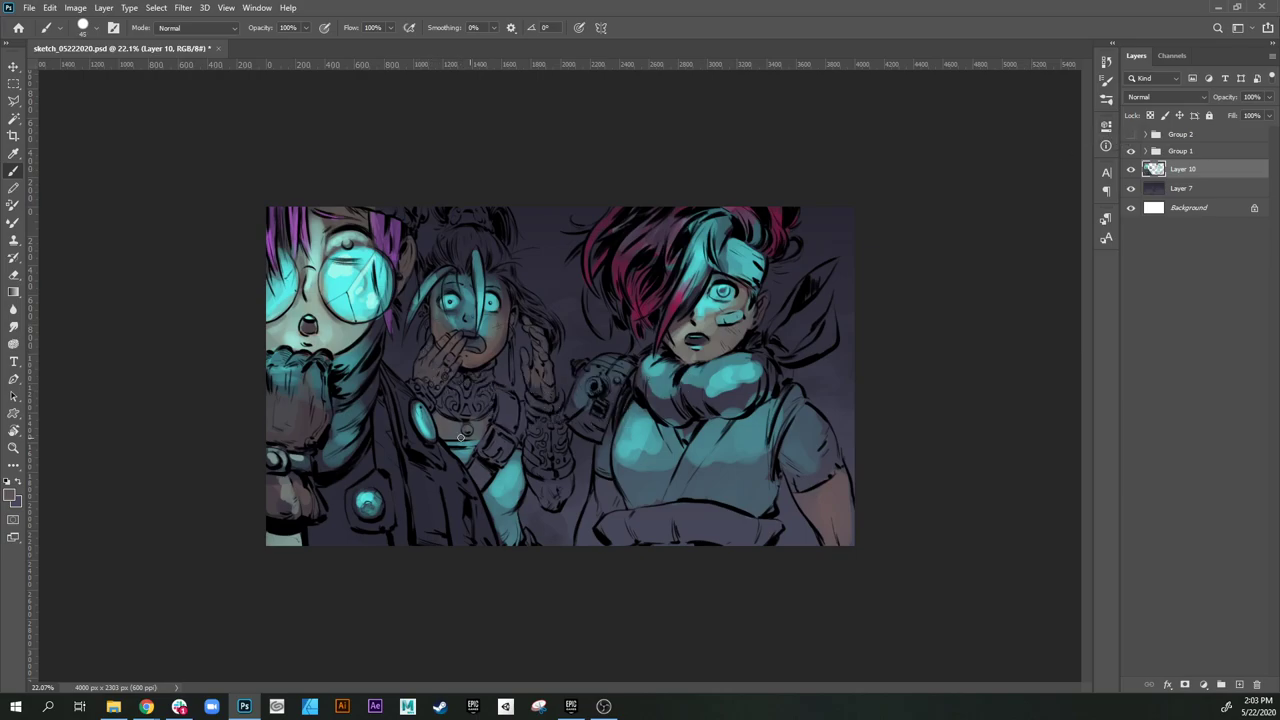
{"action": "left_click", "coordinate": [12, 494]}
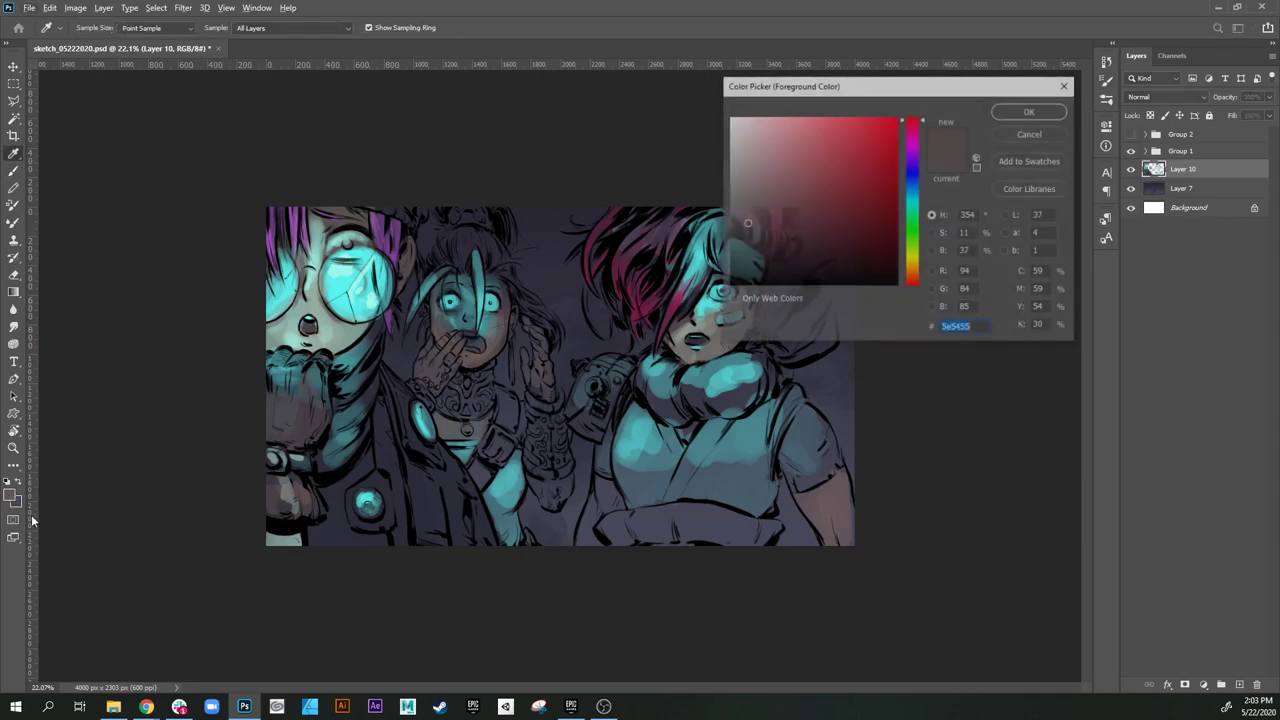
{"action": "left_click", "coordinate": [910, 247]}
{"action": "left_click", "coordinate": [834, 150]}
{"action": "left_click_drag", "start_coordinate": [913, 259], "coordinate": [914, 263]}
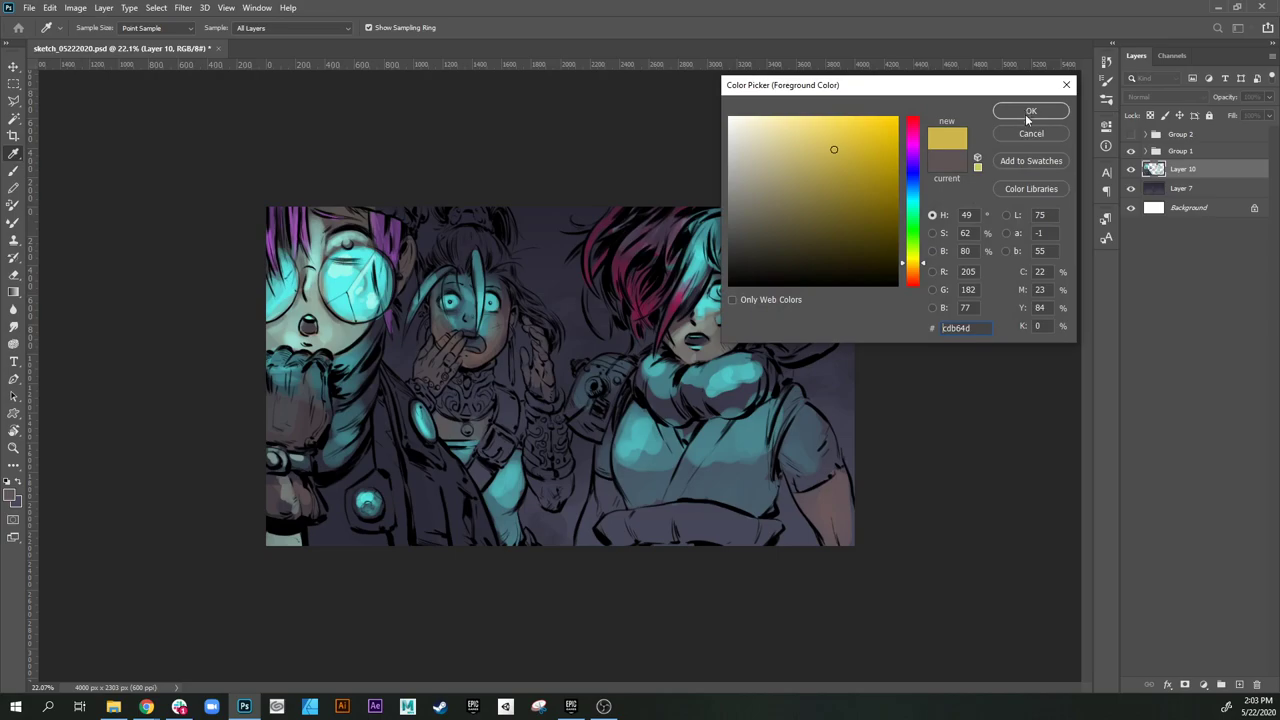
{"action": "left_click", "coordinate": [1030, 111]}
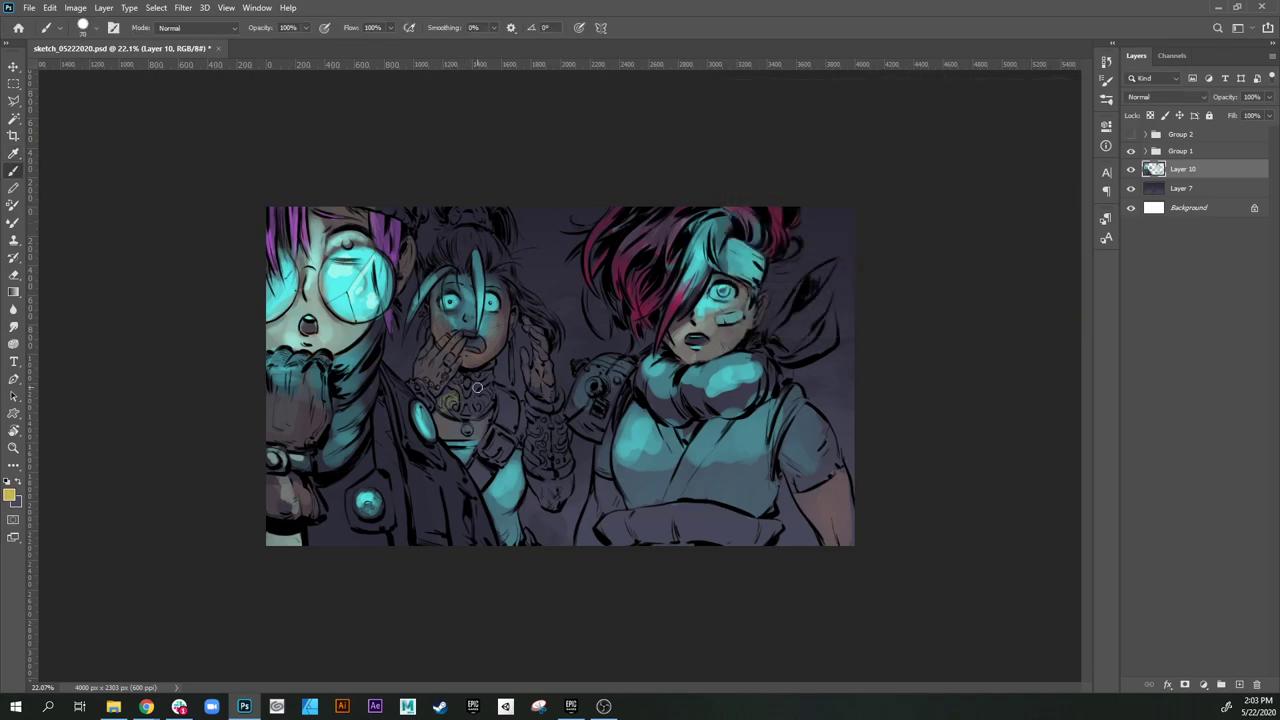
{"action": "mouse_move", "coordinate": [477, 387]}
{"action": "left_mouse_down"}
{"action": "mouse_move", "coordinate": [488, 402]}
{"action": "mouse_move", "coordinate": [477, 415]}
{"action": "left_mouse_up"}
{"action": "key", "text": "bracketleft"}
{"action": "key", "text": "bracketleft"}
{"action": "key", "text": "bracketleft"}
{"action": "key", "text": "bracketleft"}
{"action": "key", "text": "bracketleft"}
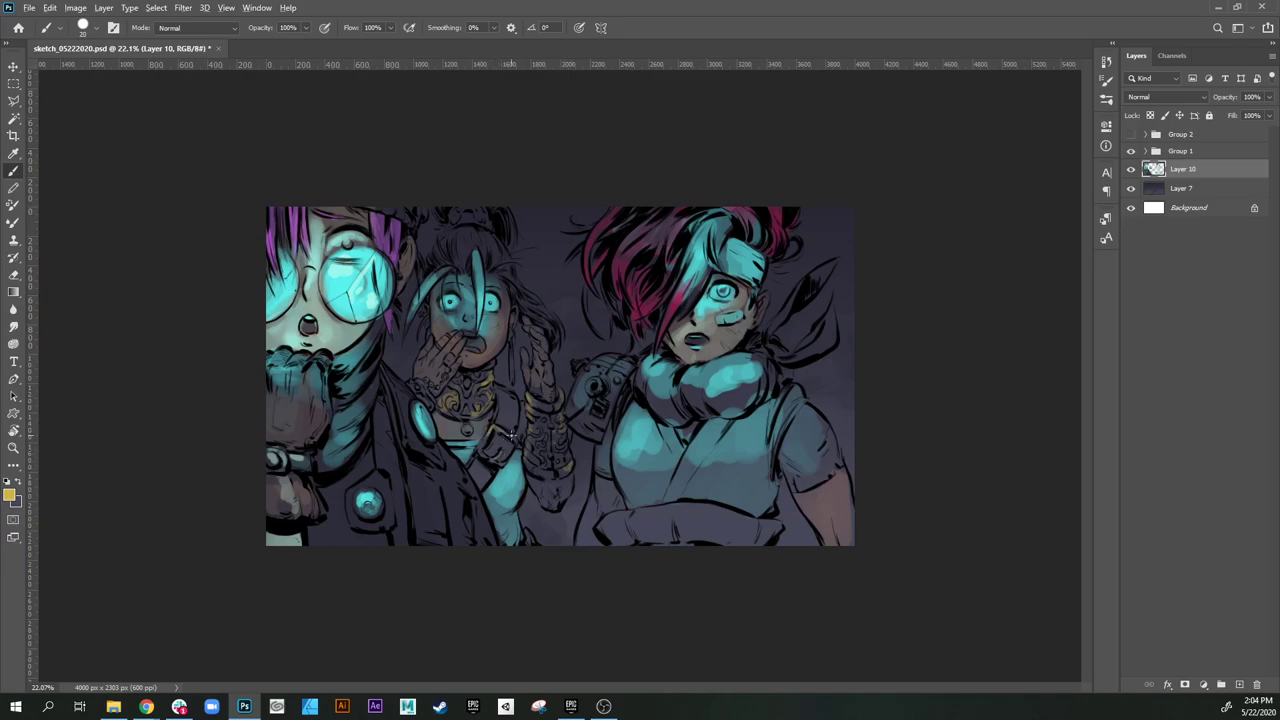
Step: Blend sampled grey and skin tones over the middle character's face using a 50 px brush, and touch up the chest straps
{"action": "key", "text": "bracketright"}
{"action": "left_click", "coordinate": [449, 315], "text": "alt"}
{"action": "key", "text": "bracketright"}
{"action": "left_click_drag", "start_coordinate": [441, 321], "coordinate": [437, 331]}
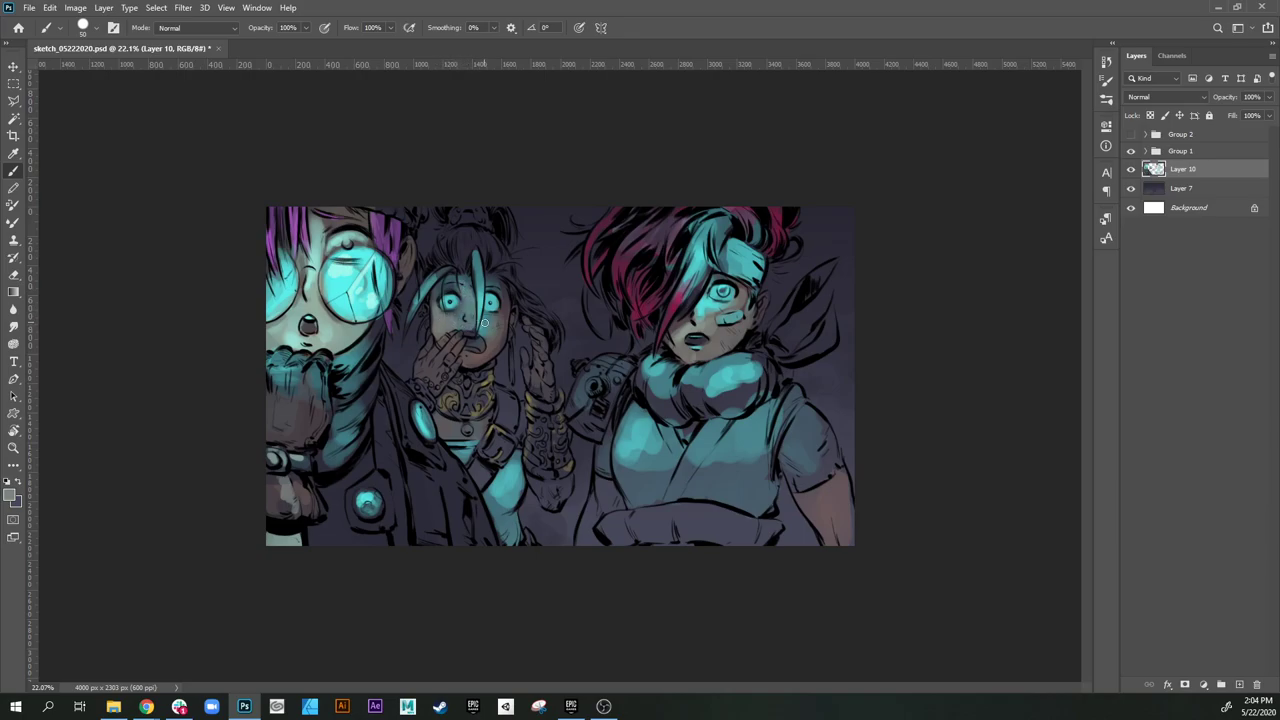
{"action": "left_click", "coordinate": [494, 294], "text": "alt"}
{"action": "left_click", "coordinate": [471, 343], "text": "alt"}
{"action": "left_click", "coordinate": [479, 357], "text": "alt"}
{"action": "left_click", "coordinate": [496, 422], "text": "alt"}
Step: Sample bright cyan beside the left character's goggles and paint fine highlights on the middle character's lips, collar and straps
{"action": "left_click", "coordinate": [380, 269], "text": "alt"}
{"action": "key", "text": "bracketleft"}
{"action": "mouse_move", "coordinate": [464, 402]}
{"action": "left_mouse_down"}
{"action": "mouse_move", "coordinate": [470, 379]}
{"action": "mouse_move", "coordinate": [471, 404]}
{"action": "left_mouse_up"}
{"action": "key", "text": "bracketright"}
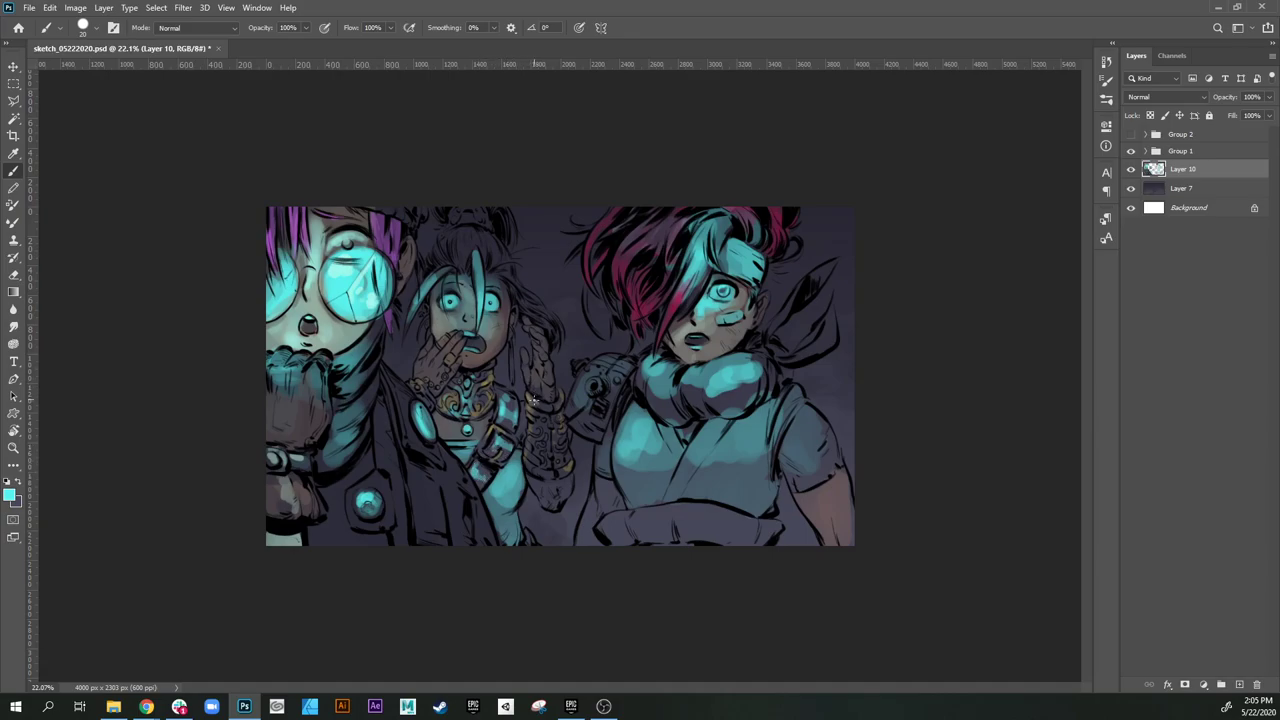
Step: Paint cyan highlights on the middle character's arm guard and hands with a 20–25 px brush, and save the document
{"action": "mouse_move", "coordinate": [534, 400]}
{"action": "left_mouse_down"}
{"action": "mouse_move", "coordinate": [556, 408]}
{"action": "mouse_move", "coordinate": [536, 462]}
{"action": "mouse_move", "coordinate": [553, 474]}
{"action": "mouse_move", "coordinate": [549, 491]}
{"action": "left_mouse_up"}
{"action": "key", "text": "]"}
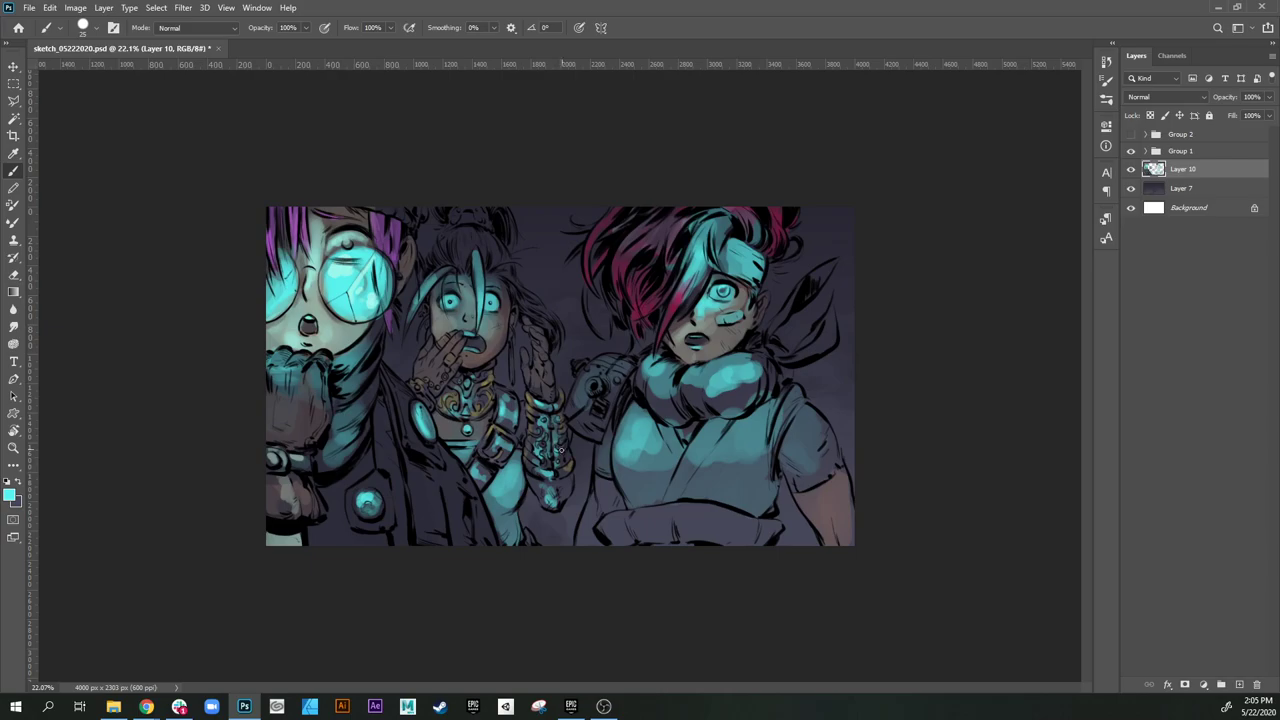
{"action": "mouse_move", "coordinate": [561, 446]}
{"action": "left_mouse_down"}
{"action": "mouse_move", "coordinate": [564, 491]}
{"action": "mouse_move", "coordinate": [543, 490]}
{"action": "left_mouse_up"}
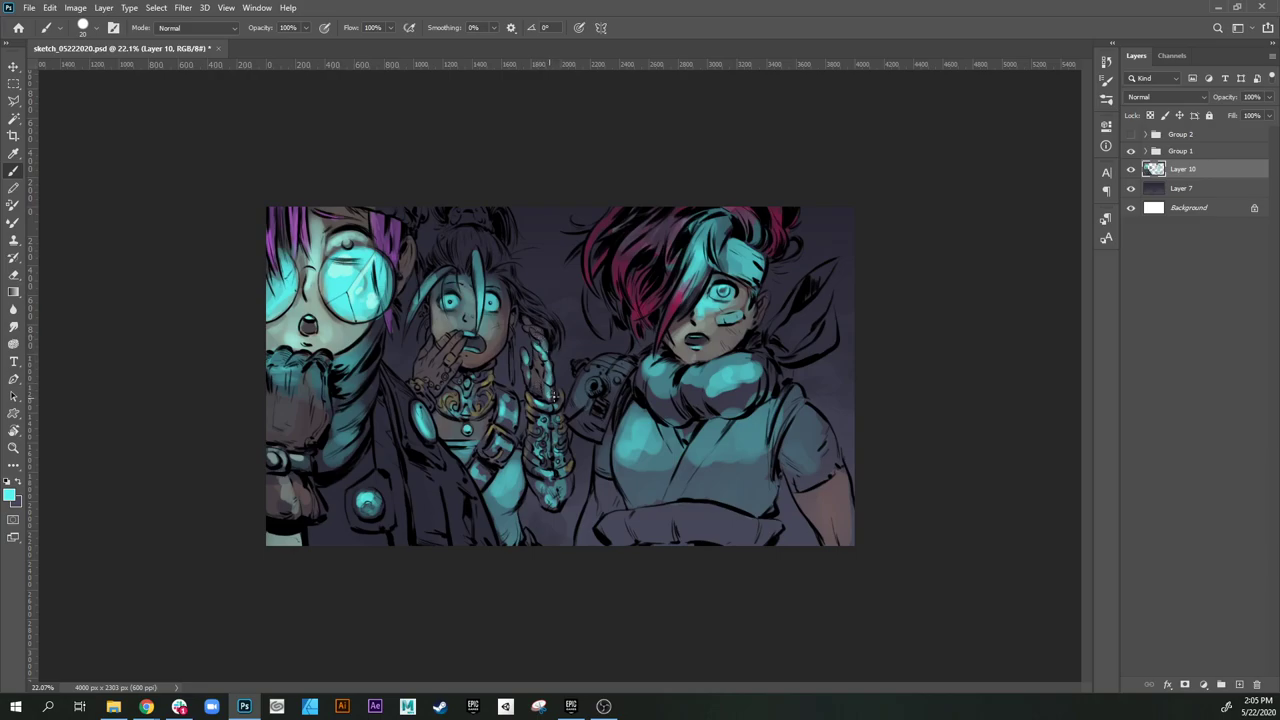
{"action": "left_click_drag", "start_coordinate": [555, 397], "coordinate": [556, 390]}
{"action": "key", "text": "ctrl+s"}
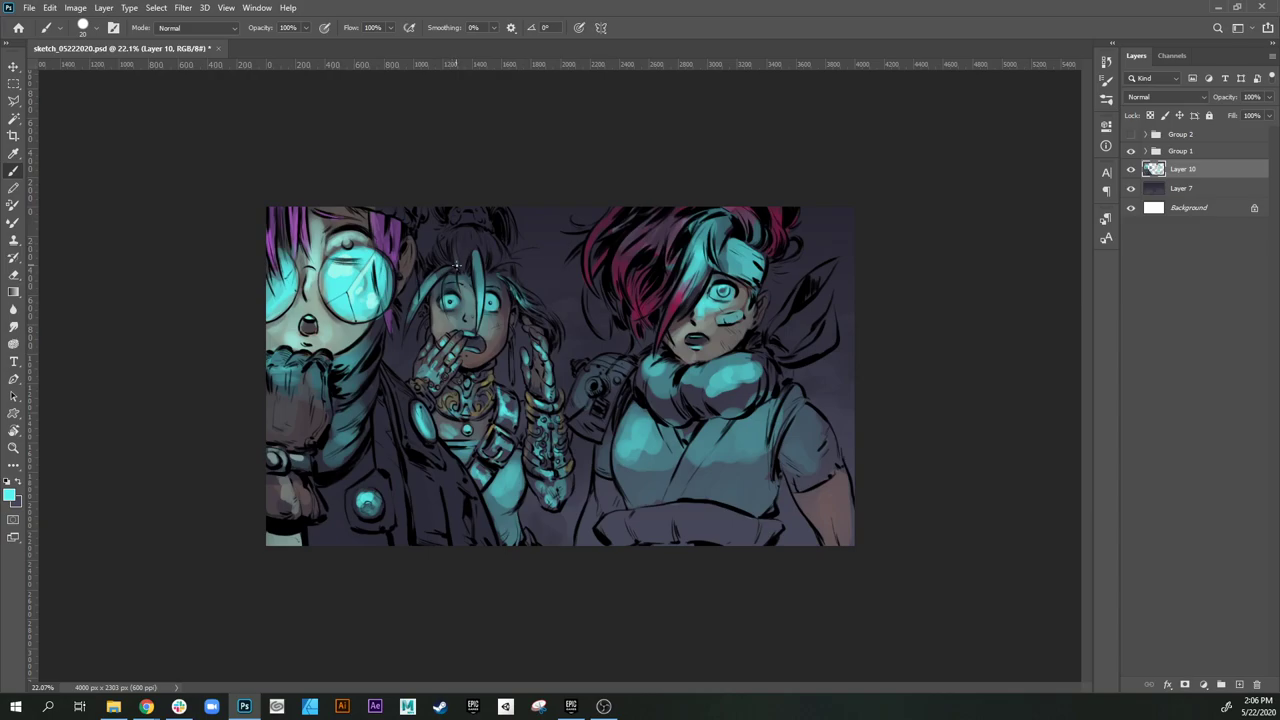
Step: Paint cyan highlights through the middle character's hair and on the hanging earring
{"action": "left_click_drag", "start_coordinate": [456, 241], "coordinate": [460, 258]}
{"action": "mouse_move", "coordinate": [458, 256]}
{"action": "left_mouse_down"}
{"action": "mouse_move", "coordinate": [463, 245]}
{"action": "mouse_move", "coordinate": [442, 259]}
{"action": "mouse_move", "coordinate": [500, 250]}
{"action": "left_mouse_up"}
{"action": "left_click_drag", "start_coordinate": [512, 352], "coordinate": [514, 368]}
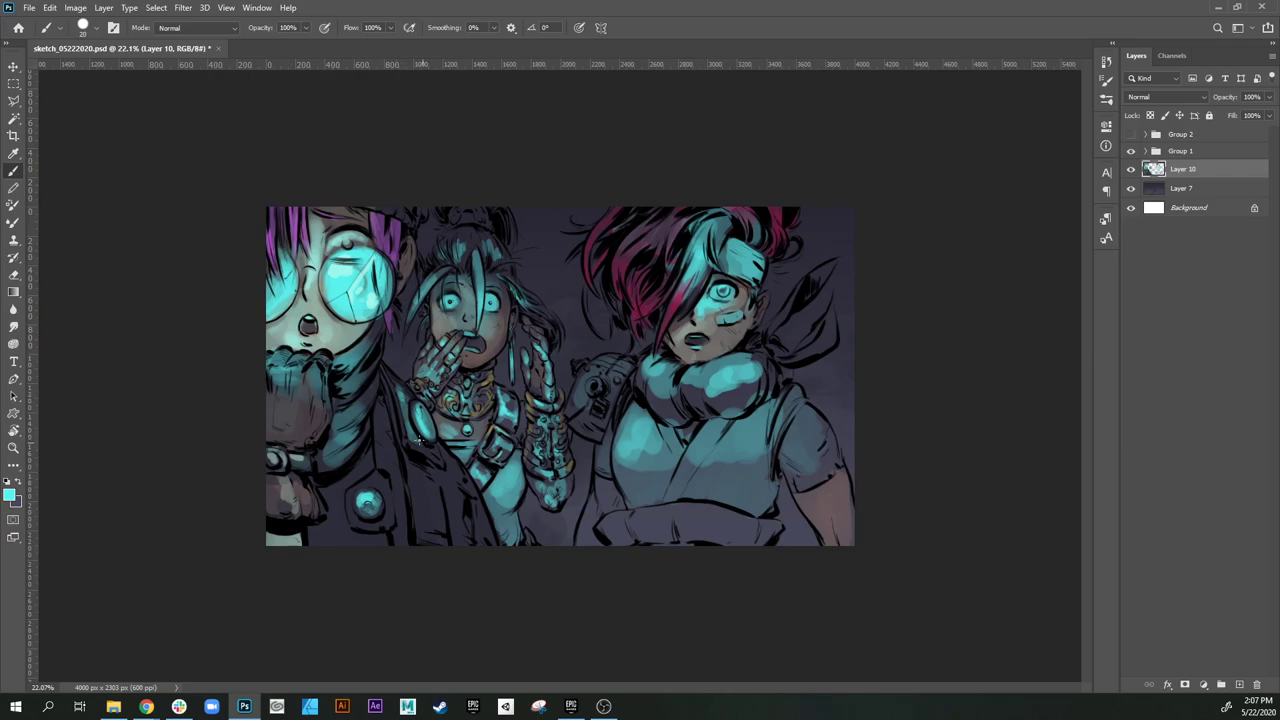
Step: Paint cyan light on the left character's jacket front and fill the lapel with a sampled darker teal
{"action": "mouse_move", "coordinate": [415, 482]}
{"action": "left_mouse_down"}
{"action": "mouse_move", "coordinate": [422, 527]}
{"action": "mouse_move", "coordinate": [435, 530]}
{"action": "mouse_move", "coordinate": [420, 508]}
{"action": "mouse_move", "coordinate": [422, 467]}
{"action": "mouse_move", "coordinate": [434, 541]}
{"action": "left_mouse_up"}
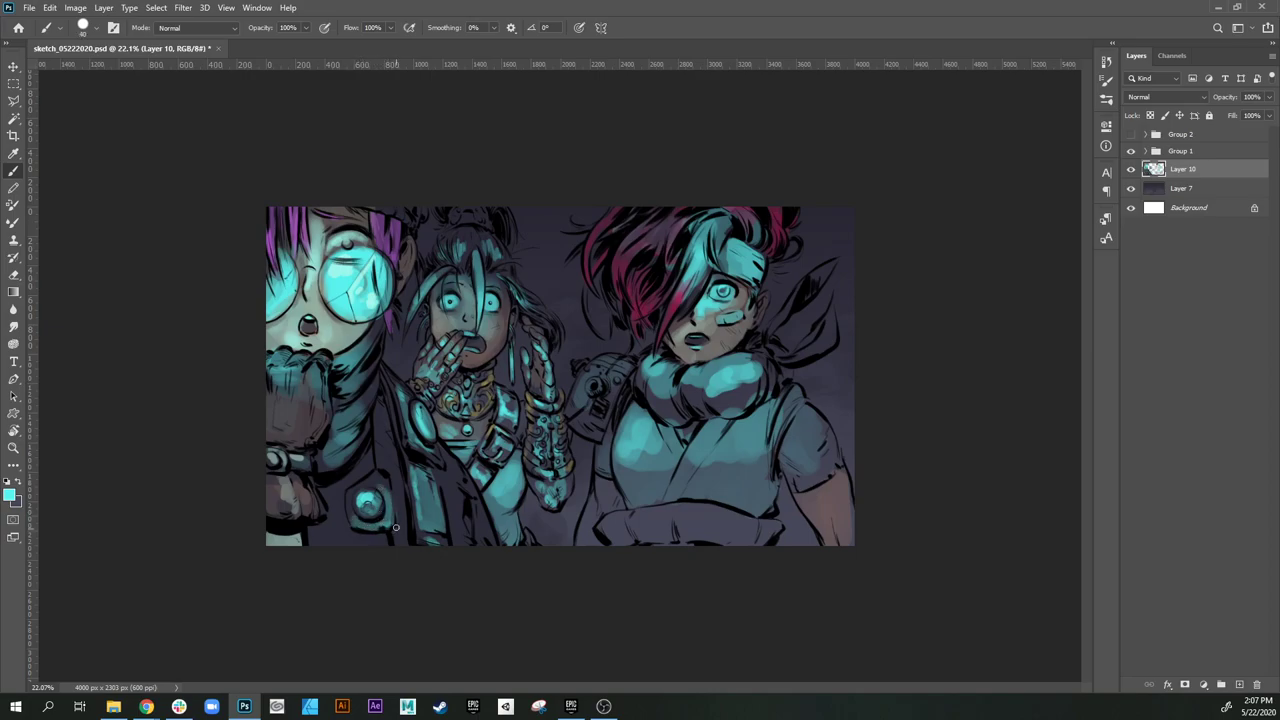
{"action": "left_click", "coordinate": [404, 525], "text": "alt"}
{"action": "left_click_drag", "start_coordinate": [384, 459], "coordinate": [384, 418]}
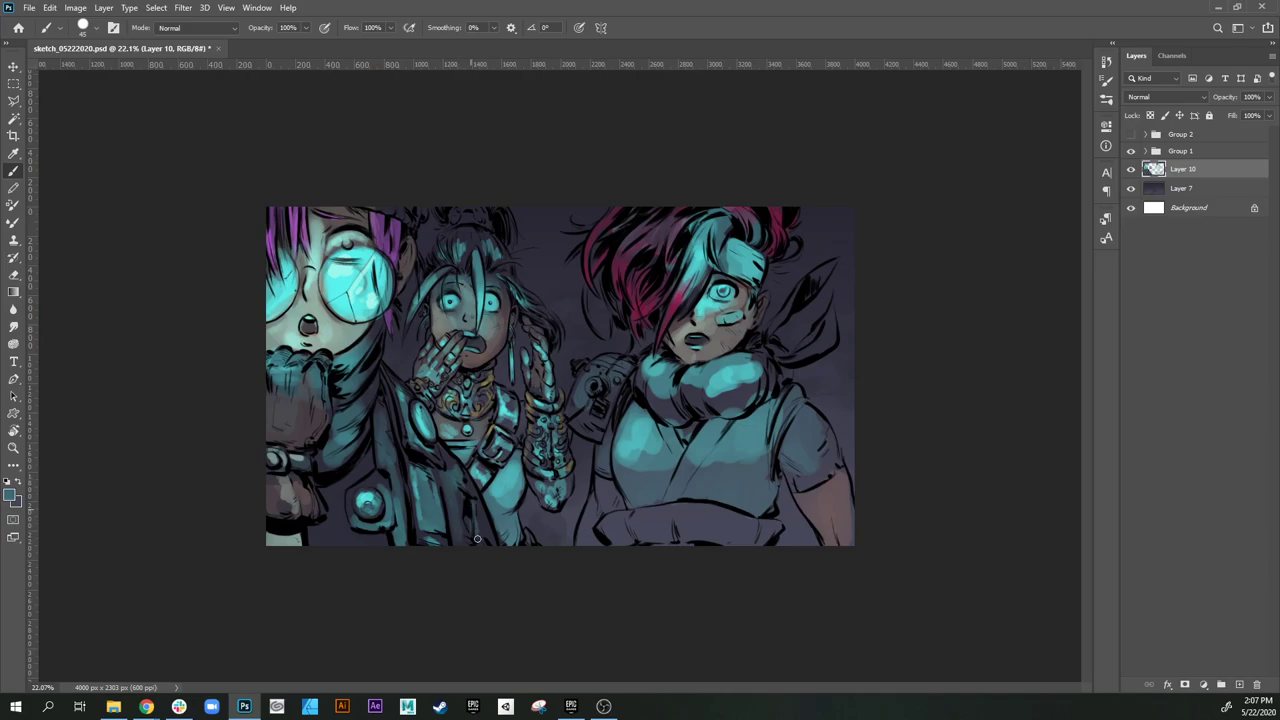
Step: Paint the bottom of the left character's jacket in the darker teal with a larger brush, sampling dark and skin tones for touch-ups
{"action": "key", "text": "bracketright"}
{"action": "key", "text": "bracketright"}
{"action": "key", "text": "bracketright"}
{"action": "key", "text": "bracketright"}
{"action": "key", "text": "bracketright"}
{"action": "left_click_drag", "start_coordinate": [319, 534], "coordinate": [340, 538]}
{"action": "left_click", "coordinate": [356, 450], "text": "alt"}
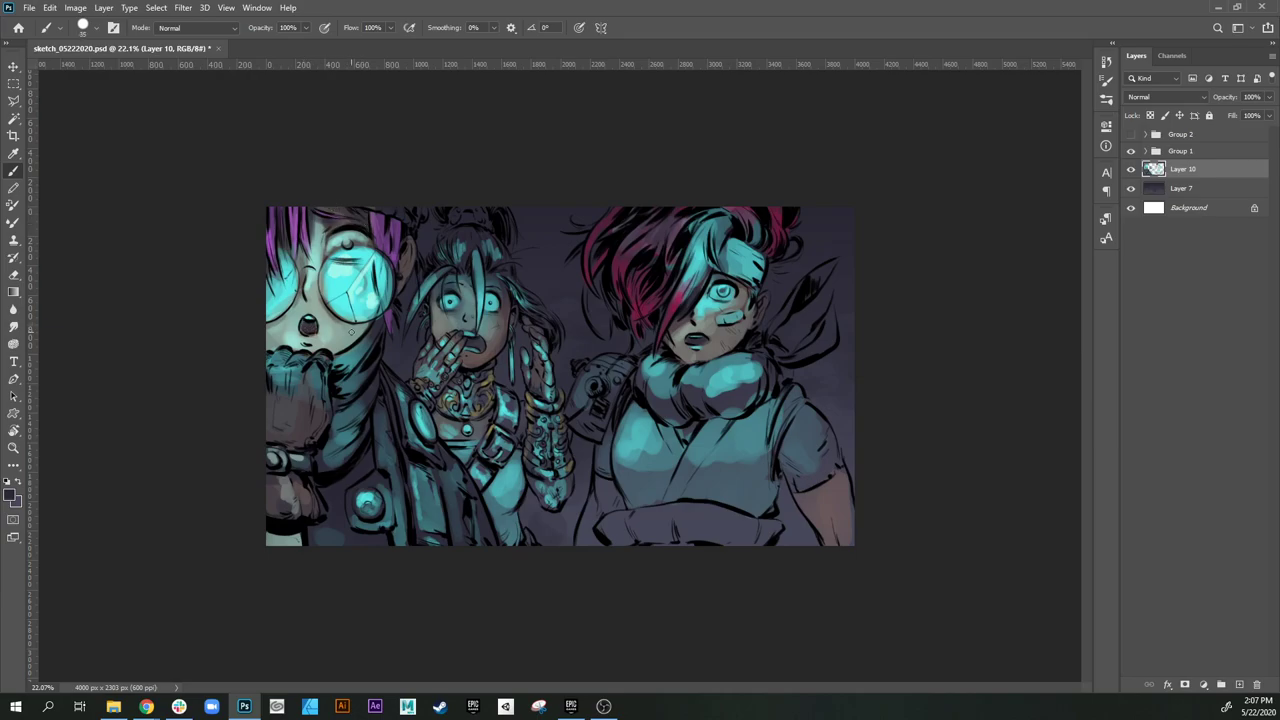
{"action": "left_click", "coordinate": [720, 333], "text": "alt"}
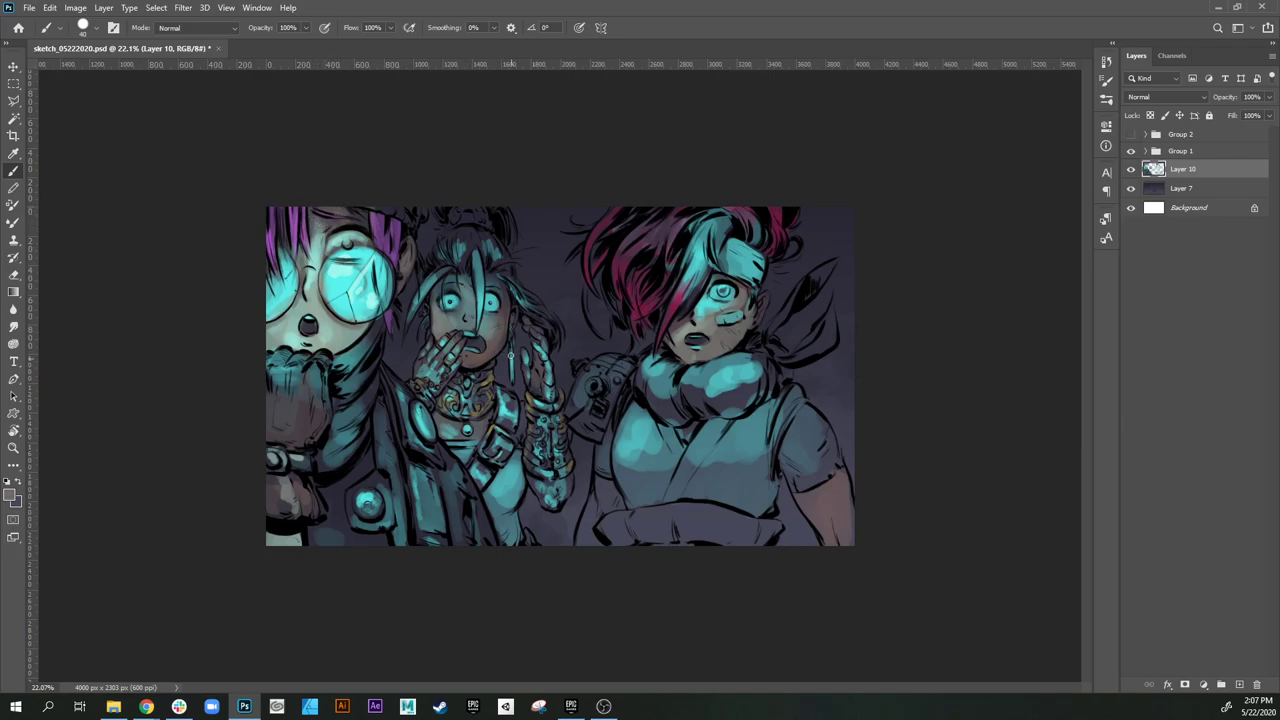
Step: Shift the colour layer's hue to -18 with Hue/Saturation
{"action": "key", "text": "ctrl+u"}
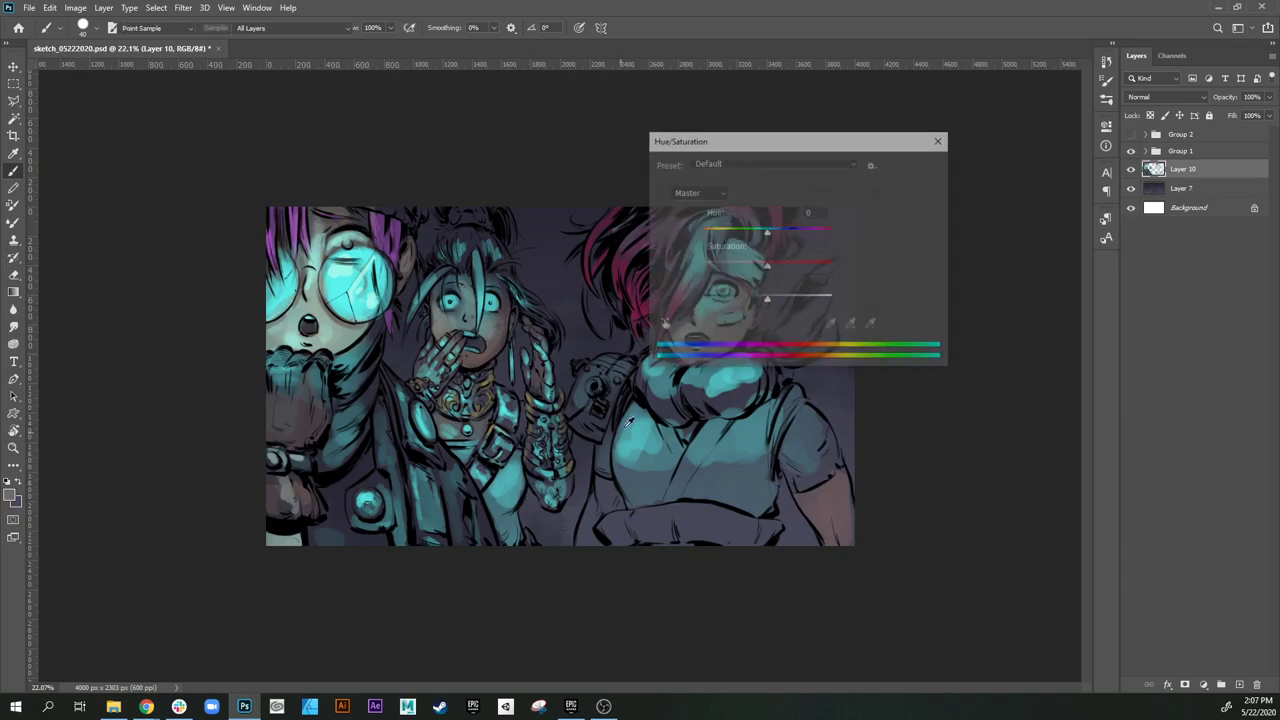
{"action": "left_click_drag", "start_coordinate": [829, 139], "coordinate": [1041, 231]}
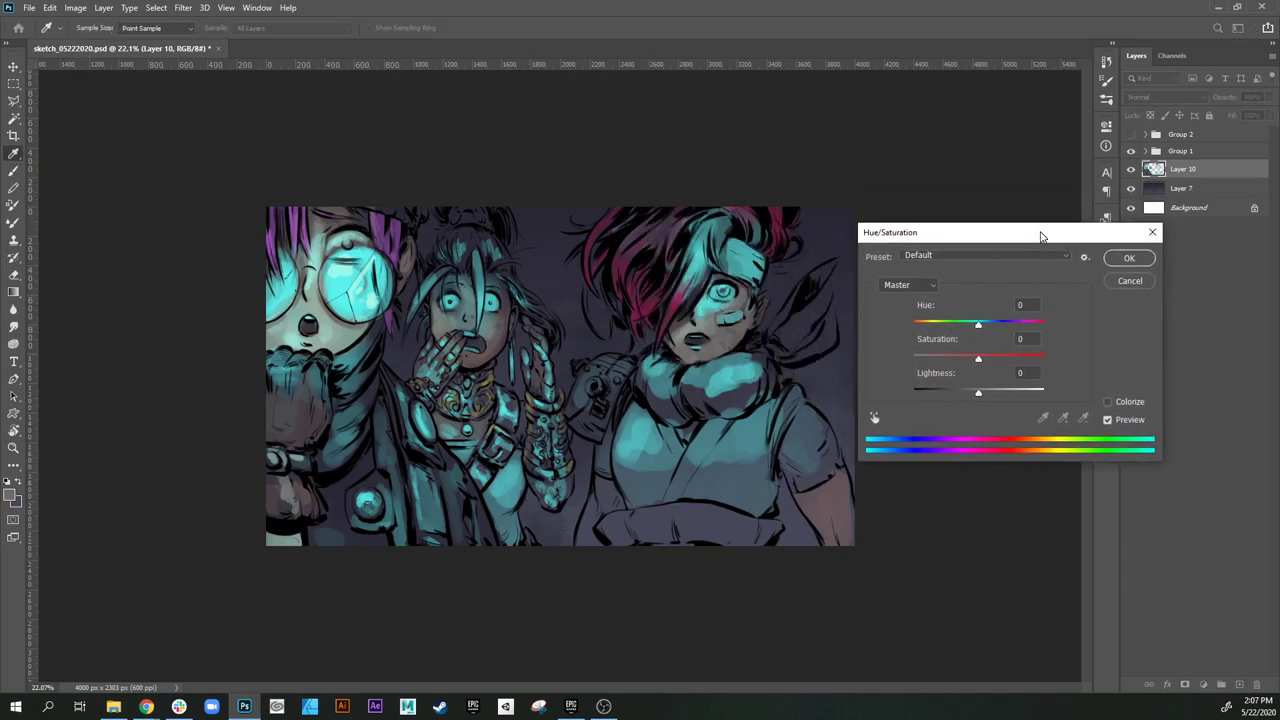
{"action": "left_click_drag", "start_coordinate": [978, 328], "coordinate": [968, 337]}
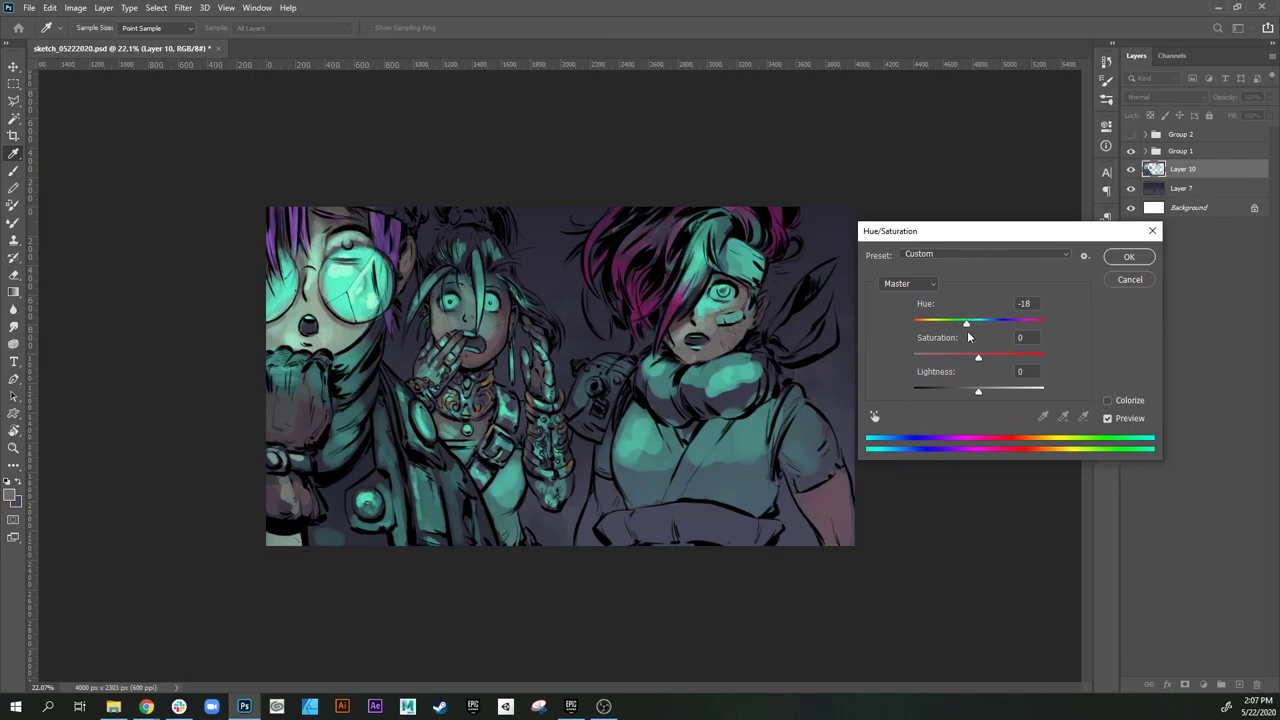
{"action": "left_click", "coordinate": [1129, 257]}
{"action": "key", "text": "b"}
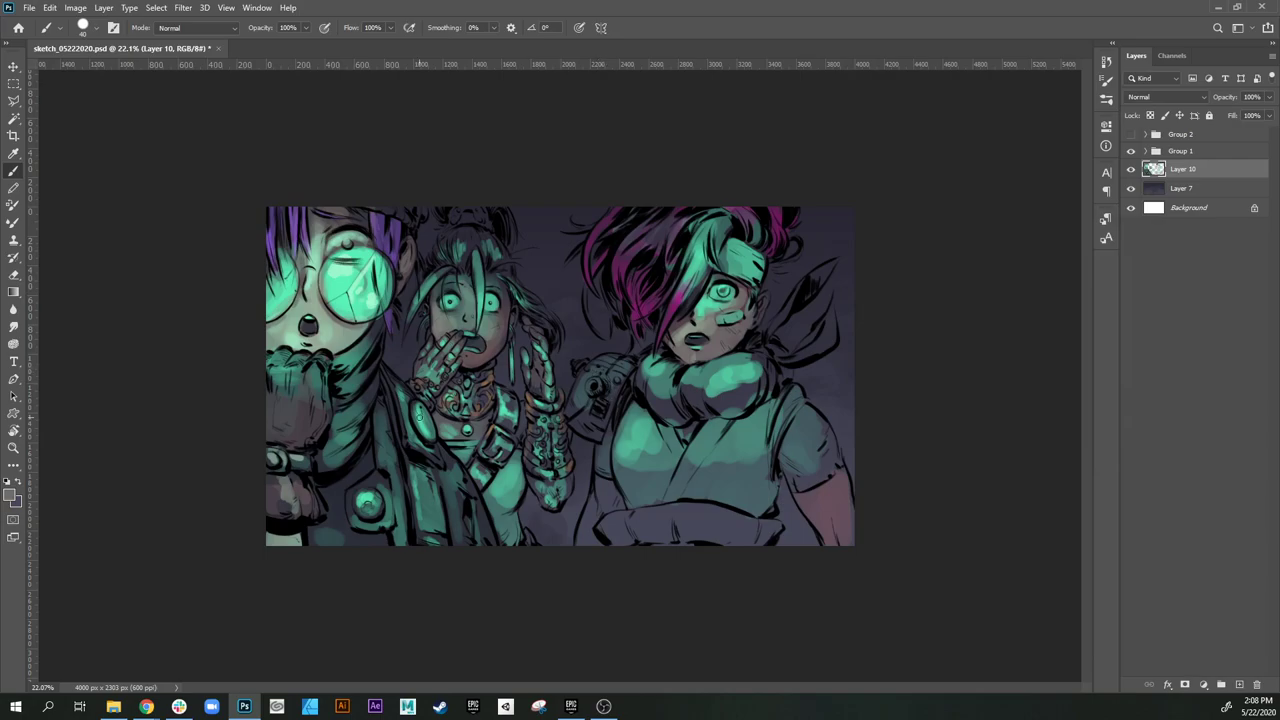
Step: Pick light aqua #7fffe8 and paint highlights on the right character's hair streak, cheek and scarf
{"action": "left_click", "coordinate": [11, 497]}
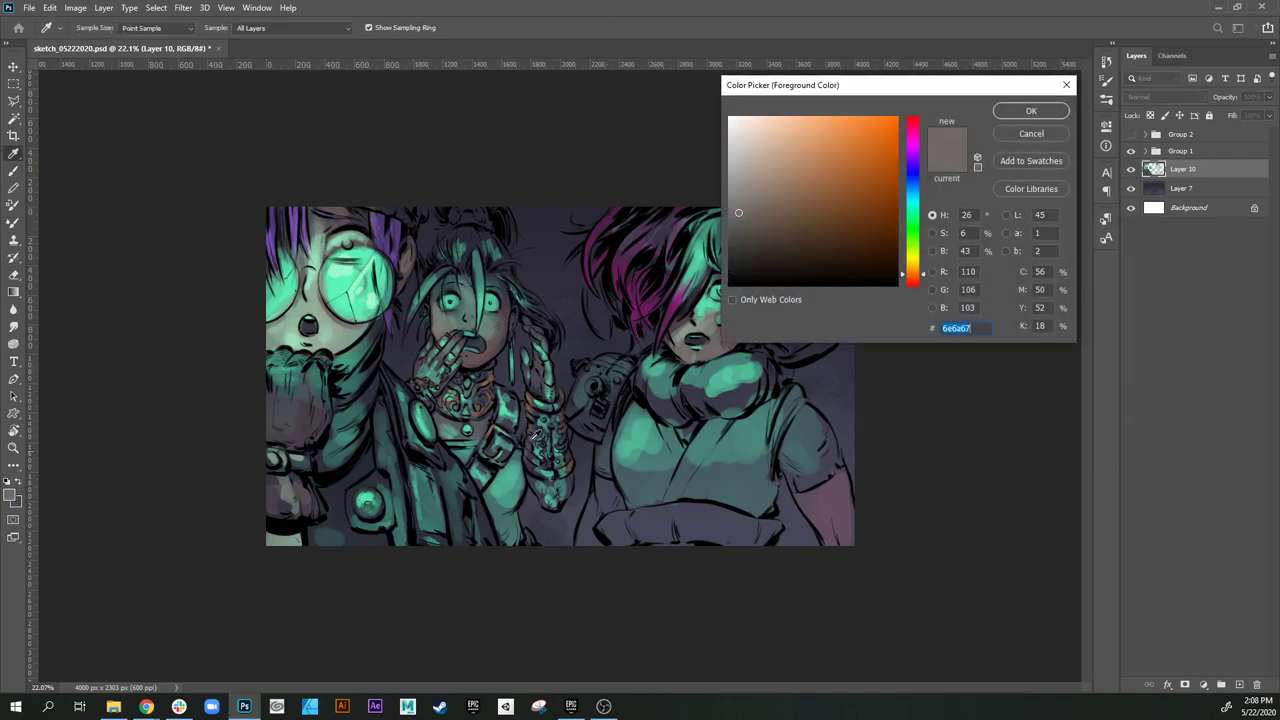
{"action": "left_click", "coordinate": [912, 197]}
{"action": "left_click", "coordinate": [813, 117]}
{"action": "left_click", "coordinate": [912, 208]}
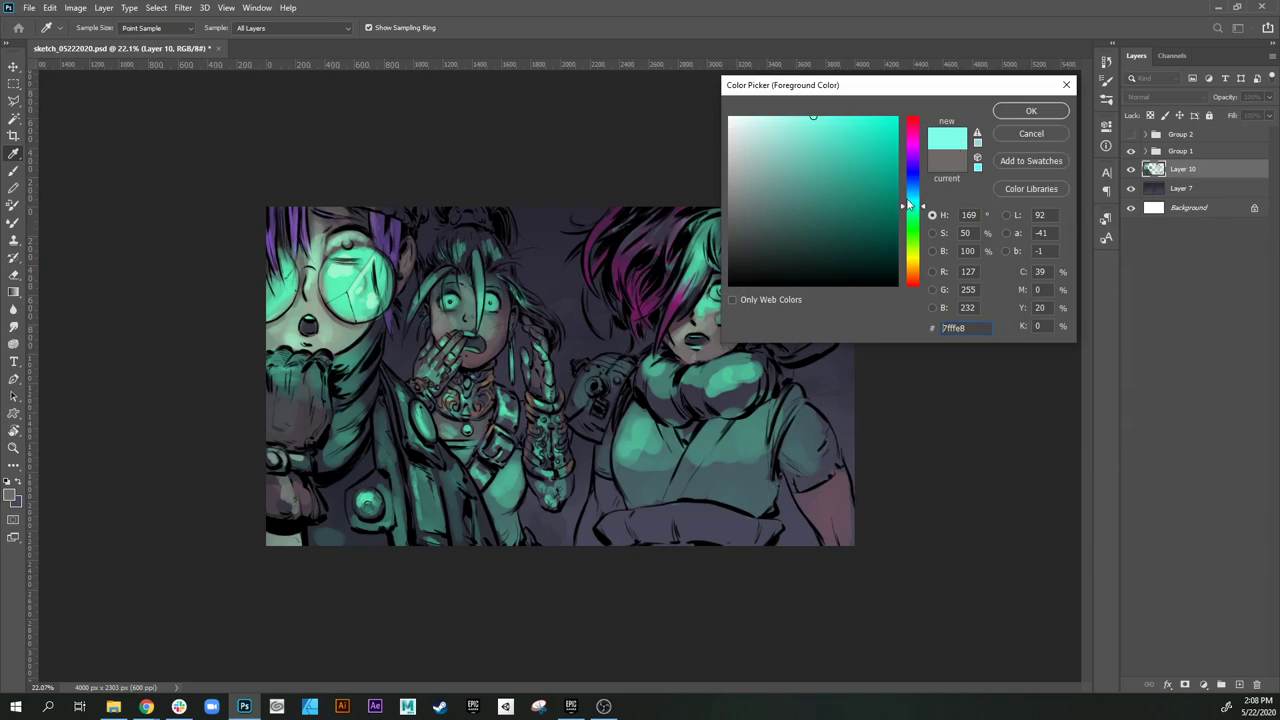
{"action": "left_click", "coordinate": [1031, 111]}
{"action": "key", "text": "b"}
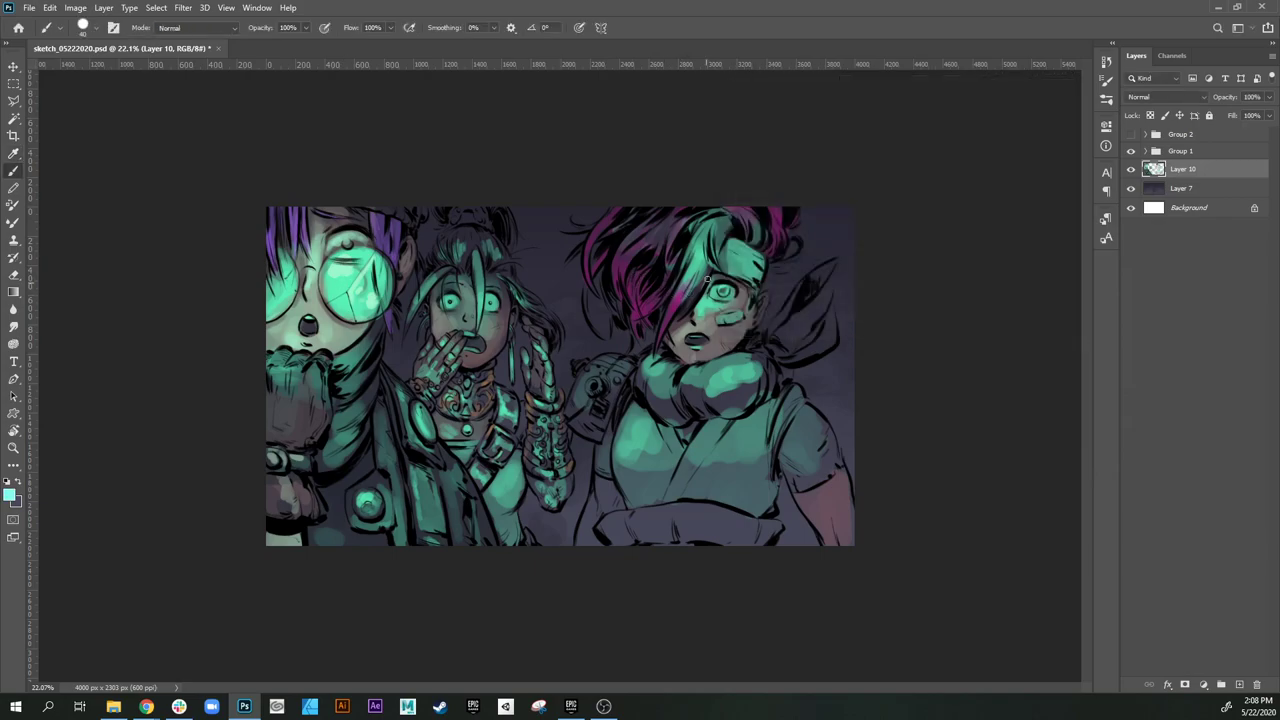
{"action": "left_click_drag", "start_coordinate": [693, 268], "coordinate": [698, 246]}
{"action": "left_click_drag", "start_coordinate": [697, 262], "coordinate": [675, 300]}
{"action": "key", "text": "bracketleft"}
{"action": "left_click_drag", "start_coordinate": [726, 316], "coordinate": [738, 316]}
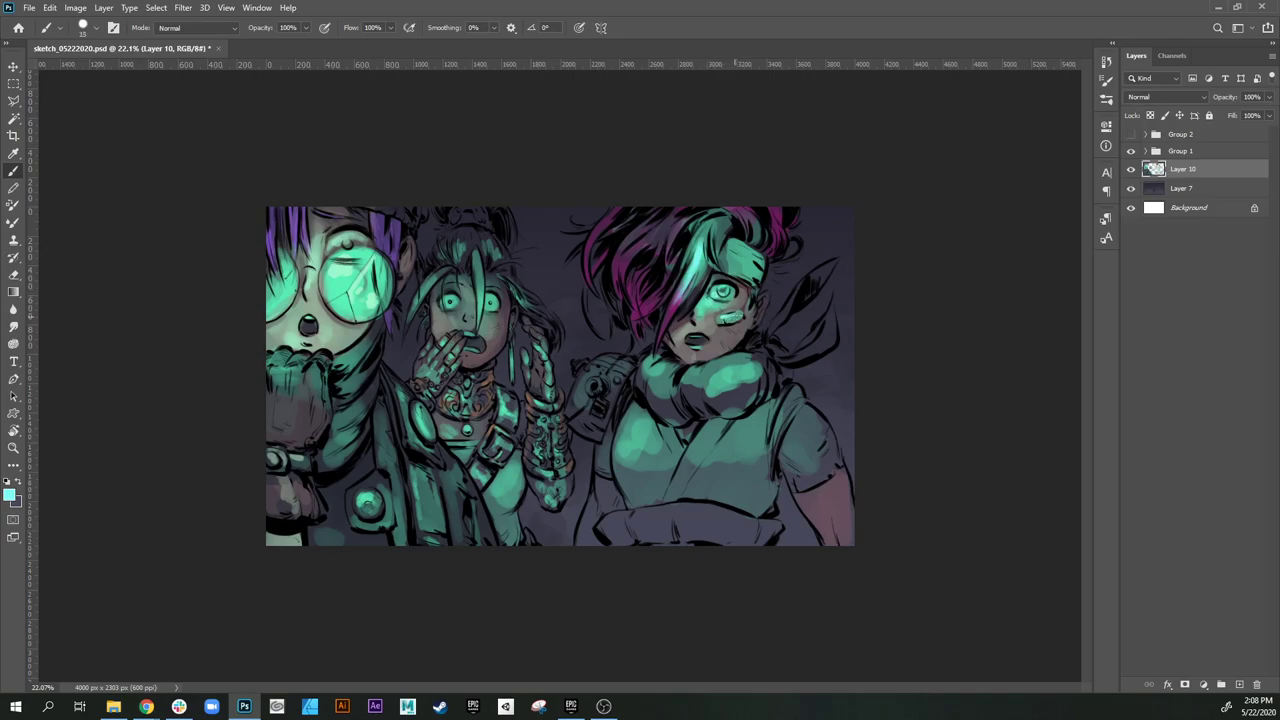
{"action": "key", "text": "bracketright"}
{"action": "key", "text": "bracketleft"}
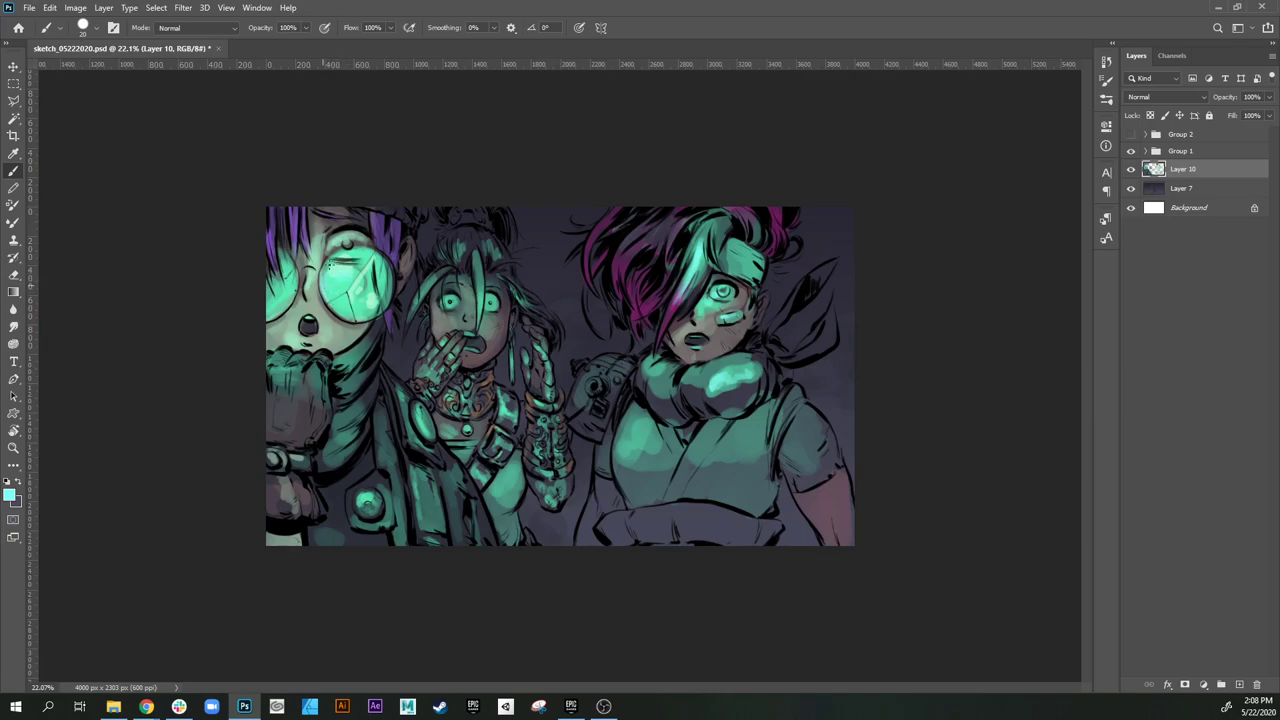
Step: Add light aqua highlights to the left character's lens, jacket button and shoulder piece, the middle character's hair streak and the right character's chest
{"action": "left_click_drag", "start_coordinate": [359, 296], "coordinate": [369, 280]}
{"action": "mouse_move", "coordinate": [375, 297]}
{"action": "left_mouse_down"}
{"action": "mouse_move", "coordinate": [372, 314]}
{"action": "mouse_move", "coordinate": [383, 299]}
{"action": "left_mouse_up"}
{"action": "left_click_drag", "start_coordinate": [360, 507], "coordinate": [378, 505]}
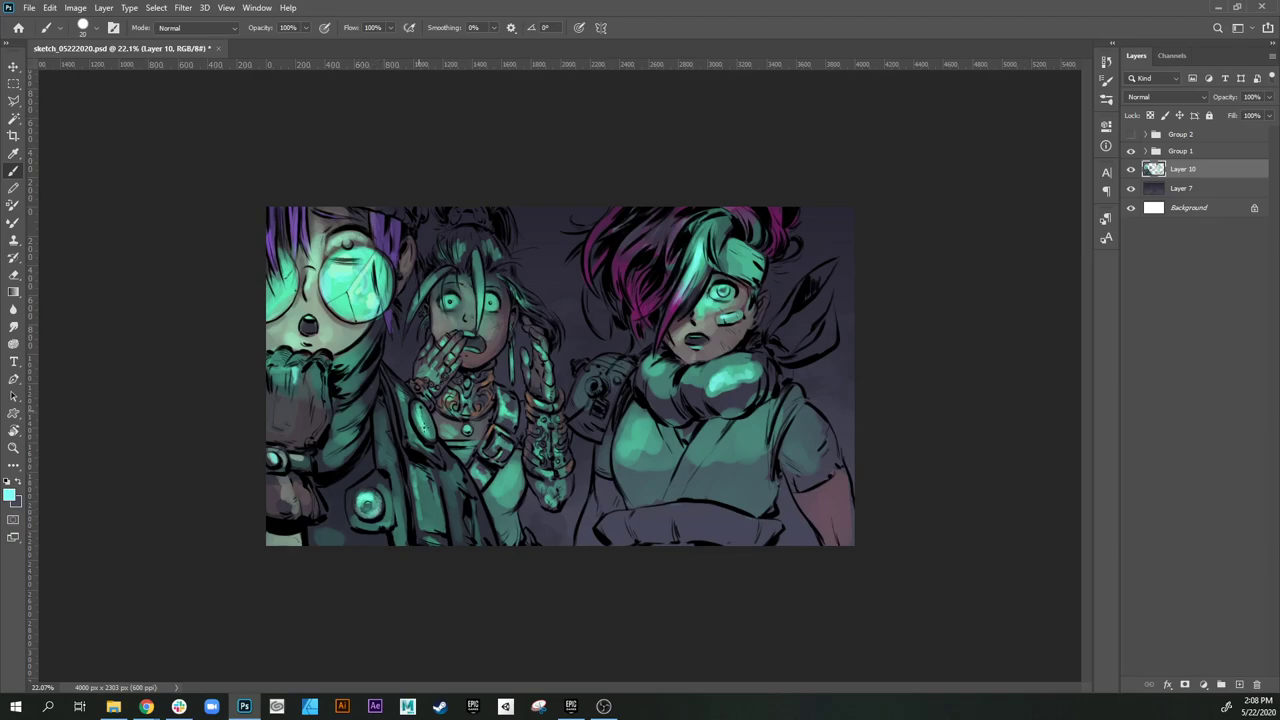
{"action": "left_click_drag", "start_coordinate": [418, 410], "coordinate": [430, 436]}
{"action": "left_click_drag", "start_coordinate": [481, 291], "coordinate": [481, 308]}
{"action": "left_click_drag", "start_coordinate": [630, 447], "coordinate": [638, 445]}
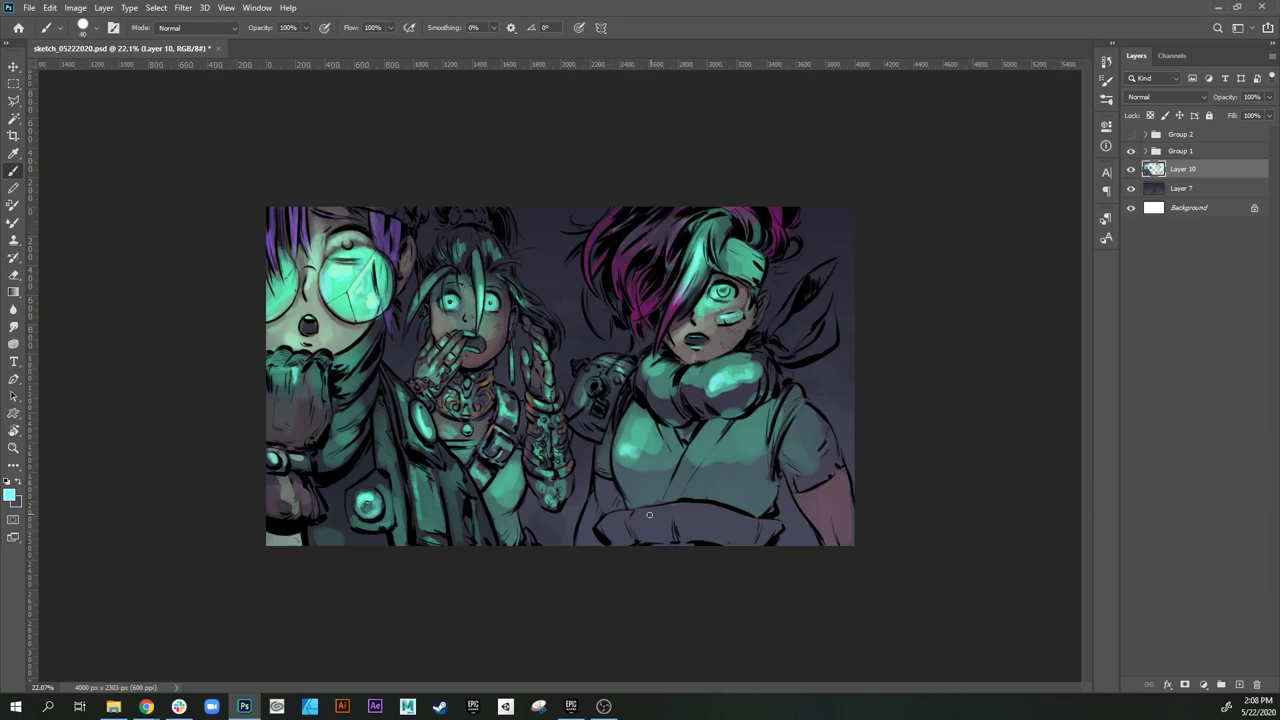
Step: Paint the upper folds of the right character's waist sash with light aqua and teal sampled from the top
{"action": "key", "text": "["}
{"action": "left_click_drag", "start_coordinate": [606, 517], "coordinate": [638, 513]}
{"action": "left_click", "coordinate": [664, 484], "text": "alt"}
{"action": "left_click", "coordinate": [659, 463], "text": "alt"}
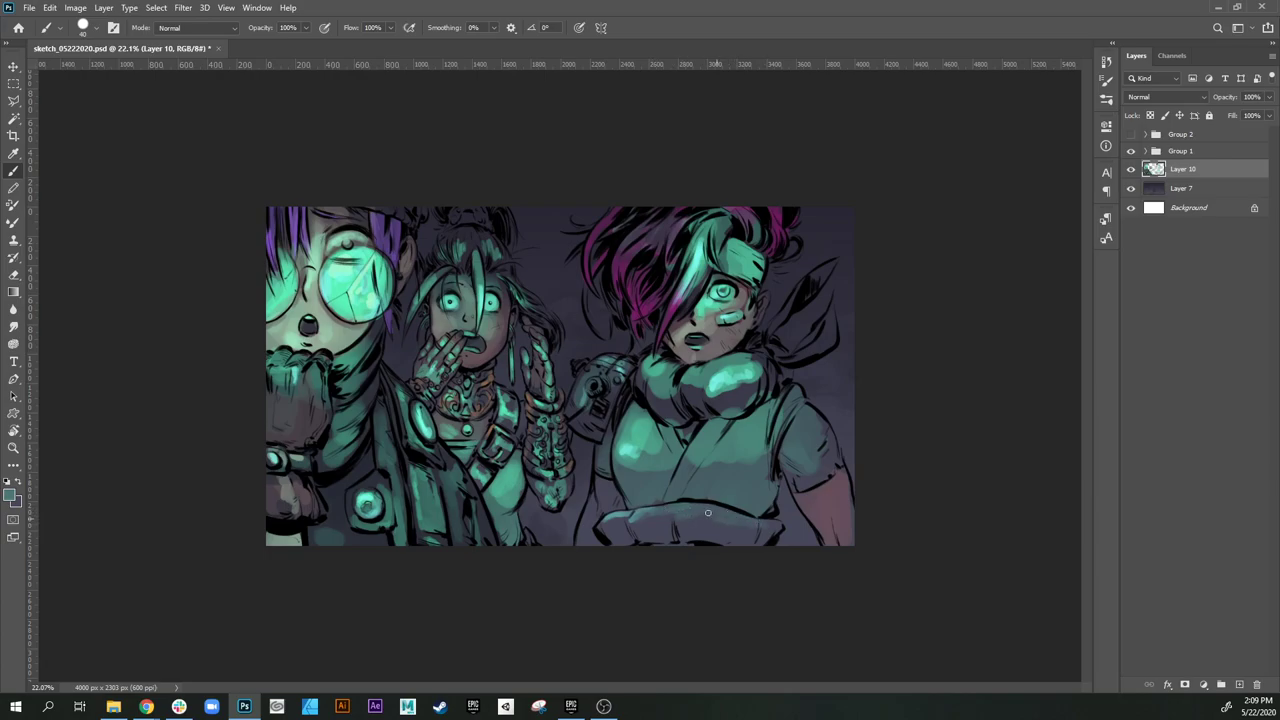
{"action": "mouse_move", "coordinate": [684, 519]}
{"action": "left_mouse_down"}
{"action": "mouse_move", "coordinate": [721, 516]}
{"action": "mouse_move", "coordinate": [683, 522]}
{"action": "left_mouse_up"}
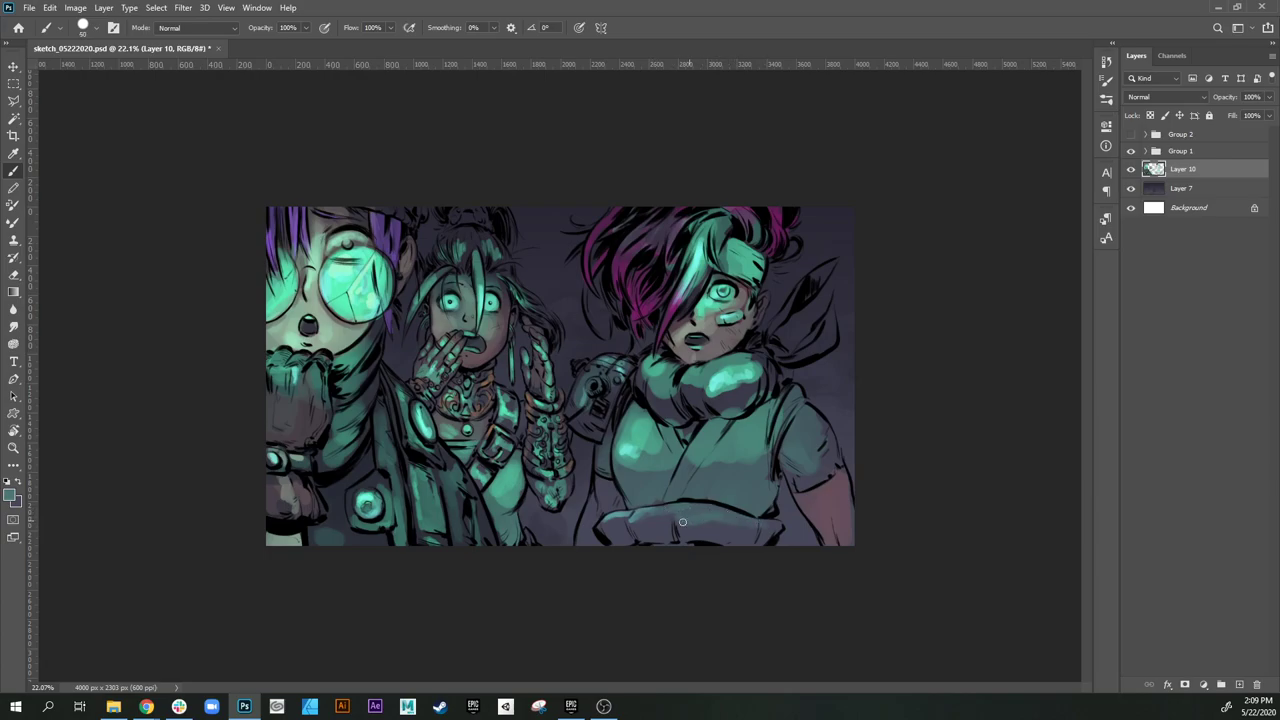
Step: Shade the right character's sleeve and arms with sampled tones, and darken the scarf with a sampled blue-grey
{"action": "left_click", "coordinate": [842, 420], "text": "alt"}
{"action": "key", "text": "bracketright"}
{"action": "left_click", "coordinate": [835, 495], "text": "alt"}
{"action": "left_click", "coordinate": [603, 445], "text": "alt"}
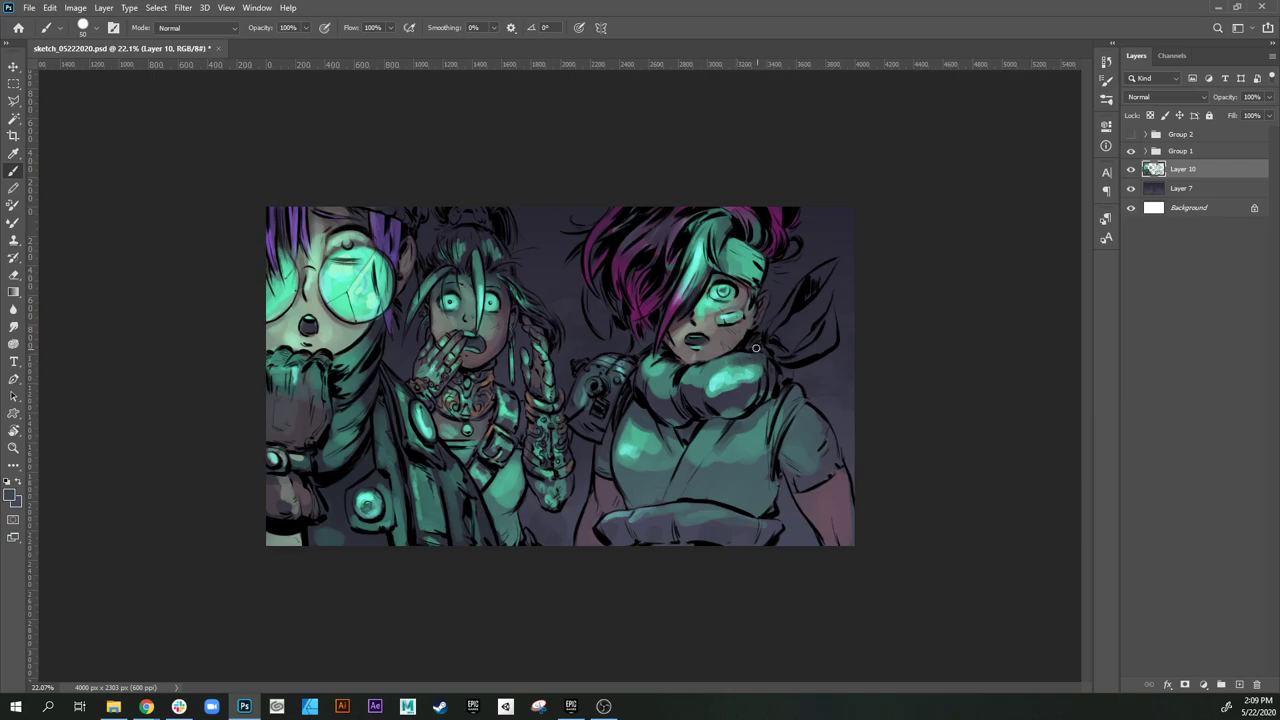
{"action": "key", "text": "bracketleft"}
{"action": "left_click_drag", "start_coordinate": [756, 368], "coordinate": [753, 388]}
Step: Pick golden yellow #edd14f and paint the first accents on the right character's waist sash
{"action": "left_click", "coordinate": [11, 494]}
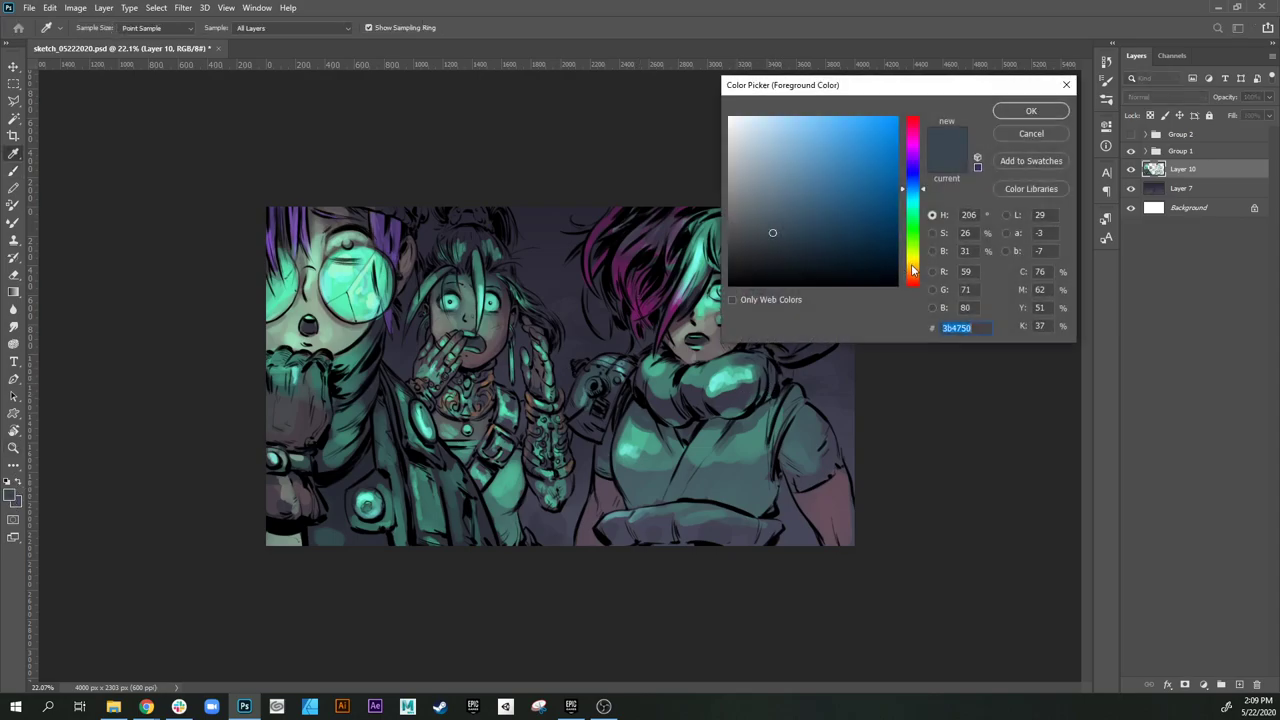
{"action": "left_click_drag", "start_coordinate": [911, 267], "coordinate": [913, 260]}
{"action": "left_click", "coordinate": [831, 152]}
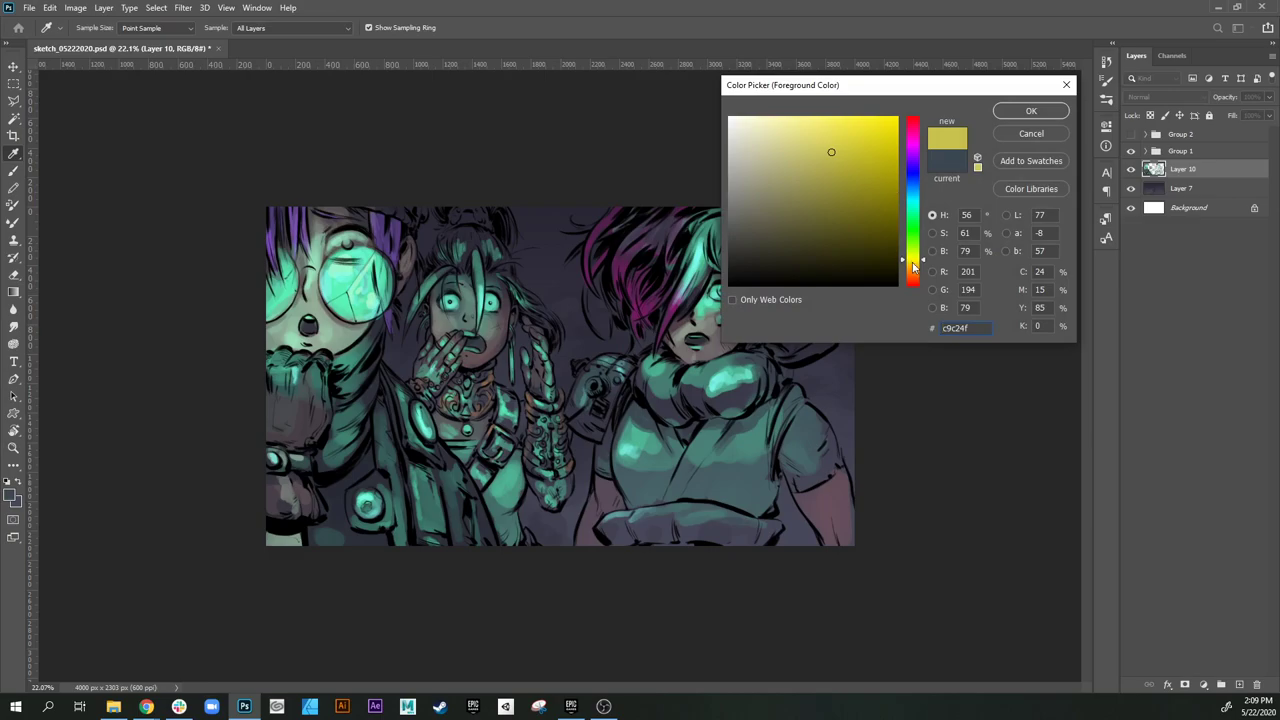
{"action": "left_click", "coordinate": [913, 266]}
{"action": "left_click", "coordinate": [841, 128]}
{"action": "left_click", "coordinate": [913, 263]}
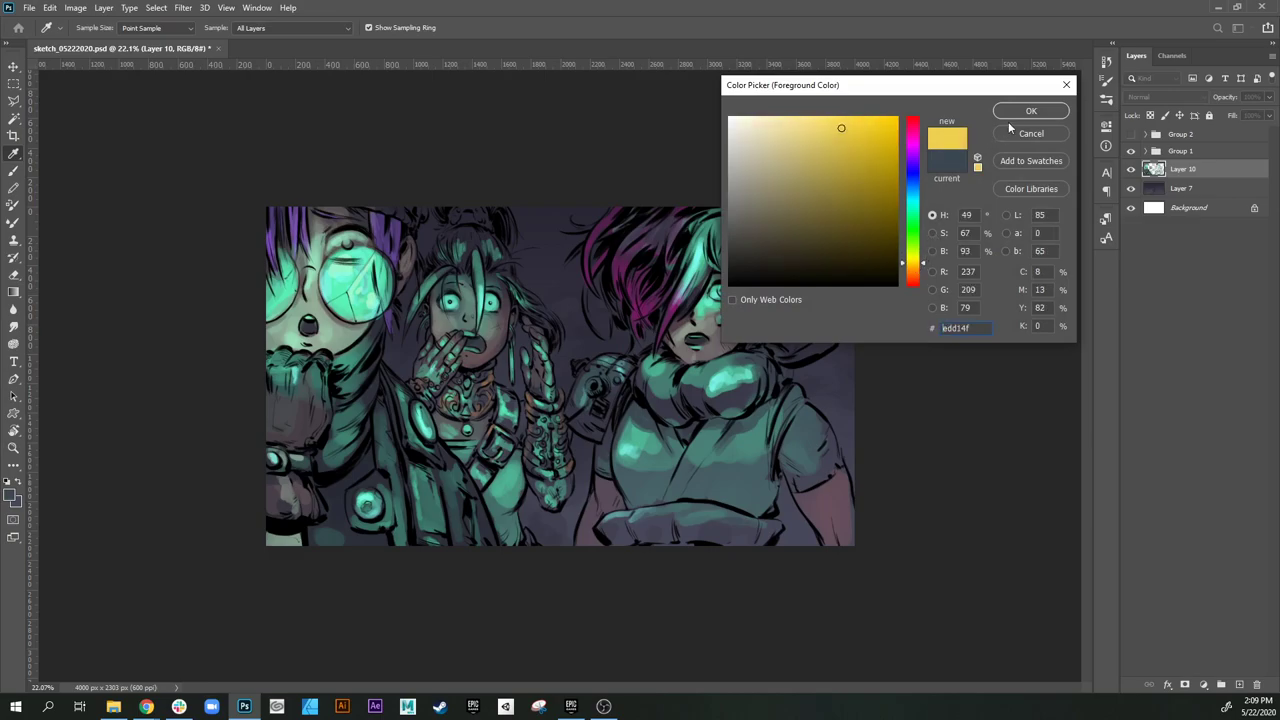
{"action": "left_click", "coordinate": [1020, 113]}
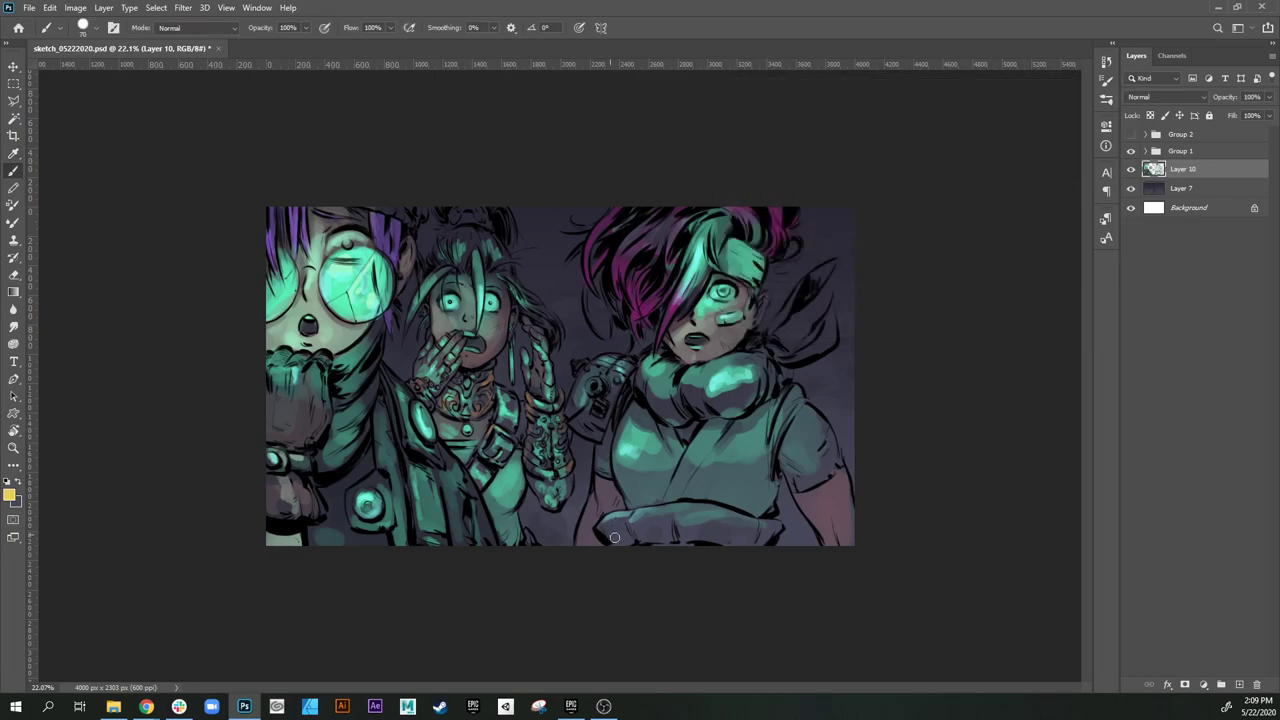
{"action": "left_click_drag", "start_coordinate": [614, 538], "coordinate": [637, 532]}
Step: Paint the underside of the right character's scarf, its trailing ends and the rest of the sash in sampled muted gold
{"action": "left_click", "coordinate": [738, 400], "text": "alt"}
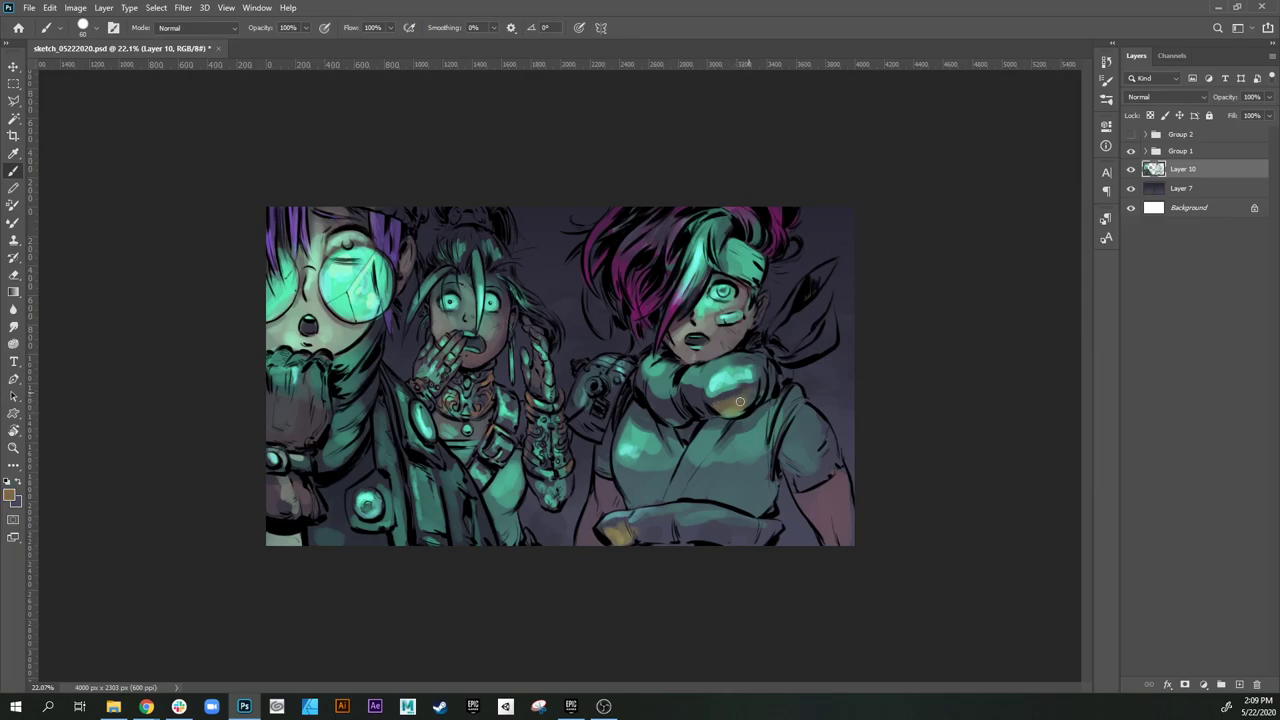
{"action": "left_click_drag", "start_coordinate": [740, 401], "coordinate": [762, 376]}
{"action": "left_click_drag", "start_coordinate": [713, 407], "coordinate": [671, 418]}
{"action": "left_click", "coordinate": [682, 408], "text": "alt"}
{"action": "mouse_move", "coordinate": [780, 320]}
{"action": "left_mouse_down"}
{"action": "mouse_move", "coordinate": [816, 274]}
{"action": "mouse_move", "coordinate": [808, 284]}
{"action": "left_mouse_up"}
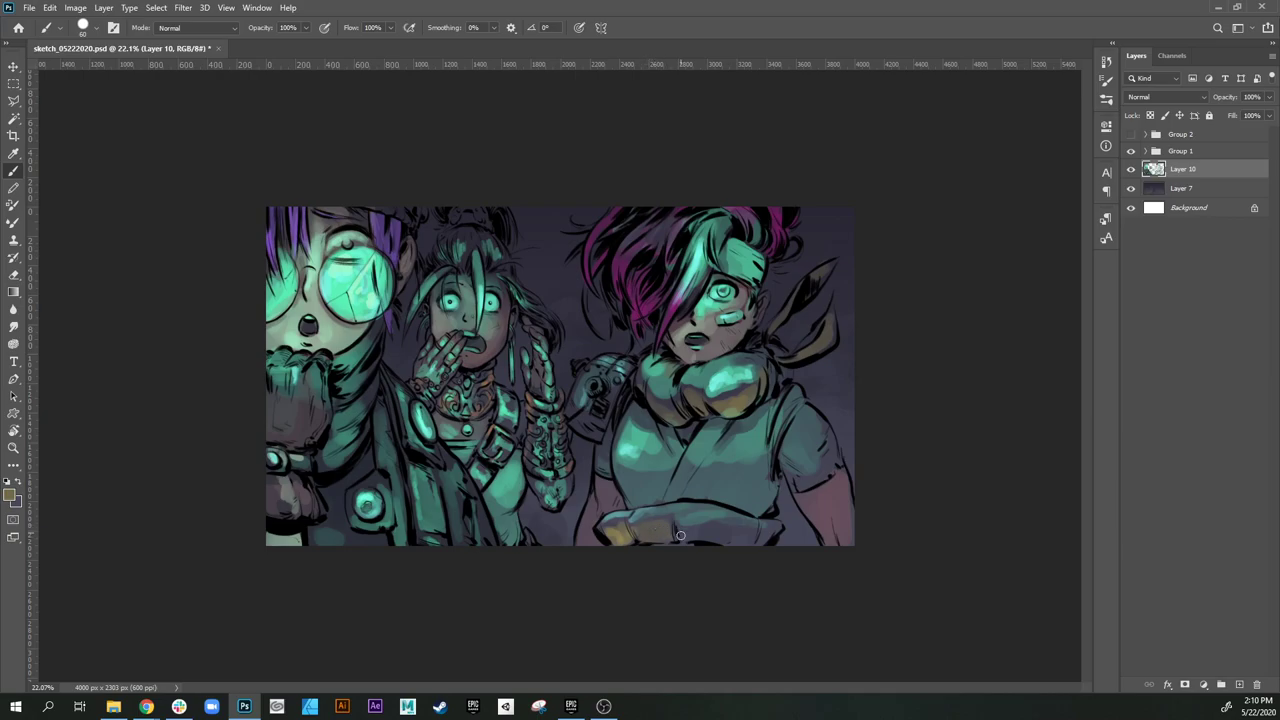
{"action": "left_click_drag", "start_coordinate": [680, 535], "coordinate": [733, 536]}
Step: Shrink the brush and paint the right character's outer hair strands with purple sampled from the hair
{"action": "key", "text": "bracketleft"}
{"action": "key", "text": "bracketleft"}
{"action": "left_click", "coordinate": [620, 258], "text": "alt"}
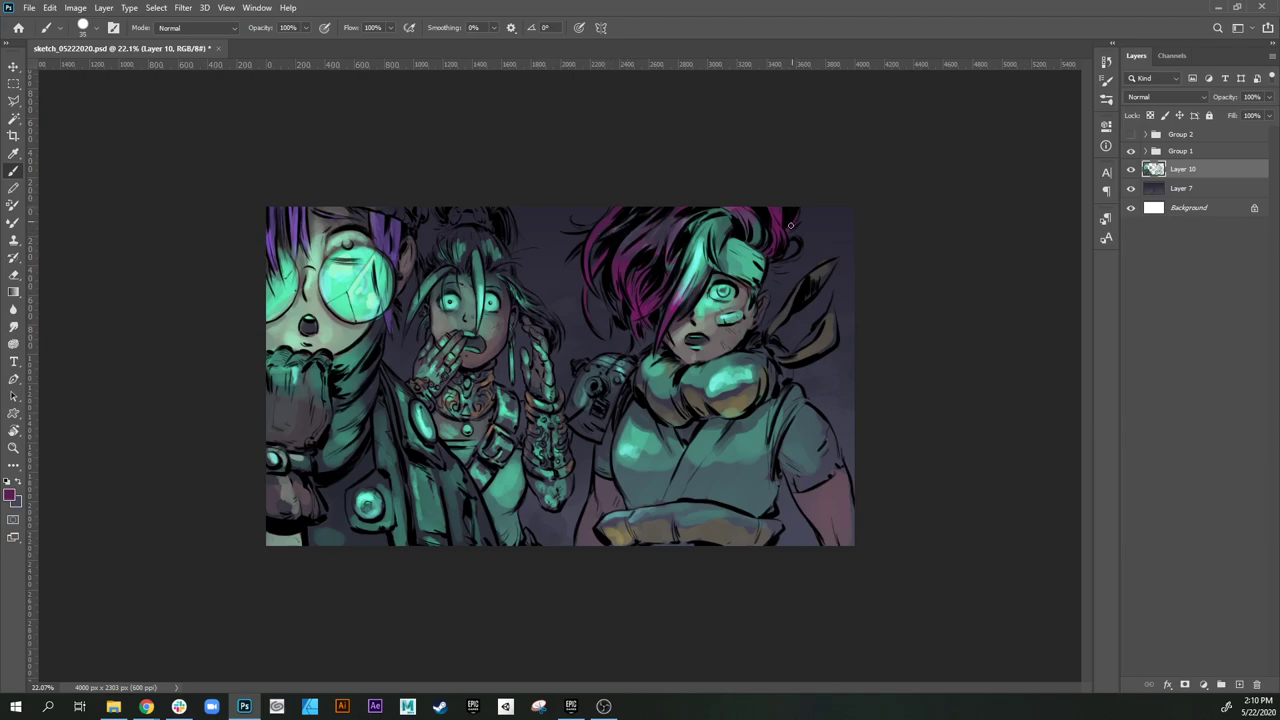
Step: Sample green from beside the right character's headband and paint thin highlights through the purple hair, reducing the brush to 10 px
{"action": "left_click", "coordinate": [758, 226], "text": "alt"}
{"action": "left_click", "coordinate": [752, 258], "text": "alt"}
{"action": "key", "text": "bracketleft"}
{"action": "key", "text": "bracketright"}
{"action": "key", "text": "bracketright"}
{"action": "key", "text": "bracketright"}
{"action": "left_click_drag", "start_coordinate": [632, 254], "coordinate": [622, 268]}
{"action": "key", "text": "bracketleft"}
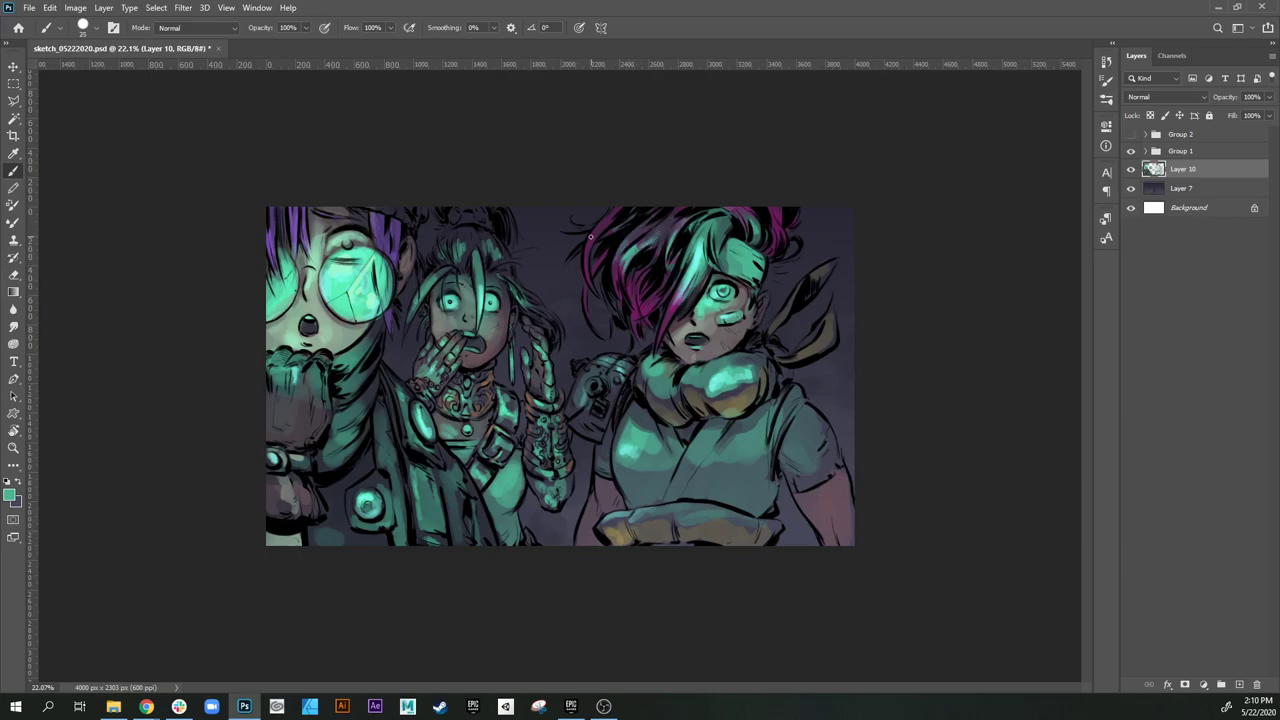
{"action": "key", "text": "bracketleft"}
{"action": "mouse_move", "coordinate": [596, 236]}
{"action": "left_mouse_down"}
{"action": "mouse_move", "coordinate": [588, 254]}
{"action": "mouse_move", "coordinate": [597, 236]}
{"action": "left_mouse_up"}
{"action": "key", "text": "bracketleft"}
{"action": "key", "text": "bracketleft"}
{"action": "key", "text": "bracketleft"}
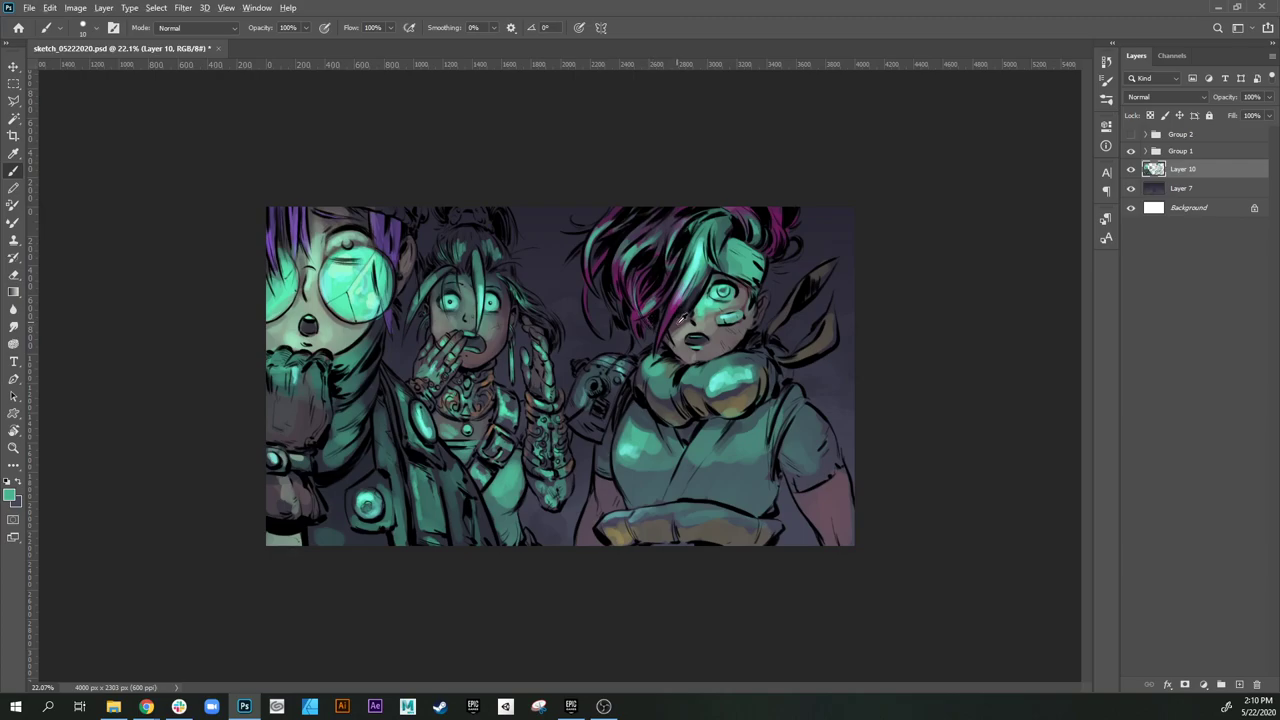
Step: Sample a dark maroon from the right character's face, enlarge the brush to 30 px, and switch to Chrome
{"action": "left_click", "coordinate": [684, 318], "text": "alt"}
{"action": "key", "text": "bracketright"}
{"action": "key", "text": "bracketright"}
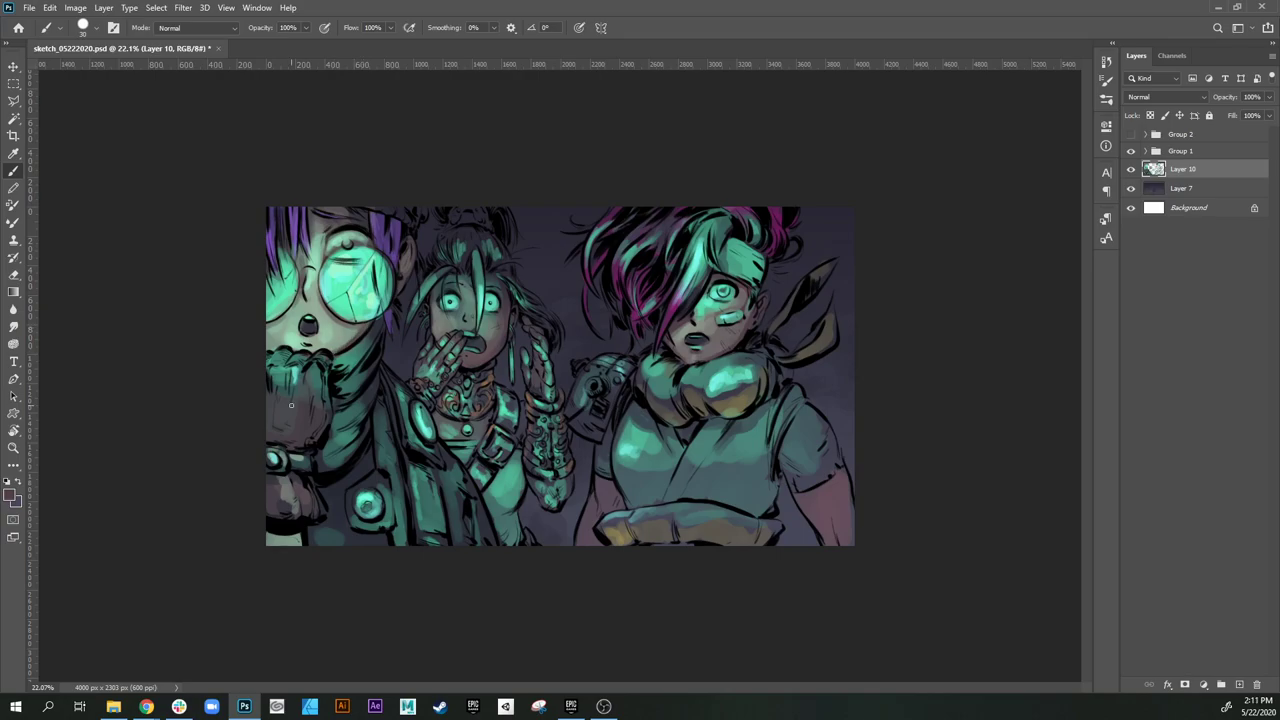
{"action": "key", "text": "alt+Tab"}
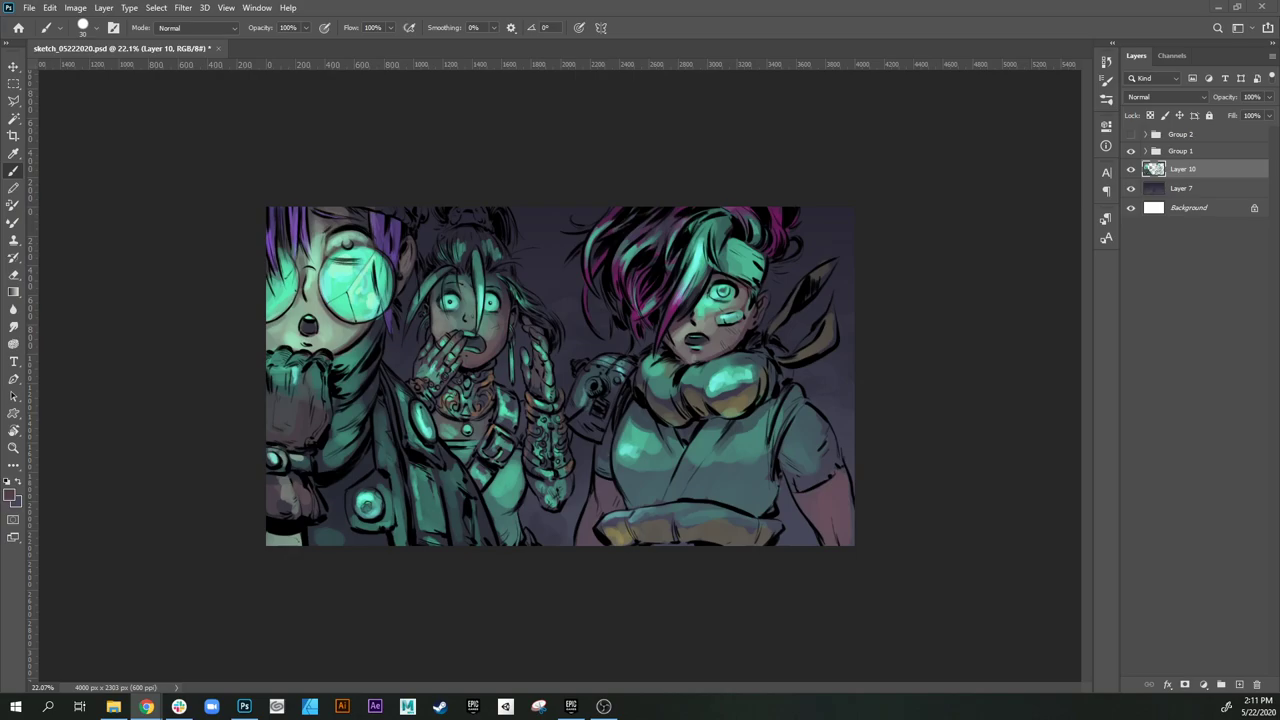
Step: Return to Photoshop, sample muted gold from the right character's scarf and paint the left character's scarf with a 50 px brush
{"action": "left_click", "coordinate": [671, 34]}
{"action": "left_click", "coordinate": [742, 397], "text": "alt"}
{"action": "key", "text": "]"}
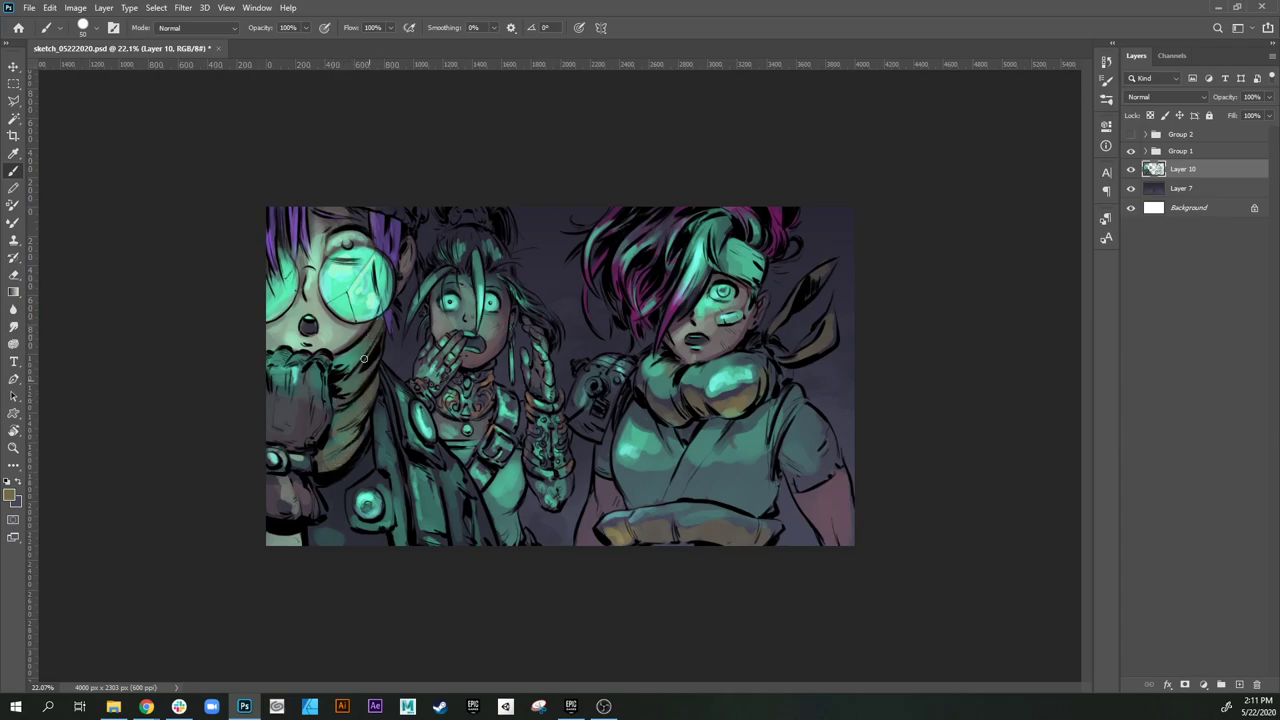
Step: Sample bright aqua, shrink the brush to 25 px or less and paint highlights along the left character's scarf folds and glove
{"action": "left_click", "coordinate": [688, 370], "text": "alt"}
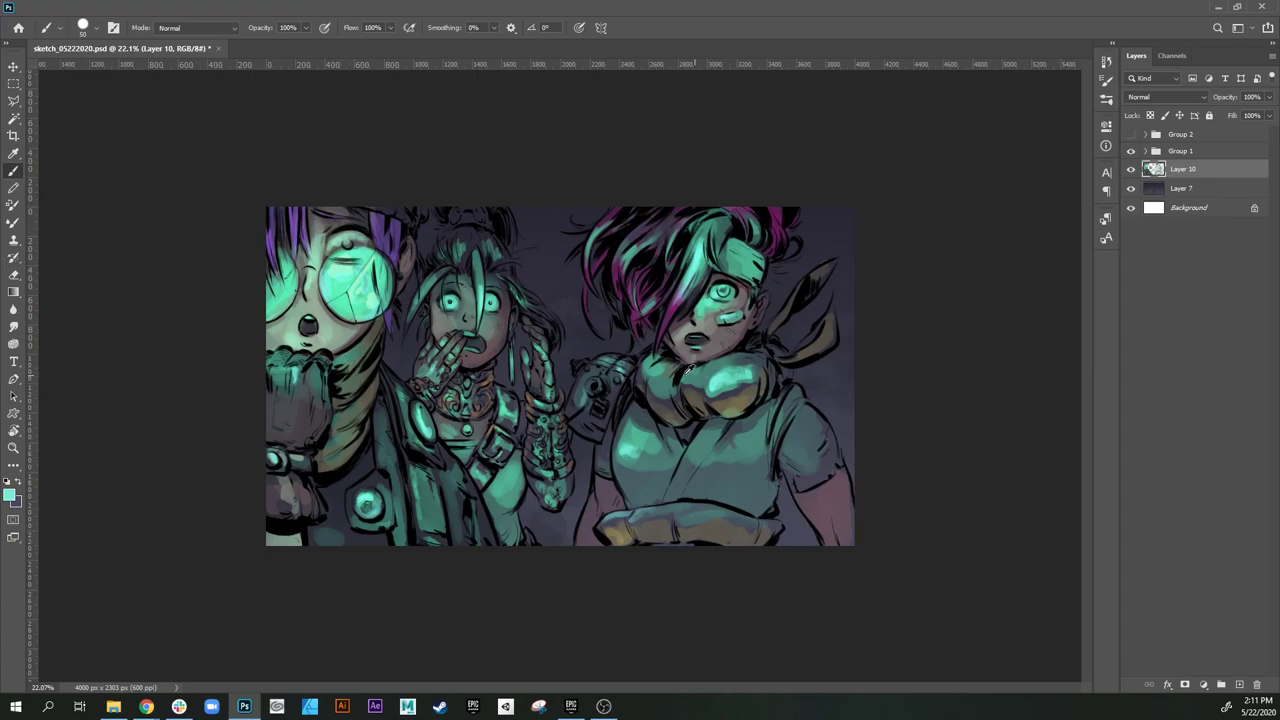
{"action": "key", "text": "bracketleft"}
{"action": "key", "text": "bracketleft"}
{"action": "key", "text": "bracketleft"}
{"action": "key", "text": "bracketleft"}
{"action": "mouse_move", "coordinate": [338, 358]}
{"action": "left_mouse_down"}
{"action": "mouse_move", "coordinate": [373, 326]}
{"action": "mouse_move", "coordinate": [344, 391]}
{"action": "left_mouse_up"}
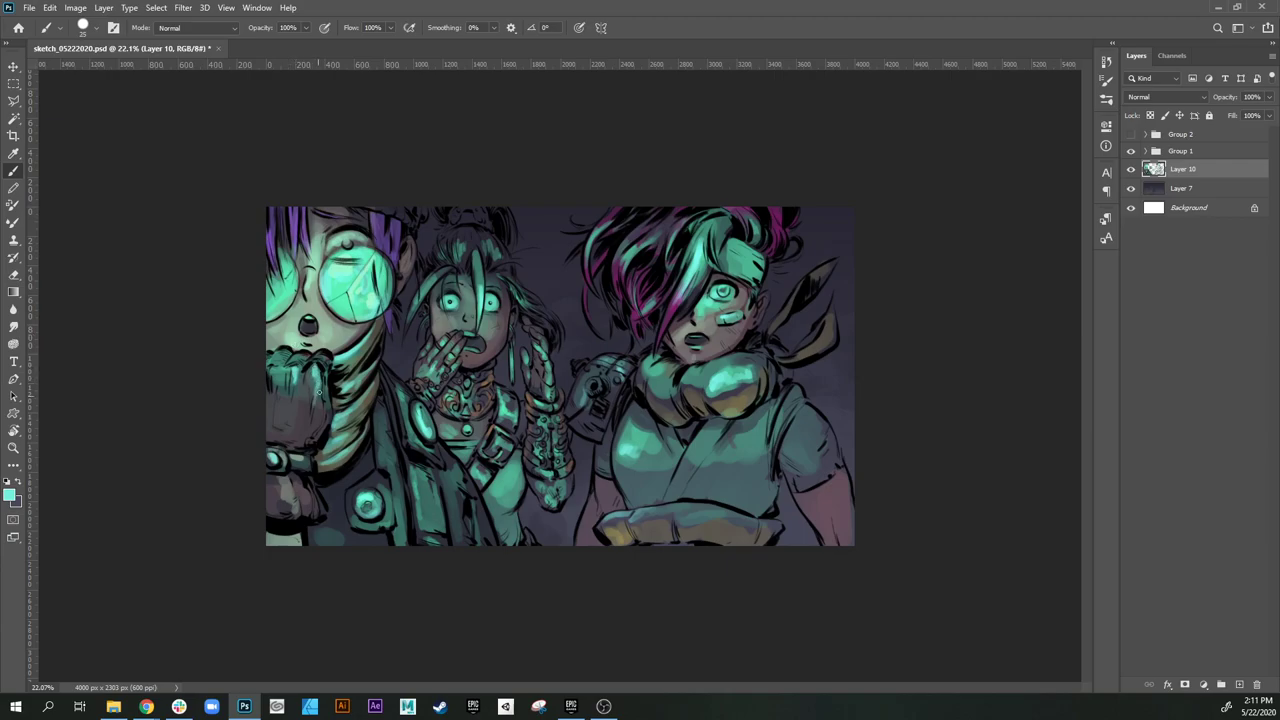
{"action": "key", "text": "bracketleft"}
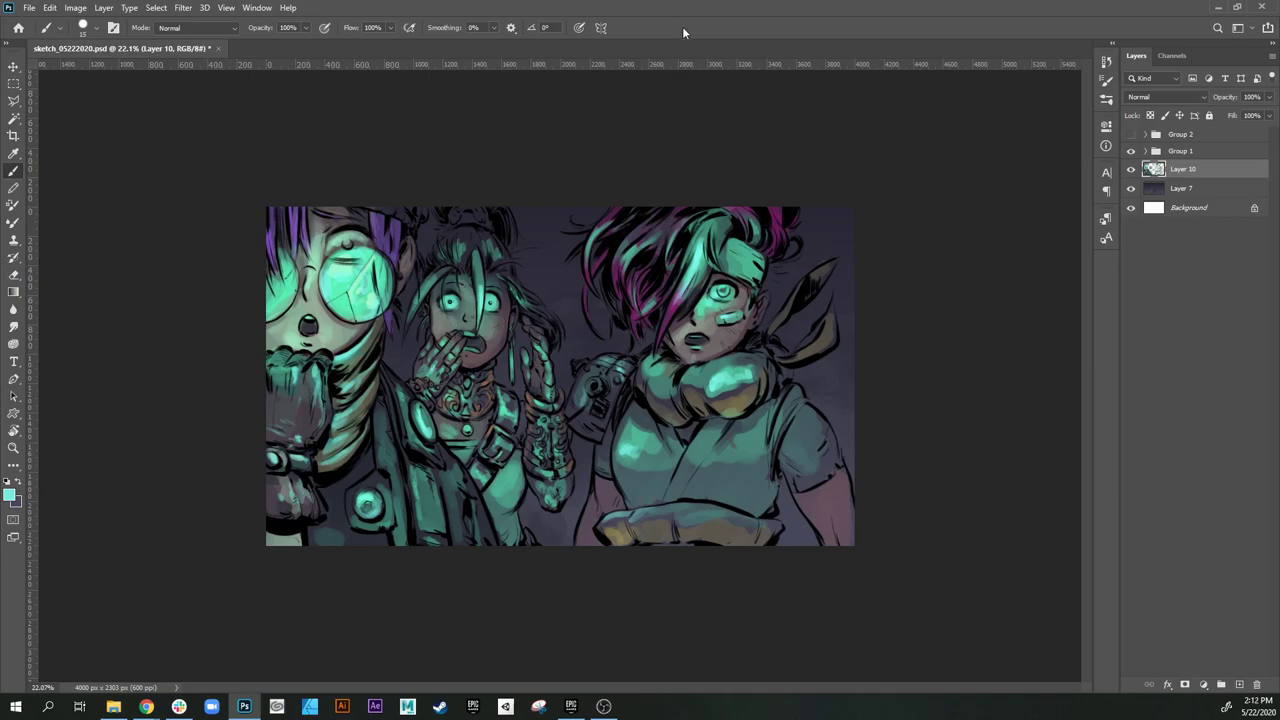
Step: Set the foreground colour to vivid red #fb0a32
{"action": "left_click", "coordinate": [426, 421], "text": "alt"}
{"action": "left_click", "coordinate": [378, 292], "text": "alt"}
{"action": "left_click", "coordinate": [10, 494]}
{"action": "left_click", "coordinate": [915, 121]}
{"action": "left_click", "coordinate": [891, 119]}
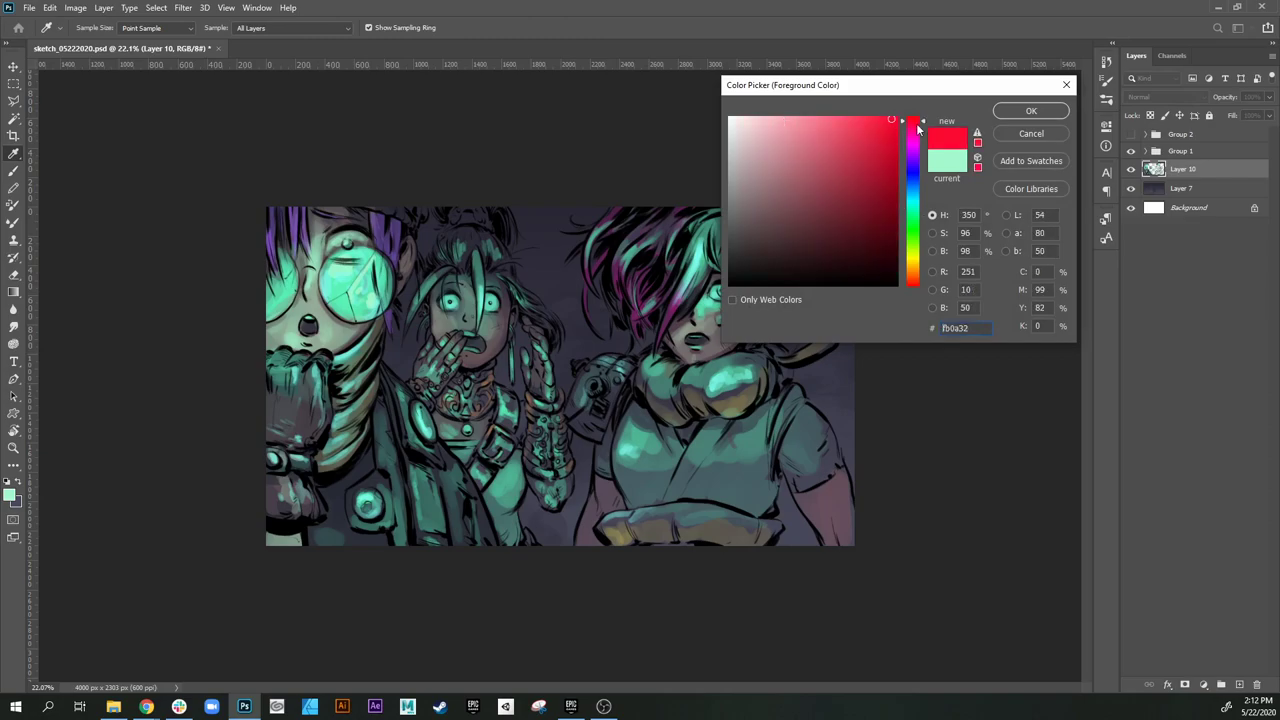
{"action": "left_click", "coordinate": [1028, 111]}
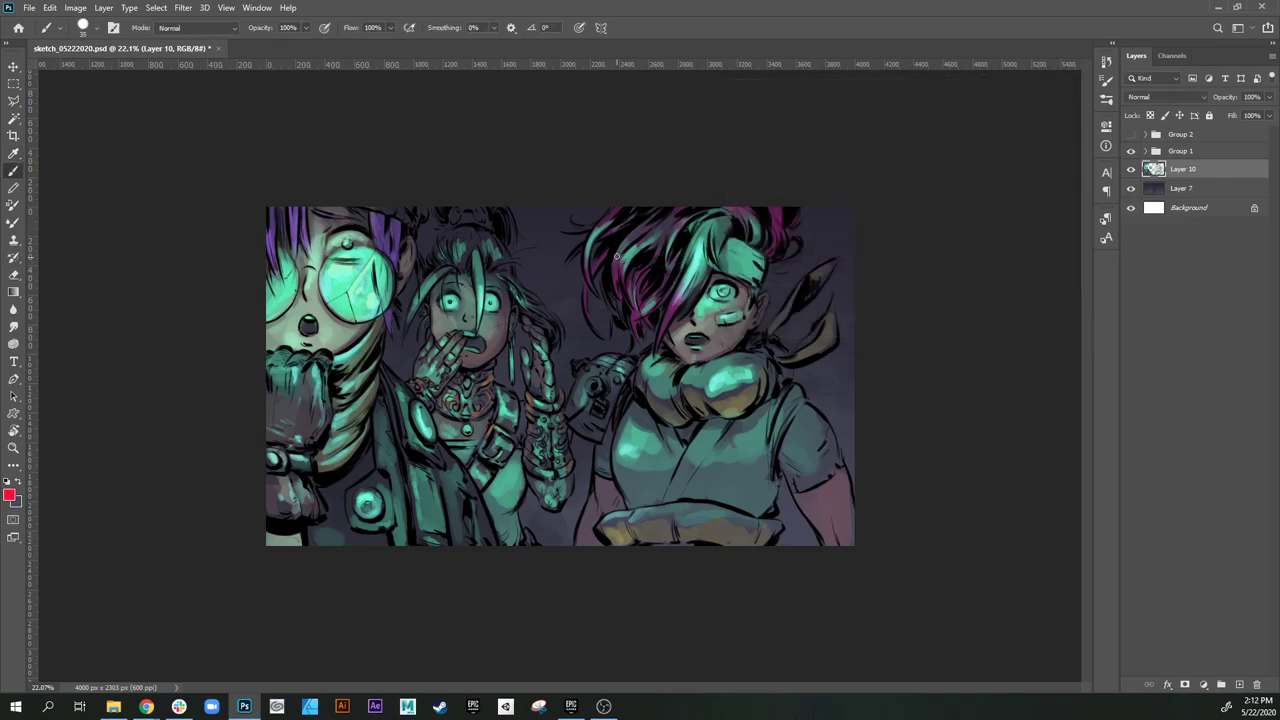
Step: Paint red strands through the right character's hair, resampling a darker red from the hair for the blending strokes
{"action": "key", "text": "bracketleft"}
{"action": "key", "text": "bracketright"}
{"action": "left_click_drag", "start_coordinate": [734, 210], "coordinate": [750, 211]}
{"action": "left_click", "coordinate": [744, 210], "text": "alt"}
{"action": "mouse_move", "coordinate": [704, 274]}
{"action": "left_mouse_down"}
{"action": "mouse_move", "coordinate": [715, 219]}
{"action": "mouse_move", "coordinate": [707, 256]}
{"action": "left_mouse_up"}
{"action": "key", "text": "["}
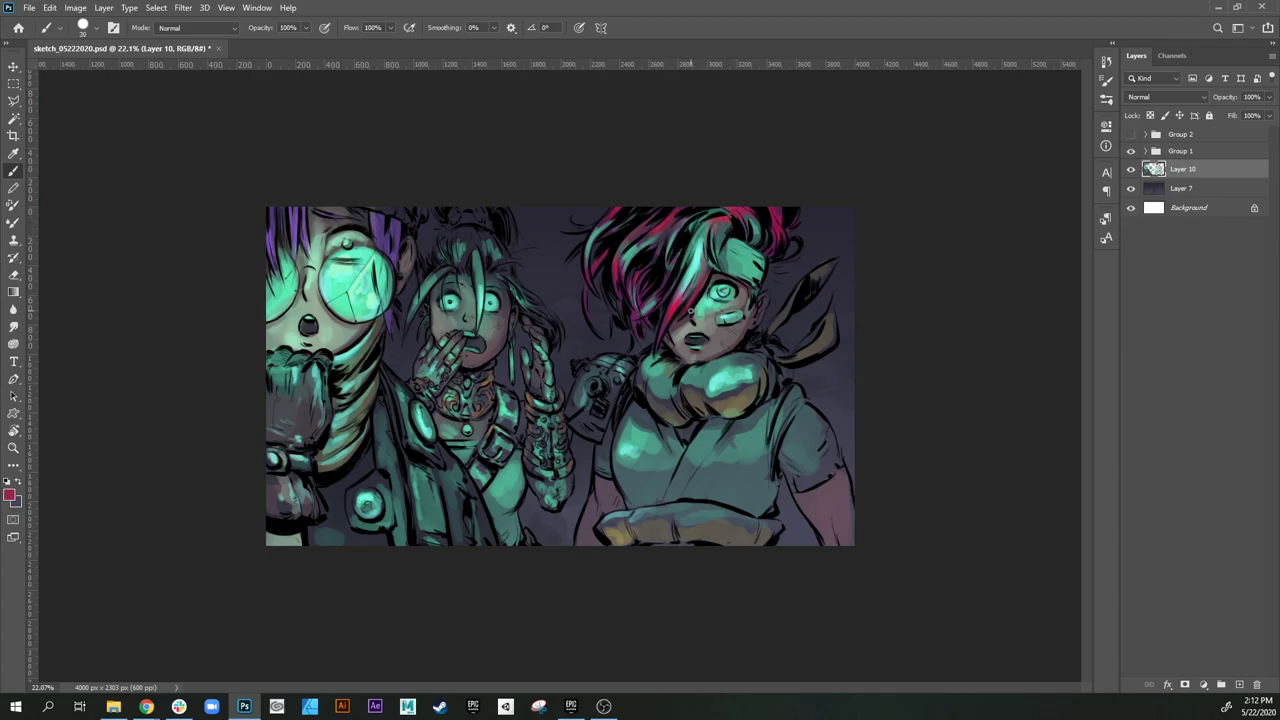
Step: Paint sampled teal and bright aqua light on the right character's scarf tails, sleeve and forearms
{"action": "left_click", "coordinate": [734, 397], "text": "alt"}
{"action": "left_click", "coordinate": [760, 366], "text": "alt"}
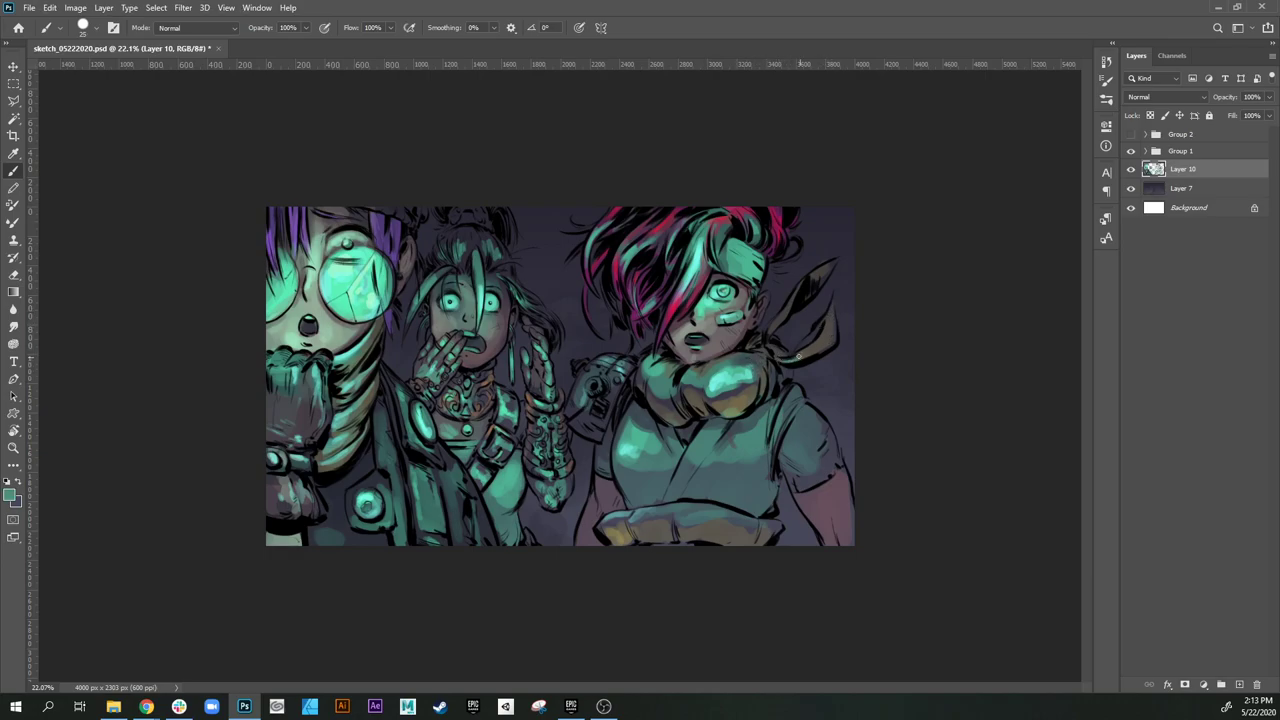
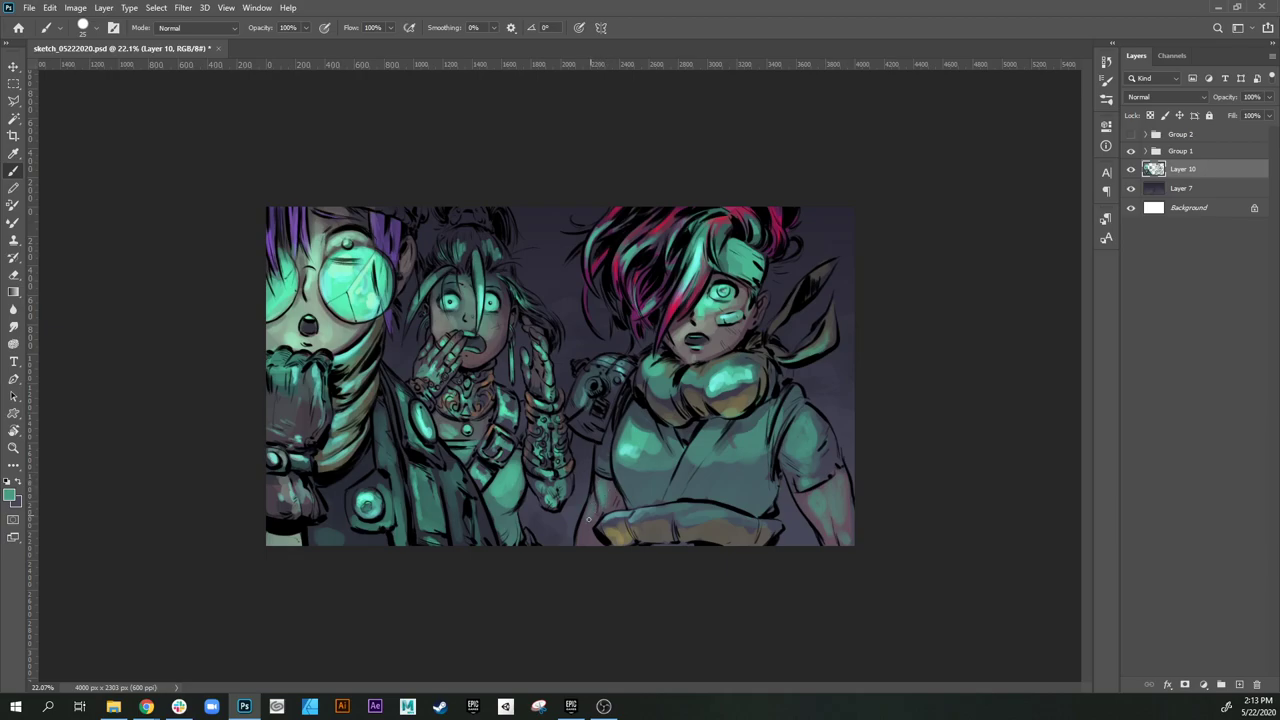
{"action": "left_click", "coordinate": [632, 445], "text": "alt"}
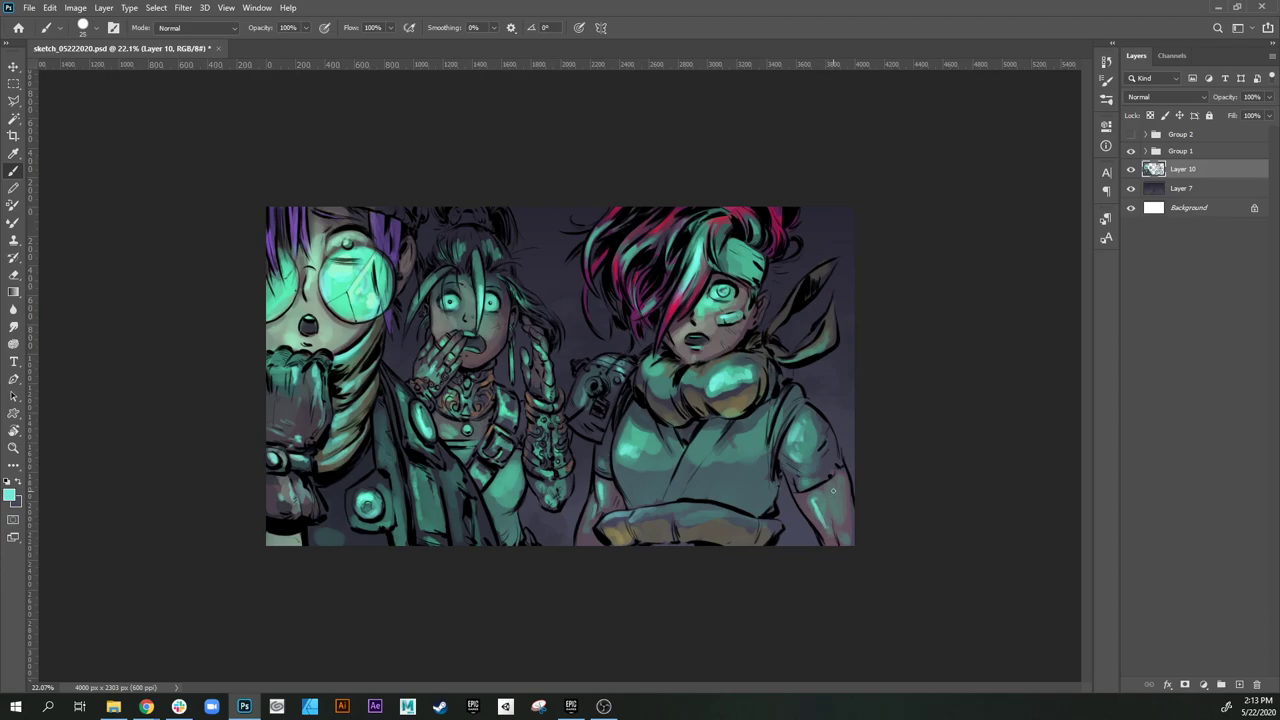
{"action": "key", "text": "]"}
{"action": "left_click_drag", "start_coordinate": [831, 503], "coordinate": [837, 514]}
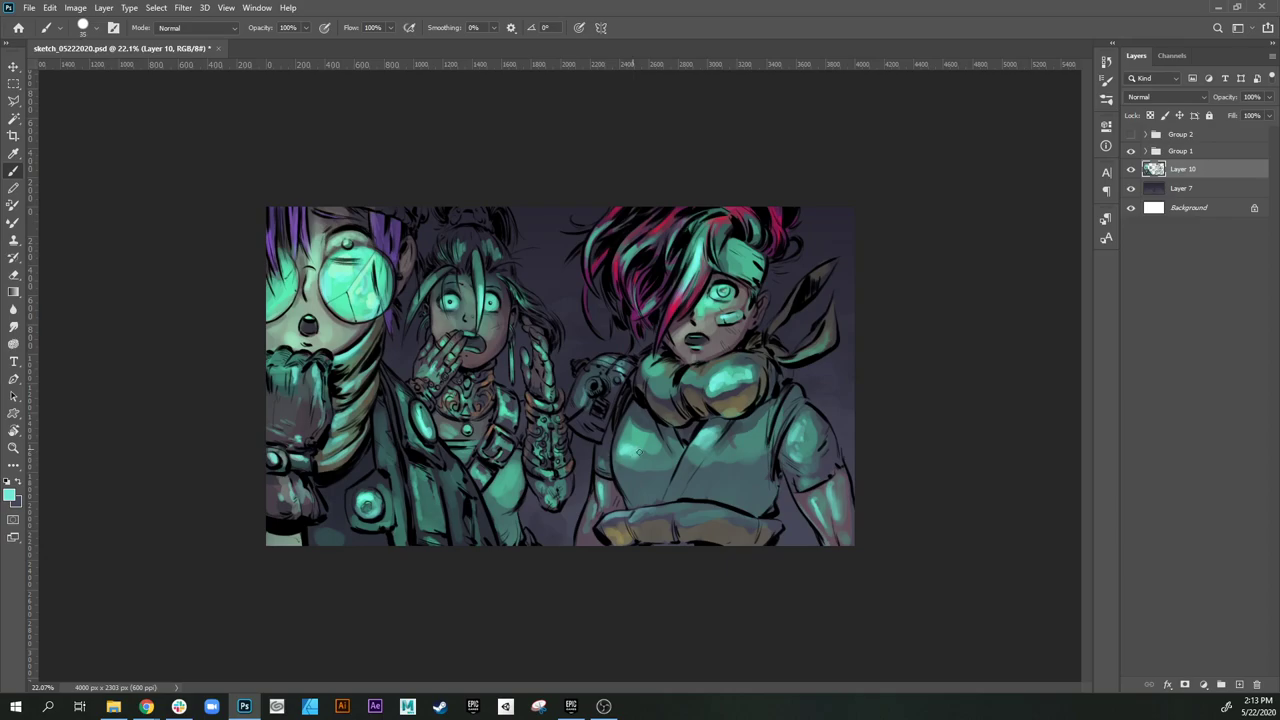
Step: Paint aqua highlights across the right character's chest and shoulder, then touch up the raised weapon and scarf tail with a smaller brush
{"action": "mouse_move", "coordinate": [717, 460]}
{"action": "left_mouse_down"}
{"action": "mouse_move", "coordinate": [786, 416]}
{"action": "mouse_move", "coordinate": [776, 402]}
{"action": "mouse_move", "coordinate": [780, 418]}
{"action": "mouse_move", "coordinate": [801, 396]}
{"action": "mouse_move", "coordinate": [771, 442]}
{"action": "mouse_move", "coordinate": [772, 473]}
{"action": "mouse_move", "coordinate": [777, 442]}
{"action": "left_mouse_up"}
{"action": "key", "text": "["}
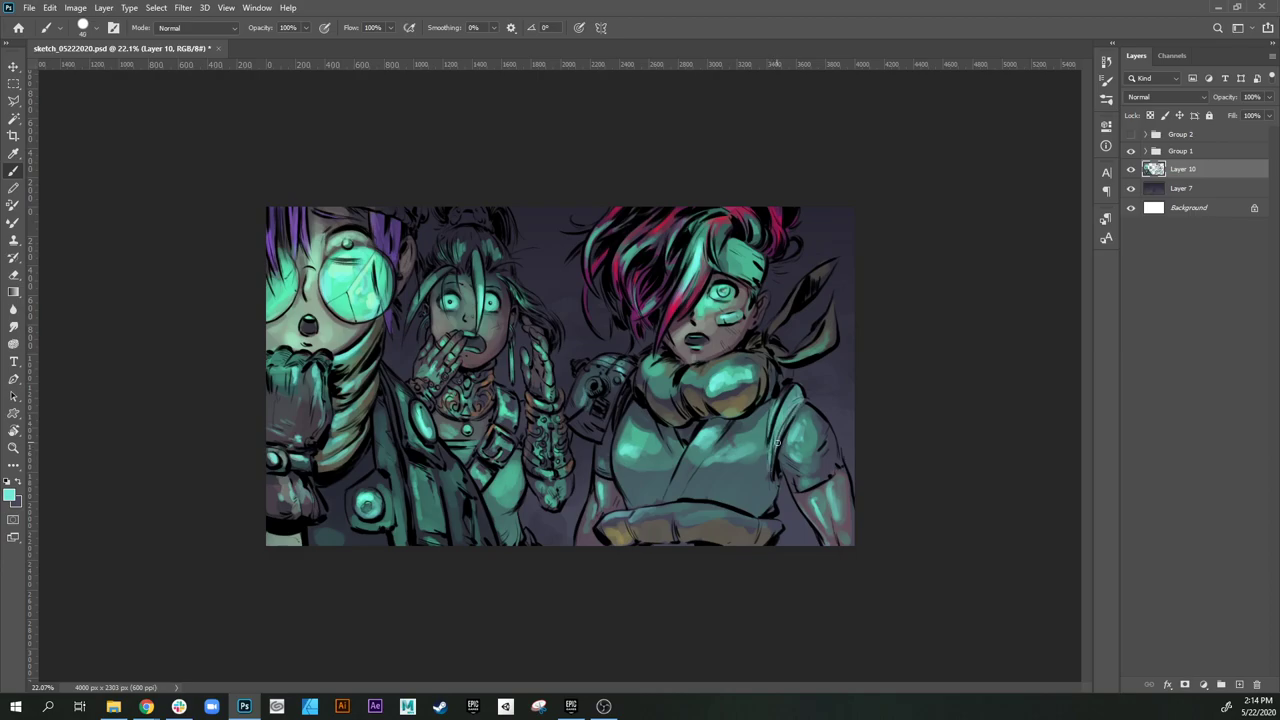
{"action": "key", "text": "["}
{"action": "left_click_drag", "start_coordinate": [584, 403], "coordinate": [571, 417]}
{"action": "left_click_drag", "start_coordinate": [810, 353], "coordinate": [797, 359]}
Step: Show the title group and add a red #d62424 Solid Color fill layer clipped to Group 2
{"action": "left_click", "coordinate": [1131, 135]}
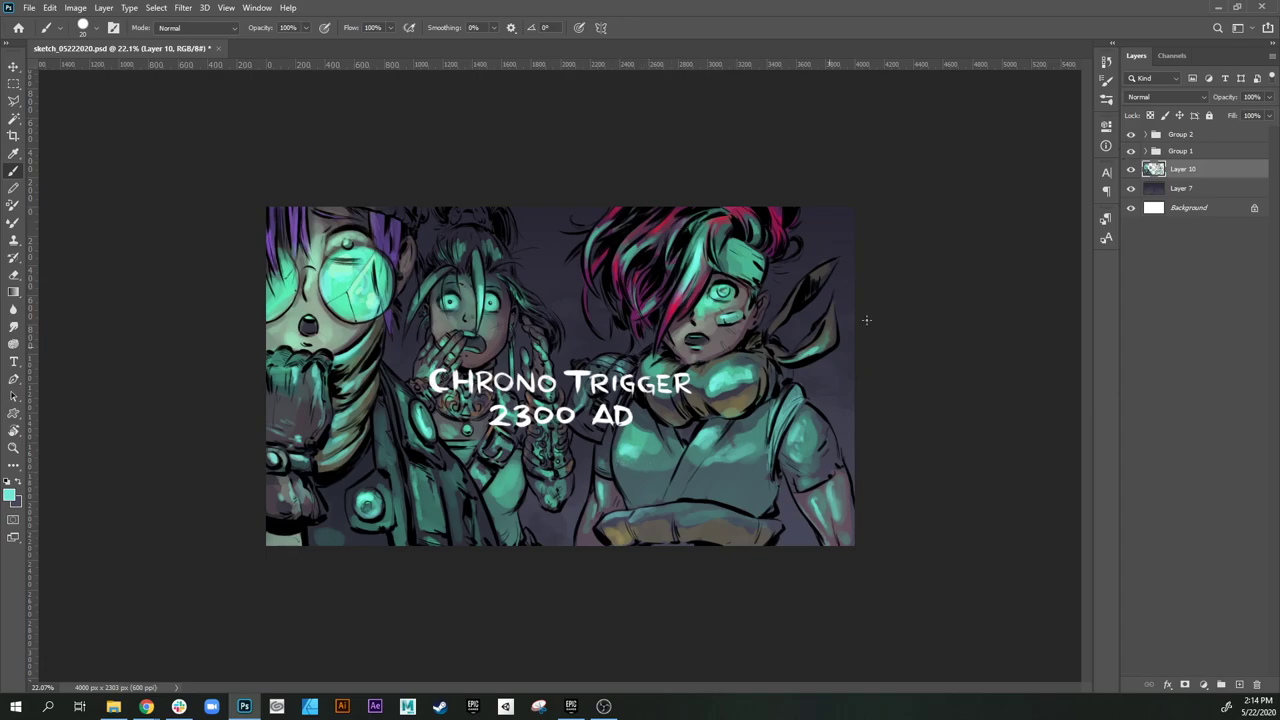
{"action": "left_click", "coordinate": [1185, 138]}
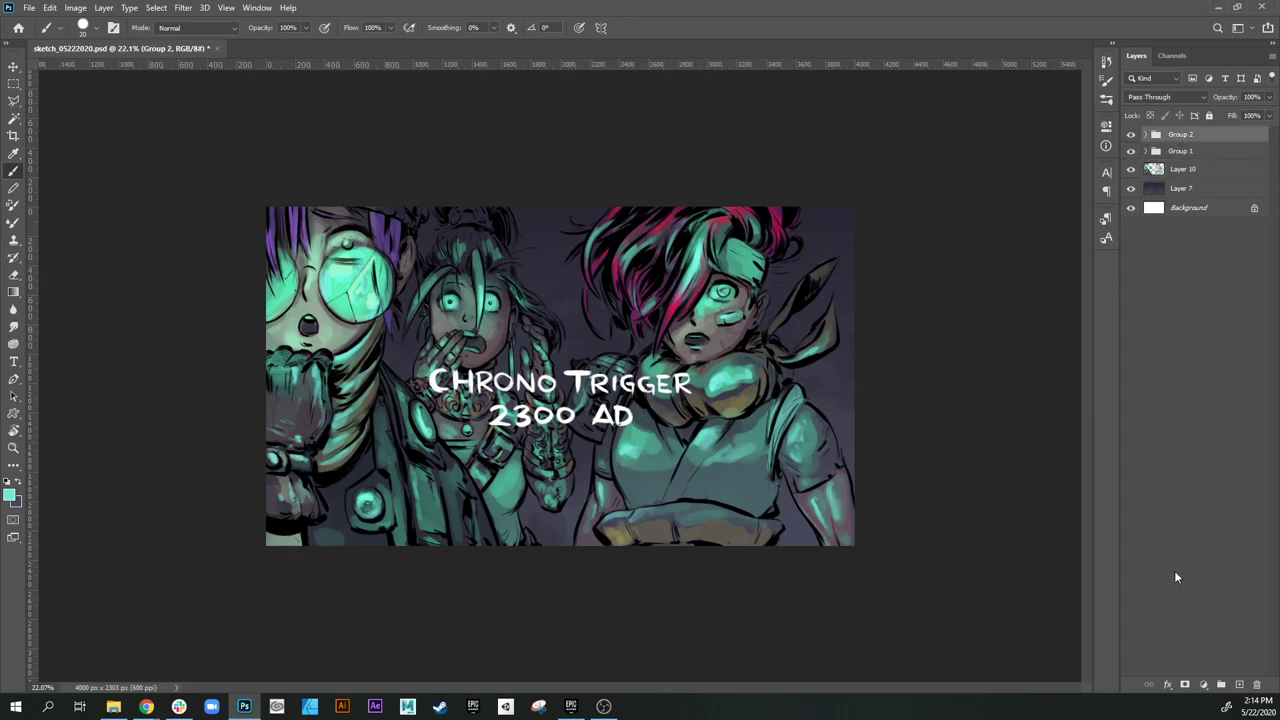
{"action": "left_click", "coordinate": [1203, 684]}
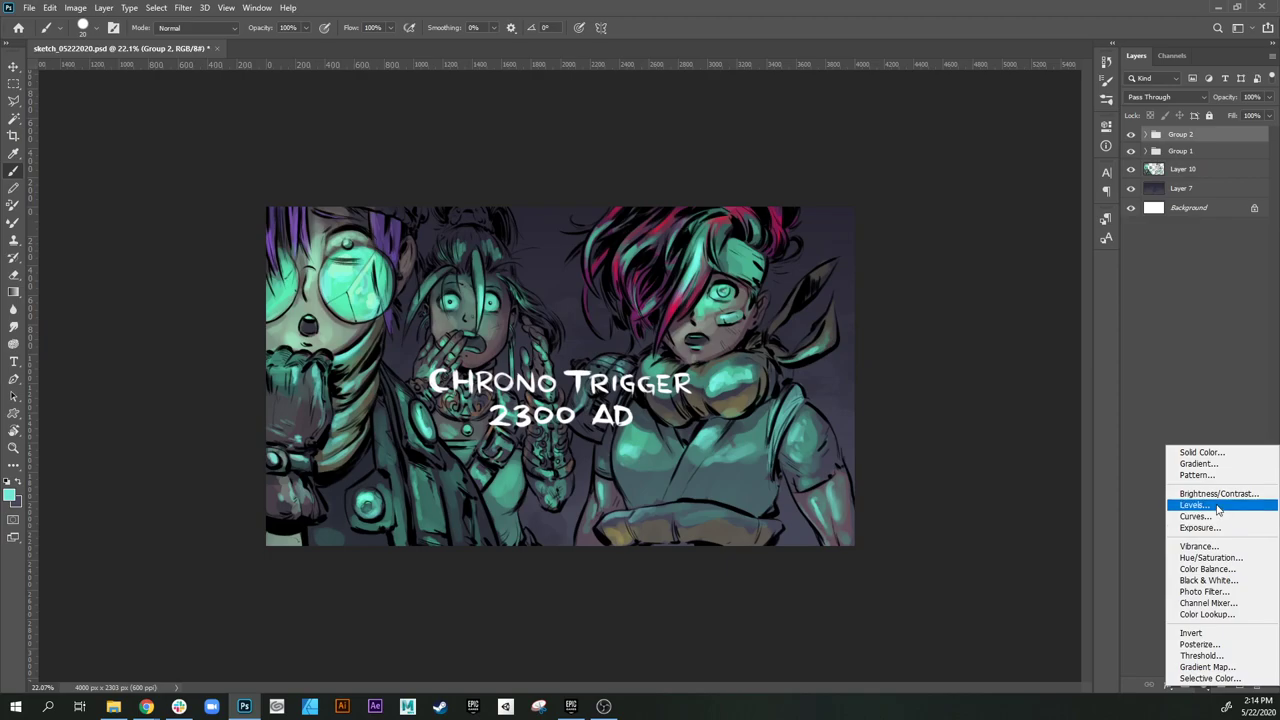
{"action": "left_click", "coordinate": [1221, 454]}
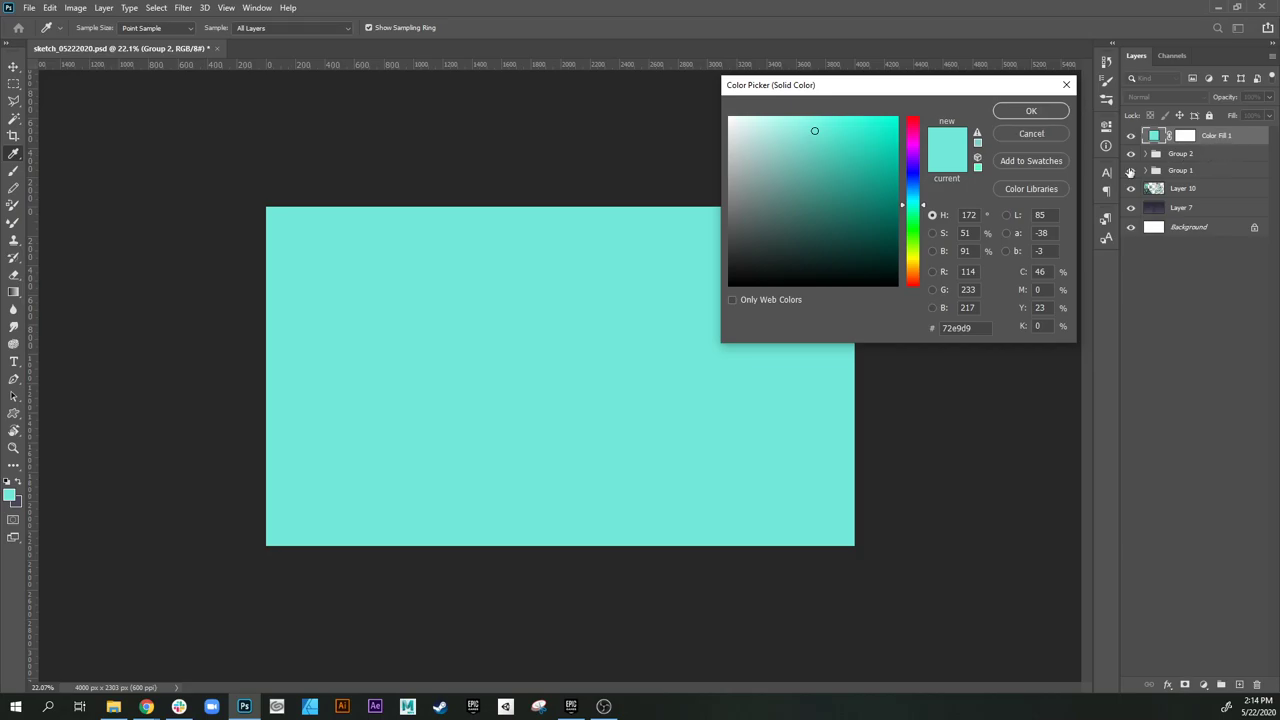
{"action": "left_click", "coordinate": [914, 117]}
{"action": "left_click", "coordinate": [869, 144]}
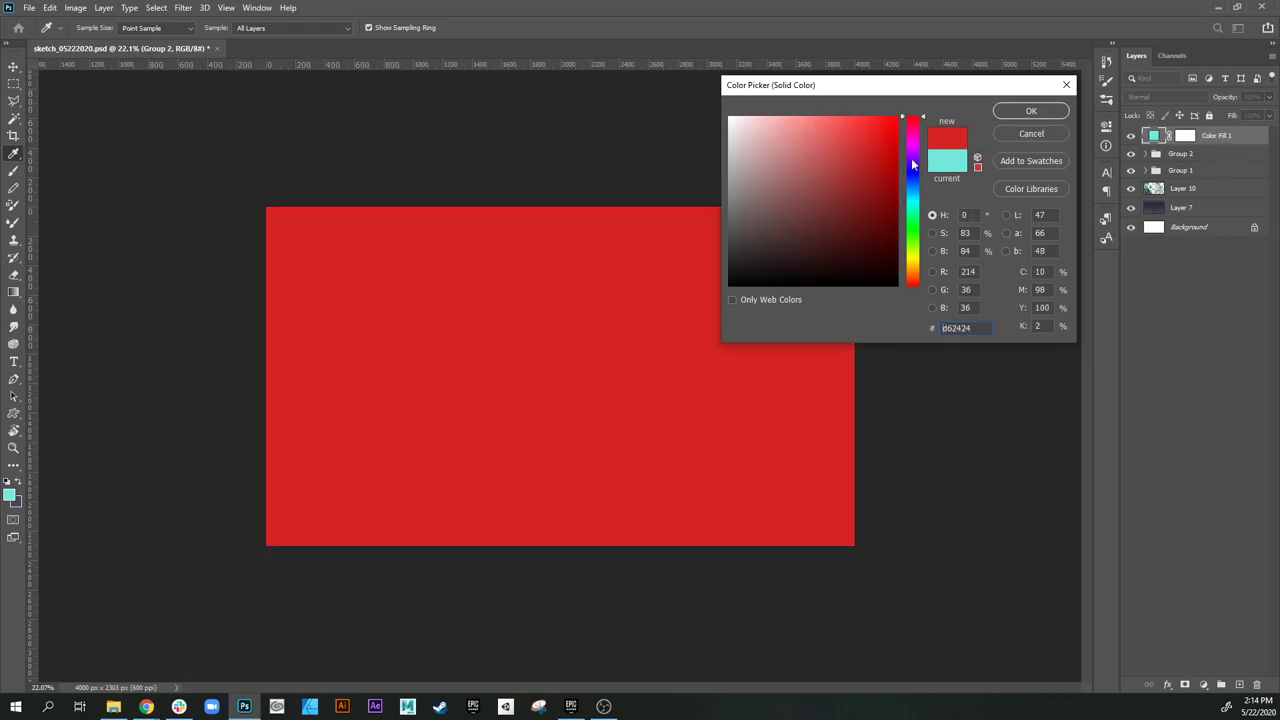
{"action": "left_click", "coordinate": [1005, 112]}
{"action": "left_click", "coordinate": [1205, 145], "text": "alt"}
{"action": "key", "text": "ctrl+0"}
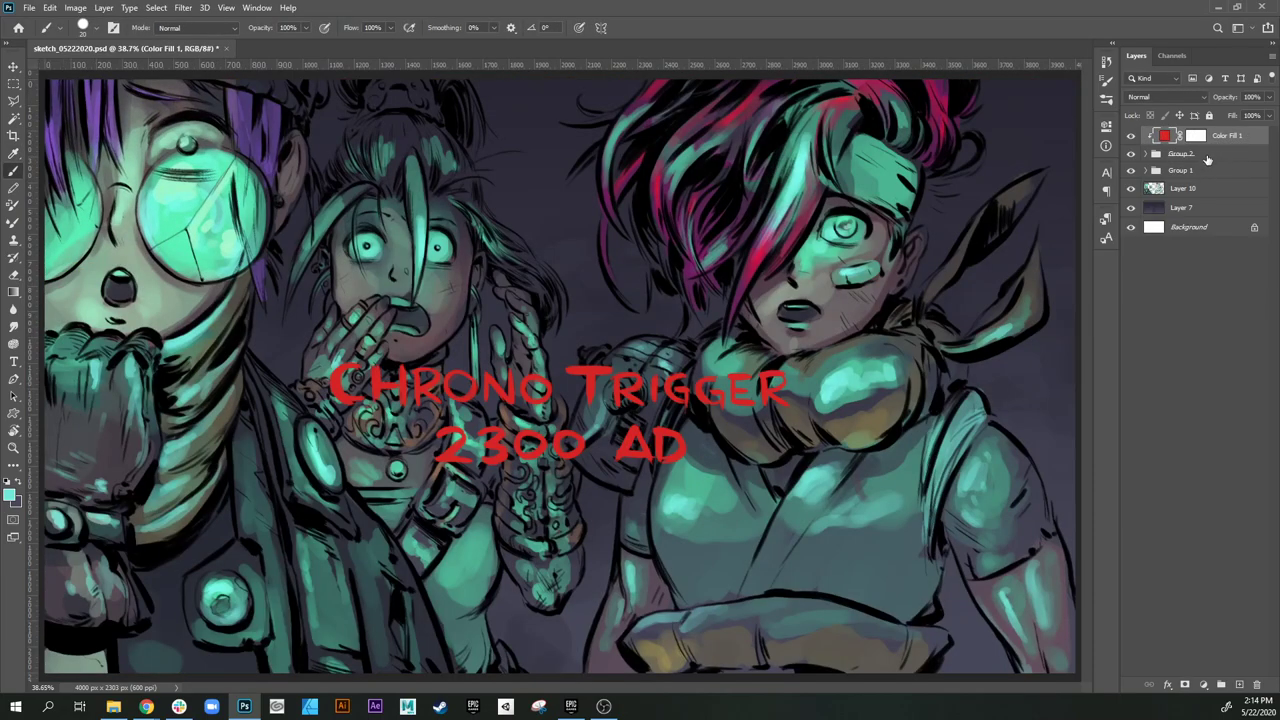
Step: Try red and green hues on the title's colour fill and set it to pale mint #e2fff2
{"action": "key", "text": "z"}
{"action": "left_click_drag", "start_coordinate": [775, 390], "coordinate": [754, 410]}
{"action": "double_click", "coordinate": [1164, 136]}
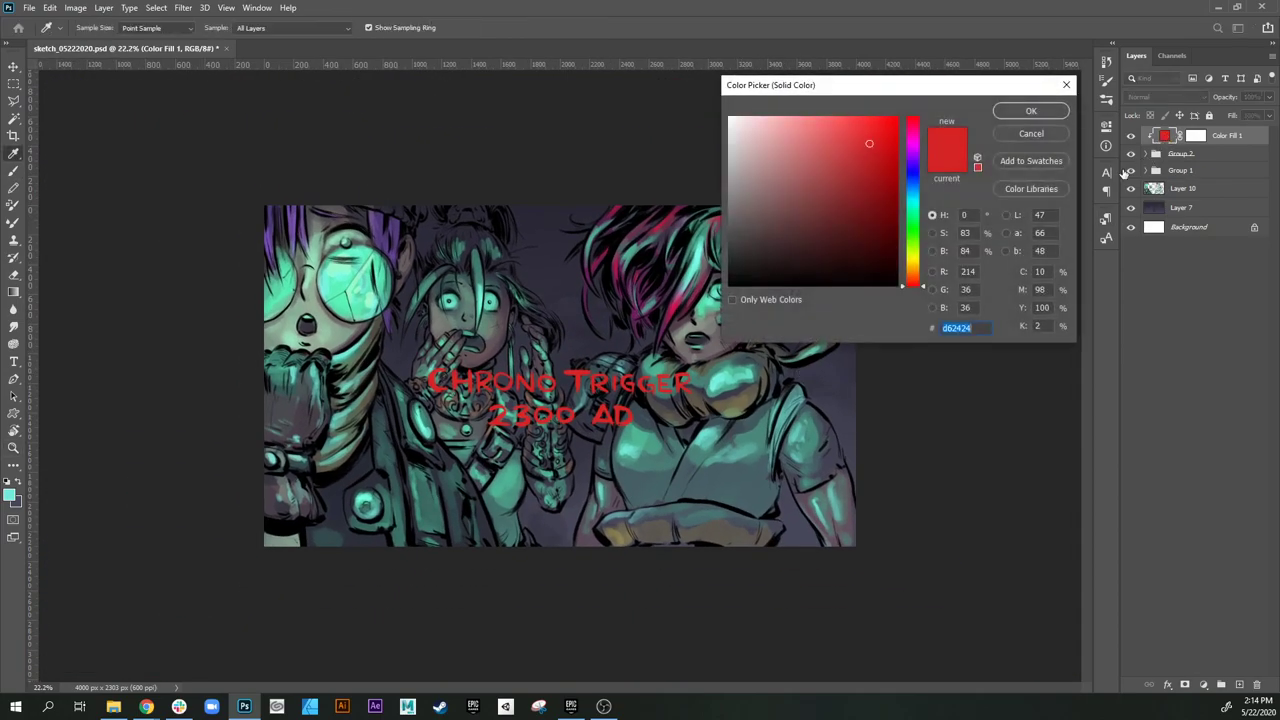
{"action": "left_click_drag", "start_coordinate": [873, 210], "coordinate": [932, 90]}
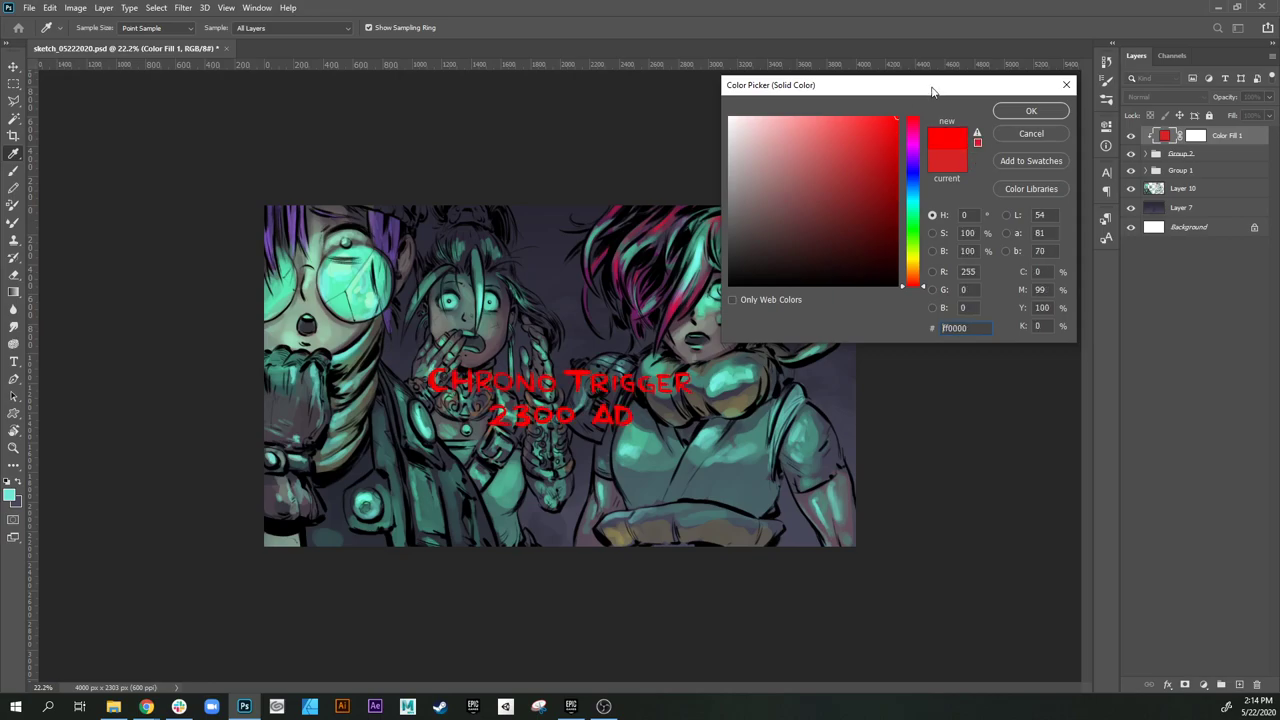
{"action": "left_click", "coordinate": [914, 224]}
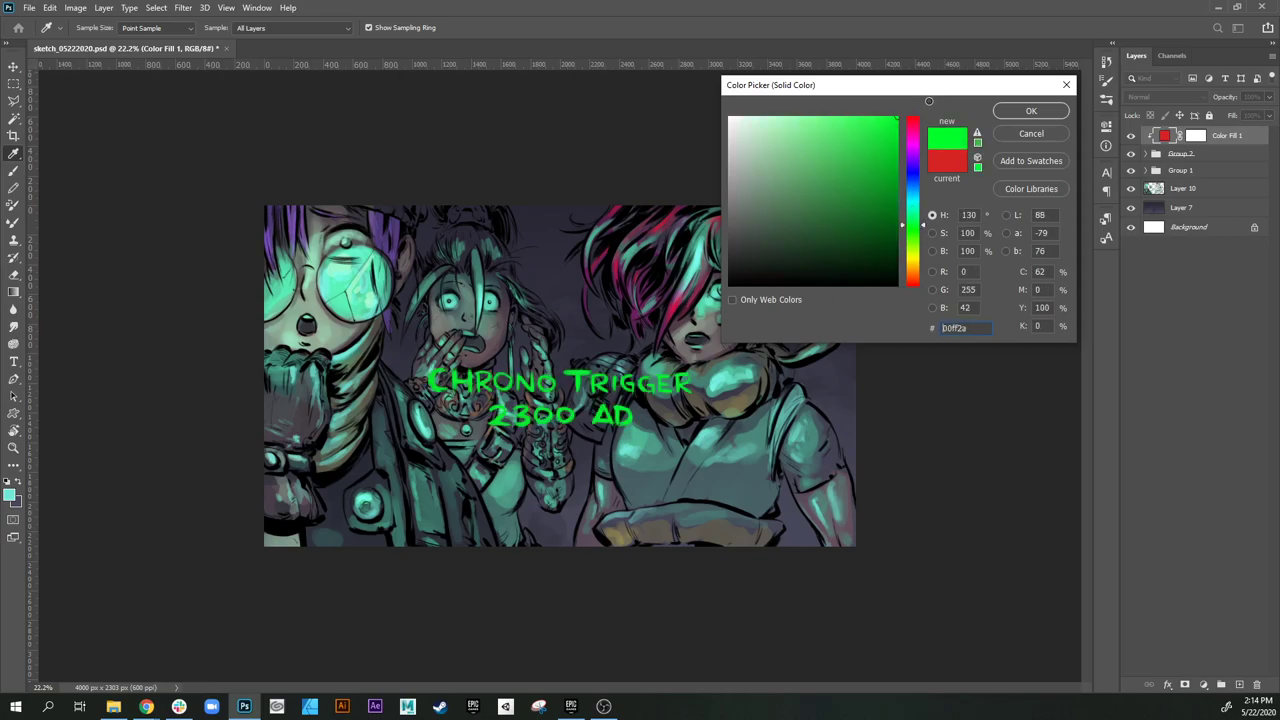
{"action": "left_click", "coordinate": [910, 216]}
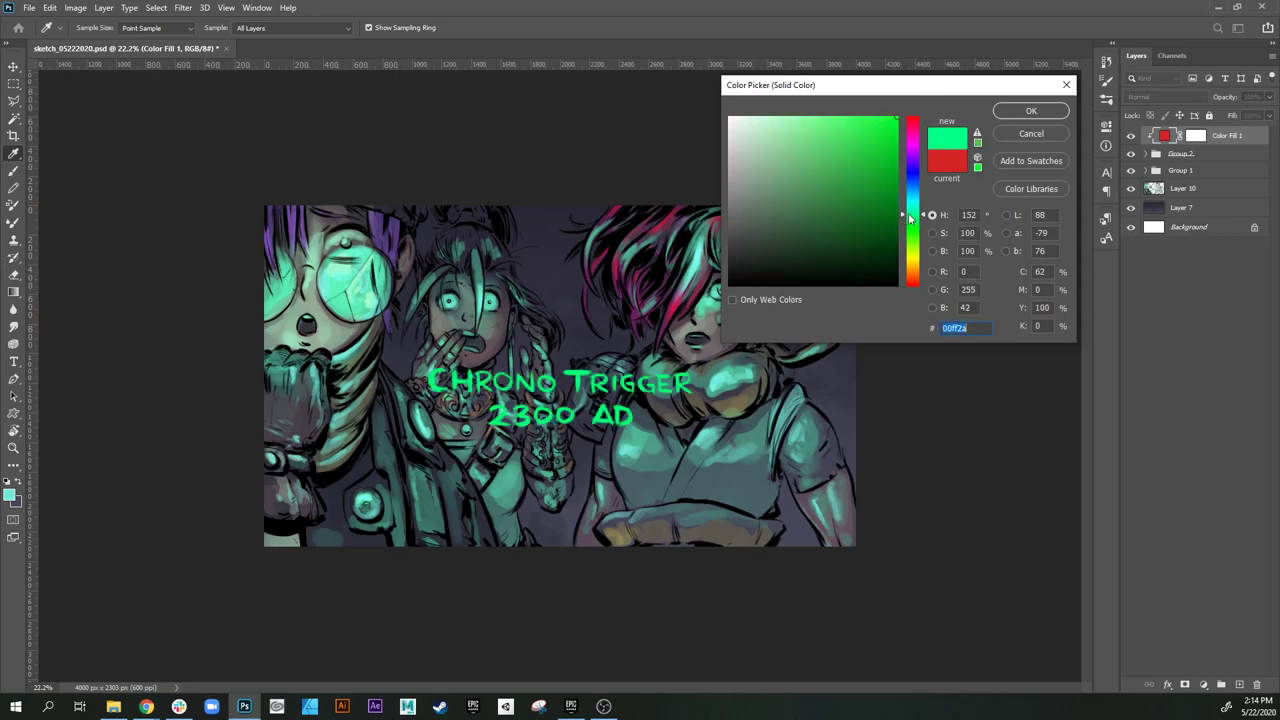
{"action": "left_click_drag", "start_coordinate": [881, 181], "coordinate": [746, 100]}
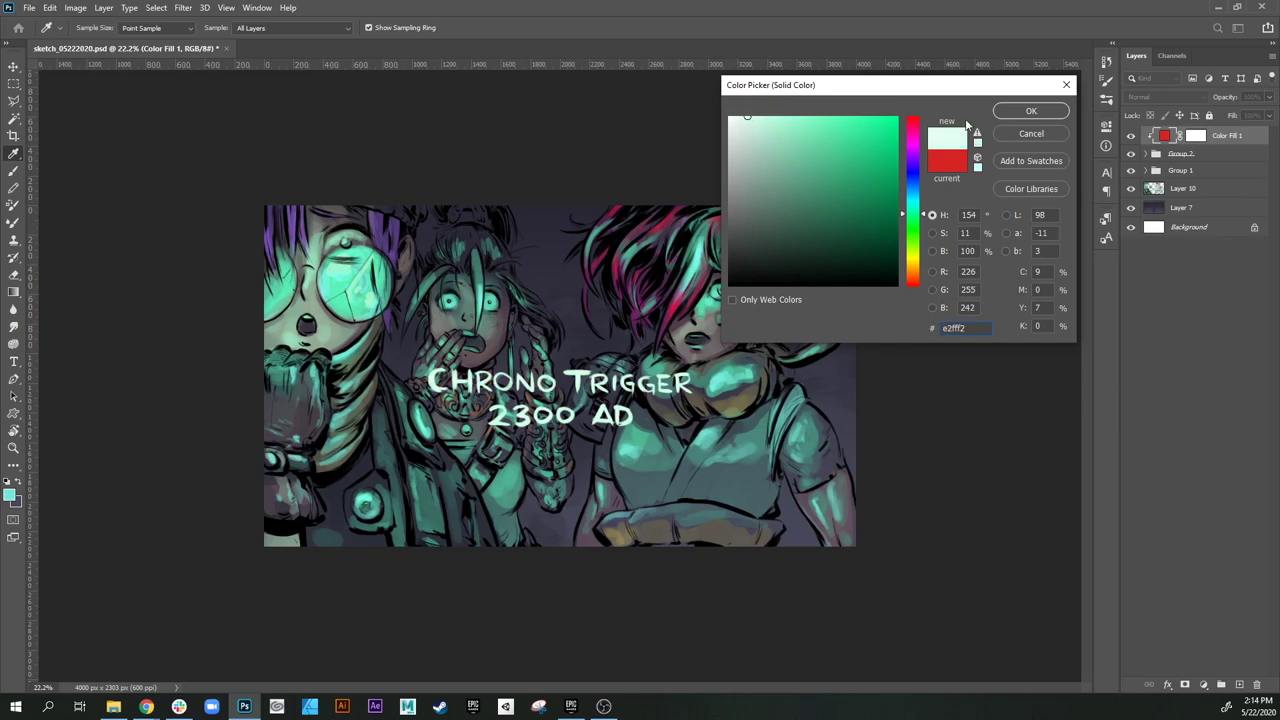
{"action": "left_click", "coordinate": [1030, 111]}
Step: Hide the title group and add a new empty layer directly above Layer 7
{"action": "key", "text": "z"}
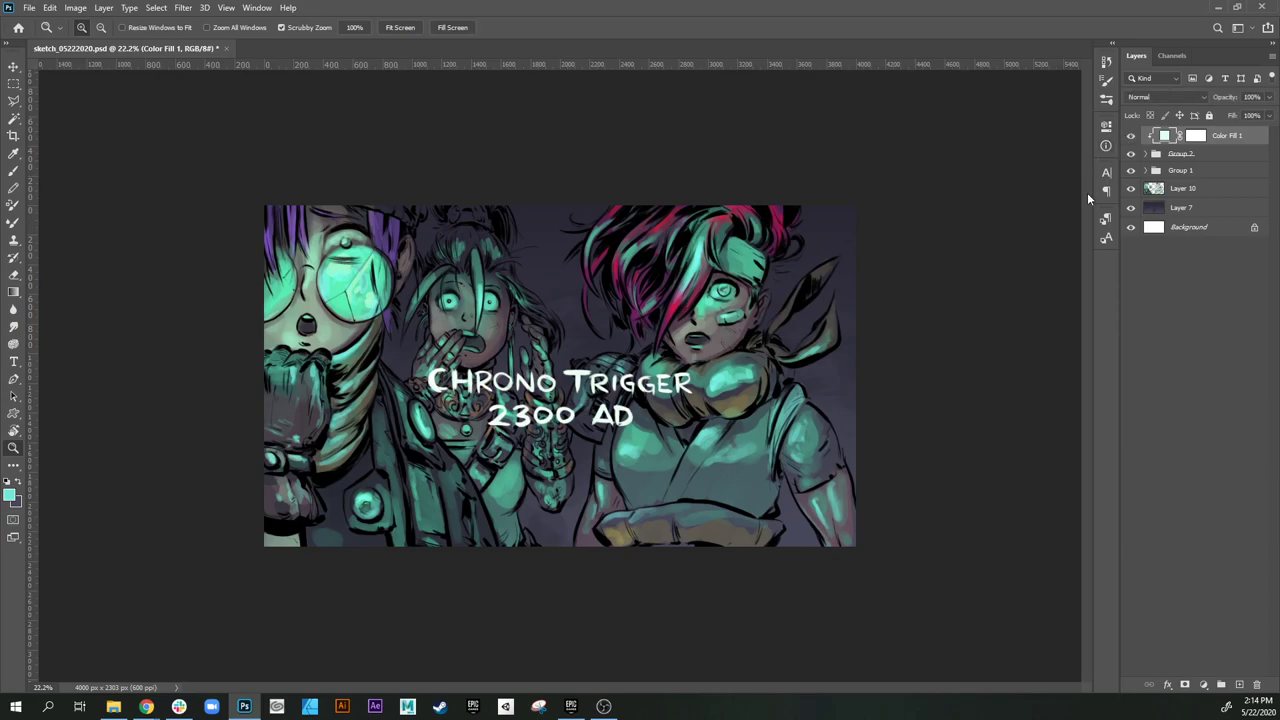
{"action": "left_click", "coordinate": [1145, 154]}
{"action": "left_click", "coordinate": [1145, 154]}
{"action": "left_click", "coordinate": [1131, 154]}
{"action": "left_click", "coordinate": [1180, 190]}
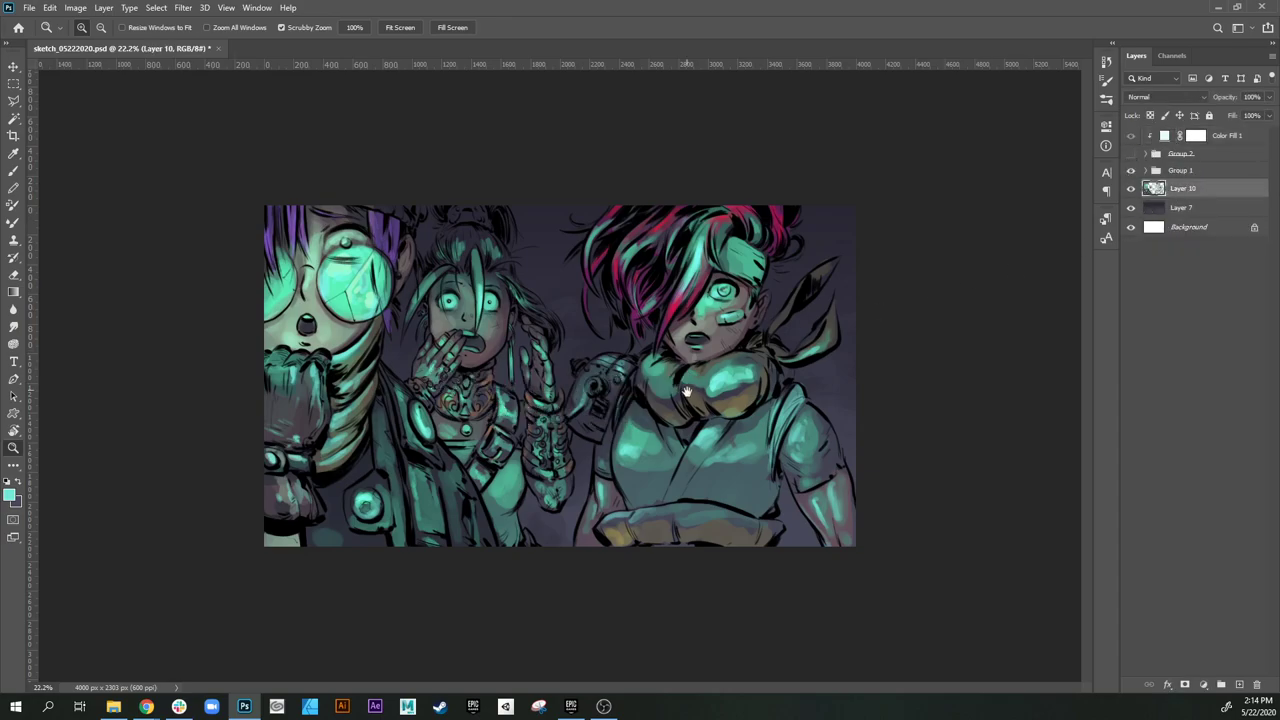
{"action": "left_click_drag", "start_coordinate": [605, 485], "coordinate": [602, 549]}
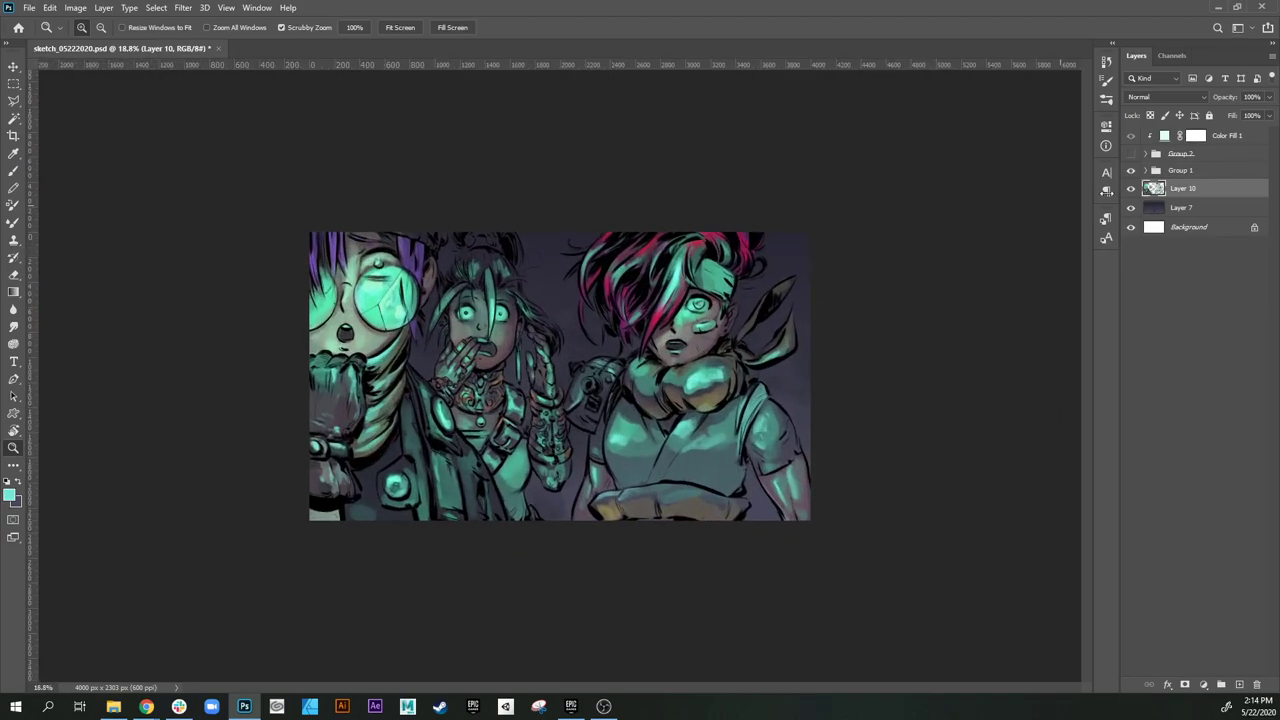
{"action": "left_click", "coordinate": [1185, 212]}
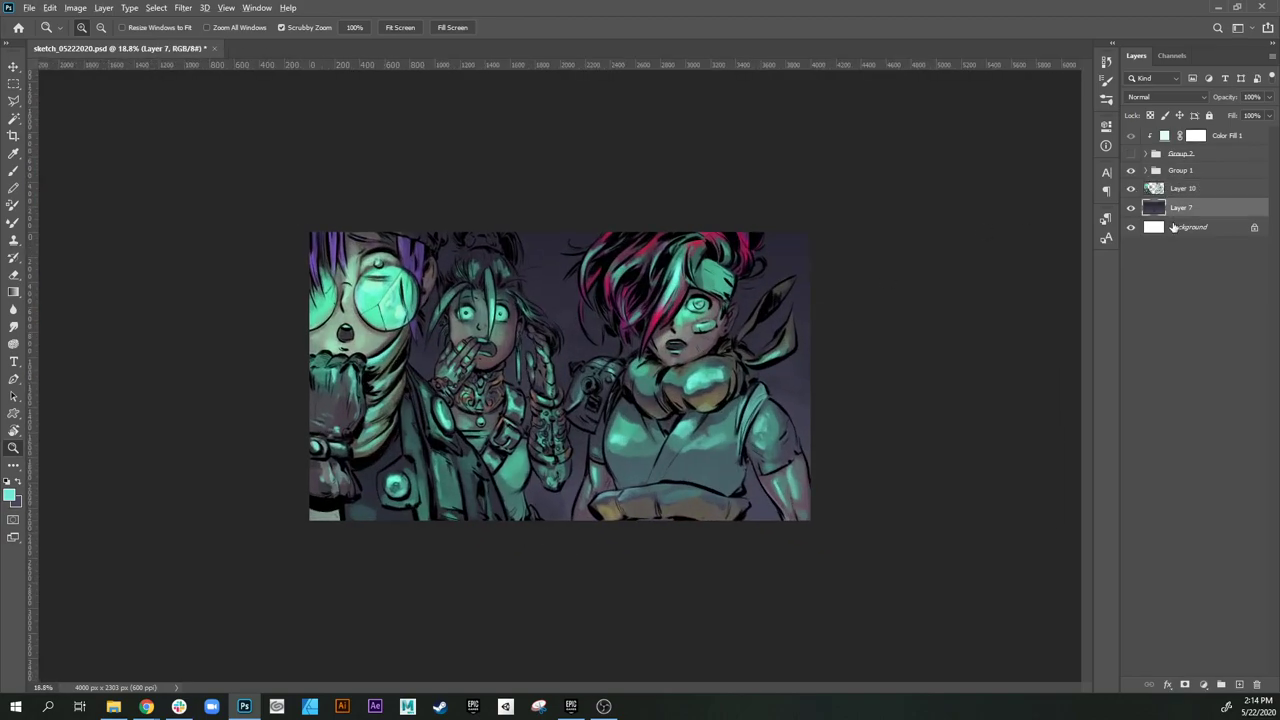
{"action": "key", "text": "ctrl+shift+alt+n"}
Step: Sample muted teal and paint rectangular light panels on the backdrop behind the characters, enlarging the brush to 60 px
{"action": "key", "text": "b"}
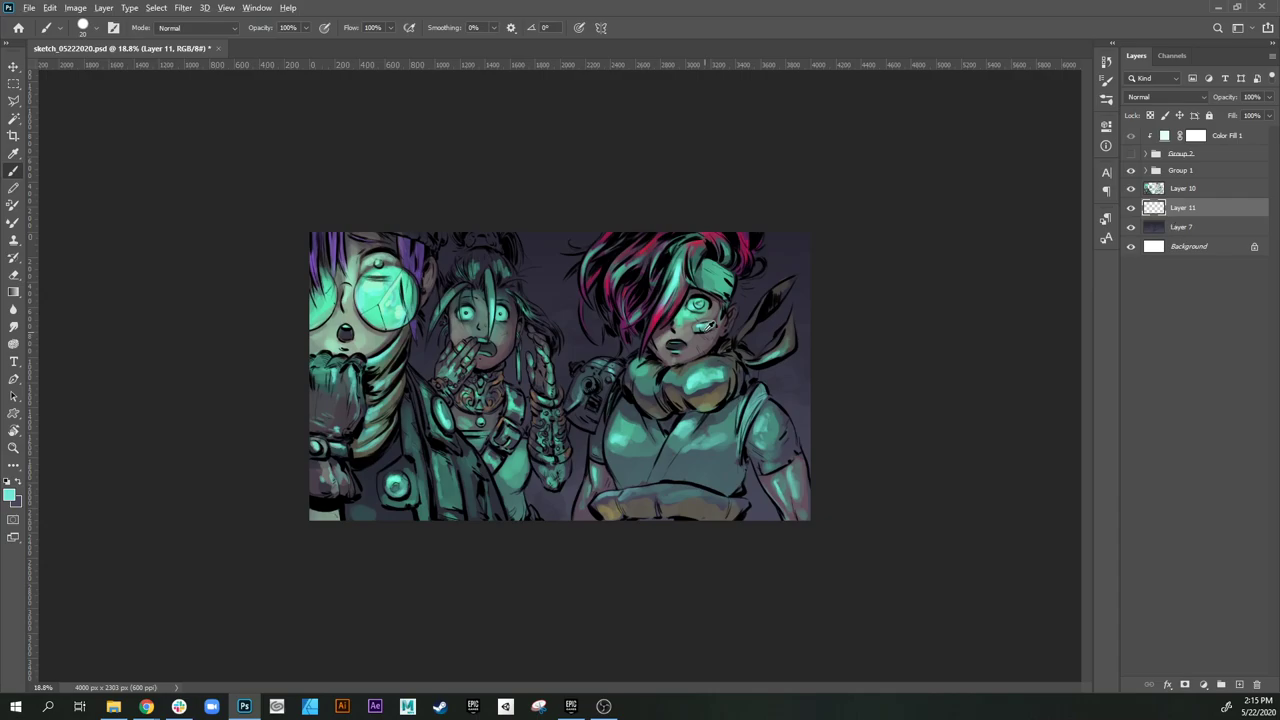
{"action": "left_click", "coordinate": [626, 353], "text": "alt"}
{"action": "mouse_move", "coordinate": [556, 292]}
{"action": "left_mouse_down"}
{"action": "mouse_move", "coordinate": [560, 319]}
{"action": "mouse_move", "coordinate": [604, 321]}
{"action": "mouse_move", "coordinate": [566, 314]}
{"action": "mouse_move", "coordinate": [585, 305]}
{"action": "mouse_move", "coordinate": [564, 293]}
{"action": "mouse_move", "coordinate": [559, 321]}
{"action": "left_mouse_up"}
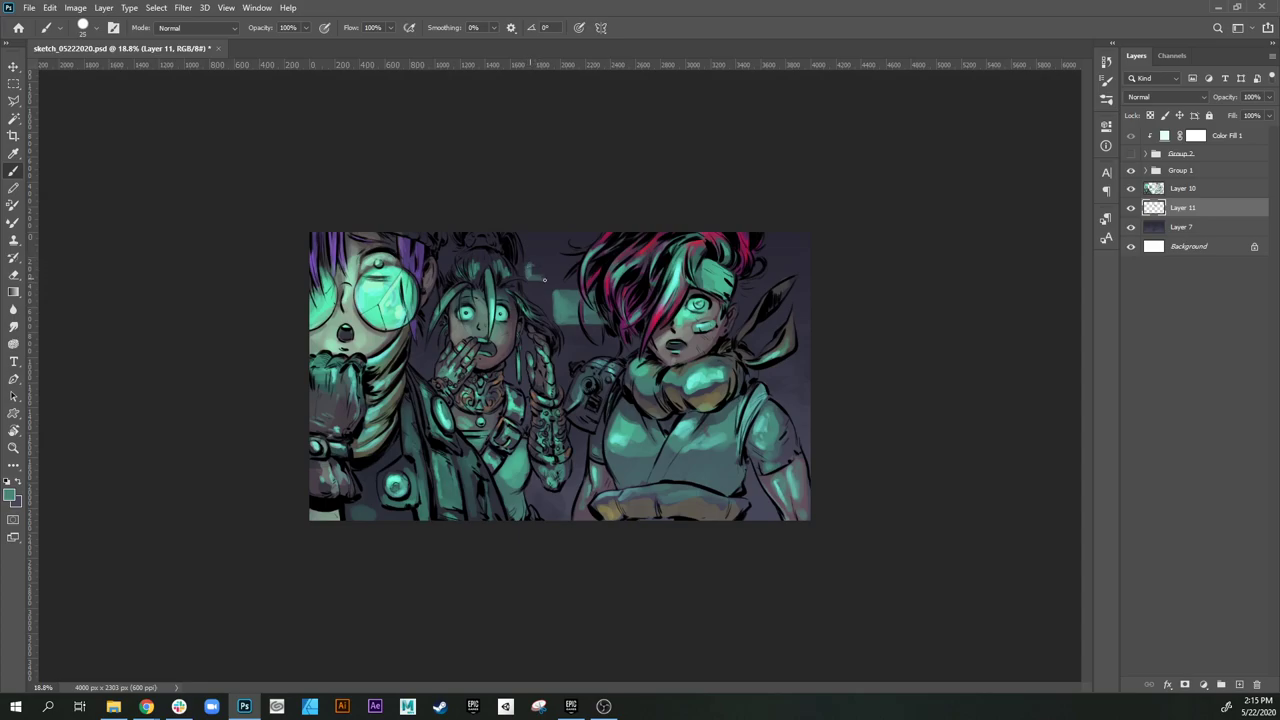
{"action": "left_click_drag", "start_coordinate": [542, 278], "coordinate": [540, 267]}
{"action": "mouse_move", "coordinate": [758, 292]}
{"action": "left_mouse_down"}
{"action": "mouse_move", "coordinate": [805, 302]}
{"action": "mouse_move", "coordinate": [773, 297]}
{"action": "mouse_move", "coordinate": [802, 296]}
{"action": "mouse_move", "coordinate": [783, 301]}
{"action": "mouse_move", "coordinate": [752, 271]}
{"action": "mouse_move", "coordinate": [755, 313]}
{"action": "mouse_move", "coordinate": [806, 316]}
{"action": "mouse_move", "coordinate": [757, 266]}
{"action": "mouse_move", "coordinate": [821, 284]}
{"action": "mouse_move", "coordinate": [762, 278]}
{"action": "mouse_move", "coordinate": [809, 285]}
{"action": "mouse_move", "coordinate": [798, 271]}
{"action": "mouse_move", "coordinate": [785, 303]}
{"action": "left_mouse_up"}
{"action": "key", "text": "]"}
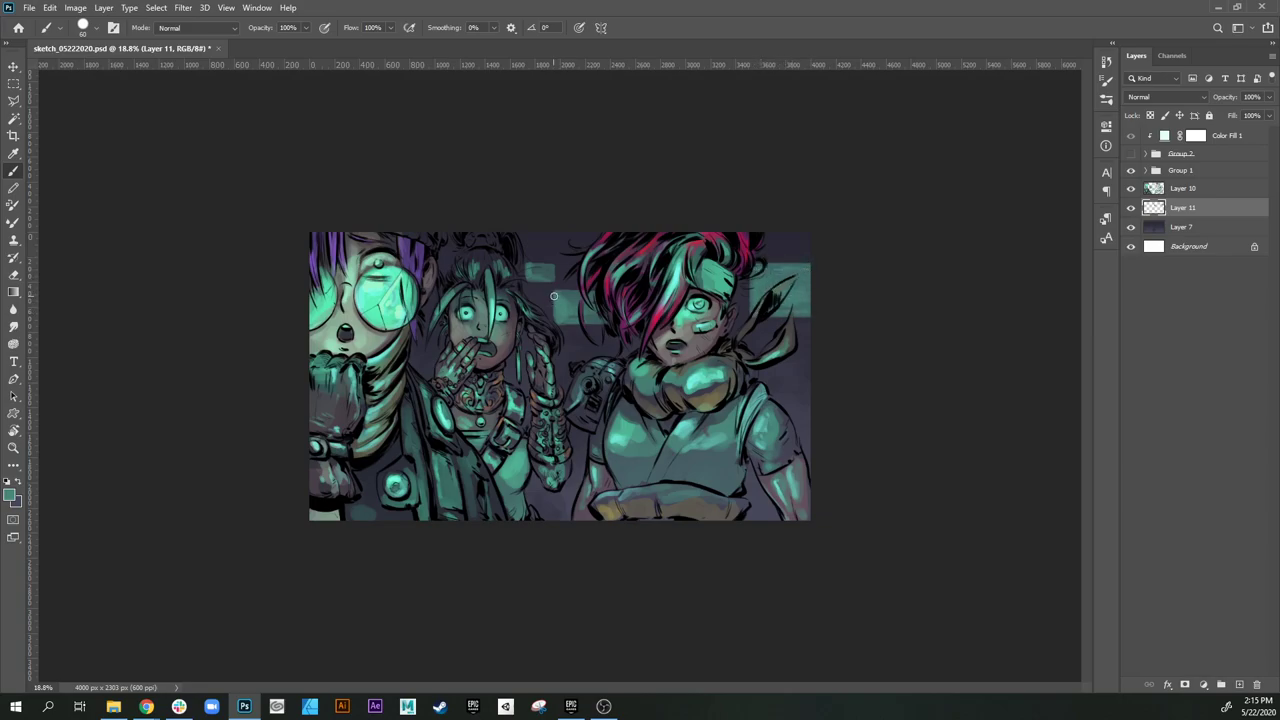
{"action": "mouse_move", "coordinate": [555, 295]}
{"action": "left_mouse_down"}
{"action": "mouse_move", "coordinate": [627, 326]}
{"action": "mouse_move", "coordinate": [557, 292]}
{"action": "mouse_move", "coordinate": [603, 308]}
{"action": "mouse_move", "coordinate": [573, 297]}
{"action": "mouse_move", "coordinate": [575, 320]}
{"action": "mouse_move", "coordinate": [589, 305]}
{"action": "mouse_move", "coordinate": [552, 278]}
{"action": "left_mouse_up"}
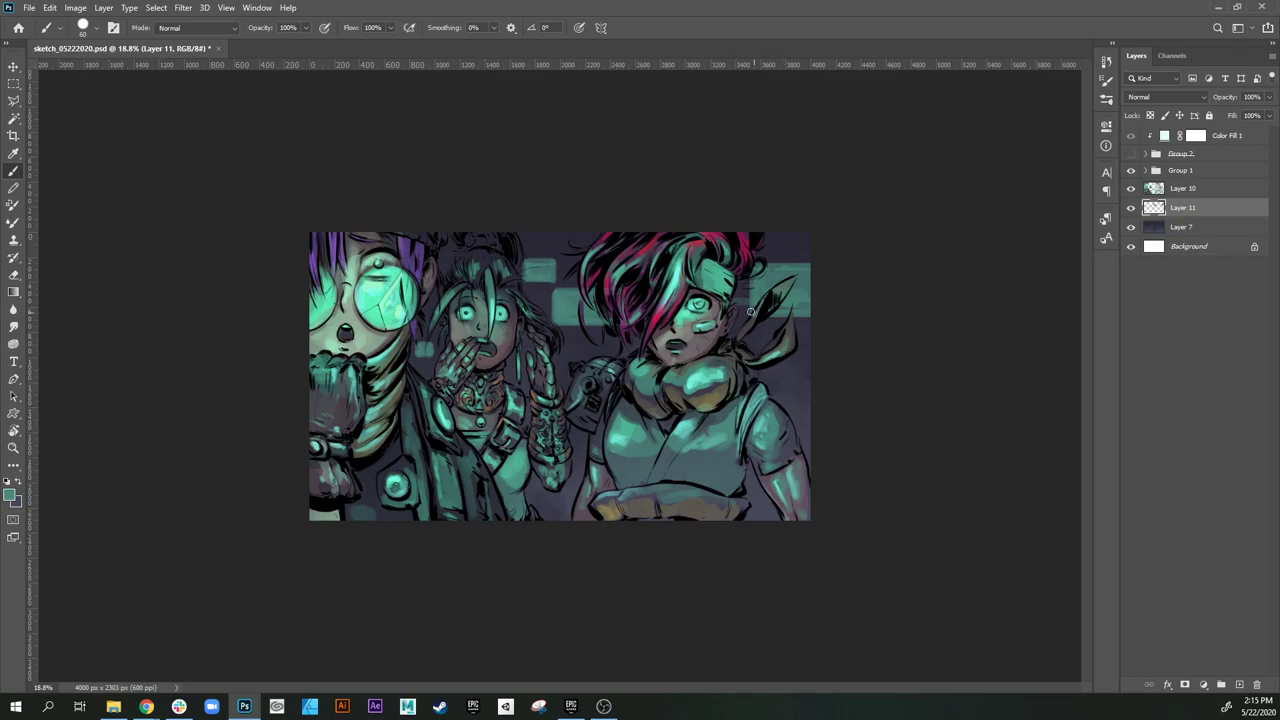
Step: Clean up the edges of the teal light panels behind the characters with the Eraser at 50 px and Brush touch-ups
{"action": "key", "text": "e"}
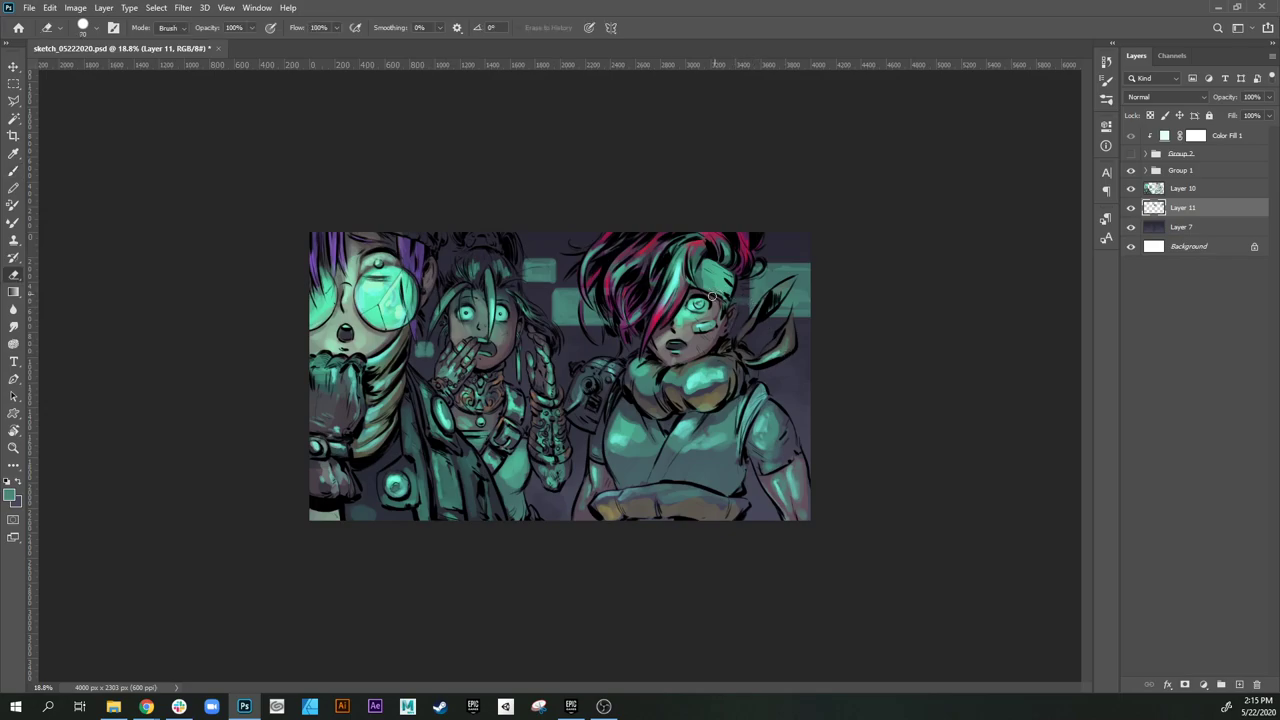
{"action": "key", "text": "b"}
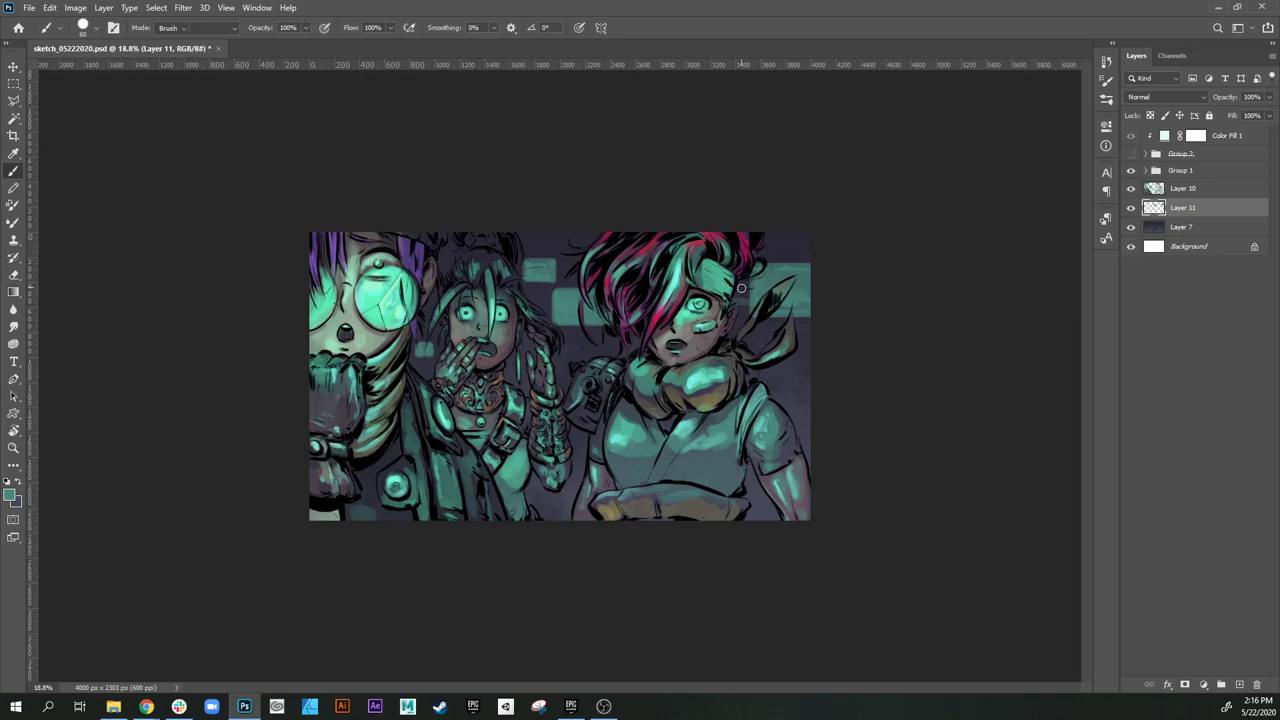
{"action": "key", "text": "e"}
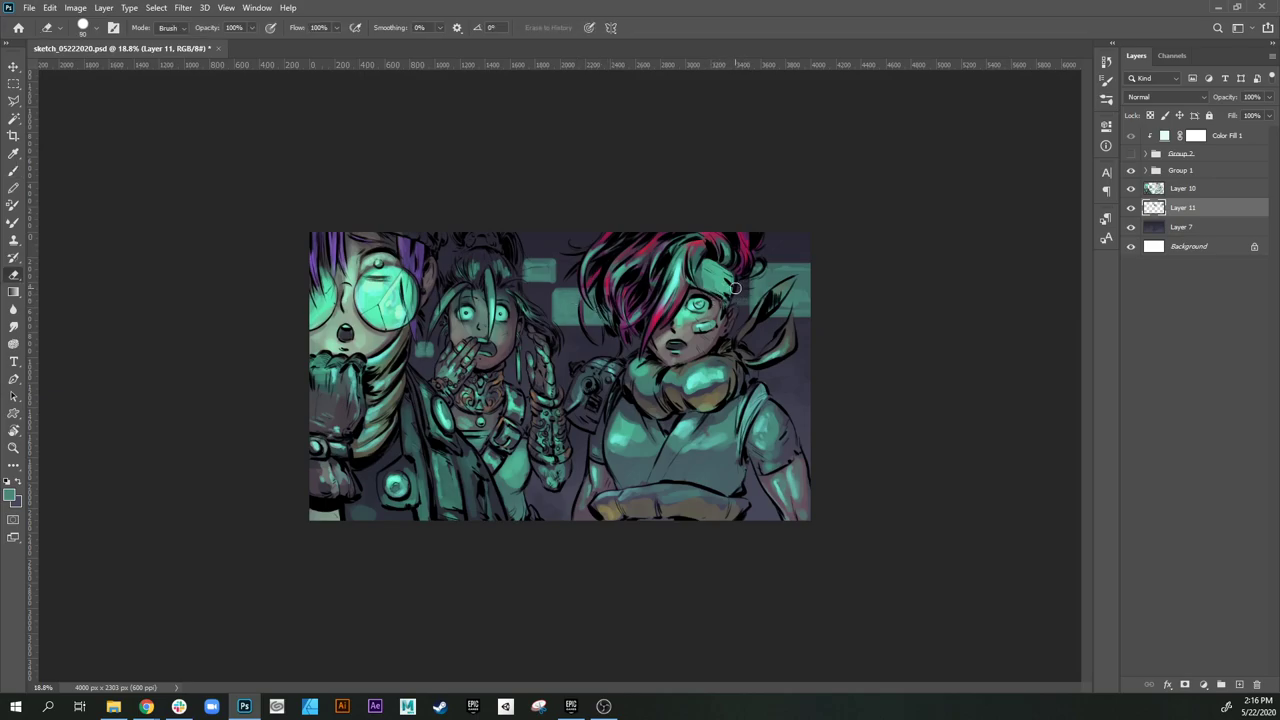
{"action": "key", "text": "bracketright"}
{"action": "key", "text": "bracketright"}
{"action": "key", "text": "bracketright"}
{"action": "key", "text": "bracketright"}
{"action": "key", "text": "bracketright"}
{"action": "key", "text": "bracketleft"}
{"action": "key", "text": "bracketleft"}
{"action": "key", "text": "bracketleft"}
{"action": "key", "text": "bracketleft"}
{"action": "key", "text": "bracketleft"}
{"action": "left_click_drag", "start_coordinate": [515, 282], "coordinate": [558, 281]}
{"action": "key", "text": "z"}
{"action": "mouse_move", "coordinate": [736, 372]}
{"action": "left_mouse_down"}
{"action": "mouse_move", "coordinate": [666, 423]}
{"action": "mouse_move", "coordinate": [718, 480]}
{"action": "left_mouse_up"}
{"action": "key", "text": "e"}
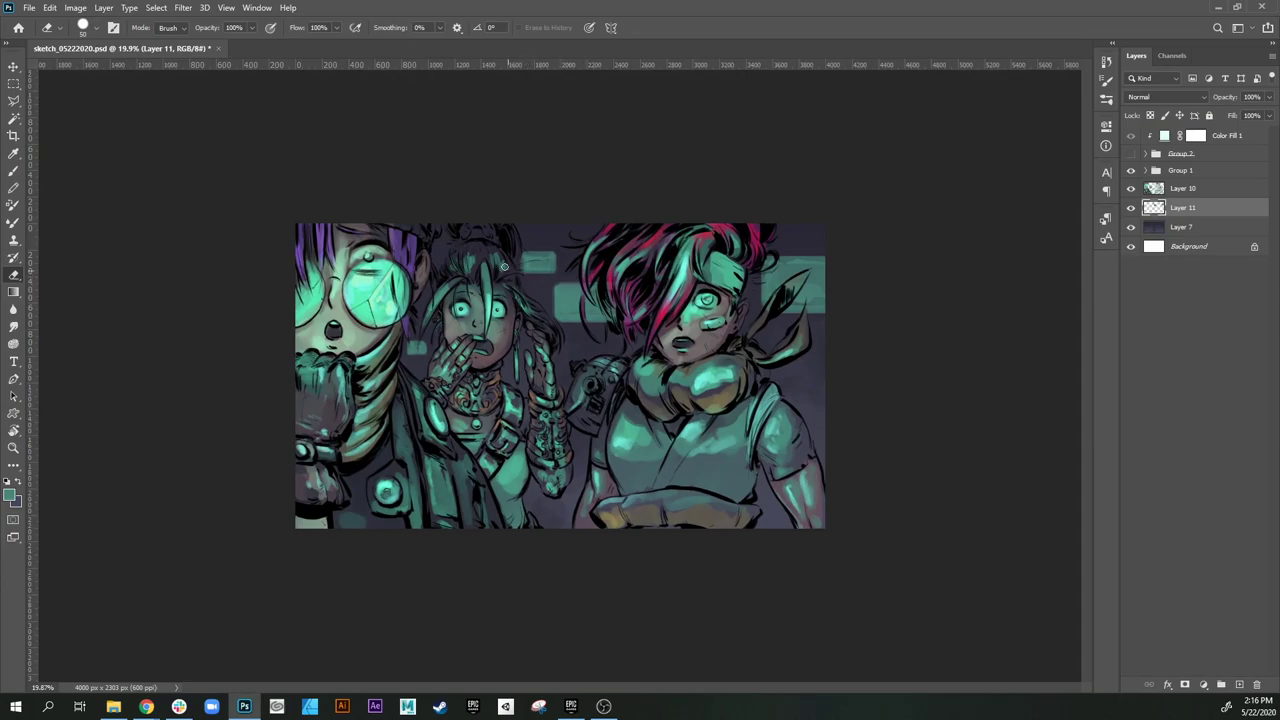
Step: Sample bright teal and dab glowing shapes inside the larger panel beside the red-haired character
{"action": "key", "text": "b"}
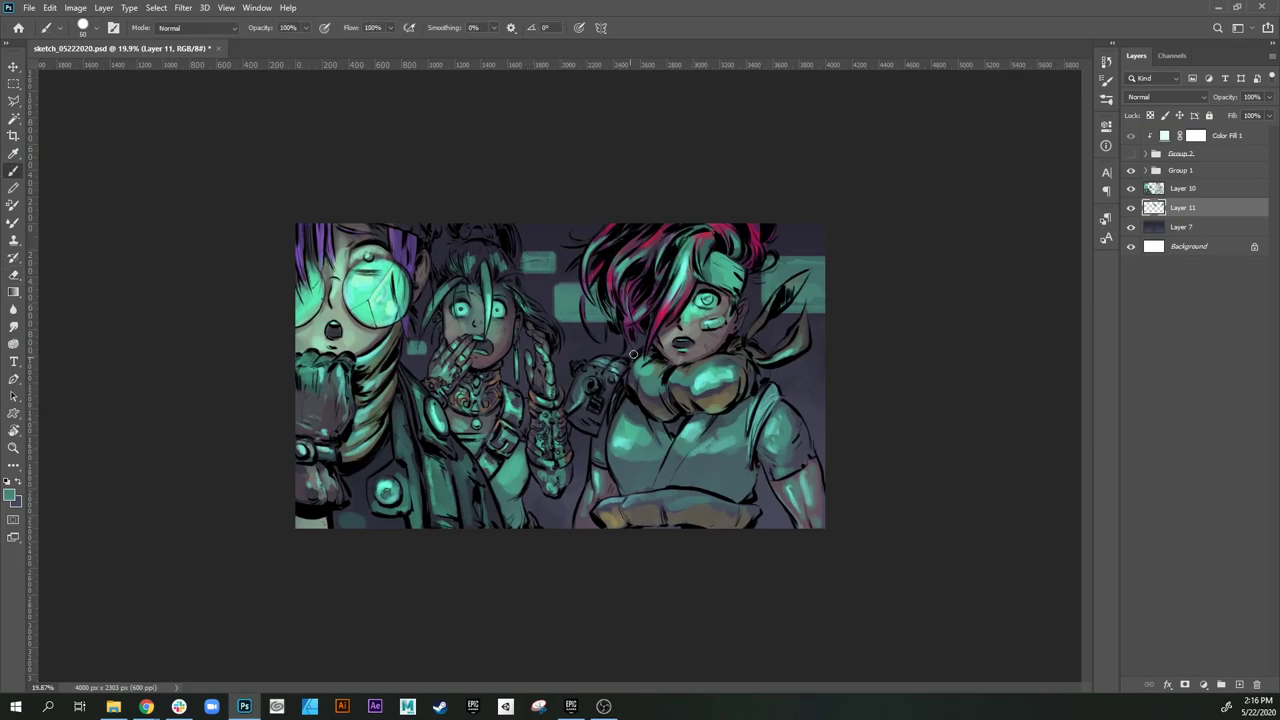
{"action": "left_click", "coordinate": [693, 411], "text": "alt"}
{"action": "key", "text": "z"}
{"action": "mouse_move", "coordinate": [553, 272]}
{"action": "left_mouse_down"}
{"action": "mouse_move", "coordinate": [591, 306]}
{"action": "mouse_move", "coordinate": [583, 334]}
{"action": "mouse_move", "coordinate": [600, 357]}
{"action": "left_mouse_up"}
{"action": "key", "text": "b"}
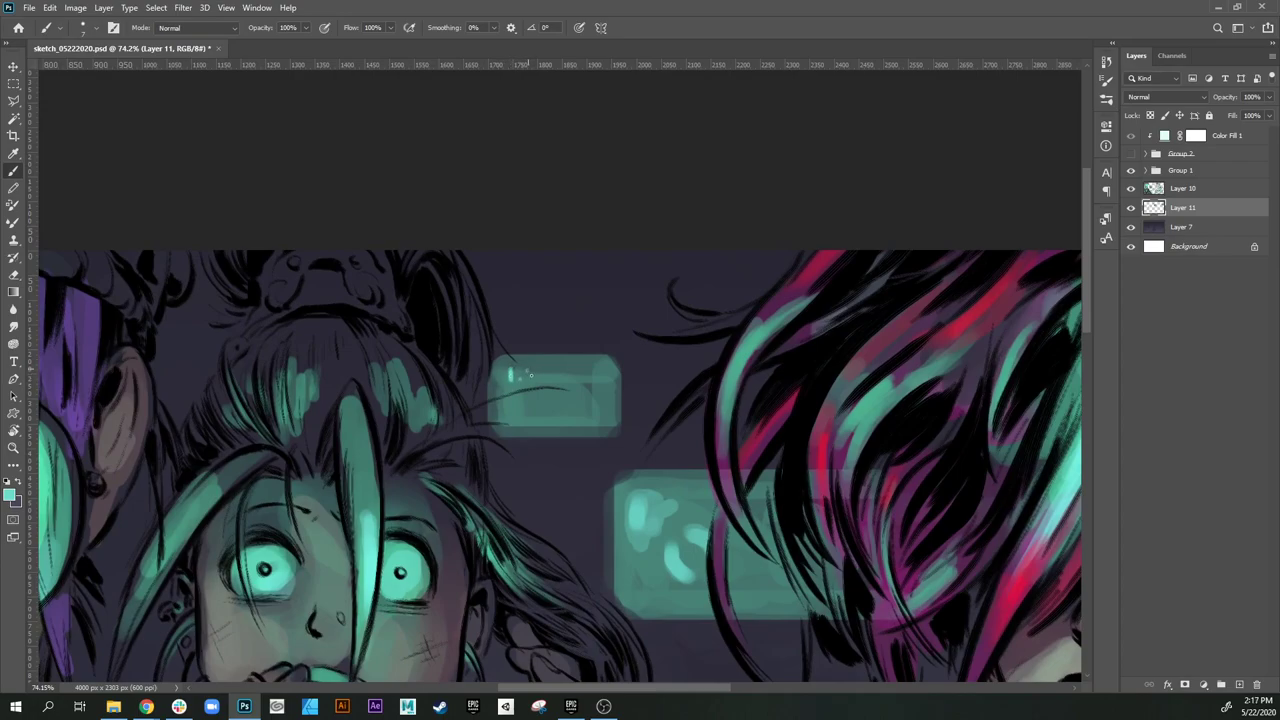
Step: Draw a glowing ".1.999" readout with circuit lines, a dotted square and small dashes in the small panel above the middle character
{"action": "left_click", "coordinate": [530, 372]}
{"action": "left_click_drag", "start_coordinate": [531, 369], "coordinate": [569, 382]}
{"action": "key", "text": "ctrl+z"}
{"action": "key", "text": "ctrl+z"}
{"action": "key", "text": "ctrl+z"}
{"action": "key", "text": "ctrl+z"}
{"action": "mouse_move", "coordinate": [532, 367]}
{"action": "left_mouse_down"}
{"action": "mouse_move", "coordinate": [577, 367]}
{"action": "mouse_move", "coordinate": [567, 379]}
{"action": "left_mouse_up"}
{"action": "key", "text": "ctrl+z"}
{"action": "mouse_move", "coordinate": [503, 384]}
{"action": "left_mouse_down"}
{"action": "mouse_move", "coordinate": [530, 395]}
{"action": "mouse_move", "coordinate": [531, 418]}
{"action": "mouse_move", "coordinate": [562, 420]}
{"action": "mouse_move", "coordinate": [531, 394]}
{"action": "mouse_move", "coordinate": [579, 397]}
{"action": "mouse_move", "coordinate": [529, 393]}
{"action": "mouse_move", "coordinate": [579, 402]}
{"action": "mouse_move", "coordinate": [576, 391]}
{"action": "mouse_move", "coordinate": [584, 410]}
{"action": "mouse_move", "coordinate": [604, 409]}
{"action": "mouse_move", "coordinate": [608, 410]}
{"action": "left_mouse_up"}
{"action": "key", "text": "ctrl+z"}
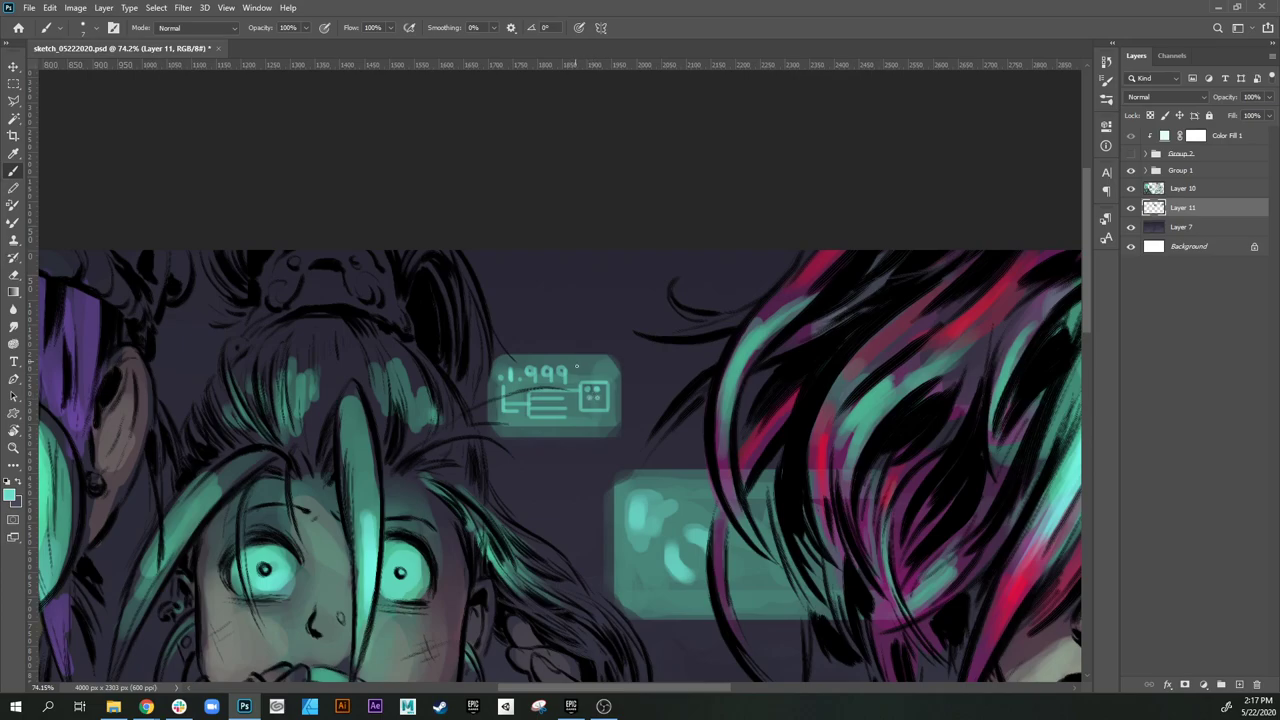
{"action": "left_click_drag", "start_coordinate": [578, 364], "coordinate": [600, 369]}
{"action": "left_click", "coordinate": [598, 397]}
Step: Refine the glowing shapes in the larger middle panel and add a short line ending in a circular node
{"action": "left_click_drag", "start_coordinate": [533, 394], "coordinate": [547, 402]}
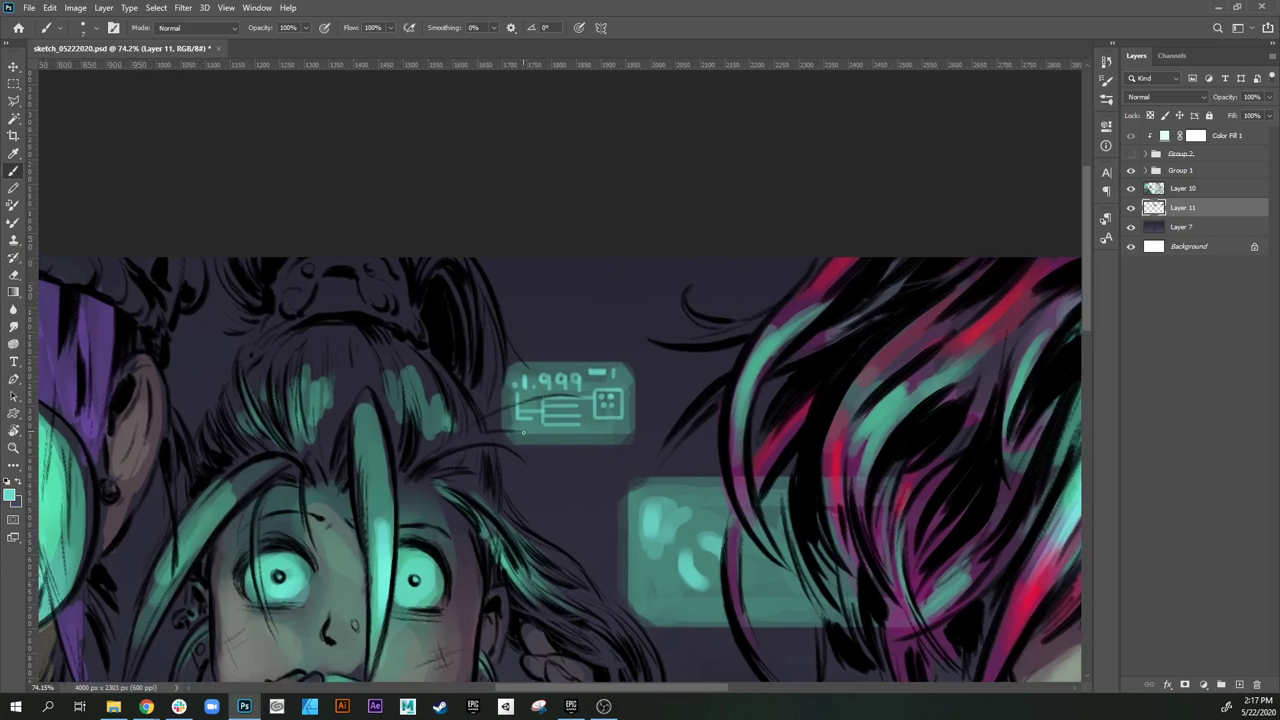
{"action": "left_click_drag", "start_coordinate": [685, 534], "coordinate": [623, 468]}
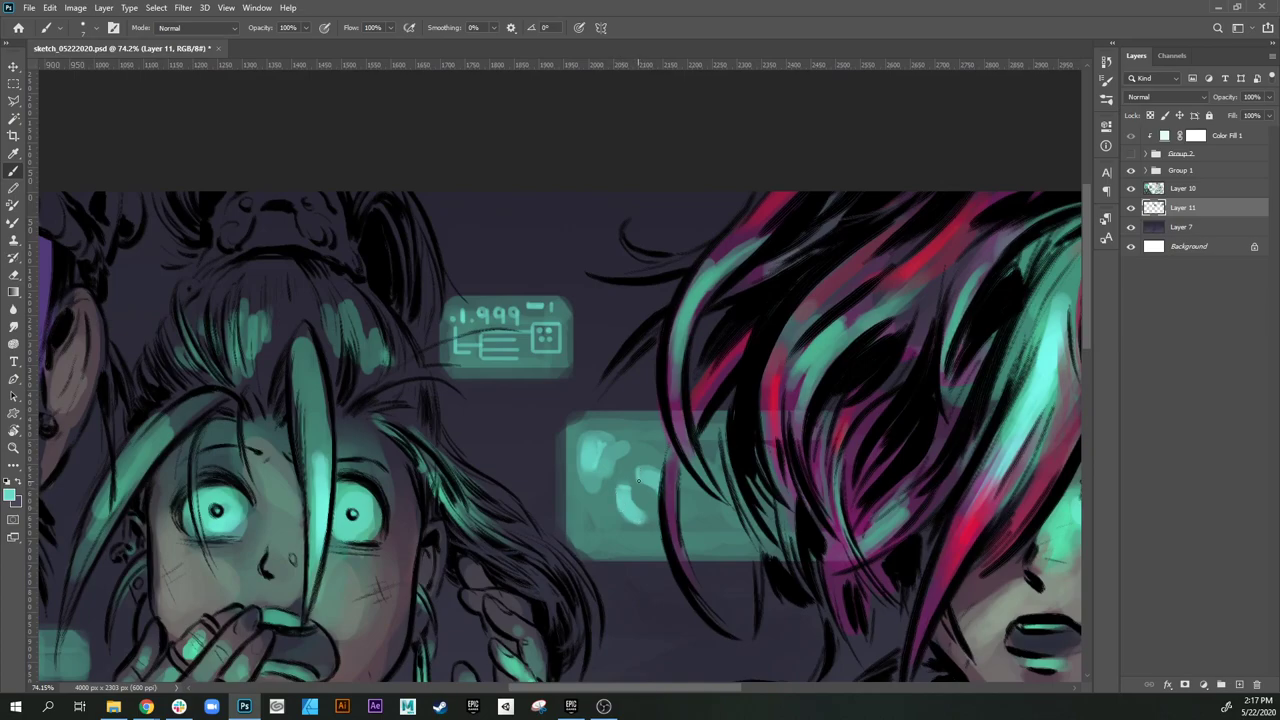
{"action": "left_click_drag", "start_coordinate": [640, 468], "coordinate": [652, 465]}
{"action": "left_click_drag", "start_coordinate": [620, 507], "coordinate": [598, 524]}
{"action": "left_click", "coordinate": [603, 517], "text": "alt"}
{"action": "left_click", "coordinate": [600, 522]}
{"action": "left_click", "coordinate": [627, 498], "text": "alt"}
{"action": "left_click", "coordinate": [630, 492], "text": "shift"}
Step: Draw three horizontal lines, a small rectangle, a circle and a corner bracket in the larger middle panel
{"action": "left_click_drag", "start_coordinate": [642, 449], "coordinate": [718, 449]}
{"action": "left_click_drag", "start_coordinate": [631, 440], "coordinate": [727, 440]}
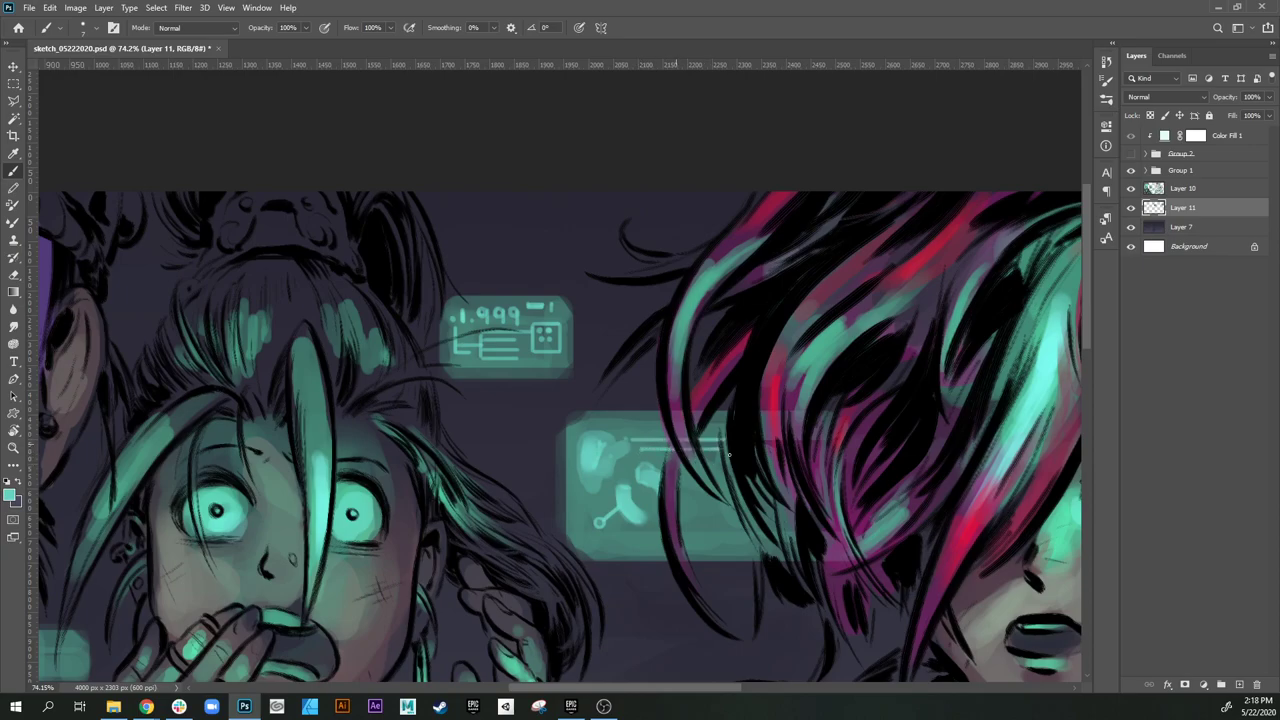
{"action": "left_click_drag", "start_coordinate": [637, 431], "coordinate": [728, 431]}
{"action": "mouse_move", "coordinate": [692, 512]}
{"action": "left_mouse_down"}
{"action": "mouse_move", "coordinate": [691, 530]}
{"action": "mouse_move", "coordinate": [723, 530]}
{"action": "mouse_move", "coordinate": [726, 511]}
{"action": "mouse_move", "coordinate": [725, 531]}
{"action": "mouse_move", "coordinate": [726, 501]}
{"action": "mouse_move", "coordinate": [742, 501]}
{"action": "left_mouse_up"}
{"action": "key", "text": "ctrl+z"}
{"action": "mouse_move", "coordinate": [754, 554]}
{"action": "left_mouse_down"}
{"action": "mouse_move", "coordinate": [714, 548]}
{"action": "mouse_move", "coordinate": [702, 524]}
{"action": "mouse_move", "coordinate": [715, 526]}
{"action": "left_mouse_up"}
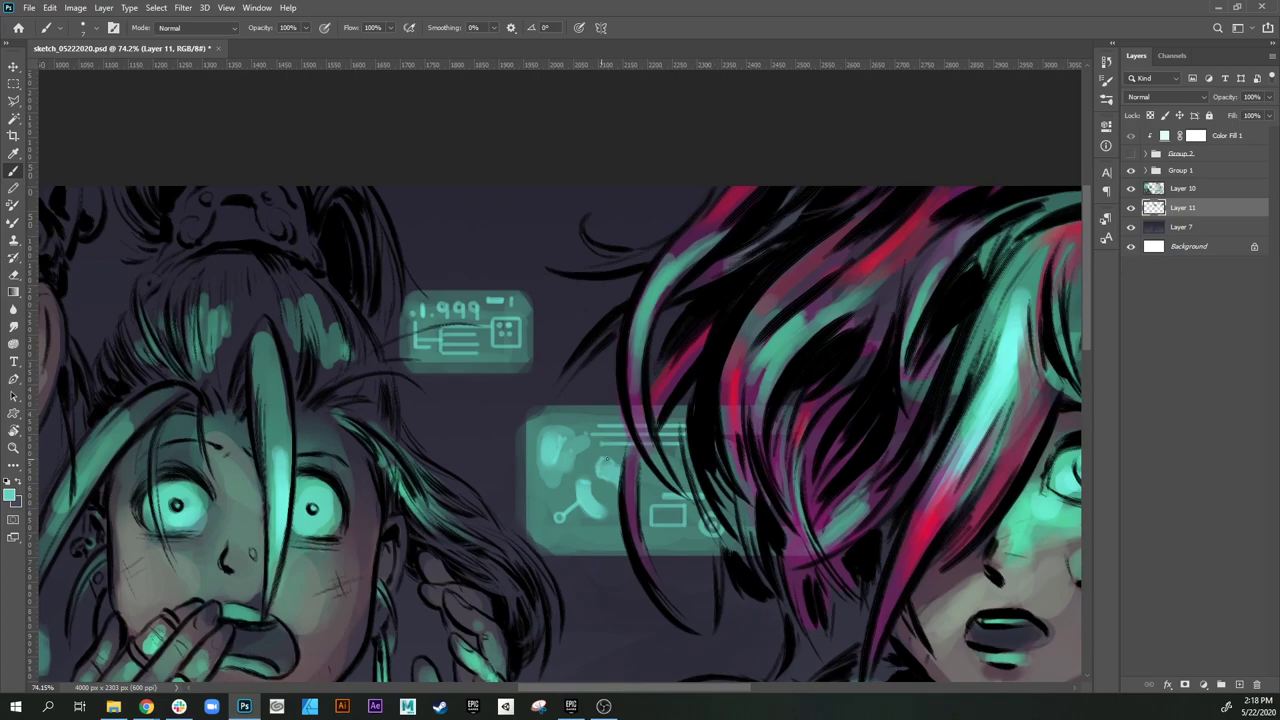
{"action": "mouse_move", "coordinate": [606, 459]}
{"action": "left_mouse_down"}
{"action": "mouse_move", "coordinate": [603, 516]}
{"action": "mouse_move", "coordinate": [562, 444]}
{"action": "mouse_move", "coordinate": [558, 526]}
{"action": "left_mouse_up"}
Step: Draw small bright teal interface marks in the tiny panel between the purple-haired and middle characters
{"action": "key", "text": "ctrl+space"}
{"action": "left_click_drag", "start_coordinate": [742, 526], "coordinate": [662, 520]}
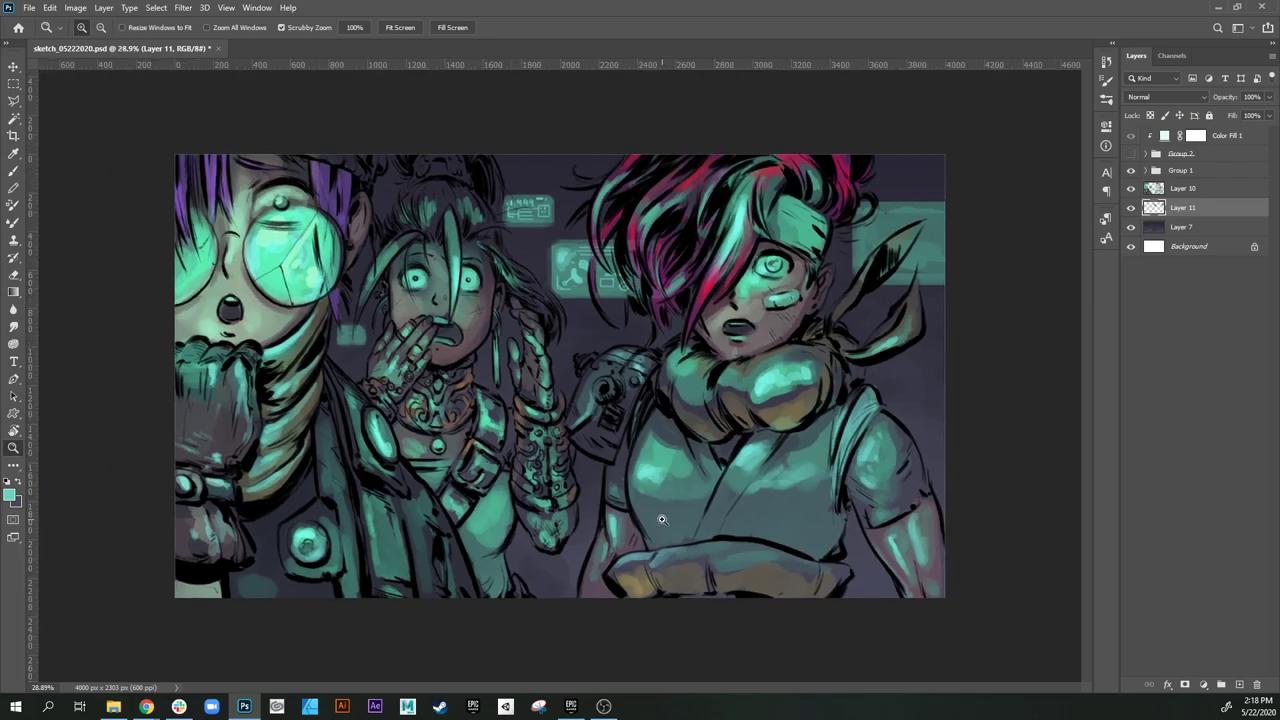
{"action": "scroll", "coordinate": [700, 480], "scroll_direction": "down", "scroll_amount": 3}
{"action": "scroll", "coordinate": [765, 460], "scroll_direction": "up", "scroll_amount": 2}
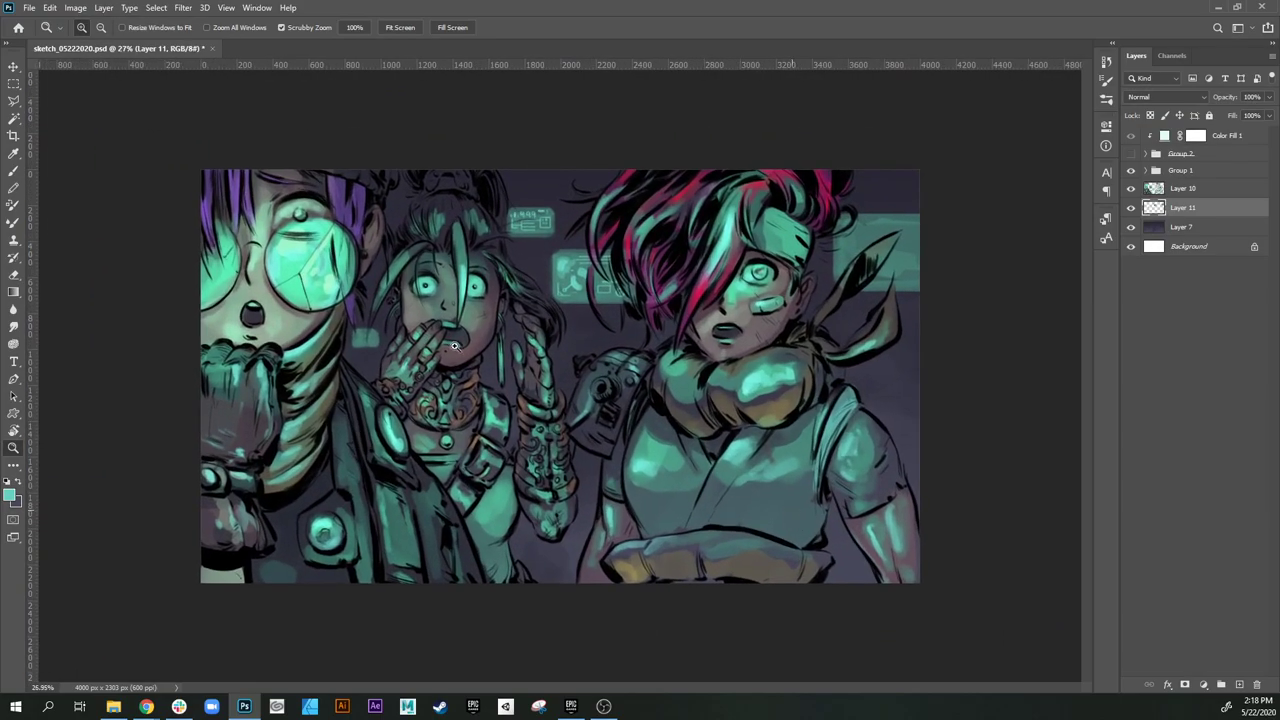
{"action": "scroll", "coordinate": [418, 373], "scroll_direction": "up", "scroll_amount": 3}
{"action": "scroll", "coordinate": [425, 425], "scroll_direction": "up", "scroll_amount": 3}
{"action": "key", "text": "b"}
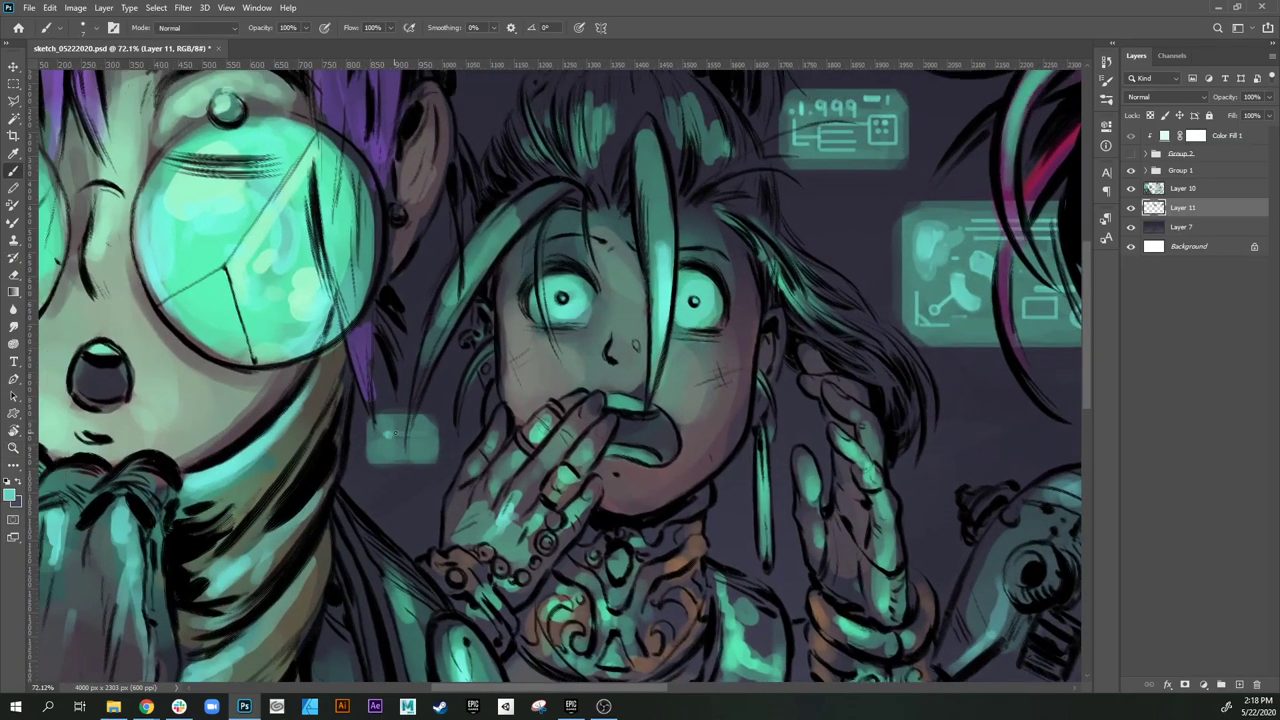
{"action": "mouse_move", "coordinate": [390, 434]}
{"action": "left_mouse_down"}
{"action": "mouse_move", "coordinate": [406, 422]}
{"action": "mouse_move", "coordinate": [394, 446]}
{"action": "mouse_move", "coordinate": [408, 457]}
{"action": "mouse_move", "coordinate": [430, 445]}
{"action": "mouse_move", "coordinate": [420, 437]}
{"action": "left_mouse_up"}
Step: Sample the muted teal of the panel behind the red-haired character's scarf and smooth its patchy fill with a larger brush
{"action": "mouse_move", "coordinate": [783, 423]}
{"action": "left_mouse_down"}
{"action": "mouse_move", "coordinate": [534, 434]}
{"action": "mouse_move", "coordinate": [400, 460]}
{"action": "left_mouse_up"}
{"action": "mouse_move", "coordinate": [835, 438]}
{"action": "left_mouse_down"}
{"action": "mouse_move", "coordinate": [566, 443]}
{"action": "mouse_move", "coordinate": [430, 480]}
{"action": "left_mouse_up"}
{"action": "left_click_drag", "start_coordinate": [852, 434], "coordinate": [586, 489]}
{"action": "mouse_move", "coordinate": [738, 409]}
{"action": "left_mouse_down"}
{"action": "mouse_move", "coordinate": [660, 466]}
{"action": "mouse_move", "coordinate": [652, 490]}
{"action": "left_mouse_up"}
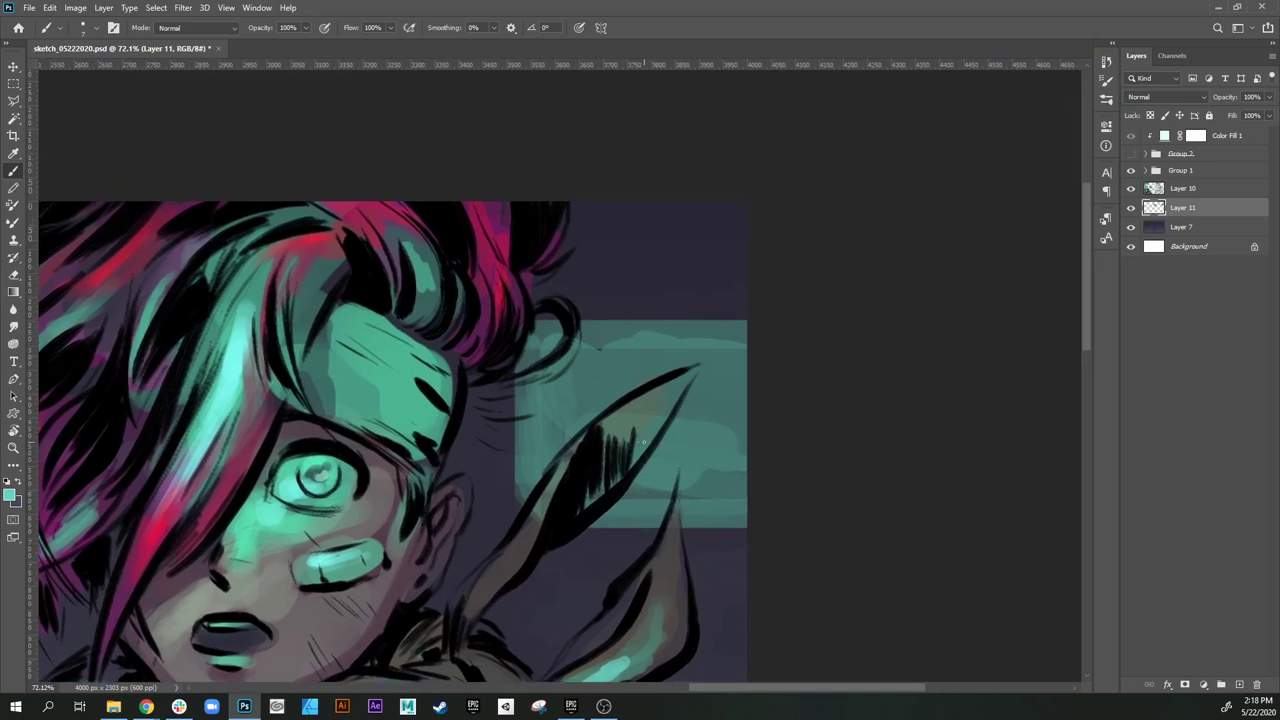
{"action": "key", "text": "bracketright"}
{"action": "key", "text": "bracketright"}
{"action": "key", "text": "bracketright"}
{"action": "mouse_move", "coordinate": [545, 391]}
{"action": "left_mouse_down"}
{"action": "mouse_move", "coordinate": [610, 349]}
{"action": "mouse_move", "coordinate": [595, 377]}
{"action": "mouse_move", "coordinate": [584, 363]}
{"action": "mouse_move", "coordinate": [553, 388]}
{"action": "left_mouse_up"}
{"action": "key", "text": "bracketleft"}
{"action": "key", "text": "bracketleft"}
{"action": "left_click", "coordinate": [597, 371], "text": "alt"}
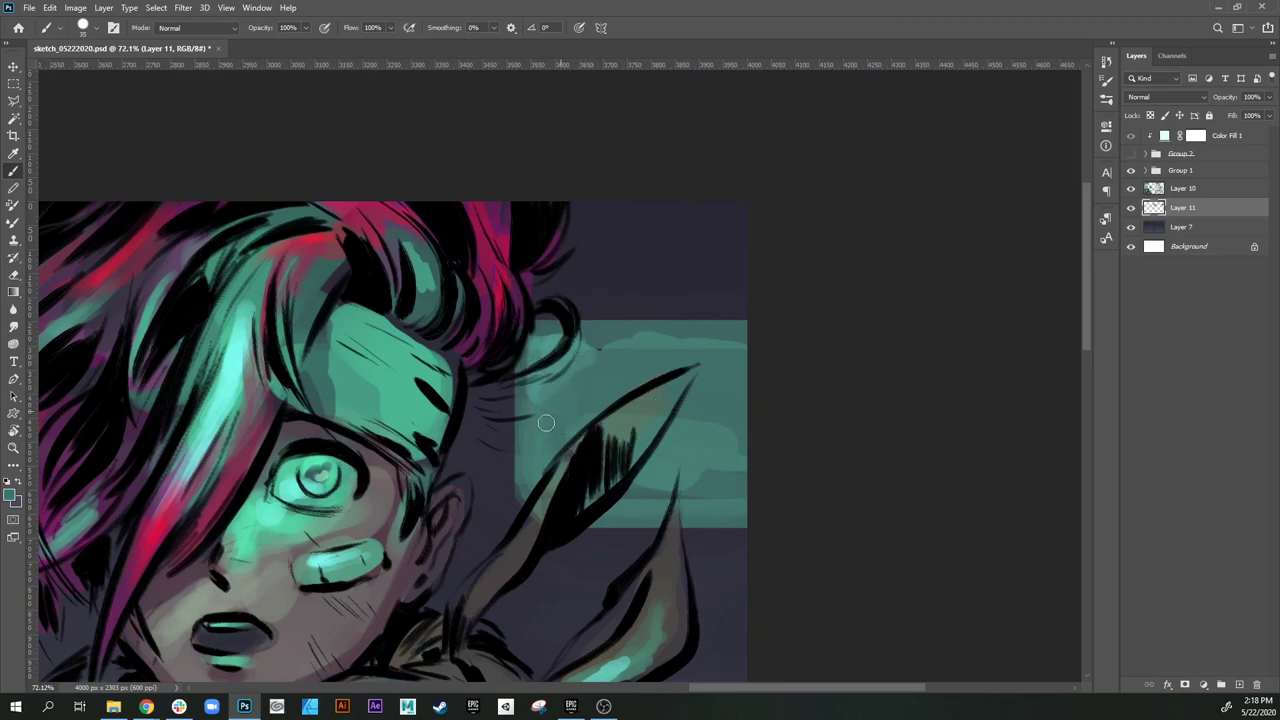
{"action": "mouse_move", "coordinate": [703, 502]}
{"action": "left_mouse_down"}
{"action": "mouse_move", "coordinate": [751, 470]}
{"action": "mouse_move", "coordinate": [746, 489]}
{"action": "mouse_move", "coordinate": [630, 470]}
{"action": "mouse_move", "coordinate": [726, 456]}
{"action": "mouse_move", "coordinate": [639, 413]}
{"action": "left_mouse_up"}
Step: Even out the upper part of the panel behind the scarf with a 60 px brush
{"action": "key", "text": "bracketright"}
{"action": "key", "text": "bracketright"}
{"action": "key", "text": "bracketright"}
{"action": "key", "text": "bracketright"}
{"action": "mouse_move", "coordinate": [635, 342]}
{"action": "left_mouse_down"}
{"action": "mouse_move", "coordinate": [775, 367]}
{"action": "mouse_move", "coordinate": [612, 345]}
{"action": "mouse_move", "coordinate": [759, 361]}
{"action": "left_mouse_up"}
{"action": "left_click_drag", "start_coordinate": [622, 458], "coordinate": [641, 445]}
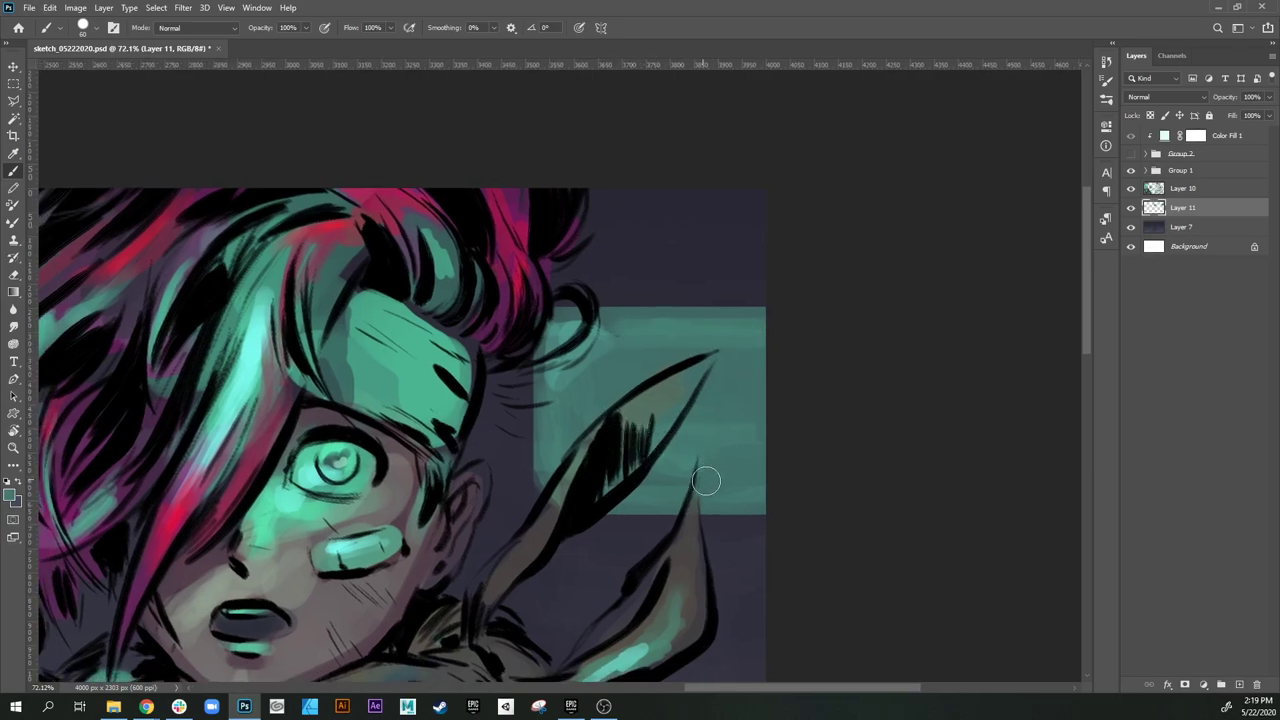
Step: Pick up bright teal again and draw a thin circular dial outline with a small ring in the panel behind the scarf
{"action": "left_click_drag", "start_coordinate": [341, 498], "coordinate": [769, 500]}
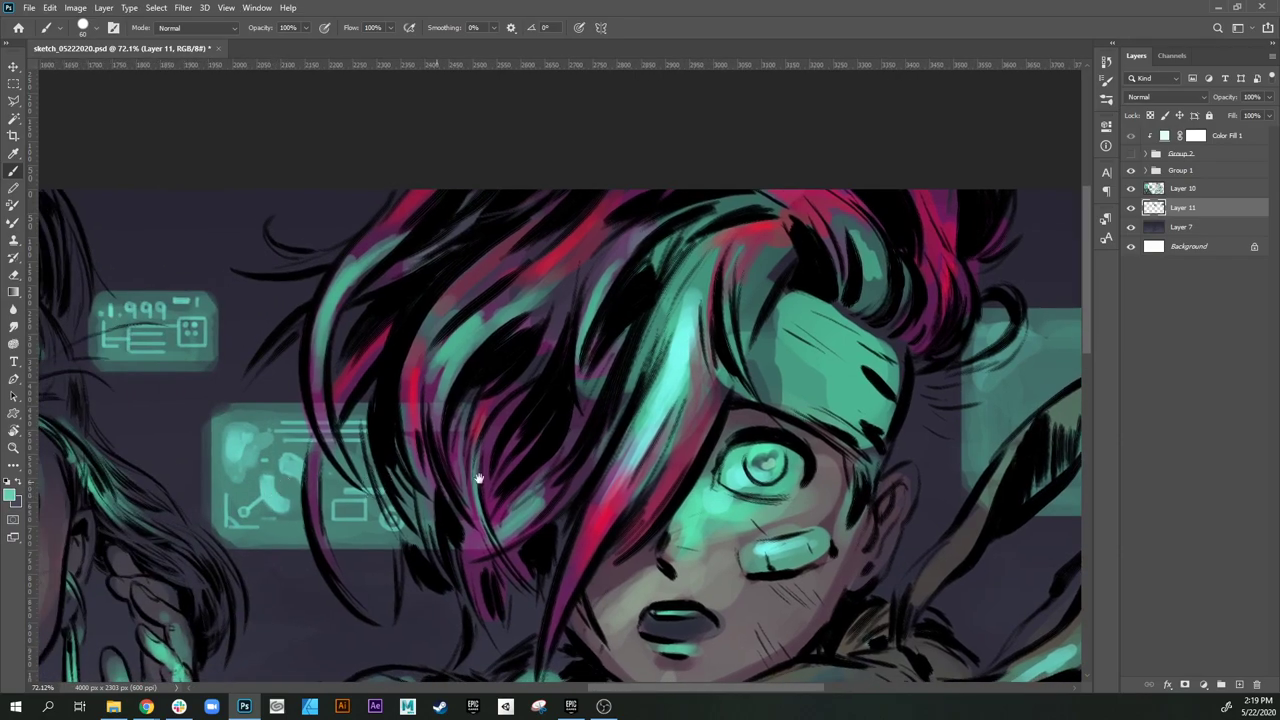
{"action": "scroll", "coordinate": [622, 494], "scroll_direction": "right", "scroll_amount": 4}
{"action": "scroll", "coordinate": [622, 494], "scroll_direction": "up", "scroll_amount": 1}
{"action": "key", "text": "["}
{"action": "key", "text": "["}
{"action": "key", "text": "["}
{"action": "key", "text": "["}
{"action": "key", "text": "["}
{"action": "key", "text": "["}
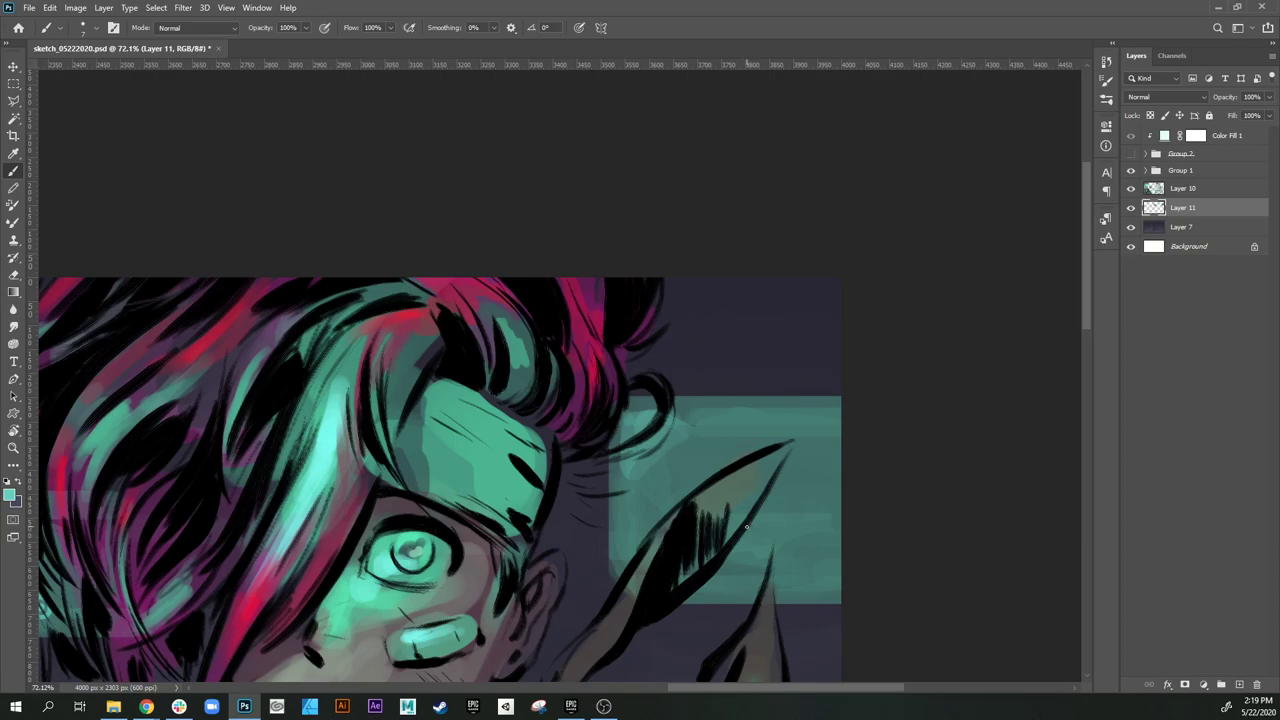
{"action": "mouse_move", "coordinate": [746, 533]}
{"action": "left_mouse_down"}
{"action": "mouse_move", "coordinate": [790, 561]}
{"action": "mouse_move", "coordinate": [748, 534]}
{"action": "mouse_move", "coordinate": [792, 561]}
{"action": "mouse_move", "coordinate": [817, 541]}
{"action": "mouse_move", "coordinate": [830, 556]}
{"action": "mouse_move", "coordinate": [812, 541]}
{"action": "mouse_move", "coordinate": [796, 559]}
{"action": "mouse_move", "coordinate": [825, 550]}
{"action": "left_mouse_up"}
{"action": "mouse_move", "coordinate": [721, 474]}
{"action": "left_mouse_down"}
{"action": "mouse_move", "coordinate": [730, 438]}
{"action": "mouse_move", "coordinate": [760, 409]}
{"action": "left_mouse_up"}
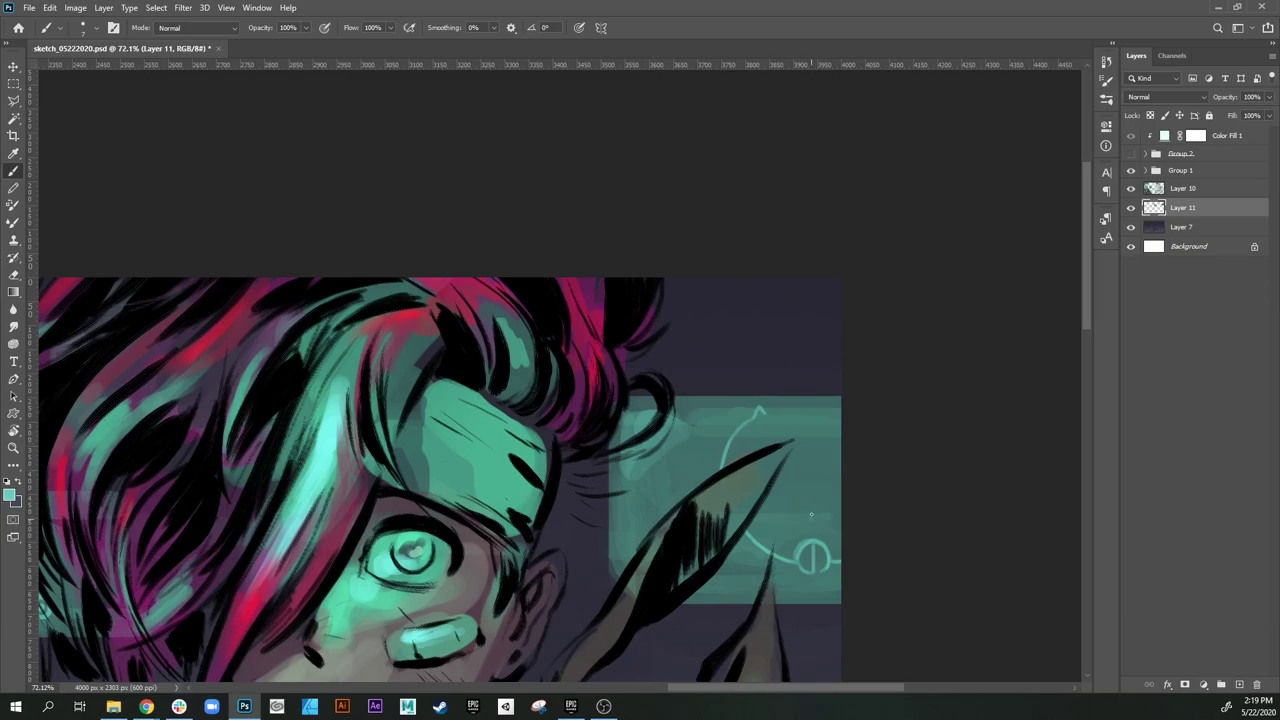
Step: Add a vertical needle, an inner arc and a zigzag wave inside the dial
{"action": "left_click_drag", "start_coordinate": [811, 515], "coordinate": [812, 426]}
{"action": "mouse_move", "coordinate": [795, 503]}
{"action": "left_mouse_down"}
{"action": "mouse_move", "coordinate": [806, 517]}
{"action": "mouse_move", "coordinate": [836, 515]}
{"action": "left_mouse_up"}
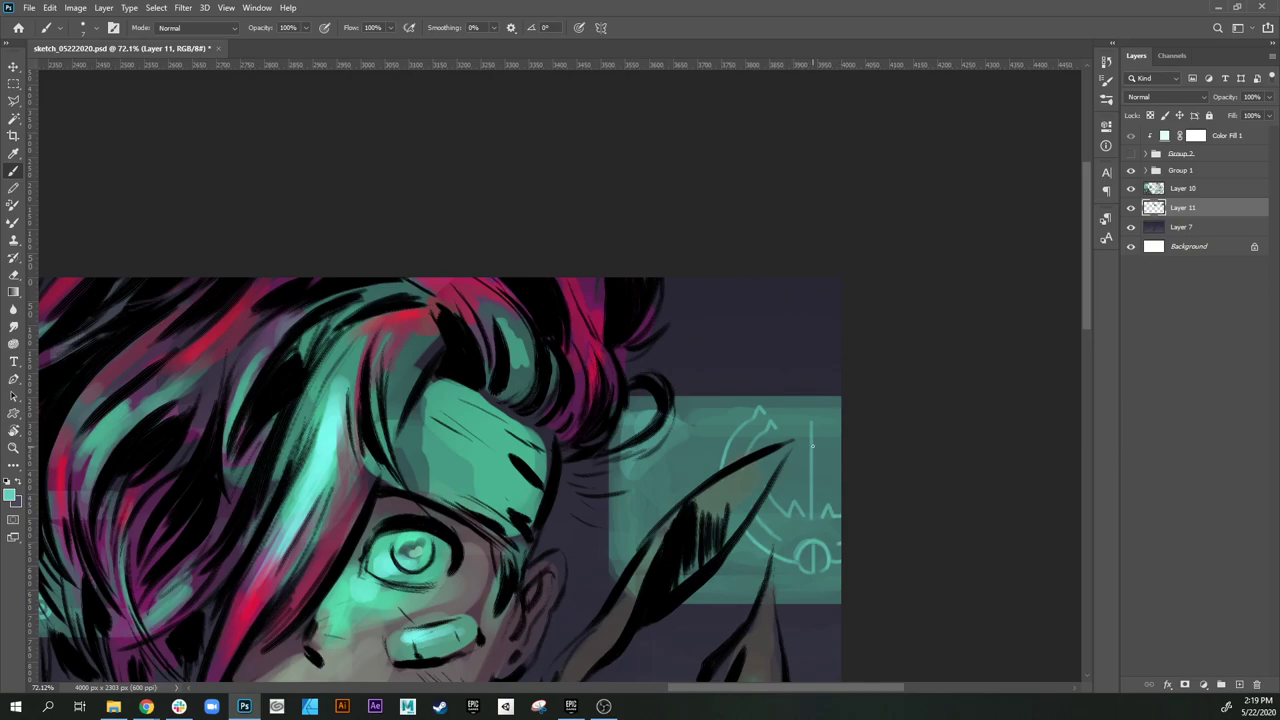
{"action": "mouse_move", "coordinate": [812, 446]}
{"action": "left_mouse_down"}
{"action": "mouse_move", "coordinate": [800, 470]}
{"action": "mouse_move", "coordinate": [820, 452]}
{"action": "left_mouse_up"}
{"action": "key", "text": "ctrl+z"}
Step: Draw dot-ended connector lines around the dial and a symbol of stacked bars near the panel's inner edge
{"action": "left_click_drag", "start_coordinate": [742, 569], "coordinate": [786, 573]}
{"action": "left_click_drag", "start_coordinate": [653, 464], "coordinate": [698, 479]}
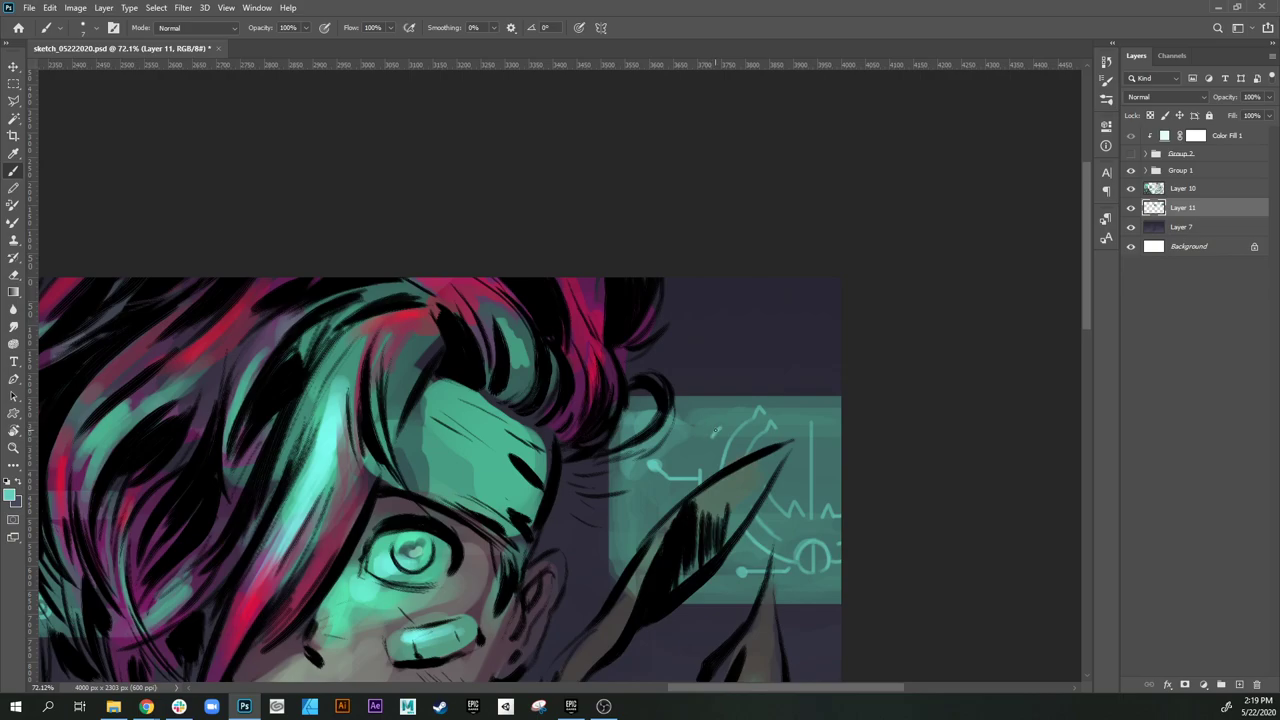
{"action": "left_click", "coordinate": [700, 419]}
{"action": "mouse_move", "coordinate": [636, 501]}
{"action": "left_mouse_down"}
{"action": "mouse_move", "coordinate": [670, 501]}
{"action": "mouse_move", "coordinate": [656, 491]}
{"action": "mouse_move", "coordinate": [652, 513]}
{"action": "left_mouse_up"}
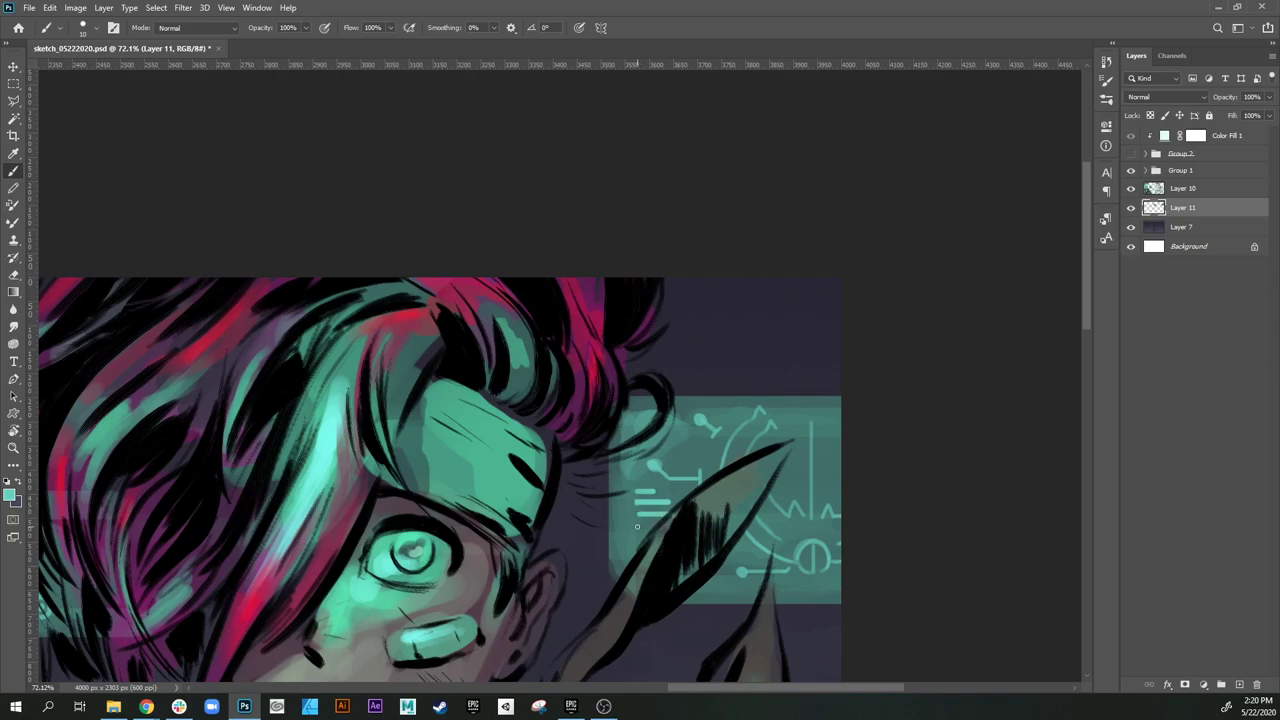
{"action": "left_click_drag", "start_coordinate": [636, 494], "coordinate": [636, 527]}
{"action": "left_click", "coordinate": [645, 486], "text": "alt"}
Step: Sample muted teal and paint a soft outer border and faint dashes around the panel behind the scarf with a 20 px brush
{"action": "key", "text": "z"}
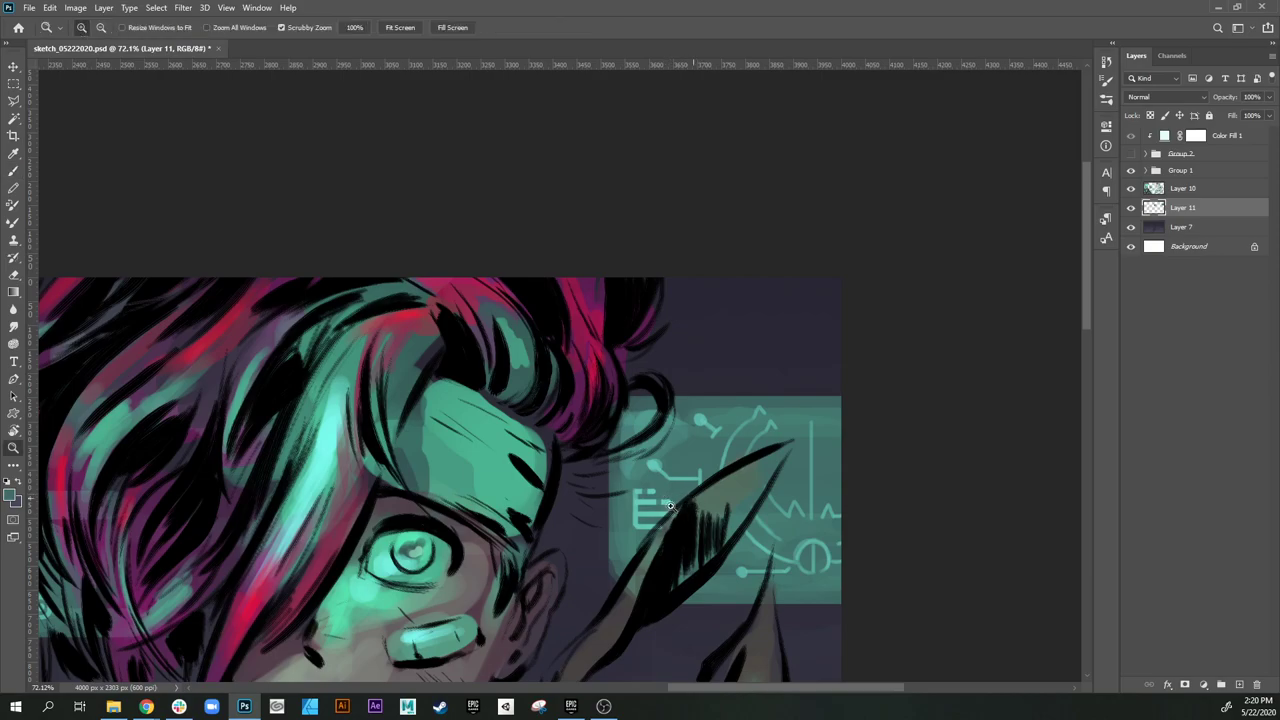
{"action": "left_click_drag", "start_coordinate": [735, 535], "coordinate": [659, 552]}
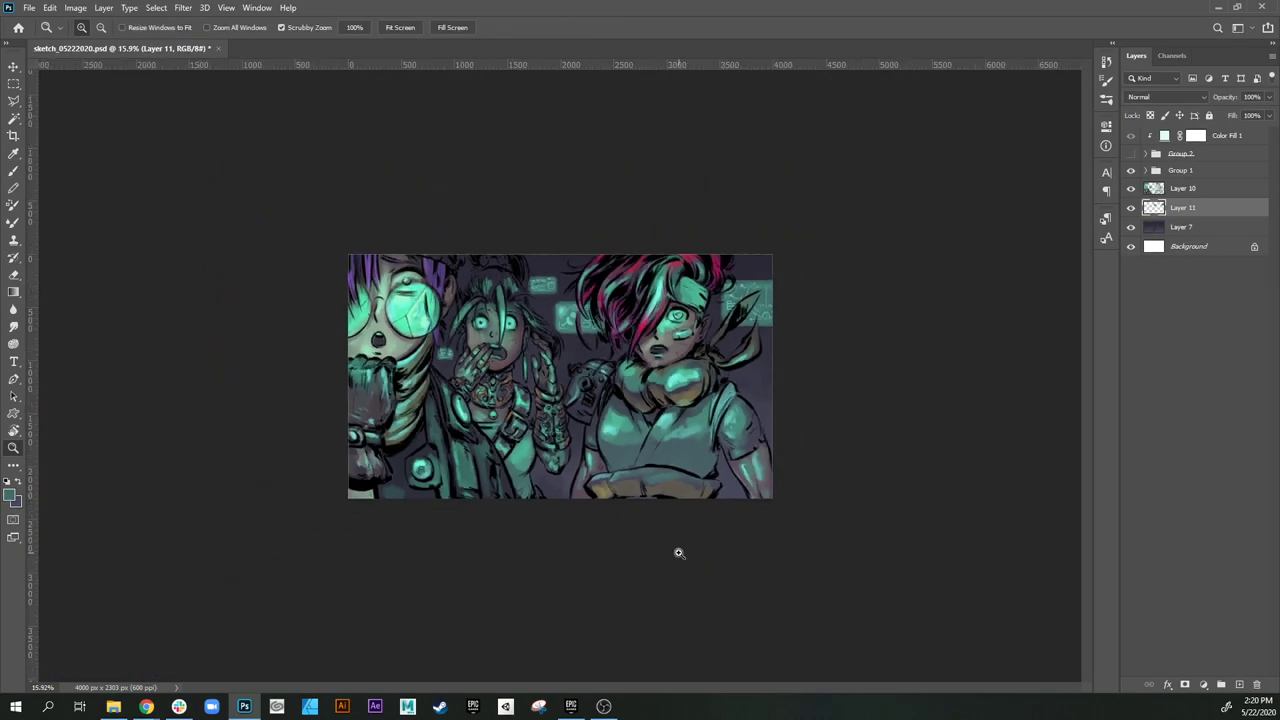
{"action": "left_click_drag", "start_coordinate": [742, 310], "coordinate": [779, 368]}
{"action": "left_click_drag", "start_coordinate": [812, 321], "coordinate": [786, 440]}
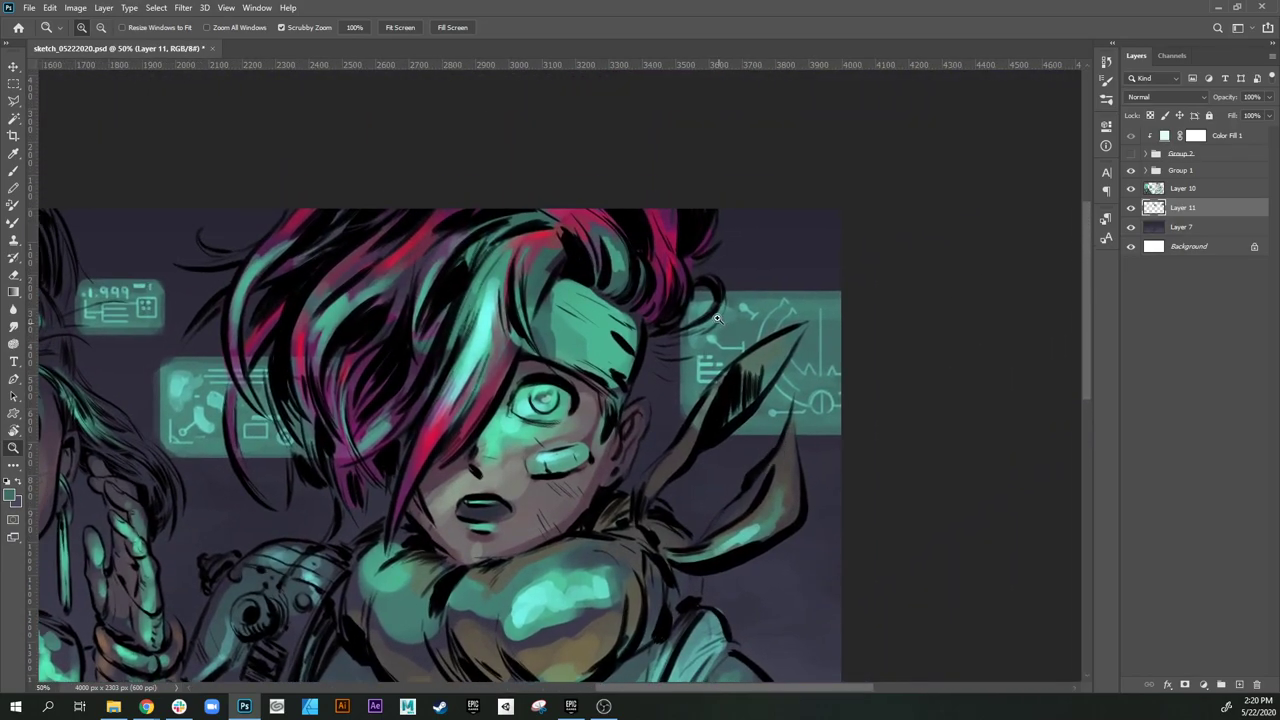
{"action": "key", "text": "b"}
{"action": "left_click", "coordinate": [695, 377], "text": "alt"}
{"action": "key", "text": "bracketright"}
{"action": "key", "text": "bracketright"}
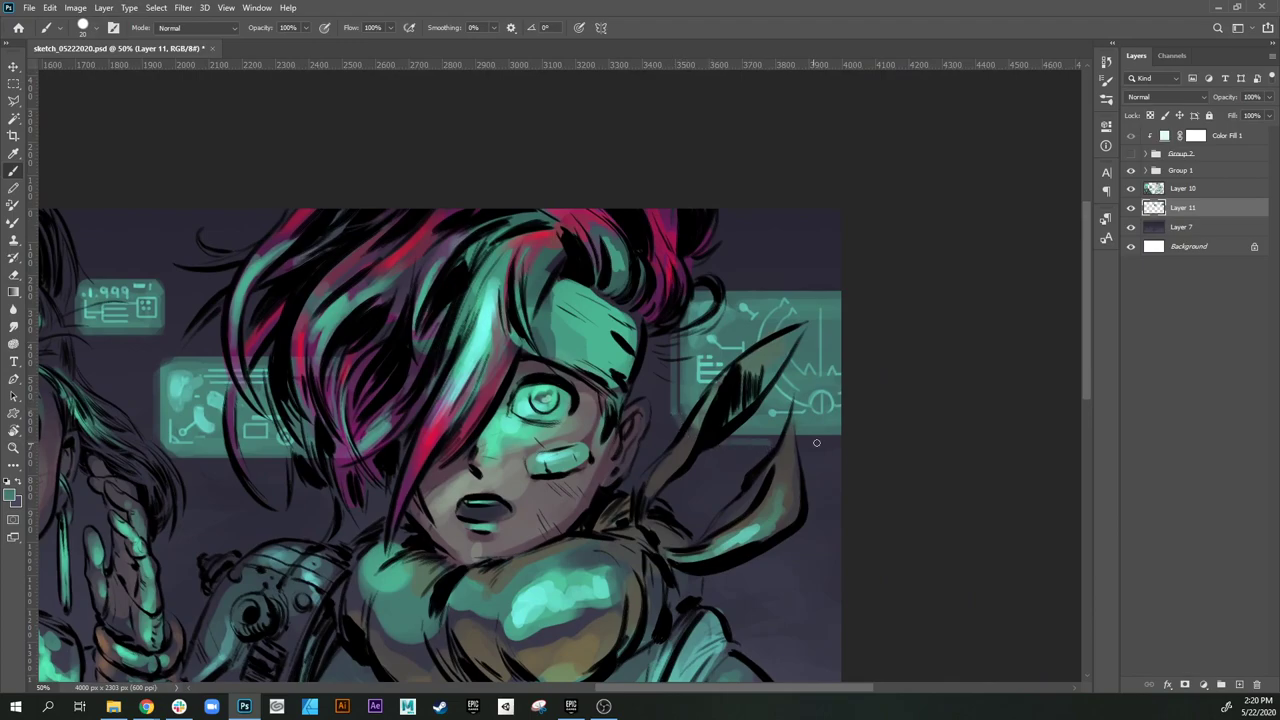
{"action": "left_click_drag", "start_coordinate": [771, 441], "coordinate": [851, 452]}
{"action": "left_click_drag", "start_coordinate": [691, 489], "coordinate": [734, 501]}
Step: Paint faint teal dots above the panel behind the scarf and dim marks below the larger middle panel
{"action": "scroll", "coordinate": [722, 390], "scroll_direction": "up", "scroll_amount": 3}
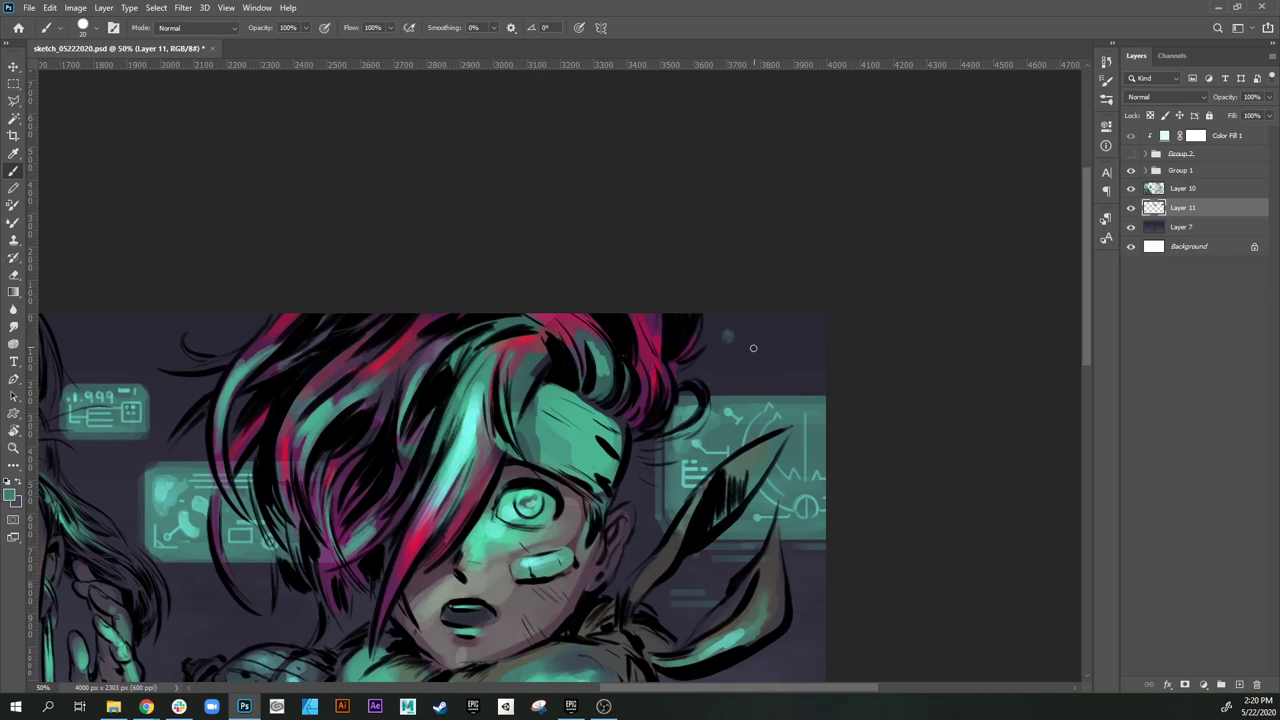
{"action": "left_click_drag", "start_coordinate": [569, 485], "coordinate": [803, 354]}
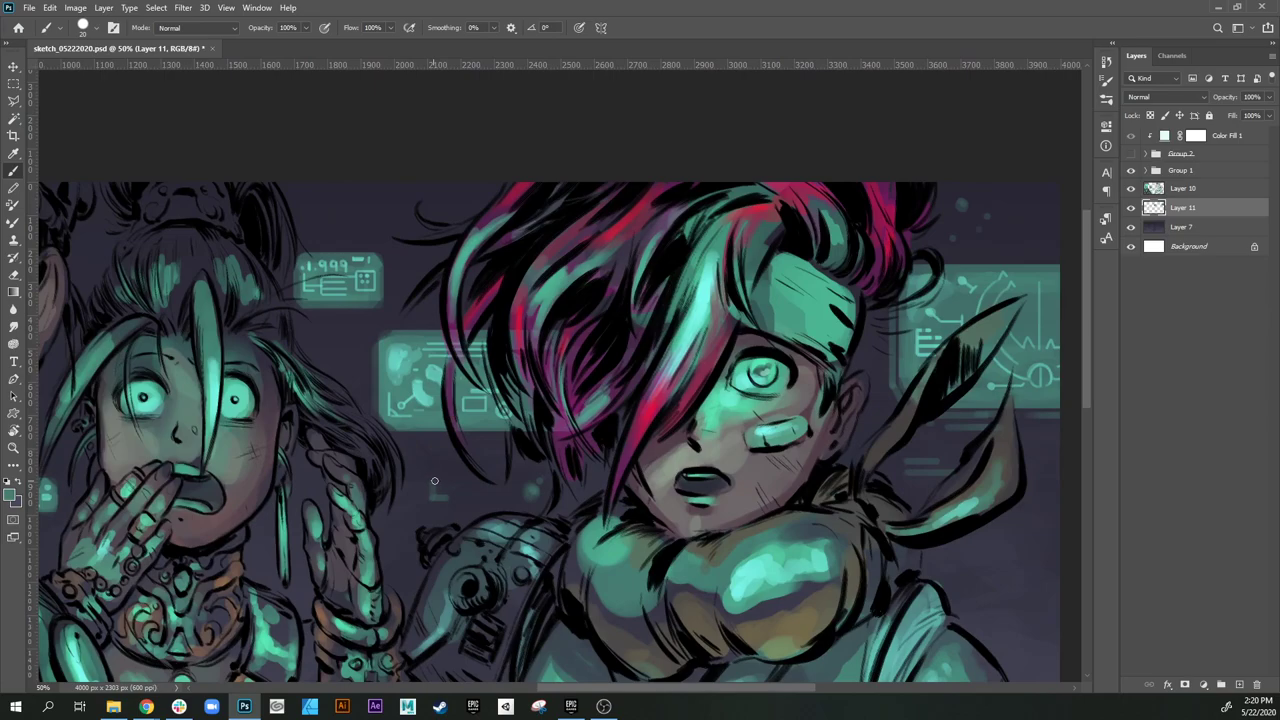
{"action": "mouse_move", "coordinate": [442, 478]}
{"action": "left_mouse_down"}
{"action": "mouse_move", "coordinate": [441, 499]}
{"action": "mouse_move", "coordinate": [458, 510]}
{"action": "left_mouse_up"}
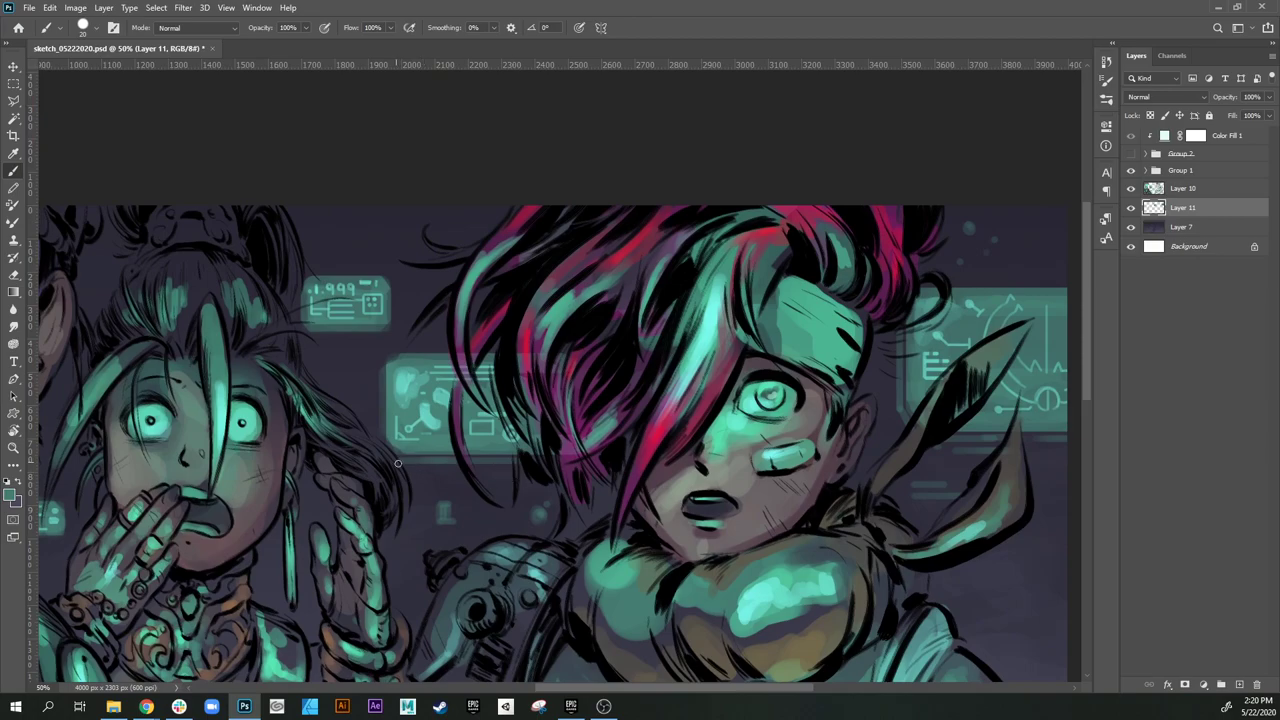
Step: Reduce the brush to 9 px and draw thin faint lines around the edges of the two middle panels
{"action": "key", "text": "bracketleft"}
{"action": "key", "text": "bracketleft"}
{"action": "key", "text": "bracketleft"}
{"action": "key", "text": "bracketleft"}
{"action": "key", "text": "bracketleft"}
{"action": "key", "text": "bracketleft"}
{"action": "left_click_drag", "start_coordinate": [393, 376], "coordinate": [427, 412]}
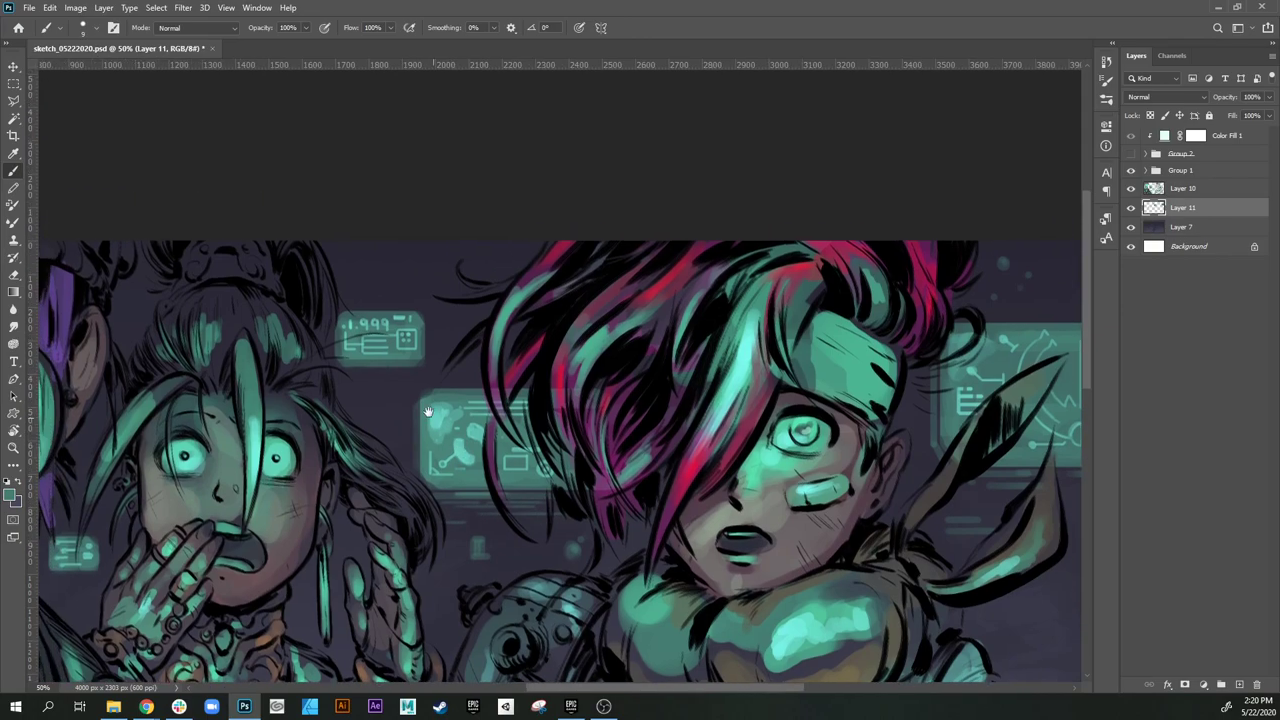
{"action": "left_click_drag", "start_coordinate": [354, 372], "coordinate": [412, 370]}
{"action": "key", "text": "ctrl+z"}
{"action": "left_click_drag", "start_coordinate": [507, 412], "coordinate": [624, 407]}
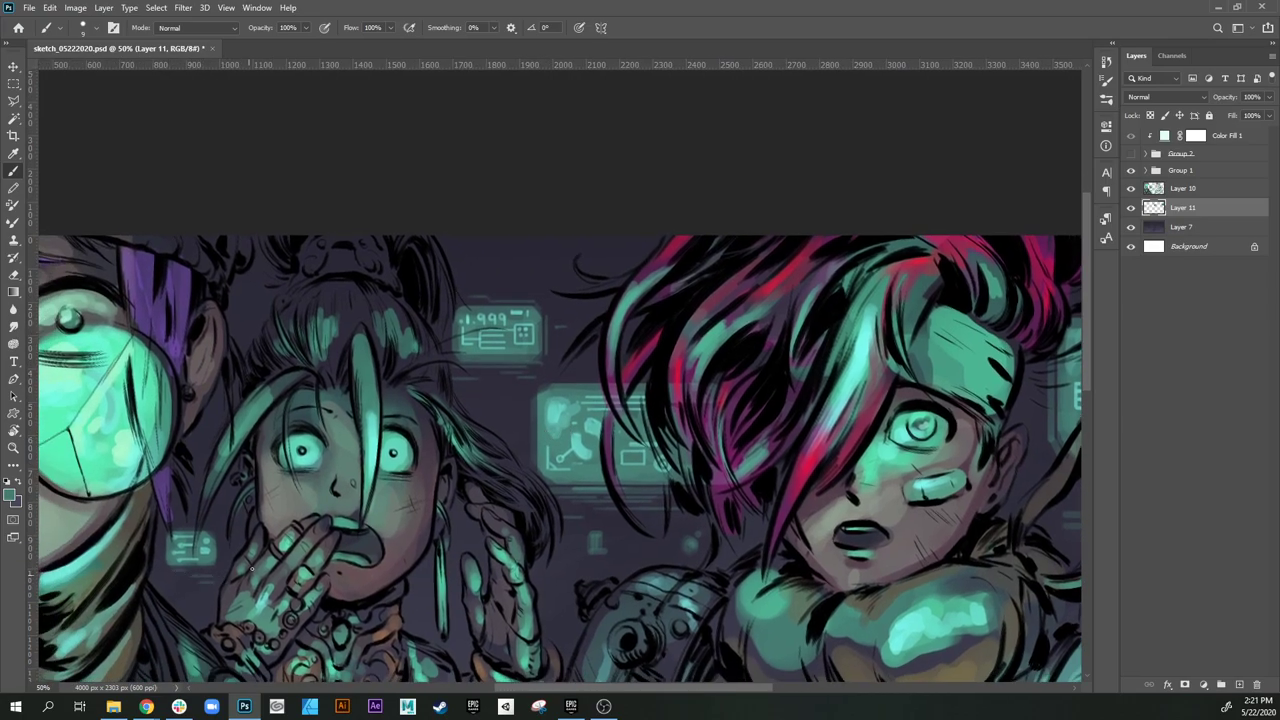
Step: Add a new layer above the panel layer and sample a dark colour from the artwork for painting
{"action": "key", "text": "z"}
{"action": "left_click_drag", "start_coordinate": [434, 433], "coordinate": [355, 438]}
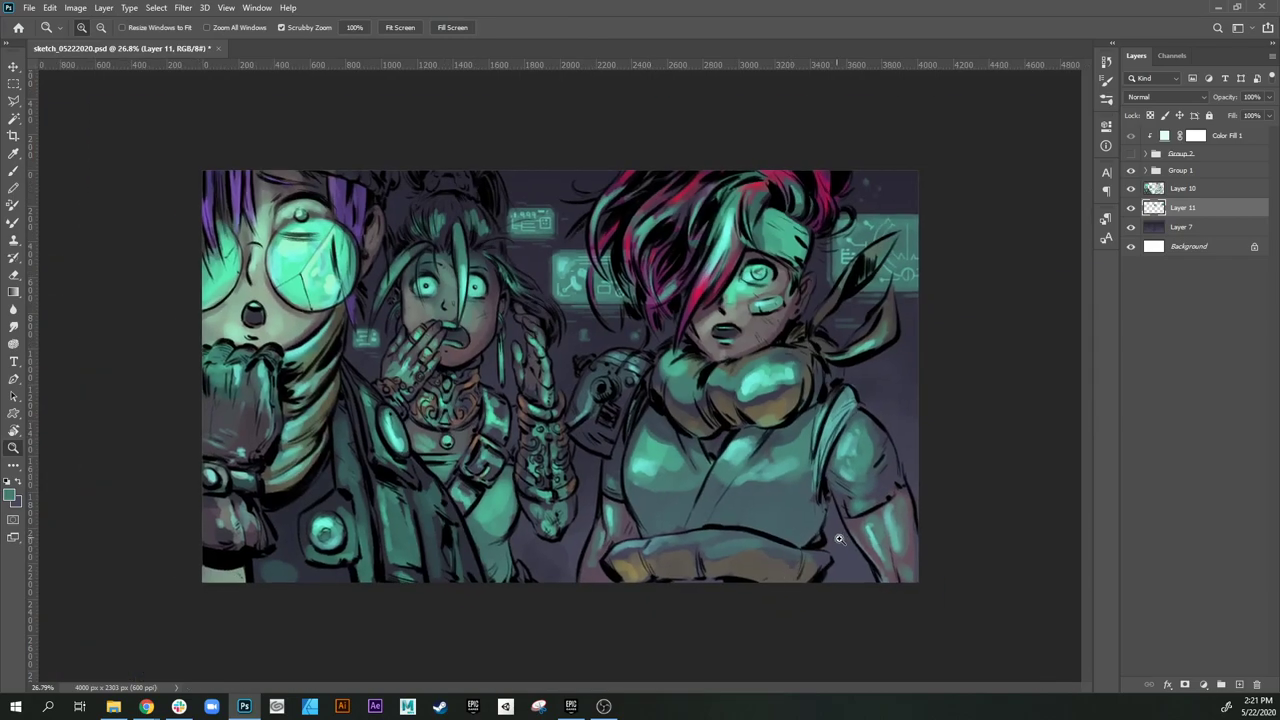
{"action": "left_click", "coordinate": [850, 528]}
{"action": "key", "text": "ctrl+shift+alt+n"}
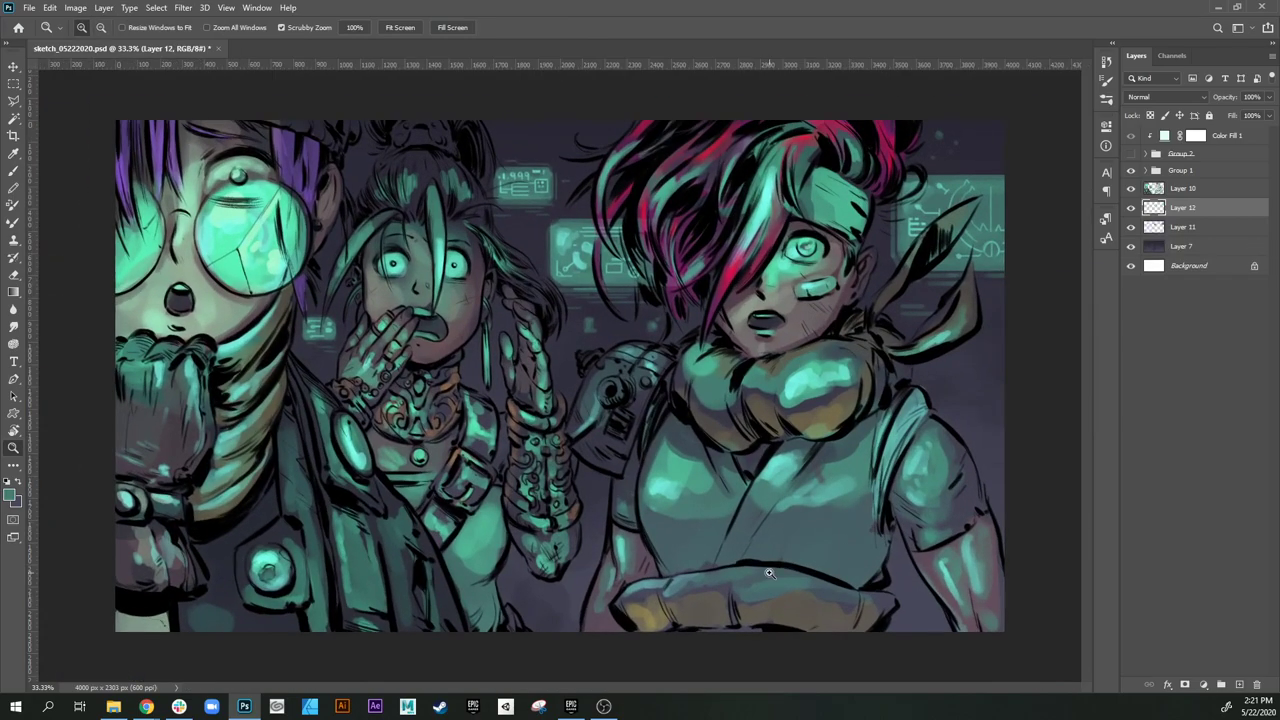
{"action": "key", "text": "b"}
{"action": "left_click", "coordinate": [364, 142], "text": "alt"}
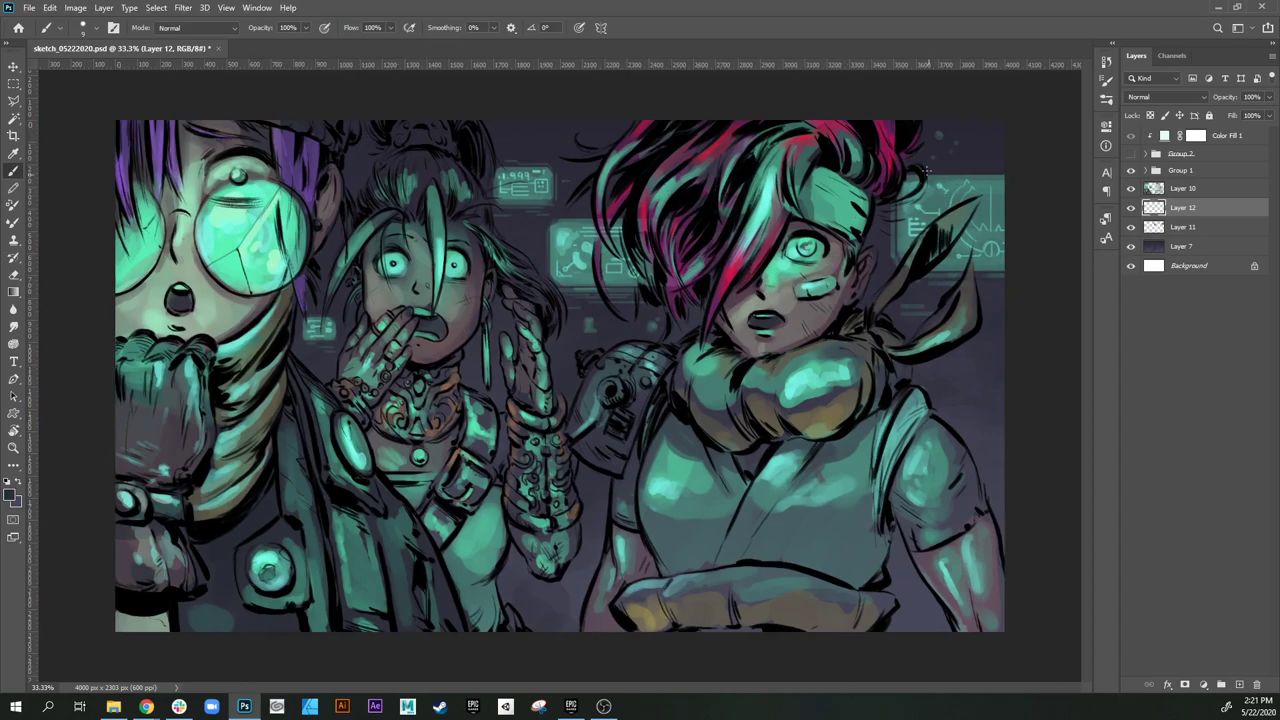
Step: Try painting dark hanging cables over the upper corner of the panel behind the scarf with a 25 px brush
{"action": "key", "text": "bracketright"}
{"action": "key", "text": "bracketright"}
{"action": "key", "text": "bracketright"}
{"action": "mouse_move", "coordinate": [942, 171]}
{"action": "left_mouse_down"}
{"action": "mouse_move", "coordinate": [896, 212]}
{"action": "mouse_move", "coordinate": [925, 195]}
{"action": "left_mouse_up"}
{"action": "key", "text": "ctrl+z"}
{"action": "left_click_drag", "start_coordinate": [983, 178], "coordinate": [1005, 204]}
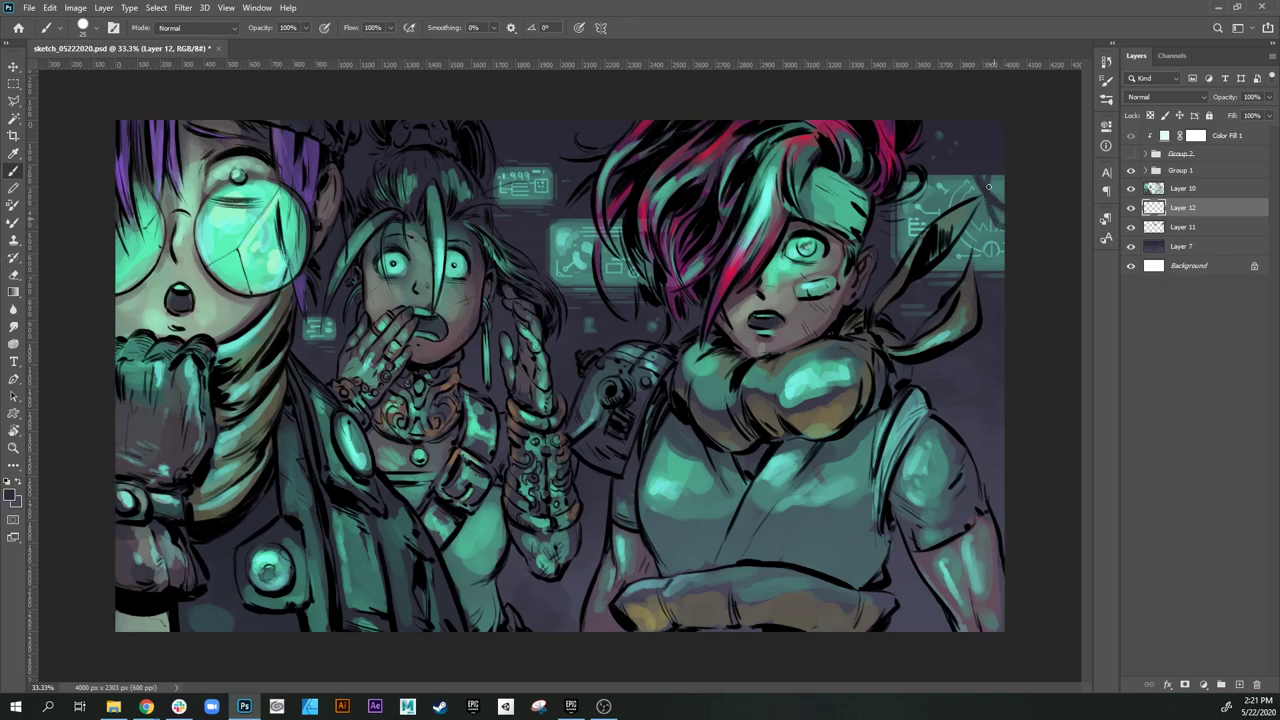
{"action": "mouse_move", "coordinate": [986, 207]}
{"action": "left_mouse_down"}
{"action": "mouse_move", "coordinate": [1000, 231]}
{"action": "mouse_move", "coordinate": [957, 226]}
{"action": "left_mouse_up"}
Step: Pick a different brush preset from the brush library and reduce its size for drawing thin cables
{"action": "key", "text": "z"}
{"action": "left_click_drag", "start_coordinate": [769, 252], "coordinate": [850, 335]}
{"action": "left_click_drag", "start_coordinate": [897, 367], "coordinate": [703, 434]}
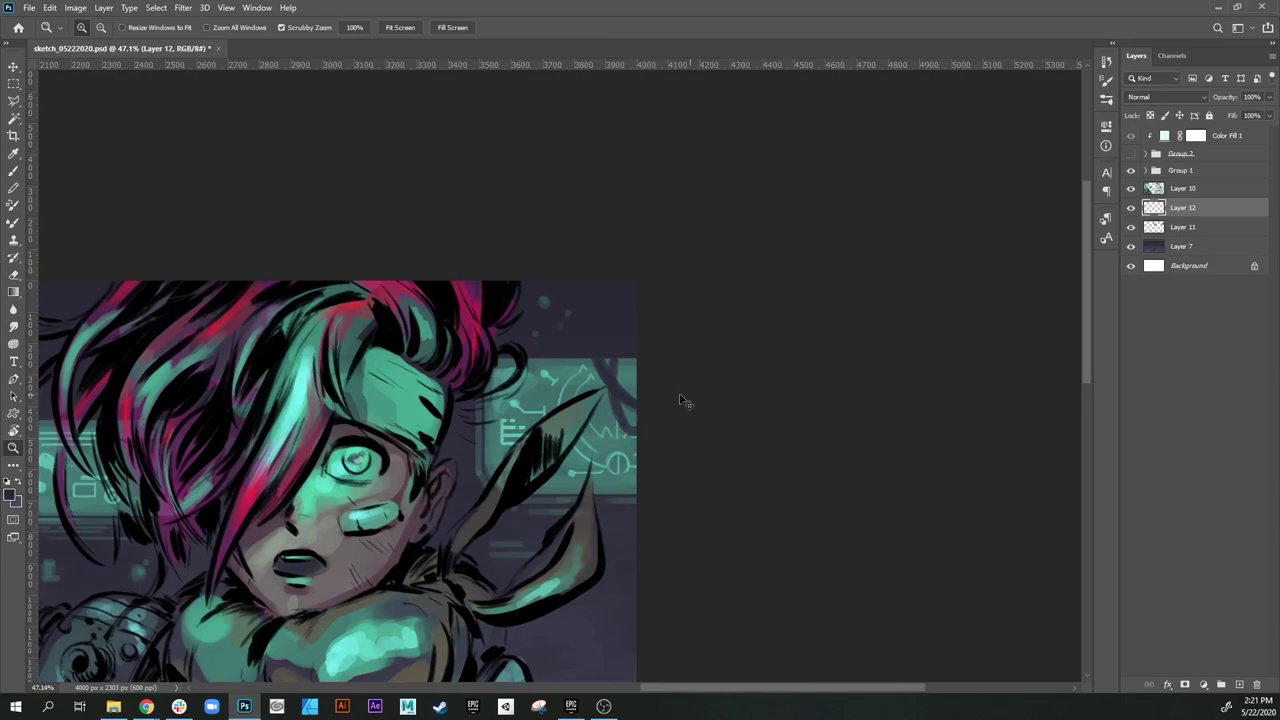
{"action": "key", "text": "b"}
{"action": "right_click", "coordinate": [606, 366]}
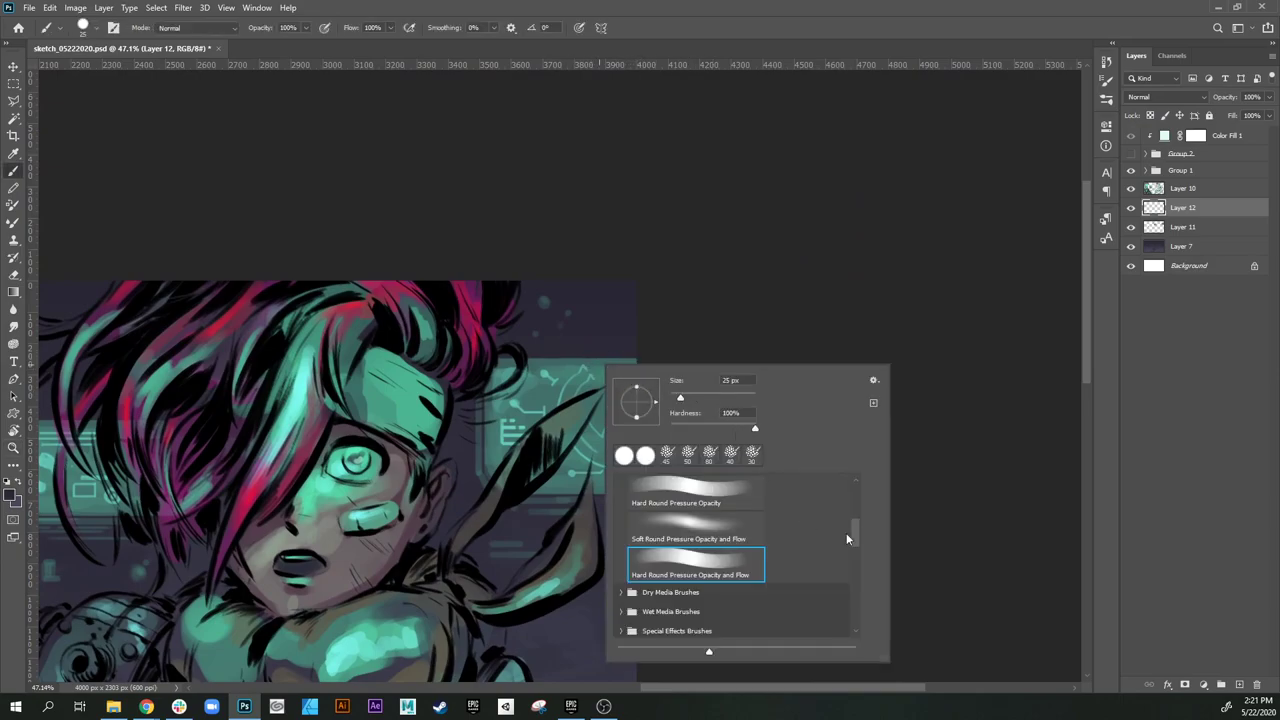
{"action": "scroll", "coordinate": [847, 536], "scroll_direction": "down", "scroll_amount": 10}
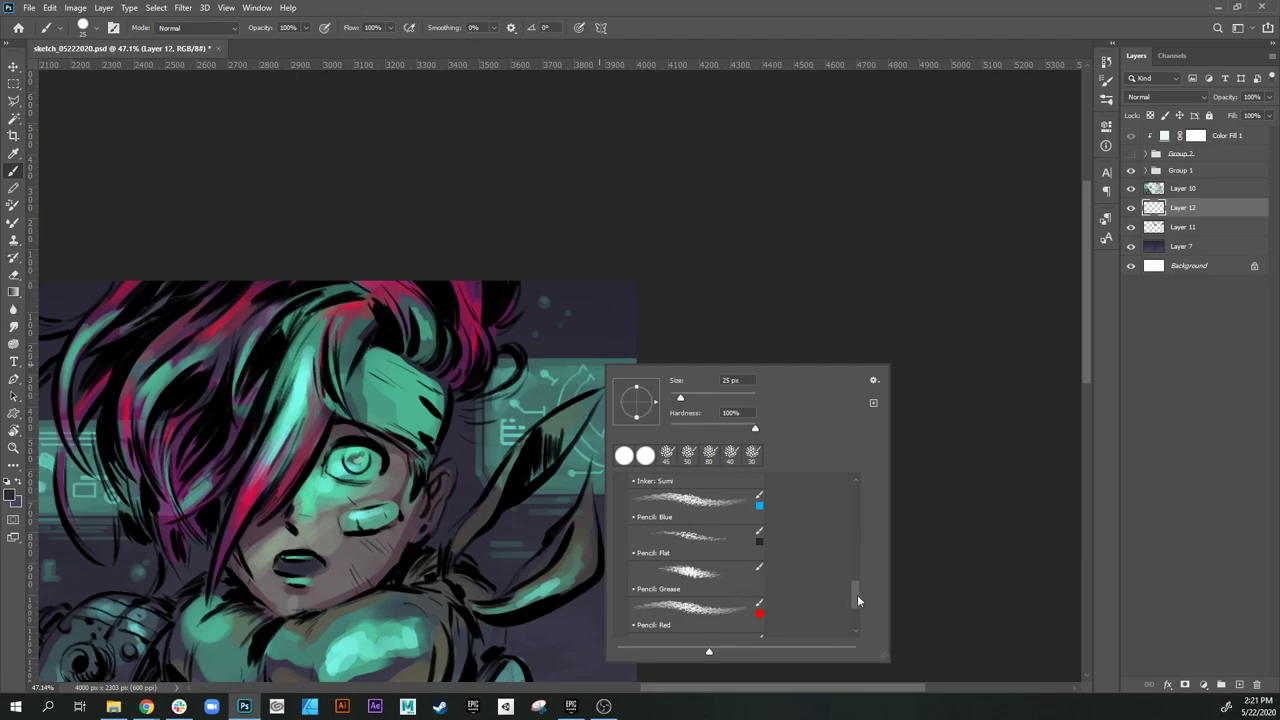
{"action": "left_click_drag", "start_coordinate": [857, 595], "coordinate": [858, 573]}
{"action": "left_click", "coordinate": [730, 541]}
{"action": "left_click", "coordinate": [760, 315]}
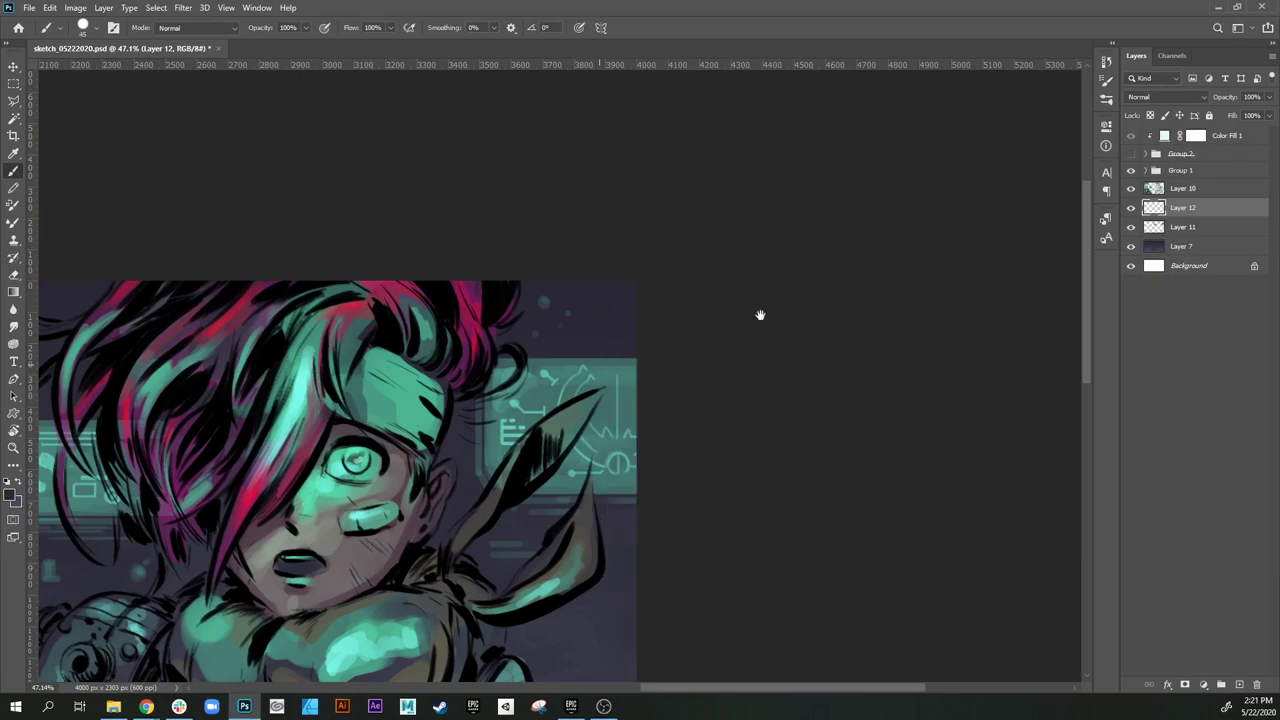
{"action": "left_click_drag", "start_coordinate": [760, 315], "coordinate": [764, 327]}
{"action": "key", "text": "bracketleft"}
{"action": "key", "text": "bracketleft"}
{"action": "key", "text": "bracketleft"}
{"action": "key", "text": "bracketleft"}
{"action": "key", "text": "bracketleft"}
{"action": "key", "text": "bracketleft"}
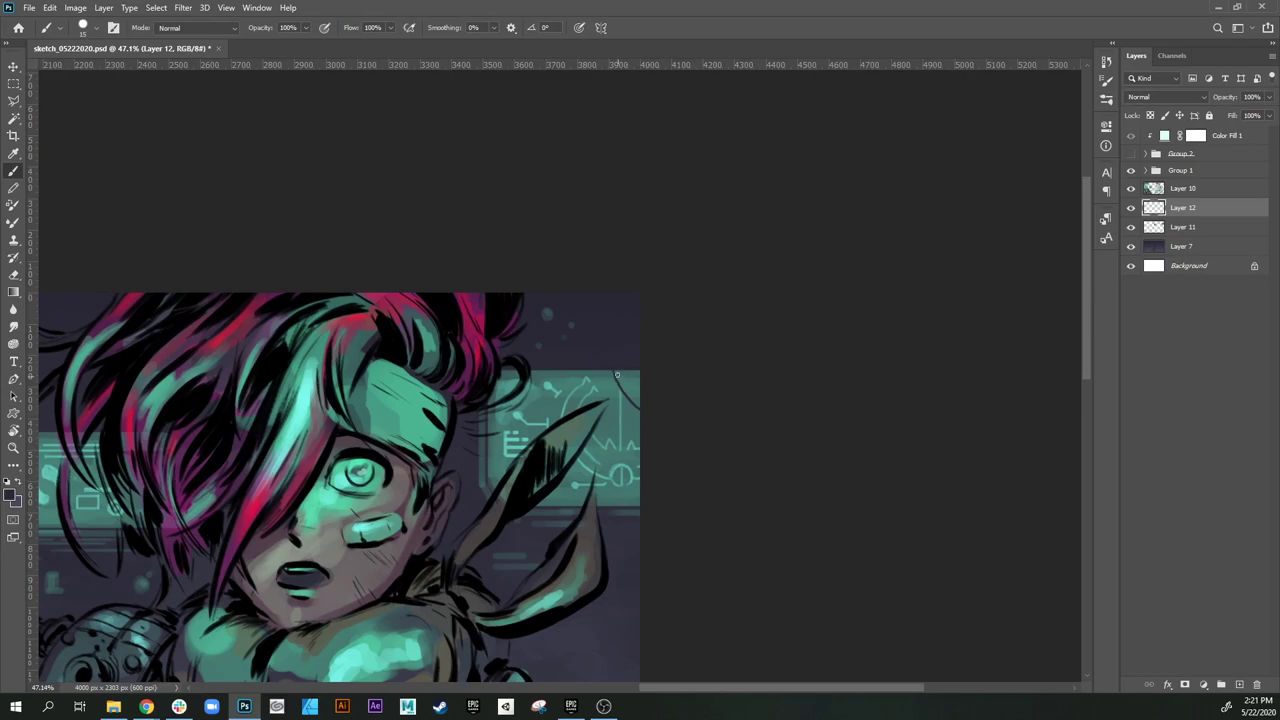
Step: Redraw the dark cables over the outer corner of the panel behind the scarf with a thicker brush
{"action": "key", "text": "bracketright"}
{"action": "key", "text": "bracketright"}
{"action": "mouse_move", "coordinate": [616, 357]}
{"action": "left_mouse_down"}
{"action": "mouse_move", "coordinate": [657, 402]}
{"action": "mouse_move", "coordinate": [630, 381]}
{"action": "mouse_move", "coordinate": [652, 418]}
{"action": "left_mouse_up"}
{"action": "key", "text": "ctrl+z"}
{"action": "key", "text": "ctrl+z"}
Step: Paint dark loose cables hanging across the larger middle panel with a 30 px brush
{"action": "mouse_move", "coordinate": [623, 504]}
{"action": "left_mouse_down"}
{"action": "mouse_move", "coordinate": [666, 488]}
{"action": "mouse_move", "coordinate": [740, 496]}
{"action": "left_mouse_up"}
{"action": "left_click_drag", "start_coordinate": [585, 474], "coordinate": [822, 499]}
{"action": "left_click_drag", "start_coordinate": [577, 457], "coordinate": [653, 446]}
{"action": "left_click_drag", "start_coordinate": [465, 440], "coordinate": [416, 502]}
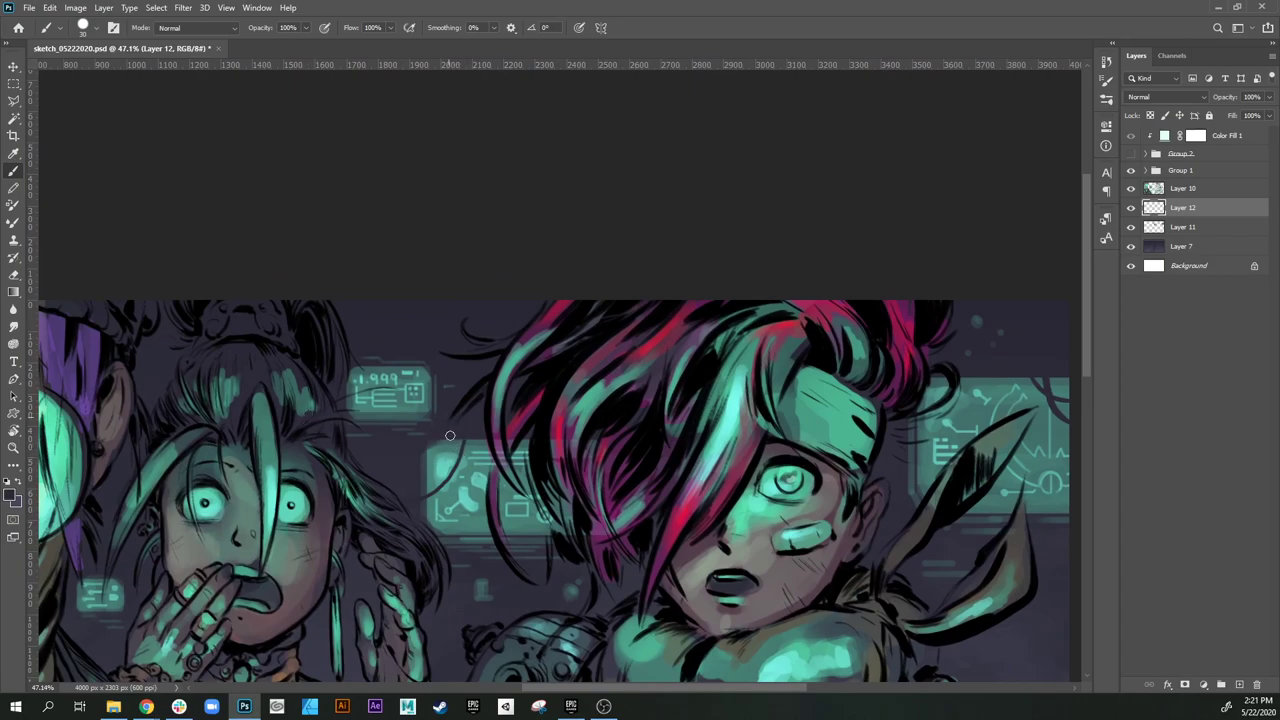
{"action": "left_click_drag", "start_coordinate": [455, 438], "coordinate": [462, 506]}
{"action": "left_click_drag", "start_coordinate": [454, 432], "coordinate": [460, 470]}
{"action": "left_click_drag", "start_coordinate": [454, 420], "coordinate": [517, 429]}
{"action": "mouse_move", "coordinate": [507, 580]}
{"action": "left_mouse_down"}
{"action": "mouse_move", "coordinate": [551, 416]}
{"action": "mouse_move", "coordinate": [525, 424]}
{"action": "left_mouse_up"}
Step: Set the foreground colour to pale cyan cff1f3
{"action": "key", "text": "z"}
{"action": "left_click_drag", "start_coordinate": [646, 462], "coordinate": [603, 471]}
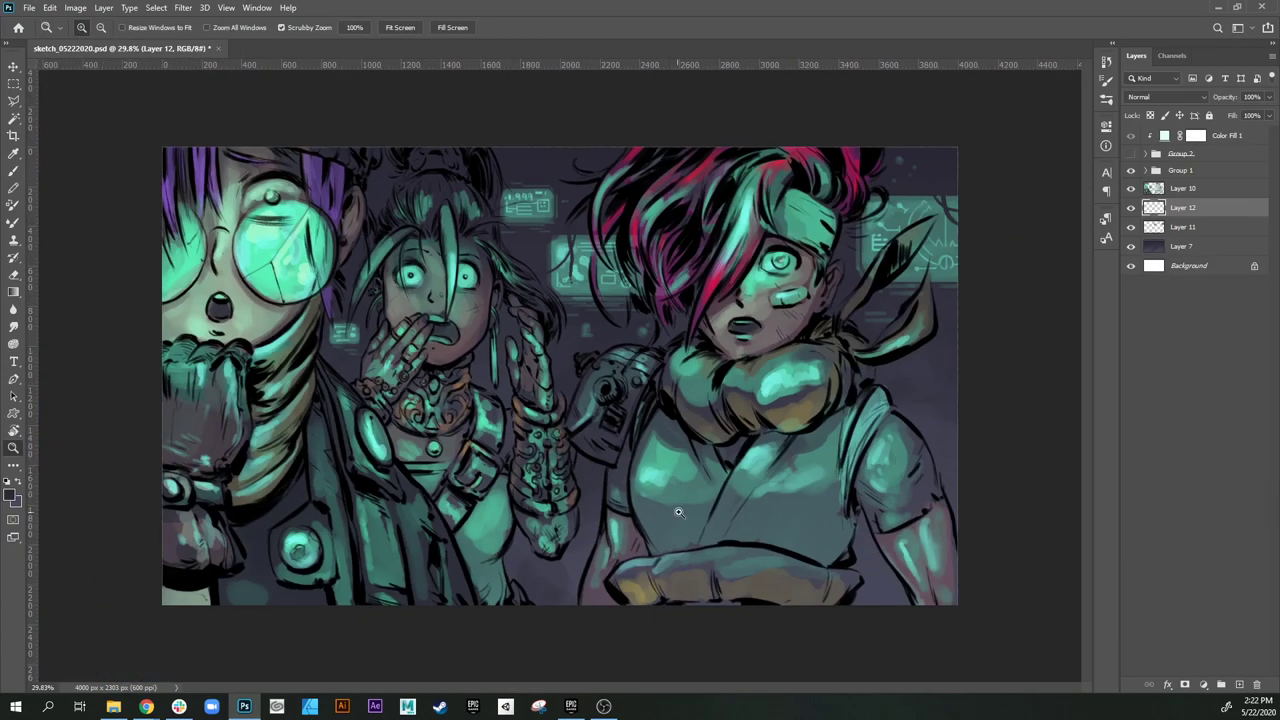
{"action": "left_click_drag", "start_coordinate": [679, 308], "coordinate": [724, 314]}
{"action": "mouse_move", "coordinate": [681, 331]}
{"action": "left_mouse_down"}
{"action": "mouse_move", "coordinate": [665, 307]}
{"action": "mouse_move", "coordinate": [698, 417]}
{"action": "left_mouse_up"}
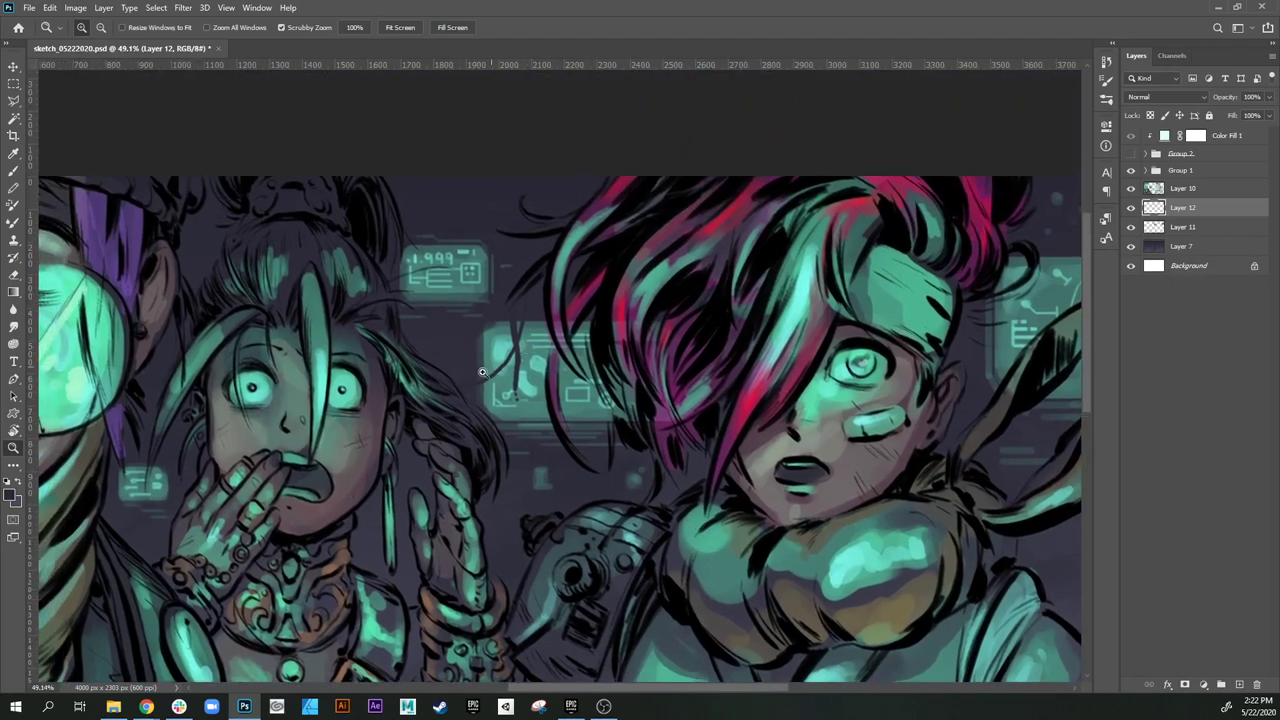
{"action": "key", "text": "b"}
{"action": "left_click", "coordinate": [12, 494]}
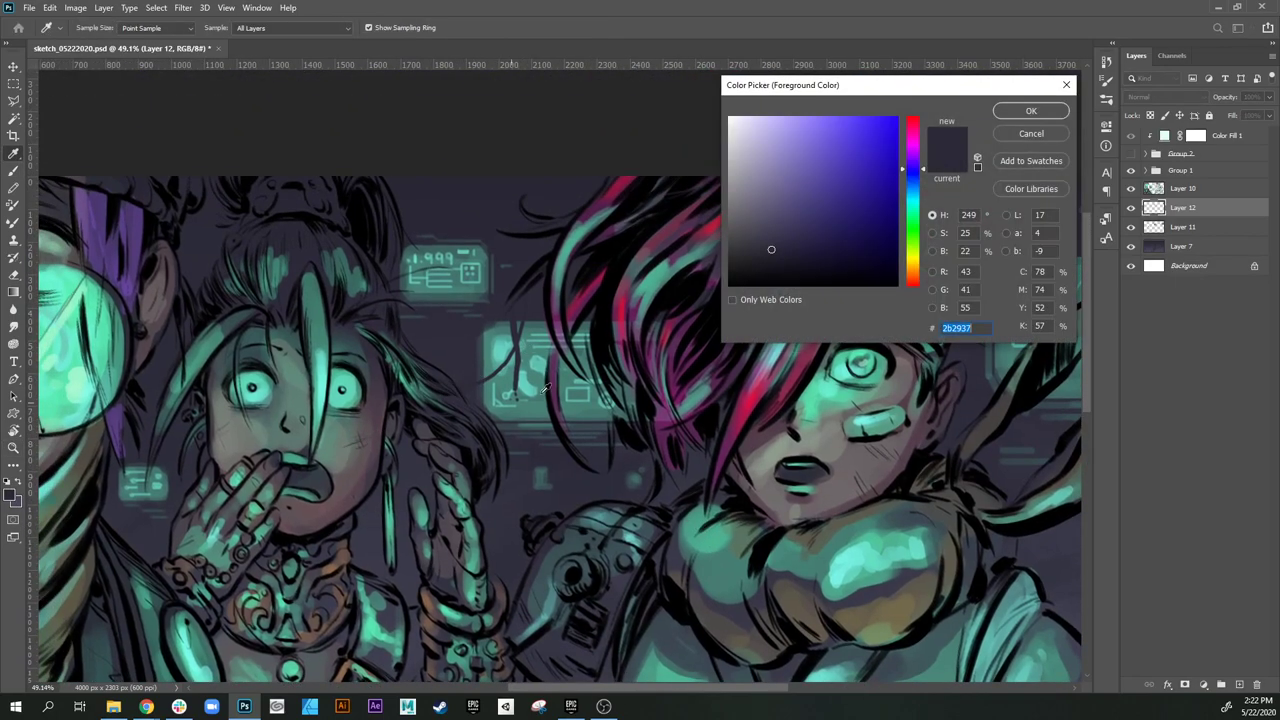
{"action": "left_click", "coordinate": [735, 122]}
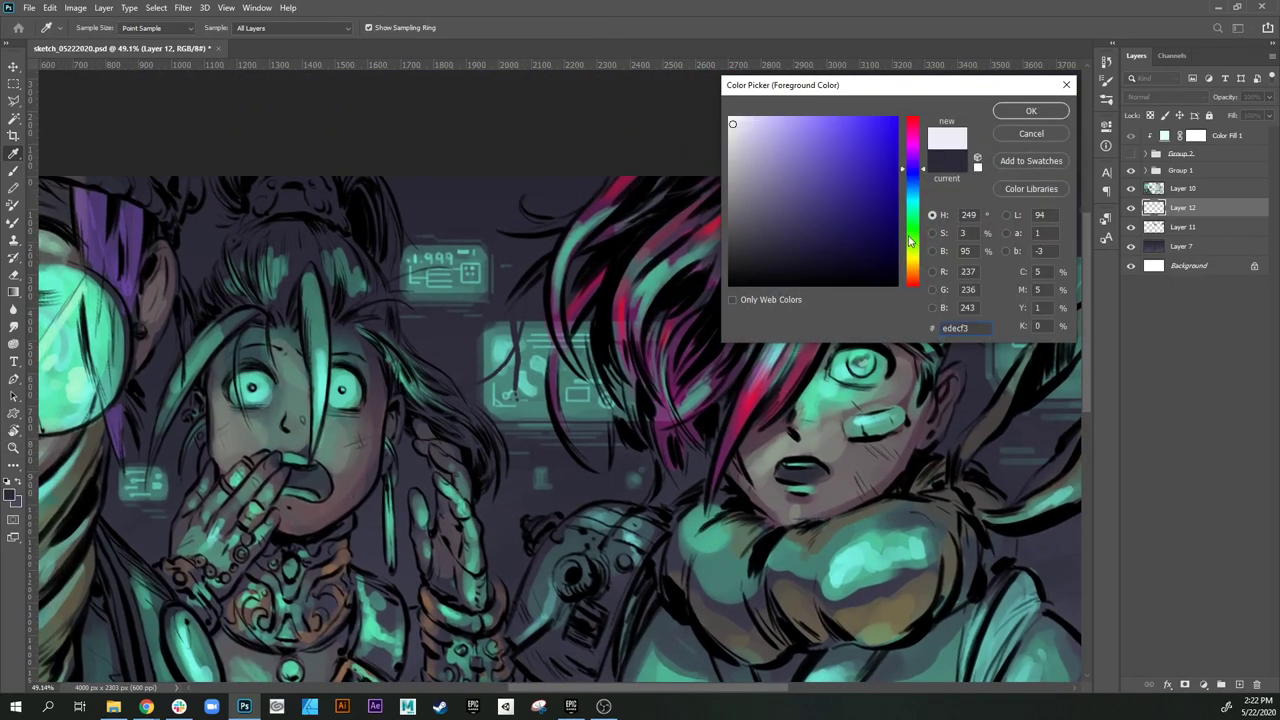
{"action": "left_click", "coordinate": [912, 199]}
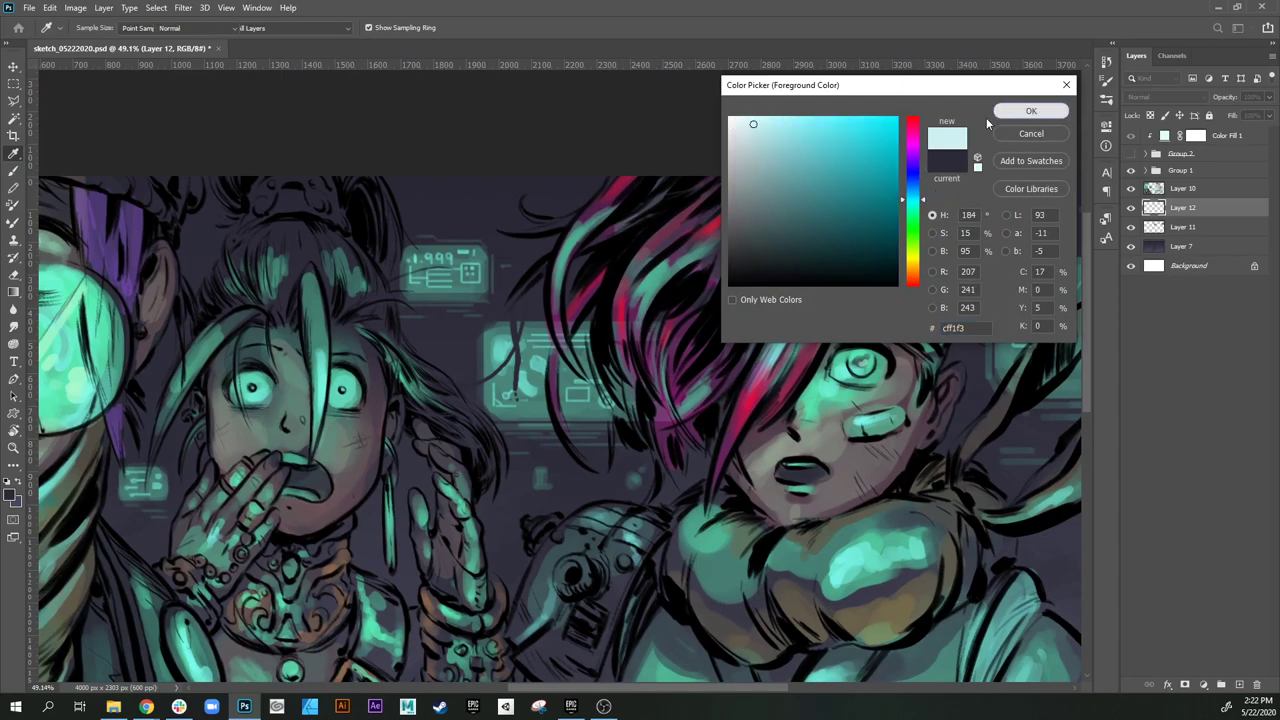
{"action": "left_click", "coordinate": [1031, 111]}
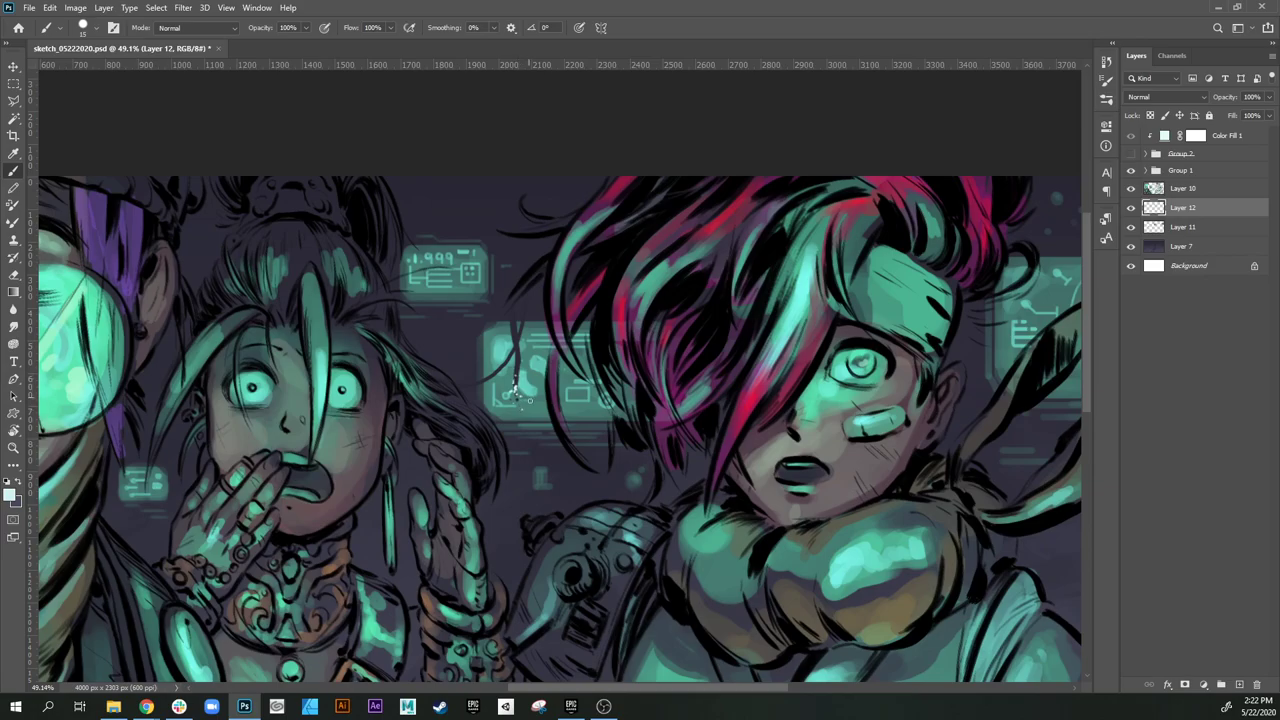
Step: Dab small pale cyan sparks at the loose cable ends in front of and below the larger middle panel
{"action": "key", "text": "bracketright"}
{"action": "left_click_drag", "start_coordinate": [783, 403], "coordinate": [716, 510]}
{"action": "key", "text": "z"}
Step: Select Layer 7 and switch to the Hard Round Pressure Opacity brush
{"action": "left_click", "coordinate": [1203, 245]}
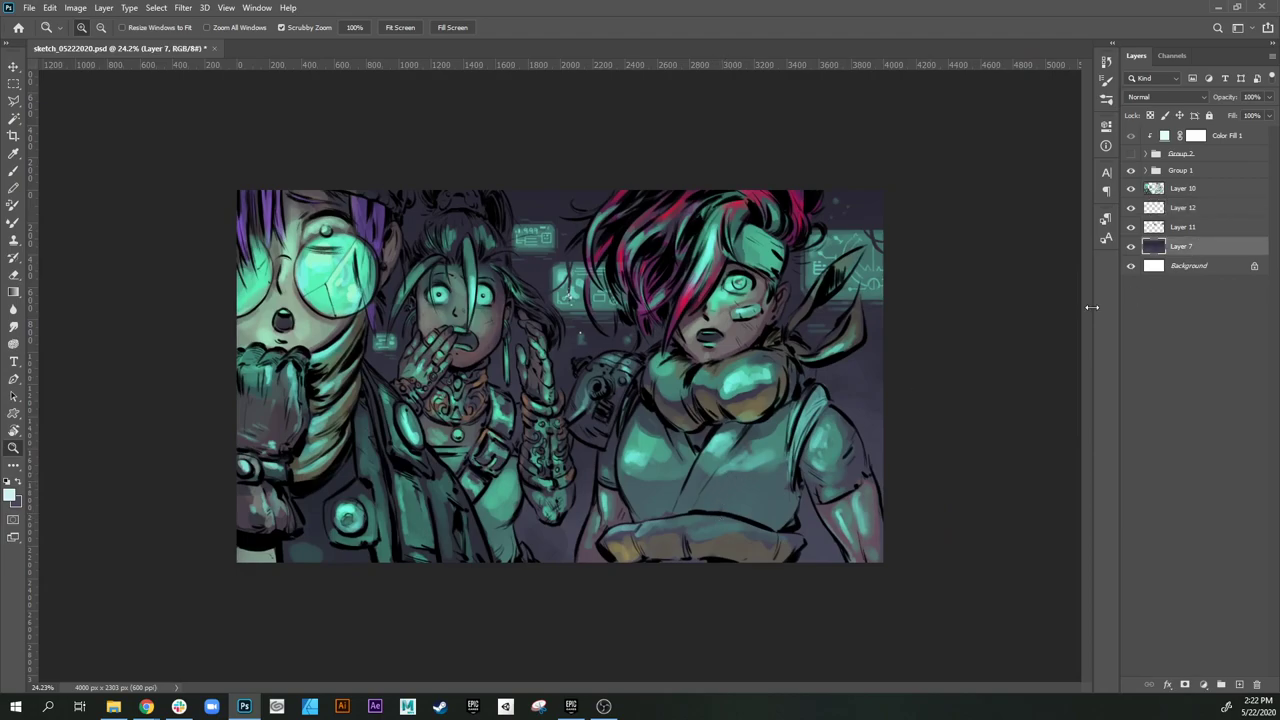
{"action": "key", "text": "b"}
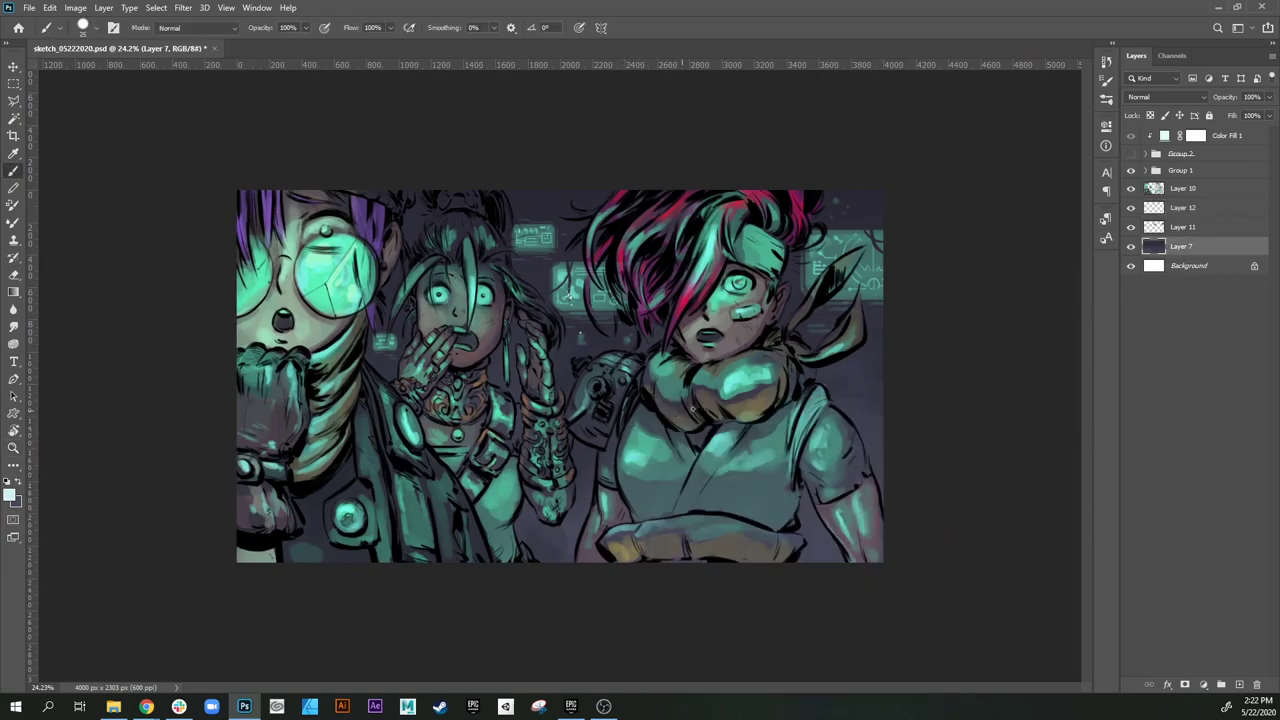
{"action": "right_click", "coordinate": [760, 488]}
{"action": "left_click_drag", "start_coordinate": [997, 600], "coordinate": [1000, 507]}
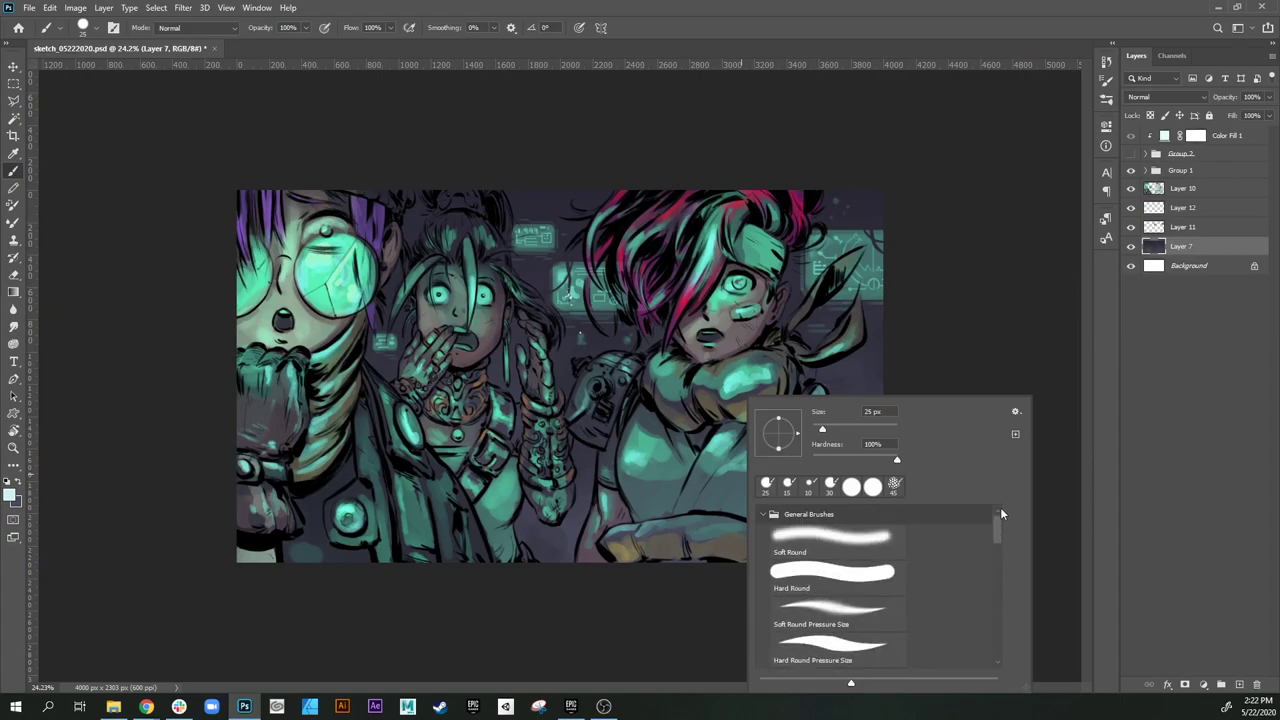
{"action": "scroll", "coordinate": [996, 545], "scroll_direction": "down", "scroll_amount": 3}
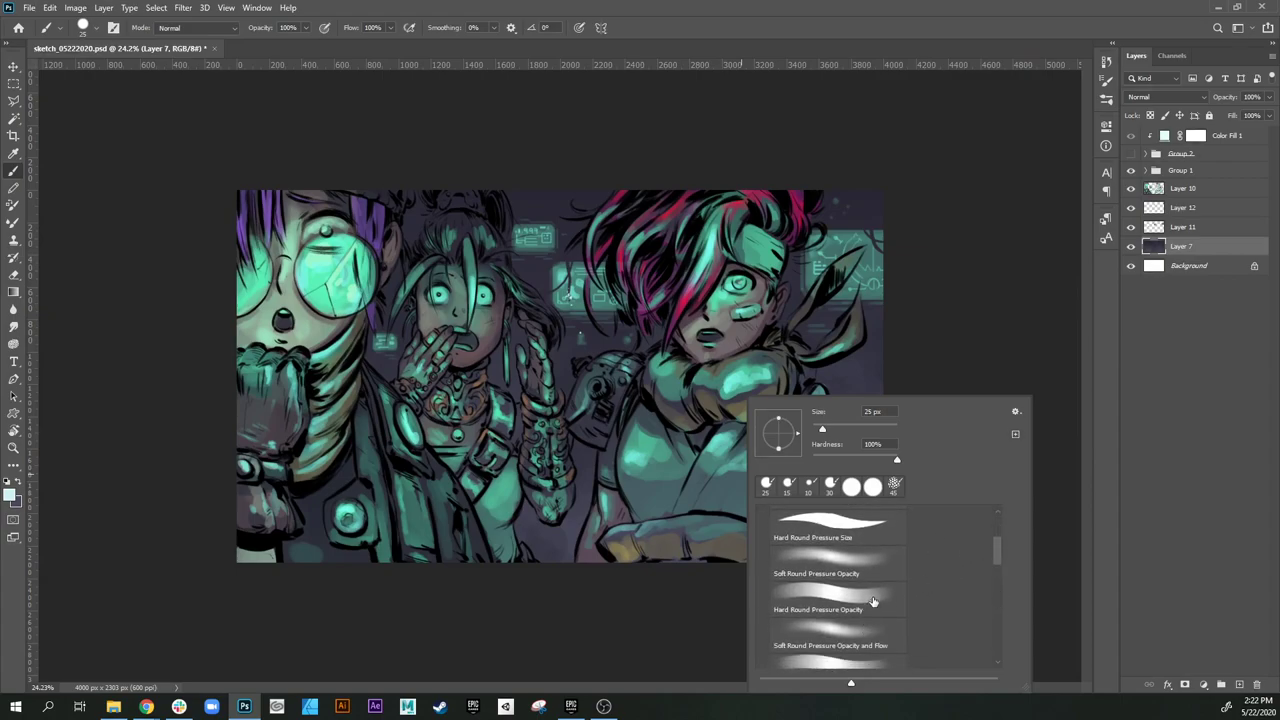
{"action": "left_click", "coordinate": [840, 610]}
Step: Sample the muted purple of the backdrop below the raised forearm and enlarge the brush to 150 px
{"action": "key", "text": "alt+Tab"}
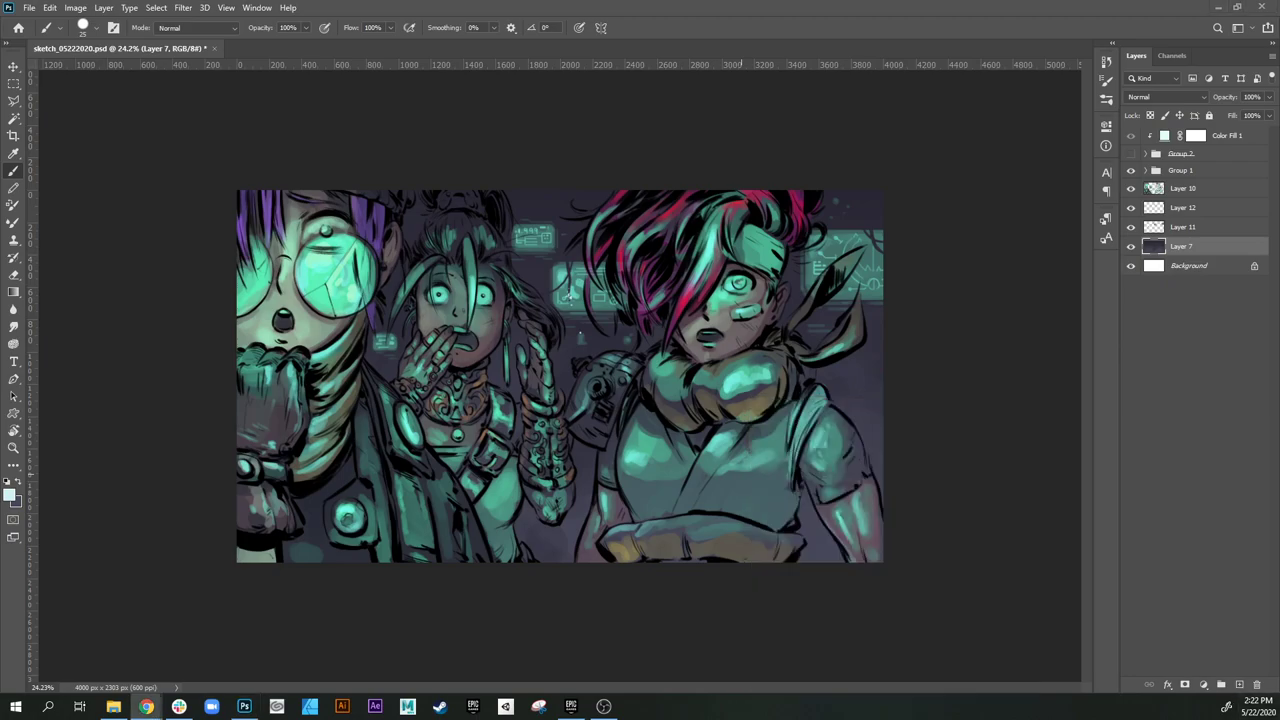
{"action": "left_click", "coordinate": [599, 604]}
{"action": "left_click", "coordinate": [574, 536], "text": "alt"}
{"action": "key", "text": "]"}
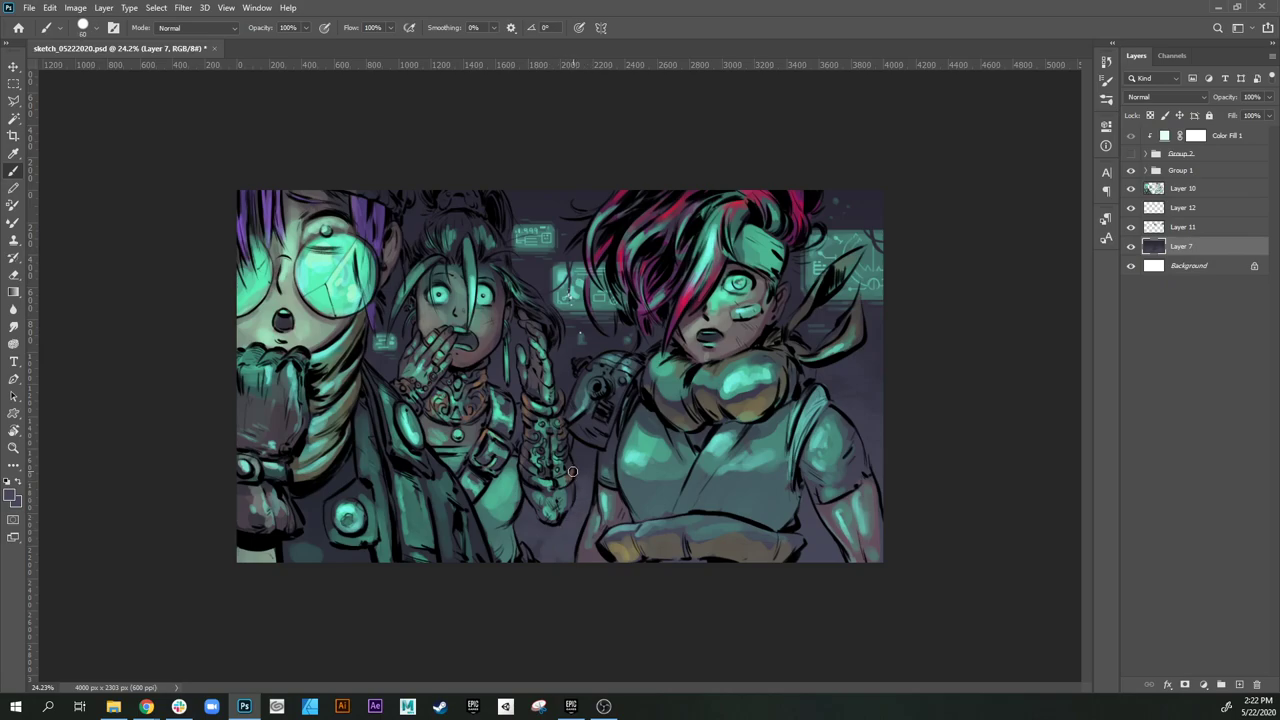
{"action": "key", "text": "]"}
{"action": "key", "text": "]"}
{"action": "key", "text": "]"}
{"action": "key", "text": "bracketright"}
{"action": "key", "text": "bracketright"}
{"action": "key", "text": "bracketright"}
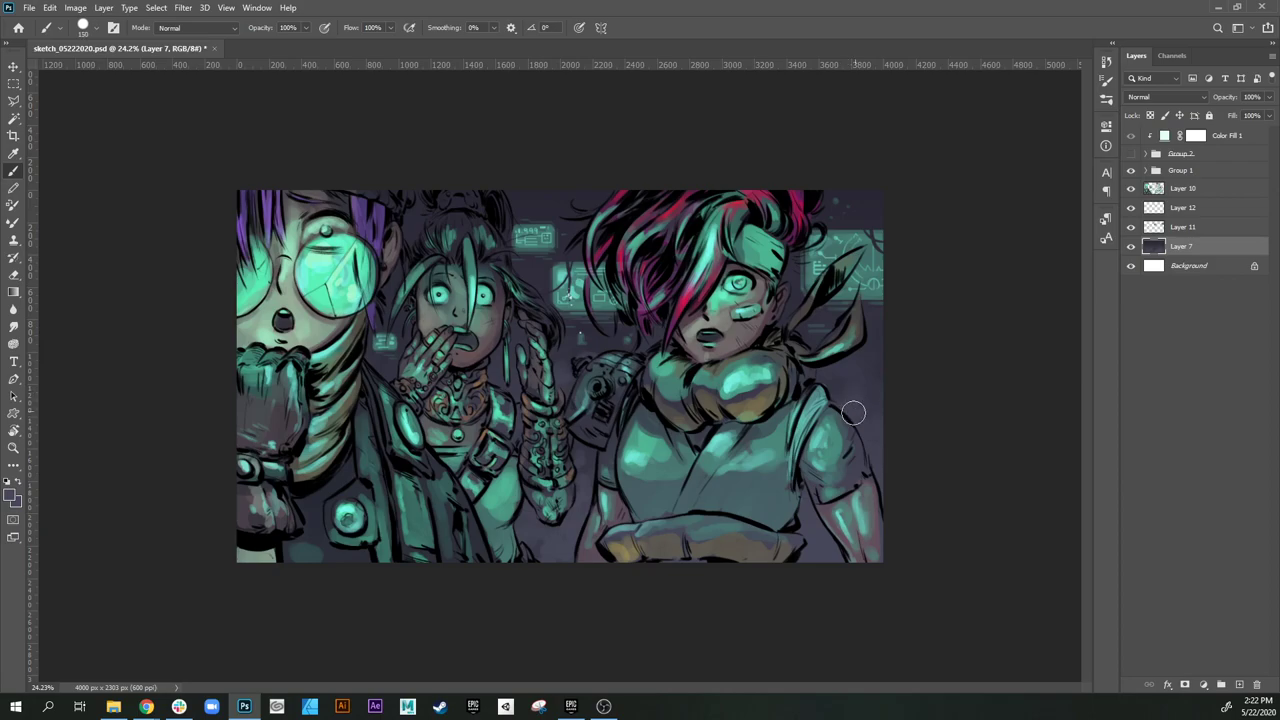
Step: Reduce the brush, sample a muted blue and paint faint patches in the backdrop beside the scarfed character's shoulder
{"action": "key", "text": "bracketleft"}
{"action": "key", "text": "bracketleft"}
{"action": "key", "text": "bracketleft"}
{"action": "key", "text": "bracketleft"}
{"action": "key", "text": "bracketleft"}
{"action": "left_click", "coordinate": [763, 459], "text": "alt"}
{"action": "key", "text": "bracketleft"}
{"action": "left_click", "coordinate": [863, 415]}
{"action": "left_click", "coordinate": [867, 420], "text": "alt"}
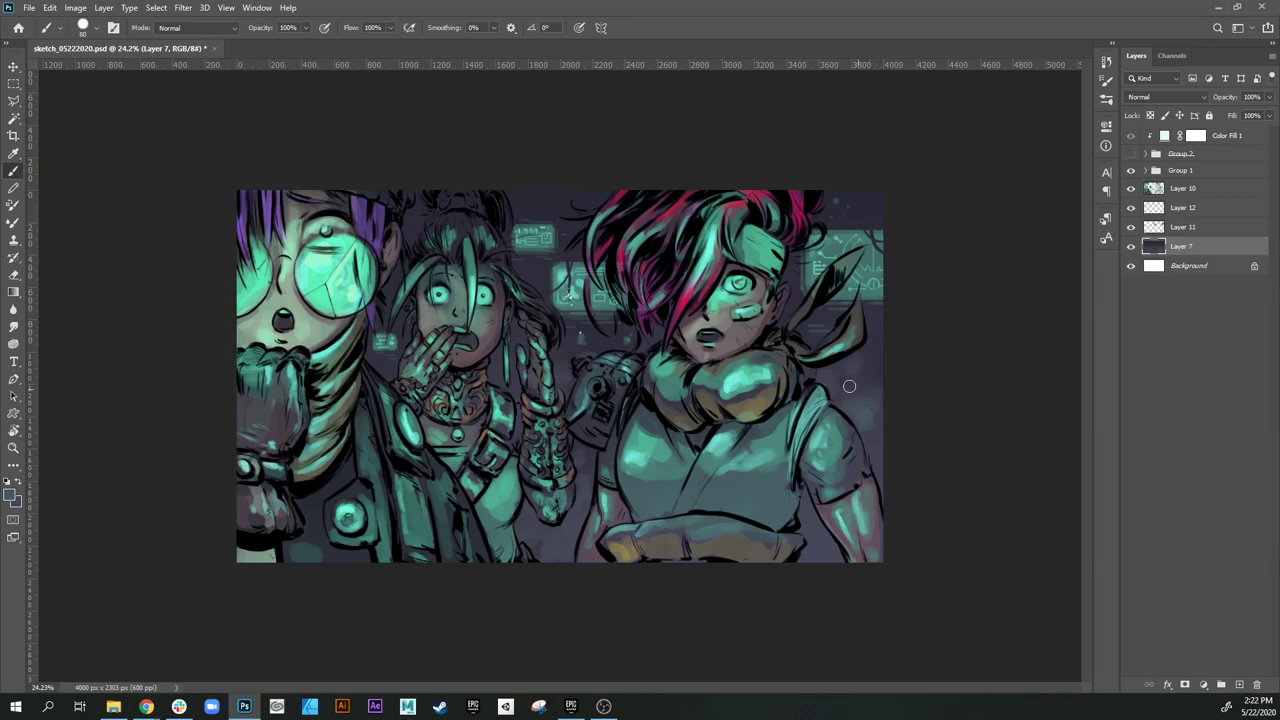
Step: Build up cloudy blue haze in the backdrop around the characters, varying the brush size up to 100 px
{"action": "key", "text": "bracketright"}
{"action": "key", "text": "bracketright"}
{"action": "key", "text": "bracketleft"}
{"action": "key", "text": "bracketleft"}
{"action": "key", "text": "bracketleft"}
{"action": "key", "text": "bracketleft"}
{"action": "key", "text": "bracketleft"}
{"action": "key", "text": "bracketleft"}
{"action": "key", "text": "bracketright"}
{"action": "key", "text": "bracketright"}
{"action": "key", "text": "bracketright"}
{"action": "key", "text": "bracketright"}
{"action": "key", "text": "bracketright"}
{"action": "key", "text": "bracketright"}
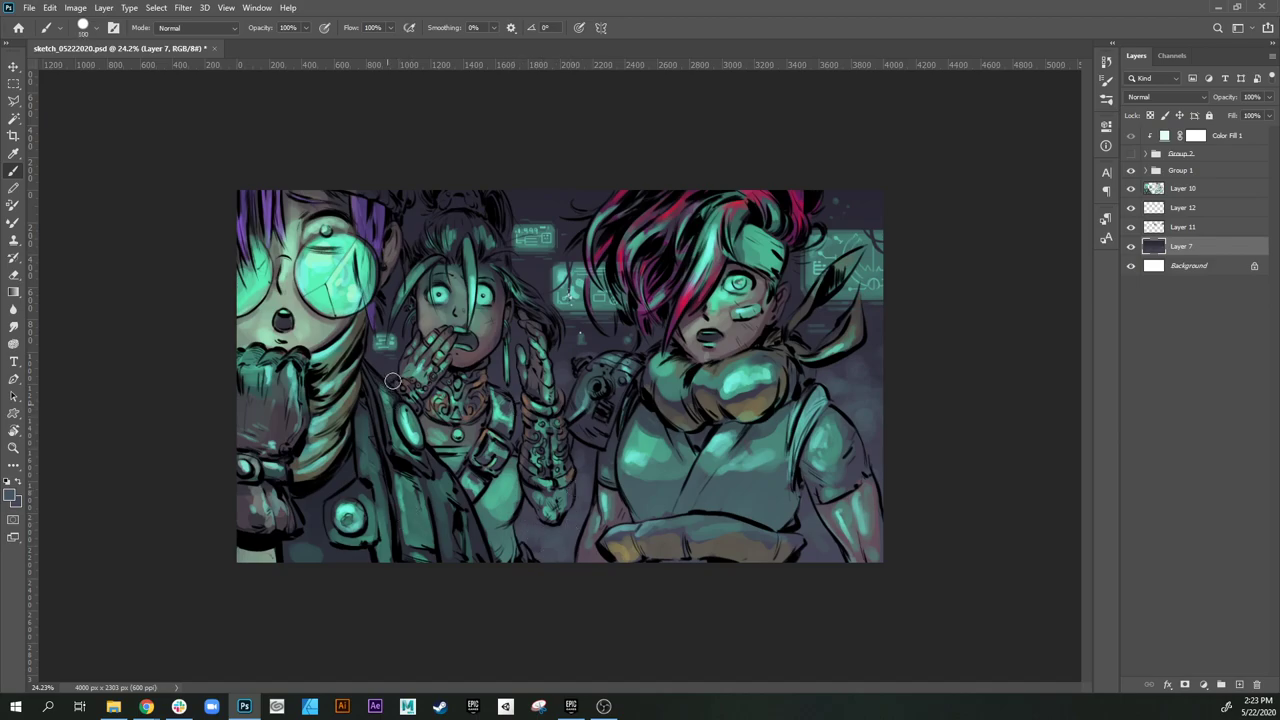
Step: Sample nearby backdrop tones and blend the haze between the middle character and the mechanical arm
{"action": "key", "text": "bracketleft"}
{"action": "left_click", "coordinate": [558, 374], "text": "alt"}
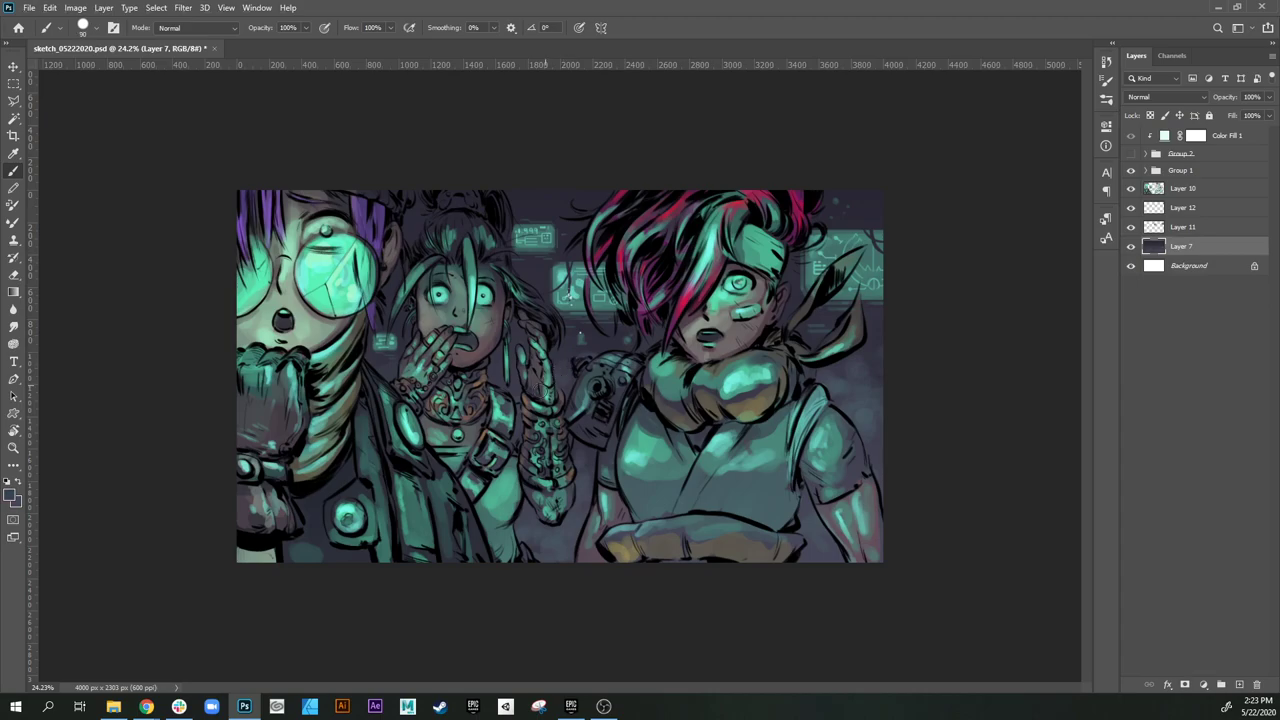
{"action": "key", "text": "bracketleft"}
{"action": "left_click", "coordinate": [569, 349], "text": "alt"}
{"action": "key", "text": "bracketright"}
{"action": "left_click", "coordinate": [567, 536], "text": "alt"}
Step: Add a new layer above Layer 12 and set its blend mode to Multiply
{"action": "left_click", "coordinate": [1193, 191]}
{"action": "left_click", "coordinate": [1130, 189]}
{"action": "left_click", "coordinate": [1130, 189]}
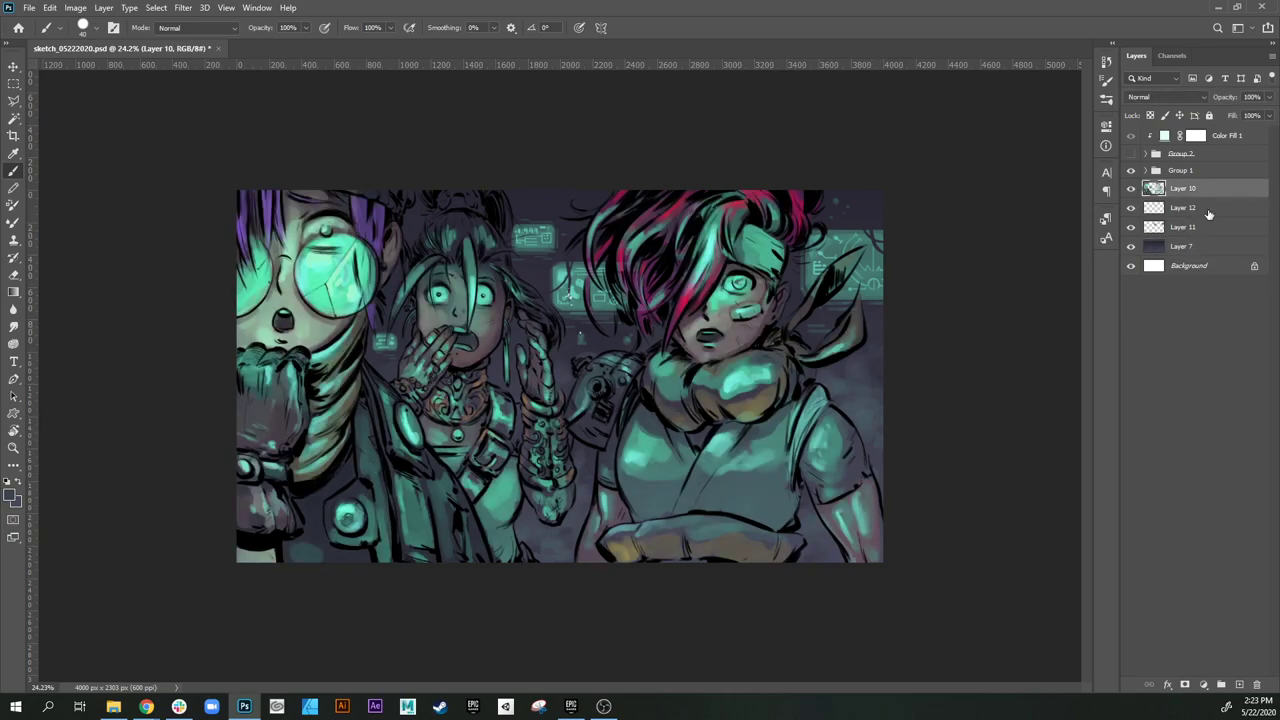
{"action": "left_click", "coordinate": [1208, 212]}
{"action": "left_click", "coordinate": [1240, 685]}
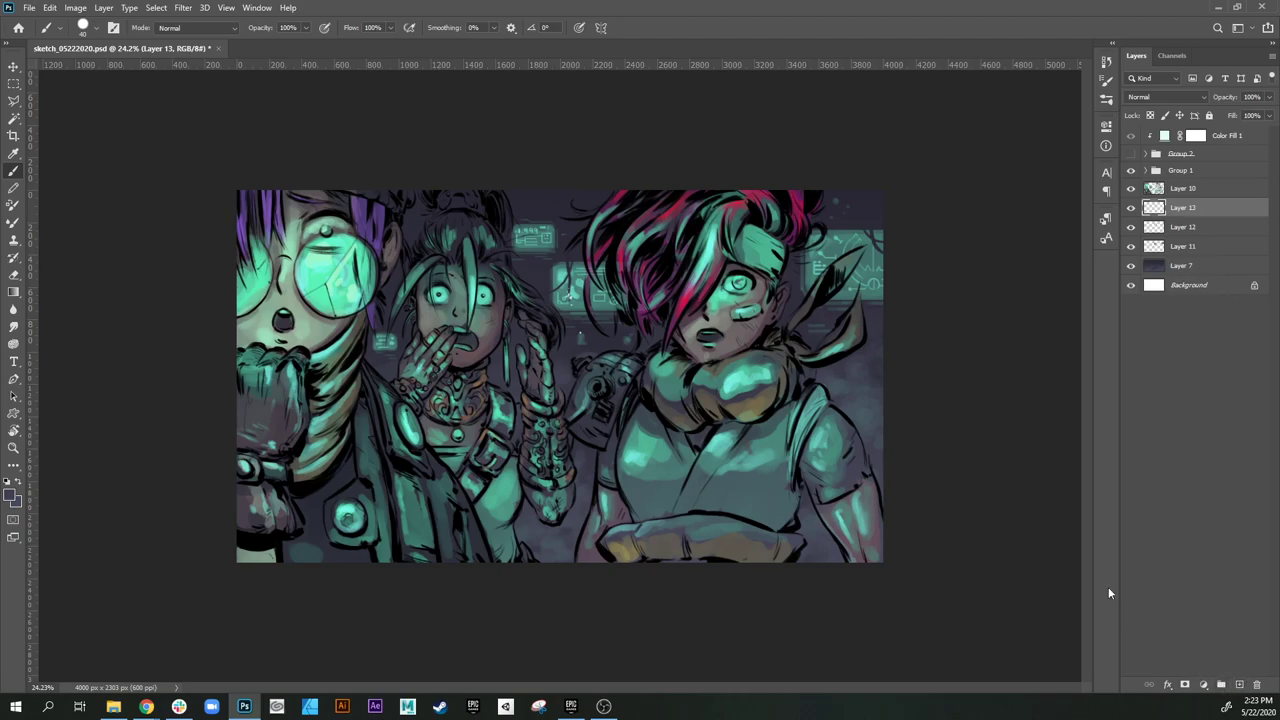
{"action": "left_click", "coordinate": [1148, 97]}
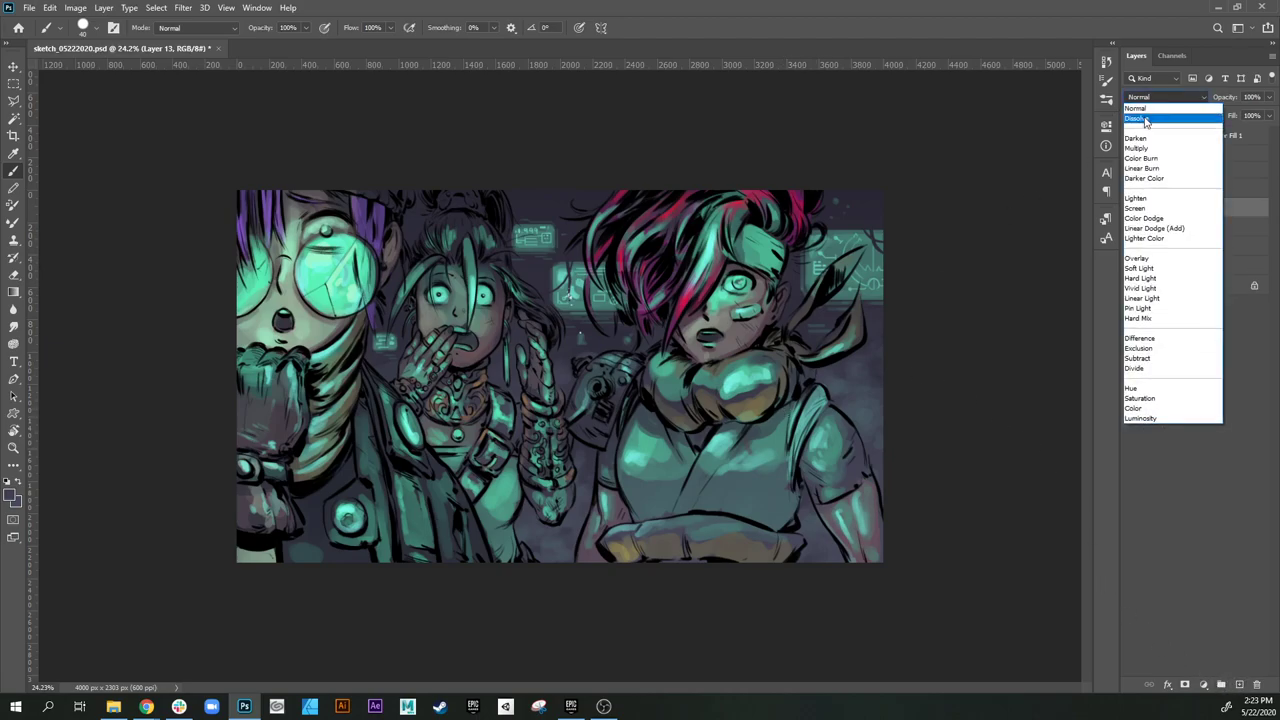
{"action": "left_click", "coordinate": [1155, 152]}
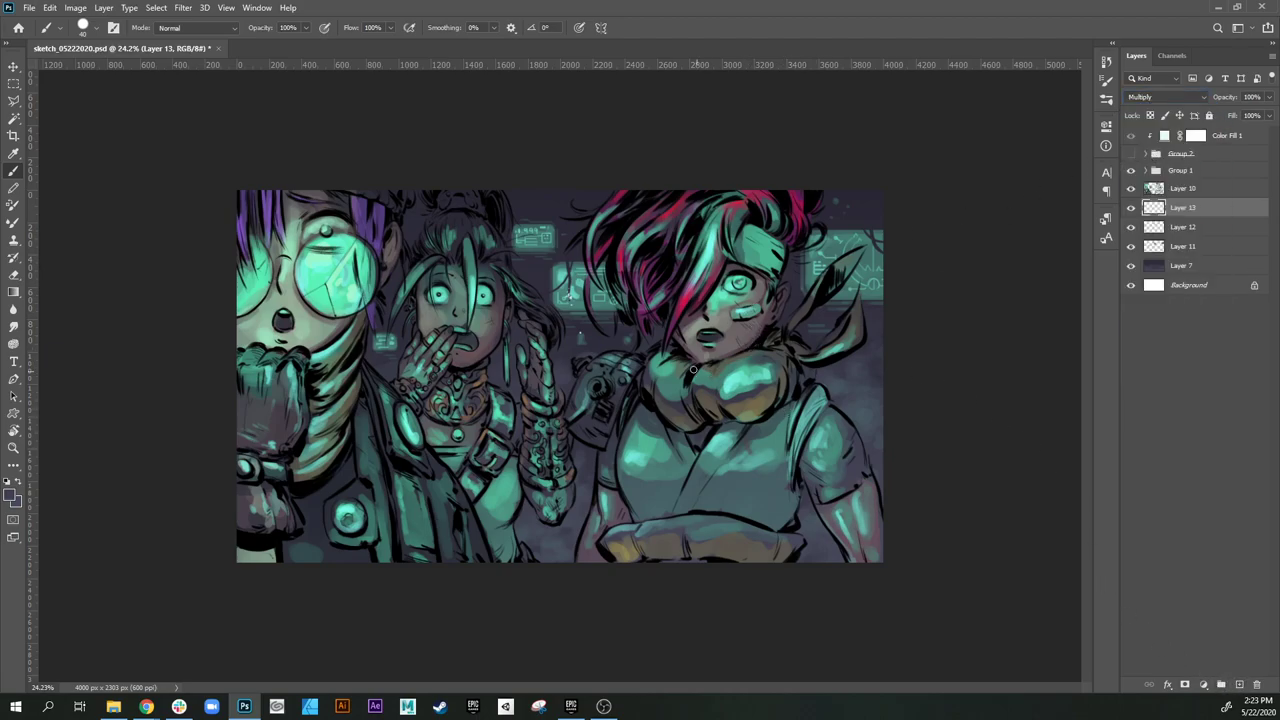
Step: Switch to the Soft Round Pressure Opacity and Flow brush, enlarge it to 800 px and softly shade the background
{"action": "right_click", "coordinate": [664, 326]}
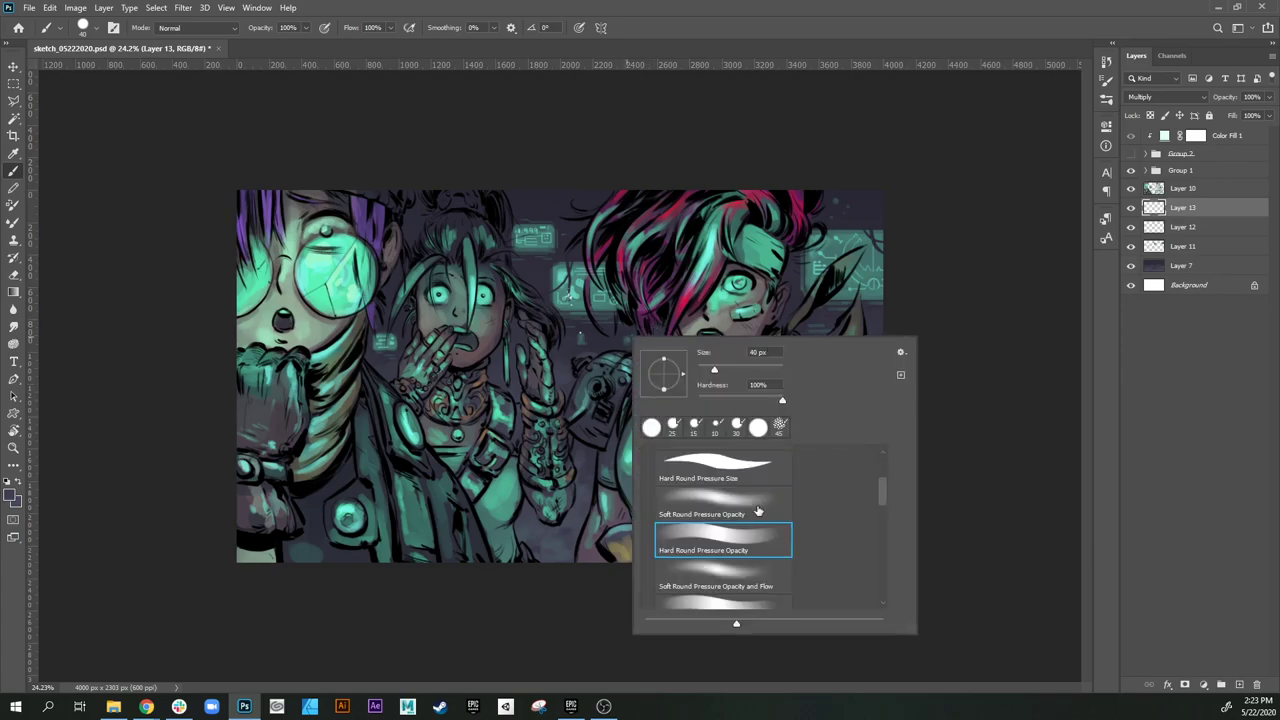
{"action": "left_click", "coordinate": [760, 567]}
{"action": "key", "text": "Return"}
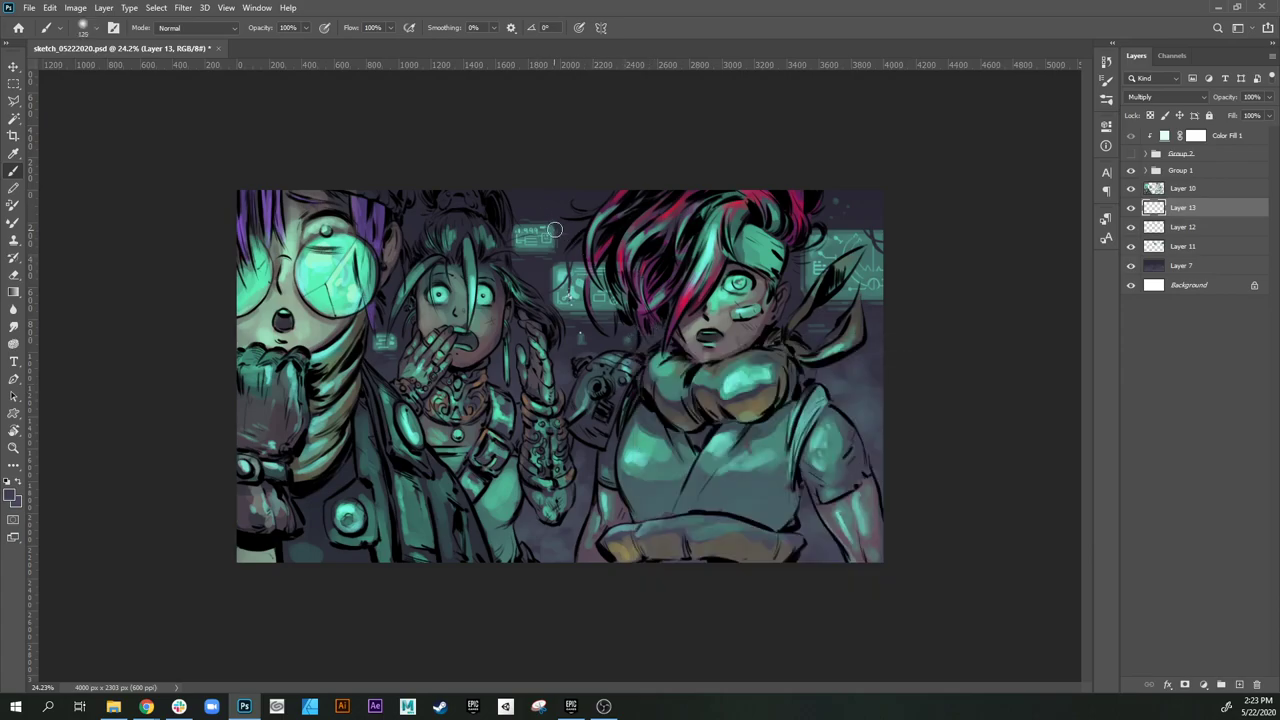
{"action": "key", "text": "bracketright"}
{"action": "key", "text": "bracketright"}
{"action": "key", "text": "bracketright"}
{"action": "key", "text": "bracketright"}
{"action": "key", "text": "bracketright"}
{"action": "key", "text": "bracketright"}
{"action": "key", "text": "bracketright"}
{"action": "key", "text": "bracketright"}
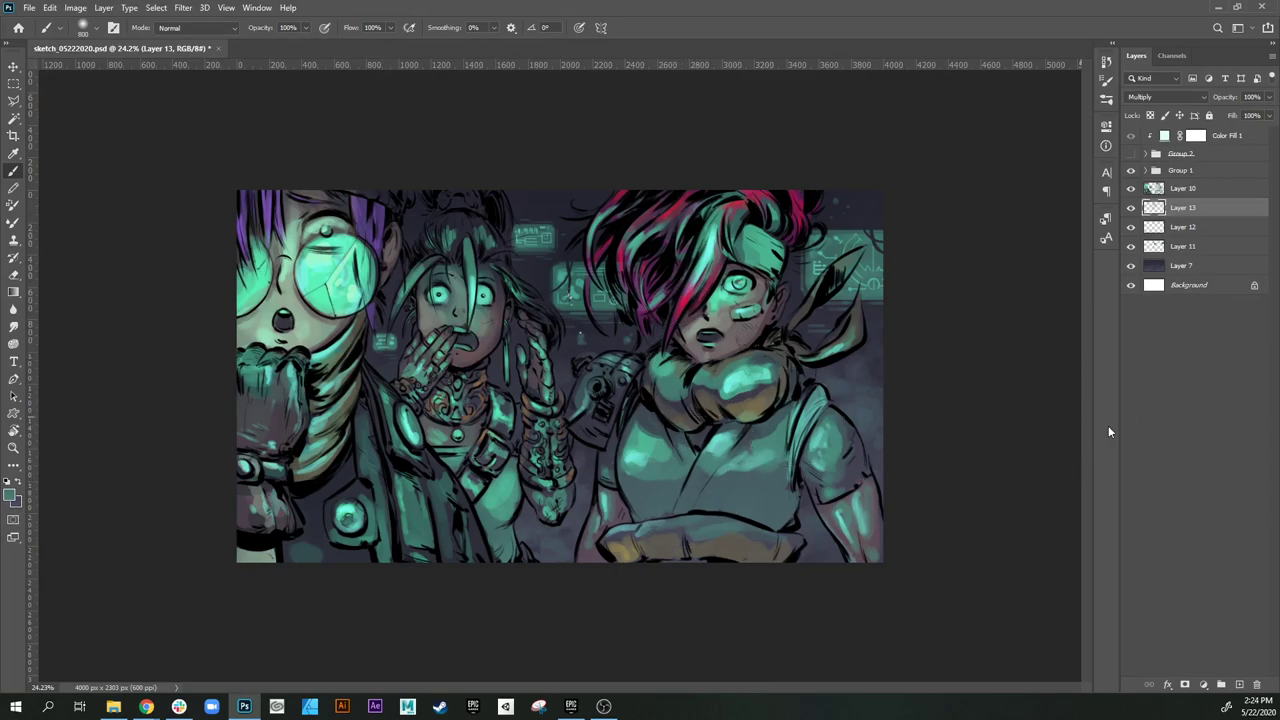
Step: Add a new layer above Layer 13 and set its blend mode to Screen
{"action": "left_click", "coordinate": [1239, 685]}
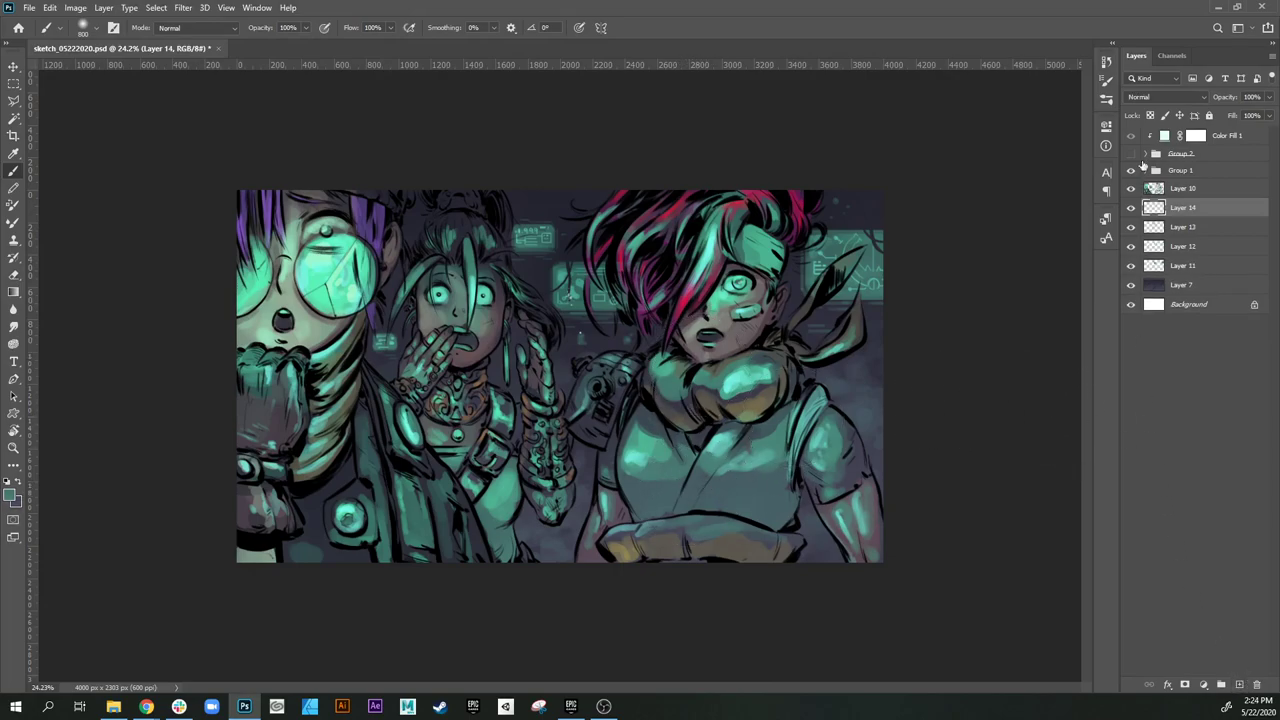
{"action": "left_click", "coordinate": [1157, 97]}
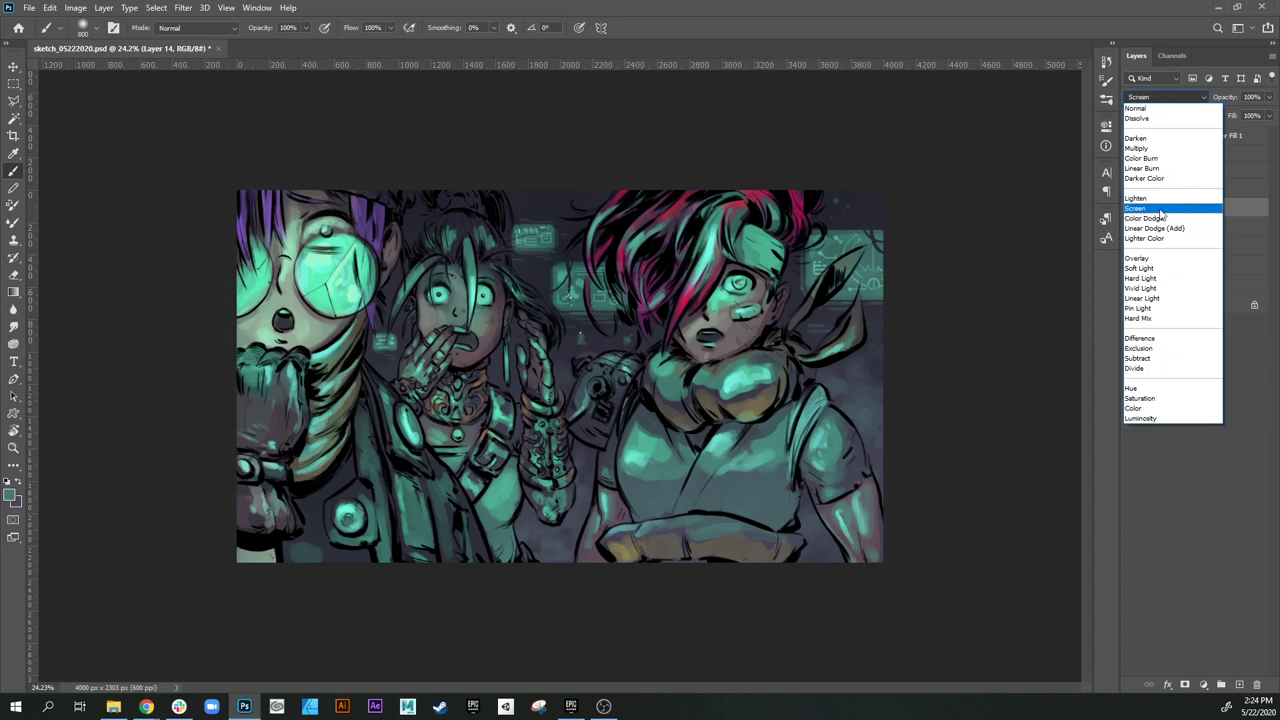
{"action": "left_click", "coordinate": [1150, 205]}
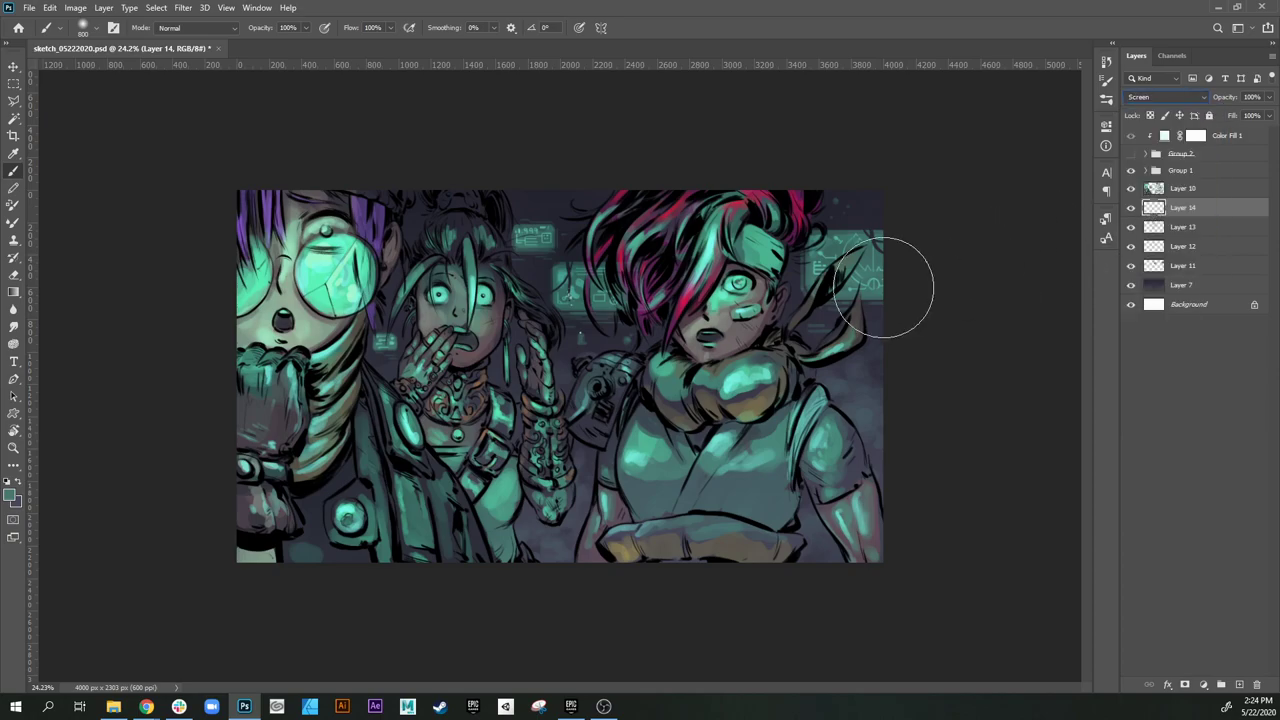
Step: Sample the teal of the scarf and brush a soft glow over the central panel with a 250 px brush
{"action": "left_click", "coordinate": [747, 389], "text": "alt"}
{"action": "left_click_drag", "start_coordinate": [660, 283], "coordinate": [663, 291]}
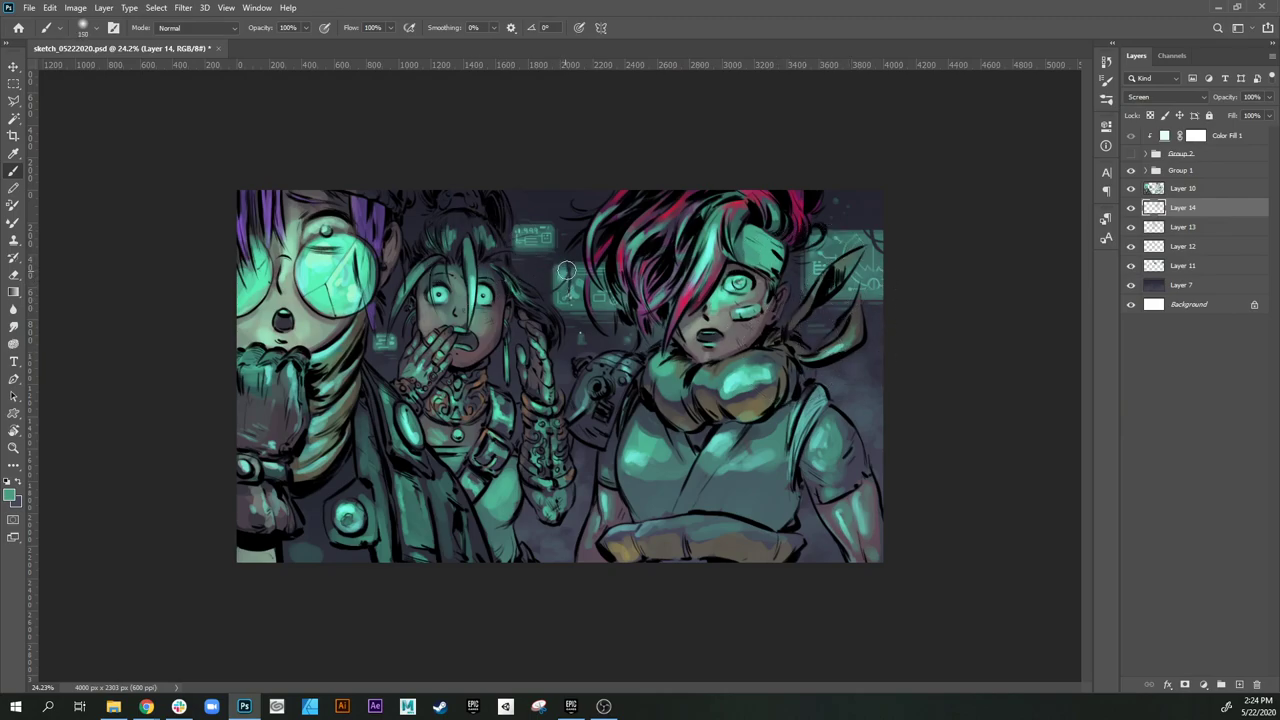
{"action": "key", "text": "bracketright"}
{"action": "key", "text": "bracketright"}
{"action": "key", "text": "bracketright"}
{"action": "mouse_move", "coordinate": [566, 274]}
{"action": "left_mouse_down"}
{"action": "mouse_move", "coordinate": [570, 288]}
{"action": "mouse_move", "coordinate": [593, 287]}
{"action": "left_mouse_up"}
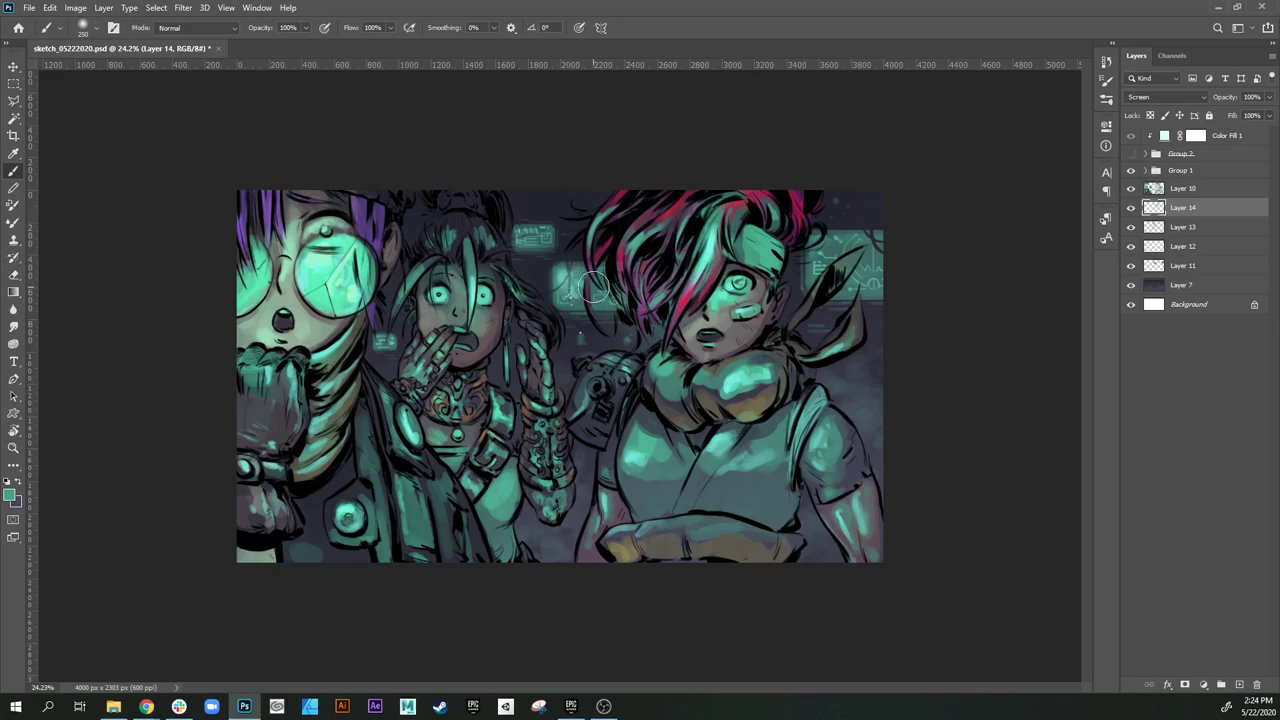
Step: Build up soft teal glow around the background panels, varying the brush size up to 500 px, and undo the last stroke
{"action": "key", "text": "bracketleft"}
{"action": "key", "text": "bracketleft"}
{"action": "key", "text": "bracketleft"}
{"action": "key", "text": "bracketleft"}
{"action": "key", "text": "bracketleft"}
{"action": "key", "text": "bracketleft"}
{"action": "key", "text": "bracketright"}
{"action": "key", "text": "bracketright"}
{"action": "key", "text": "bracketright"}
{"action": "key", "text": "bracketright"}
{"action": "key", "text": "bracketright"}
{"action": "key", "text": "bracketright"}
{"action": "key", "text": "bracketright"}
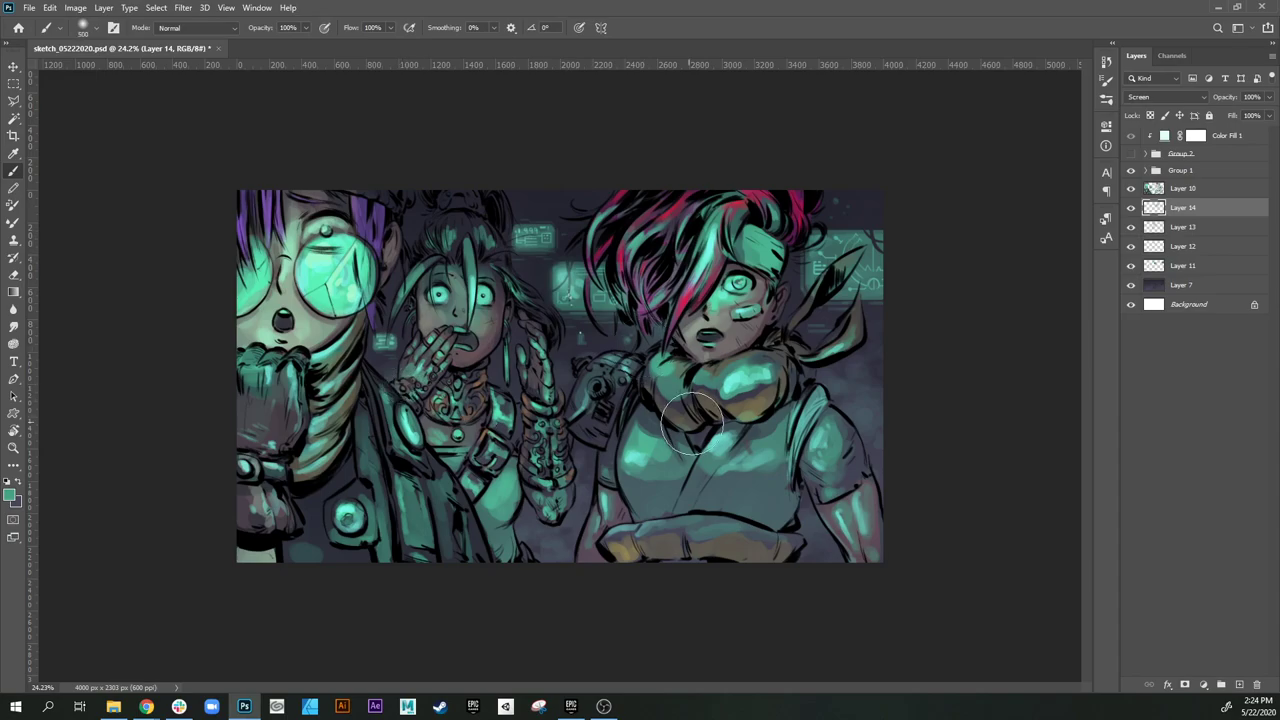
{"action": "key", "text": "bracketright"}
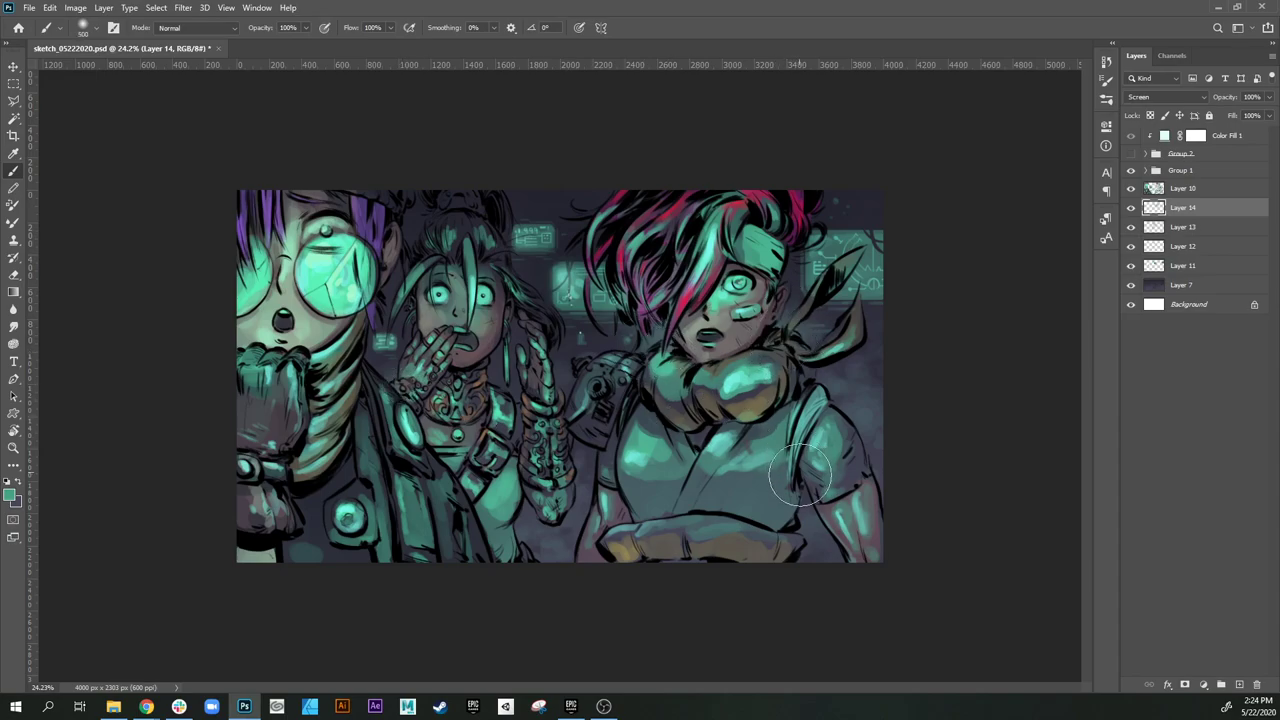
{"action": "key", "text": "ctrl+z"}
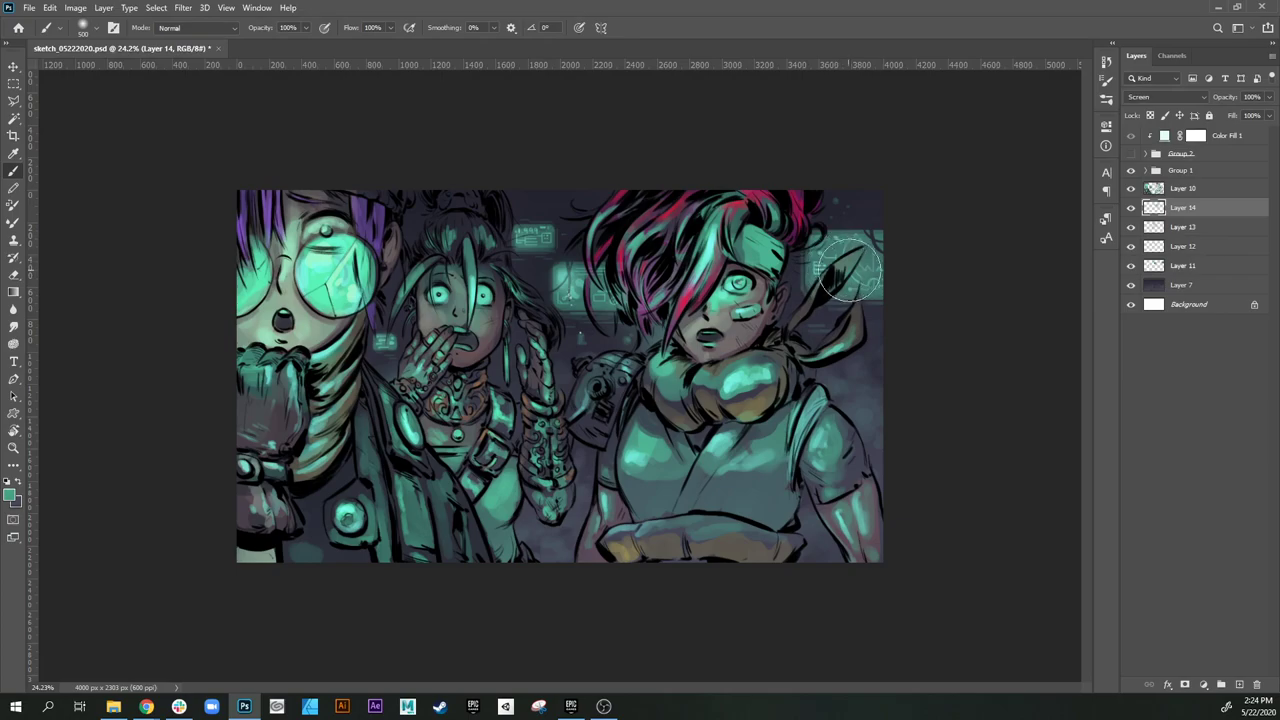
Step: Reduce the soft brush to 150 px and refine the glow around the background panels
{"action": "key", "text": "bracketleft"}
{"action": "key", "text": "bracketleft"}
{"action": "key", "text": "bracketleft"}
{"action": "key", "text": "bracketleft"}
{"action": "key", "text": "bracketleft"}
{"action": "key", "text": "bracketleft"}
{"action": "key", "text": "bracketleft"}
{"action": "key", "text": "bracketleft"}
{"action": "key", "text": "bracketleft"}
{"action": "key", "text": "bracketright"}
{"action": "key", "text": "bracketright"}
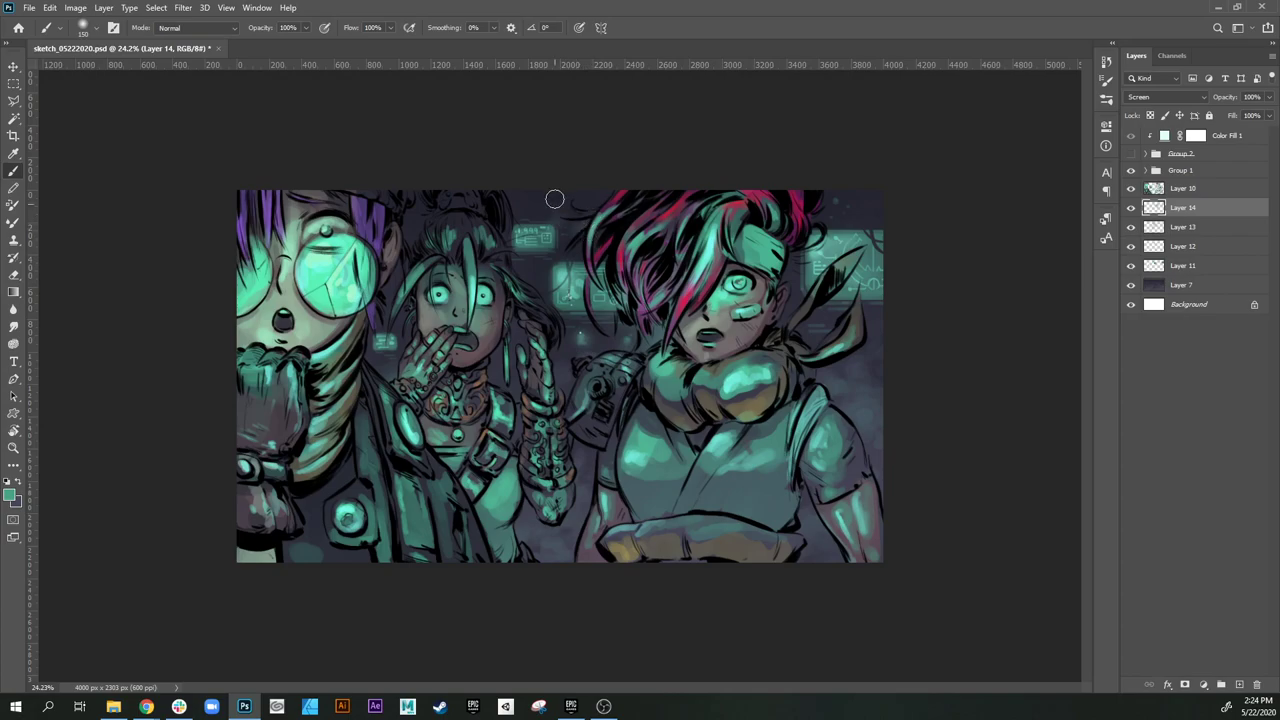
Step: Enlarge the view of the artwork and hide the rulers
{"action": "key", "text": "z"}
{"action": "left_click_drag", "start_coordinate": [758, 392], "coordinate": [703, 399]}
{"action": "left_click_drag", "start_coordinate": [746, 436], "coordinate": [687, 470]}
{"action": "key", "text": "ctrl+r"}
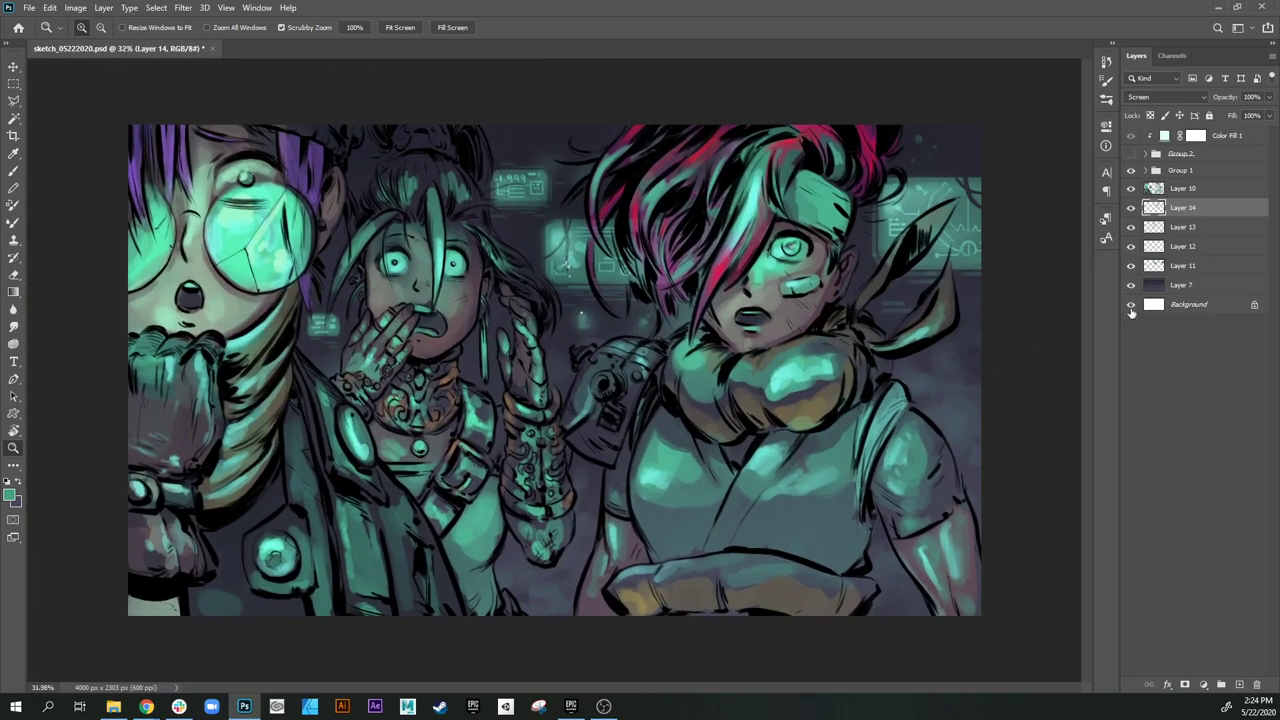
Step: Hide Layers 14 and 13 and check the backdrop on Layer 7 by switching its visibility off and on
{"action": "left_click", "coordinate": [1175, 228]}
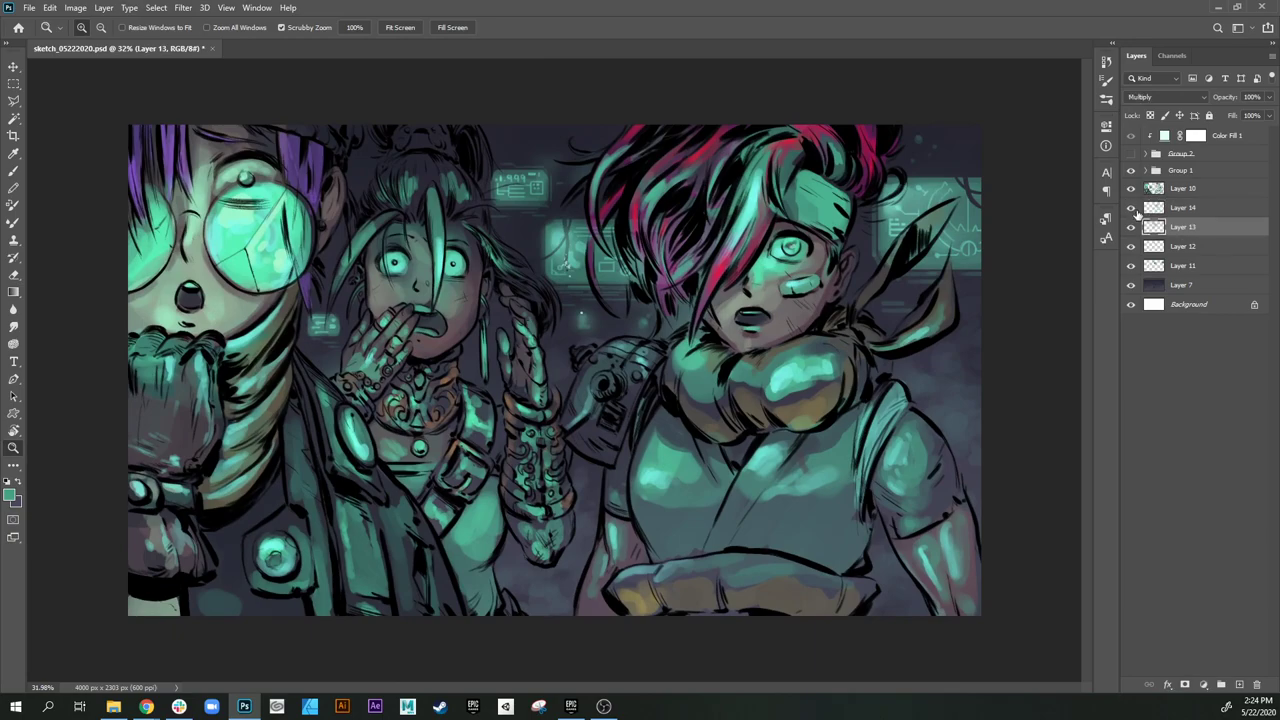
{"action": "left_click_drag", "start_coordinate": [1131, 207], "coordinate": [1131, 227]}
{"action": "left_click", "coordinate": [1131, 285]}
{"action": "left_click", "coordinate": [1131, 285]}
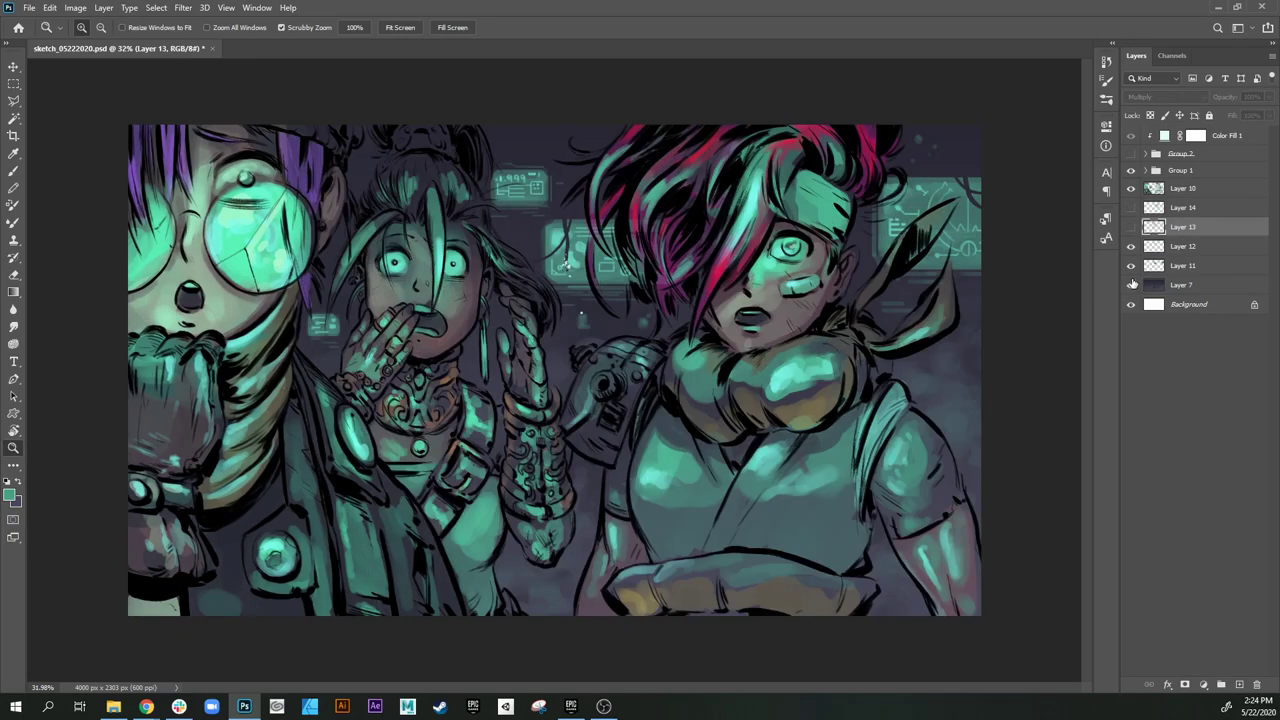
Step: On Layer 7, sample a teal from the central panel and brush soft haze into the lower background with a 300 px brush
{"action": "left_click", "coordinate": [1193, 285]}
{"action": "key", "text": "b"}
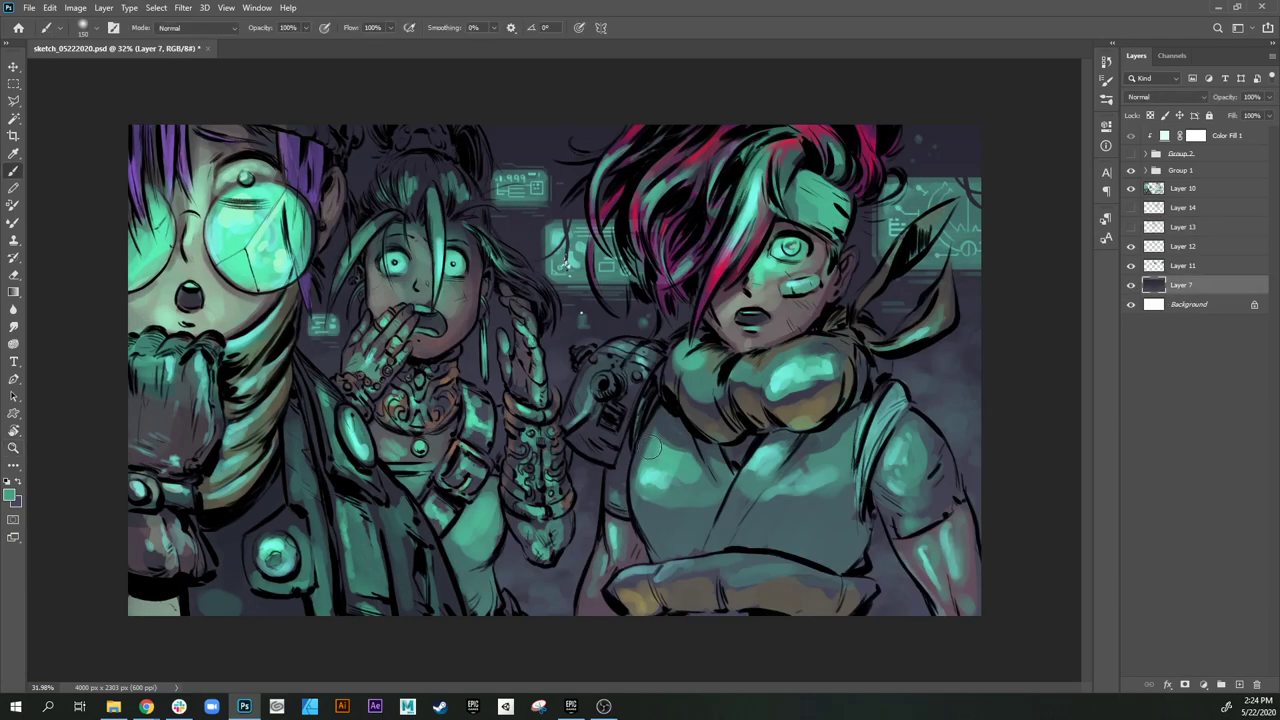
{"action": "left_click", "coordinate": [583, 554], "text": "alt"}
{"action": "left_click", "coordinate": [579, 256], "text": "alt"}
{"action": "key", "text": "]"}
{"action": "key", "text": "]"}
{"action": "key", "text": "]"}
{"action": "key", "text": "]"}
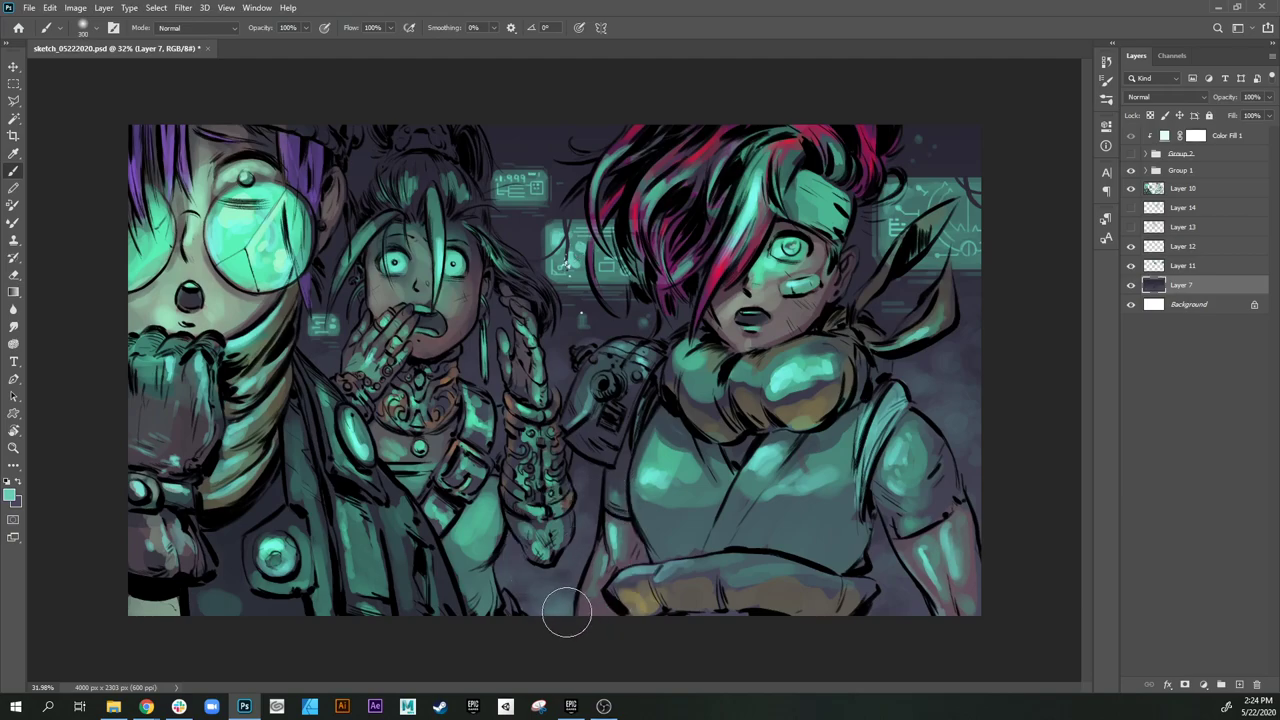
{"action": "key", "text": "bracketright"}
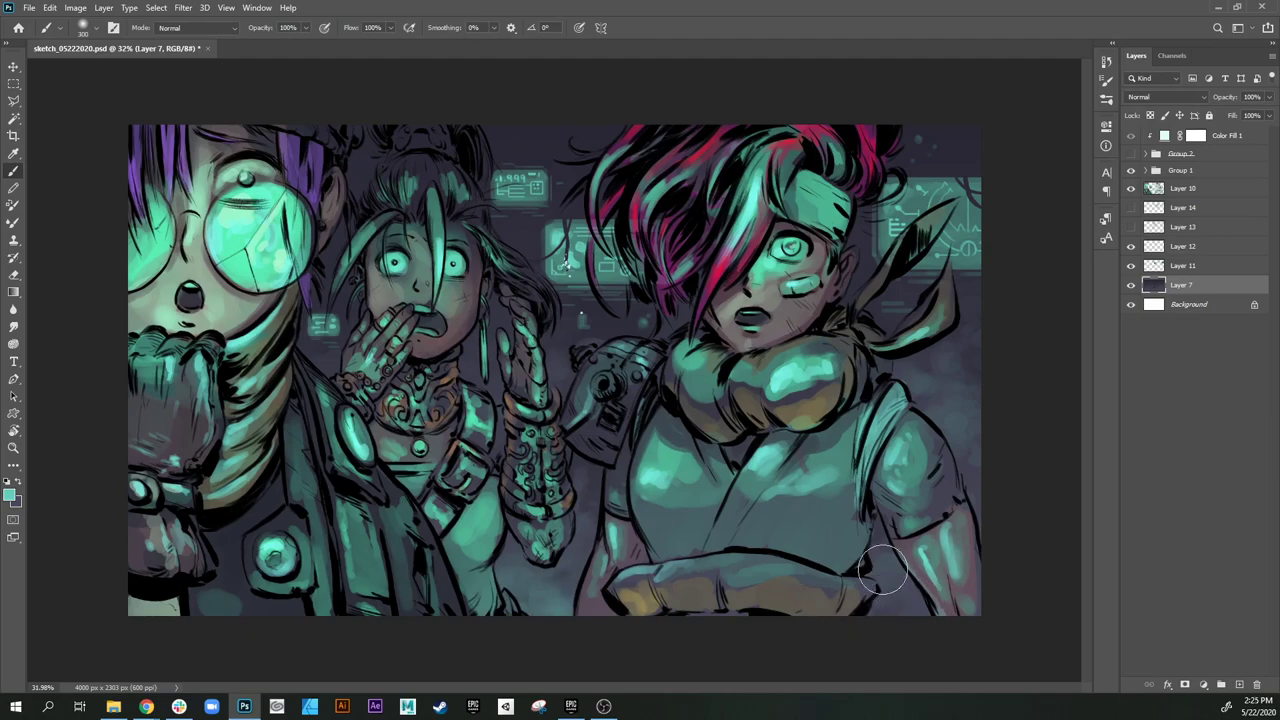
Step: Shrink the brush to 45 px and touch up the lower backdrop beside the mechanical arm with sampled haze tones
{"action": "key", "text": "bracketleft"}
{"action": "key", "text": "bracketleft"}
{"action": "key", "text": "bracketleft"}
{"action": "key", "text": "bracketleft"}
{"action": "key", "text": "bracketleft"}
{"action": "left_click", "coordinate": [562, 604], "text": "alt"}
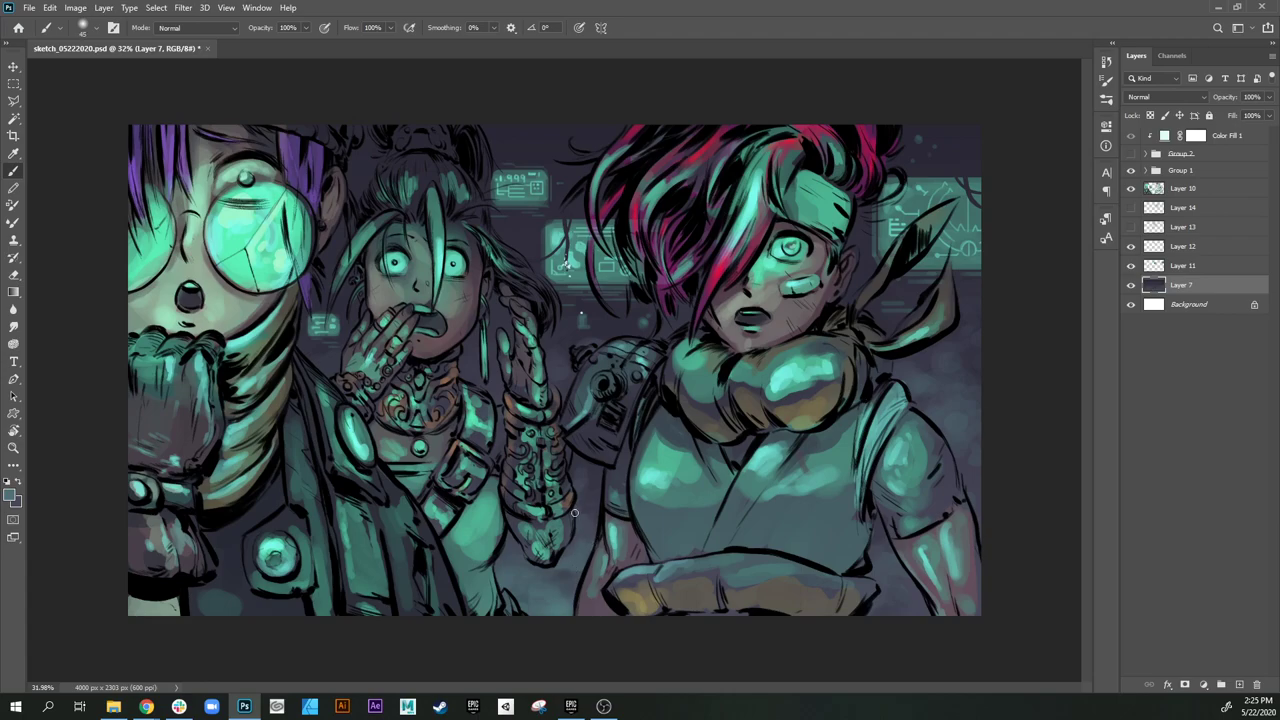
{"action": "left_click", "coordinate": [553, 583], "text": "alt"}
Step: Compare the whole artwork with and without the CMYK proof colors
{"action": "key", "text": "z"}
{"action": "left_click_drag", "start_coordinate": [891, 492], "coordinate": [845, 487]}
{"action": "key", "text": "ctrl+y"}
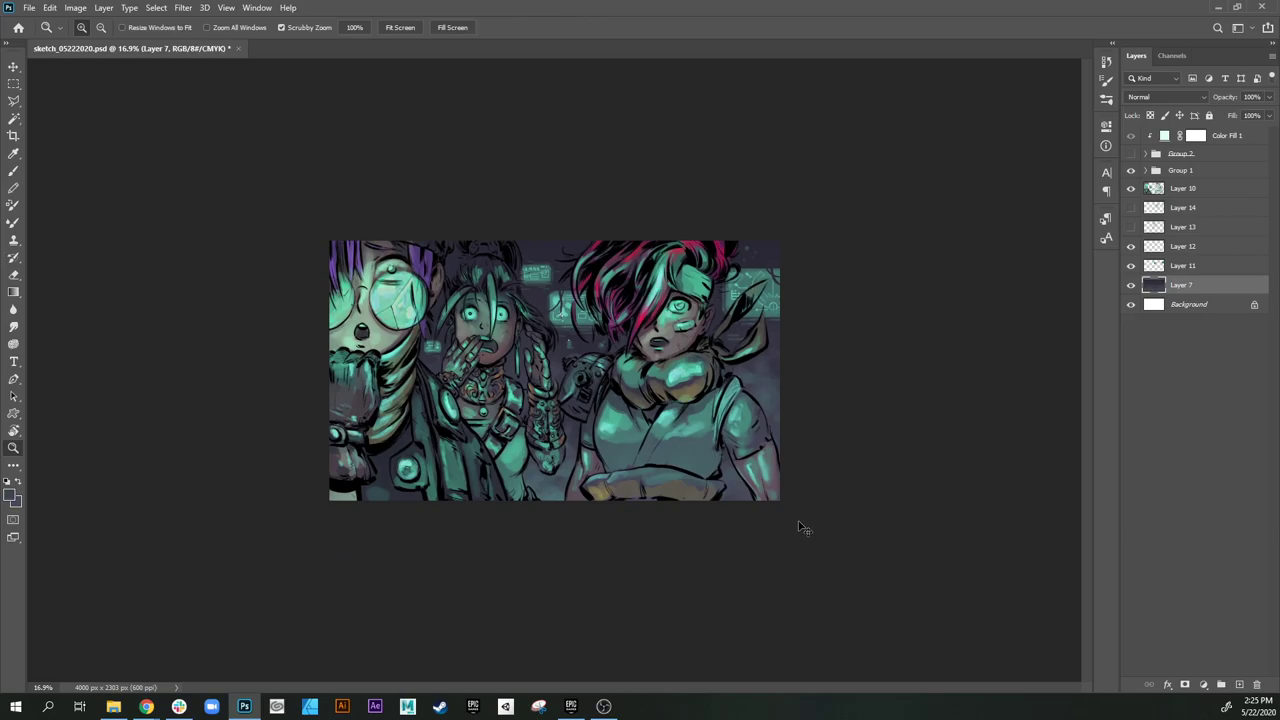
{"action": "key", "text": "ctrl+y"}
{"action": "key", "text": "ctrl+y"}
{"action": "key", "text": "ctrl+y"}
{"action": "key", "text": "ctrl+y"}
{"action": "key", "text": "ctrl+y"}
{"action": "left_click_drag", "start_coordinate": [703, 403], "coordinate": [723, 432]}
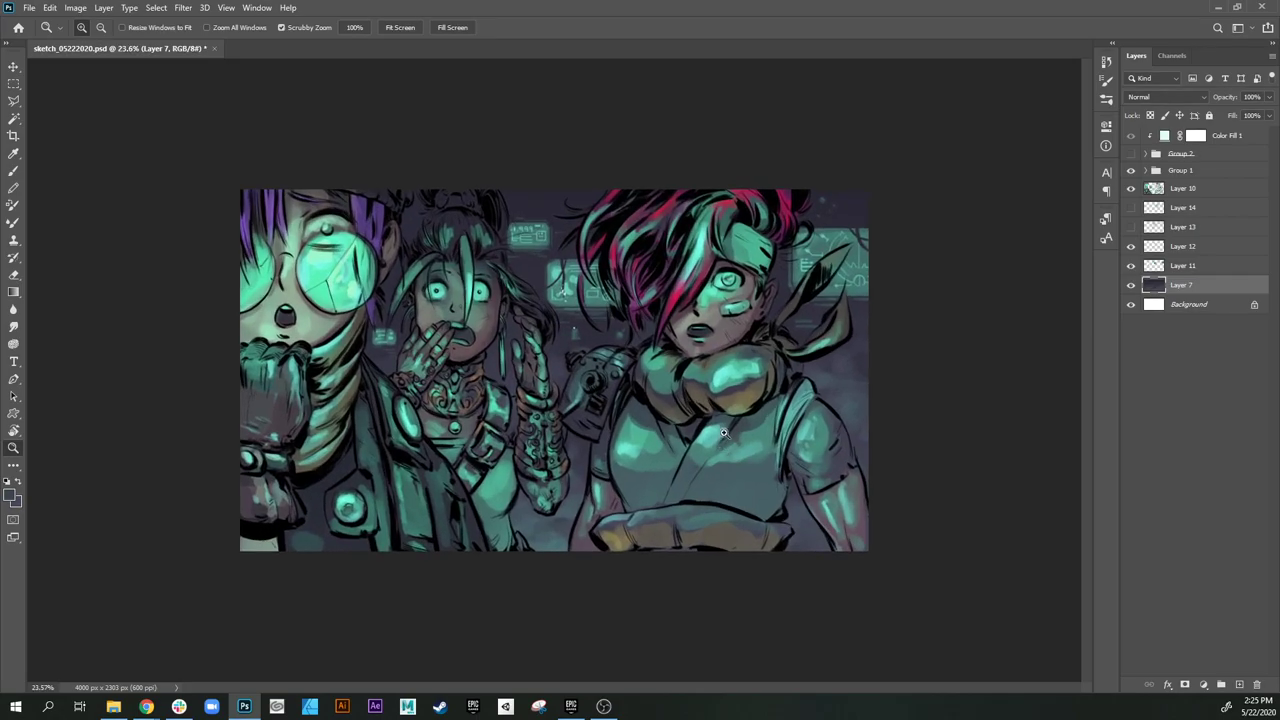
{"action": "left_click_drag", "start_coordinate": [749, 387], "coordinate": [755, 424]}
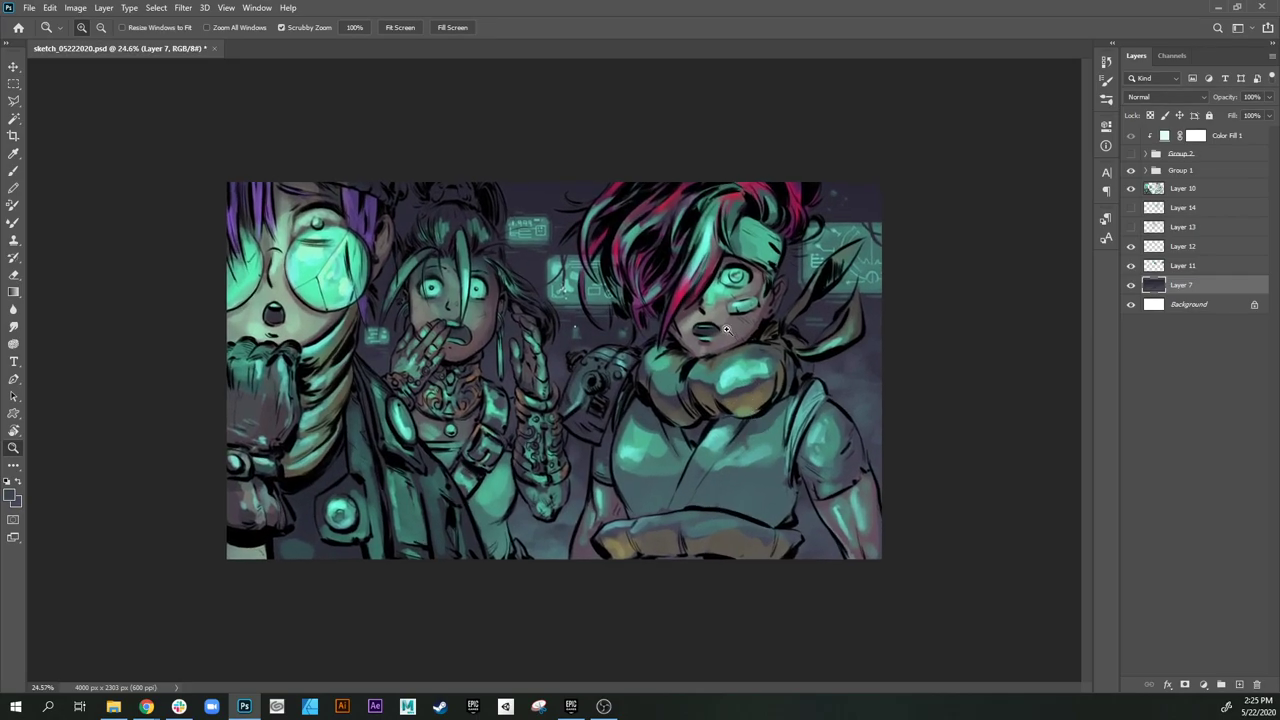
Step: Set up a custom proof condition that simulates Gray Gamma 1.8
{"action": "left_click", "coordinate": [1210, 140]}
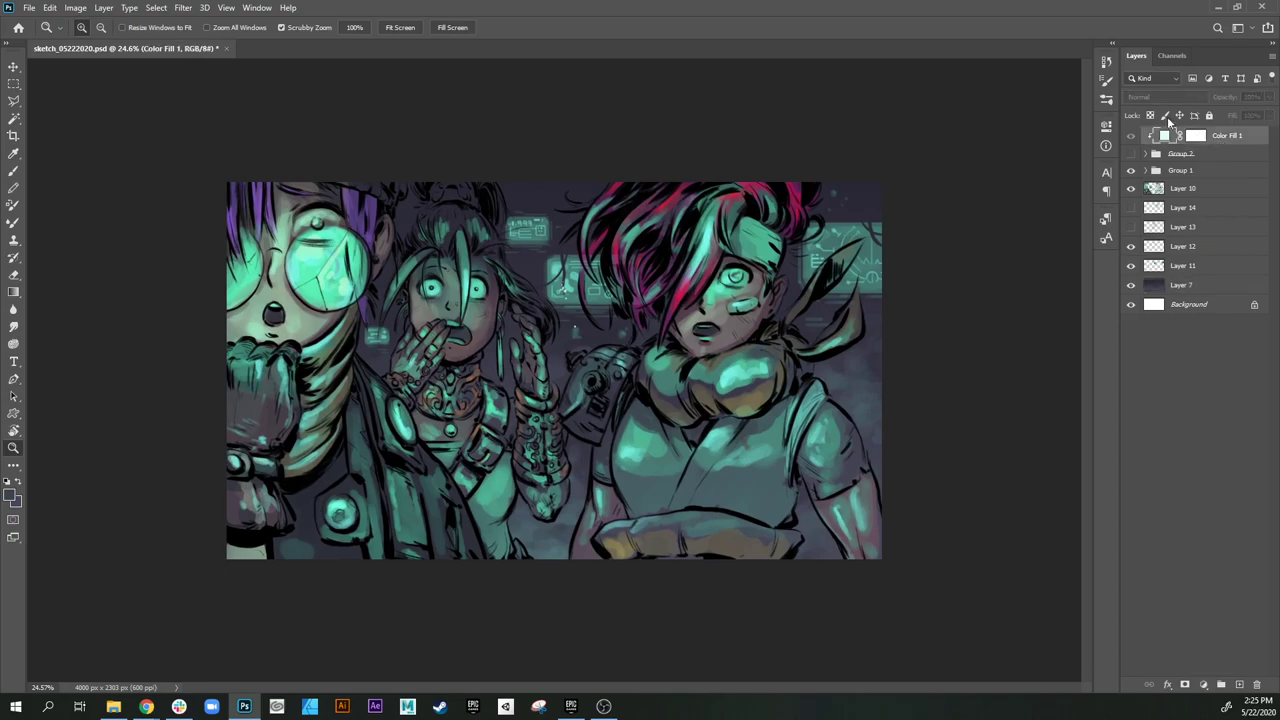
{"action": "left_click", "coordinate": [176, 9]}
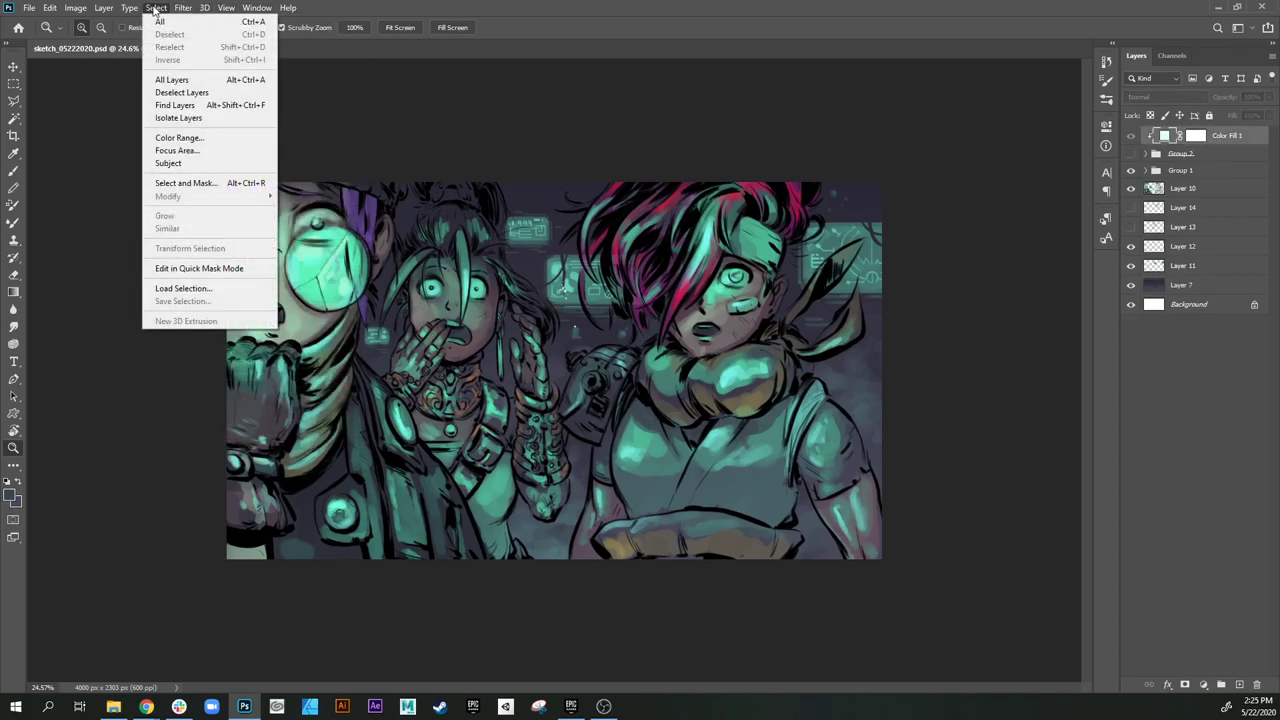
{"action": "mouse_move", "coordinate": [226, 14]}
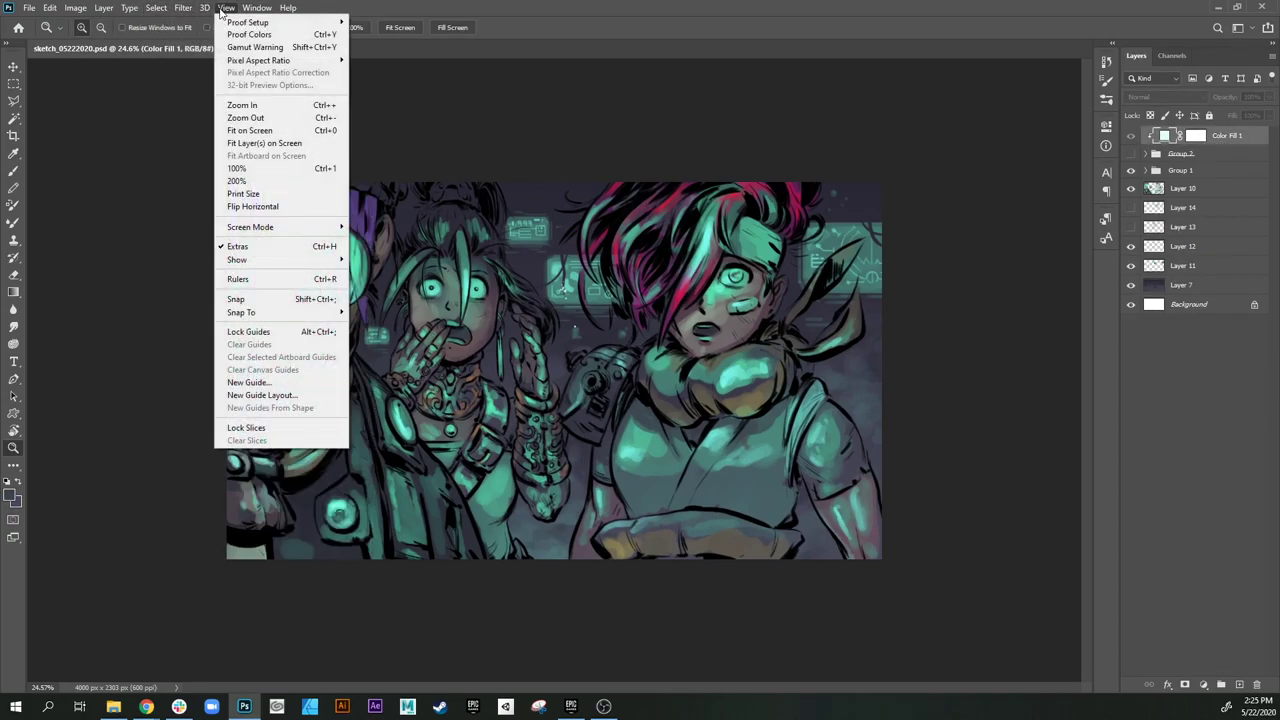
{"action": "mouse_move", "coordinate": [303, 22]}
{"action": "left_click", "coordinate": [415, 22]}
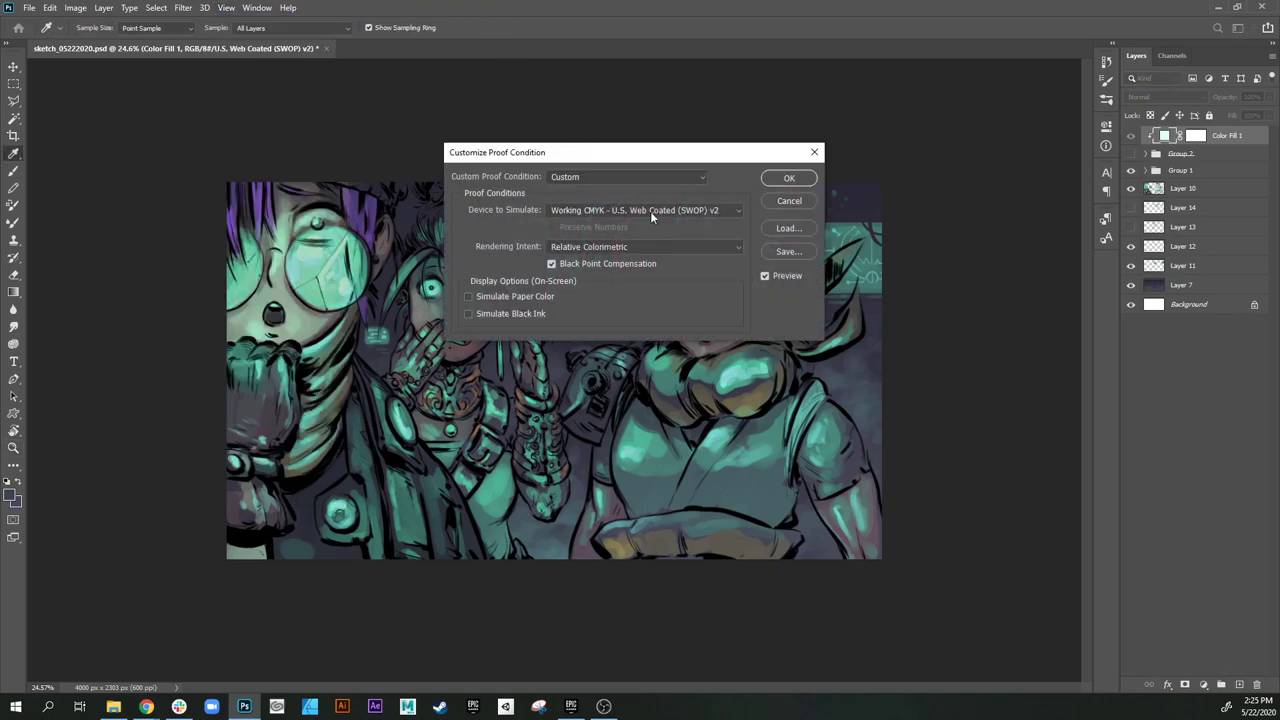
{"action": "left_click", "coordinate": [650, 211]}
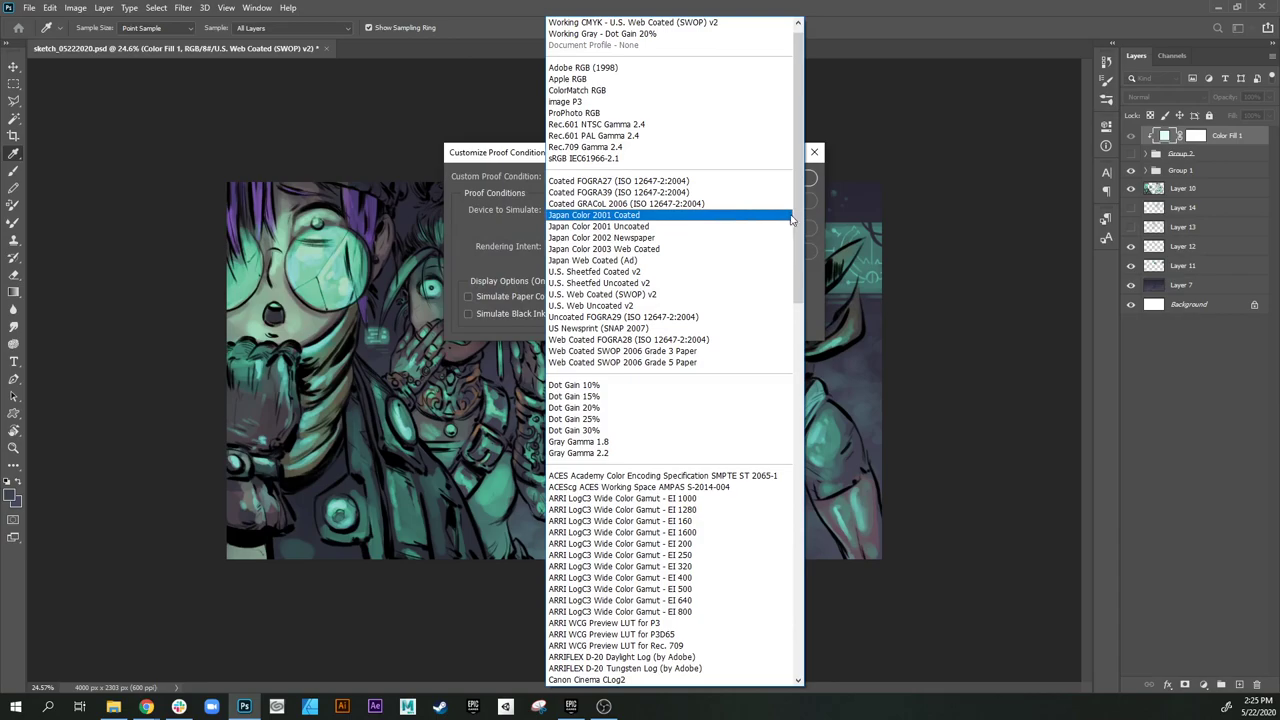
{"action": "mouse_move", "coordinate": [797, 223]}
{"action": "left_mouse_down"}
{"action": "mouse_move", "coordinate": [797, 245]}
{"action": "mouse_move", "coordinate": [796, 207]}
{"action": "left_mouse_up"}
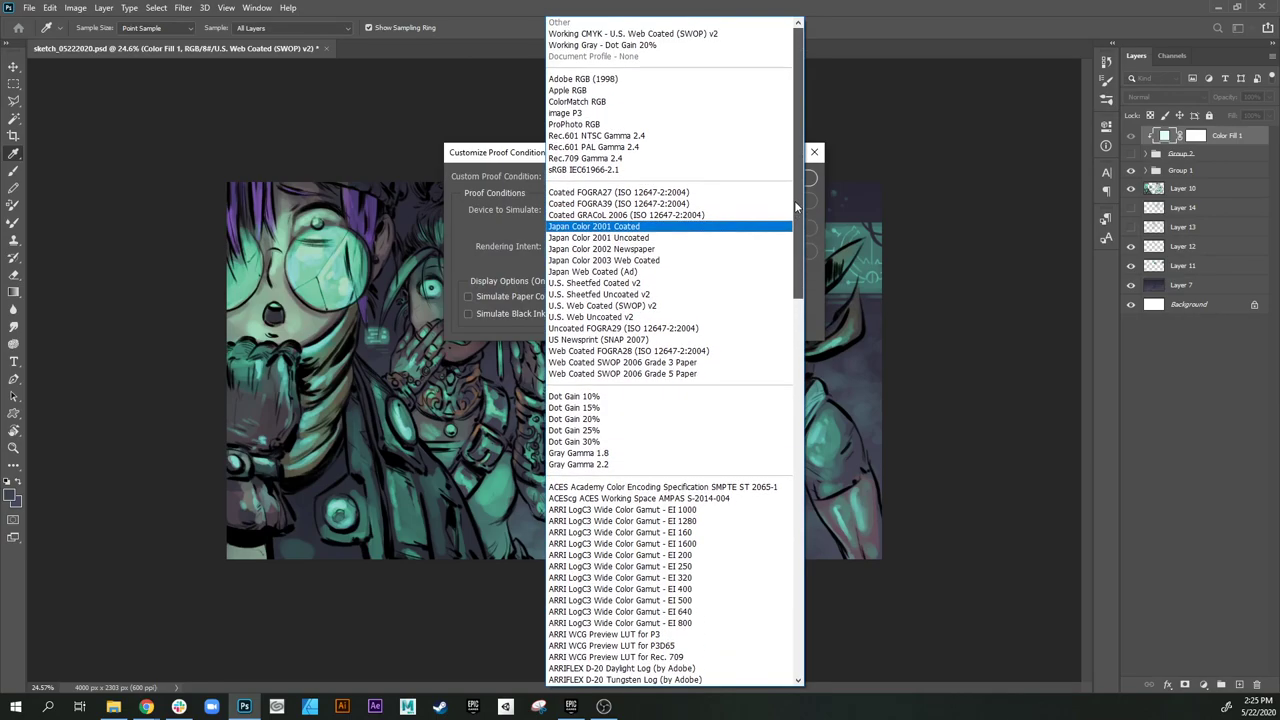
{"action": "left_click", "coordinate": [654, 453]}
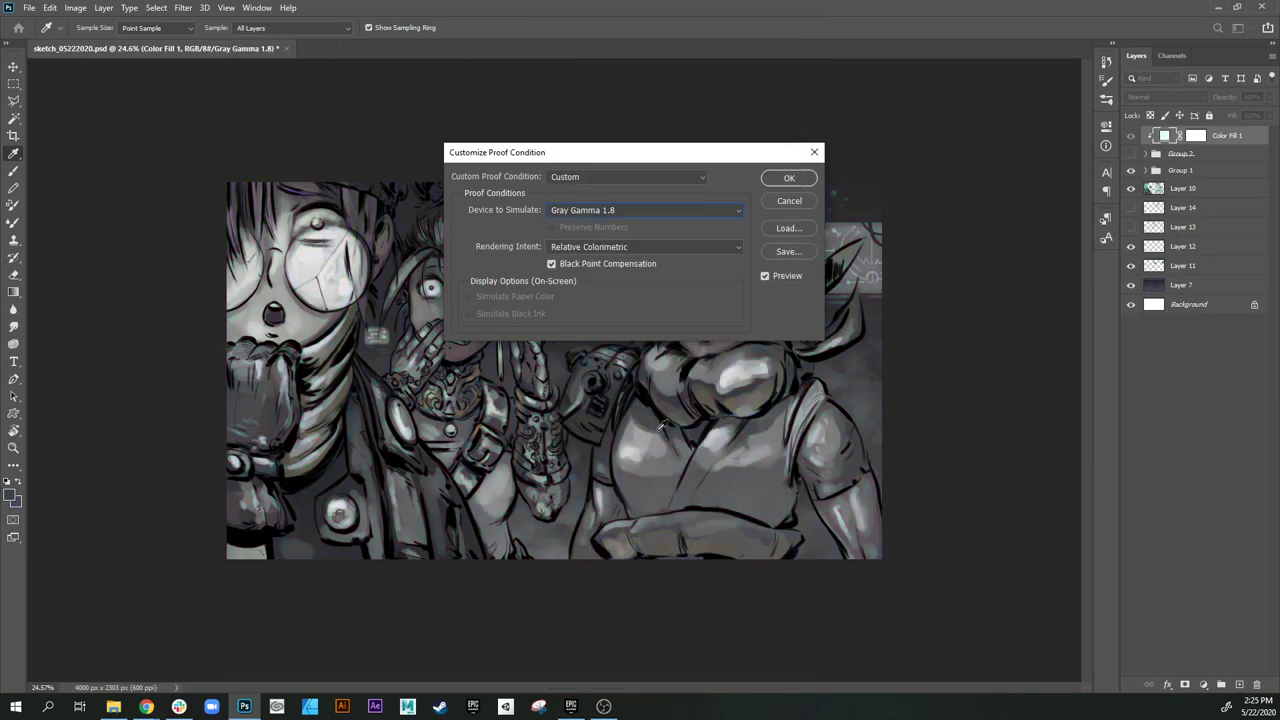
{"action": "left_click", "coordinate": [789, 177]}
{"action": "key", "text": "z"}
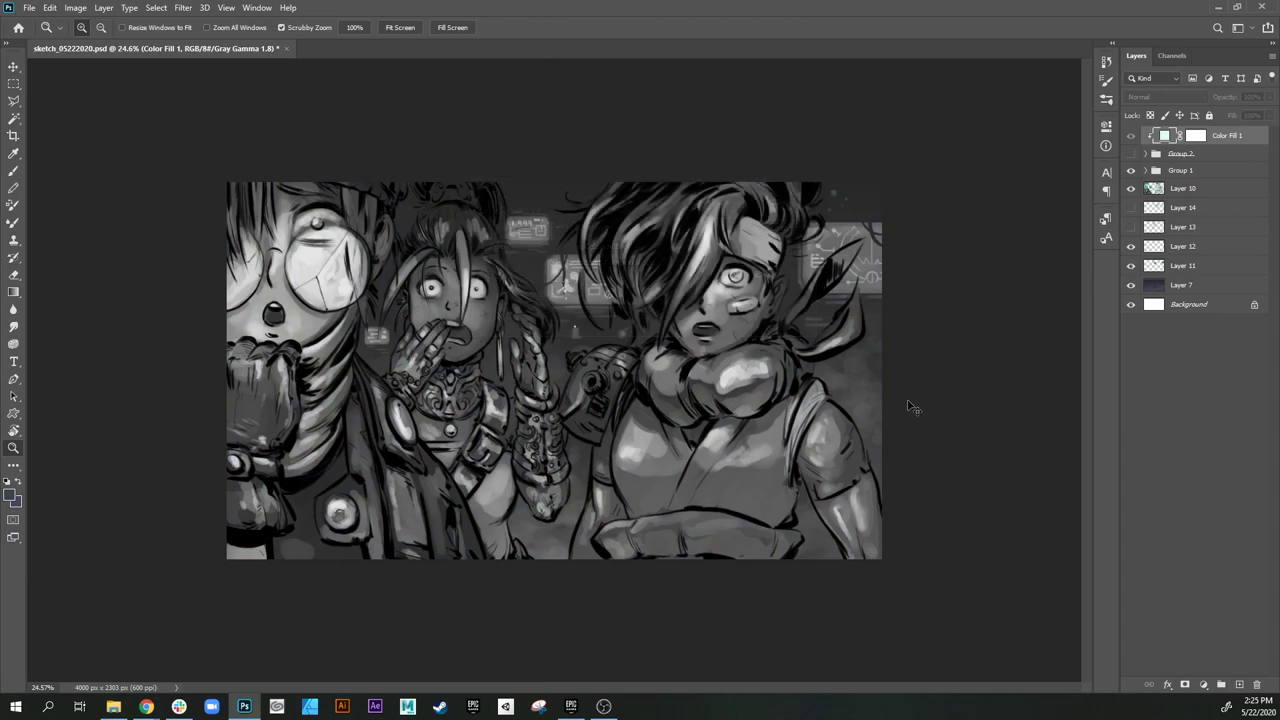
Step: Compare the artwork's values in the grayscale proof against the full-color view
{"action": "key", "text": "ctrl+y"}
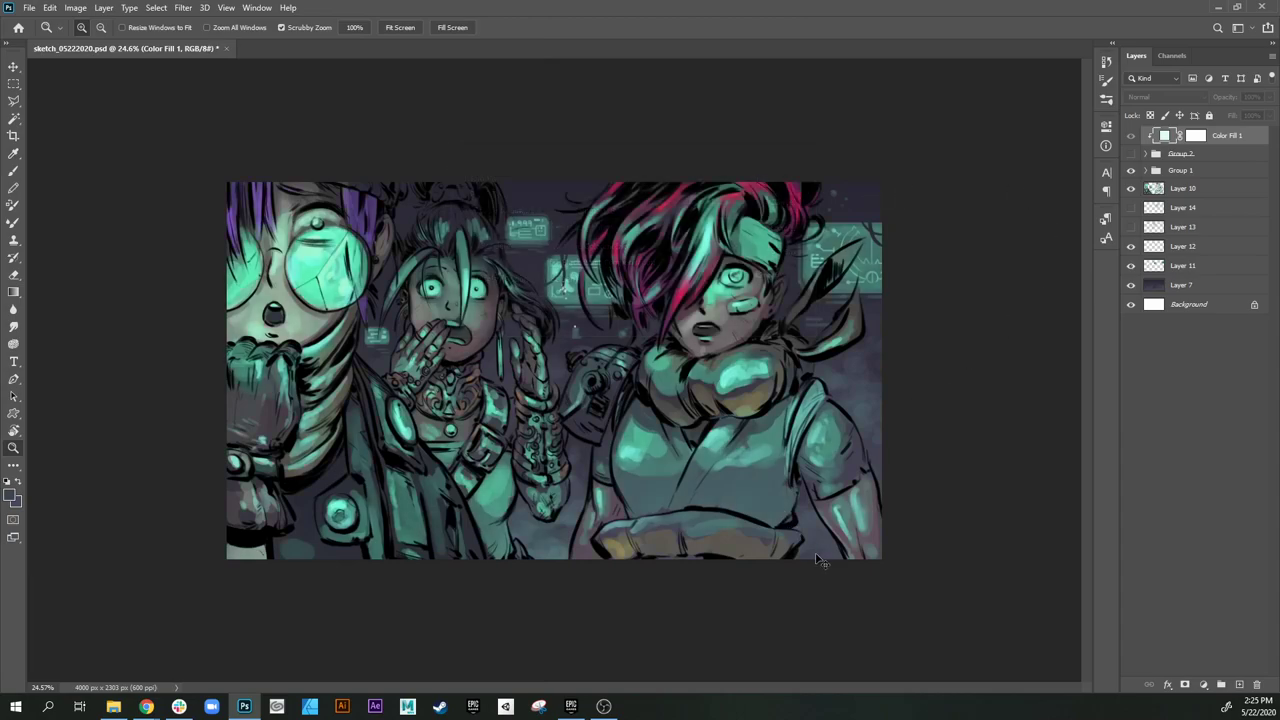
{"action": "key", "text": "ctrl+y"}
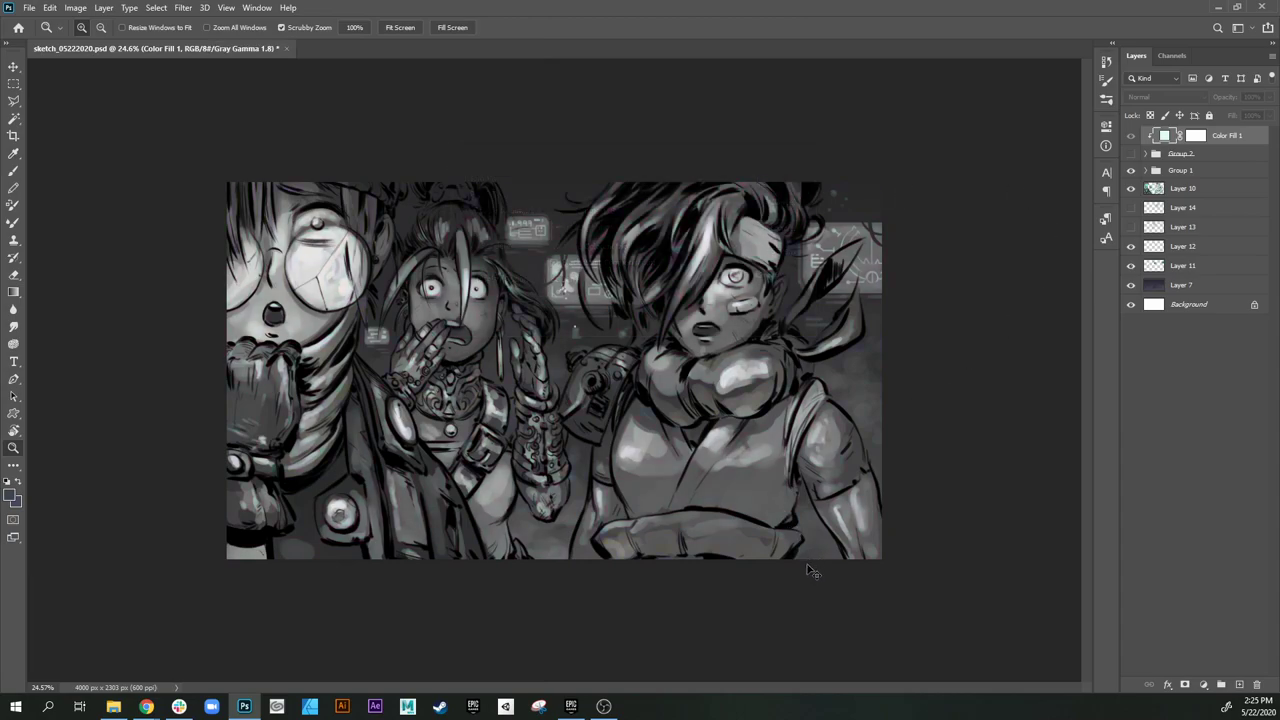
{"action": "key", "text": "ctrl+y"}
{"action": "key", "text": "ctrl+y"}
{"action": "key", "text": "ctrl+y"}
{"action": "key", "text": "ctrl+y"}
Step: Show the title lettering in Group 2 and check how it reads in color and in the grayscale proof
{"action": "left_click", "coordinate": [1131, 154]}
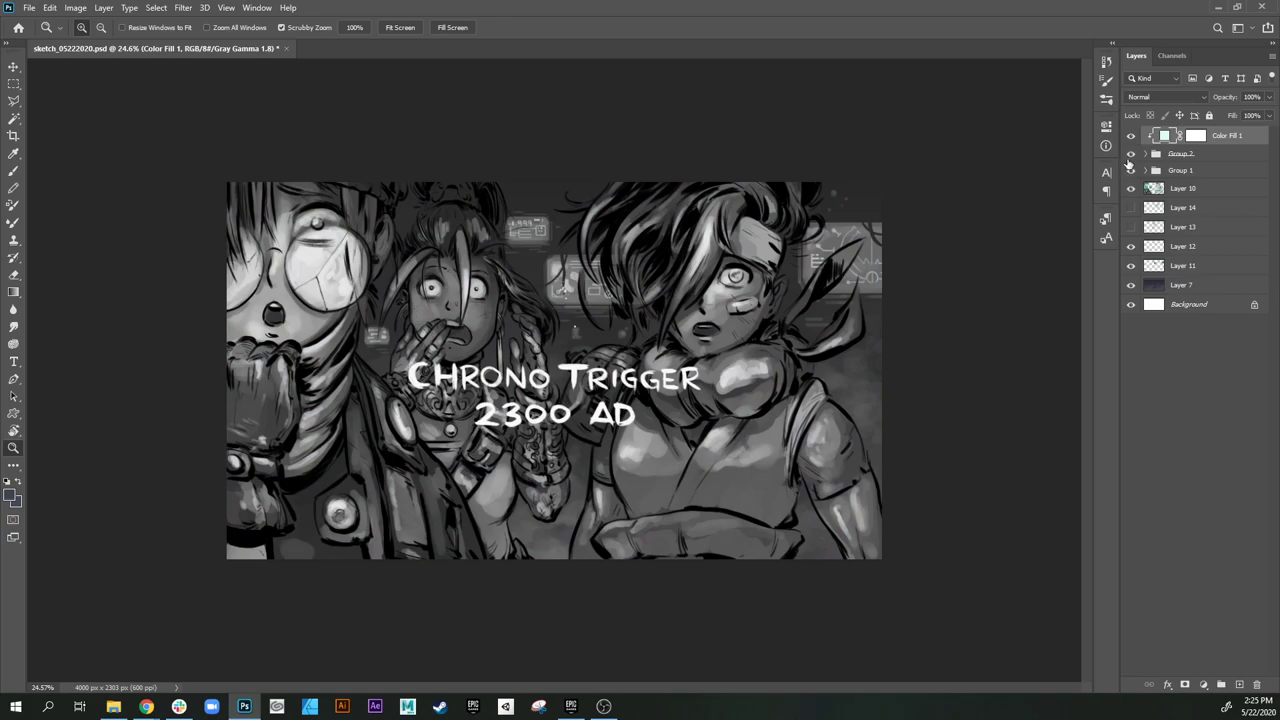
{"action": "key", "text": "ctrl+y"}
{"action": "key", "text": "ctrl+y"}
{"action": "left_click_drag", "start_coordinate": [723, 393], "coordinate": [726, 551]}
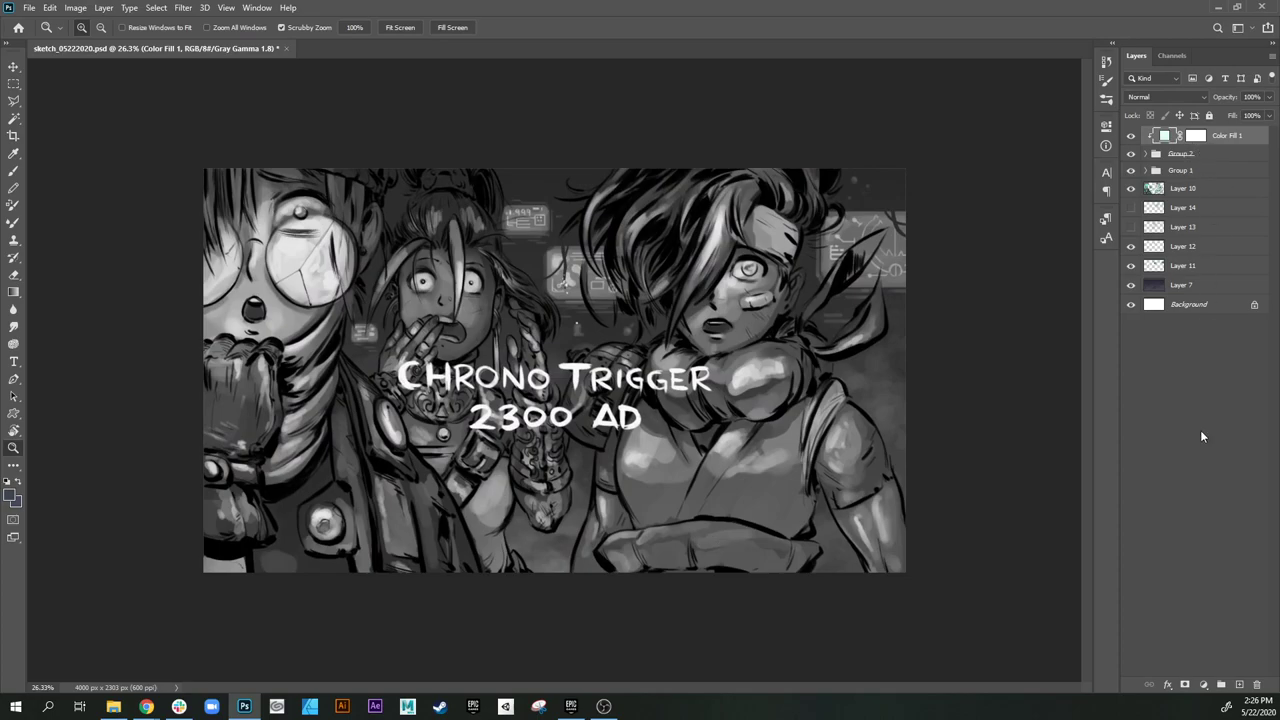
Step: Add a new layer above Color Fill 1 and fill the whole canvas with a saturated blue
{"action": "left_click", "coordinate": [1239, 685]}
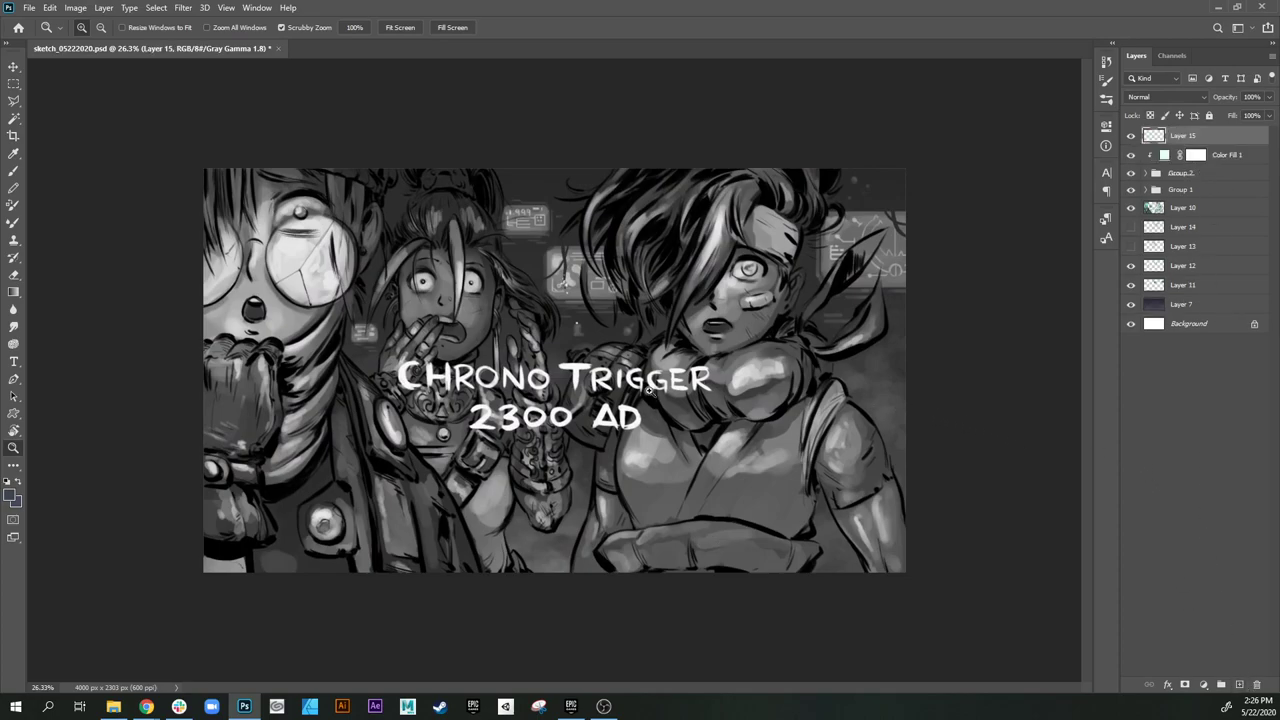
{"action": "key", "text": "g"}
{"action": "left_click", "coordinate": [11, 494]}
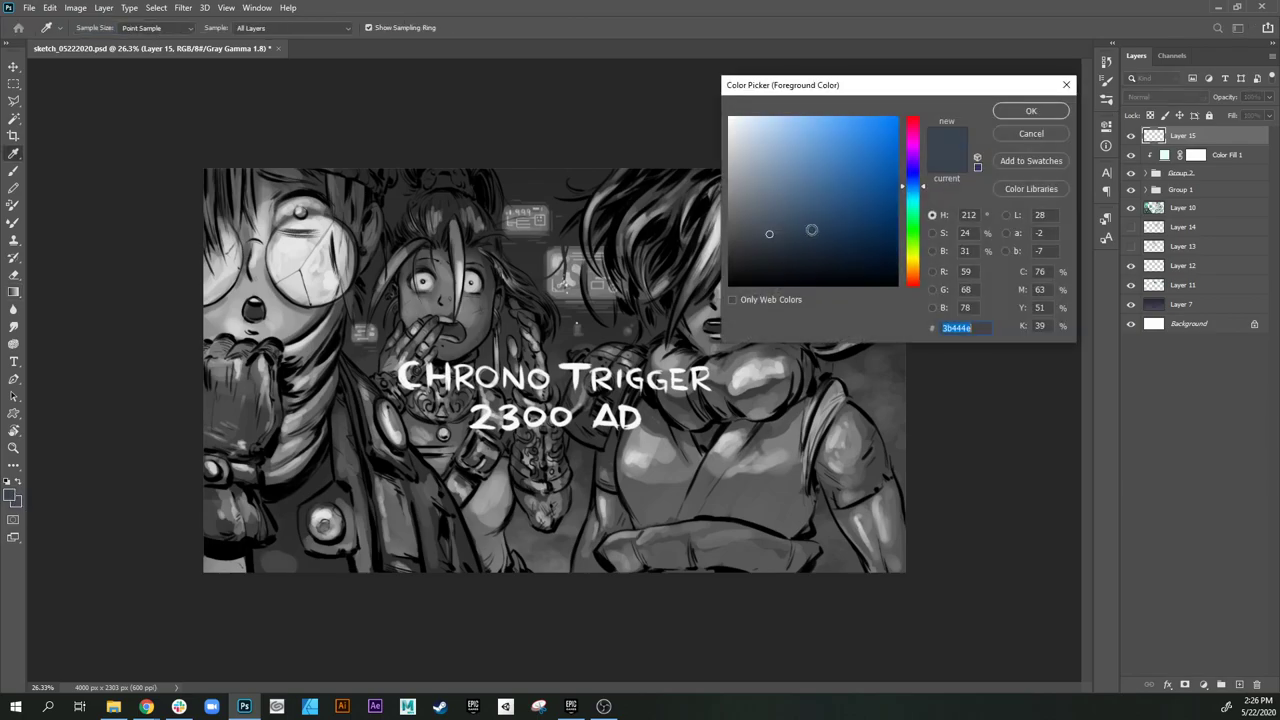
{"action": "left_click_drag", "start_coordinate": [813, 231], "coordinate": [992, 55]}
{"action": "left_click", "coordinate": [1029, 113]}
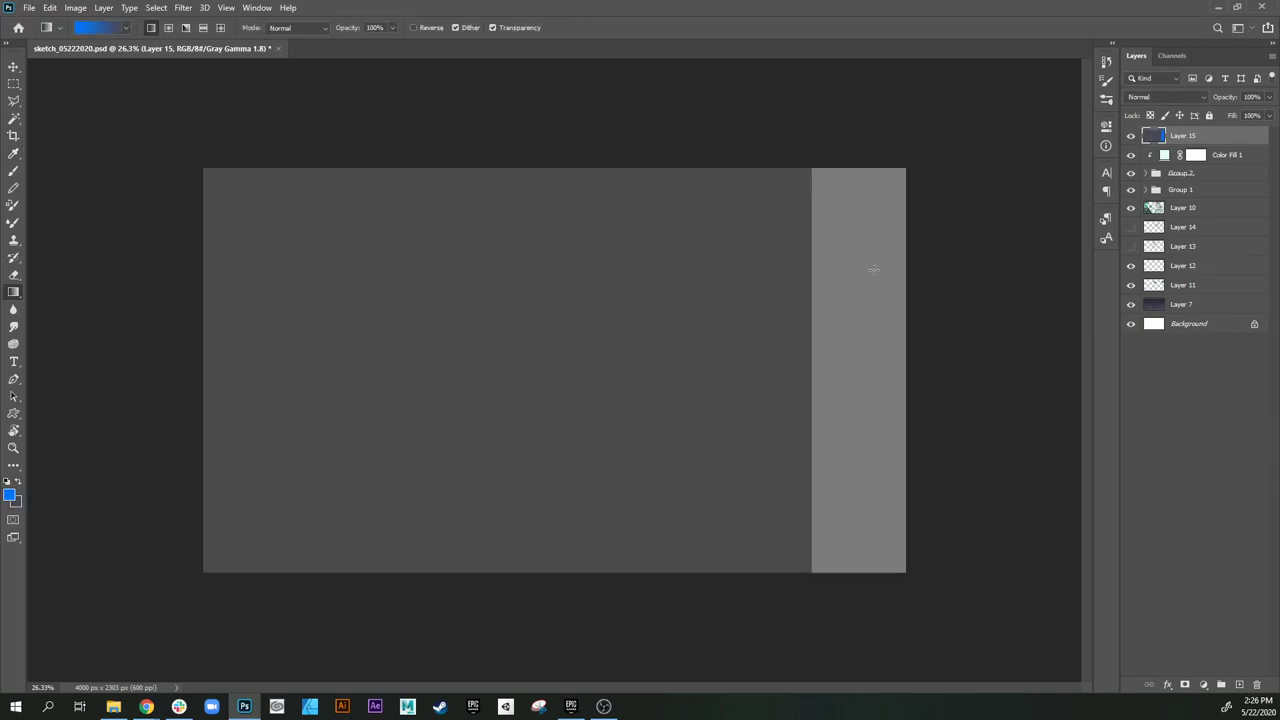
{"action": "key", "text": "shift+g"}
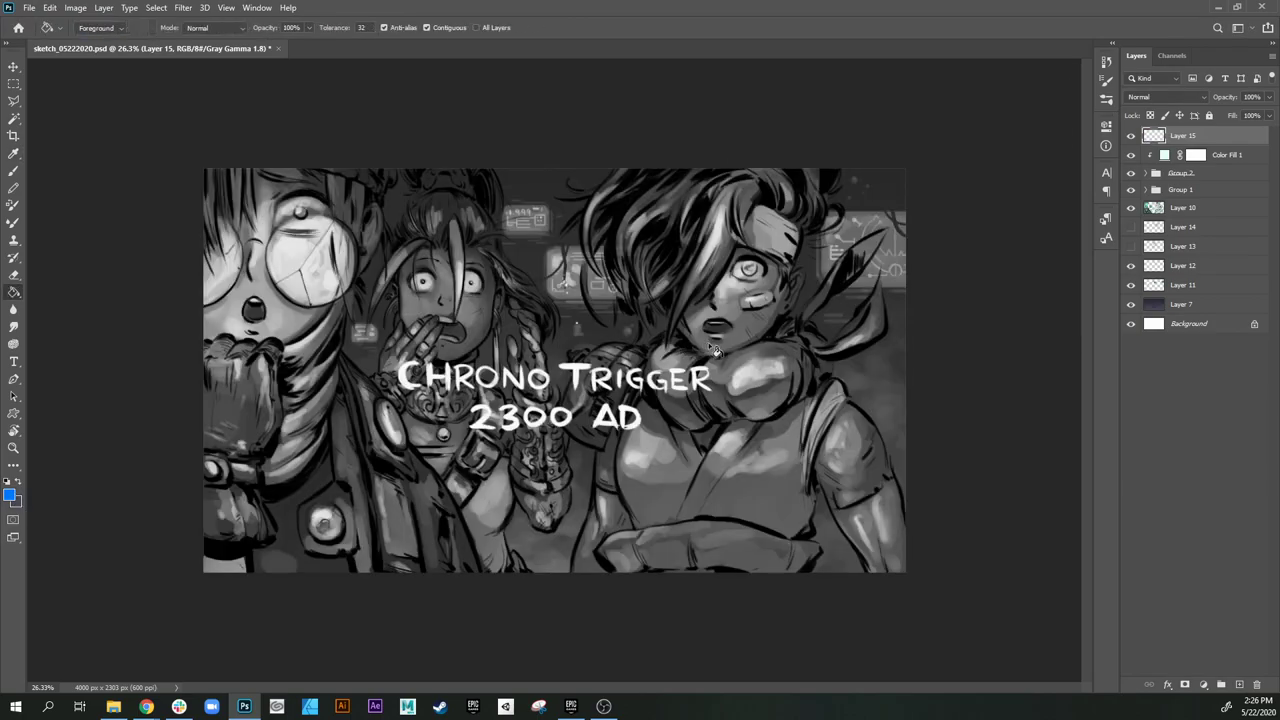
{"action": "left_click", "coordinate": [712, 350]}
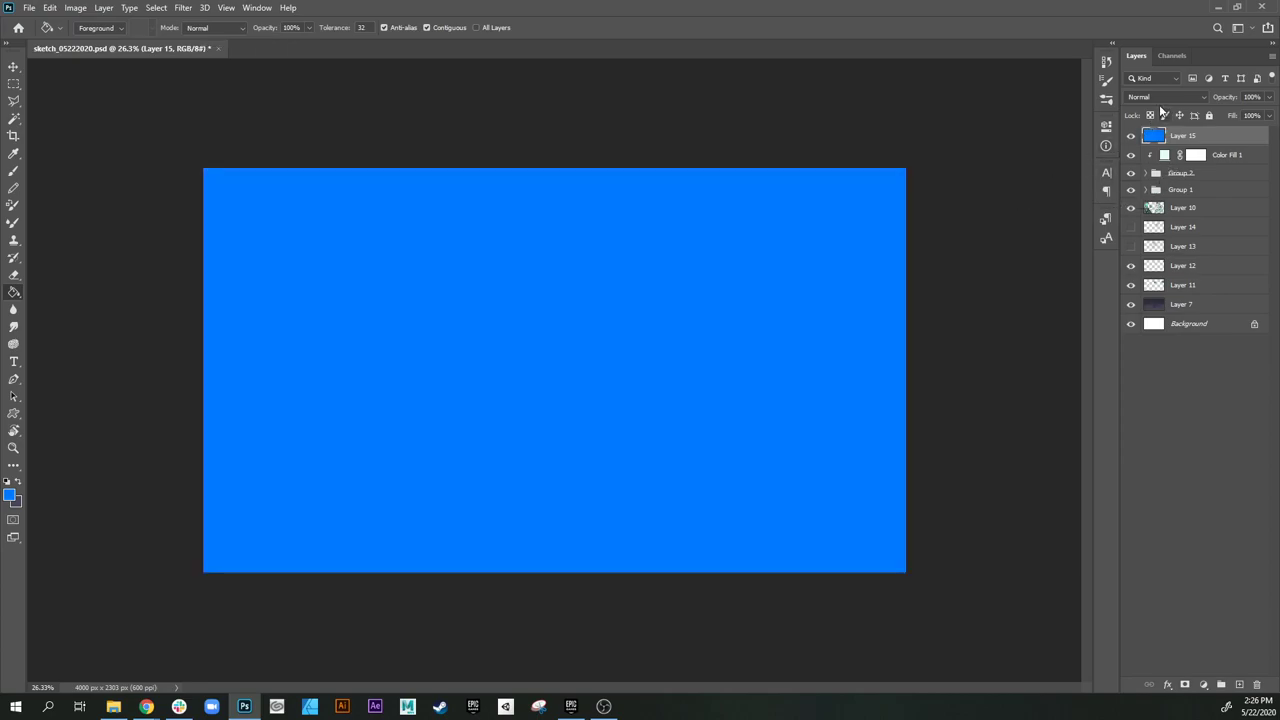
Step: Set the blue layer's blend mode to Saturation and compare the artwork with and without it
{"action": "left_click", "coordinate": [1160, 98]}
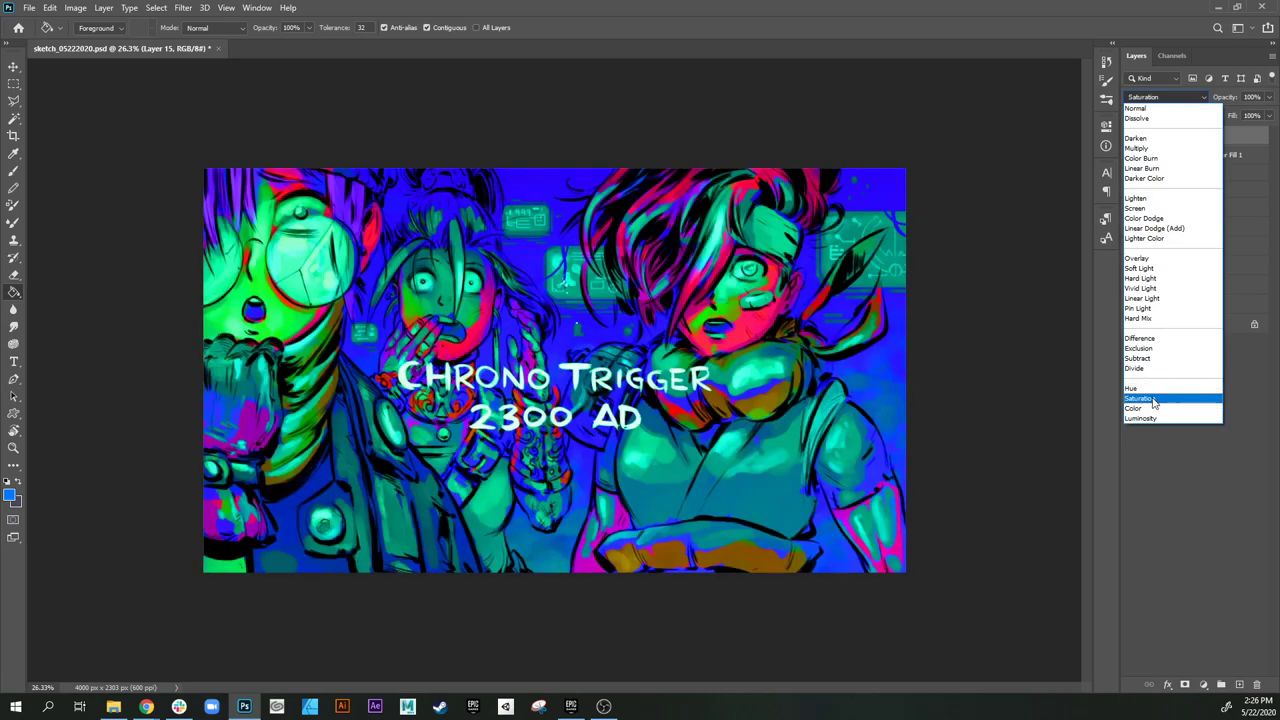
{"action": "left_click", "coordinate": [1150, 398]}
{"action": "key", "text": "z"}
{"action": "mouse_move", "coordinate": [836, 410]}
{"action": "left_mouse_down"}
{"action": "mouse_move", "coordinate": [691, 443]}
{"action": "mouse_move", "coordinate": [771, 560]}
{"action": "left_mouse_up"}
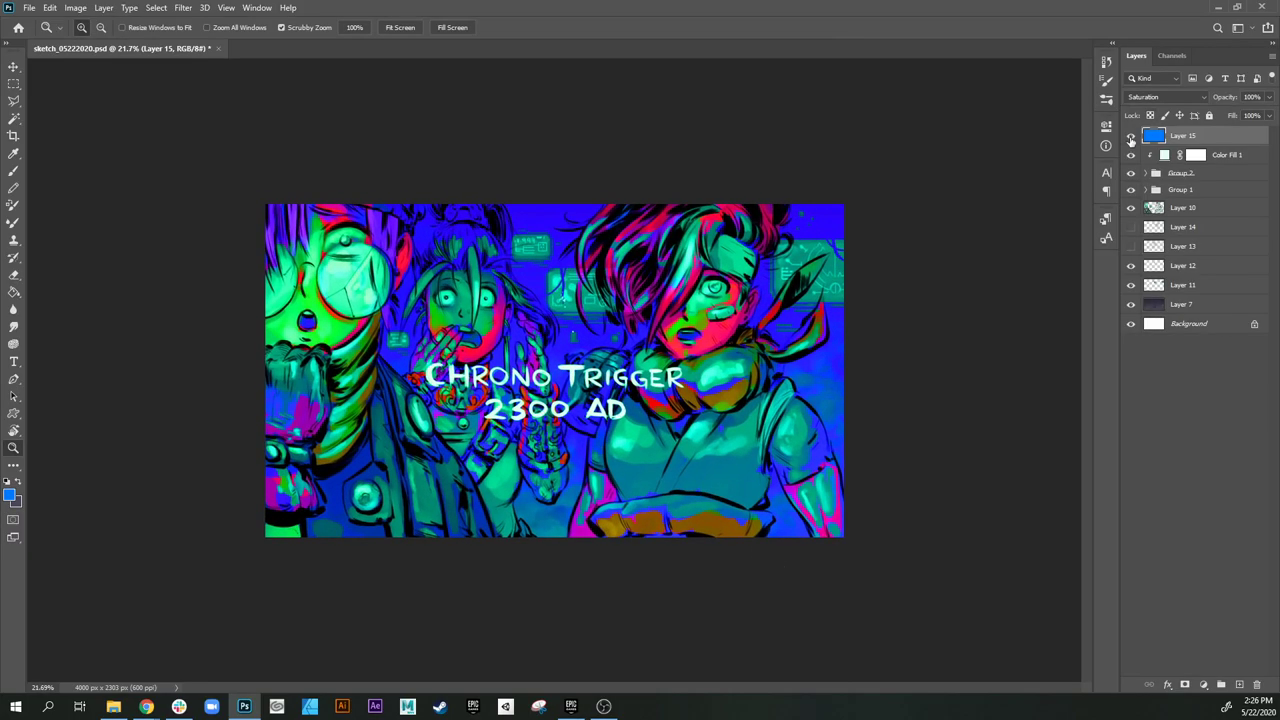
{"action": "left_click", "coordinate": [1131, 139]}
{"action": "key", "text": "b"}
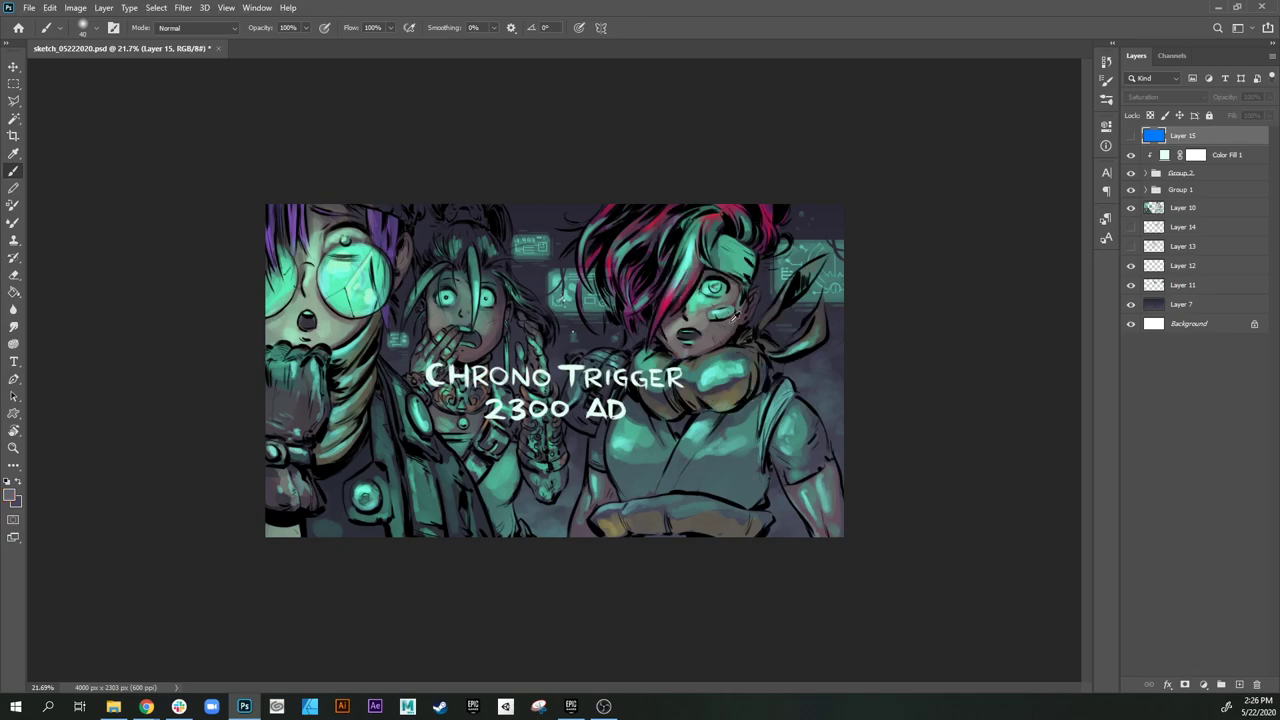
{"action": "left_click", "coordinate": [1132, 137]}
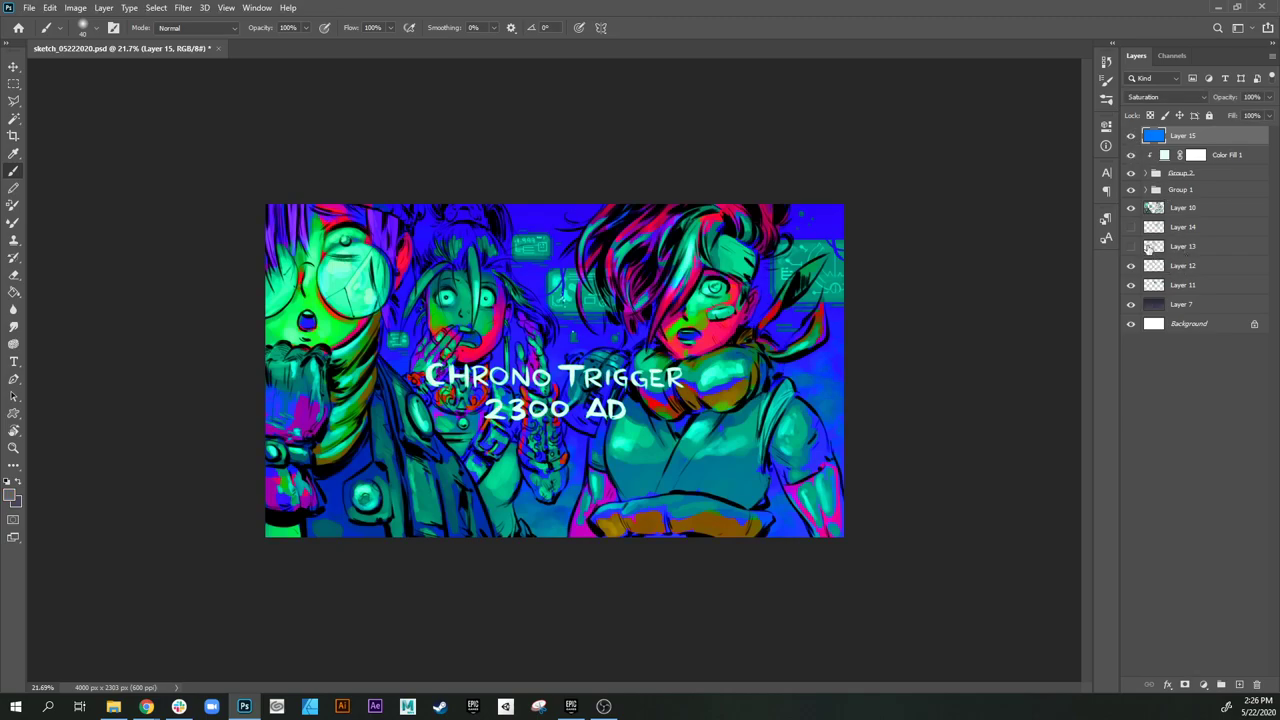
Step: On Layer 10, paint muted skin tones on the middle character's raised hand and midriff with the Hard Round Pressure Opacity brush
{"action": "left_click", "coordinate": [1192, 212]}
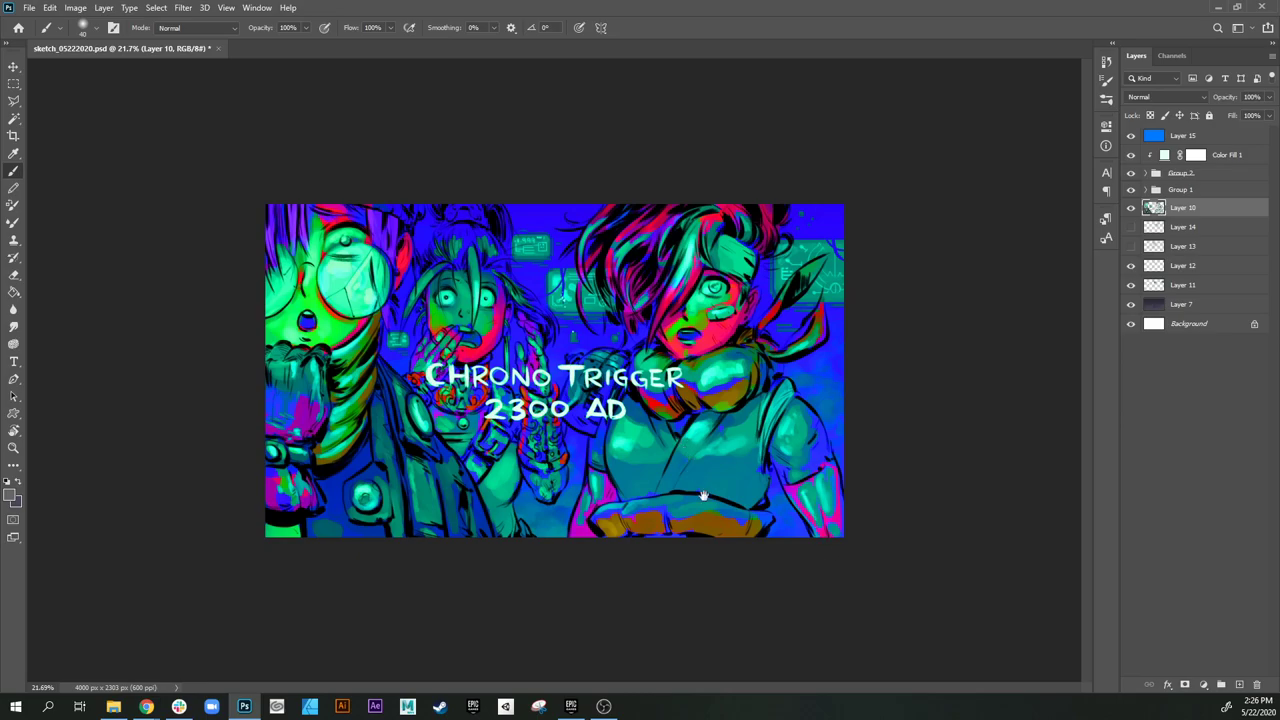
{"action": "left_click_drag", "start_coordinate": [632, 450], "coordinate": [659, 512]}
{"action": "left_click", "coordinate": [593, 511]}
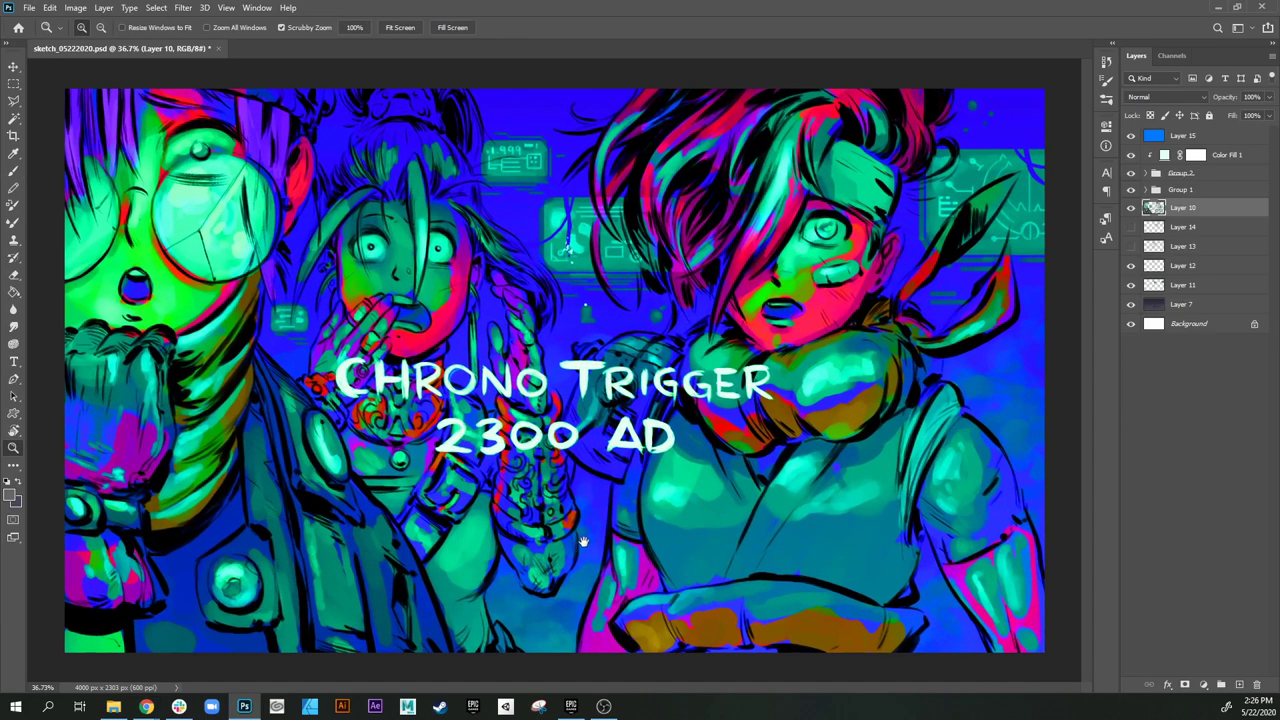
{"action": "key", "text": "b"}
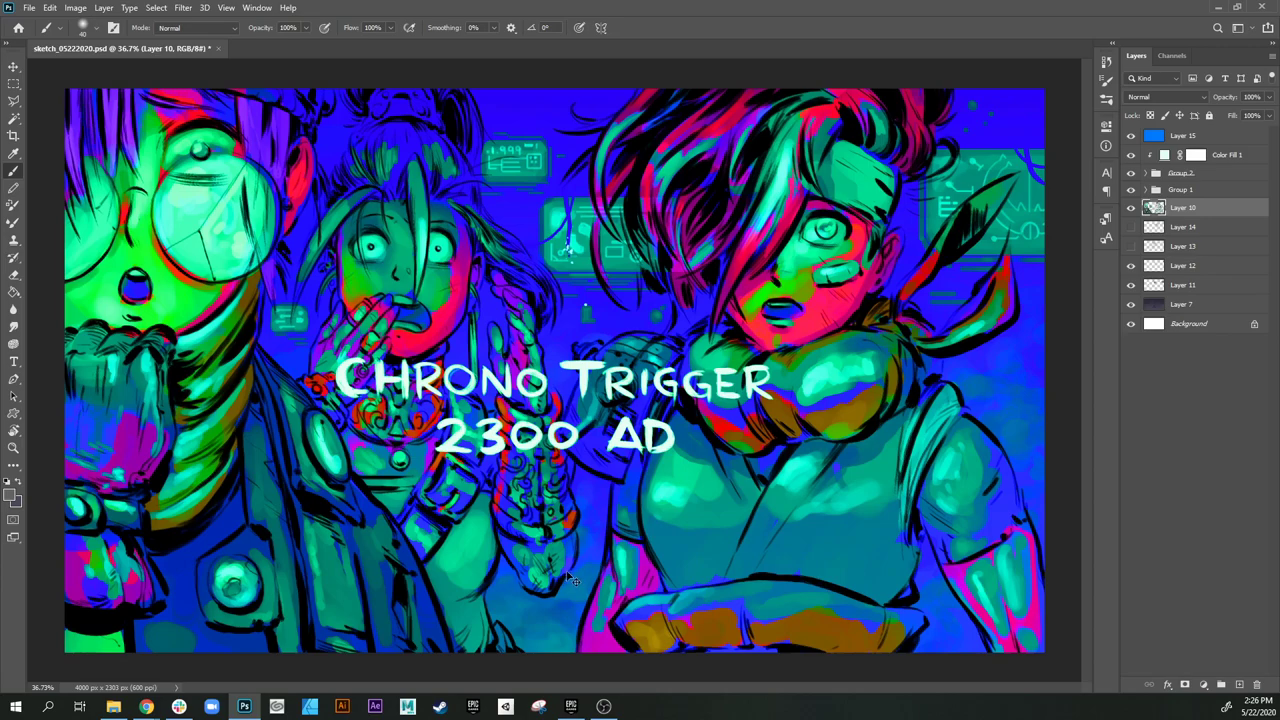
{"action": "right_click", "coordinate": [675, 548]}
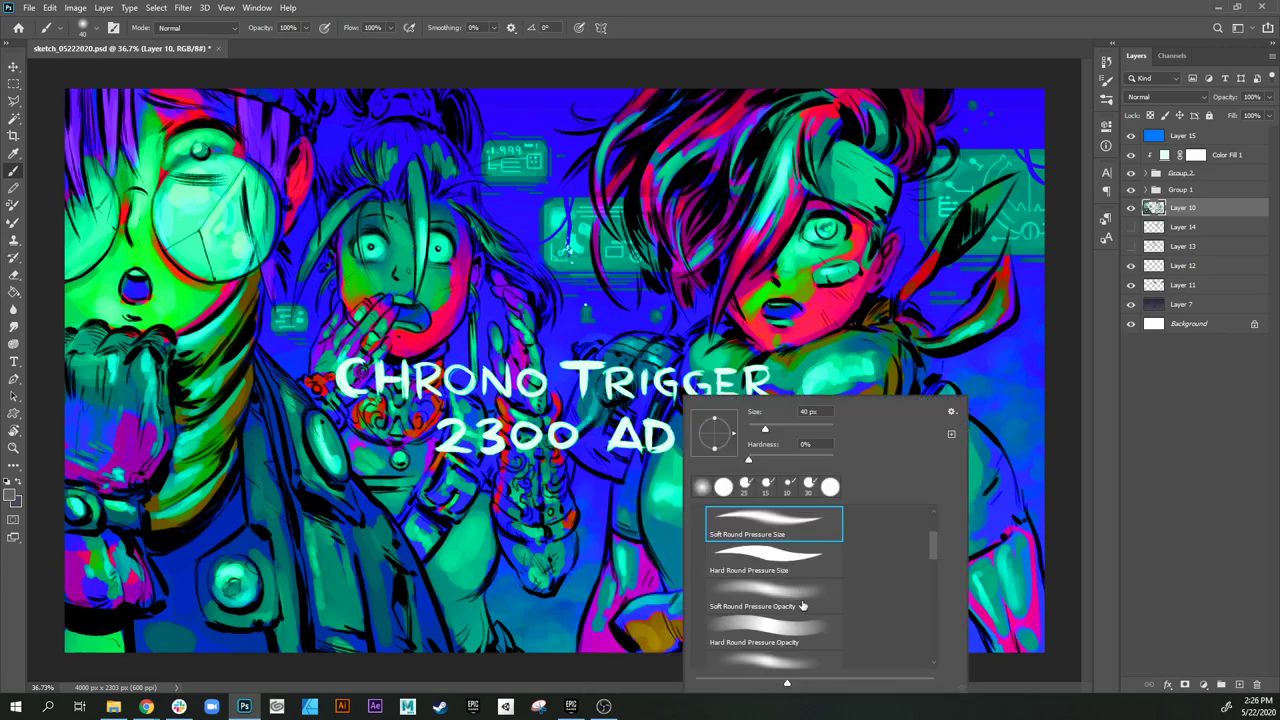
{"action": "double_click", "coordinate": [790, 628]}
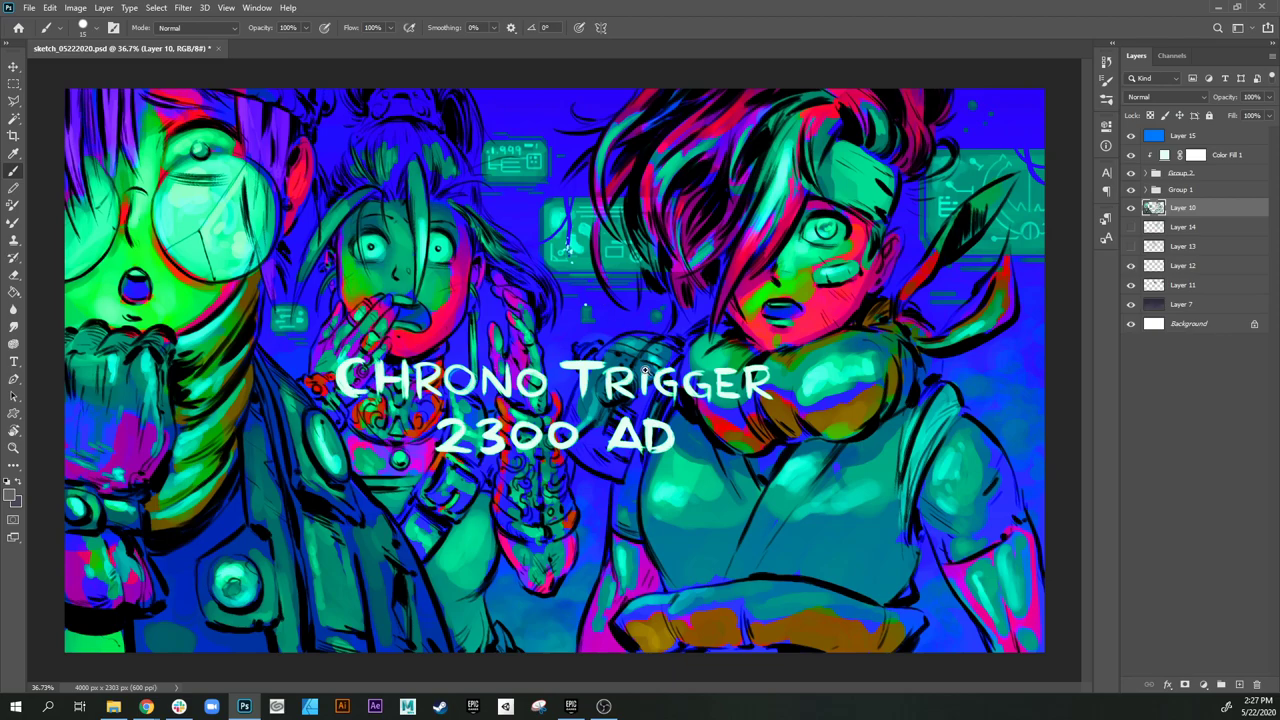
{"action": "key", "text": "z"}
{"action": "left_click_drag", "start_coordinate": [647, 371], "coordinate": [622, 388]}
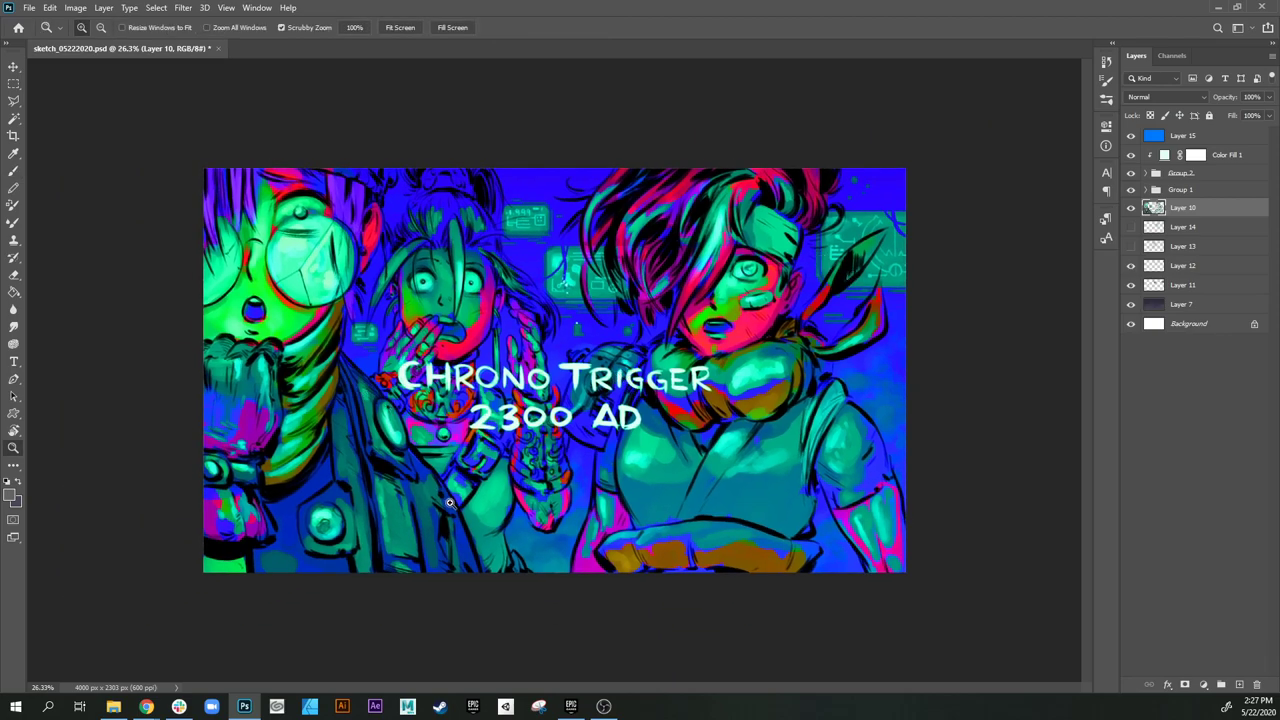
{"action": "left_click_drag", "start_coordinate": [442, 503], "coordinate": [452, 518]}
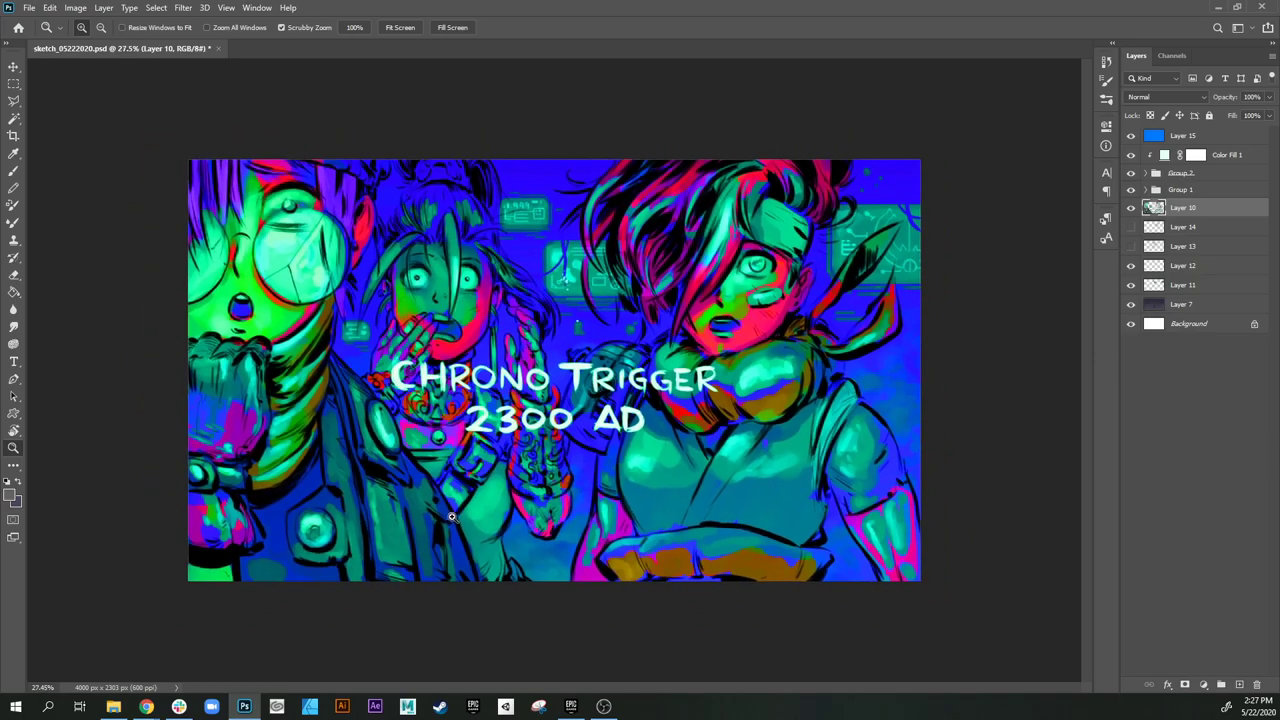
Step: Choose a bright orange foreground color and paint the left character's jacket lining beside the scarf with an enlarged brush
{"action": "left_click", "coordinate": [11, 494]}
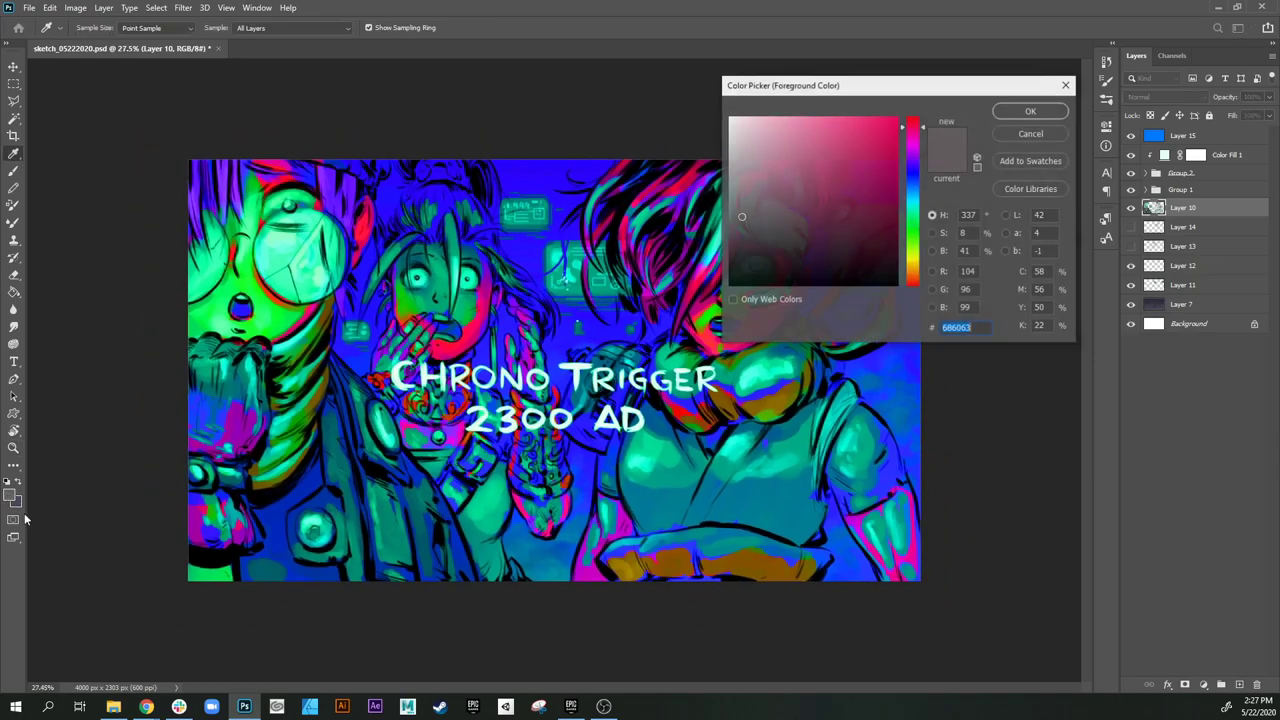
{"action": "left_click", "coordinate": [912, 272]}
{"action": "left_click", "coordinate": [868, 125]}
{"action": "left_click", "coordinate": [1031, 111]}
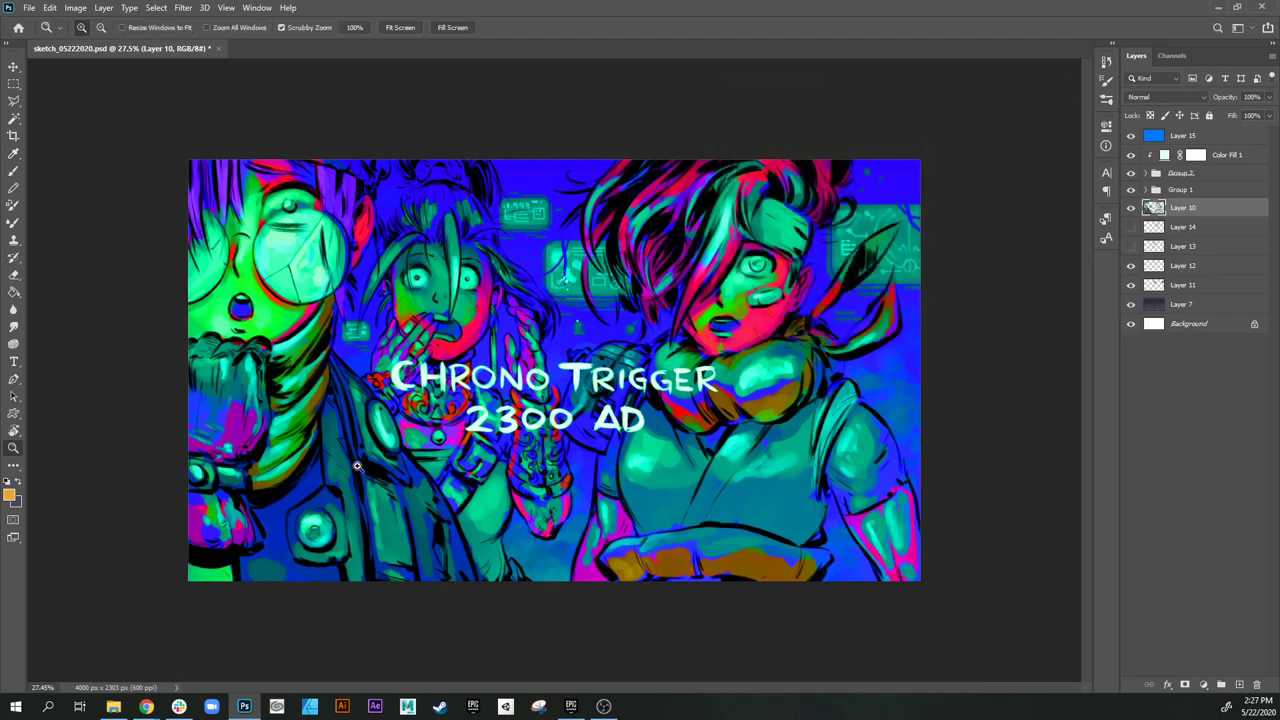
{"action": "key", "text": "b"}
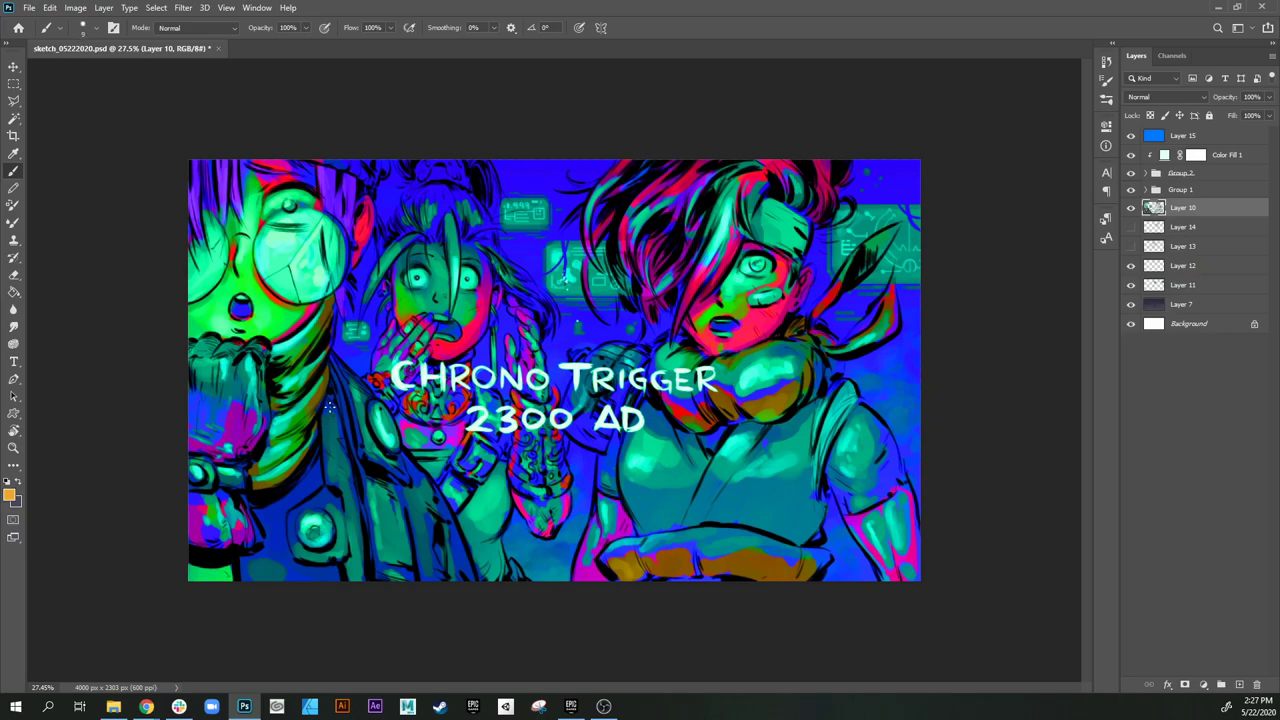
{"action": "key", "text": "bracketright"}
{"action": "key", "text": "bracketright"}
{"action": "key", "text": "bracketright"}
{"action": "key", "text": "bracketright"}
{"action": "mouse_move", "coordinate": [328, 404]}
{"action": "left_mouse_down"}
{"action": "mouse_move", "coordinate": [326, 436]}
{"action": "mouse_move", "coordinate": [332, 417]}
{"action": "left_mouse_up"}
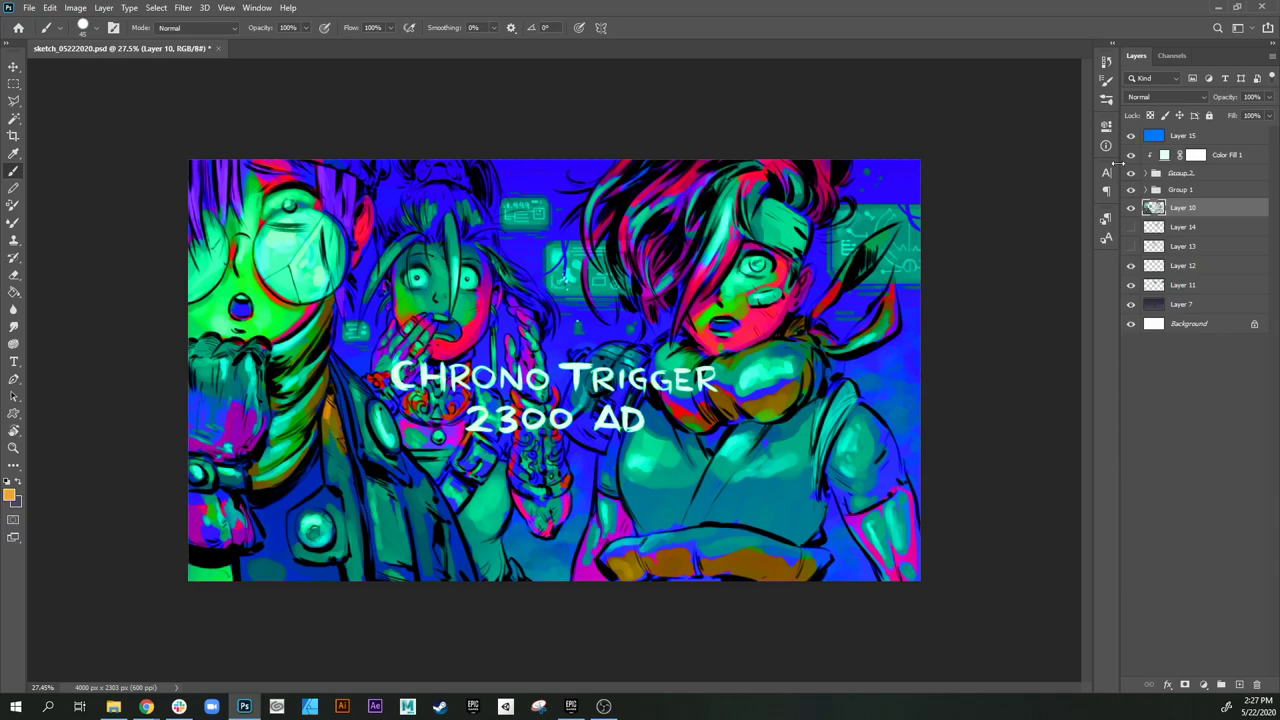
Step: Check the orange against the layer visibility and extend it around the jacket's round badge and edges, undoing the last stray stroke
{"action": "left_click", "coordinate": [1131, 207]}
{"action": "left_click", "coordinate": [1131, 207]}
{"action": "left_click", "coordinate": [1131, 135]}
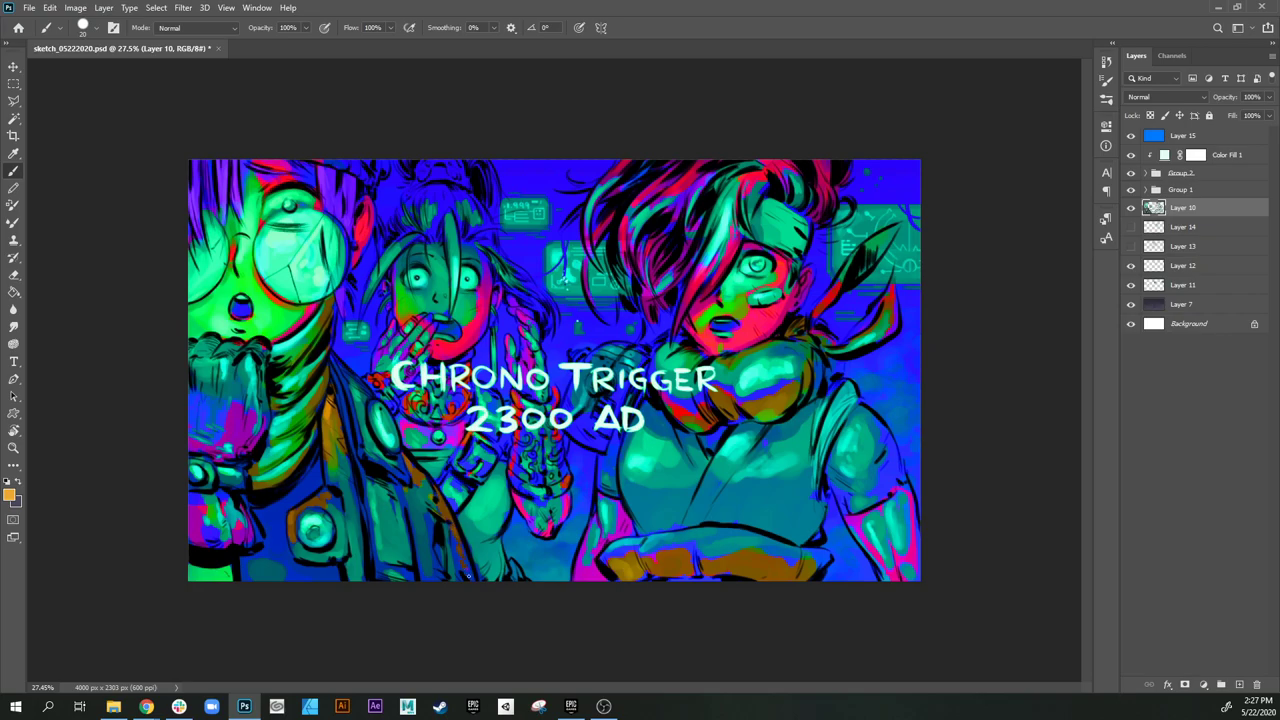
{"action": "mouse_move", "coordinate": [498, 542]}
{"action": "left_mouse_down"}
{"action": "mouse_move", "coordinate": [503, 501]}
{"action": "mouse_move", "coordinate": [488, 530]}
{"action": "left_mouse_up"}
{"action": "key", "text": "ctrl+z"}
Step: Paint orange accents on the middle character's finger rings and the round ornaments on the back of the hand
{"action": "scroll", "coordinate": [535, 350], "scroll_direction": "up", "scroll_amount": 6}
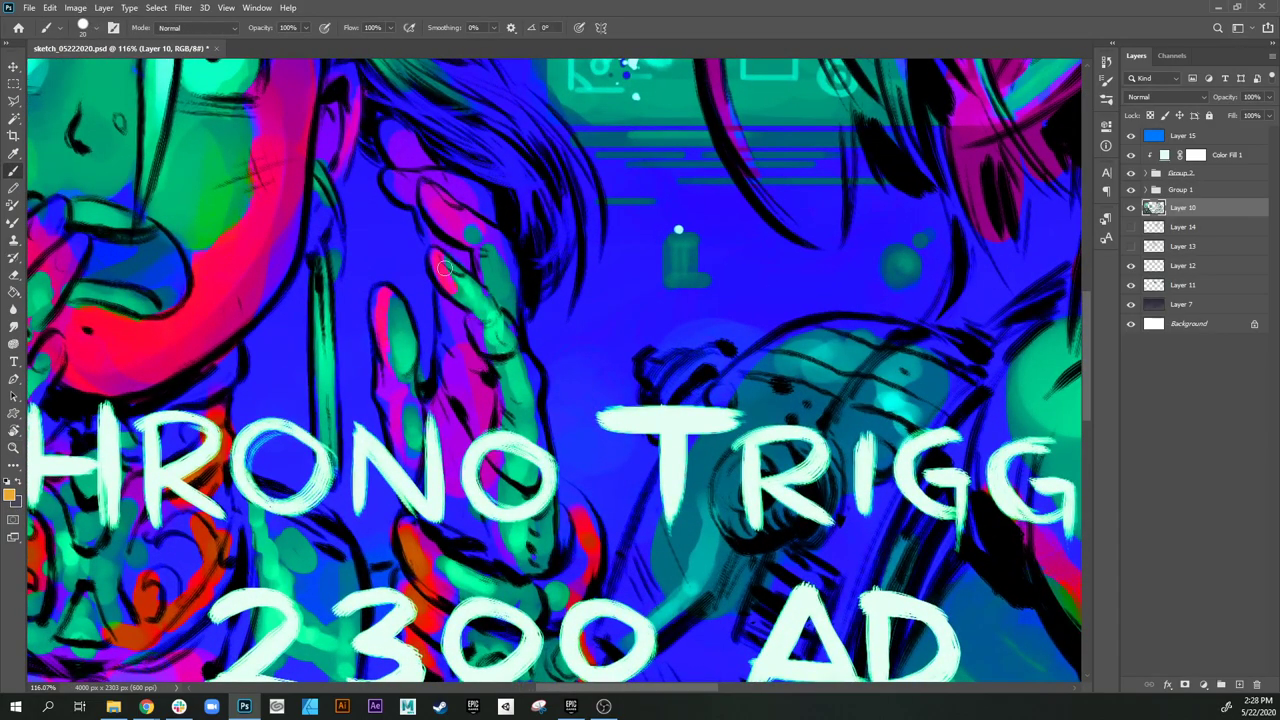
{"action": "mouse_move", "coordinate": [505, 320]}
{"action": "left_mouse_down"}
{"action": "mouse_move", "coordinate": [469, 313]}
{"action": "mouse_move", "coordinate": [486, 352]}
{"action": "mouse_move", "coordinate": [565, 330]}
{"action": "left_mouse_up"}
{"action": "left_click_drag", "start_coordinate": [236, 297], "coordinate": [429, 415]}
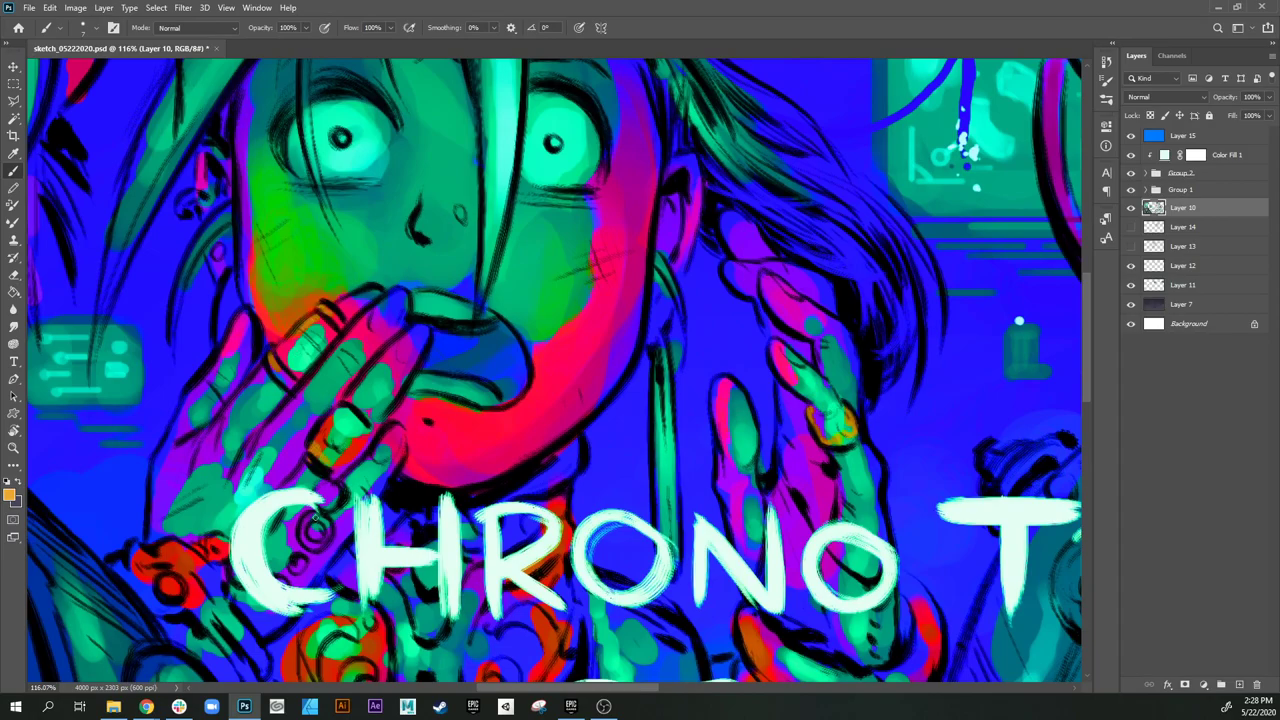
{"action": "left_click_drag", "start_coordinate": [326, 490], "coordinate": [328, 489]}
{"action": "mouse_move", "coordinate": [303, 531]}
{"action": "left_mouse_down"}
{"action": "mouse_move", "coordinate": [313, 547]}
{"action": "mouse_move", "coordinate": [268, 567]}
{"action": "mouse_move", "coordinate": [324, 526]}
{"action": "left_mouse_up"}
{"action": "left_click", "coordinate": [299, 564]}
Step: Paint orange accents along the bracelet and cuff on the middle character's wrist beside the title's first letter
{"action": "mouse_move", "coordinate": [178, 517]}
{"action": "left_mouse_down"}
{"action": "mouse_move", "coordinate": [228, 533]}
{"action": "mouse_move", "coordinate": [226, 509]}
{"action": "mouse_move", "coordinate": [240, 500]}
{"action": "mouse_move", "coordinate": [267, 519]}
{"action": "left_mouse_up"}
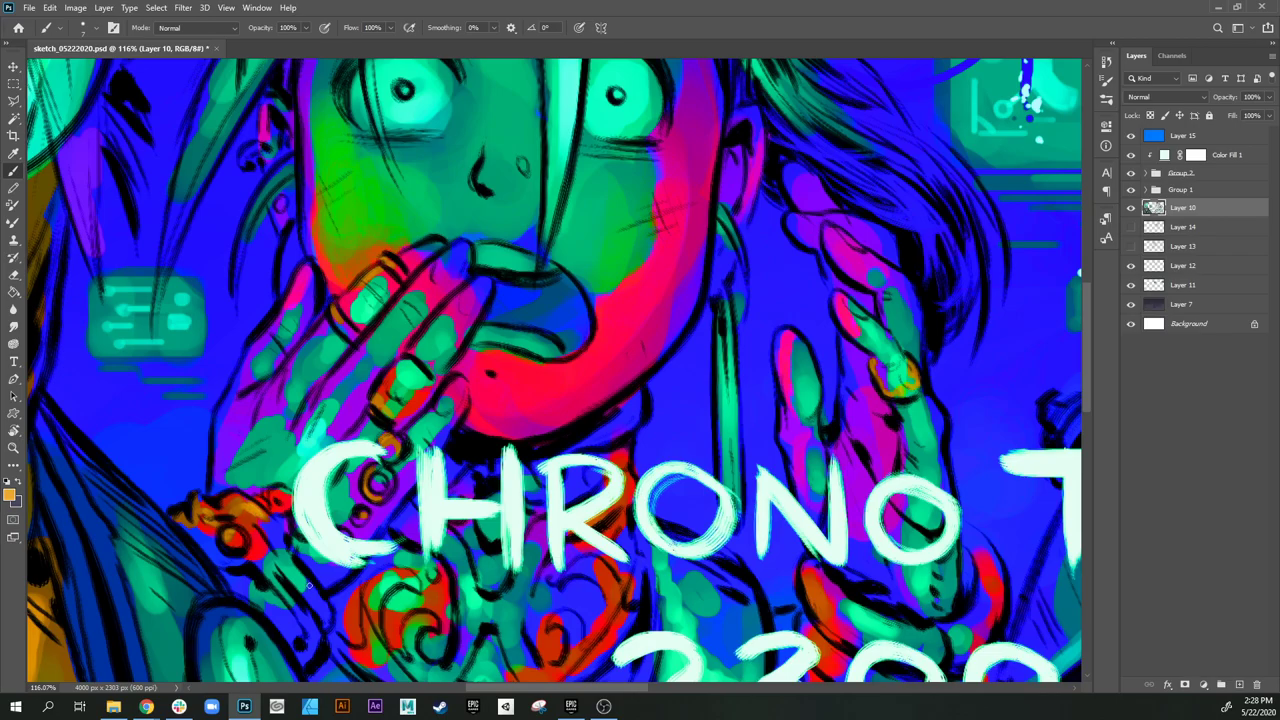
{"action": "left_click_drag", "start_coordinate": [309, 585], "coordinate": [316, 650]}
{"action": "scroll", "coordinate": [330, 620], "scroll_direction": "down", "scroll_amount": 3}
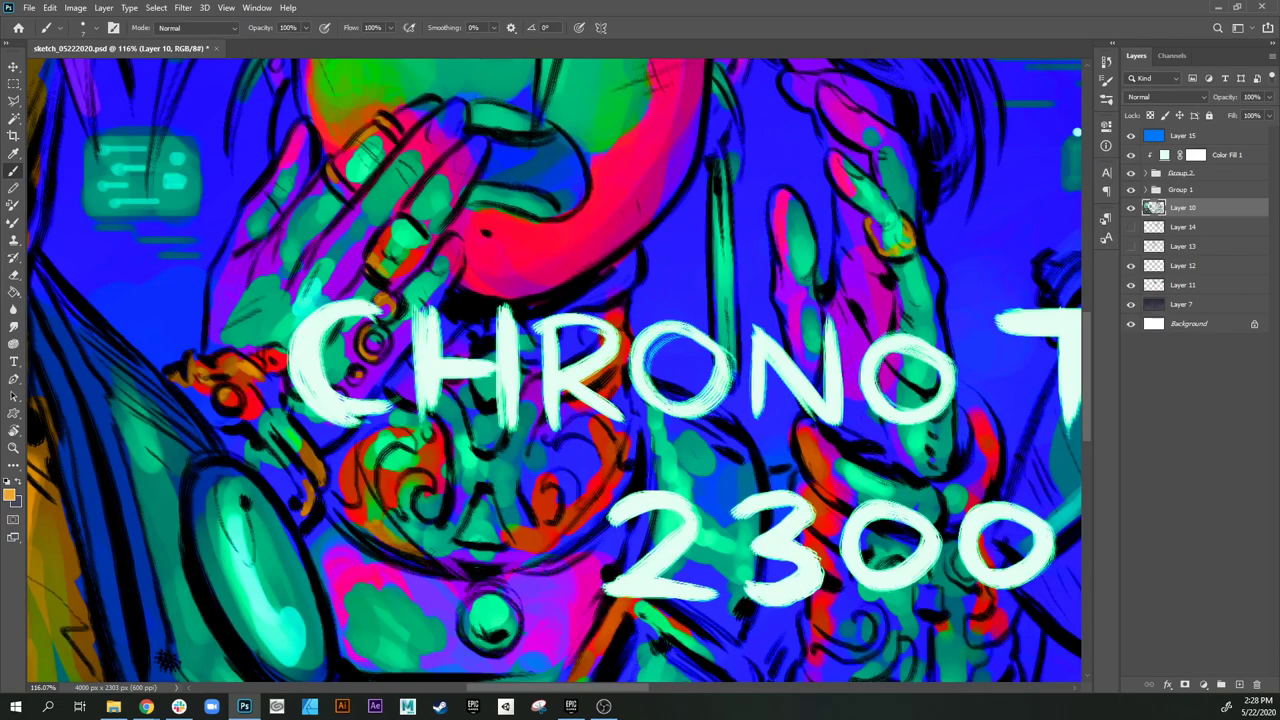
{"action": "scroll", "coordinate": [447, 430], "scroll_direction": "up", "scroll_amount": 1}
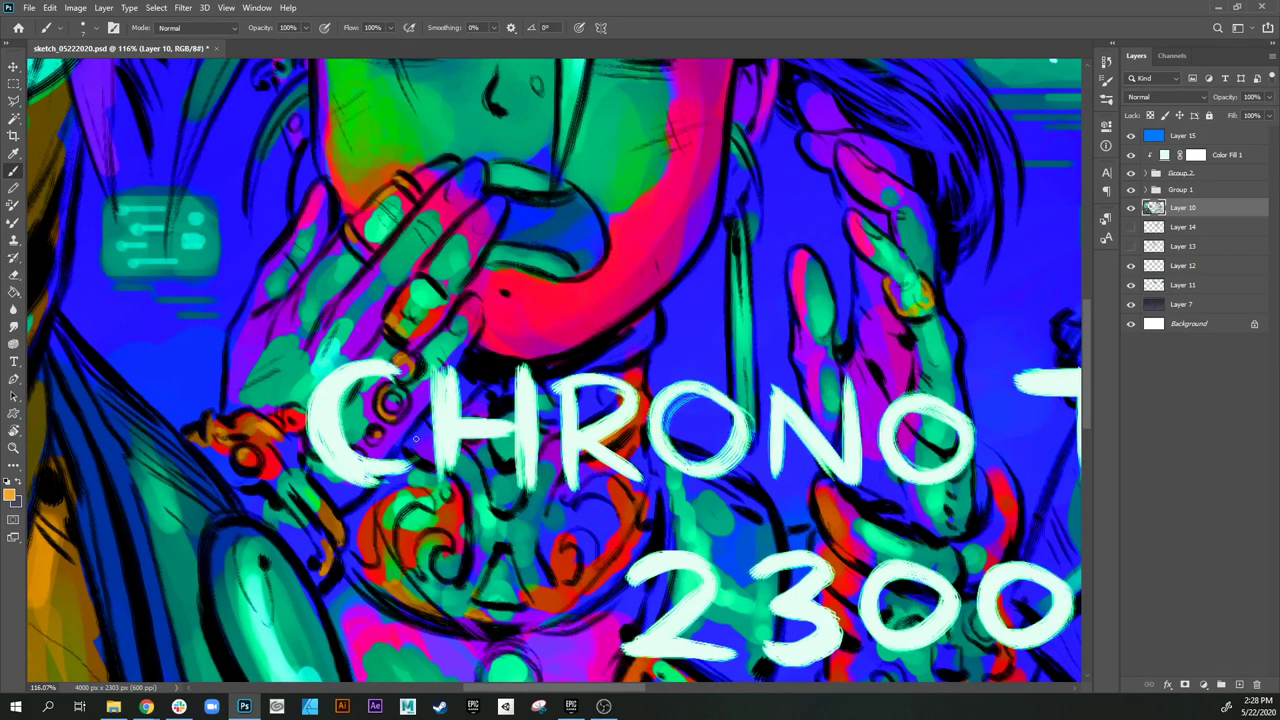
{"action": "key", "text": "z"}
{"action": "left_click_drag", "start_coordinate": [664, 422], "coordinate": [620, 438]}
{"action": "left_click_drag", "start_coordinate": [697, 479], "coordinate": [637, 490]}
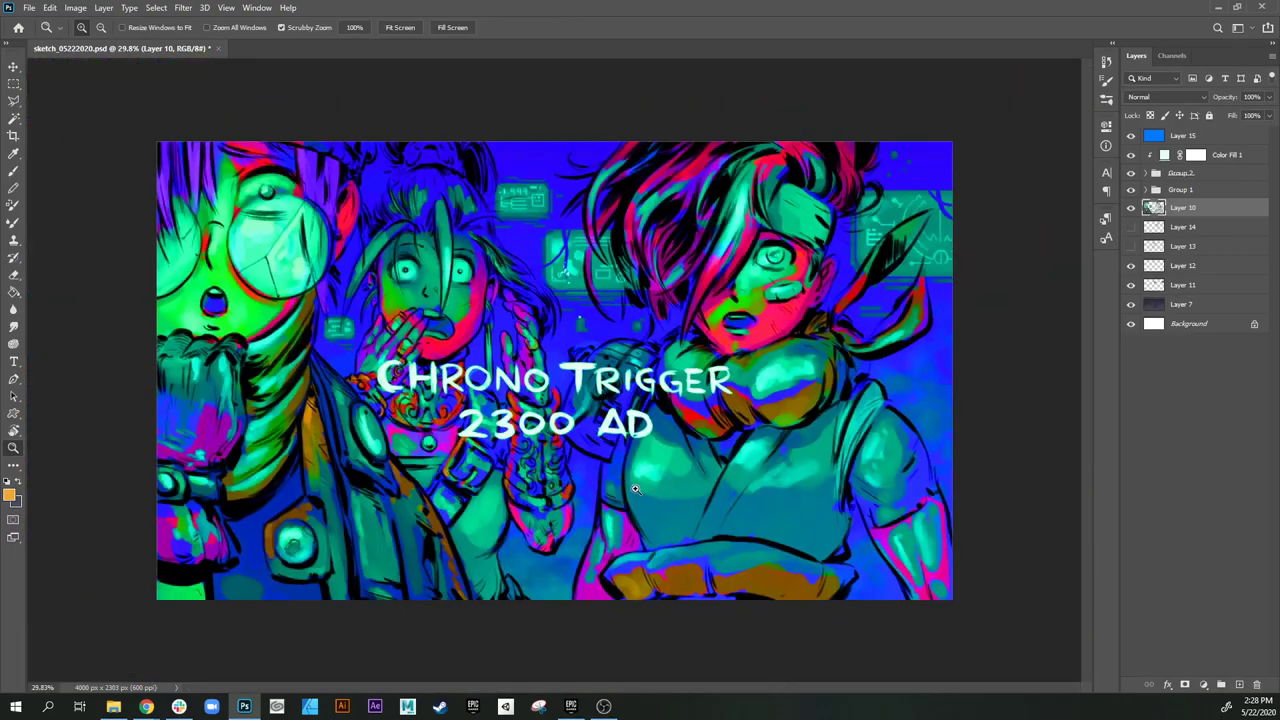
Step: Paint the ornament at the top of the middle character's hair orange
{"action": "left_click_drag", "start_coordinate": [473, 171], "coordinate": [515, 178]}
{"action": "left_click_drag", "start_coordinate": [488, 250], "coordinate": [555, 378]}
{"action": "key", "text": "b"}
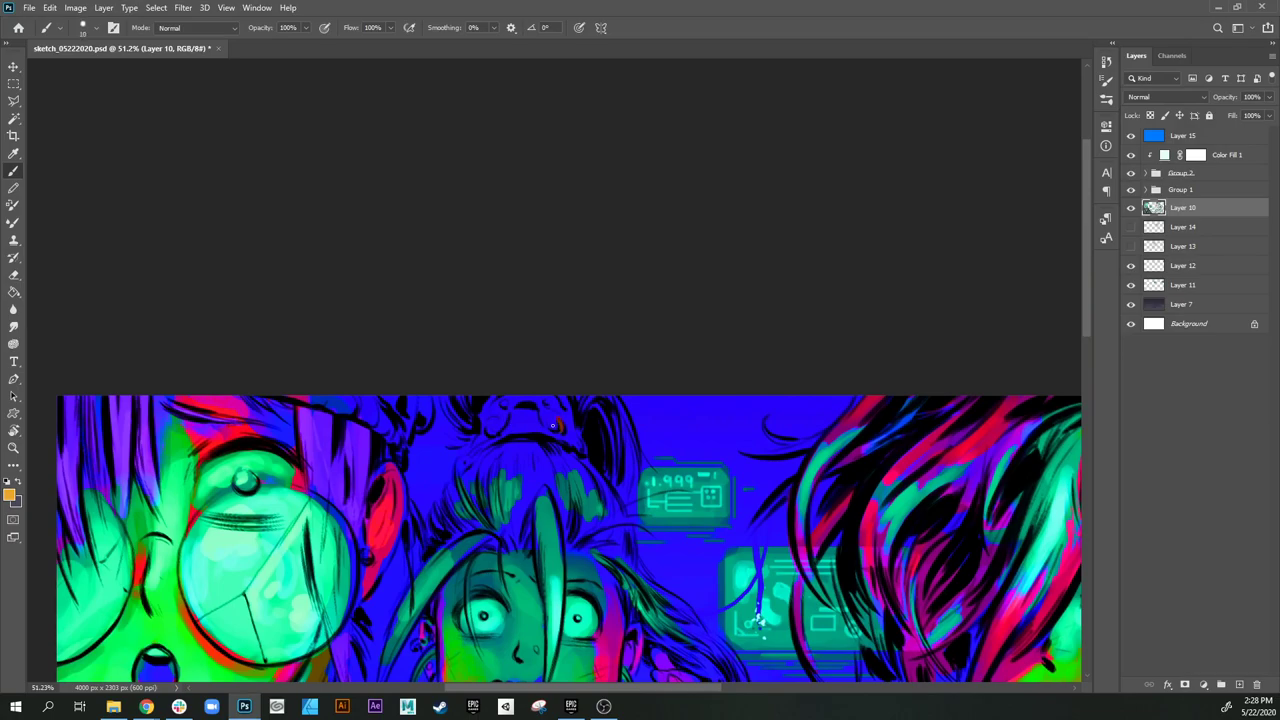
{"action": "left_click_drag", "start_coordinate": [562, 413], "coordinate": [571, 437]}
{"action": "key", "text": "bracketright"}
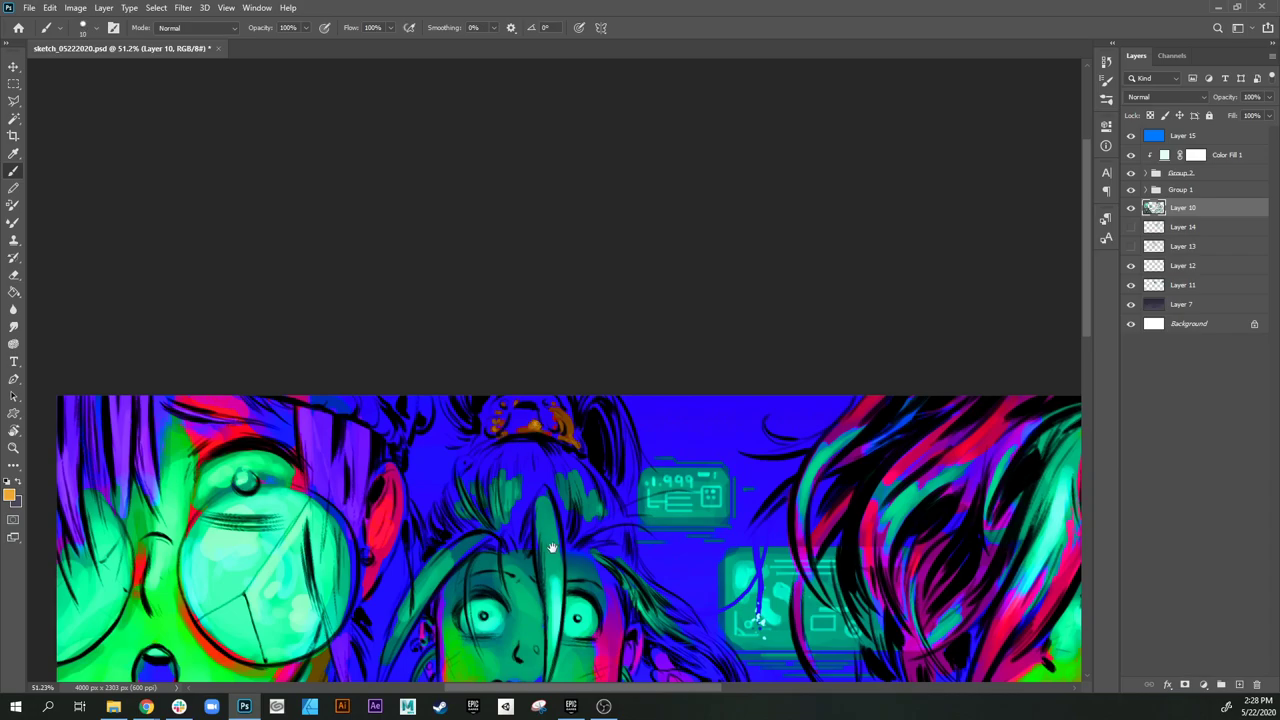
Step: Hide the Saturation check layer, sample a muted gold, and paint it on the middle character's dangling earring
{"action": "left_click_drag", "start_coordinate": [552, 548], "coordinate": [541, 380]}
{"action": "left_click_drag", "start_coordinate": [524, 461], "coordinate": [570, 320]}
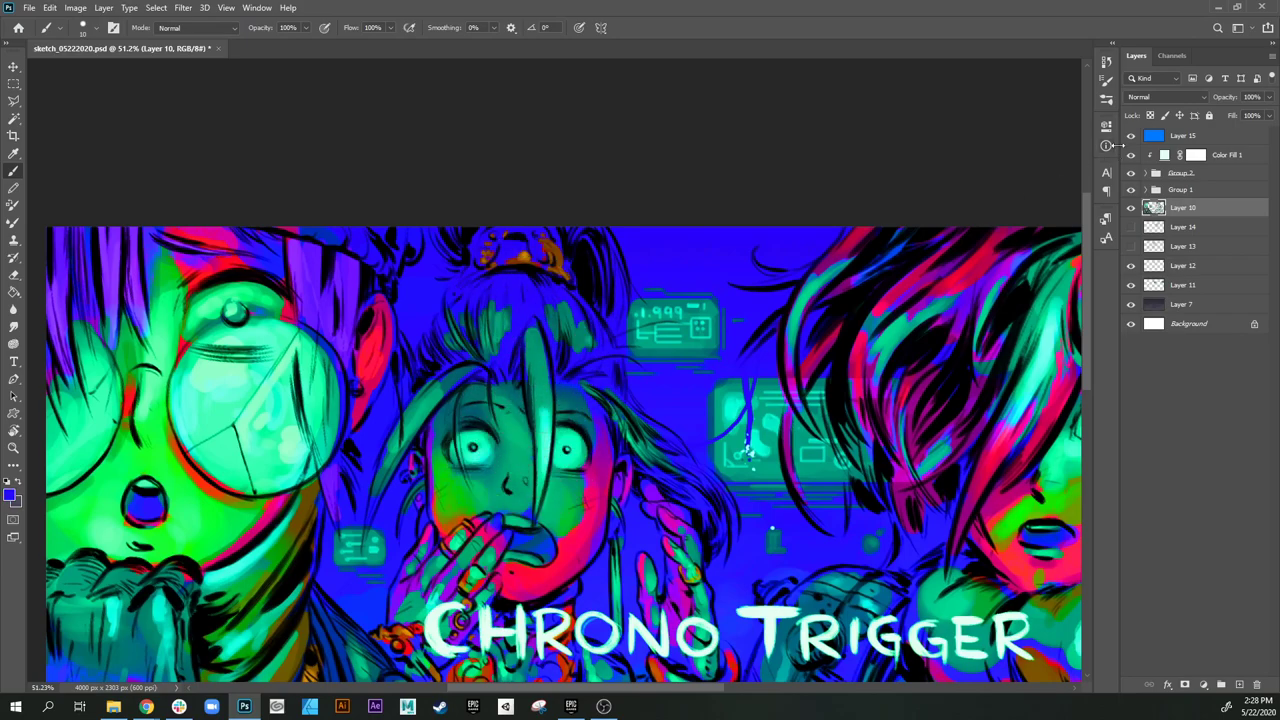
{"action": "left_click_drag", "start_coordinate": [654, 379], "coordinate": [606, 338]}
{"action": "left_click", "coordinate": [534, 293], "text": "alt"}
{"action": "left_click_drag", "start_coordinate": [631, 440], "coordinate": [628, 426]}
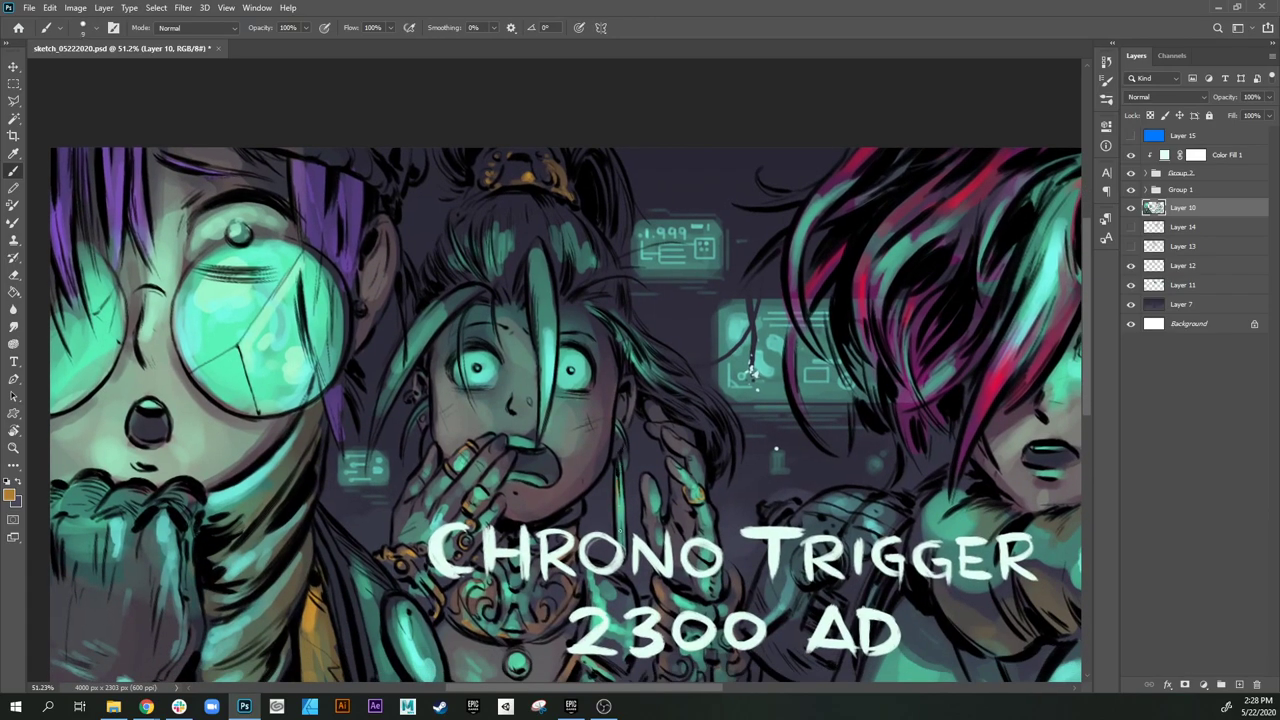
{"action": "left_click_drag", "start_coordinate": [583, 500], "coordinate": [655, 464]}
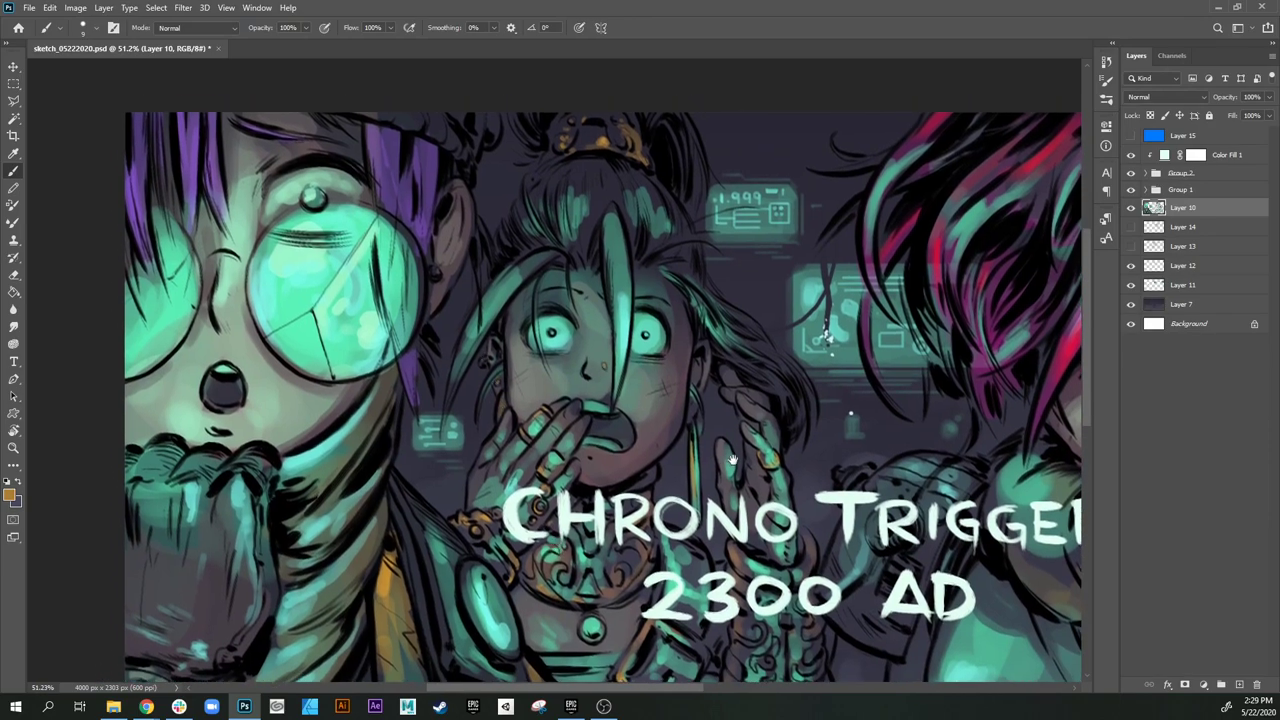
Step: Paint gold accents on the loose end of the right character's scarf and show the Saturation check layer again
{"action": "left_click_drag", "start_coordinate": [733, 460], "coordinate": [600, 506]}
{"action": "left_click_drag", "start_coordinate": [822, 491], "coordinate": [617, 497]}
{"action": "mouse_move", "coordinate": [829, 526]}
{"action": "left_mouse_down"}
{"action": "mouse_move", "coordinate": [786, 434]}
{"action": "mouse_move", "coordinate": [676, 526]}
{"action": "left_mouse_up"}
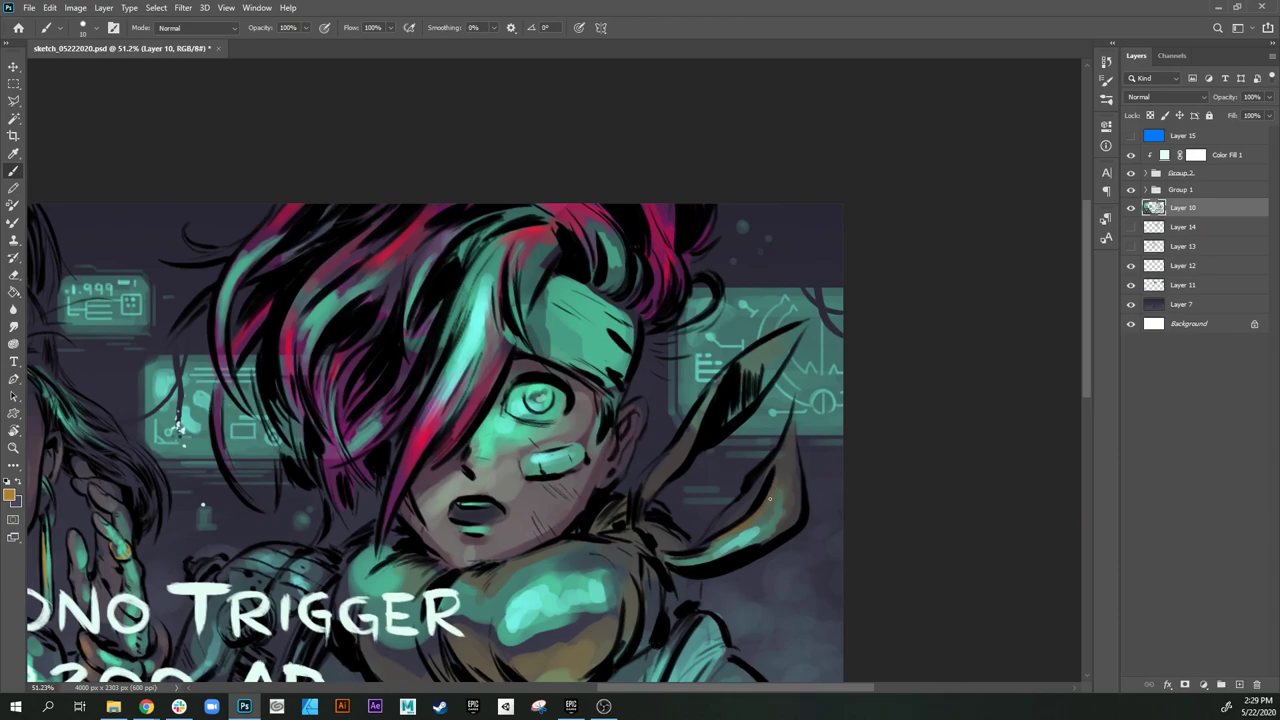
{"action": "left_click_drag", "start_coordinate": [777, 485], "coordinate": [783, 461]}
{"action": "left_click", "coordinate": [1131, 135]}
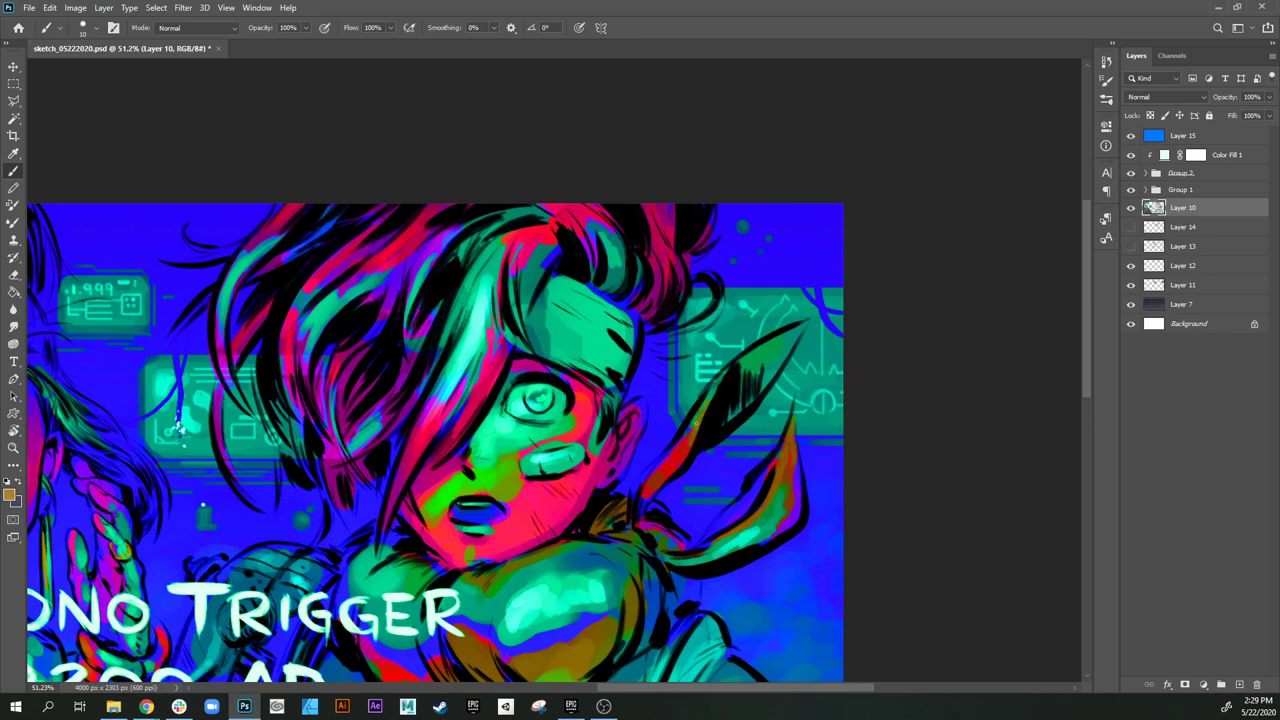
{"action": "left_click_drag", "start_coordinate": [650, 551], "coordinate": [700, 440]}
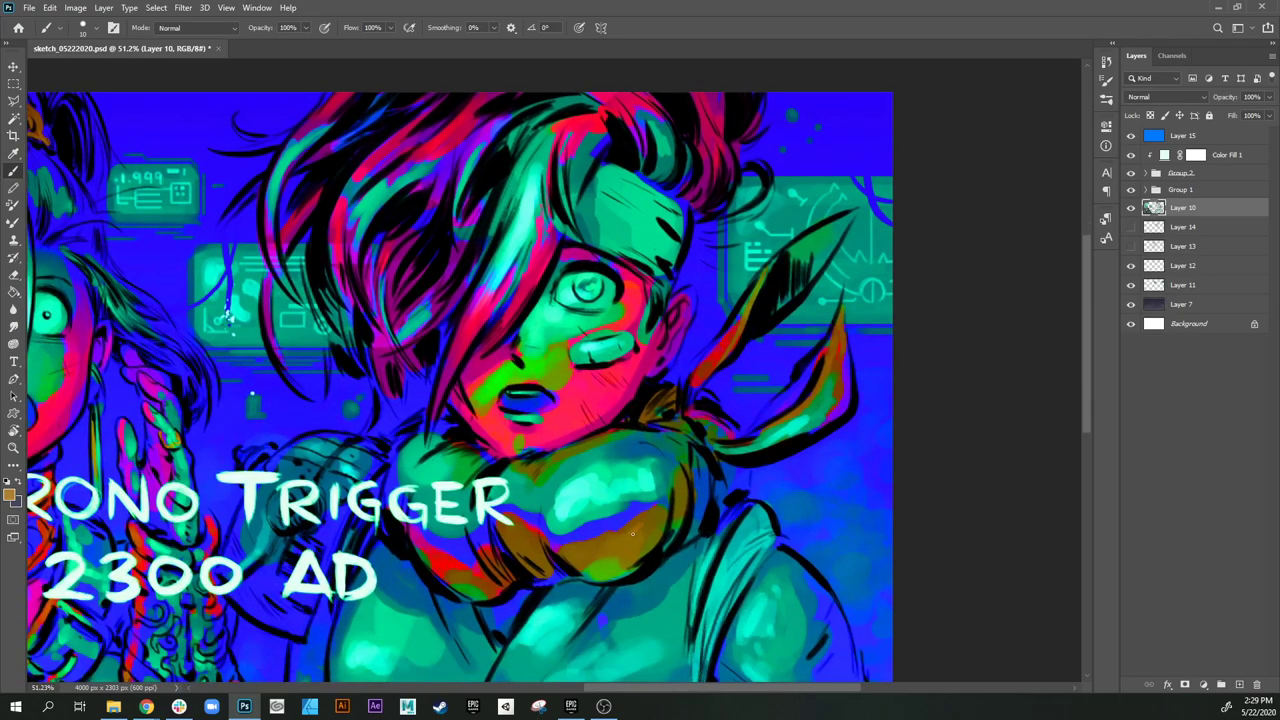
Step: With Layer 15 briefly hidden, sample the mechanical arm's dark teal and paint it on the arm behind the title
{"action": "left_click_drag", "start_coordinate": [757, 544], "coordinate": [791, 429]}
{"action": "mouse_move", "coordinate": [702, 535]}
{"action": "left_mouse_down"}
{"action": "mouse_move", "coordinate": [746, 471]}
{"action": "mouse_move", "coordinate": [788, 487]}
{"action": "mouse_move", "coordinate": [772, 528]}
{"action": "left_mouse_up"}
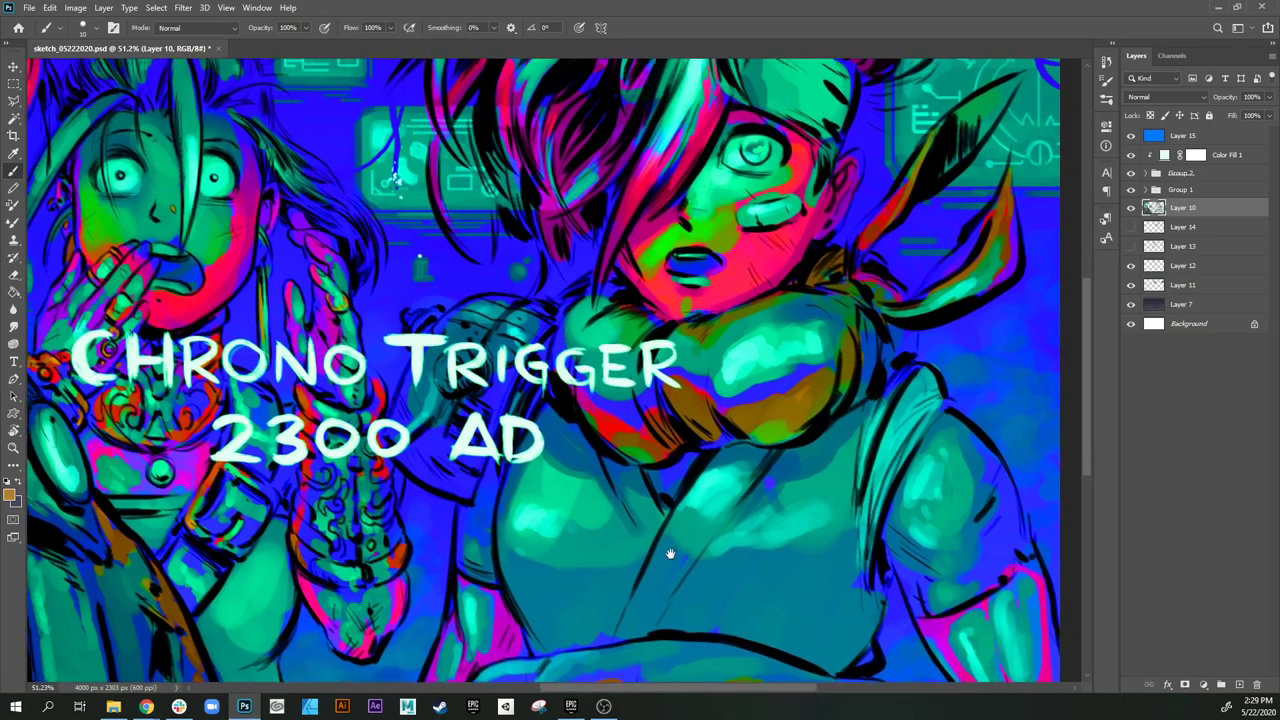
{"action": "mouse_move", "coordinate": [616, 478]}
{"action": "left_mouse_down"}
{"action": "mouse_move", "coordinate": [640, 523]}
{"action": "mouse_move", "coordinate": [697, 532]}
{"action": "mouse_move", "coordinate": [652, 548]}
{"action": "left_mouse_up"}
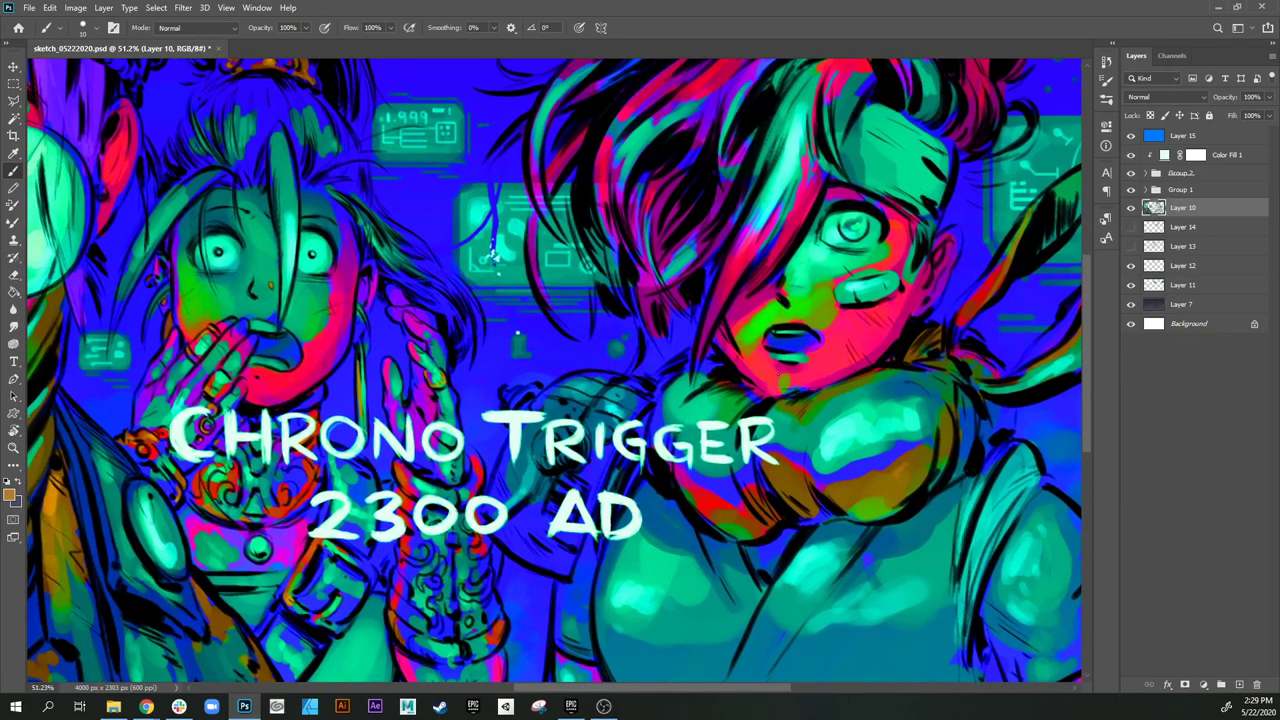
{"action": "left_click", "coordinate": [1131, 135]}
{"action": "left_click", "coordinate": [525, 465], "text": "alt"}
{"action": "left_click", "coordinate": [1131, 135]}
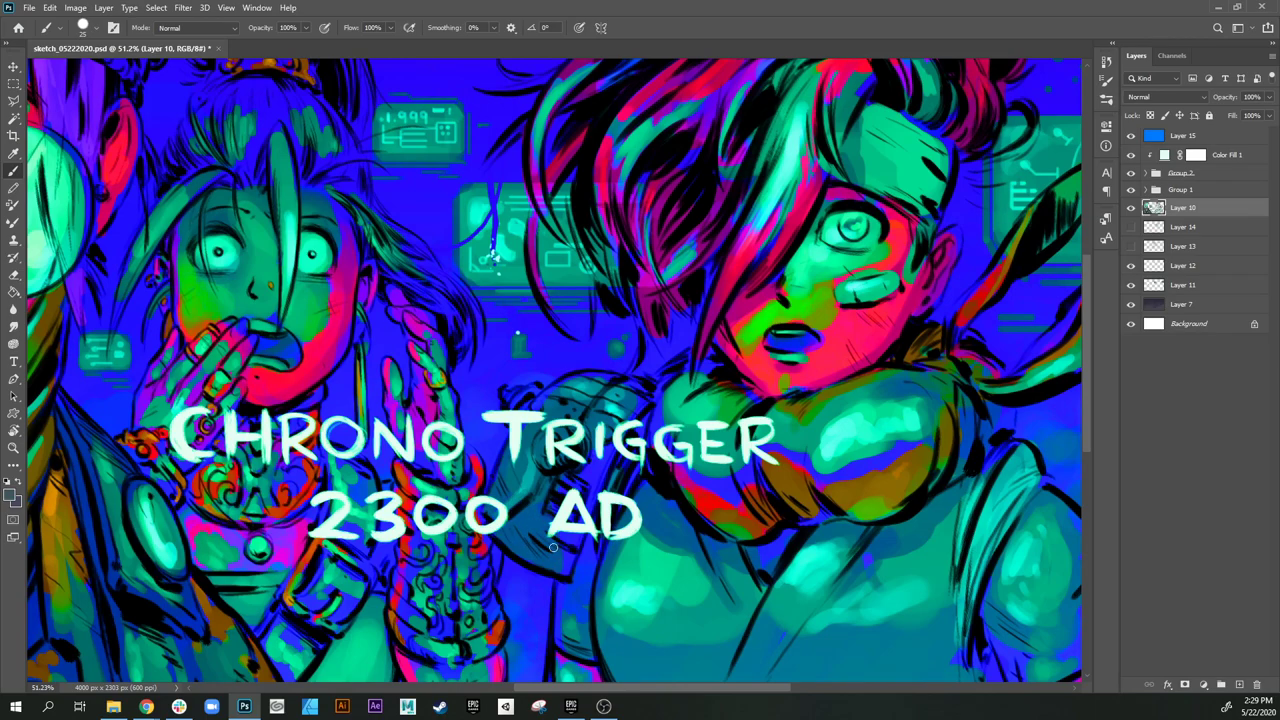
{"action": "key", "text": "bracketright"}
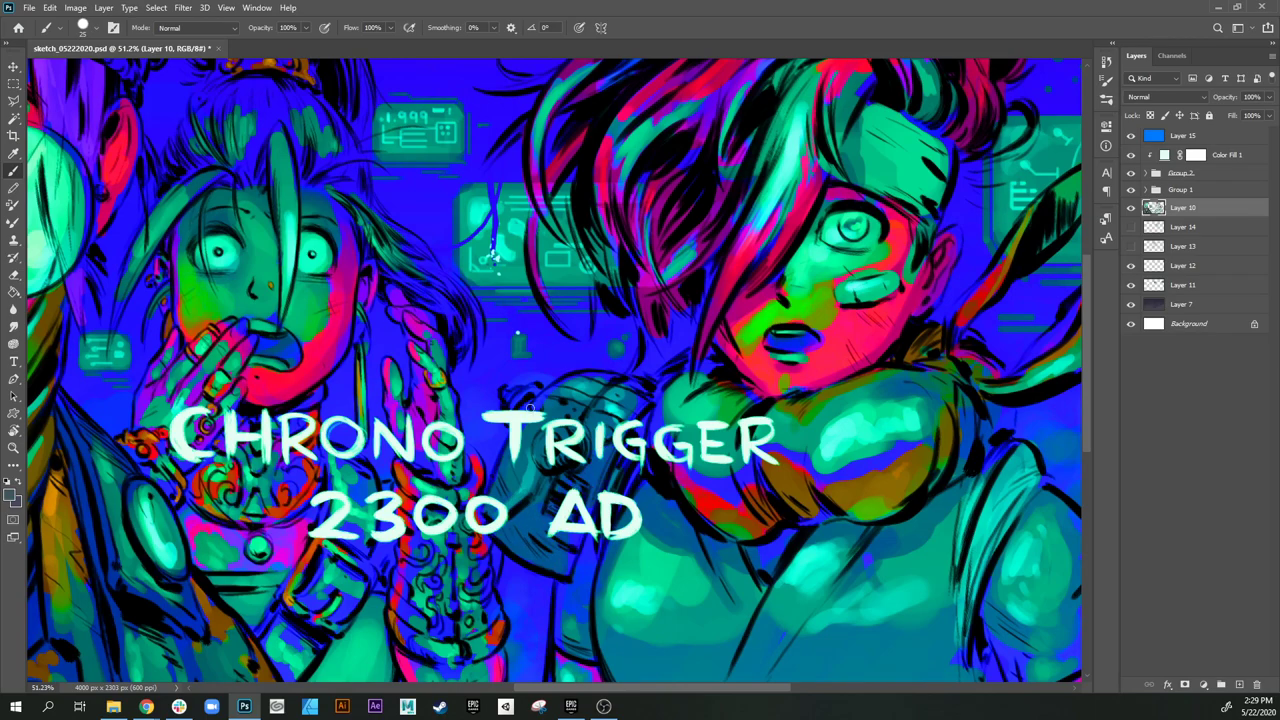
Step: Turn the visibility of Layer 13 and Layer 14 back on
{"action": "left_click", "coordinate": [1126, 246]}
{"action": "left_click", "coordinate": [1127, 229]}
{"action": "left_click_drag", "start_coordinate": [656, 422], "coordinate": [529, 470]}
{"action": "left_click_drag", "start_coordinate": [708, 400], "coordinate": [676, 480]}
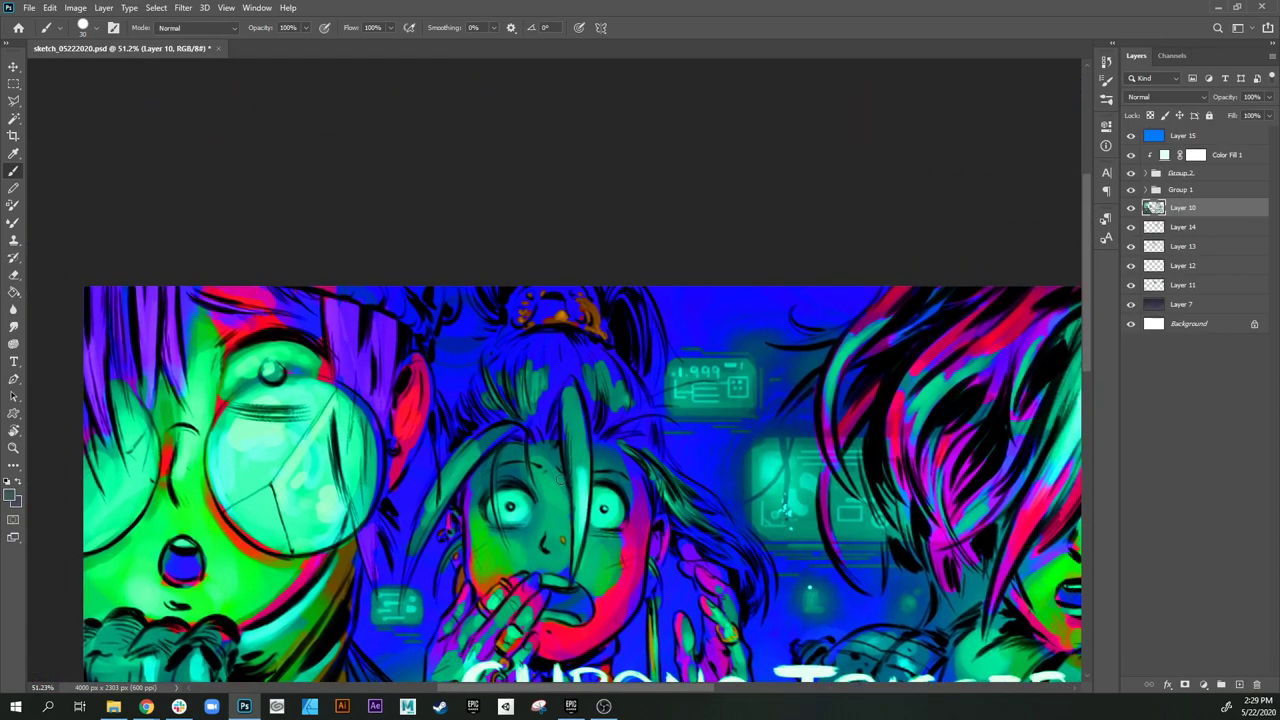
Step: Set the foreground color to golden yellow, #f2cc48
{"action": "left_click", "coordinate": [12, 494]}
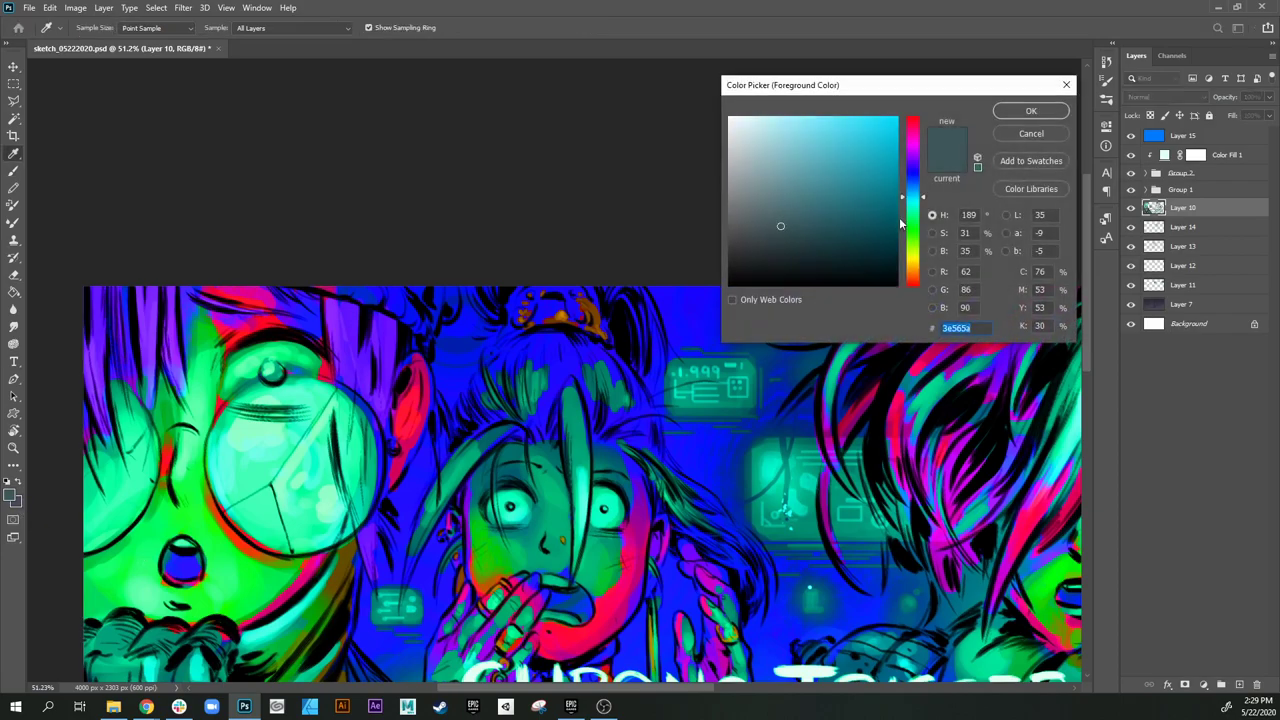
{"action": "left_click", "coordinate": [909, 247]}
{"action": "left_click", "coordinate": [863, 124]}
{"action": "left_click_drag", "start_coordinate": [911, 273], "coordinate": [911, 269]}
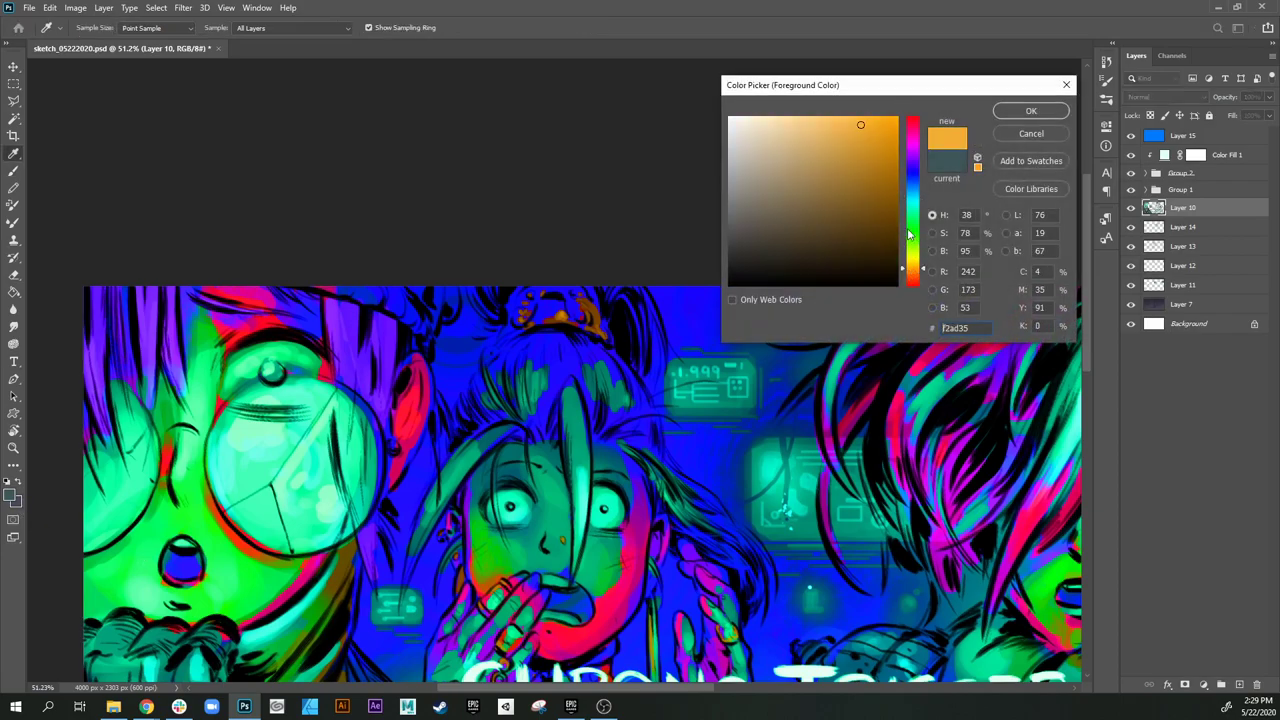
{"action": "left_click", "coordinate": [847, 125]}
{"action": "left_click", "coordinate": [911, 266]}
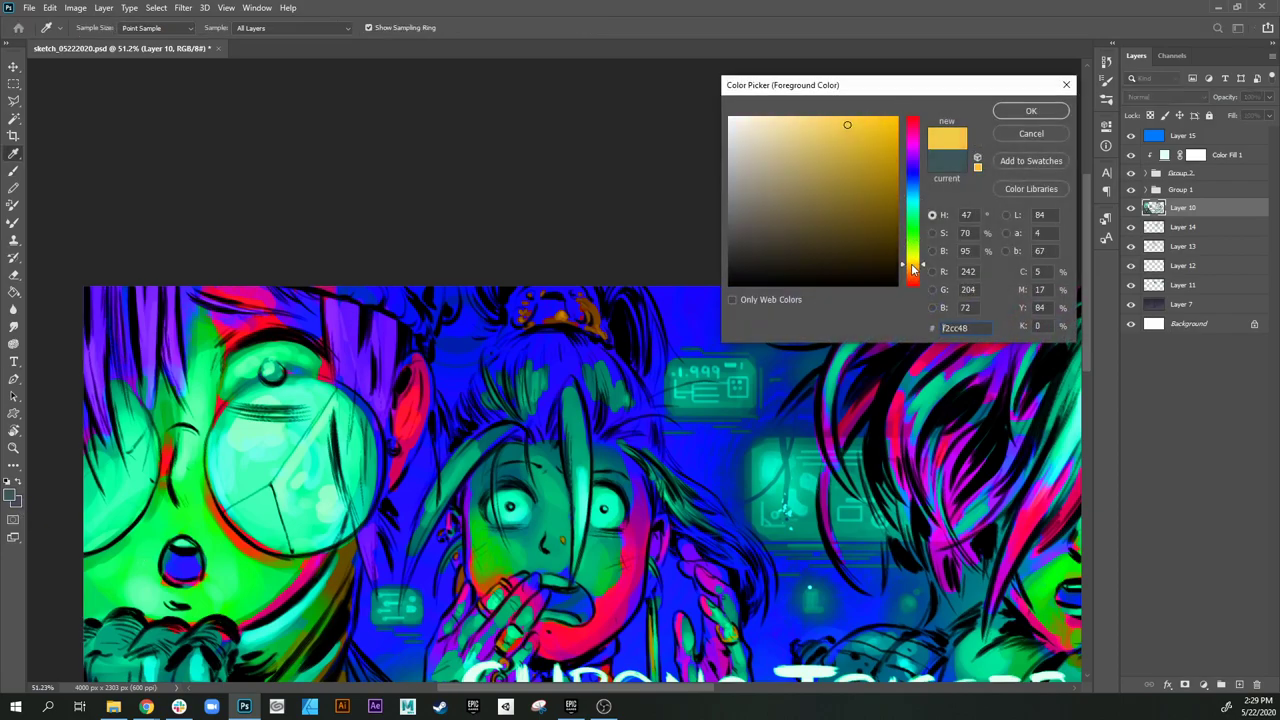
{"action": "left_click", "coordinate": [1031, 111]}
Step: Paint golden yellow strands across the crown of the middle character's hair and hide Layer 15
{"action": "left_click_drag", "start_coordinate": [660, 308], "coordinate": [672, 310]}
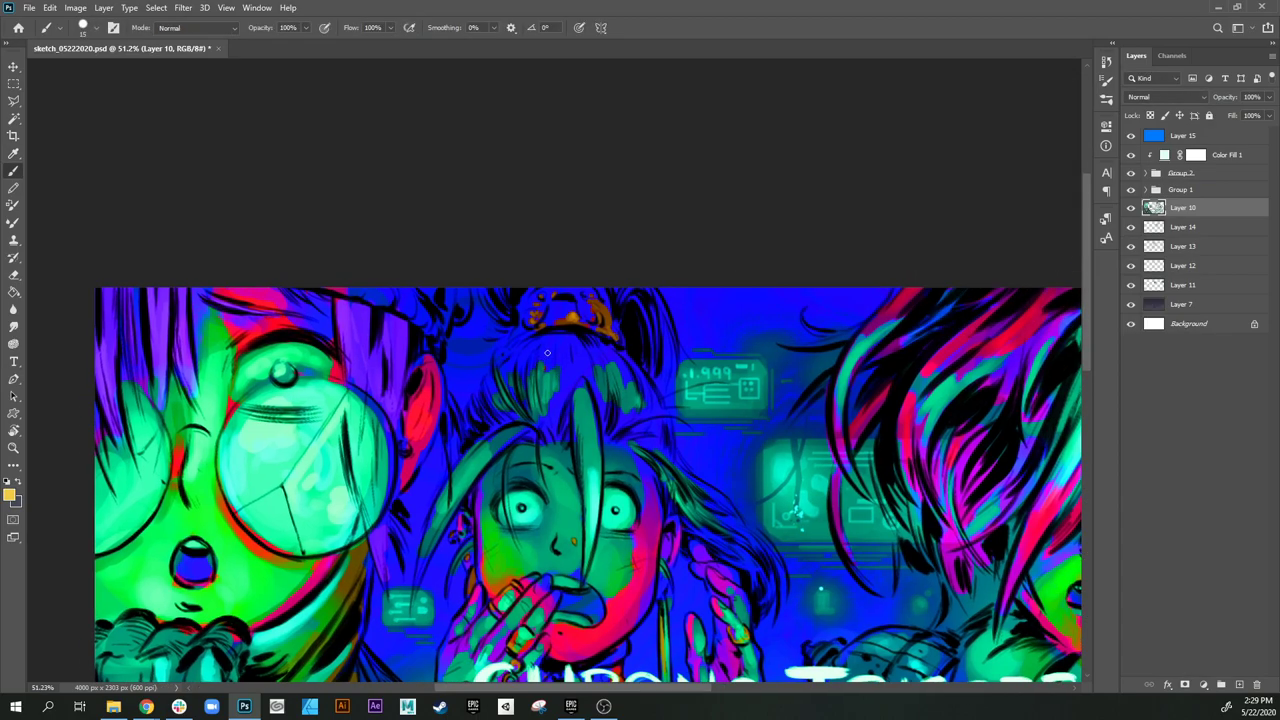
{"action": "left_click_drag", "start_coordinate": [548, 354], "coordinate": [545, 376]}
{"action": "mouse_move", "coordinate": [541, 350]}
{"action": "left_mouse_down"}
{"action": "mouse_move", "coordinate": [534, 377]}
{"action": "mouse_move", "coordinate": [520, 378]}
{"action": "left_mouse_up"}
{"action": "key", "text": "bracketright"}
{"action": "key", "text": "bracketright"}
{"action": "mouse_move", "coordinate": [517, 355]}
{"action": "left_mouse_down"}
{"action": "mouse_move", "coordinate": [506, 392]}
{"action": "mouse_move", "coordinate": [498, 374]}
{"action": "mouse_move", "coordinate": [491, 421]}
{"action": "left_mouse_up"}
{"action": "key", "text": "["}
{"action": "mouse_move", "coordinate": [540, 334]}
{"action": "left_mouse_down"}
{"action": "mouse_move", "coordinate": [566, 383]}
{"action": "mouse_move", "coordinate": [576, 349]}
{"action": "mouse_move", "coordinate": [588, 377]}
{"action": "left_mouse_up"}
{"action": "key", "text": "]"}
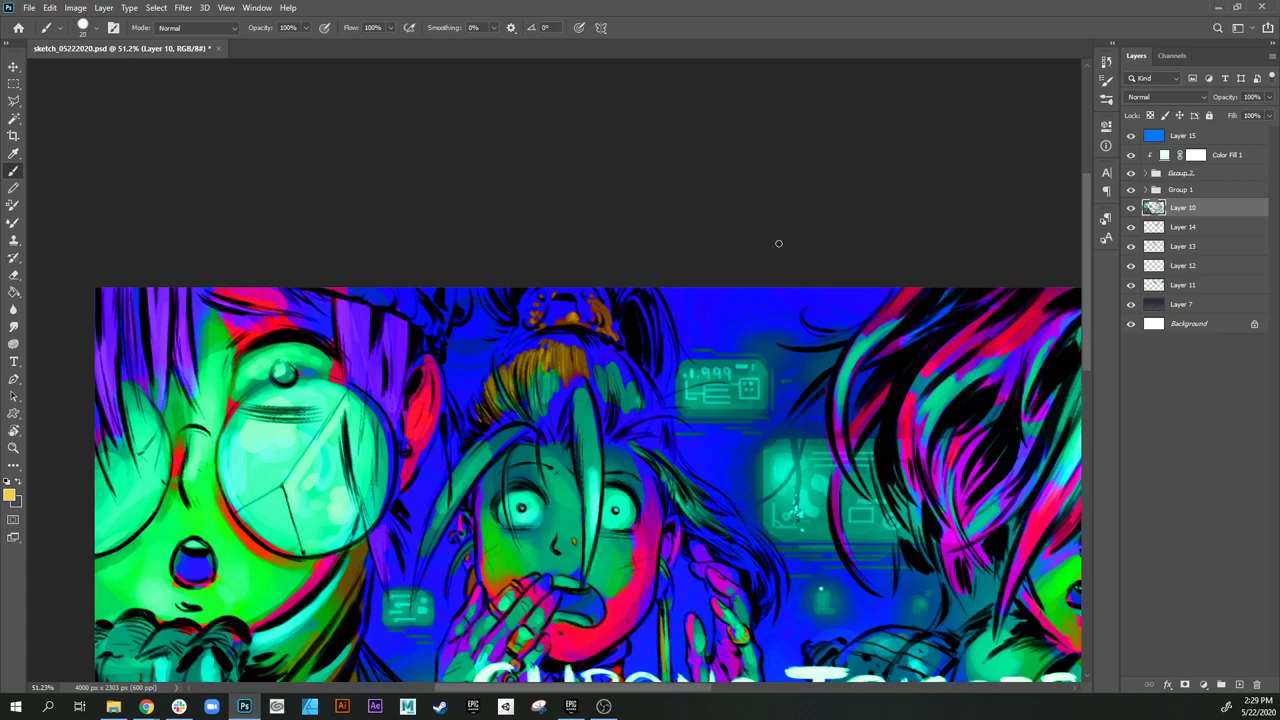
{"action": "left_click", "coordinate": [1131, 136]}
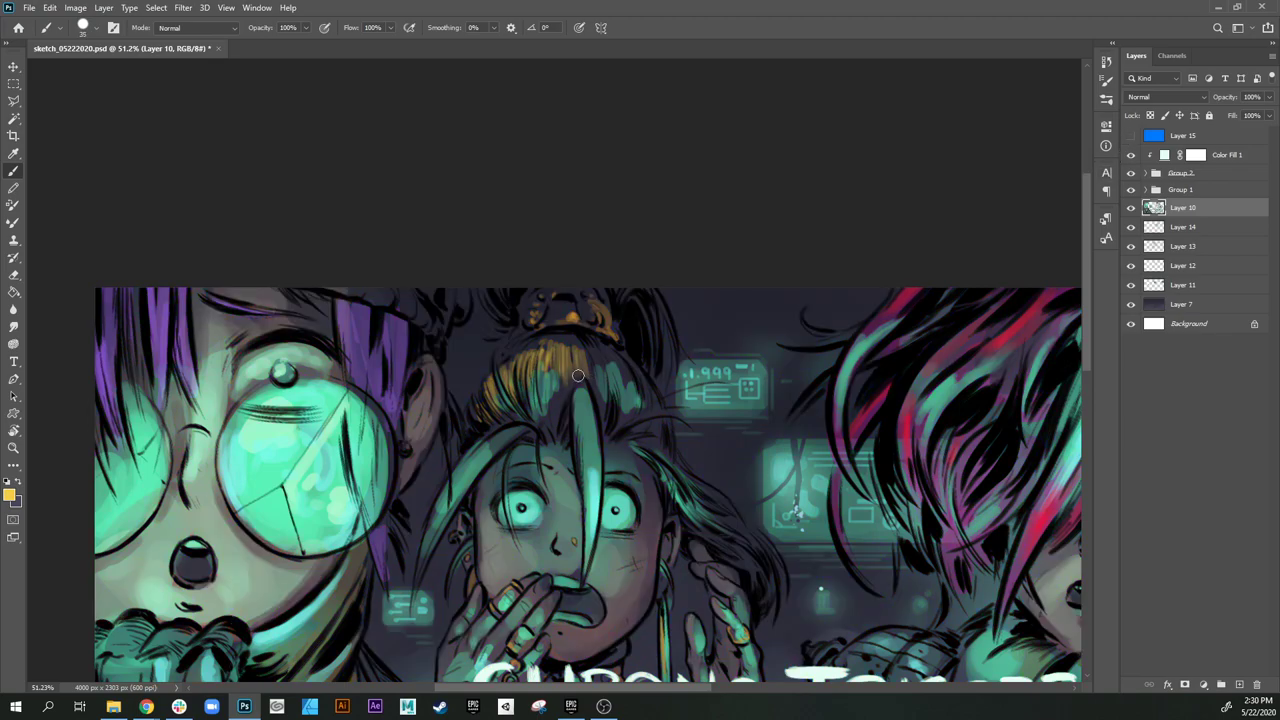
{"action": "mouse_move", "coordinate": [592, 354]}
{"action": "left_mouse_down"}
{"action": "mouse_move", "coordinate": [636, 398]}
{"action": "mouse_move", "coordinate": [642, 380]}
{"action": "left_mouse_up"}
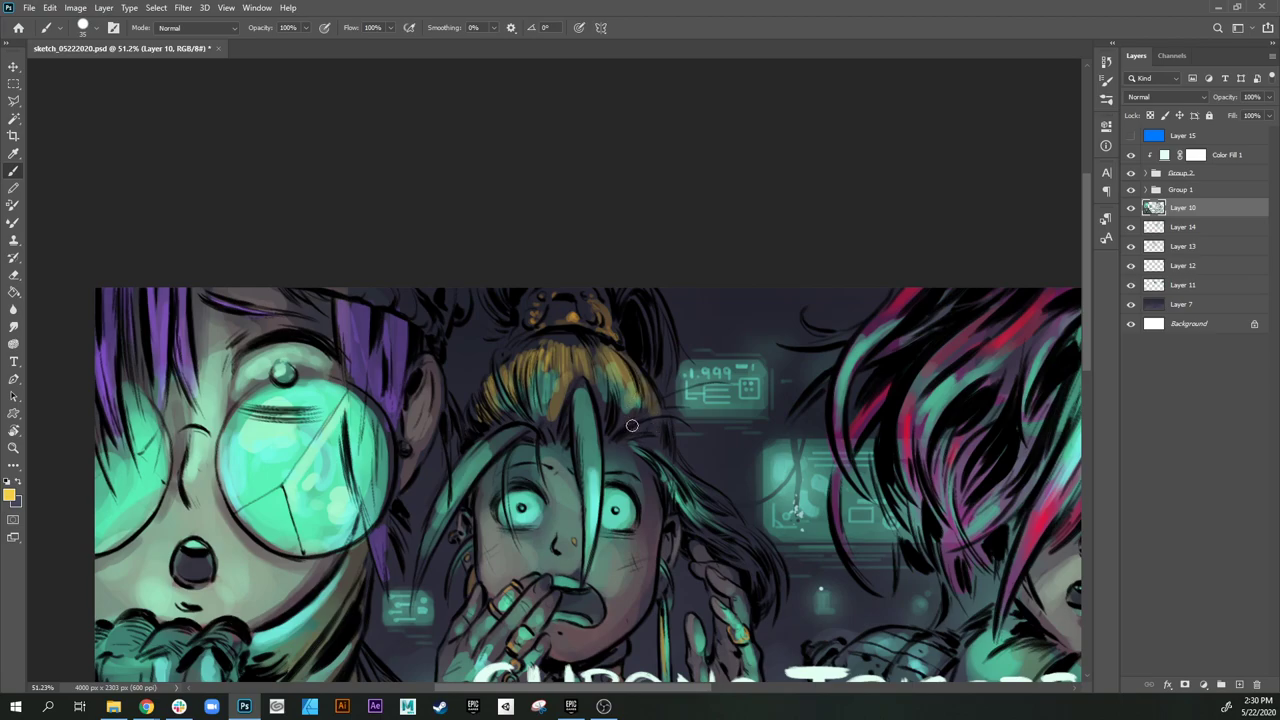
Step: Sample a dark tone beside the middle character's hairline and paint thin dark strands through the yellow crown
{"action": "left_click", "coordinate": [631, 415], "text": "alt"}
{"action": "key", "text": "["}
{"action": "left_click_drag", "start_coordinate": [552, 418], "coordinate": [561, 383]}
{"action": "mouse_move", "coordinate": [557, 338]}
{"action": "left_mouse_down"}
{"action": "mouse_move", "coordinate": [549, 375]}
{"action": "mouse_move", "coordinate": [524, 371]}
{"action": "left_mouse_up"}
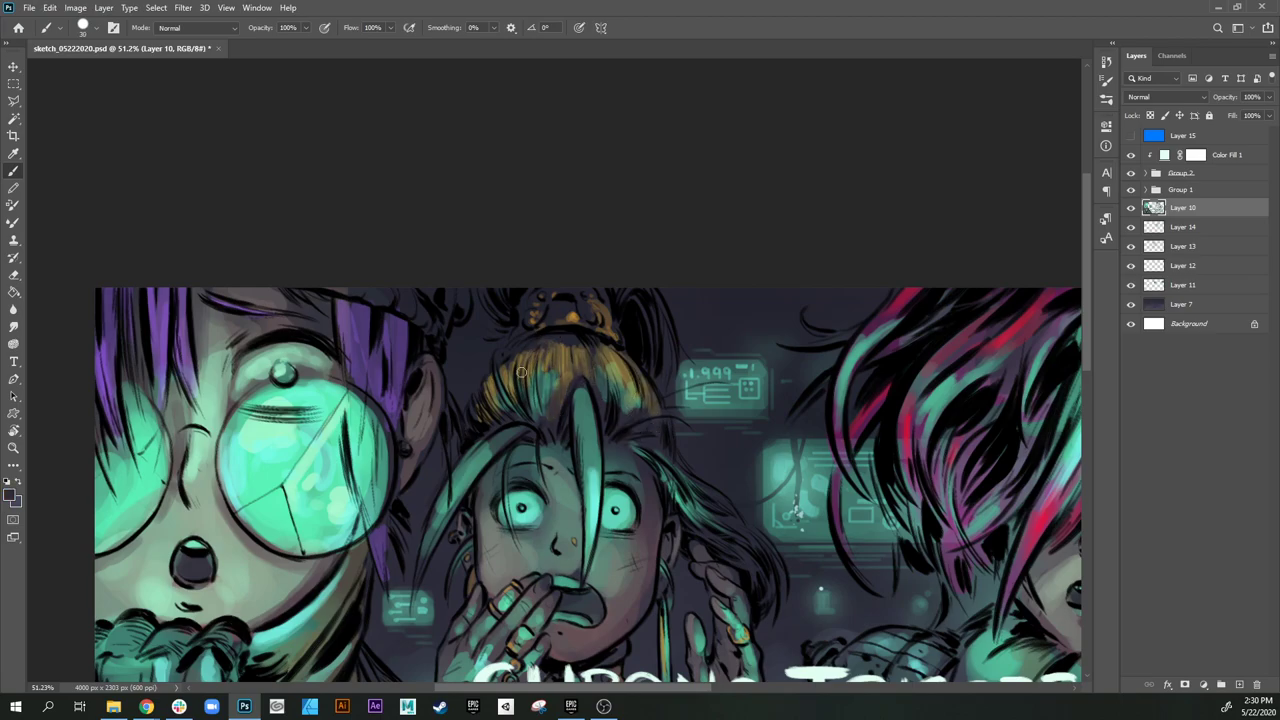
{"action": "key", "text": "["}
{"action": "mouse_move", "coordinate": [566, 317]}
{"action": "left_mouse_down"}
{"action": "mouse_move", "coordinate": [570, 360]}
{"action": "mouse_move", "coordinate": [549, 338]}
{"action": "mouse_move", "coordinate": [527, 366]}
{"action": "mouse_move", "coordinate": [525, 348]}
{"action": "mouse_move", "coordinate": [509, 375]}
{"action": "mouse_move", "coordinate": [490, 377]}
{"action": "mouse_move", "coordinate": [482, 412]}
{"action": "left_mouse_up"}
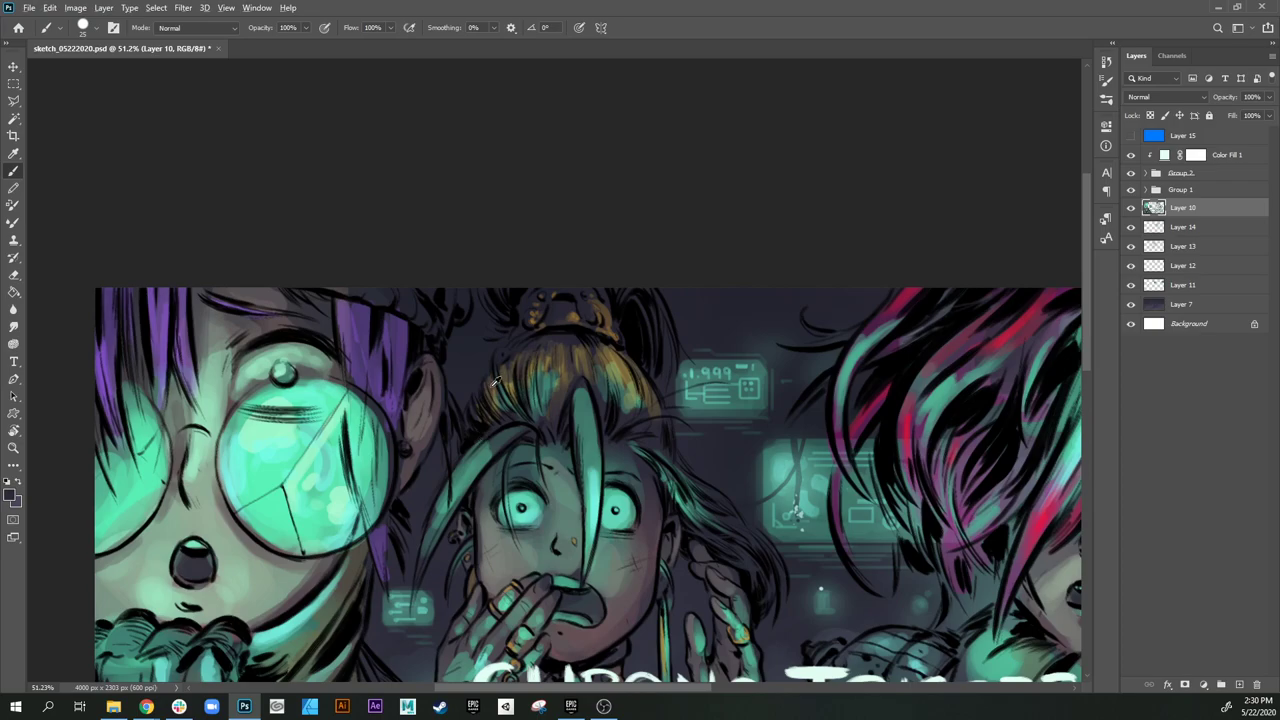
Step: Paint muted brown strands along the long bang on the left side of the middle character's face
{"action": "key", "text": "x"}
{"action": "mouse_move", "coordinate": [526, 456]}
{"action": "left_mouse_down"}
{"action": "mouse_move", "coordinate": [564, 496]}
{"action": "mouse_move", "coordinate": [526, 470]}
{"action": "left_mouse_up"}
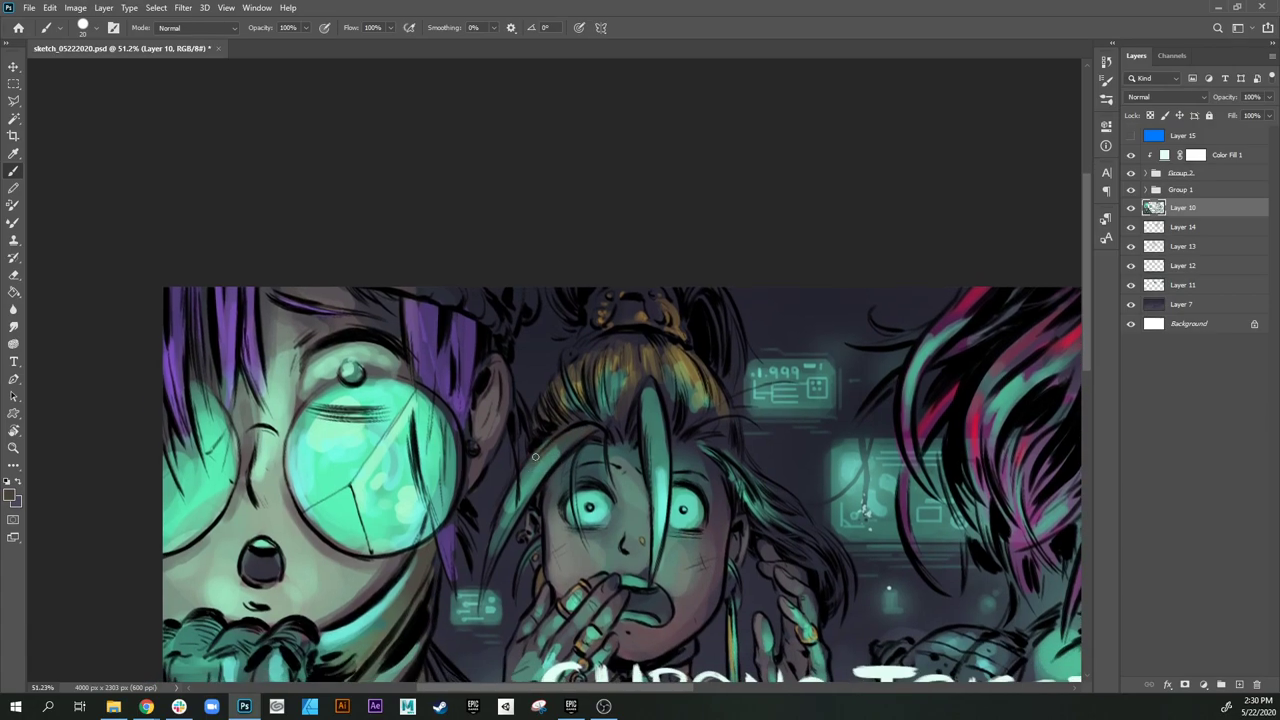
{"action": "left_click_drag", "start_coordinate": [489, 563], "coordinate": [523, 504]}
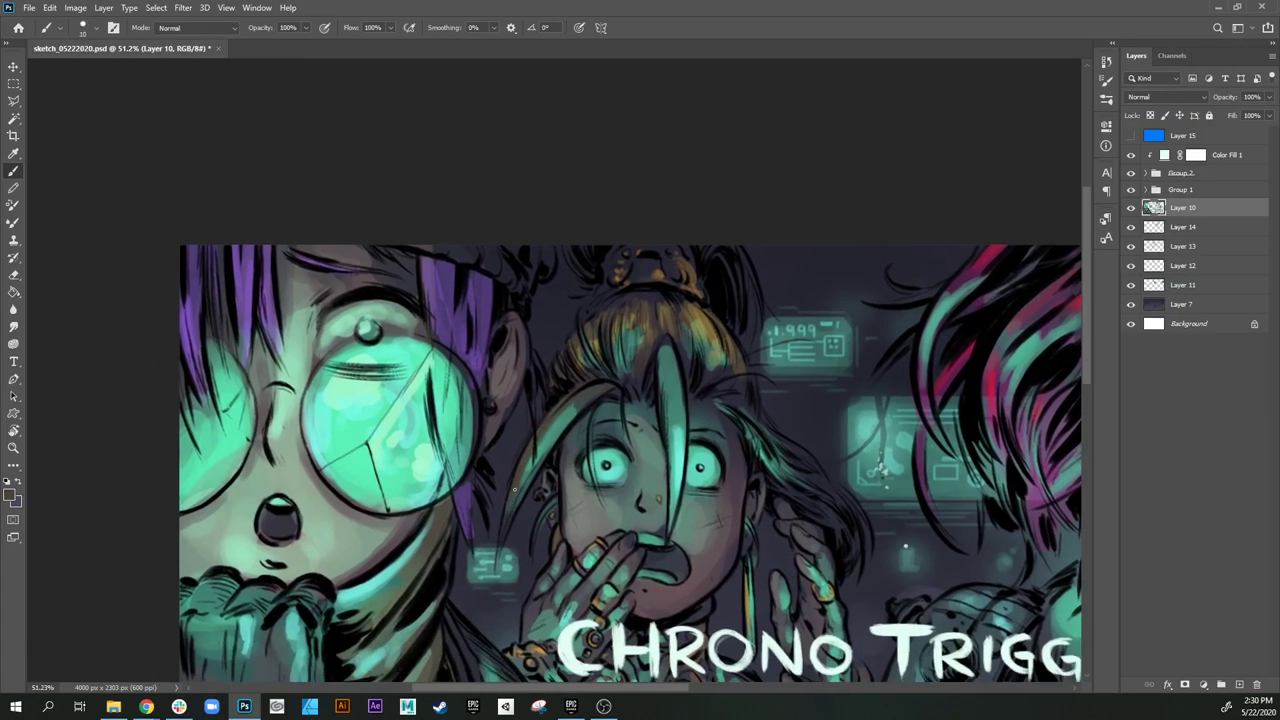
{"action": "key", "text": "bracketright"}
{"action": "key", "text": "bracketright"}
{"action": "key", "text": "bracketright"}
{"action": "left_click_drag", "start_coordinate": [574, 404], "coordinate": [547, 437]}
{"action": "left_click_drag", "start_coordinate": [652, 372], "coordinate": [638, 418]}
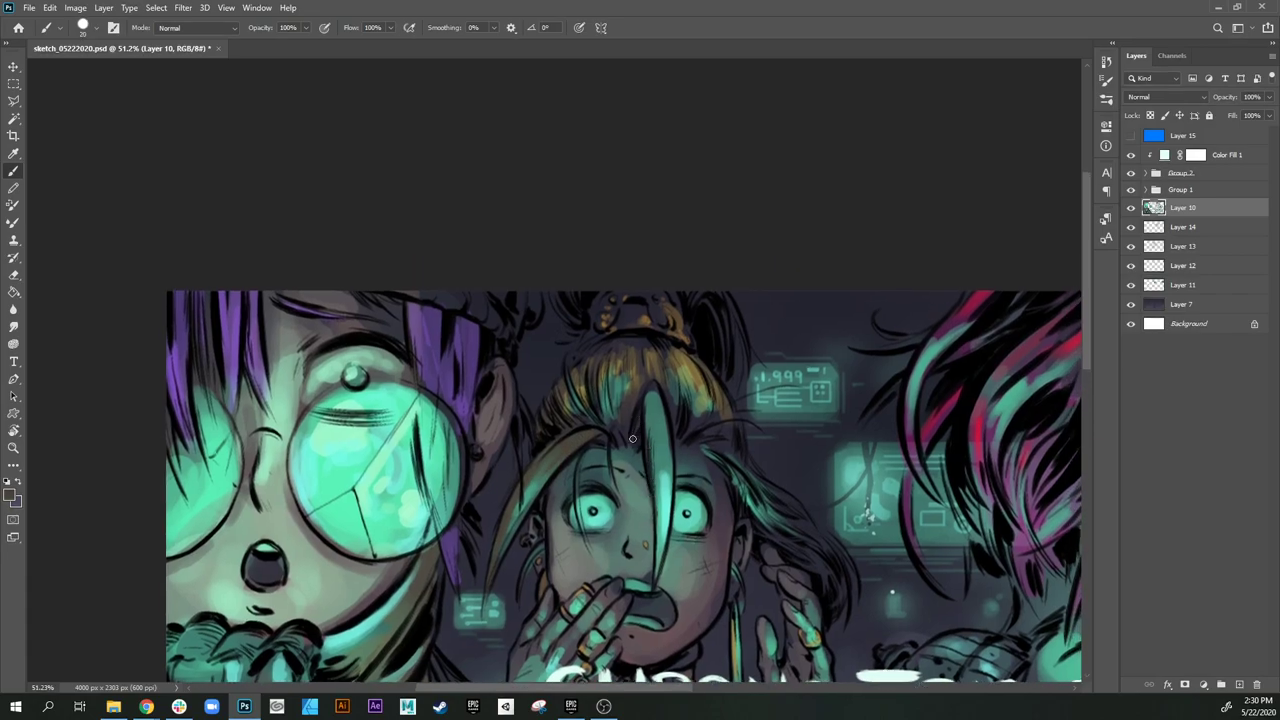
Step: Paint muted brown strands in the middle character's ponytail and in the loose hair falling behind the raised hand
{"action": "key", "text": "bracketright"}
{"action": "mouse_move", "coordinate": [707, 407]}
{"action": "left_mouse_down"}
{"action": "mouse_move", "coordinate": [704, 431]}
{"action": "mouse_move", "coordinate": [717, 431]}
{"action": "left_mouse_up"}
{"action": "left_click_drag", "start_coordinate": [699, 311], "coordinate": [681, 396]}
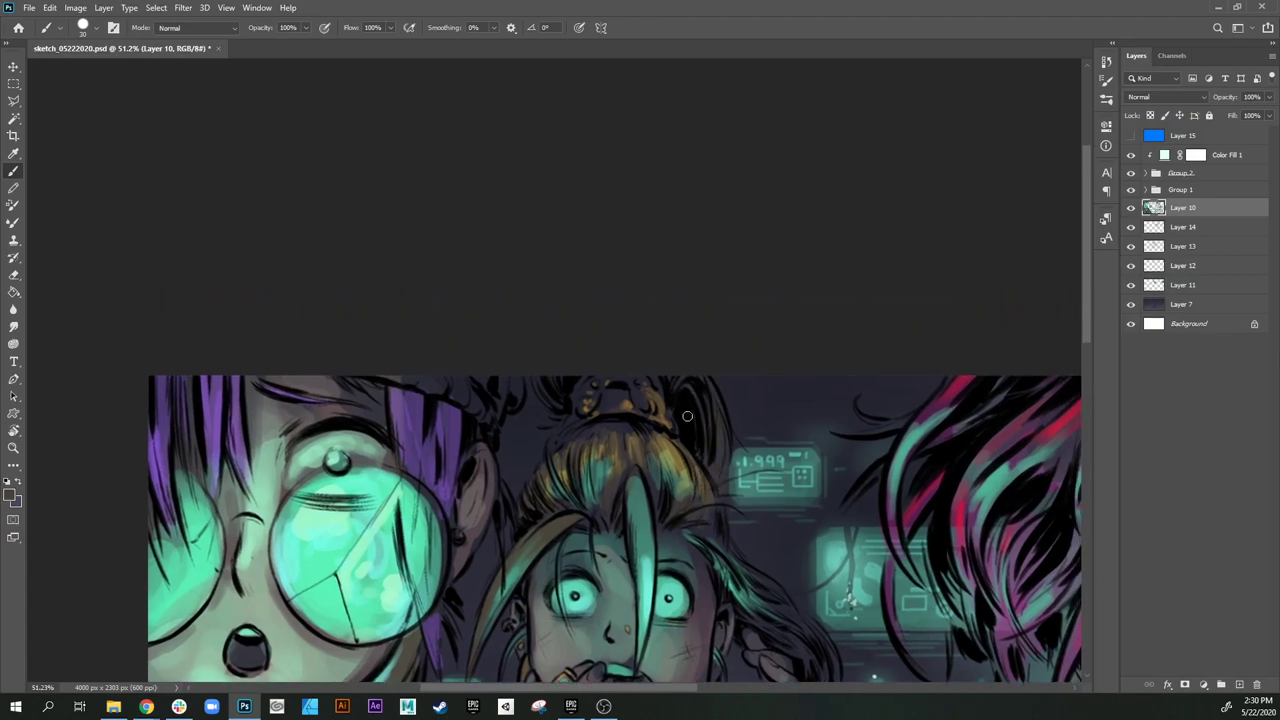
{"action": "left_click_drag", "start_coordinate": [627, 437], "coordinate": [533, 214]}
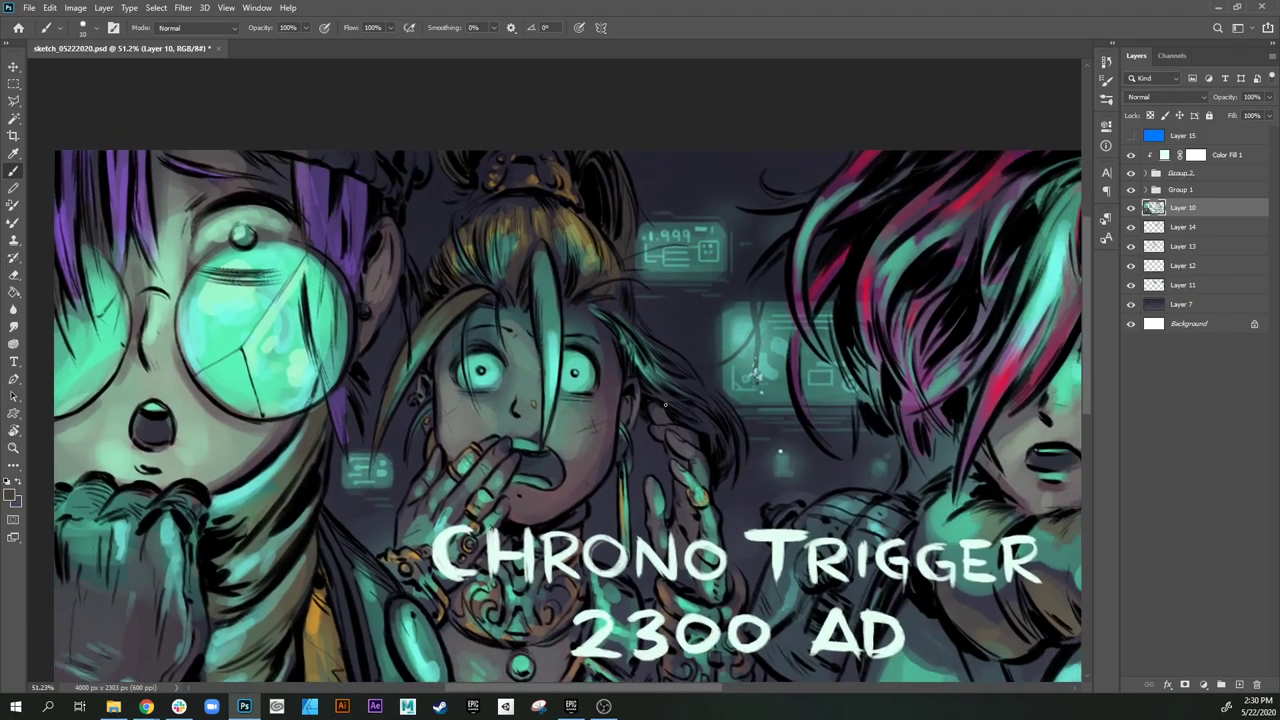
{"action": "key", "text": "bracketright"}
{"action": "key", "text": "bracketright"}
{"action": "left_click_drag", "start_coordinate": [670, 385], "coordinate": [702, 421]}
Step: Sample the hair's teal and paint teal highlights along the loose hair on the right of the middle character's face
{"action": "left_click", "coordinate": [646, 362], "text": "alt"}
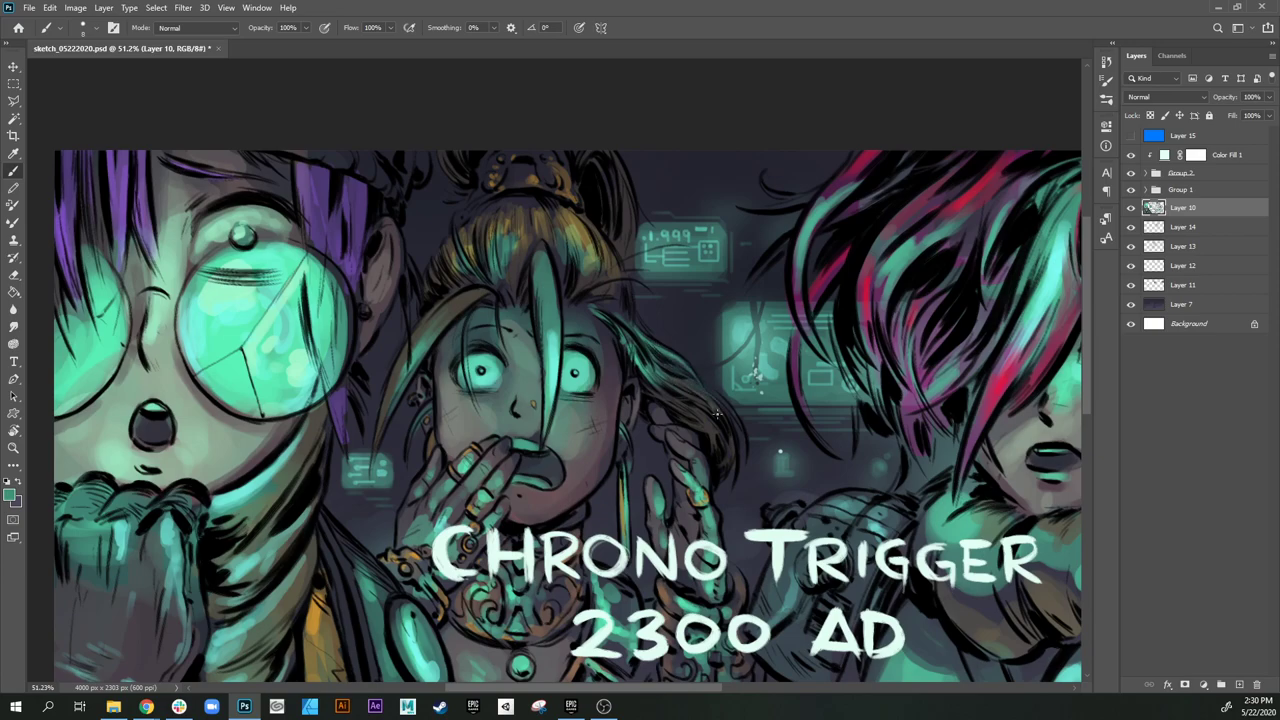
{"action": "mouse_move", "coordinate": [682, 382]}
{"action": "left_mouse_down"}
{"action": "mouse_move", "coordinate": [719, 412]}
{"action": "mouse_move", "coordinate": [733, 455]}
{"action": "left_mouse_up"}
{"action": "scroll", "coordinate": [730, 420], "scroll_direction": "up", "scroll_amount": 5}
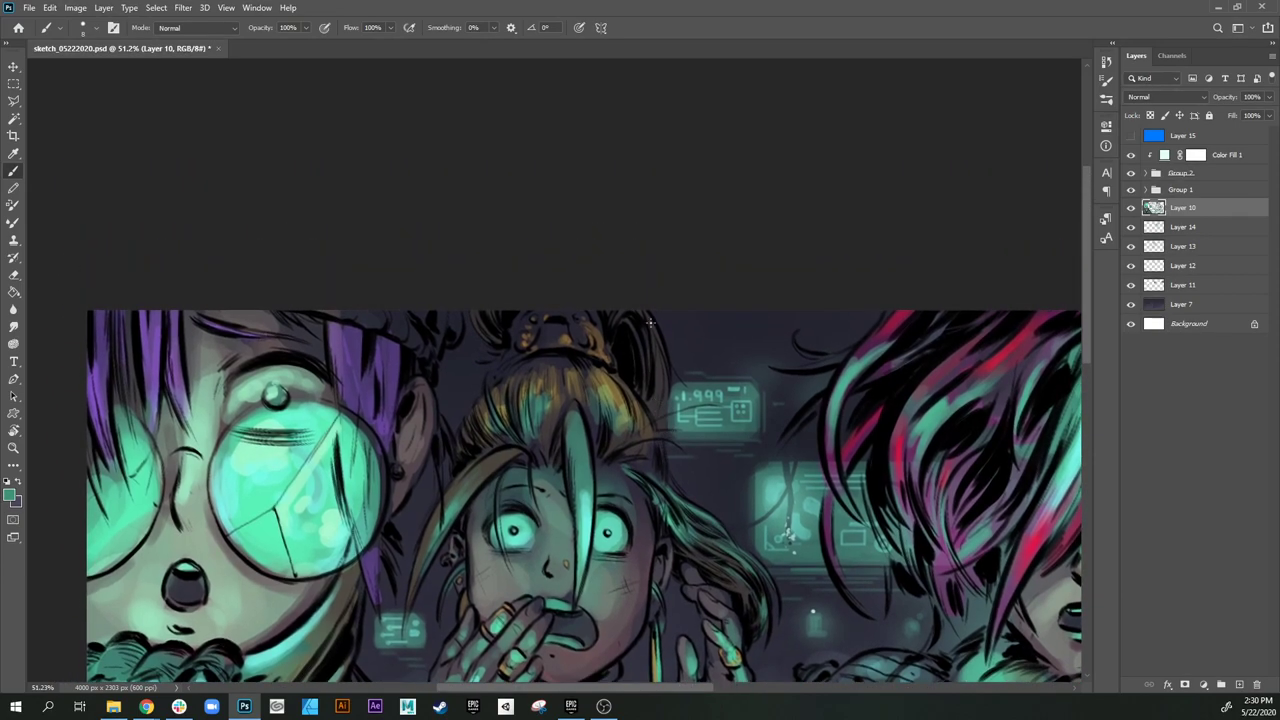
{"action": "mouse_move", "coordinate": [687, 410]}
{"action": "left_mouse_down"}
{"action": "mouse_move", "coordinate": [650, 438]}
{"action": "mouse_move", "coordinate": [675, 439]}
{"action": "left_mouse_up"}
{"action": "scroll", "coordinate": [681, 448], "scroll_direction": "up", "scroll_amount": 2}
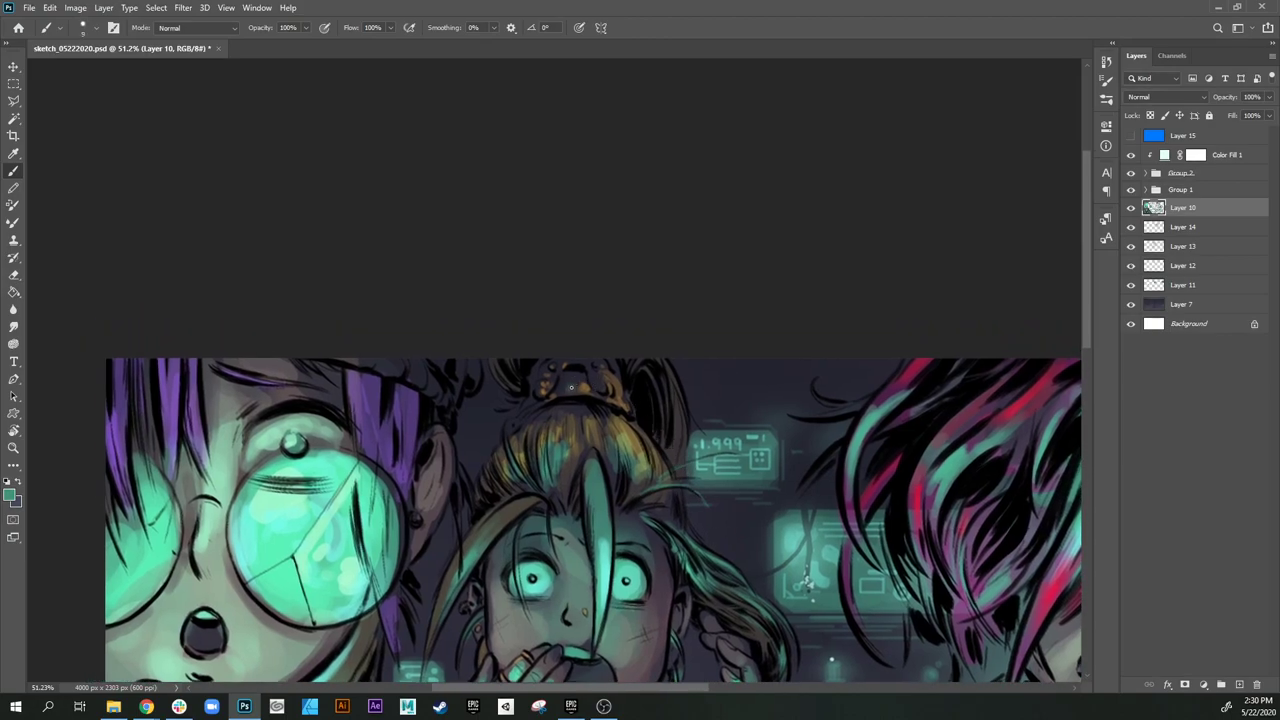
Step: Paint teal reflections on the middle character's hair ornament and brighten them with light cyan sampled from the central bang
{"action": "key", "text": "bracketright"}
{"action": "key", "text": "bracketleft"}
{"action": "key", "text": "bracketleft"}
{"action": "key", "text": "bracketleft"}
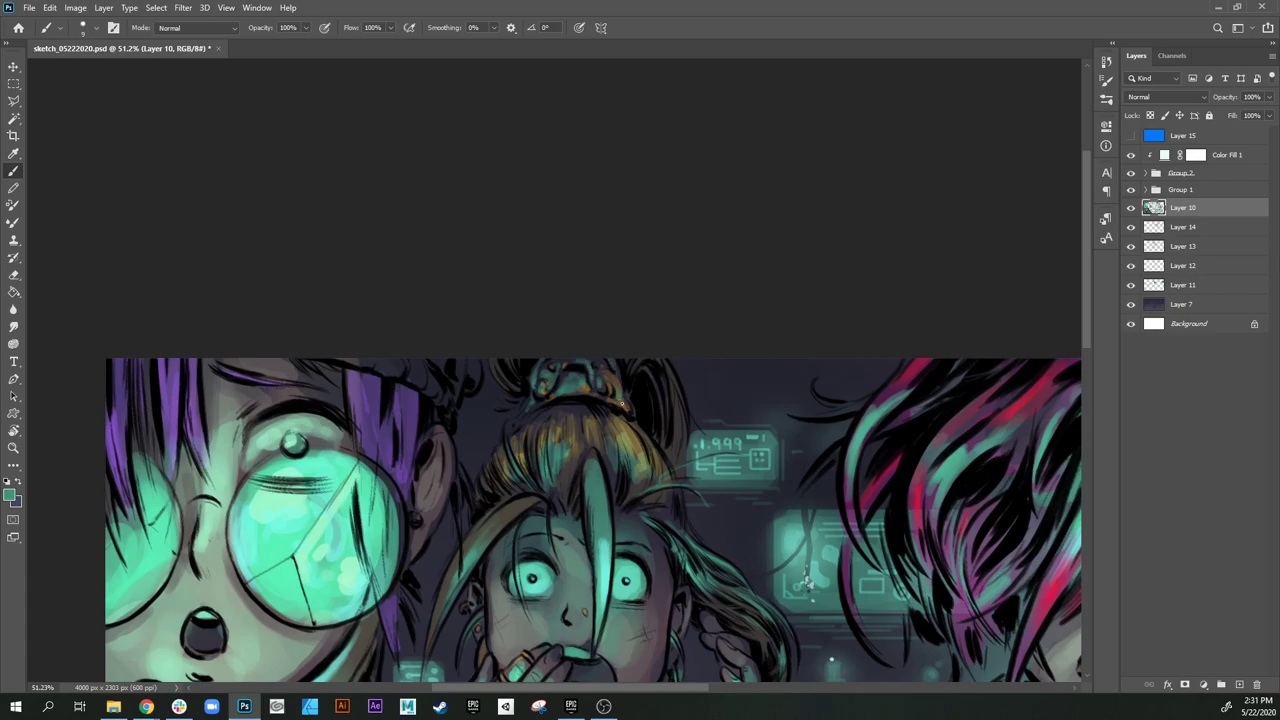
{"action": "left_click_drag", "start_coordinate": [601, 455], "coordinate": [613, 464]}
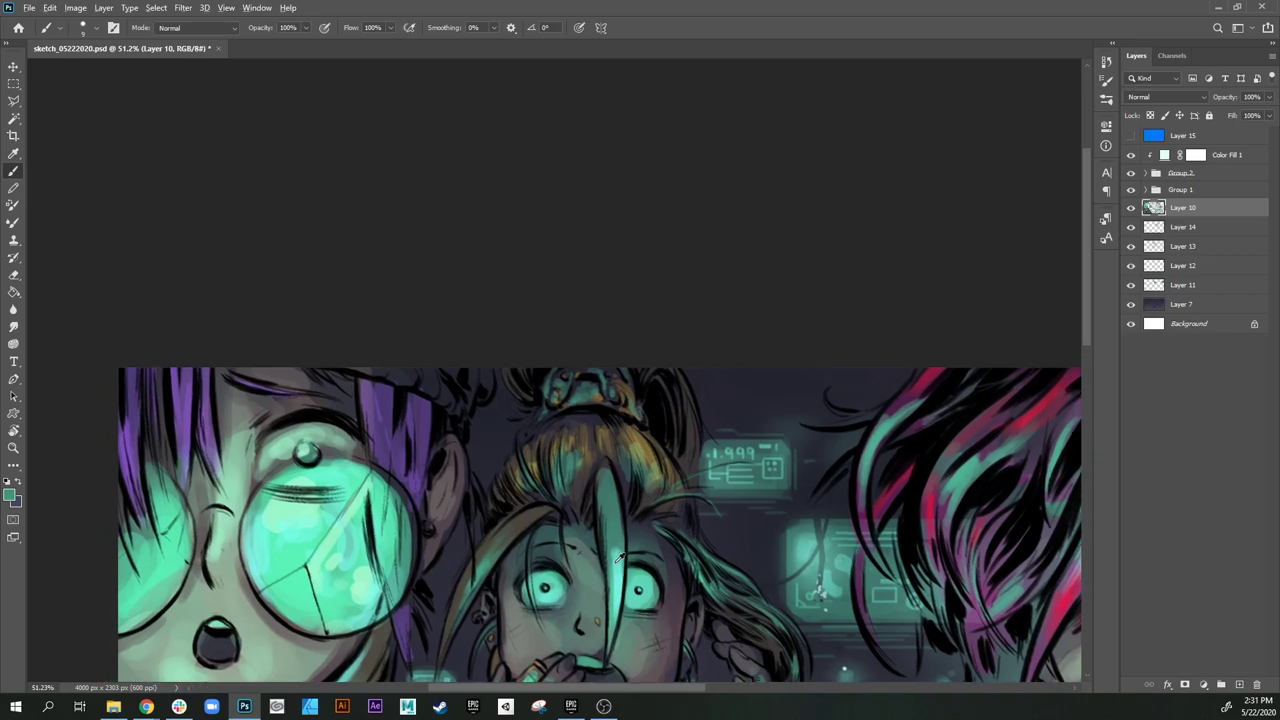
{"action": "left_click", "coordinate": [618, 558], "text": "alt"}
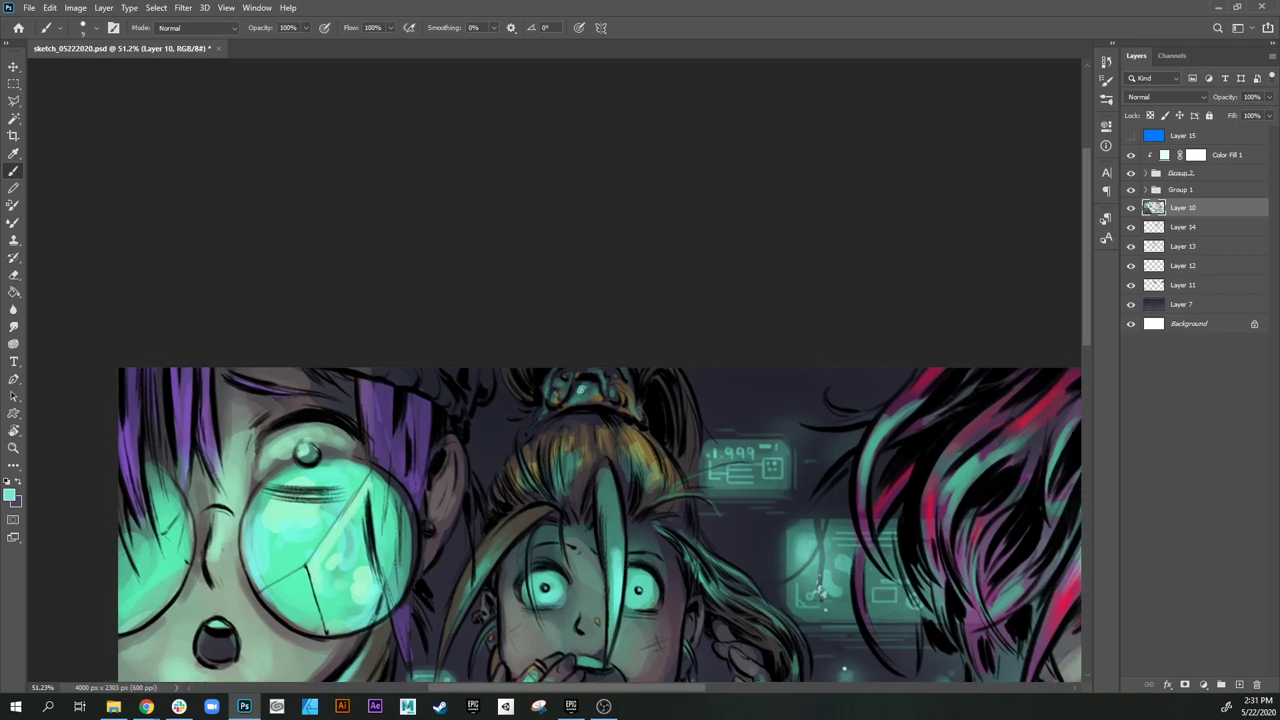
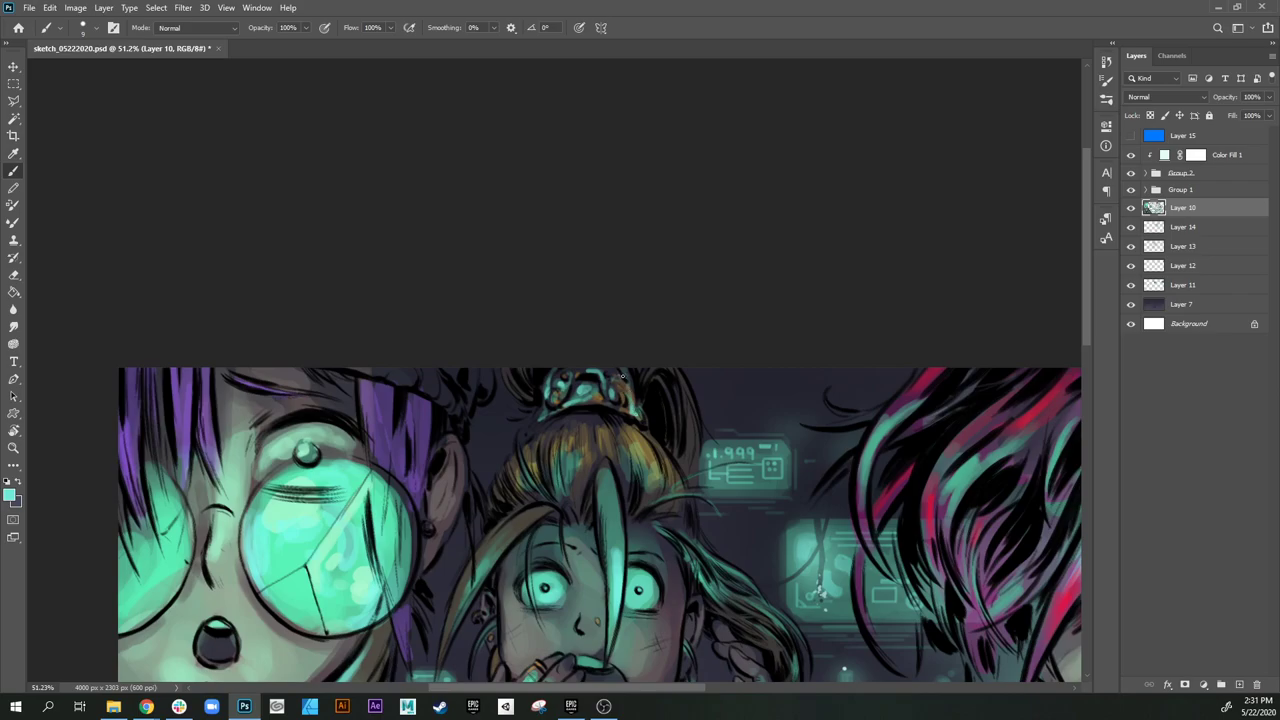
Step: Paint light cyan highlights on the middle character's rings, bracelet and ornate collar
{"action": "scroll", "coordinate": [617, 481], "scroll_direction": "down", "scroll_amount": 5}
{"action": "left_click_drag", "start_coordinate": [617, 481], "coordinate": [633, 454]}
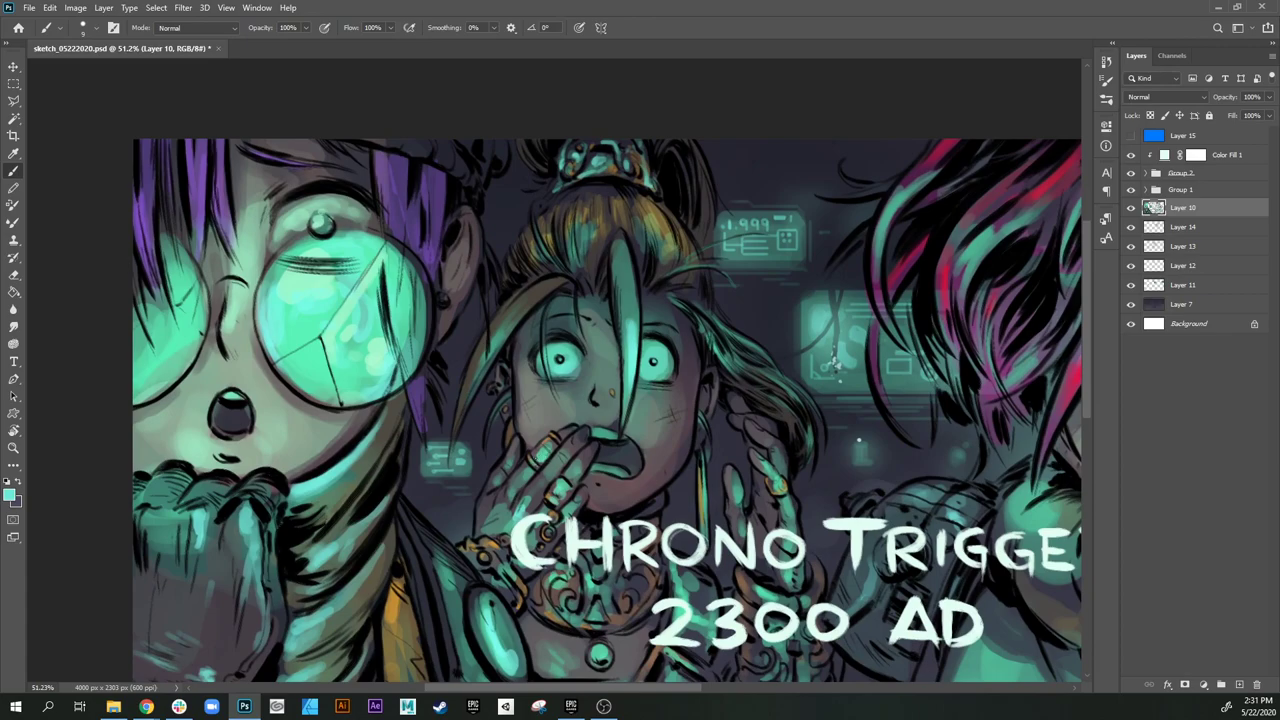
{"action": "scroll", "coordinate": [570, 500], "scroll_direction": "down", "scroll_amount": 1}
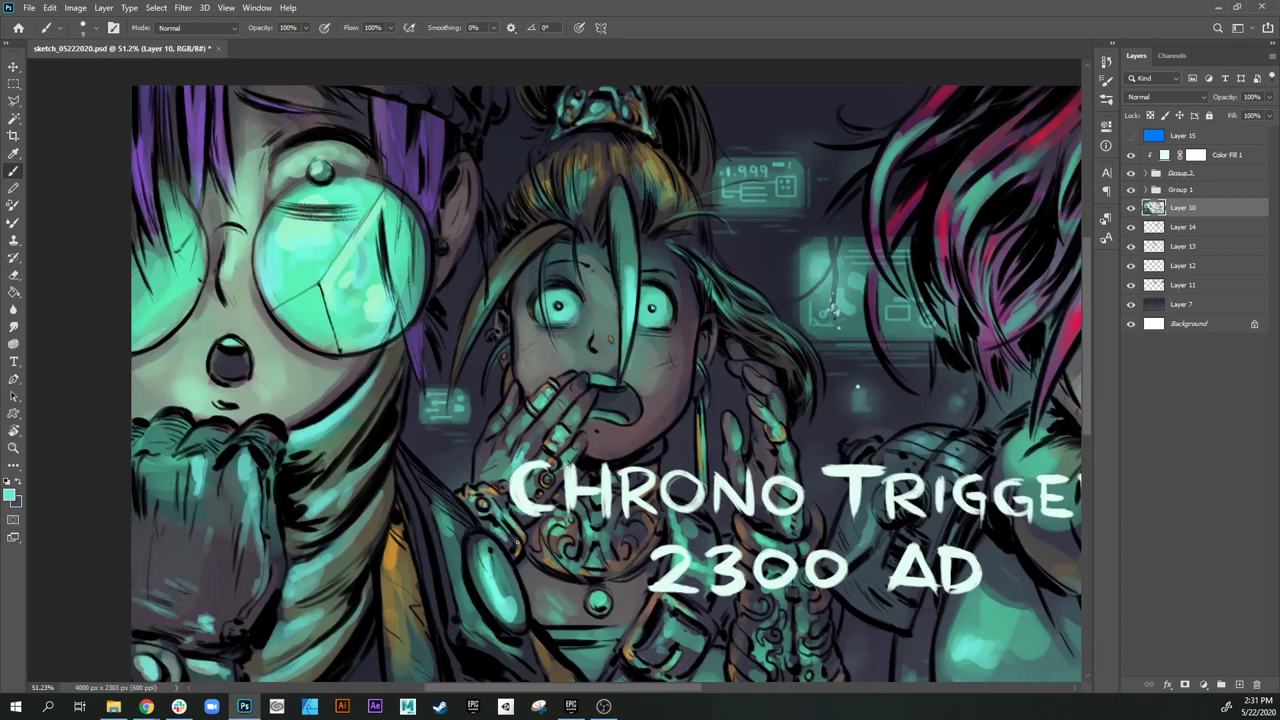
{"action": "scroll", "coordinate": [529, 537], "scroll_direction": "down", "scroll_amount": 2}
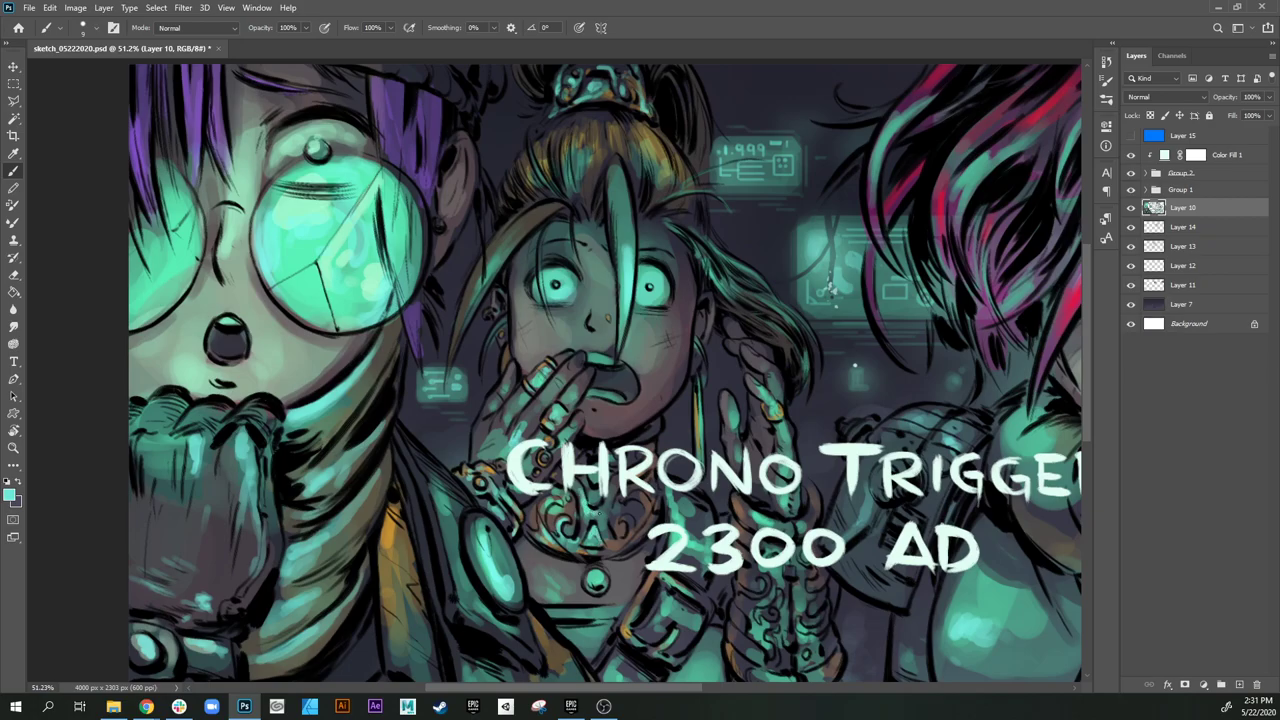
{"action": "scroll", "coordinate": [632, 503], "scroll_direction": "down", "scroll_amount": 5}
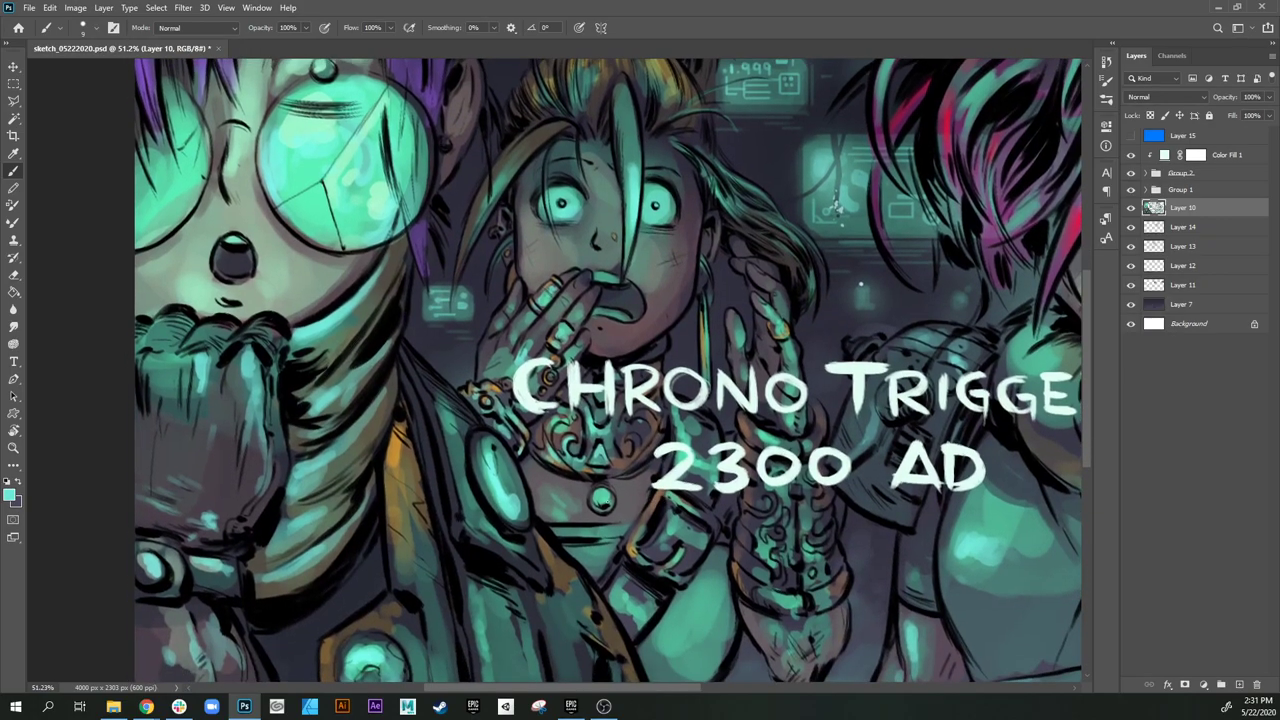
Step: Sample the crimson from the right character's hair and paint a pink stripe across the middle character's top below the pendant
{"action": "left_click_drag", "start_coordinate": [927, 279], "coordinate": [766, 438]}
{"action": "left_click", "coordinate": [914, 381], "text": "alt"}
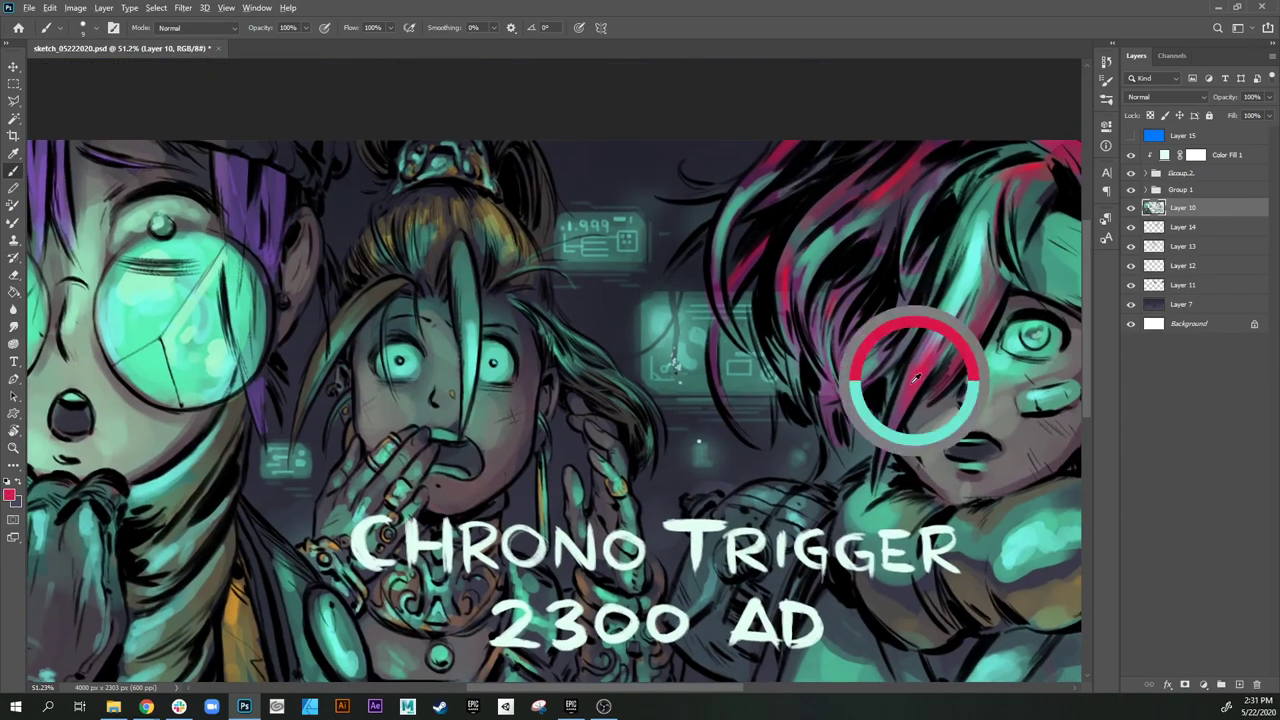
{"action": "left_click_drag", "start_coordinate": [712, 485], "coordinate": [842, 382]}
{"action": "scroll", "coordinate": [842, 382], "scroll_direction": "down", "scroll_amount": 5}
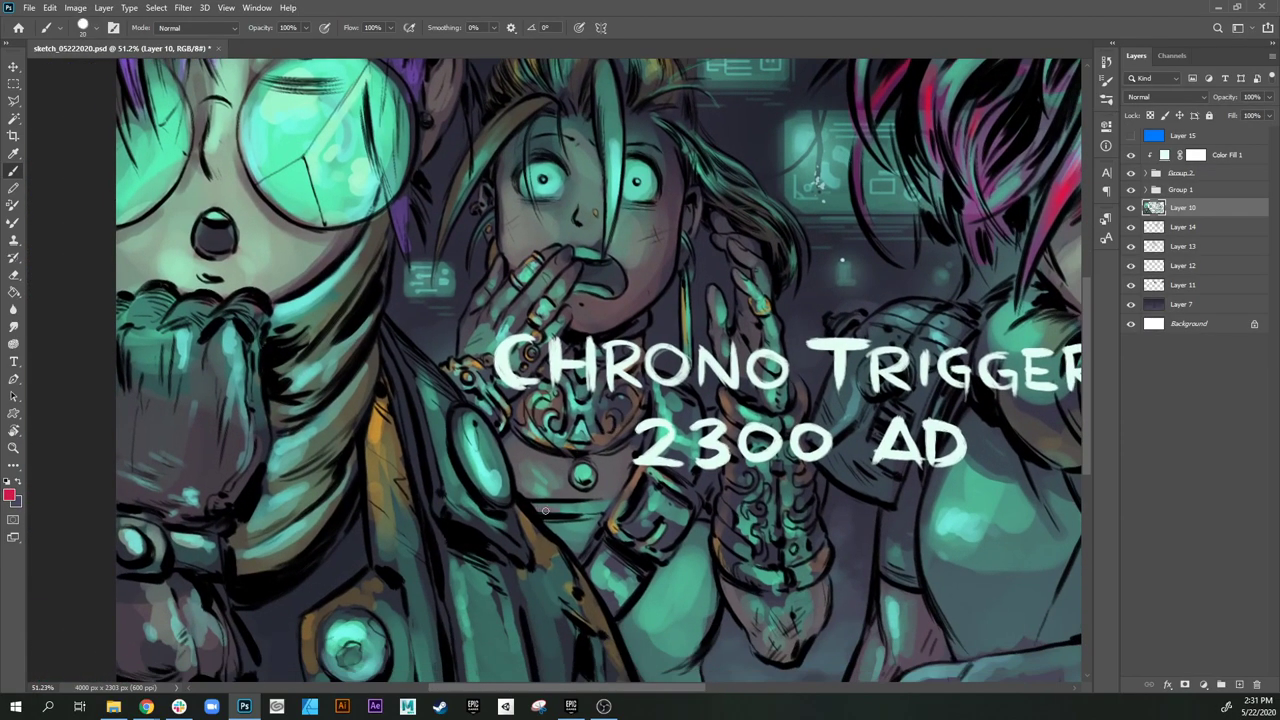
{"action": "left_click_drag", "start_coordinate": [562, 511], "coordinate": [603, 510]}
{"action": "key", "text": "["}
{"action": "left_click", "coordinate": [597, 510], "text": "alt"}
{"action": "mouse_move", "coordinate": [727, 547]}
{"action": "left_mouse_down"}
{"action": "mouse_move", "coordinate": [699, 517]}
{"action": "mouse_move", "coordinate": [737, 547]}
{"action": "left_mouse_up"}
Step: Sample teal from the middle character's ornate gauntlet and paint teal highlights over it with a smaller brush
{"action": "left_click", "coordinate": [721, 526], "text": "alt"}
{"action": "key", "text": "["}
{"action": "key", "text": "["}
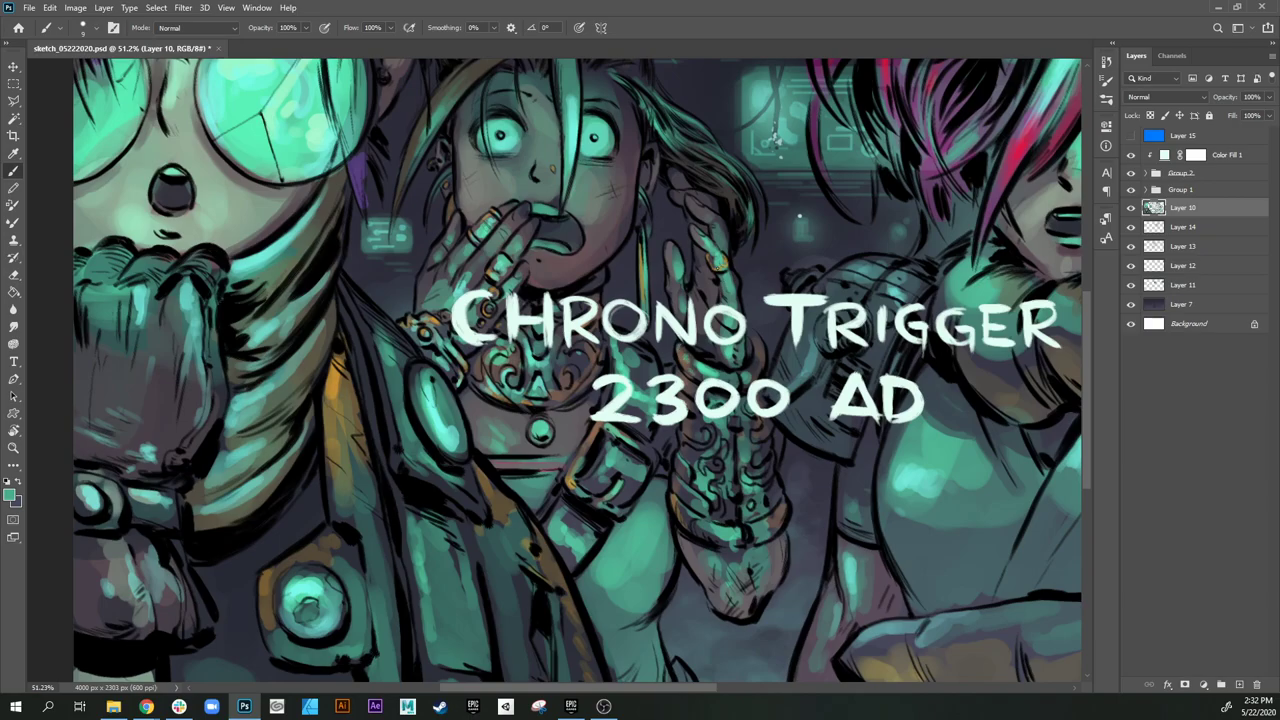
Step: Sample muted gold from the dangling earring and paint the ring on the middle character's raised hand
{"action": "left_click", "coordinate": [717, 260], "text": "alt"}
{"action": "left_click", "coordinate": [648, 268], "text": "alt"}
{"action": "left_click", "coordinate": [648, 271], "text": "alt"}
{"action": "left_click_drag", "start_coordinate": [708, 222], "coordinate": [705, 379]}
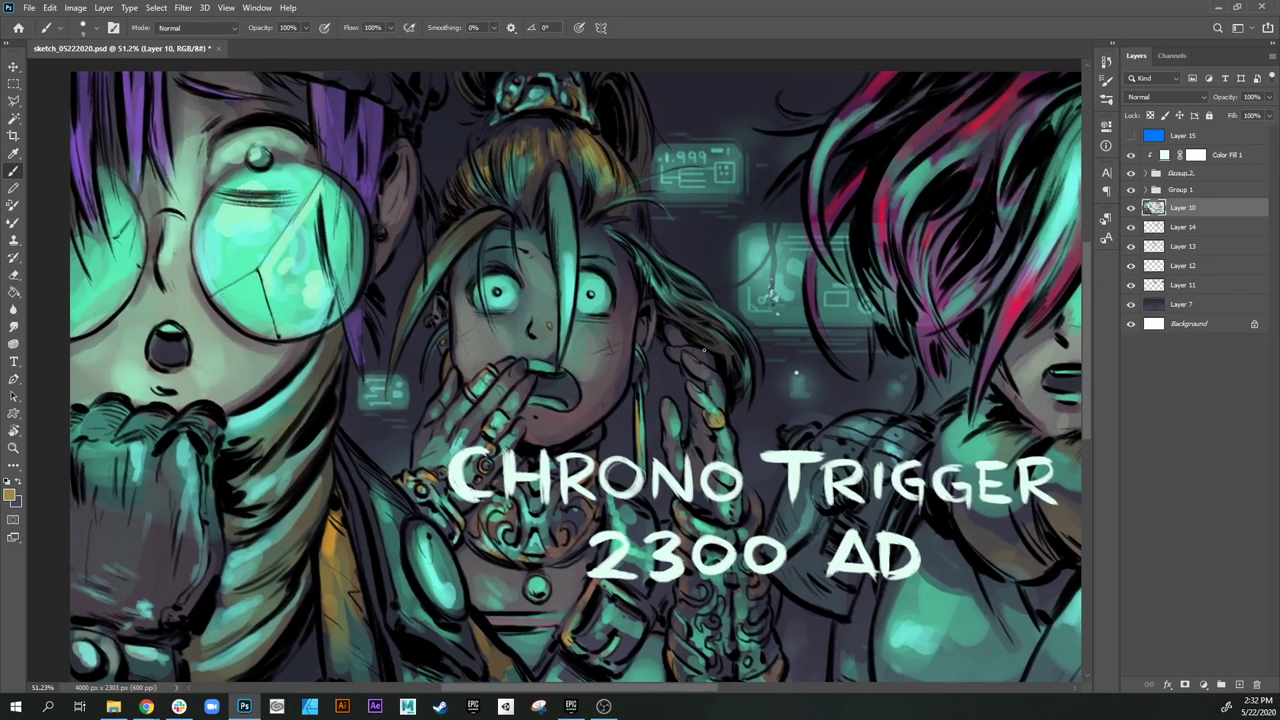
Step: Sample the muted brown of the right character's scarf as the painting color
{"action": "left_click", "coordinate": [748, 410], "text": "alt"}
{"action": "left_click_drag", "start_coordinate": [722, 474], "coordinate": [697, 400]}
{"action": "left_click_drag", "start_coordinate": [914, 465], "coordinate": [874, 474]}
{"action": "left_click", "coordinate": [1004, 458], "text": "alt"}
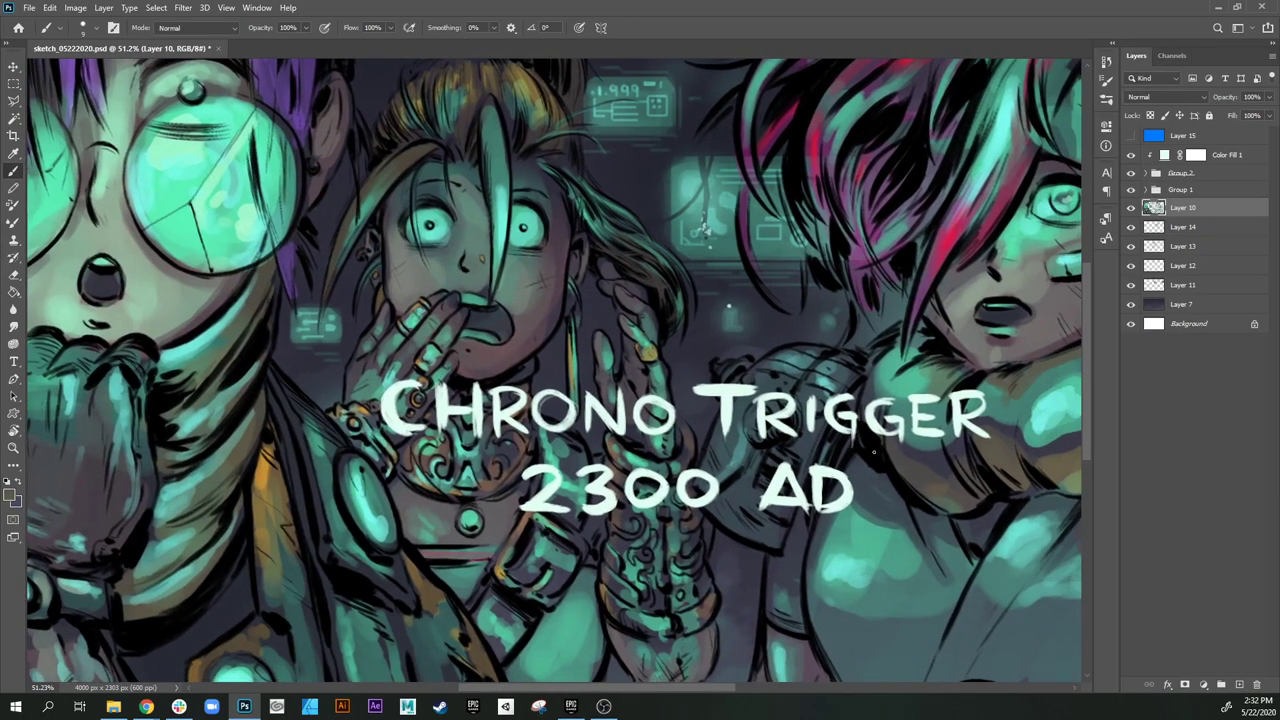
Step: Sample the glove's dark tone and brush small shading touch-ups over the leftmost character's raised glove, adjusting the brush size
{"action": "left_click_drag", "start_coordinate": [682, 474], "coordinate": [690, 482]}
{"action": "key", "text": "bracketright"}
{"action": "key", "text": "bracketright"}
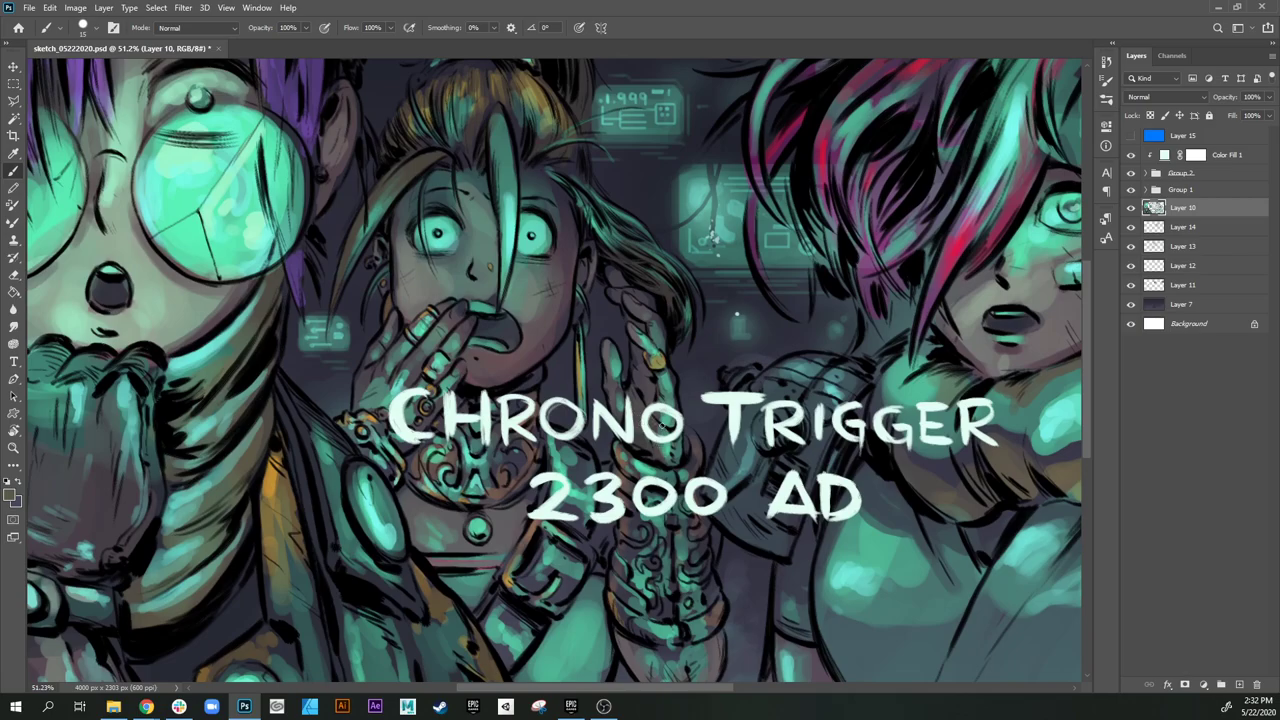
{"action": "left_click", "coordinate": [104, 510], "text": "alt"}
{"action": "left_click_drag", "start_coordinate": [593, 420], "coordinate": [559, 446]}
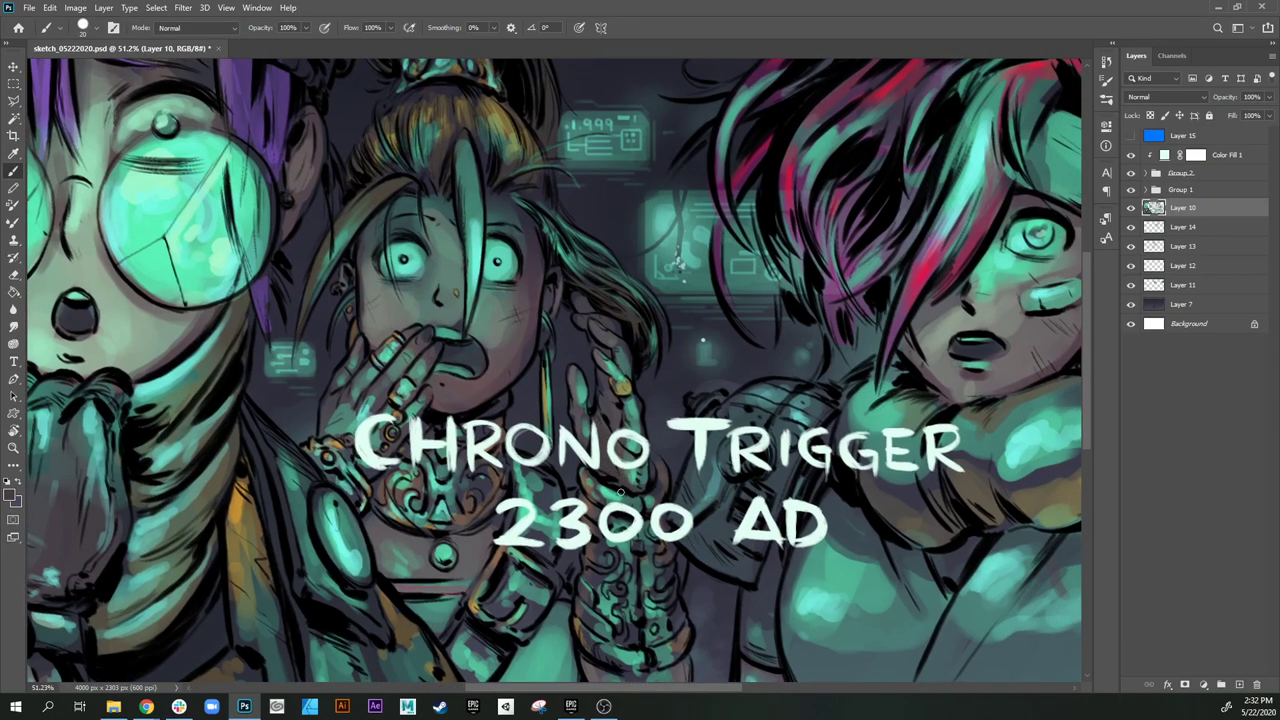
{"action": "left_click_drag", "start_coordinate": [281, 530], "coordinate": [499, 472]}
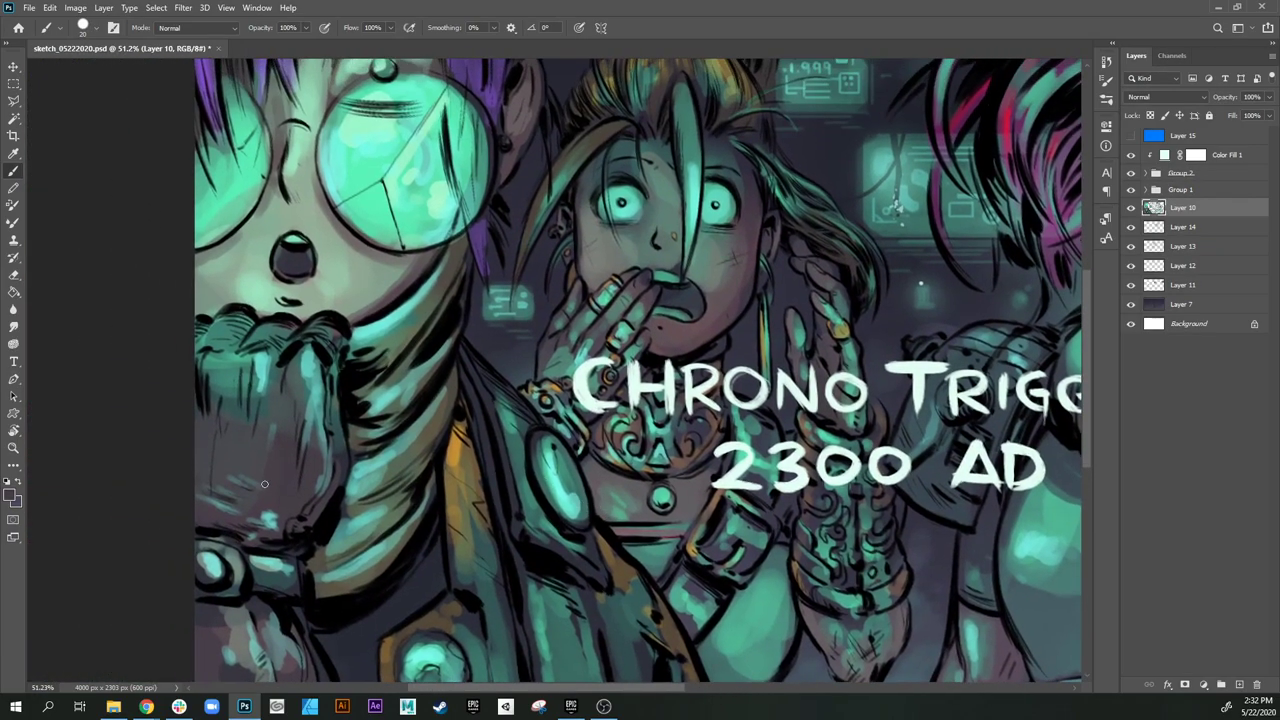
{"action": "key", "text": "bracketleft"}
{"action": "key", "text": "bracketleft"}
{"action": "key", "text": "bracketright"}
{"action": "mouse_move", "coordinate": [208, 375]}
{"action": "left_mouse_down"}
{"action": "mouse_move", "coordinate": [209, 397]}
{"action": "mouse_move", "coordinate": [216, 384]}
{"action": "left_mouse_up"}
{"action": "key", "text": "]"}
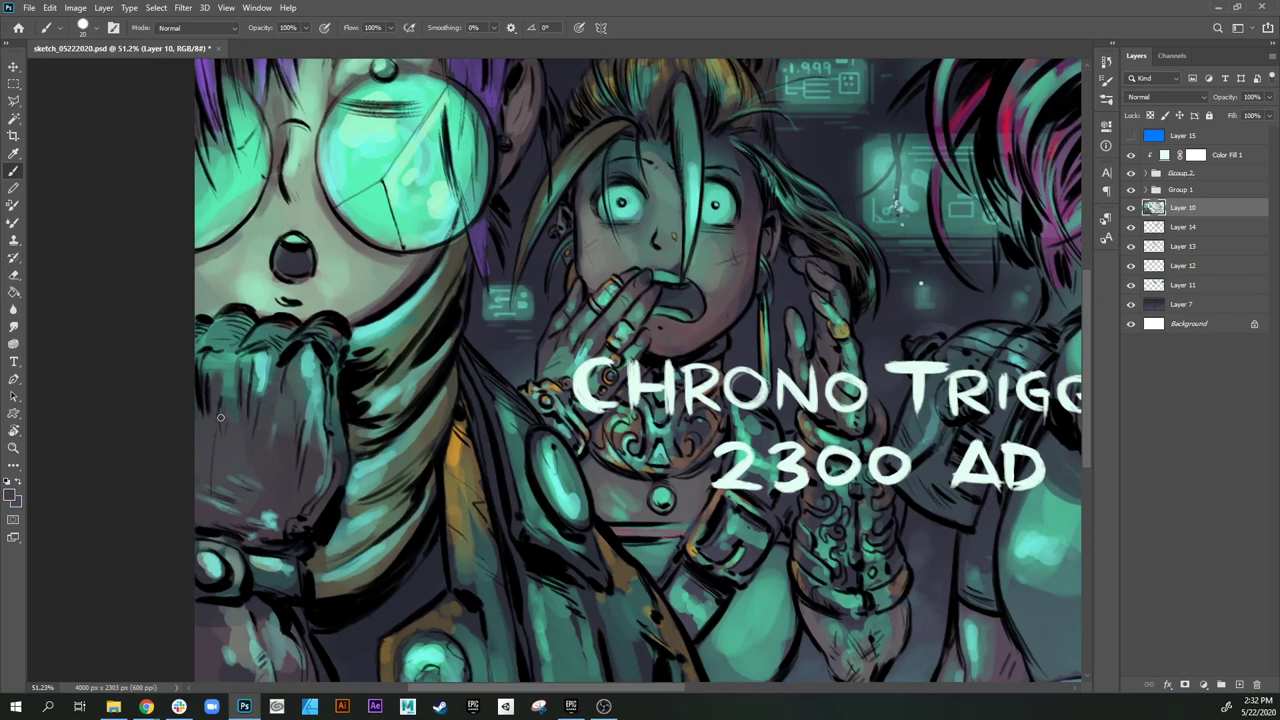
{"action": "key", "text": "["}
{"action": "left_click_drag", "start_coordinate": [384, 517], "coordinate": [398, 551]}
{"action": "key", "text": "bracketright"}
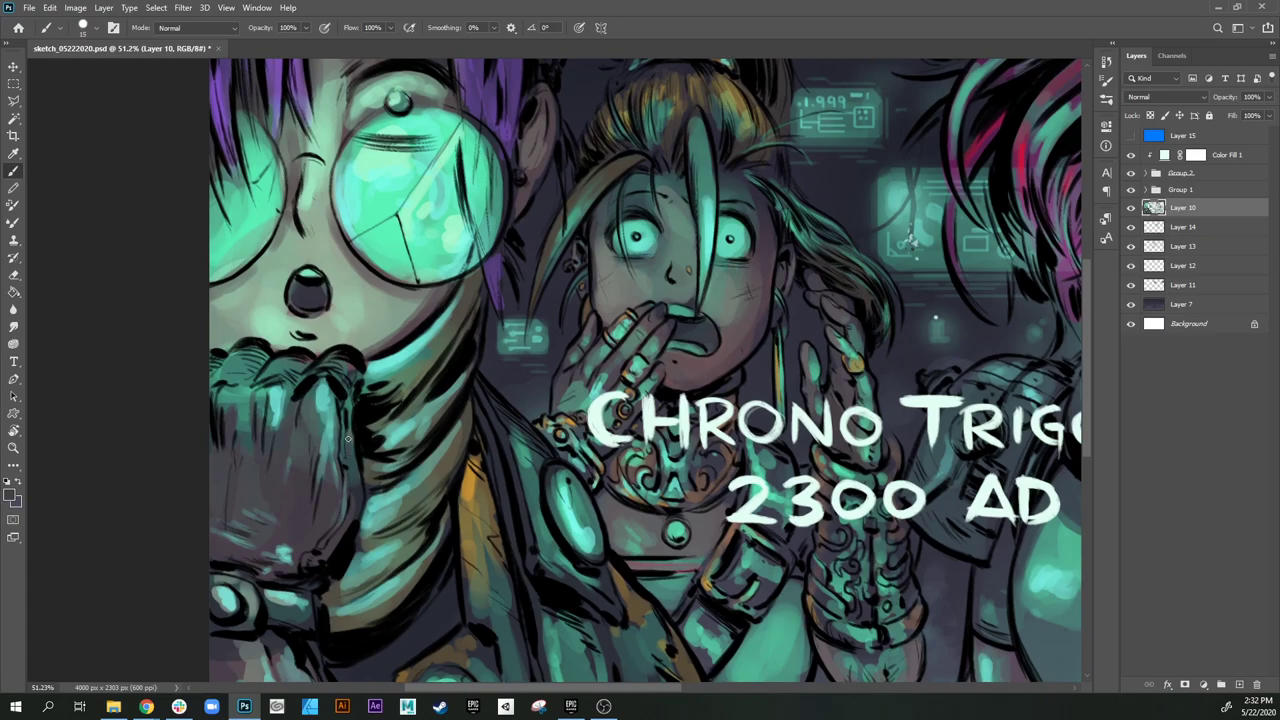
Step: Add a new empty layer above Layer 15
{"action": "scroll", "coordinate": [510, 420], "scroll_direction": "up", "scroll_amount": 5}
{"action": "key", "text": "z"}
{"action": "left_click_drag", "start_coordinate": [538, 460], "coordinate": [511, 508]}
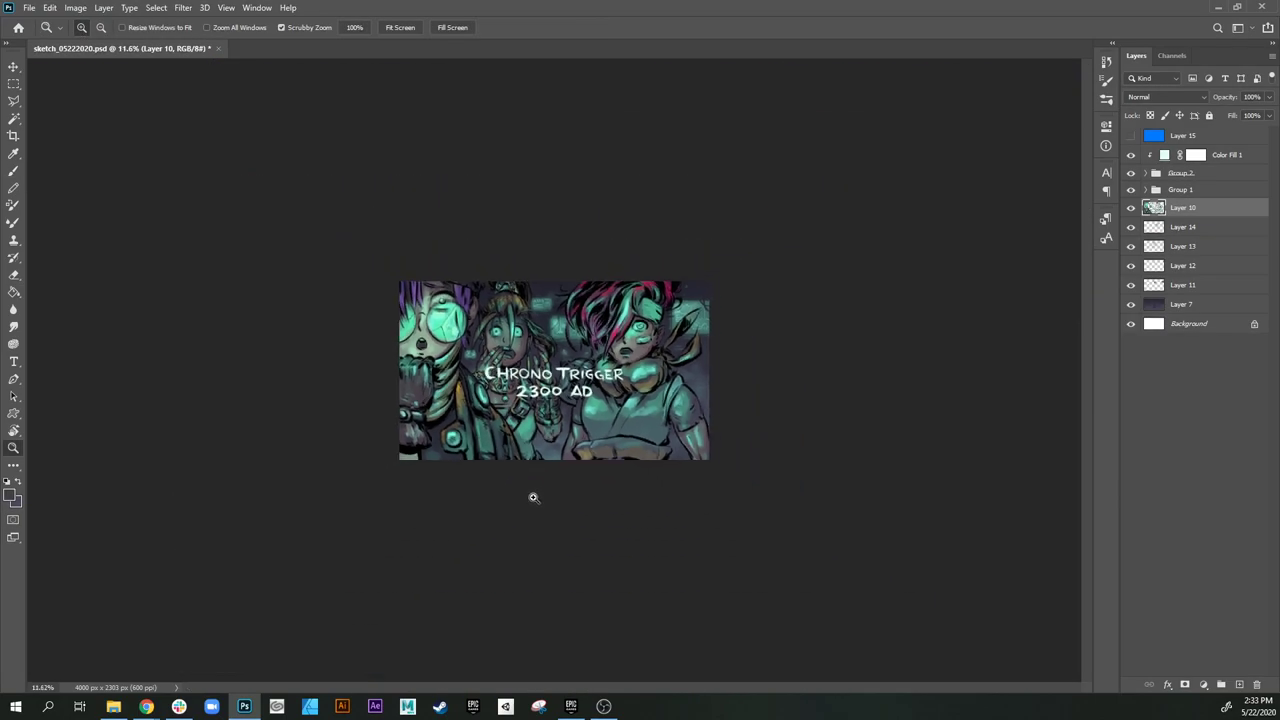
{"action": "key", "text": "ctrl+plus"}
{"action": "key", "text": "ctrl+plus"}
{"action": "key", "text": "ctrl+plus"}
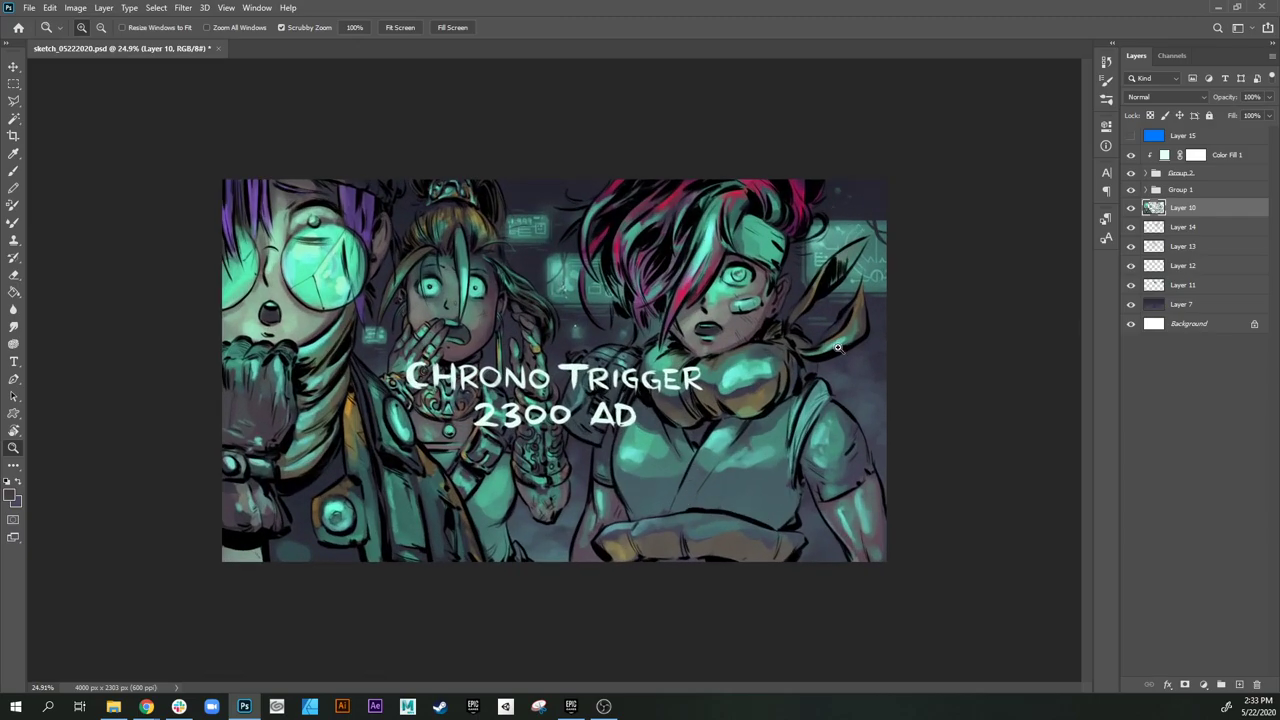
{"action": "left_click_drag", "start_coordinate": [1212, 140], "coordinate": [1190, 146]}
{"action": "key", "text": "ctrl+alt+shift+n"}
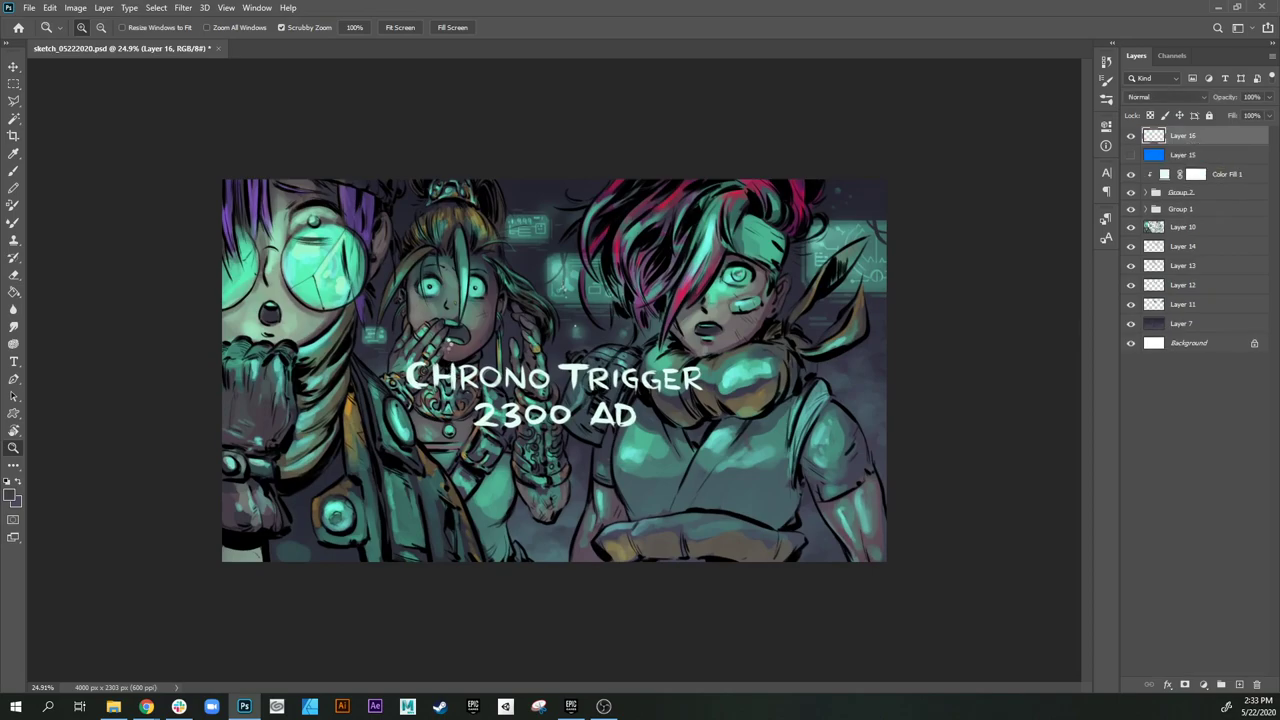
Step: Add a yellow 60 pt Tw Cen MT text line reading "CHONO TRIGGER" over the artwork
{"action": "key", "text": "t"}
{"action": "left_click", "coordinate": [447, 345]}
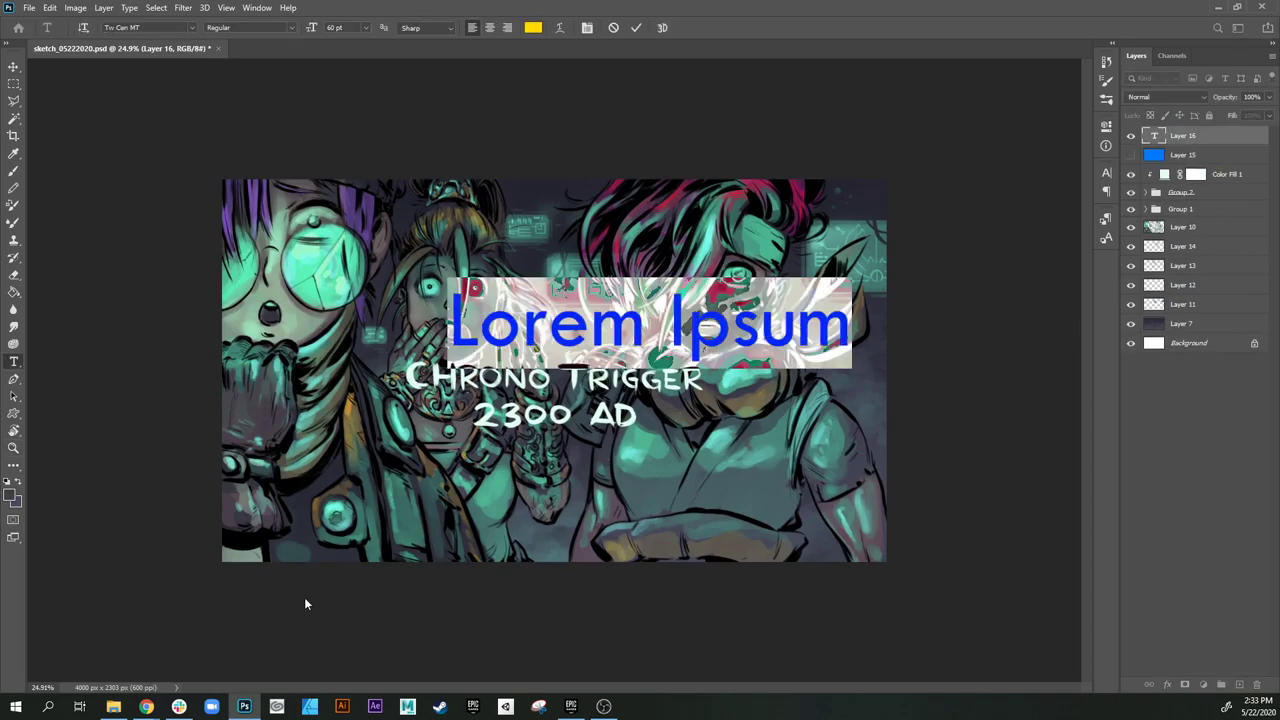
{"action": "type", "text": "CHORNO"}
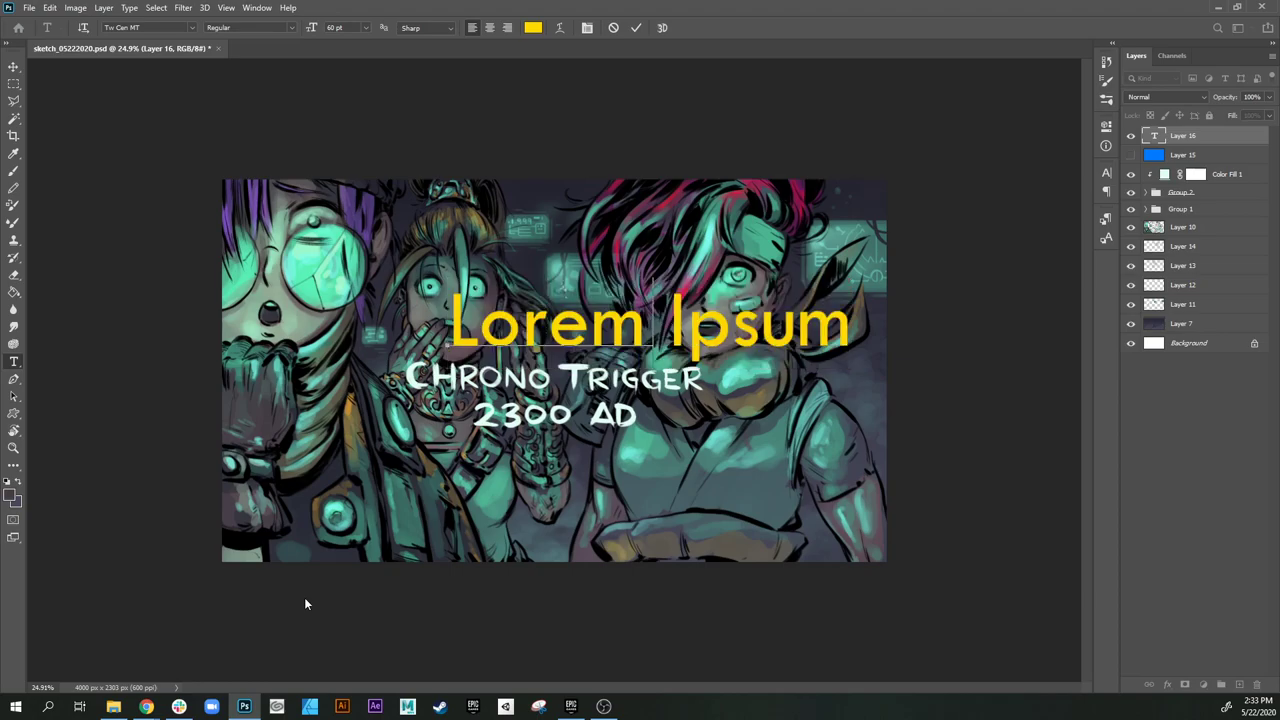
{"action": "key", "text": "BackSpace"}
{"action": "key", "text": "BackSpace"}
{"action": "key", "text": "BackSpace"}
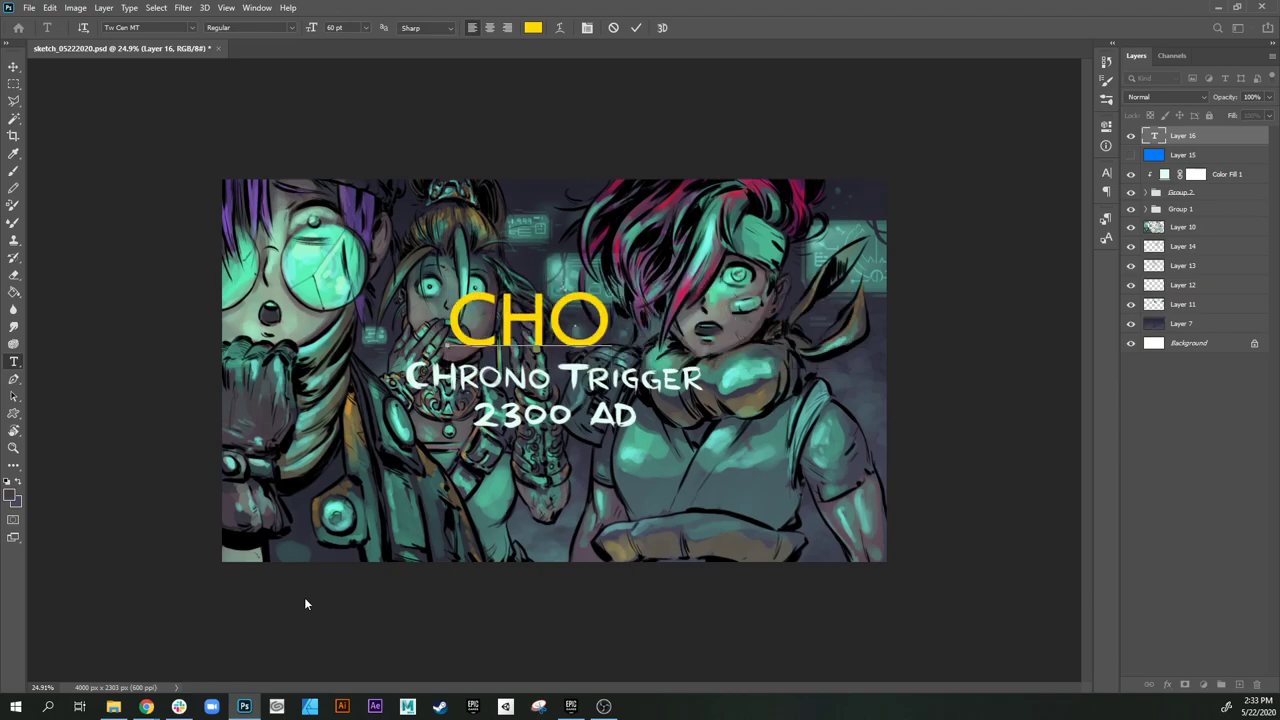
{"action": "type", "text": "NO TRIC"}
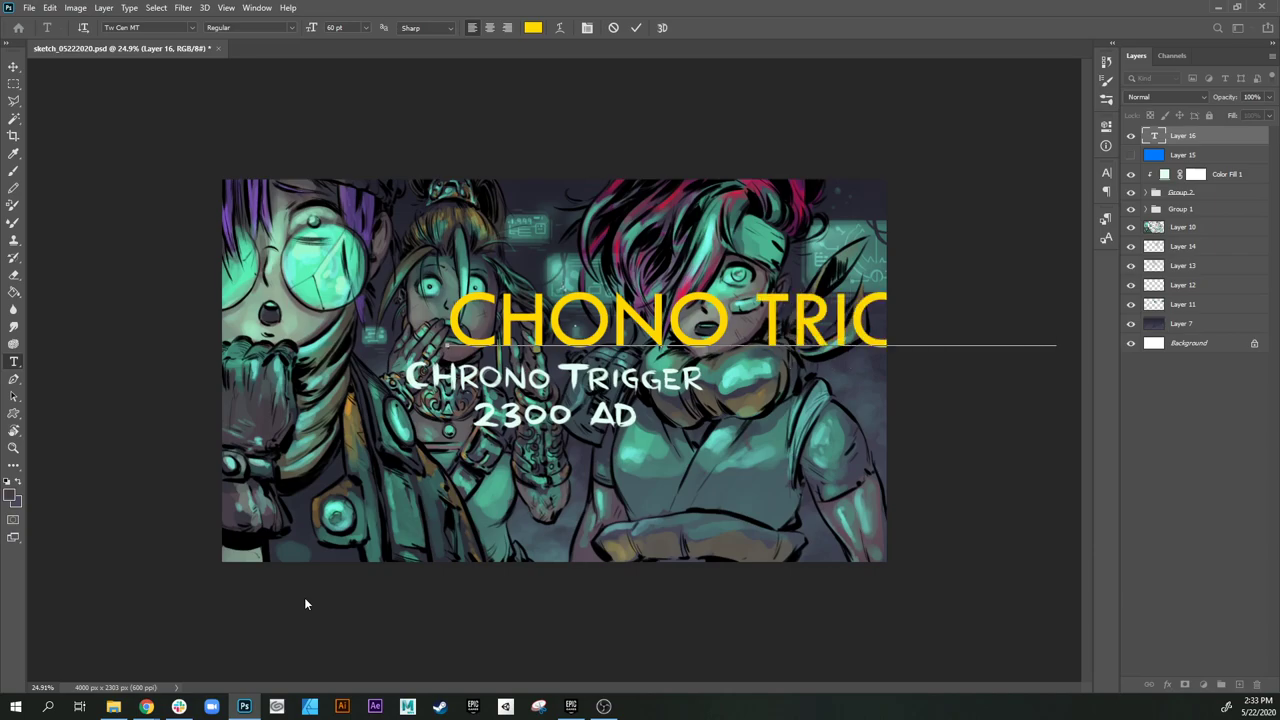
{"action": "left_click", "coordinate": [1218, 163]}
{"action": "left_click", "coordinate": [1205, 156]}
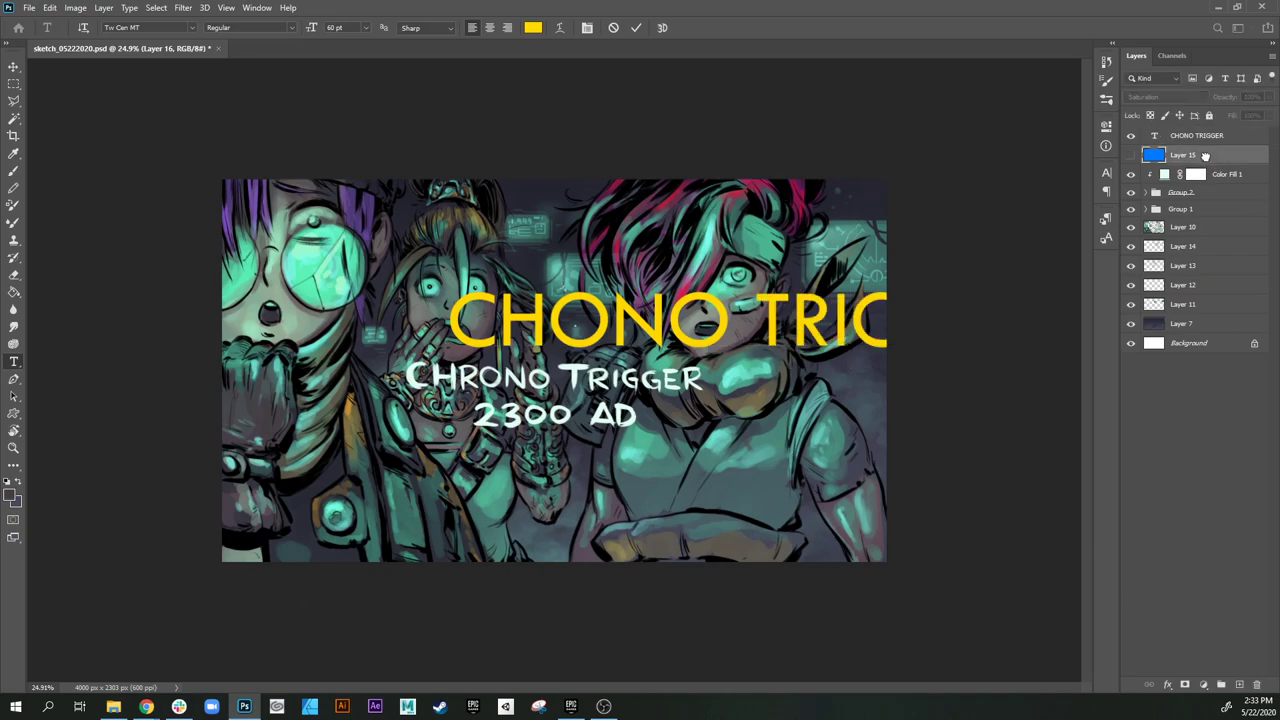
Step: Move the CHONO TRIGGER text over the hand-lettered title and place a duplicate of it directly below
{"action": "key", "text": "v"}
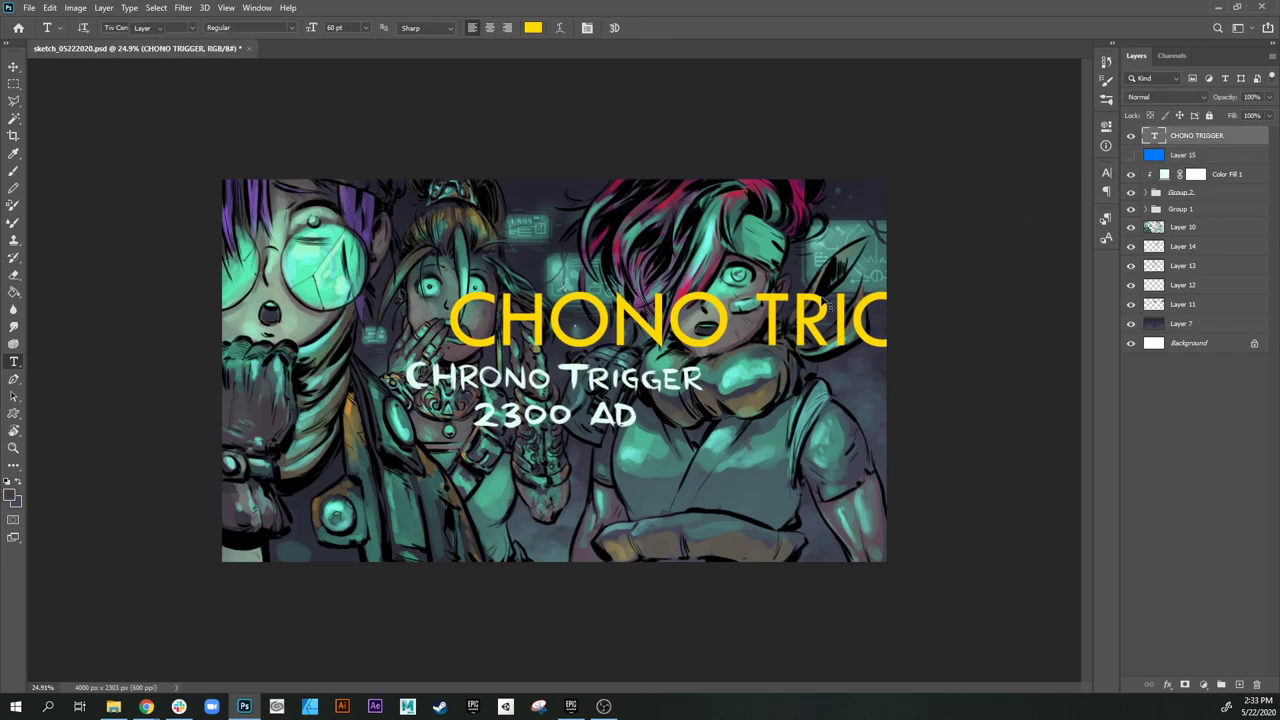
{"action": "left_click_drag", "start_coordinate": [760, 303], "coordinate": [542, 370]}
{"action": "left_click_drag", "start_coordinate": [781, 384], "coordinate": [807, 388]}
{"action": "left_click_drag", "start_coordinate": [1218, 145], "coordinate": [1239, 685]}
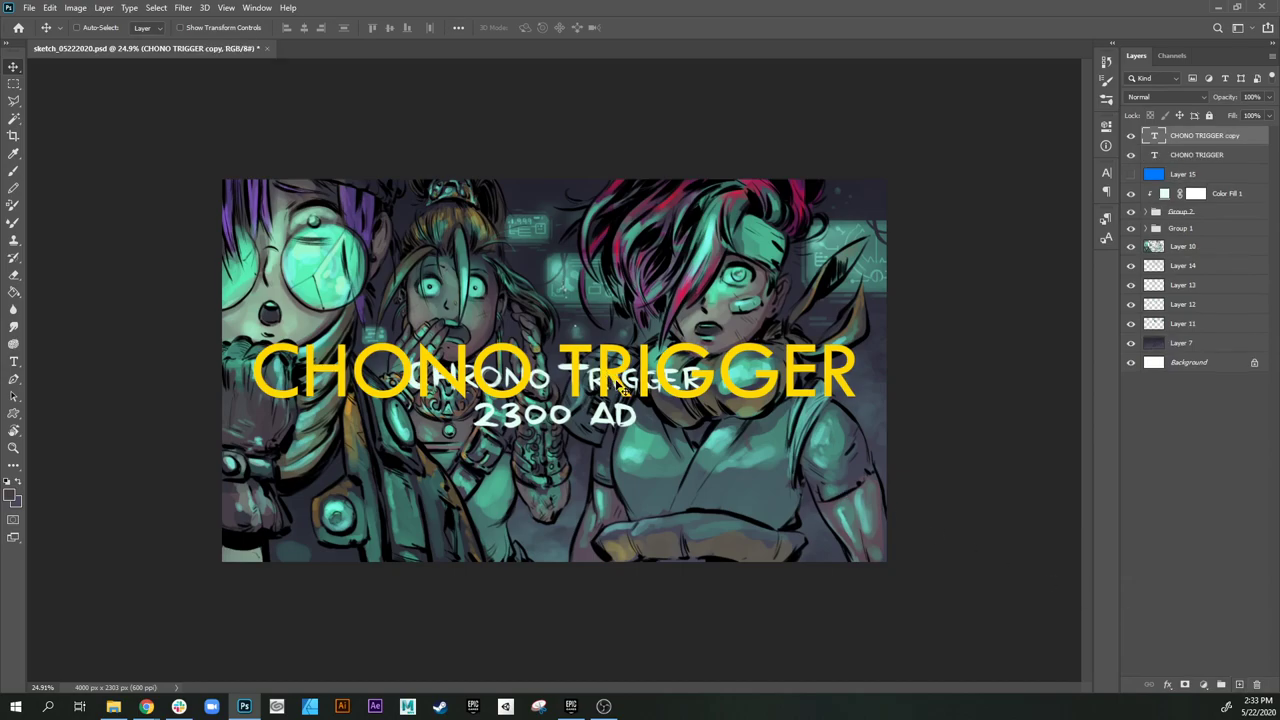
{"action": "left_click_drag", "start_coordinate": [607, 370], "coordinate": [594, 455]}
Step: Insert "2300 AD" after the T of the second word in the duplicated text line
{"action": "key", "text": "t"}
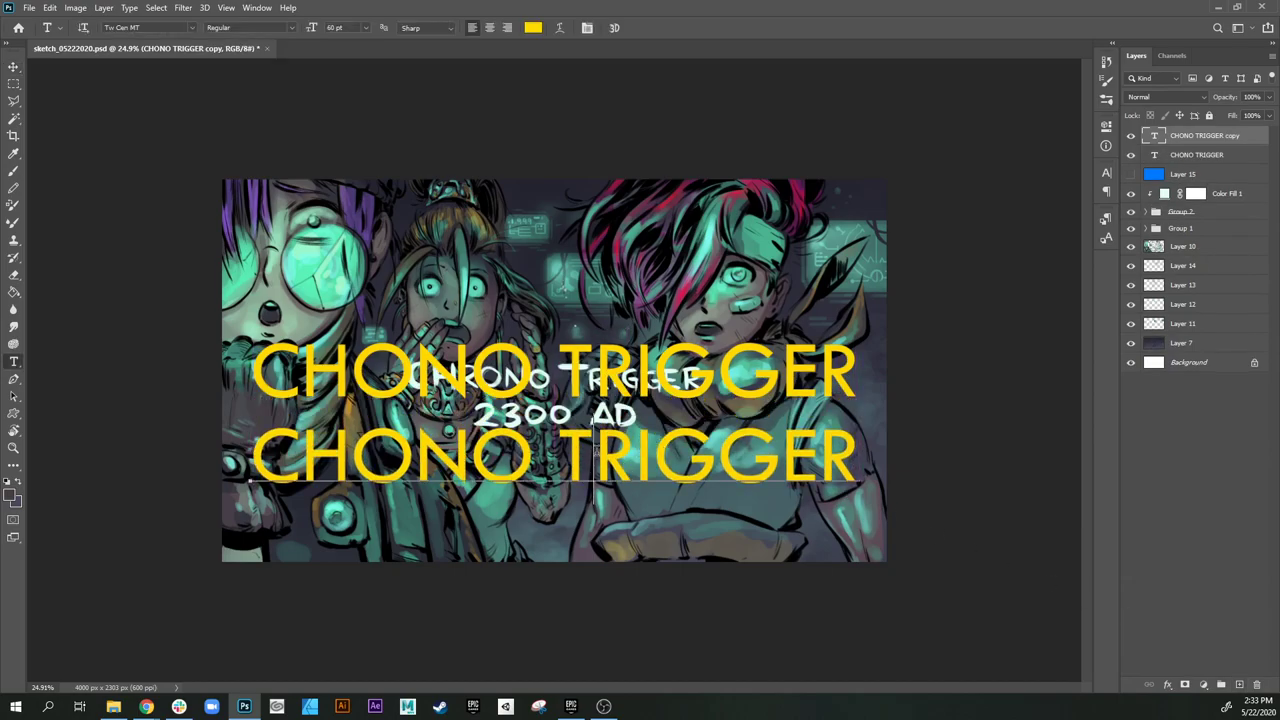
{"action": "triple_click", "coordinate": [597, 455]}
{"action": "left_click", "coordinate": [576, 463]}
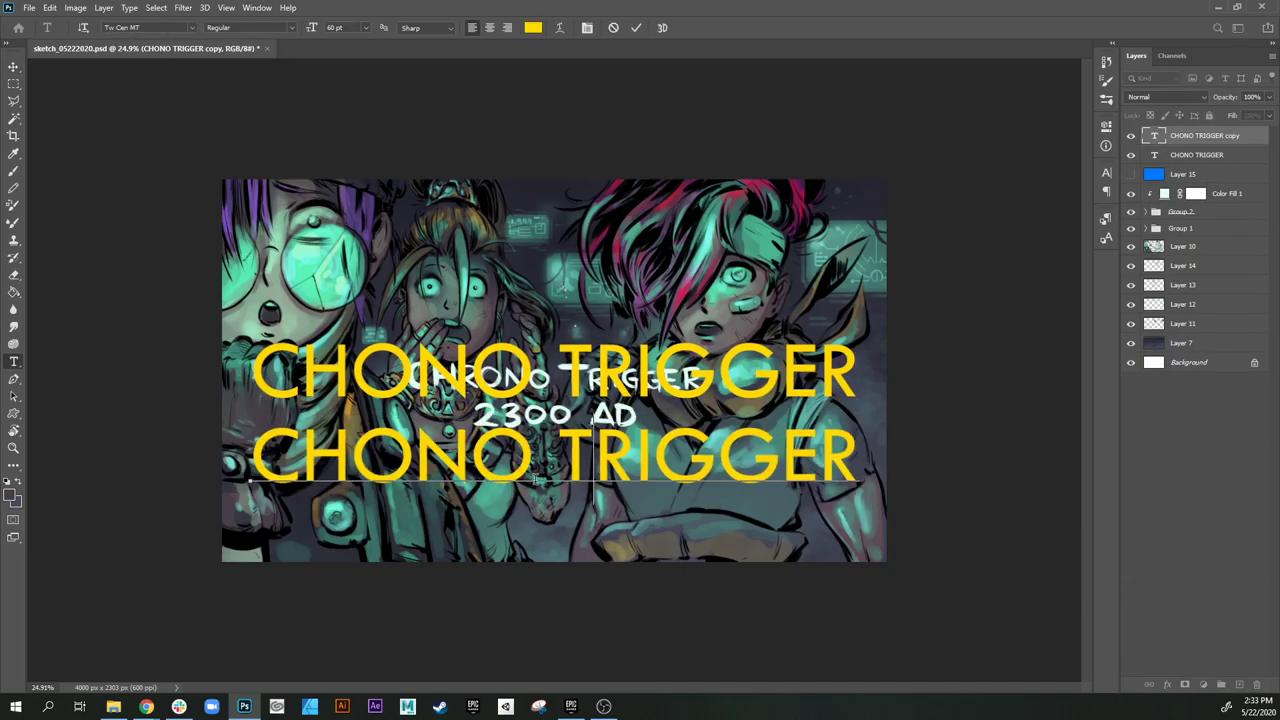
{"action": "type", "text": "2300"}
{"action": "key", "text": "Delete"}
{"action": "key", "text": "Delete"}
{"action": "key", "text": "Delete"}
{"action": "key", "text": "Delete"}
{"action": "key", "text": "Delete"}
{"action": "key", "text": "Delete"}
{"action": "type", "text": "AS"}
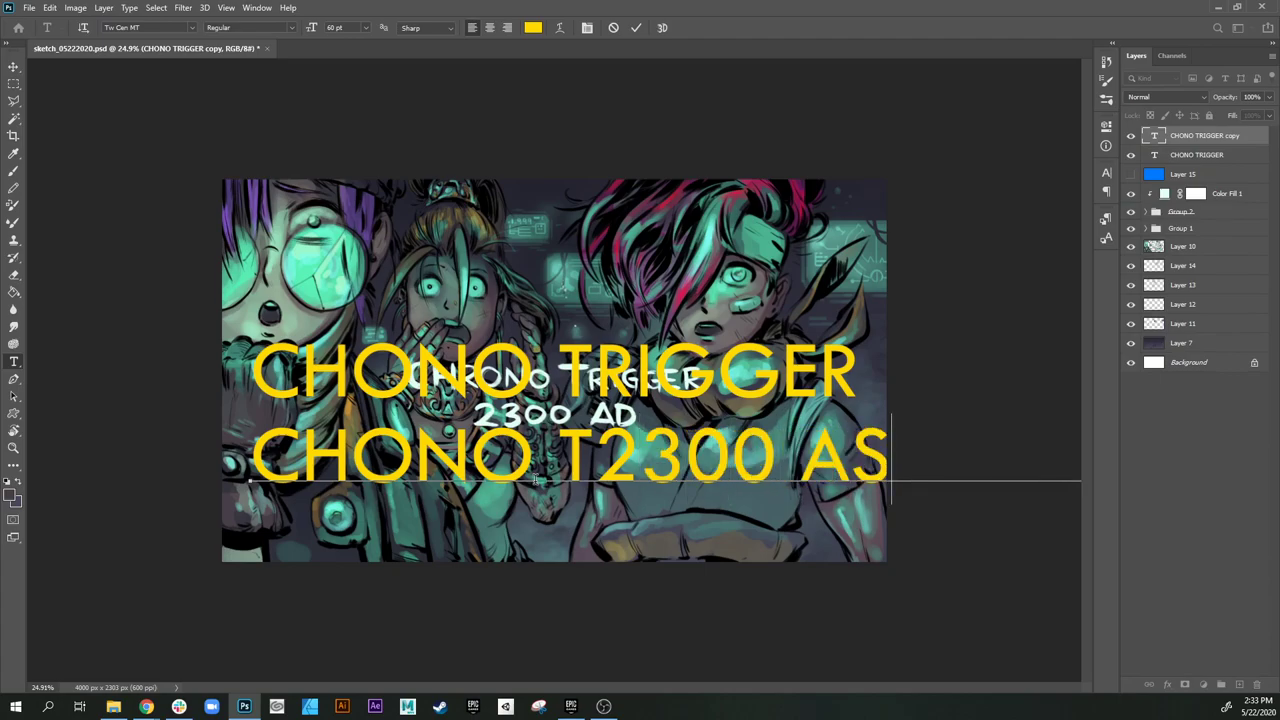
{"action": "key", "text": "BackSpace"}
{"action": "type", "text": "D"}
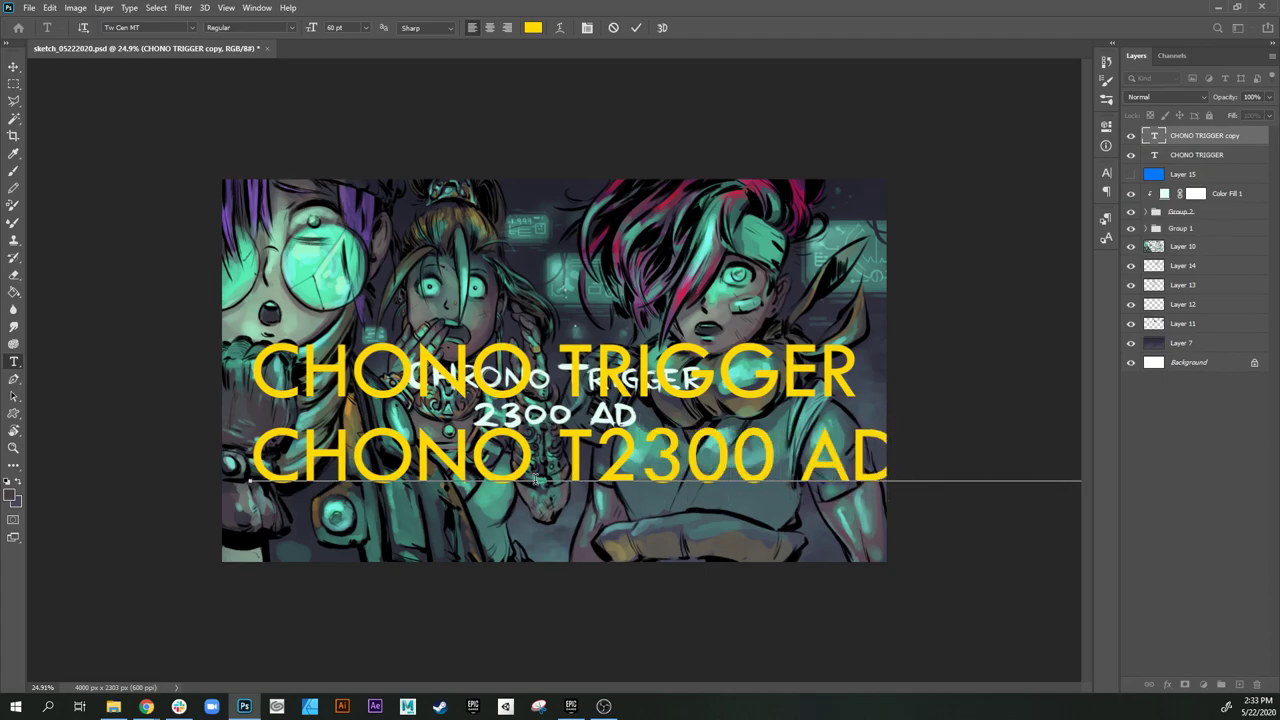
Step: Delete the leftover title letters before and after "2300 AD" in the lower text line
{"action": "left_click_drag", "start_coordinate": [600, 465], "coordinate": [238, 480]}
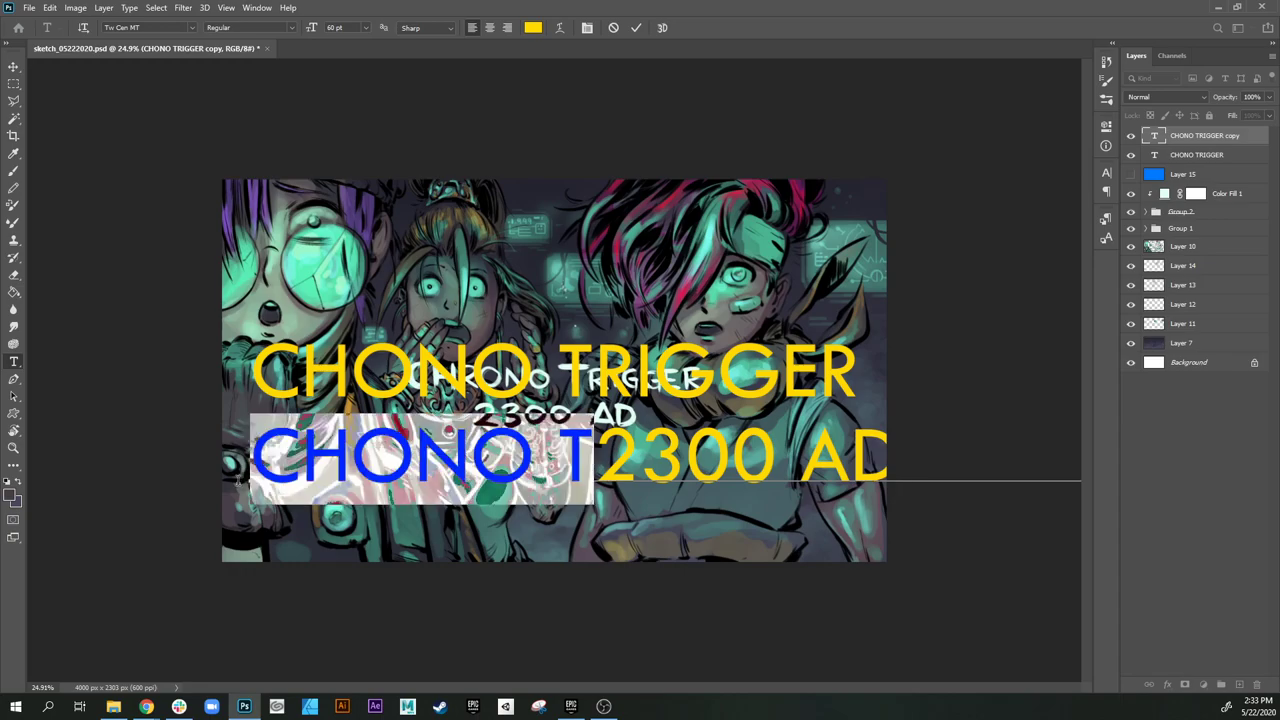
{"action": "key", "text": "BackSpace"}
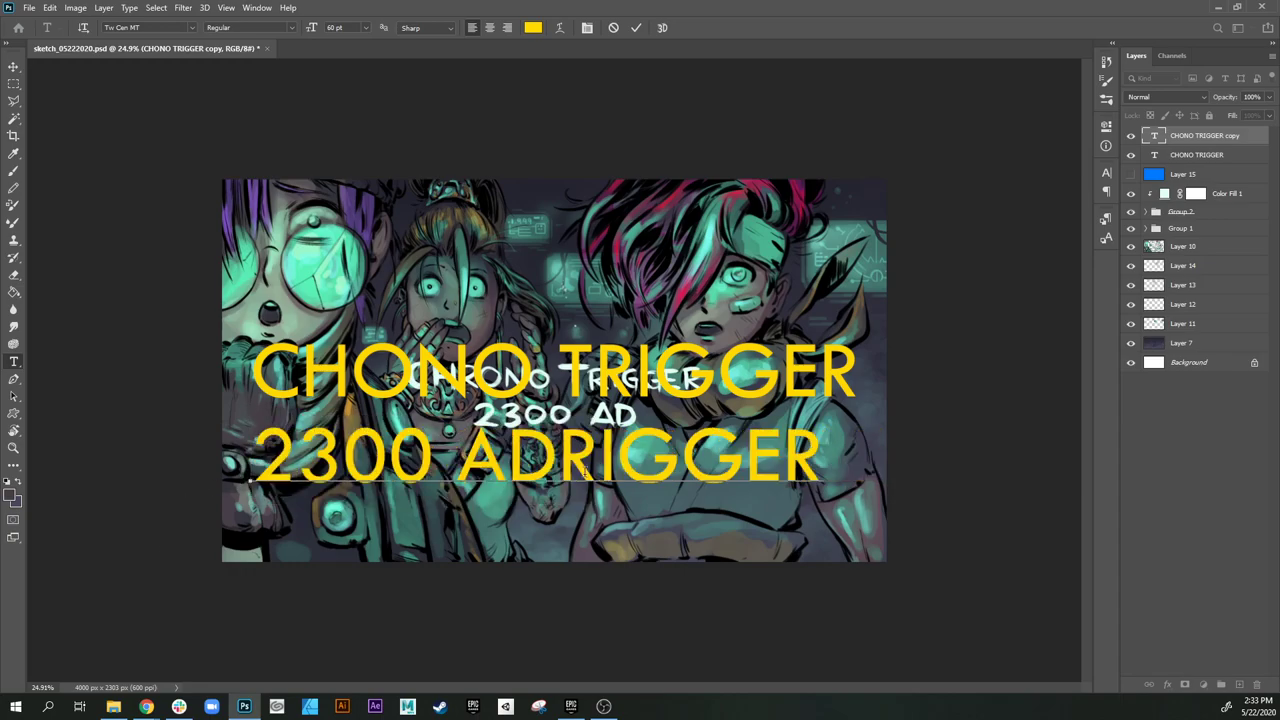
{"action": "left_click_drag", "start_coordinate": [557, 455], "coordinate": [888, 457]}
{"action": "key", "text": "BackSpace"}
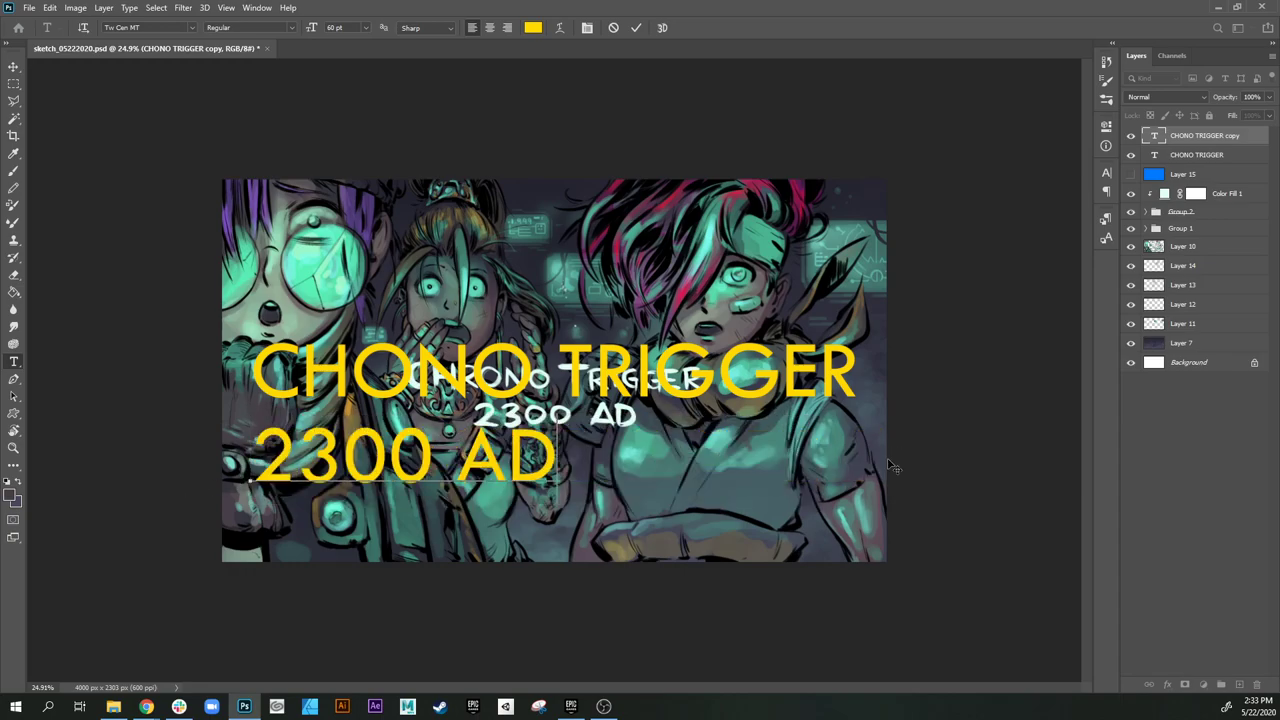
{"action": "left_click", "coordinate": [1231, 160]}
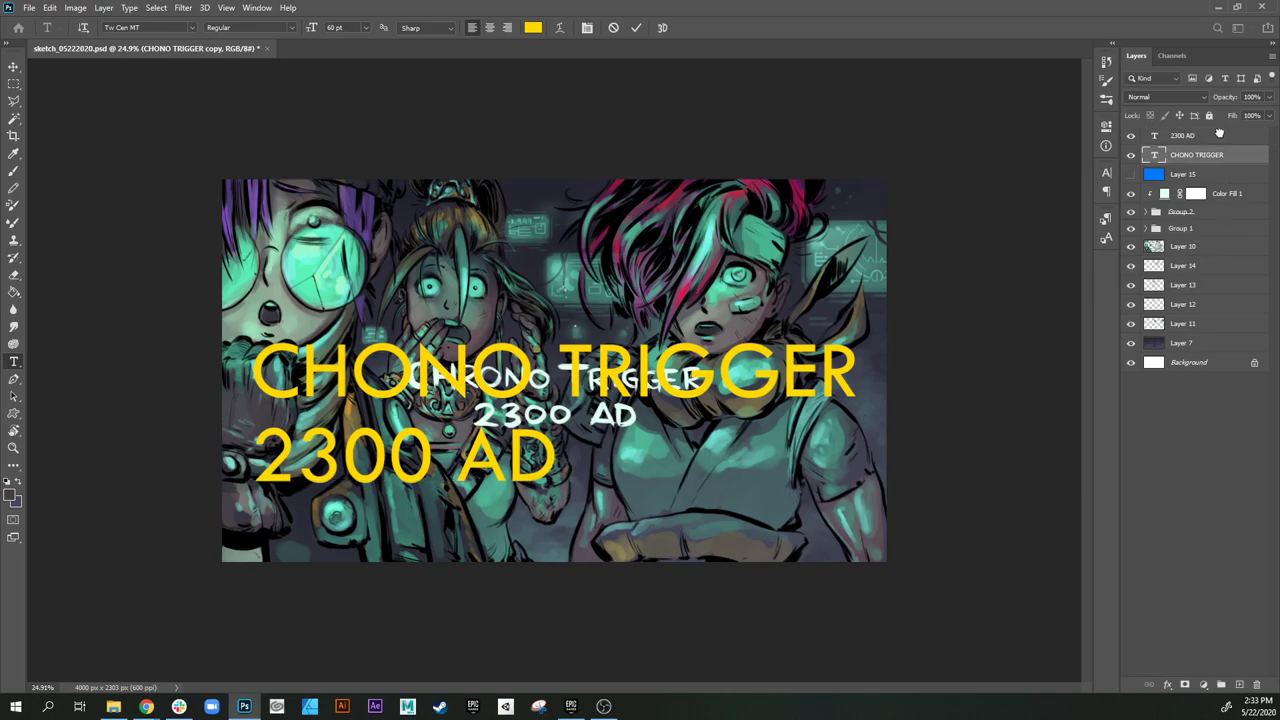
Step: Set the font size of the 2300 AD text to 30 pt
{"action": "left_click", "coordinate": [1210, 138]}
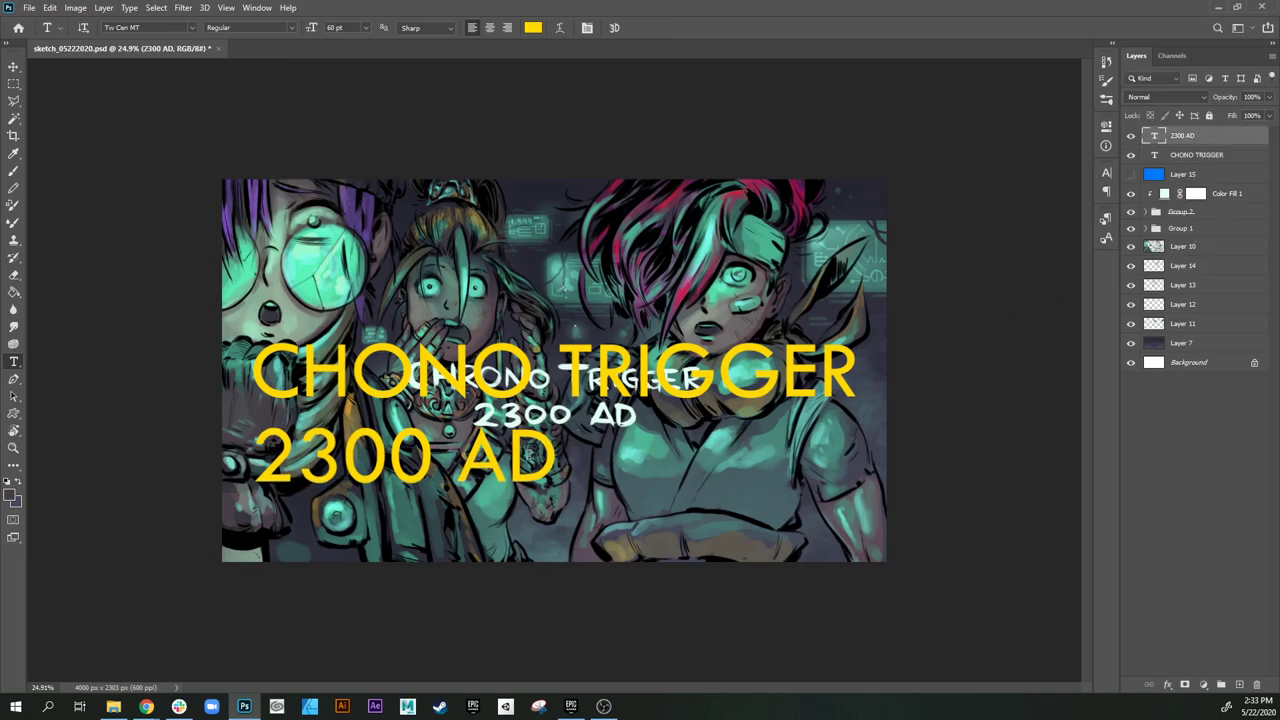
{"action": "left_click_drag", "start_coordinate": [556, 455], "coordinate": [175, 495]}
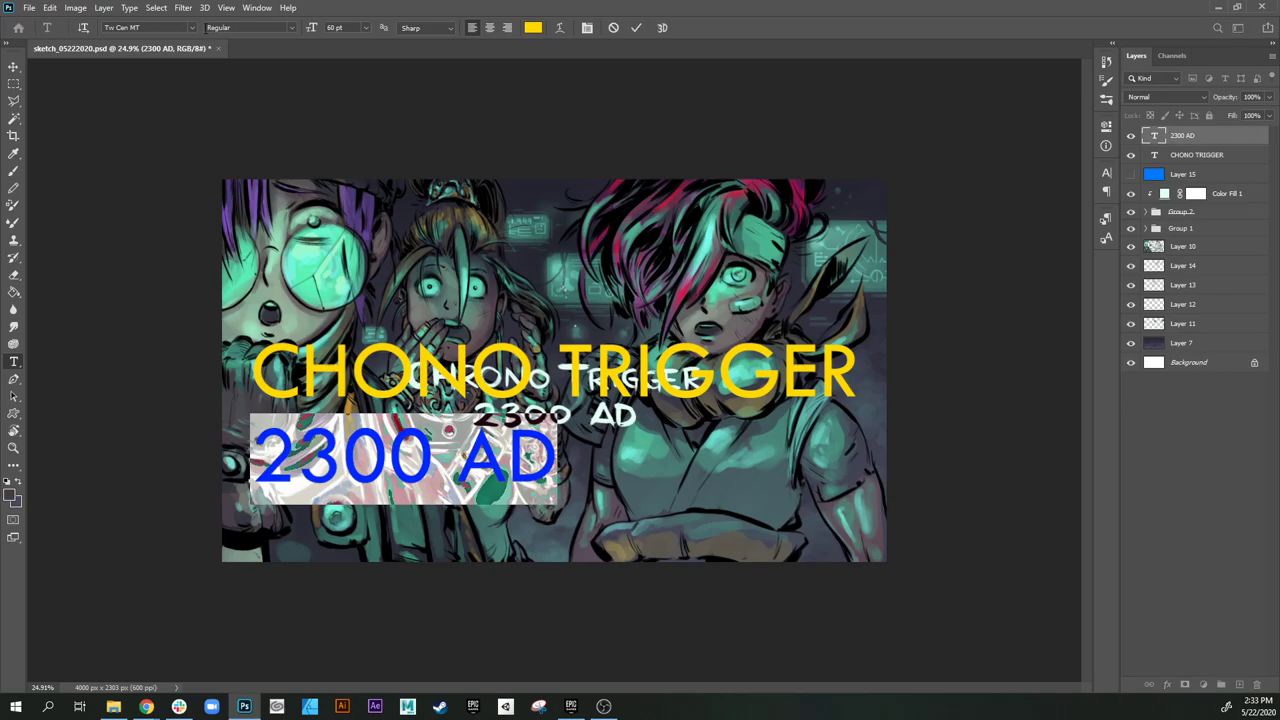
{"action": "mouse_move", "coordinate": [311, 28]}
{"action": "left_mouse_down"}
{"action": "mouse_move", "coordinate": [298, 30]}
{"action": "mouse_move", "coordinate": [307, 38]}
{"action": "left_mouse_up"}
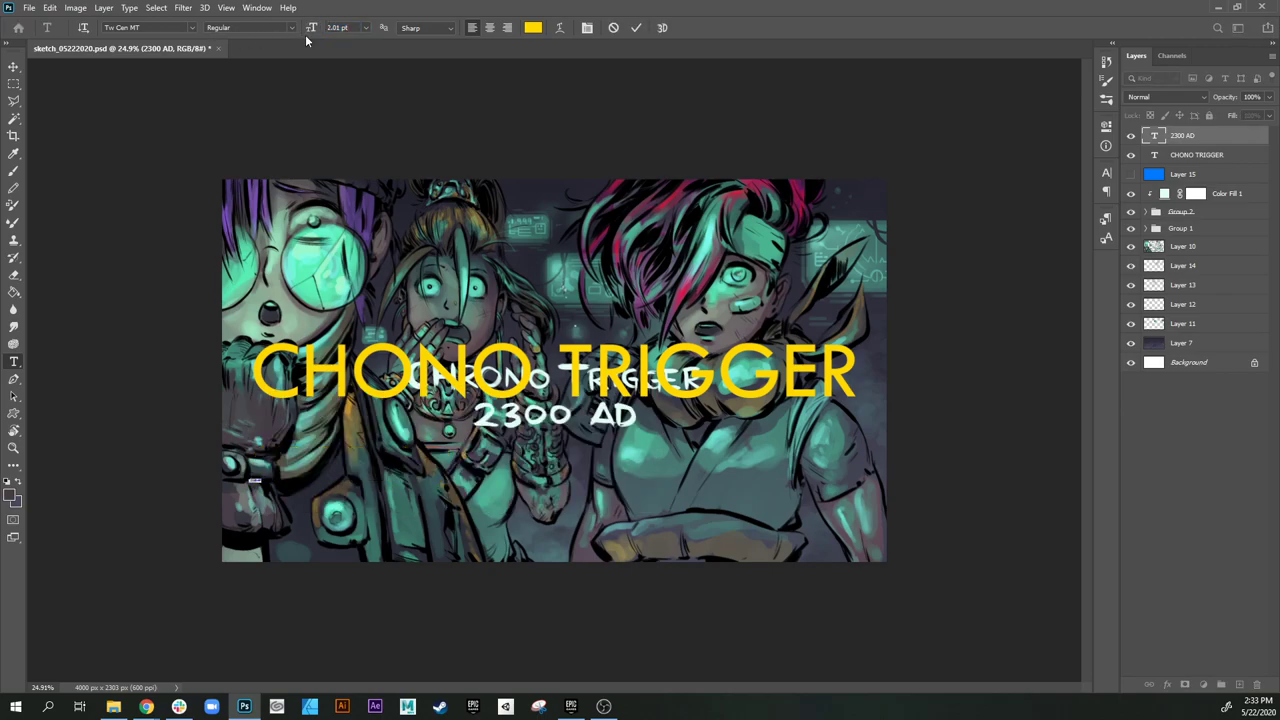
{"action": "key", "text": "ctrl+z"}
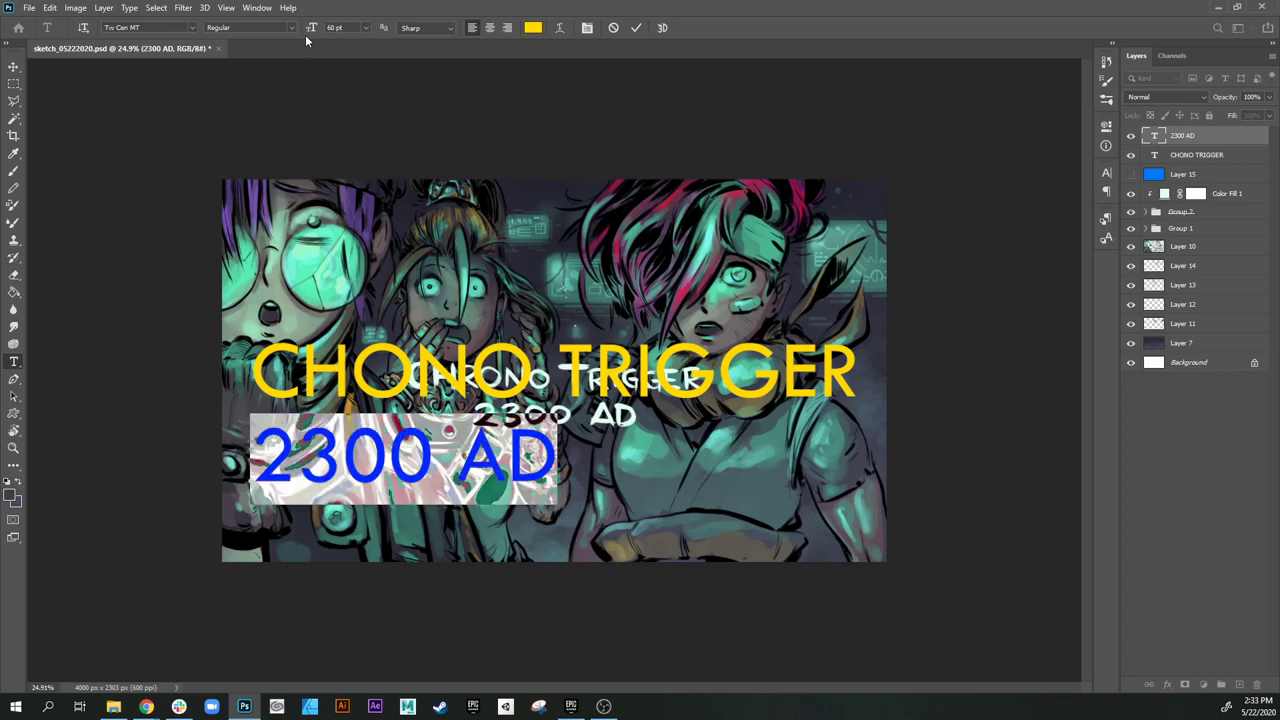
{"action": "left_click", "coordinate": [366, 28]}
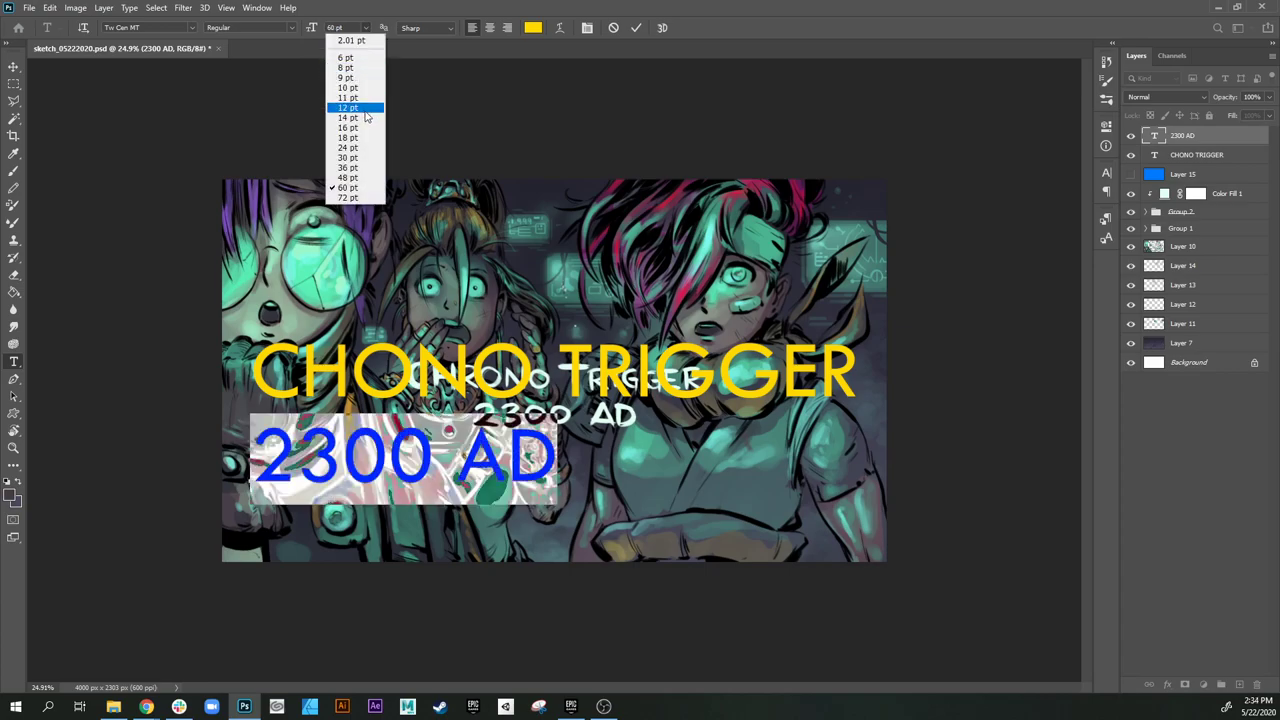
{"action": "left_click", "coordinate": [366, 108]}
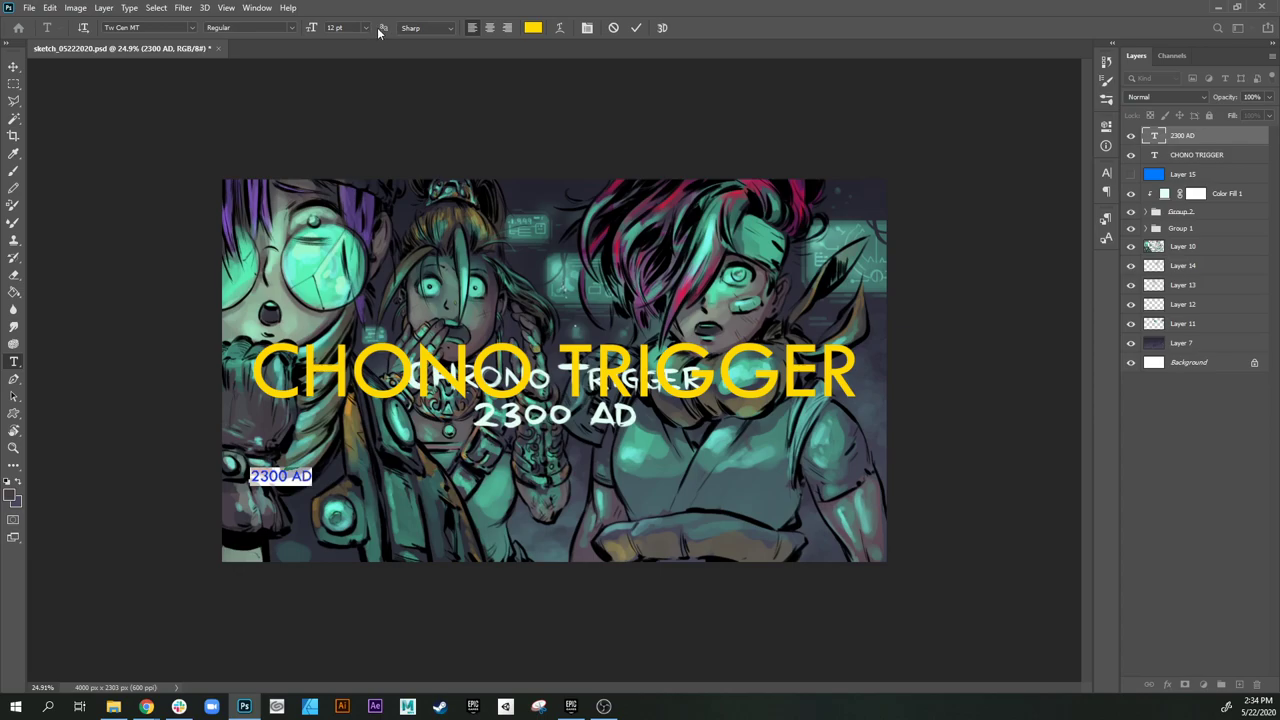
{"action": "left_click", "coordinate": [366, 28]}
{"action": "left_click", "coordinate": [366, 157]}
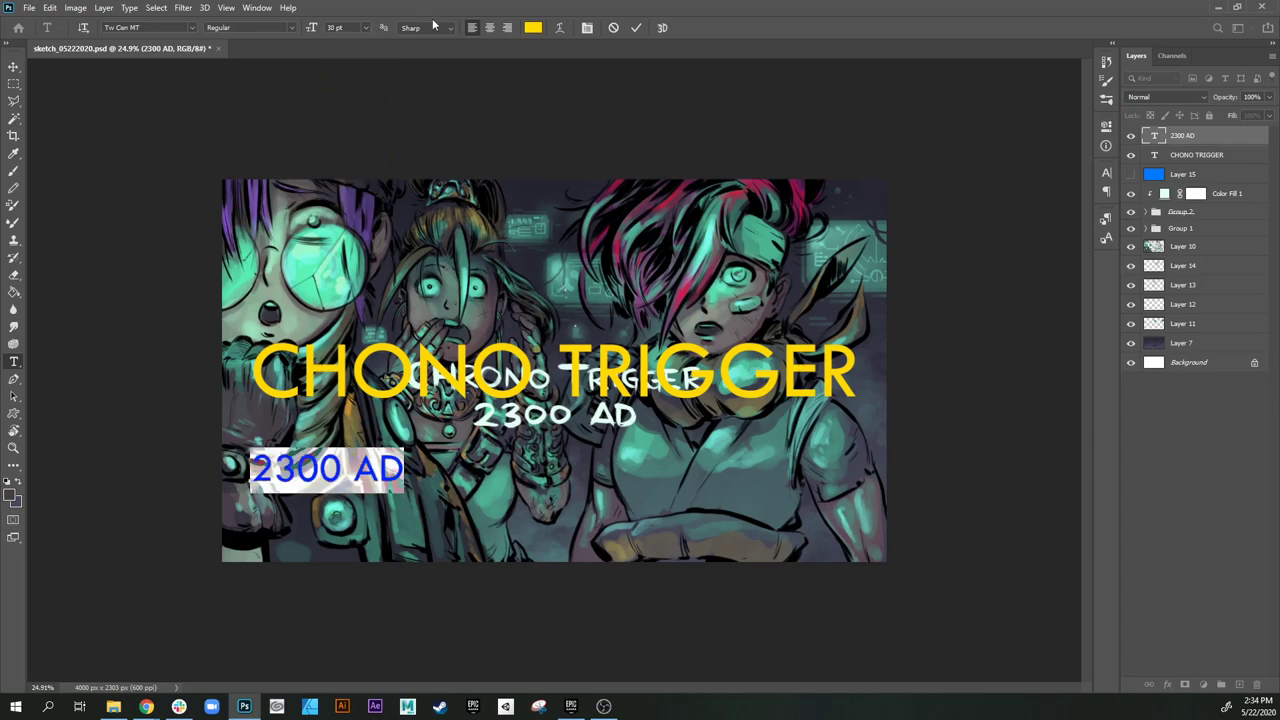
Step: Move the 2300 AD layer below the CHONO TRIGGER layer and centre it horizontally on the Background
{"action": "left_click_drag", "start_coordinate": [1208, 140], "coordinate": [1176, 166]}
{"action": "key", "text": "v"}
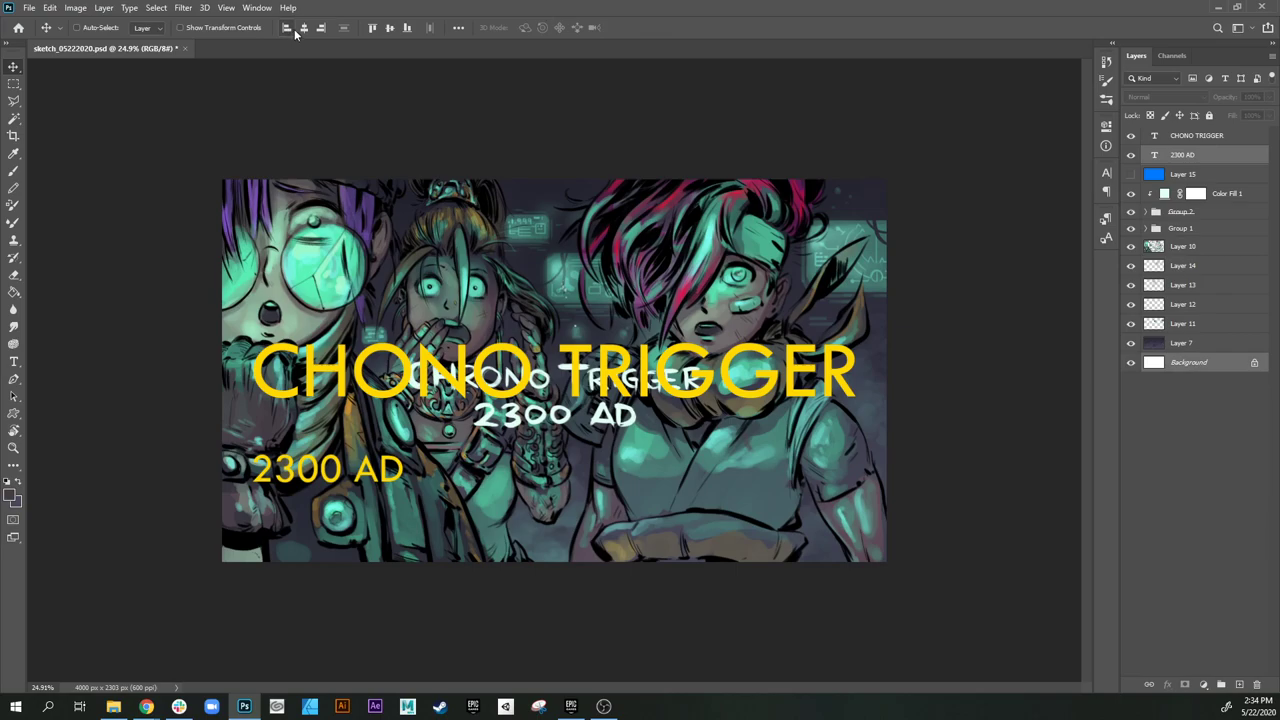
{"action": "left_click", "coordinate": [304, 28]}
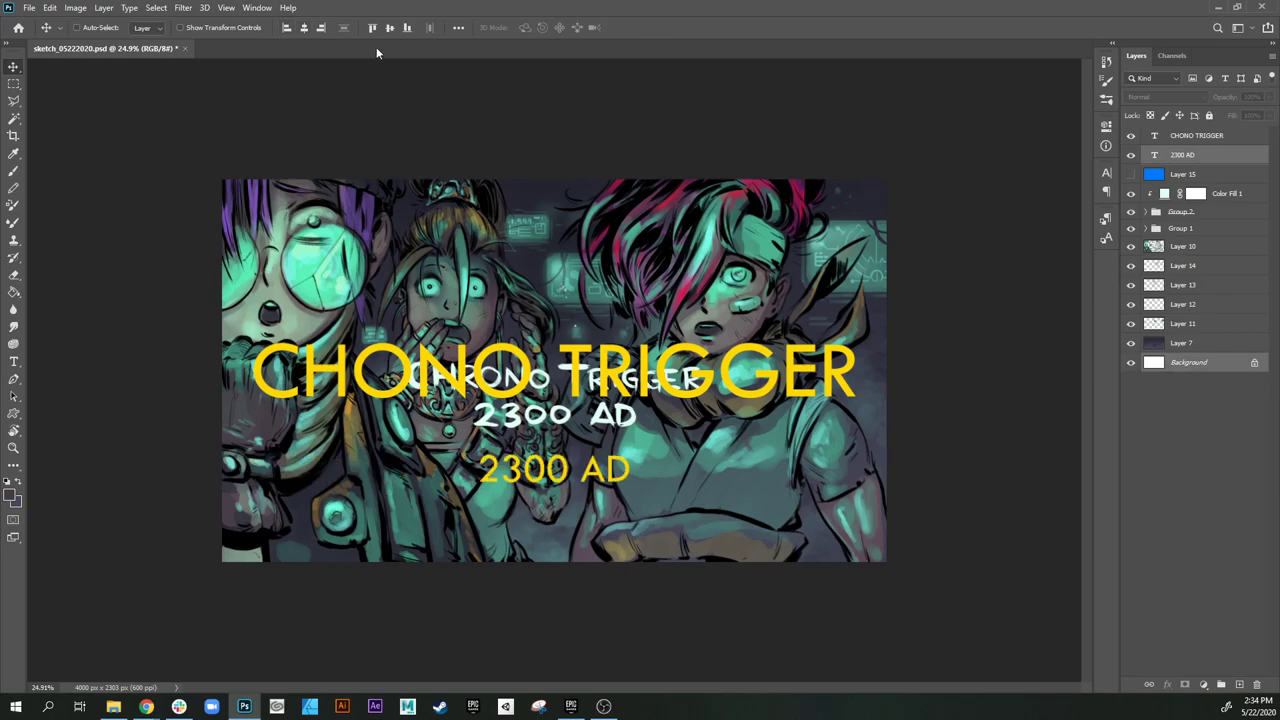
Step: Select the CHONO TRIGGER text layer together with the Background layer as the alignment reference
{"action": "left_click", "coordinate": [1217, 141]}
{"action": "left_click", "coordinate": [1204, 345], "text": "ctrl"}
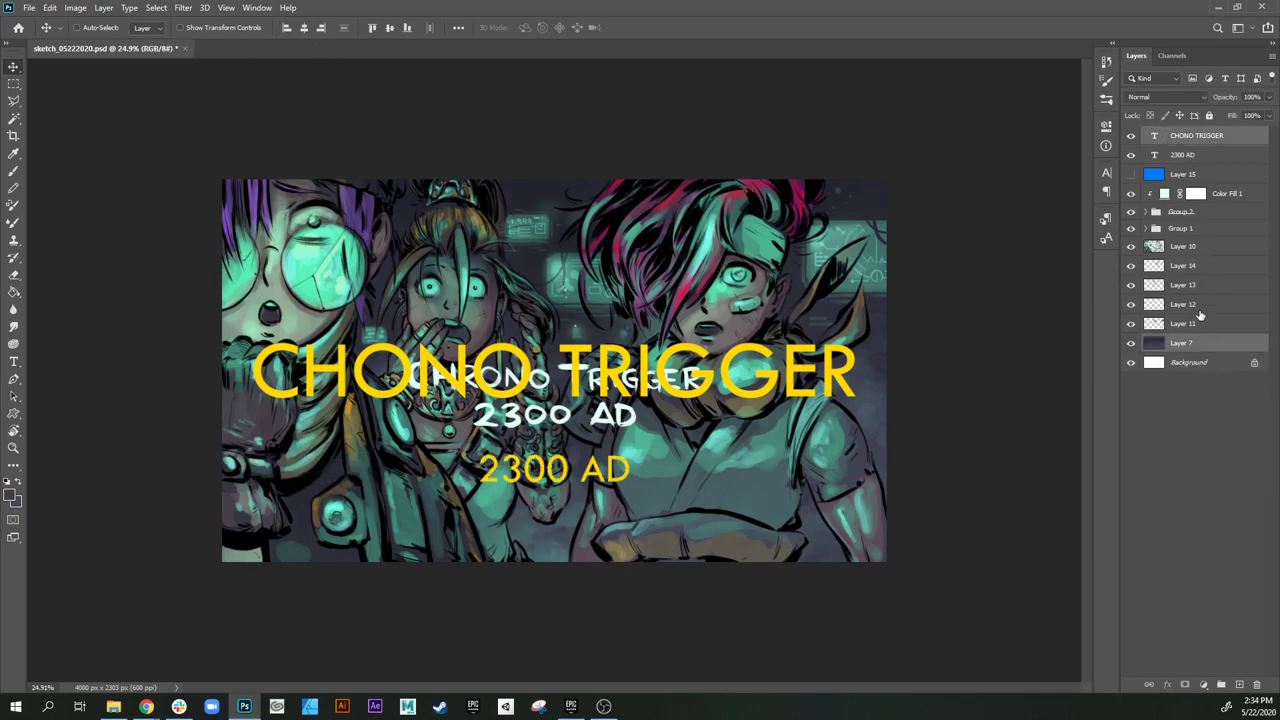
{"action": "left_click", "coordinate": [1207, 345], "text": "ctrl"}
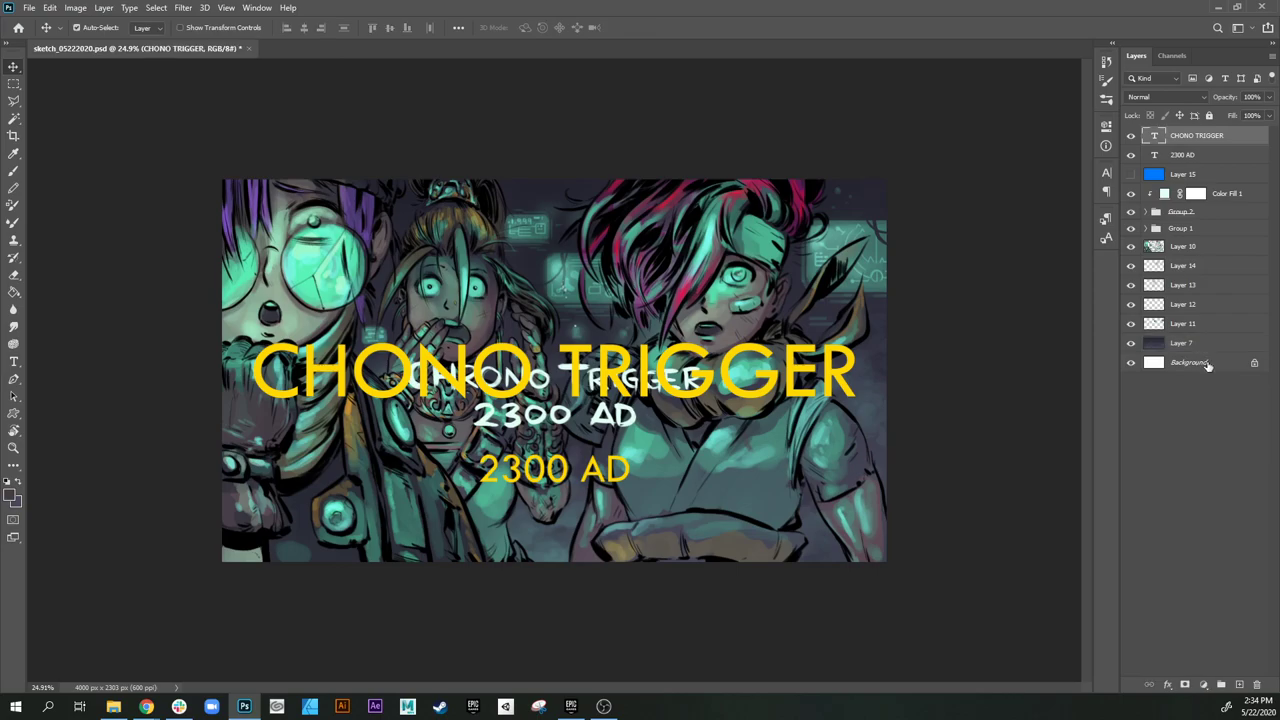
{"action": "left_click", "coordinate": [1205, 364], "text": "ctrl"}
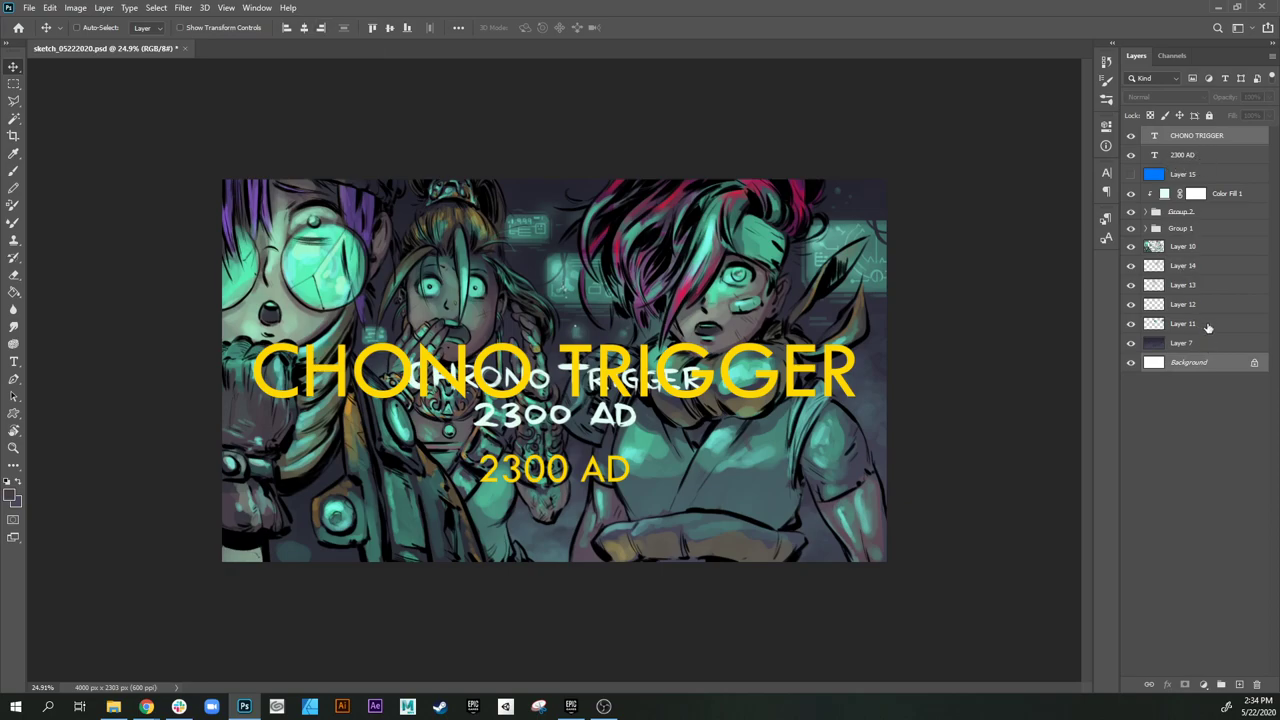
Step: Nudge the 2300 AD text layer straight up until it sits just beneath the CHONO TRIGGER line
{"action": "left_click", "coordinate": [1203, 164]}
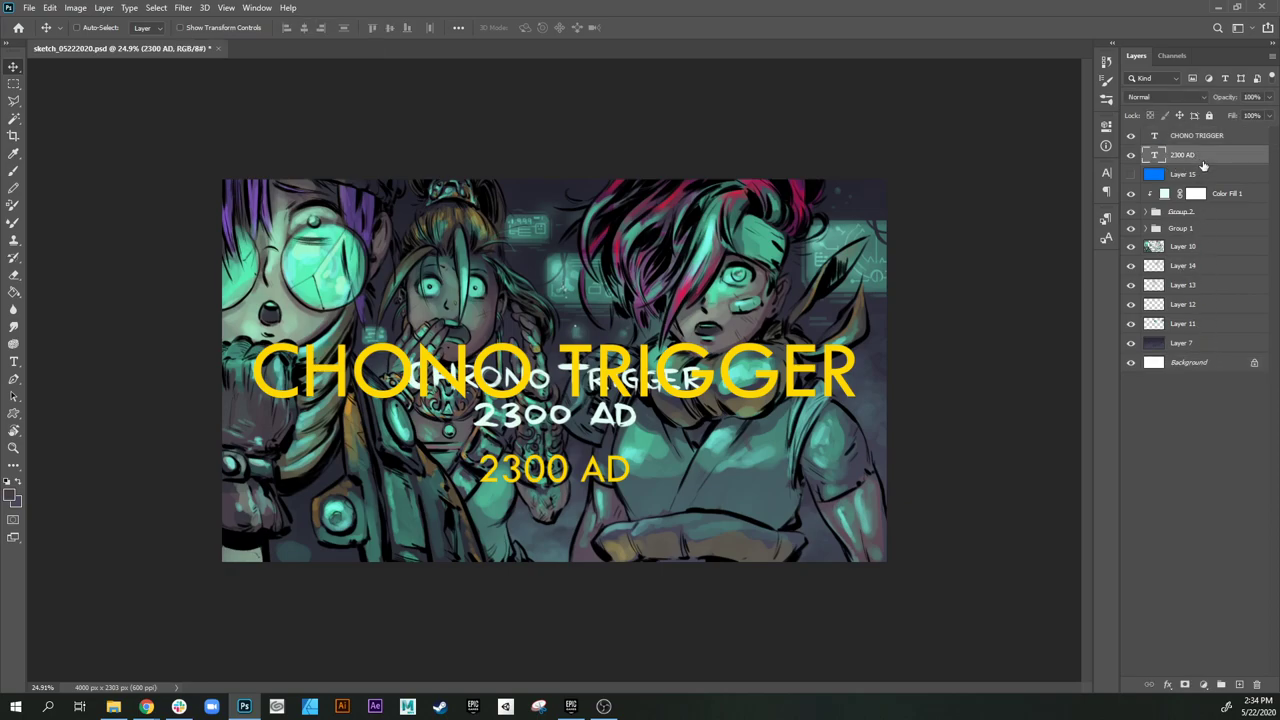
{"action": "key", "text": "shift+Up"}
{"action": "key", "text": "shift+Up"}
{"action": "key", "text": "shift+Up"}
{"action": "key", "text": "shift+Up"}
{"action": "key", "text": "shift+Up"}
{"action": "key", "text": "shift+Up"}
{"action": "key", "text": "shift+Up"}
{"action": "key", "text": "shift+Up"}
{"action": "key", "text": "shift+Up"}
{"action": "key", "text": "shift+Up"}
{"action": "key", "text": "shift+Up"}
{"action": "key", "text": "shift+Up"}
{"action": "key", "text": "shift+Up"}
{"action": "key", "text": "shift+Up"}
{"action": "key", "text": "shift+Up"}
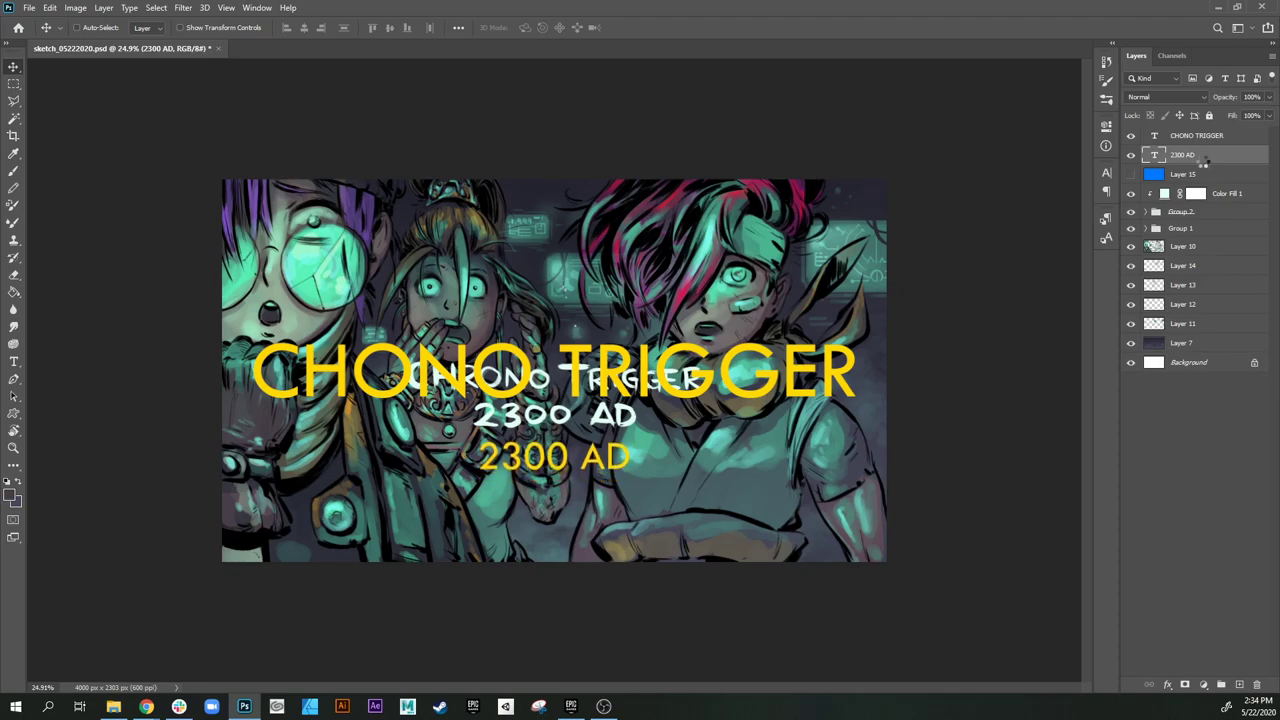
{"action": "key", "text": "shift+Up"}
{"action": "key", "text": "shift+Up"}
{"action": "key", "text": "shift+Up"}
{"action": "key", "text": "shift+Up"}
{"action": "key", "text": "shift+Up"}
{"action": "key", "text": "shift+Up"}
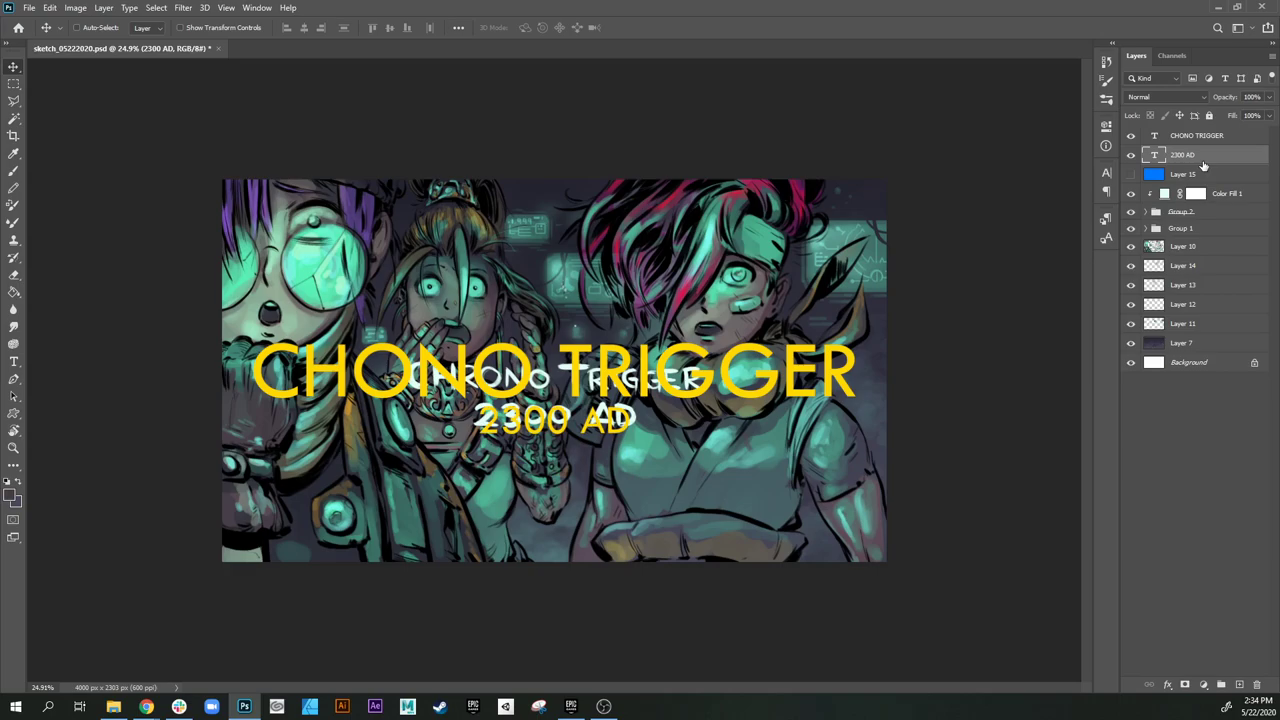
Step: Hide the hand-lettered title in Group 2 and move Layer 15 above both text layers, leaving it hidden
{"action": "left_click", "coordinate": [1131, 213]}
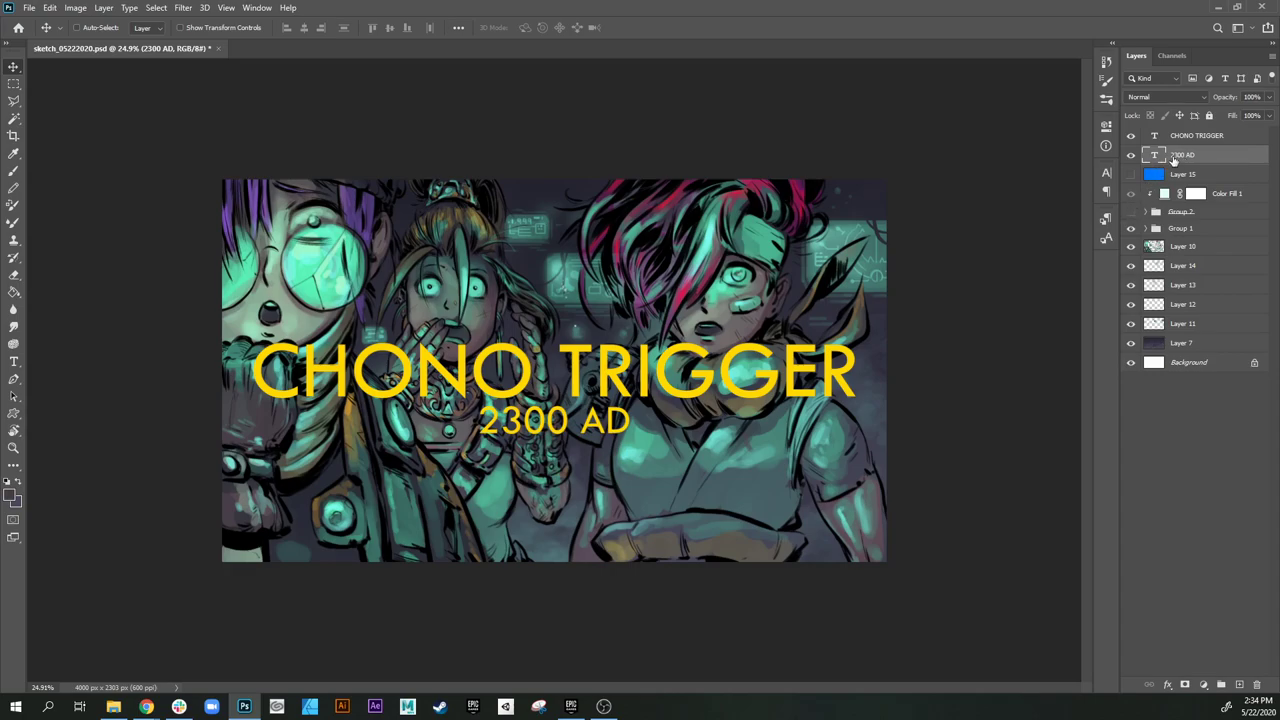
{"action": "left_click_drag", "start_coordinate": [1192, 177], "coordinate": [1207, 134]}
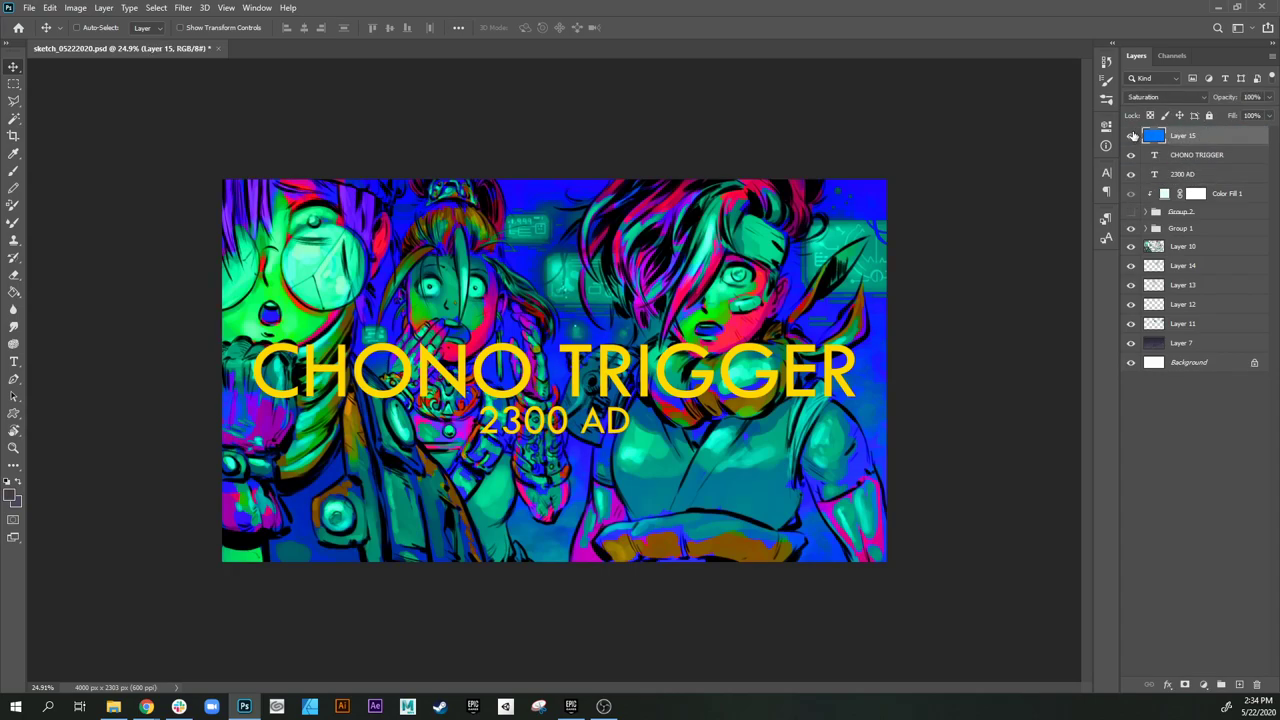
{"action": "left_click", "coordinate": [1131, 136]}
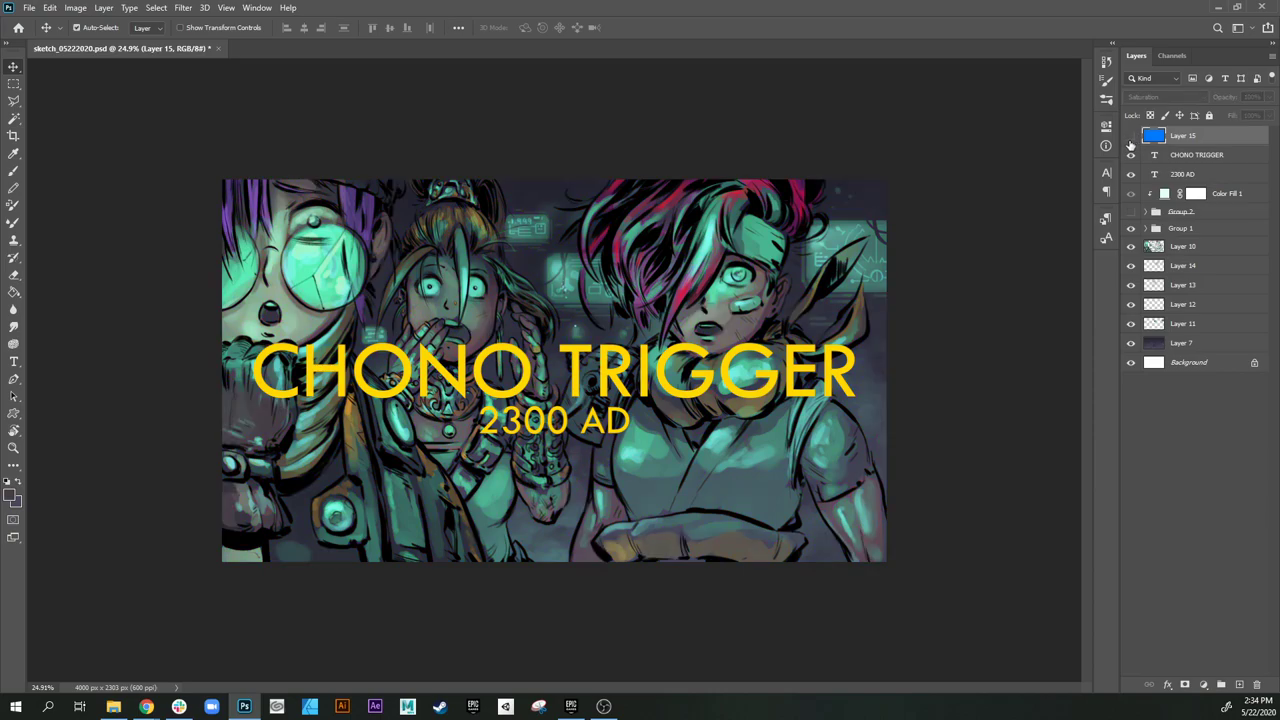
Step: Check the title's readability against the artwork in the grayscale proof and at a reduced view size
{"action": "key", "text": "ctrl+y"}
{"action": "key", "text": "ctrl+y"}
{"action": "key", "text": "z"}
{"action": "left_click_drag", "start_coordinate": [757, 372], "coordinate": [706, 486]}
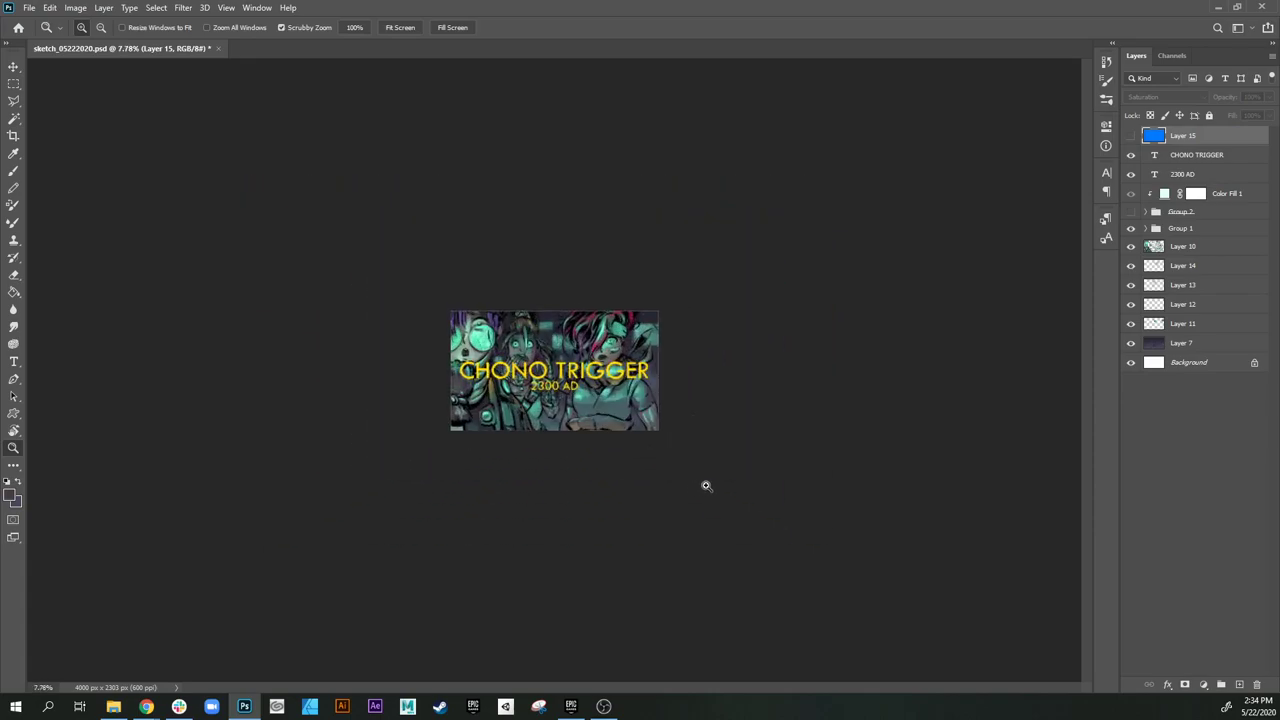
{"action": "left_click_drag", "start_coordinate": [706, 486], "coordinate": [683, 483]}
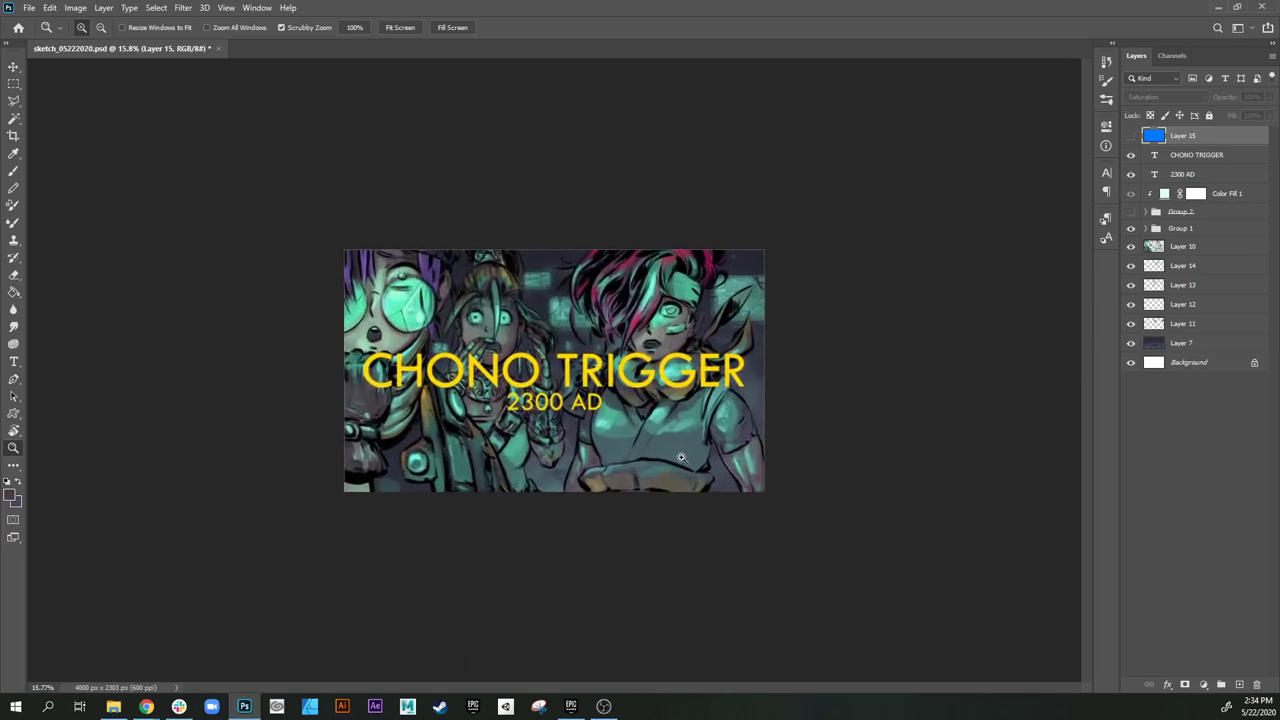
Step: Expand Group 2, make the group visible and keep its hand-lettered Layers 9, 8 and 1 hidden
{"action": "left_click", "coordinate": [1226, 195]}
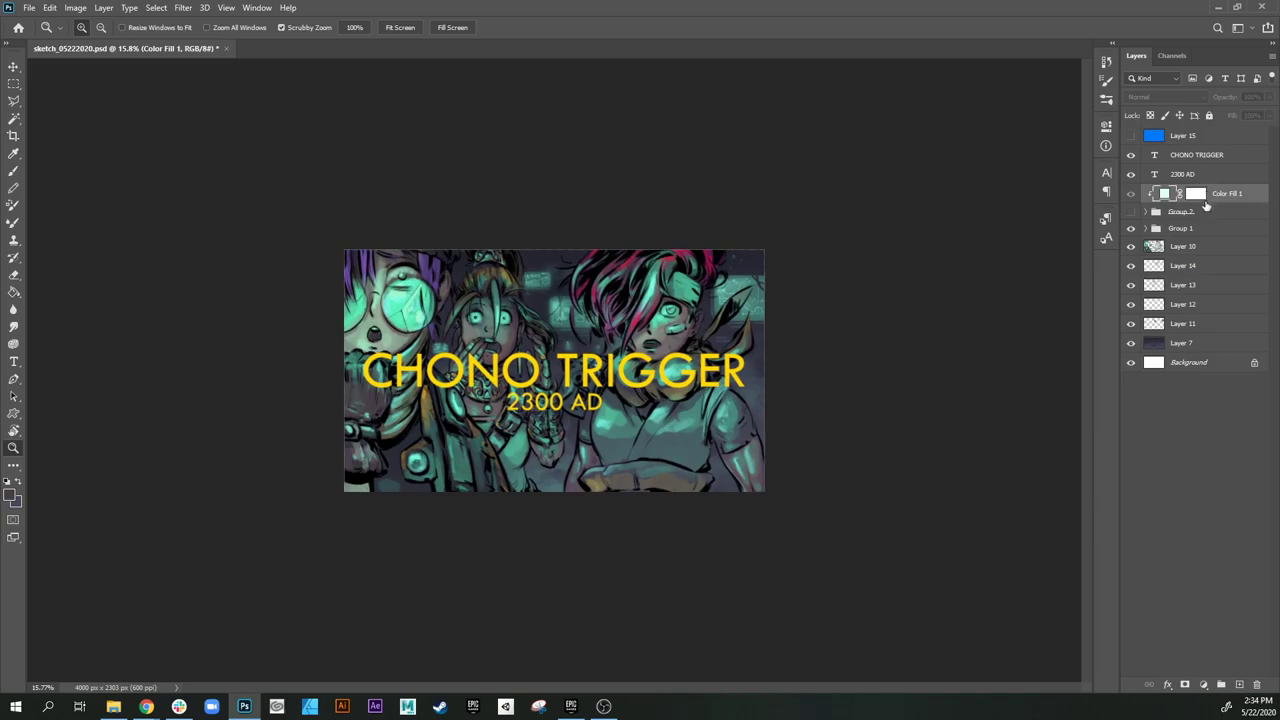
{"action": "left_click", "coordinate": [1146, 213]}
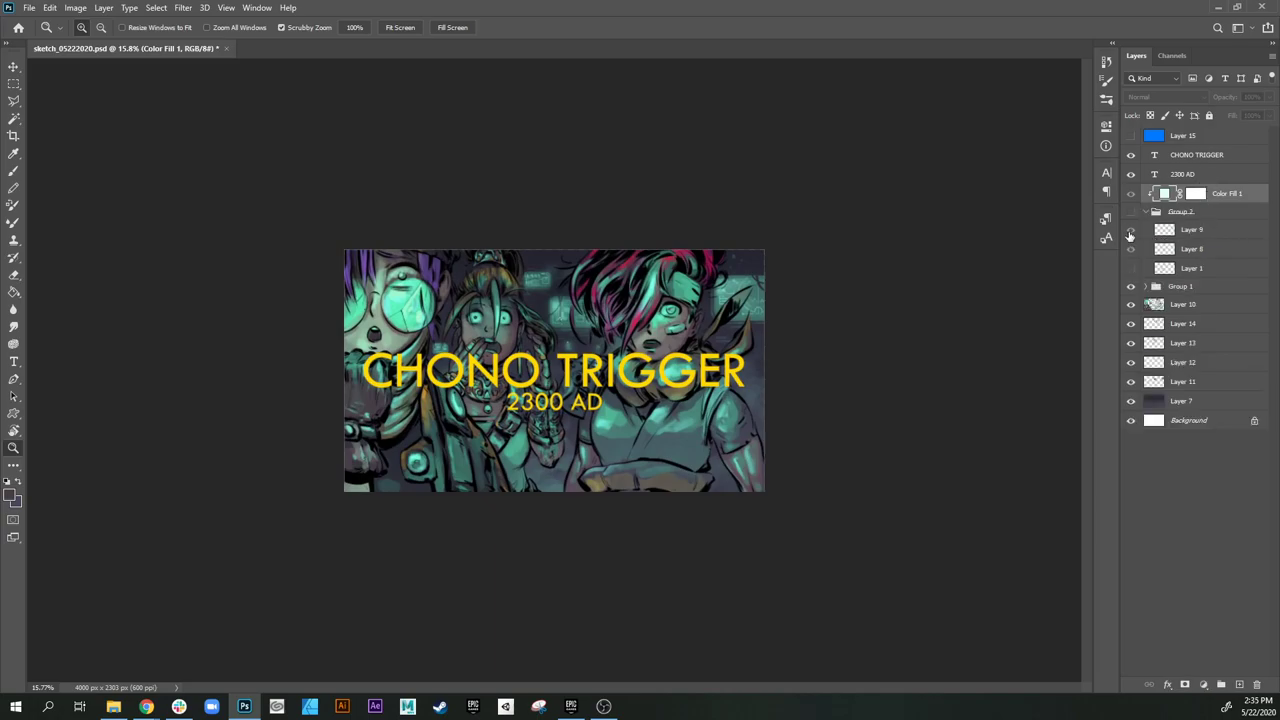
{"action": "left_click", "coordinate": [1131, 213]}
{"action": "left_click_drag", "start_coordinate": [1132, 213], "coordinate": [1132, 249]}
{"action": "left_click", "coordinate": [1132, 213]}
{"action": "left_click", "coordinate": [1132, 267]}
{"action": "left_click", "coordinate": [1132, 267]}
Step: Move both text layers into Group 2 above Layer 9 and compare the title with Color Fill 1 off and on
{"action": "left_click", "coordinate": [1210, 158]}
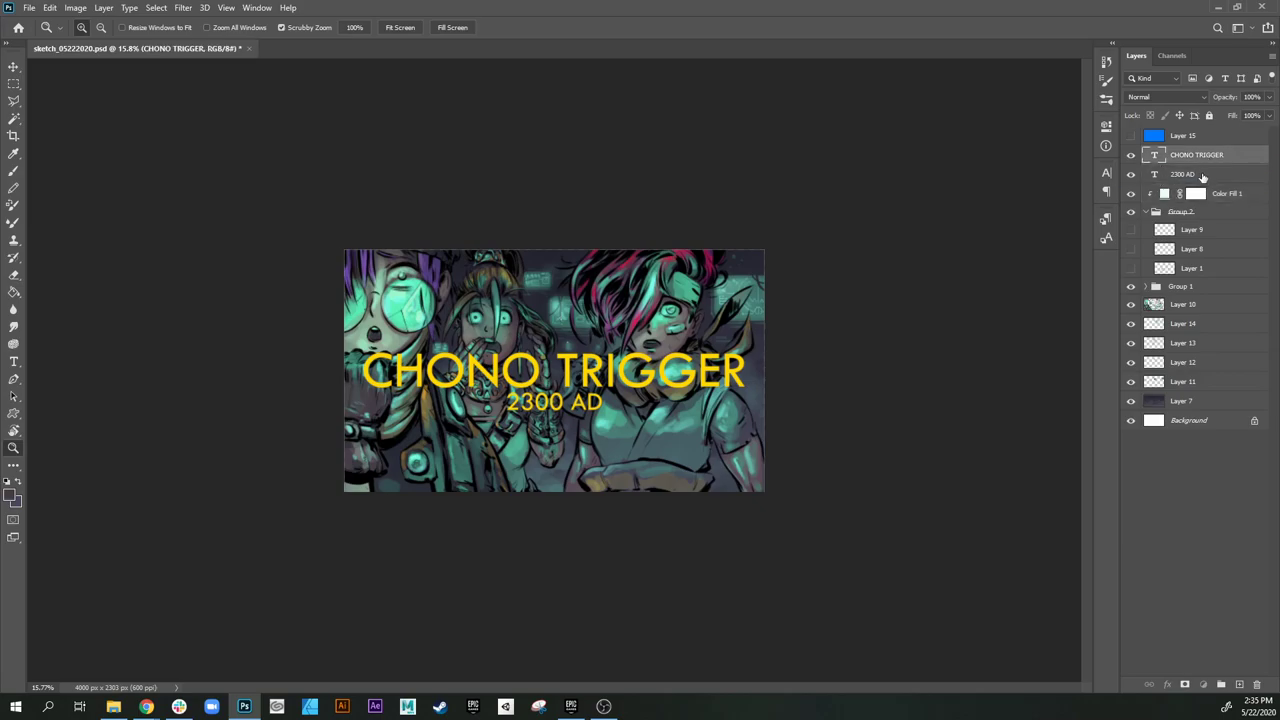
{"action": "left_click", "coordinate": [1210, 184], "text": "shift"}
{"action": "left_click_drag", "start_coordinate": [1218, 178], "coordinate": [1205, 230]}
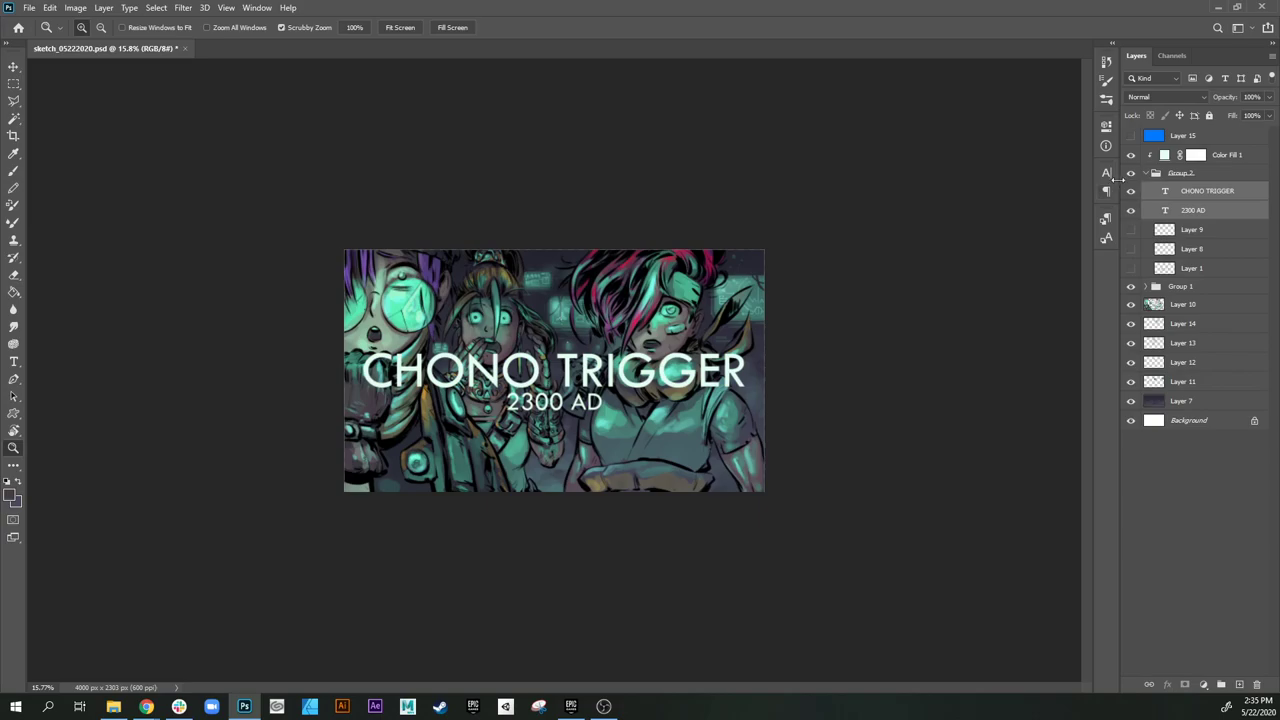
{"action": "left_click", "coordinate": [1132, 155]}
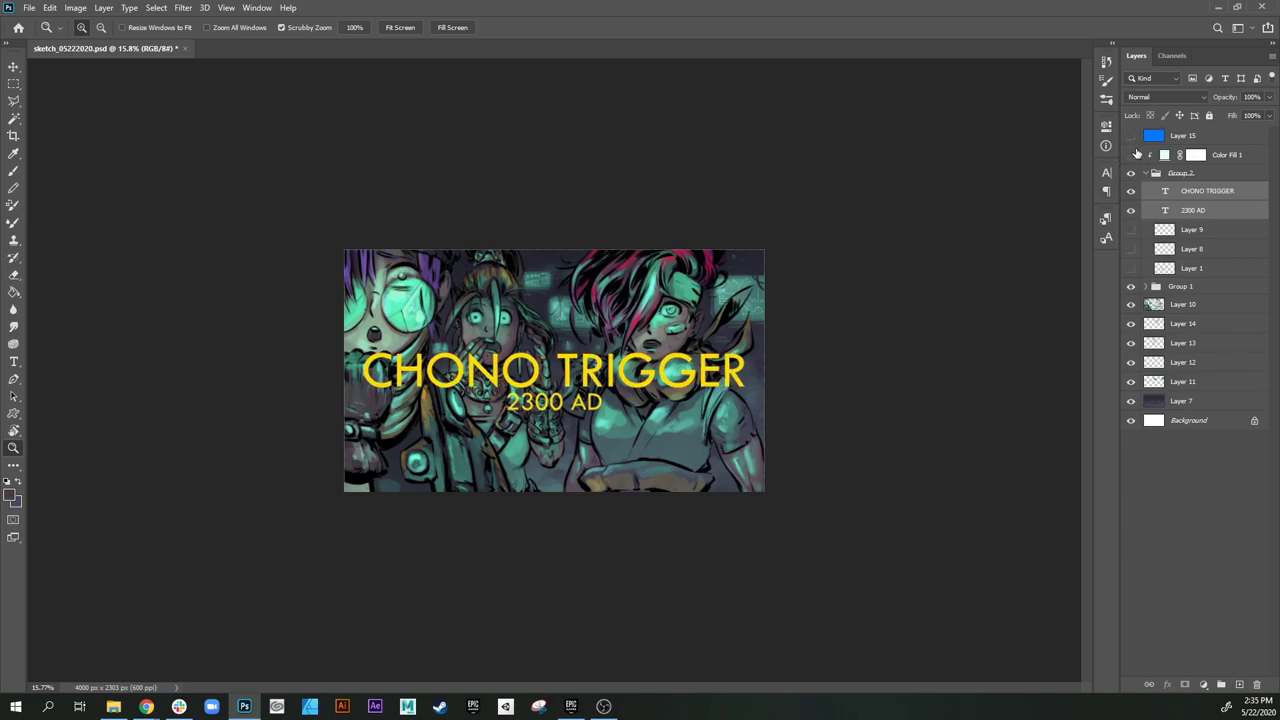
{"action": "left_click", "coordinate": [1132, 155]}
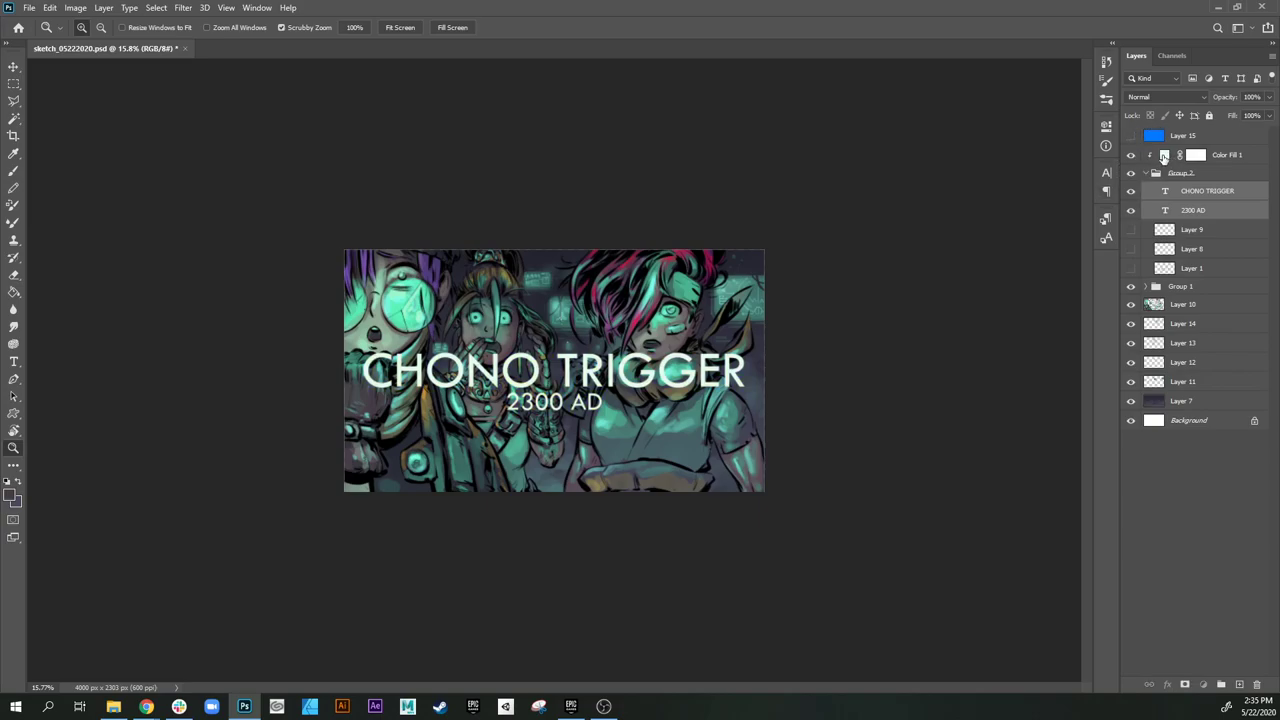
Step: Change the Color Fill 1 colour to a saturated yellow, #ffde00
{"action": "double_click", "coordinate": [1164, 155]}
{"action": "left_click", "coordinate": [918, 267]}
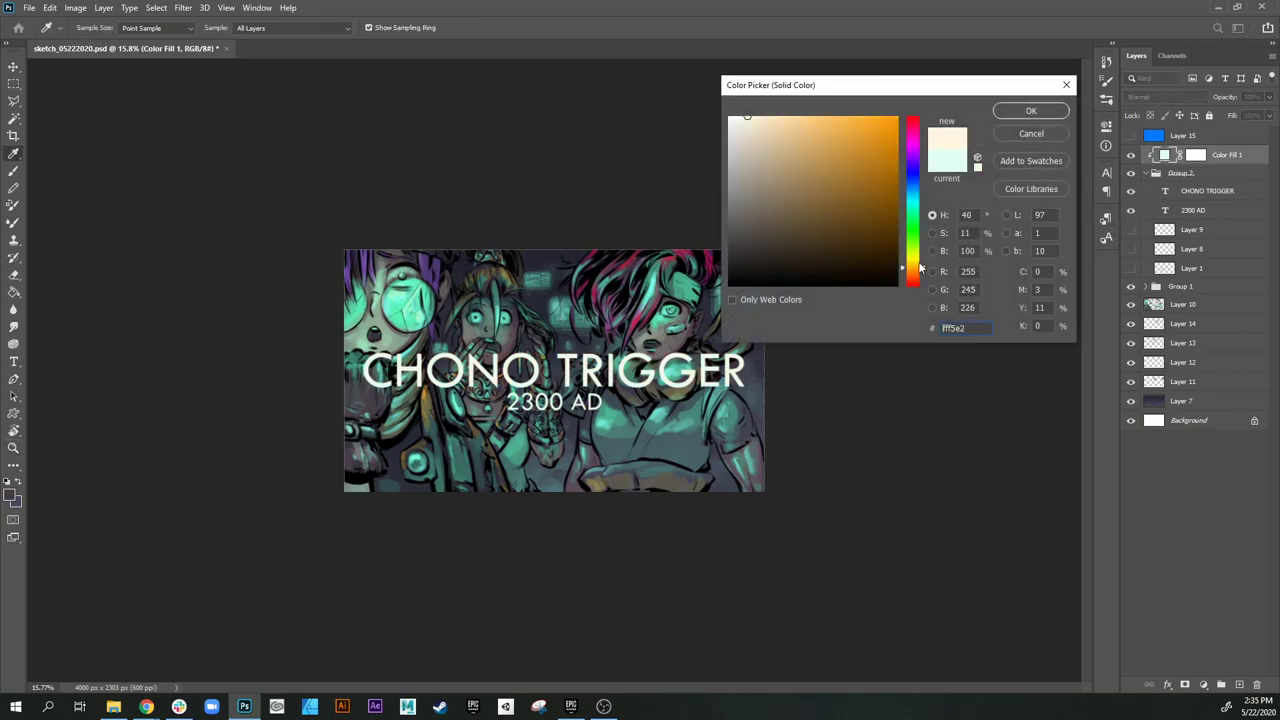
{"action": "left_click_drag", "start_coordinate": [881, 217], "coordinate": [917, 103]}
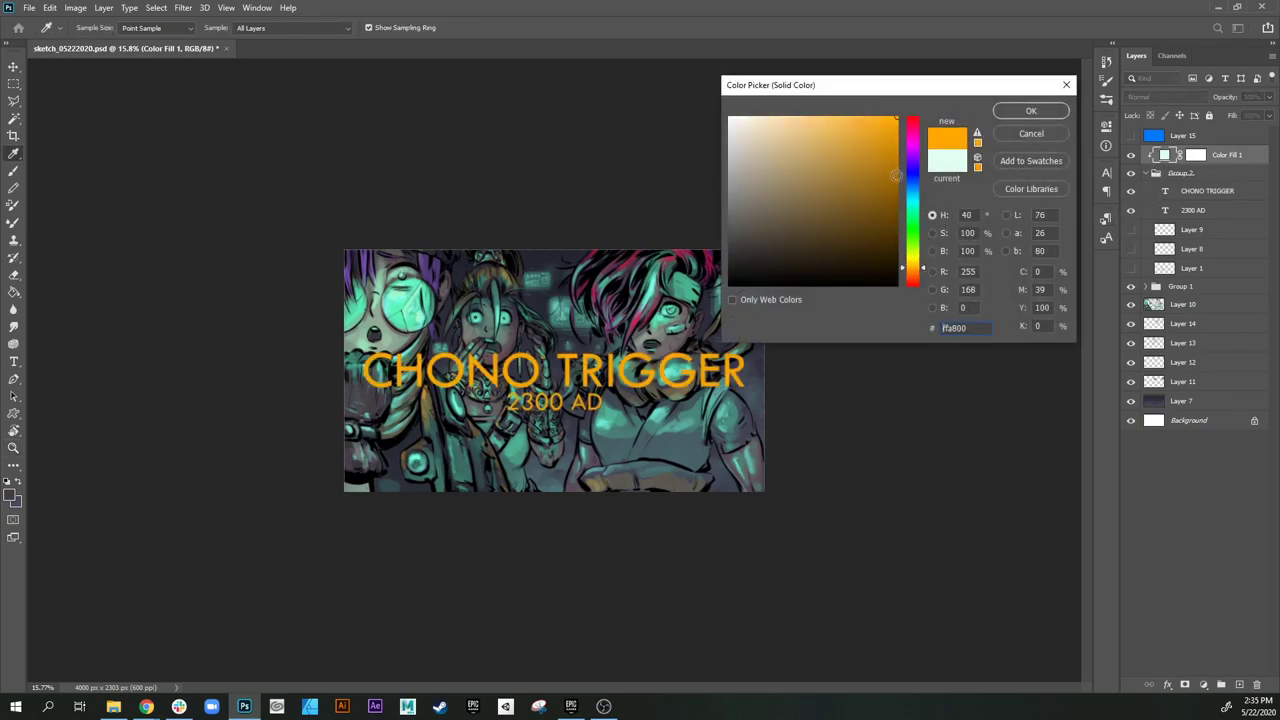
{"action": "mouse_move", "coordinate": [913, 282]}
{"action": "left_mouse_down"}
{"action": "mouse_move", "coordinate": [913, 295]}
{"action": "mouse_move", "coordinate": [919, 258]}
{"action": "left_mouse_up"}
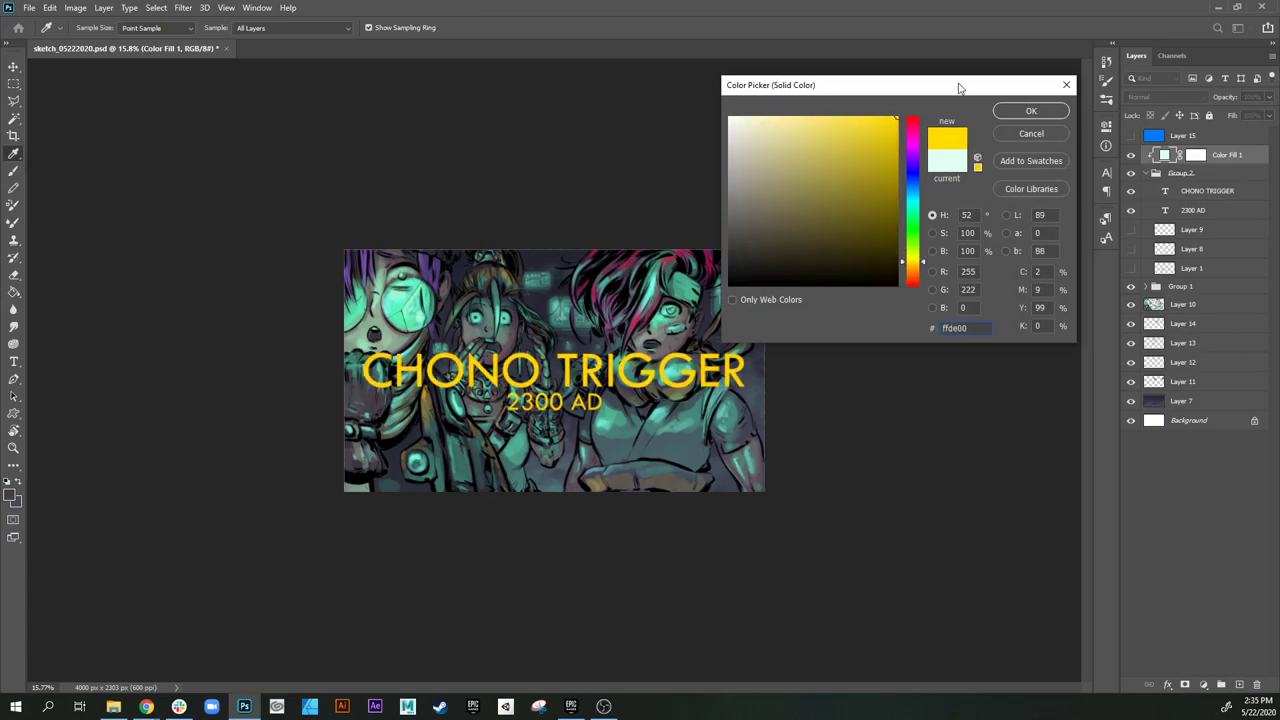
{"action": "left_click_drag", "start_coordinate": [958, 88], "coordinate": [966, 216]}
{"action": "left_click", "coordinate": [1040, 246]}
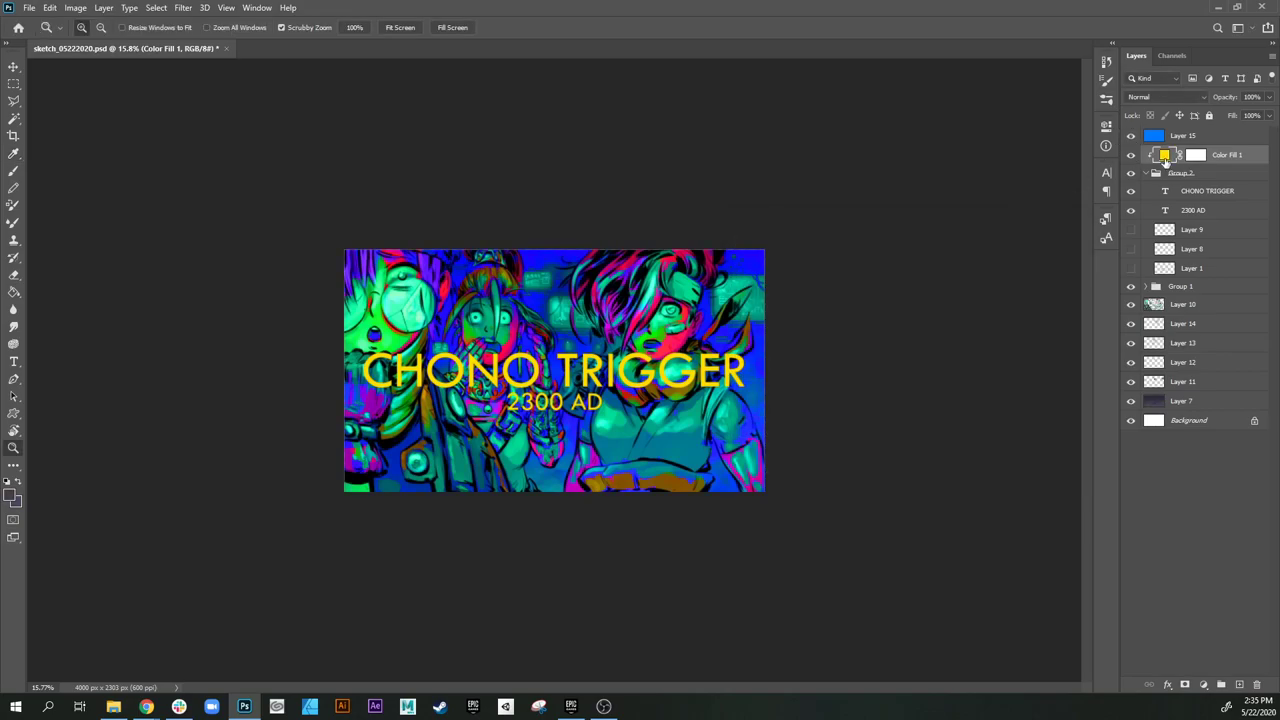
Step: Refine the Color Fill 1 colour to yellow #ffe400 while viewing the artwork through the Layer 15 saturation check
{"action": "double_click", "coordinate": [1164, 155]}
{"action": "left_click_drag", "start_coordinate": [884, 341], "coordinate": [891, 256]}
{"action": "left_click", "coordinate": [1040, 269]}
{"action": "double_click", "coordinate": [1164, 155]}
{"action": "mouse_move", "coordinate": [926, 401]}
{"action": "left_mouse_down"}
{"action": "mouse_move", "coordinate": [925, 428]}
{"action": "mouse_move", "coordinate": [916, 258]}
{"action": "mouse_move", "coordinate": [924, 397]}
{"action": "left_mouse_up"}
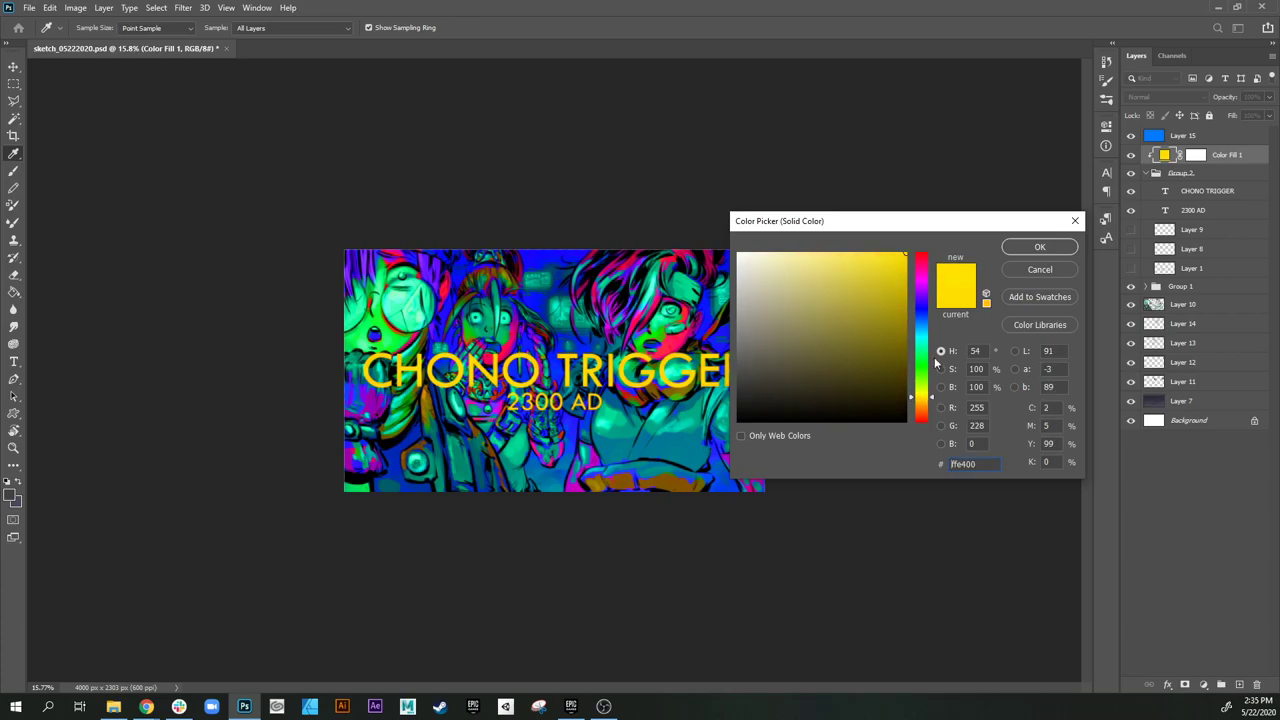
{"action": "left_click", "coordinate": [1030, 250]}
Step: Compare the yellow title's value against the artwork by switching the grayscale proof on and off
{"action": "key", "text": "z"}
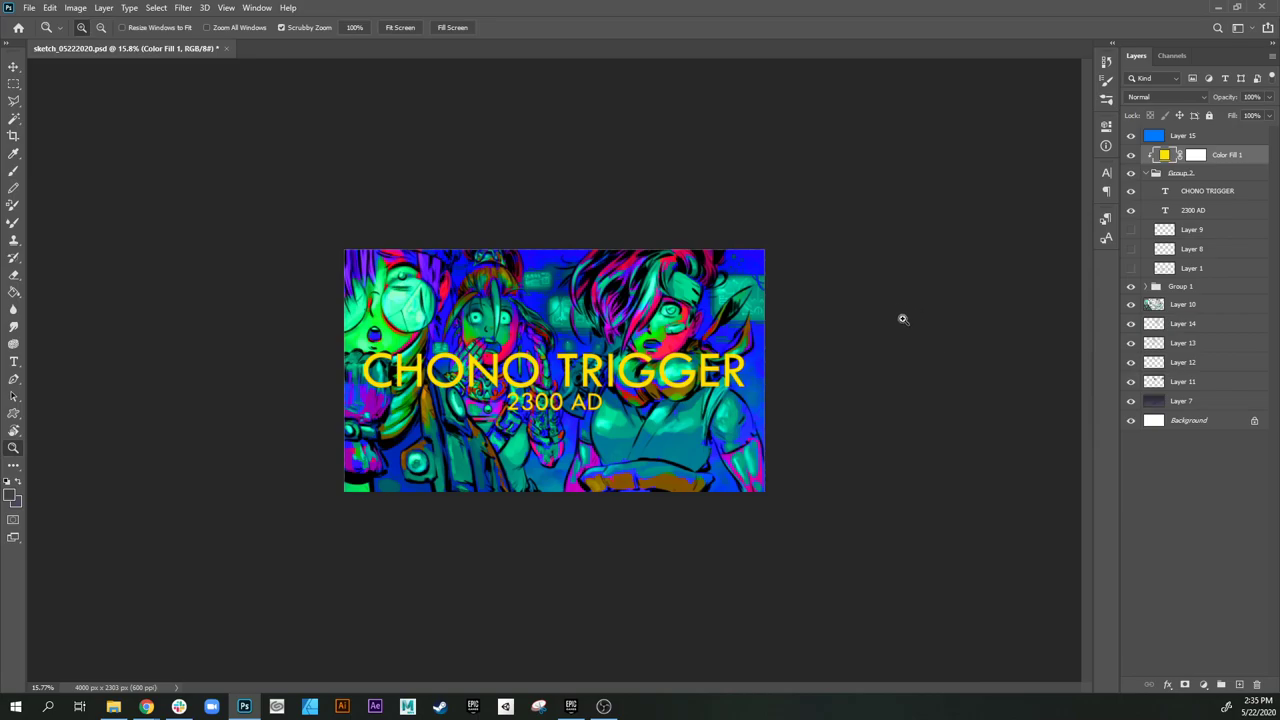
{"action": "key", "text": "ctrl+y"}
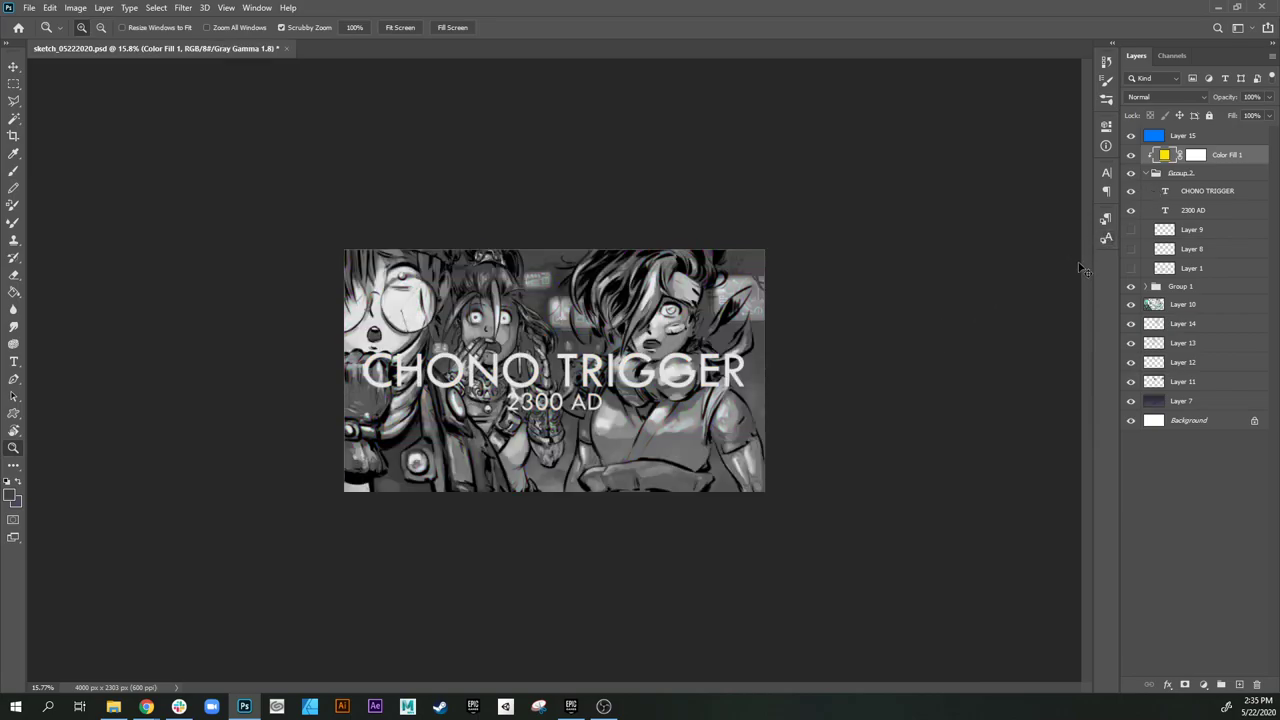
{"action": "key", "text": "ctrl+y"}
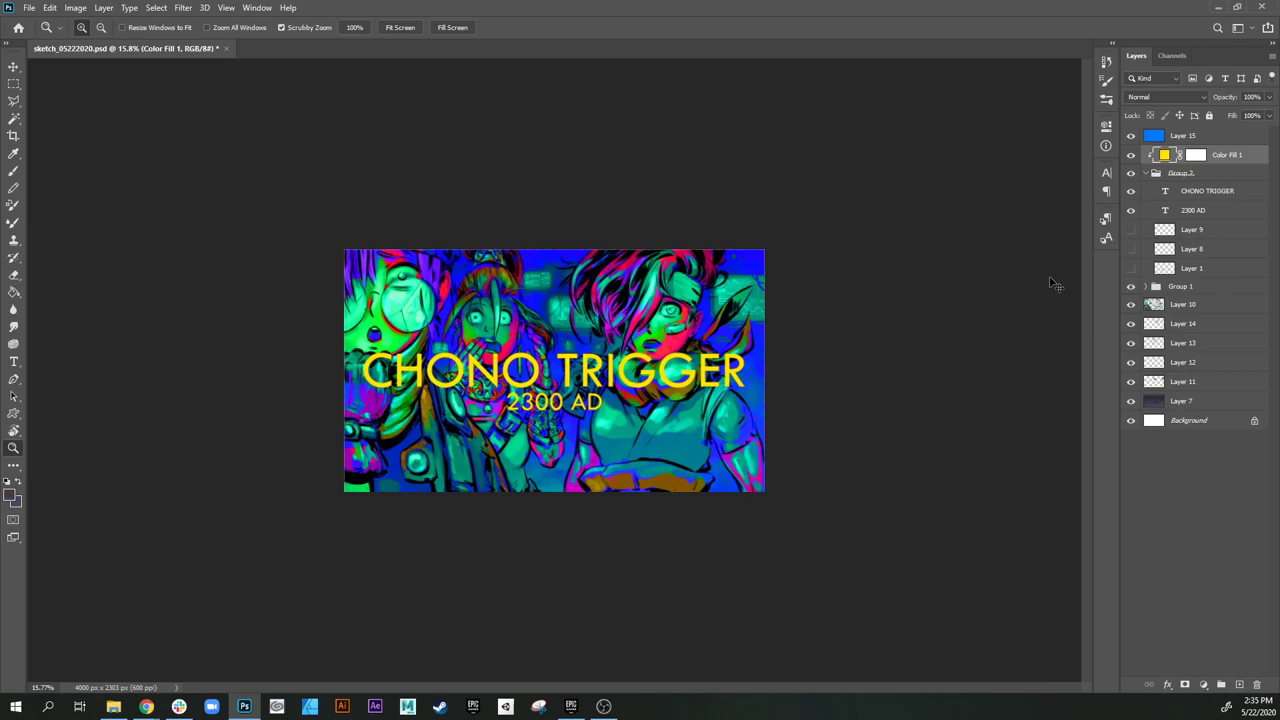
{"action": "key", "text": "ctrl+y"}
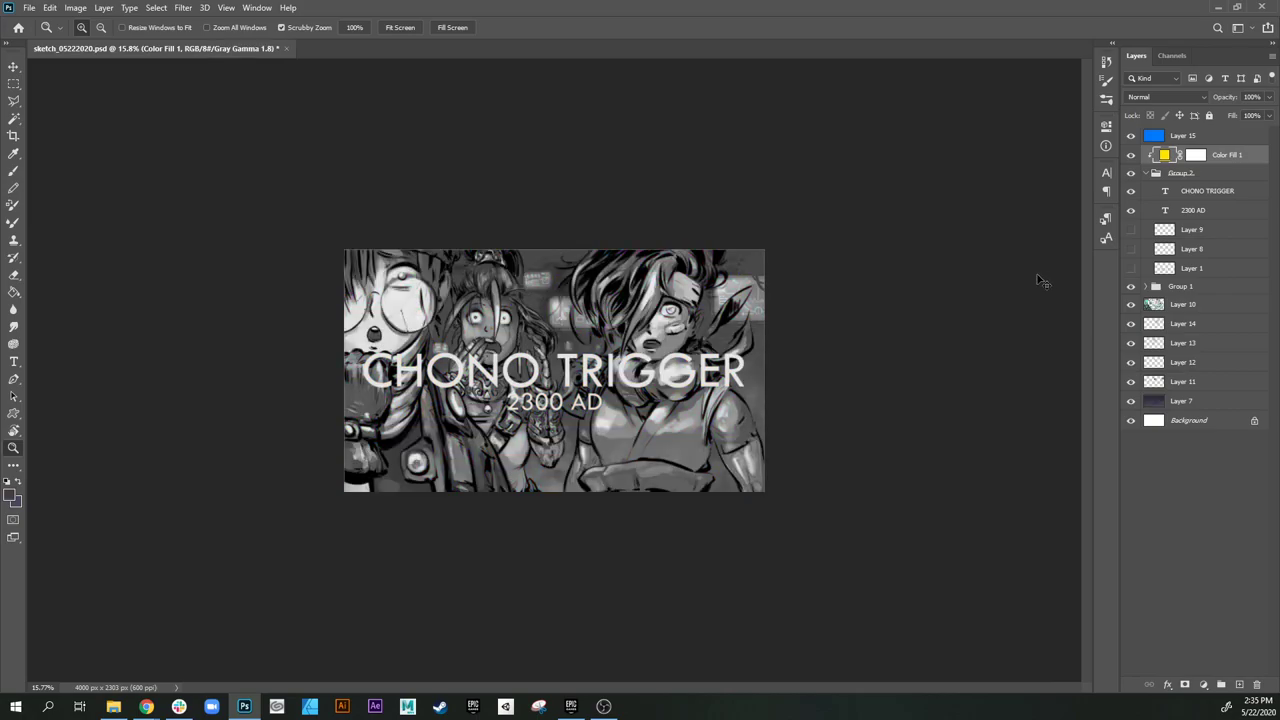
{"action": "key", "text": "ctrl+y"}
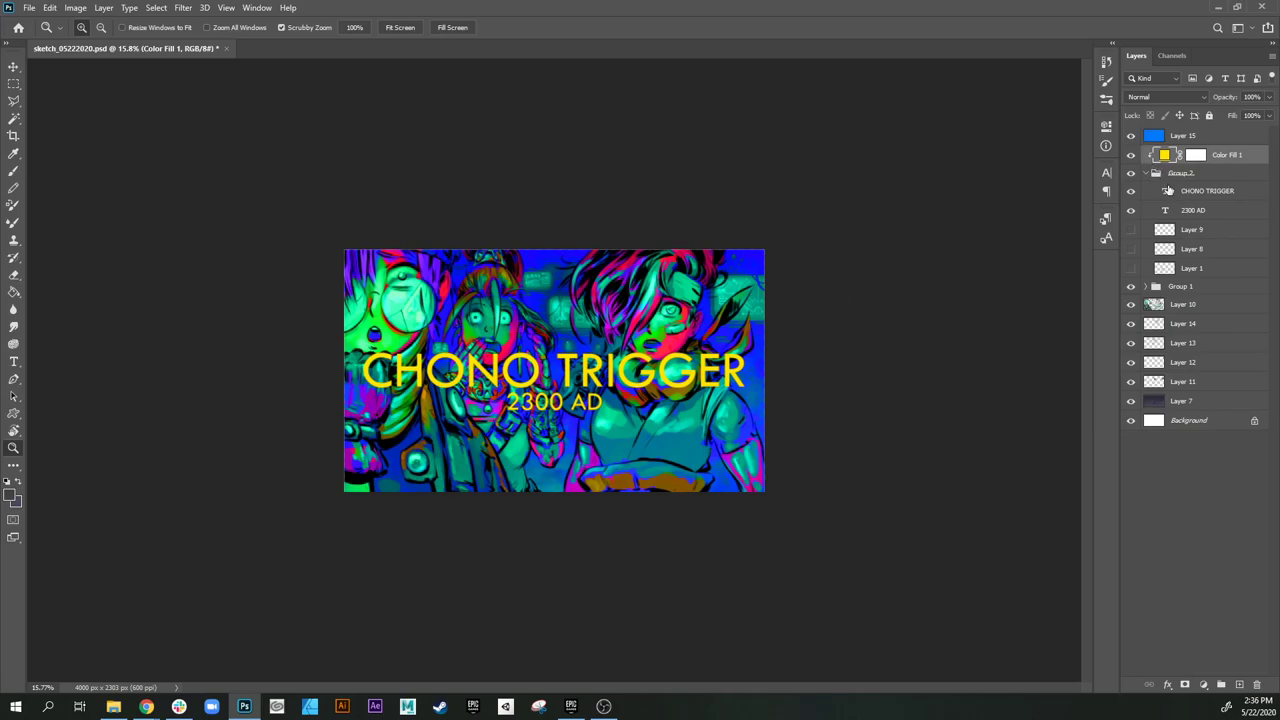
Step: Select Layer 10 and prepare a 40 px brush with the skin tone sampled from the pink-haired character's jaw
{"action": "left_click", "coordinate": [1197, 302]}
{"action": "left_click_drag", "start_coordinate": [618, 360], "coordinate": [748, 356]}
{"action": "left_click_drag", "start_coordinate": [748, 356], "coordinate": [869, 433]}
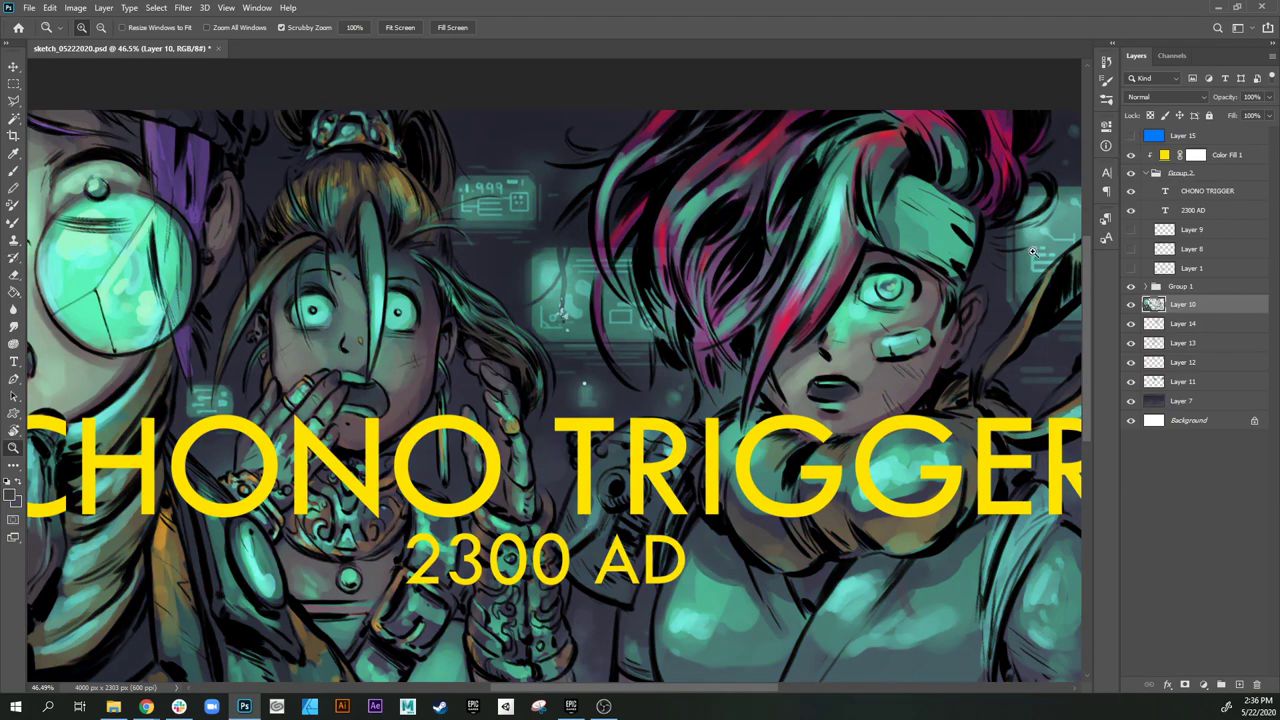
{"action": "key", "text": "b"}
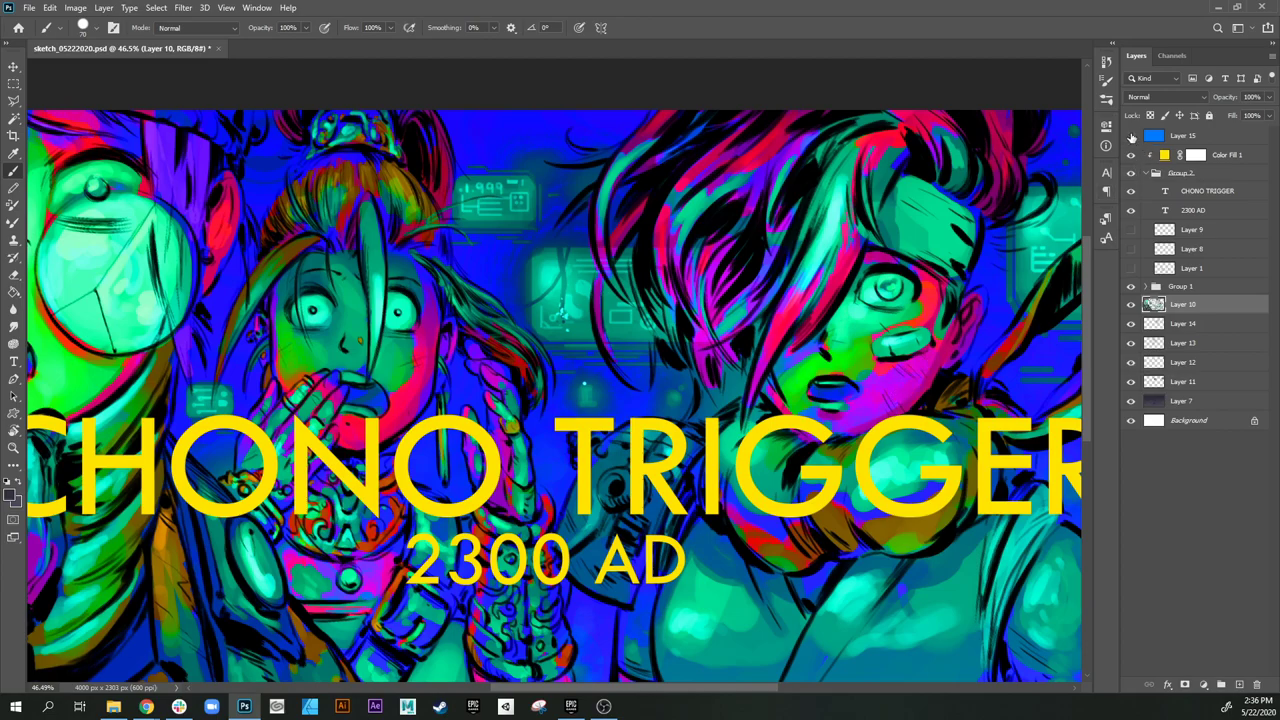
{"action": "key", "text": "bracketleft"}
{"action": "key", "text": "bracketleft"}
{"action": "key", "text": "bracketleft"}
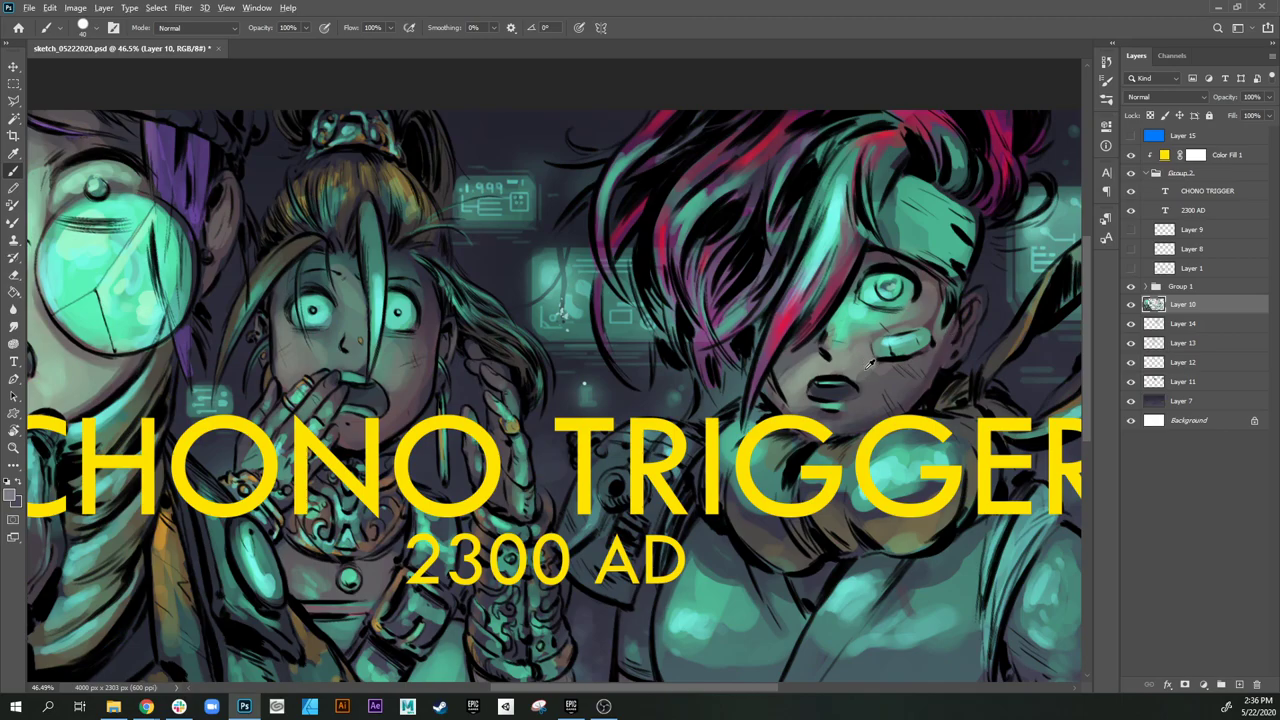
{"action": "left_click", "coordinate": [911, 384], "text": "alt"}
{"action": "left_click_drag", "start_coordinate": [389, 442], "coordinate": [514, 457]}
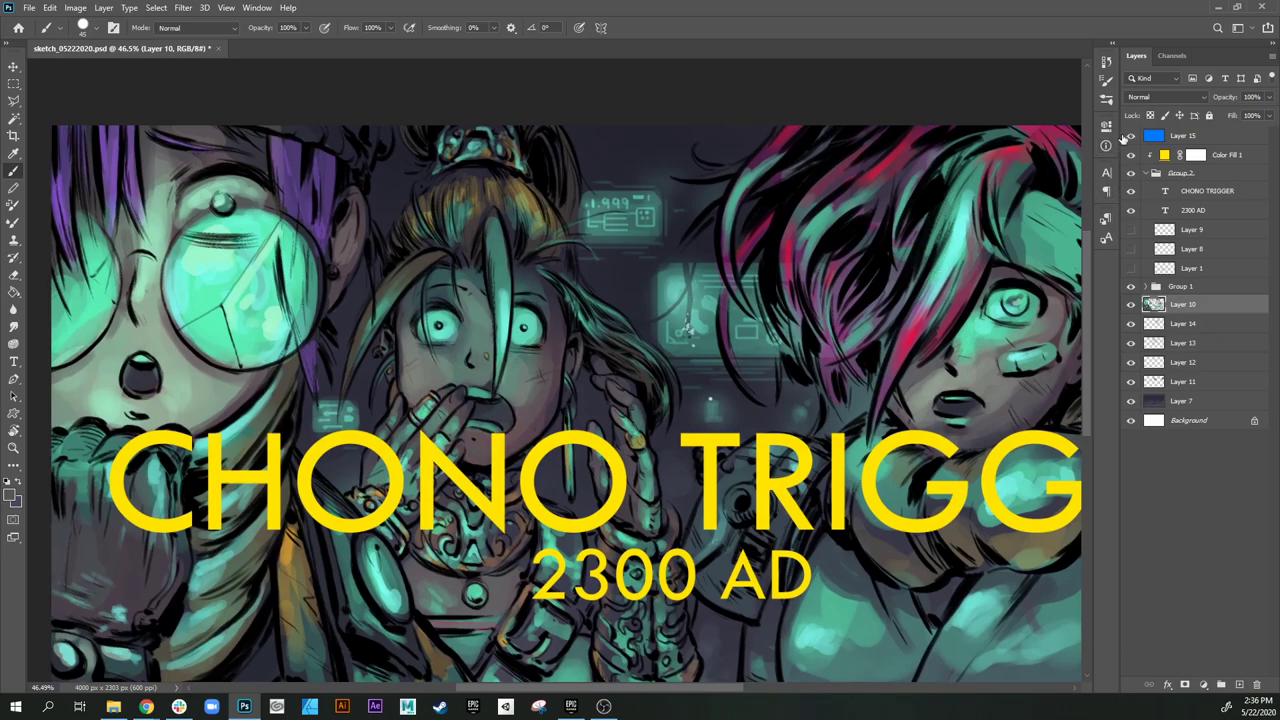
Step: Compare the painting's saturation with its normal colours around the left and middle characters by switching Layer 15 on and off
{"action": "left_click", "coordinate": [1130, 135]}
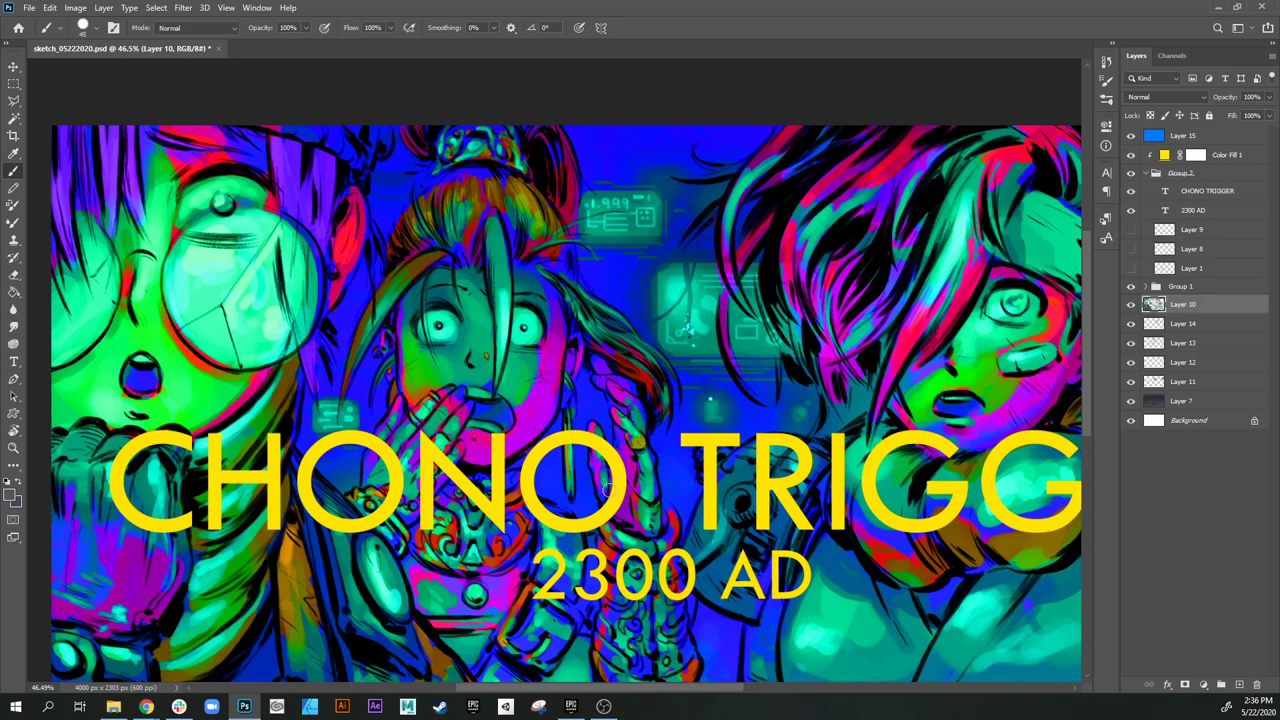
{"action": "left_click_drag", "start_coordinate": [609, 490], "coordinate": [635, 468]}
{"action": "mouse_move", "coordinate": [588, 492]}
{"action": "left_mouse_down"}
{"action": "mouse_move", "coordinate": [767, 519]}
{"action": "mouse_move", "coordinate": [782, 506]}
{"action": "left_mouse_up"}
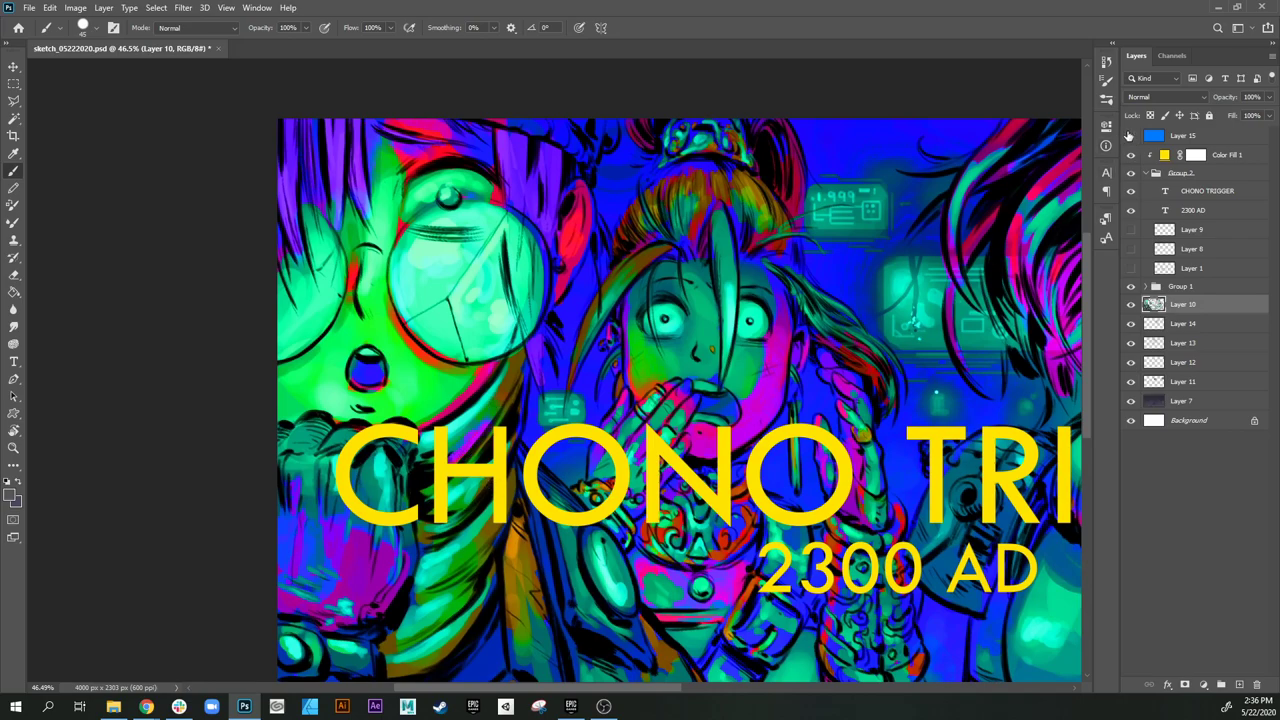
{"action": "left_click", "coordinate": [1131, 135]}
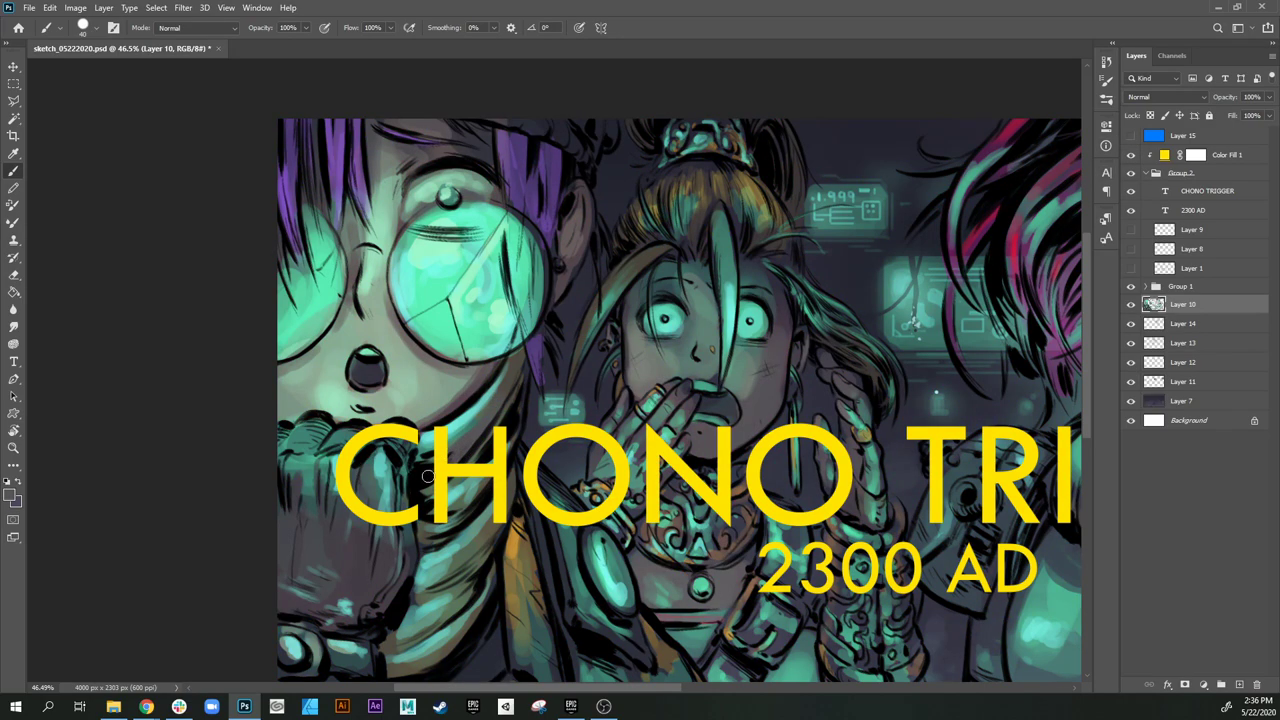
{"action": "left_click", "coordinate": [1131, 135]}
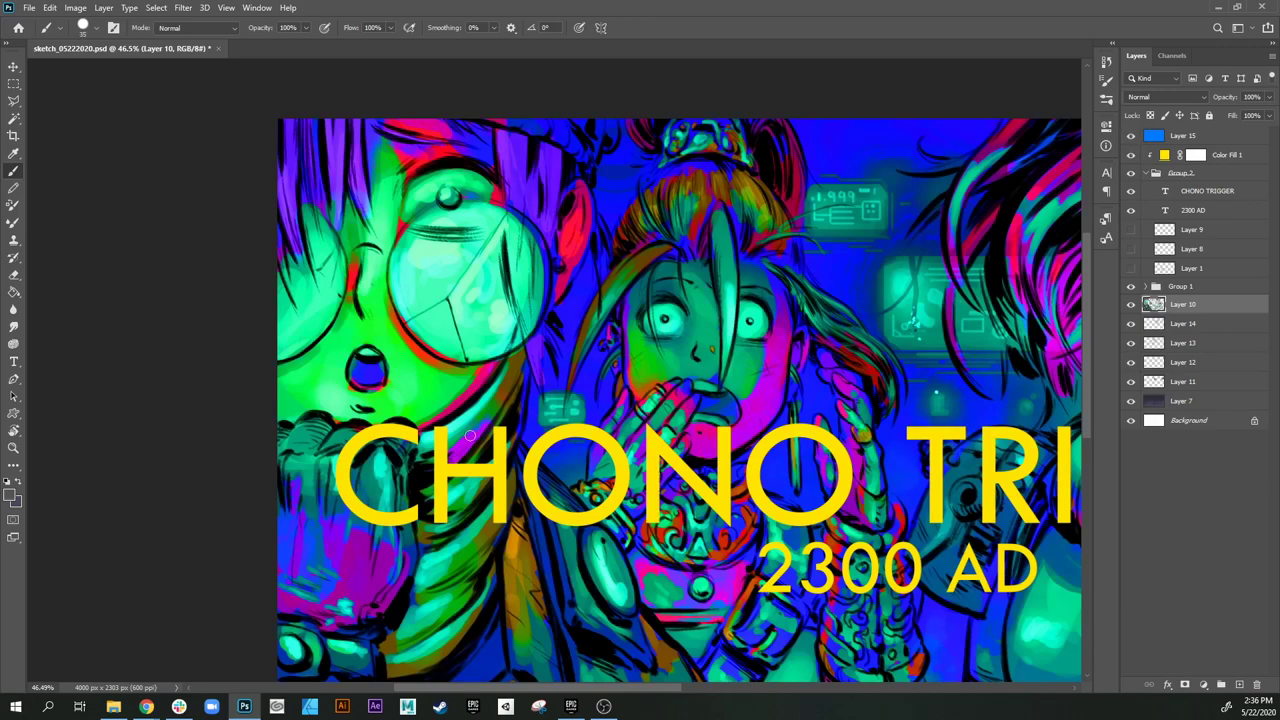
{"action": "left_click", "coordinate": [1131, 135]}
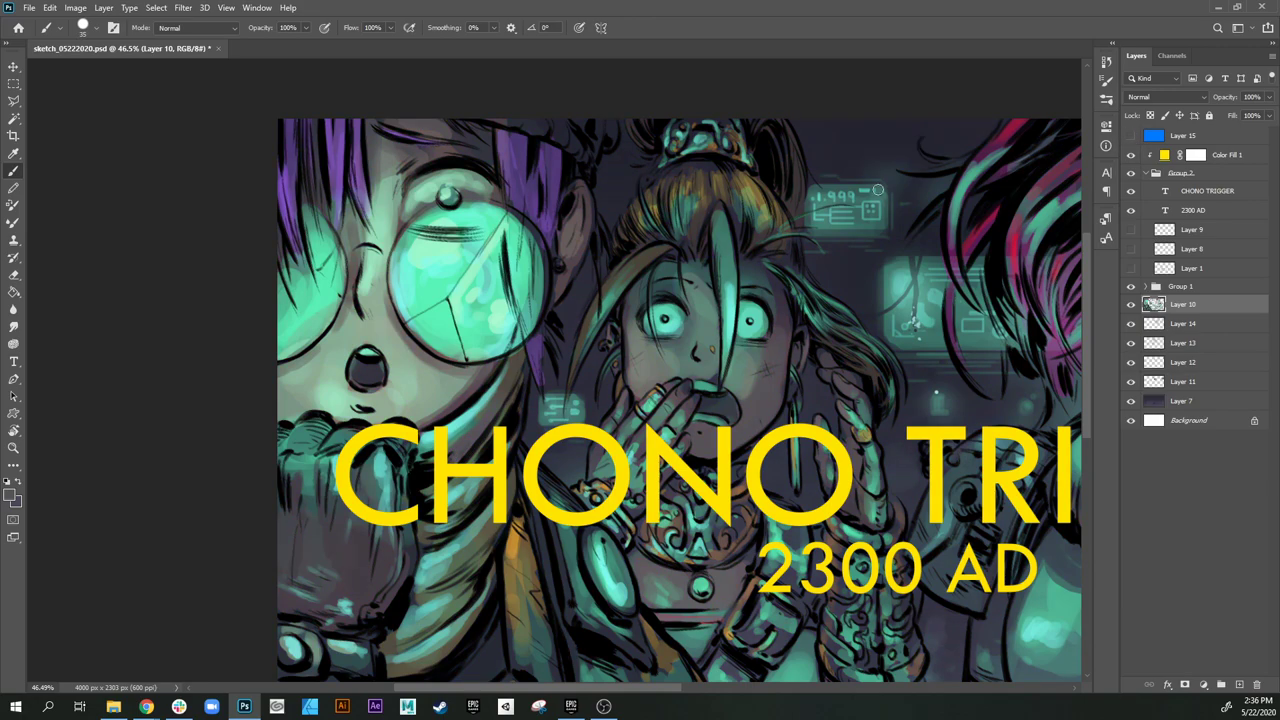
Step: Touch up the saturated edge under the left character's round lens with a dark colour and a 20 px brush, using the Layer 15 saturation check
{"action": "key", "text": "x"}
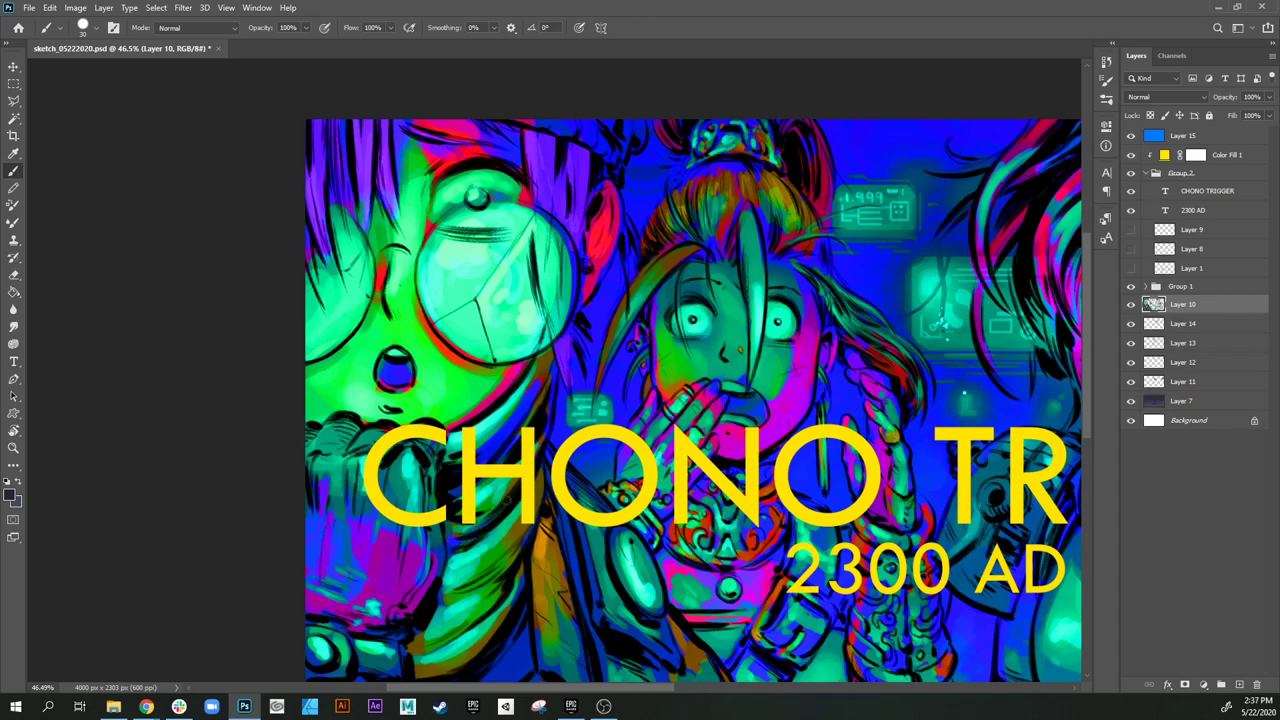
{"action": "left_click_drag", "start_coordinate": [466, 538], "coordinate": [497, 548]}
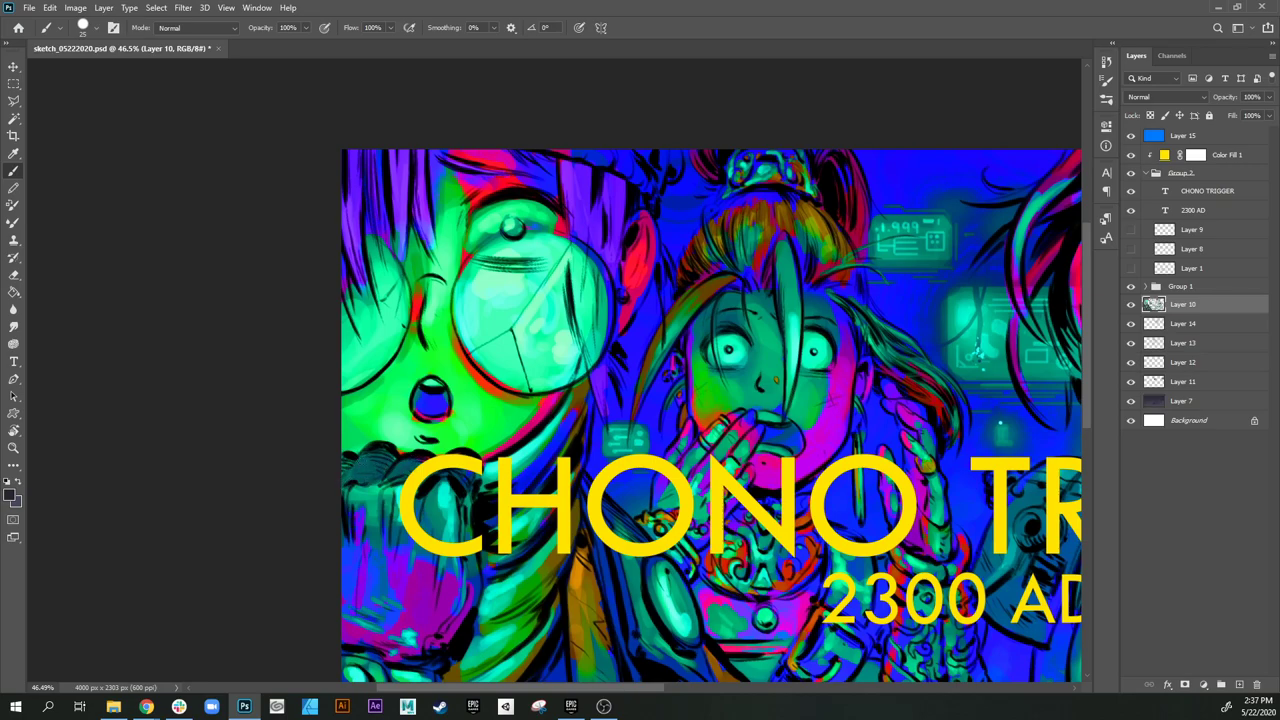
{"action": "left_click_drag", "start_coordinate": [540, 425], "coordinate": [549, 498]}
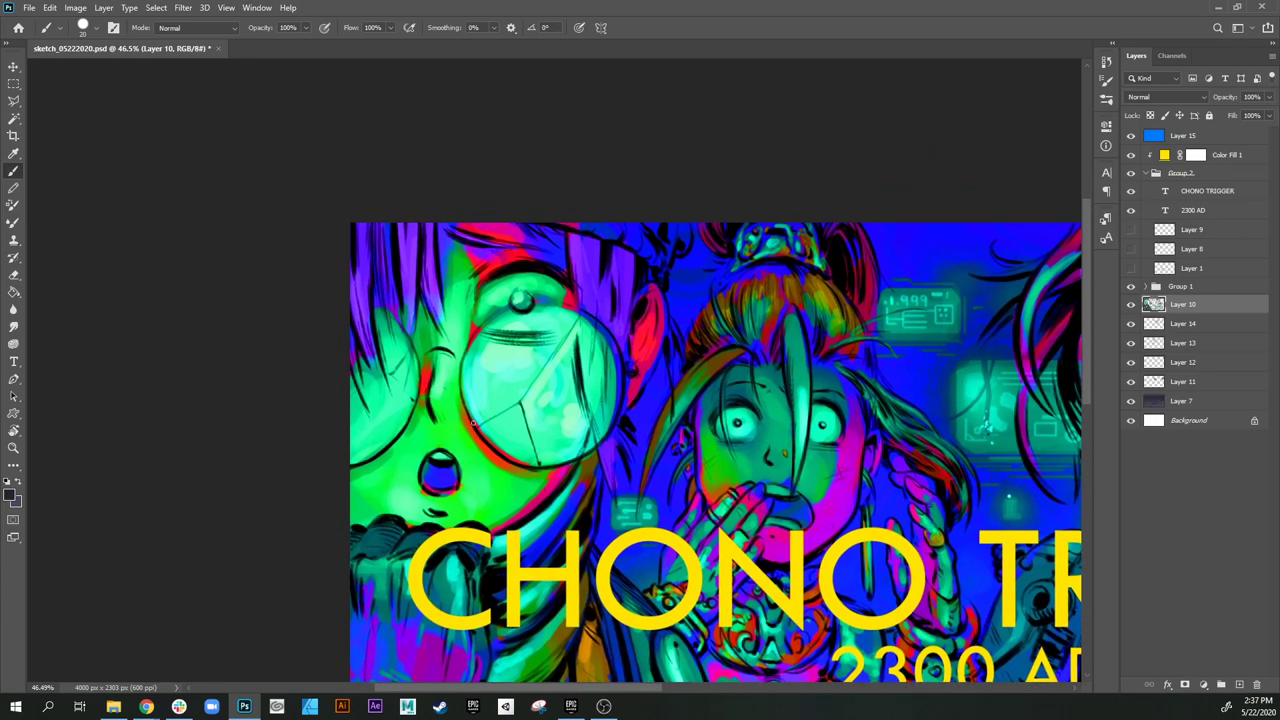
{"action": "key", "text": "["}
{"action": "mouse_move", "coordinate": [478, 439]}
{"action": "left_mouse_down"}
{"action": "mouse_move", "coordinate": [507, 464]}
{"action": "mouse_move", "coordinate": [549, 465]}
{"action": "left_mouse_up"}
{"action": "left_click_drag", "start_coordinate": [620, 407], "coordinate": [611, 491]}
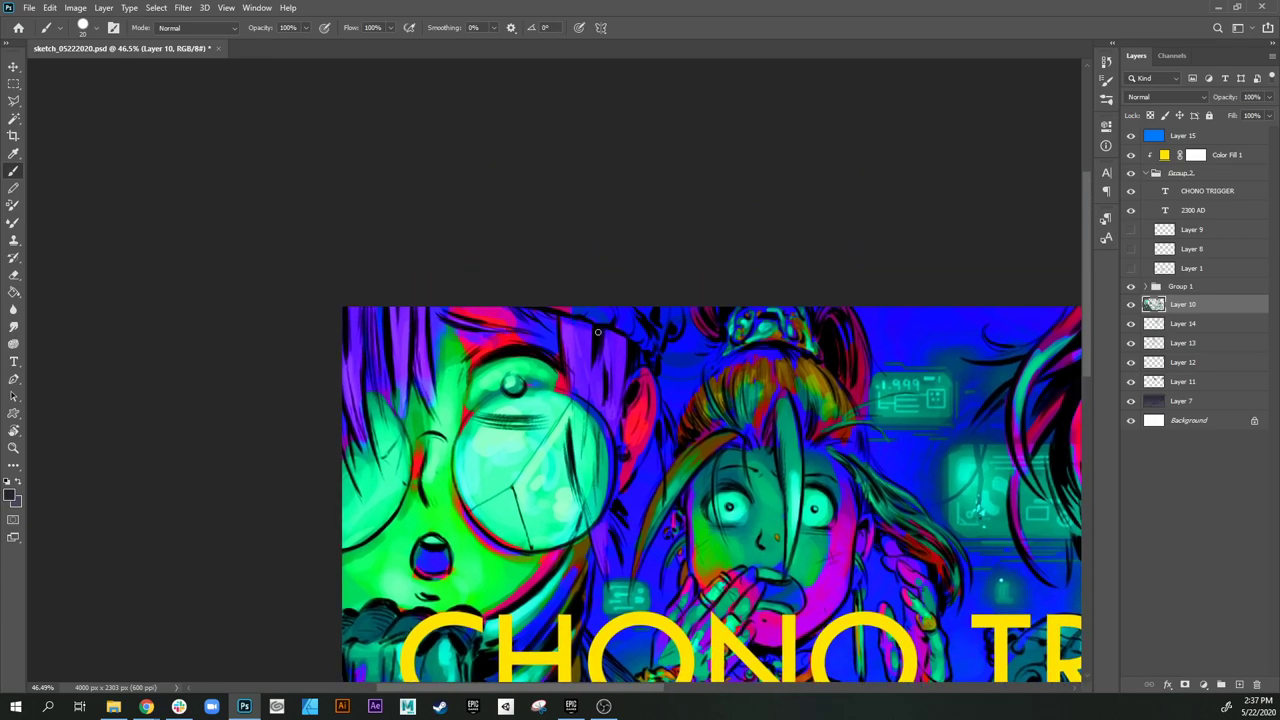
Step: Examine the saturation balance across all three characters and the title, and hide the Layer 15 check
{"action": "left_click_drag", "start_coordinate": [651, 450], "coordinate": [673, 258]}
{"action": "left_click_drag", "start_coordinate": [653, 451], "coordinate": [653, 499]}
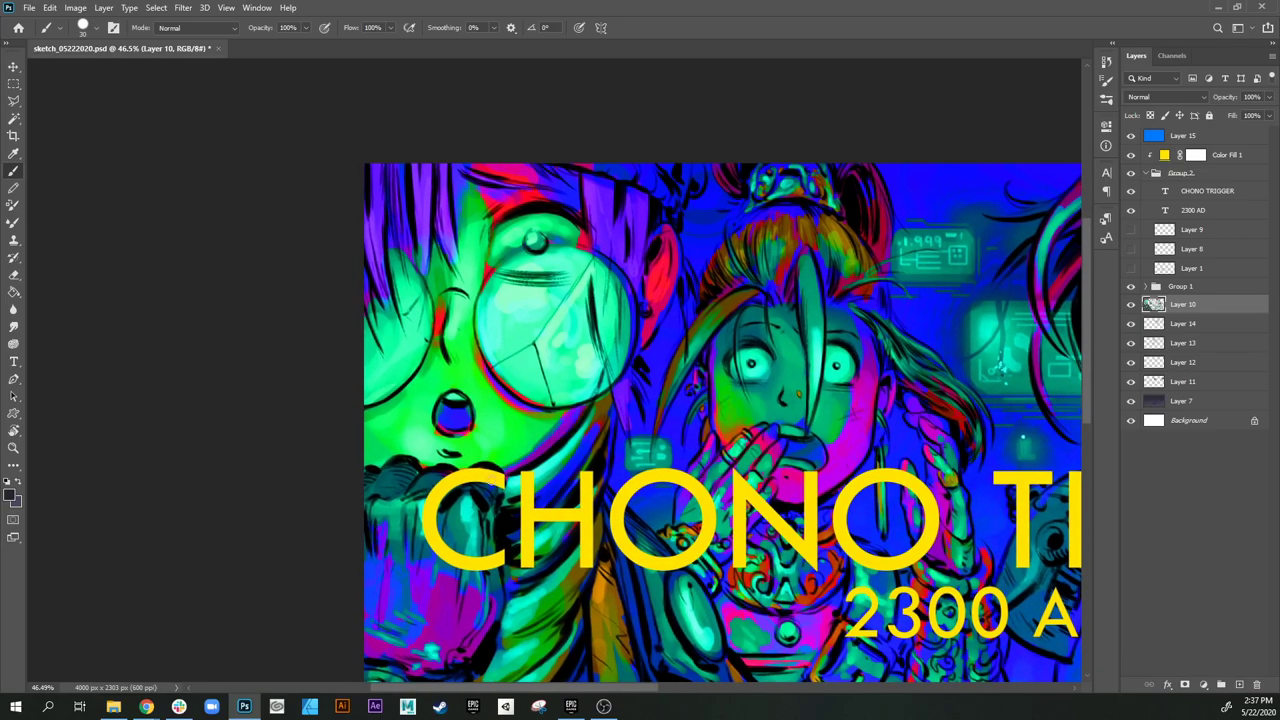
{"action": "left_click_drag", "start_coordinate": [718, 542], "coordinate": [564, 472]}
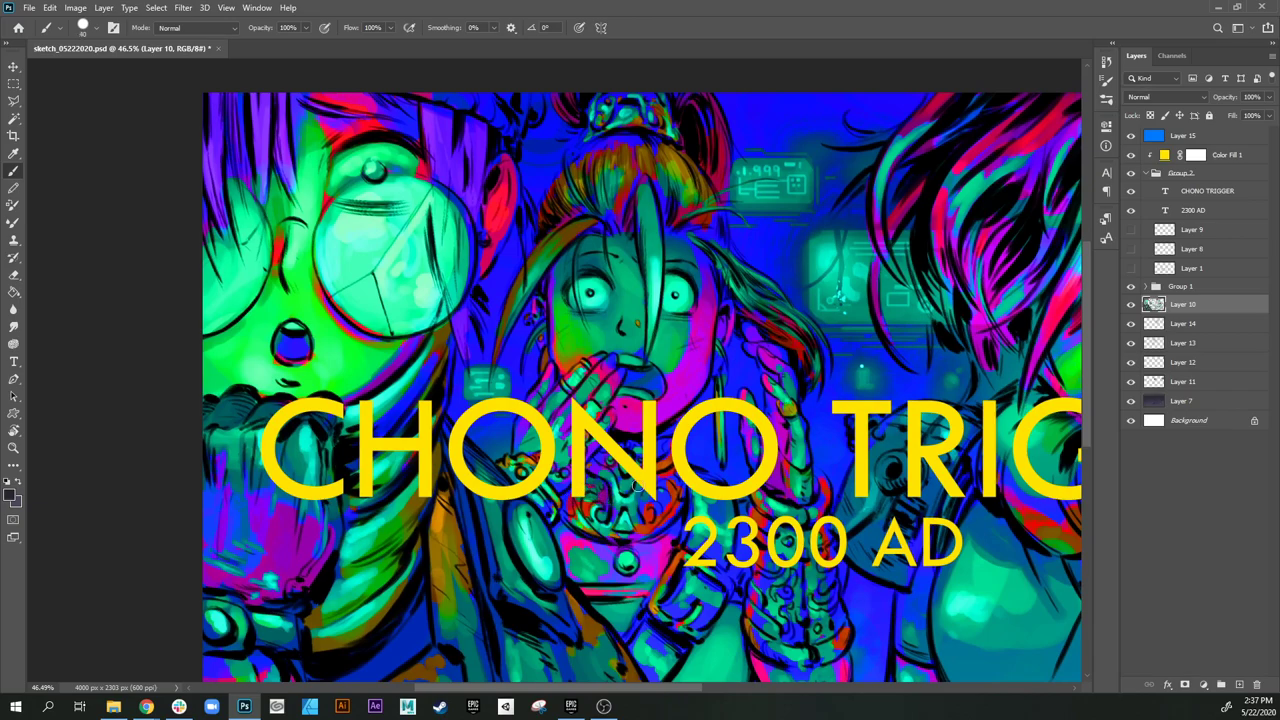
{"action": "left_click_drag", "start_coordinate": [630, 432], "coordinate": [648, 474]}
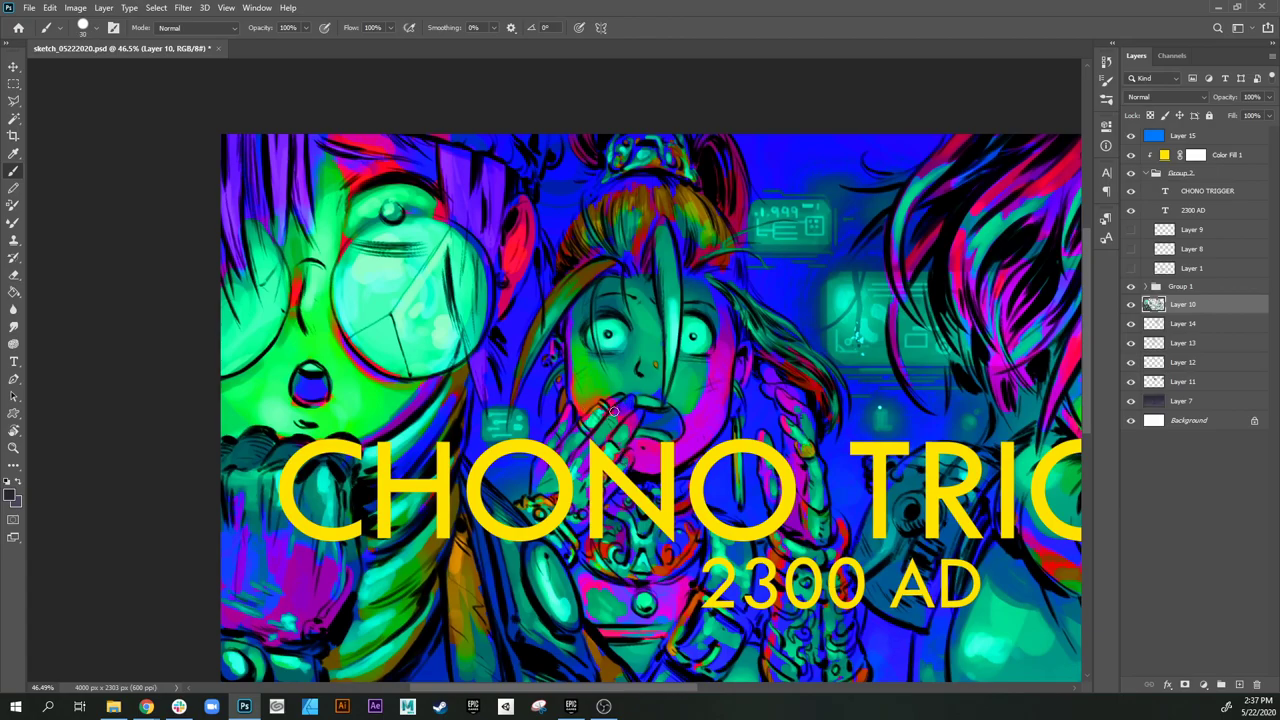
{"action": "left_click_drag", "start_coordinate": [649, 422], "coordinate": [566, 235]}
{"action": "left_click_drag", "start_coordinate": [652, 458], "coordinate": [634, 509]}
{"action": "left_click_drag", "start_coordinate": [652, 422], "coordinate": [641, 473]}
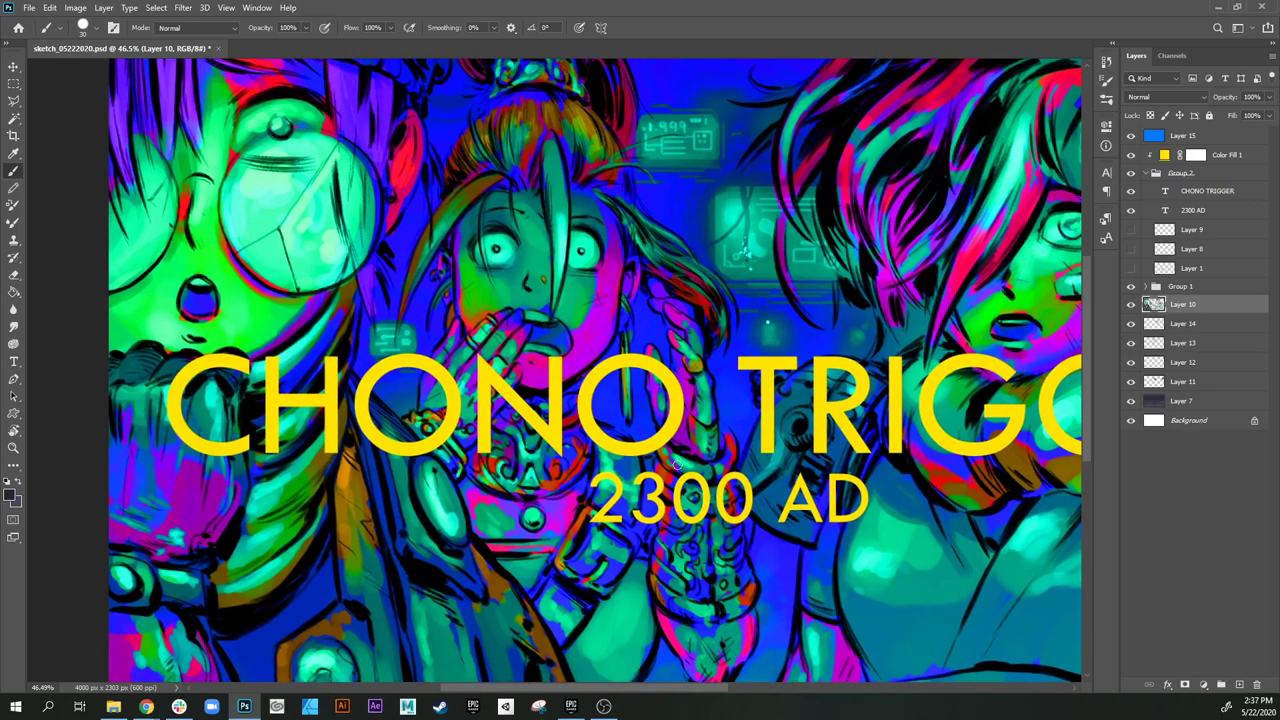
{"action": "key", "text": "]"}
{"action": "left_click_drag", "start_coordinate": [682, 478], "coordinate": [688, 506]}
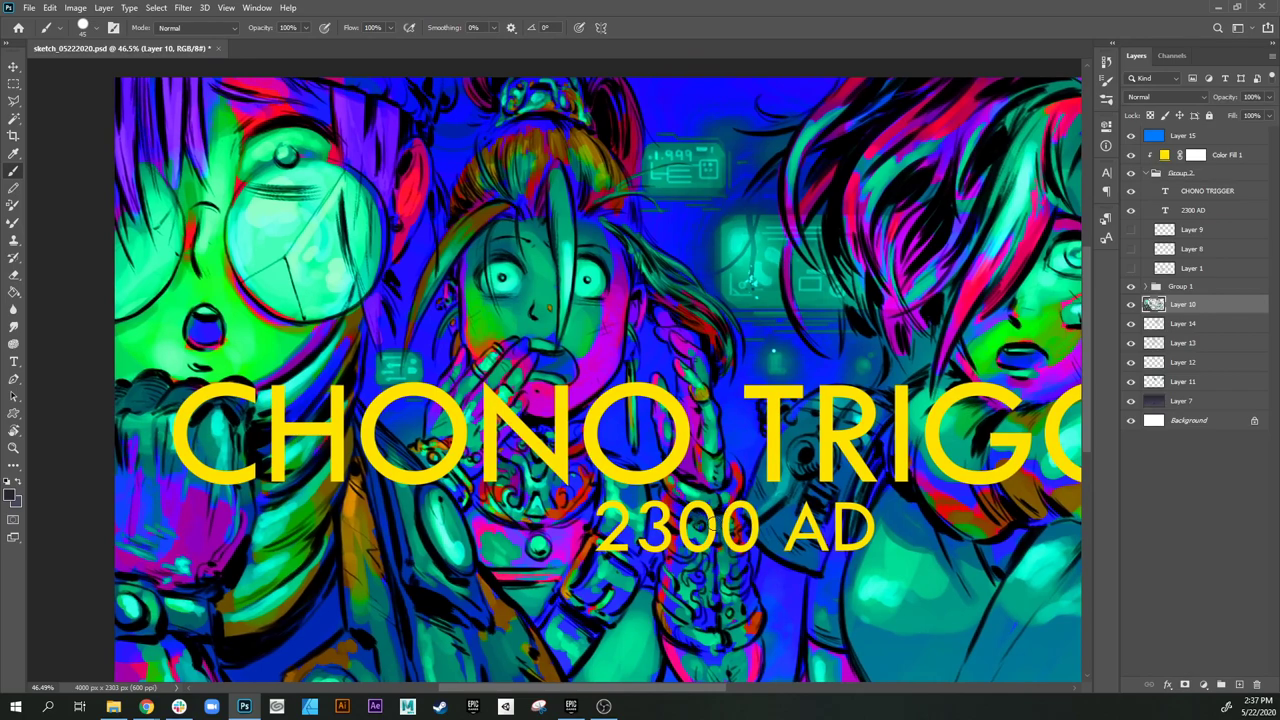
{"action": "left_click_drag", "start_coordinate": [779, 462], "coordinate": [731, 516]}
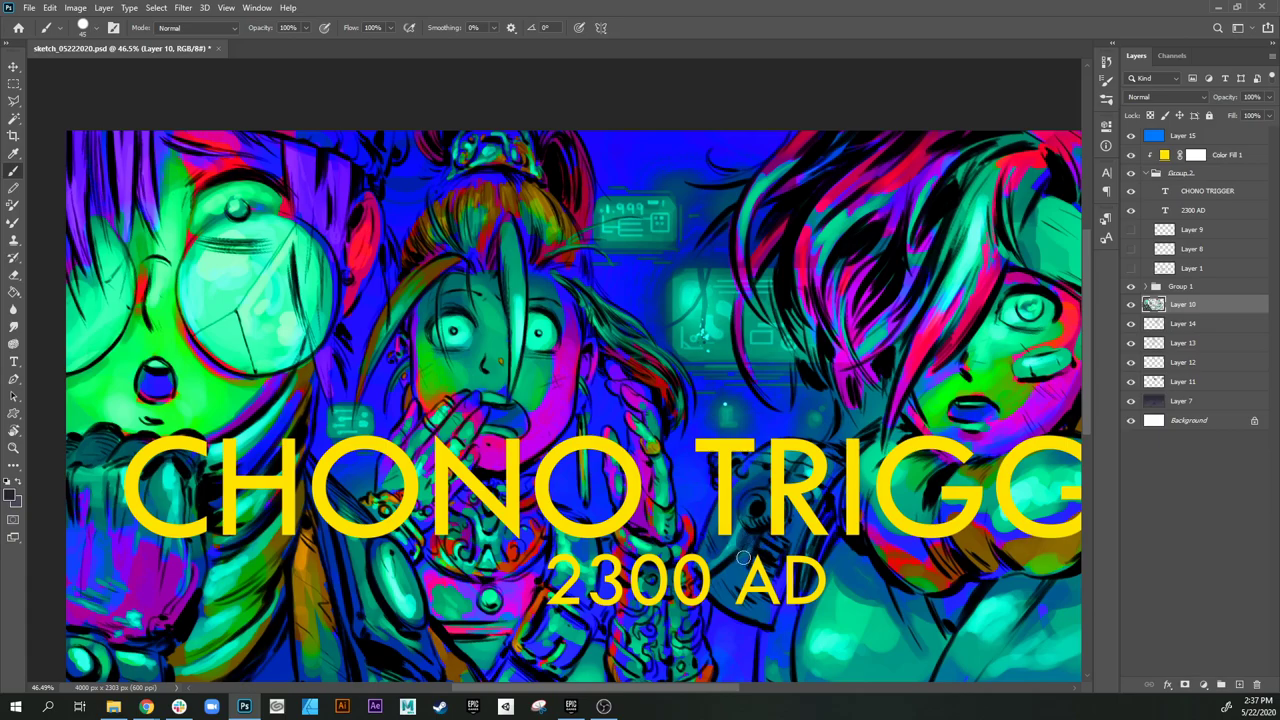
{"action": "left_click_drag", "start_coordinate": [840, 487], "coordinate": [635, 525]}
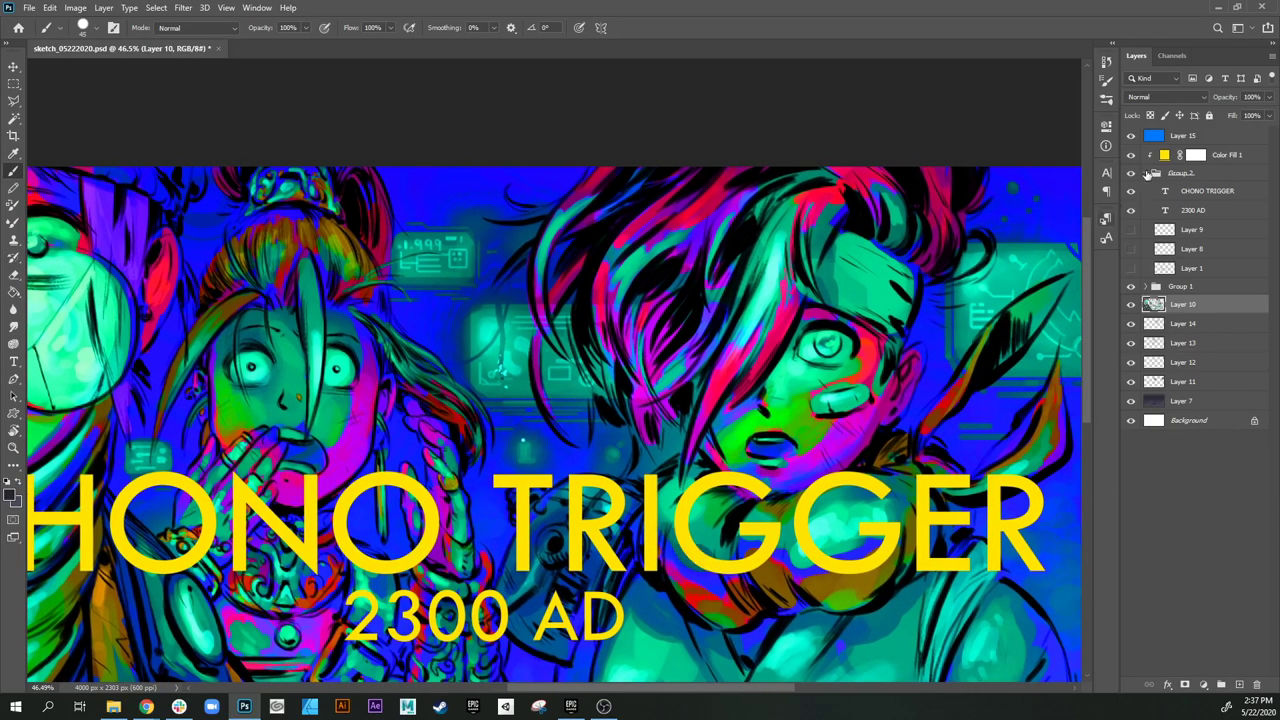
{"action": "left_click", "coordinate": [1131, 135]}
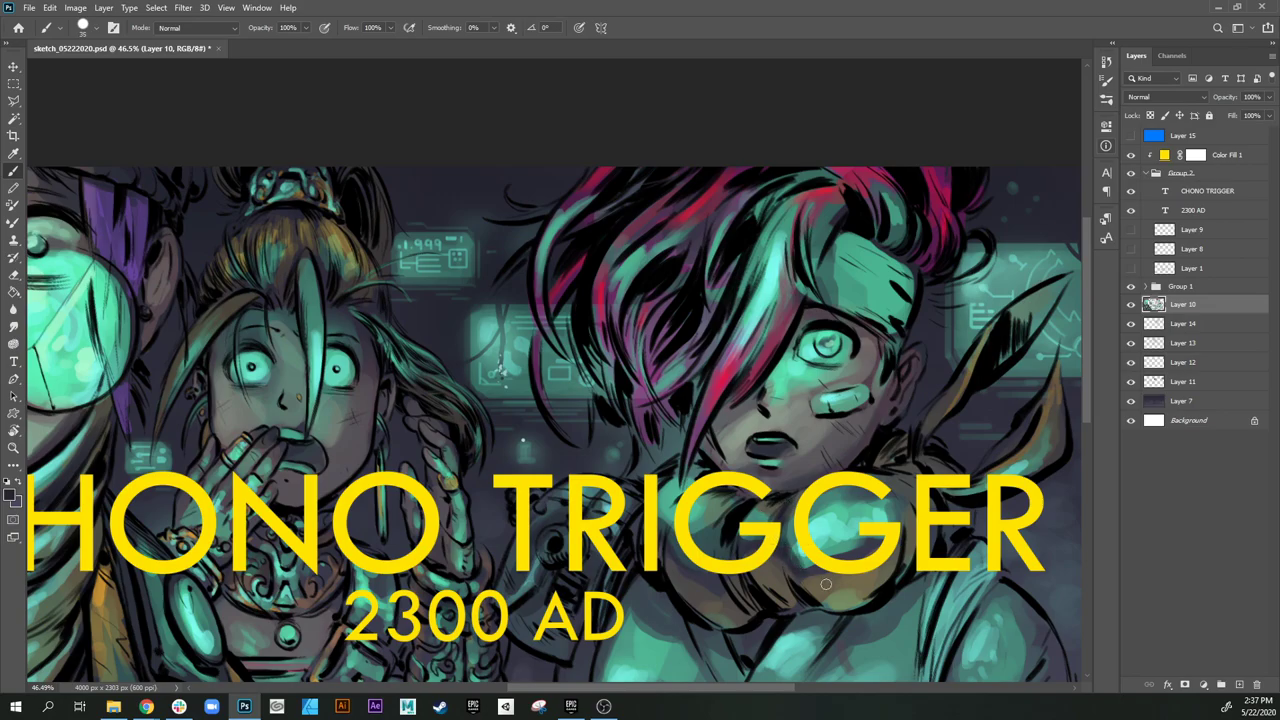
Step: Brighten the pink-haired character's headband with sampled light aqua strokes, using a 20 px brush
{"action": "scroll", "coordinate": [838, 444], "scroll_direction": "up", "scroll_amount": 3}
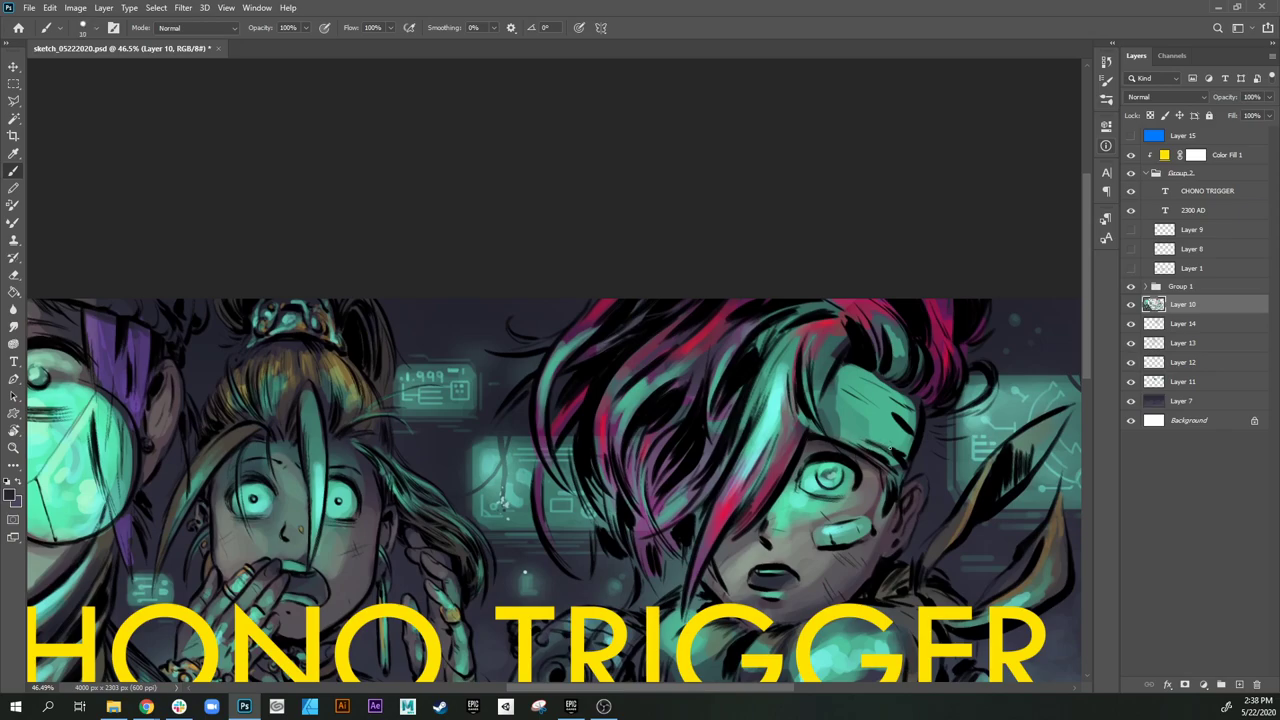
{"action": "left_click", "coordinate": [872, 444], "text": "alt"}
{"action": "left_click", "coordinate": [880, 424], "text": "alt"}
{"action": "left_click", "coordinate": [943, 332], "text": "alt"}
{"action": "left_click", "coordinate": [818, 474], "text": "alt"}
{"action": "left_click_drag", "start_coordinate": [398, 481], "coordinate": [452, 455]}
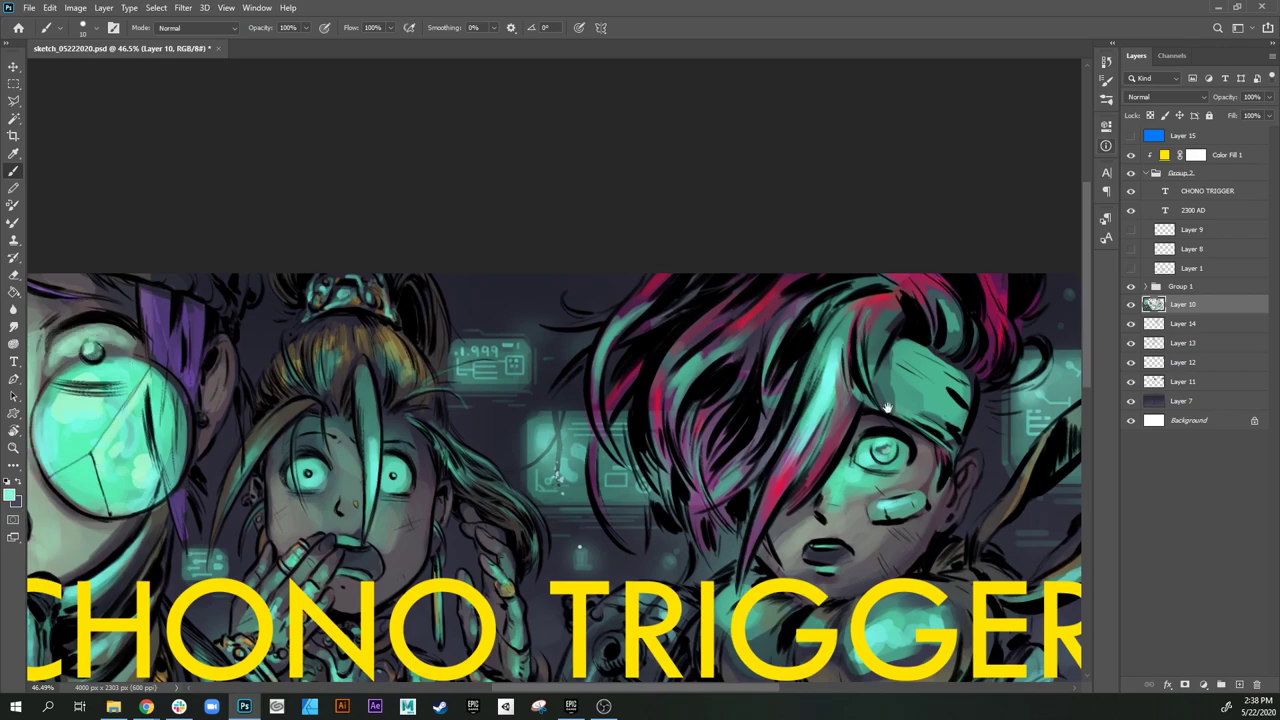
{"action": "left_click_drag", "start_coordinate": [889, 408], "coordinate": [722, 423]}
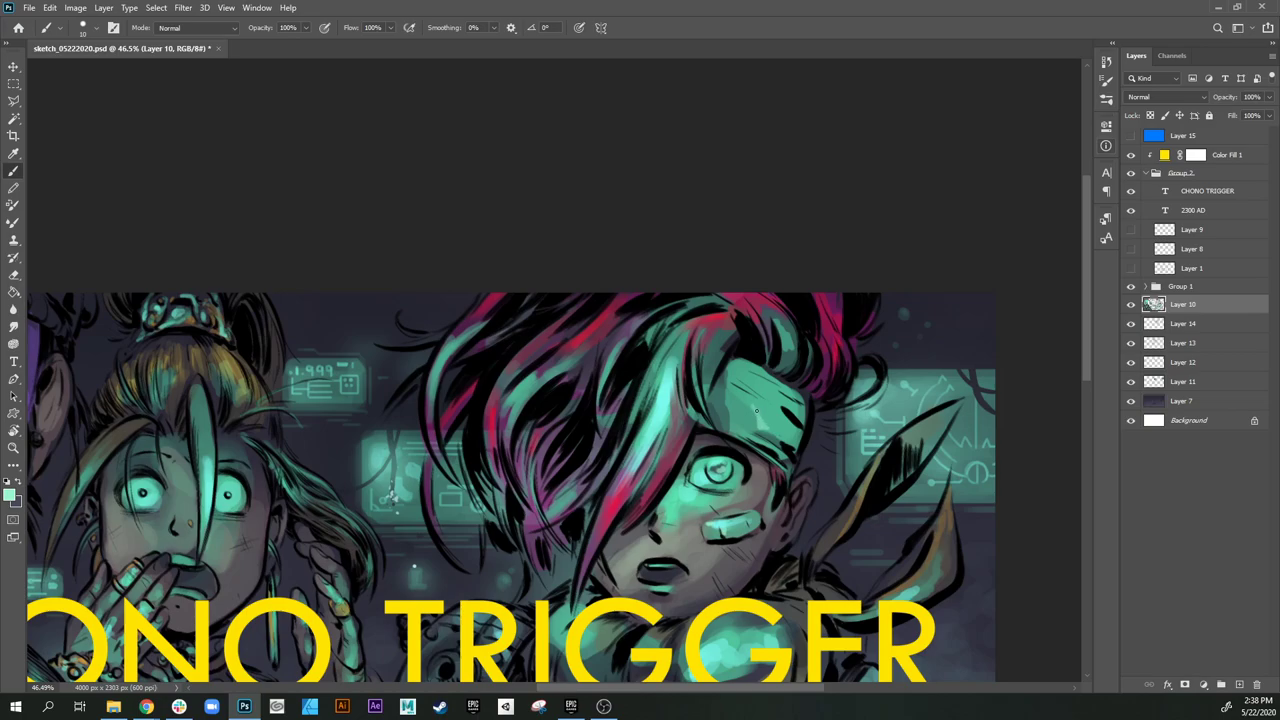
{"action": "key", "text": "bracketright"}
{"action": "key", "text": "bracketright"}
{"action": "key", "text": "bracketright"}
{"action": "key", "text": "bracketleft"}
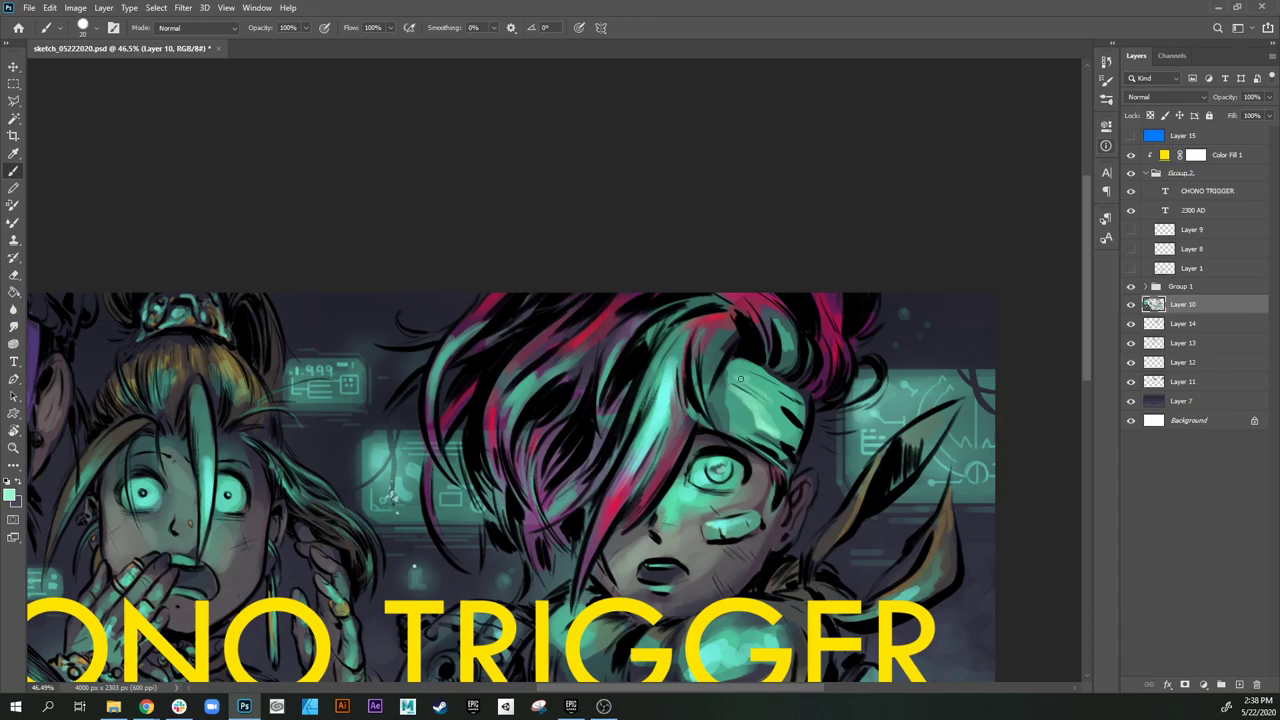
{"action": "left_click_drag", "start_coordinate": [745, 373], "coordinate": [765, 382]}
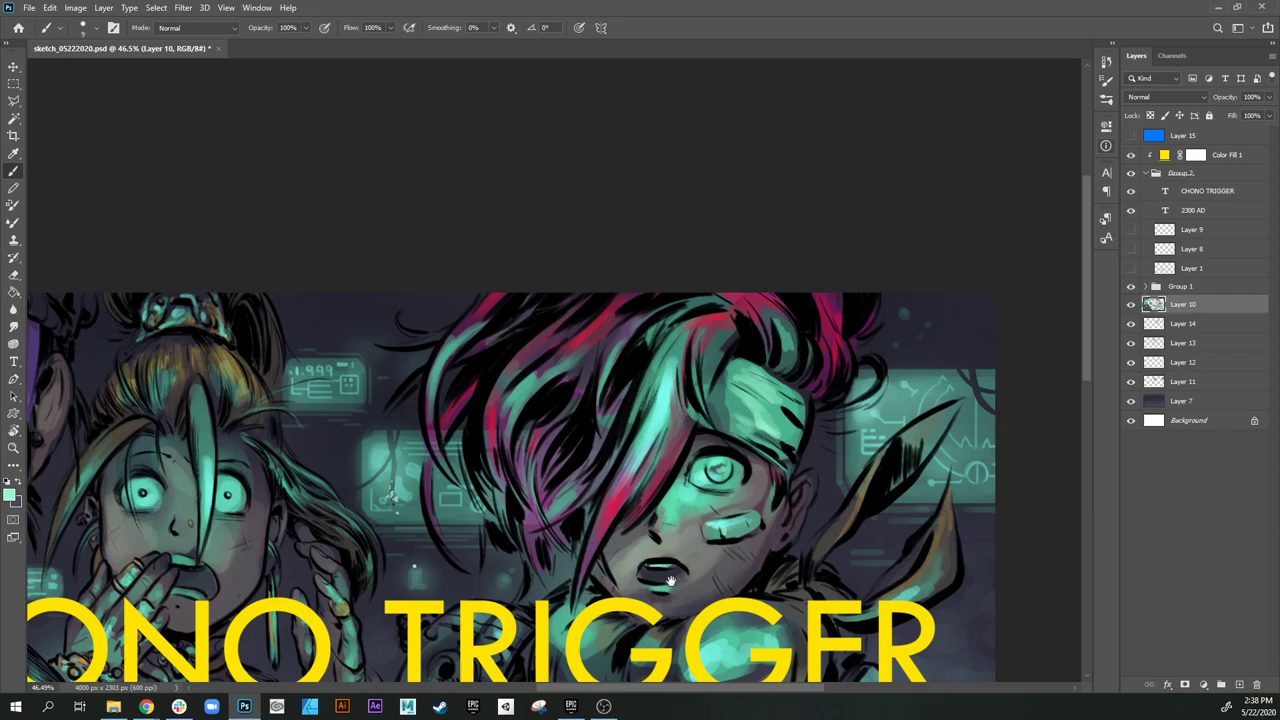
Step: Retouch the middle character's strap beside the waist with a small brush in dark teal
{"action": "left_click_drag", "start_coordinate": [670, 580], "coordinate": [704, 545]}
{"action": "left_click_drag", "start_coordinate": [649, 508], "coordinate": [685, 508]}
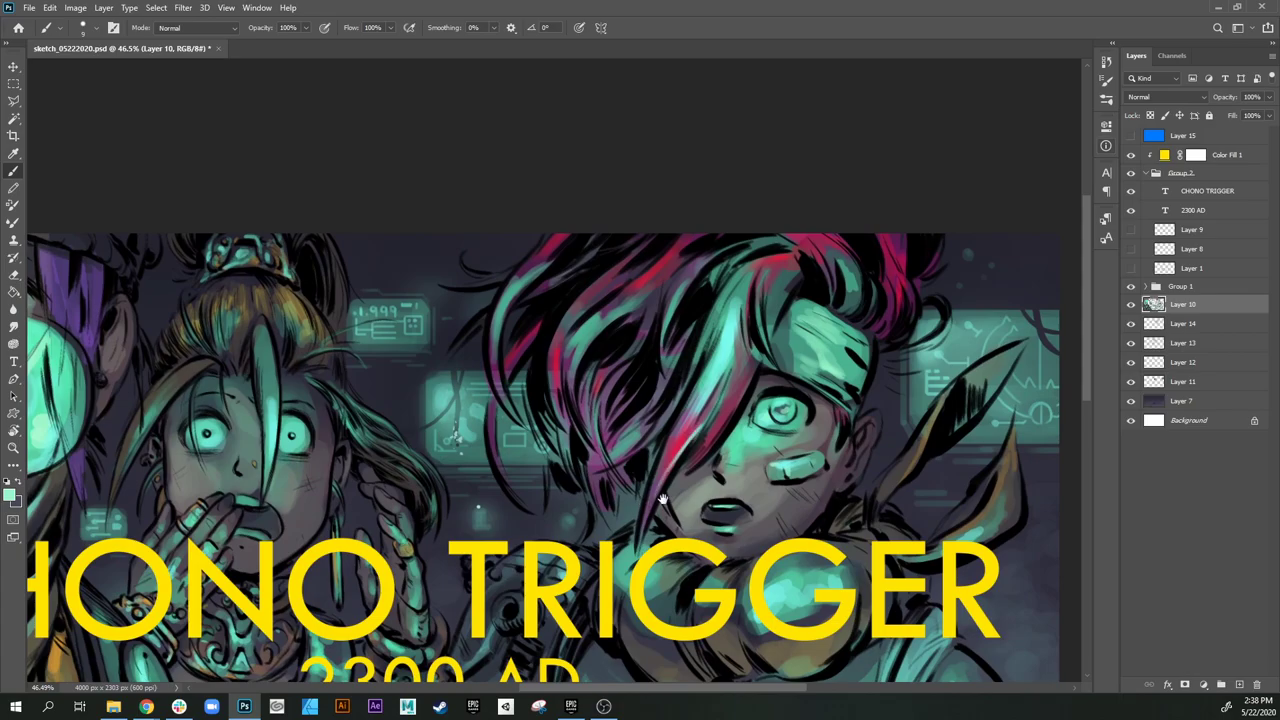
{"action": "left_click_drag", "start_coordinate": [662, 498], "coordinate": [745, 487]}
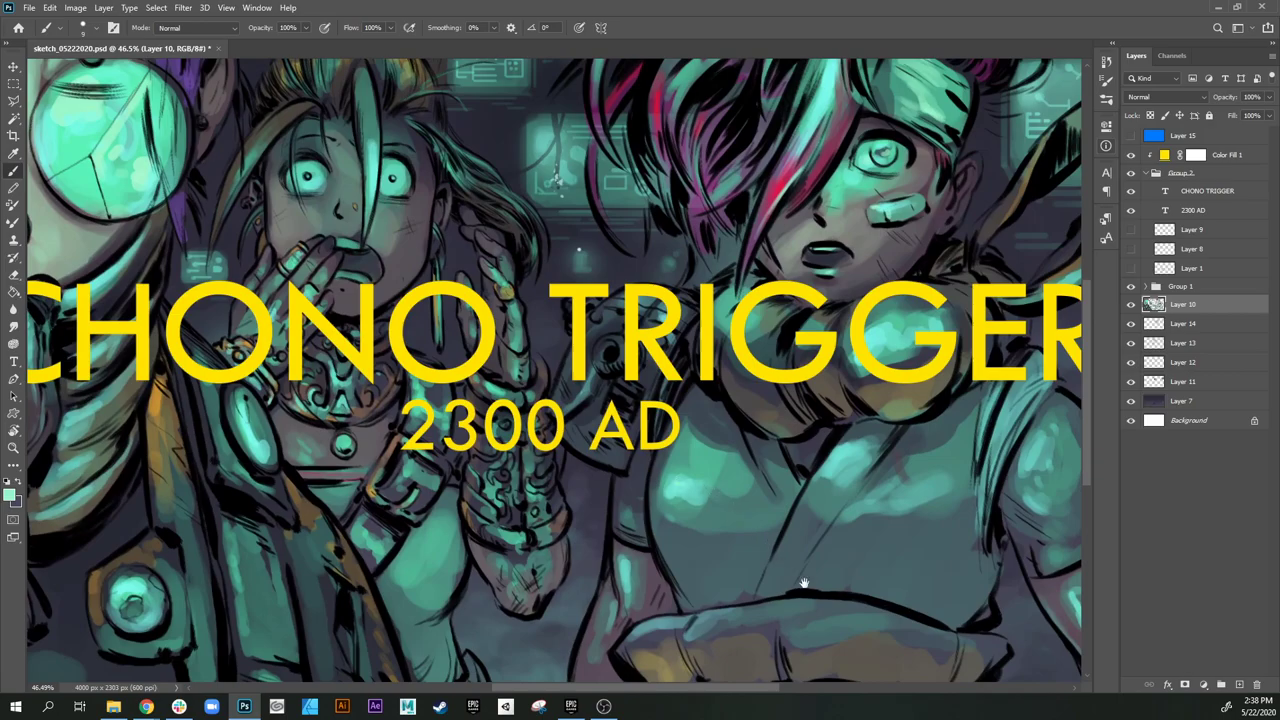
{"action": "left_click_drag", "start_coordinate": [804, 583], "coordinate": [736, 544]}
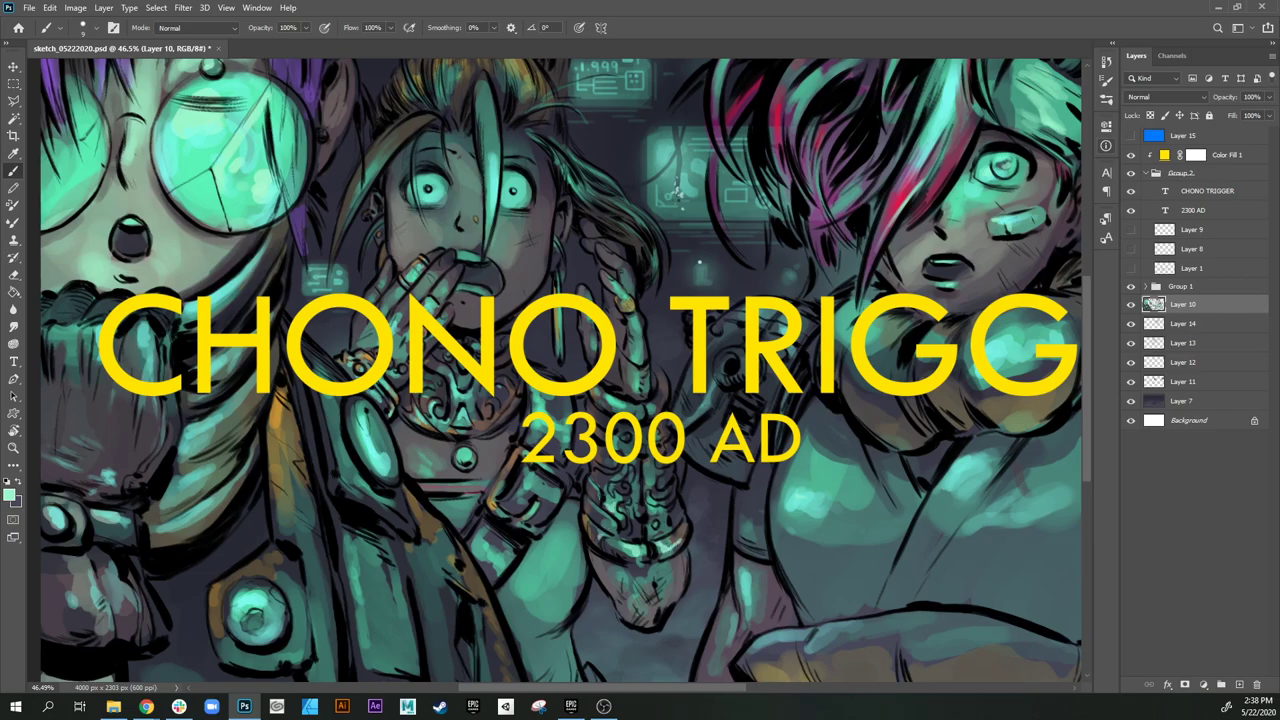
{"action": "left_click_drag", "start_coordinate": [625, 460], "coordinate": [660, 473]}
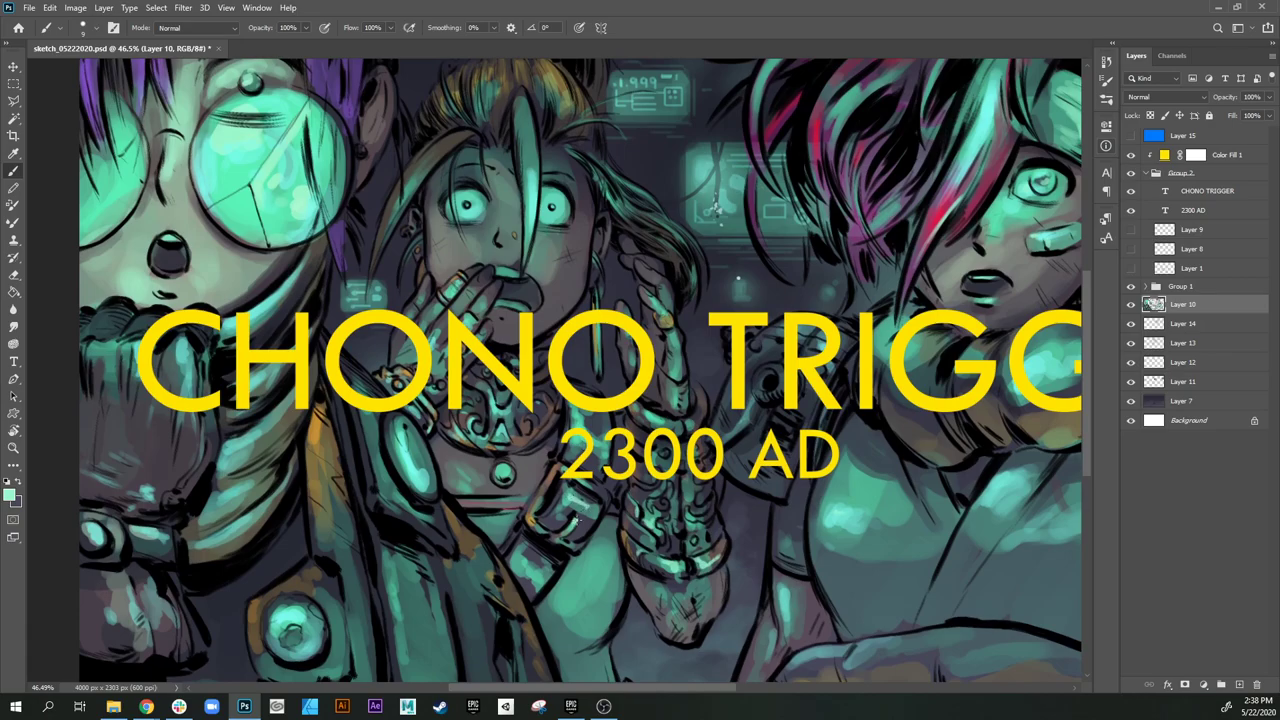
{"action": "left_click_drag", "start_coordinate": [555, 556], "coordinate": [568, 558]}
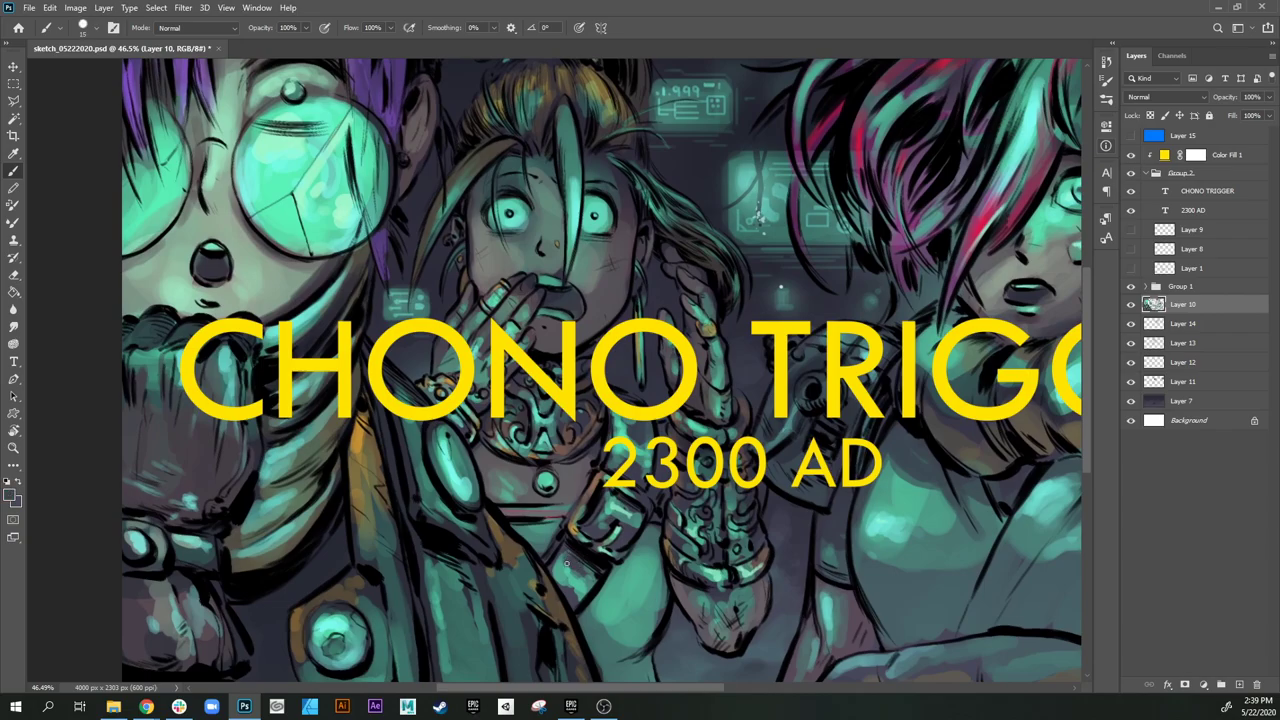
{"action": "left_click_drag", "start_coordinate": [622, 433], "coordinate": [634, 484]}
Step: Paint dark purple-grey beside the middle character's torso, above the belt buckle, with a 35 px brush
{"action": "key", "text": "bracketright"}
{"action": "key", "text": "bracketright"}
{"action": "key", "text": "bracketright"}
{"action": "key", "text": "bracketright"}
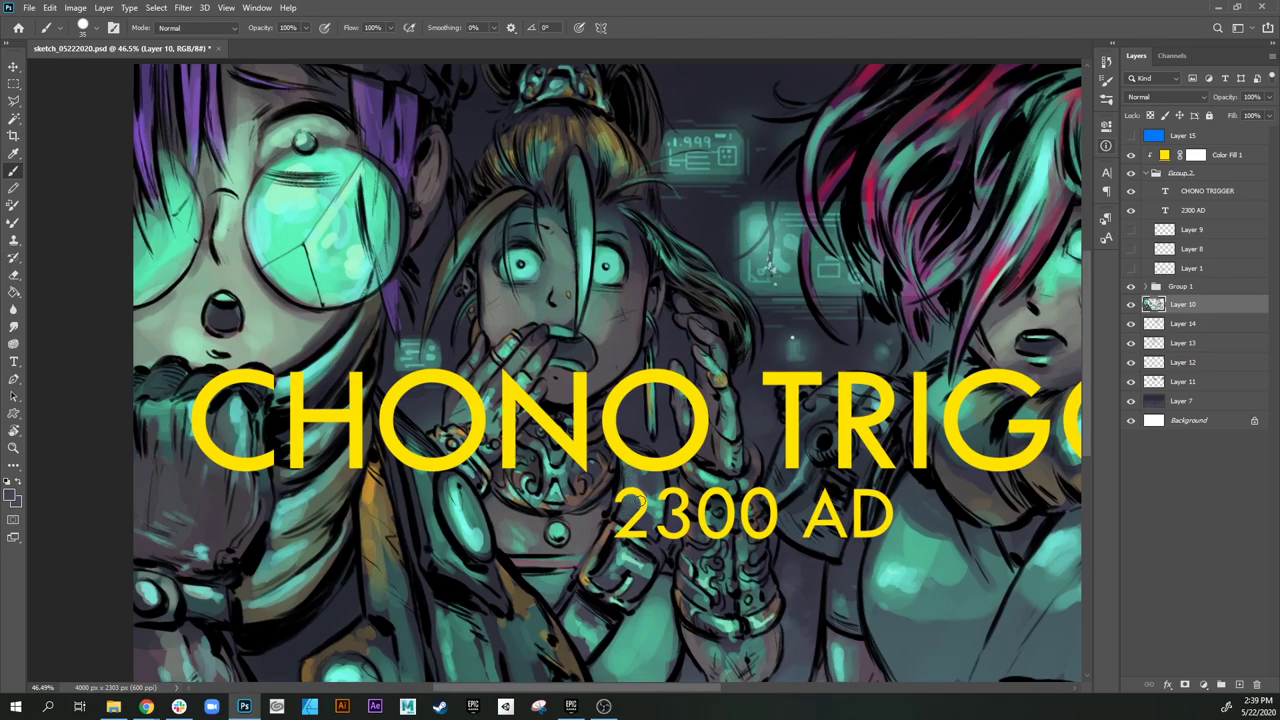
{"action": "left_click_drag", "start_coordinate": [656, 490], "coordinate": [657, 536]}
Step: Refine the area around the middle character's belt strap and midriff with sampled teal and dark purple, using 10 to 20 px brushes
{"action": "left_click", "coordinate": [634, 503], "text": "alt"}
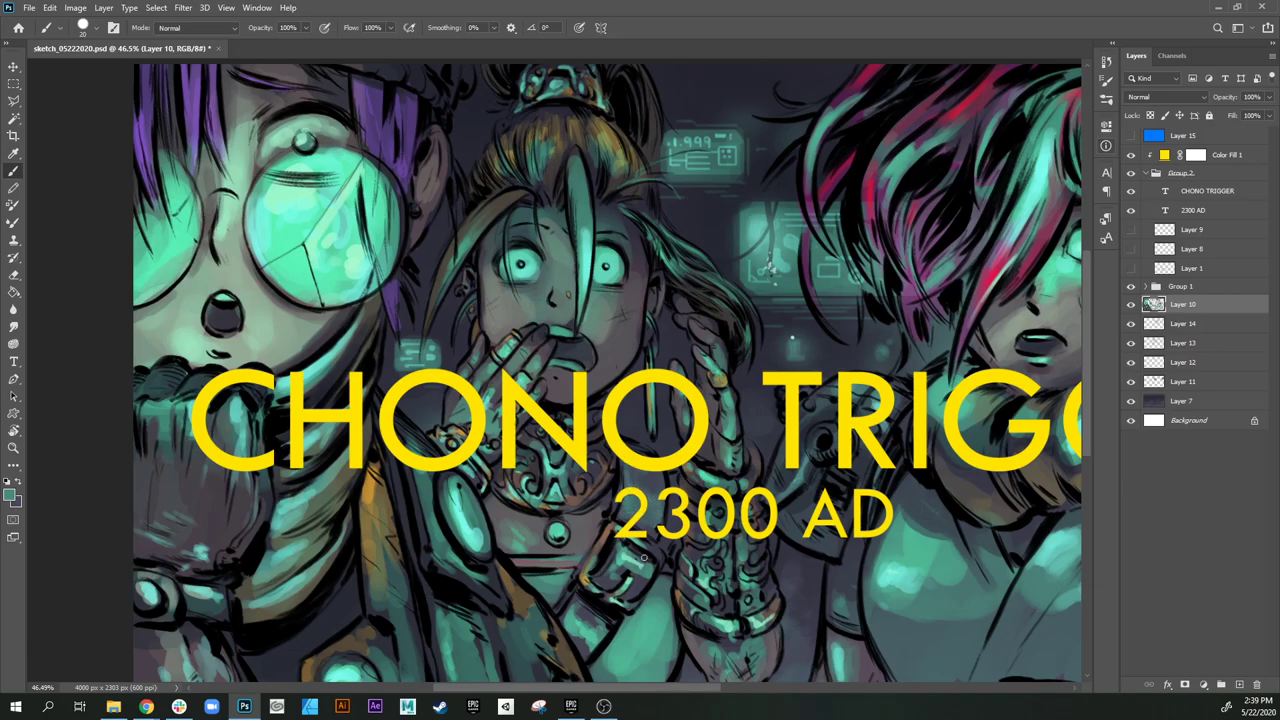
{"action": "key", "text": "bracketleft"}
{"action": "left_click_drag", "start_coordinate": [634, 588], "coordinate": [658, 580]}
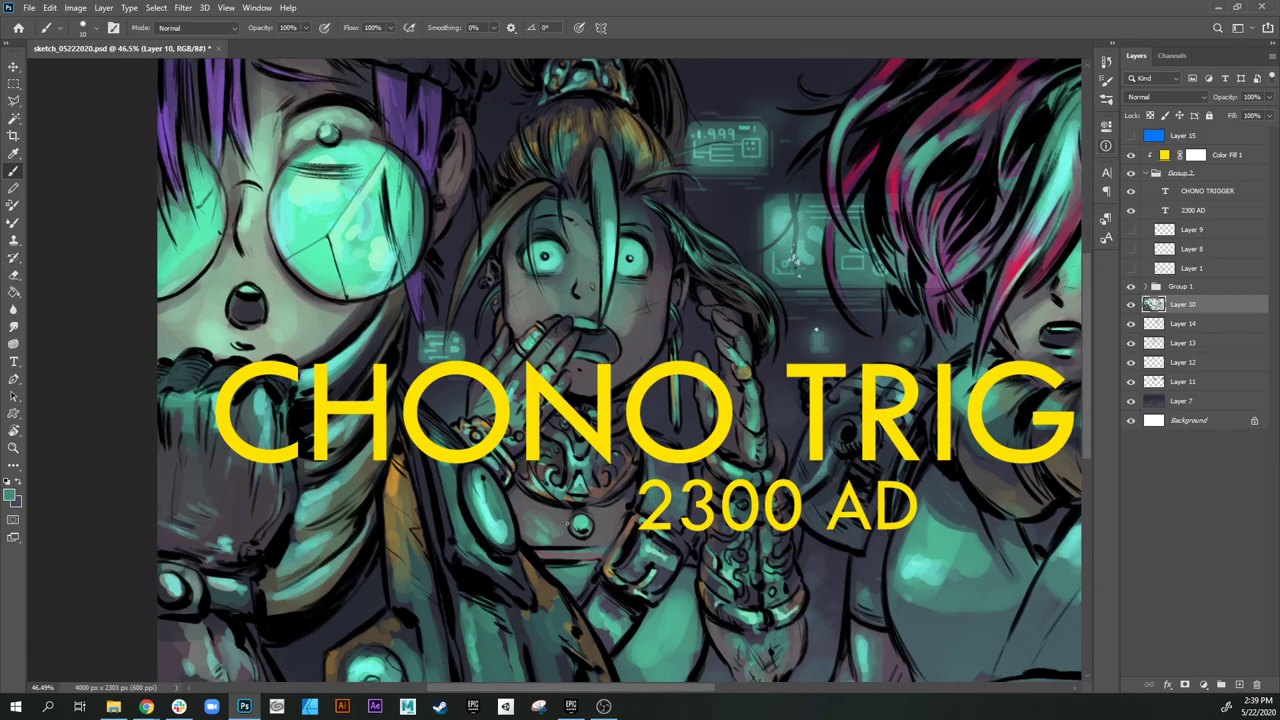
{"action": "left_click", "coordinate": [318, 172], "text": "alt"}
{"action": "left_click", "coordinate": [633, 489], "text": "alt"}
{"action": "key", "text": "bracketright"}
{"action": "key", "text": "bracketright"}
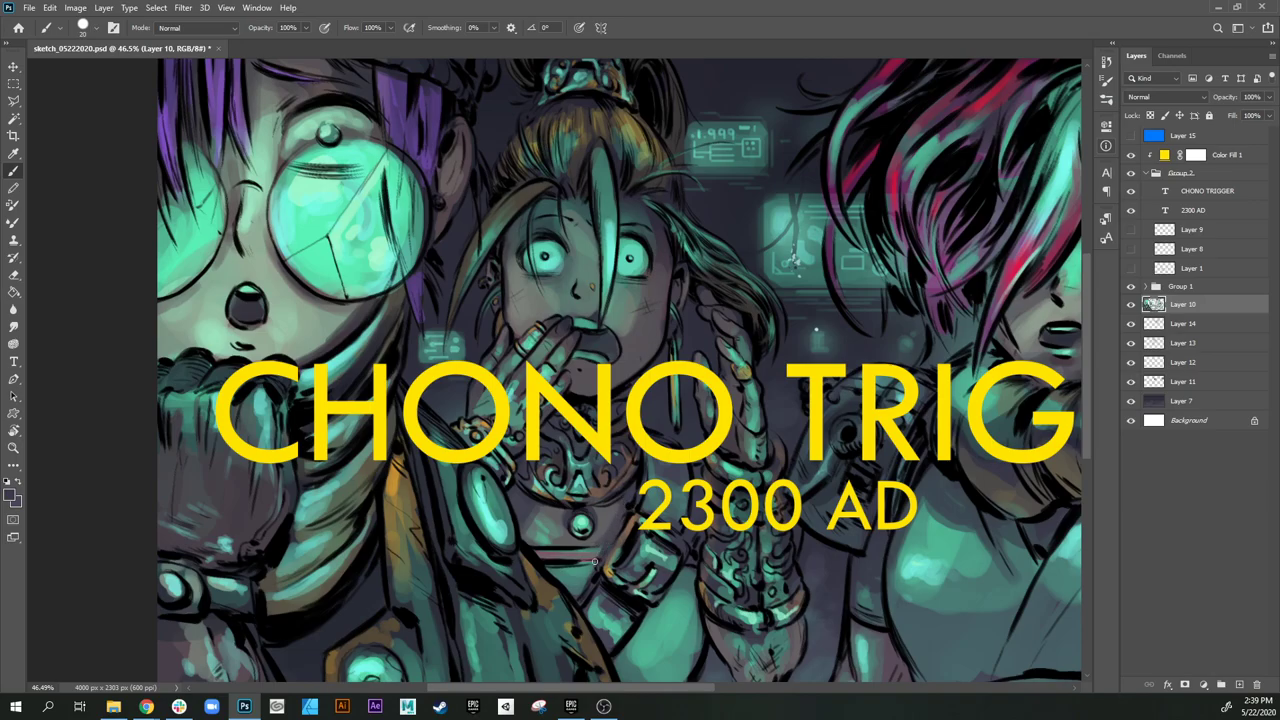
{"action": "left_click_drag", "start_coordinate": [594, 561], "coordinate": [589, 570]}
{"action": "left_click_drag", "start_coordinate": [689, 588], "coordinate": [699, 544]}
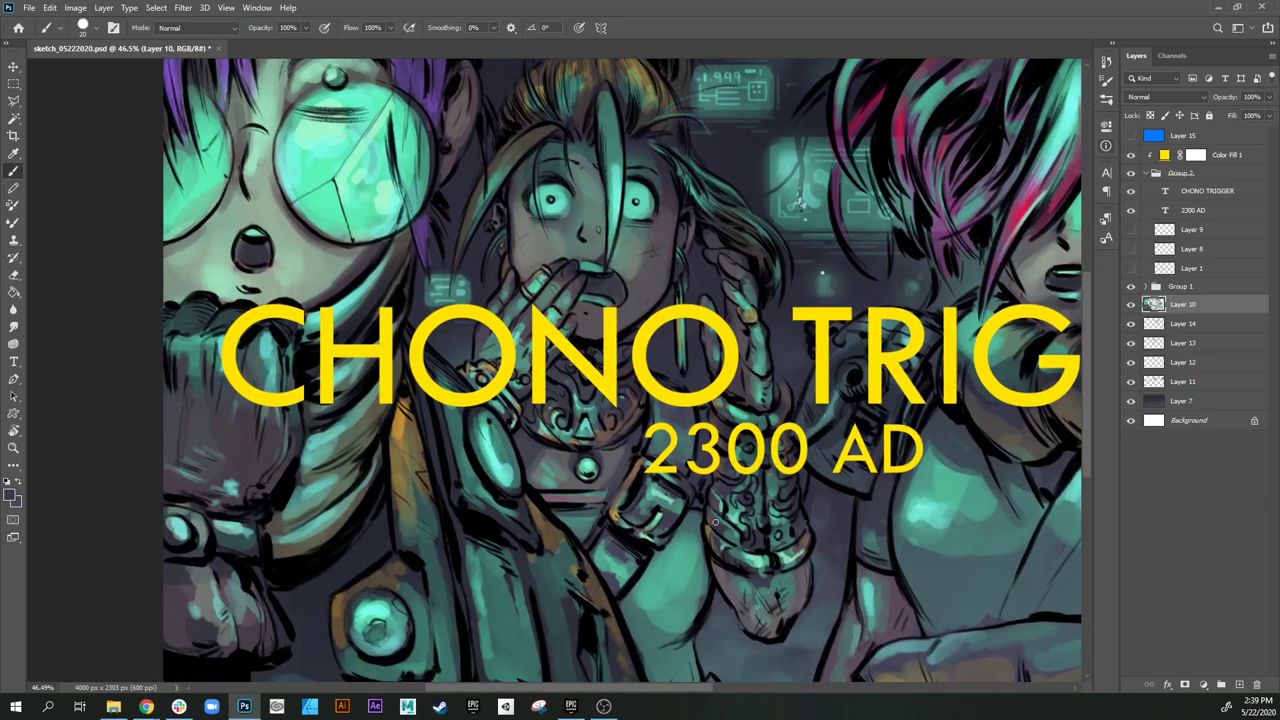
Step: Paint the upper edge of the middle character's teal garment beside the forearm with teal sampled from the pink-haired character's top
{"action": "left_click", "coordinate": [932, 504], "text": "alt"}
{"action": "key", "text": "bracketleft"}
{"action": "key", "text": "bracketleft"}
{"action": "mouse_move", "coordinate": [689, 538]}
{"action": "left_mouse_down"}
{"action": "mouse_move", "coordinate": [639, 612]}
{"action": "mouse_move", "coordinate": [681, 598]}
{"action": "mouse_move", "coordinate": [662, 576]}
{"action": "mouse_move", "coordinate": [685, 561]}
{"action": "mouse_move", "coordinate": [654, 616]}
{"action": "mouse_move", "coordinate": [665, 606]}
{"action": "mouse_move", "coordinate": [641, 616]}
{"action": "mouse_move", "coordinate": [647, 634]}
{"action": "mouse_move", "coordinate": [683, 624]}
{"action": "mouse_move", "coordinate": [664, 629]}
{"action": "mouse_move", "coordinate": [697, 572]}
{"action": "left_mouse_up"}
Step: Smooth the shading of the middle character's teal garment below the belt with sampled teal tones and a 45 px brush
{"action": "key", "text": "bracketright"}
{"action": "key", "text": "bracketright"}
{"action": "key", "text": "bracketright"}
{"action": "key", "text": "bracketright"}
{"action": "key", "text": "bracketright"}
{"action": "left_click", "coordinate": [656, 637], "text": "alt"}
{"action": "key", "text": "bracketleft"}
{"action": "key", "text": "bracketleft"}
{"action": "key", "text": "bracketleft"}
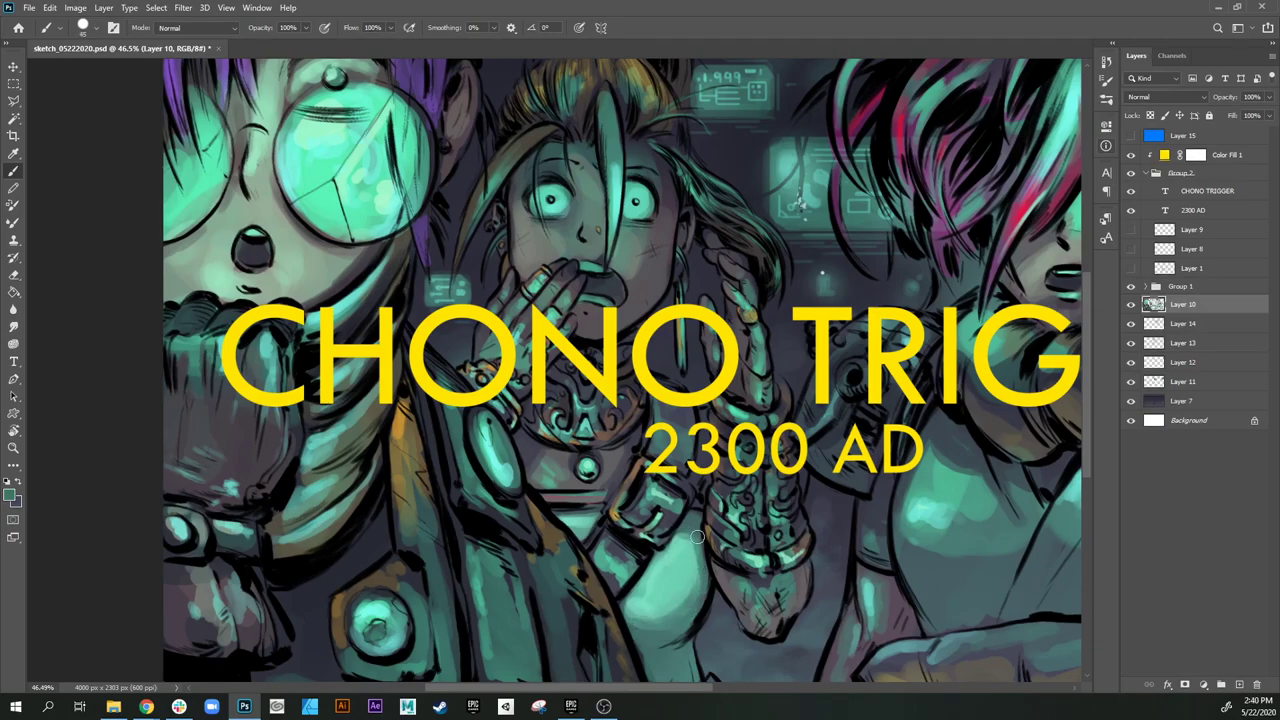
{"action": "left_click_drag", "start_coordinate": [681, 620], "coordinate": [691, 566]}
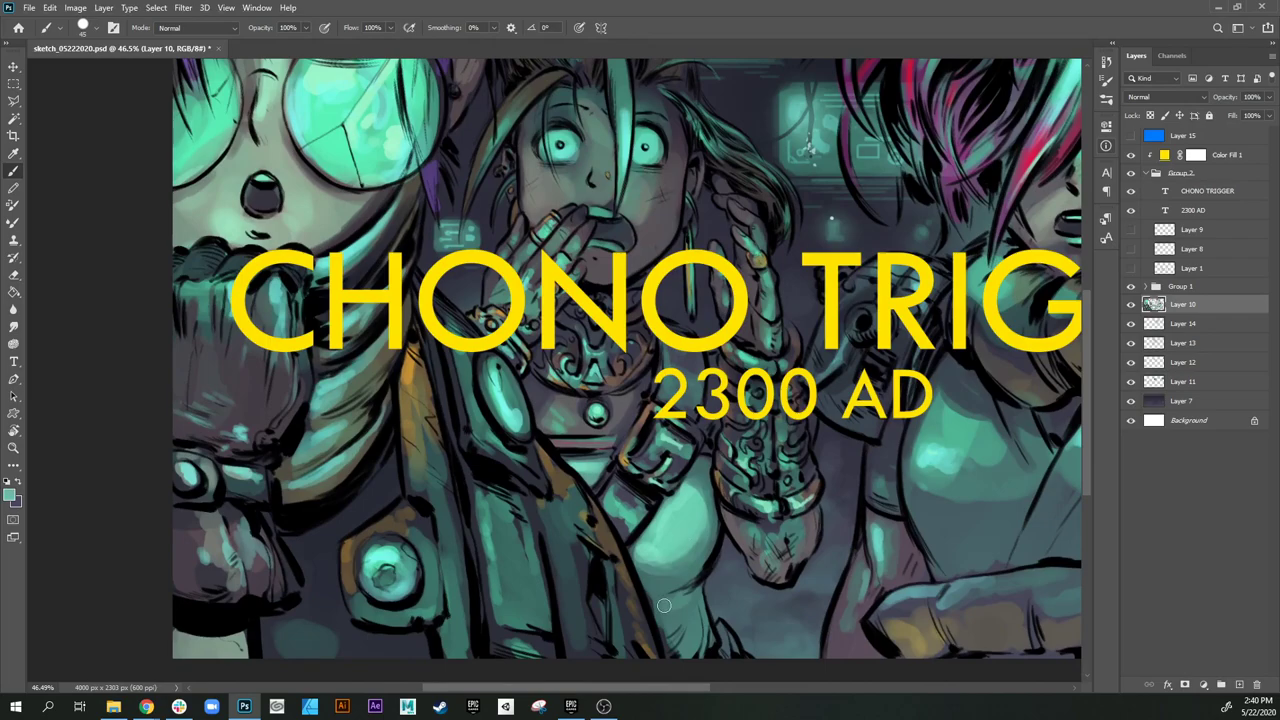
{"action": "left_click", "coordinate": [605, 712]}
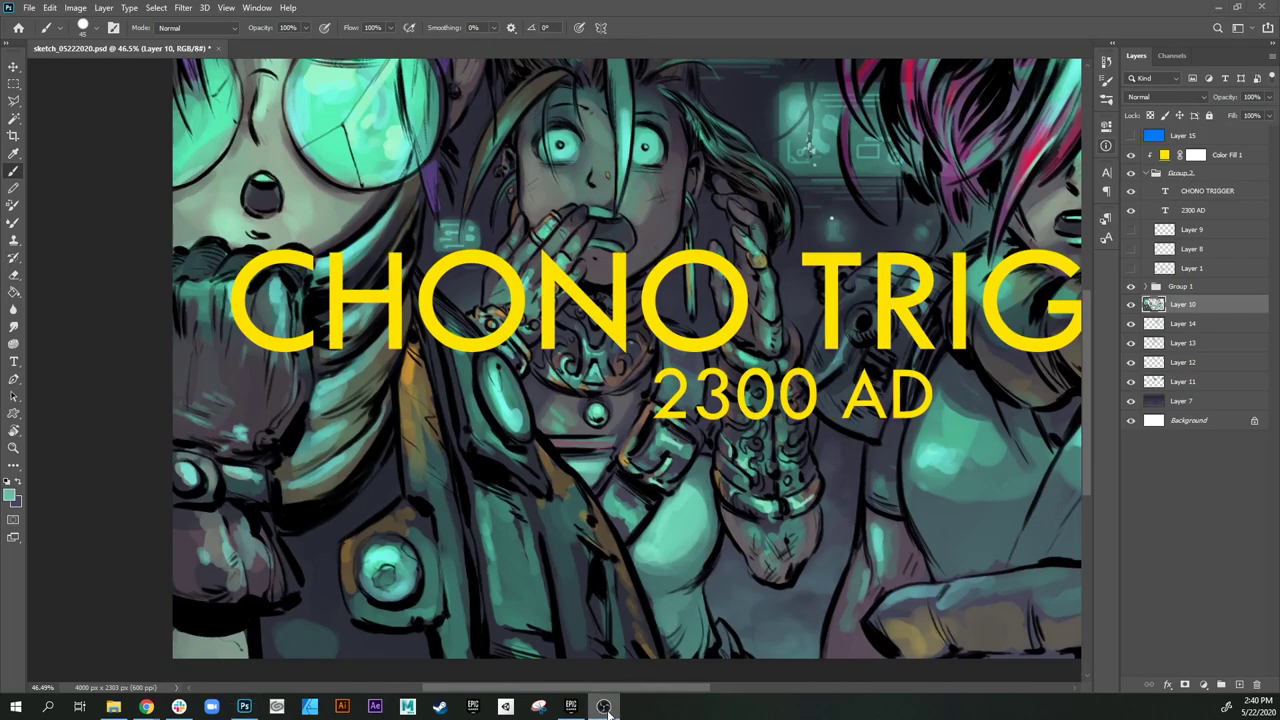
Step: Refine the lower part of the teal coat panel beside the round metal stud with sampled teal tones and a small brush
{"action": "left_click", "coordinate": [612, 715]}
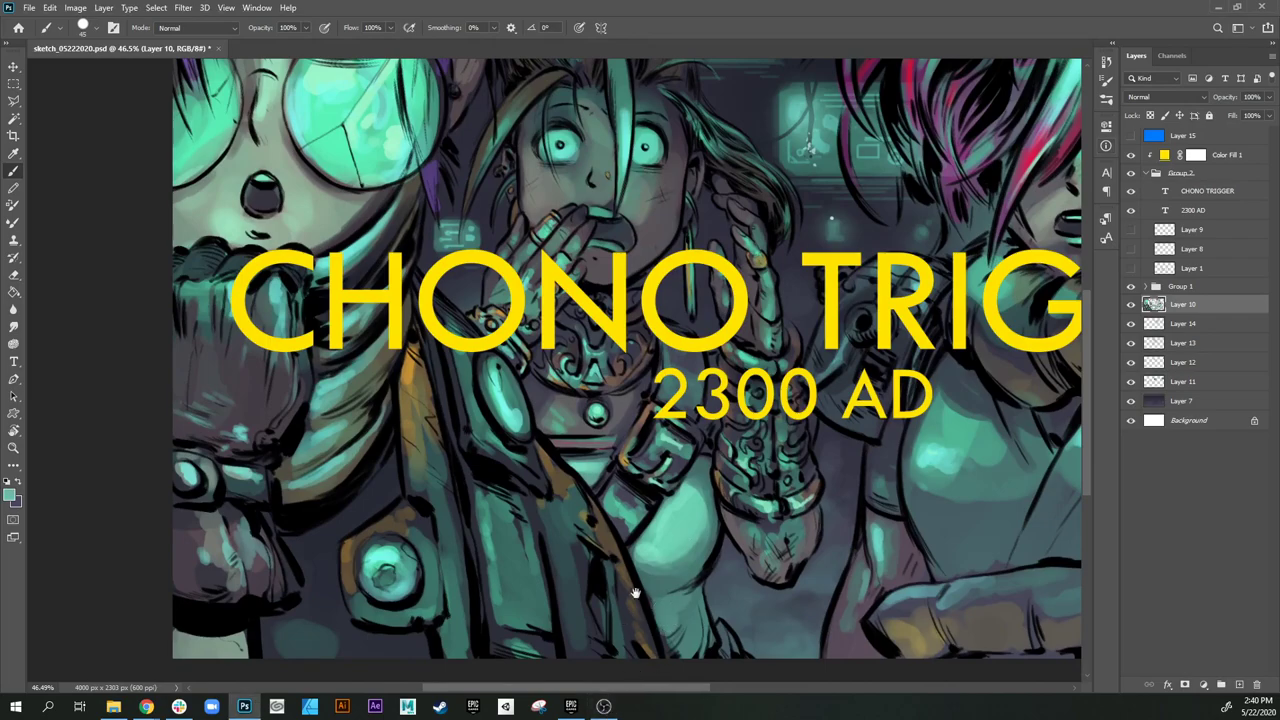
{"action": "left_click_drag", "start_coordinate": [666, 546], "coordinate": [662, 568]}
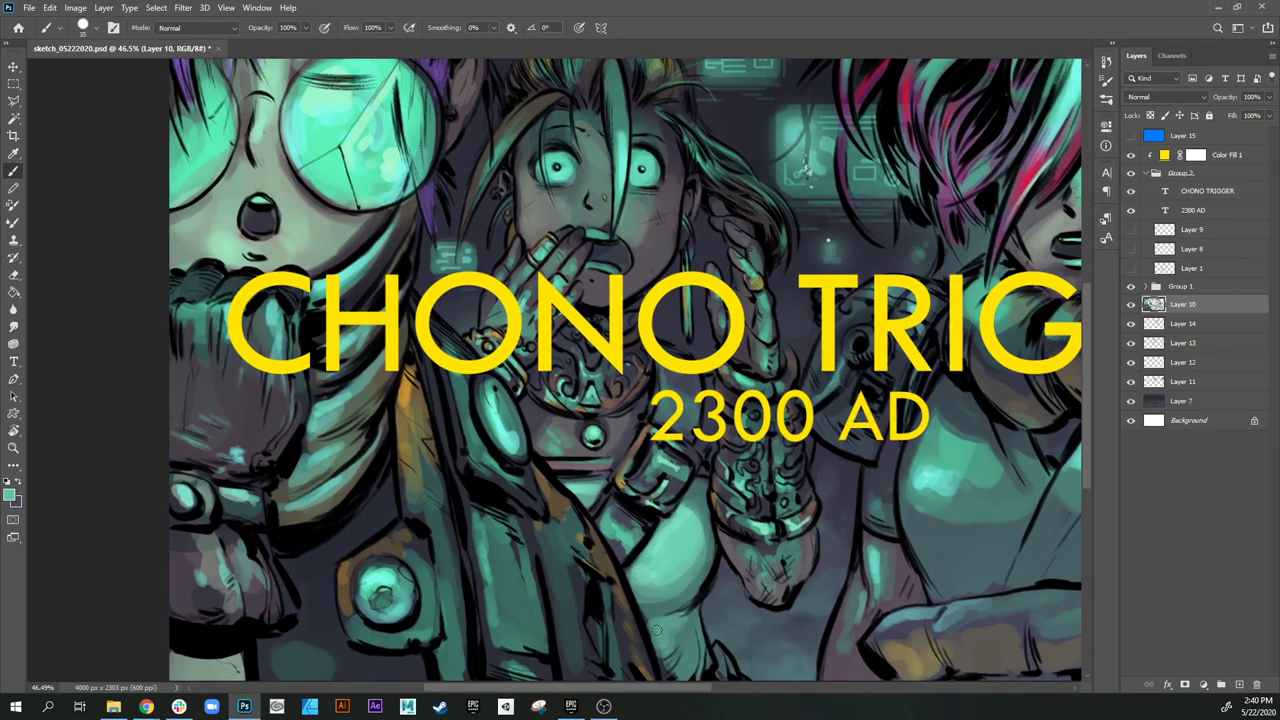
{"action": "left_click_drag", "start_coordinate": [670, 627], "coordinate": [689, 598]}
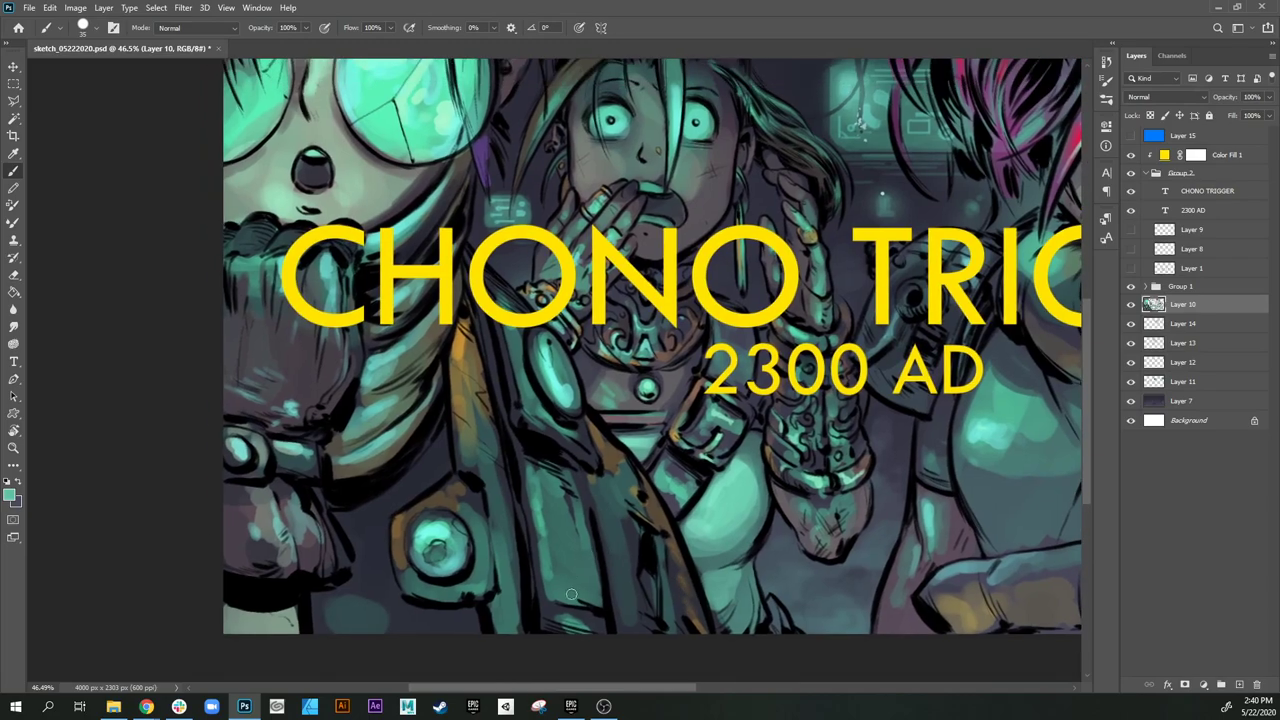
{"action": "left_click", "coordinate": [569, 588], "text": "alt"}
{"action": "key", "text": "["}
{"action": "key", "text": "["}
{"action": "key", "text": "["}
{"action": "key", "text": "["}
{"action": "left_click_drag", "start_coordinate": [549, 607], "coordinate": [562, 609]}
{"action": "left_click", "coordinate": [584, 615], "text": "alt"}
{"action": "key", "text": "]"}
{"action": "left_click_drag", "start_coordinate": [549, 600], "coordinate": [585, 598]}
Step: Shade the upper part of the teal coat panel below the oval shoulder gem with sampled light and dark teals
{"action": "left_click", "coordinate": [537, 477], "text": "alt"}
{"action": "key", "text": "bracketleft"}
{"action": "left_click", "coordinate": [523, 448], "text": "alt"}
{"action": "key", "text": "bracketright"}
{"action": "key", "text": "bracketright"}
{"action": "key", "text": "bracketright"}
{"action": "key", "text": "bracketright"}
{"action": "key", "text": "bracketright"}
{"action": "left_click", "coordinate": [573, 558], "text": "alt"}
Step: Sharpen the round metal stud and its brown flap with sampled dark and brown tones, using a 20 px brush and smaller
{"action": "left_click", "coordinate": [495, 541], "text": "alt"}
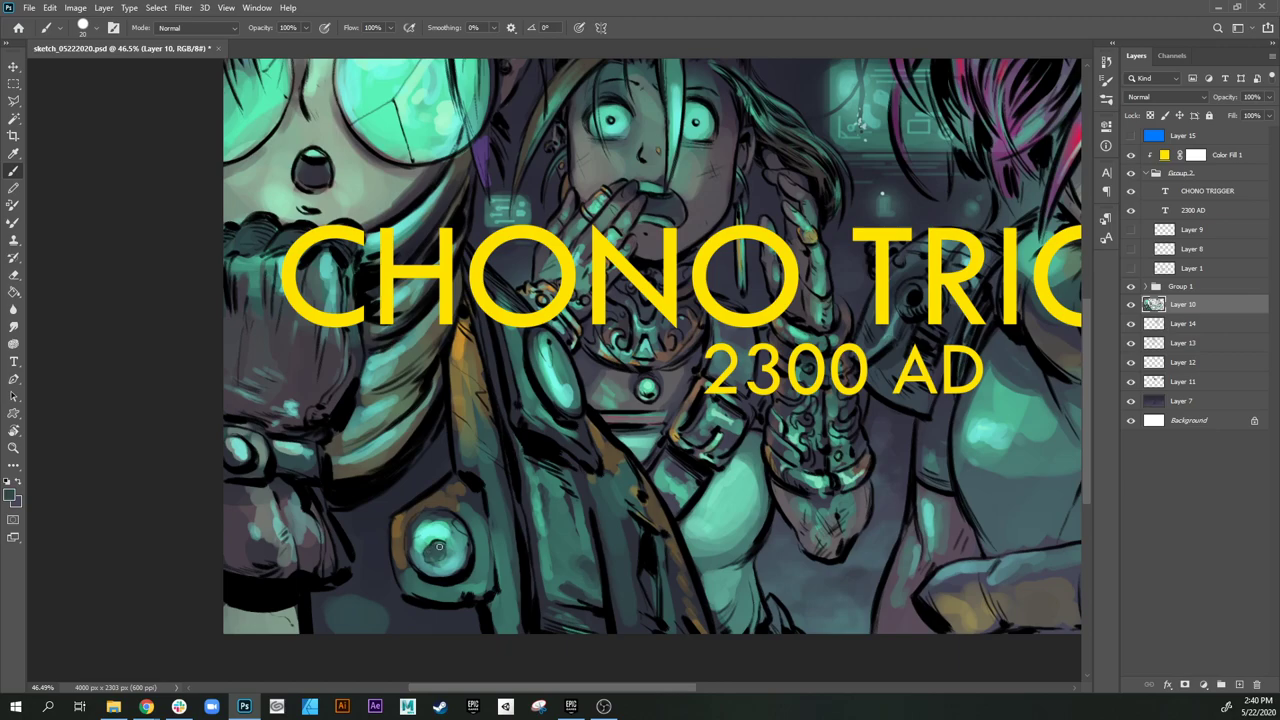
{"action": "key", "text": "bracketleft"}
{"action": "key", "text": "bracketleft"}
{"action": "left_click", "coordinate": [452, 519], "text": "alt"}
Step: Detail the oval shoulder gem and the coat strap around it with sampled teals and a brush of about 9 px
{"action": "left_click", "coordinate": [556, 358], "text": "alt"}
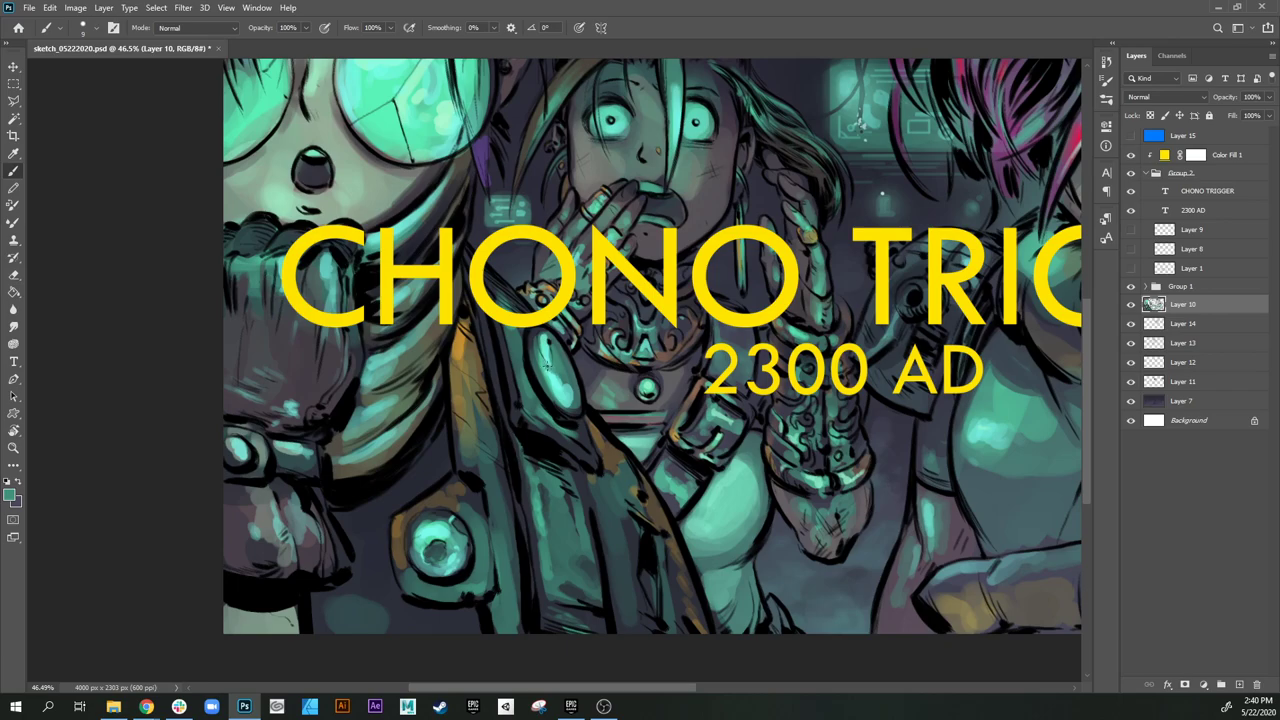
{"action": "left_click", "coordinate": [548, 370], "text": "alt"}
{"action": "left_click", "coordinate": [566, 379], "text": "alt"}
{"action": "left_click", "coordinate": [574, 392], "text": "alt"}
{"action": "mouse_move", "coordinate": [545, 343]}
{"action": "left_mouse_down"}
{"action": "mouse_move", "coordinate": [540, 381]}
{"action": "mouse_move", "coordinate": [578, 461]}
{"action": "left_mouse_up"}
{"action": "key", "text": "]"}
{"action": "left_click", "coordinate": [544, 382], "text": "alt"}
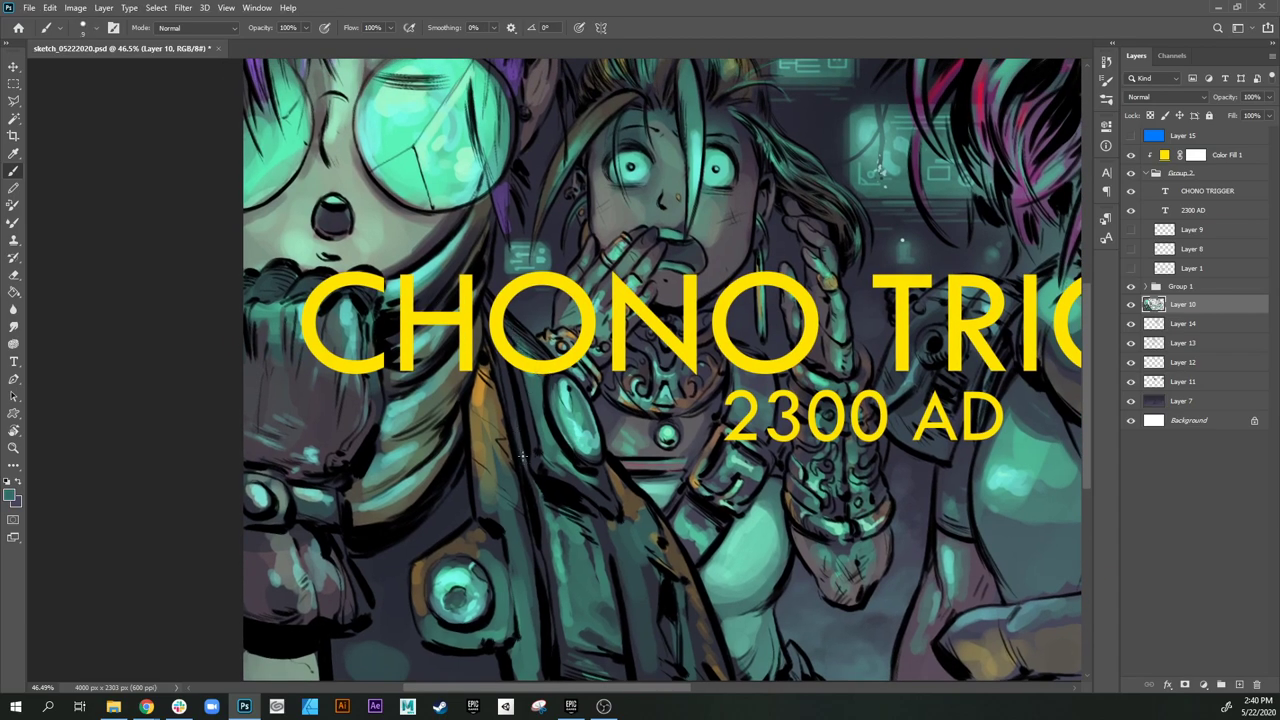
{"action": "left_click_drag", "start_coordinate": [498, 402], "coordinate": [584, 486]}
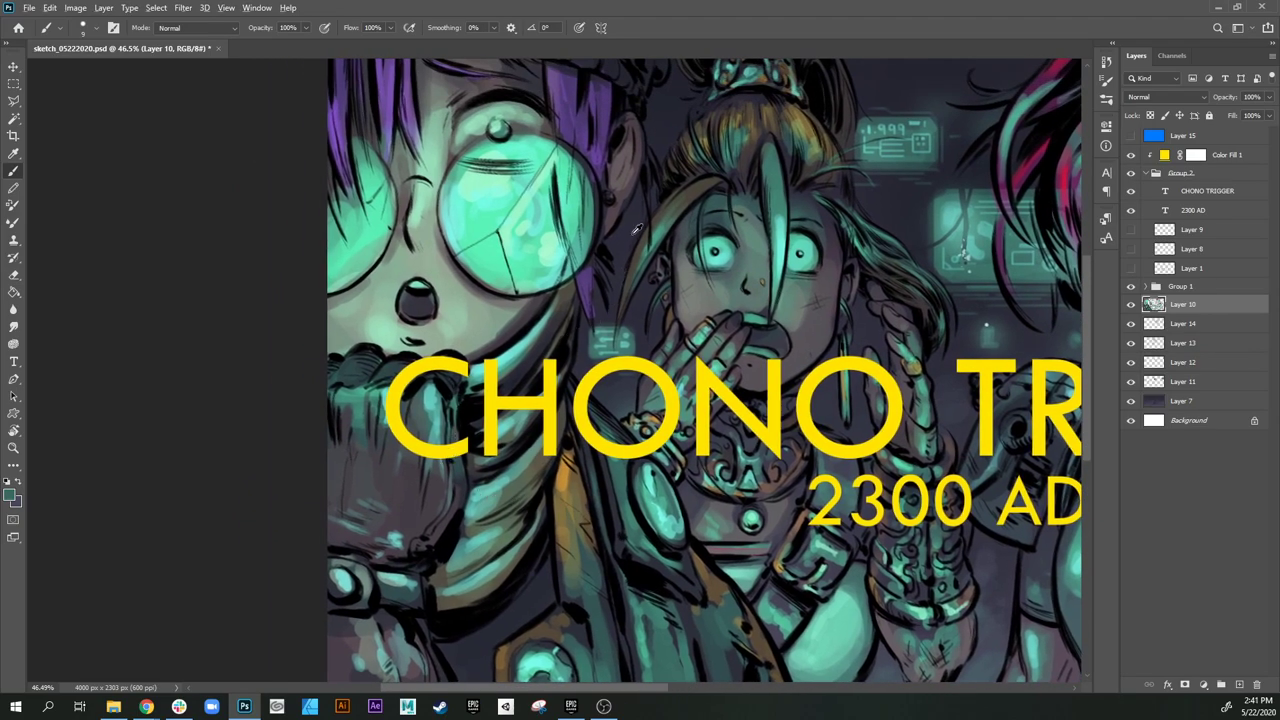
Step: Touch up the glasses-wearing character's glove and wrist buckle with sampled dark, grey-green and teal tones, using 9 to 13 px brushes
{"action": "left_click", "coordinate": [500, 336], "text": "alt"}
{"action": "key", "text": "bracketright"}
{"action": "key", "text": "bracketleft"}
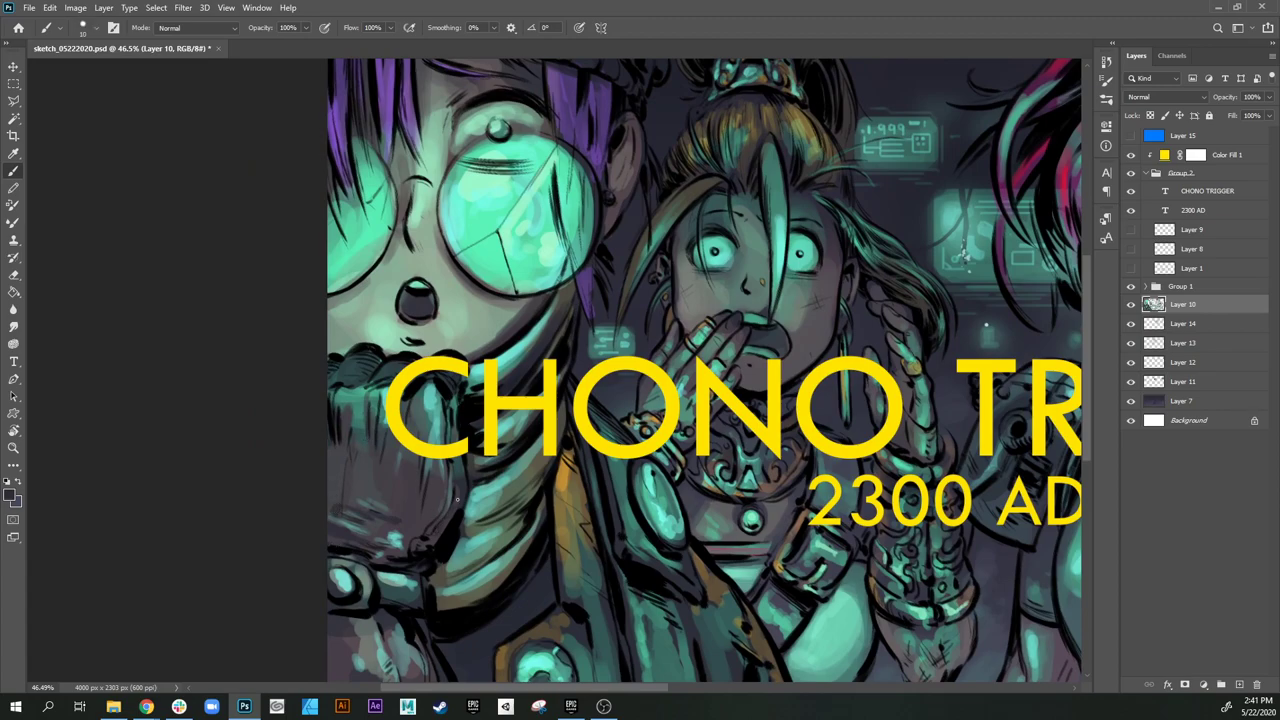
{"action": "left_click", "coordinate": [354, 569], "text": "alt"}
{"action": "key", "text": "bracketright"}
{"action": "left_click", "coordinate": [333, 570], "text": "alt"}
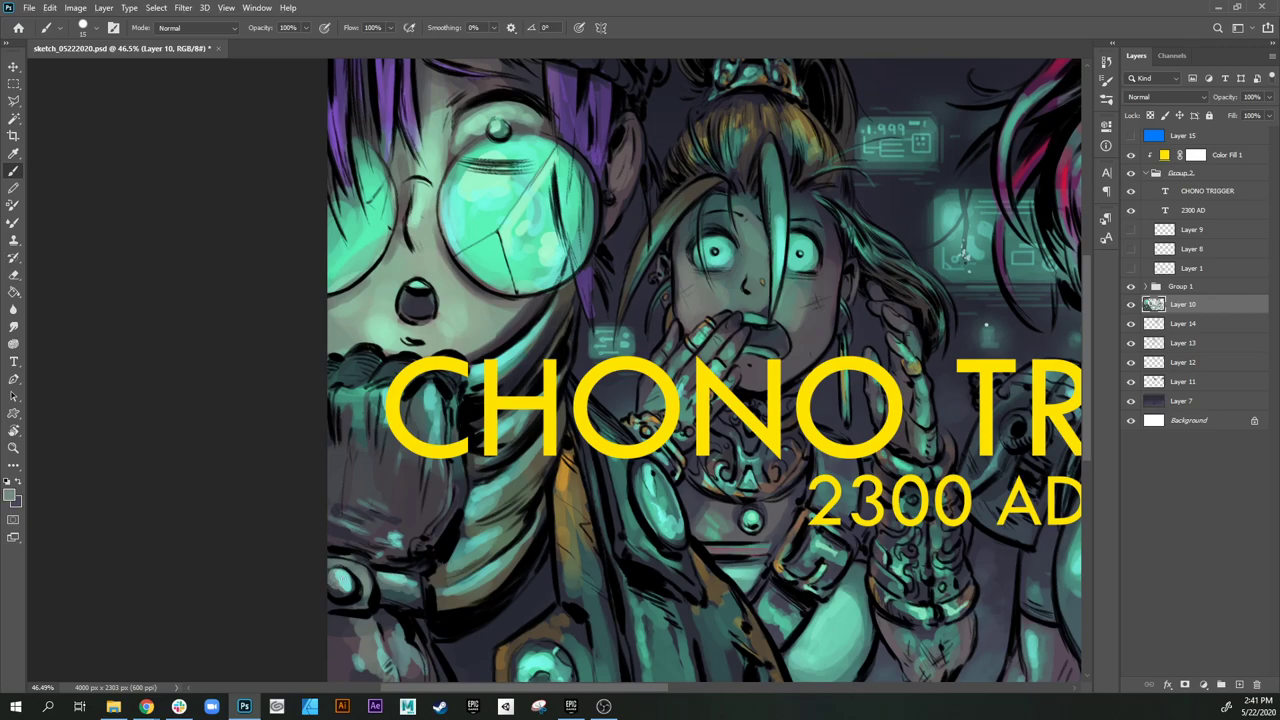
{"action": "left_click", "coordinate": [333, 588], "text": "alt"}
{"action": "key", "text": "bracketleft"}
{"action": "left_click", "coordinate": [340, 580], "text": "alt"}
Step: Darken the glove cuff below the wrist buckle and its lower edge with sampled dark tones and 20 to 25 px brushes
{"action": "left_click_drag", "start_coordinate": [398, 607], "coordinate": [425, 529]}
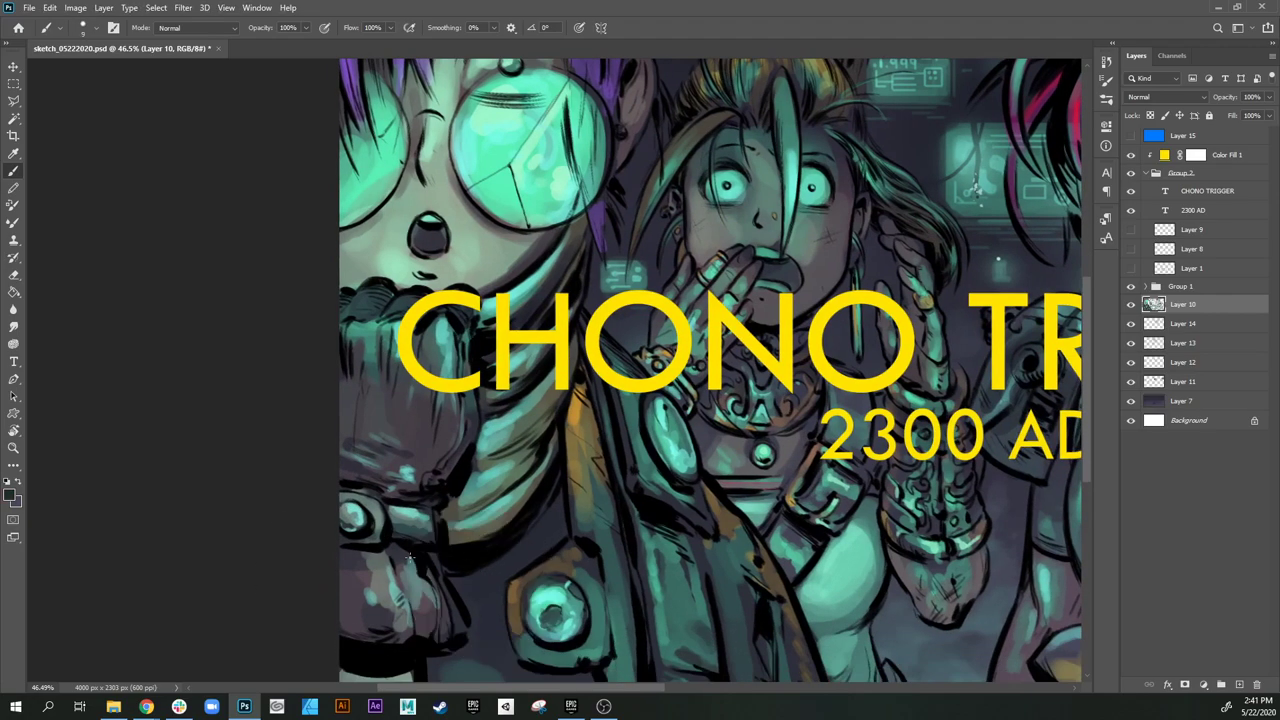
{"action": "key", "text": "bracketright"}
{"action": "key", "text": "bracketright"}
{"action": "left_click_drag", "start_coordinate": [345, 552], "coordinate": [387, 558]}
{"action": "left_click", "coordinate": [399, 586], "text": "alt"}
{"action": "left_click", "coordinate": [393, 617], "text": "alt"}
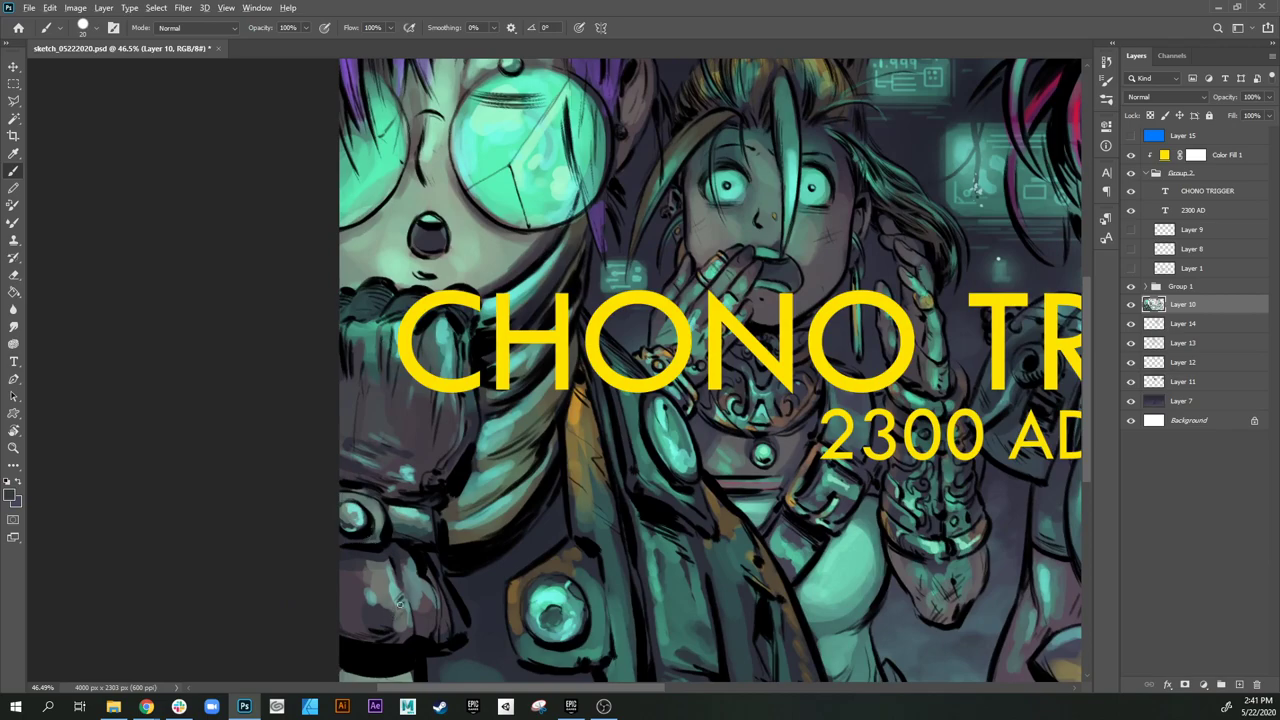
{"action": "key", "text": "bracketleft"}
{"action": "left_click_drag", "start_coordinate": [374, 618], "coordinate": [413, 574]}
{"action": "key", "text": "bracketright"}
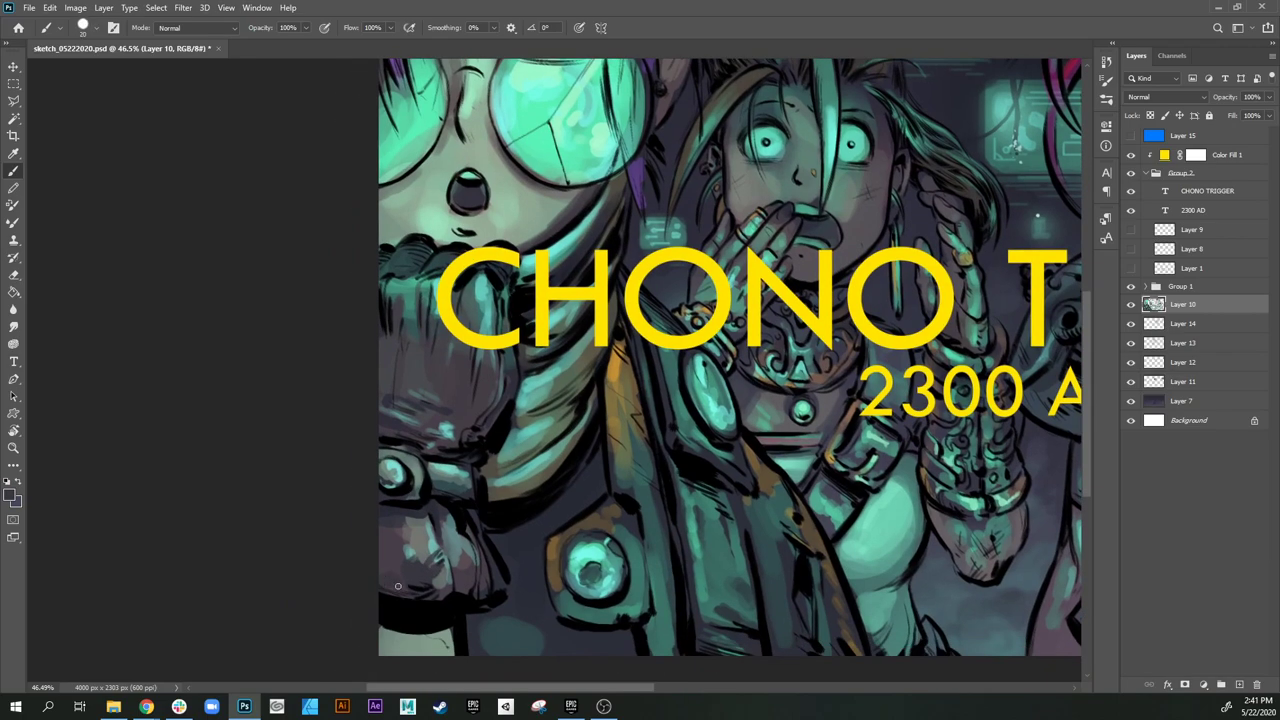
{"action": "mouse_move", "coordinate": [459, 554]}
{"action": "left_mouse_down"}
{"action": "mouse_move", "coordinate": [499, 482]}
{"action": "mouse_move", "coordinate": [506, 613]}
{"action": "left_mouse_up"}
{"action": "key", "text": "bracketright"}
{"action": "left_click_drag", "start_coordinate": [430, 660], "coordinate": [460, 521]}
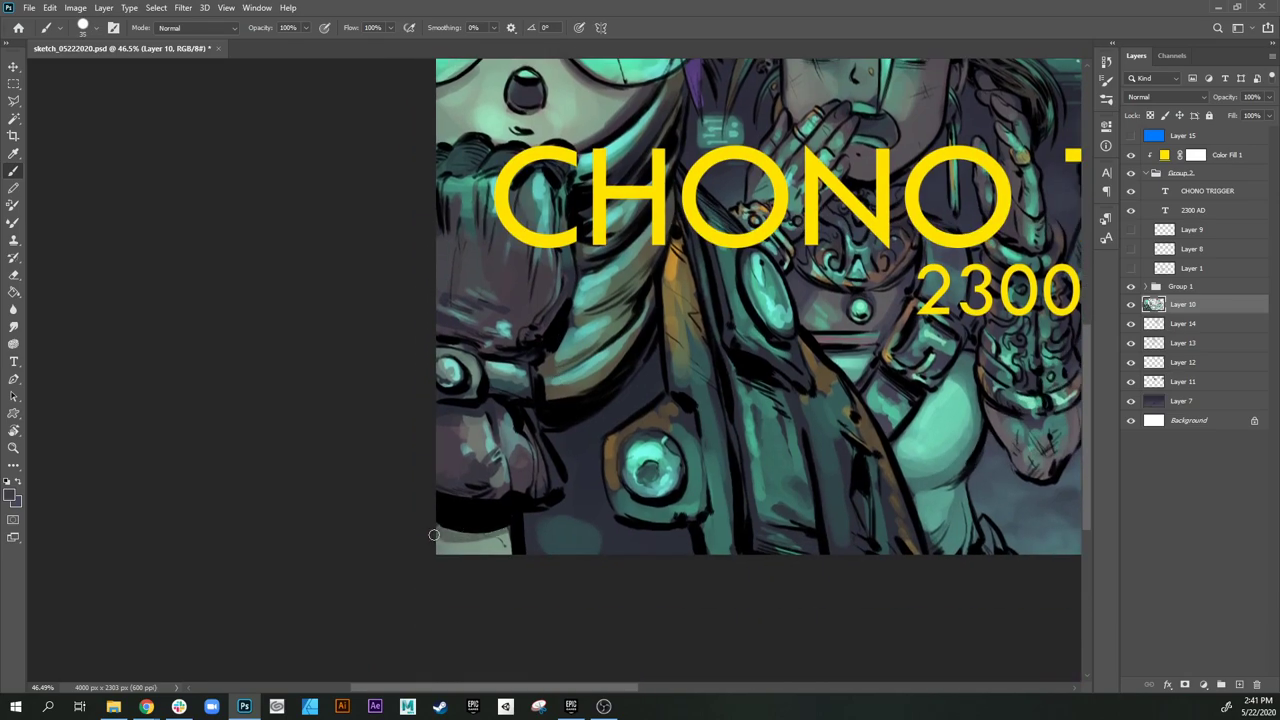
Step: Paint the stud's flap and the coat's edge strips with brown sampled beside the stud, using 25 to 45 px brushes
{"action": "mouse_move", "coordinate": [585, 486]}
{"action": "left_mouse_down"}
{"action": "mouse_move", "coordinate": [569, 526]}
{"action": "mouse_move", "coordinate": [580, 437]}
{"action": "mouse_move", "coordinate": [631, 436]}
{"action": "left_mouse_up"}
{"action": "left_click", "coordinate": [574, 489], "text": "alt"}
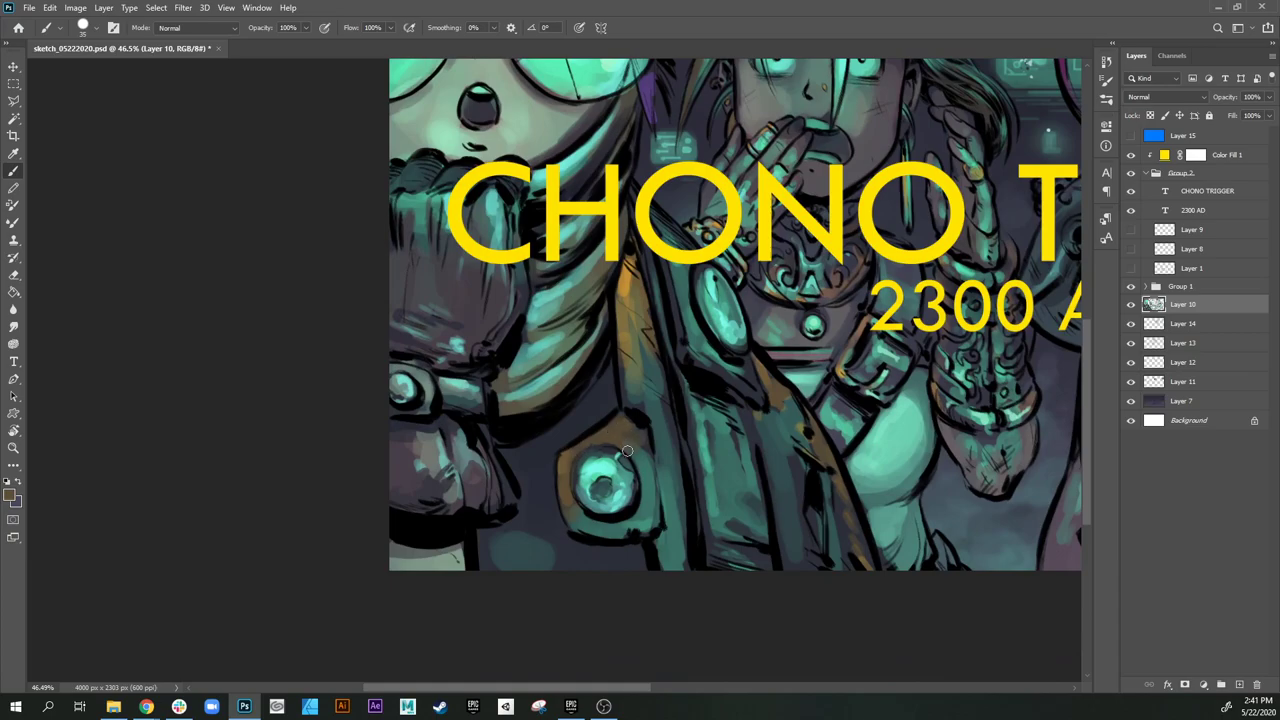
{"action": "scroll", "coordinate": [626, 438], "scroll_direction": "up", "scroll_amount": 2}
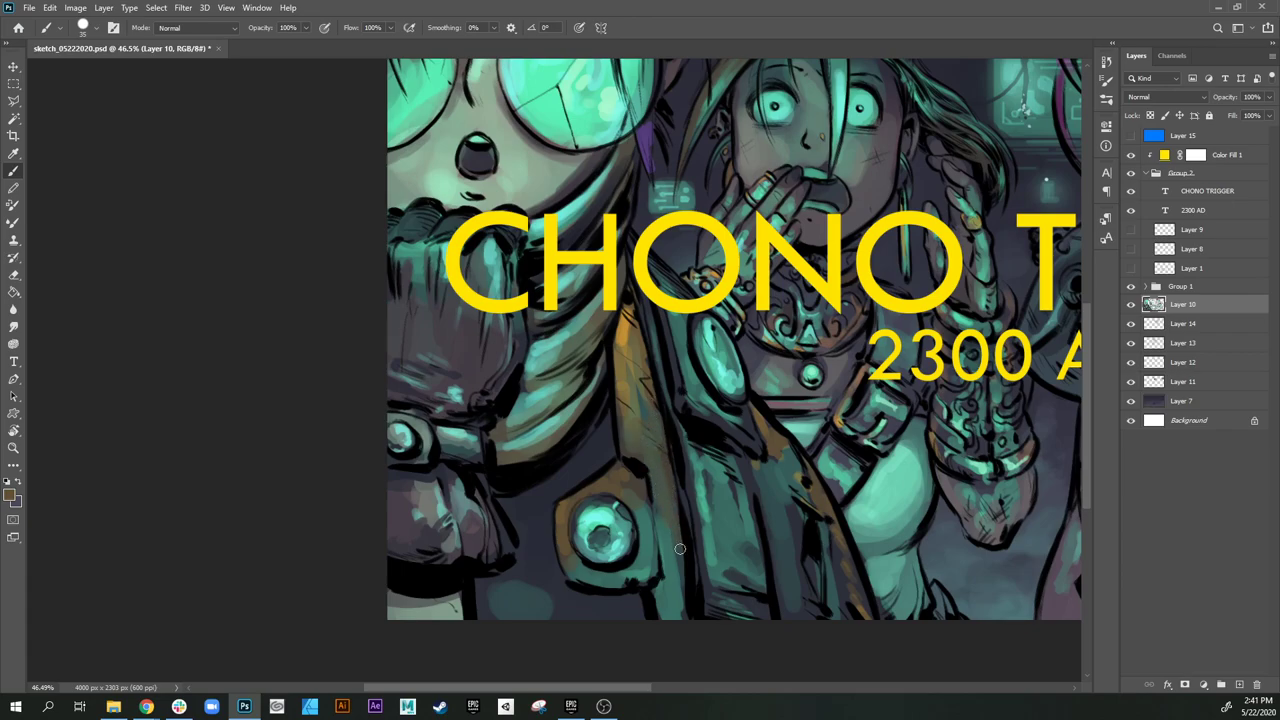
{"action": "scroll", "coordinate": [726, 455], "scroll_direction": "right", "scroll_amount": 2}
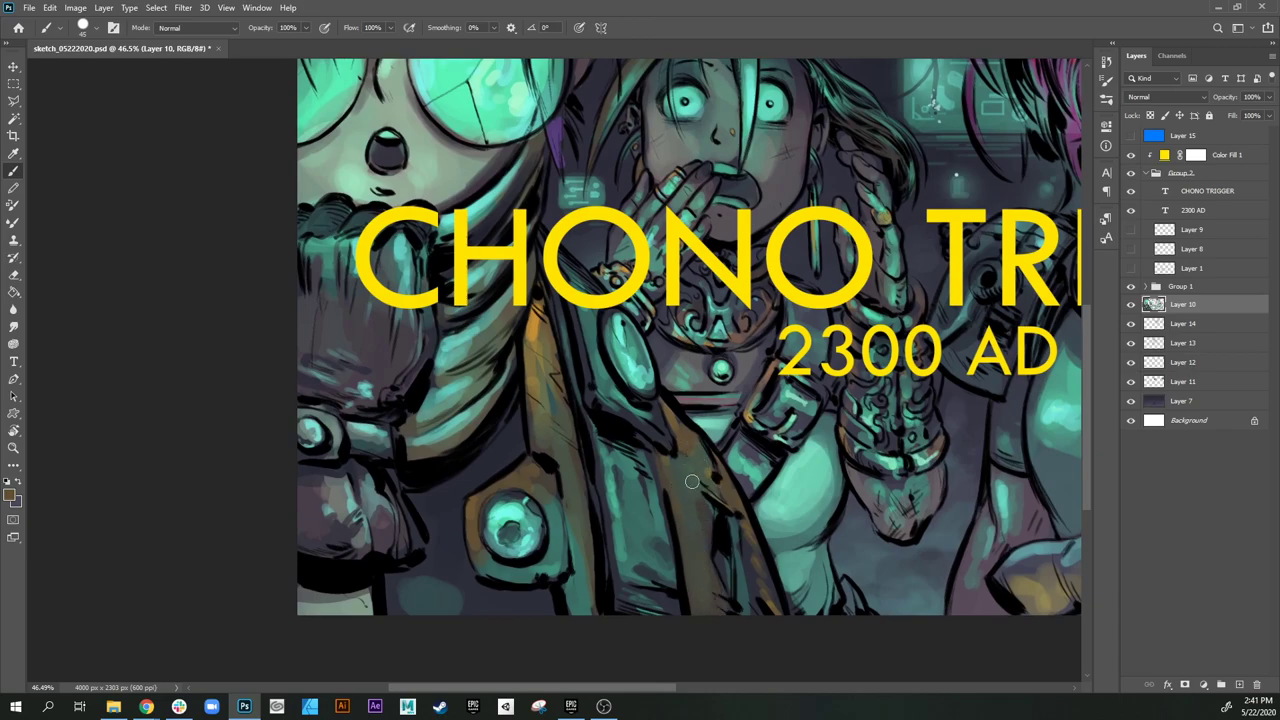
{"action": "left_click_drag", "start_coordinate": [738, 536], "coordinate": [748, 586]}
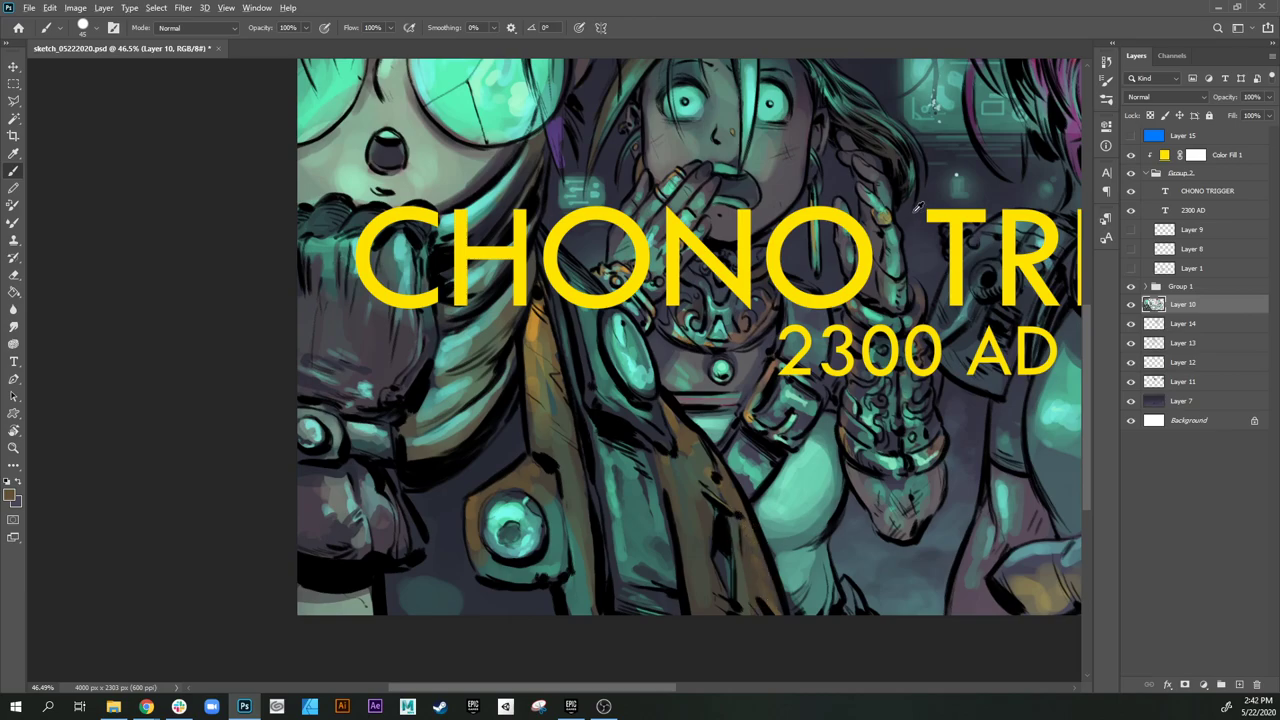
Step: Add thin teal edge highlights to the brown coat trim and stud flap with sampled teal and a small brush
{"action": "left_click", "coordinate": [841, 175], "text": "alt"}
{"action": "left_click", "coordinate": [770, 489], "text": "alt"}
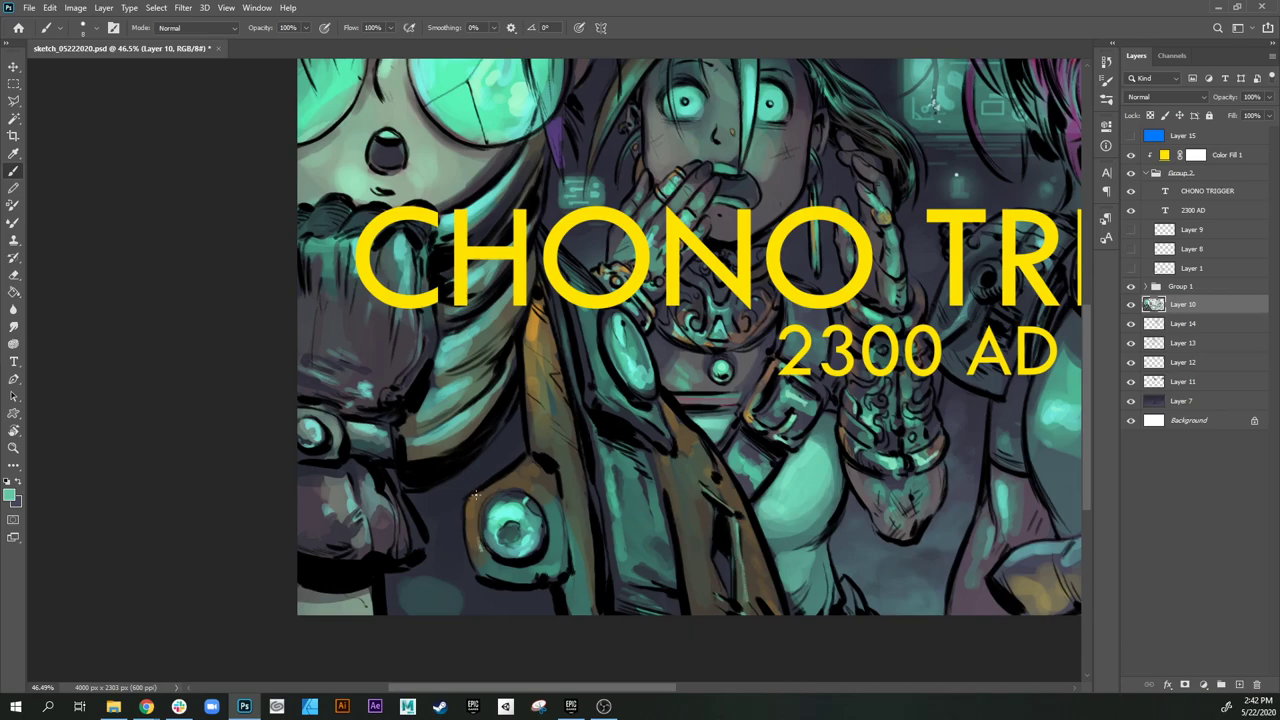
{"action": "key", "text": "bracketright"}
{"action": "key", "text": "bracketright"}
Step: Paint thin teal highlight strands through the purple hair on both sides of the glasses-wearing character's face
{"action": "left_click_drag", "start_coordinate": [646, 464], "coordinate": [637, 650]}
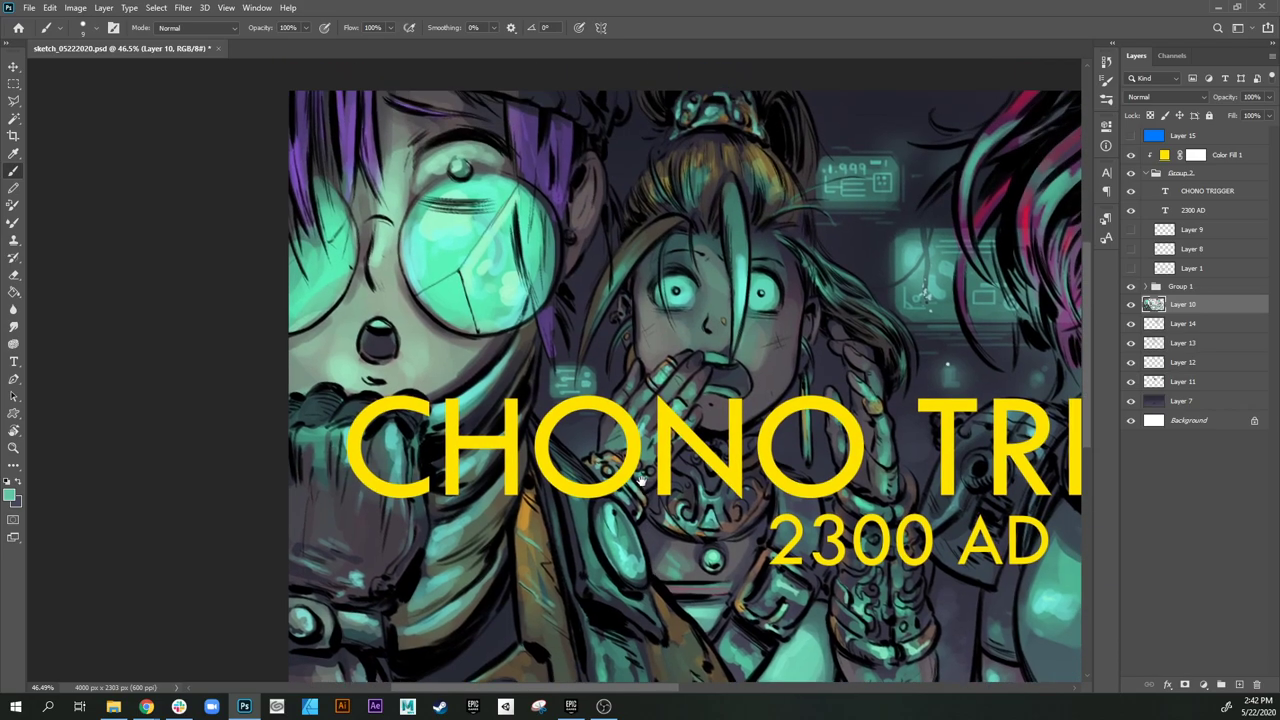
{"action": "left_click_drag", "start_coordinate": [584, 293], "coordinate": [624, 512]}
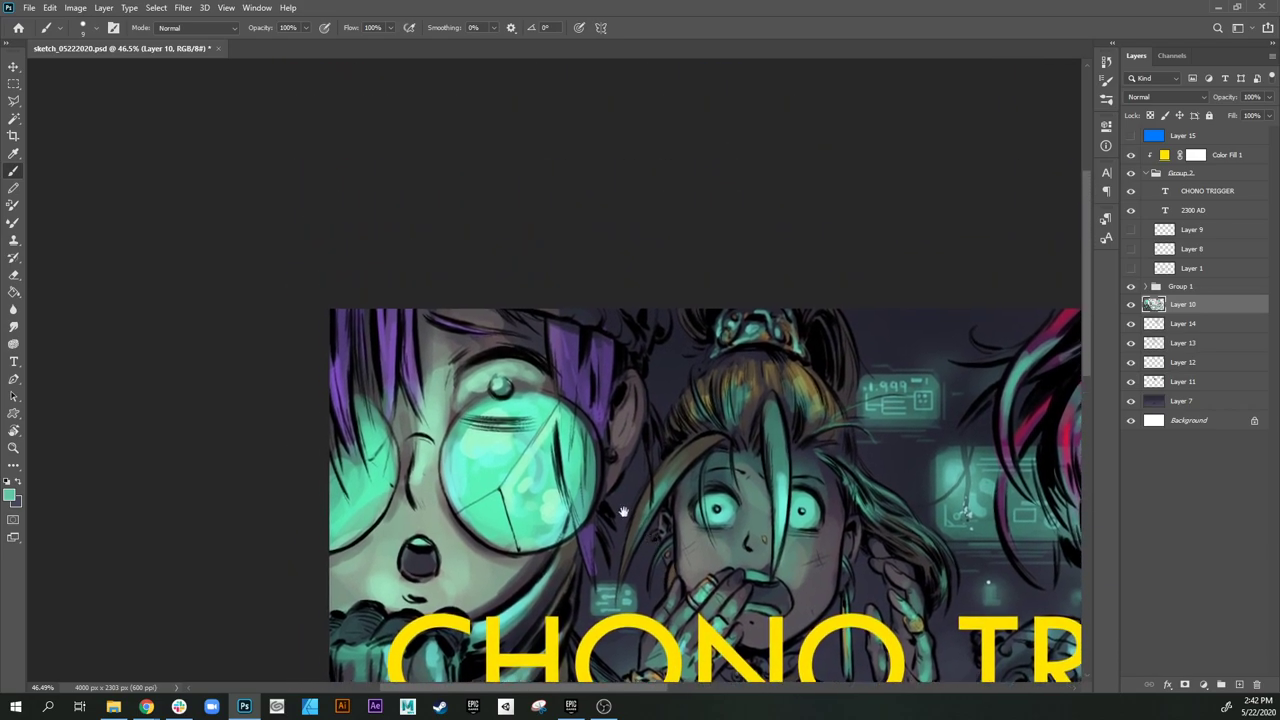
{"action": "left_click", "coordinate": [575, 345], "text": "alt"}
{"action": "left_click", "coordinate": [384, 325], "text": "alt"}
{"action": "mouse_move", "coordinate": [392, 338]}
{"action": "left_mouse_down"}
{"action": "mouse_move", "coordinate": [391, 366]}
{"action": "mouse_move", "coordinate": [416, 392]}
{"action": "left_mouse_up"}
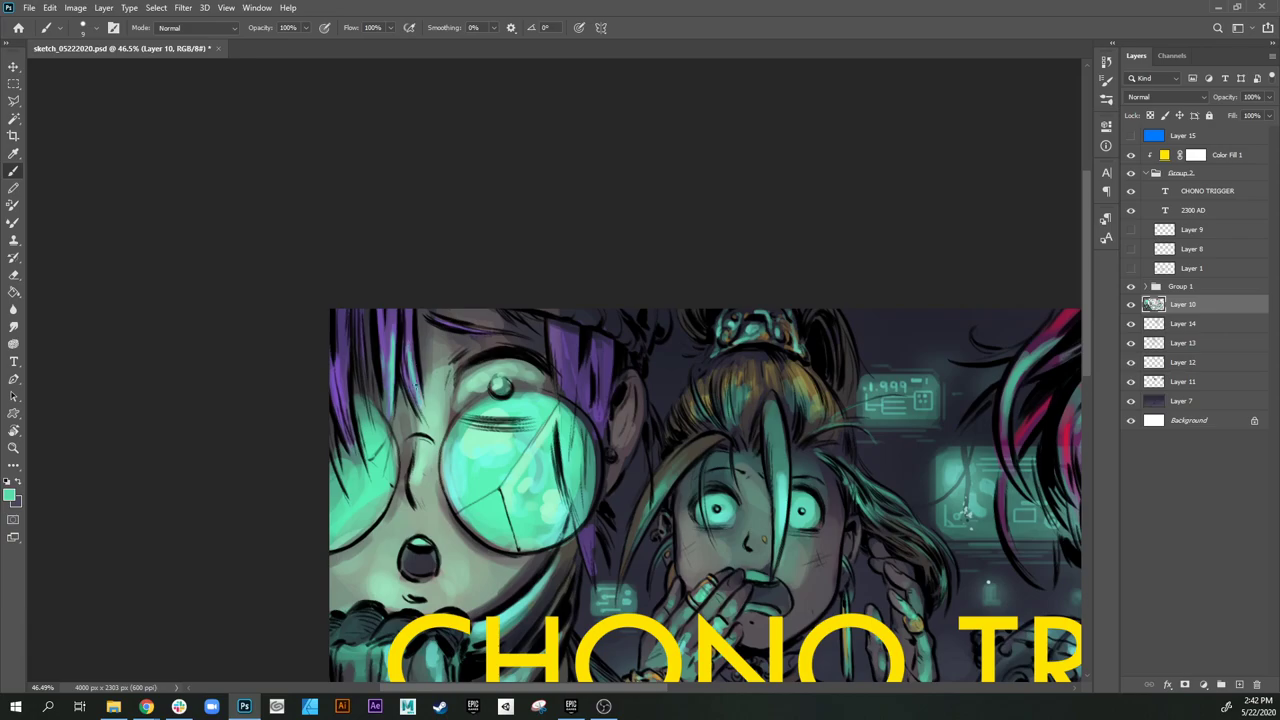
{"action": "left_click_drag", "start_coordinate": [338, 362], "coordinate": [348, 431]}
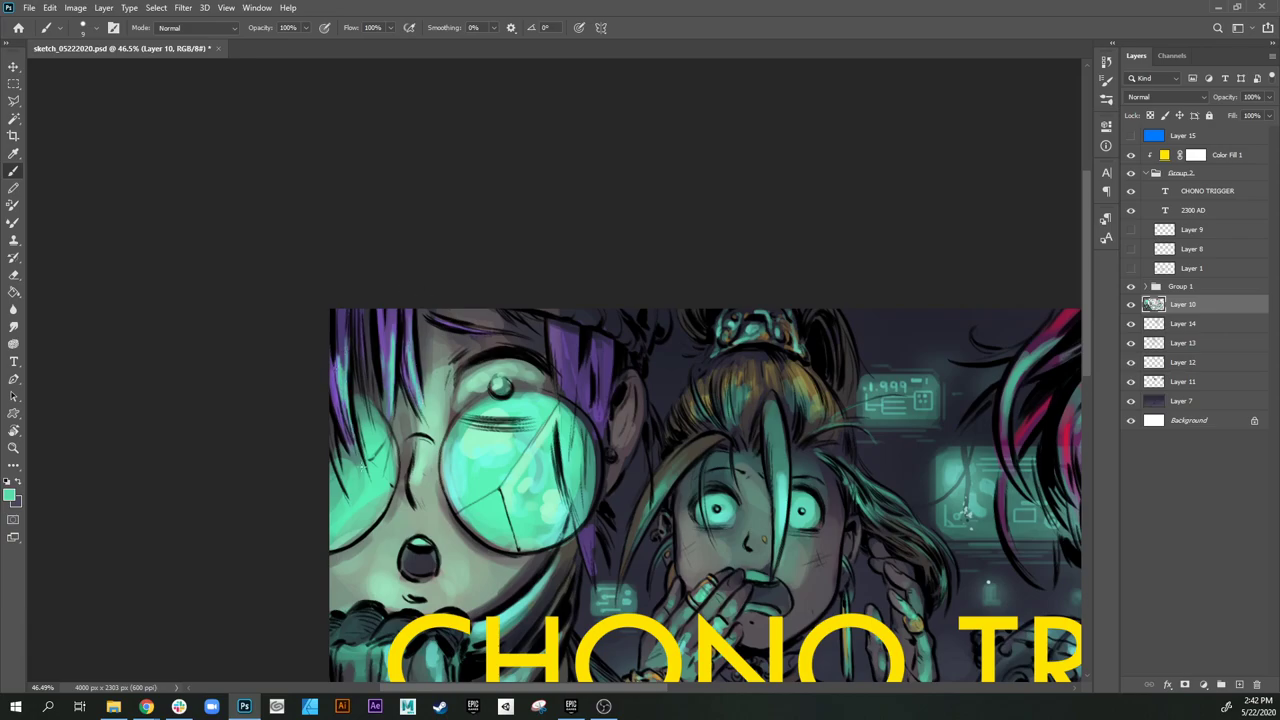
{"action": "mouse_move", "coordinate": [550, 328]}
{"action": "left_mouse_down"}
{"action": "mouse_move", "coordinate": [557, 372]}
{"action": "mouse_move", "coordinate": [587, 378]}
{"action": "mouse_move", "coordinate": [596, 360]}
{"action": "mouse_move", "coordinate": [598, 398]}
{"action": "left_mouse_up"}
Step: Paint teal highlights on the glasses-wearing character's headband with a brush of about 10 px
{"action": "left_click_drag", "start_coordinate": [556, 287], "coordinate": [540, 325]}
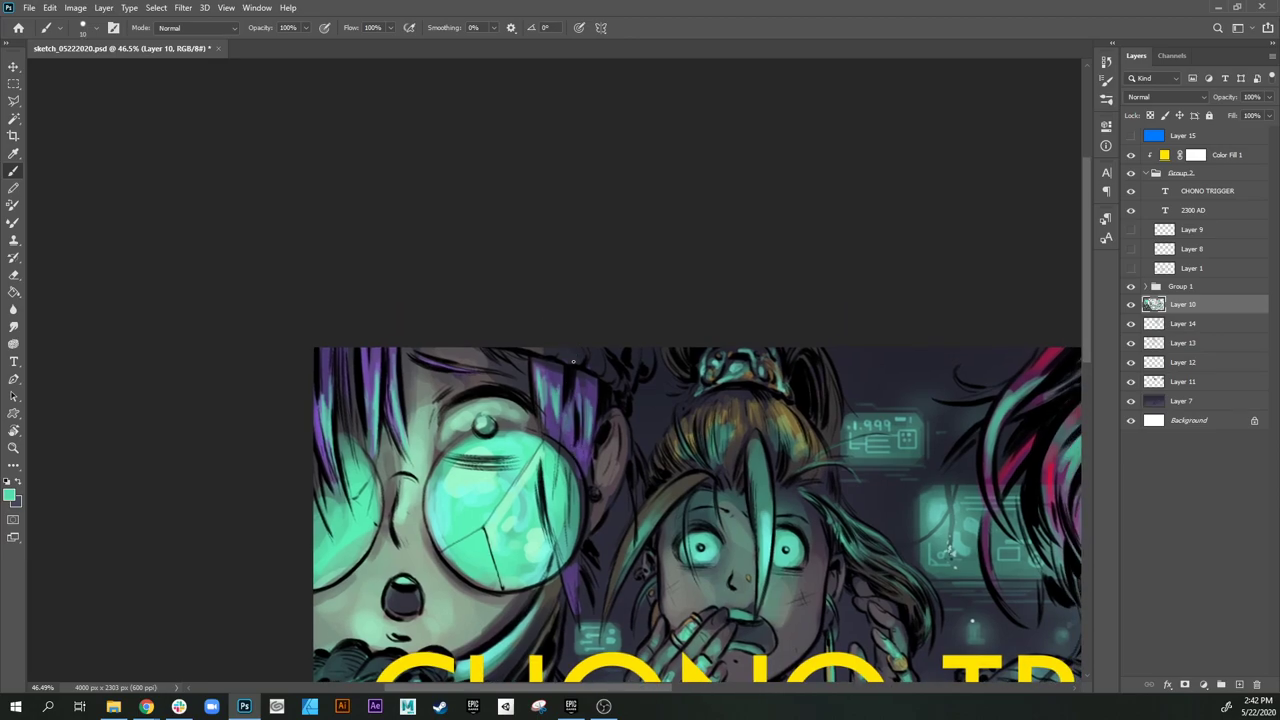
{"action": "key", "text": "bracketright"}
{"action": "key", "text": "bracketleft"}
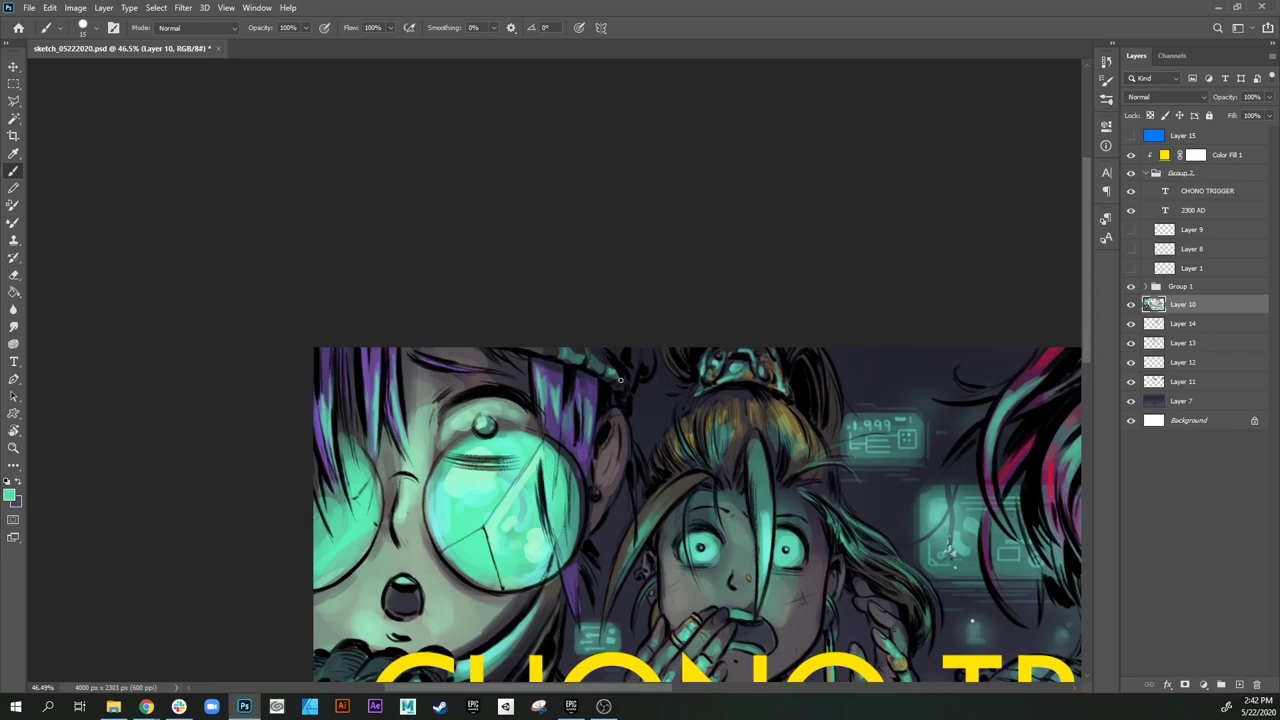
Step: Paint the ornament beside the headband in sampled gold and add highlights in a slightly muted version of the title's yellow
{"action": "left_click", "coordinate": [738, 387], "text": "alt"}
{"action": "mouse_move", "coordinate": [631, 370]}
{"action": "left_mouse_down"}
{"action": "mouse_move", "coordinate": [643, 358]}
{"action": "mouse_move", "coordinate": [648, 372]}
{"action": "left_mouse_up"}
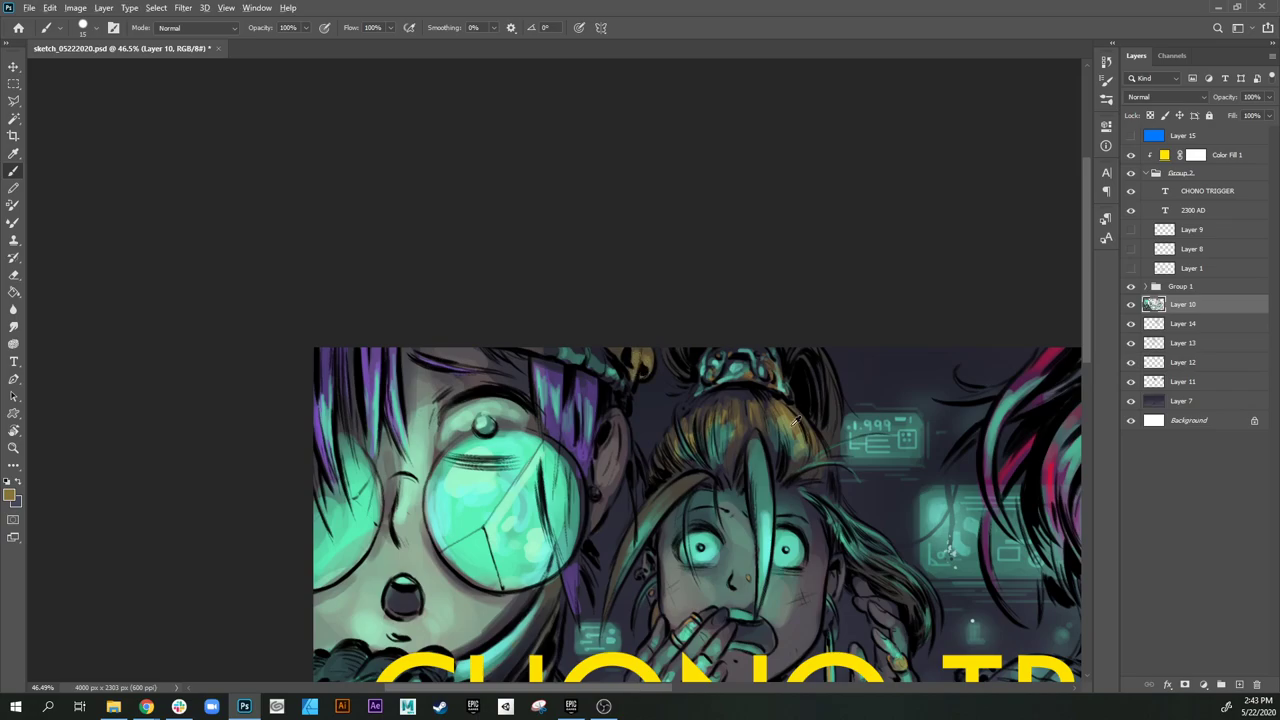
{"action": "left_click_drag", "start_coordinate": [818, 655], "coordinate": [790, 585]}
{"action": "left_click", "coordinate": [792, 588], "text": "alt"}
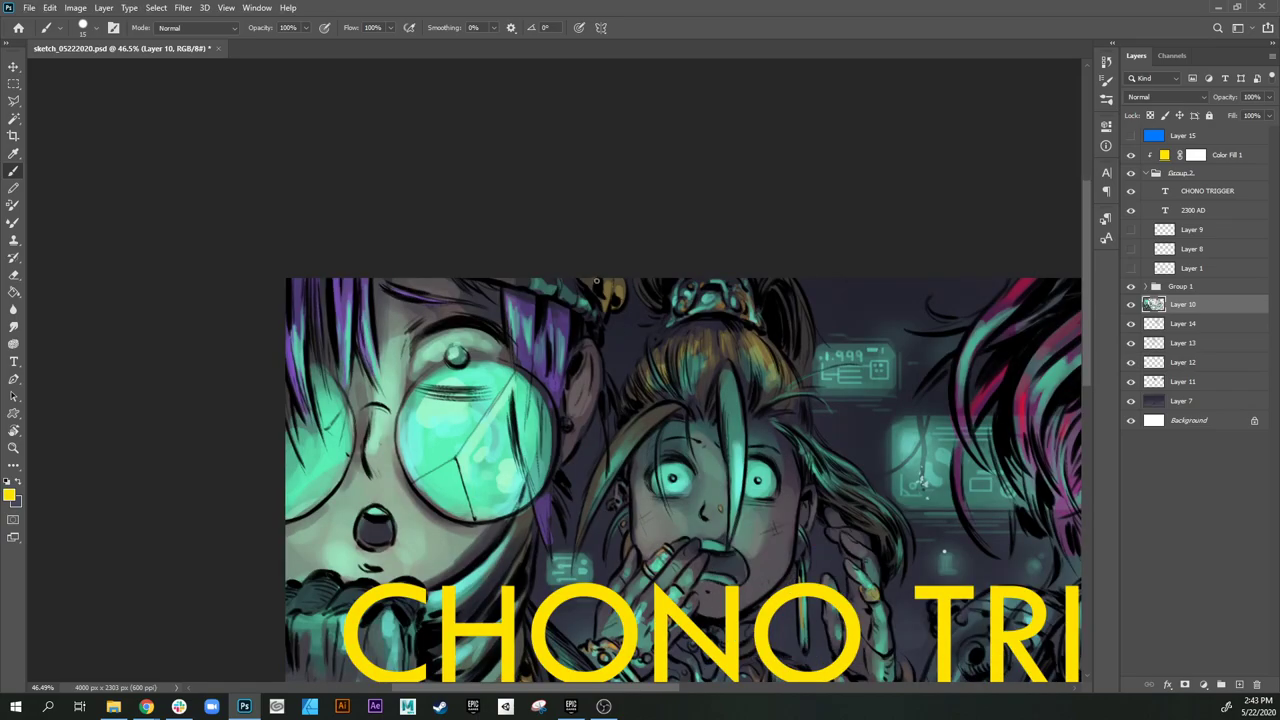
{"action": "left_click", "coordinate": [10, 494]}
{"action": "left_click", "coordinate": [809, 265]}
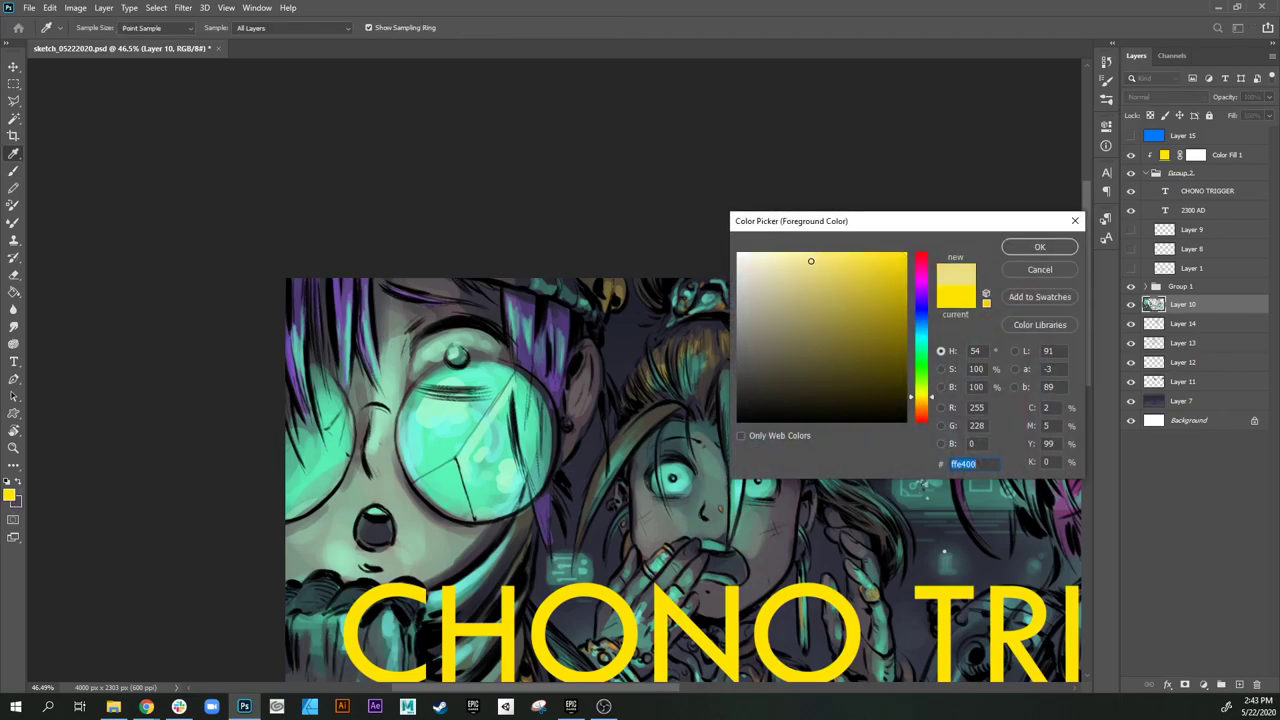
{"action": "left_click", "coordinate": [873, 270]}
{"action": "left_click", "coordinate": [1029, 249]}
{"action": "left_click_drag", "start_coordinate": [640, 354], "coordinate": [638, 380]}
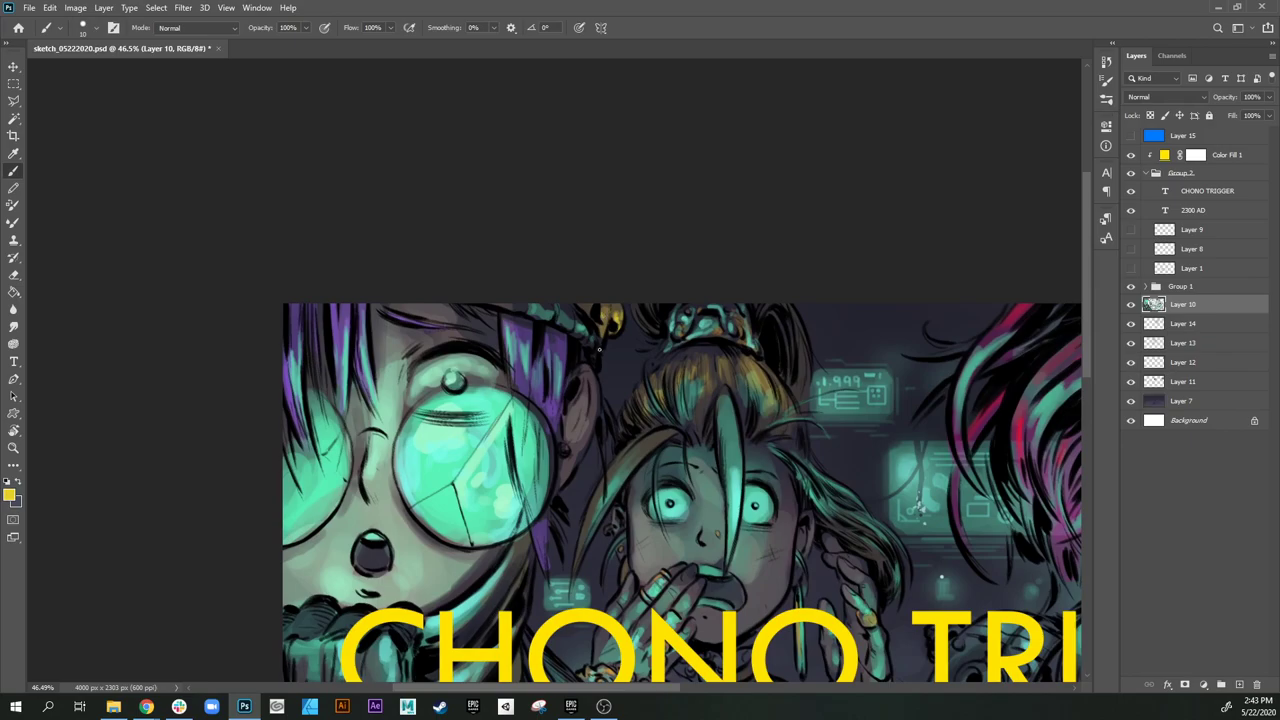
Step: Refine the forehead and the hair strands across it with sampled purple, dark purple and grey, using brushes up to 20 px
{"action": "left_click", "coordinate": [531, 305], "text": "alt"}
{"action": "left_click", "coordinate": [467, 306], "text": "alt"}
{"action": "left_click", "coordinate": [458, 304], "text": "alt"}
{"action": "left_click_drag", "start_coordinate": [491, 328], "coordinate": [499, 332]}
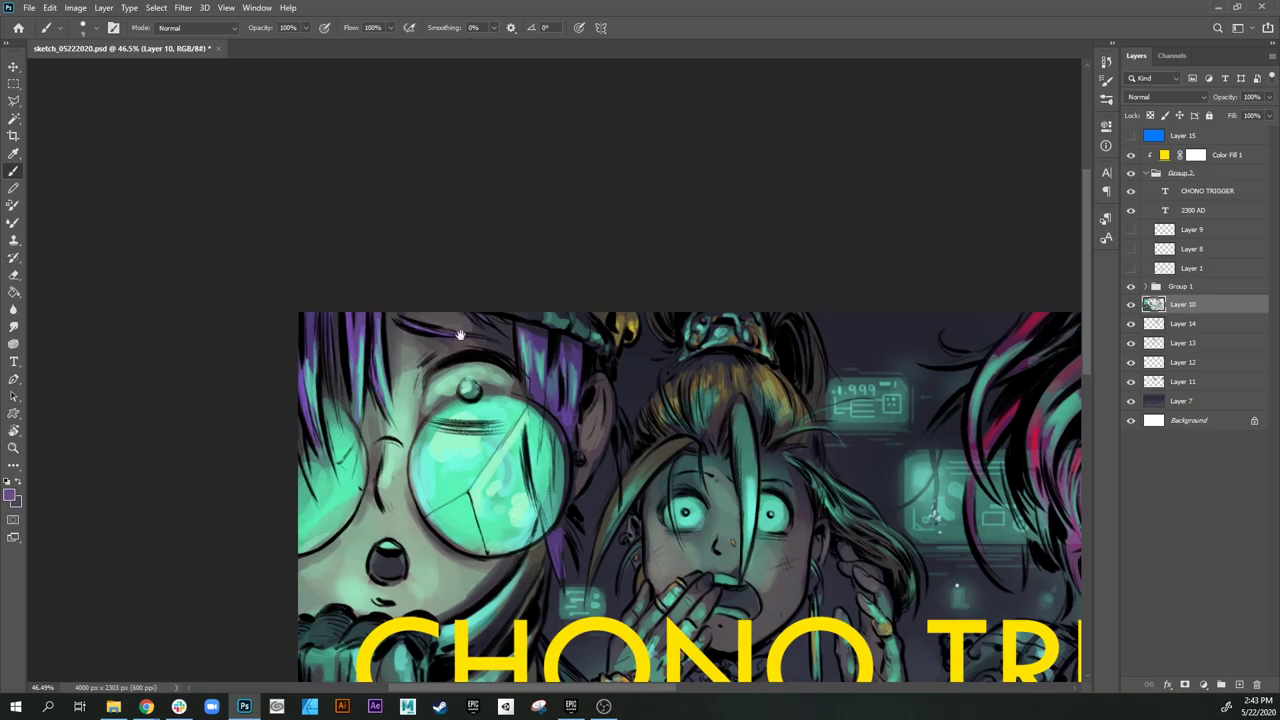
{"action": "left_click_drag", "start_coordinate": [474, 376], "coordinate": [500, 414]}
{"action": "left_click", "coordinate": [525, 379], "text": "alt"}
{"action": "key", "text": "]"}
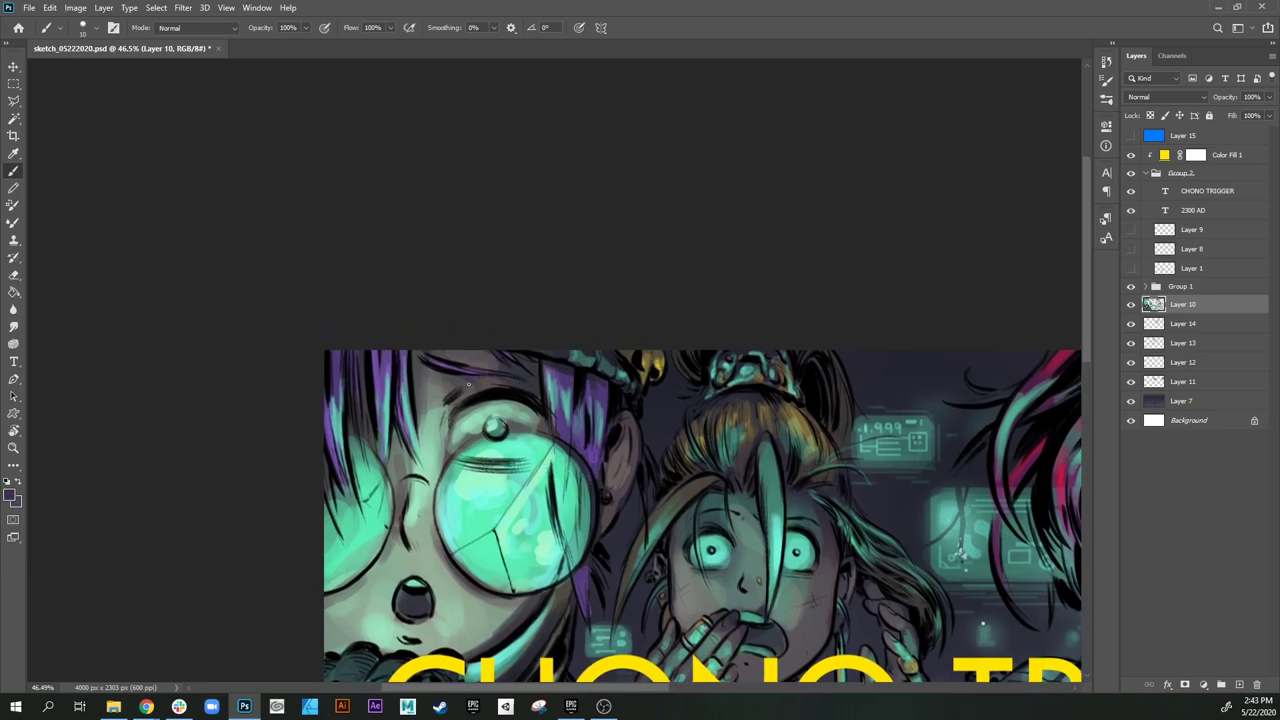
{"action": "key", "text": "bracketright"}
{"action": "key", "text": "bracketright"}
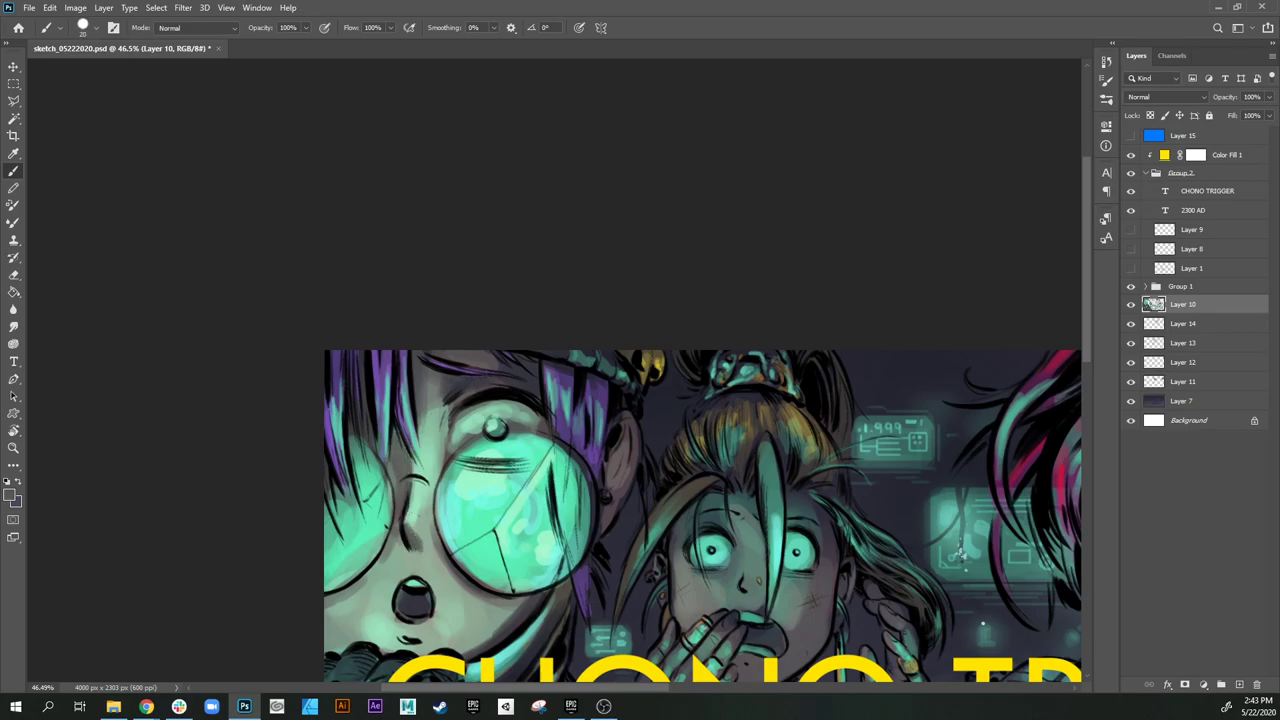
Step: Rework the glasses-wearing character's mouth and the skin around it with sampled skin tones and dark colours
{"action": "scroll", "coordinate": [390, 508], "scroll_direction": "down", "scroll_amount": 1}
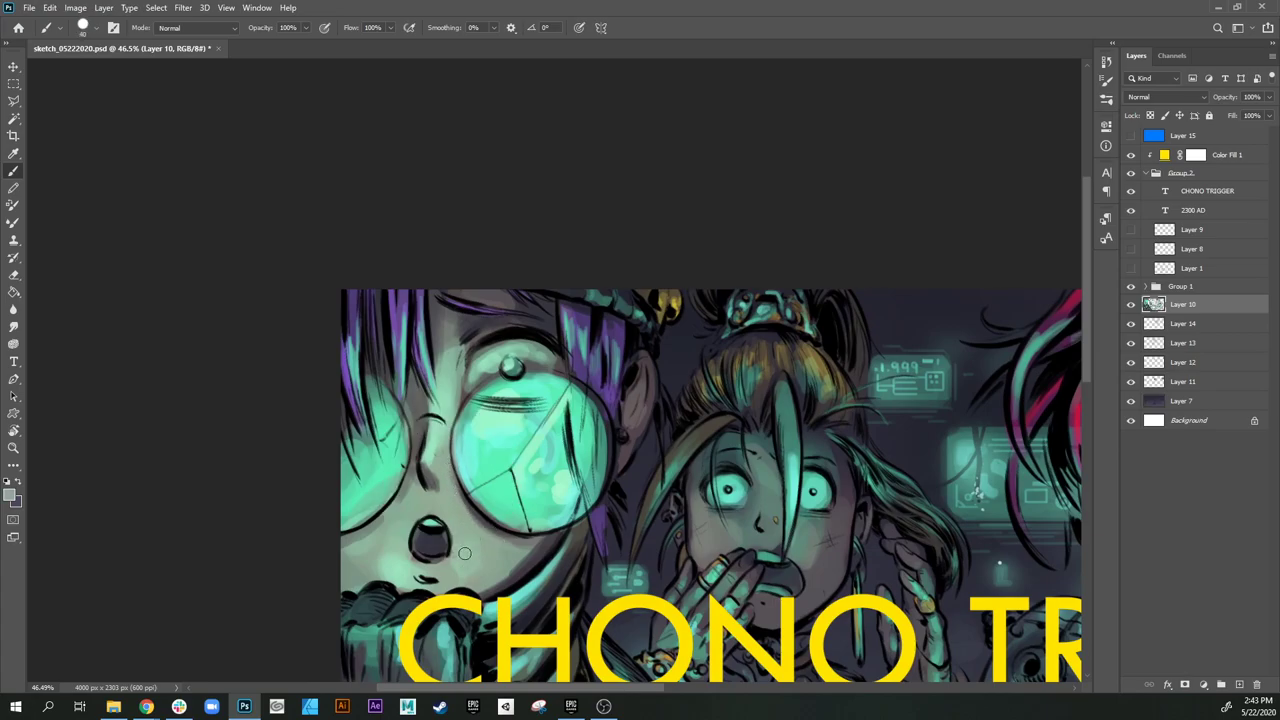
{"action": "left_click", "coordinate": [406, 563], "text": "alt"}
{"action": "key", "text": "bracketleft"}
{"action": "left_click", "coordinate": [415, 476], "text": "alt"}
{"action": "key", "text": "bracketright"}
{"action": "left_click", "coordinate": [487, 515], "text": "alt"}
{"action": "mouse_move", "coordinate": [420, 519]}
{"action": "left_mouse_down"}
{"action": "mouse_move", "coordinate": [443, 517]}
{"action": "mouse_move", "coordinate": [451, 546]}
{"action": "mouse_move", "coordinate": [417, 545]}
{"action": "left_mouse_up"}
{"action": "left_click", "coordinate": [422, 535], "text": "alt"}
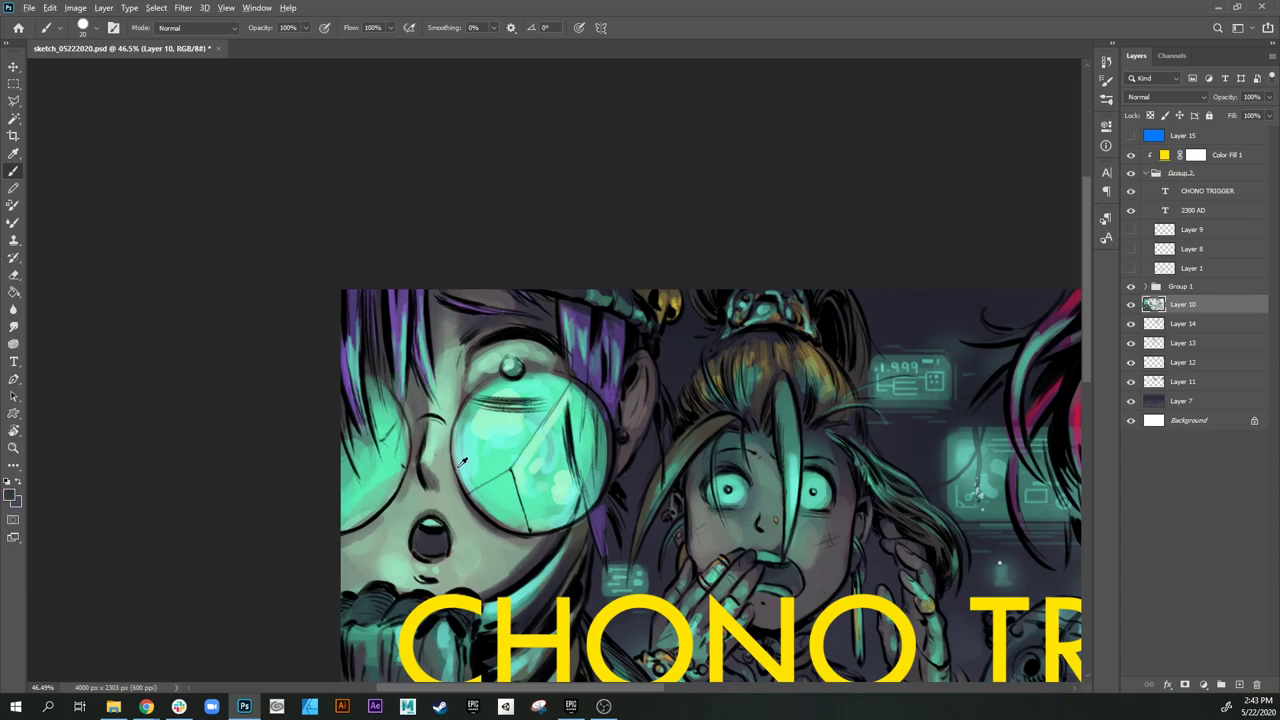
{"action": "left_click", "coordinate": [418, 541], "text": "alt"}
Step: Shade the cheek beside the open mouth, below the lens, with grey-green sampled near the nose and a 45 px brush
{"action": "left_click", "coordinate": [415, 481], "text": "alt"}
{"action": "key", "text": "bracketright"}
{"action": "key", "text": "bracketright"}
{"action": "key", "text": "bracketright"}
{"action": "key", "text": "bracketright"}
{"action": "key", "text": "bracketright"}
{"action": "key", "text": "bracketright"}
{"action": "key", "text": "bracketright"}
{"action": "mouse_move", "coordinate": [396, 498]}
{"action": "left_mouse_down"}
{"action": "mouse_move", "coordinate": [337, 548]}
{"action": "mouse_move", "coordinate": [407, 496]}
{"action": "mouse_move", "coordinate": [346, 553]}
{"action": "mouse_move", "coordinate": [370, 531]}
{"action": "mouse_move", "coordinate": [373, 569]}
{"action": "left_mouse_up"}
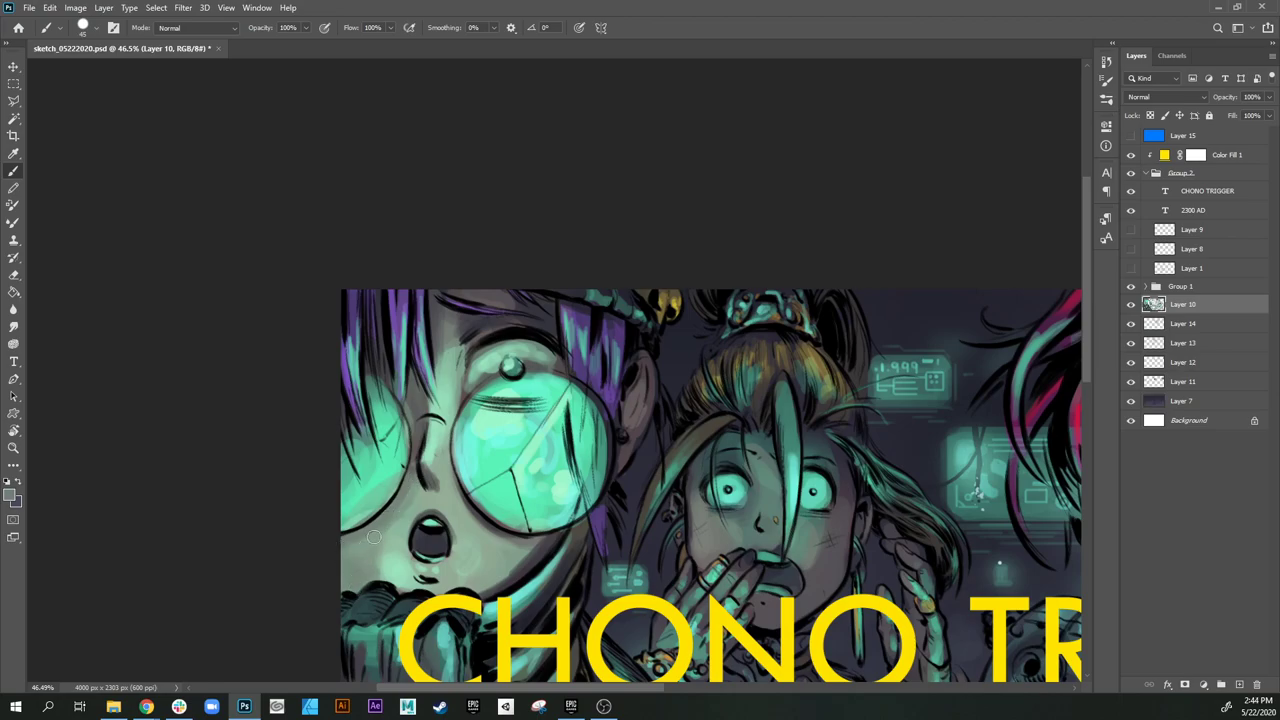
{"action": "left_click_drag", "start_coordinate": [387, 524], "coordinate": [388, 577]}
Step: Blend the skin beside the nose and under the lens with sampled lighter green and teal tones
{"action": "left_click", "coordinate": [431, 496], "text": "alt"}
{"action": "left_click_drag", "start_coordinate": [417, 480], "coordinate": [435, 498]}
{"action": "left_click", "coordinate": [405, 508], "text": "alt"}
{"action": "left_click_drag", "start_coordinate": [386, 536], "coordinate": [366, 543]}
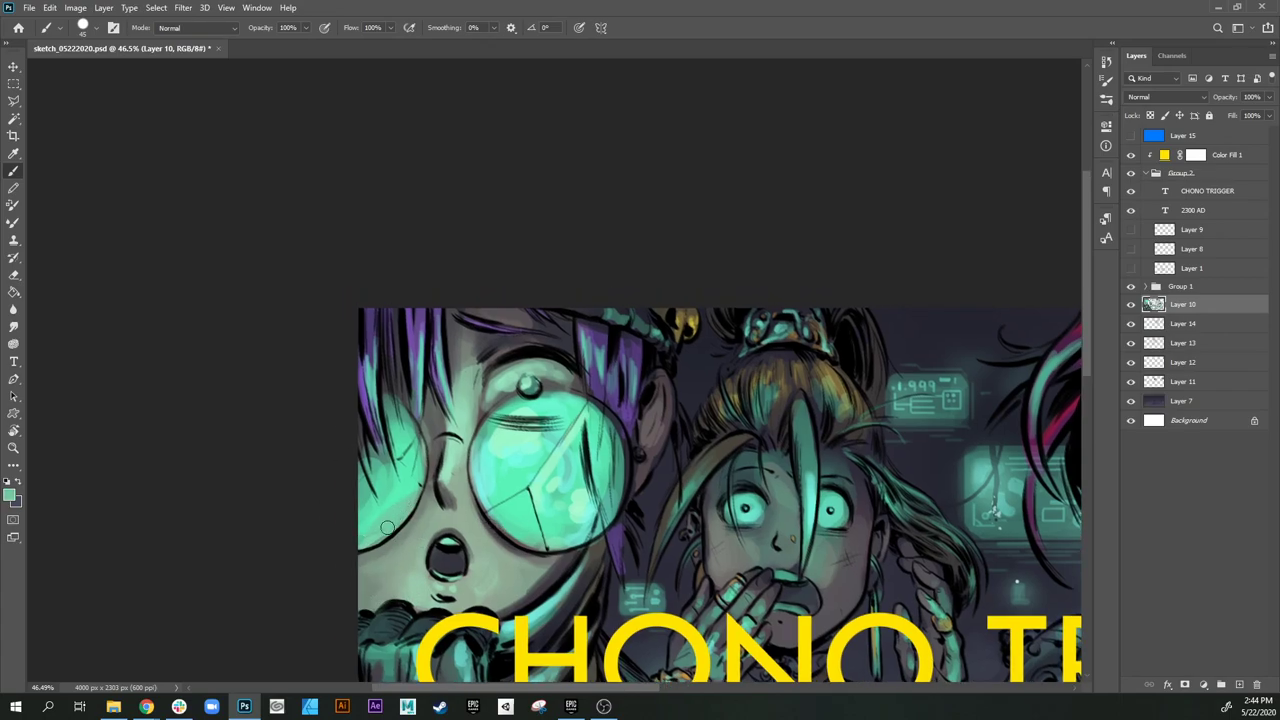
Step: Touch up the inner edge of the lens beside the nose with a sampled tone and a smaller brush
{"action": "key", "text": "bracketleft"}
{"action": "key", "text": "bracketleft"}
{"action": "left_click", "coordinate": [514, 439], "text": "alt"}
{"action": "key", "text": "bracketleft"}
{"action": "key", "text": "bracketleft"}
{"action": "mouse_move", "coordinate": [396, 505]}
{"action": "left_mouse_down"}
{"action": "mouse_move", "coordinate": [366, 534]}
{"action": "mouse_move", "coordinate": [407, 492]}
{"action": "left_mouse_up"}
Step: Refine the hair strands over and beside the lenses with sampled purple and teal, using a 10 px brush
{"action": "left_click", "coordinate": [368, 405], "text": "alt"}
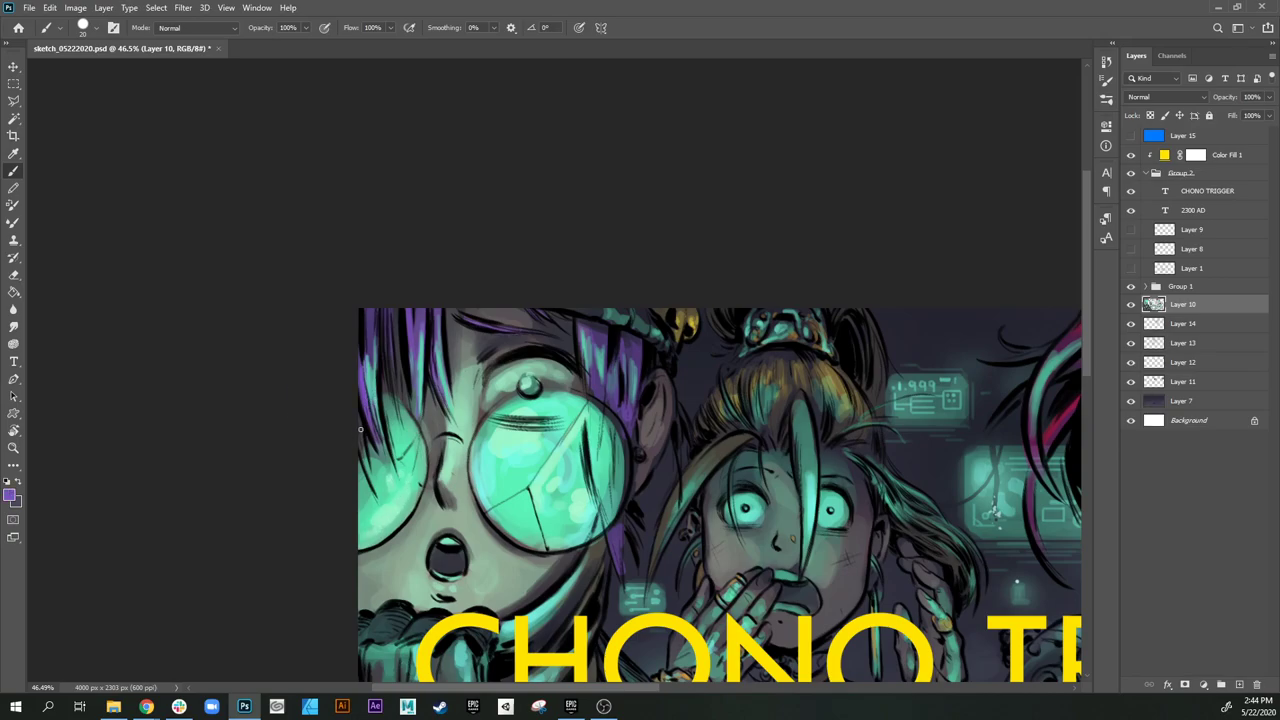
{"action": "key", "text": "bracketleft"}
{"action": "left_click_drag", "start_coordinate": [636, 410], "coordinate": [592, 452]}
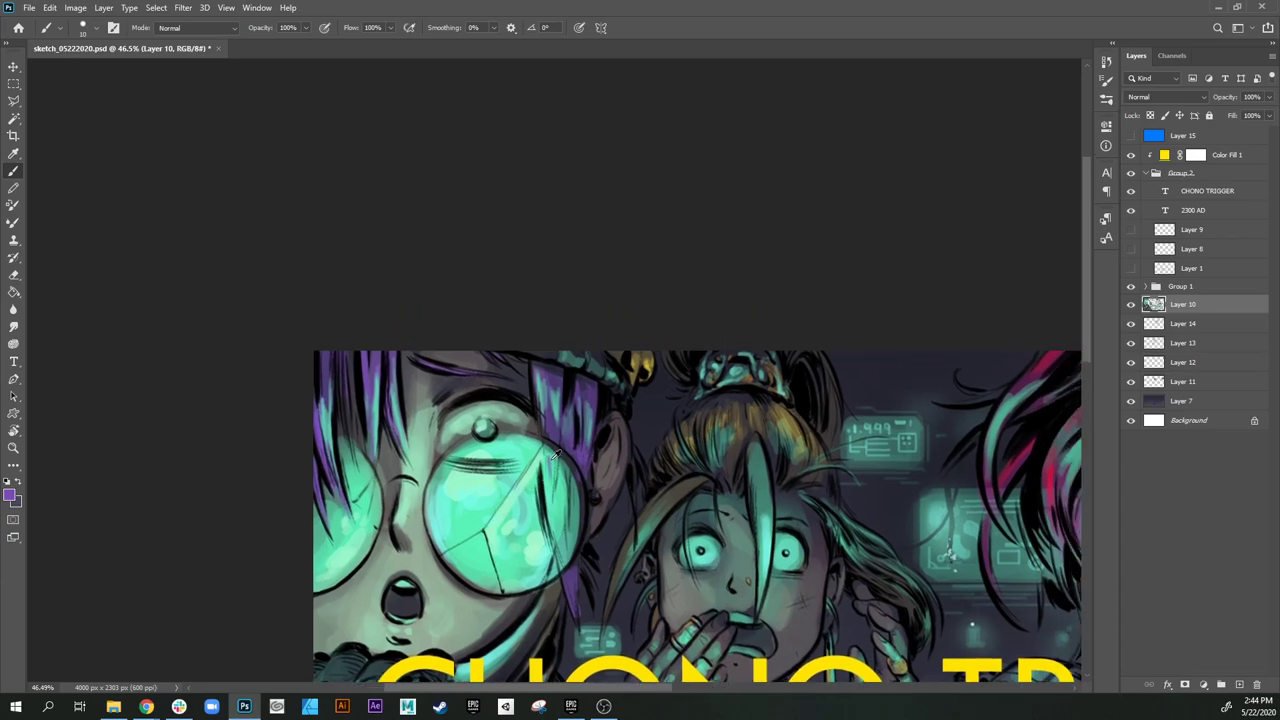
{"action": "left_click", "coordinate": [548, 451], "text": "alt"}
{"action": "left_click", "coordinate": [549, 480], "text": "alt"}
{"action": "left_click_drag", "start_coordinate": [576, 528], "coordinate": [563, 454]}
{"action": "mouse_move", "coordinate": [566, 506]}
{"action": "left_mouse_down"}
{"action": "mouse_move", "coordinate": [565, 450]}
{"action": "mouse_move", "coordinate": [589, 472]}
{"action": "left_mouse_up"}
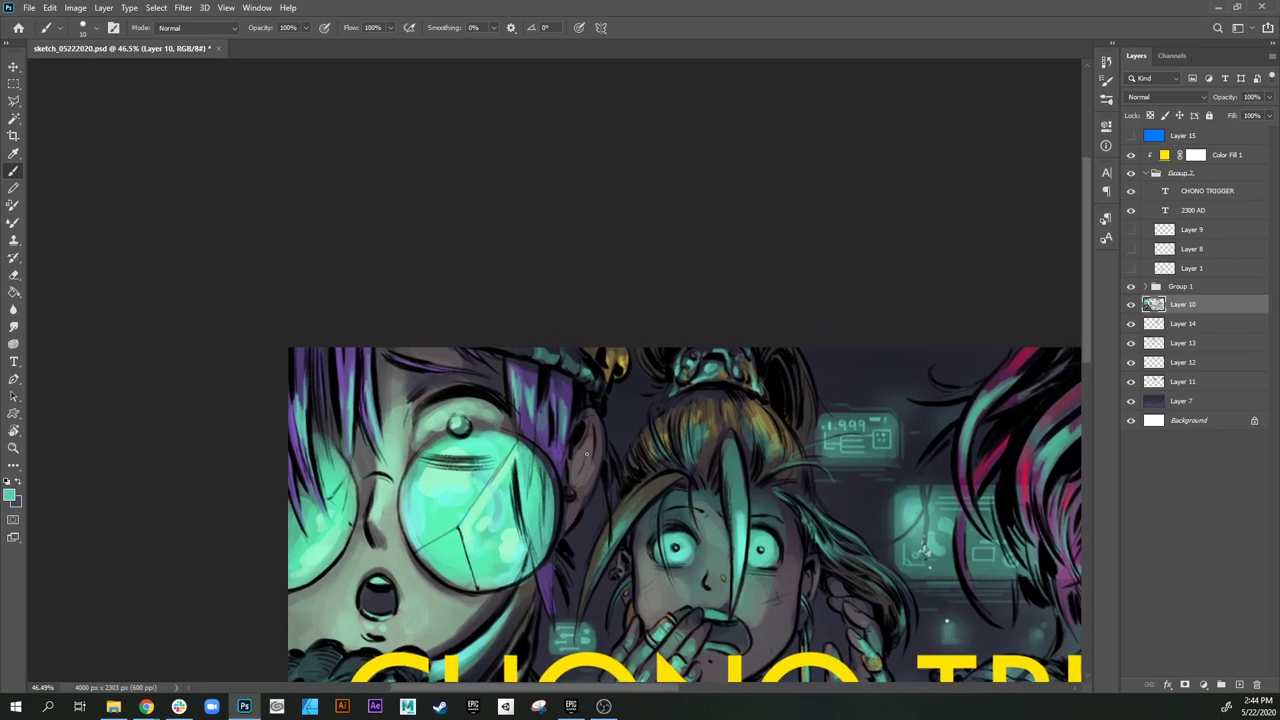
Step: Retouch the glasses-wearing character's ear and the neighbouring character's hair strand with sampled skin and dark green tones
{"action": "left_click", "coordinate": [592, 458], "text": "alt"}
{"action": "key", "text": "bracketright"}
{"action": "left_click", "coordinate": [408, 424], "text": "alt"}
{"action": "left_click_drag", "start_coordinate": [642, 531], "coordinate": [622, 521]}
{"action": "left_click", "coordinate": [615, 496], "text": "alt"}
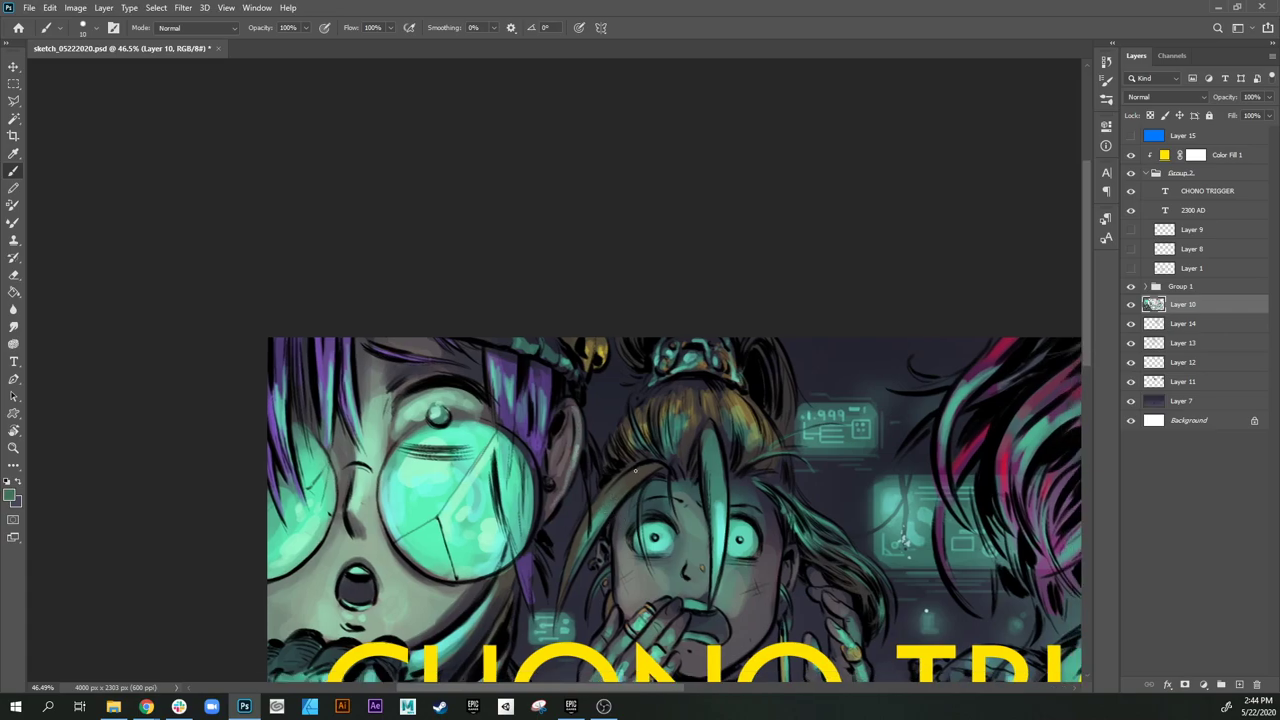
{"action": "left_click", "coordinate": [708, 494], "text": "alt"}
{"action": "left_click_drag", "start_coordinate": [621, 537], "coordinate": [630, 473]}
Step: Paint purple hair strands behind the ear and below it with purple sampled from the hair
{"action": "left_click", "coordinate": [548, 371], "text": "alt"}
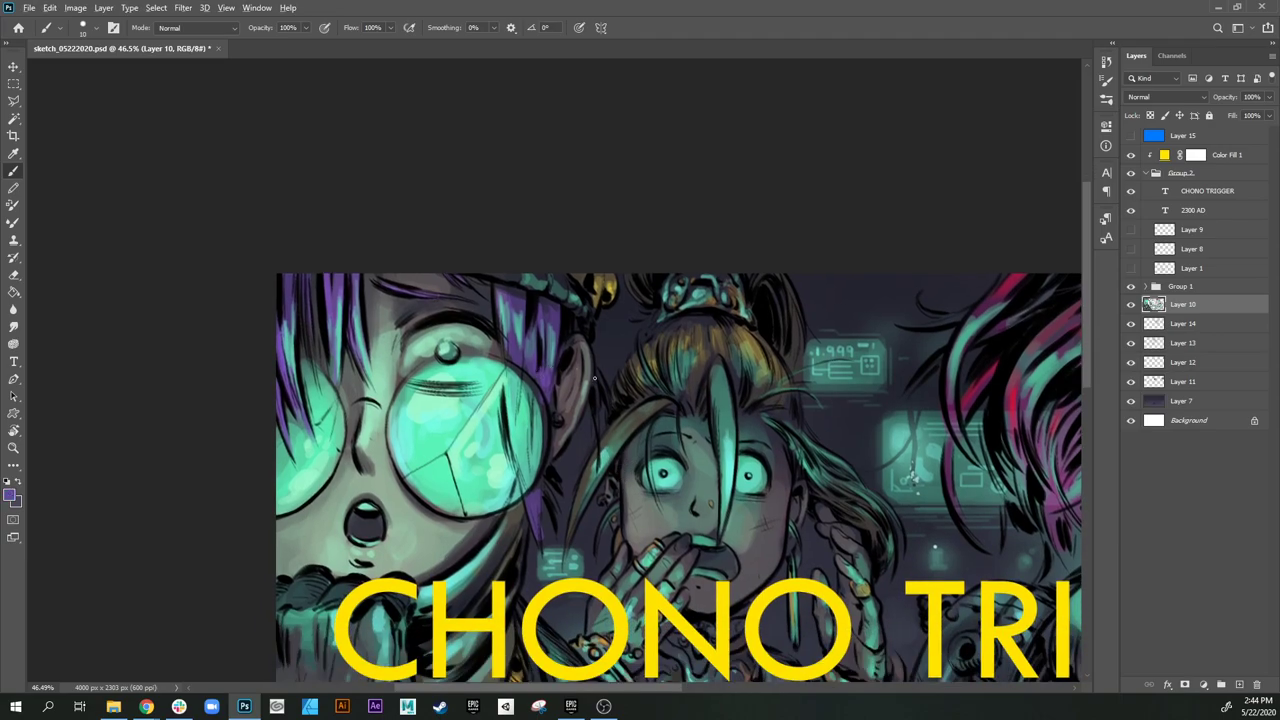
{"action": "left_click_drag", "start_coordinate": [595, 389], "coordinate": [597, 421]}
{"action": "left_click_drag", "start_coordinate": [617, 432], "coordinate": [631, 416]}
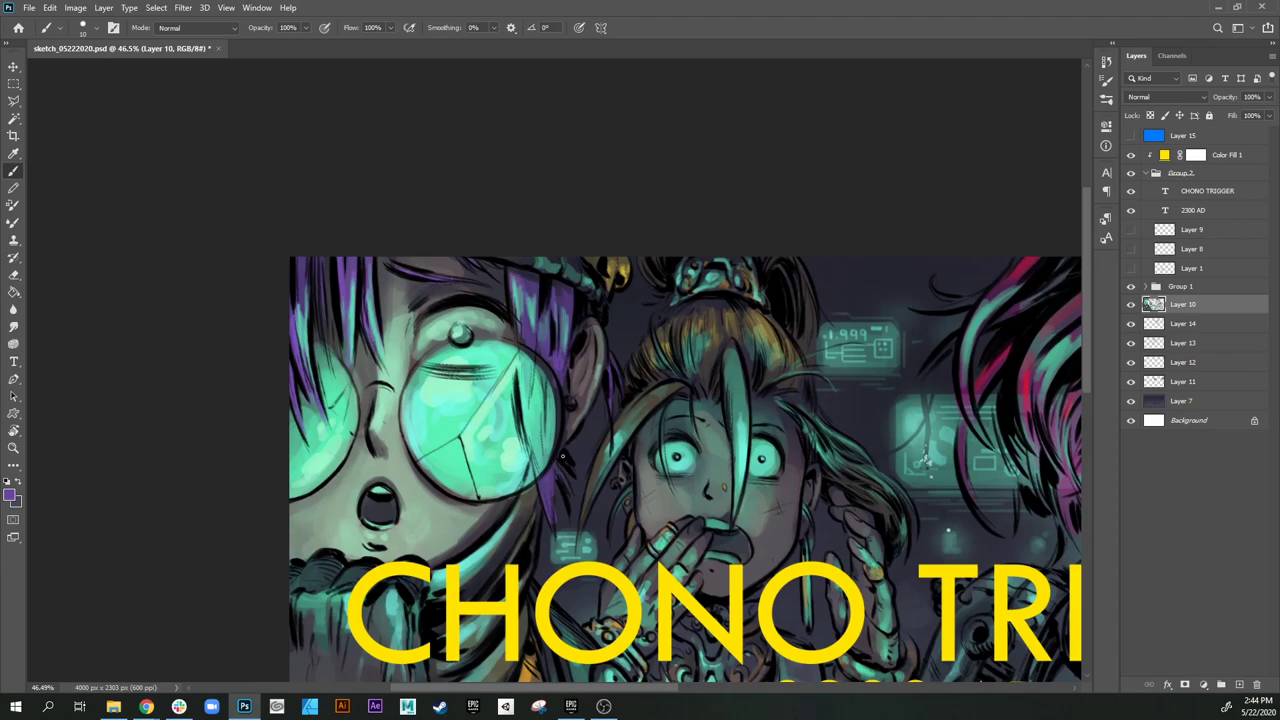
{"action": "left_click_drag", "start_coordinate": [560, 535], "coordinate": [578, 462]}
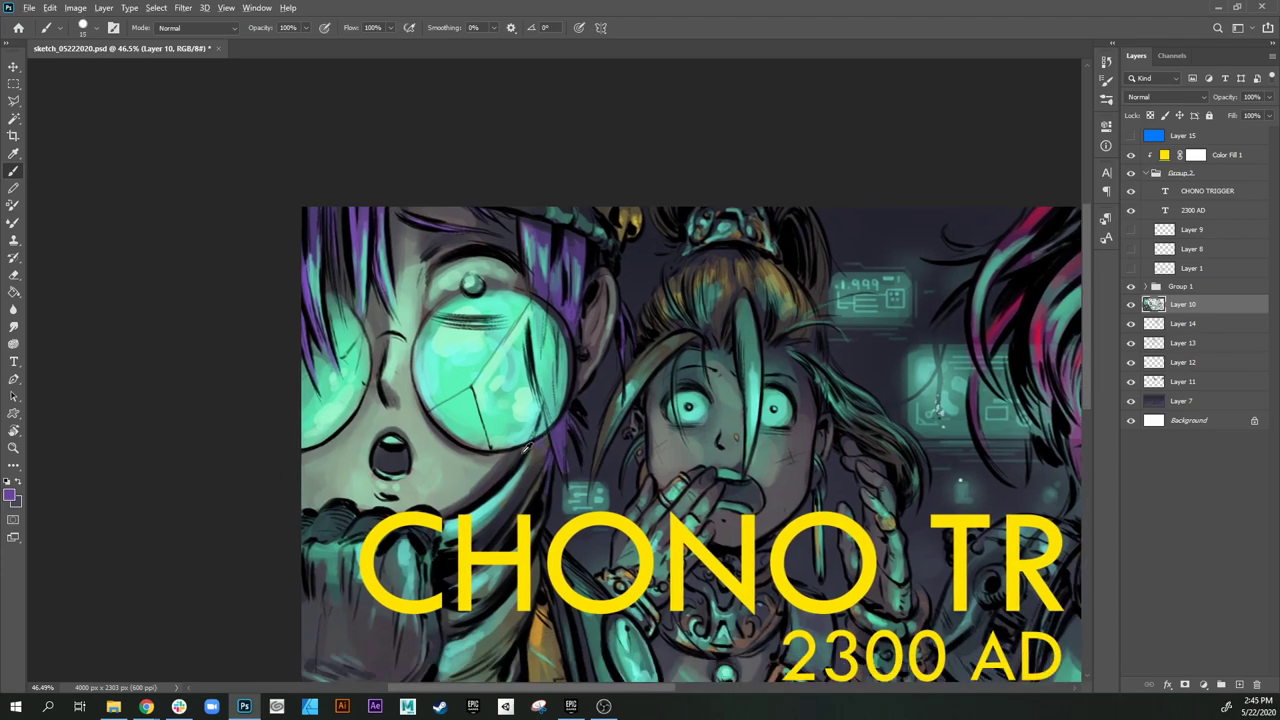
{"action": "left_click_drag", "start_coordinate": [580, 475], "coordinate": [580, 496]}
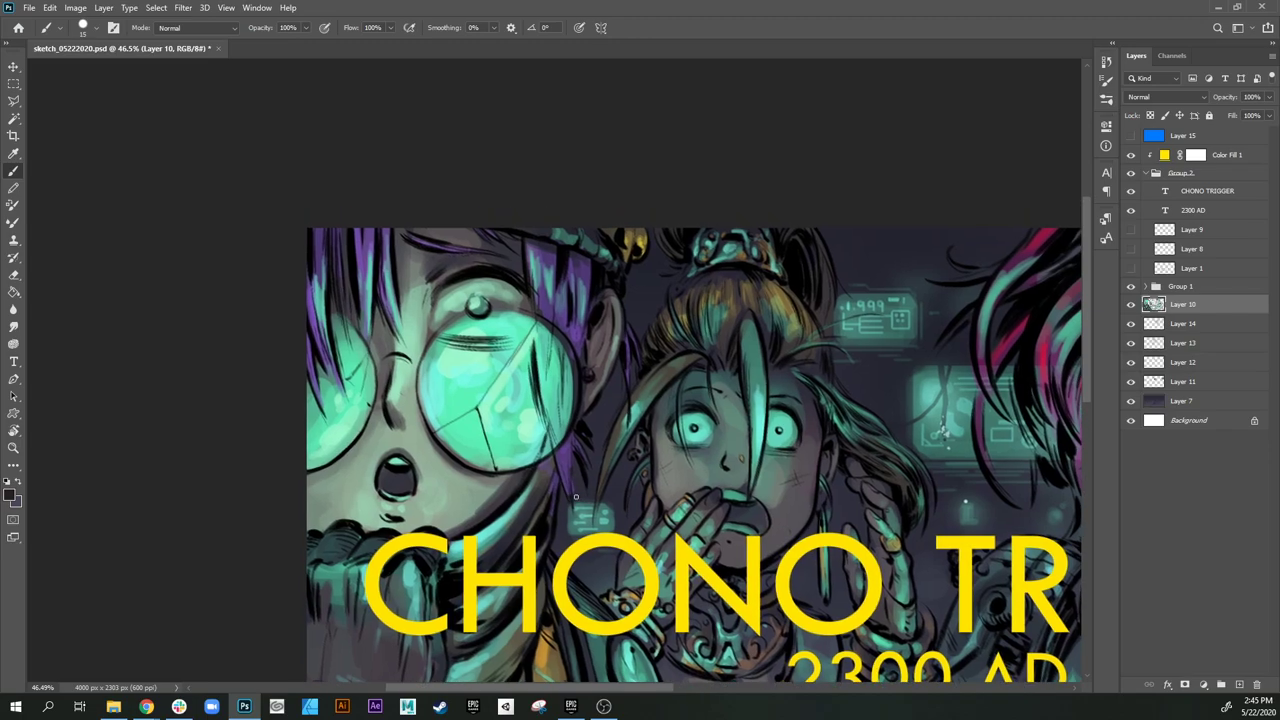
Step: Clean up stray paint around the purple hair tips with a 15 px eraser
{"action": "key", "text": "e"}
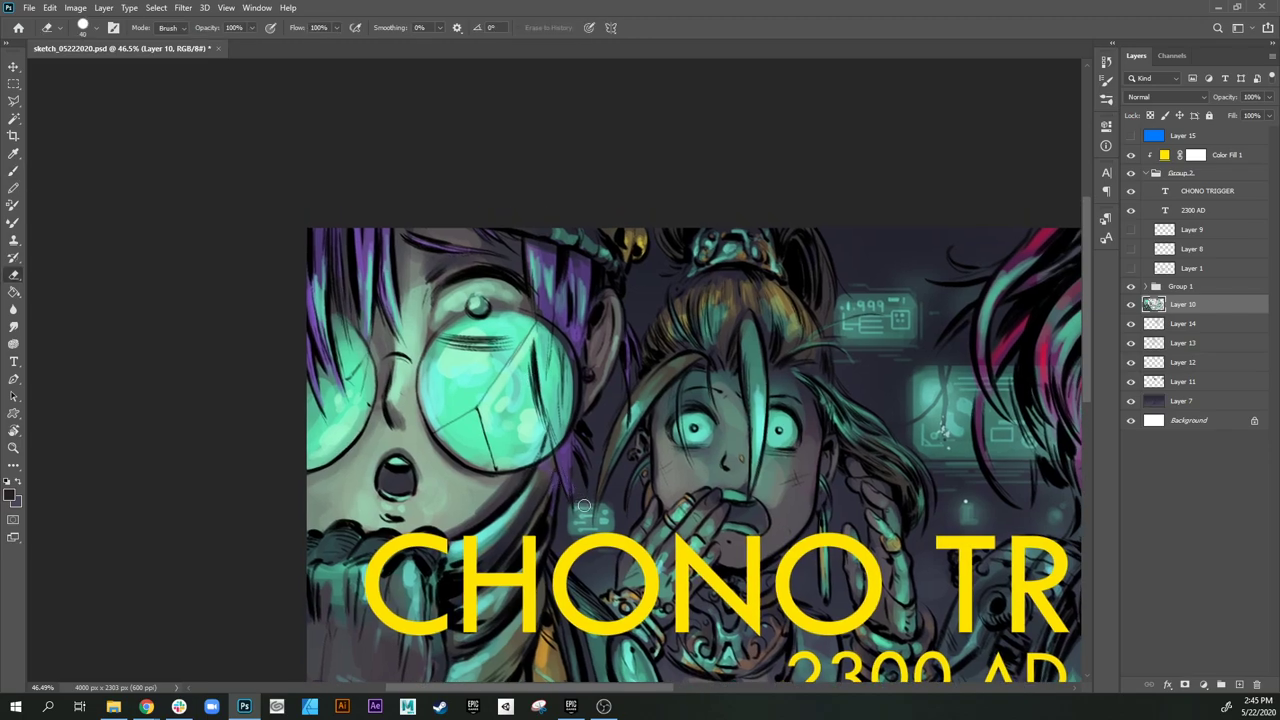
{"action": "key", "text": "bracketleft"}
{"action": "key", "text": "bracketleft"}
{"action": "key", "text": "bracketleft"}
{"action": "key", "text": "bracketleft"}
{"action": "key", "text": "bracketleft"}
{"action": "mouse_move", "coordinate": [915, 387]}
{"action": "left_mouse_down"}
{"action": "mouse_move", "coordinate": [875, 464]}
{"action": "mouse_move", "coordinate": [780, 464]}
{"action": "mouse_move", "coordinate": [751, 364]}
{"action": "mouse_move", "coordinate": [751, 307]}
{"action": "mouse_move", "coordinate": [775, 310]}
{"action": "left_mouse_up"}
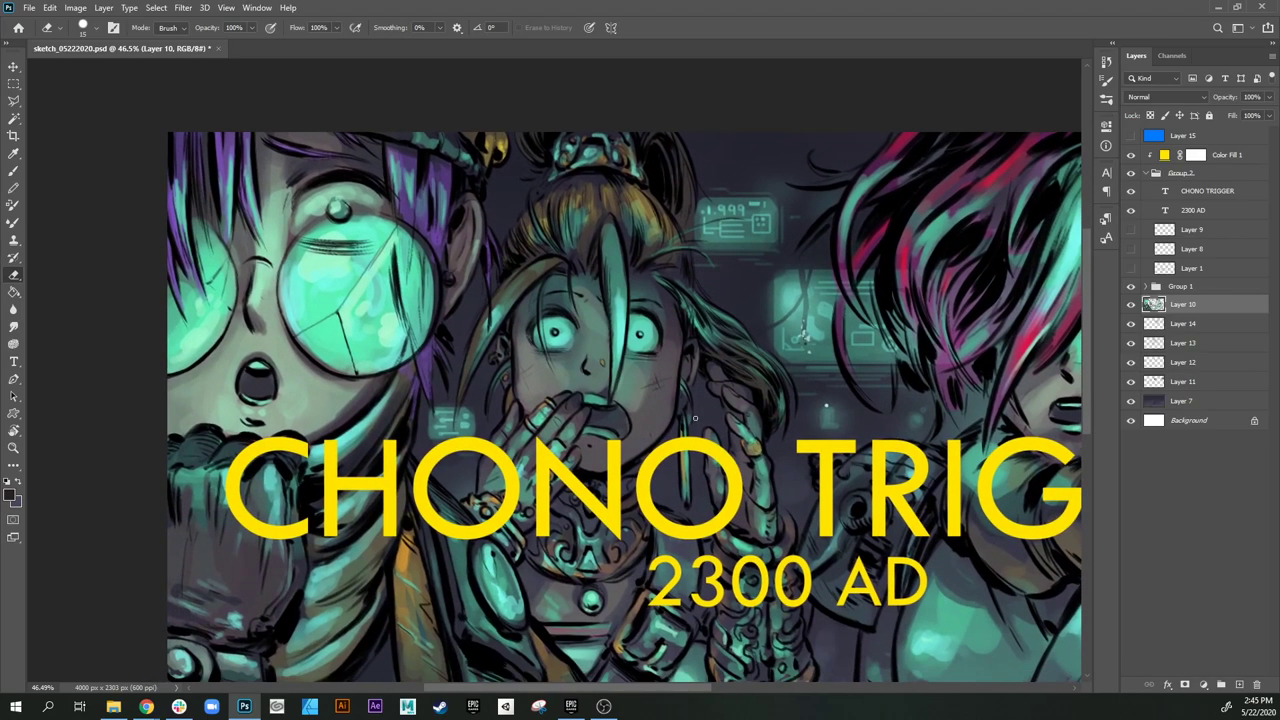
{"action": "left_click_drag", "start_coordinate": [466, 479], "coordinate": [513, 425]}
Step: Examine the lower half of the painting and the red-haired character for areas that need touching up
{"action": "left_click_drag", "start_coordinate": [664, 514], "coordinate": [624, 314]}
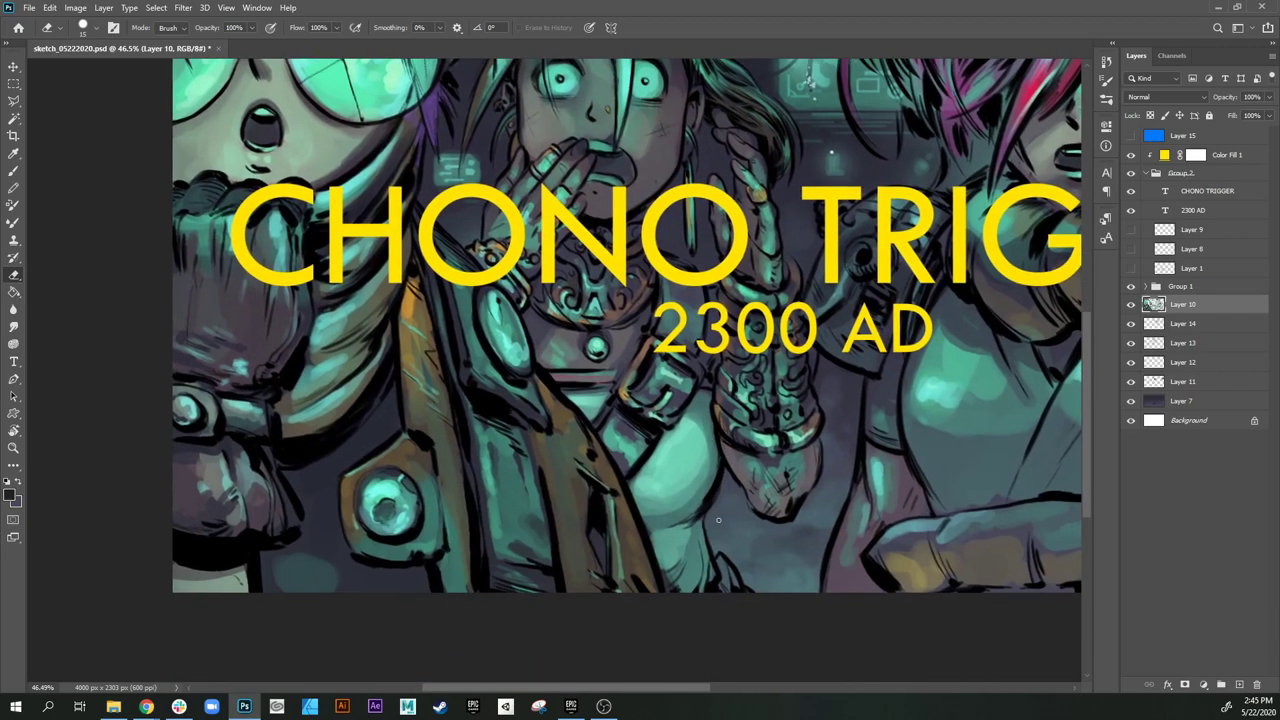
{"action": "left_click_drag", "start_coordinate": [793, 530], "coordinate": [756, 555]}
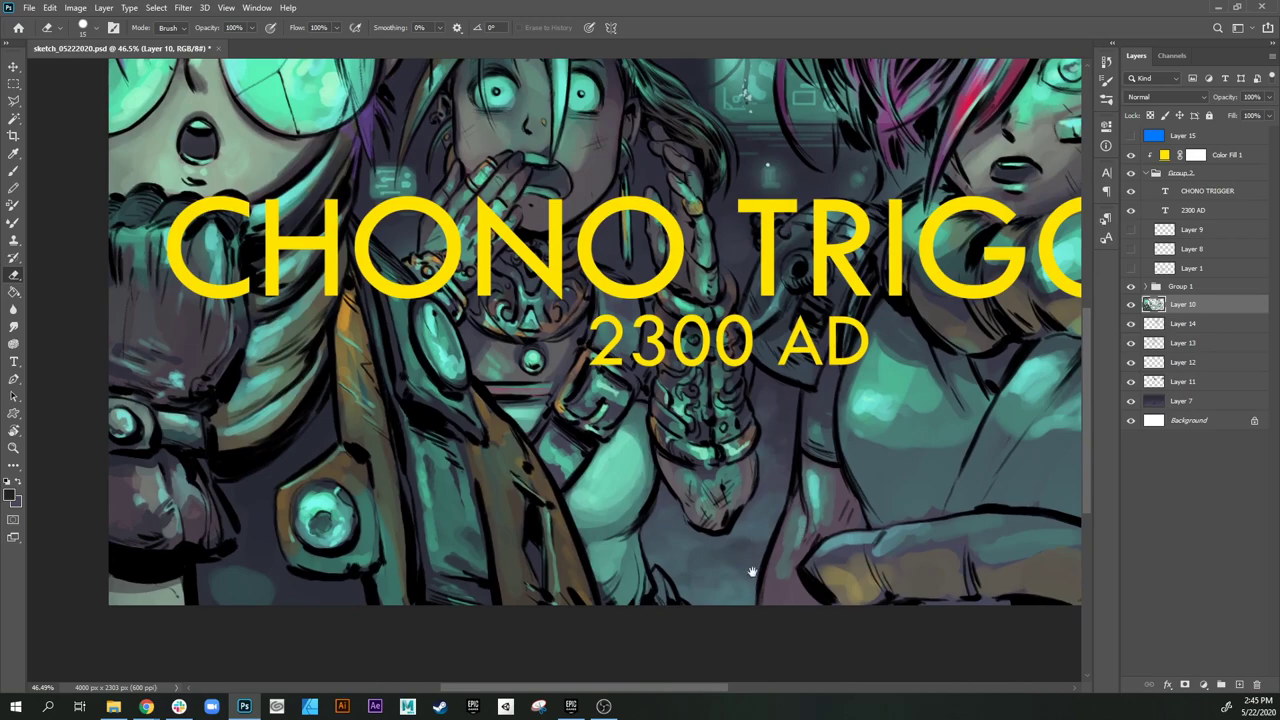
{"action": "left_click_drag", "start_coordinate": [816, 334], "coordinate": [740, 557]}
{"action": "mouse_move", "coordinate": [795, 429]}
{"action": "left_mouse_down"}
{"action": "mouse_move", "coordinate": [746, 603]}
{"action": "mouse_move", "coordinate": [743, 533]}
{"action": "left_mouse_up"}
{"action": "left_click_drag", "start_coordinate": [868, 562], "coordinate": [664, 515]}
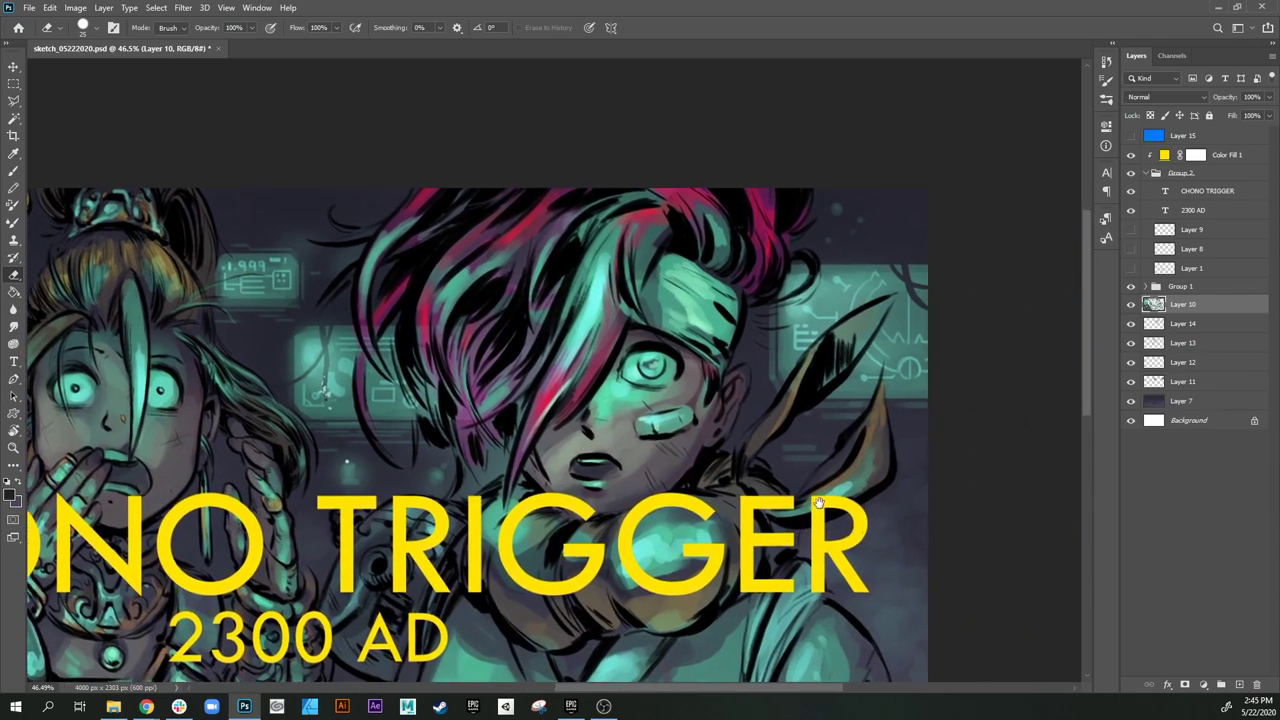
{"action": "left_click_drag", "start_coordinate": [930, 561], "coordinate": [879, 468]}
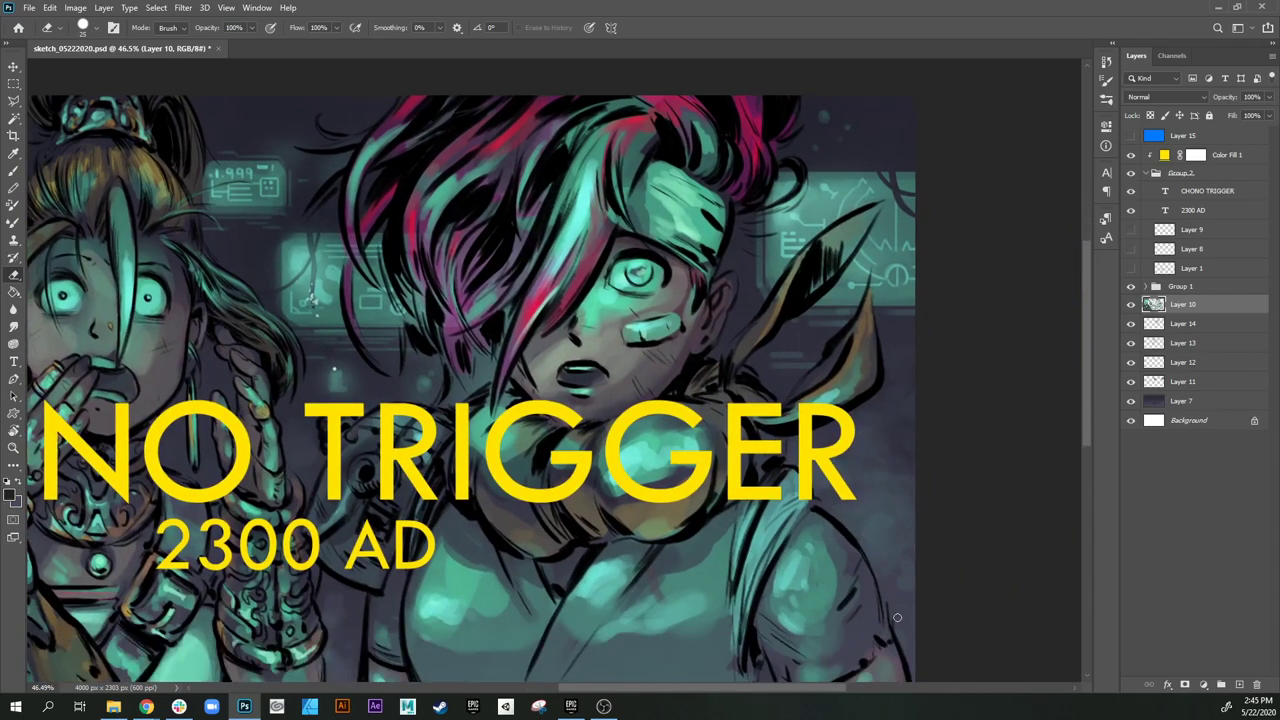
{"action": "mouse_move", "coordinate": [876, 582]}
{"action": "left_mouse_down"}
{"action": "mouse_move", "coordinate": [898, 504]}
{"action": "mouse_move", "coordinate": [827, 542]}
{"action": "mouse_move", "coordinate": [840, 597]}
{"action": "left_mouse_up"}
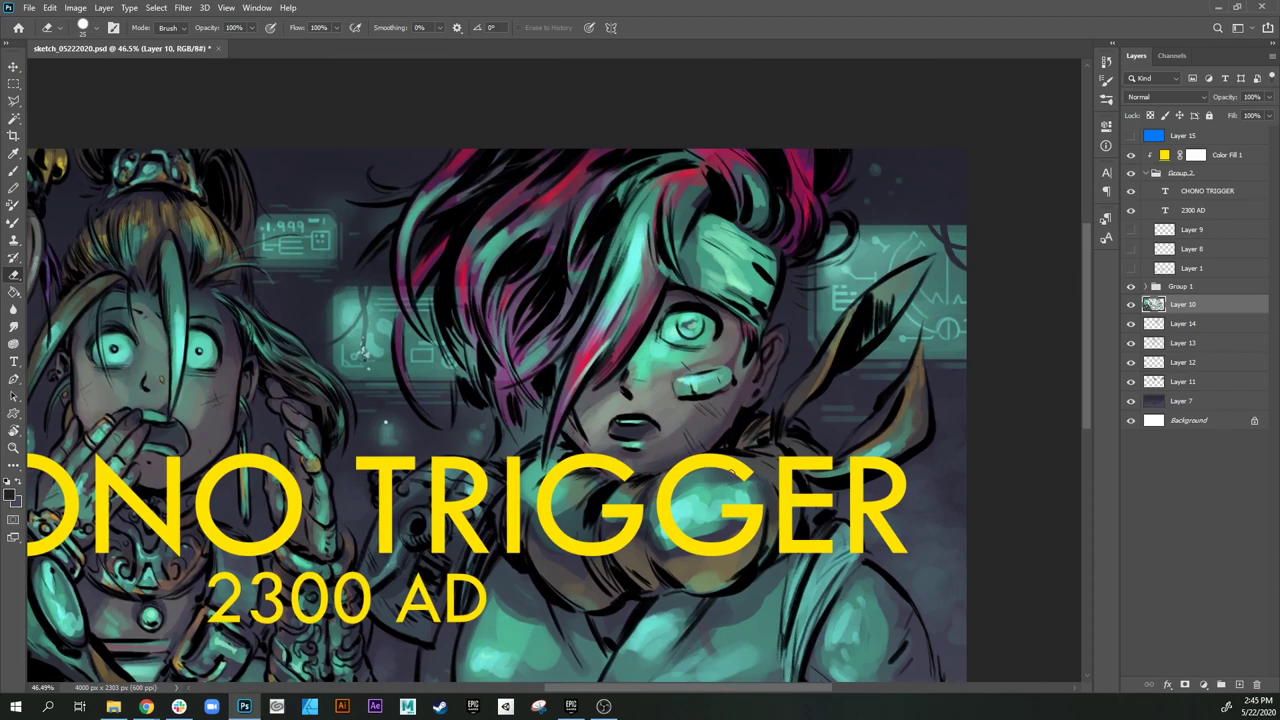
Step: Paint over the teal inner side of the red-haired character's upper scarf tail with near-black
{"action": "key", "text": "b"}
{"action": "left_click_drag", "start_coordinate": [775, 402], "coordinate": [663, 544]}
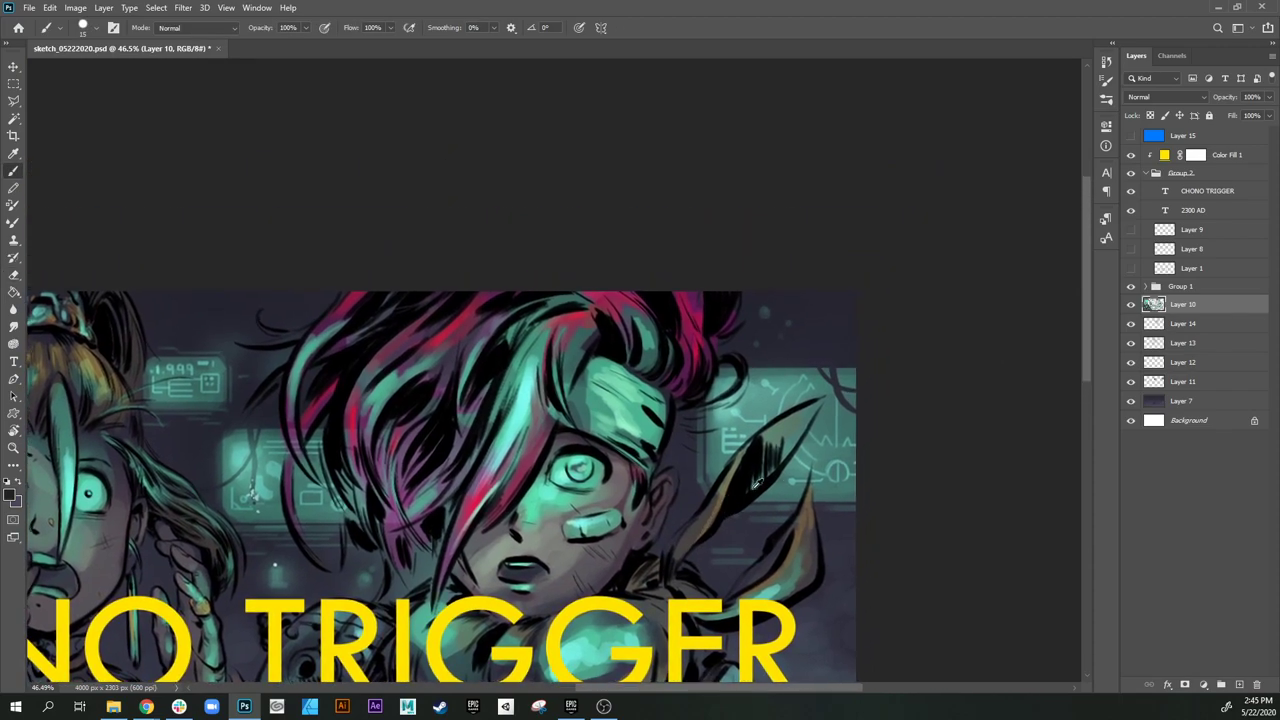
{"action": "key", "text": "bracketright"}
{"action": "key", "text": "bracketright"}
{"action": "mouse_move", "coordinate": [758, 449]}
{"action": "left_mouse_down"}
{"action": "mouse_move", "coordinate": [753, 489]}
{"action": "mouse_move", "coordinate": [799, 431]}
{"action": "mouse_move", "coordinate": [766, 454]}
{"action": "mouse_move", "coordinate": [791, 415]}
{"action": "left_mouse_up"}
{"action": "key", "text": "bracketleft"}
{"action": "key", "text": "bracketleft"}
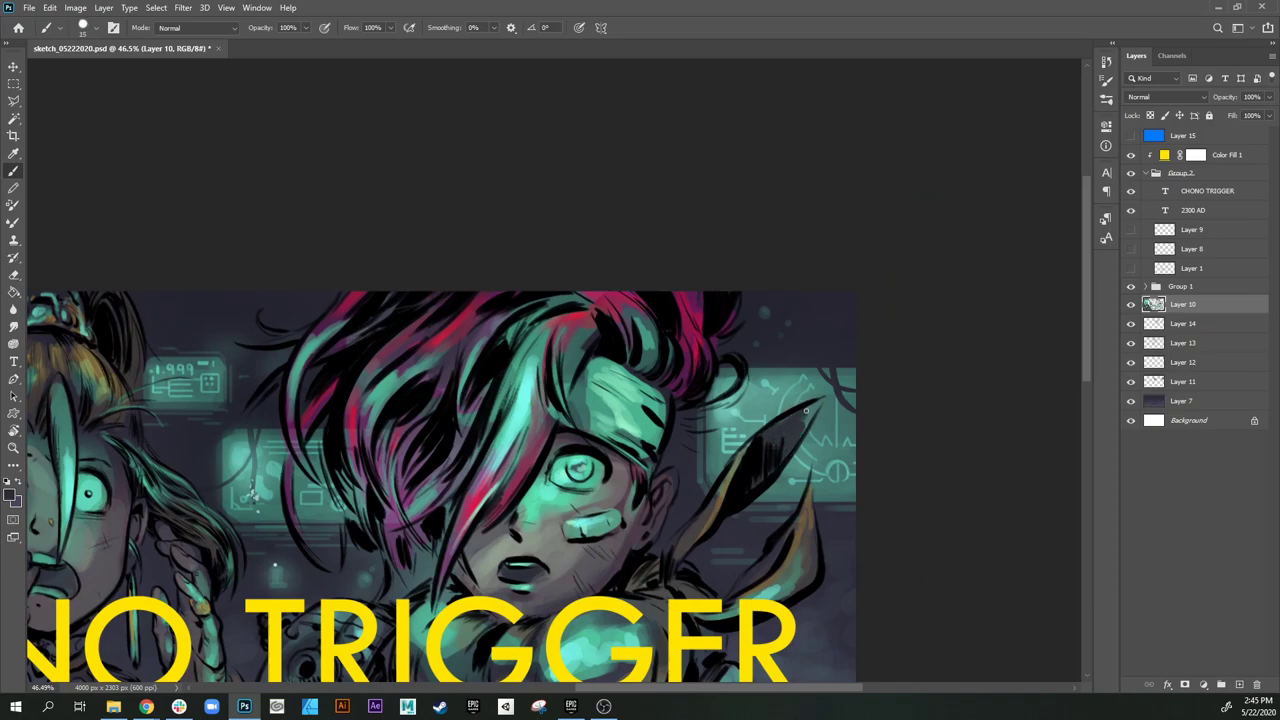
Step: Refine the tip and outer edge of the upper scarf tail with dark purple-grey
{"action": "key", "text": "bracketright"}
{"action": "key", "text": "bracketright"}
{"action": "key", "text": "bracketright"}
{"action": "key", "text": "bracketright"}
{"action": "key", "text": "bracketright"}
{"action": "key", "text": "bracketright"}
{"action": "key", "text": "bracketright"}
{"action": "key", "text": "bracketright"}
{"action": "left_click_drag", "start_coordinate": [808, 418], "coordinate": [803, 426]}
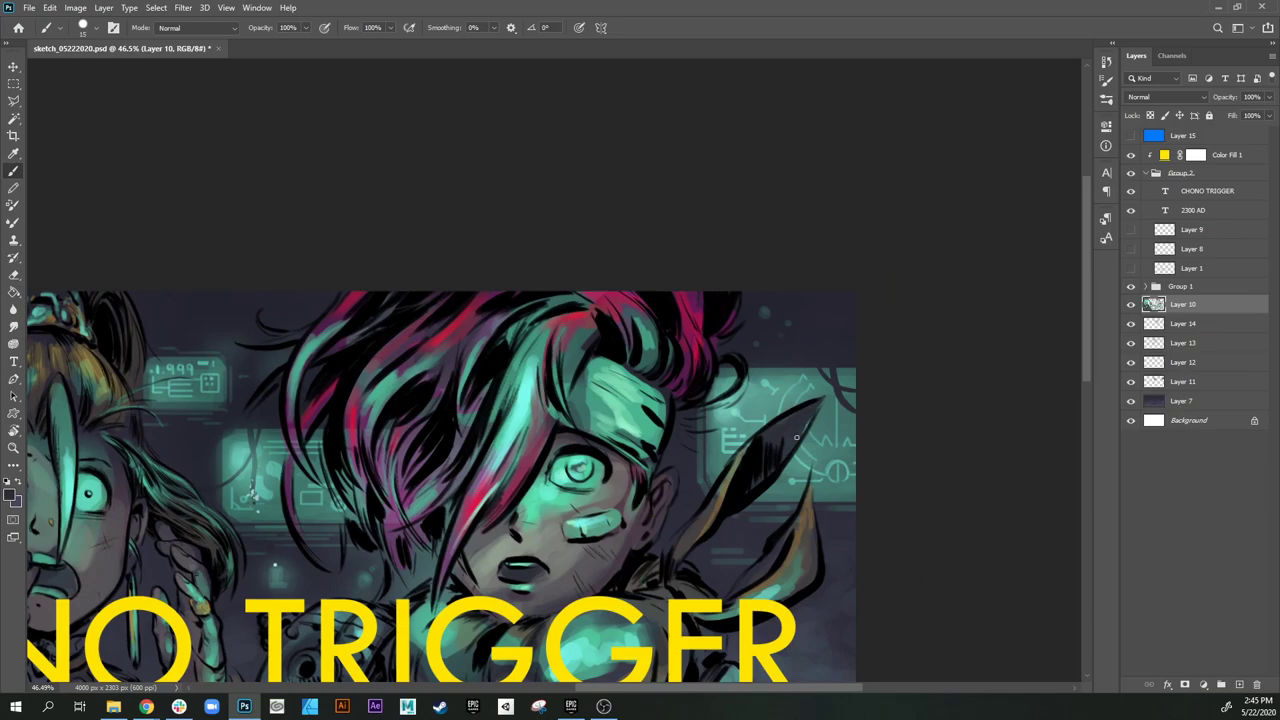
Step: Rework the lower scarf tail with colours sampled from both tails and a larger brush
{"action": "left_click", "coordinate": [708, 504], "text": "alt"}
{"action": "left_click_drag", "start_coordinate": [767, 544], "coordinate": [779, 484]}
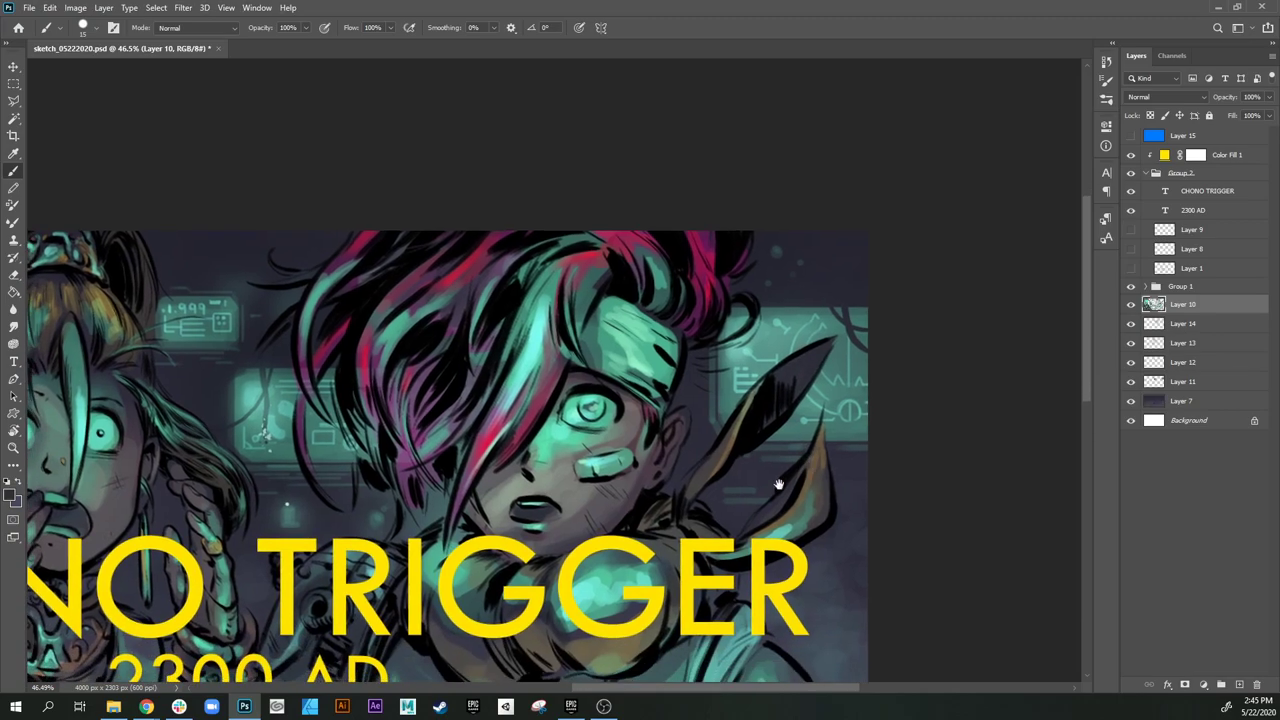
{"action": "left_click", "coordinate": [820, 440], "text": "alt"}
{"action": "key", "text": "bracketright"}
{"action": "key", "text": "bracketright"}
{"action": "left_click_drag", "start_coordinate": [788, 505], "coordinate": [798, 505]}
Step: Touch up the jaw and neck below the red-haired character's ear with sampled dark tones and a smaller brush
{"action": "left_click", "coordinate": [671, 441], "text": "alt"}
{"action": "key", "text": "bracketleft"}
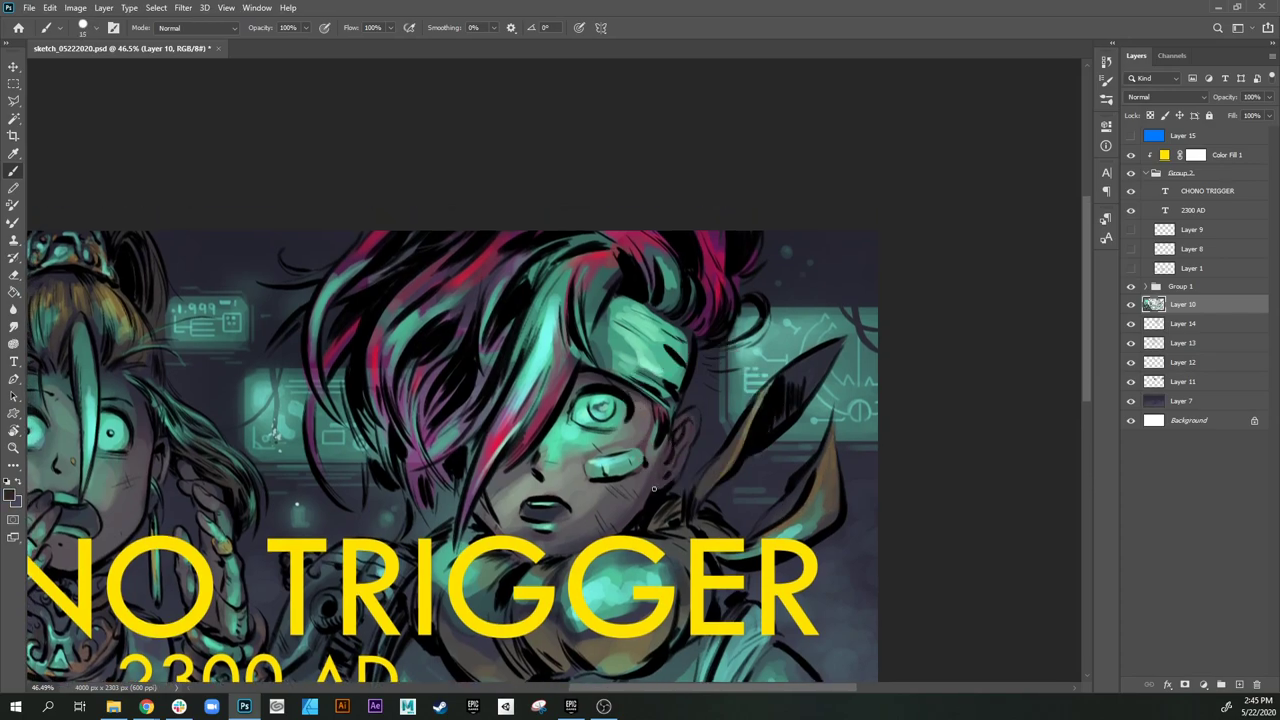
{"action": "left_click", "coordinate": [688, 414], "text": "alt"}
{"action": "left_click_drag", "start_coordinate": [650, 503], "coordinate": [684, 515]}
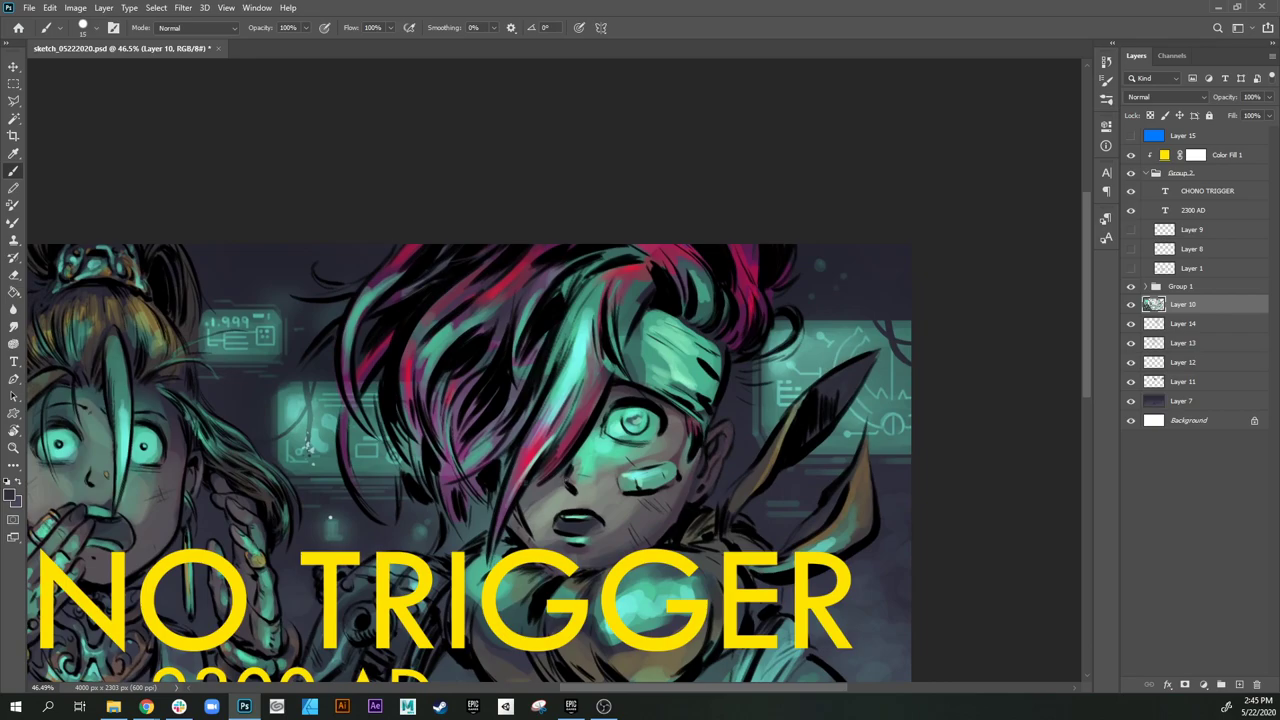
Step: Deepen the gaps between the magenta and teal hair strands with sampled dark tones and a 20 px brush
{"action": "left_click", "coordinate": [532, 451], "text": "alt"}
{"action": "key", "text": "bracketright"}
{"action": "left_click", "coordinate": [479, 284], "text": "alt"}
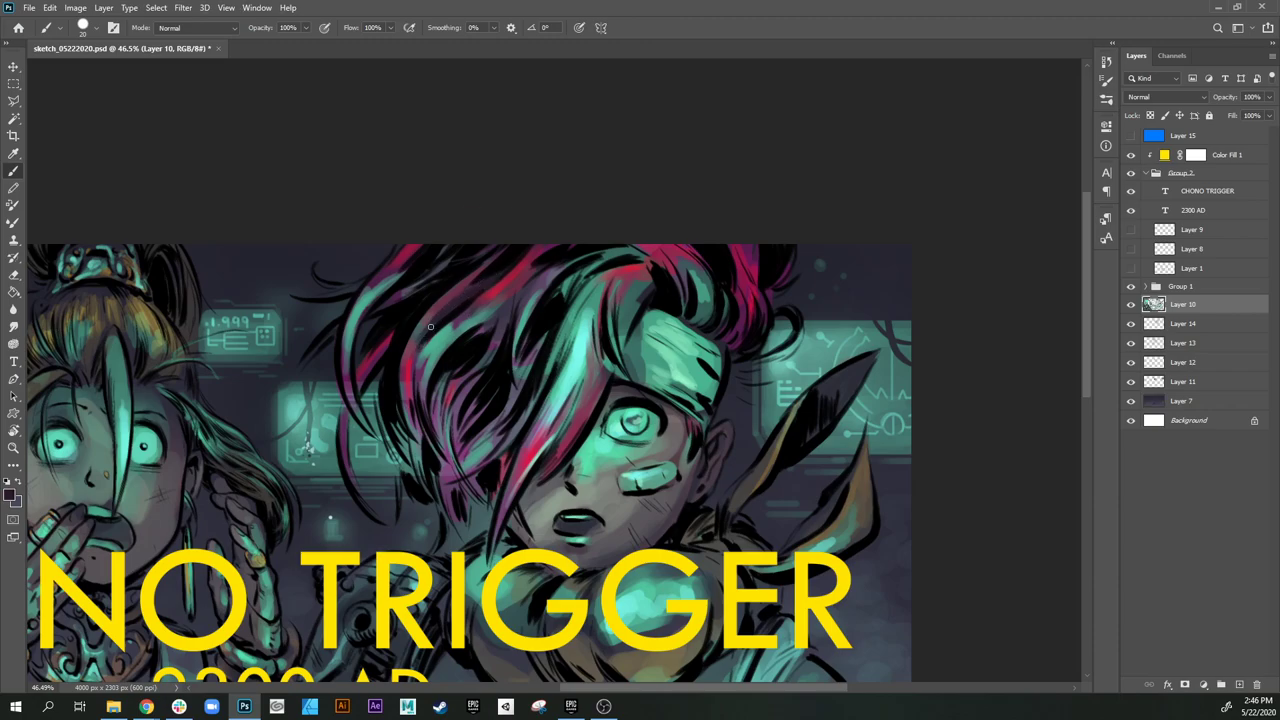
{"action": "left_click_drag", "start_coordinate": [386, 318], "coordinate": [523, 431]}
Step: Add thin colour accents to the outer hair strands with sampled dark magenta and crimson, using a 10 px brush
{"action": "key", "text": "bracketleft"}
{"action": "key", "text": "bracketleft"}
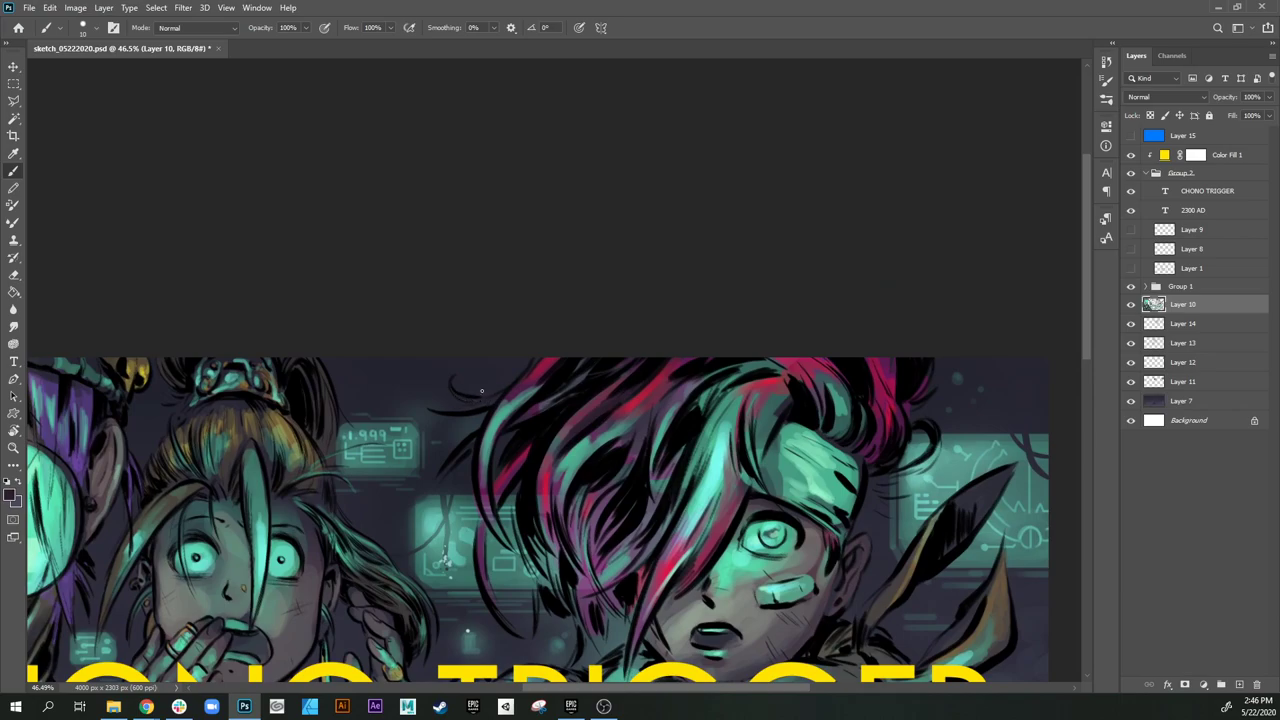
{"action": "left_click", "coordinate": [483, 403], "text": "alt"}
{"action": "scroll", "coordinate": [498, 470], "scroll_direction": "down", "scroll_amount": 2}
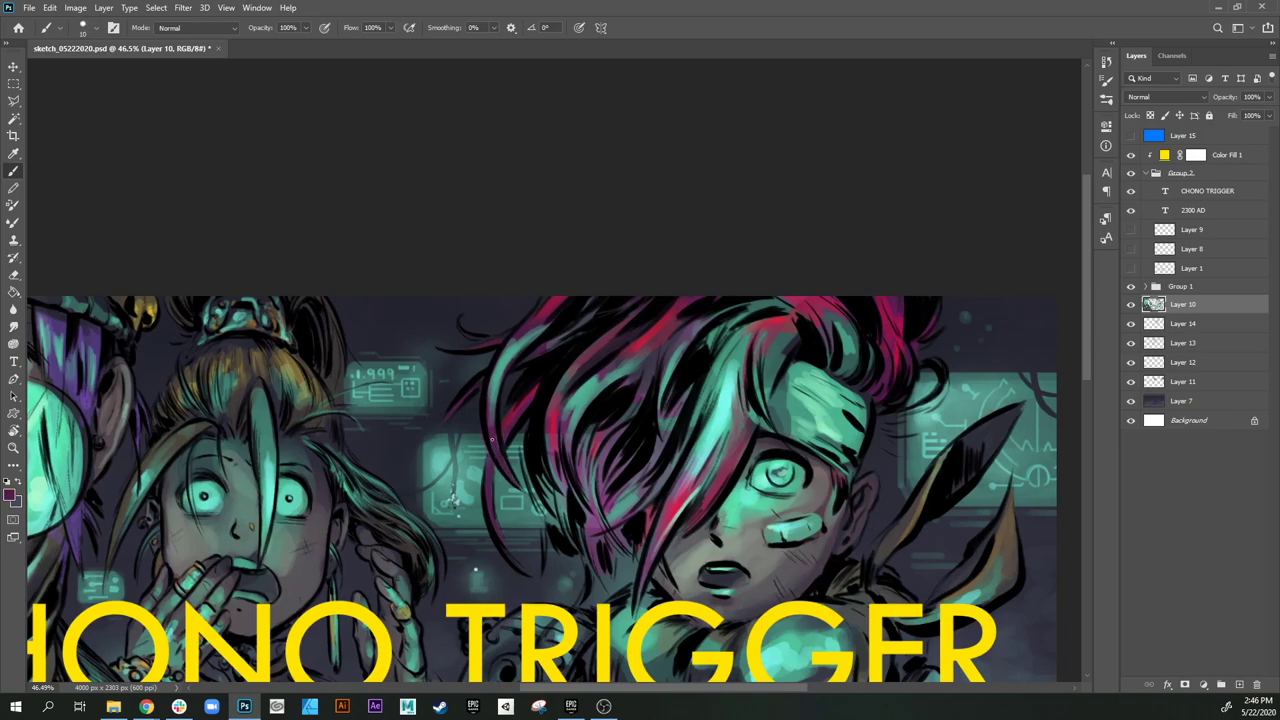
{"action": "left_click", "coordinate": [541, 298], "text": "alt"}
Step: Clean up stray paint around the red-haired character's outer strands with a 25 px eraser
{"action": "key", "text": "e"}
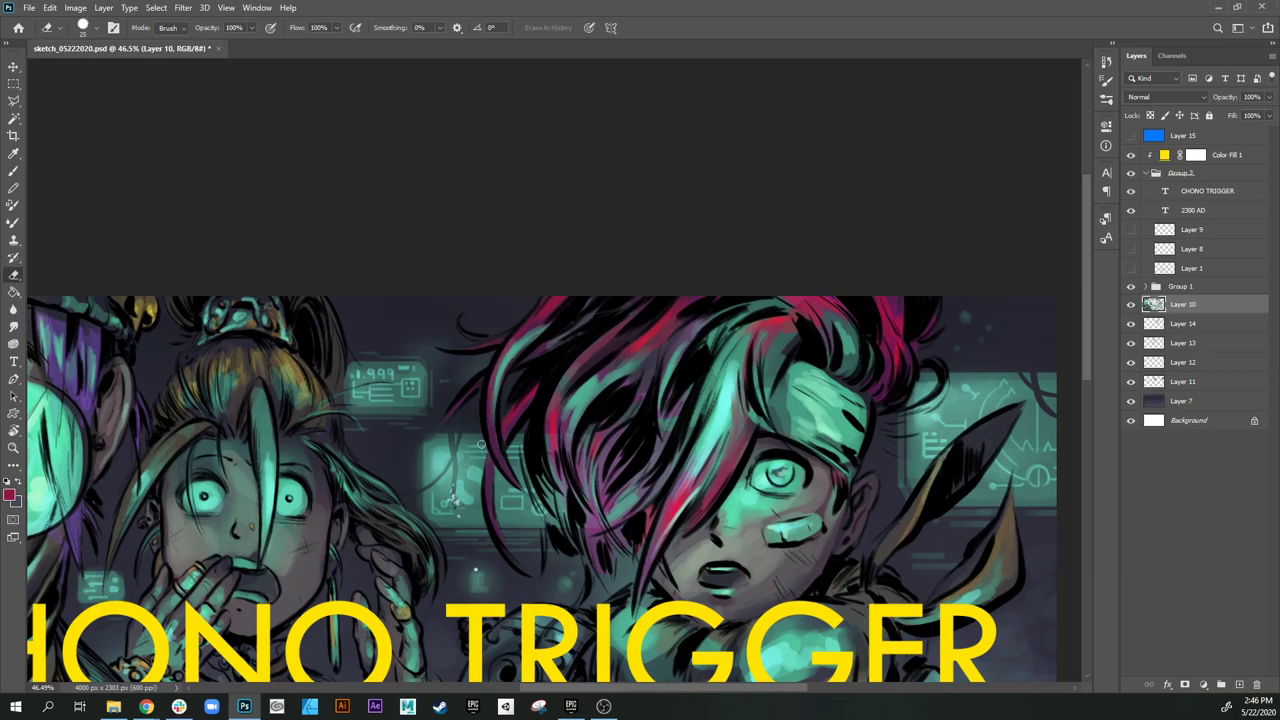
{"action": "left_click_drag", "start_coordinate": [537, 478], "coordinate": [531, 430]}
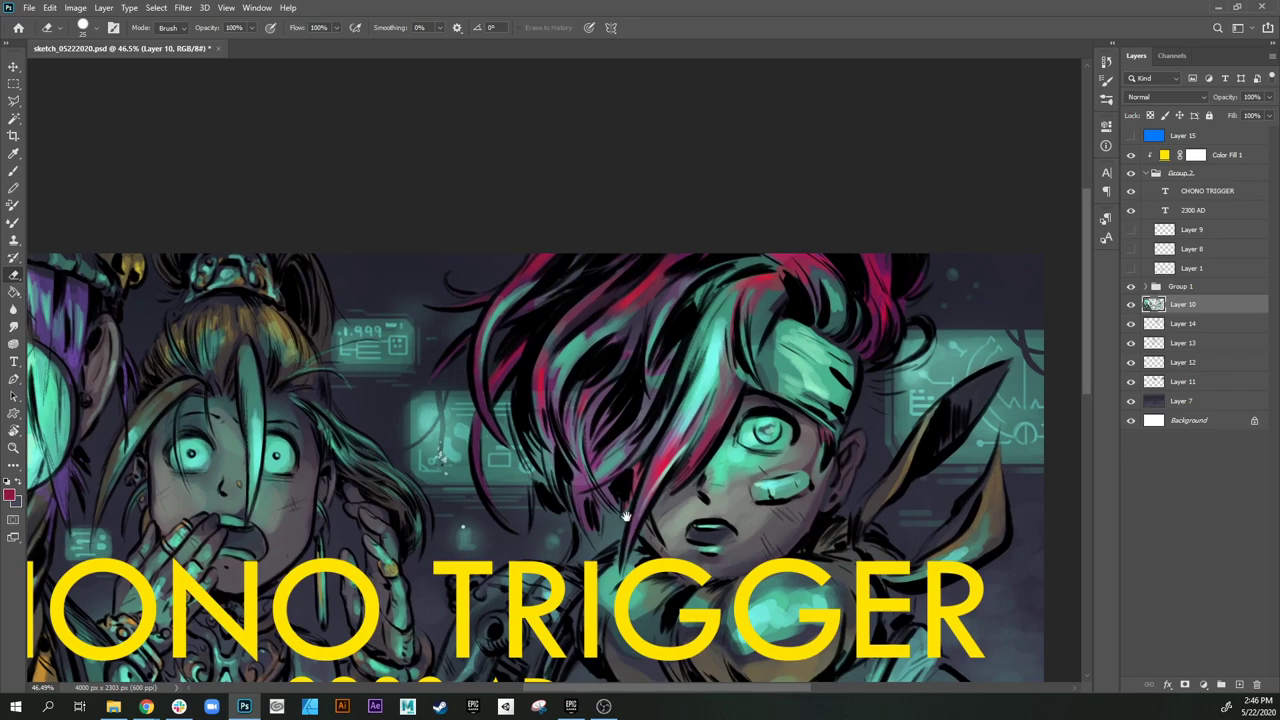
{"action": "left_click_drag", "start_coordinate": [626, 518], "coordinate": [584, 560]}
Step: Paint sampled dark purple-grey between the outer hair strands with brushes of 15 to 20 px
{"action": "key", "text": "b"}
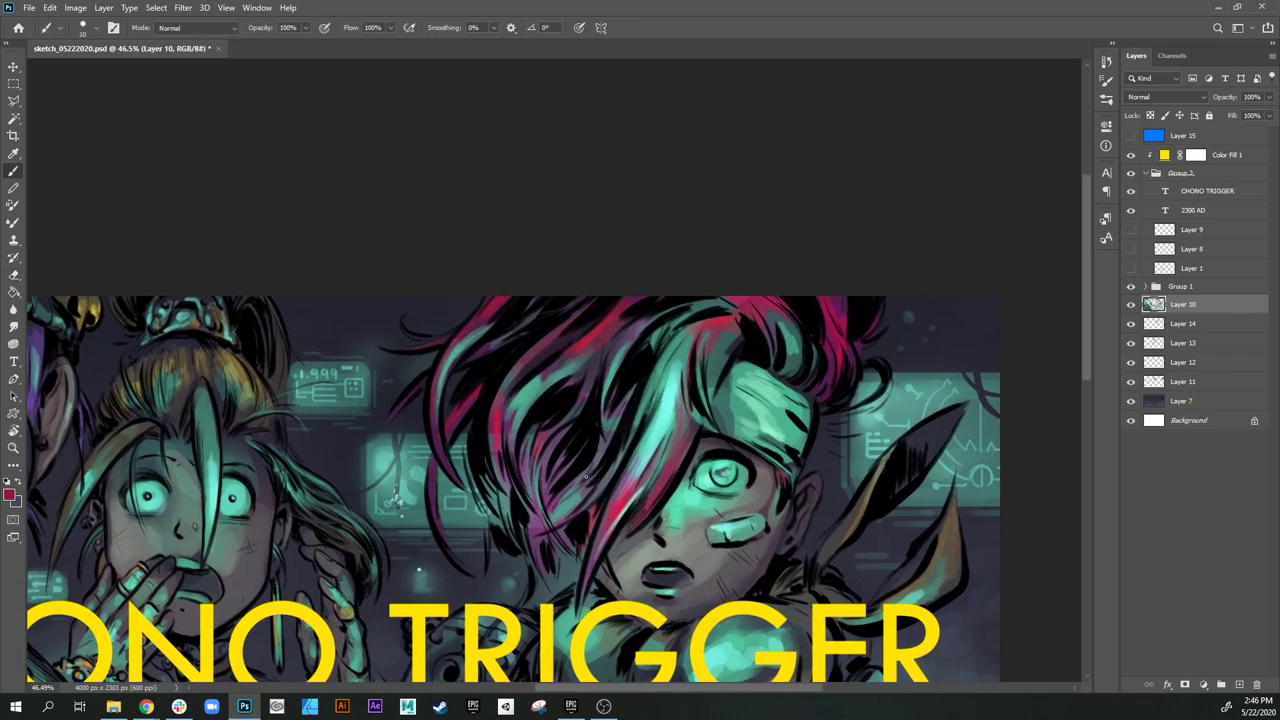
{"action": "left_click_drag", "start_coordinate": [553, 385], "coordinate": [549, 397]}
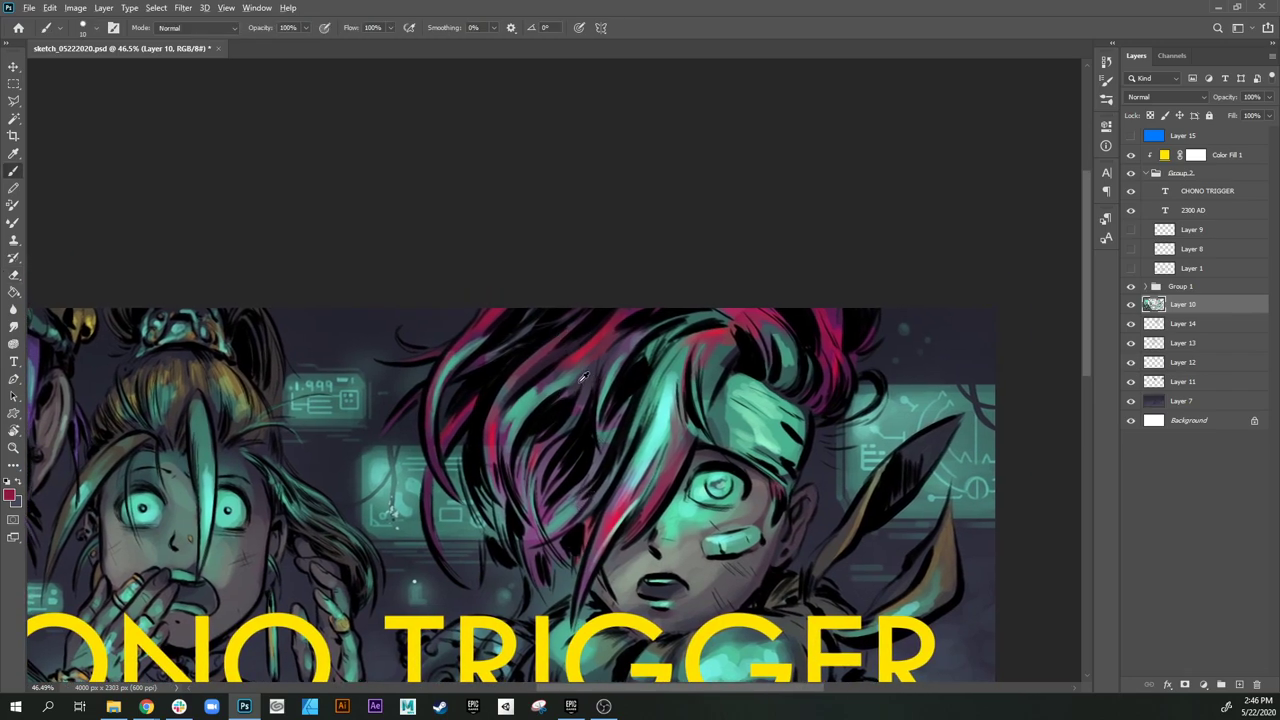
{"action": "left_click", "coordinate": [558, 375], "text": "alt"}
{"action": "key", "text": "bracketright"}
{"action": "key", "text": "bracketright"}
{"action": "key", "text": "bracketright"}
{"action": "key", "text": "bracketright"}
{"action": "key", "text": "bracketleft"}
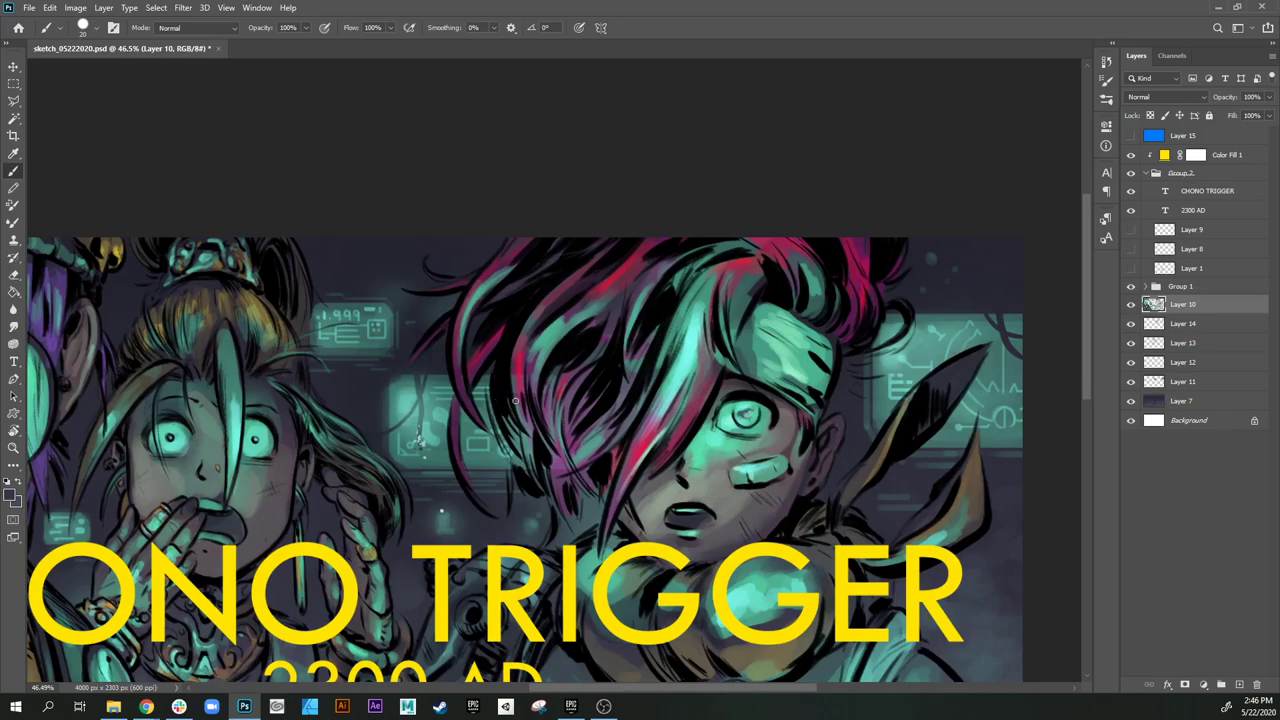
{"action": "left_click_drag", "start_coordinate": [514, 386], "coordinate": [526, 430]}
{"action": "mouse_move", "coordinate": [511, 356]}
{"action": "left_mouse_down"}
{"action": "mouse_move", "coordinate": [528, 458]}
{"action": "mouse_move", "coordinate": [512, 426]}
{"action": "left_mouse_up"}
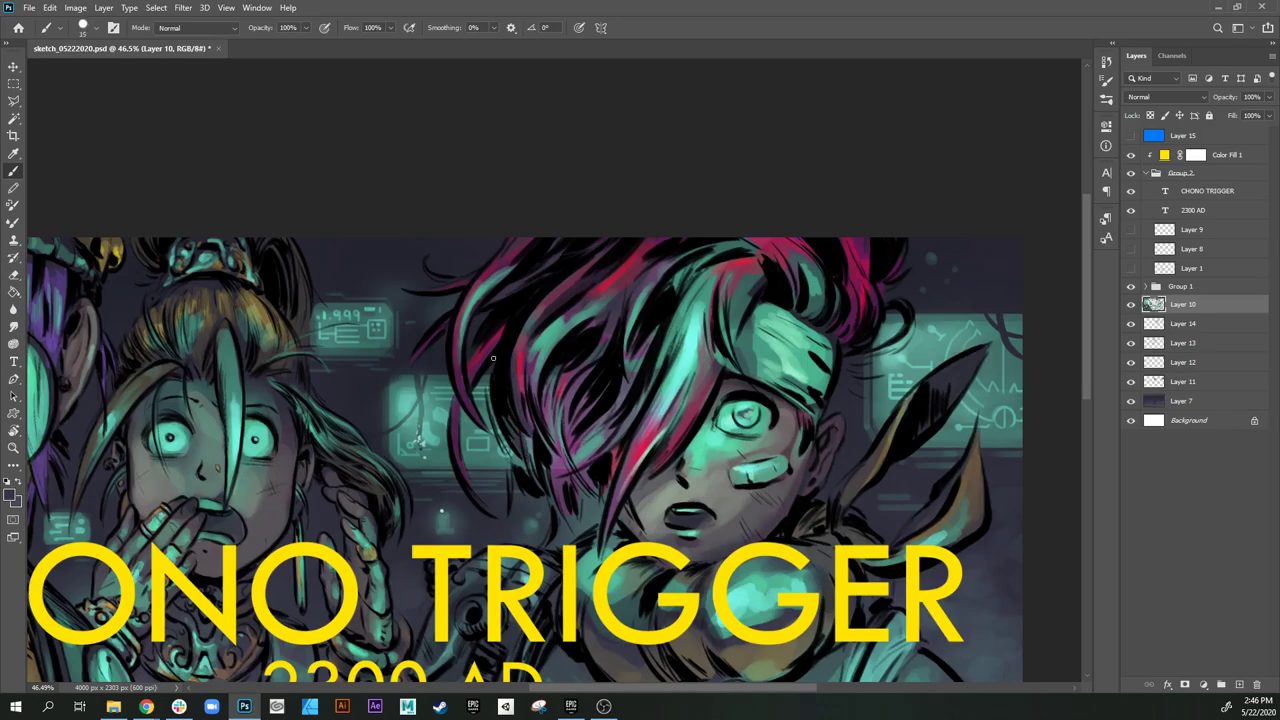
{"action": "mouse_move", "coordinate": [493, 358]}
{"action": "left_mouse_down"}
{"action": "mouse_move", "coordinate": [516, 458]}
{"action": "mouse_move", "coordinate": [532, 443]}
{"action": "left_mouse_up"}
Step: Refine the lower tips of the outer hair strands with dark purple-grey, varying the brush size
{"action": "mouse_move", "coordinate": [548, 498]}
{"action": "left_mouse_down"}
{"action": "mouse_move", "coordinate": [532, 442]}
{"action": "mouse_move", "coordinate": [492, 418]}
{"action": "left_mouse_up"}
{"action": "key", "text": "["}
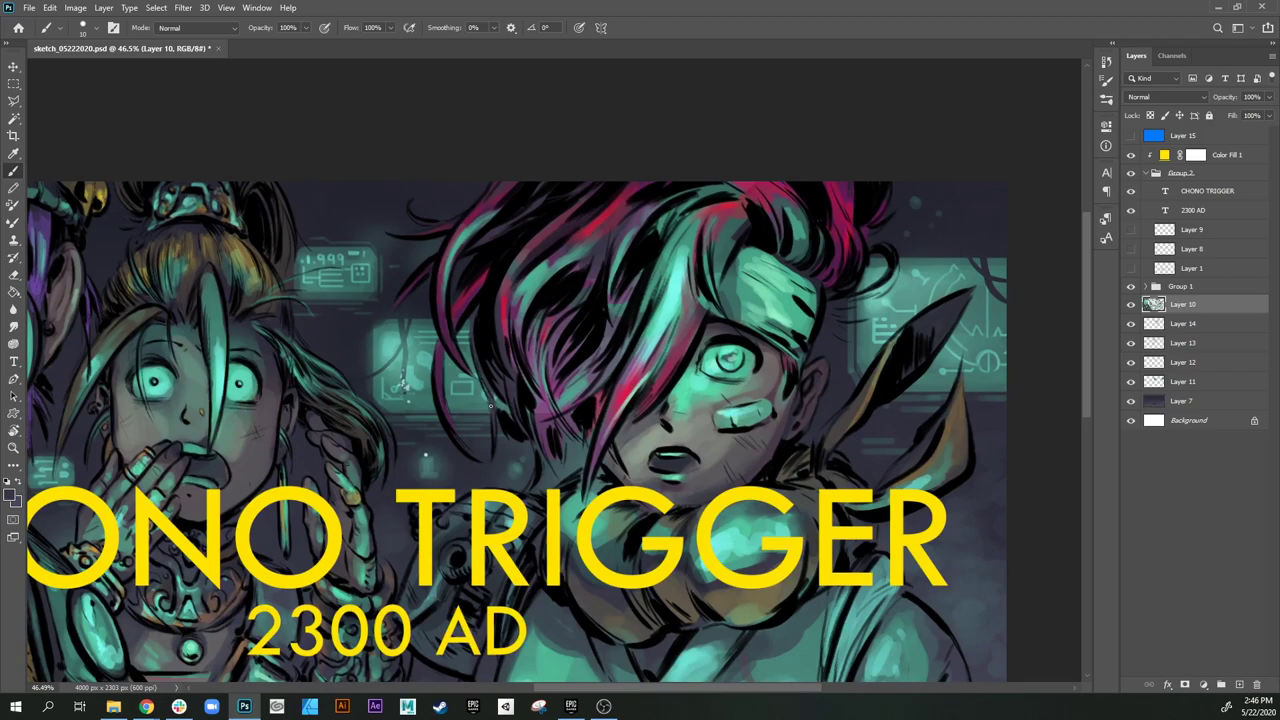
{"action": "key", "text": "bracketright"}
{"action": "key", "text": "bracketright"}
{"action": "mouse_move", "coordinate": [501, 402]}
{"action": "left_mouse_down"}
{"action": "mouse_move", "coordinate": [501, 418]}
{"action": "mouse_move", "coordinate": [503, 407]}
{"action": "left_mouse_up"}
{"action": "key", "text": "bracketleft"}
{"action": "key", "text": "bracketleft"}
{"action": "key", "text": "bracketright"}
{"action": "key", "text": "bracketright"}
{"action": "key", "text": "bracketright"}
Step: Shade the hair ends hanging beside the face with dark purple-grey strokes
{"action": "mouse_move", "coordinate": [551, 440]}
{"action": "left_mouse_down"}
{"action": "mouse_move", "coordinate": [533, 346]}
{"action": "mouse_move", "coordinate": [563, 365]}
{"action": "left_mouse_up"}
{"action": "key", "text": "bracketleft"}
{"action": "key", "text": "bracketleft"}
{"action": "key", "text": "bracketleft"}
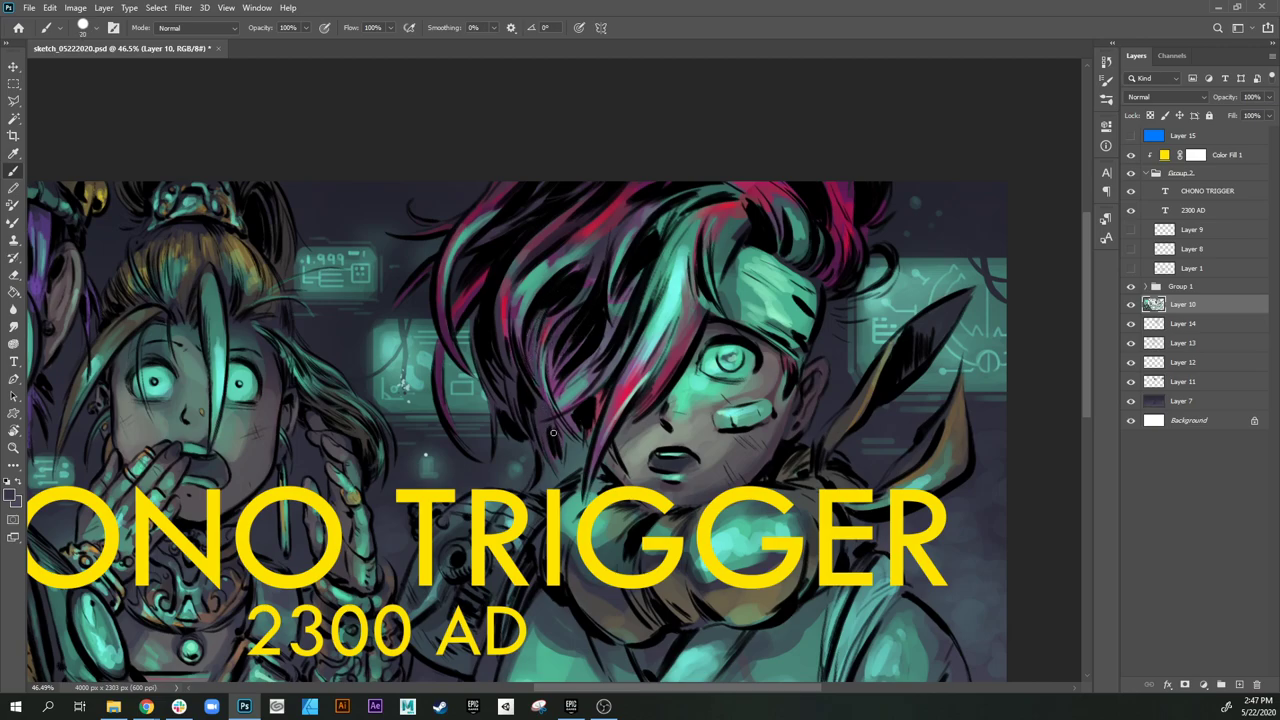
{"action": "key", "text": "bracketleft"}
{"action": "key", "text": "bracketleft"}
{"action": "left_click_drag", "start_coordinate": [579, 404], "coordinate": [569, 440]}
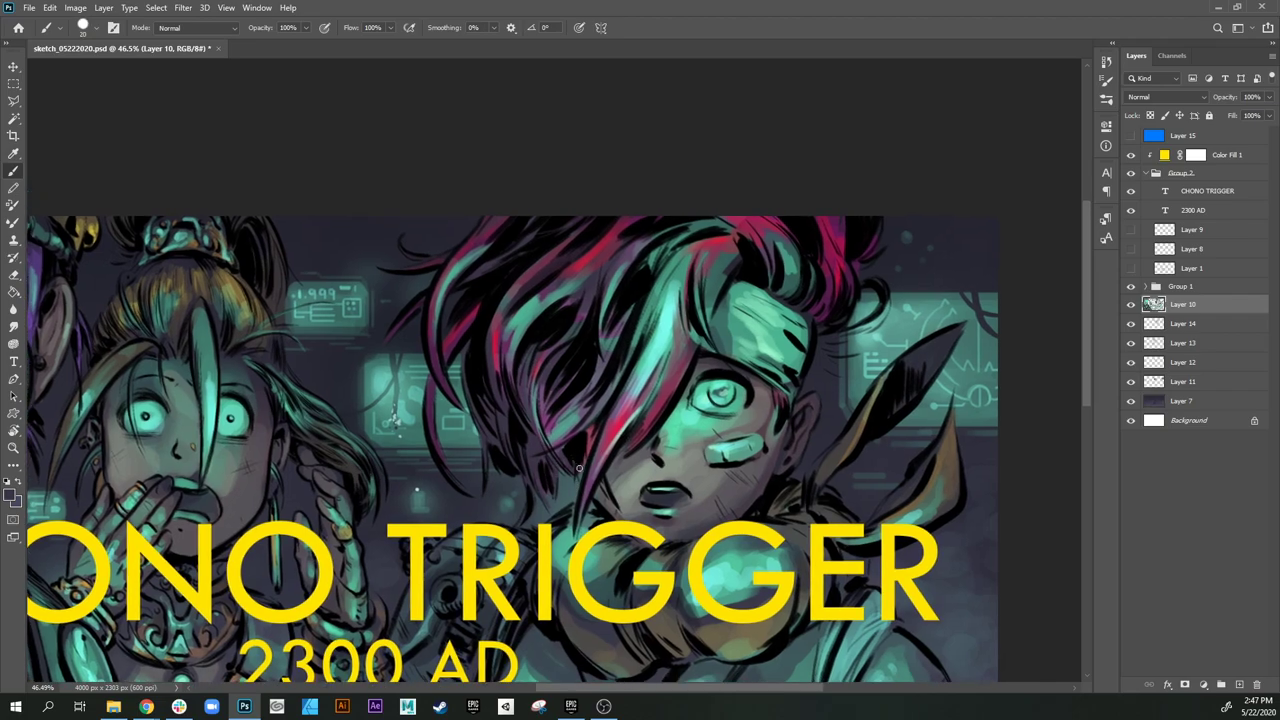
Step: Refine the loose curls behind the bandaged forehead with a 15 px dark purple-grey brush and a 25 px eraser
{"action": "key", "text": "bracketleft"}
{"action": "mouse_move", "coordinate": [614, 490]}
{"action": "left_mouse_down"}
{"action": "mouse_move", "coordinate": [574, 556]}
{"action": "mouse_move", "coordinate": [494, 594]}
{"action": "left_mouse_up"}
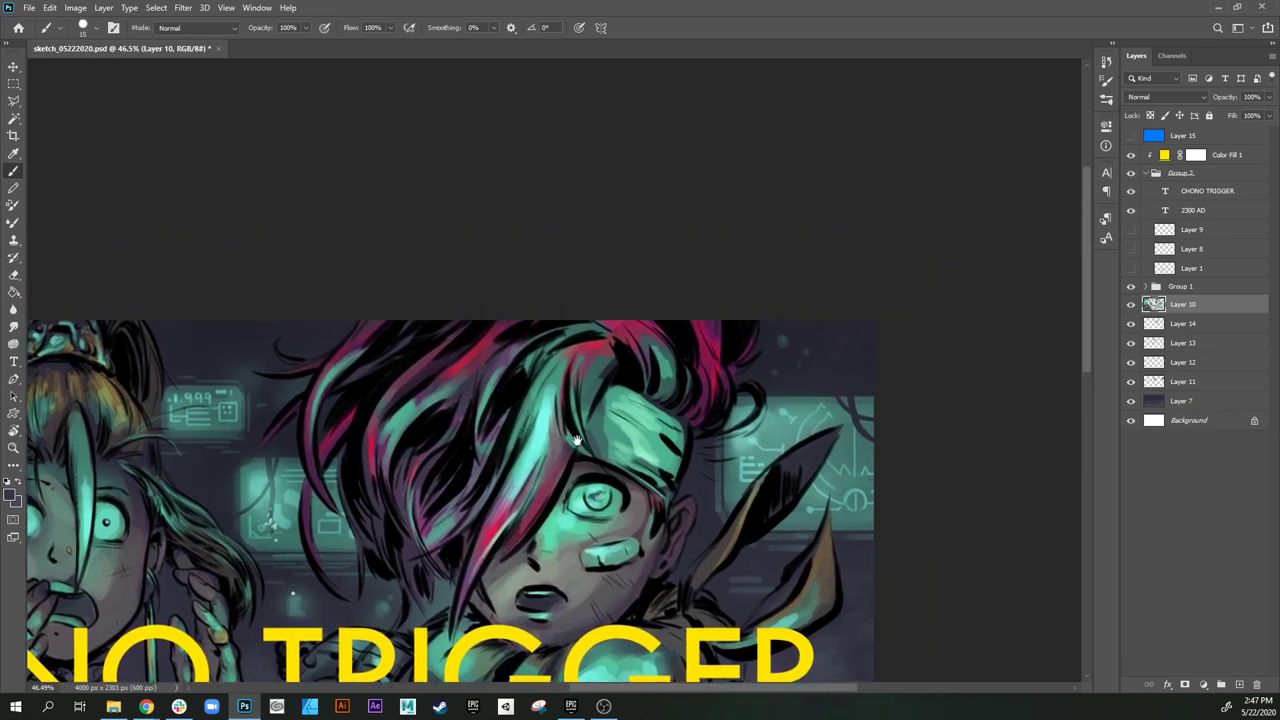
{"action": "mouse_move", "coordinate": [710, 423]}
{"action": "left_mouse_down"}
{"action": "mouse_move", "coordinate": [689, 450]}
{"action": "mouse_move", "coordinate": [735, 451]}
{"action": "left_mouse_up"}
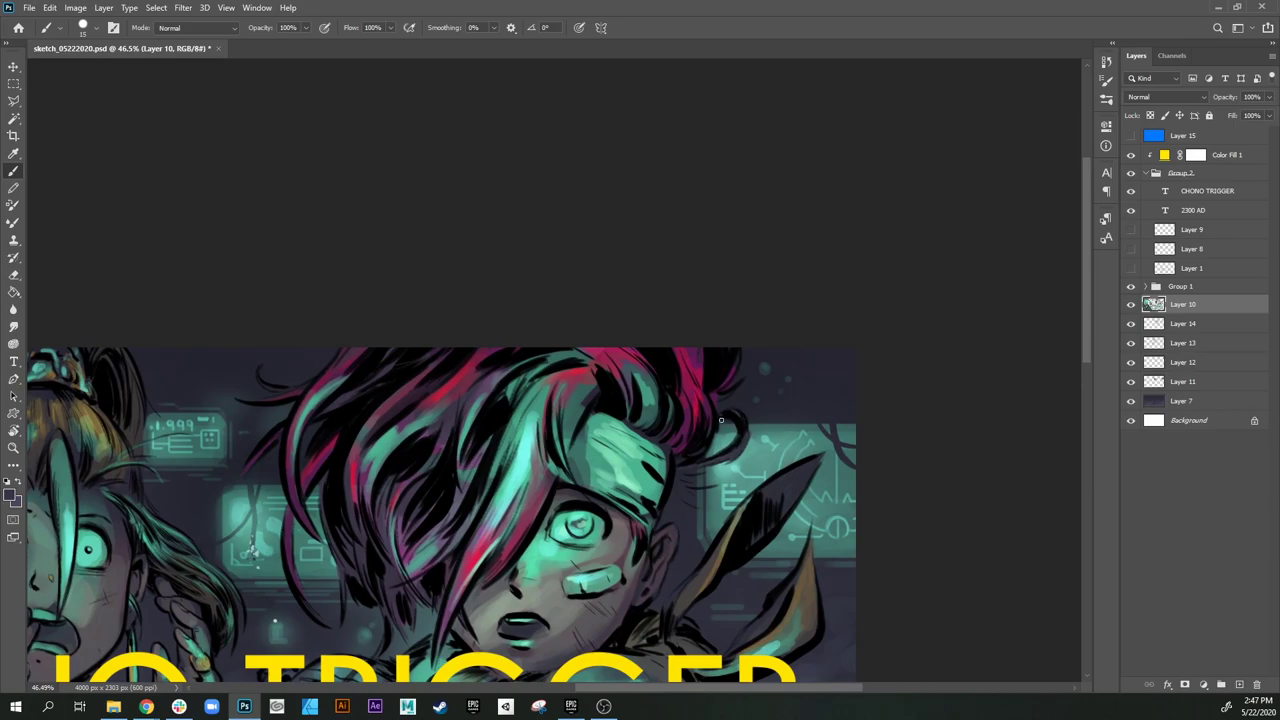
{"action": "key", "text": "e"}
{"action": "key", "text": "b"}
{"action": "key", "text": "e"}
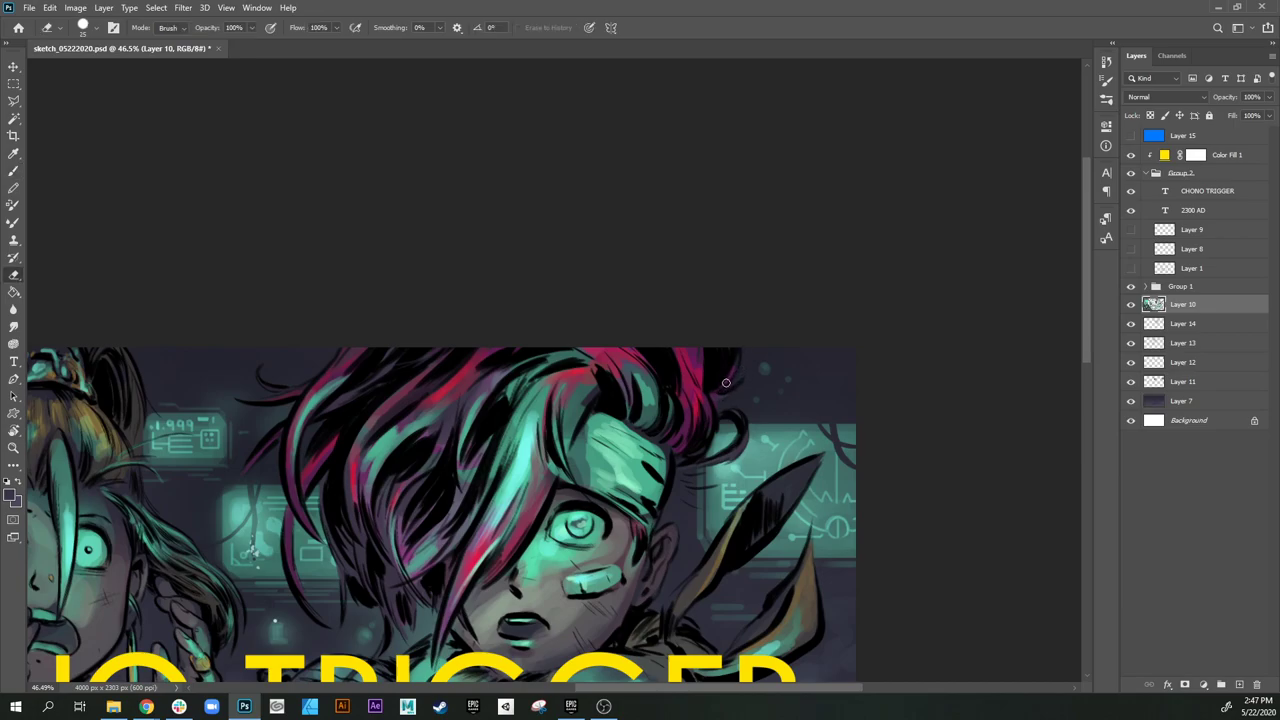
{"action": "key", "text": "b"}
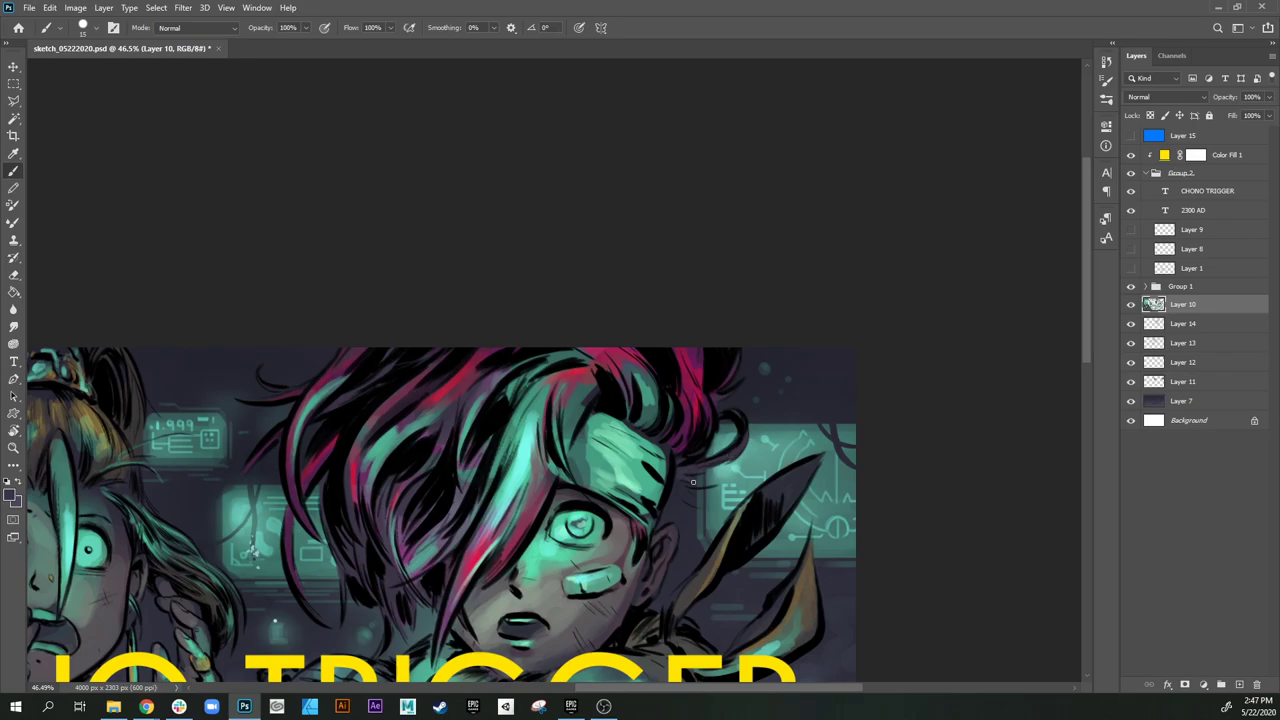
{"action": "left_click_drag", "start_coordinate": [652, 499], "coordinate": [678, 496]}
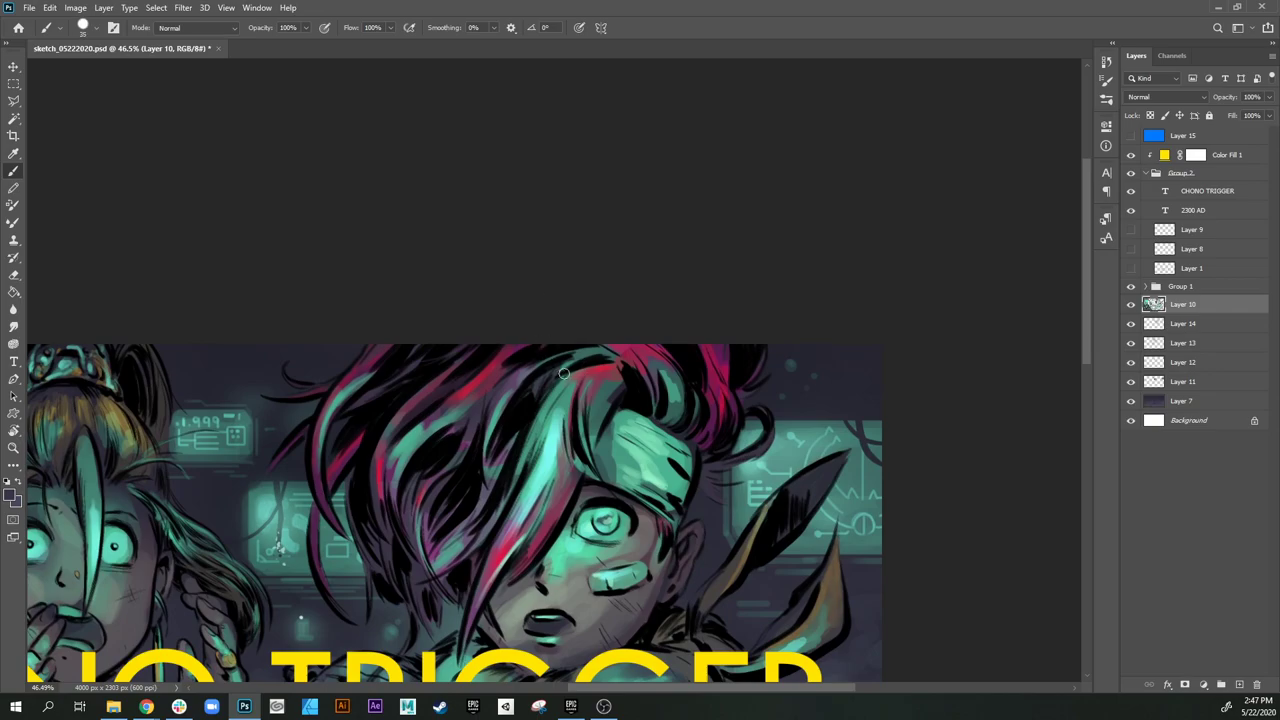
Step: Paint thin crimson wisps below the hair bun, using colour sampled from the hair and a small brush
{"action": "left_click", "coordinate": [645, 348], "text": "alt"}
{"action": "key", "text": "bracketleft"}
{"action": "key", "text": "bracketleft"}
{"action": "key", "text": "bracketleft"}
{"action": "key", "text": "bracketleft"}
{"action": "key", "text": "bracketright"}
{"action": "left_click_drag", "start_coordinate": [565, 506], "coordinate": [470, 482]}
{"action": "key", "text": "bracketleft"}
{"action": "key", "text": "bracketleft"}
{"action": "key", "text": "bracketleft"}
{"action": "key", "text": "bracketright"}
{"action": "key", "text": "bracketright"}
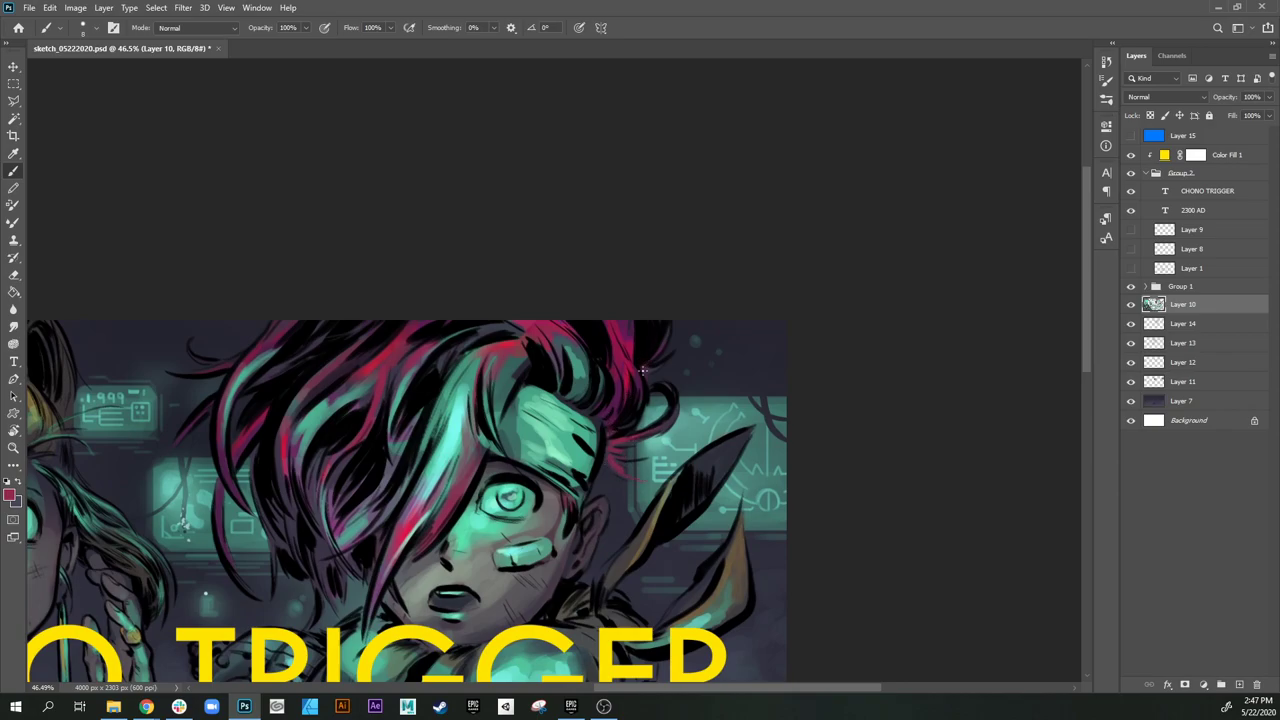
Step: Add light teal highlights to the wisps behind the head and the front hair strands with sampled bandage colour
{"action": "left_click", "coordinate": [555, 433], "text": "alt"}
{"action": "key", "text": "bracketright"}
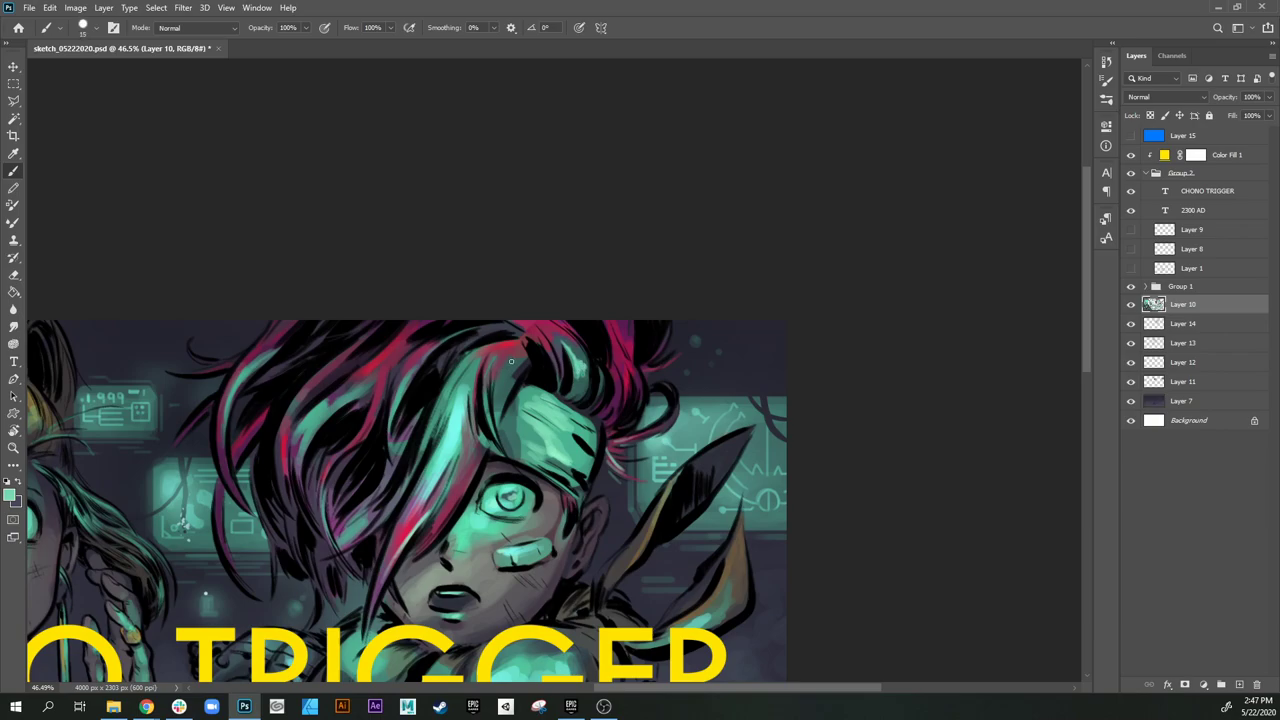
{"action": "mouse_move", "coordinate": [508, 363]}
{"action": "left_mouse_down"}
{"action": "mouse_move", "coordinate": [515, 380]}
{"action": "mouse_move", "coordinate": [453, 395]}
{"action": "left_mouse_up"}
{"action": "left_click_drag", "start_coordinate": [409, 486], "coordinate": [443, 452]}
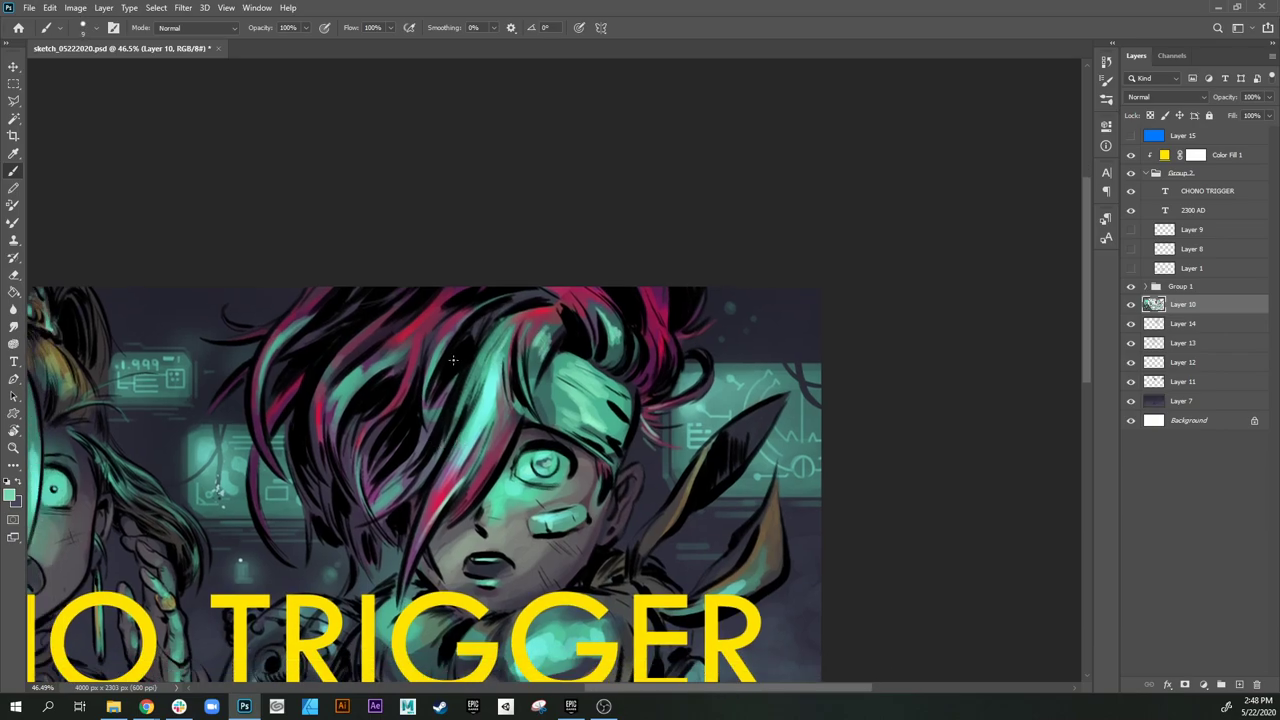
Step: Touch up the fringe and inner hair strands with crimson sampled from the hair, varying the brush size
{"action": "left_click", "coordinate": [541, 307], "text": "alt"}
{"action": "key", "text": "bracketleft"}
{"action": "key", "text": "bracketleft"}
{"action": "mouse_move", "coordinate": [292, 408]}
{"action": "left_mouse_down"}
{"action": "mouse_move", "coordinate": [346, 446]}
{"action": "mouse_move", "coordinate": [500, 434]}
{"action": "left_mouse_up"}
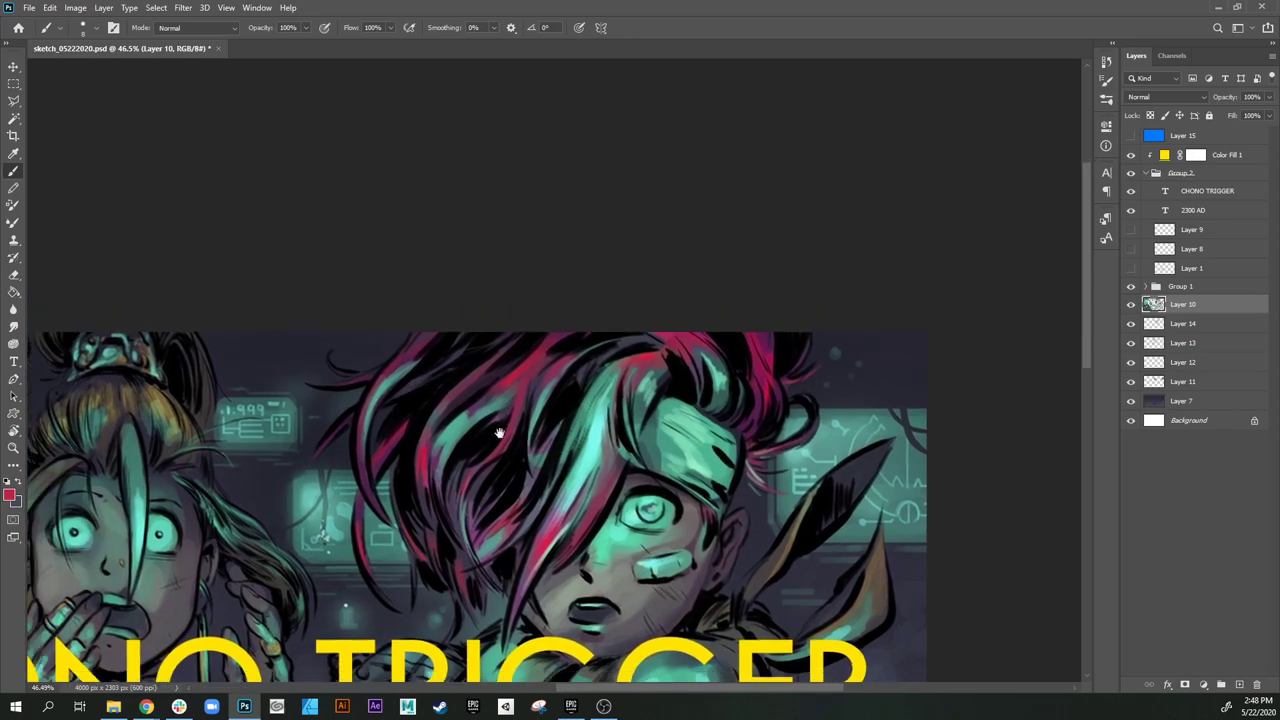
{"action": "left_click_drag", "start_coordinate": [621, 561], "coordinate": [624, 374]}
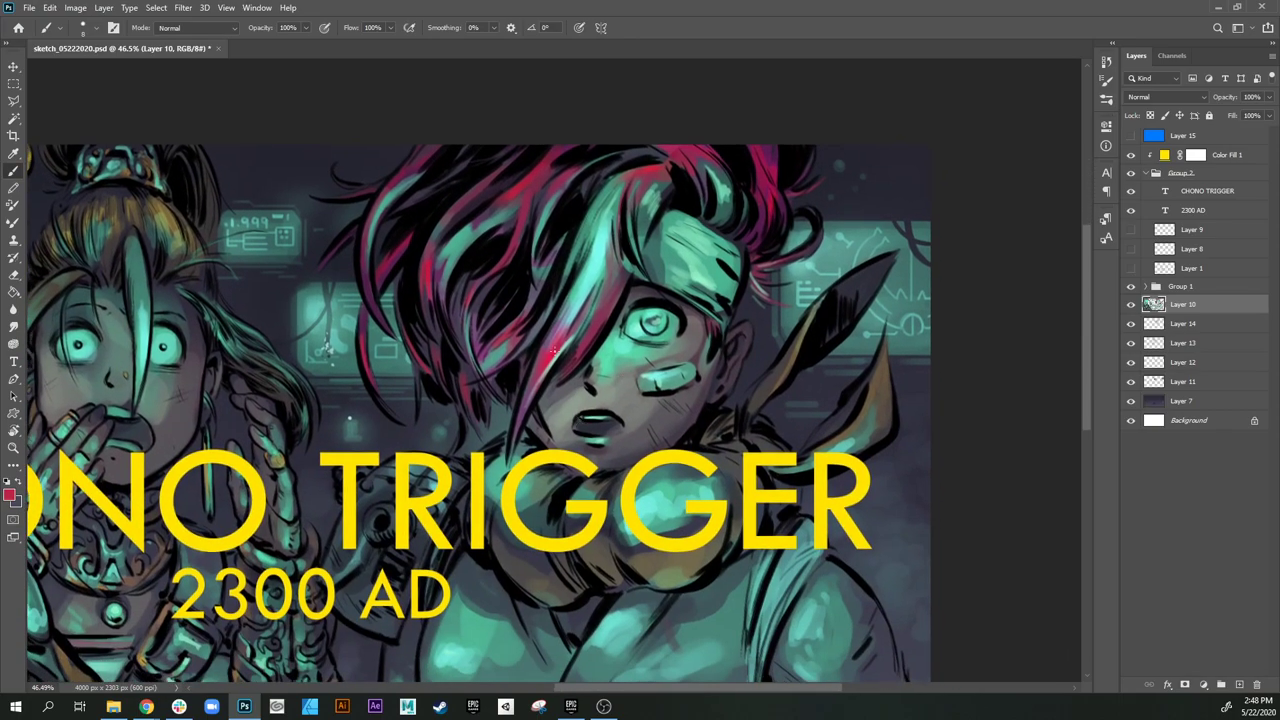
{"action": "key", "text": "bracketright"}
{"action": "key", "text": "bracketright"}
{"action": "mouse_move", "coordinate": [579, 421]}
{"action": "left_mouse_down"}
{"action": "mouse_move", "coordinate": [616, 430]}
{"action": "mouse_move", "coordinate": [616, 417]}
{"action": "left_mouse_up"}
Step: Add fine light teal accents around the red-haired character's fringe and face, using colour sampled from the bandage
{"action": "left_click", "coordinate": [595, 424], "text": "alt"}
{"action": "key", "text": "bracketleft"}
{"action": "left_click", "coordinate": [698, 272], "text": "alt"}
{"action": "key", "text": "bracketleft"}
{"action": "left_click_drag", "start_coordinate": [587, 461], "coordinate": [593, 456]}
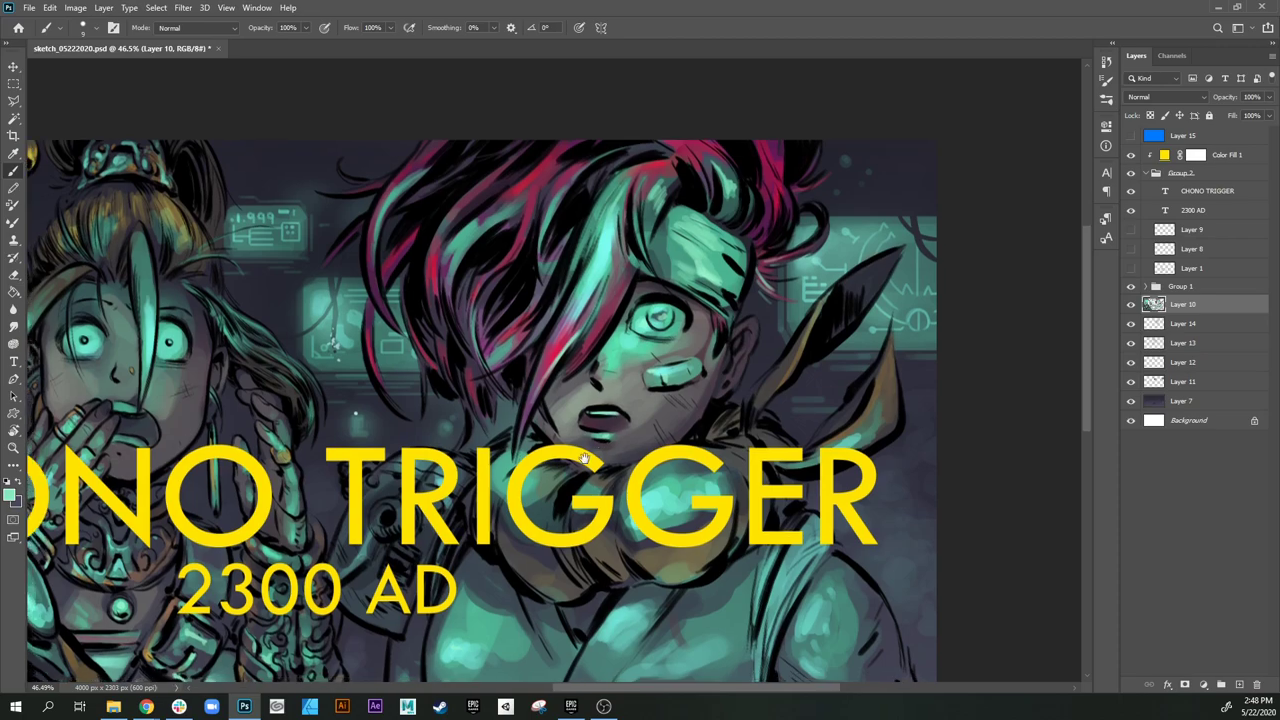
Step: Touch up the red-haired character's short sleeve and upper arm with sampled sleeve and dark purple-grey tones, brush 10 to 15 px
{"action": "left_click_drag", "start_coordinate": [448, 509], "coordinate": [528, 449]}
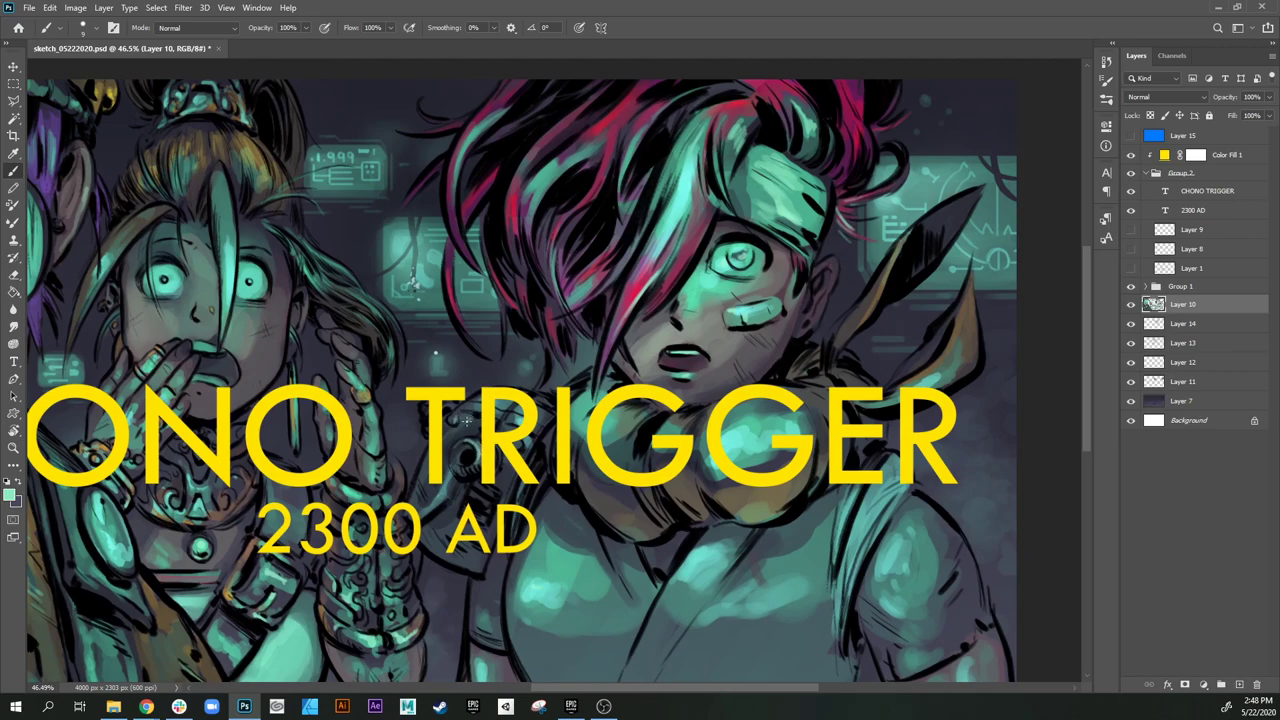
{"action": "scroll", "coordinate": [516, 480], "scroll_direction": "down", "scroll_amount": 1}
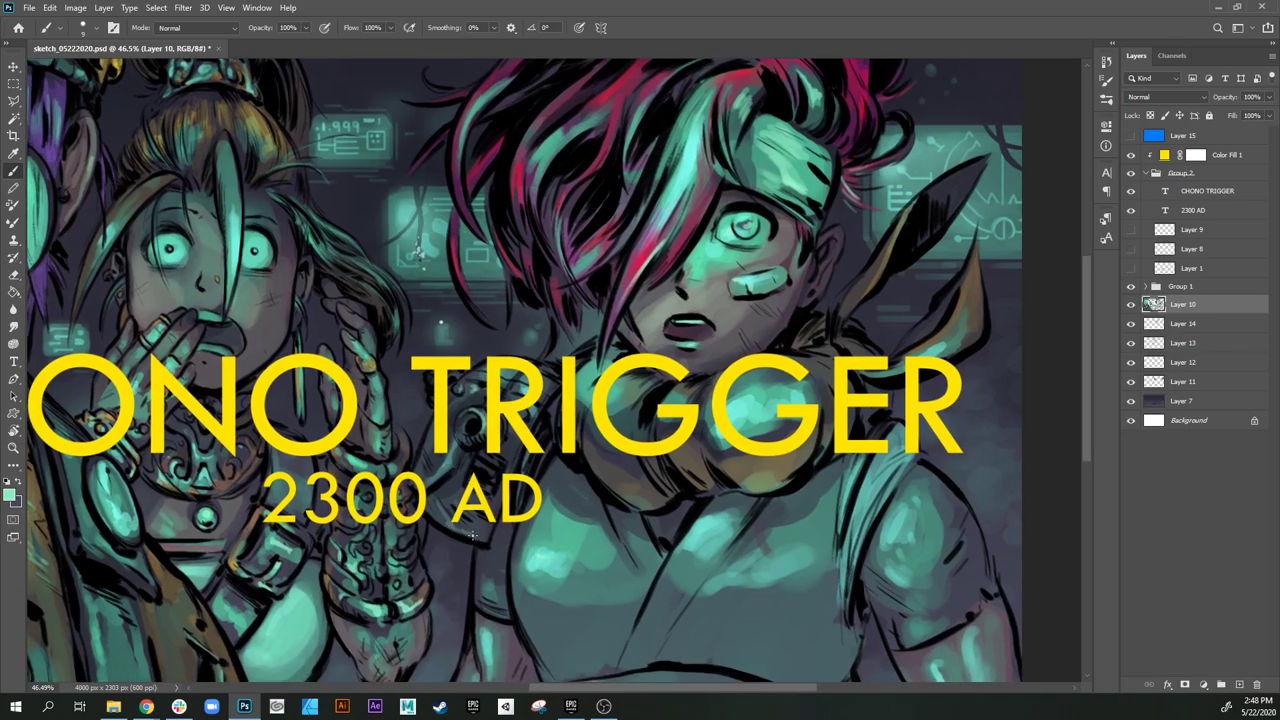
{"action": "left_click_drag", "start_coordinate": [521, 519], "coordinate": [446, 434]}
{"action": "left_click_drag", "start_coordinate": [529, 543], "coordinate": [463, 532]}
{"action": "left_click_drag", "start_coordinate": [677, 549], "coordinate": [590, 557]}
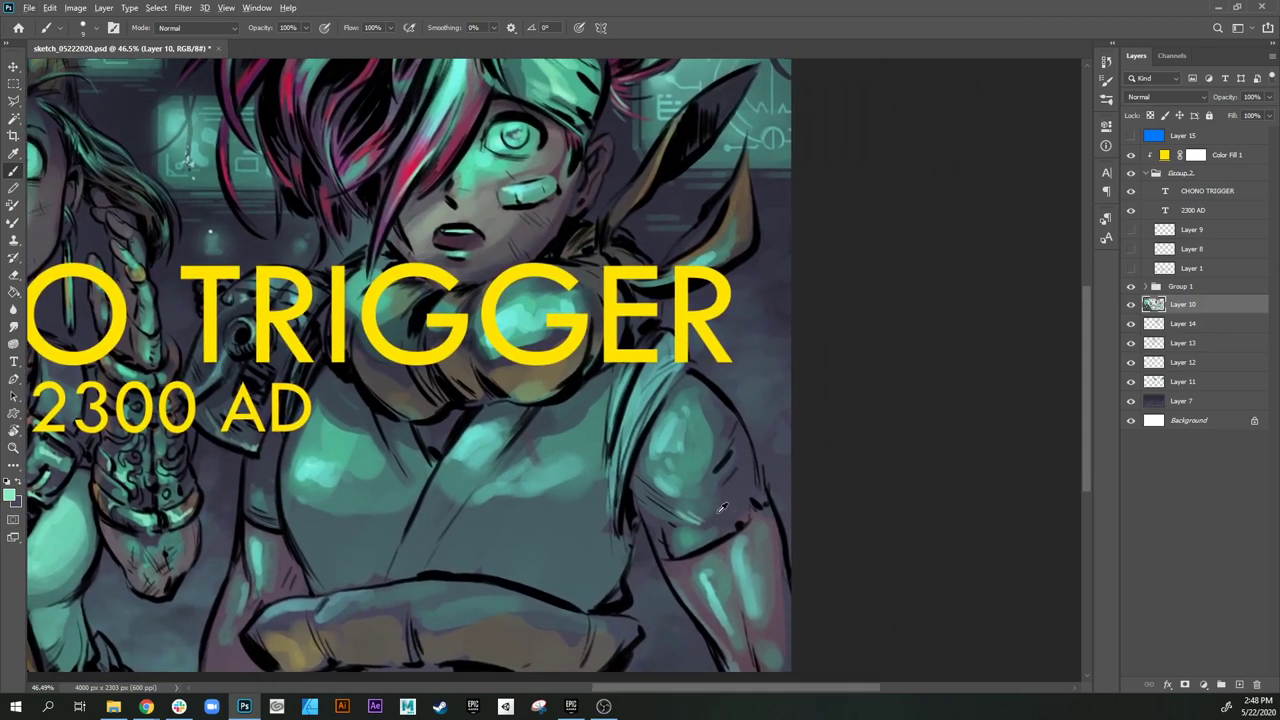
{"action": "left_click", "coordinate": [724, 512], "text": "alt"}
{"action": "mouse_move", "coordinate": [701, 528]}
{"action": "left_mouse_down"}
{"action": "mouse_move", "coordinate": [690, 512]}
{"action": "mouse_move", "coordinate": [703, 518]}
{"action": "mouse_move", "coordinate": [668, 565]}
{"action": "left_mouse_up"}
{"action": "left_click", "coordinate": [755, 241], "text": "alt"}
{"action": "mouse_move", "coordinate": [642, 450]}
{"action": "left_mouse_down"}
{"action": "mouse_move", "coordinate": [622, 477]}
{"action": "mouse_move", "coordinate": [645, 451]}
{"action": "mouse_move", "coordinate": [606, 528]}
{"action": "left_mouse_up"}
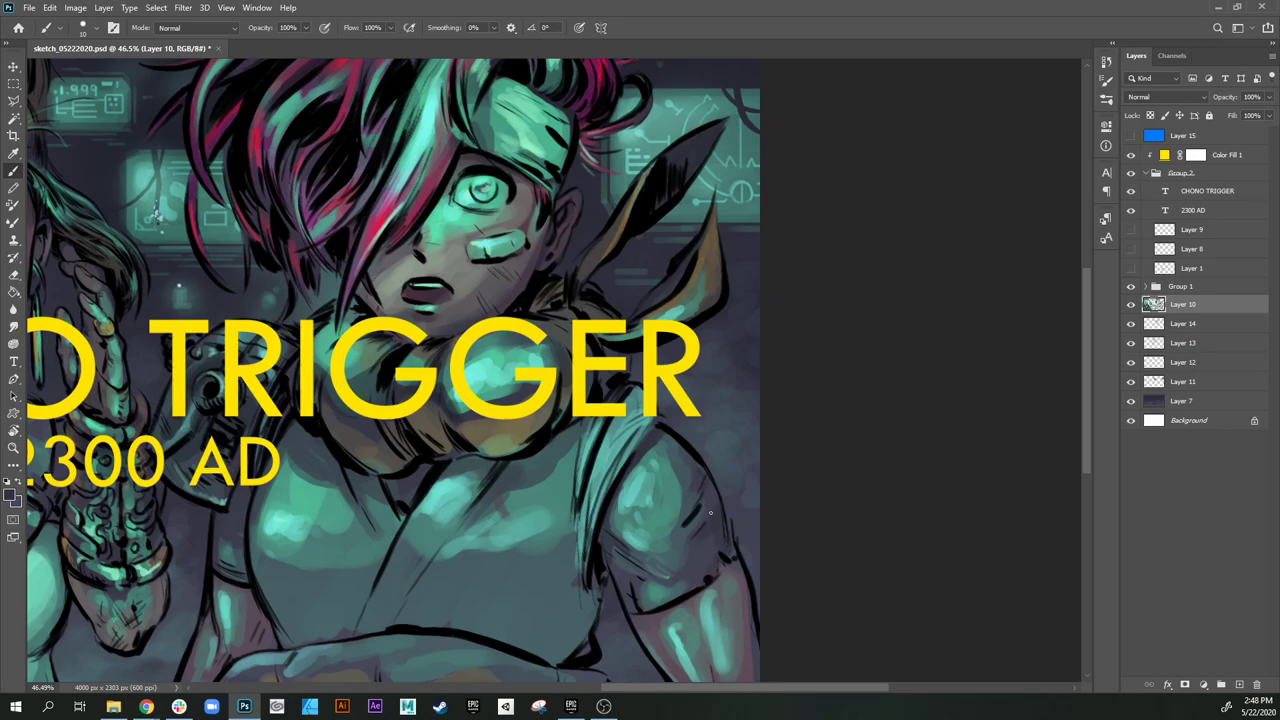
{"action": "key", "text": "bracketright"}
{"action": "left_click_drag", "start_coordinate": [711, 570], "coordinate": [722, 472]}
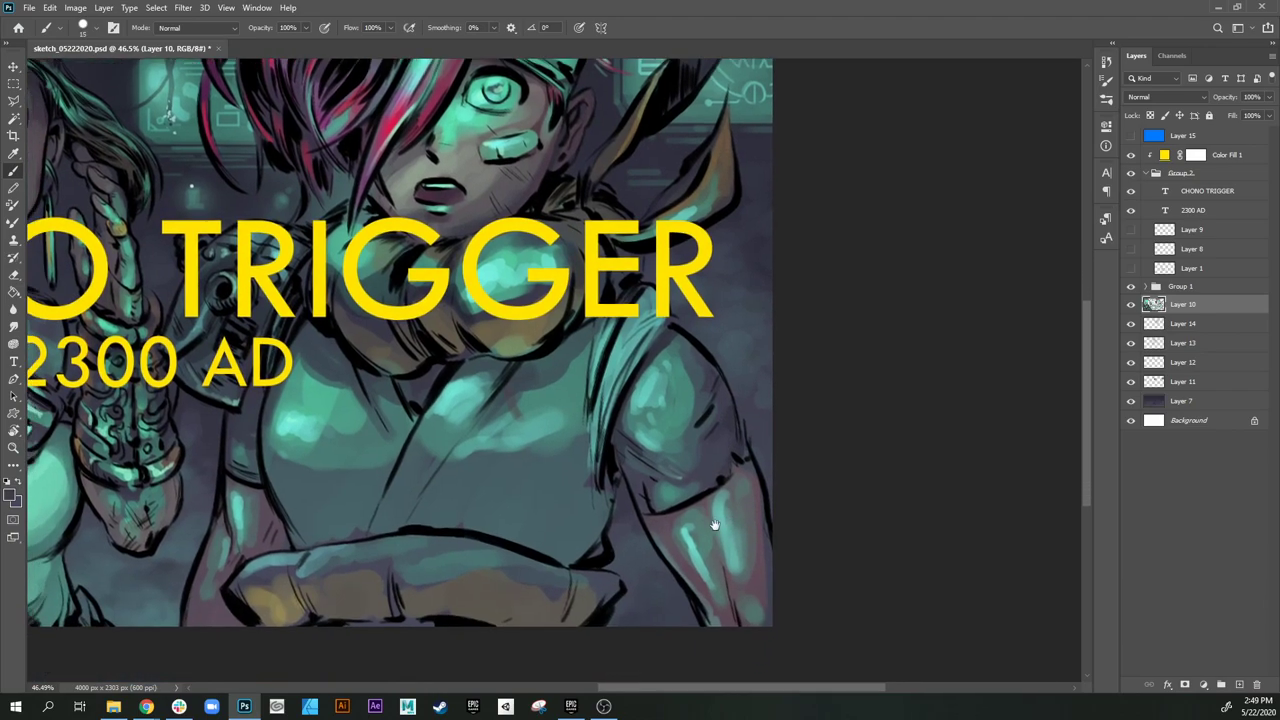
{"action": "left_click_drag", "start_coordinate": [688, 542], "coordinate": [705, 535]}
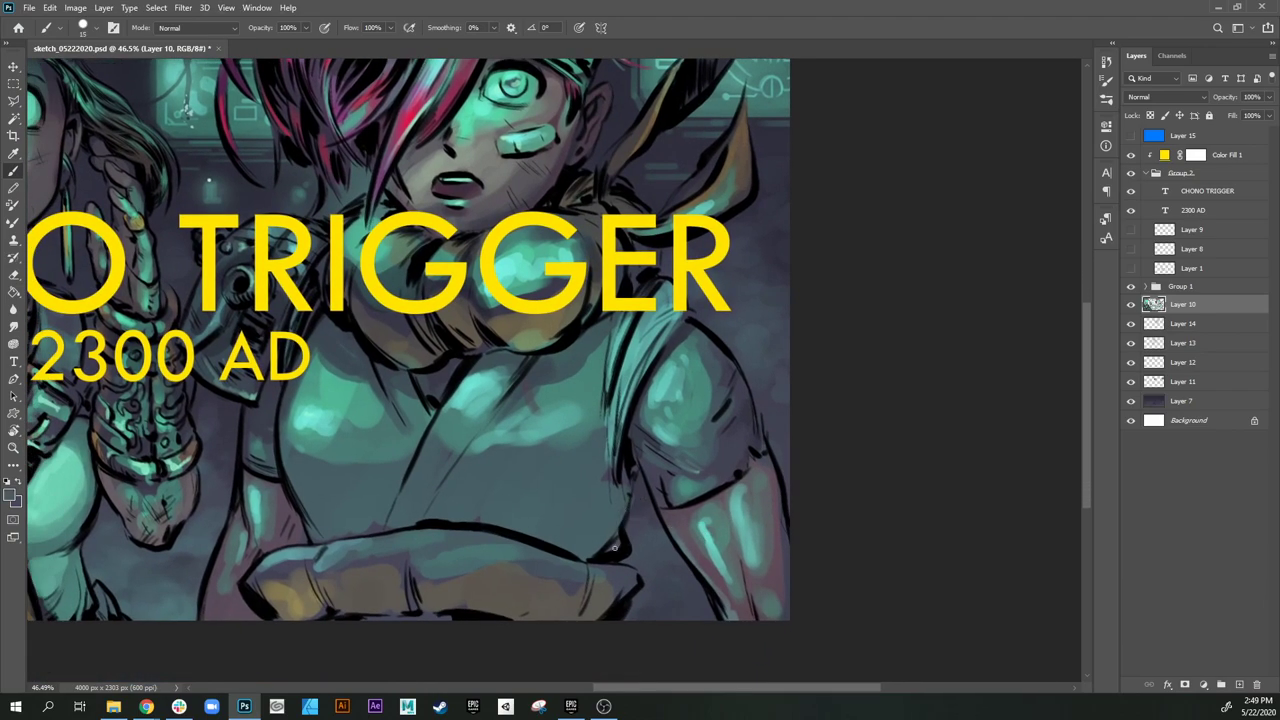
Step: Deepen the tunic's waist edge and diagonal front fold with sampled dark purple-grey
{"action": "left_click", "coordinate": [618, 479], "text": "alt"}
{"action": "mouse_move", "coordinate": [610, 534]}
{"action": "left_mouse_down"}
{"action": "mouse_move", "coordinate": [597, 553]}
{"action": "mouse_move", "coordinate": [611, 524]}
{"action": "mouse_move", "coordinate": [591, 520]}
{"action": "left_mouse_up"}
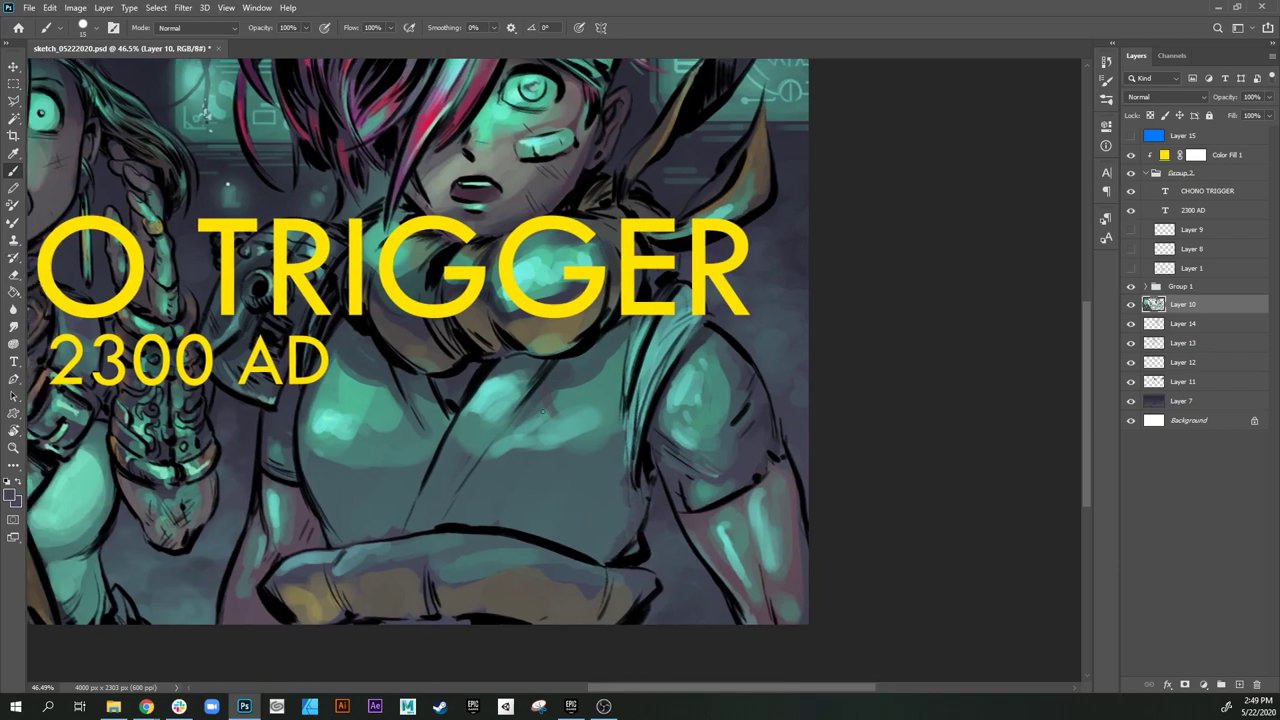
{"action": "key", "text": "bracketright"}
{"action": "key", "text": "bracketleft"}
{"action": "left_click_drag", "start_coordinate": [447, 427], "coordinate": [406, 514]}
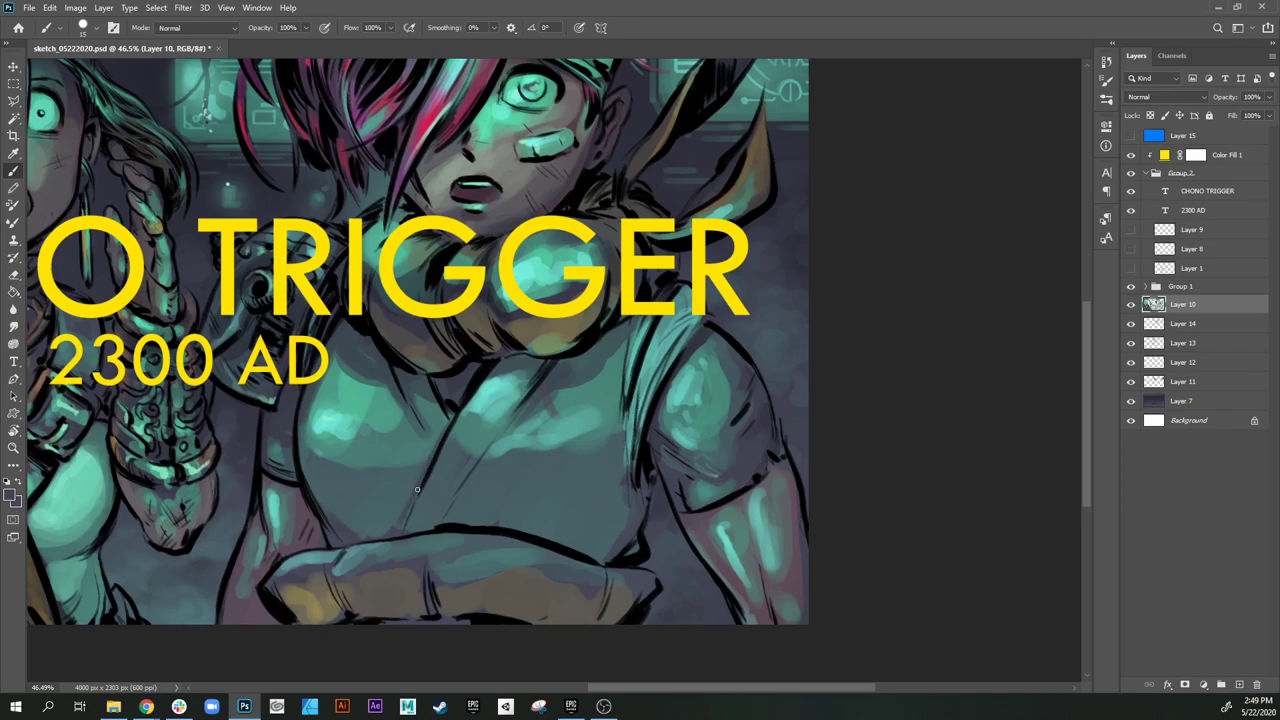
Step: Choose a dark greenish-grey foreground colour and shade the tunic's neckline opening and both sleeves
{"action": "left_click", "coordinate": [13, 494]}
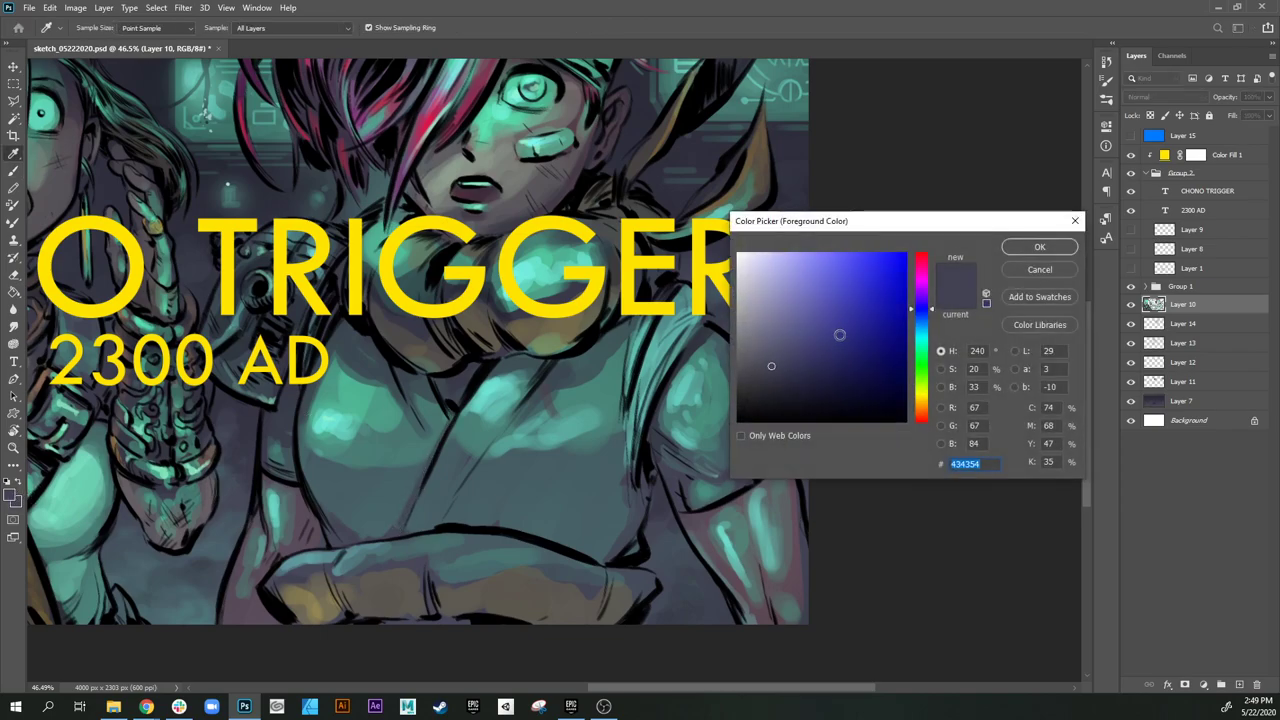
{"action": "left_click", "coordinate": [920, 355]}
{"action": "left_click", "coordinate": [784, 380]}
{"action": "left_click", "coordinate": [1030, 249]}
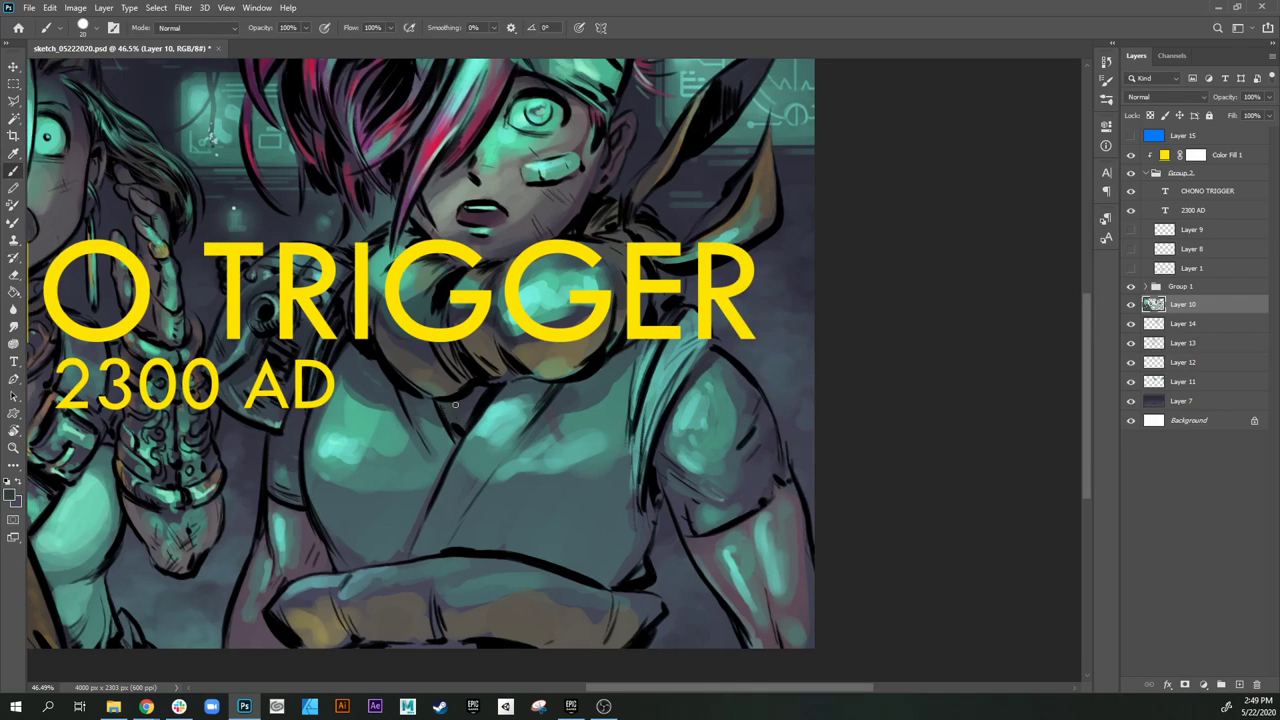
{"action": "key", "text": "bracketright"}
{"action": "key", "text": "bracketright"}
{"action": "left_click_drag", "start_coordinate": [667, 424], "coordinate": [668, 452]}
{"action": "left_click_drag", "start_coordinate": [681, 398], "coordinate": [668, 479]}
{"action": "left_click_drag", "start_coordinate": [757, 424], "coordinate": [738, 450]}
{"action": "left_click_drag", "start_coordinate": [288, 446], "coordinate": [314, 468]}
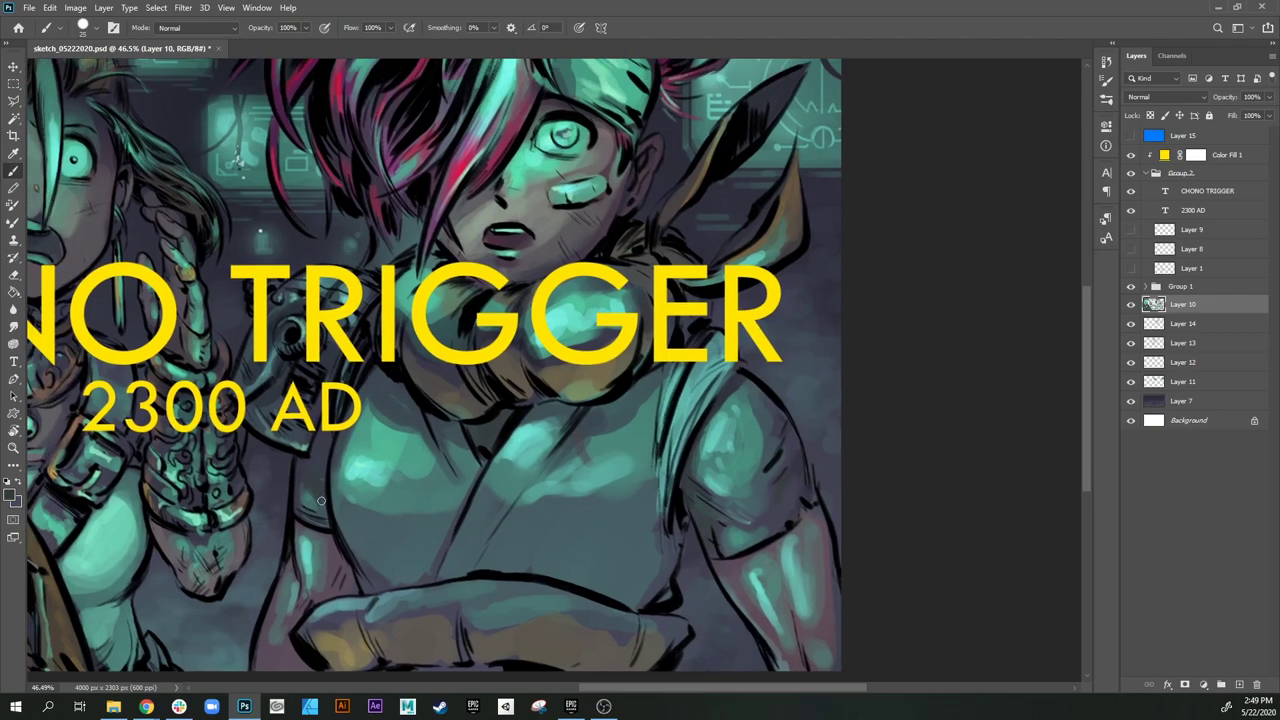
{"action": "left_click_drag", "start_coordinate": [467, 521], "coordinate": [477, 491]}
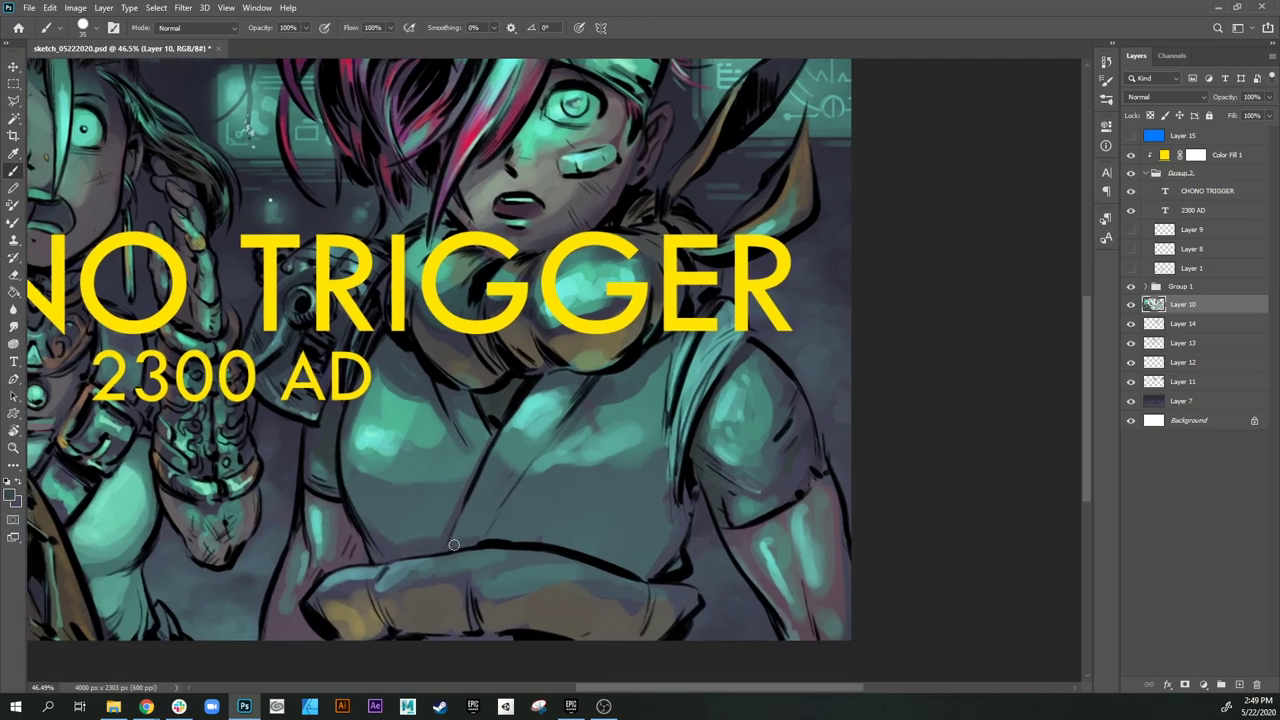
Step: Shade the lower tunic above the belt with sampled blue-grey, using a 50 px brush
{"action": "left_click", "coordinate": [498, 532], "text": "alt"}
{"action": "key", "text": "bracketright"}
{"action": "key", "text": "bracketright"}
{"action": "key", "text": "bracketright"}
{"action": "mouse_move", "coordinate": [524, 531]}
{"action": "left_mouse_down"}
{"action": "mouse_move", "coordinate": [555, 533]}
{"action": "mouse_move", "coordinate": [525, 522]}
{"action": "mouse_move", "coordinate": [594, 545]}
{"action": "left_mouse_up"}
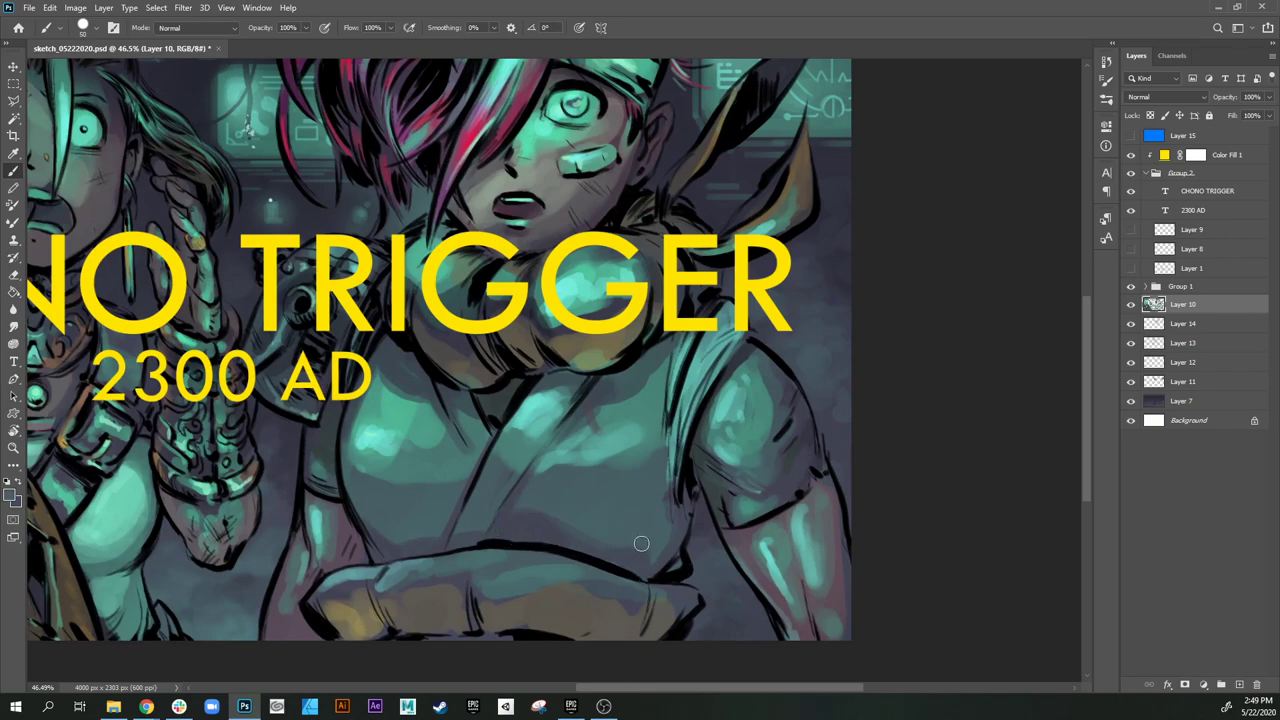
Step: Blend the highlight edge on the tunic's chest beside the diagonal fold with teal sampled from the cloth
{"action": "key", "text": "bracketleft"}
{"action": "key", "text": "bracketleft"}
{"action": "key", "text": "bracketleft"}
{"action": "key", "text": "bracketleft"}
{"action": "key", "text": "bracketleft"}
{"action": "left_click", "coordinate": [541, 466], "text": "alt"}
{"action": "left_click", "coordinate": [374, 461], "text": "alt"}
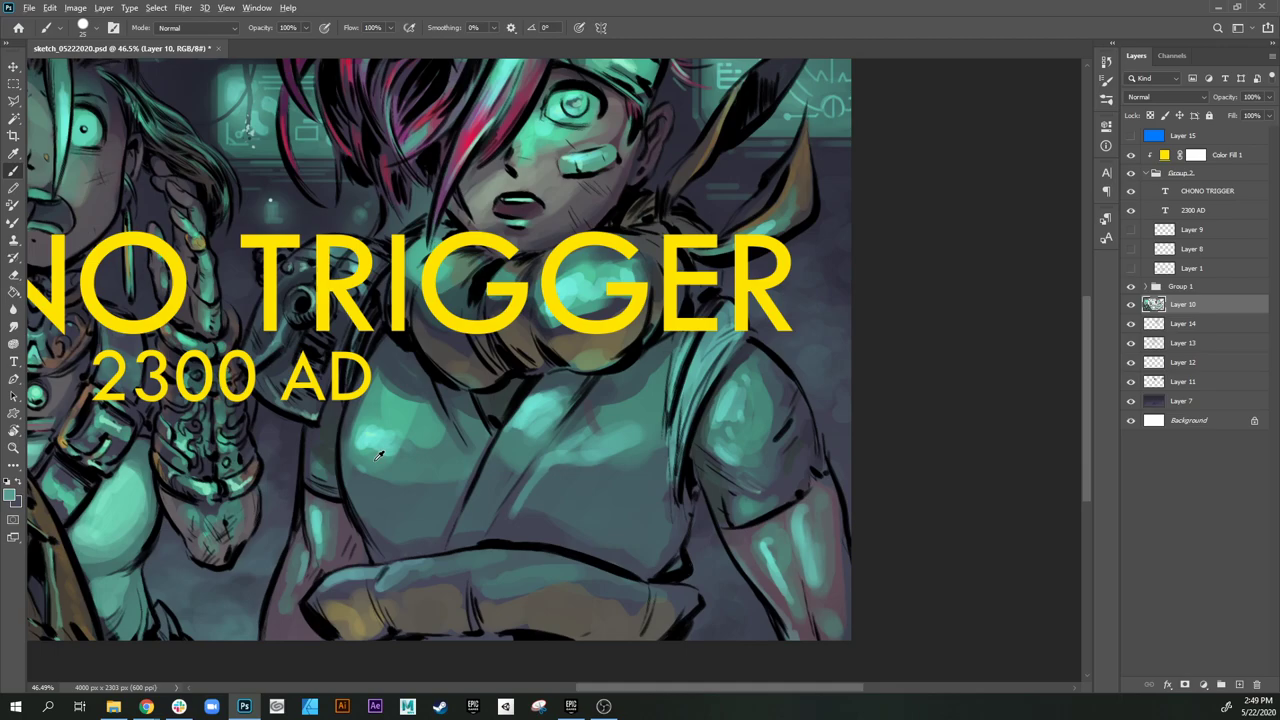
{"action": "key", "text": "bracketright"}
{"action": "key", "text": "bracketright"}
{"action": "left_click_drag", "start_coordinate": [368, 479], "coordinate": [395, 480]}
Step: Smooth the teal shading across the tunic's chest beneath the shoulder strap with sampled teal and a large brush
{"action": "key", "text": "bracketleft"}
{"action": "key", "text": "bracketleft"}
{"action": "key", "text": "bracketleft"}
{"action": "key", "text": "bracketleft"}
{"action": "key", "text": "bracketleft"}
{"action": "key", "text": "bracketright"}
{"action": "key", "text": "bracketright"}
{"action": "key", "text": "bracketright"}
{"action": "key", "text": "bracketright"}
{"action": "key", "text": "bracketright"}
{"action": "key", "text": "bracketright"}
{"action": "key", "text": "bracketright"}
{"action": "key", "text": "bracketright"}
{"action": "key", "text": "bracketright"}
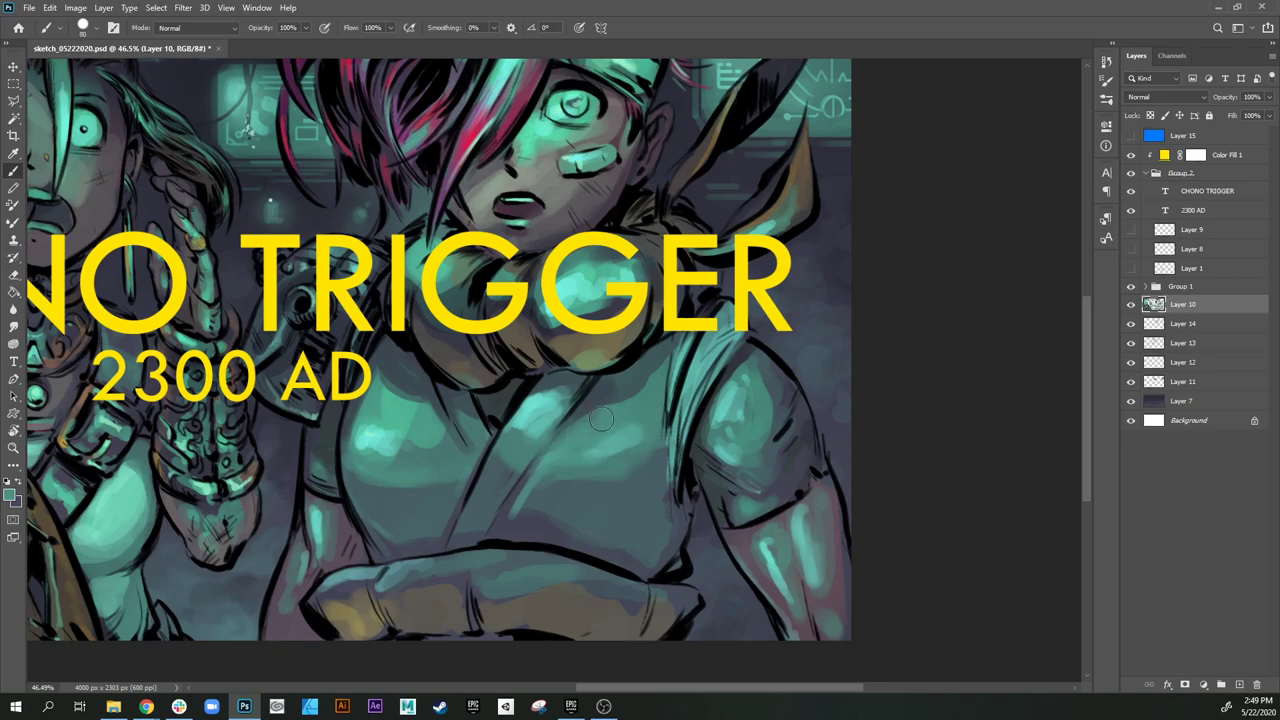
{"action": "left_click", "coordinate": [655, 387], "text": "alt"}
{"action": "key", "text": "]"}
{"action": "left_click_drag", "start_coordinate": [638, 470], "coordinate": [663, 438]}
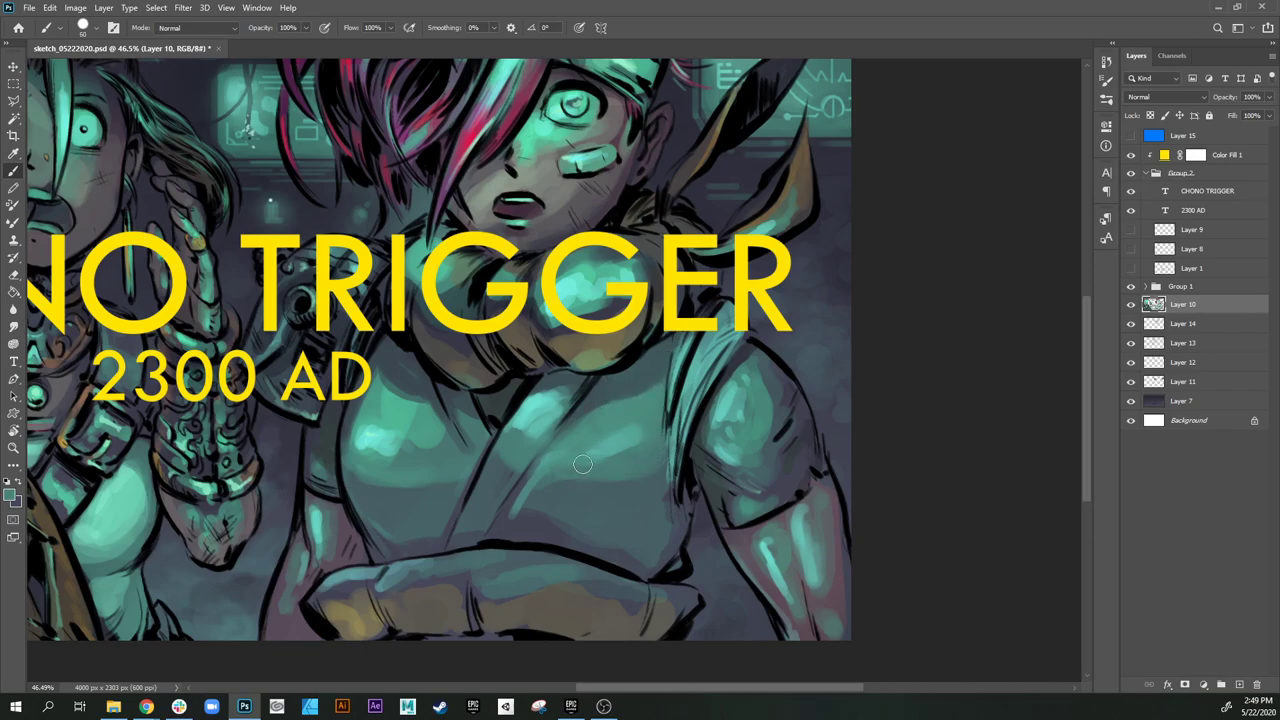
Step: Darken the lower front of the tunic with grey-teal tones sampled from the cloth, using a 50 px brush
{"action": "left_click", "coordinate": [530, 516], "text": "alt"}
{"action": "mouse_move", "coordinate": [518, 510]}
{"action": "left_mouse_down"}
{"action": "mouse_move", "coordinate": [534, 497]}
{"action": "mouse_move", "coordinate": [523, 509]}
{"action": "mouse_move", "coordinate": [547, 521]}
{"action": "left_mouse_up"}
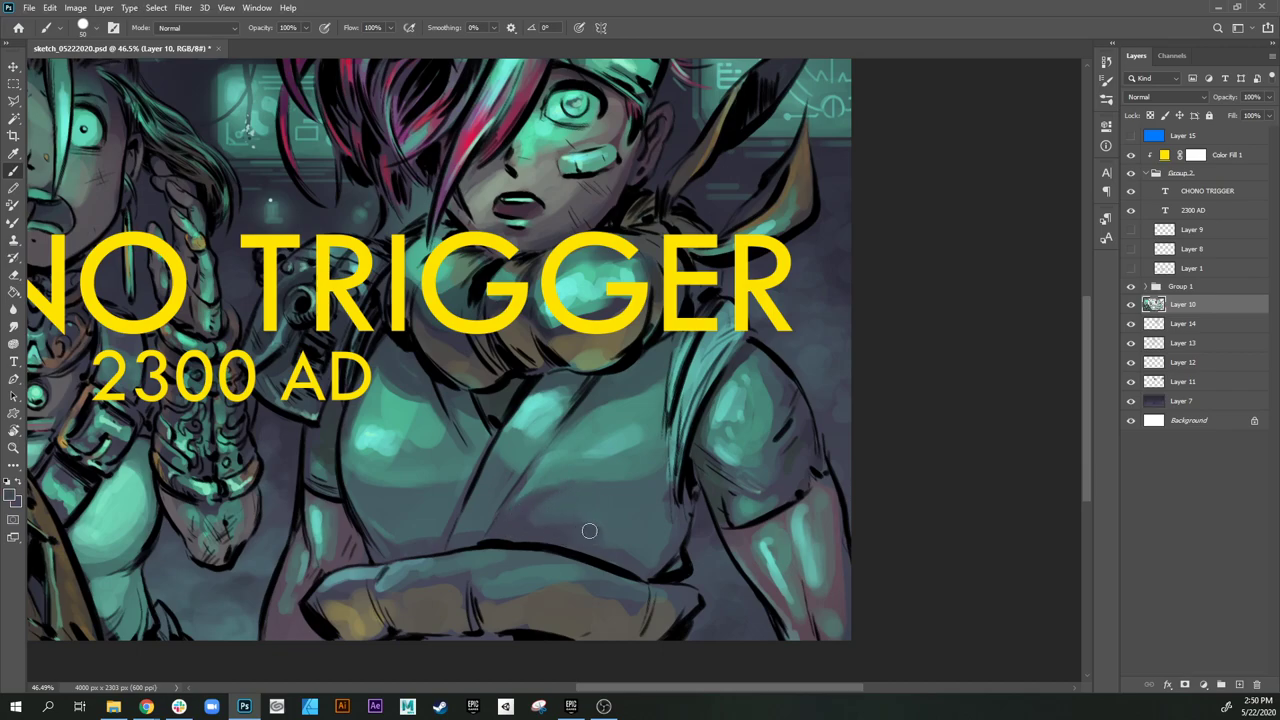
{"action": "left_click", "coordinate": [621, 517], "text": "alt"}
{"action": "left_click_drag", "start_coordinate": [592, 516], "coordinate": [545, 523]}
Step: Touch up the scarf's lower folds with sampled olive-grey and a 20 px brush
{"action": "key", "text": "["}
{"action": "scroll", "coordinate": [516, 446], "scroll_direction": "up", "scroll_amount": 2}
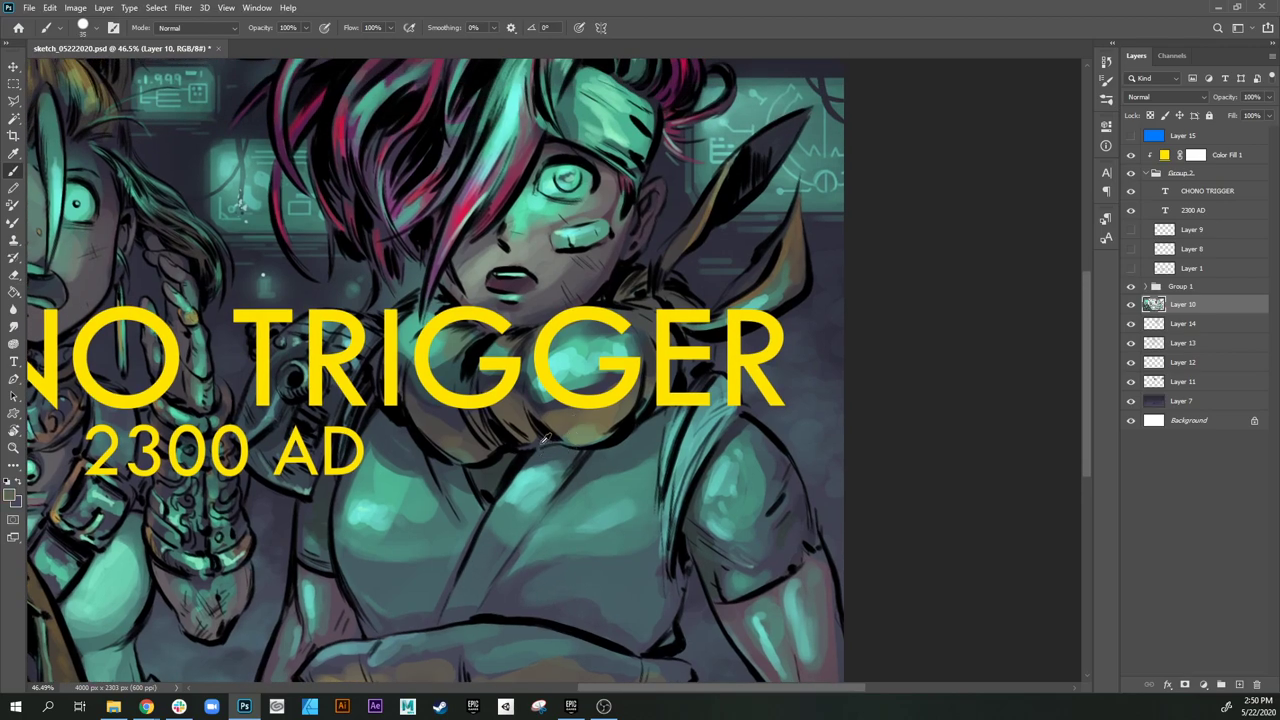
{"action": "left_click", "coordinate": [590, 426], "text": "alt"}
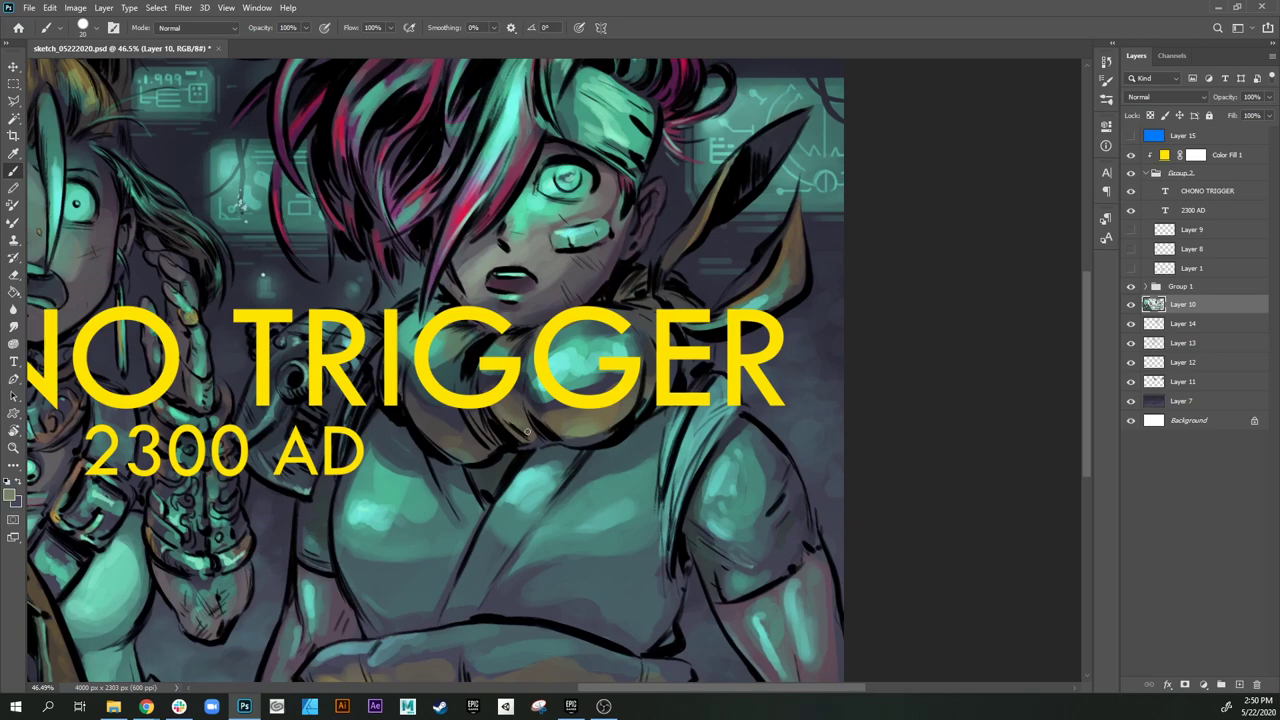
{"action": "left_click_drag", "start_coordinate": [376, 486], "coordinate": [503, 491]}
Step: Touch up the middle character's face around the nose and cheek with sampled grey-teal and a 10 px brush
{"action": "left_click_drag", "start_coordinate": [484, 552], "coordinate": [658, 551]}
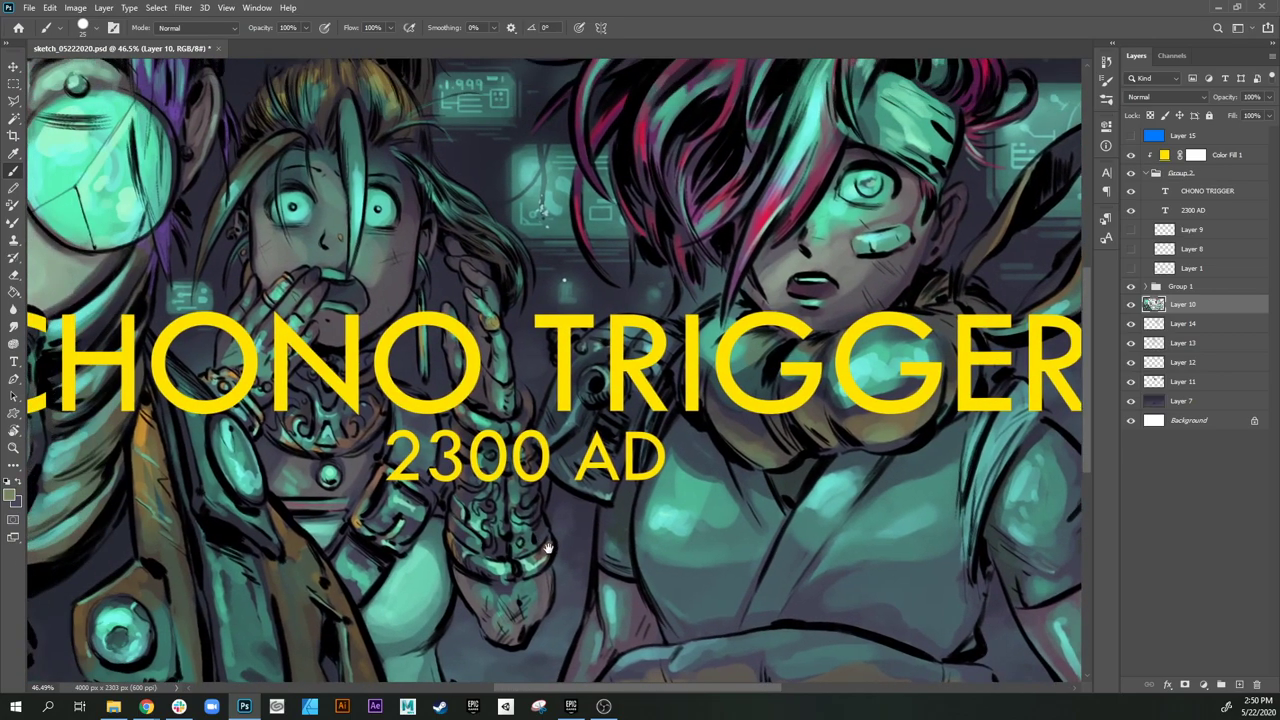
{"action": "left_click_drag", "start_coordinate": [464, 484], "coordinate": [502, 536]}
{"action": "left_click_drag", "start_coordinate": [442, 408], "coordinate": [480, 520]}
{"action": "left_click_drag", "start_coordinate": [394, 381], "coordinate": [428, 435]}
{"action": "left_click", "coordinate": [423, 441], "text": "alt"}
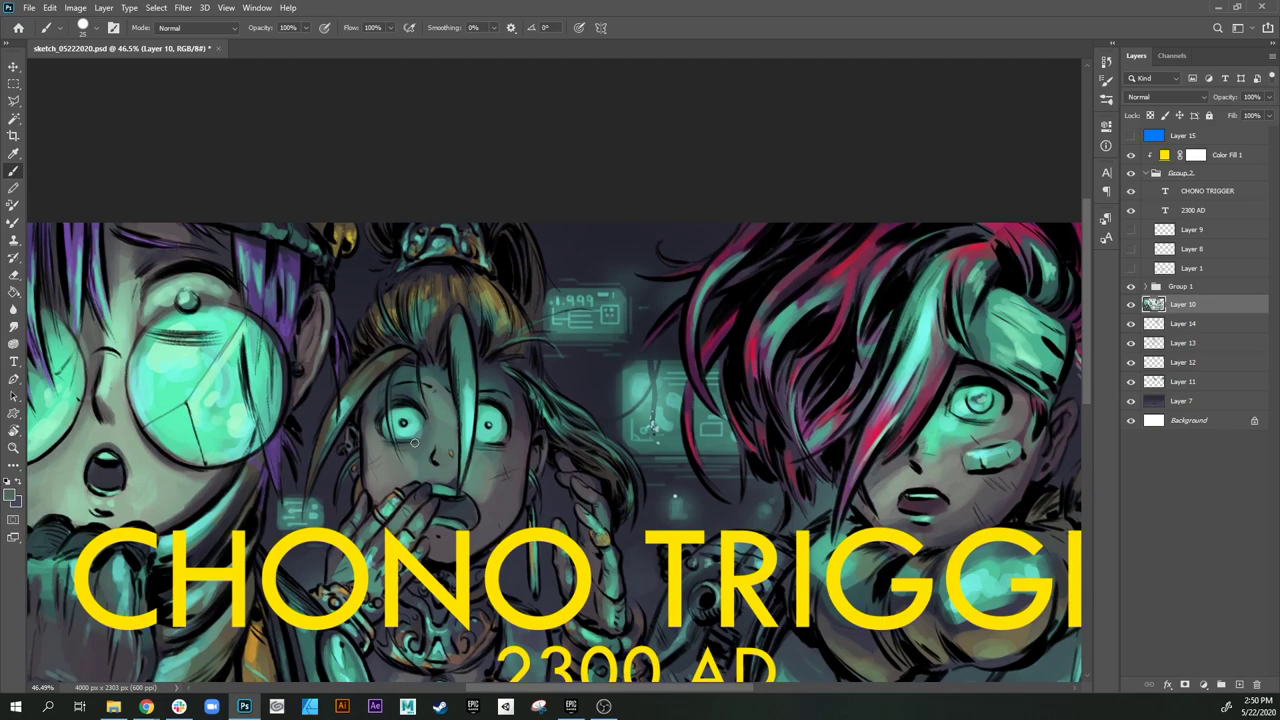
{"action": "left_click_drag", "start_coordinate": [309, 392], "coordinate": [349, 444]}
{"action": "key", "text": "bracketleft"}
{"action": "key", "text": "bracketleft"}
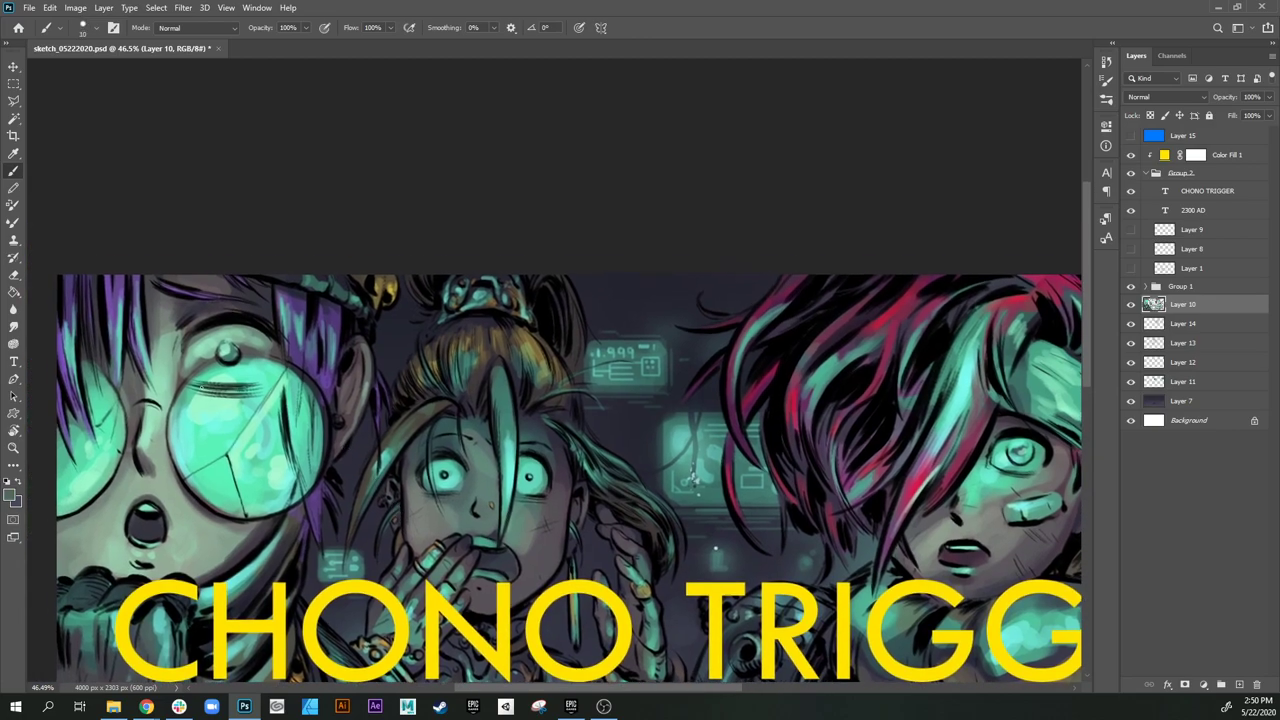
{"action": "left_click_drag", "start_coordinate": [464, 462], "coordinate": [462, 430]}
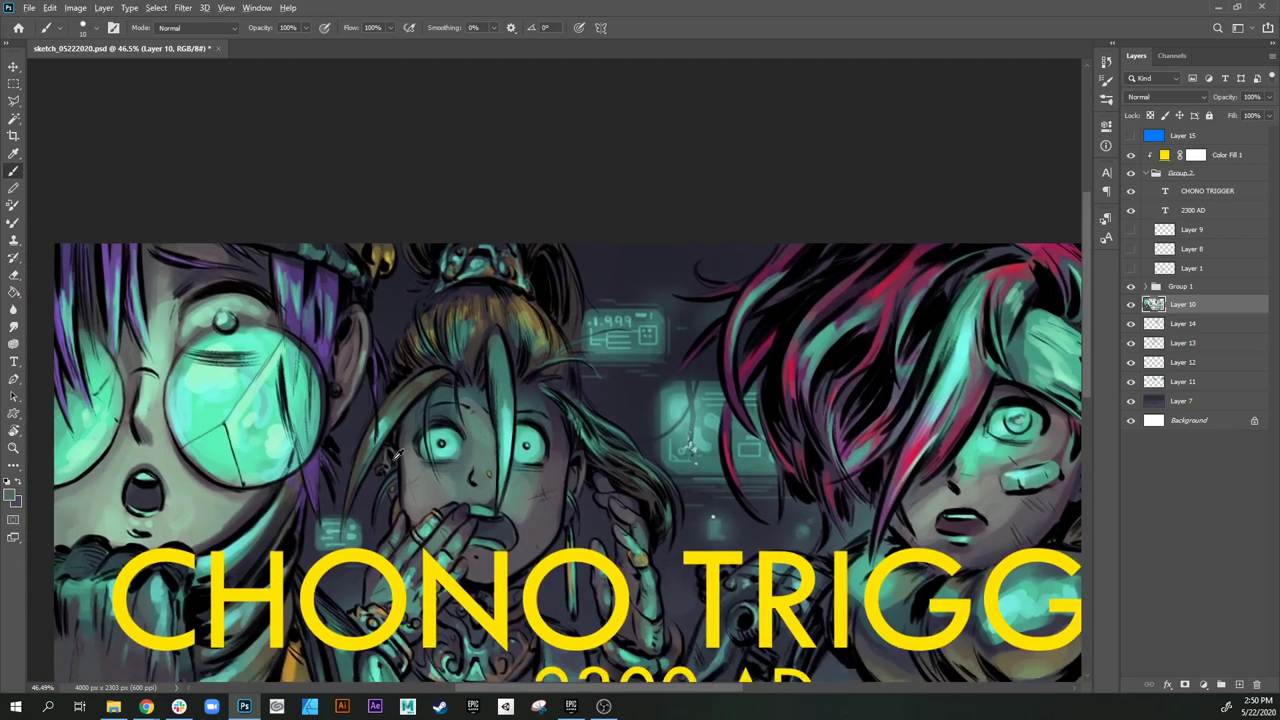
{"action": "key", "text": "x"}
{"action": "left_click_drag", "start_coordinate": [438, 527], "coordinate": [456, 510]}
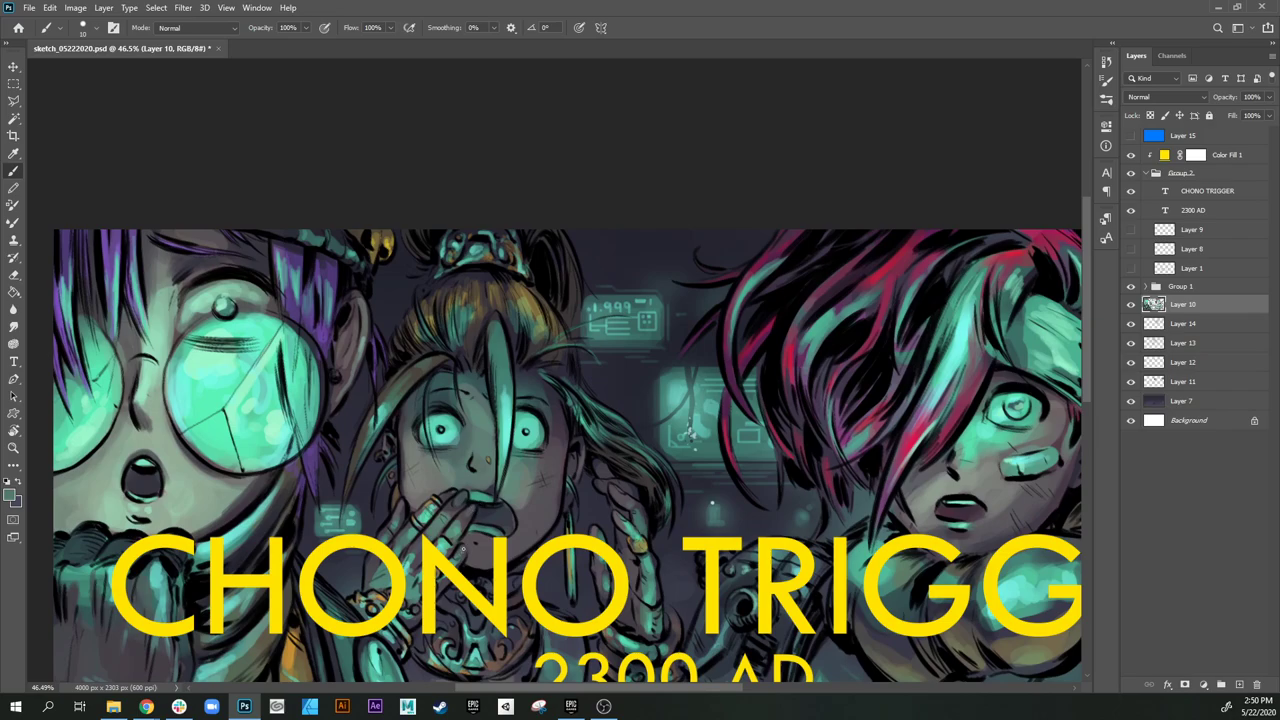
Step: Touch up the middle character's wide eyes with bright mint sampled from the goggle lens and a 10 px brush
{"action": "left_click_drag", "start_coordinate": [490, 513], "coordinate": [427, 513]}
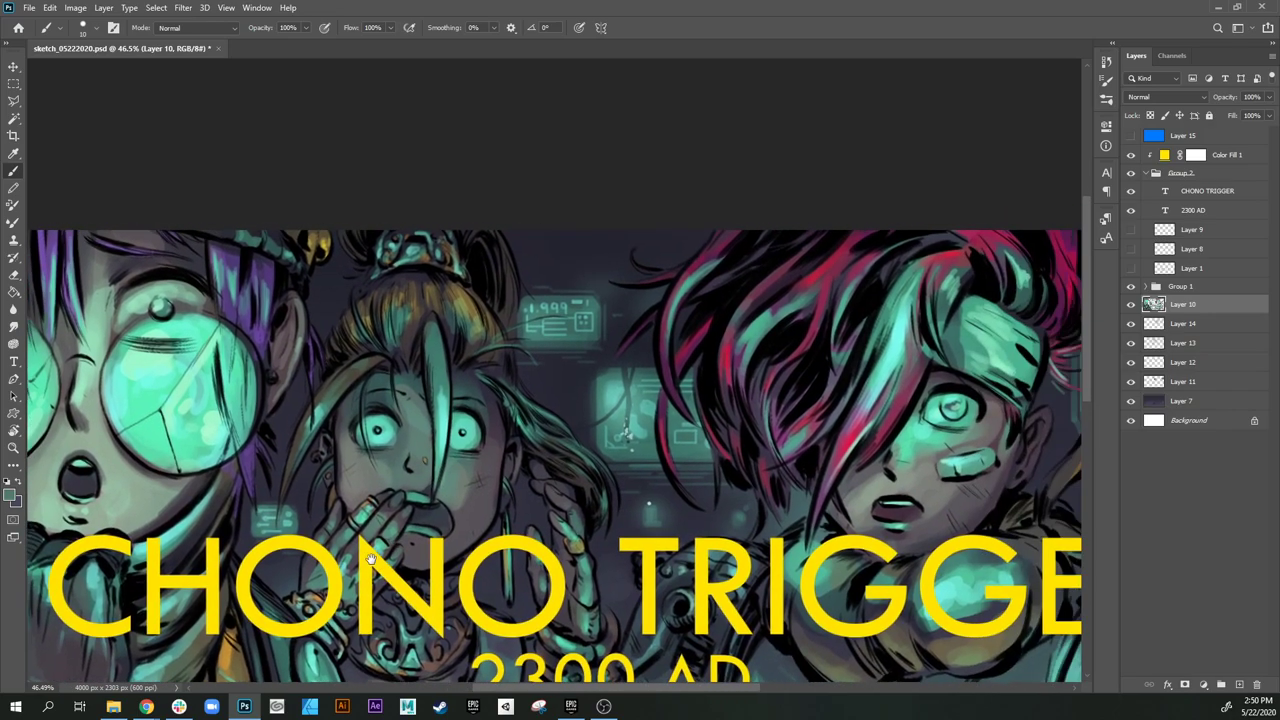
{"action": "left_click_drag", "start_coordinate": [588, 544], "coordinate": [606, 527]}
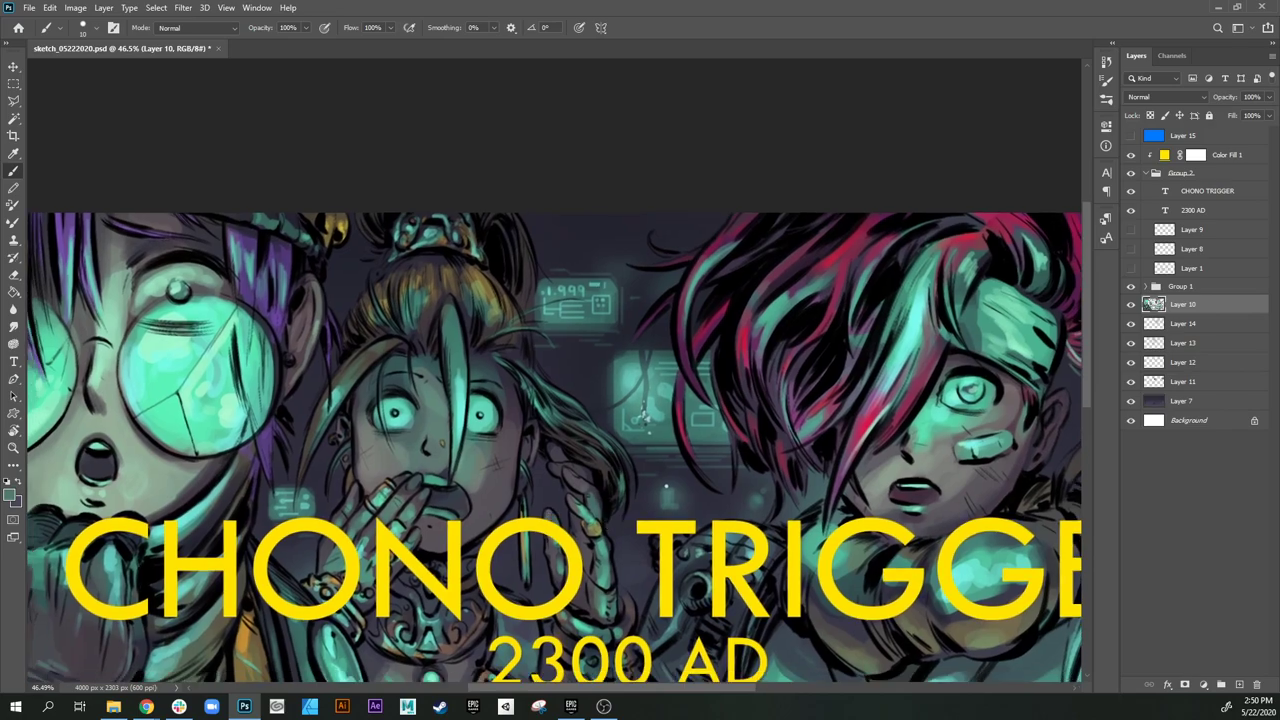
{"action": "left_click", "coordinate": [551, 449], "text": "alt"}
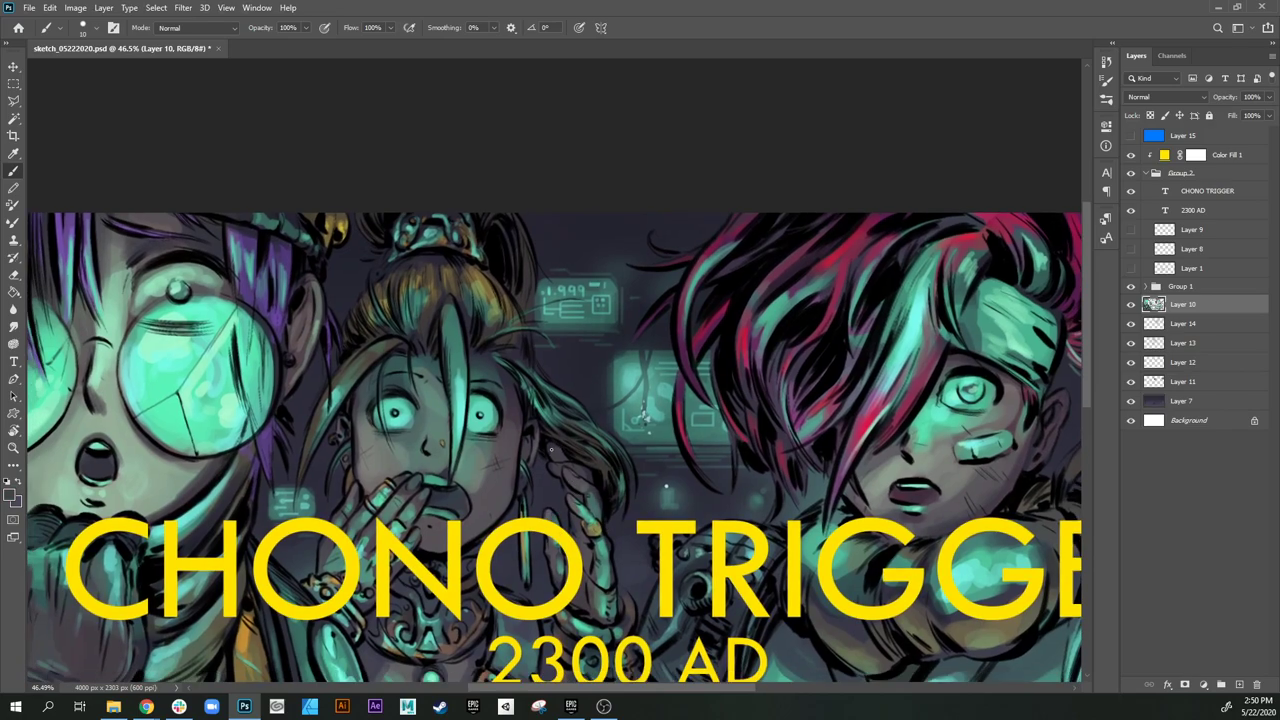
{"action": "left_click", "coordinate": [402, 416], "text": "alt"}
{"action": "left_click", "coordinate": [171, 340], "text": "alt"}
{"action": "left_click_drag", "start_coordinate": [490, 422], "coordinate": [498, 432]}
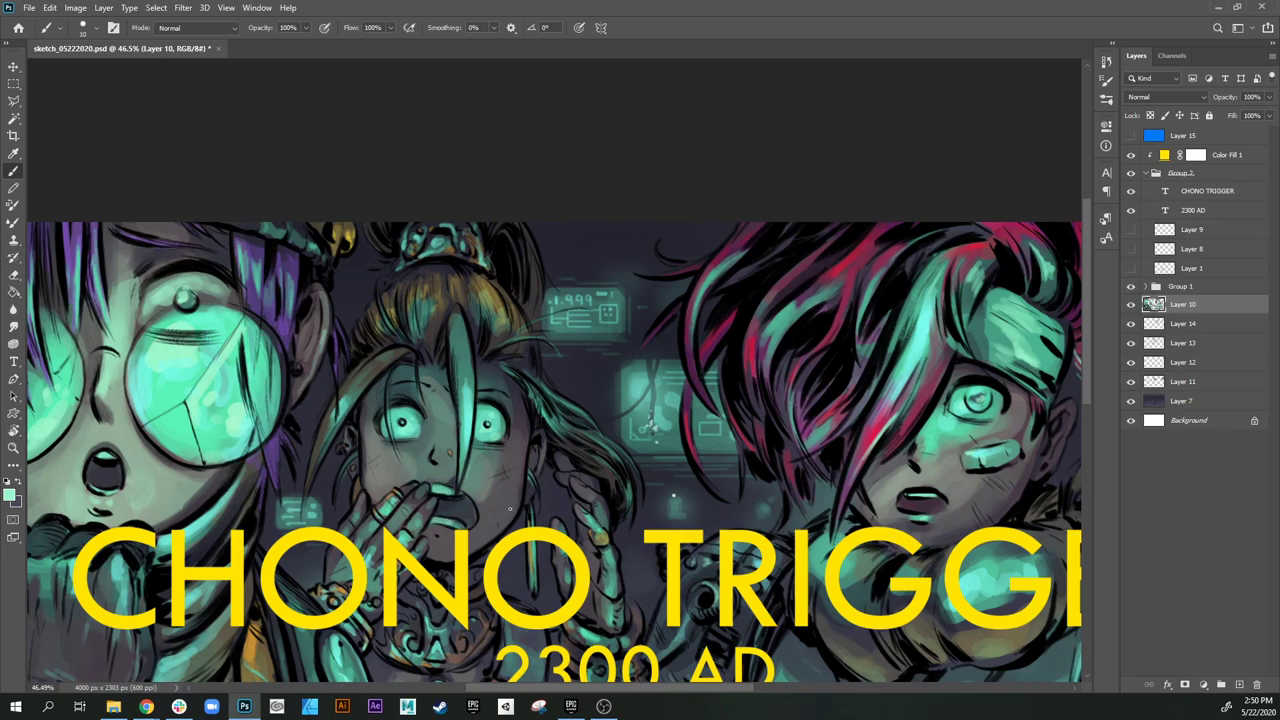
Step: Refine the middle character's open mouth and lips with tones sampled from the face and hand, using a small brush
{"action": "left_click", "coordinate": [460, 495], "text": "alt"}
{"action": "key", "text": "bracketright"}
{"action": "left_click_drag", "start_coordinate": [468, 494], "coordinate": [457, 506]}
{"action": "left_click", "coordinate": [455, 499], "text": "alt"}
{"action": "left_click", "coordinate": [408, 511], "text": "alt"}
{"action": "key", "text": "bracketleft"}
{"action": "key", "text": "bracketleft"}
{"action": "key", "text": "bracketleft"}
{"action": "mouse_move", "coordinate": [433, 538]}
{"action": "left_mouse_down"}
{"action": "mouse_move", "coordinate": [474, 453]}
{"action": "mouse_move", "coordinate": [450, 473]}
{"action": "mouse_move", "coordinate": [450, 510]}
{"action": "mouse_move", "coordinate": [416, 538]}
{"action": "left_mouse_up"}
{"action": "left_click_drag", "start_coordinate": [528, 554], "coordinate": [532, 568]}
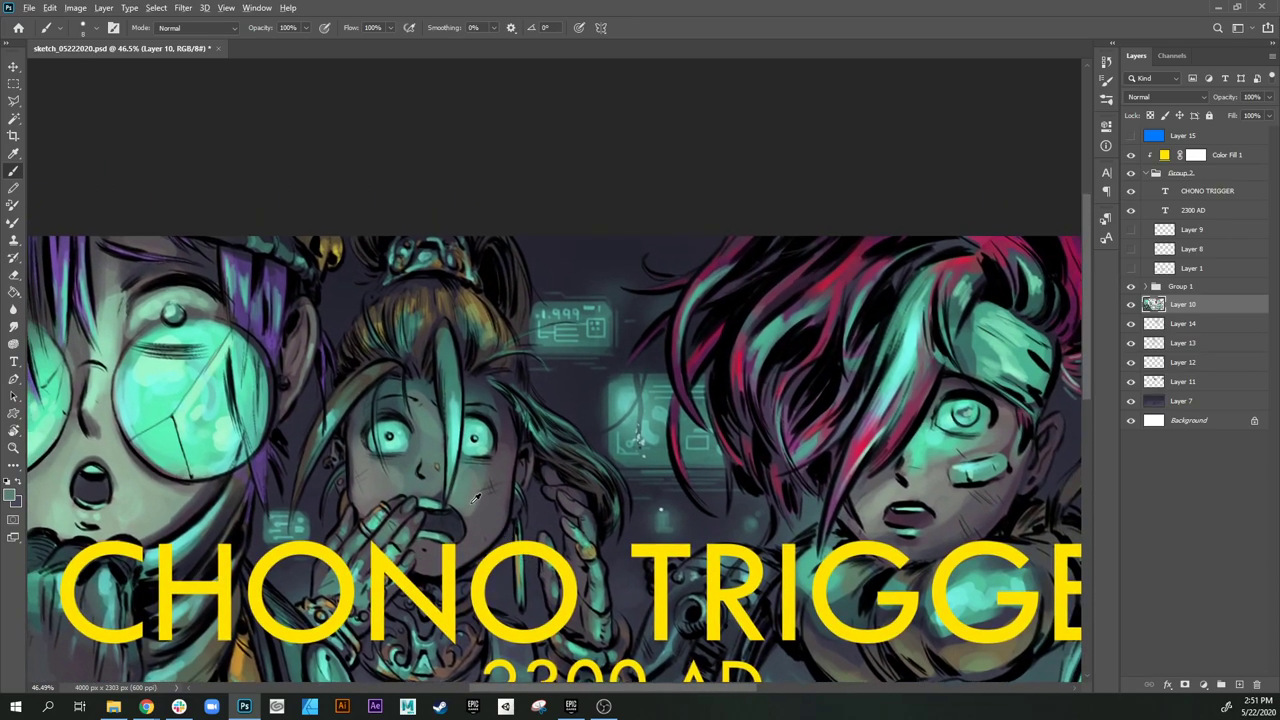
Step: Model the middle character's nose with sampled grey-teal and bright mint highlights, using a 10 px brush
{"action": "key", "text": "bracketright"}
{"action": "key", "text": "bracketright"}
{"action": "key", "text": "bracketright"}
{"action": "key", "text": "bracketright"}
{"action": "key", "text": "bracketright"}
{"action": "left_click", "coordinate": [491, 421], "text": "alt"}
{"action": "key", "text": "bracketleft"}
{"action": "key", "text": "bracketleft"}
{"action": "key", "text": "bracketleft"}
{"action": "left_click", "coordinate": [434, 460], "text": "alt"}
{"action": "left_click", "coordinate": [476, 439], "text": "alt"}
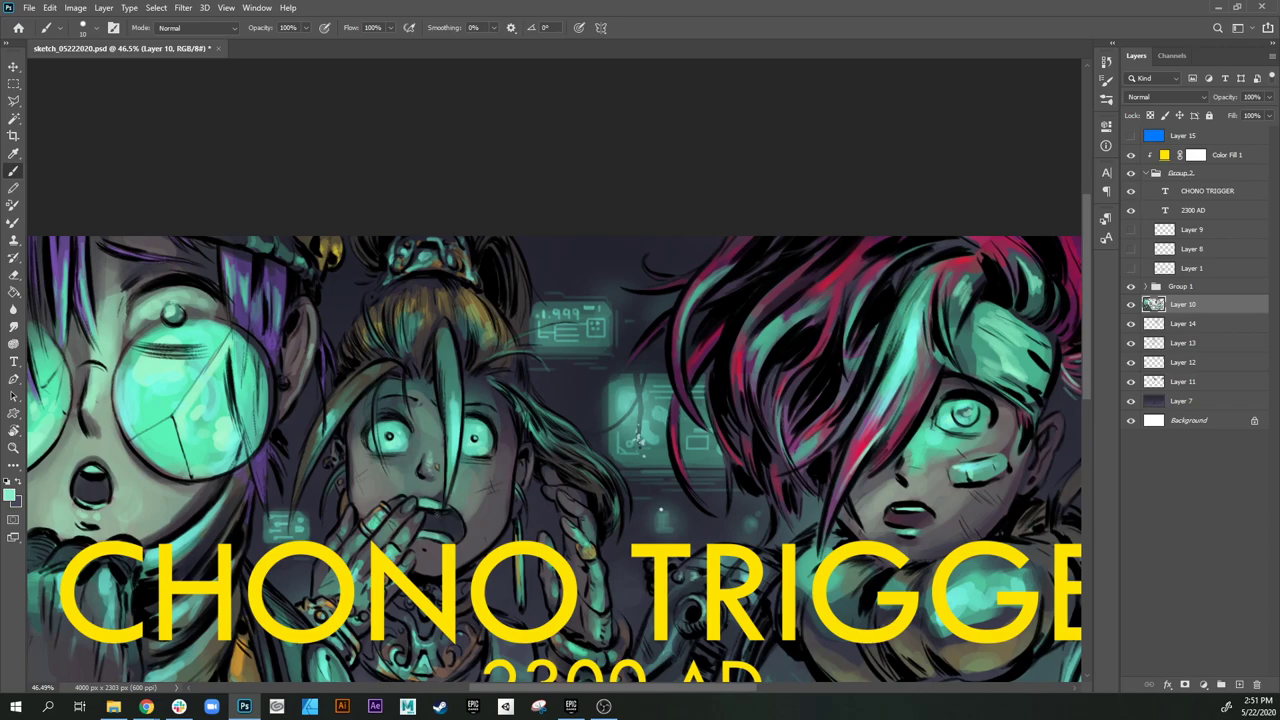
Step: Blend the middle character's upper lip with sampled teal at 15 px and shade the cheek with sampled dark grey at 25 px
{"action": "key", "text": "bracketright"}
{"action": "key", "text": "bracketright"}
{"action": "left_click", "coordinate": [428, 408], "text": "alt"}
{"action": "key", "text": "bracketleft"}
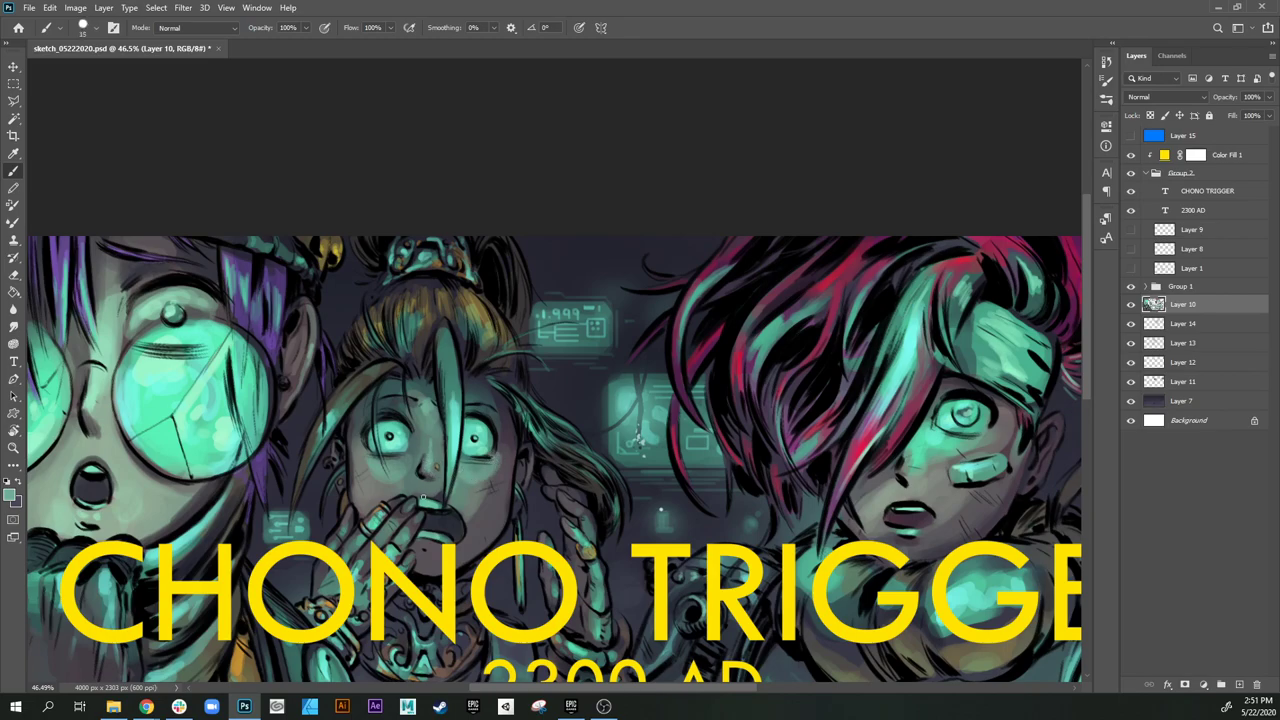
{"action": "key", "text": "bracketright"}
{"action": "key", "text": "bracketright"}
{"action": "left_click", "coordinate": [480, 514], "text": "alt"}
{"action": "key", "text": "bracketright"}
{"action": "left_click_drag", "start_coordinate": [476, 522], "coordinate": [498, 498]}
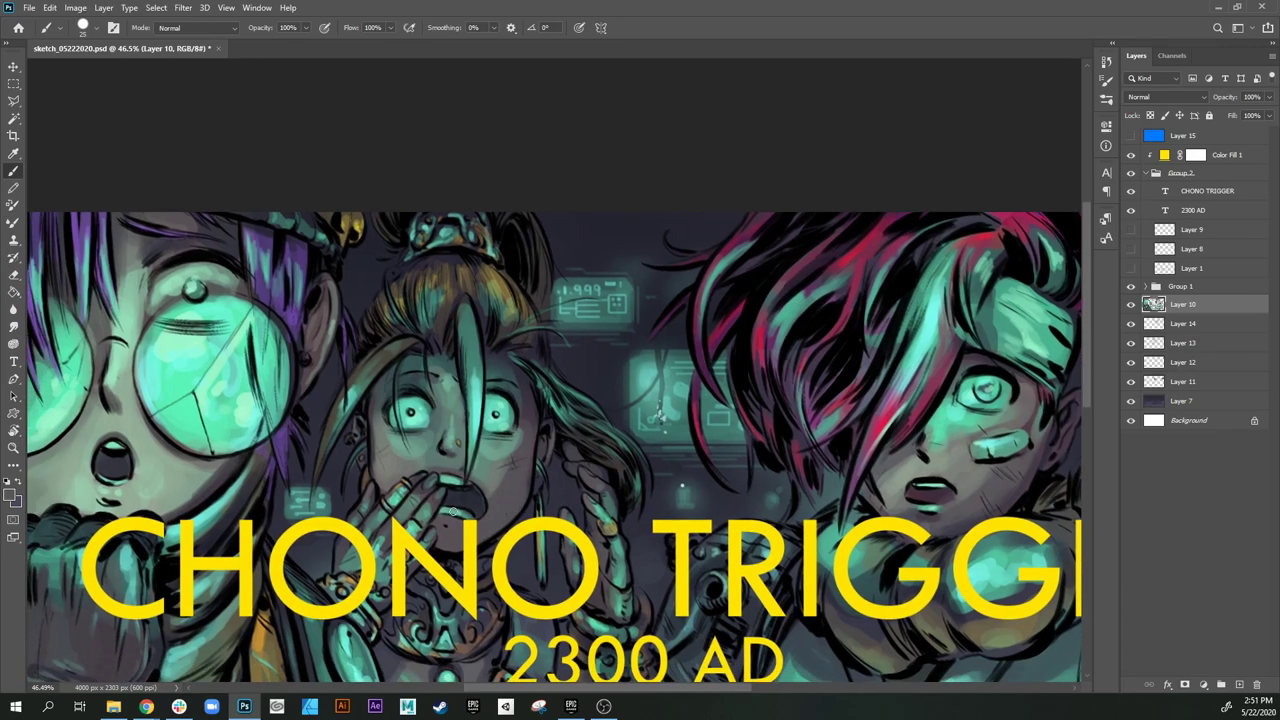
Step: Smooth the skin shading on the middle character's chin, cheek and forehead with sampled greys and 20 to 30 px brushes
{"action": "left_click", "coordinate": [496, 451], "text": "alt"}
{"action": "key", "text": "bracketleft"}
{"action": "key", "text": "bracketleft"}
{"action": "key", "text": "bracketleft"}
{"action": "key", "text": "bracketright"}
{"action": "key", "text": "bracketright"}
{"action": "left_click", "coordinate": [453, 531], "text": "alt"}
{"action": "left_click", "coordinate": [512, 500], "text": "alt"}
{"action": "key", "text": "bracketleft"}
{"action": "key", "text": "bracketleft"}
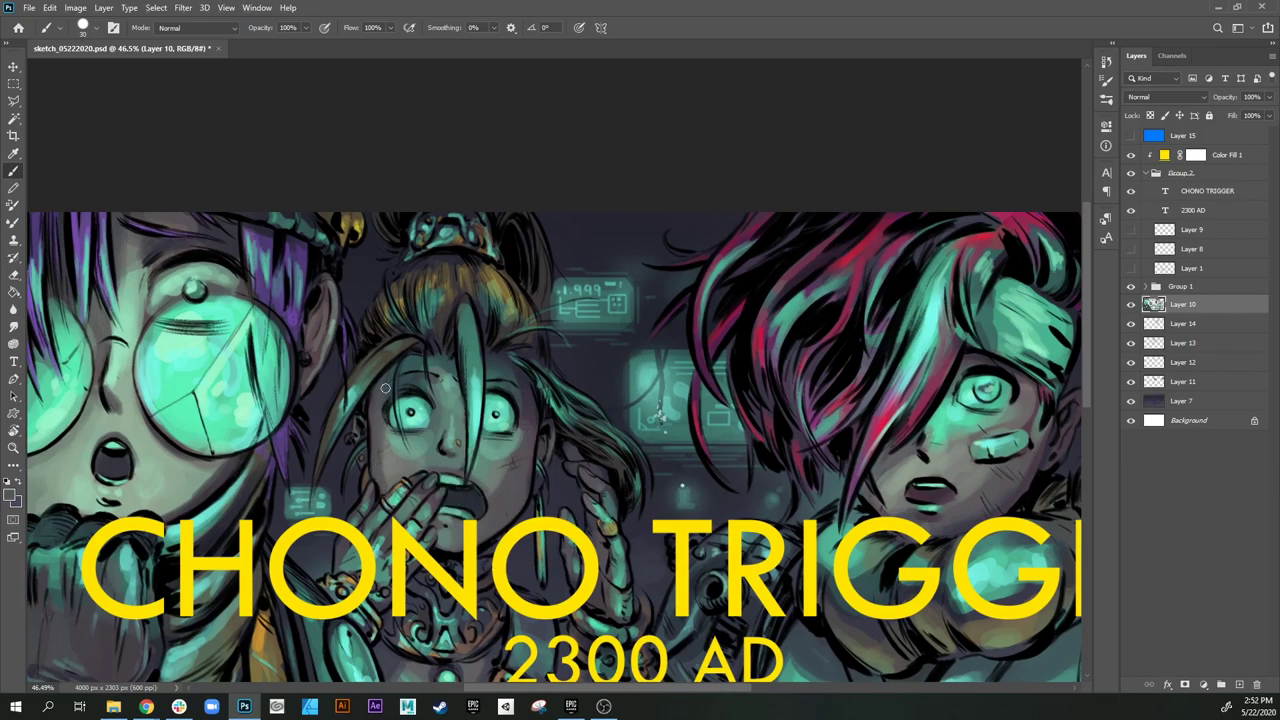
{"action": "left_click", "coordinate": [455, 382], "text": "alt"}
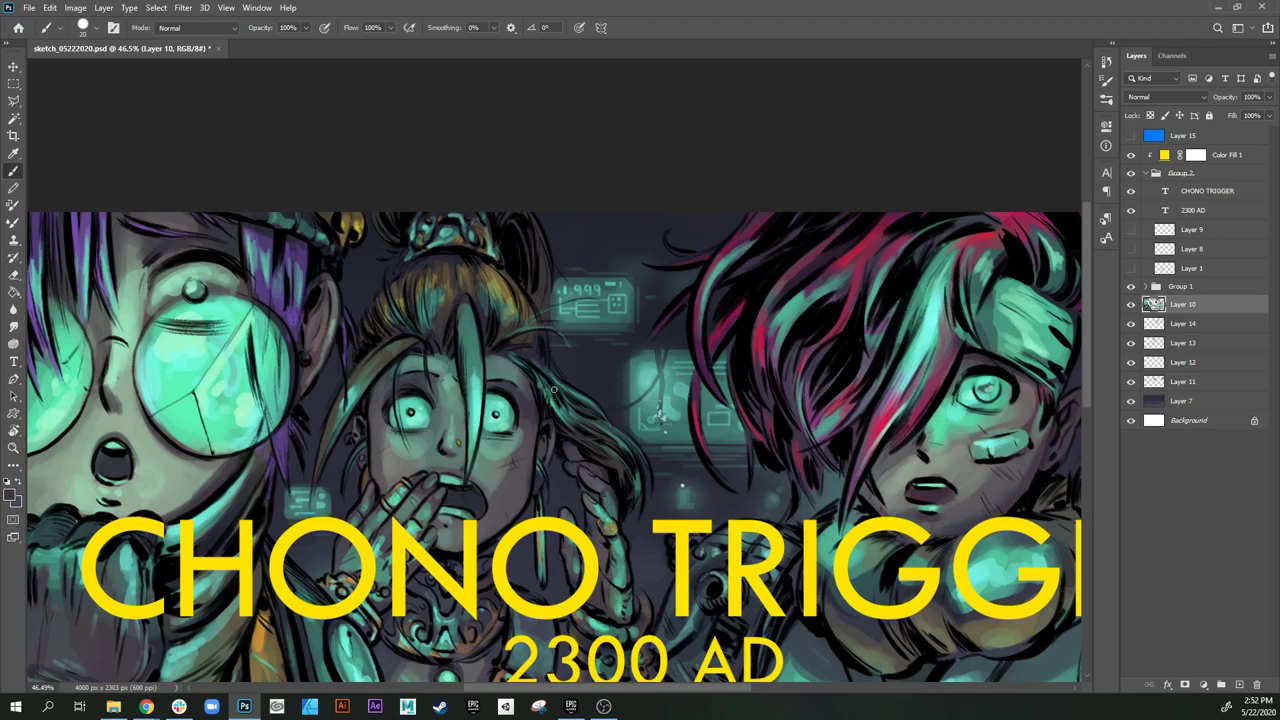
Step: Paint brown and olive tones sampled from the middle character's hair into the forelock and topknot with a 10 px brush
{"action": "key", "text": "bracketleft"}
{"action": "left_click", "coordinate": [450, 256], "text": "alt"}
{"action": "left_click", "coordinate": [451, 294], "text": "alt"}
{"action": "left_click_drag", "start_coordinate": [469, 419], "coordinate": [467, 458]}
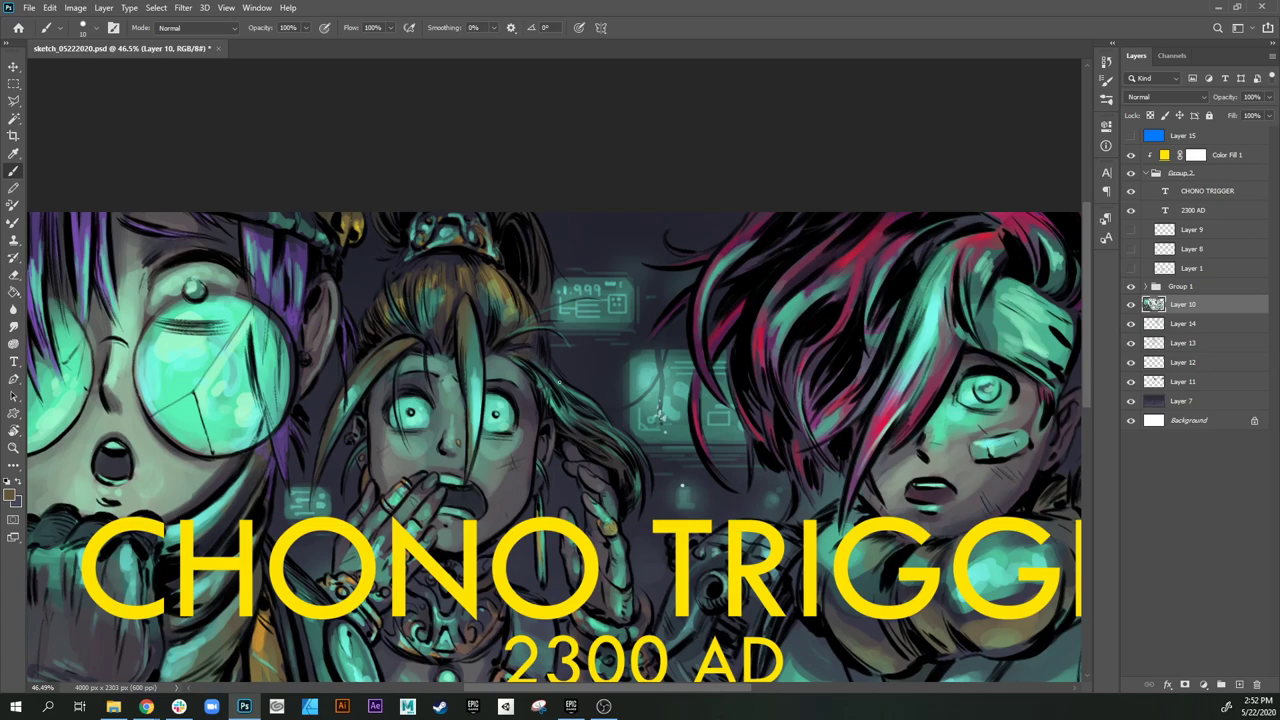
{"action": "left_click_drag", "start_coordinate": [546, 294], "coordinate": [552, 318]}
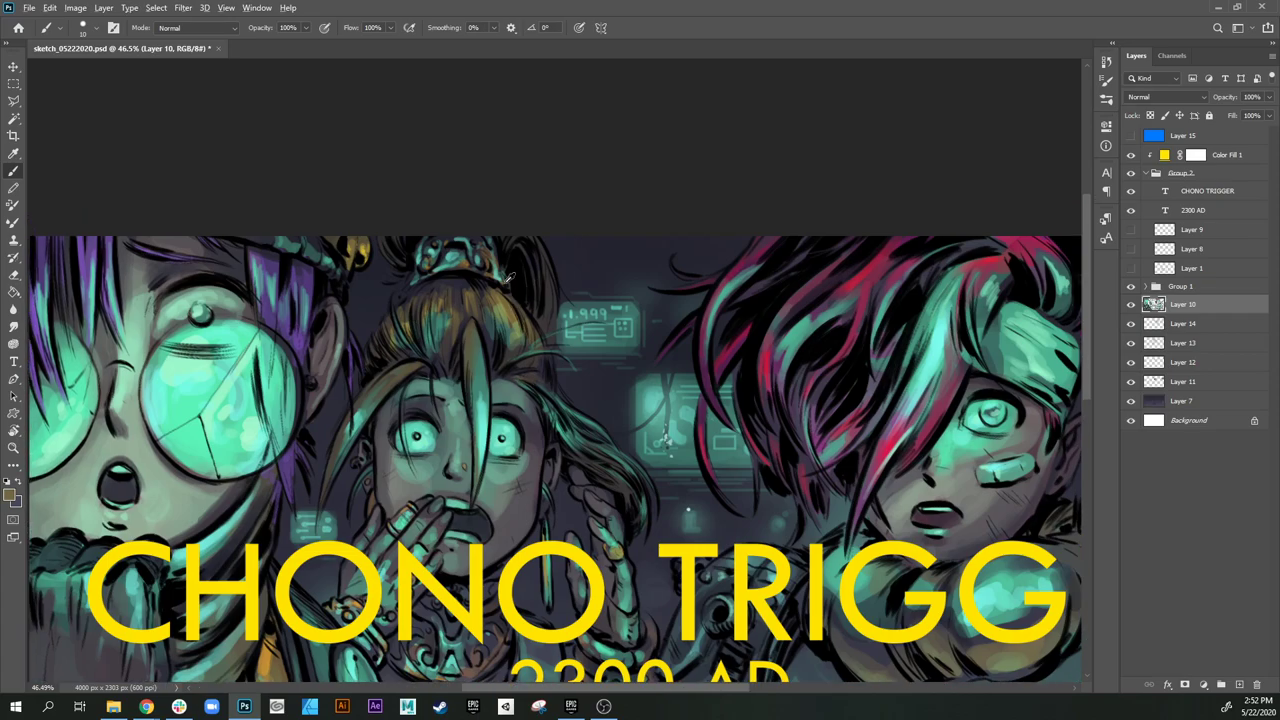
{"action": "left_click", "coordinate": [480, 280], "text": "alt"}
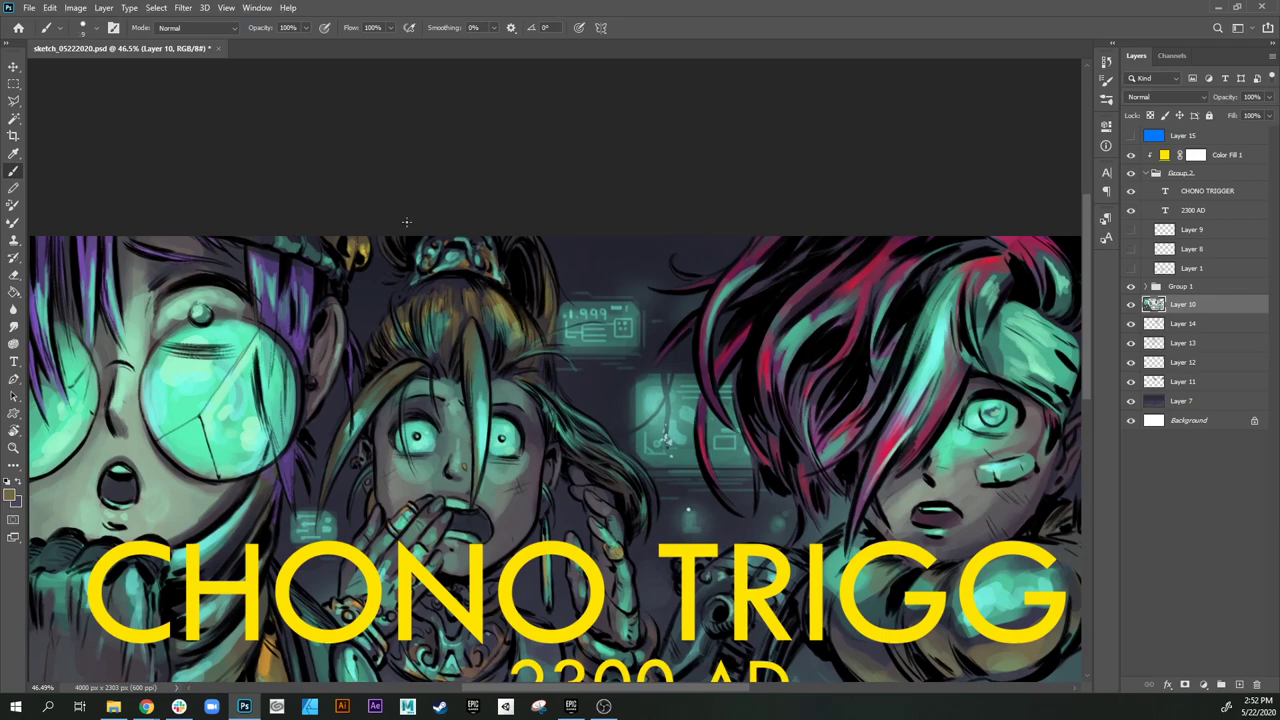
{"action": "left_click_drag", "start_coordinate": [613, 480], "coordinate": [634, 394]}
{"action": "key", "text": "z"}
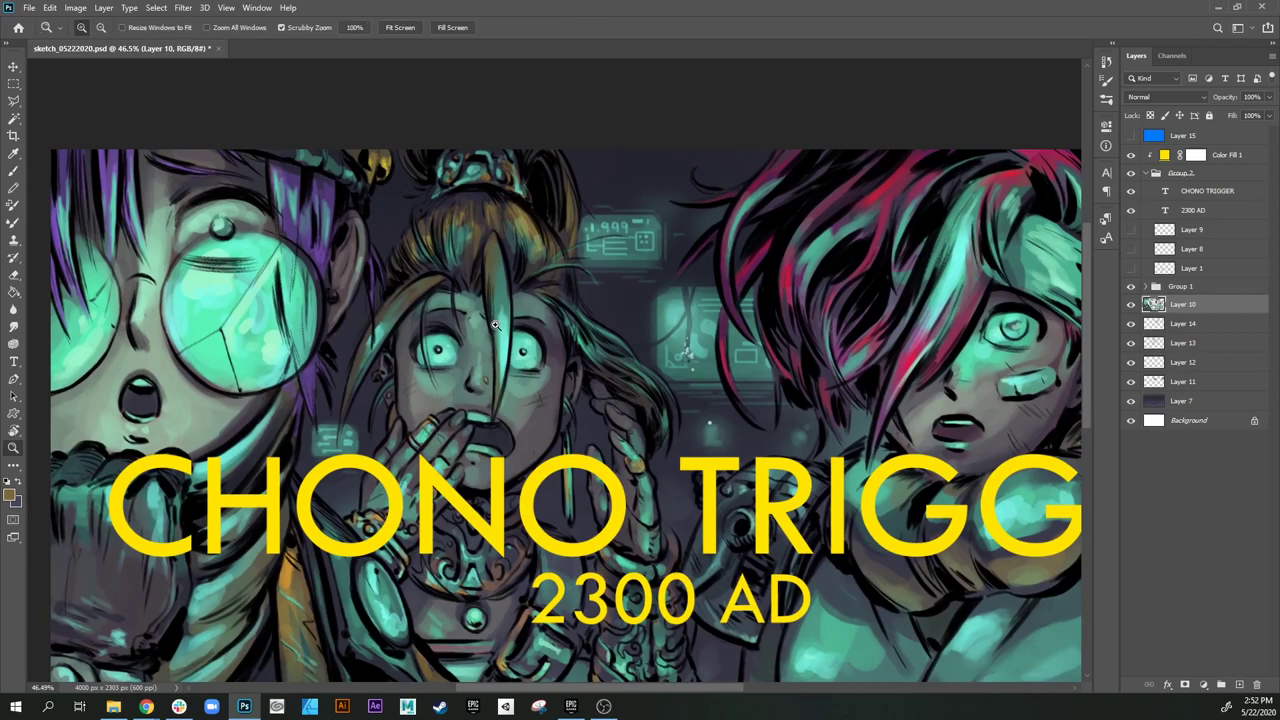
{"action": "key", "text": "b"}
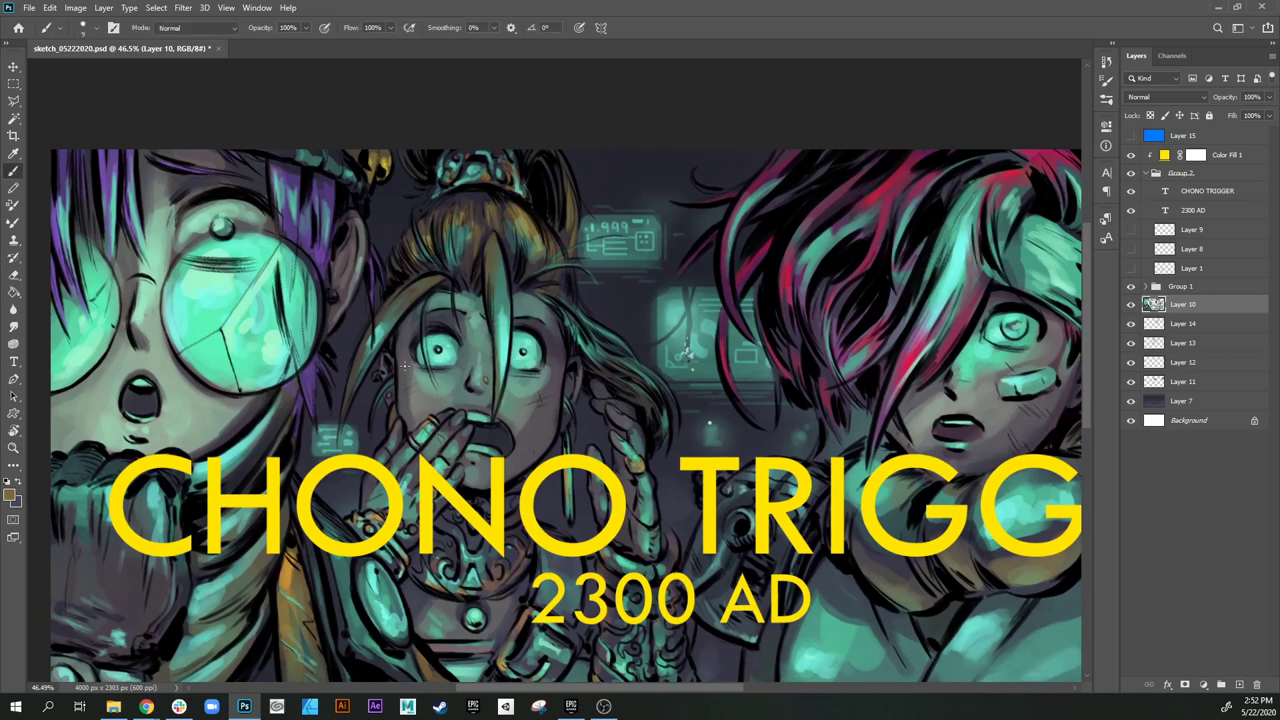
{"action": "key", "text": "p"}
{"action": "left_click_drag", "start_coordinate": [423, 331], "coordinate": [425, 346]}
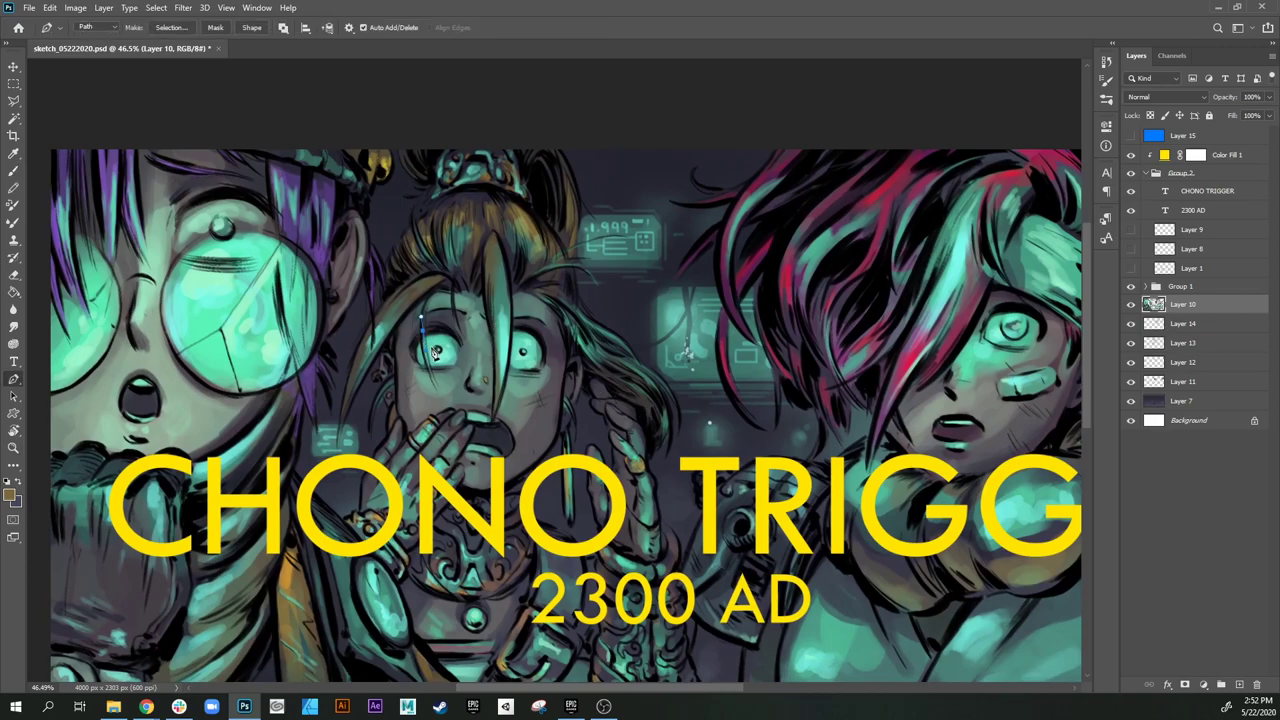
{"action": "key", "text": "ctrl+z"}
{"action": "scroll", "coordinate": [493, 296], "scroll_direction": "up", "scroll_amount": 1}
{"action": "key", "text": "b"}
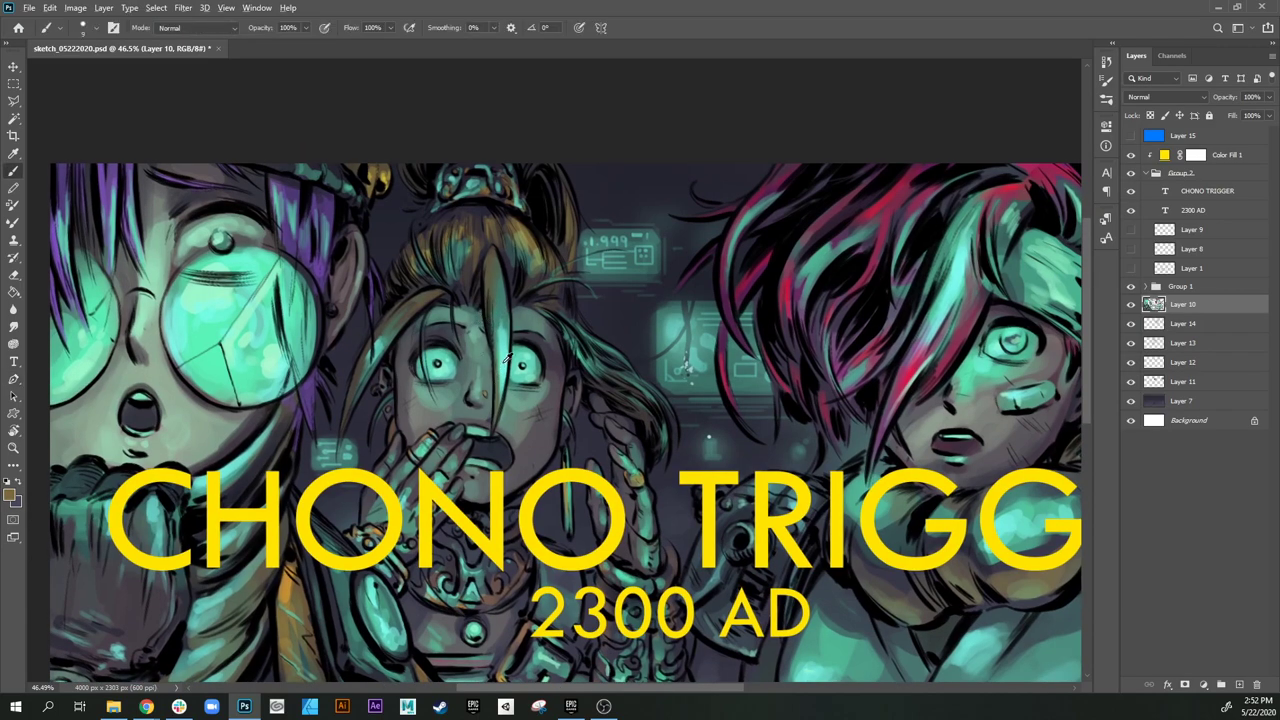
Step: Paint thin loose hair strands in sampled mint over the middle character's eye and beside the face, using a small brush
{"action": "left_click", "coordinate": [469, 358], "text": "alt"}
{"action": "left_click_drag", "start_coordinate": [443, 403], "coordinate": [432, 385]}
{"action": "left_click_drag", "start_coordinate": [357, 394], "coordinate": [342, 435]}
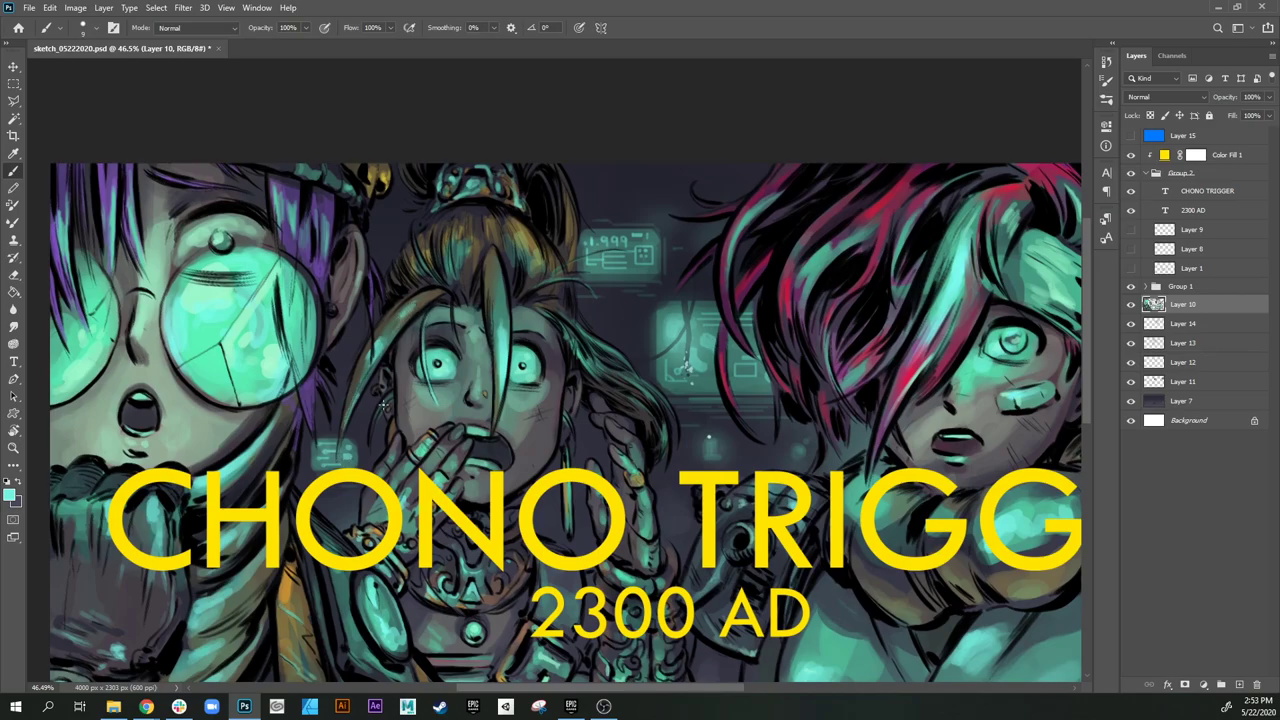
{"action": "key", "text": "e"}
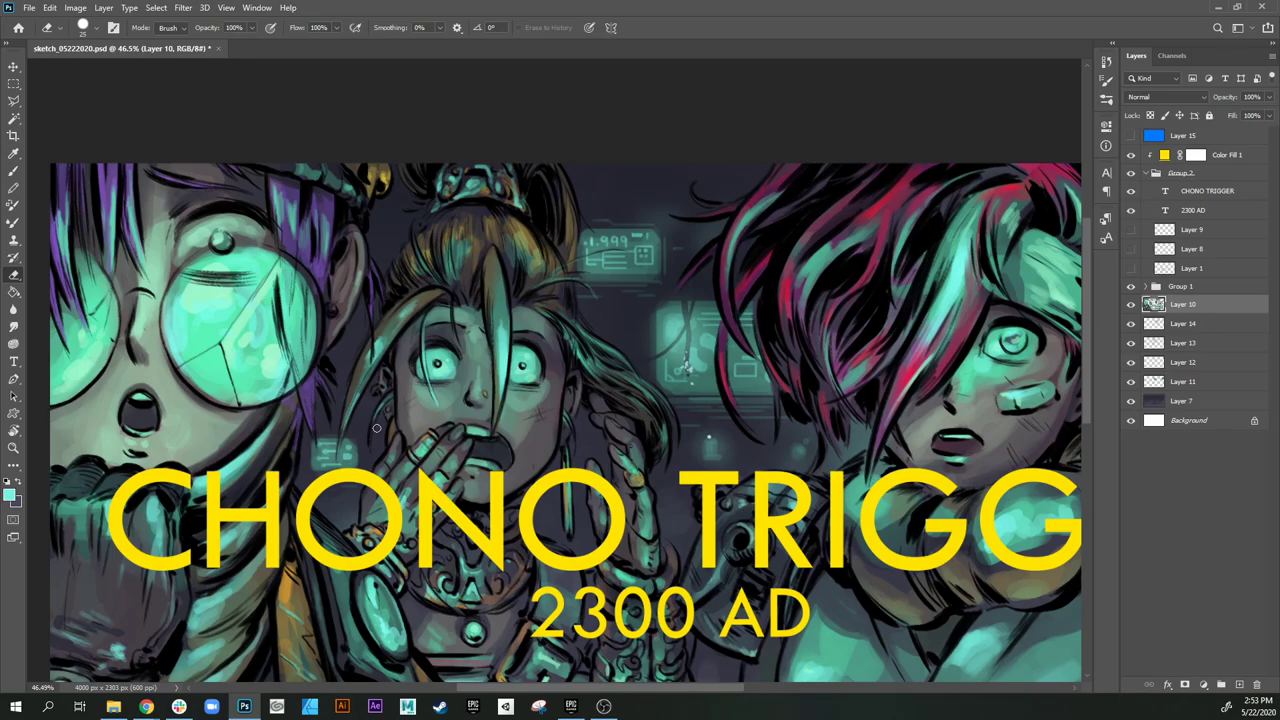
{"action": "key", "text": "b"}
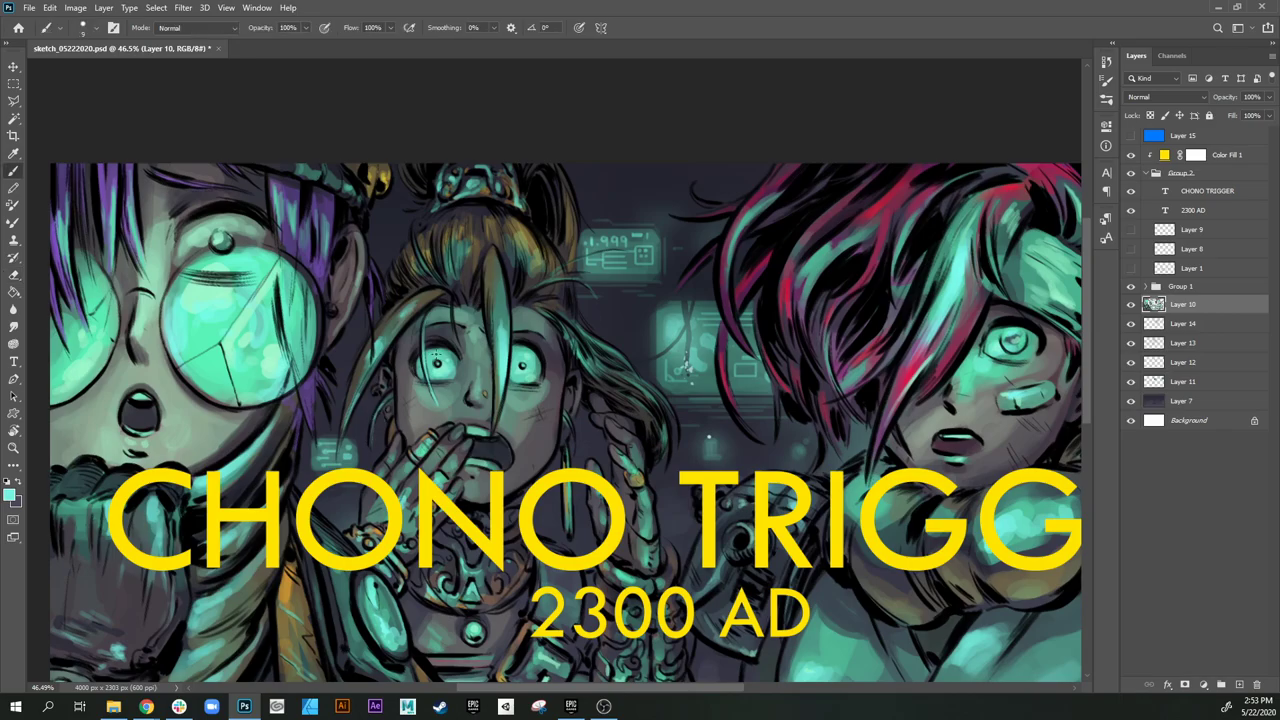
{"action": "mouse_move", "coordinate": [616, 444]}
{"action": "left_mouse_down"}
{"action": "mouse_move", "coordinate": [640, 432]}
{"action": "mouse_move", "coordinate": [598, 451]}
{"action": "left_mouse_up"}
{"action": "key", "text": "e"}
{"action": "key", "text": "b"}
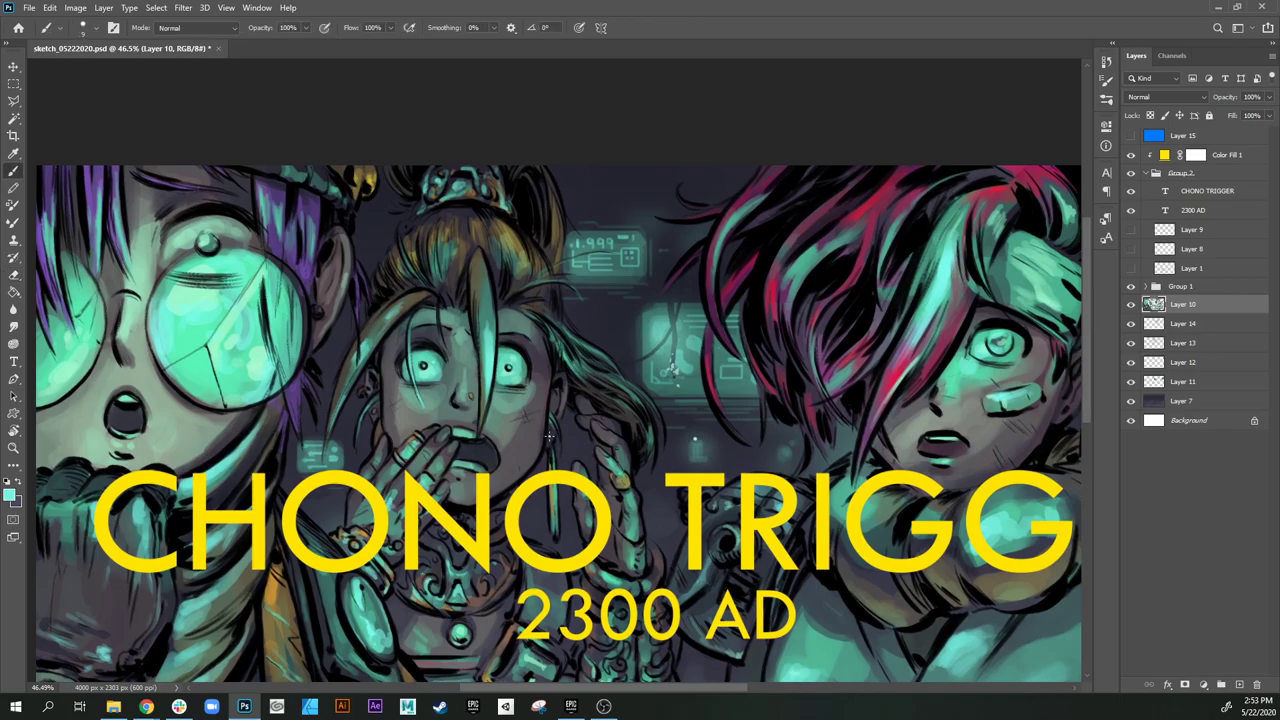
Step: Repaint the purple-haired character's clothing above and below the buckled strap in sampled teal, using 30 and 45 px brushes
{"action": "key", "text": "z"}
{"action": "left_click_drag", "start_coordinate": [602, 442], "coordinate": [549, 469]}
{"action": "left_click_drag", "start_coordinate": [612, 418], "coordinate": [592, 425]}
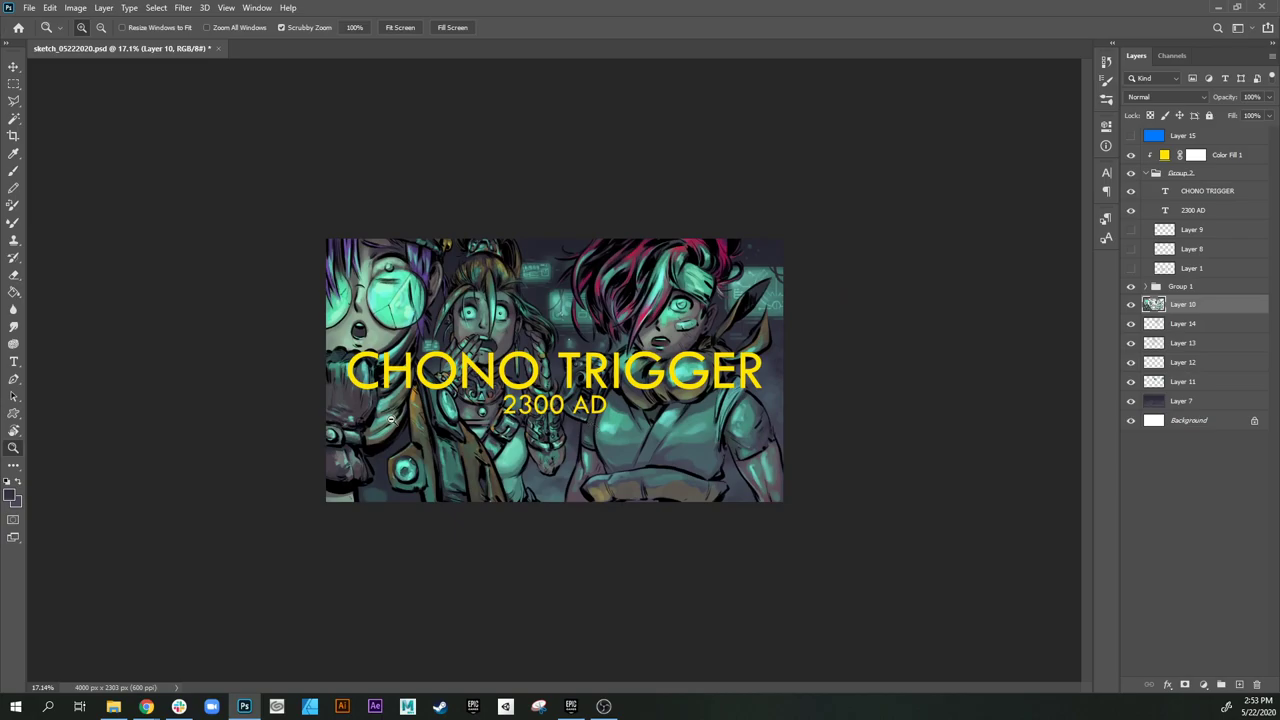
{"action": "scroll", "coordinate": [395, 435], "scroll_direction": "up", "scroll_amount": 3}
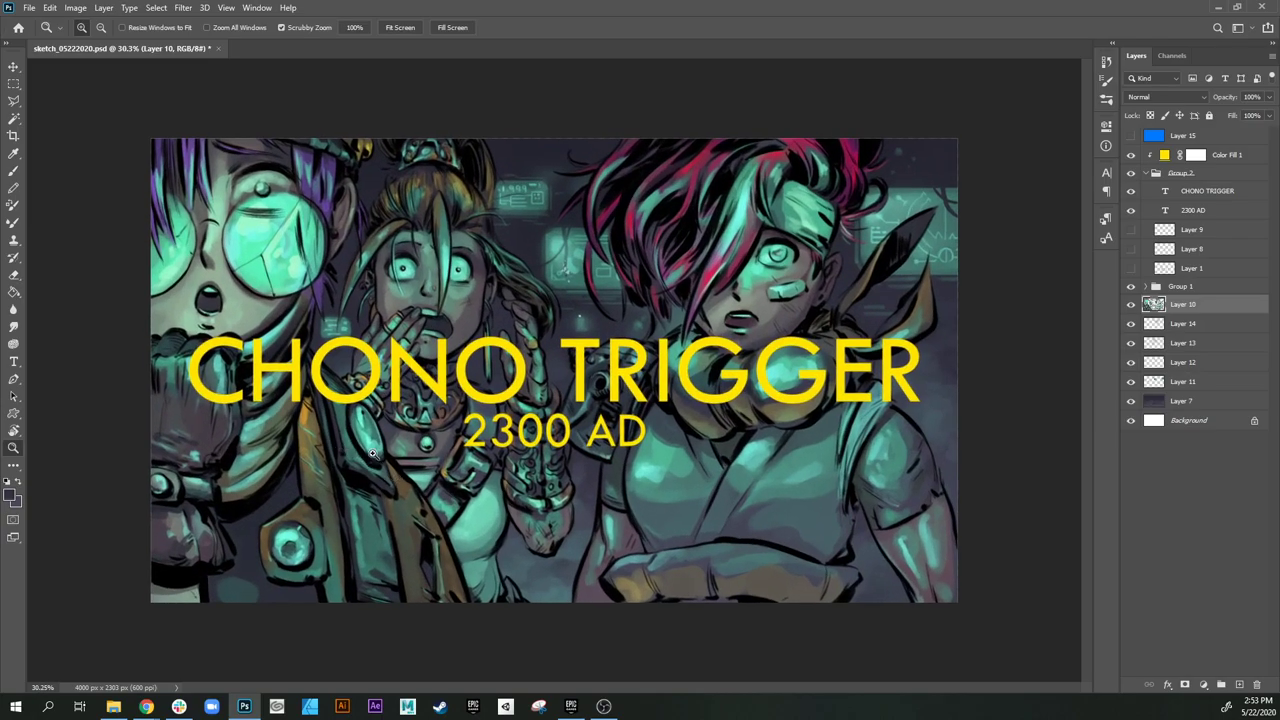
{"action": "key", "text": "b"}
{"action": "left_click", "coordinate": [178, 371], "text": "alt"}
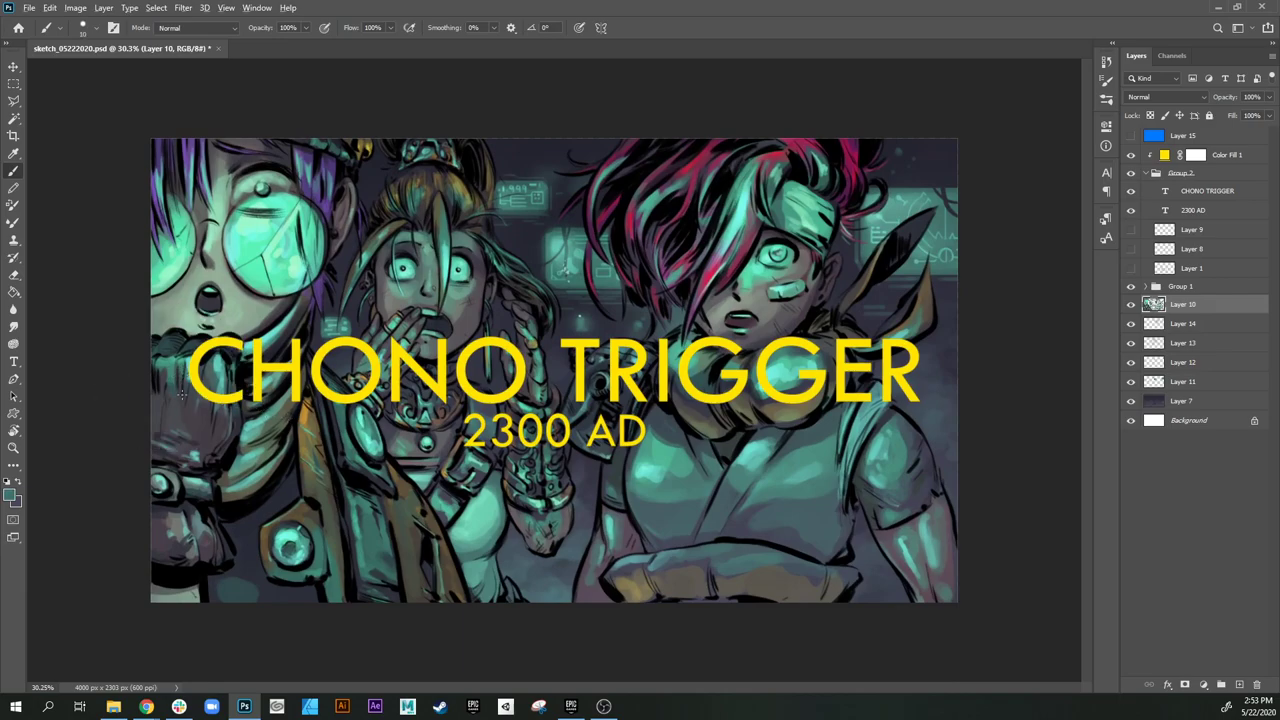
{"action": "key", "text": "bracketright"}
{"action": "key", "text": "bracketright"}
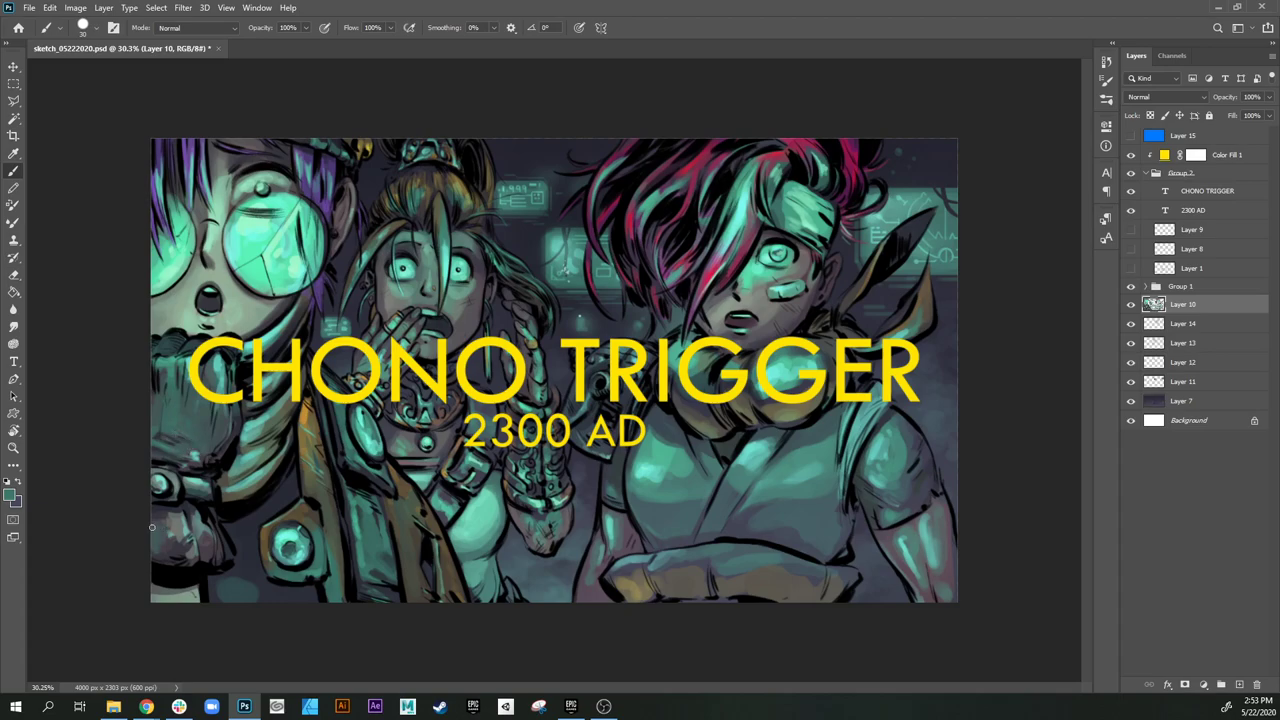
{"action": "key", "text": "bracketright"}
{"action": "key", "text": "bracketright"}
{"action": "key", "text": "bracketright"}
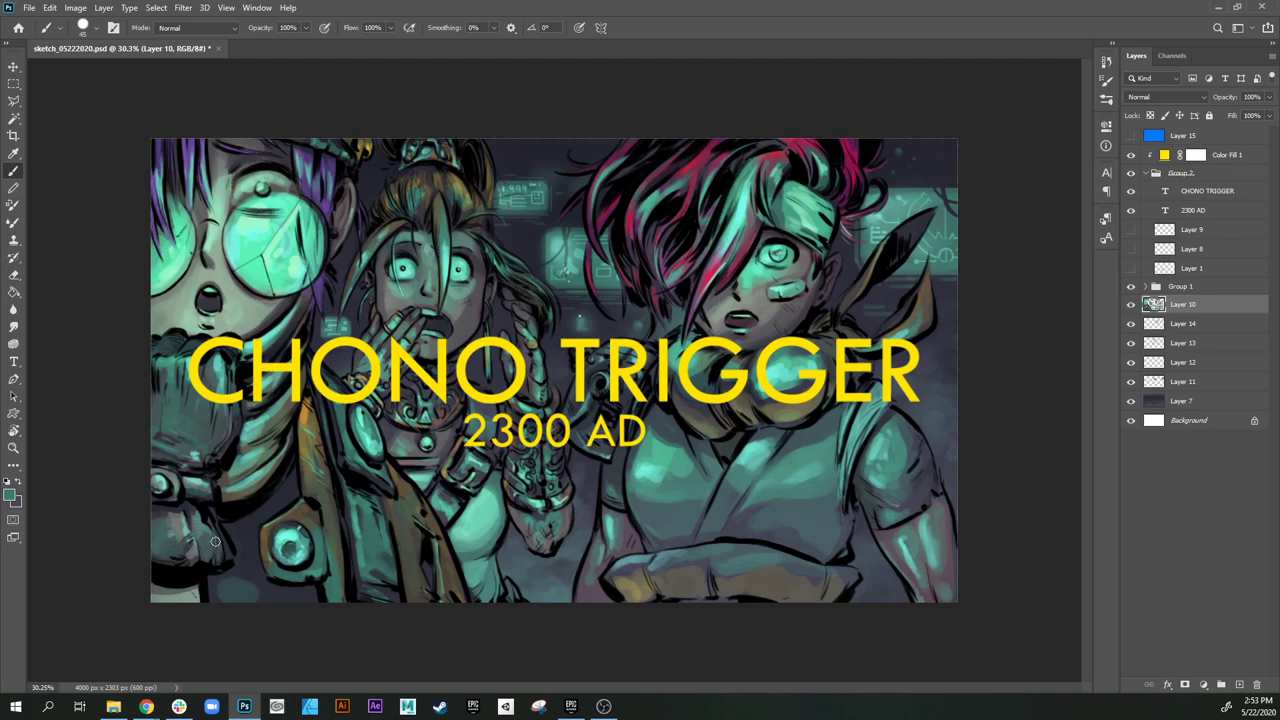
Step: Darken the lower background beside the purple-haired character's clothing with sampled dark teal and a large brush
{"action": "left_click", "coordinate": [237, 589], "text": "alt"}
{"action": "key", "text": "bracketright"}
{"action": "key", "text": "bracketright"}
{"action": "key", "text": "bracketright"}
{"action": "key", "text": "bracketright"}
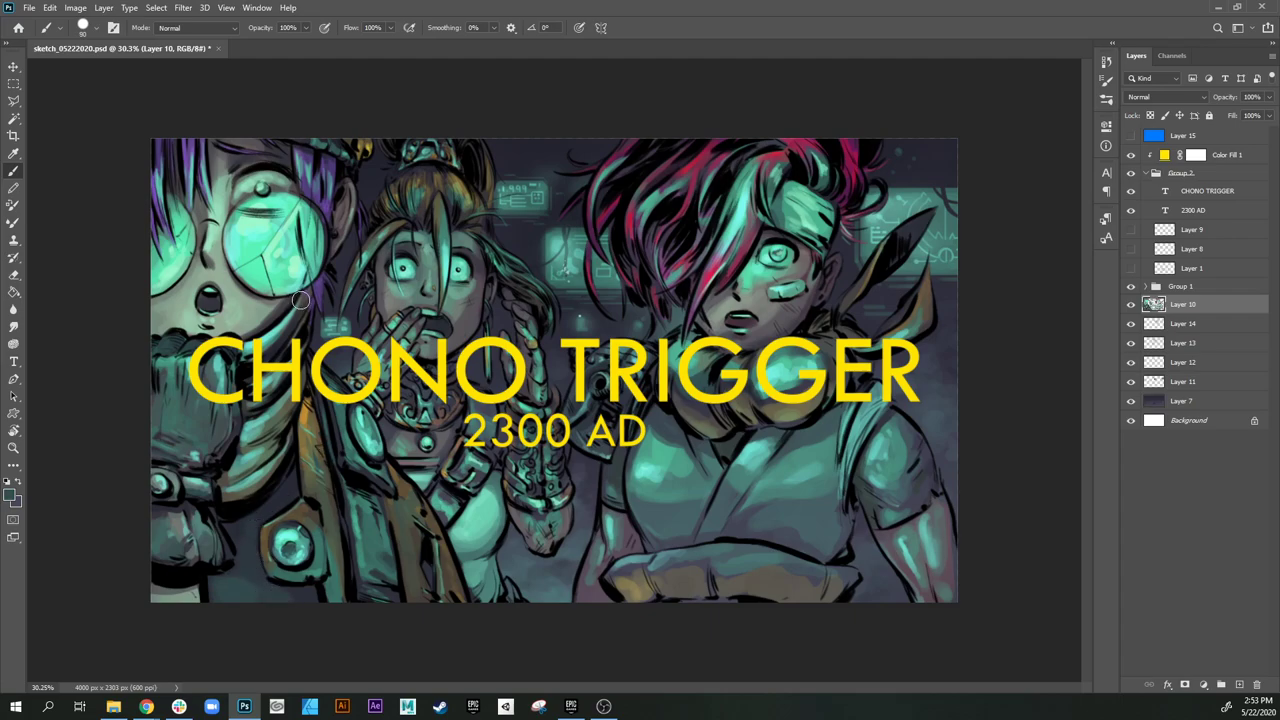
Step: Brighten the upper part of the purple-haired character's goggle lens with sampled light mint and 30 to 35 px brushes
{"action": "left_click", "coordinate": [303, 312], "text": "alt"}
{"action": "key", "text": "bracketleft"}
{"action": "key", "text": "bracketleft"}
{"action": "key", "text": "bracketleft"}
{"action": "key", "text": "bracketleft"}
{"action": "key", "text": "bracketleft"}
{"action": "key", "text": "bracketleft"}
{"action": "key", "text": "bracketleft"}
{"action": "key", "text": "bracketleft"}
{"action": "key", "text": "bracketleft"}
{"action": "left_click", "coordinate": [261, 215], "text": "alt"}
{"action": "left_click_drag", "start_coordinate": [246, 192], "coordinate": [233, 204]}
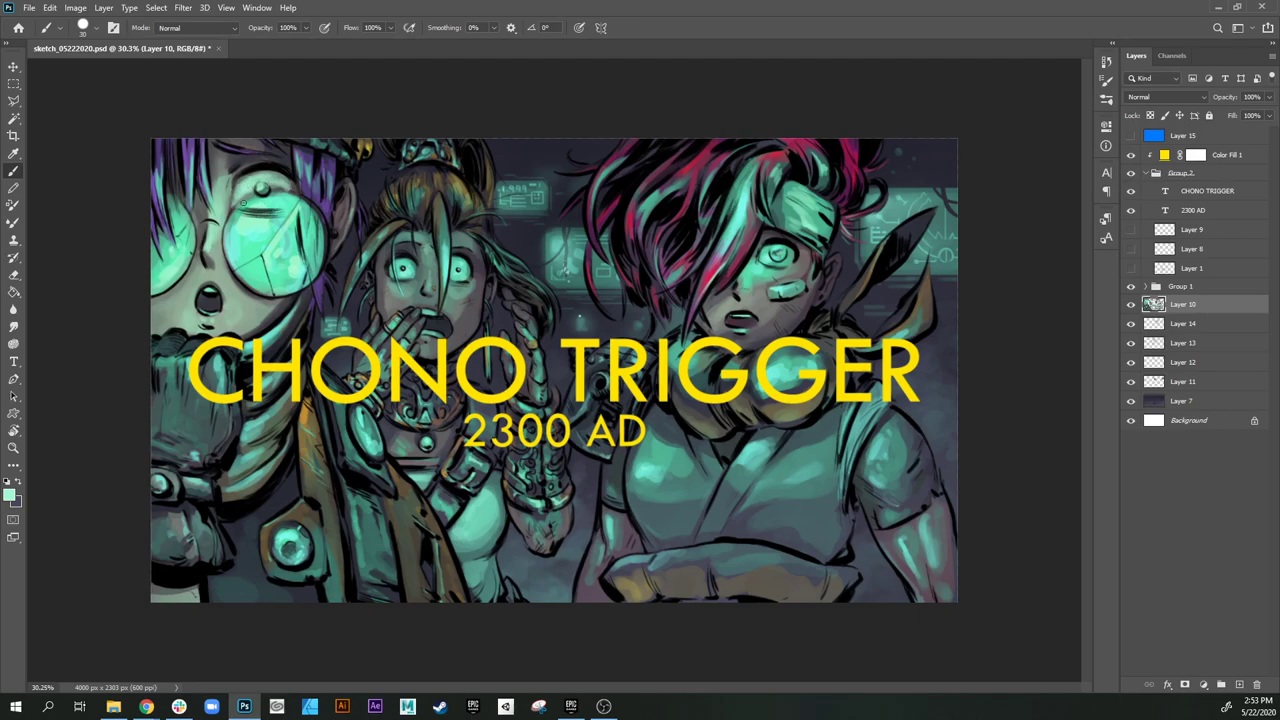
{"action": "key", "text": "bracketright"}
{"action": "left_click_drag", "start_coordinate": [243, 203], "coordinate": [295, 203]}
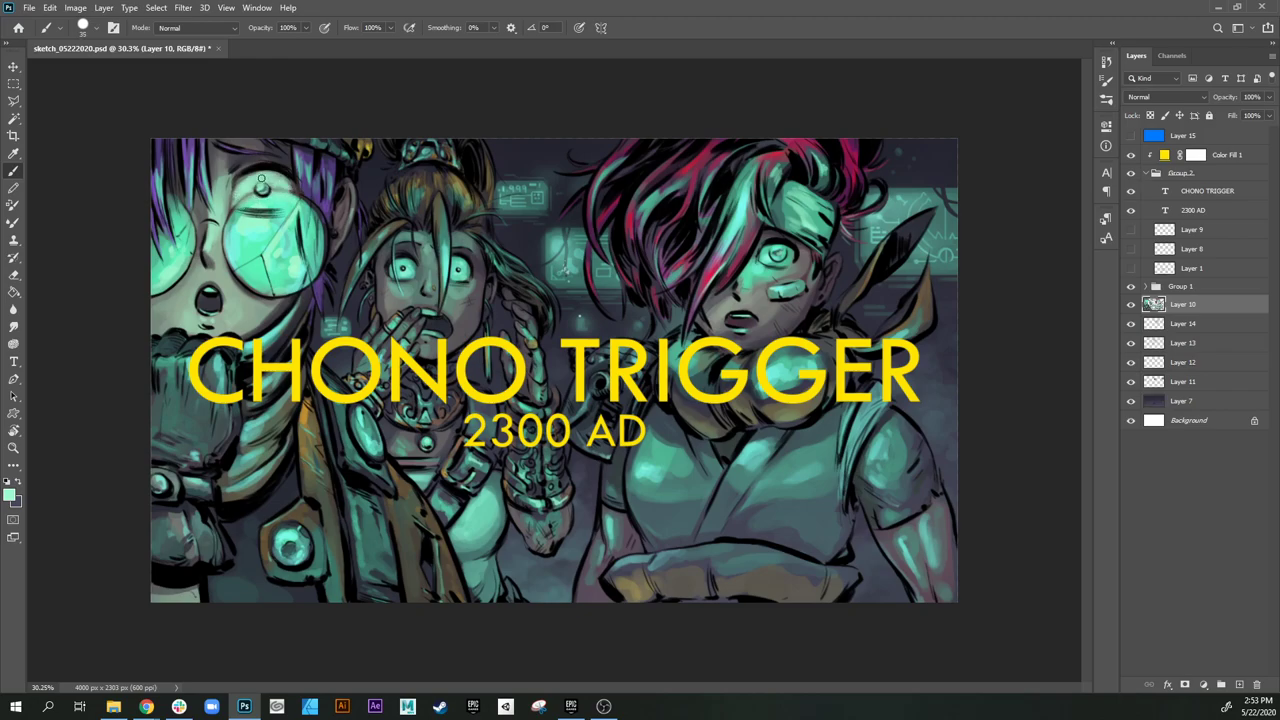
{"action": "key", "text": "bracketright"}
{"action": "key", "text": "bracketright"}
{"action": "key", "text": "bracketleft"}
{"action": "key", "text": "bracketleft"}
Step: Soften the purple-haired character's skin around the nose and forehead with sampled grey tones and a 40 px brush
{"action": "left_click", "coordinate": [205, 207], "text": "alt"}
{"action": "key", "text": "bracketright"}
{"action": "key", "text": "bracketright"}
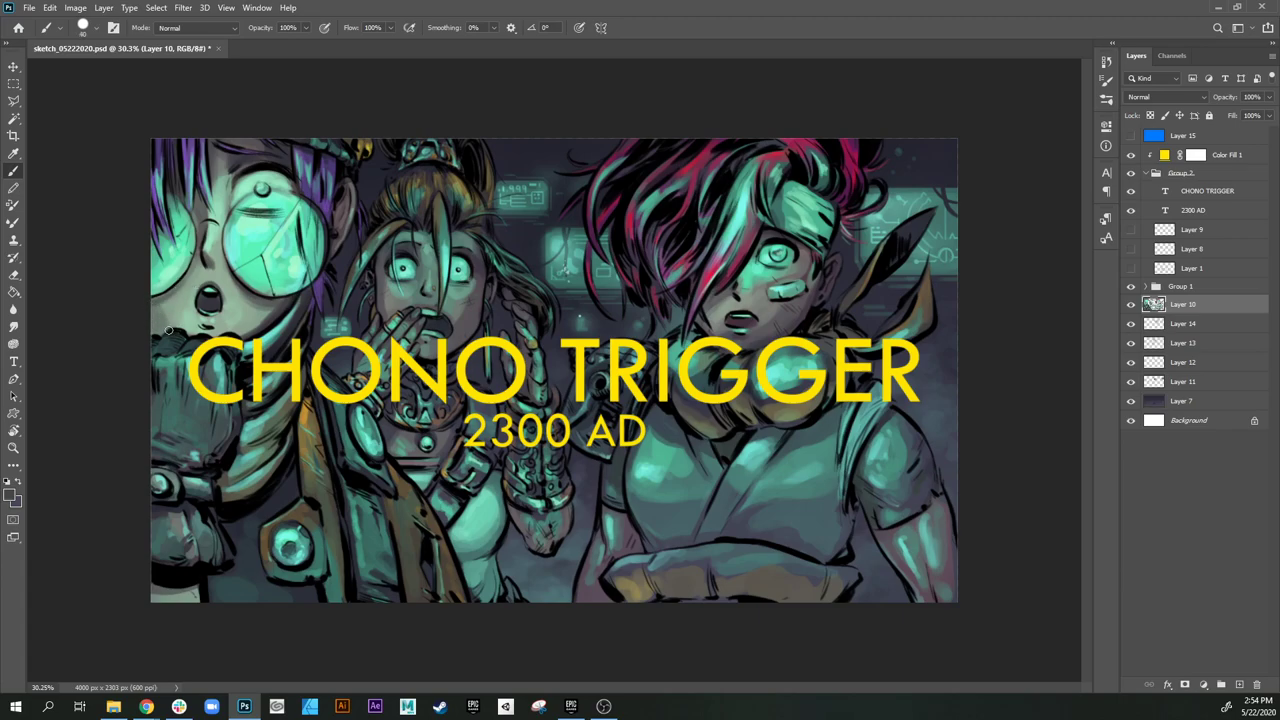
{"action": "left_click", "coordinate": [218, 158], "text": "alt"}
{"action": "key", "text": "bracketleft"}
{"action": "key", "text": "bracketleft"}
{"action": "key", "text": "bracketleft"}
Step: Touch up the red-haired character's face and tone down the scarf's mint highlights with sampled olive-brown and a 60 px brush
{"action": "left_click", "coordinate": [829, 285], "text": "alt"}
{"action": "left_click", "coordinate": [744, 305], "text": "alt"}
{"action": "left_click", "coordinate": [804, 405], "text": "alt"}
{"action": "mouse_move", "coordinate": [756, 387]}
{"action": "left_mouse_down"}
{"action": "mouse_move", "coordinate": [757, 398]}
{"action": "mouse_move", "coordinate": [755, 386]}
{"action": "mouse_move", "coordinate": [809, 371]}
{"action": "mouse_move", "coordinate": [778, 374]}
{"action": "mouse_move", "coordinate": [775, 361]}
{"action": "mouse_move", "coordinate": [793, 388]}
{"action": "left_mouse_up"}
{"action": "key", "text": "bracketright"}
{"action": "key", "text": "bracketright"}
{"action": "key", "text": "bracketright"}
{"action": "key", "text": "bracketright"}
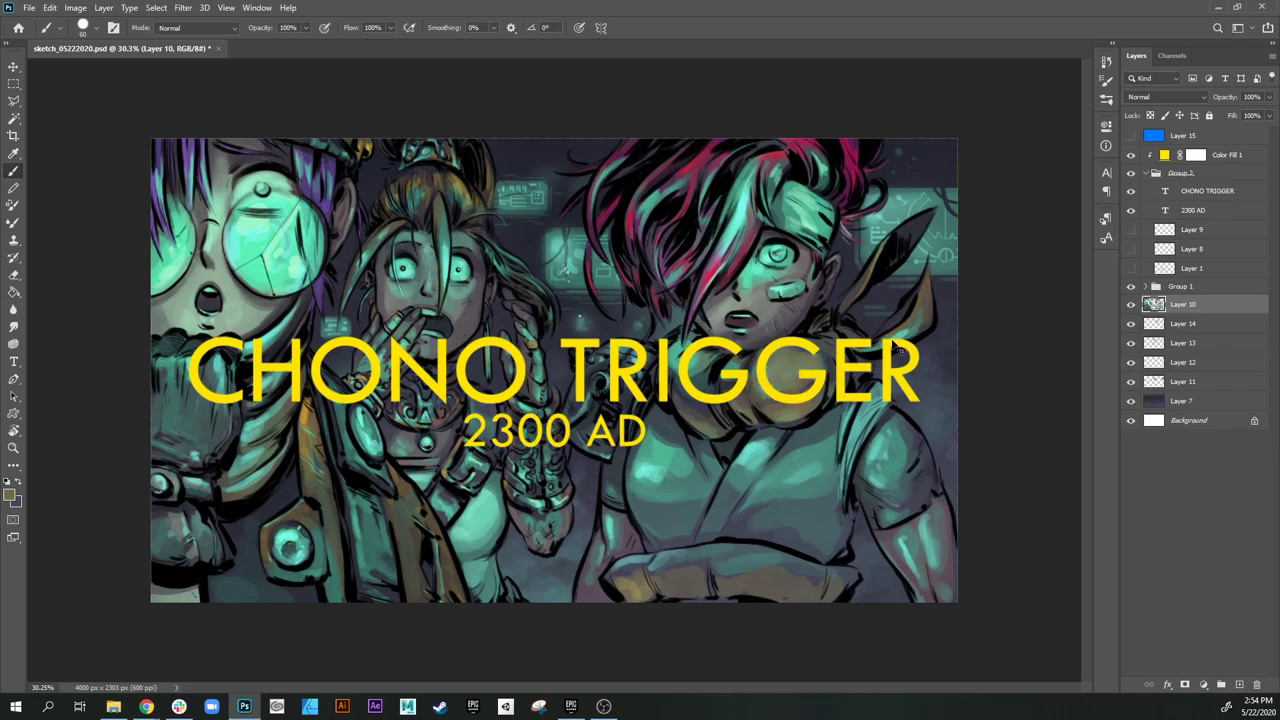
{"action": "key", "text": "ctrl+z"}
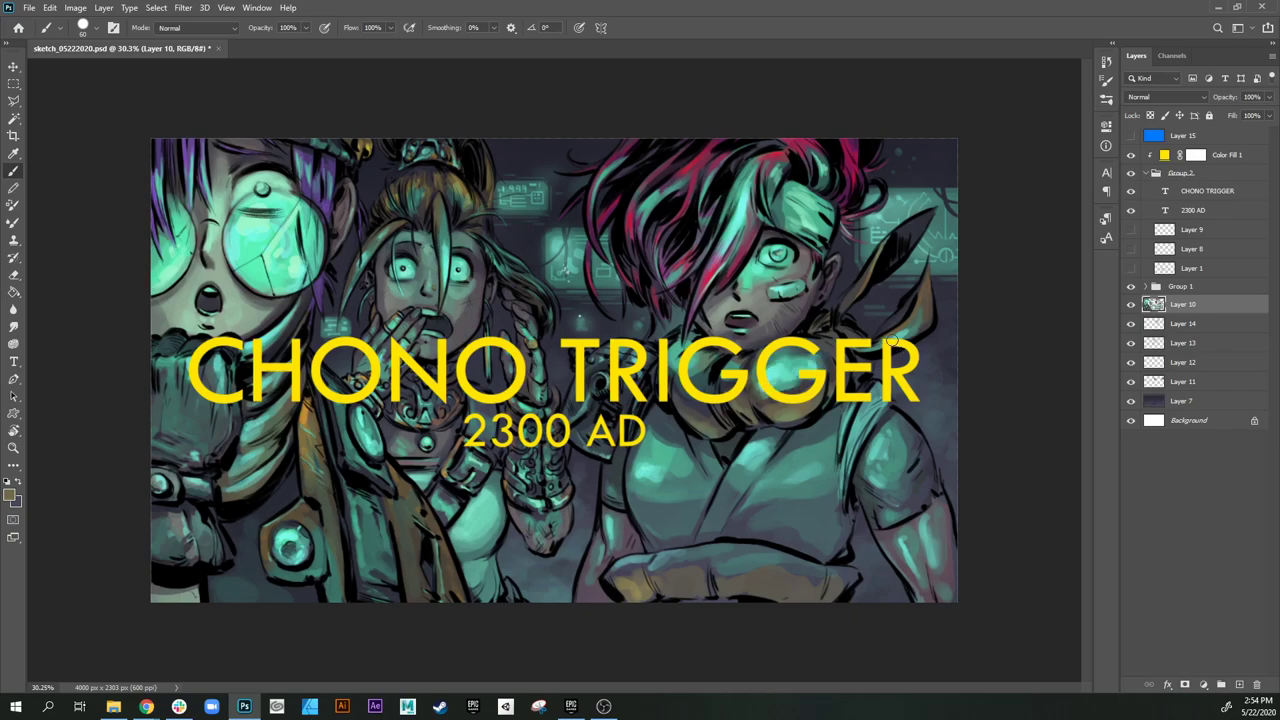
Step: Temporarily show the blue Layer 15 overlay to check the colours of the whole illustration, and hide it again
{"action": "left_click", "coordinate": [1131, 136]}
{"action": "key", "text": "z"}
{"action": "mouse_move", "coordinate": [905, 335]}
{"action": "left_mouse_down"}
{"action": "mouse_move", "coordinate": [748, 415]}
{"action": "mouse_move", "coordinate": [886, 364]}
{"action": "left_mouse_up"}
{"action": "key", "text": "b"}
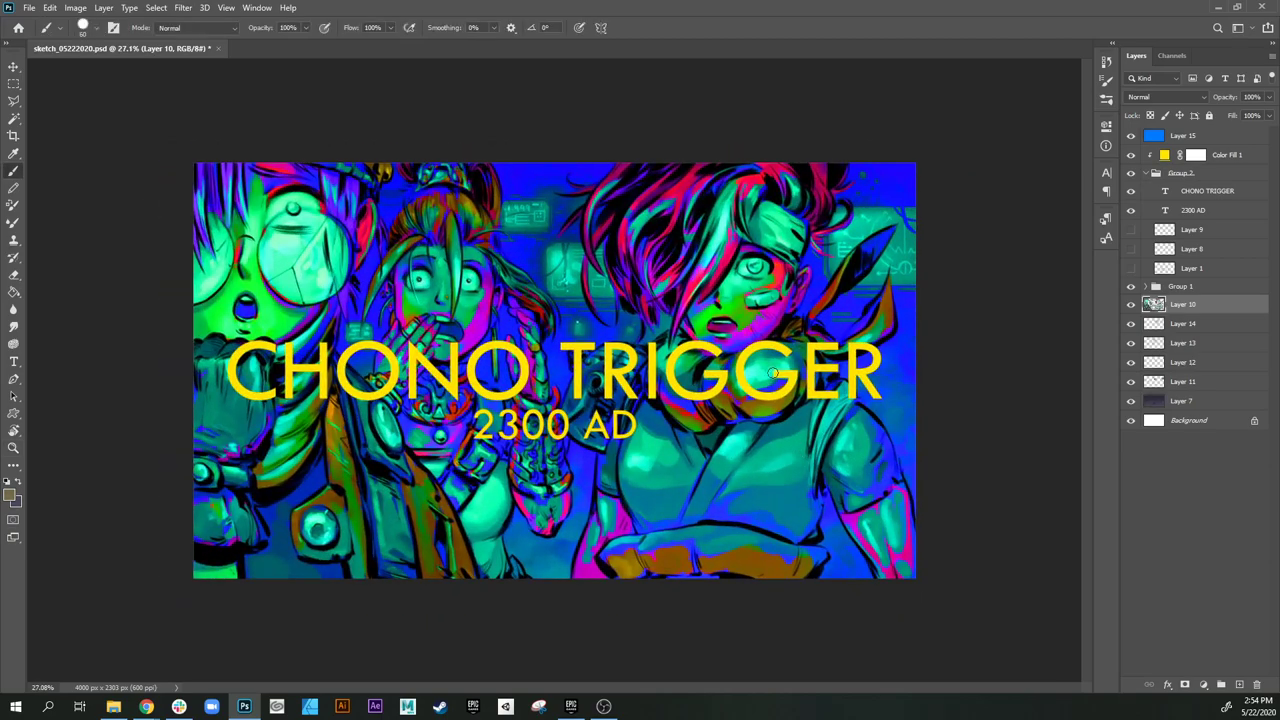
{"action": "left_click", "coordinate": [1131, 135]}
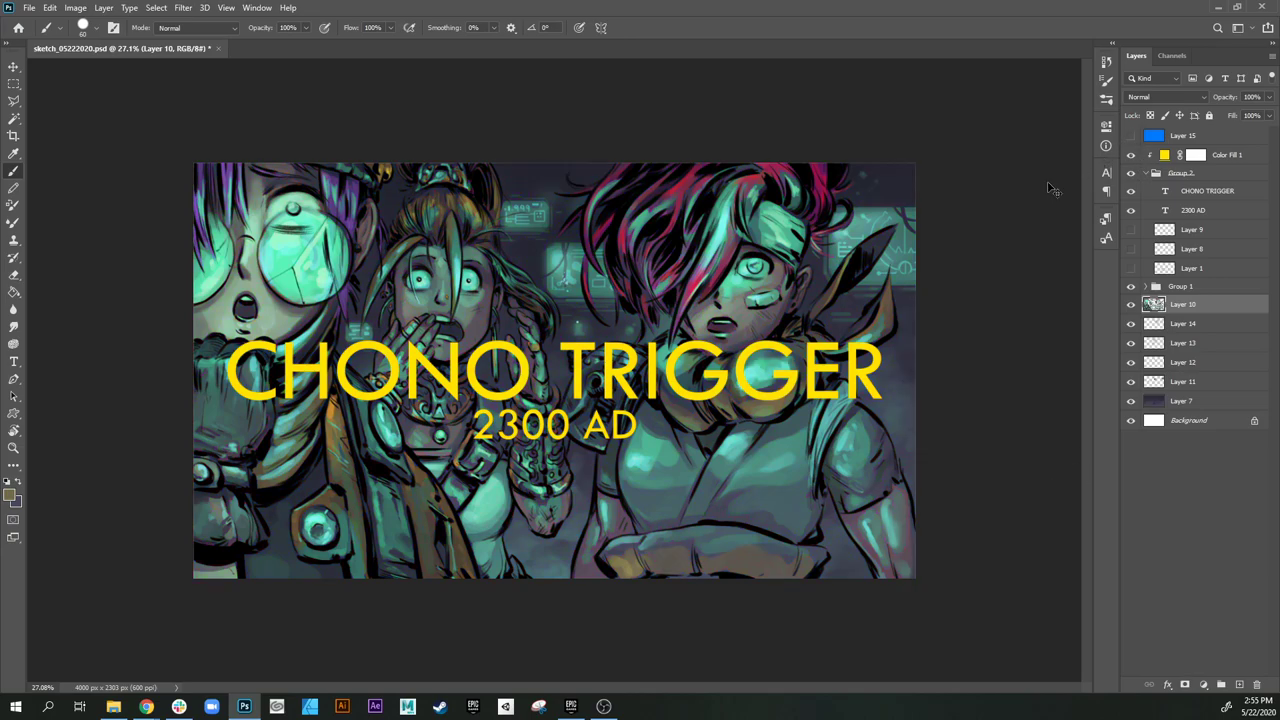
{"action": "key", "text": "ctrl+u"}
{"action": "left_click", "coordinate": [1117, 282]}
{"action": "key", "text": "ctrl+y"}
{"action": "key", "text": "ctrl+y"}
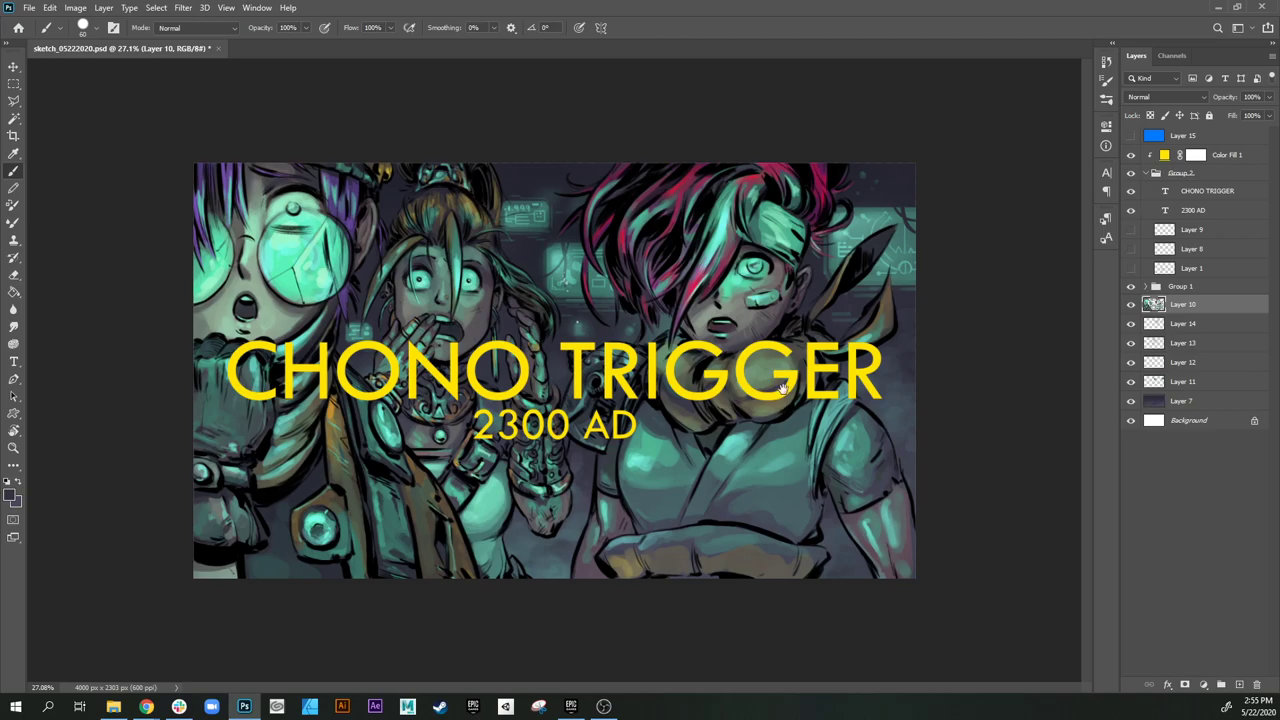
Step: Add a dark blue-grey 31323f Solid Color fill above Group 1, clip it to the group, and toggle the group to check the linework
{"action": "key", "text": "z"}
{"action": "left_click_drag", "start_coordinate": [785, 390], "coordinate": [767, 418]}
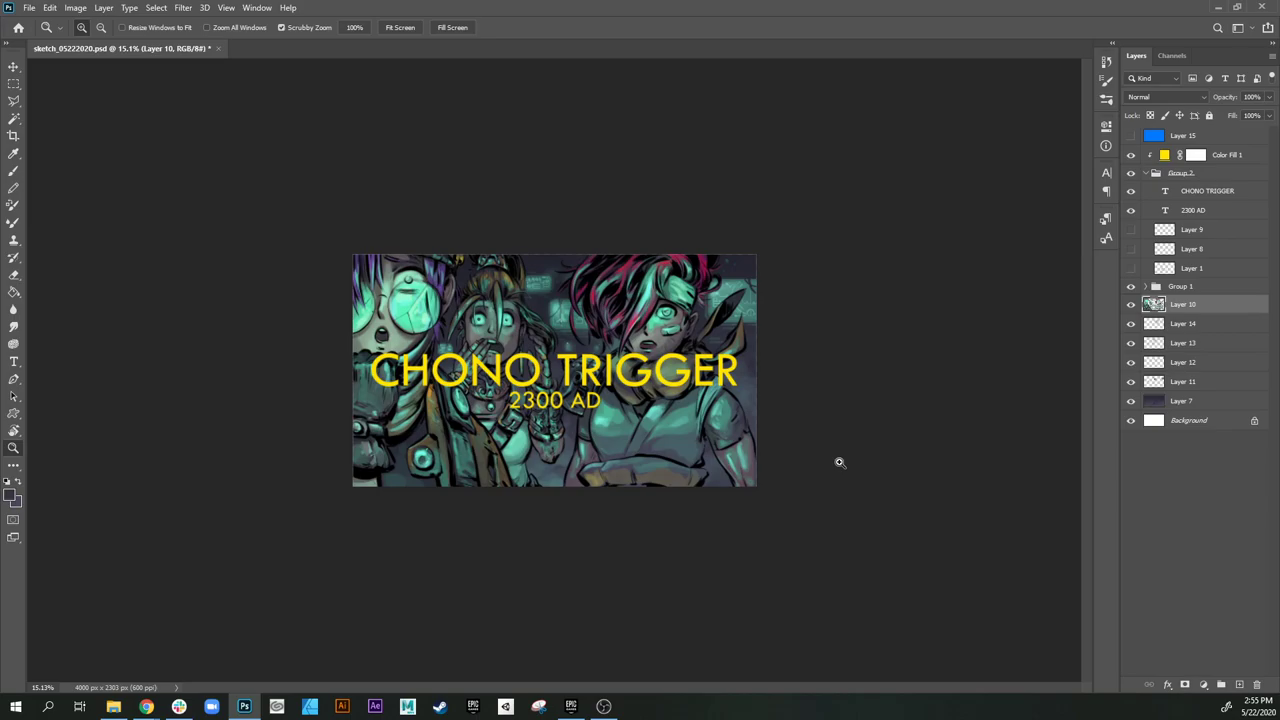
{"action": "left_click_drag", "start_coordinate": [530, 462], "coordinate": [567, 480]}
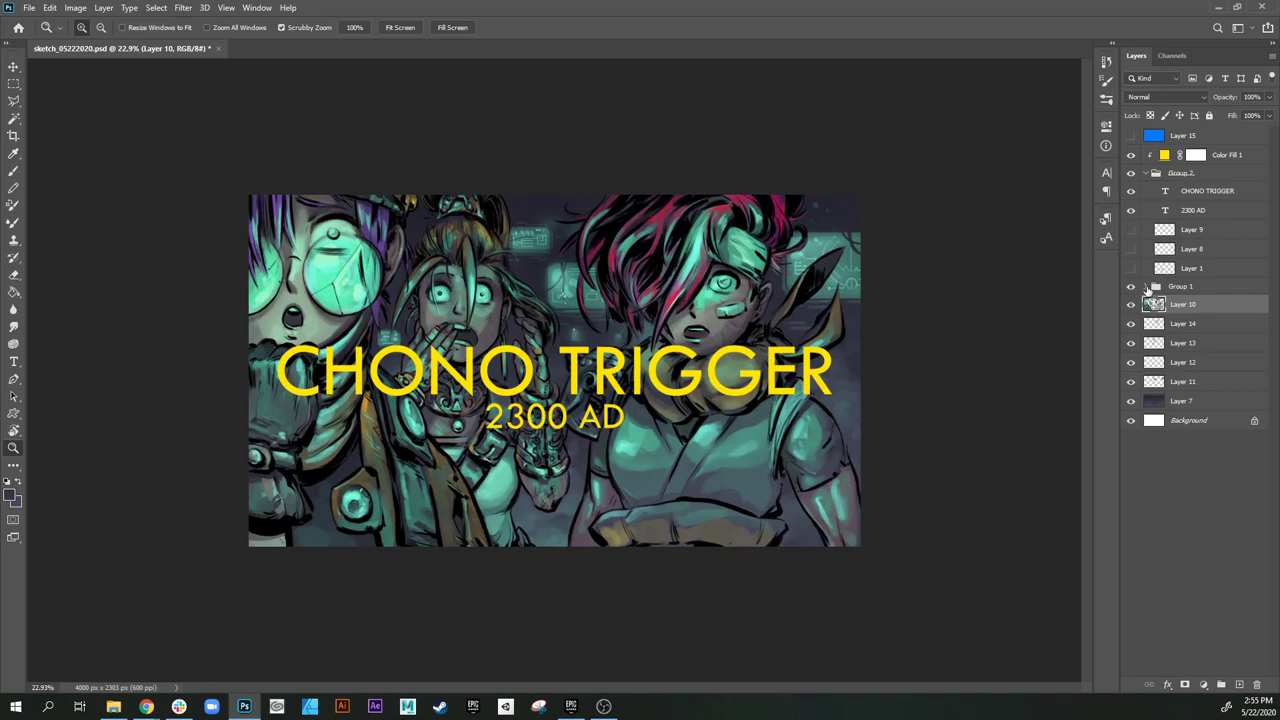
{"action": "left_click", "coordinate": [1178, 288]}
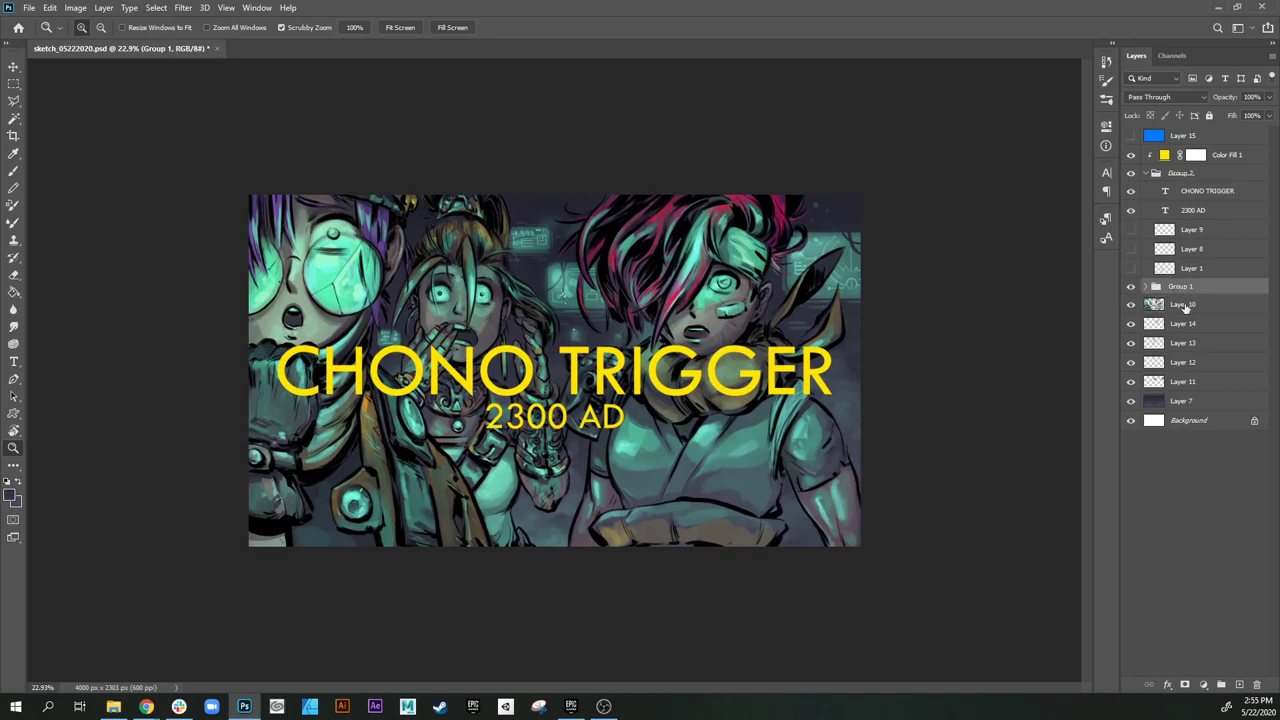
{"action": "left_click", "coordinate": [1203, 685]}
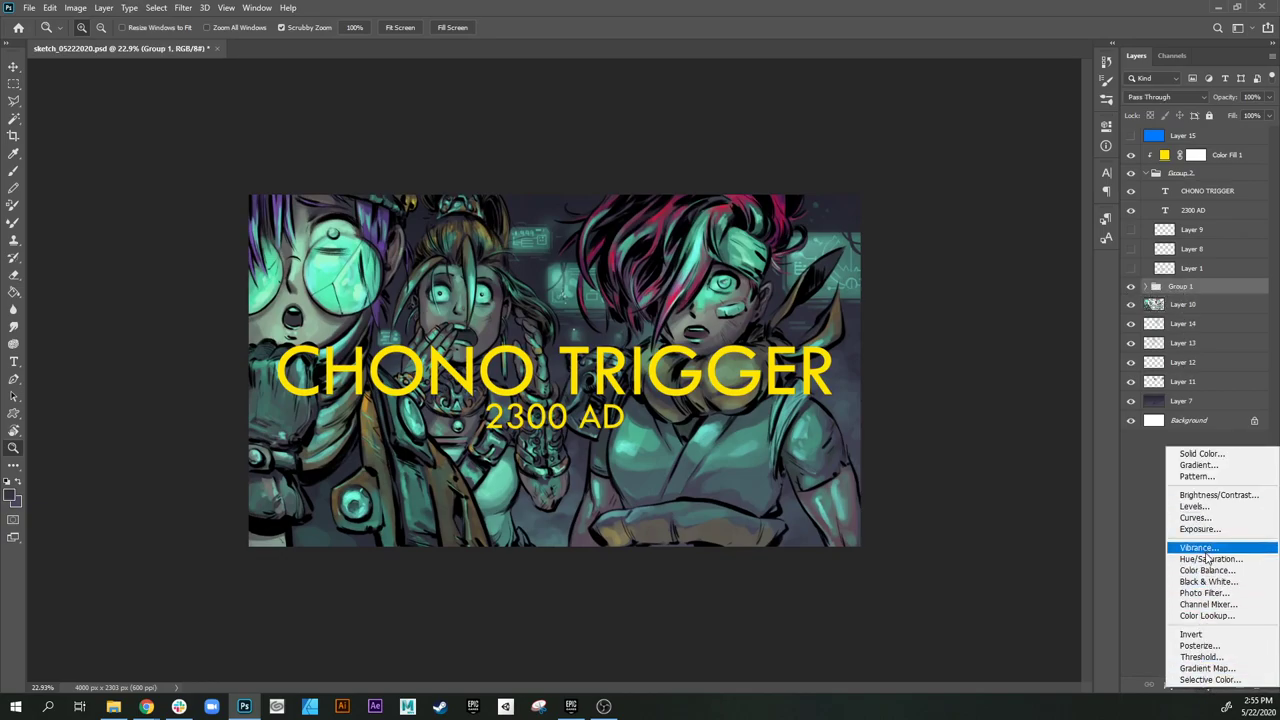
{"action": "left_click", "coordinate": [1203, 454]}
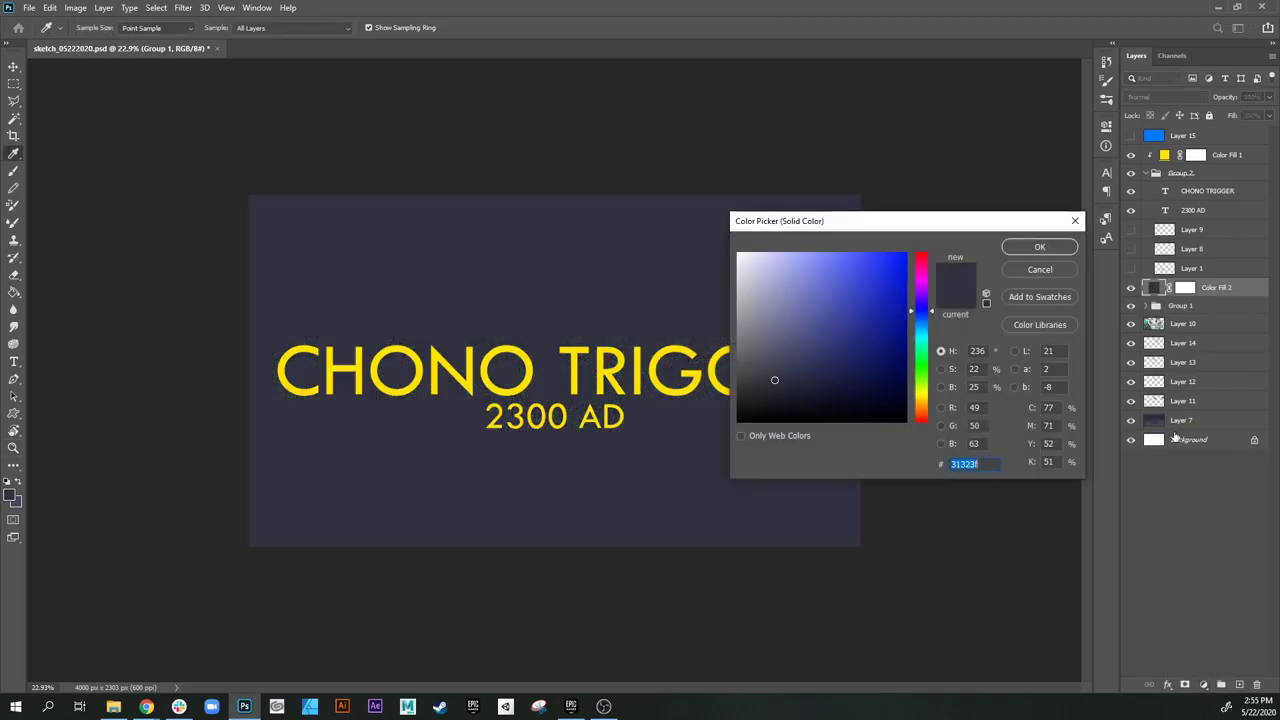
{"action": "left_click", "coordinate": [1040, 248]}
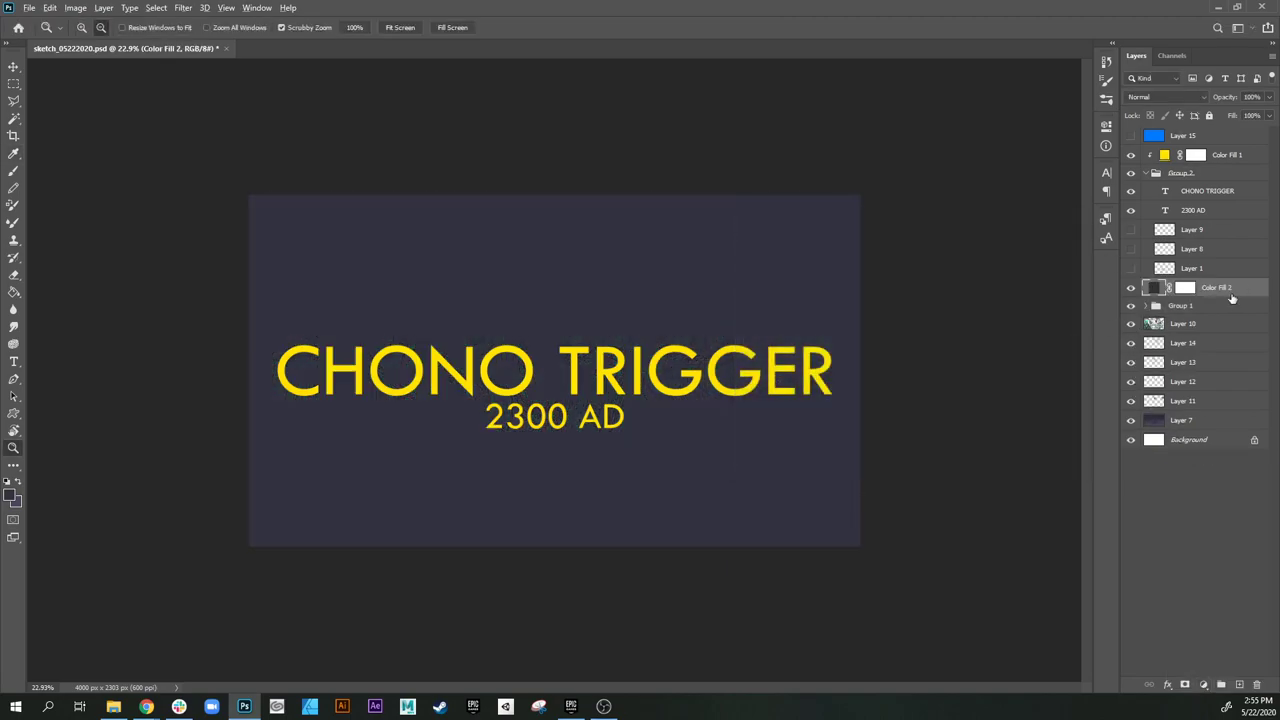
{"action": "left_click", "coordinate": [1236, 292], "text": "alt"}
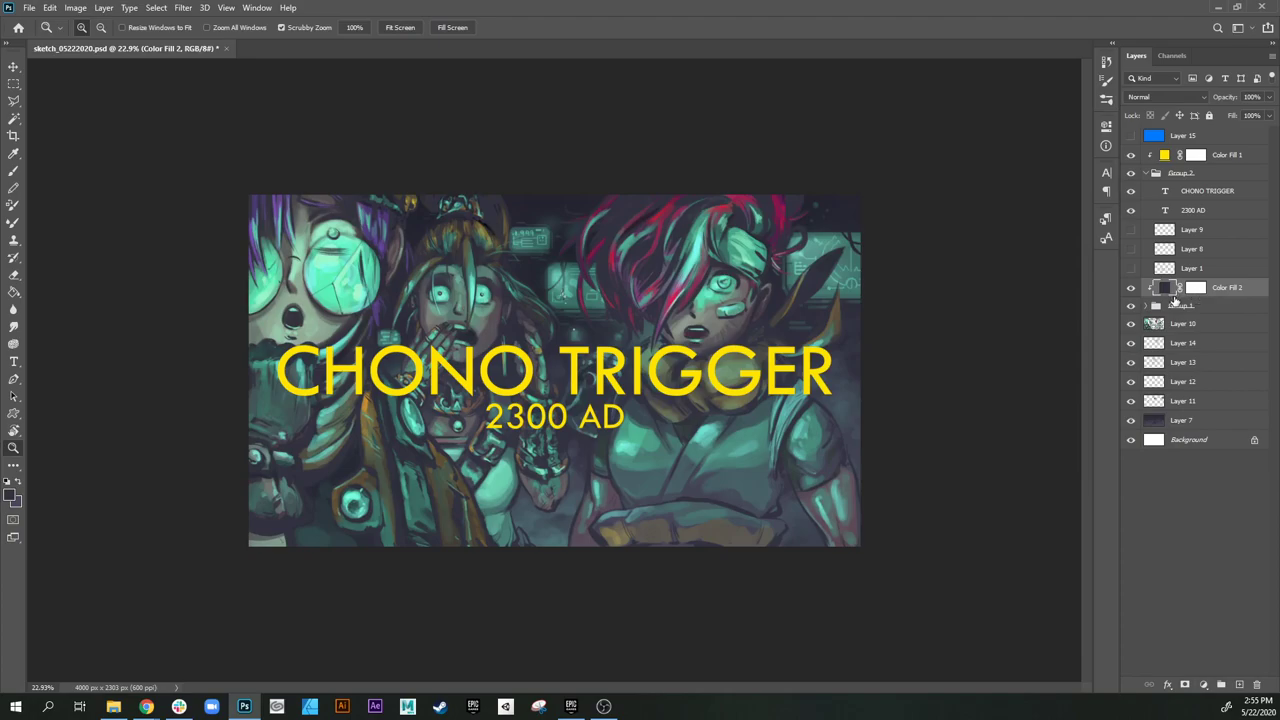
{"action": "left_click", "coordinate": [1131, 306]}
{"action": "left_click", "coordinate": [1132, 306]}
Step: Darken the solid colour fill clipped to Group 1 to 1e2127
{"action": "double_click", "coordinate": [1163, 289]}
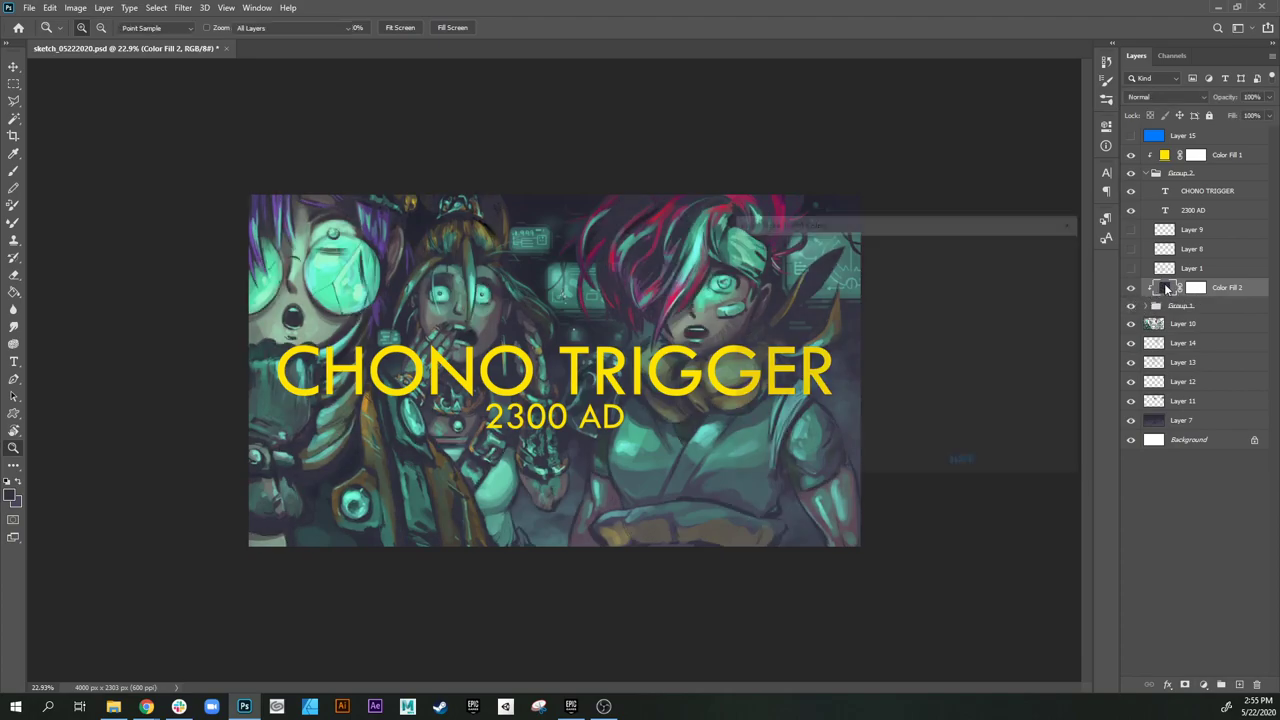
{"action": "left_click_drag", "start_coordinate": [922, 220], "coordinate": [1008, 240]}
{"action": "left_click", "coordinate": [857, 414]}
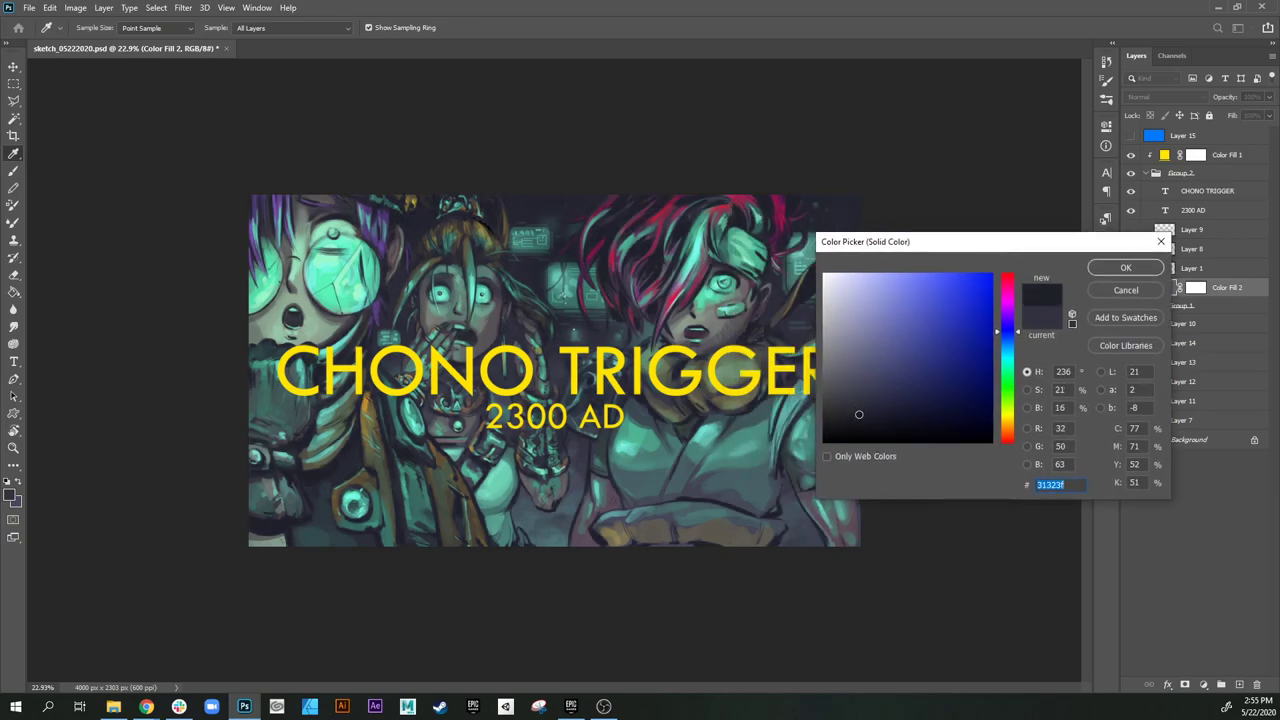
{"action": "left_click_drag", "start_coordinate": [855, 416], "coordinate": [855, 421]}
{"action": "left_click", "coordinate": [860, 416]}
{"action": "left_click_drag", "start_coordinate": [1008, 333], "coordinate": [1007, 343]}
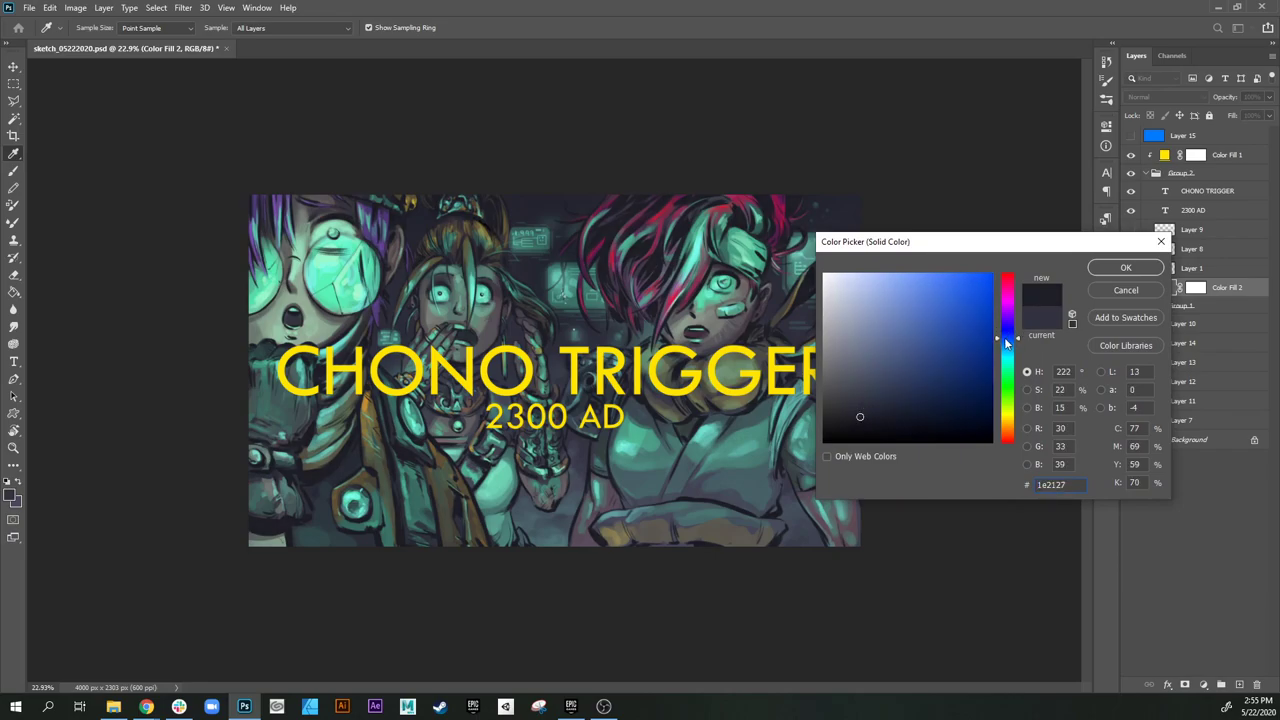
{"action": "left_click", "coordinate": [1096, 268]}
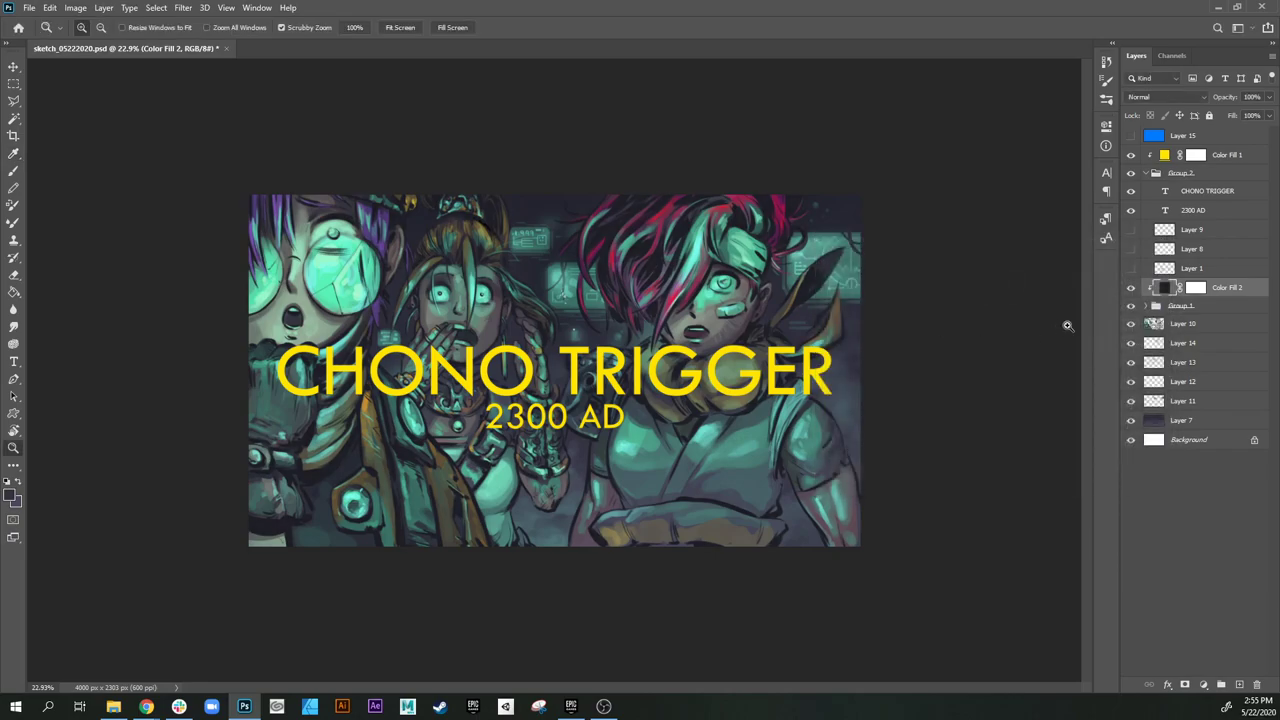
Step: Darken the clipped linework fill slightly further to near-black and toggle its visibility to compare the effect
{"action": "double_click", "coordinate": [1163, 289]}
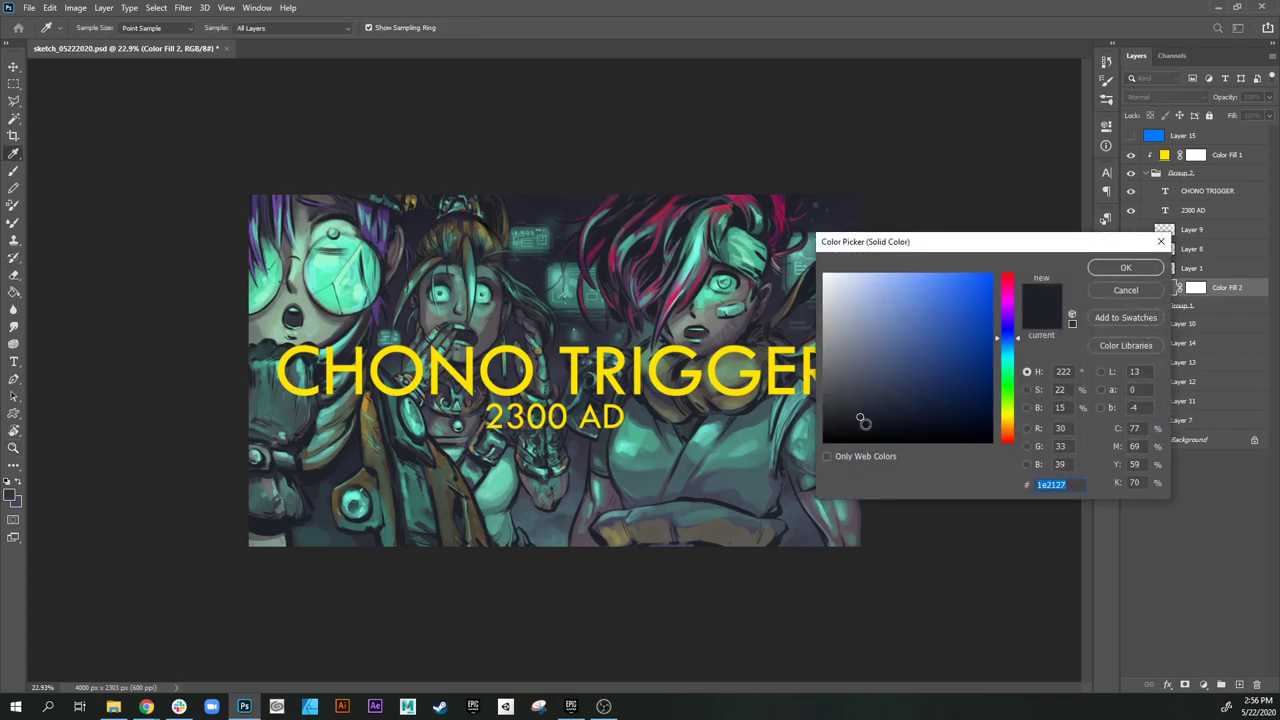
{"action": "left_click", "coordinate": [868, 424]}
{"action": "left_click", "coordinate": [1125, 268]}
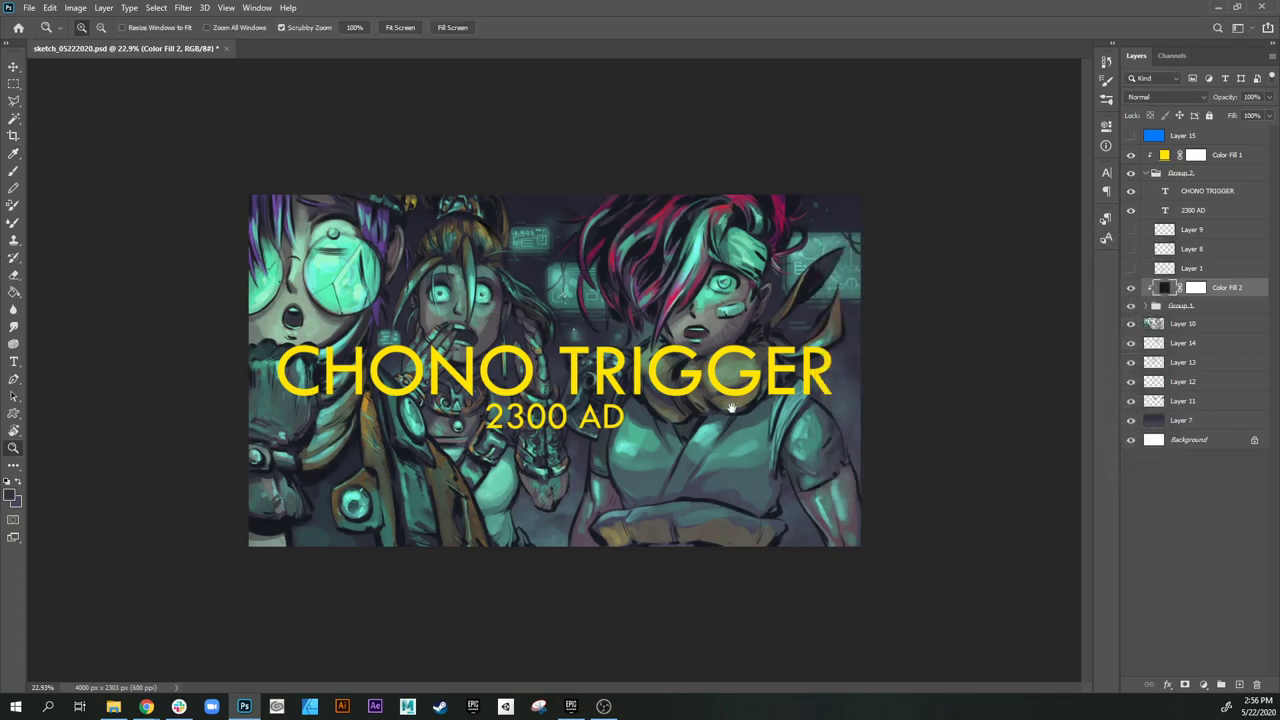
{"action": "left_click_drag", "start_coordinate": [732, 408], "coordinate": [715, 460]}
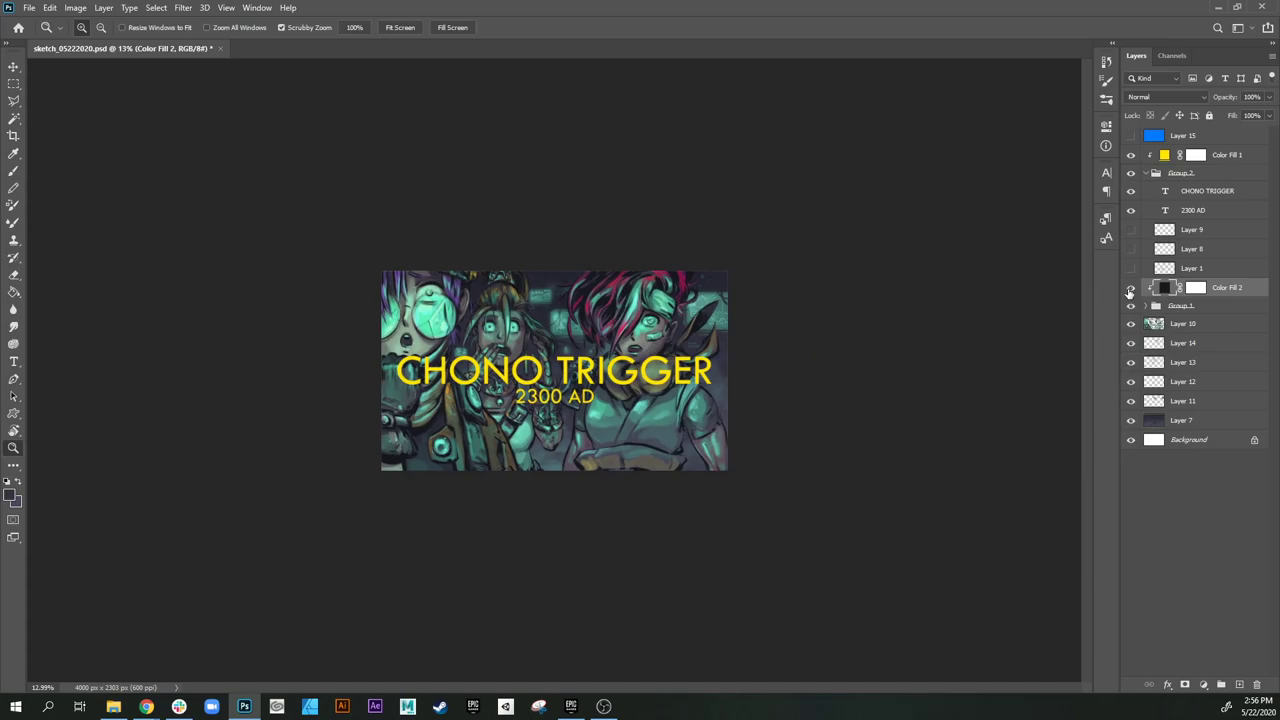
{"action": "left_click", "coordinate": [1129, 290]}
{"action": "left_click", "coordinate": [1130, 289]}
Step: Add a new layer above the yellow title fill and sample light mint from the purple-haired character's goggle lens
{"action": "left_click", "coordinate": [1222, 156]}
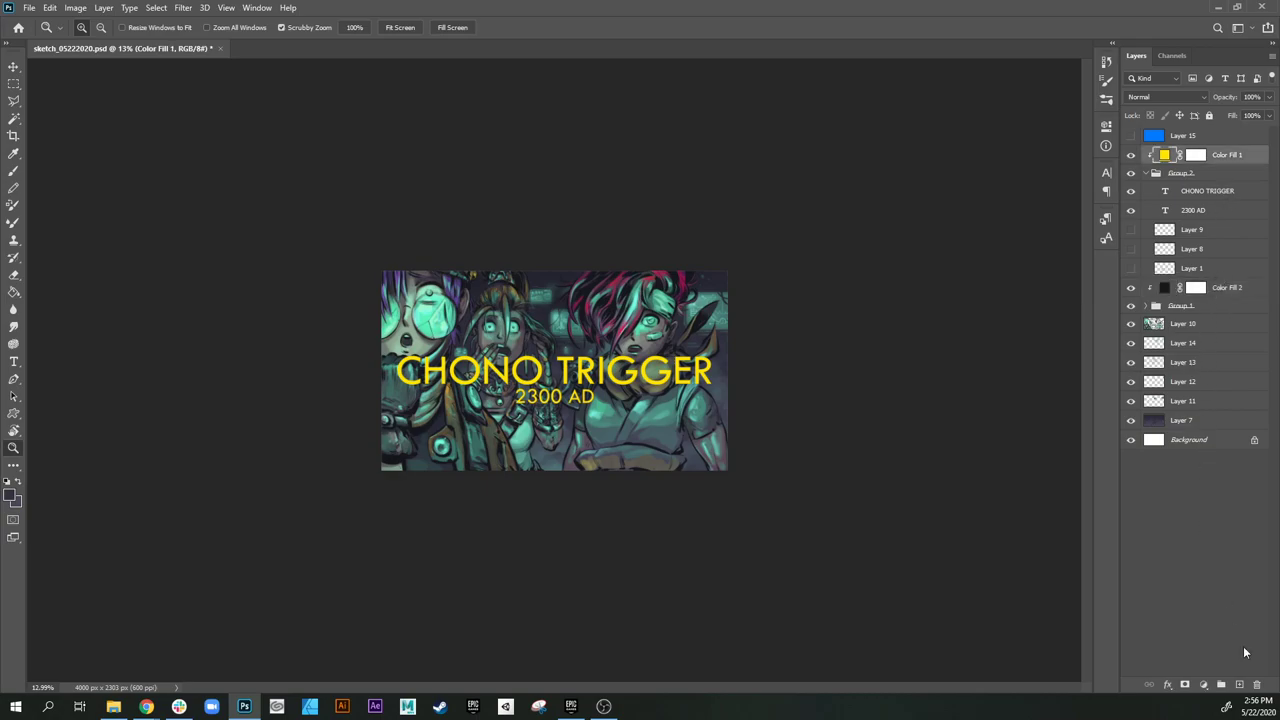
{"action": "left_click", "coordinate": [1240, 685]}
{"action": "left_click_drag", "start_coordinate": [706, 449], "coordinate": [754, 449]}
{"action": "key", "text": "ctrl+0"}
{"action": "key", "text": "b"}
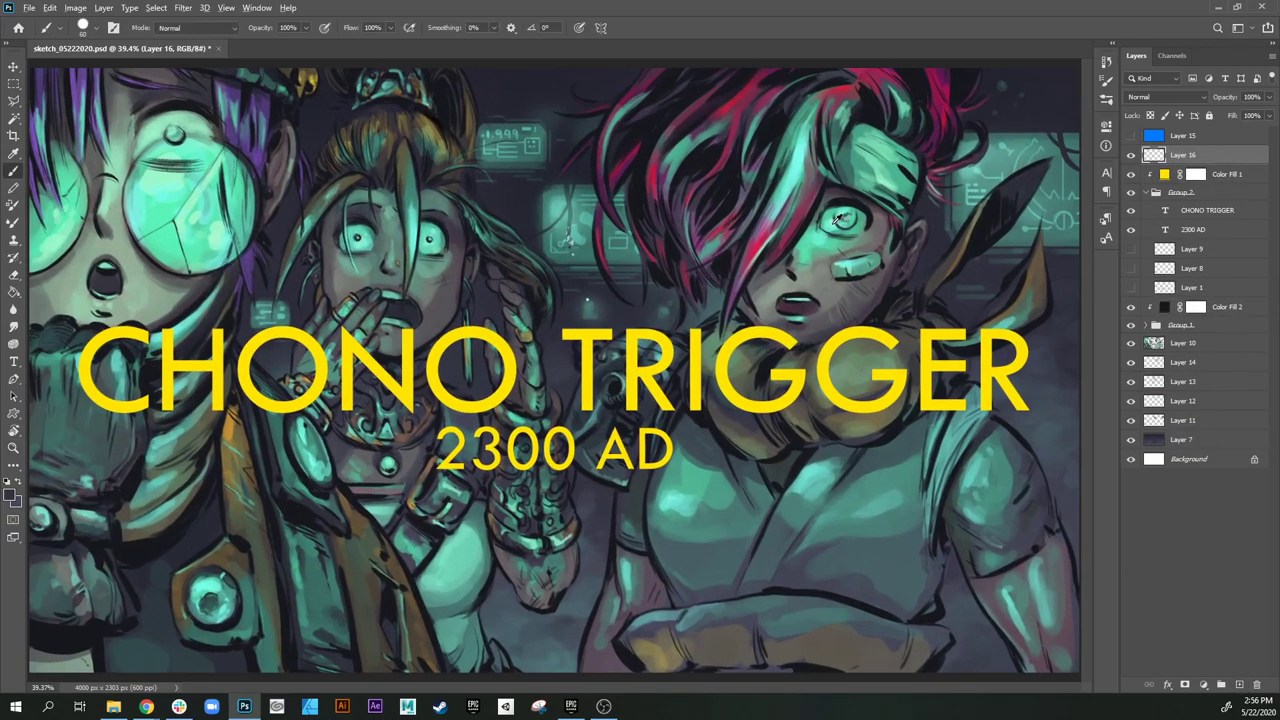
{"action": "left_click", "coordinate": [154, 187], "text": "alt"}
Step: Sign the background beside the red-haired character's forearm with a mint monogram and a small "20", using the Inker: Sumi brush at 45 and 20 px
{"action": "key", "text": "z"}
{"action": "left_click_drag", "start_coordinate": [782, 487], "coordinate": [862, 584]}
{"action": "left_click_drag", "start_coordinate": [862, 584], "coordinate": [655, 517]}
{"action": "scroll", "coordinate": [655, 518], "scroll_direction": "up", "scroll_amount": 2}
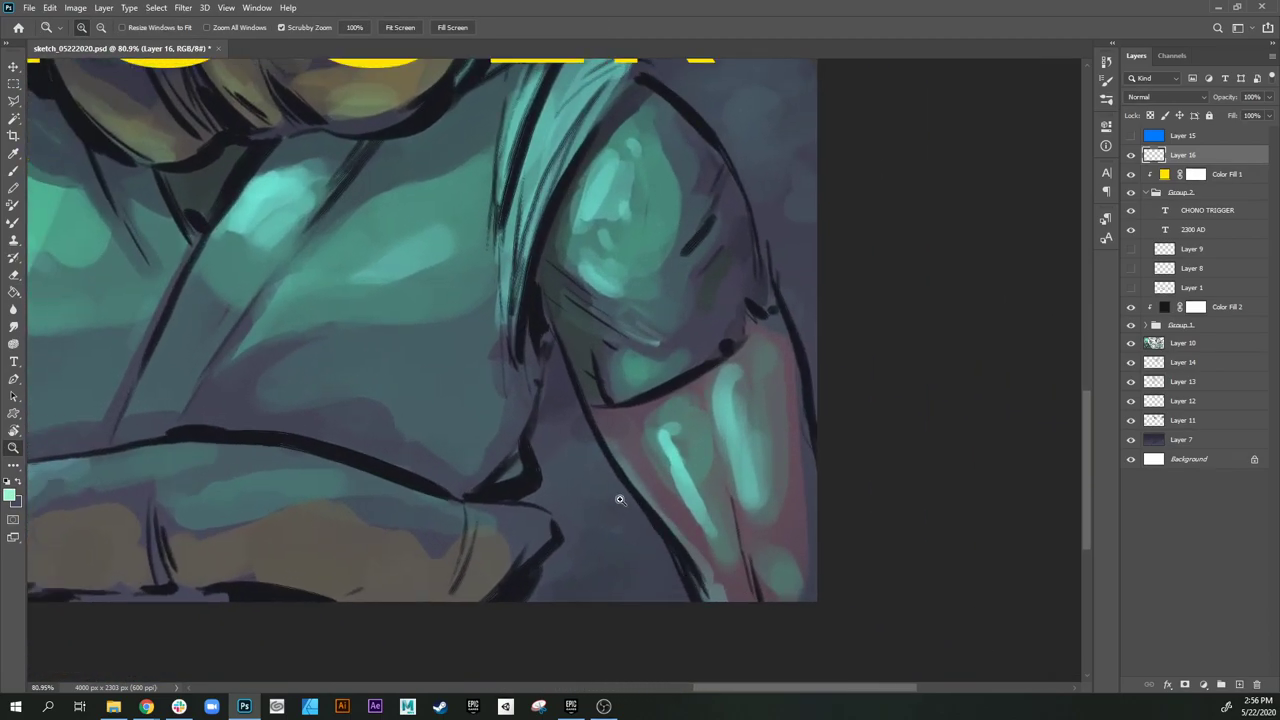
{"action": "key", "text": "b"}
{"action": "right_click", "coordinate": [610, 508]}
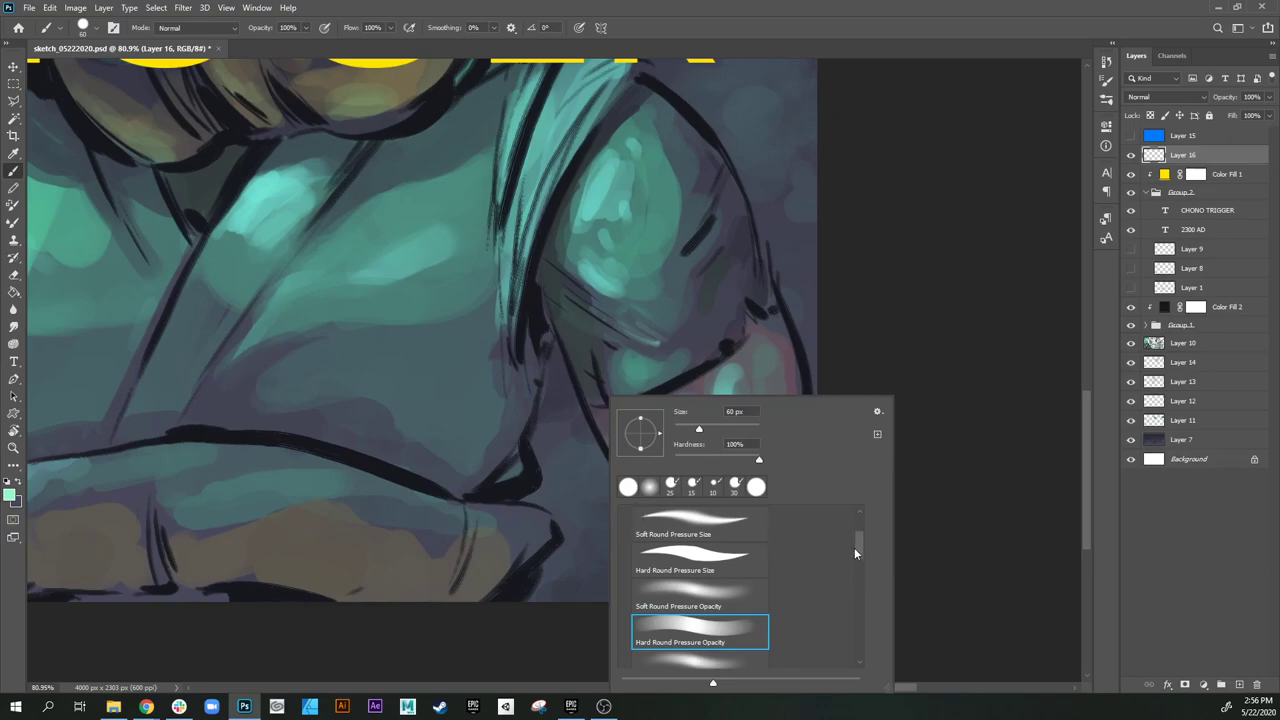
{"action": "mouse_move", "coordinate": [854, 547]}
{"action": "left_mouse_down"}
{"action": "mouse_move", "coordinate": [858, 633]}
{"action": "mouse_move", "coordinate": [861, 586]}
{"action": "mouse_move", "coordinate": [858, 607]}
{"action": "left_mouse_up"}
{"action": "left_click", "coordinate": [724, 585]}
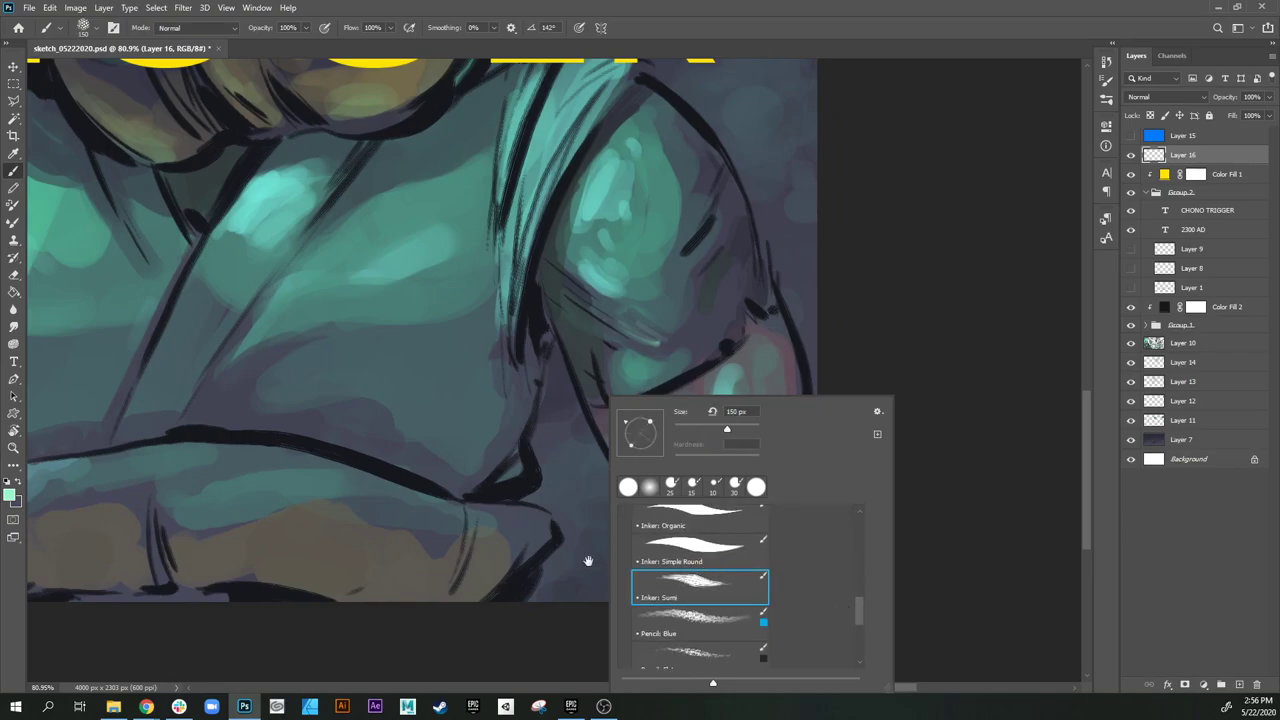
{"action": "left_click_drag", "start_coordinate": [588, 561], "coordinate": [562, 564]}
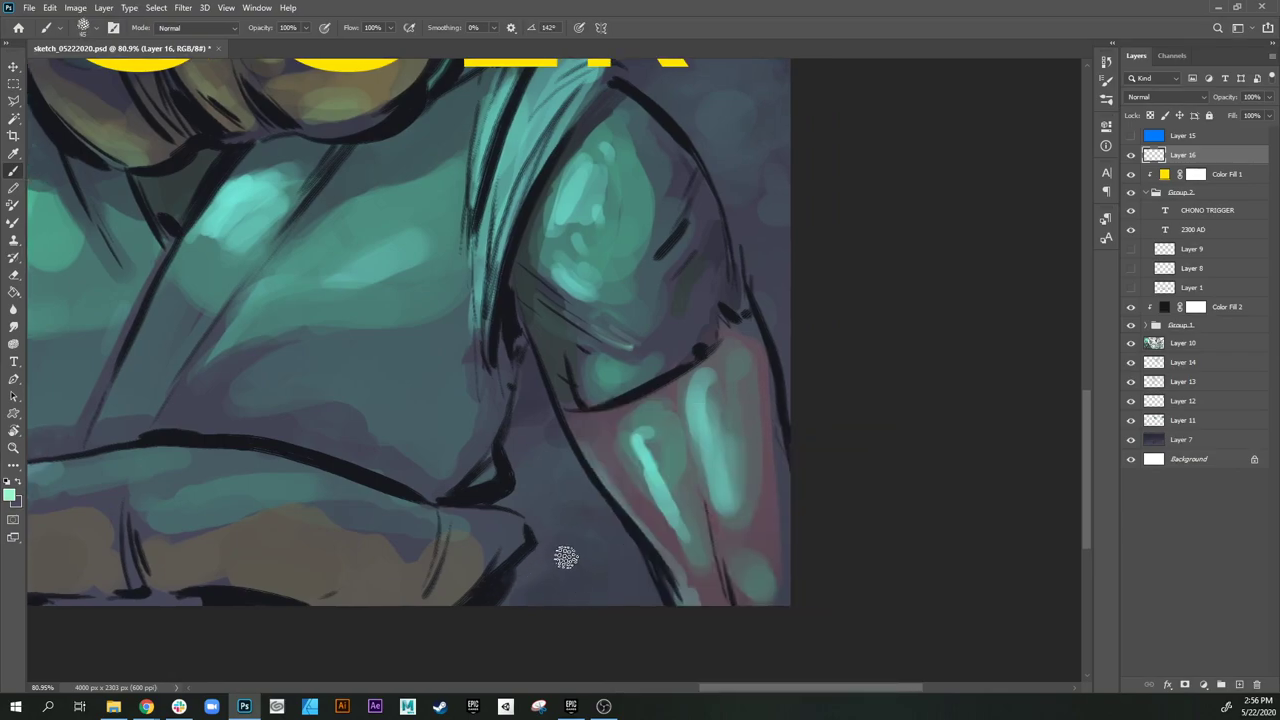
{"action": "mouse_move", "coordinate": [552, 545]}
{"action": "left_mouse_down"}
{"action": "mouse_move", "coordinate": [582, 588]}
{"action": "mouse_move", "coordinate": [554, 540]}
{"action": "mouse_move", "coordinate": [571, 547]}
{"action": "mouse_move", "coordinate": [552, 580]}
{"action": "mouse_move", "coordinate": [585, 532]}
{"action": "mouse_move", "coordinate": [581, 585]}
{"action": "mouse_move", "coordinate": [594, 567]}
{"action": "mouse_move", "coordinate": [584, 556]}
{"action": "mouse_move", "coordinate": [599, 572]}
{"action": "mouse_move", "coordinate": [585, 558]}
{"action": "left_mouse_up"}
{"action": "key", "text": "bracketleft"}
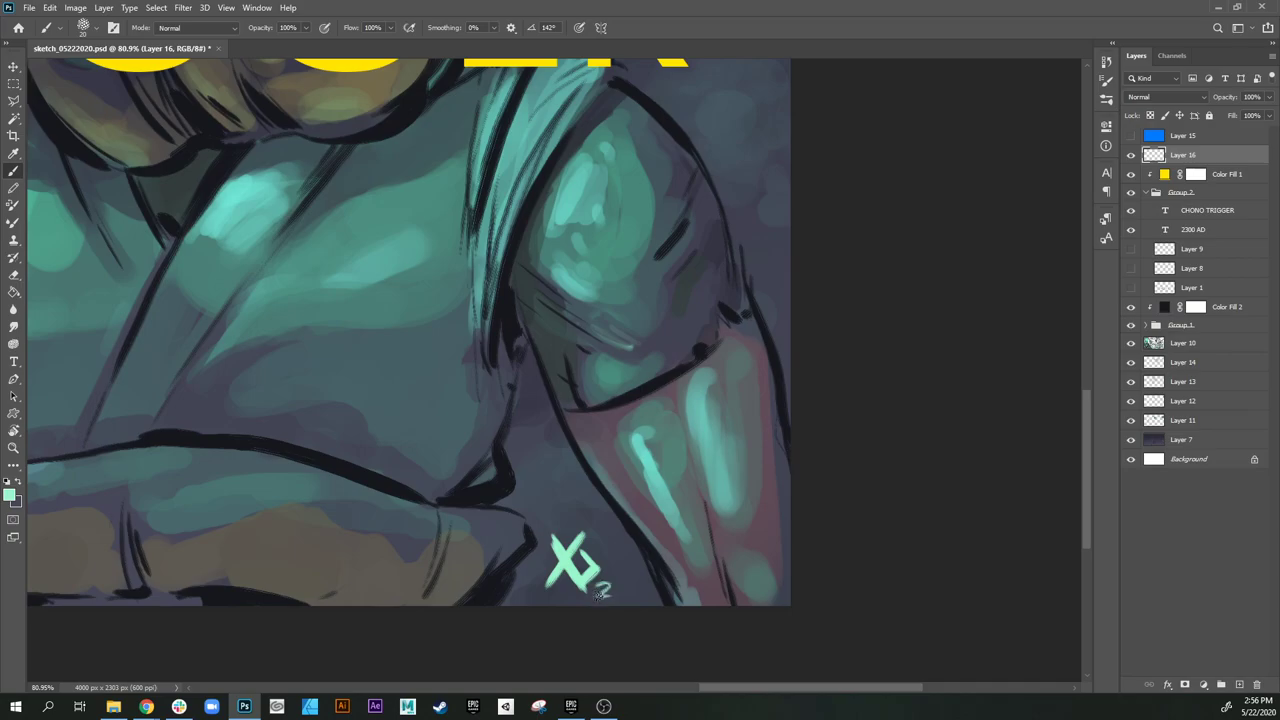
{"action": "mouse_move", "coordinate": [617, 594]}
{"action": "left_mouse_down"}
{"action": "mouse_move", "coordinate": [631, 586]}
{"action": "mouse_move", "coordinate": [602, 572]}
{"action": "mouse_move", "coordinate": [569, 608]}
{"action": "left_mouse_up"}
{"action": "key", "text": "z"}
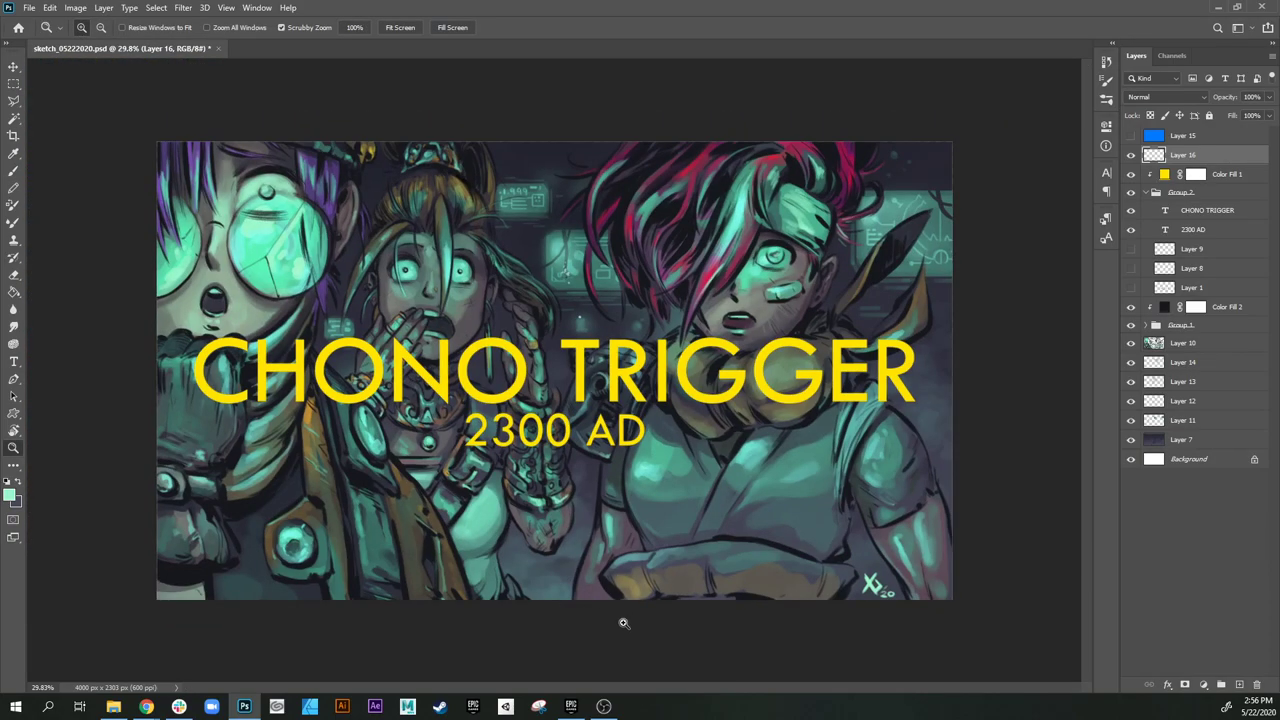
{"action": "scroll", "coordinate": [920, 566], "scroll_direction": "down", "scroll_amount": 3}
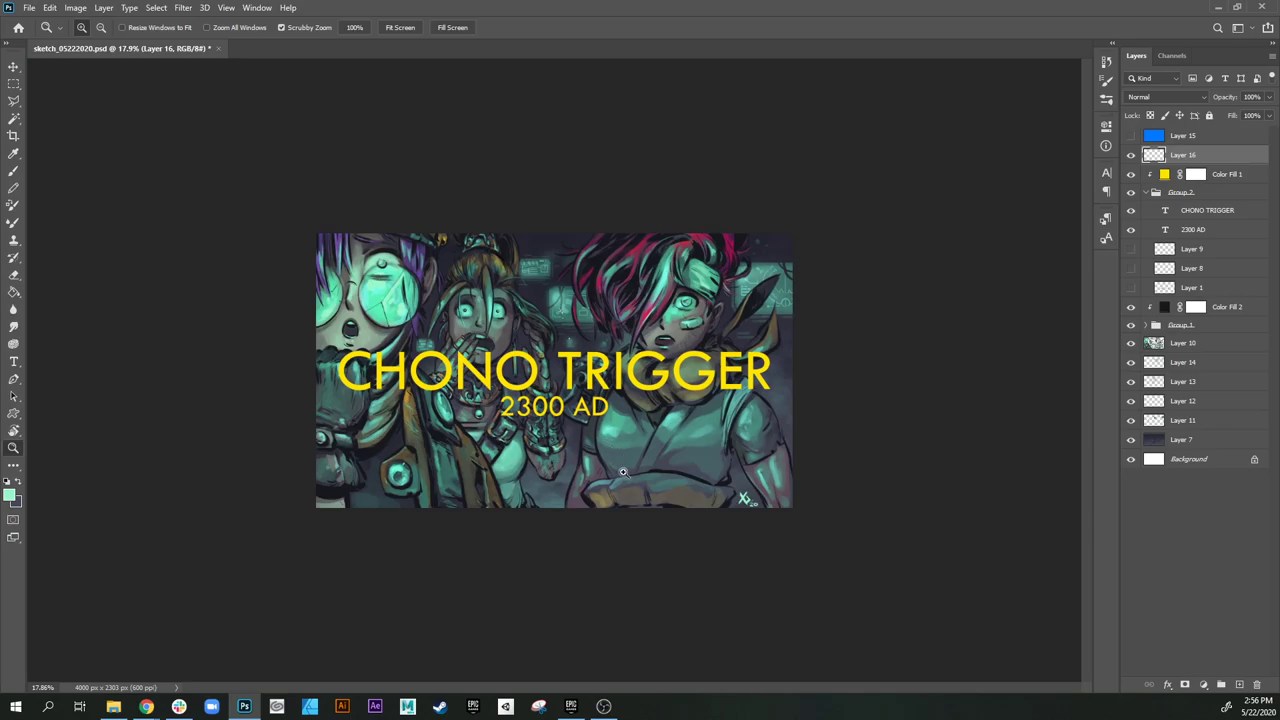
{"action": "scroll", "coordinate": [628, 472], "scroll_direction": "up", "scroll_amount": 1}
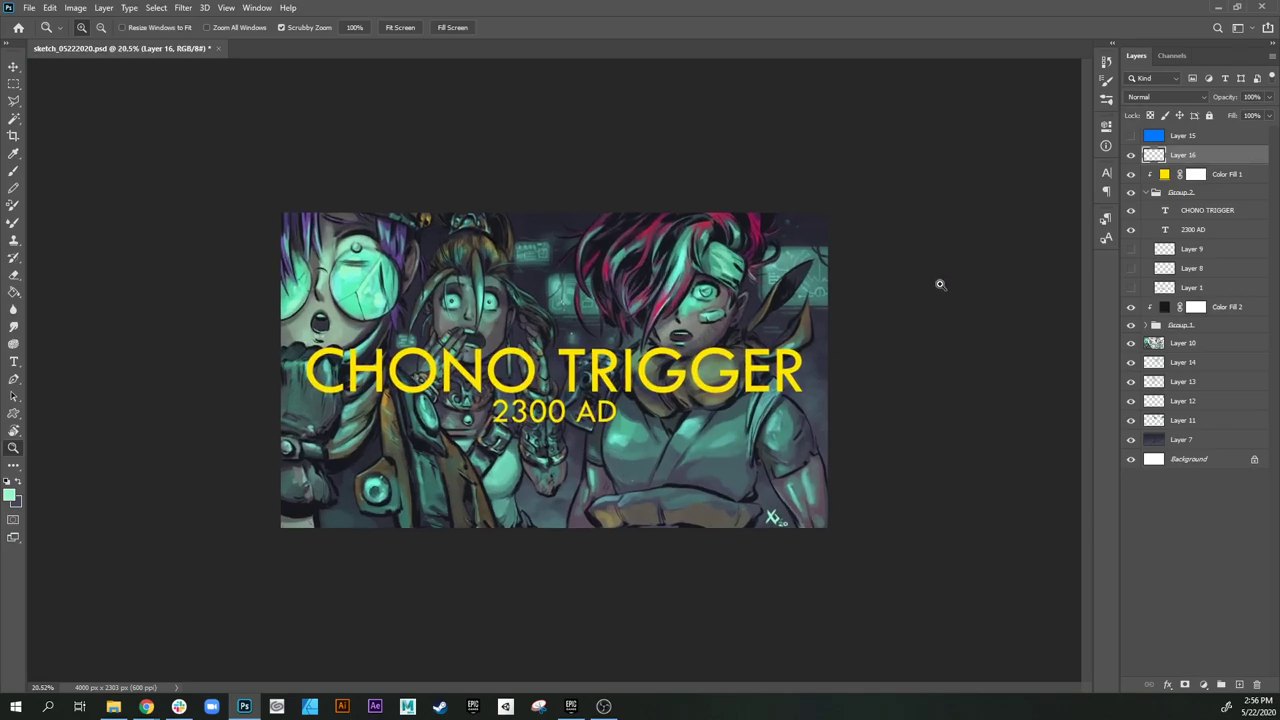
Step: Add a new layer above the signature layer and set the foreground colour to neutral grey 777777
{"action": "left_click", "coordinate": [1239, 684]}
{"action": "key", "text": "g"}
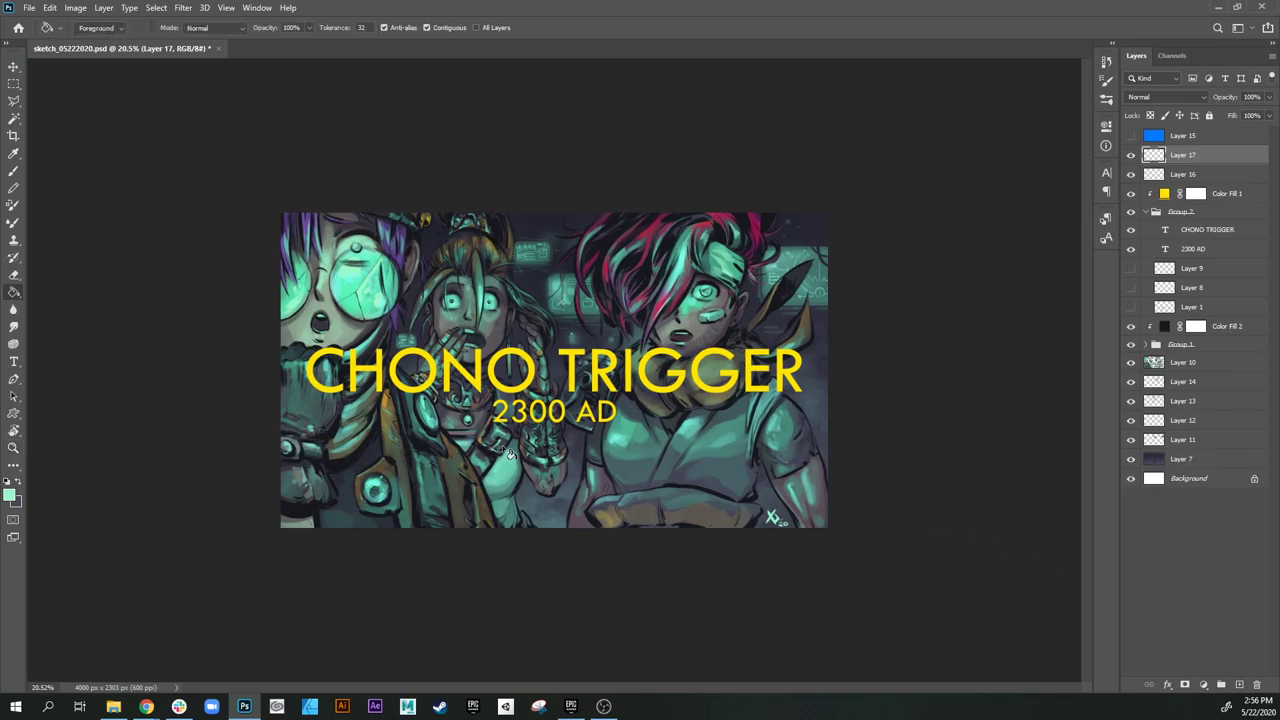
{"action": "left_click", "coordinate": [10, 493]}
{"action": "left_click_drag", "start_coordinate": [872, 353], "coordinate": [818, 364]}
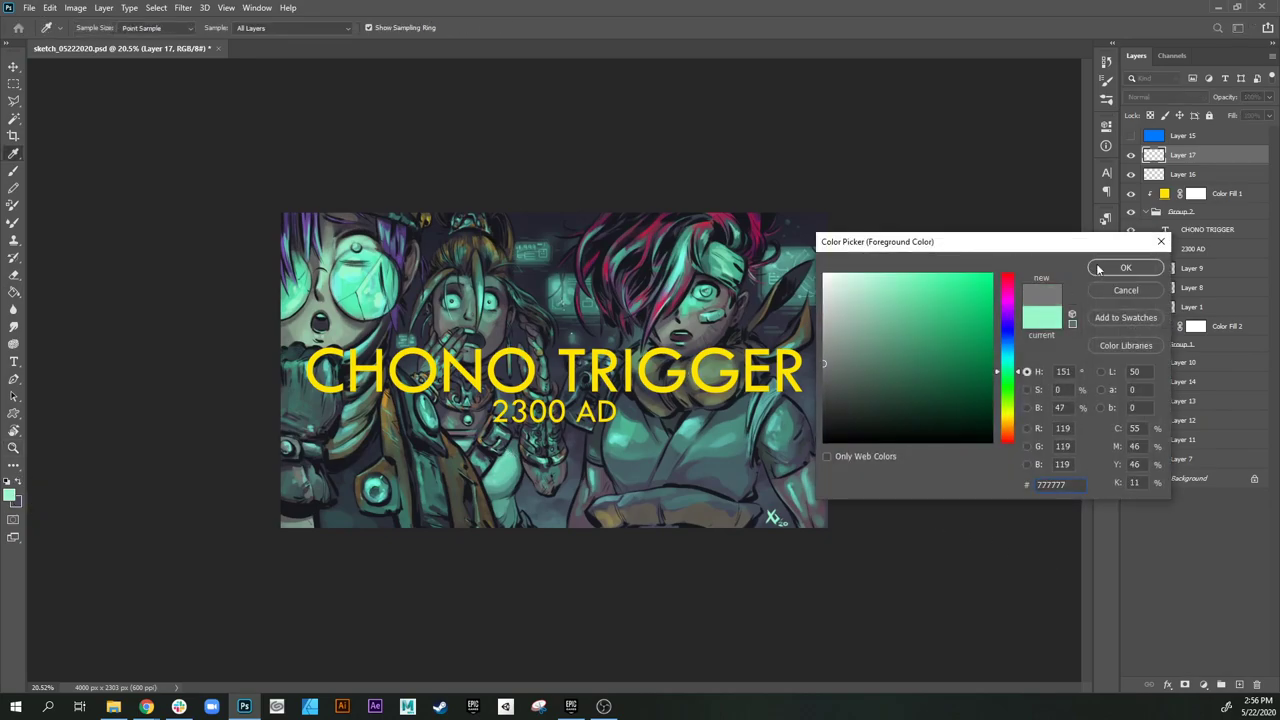
{"action": "left_click", "coordinate": [1112, 265]}
Step: Set the new layer to Overlay, fill it with the neutral grey, and set its opacity to 62%
{"action": "left_click", "coordinate": [1160, 95]}
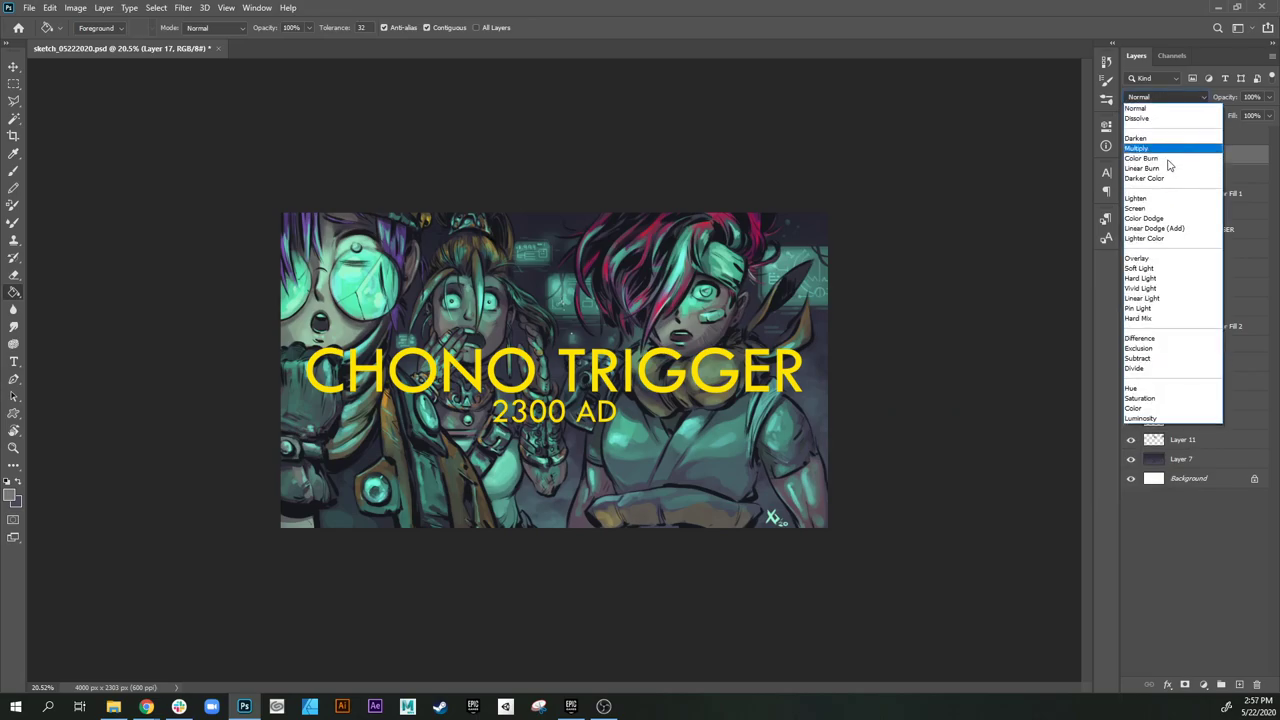
{"action": "left_click", "coordinate": [1165, 259]}
{"action": "left_click_drag", "start_coordinate": [1229, 99], "coordinate": [1196, 101]}
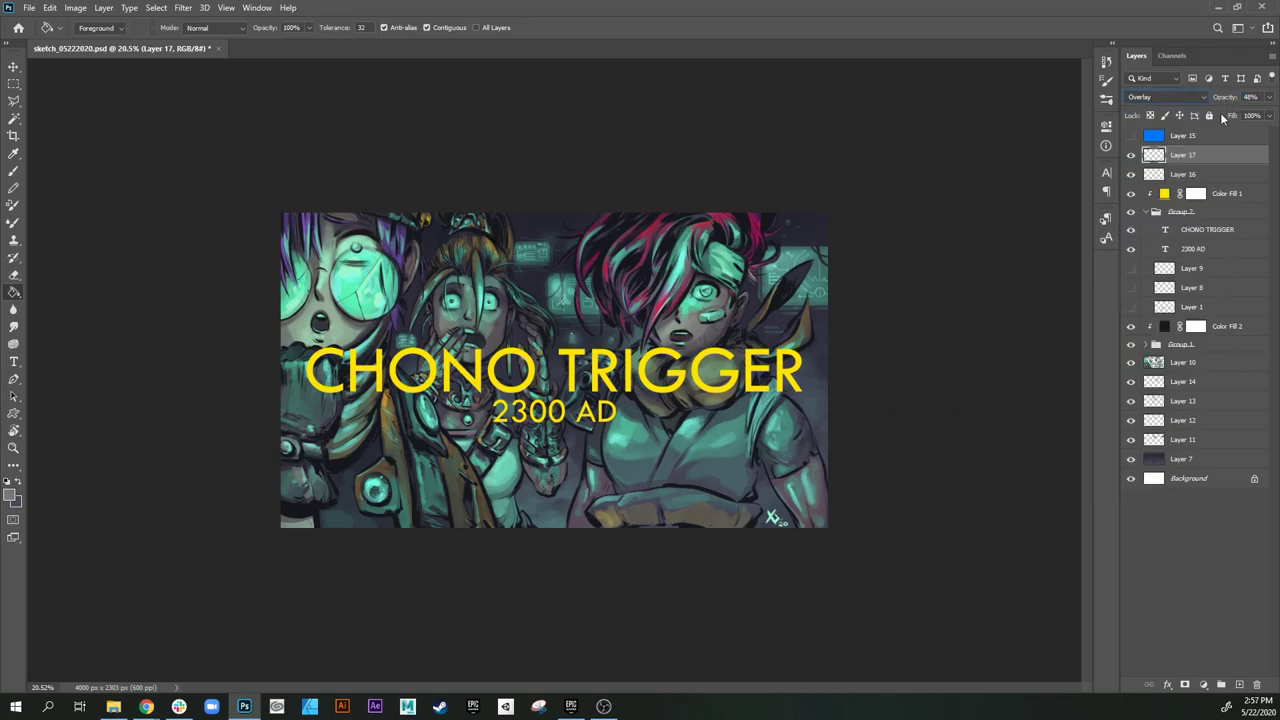
{"action": "left_click", "coordinate": [685, 396]}
{"action": "key", "text": "z"}
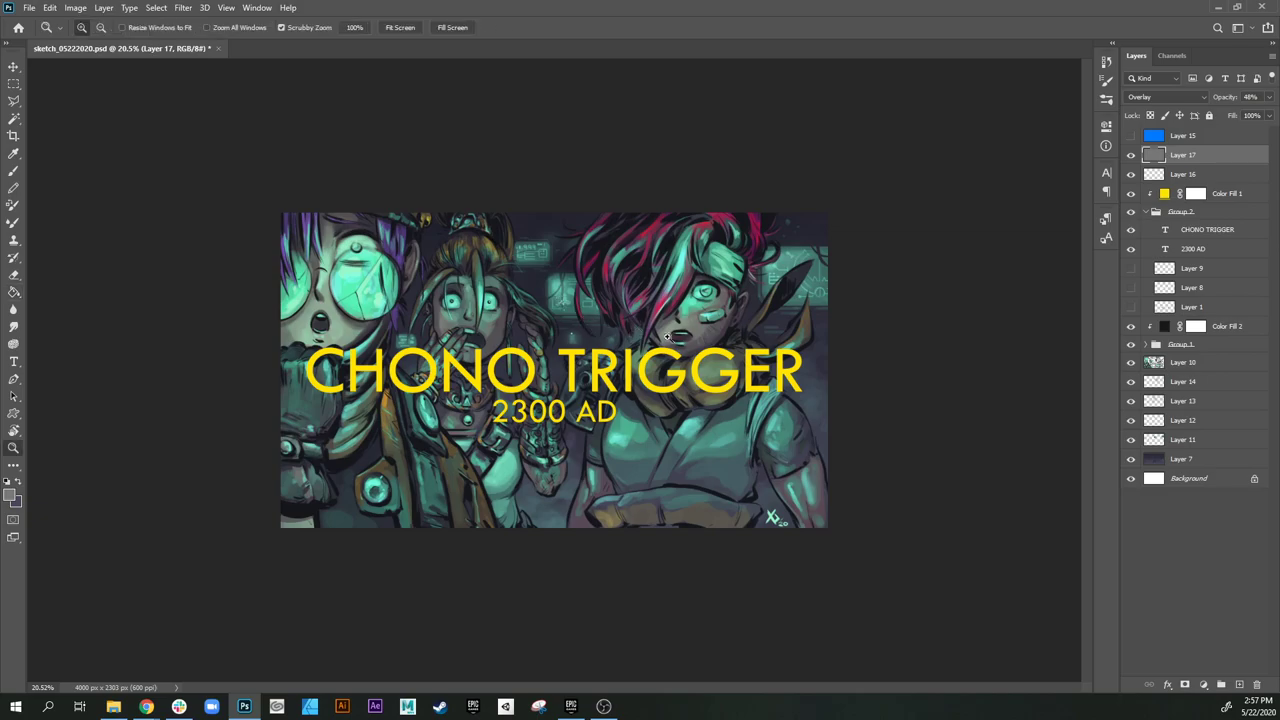
{"action": "left_click", "coordinate": [668, 336]}
{"action": "left_click_drag", "start_coordinate": [1218, 100], "coordinate": [1230, 100]}
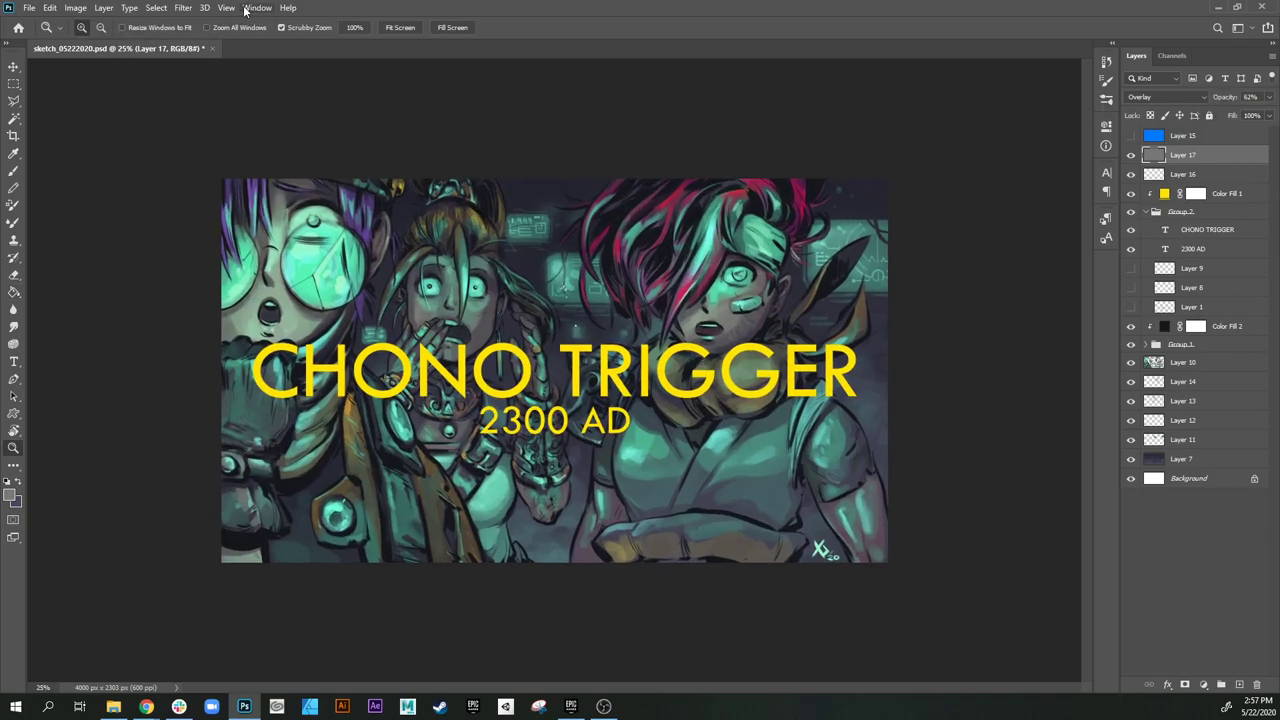
Step: Apply Add Noise to the grey Overlay layer with Uniform distribution and Monochromatic turned on, raising the amount well above 12.5%
{"action": "left_click", "coordinate": [184, 8]}
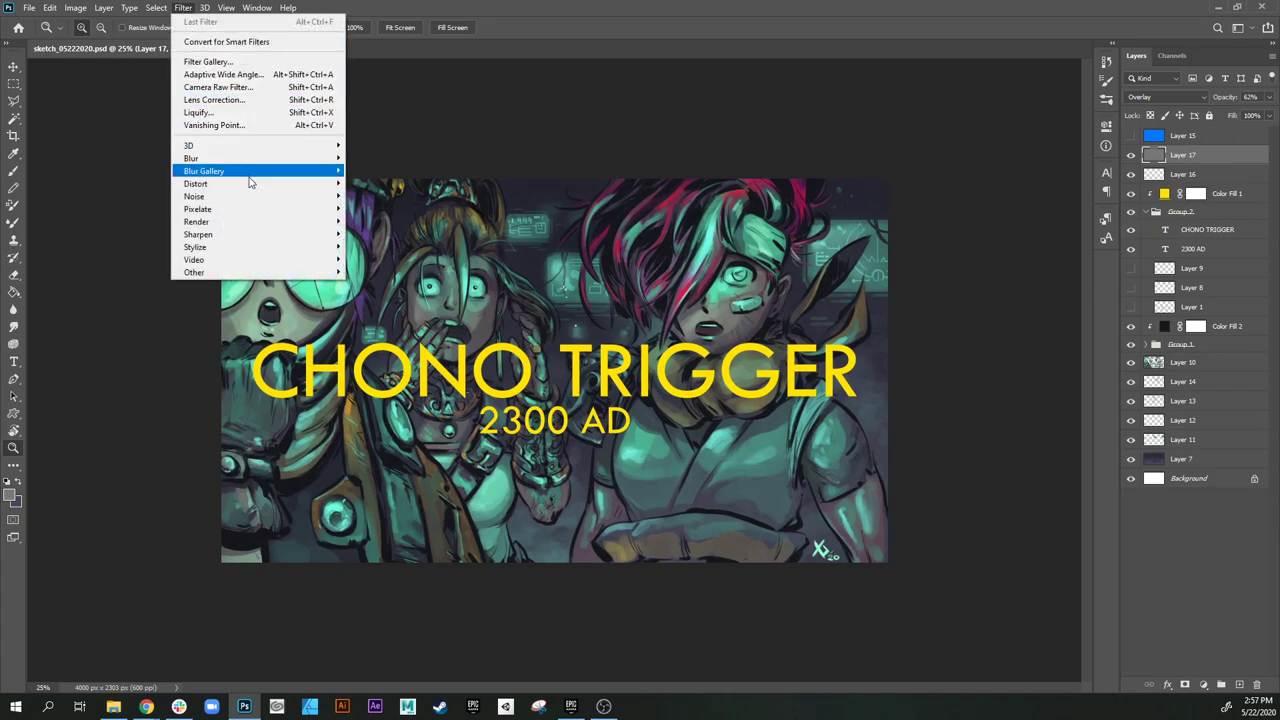
{"action": "mouse_move", "coordinate": [340, 196]}
{"action": "left_click", "coordinate": [408, 200]}
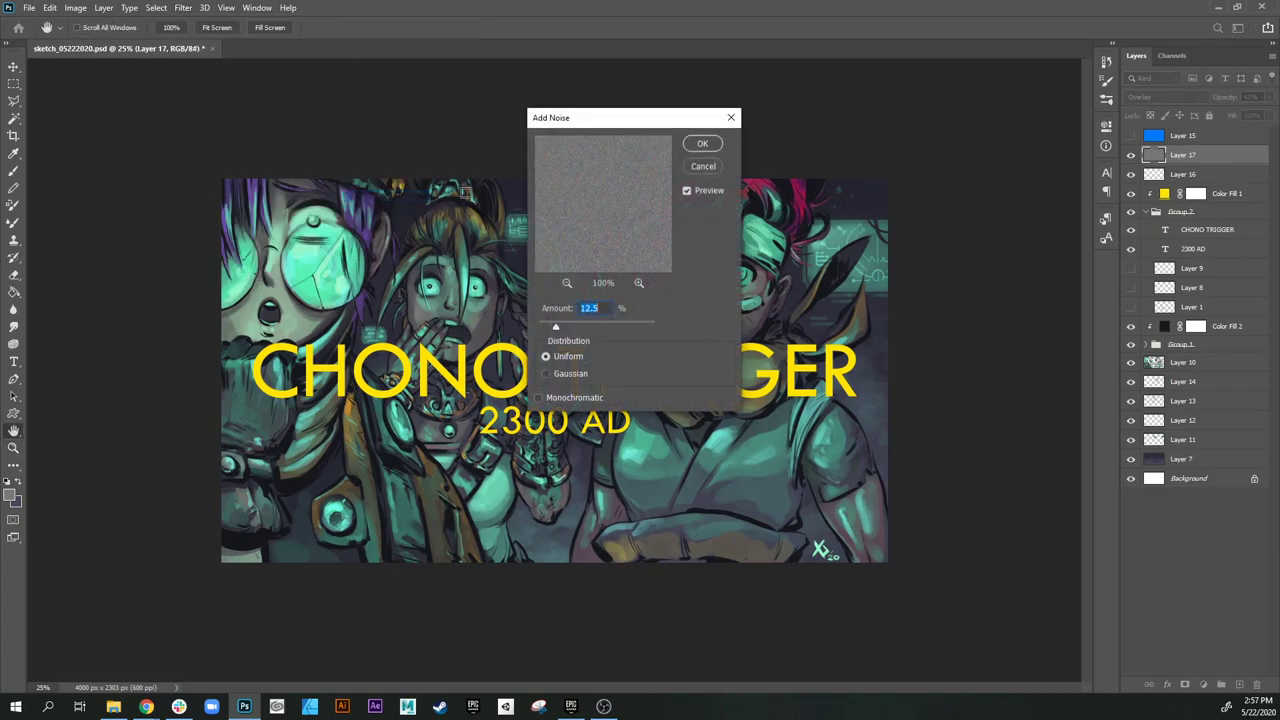
{"action": "left_click_drag", "start_coordinate": [663, 120], "coordinate": [1037, 308]}
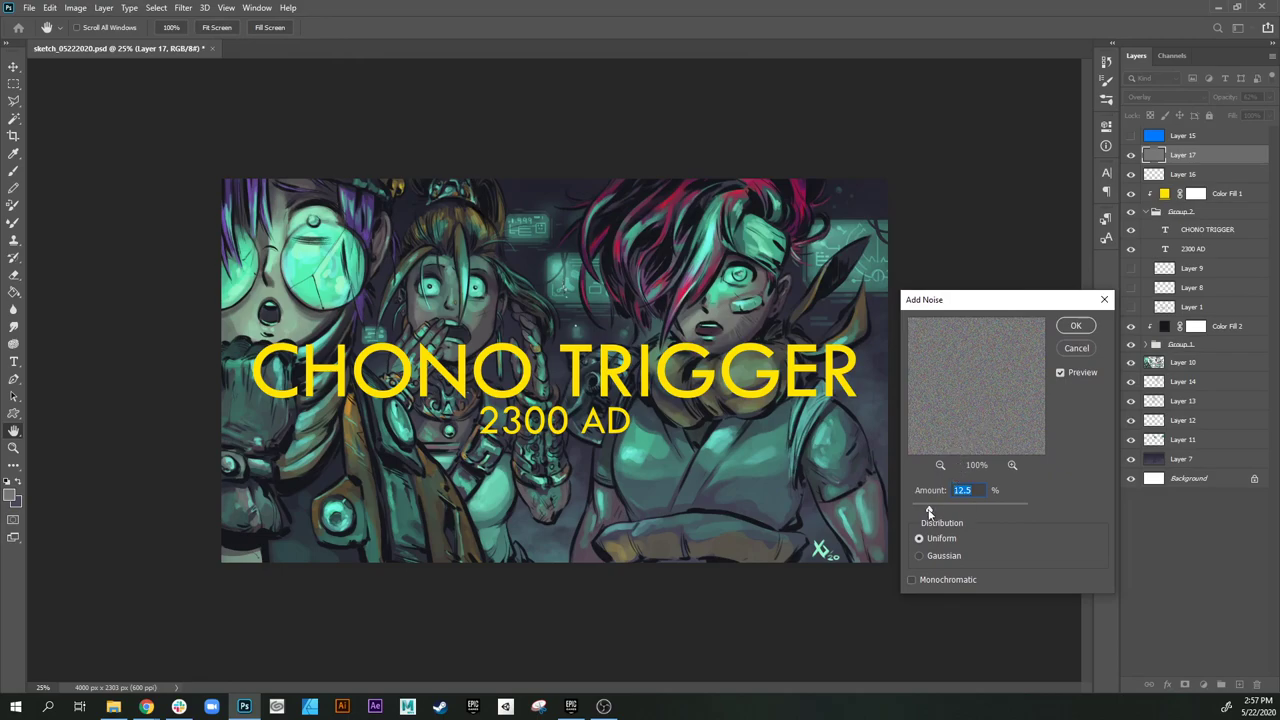
{"action": "left_click_drag", "start_coordinate": [929, 510], "coordinate": [931, 512]}
{"action": "left_click_drag", "start_coordinate": [931, 511], "coordinate": [951, 512]}
{"action": "left_click", "coordinate": [911, 580]}
{"action": "left_click", "coordinate": [912, 581]}
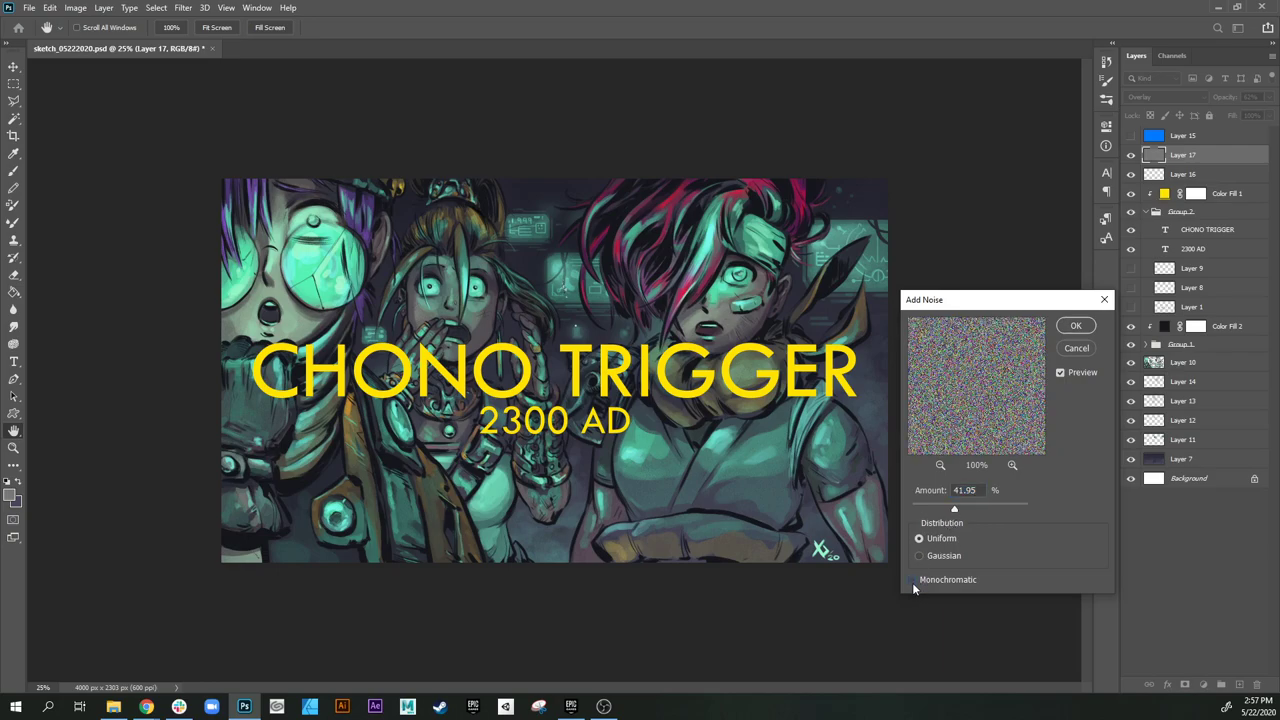
{"action": "left_click", "coordinate": [912, 581]}
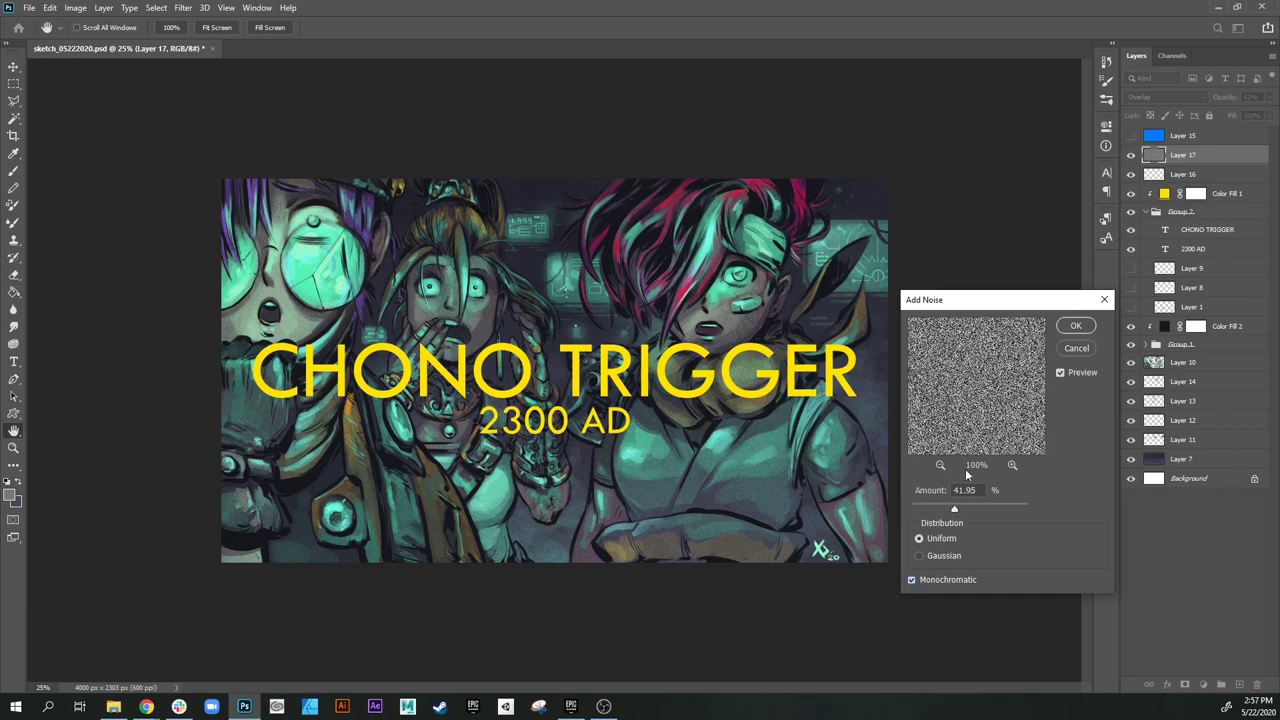
{"action": "left_click_drag", "start_coordinate": [953, 511], "coordinate": [947, 513]}
{"action": "left_click", "coordinate": [1076, 325]}
Step: Add a new layer above the signature layer, sample mint from the goggle lens, and paint a straight border along all four canvas edges
{"action": "key", "text": "z"}
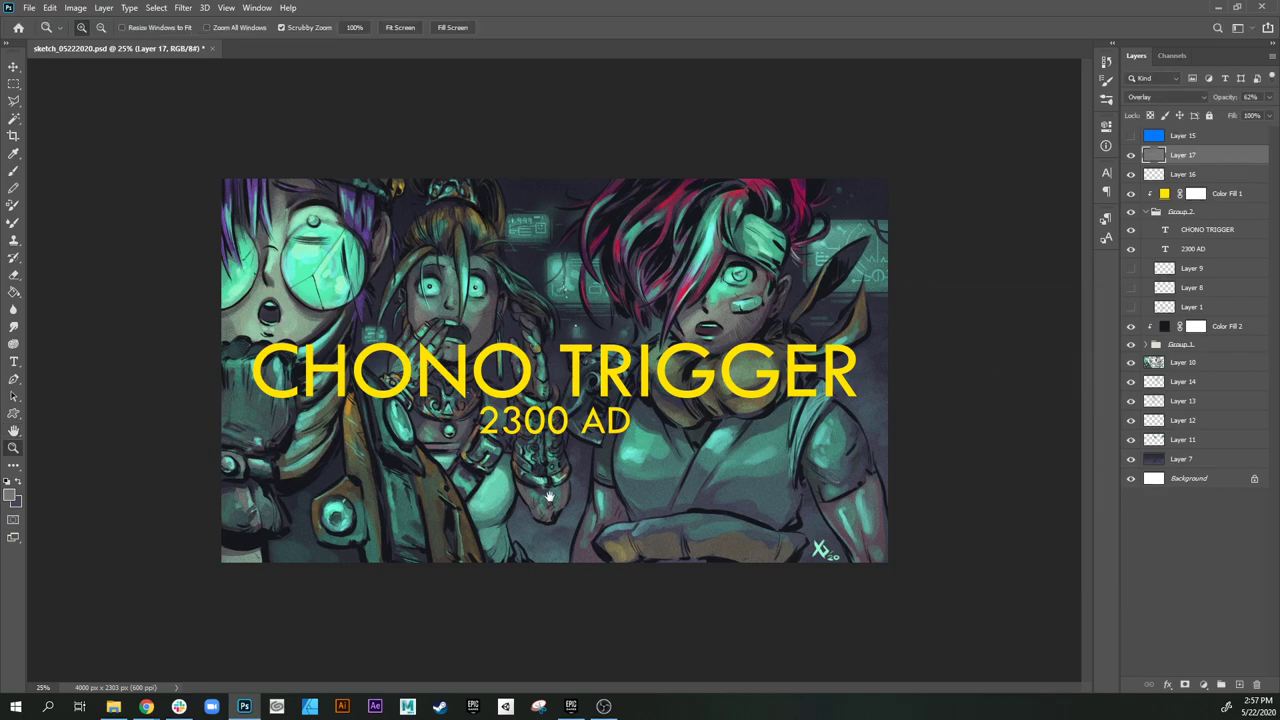
{"action": "left_click_drag", "start_coordinate": [550, 498], "coordinate": [523, 517]}
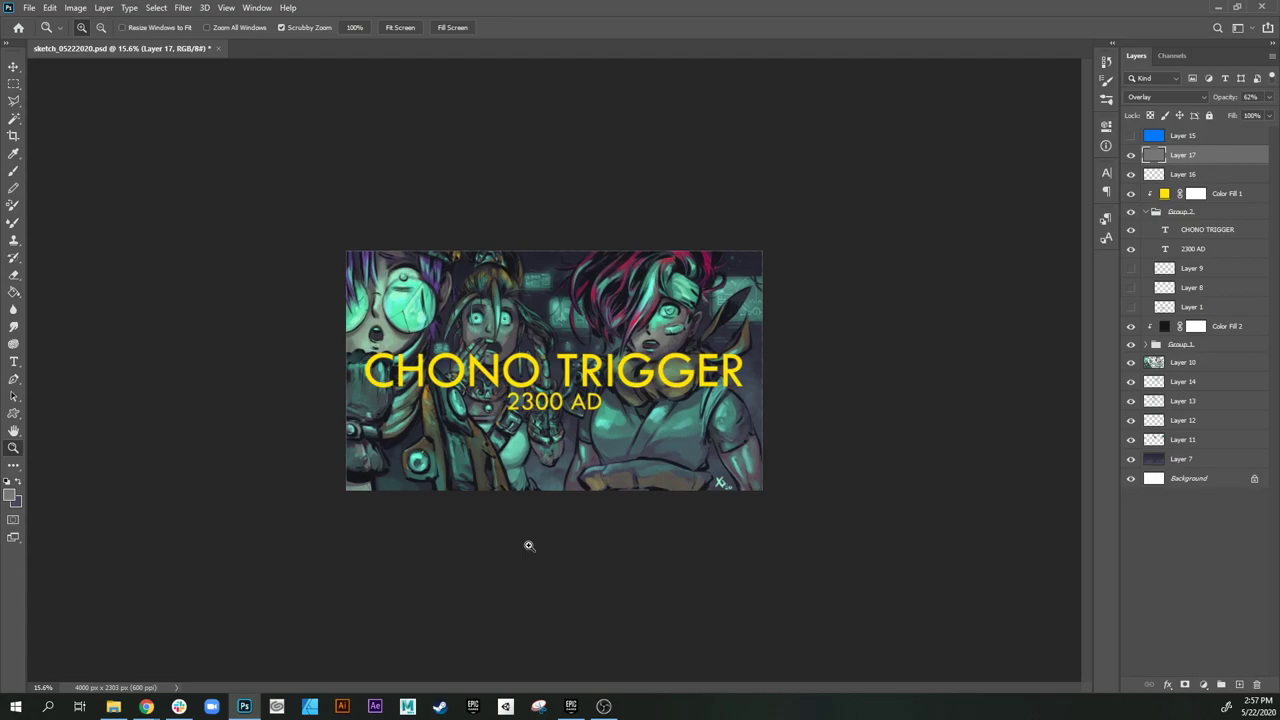
{"action": "left_click_drag", "start_coordinate": [617, 435], "coordinate": [630, 458]}
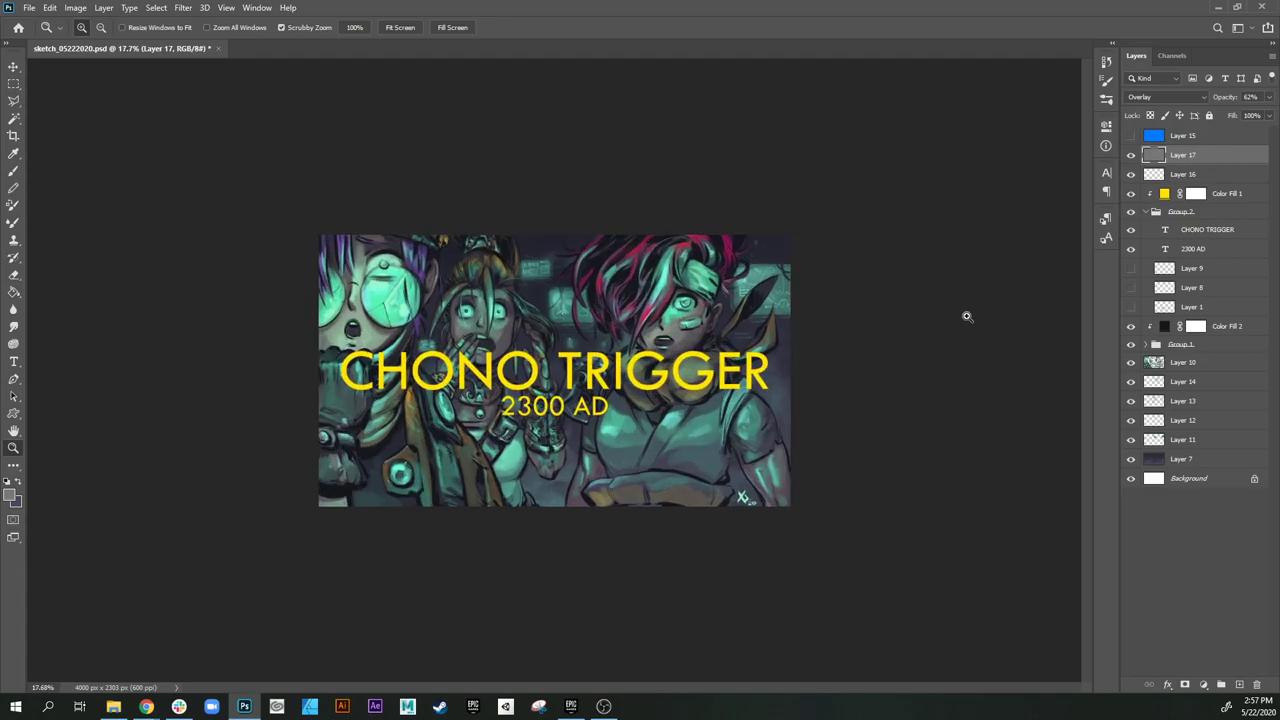
{"action": "left_click", "coordinate": [1194, 176]}
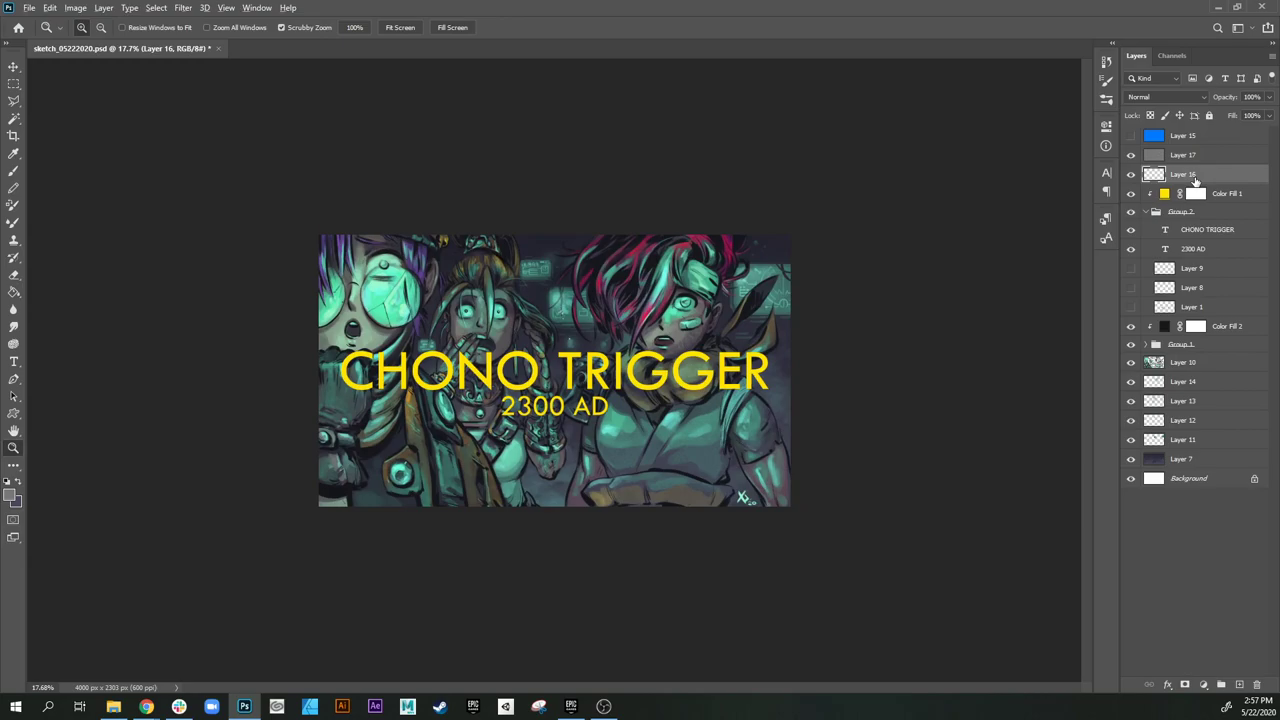
{"action": "key", "text": "ctrl+shift+alt+n"}
{"action": "key", "text": "b"}
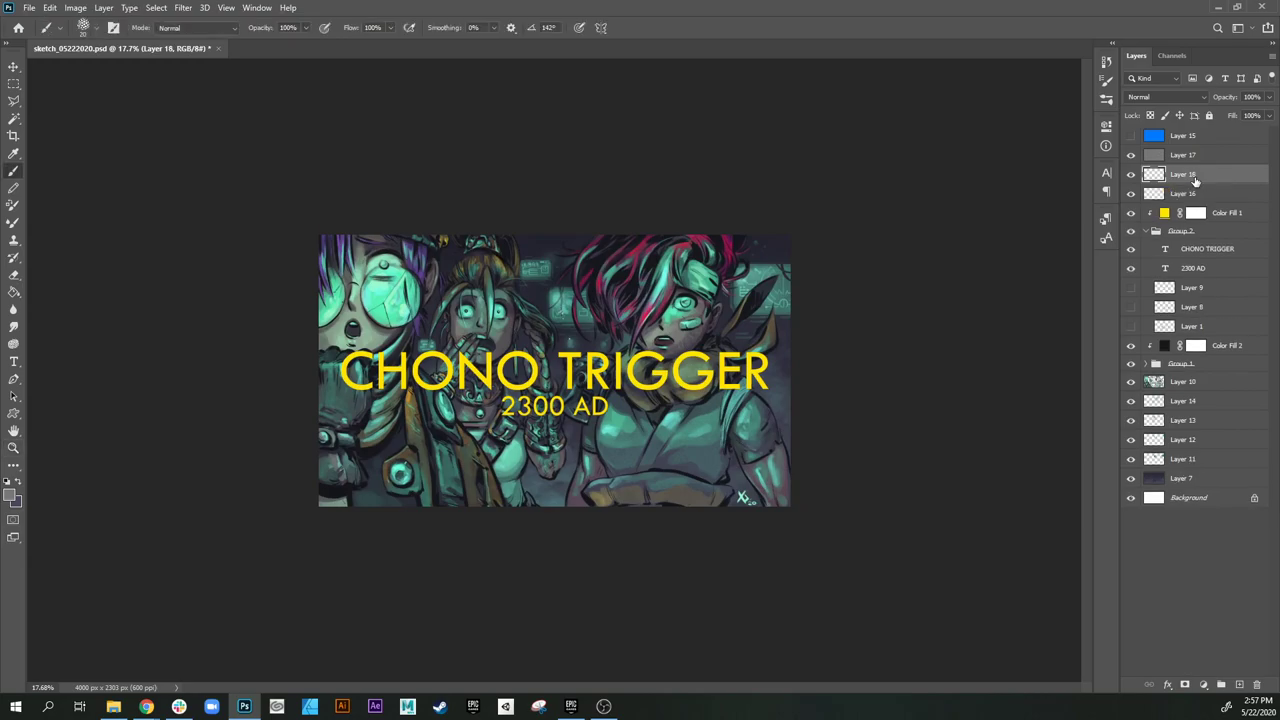
{"action": "left_click", "coordinate": [376, 284], "text": "alt"}
{"action": "mouse_move", "coordinate": [322, 231]}
{"action": "left_mouse_down"}
{"action": "mouse_move", "coordinate": [303, 539]}
{"action": "mouse_move", "coordinate": [320, 504]}
{"action": "mouse_move", "coordinate": [363, 505]}
{"action": "mouse_move", "coordinate": [733, 561]}
{"action": "mouse_move", "coordinate": [821, 554]}
{"action": "left_mouse_up"}
{"action": "mouse_move", "coordinate": [789, 501]}
{"action": "left_mouse_down"}
{"action": "mouse_move", "coordinate": [784, 216]}
{"action": "mouse_move", "coordinate": [790, 234]}
{"action": "mouse_move", "coordinate": [323, 273]}
{"action": "mouse_move", "coordinate": [317, 234]}
{"action": "mouse_move", "coordinate": [800, 245]}
{"action": "left_mouse_up"}
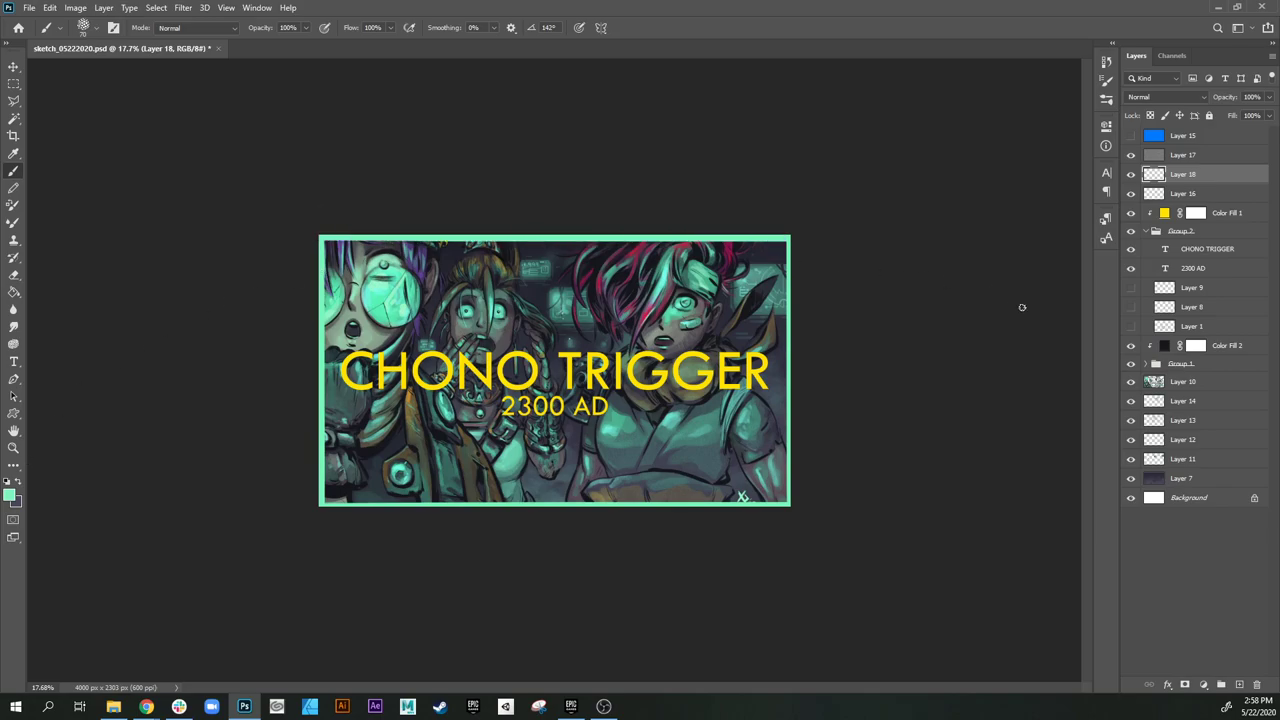
{"action": "mouse_move", "coordinate": [315, 502]}
{"action": "left_mouse_down"}
{"action": "mouse_move", "coordinate": [559, 530]}
{"action": "mouse_move", "coordinate": [773, 485]}
{"action": "mouse_move", "coordinate": [787, 505]}
{"action": "mouse_move", "coordinate": [788, 238]}
{"action": "left_mouse_up"}
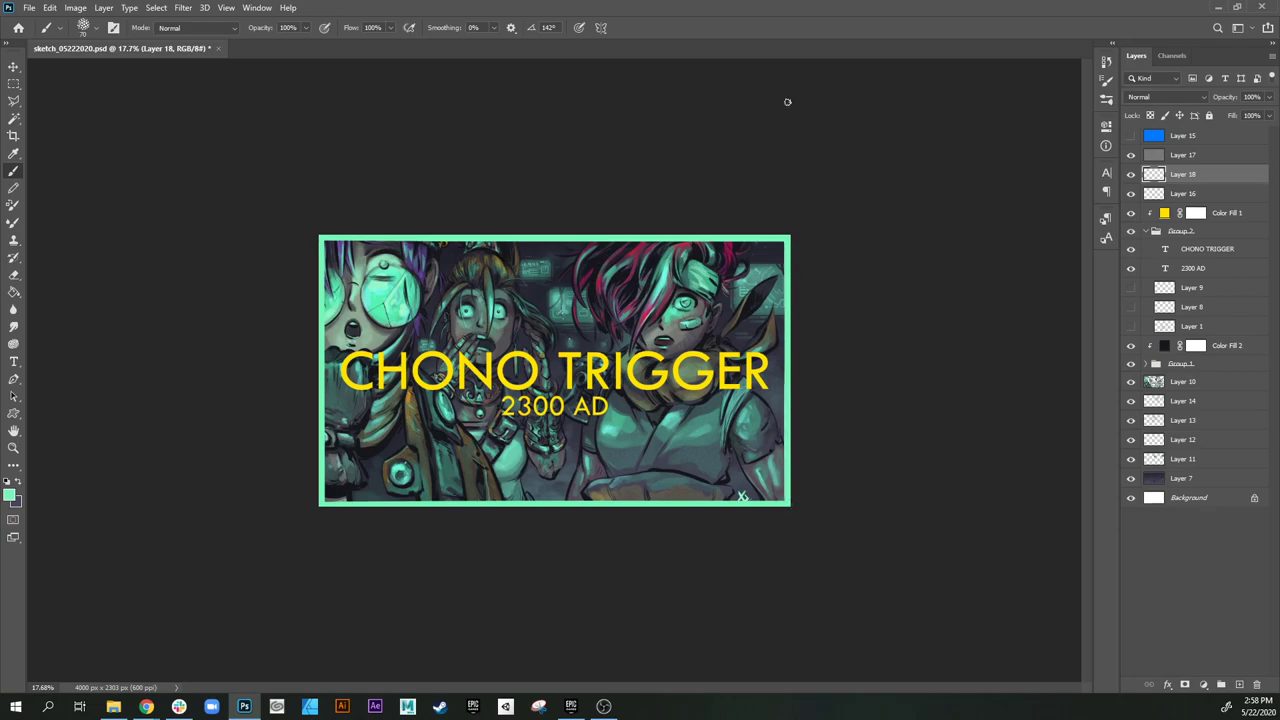
Step: Try a Lightness of +60 on the mint border with Hue/Saturation, discard it, and hide the border layer
{"action": "key", "text": "ctrl+u"}
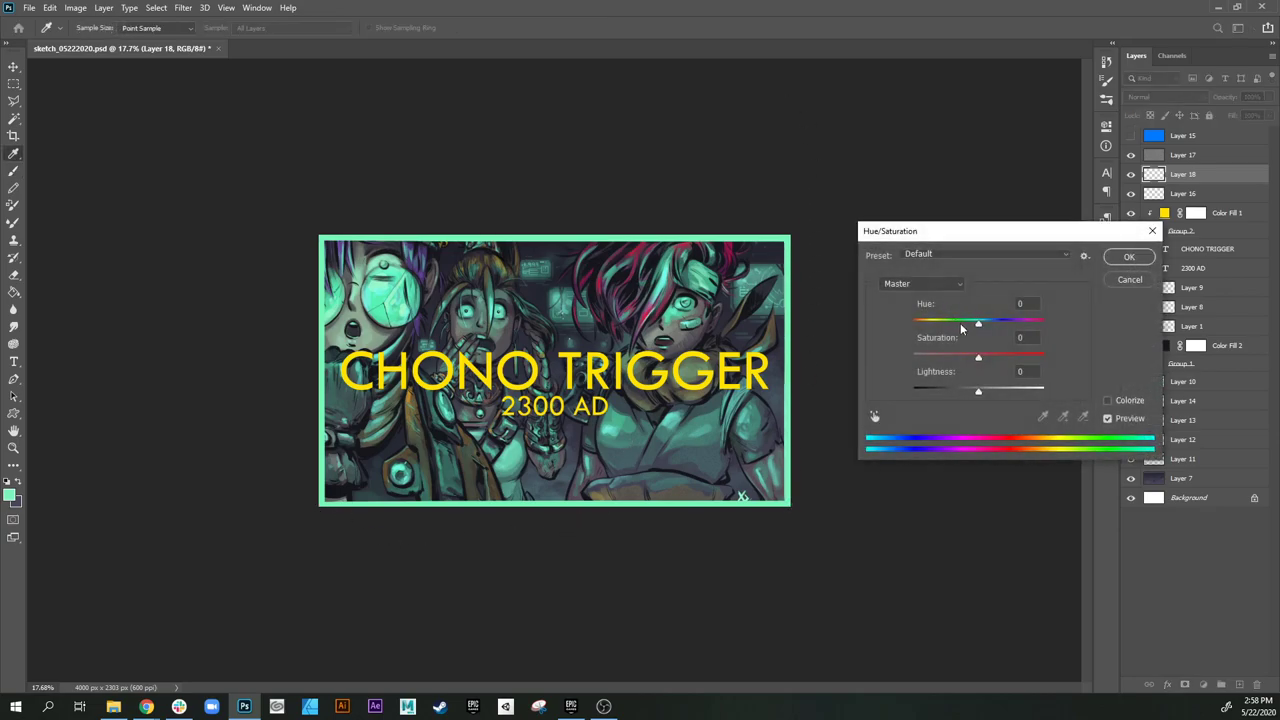
{"action": "left_click_drag", "start_coordinate": [978, 391], "coordinate": [1020, 394]}
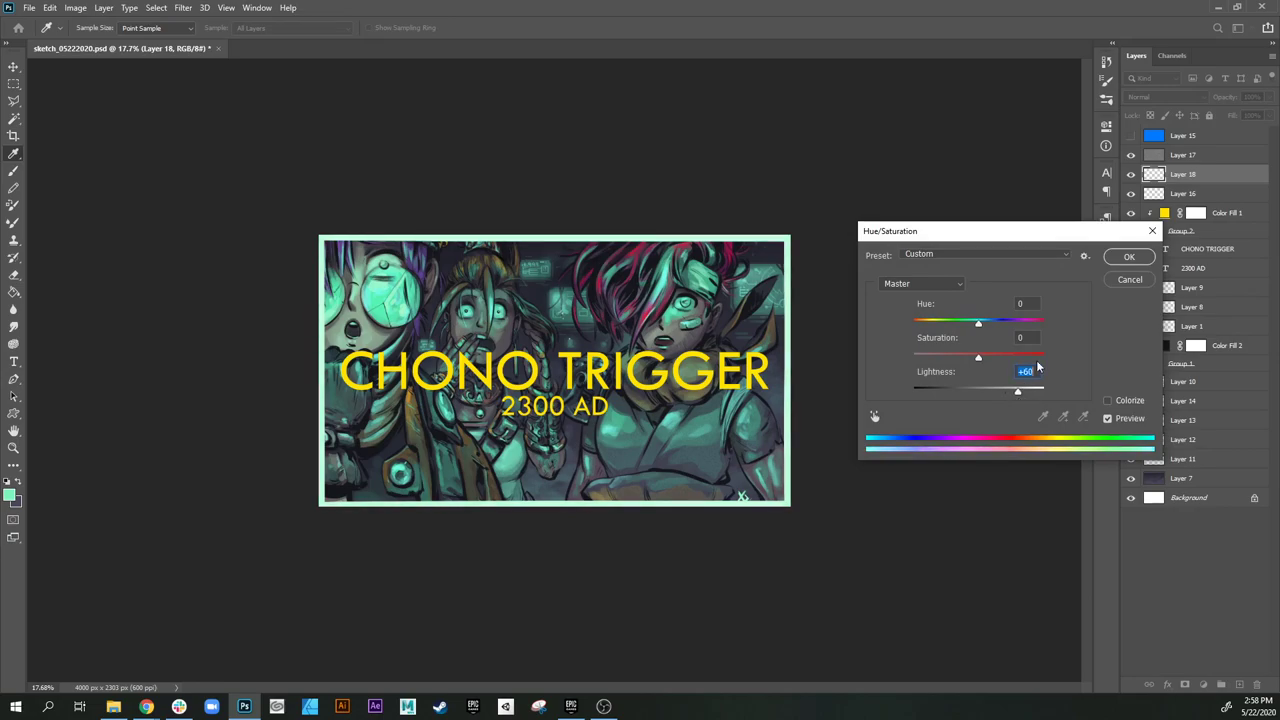
{"action": "left_click", "coordinate": [1130, 280]}
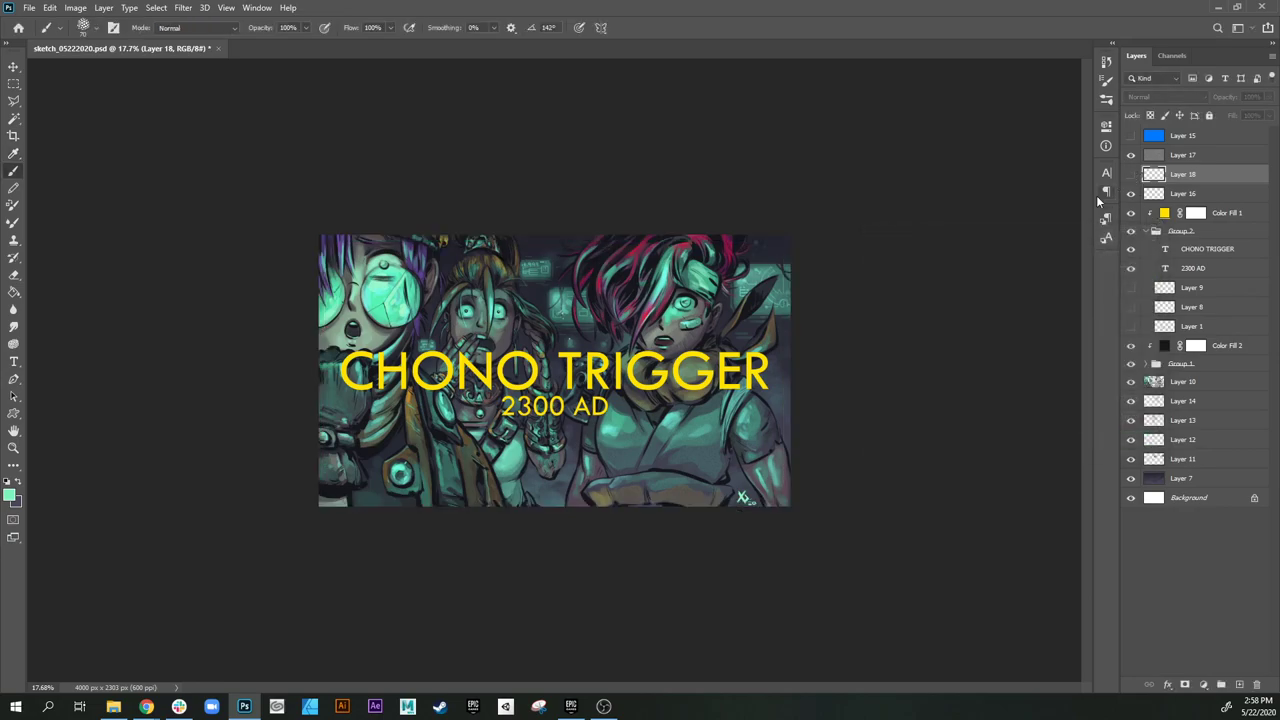
{"action": "left_click", "coordinate": [555, 502]}
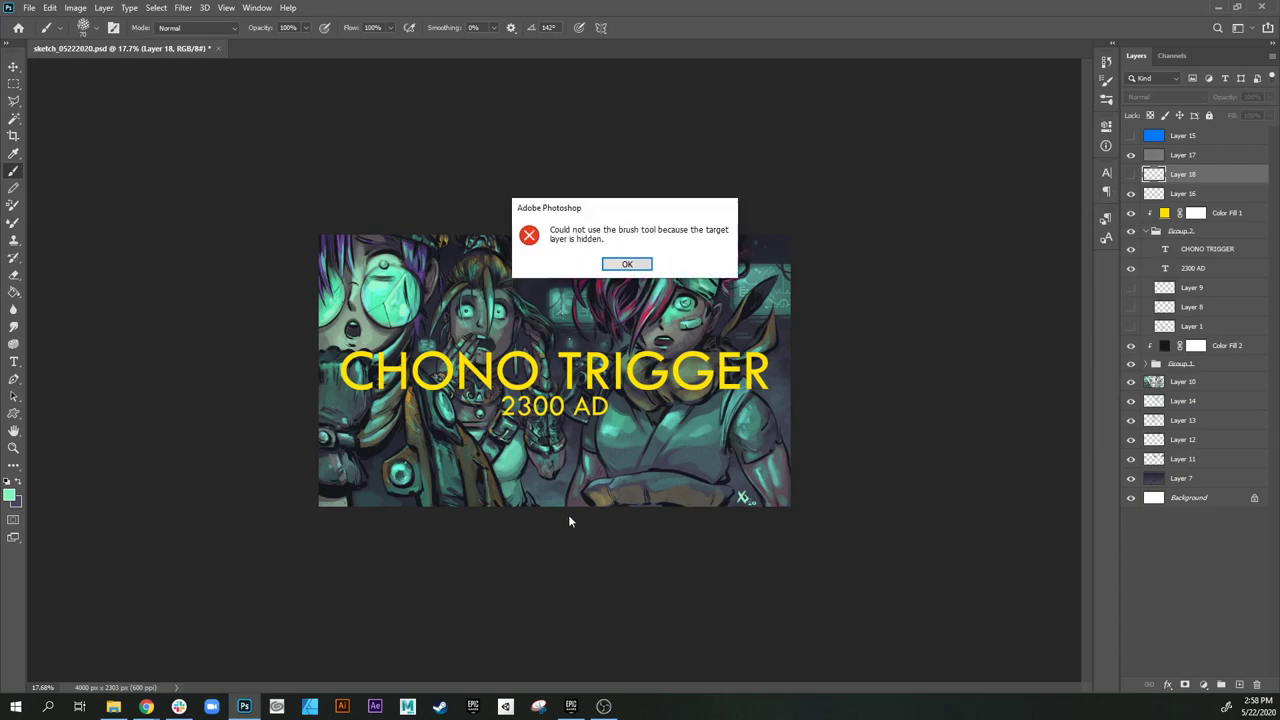
{"action": "left_click", "coordinate": [624, 266]}
Step: Examine the noise grain over the title and the red-haired character up close, and check the whole composition at reduced size
{"action": "key", "text": "z"}
{"action": "left_click_drag", "start_coordinate": [589, 360], "coordinate": [664, 498]}
{"action": "left_click_drag", "start_coordinate": [698, 431], "coordinate": [508, 523]}
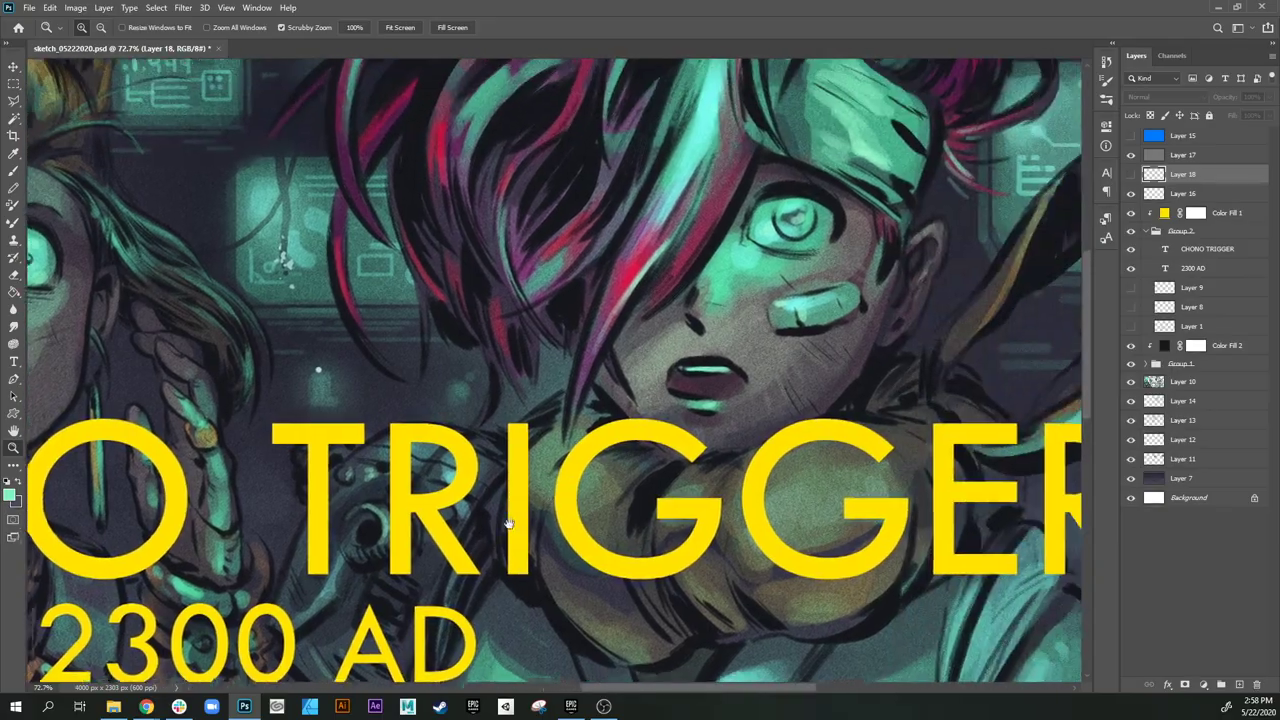
{"action": "left_click_drag", "start_coordinate": [746, 446], "coordinate": [646, 512]}
{"action": "left_click_drag", "start_coordinate": [728, 459], "coordinate": [720, 397]}
{"action": "scroll", "coordinate": [708, 530], "scroll_direction": "down", "scroll_amount": 3}
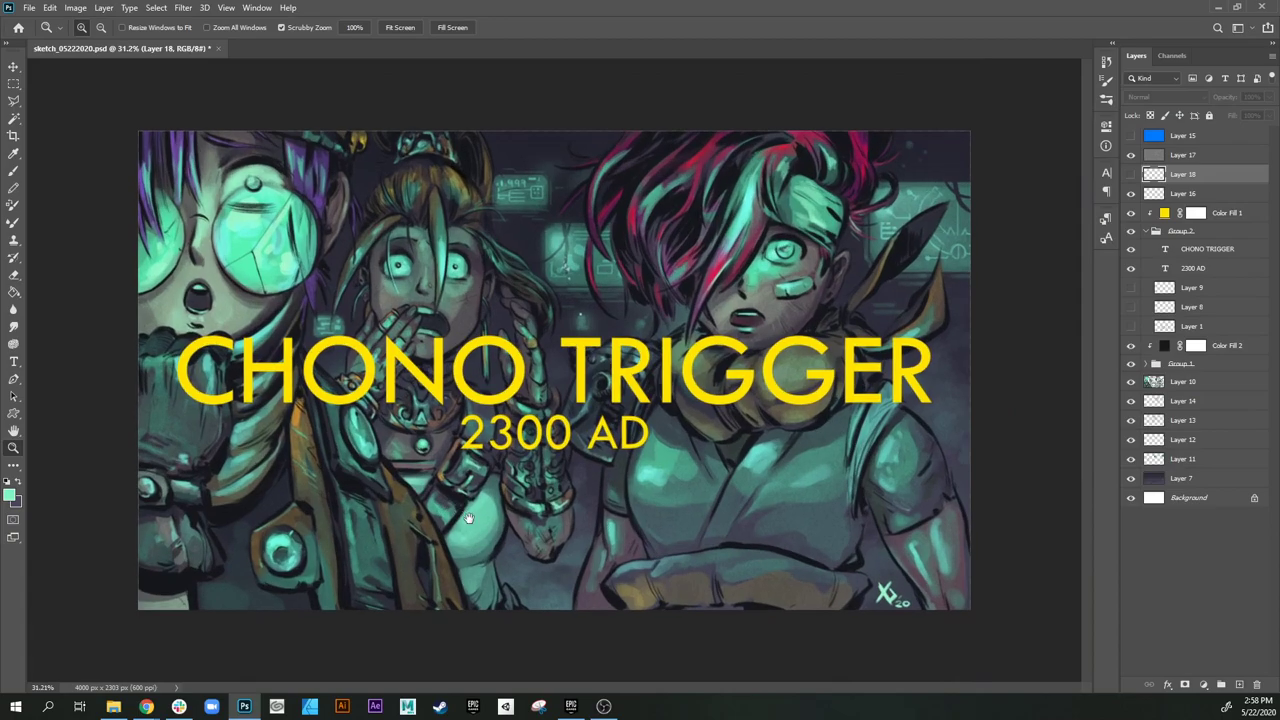
{"action": "scroll", "coordinate": [443, 517], "scroll_direction": "down", "scroll_amount": 3}
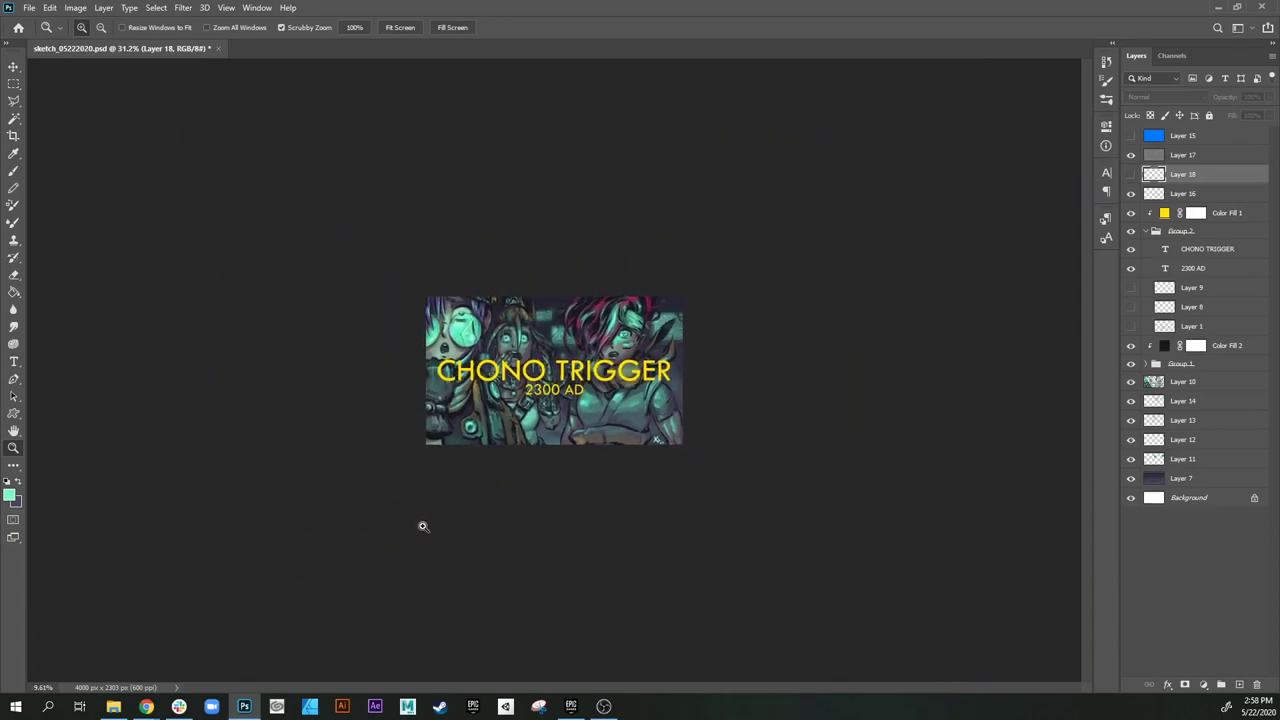
{"action": "scroll", "coordinate": [445, 545], "scroll_direction": "up", "scroll_amount": 2}
{"action": "scroll", "coordinate": [461, 559], "scroll_direction": "up", "scroll_amount": 1}
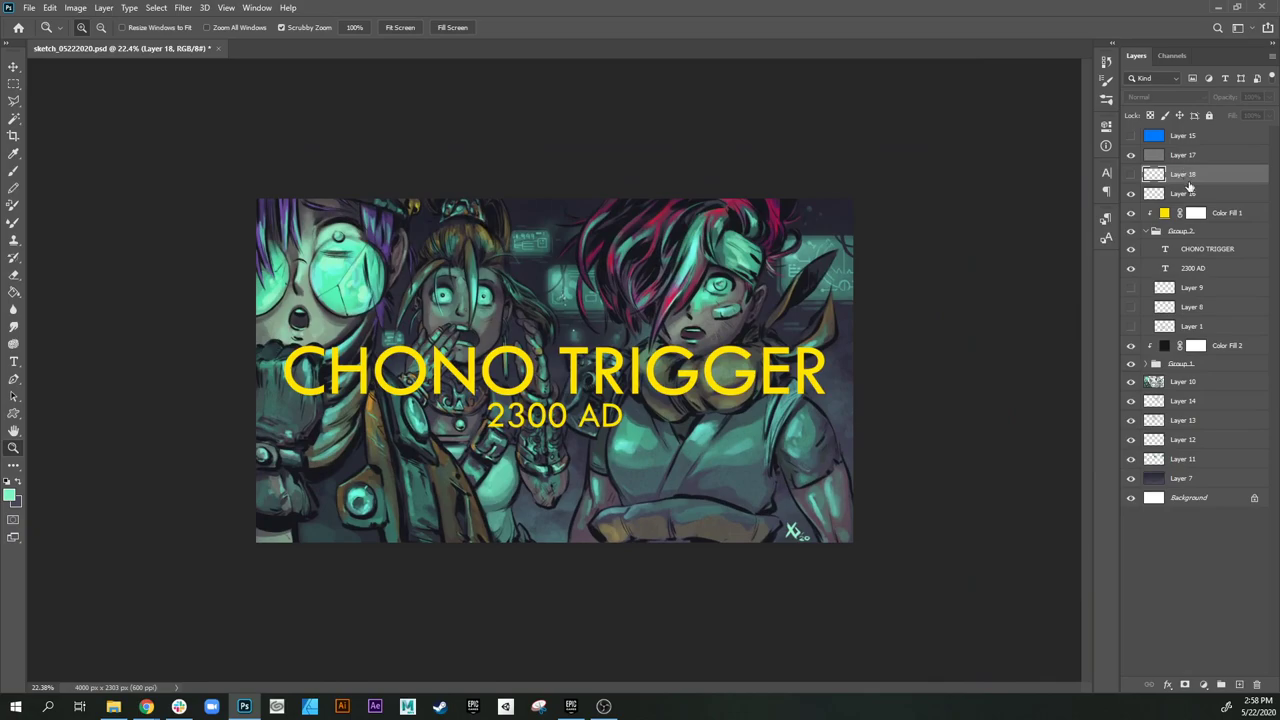
Step: Correct the main title's spelling to CHRONO TRIGGER by inserting the missing capital R
{"action": "left_click", "coordinate": [1228, 218]}
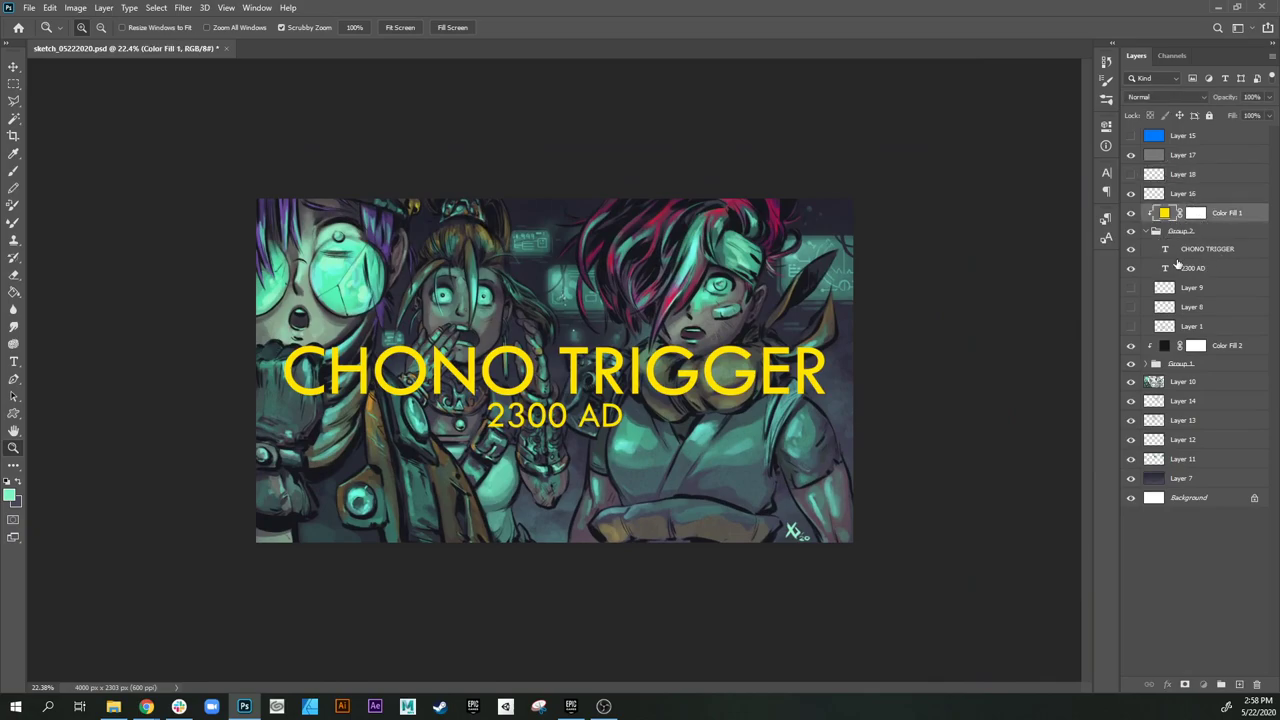
{"action": "left_click", "coordinate": [1218, 249]}
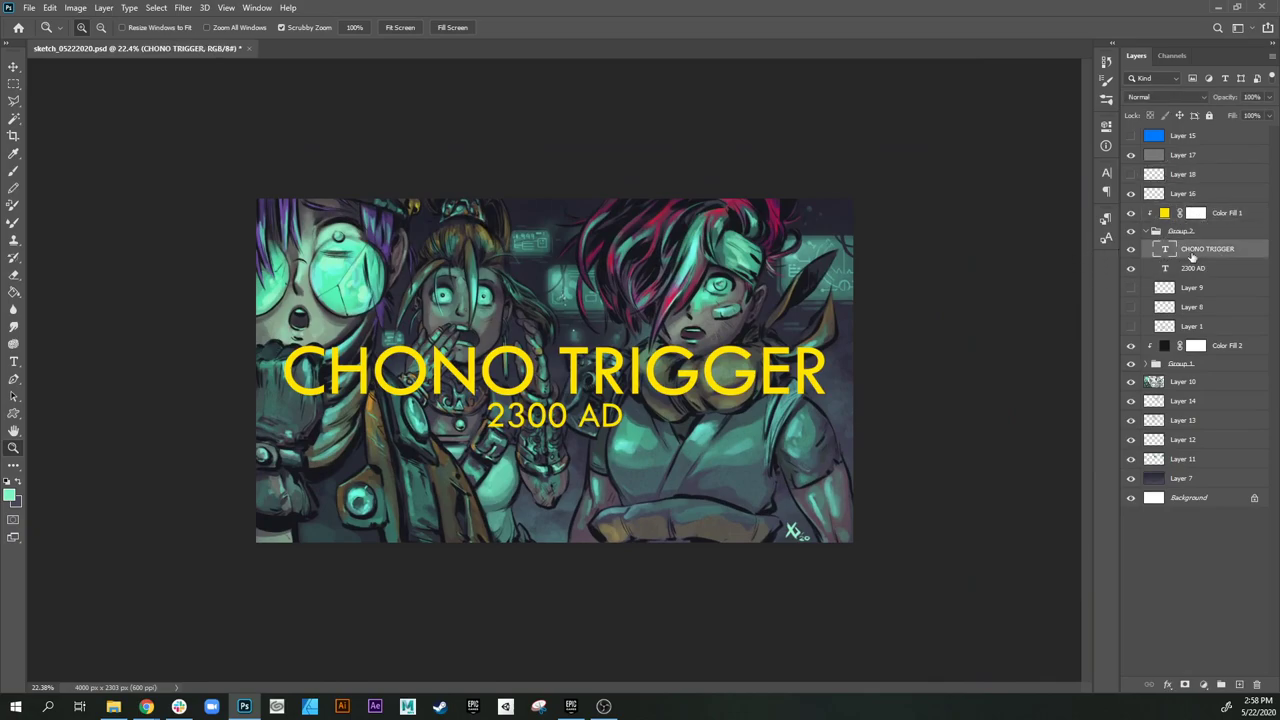
{"action": "key", "text": "t"}
{"action": "left_click", "coordinate": [373, 368]}
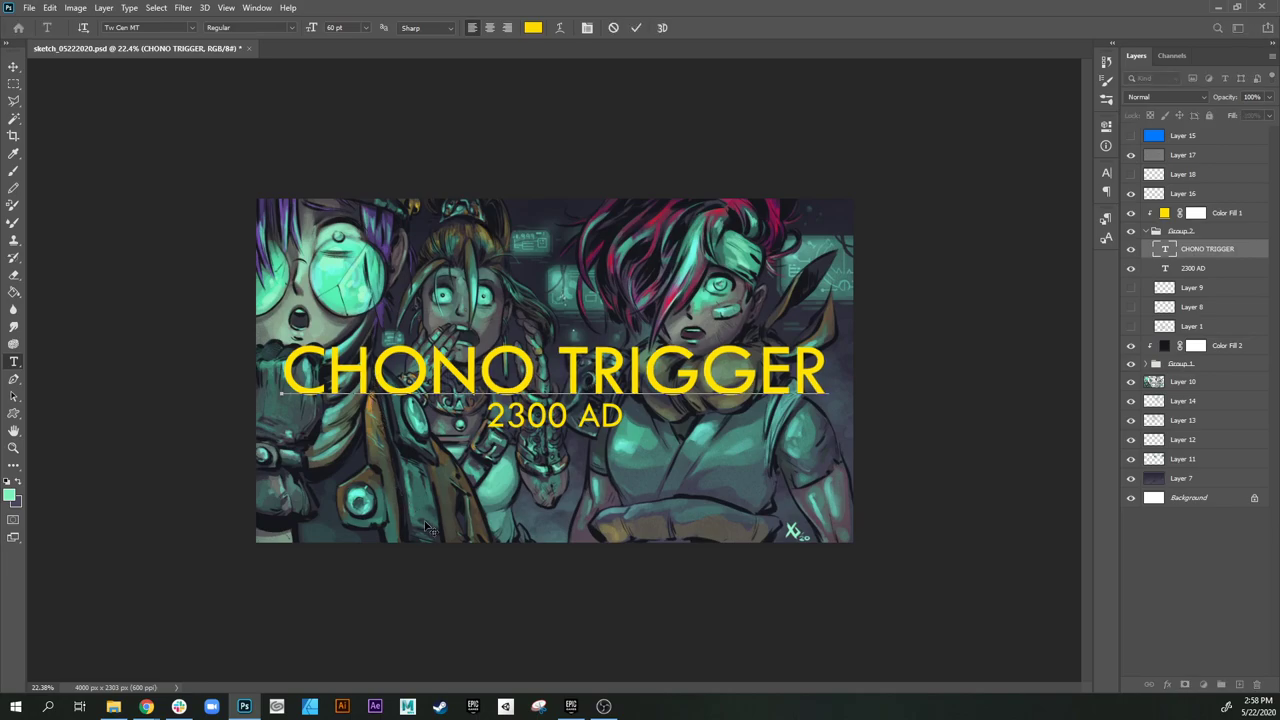
{"action": "type", "text": "r"}
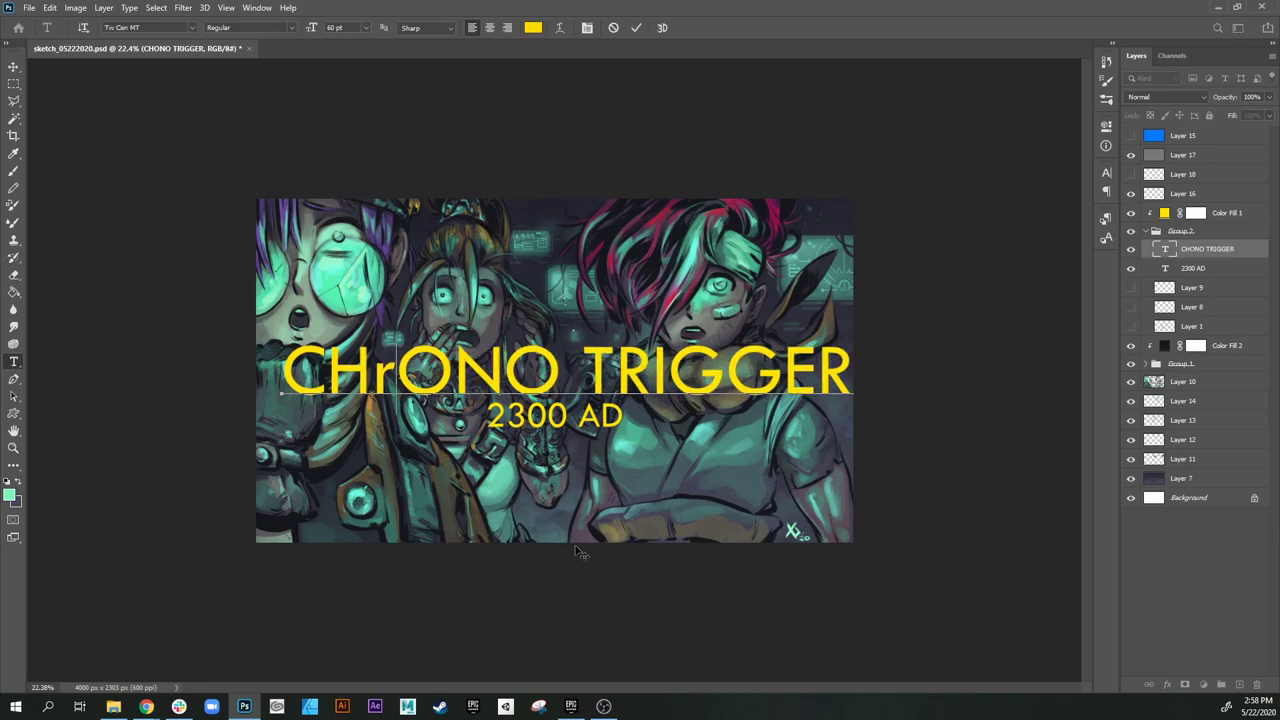
{"action": "key", "text": "BackSpace"}
{"action": "type", "text": "R"}
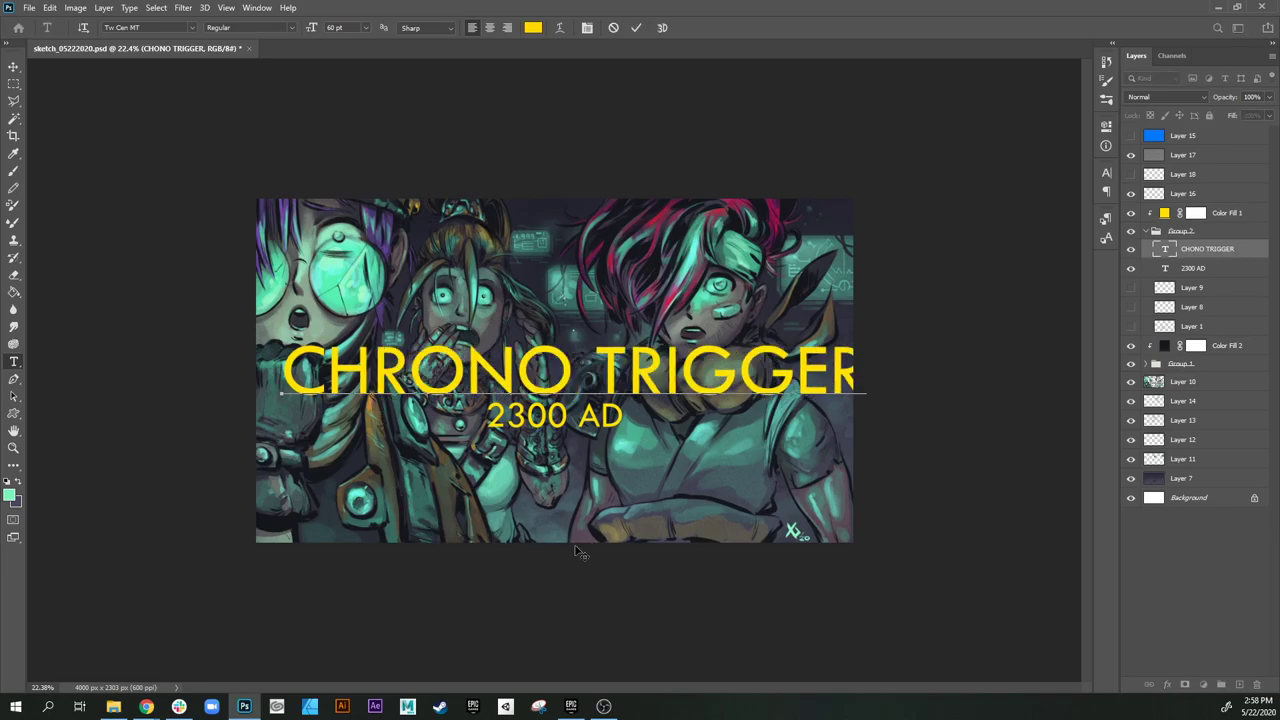
{"action": "left_click", "coordinate": [1205, 268]}
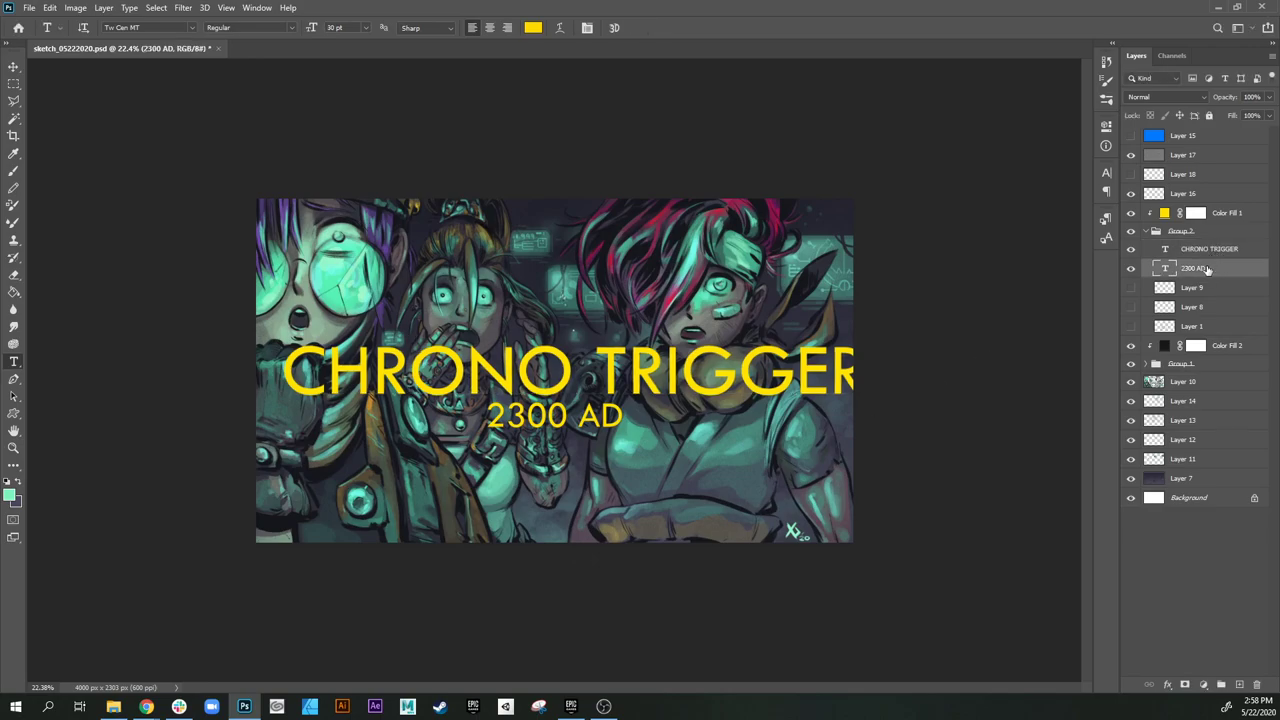
Step: Centre the corrected CHRONO TRIGGER title horizontally on the canvas by aligning it with the Background layer
{"action": "key", "text": "v"}
{"action": "left_click", "coordinate": [1237, 252]}
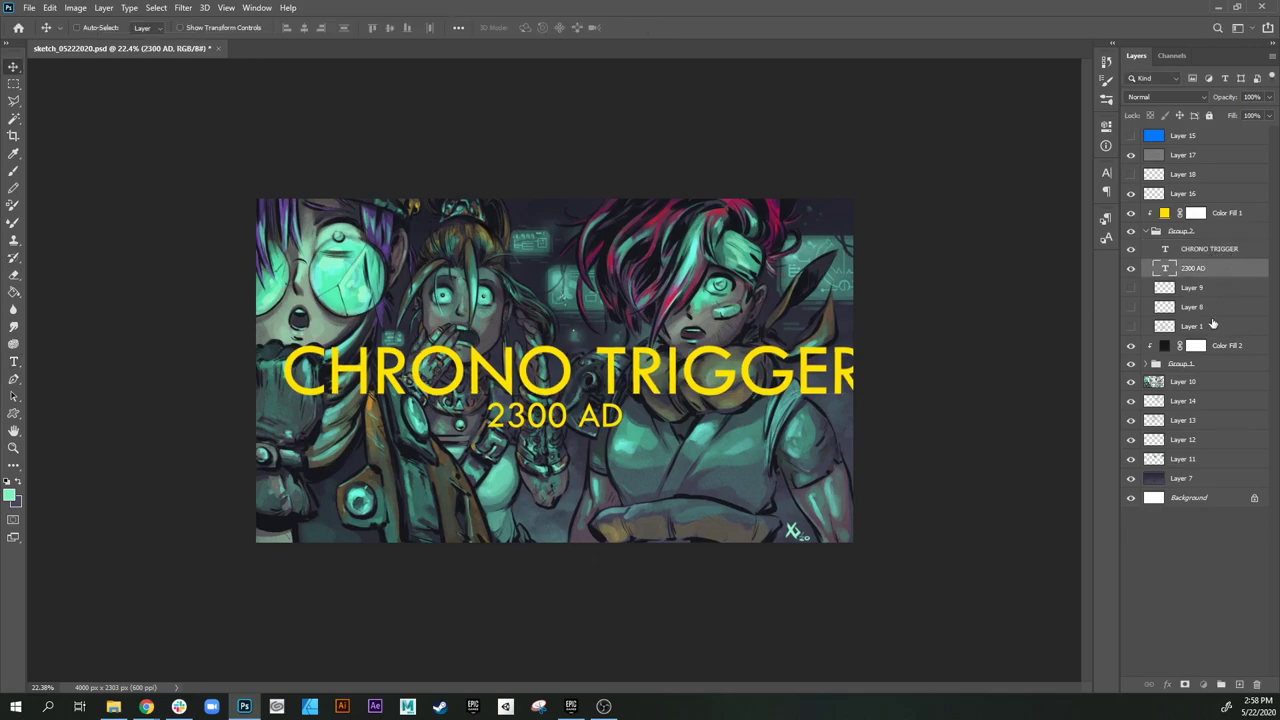
{"action": "left_click", "coordinate": [1210, 500], "text": "ctrl"}
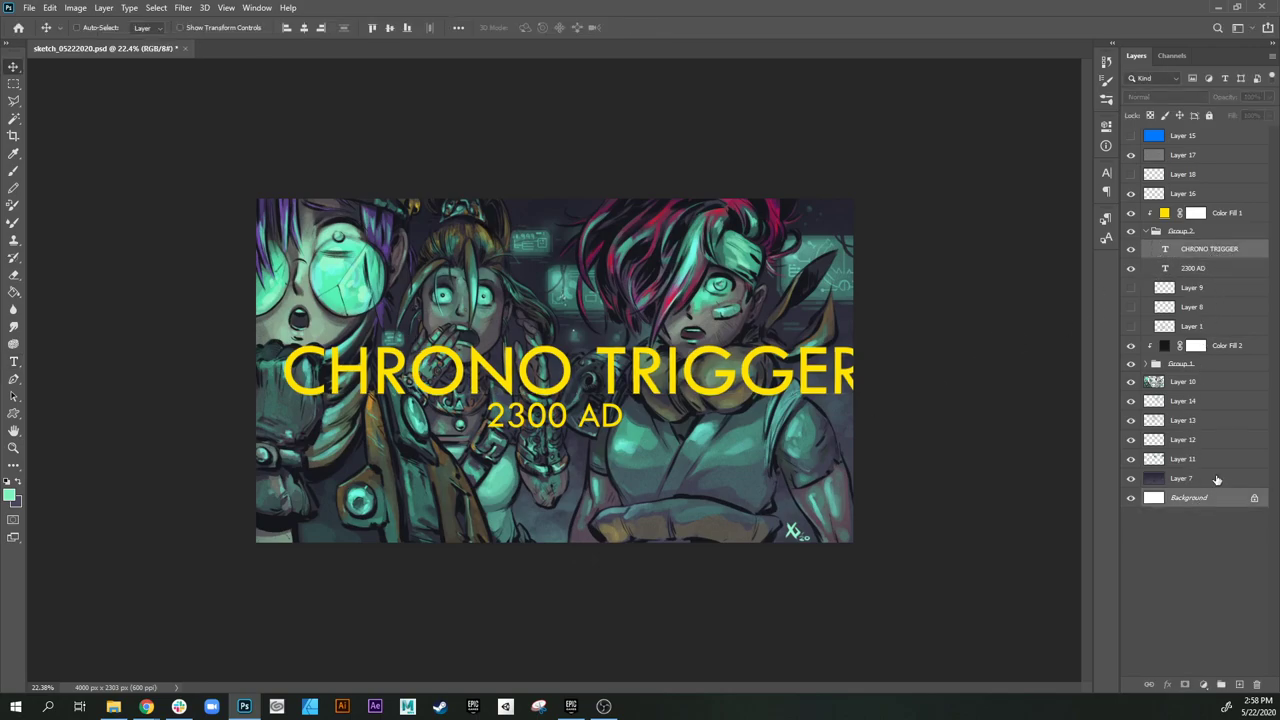
{"action": "left_click", "coordinate": [305, 28]}
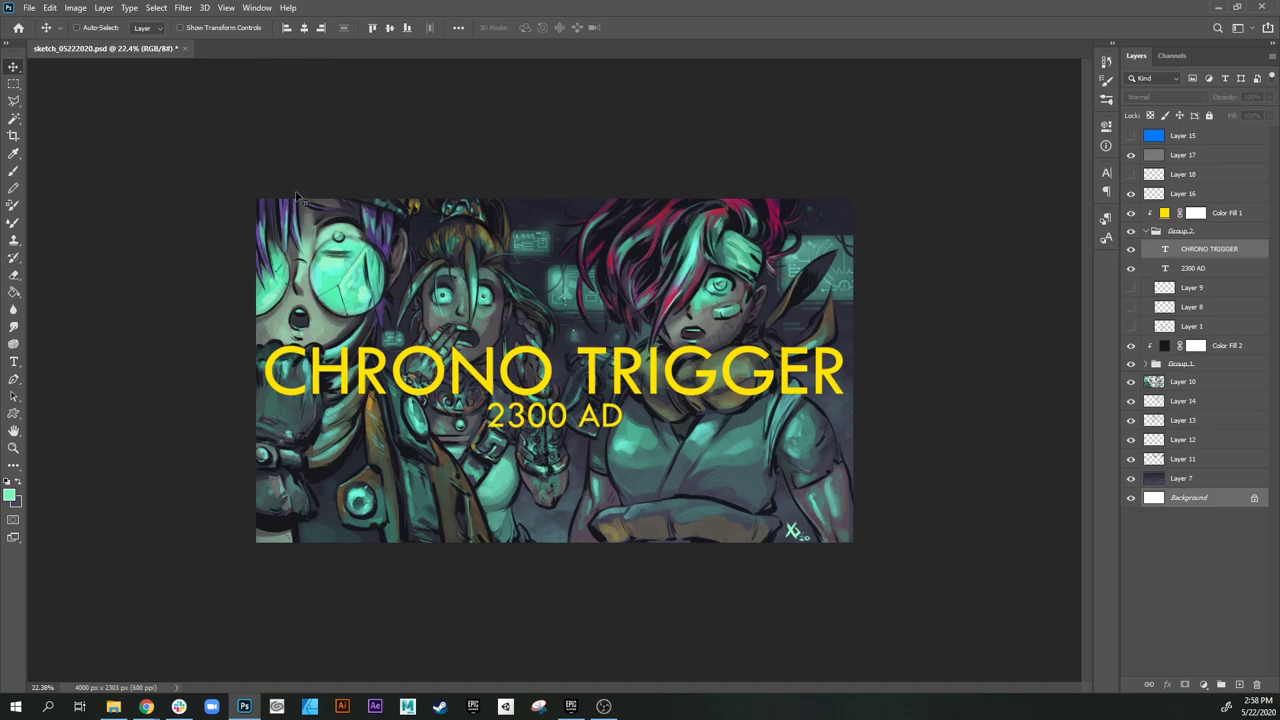
Step: Set the font size of the CHRONO TRIGGER title to 58 pt
{"action": "key", "text": "t"}
{"action": "double_click", "coordinate": [383, 375]}
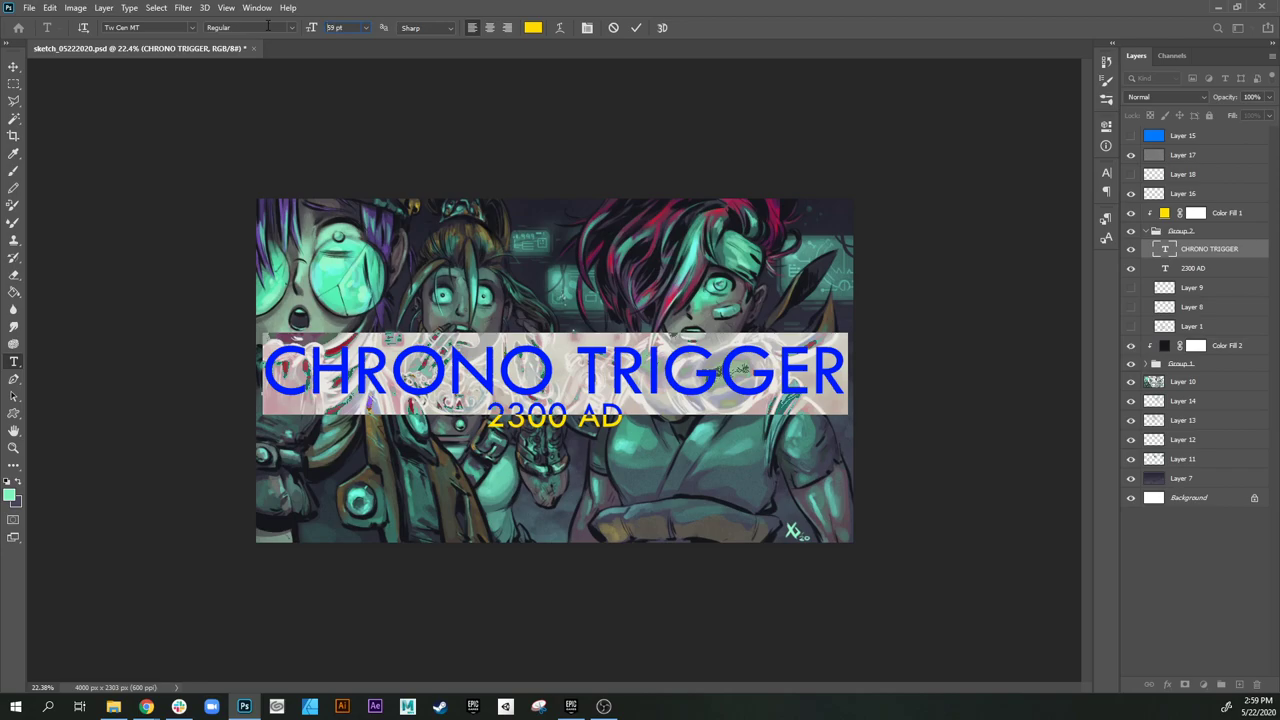
{"action": "key", "text": "Return"}
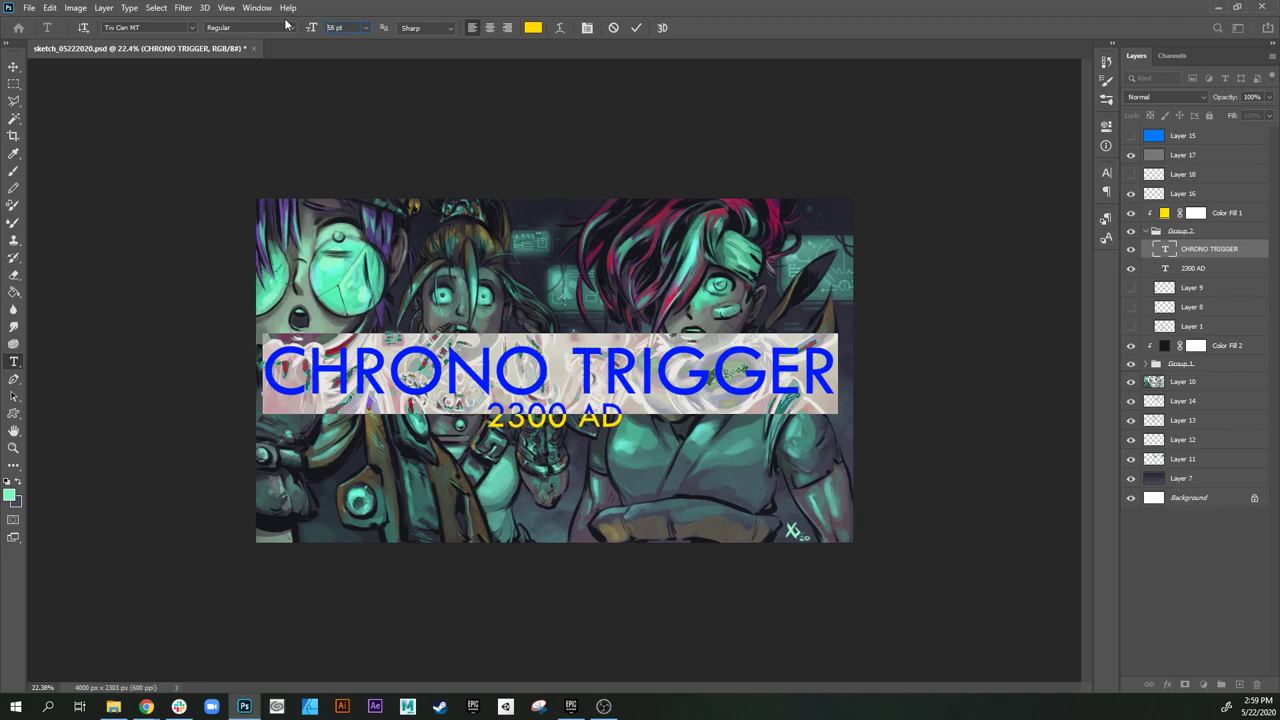
{"action": "key", "text": "Return"}
{"action": "left_click", "coordinate": [1238, 294]}
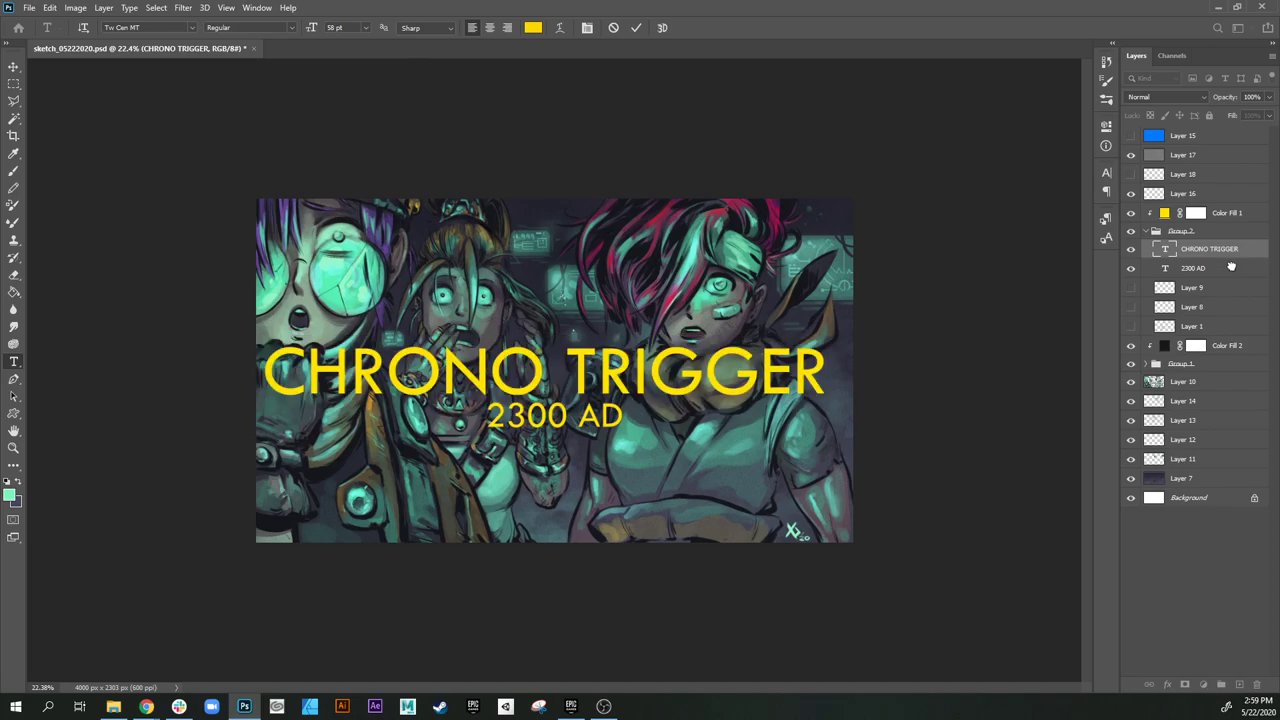
Step: Realign the resized CHRONO TRIGGER title to the Background layer's horizontal centre
{"action": "key", "text": "v"}
{"action": "left_click", "coordinate": [1228, 250]}
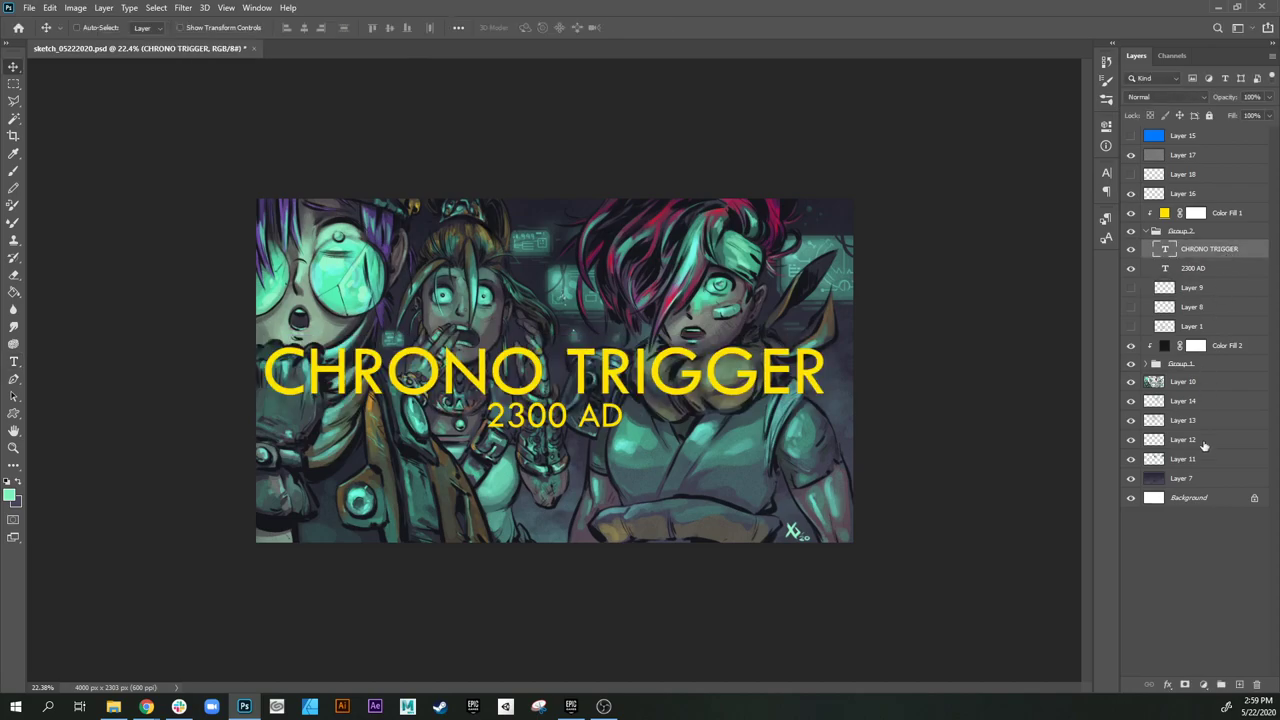
{"action": "left_click", "coordinate": [1192, 499], "text": "ctrl"}
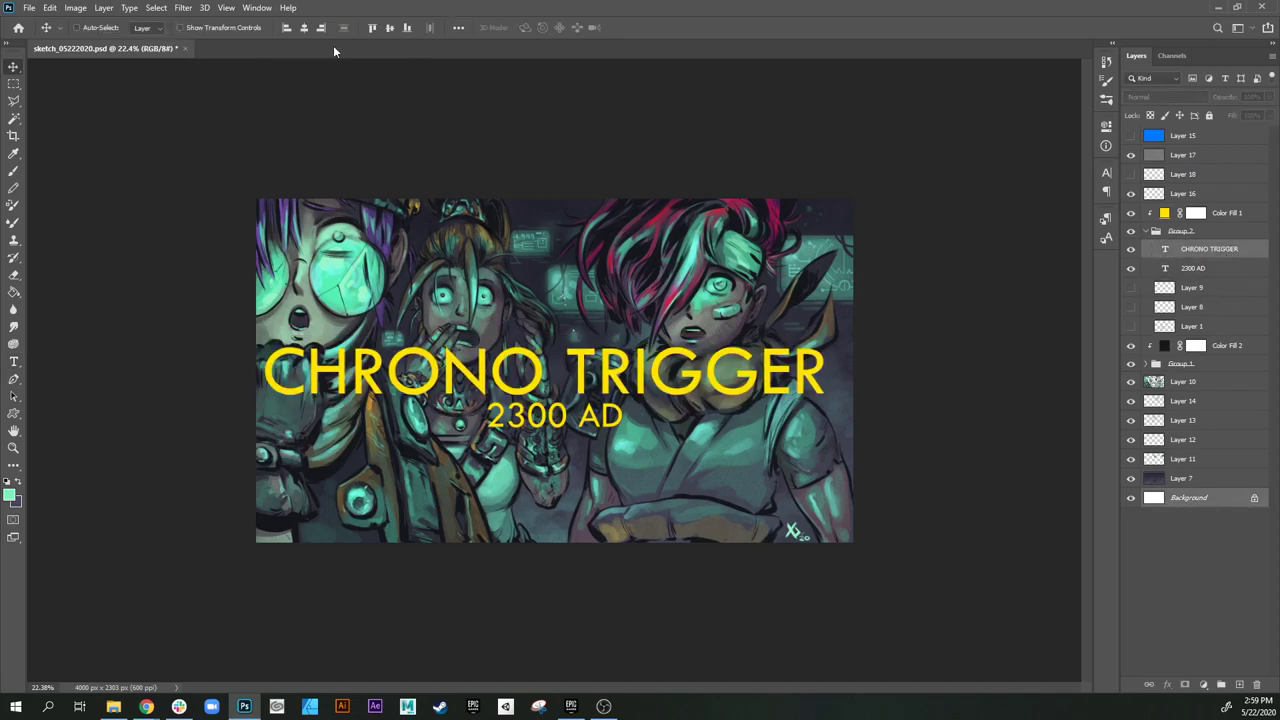
{"action": "left_click", "coordinate": [303, 28]}
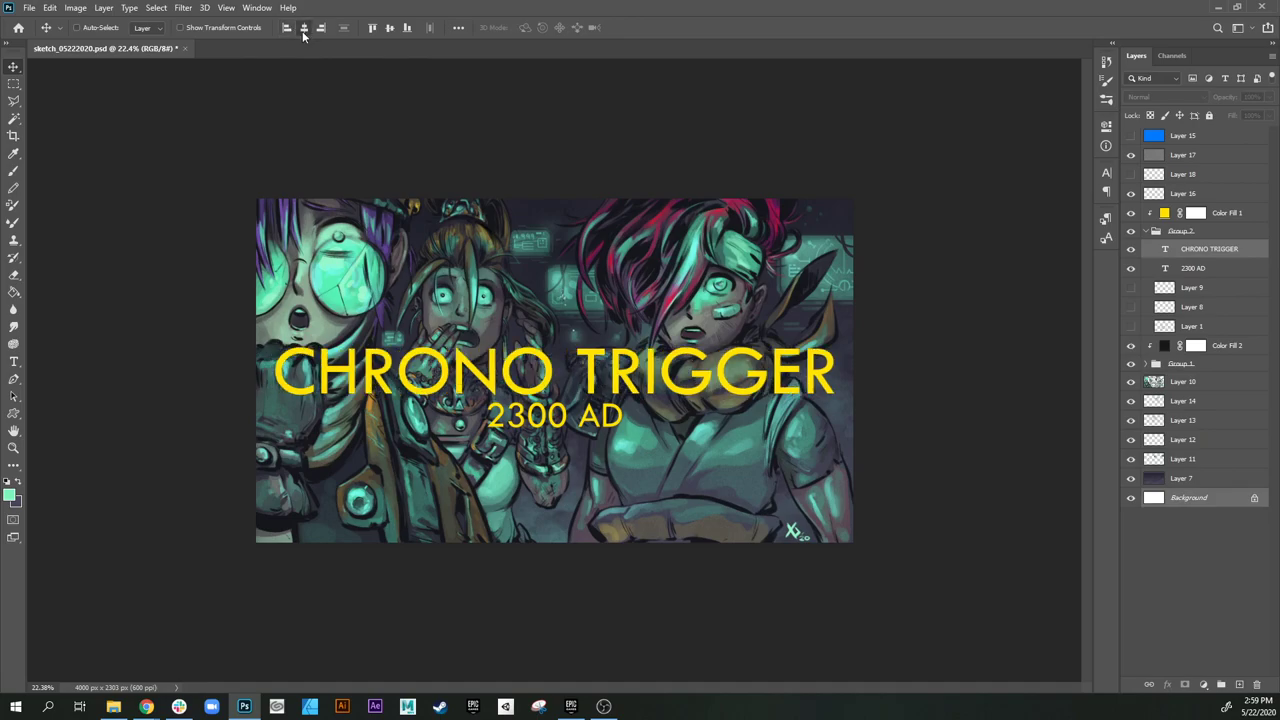
Step: Save the illustration with the realigned CHRONO TRIGGER title
{"action": "key", "text": "z"}
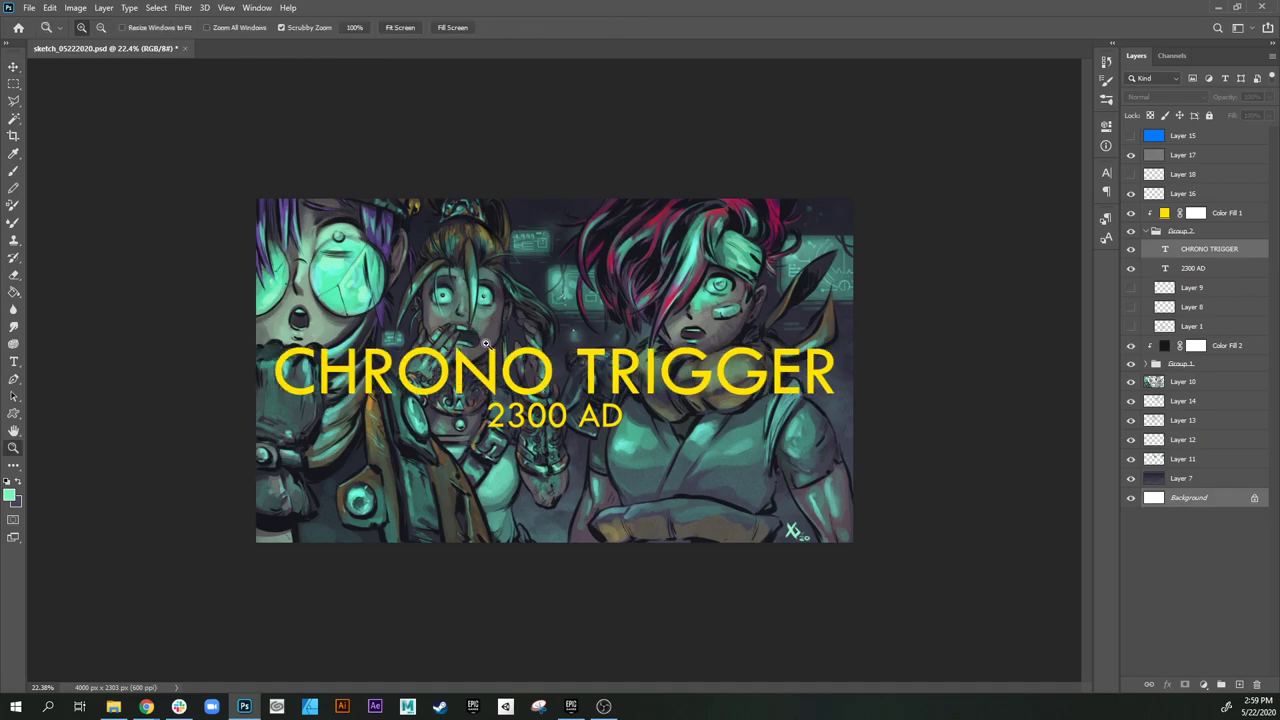
{"action": "left_click_drag", "start_coordinate": [490, 347], "coordinate": [572, 438]}
{"action": "key", "text": "ctrl+s"}
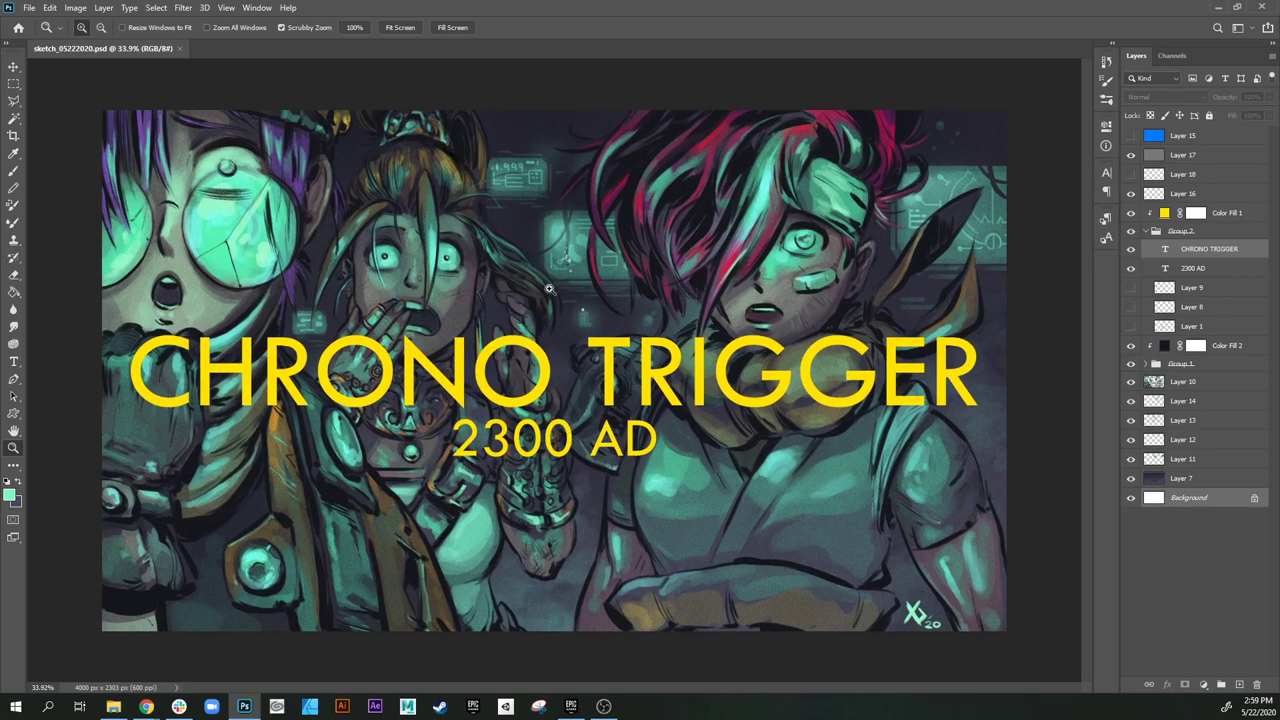
Step: Paint pale yellow (f5f67f) glints on the middle character's jewellery on Layer 10
{"action": "left_click", "coordinate": [1215, 384]}
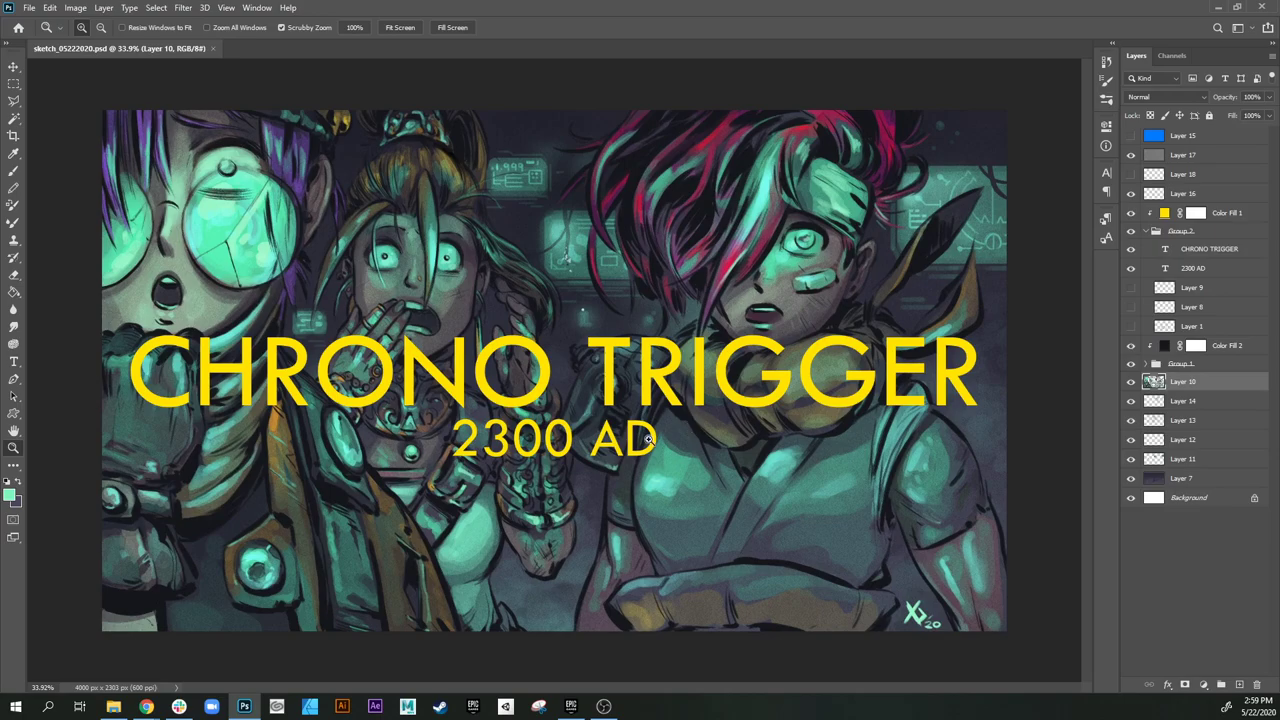
{"action": "key", "text": "i"}
{"action": "left_click", "coordinate": [14, 496]}
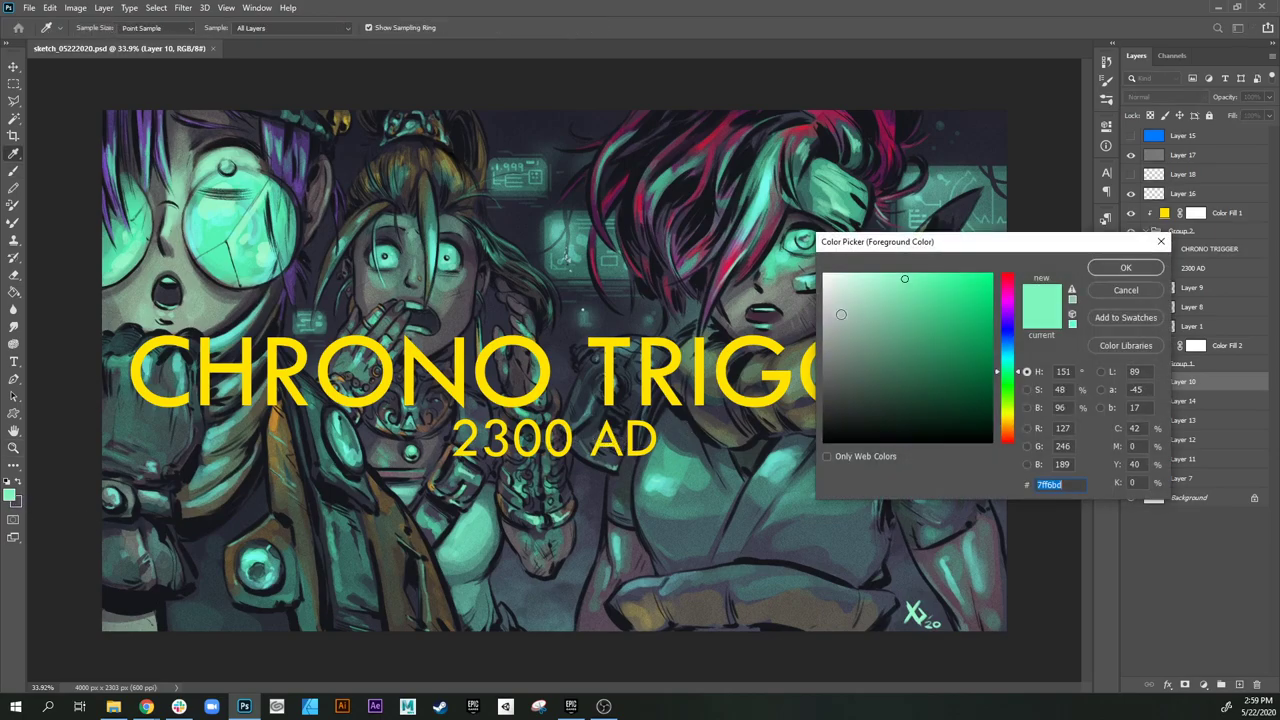
{"action": "left_click", "coordinate": [1007, 413]}
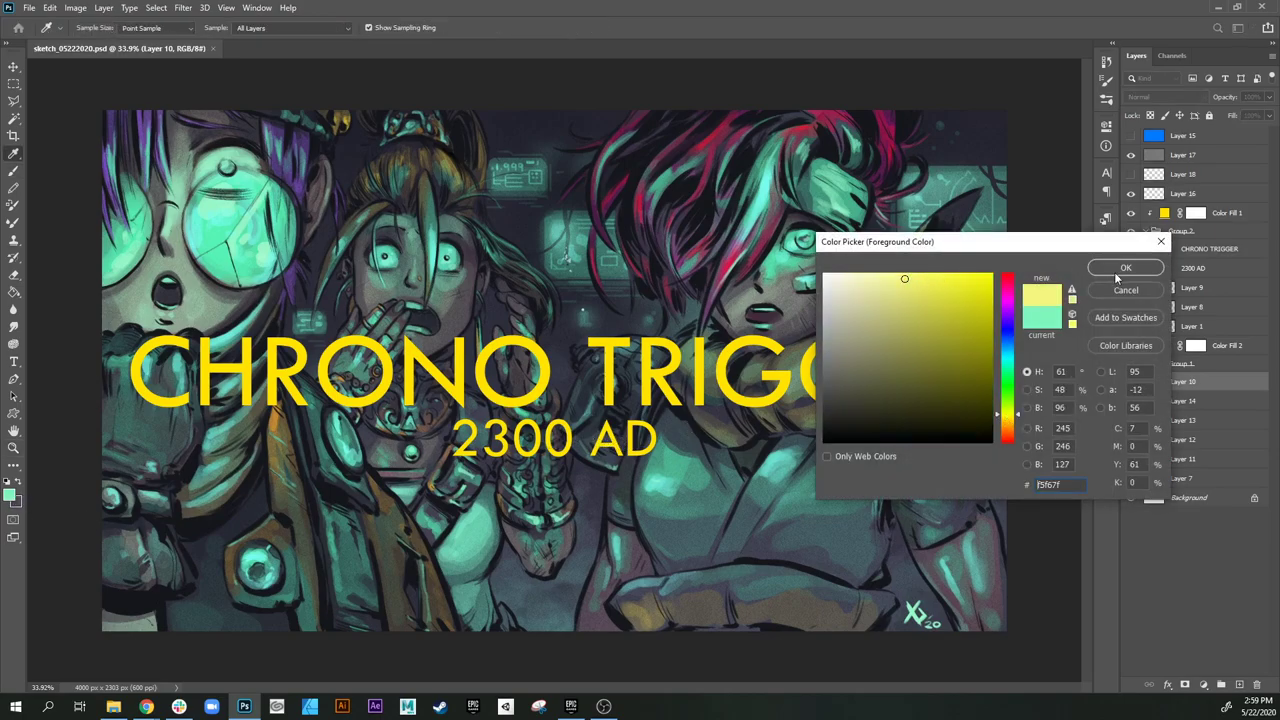
{"action": "left_click", "coordinate": [1123, 268]}
{"action": "key", "text": "b"}
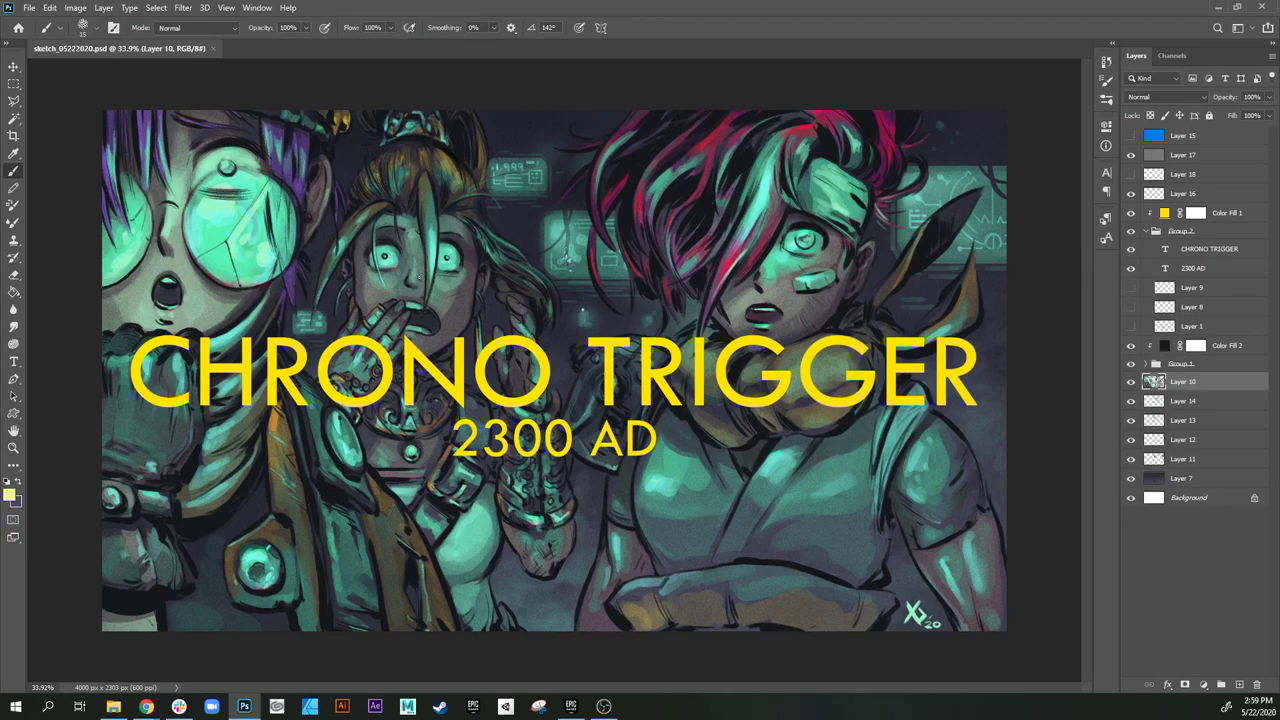
{"action": "left_click_drag", "start_coordinate": [419, 278], "coordinate": [428, 284]}
Step: Paint a golden-yellow accent on the red-haired character's sash using the Hard Round Pressure Opacity brush
{"action": "right_click", "coordinate": [614, 507]}
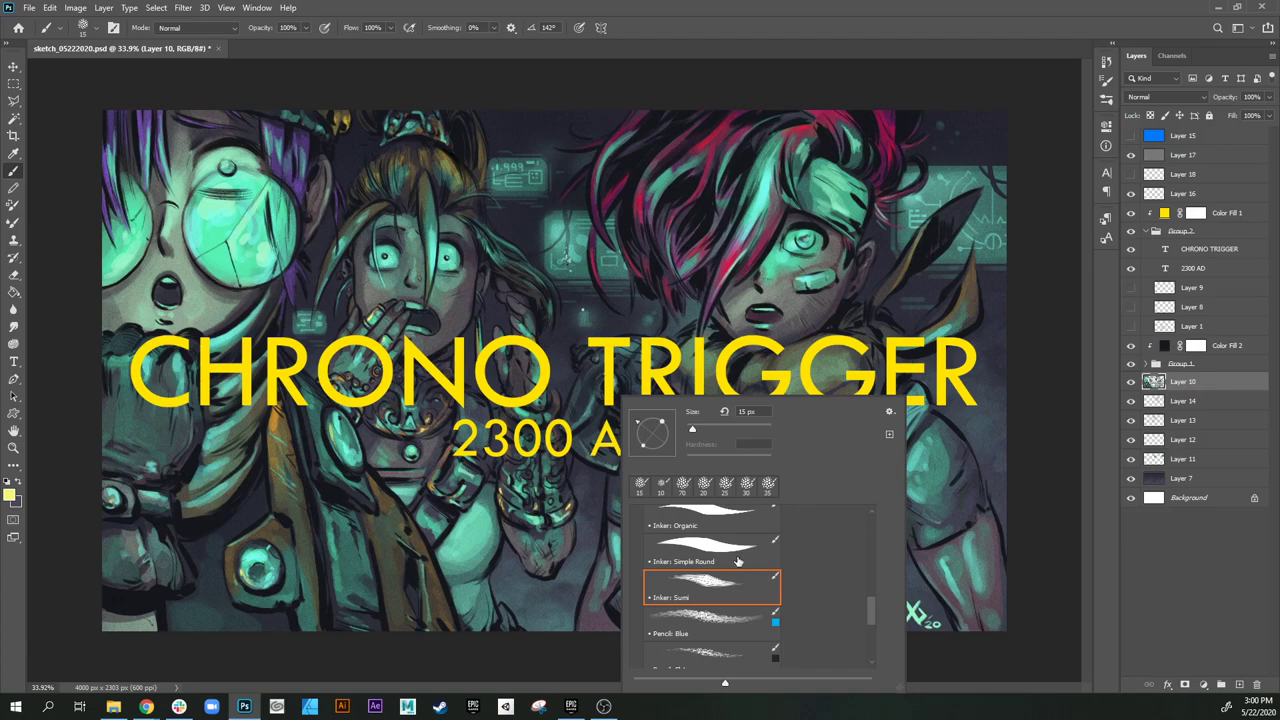
{"action": "mouse_move", "coordinate": [873, 598]}
{"action": "left_mouse_down"}
{"action": "mouse_move", "coordinate": [877, 530]}
{"action": "mouse_move", "coordinate": [872, 552]}
{"action": "mouse_move", "coordinate": [839, 564]}
{"action": "left_mouse_up"}
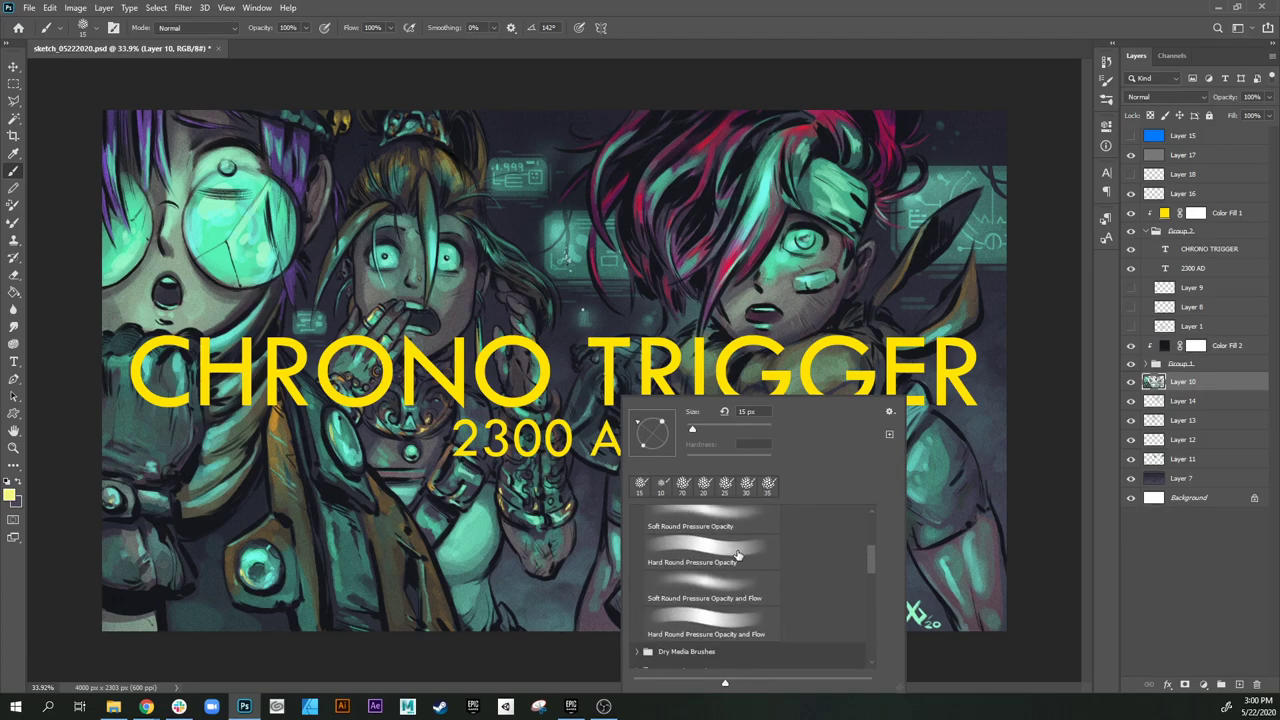
{"action": "left_click", "coordinate": [697, 549]}
{"action": "left_click", "coordinate": [549, 554]}
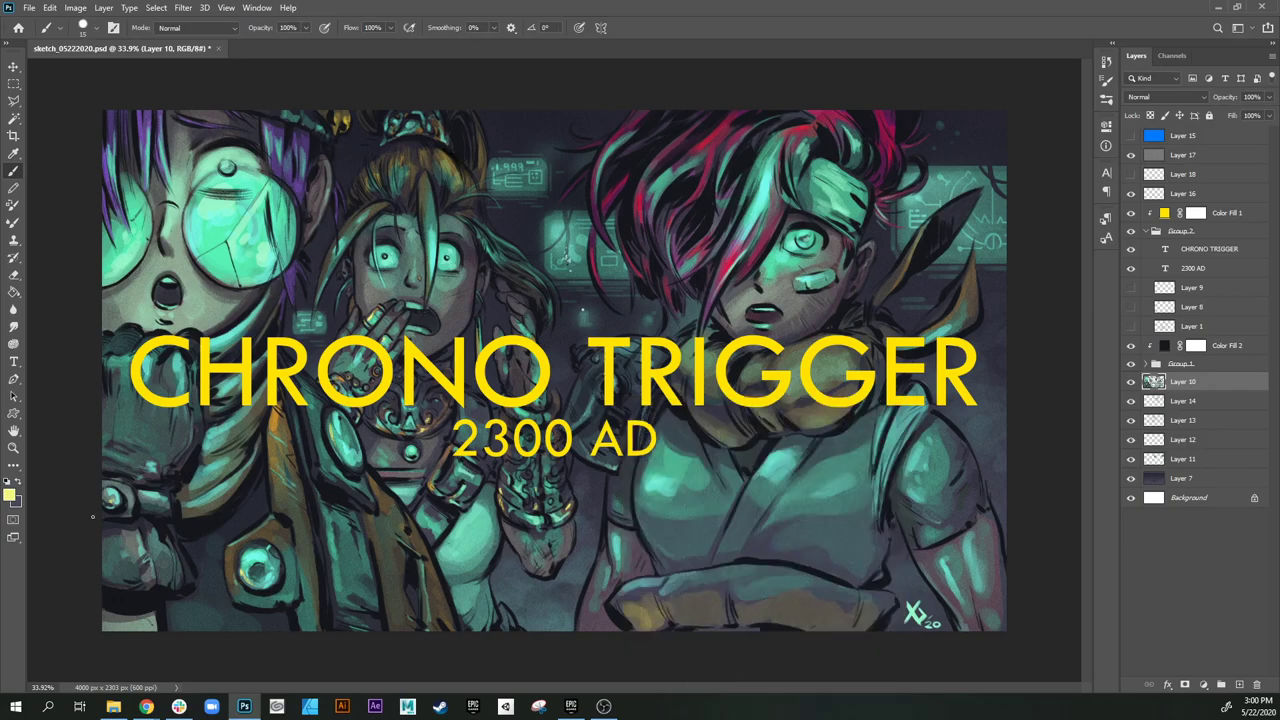
{"action": "left_click", "coordinate": [9, 496]}
{"action": "left_click", "coordinate": [1006, 421]}
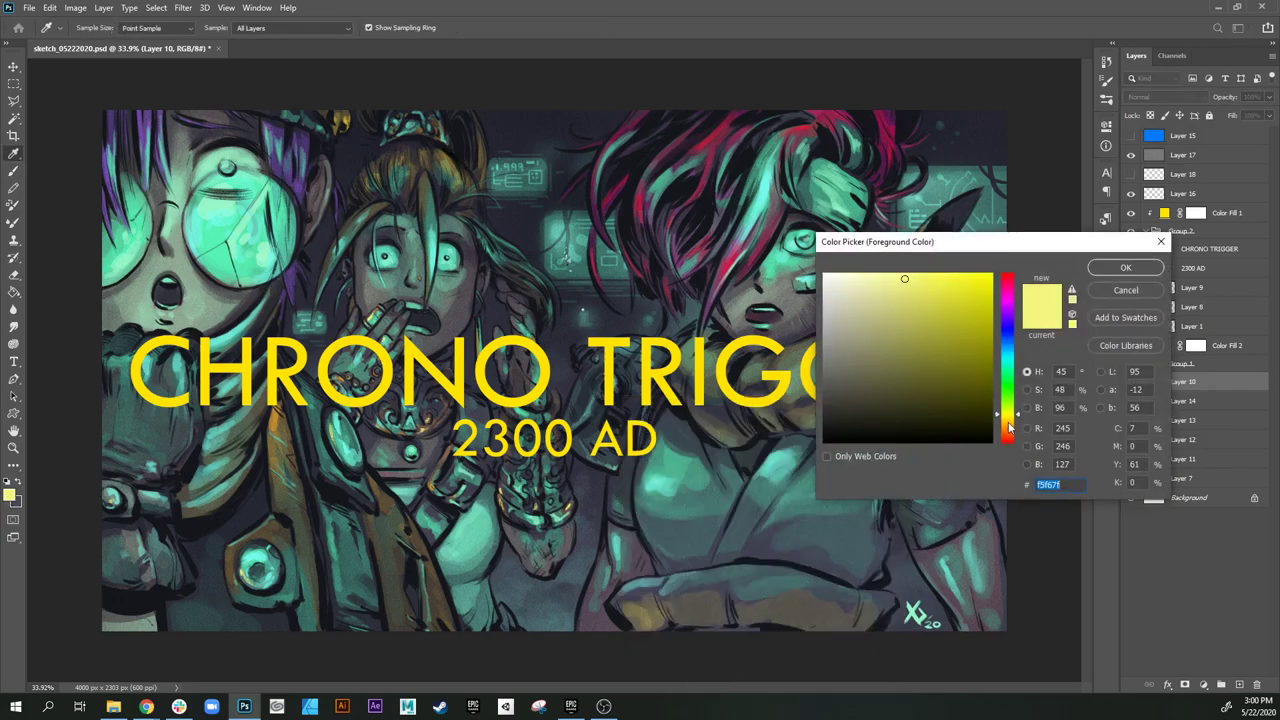
{"action": "left_click", "coordinate": [957, 288]}
{"action": "left_click", "coordinate": [1124, 268]}
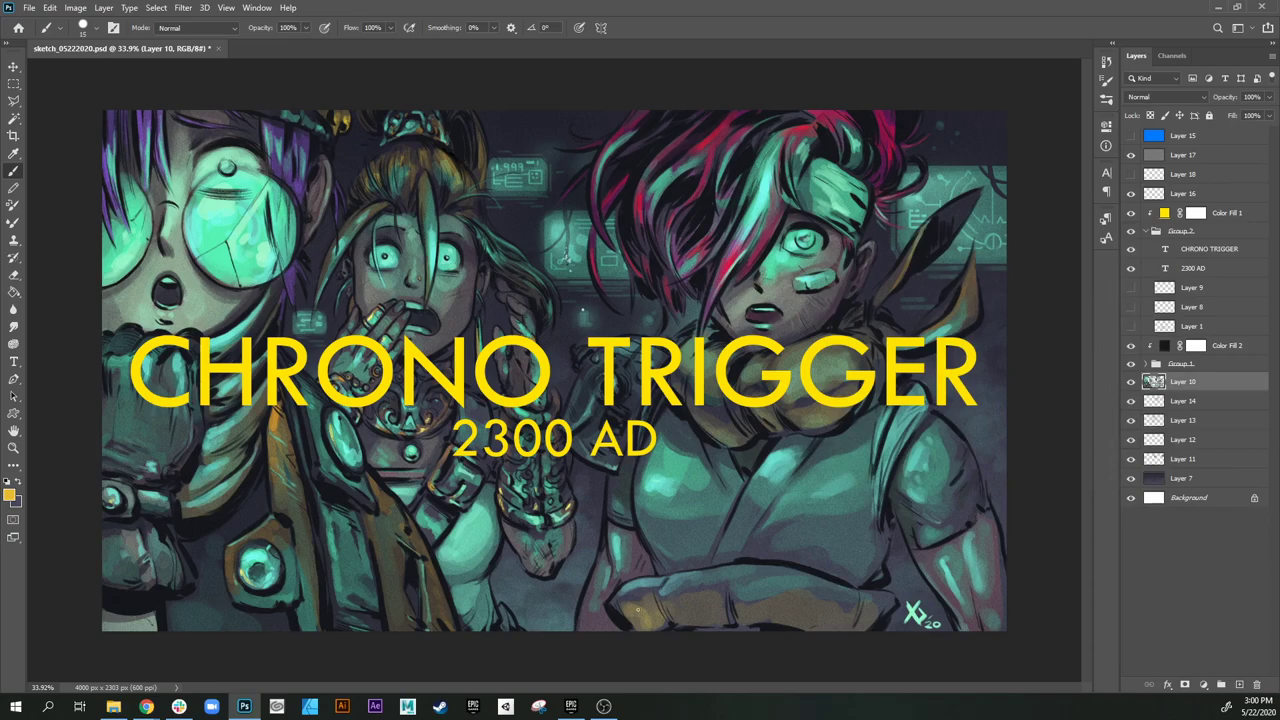
{"action": "key", "text": "bracketright"}
{"action": "key", "text": "bracketright"}
{"action": "left_click_drag", "start_coordinate": [635, 623], "coordinate": [630, 605]}
Step: Undo the last stroke and darken the sash's lower edge with a dark colour sampled from the background
{"action": "left_click", "coordinate": [953, 149], "text": "alt"}
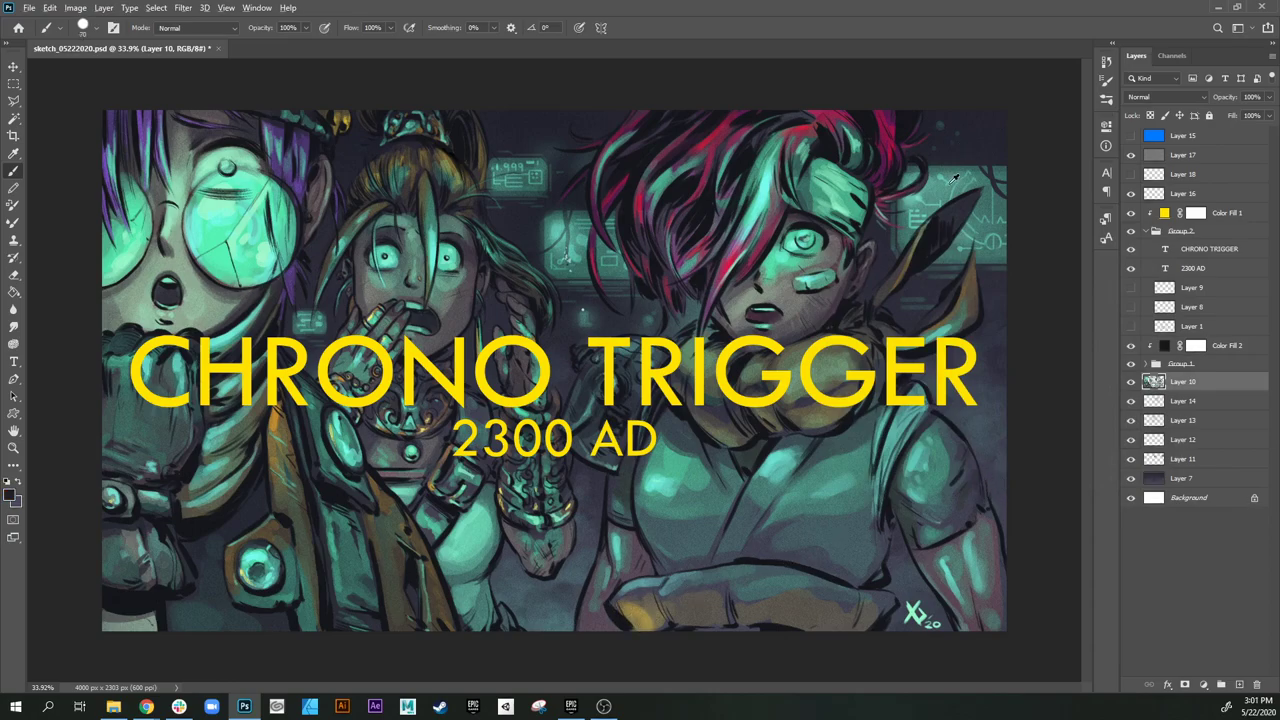
{"action": "key", "text": "bracketright"}
{"action": "key", "text": "ctrl+z"}
{"action": "mouse_move", "coordinate": [641, 623]}
{"action": "left_mouse_down"}
{"action": "mouse_move", "coordinate": [666, 625]}
{"action": "mouse_move", "coordinate": [628, 610]}
{"action": "mouse_move", "coordinate": [692, 622]}
{"action": "left_mouse_up"}
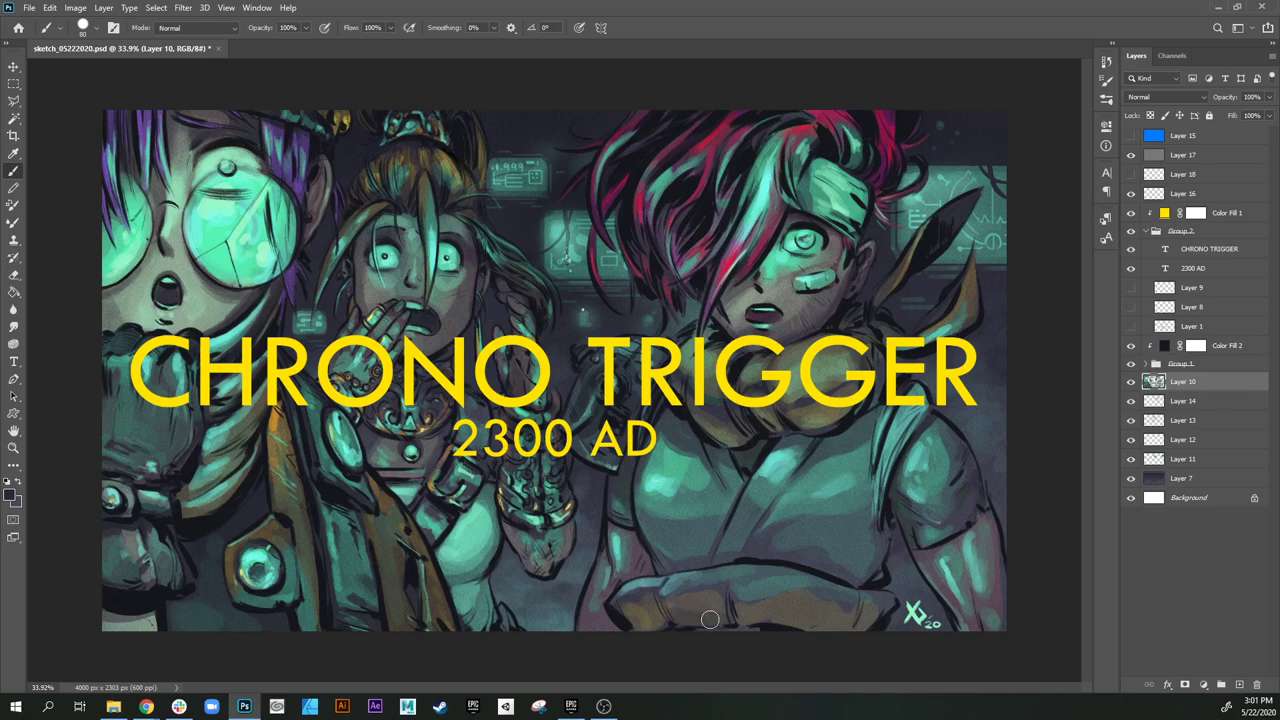
Step: Shade the middle folds of the red-haired character's sash with a smaller brush
{"action": "key", "text": "bracketleft"}
{"action": "key", "text": "bracketleft"}
{"action": "key", "text": "bracketleft"}
{"action": "key", "text": "bracketleft"}
{"action": "key", "text": "bracketleft"}
{"action": "key", "text": "bracketleft"}
{"action": "mouse_move", "coordinate": [730, 597]}
{"action": "left_mouse_down"}
{"action": "mouse_move", "coordinate": [730, 612]}
{"action": "mouse_move", "coordinate": [804, 617]}
{"action": "left_mouse_up"}
{"action": "key", "text": "bracketright"}
{"action": "key", "text": "bracketright"}
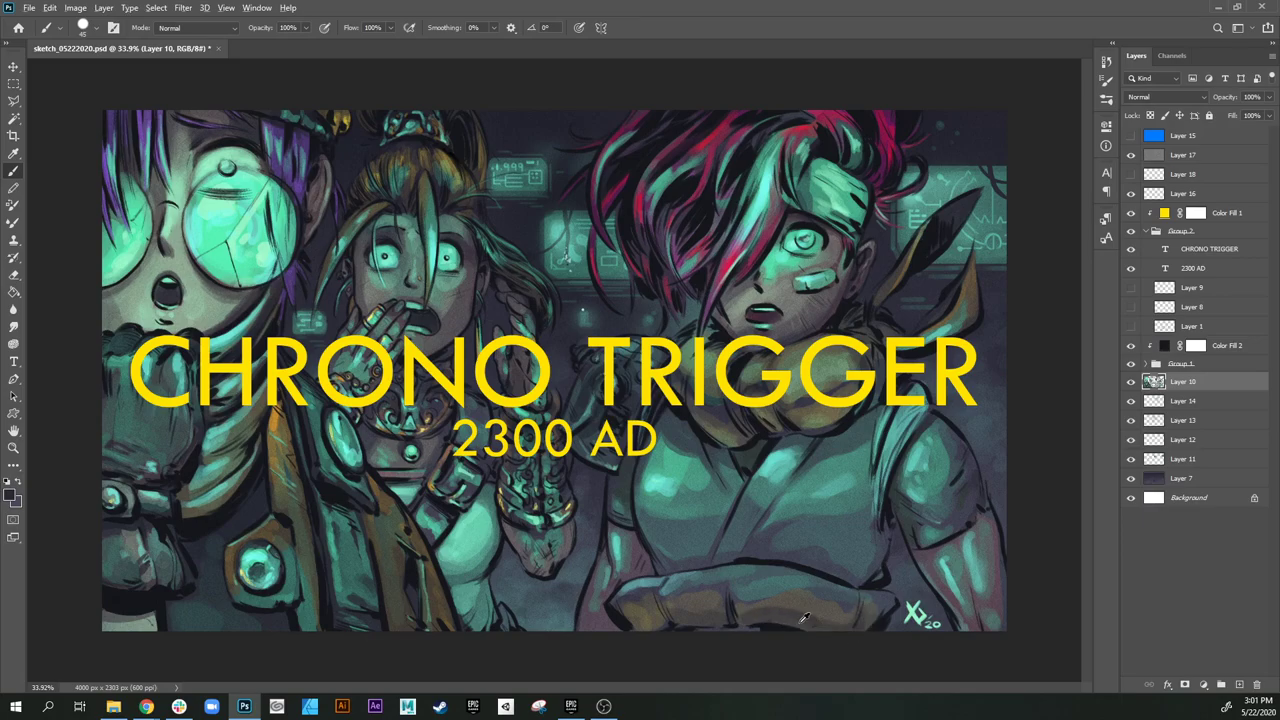
Step: Hide the film-grain Layer 17 and retouch the sash with colours sampled from its folds
{"action": "left_click", "coordinate": [754, 620], "text": "alt"}
{"action": "left_click", "coordinate": [1131, 155]}
{"action": "left_click", "coordinate": [1131, 193]}
{"action": "left_click", "coordinate": [1131, 193]}
{"action": "left_click", "coordinate": [771, 580], "text": "alt"}
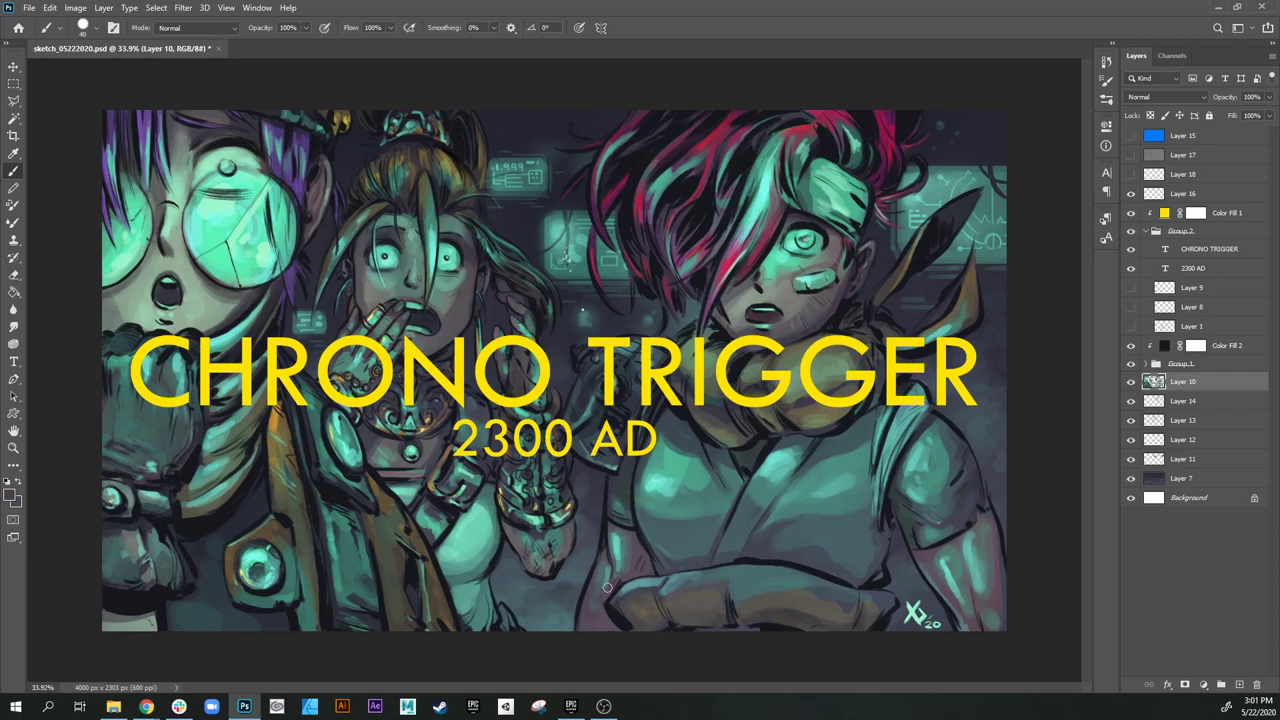
Step: Retouch the red-haired character's arms and sleeves with locally sampled colours and a small brush
{"action": "left_click", "coordinate": [601, 572], "text": "alt"}
{"action": "left_click", "coordinate": [998, 582], "text": "alt"}
{"action": "left_click", "coordinate": [610, 512], "text": "alt"}
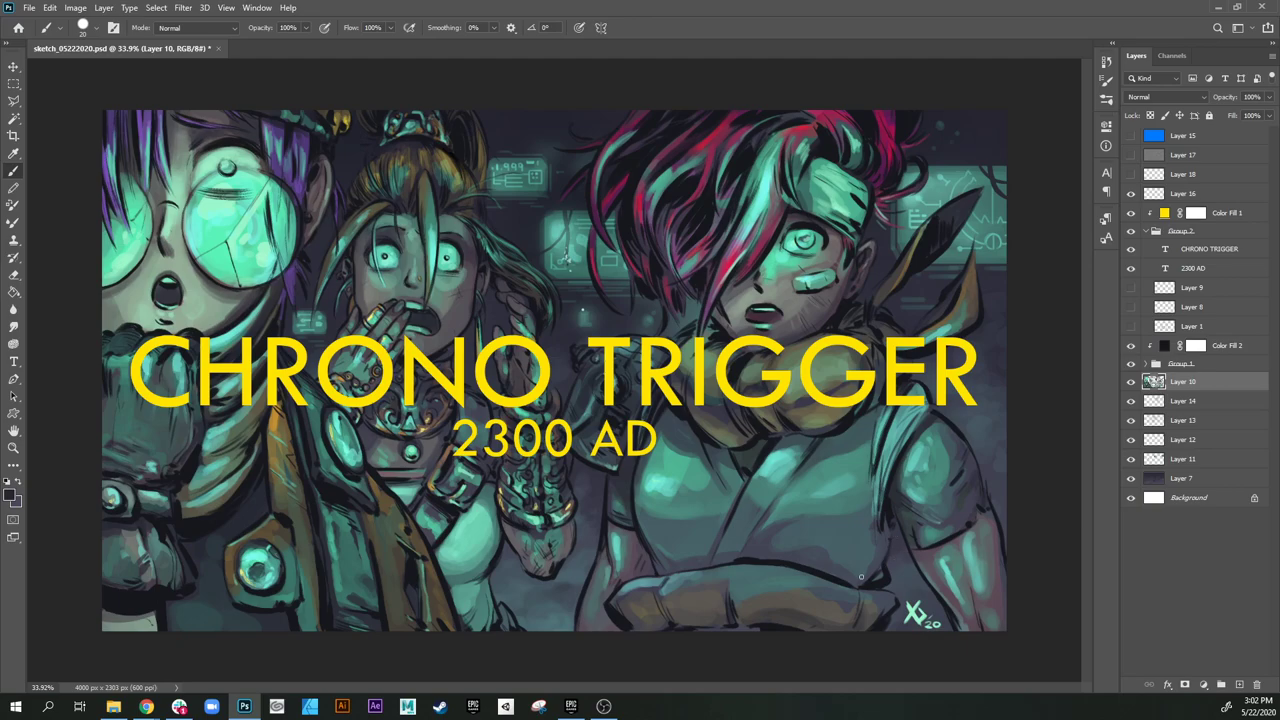
{"action": "key", "text": "bracketleft"}
{"action": "key", "text": "x"}
{"action": "left_click", "coordinate": [945, 469], "text": "alt"}
{"action": "key", "text": "bracketleft"}
{"action": "key", "text": "bracketleft"}
Step: Shade the middle character's lowered hand below the bracelet with sampled dark tones
{"action": "left_click", "coordinate": [572, 524], "text": "alt"}
{"action": "left_click", "coordinate": [542, 532], "text": "alt"}
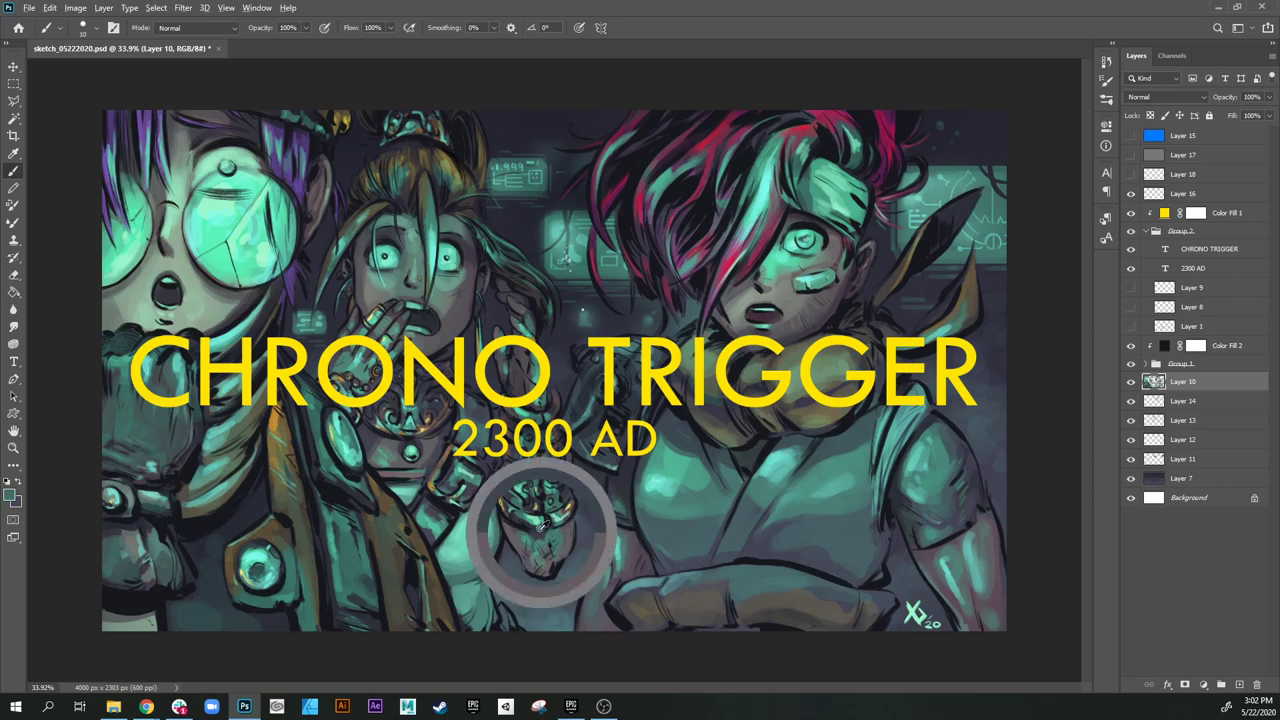
{"action": "key", "text": "bracketright"}
{"action": "key", "text": "bracketright"}
{"action": "left_click_drag", "start_coordinate": [514, 528], "coordinate": [544, 534]}
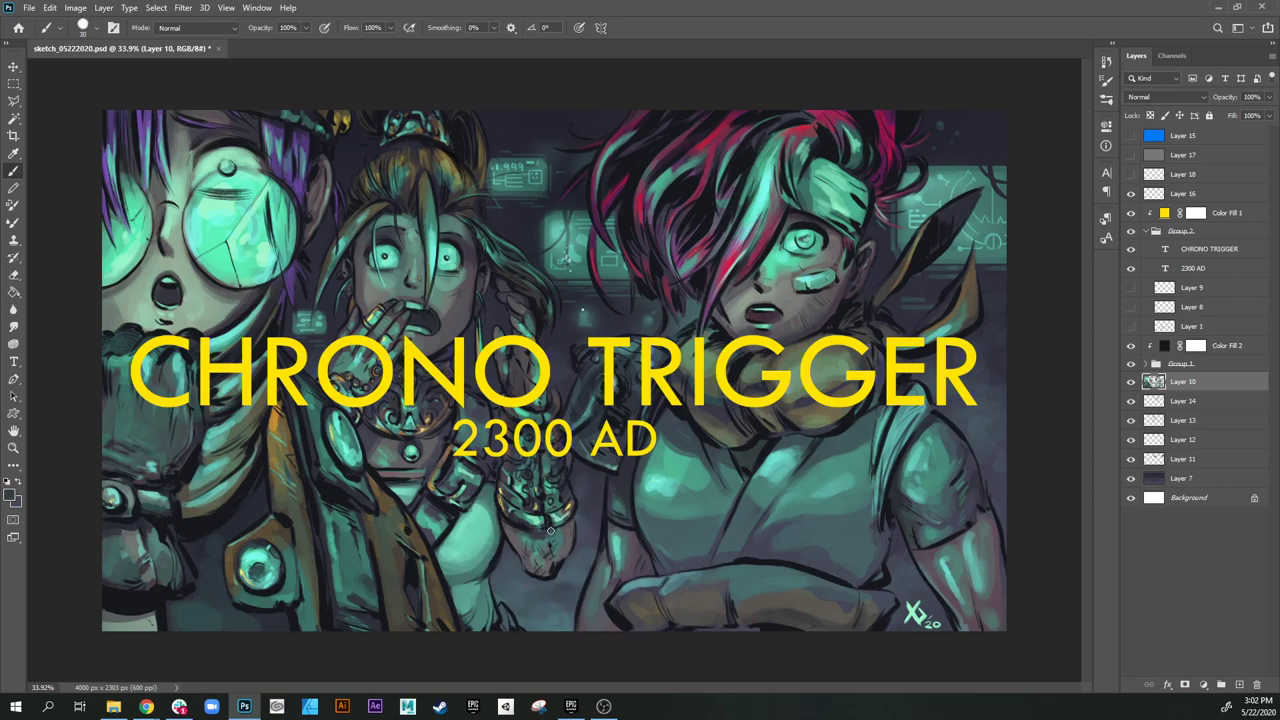
{"action": "key", "text": "bracketleft"}
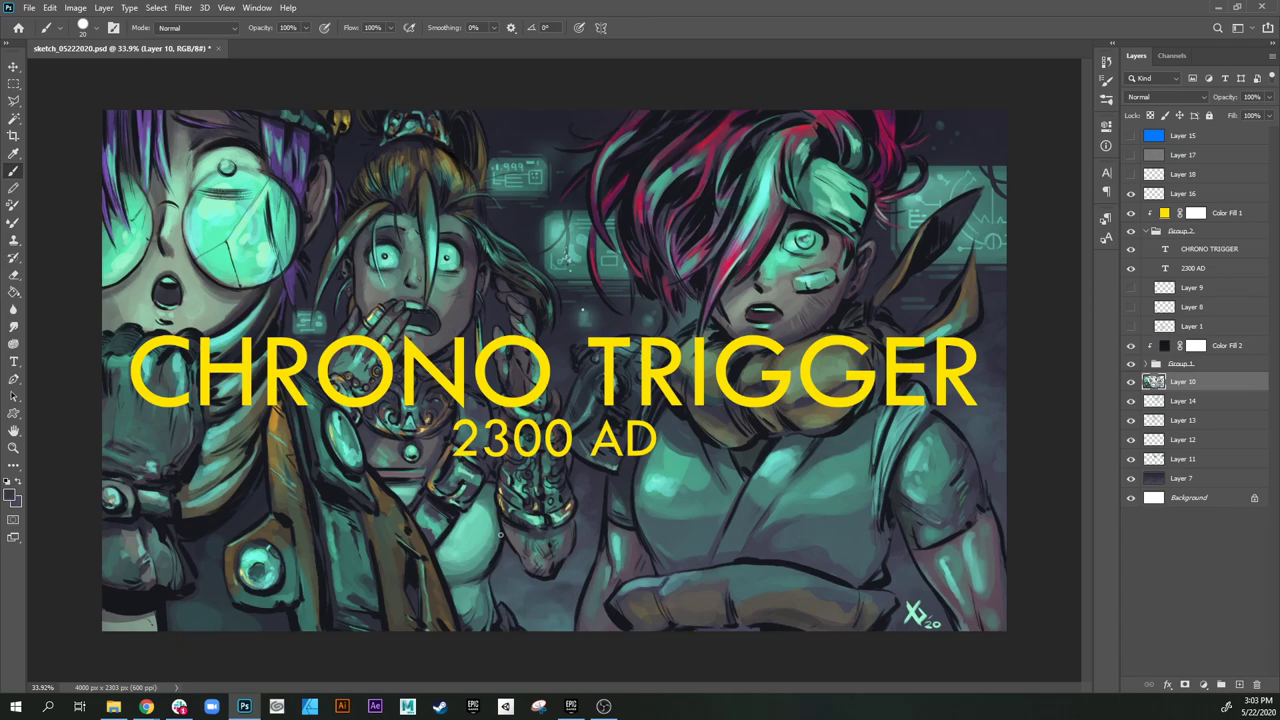
Step: Refine the middle character's braid and hair strands with sampled colours and a finer brush
{"action": "key", "text": "bracketleft"}
{"action": "left_click", "coordinate": [526, 320], "text": "alt"}
{"action": "left_click", "coordinate": [527, 318], "text": "alt"}
{"action": "key", "text": "bracketleft"}
{"action": "key", "text": "bracketleft"}
{"action": "left_click", "coordinate": [478, 214], "text": "alt"}
Step: Repaint the shading of the left character's gloved fist and wrist strap with sampled colours
{"action": "left_click", "coordinate": [109, 505], "text": "alt"}
{"action": "key", "text": "bracketright"}
{"action": "key", "text": "bracketright"}
{"action": "left_click", "coordinate": [112, 561], "text": "alt"}
{"action": "mouse_move", "coordinate": [113, 558]}
{"action": "left_mouse_down"}
{"action": "mouse_move", "coordinate": [114, 542]}
{"action": "mouse_move", "coordinate": [158, 557]}
{"action": "mouse_move", "coordinate": [148, 542]}
{"action": "mouse_move", "coordinate": [176, 574]}
{"action": "left_mouse_up"}
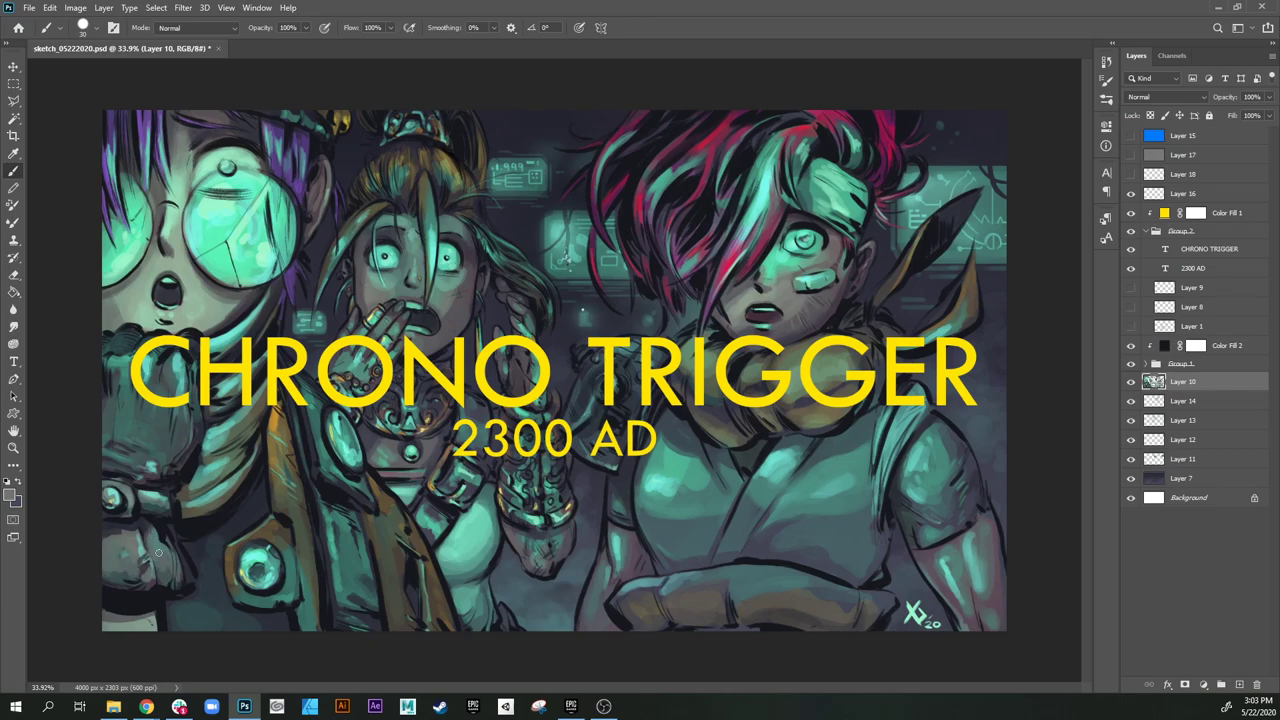
{"action": "left_click", "coordinate": [170, 493], "text": "alt"}
{"action": "mouse_move", "coordinate": [169, 507]}
{"action": "left_mouse_down"}
{"action": "mouse_move", "coordinate": [147, 507]}
{"action": "mouse_move", "coordinate": [167, 517]}
{"action": "left_mouse_up"}
Step: Touch up the left character's scarf and coat edges with sampled dark tones
{"action": "left_click", "coordinate": [130, 472], "text": "alt"}
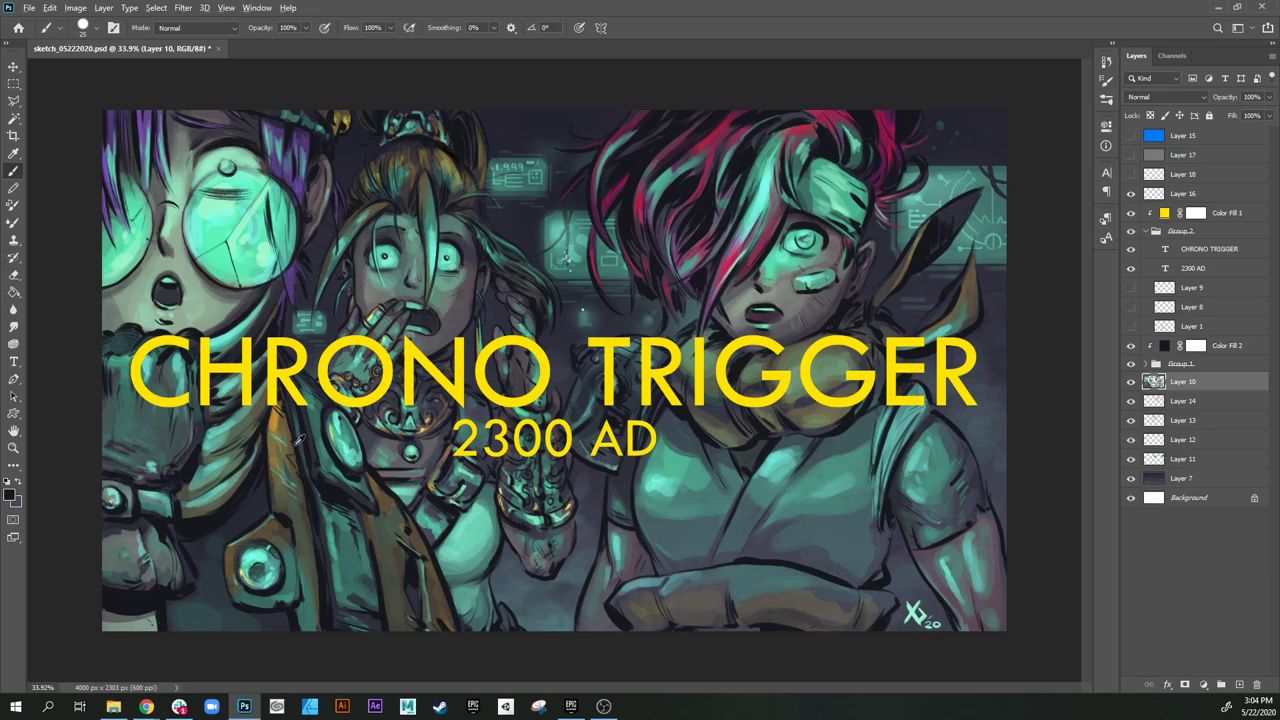
{"action": "left_click", "coordinate": [263, 489], "text": "alt"}
{"action": "key", "text": "["}
{"action": "left_click", "coordinate": [305, 559], "text": "alt"}
Step: Make the film-grain Layer 17 visible again after previewing the border on Layer 18 and the blue Layer 15
{"action": "left_click", "coordinate": [1131, 174]}
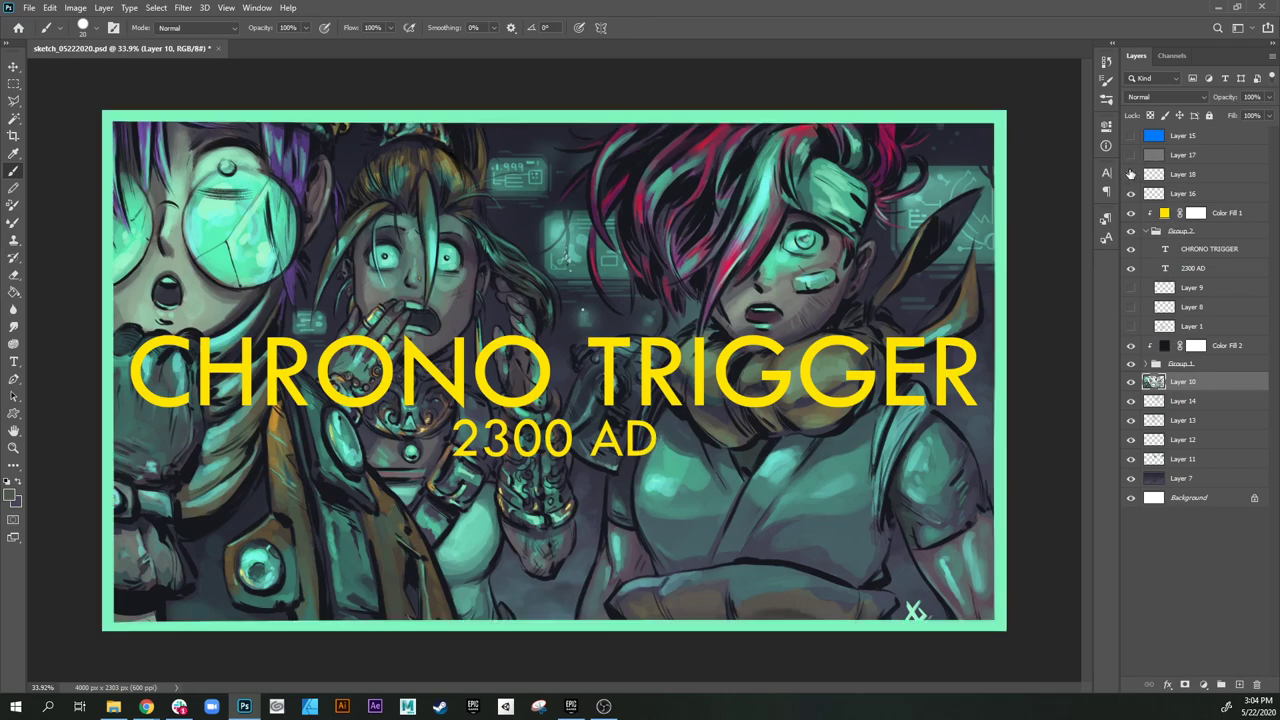
{"action": "left_click", "coordinate": [1131, 174]}
{"action": "left_click_drag", "start_coordinate": [1130, 157], "coordinate": [1132, 136]}
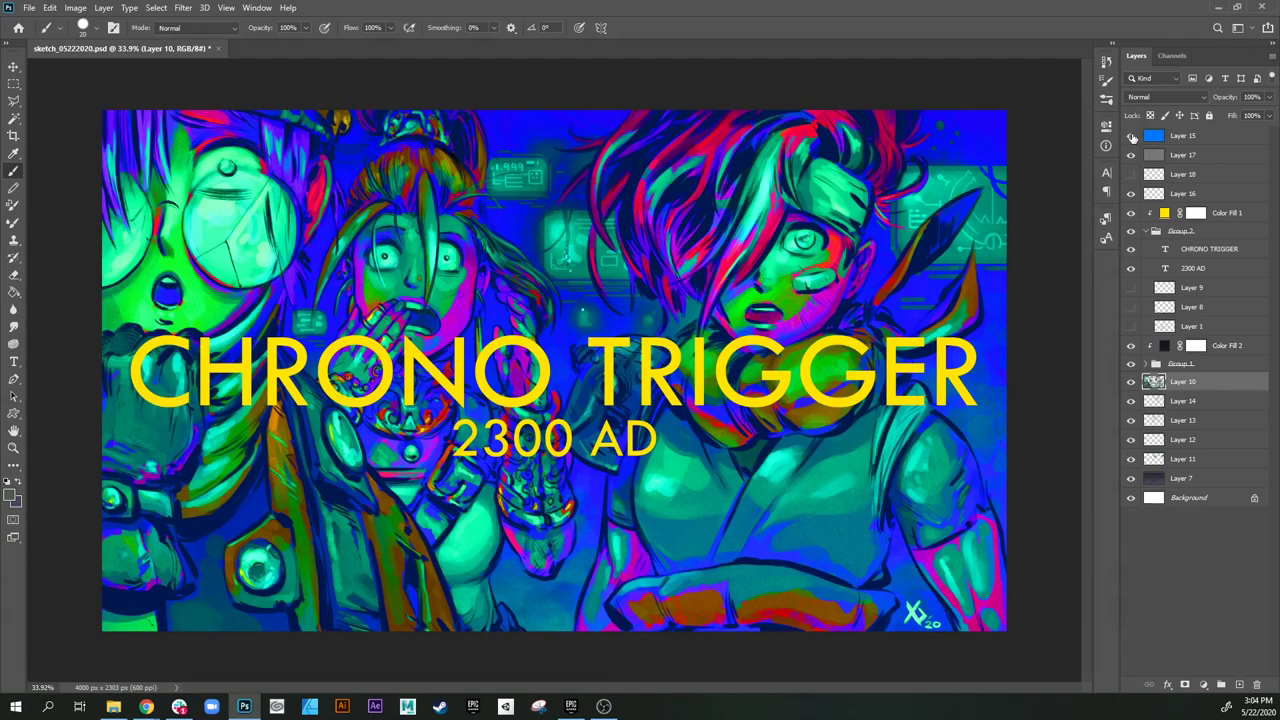
{"action": "left_click", "coordinate": [1131, 137]}
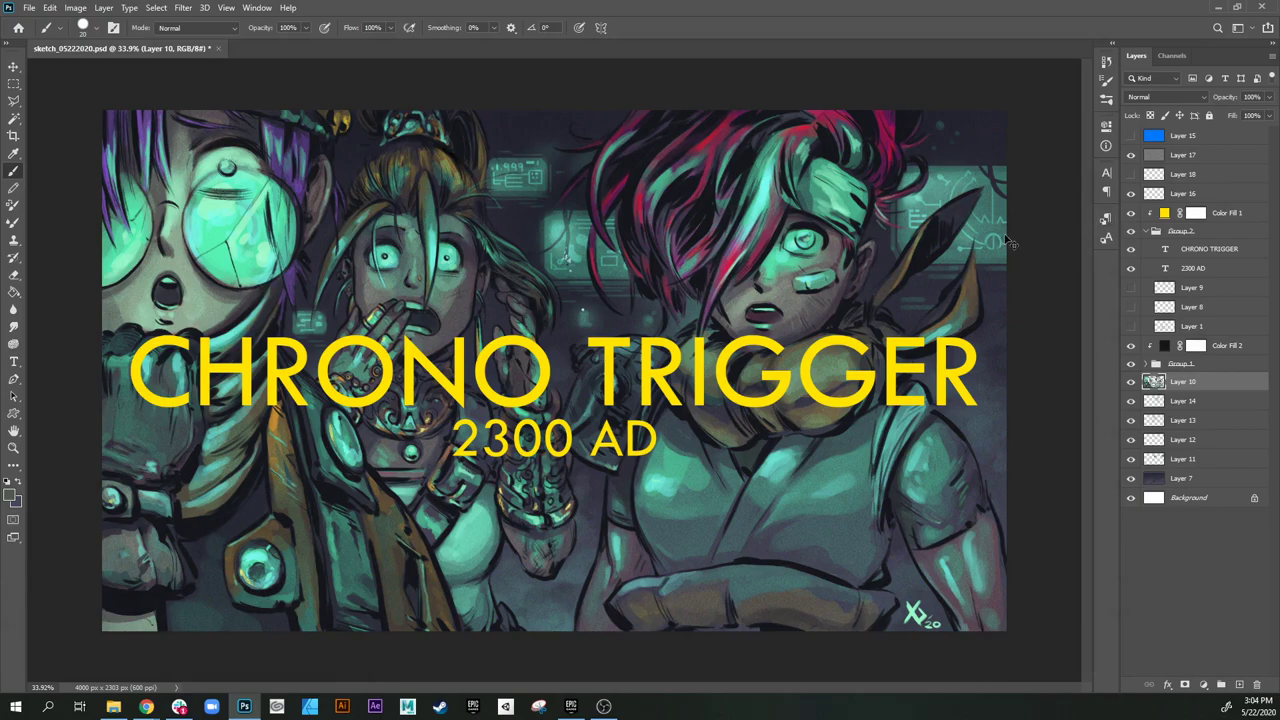
Step: Check the illustration's values in the grayscale proof and compare it with Color Fill 2 and Group 1 hidden
{"action": "key", "text": "ctrl+y"}
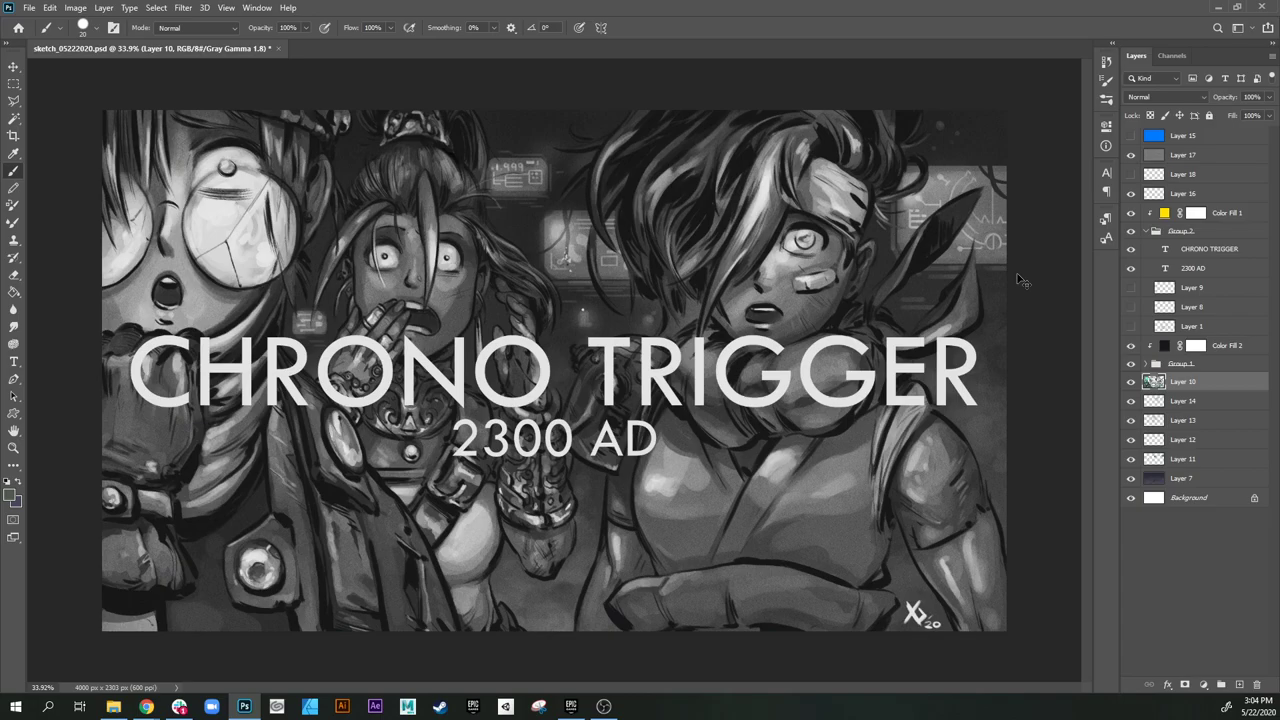
{"action": "key", "text": "ctrl+y"}
{"action": "key", "text": "z"}
{"action": "key", "text": "ctrl+minus"}
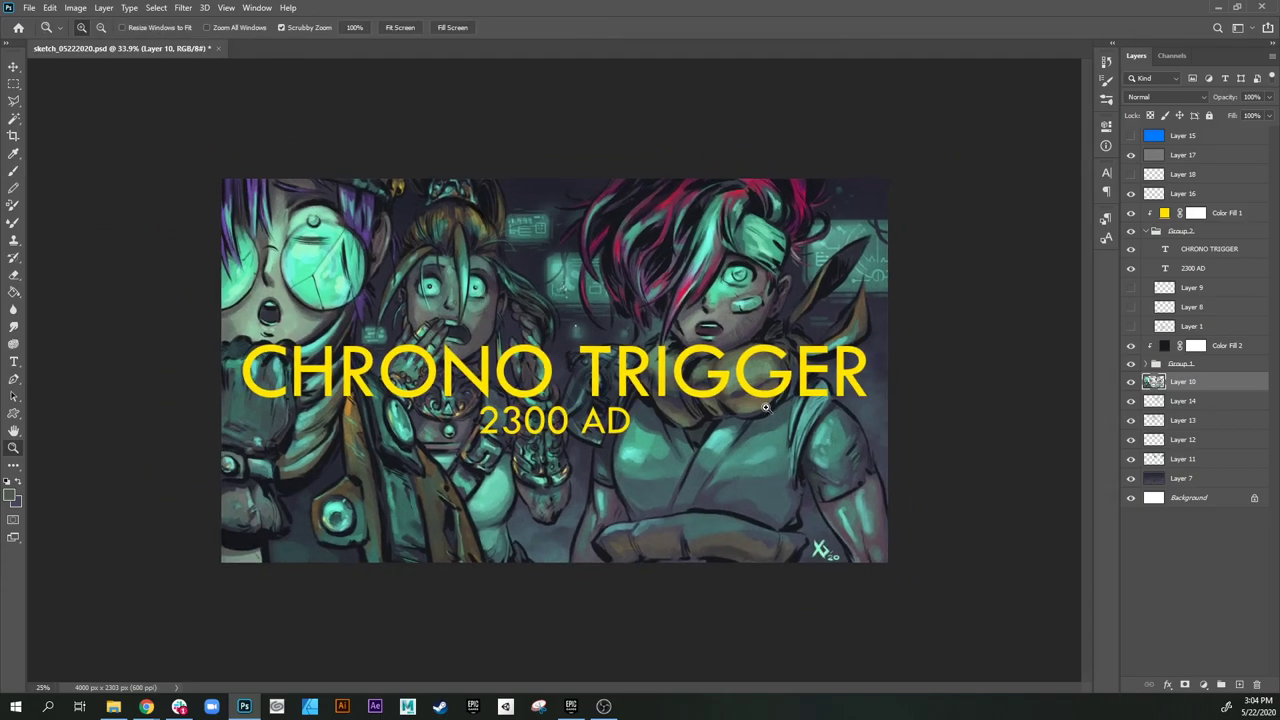
{"action": "left_click_drag", "start_coordinate": [766, 408], "coordinate": [769, 410]}
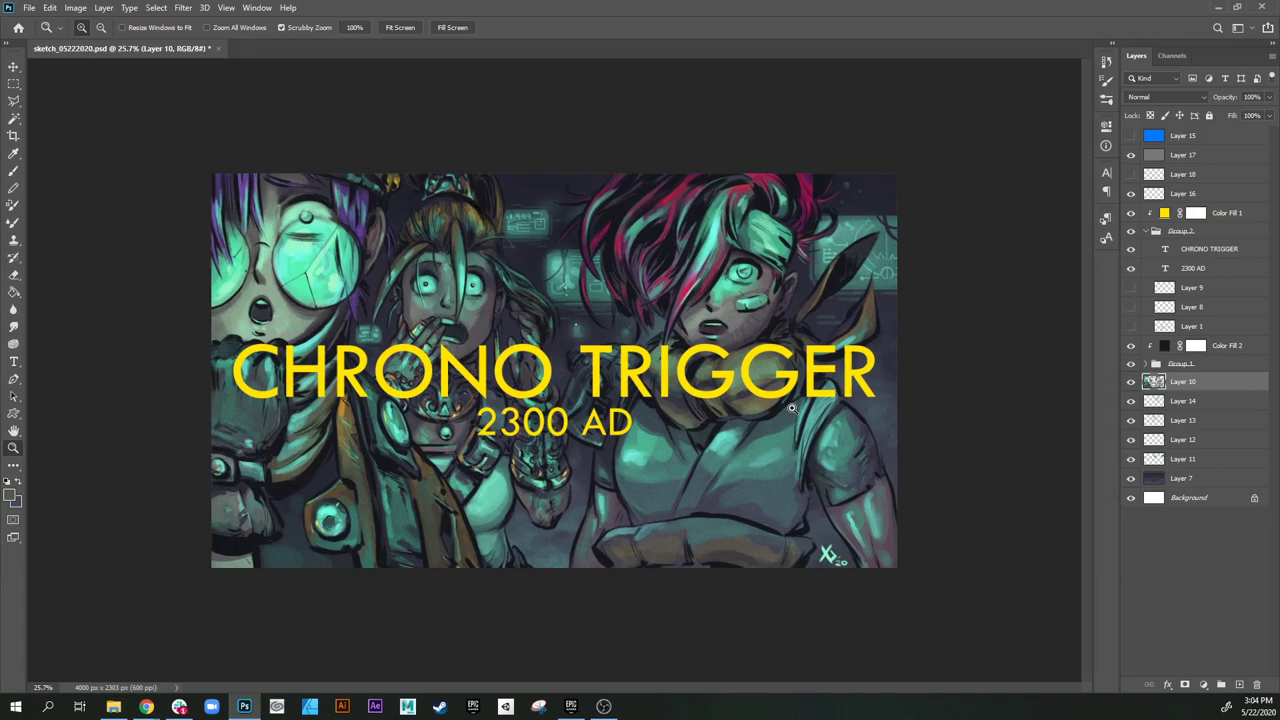
{"action": "left_click", "coordinate": [1131, 346]}
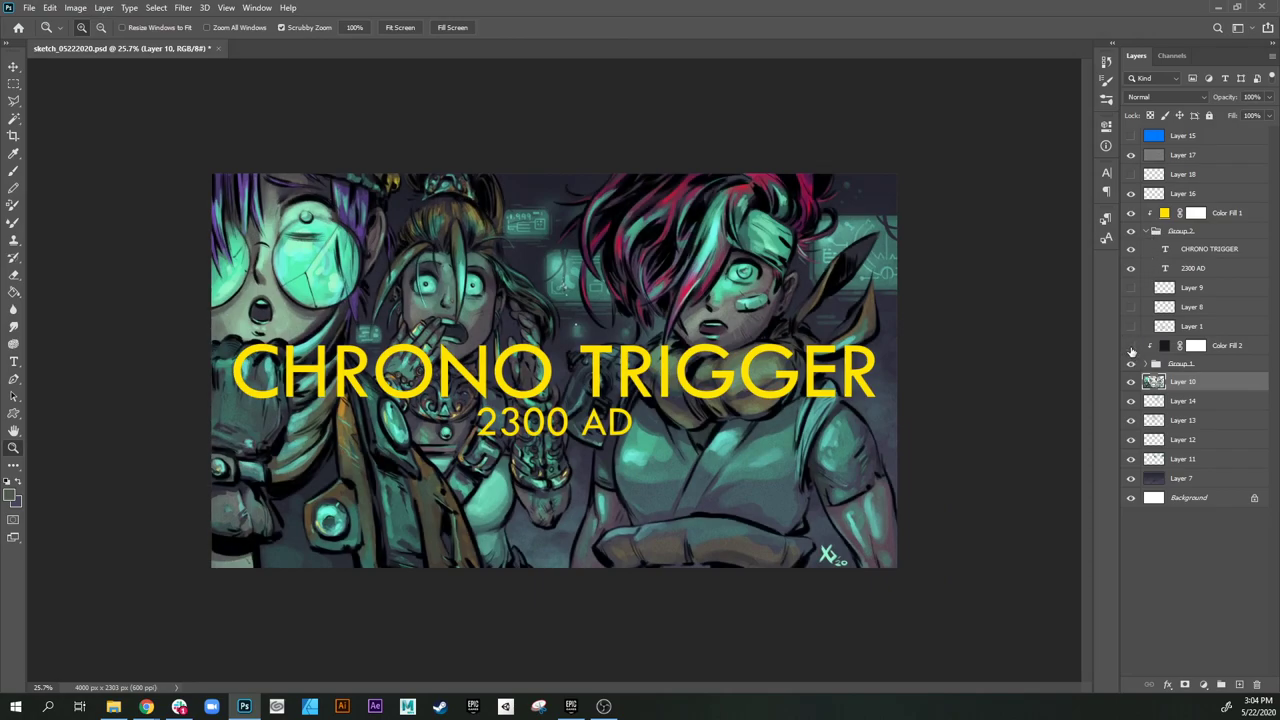
{"action": "left_click", "coordinate": [1131, 364]}
{"action": "left_click", "coordinate": [1131, 364]}
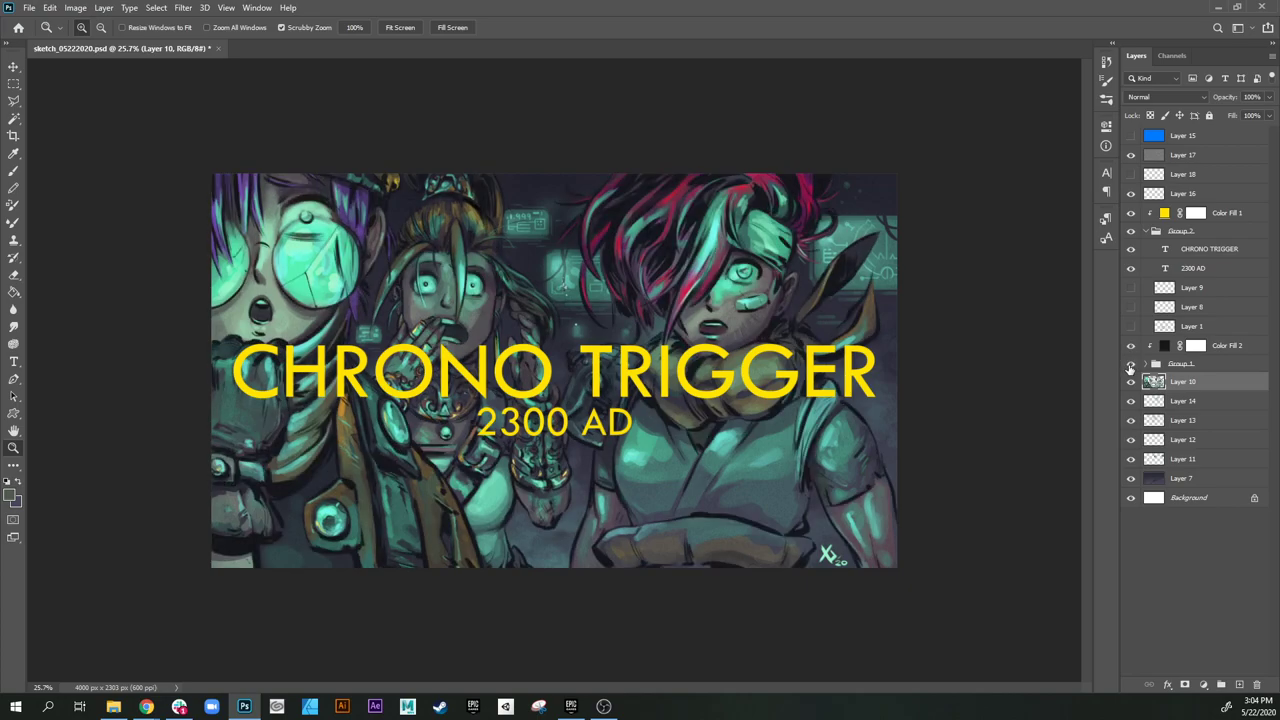
{"action": "left_click", "coordinate": [1131, 365]}
{"action": "left_click", "coordinate": [1131, 365]}
Step: Save the finished illustration and bring up the window options for OBS Studio
{"action": "left_click_drag", "start_coordinate": [812, 402], "coordinate": [840, 492]}
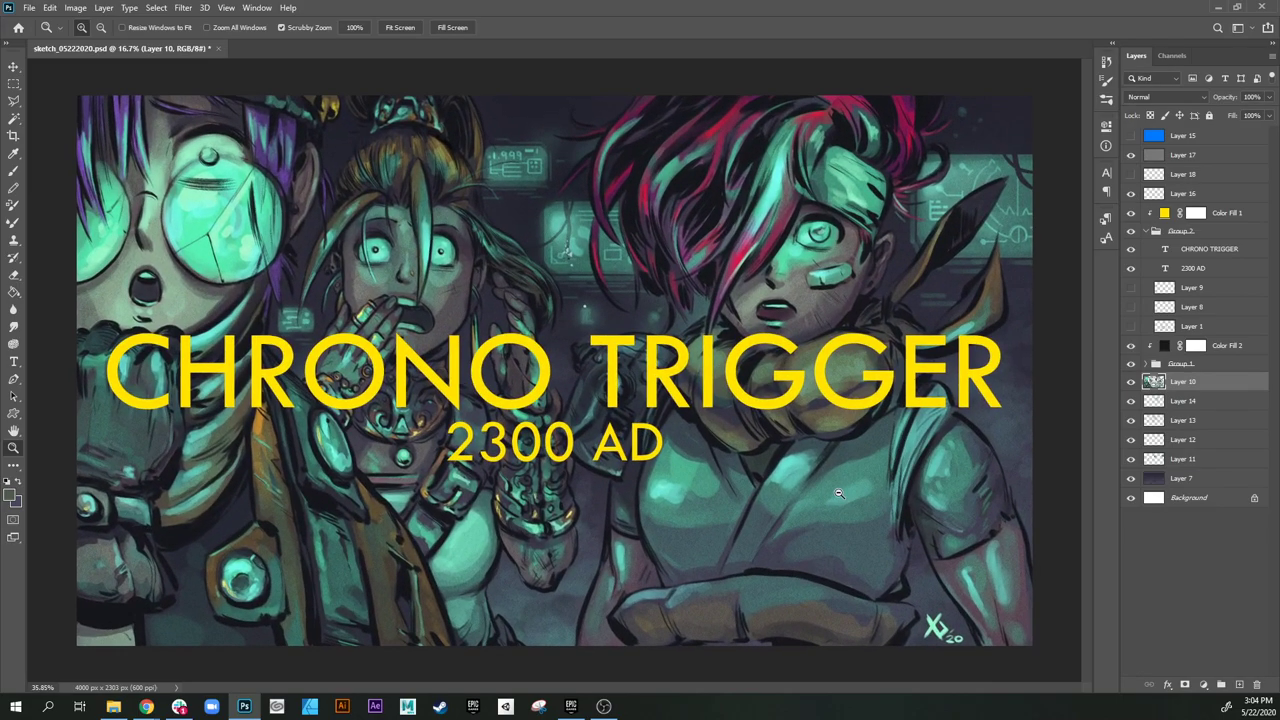
{"action": "right_click", "coordinate": [599, 707]}
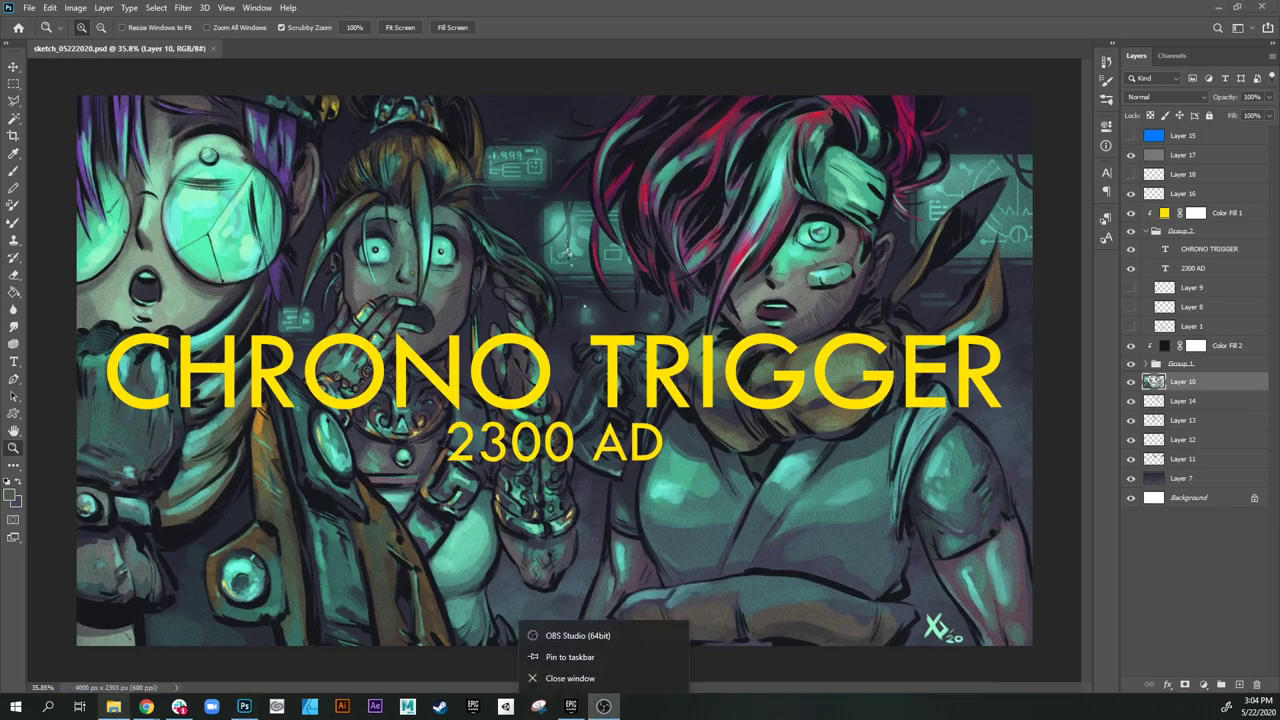